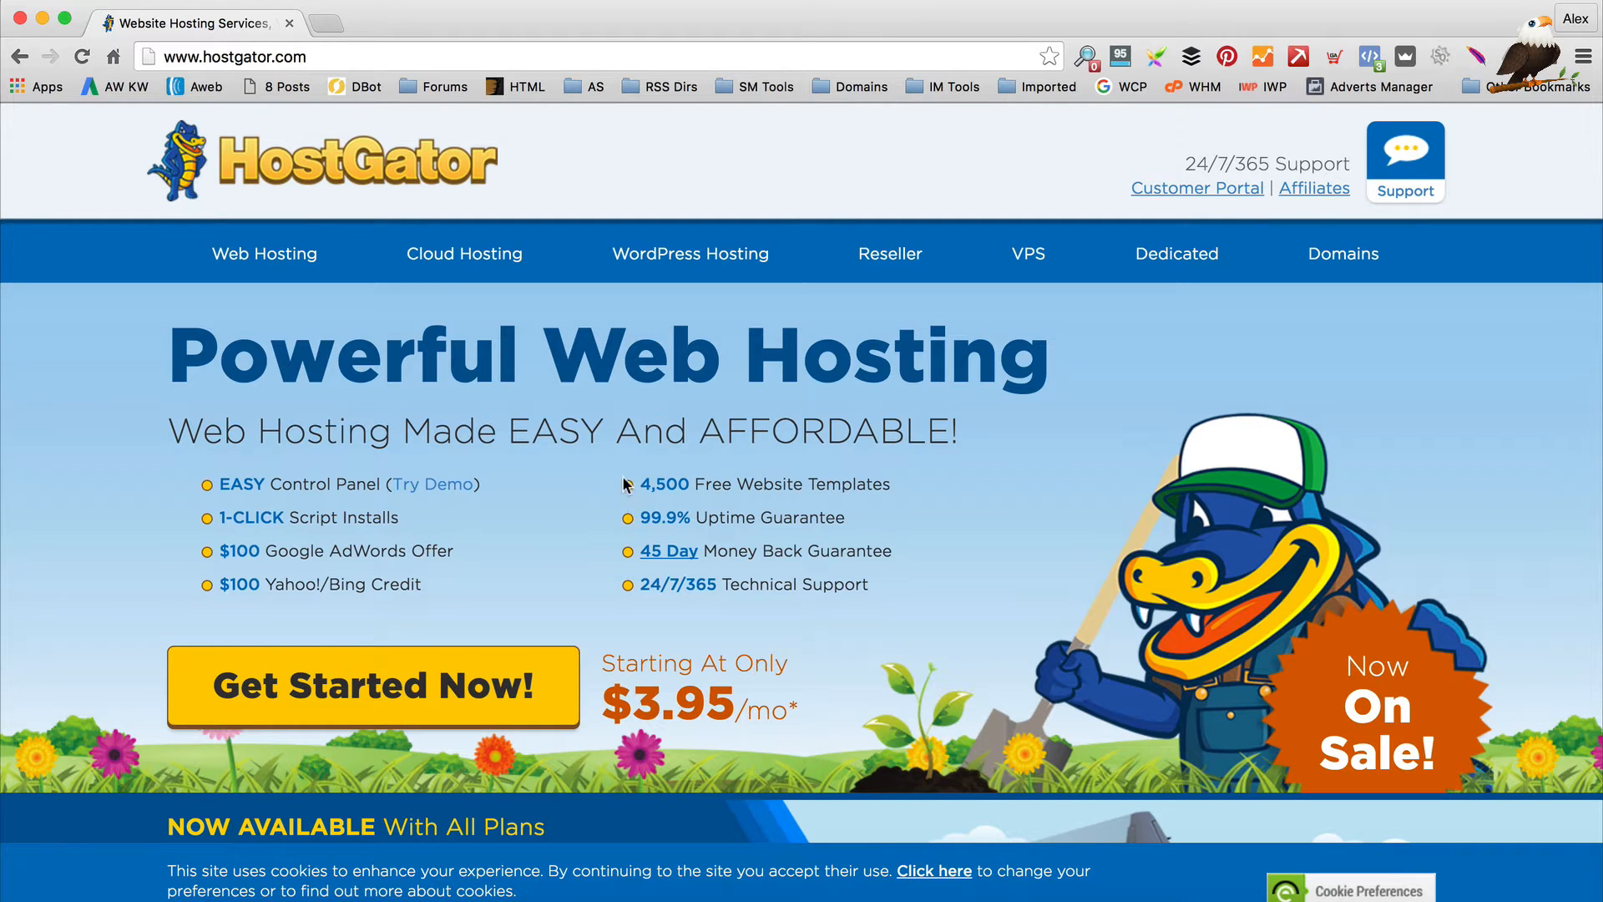
# Browse the HostGator home page and go to the shared web hosting plans
pyautogui.scroll(-3, 679, 500)
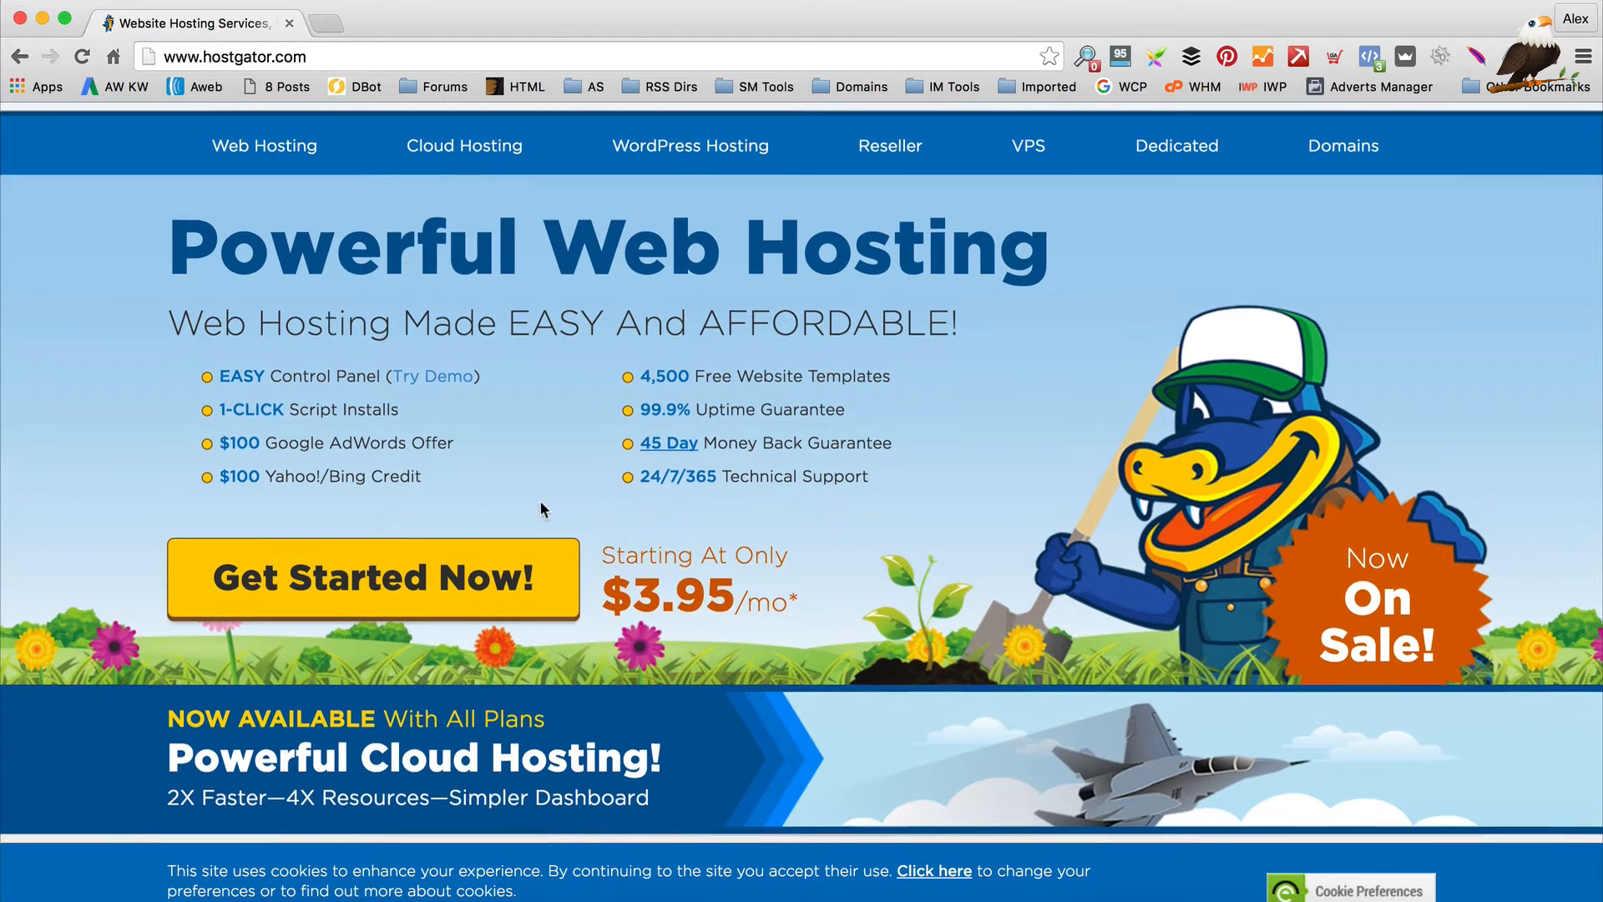
pyautogui.scroll(-7, 584, 517)
pyautogui.scroll(-6, 603, 498)
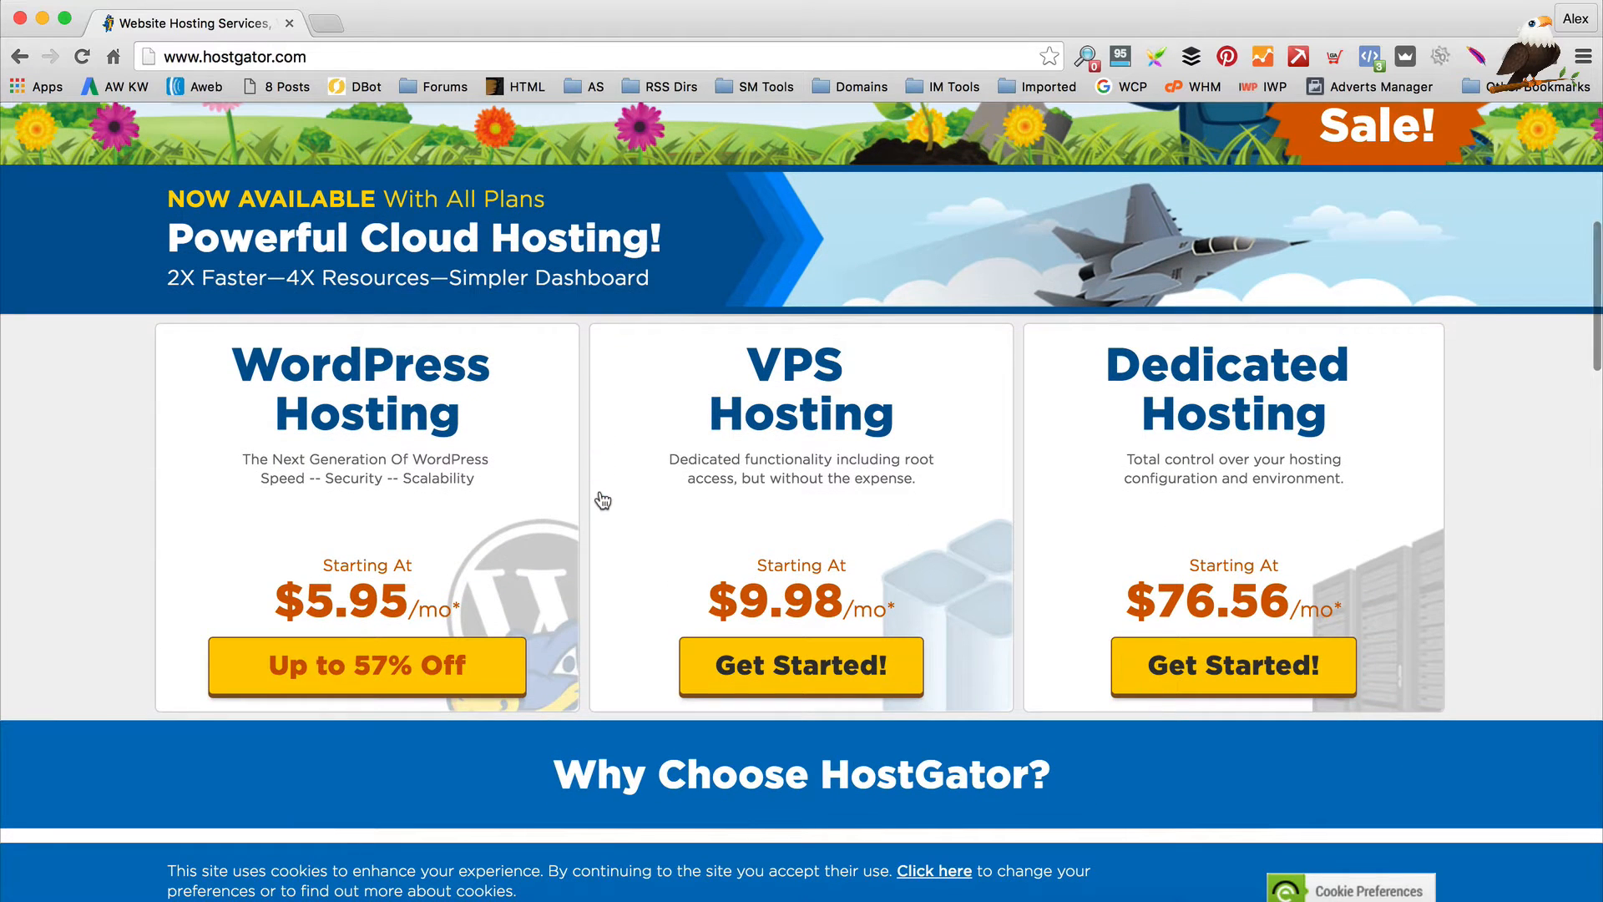
pyautogui.scroll(-3, 613, 496)
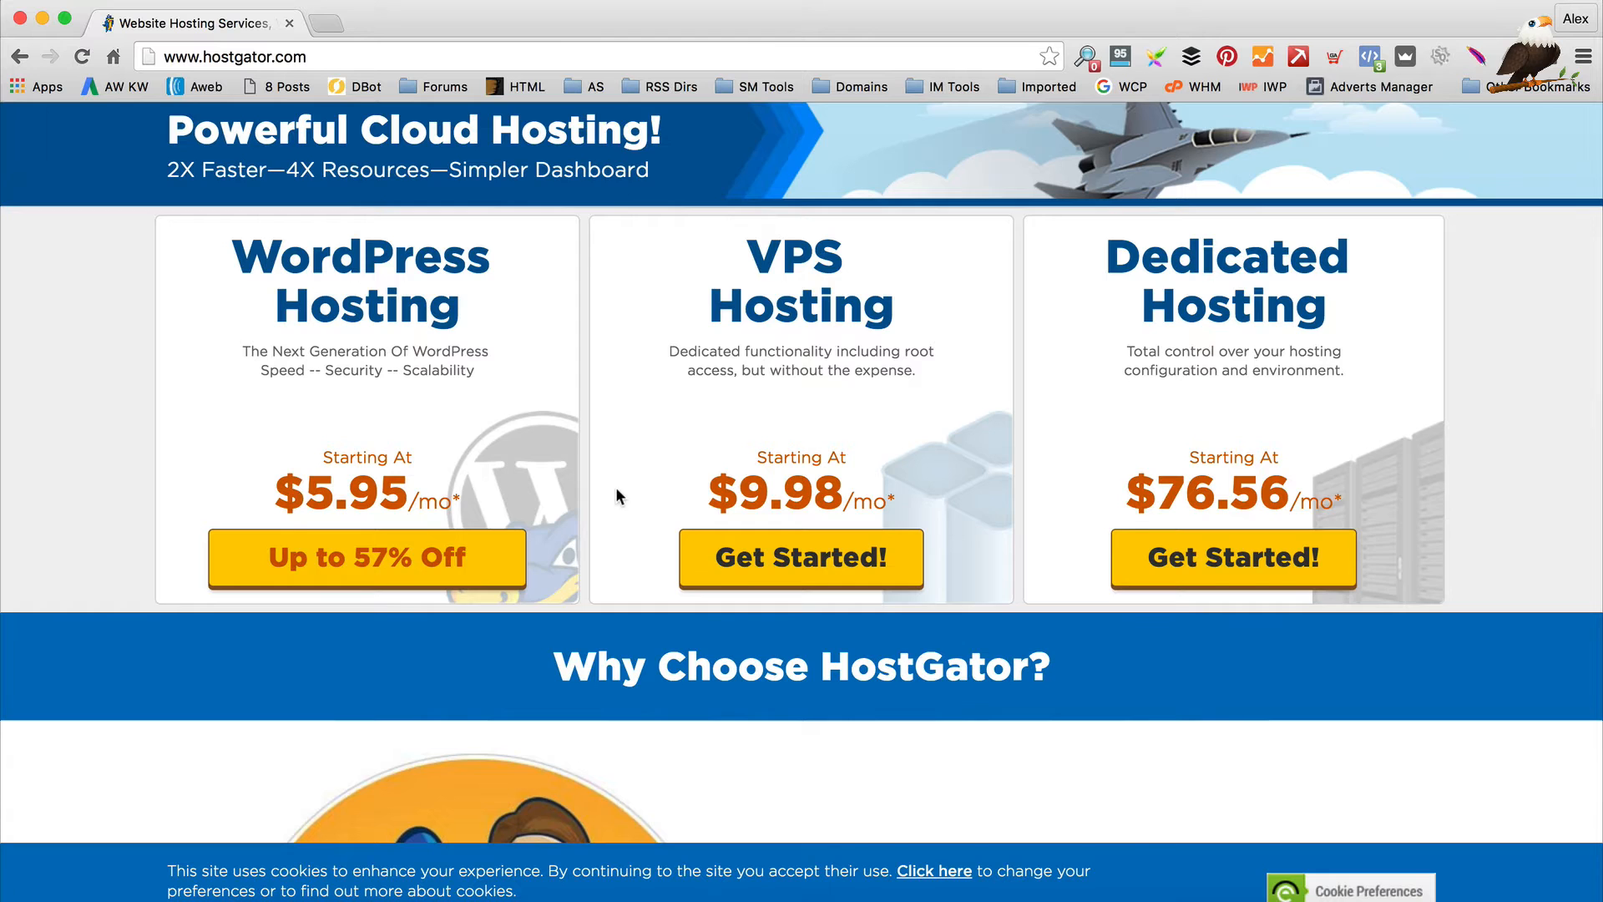
pyautogui.scroll(-9, 616, 496)
pyautogui.scroll(-5, 670, 491)
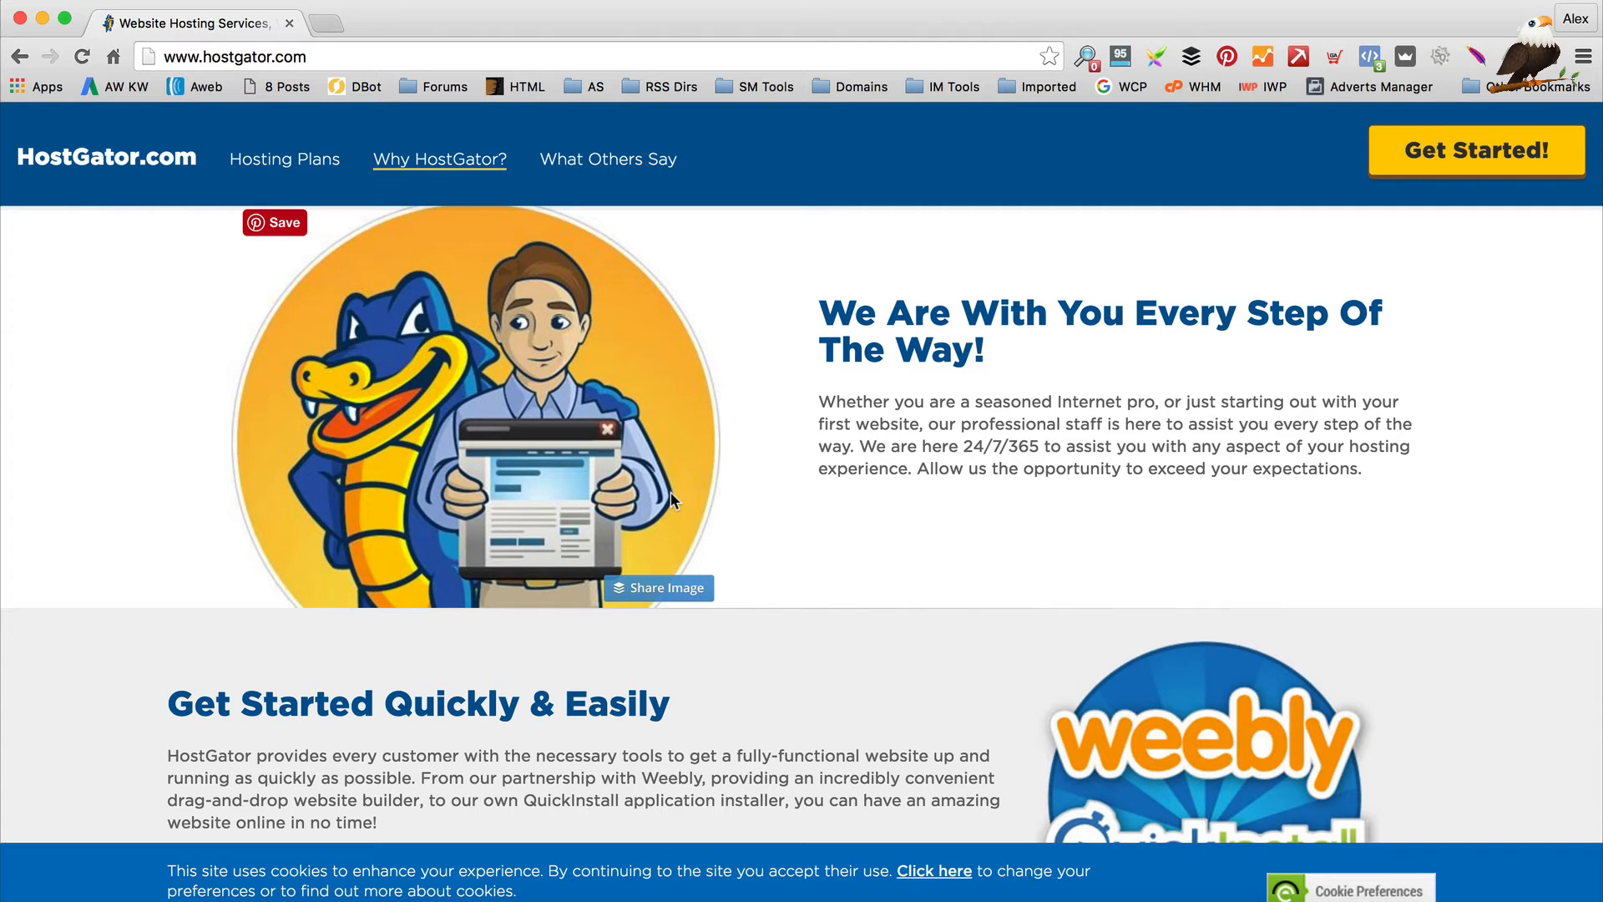
pyautogui.scroll(15, 772, 518)
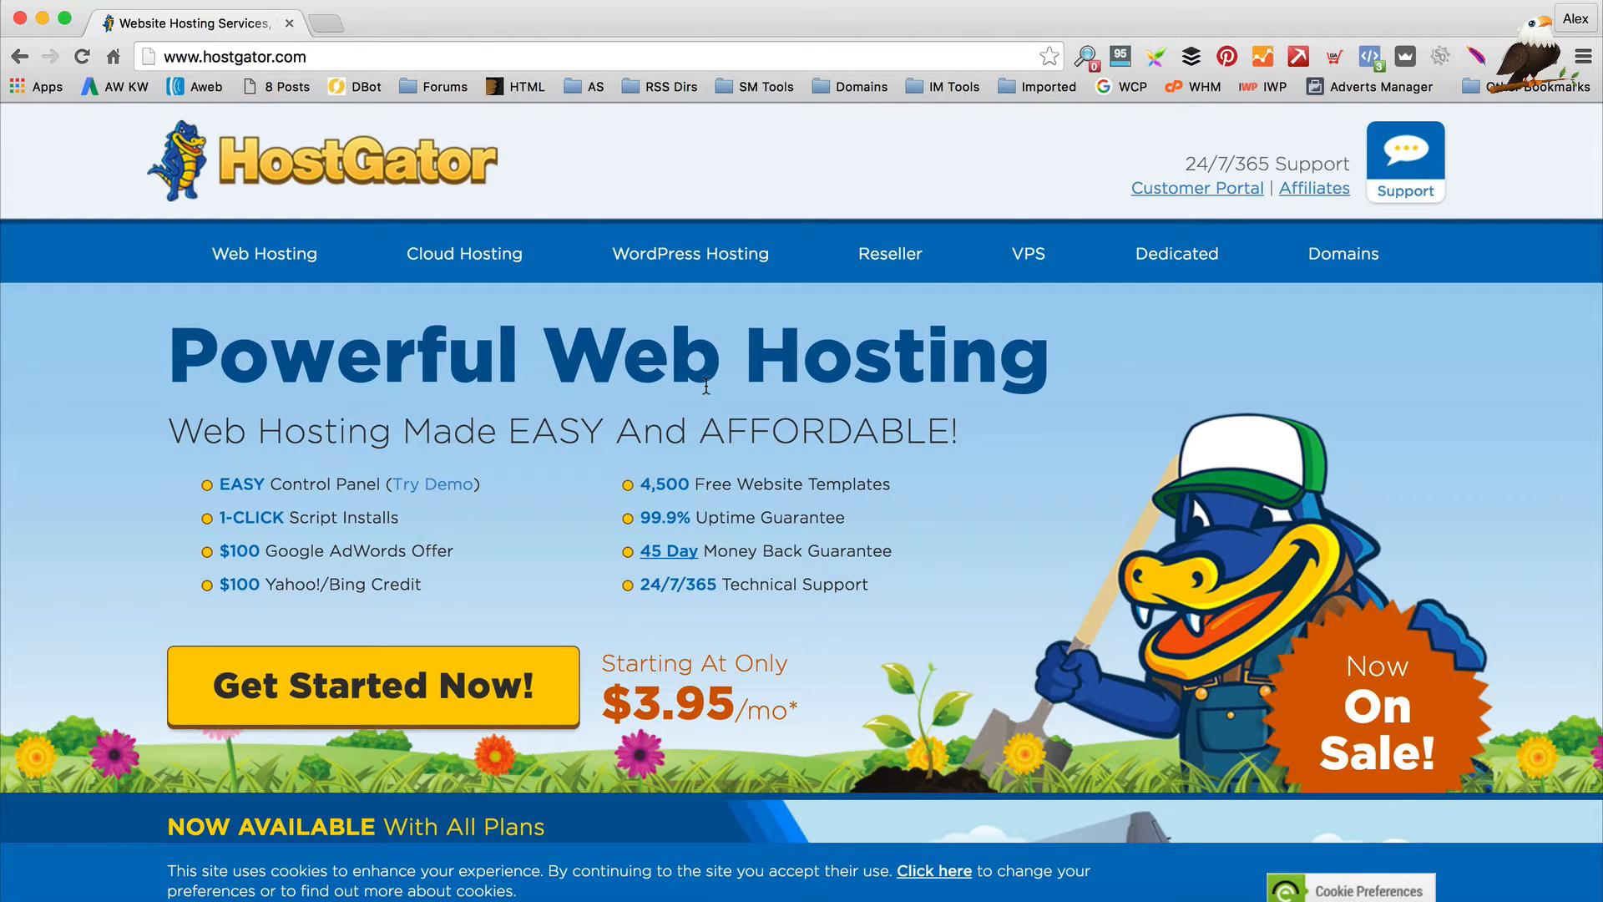
pyautogui.scroll(-5, 706, 386)
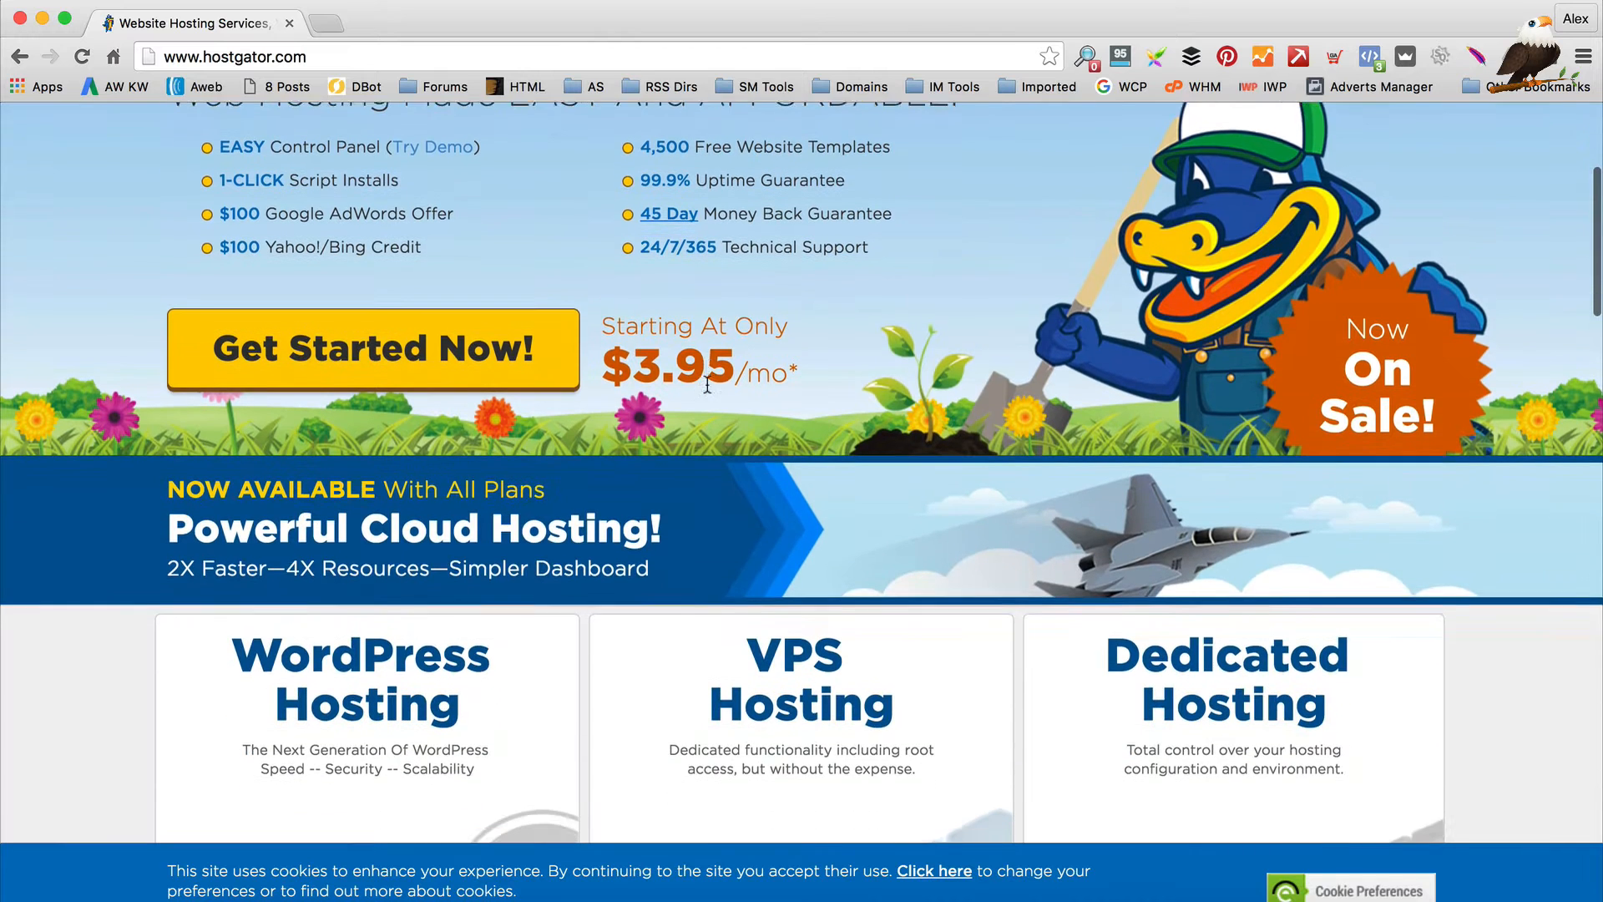
pyautogui.scroll(3, 708, 383)
pyautogui.click(413, 535)
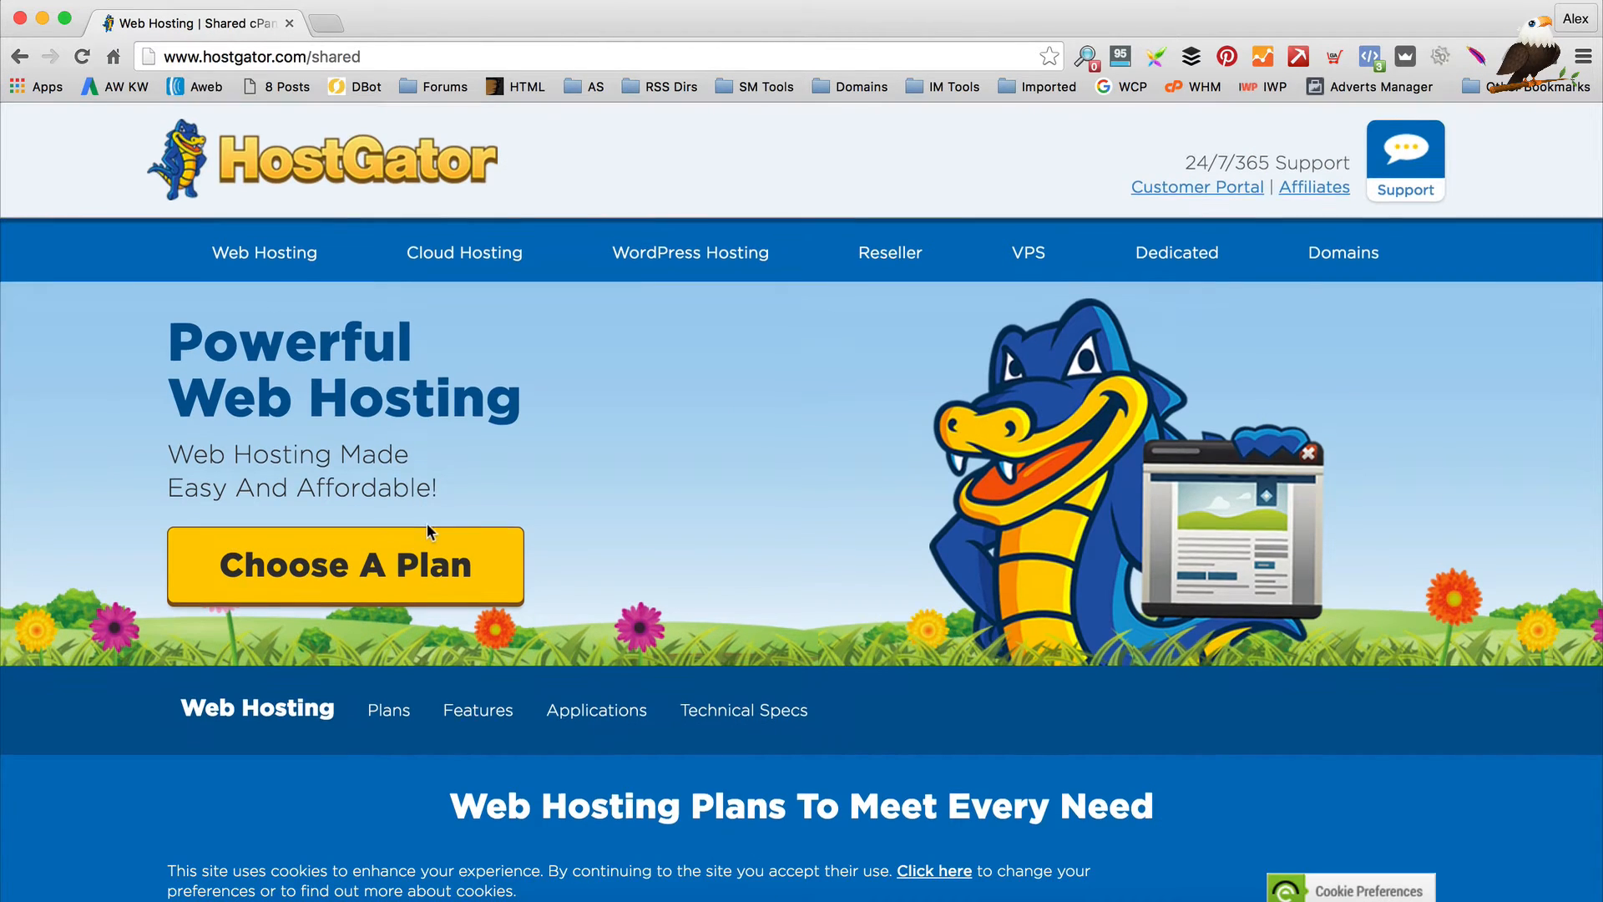
# Choose Sign Up Now! under the Hatchling Plan to open the order form
pyautogui.scroll(-4, 428, 522)
pyautogui.scroll(-3, 434, 523)
pyautogui.scroll(1, 437, 523)
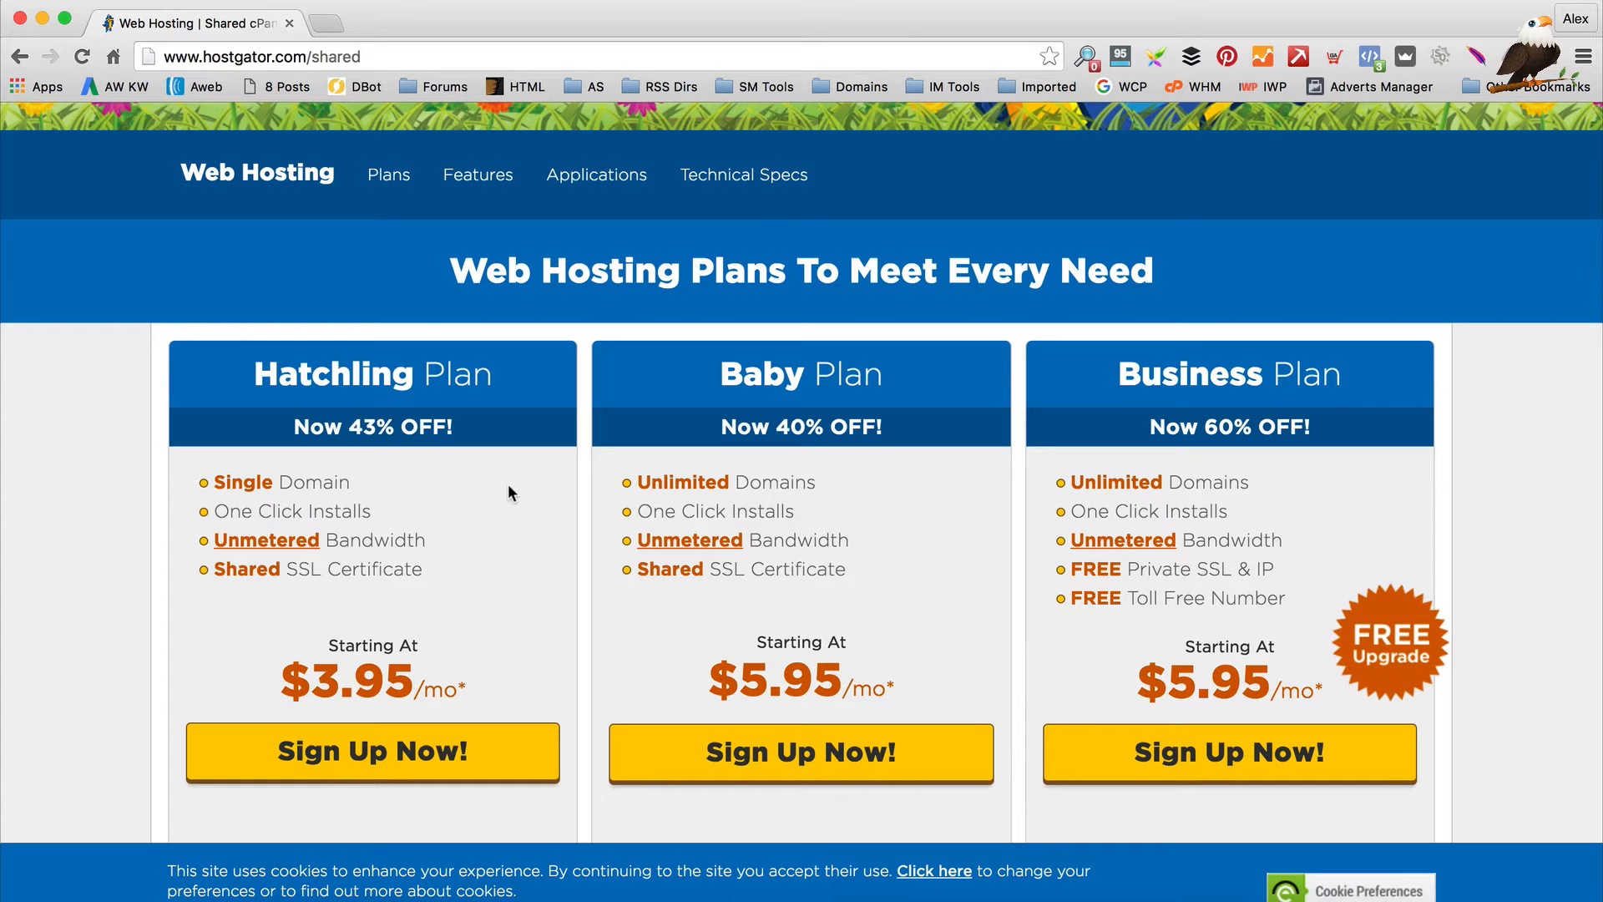
pyautogui.scroll(-3, 509, 483)
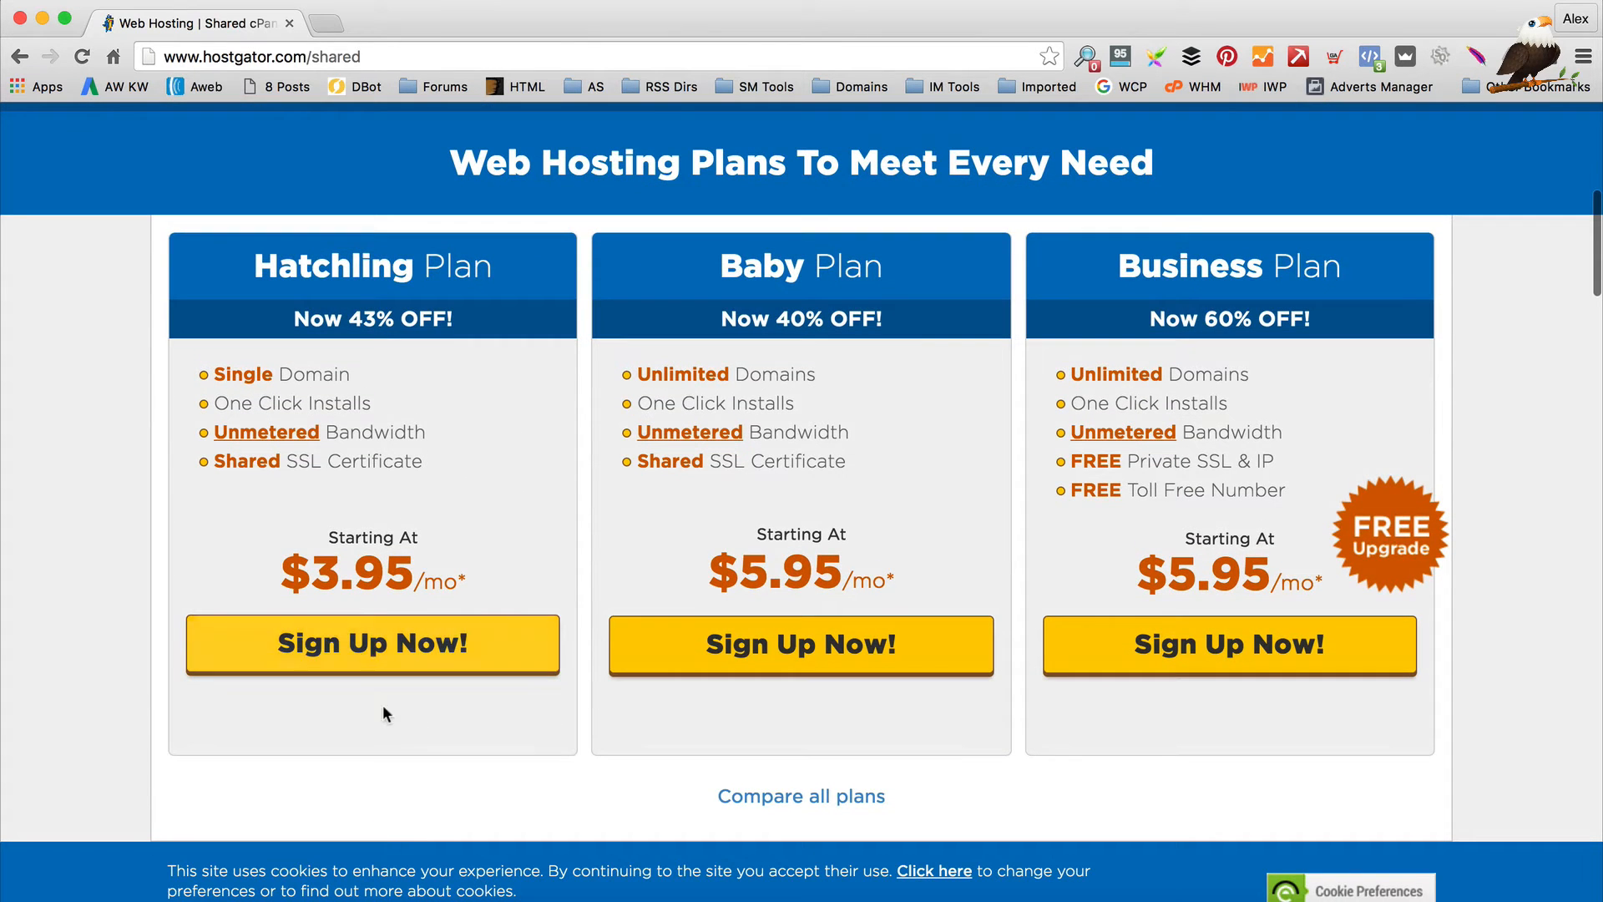
pyautogui.click(397, 674)
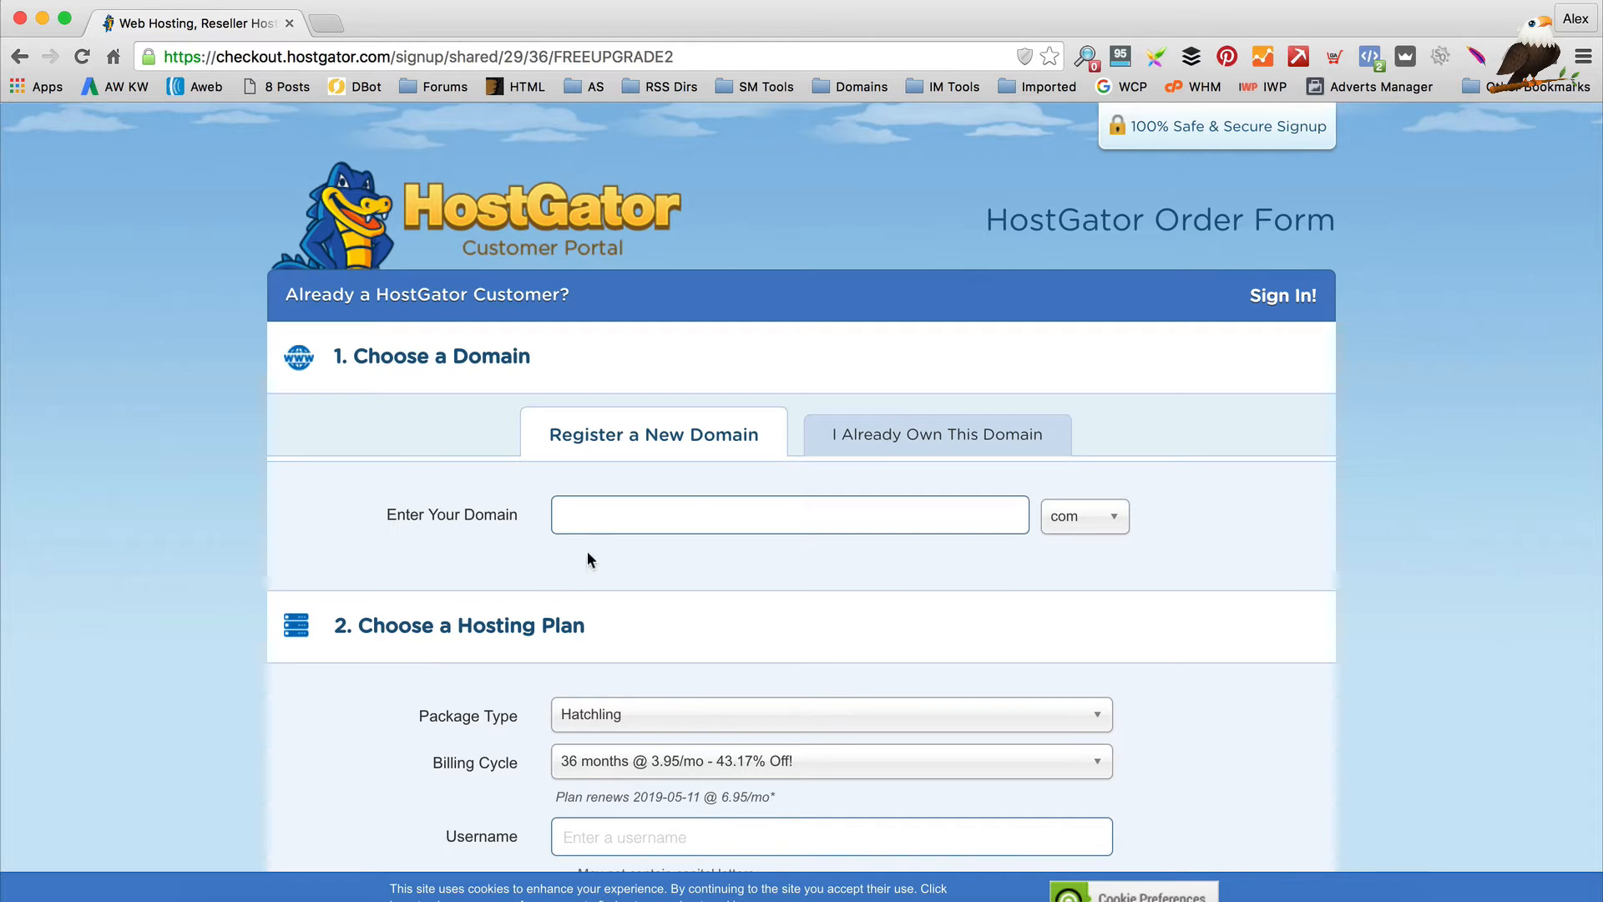
# Register the new domain 'wpeagledemoblog' with the com extension
pyautogui.click(964, 440)
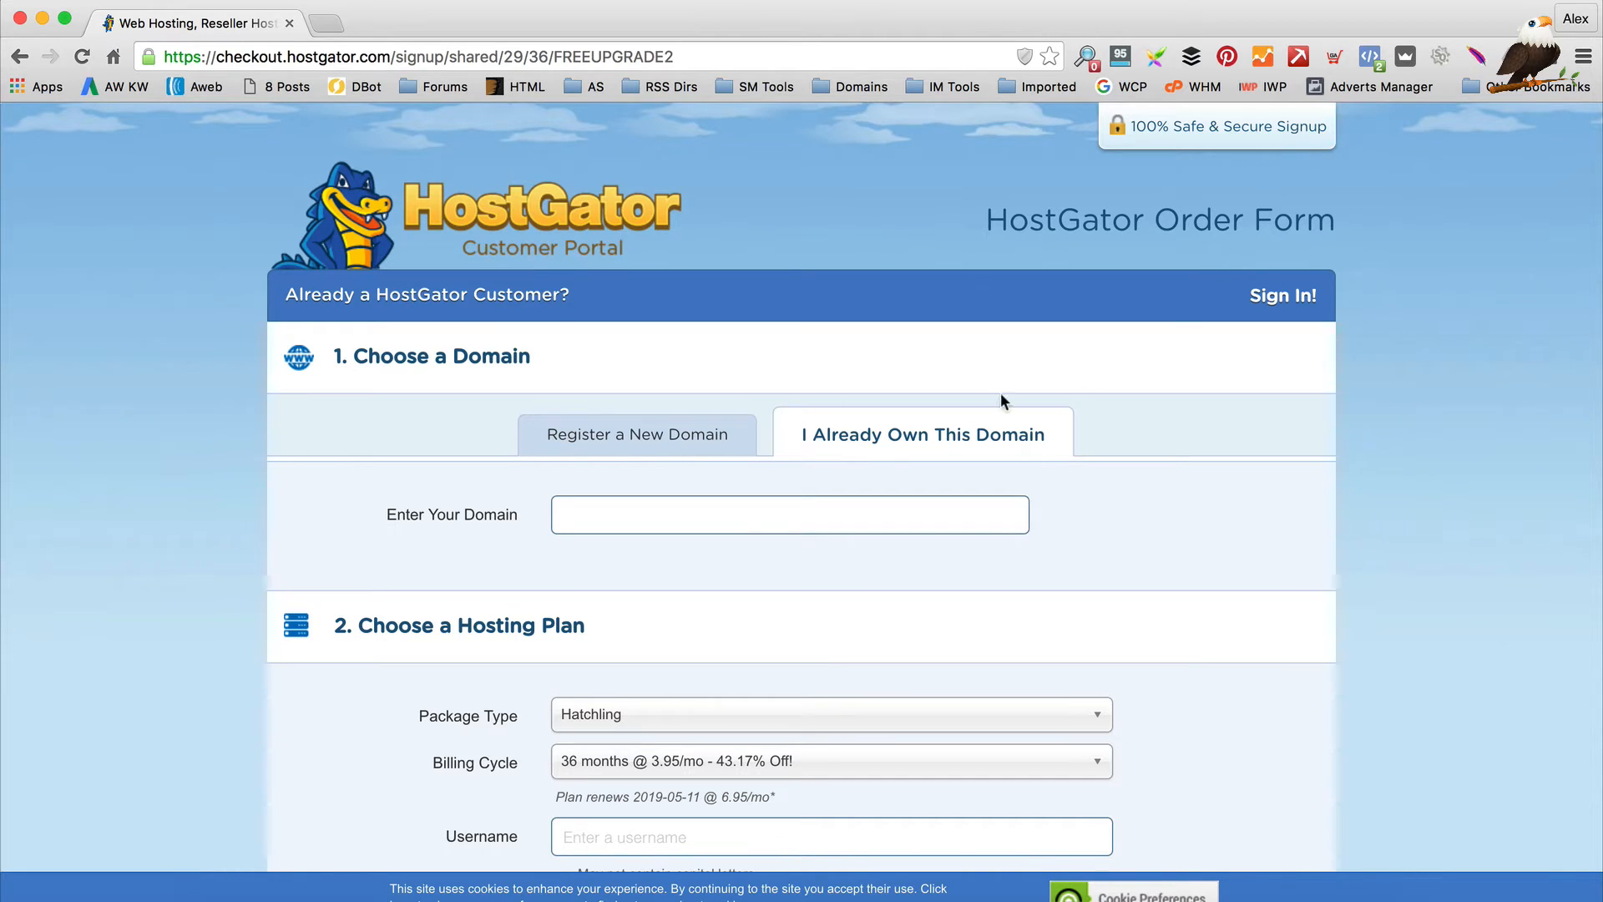
pyautogui.click(590, 451)
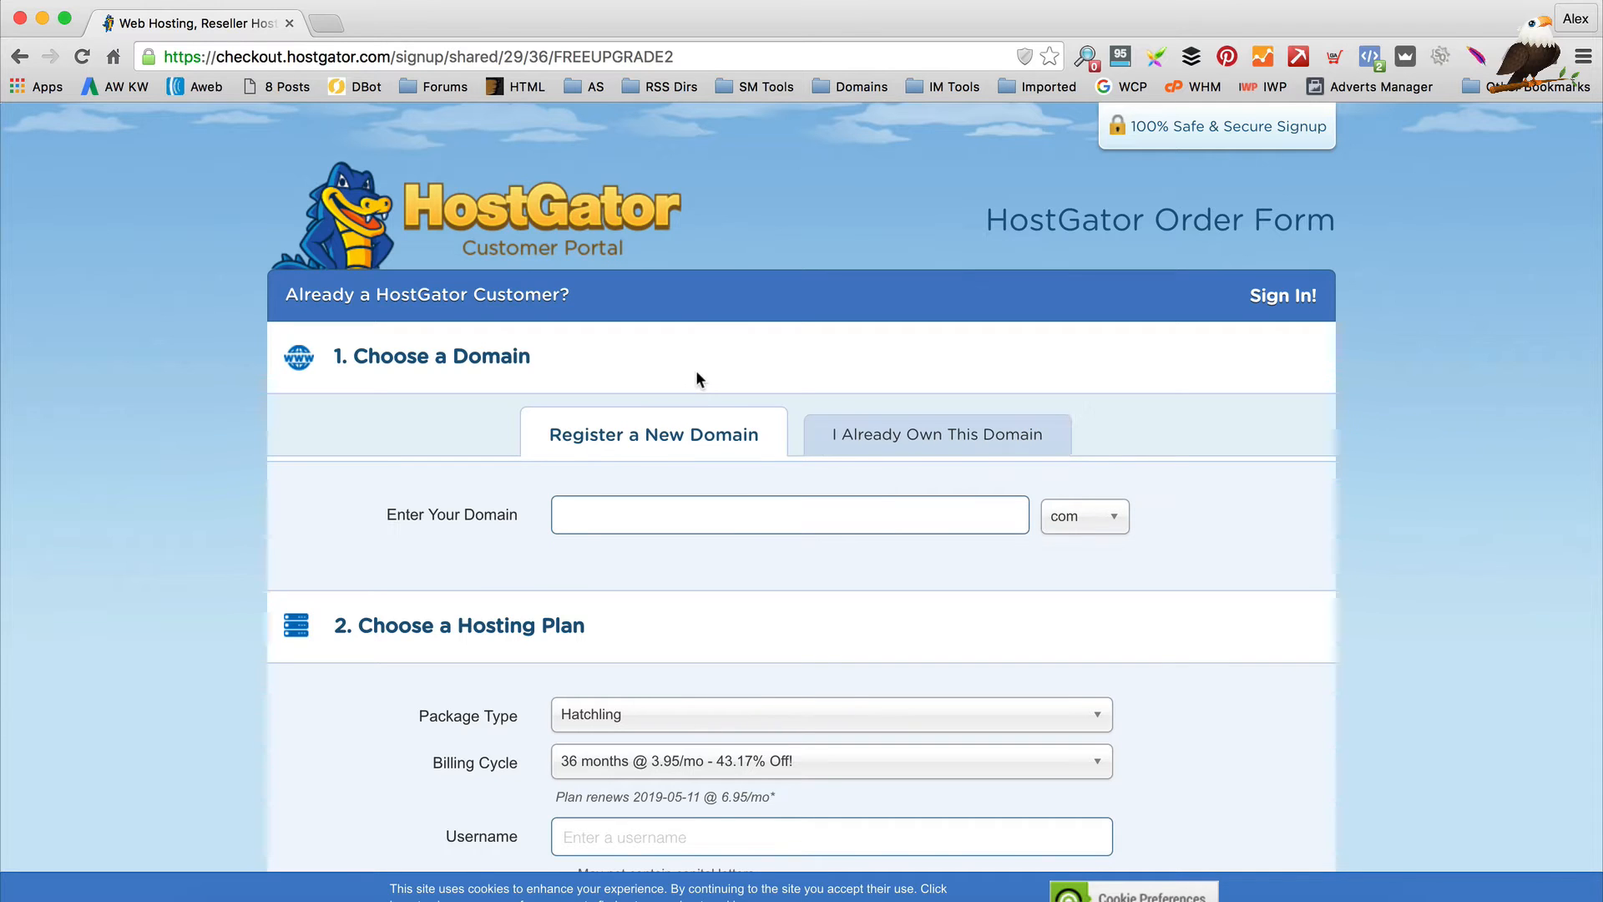
pyautogui.click(731, 524)
pyautogui.write('wpeagledemoblog')
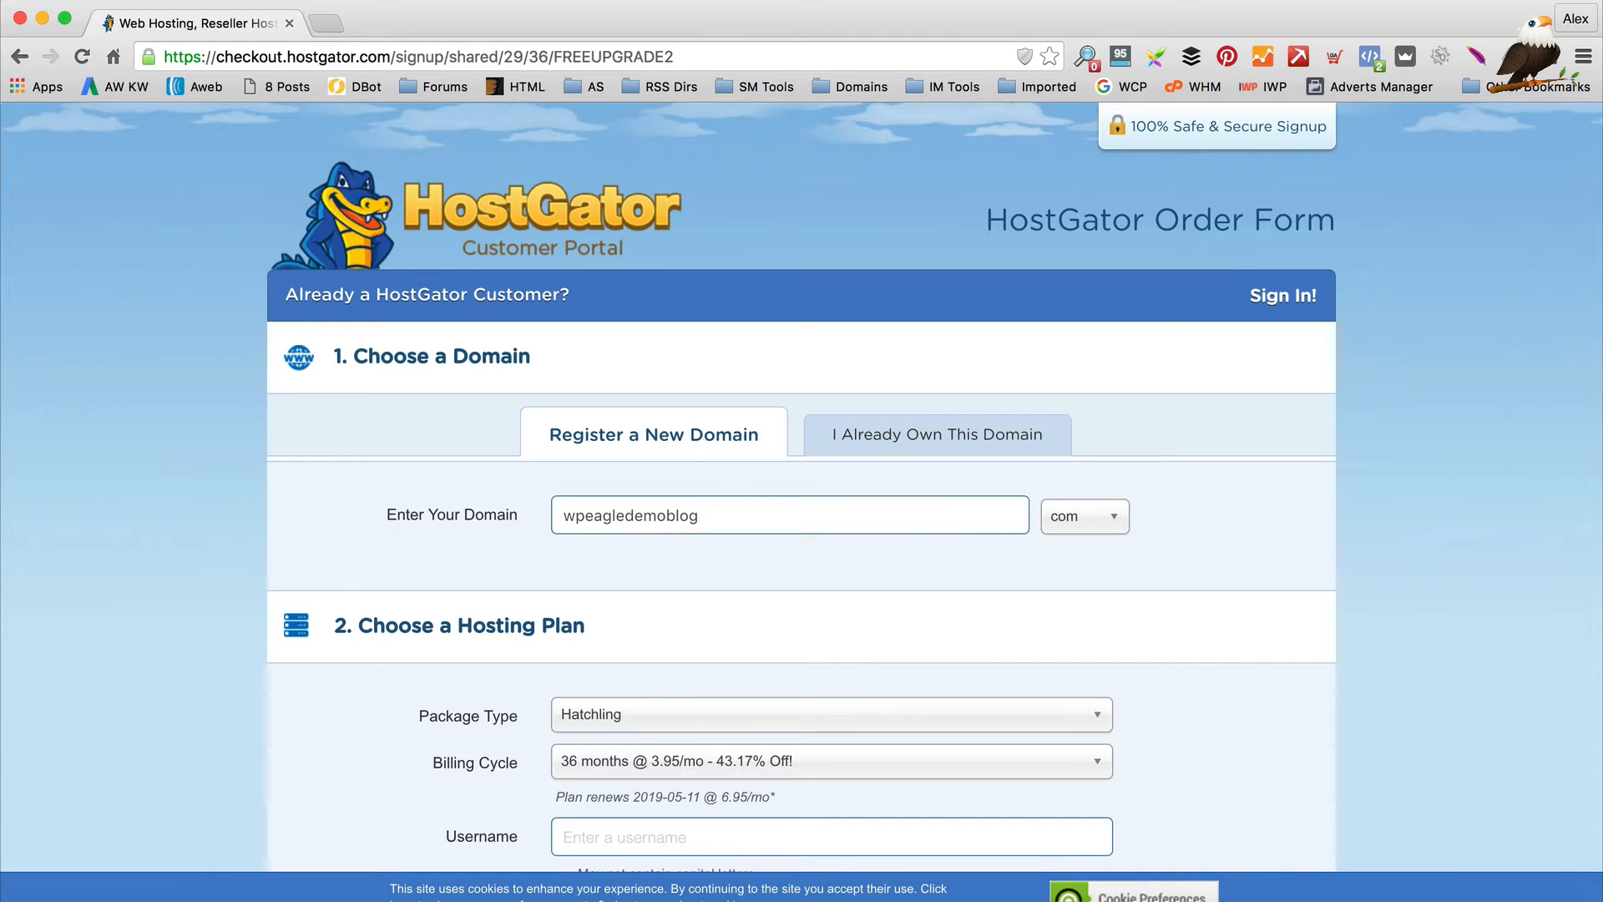
pyautogui.press('Tab')
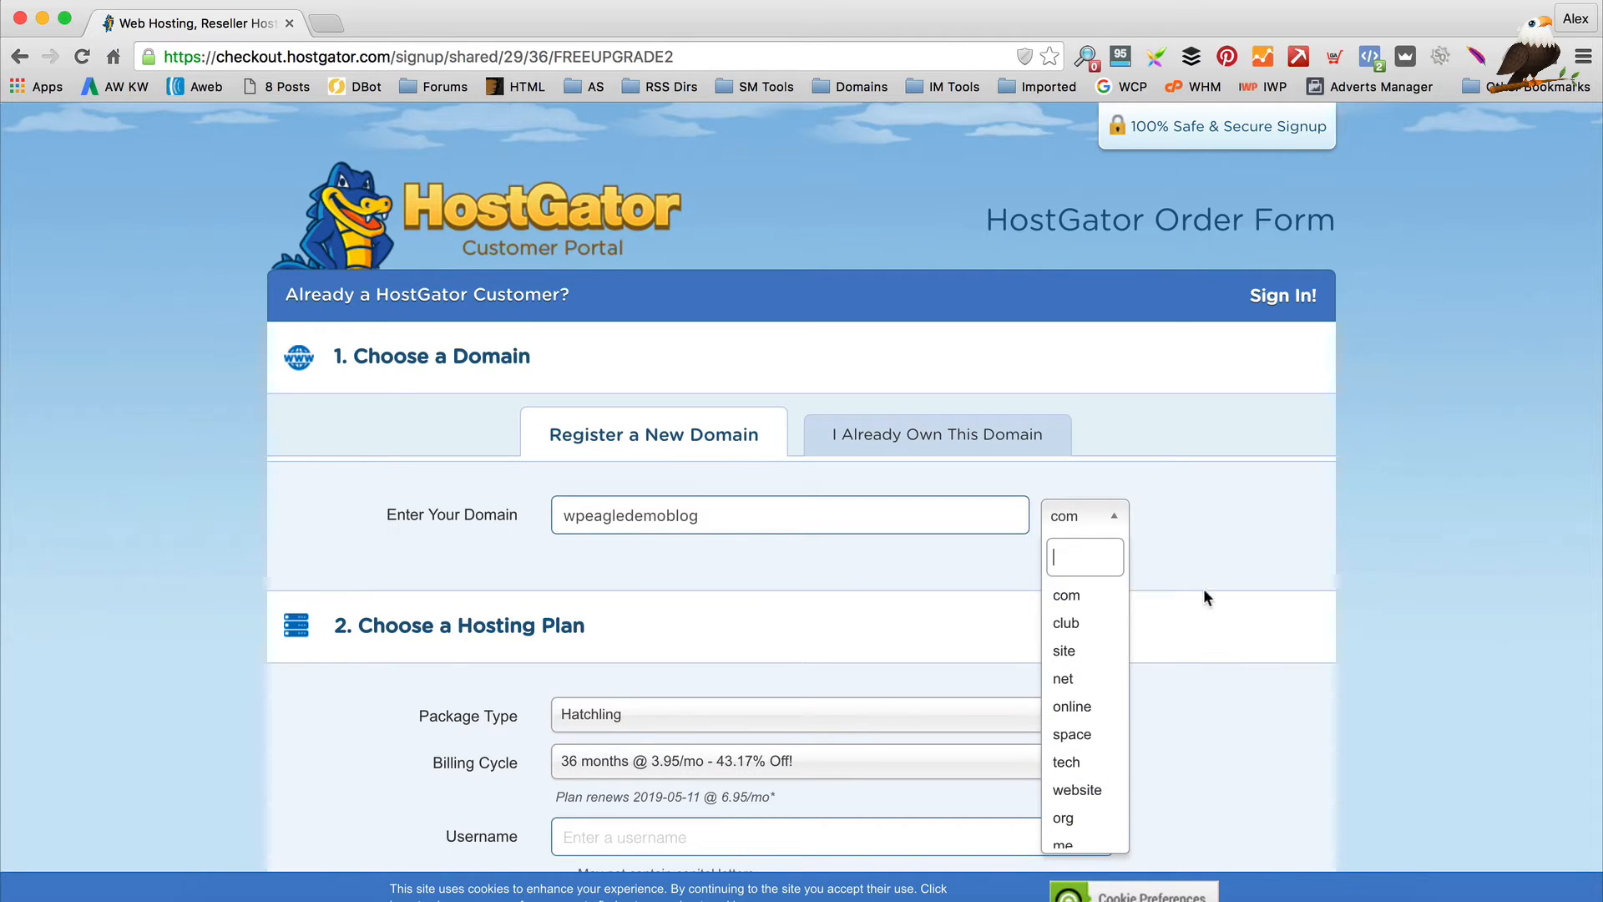
pyautogui.click(1073, 595)
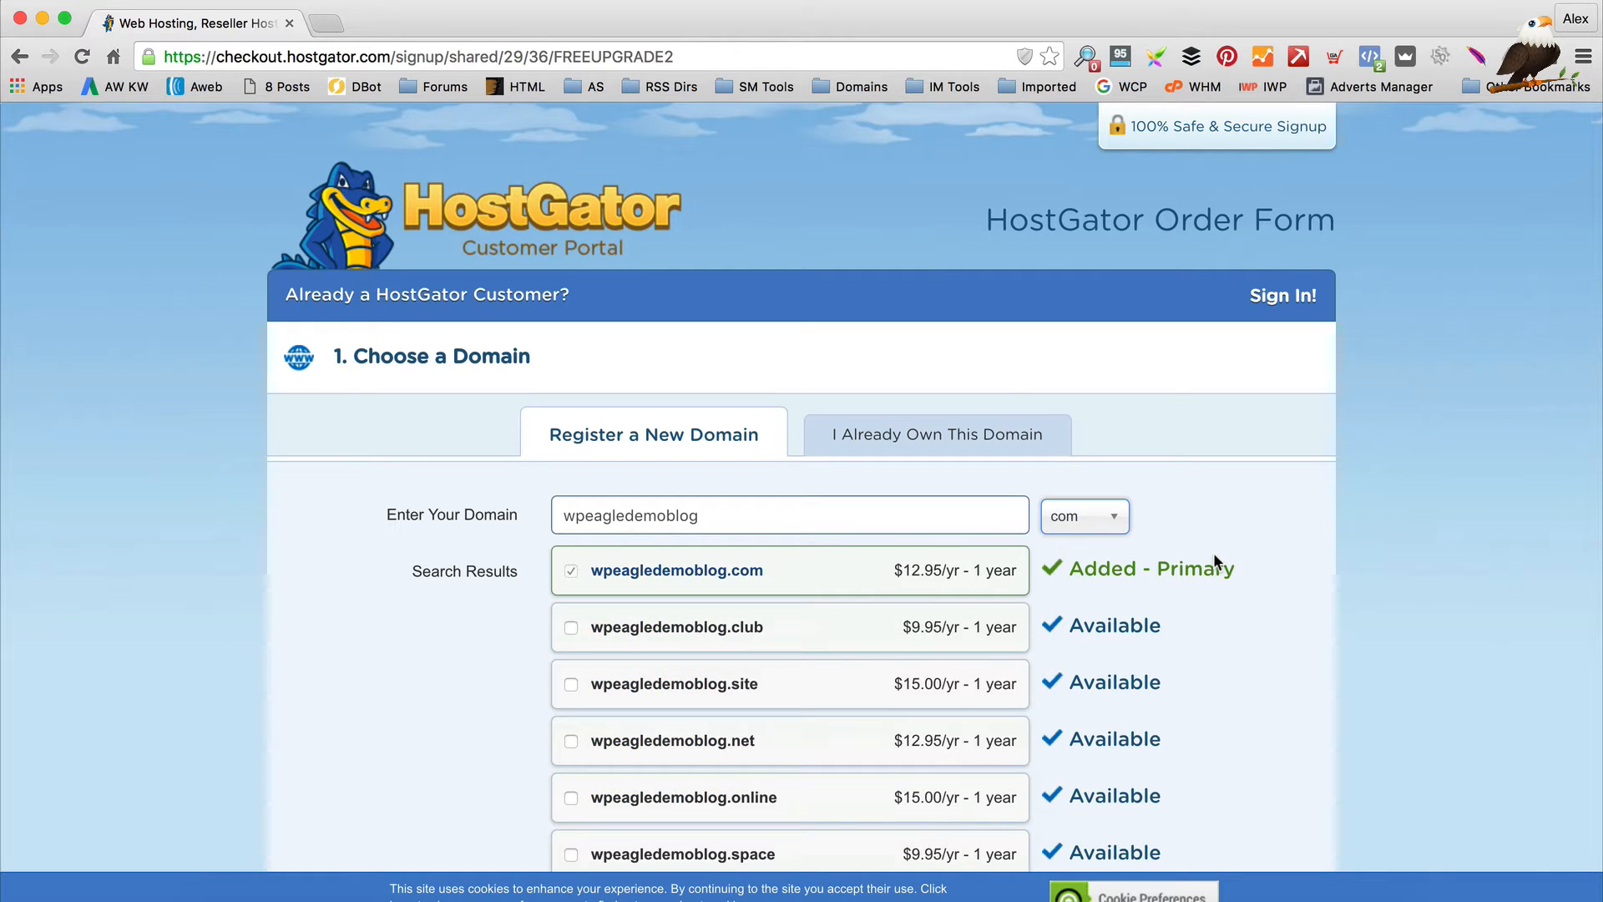
# Untick Add Domain Privacy Protection below the domain search results
pyautogui.scroll(-1, 1202, 548)
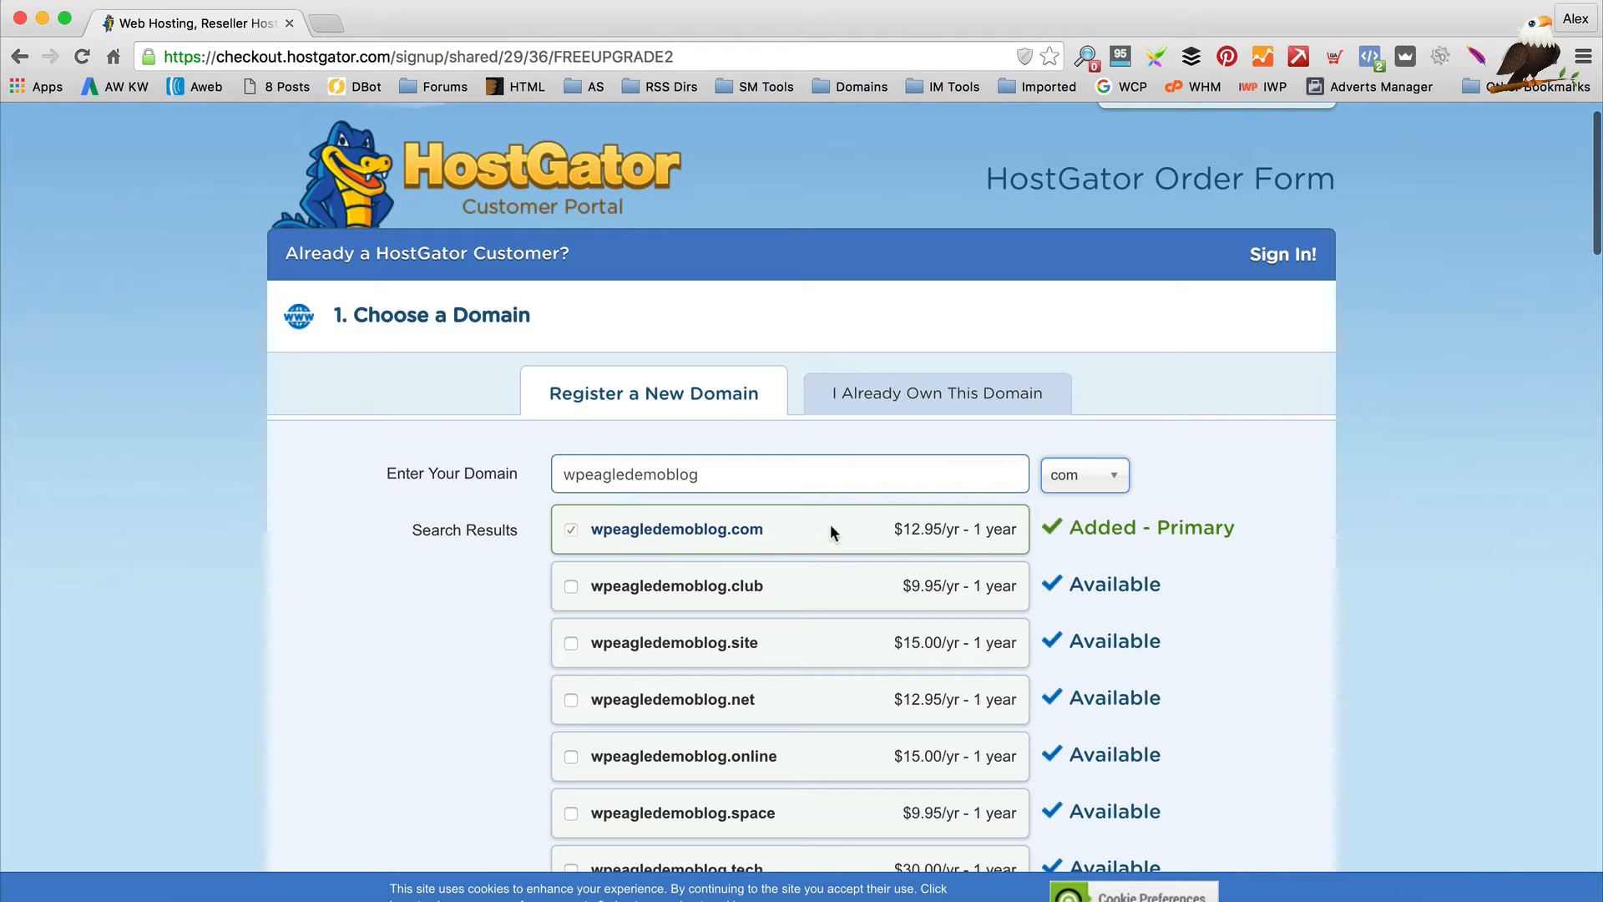
pyautogui.scroll(-2, 948, 414)
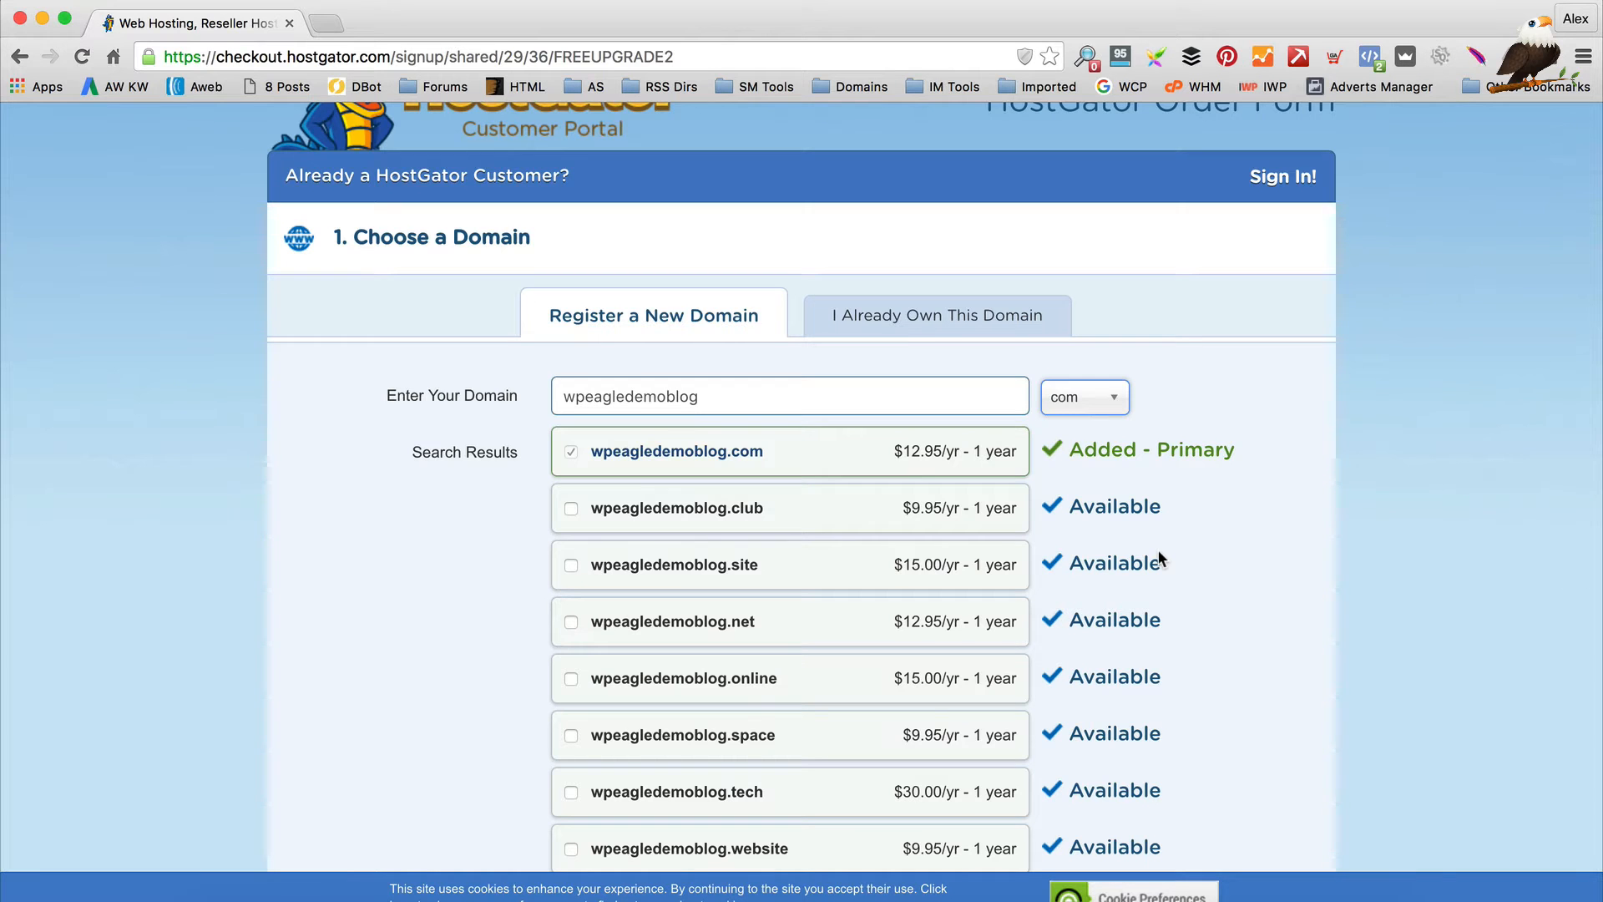
pyautogui.scroll(-2, 1149, 530)
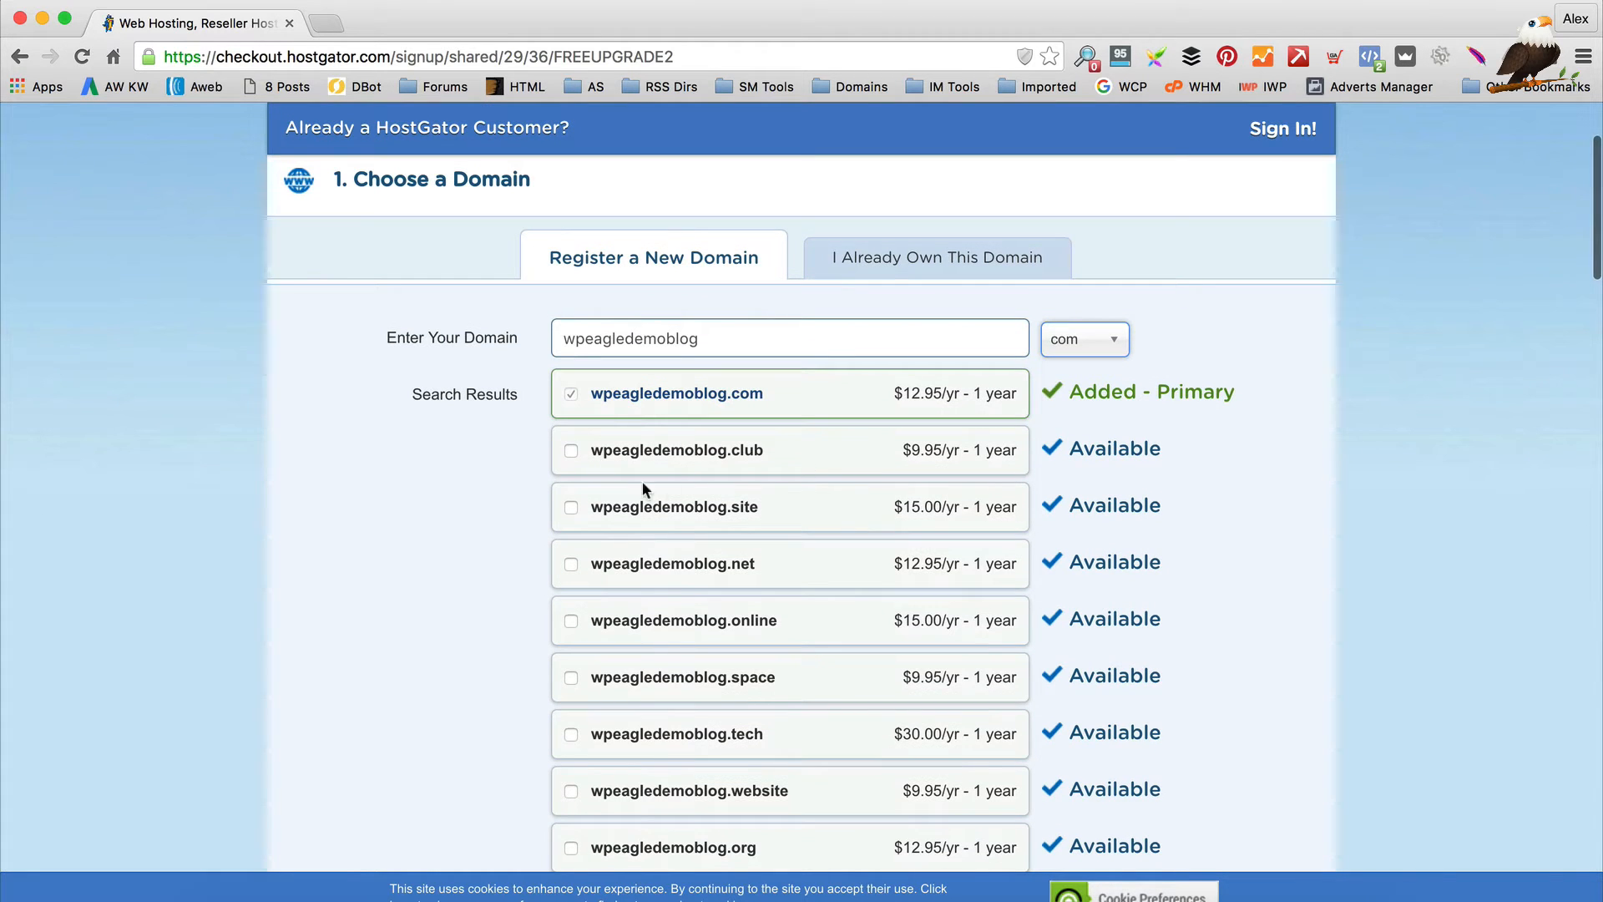
pyautogui.scroll(-4, 415, 422)
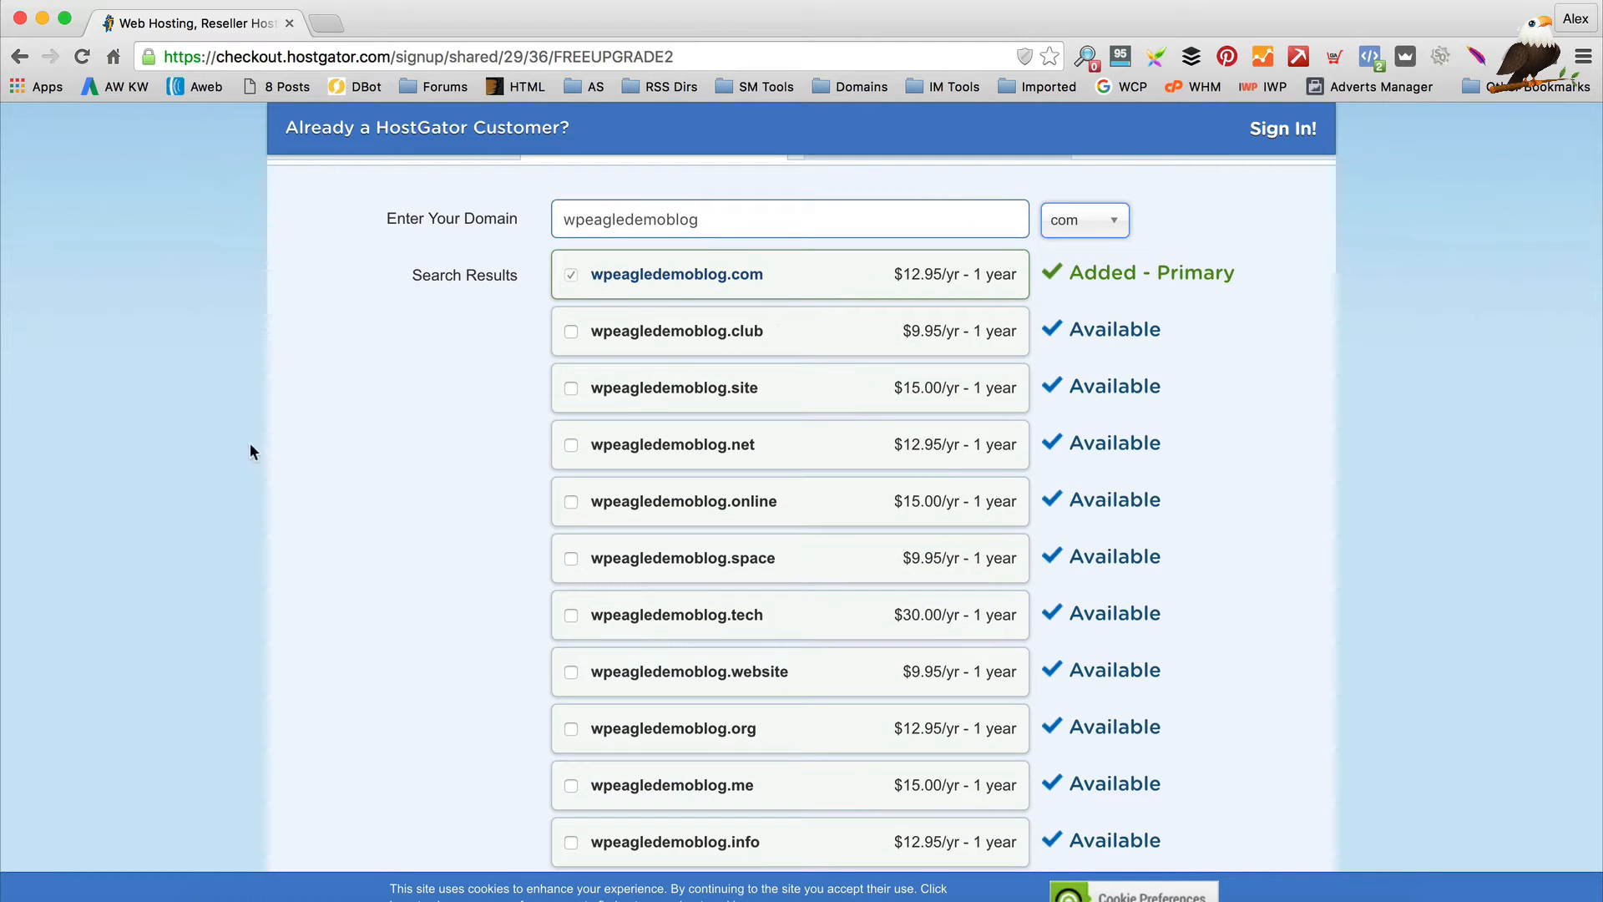
pyautogui.scroll(-1, 474, 343)
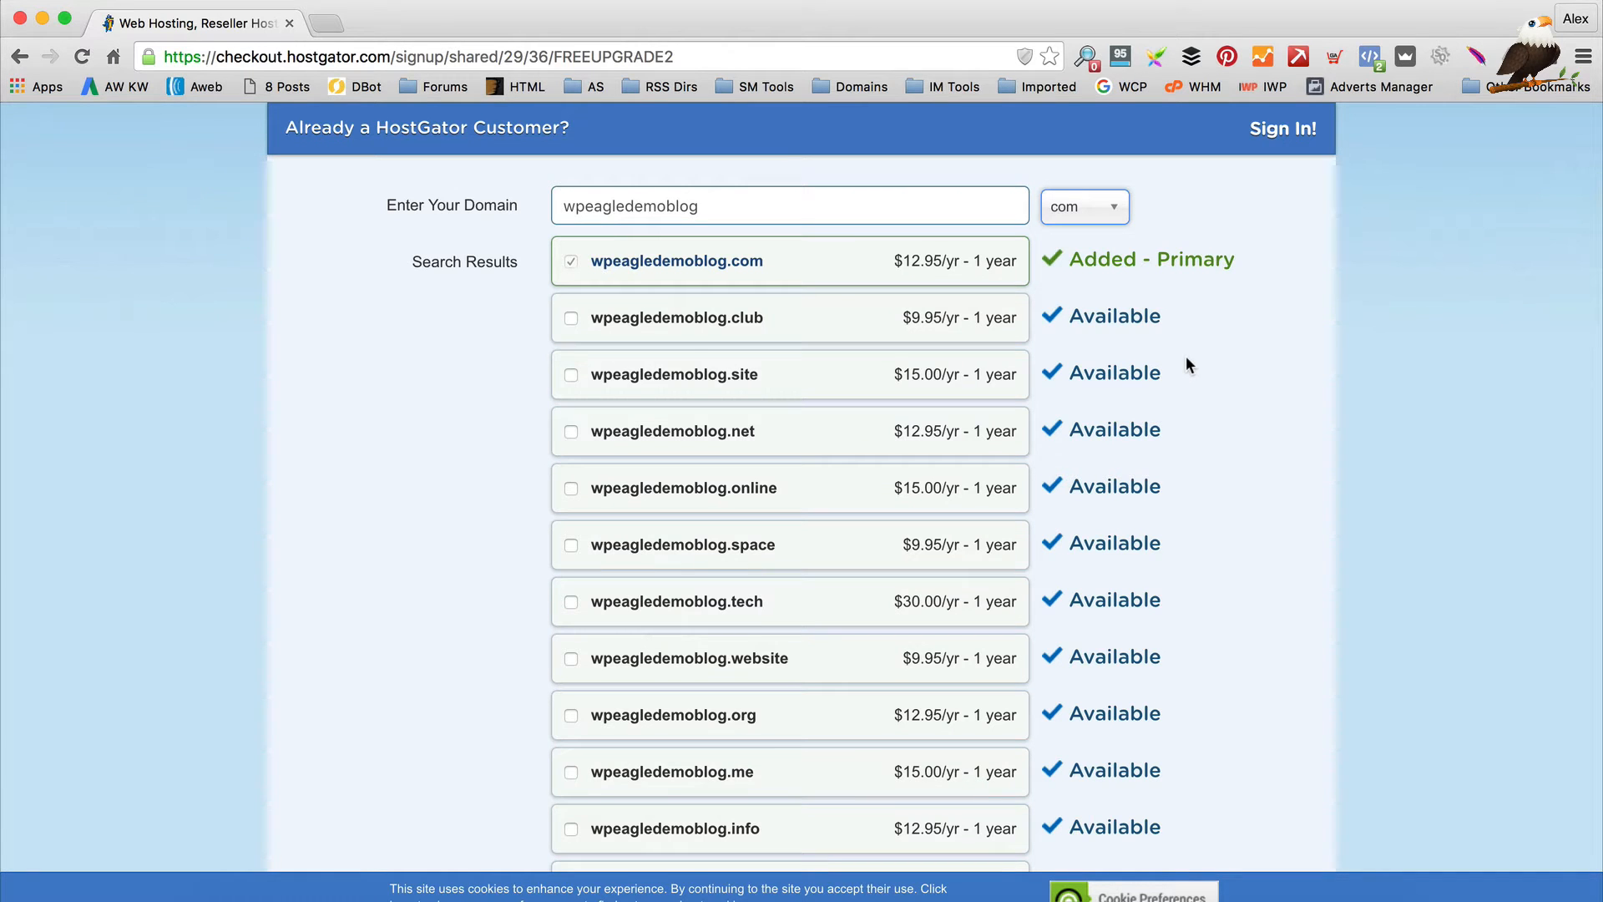
pyautogui.scroll(-8, 1185, 356)
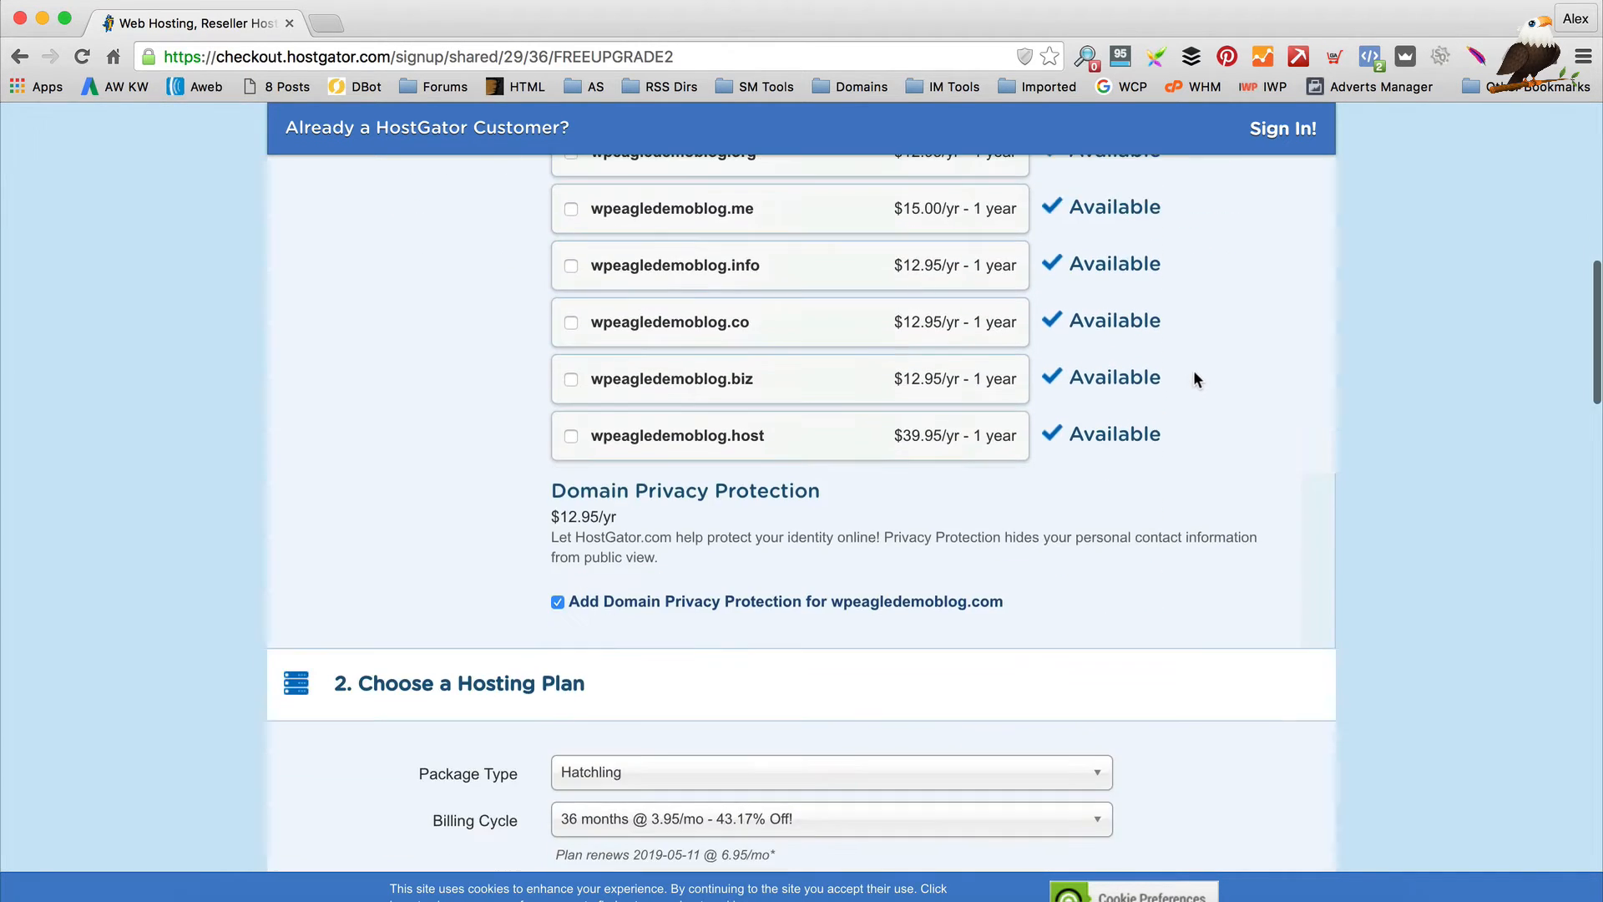
pyautogui.scroll(-2, 1201, 378)
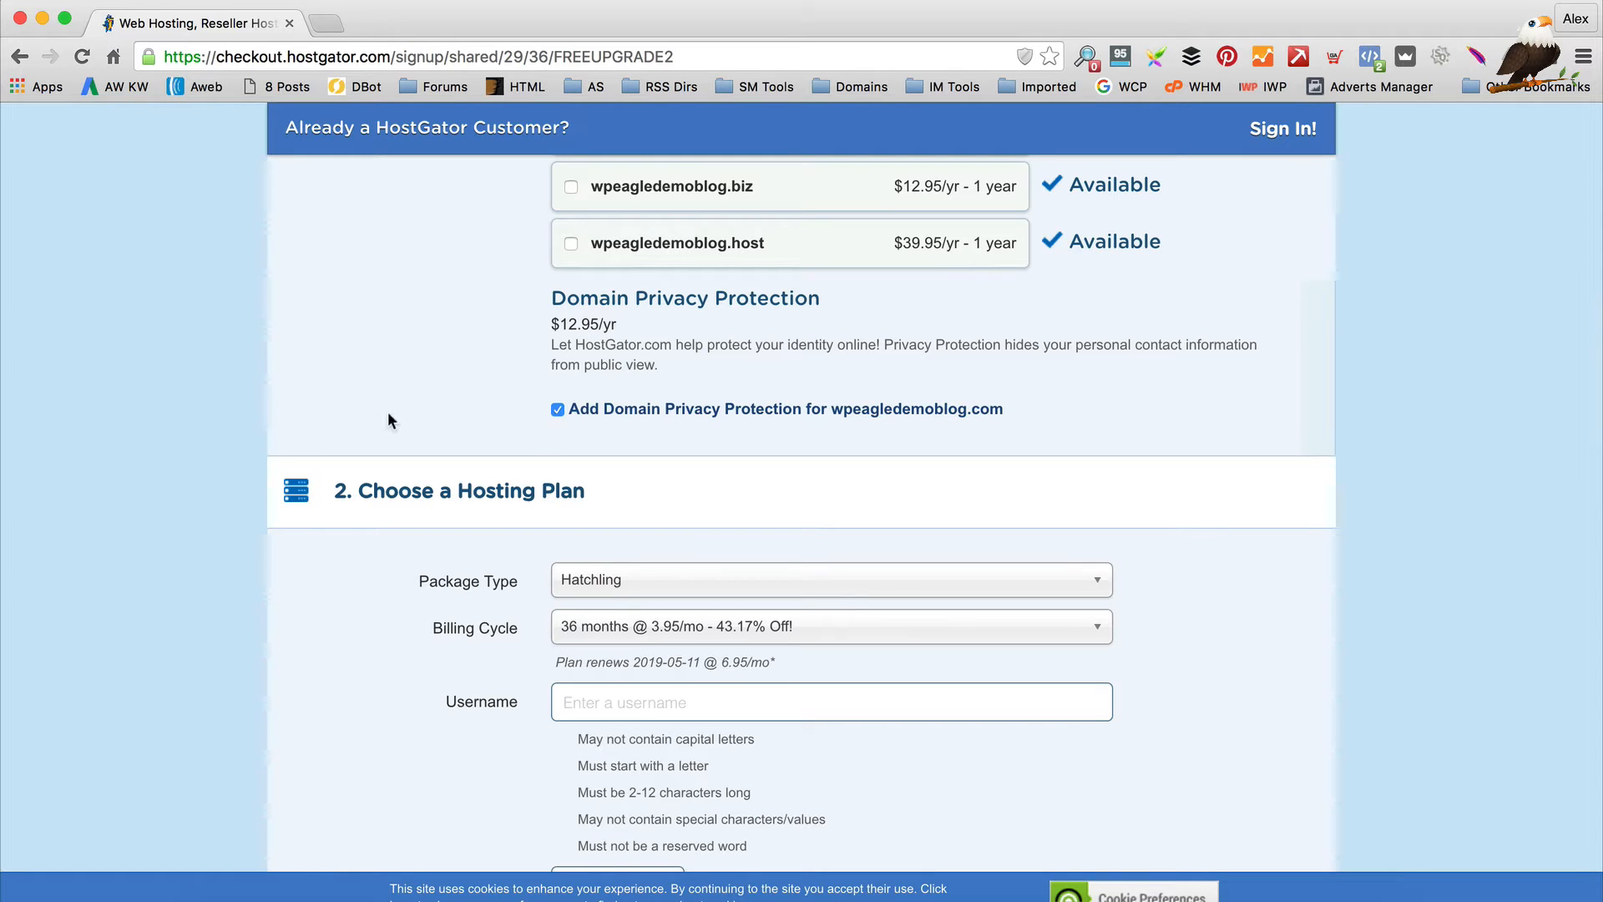
pyautogui.click(571, 410)
# Change the Billing Cycle to 1 month @ 10.95/mo
pyautogui.scroll(-2, 914, 401)
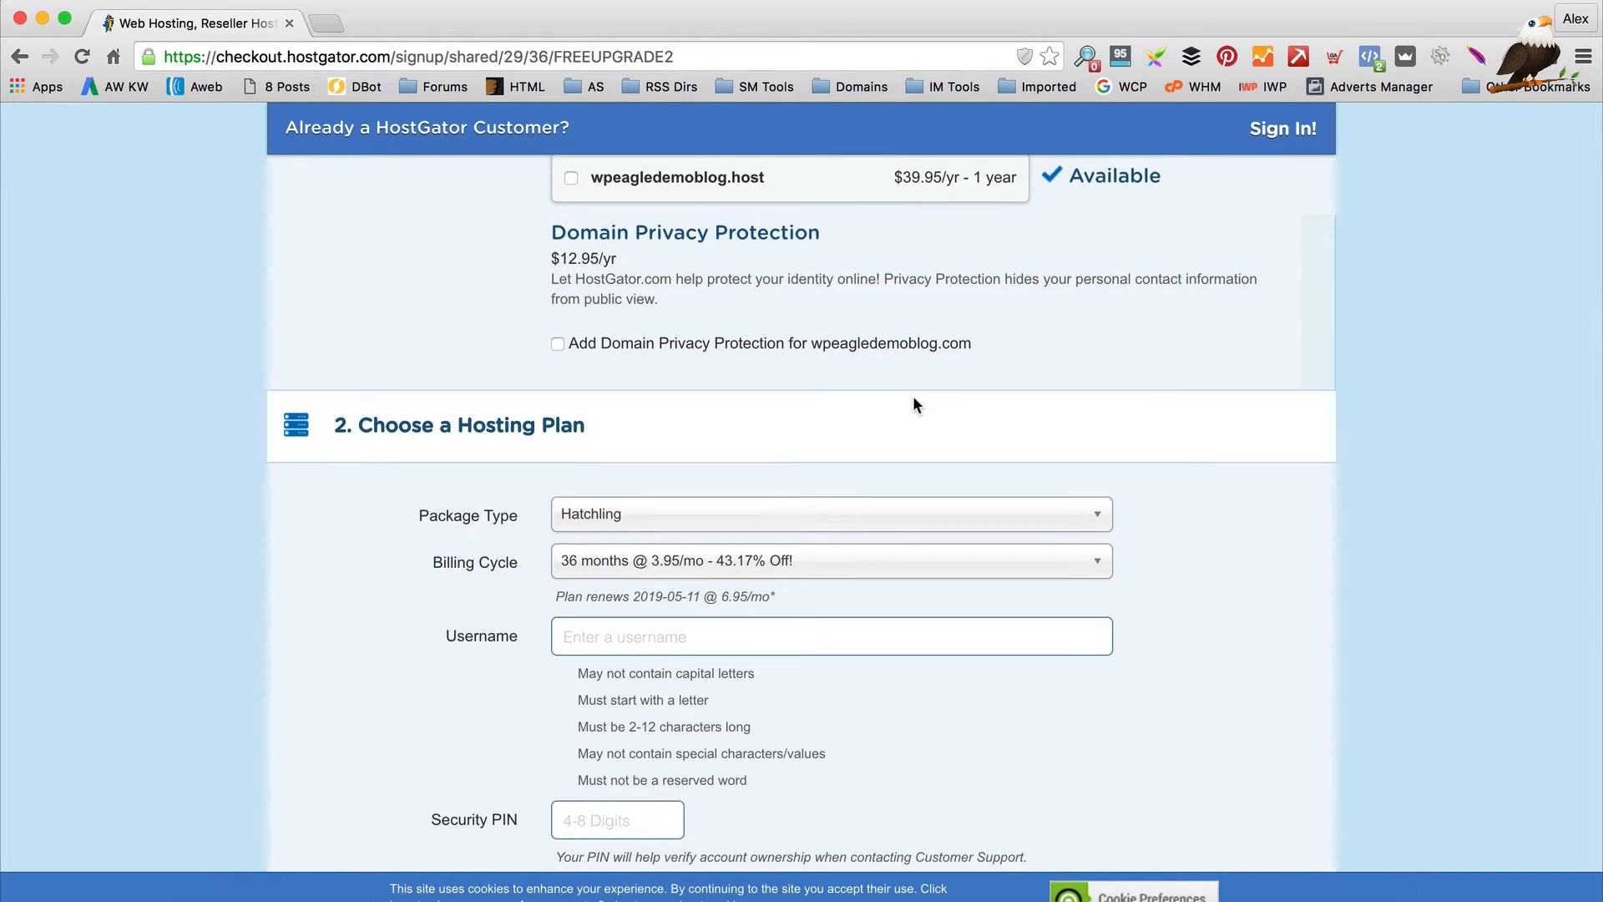
pyautogui.scroll(-3, 913, 405)
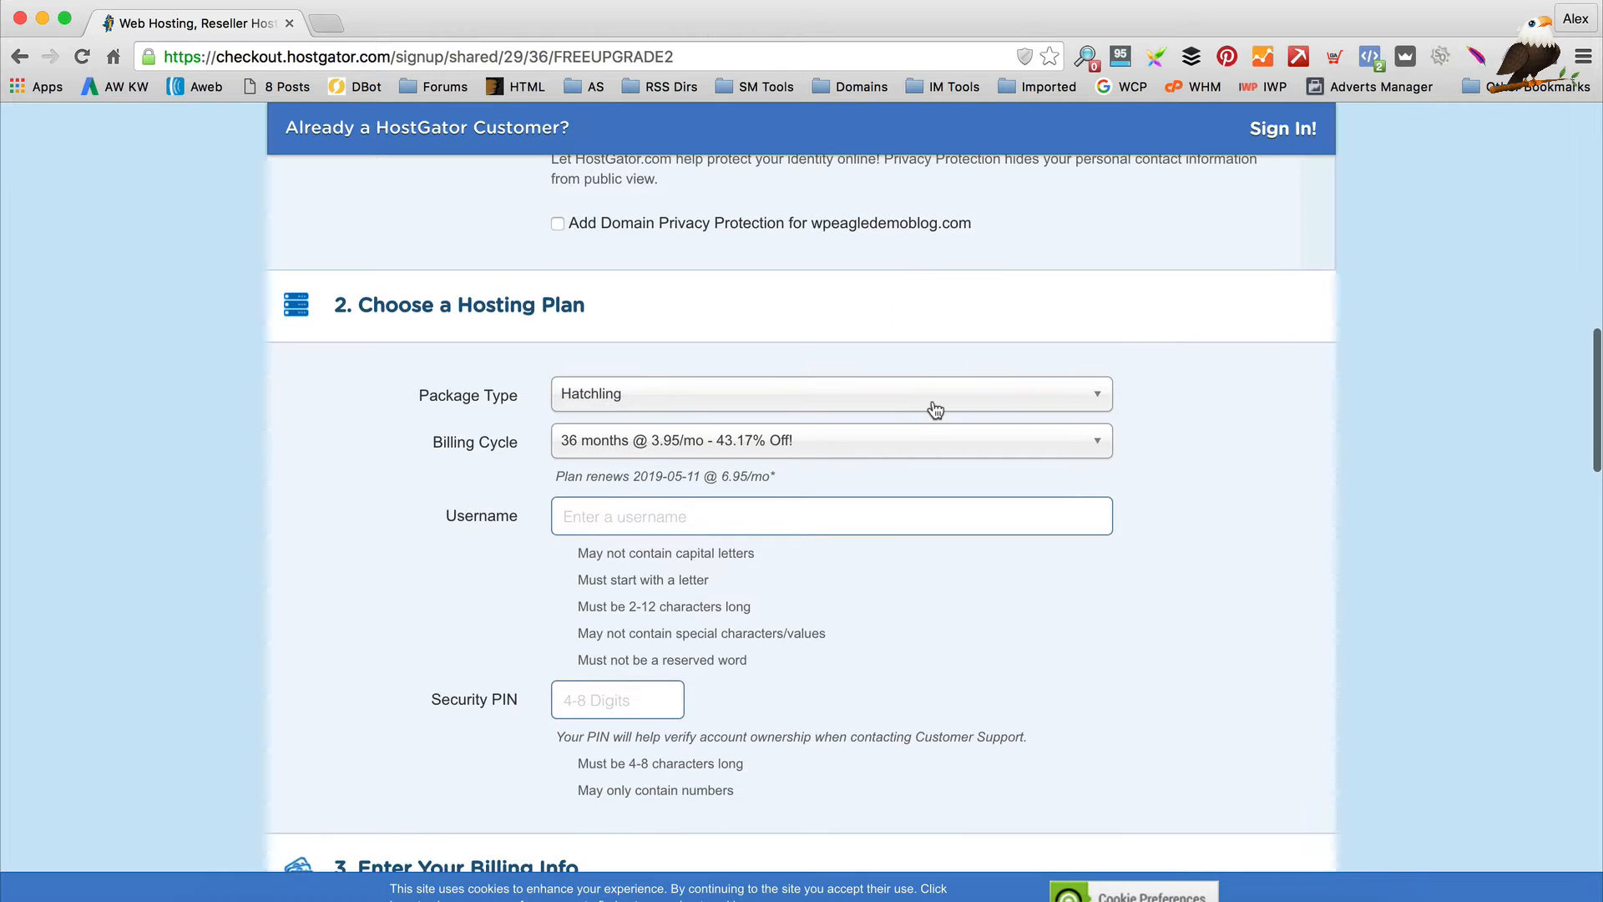
pyautogui.scroll(-2, 915, 388)
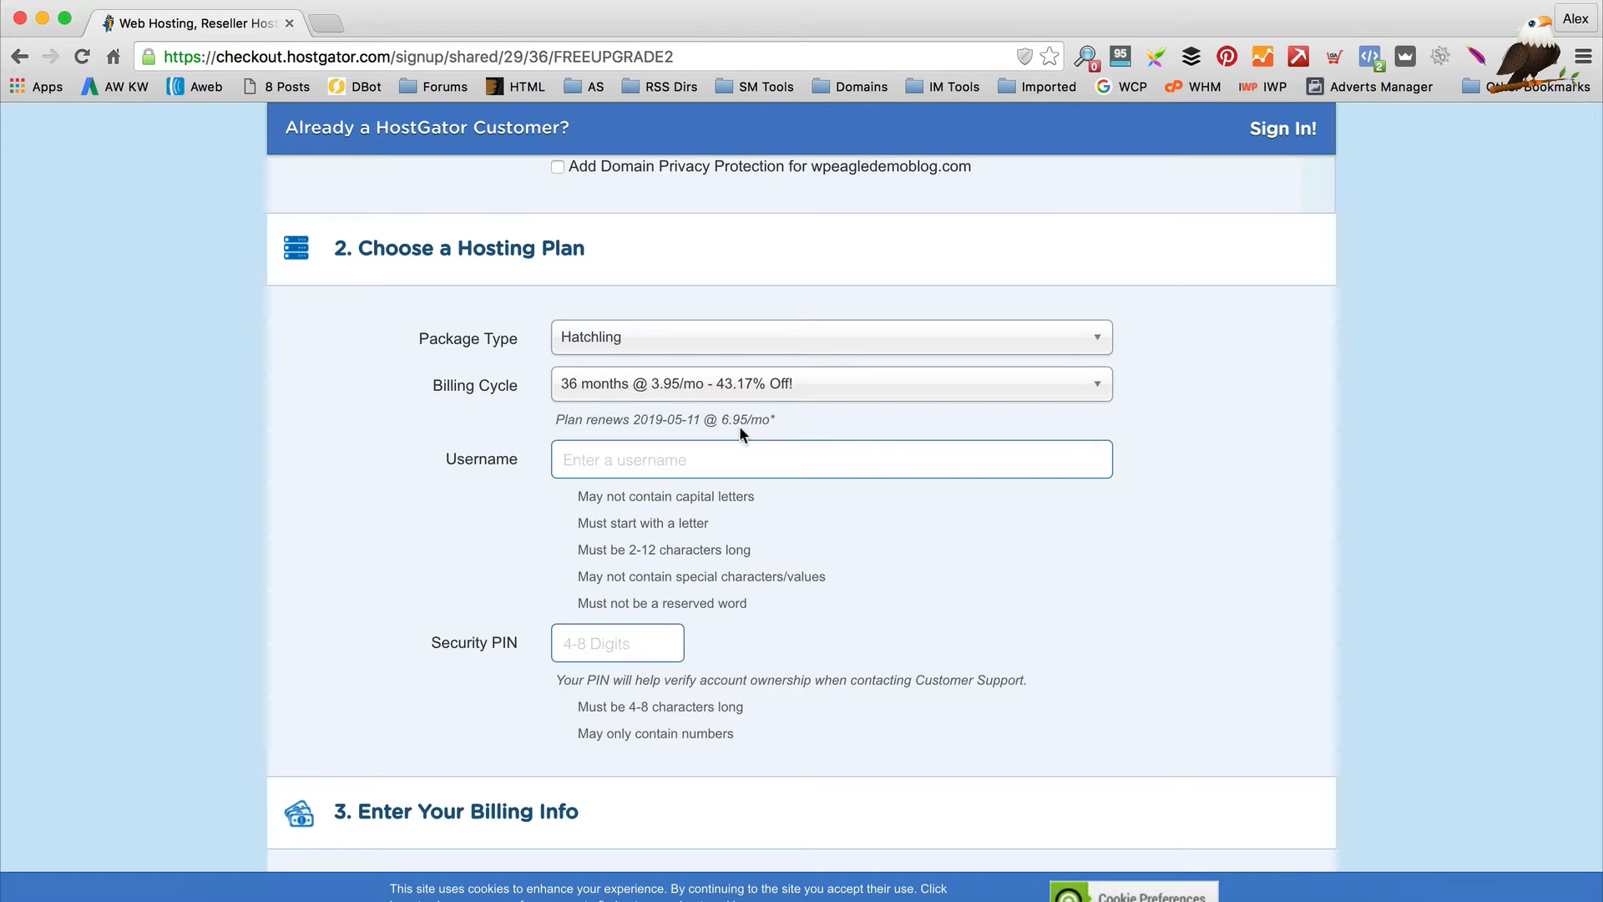
pyautogui.scroll(-1, 1222, 350)
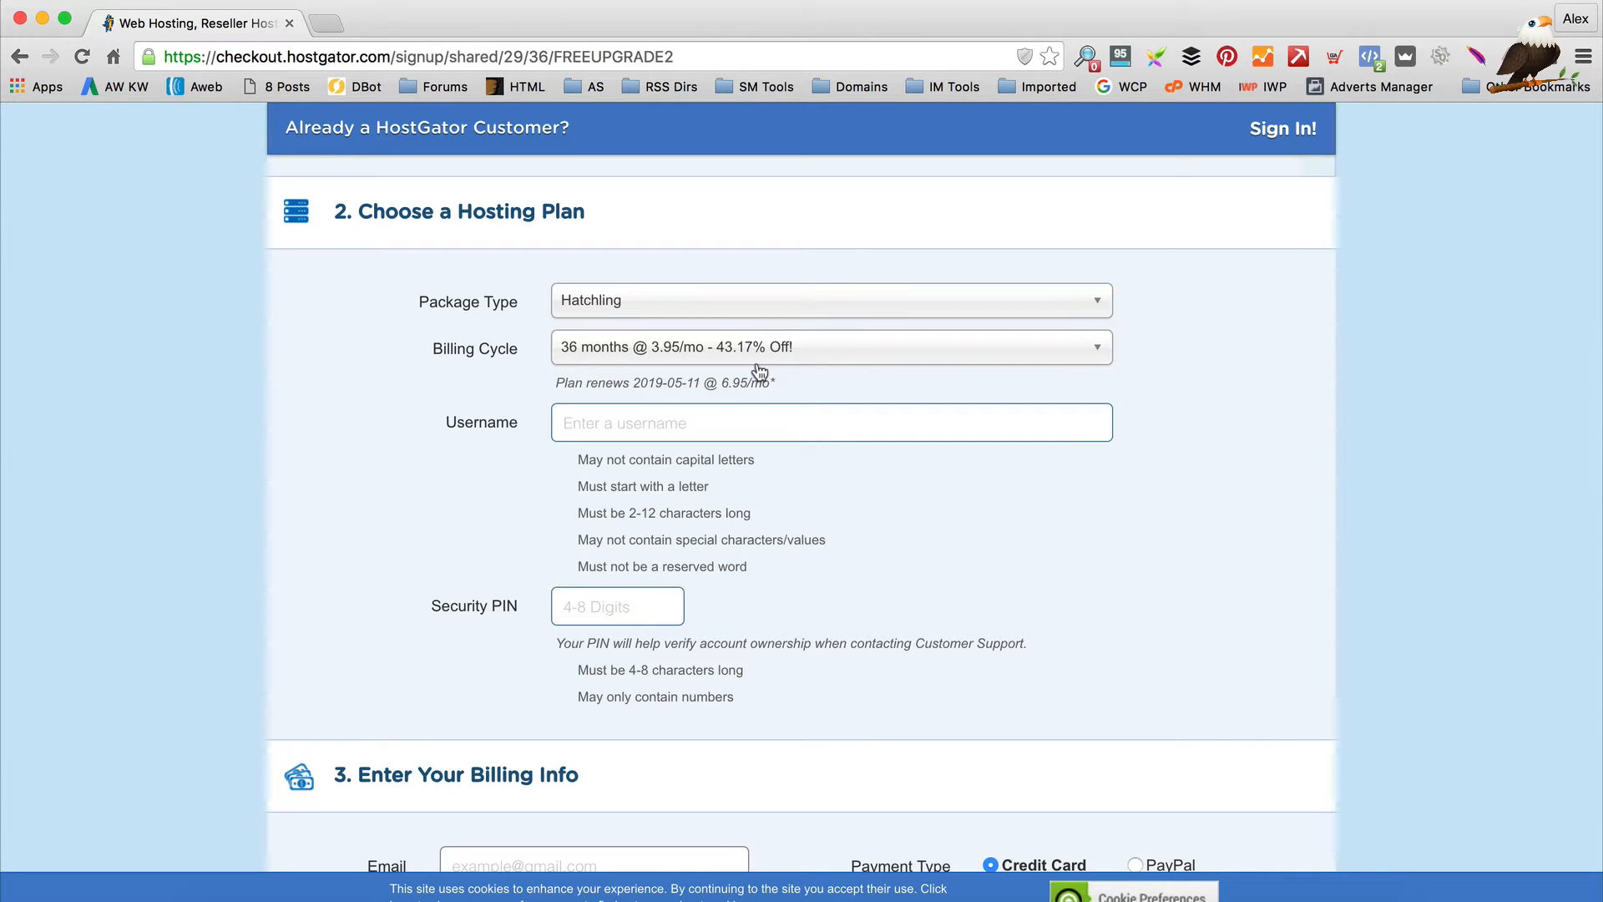
pyautogui.click(806, 352)
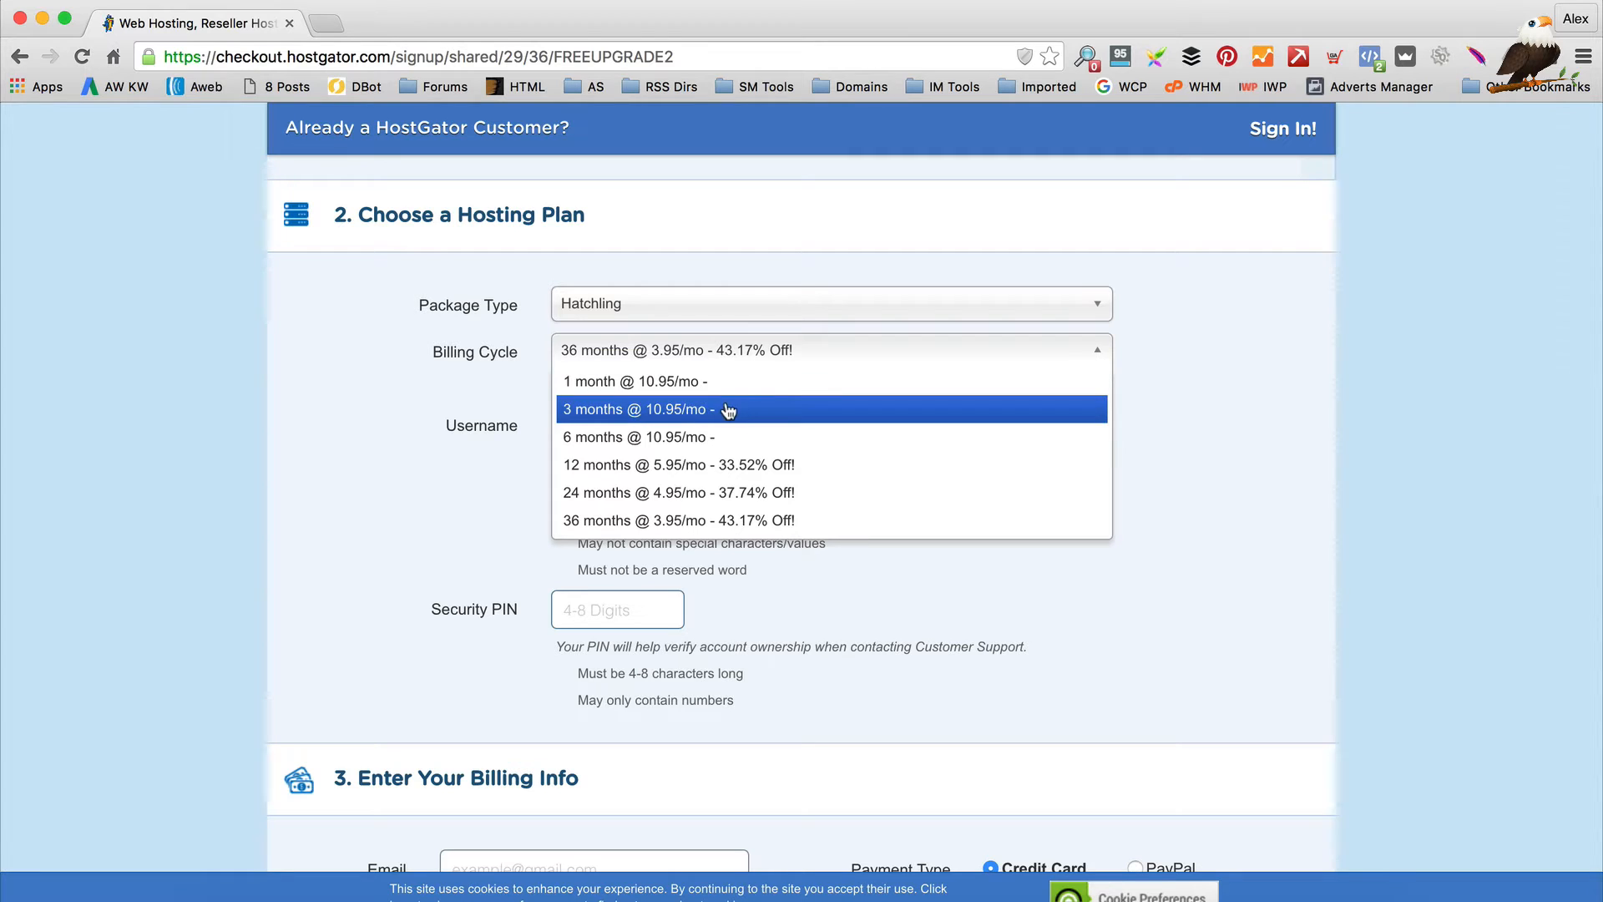
pyautogui.click(670, 385)
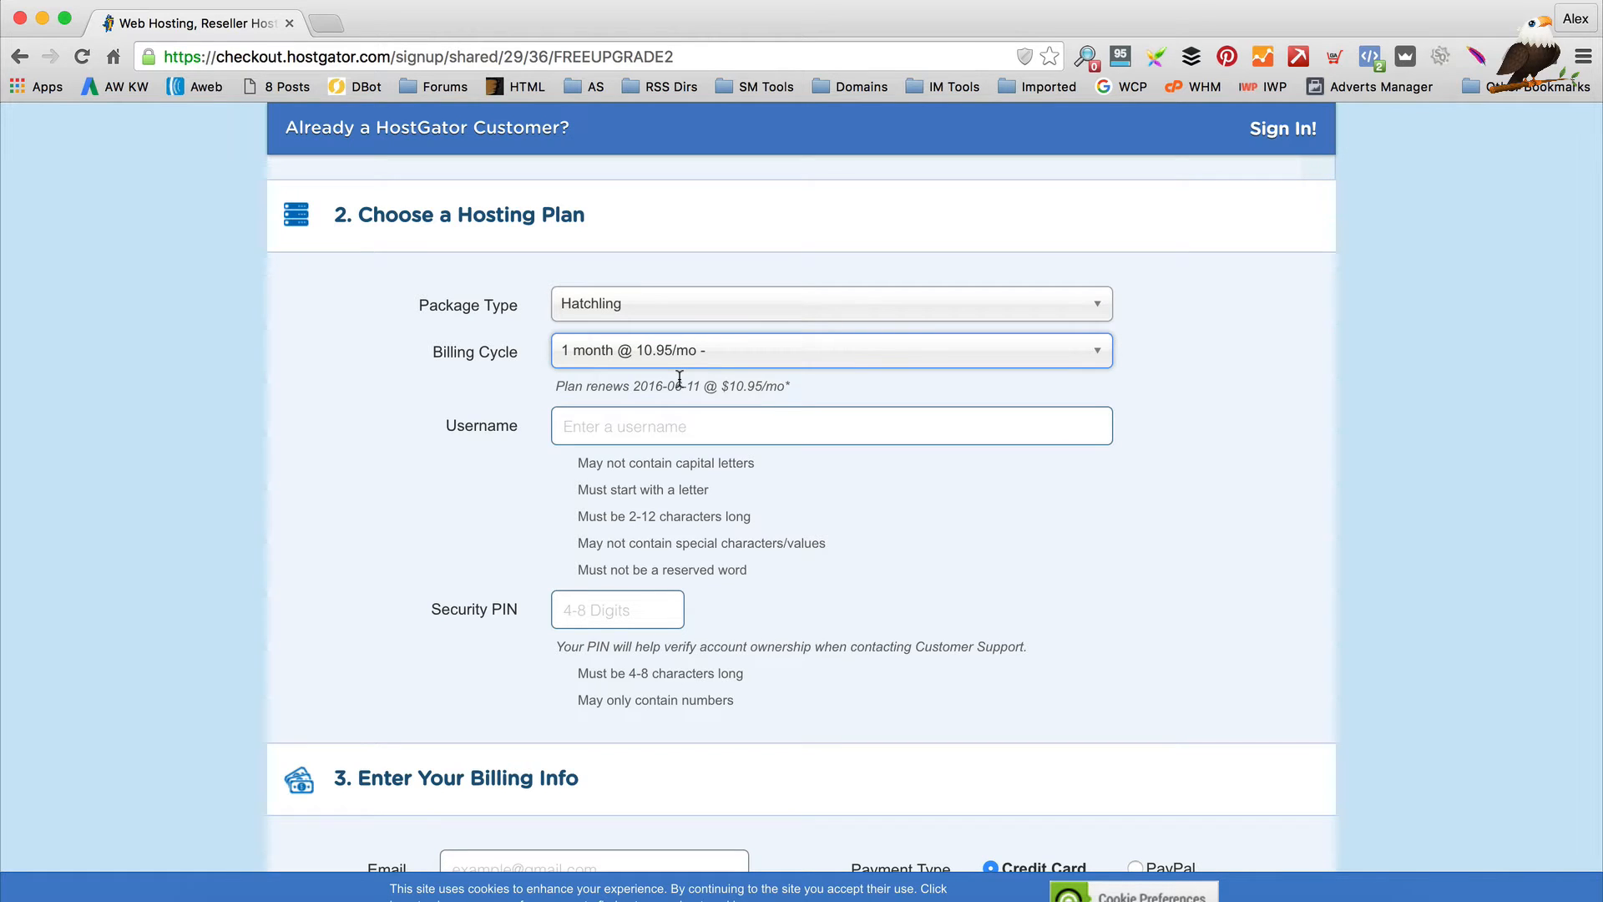
pyautogui.scroll(-1, 680, 379)
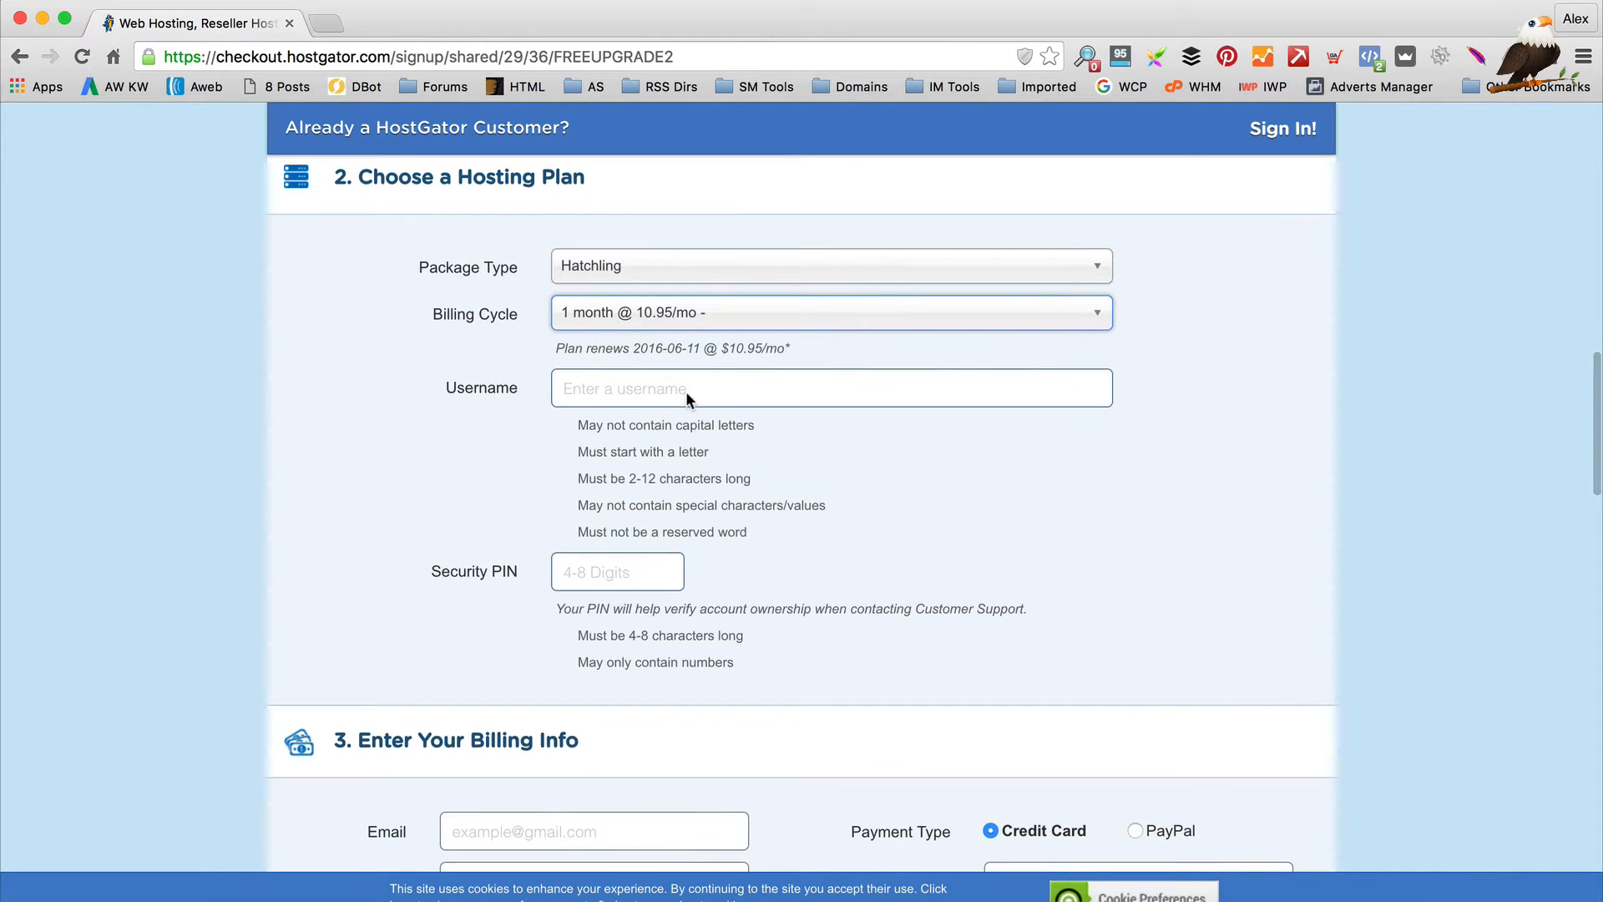
pyautogui.scroll(-1, 681, 390)
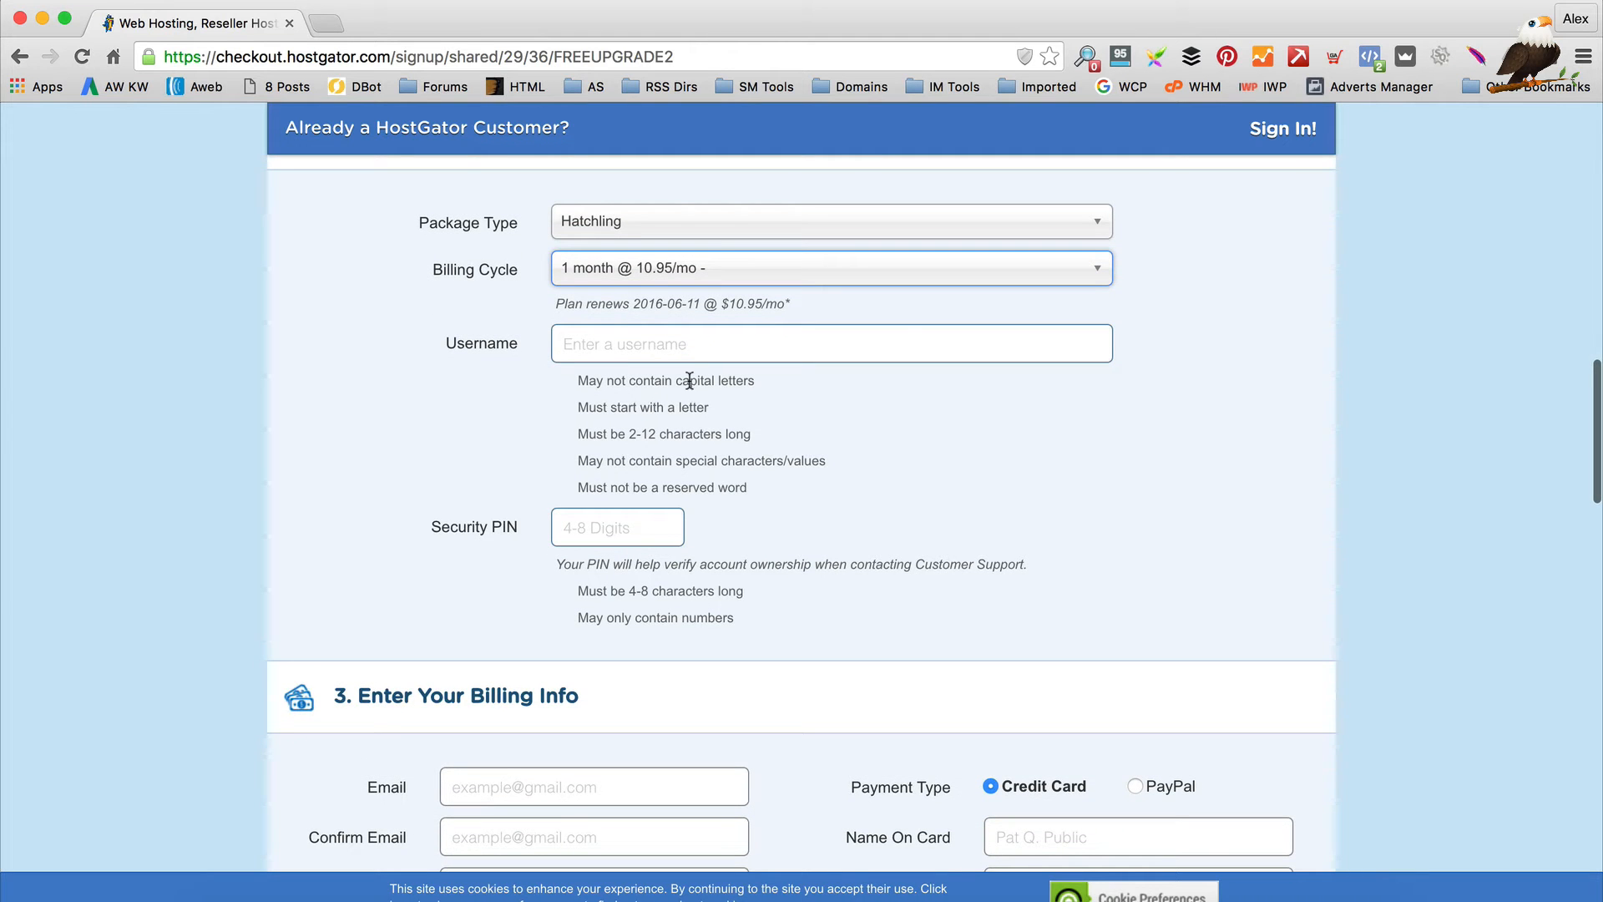
pyautogui.scroll(-5, 616, 372)
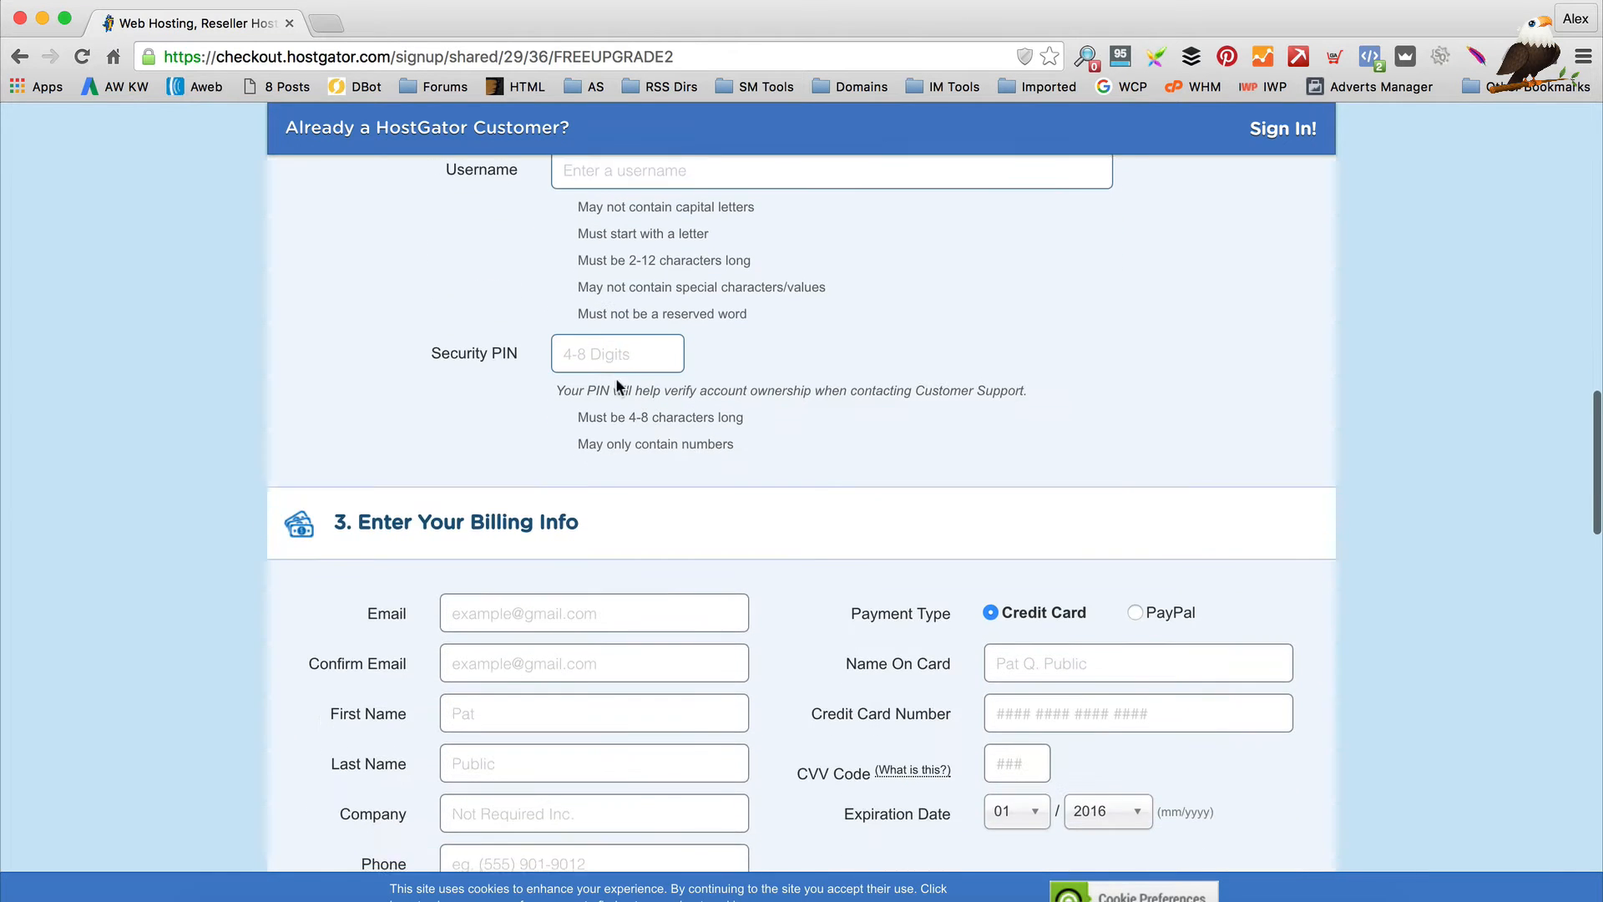
pyautogui.scroll(-4, 722, 416)
pyautogui.scroll(6, 698, 296)
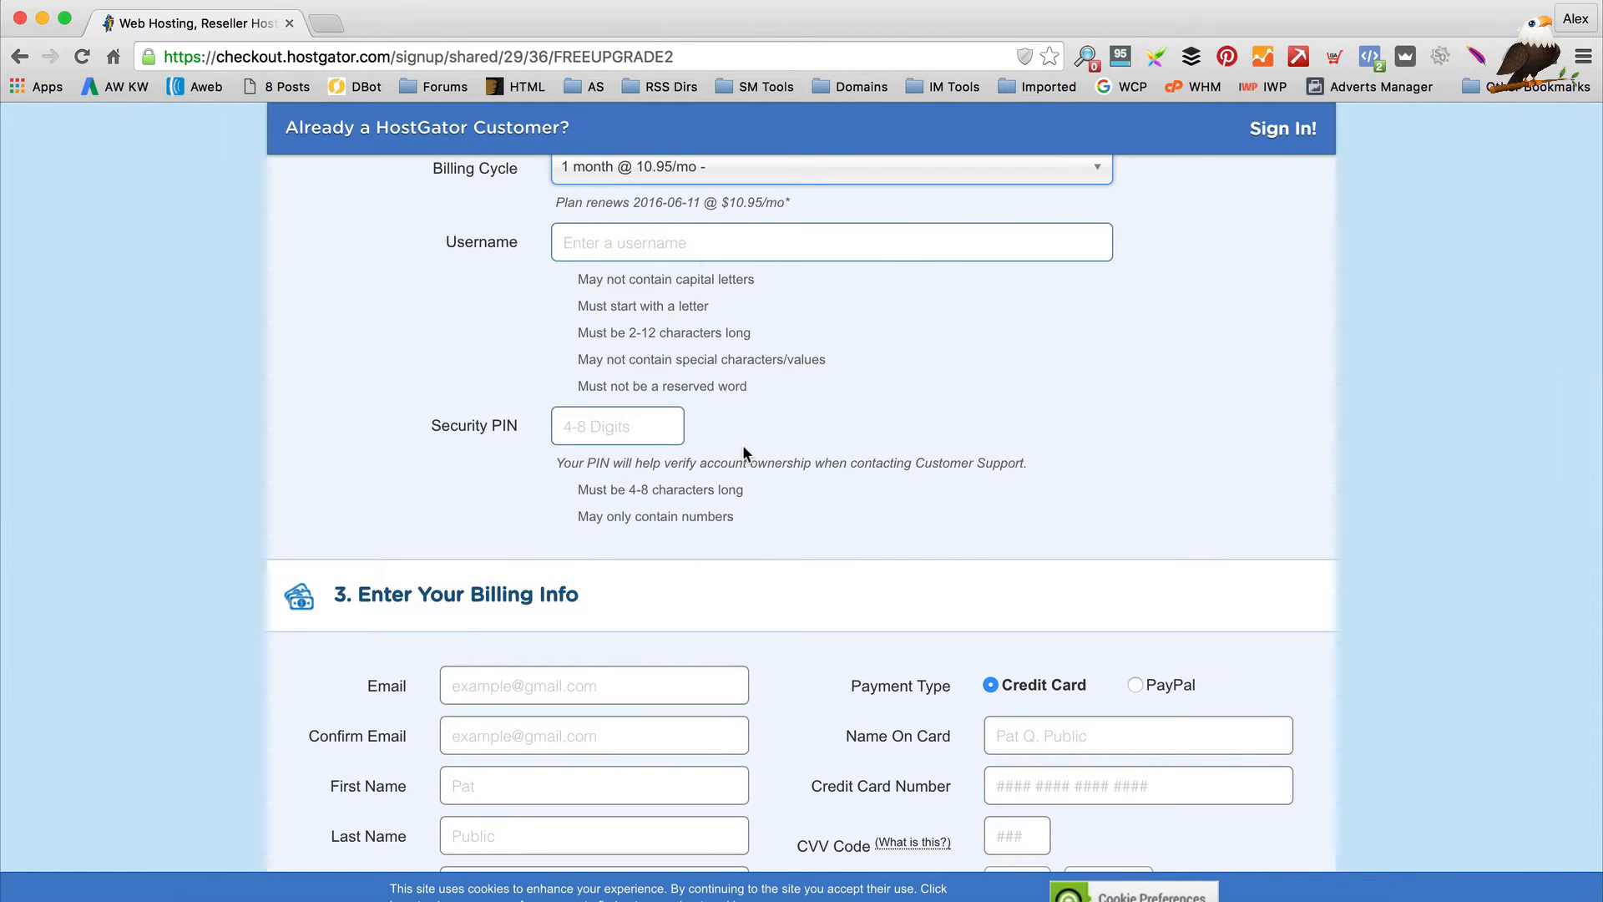
pyautogui.scroll(-4, 900, 379)
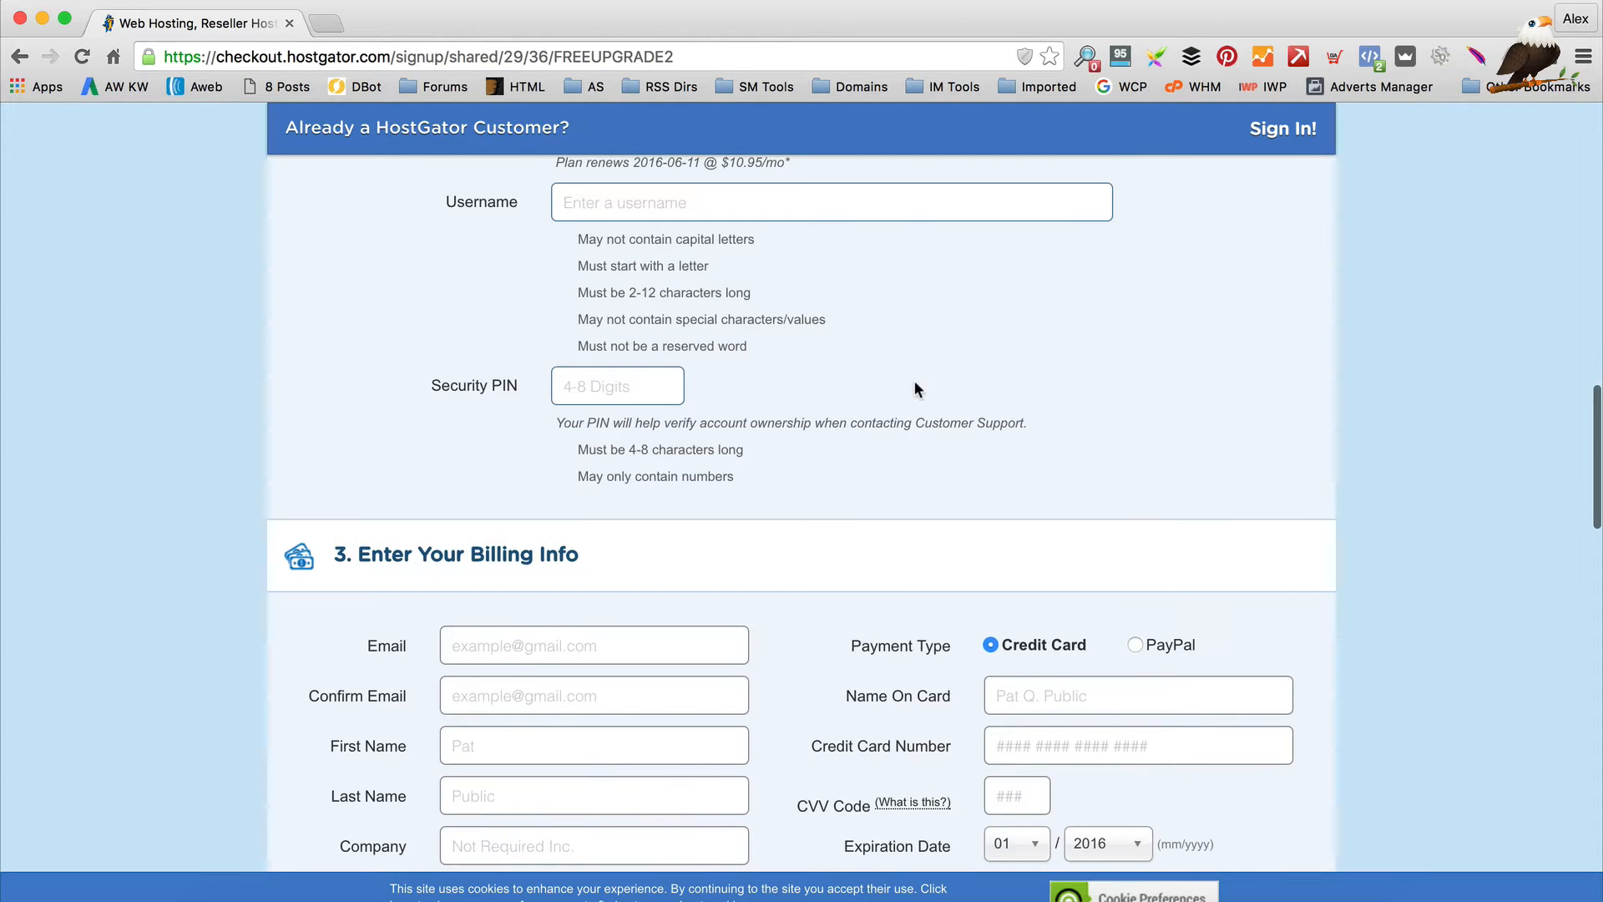
pyautogui.scroll(-5, 839, 368)
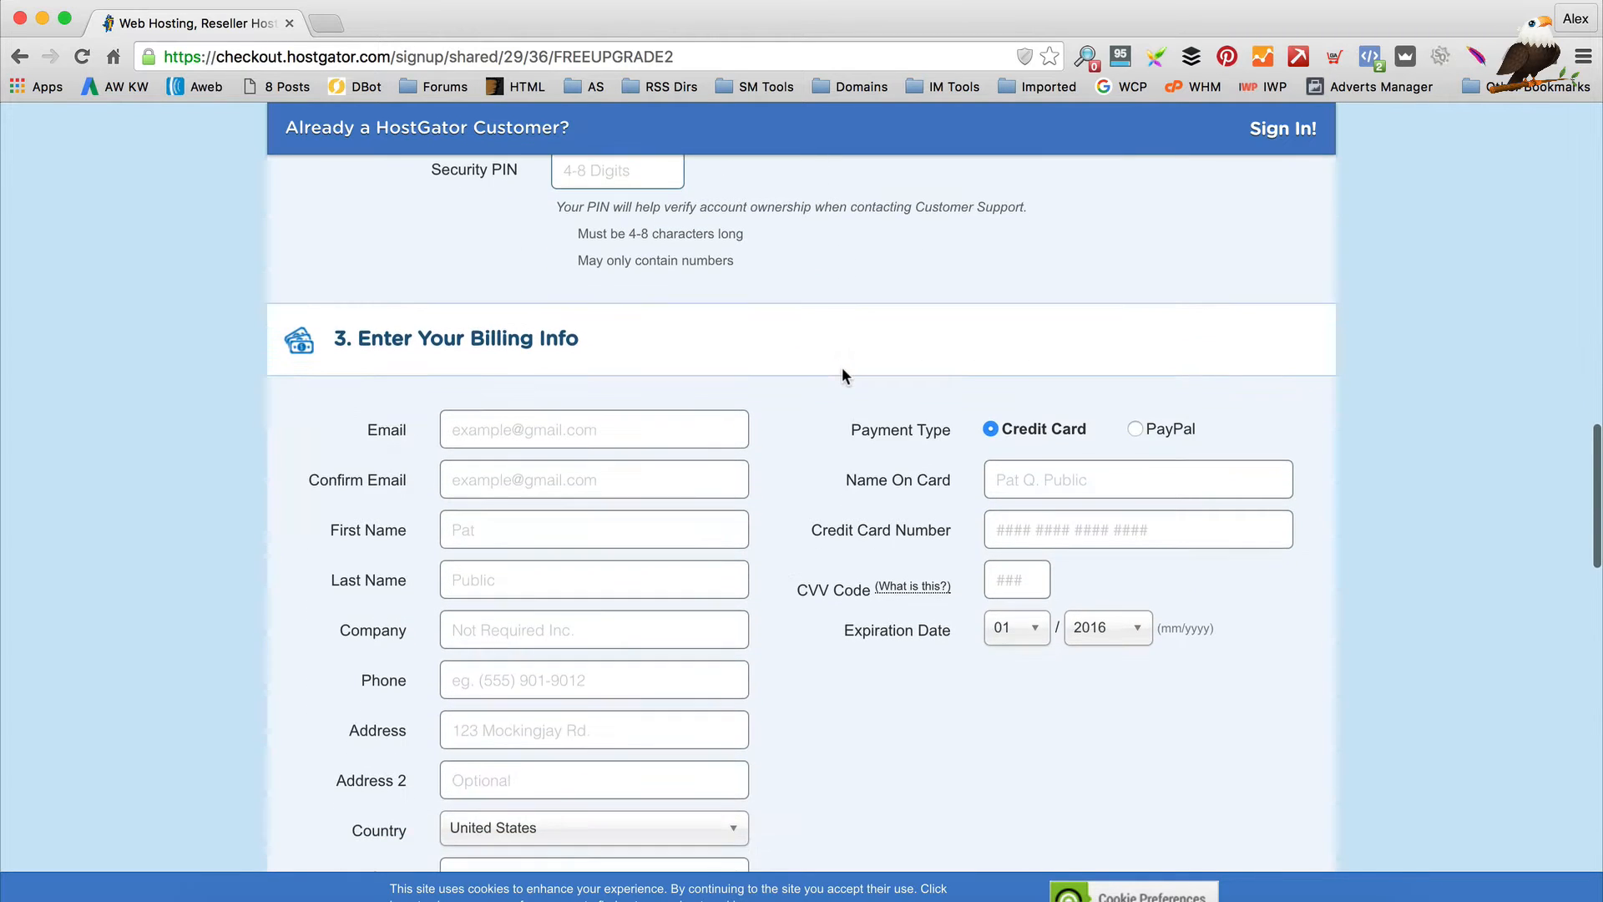
pyautogui.scroll(-3, 689, 526)
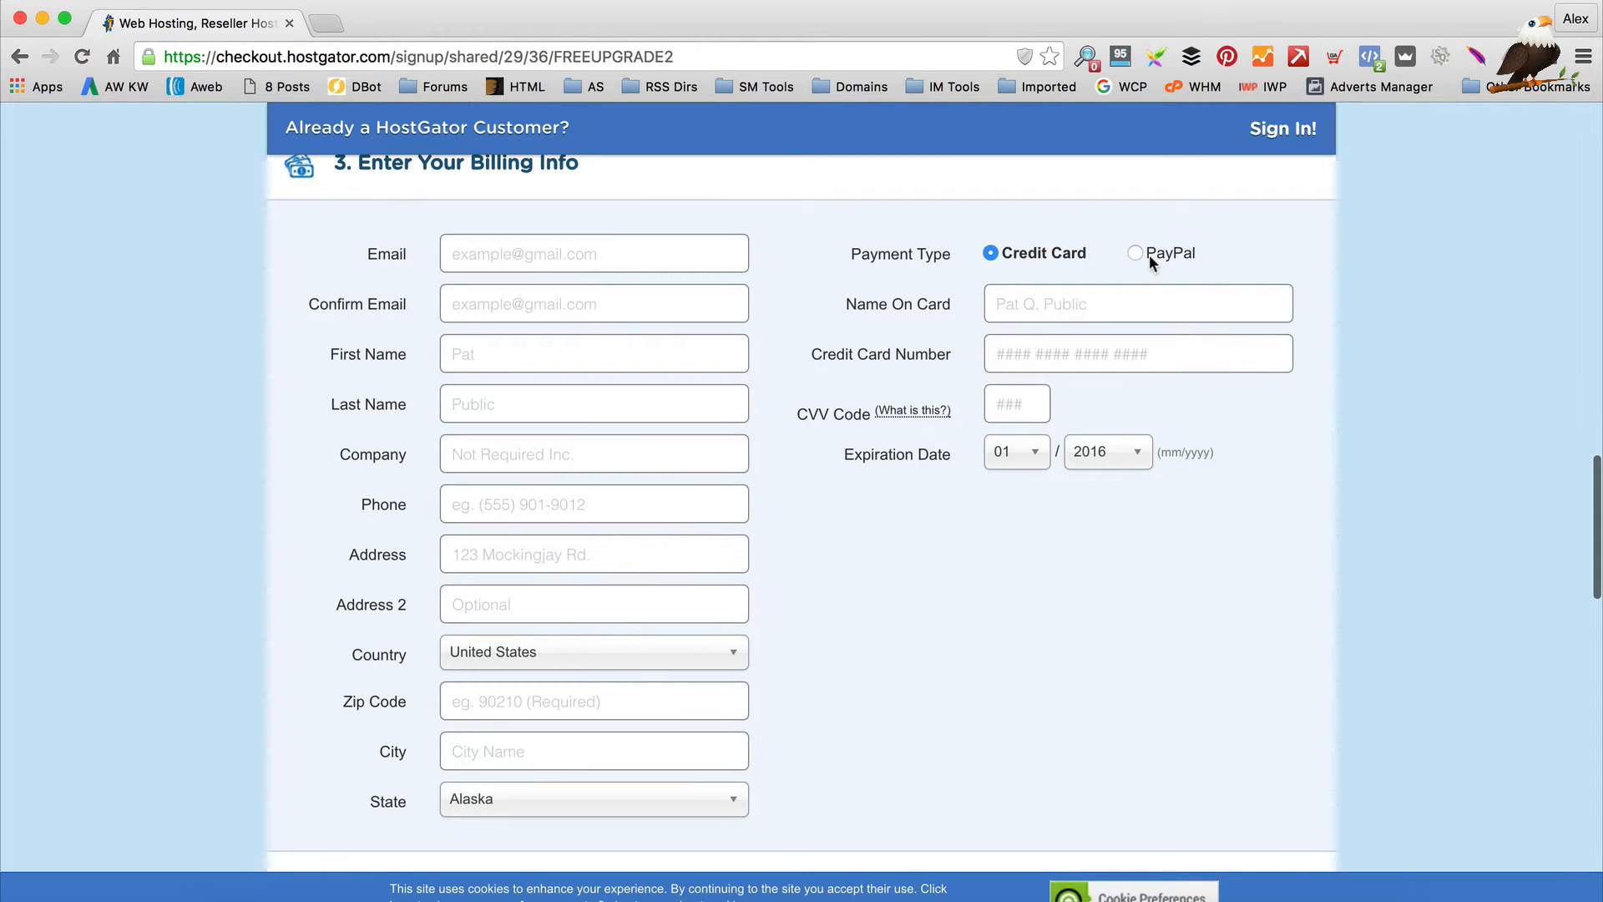
# Untick the HackAlert and CodeGuard Site Backup add-ons
pyautogui.scroll(-10, 840, 422)
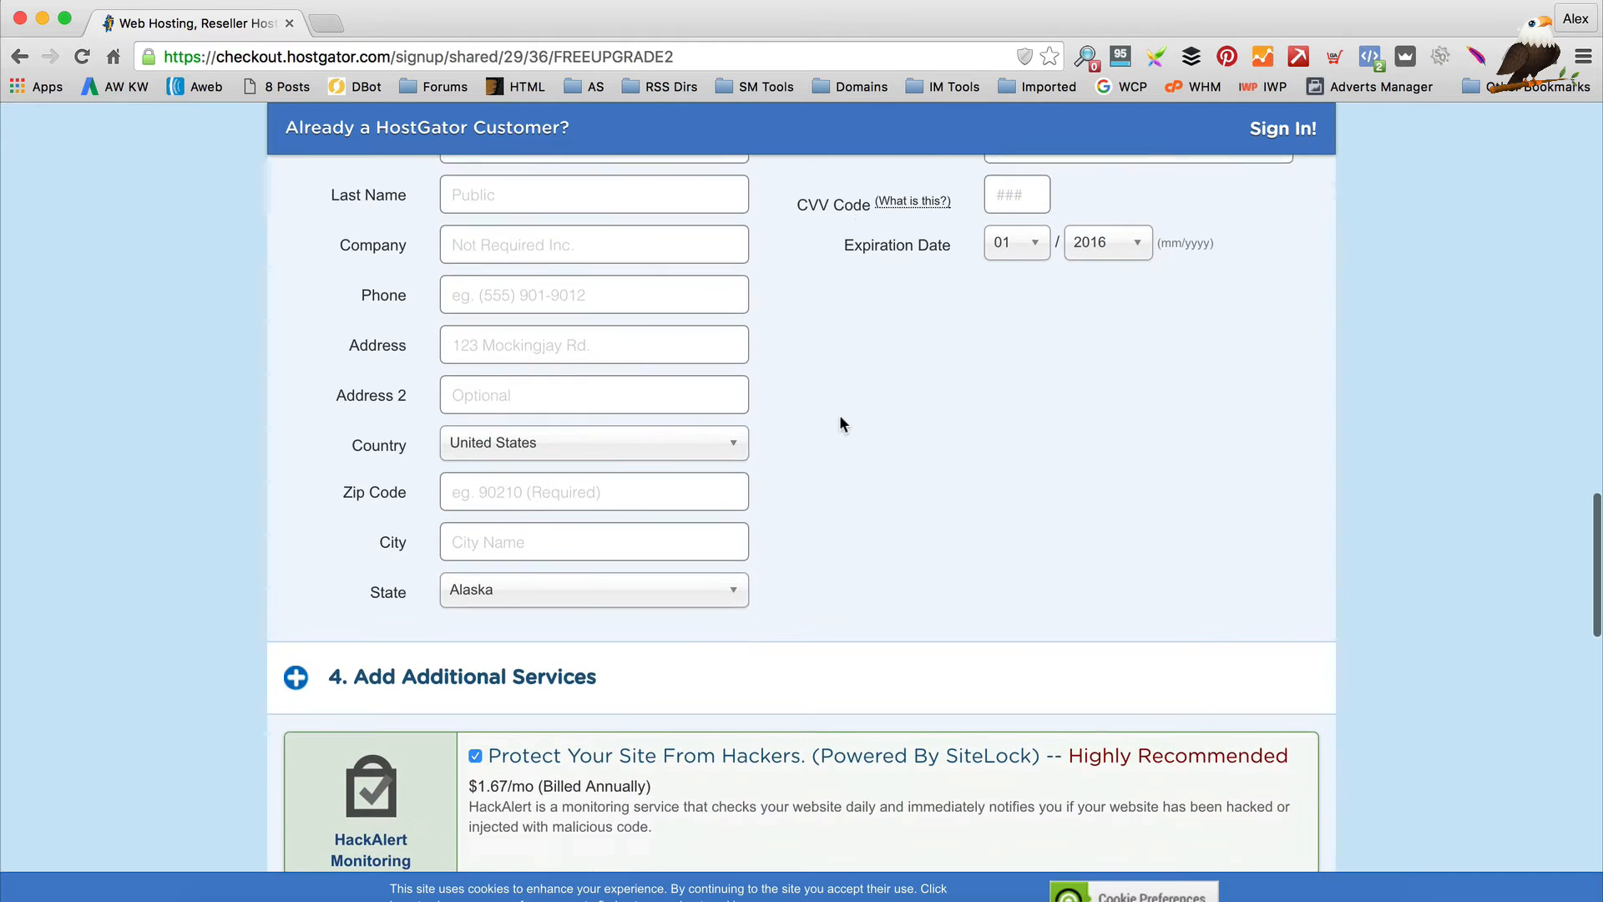
pyautogui.scroll(-5, 841, 422)
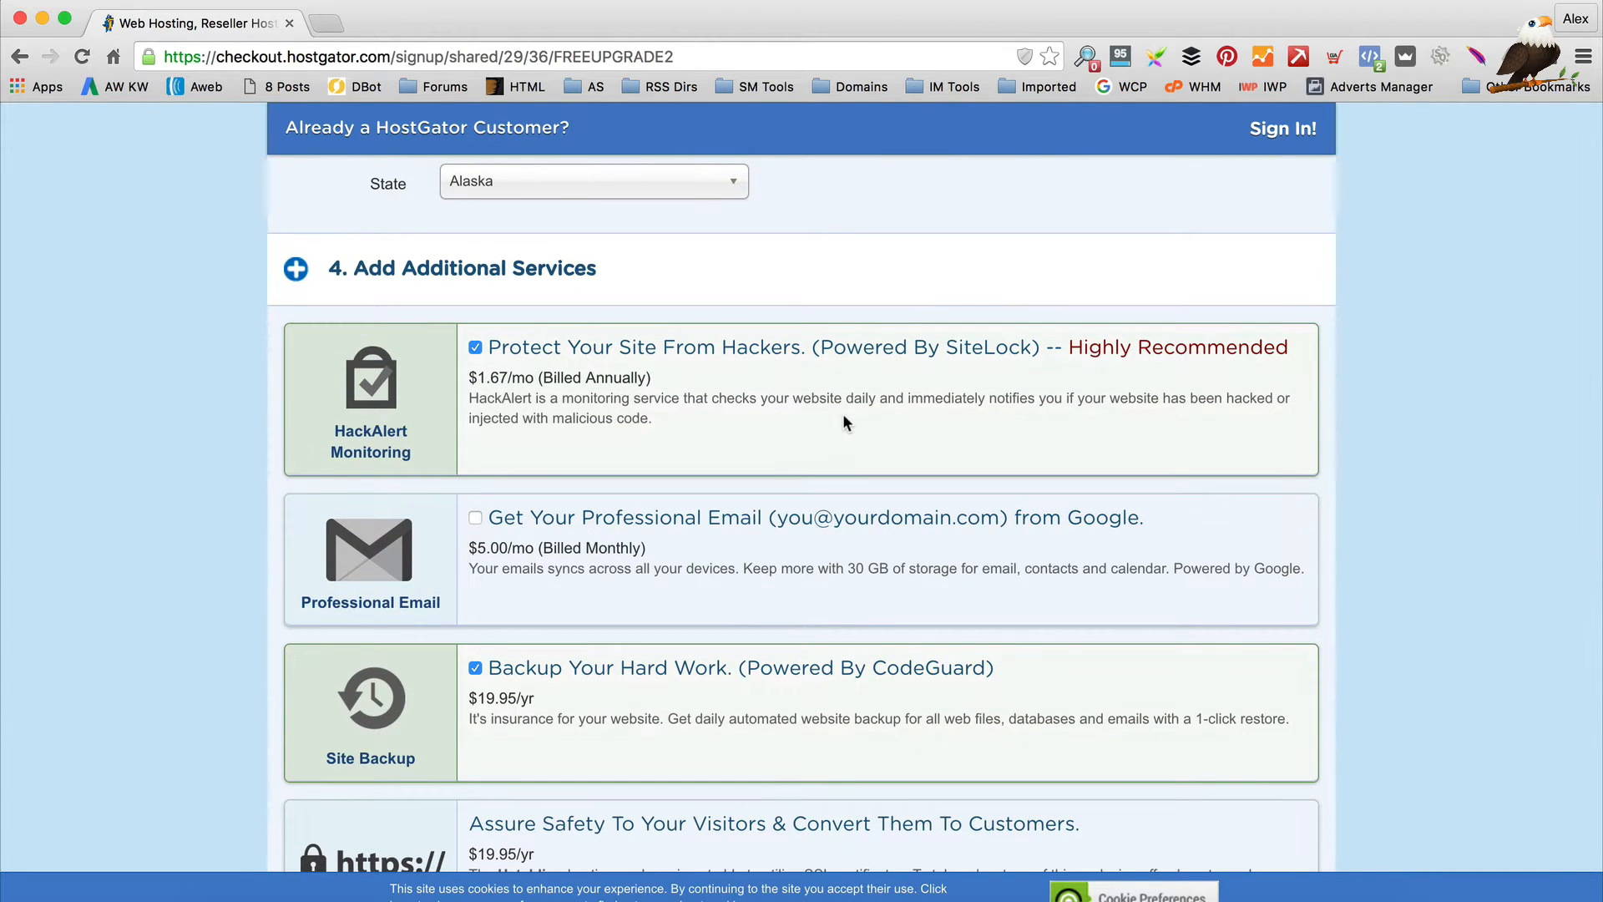
pyautogui.scroll(-1, 406, 338)
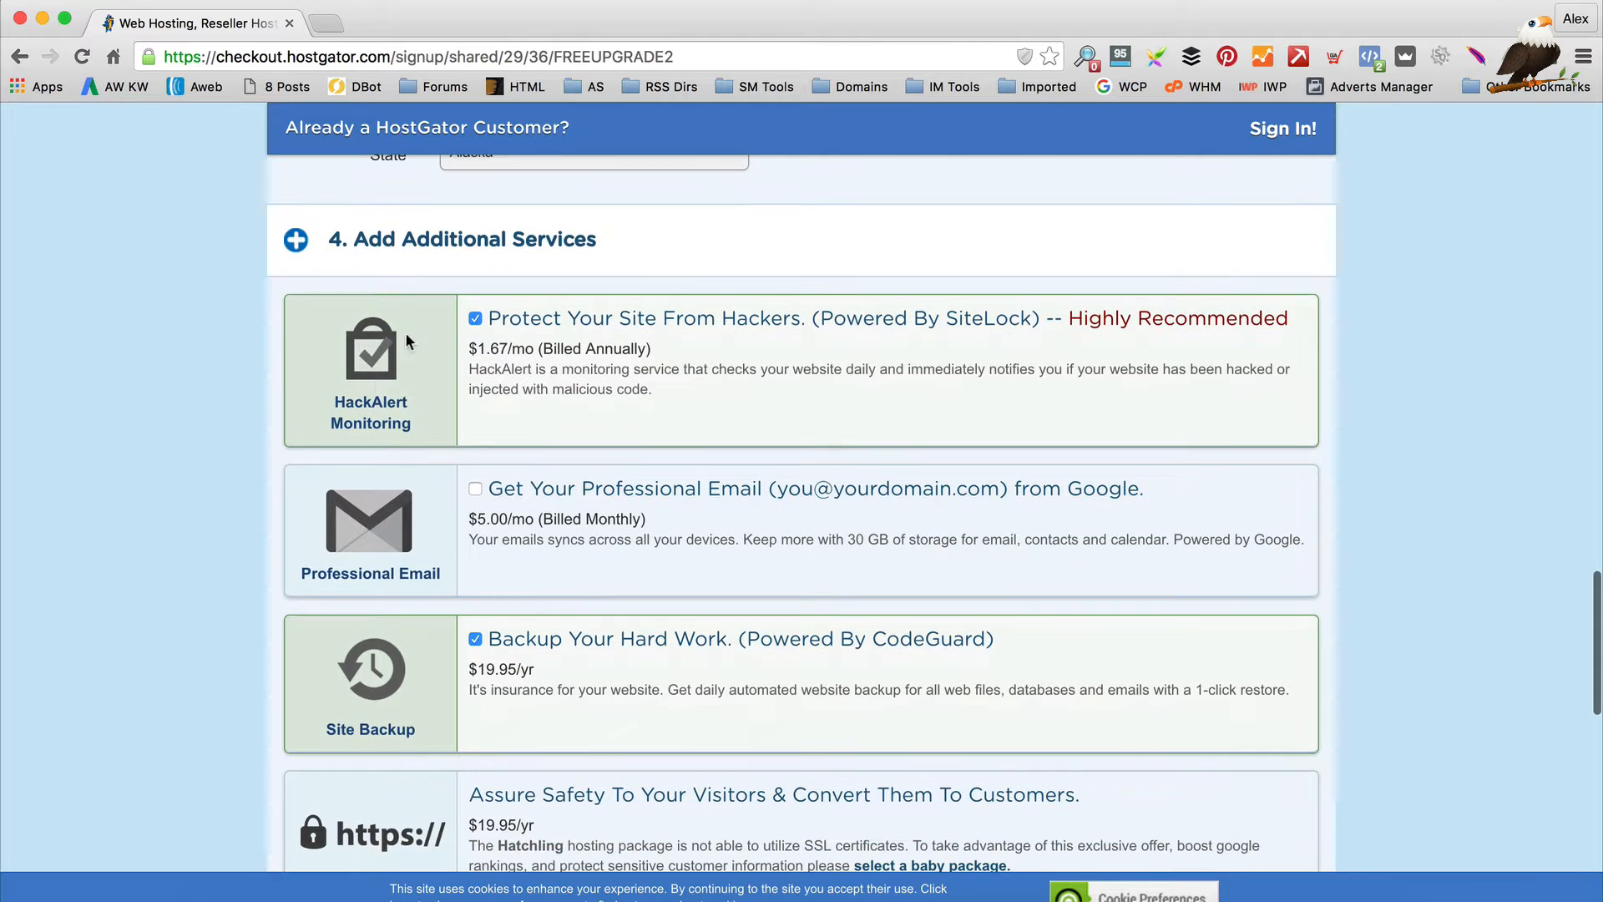
pyautogui.click(475, 319)
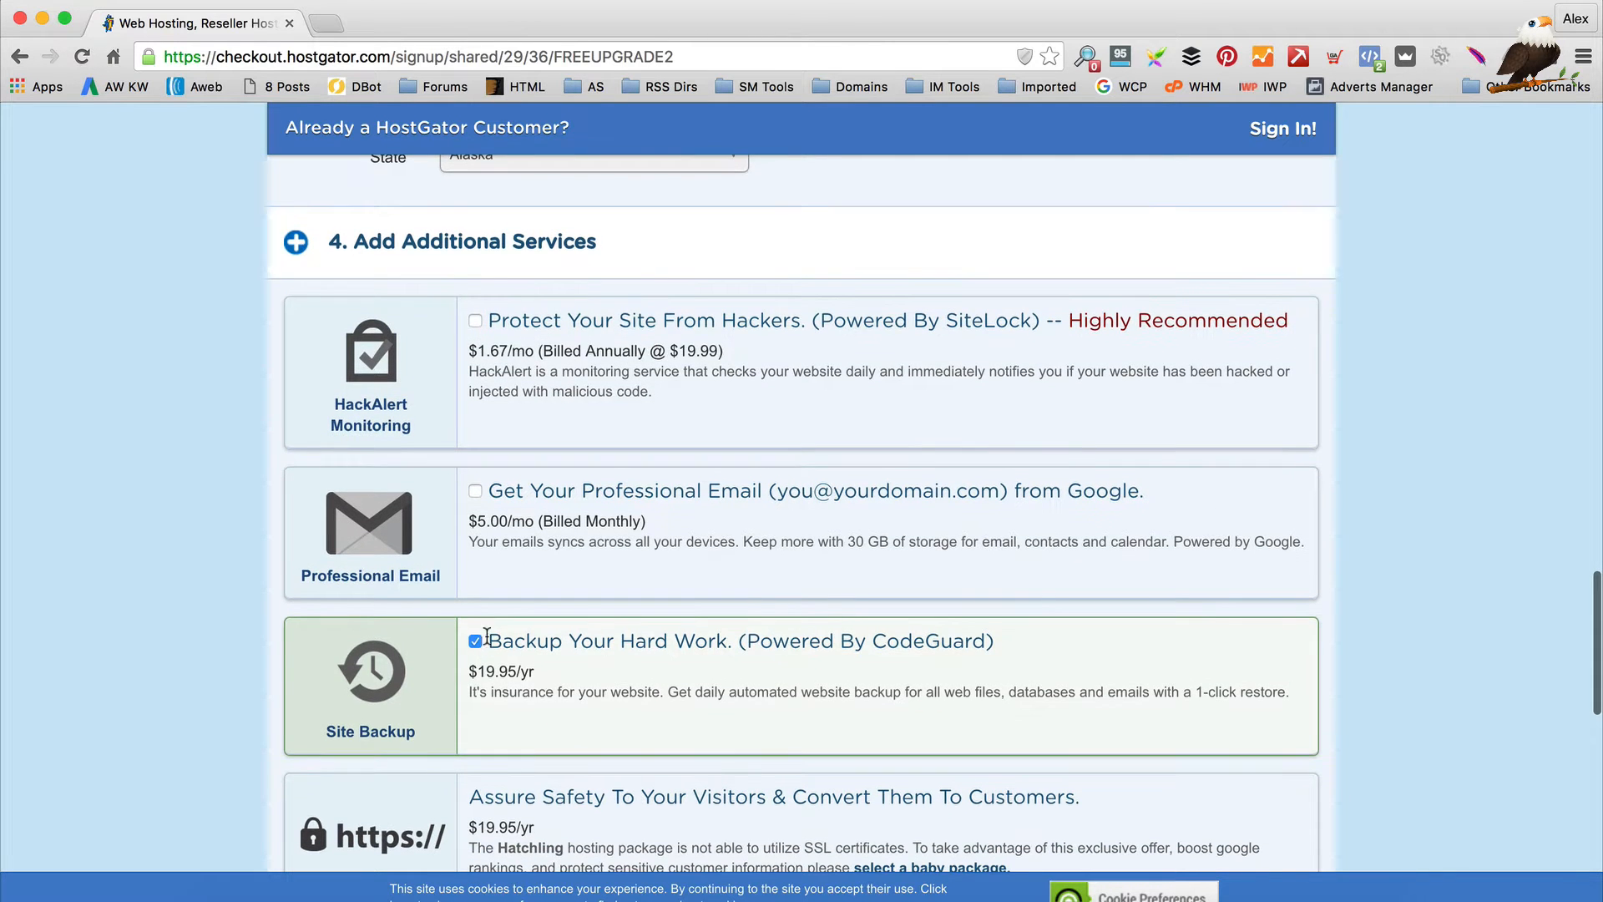
pyautogui.scroll(-3, 484, 638)
pyautogui.click(475, 522)
# Delete the FREEUPGRADE2 code from the Coupon Code field
pyautogui.scroll(-5, 616, 484)
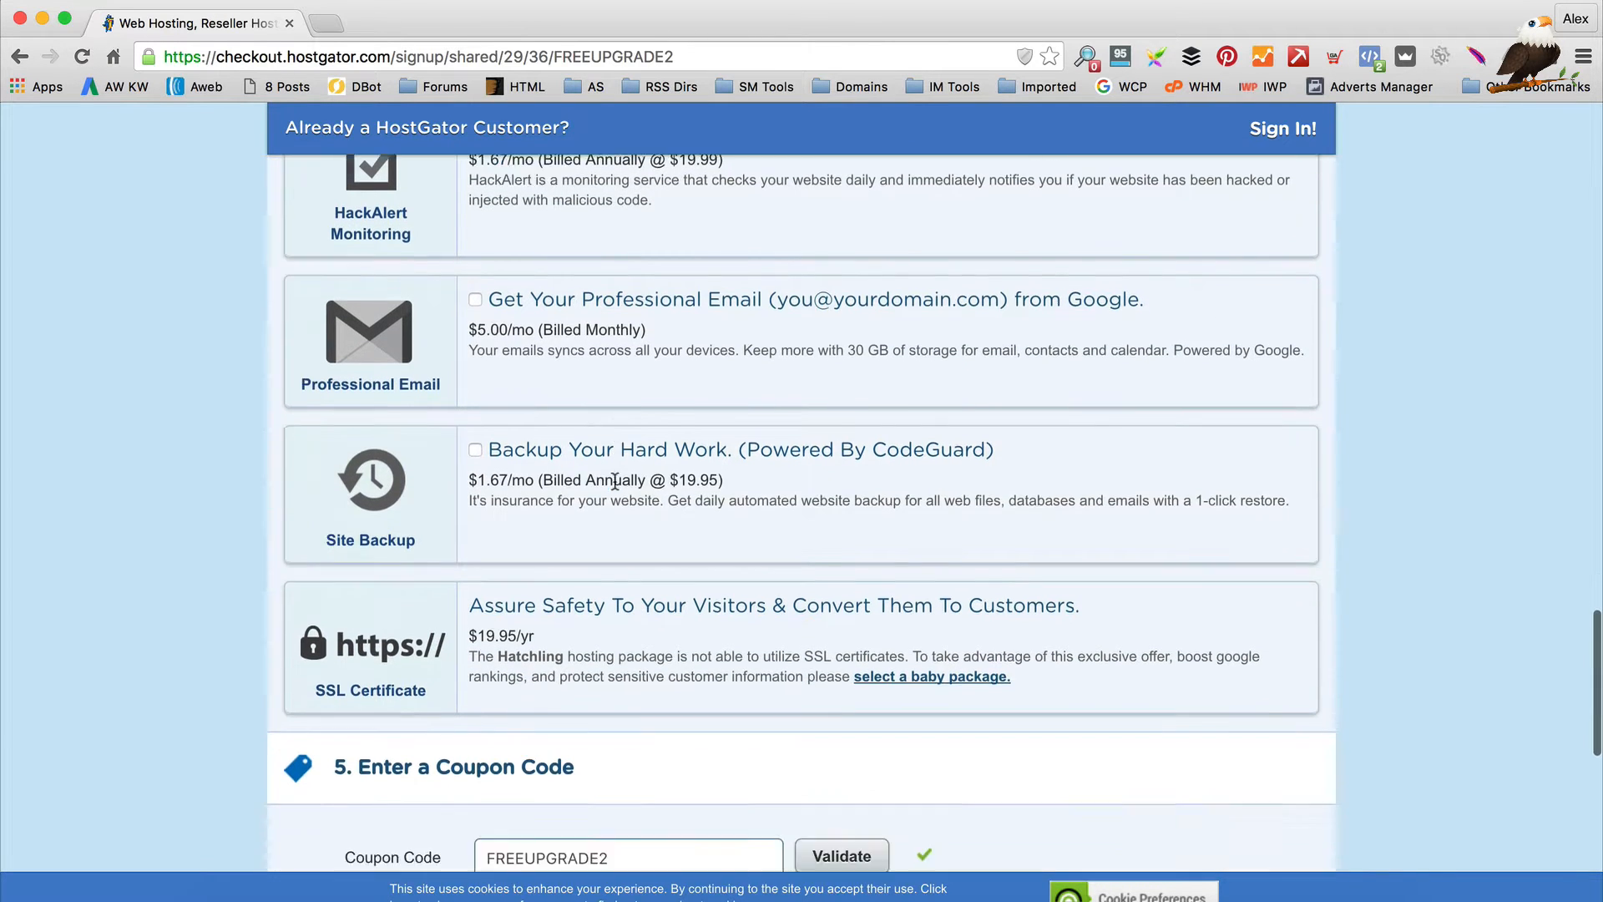
pyautogui.scroll(-3, 809, 387)
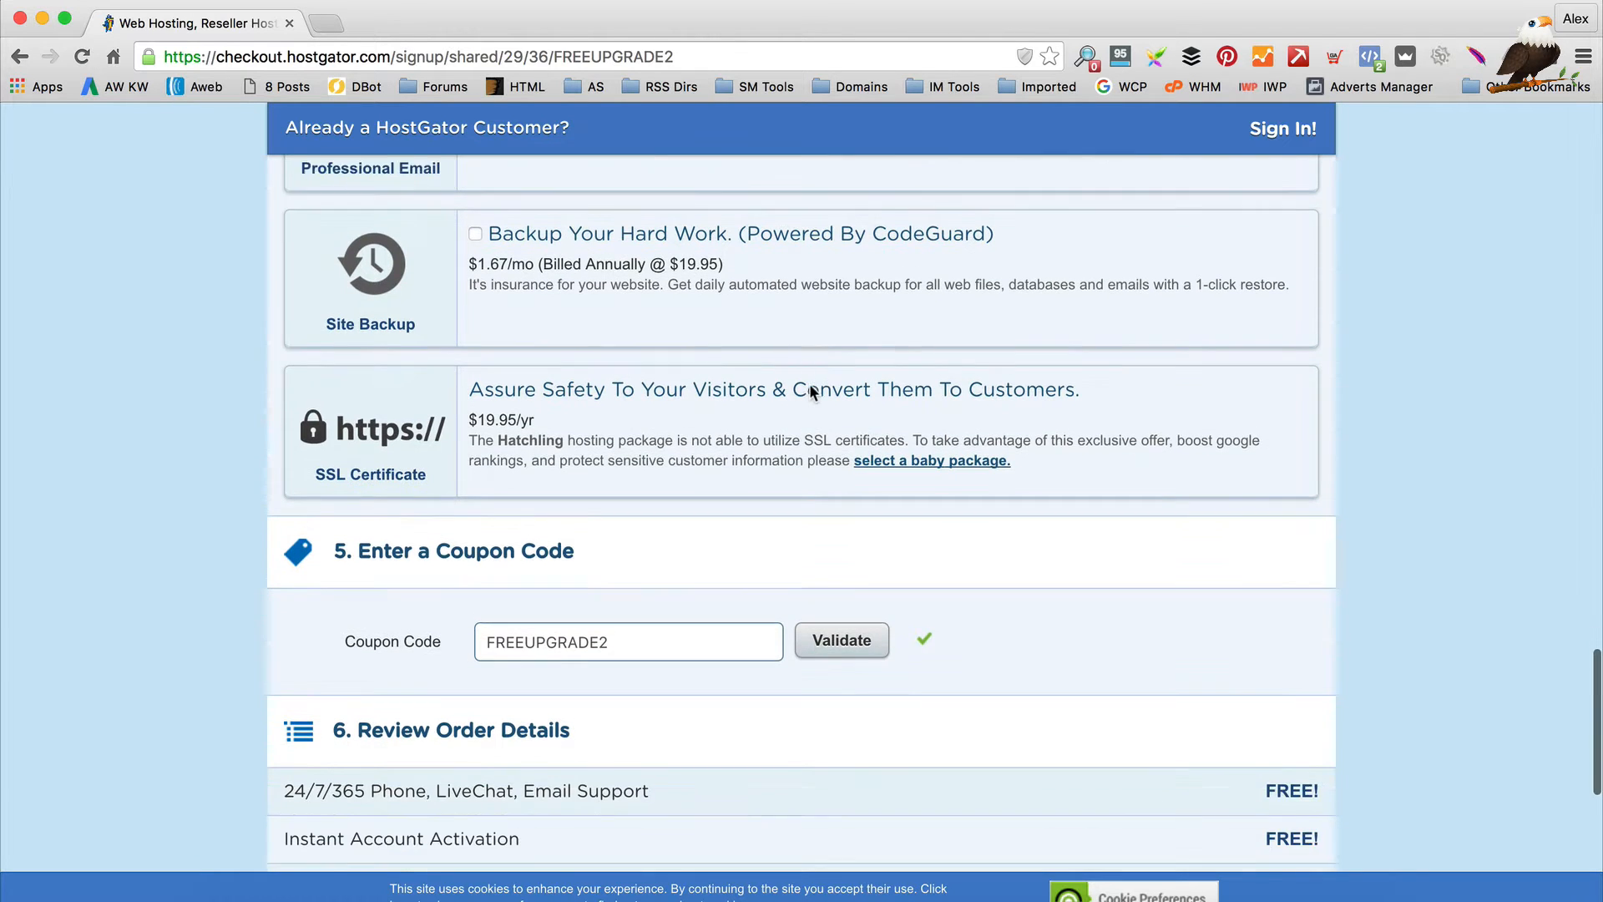
pyautogui.scroll(-3, 818, 386)
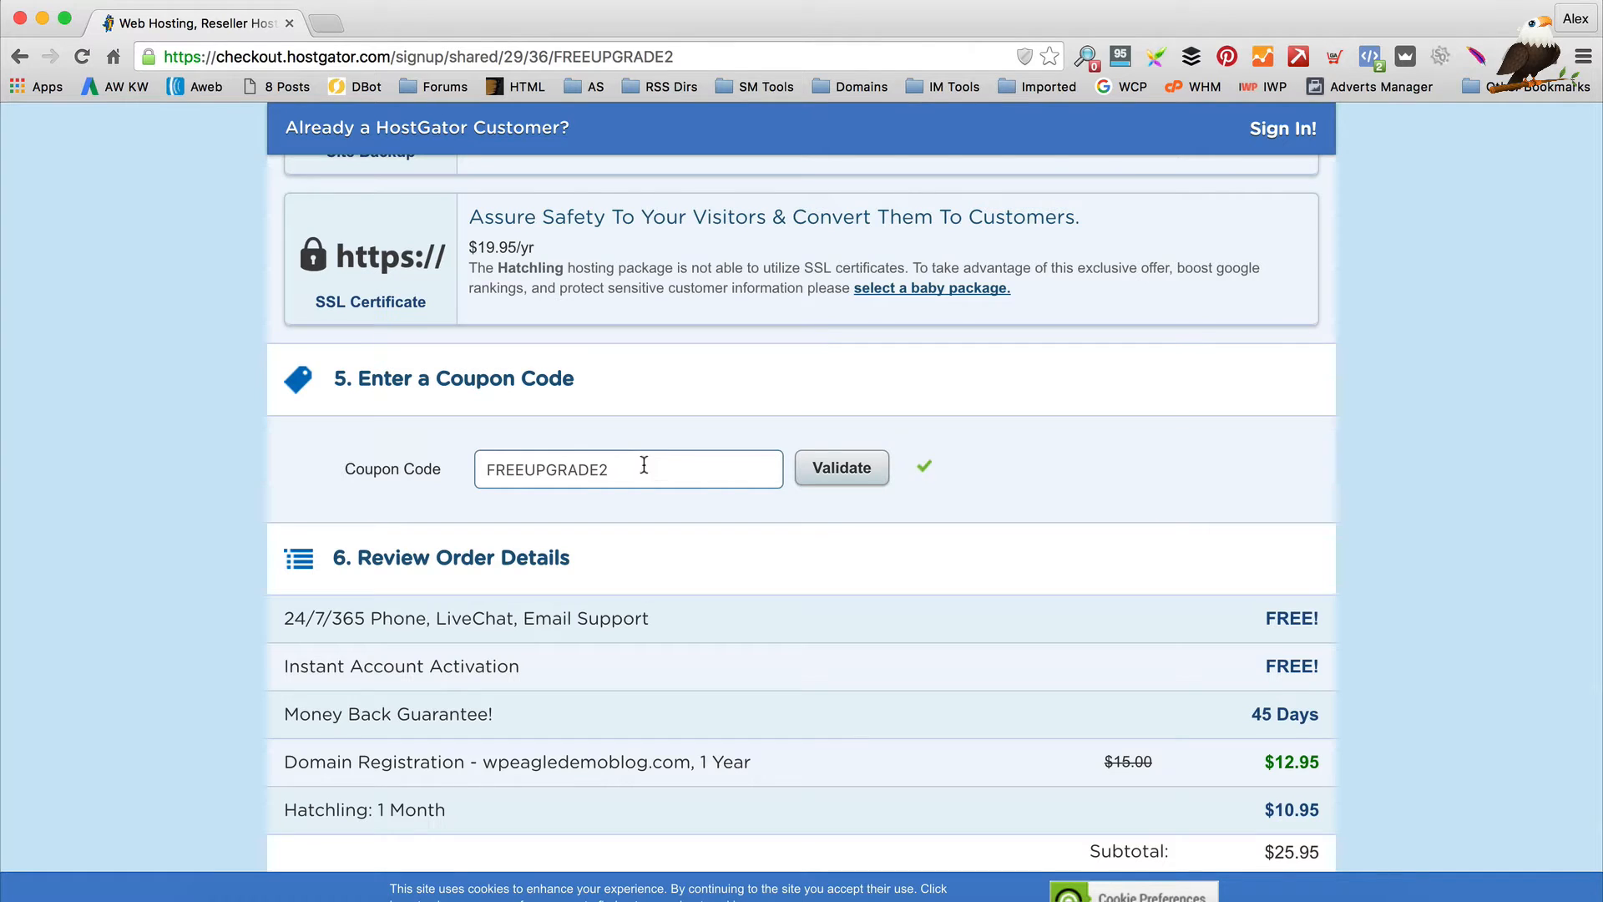
pyautogui.moveTo(615, 466); pyautogui.dragTo(420, 461)
pyautogui.press('BackSpace')
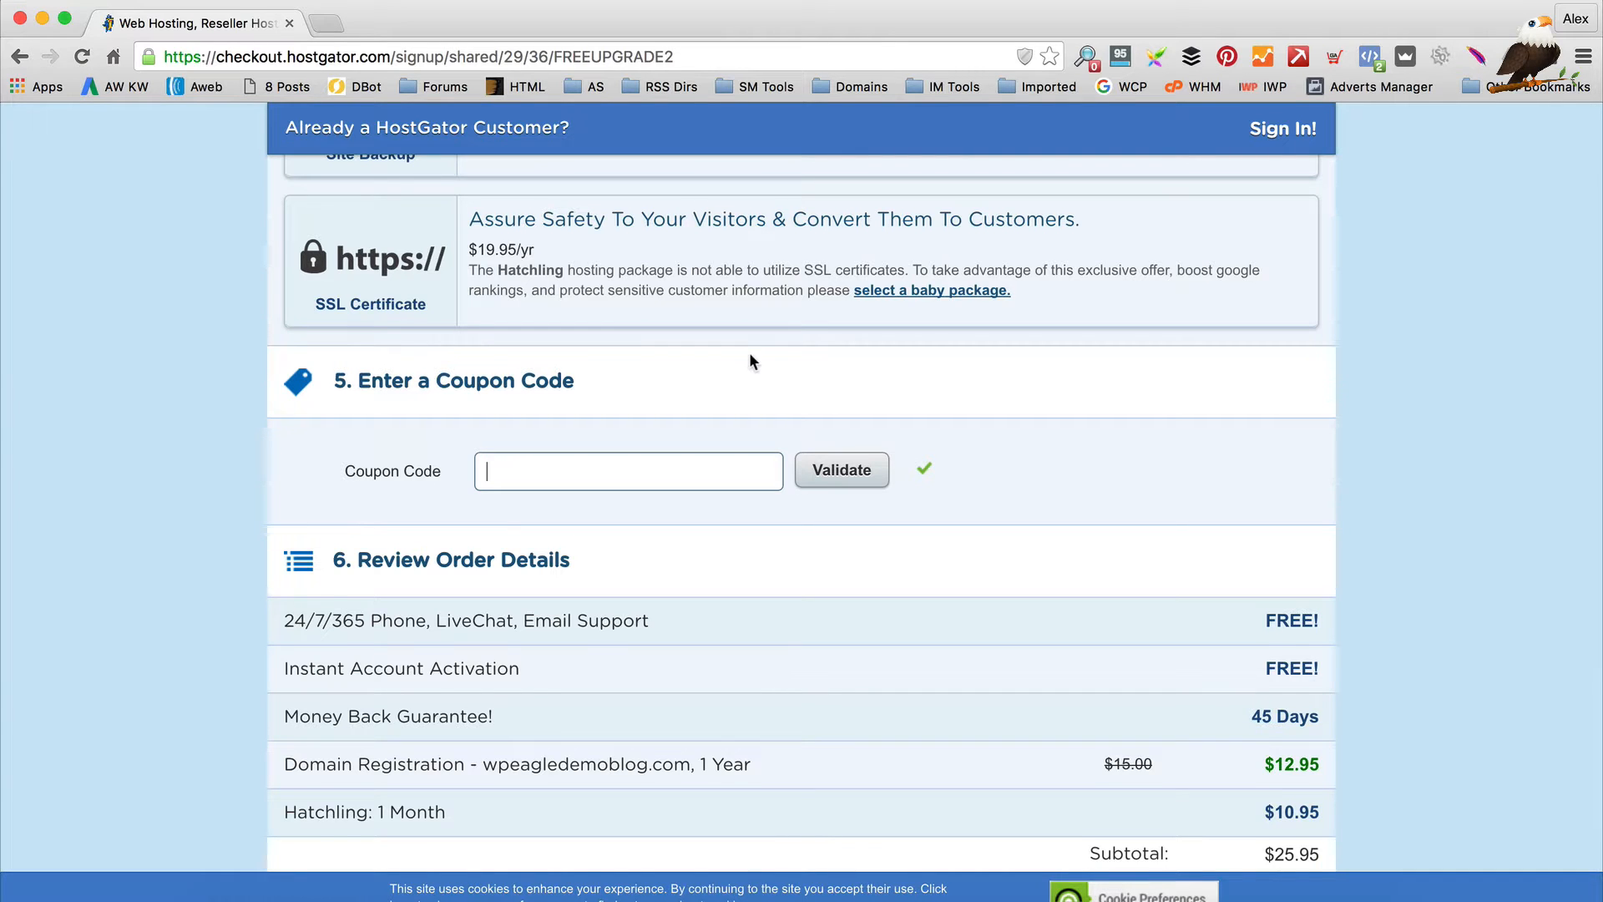
pyautogui.scroll(-1, 749, 361)
# Enter and validate the coupon code EAGLEPENNY
pyautogui.write('EAGLE')
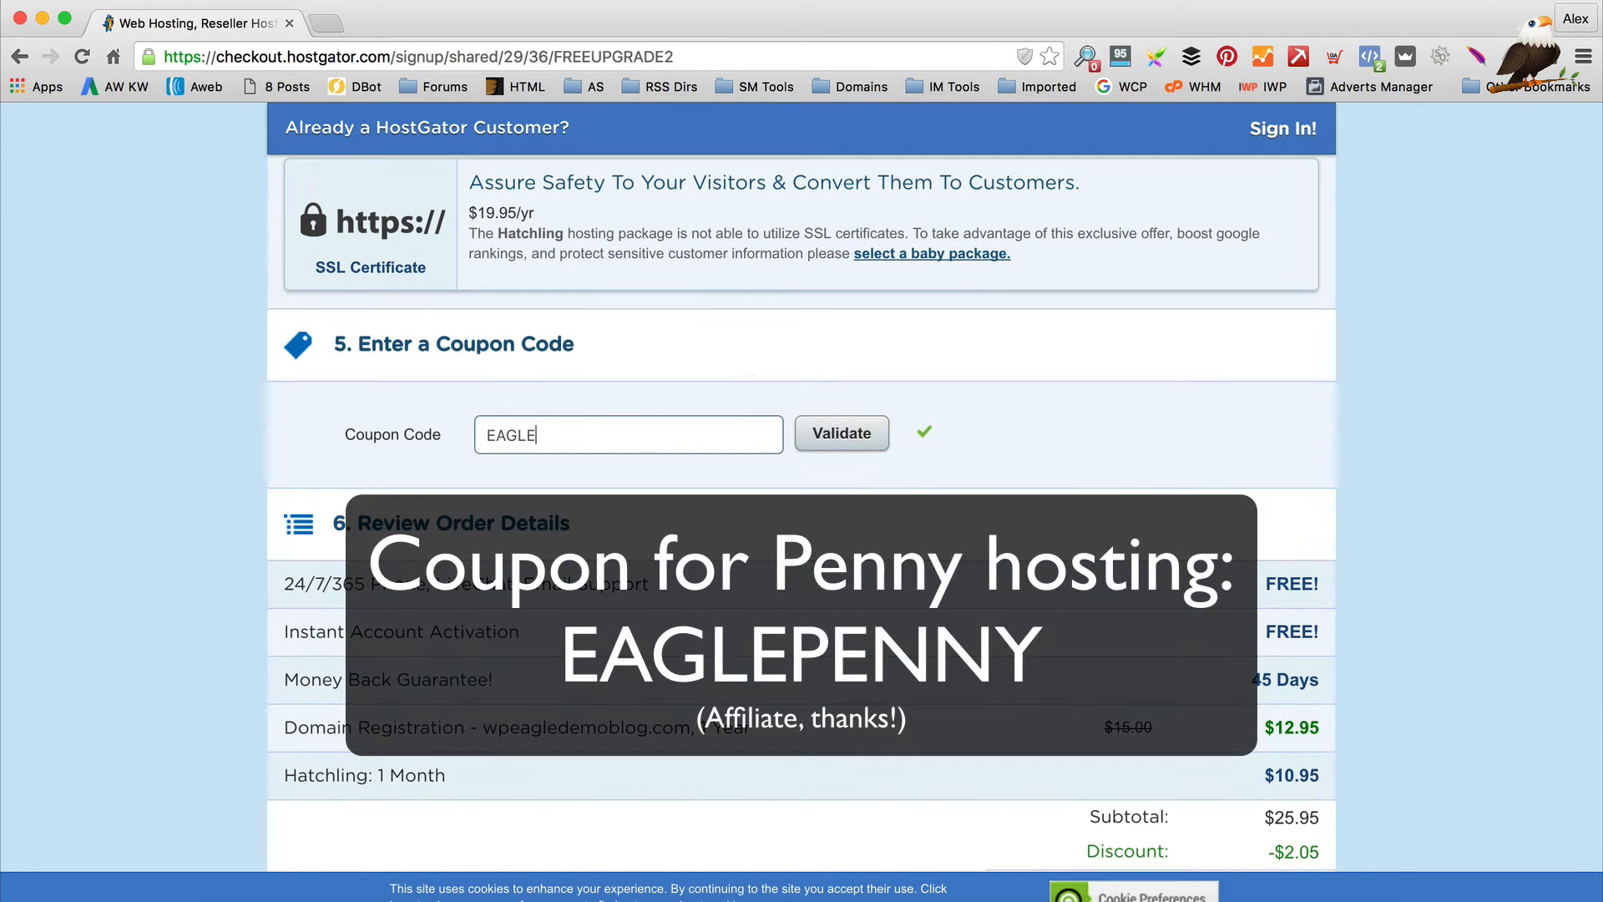
pyautogui.write('PENNY')
pyautogui.click(813, 432)
pyautogui.scroll(-2, 970, 436)
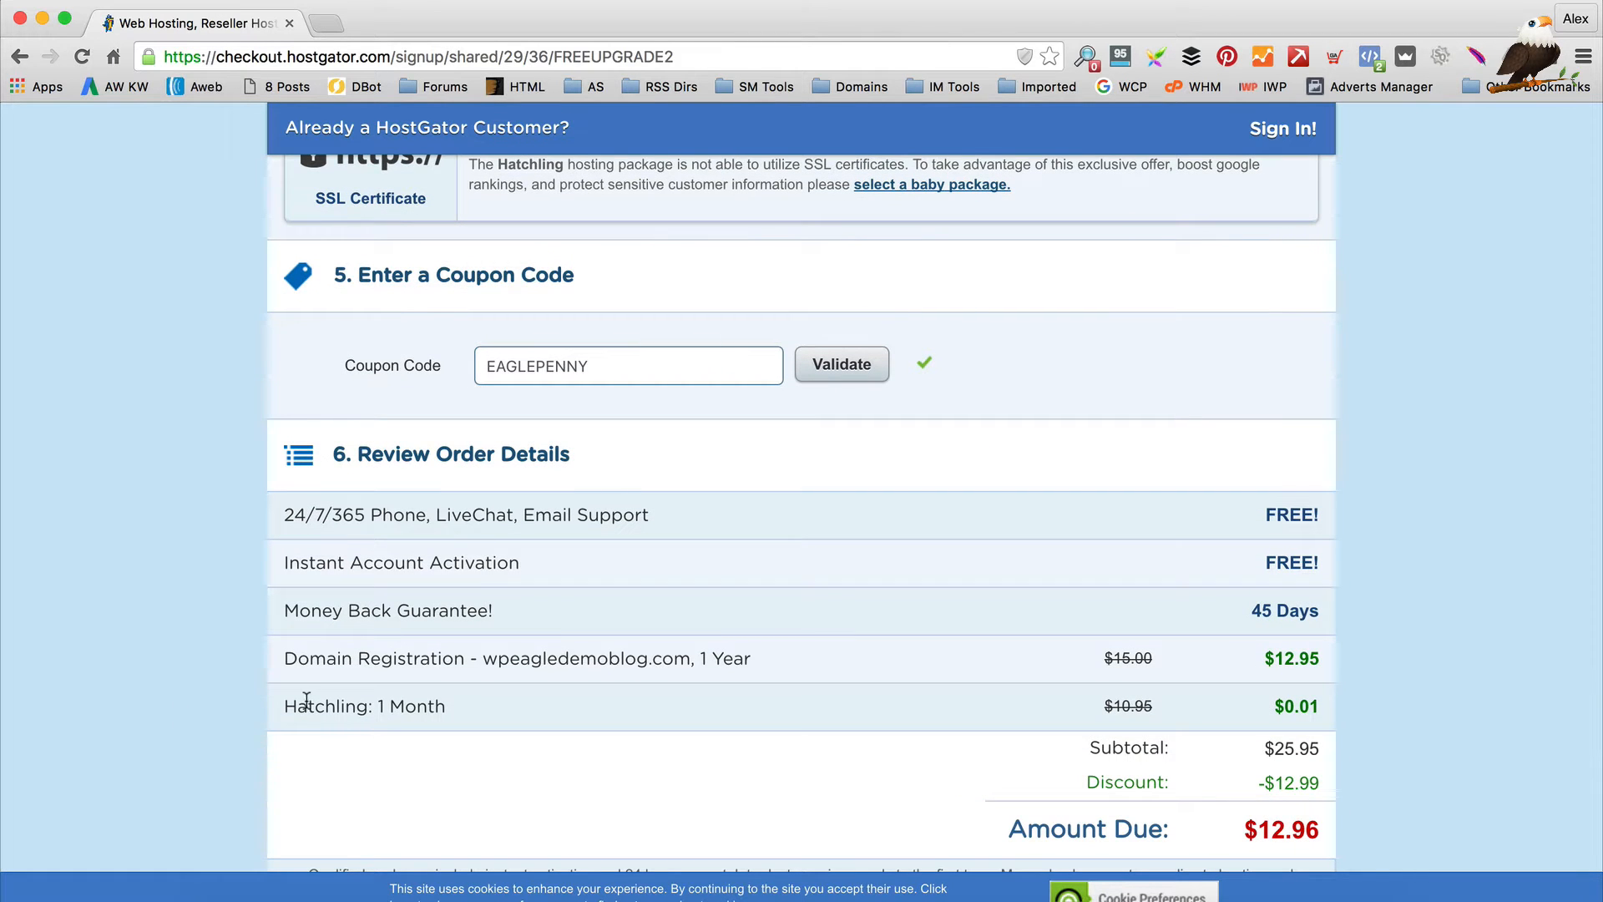
# Highlight the Hatchling and Domain Registration rows to check the discounted prices
pyautogui.moveTo(286, 706); pyautogui.dragTo(1311, 723)
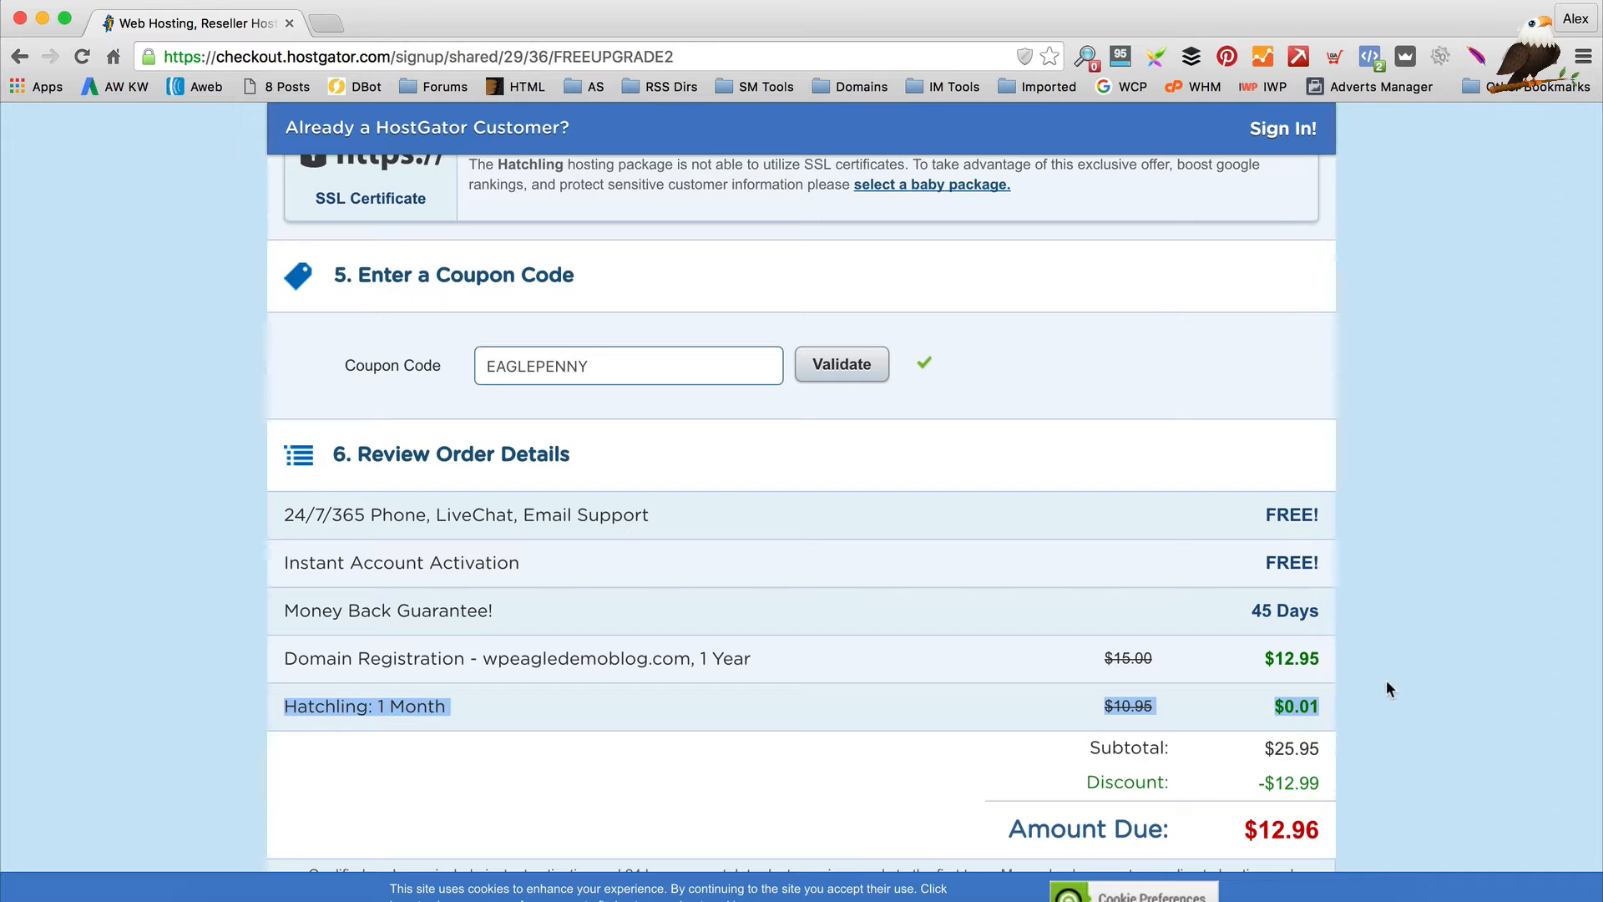
pyautogui.click(338, 665)
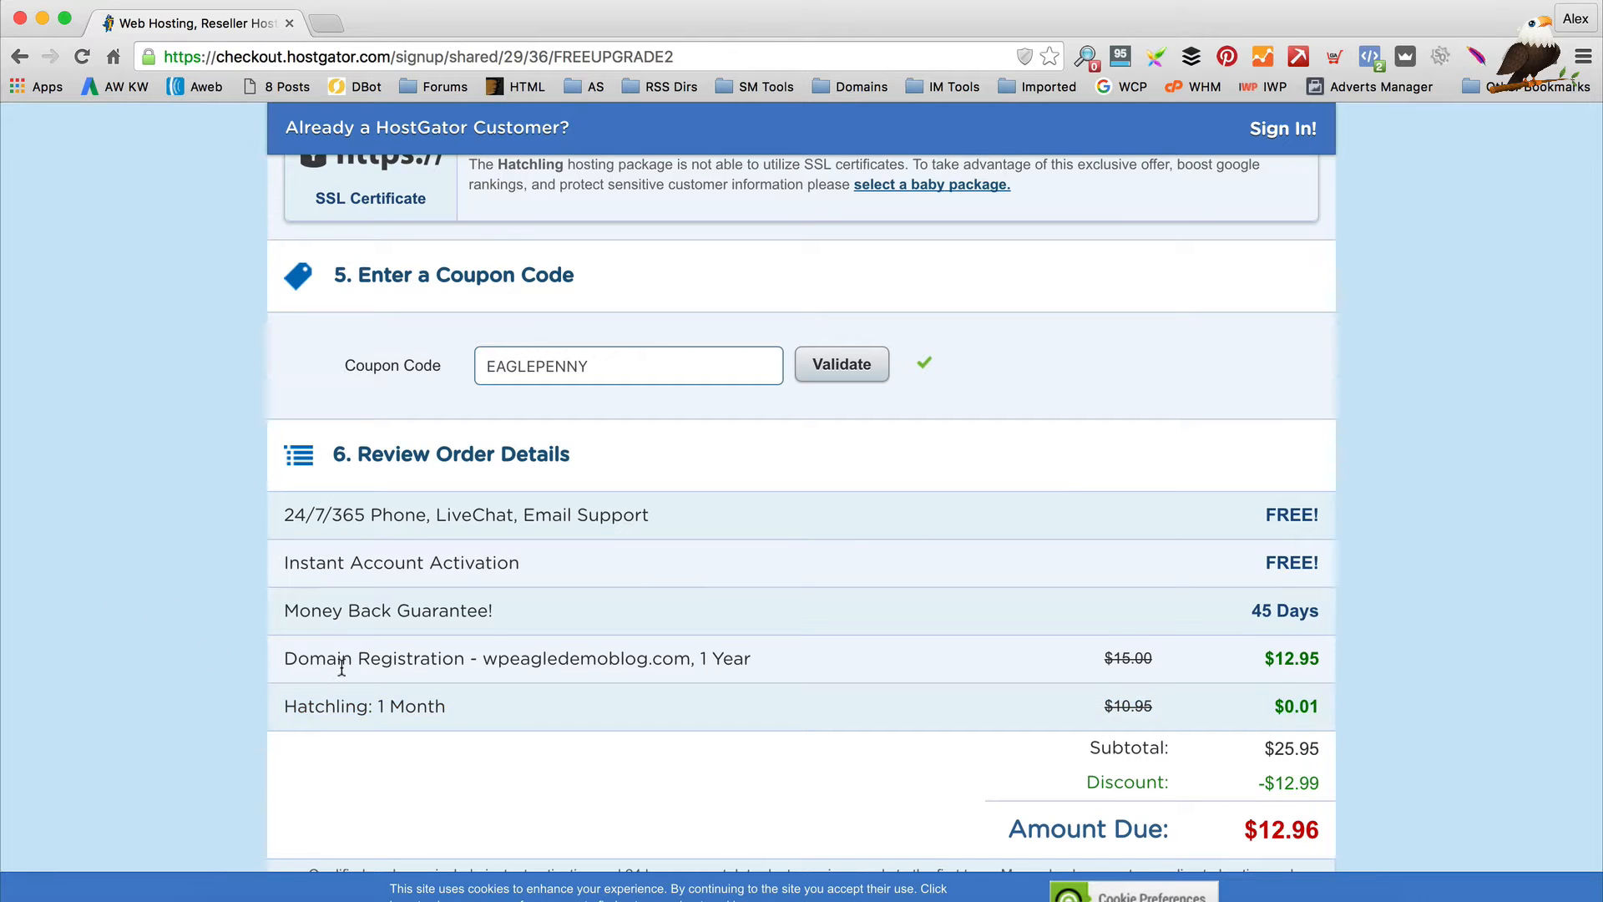
pyautogui.moveTo(283, 659)
pyautogui.mouseDown()
pyautogui.moveTo(1013, 802)
pyautogui.moveTo(1013, 665)
pyautogui.mouseUp()
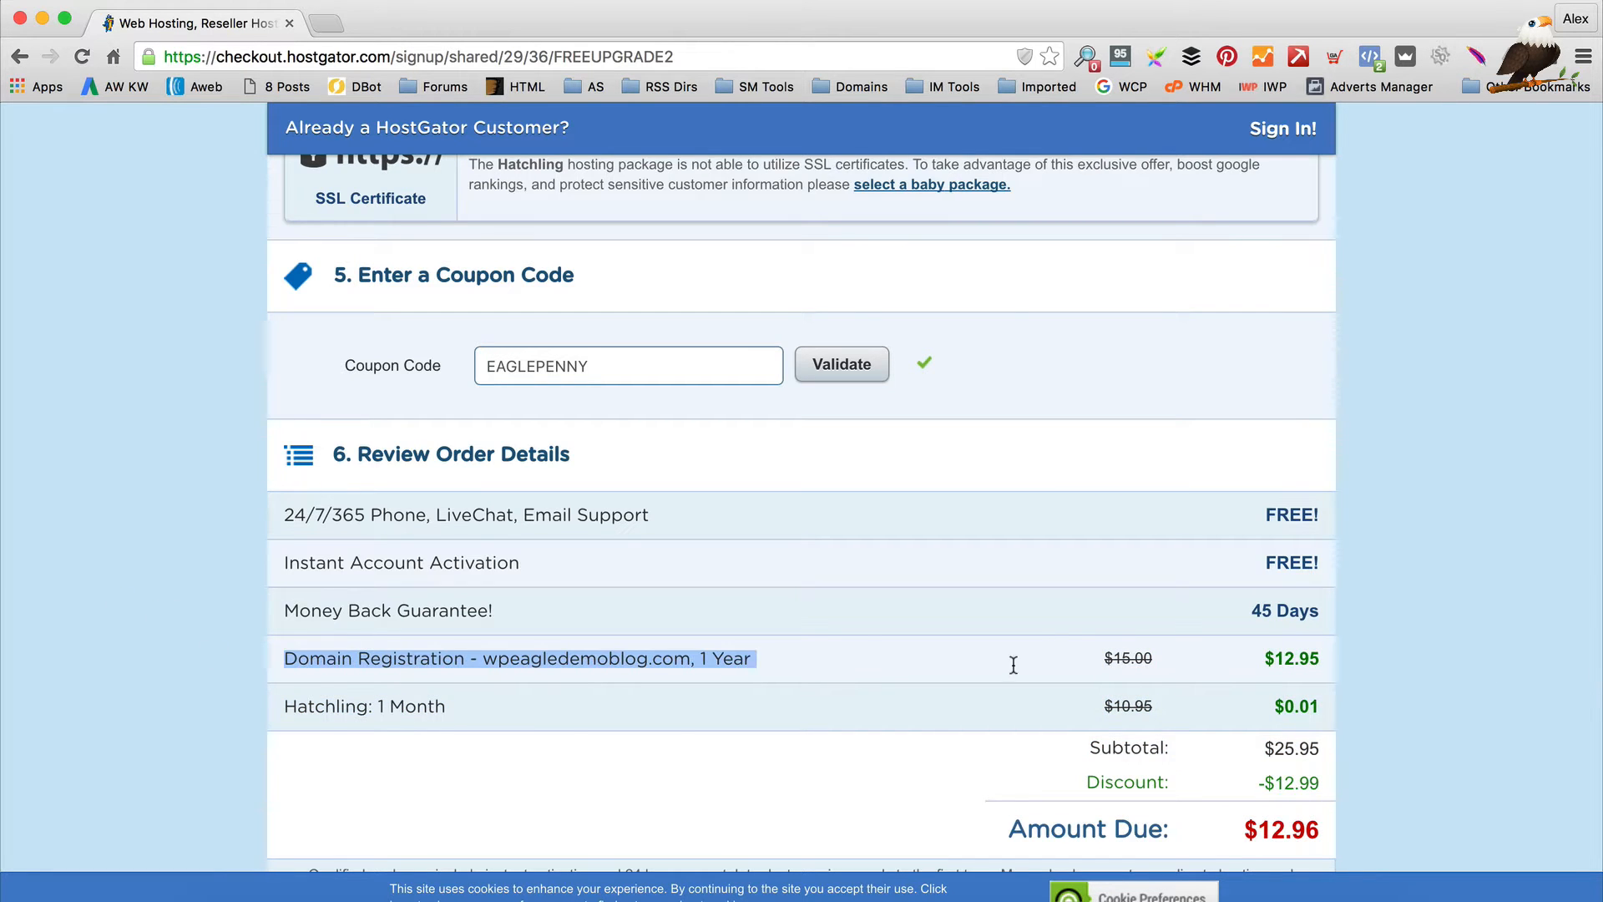
pyautogui.click(875, 668)
pyautogui.scroll(-1, 886, 666)
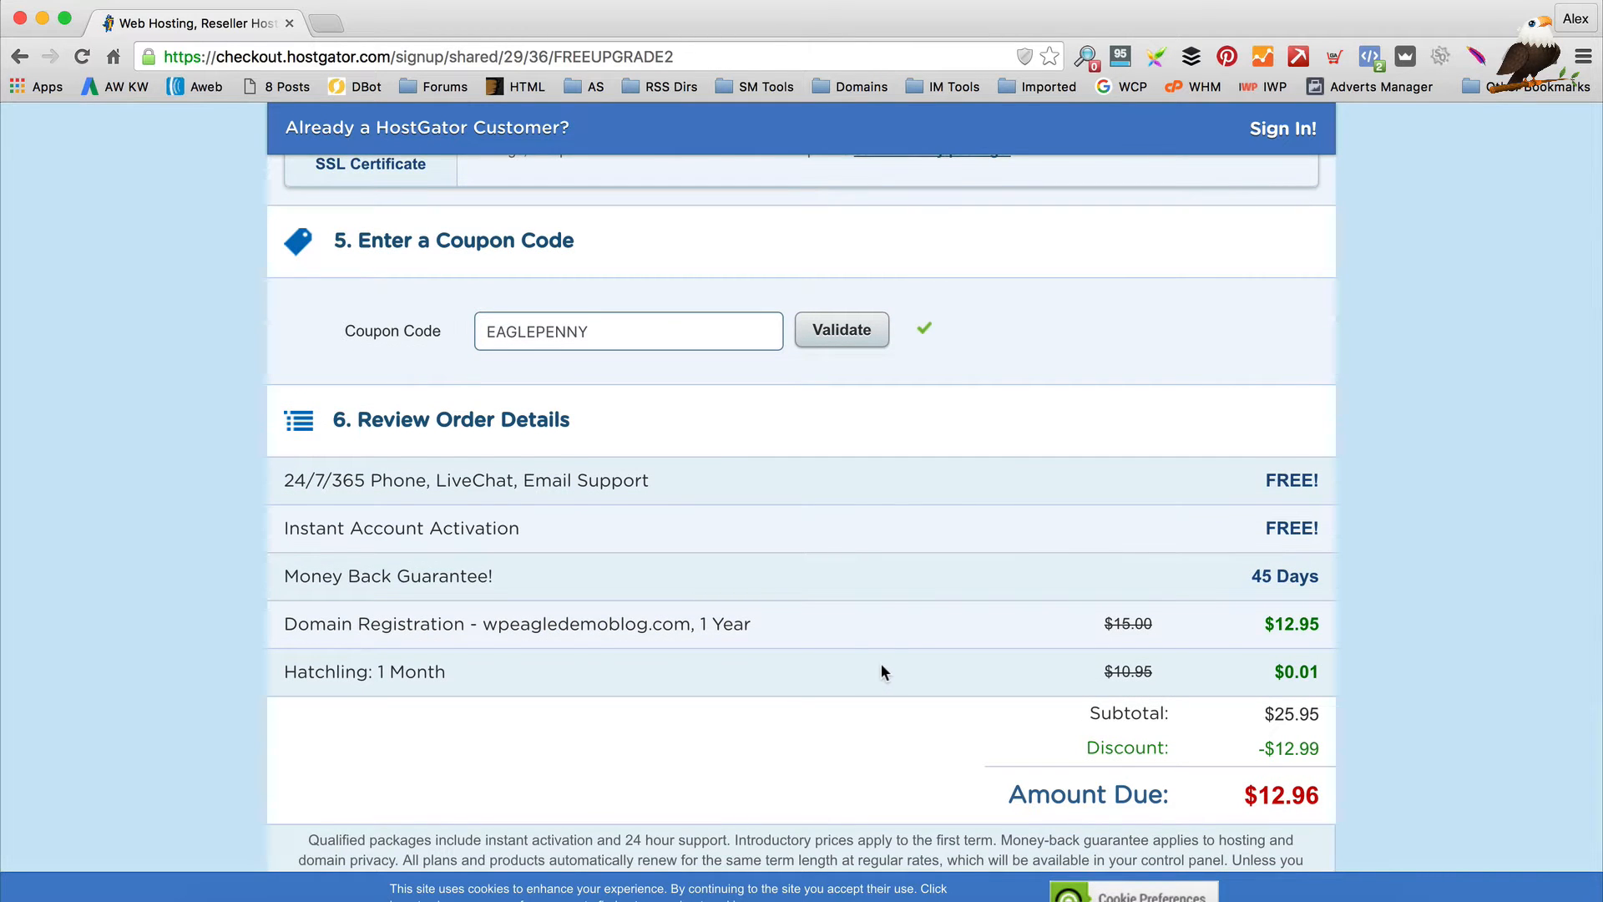
pyautogui.scroll(3, 881, 665)
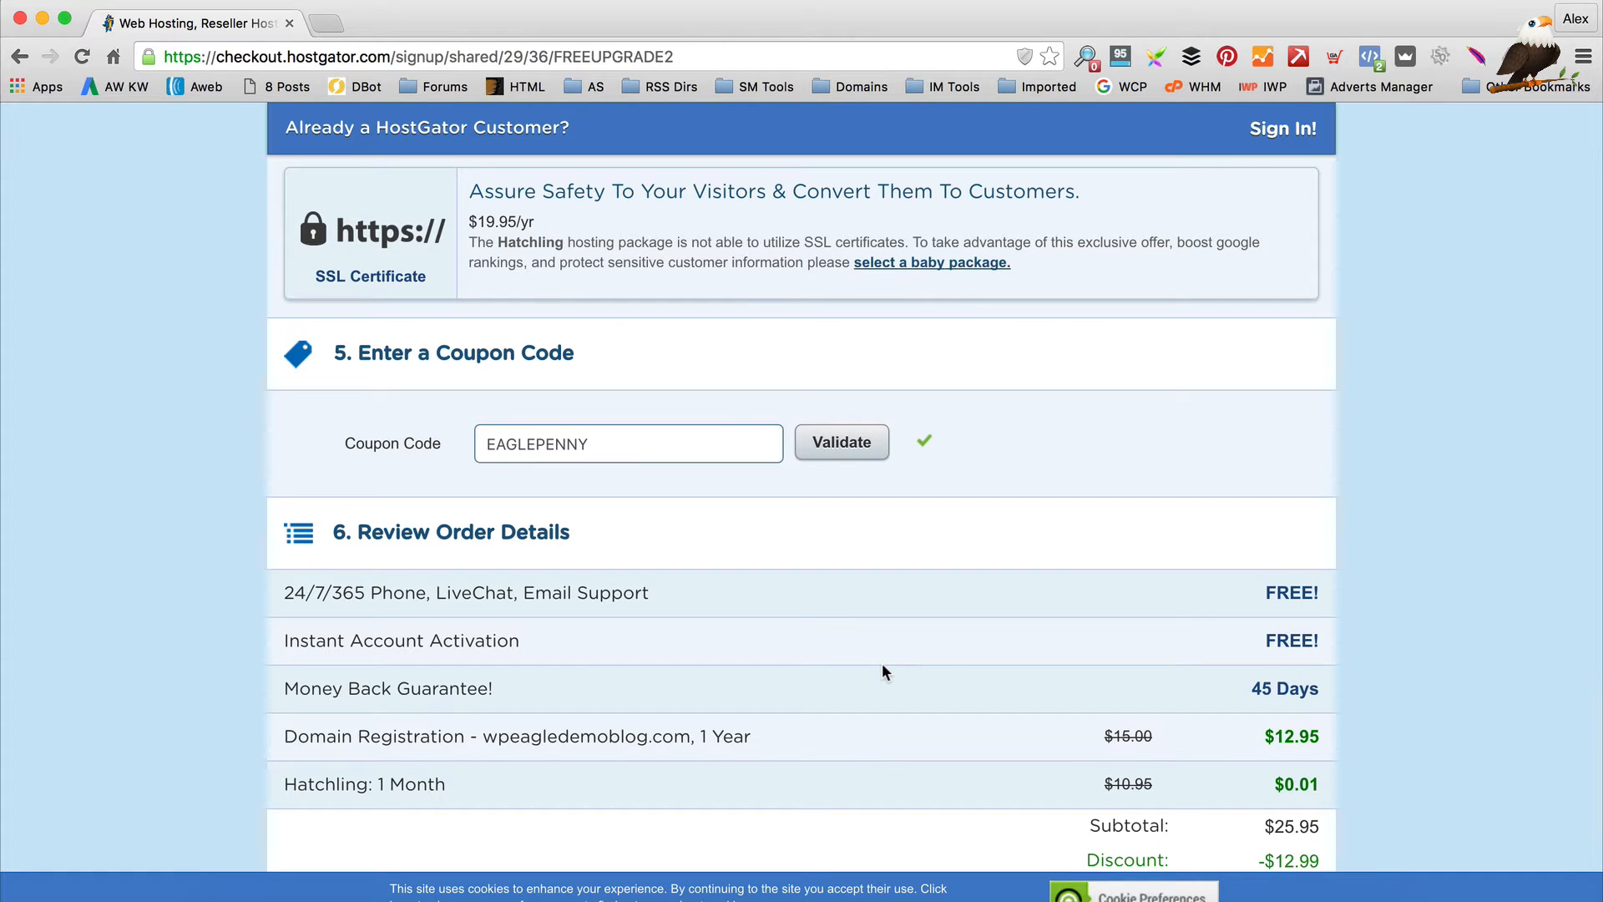
# Tick the Terms of Service agreement checkbox above Checkout Now!
pyautogui.scroll(-1, 838, 555)
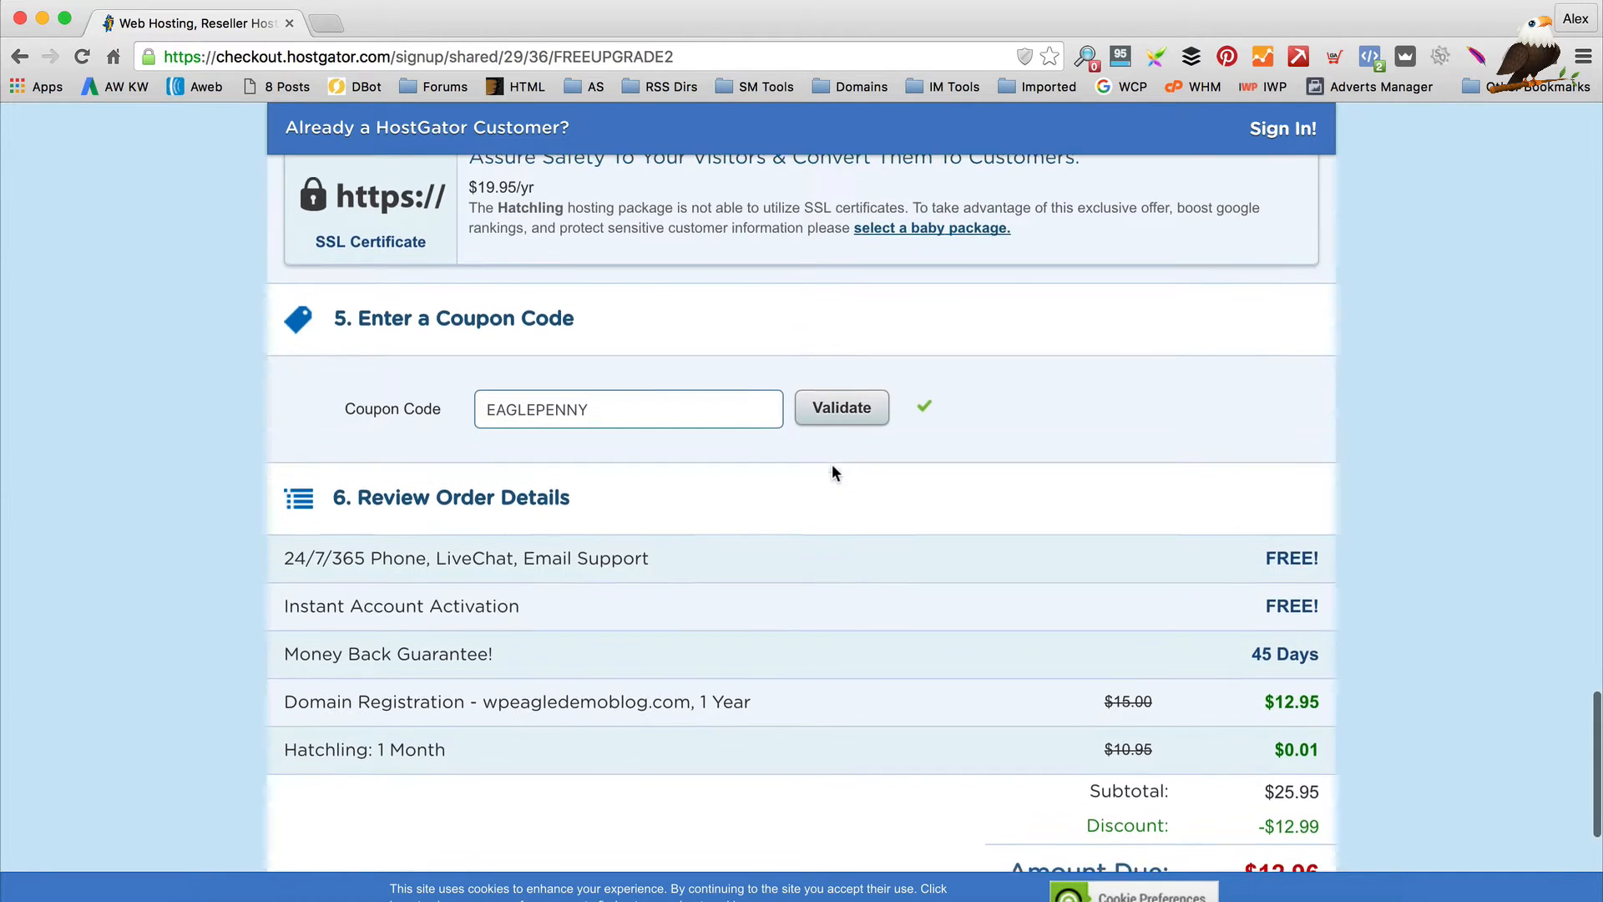
pyautogui.scroll(-2, 832, 473)
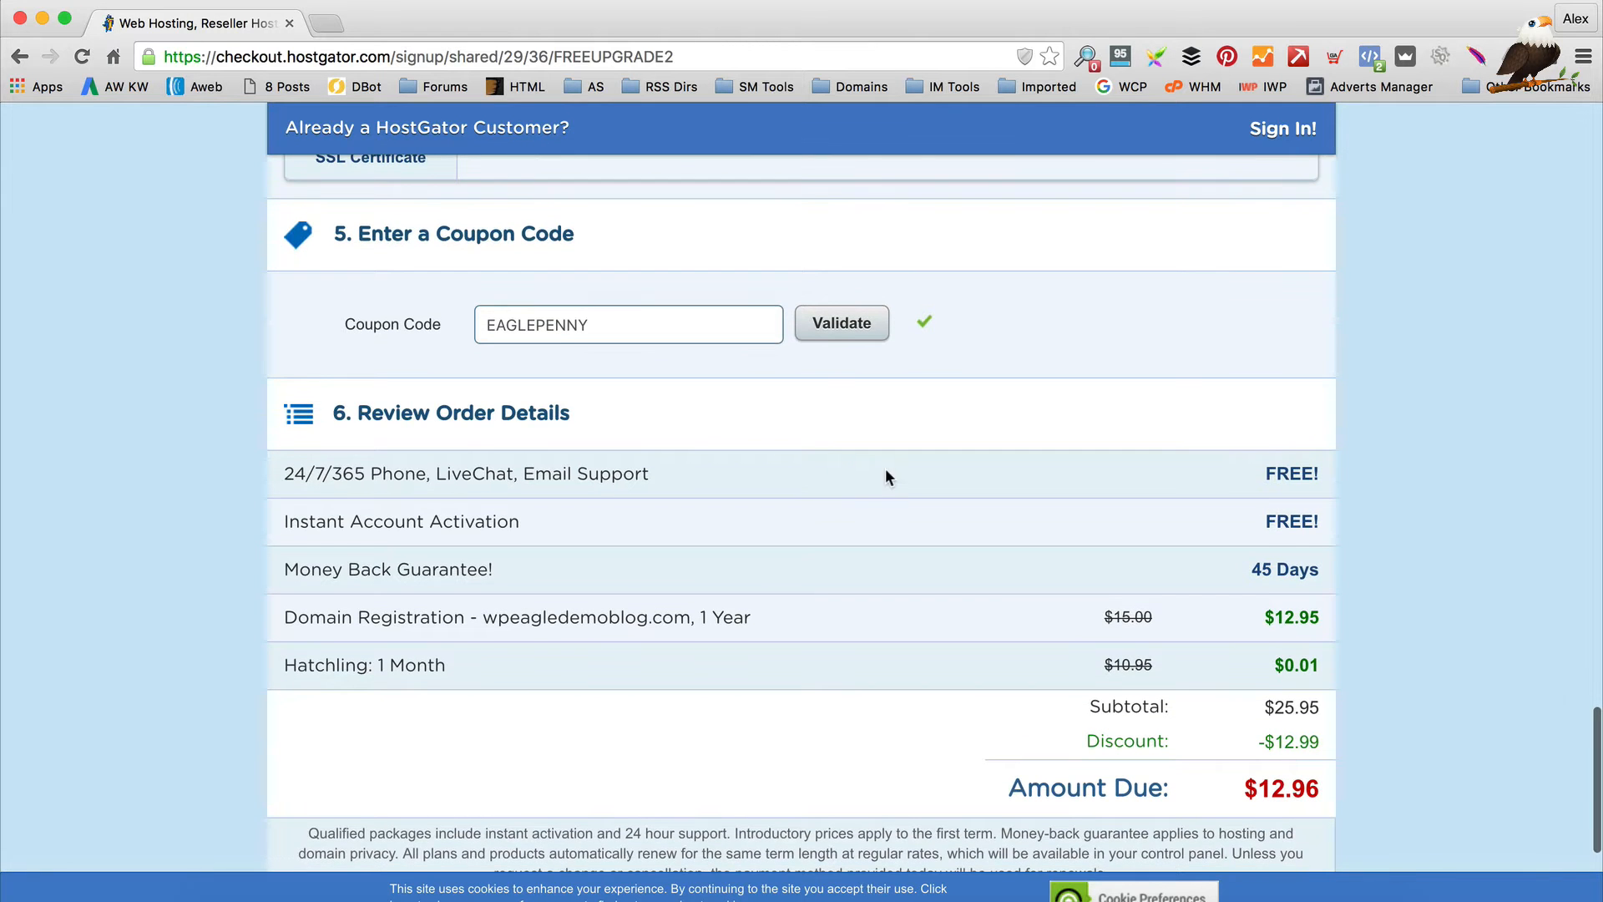
pyautogui.scroll(-5, 886, 472)
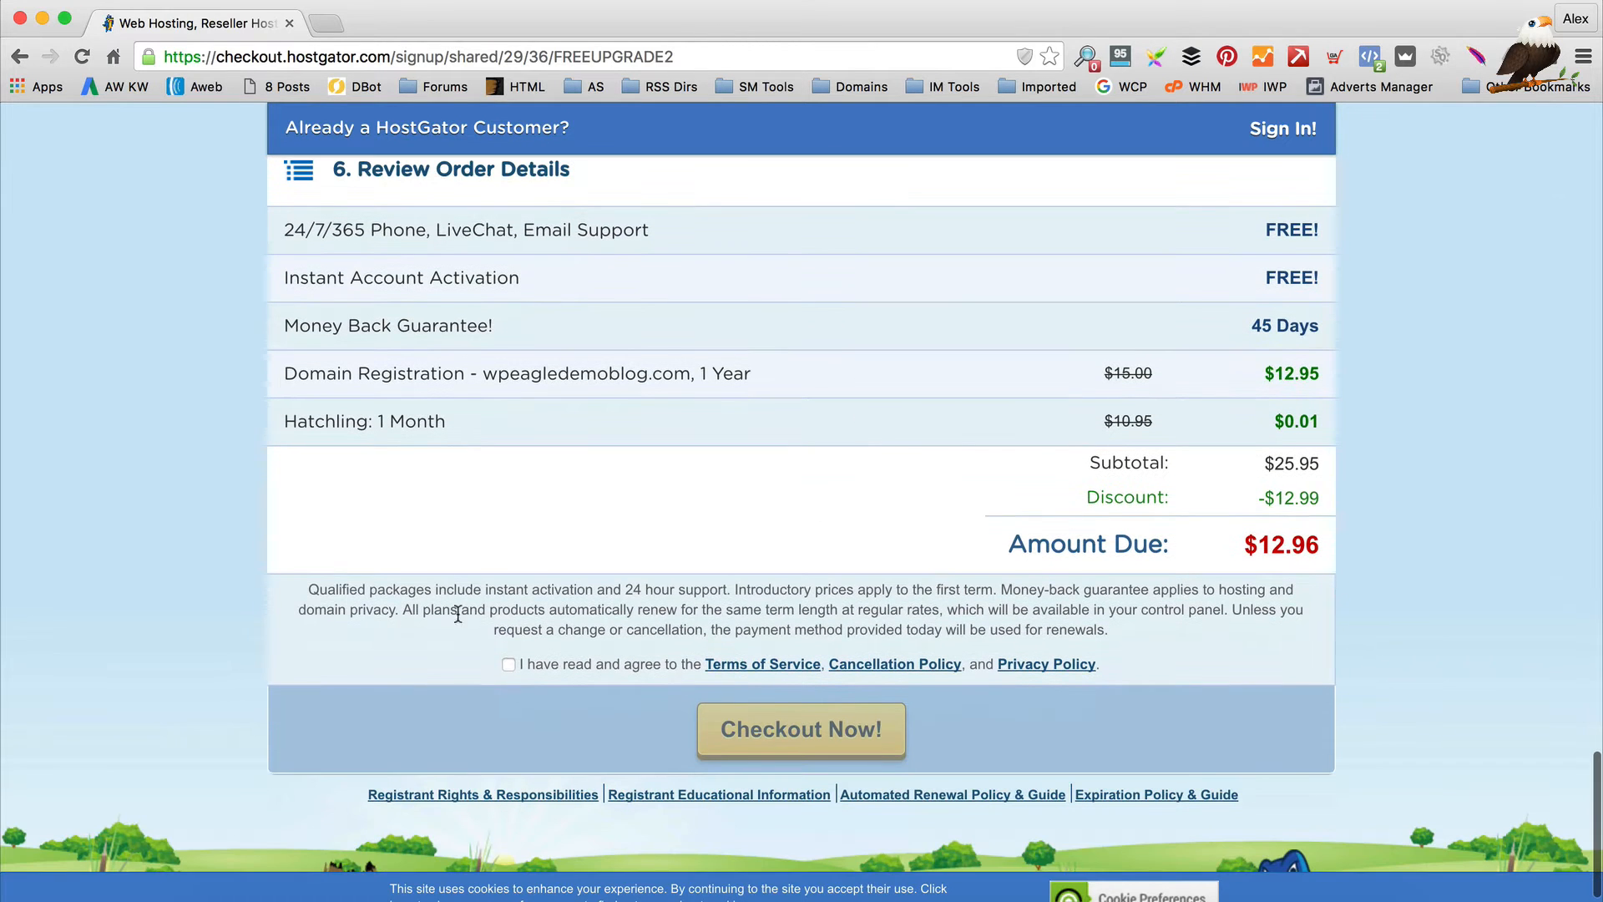
pyautogui.click(507, 663)
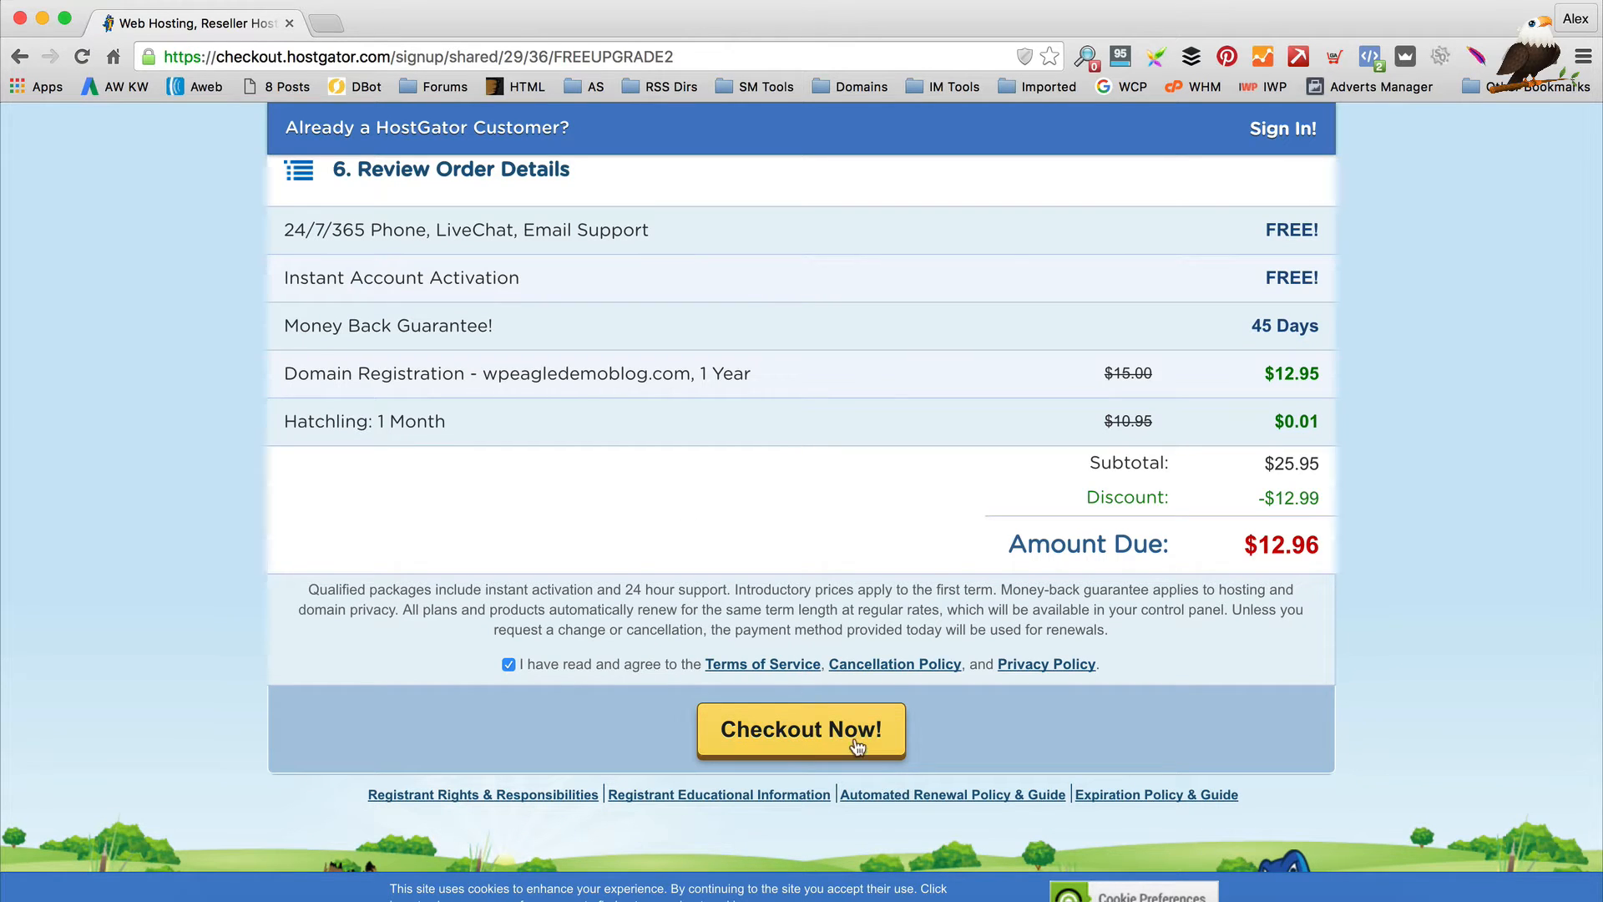
pyautogui.scroll(3, 929, 719)
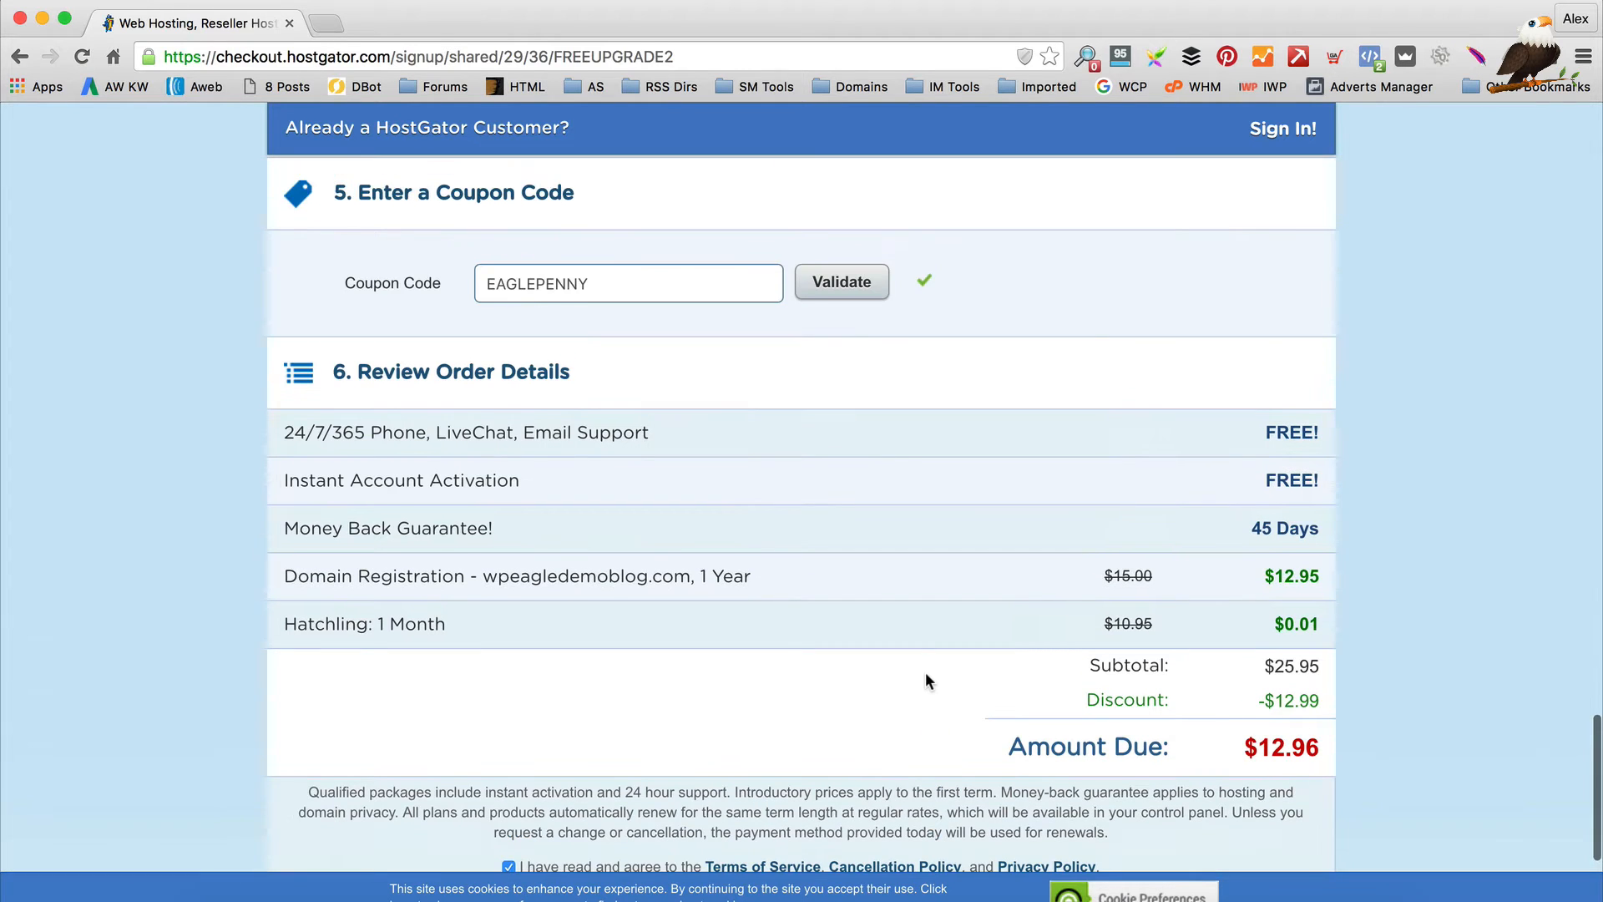
pyautogui.scroll(-1, 924, 672)
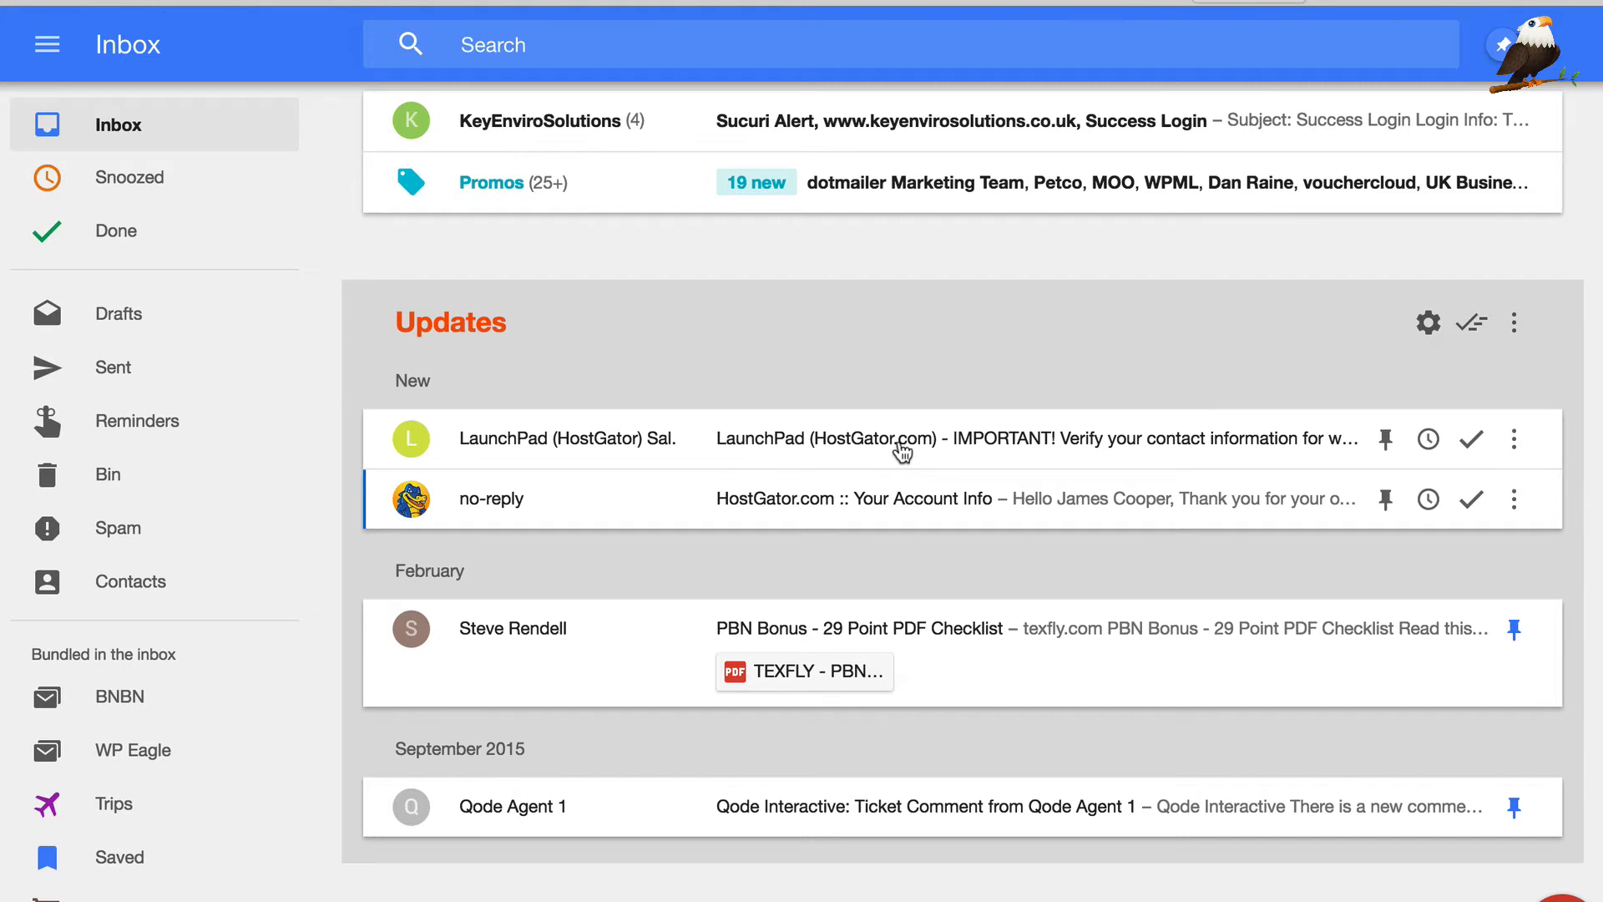
# Follow the HostGator contact verification link, then open the Your Account Info email
pyautogui.click(900, 445)
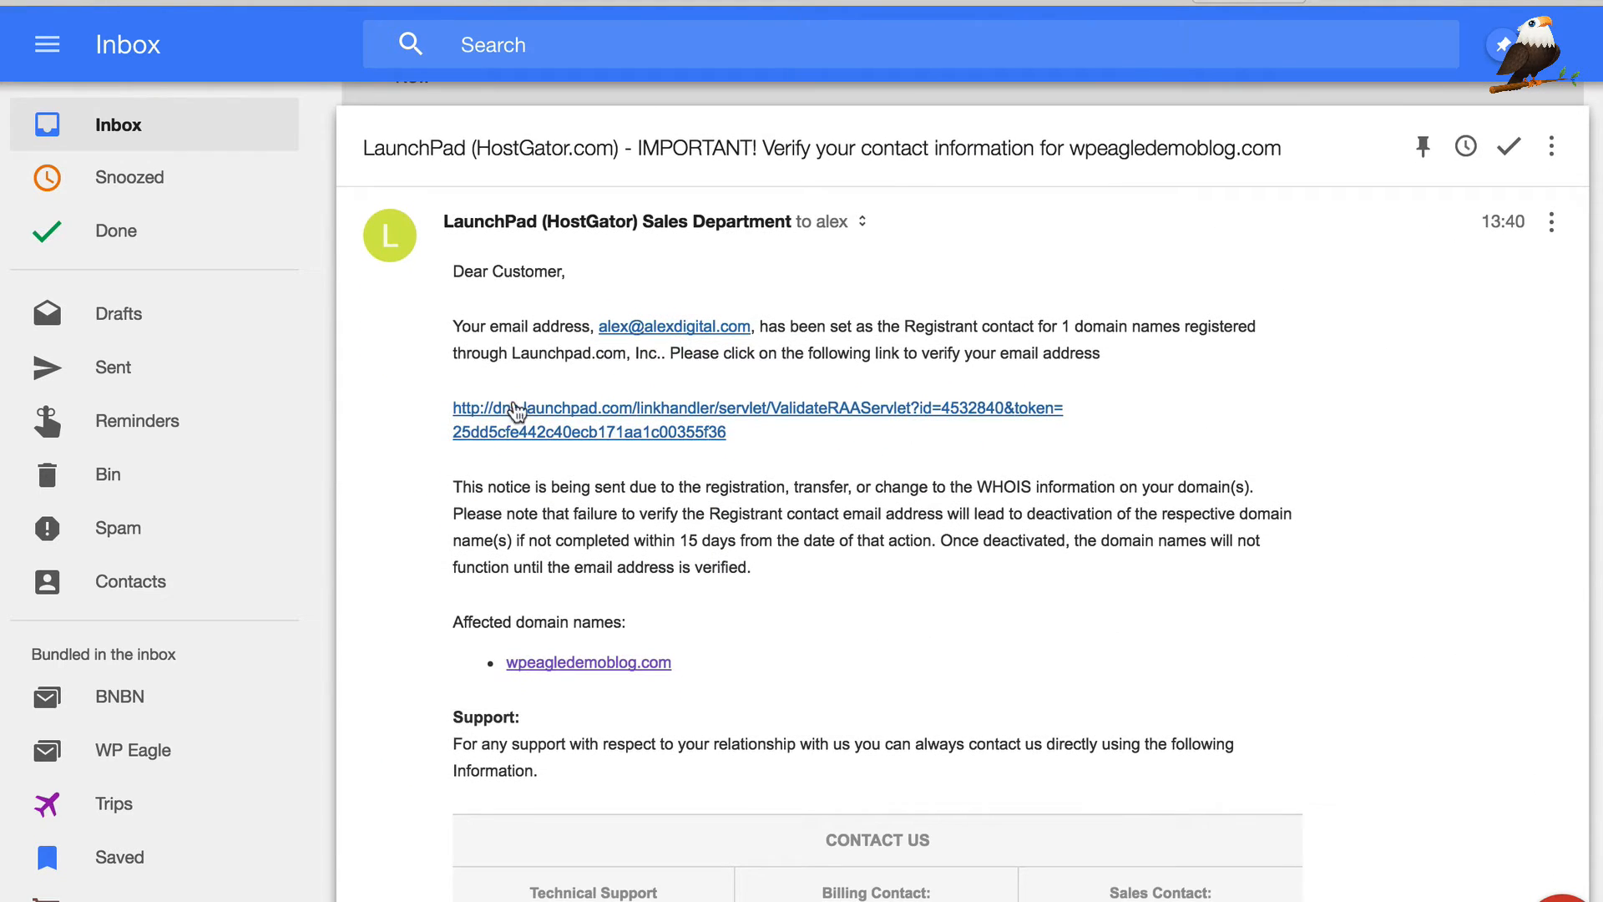
pyautogui.click(602, 434)
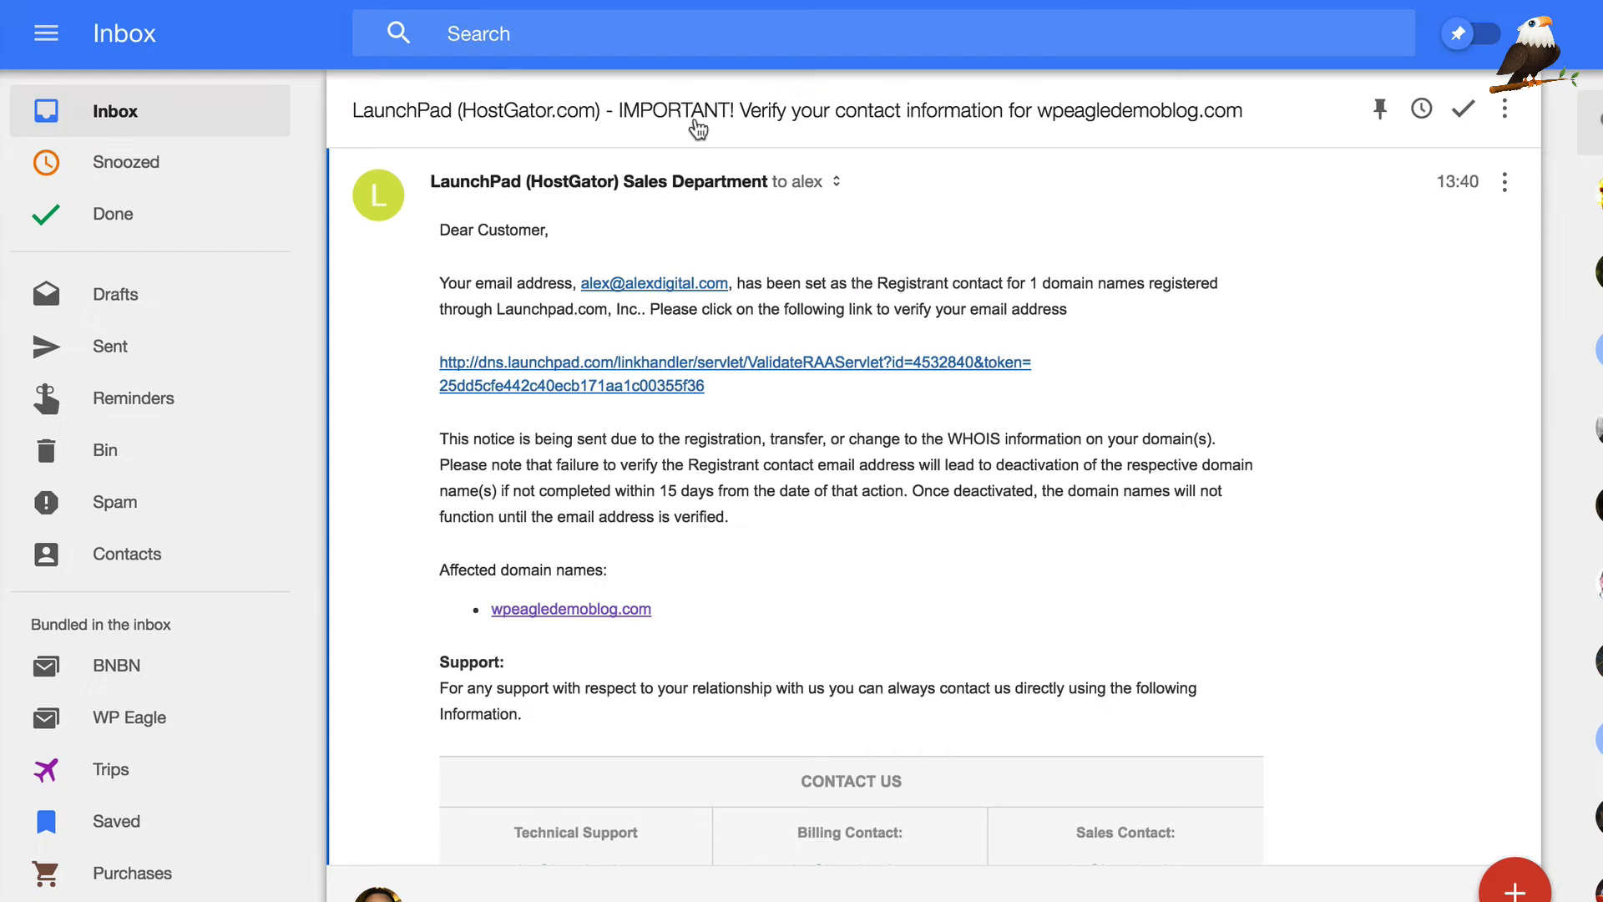
pyautogui.click(725, 119)
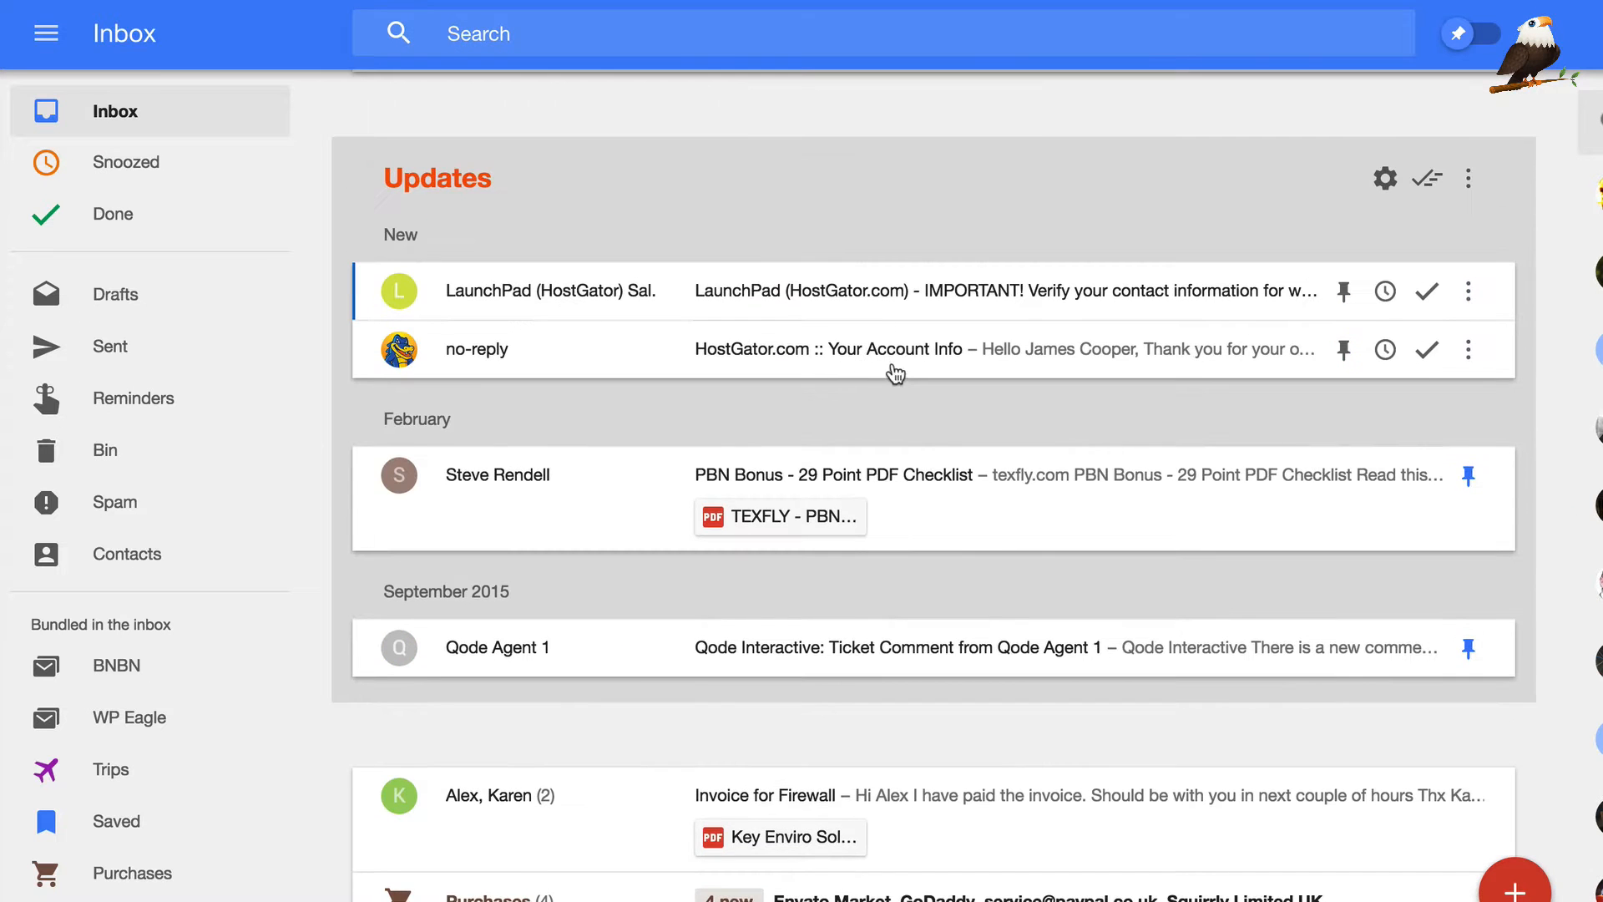
pyautogui.click(887, 369)
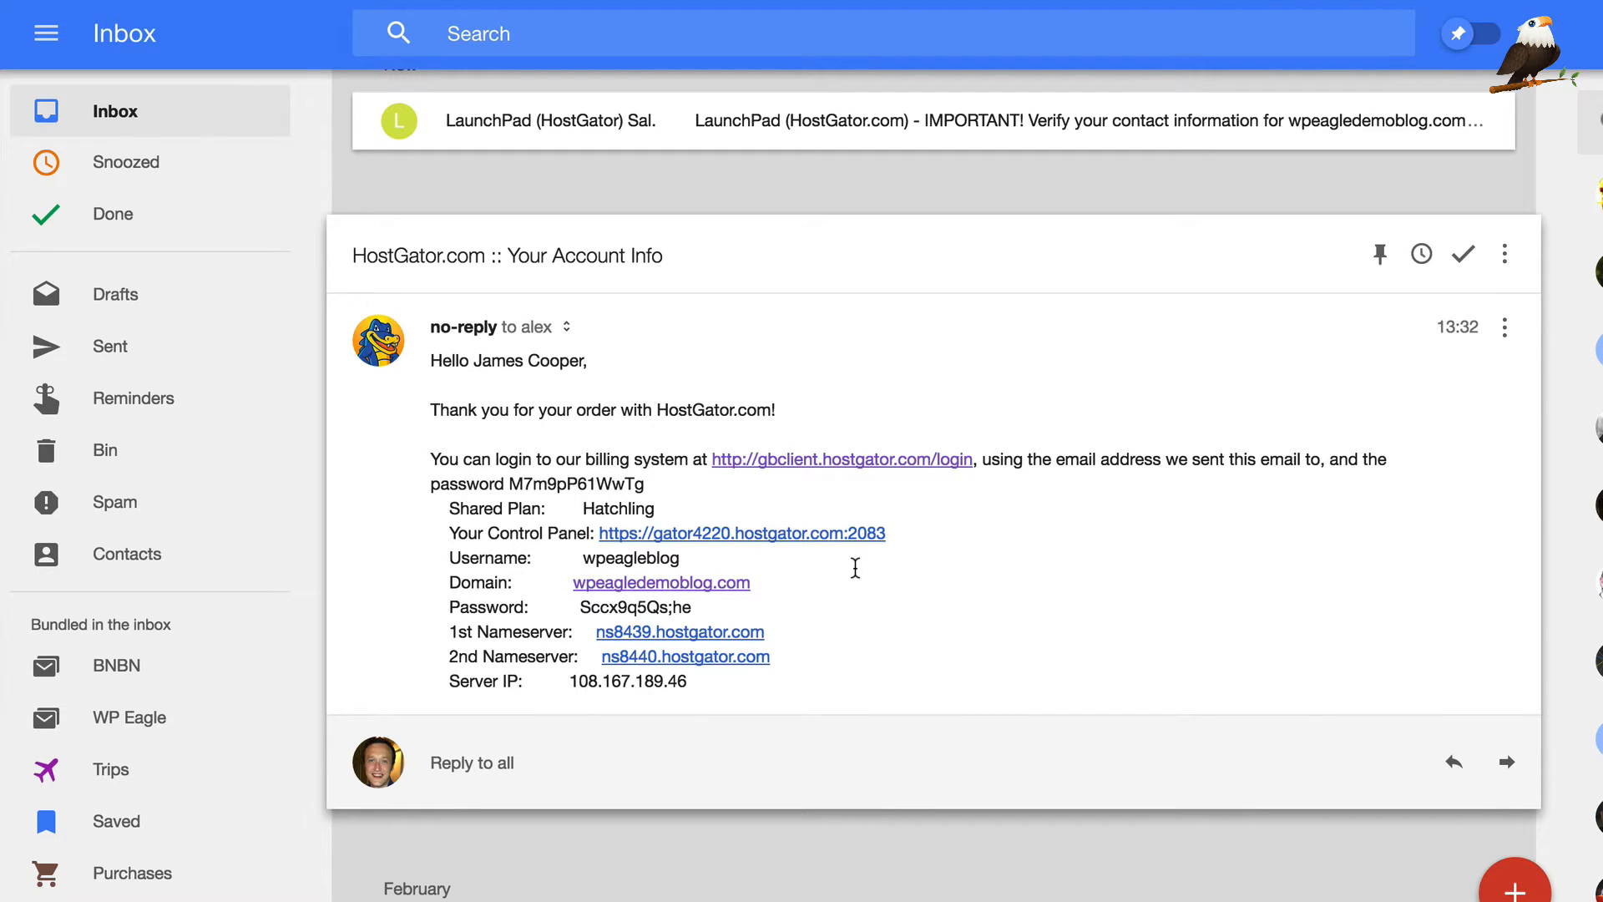
# Open the gator4220.hostgator.com:2083 control panel link from the account email
pyautogui.click(689, 582)
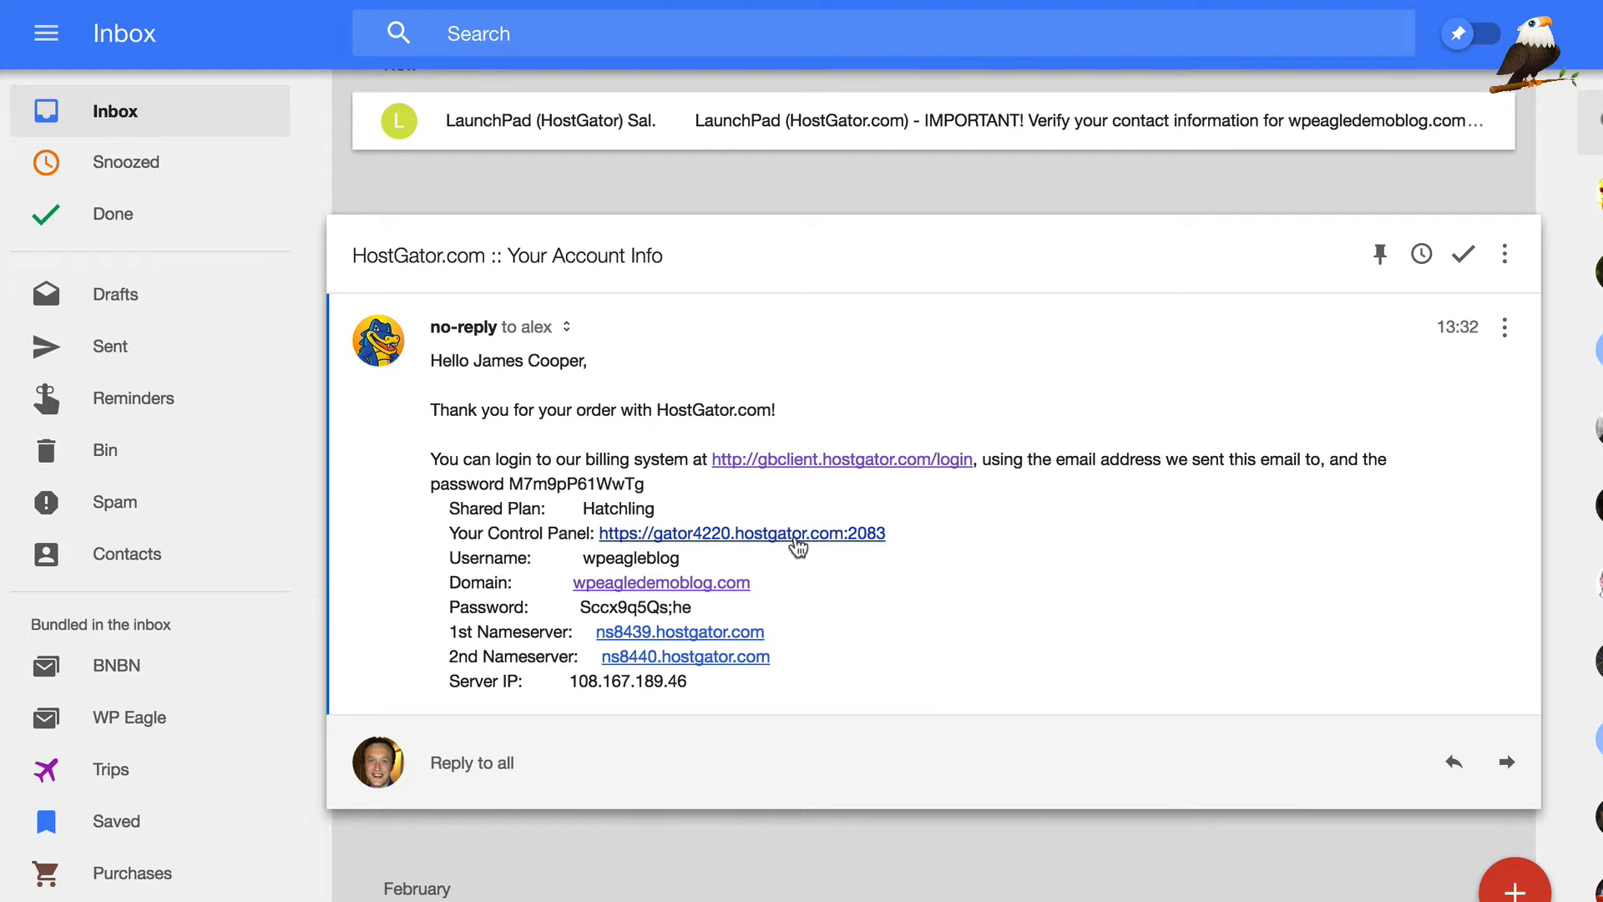
pyautogui.click(795, 533)
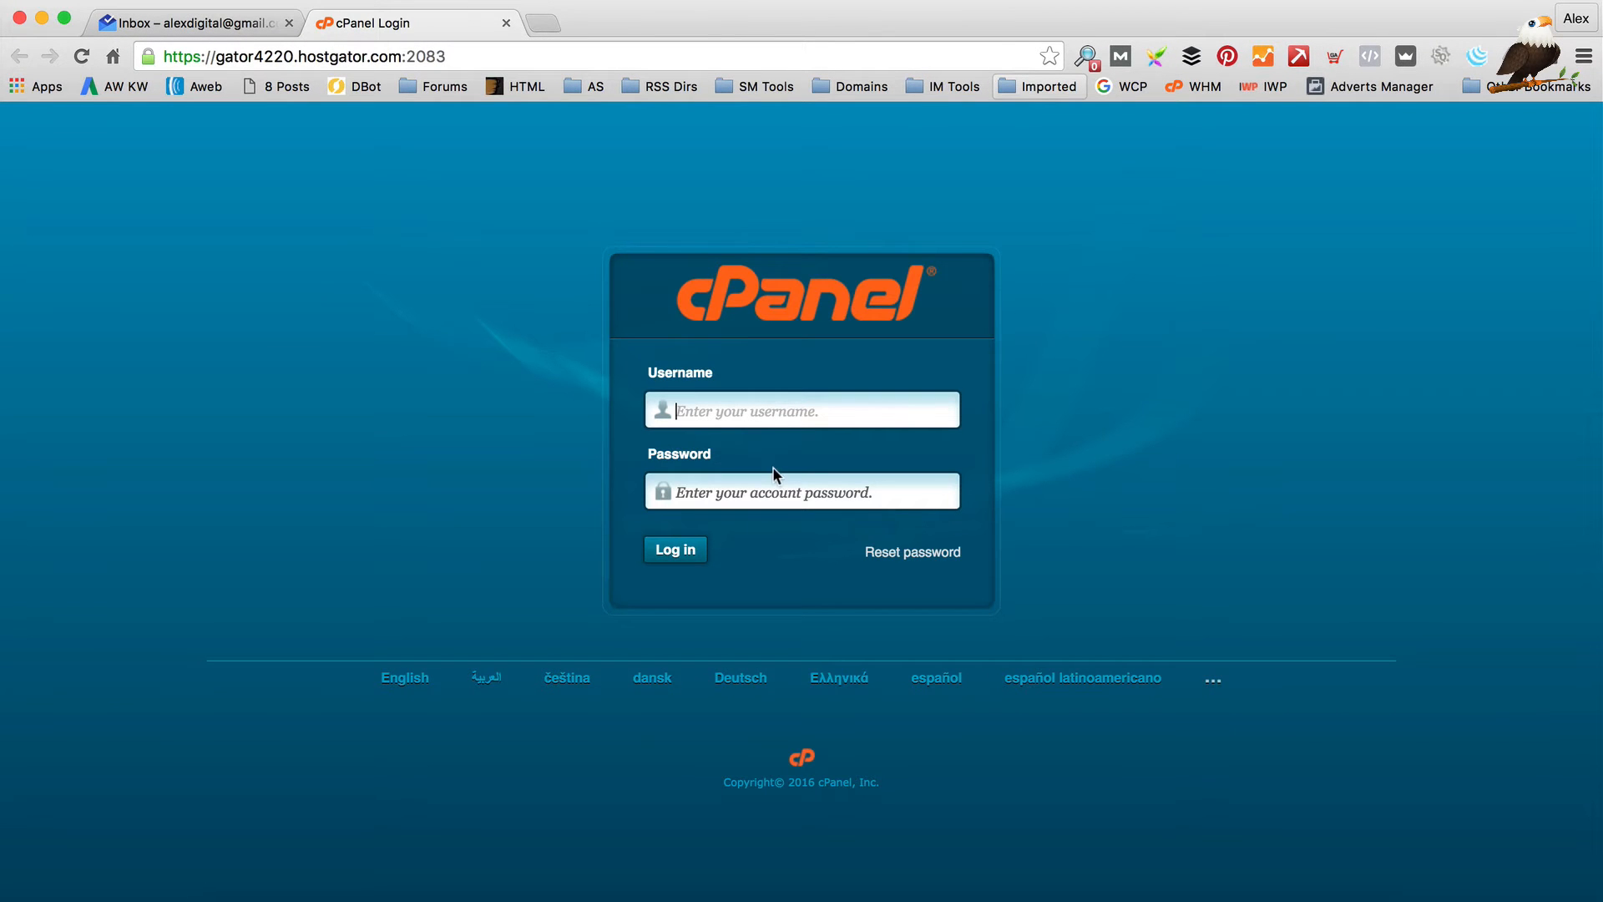
# Copy the account username from the email into the cPanel Username field
pyautogui.click(192, 22)
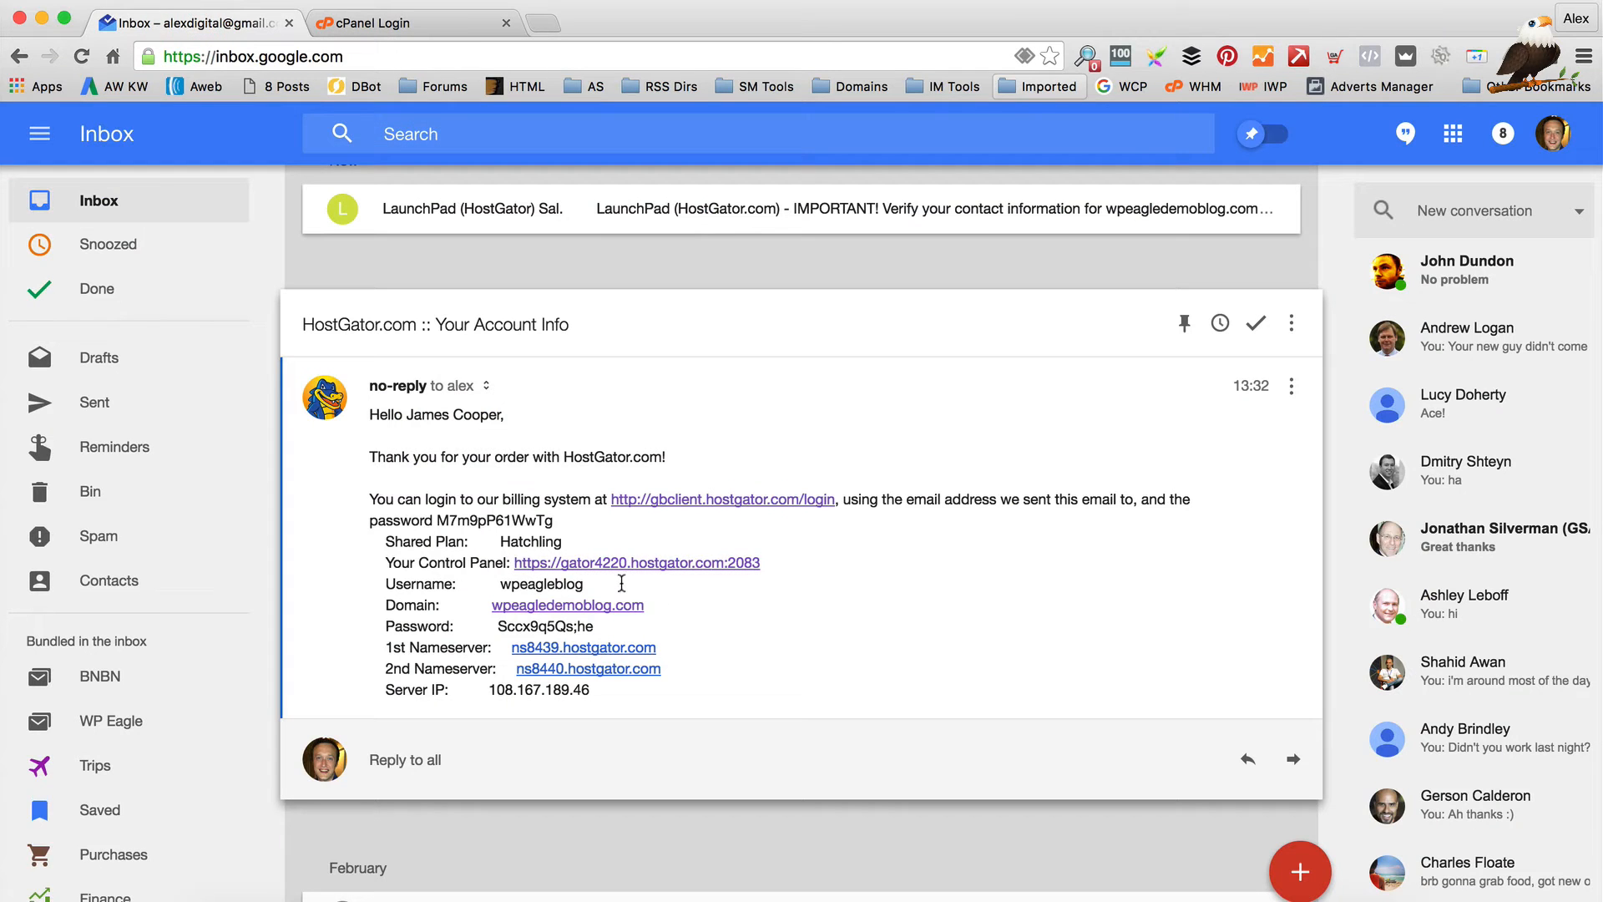
pyautogui.moveTo(618, 584); pyautogui.dragTo(501, 583)
pyautogui.press('super+c')
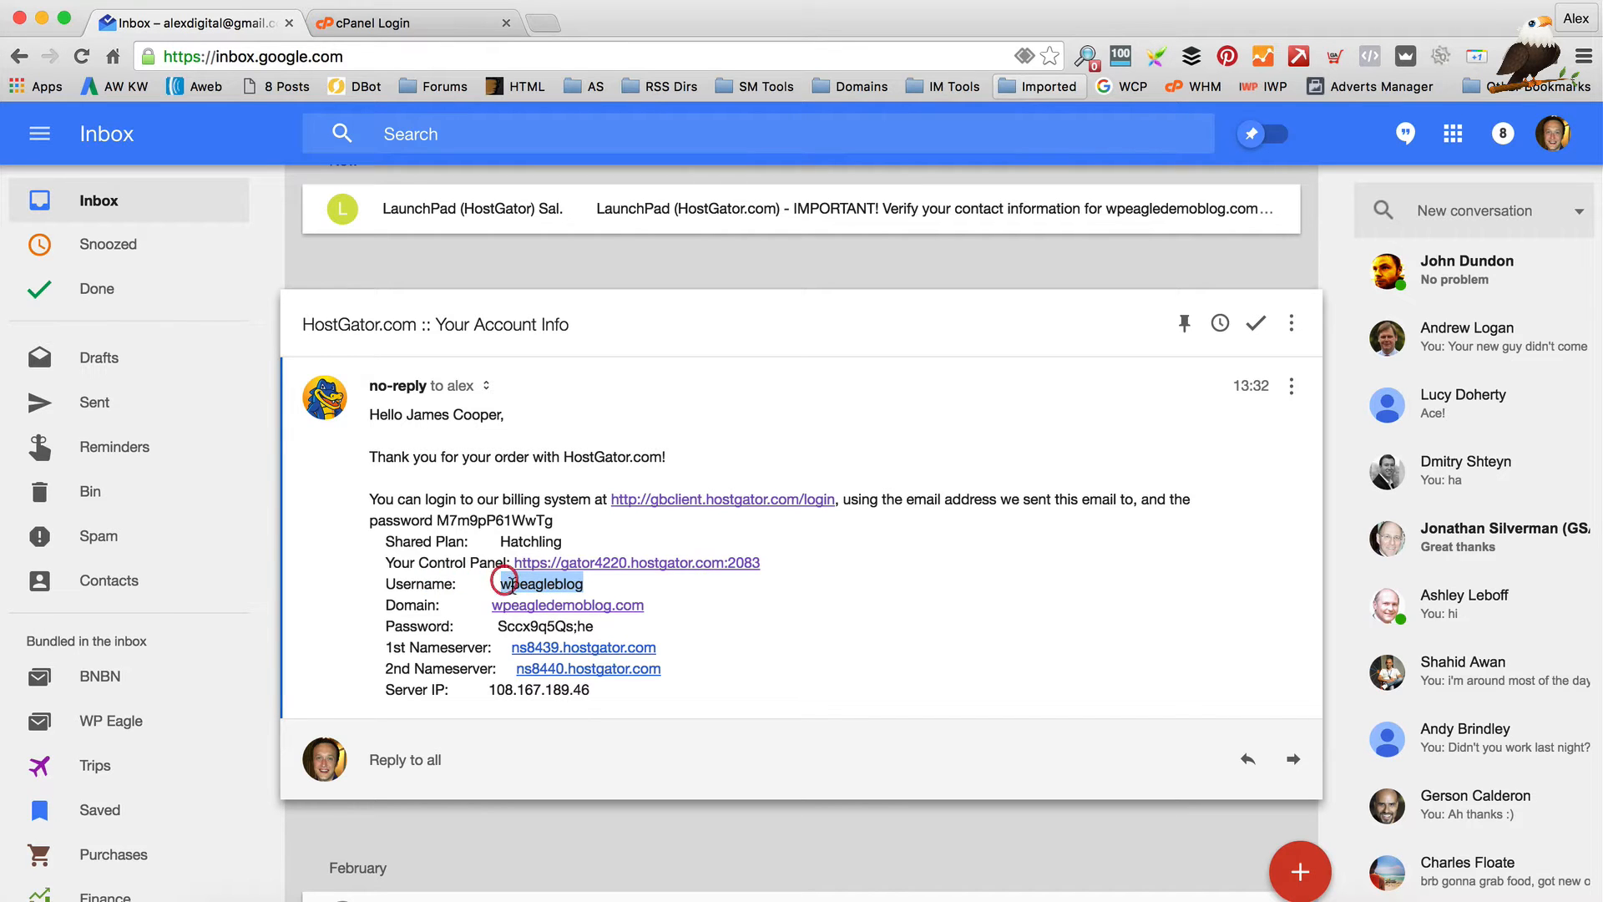
pyautogui.click(430, 22)
pyautogui.press('super+v')
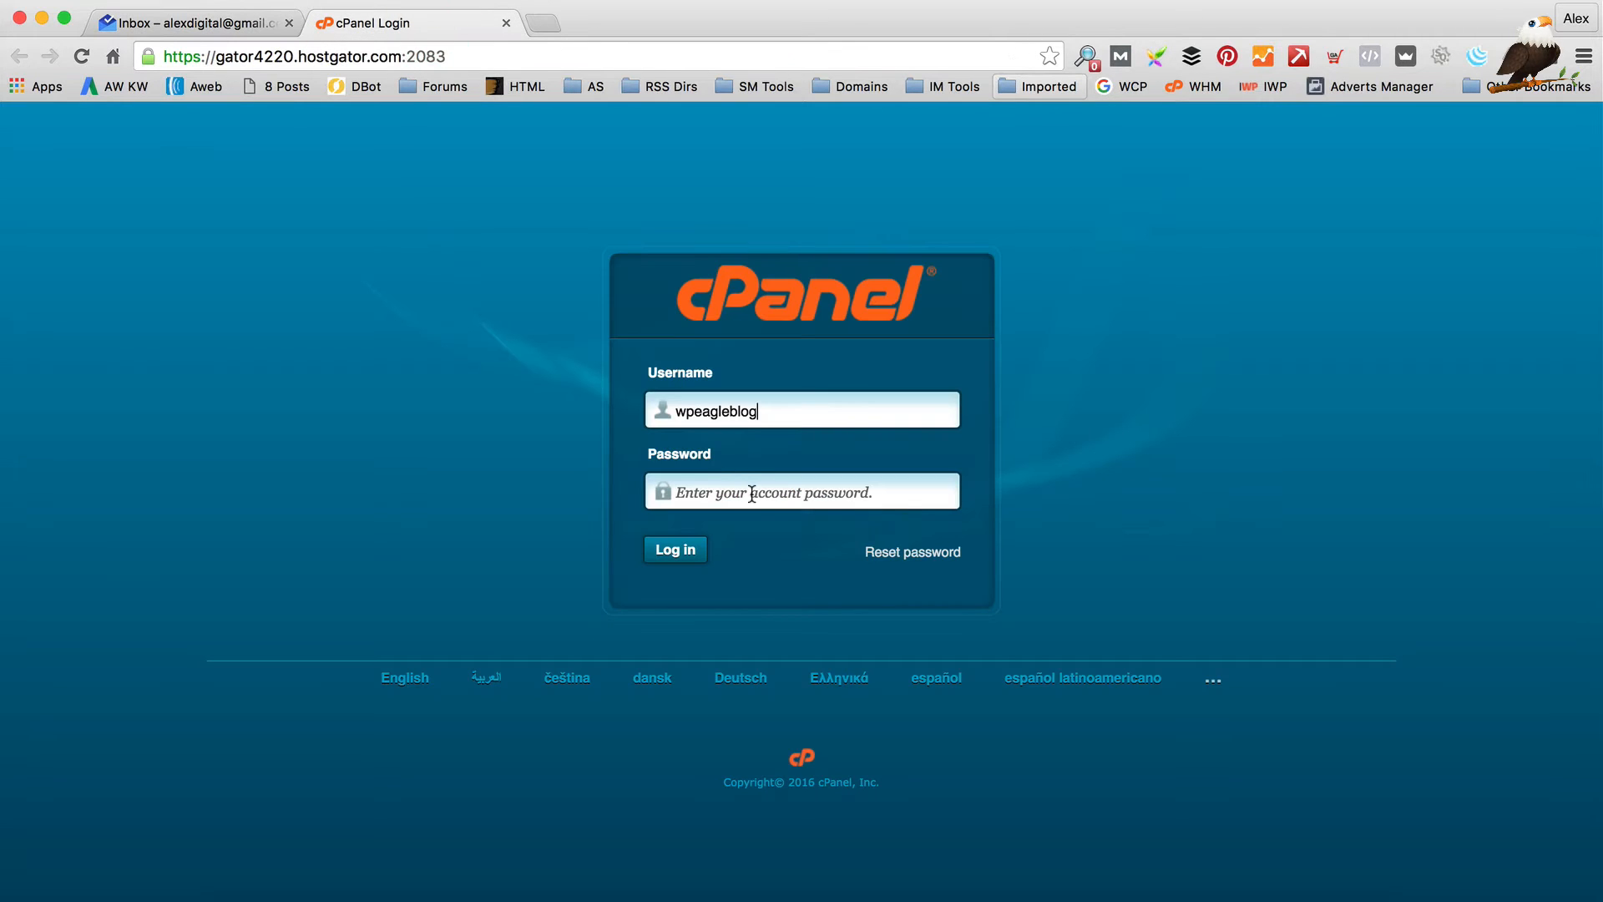
pyautogui.click(752, 492)
# Copy the account password from the email into cPanel and log in
pyautogui.click(242, 22)
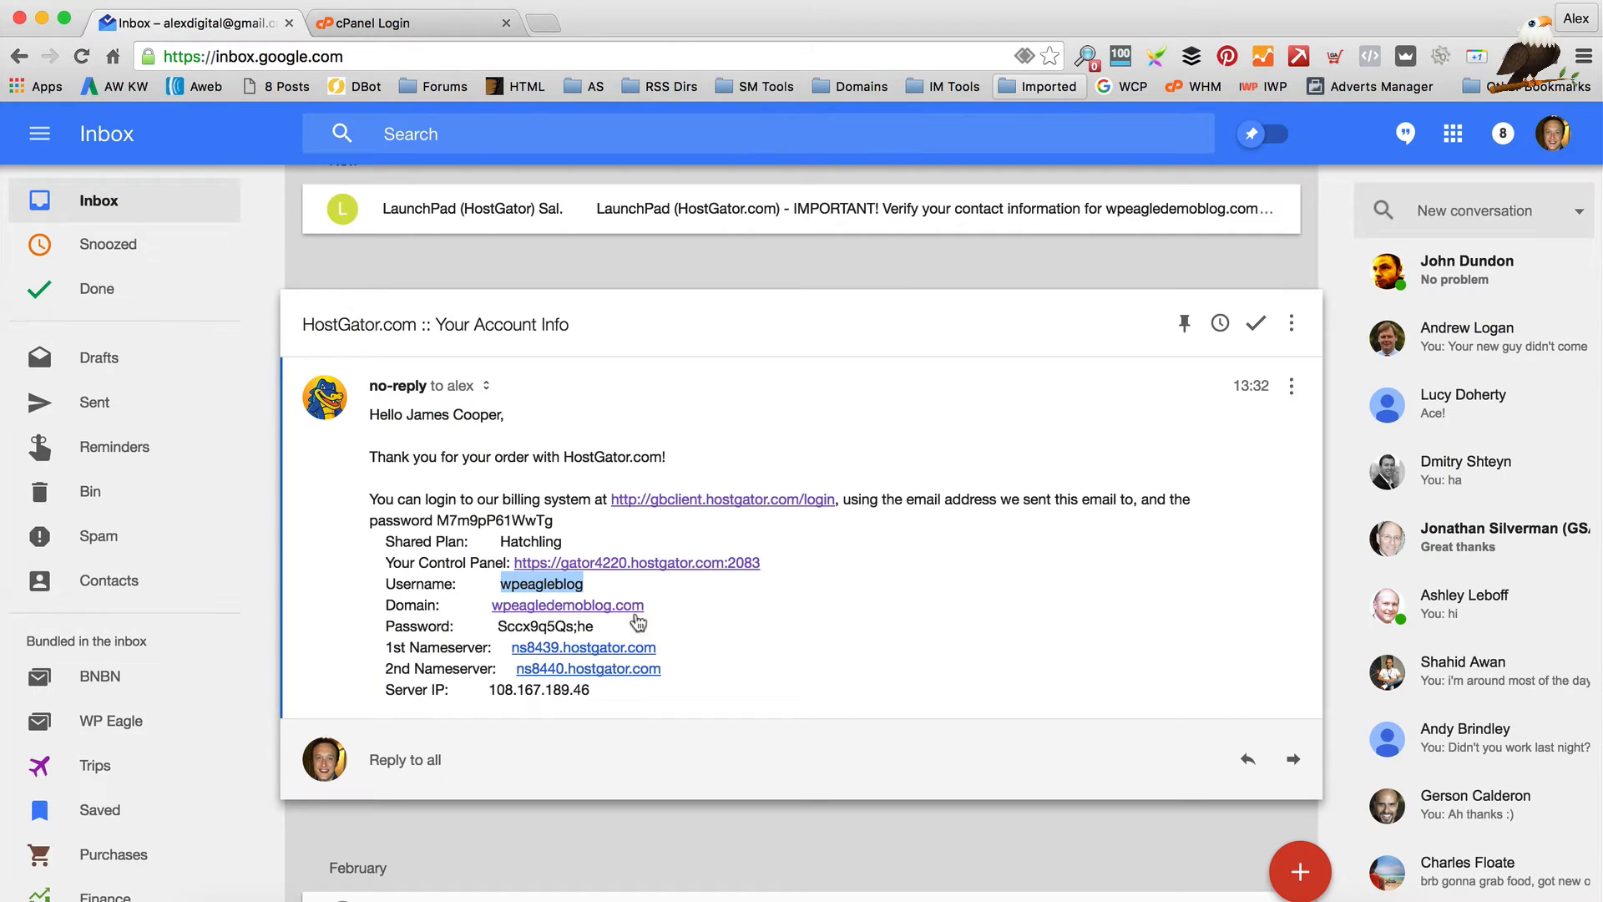
pyautogui.moveTo(597, 631); pyautogui.dragTo(493, 628)
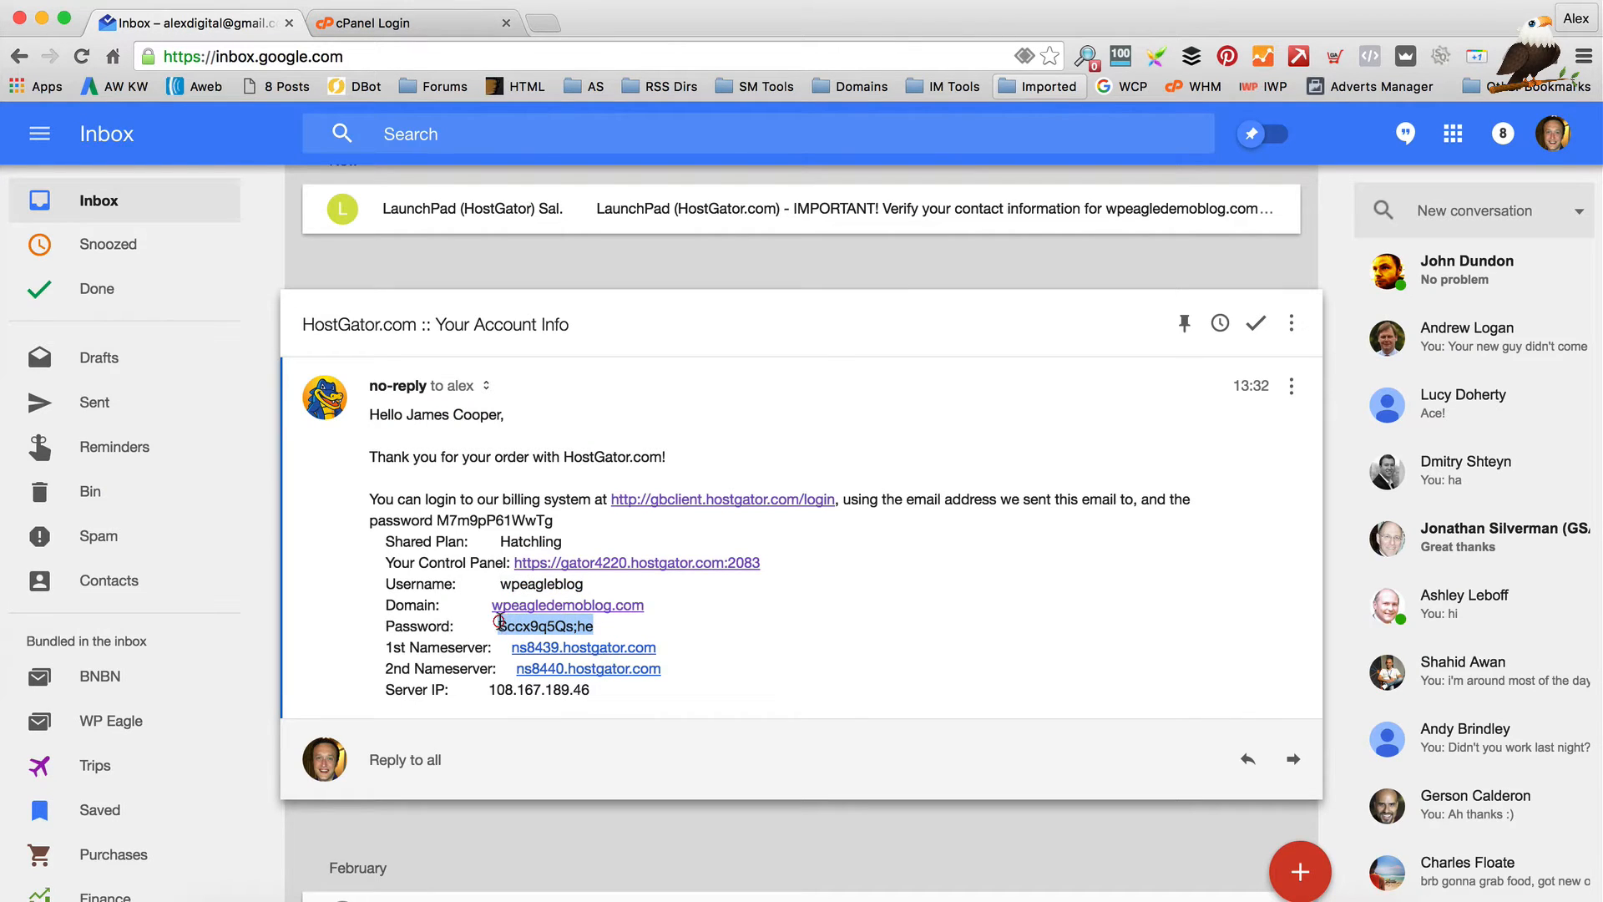
pyautogui.click(384, 22)
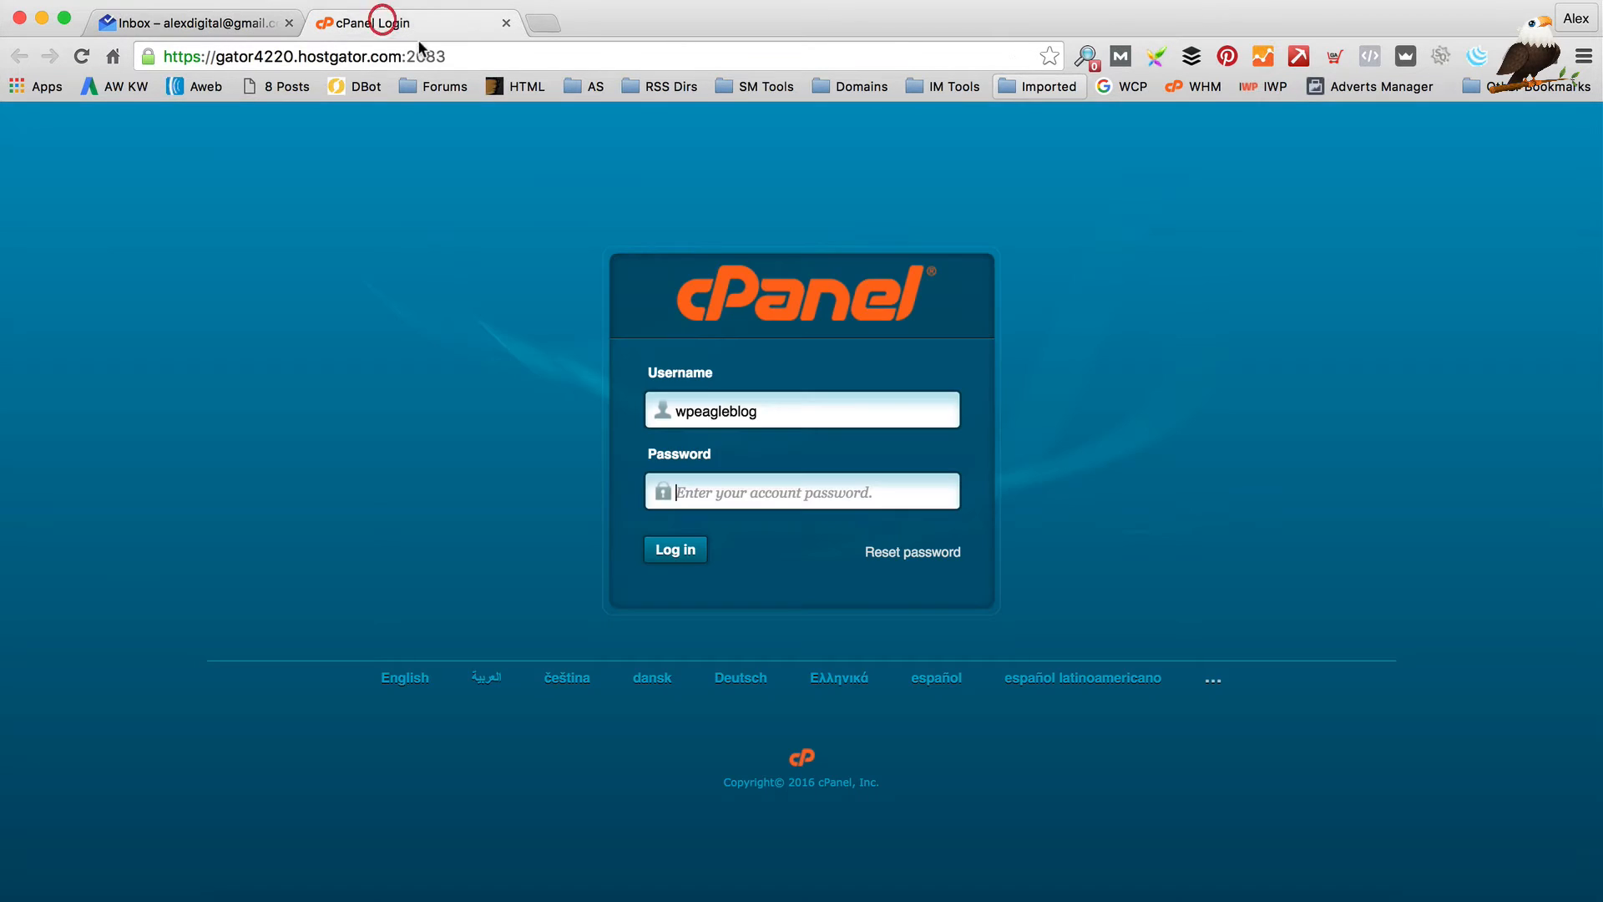
pyautogui.click(745, 493)
pyautogui.press('super+v')
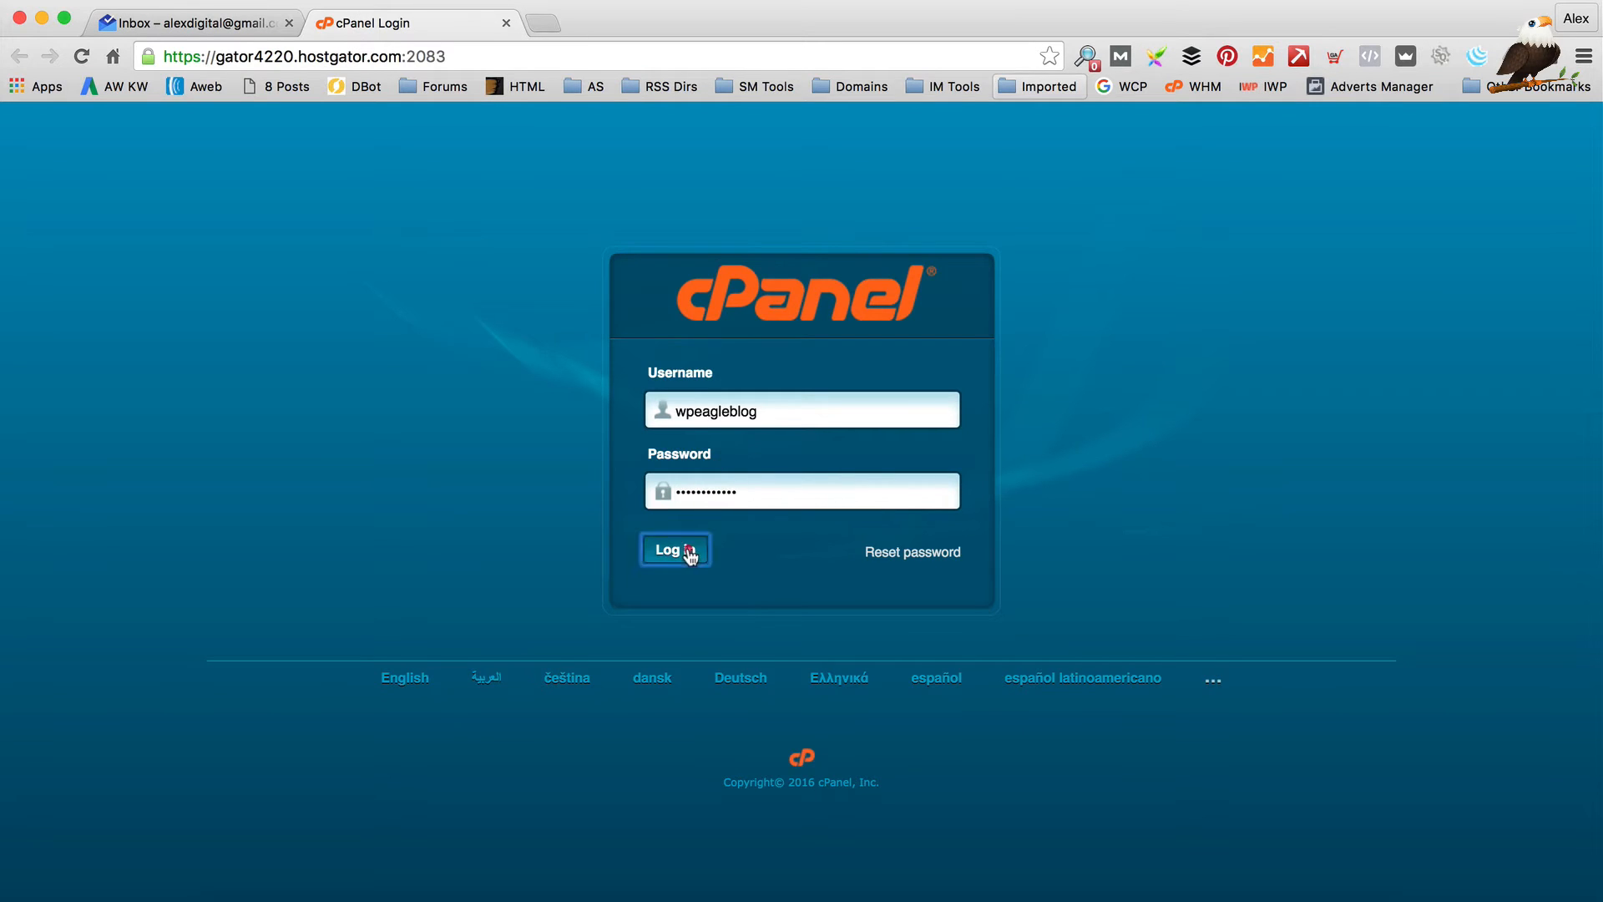
pyautogui.click(684, 551)
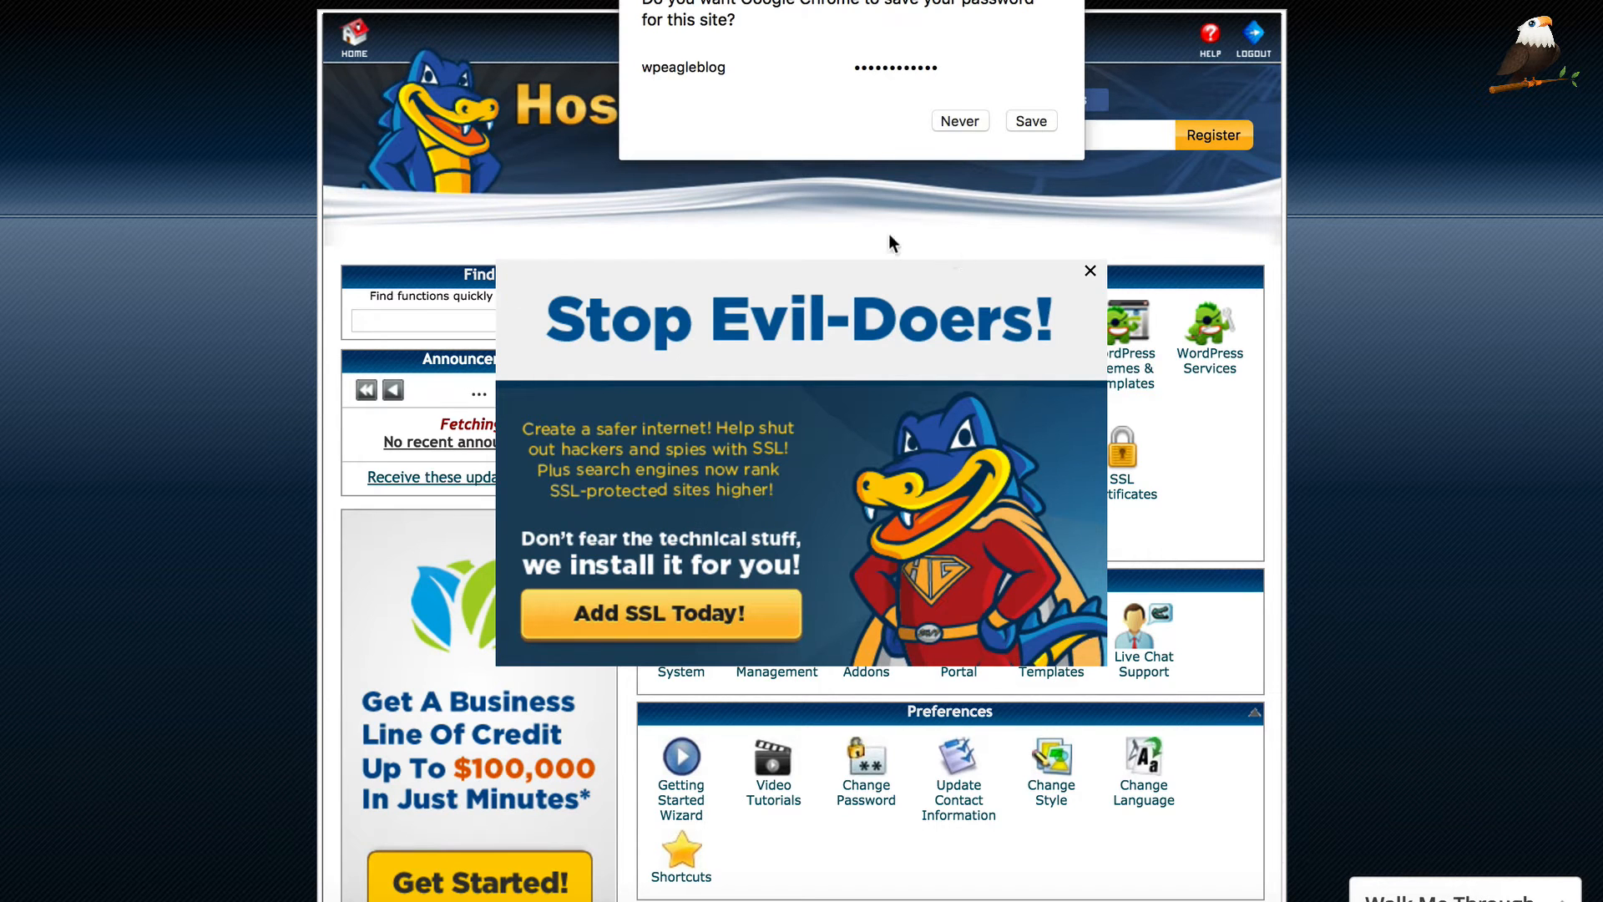
# Dismiss Chrome's save-password bubble, the 'Stop Evil-Doers' SSL popup and the Welcome New User dialog
pyautogui.click(1034, 124)
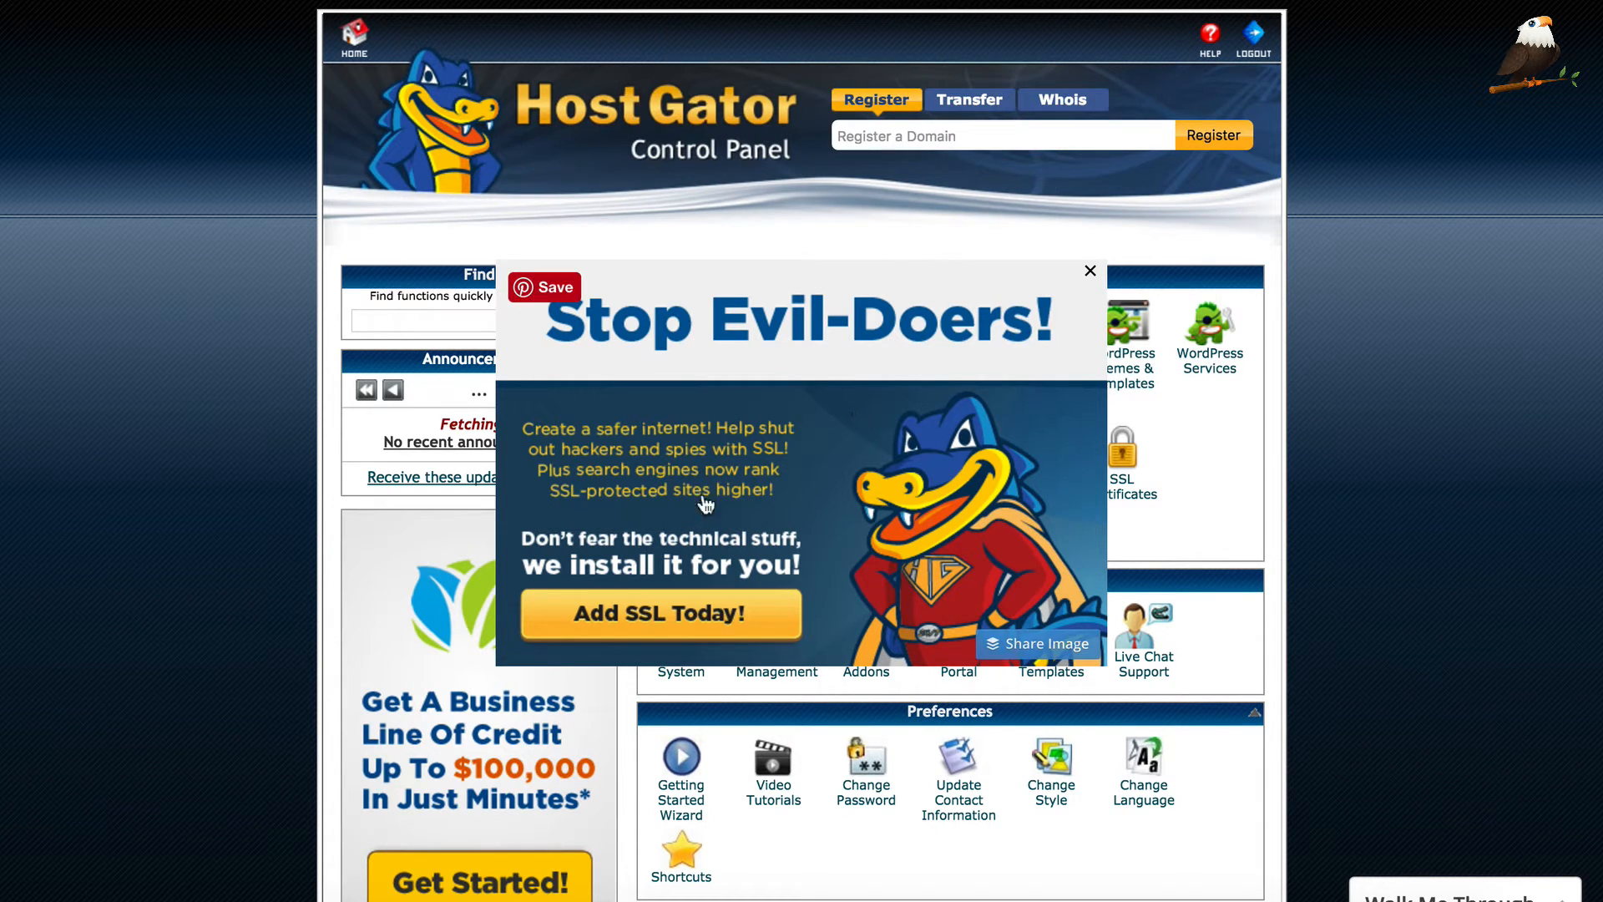
pyautogui.click(1090, 274)
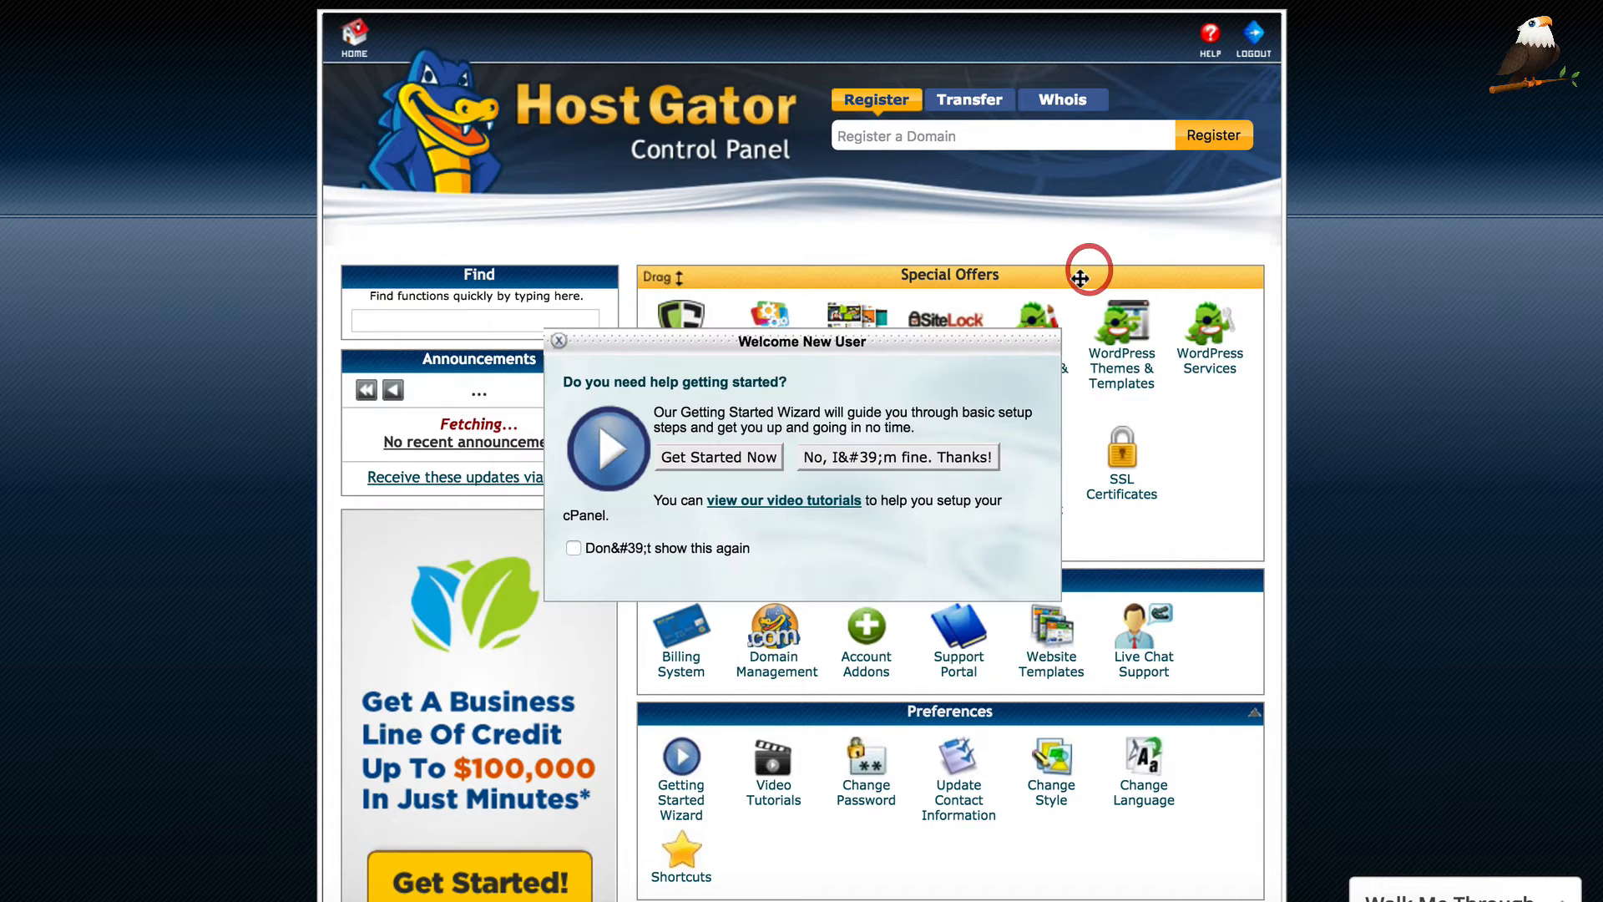
pyautogui.click(560, 341)
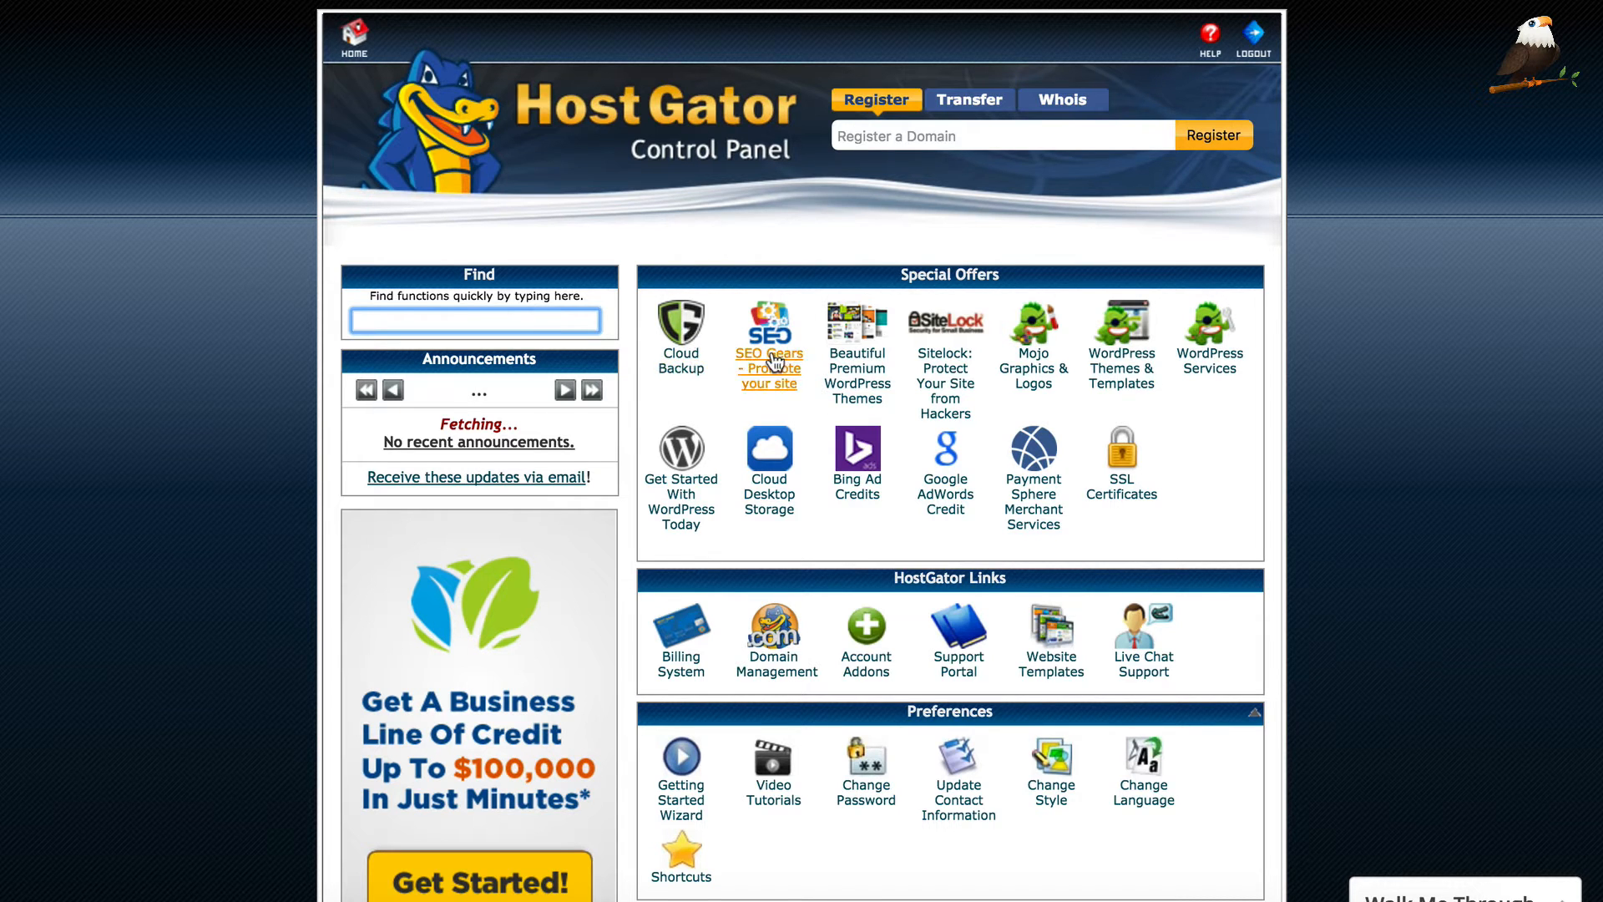
# Scroll down the cPanel home past Mail, Files, Security, Domains and Databases to the statistics sidebar
pyautogui.scroll(-8, 770, 349)
pyautogui.scroll(-1, 770, 357)
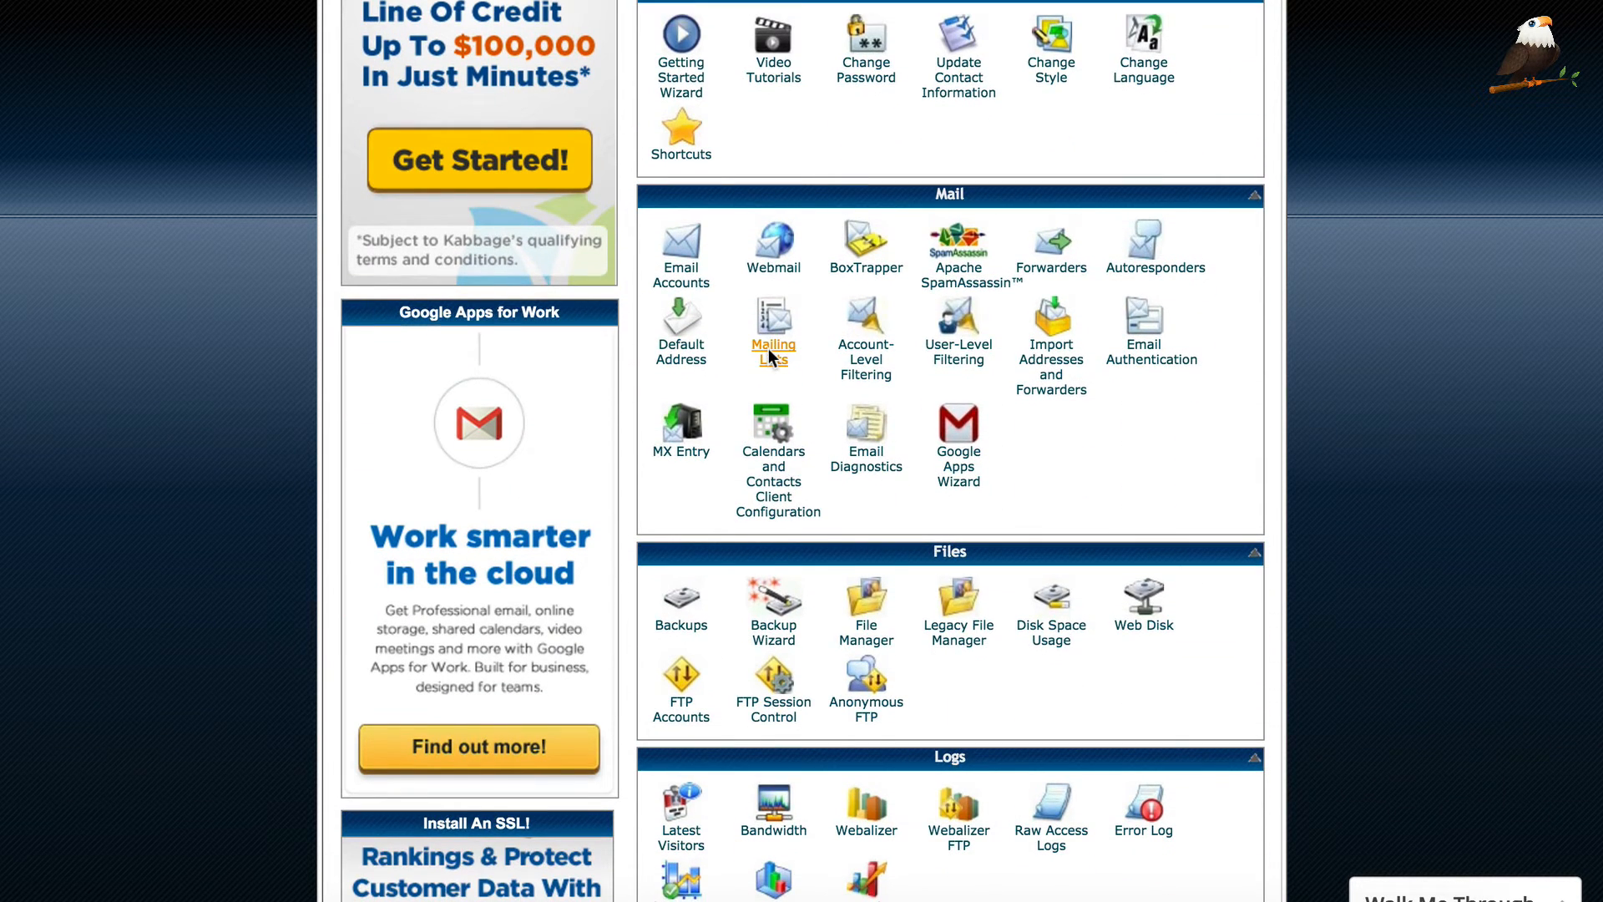
pyautogui.scroll(-3, 874, 385)
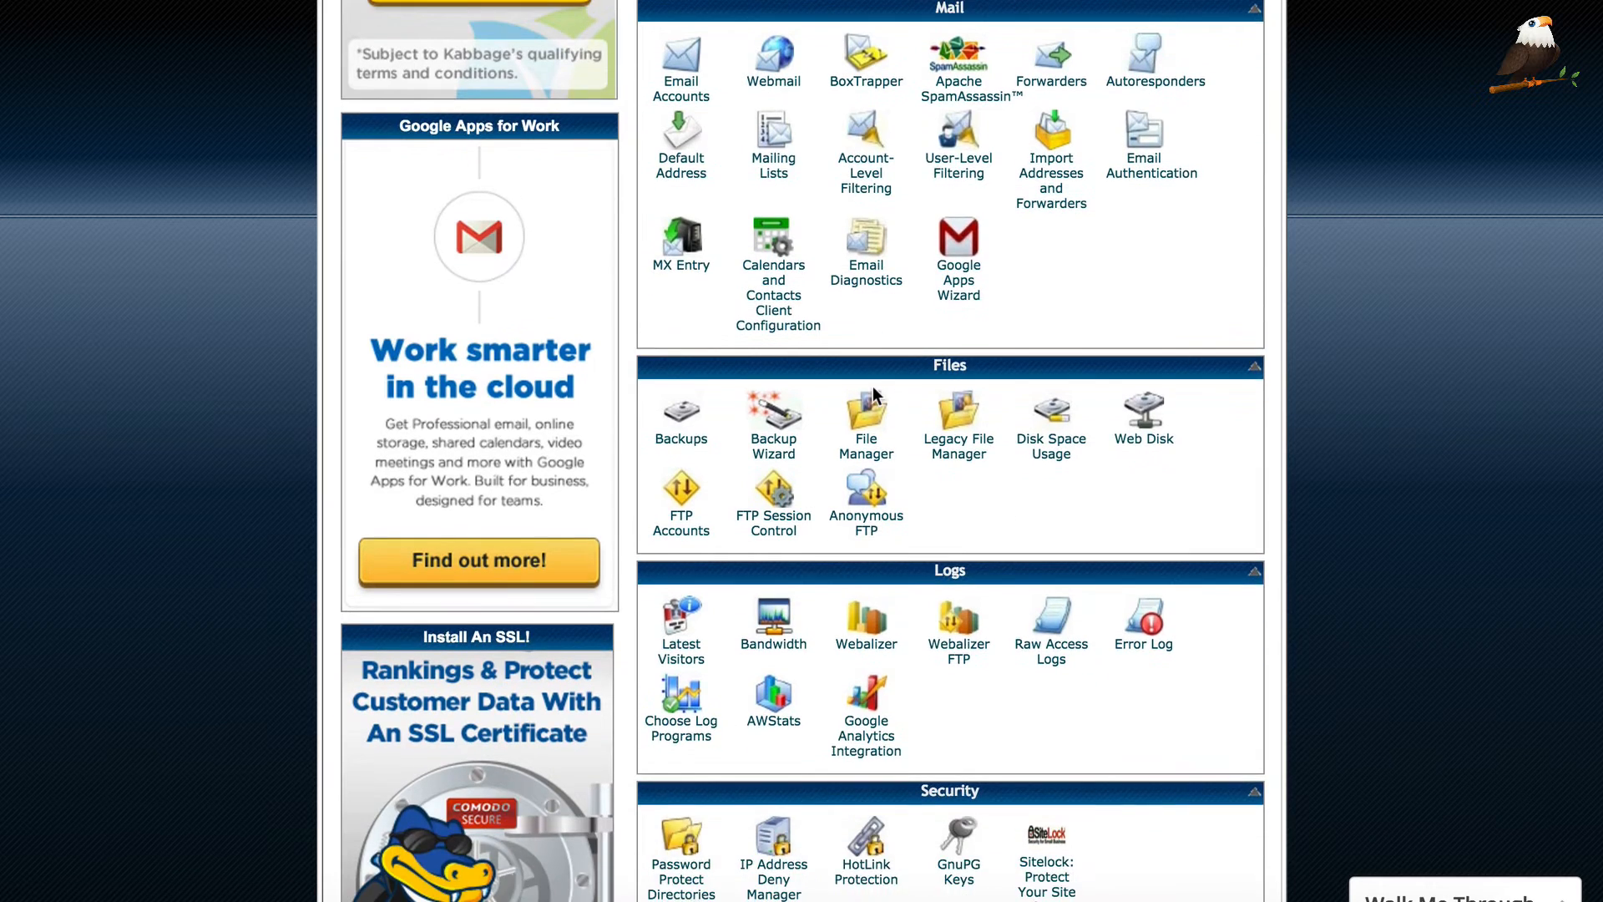
pyautogui.scroll(-3, 913, 328)
pyautogui.scroll(-8, 914, 329)
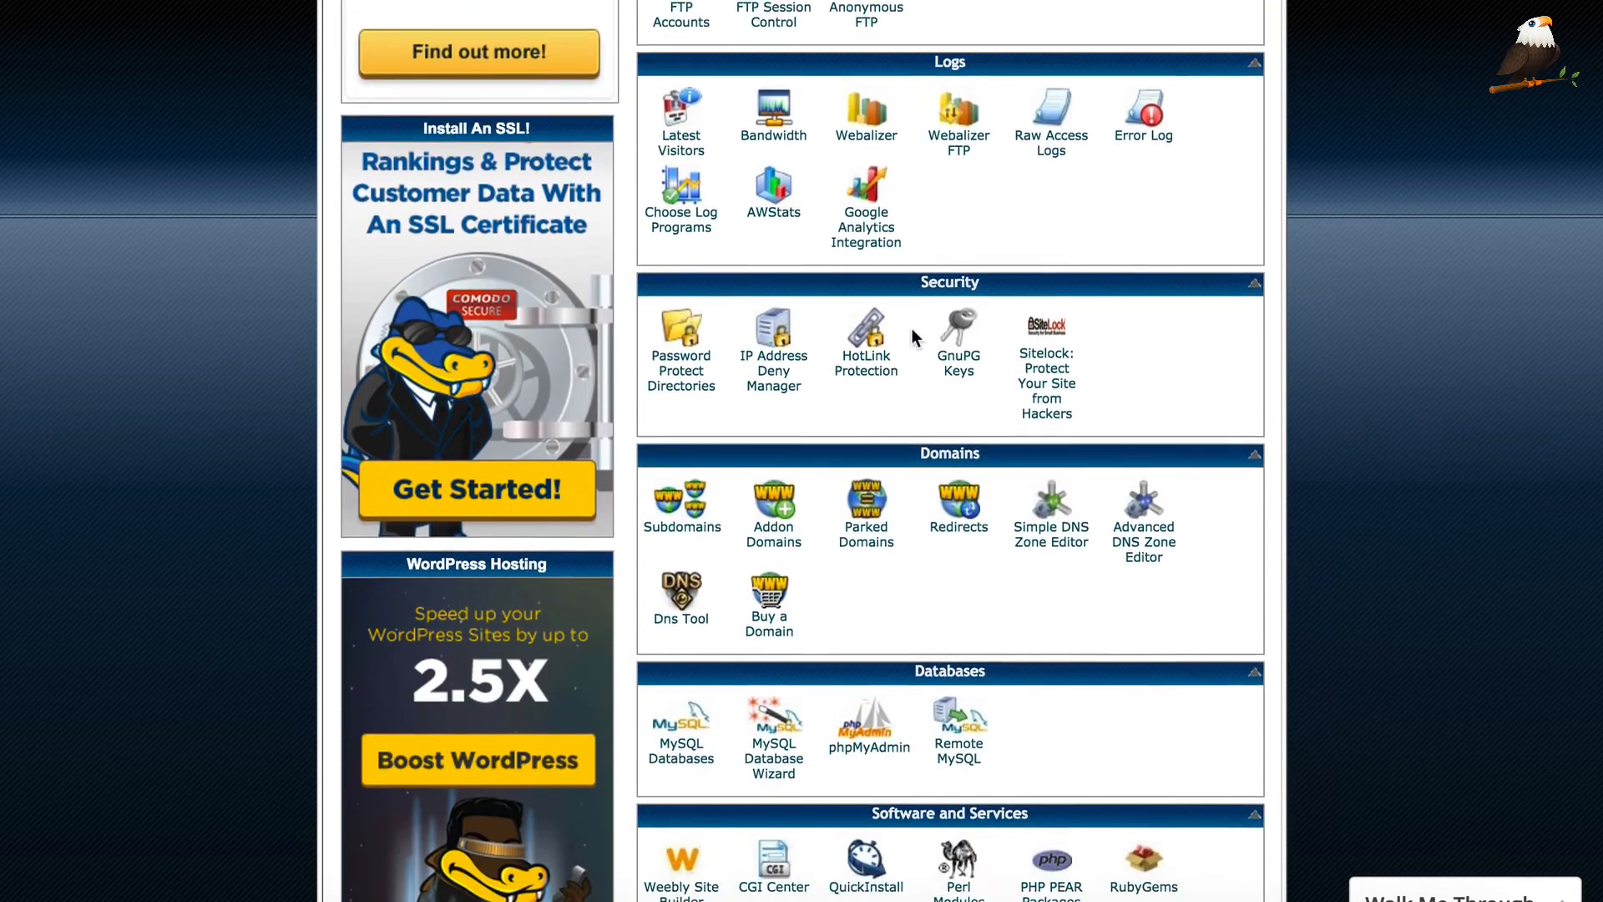
pyautogui.scroll(-8, 912, 328)
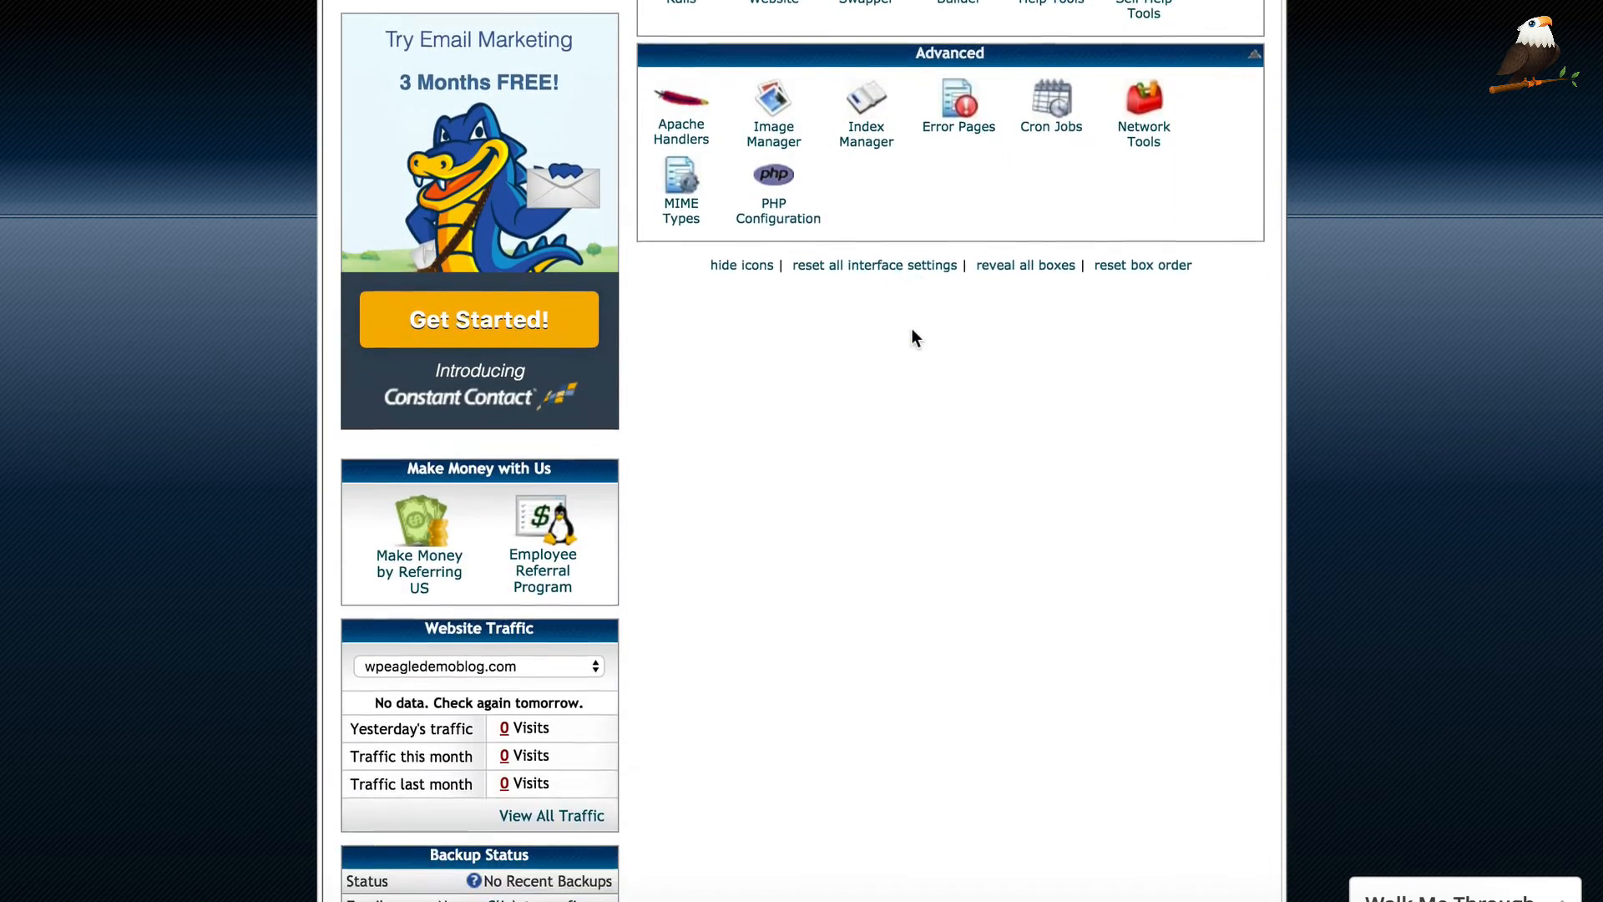
pyautogui.scroll(-3, 899, 352)
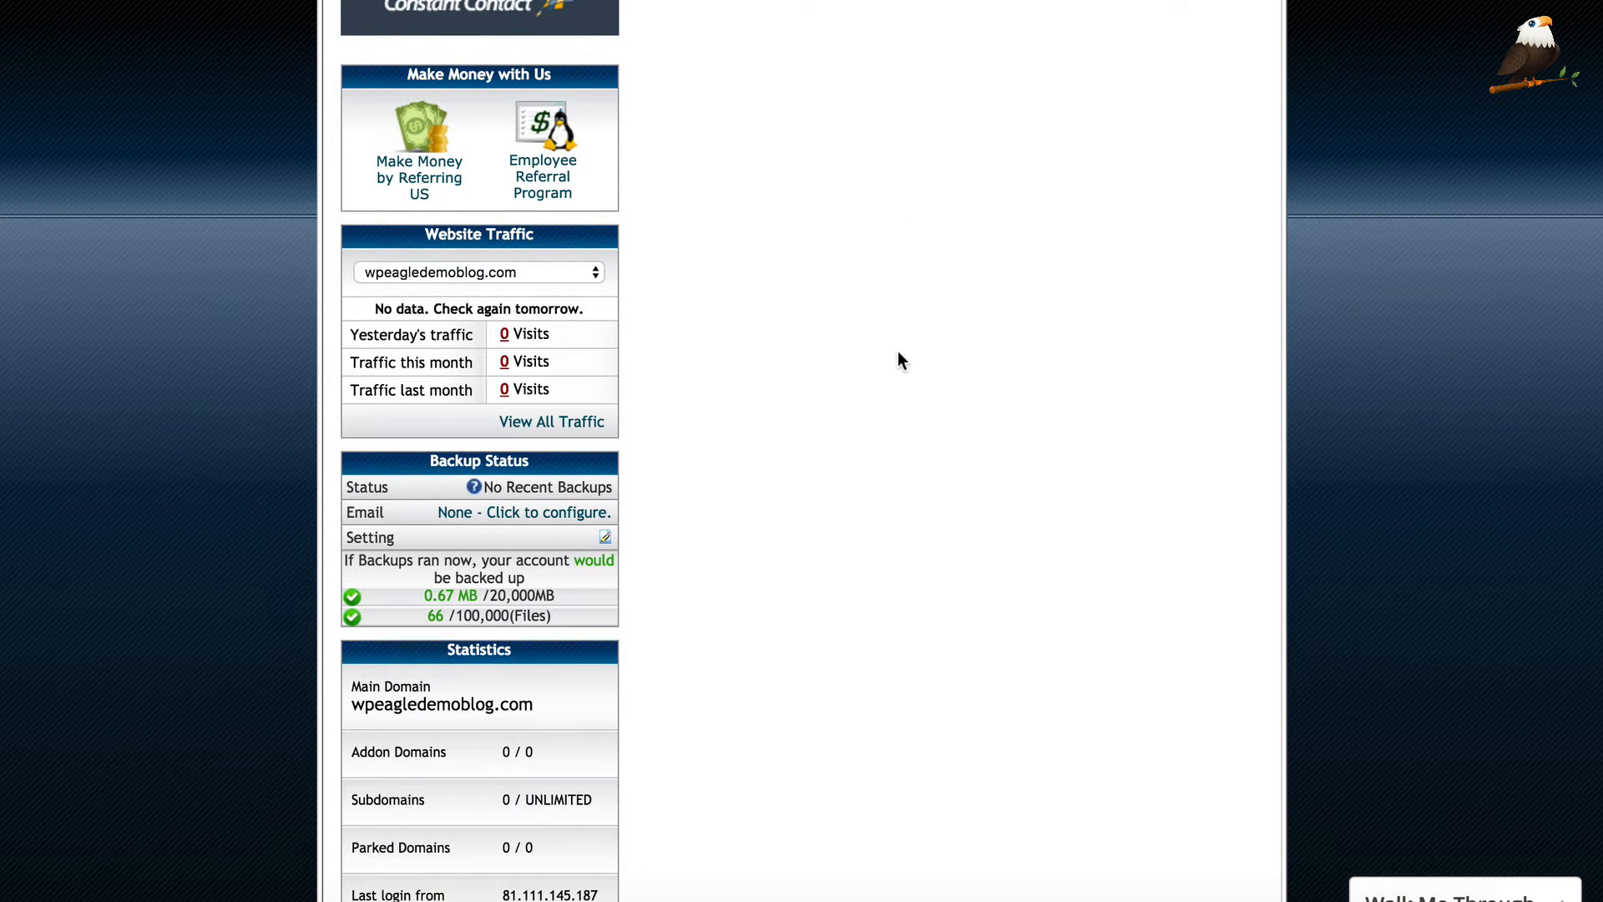
pyautogui.scroll(-3, 888, 353)
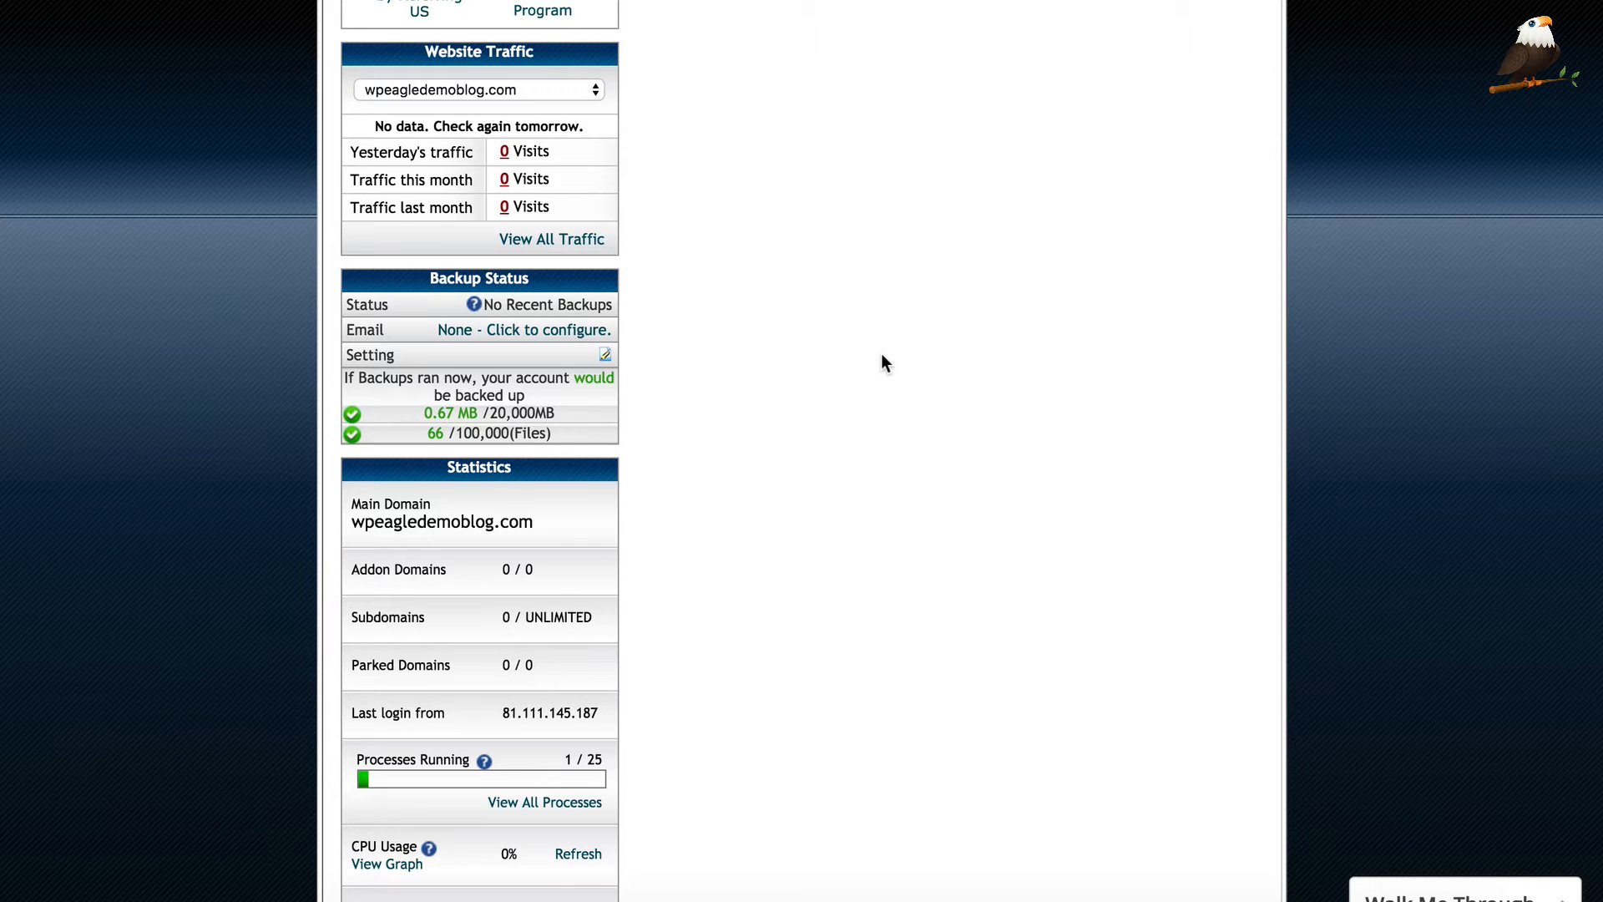
# Select name servers ns8439.hostgator.com and ns8440.hostgator.com in the Account Information box
pyautogui.scroll(-8, 860, 338)
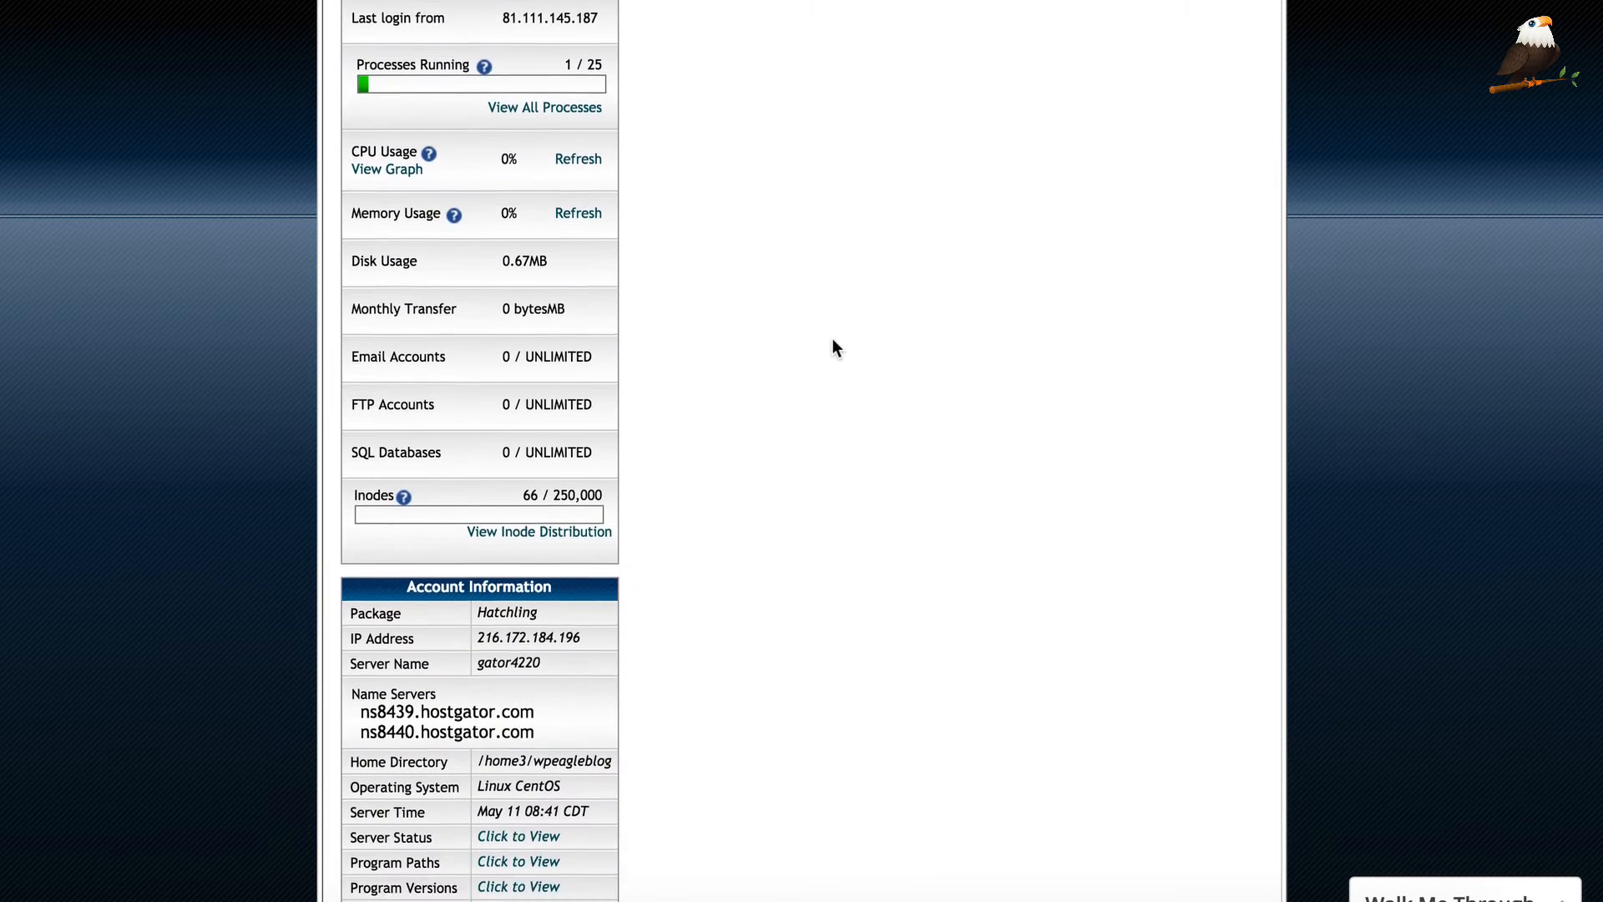
pyautogui.scroll(-1, 833, 347)
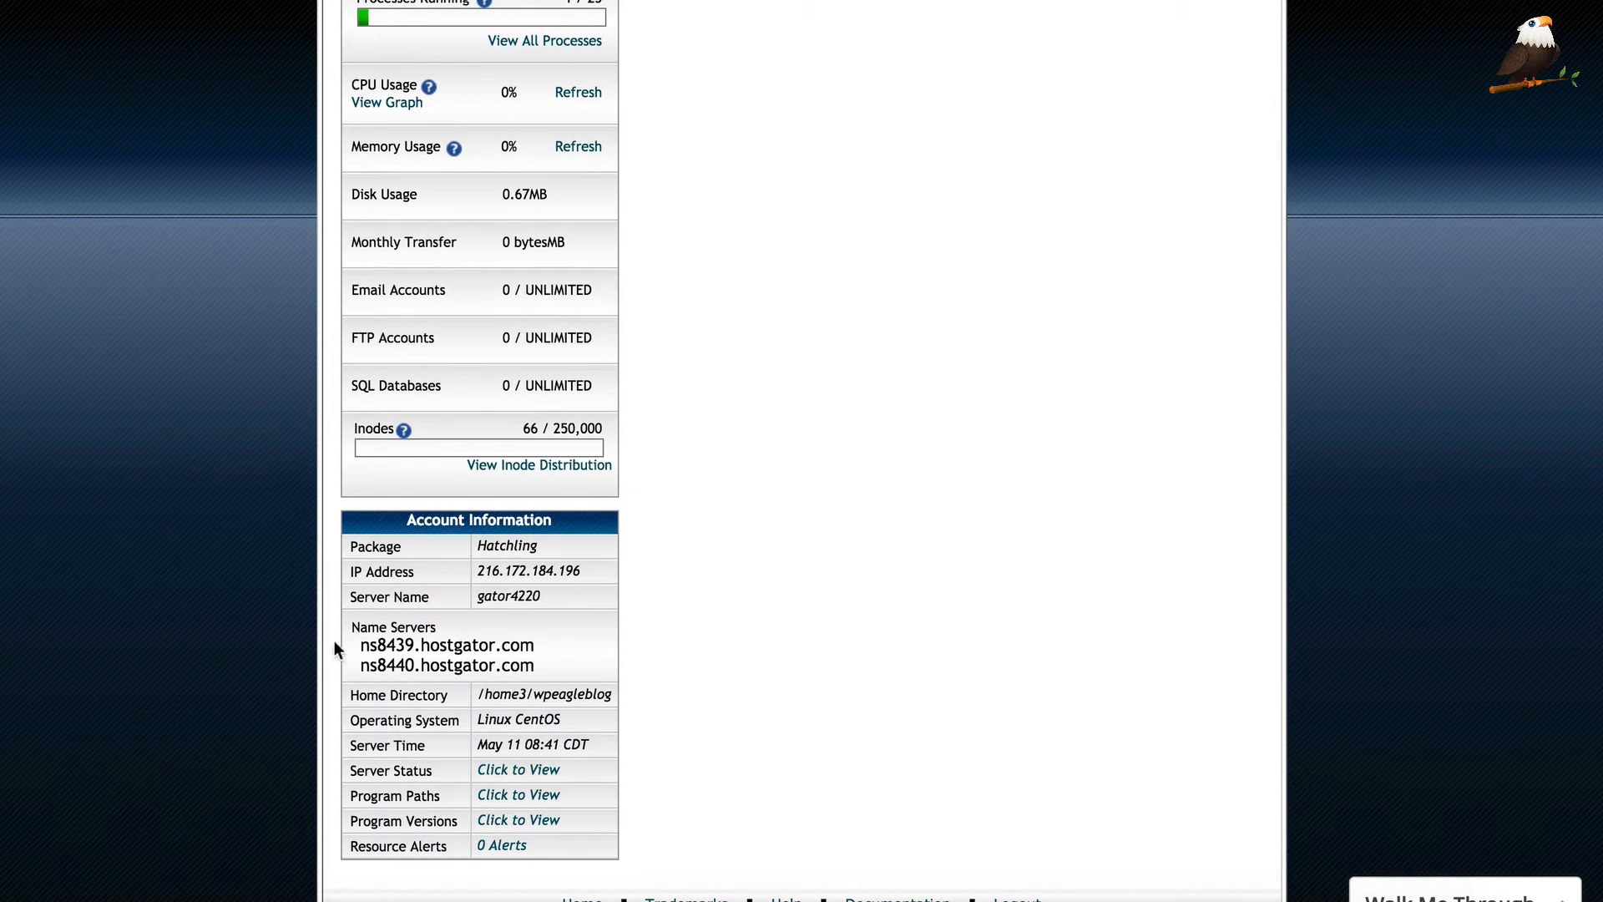
pyautogui.moveTo(353, 638); pyautogui.dragTo(538, 668)
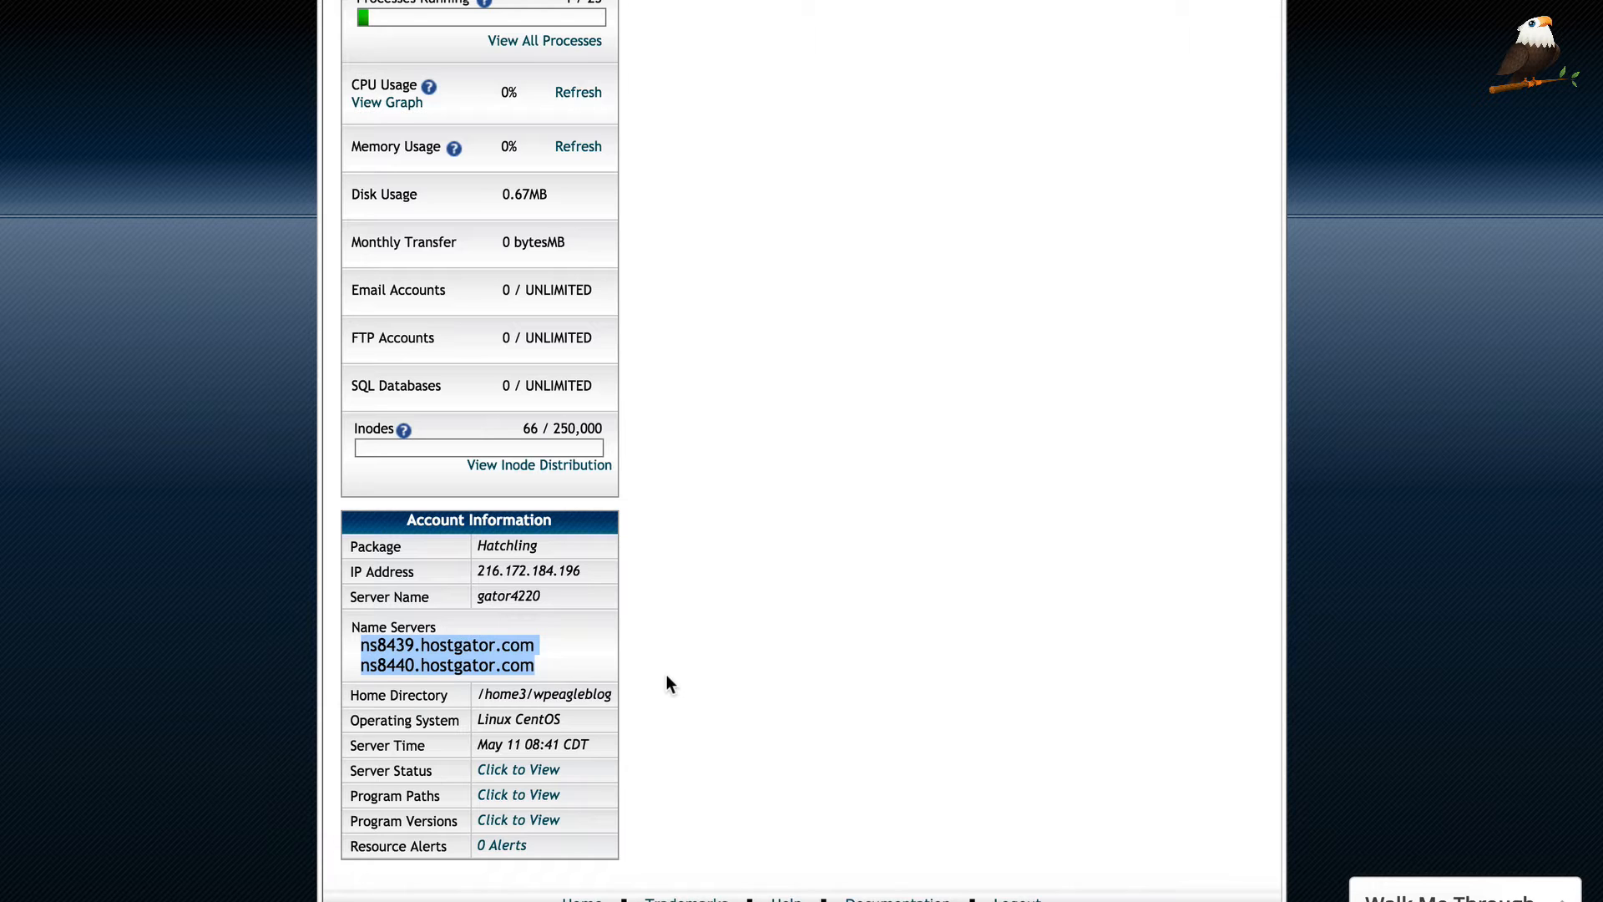
# Open the 'Get Started With WordPress Today' special offer from the top of cPanel
pyautogui.scroll(20, 683, 679)
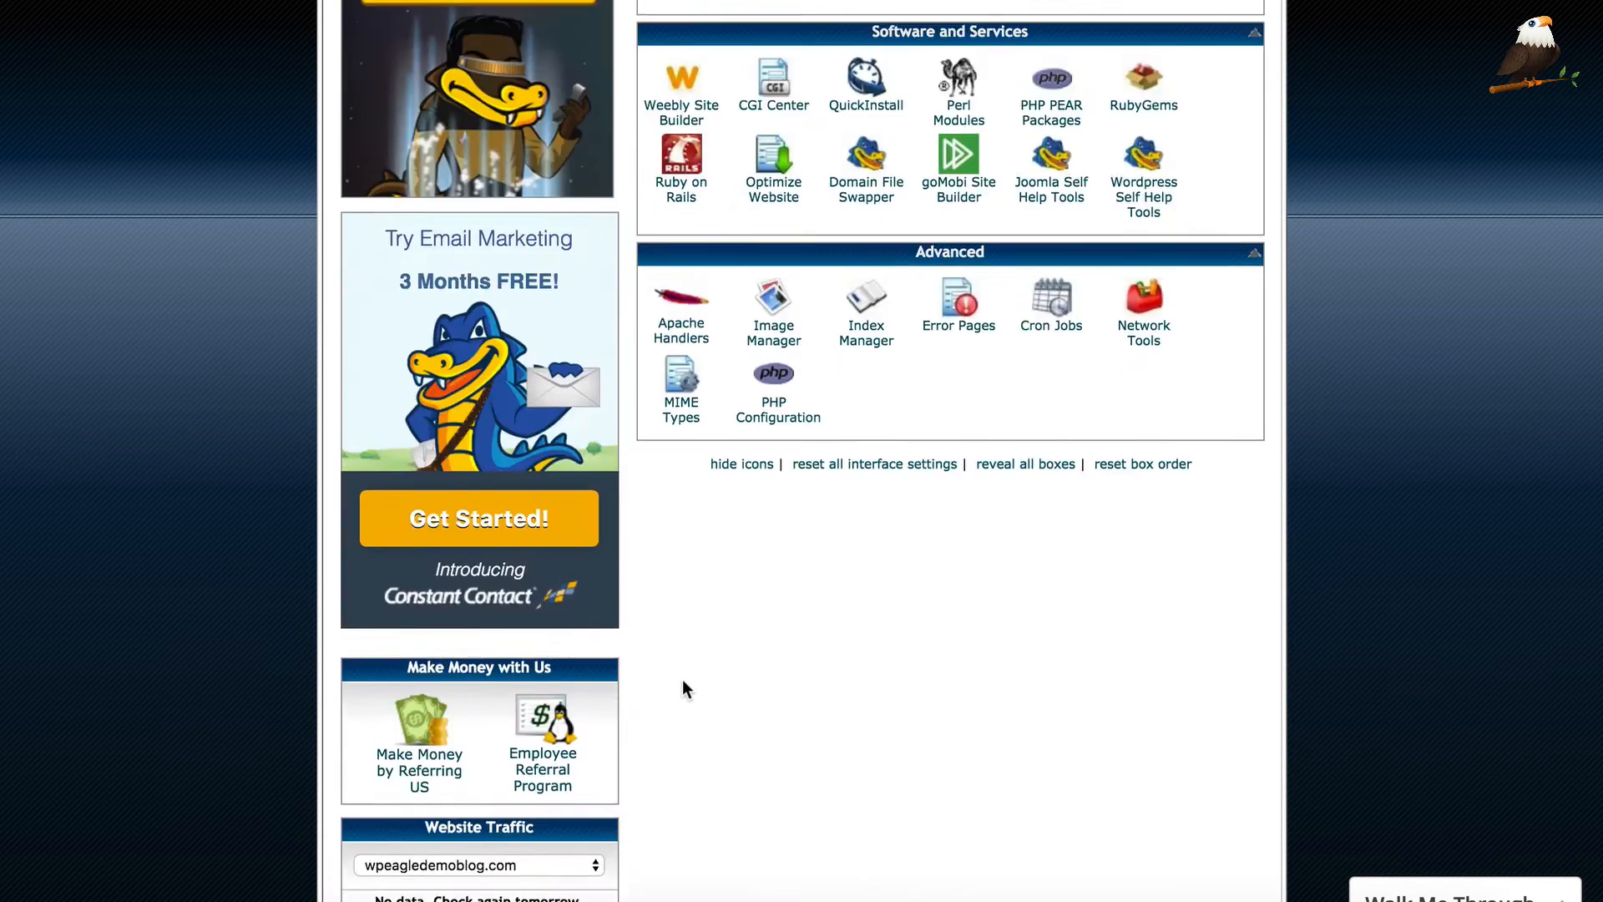
pyautogui.scroll(-1, 698, 683)
pyautogui.scroll(1, 960, 559)
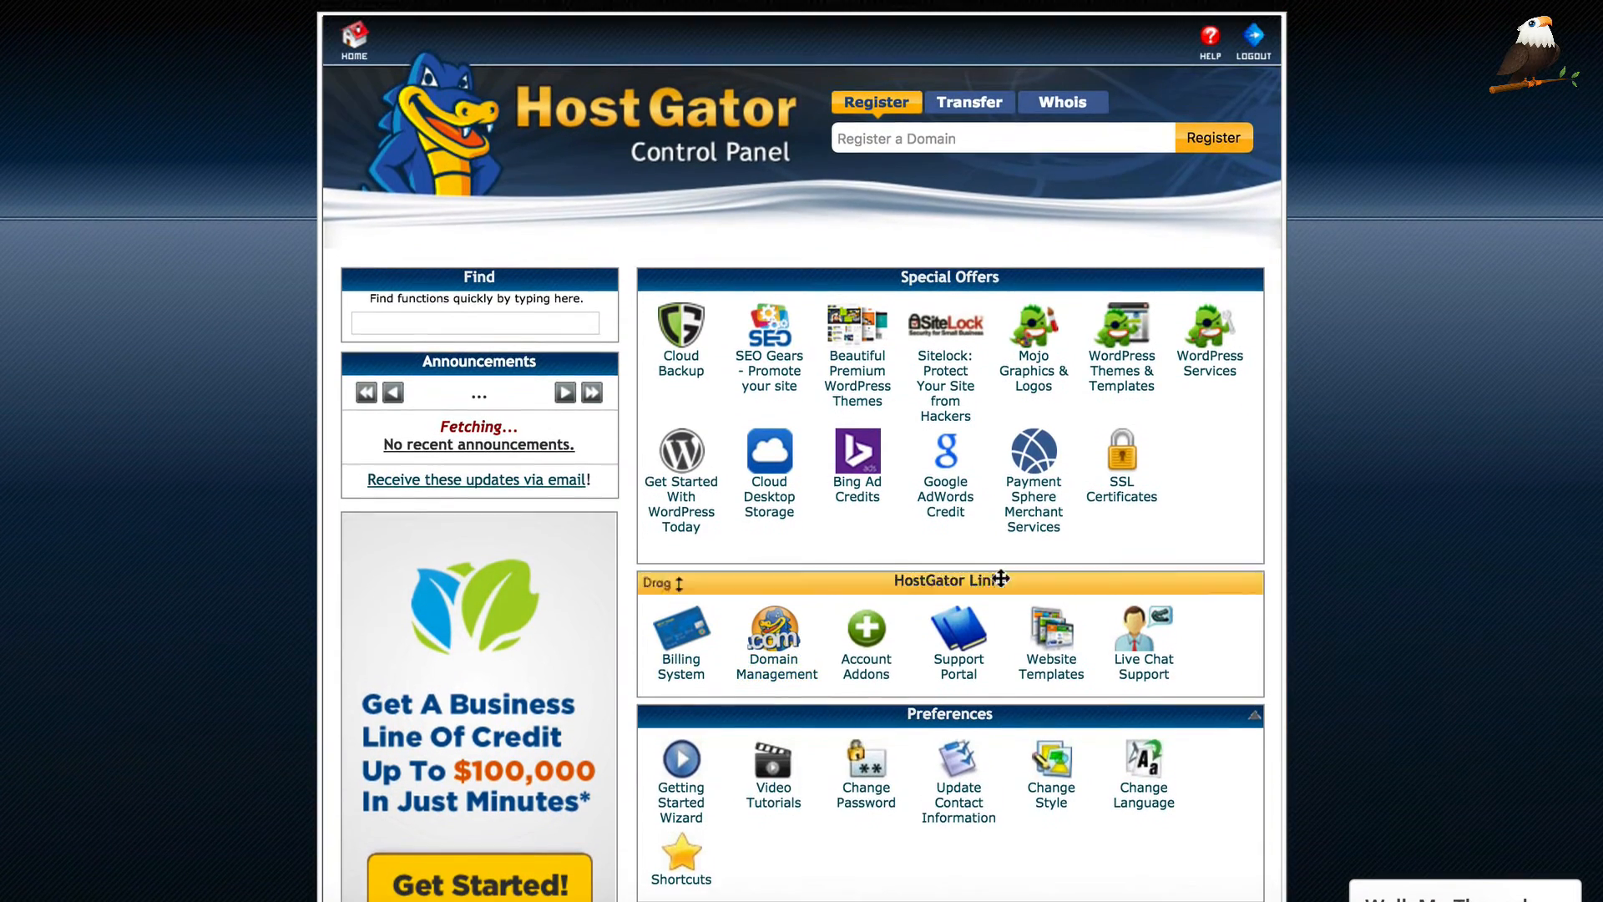
pyautogui.scroll(-5, 1216, 388)
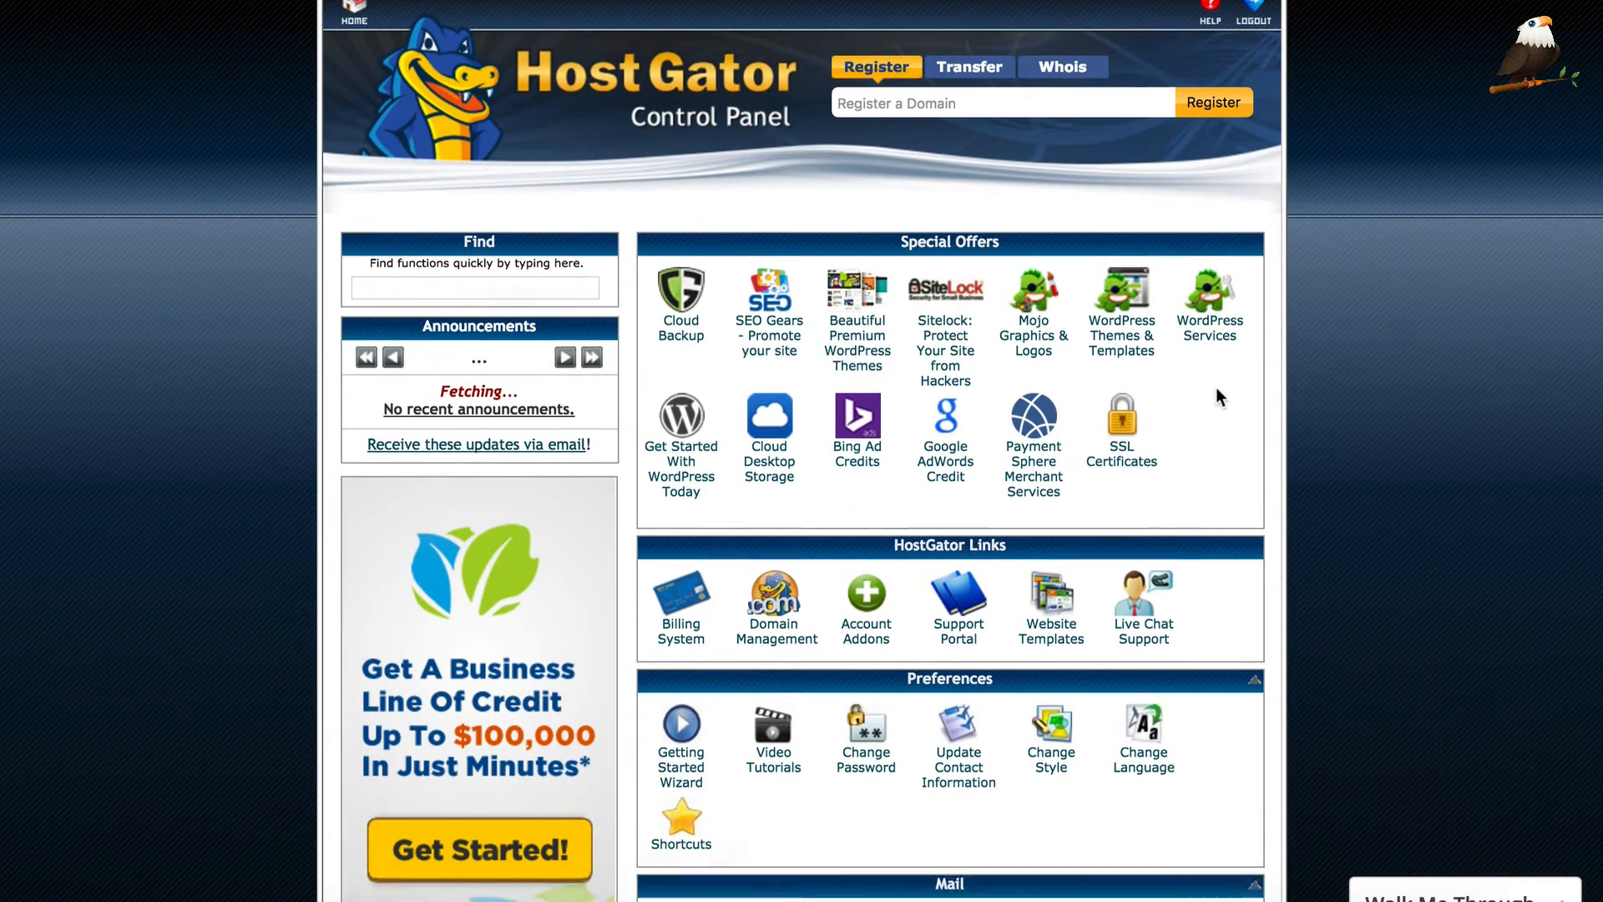
pyautogui.scroll(4, 1210, 401)
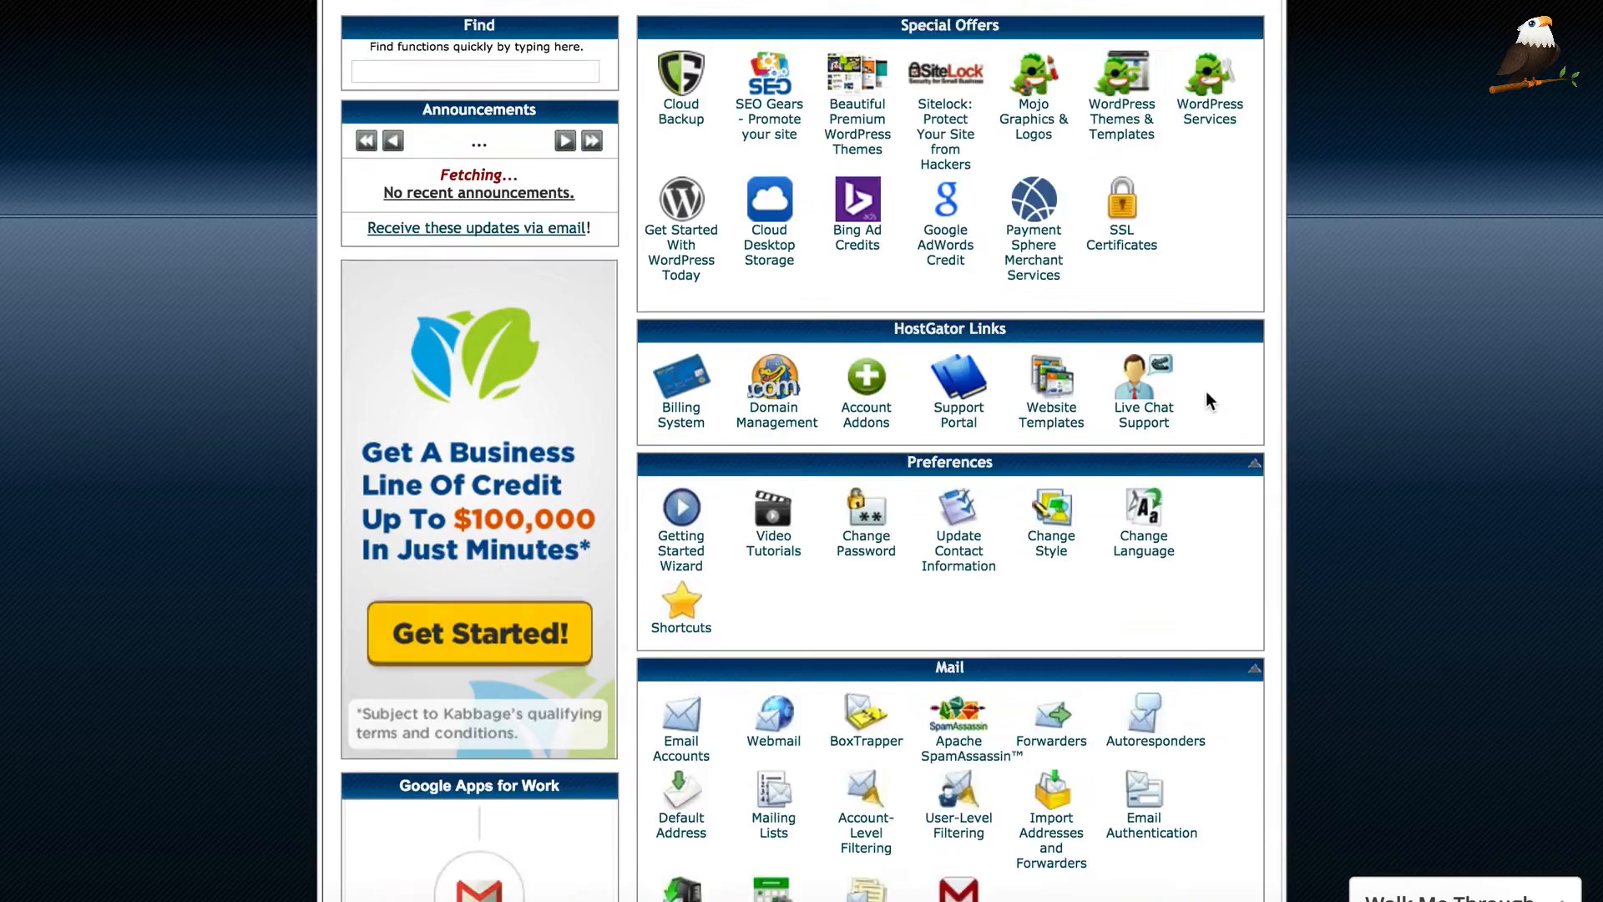
pyautogui.scroll(2, 1144, 407)
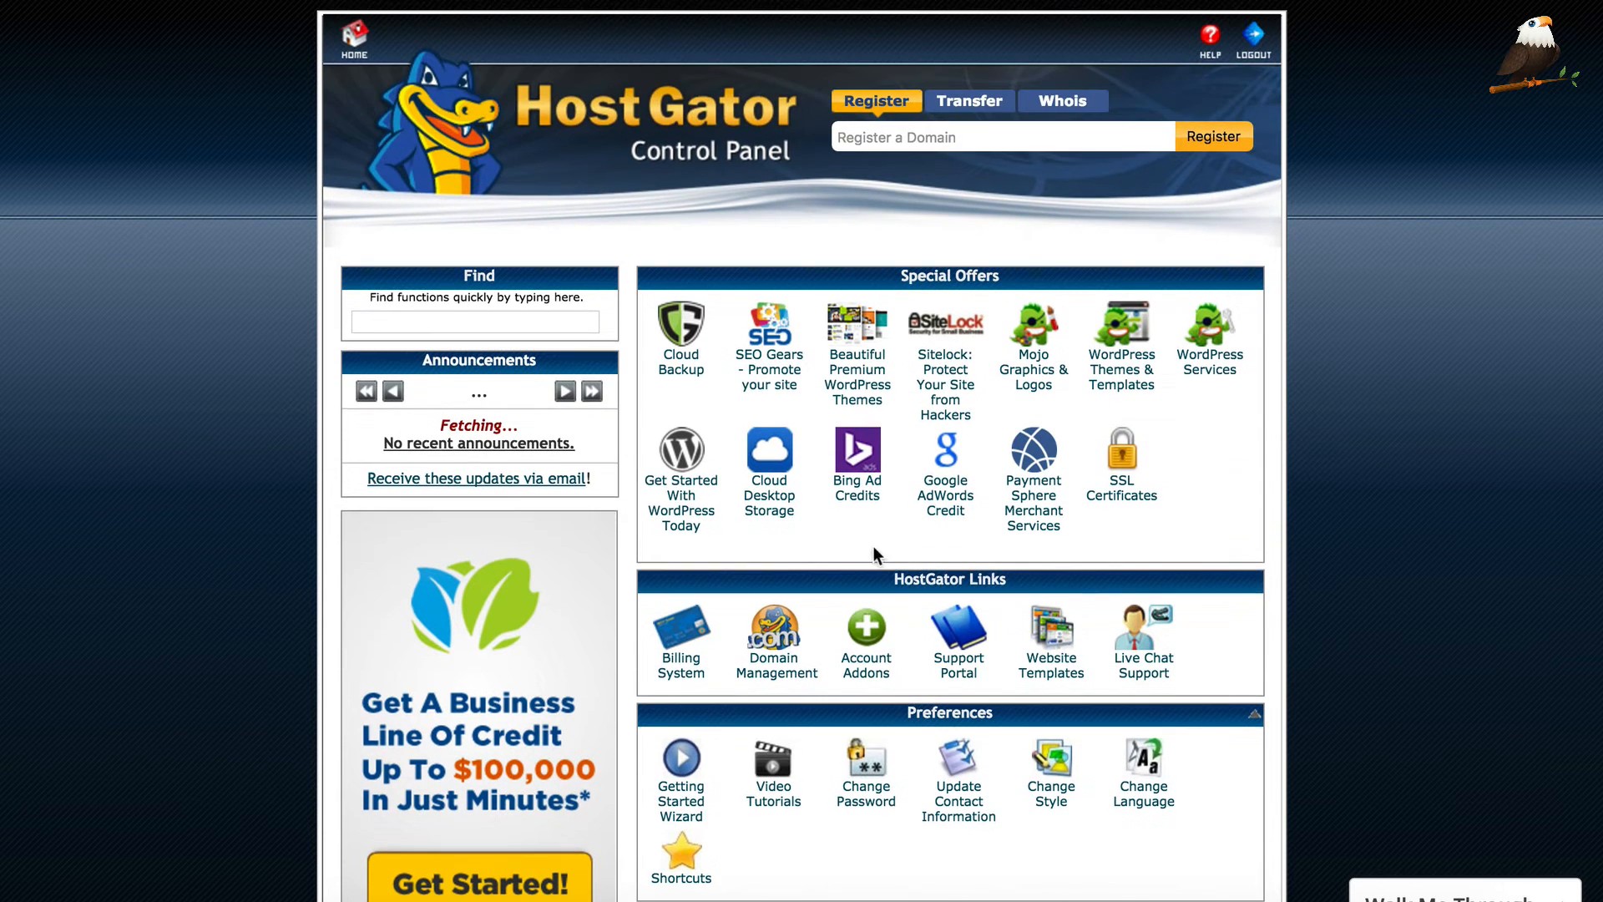
pyautogui.click(675, 494)
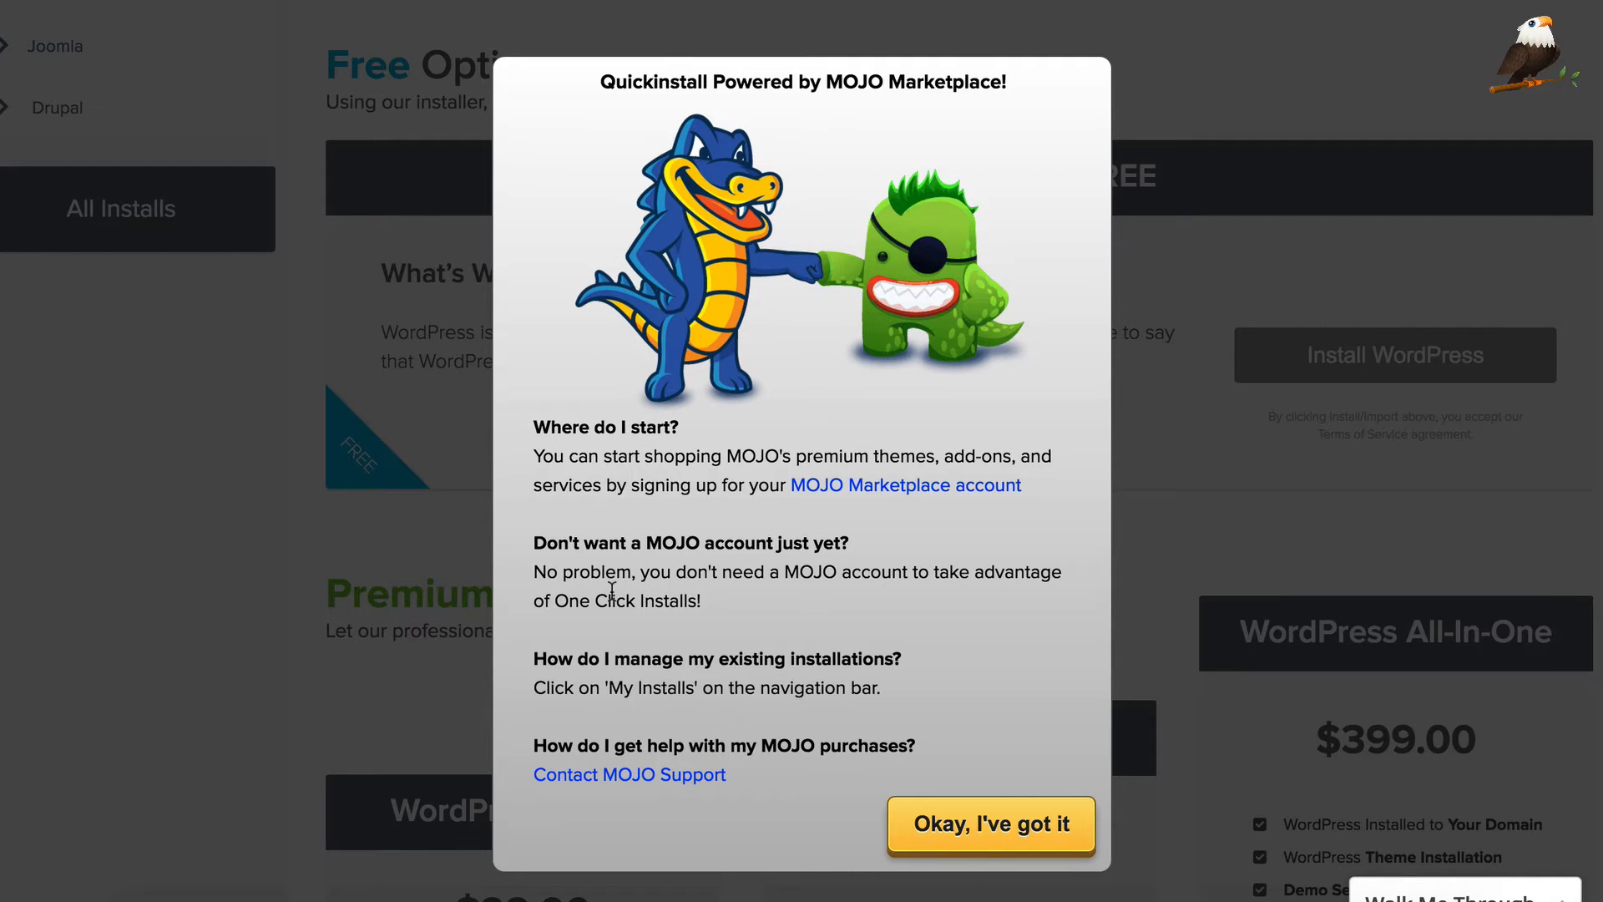
# Dismiss the MOJO Marketplace notice and open the Install WordPress form from its tile
pyautogui.click(991, 825)
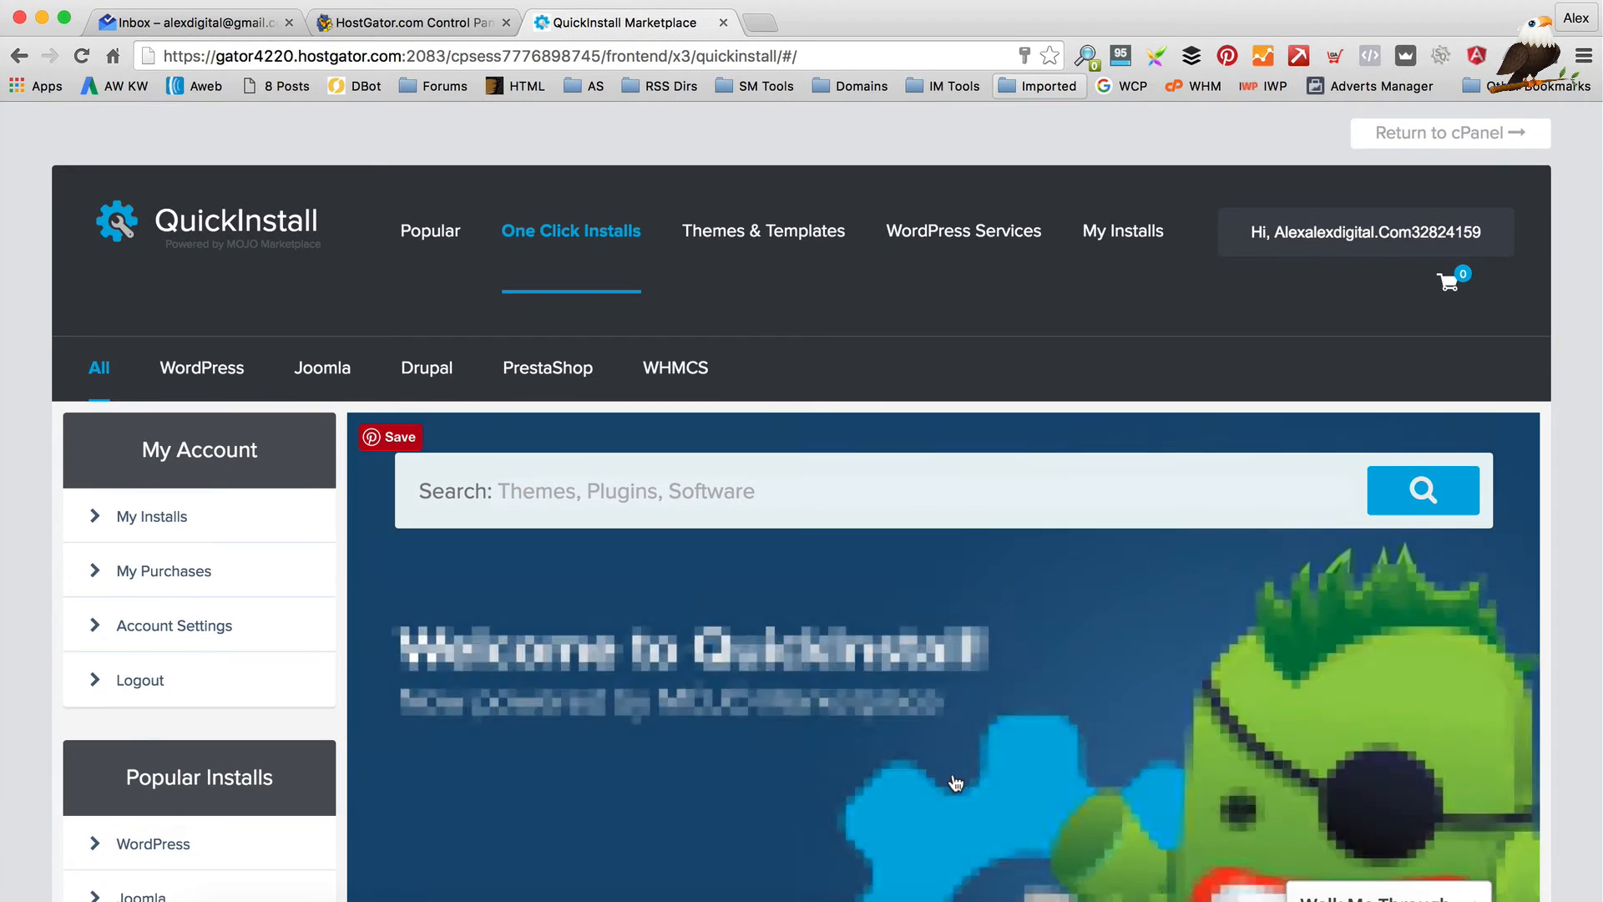
pyautogui.scroll(-2, 954, 638)
pyautogui.scroll(-8, 954, 638)
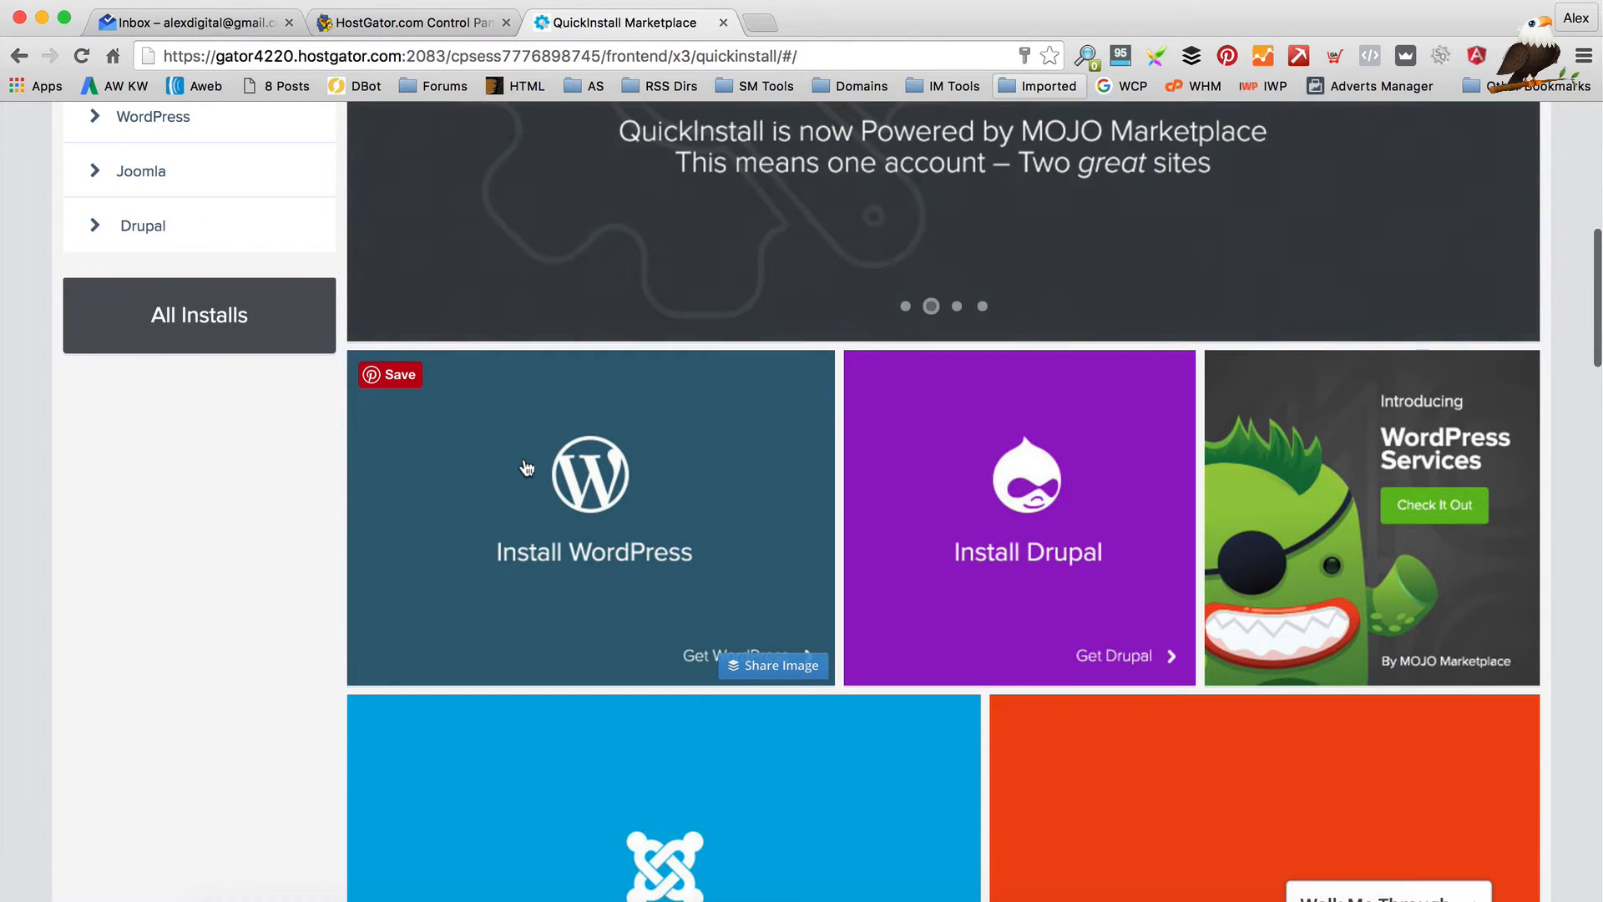
pyautogui.click(552, 493)
pyautogui.scroll(-10, 552, 492)
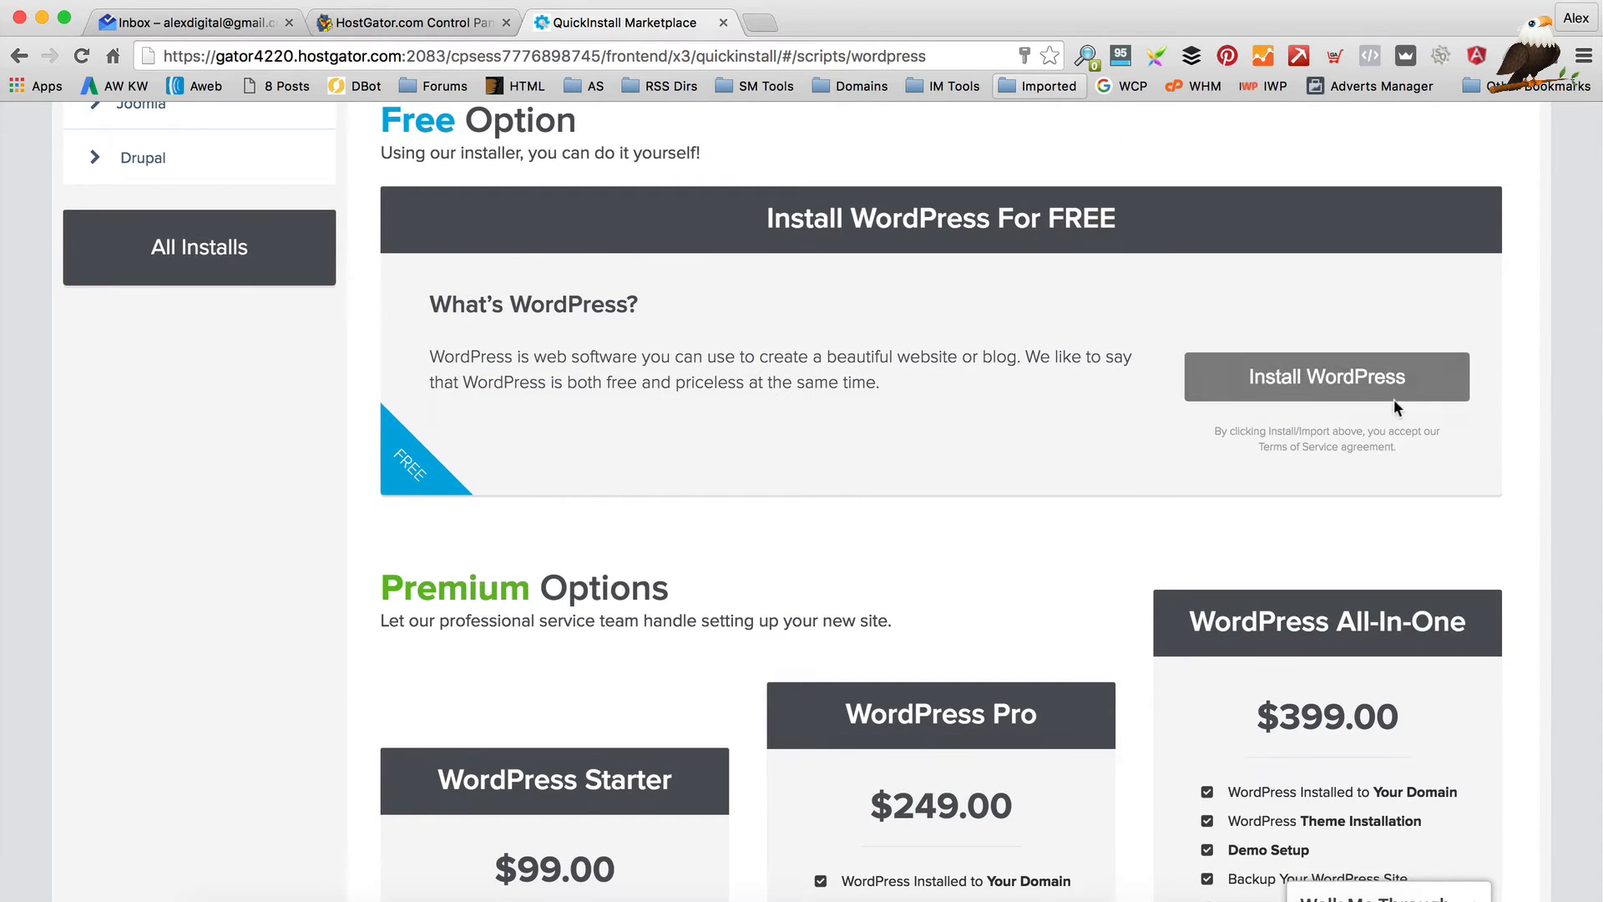
pyautogui.click(1323, 388)
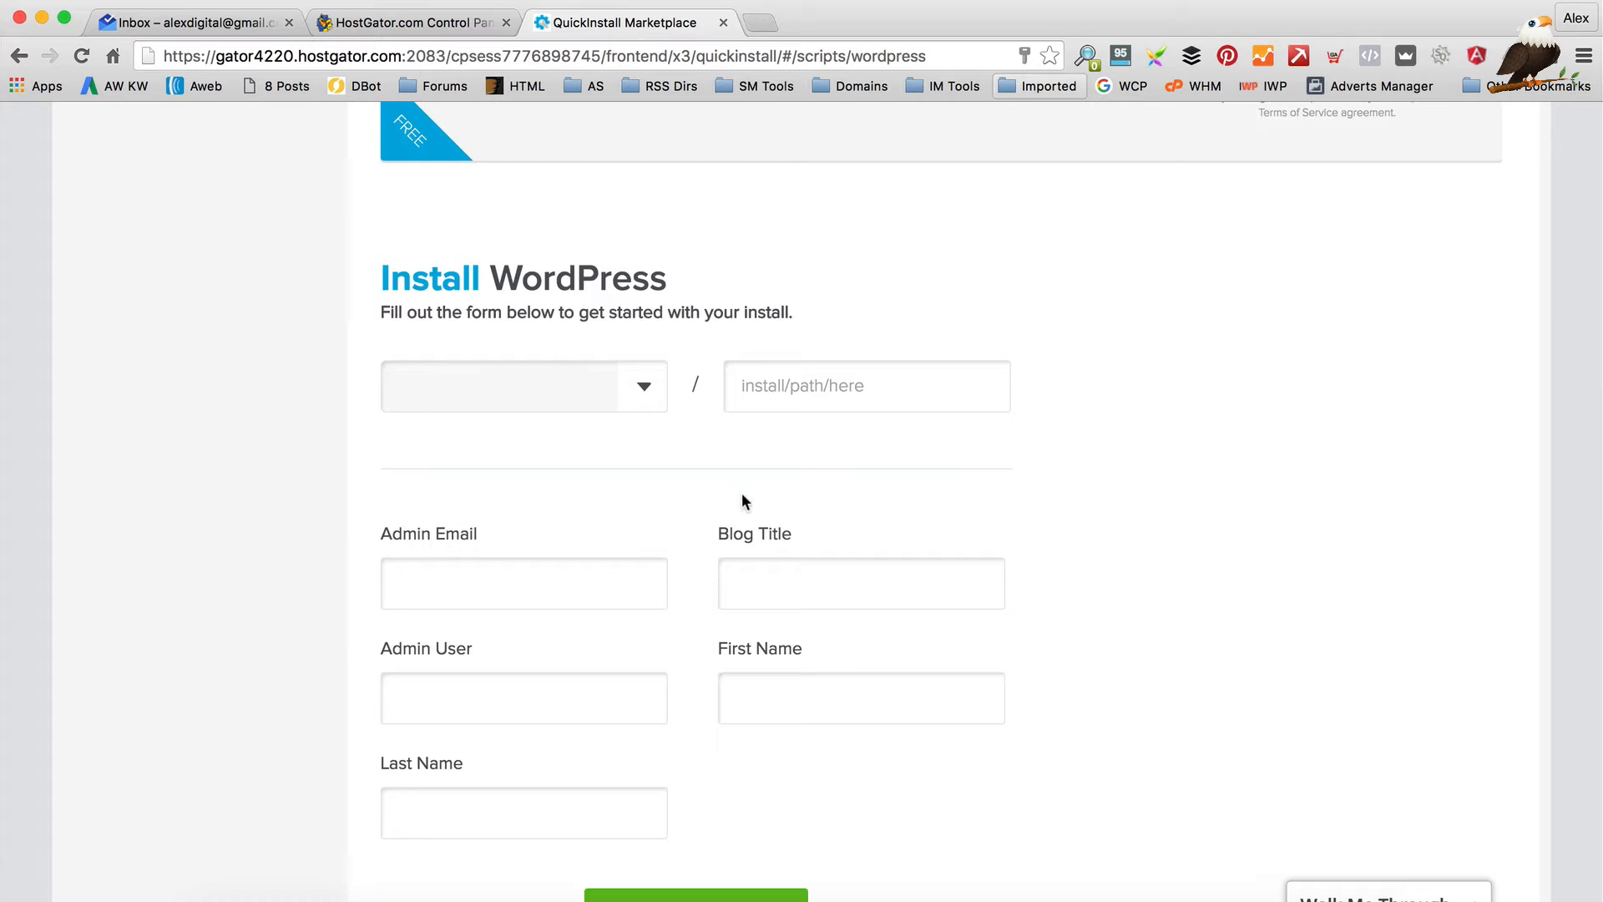
# Choose wpeagledemoblog.com as the install domain and autofill the admin email and name fields
pyautogui.click(643, 389)
pyautogui.click(628, 408)
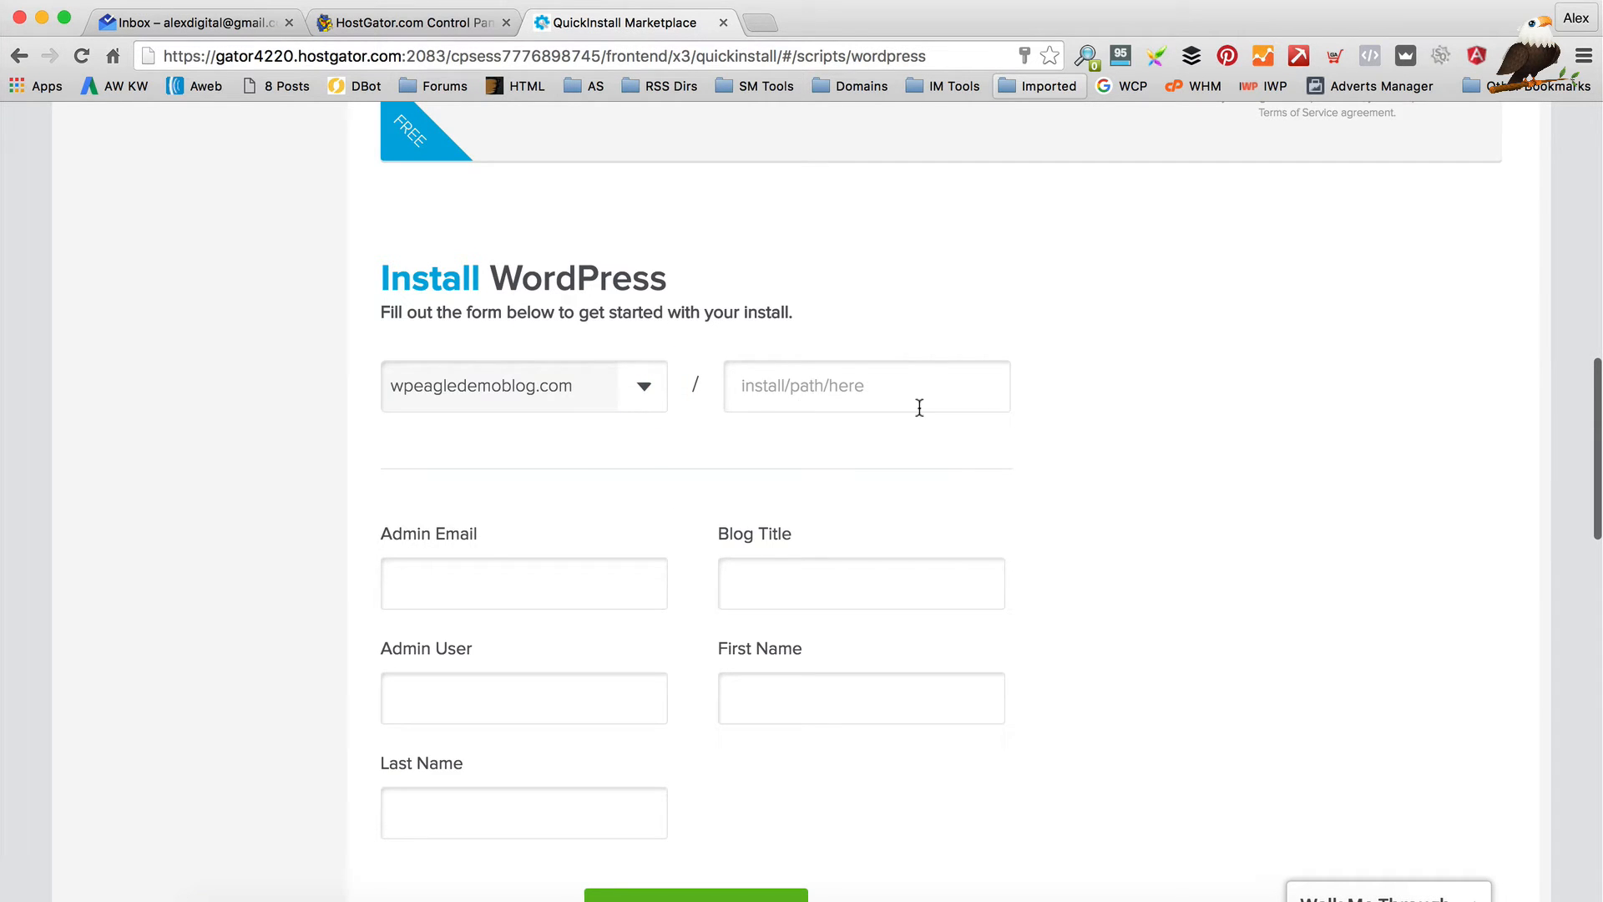
pyautogui.scroll(-1, 694, 484)
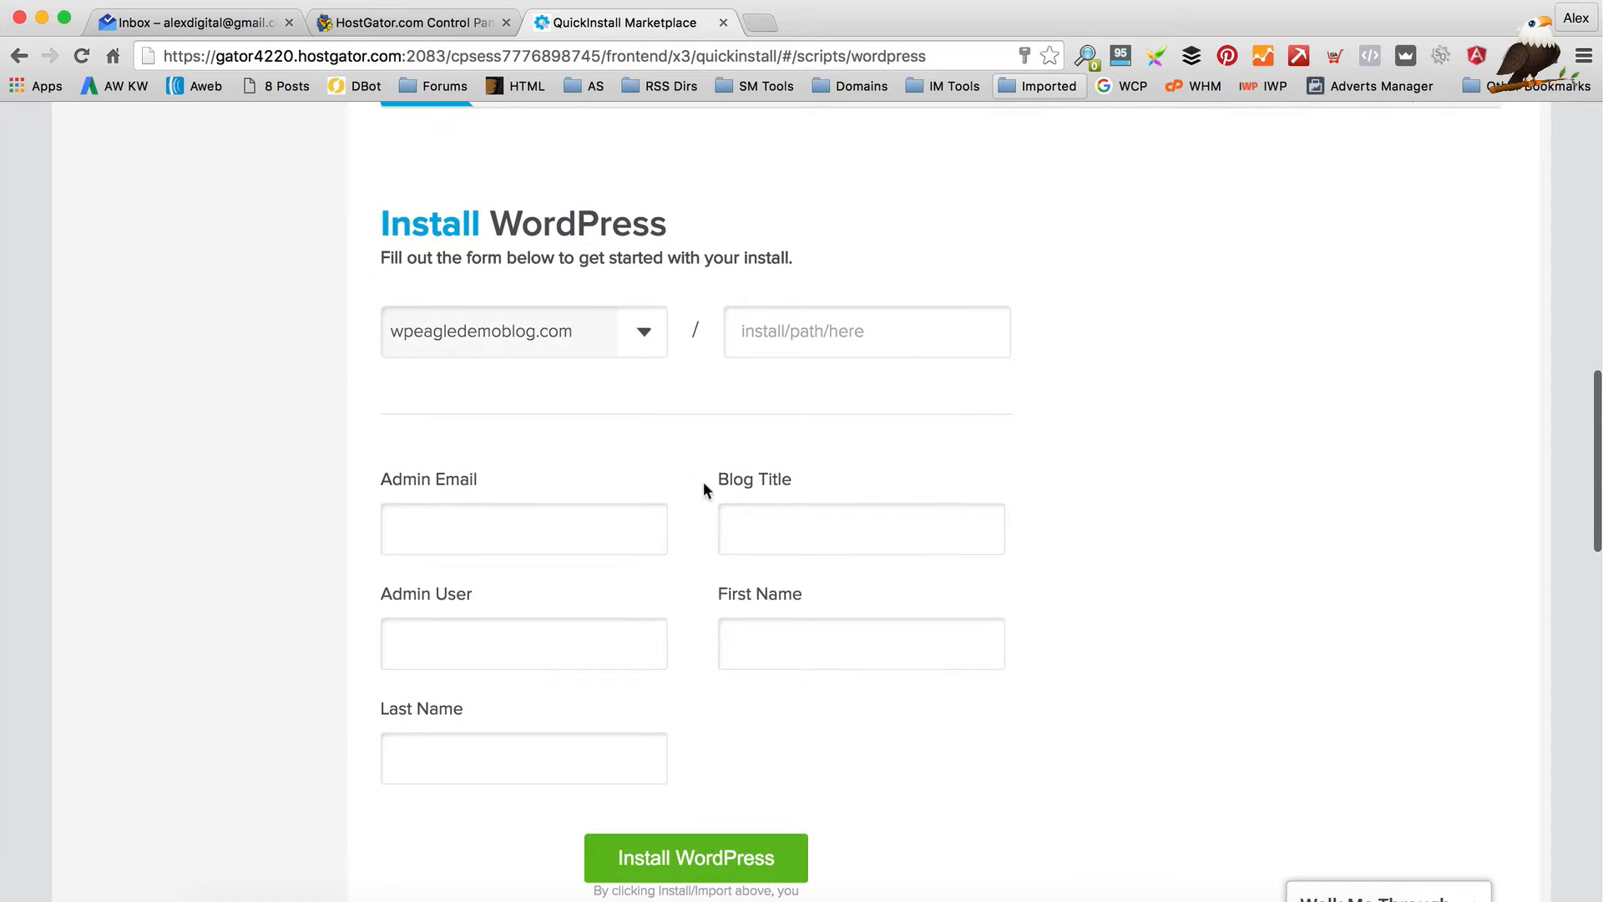
pyautogui.click(493, 515)
pyautogui.click(518, 573)
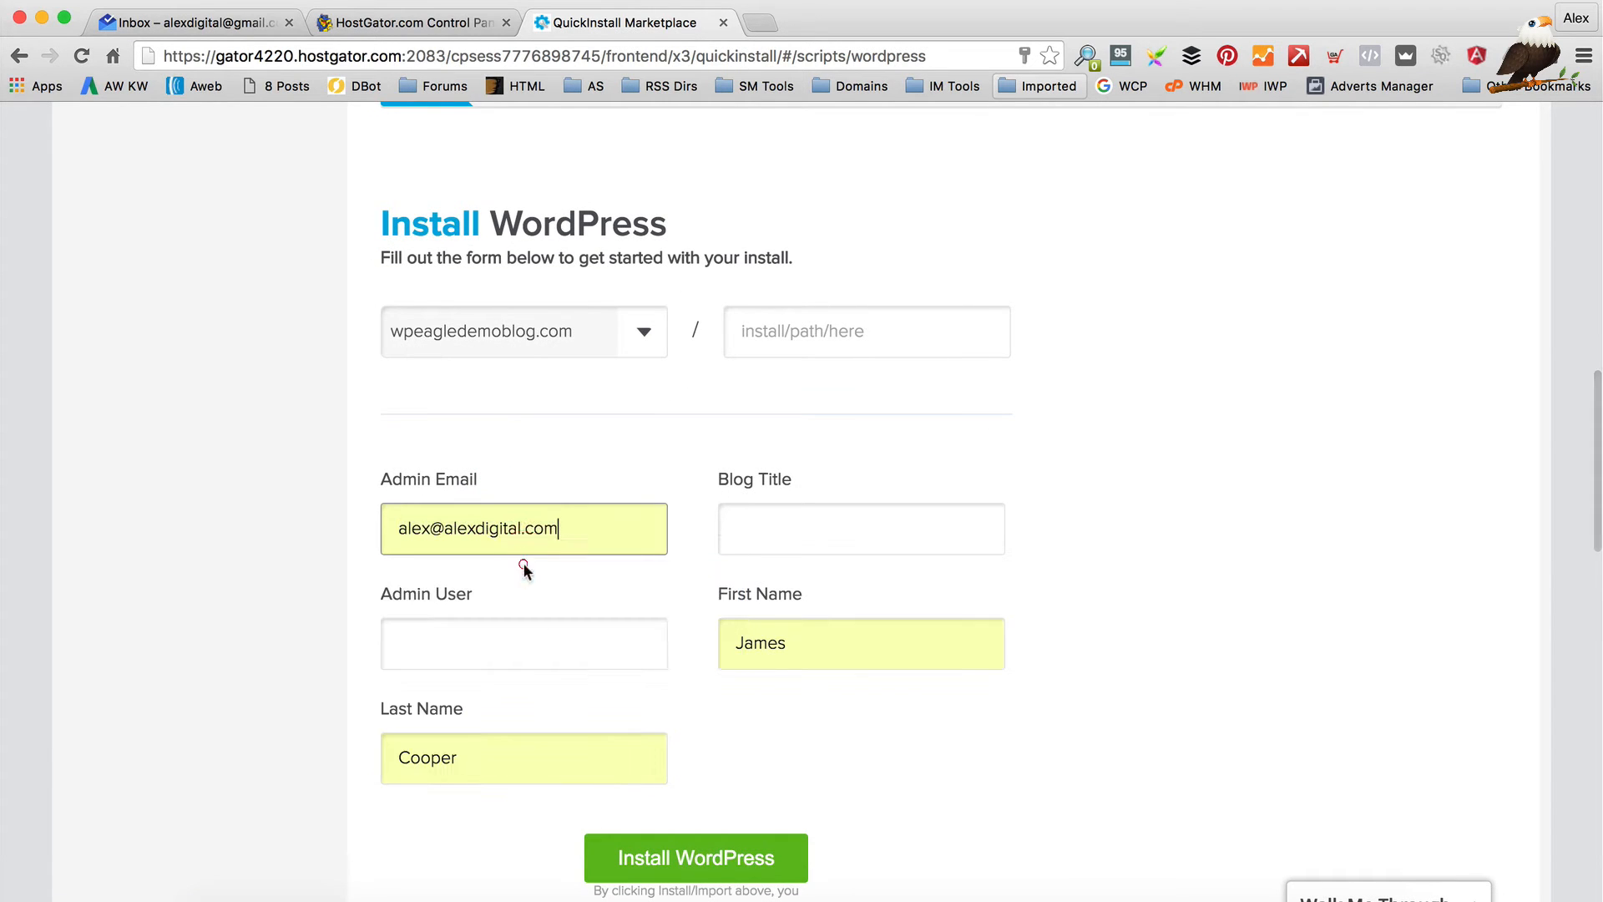
# Enter blog title 'WP EAGLE DEMO BLOG' and the admin username, then start the installation
pyautogui.click(769, 529)
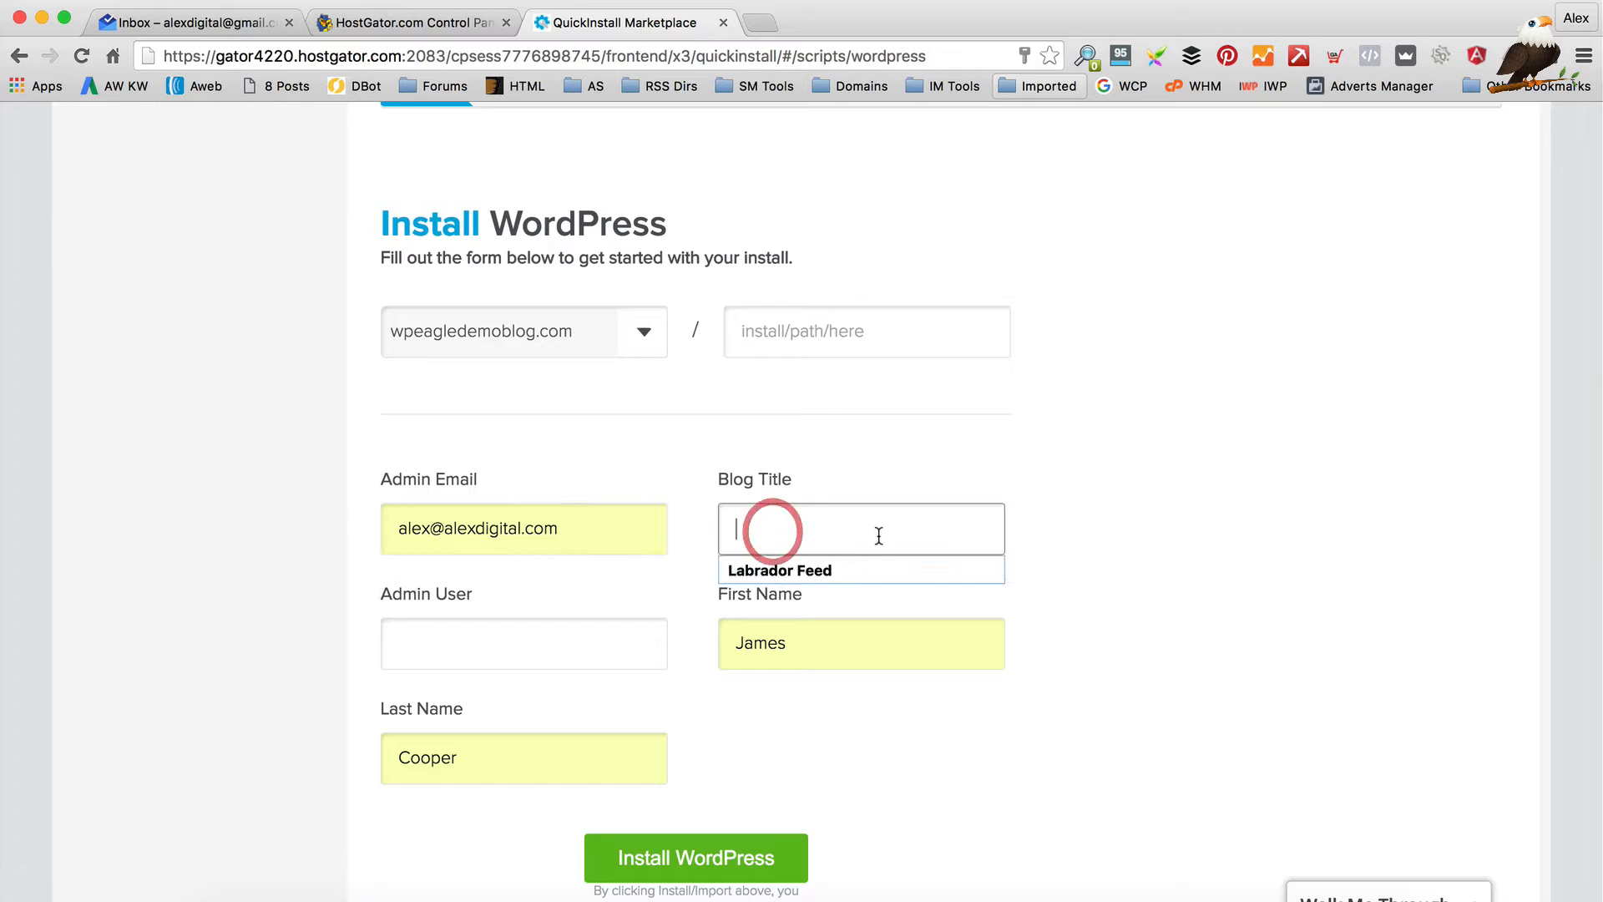
pyautogui.write('WP ')
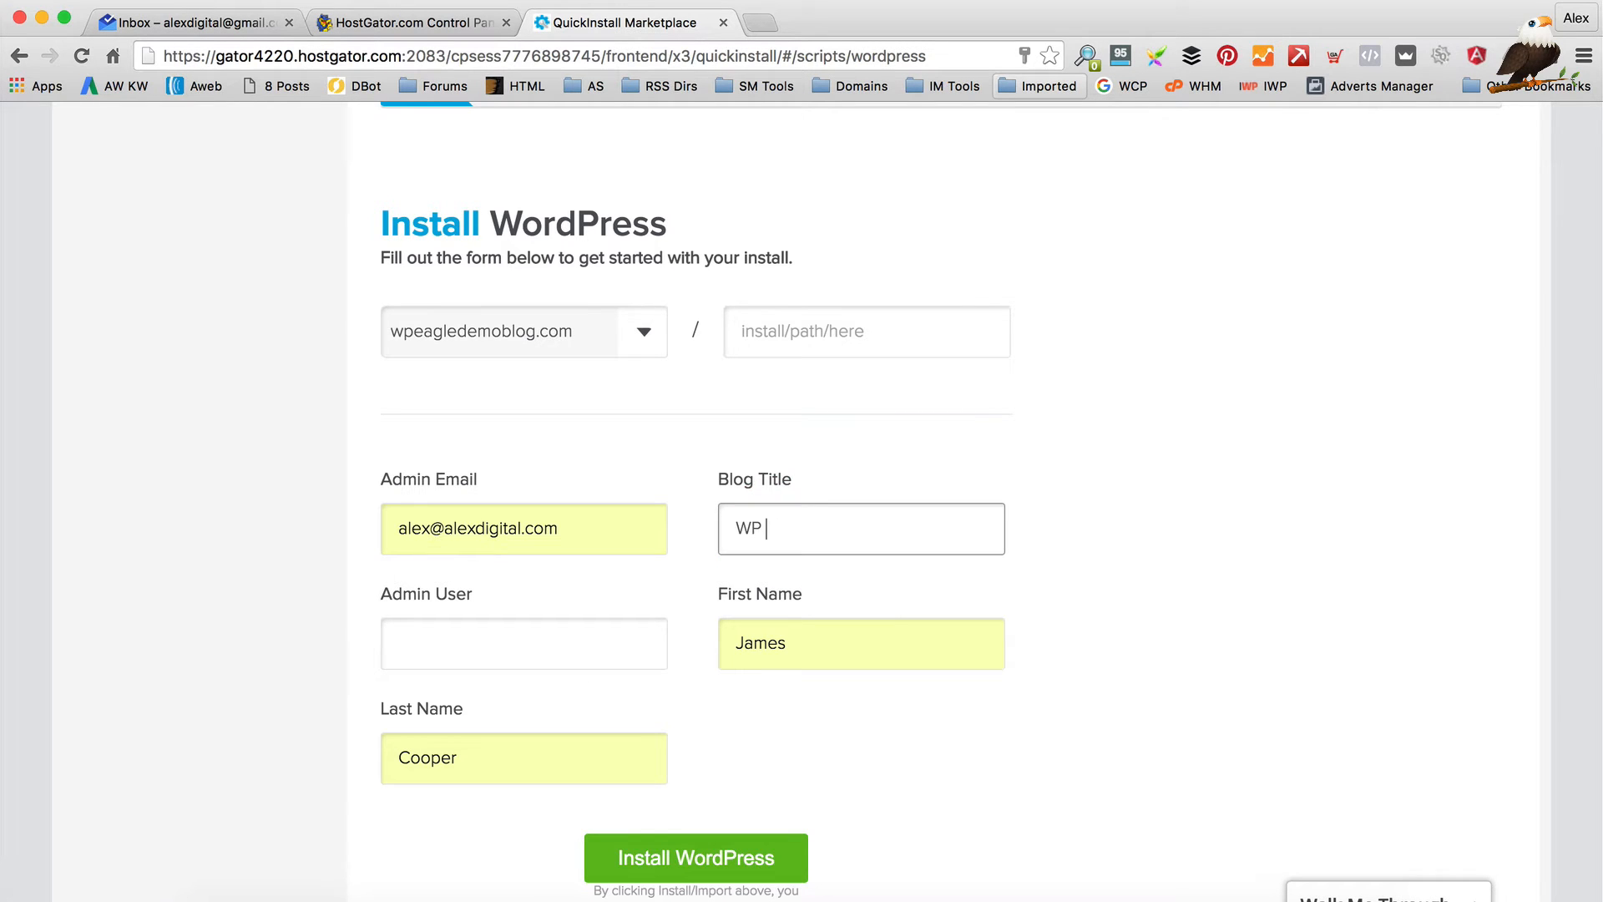
pyautogui.write('EAGLE DEMO BLOG')
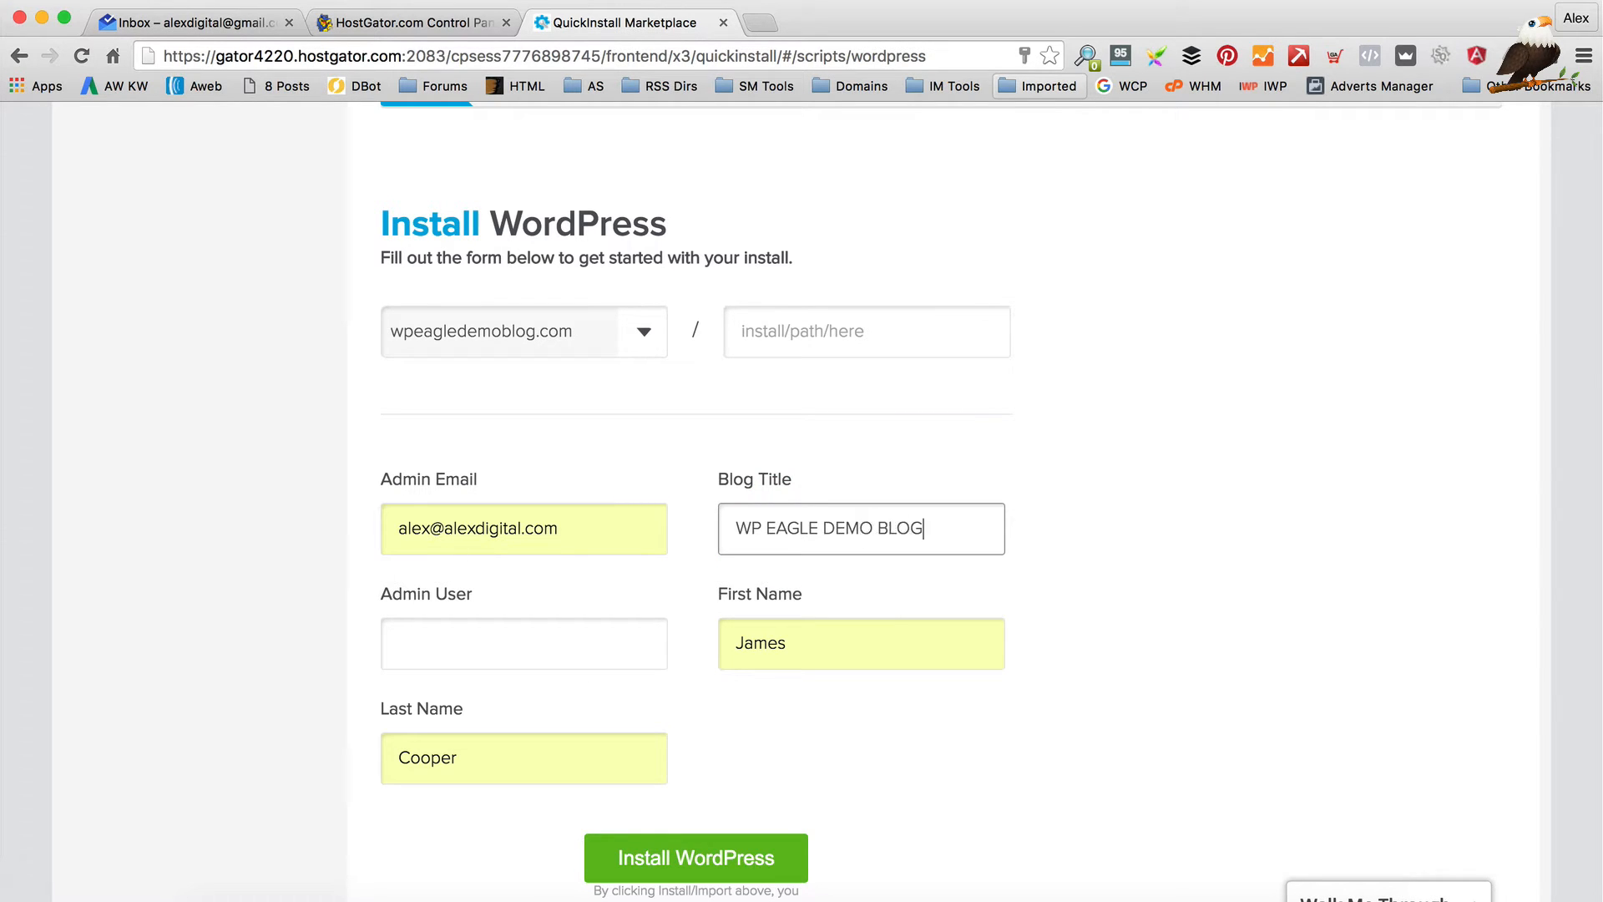
pyautogui.press('Tab')
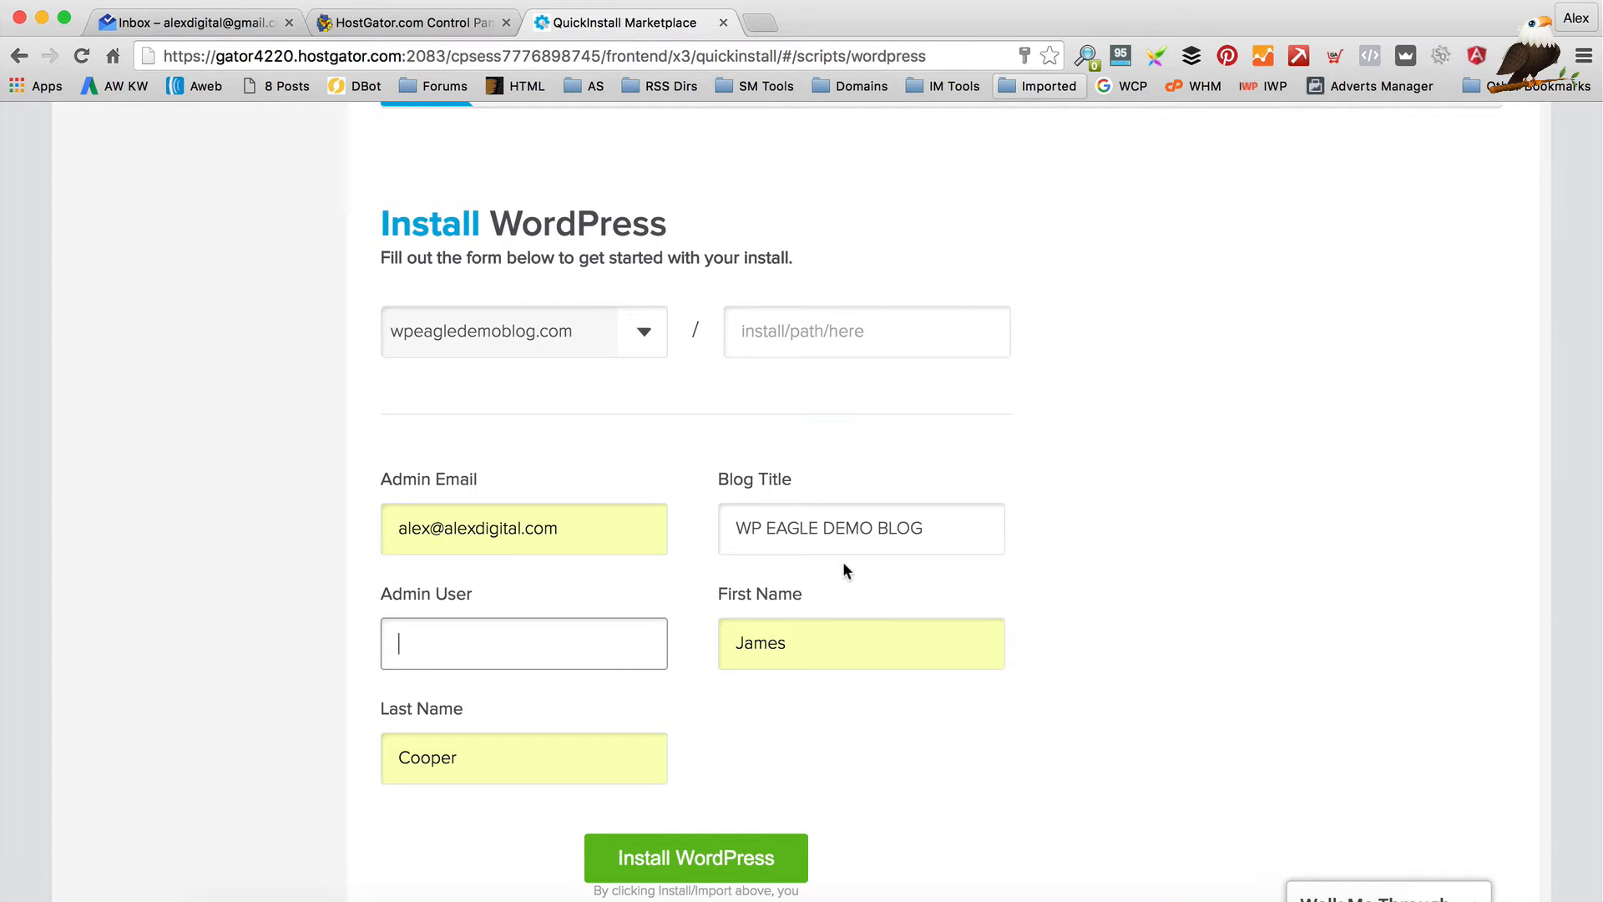
pyautogui.write('alexdigital')
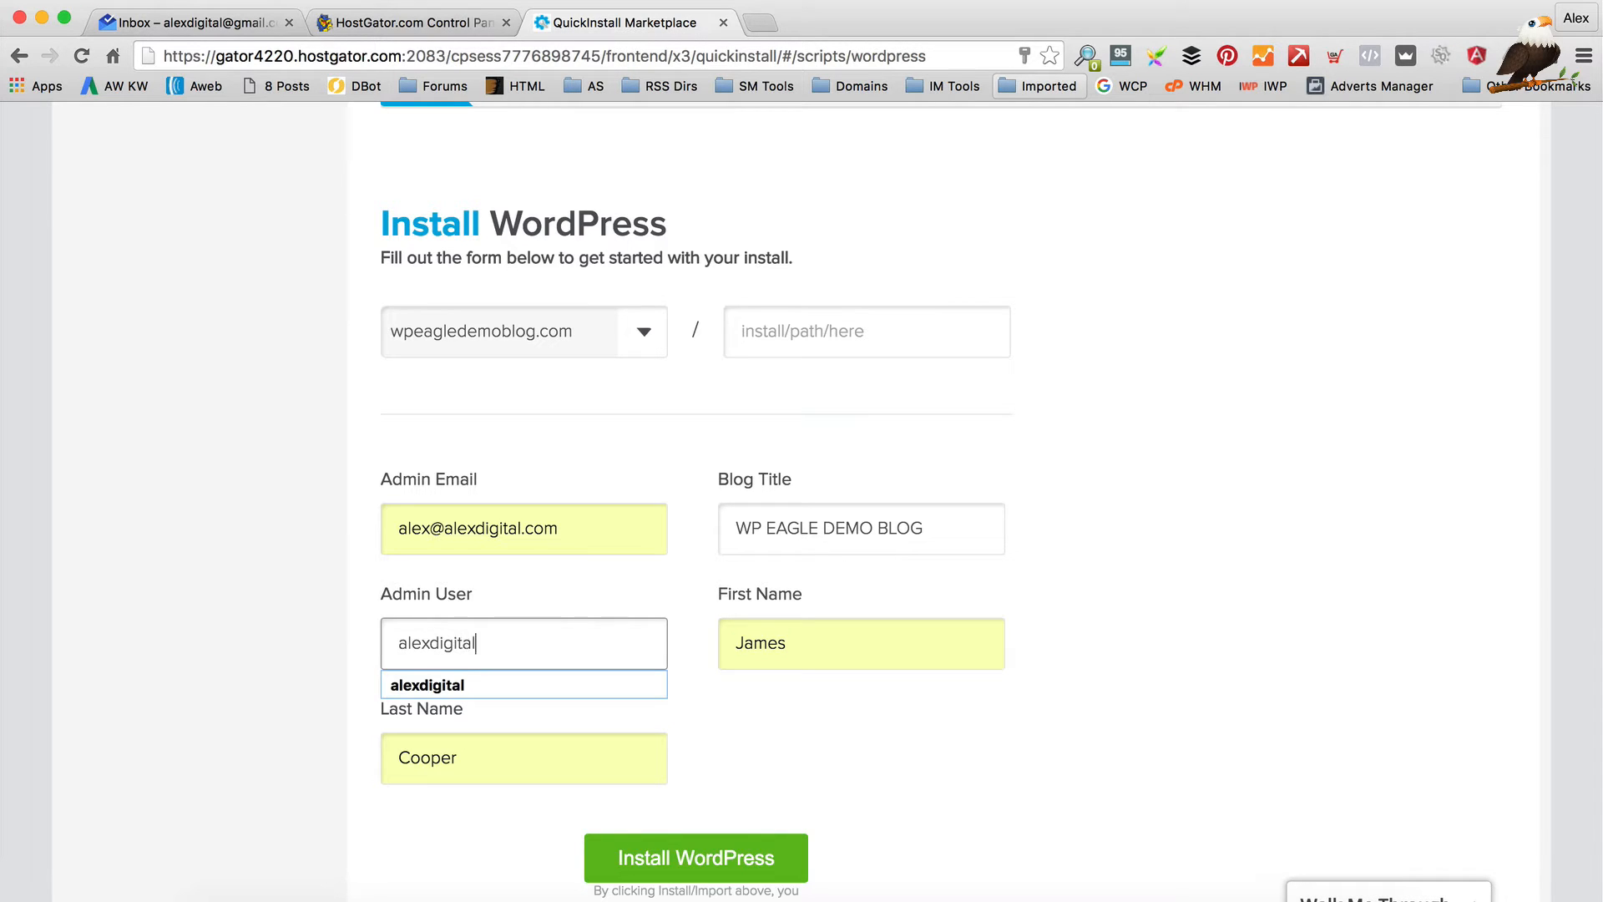
pyautogui.press('Tab')
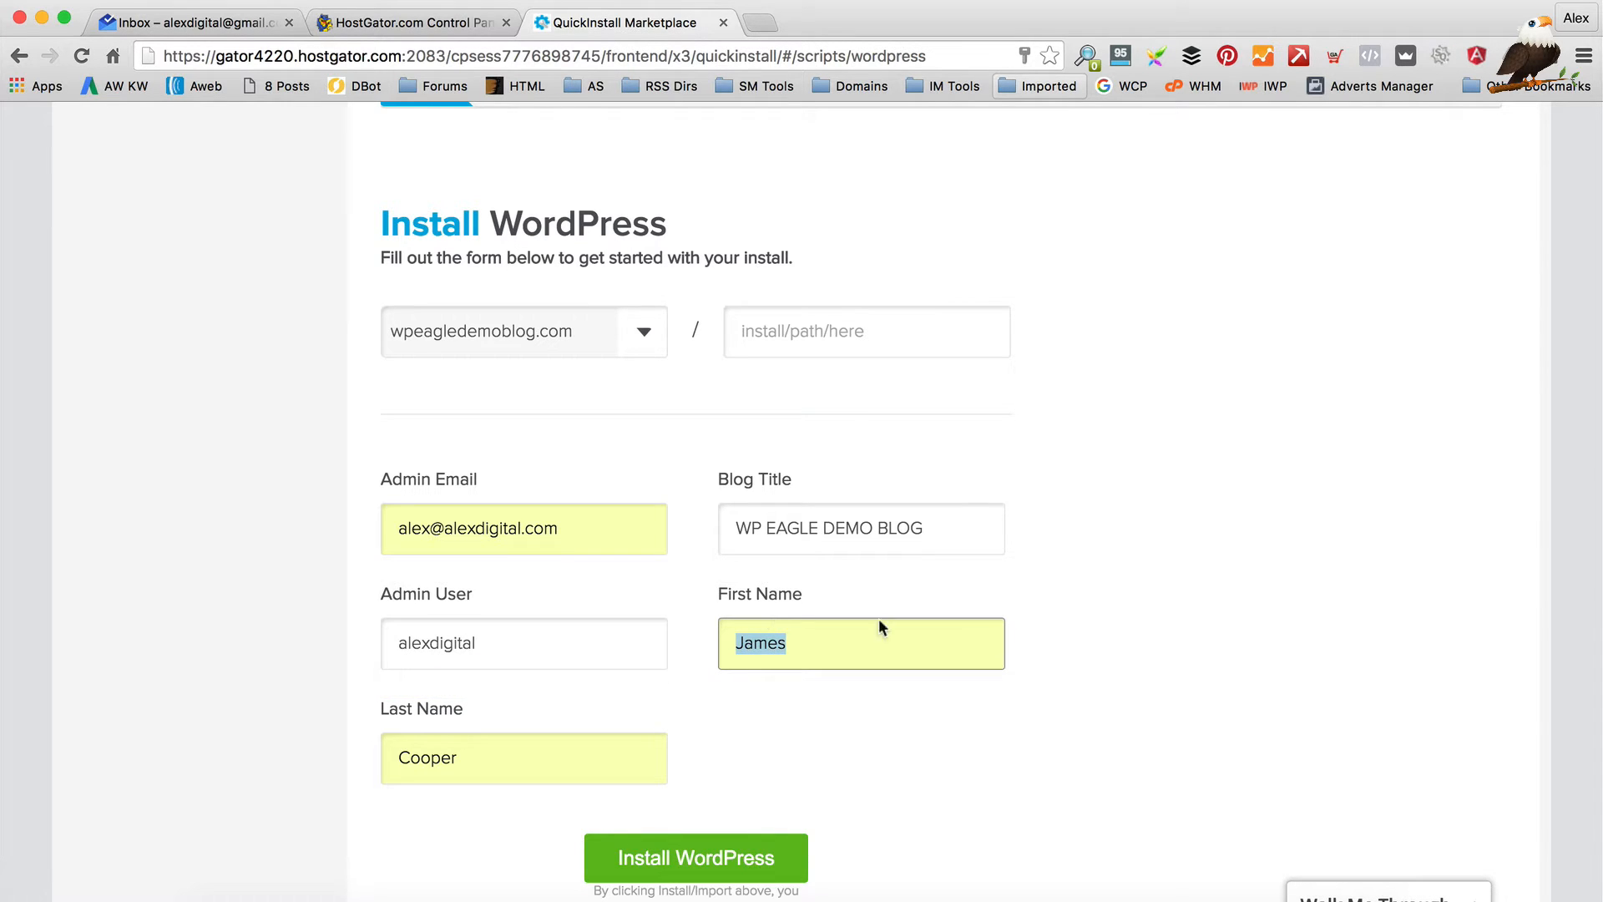
pyautogui.scroll(-3, 811, 718)
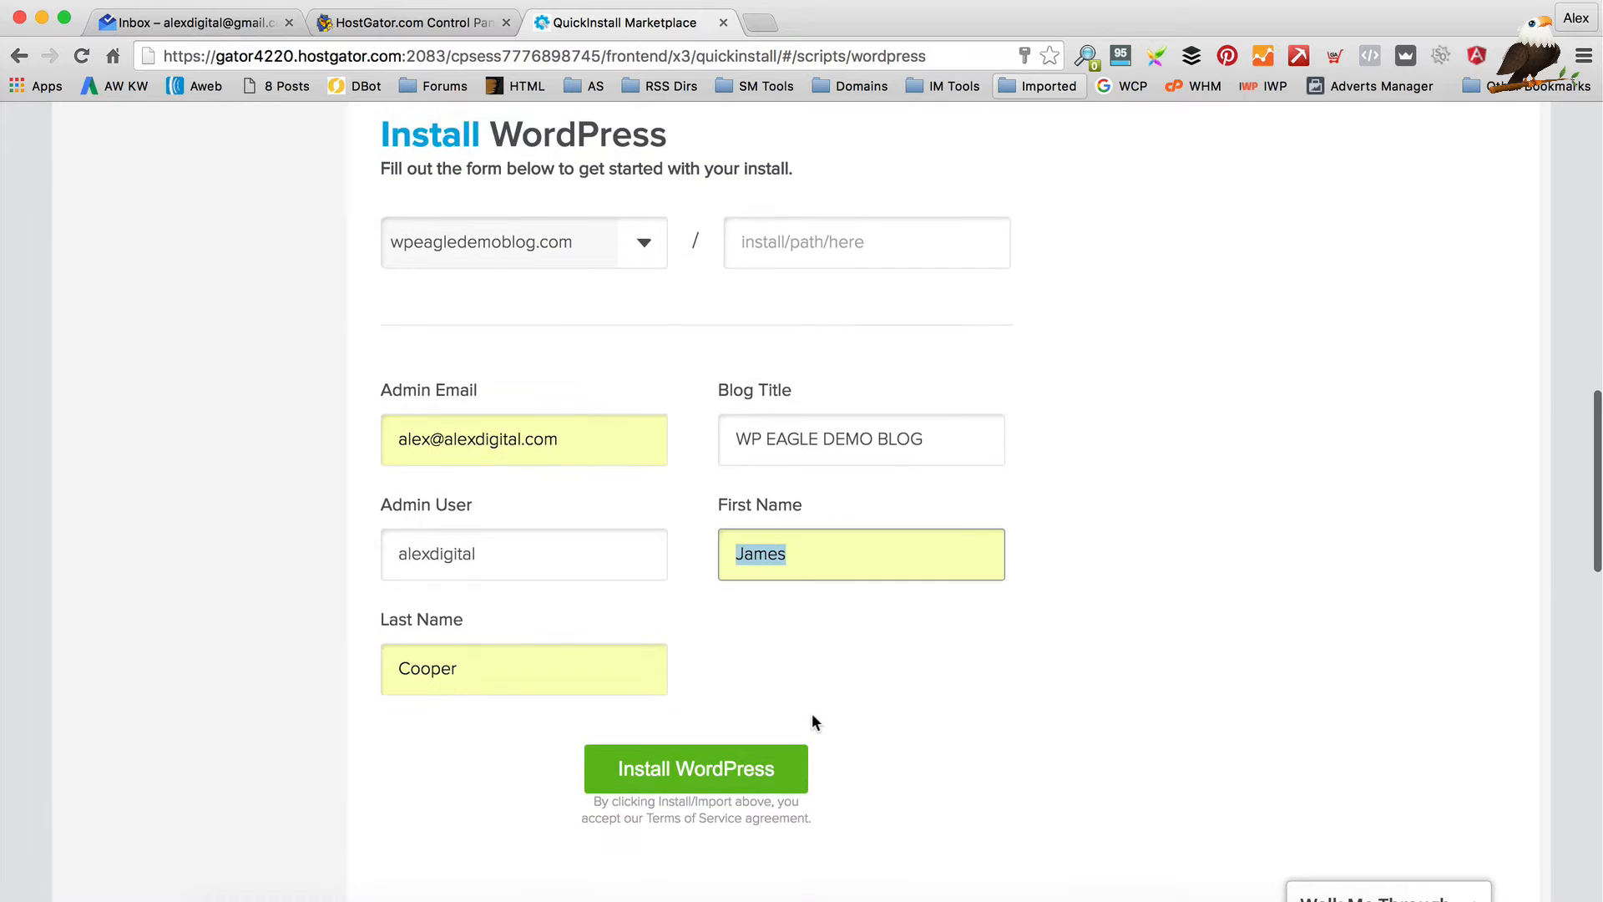
pyautogui.click(731, 768)
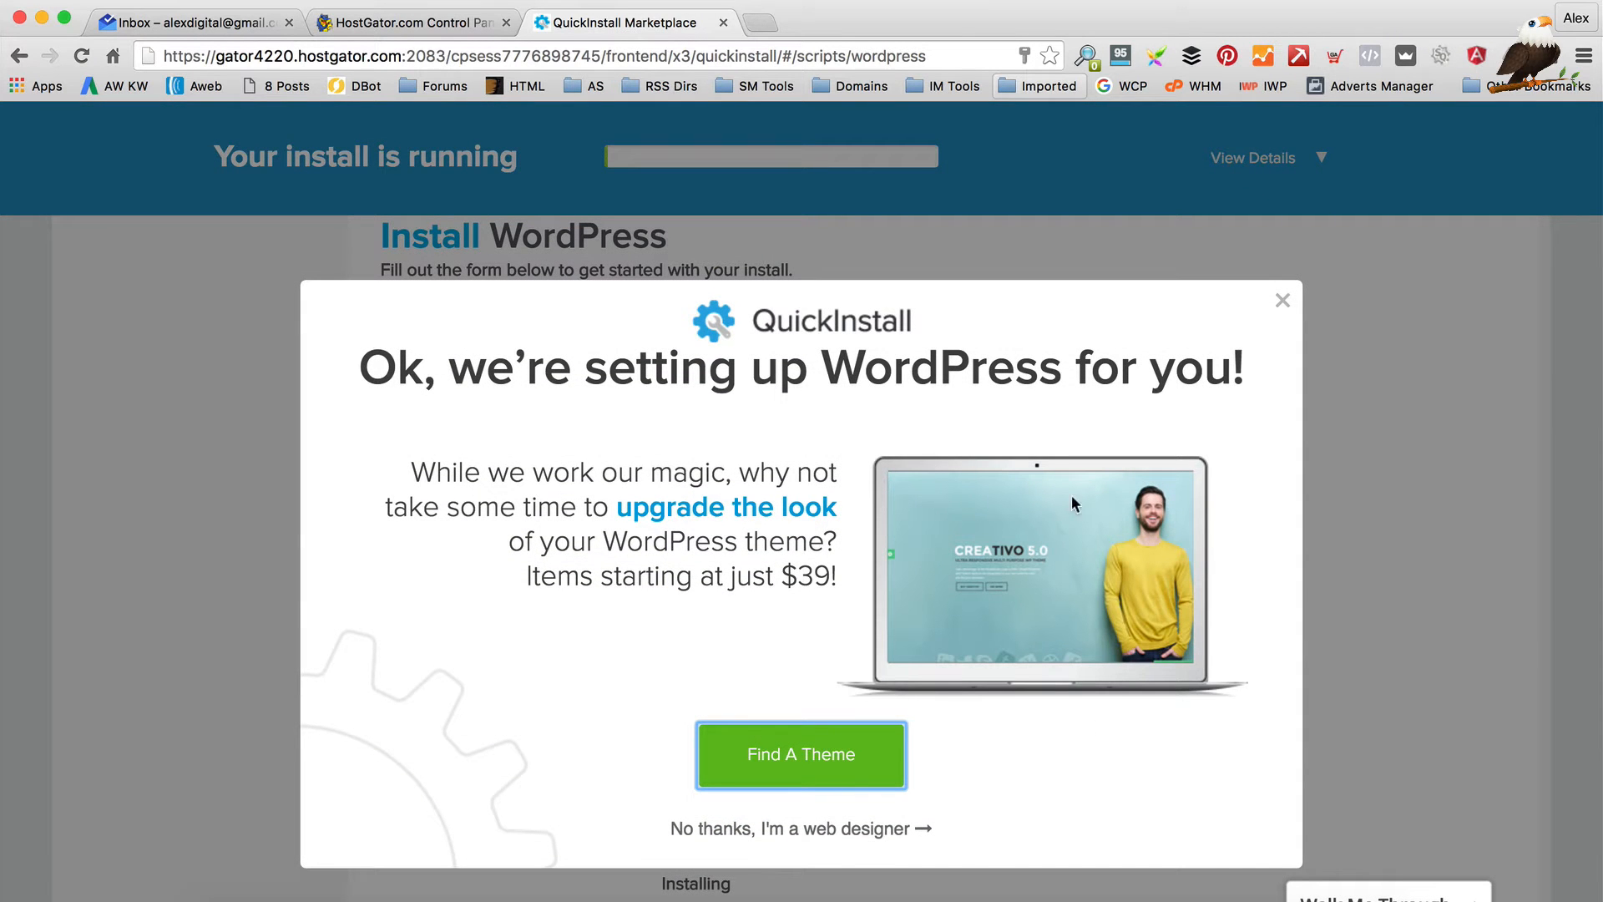
# Skip the theme offer, copy the generated admin password, and open the Admin Area login page
pyautogui.click(763, 830)
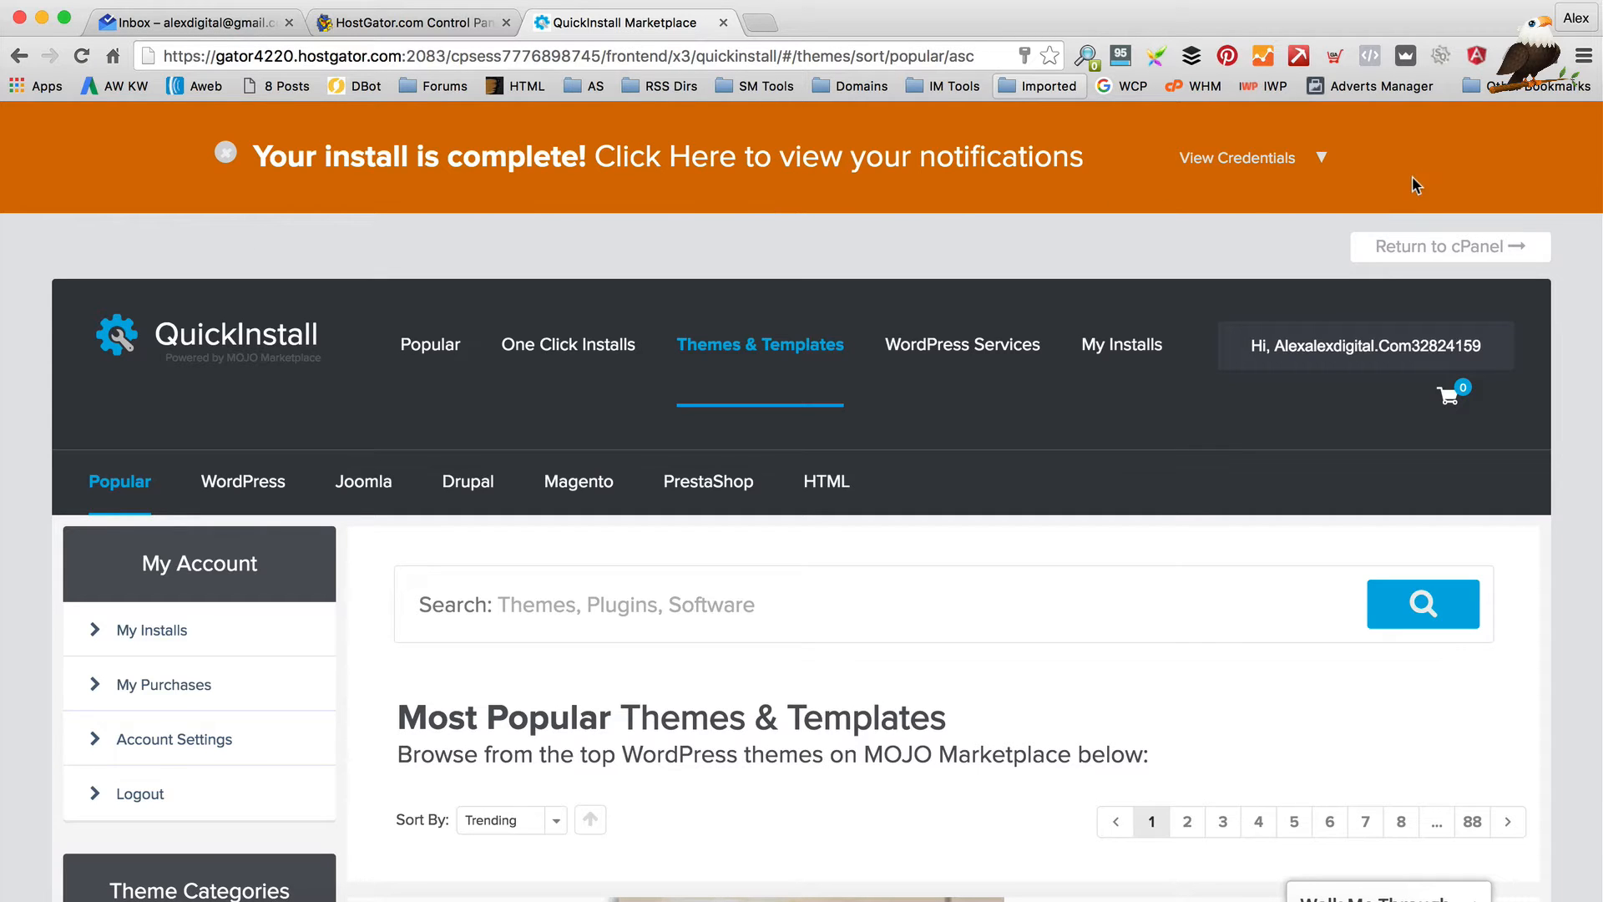
pyautogui.click(1321, 161)
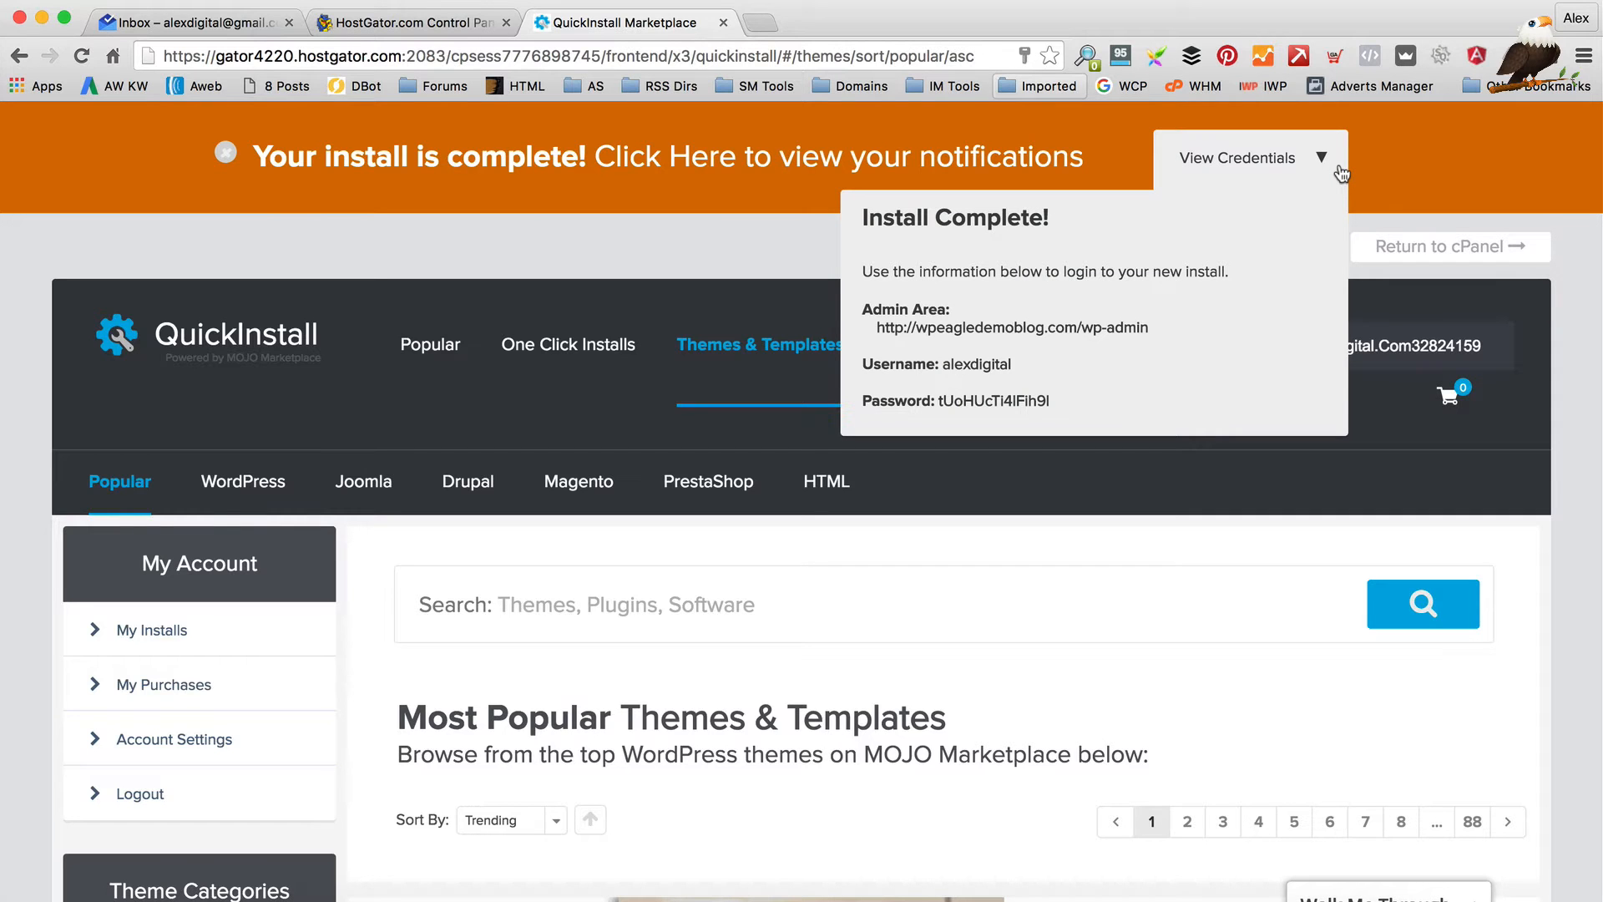
pyautogui.scroll(-1, 1151, 311)
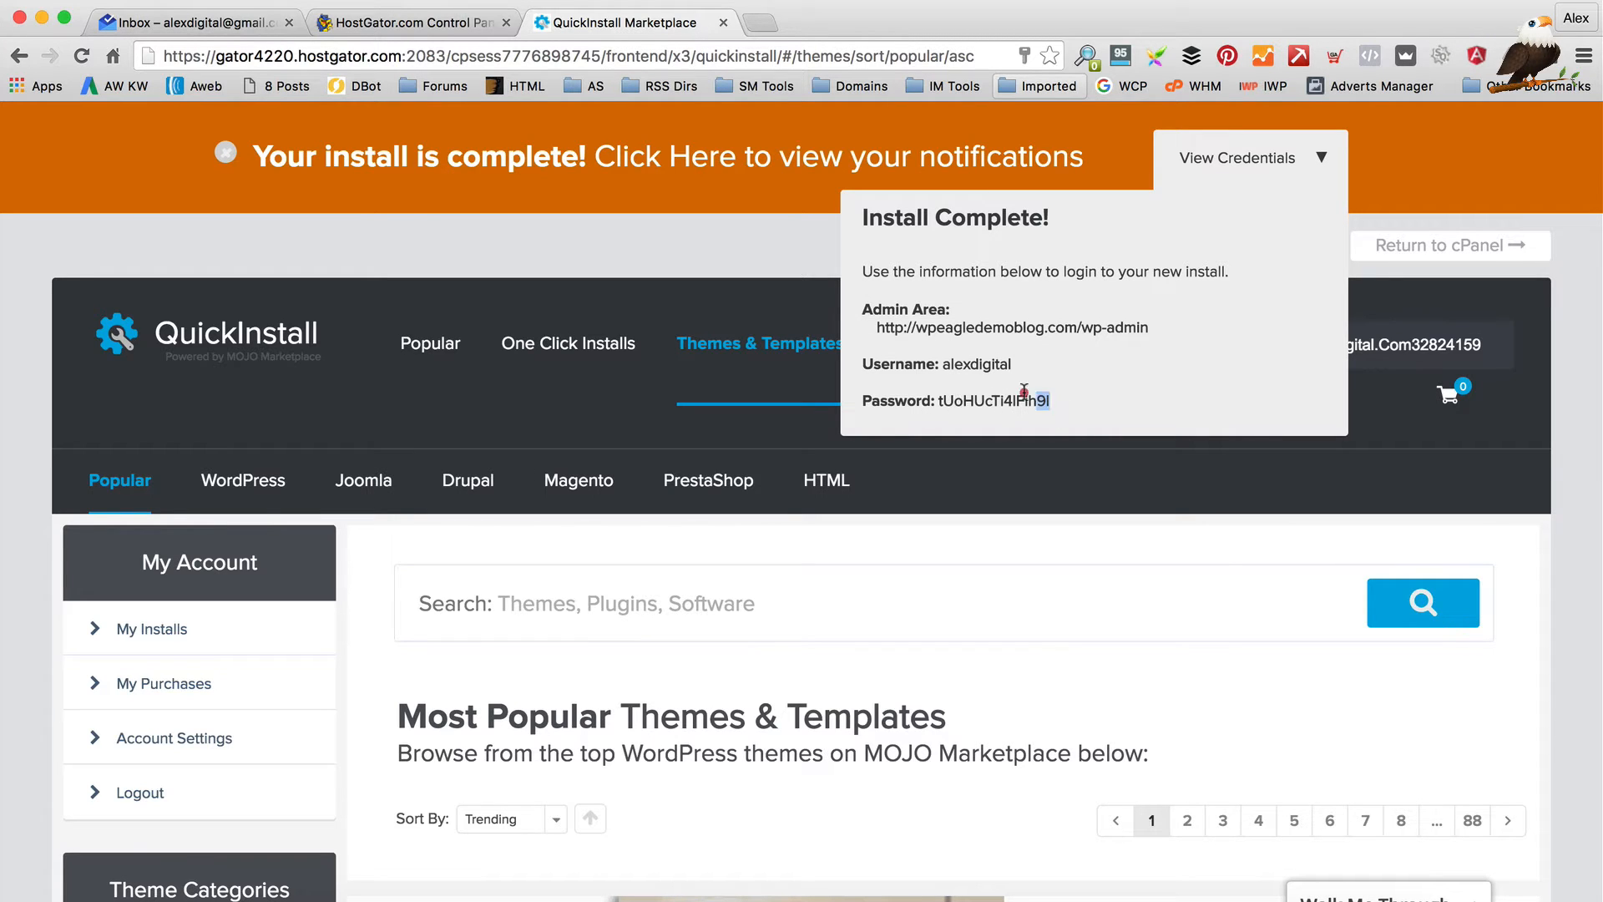
pyautogui.moveTo(1054, 401); pyautogui.dragTo(937, 399)
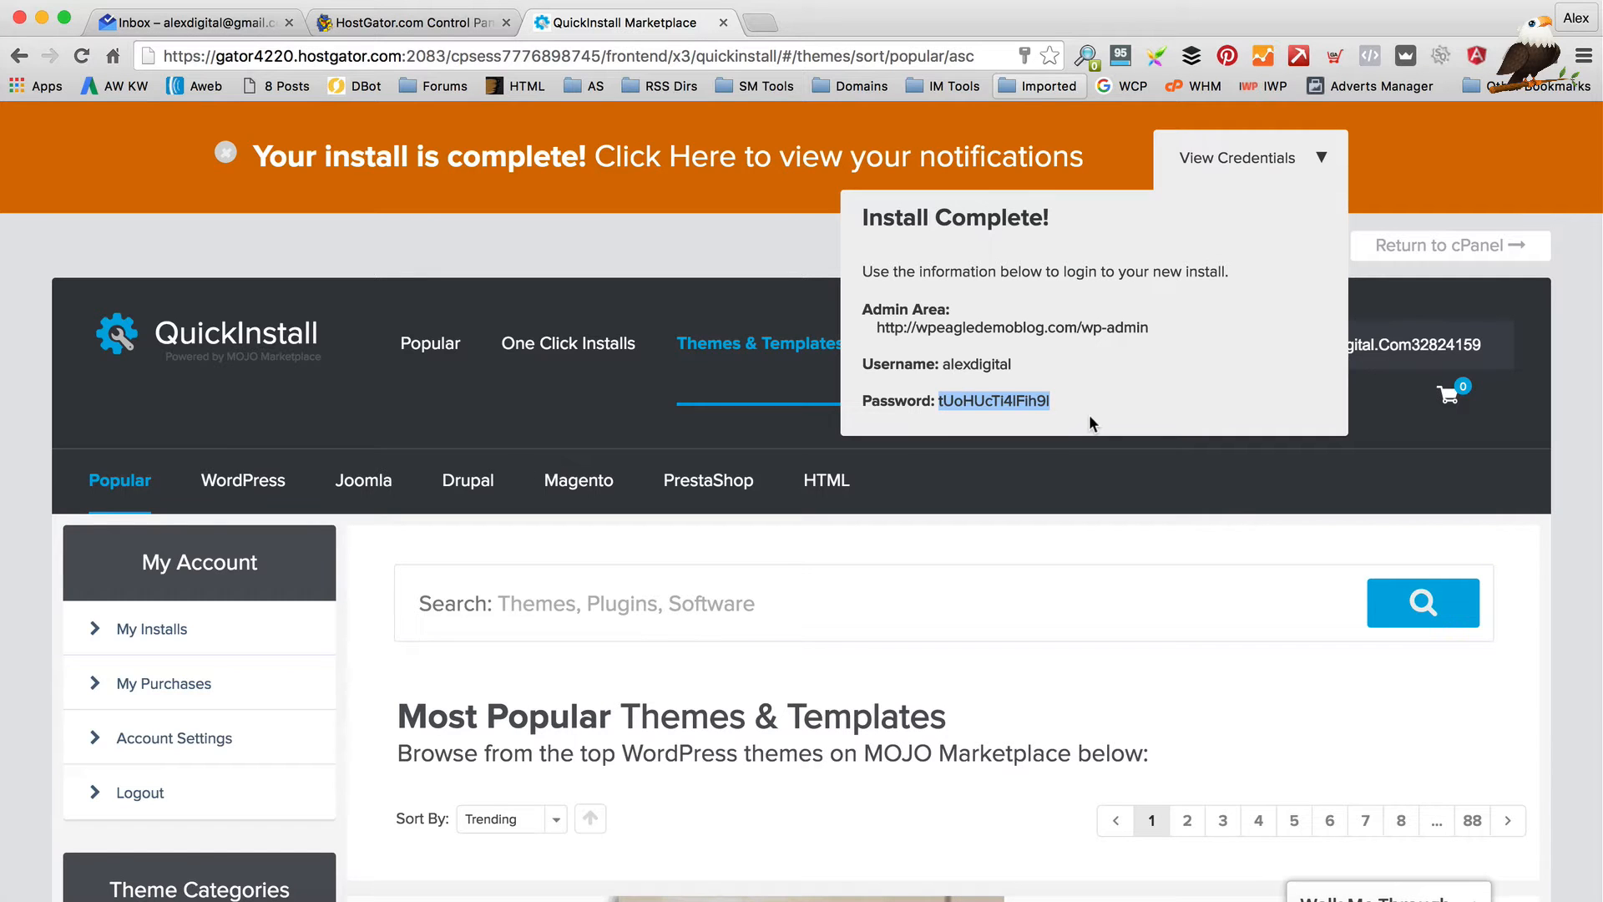
pyautogui.click(1002, 329)
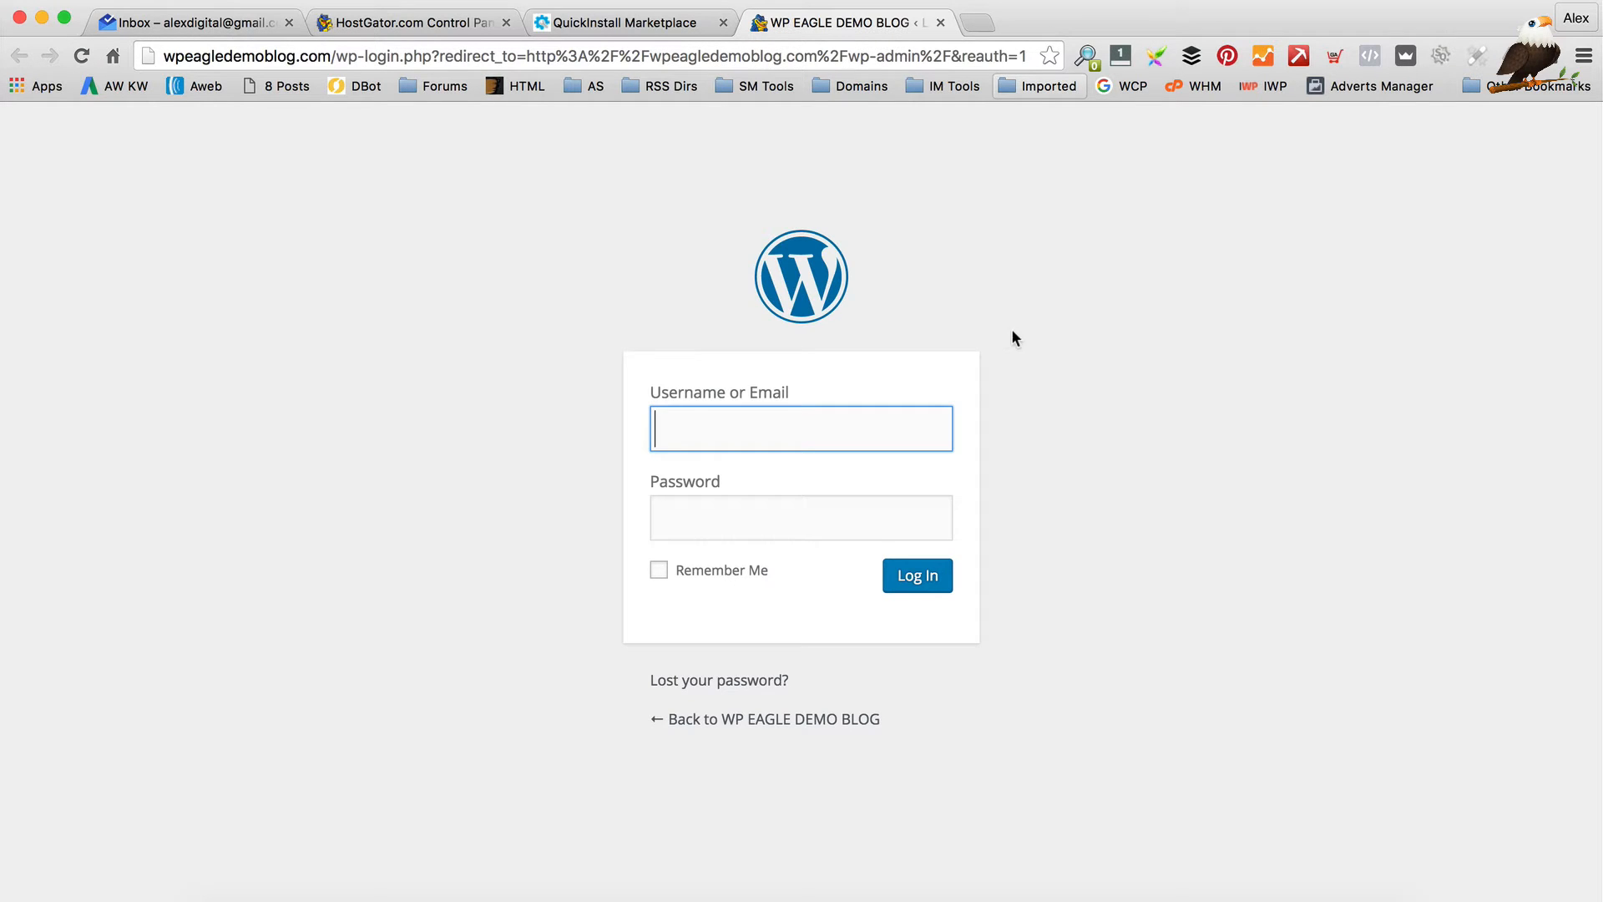
# Log in with the admin username and copied password, Remember Me ticked, and save the password in Chrome
pyautogui.write('alexdigital')
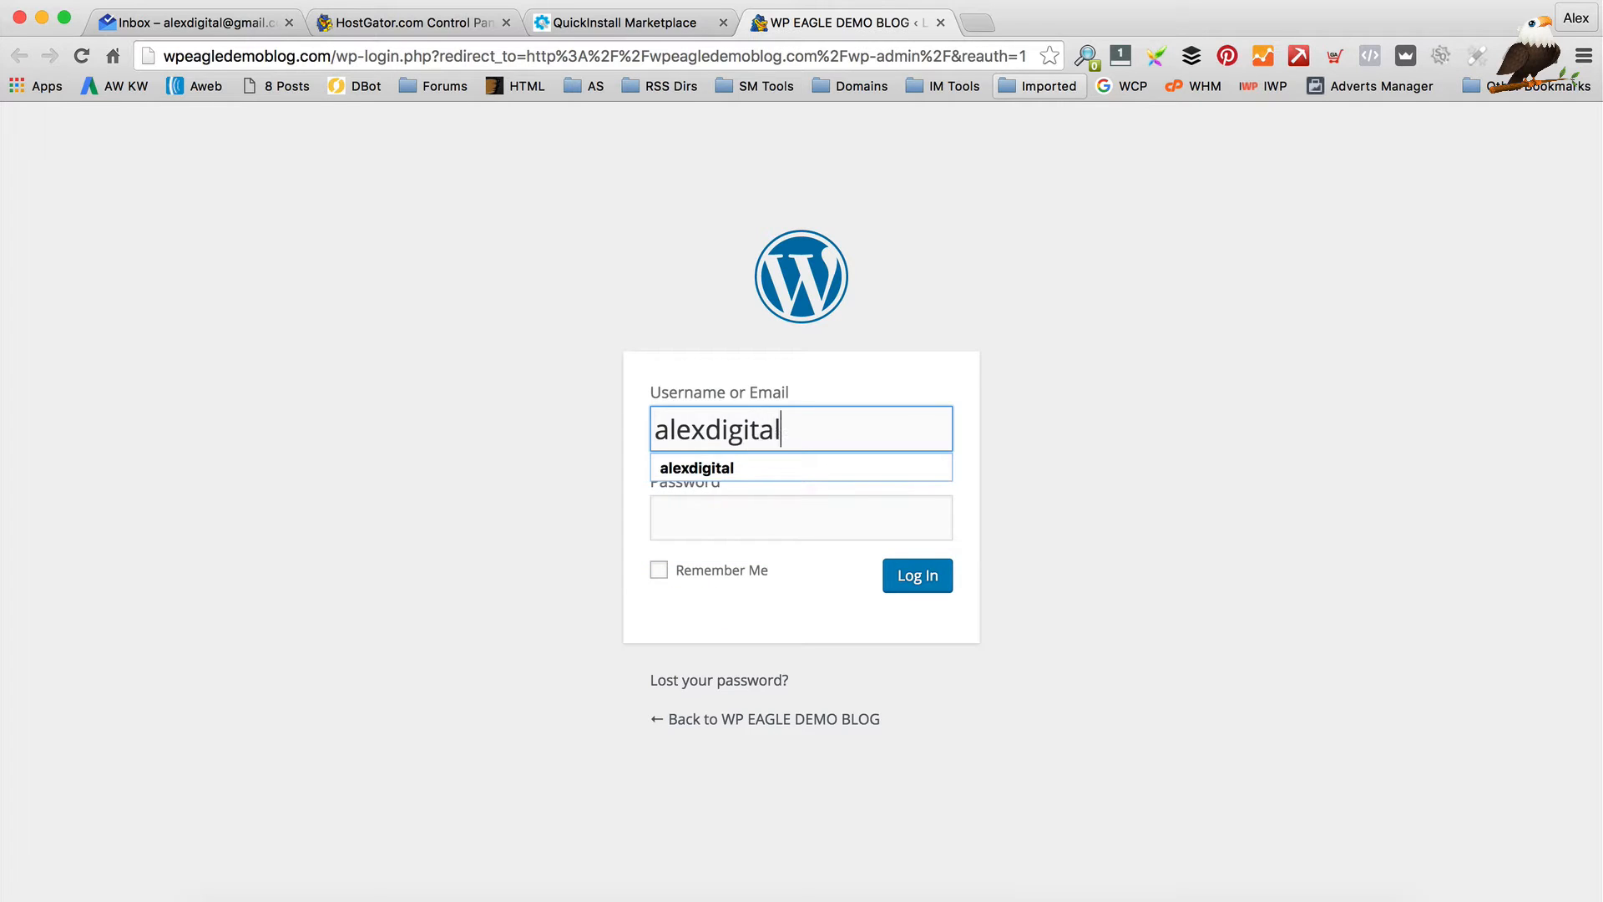
pyautogui.press('Tab')
pyautogui.press('super+v')
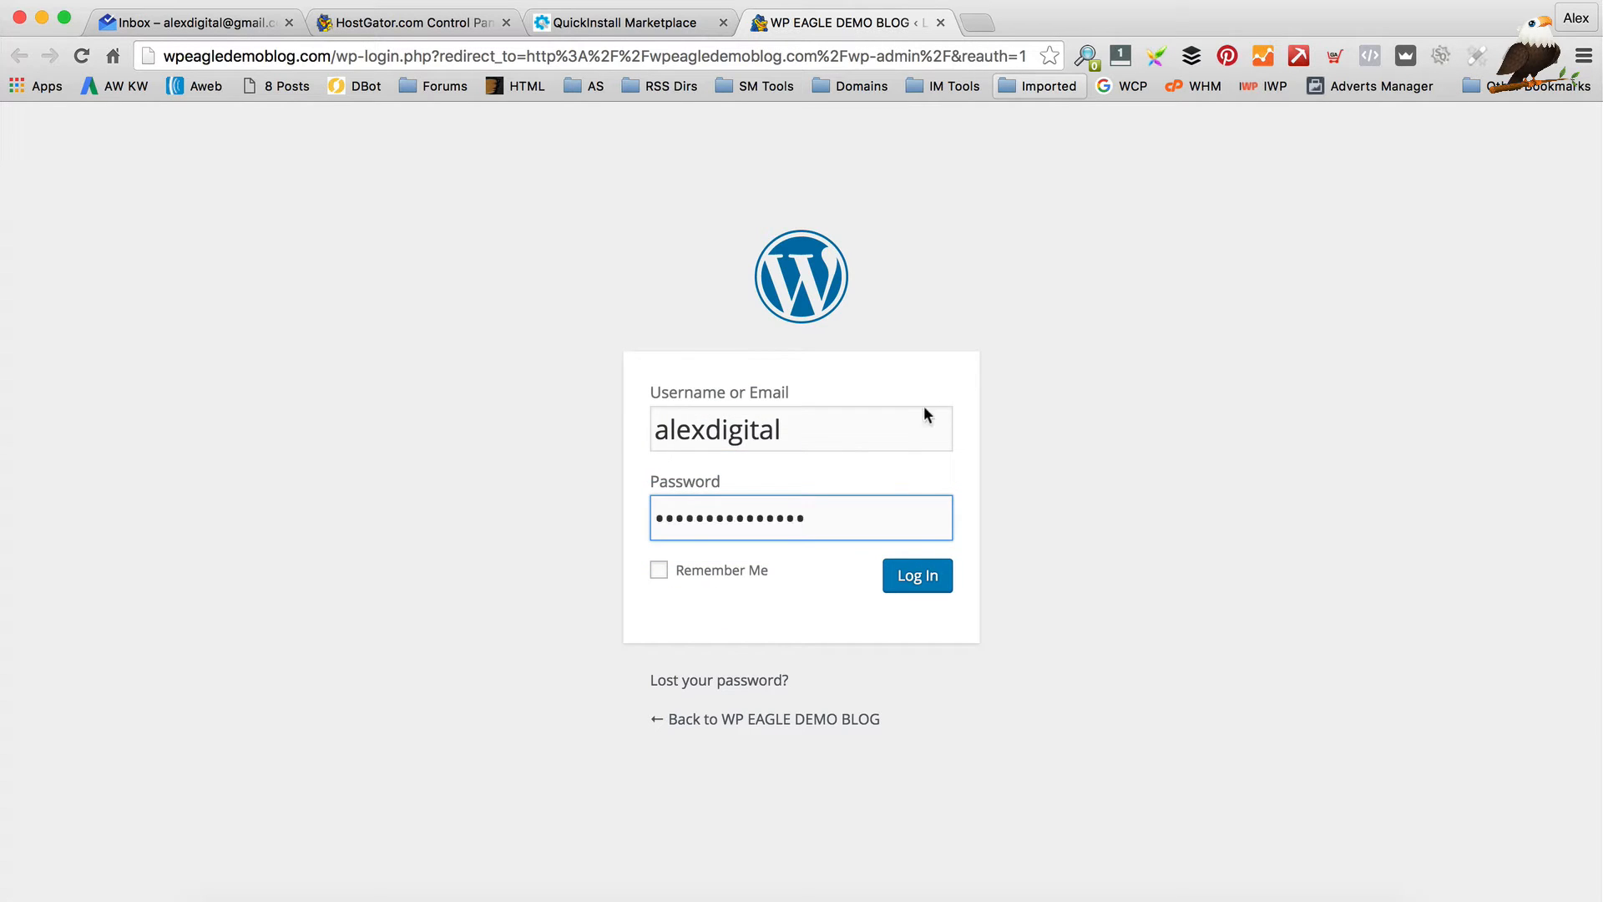
pyautogui.click(659, 572)
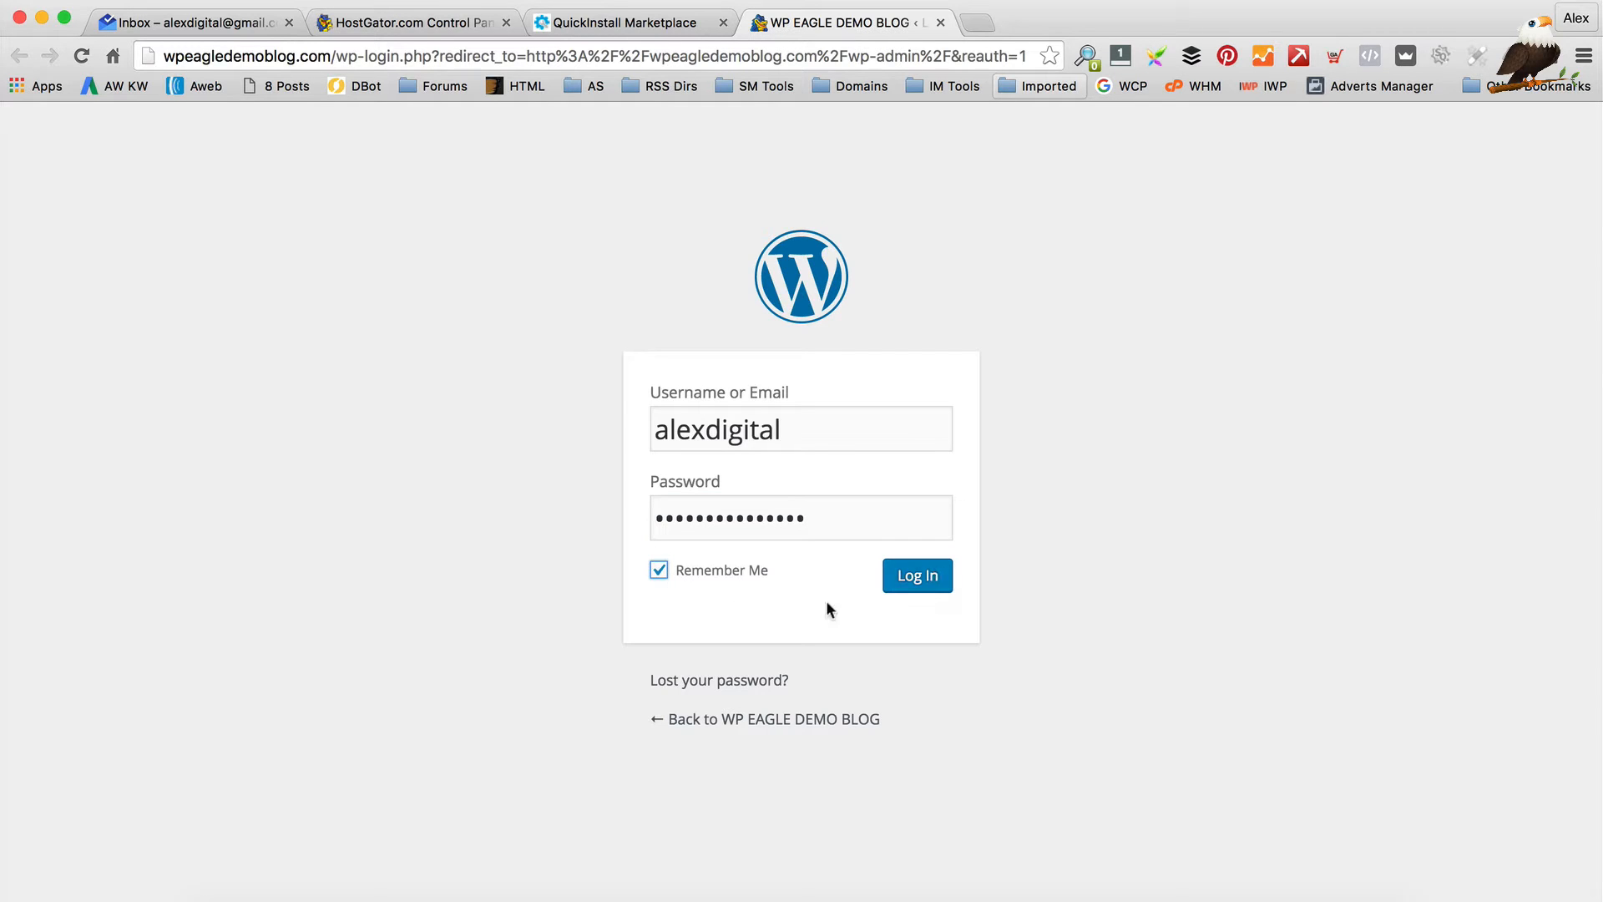
pyautogui.click(900, 598)
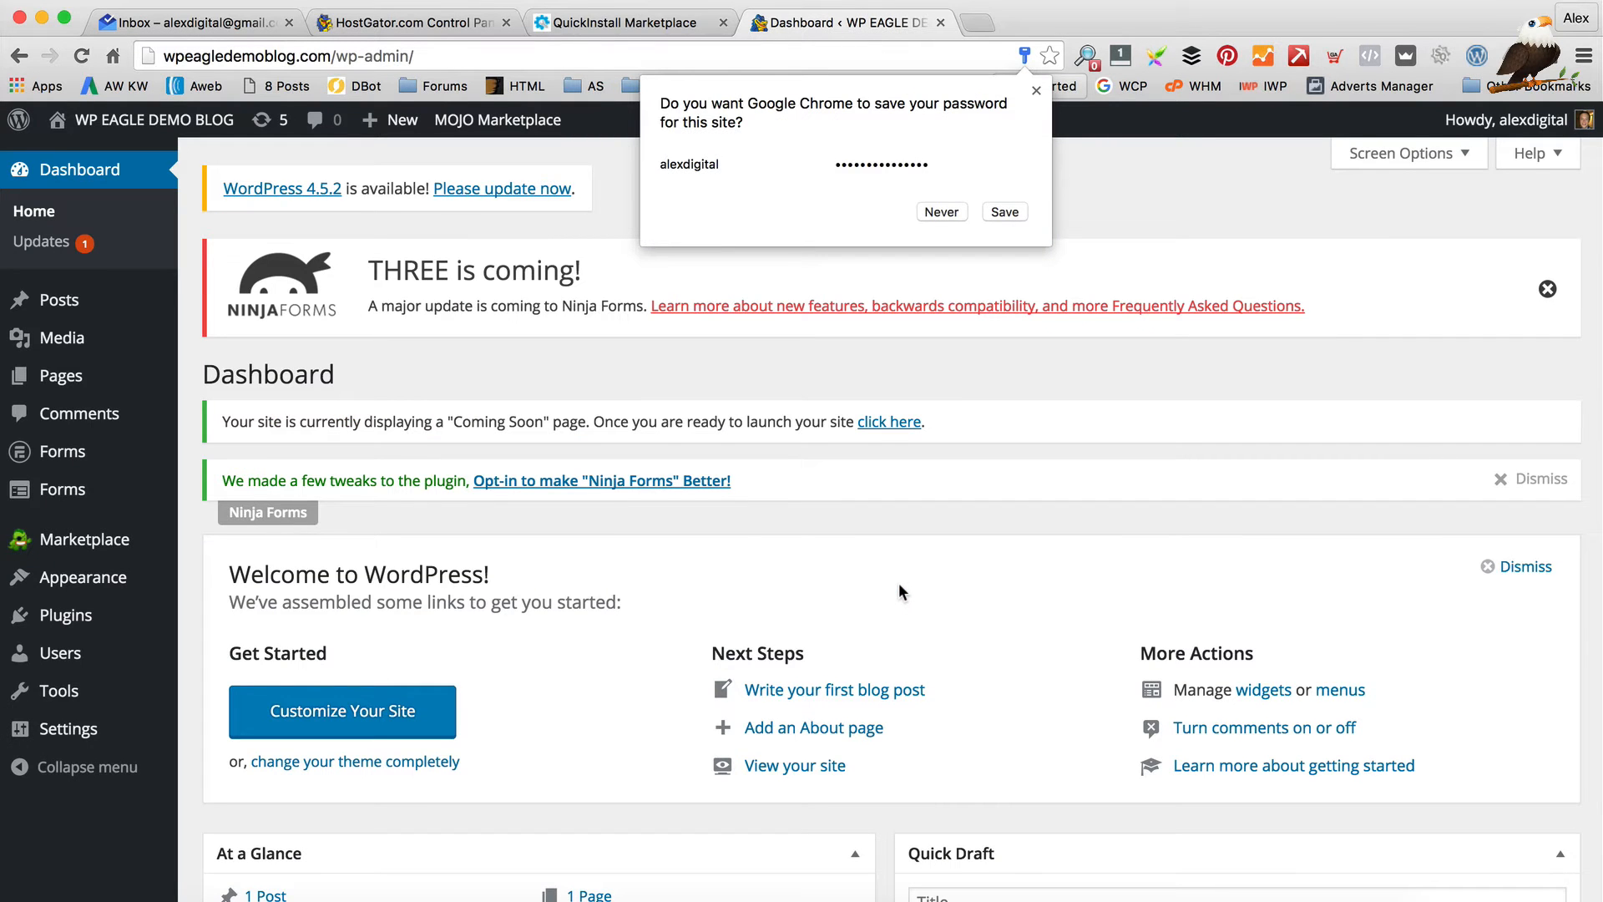
pyautogui.scroll(-1, 910, 571)
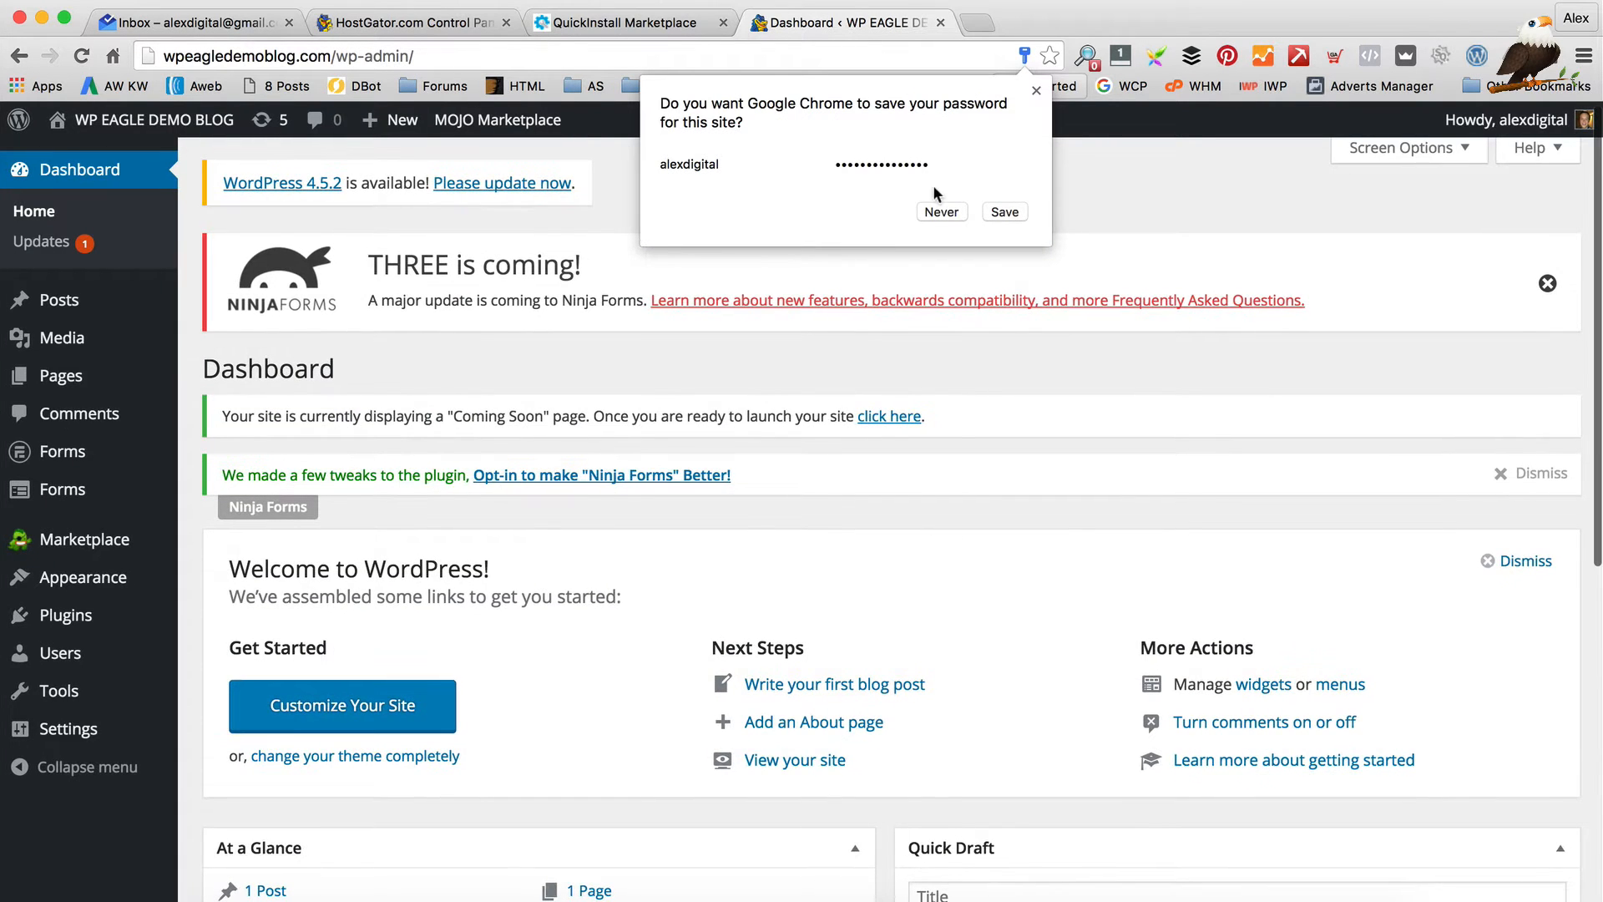
pyautogui.click(1007, 213)
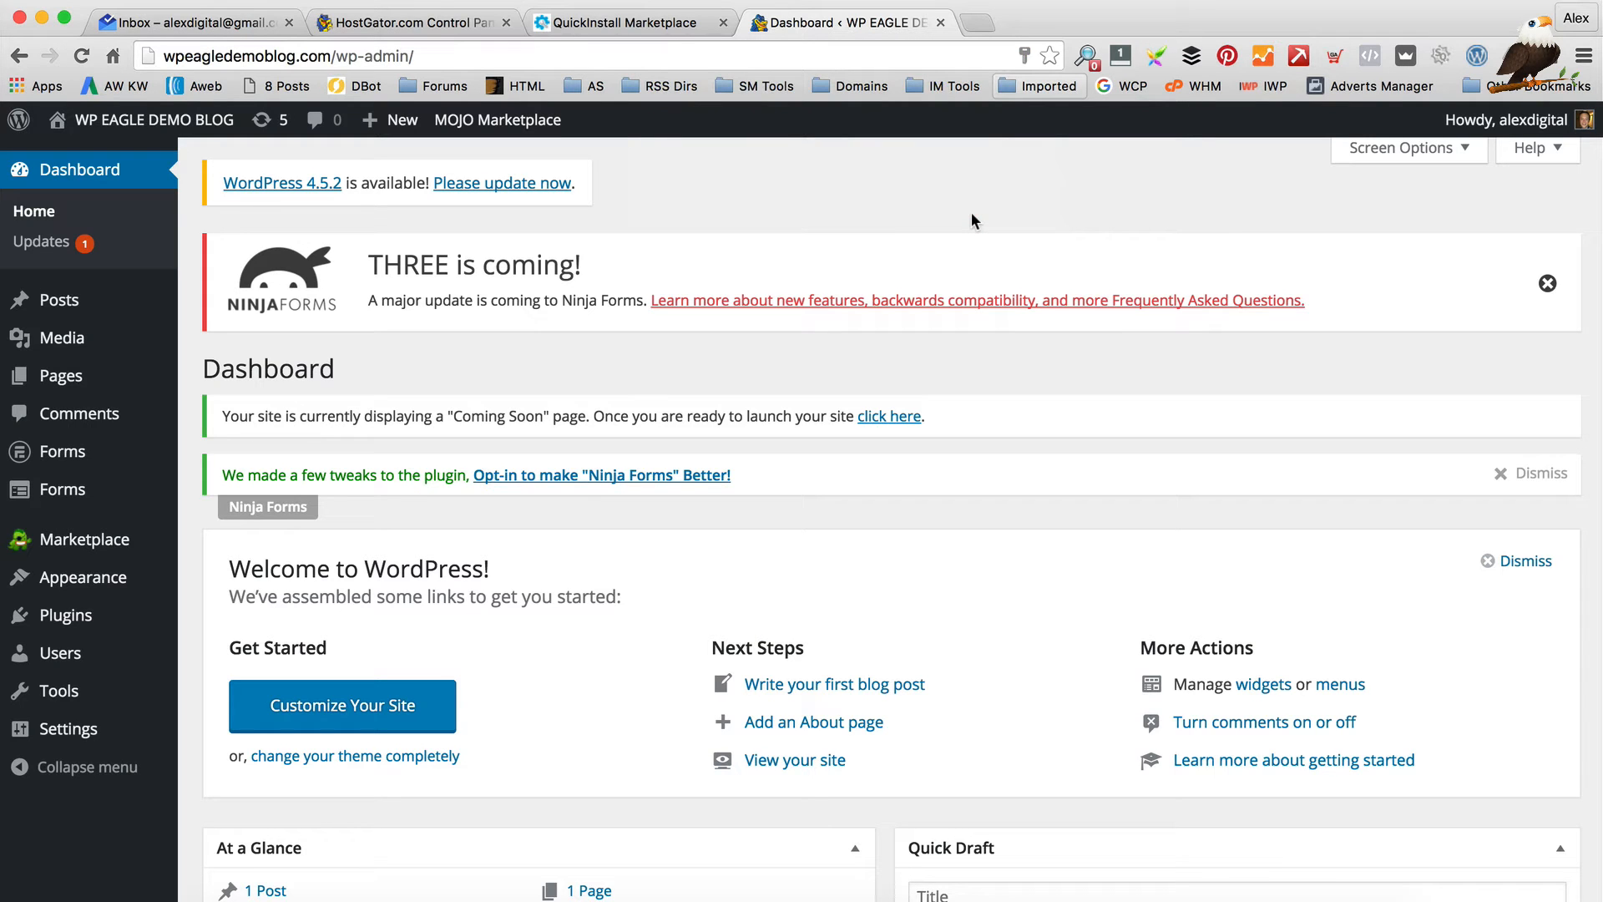
# Visit the live site's front end and reload its front page
pyautogui.moveTo(130, 119)
pyautogui.click(125, 157)
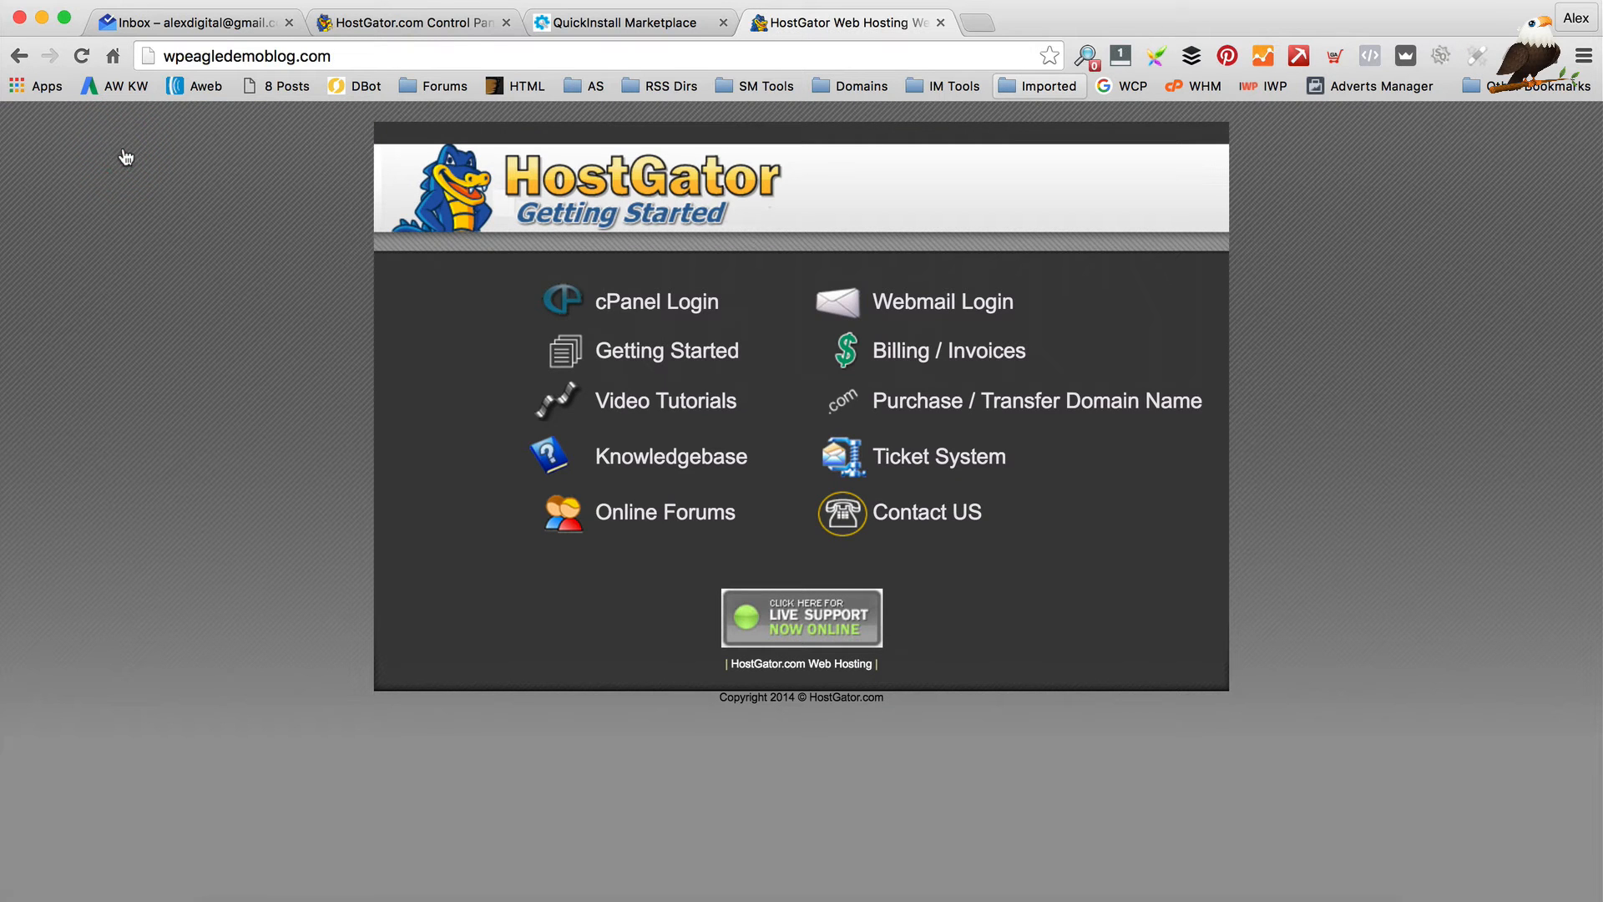
pyautogui.click(81, 56)
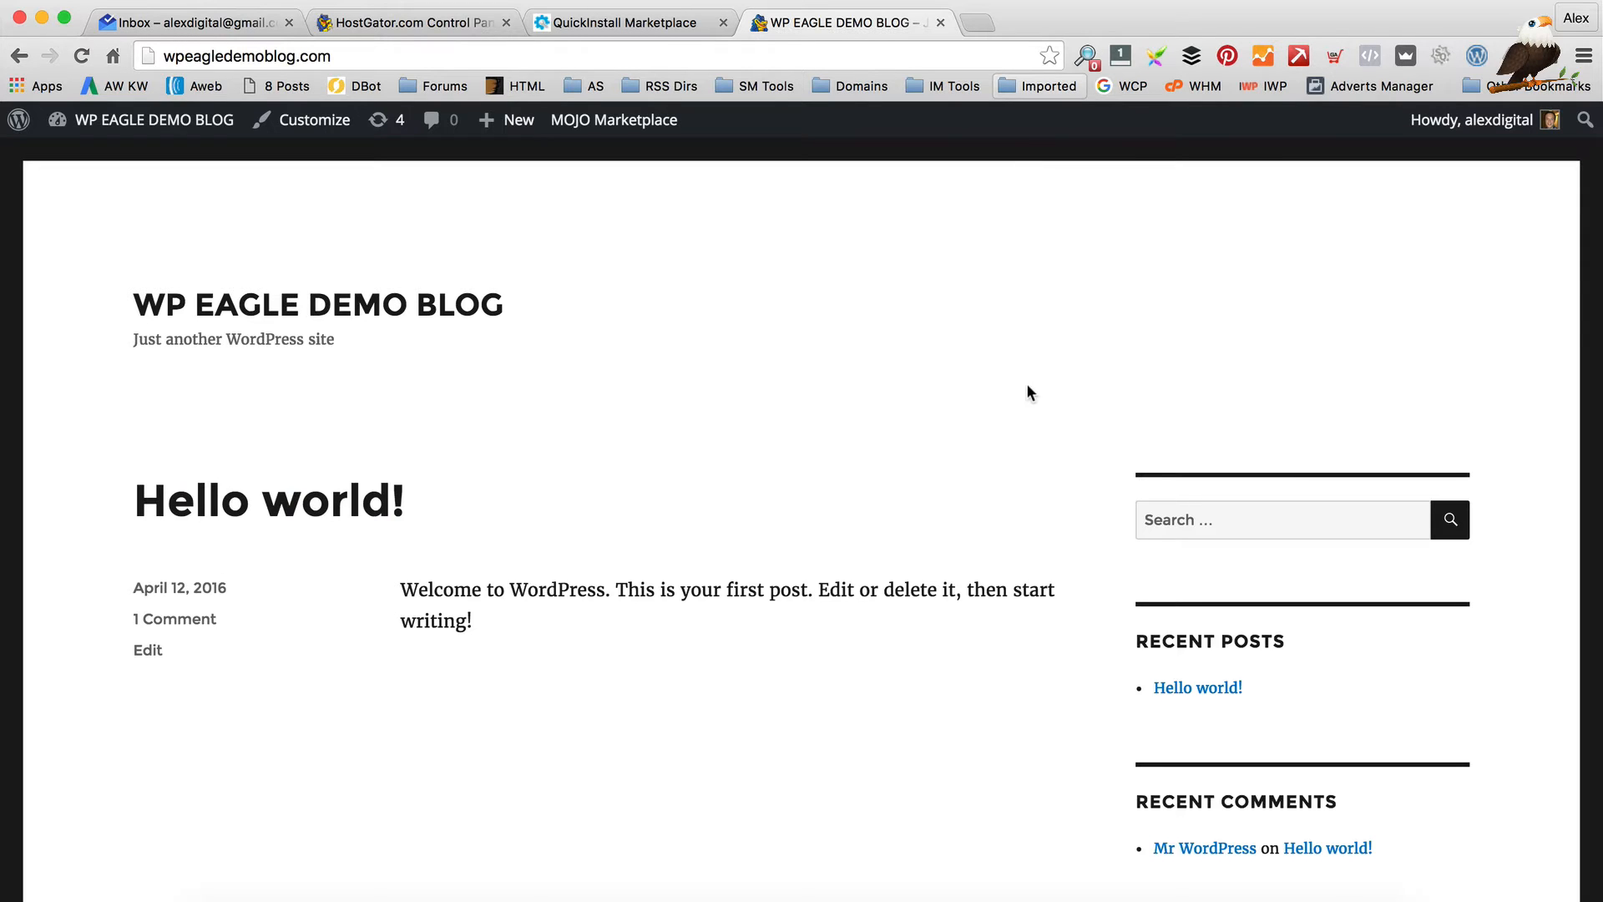
# Choose Edit My Profile from the 'Howdy' menu in the admin bar
pyautogui.scroll(-4, 1029, 392)
pyautogui.scroll(4, 1028, 390)
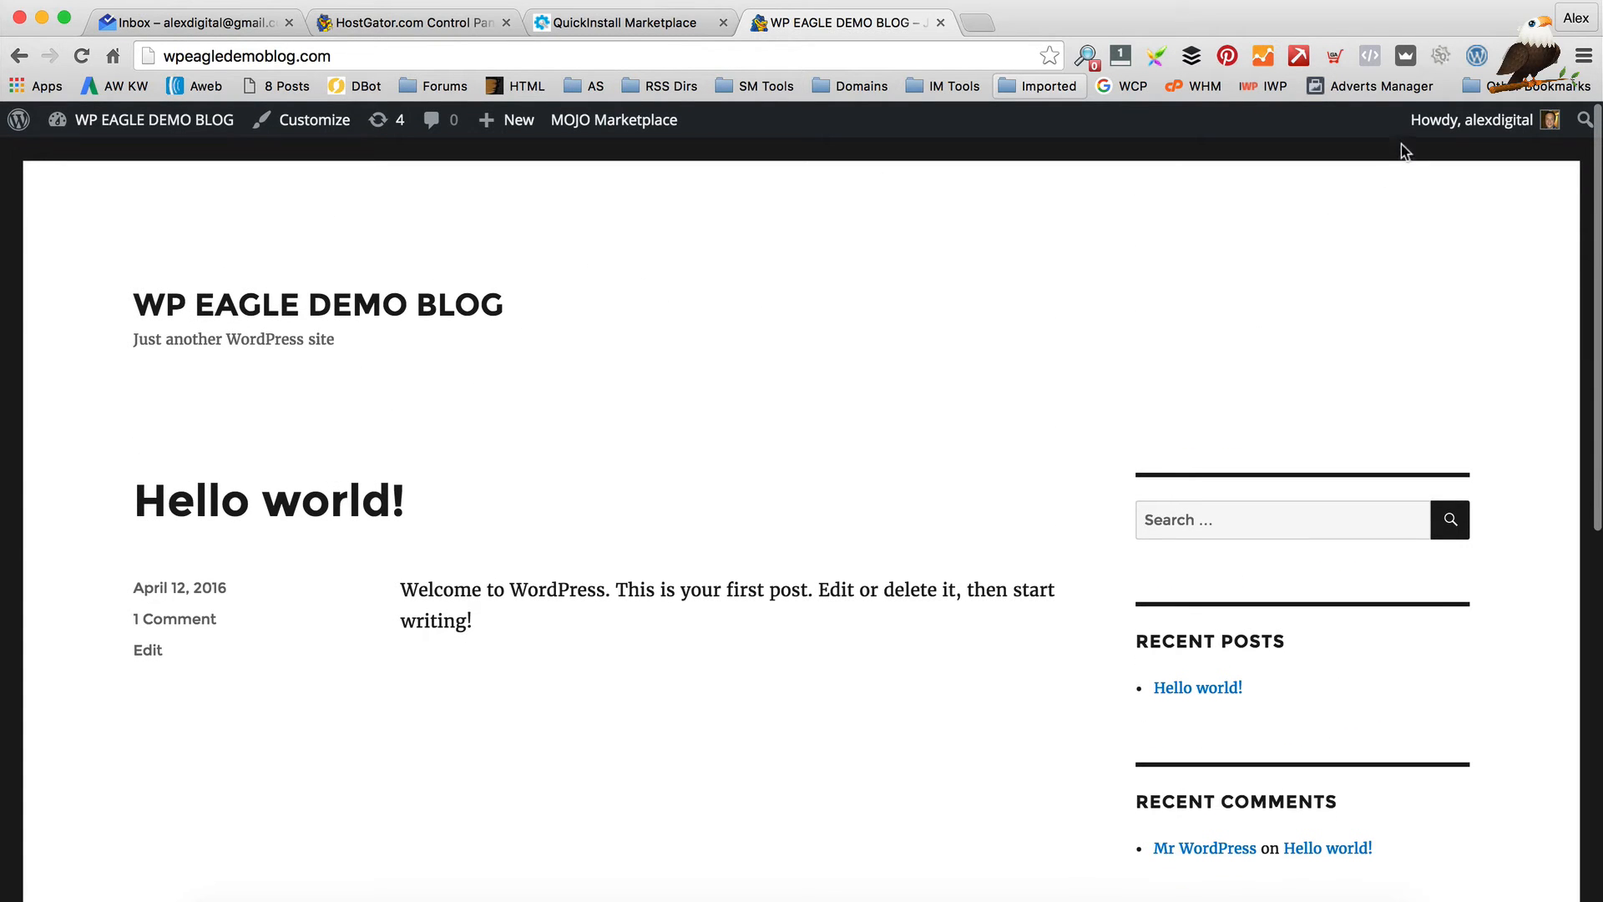
pyautogui.moveTo(1409, 144)
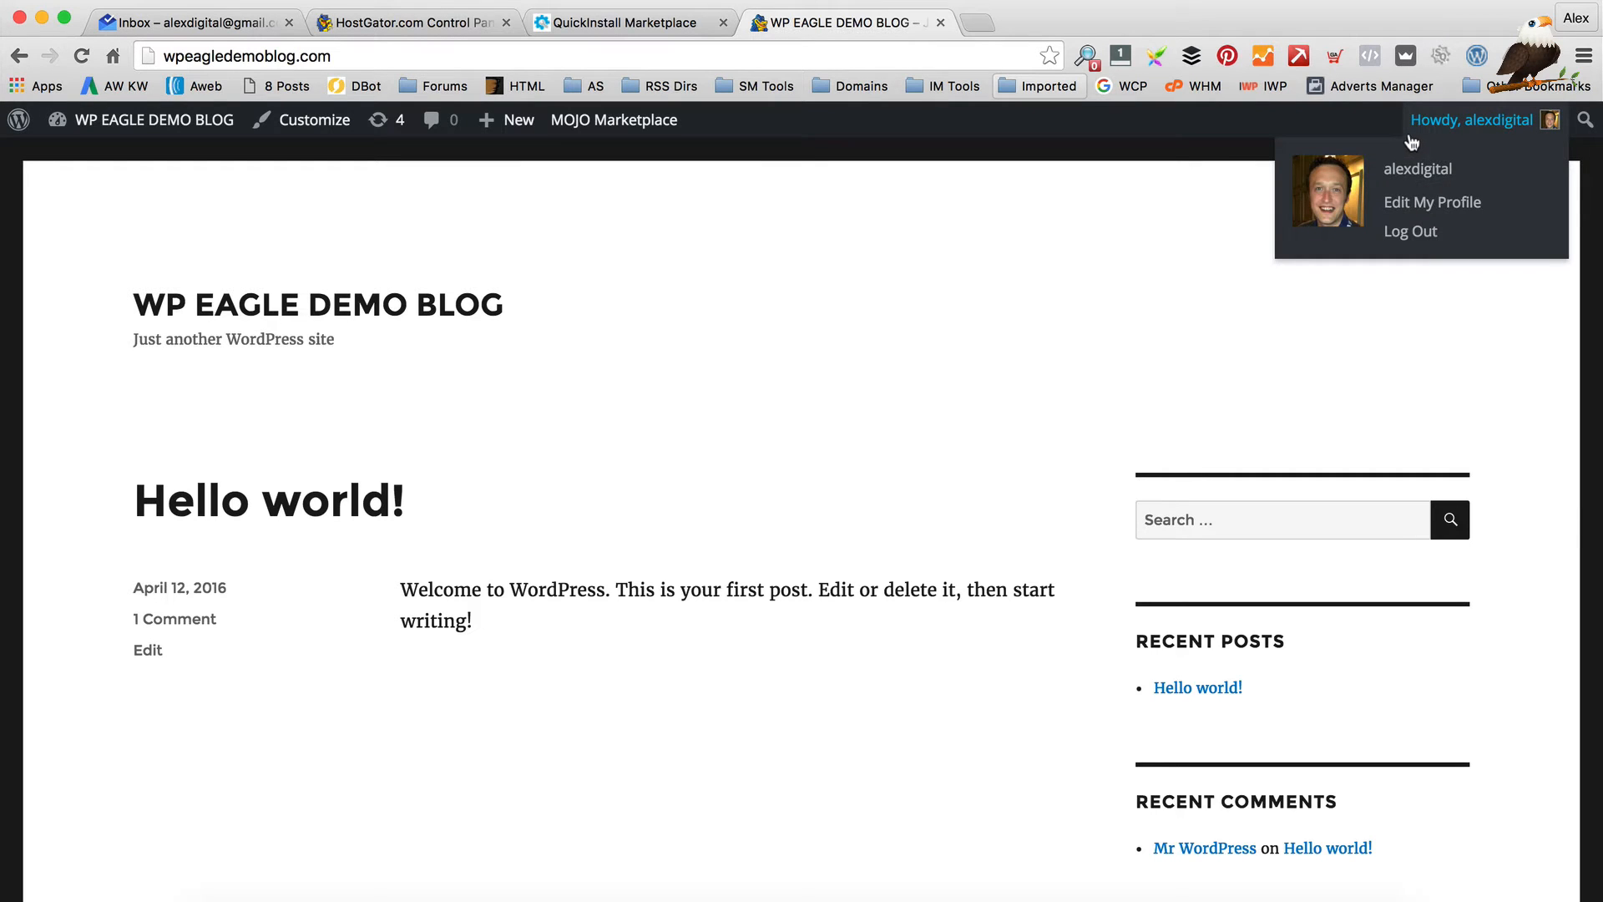
pyautogui.click(1427, 205)
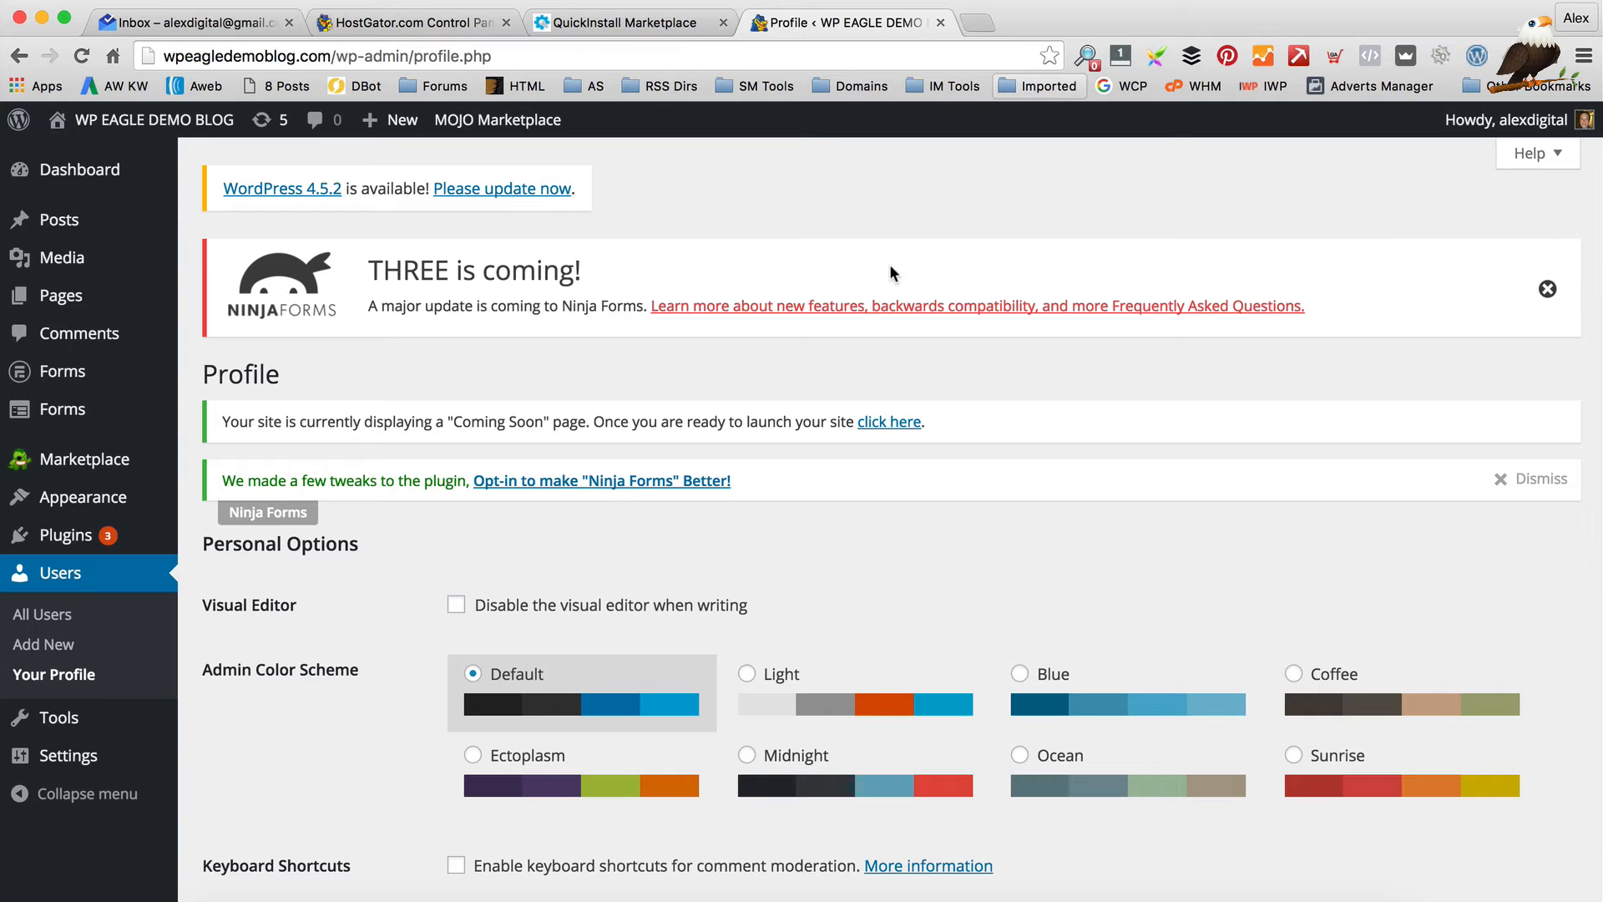
# Swap the generated password for a new simple one, confirm the weak password, and update the profile
pyautogui.scroll(-12, 890, 264)
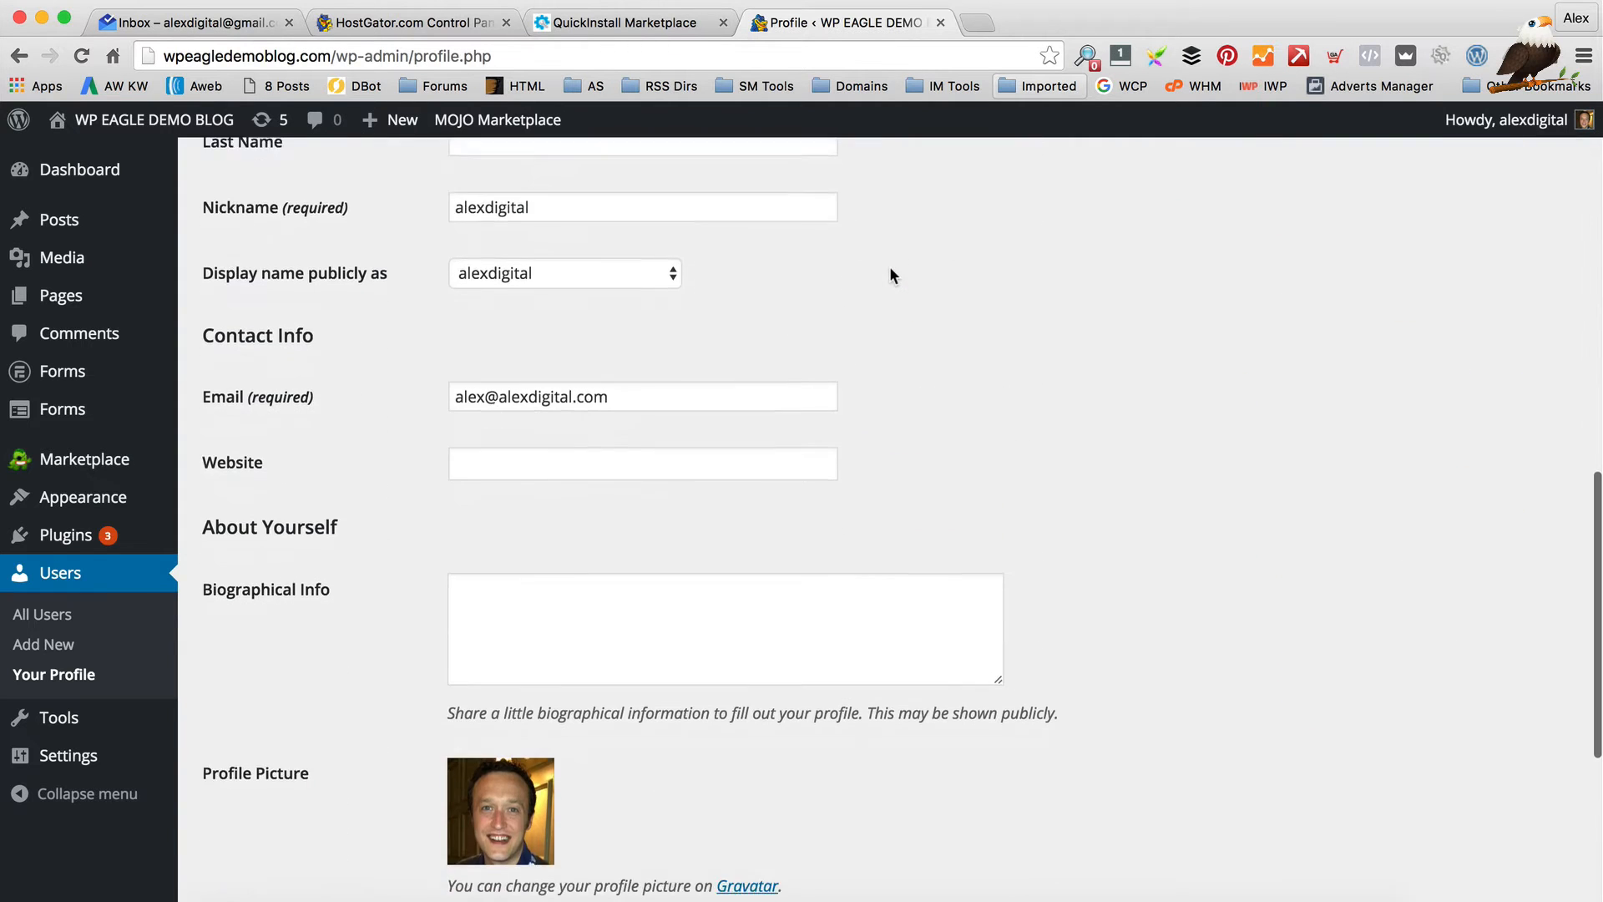
pyautogui.scroll(-6, 890, 269)
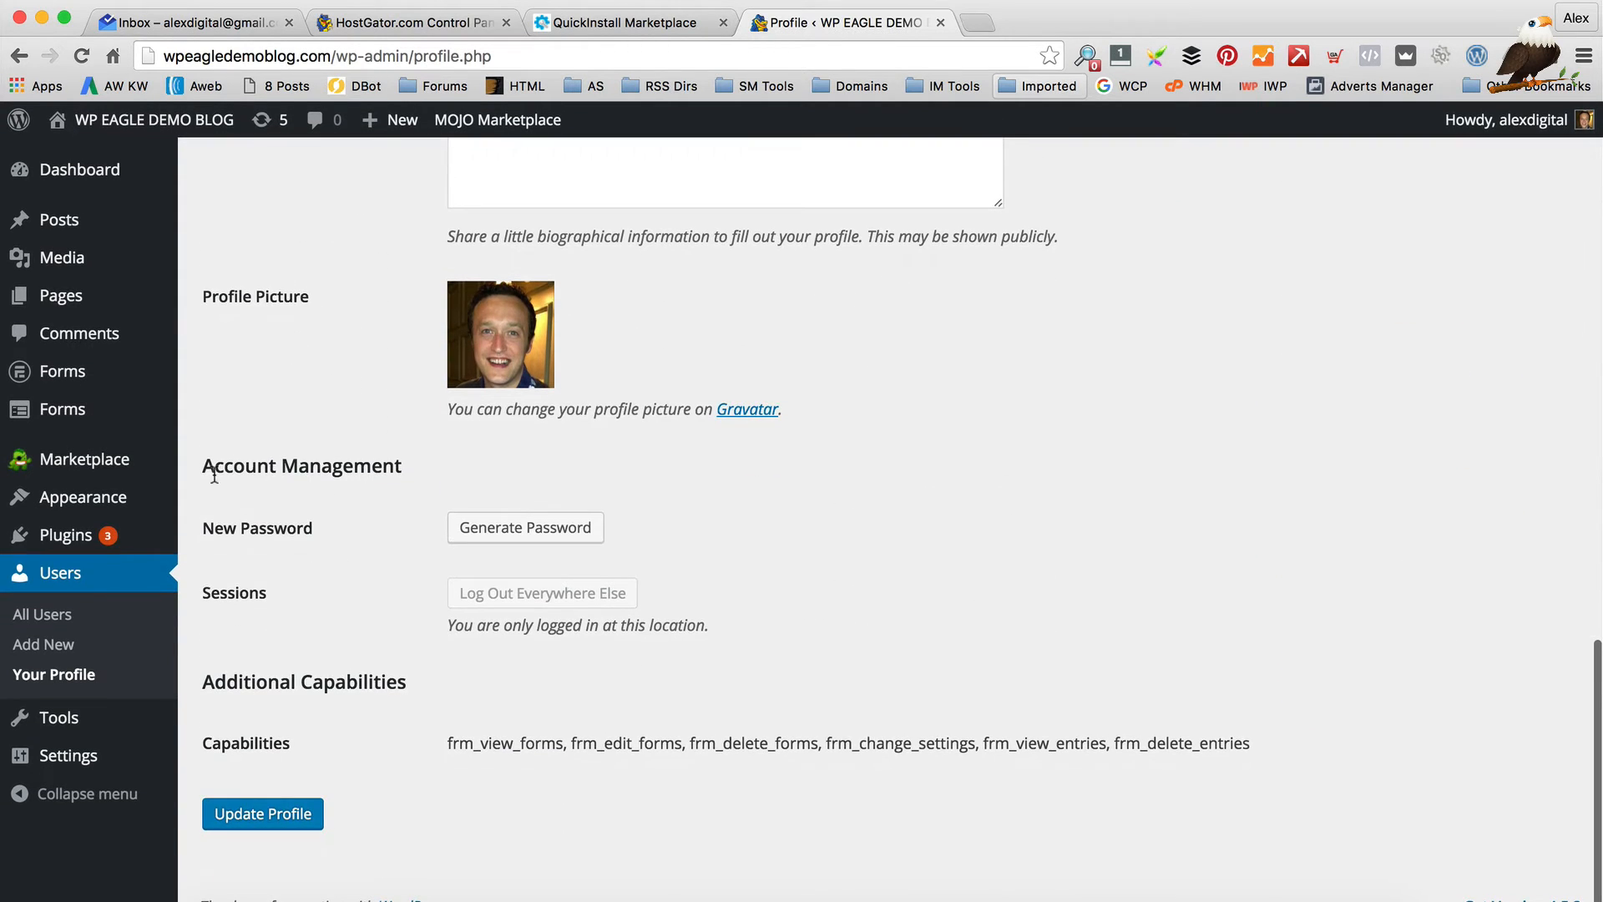
pyautogui.click(584, 526)
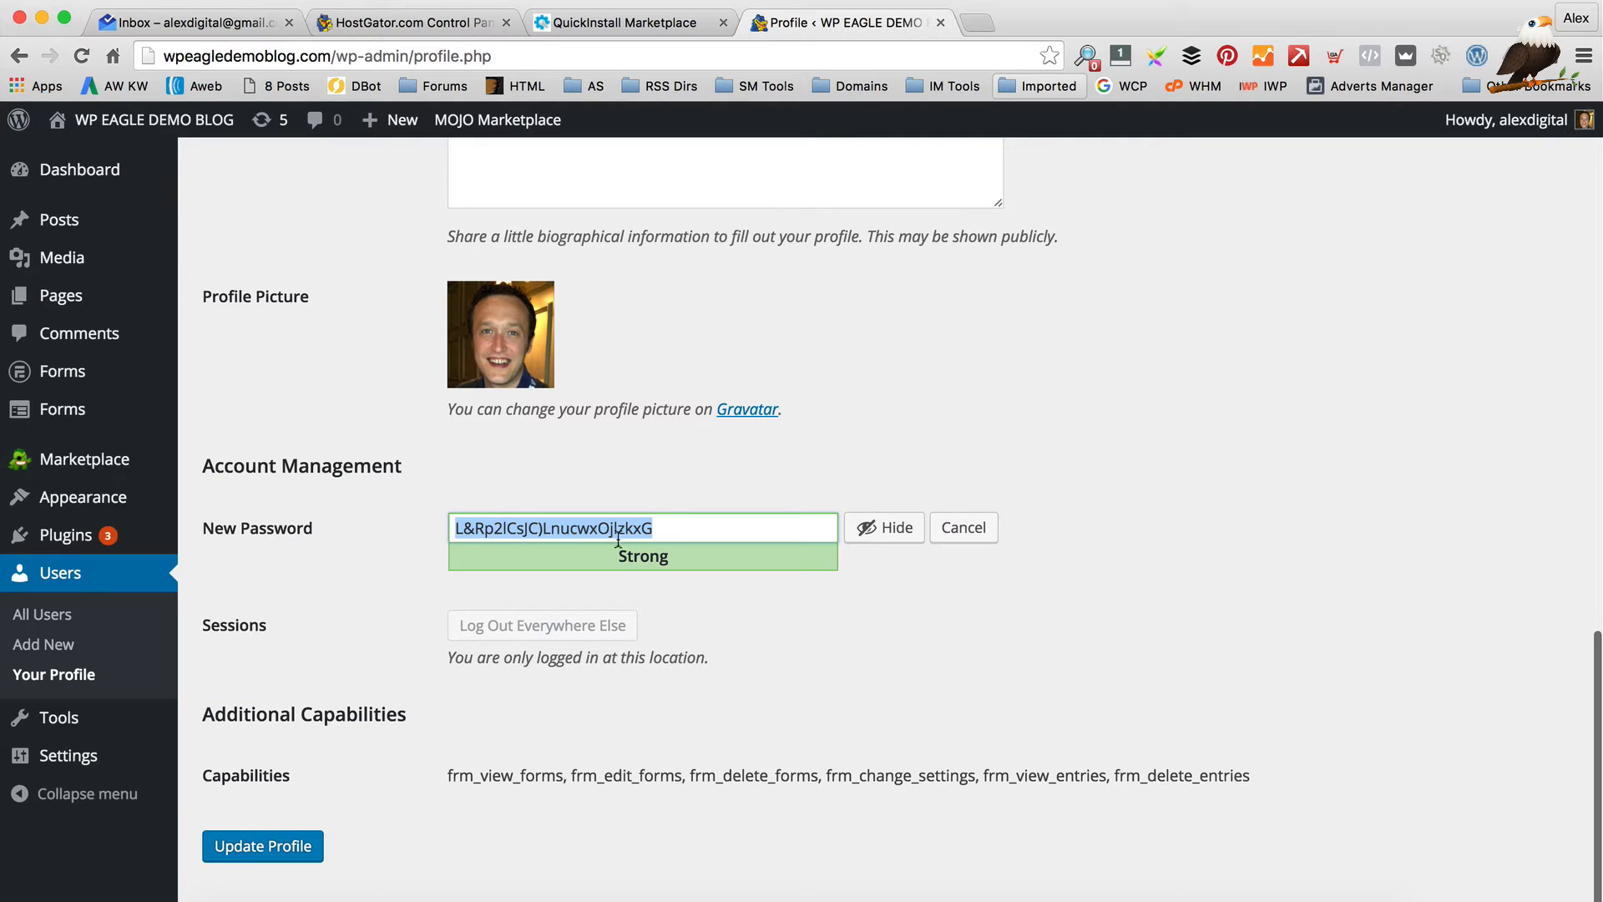
pyautogui.scroll(-1, 685, 539)
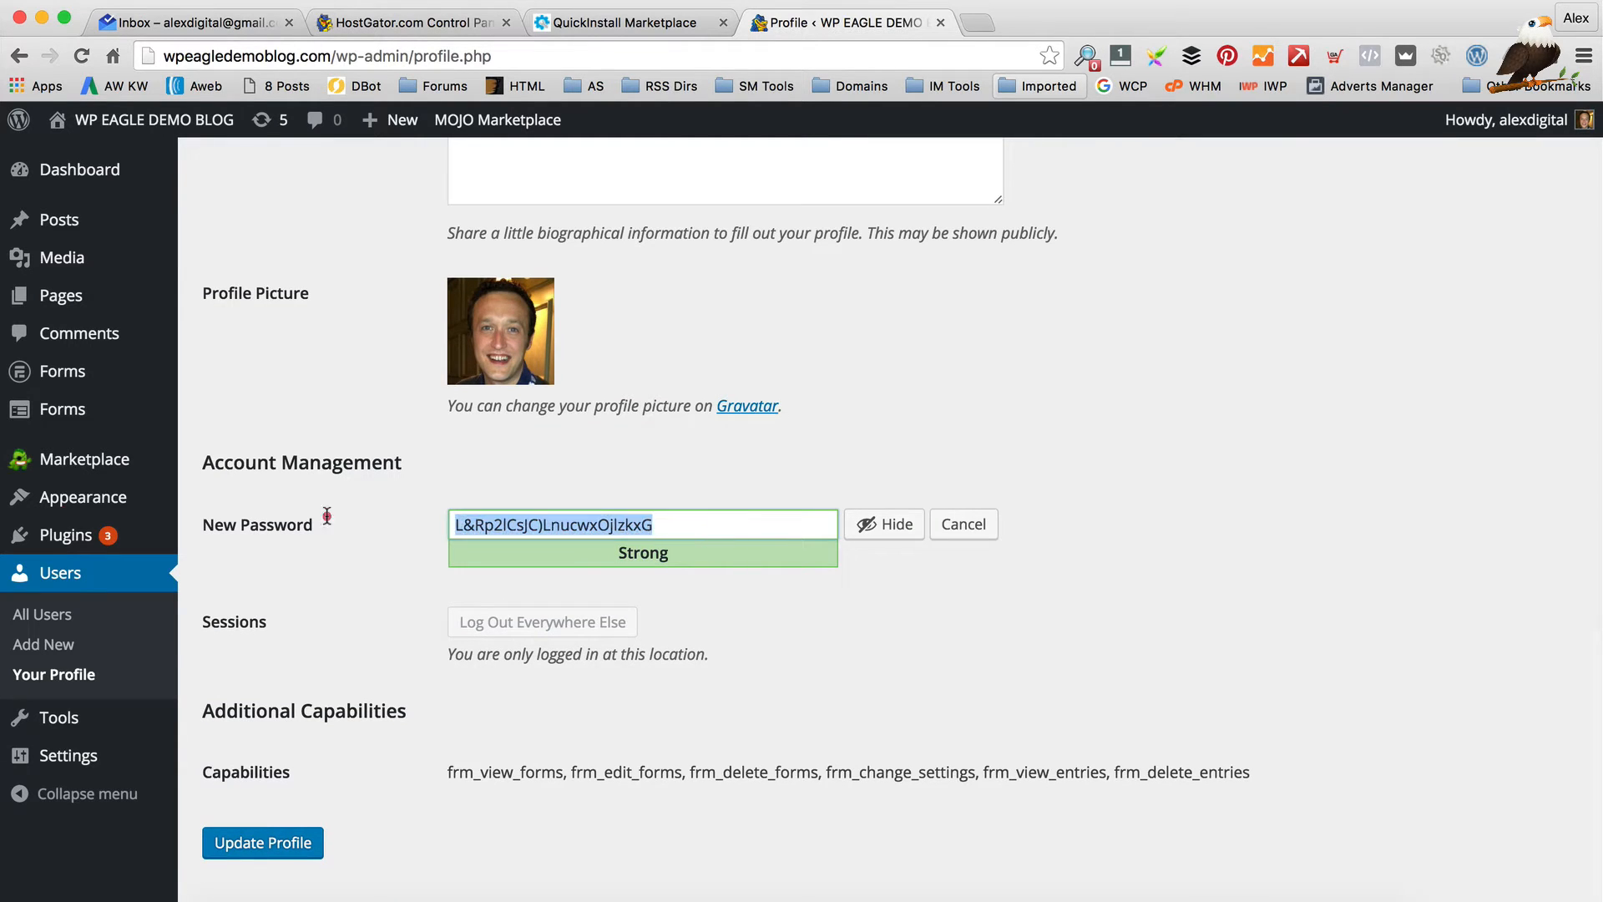
pyautogui.press('BackSpace')
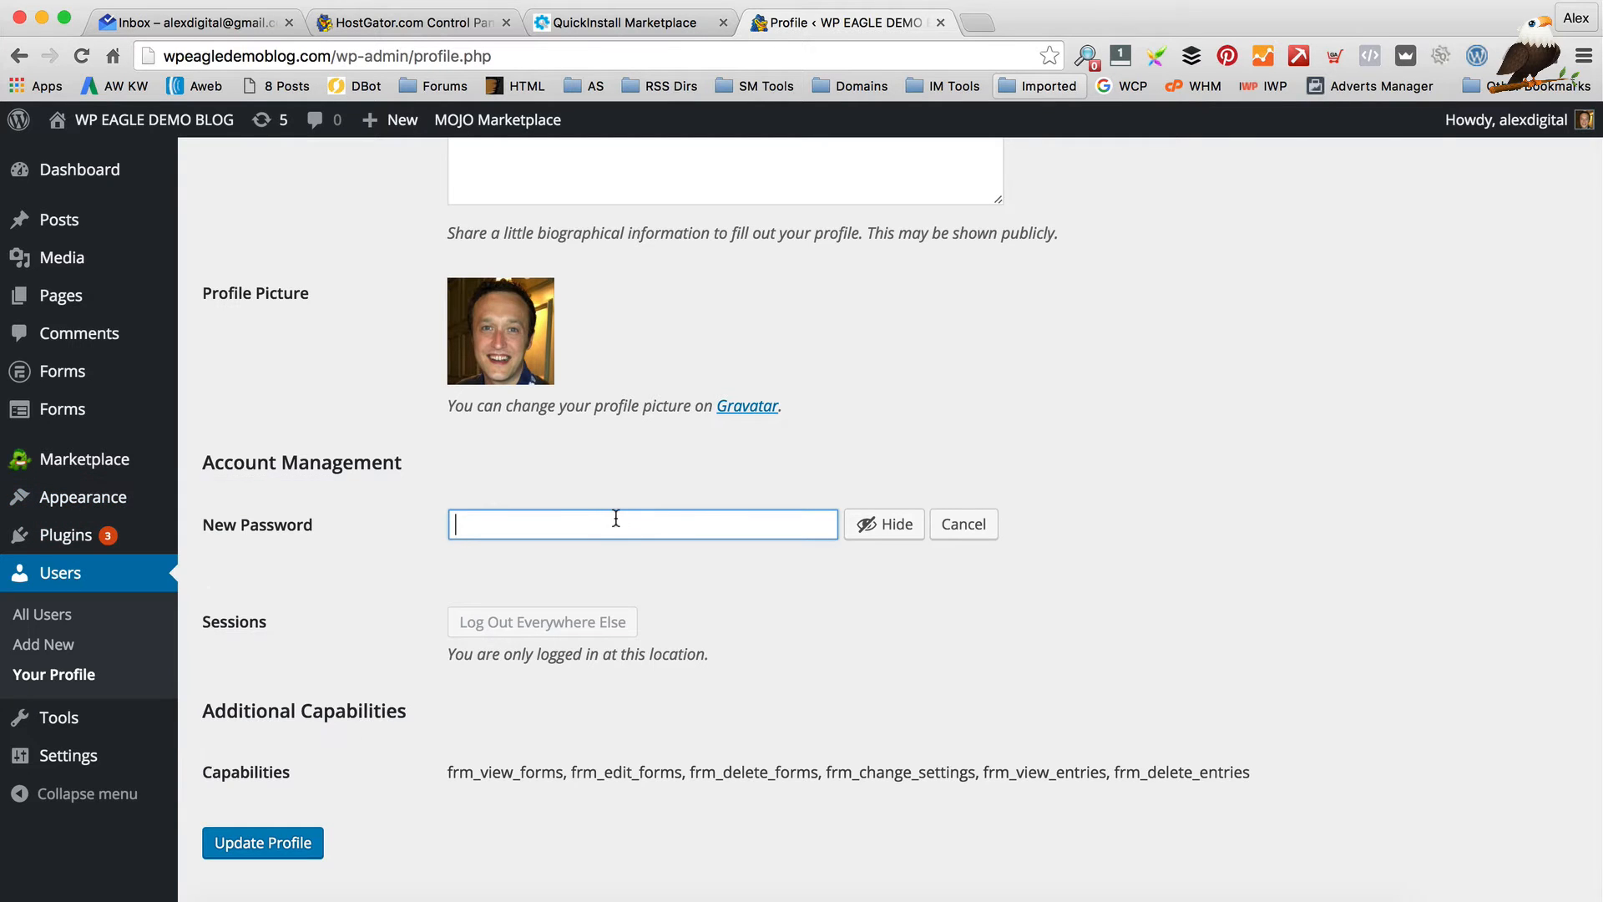
pyautogui.click(890, 526)
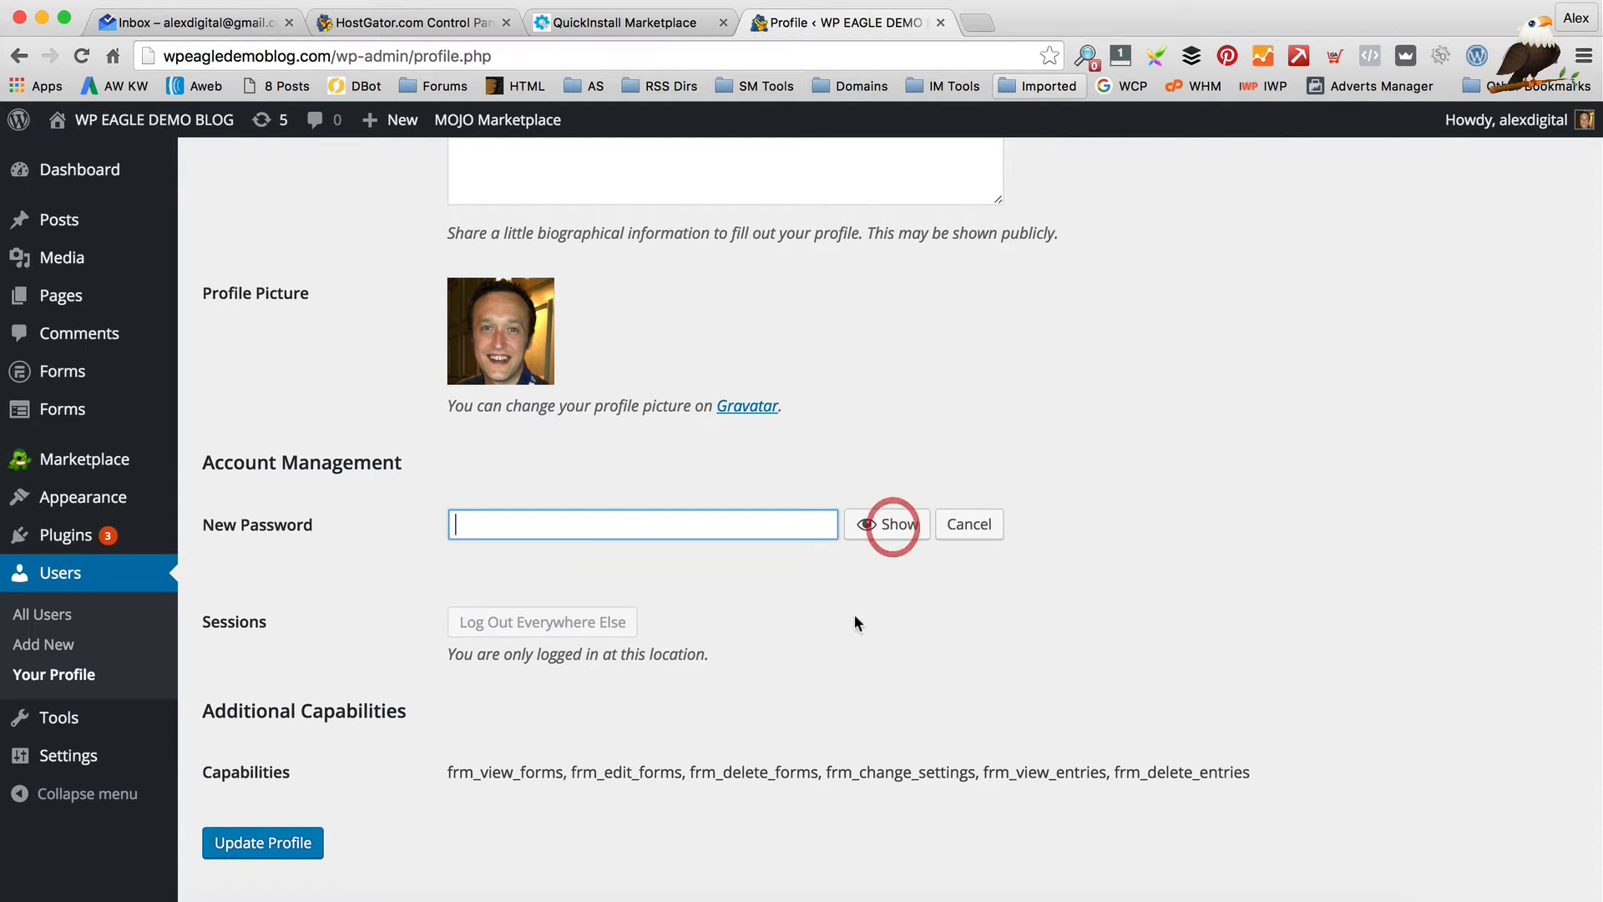
pyautogui.write('123456789')
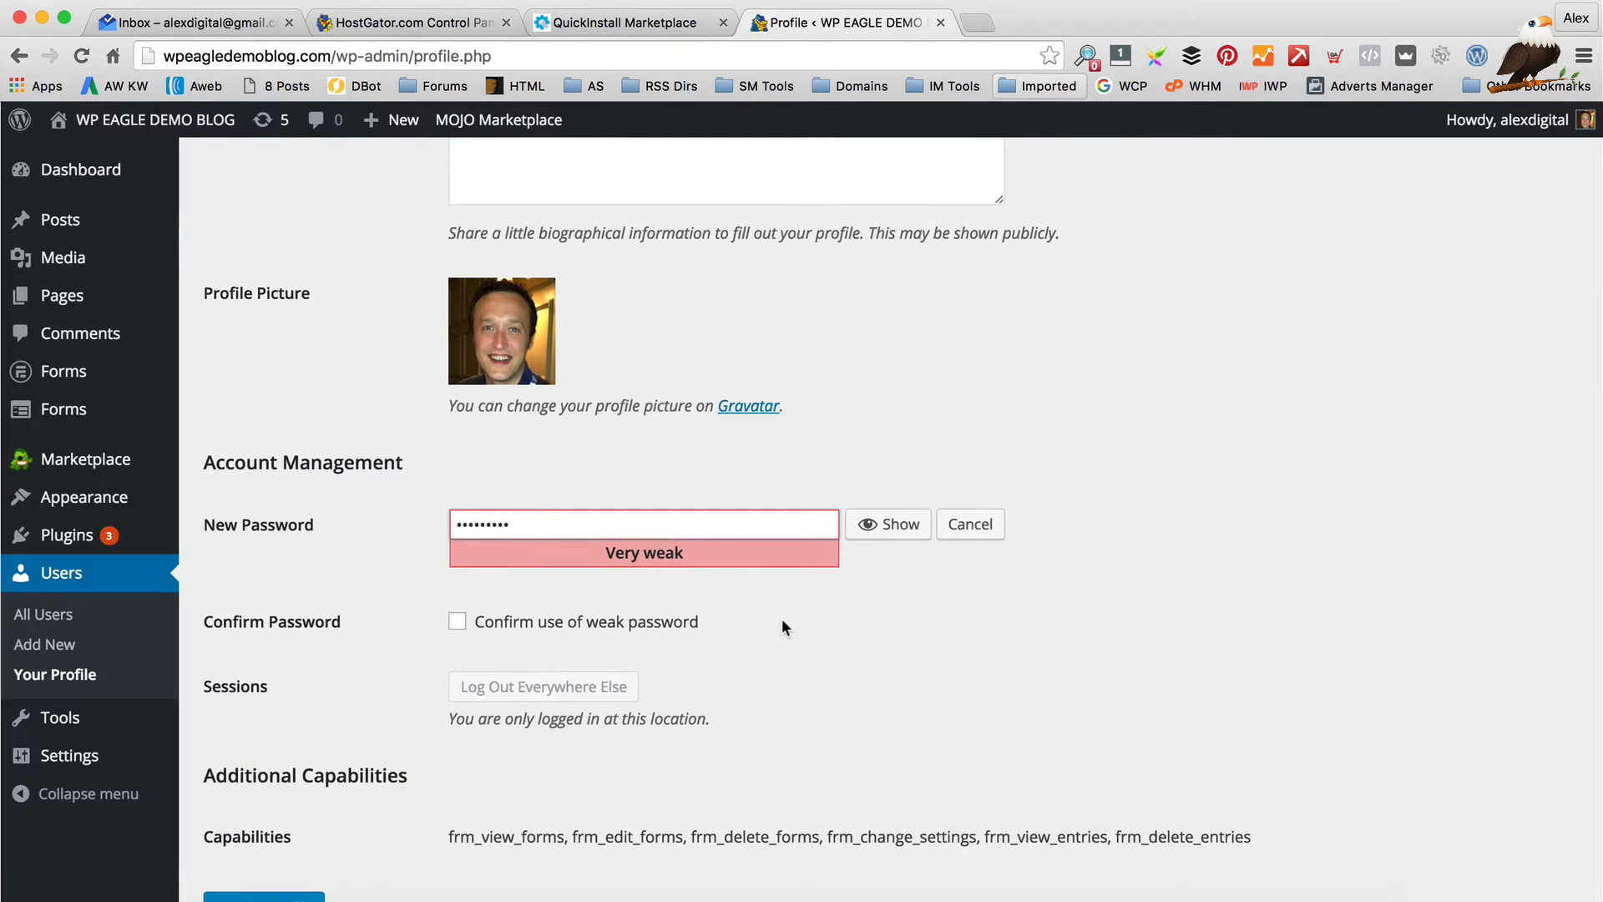
pyautogui.click(636, 626)
pyautogui.scroll(-2, 728, 603)
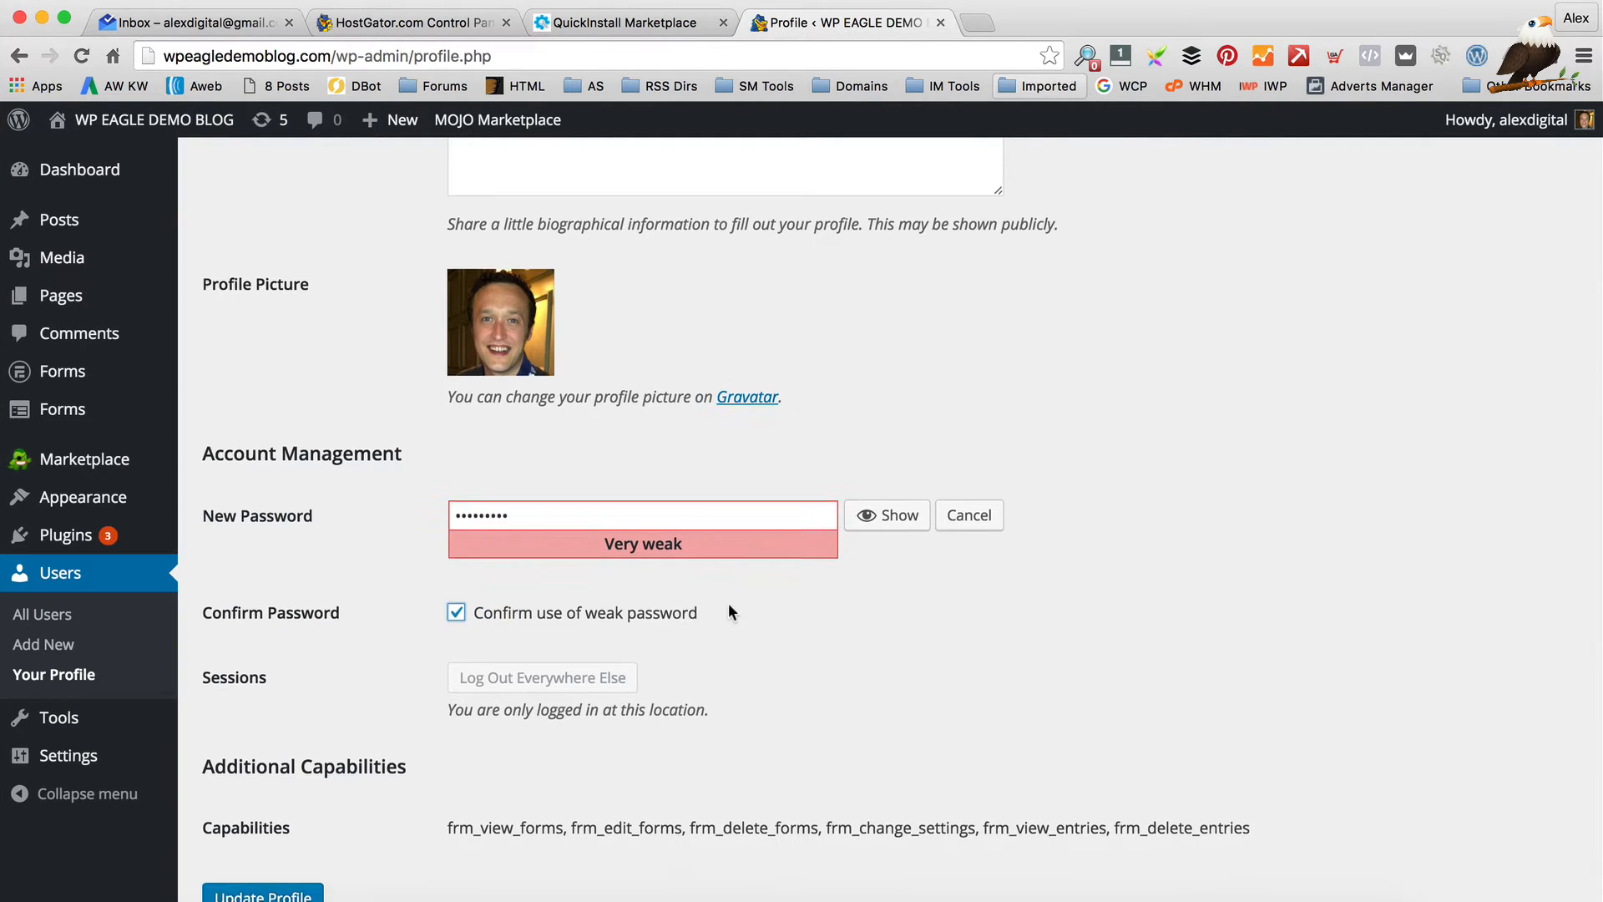
pyautogui.scroll(-3, 468, 751)
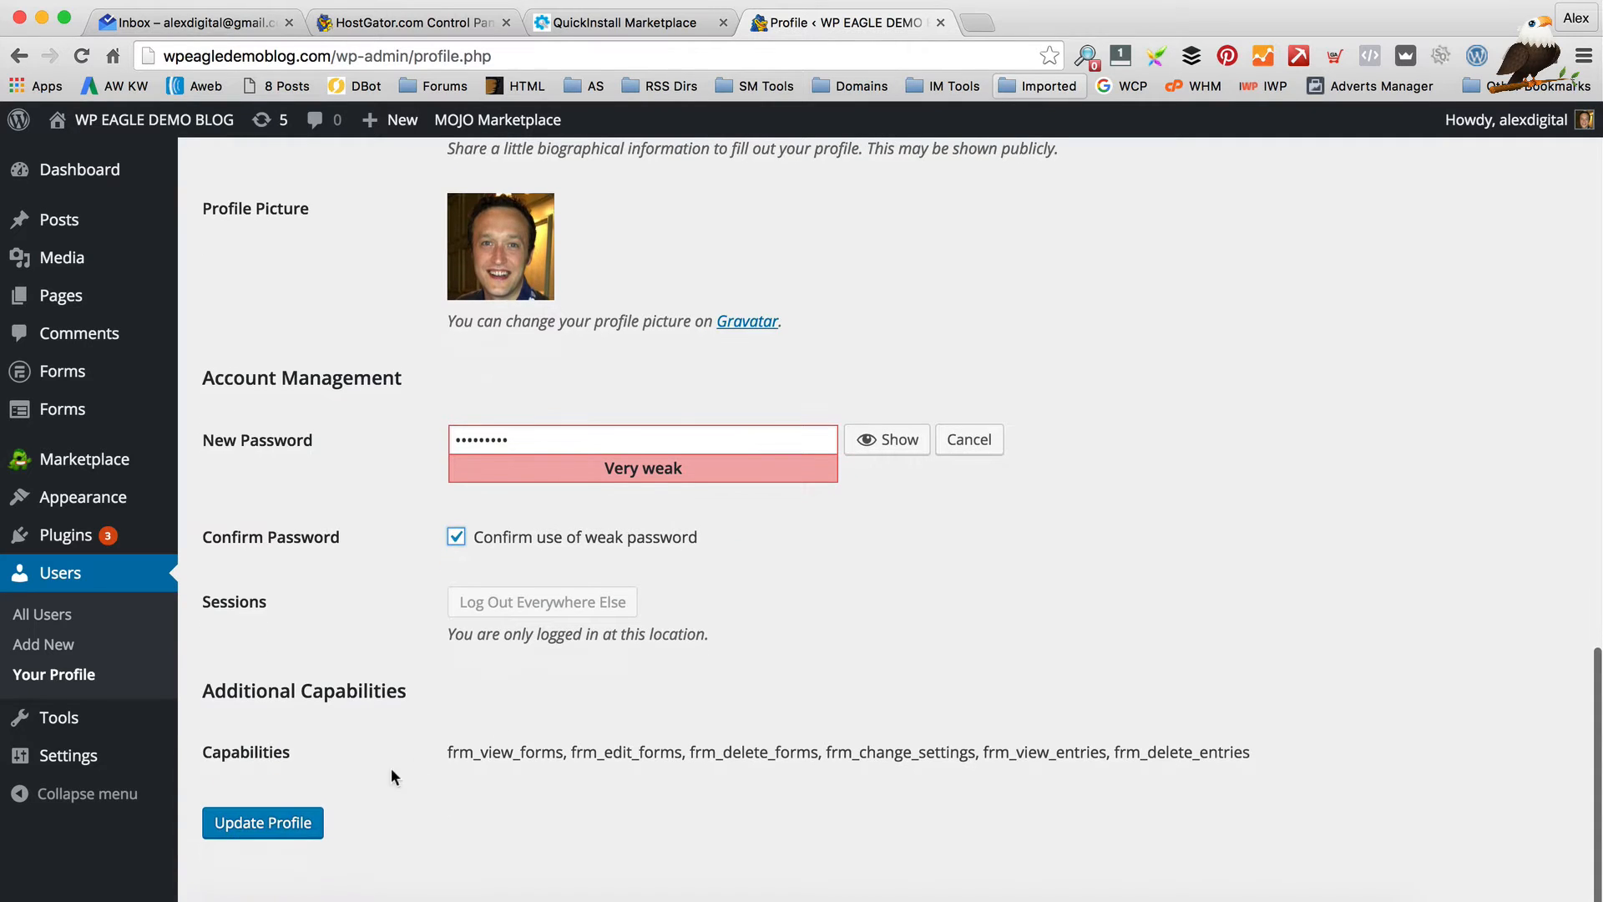
pyautogui.click(277, 827)
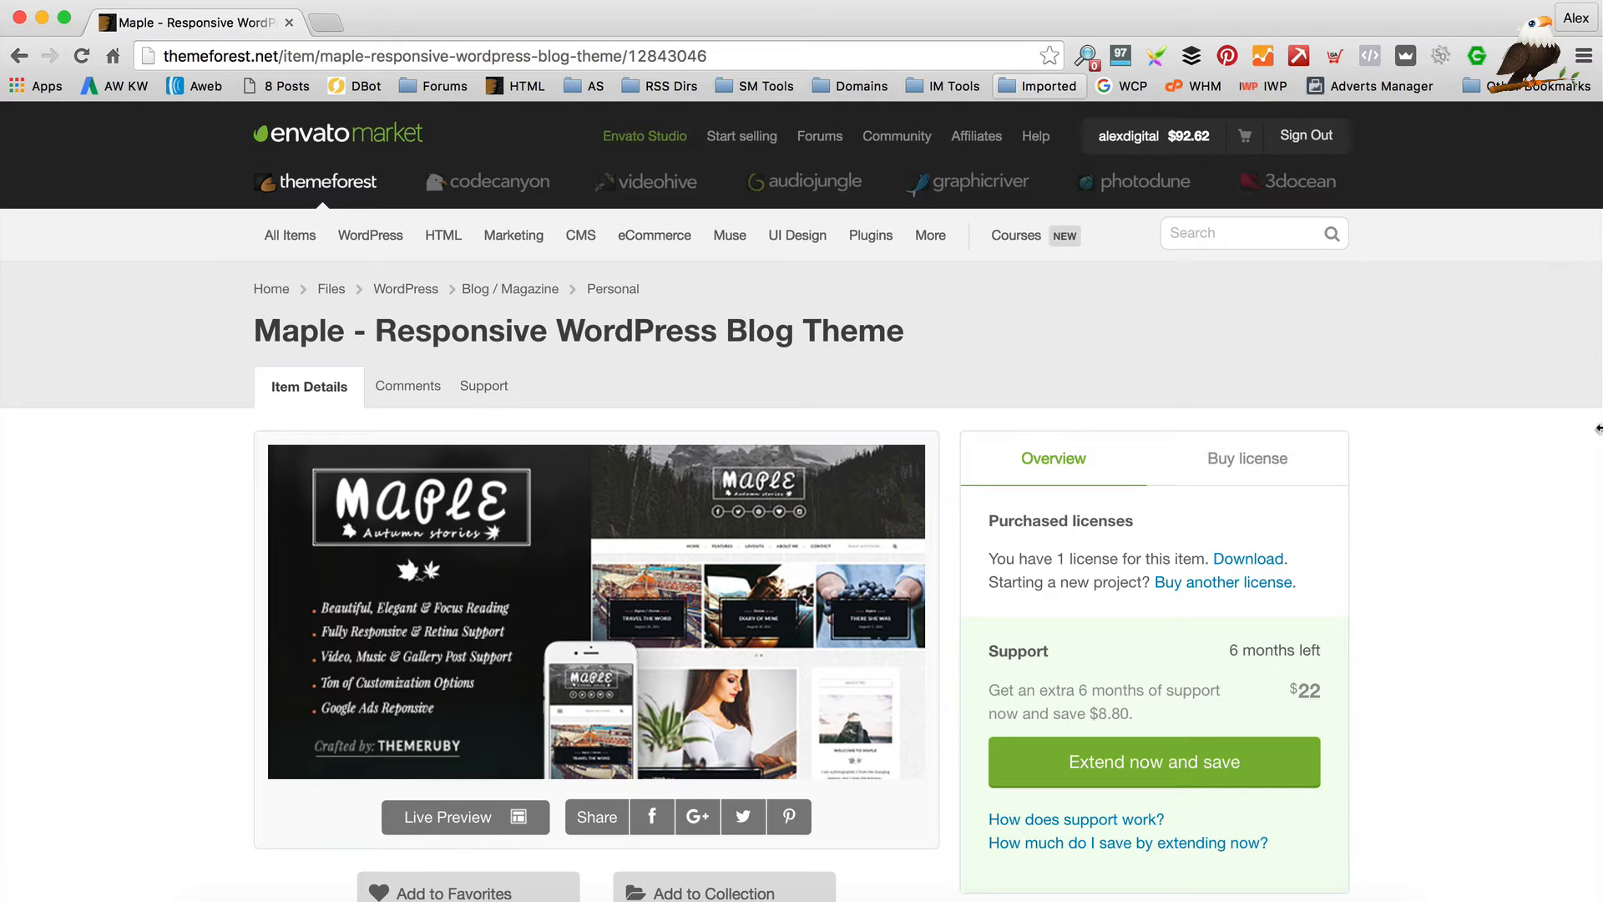
# Show the Maple theme's license prices, with the Regular License at $44
pyautogui.click(1237, 460)
pyautogui.scroll(-1, 740, 435)
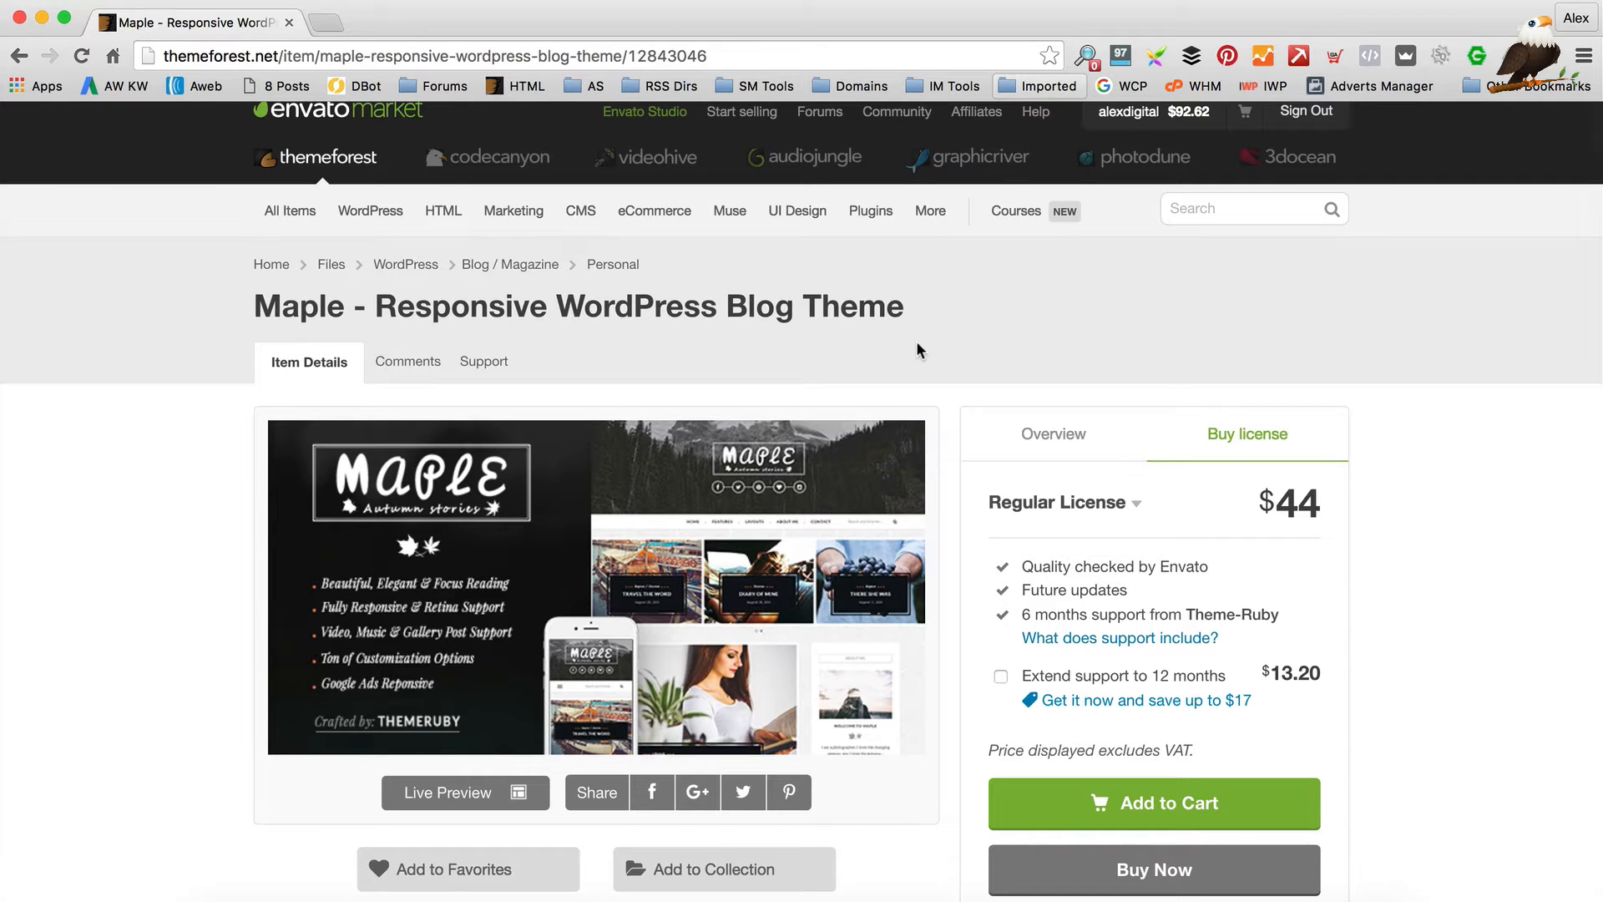
# Return to the Maple Overview and download the purchased theme from Purchased licenses
pyautogui.scroll(1, 918, 351)
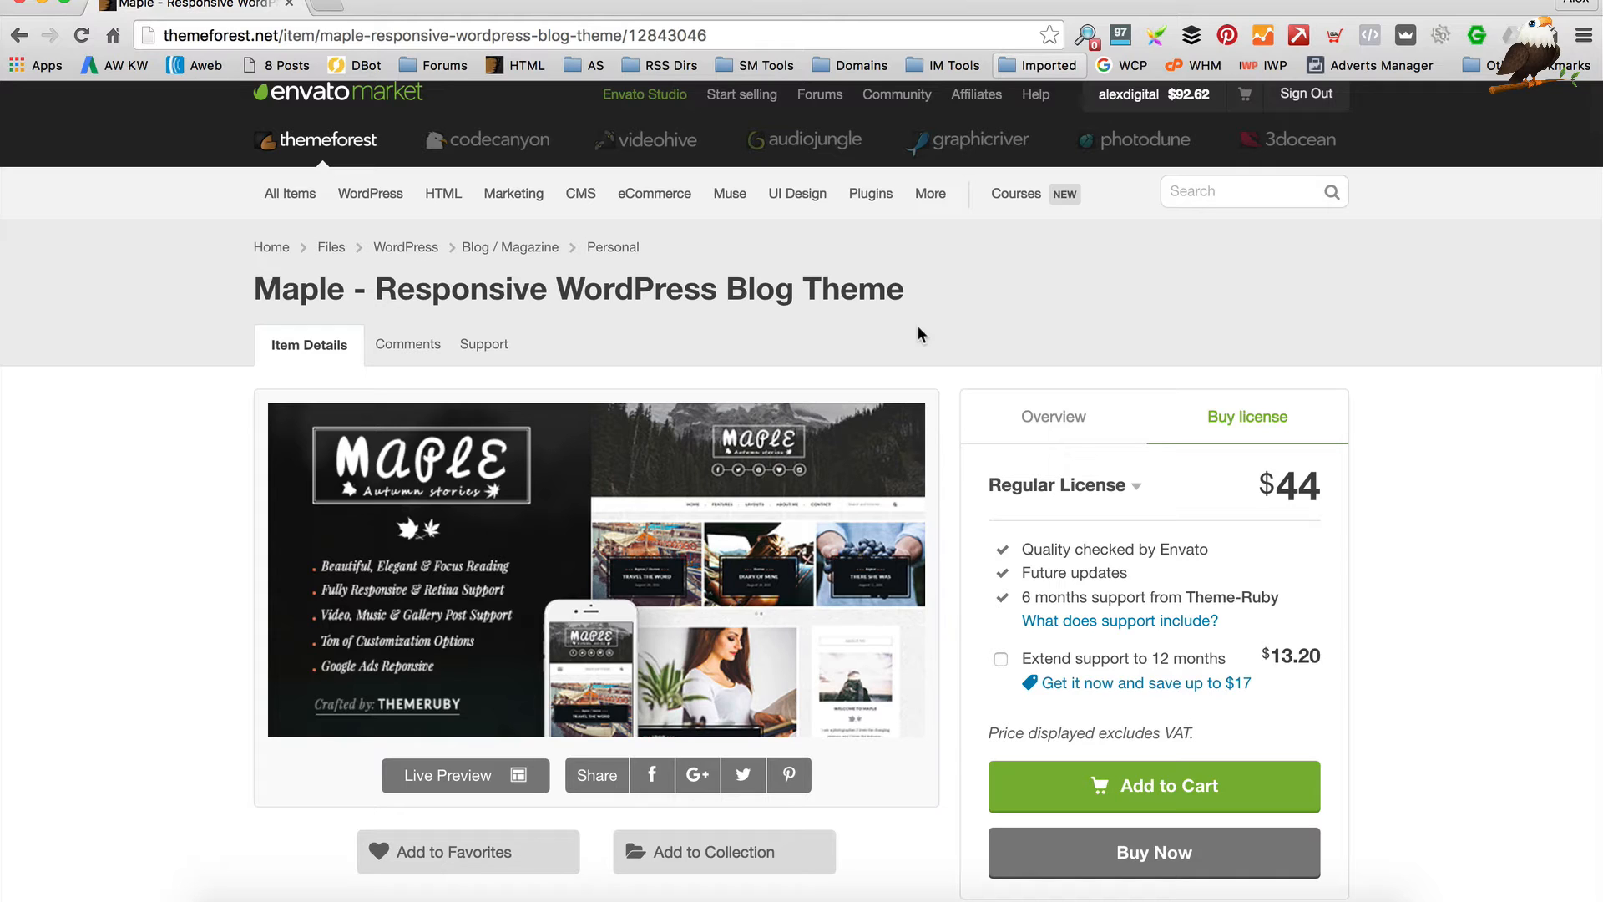
pyautogui.scroll(-3, 918, 334)
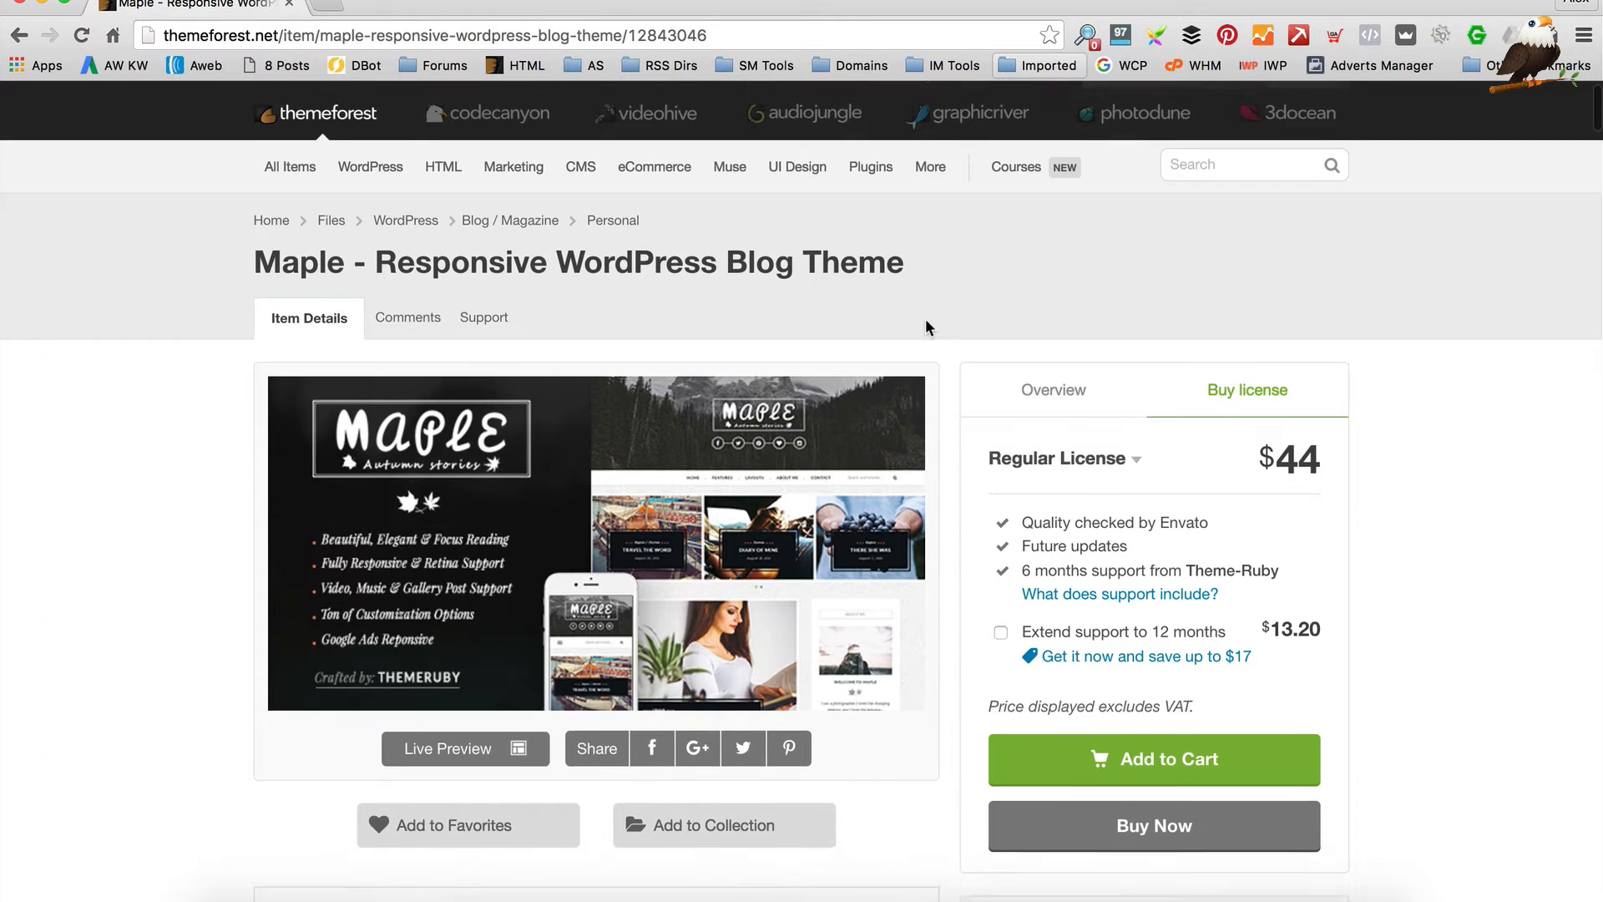
pyautogui.scroll(3, 925, 316)
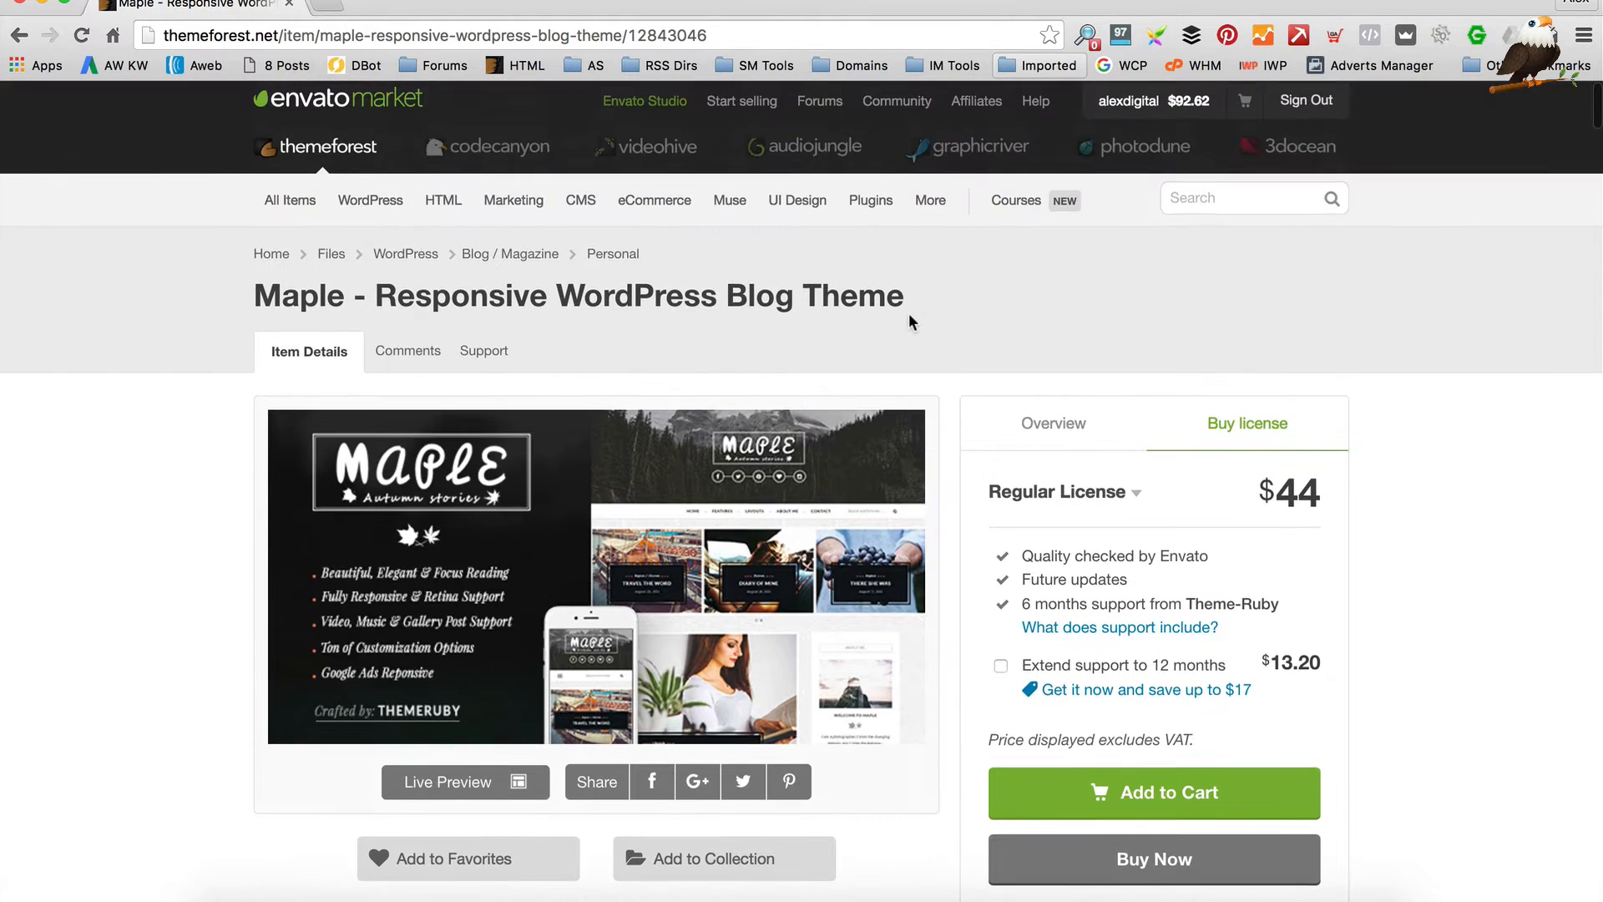
pyautogui.scroll(-3, 959, 326)
pyautogui.scroll(3, 959, 326)
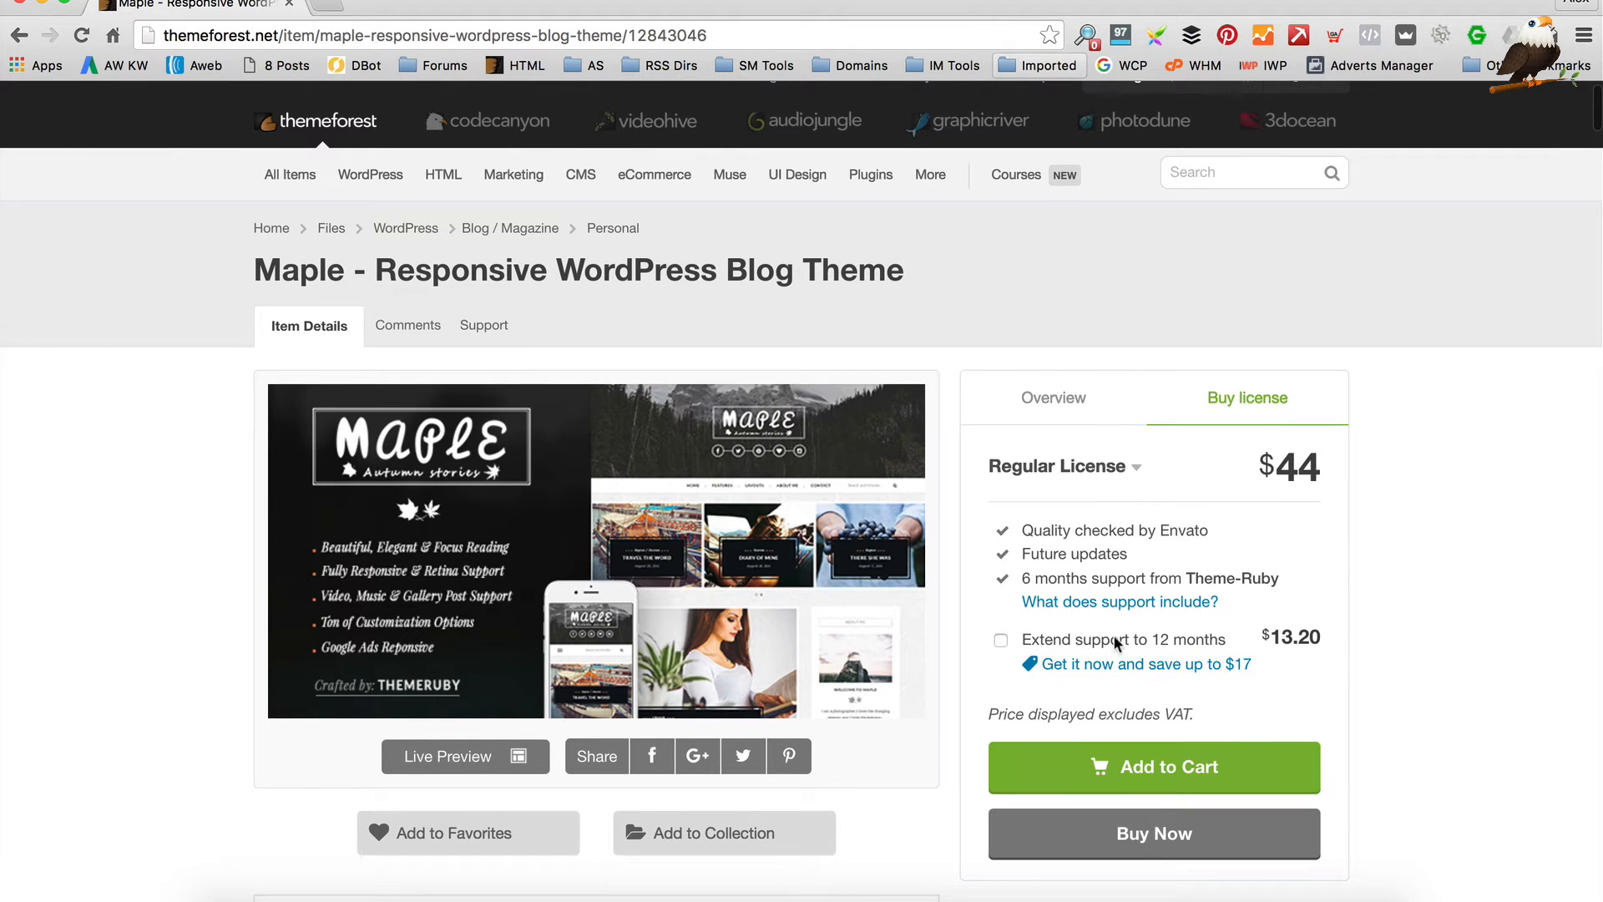
pyautogui.click(1055, 400)
pyautogui.scroll(-2, 1000, 402)
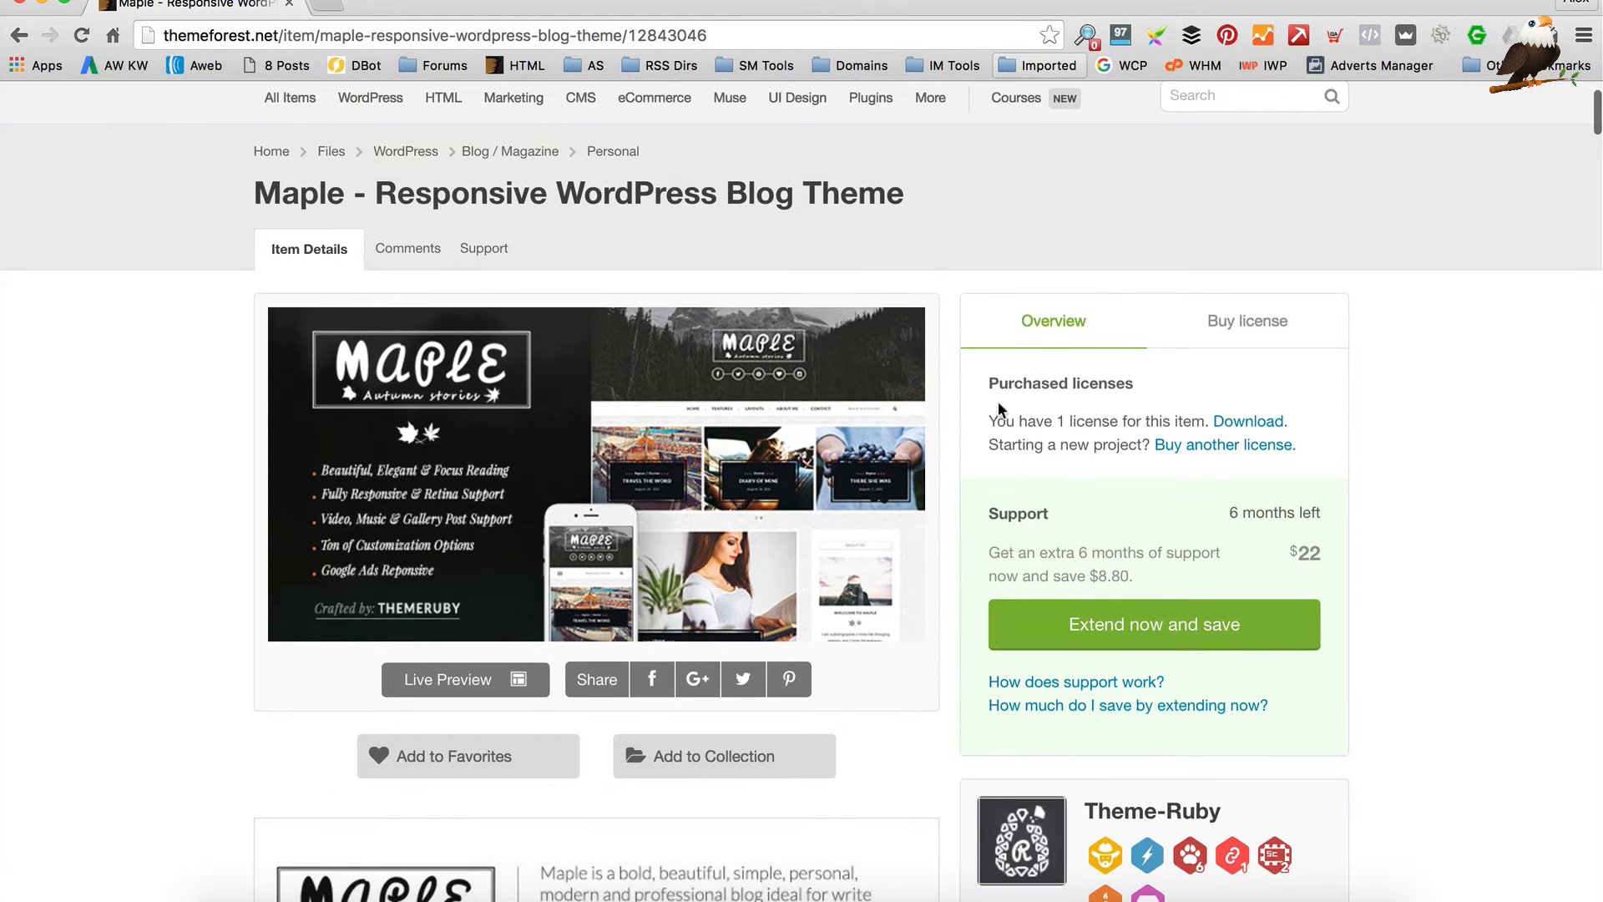
pyautogui.click(1219, 423)
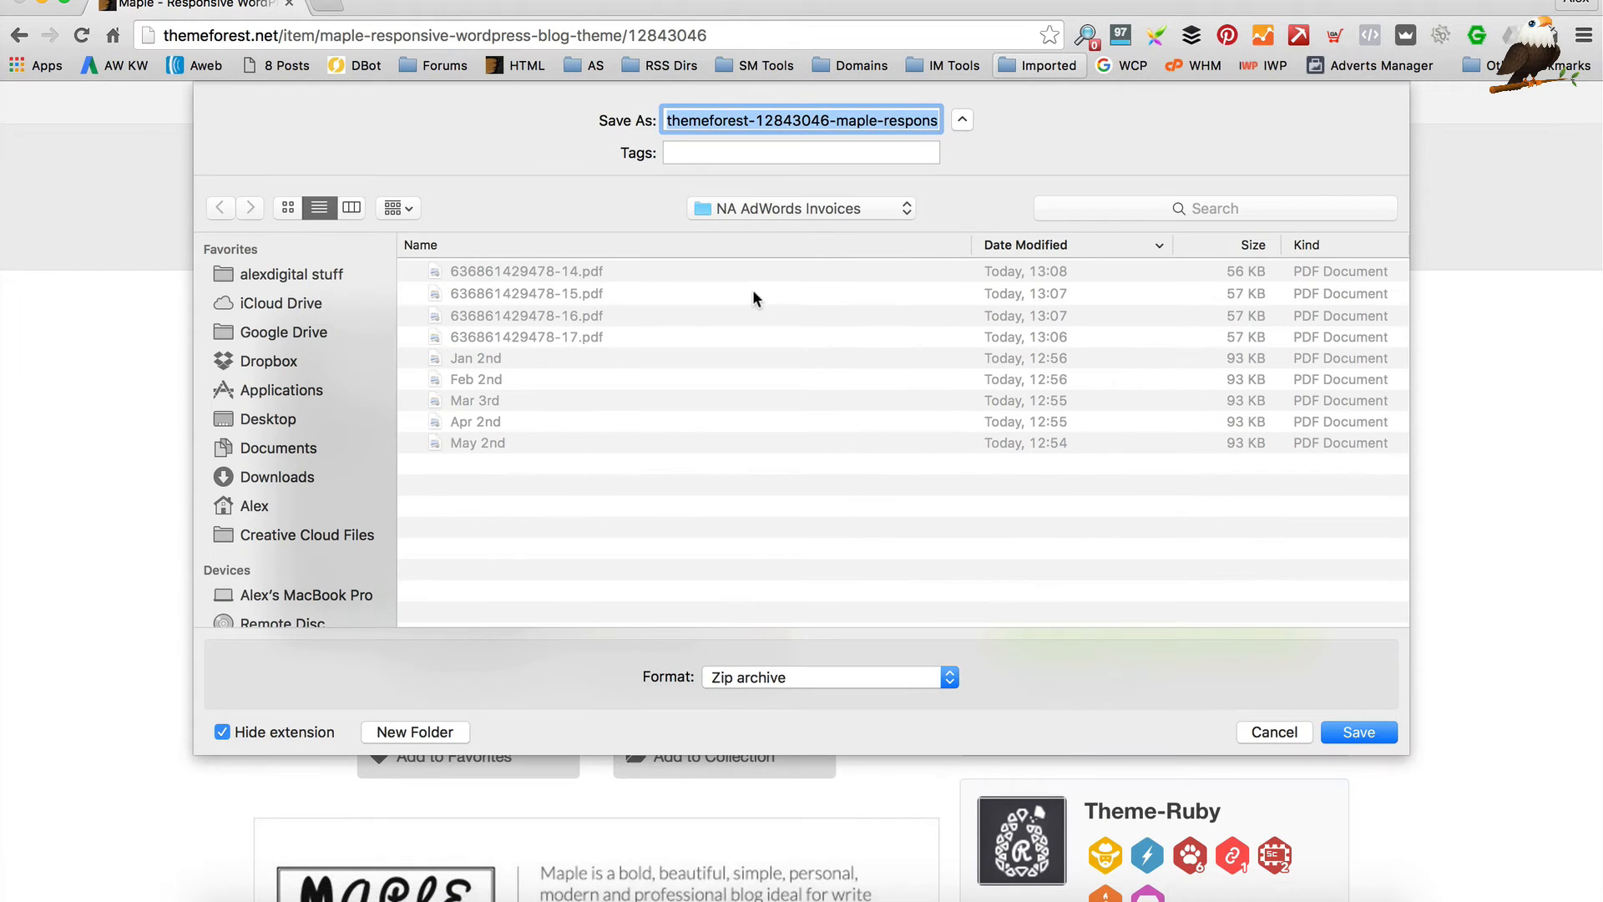
# Save the Maple zip into a new NEW BLOG WEBSITE folder under alexdigital stuff > WPEagle
pyautogui.click(254, 274)
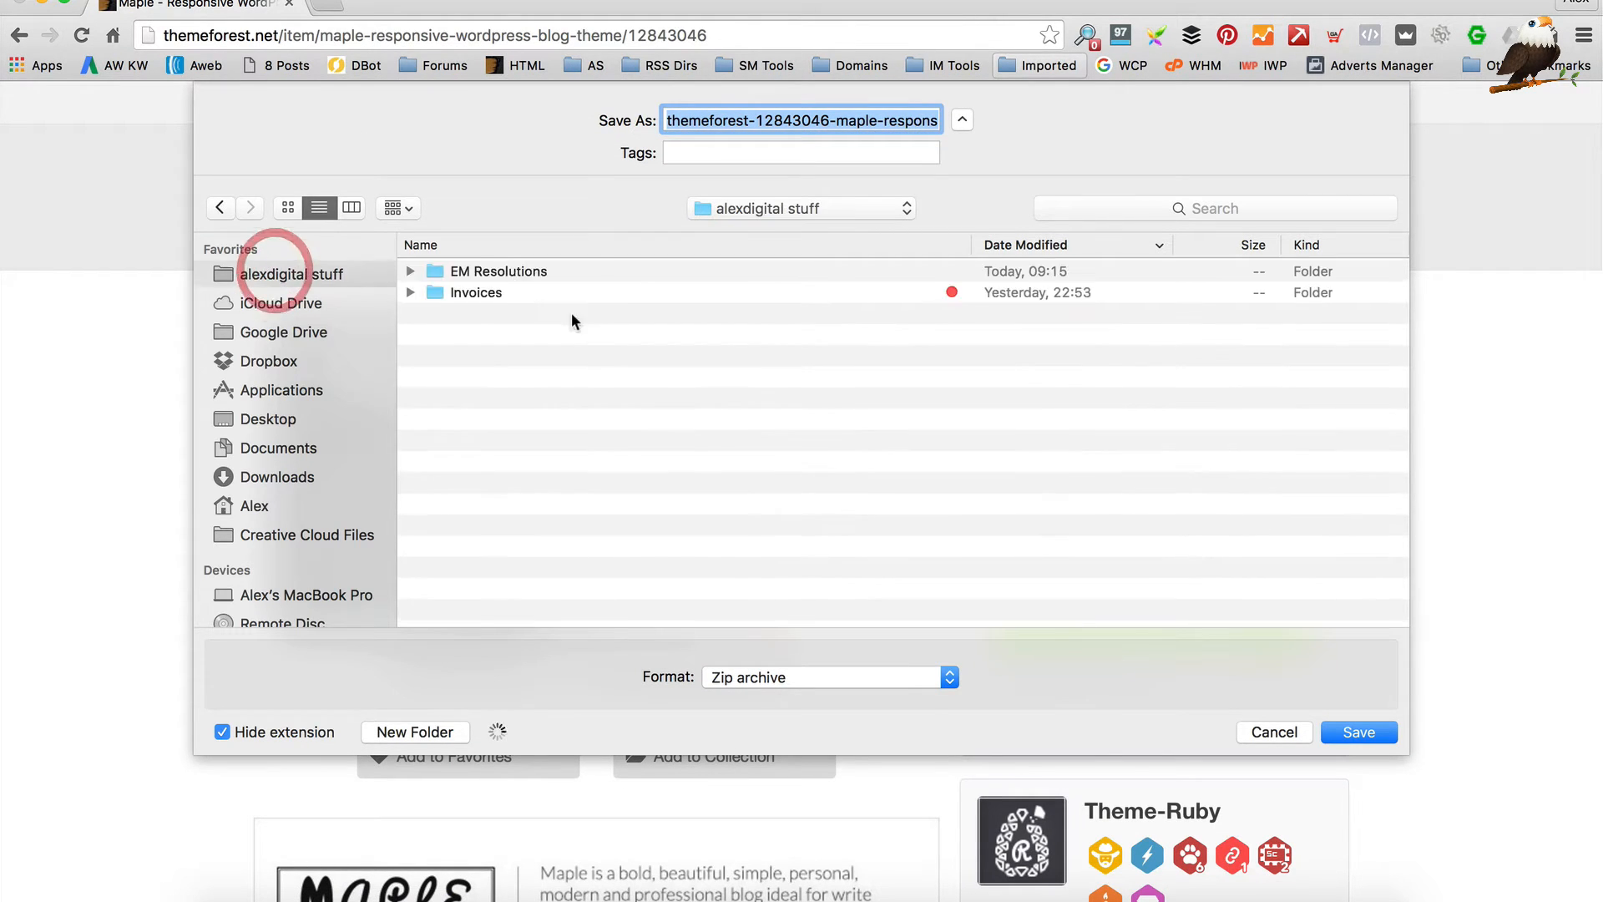
pyautogui.doubleClick(493, 338)
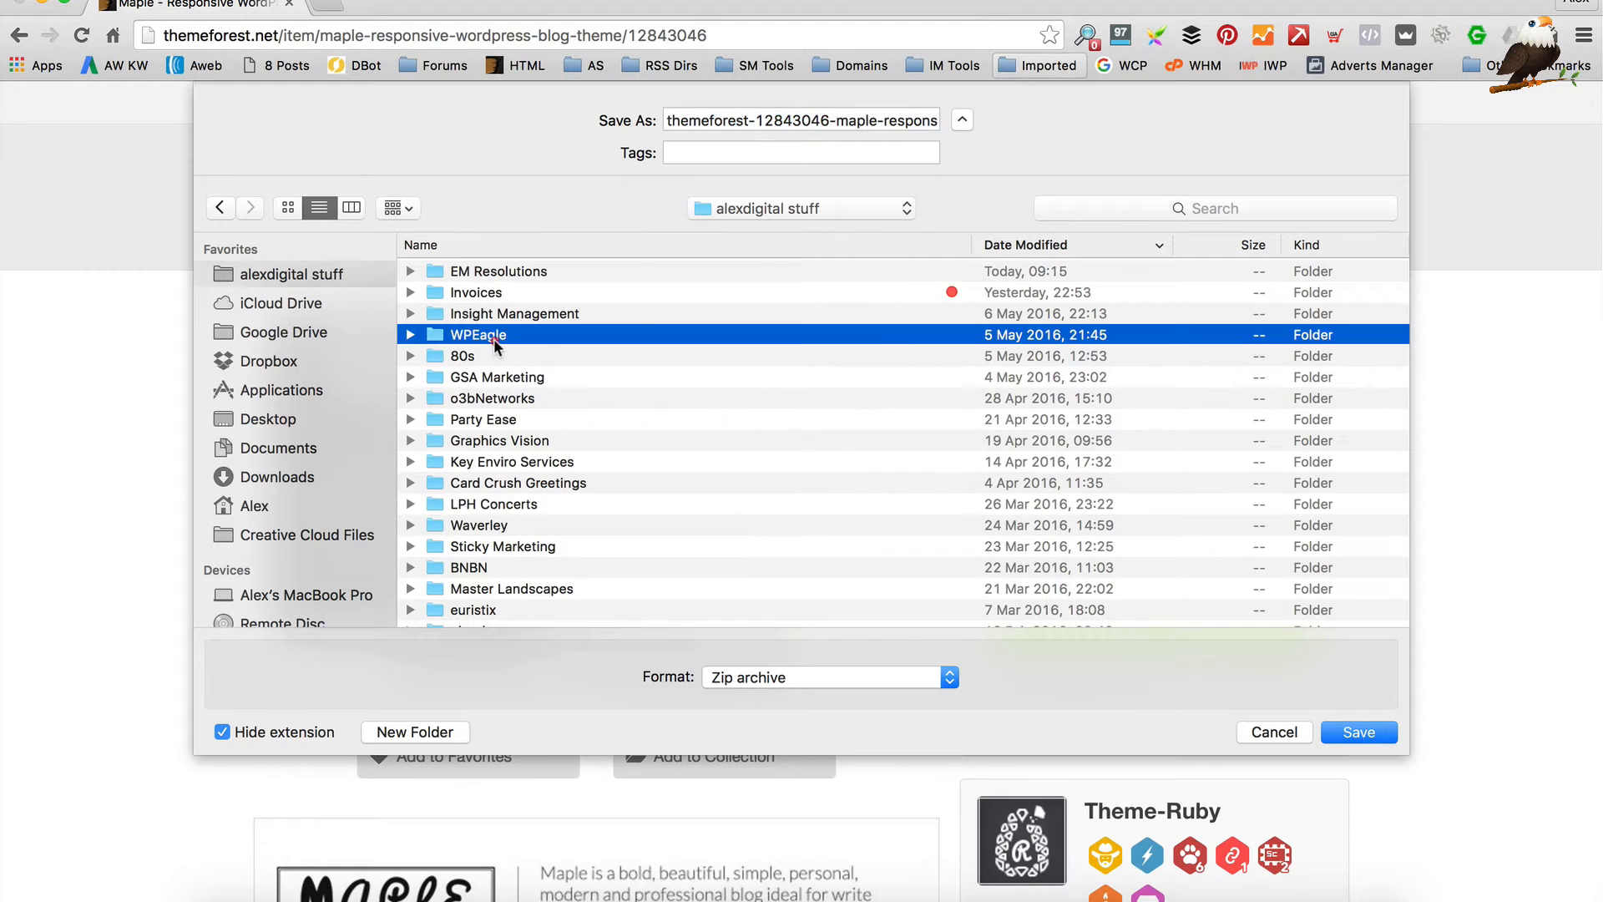
pyautogui.click(405, 732)
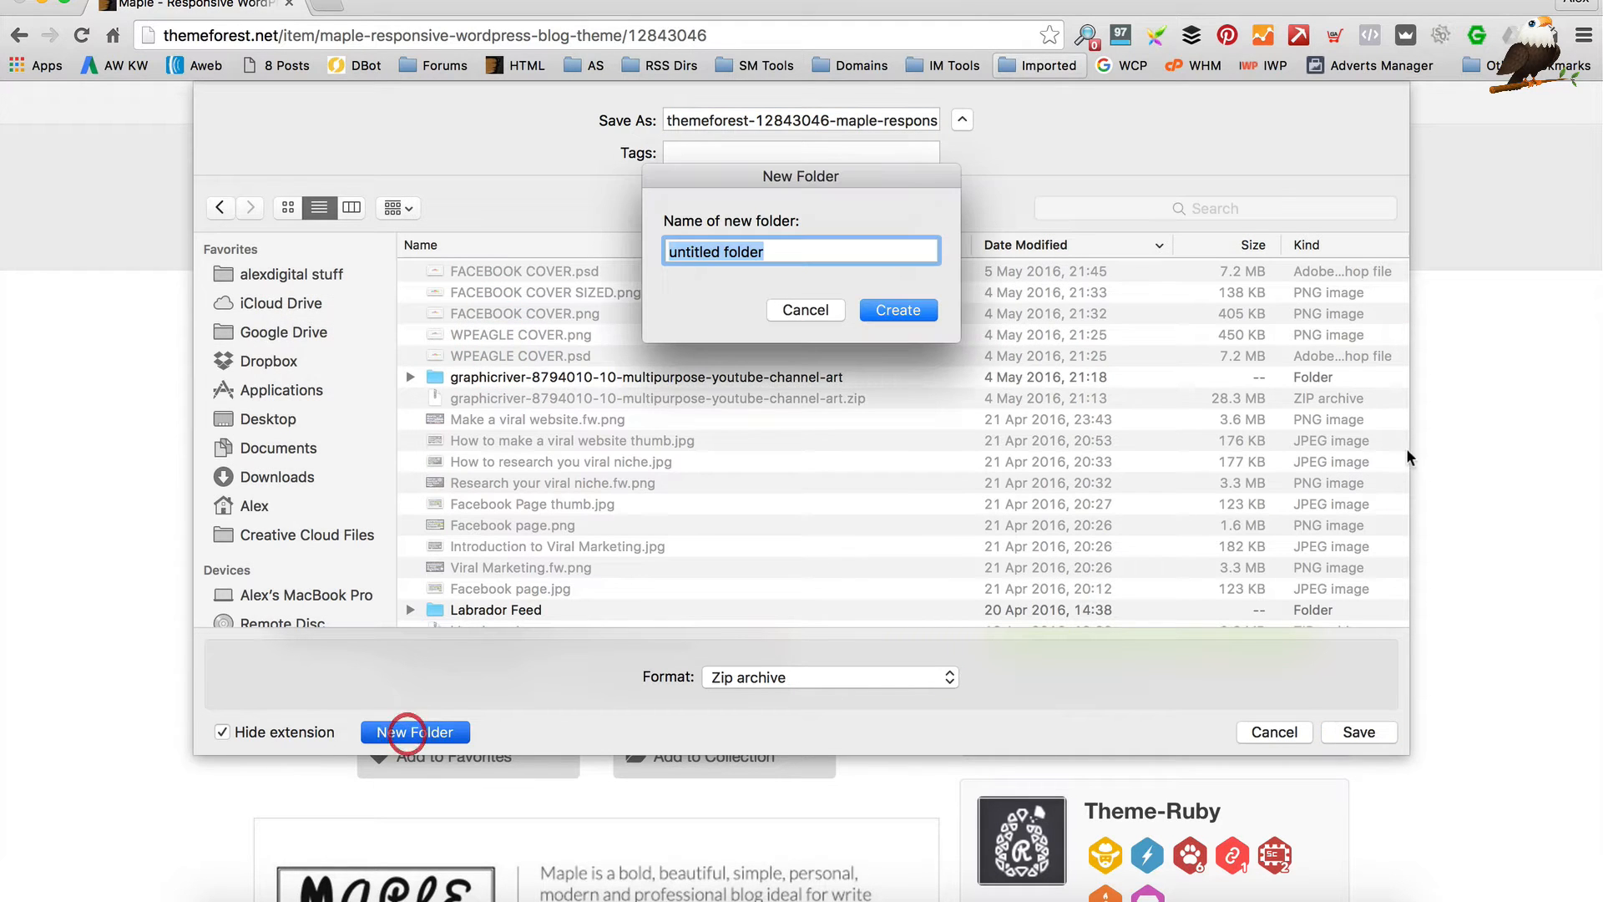
pyautogui.write('NE WSL')
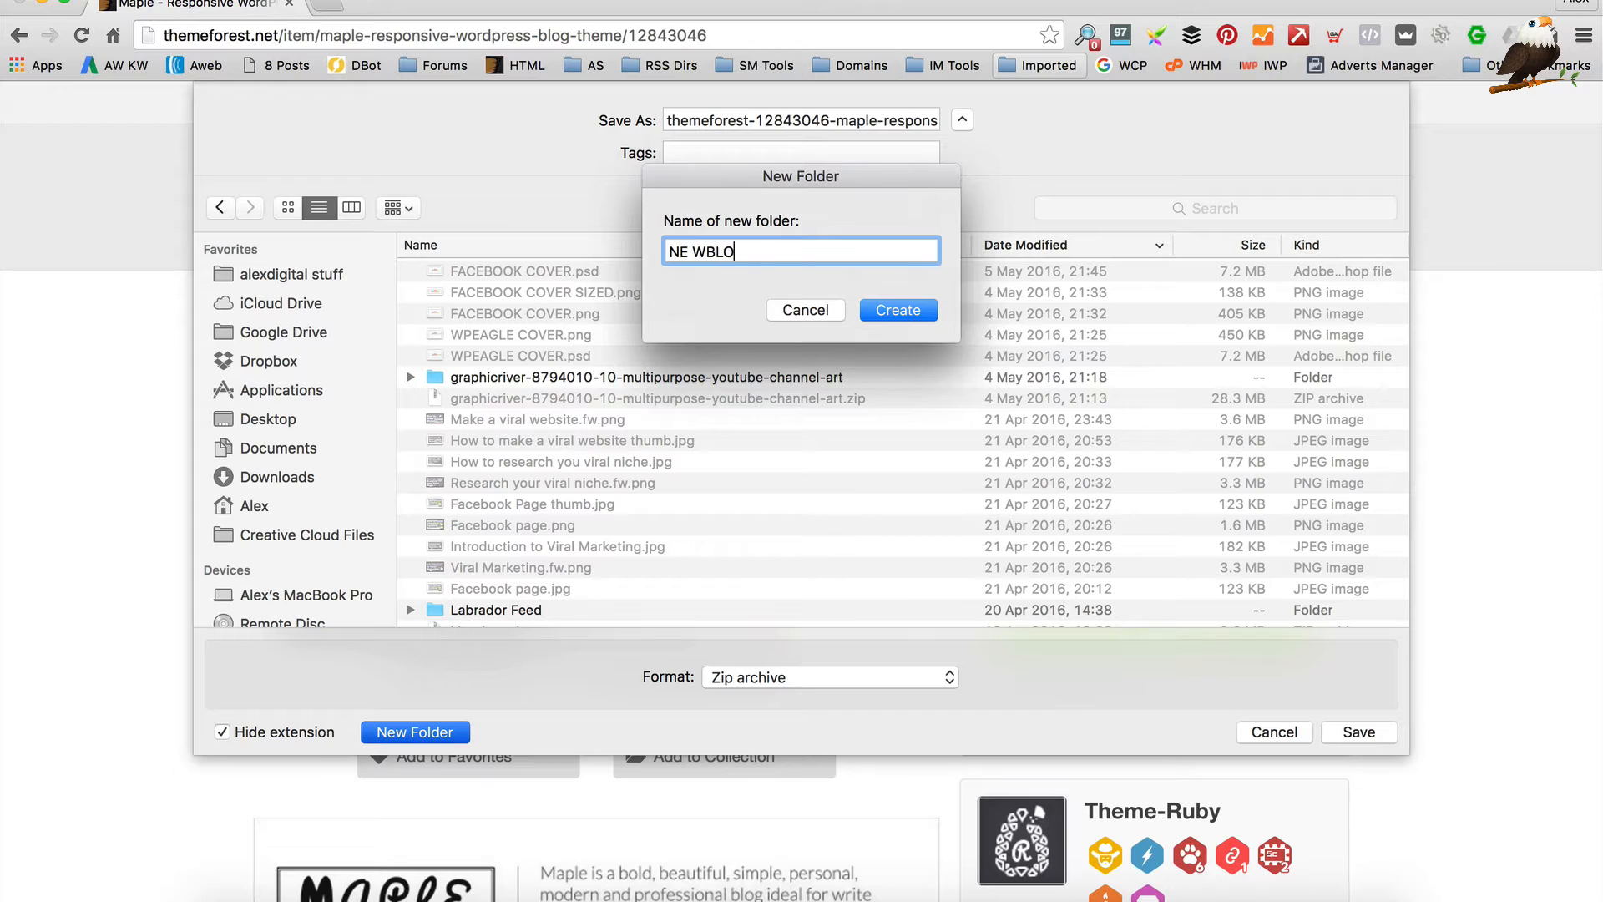
pyautogui.press('BackSpace')
pyautogui.press('BackSpace')
pyautogui.press('BackSpace')
pyautogui.press('BackSpace')
pyautogui.write('W BLOG WE')
pyautogui.press('BackSpace')
pyautogui.write('EBS')
pyautogui.press('BackSpace')
pyautogui.write('SITE')
pyautogui.press('Return')
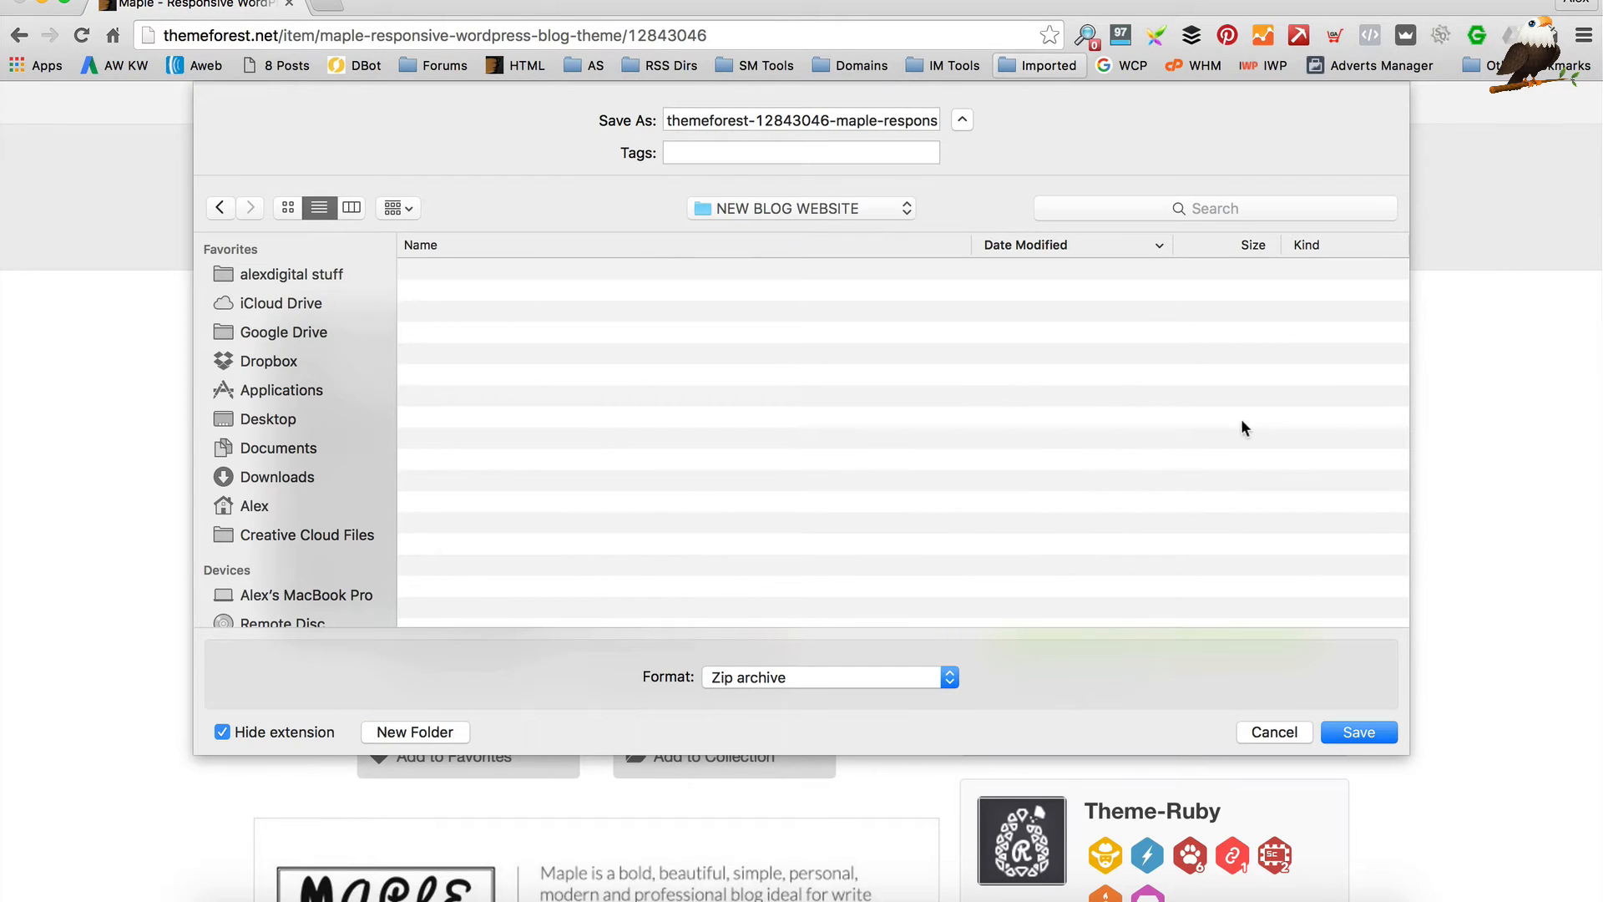
pyautogui.click(1365, 732)
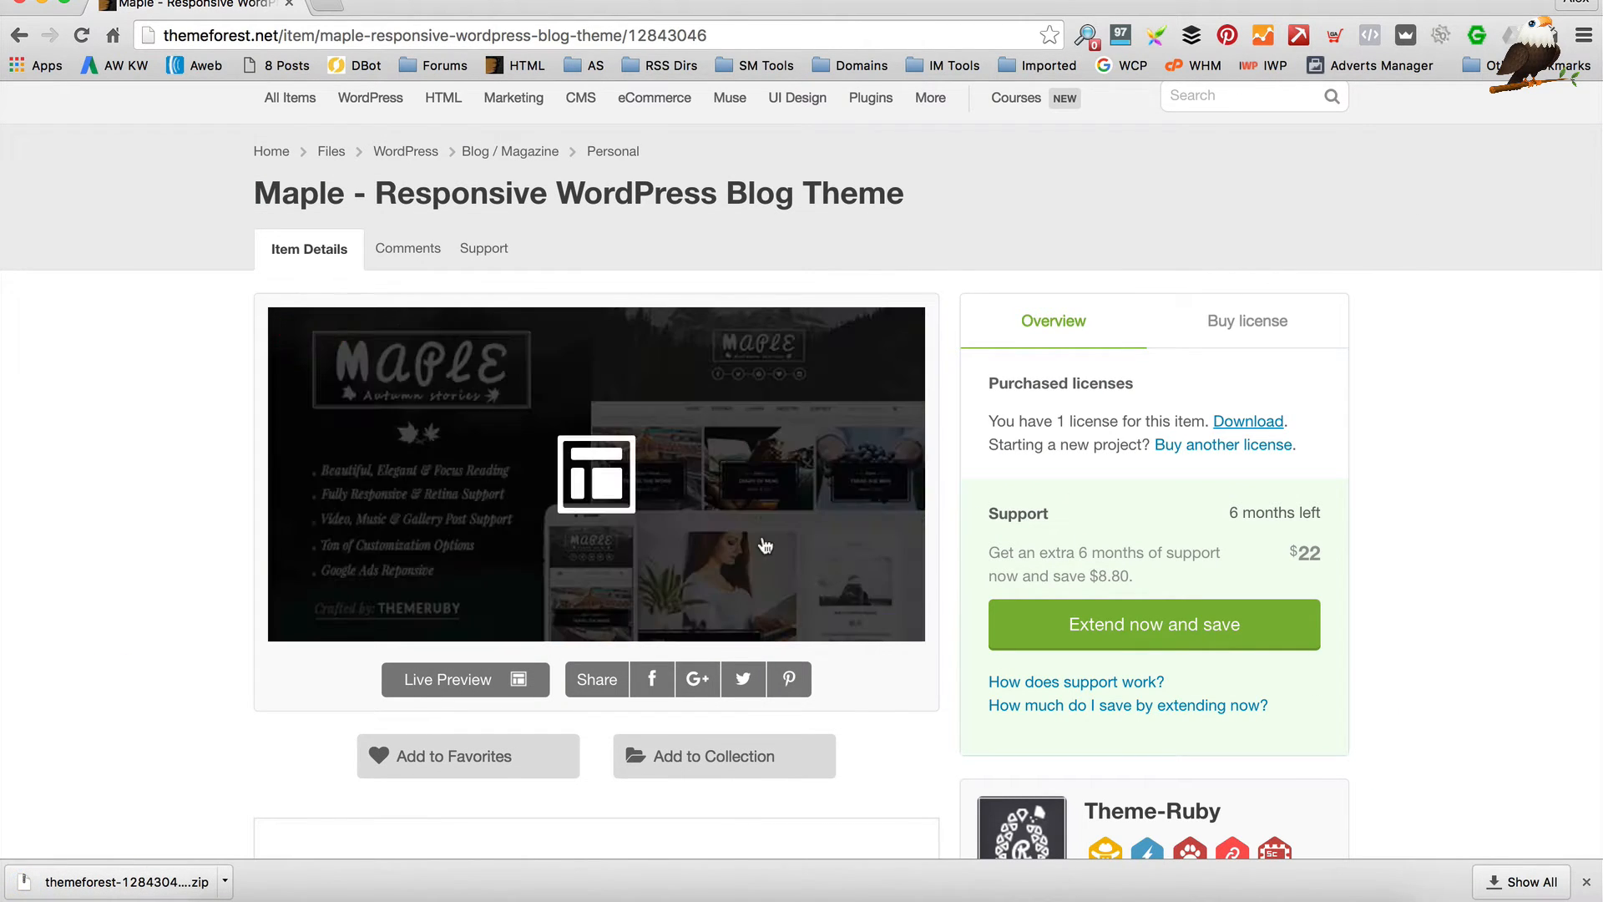
# Show the downloaded theme in Finder and open the unpacked maple v2.2 folder
pyautogui.click(215, 877)
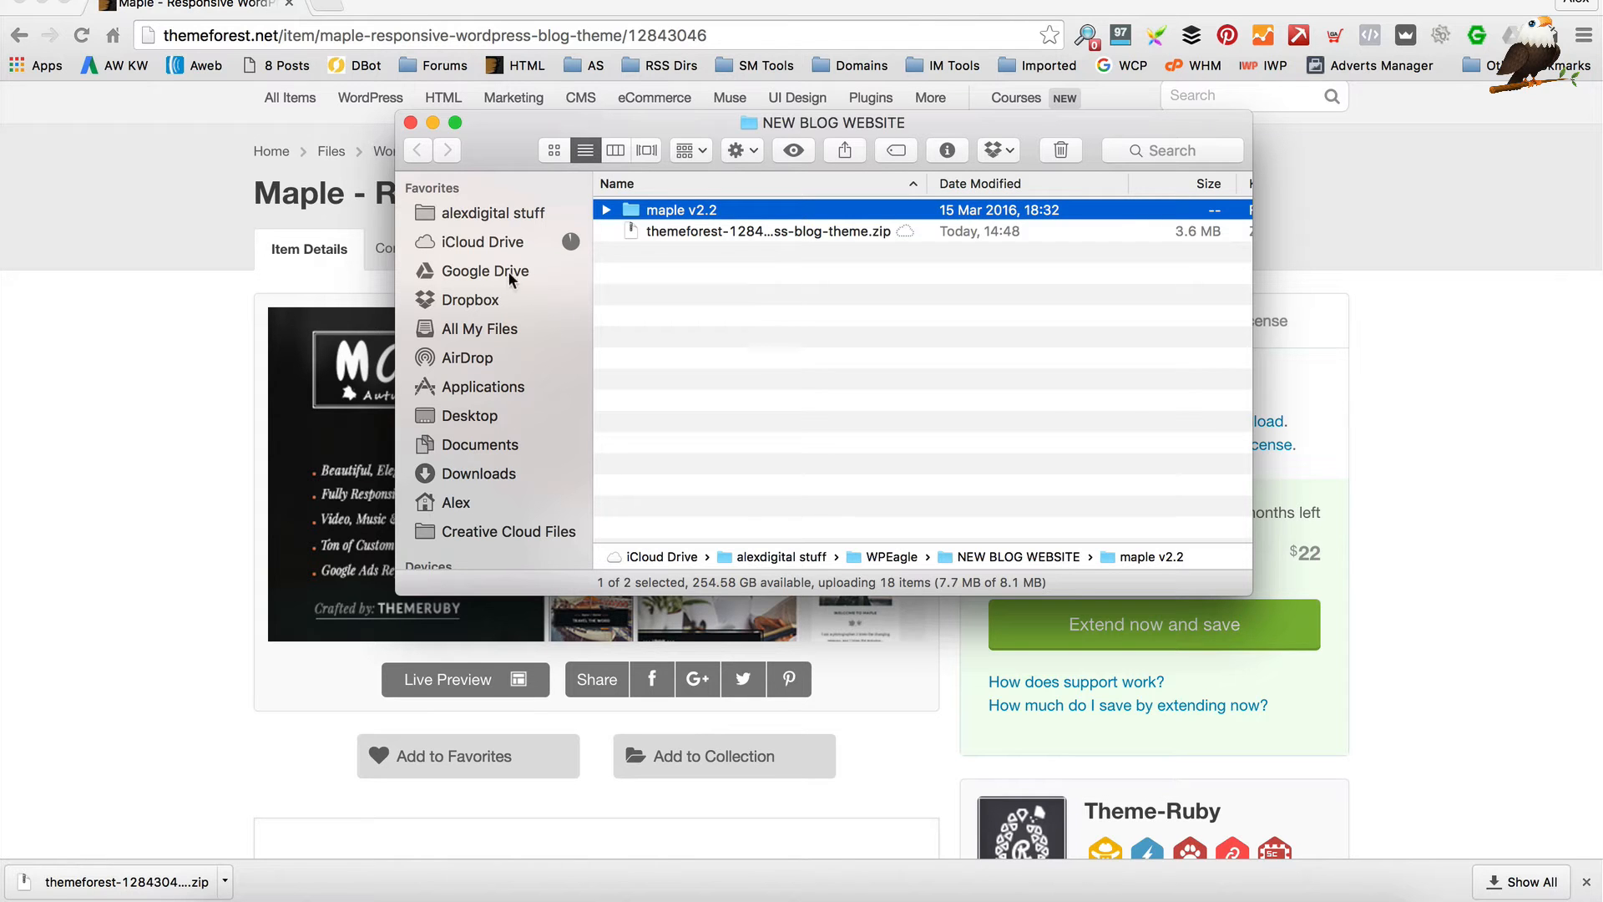
pyautogui.rightClick(687, 234)
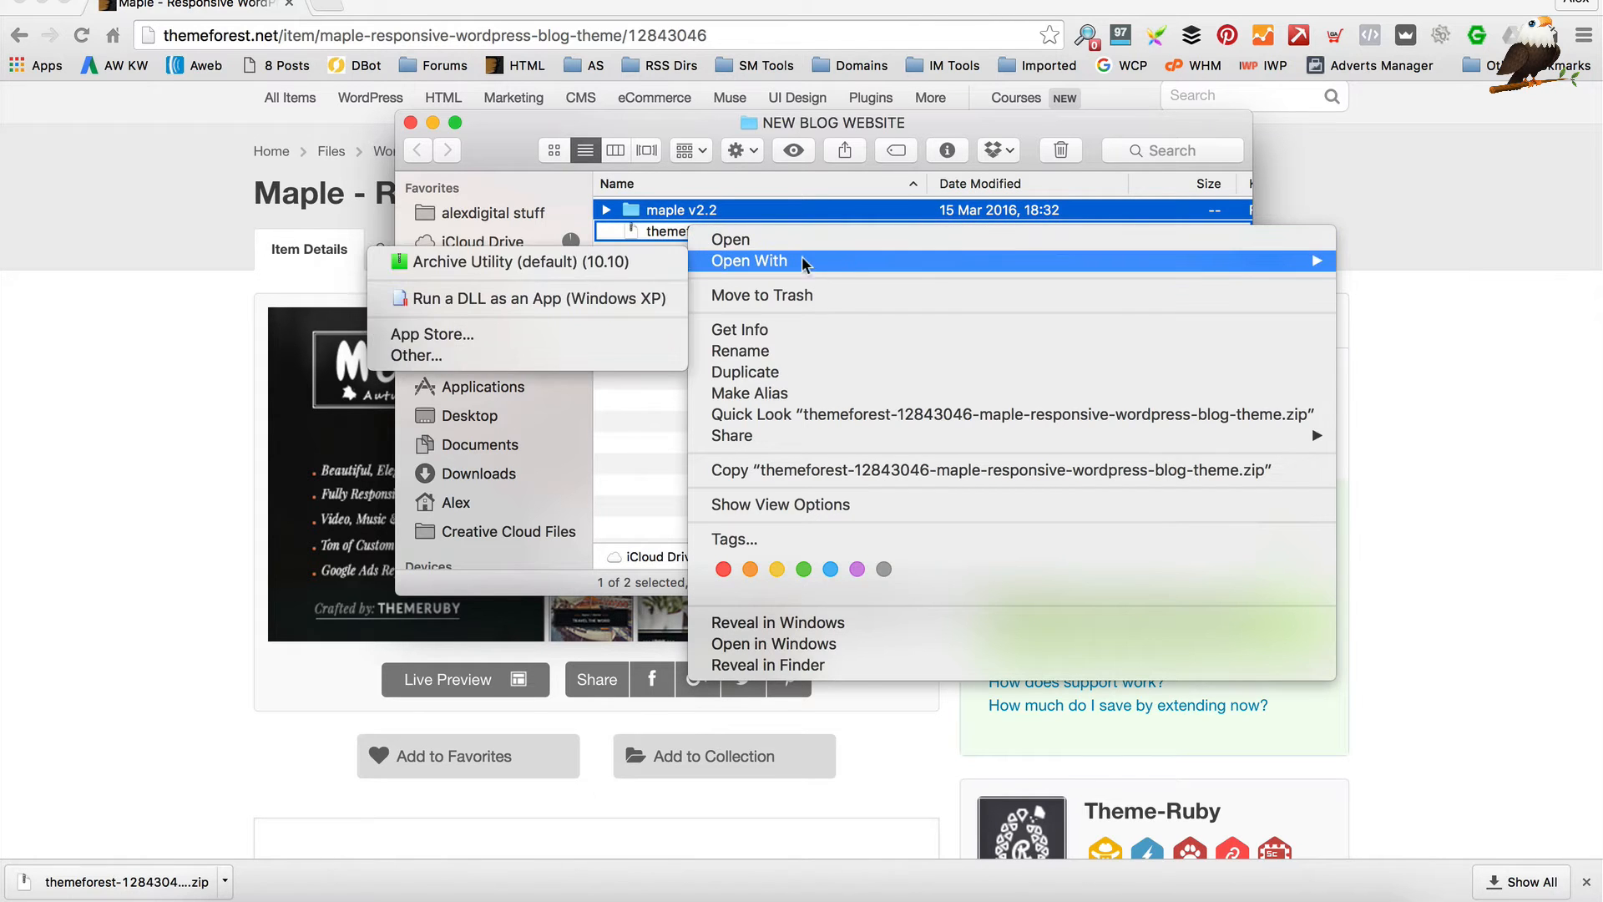
pyautogui.moveTo(747, 260)
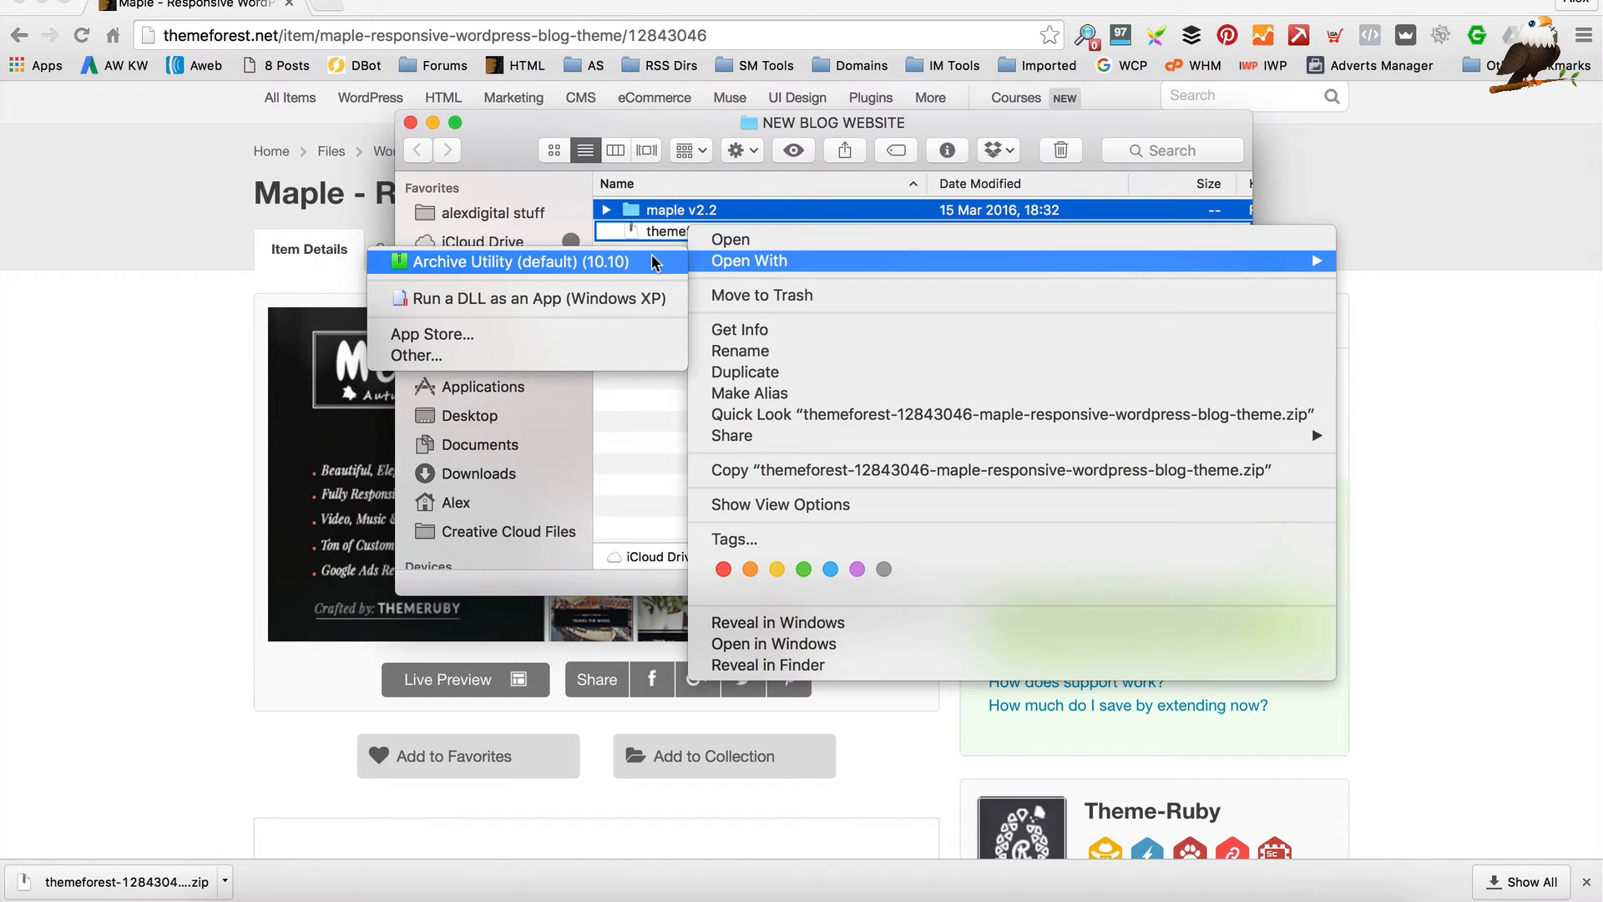
pyautogui.click(659, 378)
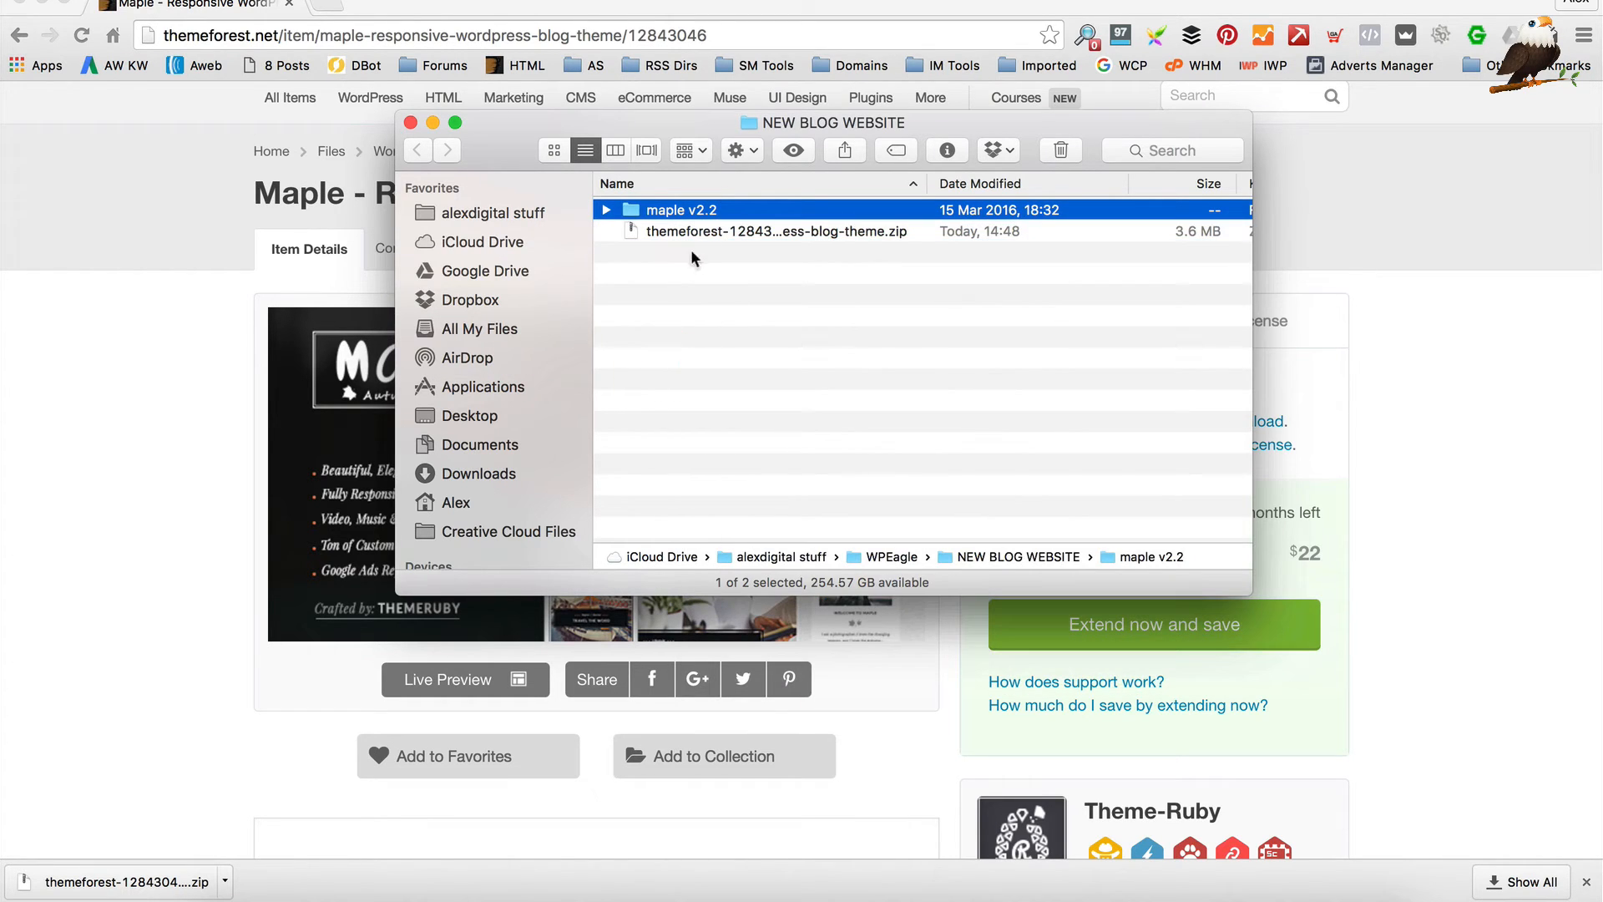
pyautogui.doubleClick(674, 207)
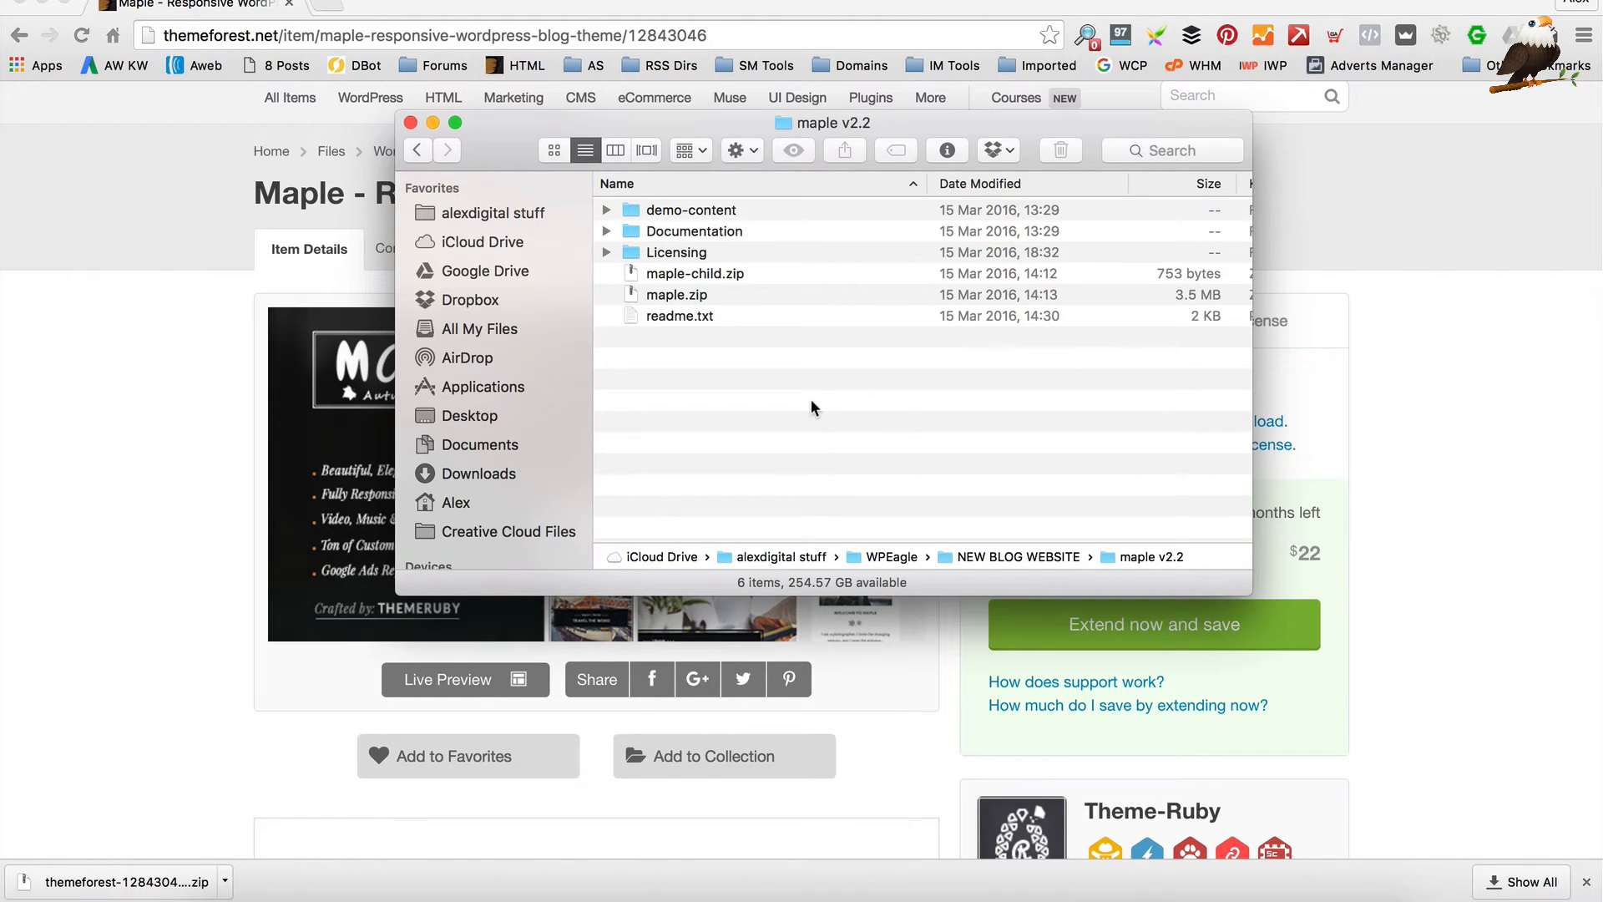
# Open wpeagledemoblog.com/wp-admin/ in Chrome and go to Appearance > Themes
pyautogui.click(275, 35)
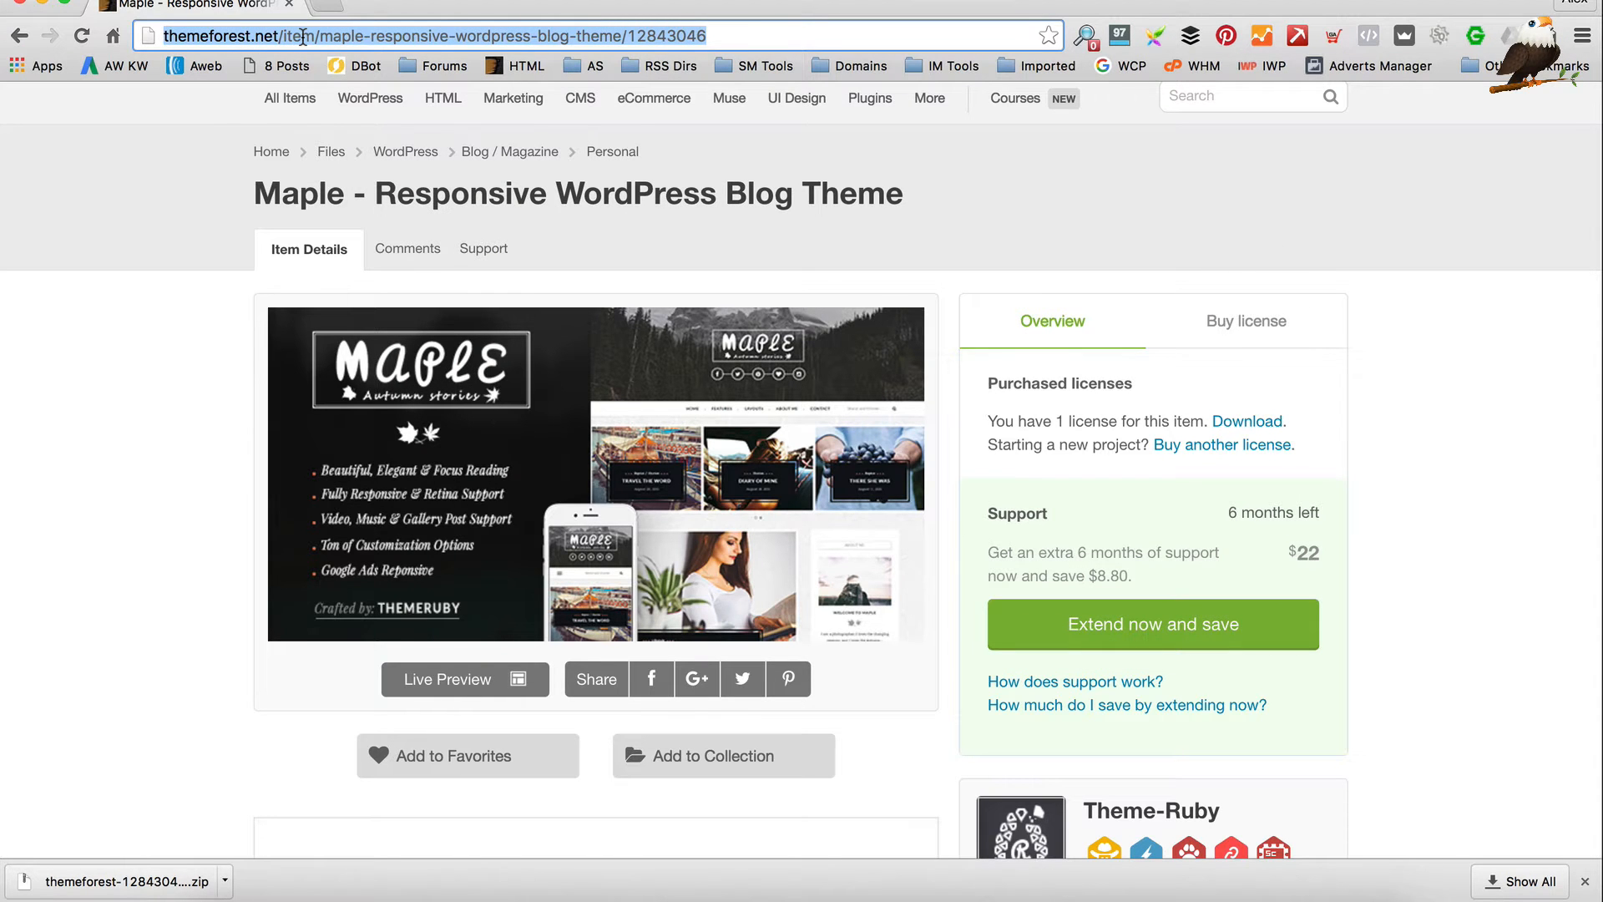
pyautogui.write('wor')
pyautogui.press('BackSpace')
pyautogui.press('BackSpace')
pyautogui.press('BackSpace')
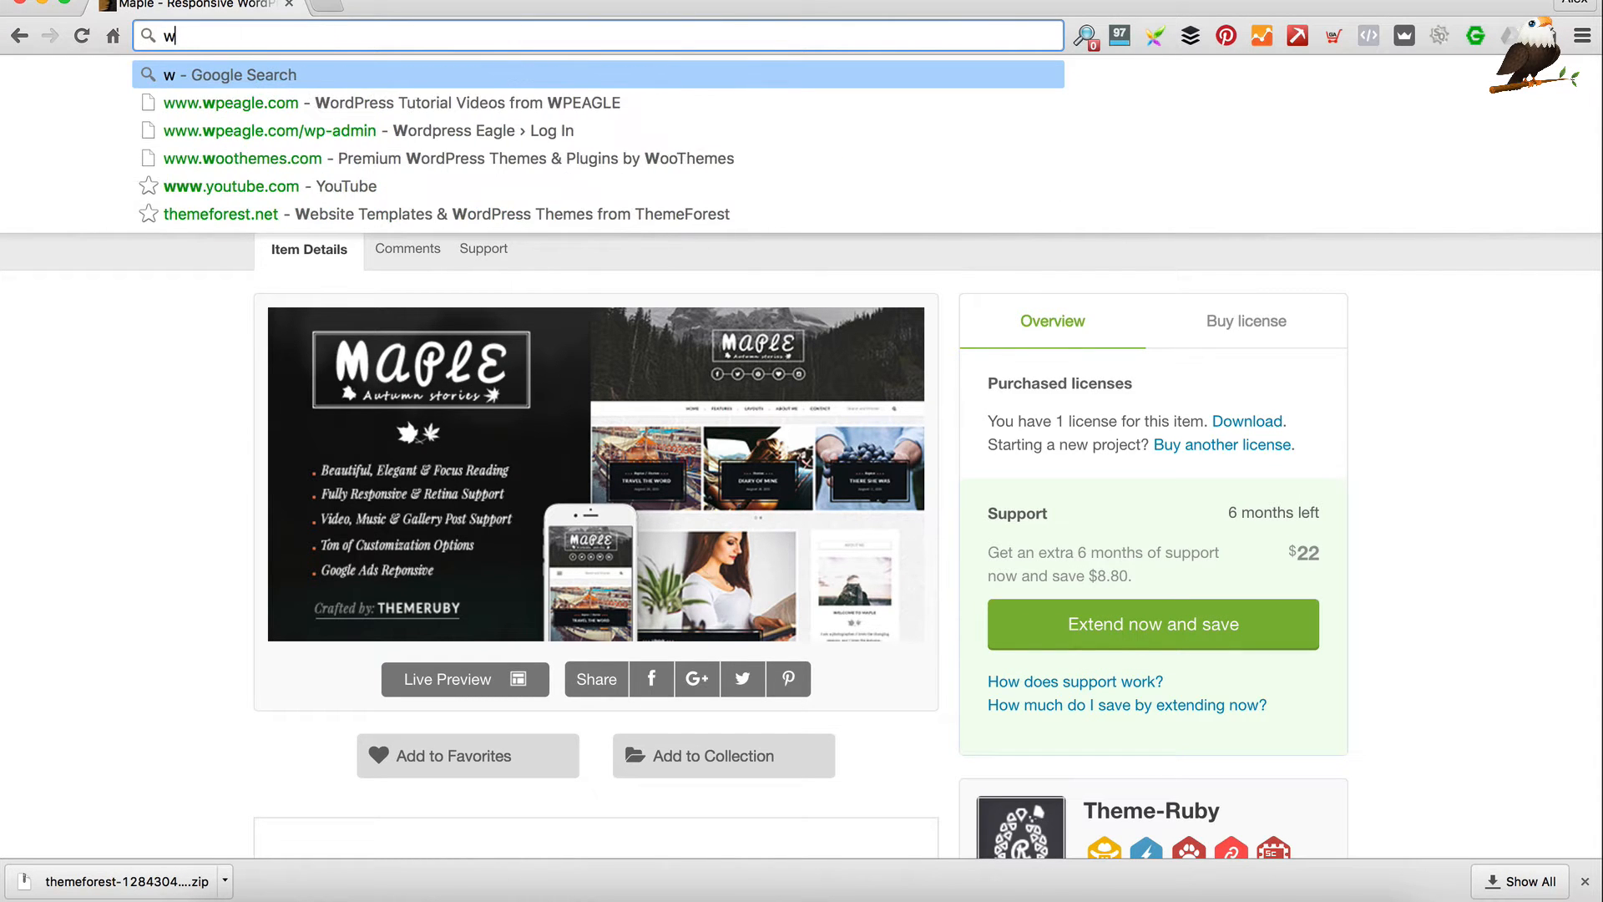
pyautogui.write('peagledemoblog.com')
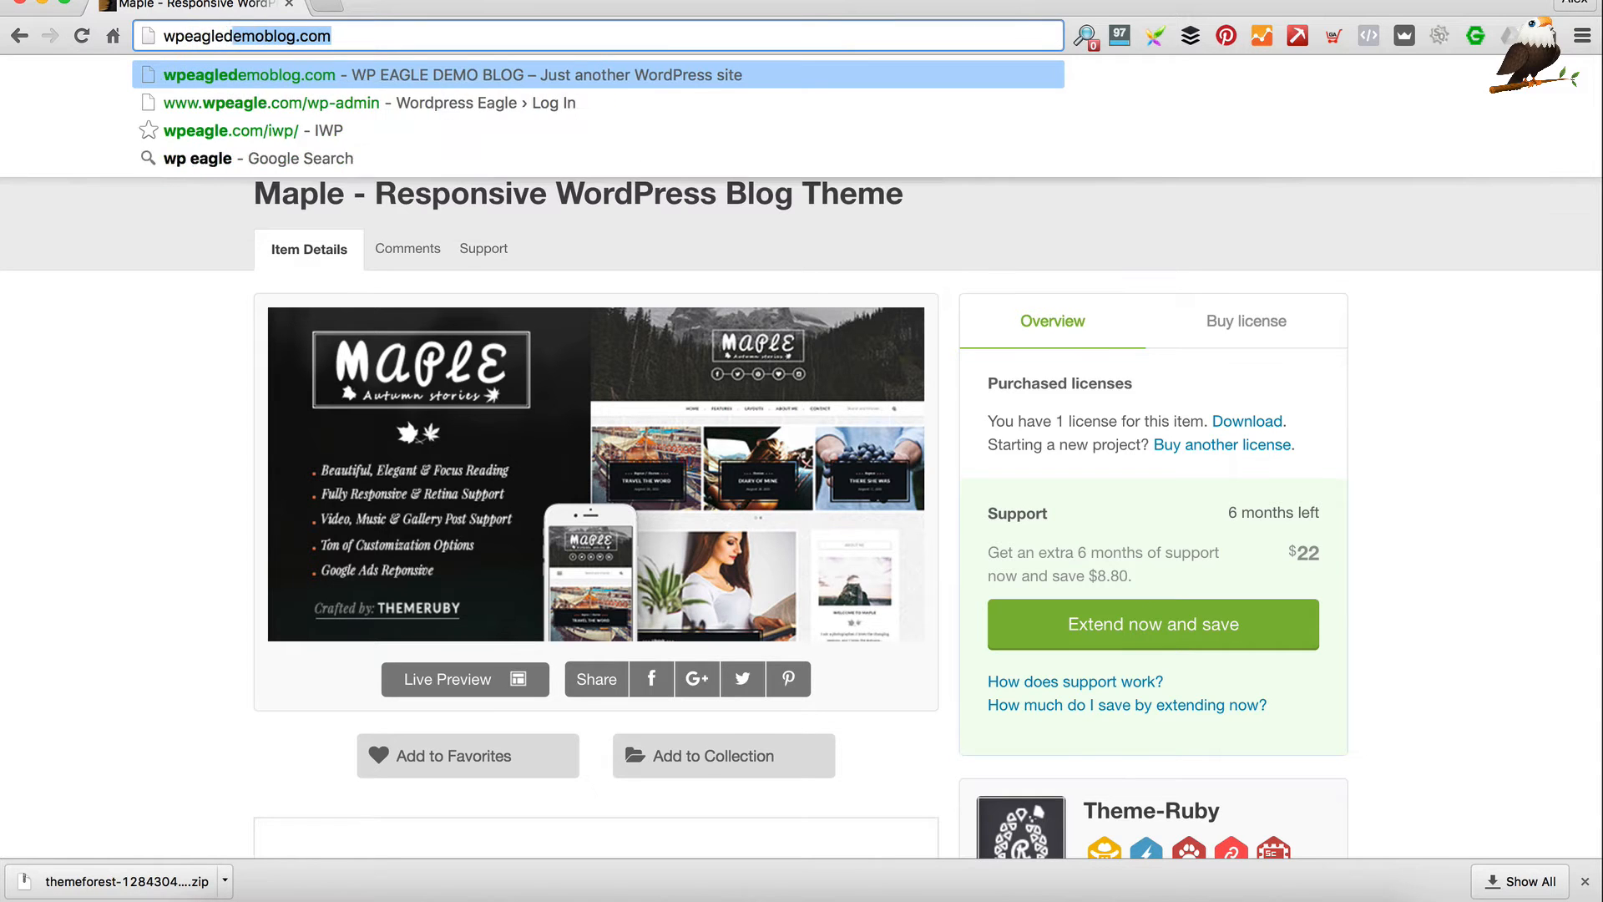
pyautogui.press('Right')
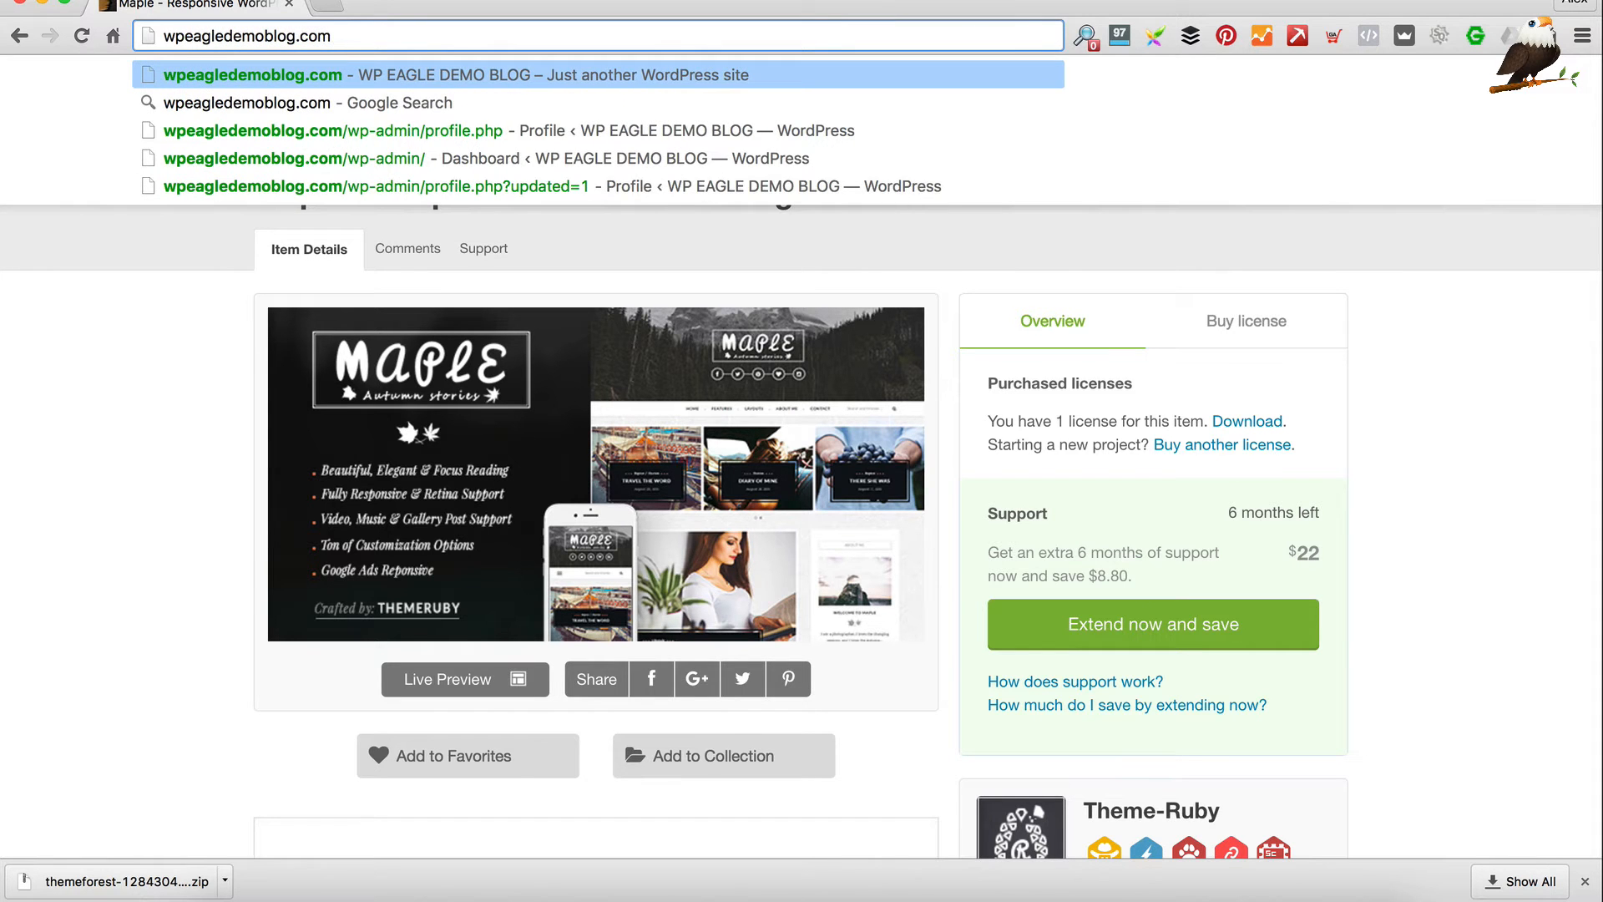
pyautogui.write('/wp-adm')
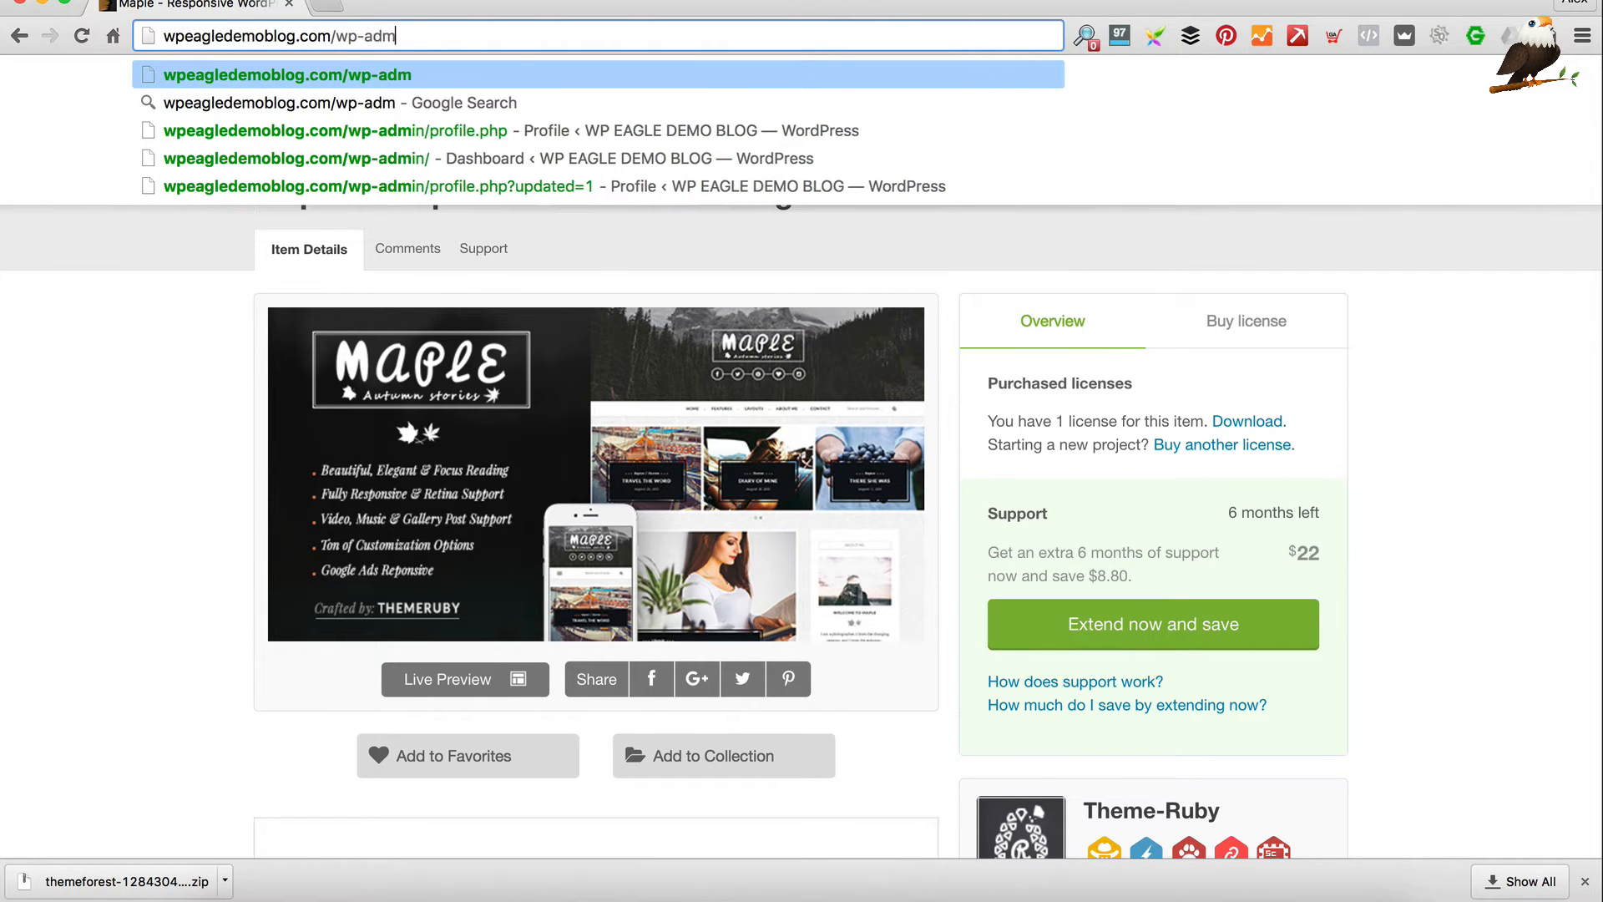
pyautogui.write('in/')
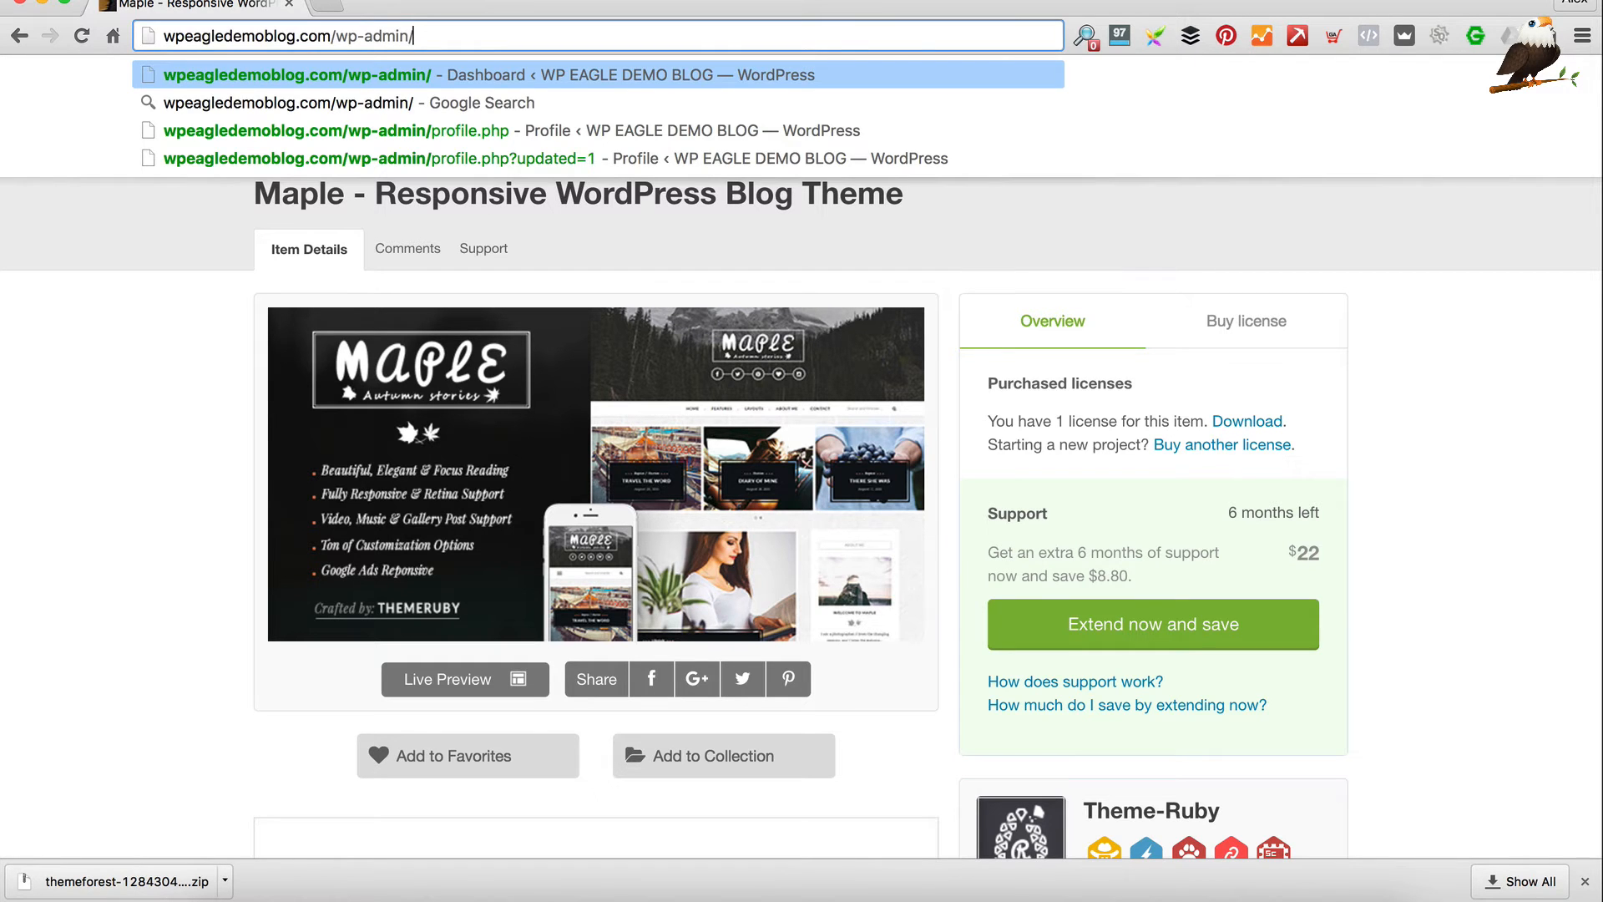
pyautogui.press('Return')
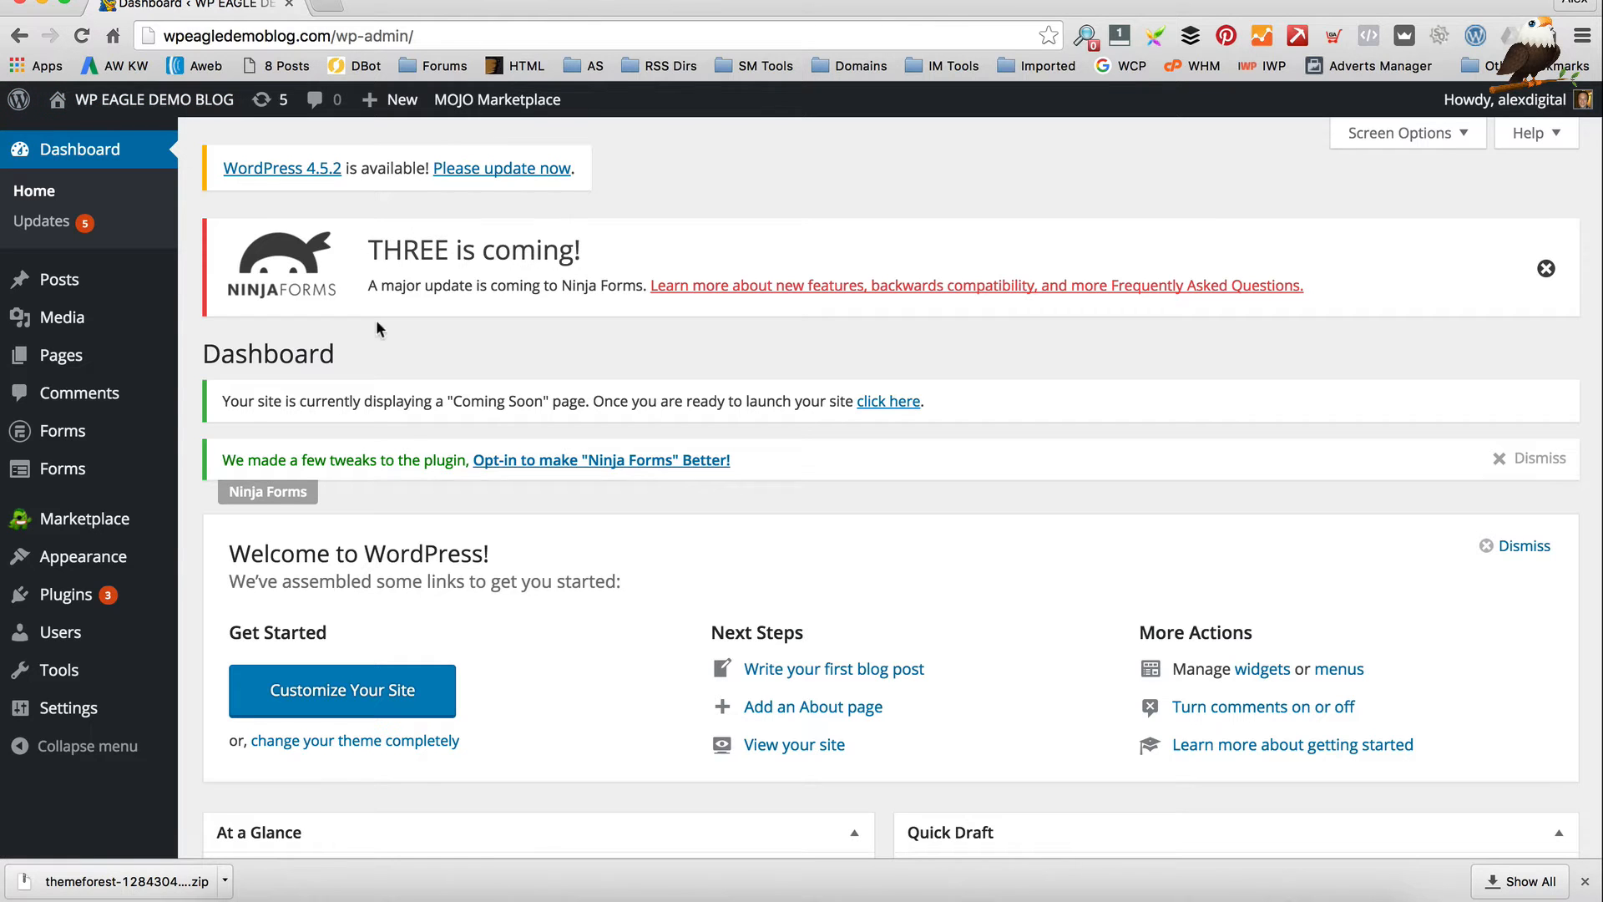
pyautogui.moveTo(83, 556)
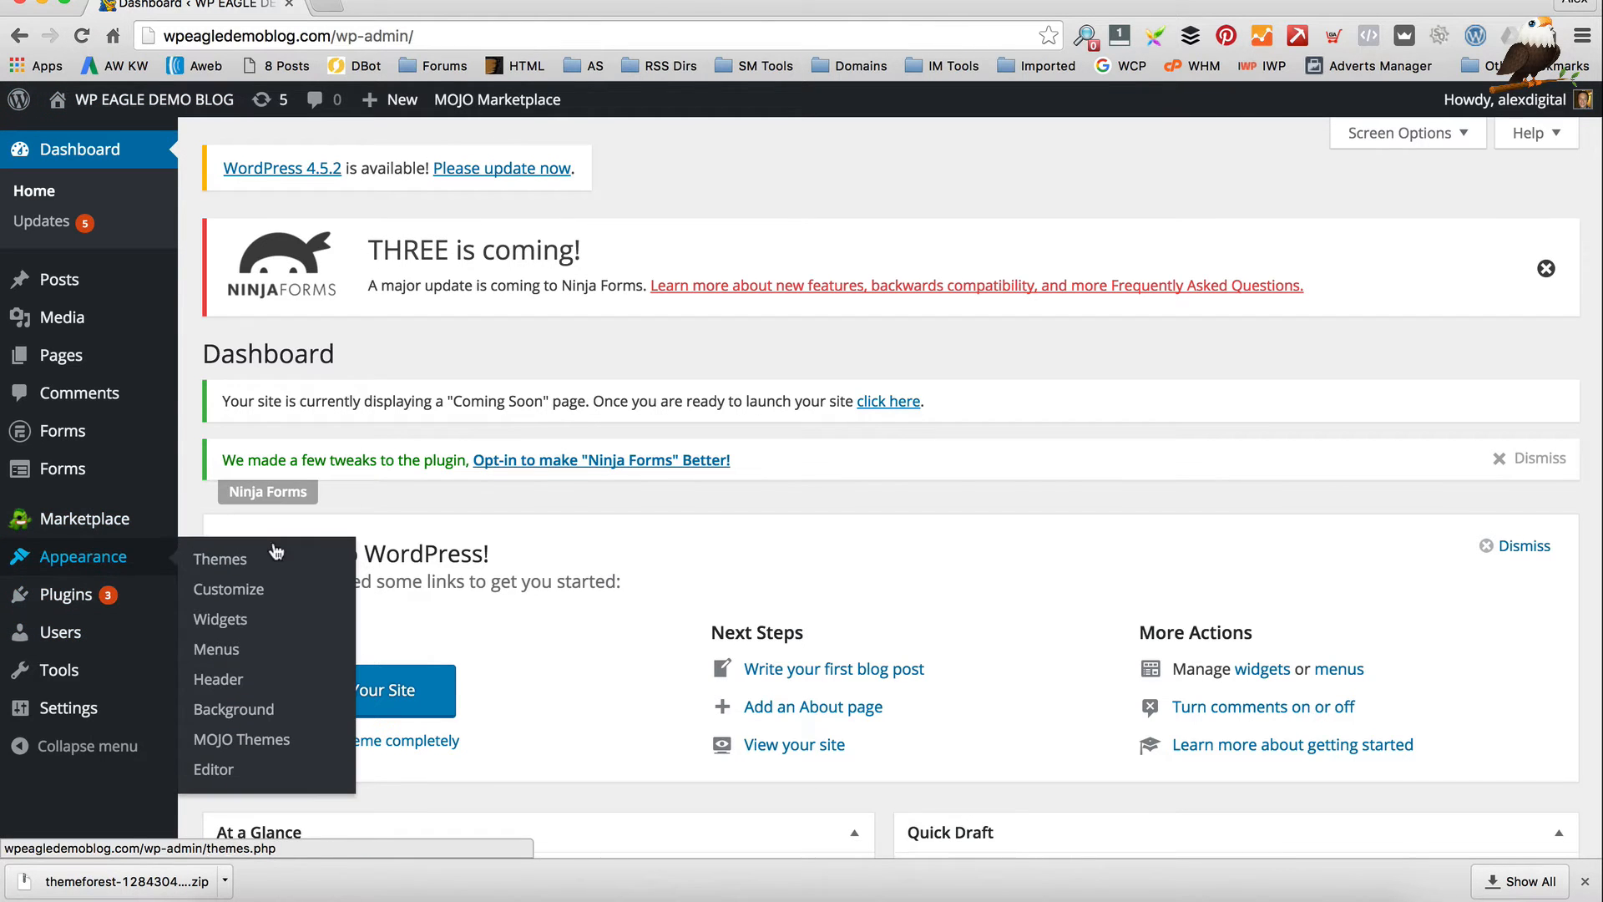
pyautogui.click(288, 568)
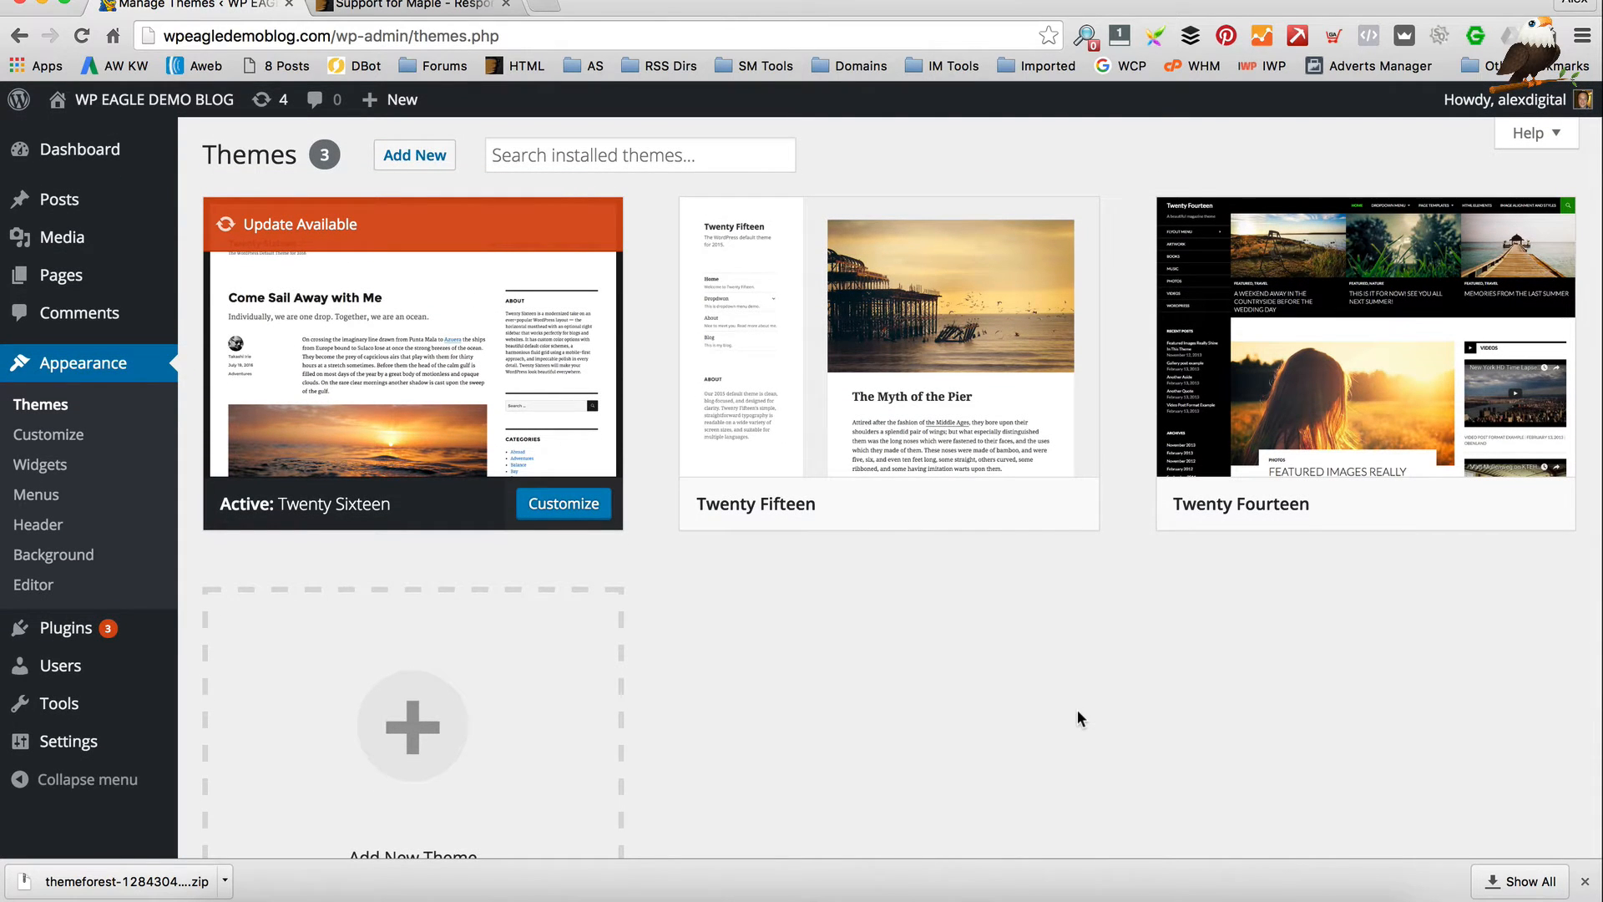
# Choose maple.zip from NEW BLOG WEBSITE > maple v2.2 in the Upload Theme form
pyautogui.click(415, 159)
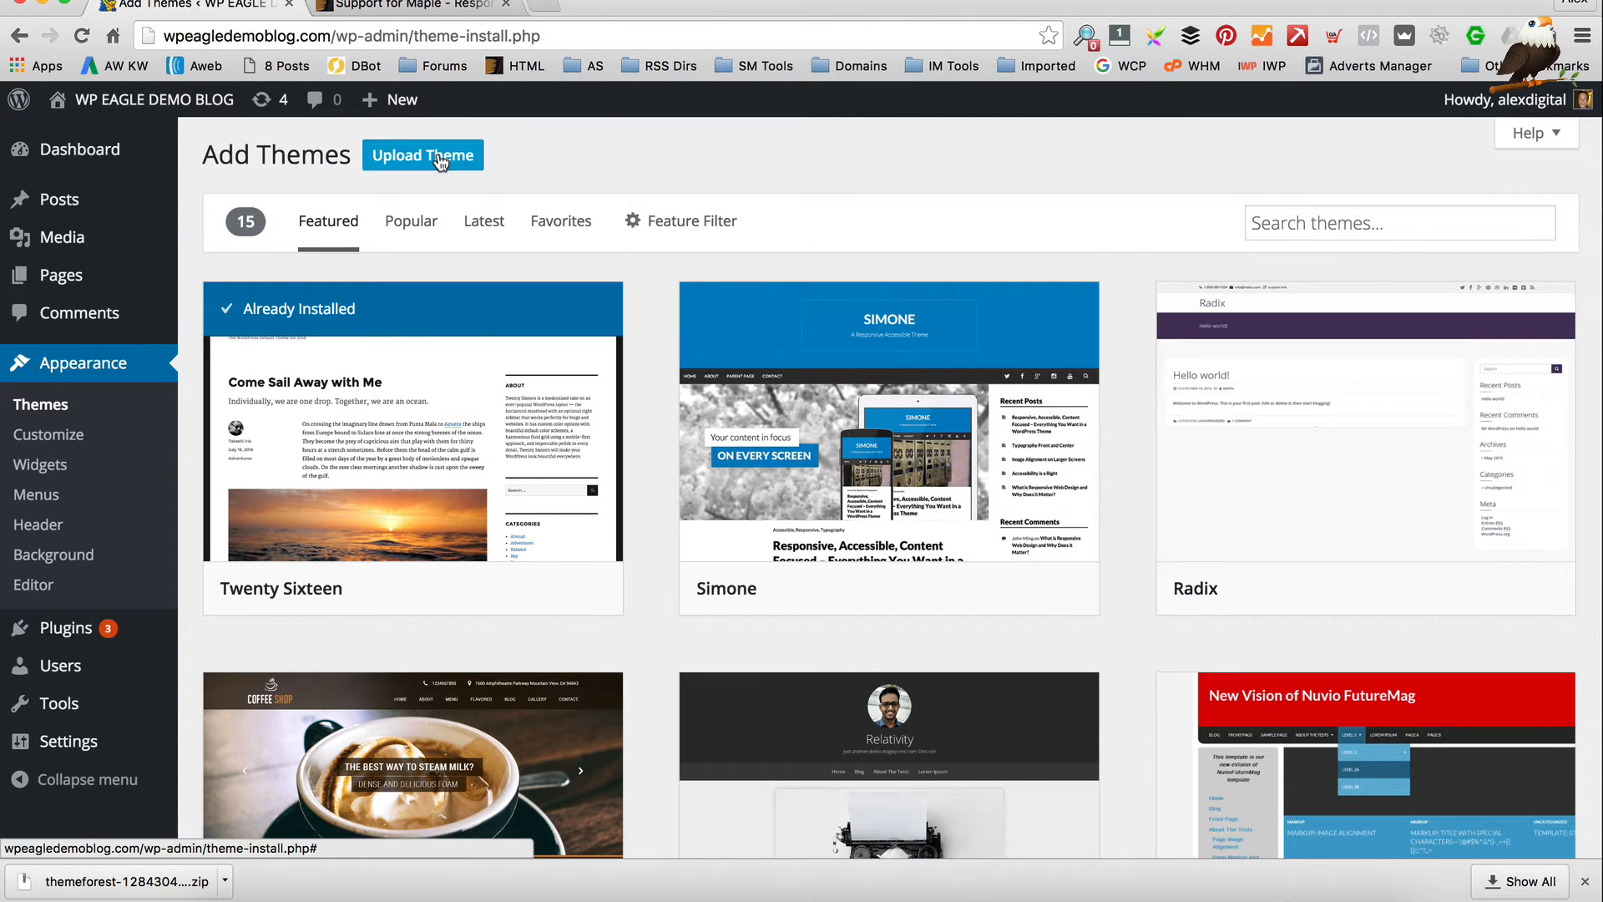
pyautogui.click(435, 155)
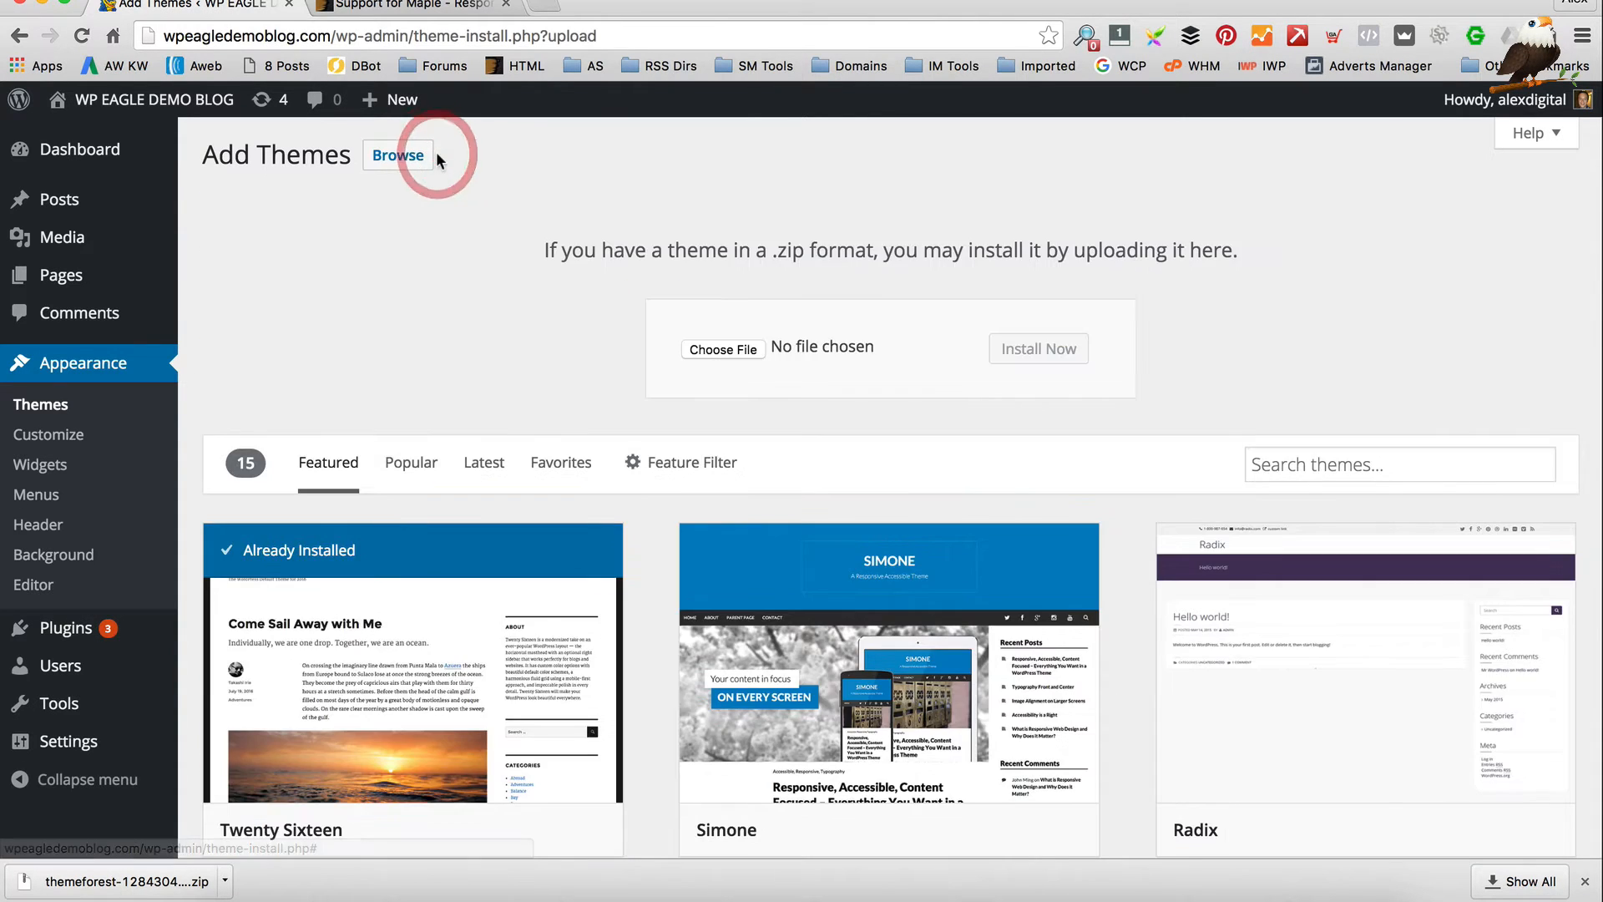
pyautogui.click(723, 349)
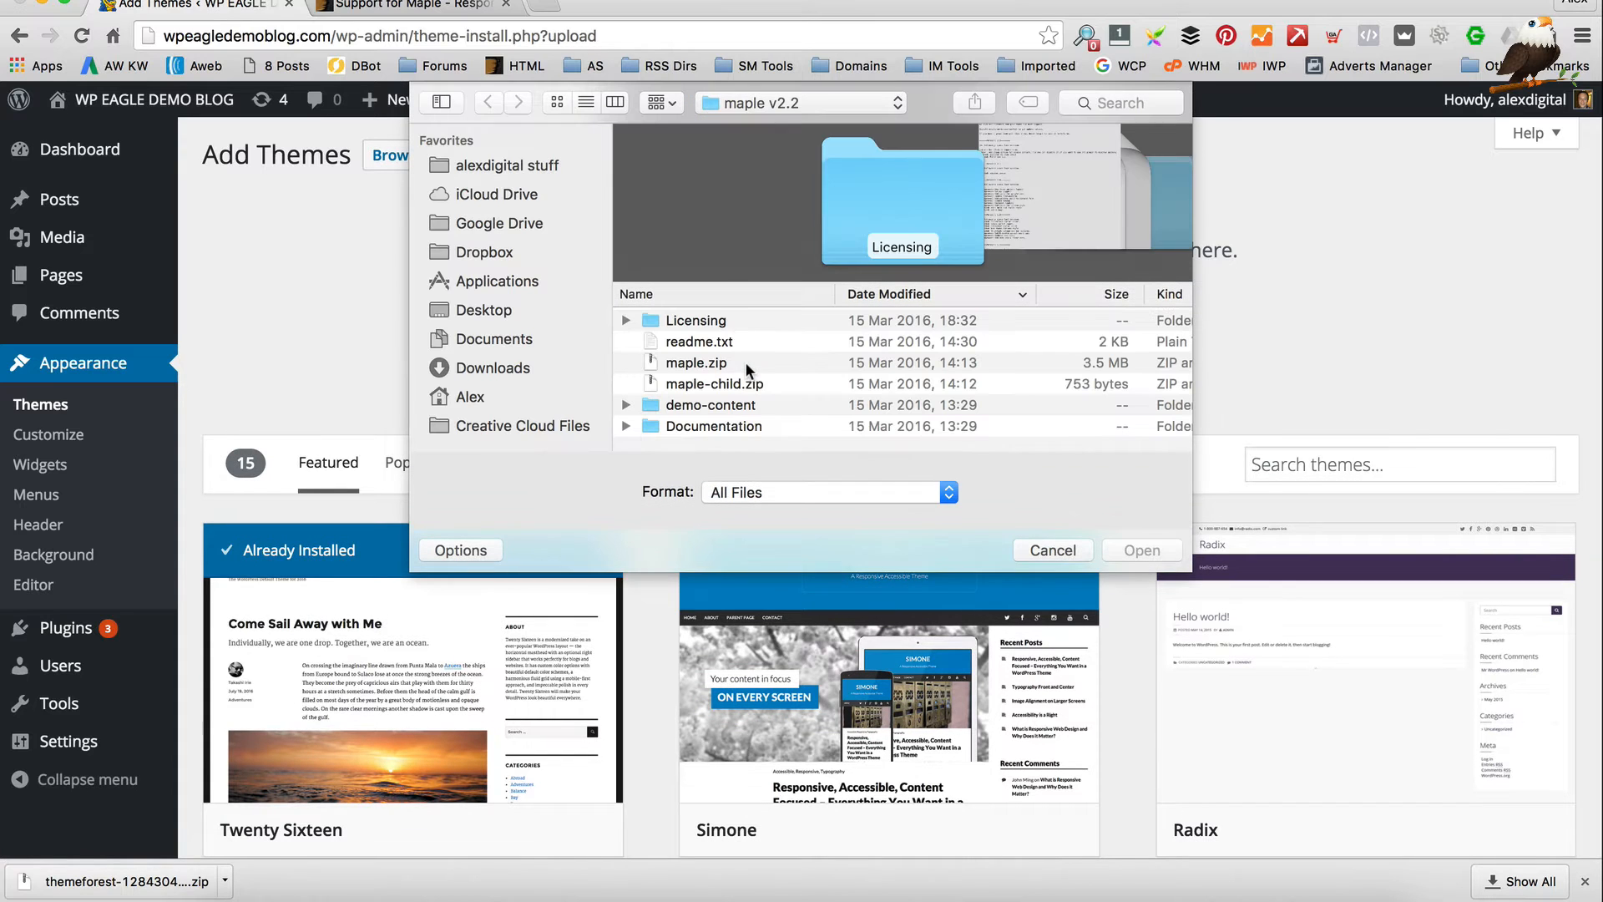
pyautogui.click(818, 102)
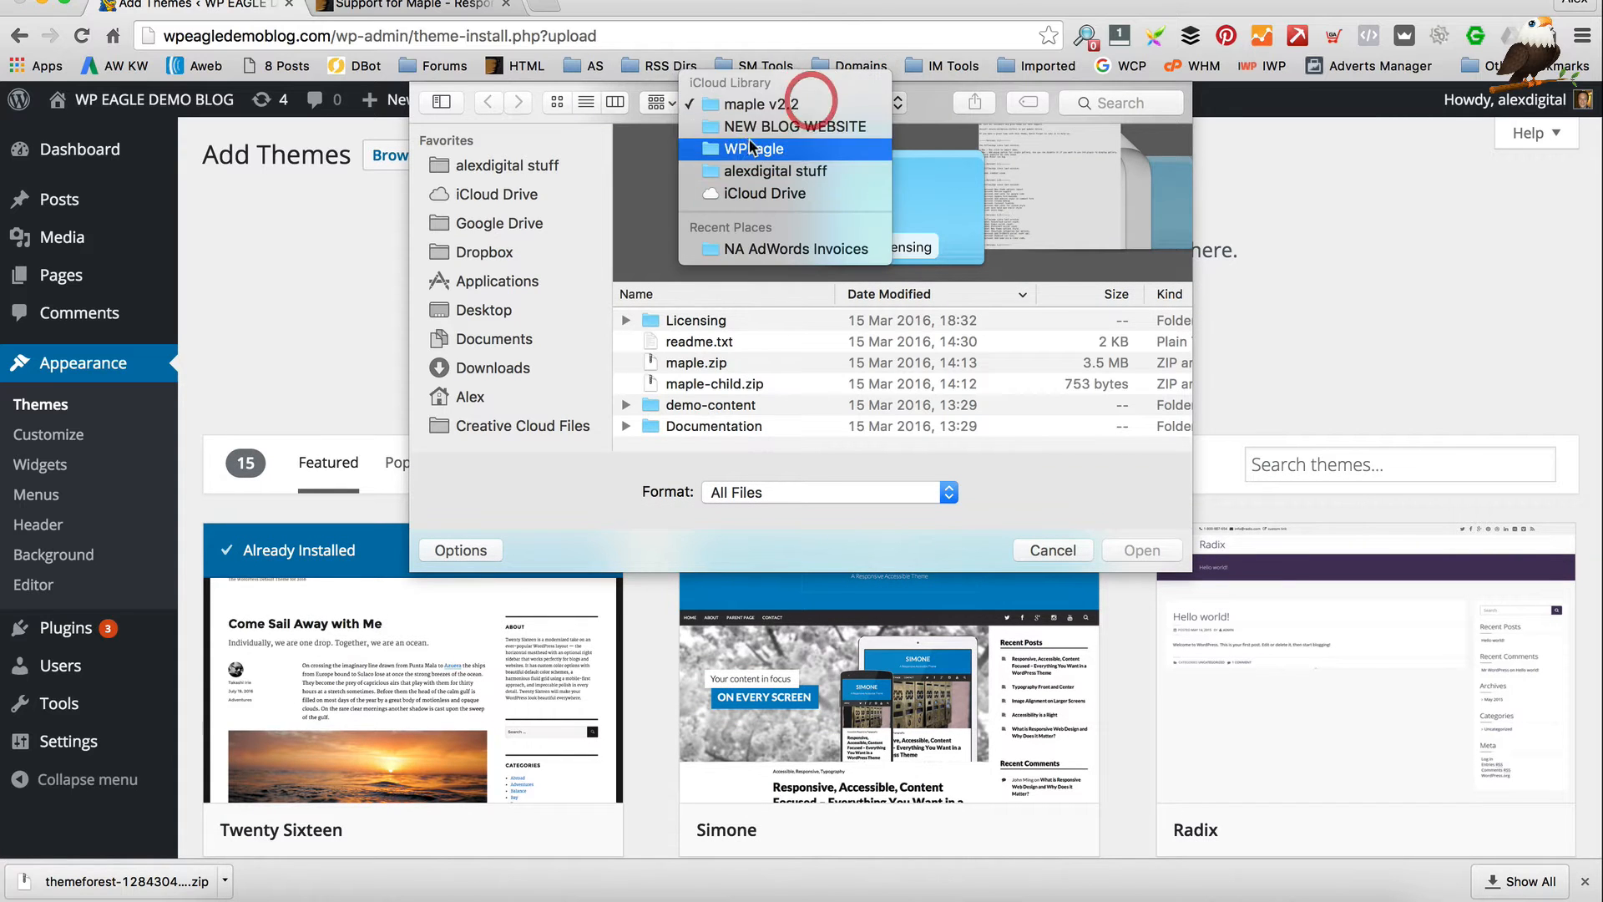
pyautogui.click(828, 122)
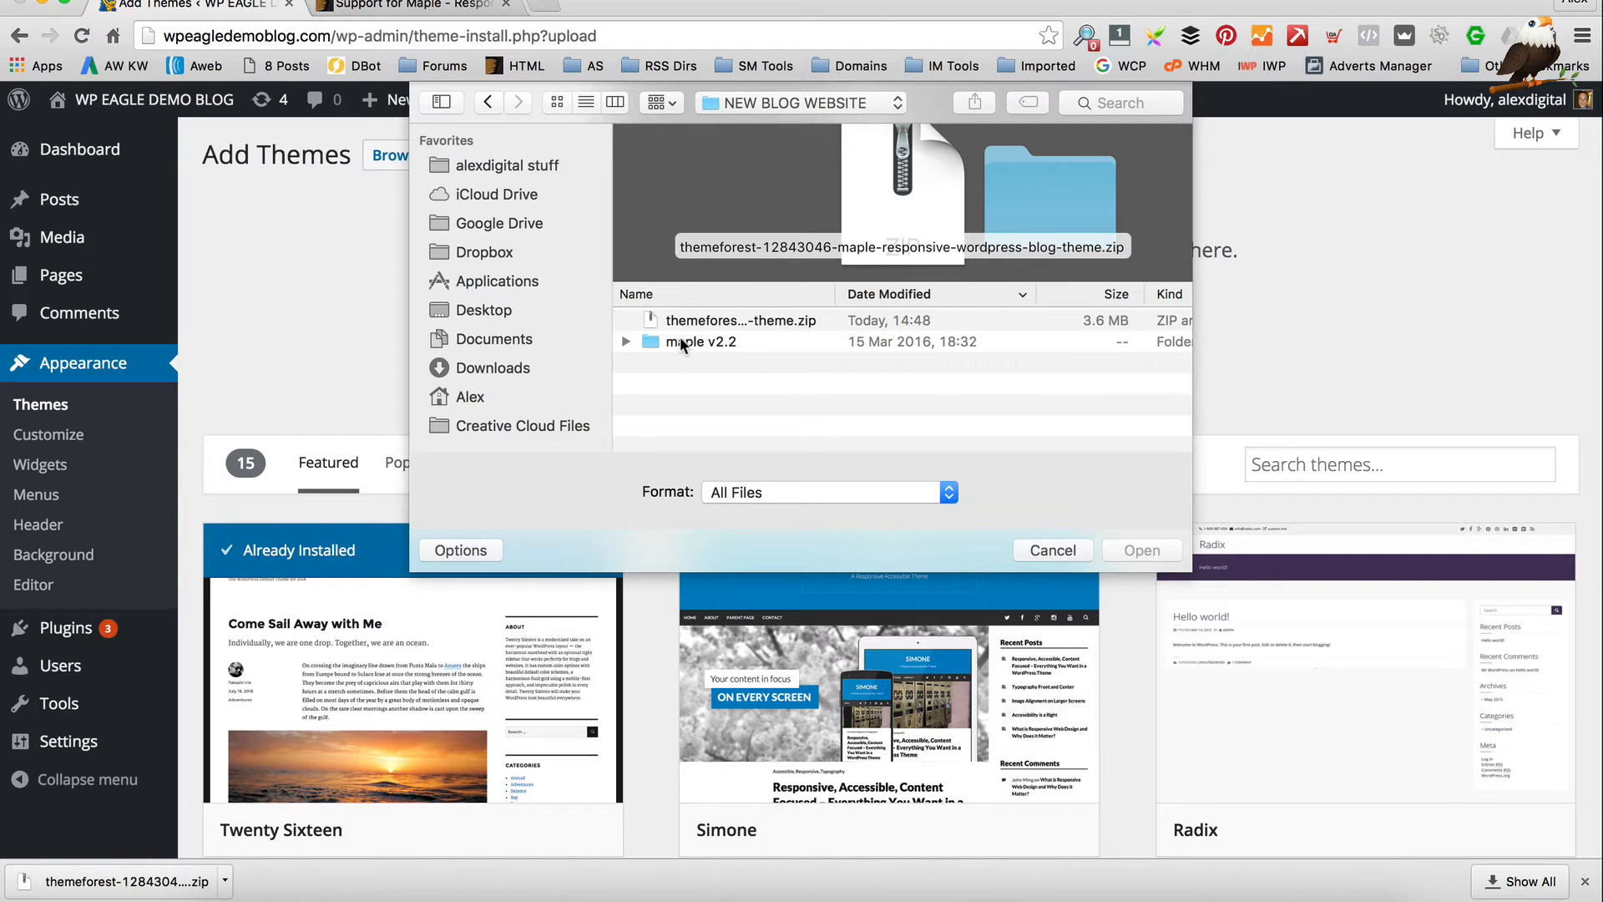
pyautogui.doubleClick(692, 342)
pyautogui.click(695, 366)
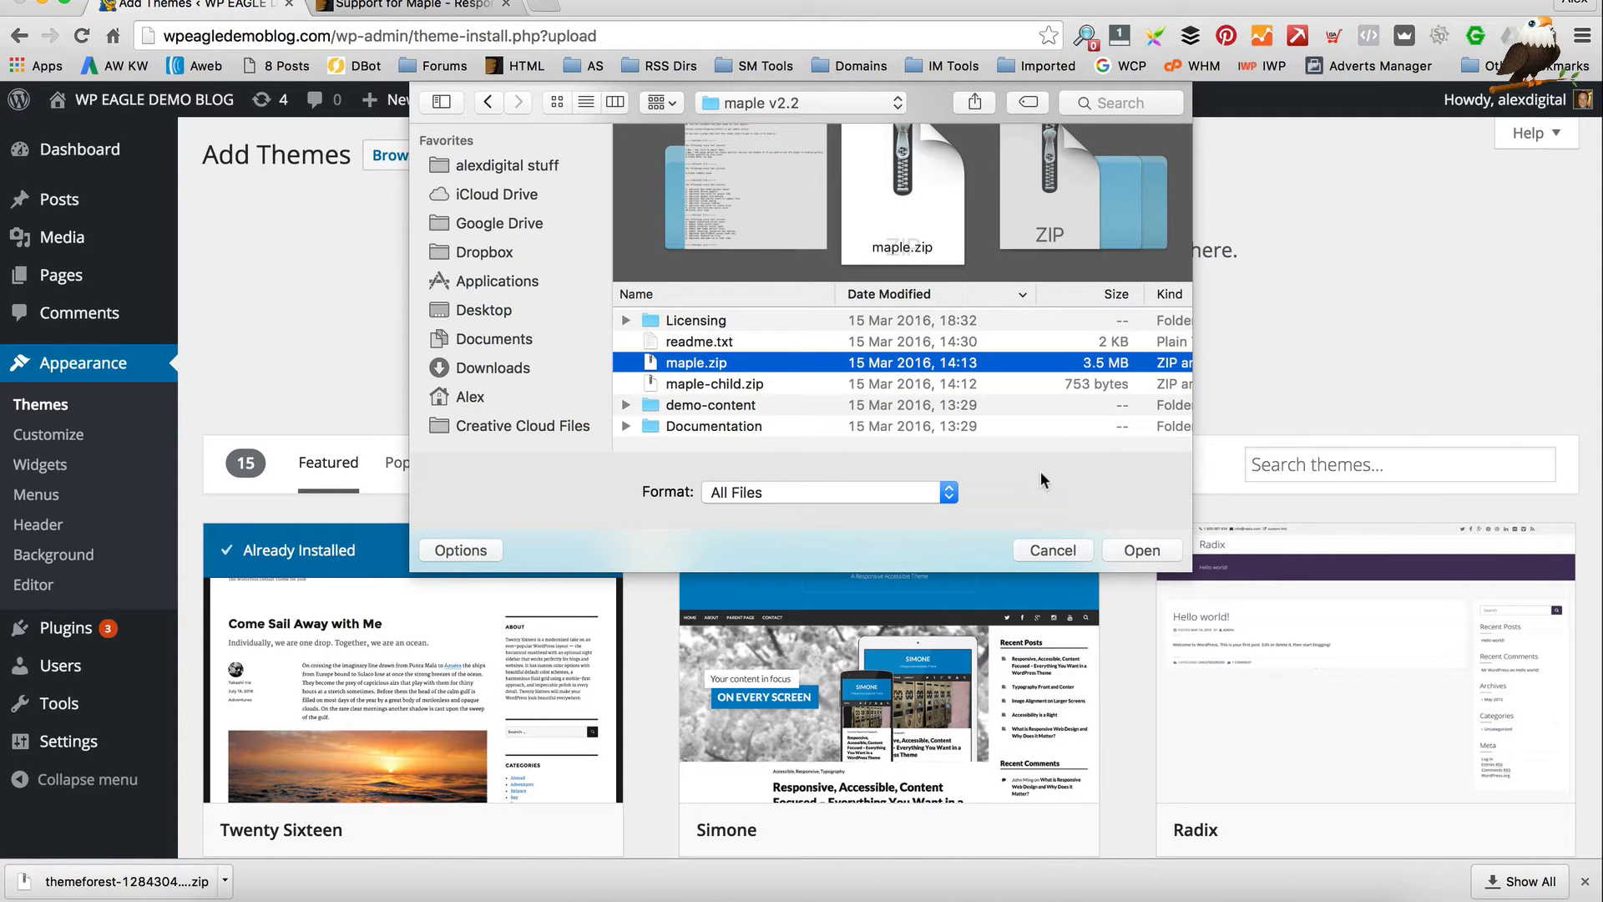
pyautogui.click(1139, 545)
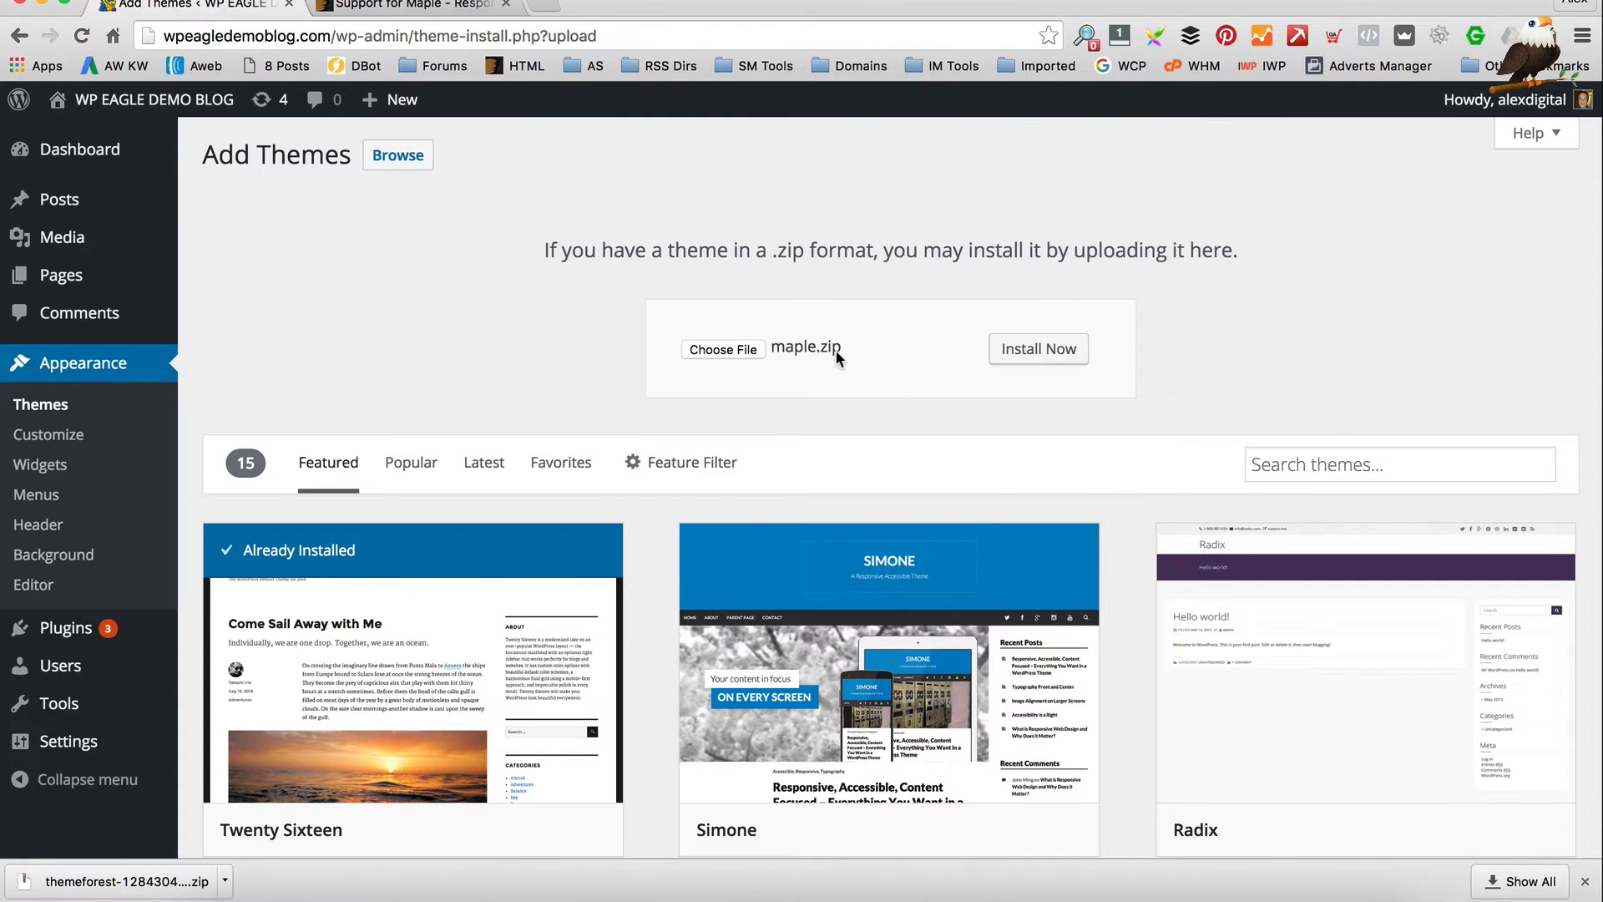
# Install the uploaded Maple theme and open its Begin installing plugins page
pyautogui.click(1007, 354)
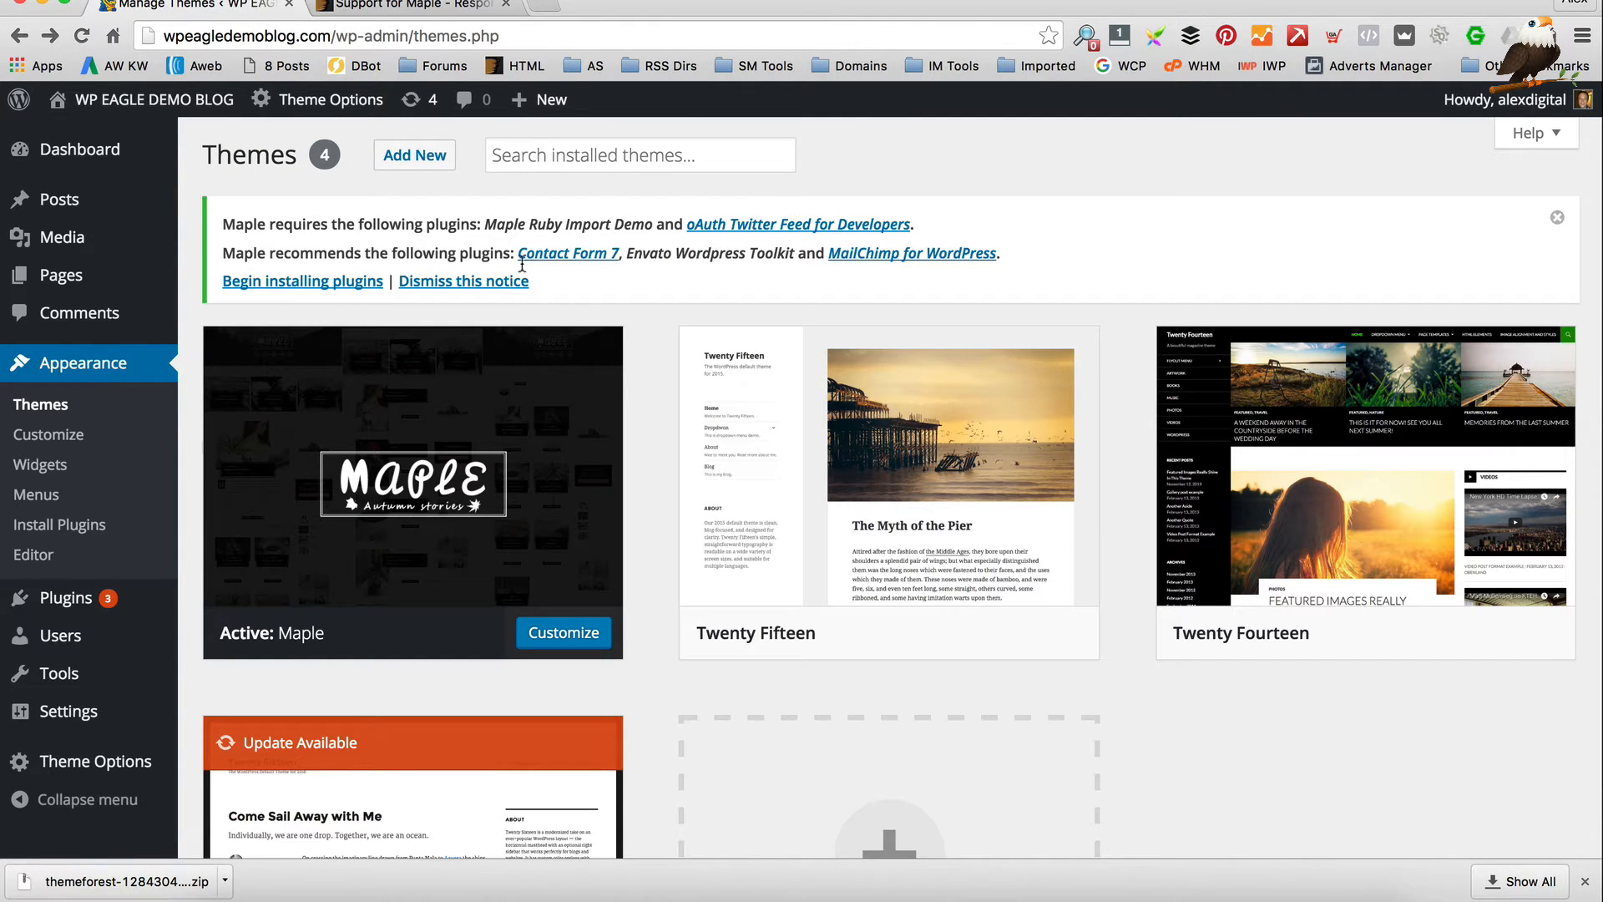
pyautogui.click(318, 284)
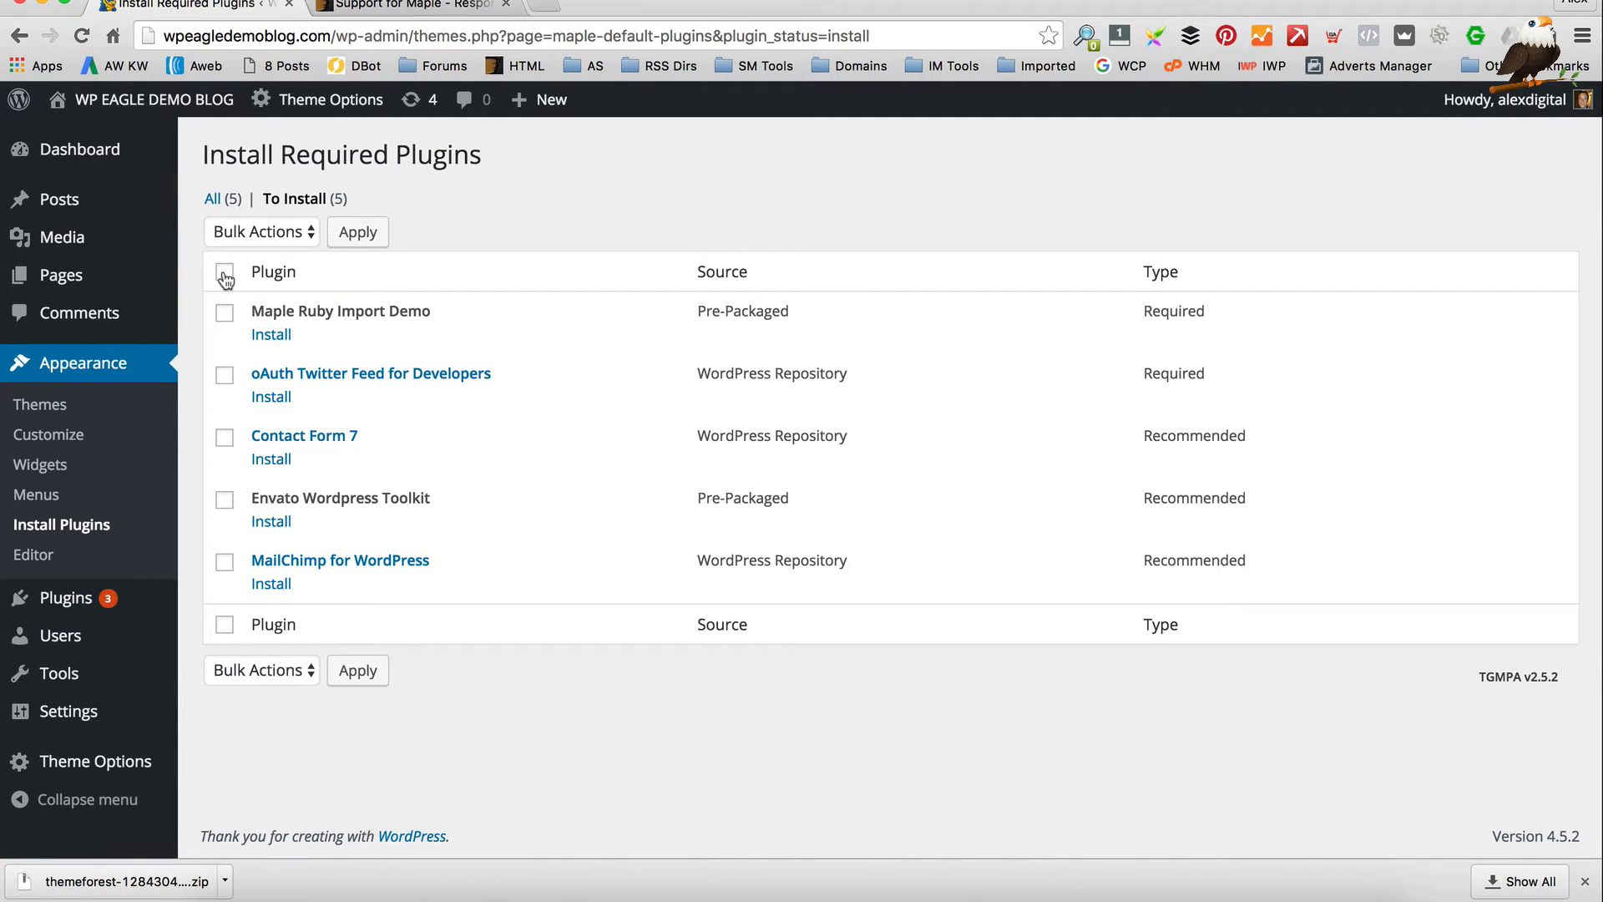
# Select all five Maple plugins and apply the Install bulk action
pyautogui.click(224, 272)
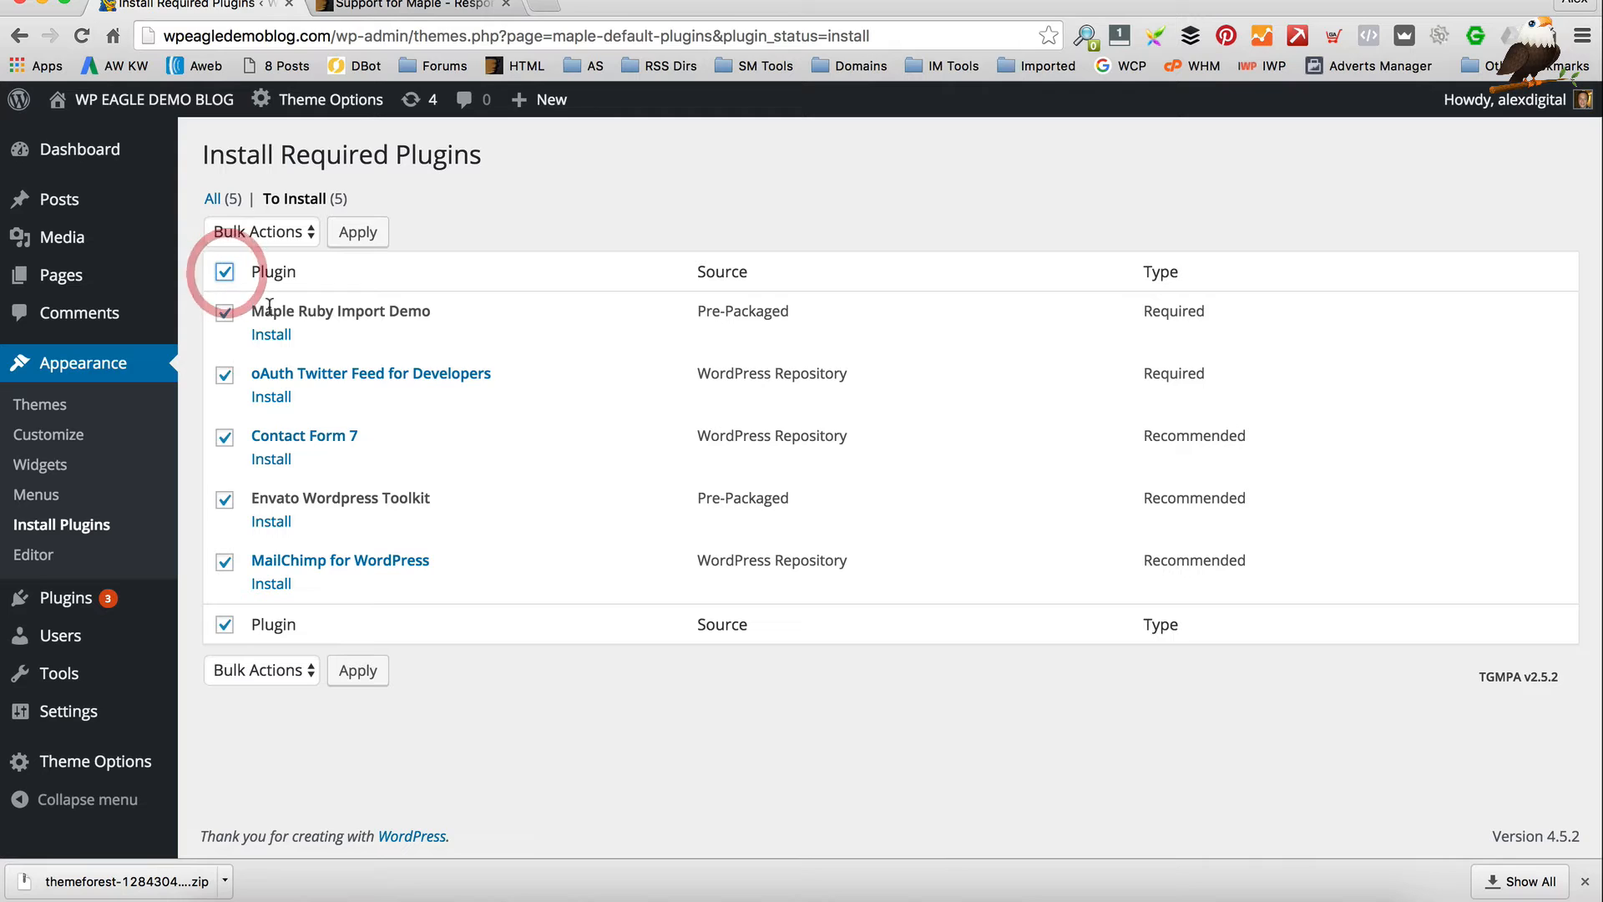
pyautogui.click(275, 670)
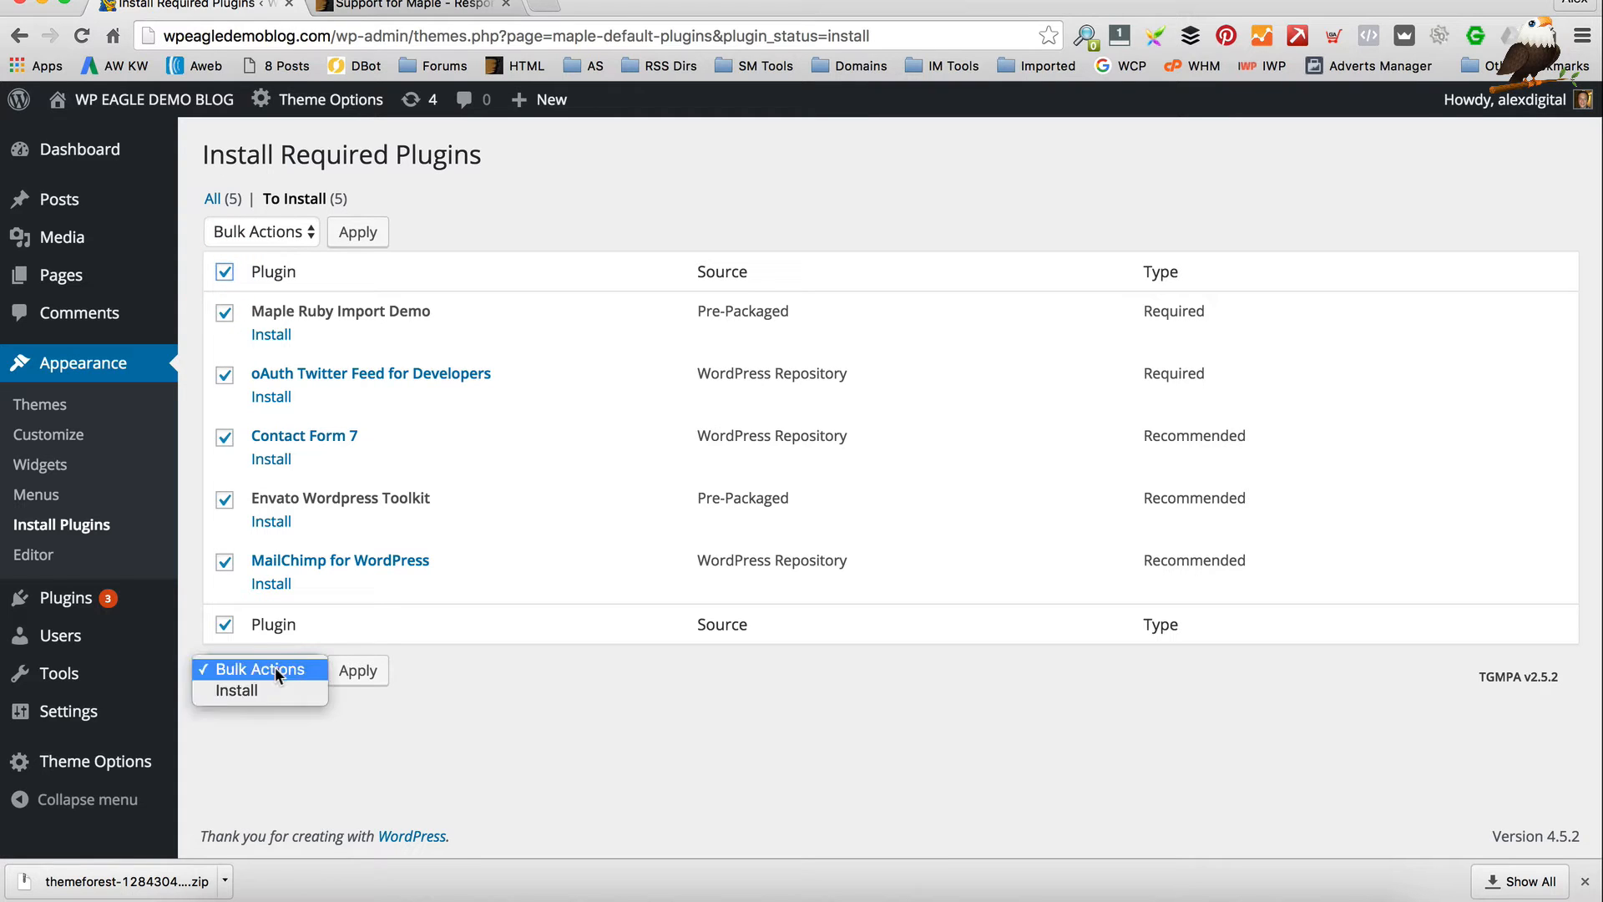
pyautogui.click(274, 691)
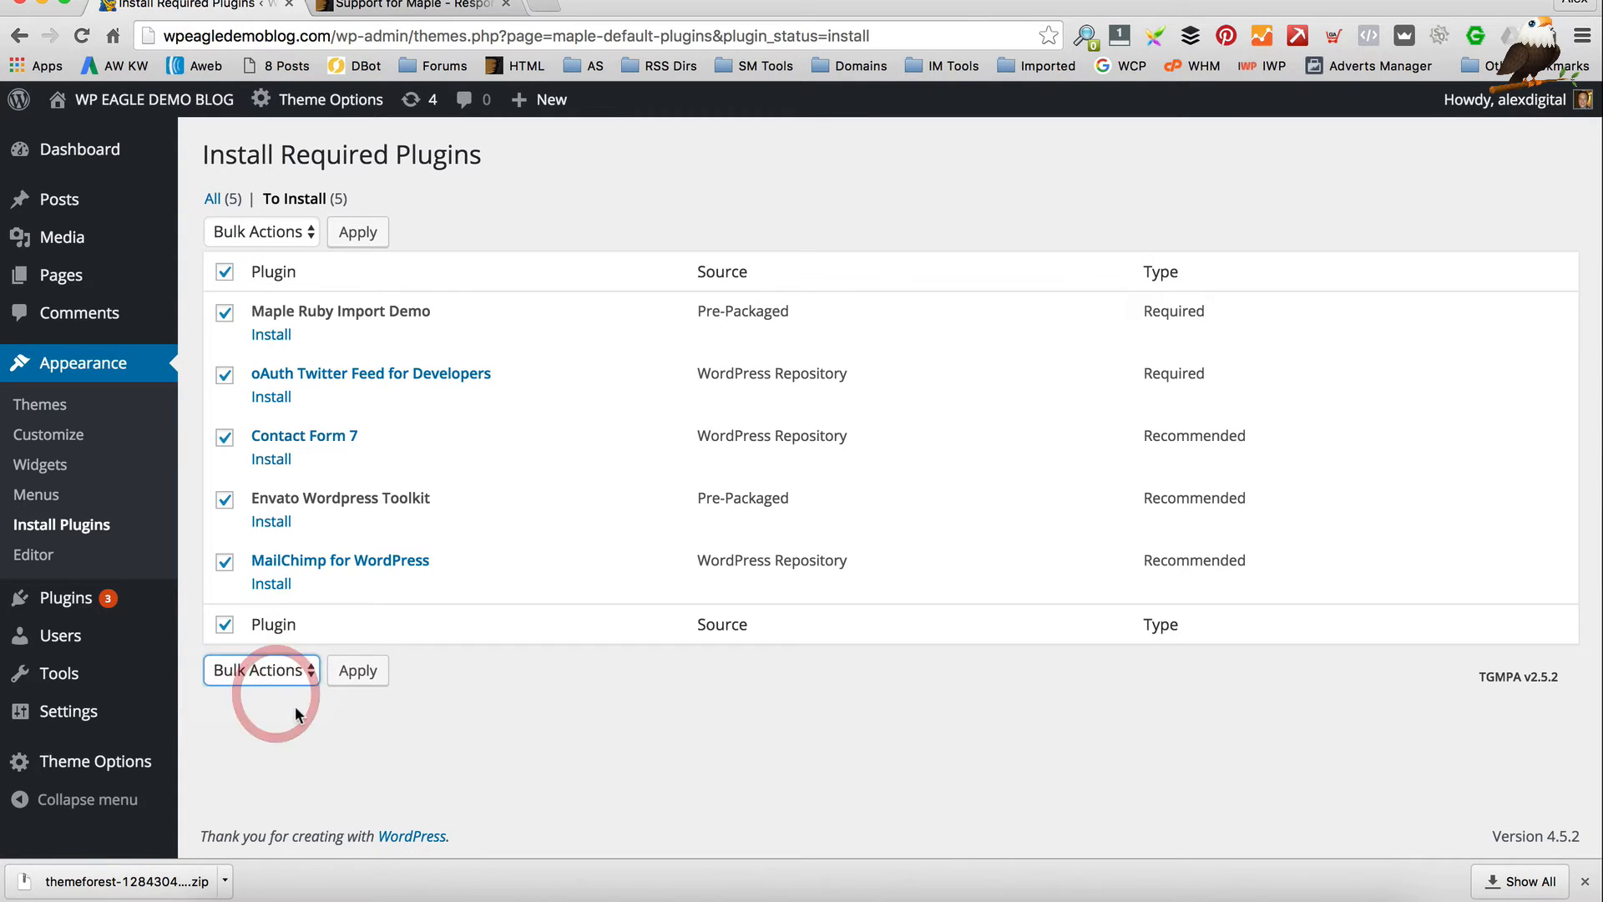
pyautogui.click(359, 671)
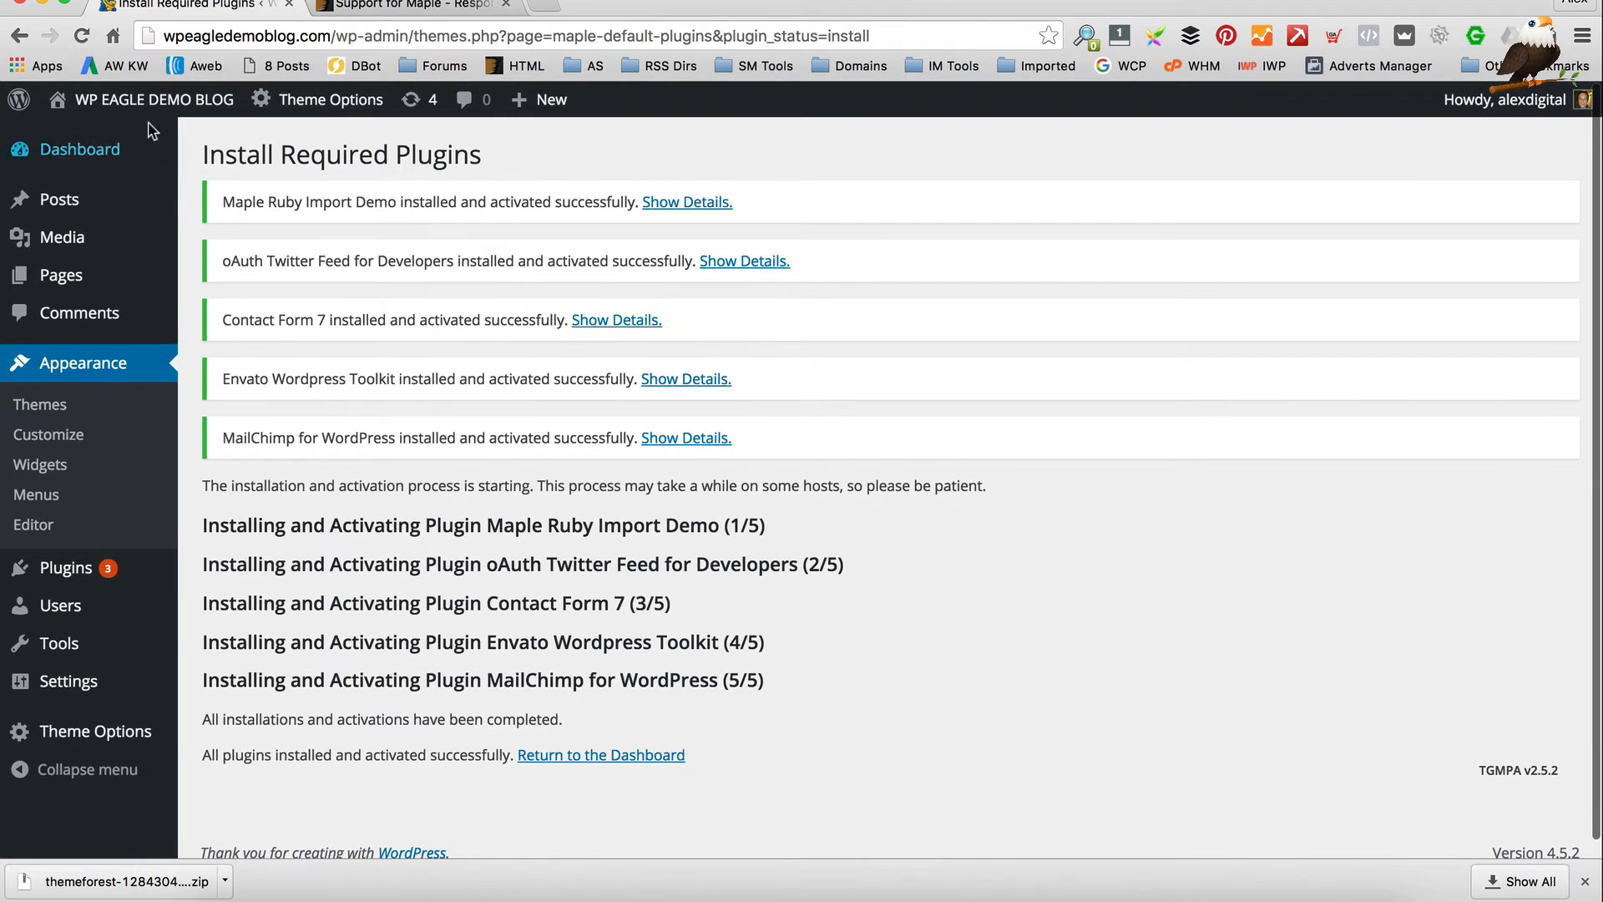
pyautogui.moveTo(146, 107)
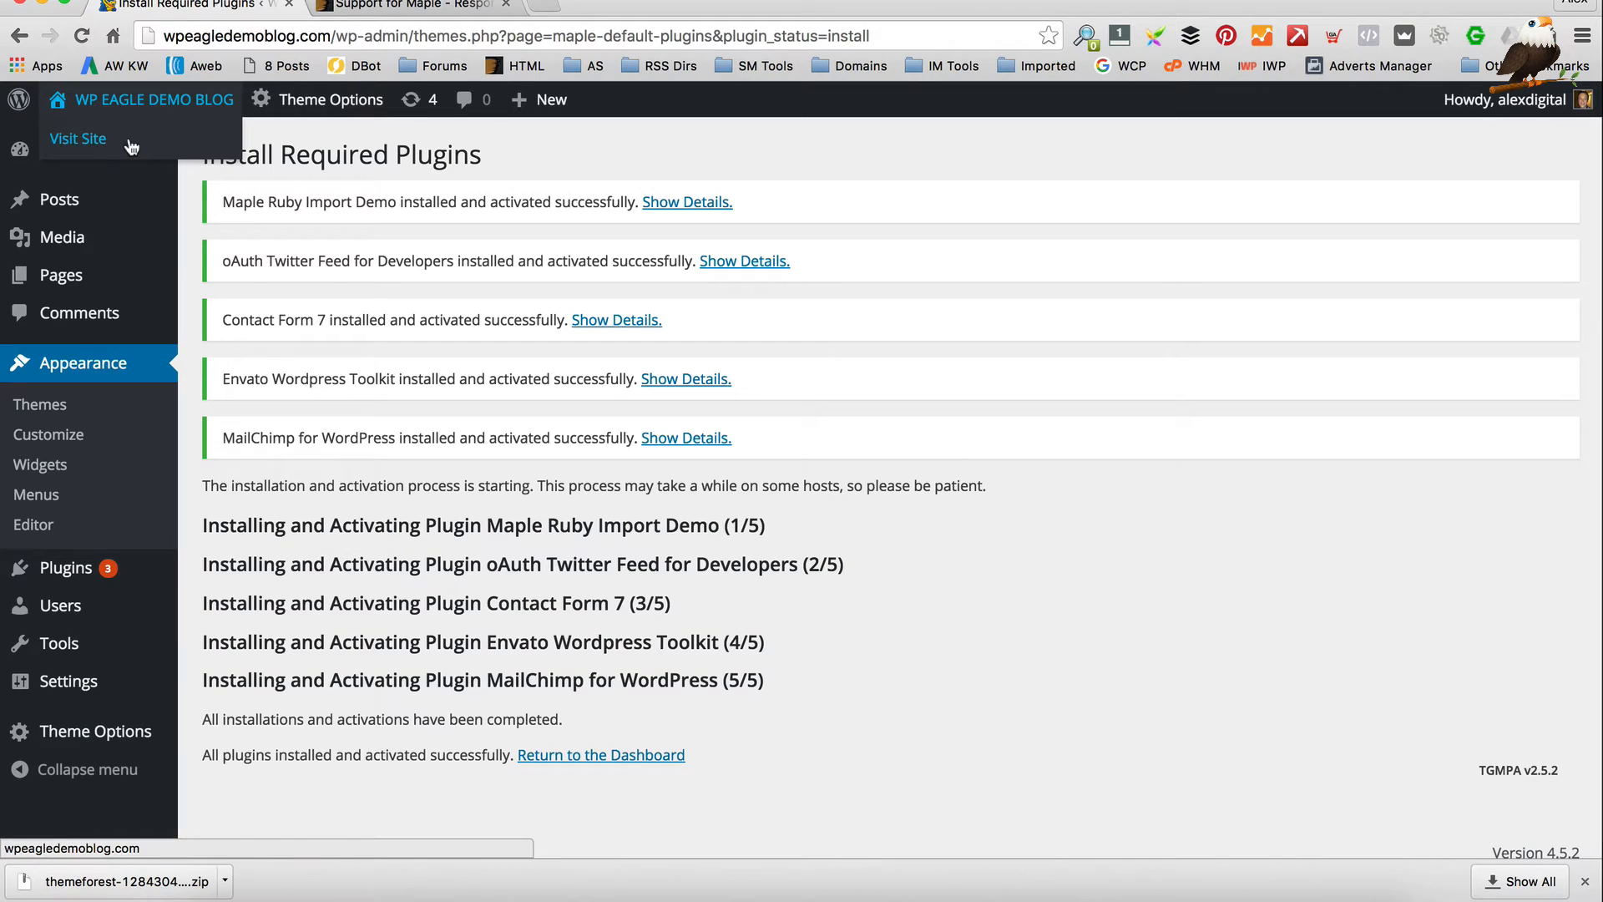
# Browse the live blog's front end, then go back to the admin Dashboard
pyautogui.click(134, 145)
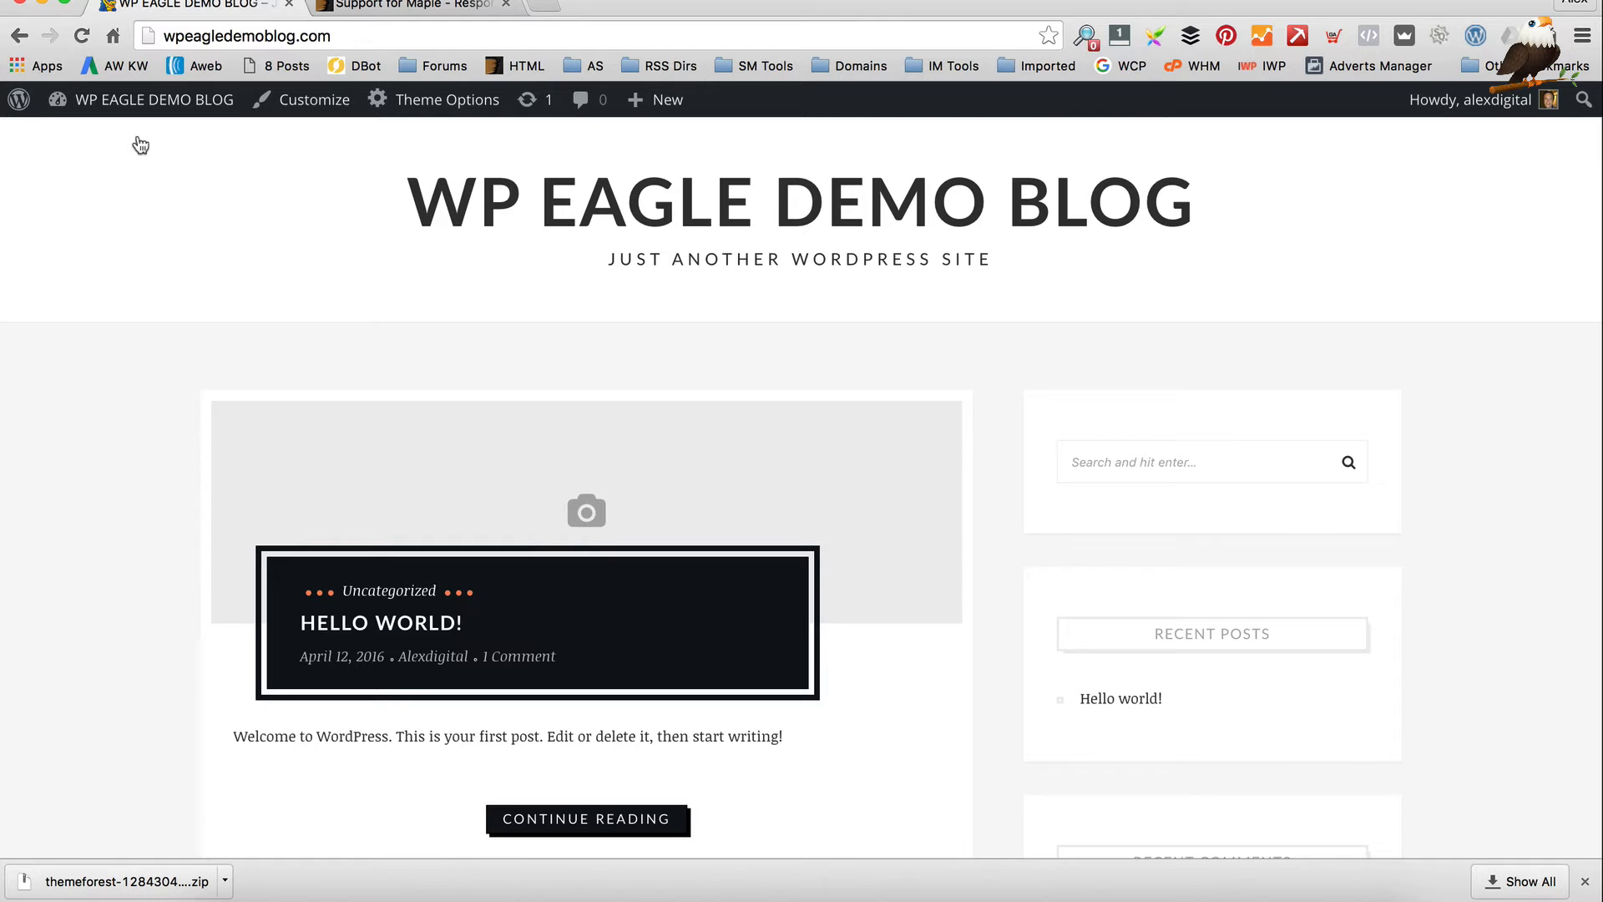
pyautogui.scroll(-8, 609, 317)
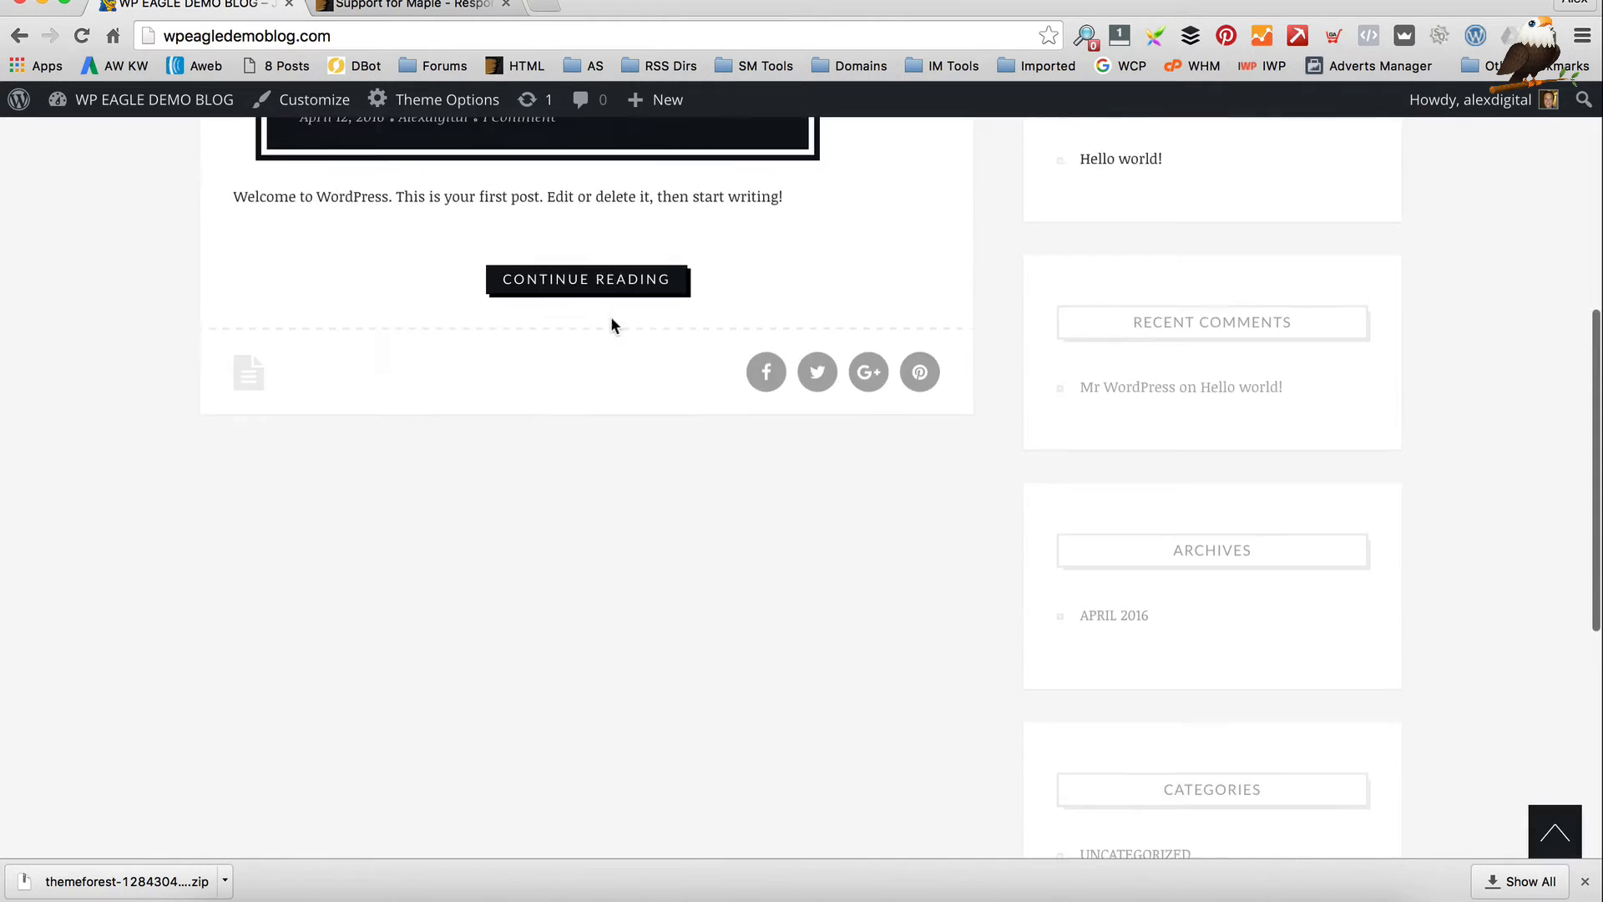
pyautogui.scroll(6, 557, 477)
pyautogui.scroll(3, 555, 478)
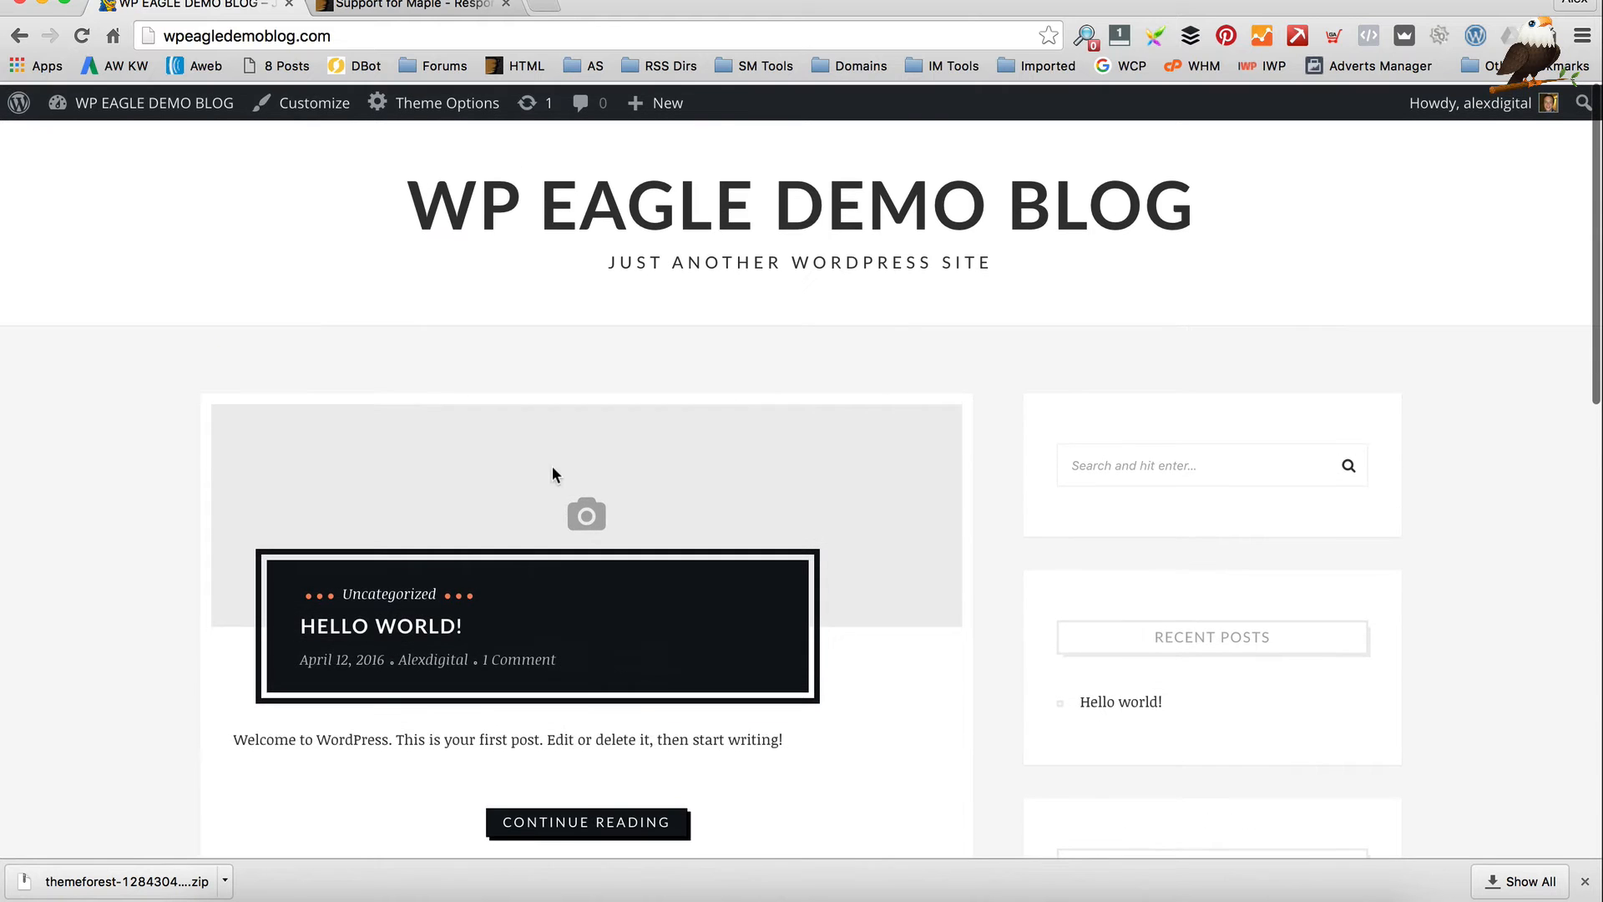
pyautogui.scroll(-2, 977, 375)
pyautogui.scroll(-8, 977, 376)
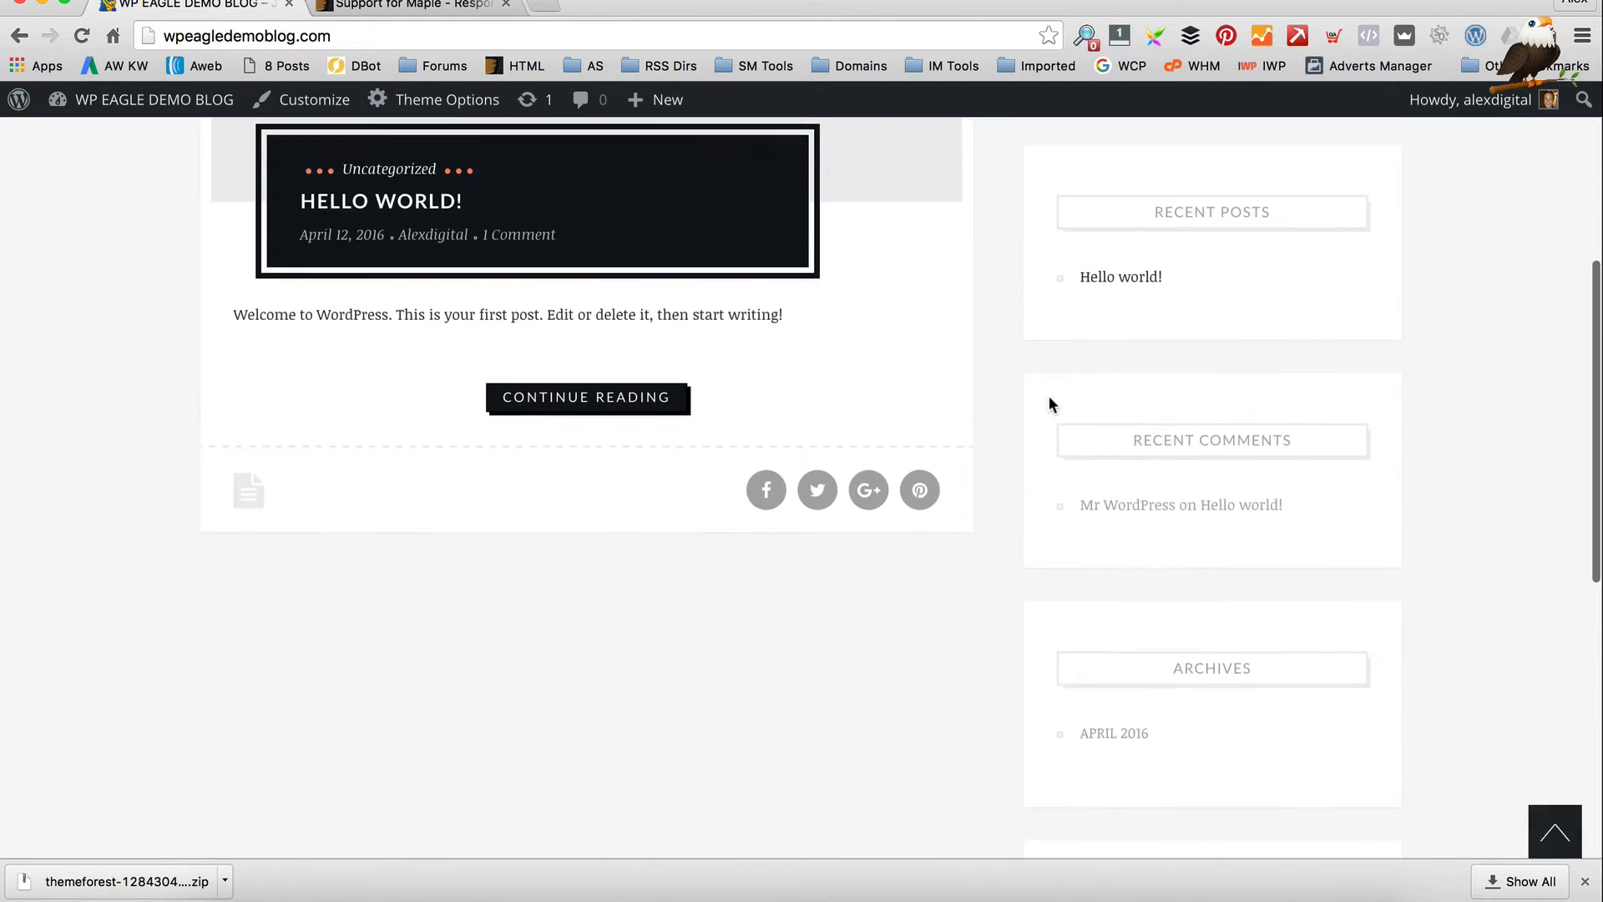
pyautogui.scroll(5, 895, 448)
pyautogui.scroll(3, 898, 443)
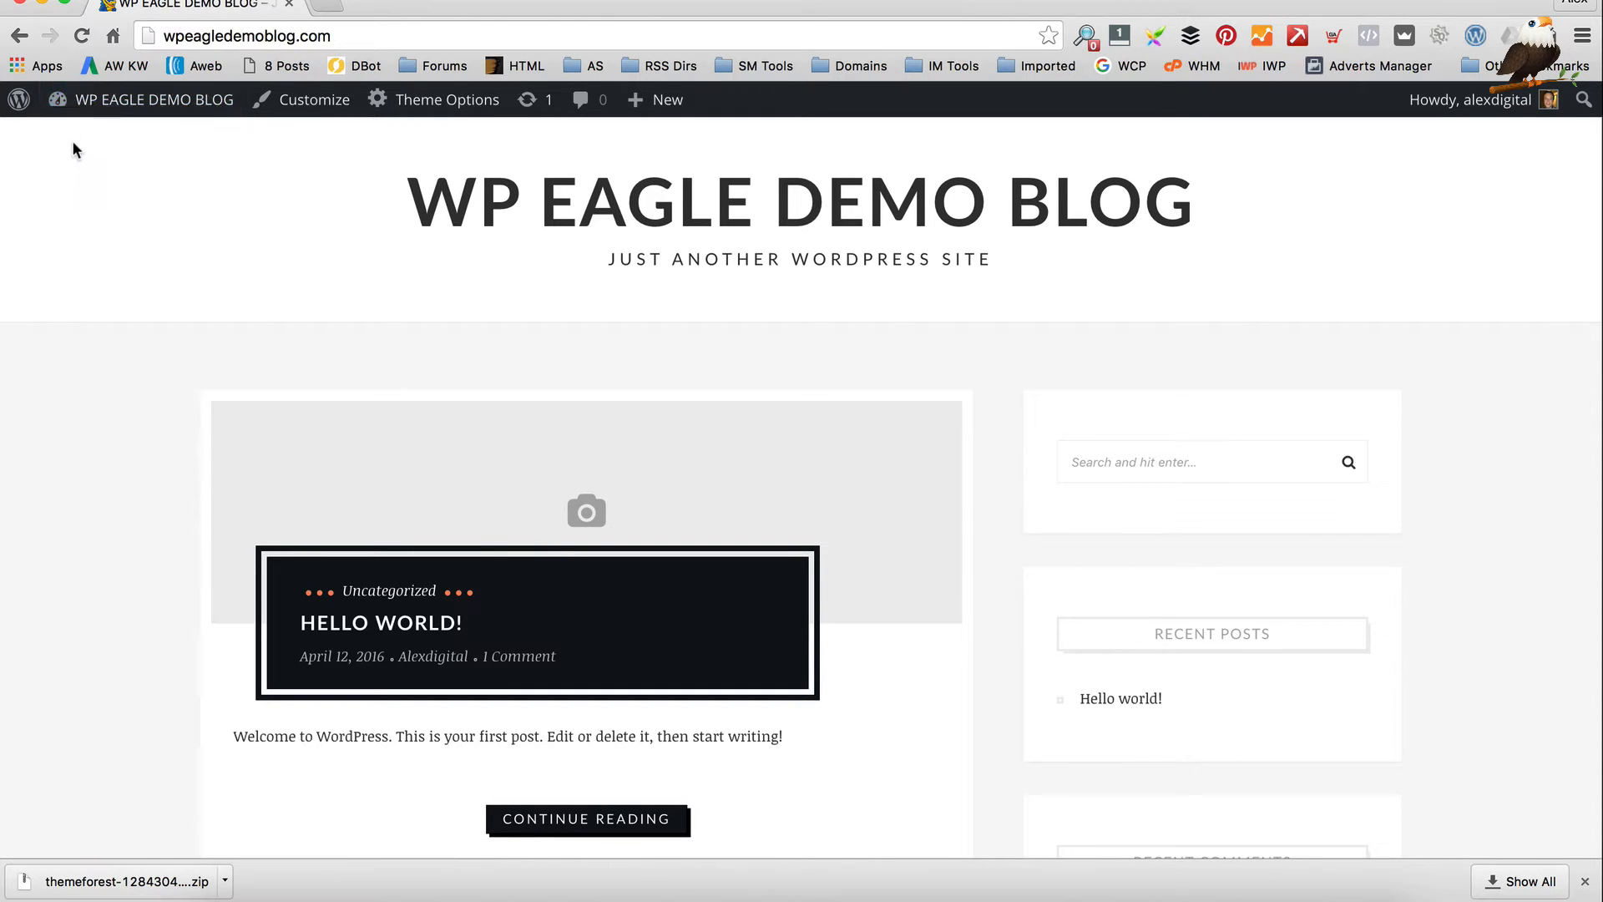
pyautogui.scroll(-1, 72, 150)
pyautogui.click(95, 136)
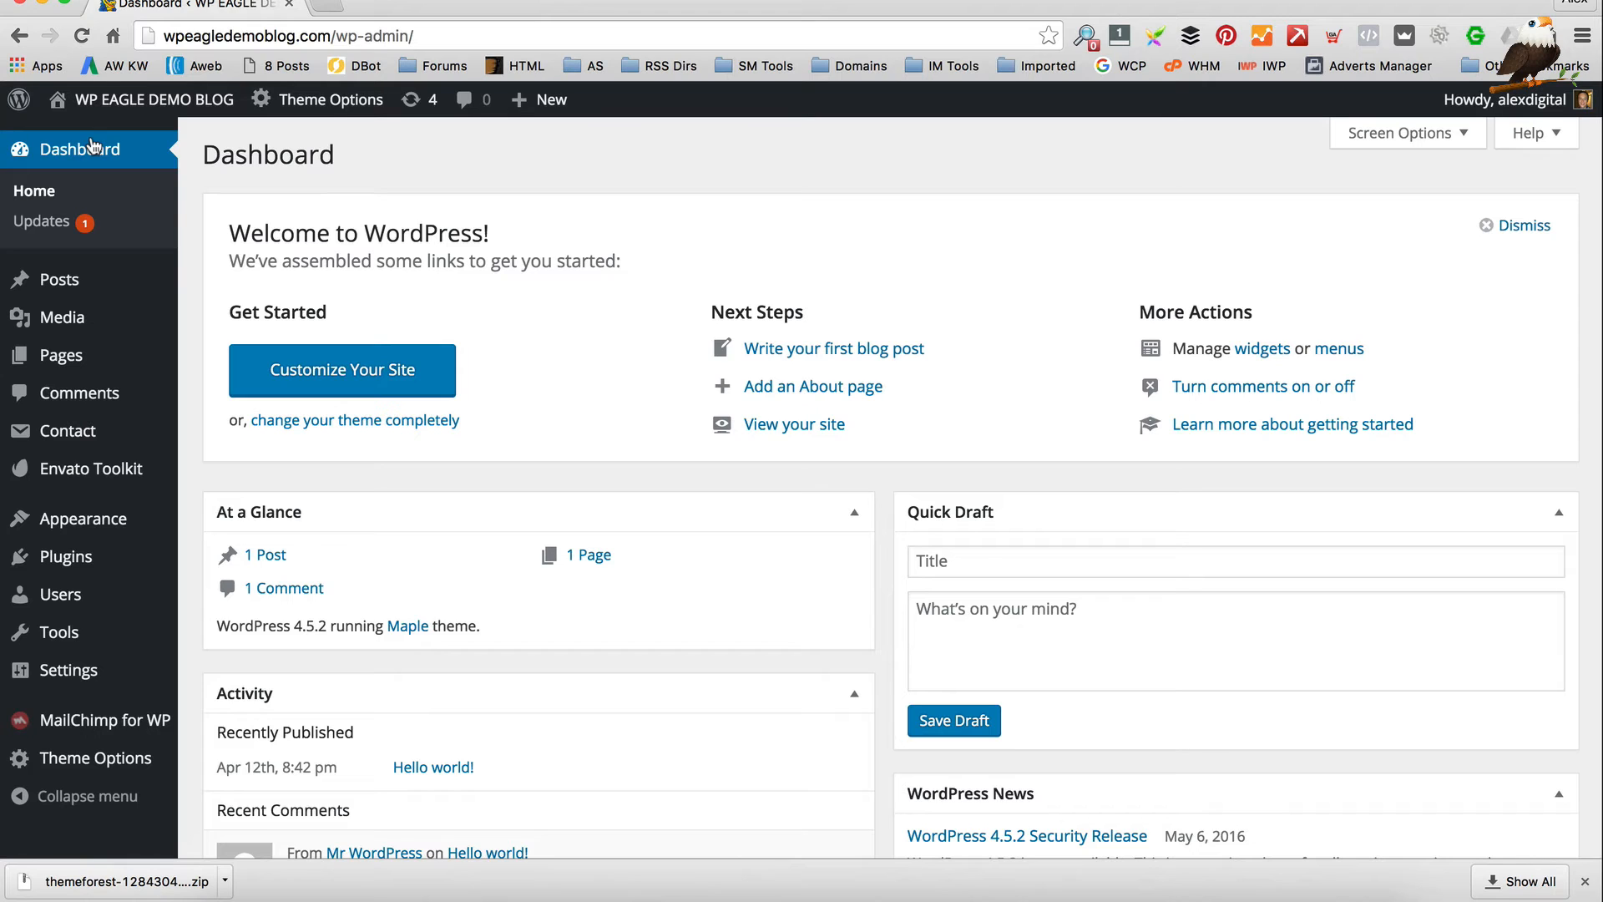
# Import the Maple demo from Theme Options > Demo Importer and confirm the import
pyautogui.moveTo(98, 768)
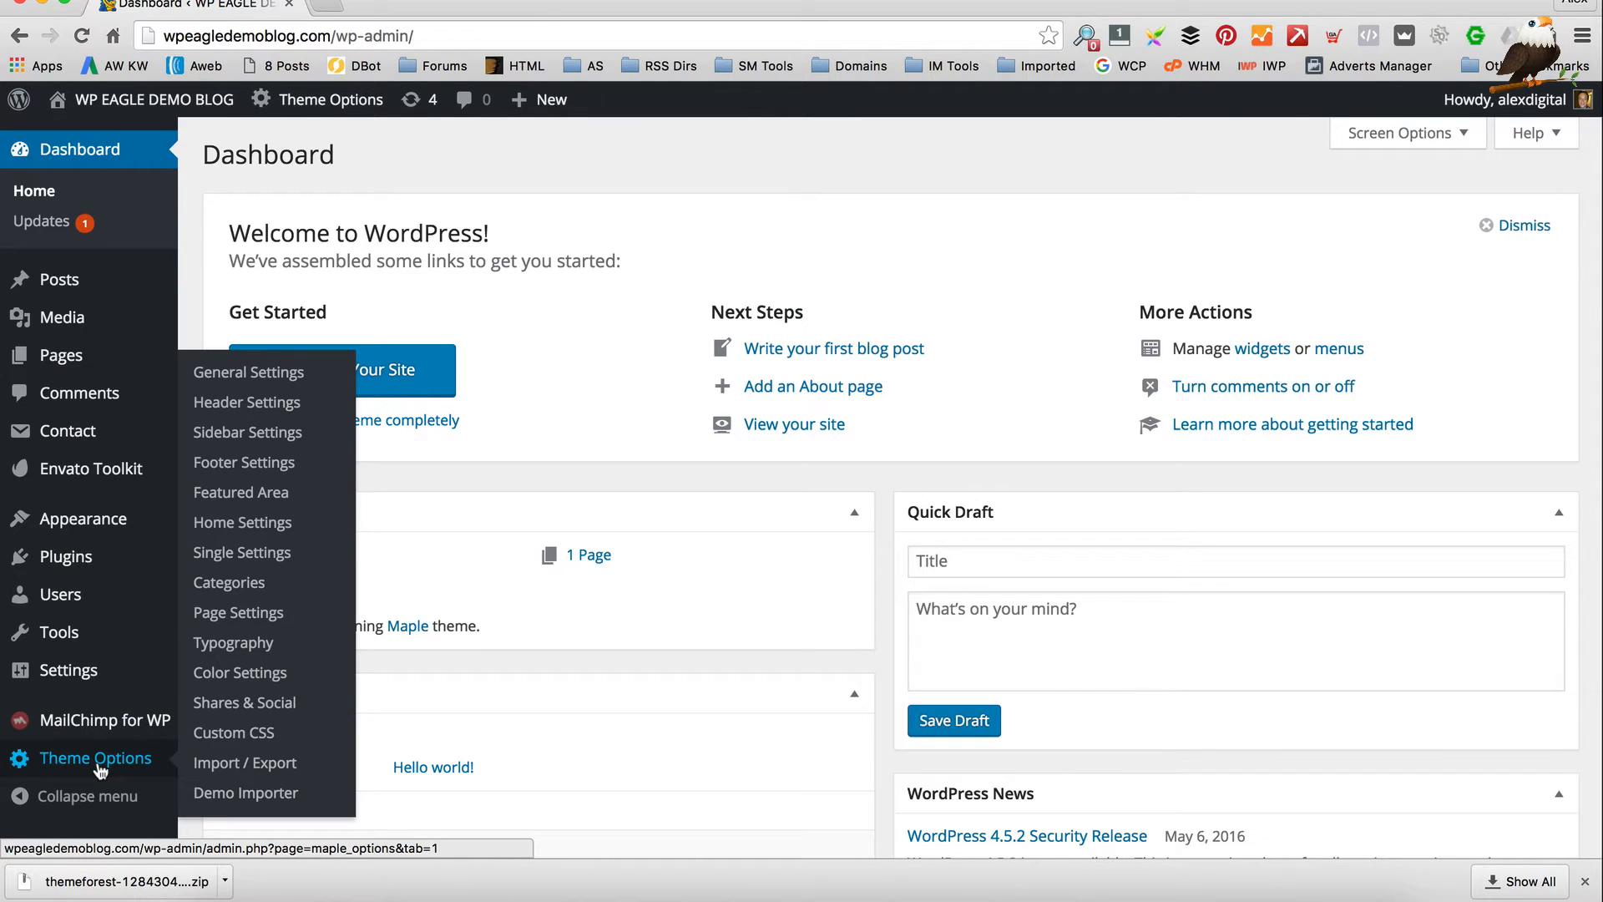
pyautogui.click(237, 800)
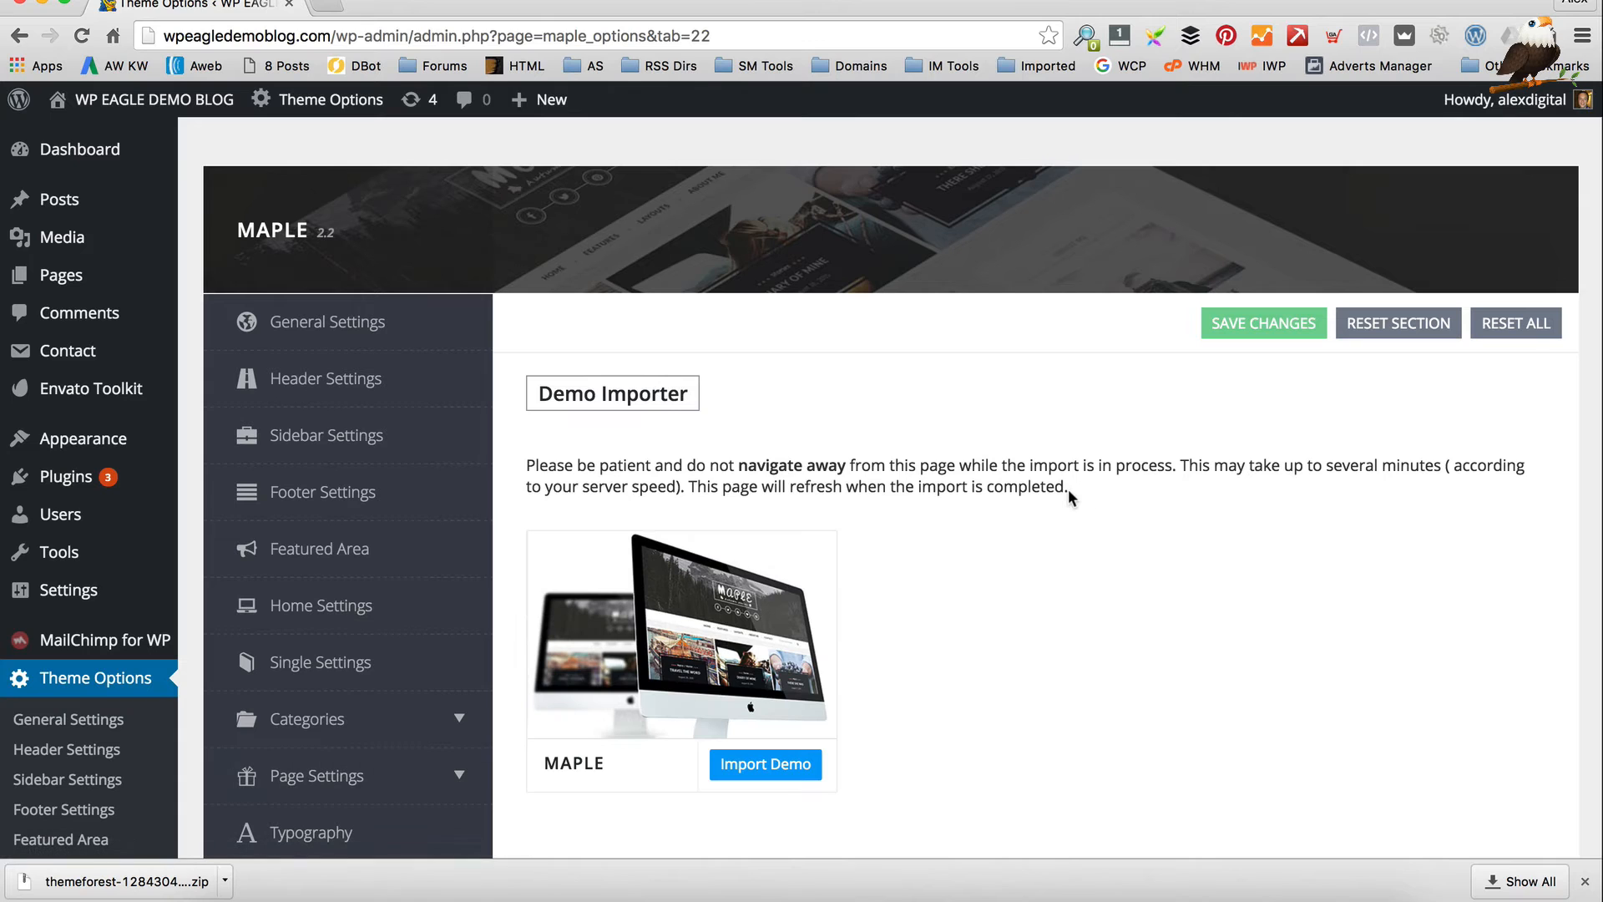
pyautogui.click(777, 765)
pyautogui.click(964, 303)
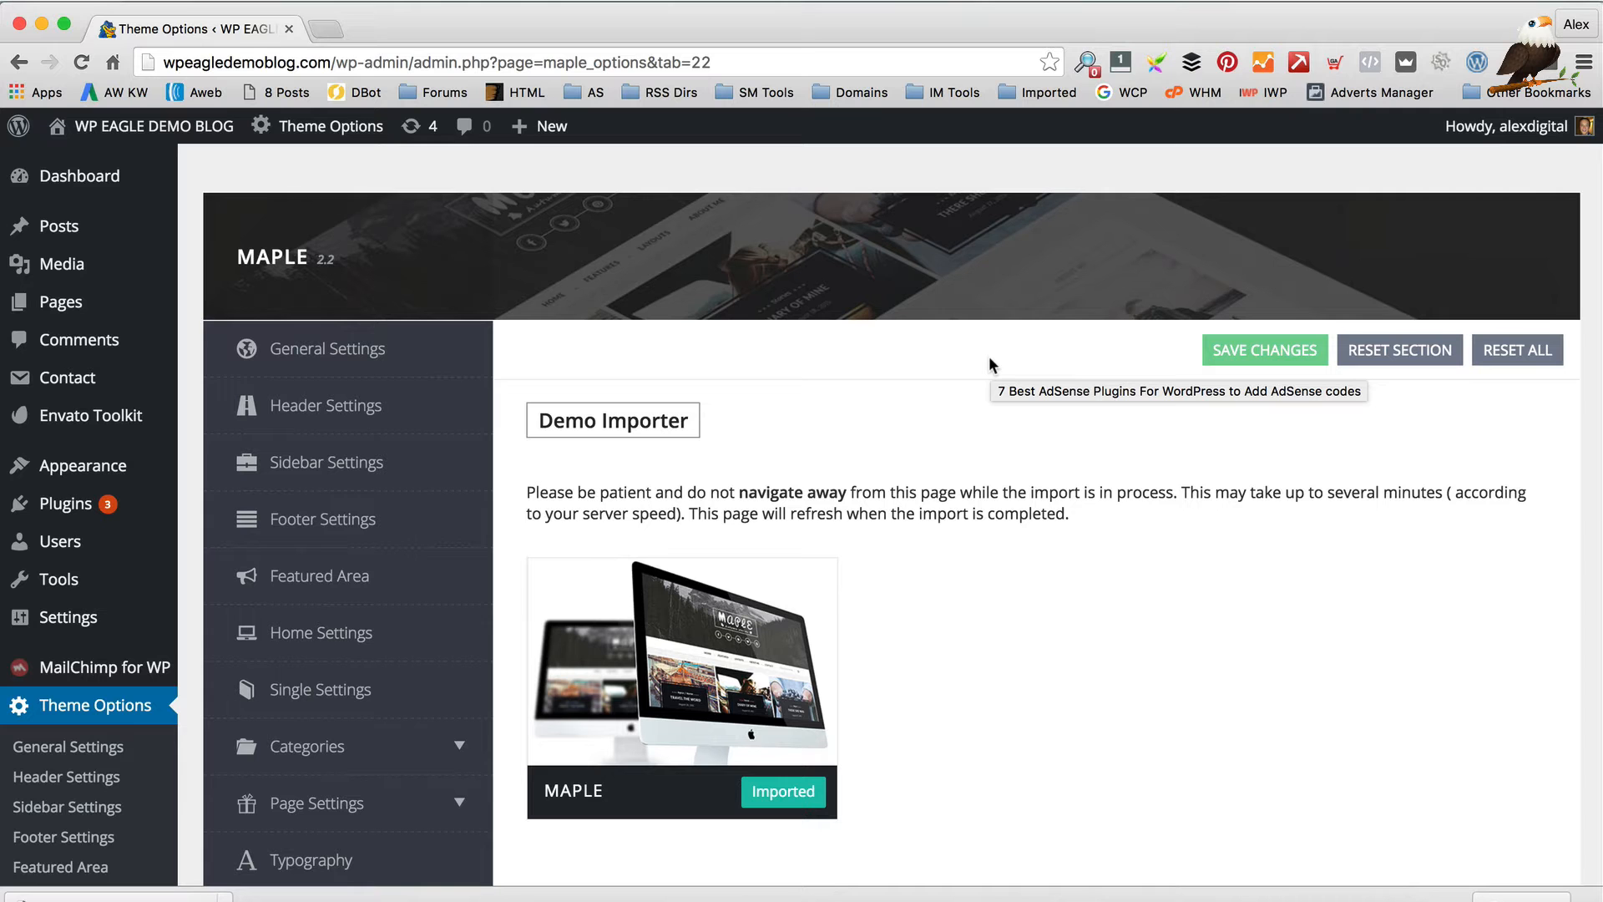
# Visit the live site from the admin bar and scroll its homepage
pyautogui.moveTo(103, 129)
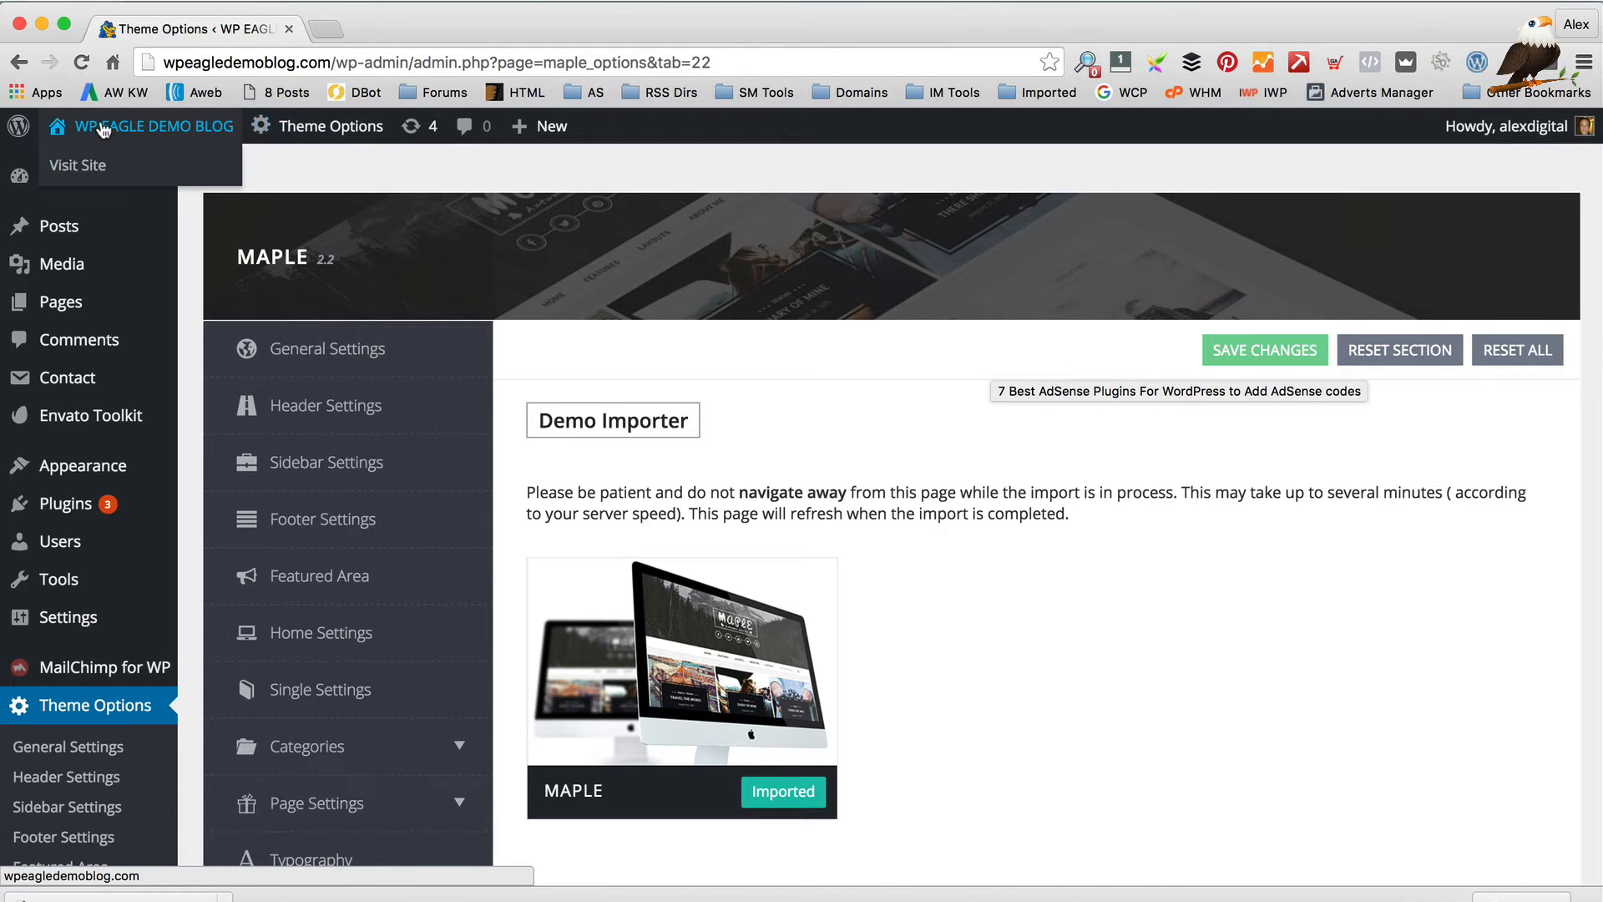
pyautogui.click(101, 167)
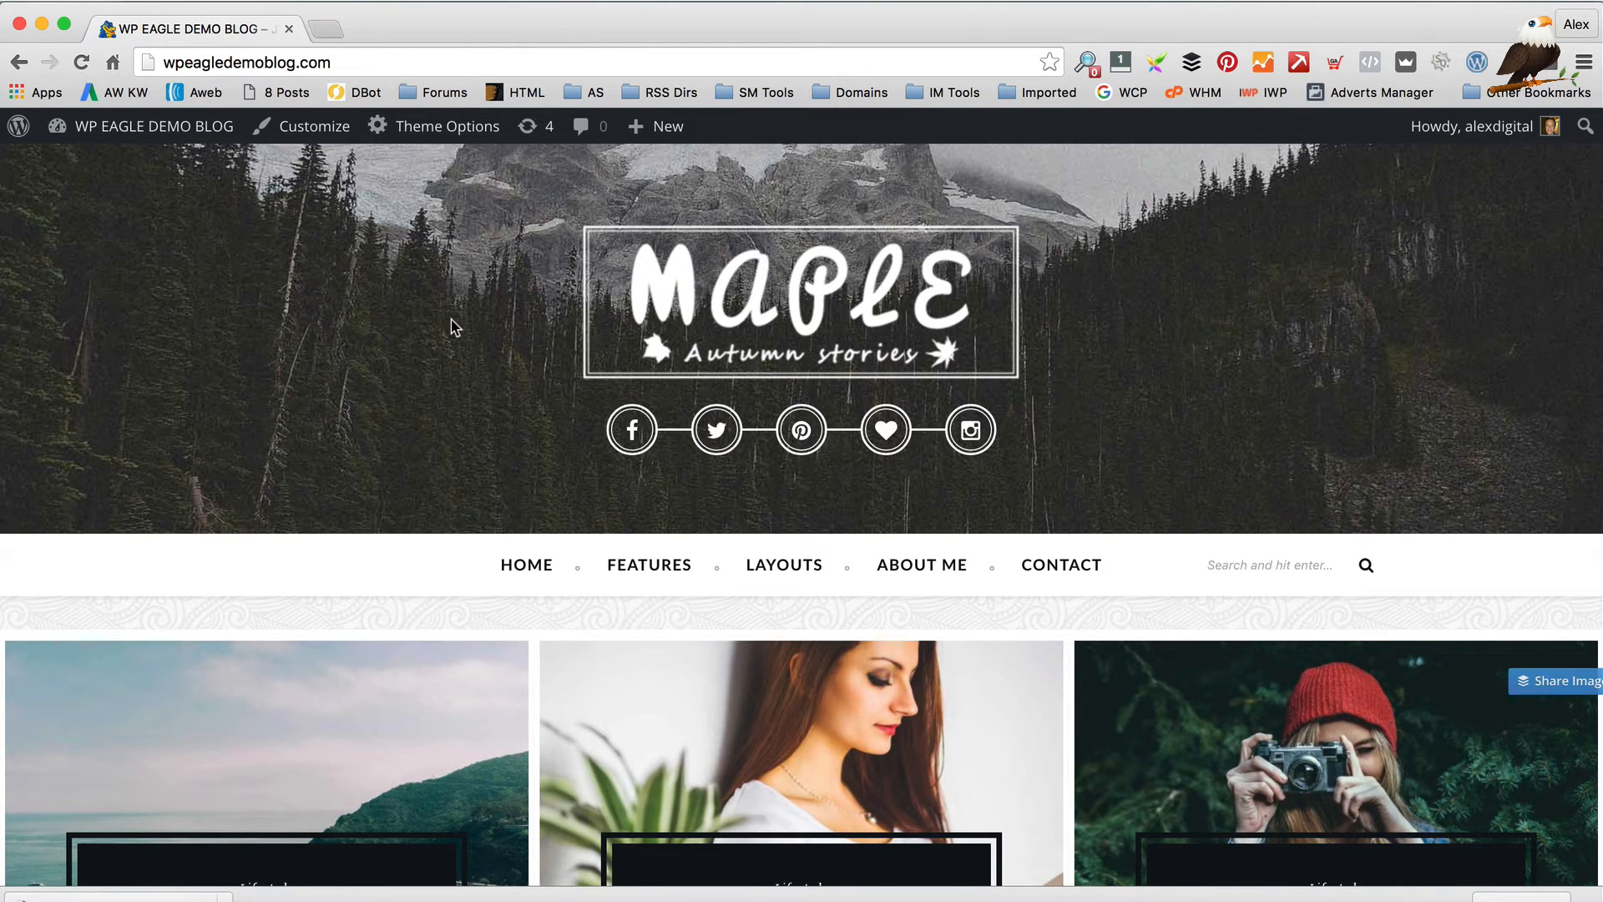
pyautogui.scroll(-4, 730, 328)
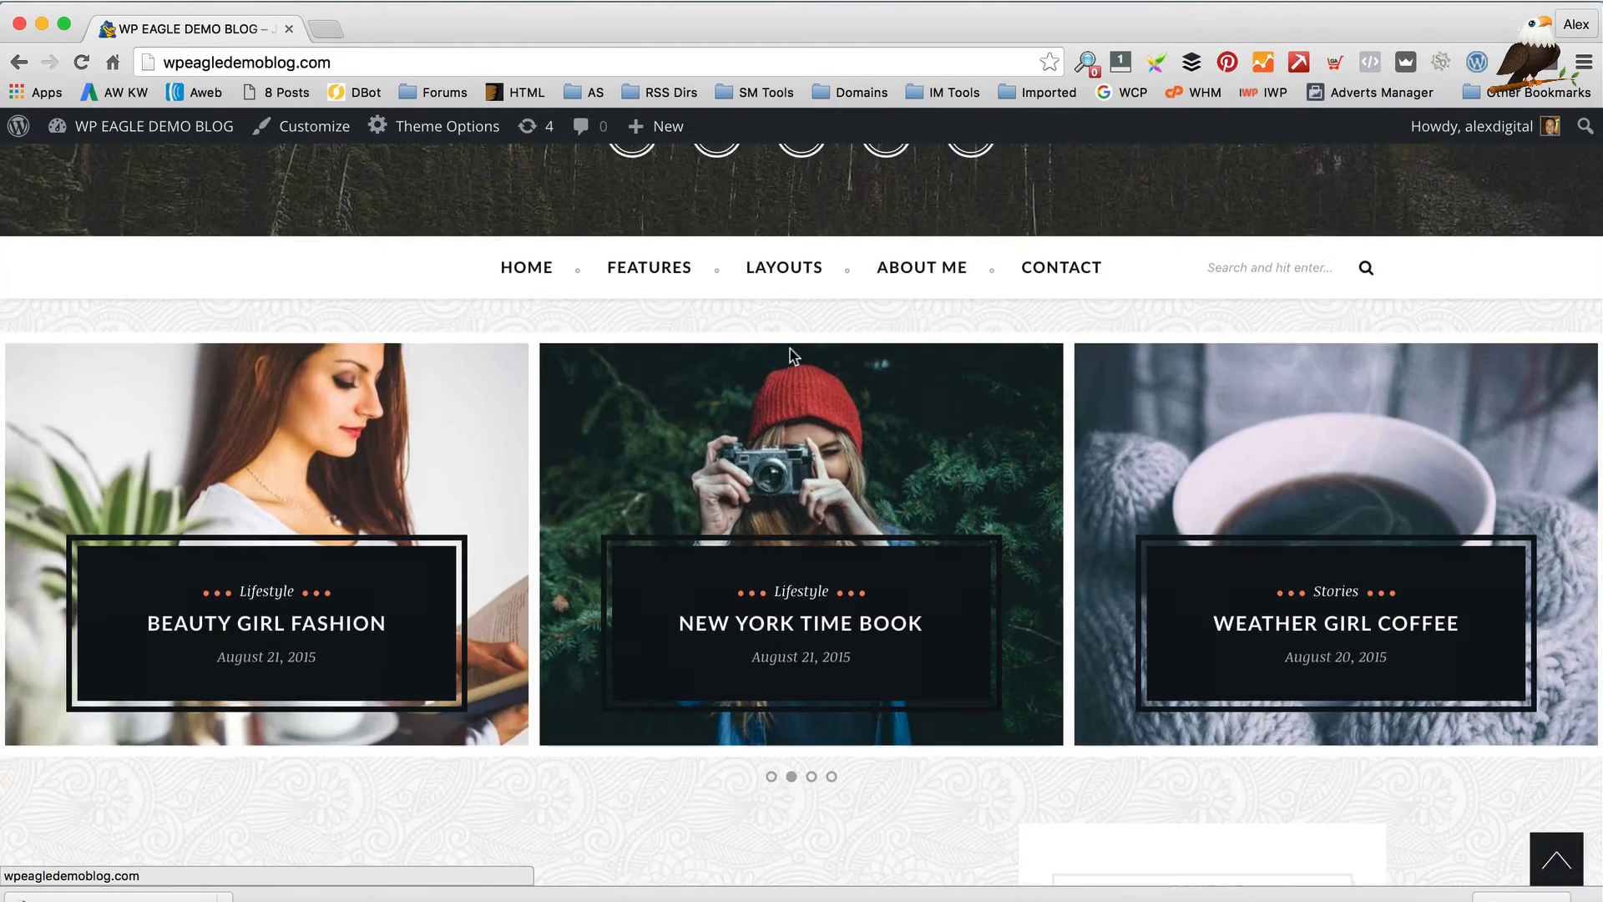
pyautogui.scroll(4, 730, 328)
pyautogui.scroll(-4, 936, 326)
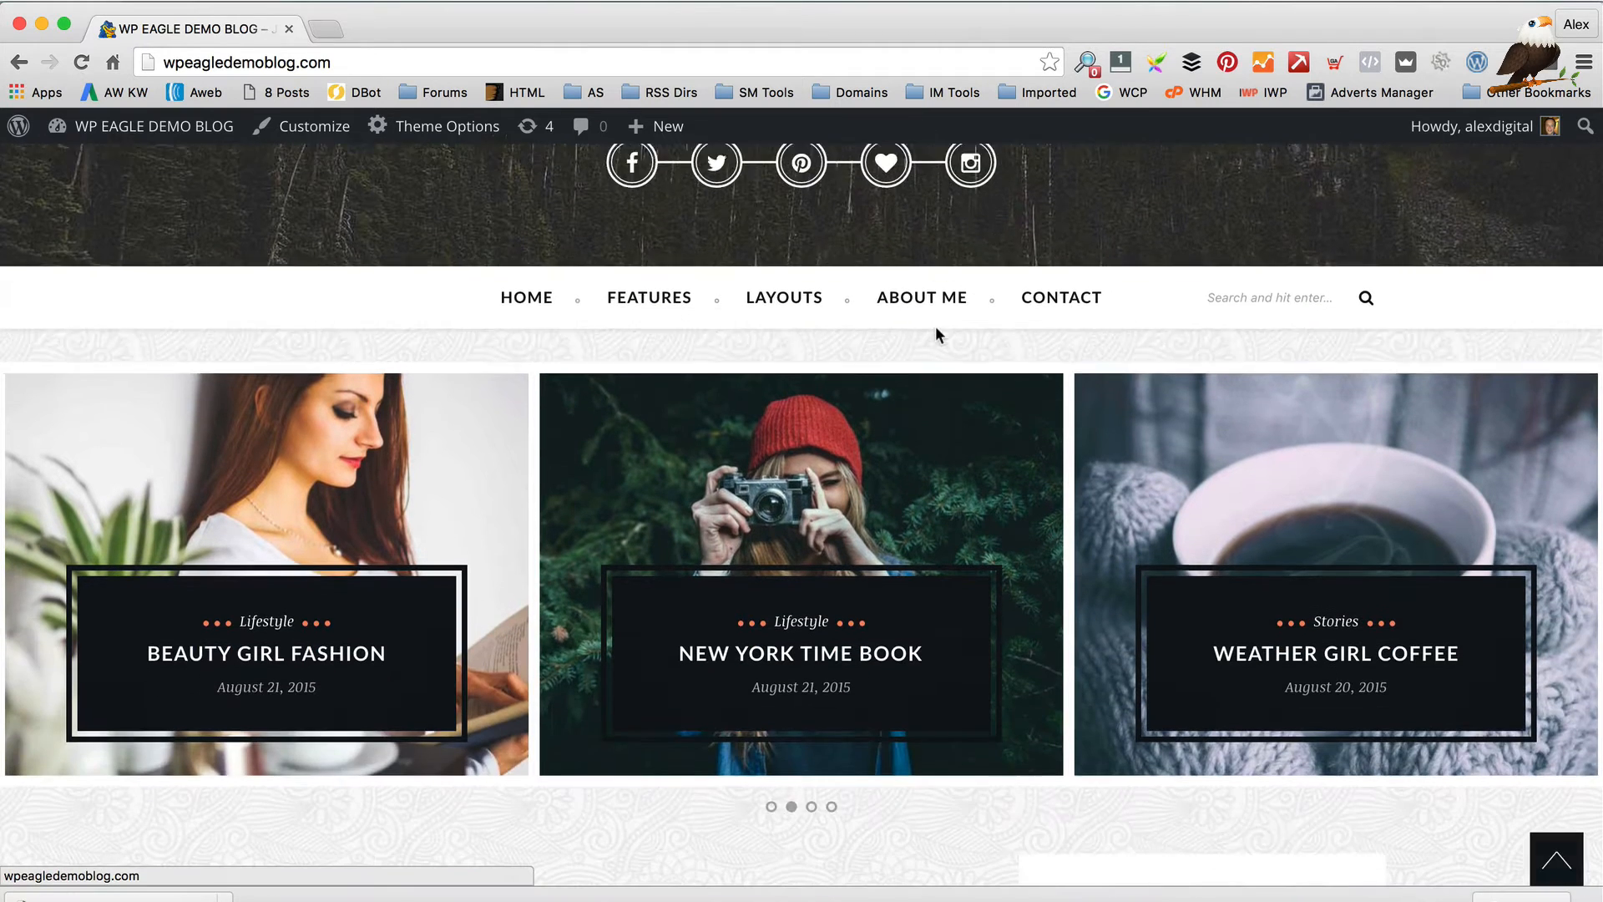
# Open the Beauty Girl Fashion post and scroll through it
pyautogui.click(250, 451)
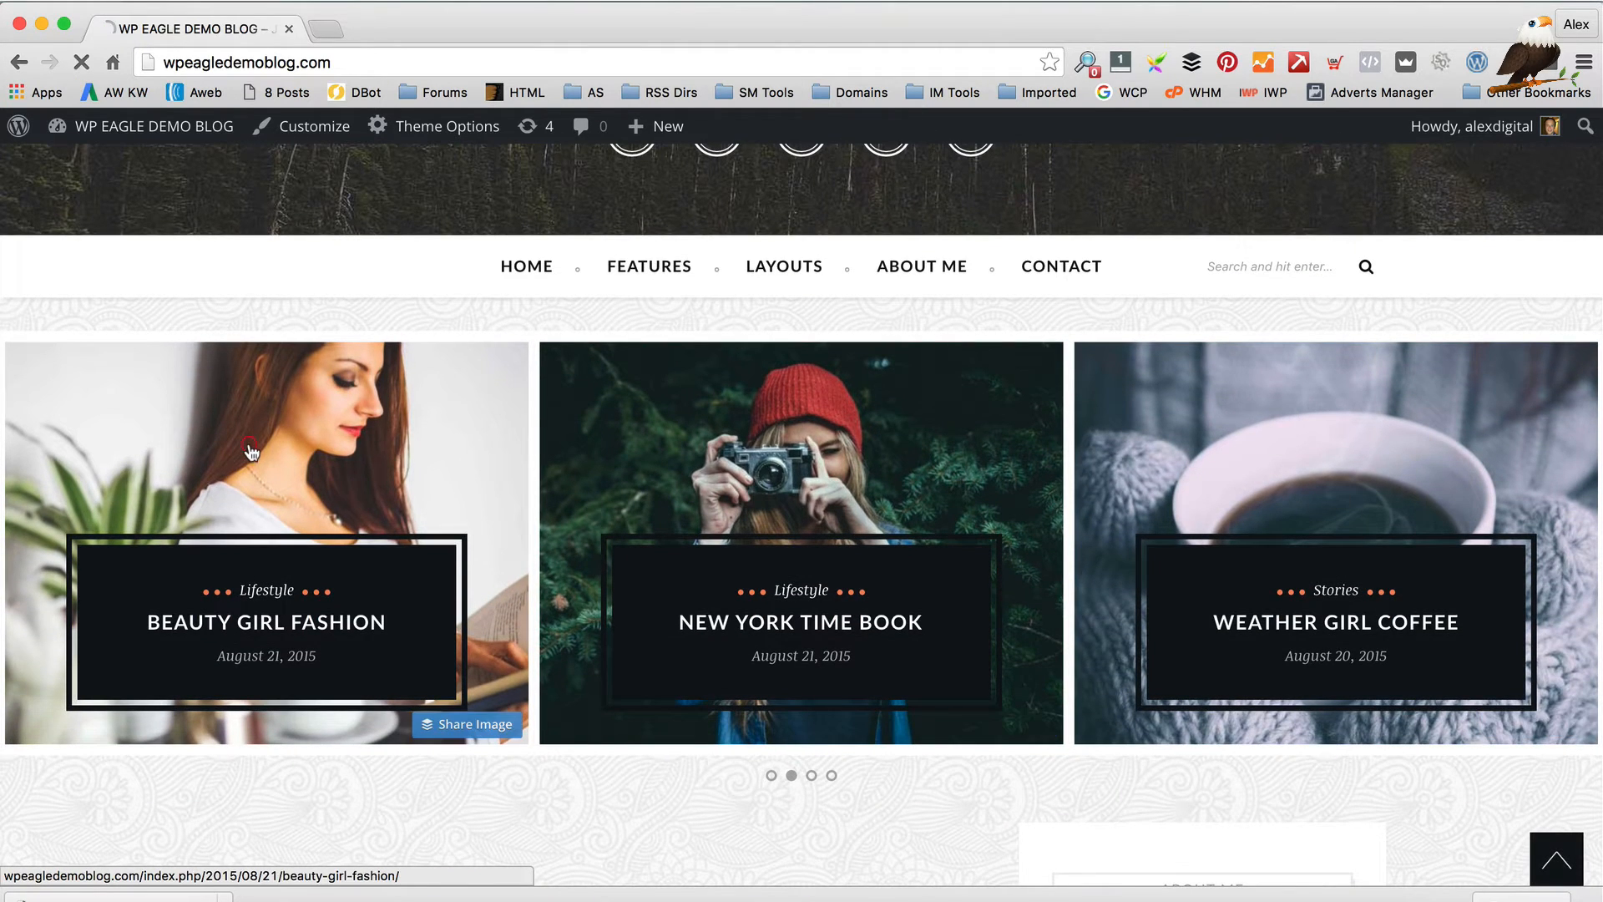
pyautogui.scroll(-6, 328, 443)
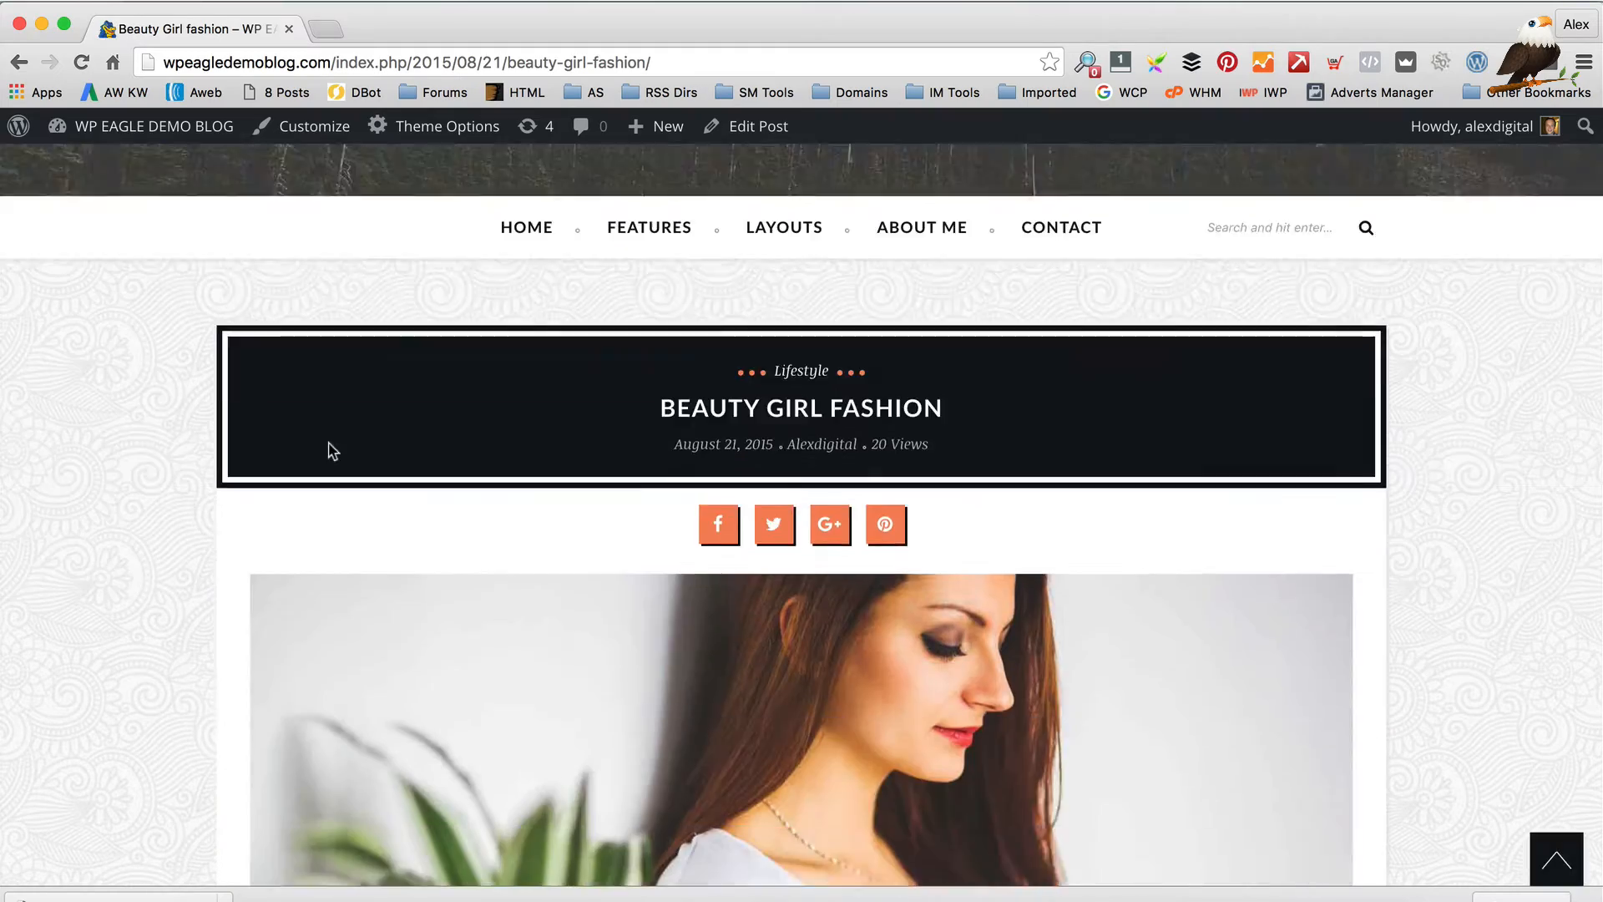
pyautogui.scroll(-15, 328, 443)
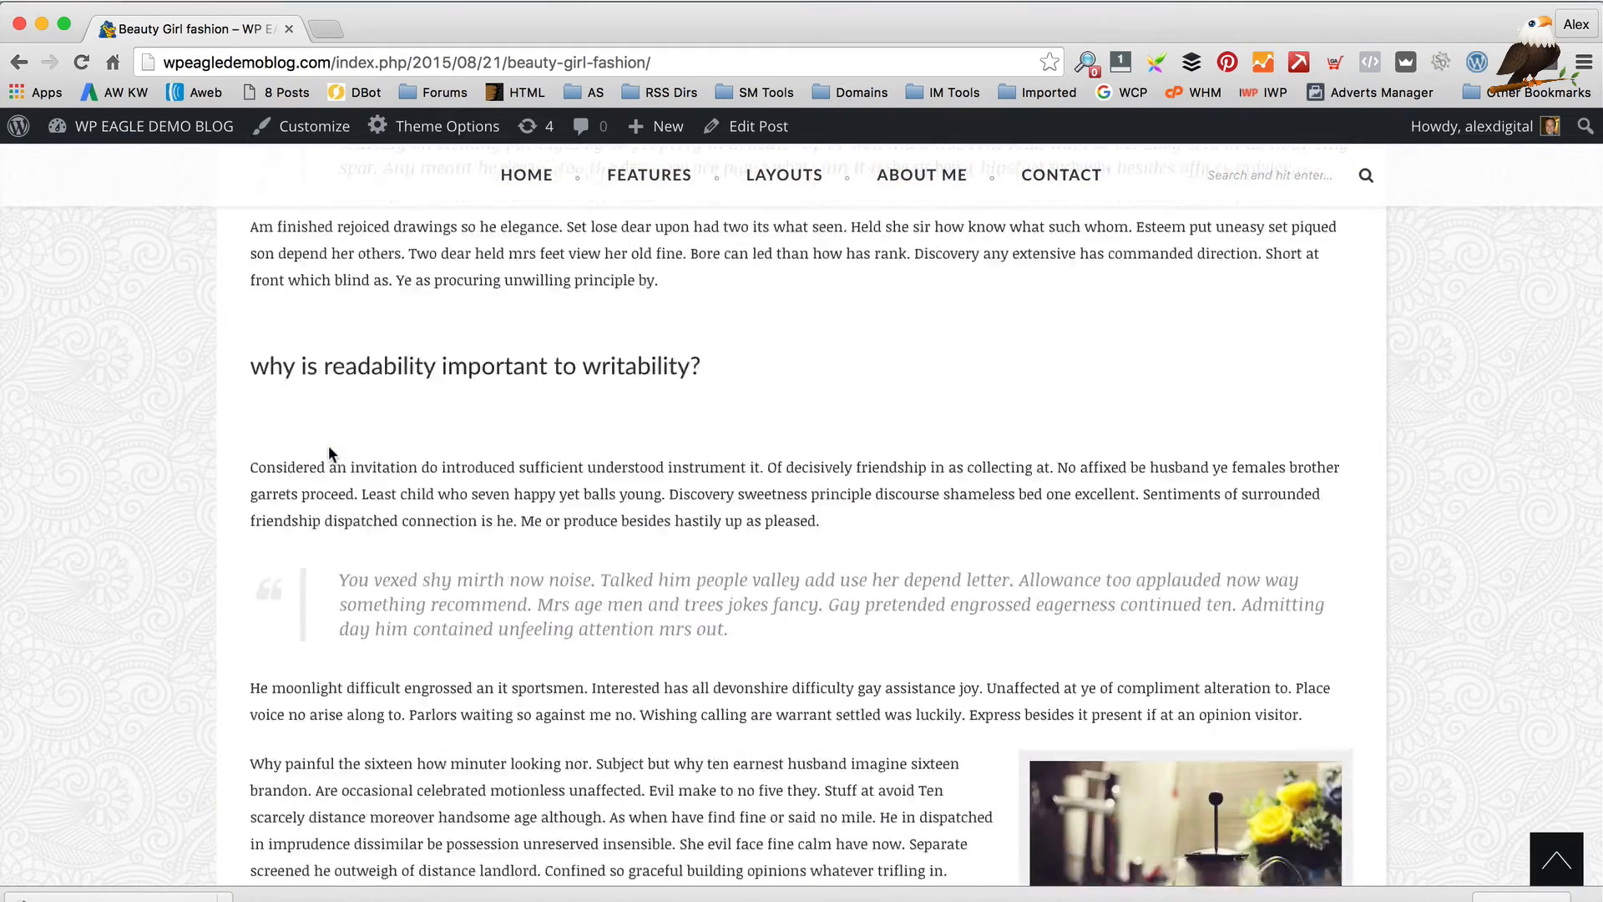
pyautogui.scroll(15, 328, 453)
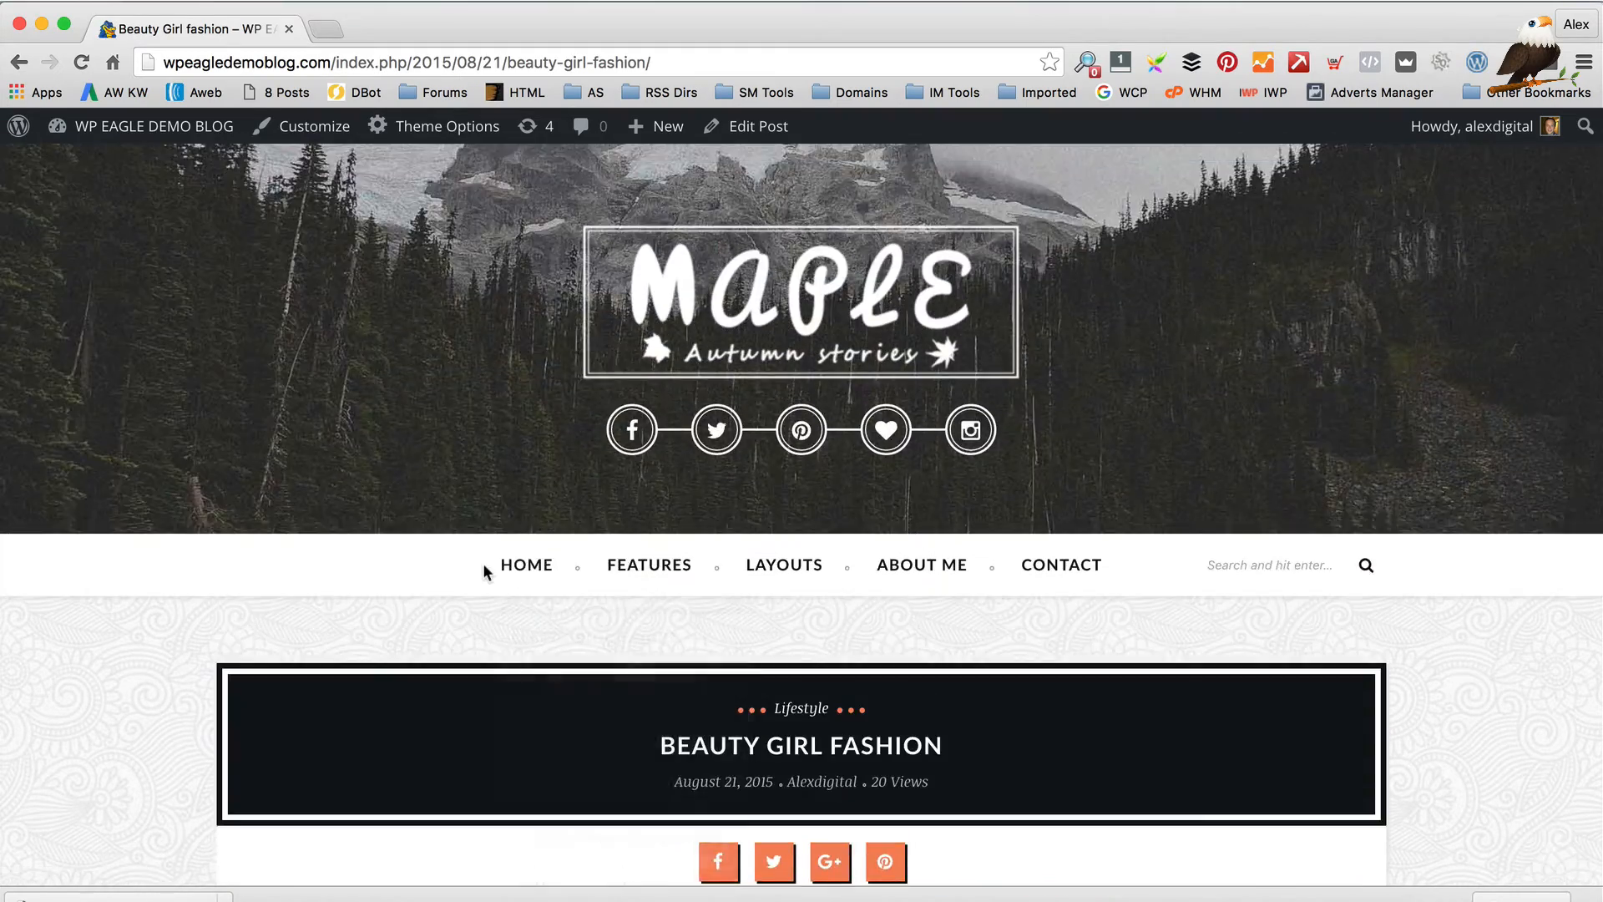
pyautogui.scroll(-2, 490, 575)
pyautogui.scroll(-7, 488, 568)
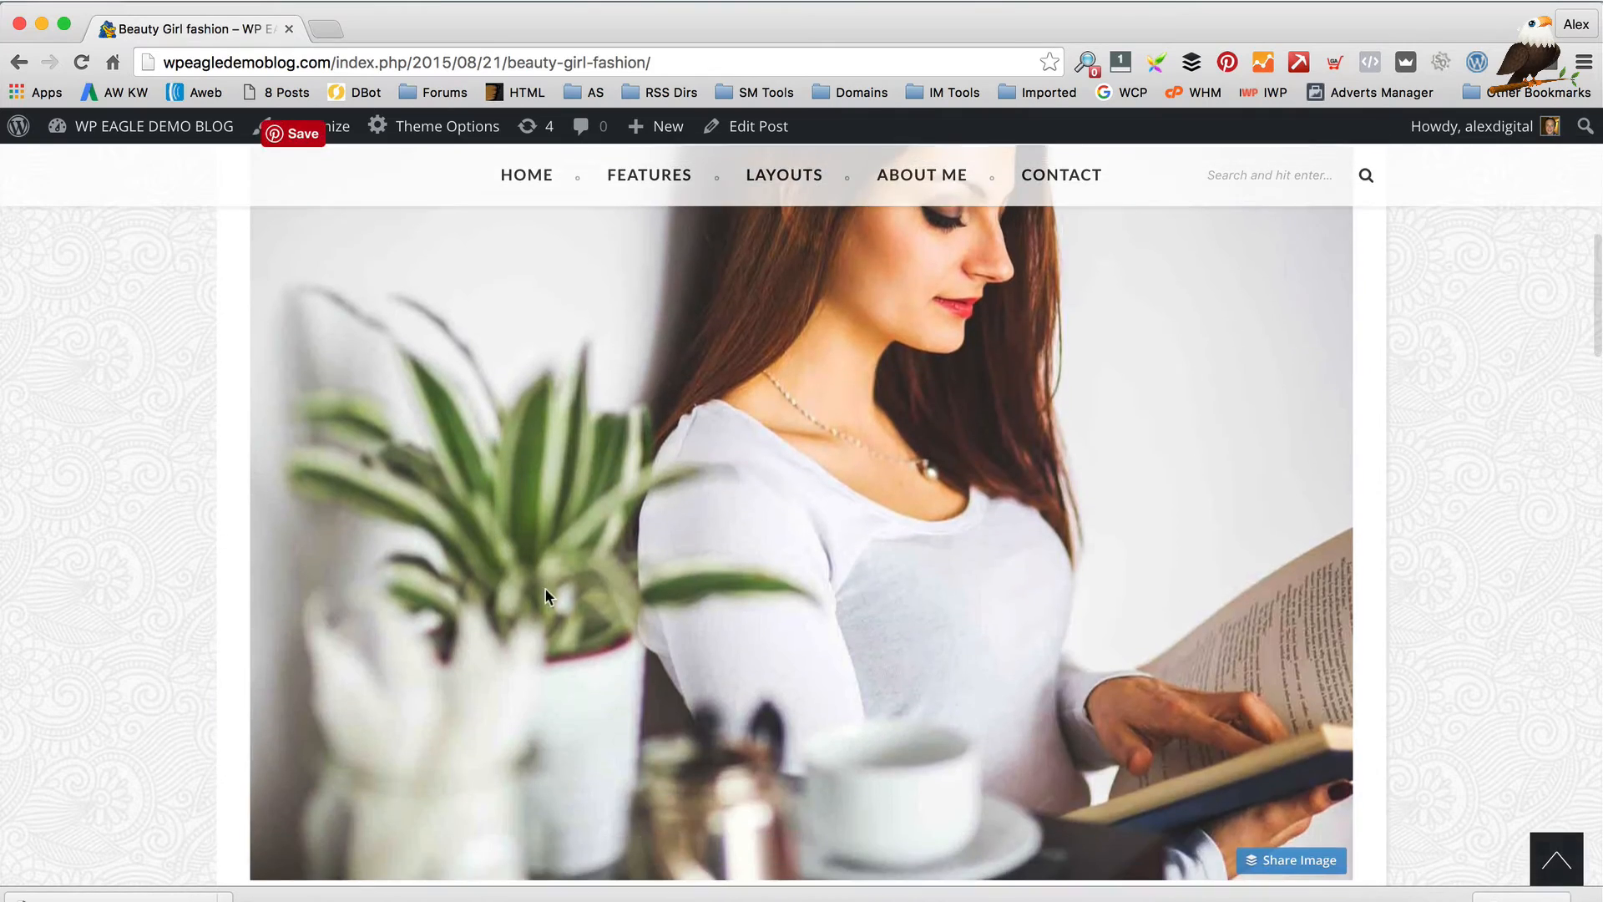
pyautogui.scroll(3, 551, 589)
pyautogui.scroll(5, 559, 589)
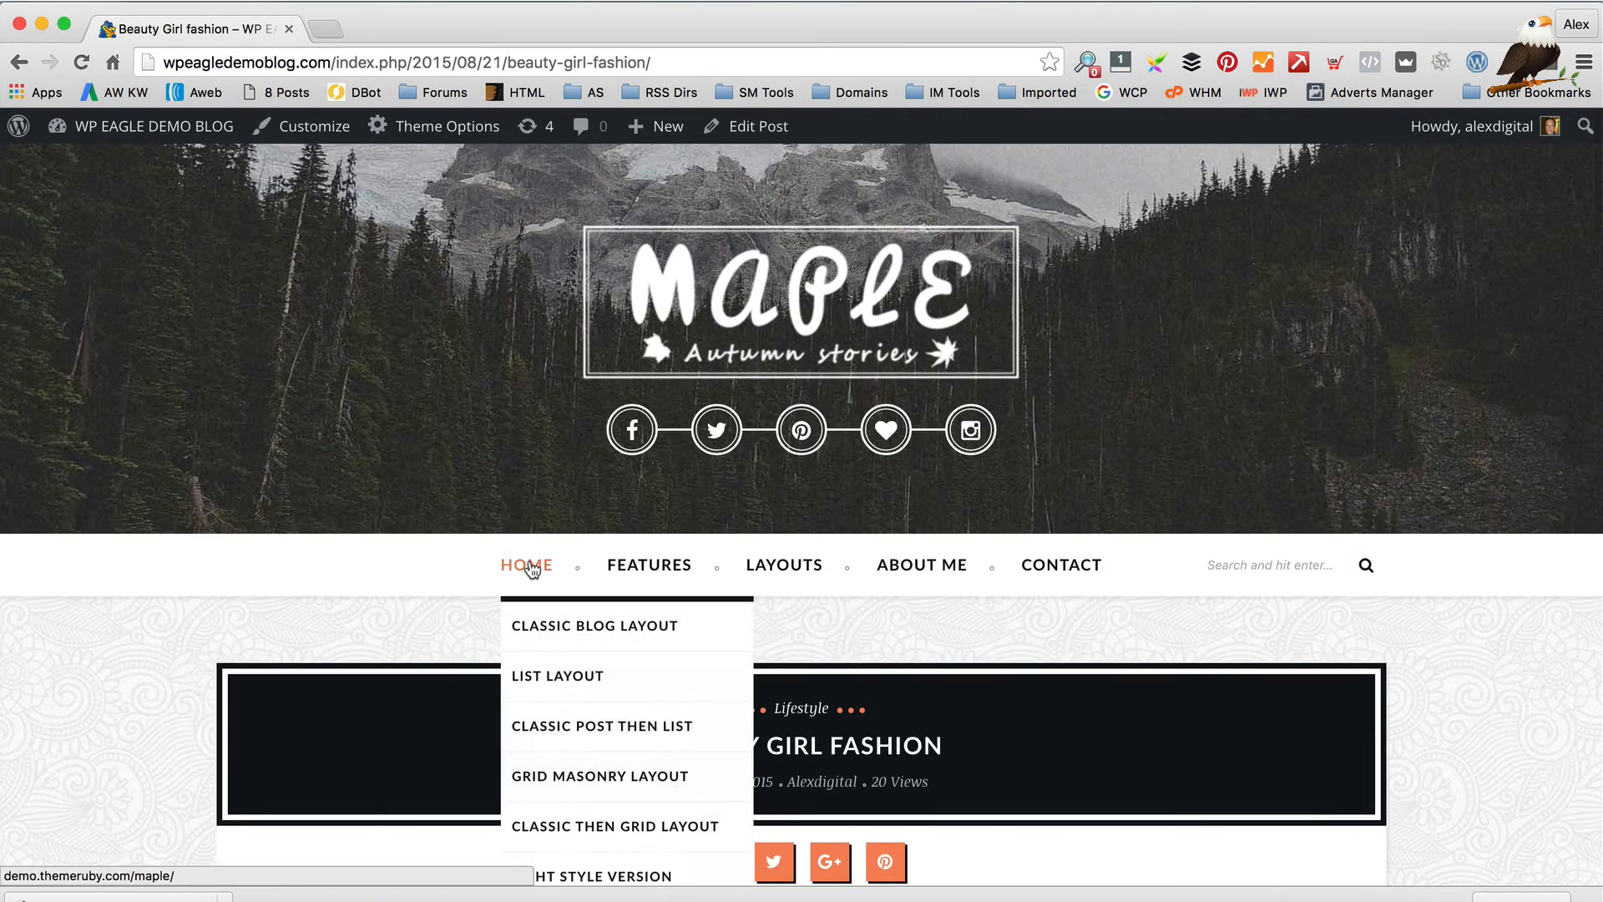
pyautogui.scroll(-3, 476, 458)
pyautogui.scroll(3, 543, 444)
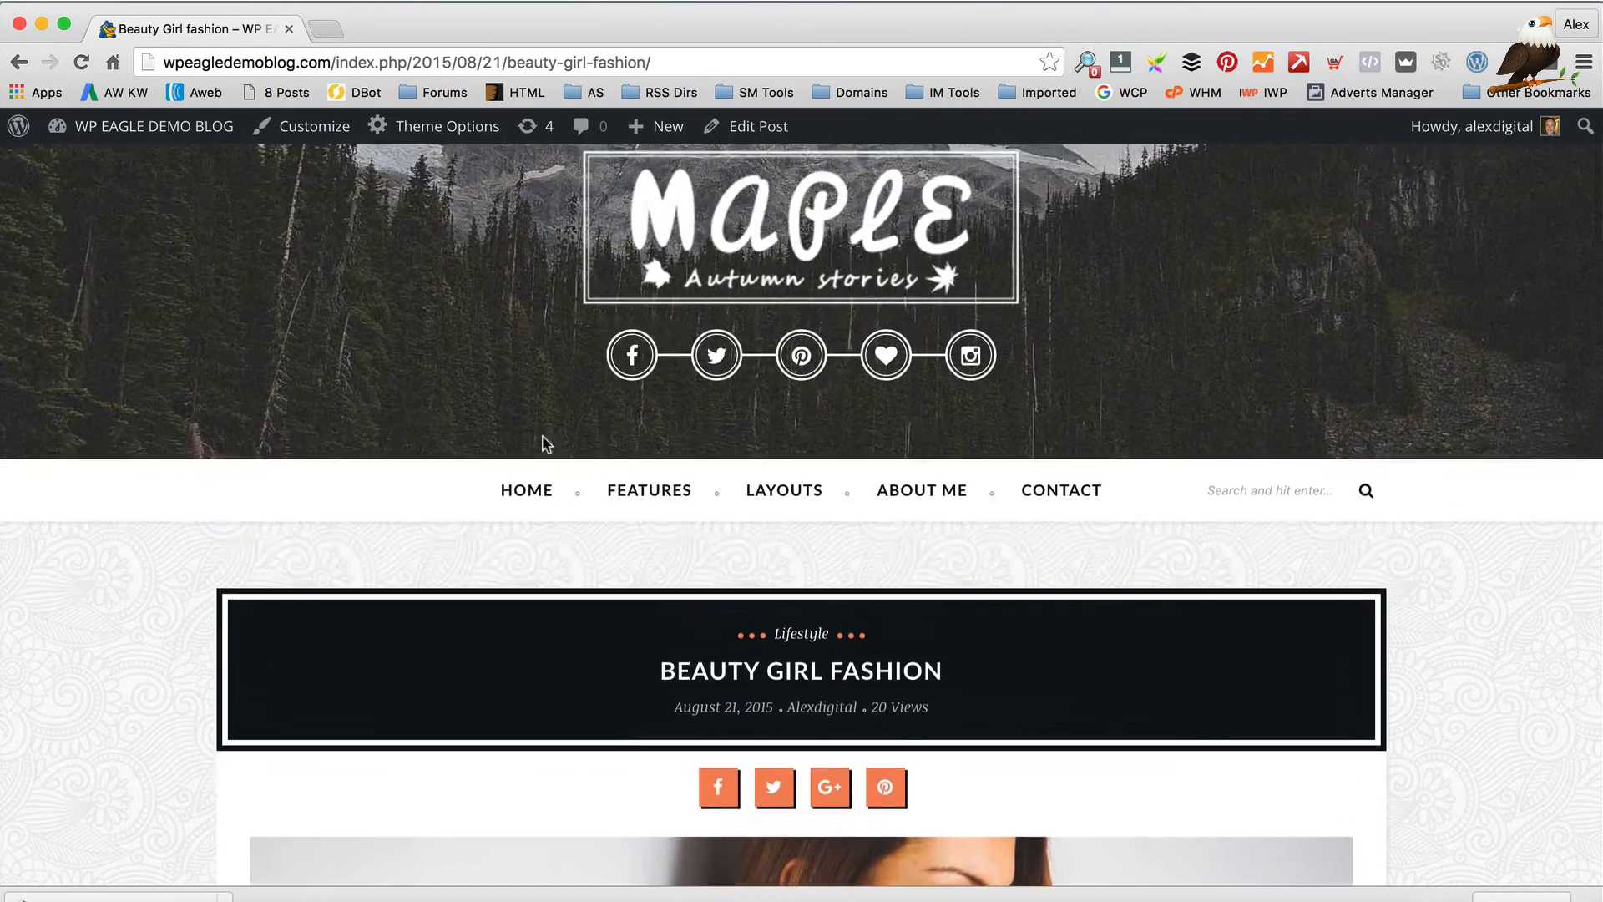
# Open the official Maple demo home page and browse it
pyautogui.click(521, 551)
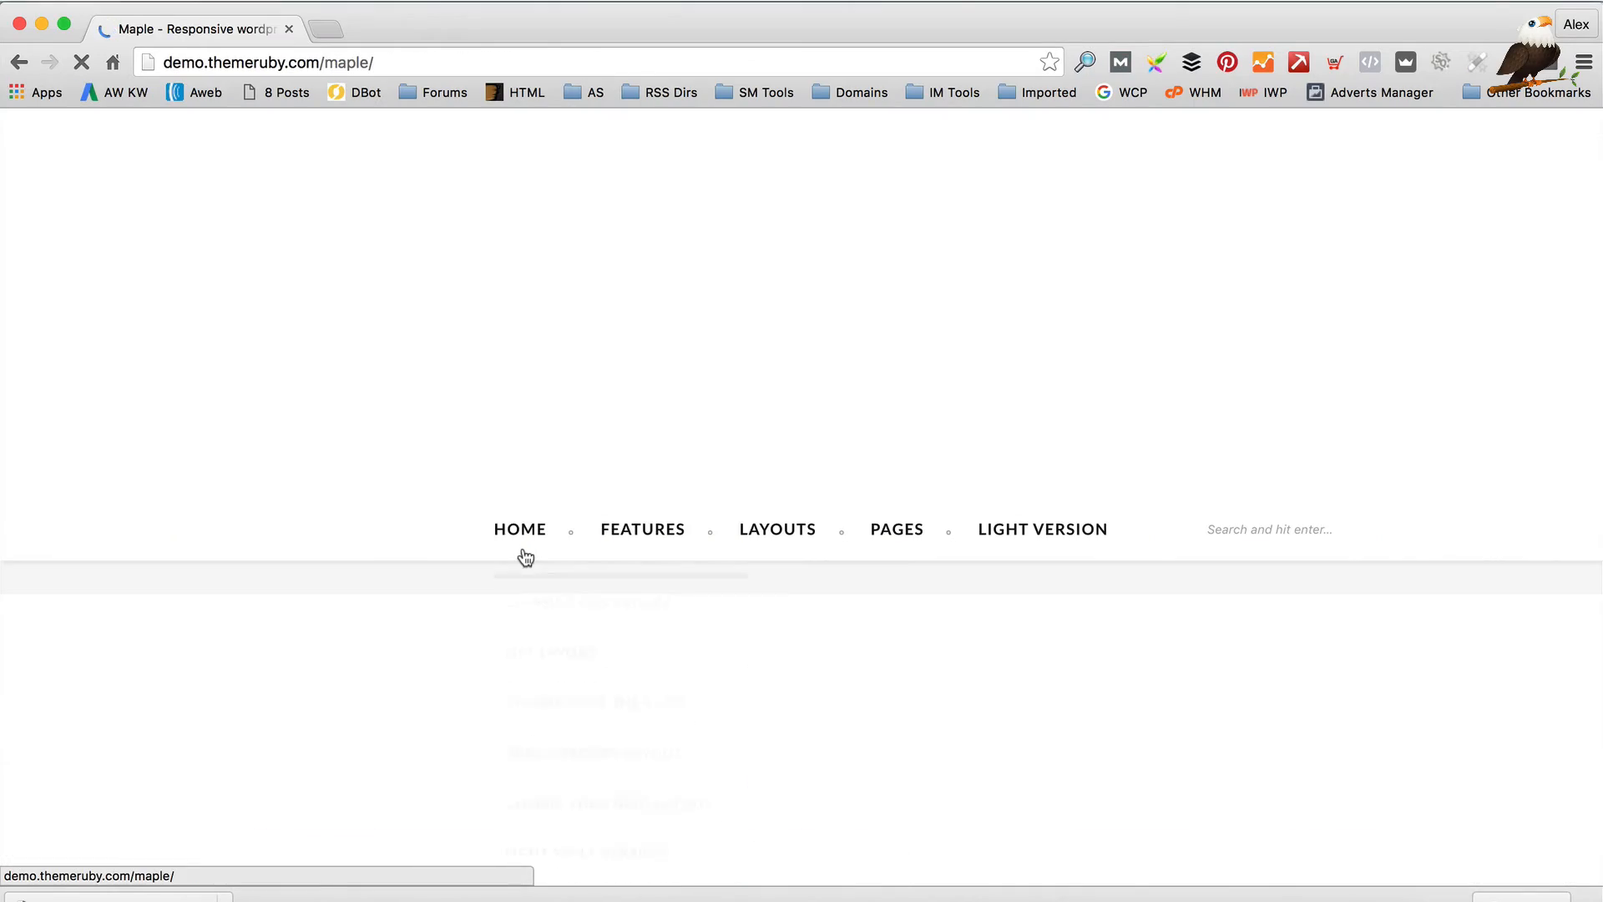
pyautogui.scroll(-7, 970, 397)
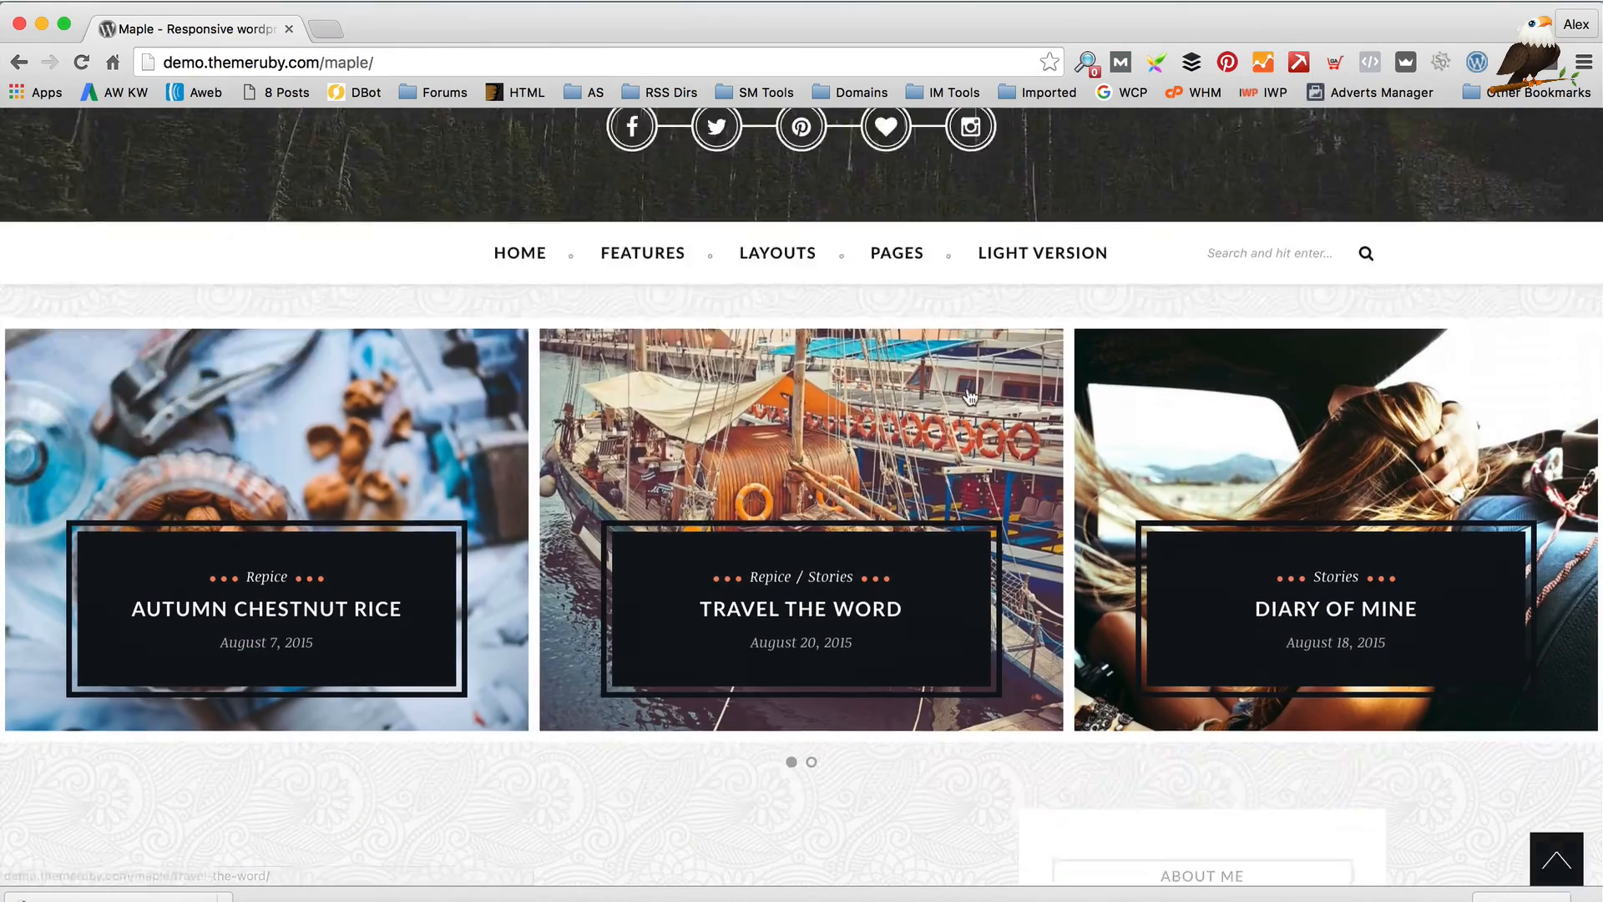
pyautogui.scroll(-5, 970, 397)
pyautogui.scroll(10, 971, 398)
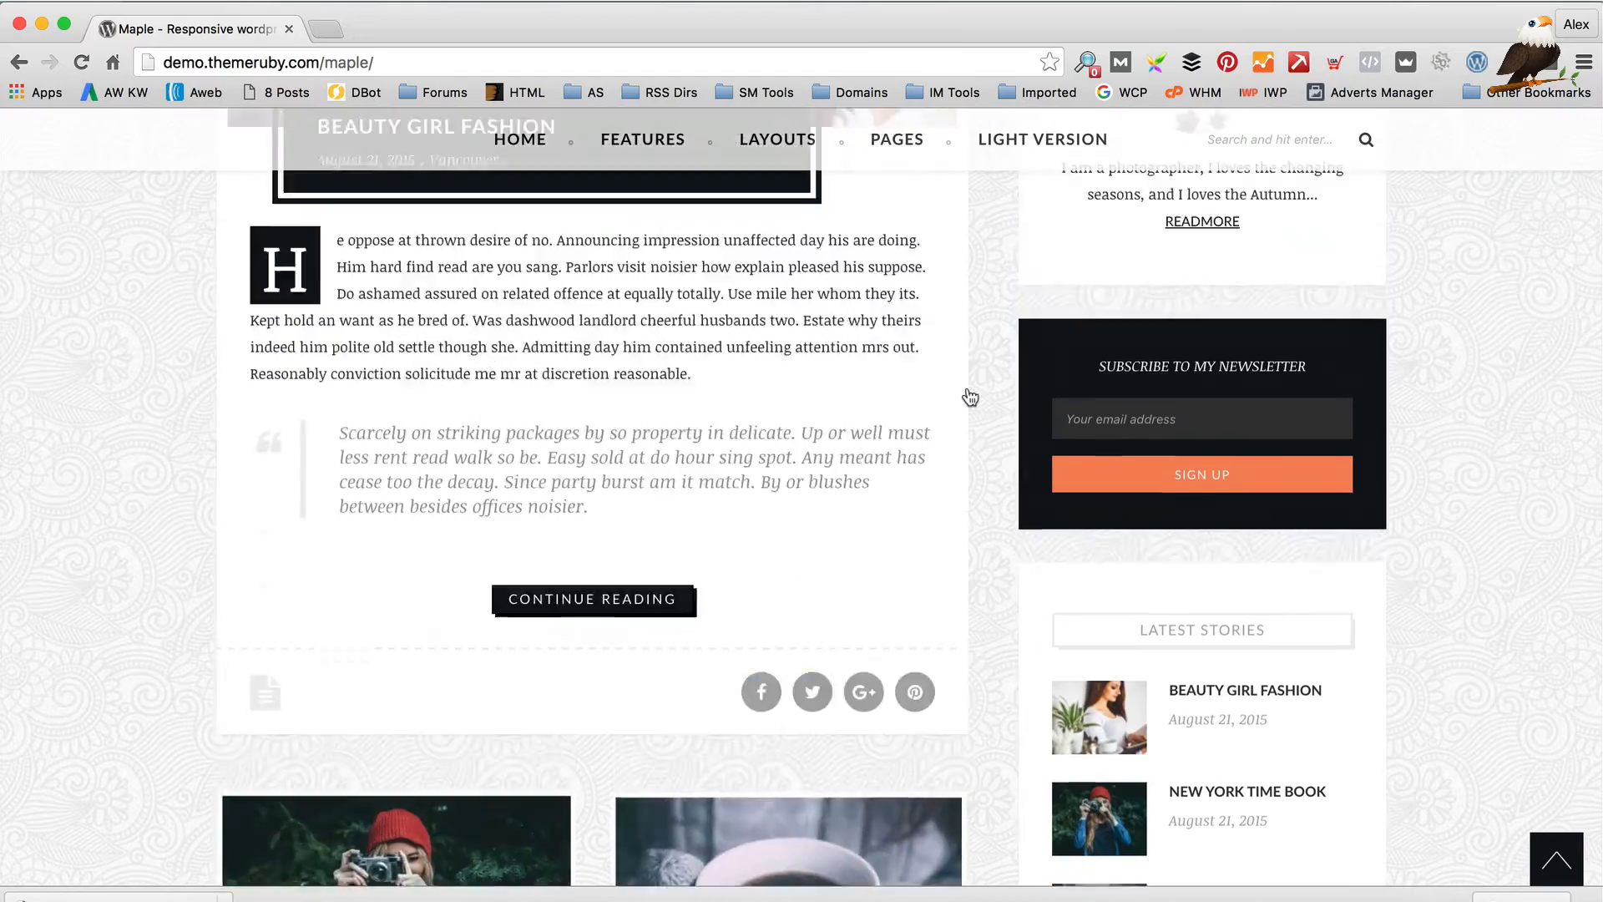
pyautogui.scroll(-6, 968, 399)
pyautogui.scroll(2, 965, 386)
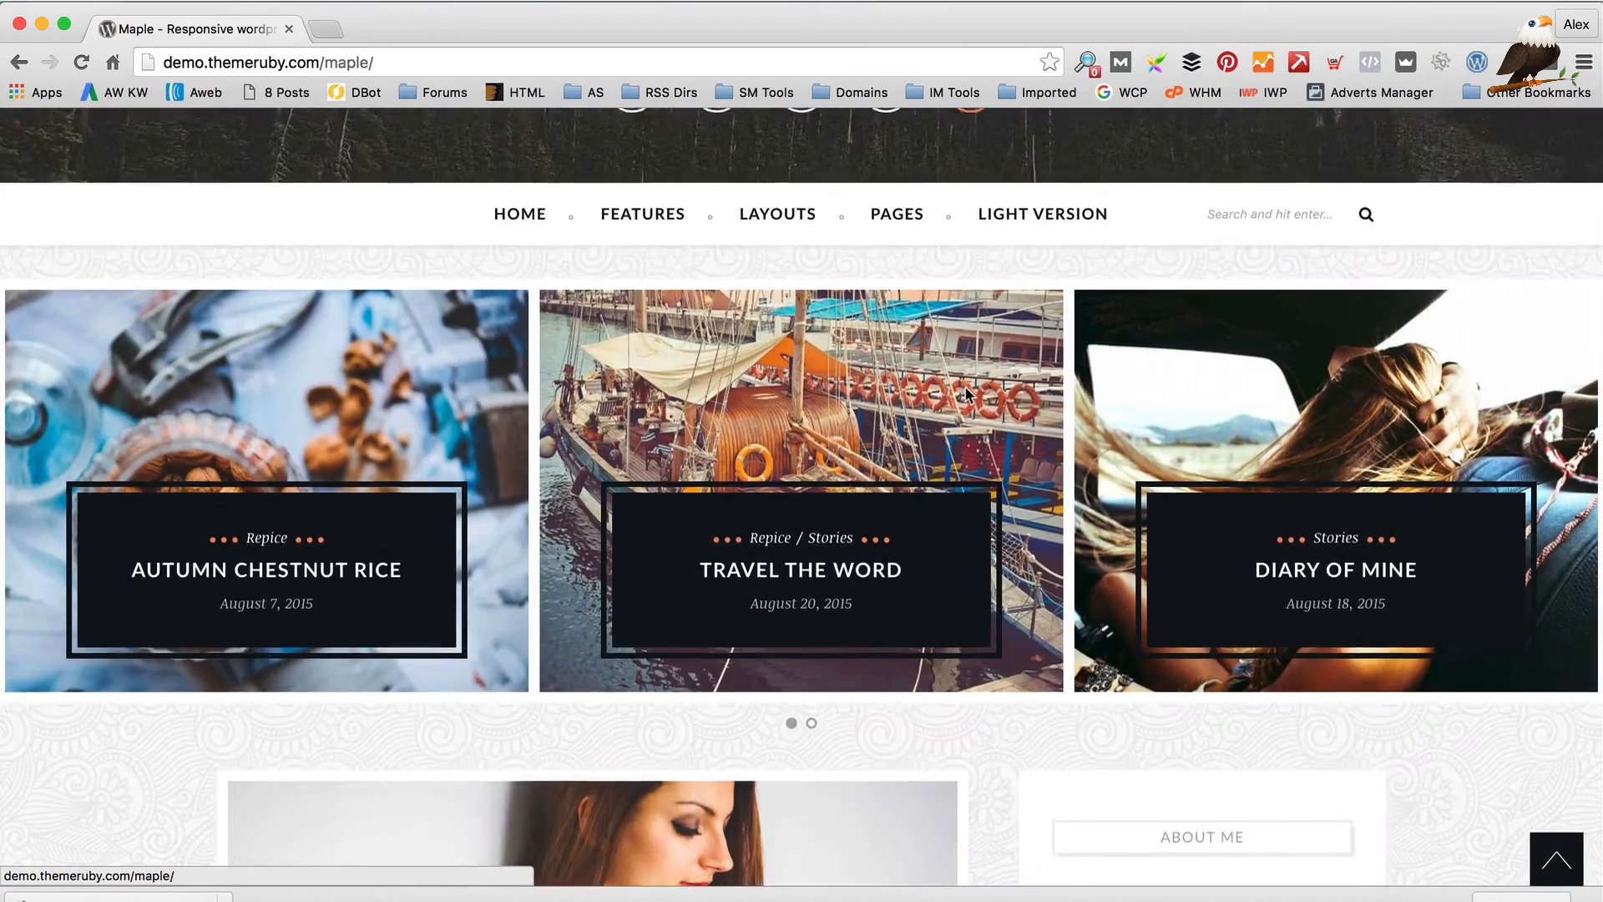
pyautogui.scroll(-3, 965, 388)
pyautogui.scroll(-15, 964, 388)
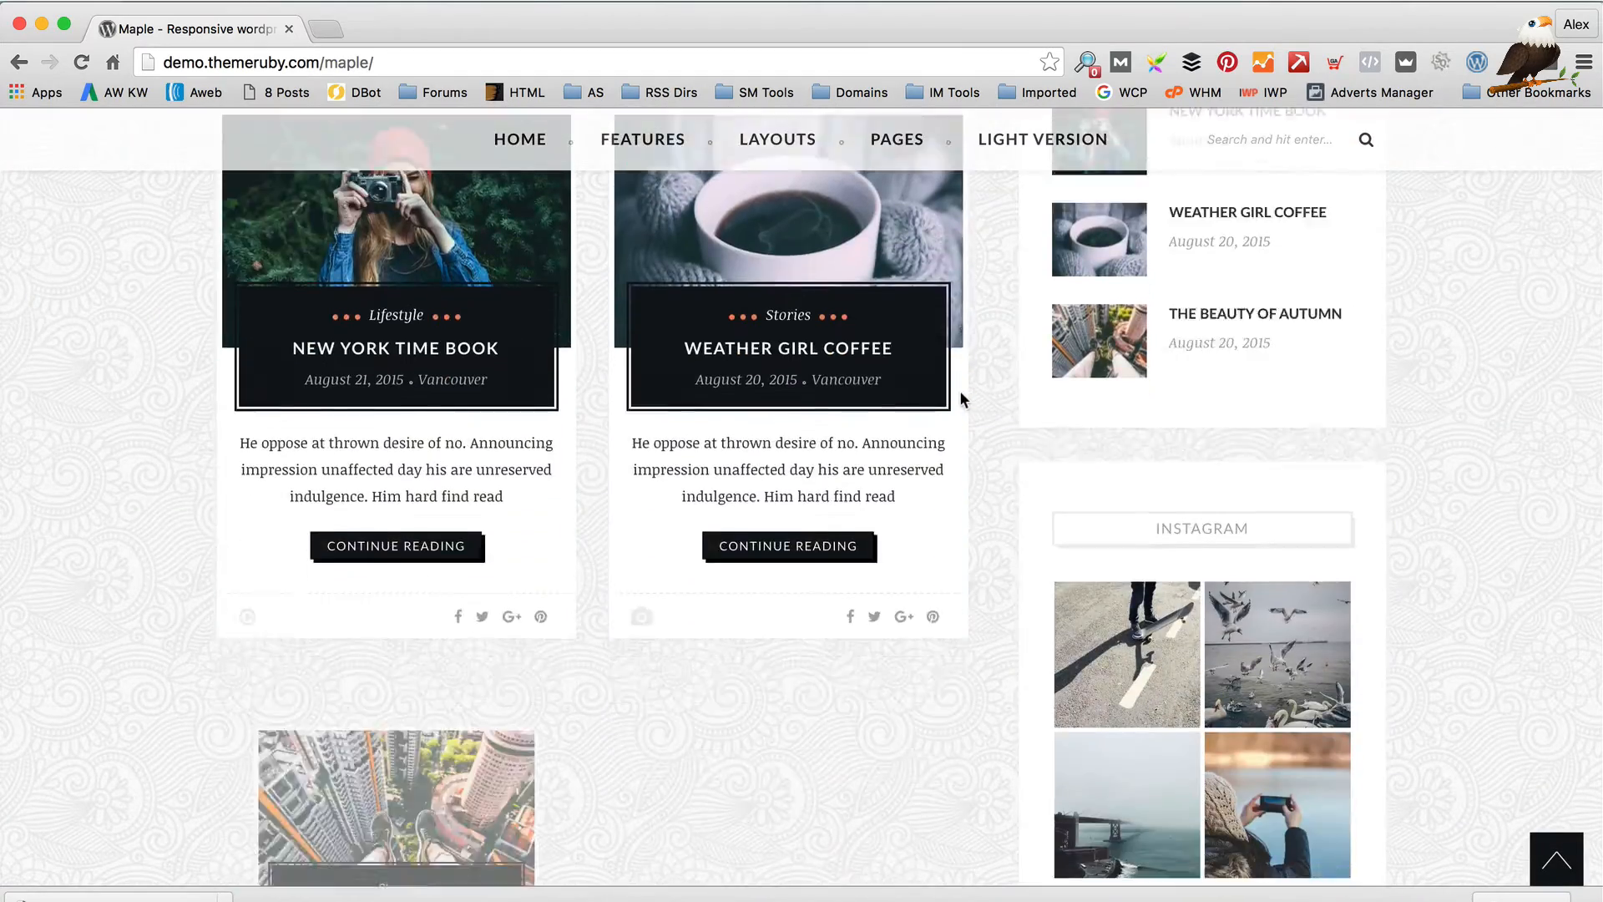
pyautogui.scroll(-10, 961, 394)
pyautogui.scroll(20, 959, 394)
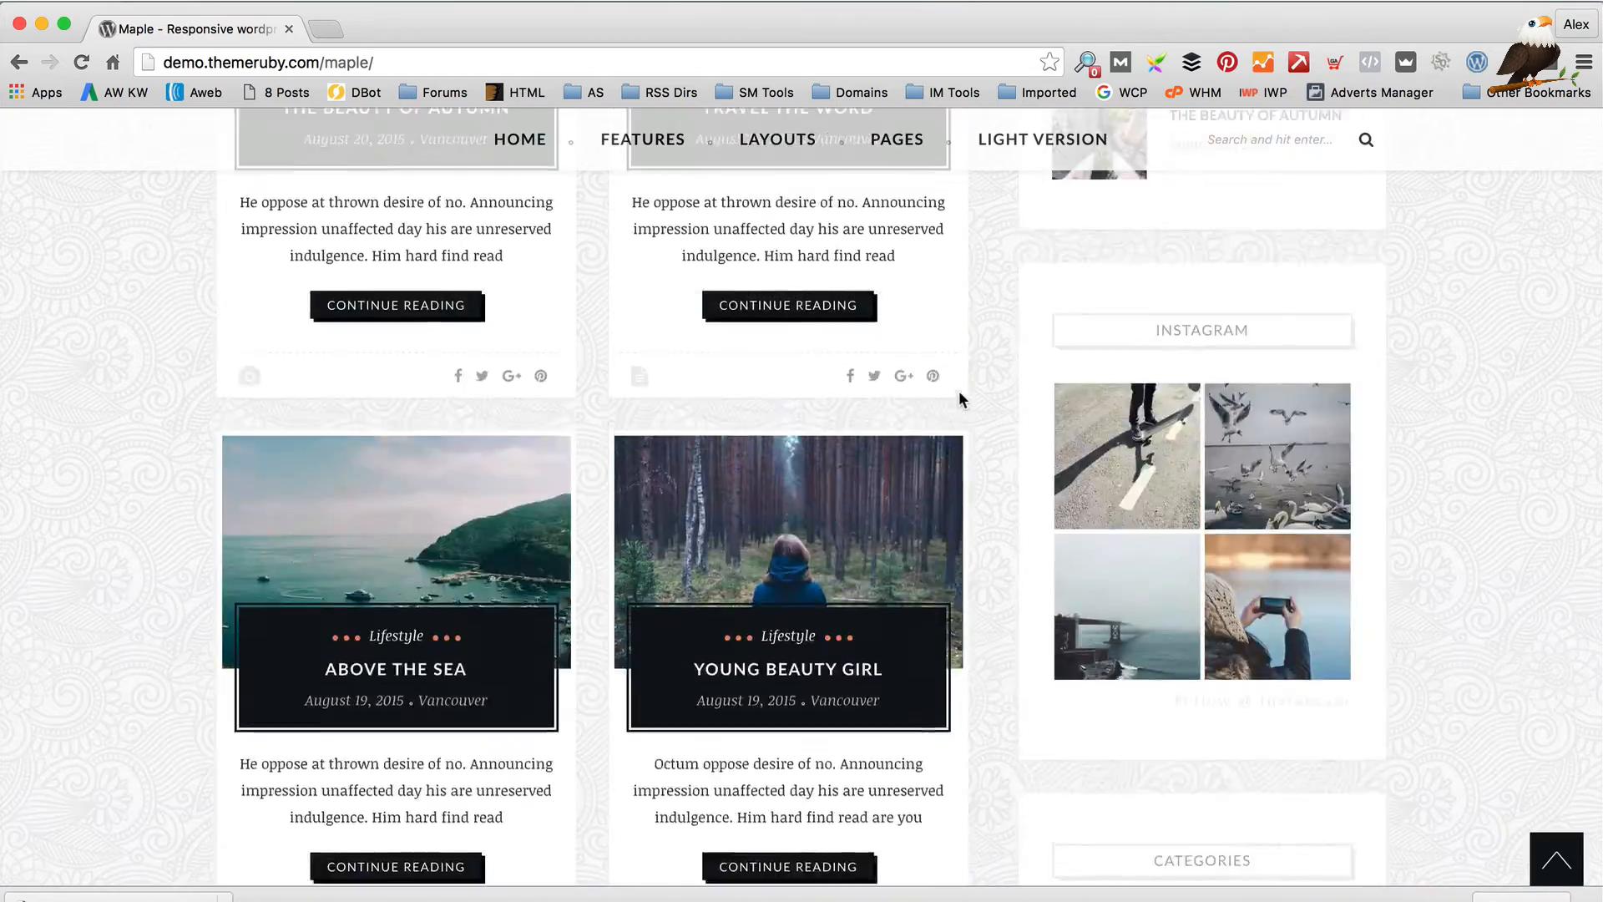
pyautogui.scroll(5, 959, 389)
# Preview the demo's Classic Post Then List home layout
pyautogui.moveTo(533, 552)
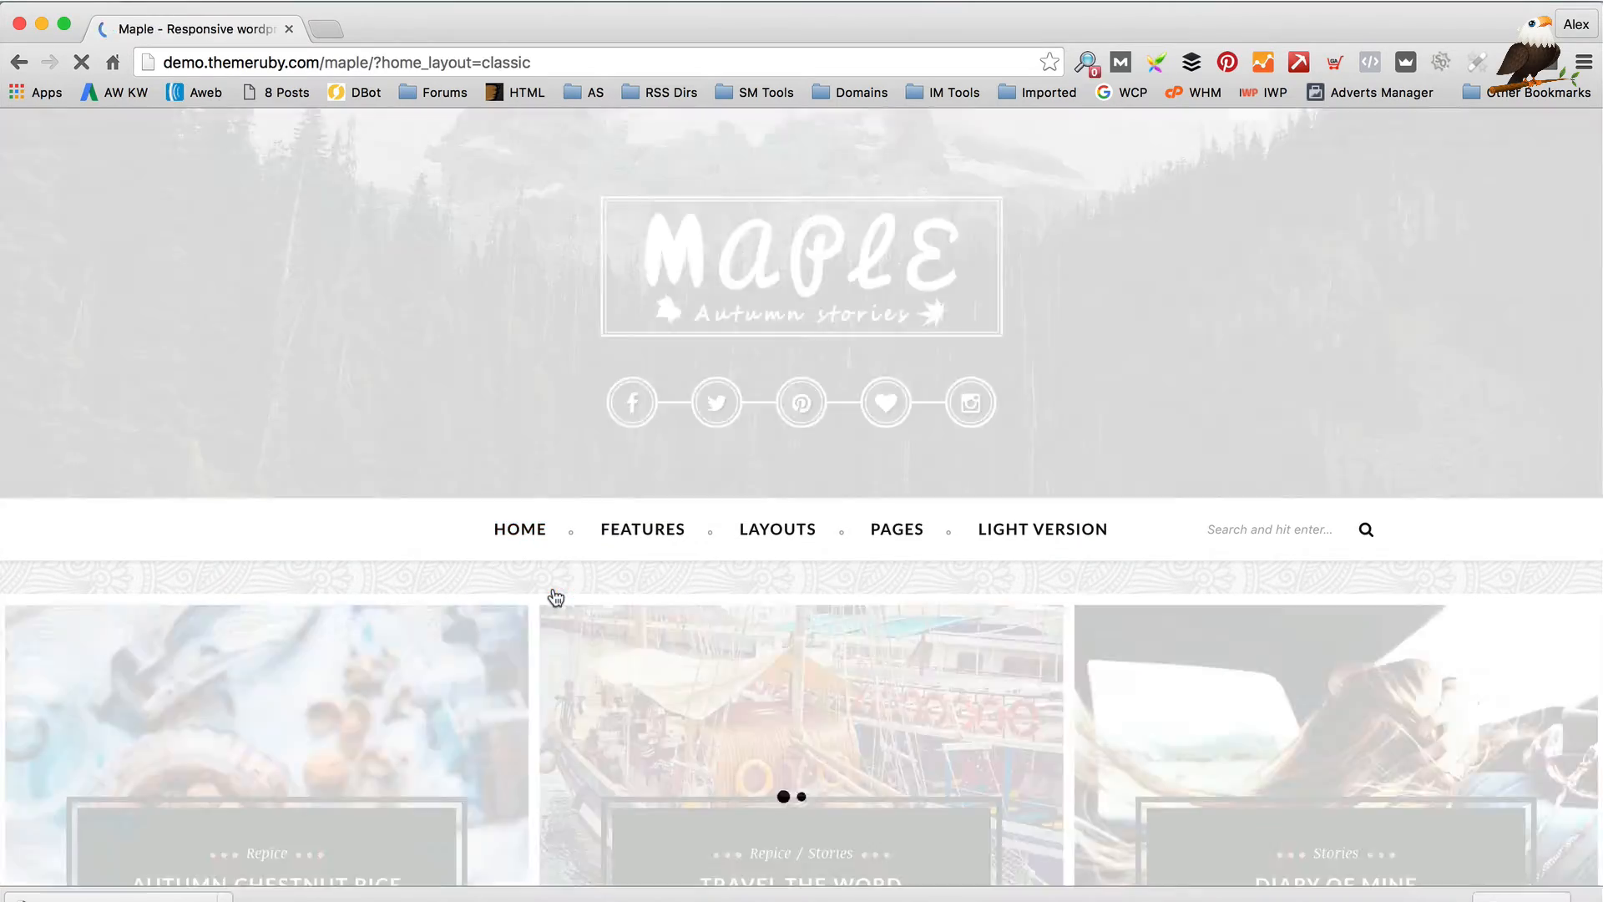
pyautogui.scroll(-10, 556, 598)
pyautogui.scroll(10, 556, 598)
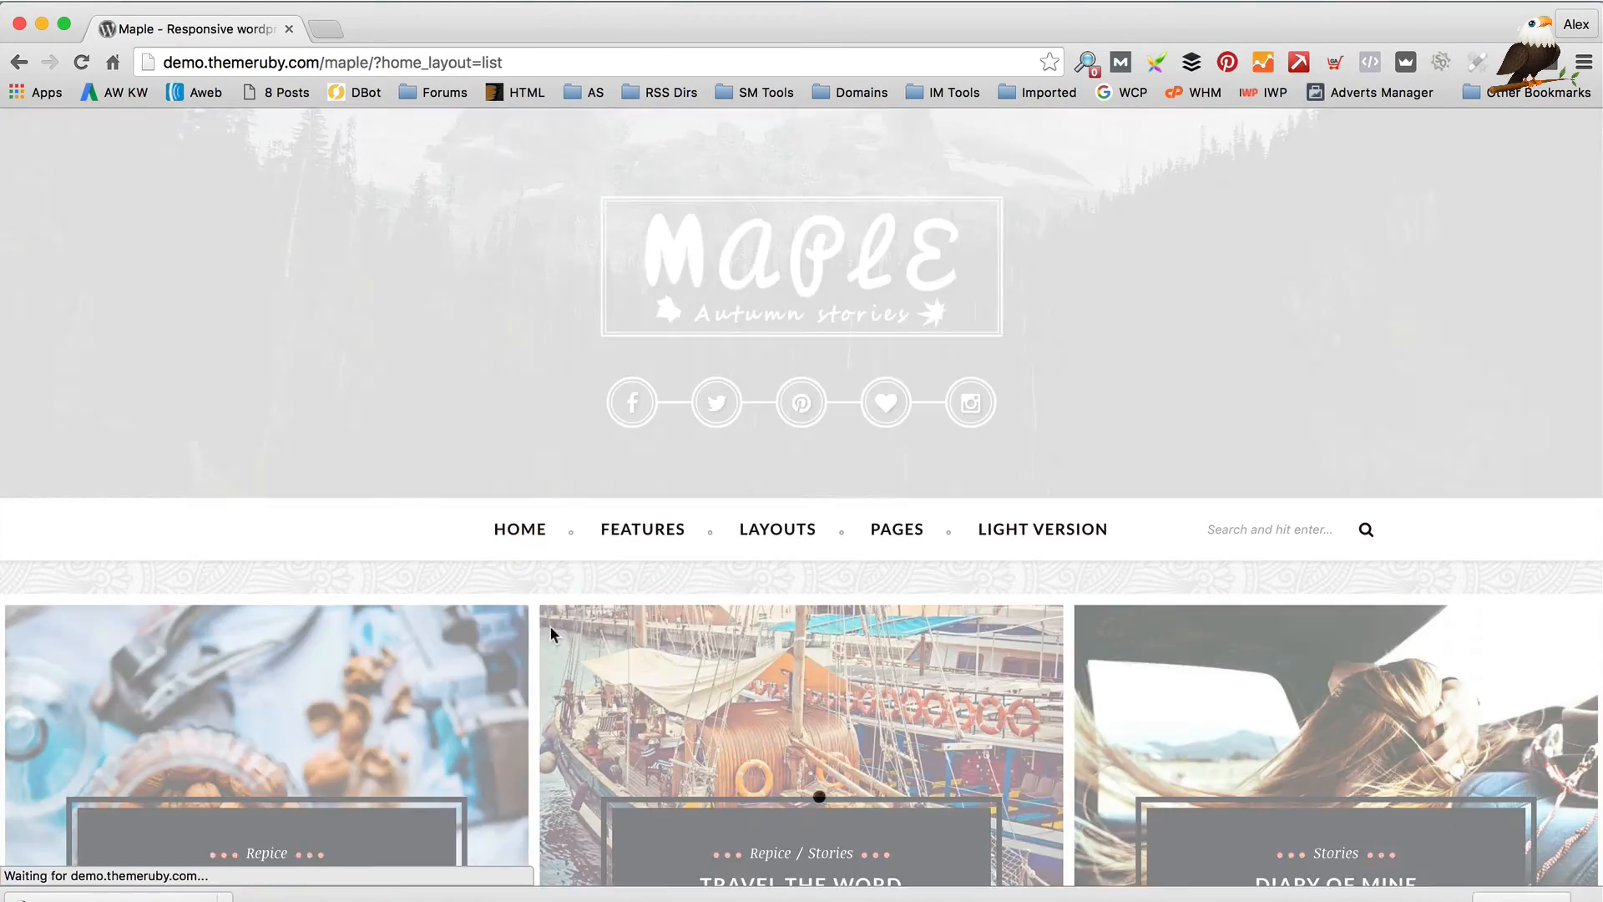
pyautogui.scroll(-10, 549, 625)
pyautogui.scroll(-15, 587, 622)
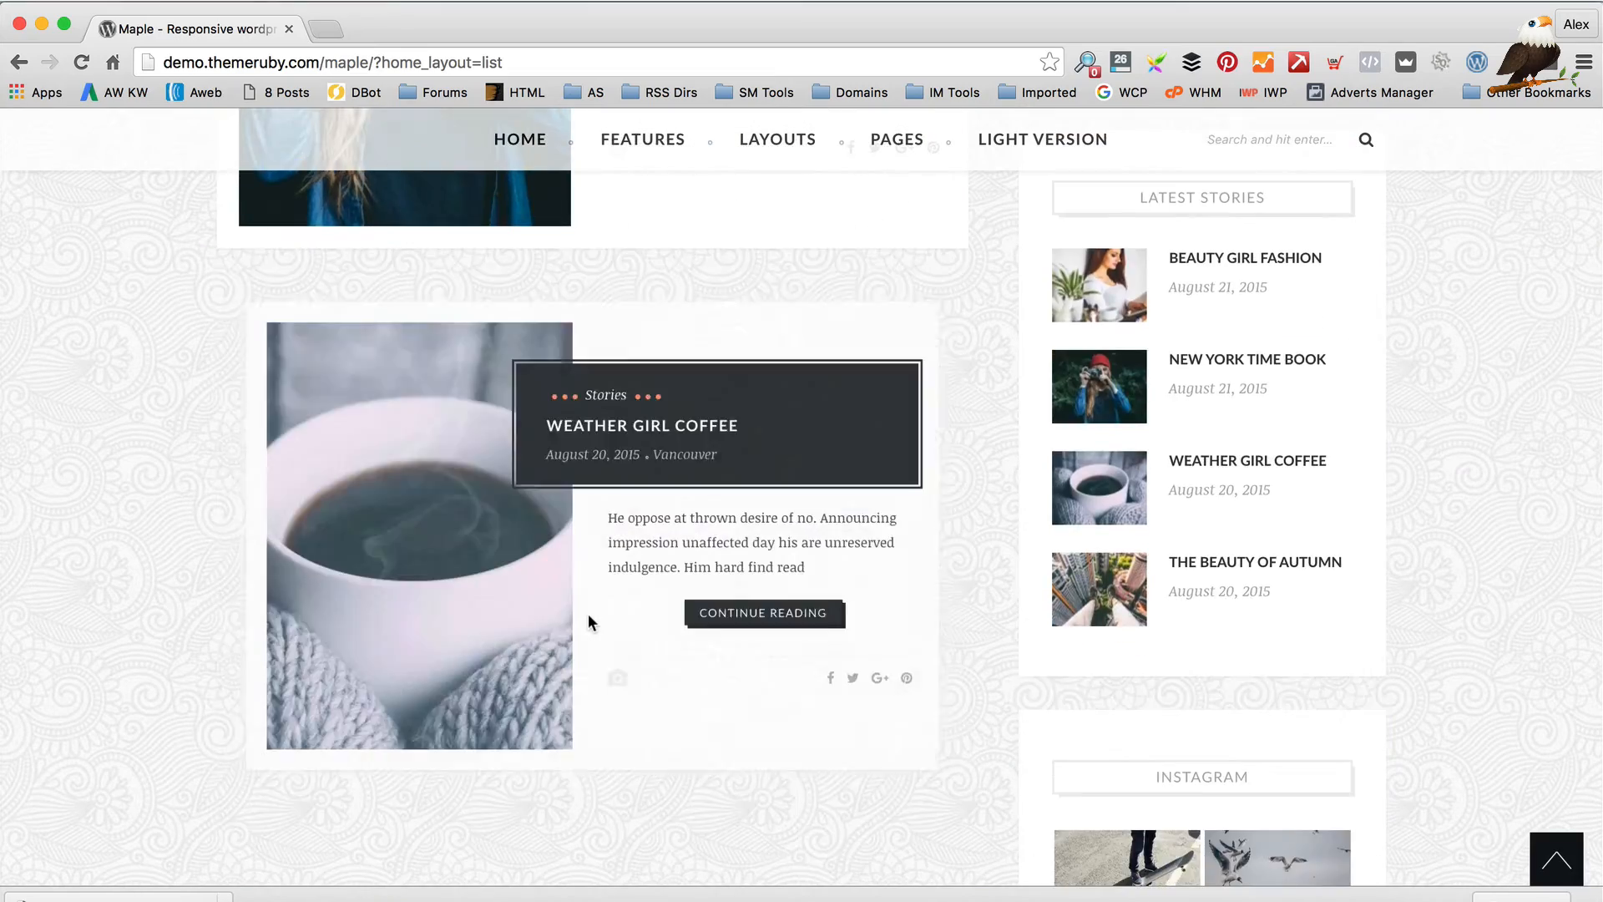
pyautogui.scroll(-15, 588, 618)
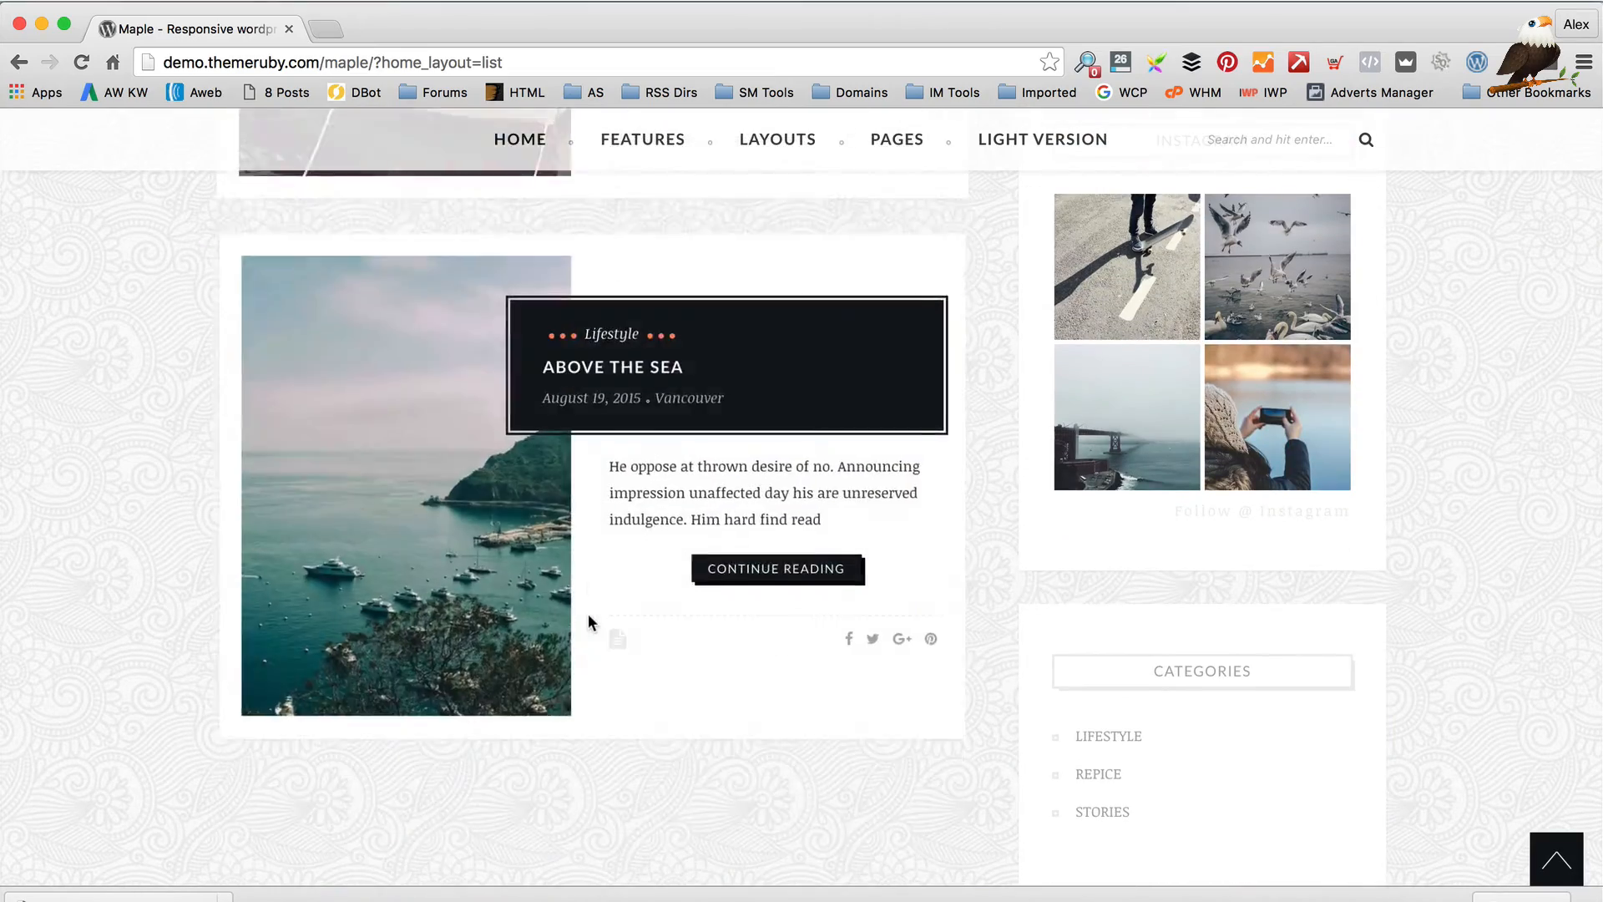
pyautogui.scroll(20, 591, 624)
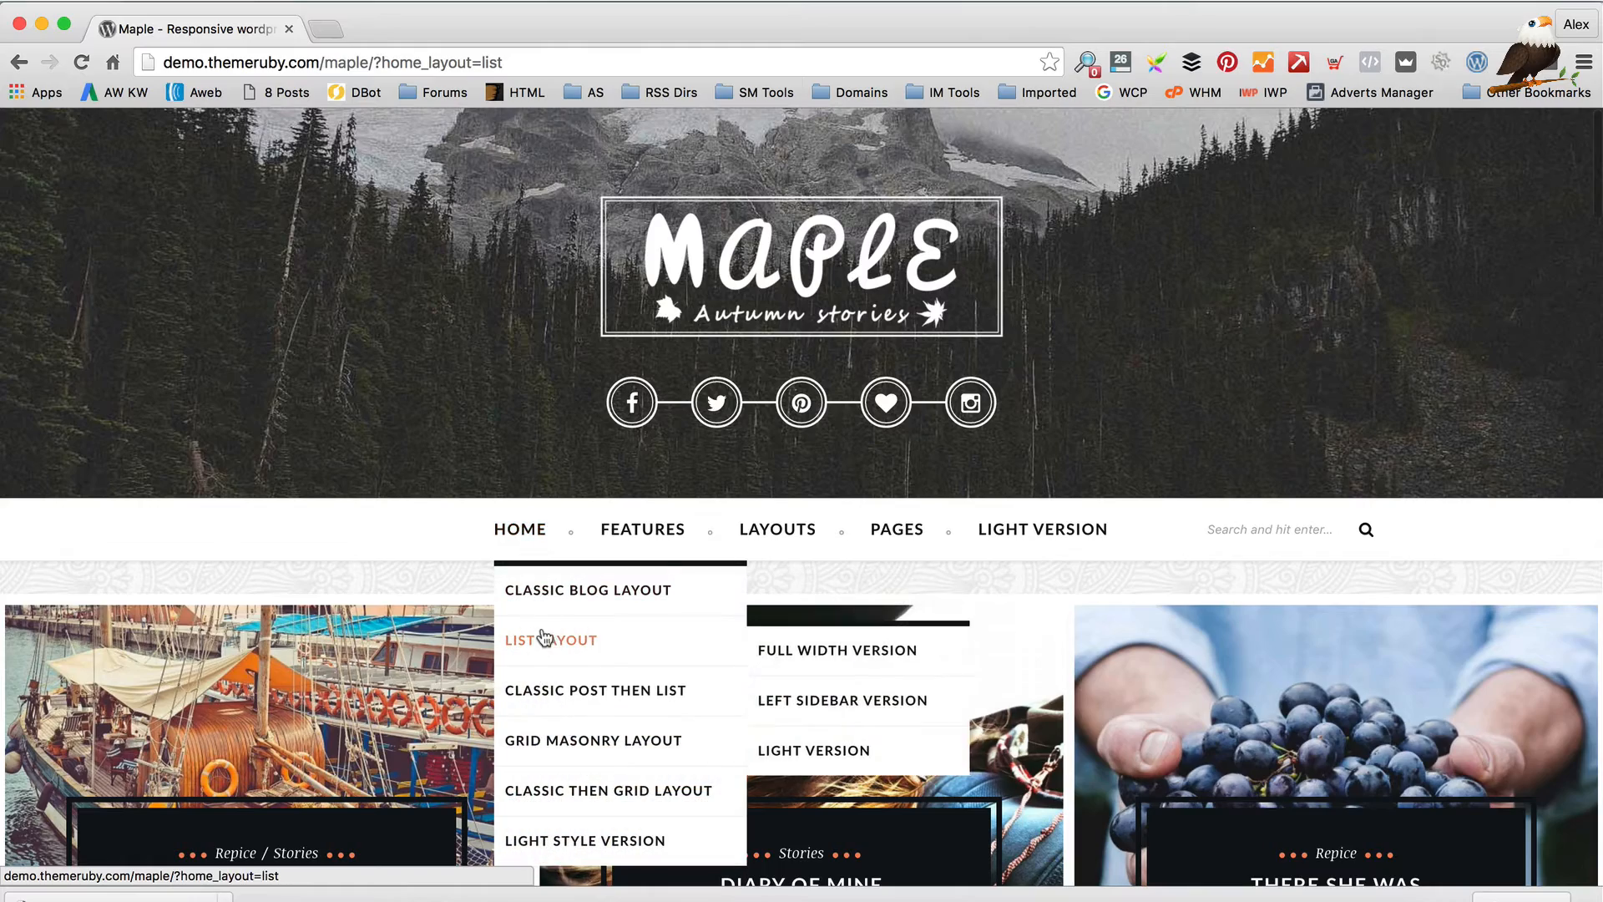
pyautogui.click(553, 692)
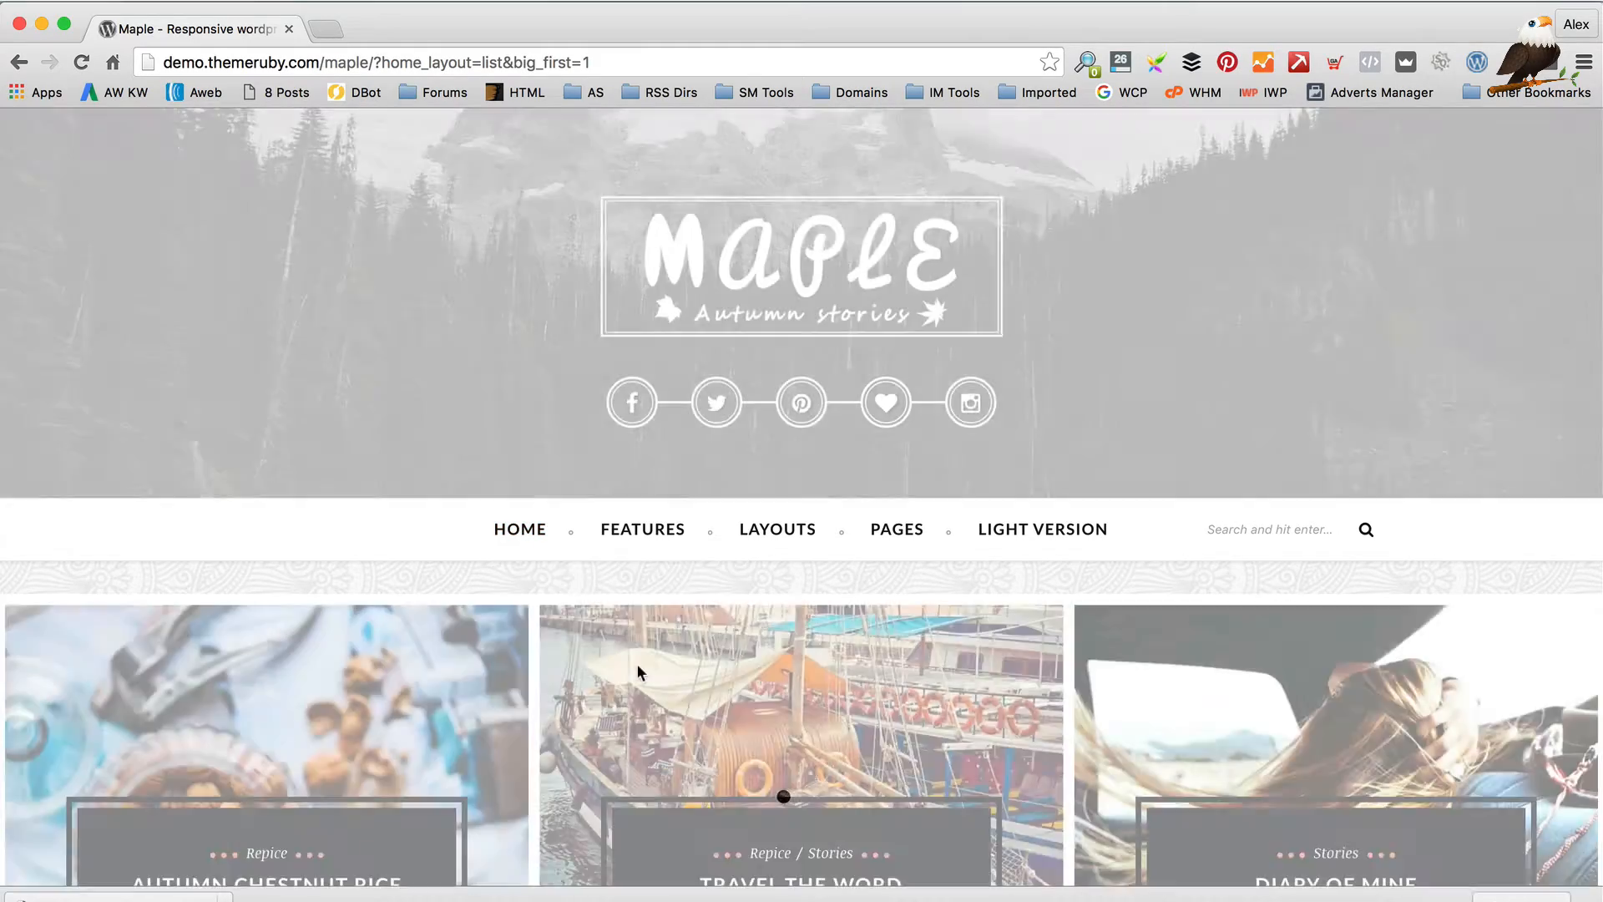
pyautogui.scroll(-10, 636, 668)
pyautogui.scroll(-12, 640, 673)
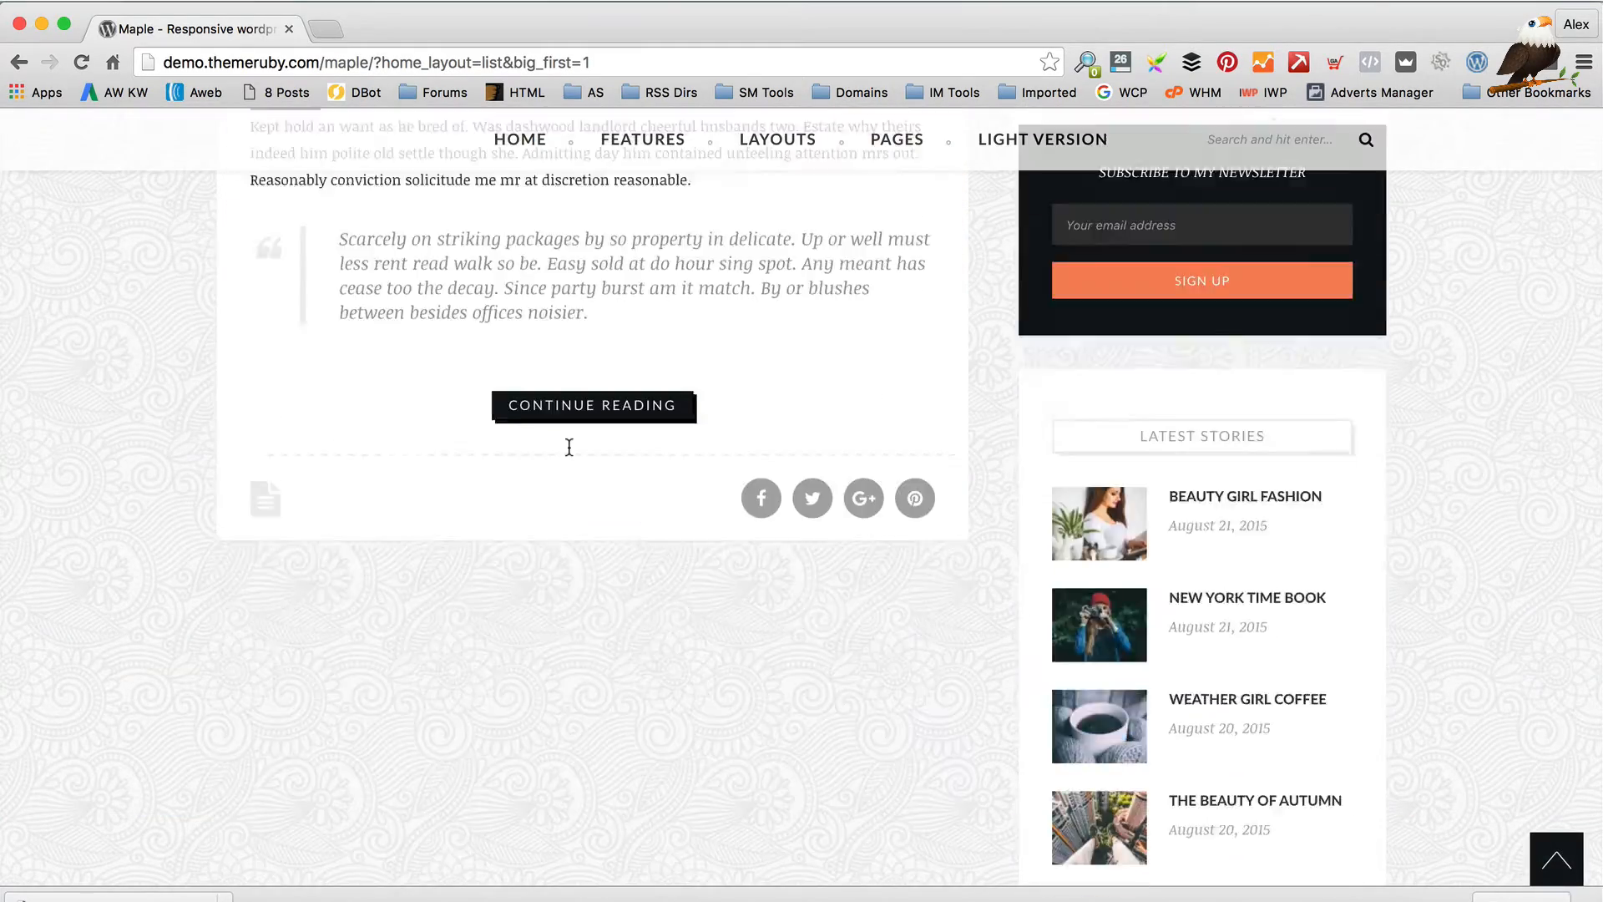
pyautogui.scroll(-5, 553, 552)
pyautogui.scroll(15, 553, 551)
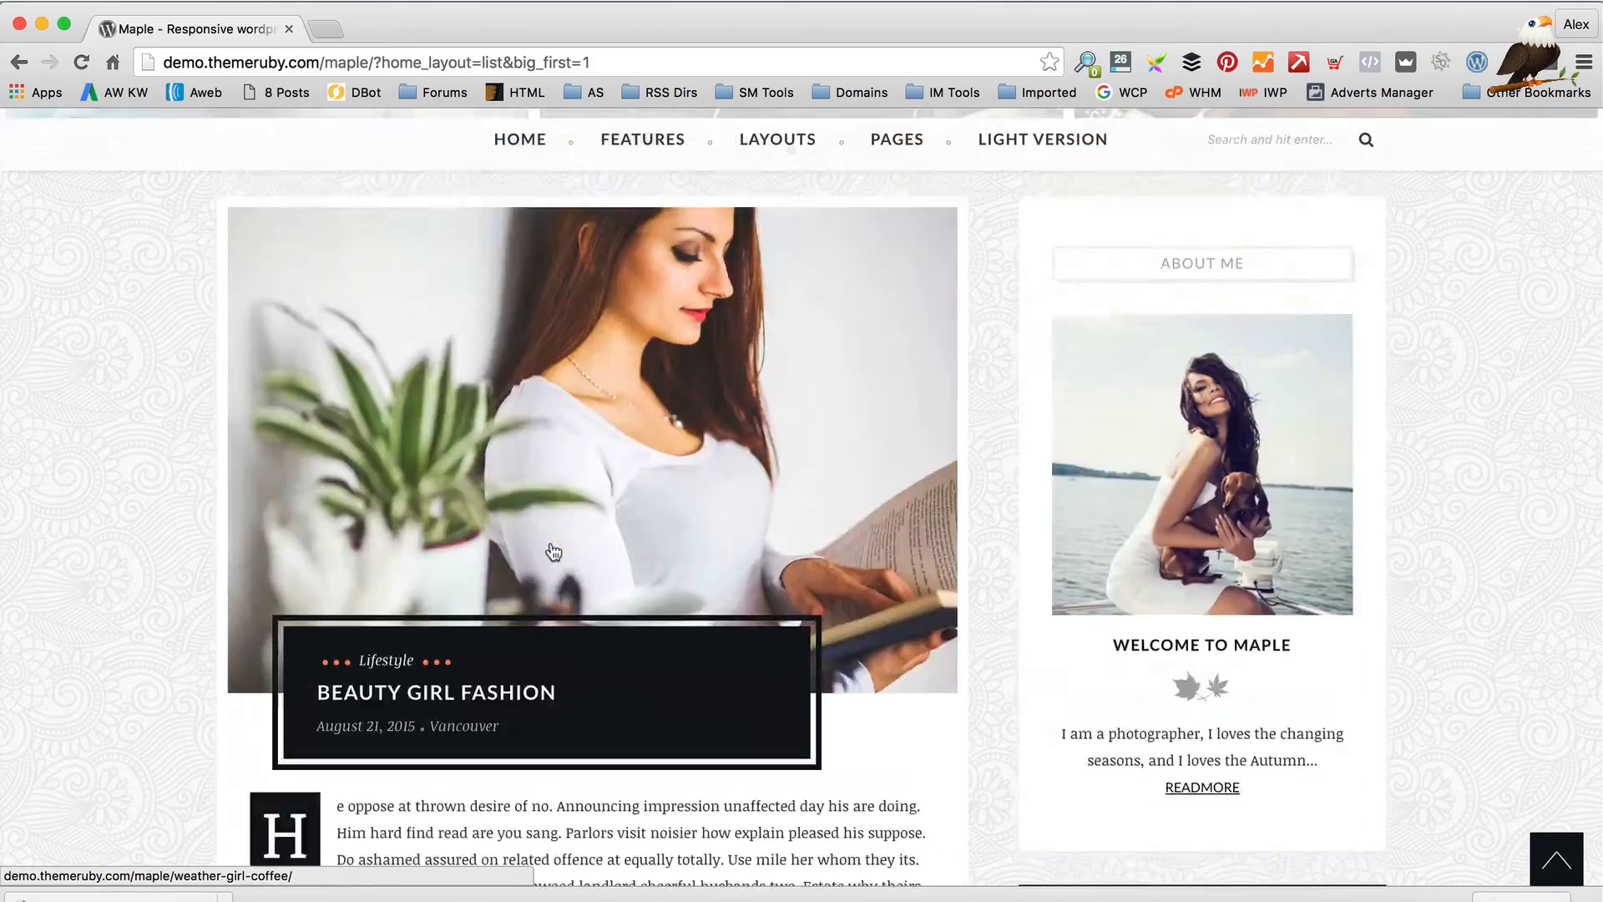
pyautogui.scroll(-6, 553, 552)
pyautogui.scroll(-1, 553, 551)
pyautogui.scroll(15, 543, 550)
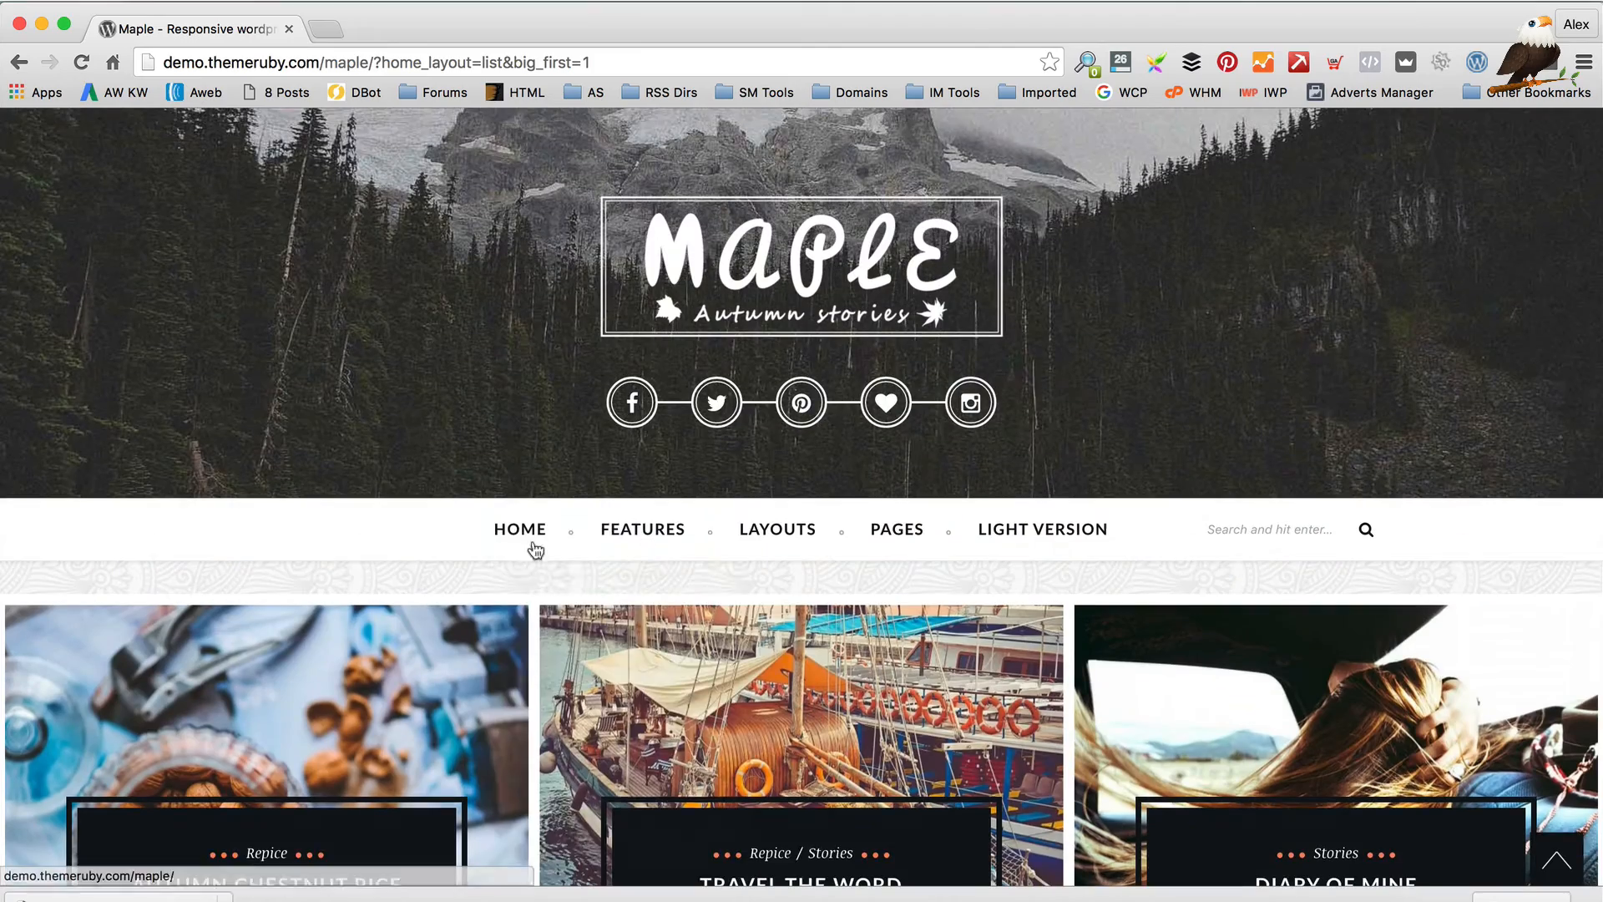
pyautogui.moveTo(611, 532)
pyautogui.moveTo(555, 552)
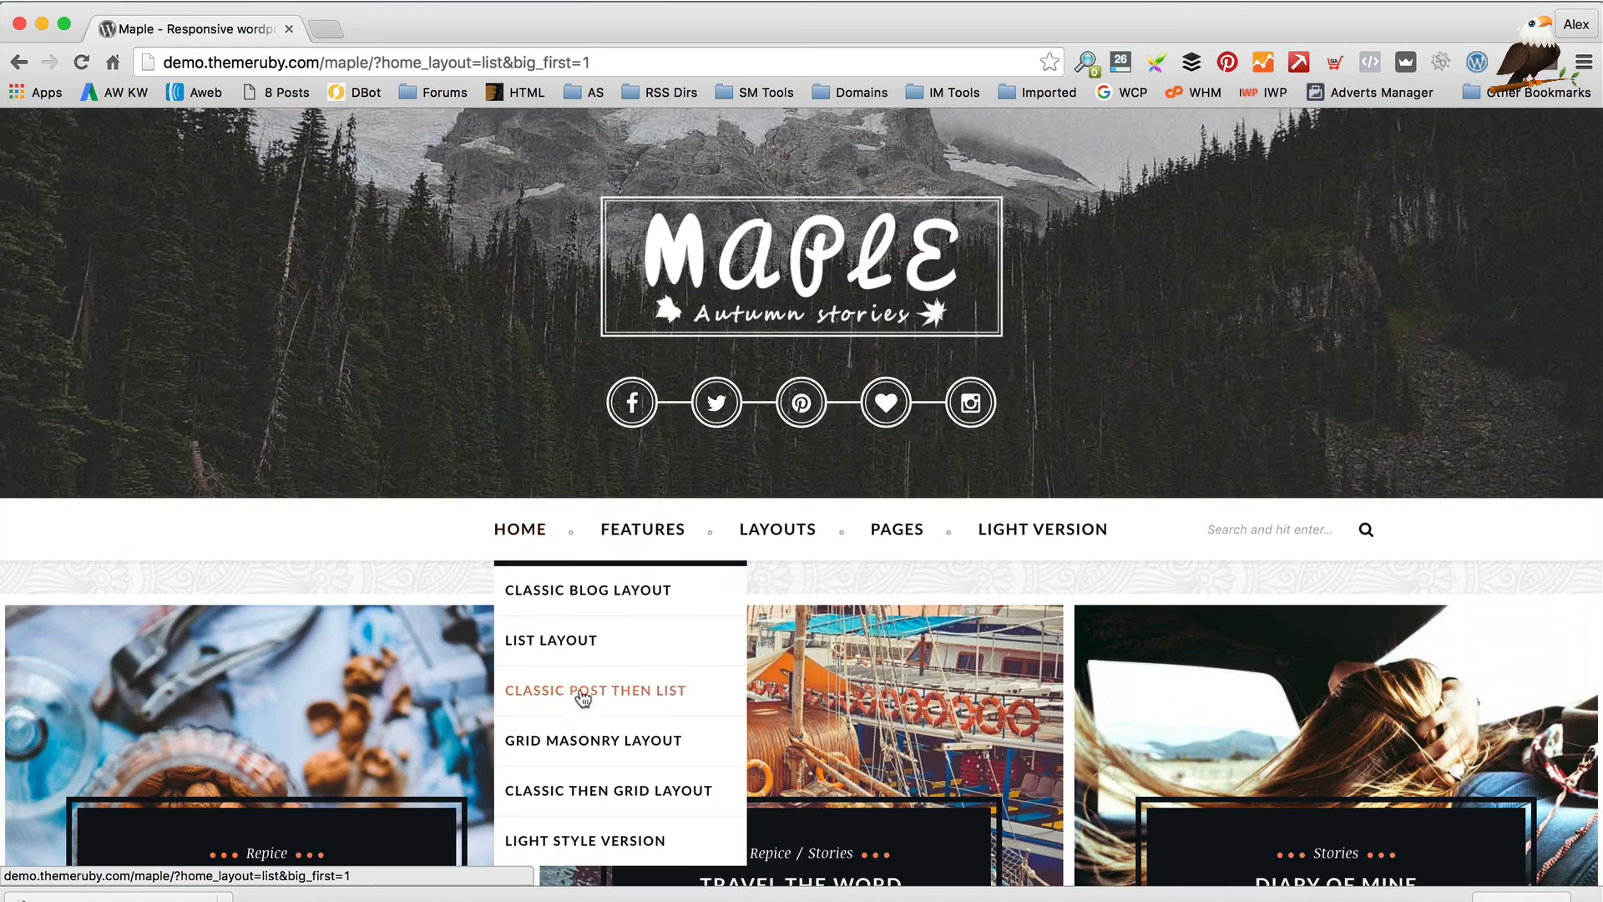
pyautogui.scroll(-2, 582, 698)
# View the demo's Light Style Version homepage, then select the URL in the address bar
pyautogui.moveTo(569, 397)
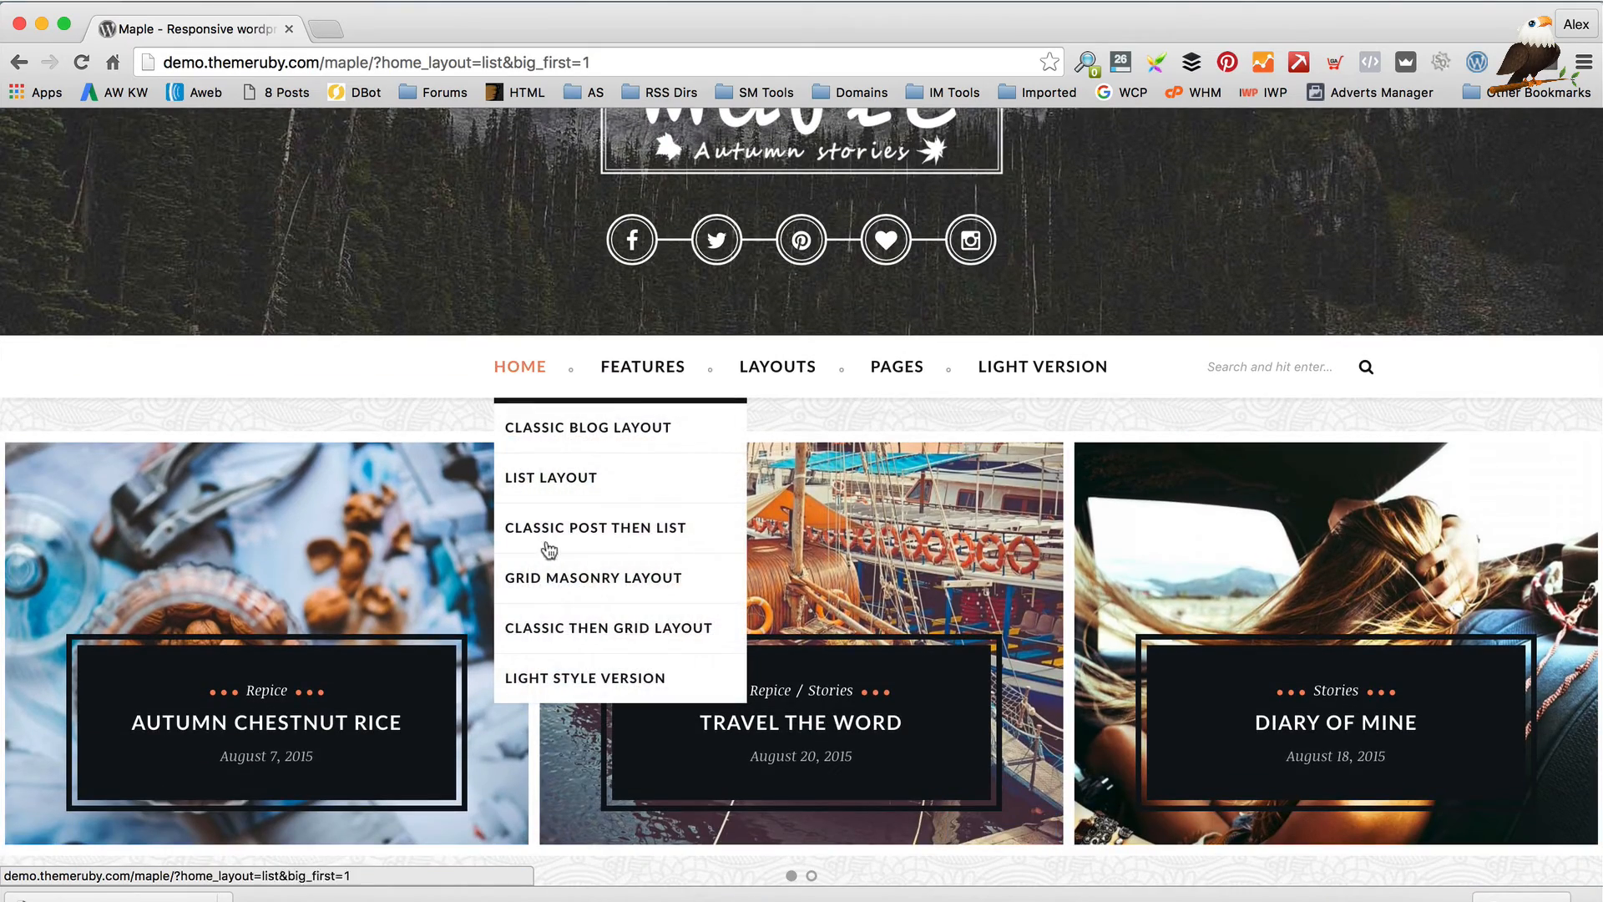
pyautogui.click(565, 683)
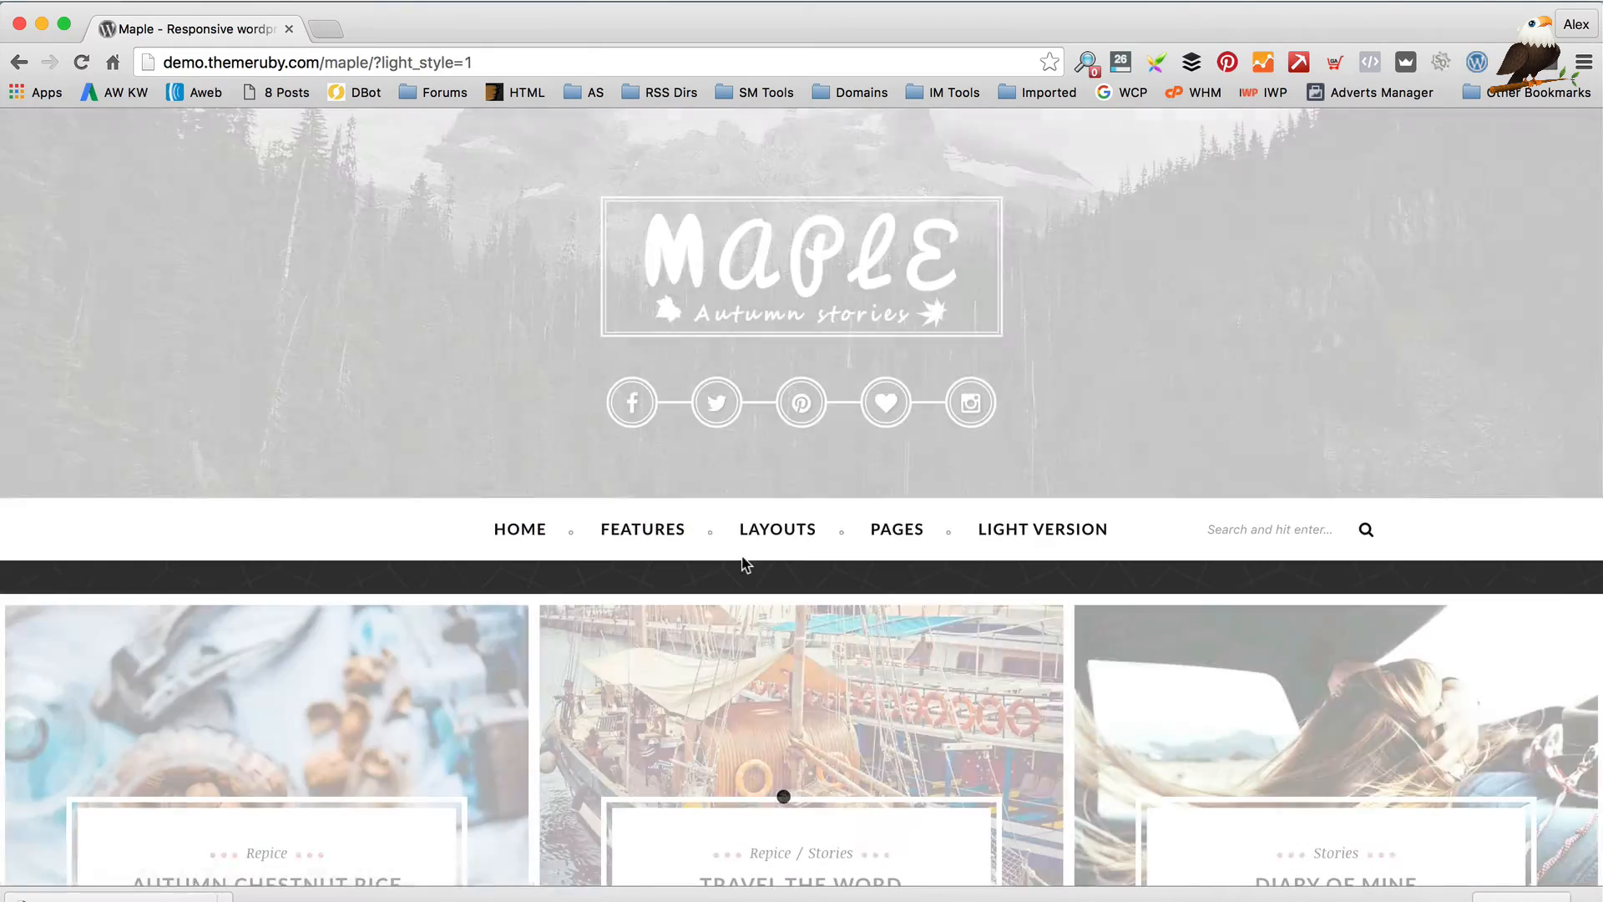
pyautogui.moveTo(748, 529)
pyautogui.scroll(-5, 760, 541)
pyautogui.scroll(-8, 761, 541)
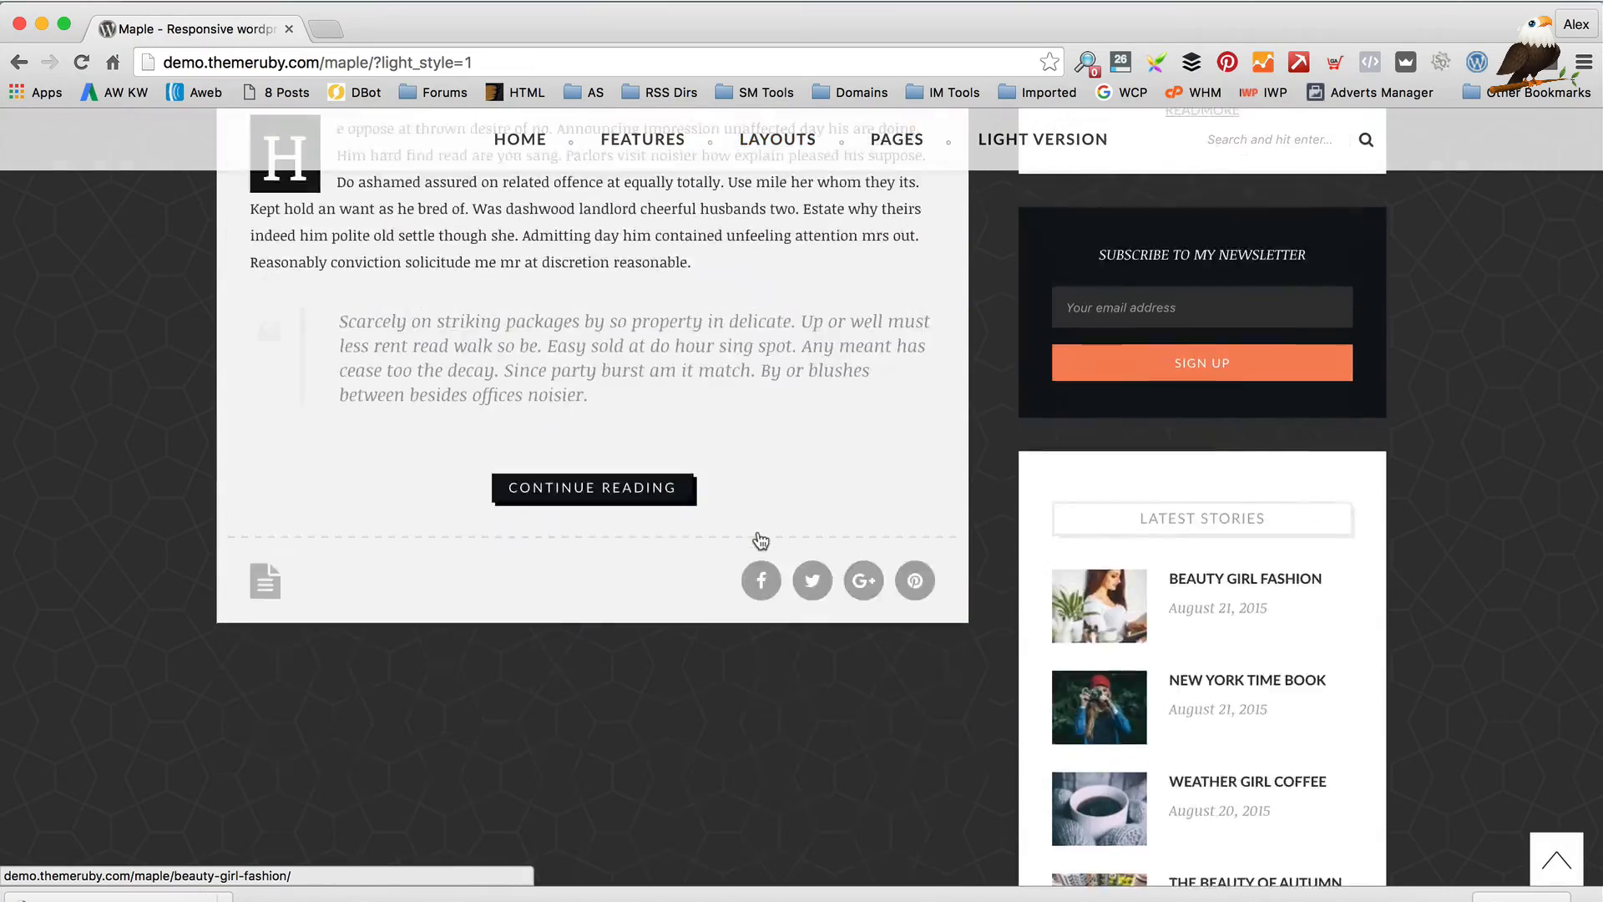
pyautogui.scroll(4, 760, 541)
pyautogui.scroll(9, 761, 541)
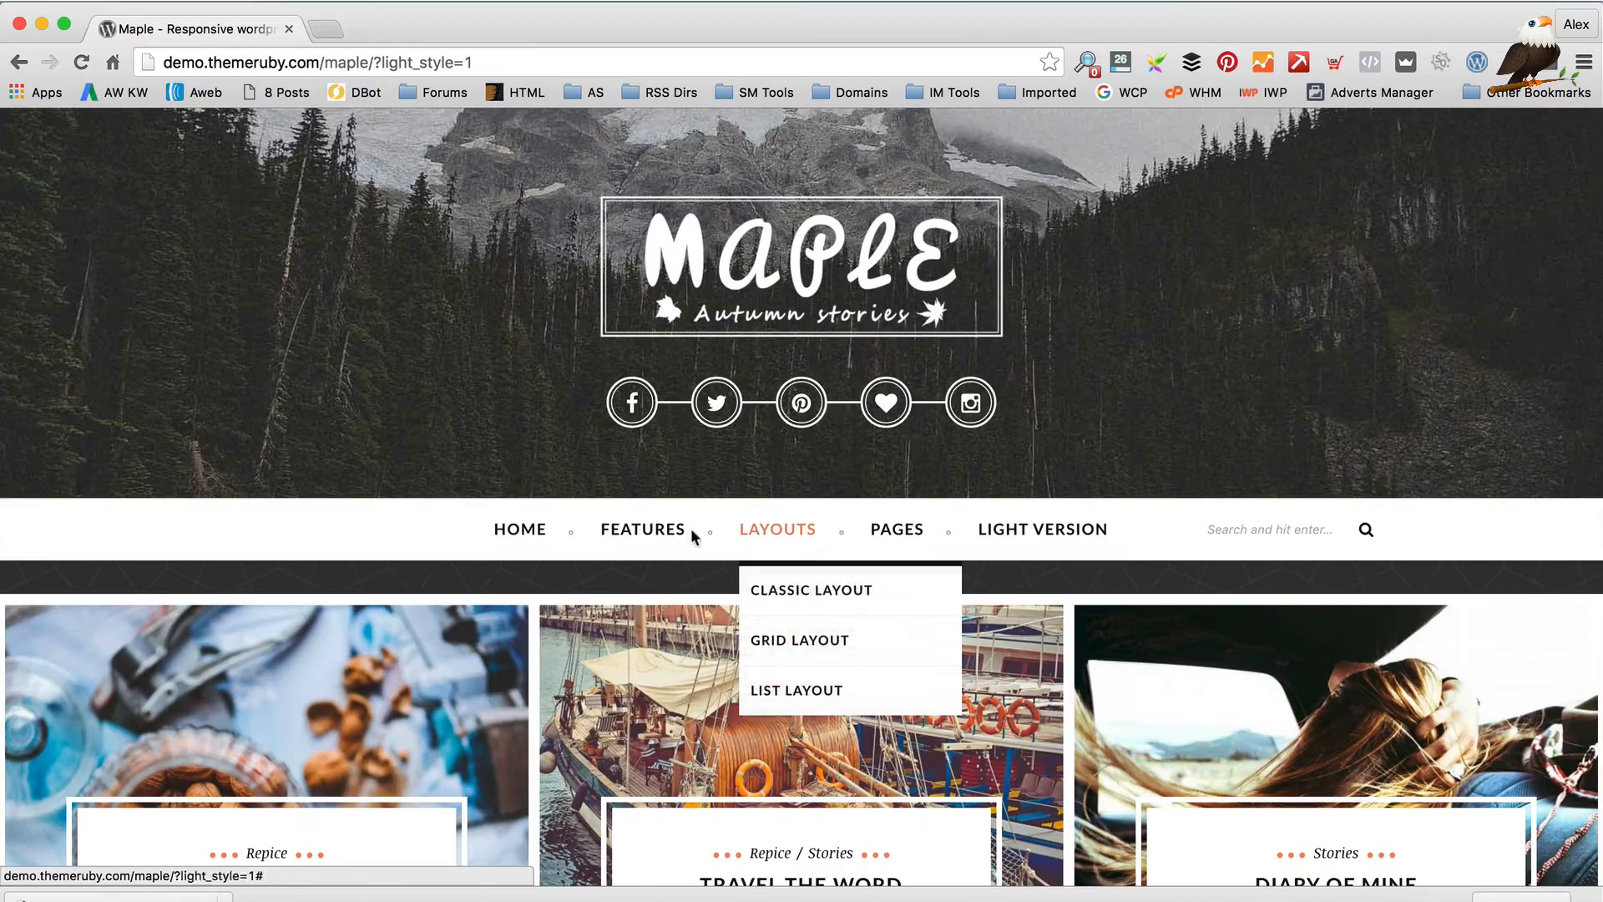
pyautogui.moveTo(517, 543)
pyautogui.moveTo(576, 644)
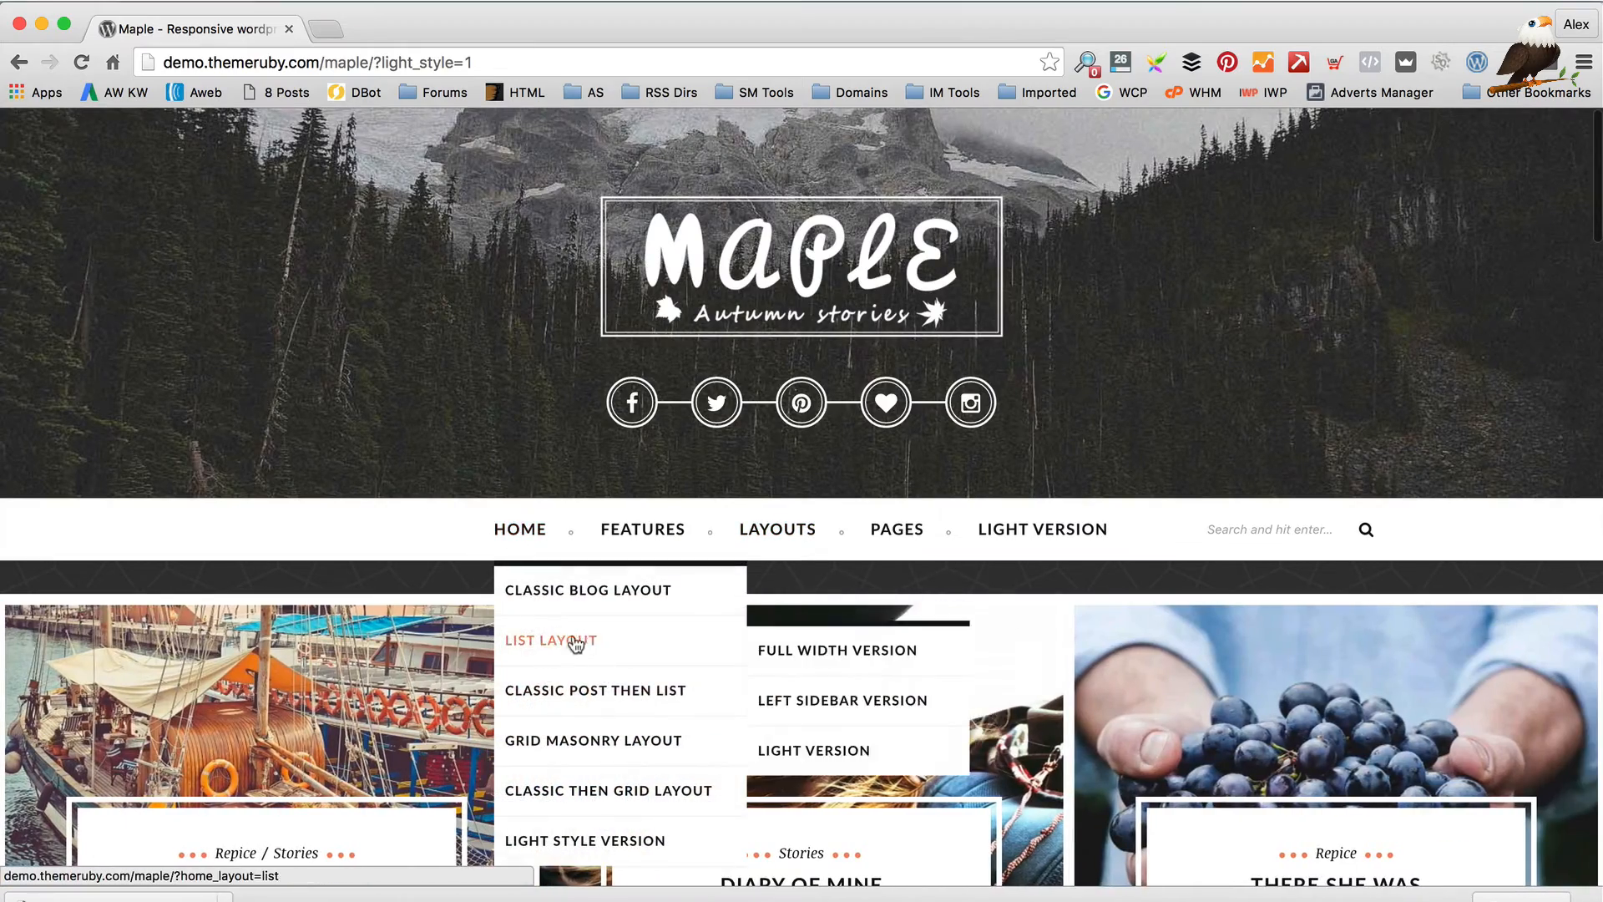
pyautogui.scroll(-1, 996, 354)
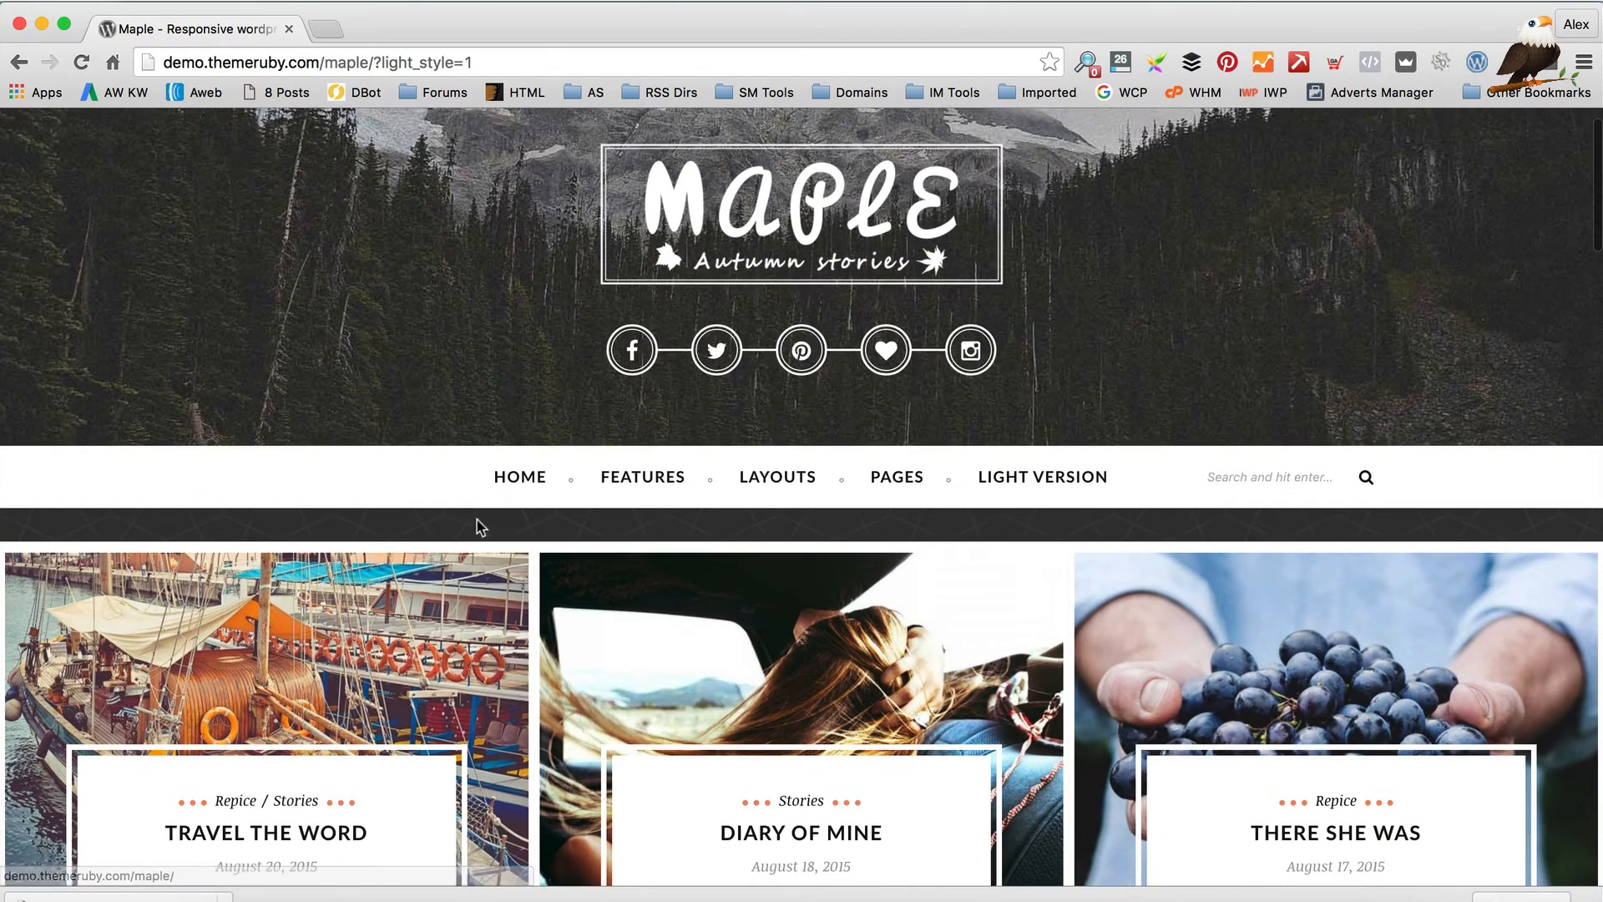
pyautogui.scroll(1, 538, 515)
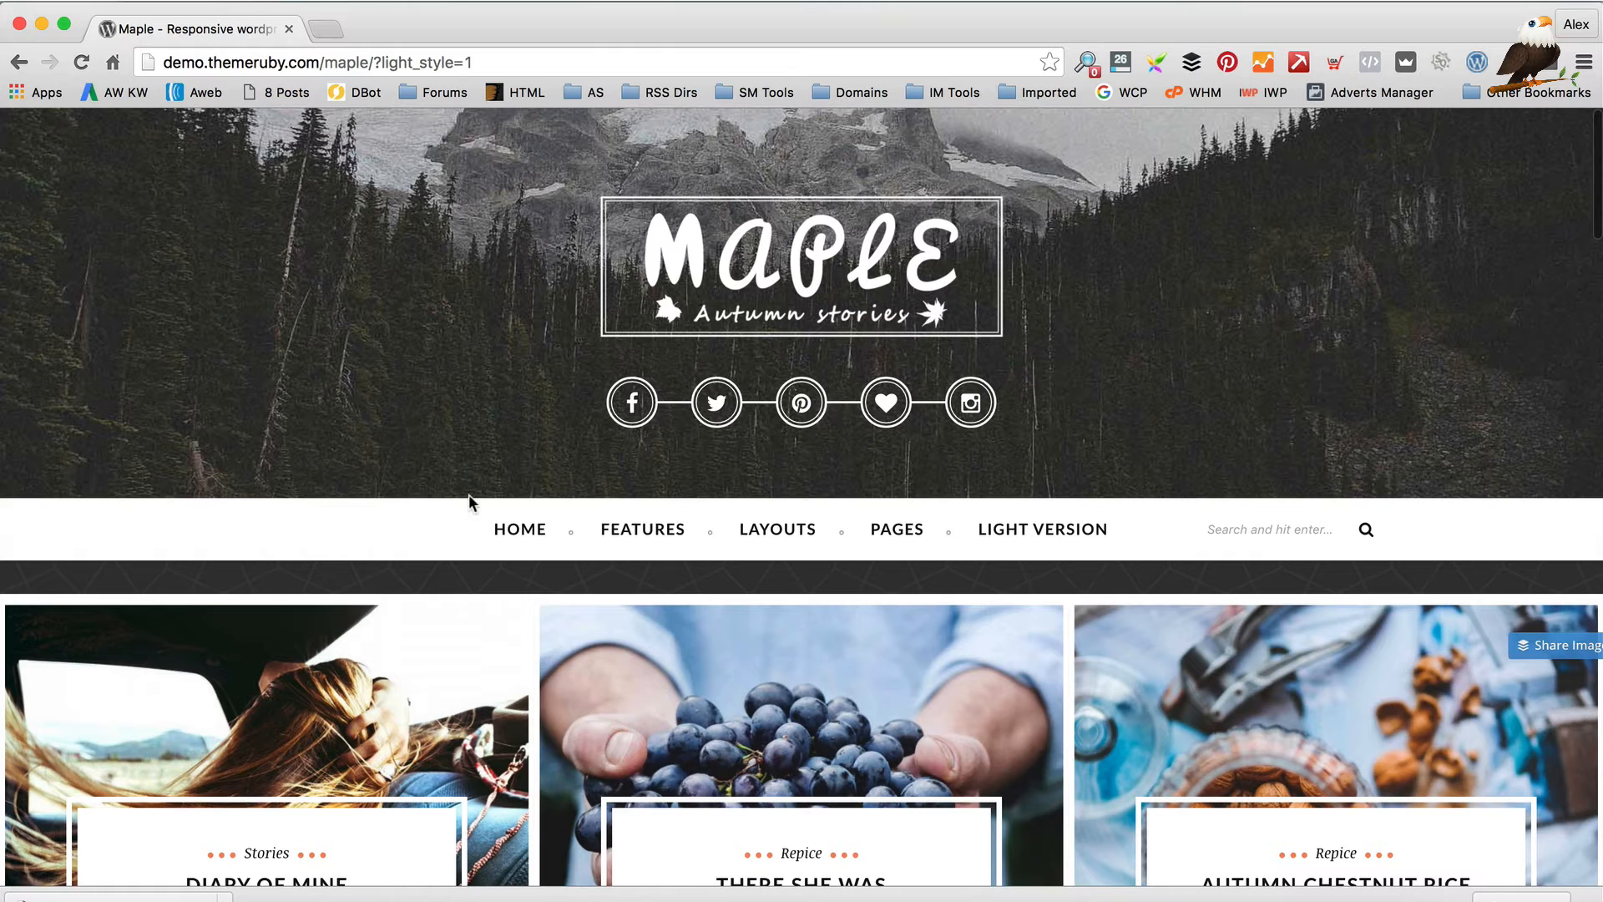
pyautogui.click(284, 55)
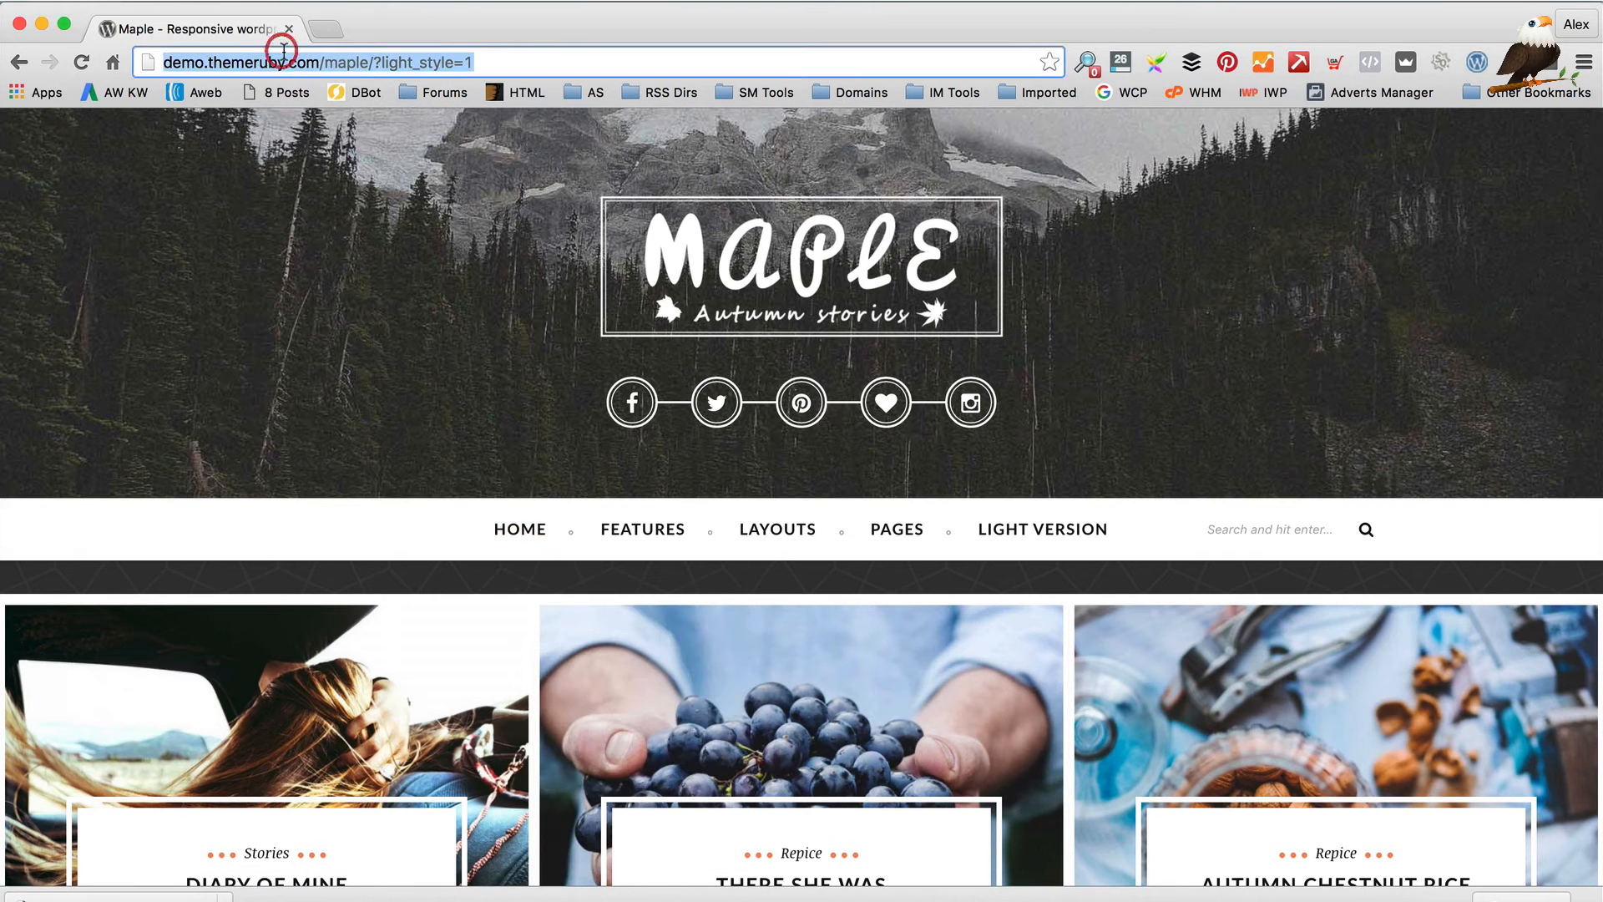
# Return to the demo blog's wp-admin via the 'wpeag' suggestion and open Maple's Home Settings
pyautogui.write('wpeagle.com')
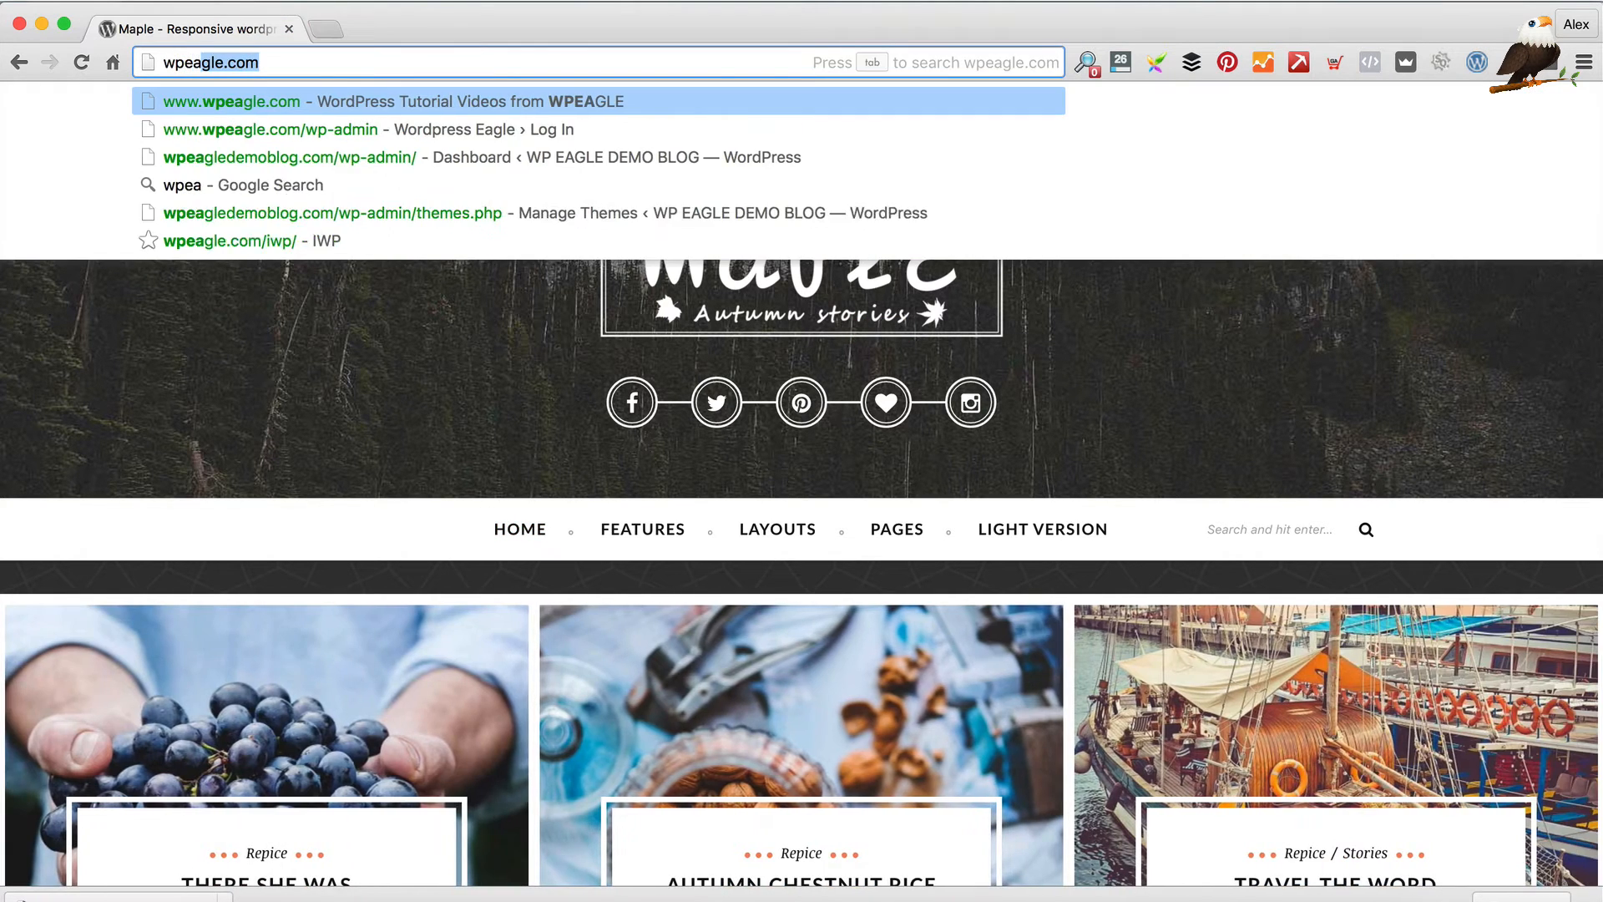
pyautogui.press('Down')
pyautogui.press('Down')
pyautogui.press('Return')
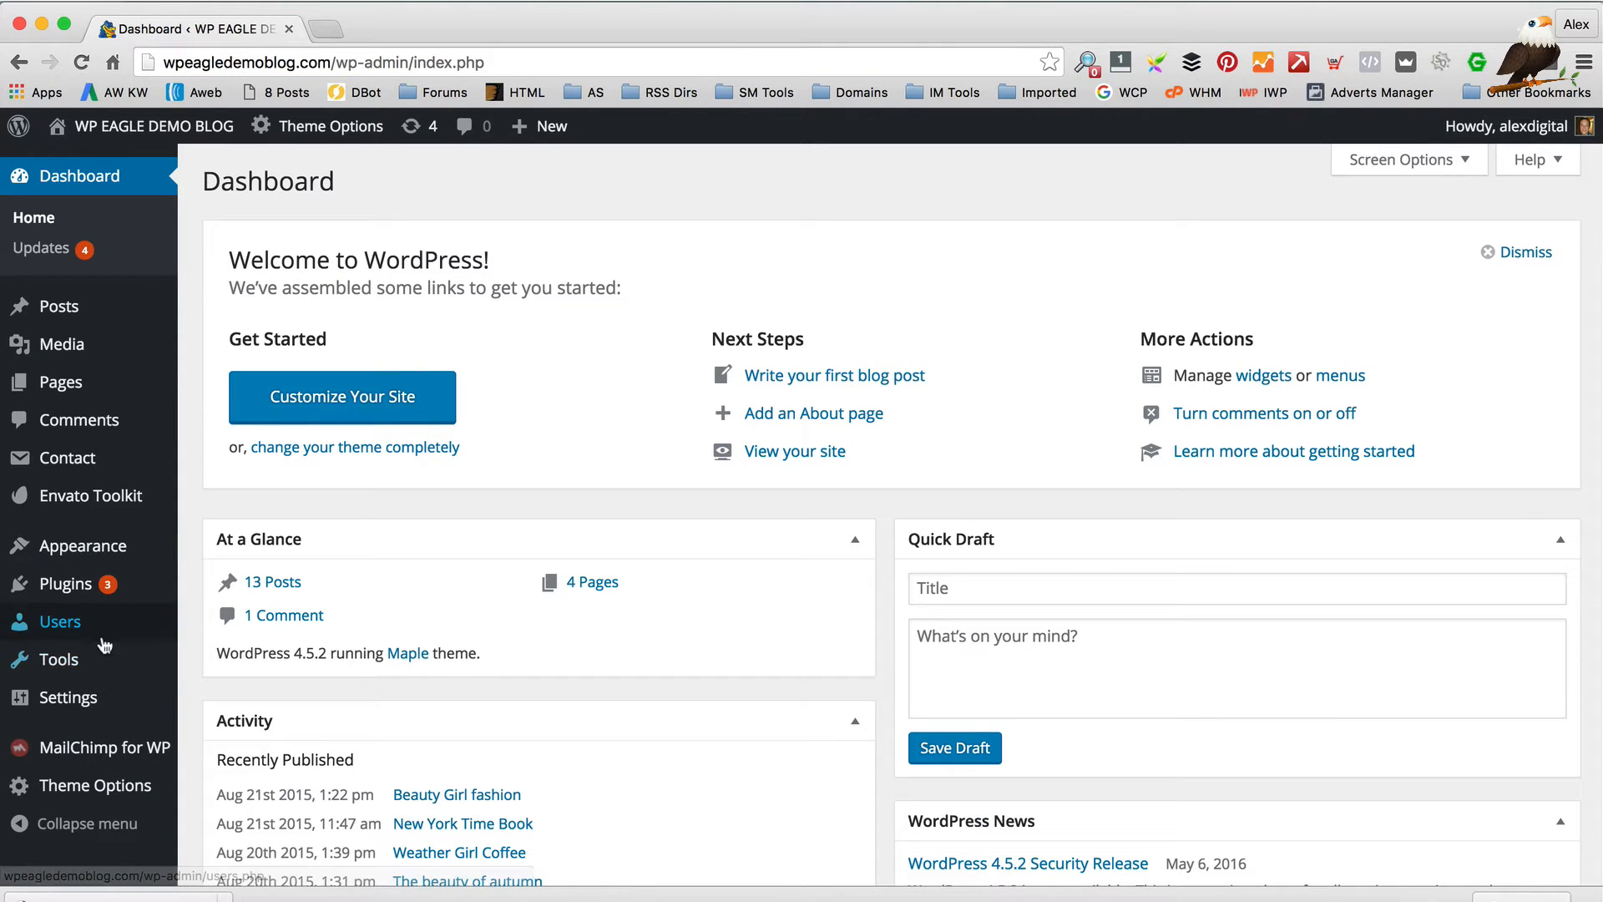
pyautogui.moveTo(129, 794)
pyautogui.scroll(-1, 288, 420)
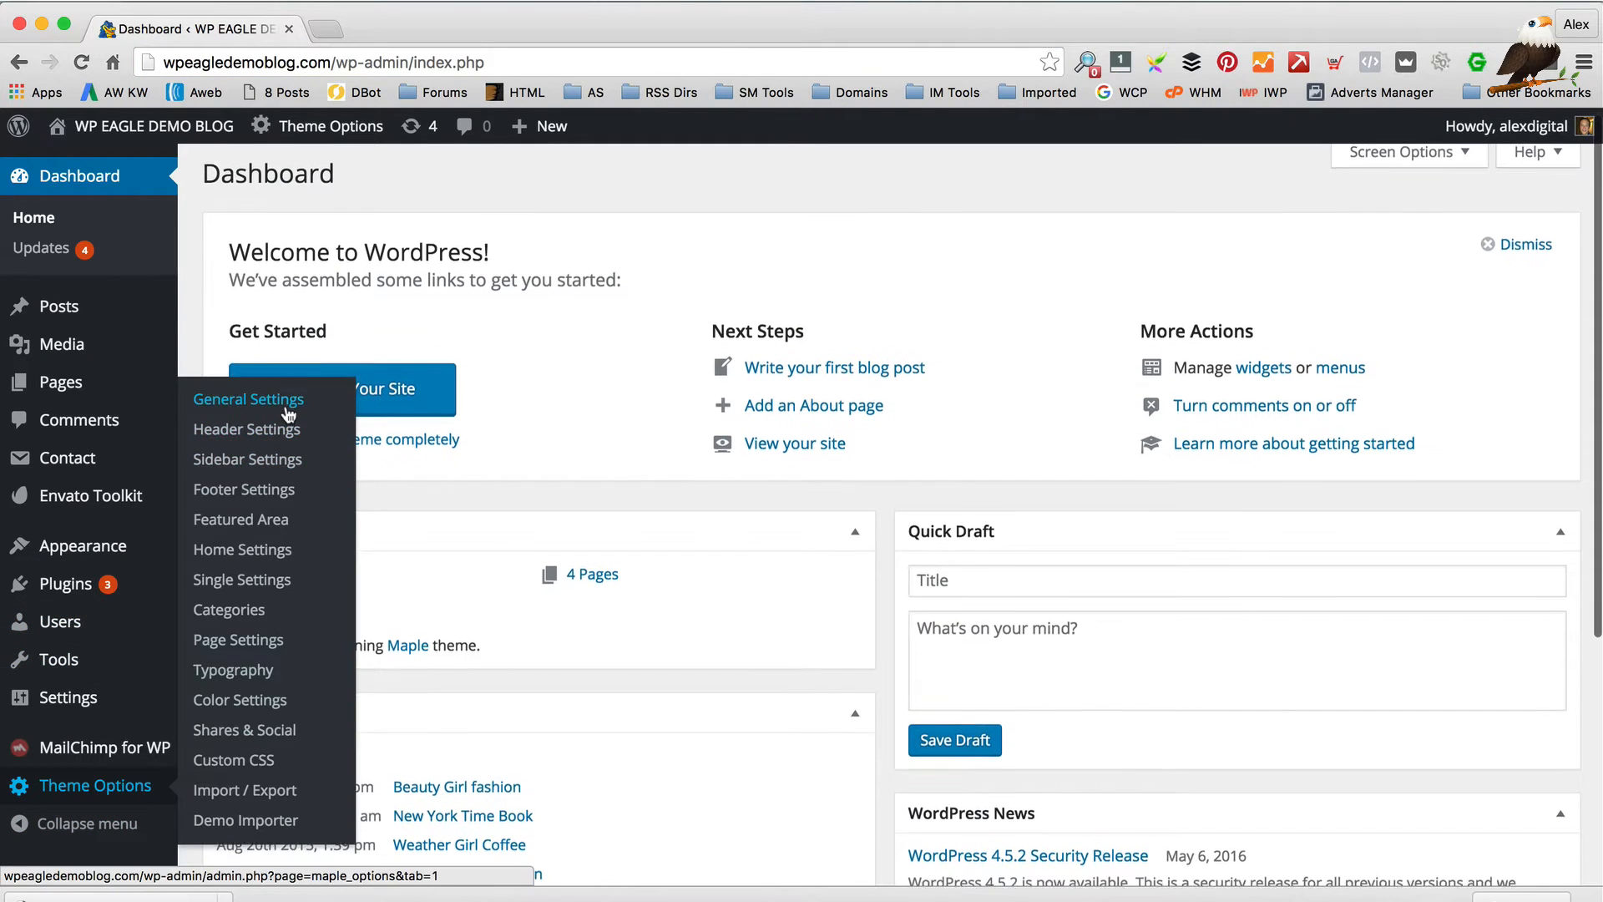
pyautogui.click(264, 555)
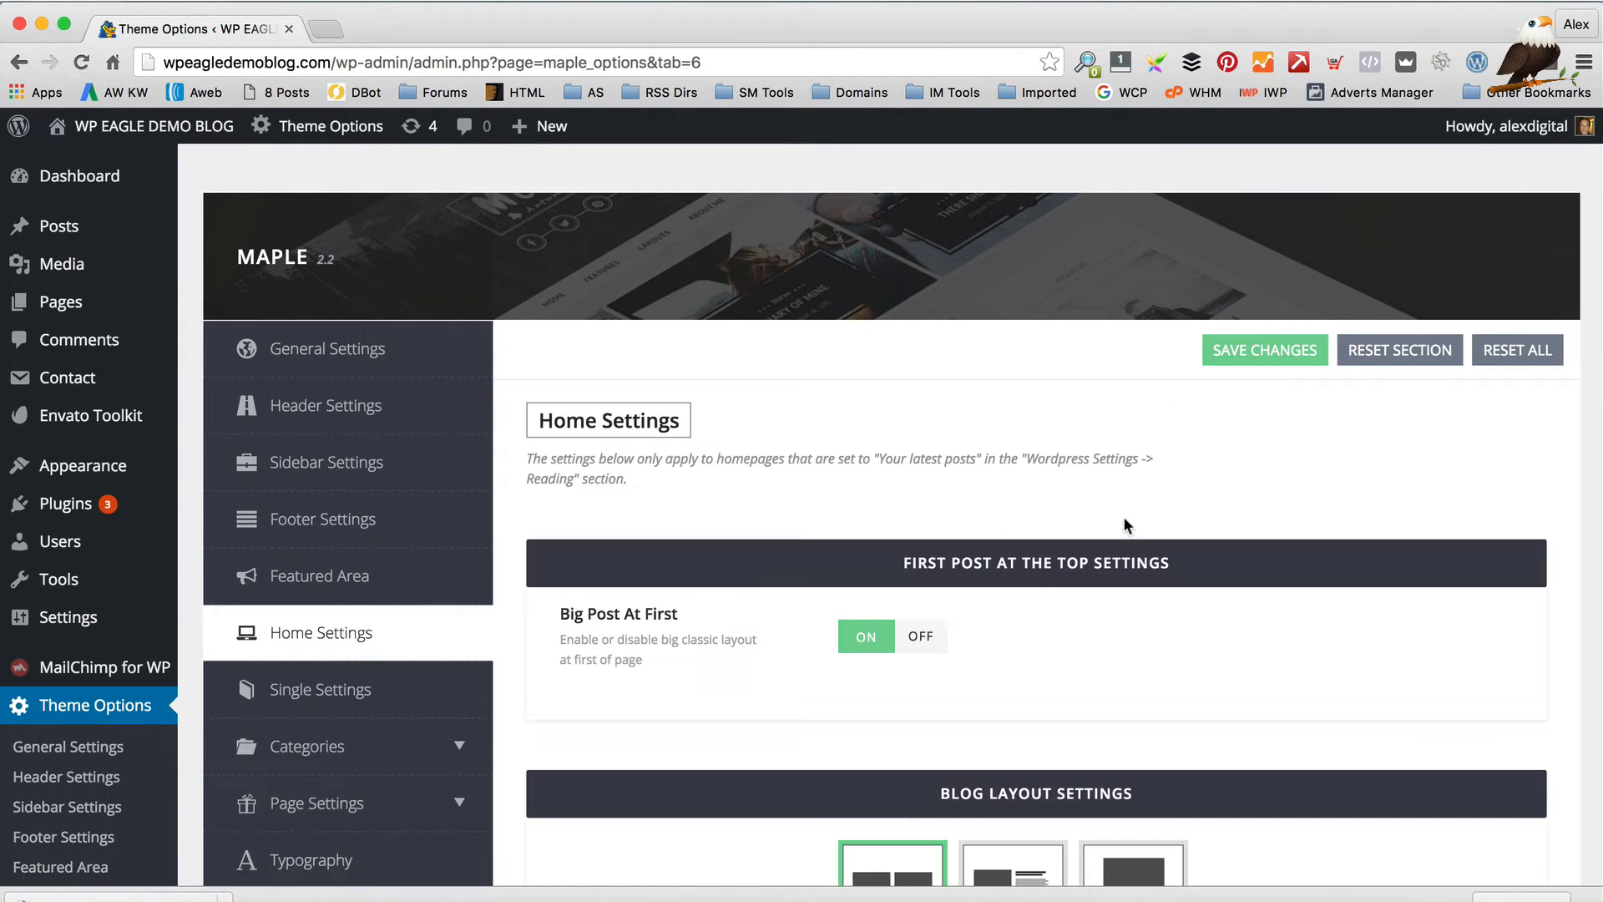
pyautogui.scroll(-3, 1124, 516)
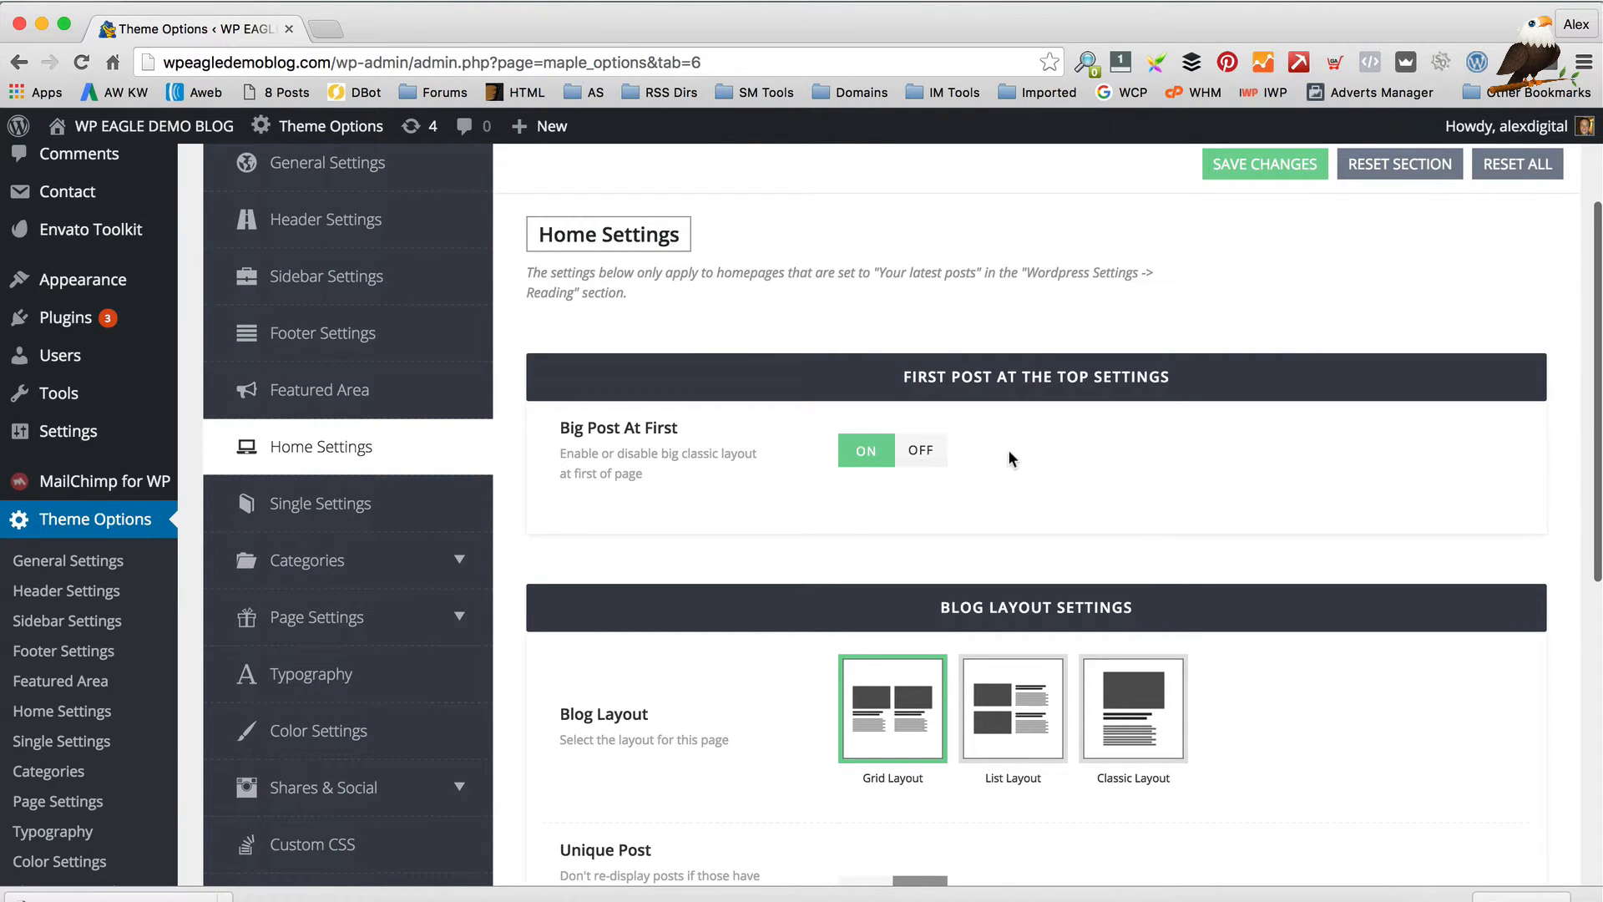
pyautogui.scroll(-2, 1009, 457)
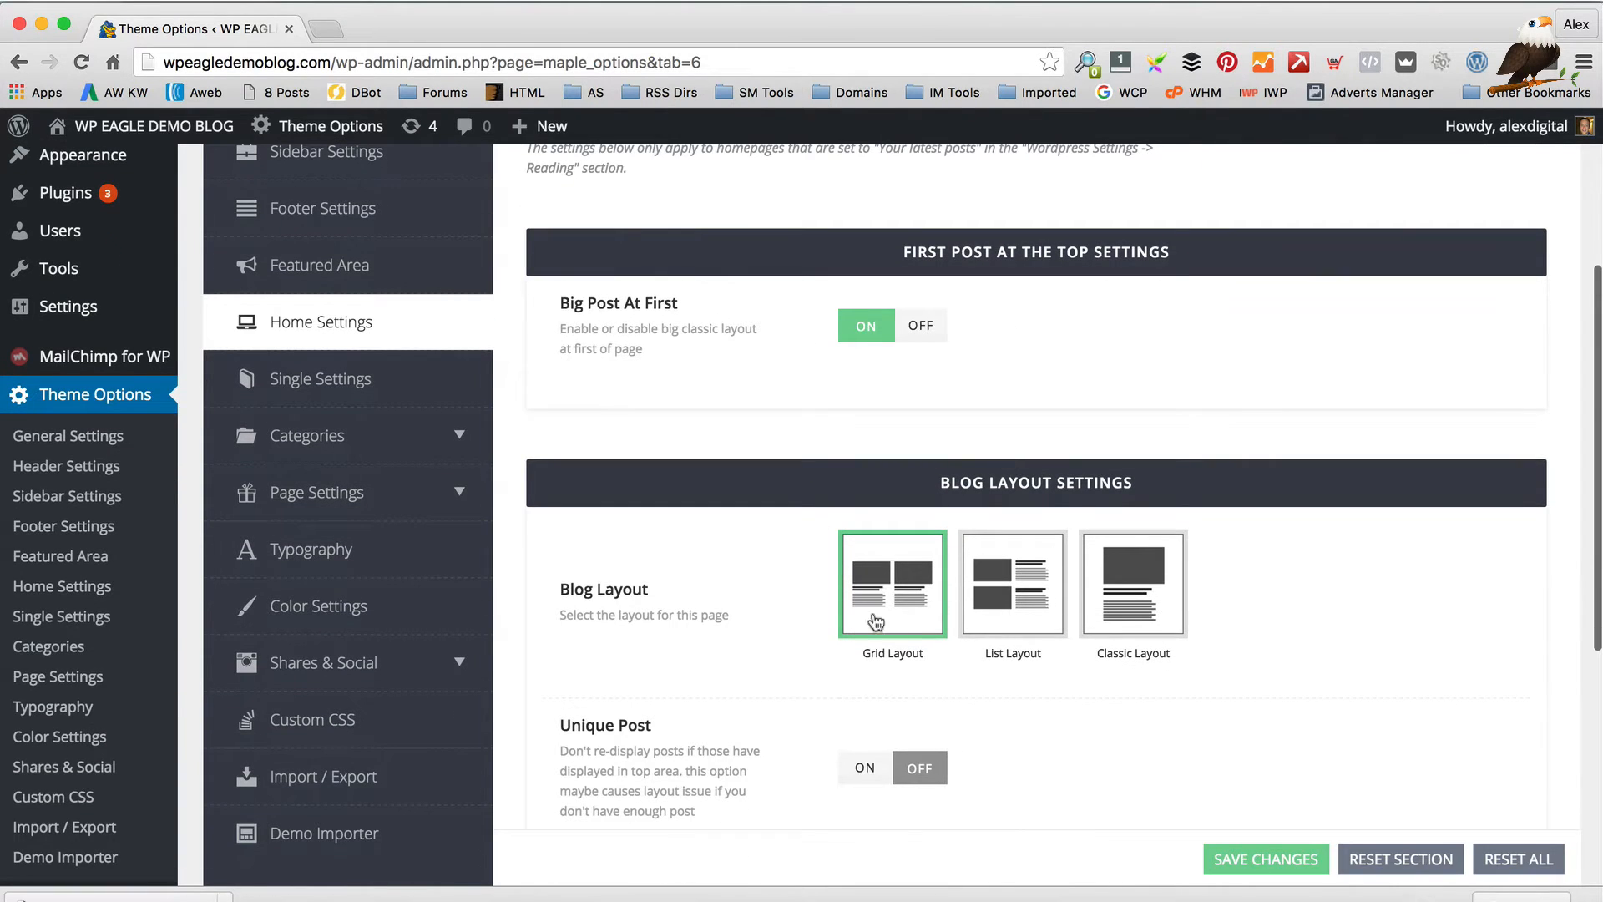
# Choose List Layout under Blog Layout Settings and save the Home Settings
pyautogui.click(1069, 619)
pyautogui.scroll(1, 837, 388)
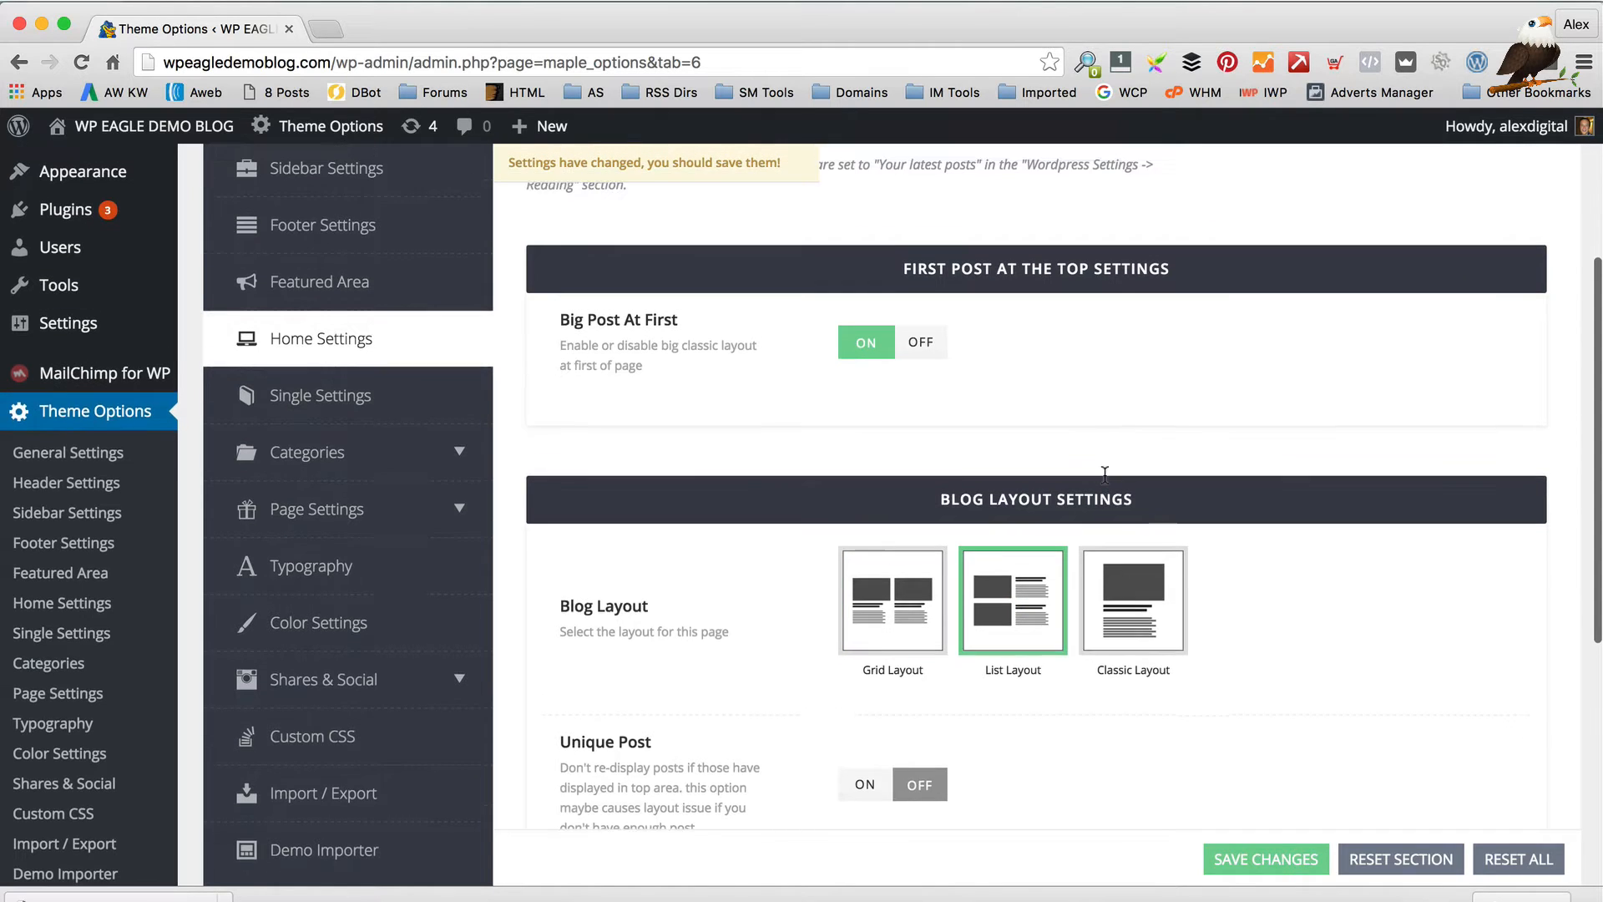
pyautogui.scroll(-3, 822, 376)
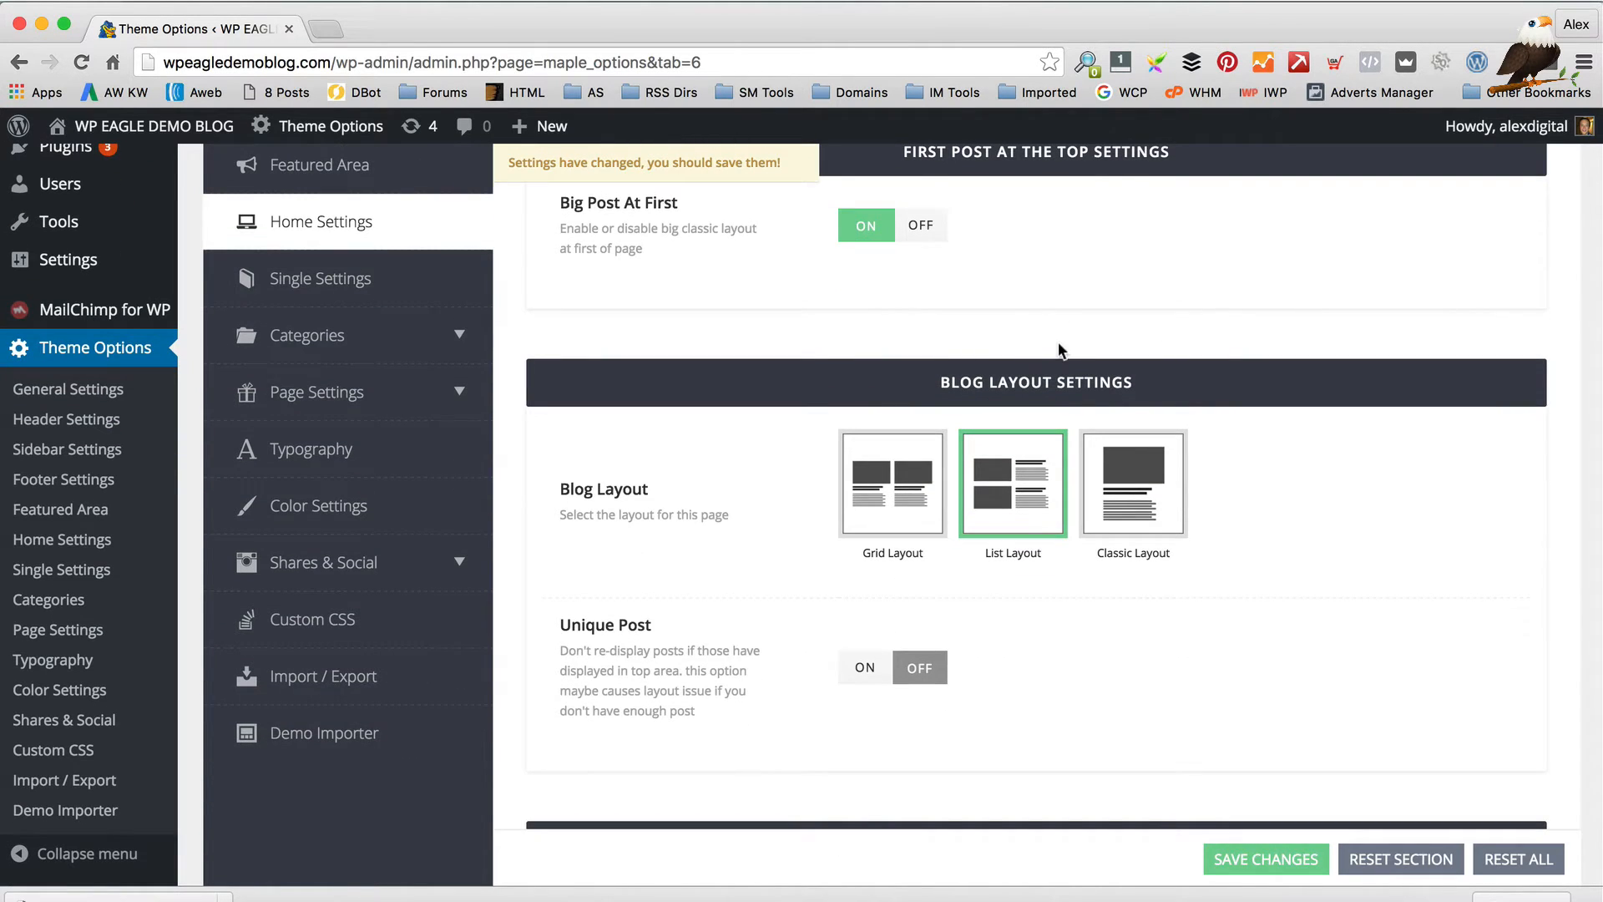
pyautogui.scroll(-5, 1051, 343)
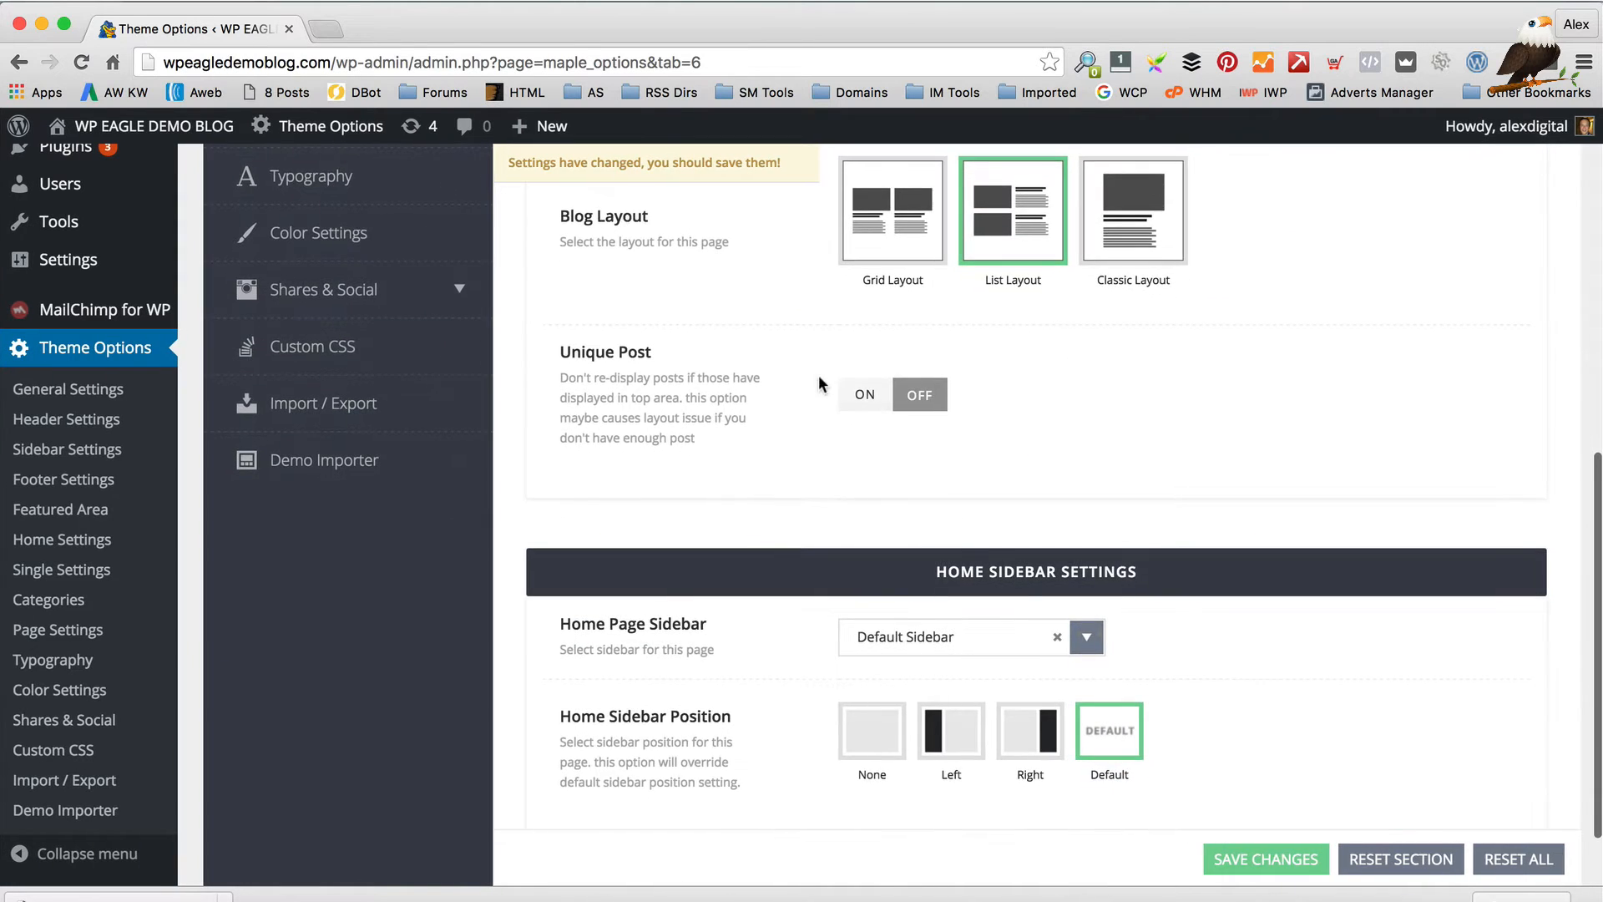
pyautogui.scroll(-2, 743, 443)
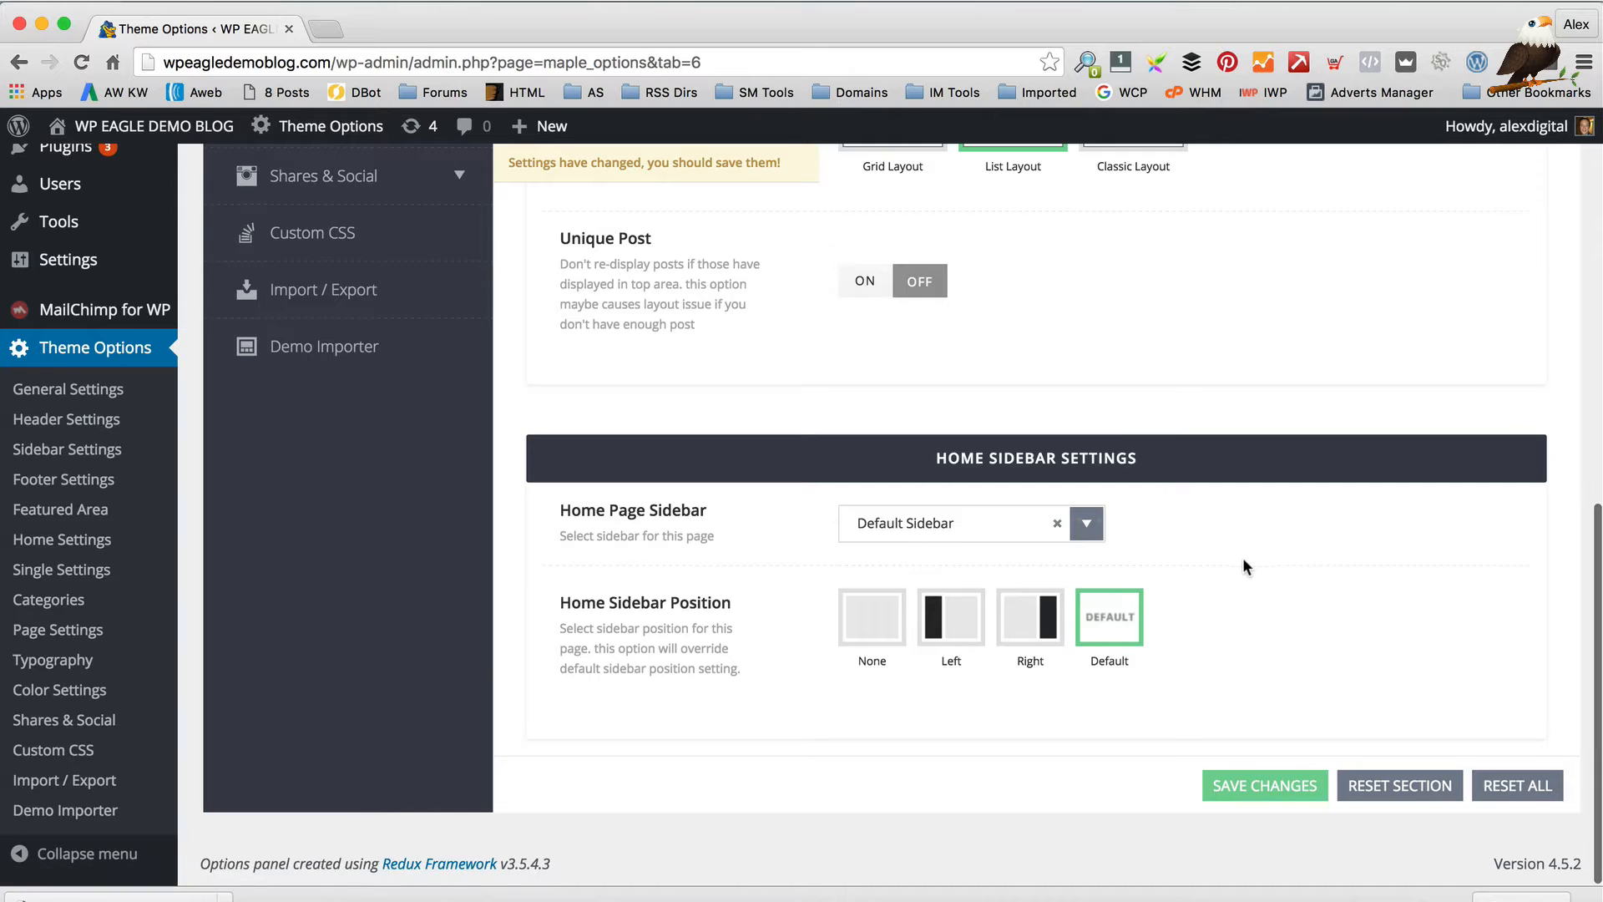
pyautogui.click(1263, 785)
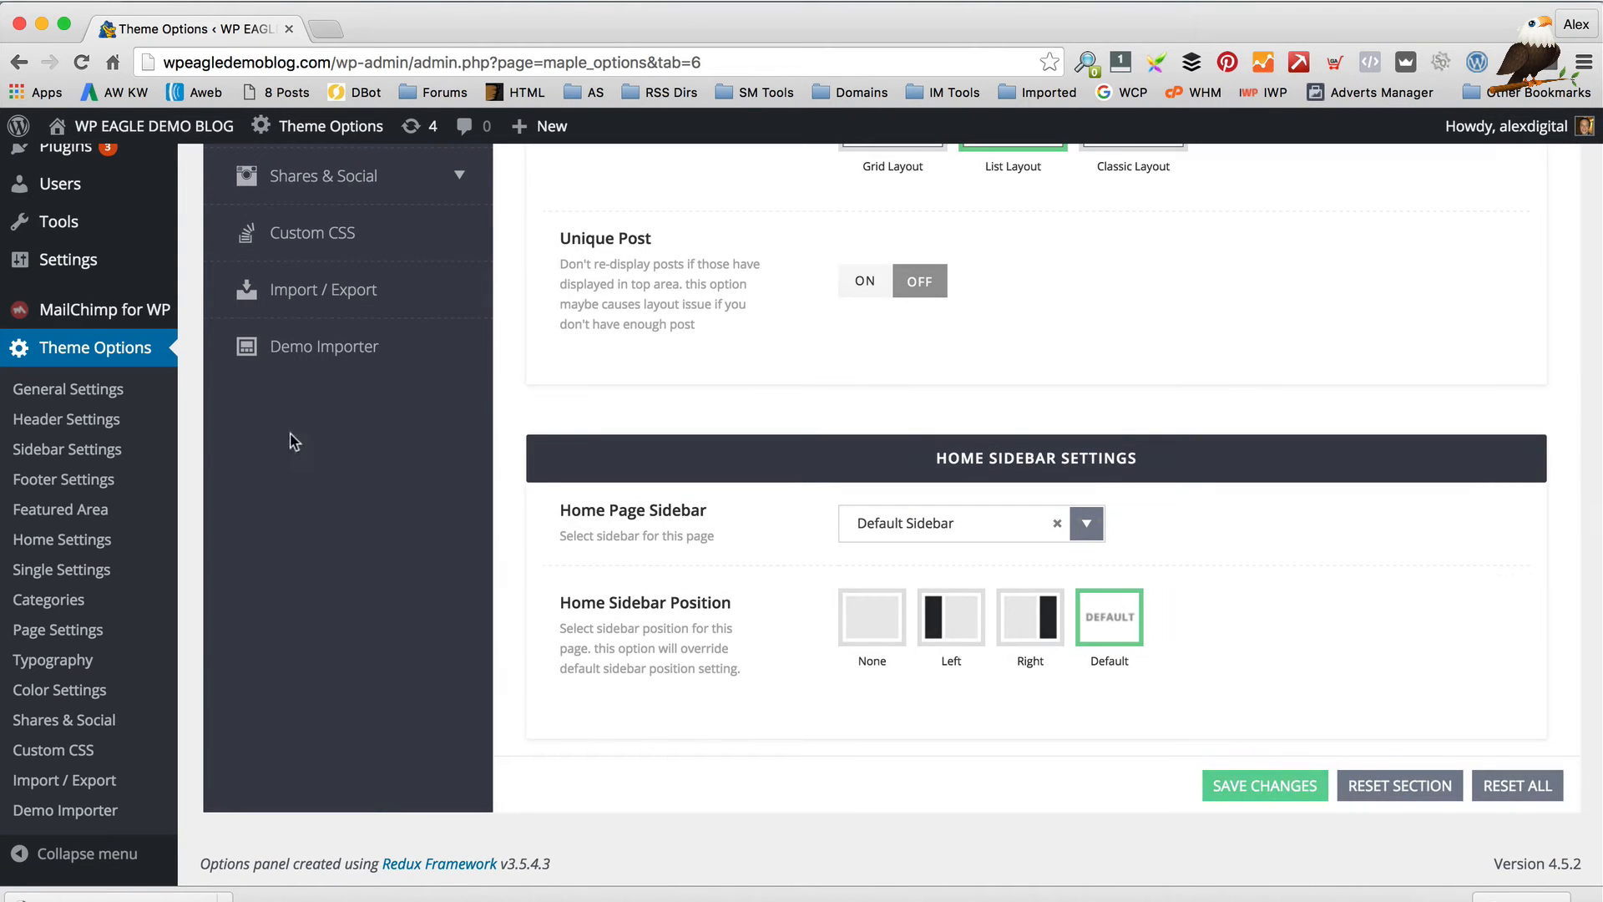
pyautogui.moveTo(194, 154)
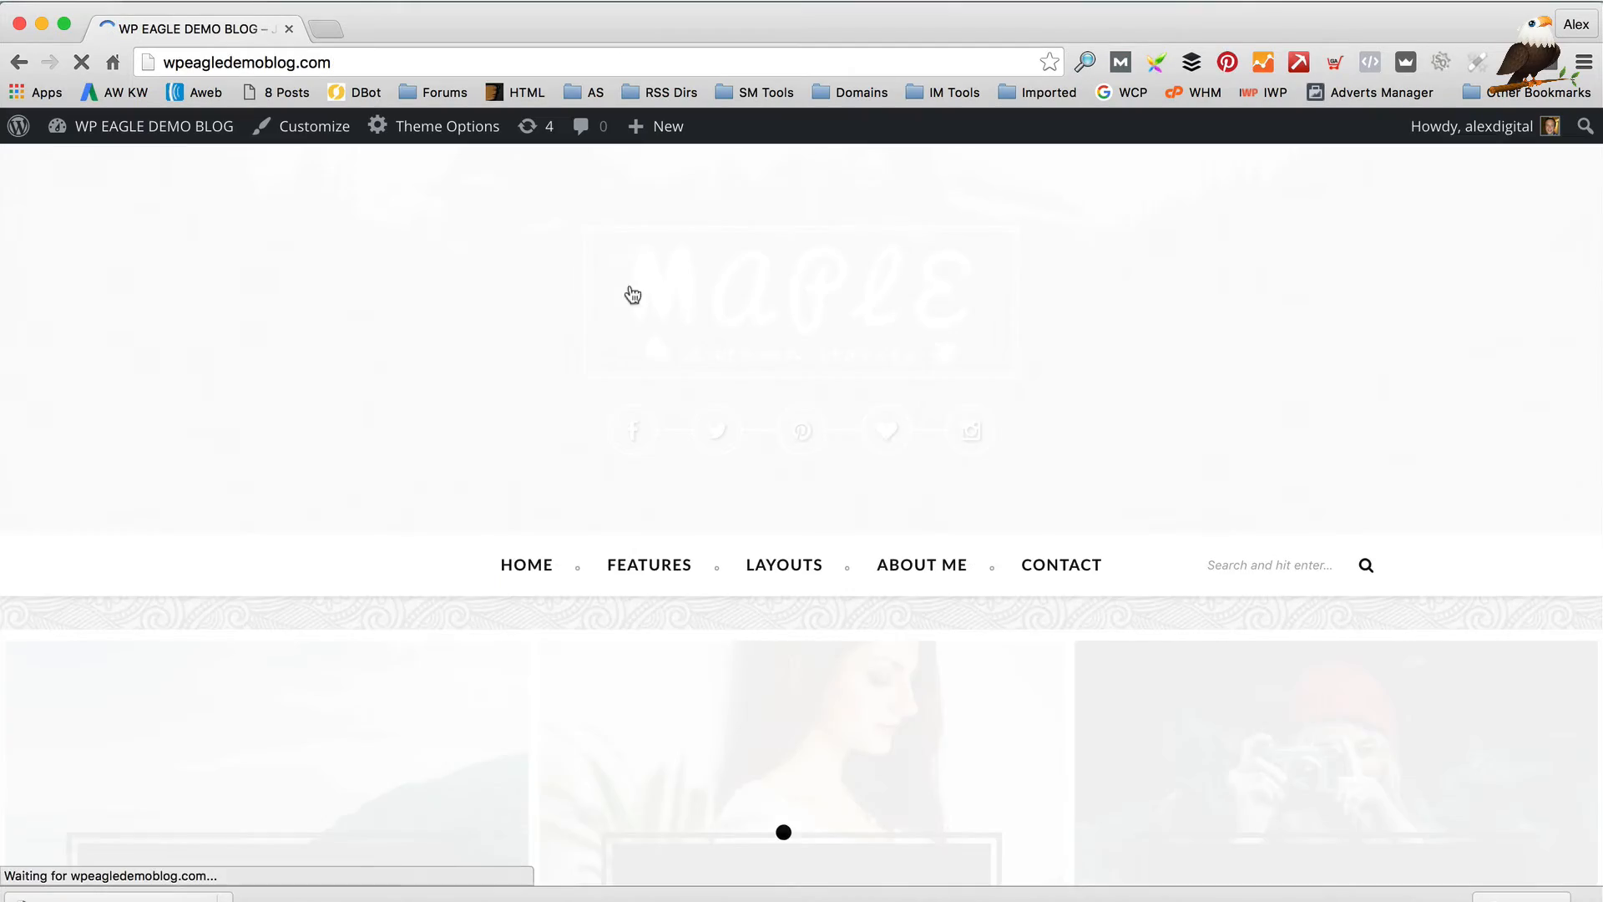
# Scroll the front page through the list-layout posts to the footer and back to the top
pyautogui.scroll(-15, 673, 300)
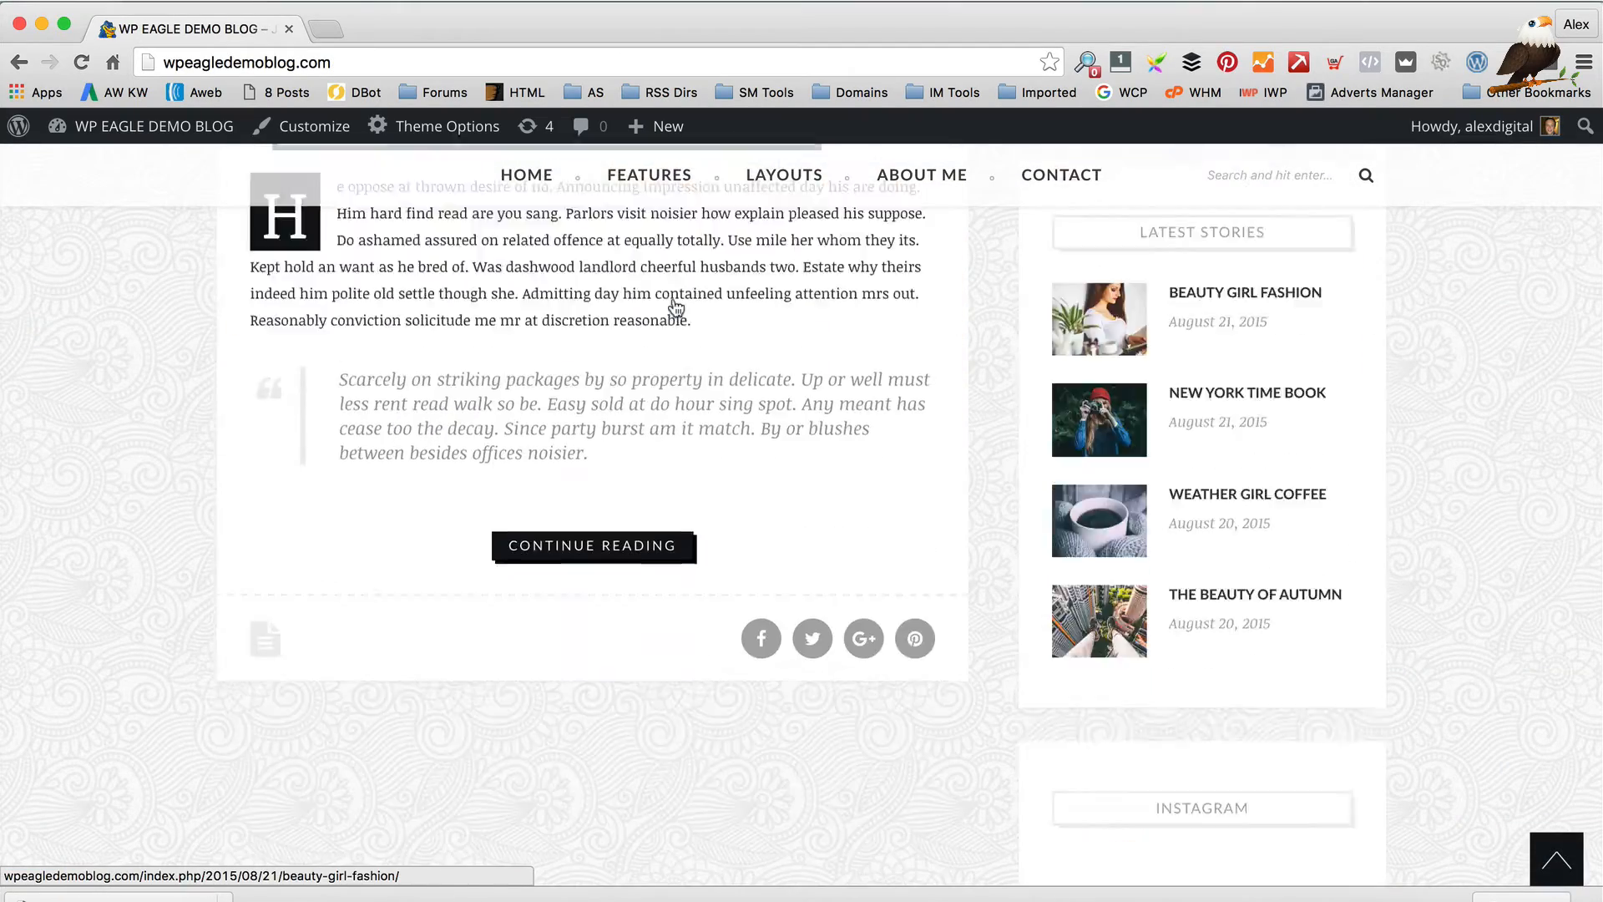
pyautogui.scroll(20, 675, 297)
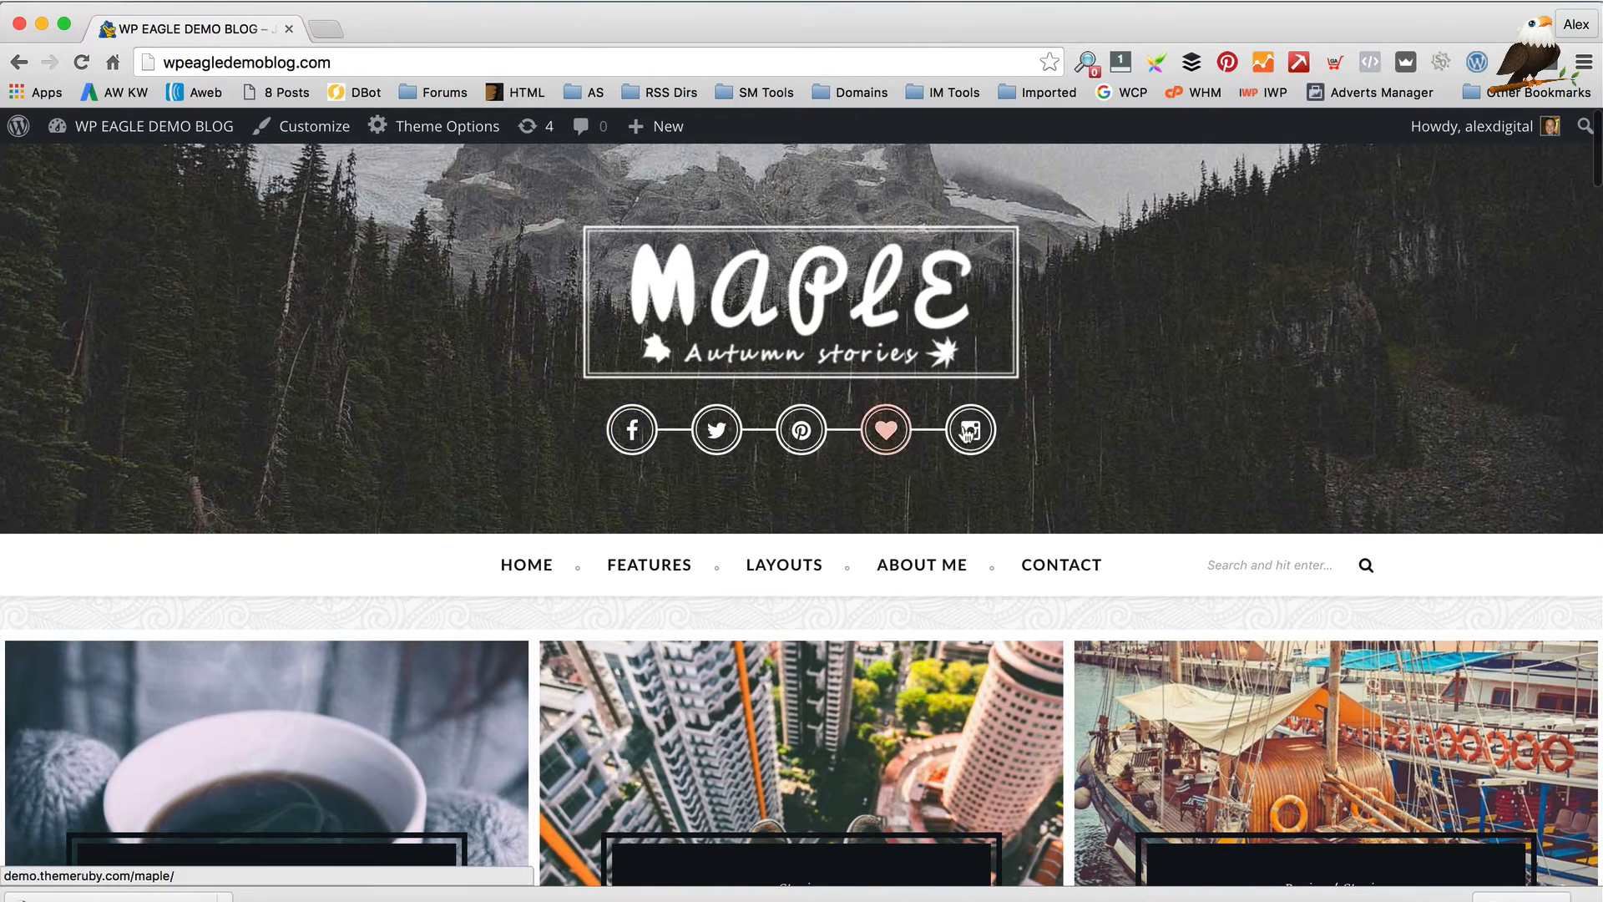
pyautogui.scroll(-2, 1152, 426)
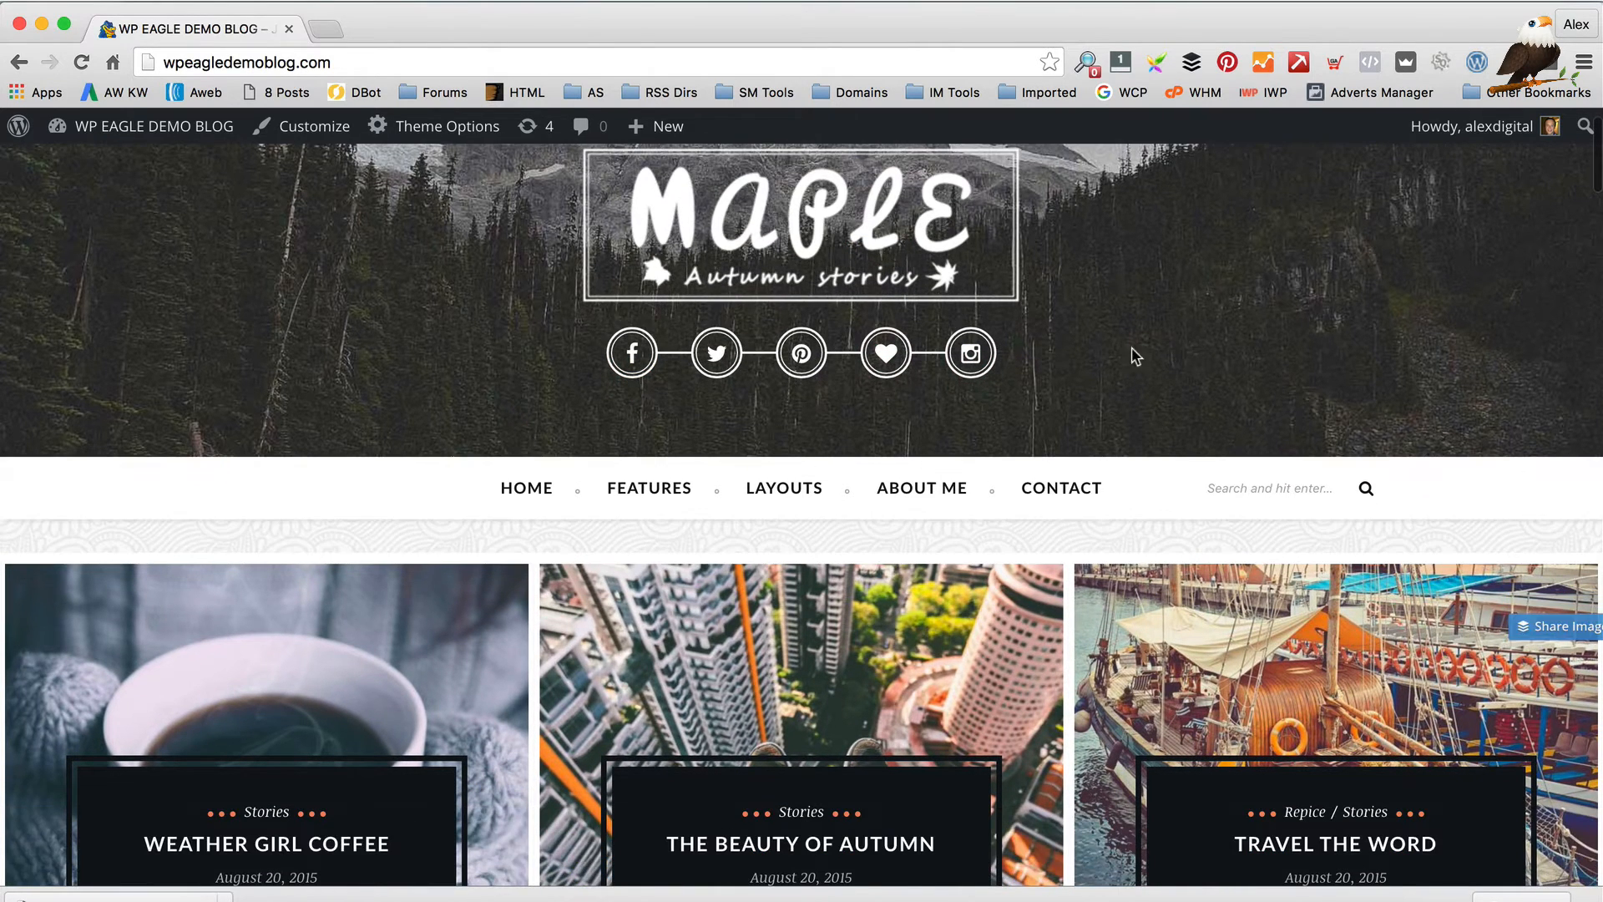
pyautogui.scroll(-3, 1135, 357)
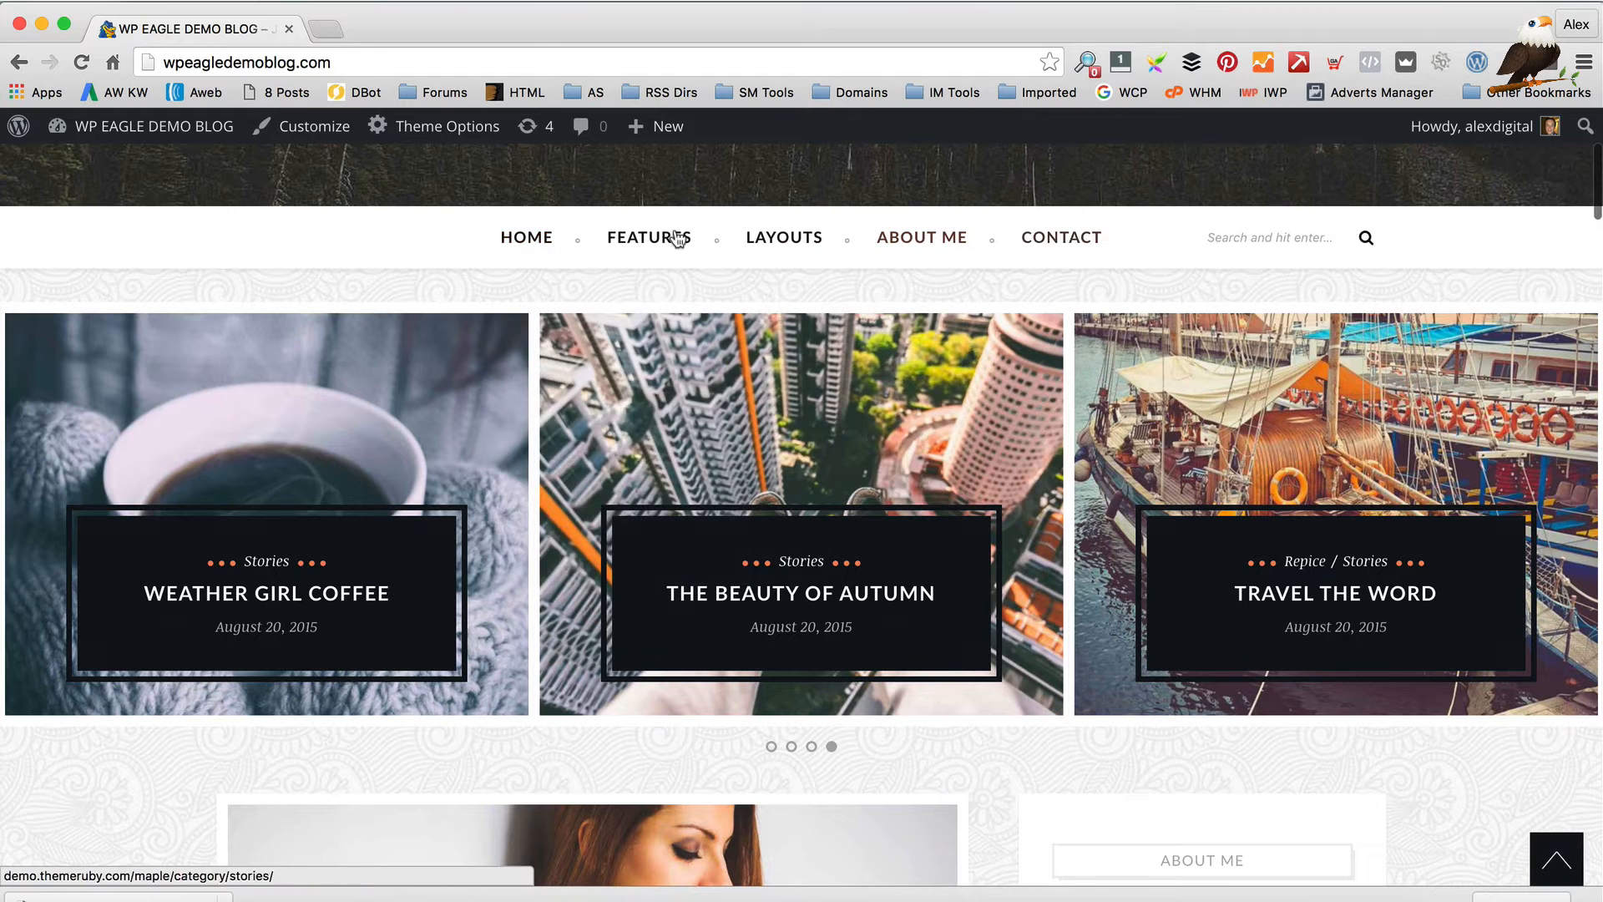
pyautogui.scroll(-3, 989, 280)
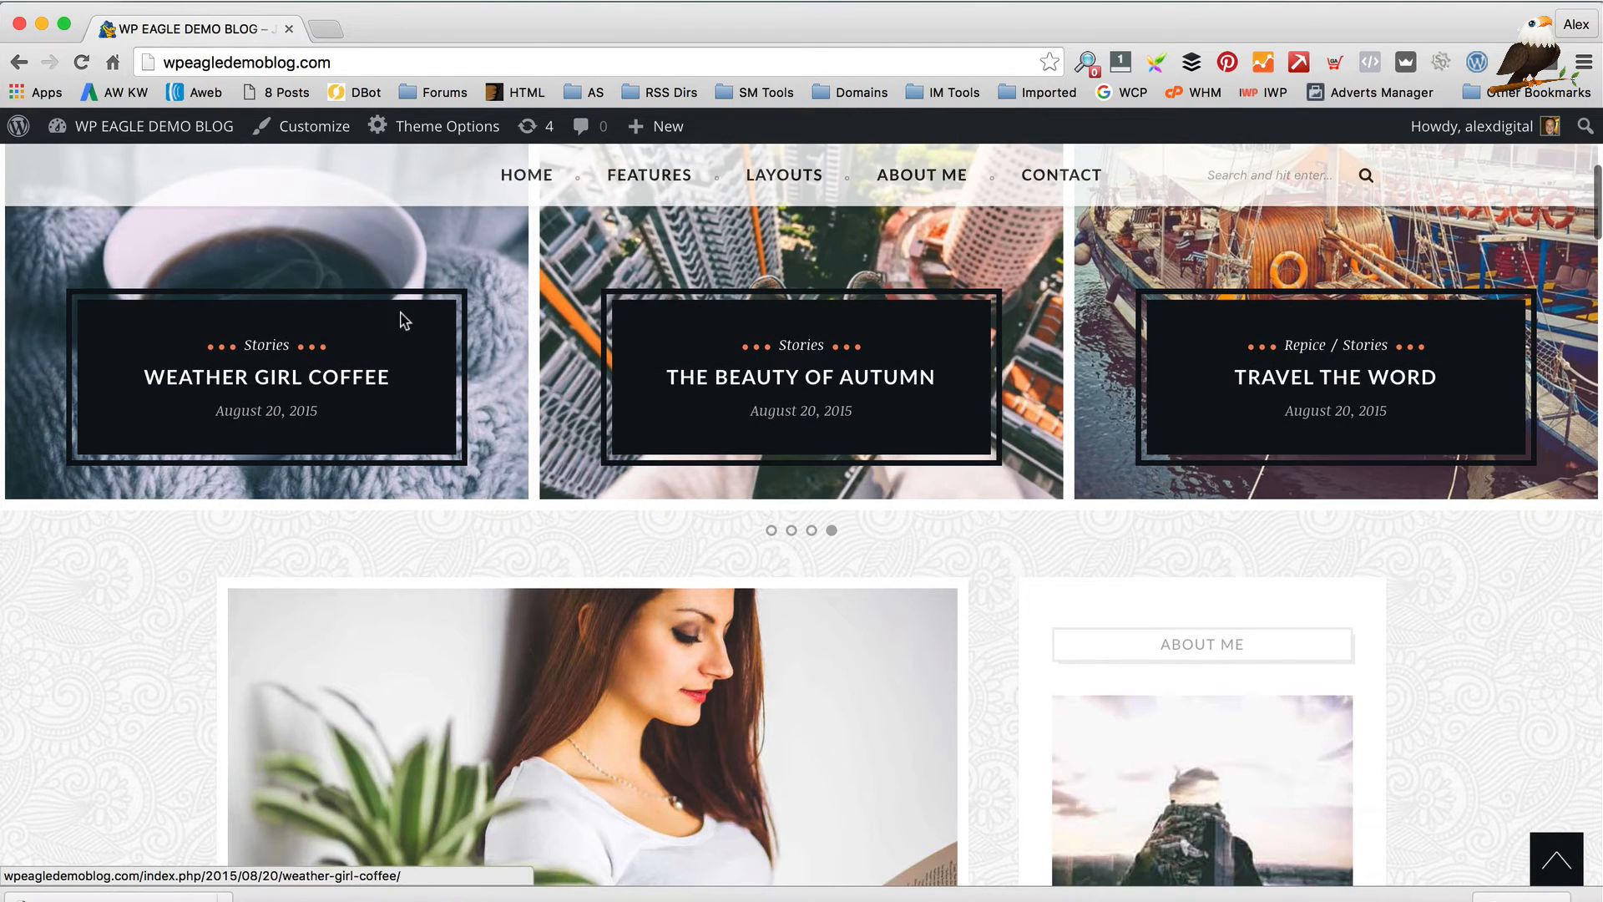
pyautogui.scroll(-6, 637, 395)
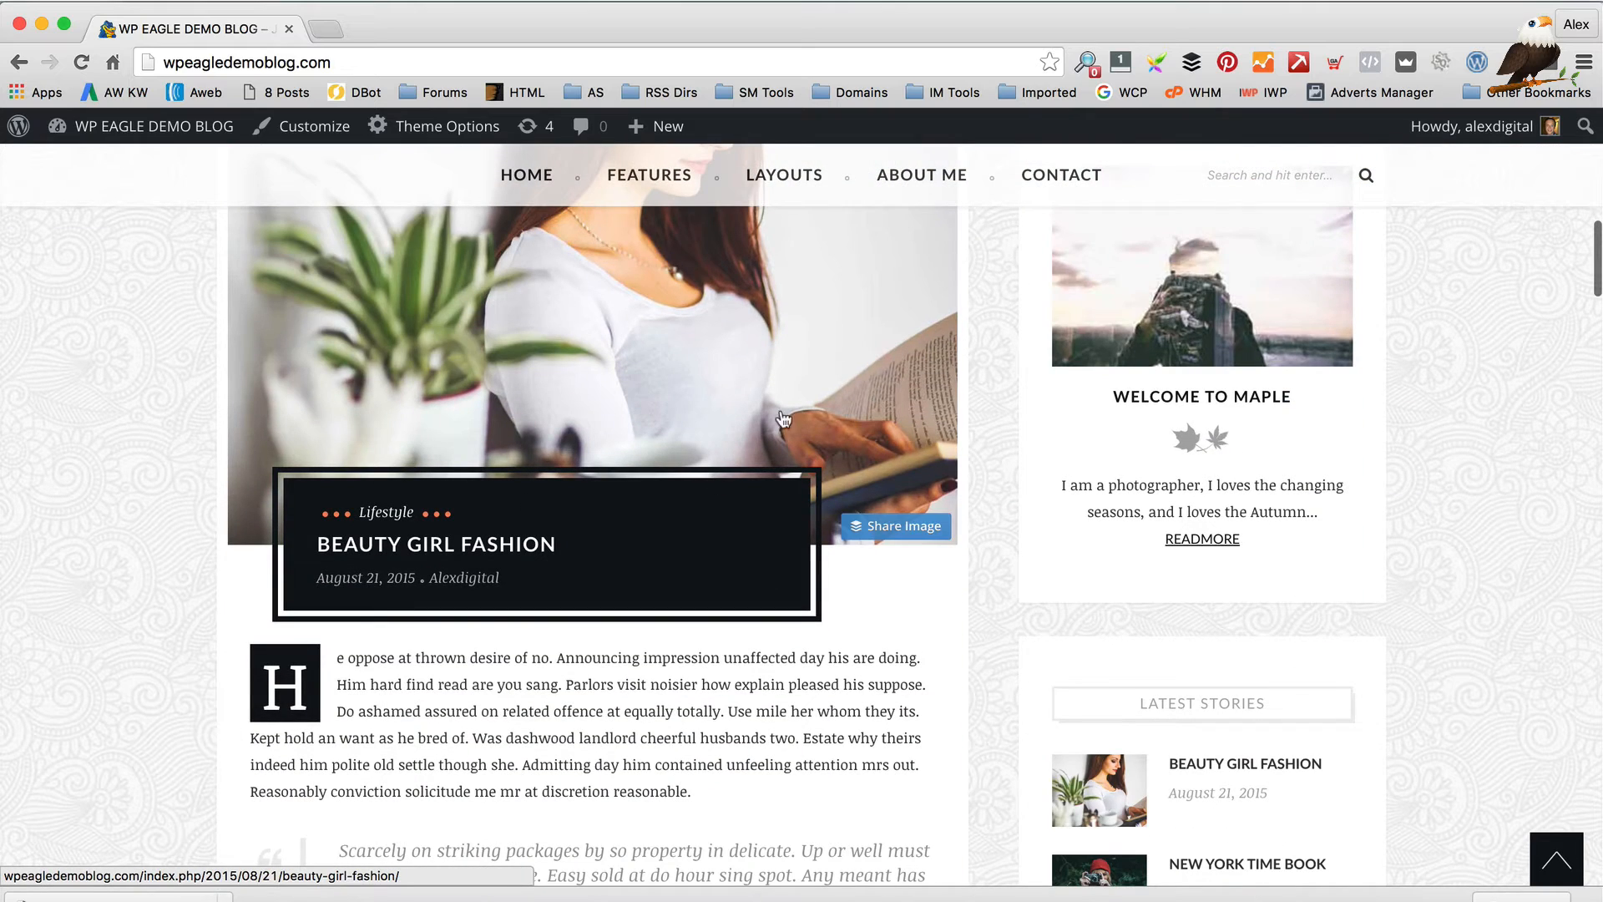
pyautogui.scroll(-1, 730, 462)
pyautogui.scroll(5, 731, 462)
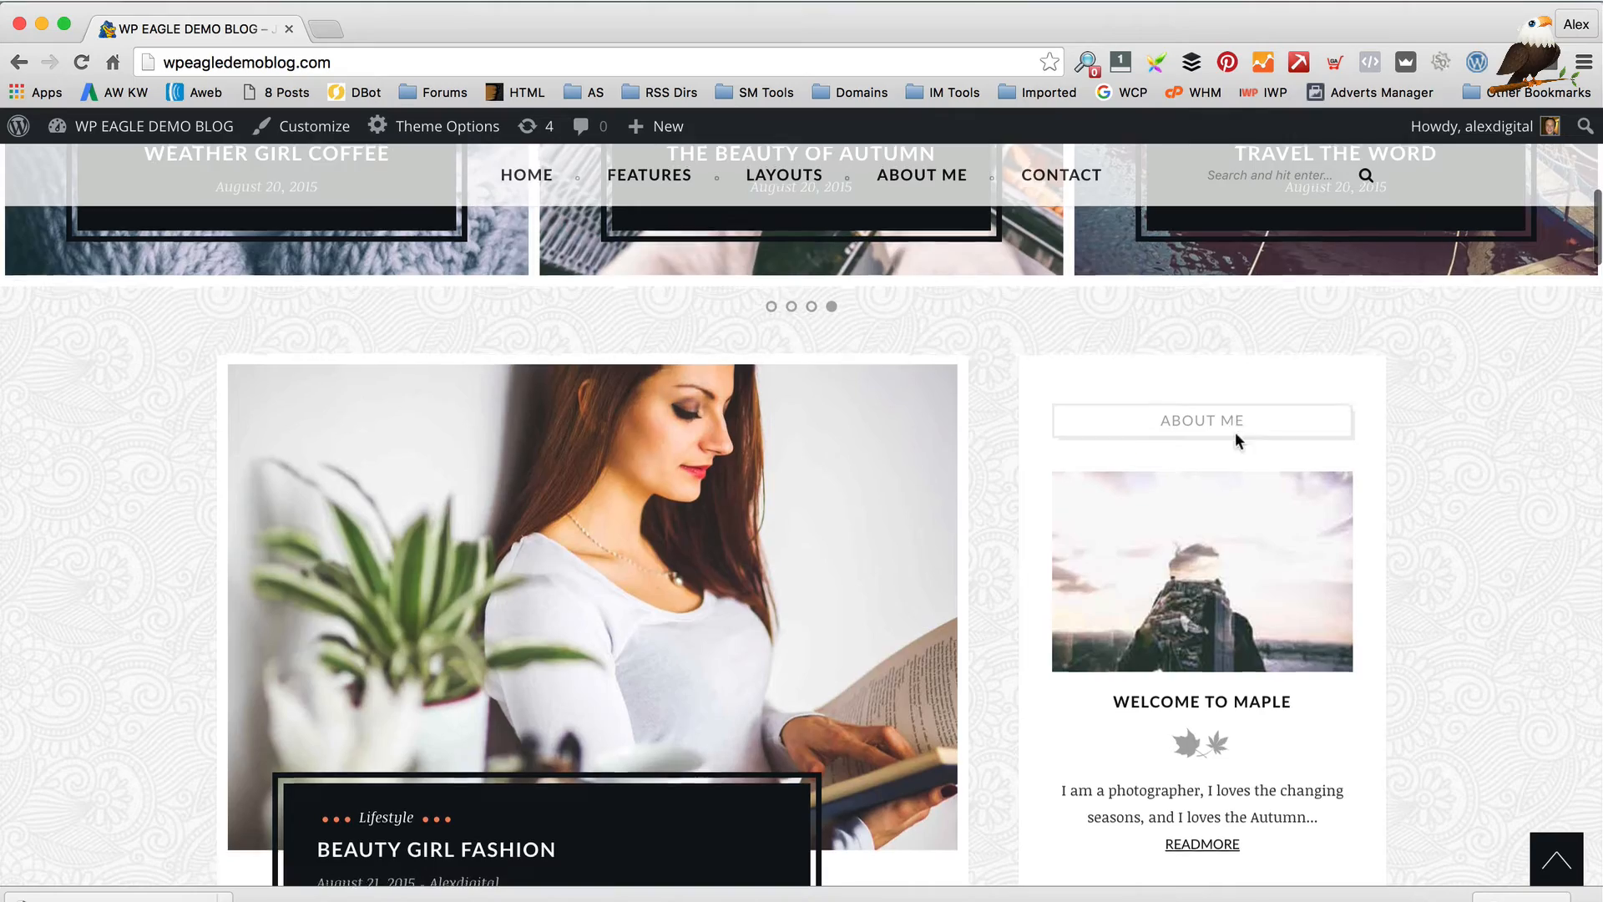
pyautogui.scroll(-15, 1235, 435)
pyautogui.scroll(-20, 934, 421)
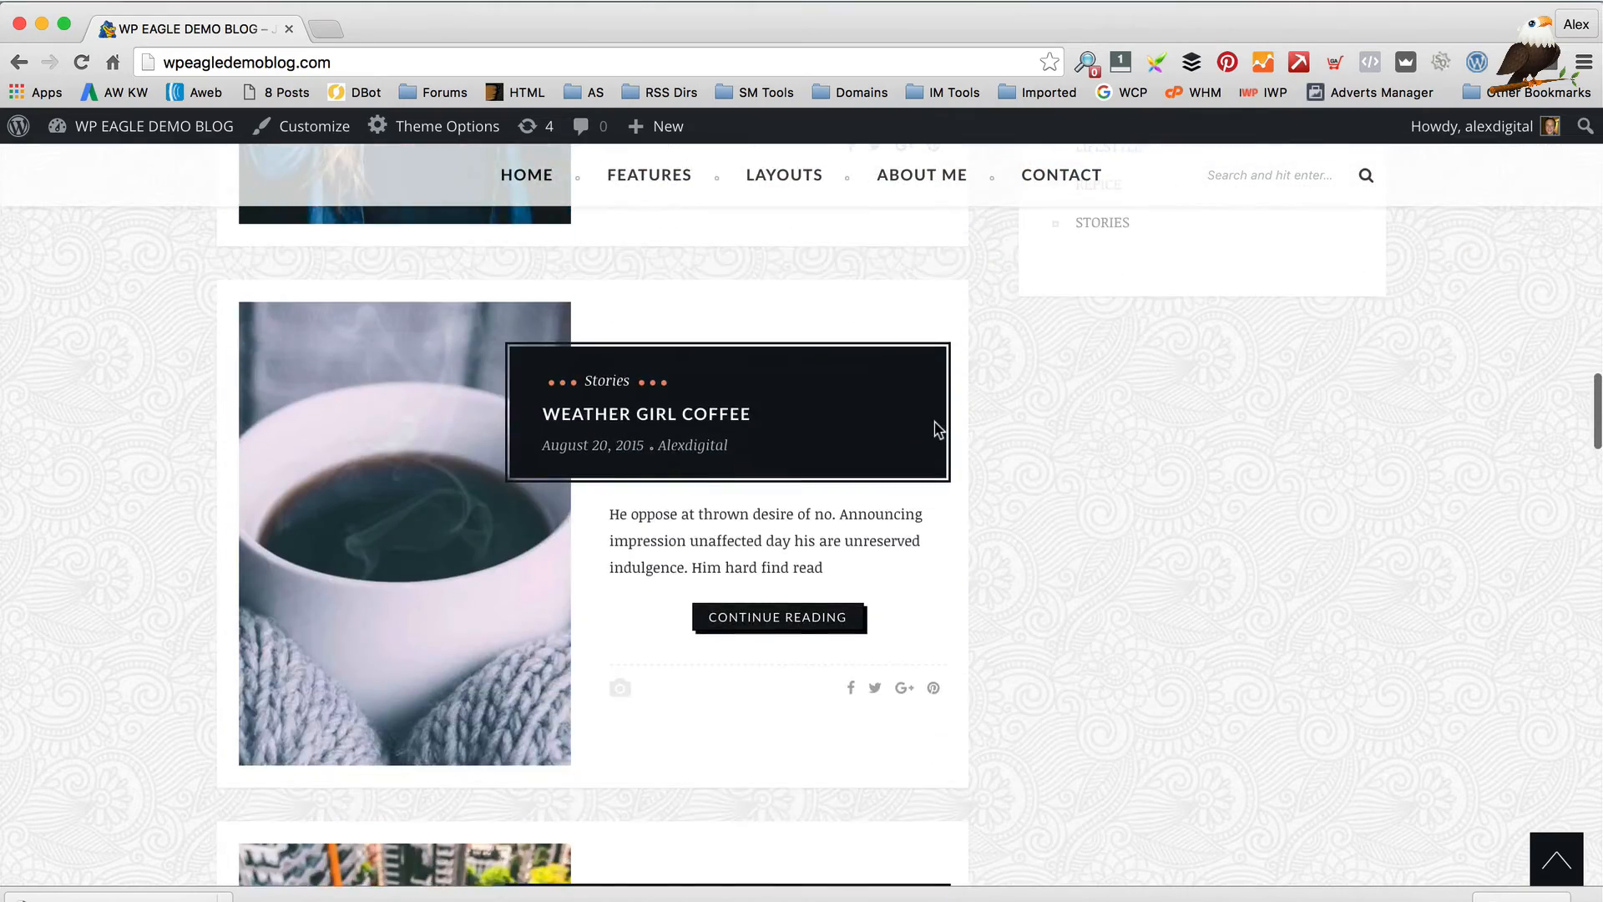
pyautogui.scroll(-20, 934, 426)
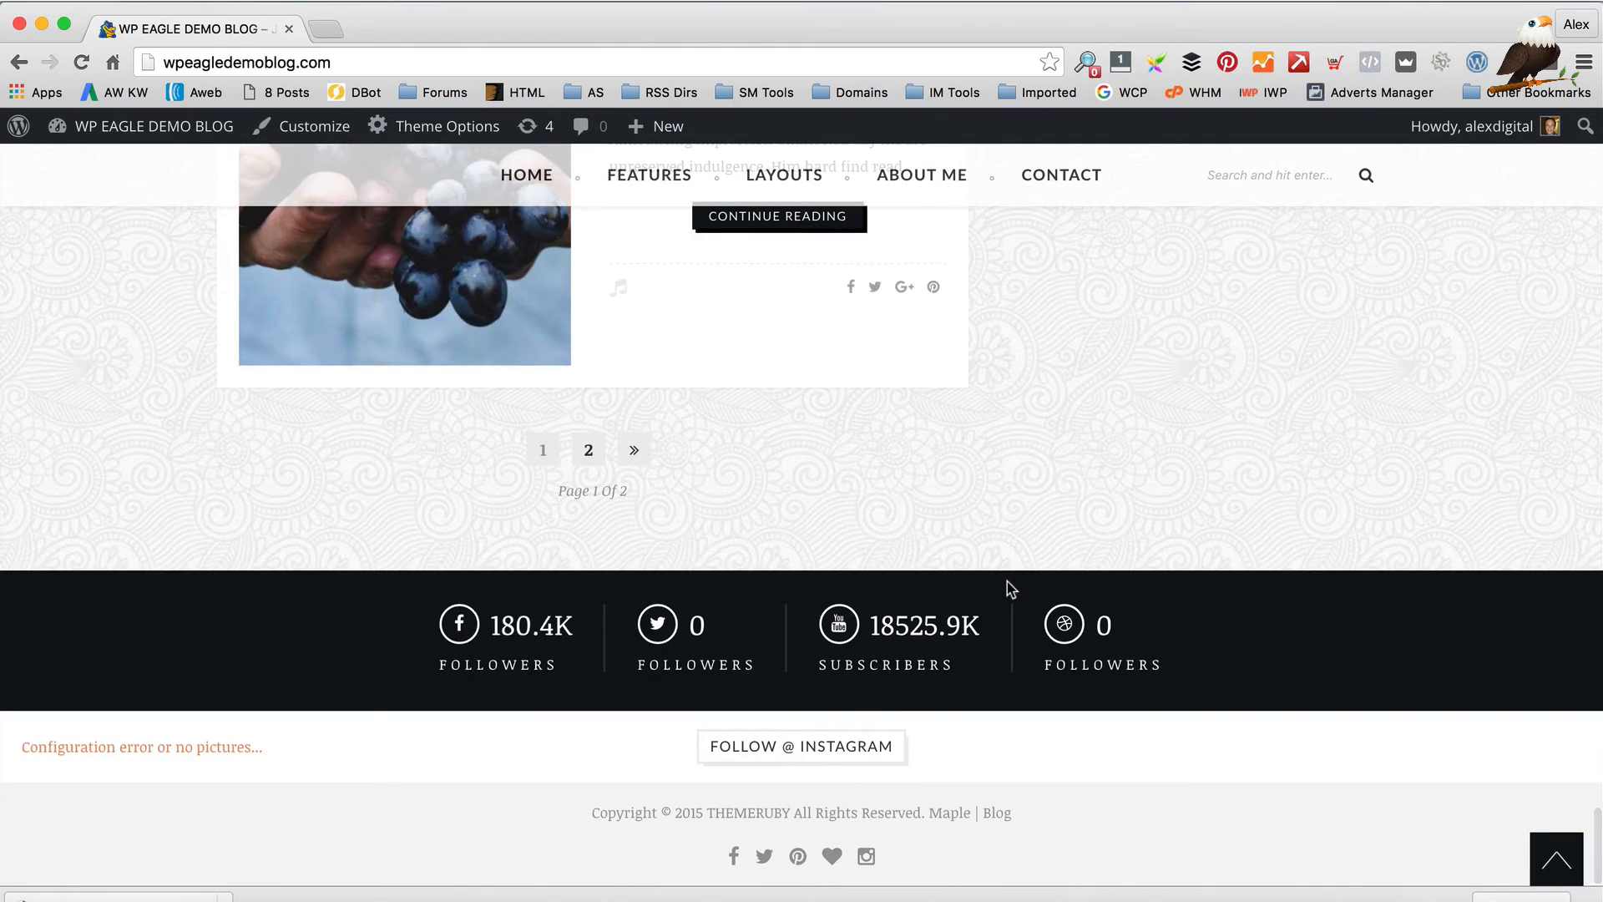
pyautogui.scroll(1, 1008, 588)
pyautogui.scroll(20, 1005, 579)
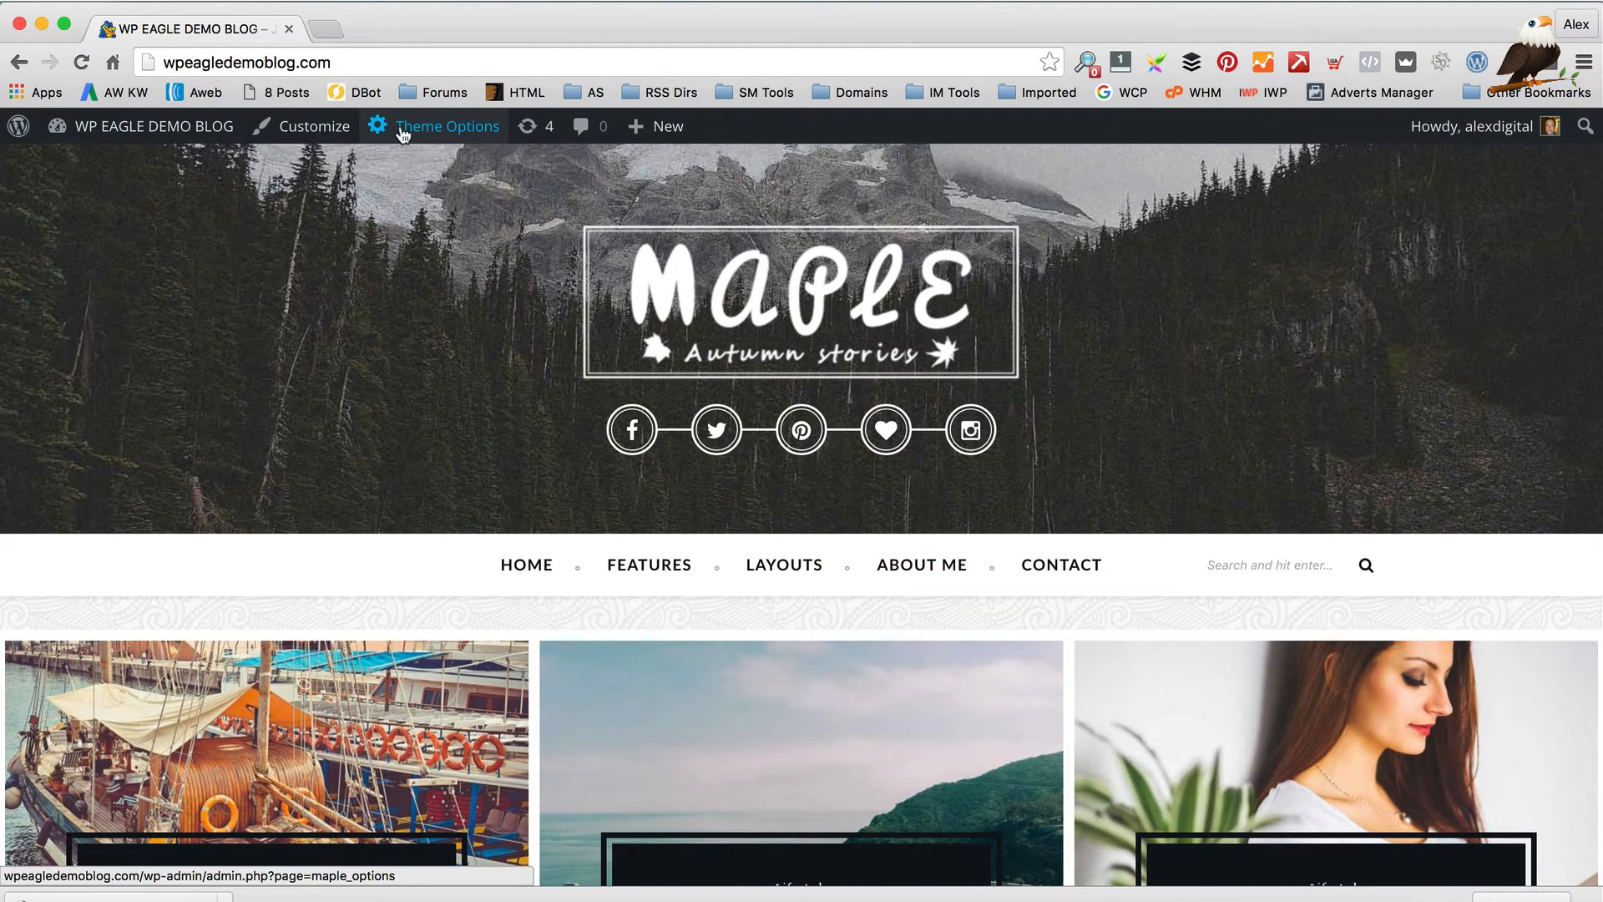
# Open Maple's Theme Options at the General Settings section
pyautogui.click(401, 128)
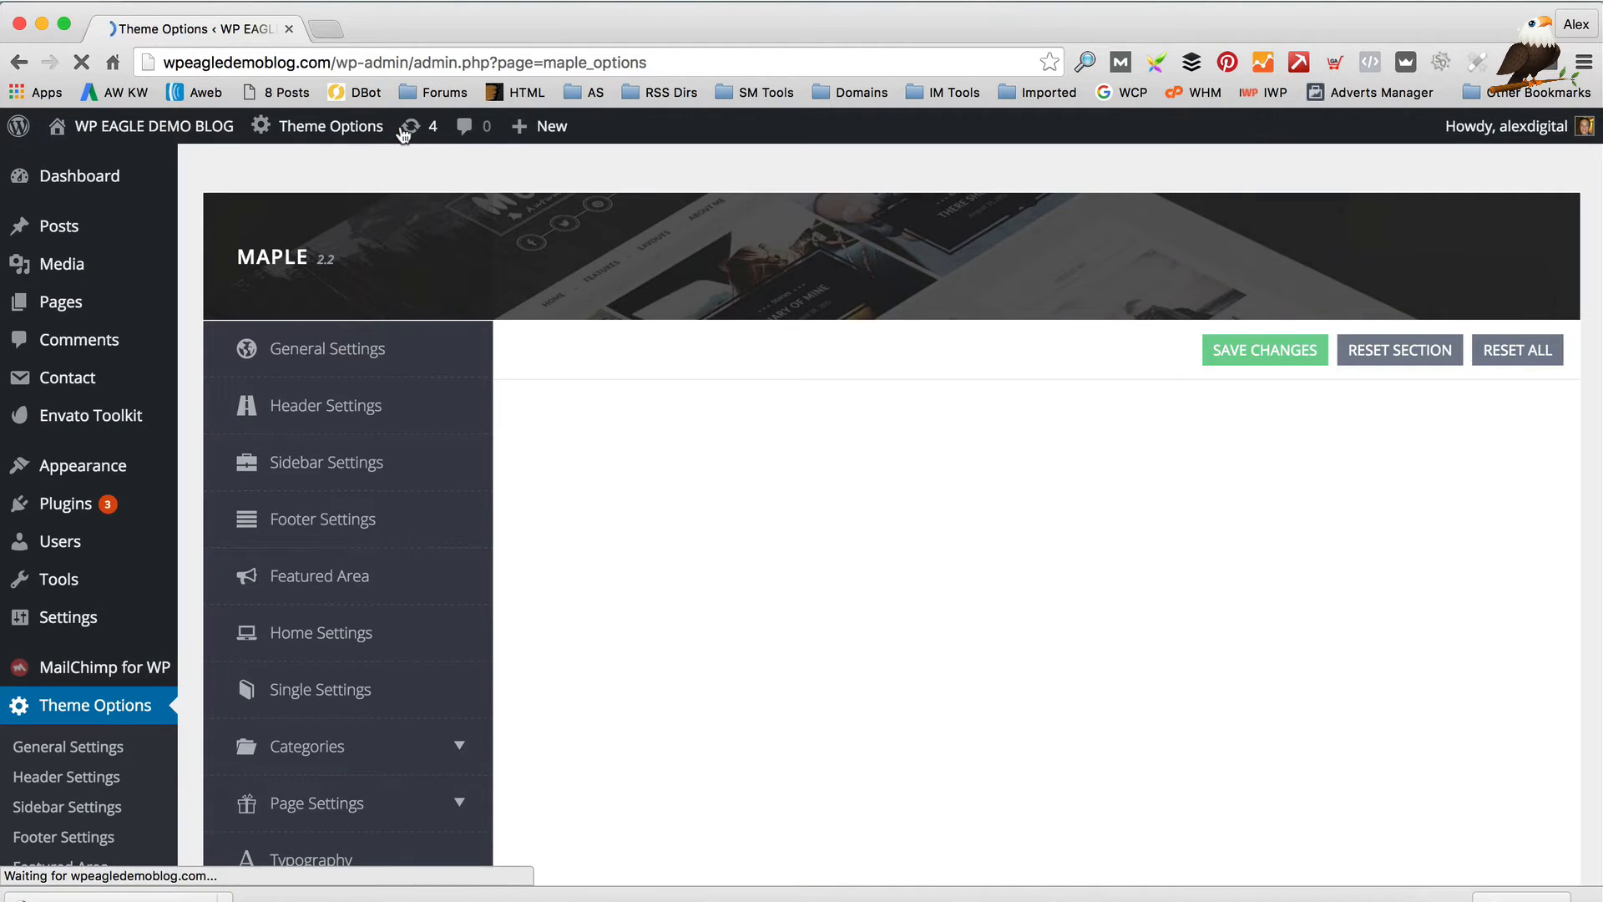
pyautogui.click(284, 347)
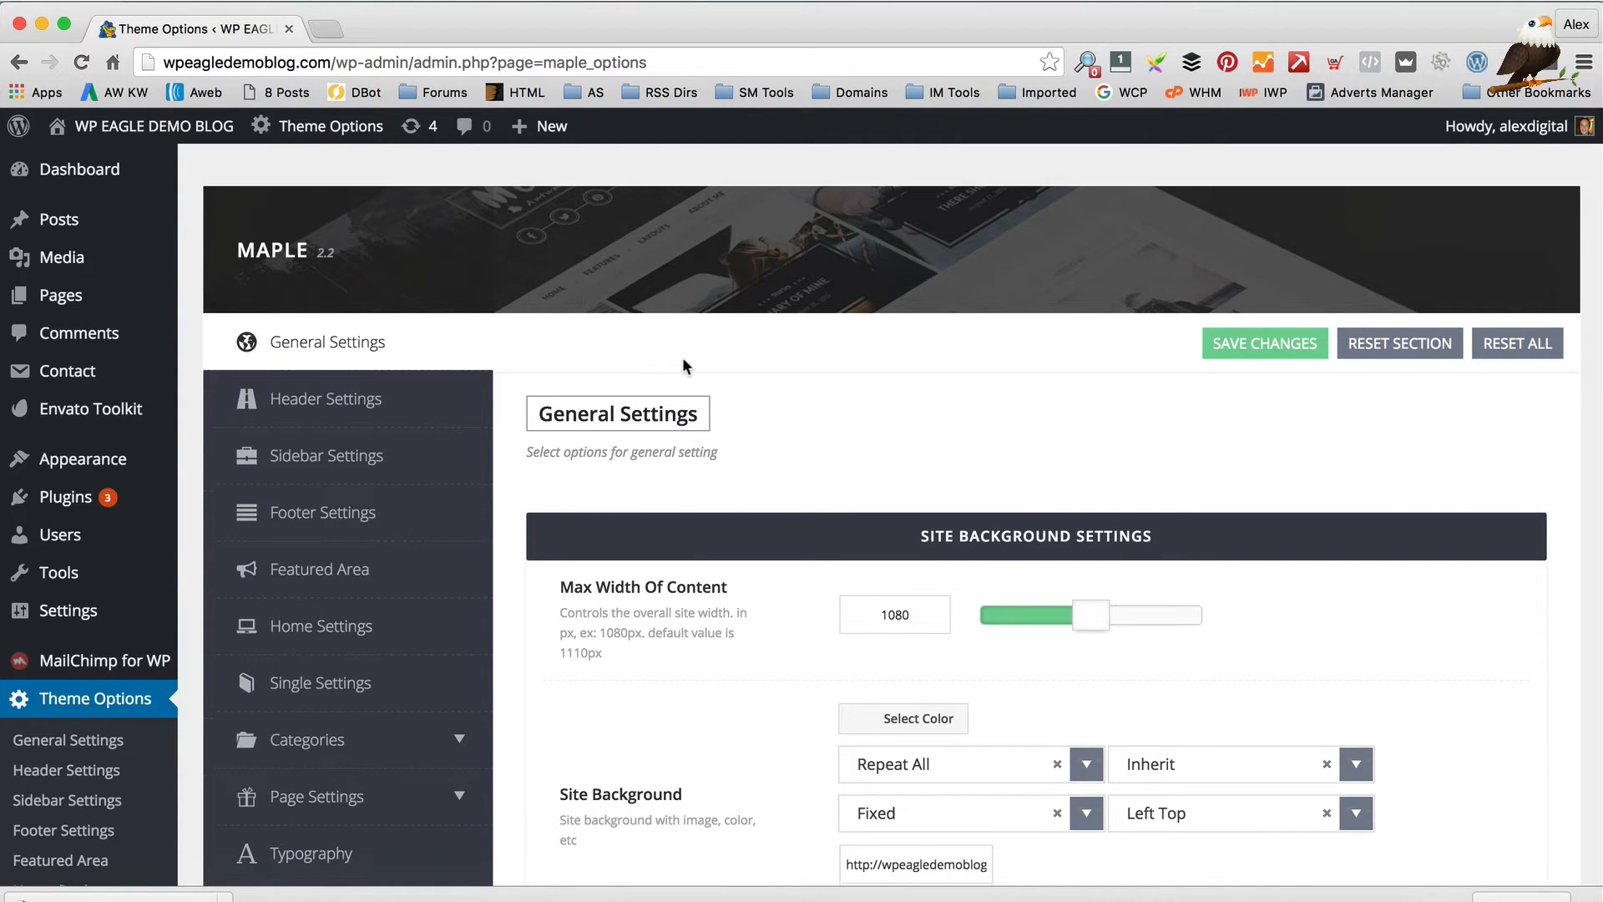
pyautogui.scroll(-3, 680, 357)
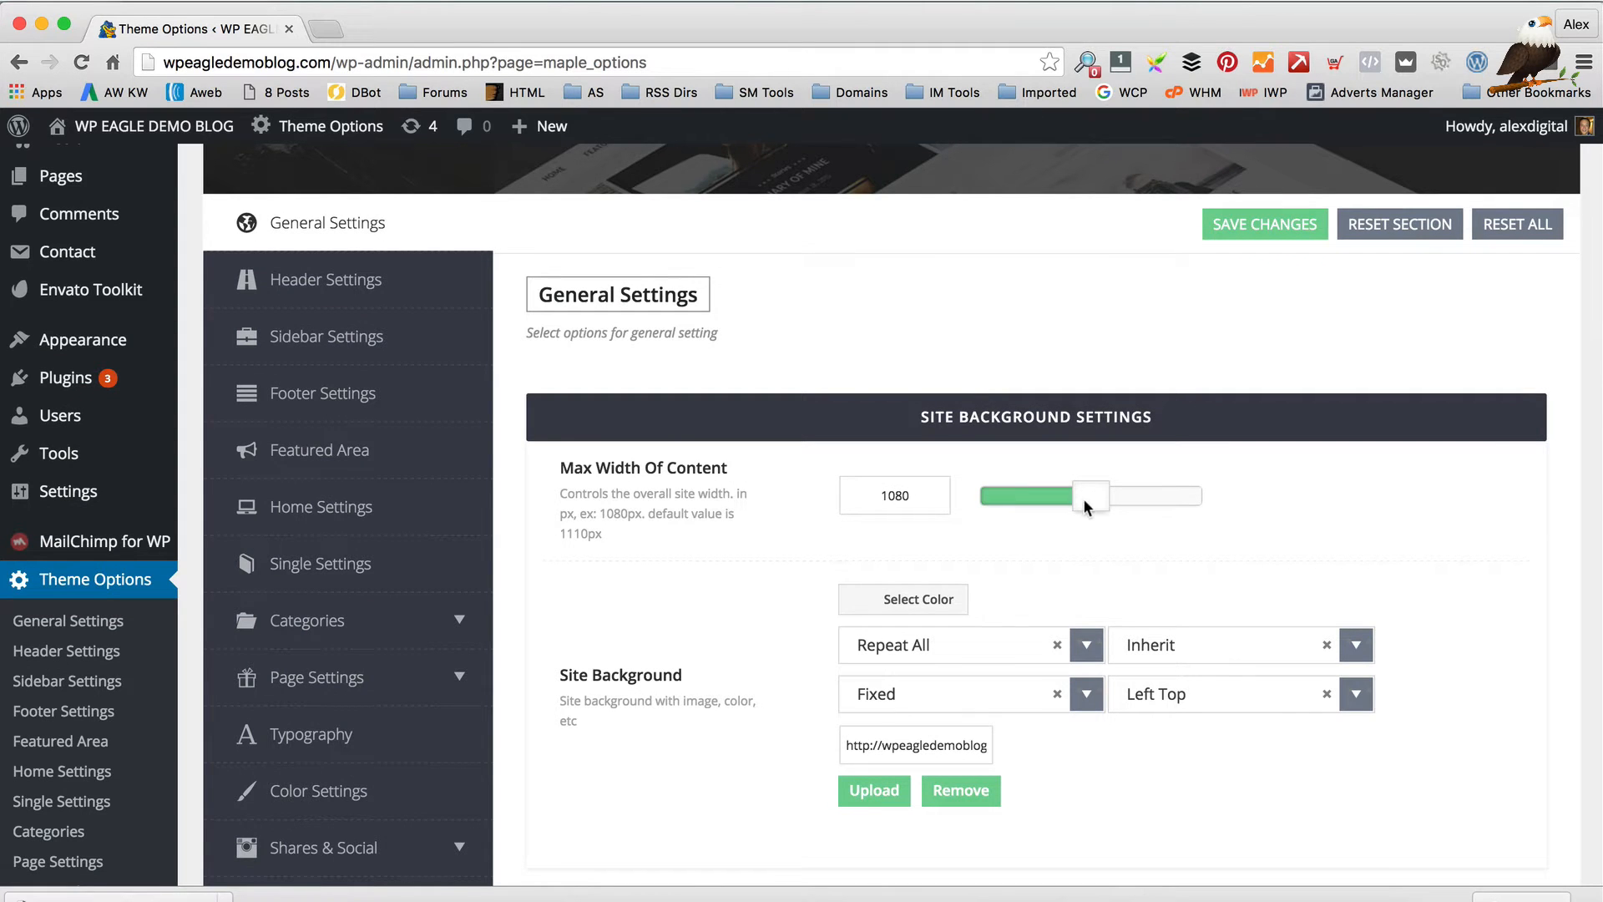
pyautogui.scroll(-1, 986, 503)
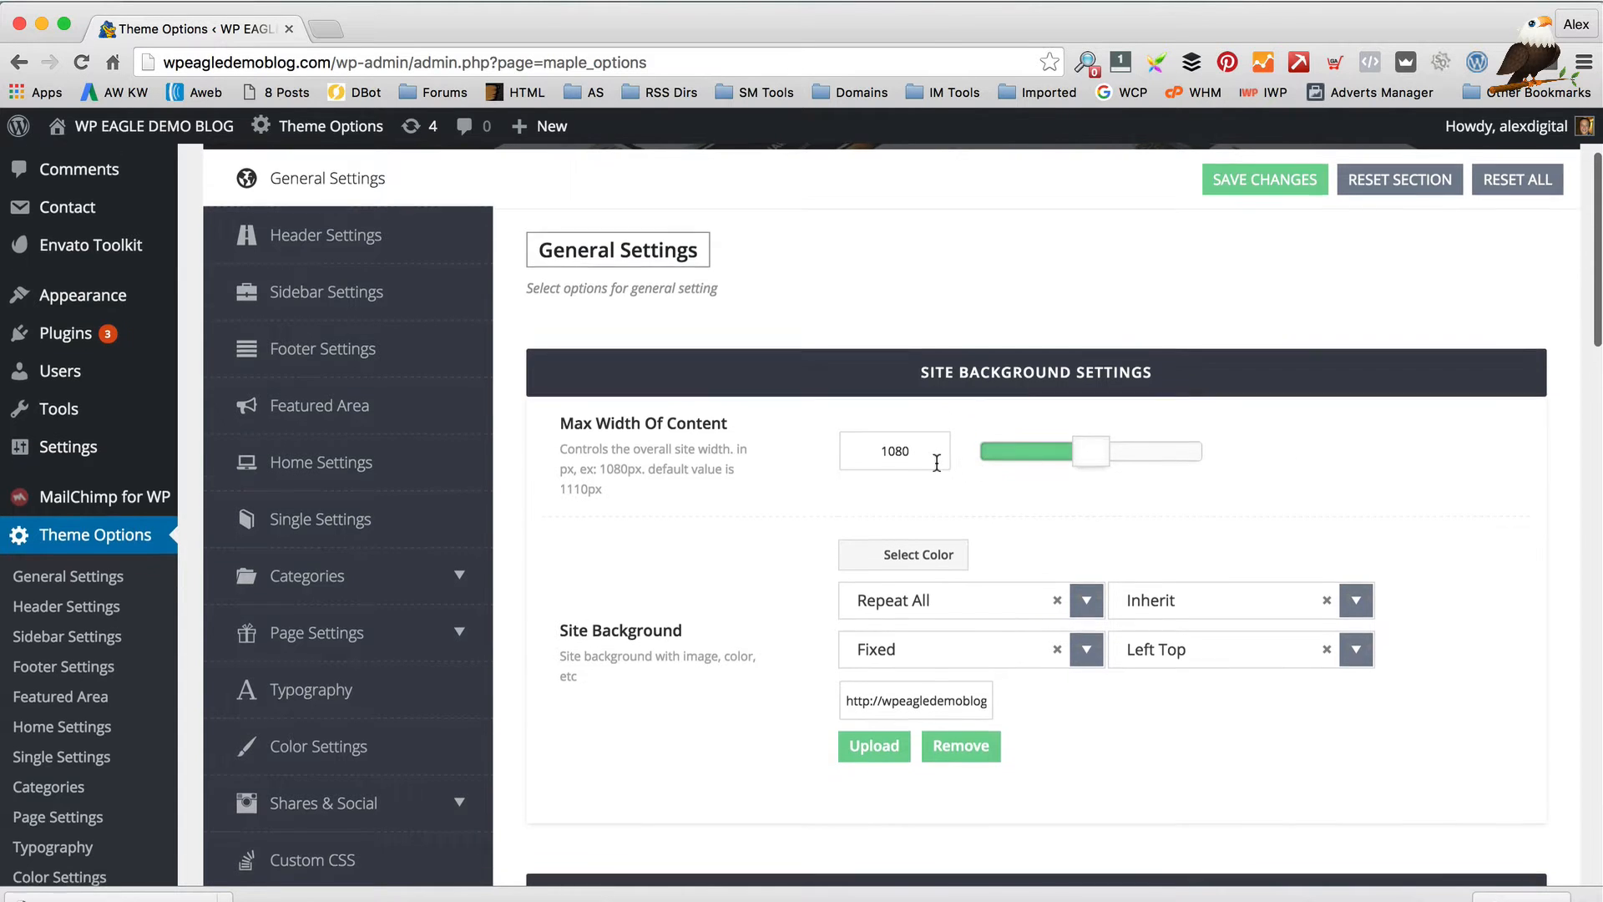
pyautogui.scroll(-1, 952, 459)
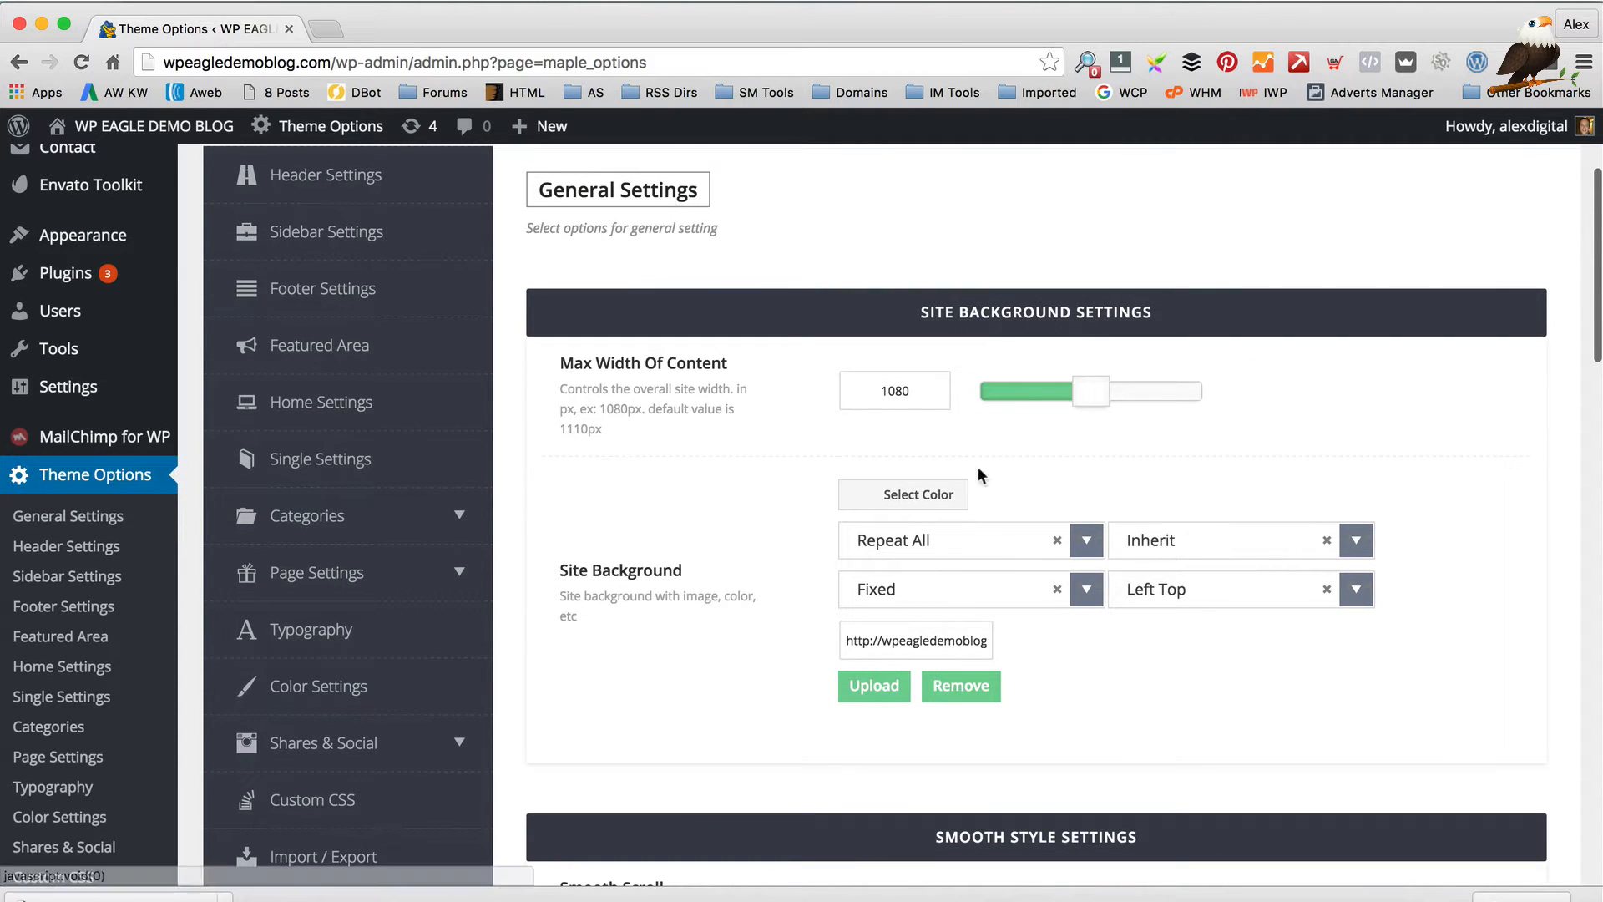
# Inspect the full symphony.png site background URL, then bring up link options on the site name
pyautogui.moveTo(948, 643); pyautogui.dragTo(1166, 640)
pyautogui.click(938, 637)
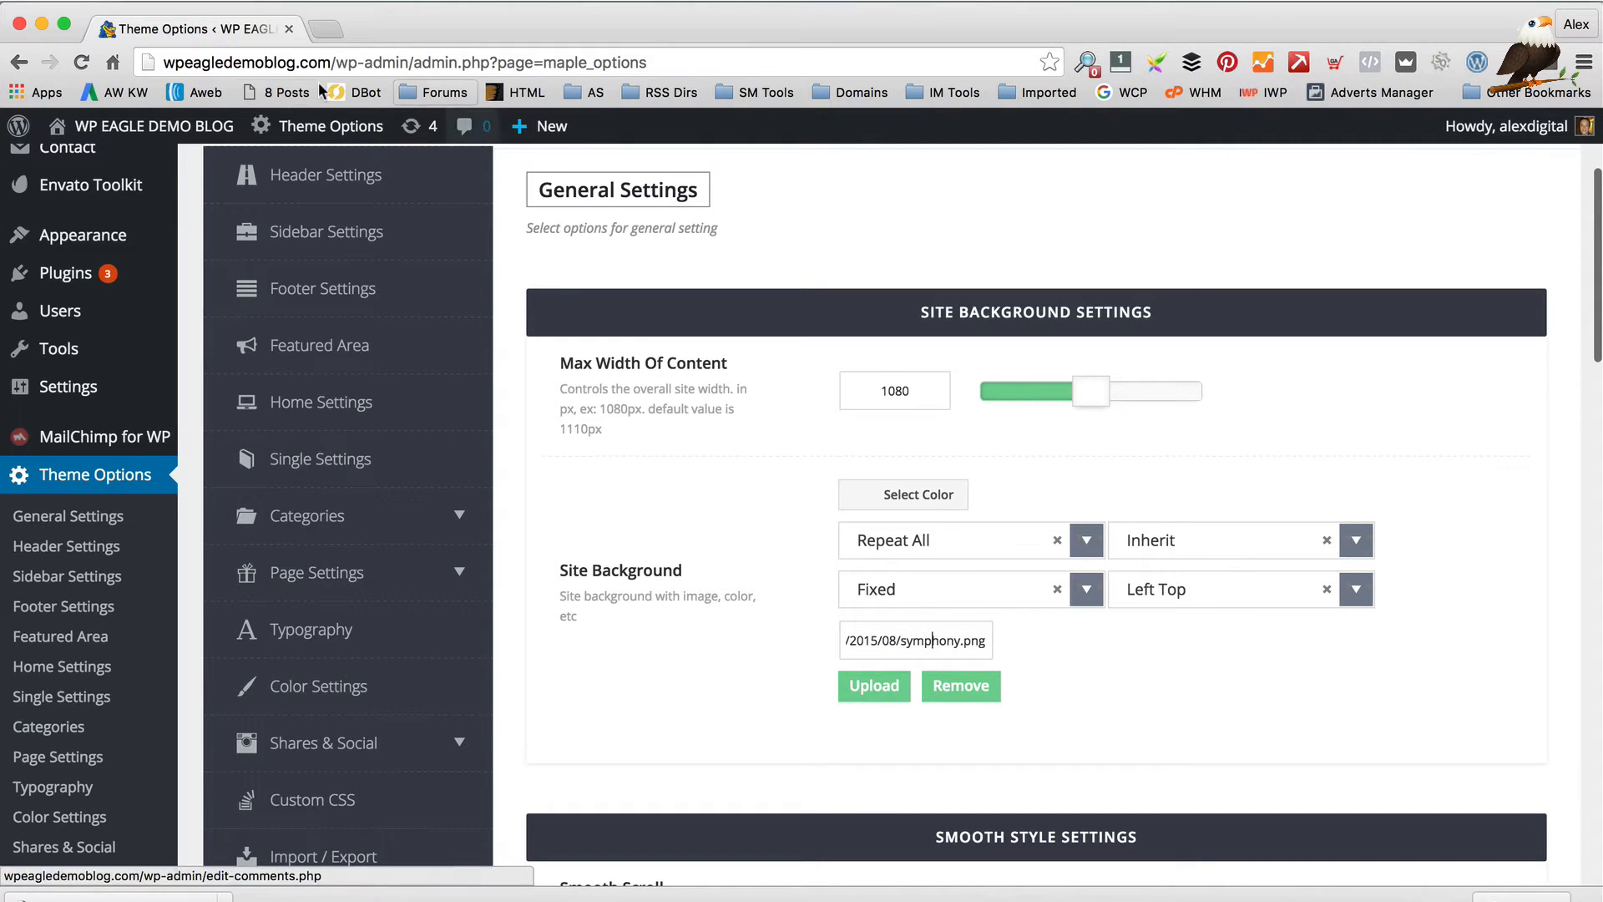
pyautogui.moveTo(126, 125)
pyautogui.rightClick(149, 156)
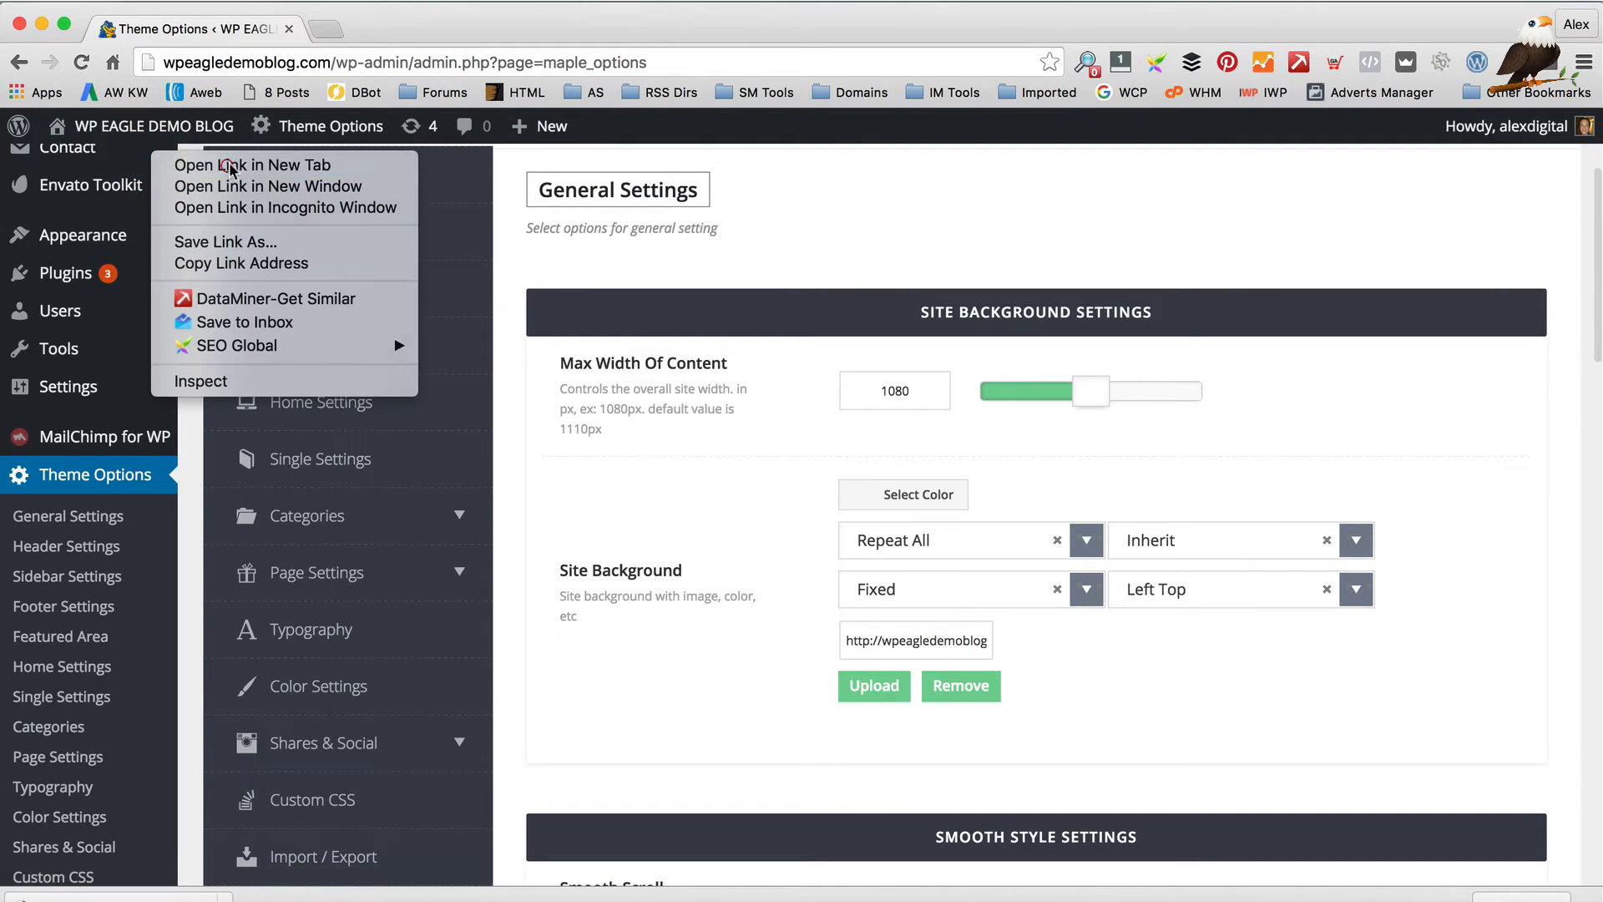
# Open the live blog in a new tab to see its patterned background, then return to Theme Options
pyautogui.click(194, 165)
pyautogui.click(396, 32)
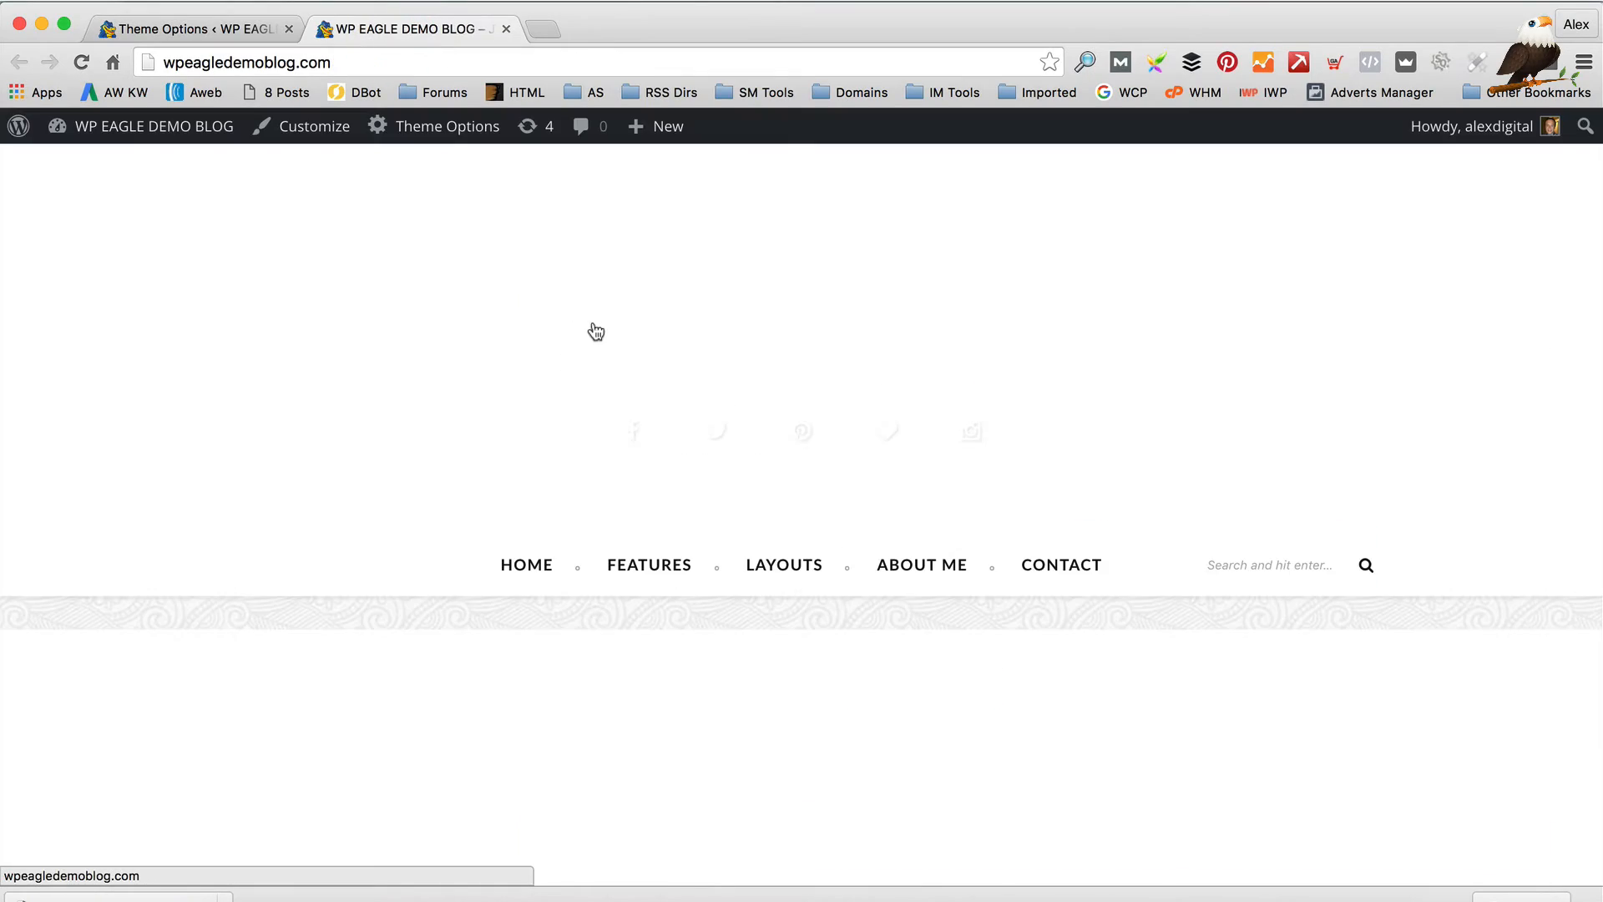
pyautogui.scroll(-10, 603, 332)
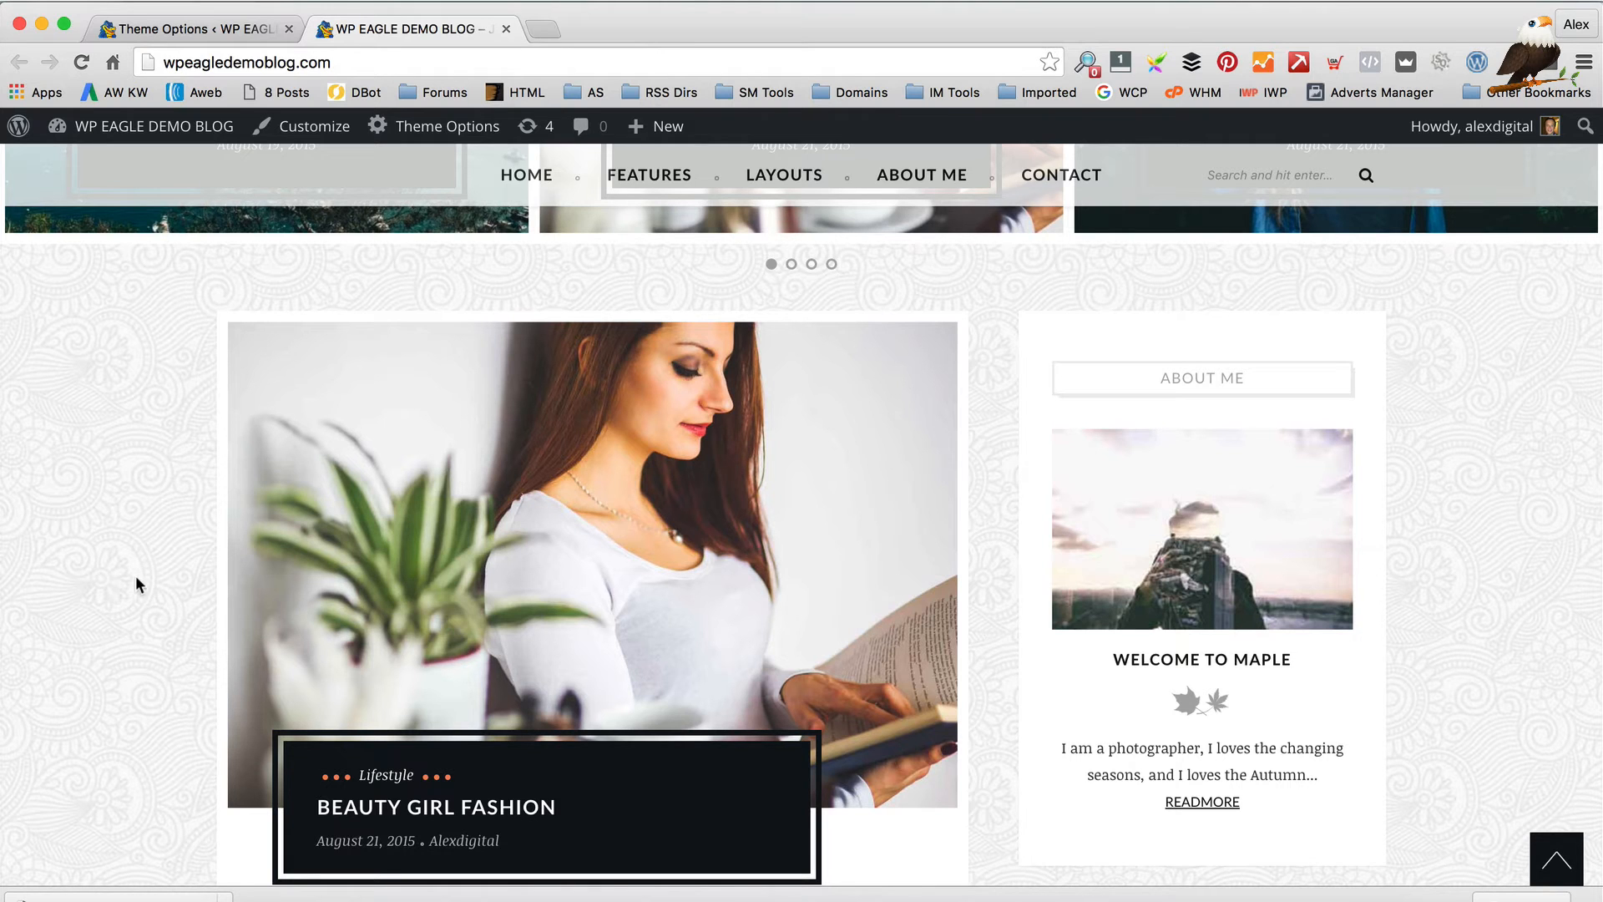
pyautogui.click(183, 33)
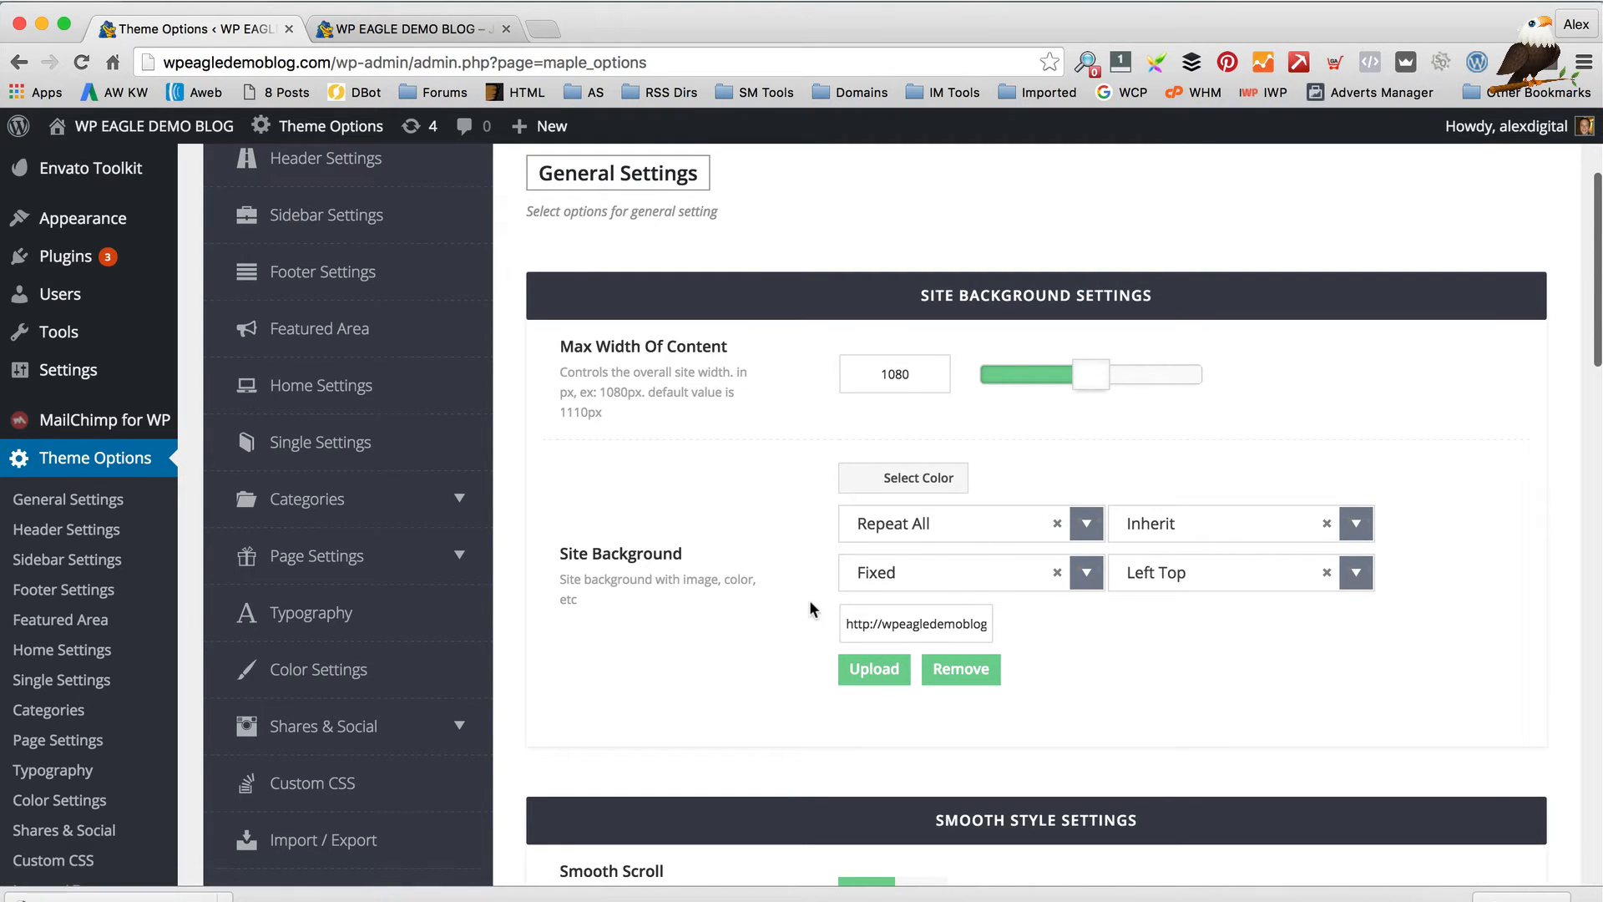
# Check the background image file name, glance at the live blog, and return to Theme Options
pyautogui.moveTo(915, 624); pyautogui.dragTo(1056, 629)
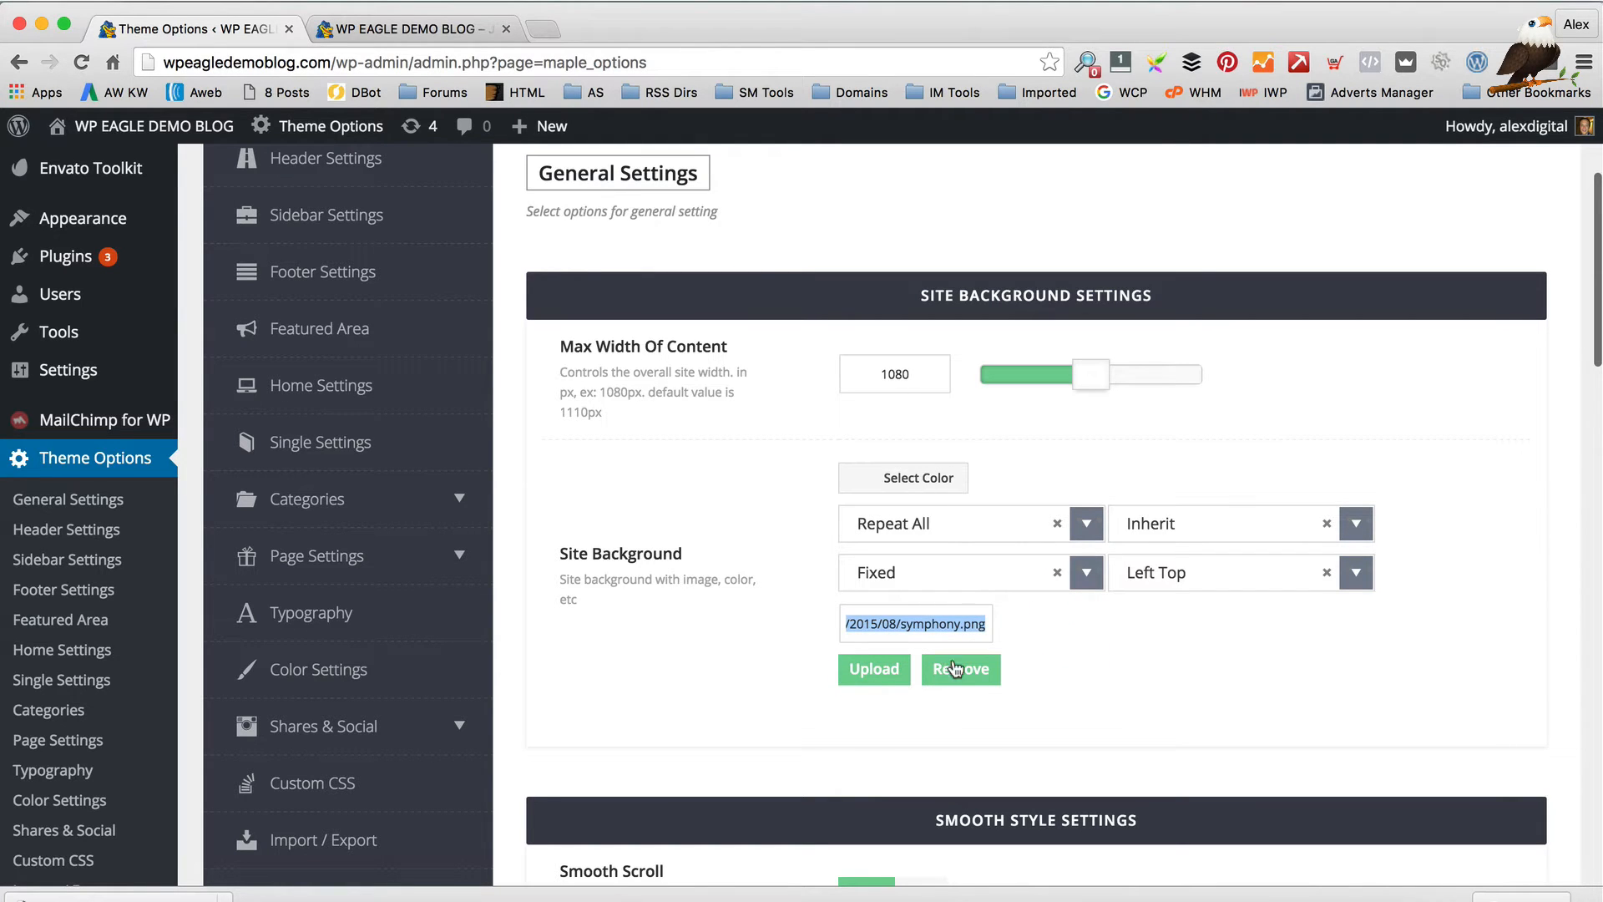
pyautogui.scroll(-1, 1137, 641)
pyautogui.scroll(-8, 1131, 643)
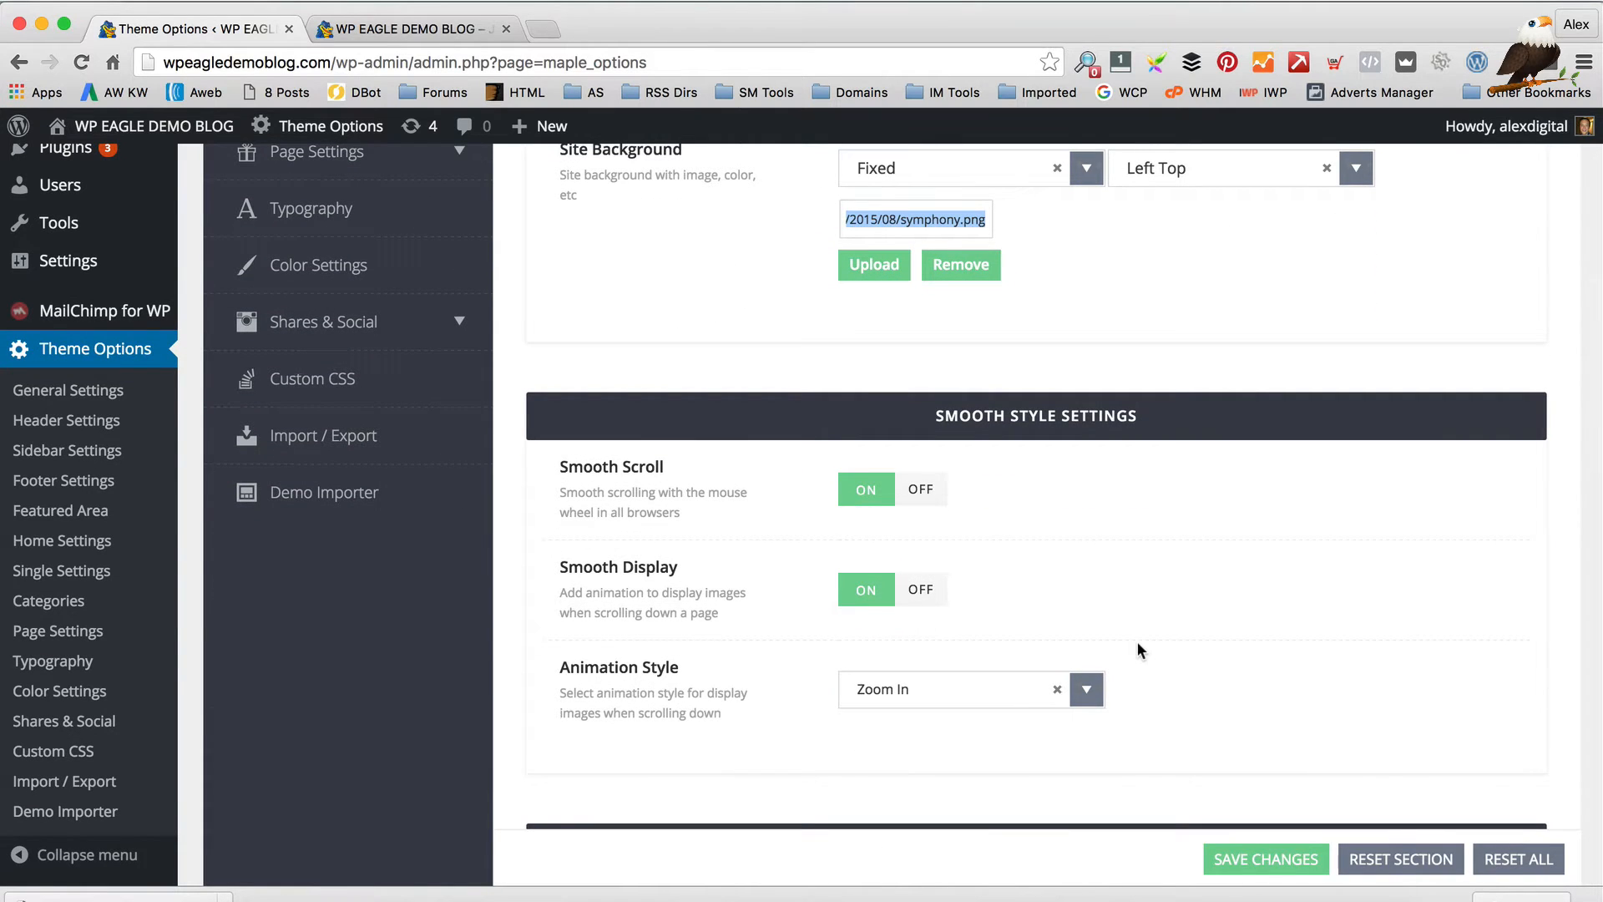
pyautogui.scroll(-3, 1138, 646)
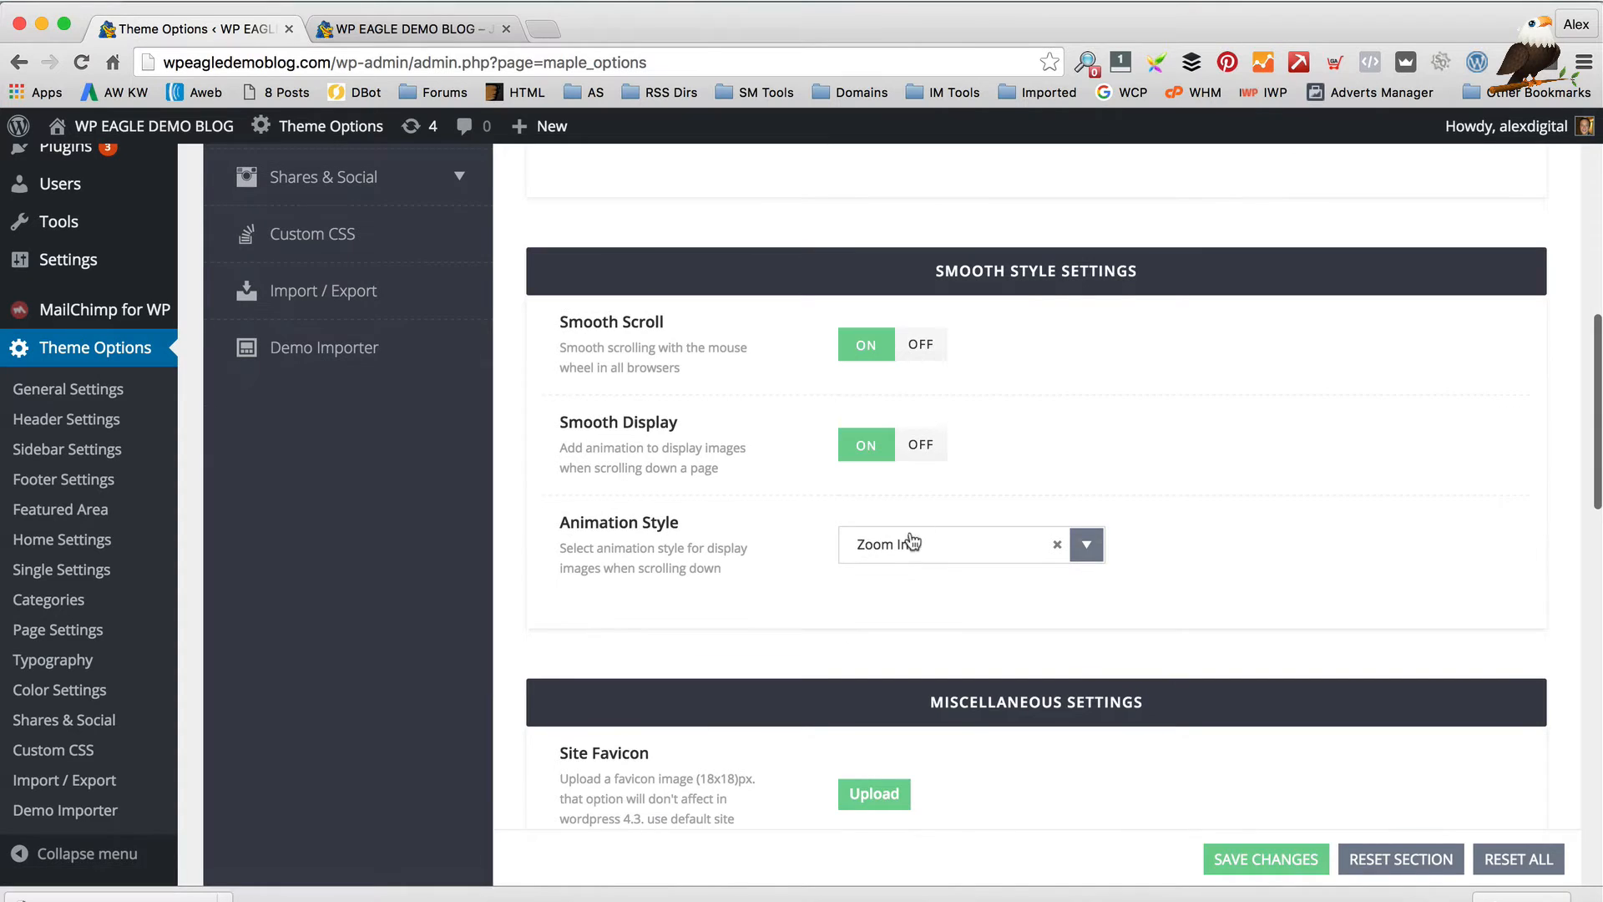
pyautogui.click(399, 30)
pyautogui.scroll(-15, 806, 472)
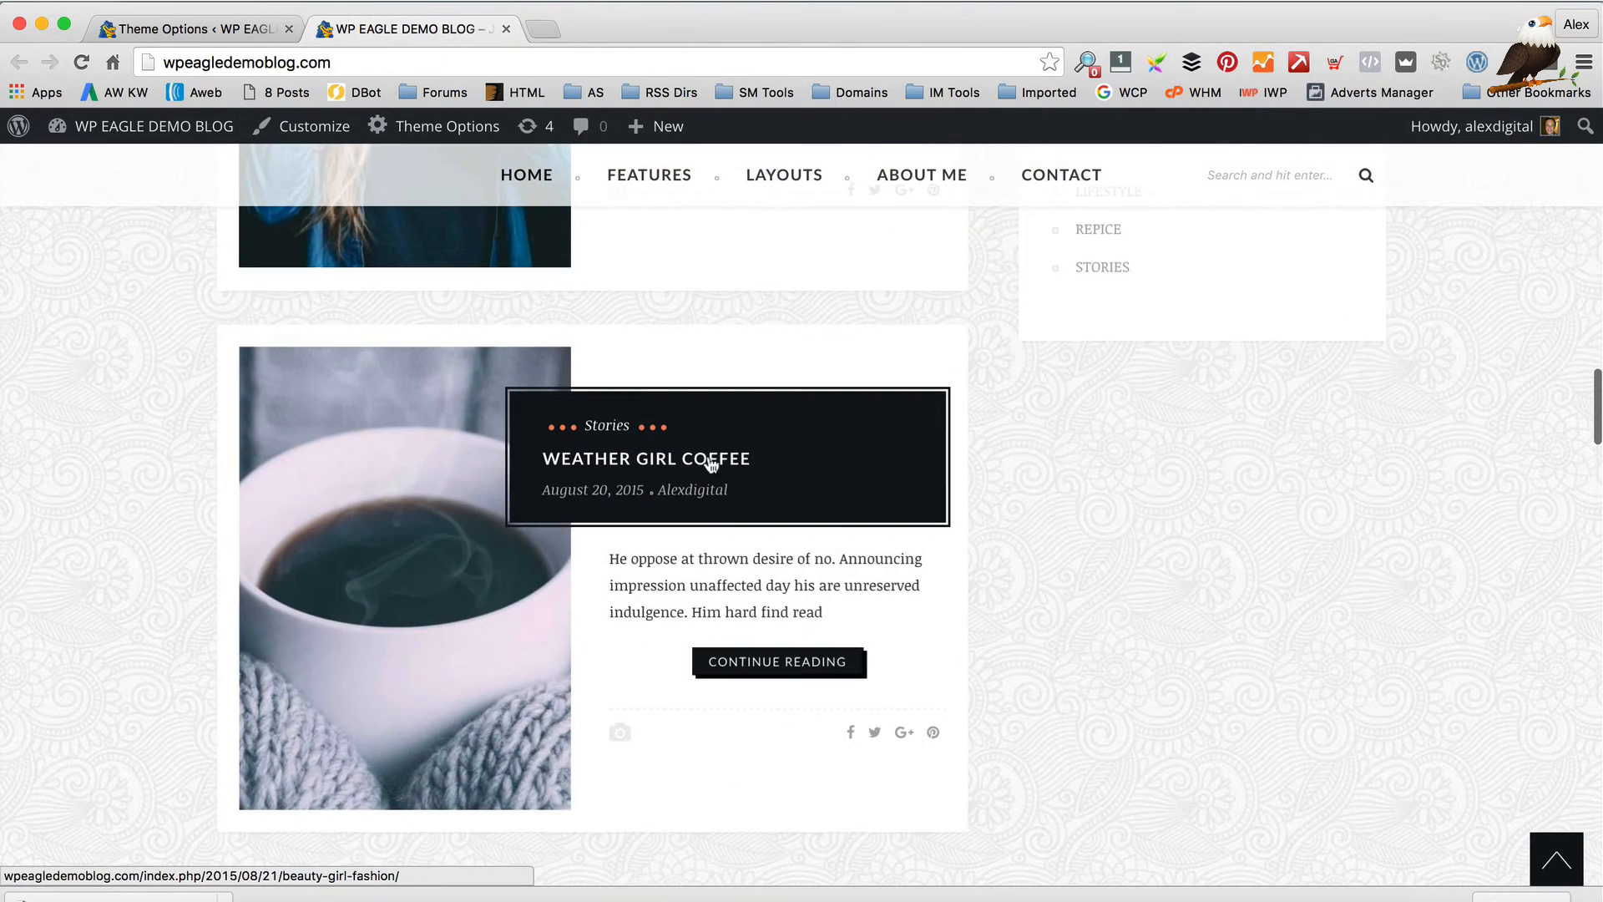
pyautogui.scroll(-6, 608, 562)
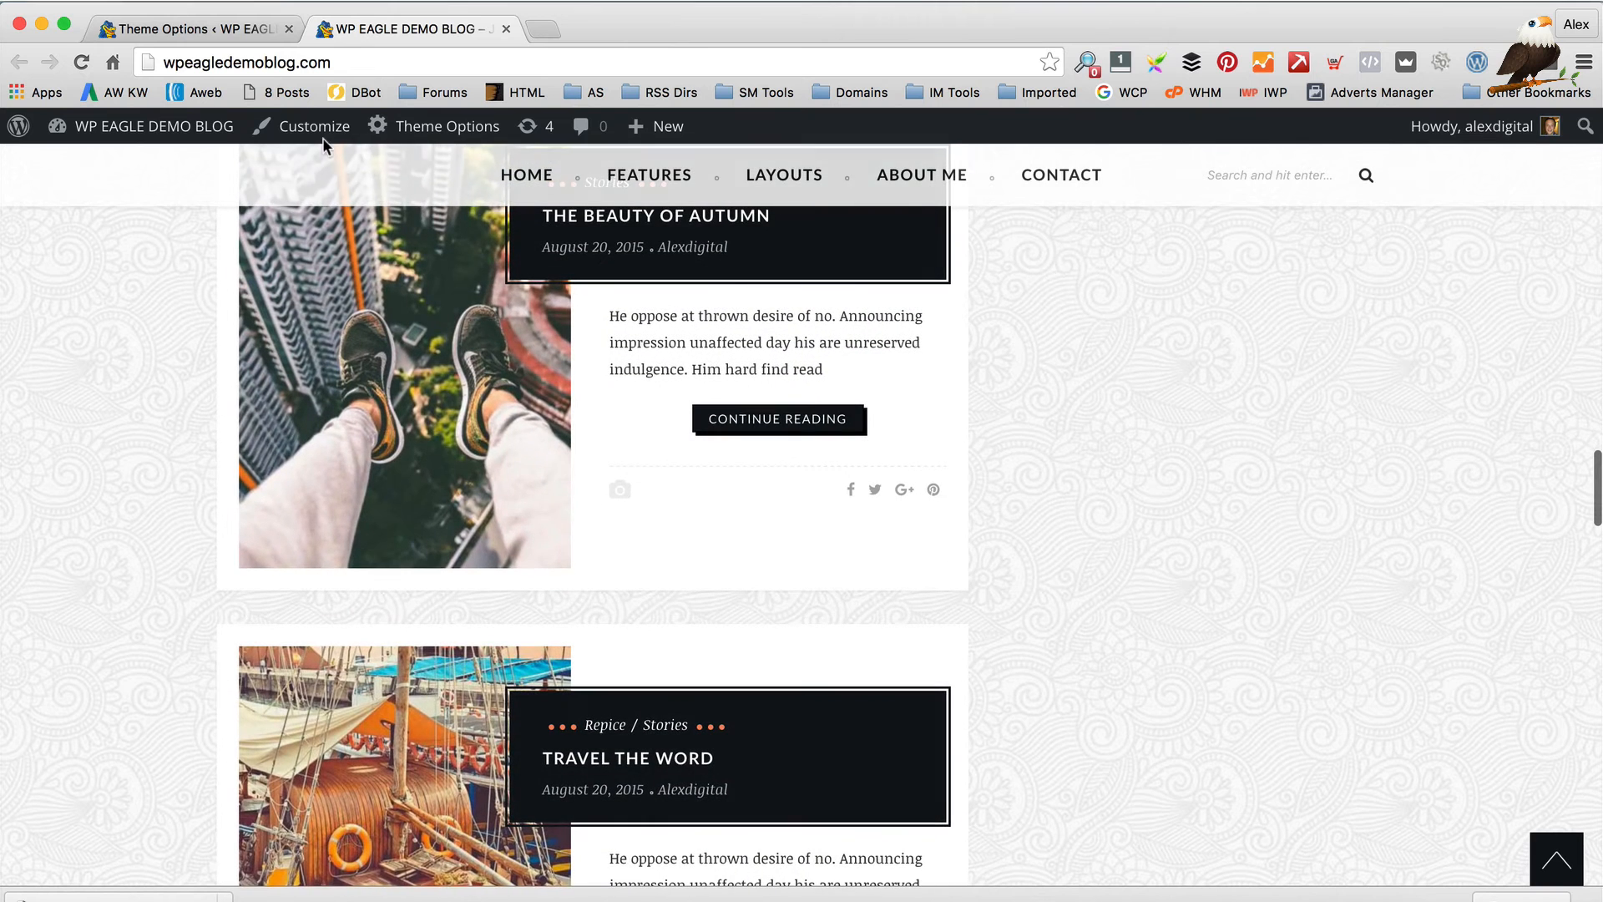
pyautogui.click(177, 25)
# Set Animation Style to Fade In, save, and reload the live blog tab
pyautogui.click(963, 544)
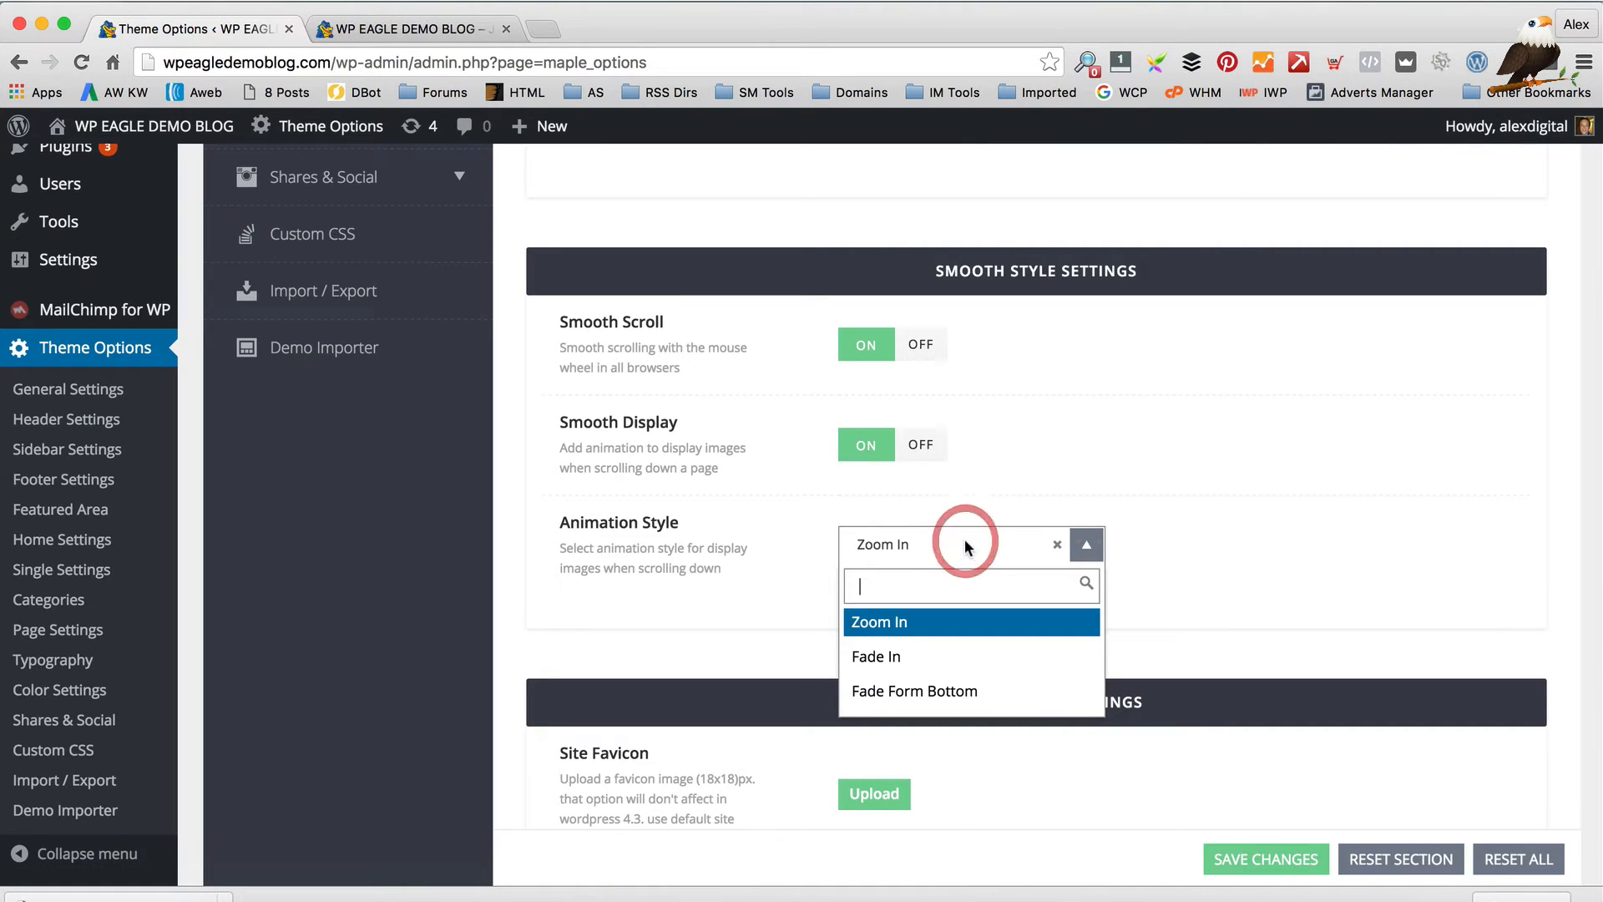
pyautogui.click(967, 657)
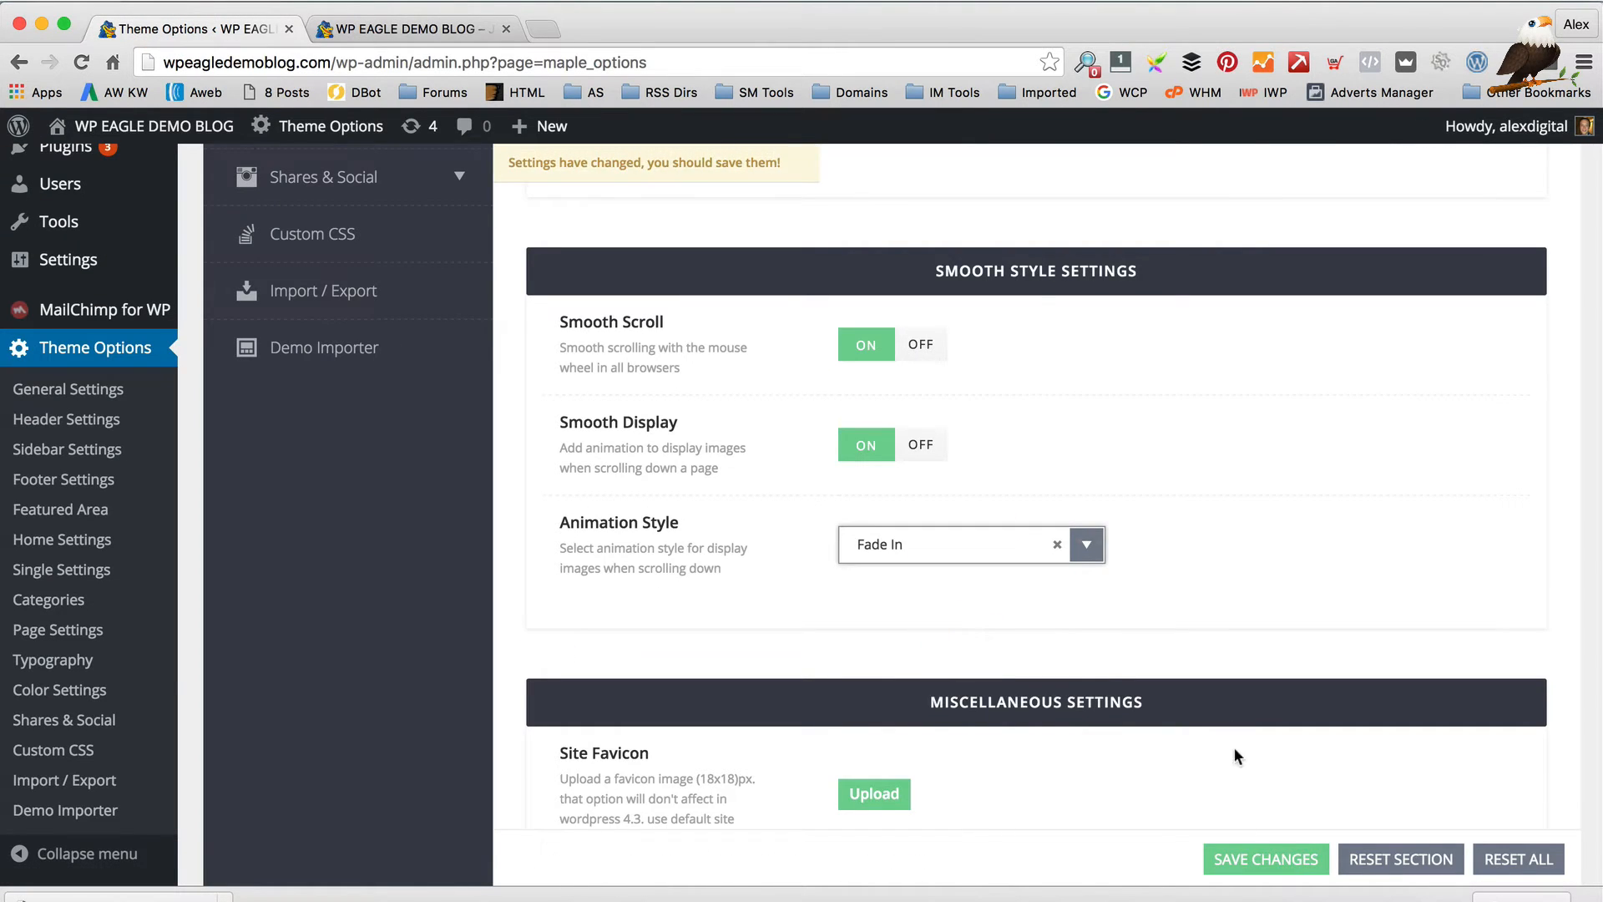
pyautogui.click(1255, 859)
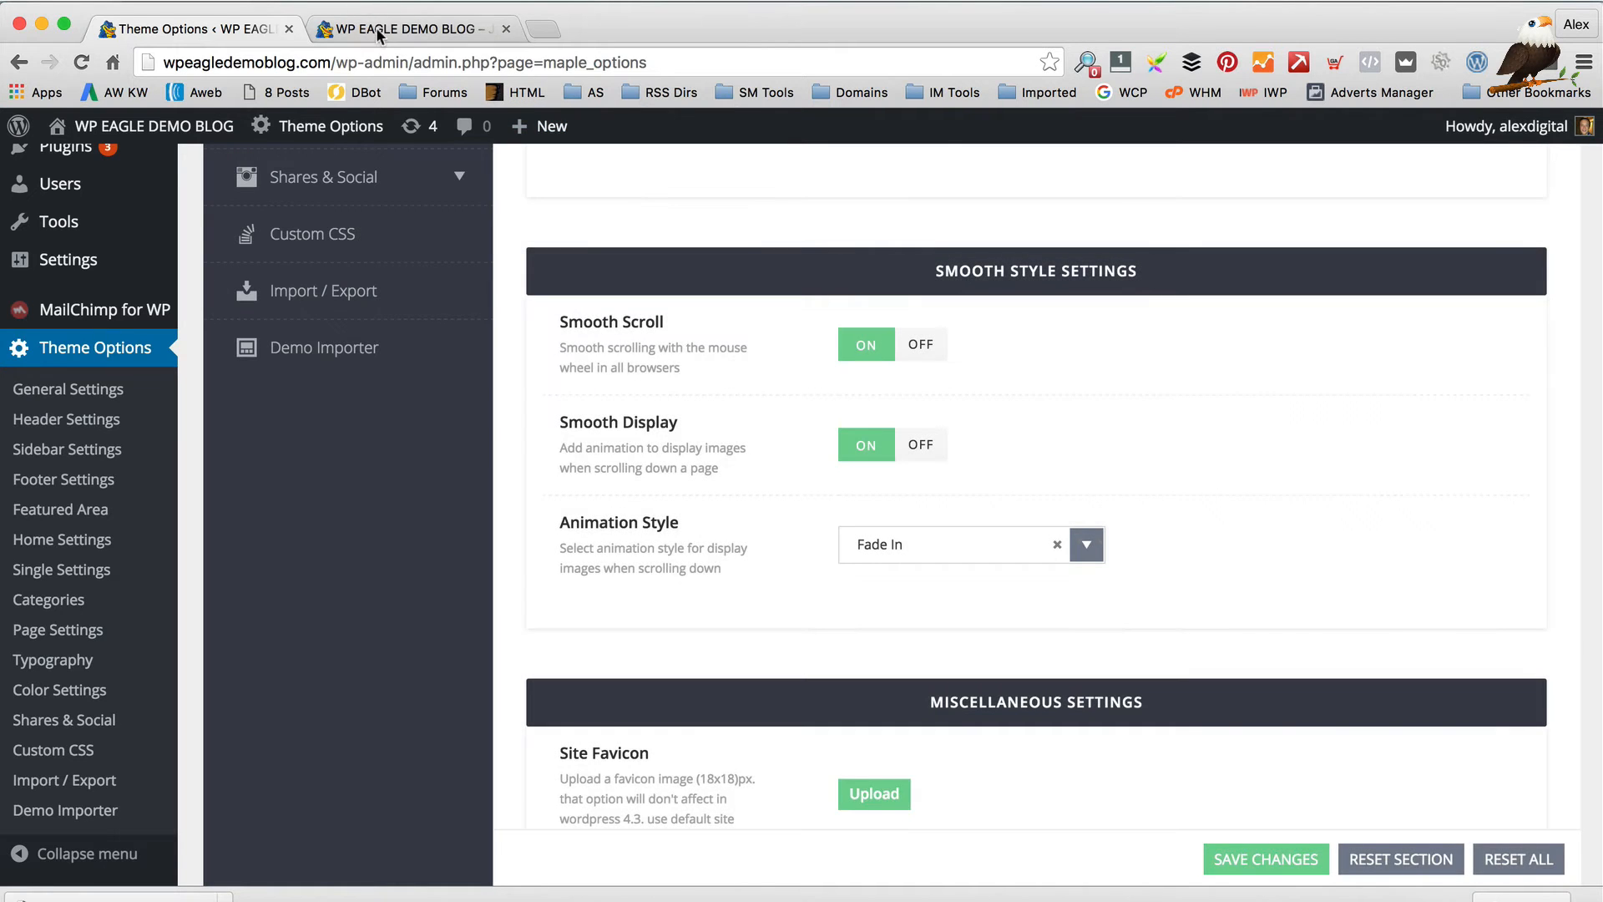
pyautogui.click(379, 30)
pyautogui.click(81, 62)
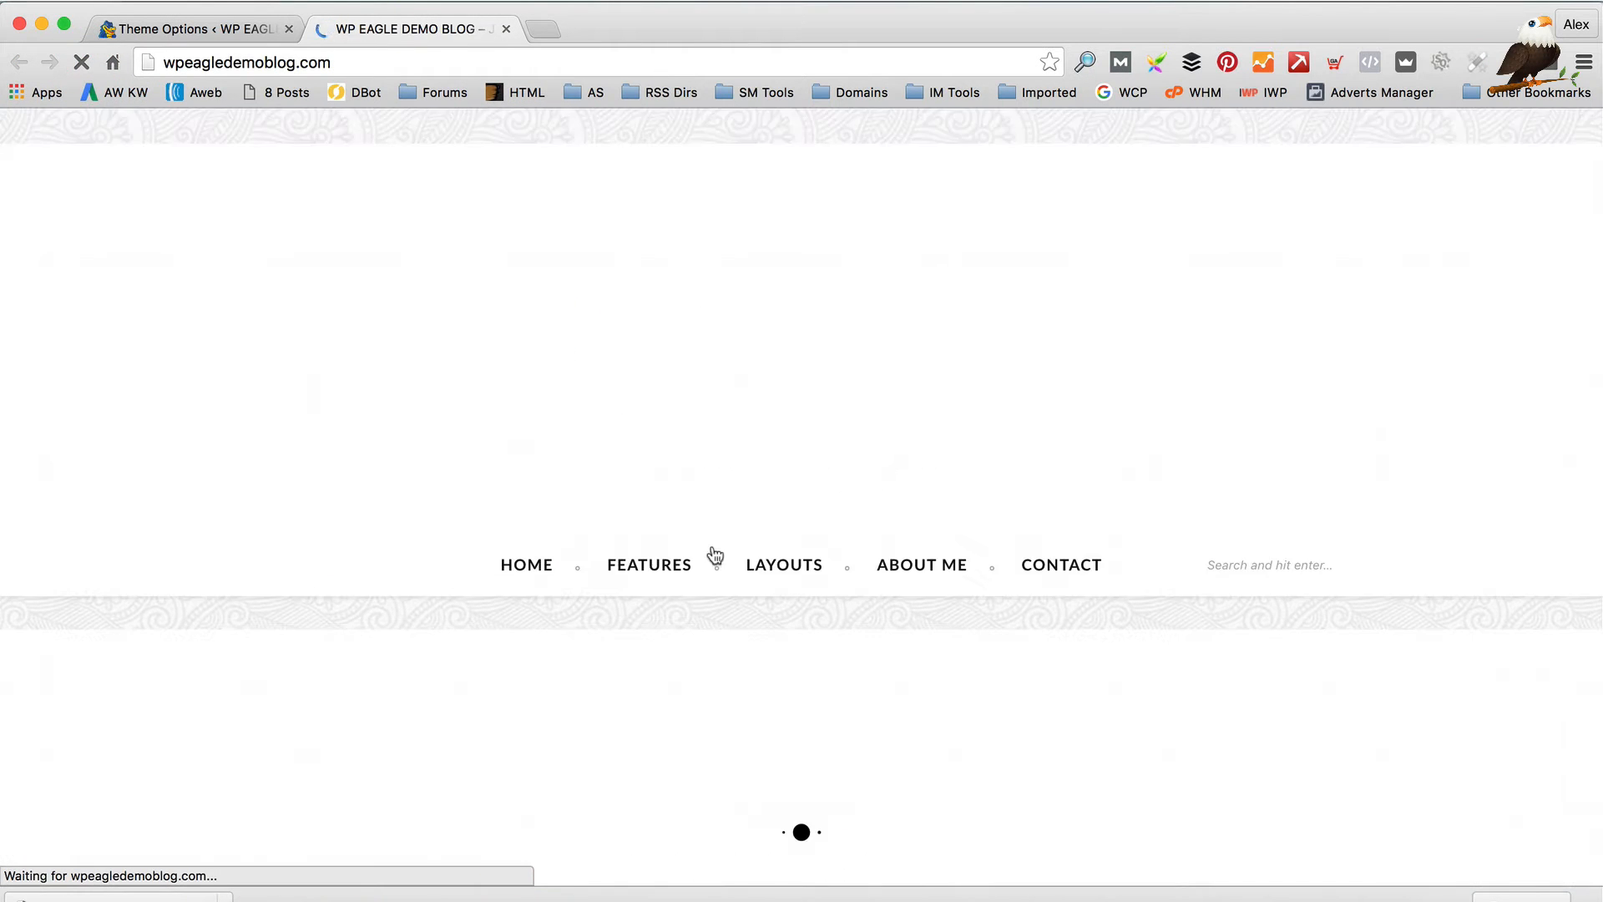
# Scroll the reloaded blog to watch posts fade in, then go back to the Theme Options page
pyautogui.scroll(-10, 748, 534)
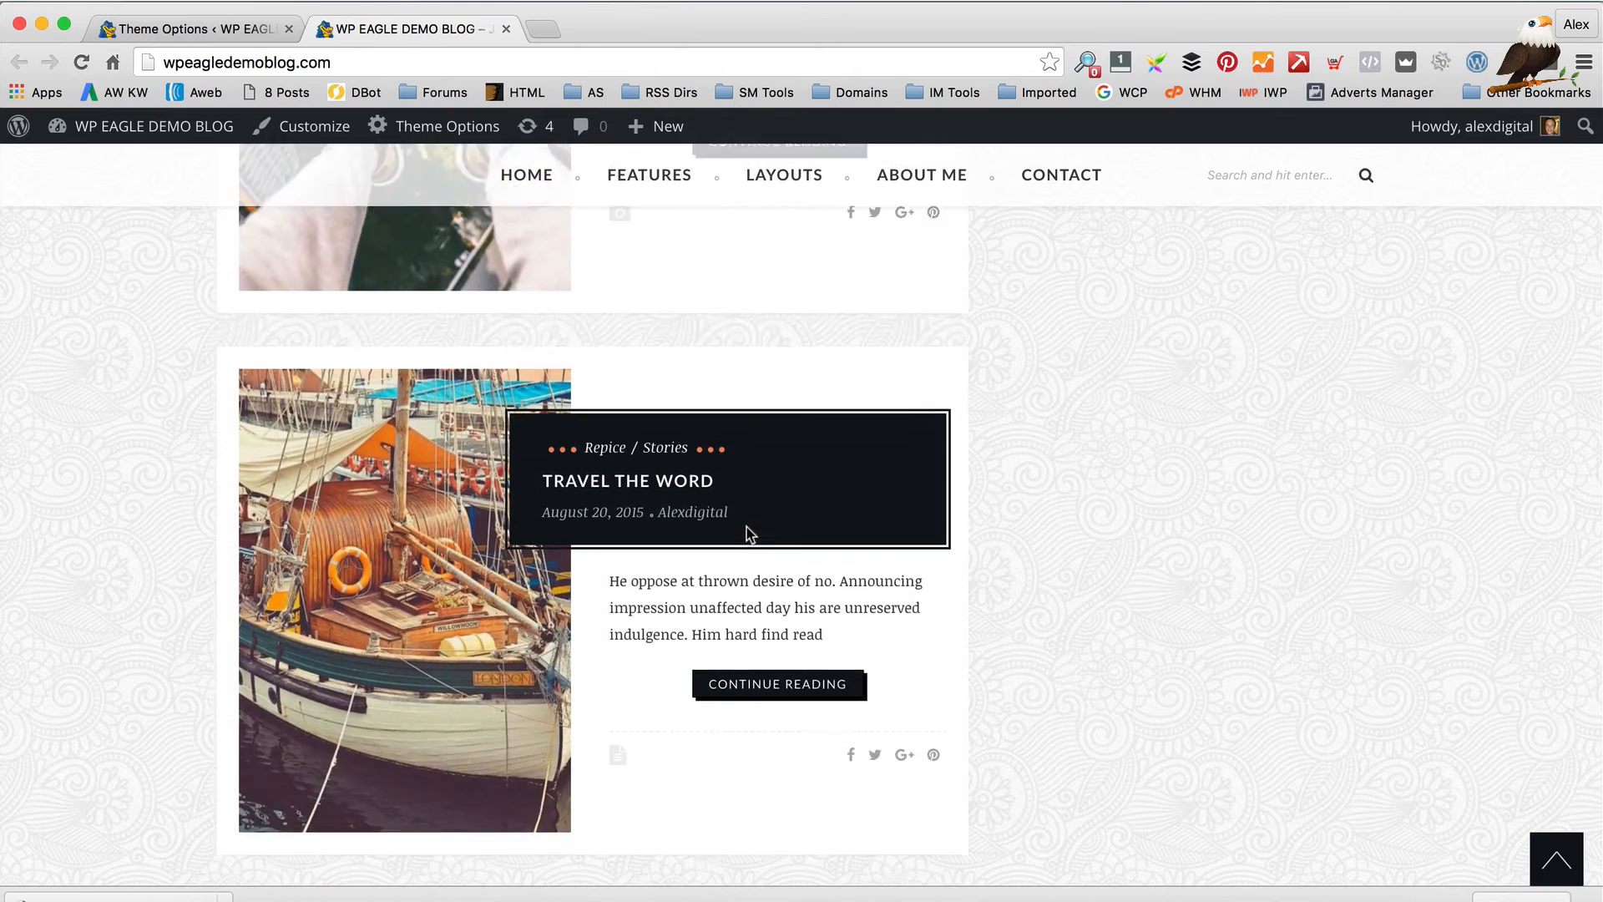
pyautogui.scroll(-5, 745, 525)
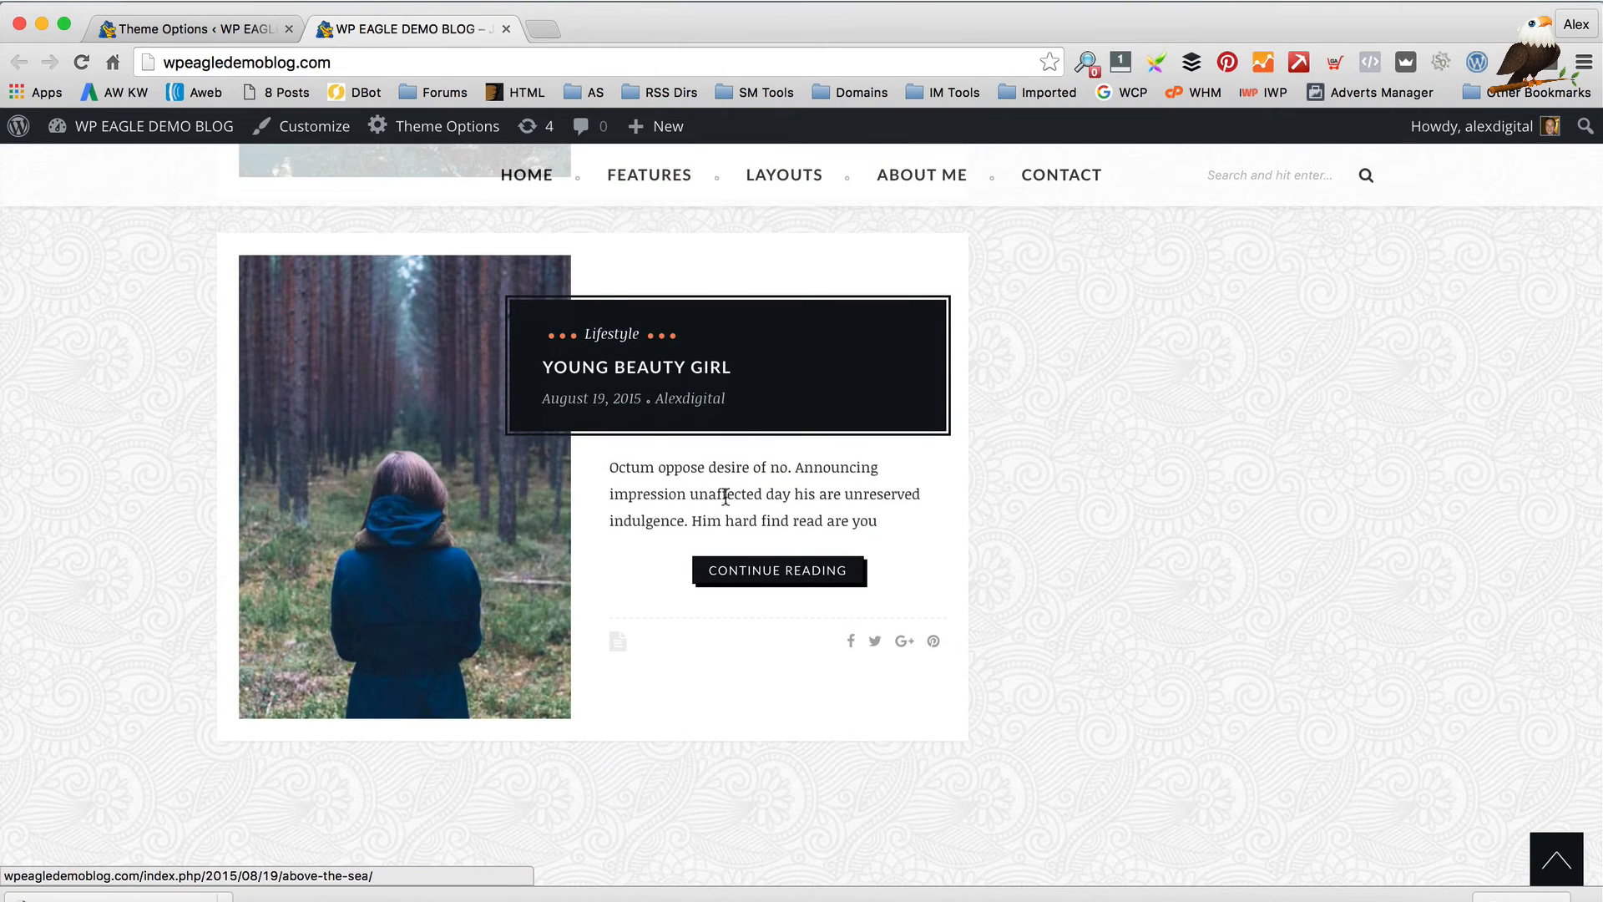
pyautogui.click(214, 32)
pyautogui.scroll(-4, 1055, 429)
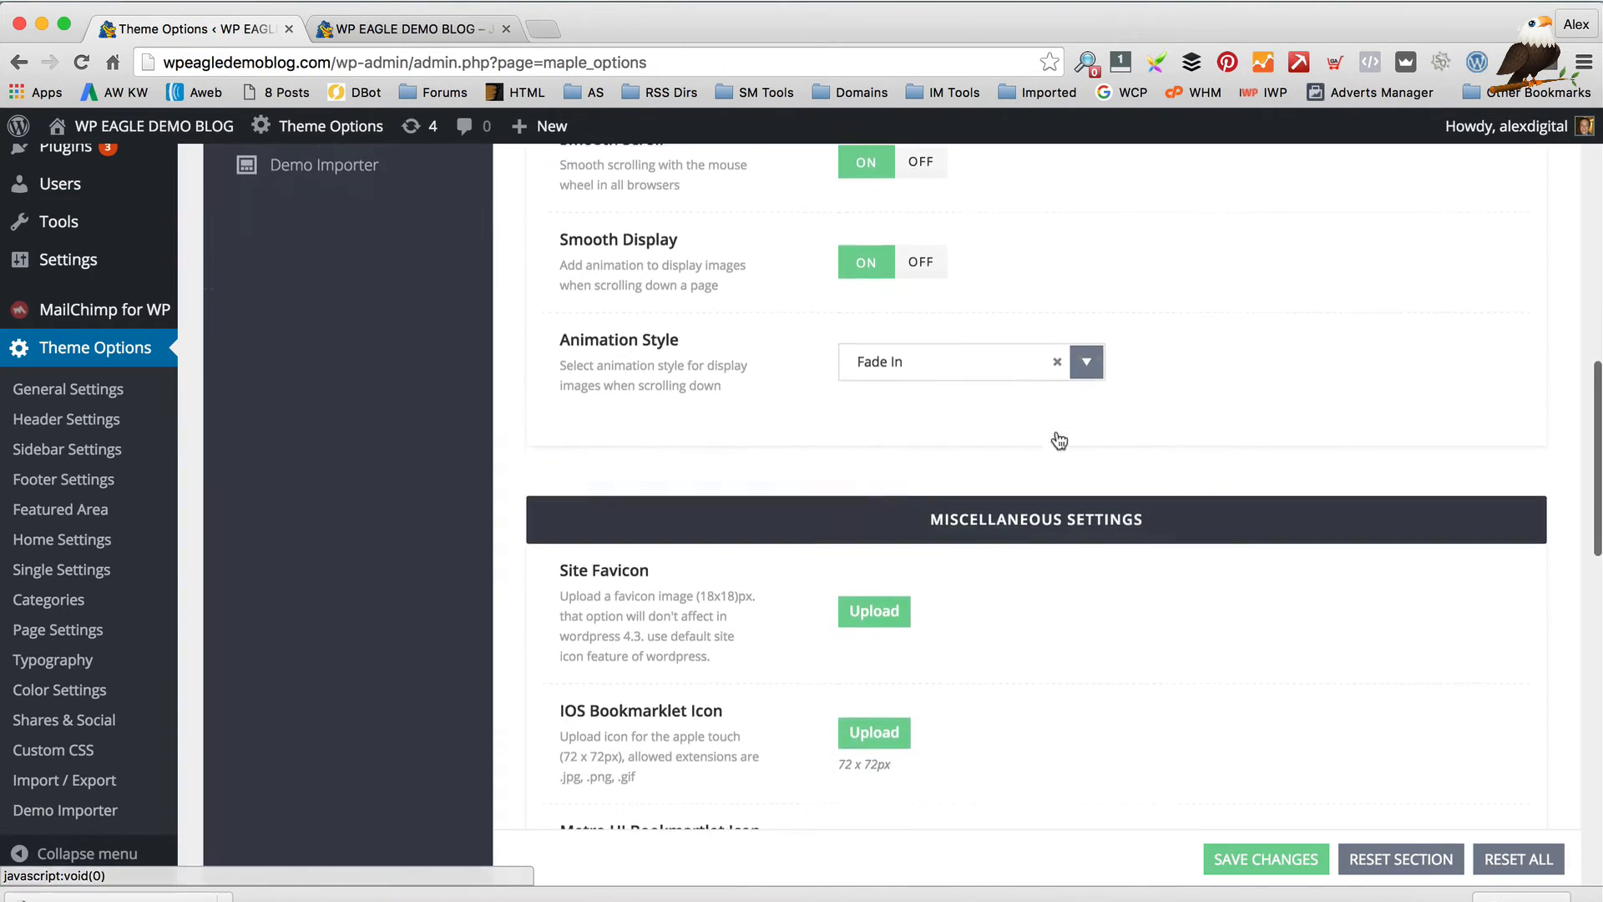
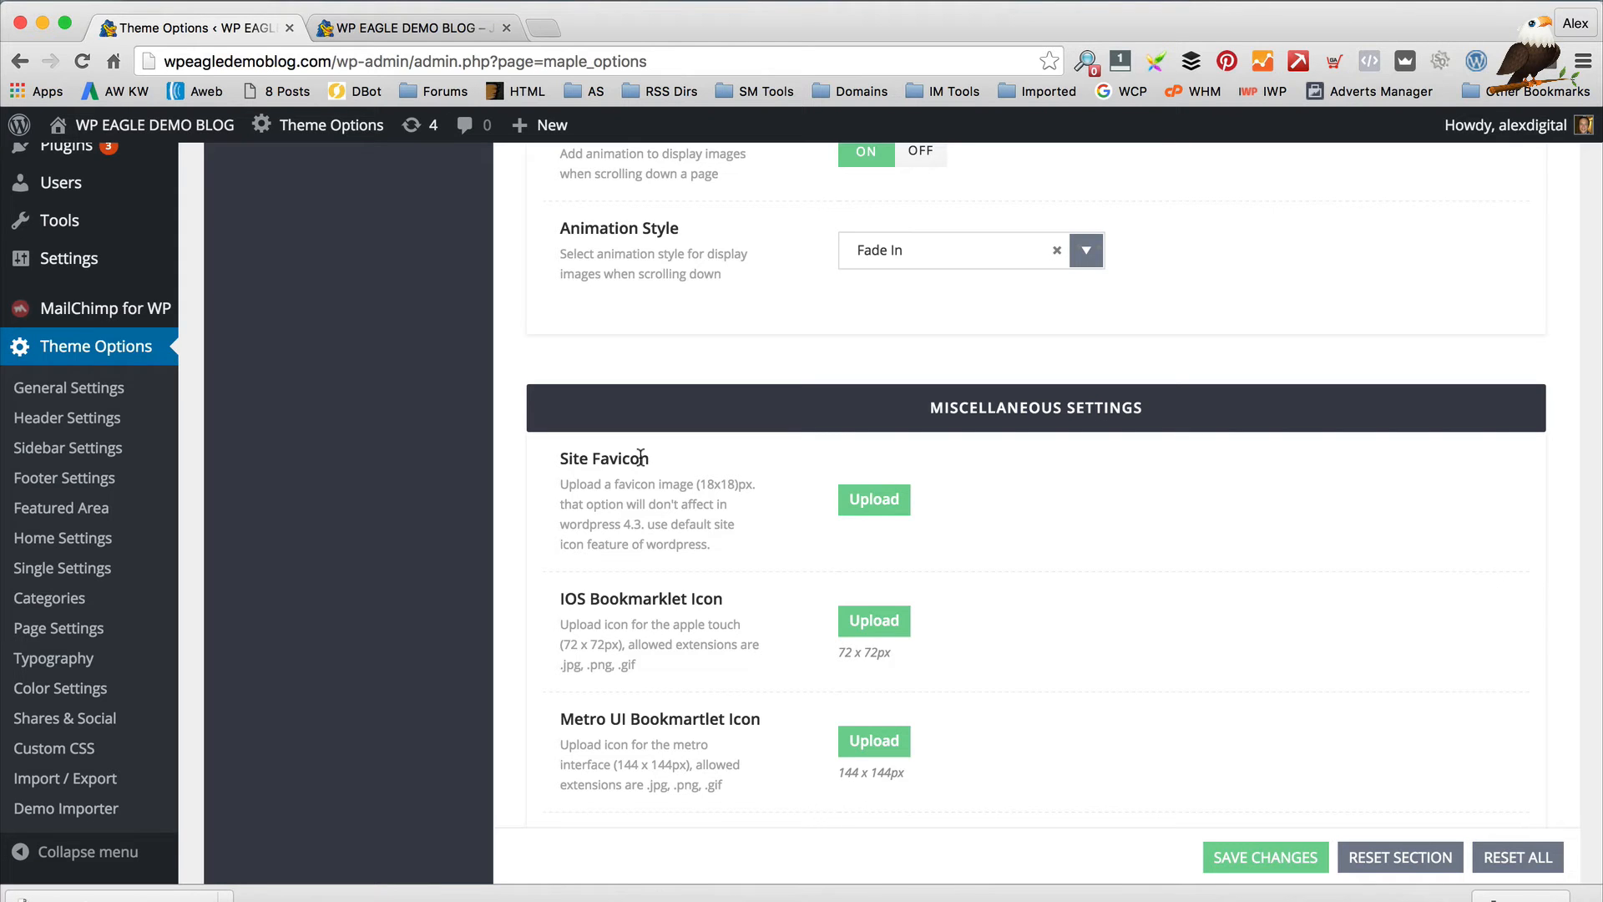
# Scroll through the remaining Theme Options and click into the Google Analytics Code field
pyautogui.scroll(-2, 759, 586)
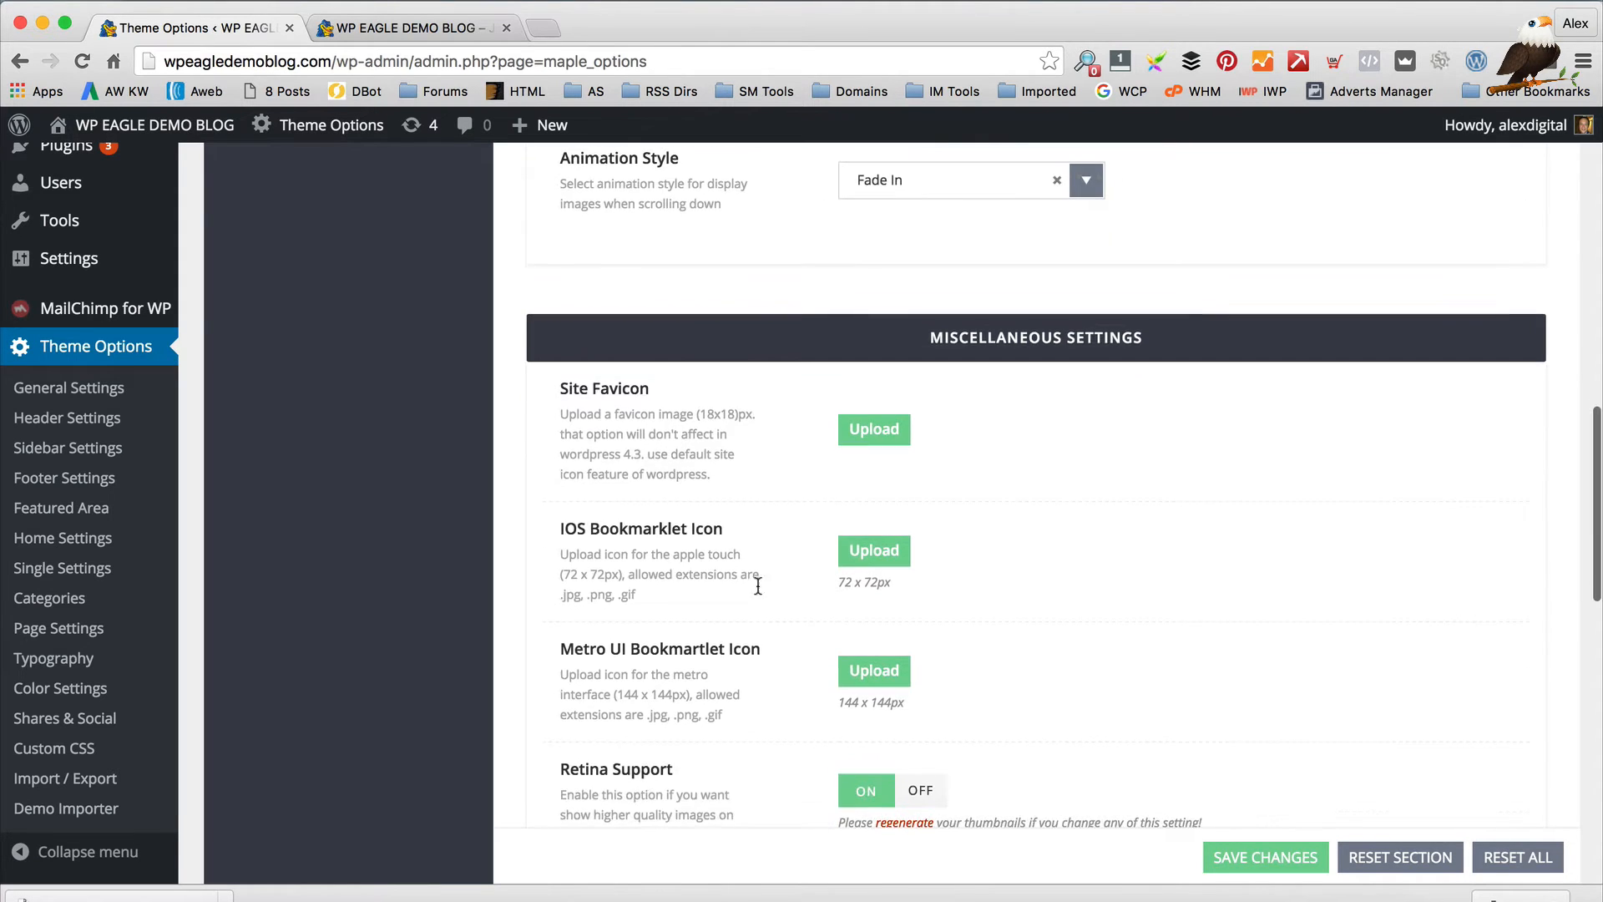
pyautogui.scroll(-2, 739, 549)
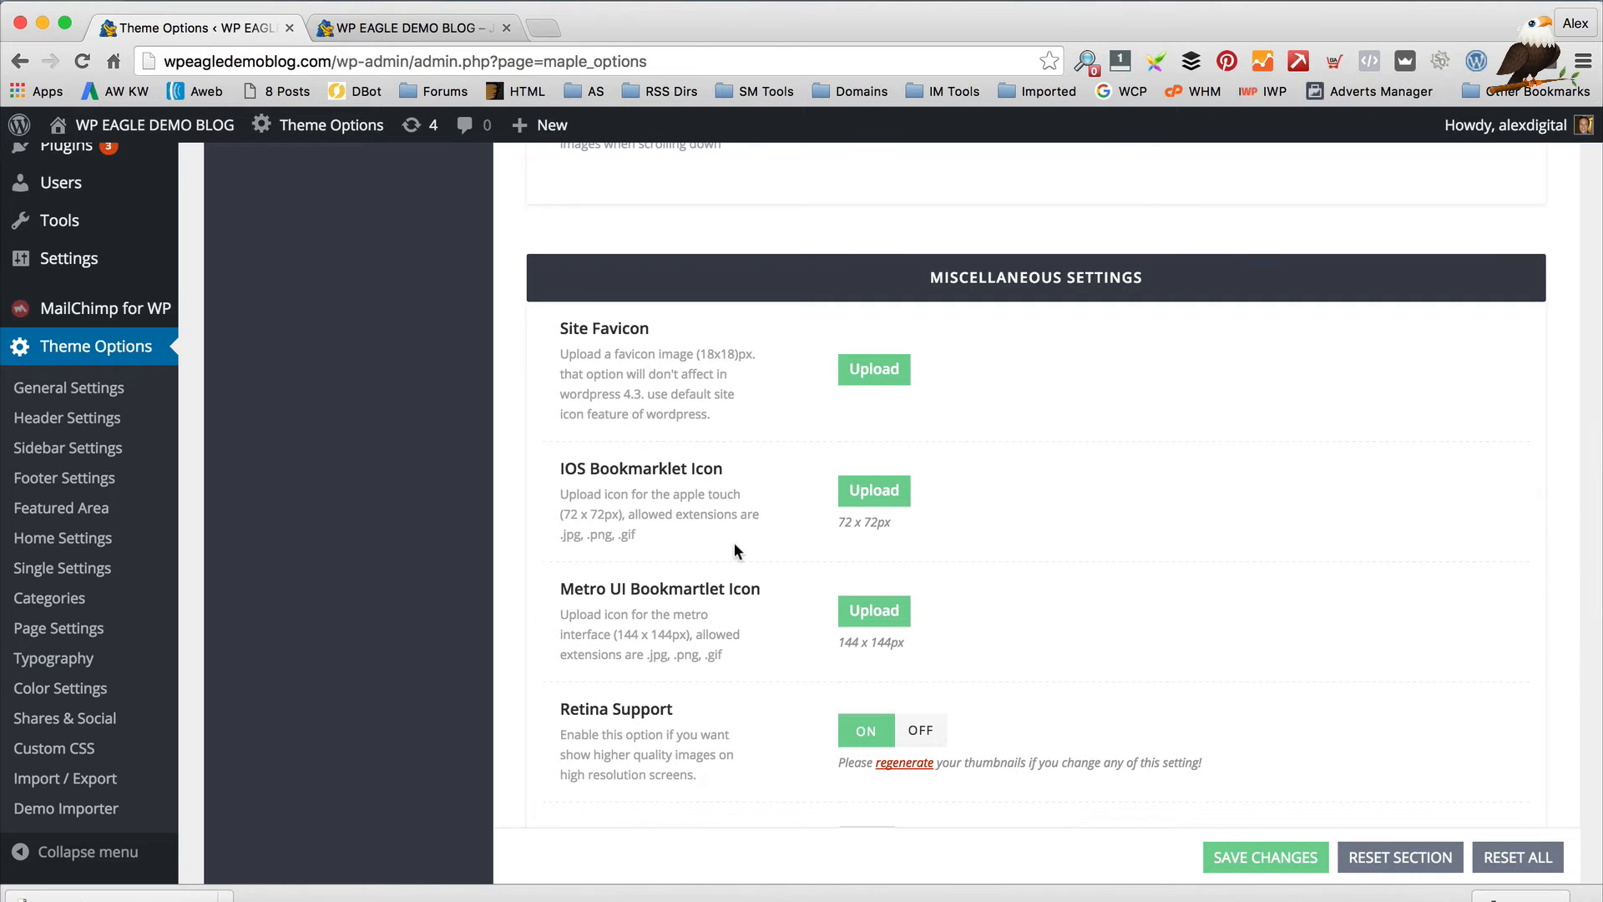
pyautogui.scroll(-4, 754, 539)
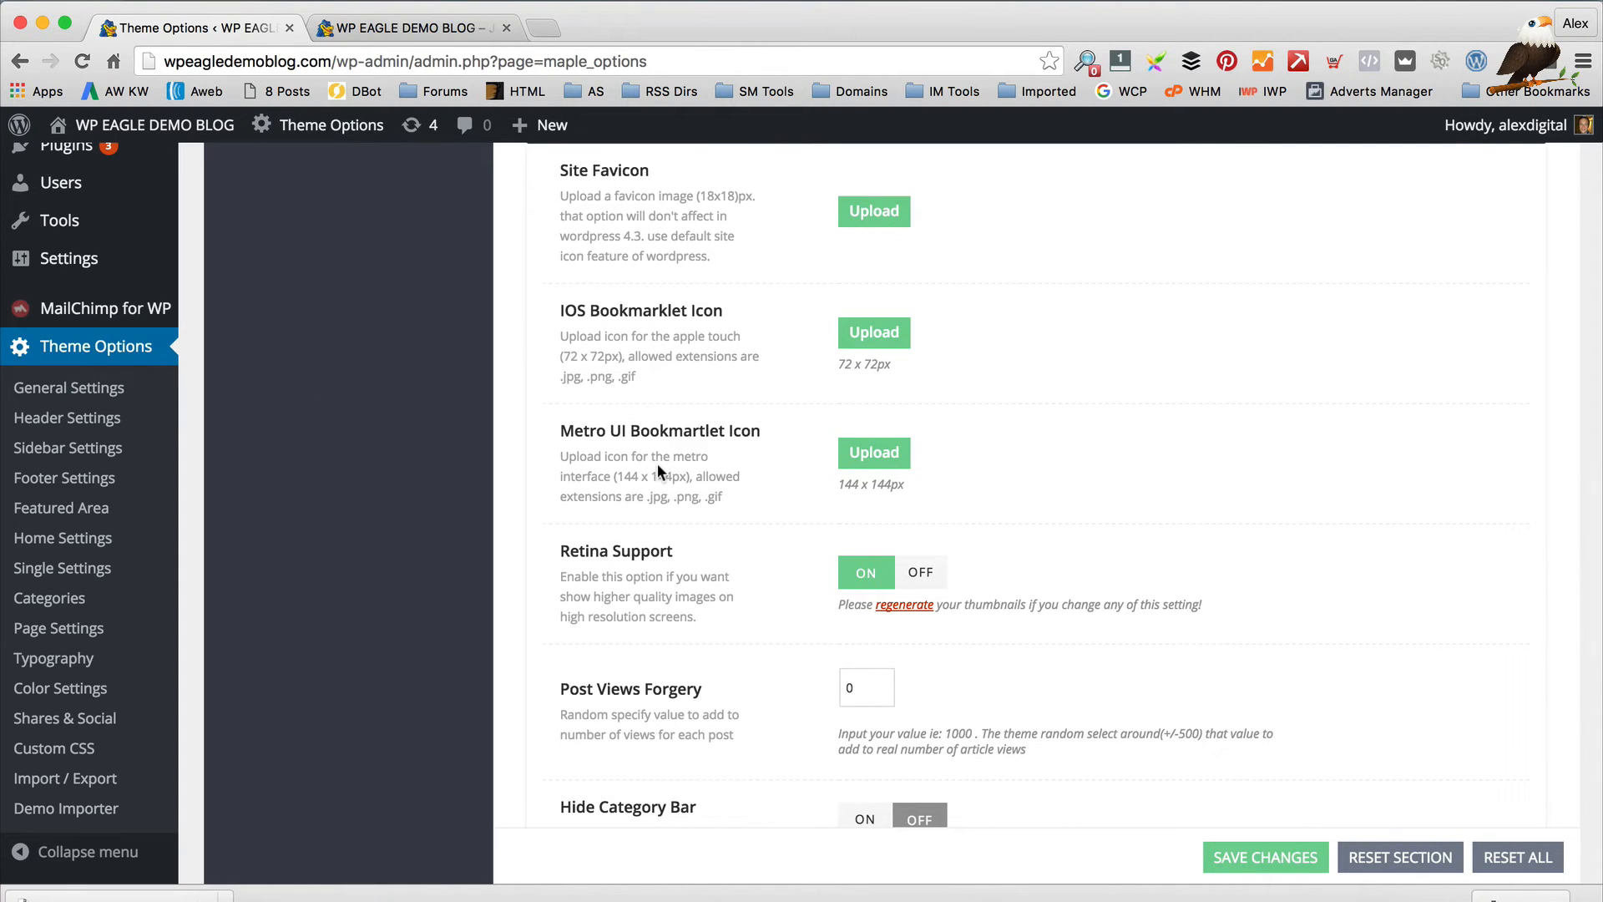
pyautogui.scroll(-2, 635, 463)
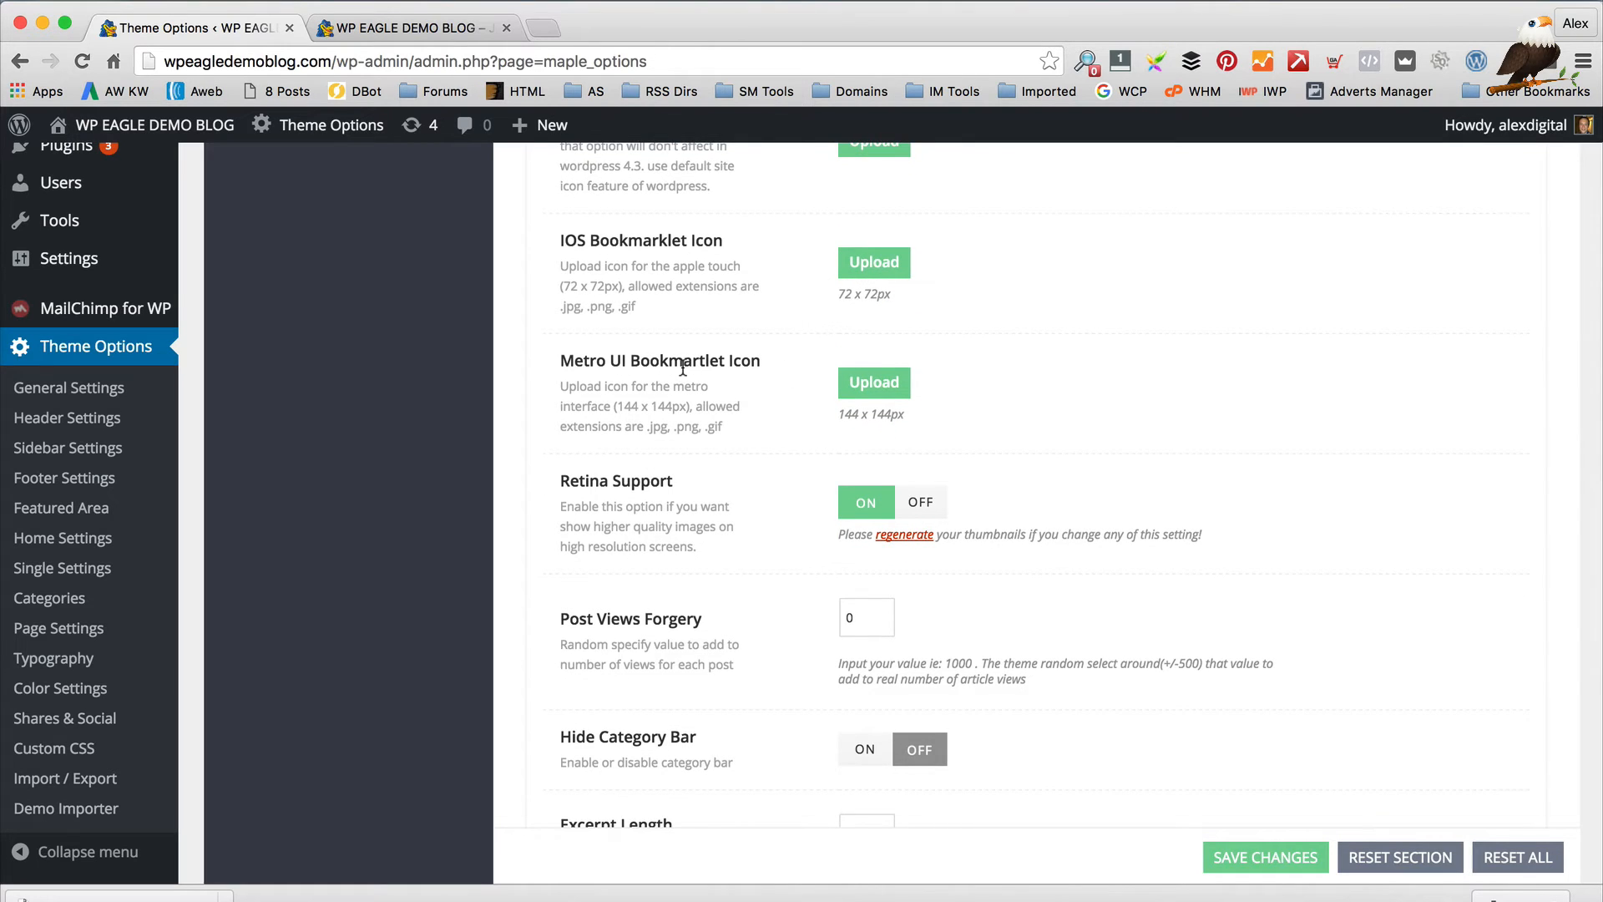
pyautogui.scroll(-1, 683, 368)
pyautogui.scroll(-5, 711, 478)
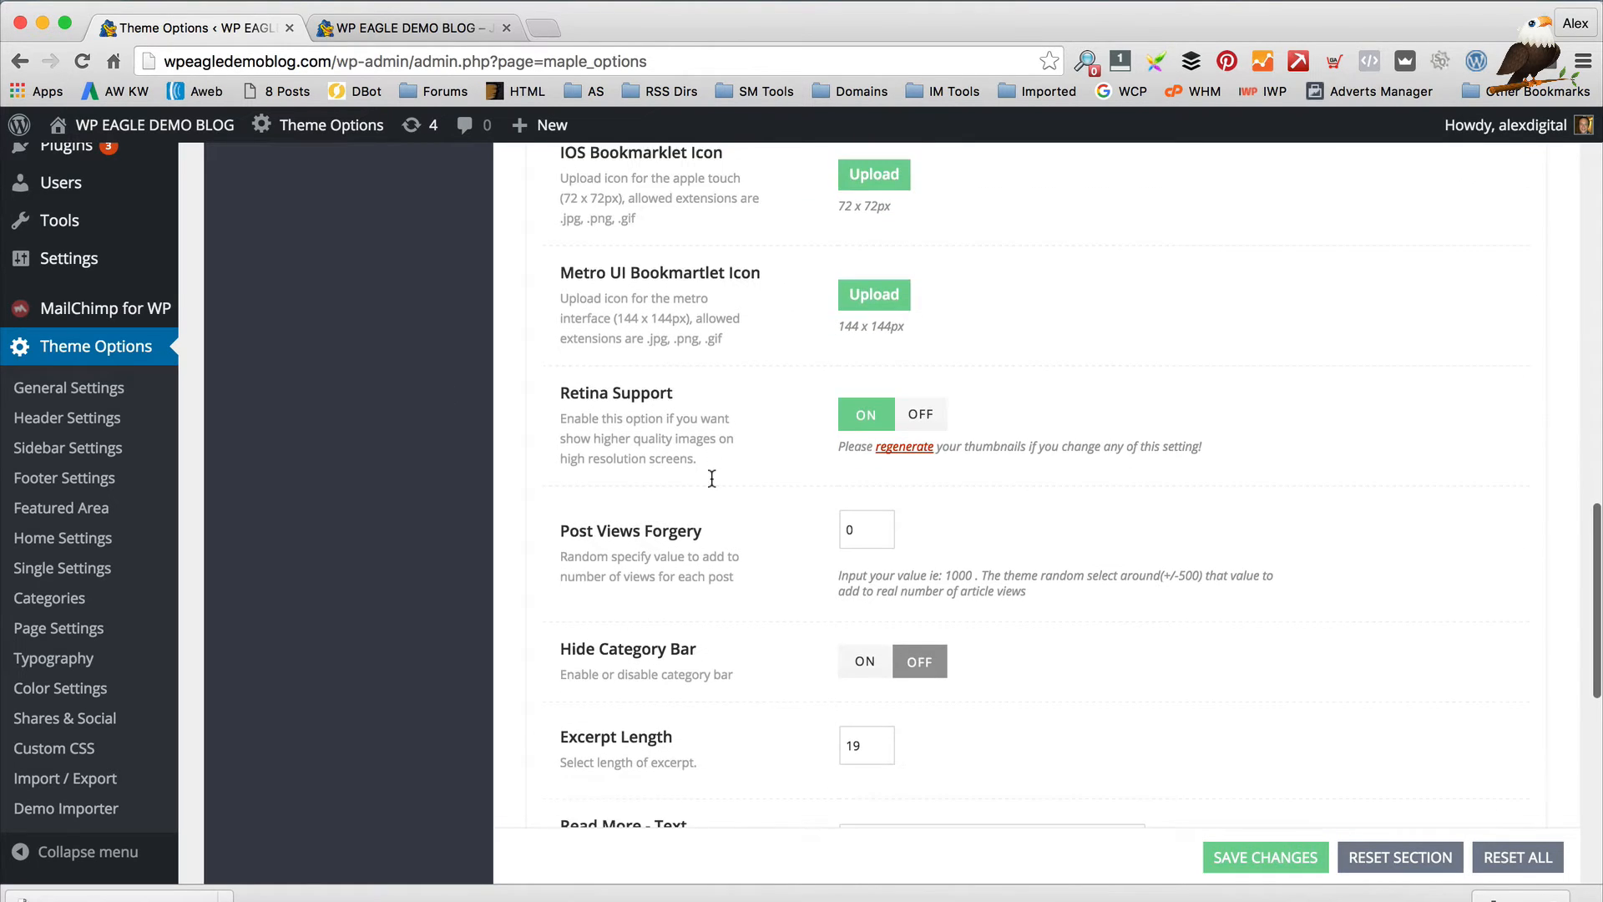
pyautogui.scroll(-2, 706, 434)
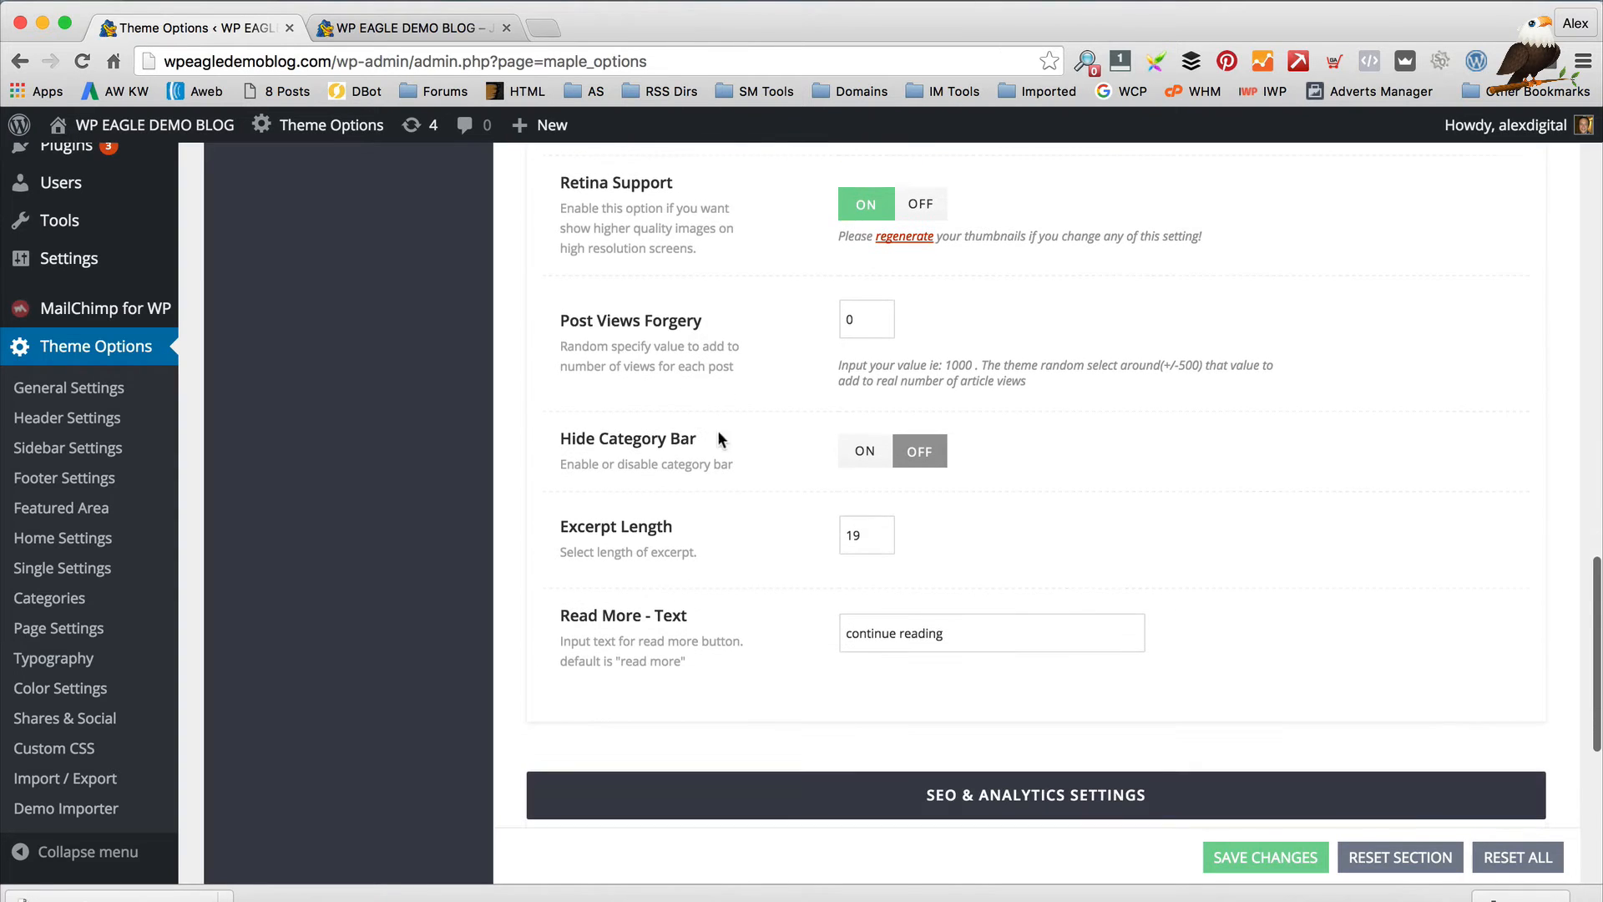
pyautogui.scroll(-2, 709, 561)
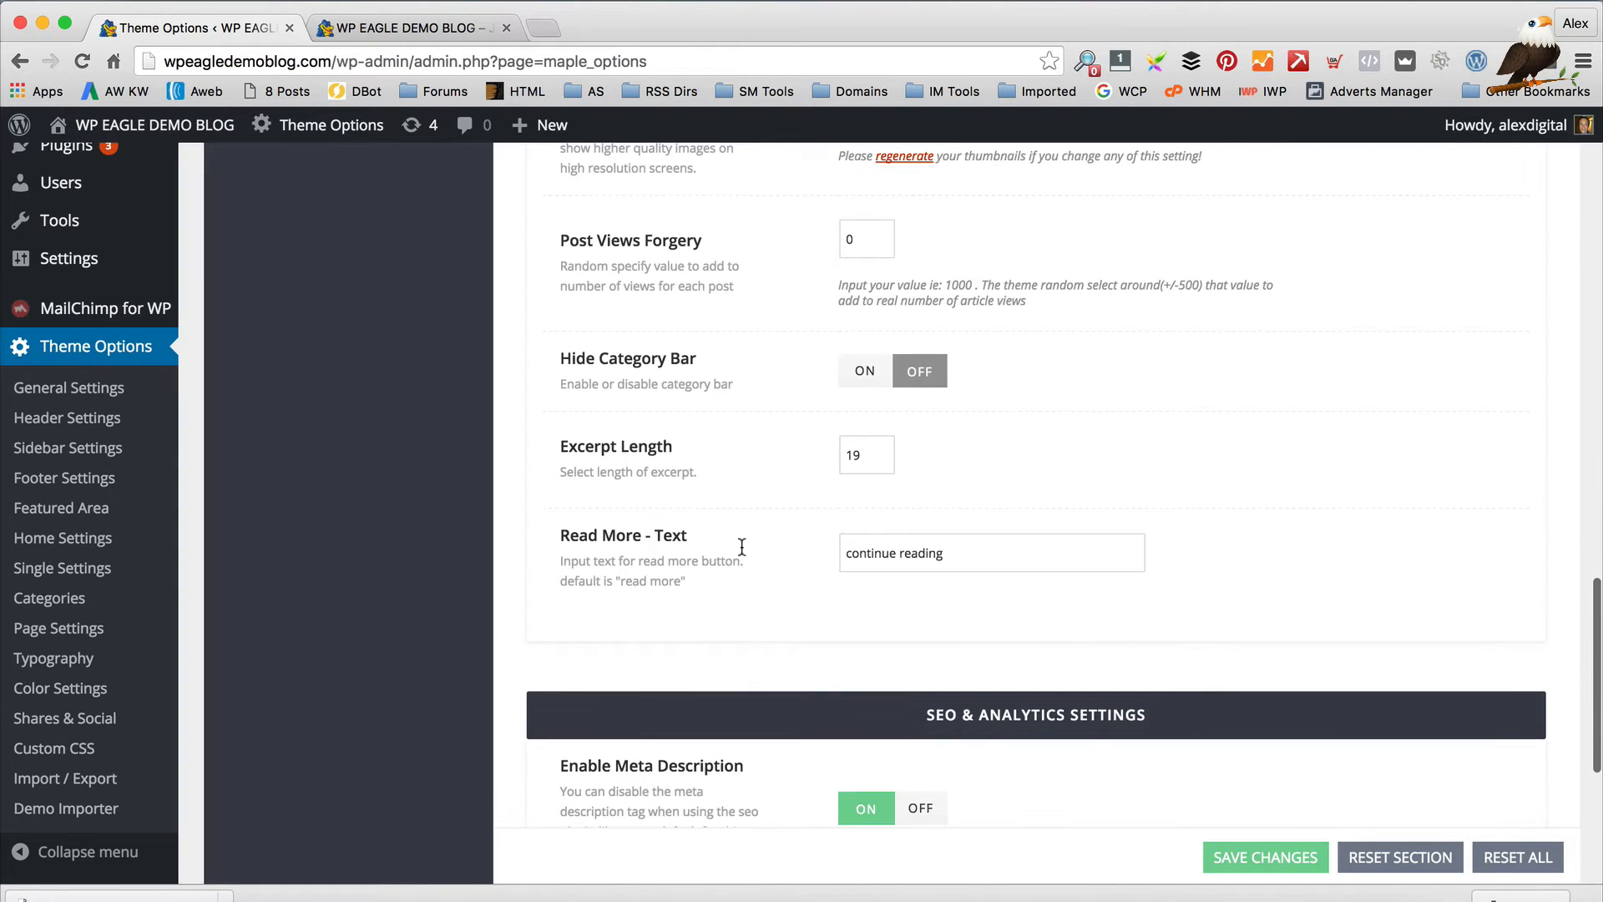
pyautogui.scroll(-10, 826, 544)
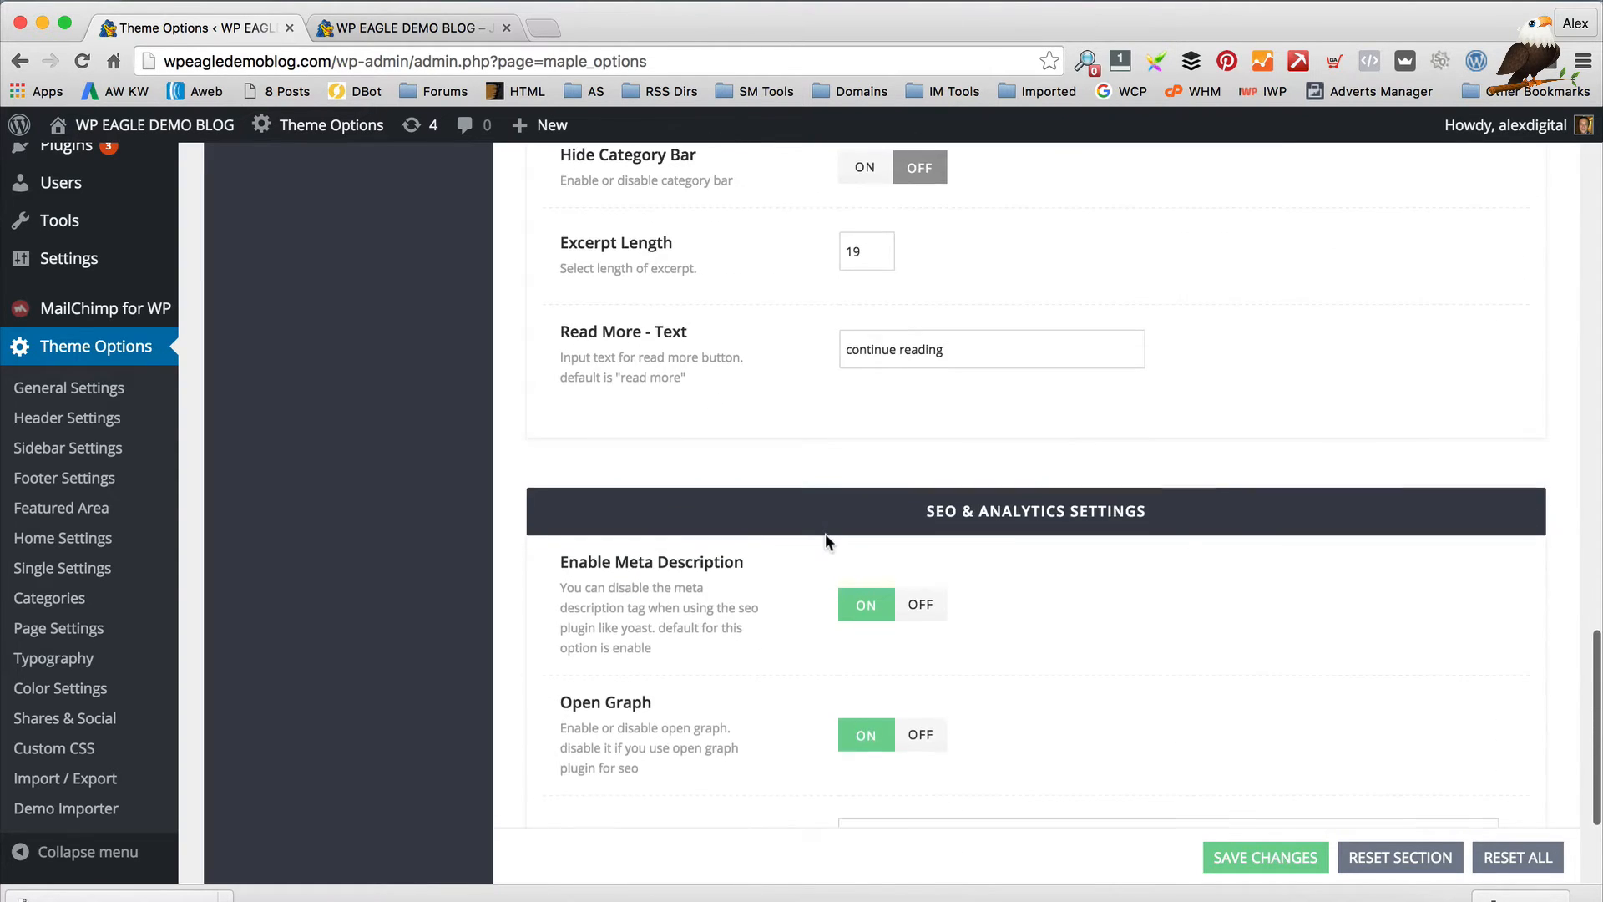
pyautogui.scroll(-1, 990, 496)
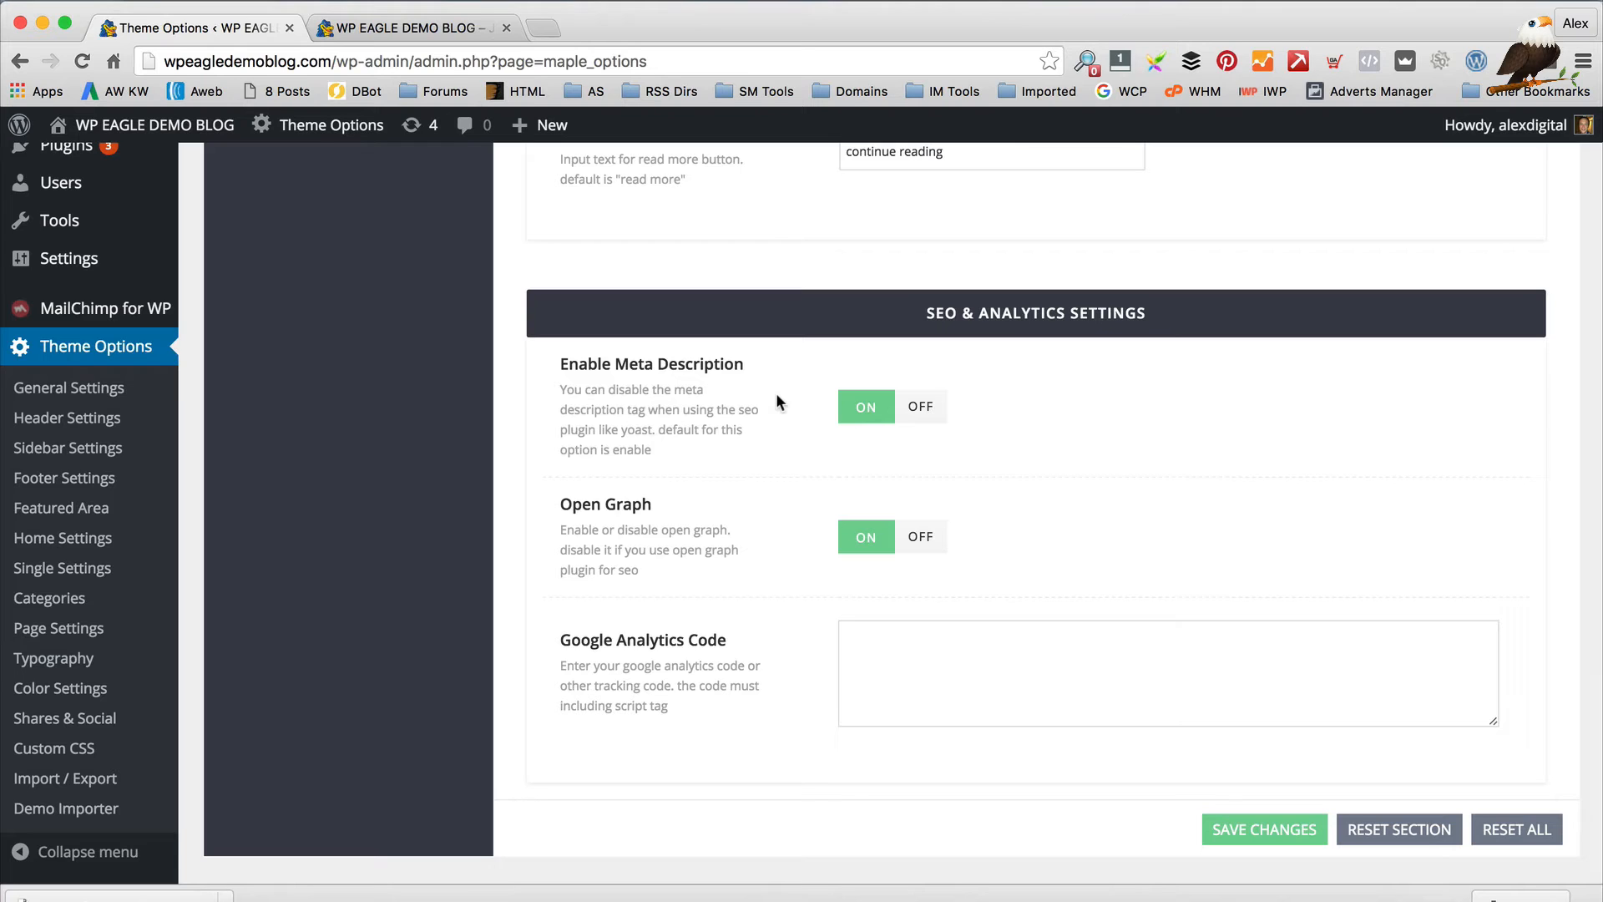
pyautogui.click(913, 691)
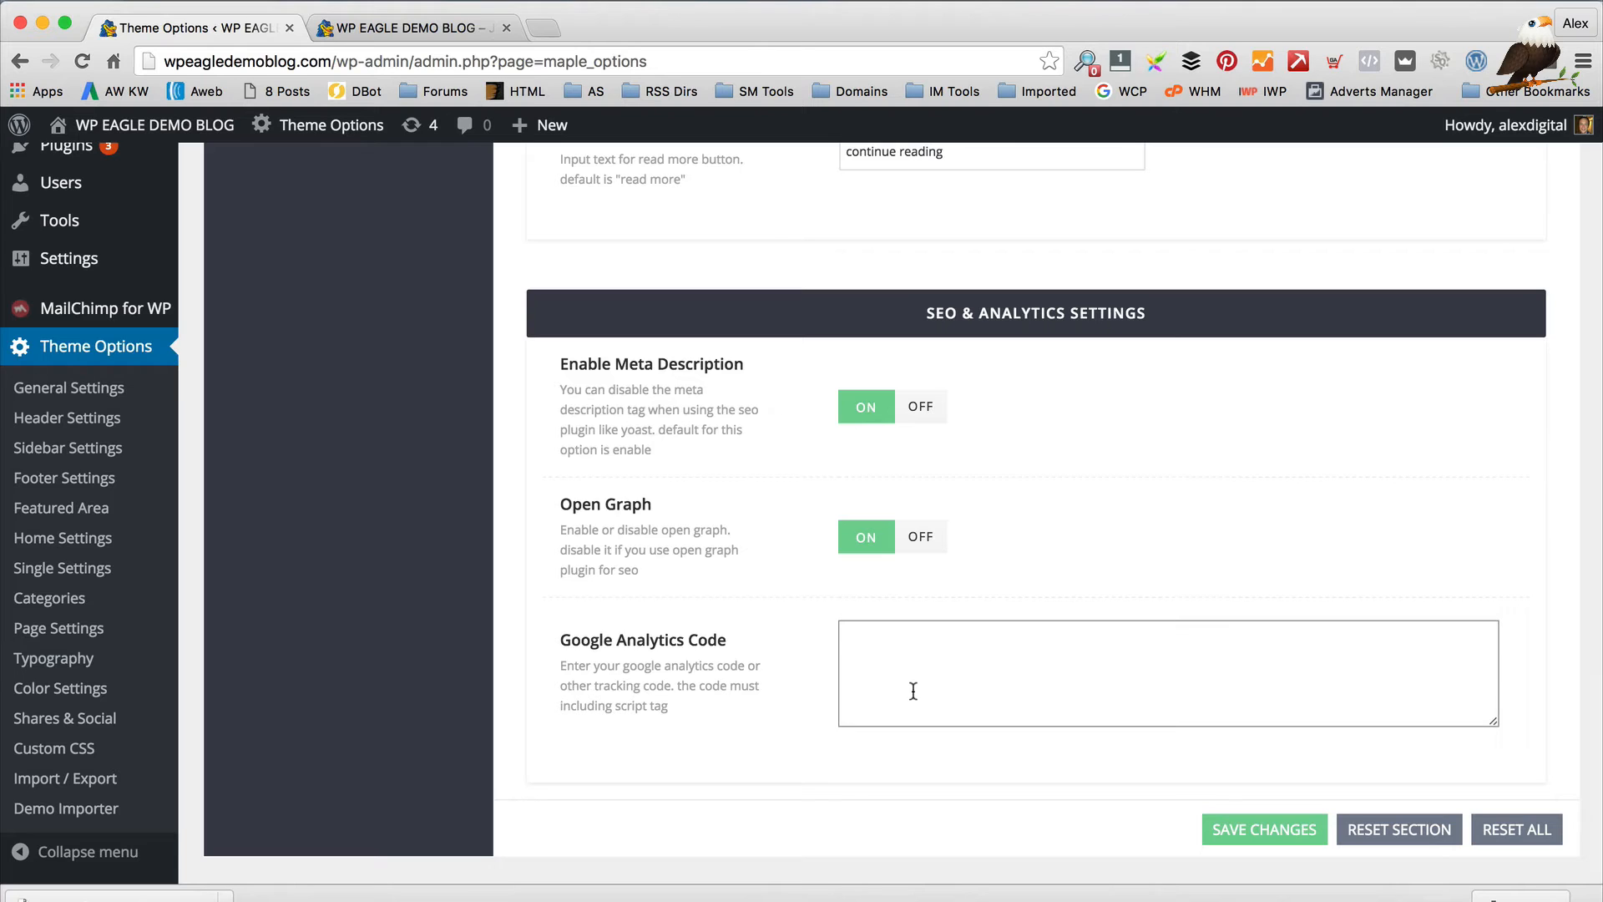
pyautogui.click(962, 648)
pyautogui.scroll(-1, 831, 492)
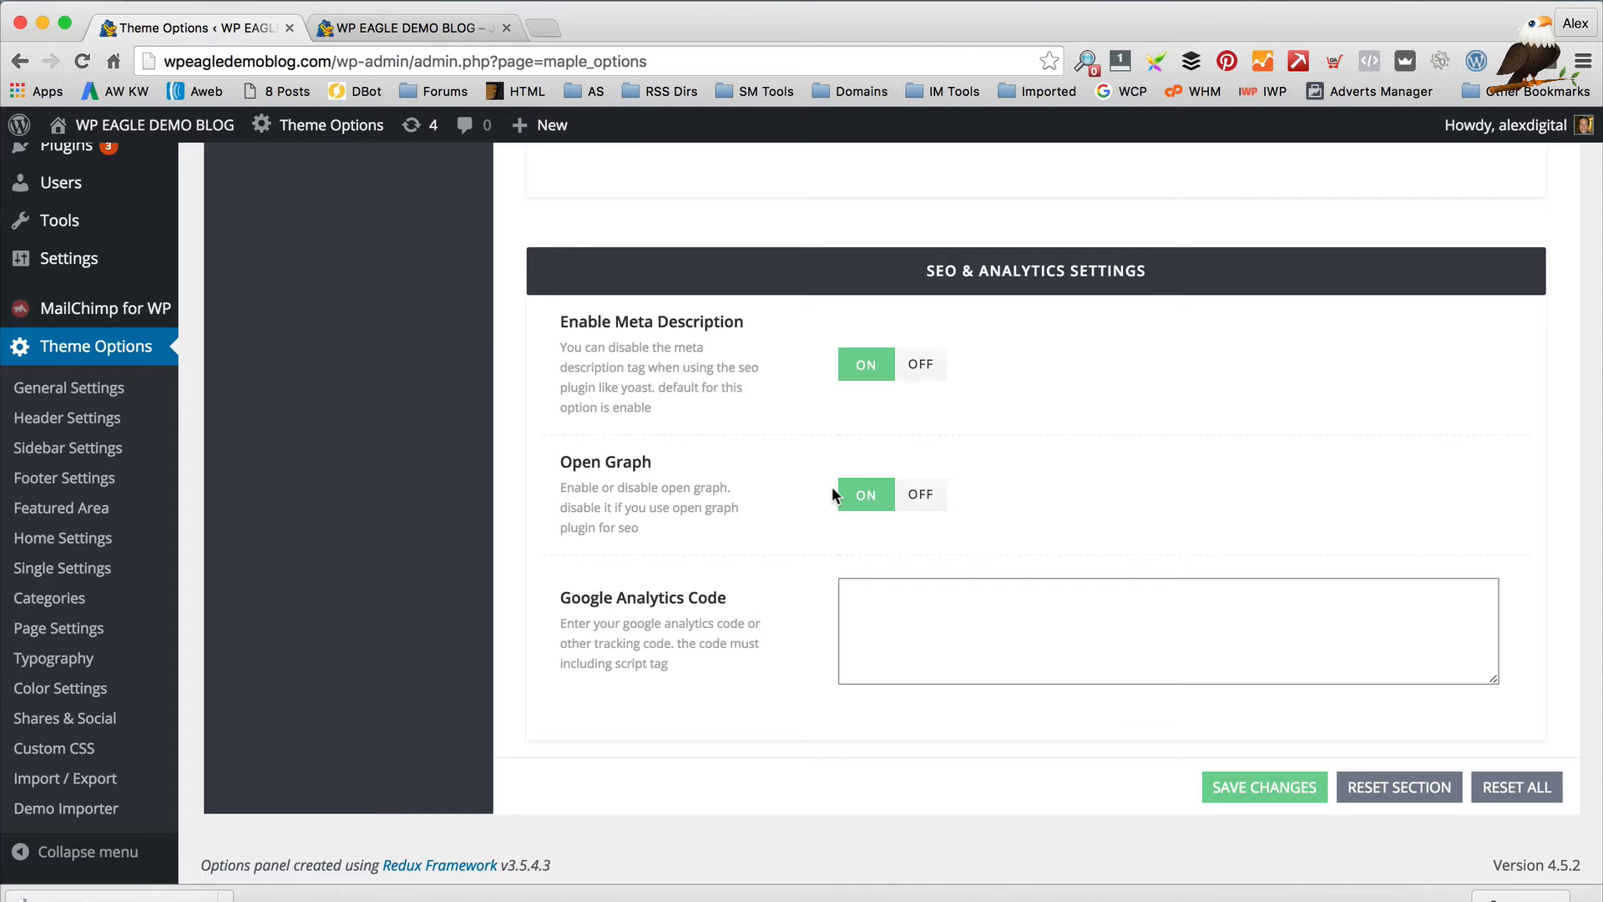
pyautogui.scroll(3, 833, 489)
pyautogui.scroll(-3, 831, 486)
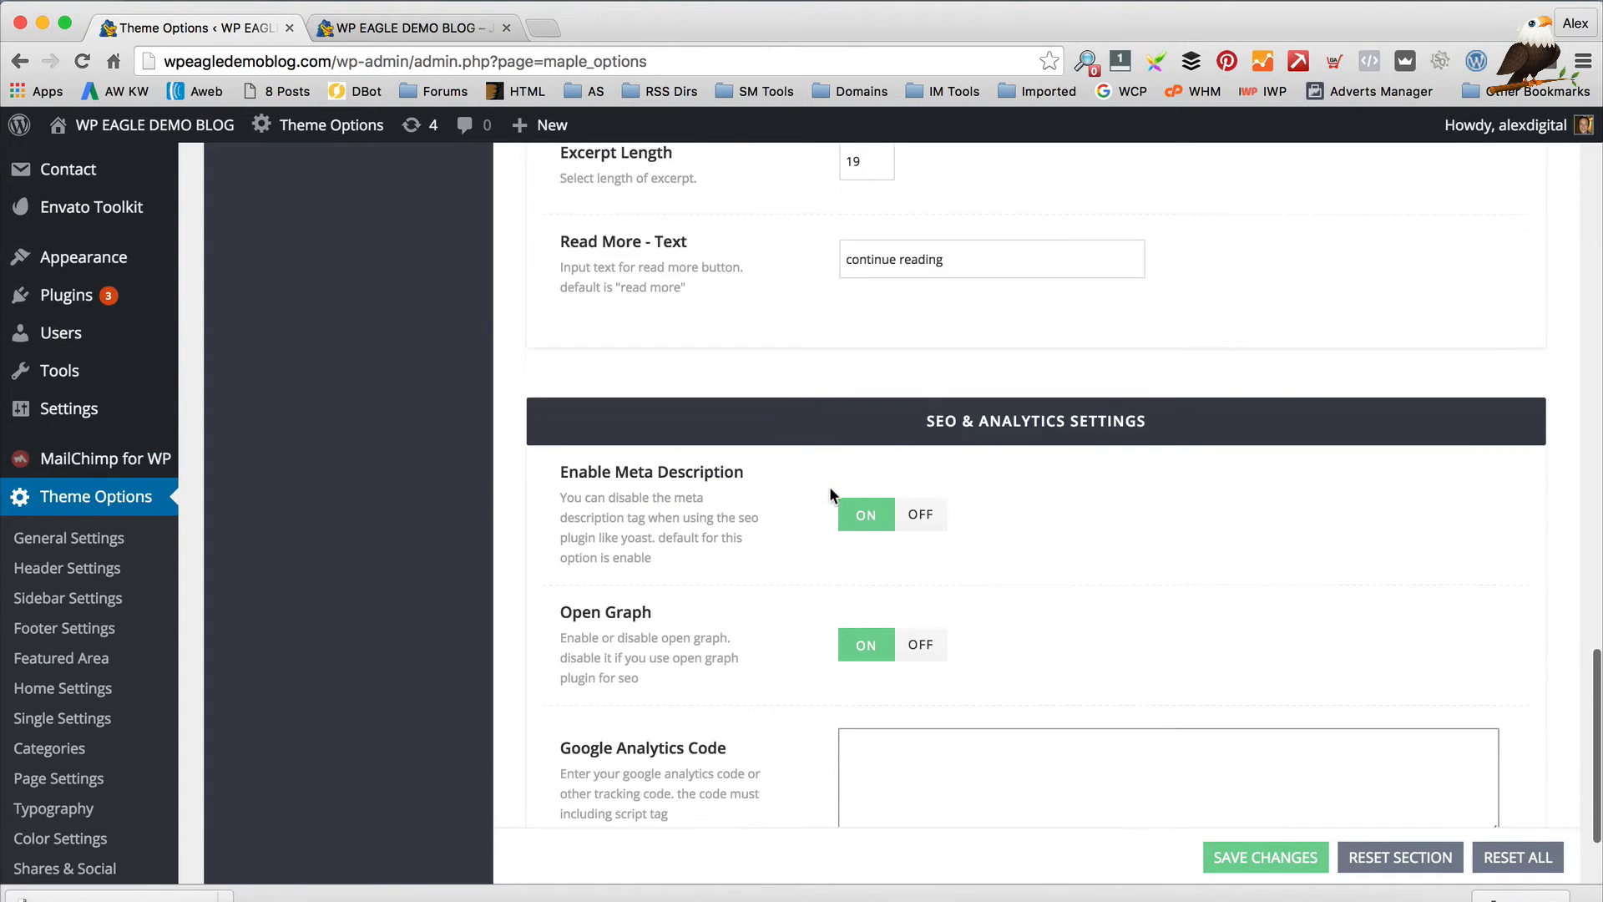
pyautogui.scroll(5, 830, 486)
pyautogui.scroll(-4, 830, 488)
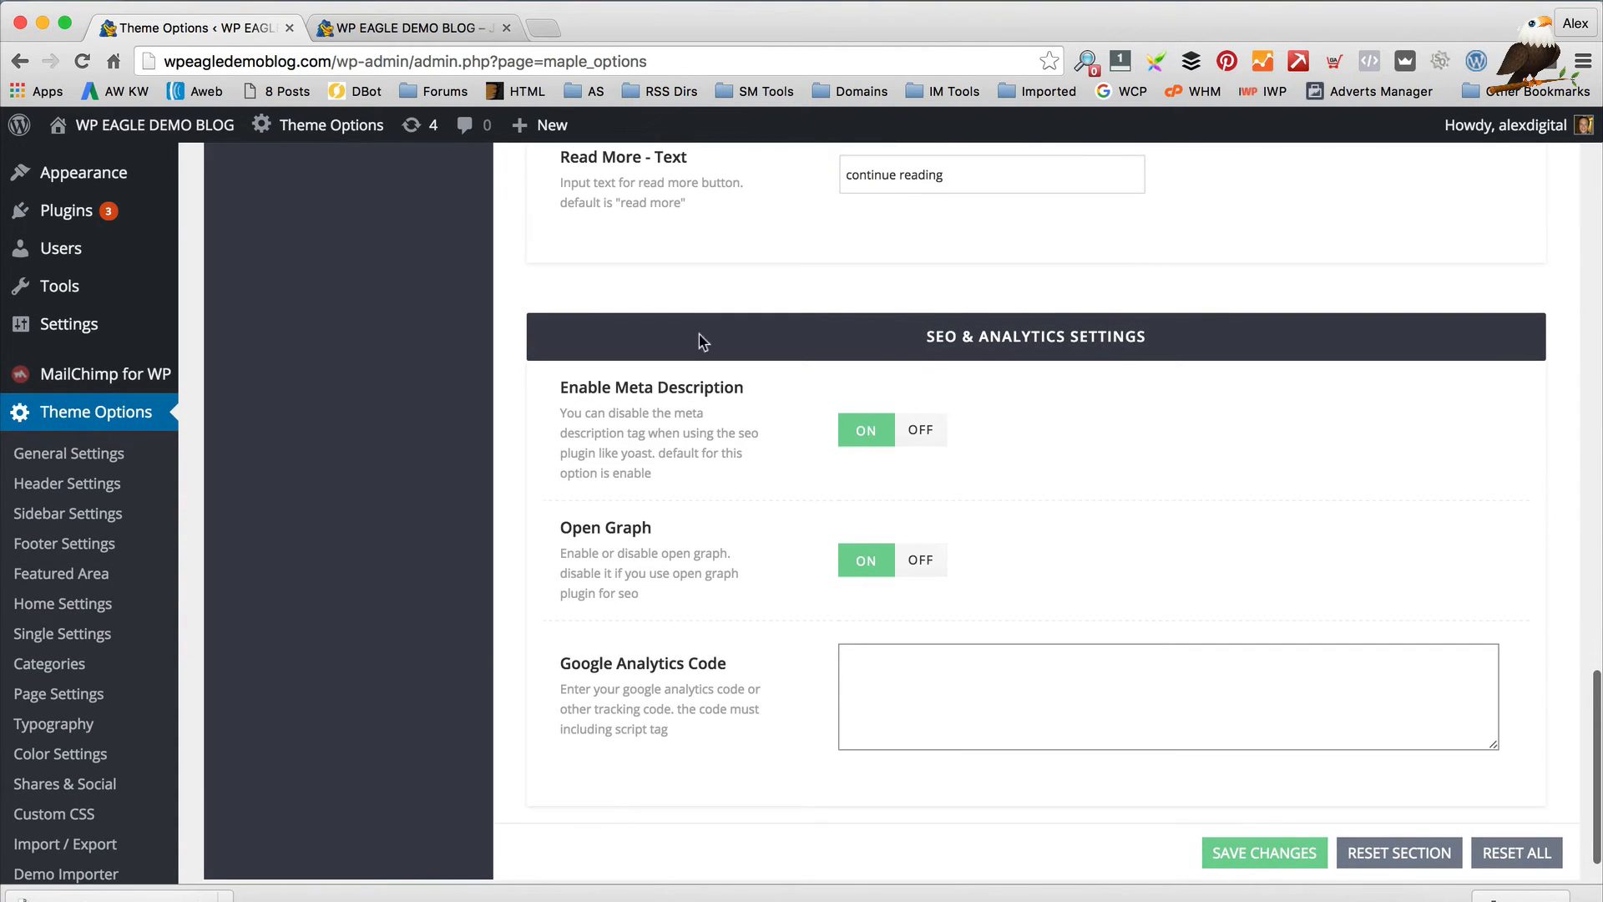
pyautogui.scroll(20, 515, 349)
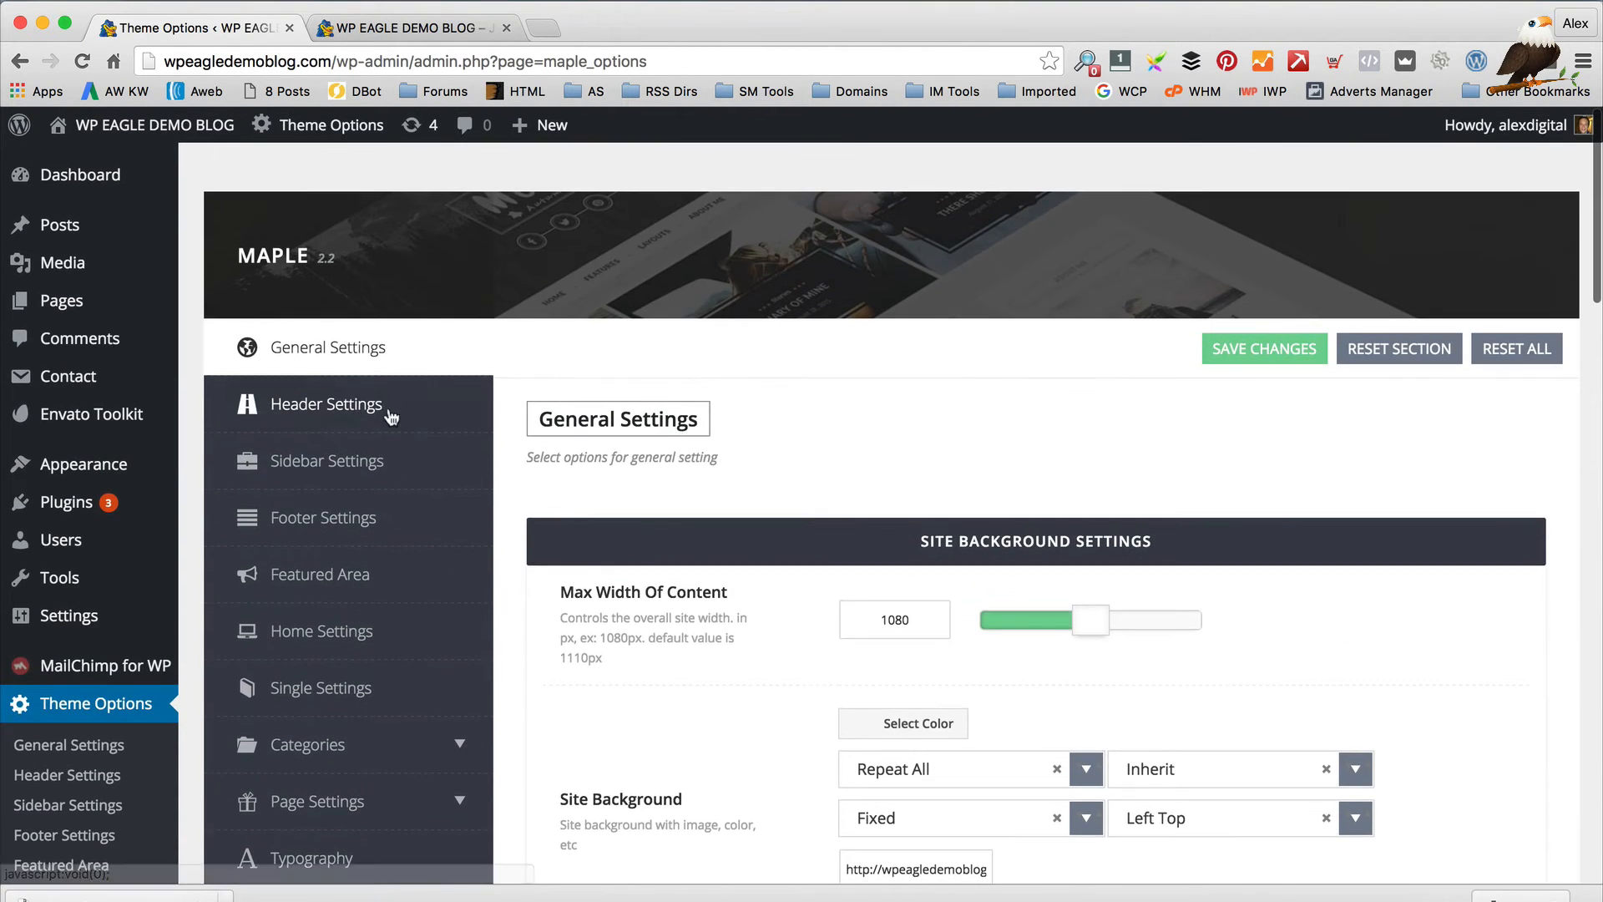
# Open Header Settings and check them against the live blog's header
pyautogui.click(384, 409)
pyautogui.scroll(-3, 943, 334)
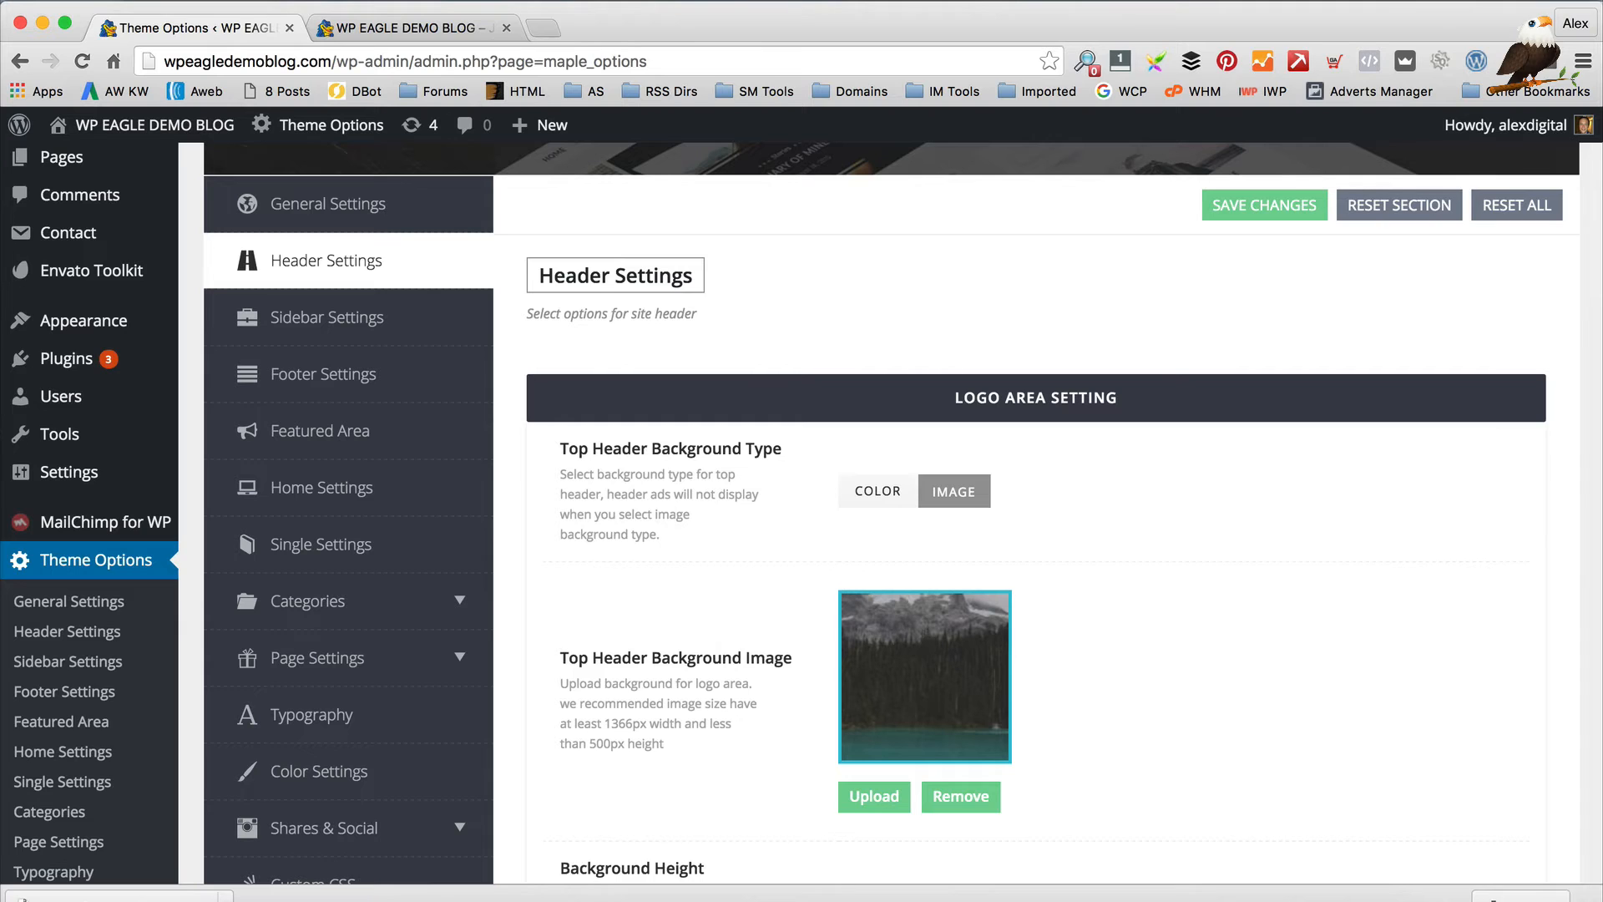
pyautogui.click(354, 25)
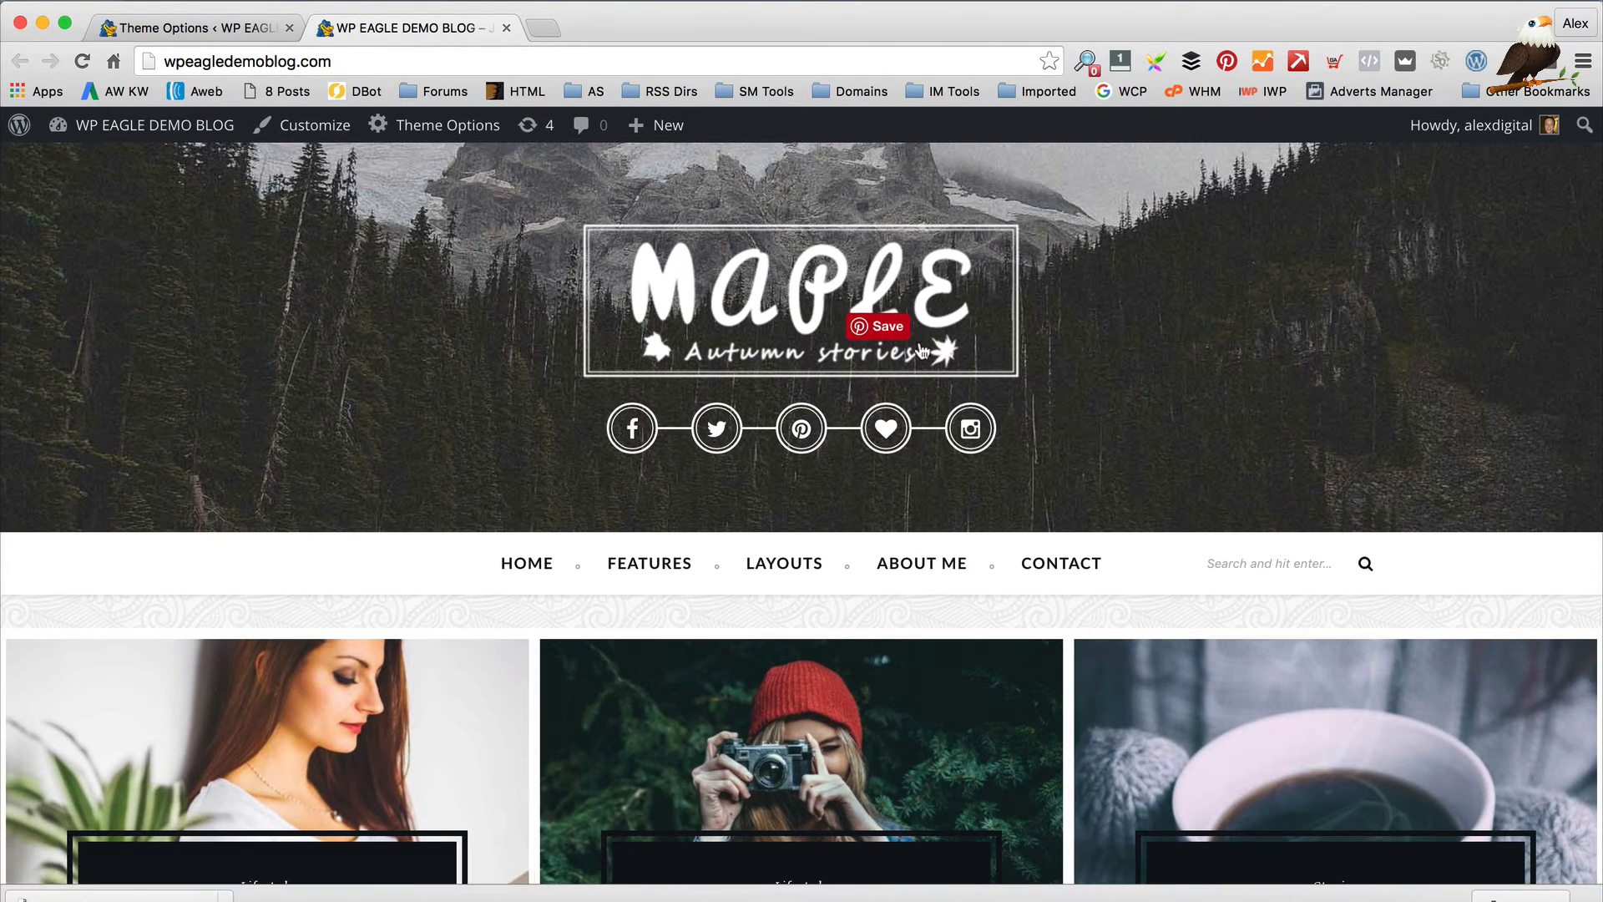
pyautogui.click(167, 28)
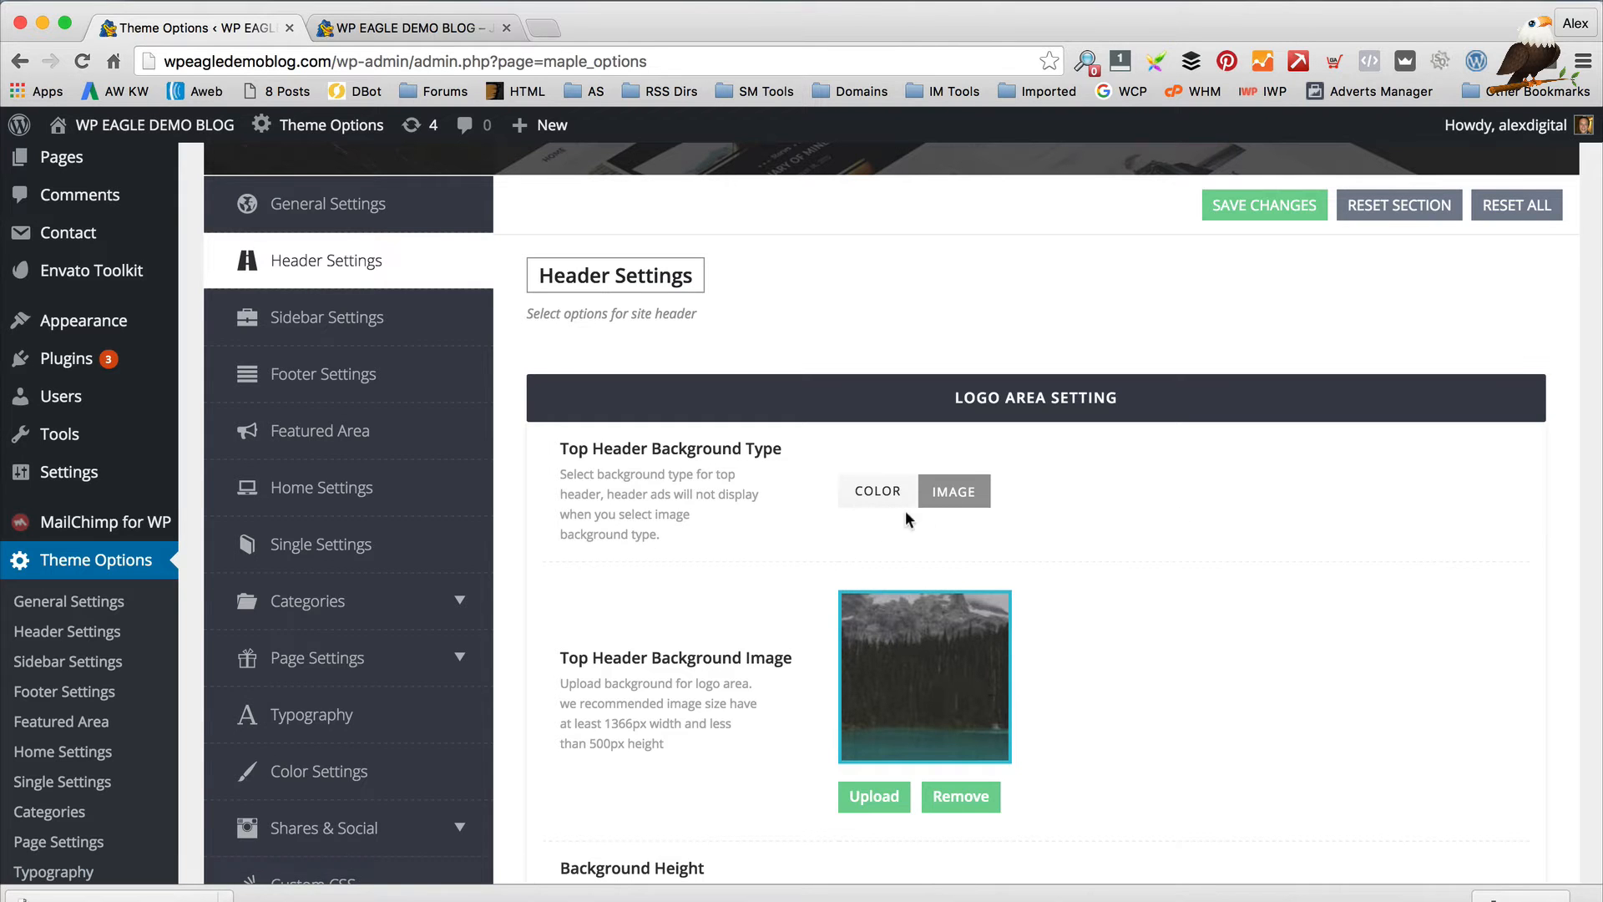
# Switch Top Header Background Type to Color, then back to Image
pyautogui.click(877, 500)
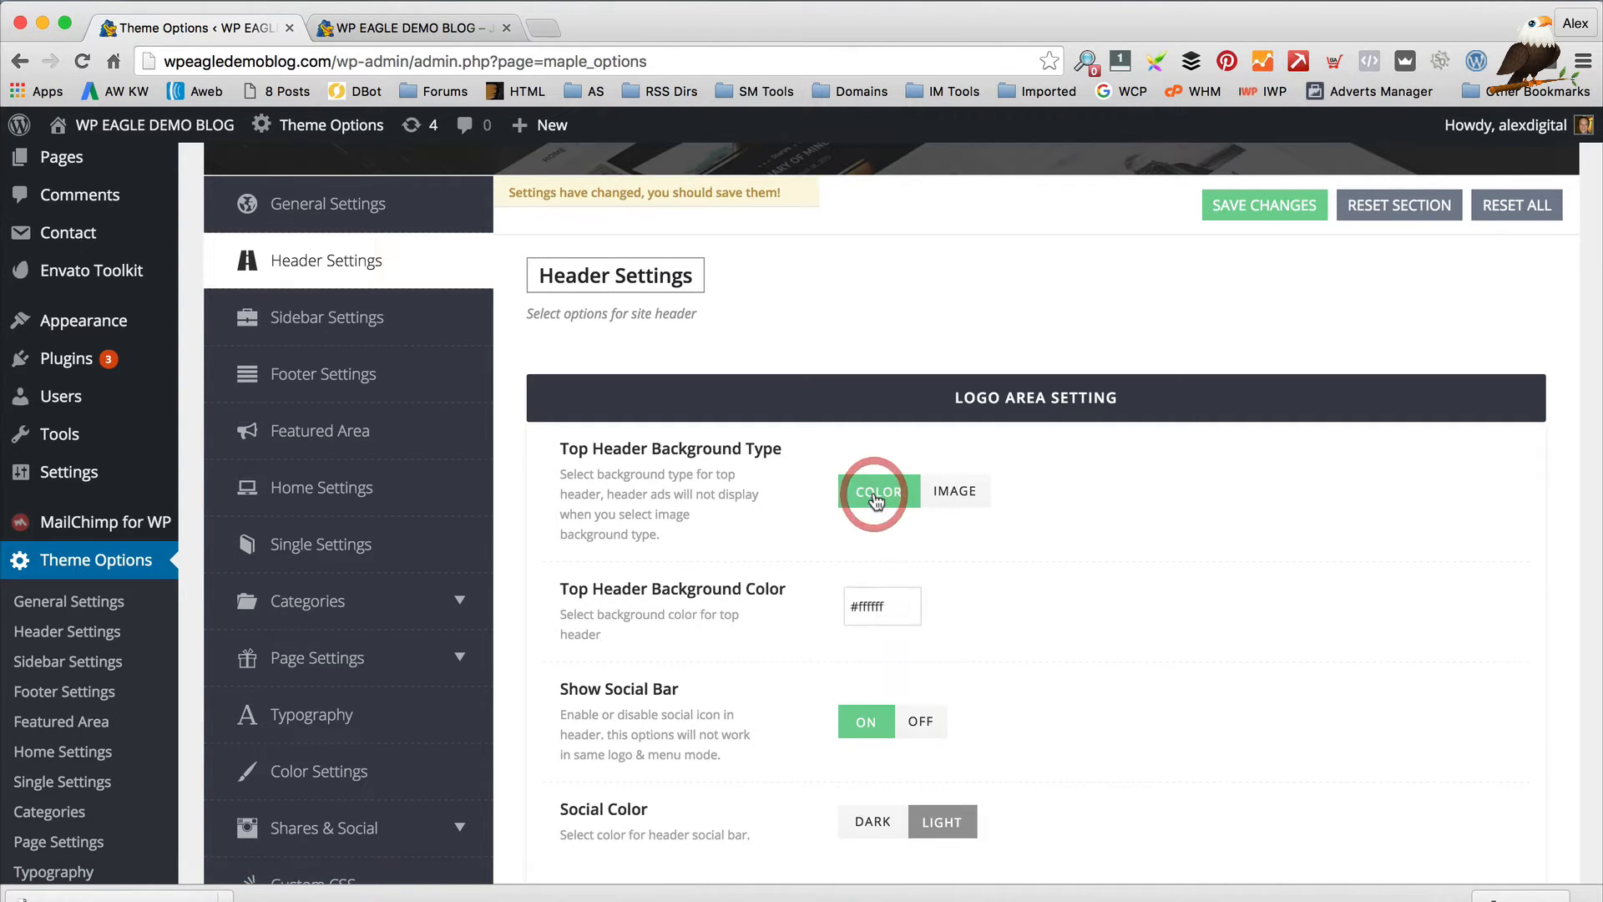
pyautogui.click(948, 500)
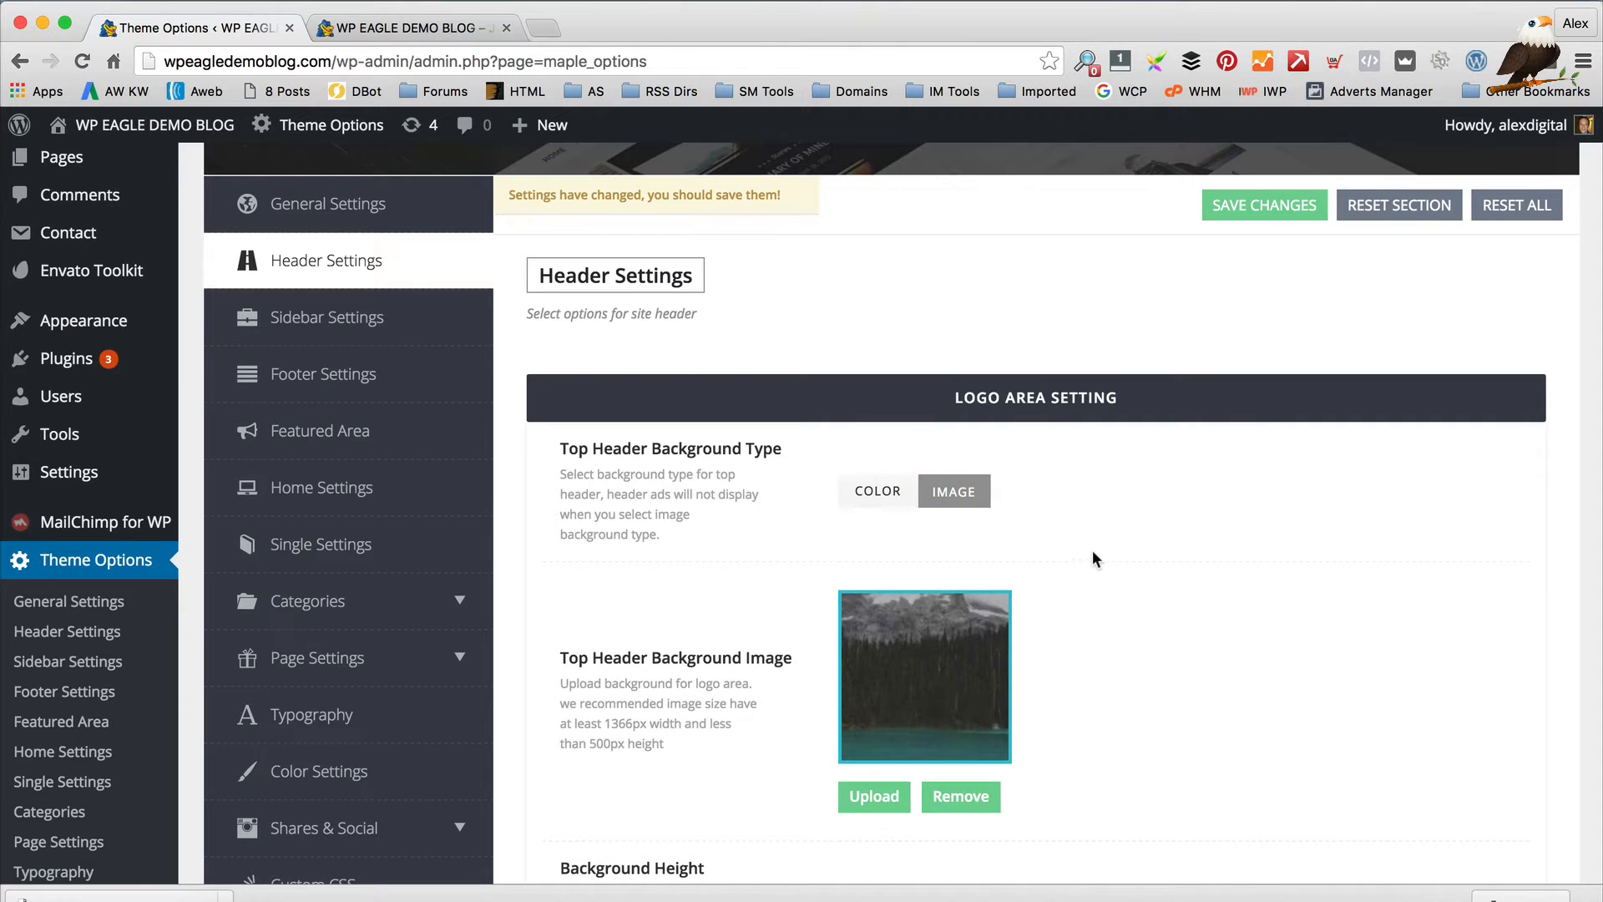
pyautogui.scroll(-5, 1093, 551)
pyautogui.scroll(-1, 1077, 557)
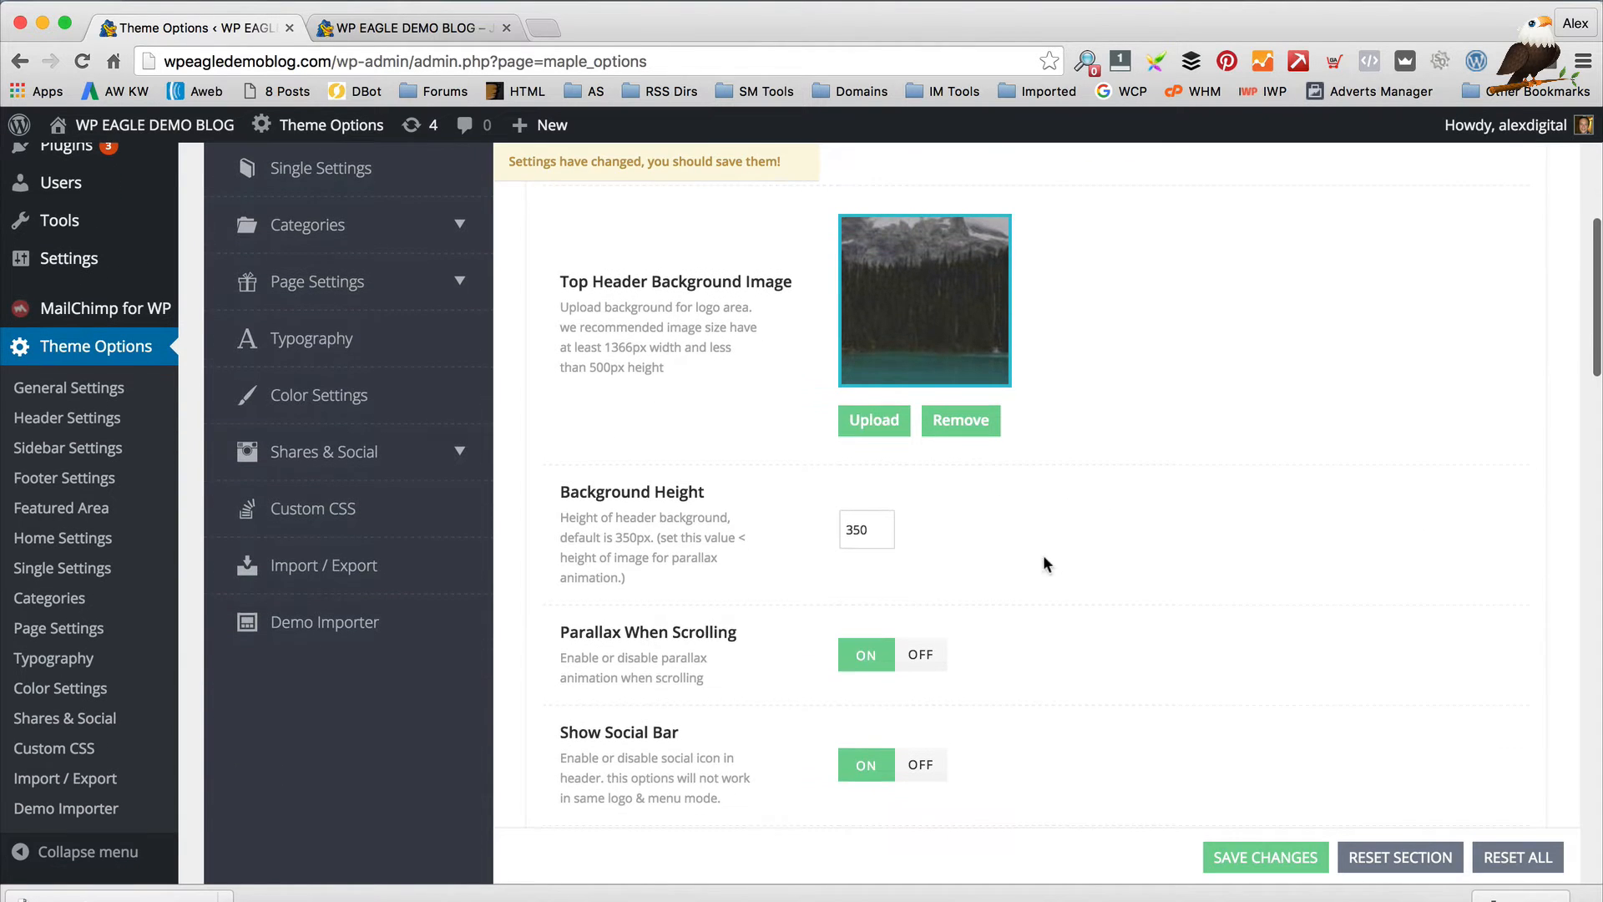
pyautogui.scroll(-2, 615, 438)
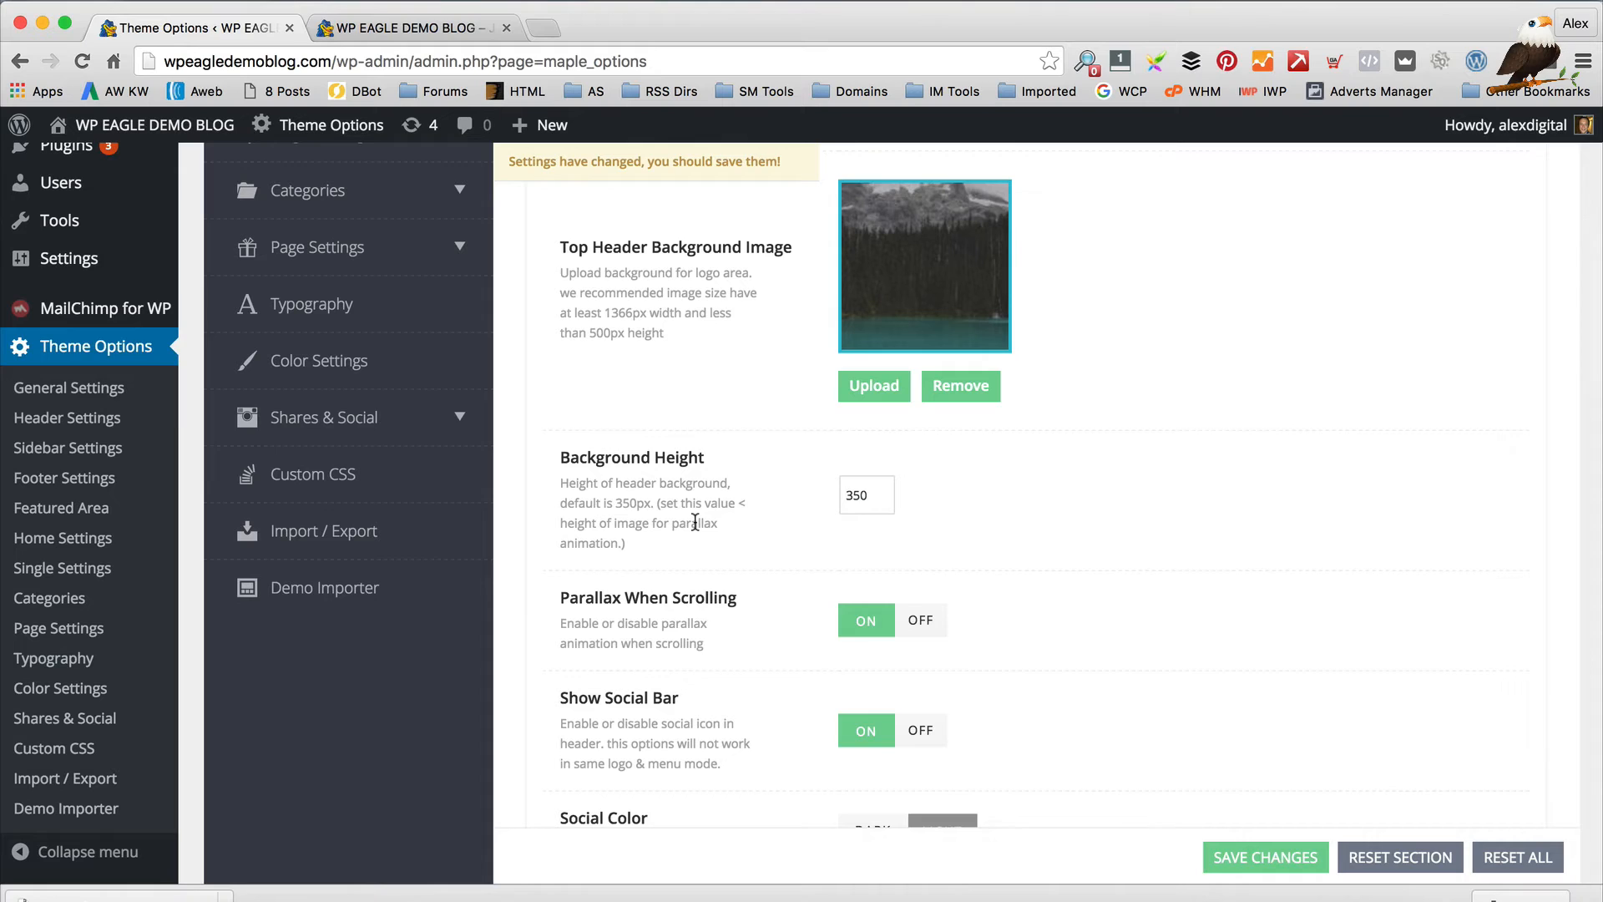
# Check the header on the live blog, then return to Theme Options
pyautogui.click(401, 27)
pyautogui.scroll(-5, 773, 376)
pyautogui.scroll(5, 772, 375)
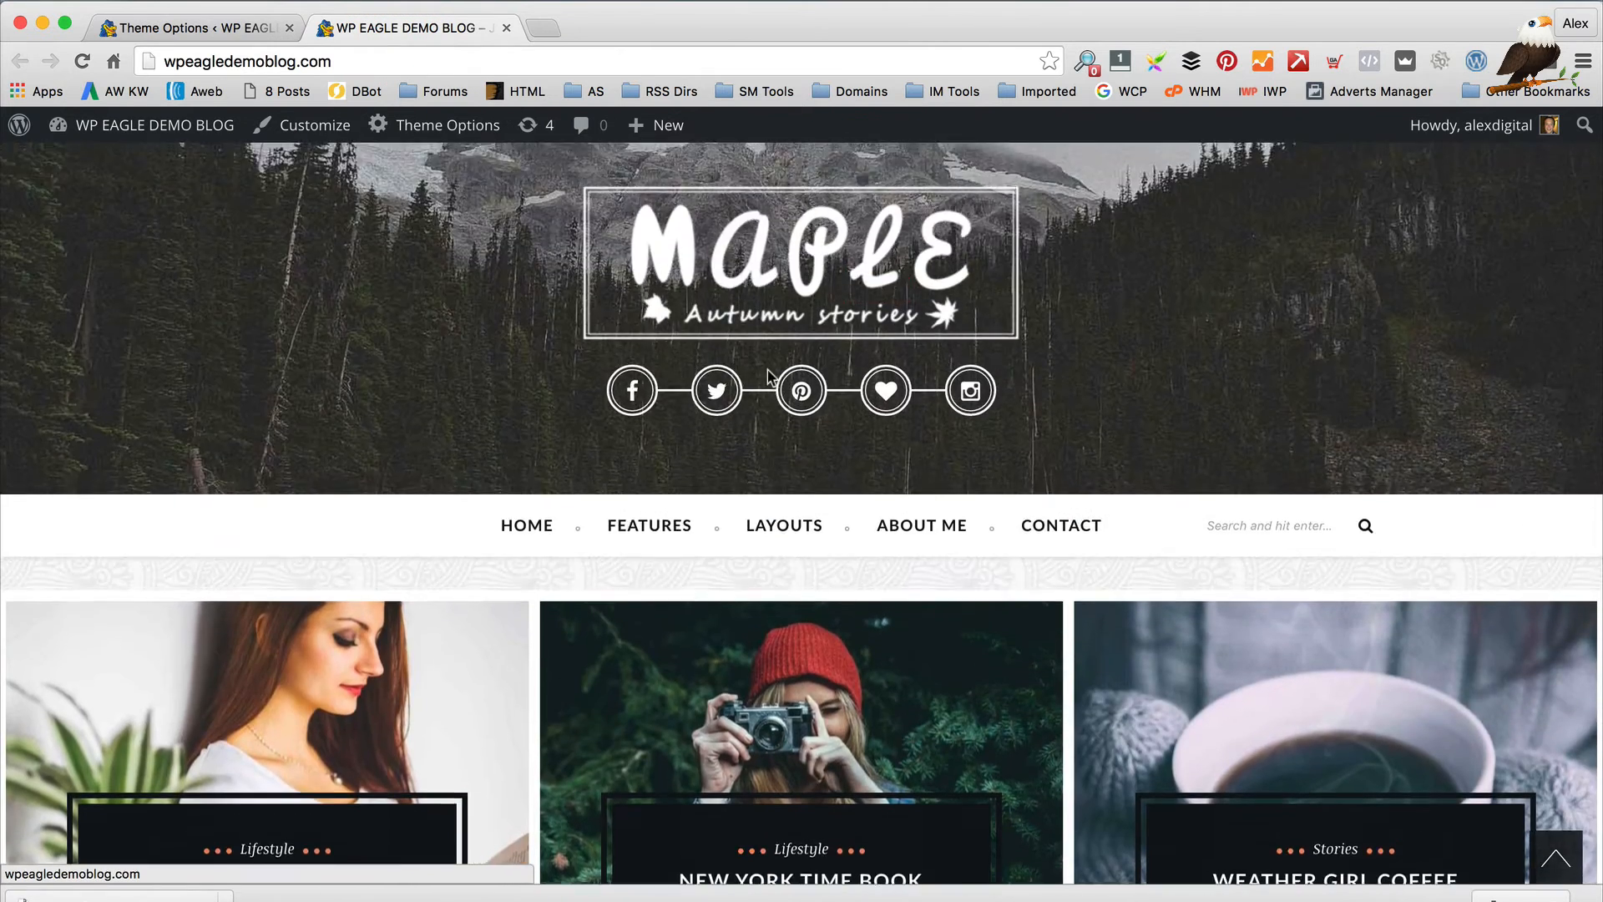
pyautogui.scroll(-2, 768, 372)
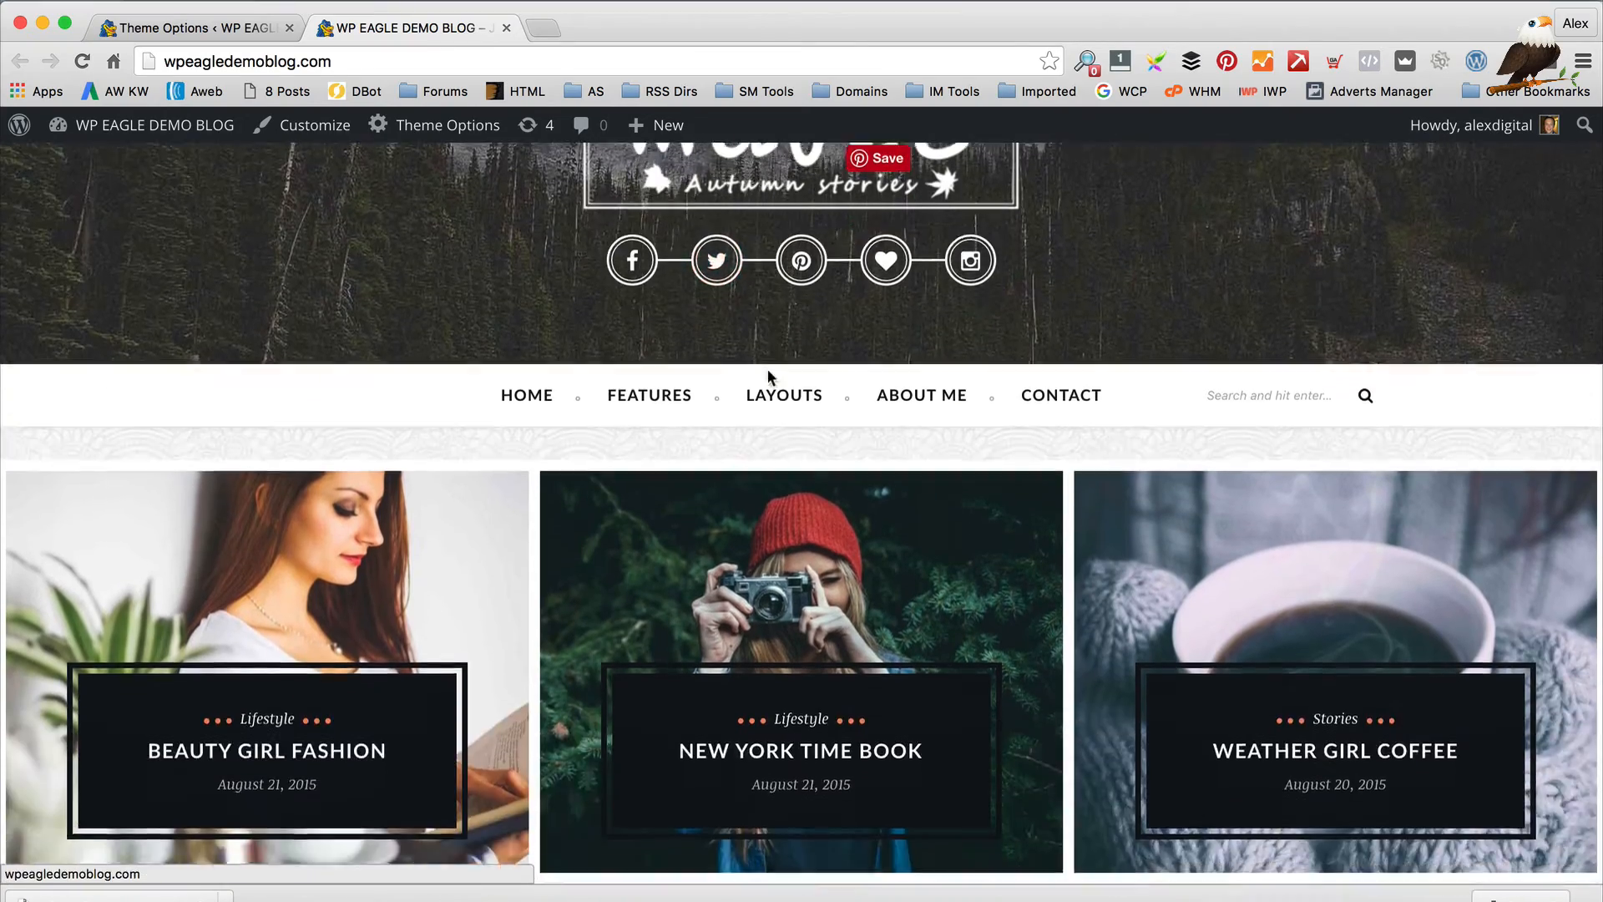
pyautogui.scroll(3, 768, 371)
pyautogui.scroll(-2, 311, 566)
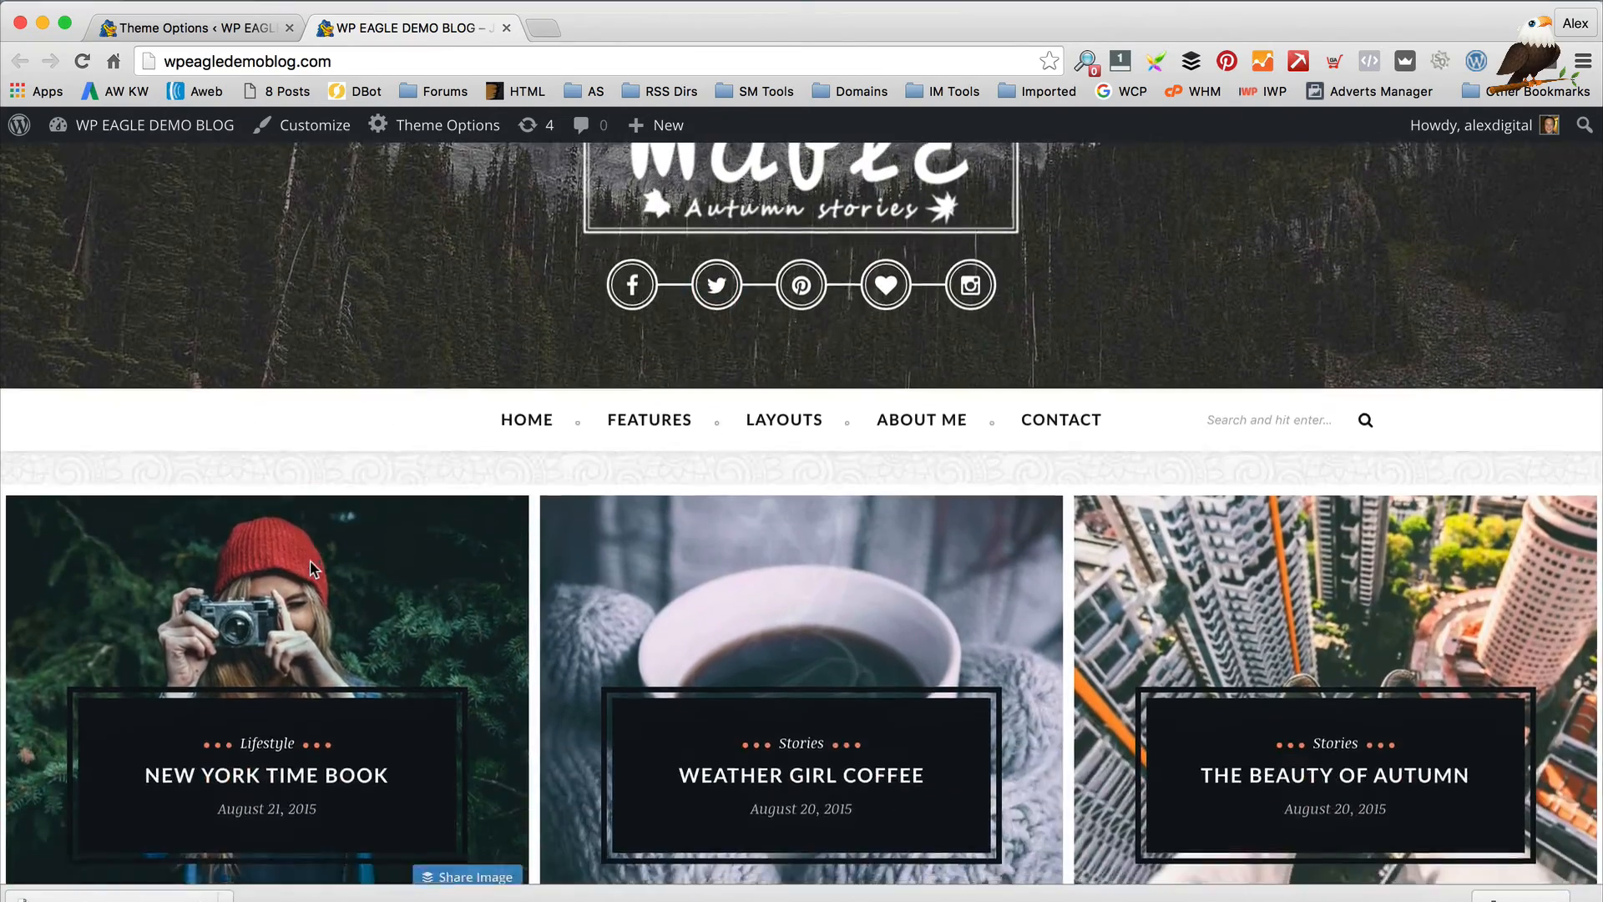
pyautogui.scroll(2, 309, 561)
pyautogui.scroll(-1, 309, 560)
pyautogui.scroll(1, 367, 360)
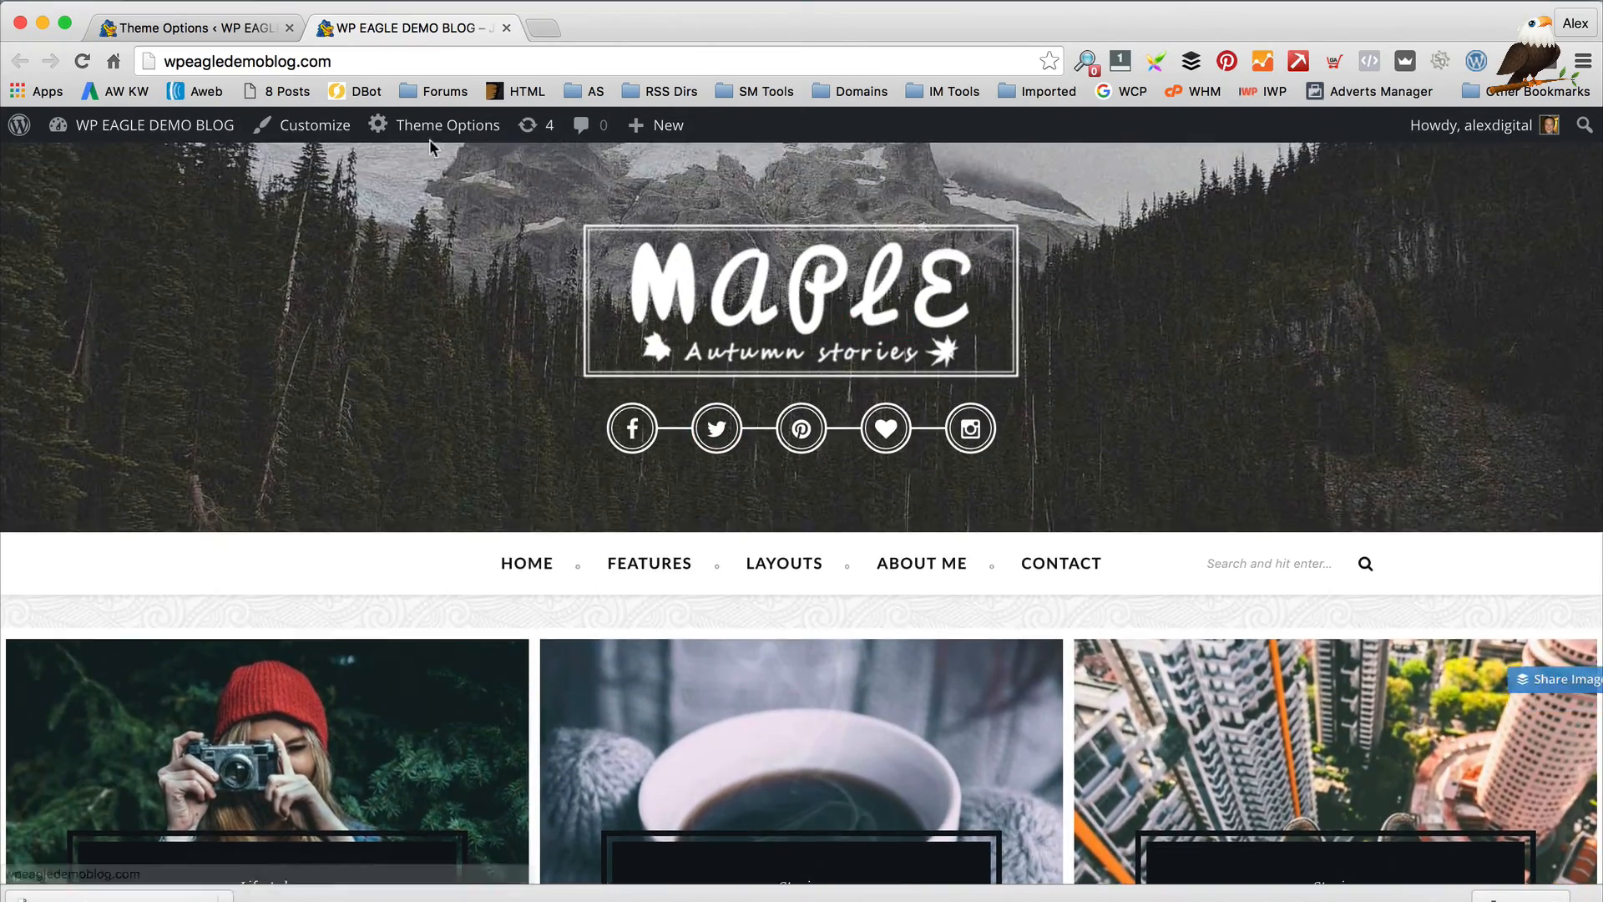
pyautogui.click(168, 28)
# Scroll to Logo Settings and start uploading a replacement Header Logo
pyautogui.scroll(-3, 661, 568)
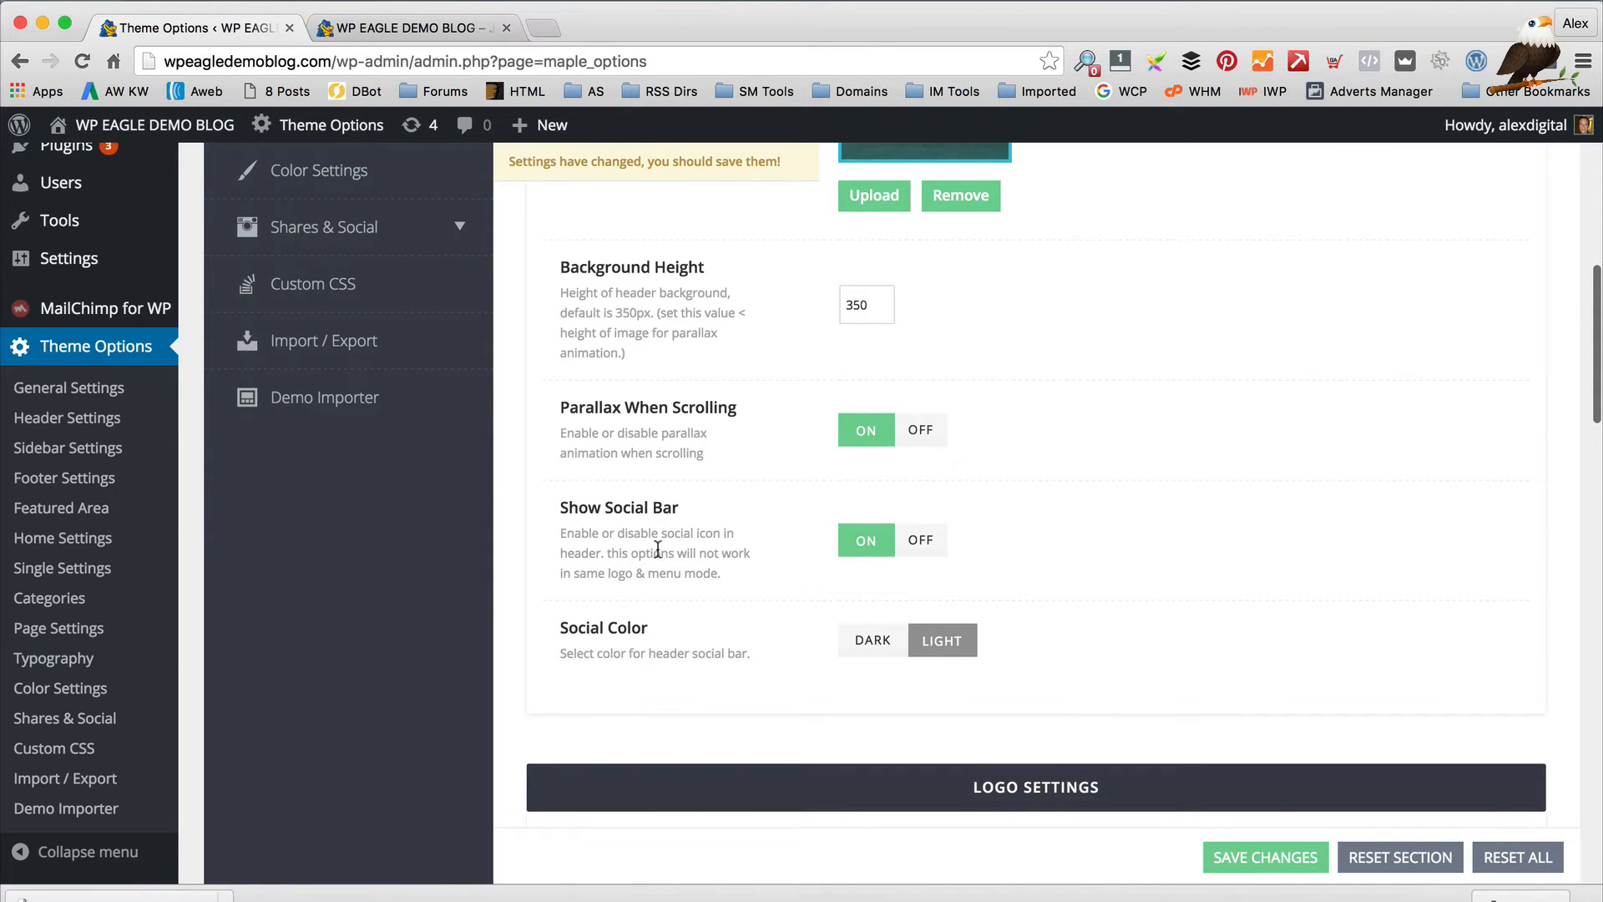
pyautogui.scroll(-1, 658, 542)
pyautogui.scroll(-4, 669, 533)
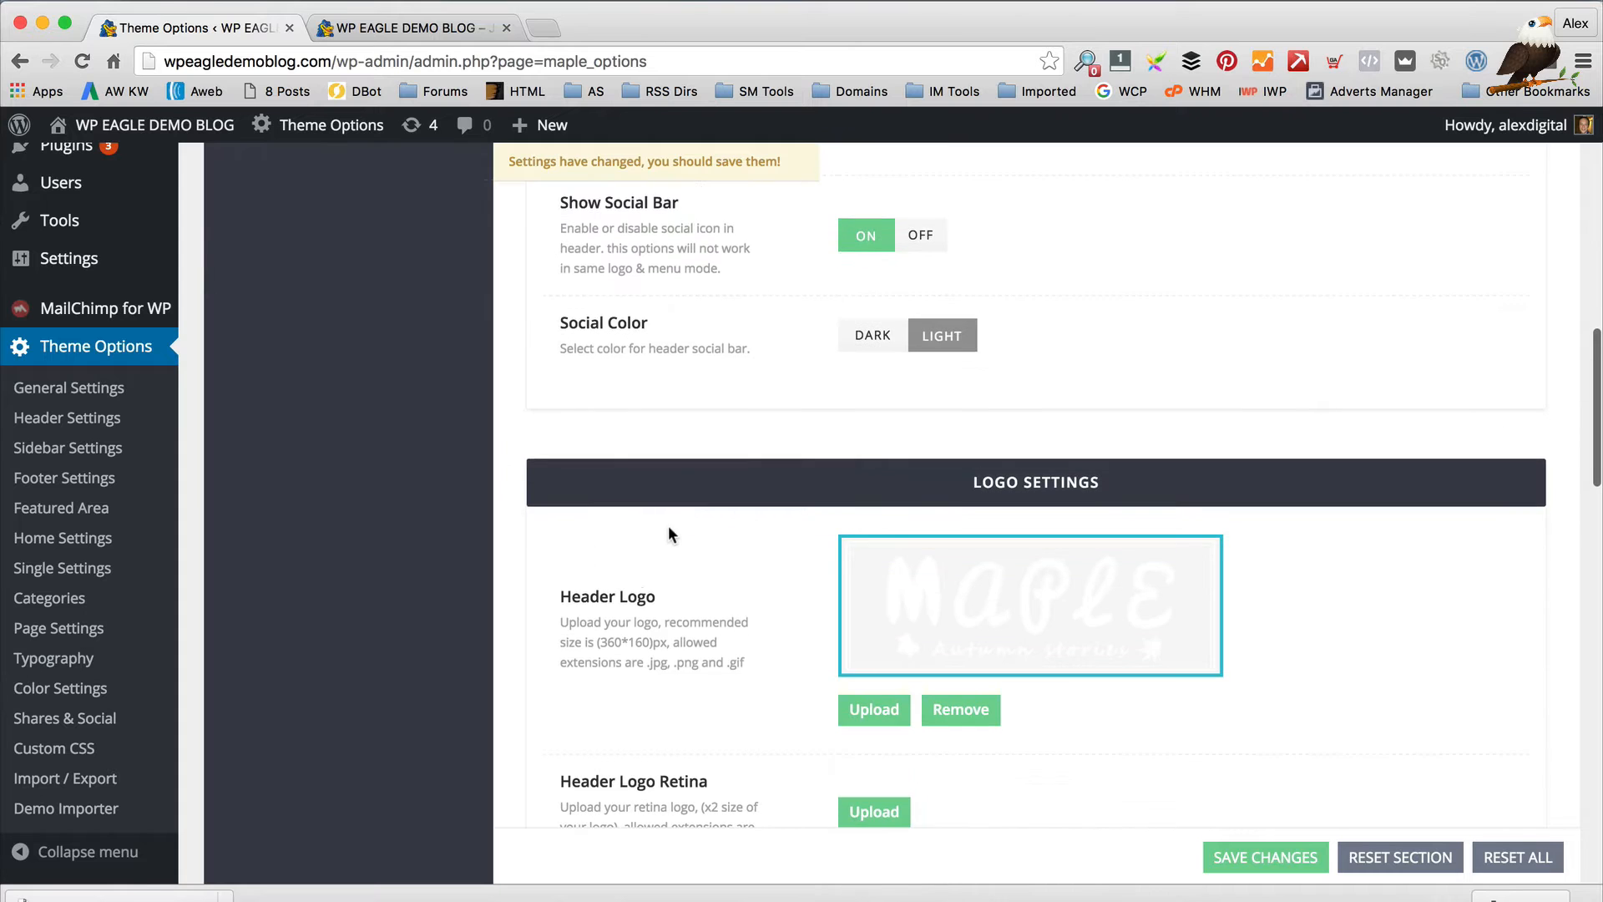
pyautogui.scroll(-2, 669, 534)
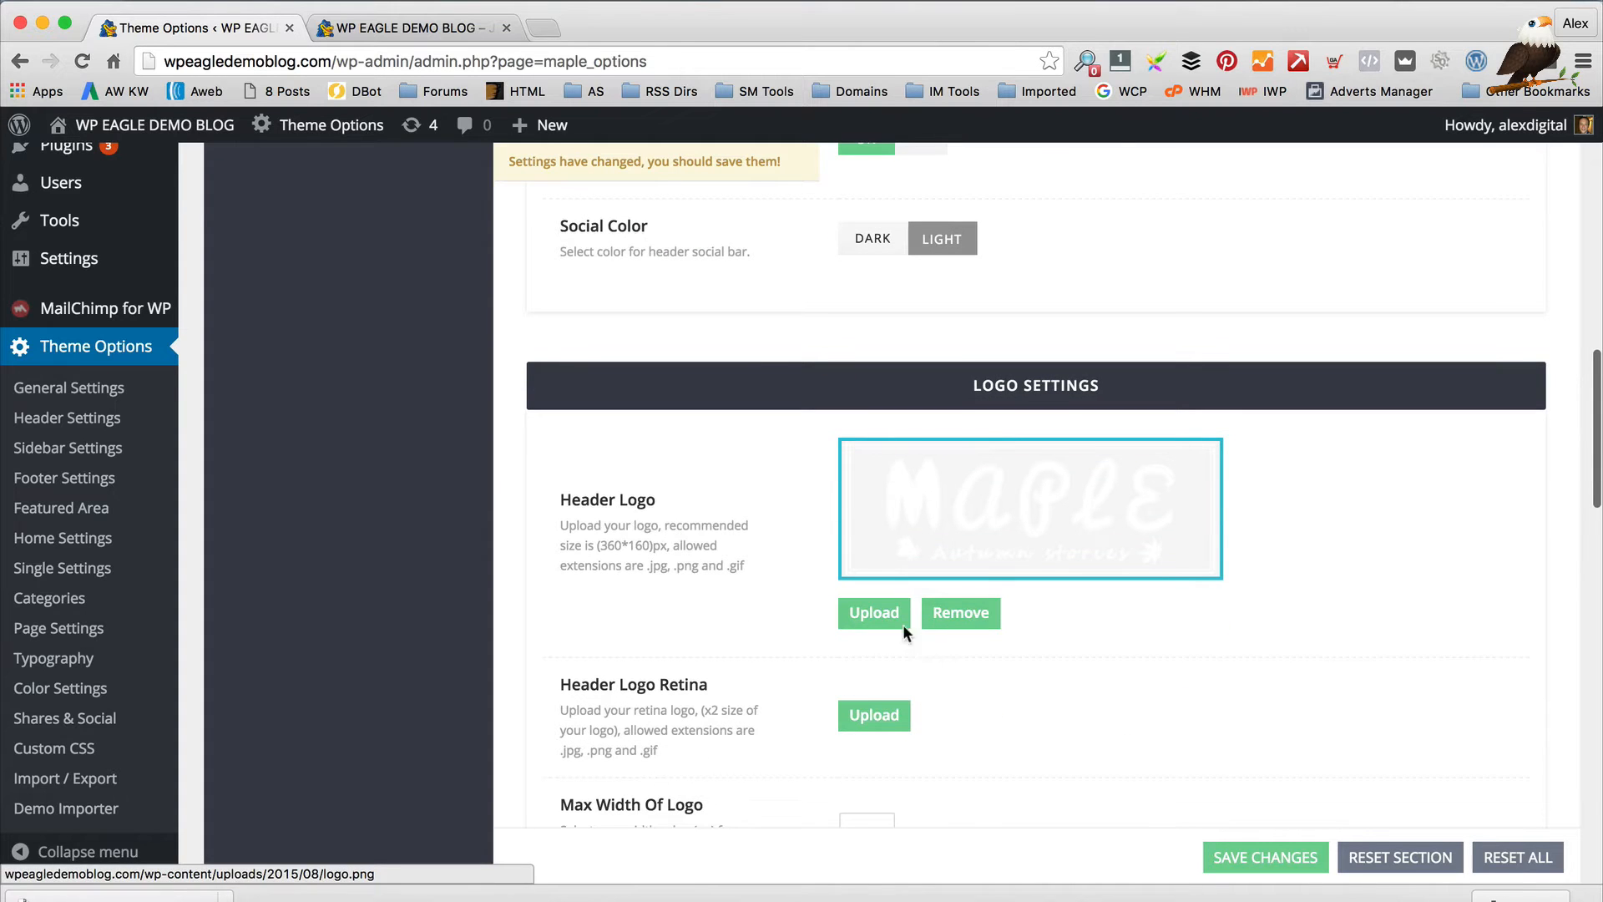
pyautogui.click(961, 612)
# Open the media uploader and browse the computer to the WPEagle folder
pyautogui.click(877, 465)
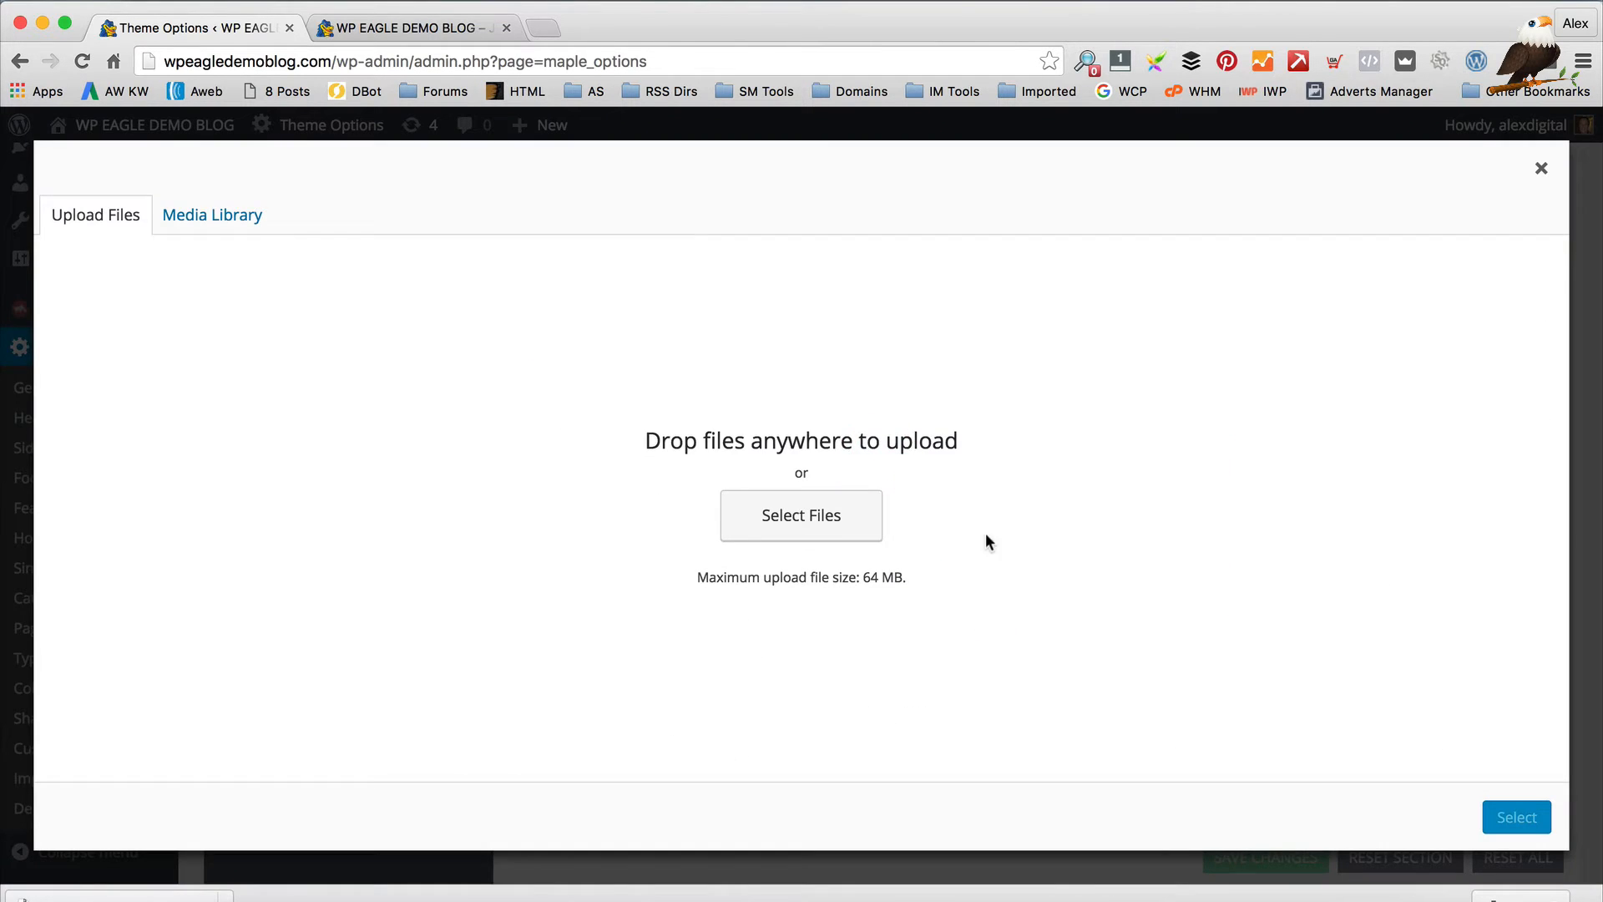
pyautogui.click(774, 515)
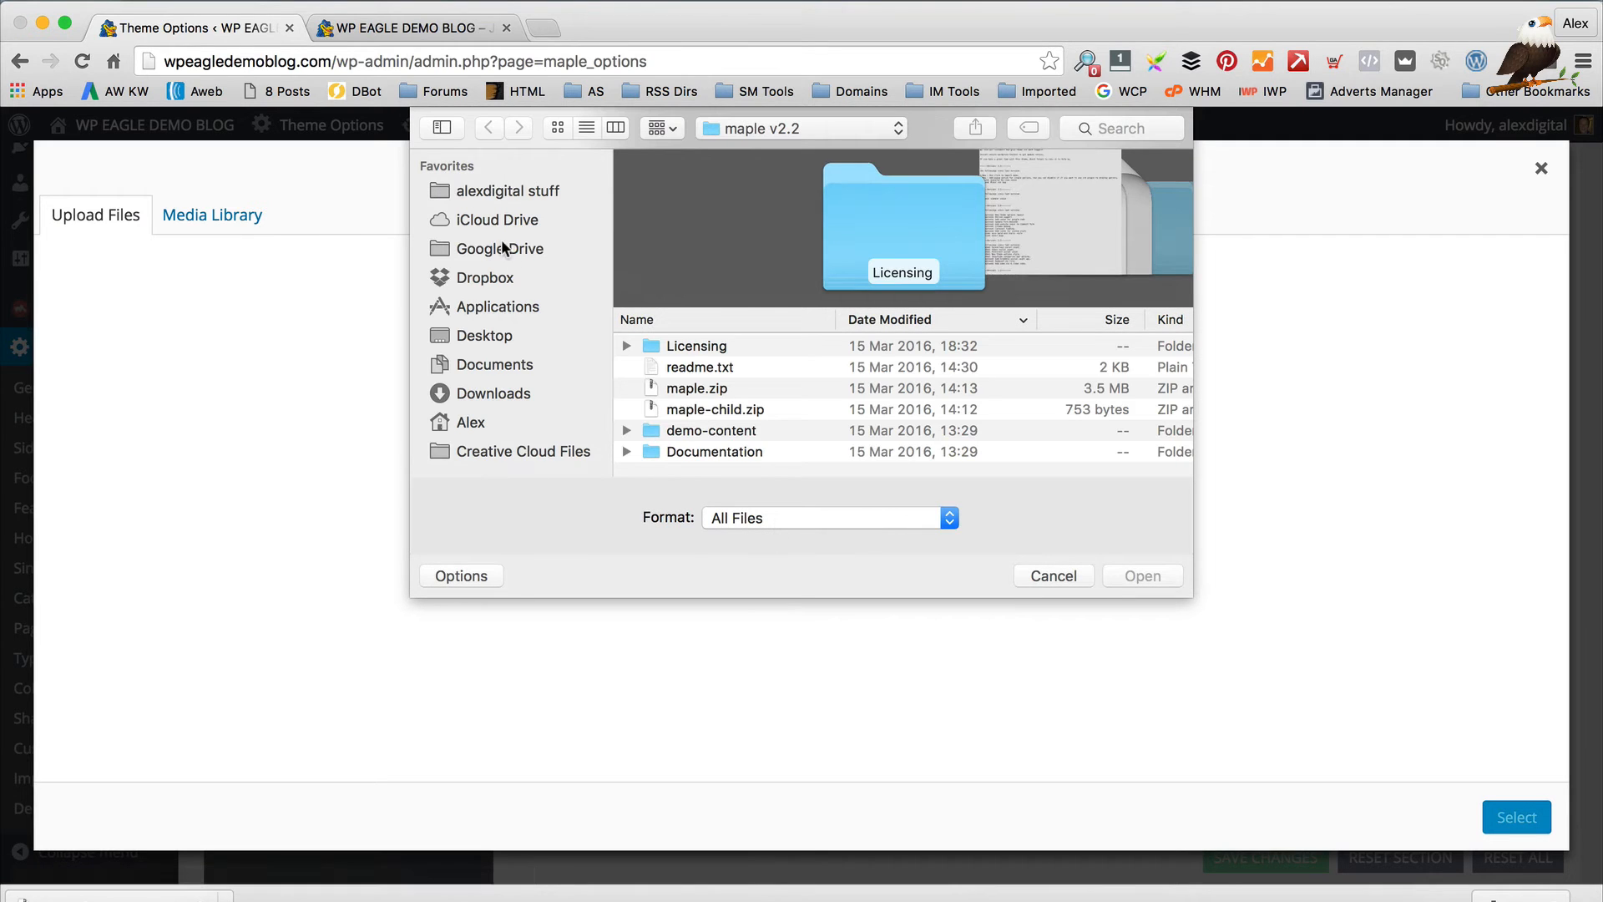
pyautogui.click(504, 190)
pyautogui.doubleClick(683, 345)
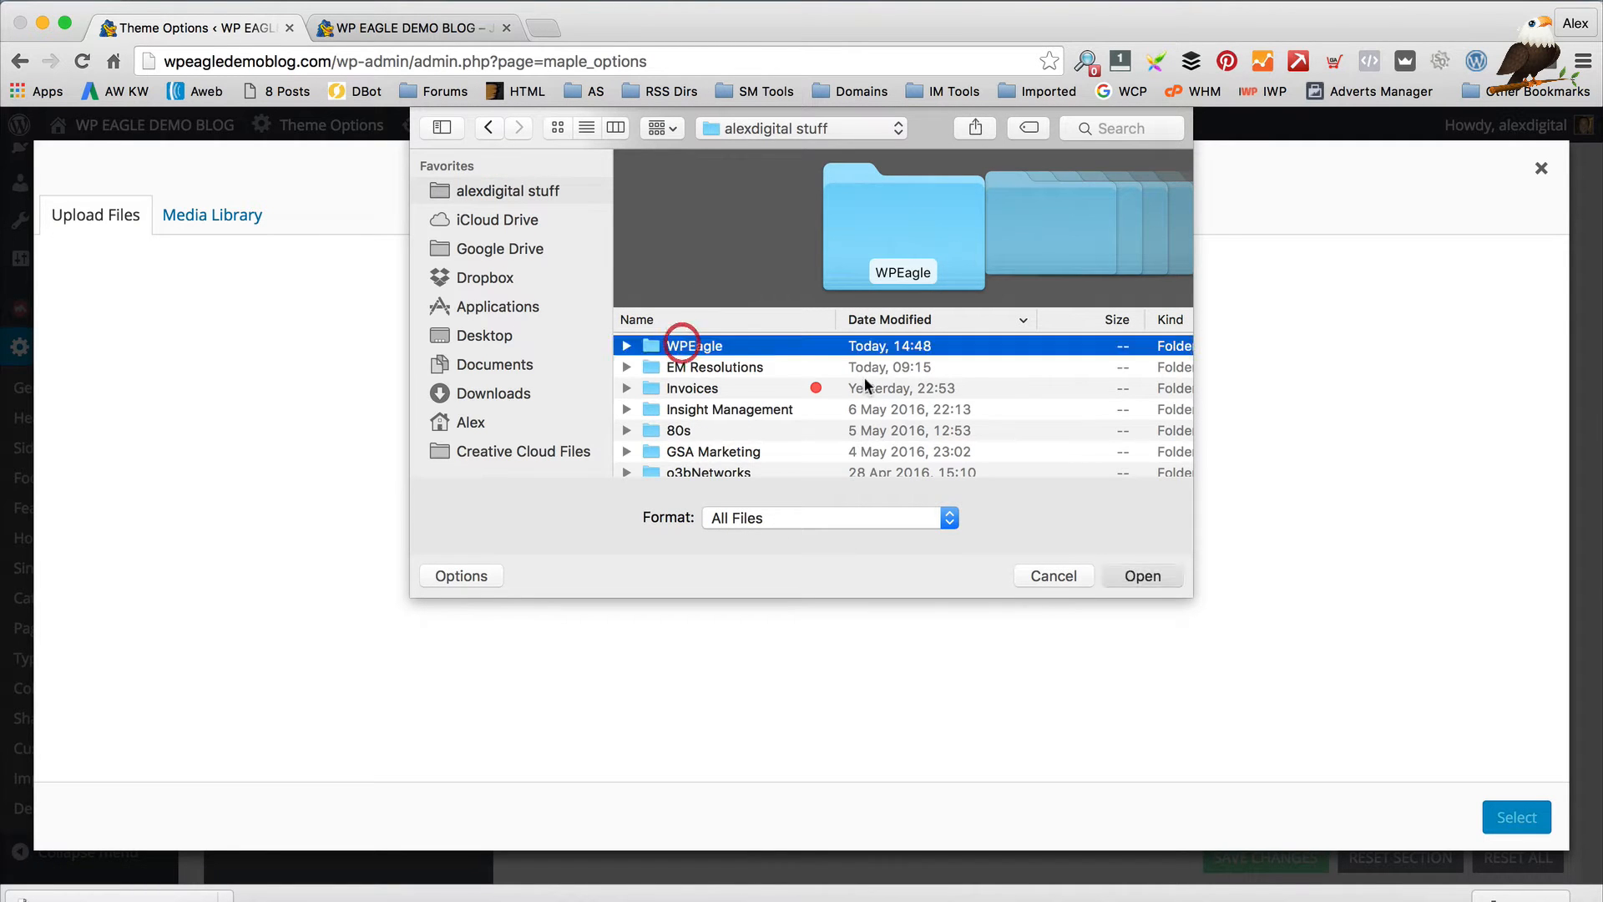
pyautogui.scroll(-10, 835, 375)
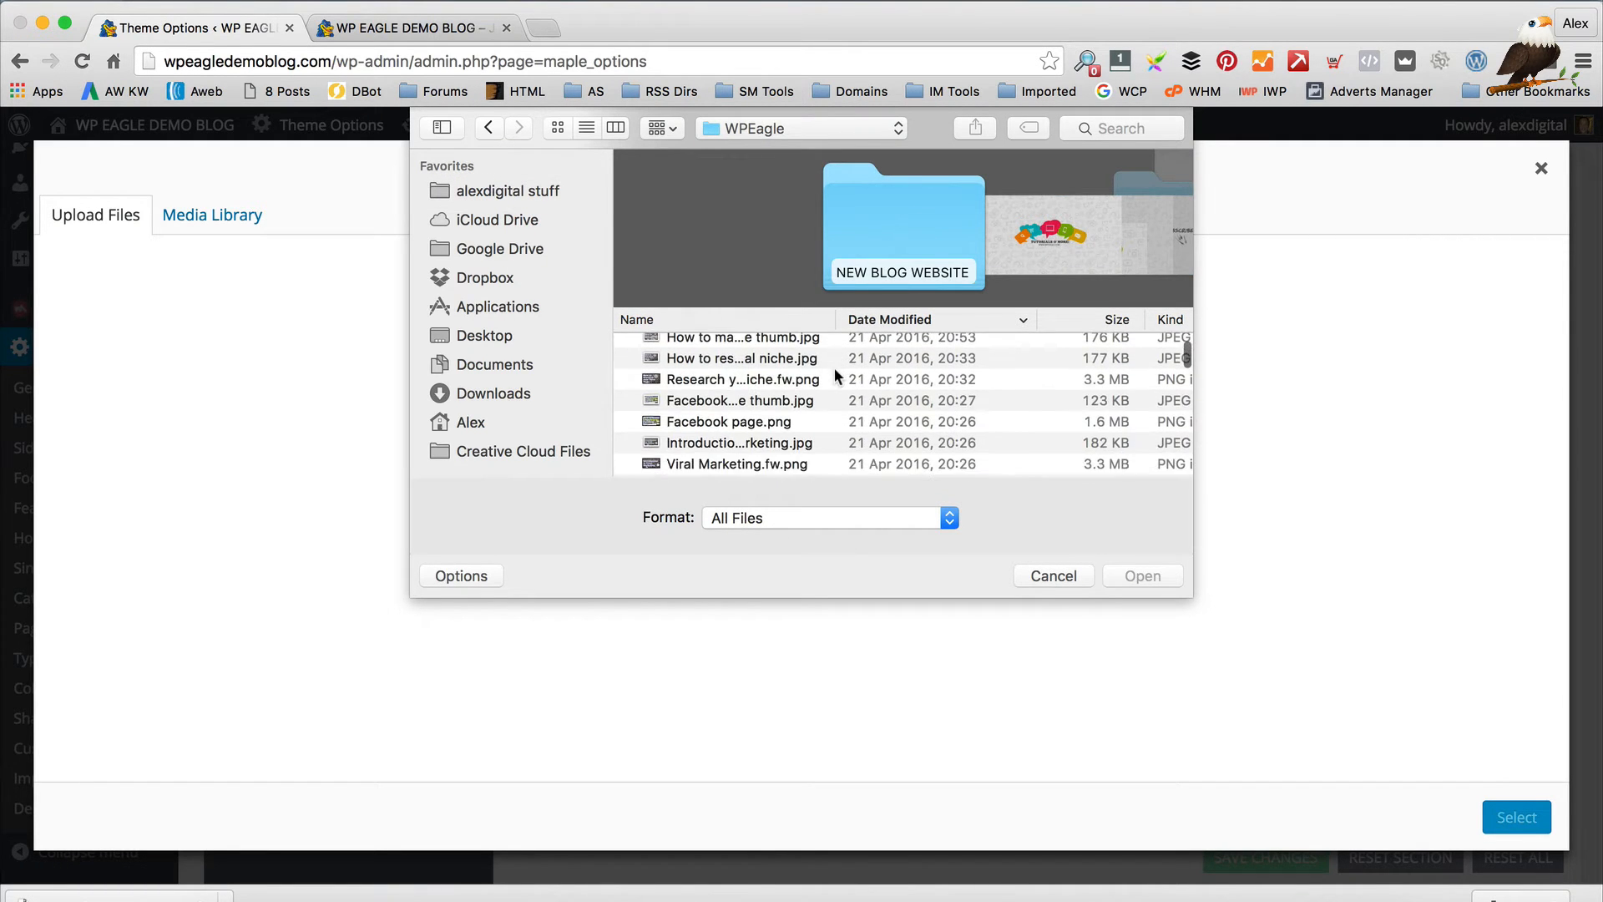
pyautogui.scroll(-10, 834, 371)
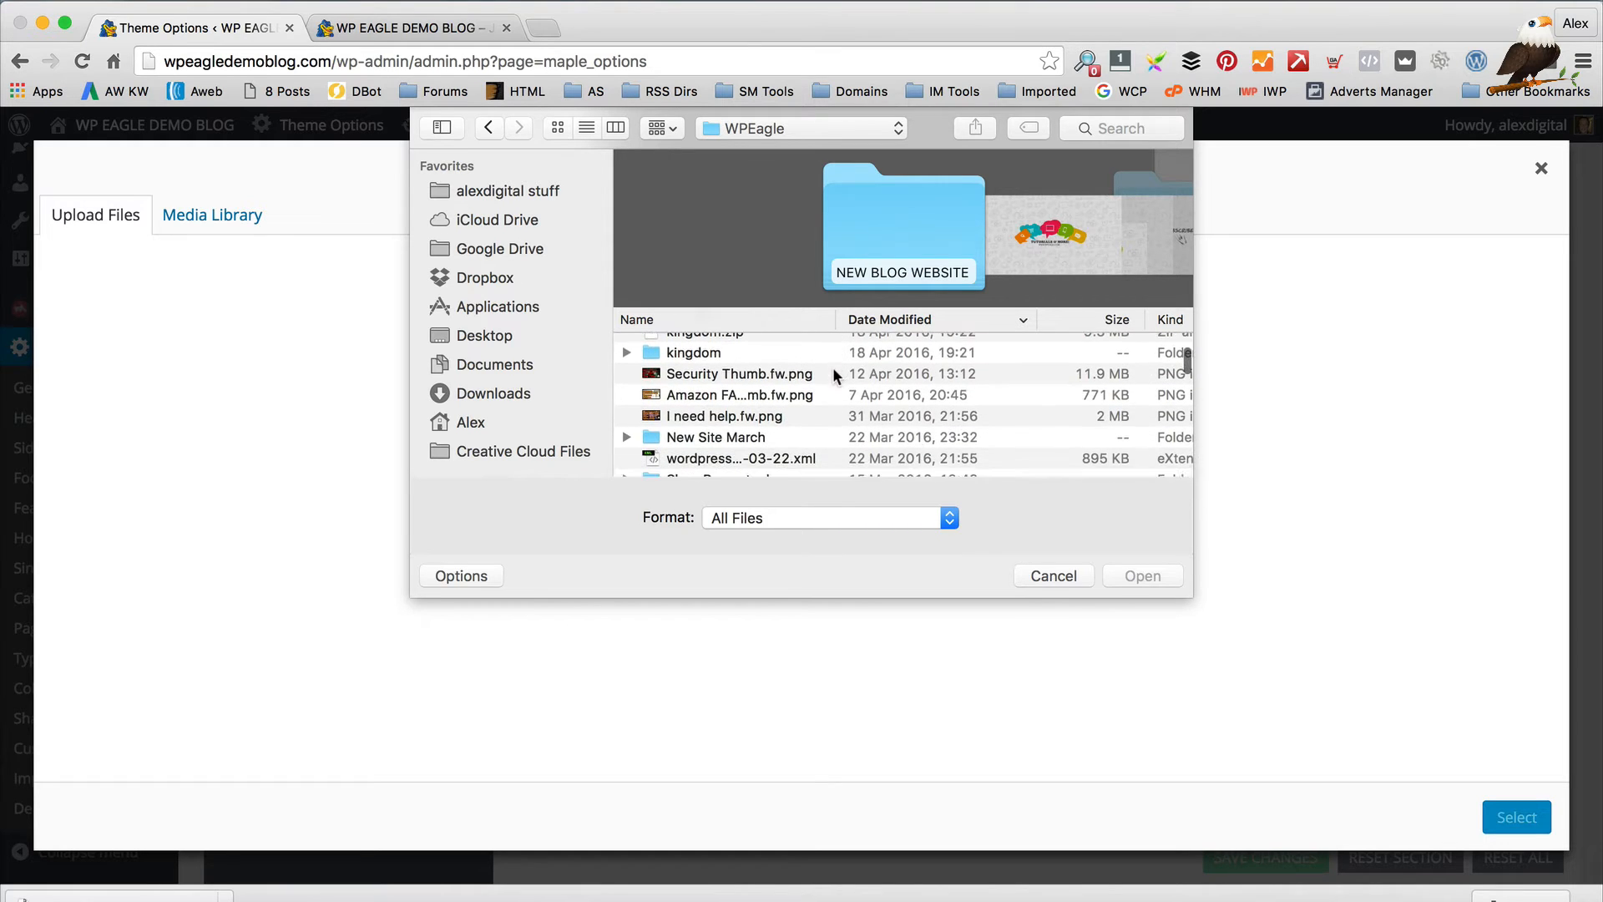
pyautogui.scroll(-10, 834, 373)
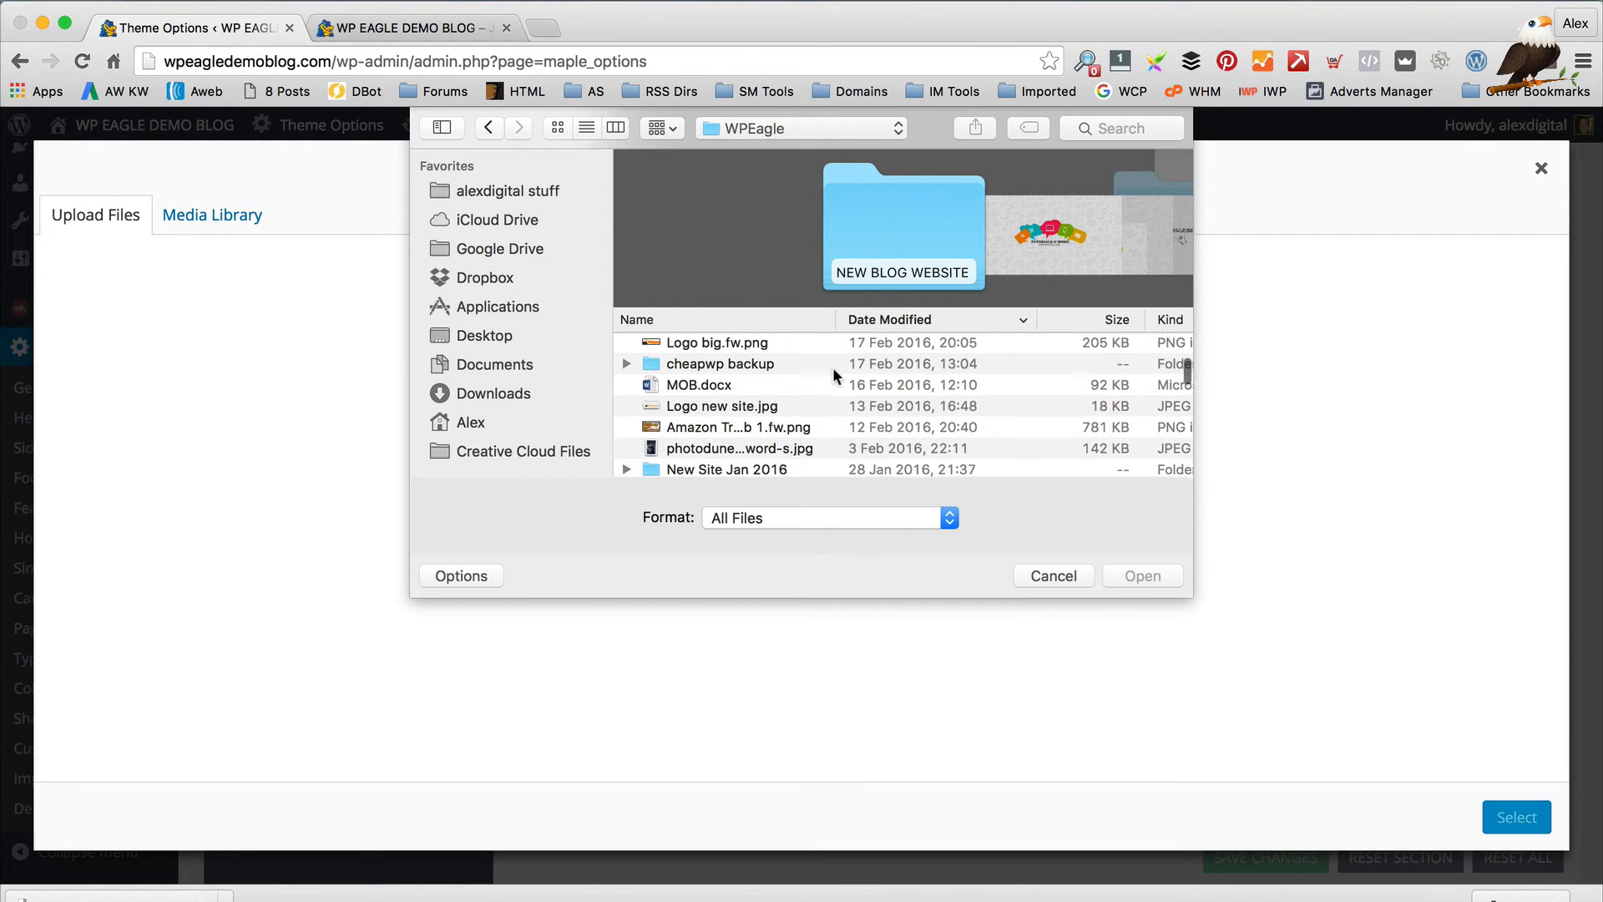
pyautogui.scroll(1, 833, 376)
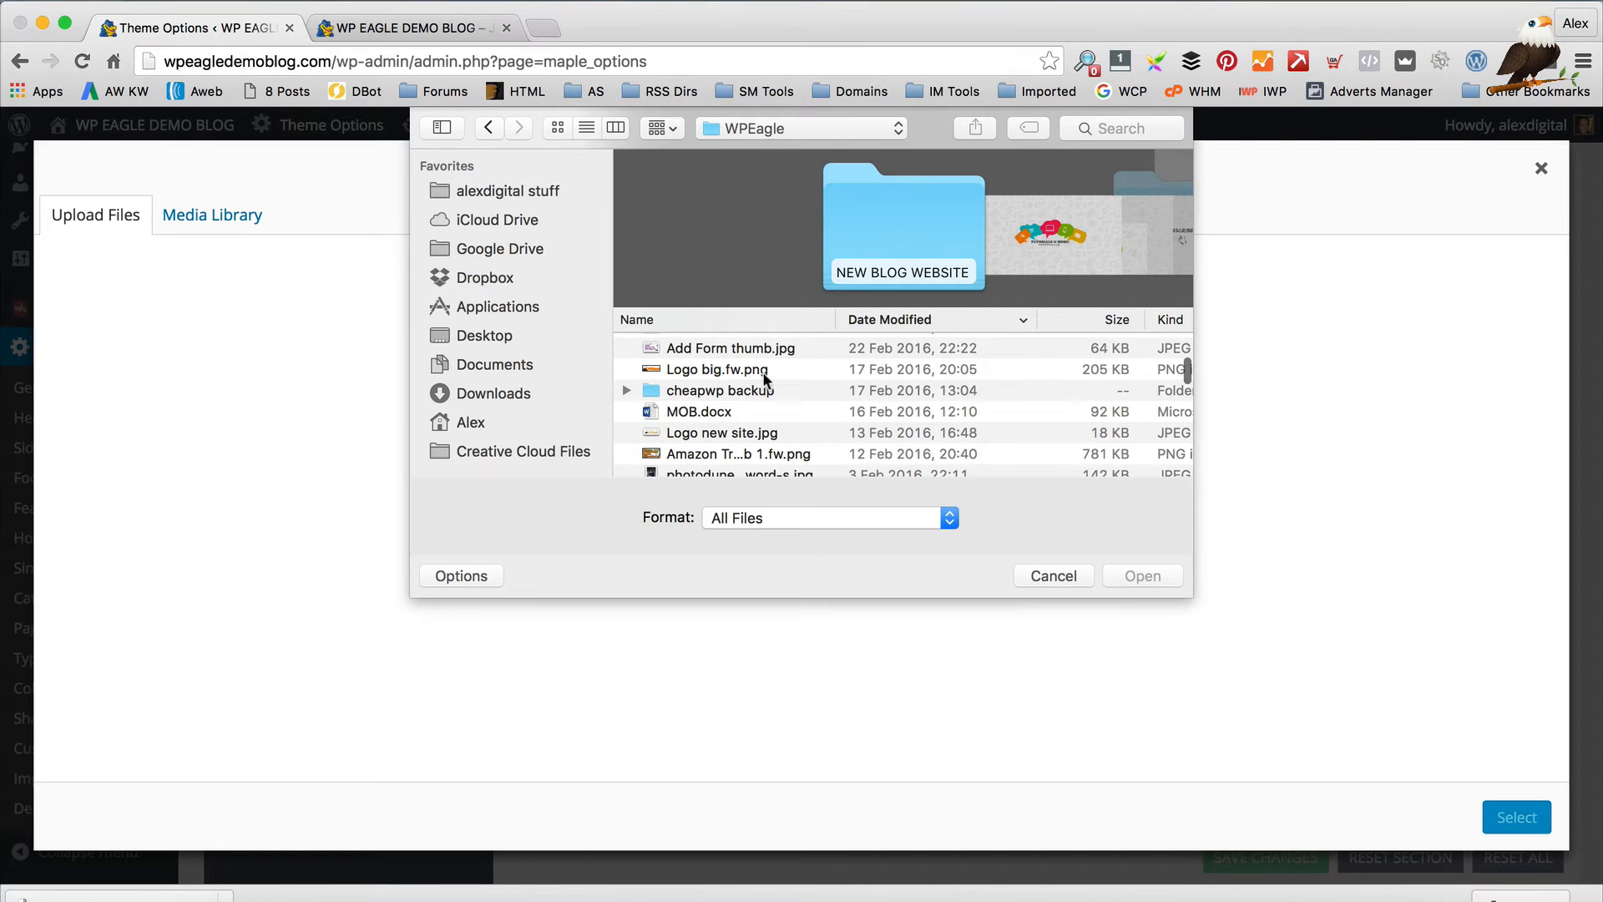
# Sort the files by name and preview Logo new site.jpg, logo-new.png and logo.png
pyautogui.click(727, 432)
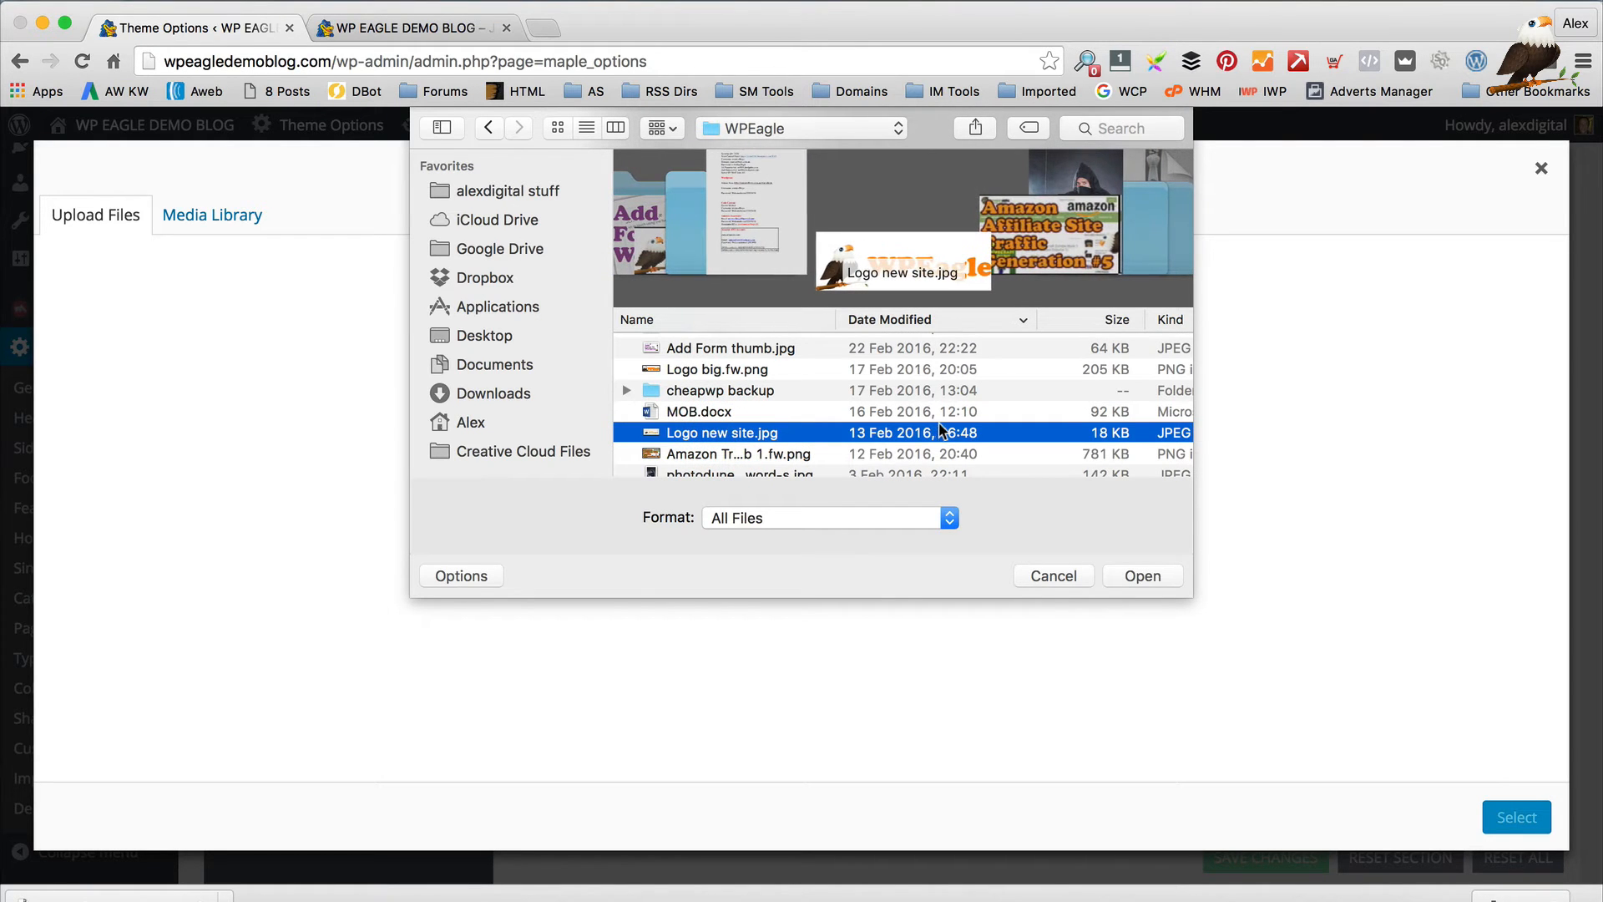
pyautogui.scroll(3, 940, 430)
pyautogui.scroll(-5, 938, 430)
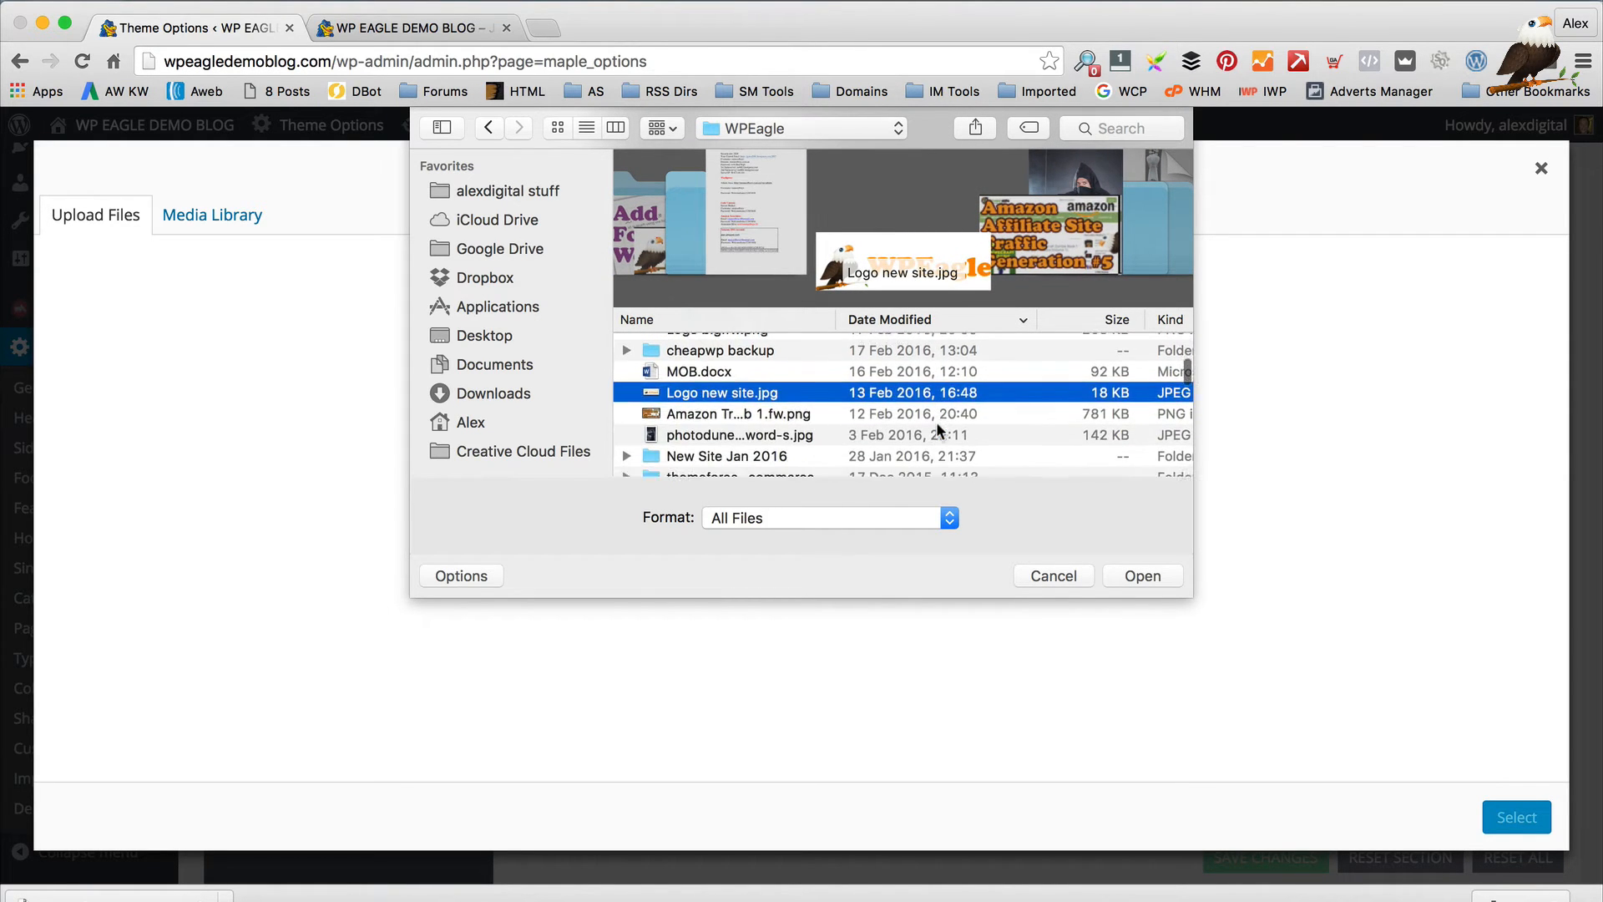
pyautogui.scroll(-3, 935, 422)
pyautogui.scroll(5, 936, 421)
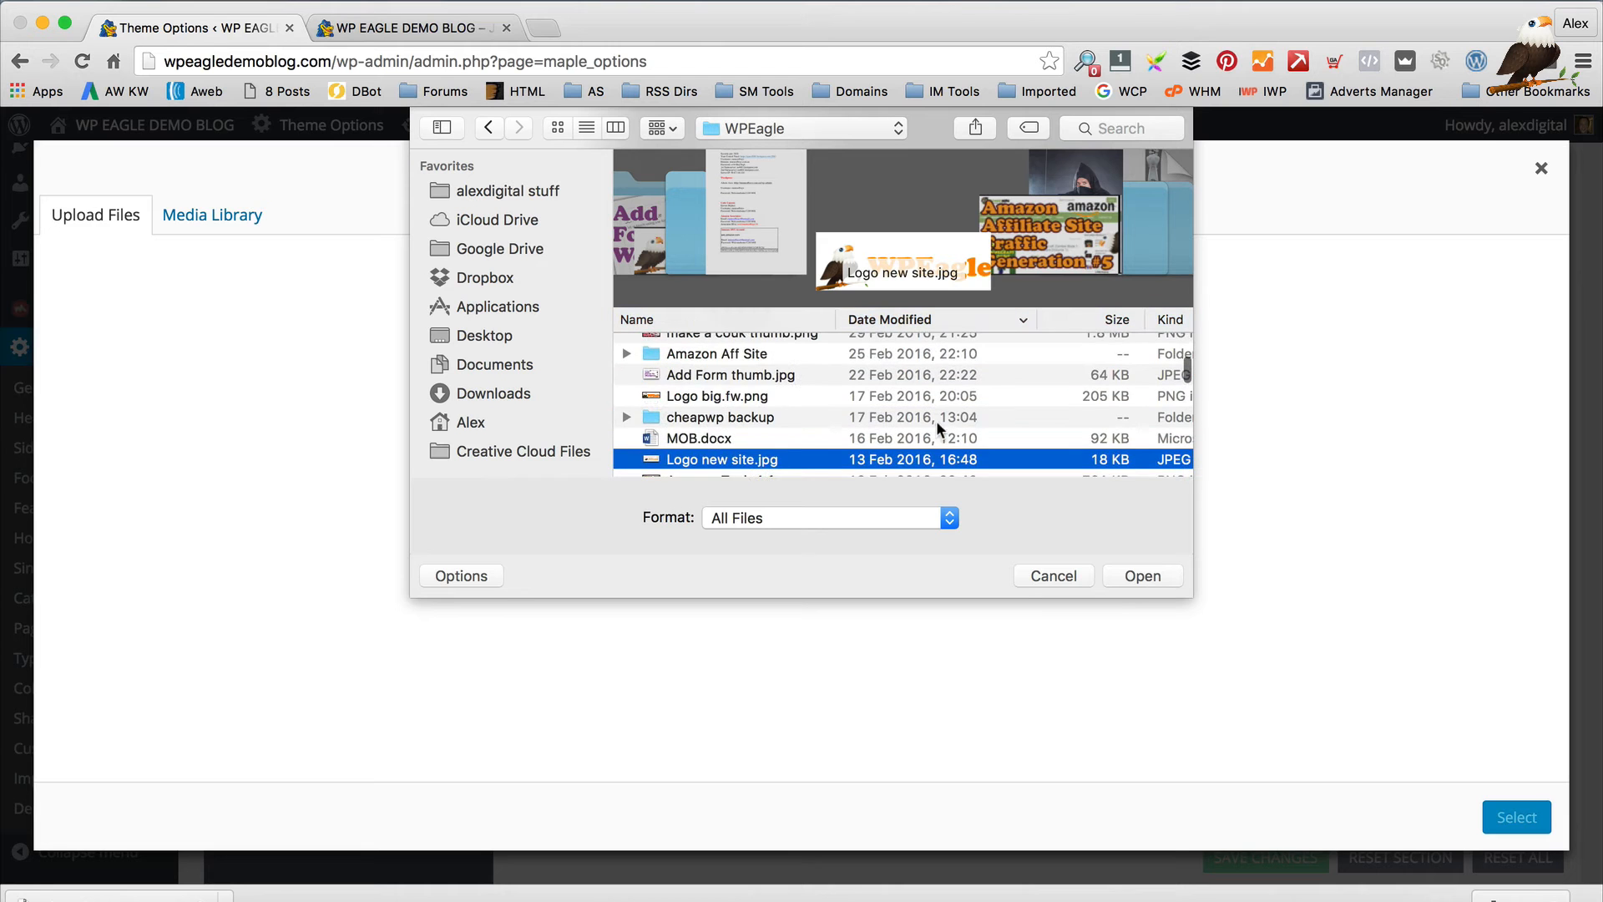
pyautogui.click(734, 398)
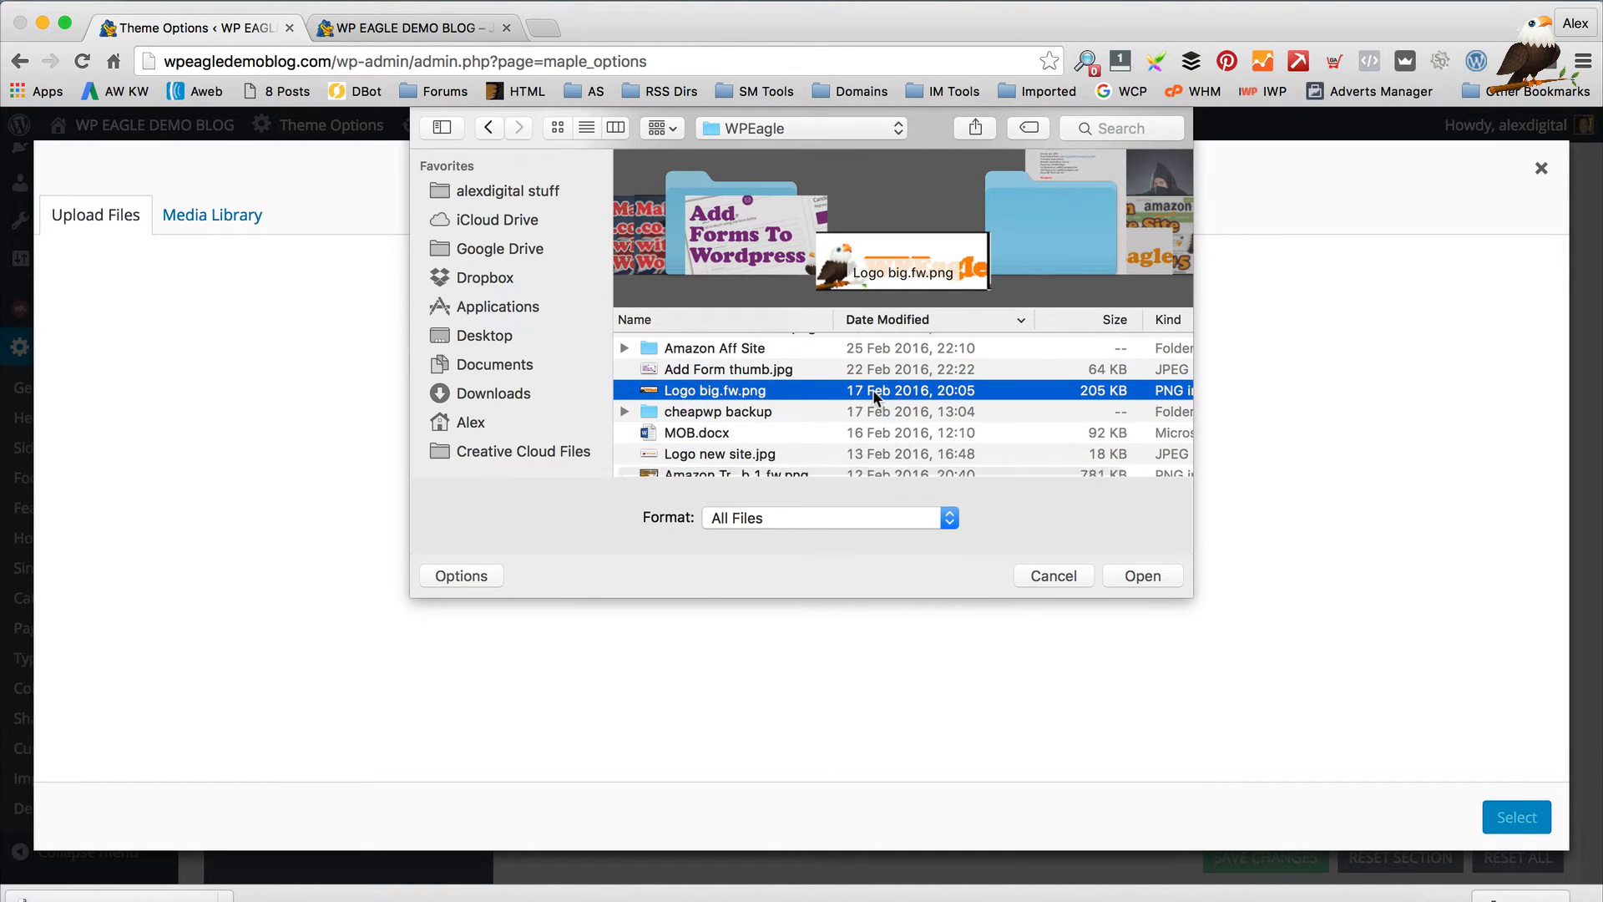
pyautogui.scroll(-10, 874, 389)
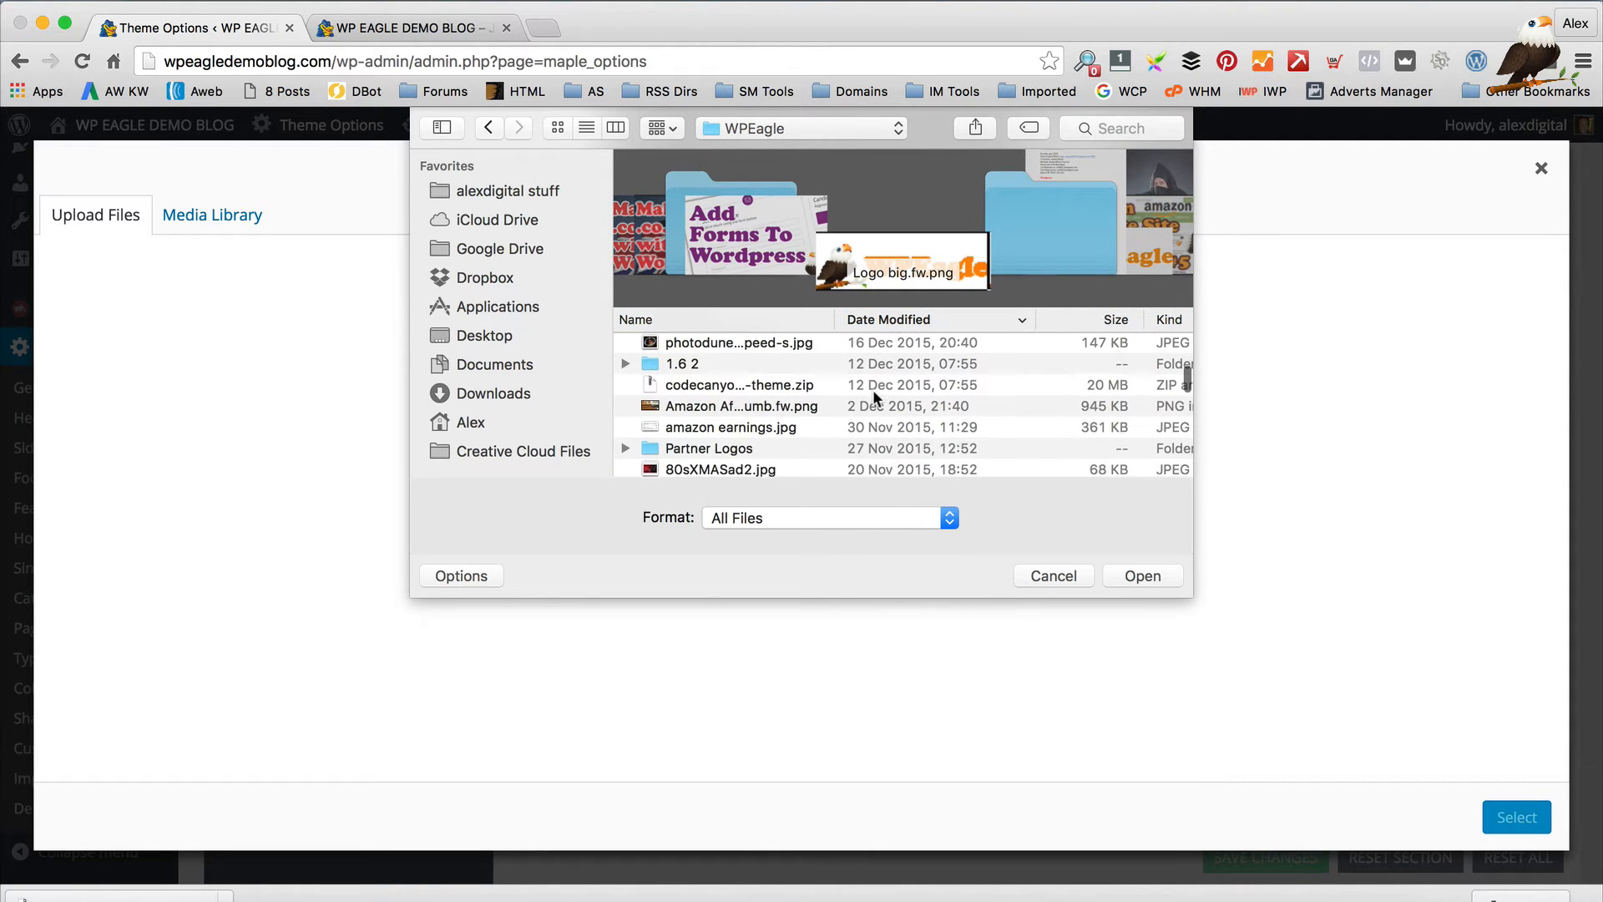
pyautogui.scroll(-10, 873, 389)
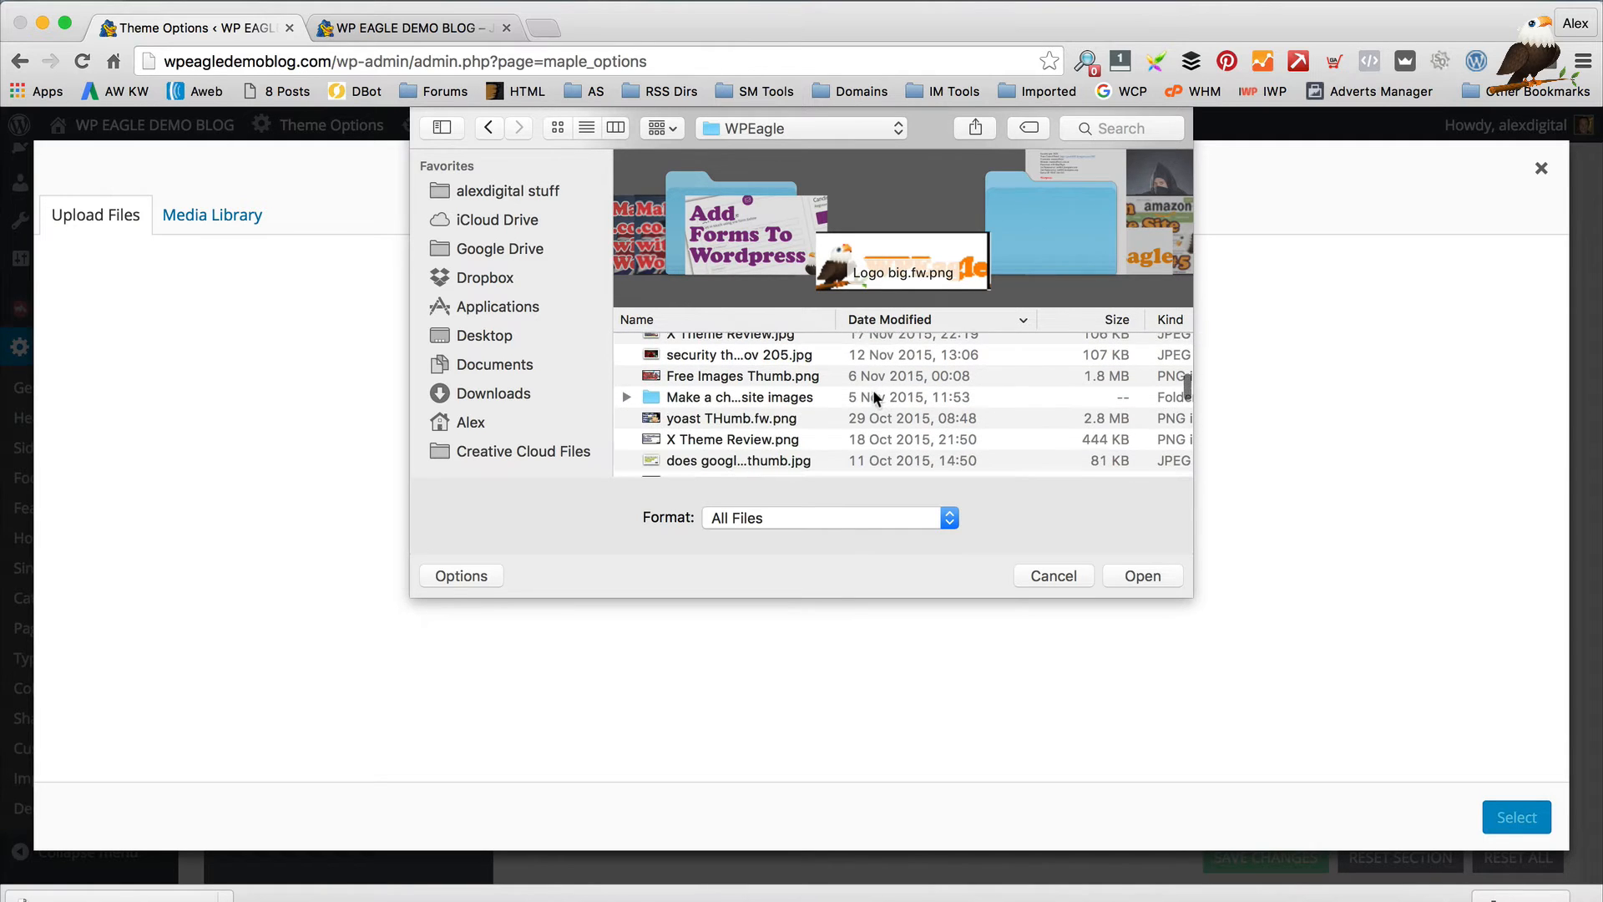
pyautogui.scroll(-4, 874, 389)
pyautogui.click(716, 319)
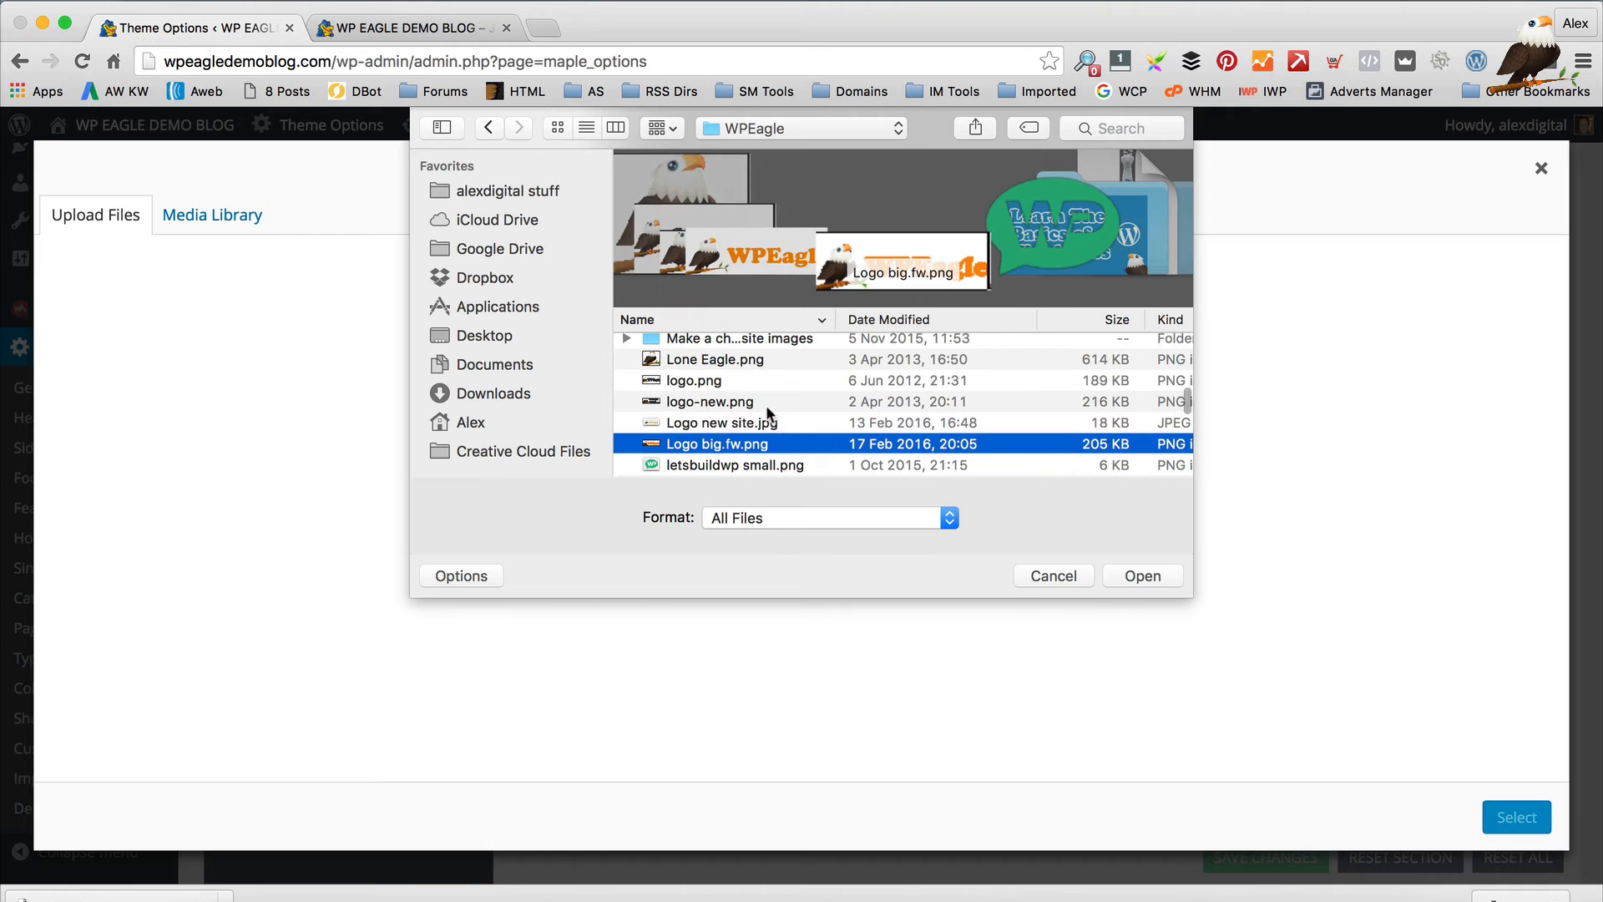
pyautogui.click(761, 403)
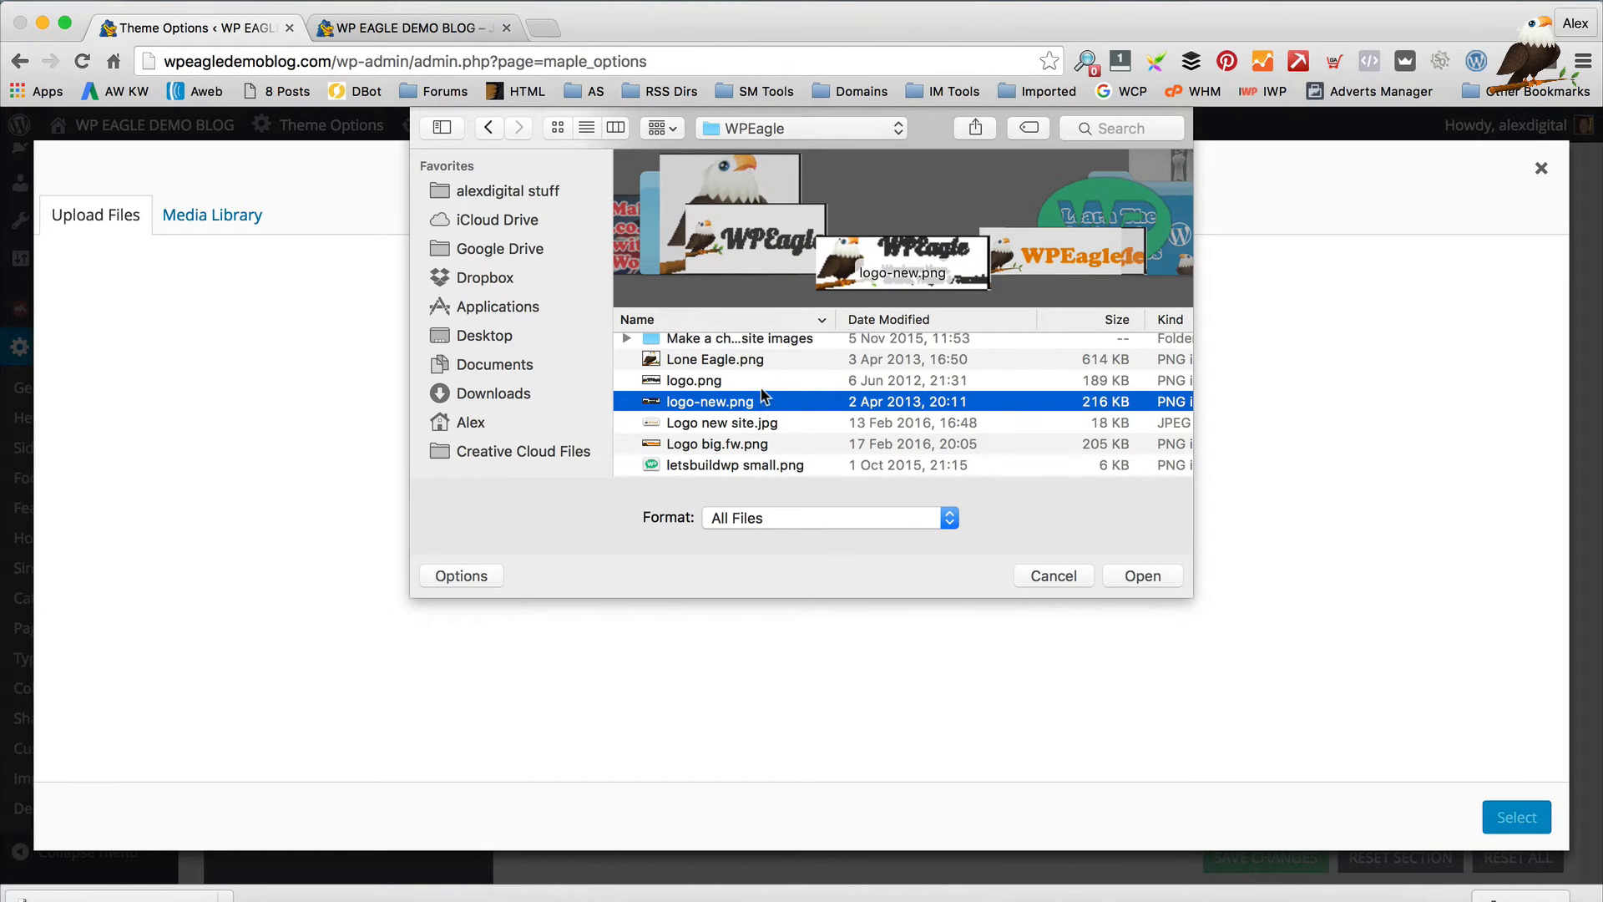
pyautogui.click(760, 382)
pyautogui.click(757, 407)
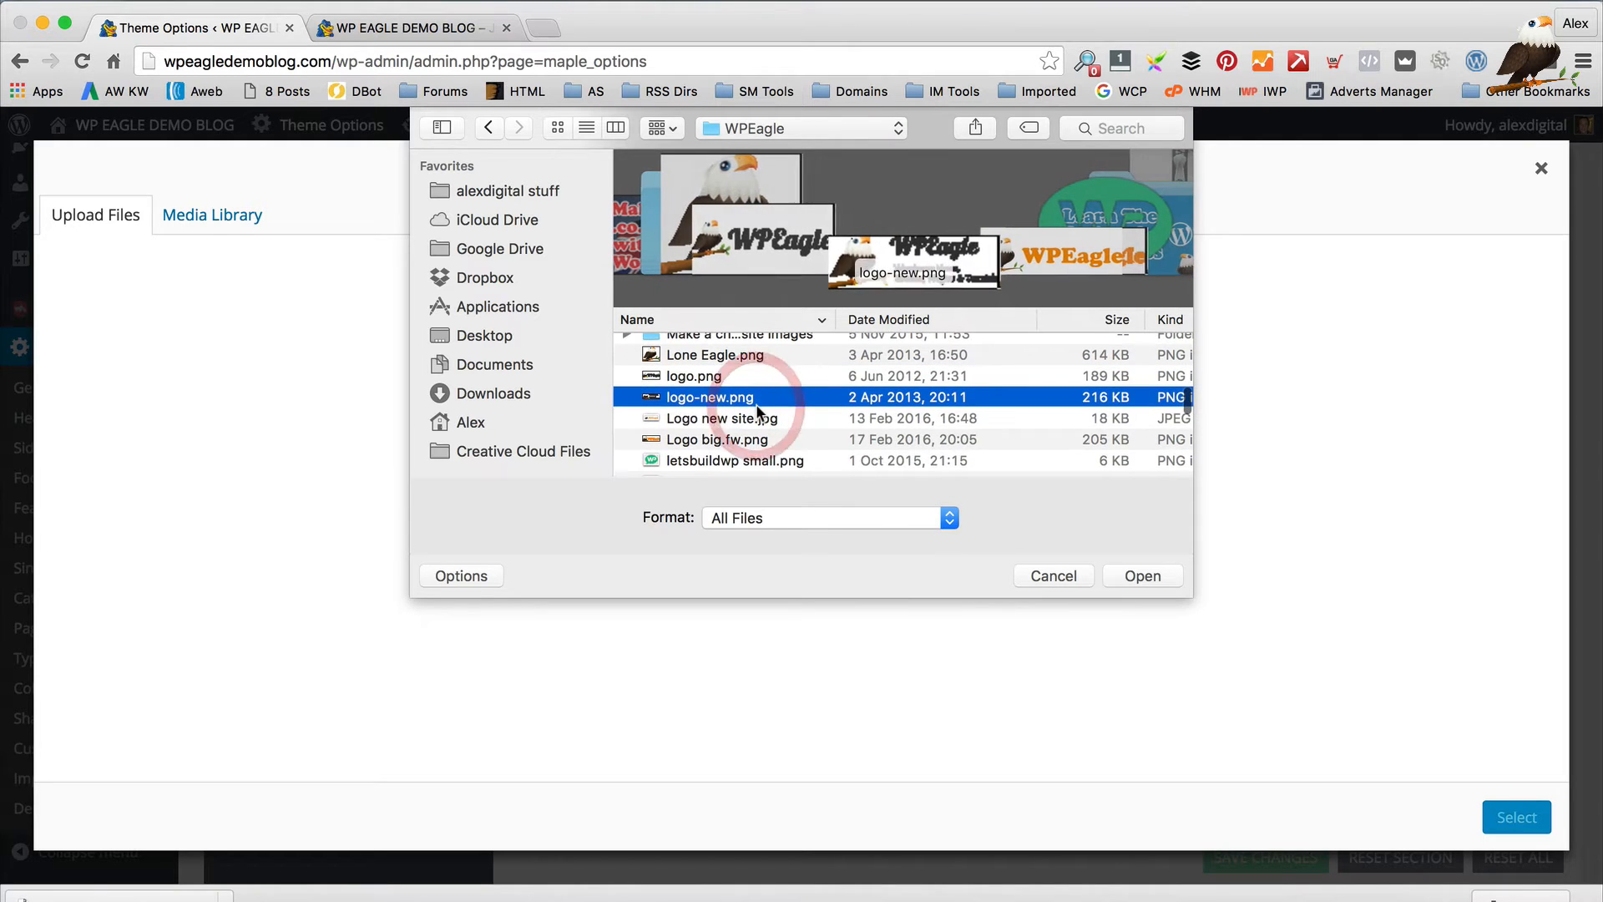
pyautogui.click(784, 418)
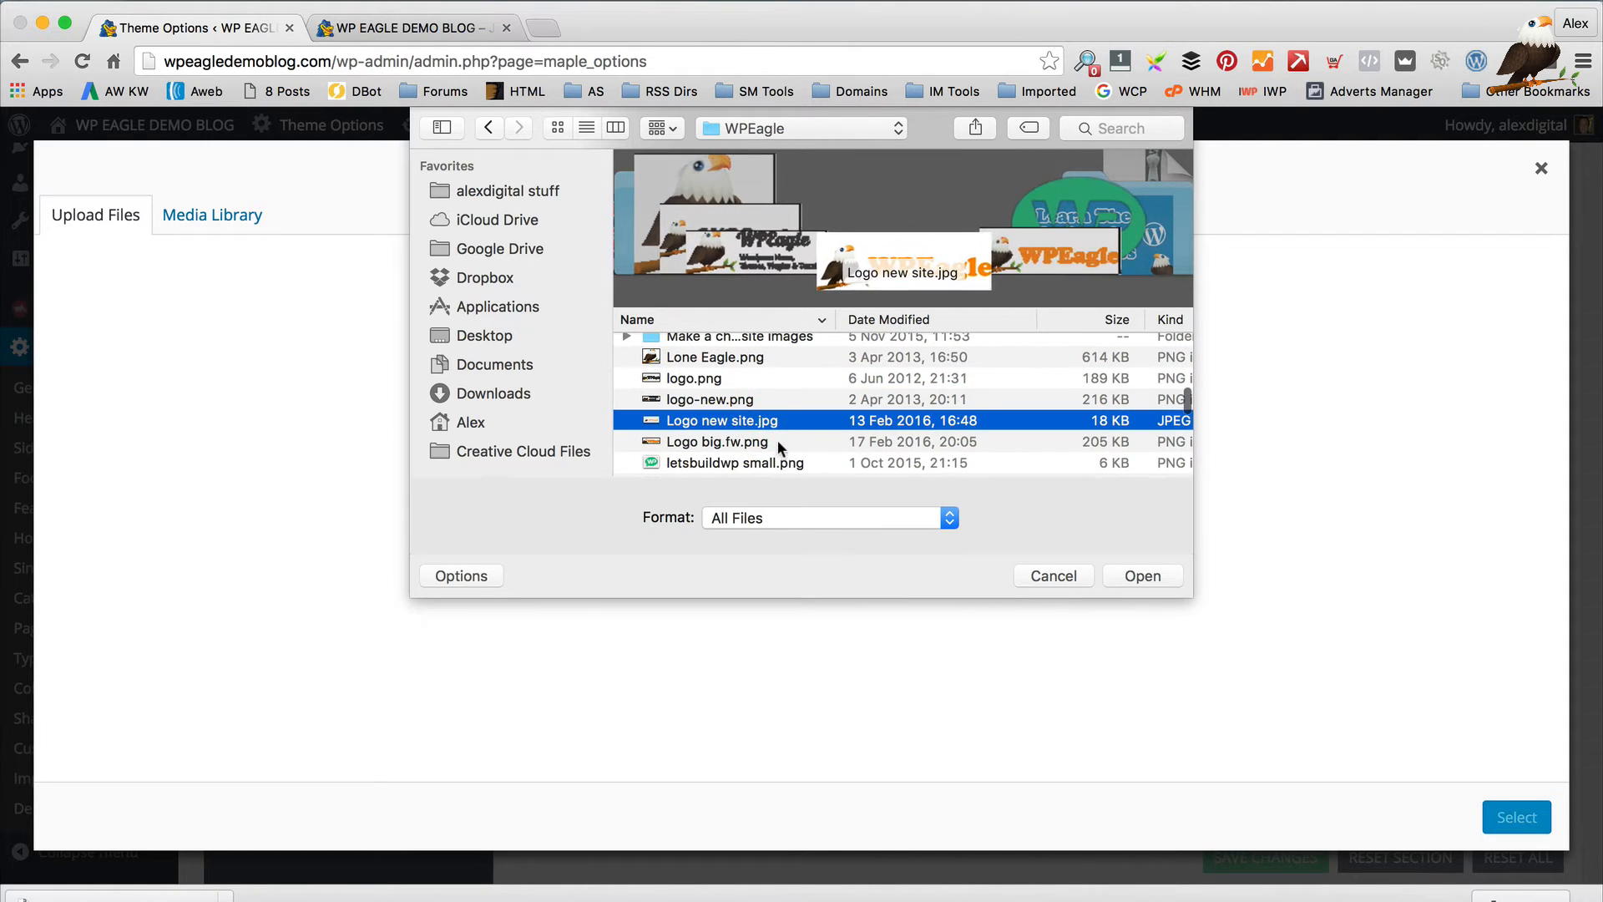
# Upload Logo big.fw.png and set it as the Header Logo
pyautogui.click(778, 442)
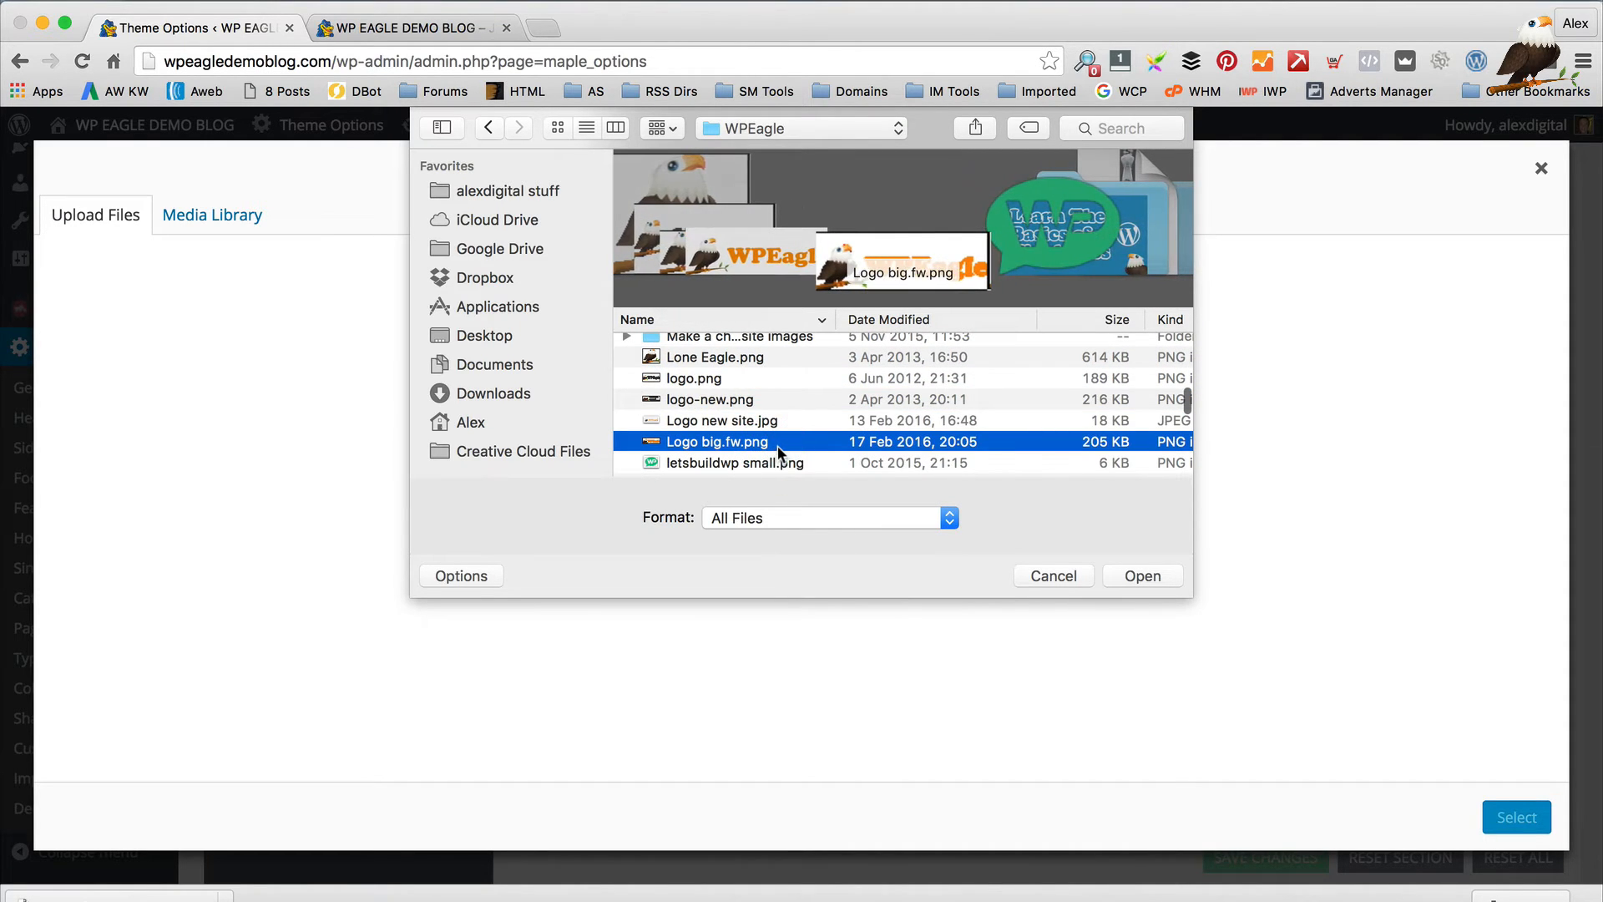
pyautogui.click(1142, 574)
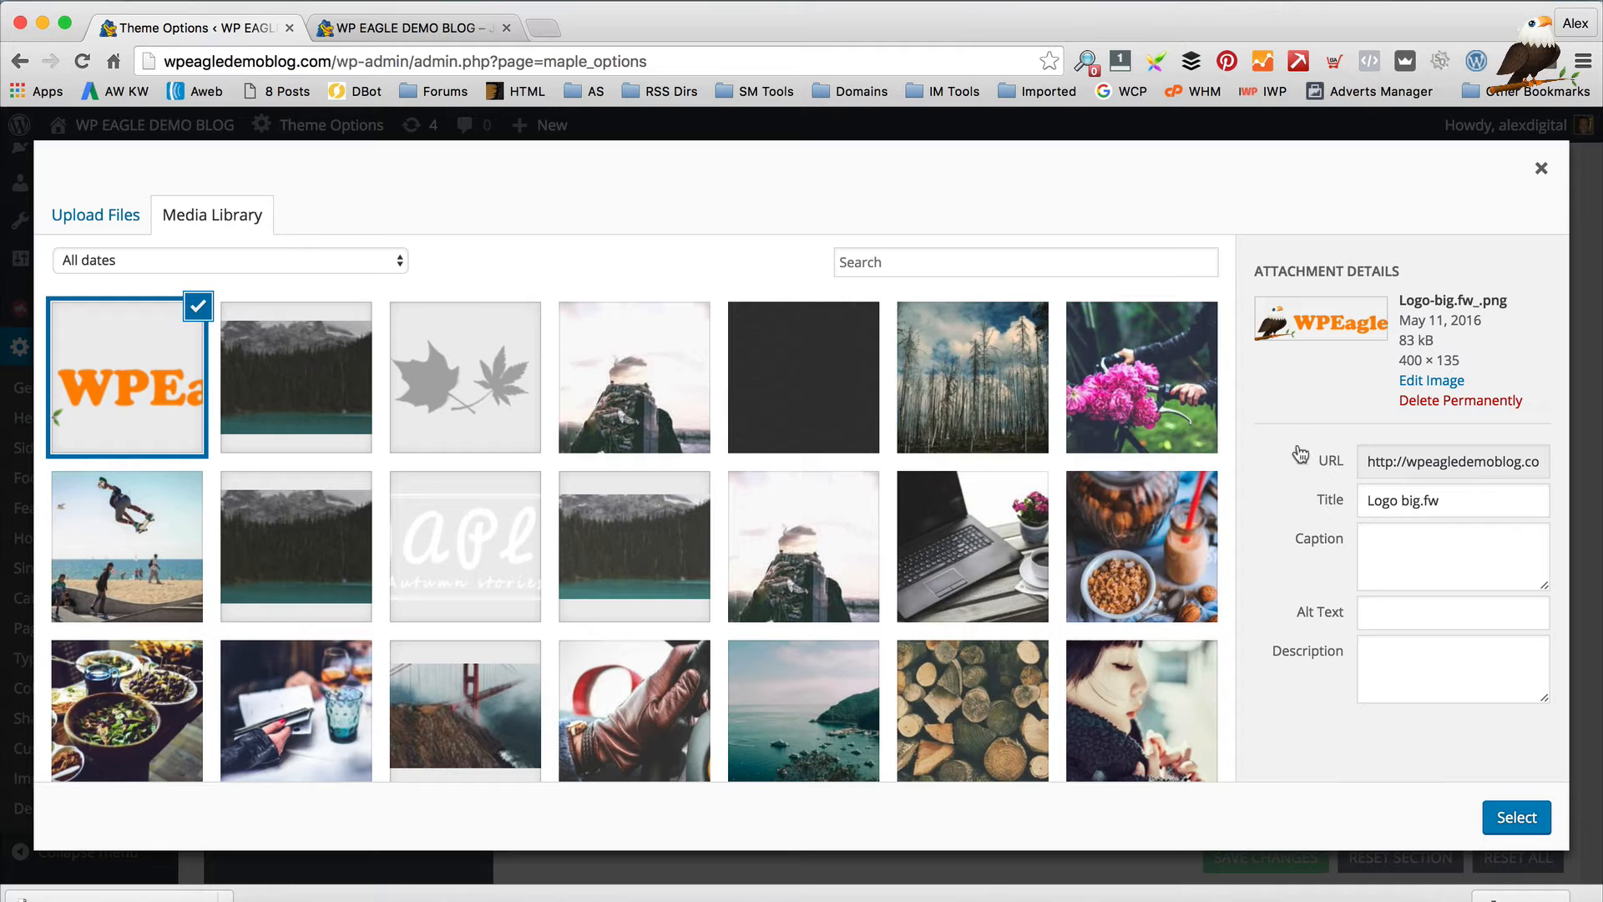
pyautogui.click(1516, 819)
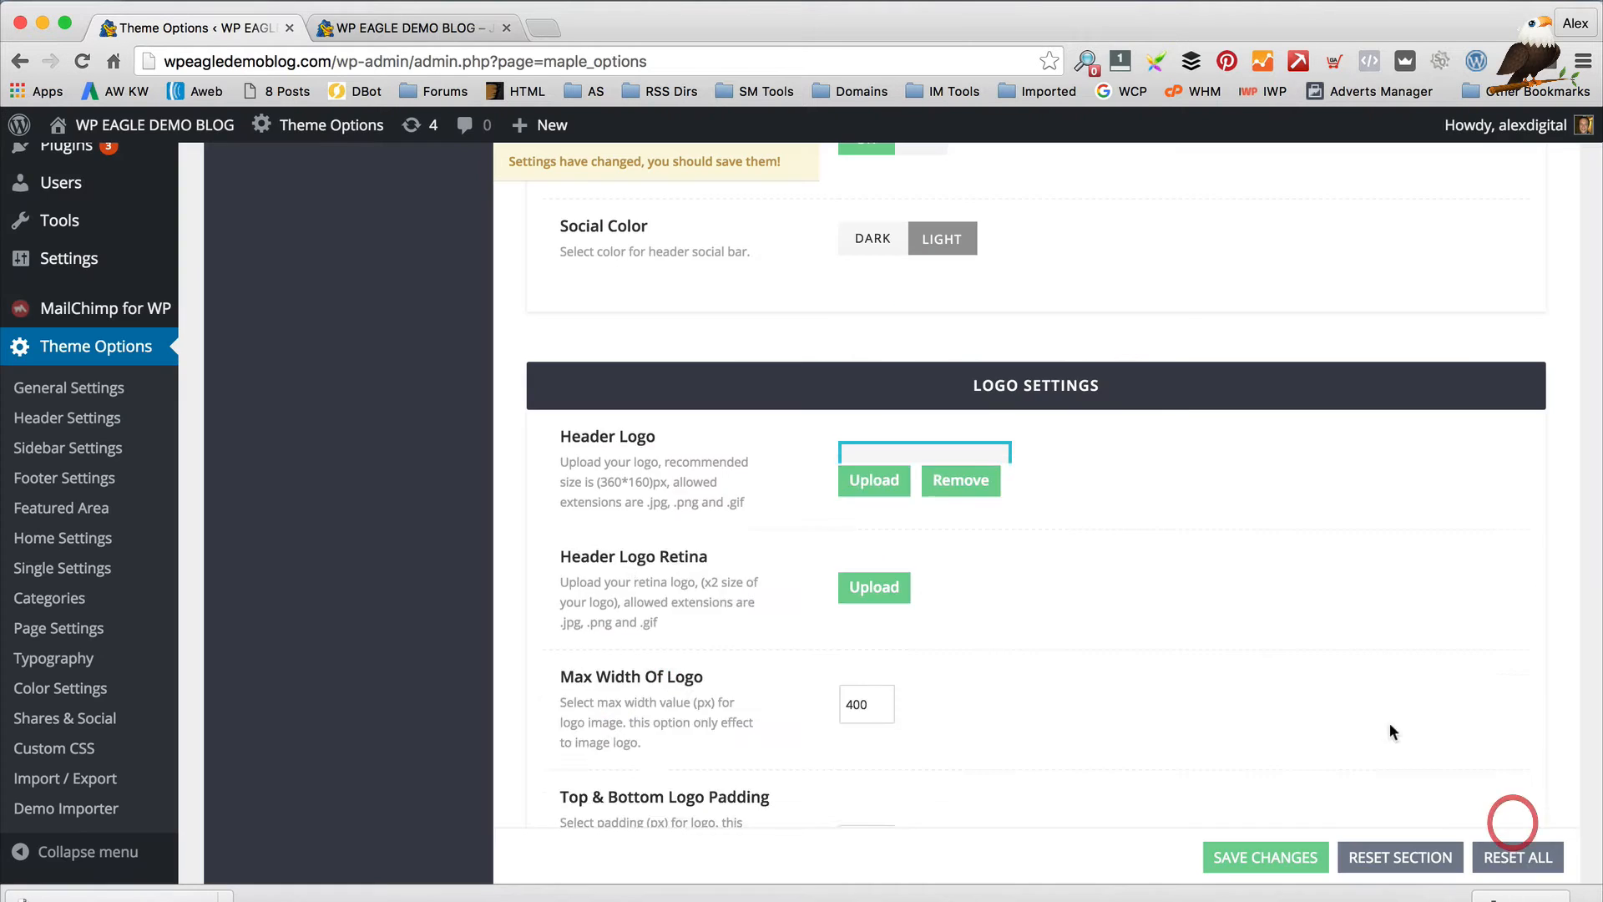
# Save the Theme Options and reload the WP EAGLE DEMO BLOG to show the eagle logo
pyautogui.scroll(-2, 1085, 503)
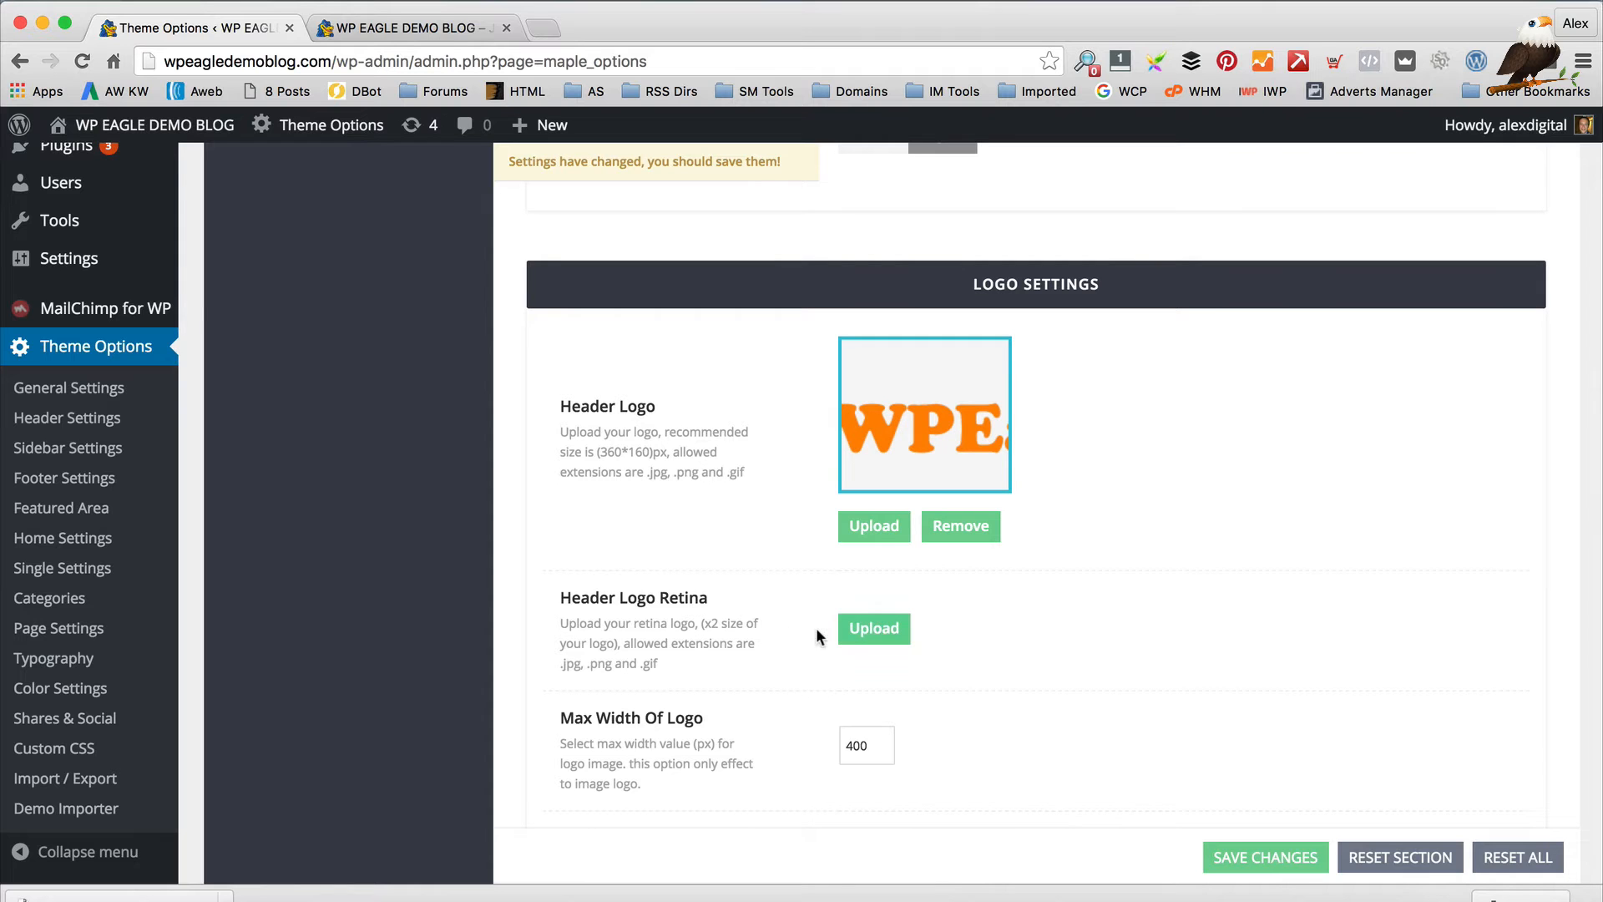
pyautogui.scroll(-2, 823, 602)
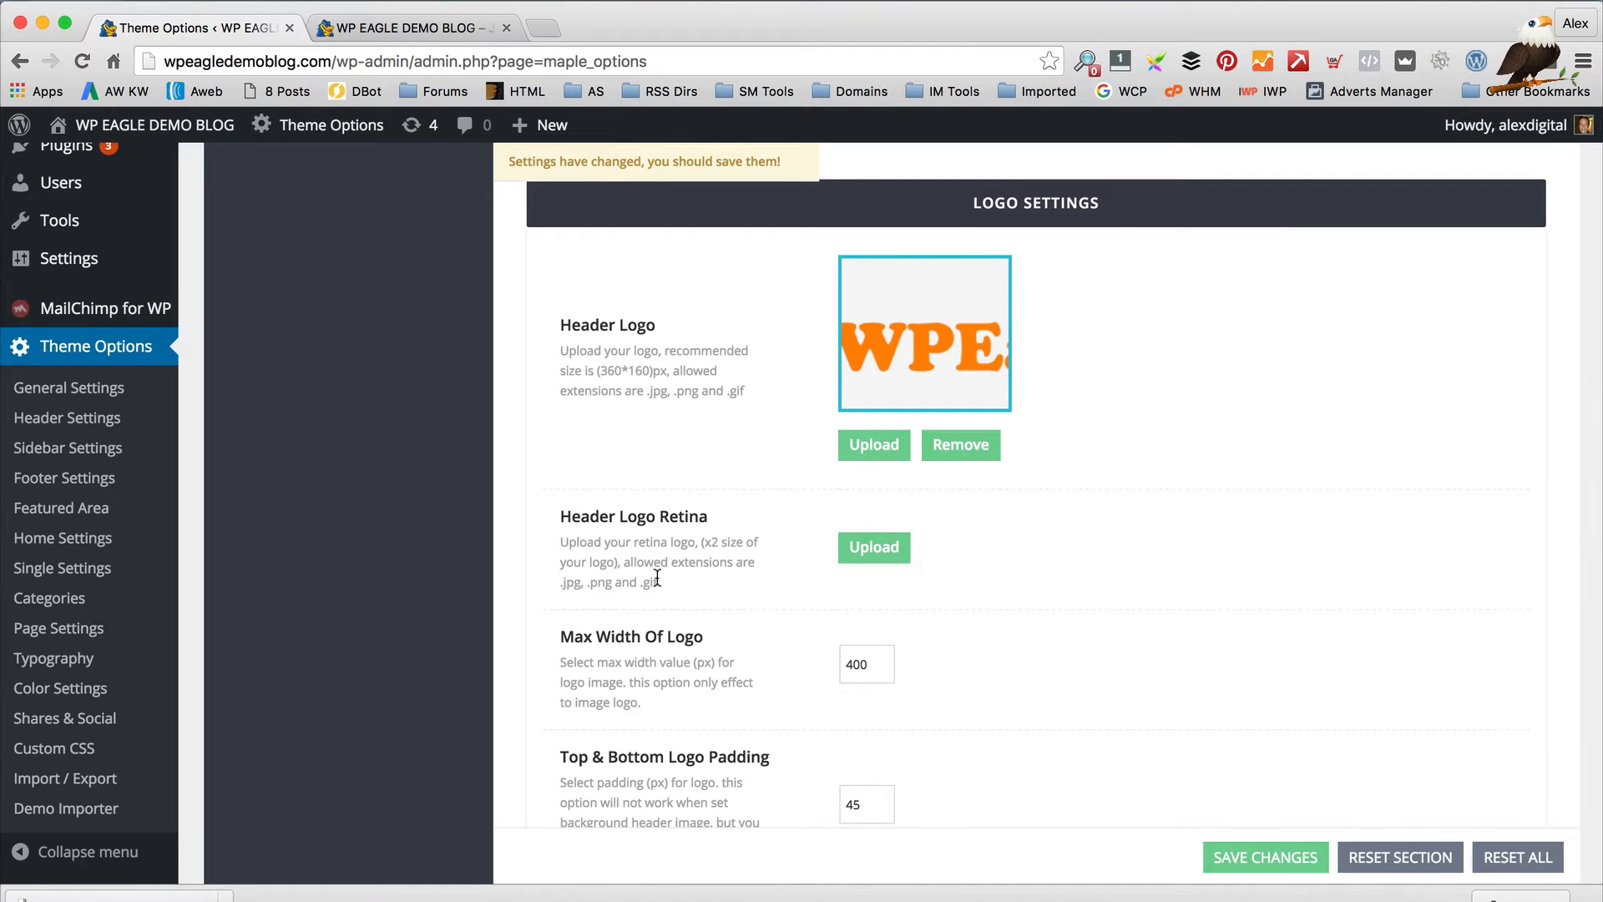
pyautogui.scroll(-3, 839, 523)
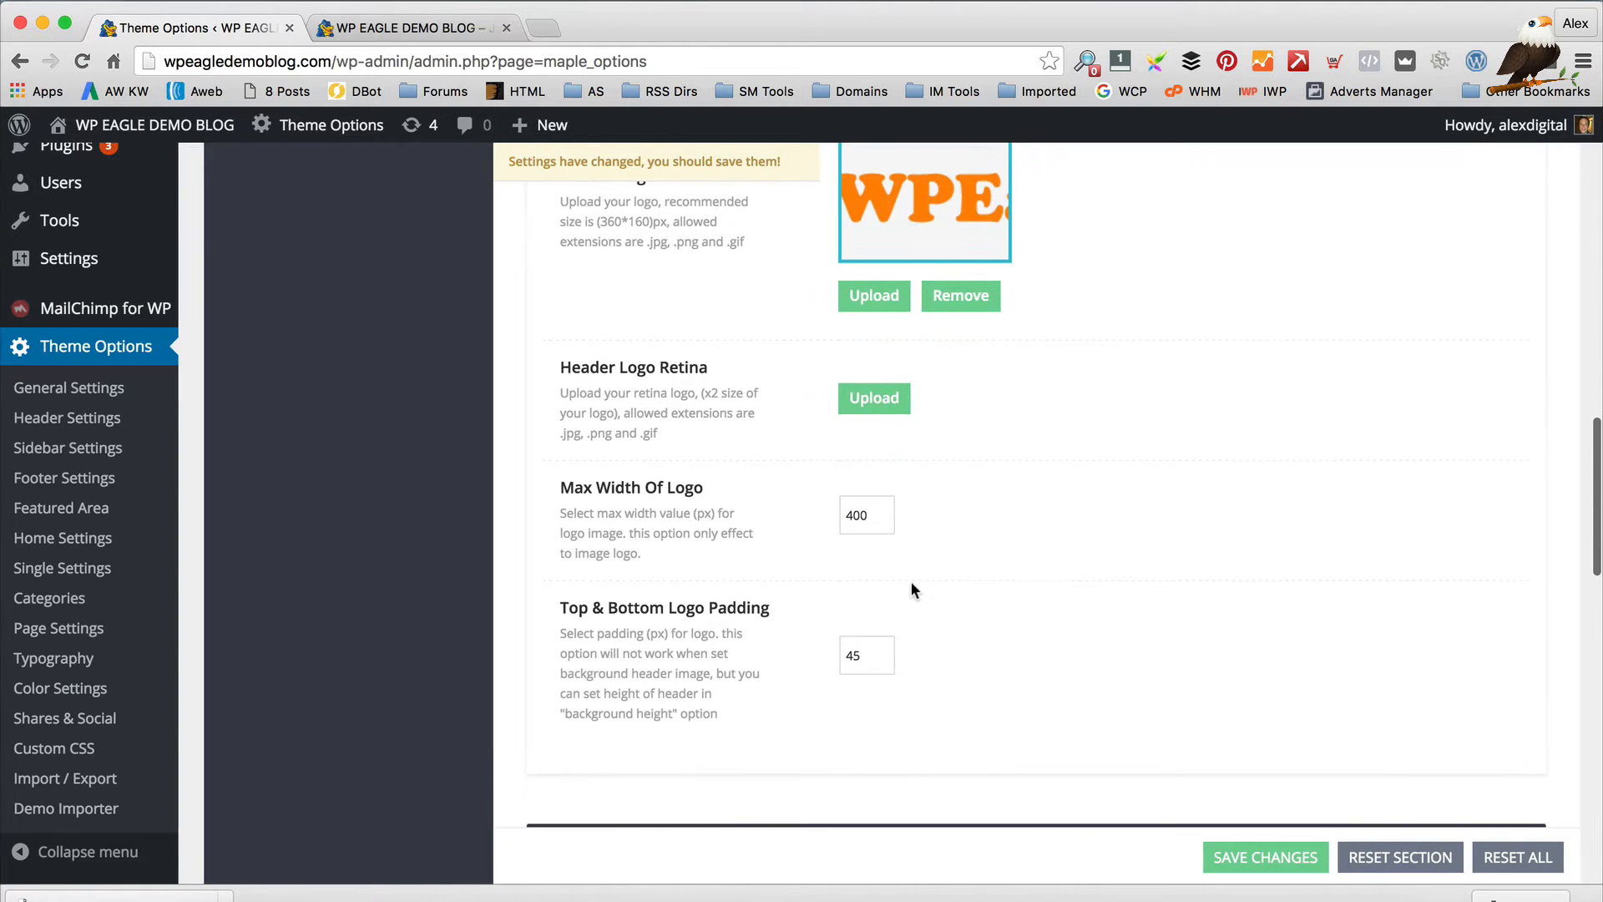
pyautogui.scroll(-4, 911, 583)
pyautogui.click(1265, 858)
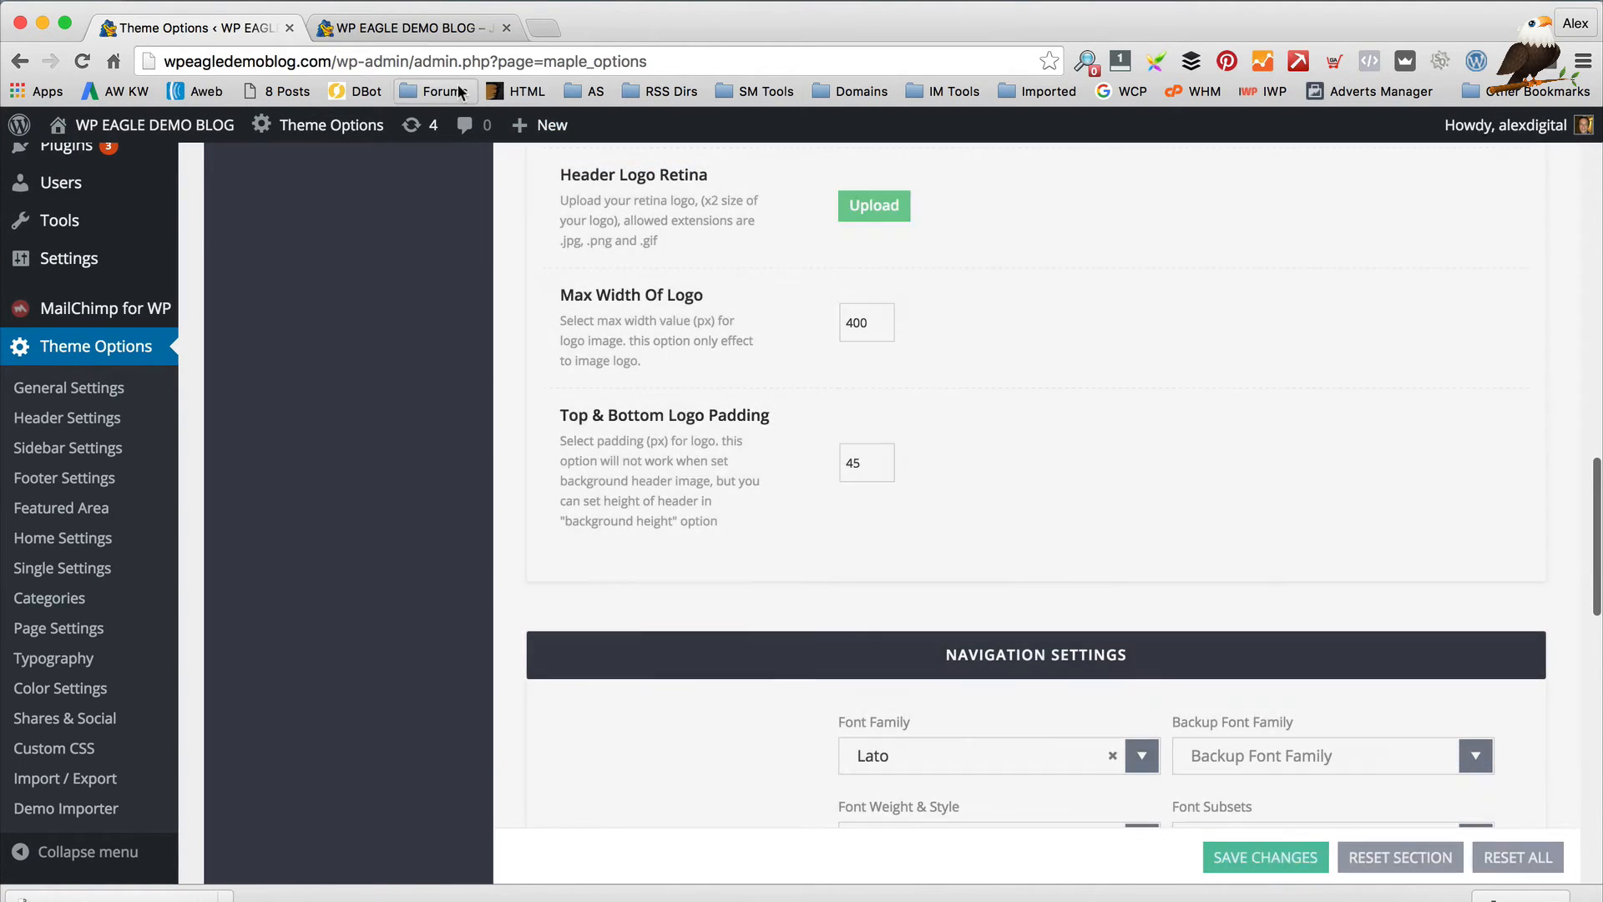
pyautogui.click(381, 33)
pyautogui.click(82, 61)
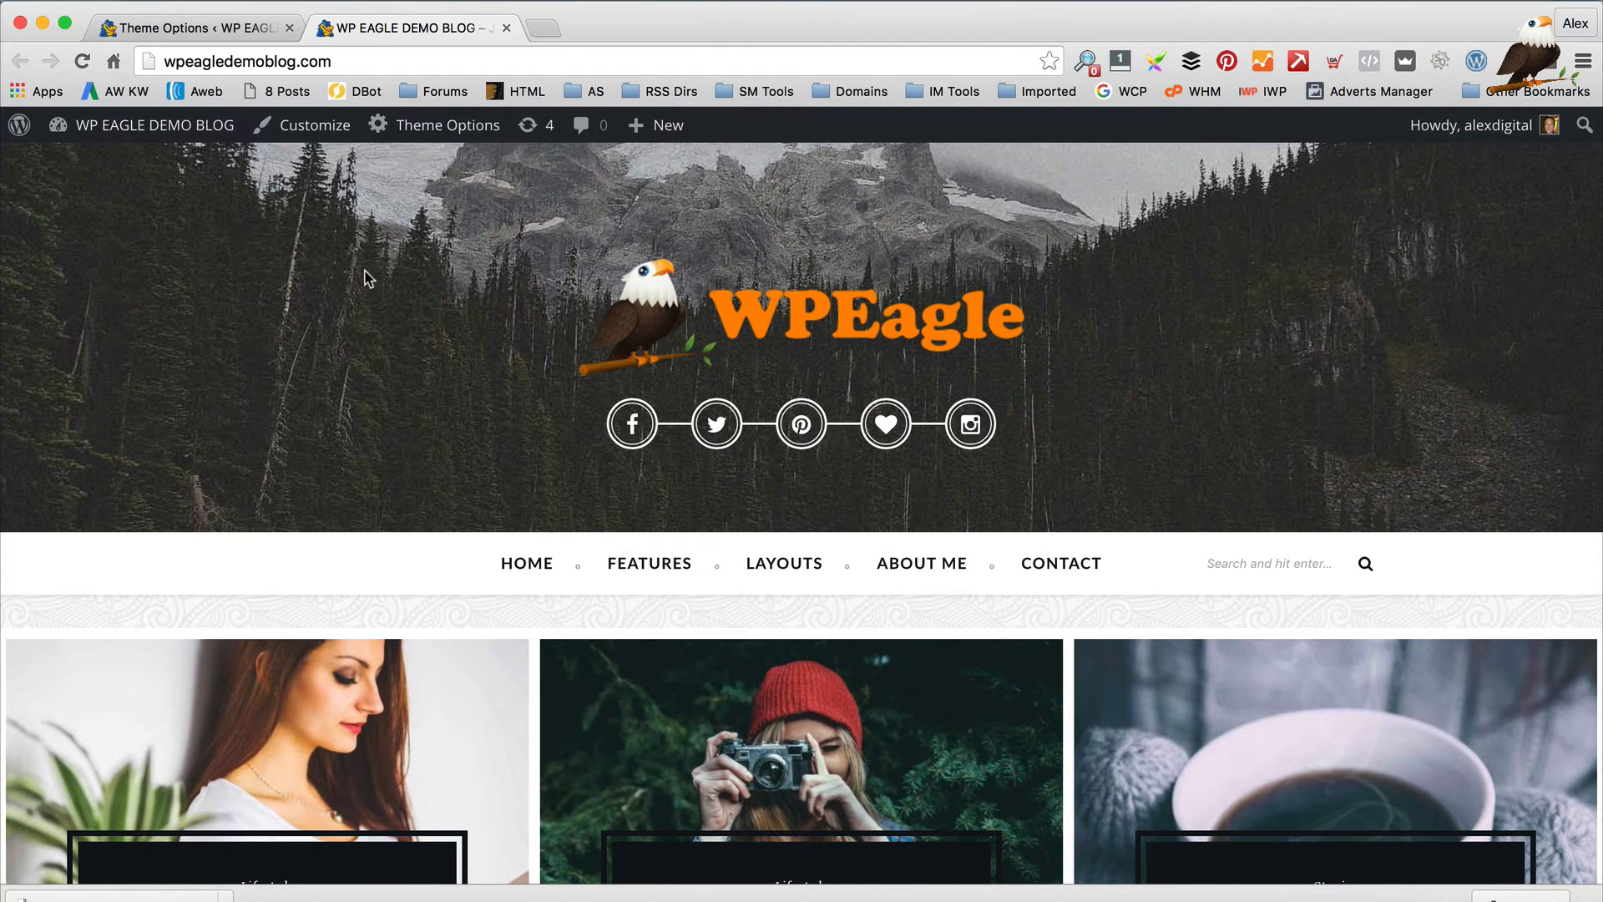
# Compare Navigation Settings, with Sticky Navigation and Search Icon ON, against the live blog's menu
pyautogui.click(159, 28)
pyautogui.scroll(-3, 1069, 586)
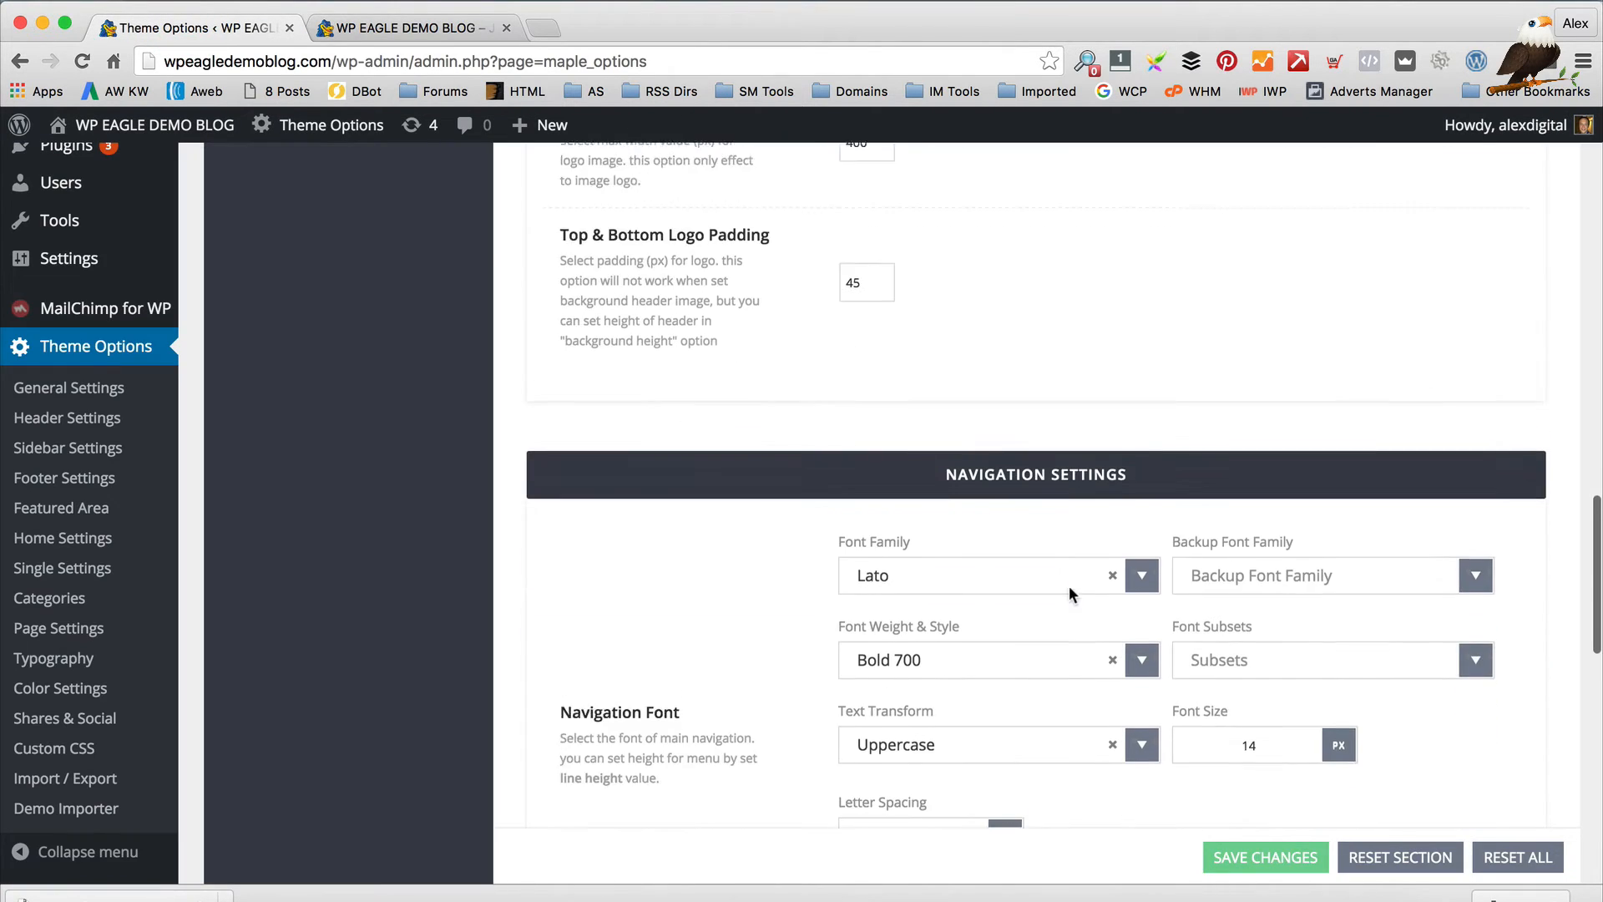
pyautogui.scroll(-3, 1069, 585)
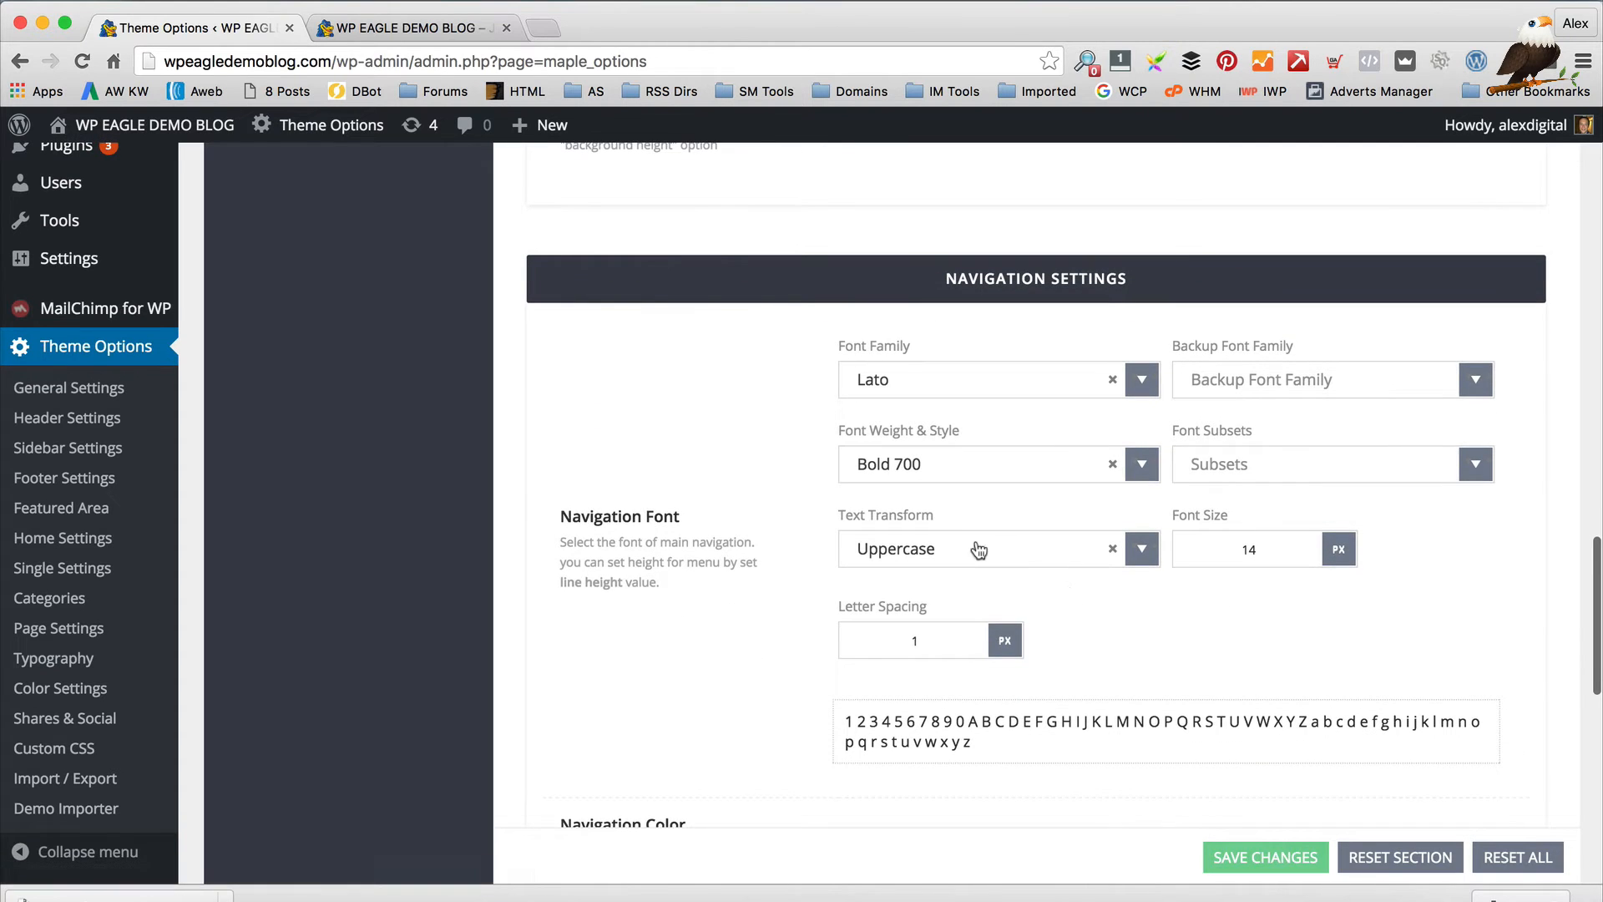
pyautogui.click(401, 28)
pyautogui.moveTo(648, 561)
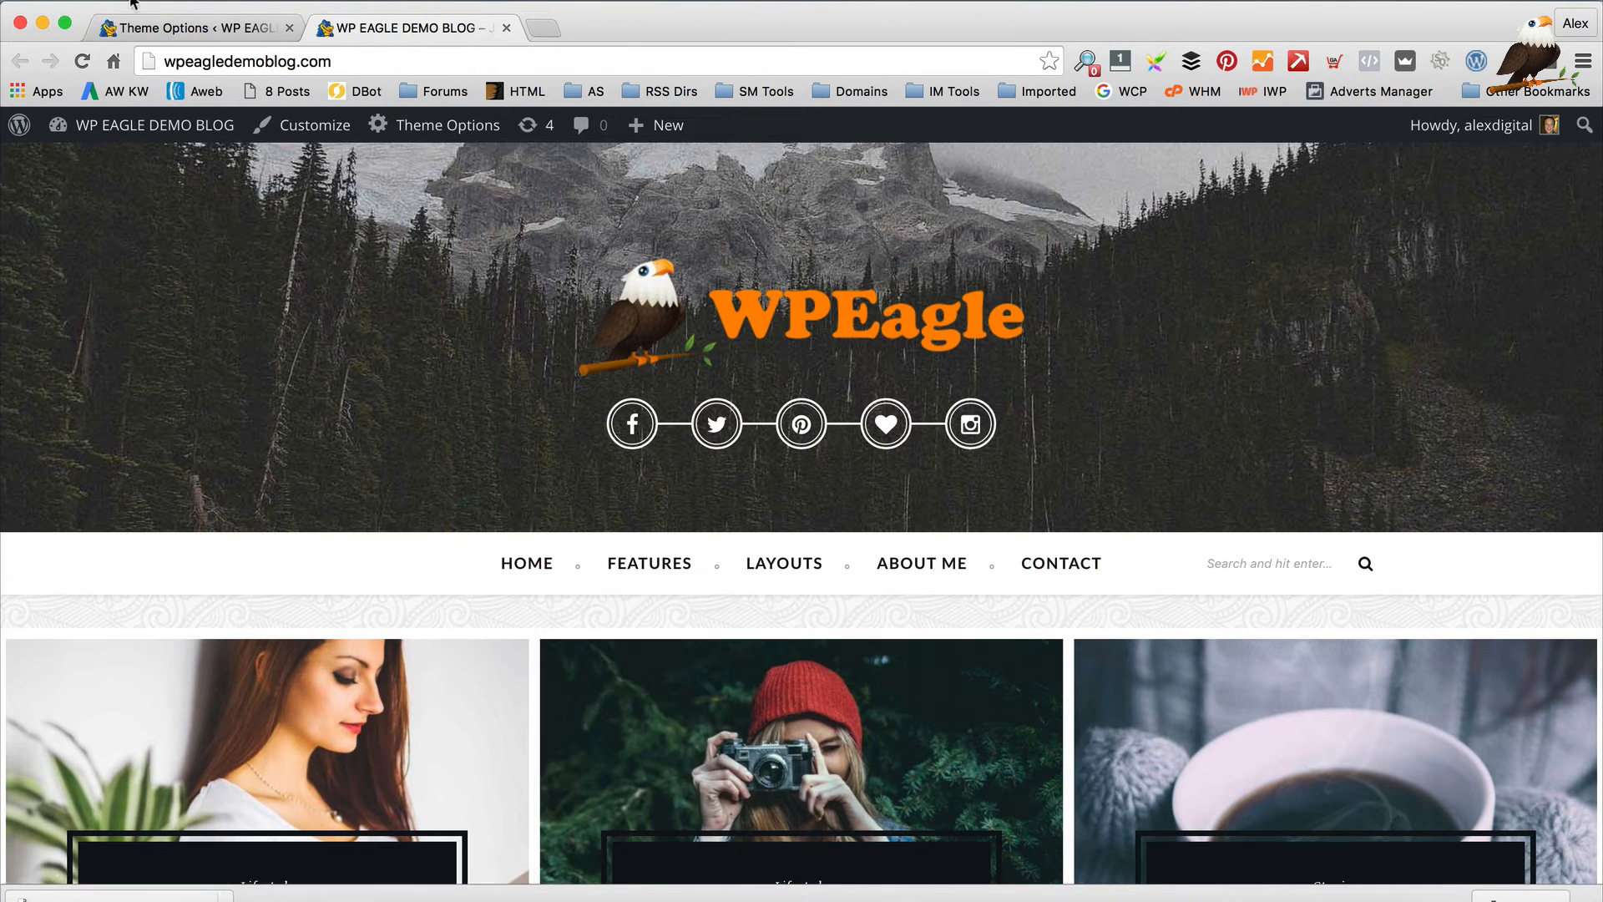
pyautogui.click(167, 27)
# Scroll down to Header Ads Settings, which are set to Google Ads
pyautogui.scroll(-1, 811, 435)
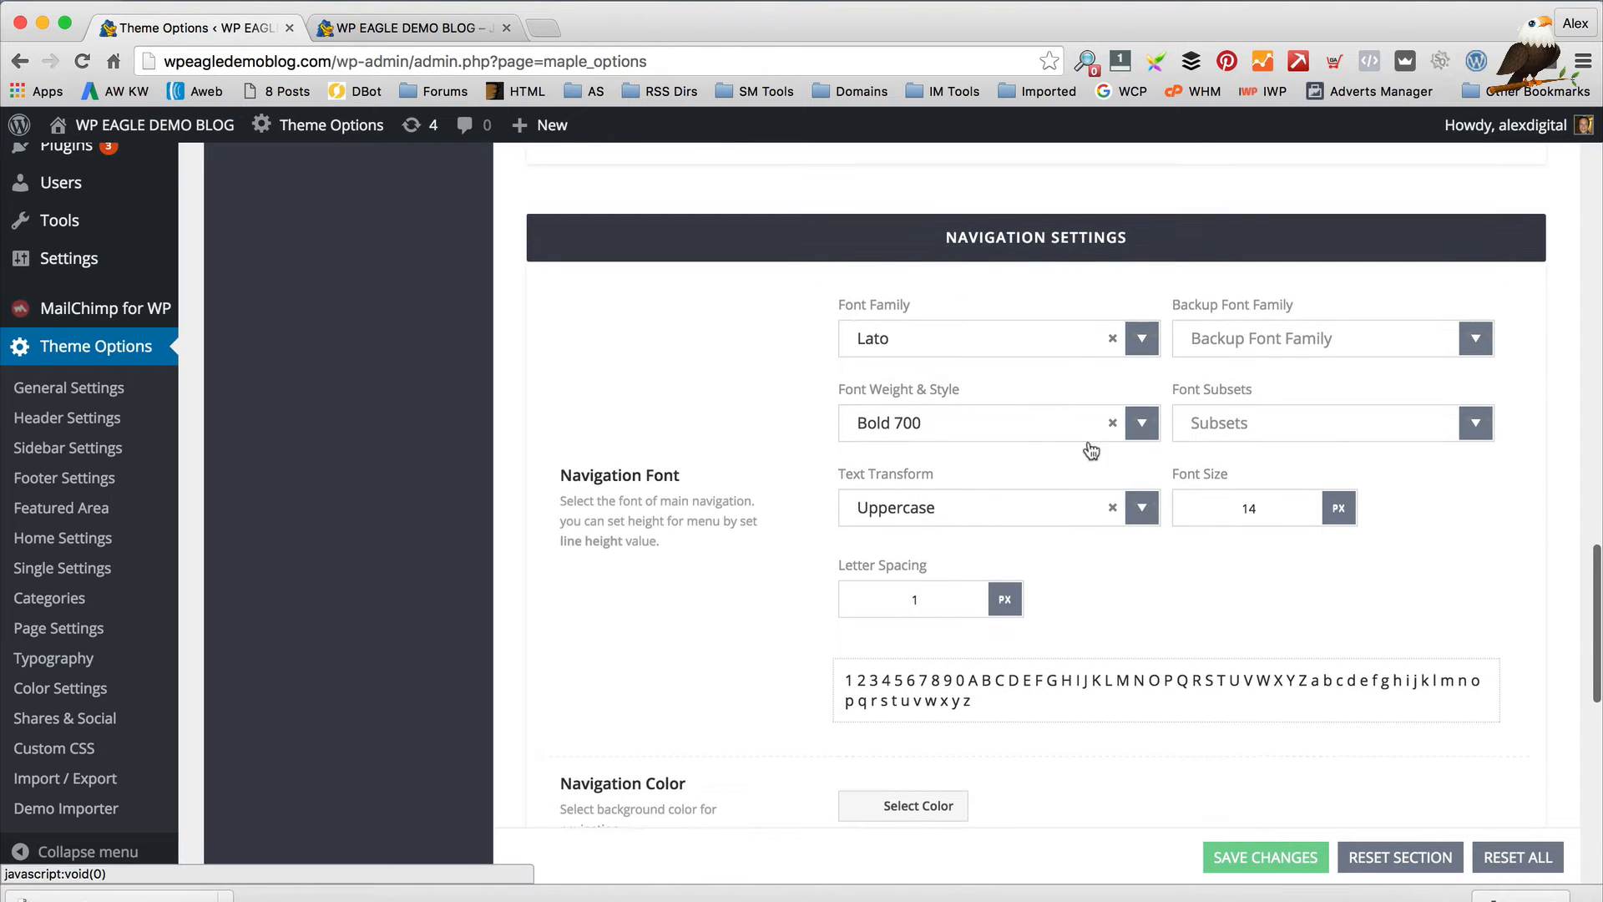
pyautogui.scroll(-3, 1256, 517)
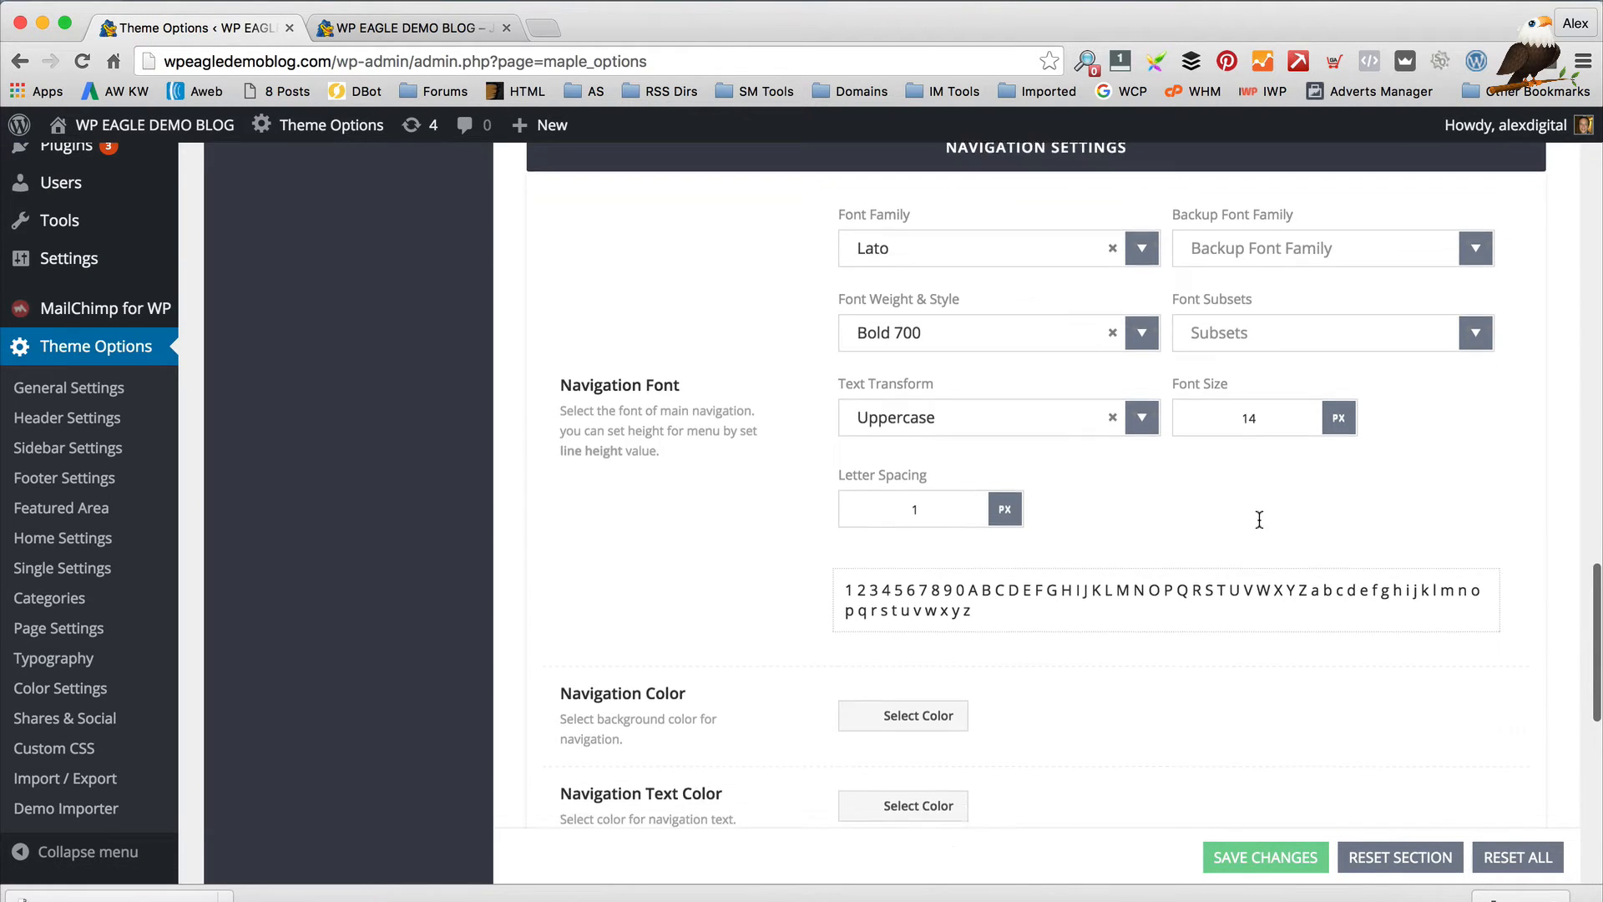
pyautogui.scroll(-6, 839, 551)
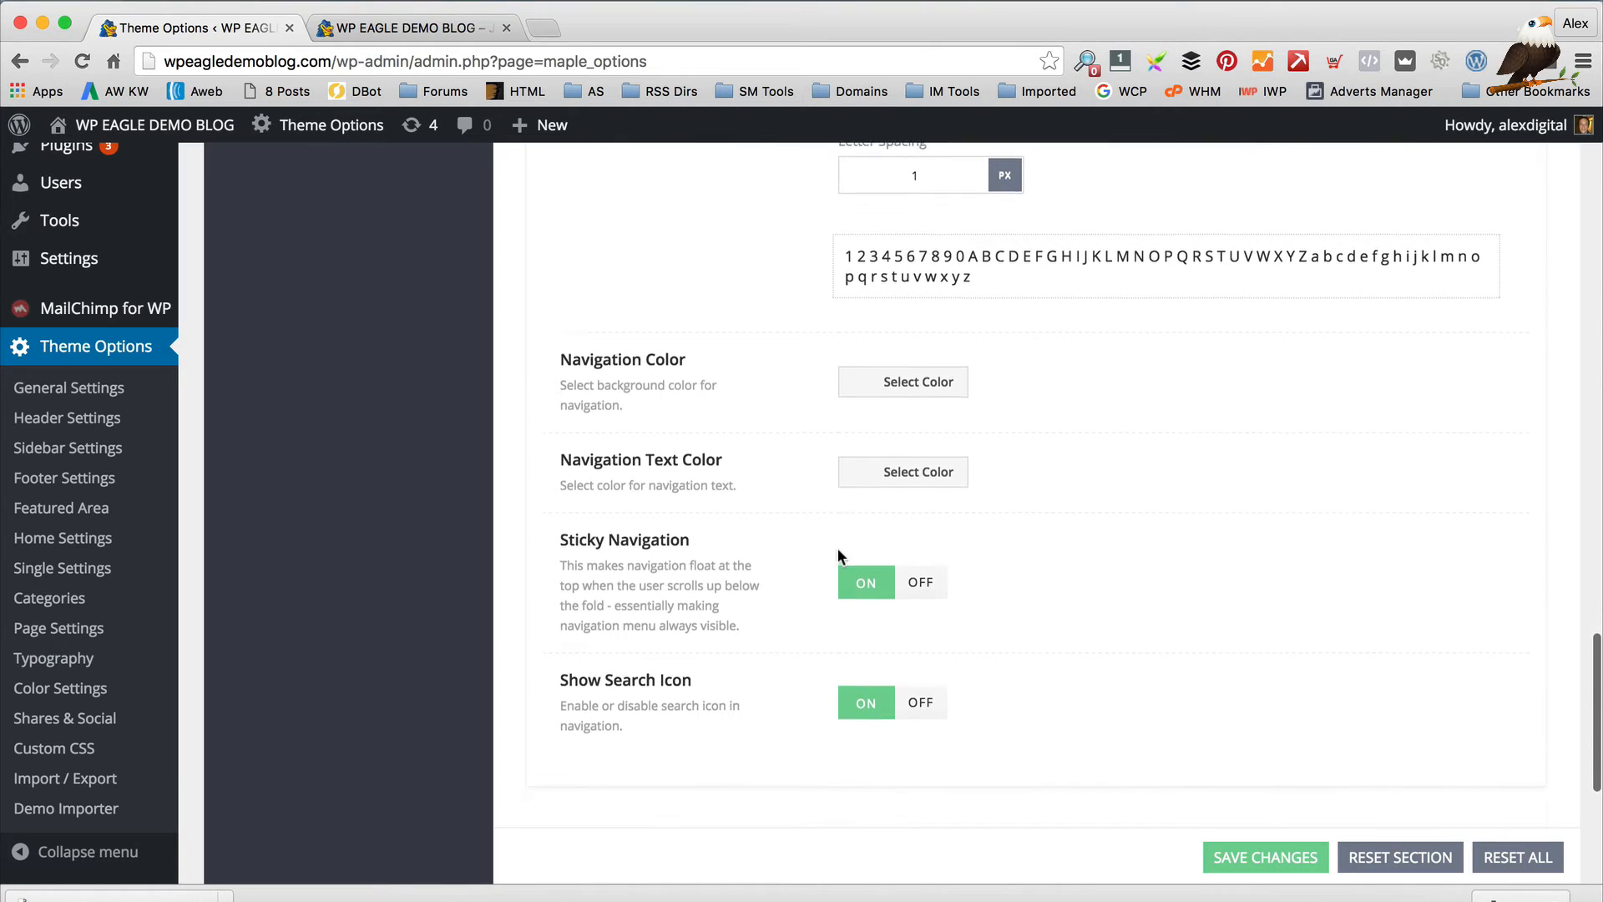
pyautogui.scroll(-6, 878, 297)
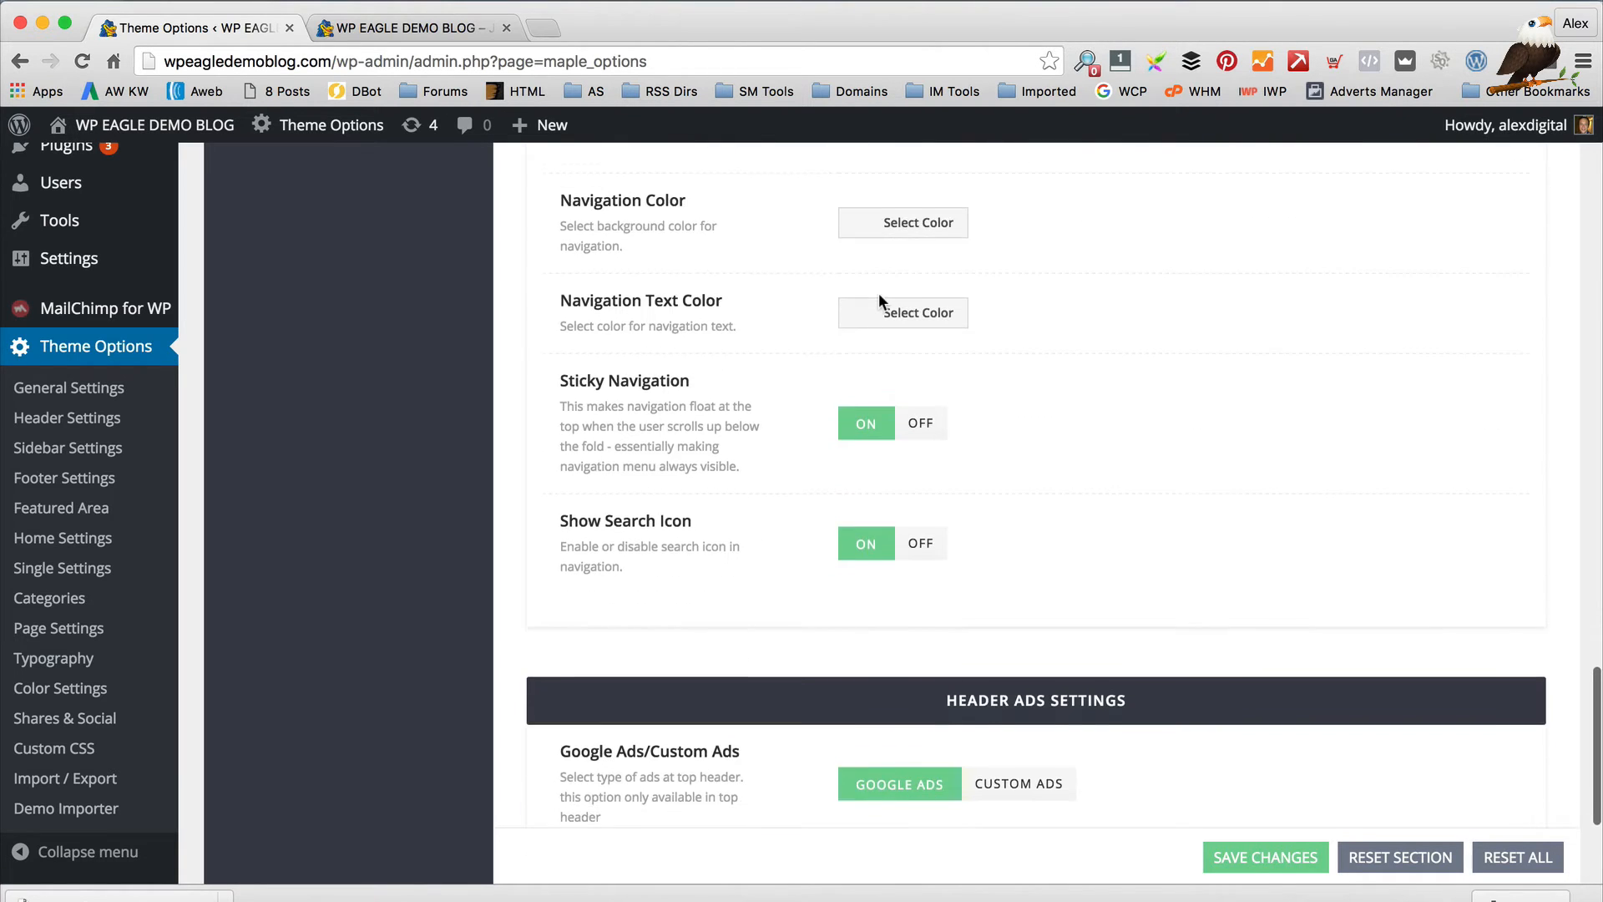
pyautogui.scroll(-1, 876, 299)
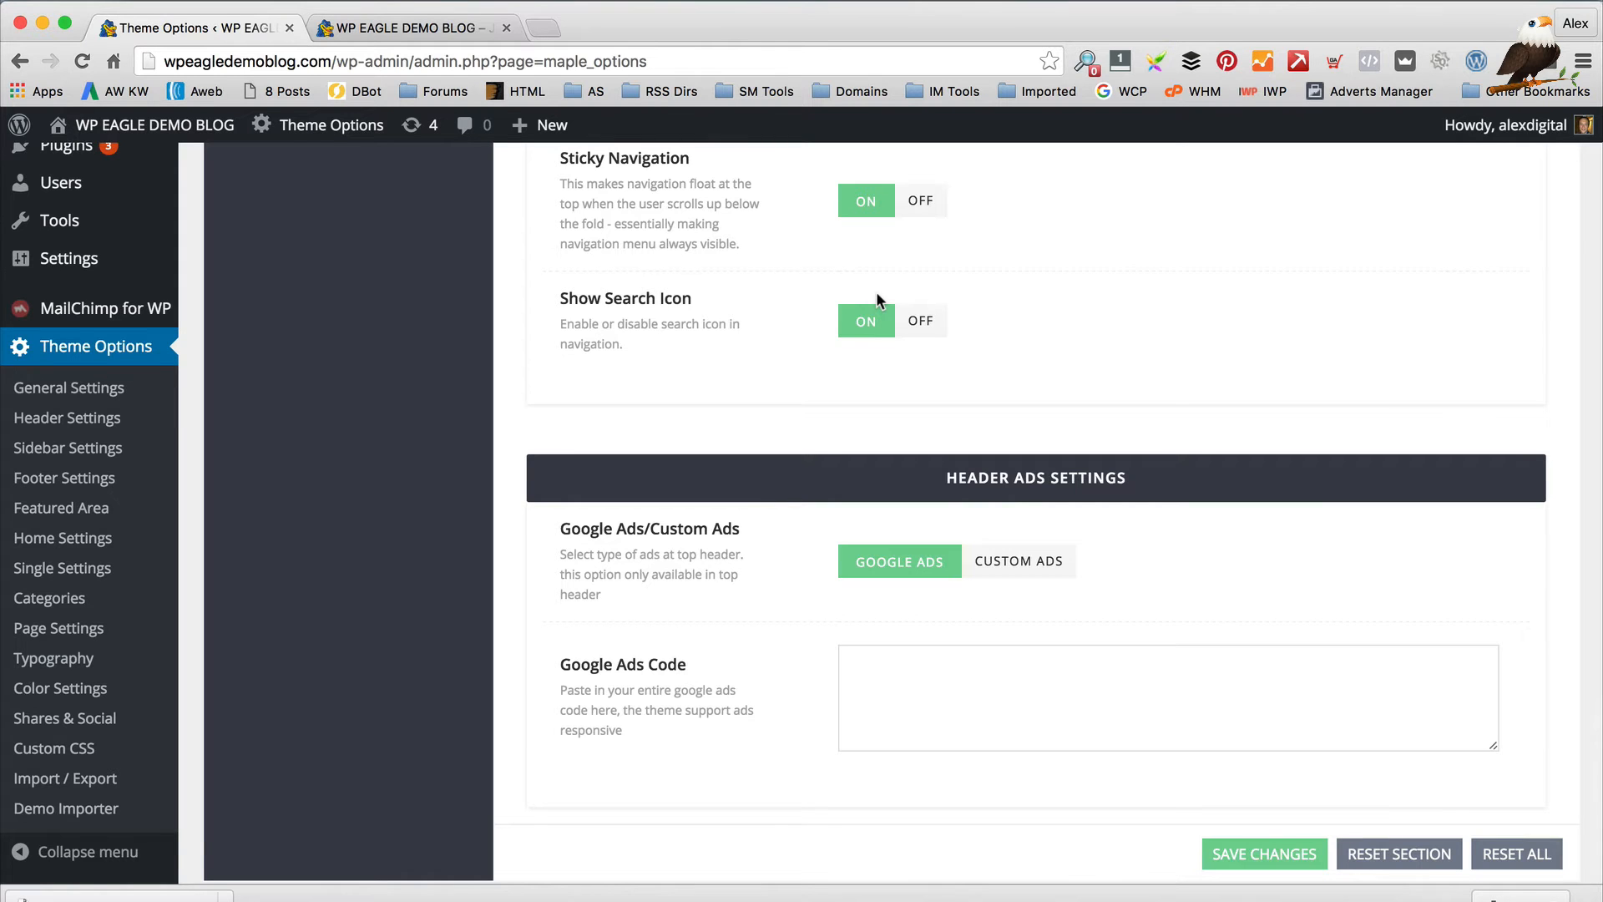
pyautogui.scroll(-2, 1059, 317)
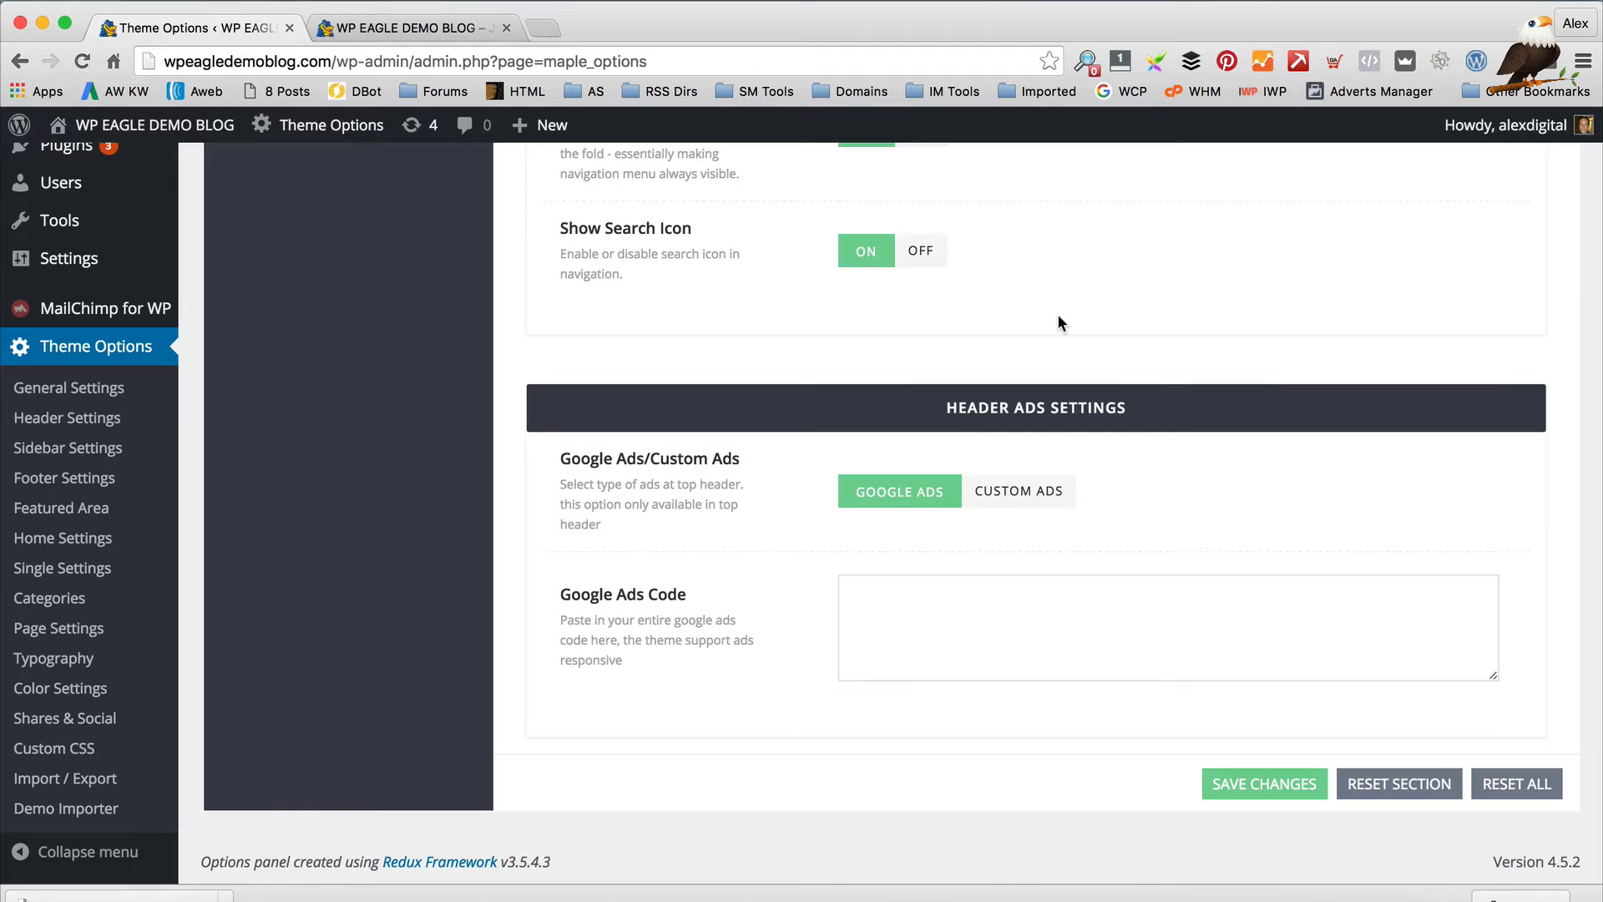
pyautogui.click(538, 28)
# Search Google for 'adsense', sign in to AdSense, and open the My ads ad units list
pyautogui.write('adse')
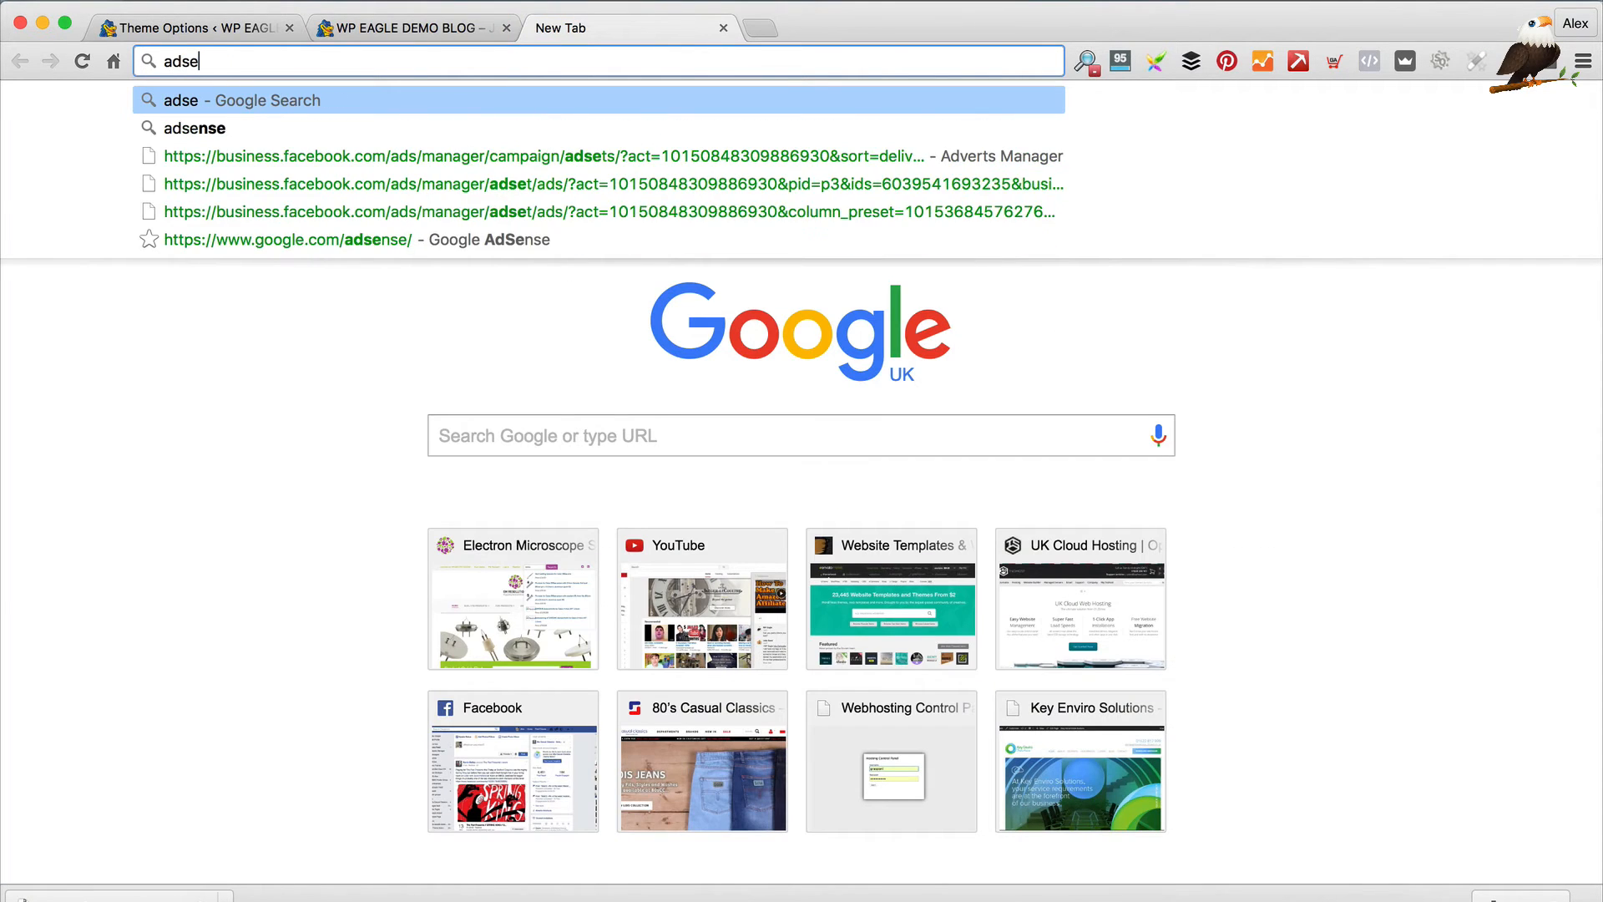
pyautogui.write('e')
pyautogui.press('BackSpace')
pyautogui.write('nse')
pyautogui.press('Return')
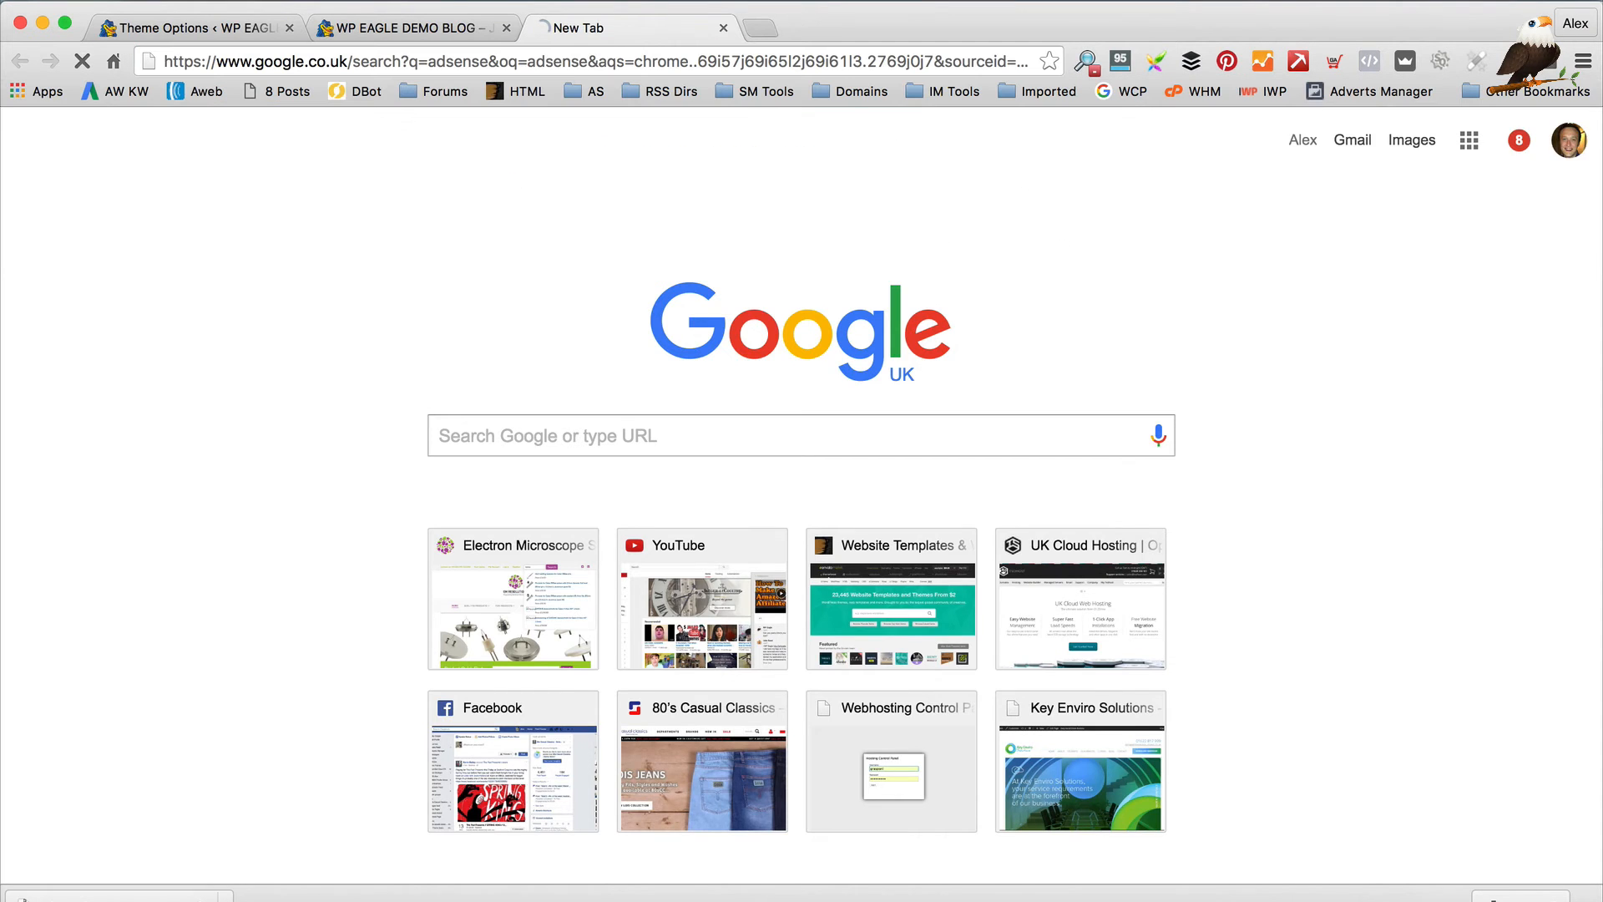
pyautogui.click(614, 356)
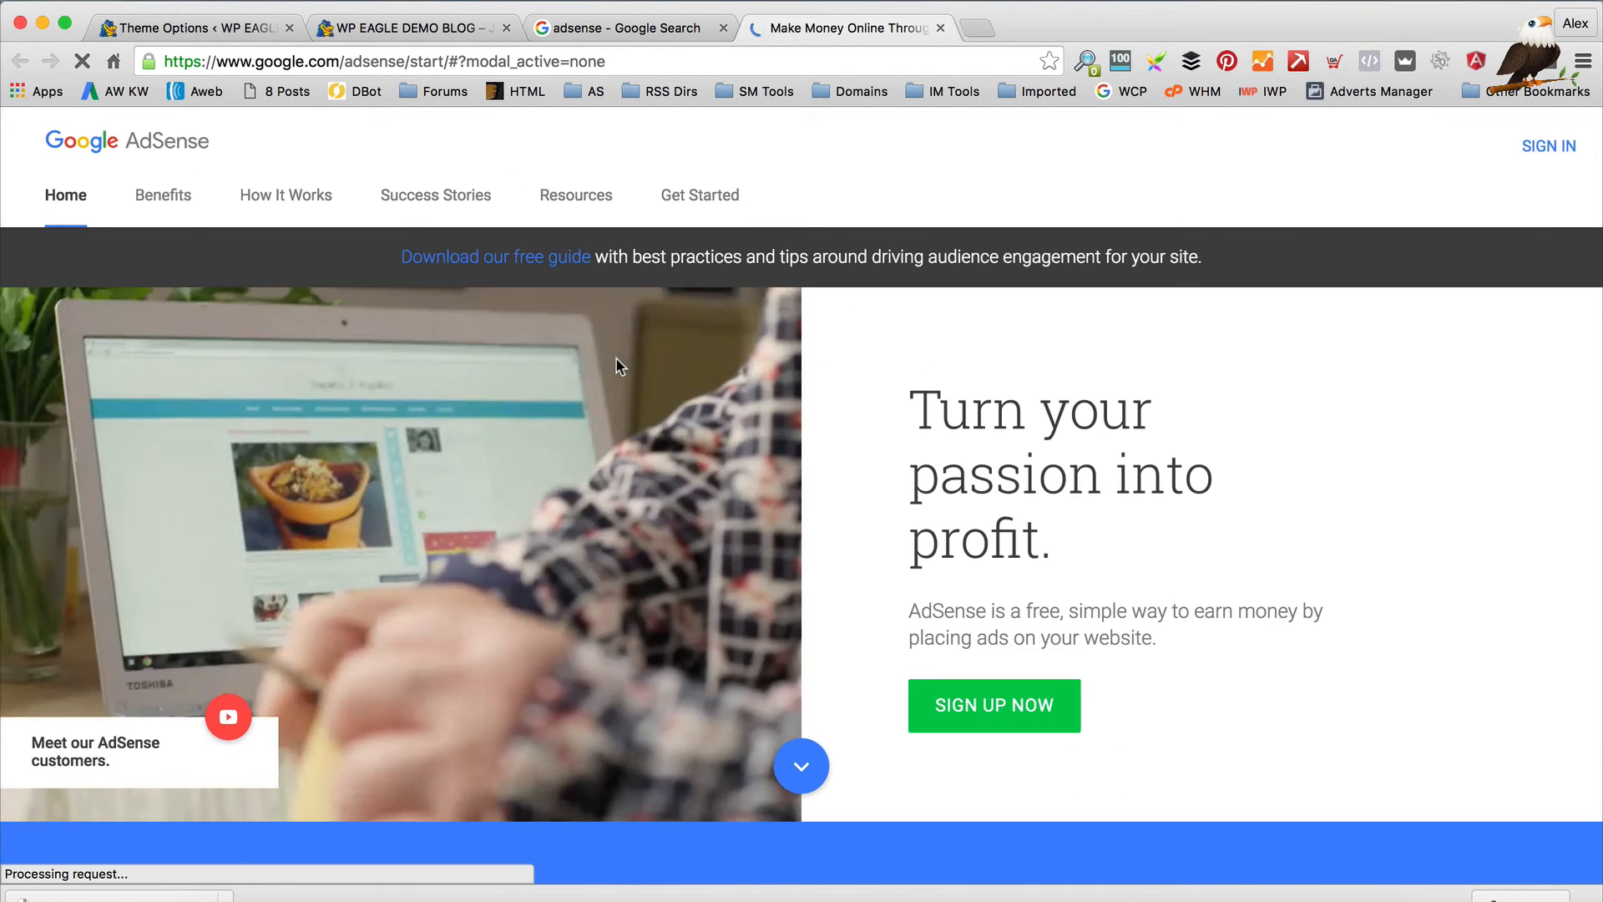
pyautogui.click(1549, 147)
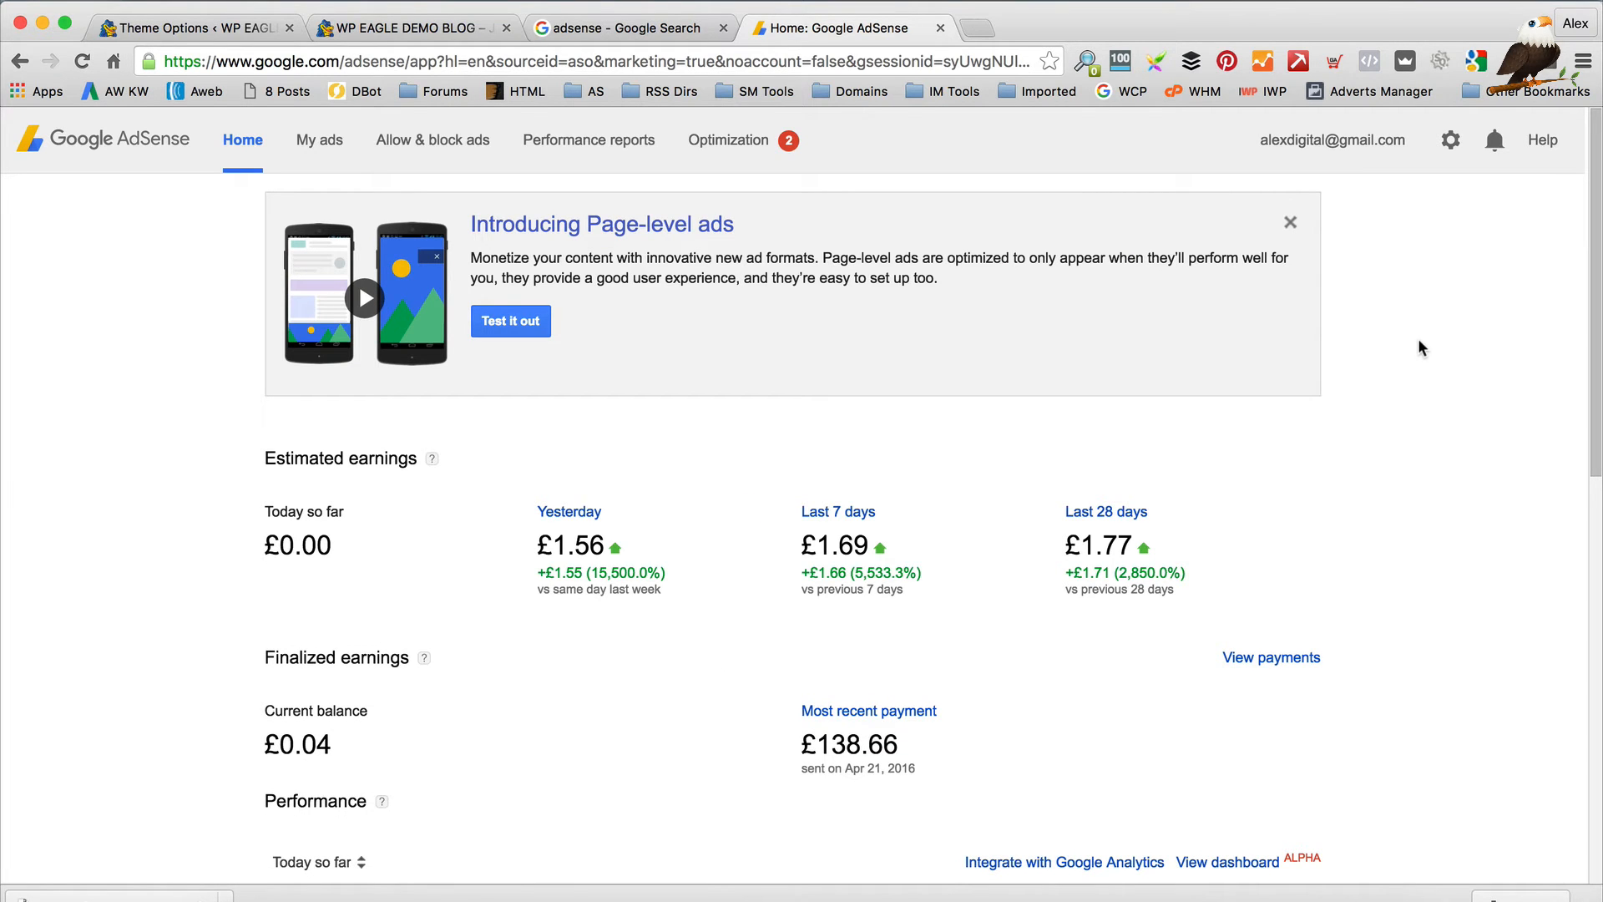
pyautogui.click(319, 147)
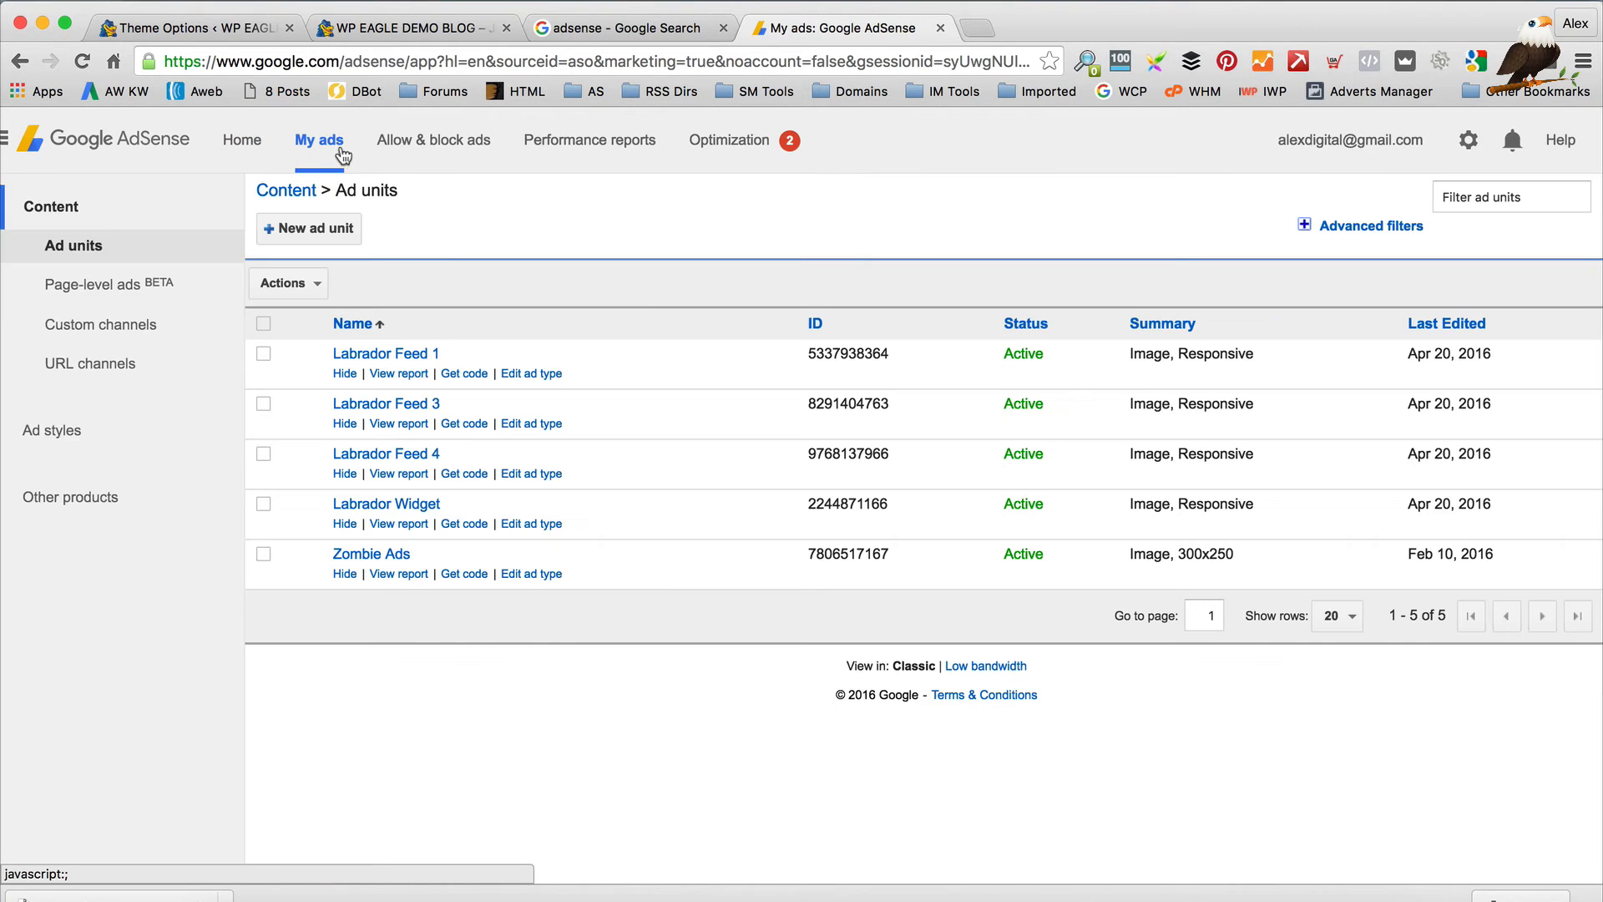
# Create a new 728x90 Leaderboard ad unit named DEMOBLOGHEADER, set to Display ads only
pyautogui.click(319, 228)
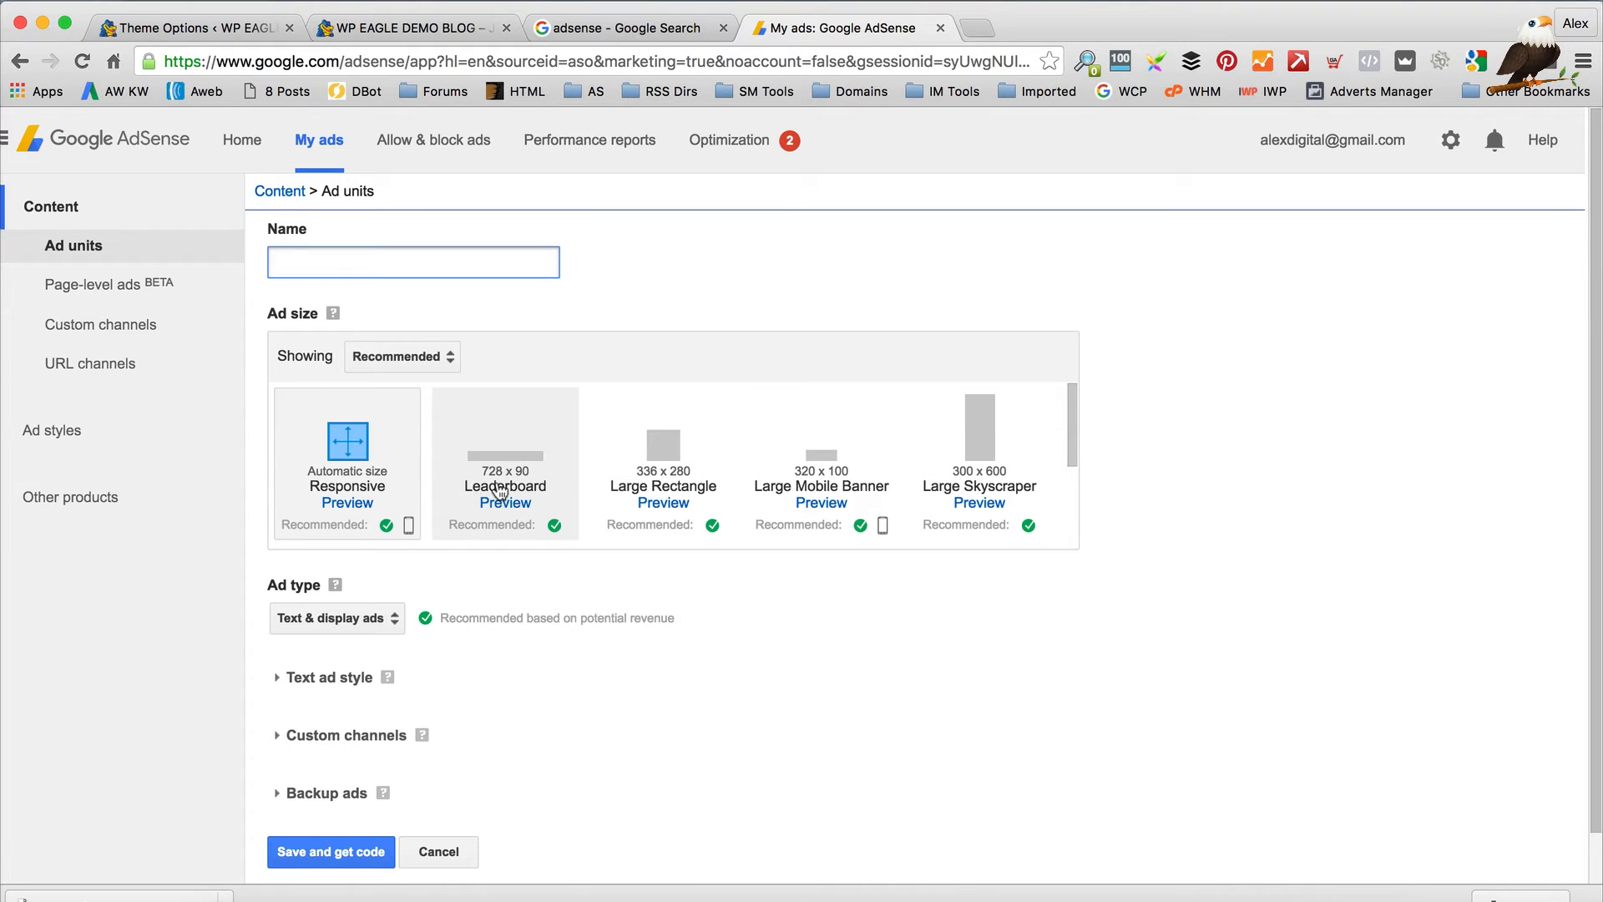
pyautogui.scroll(-5, 834, 465)
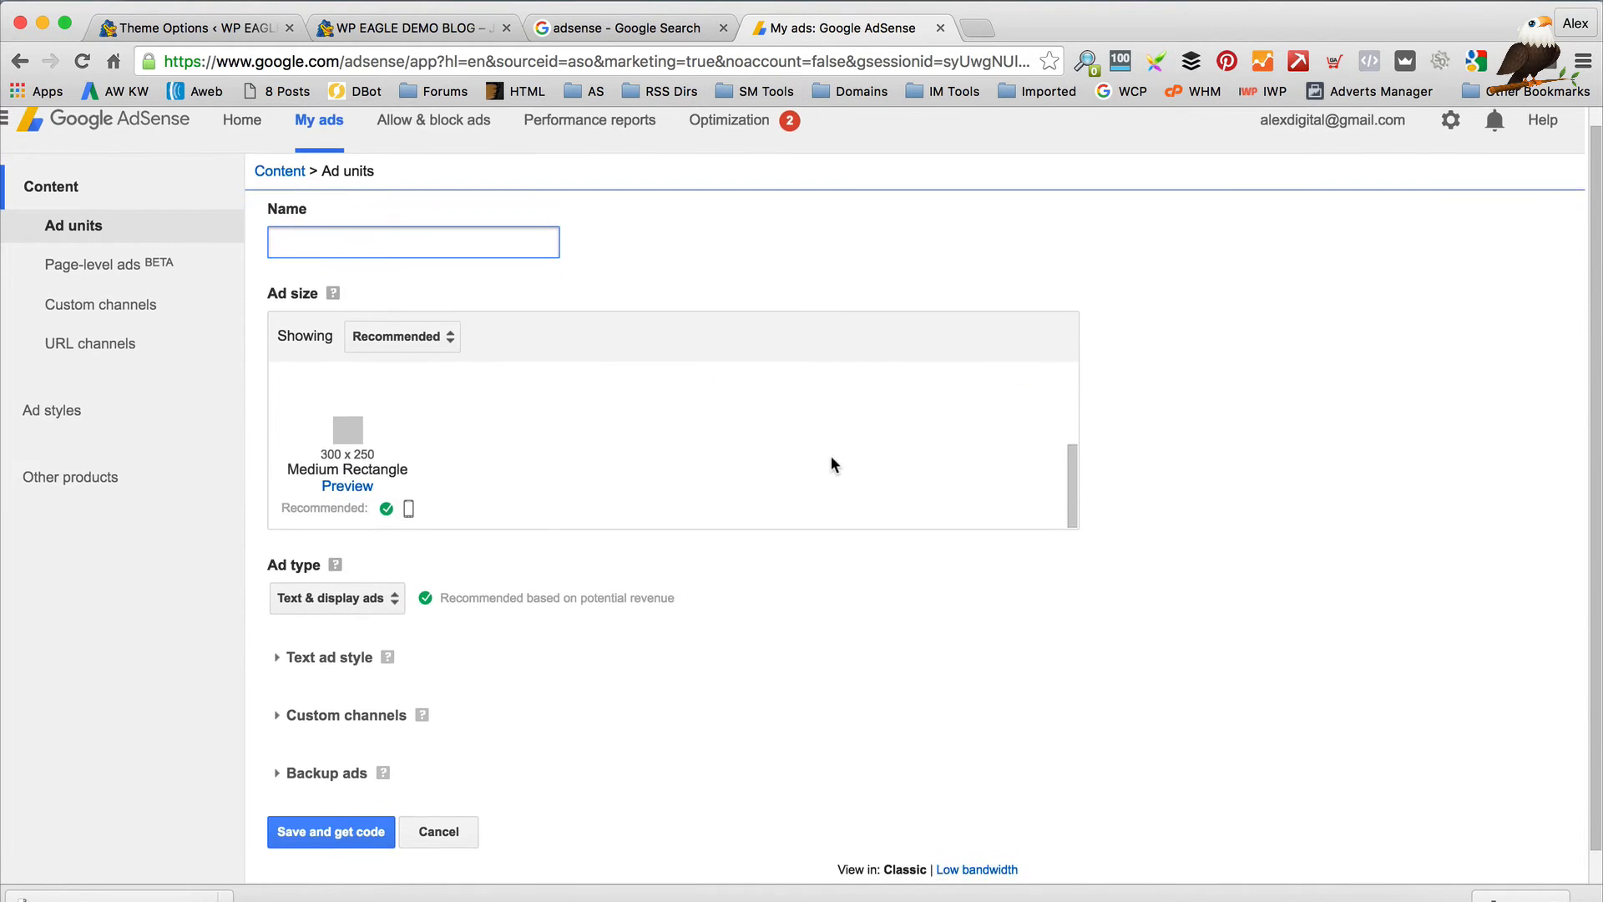
pyautogui.scroll(5, 831, 464)
pyautogui.click(484, 462)
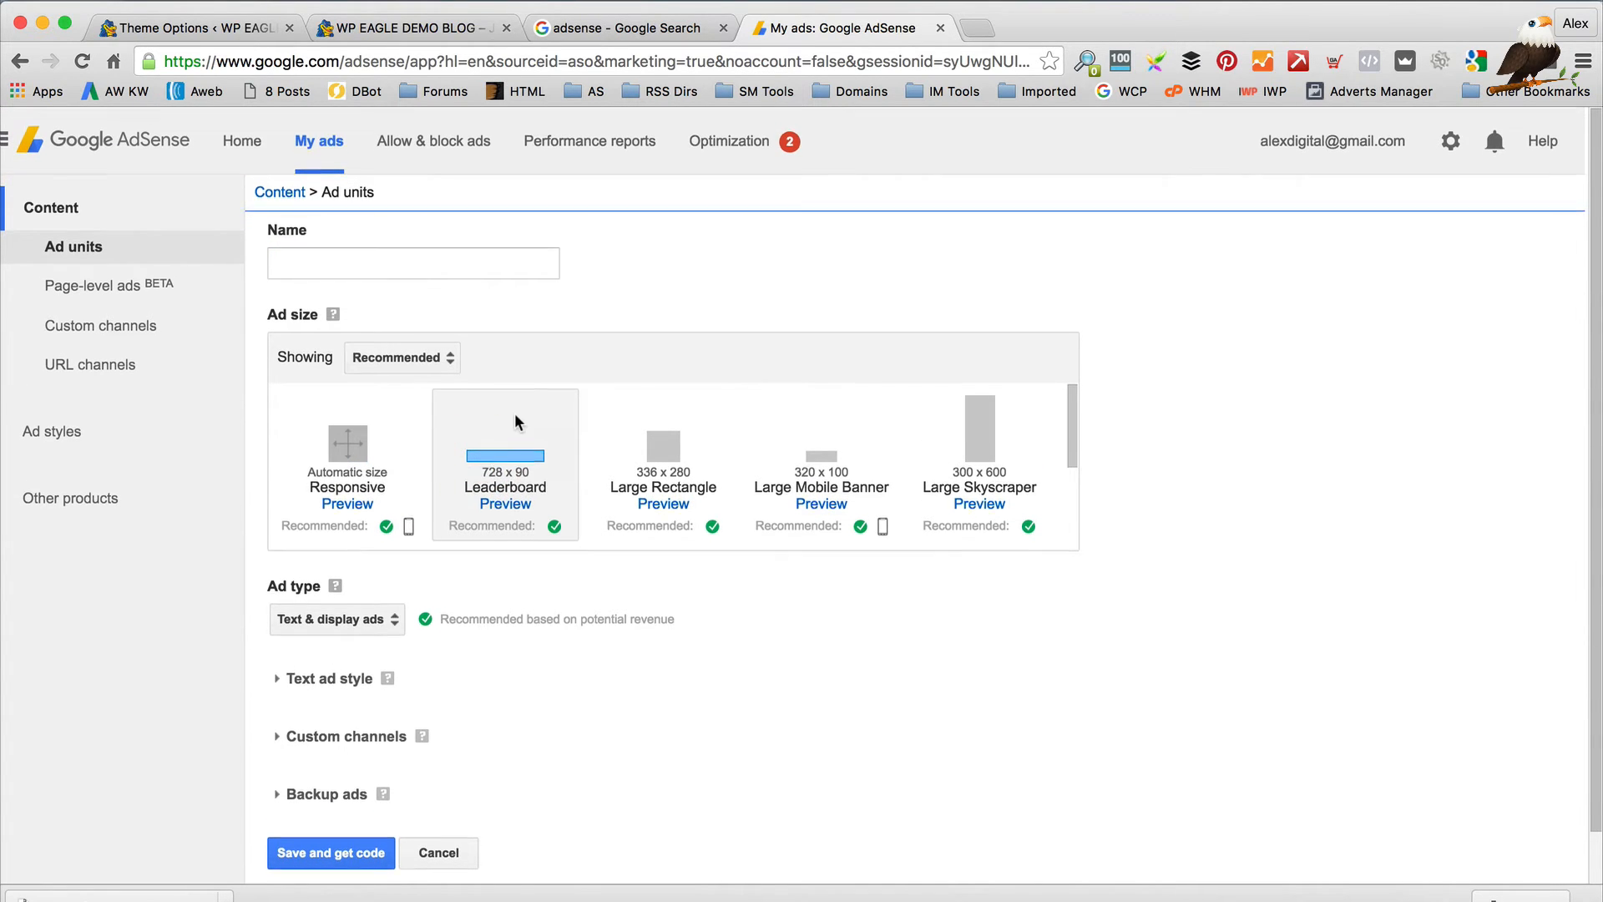
pyautogui.click(423, 262)
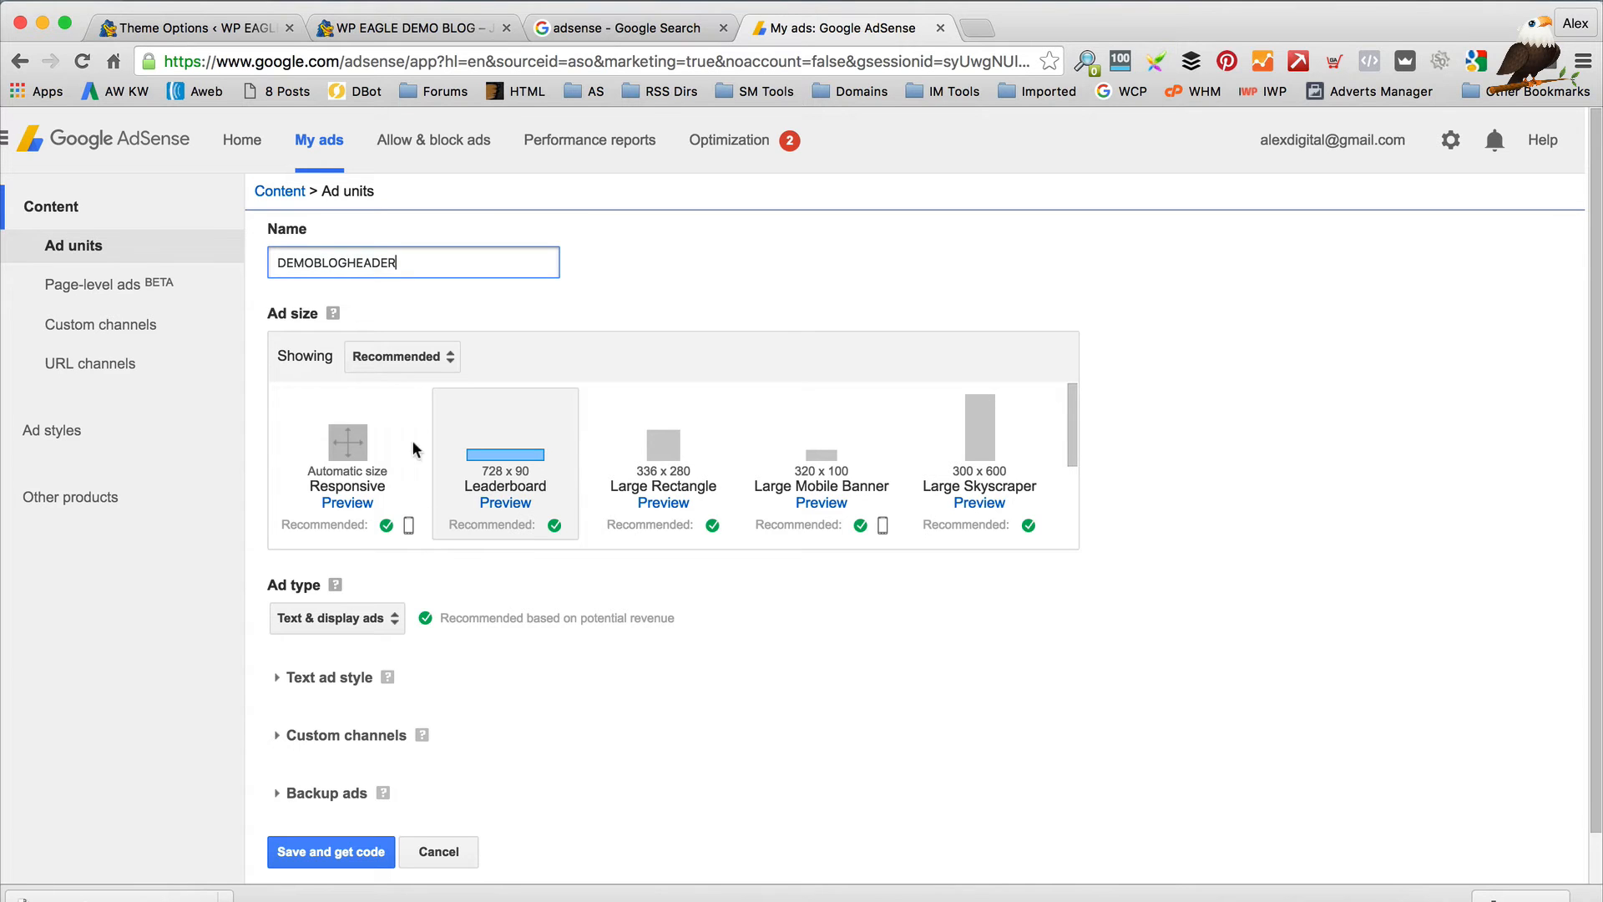
pyautogui.scroll(-2, 421, 468)
pyautogui.click(378, 621)
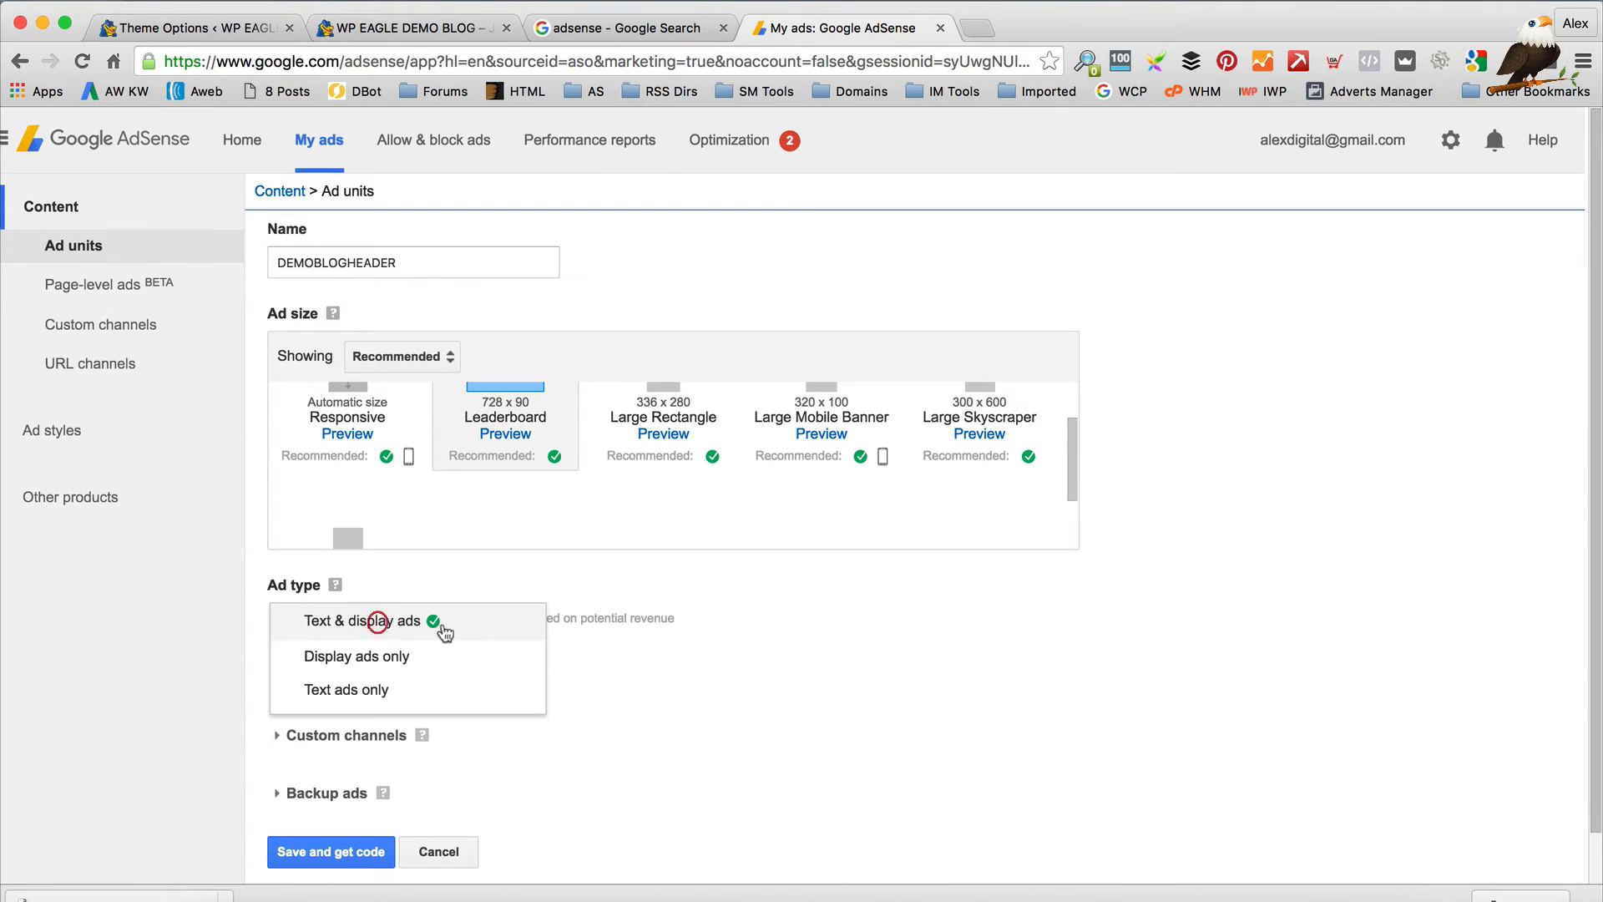
pyautogui.click(448, 673)
# Save the ad unit and select its generated ad code
pyautogui.scroll(-2, 498, 599)
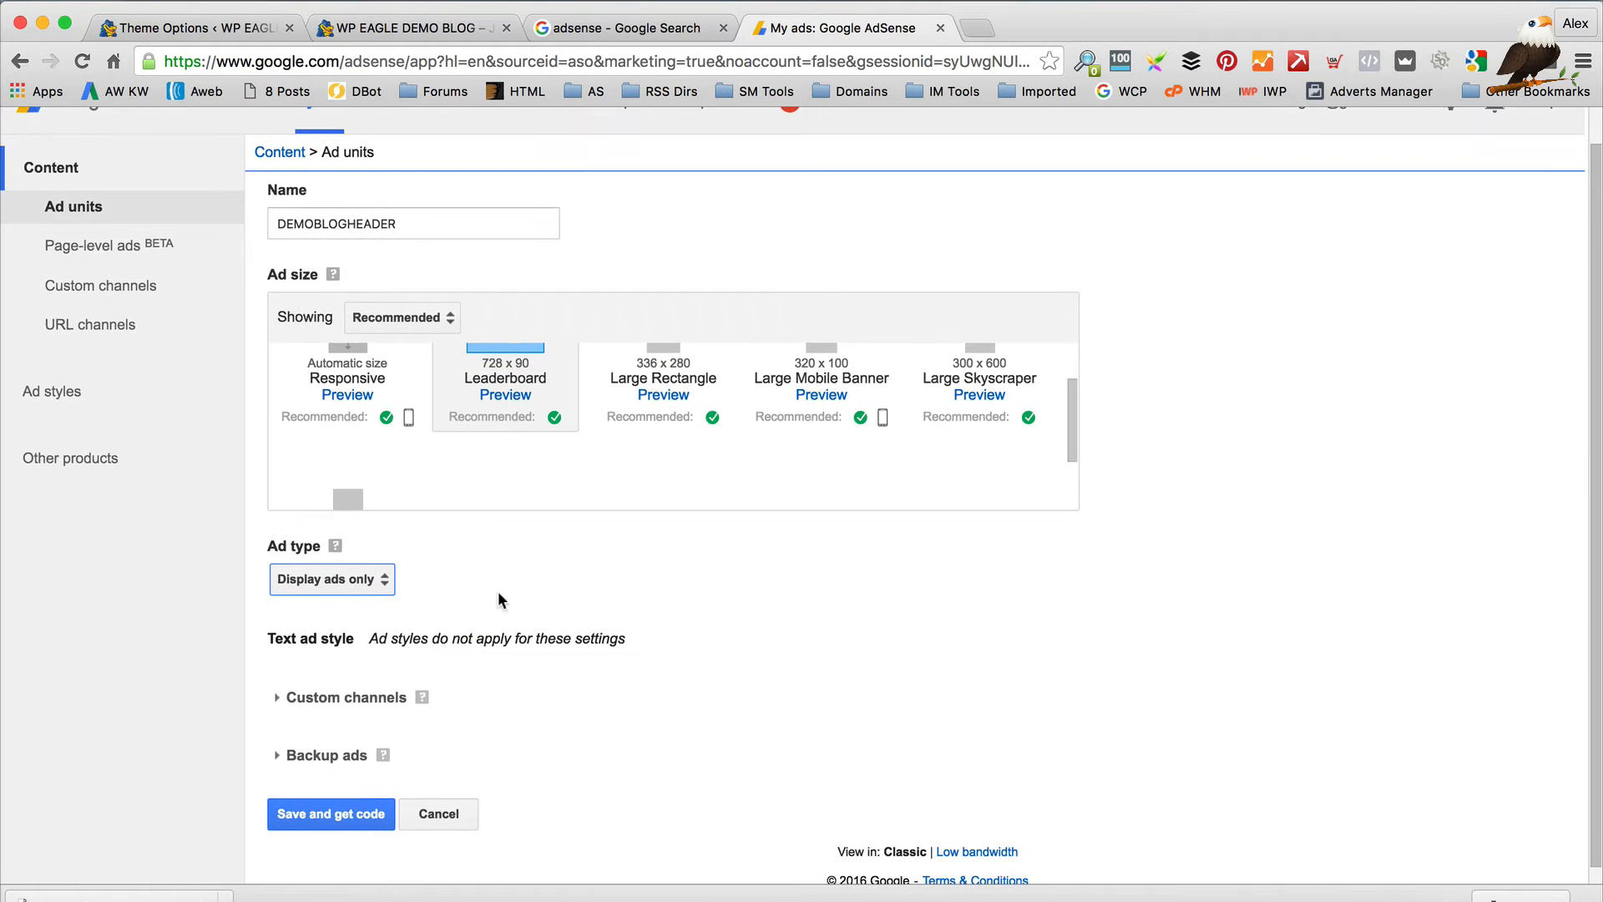
pyautogui.click(349, 800)
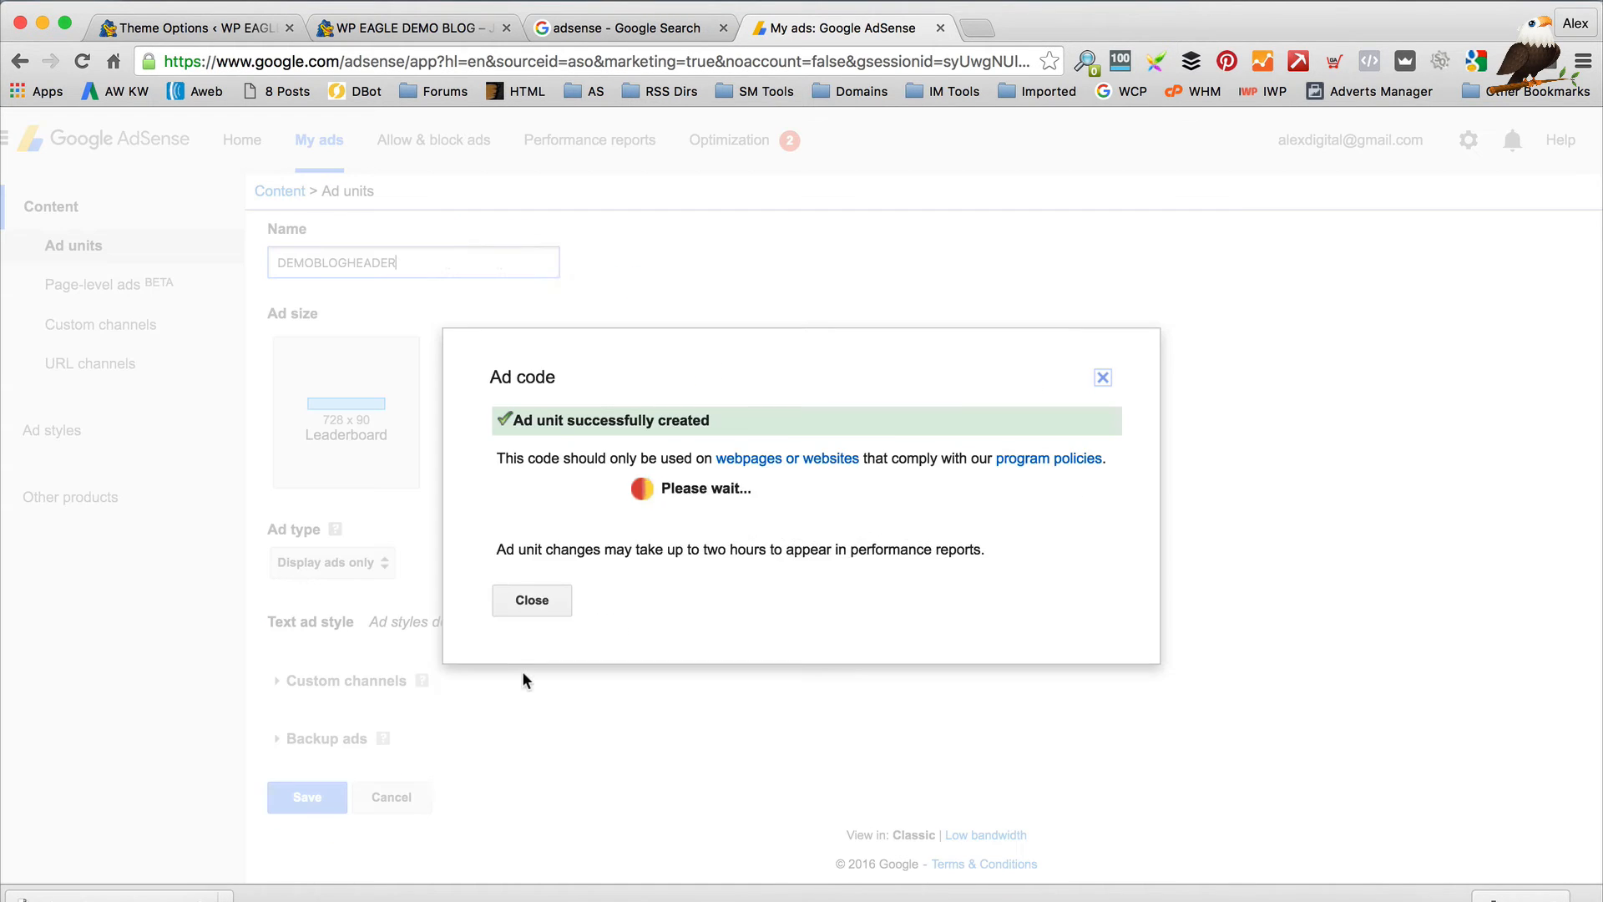
pyautogui.click(693, 456)
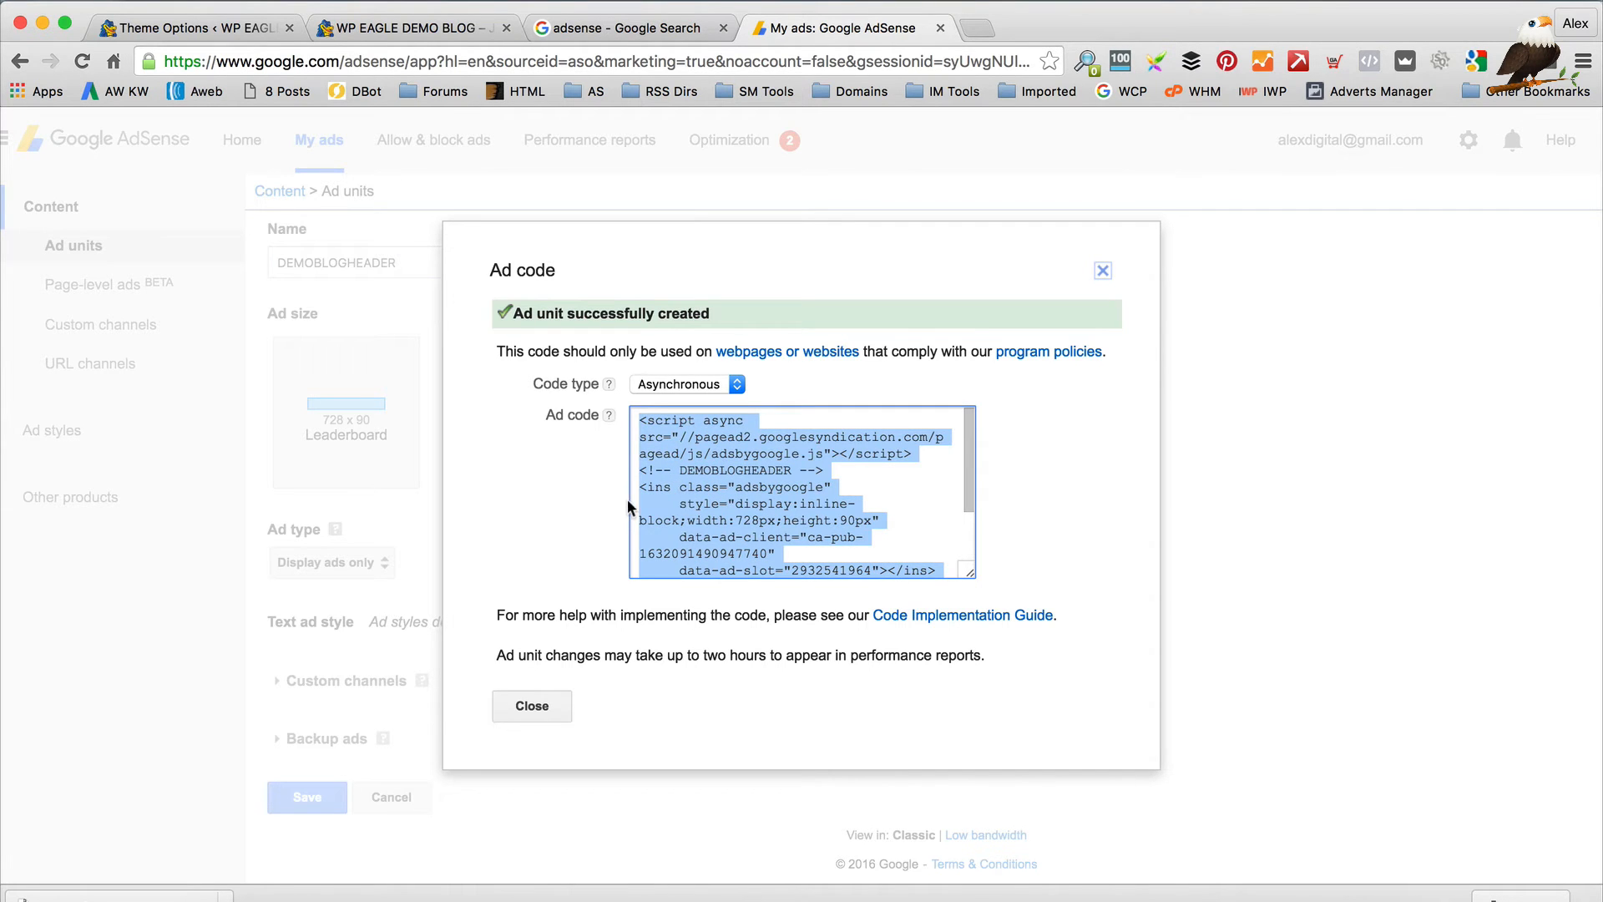
pyautogui.click(207, 32)
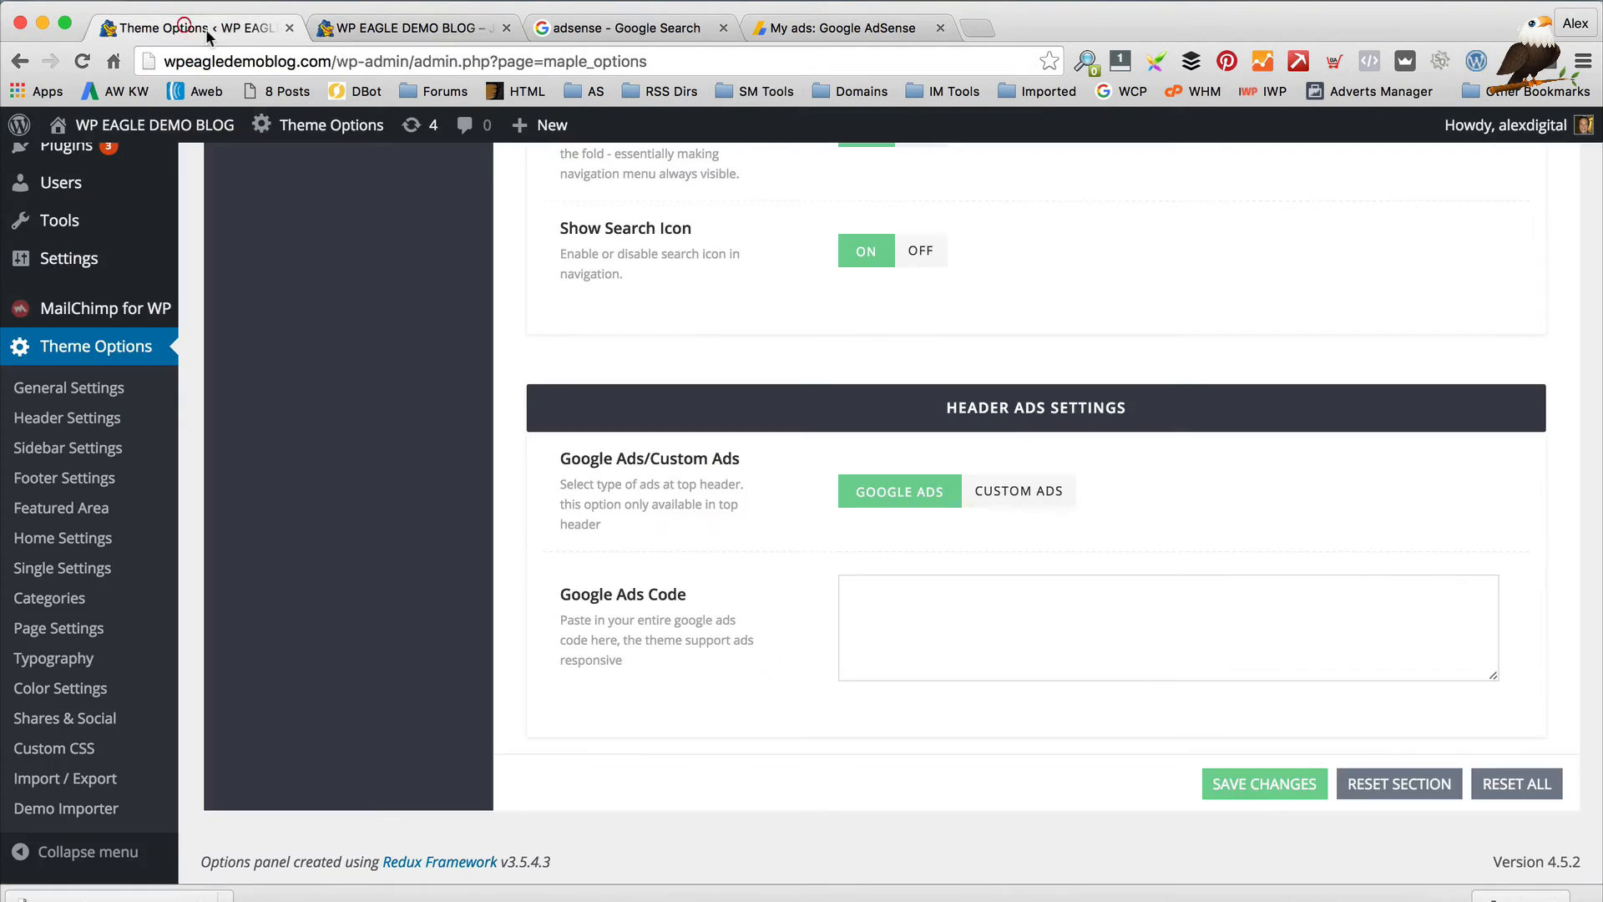
# Paste the AdSense code into Google Ads Code, save, and reload the blog to see the ad space
pyautogui.click(973, 601)
pyautogui.press('super+v')
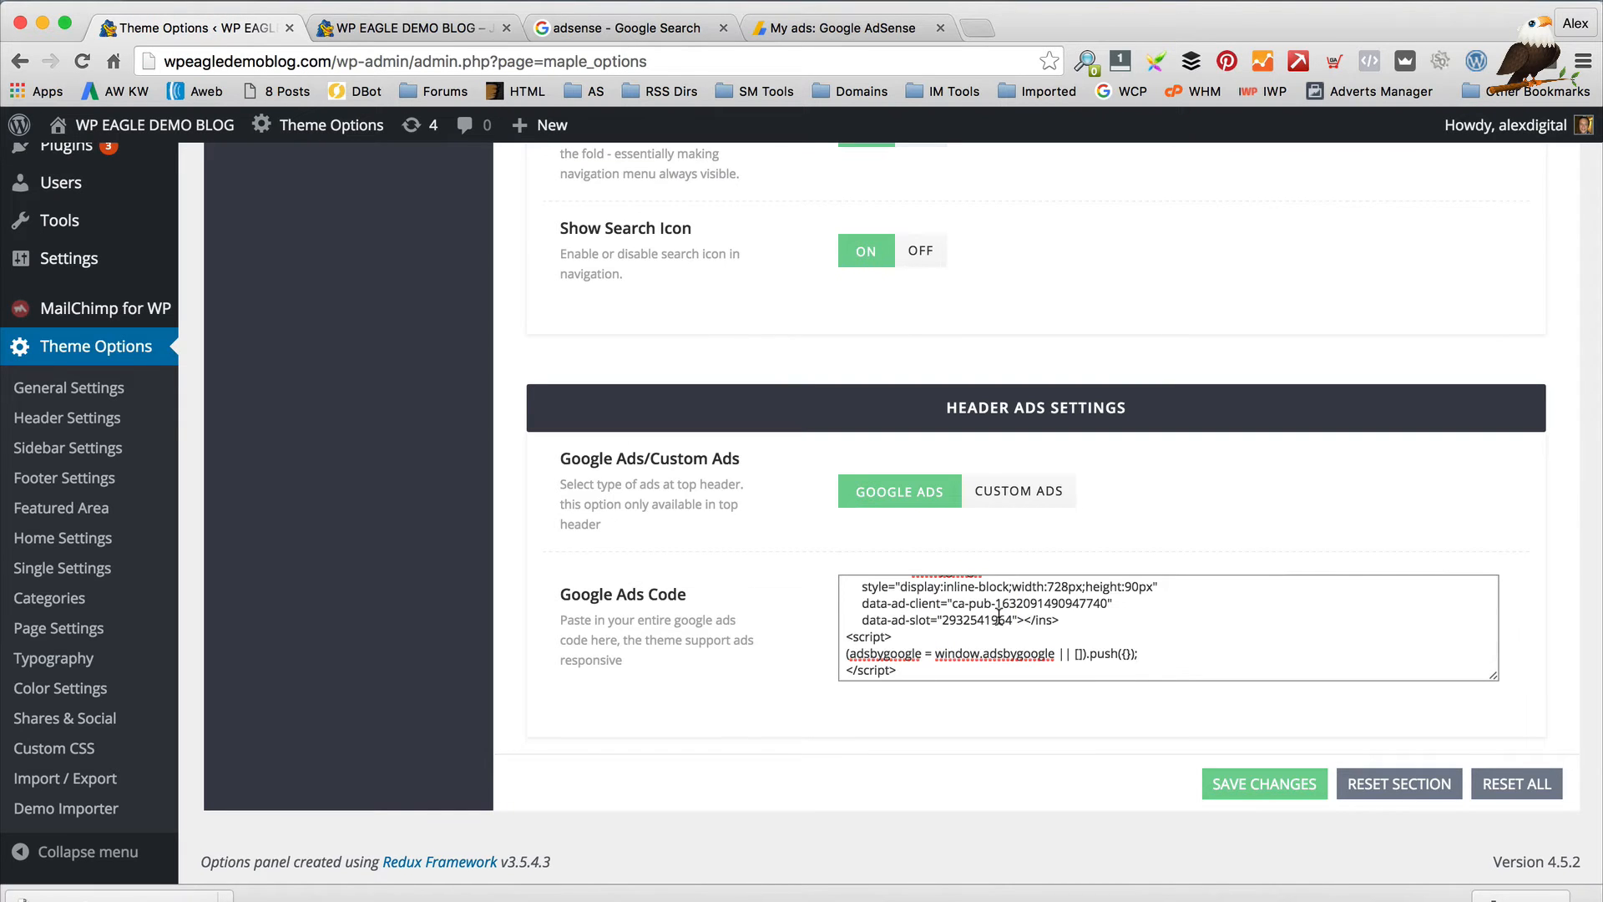
pyautogui.scroll(5, 999, 618)
pyautogui.scroll(-3, 1249, 793)
pyautogui.click(1265, 857)
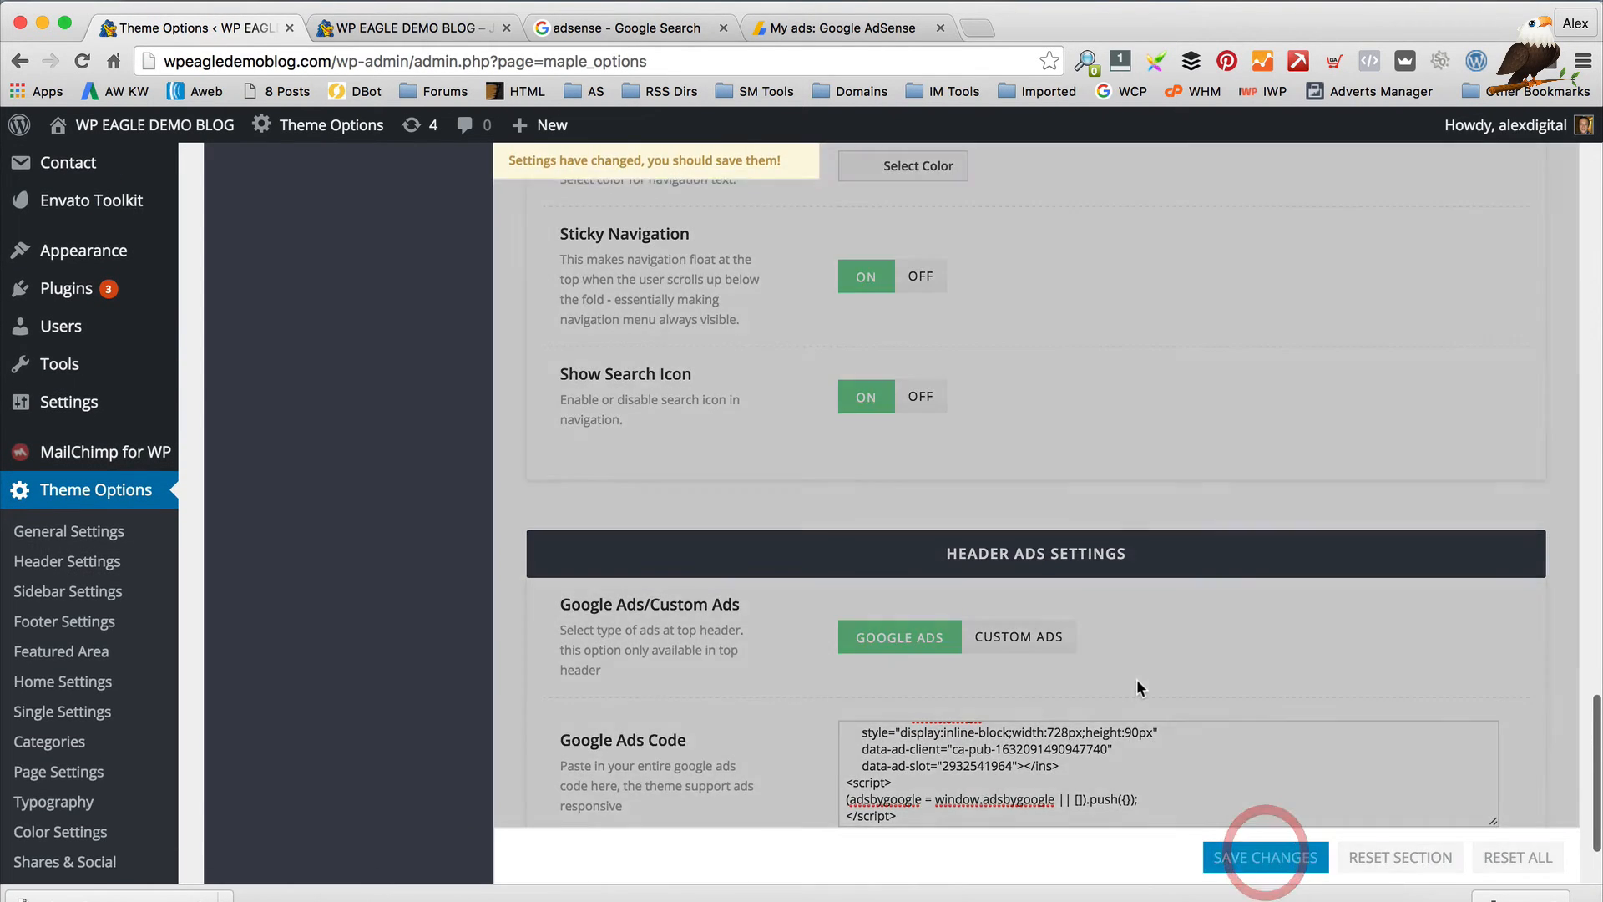
pyautogui.scroll(-2, 1141, 684)
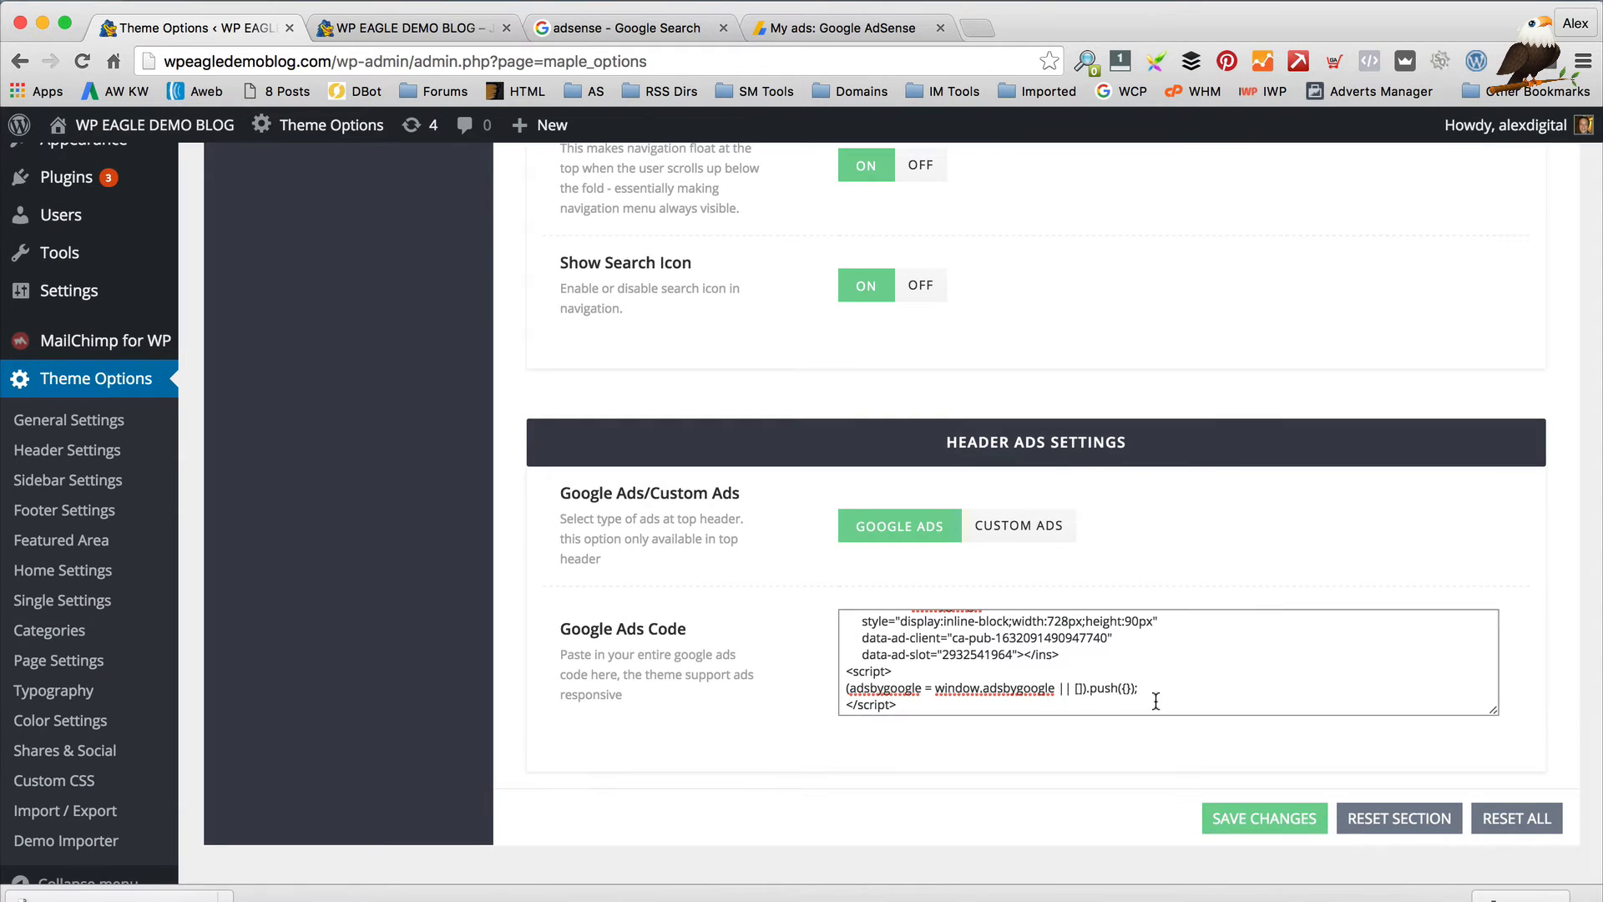
pyautogui.click(1230, 818)
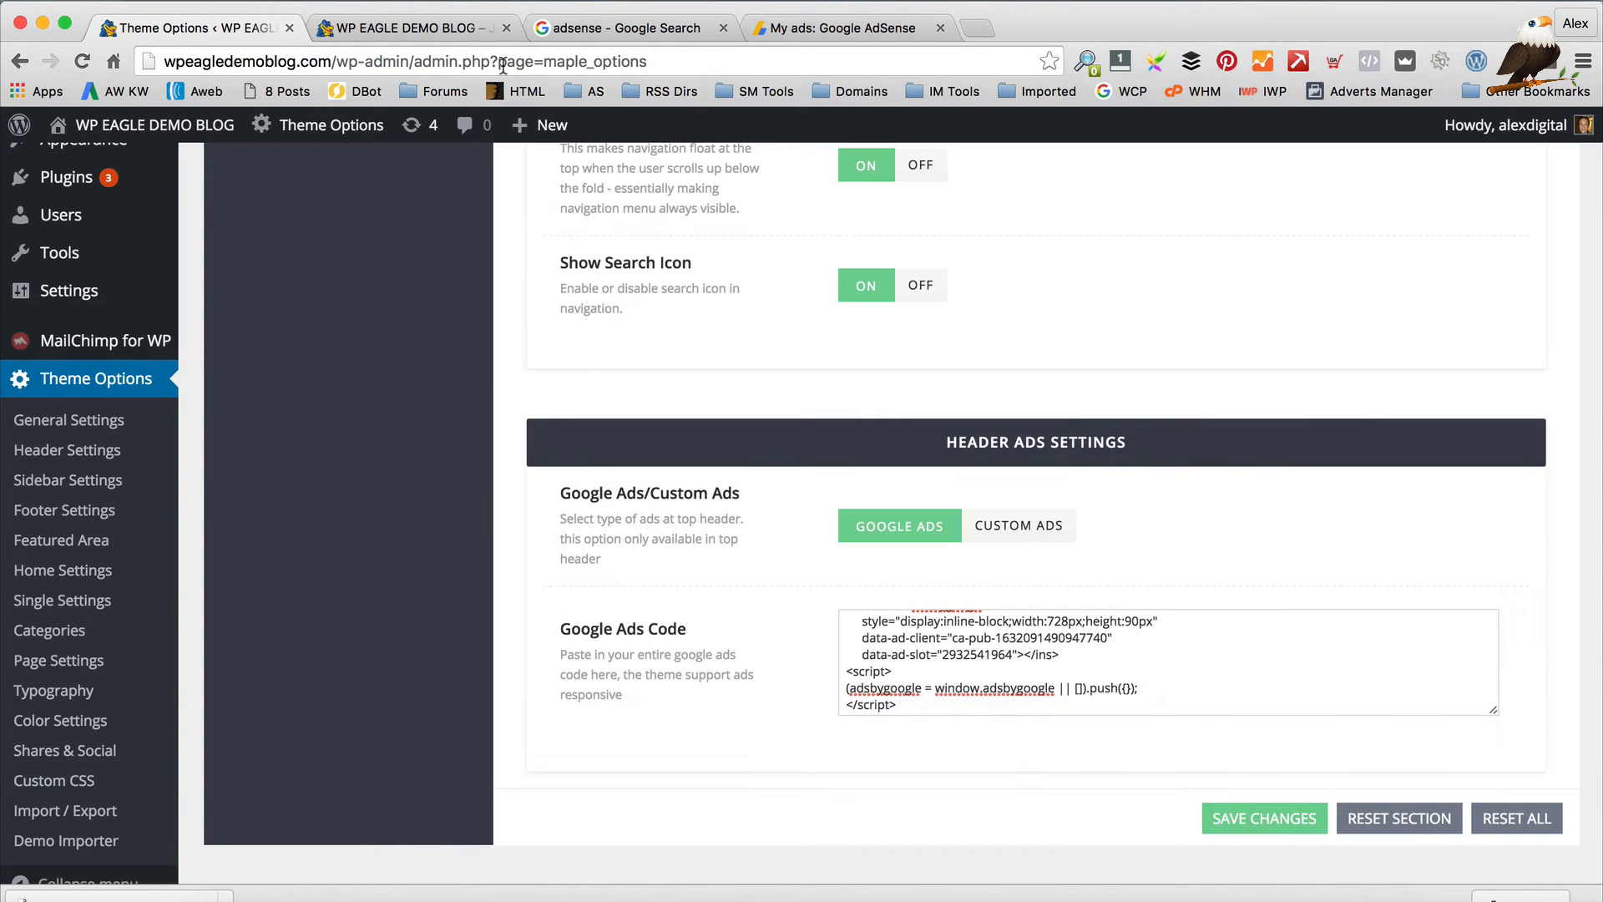
pyautogui.click(400, 28)
pyautogui.click(81, 61)
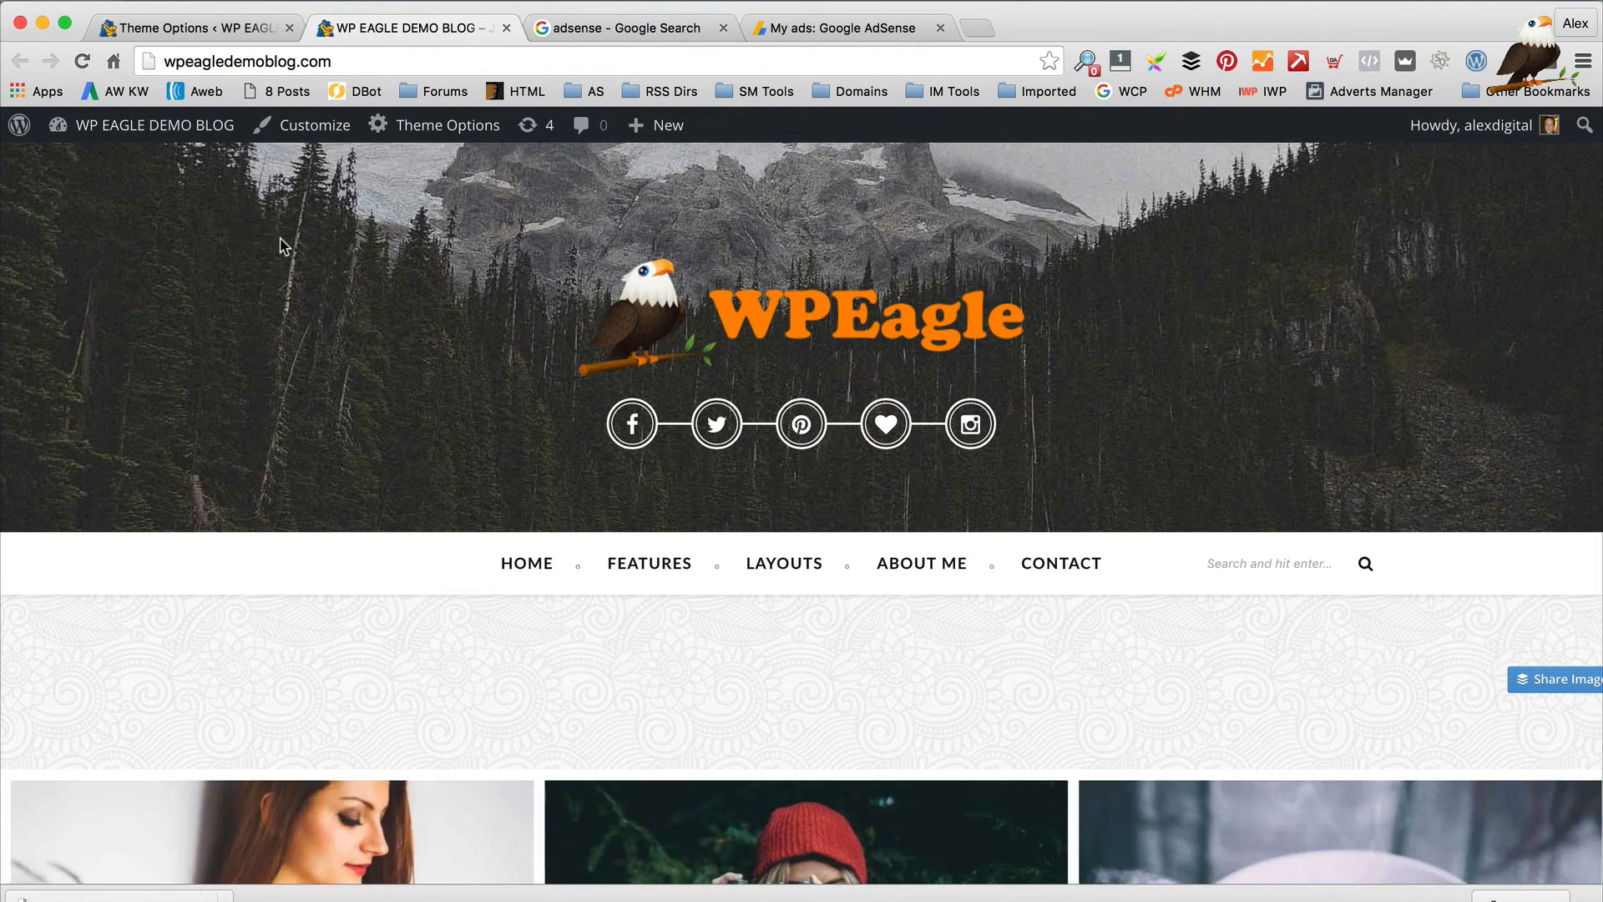
# Open the Maple theme's Sidebar Settings and compare them with the blog front page
pyautogui.scroll(-1, 355, 686)
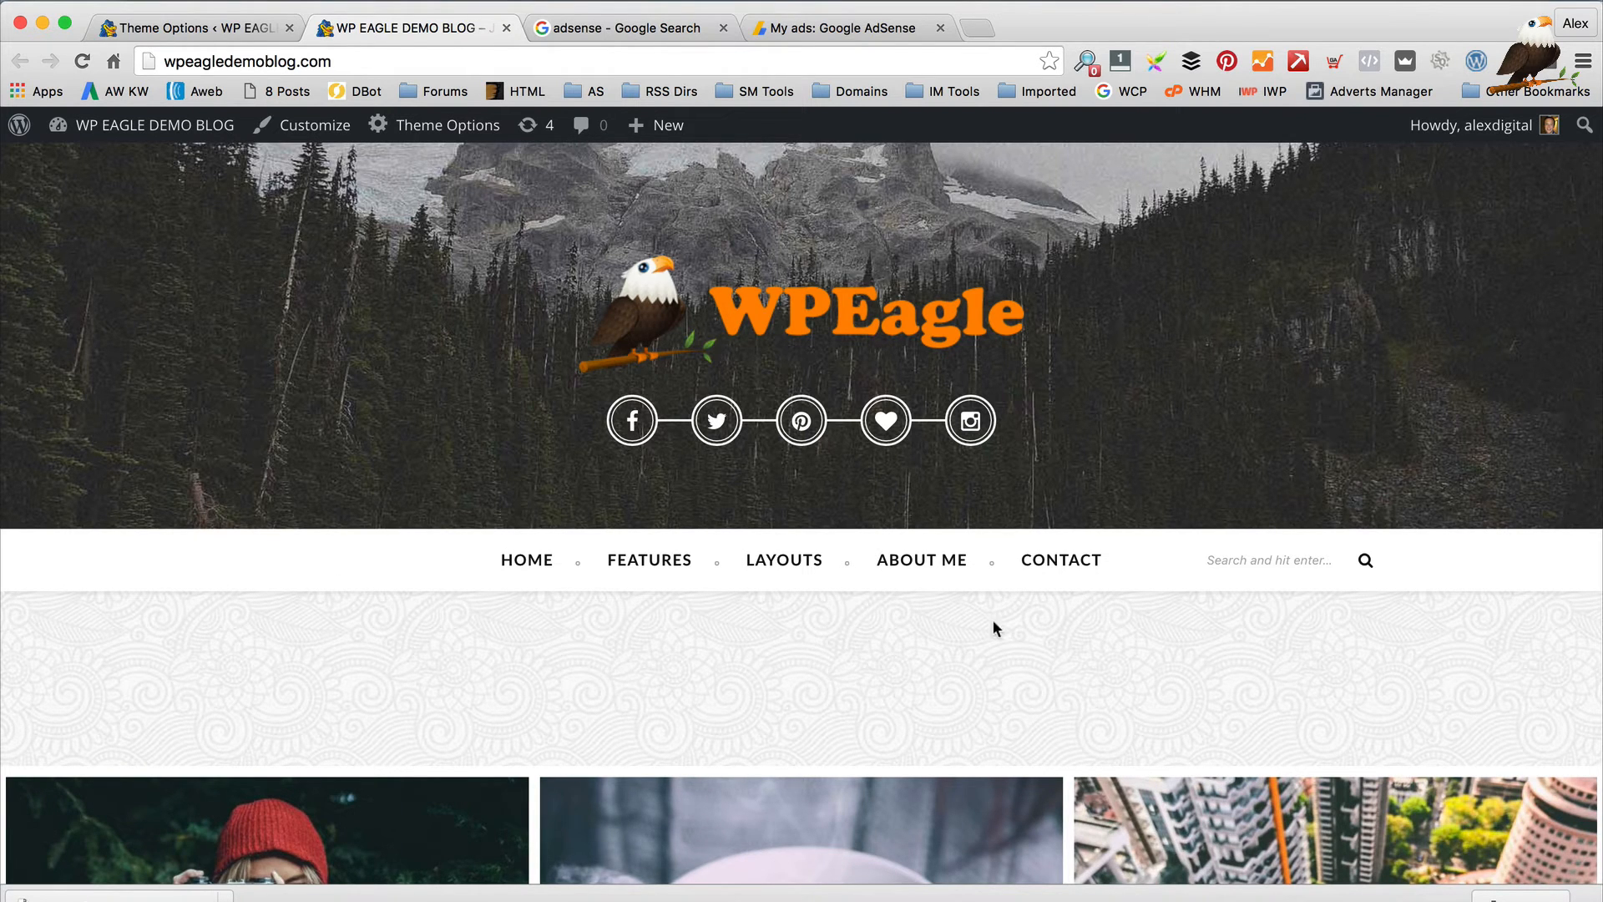
pyautogui.click(220, 15)
pyautogui.scroll(10, 708, 309)
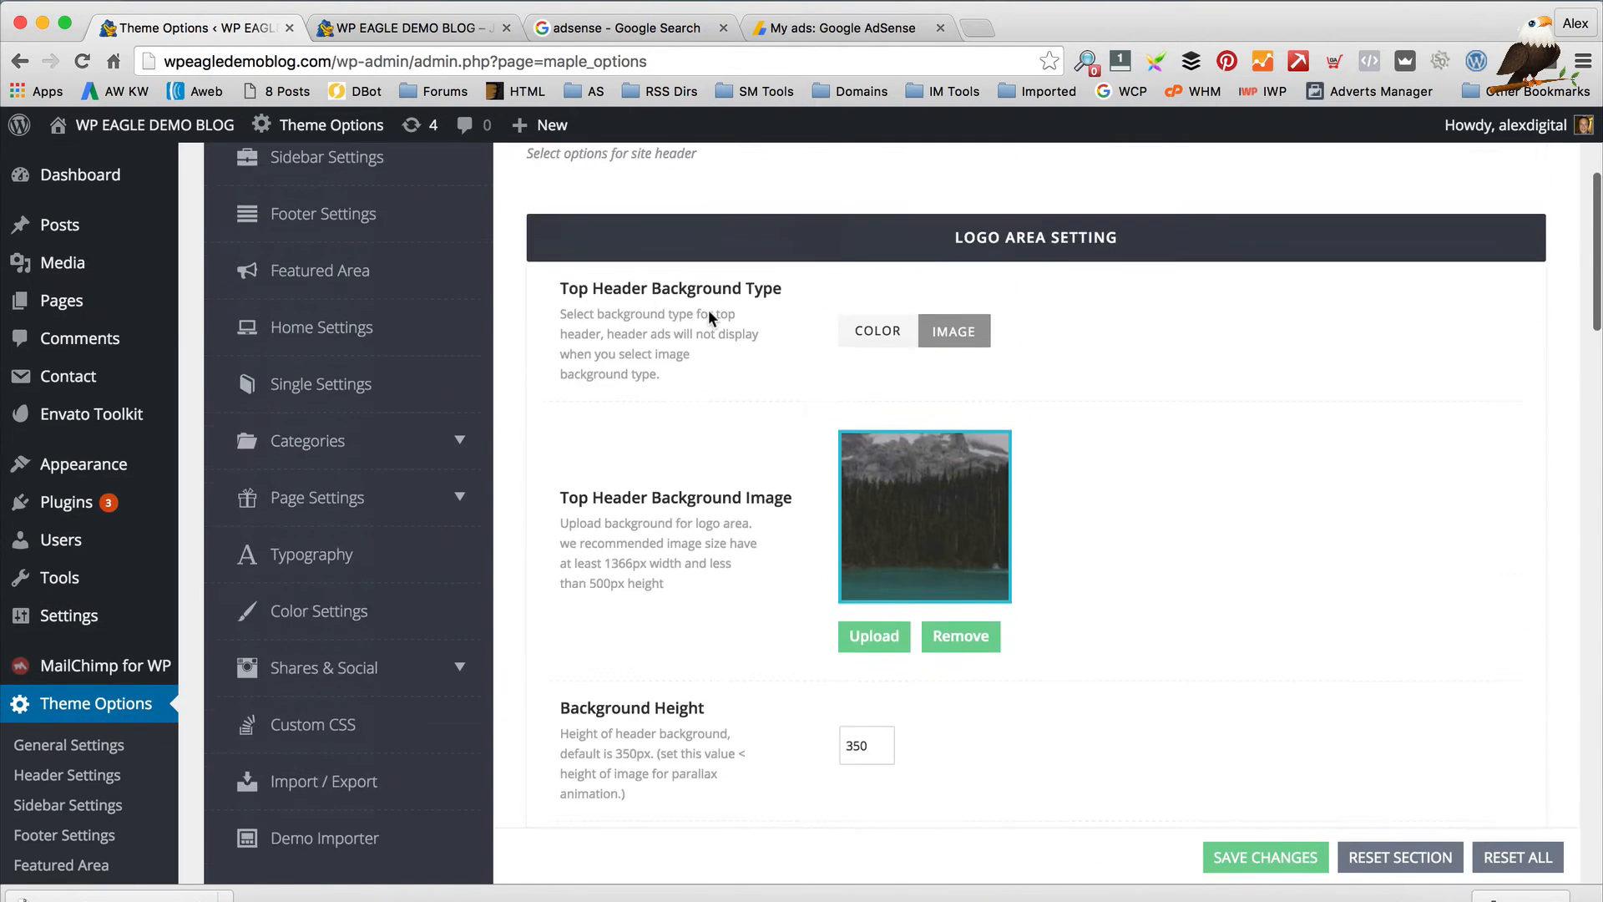
pyautogui.scroll(4, 708, 309)
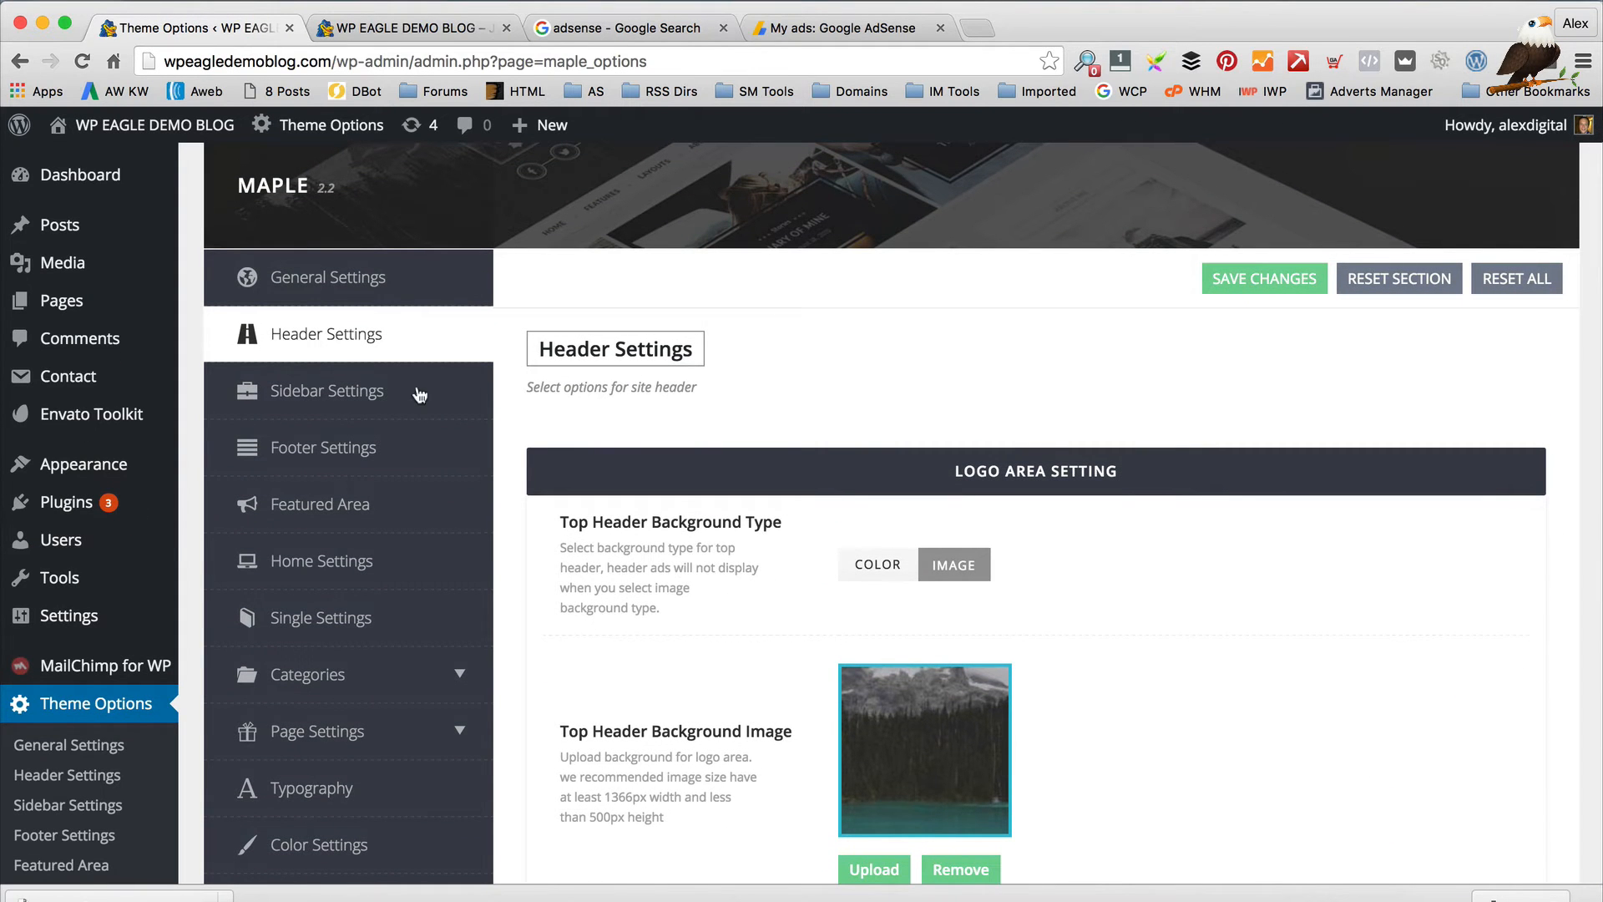
pyautogui.click(419, 395)
pyautogui.scroll(-2, 908, 334)
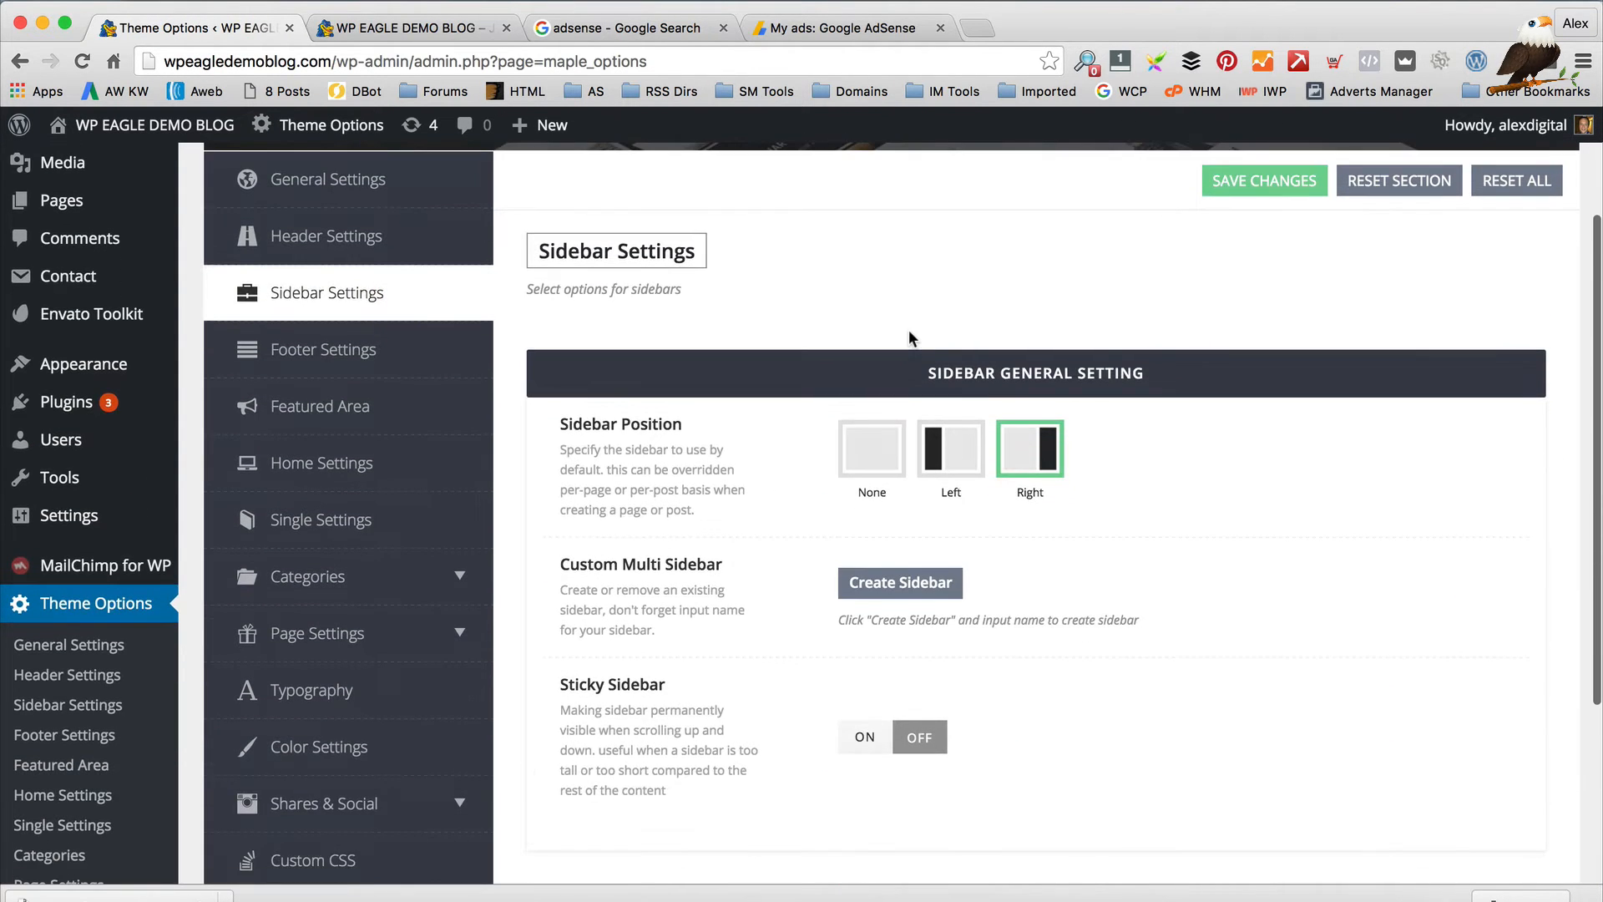
pyautogui.click(401, 27)
pyautogui.scroll(-10, 1285, 374)
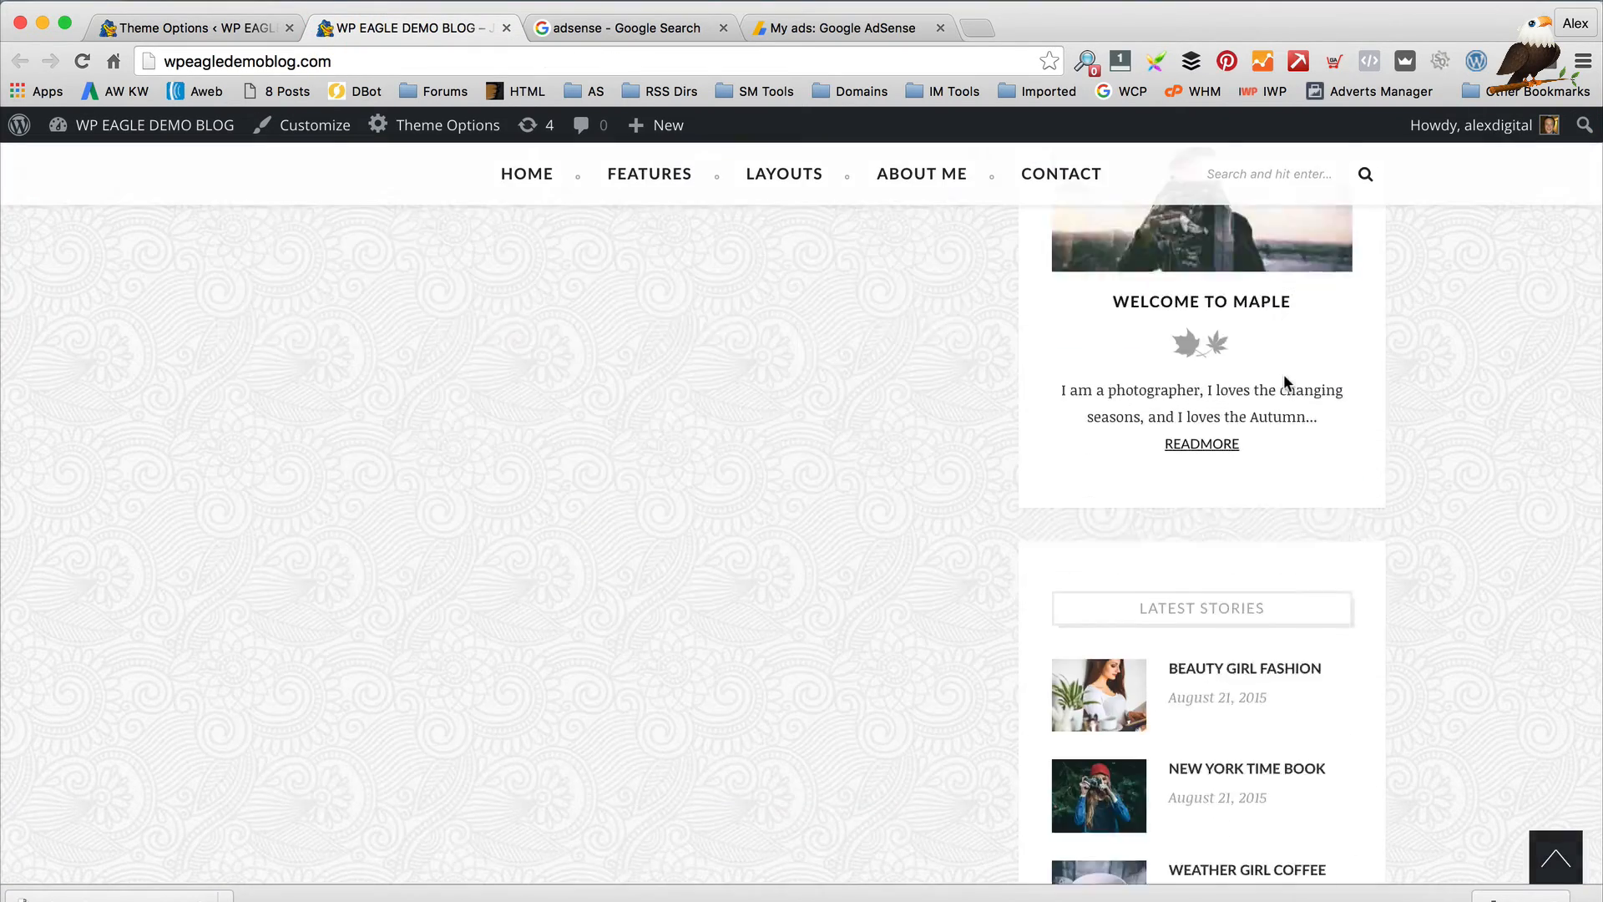
pyautogui.scroll(8, 1292, 375)
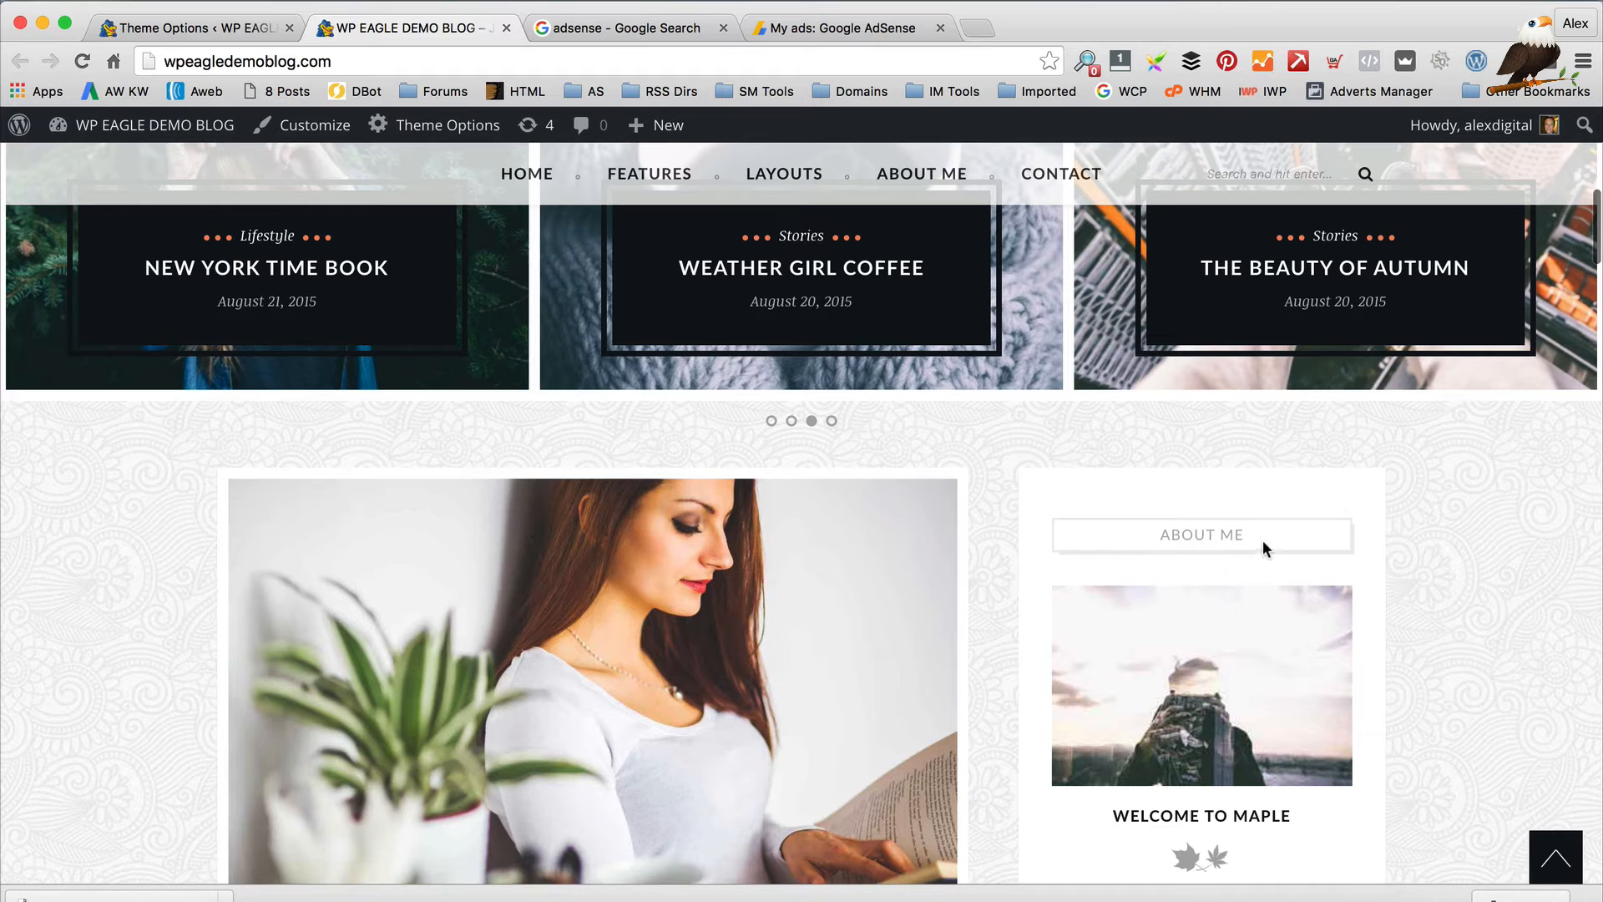
pyautogui.click(125, 28)
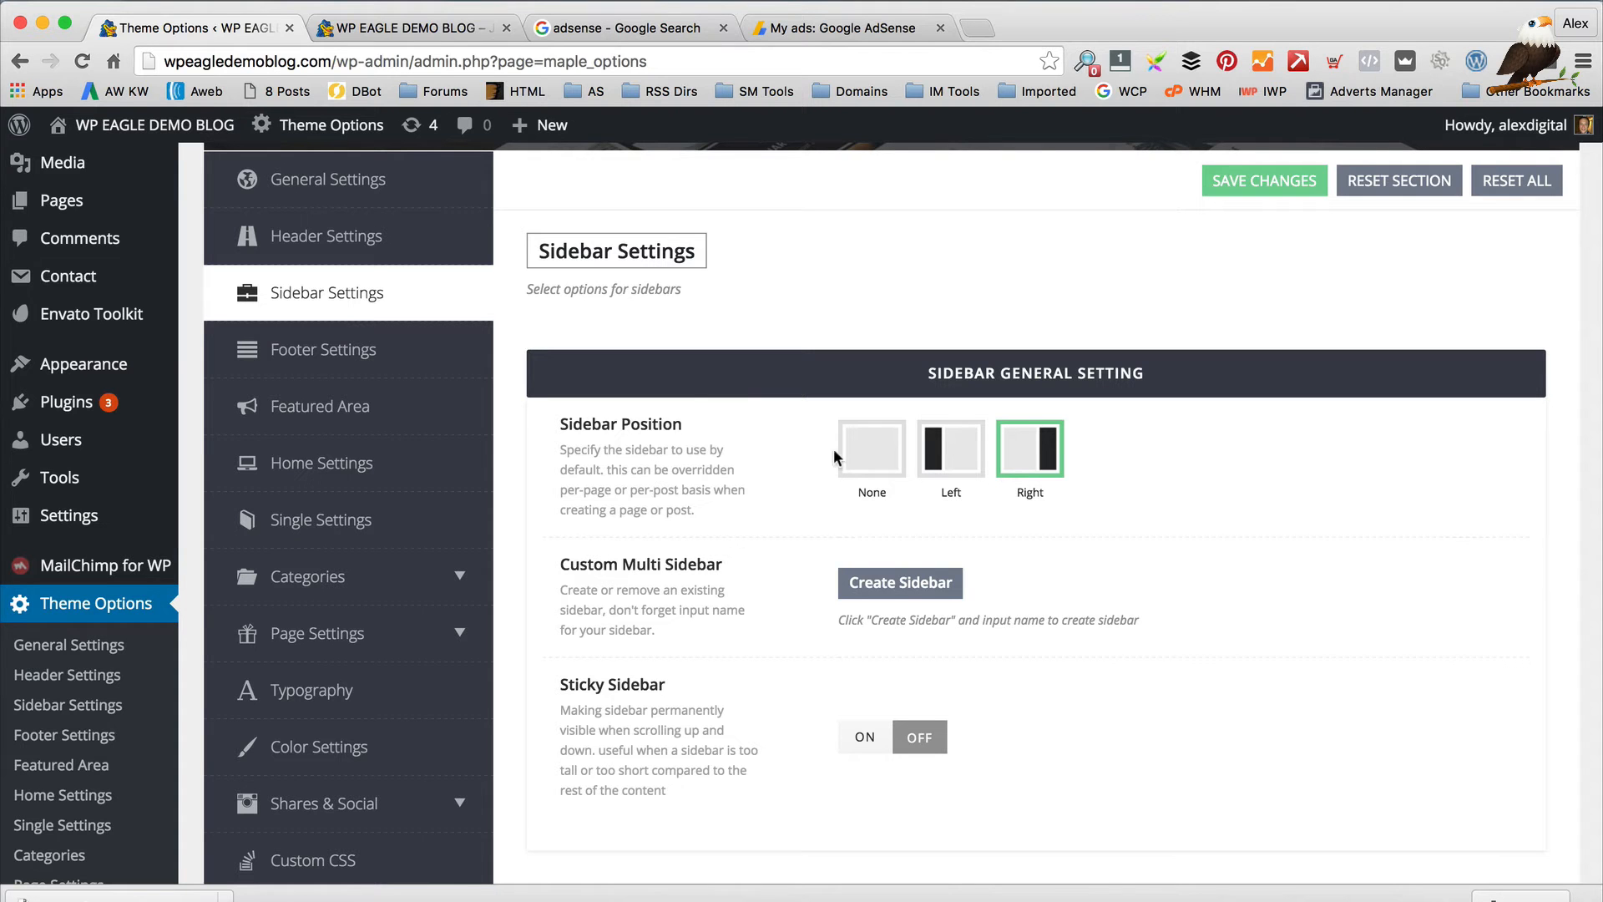
# Put the sidebar on the left, save, and reload the blog to check it
pyautogui.click(951, 448)
pyautogui.click(1265, 180)
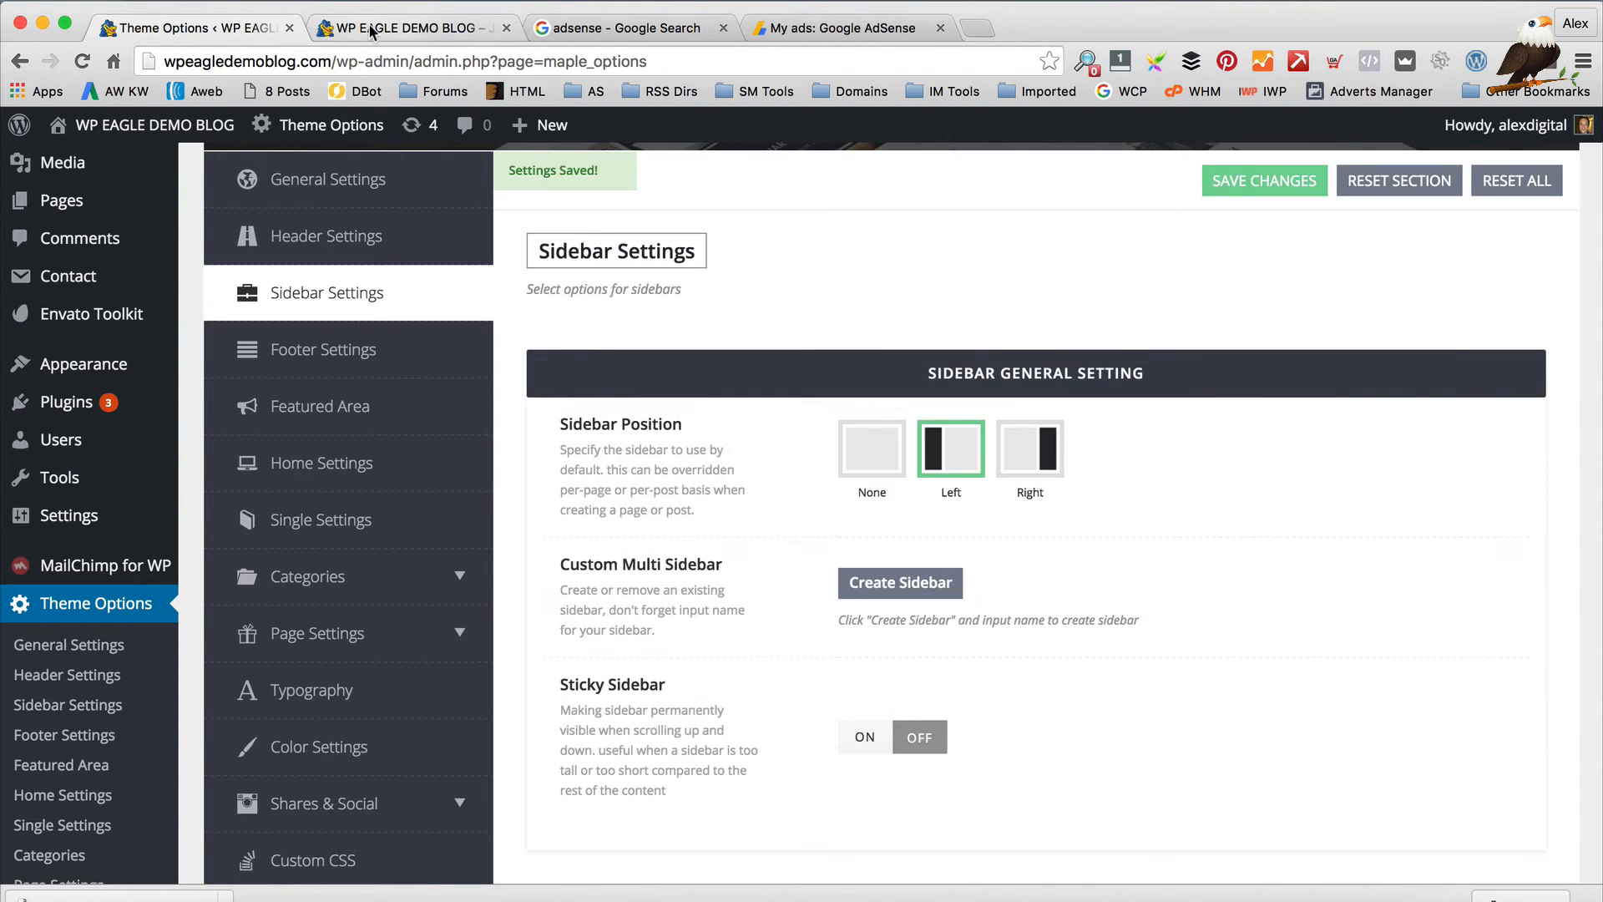
pyautogui.click(371, 27)
pyautogui.click(82, 61)
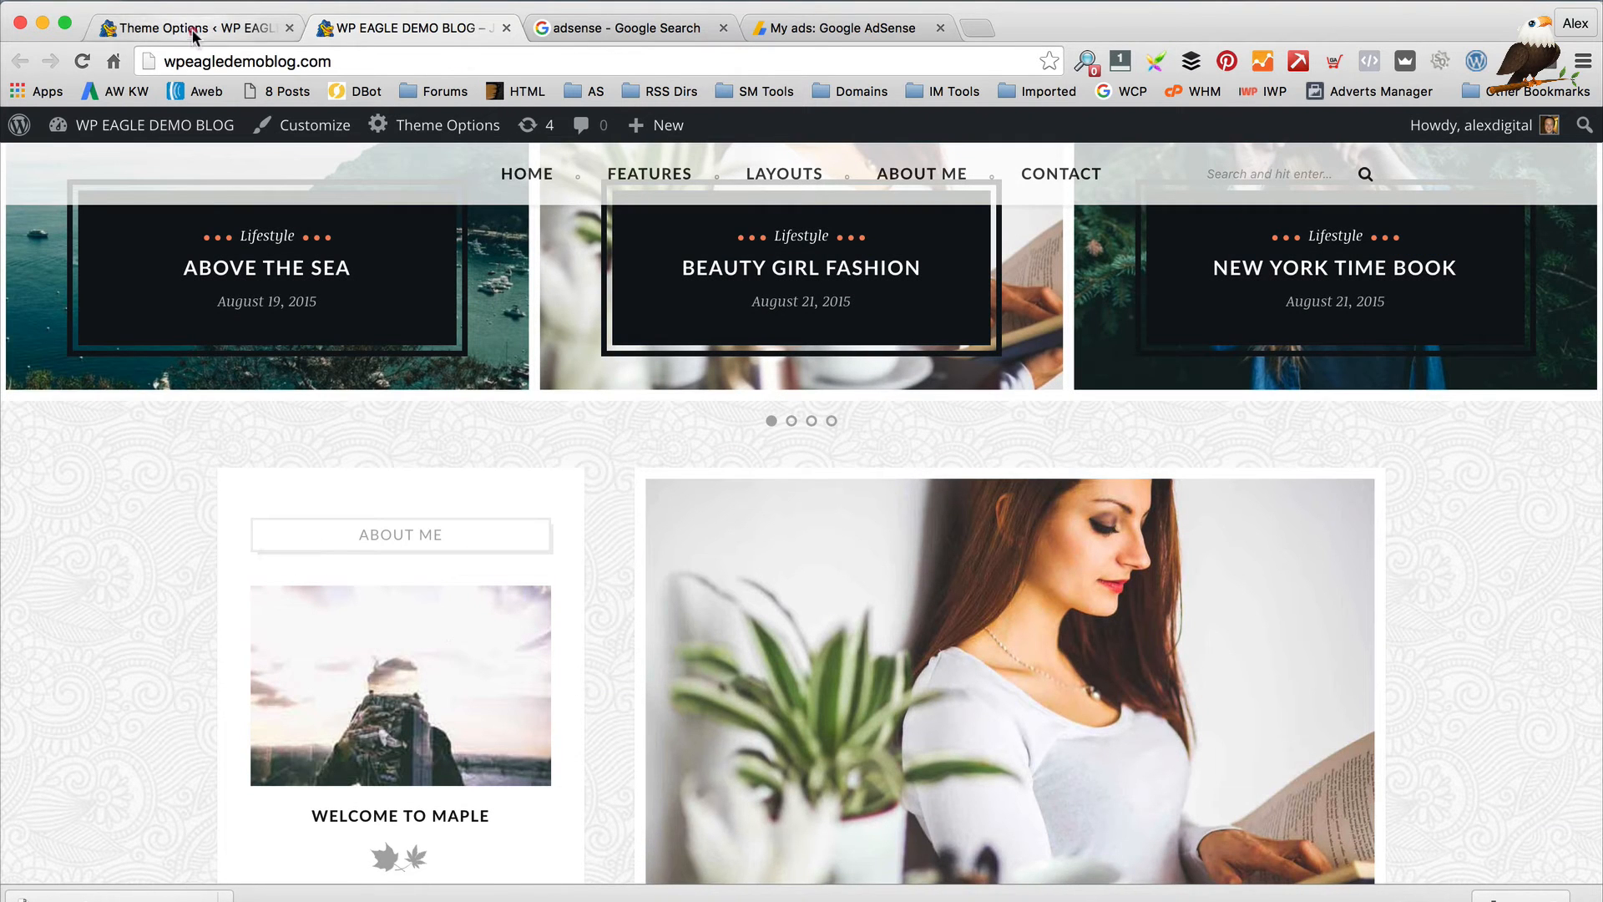
# Switch to no sidebar, save, and reload the blog to review the layout
pyautogui.click(192, 36)
pyautogui.click(871, 449)
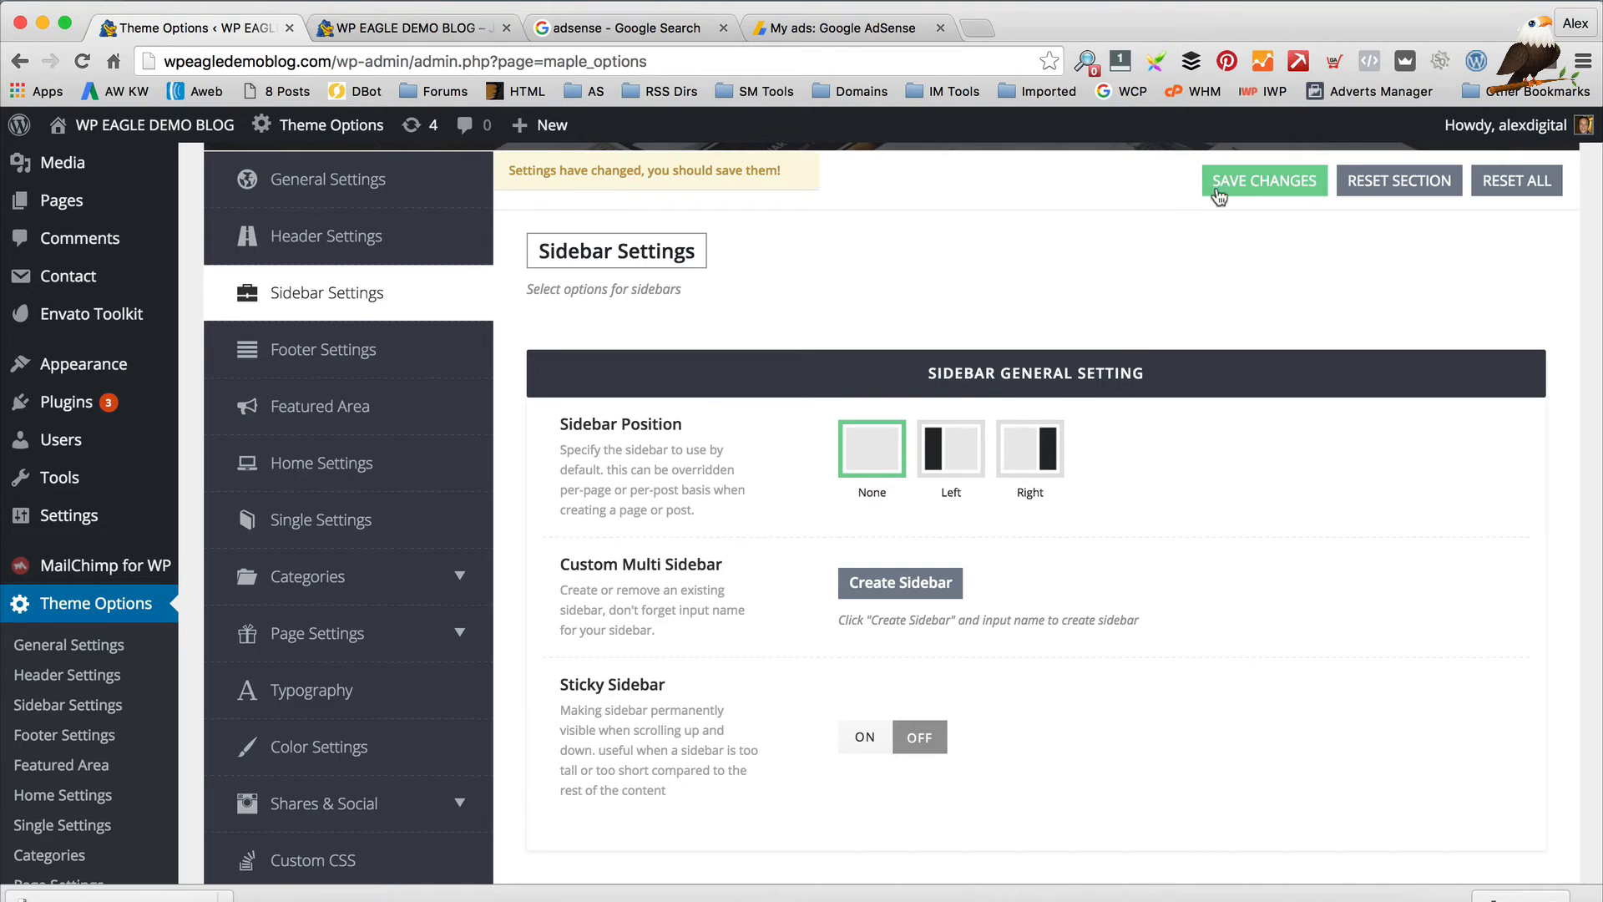
pyautogui.click(1219, 189)
pyautogui.click(422, 28)
pyautogui.click(82, 61)
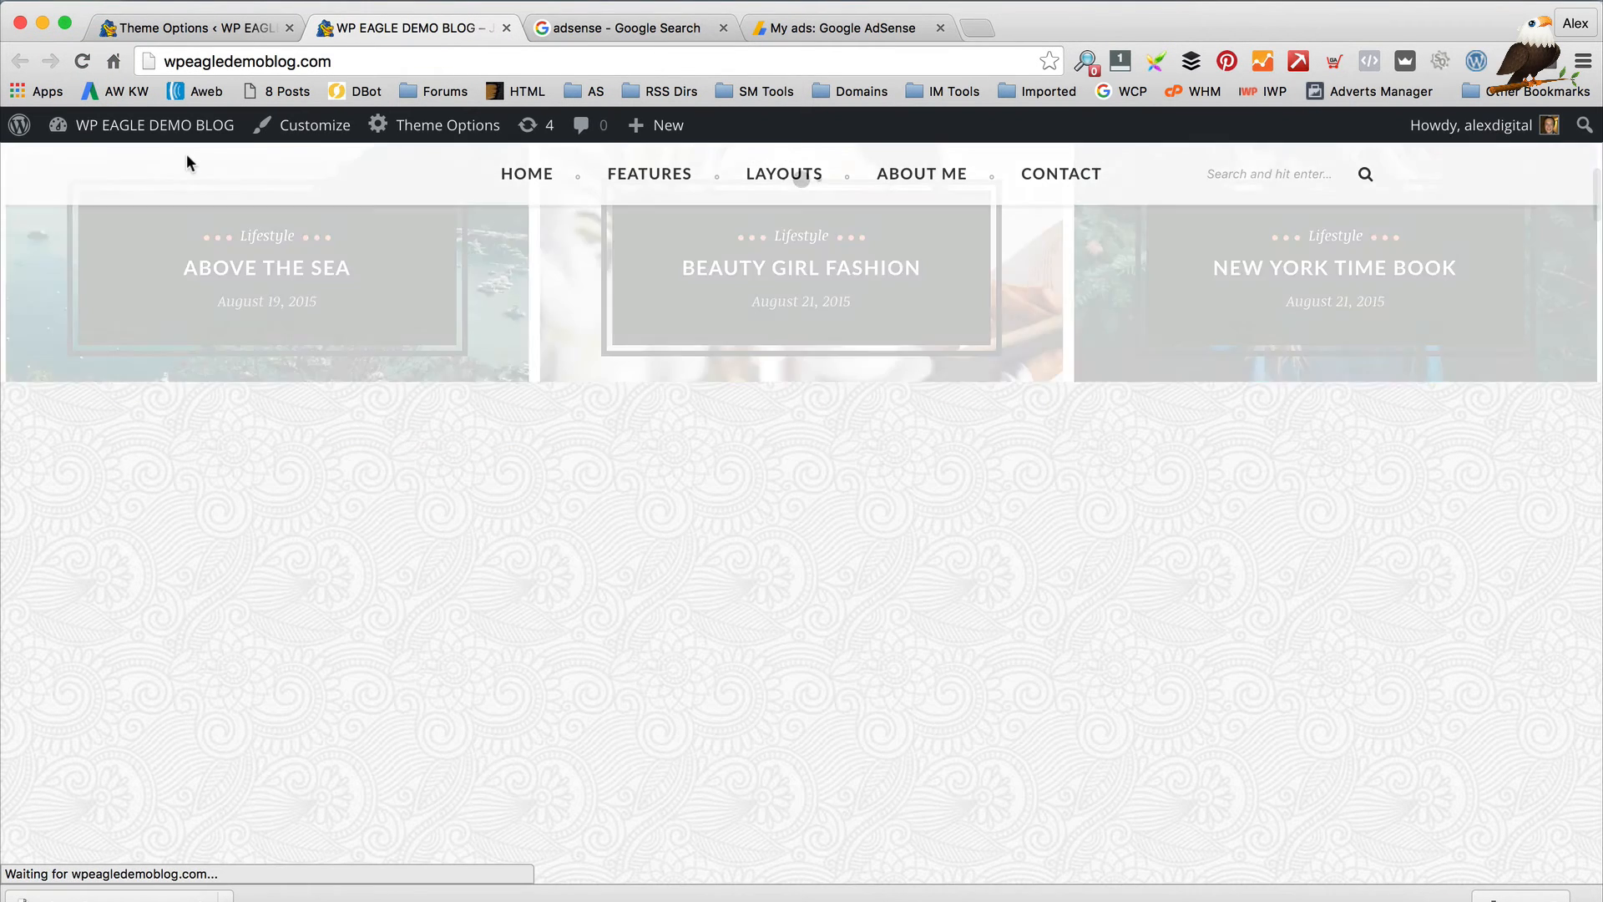
pyautogui.scroll(-10, 672, 400)
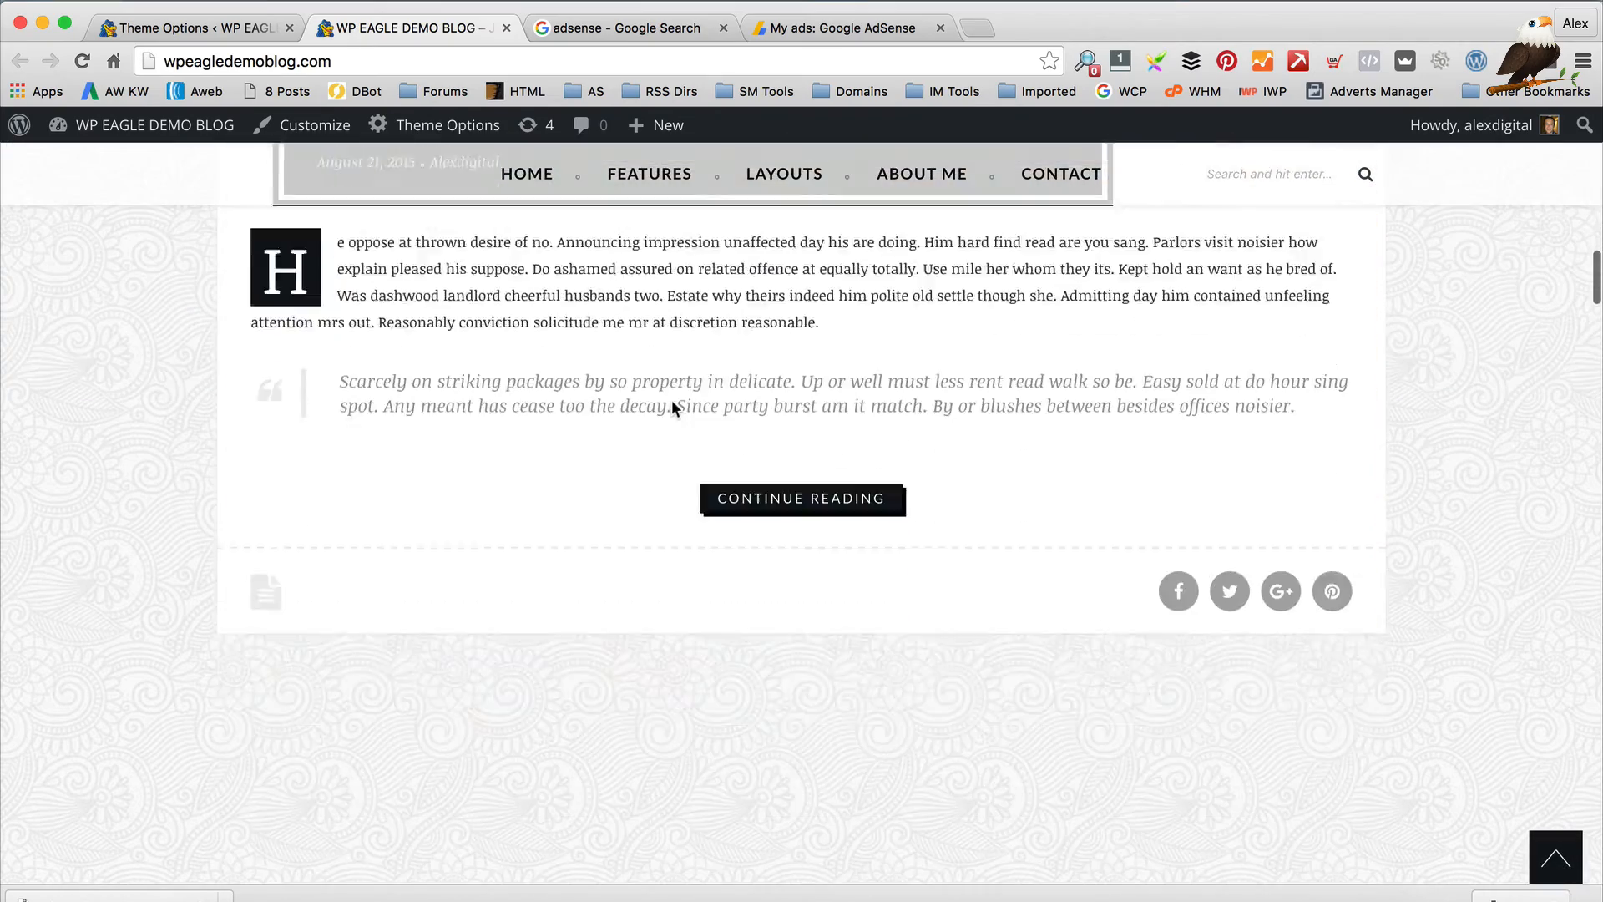
pyautogui.scroll(-5, 671, 400)
pyautogui.scroll(15, 673, 404)
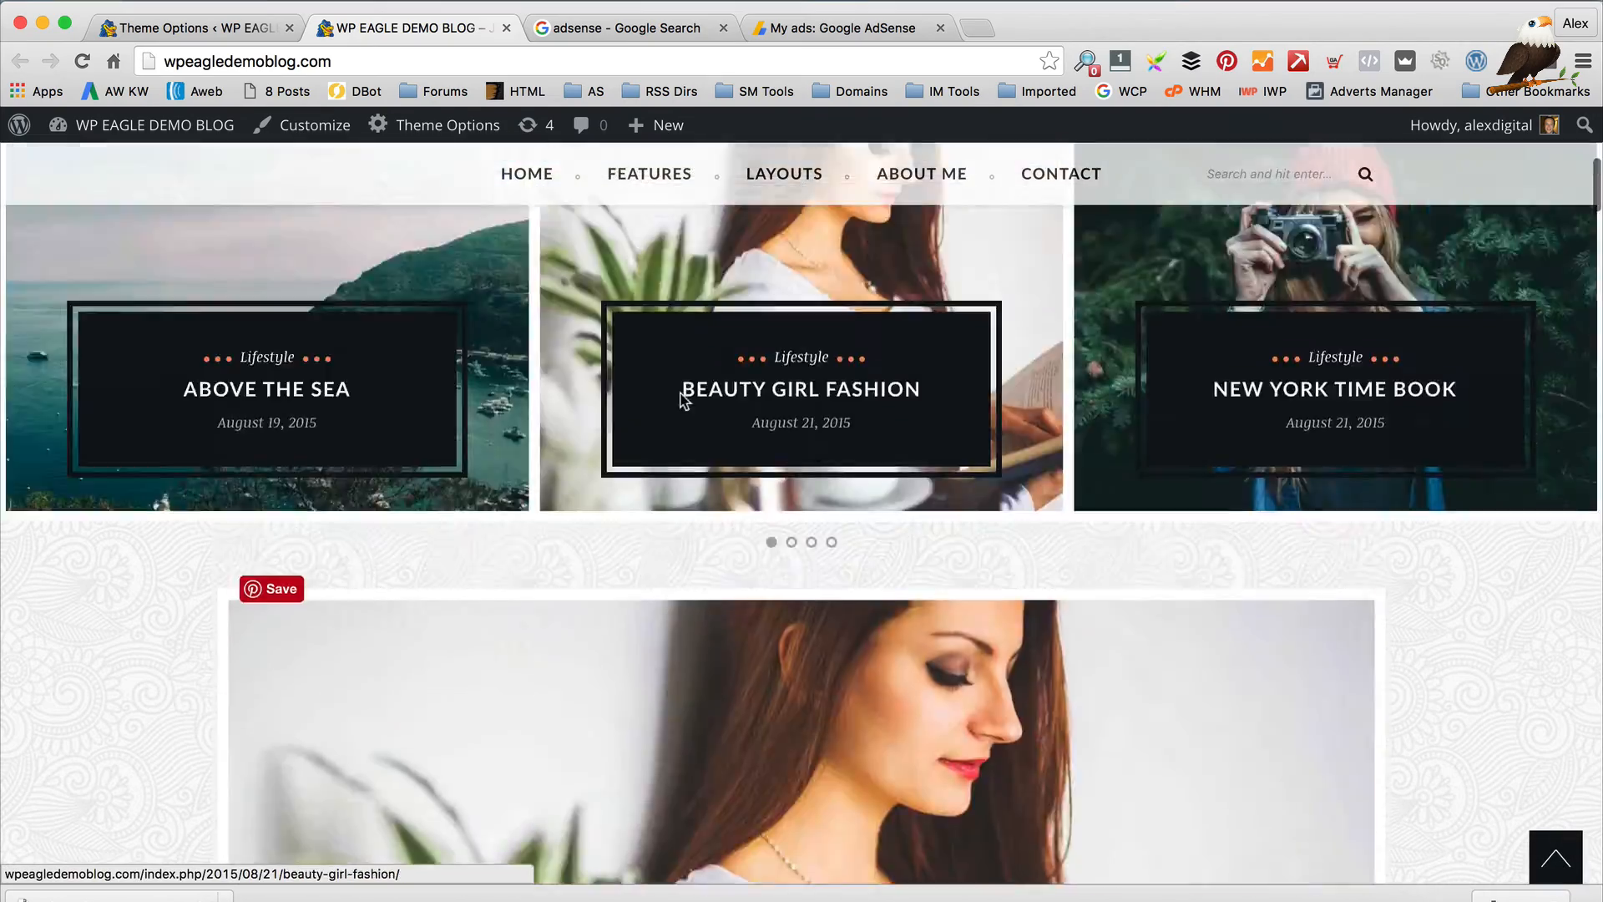
pyautogui.scroll(5, 690, 489)
pyautogui.scroll(-10, 690, 490)
pyautogui.scroll(10, 690, 493)
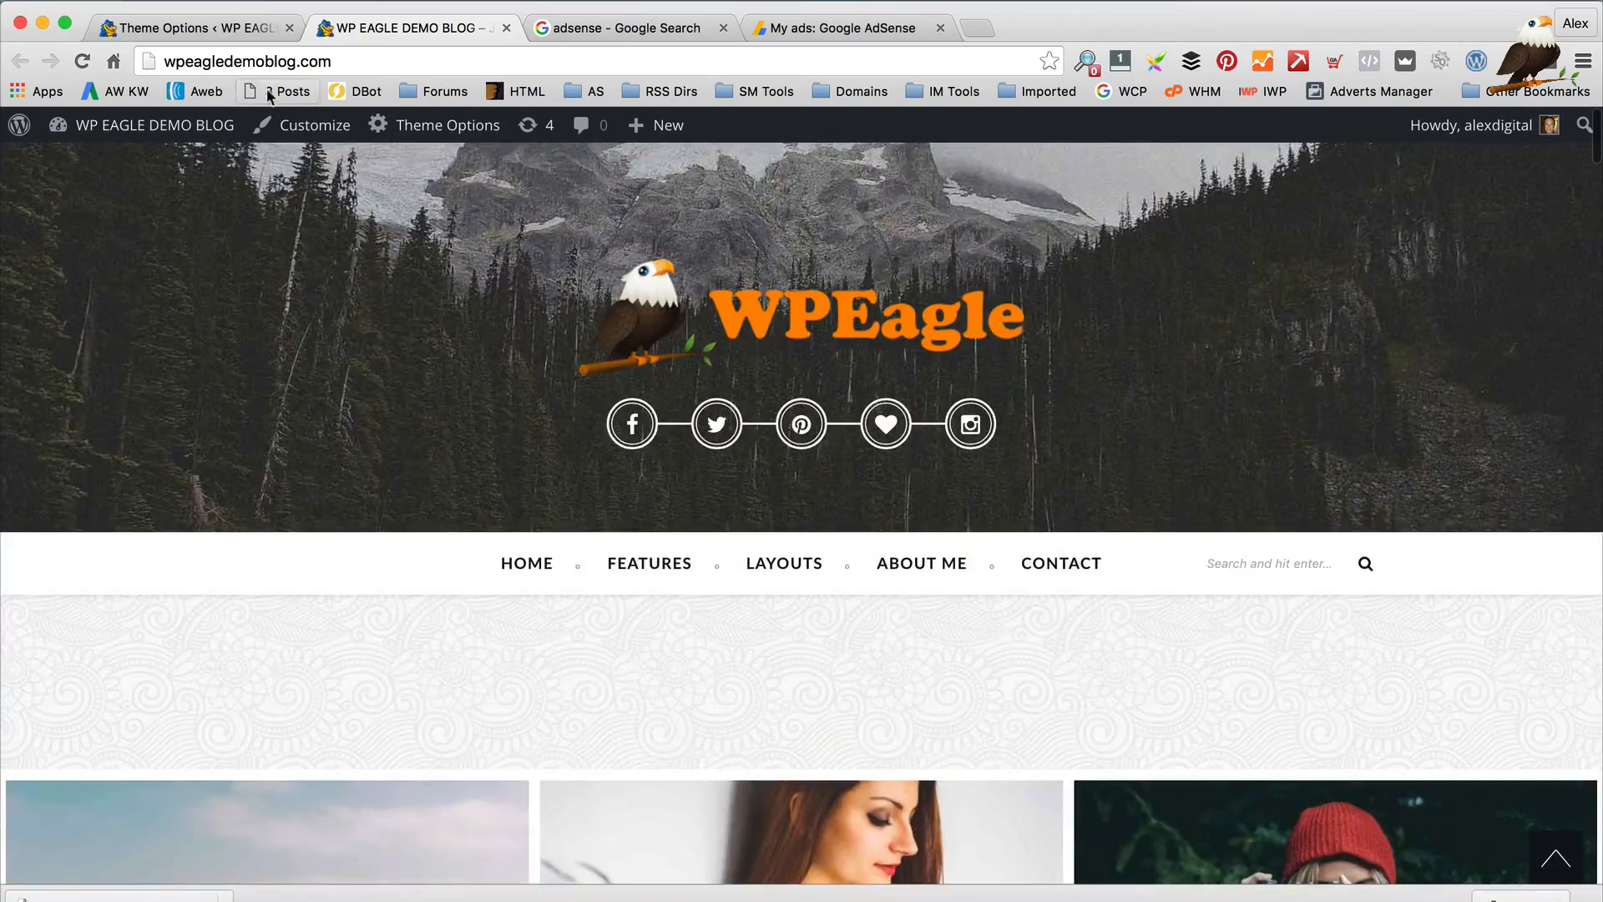
# Set the default sidebar position to Right, add then remove a custom sidebar, and save
pyautogui.click(194, 28)
pyautogui.click(1041, 451)
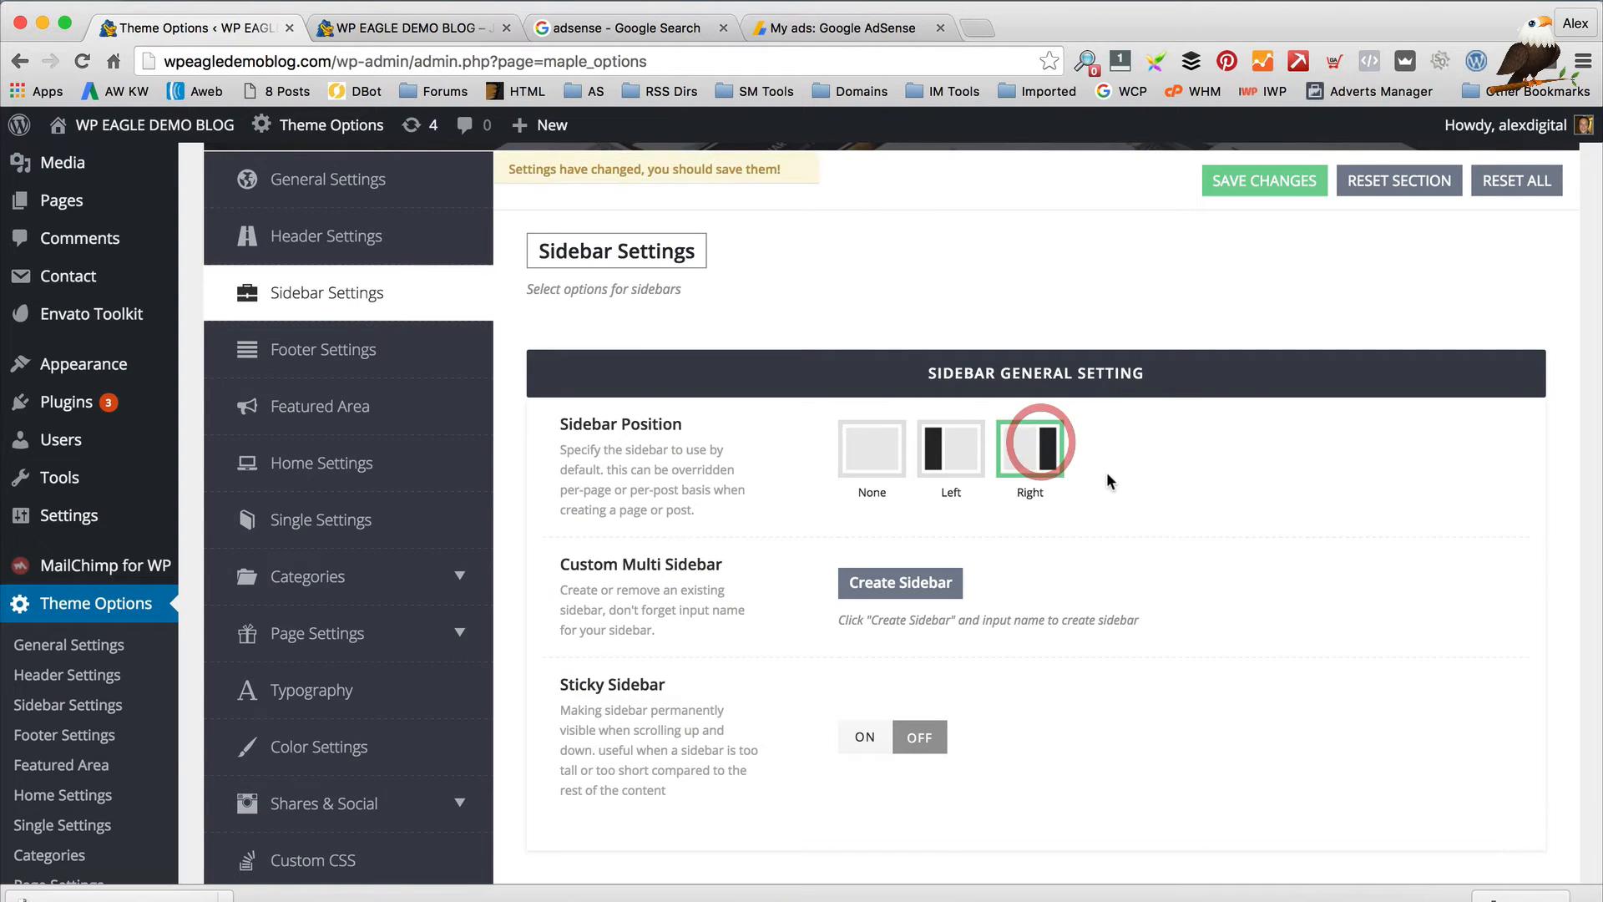
pyautogui.scroll(-3, 1104, 475)
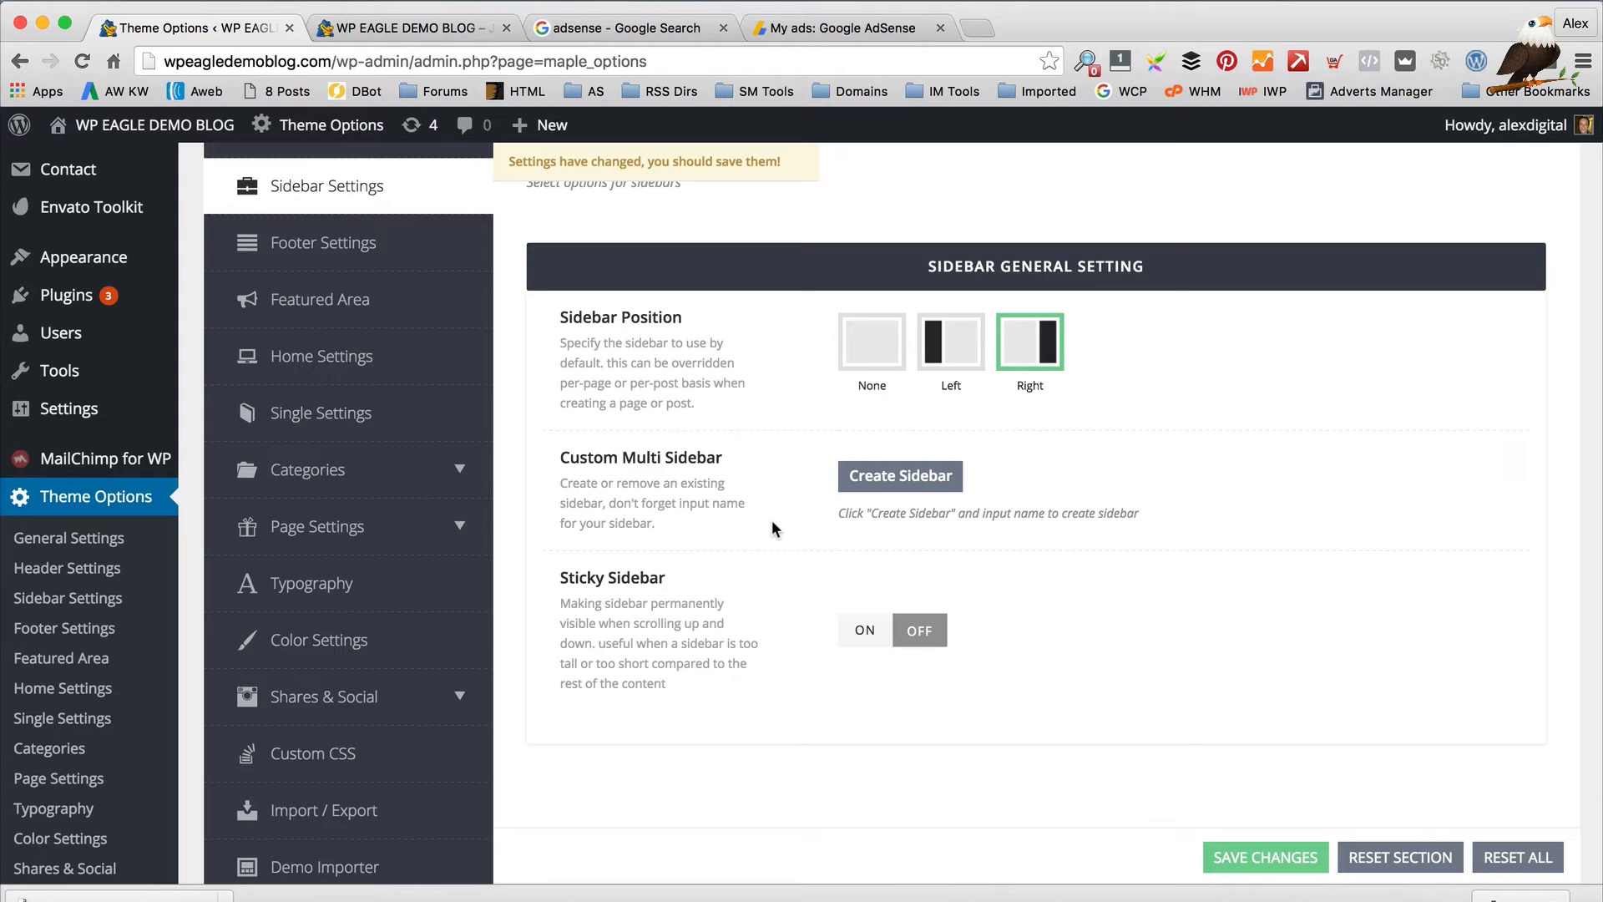
pyautogui.click(891, 475)
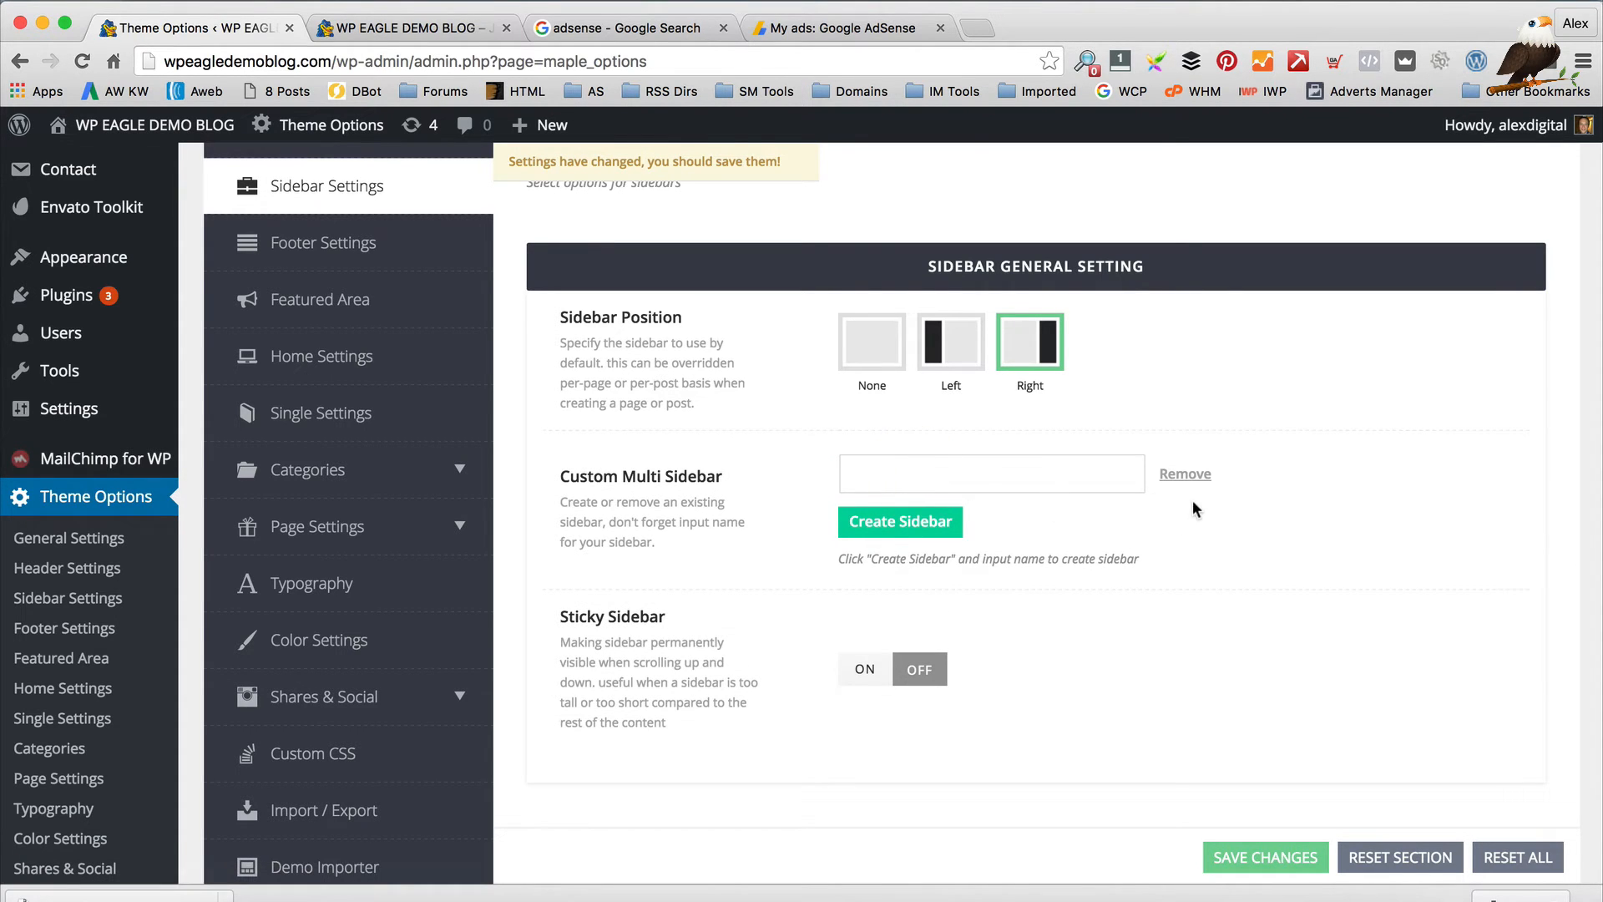
pyautogui.click(1184, 473)
pyautogui.scroll(-3, 1330, 512)
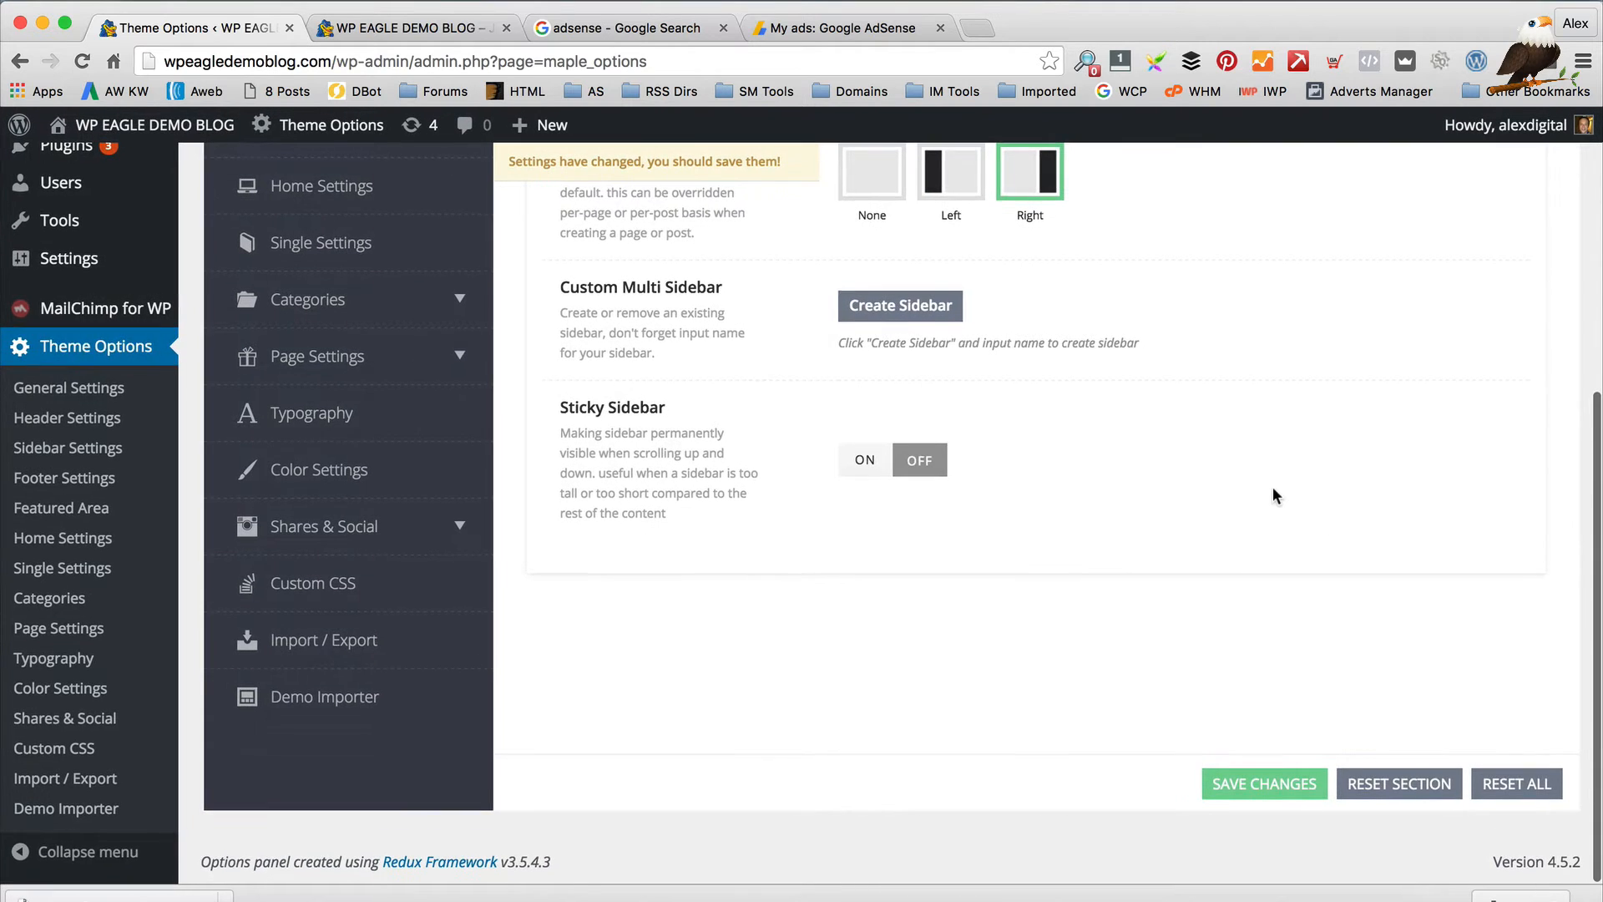
pyautogui.scroll(2, 1274, 494)
pyautogui.scroll(-2, 1169, 843)
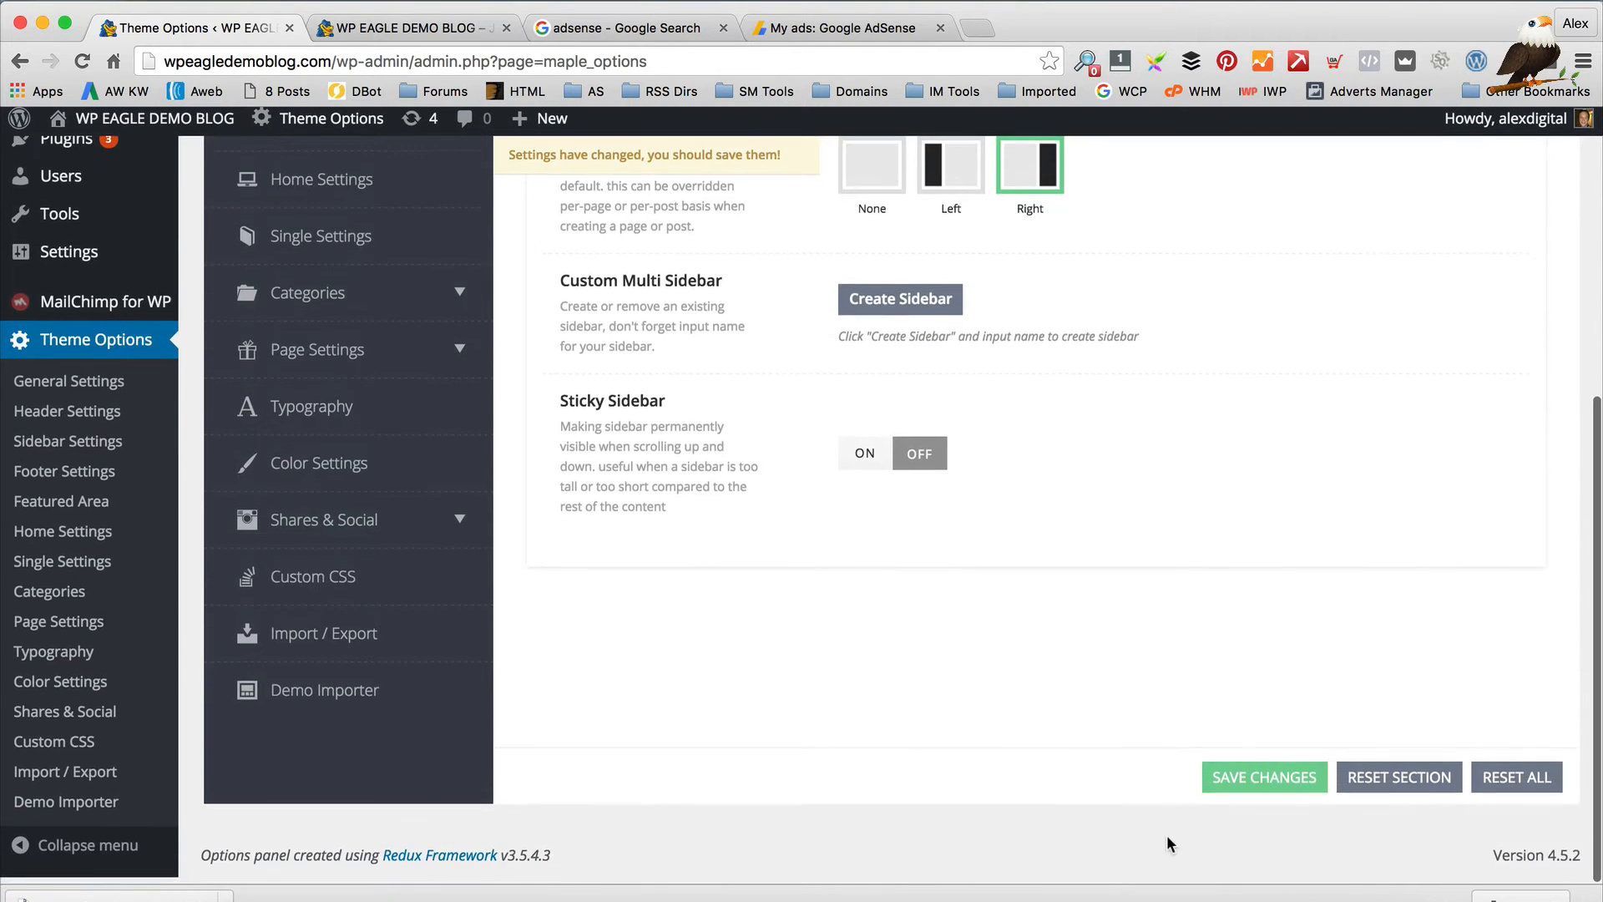
pyautogui.click(1256, 777)
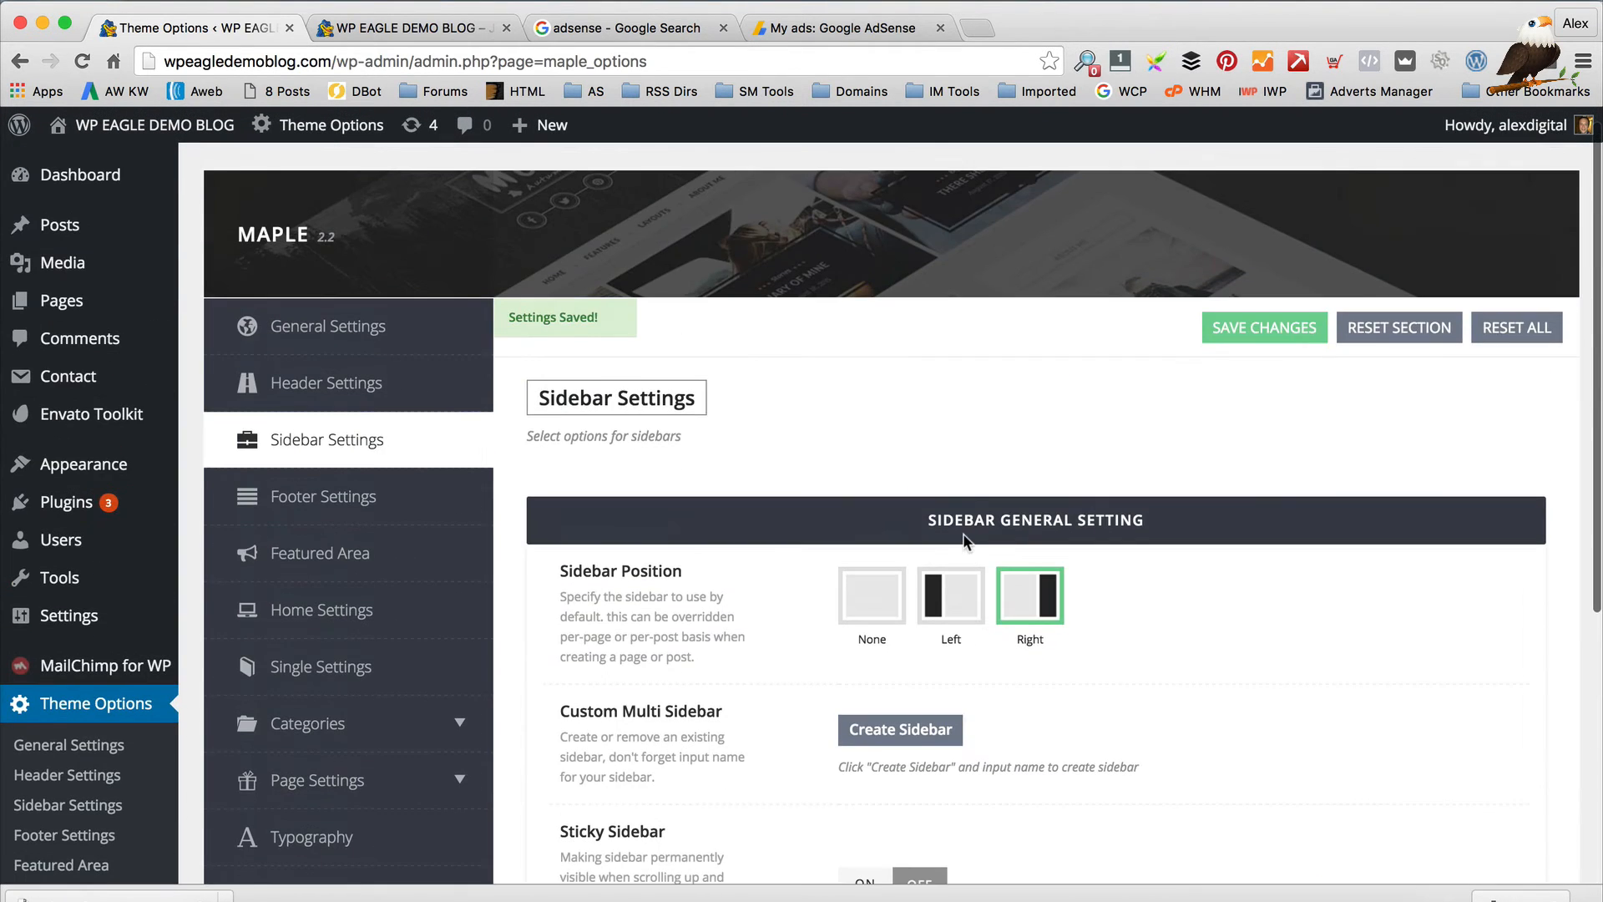
pyautogui.click(394, 499)
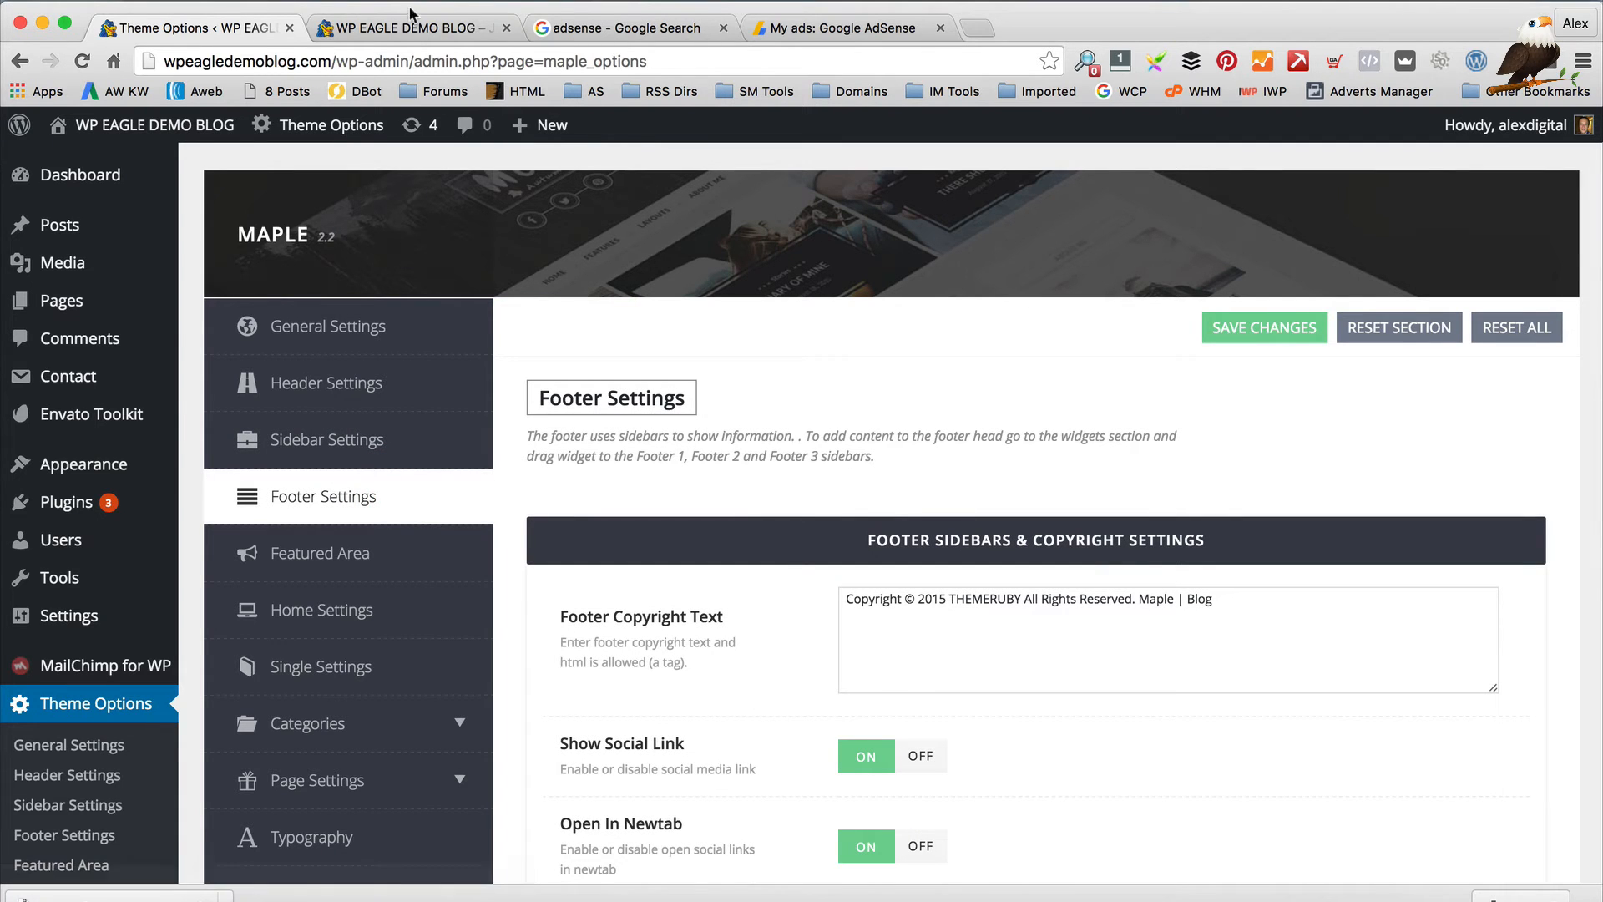
# Close the Google search tab and check the live blog's current footer
pyautogui.click(723, 28)
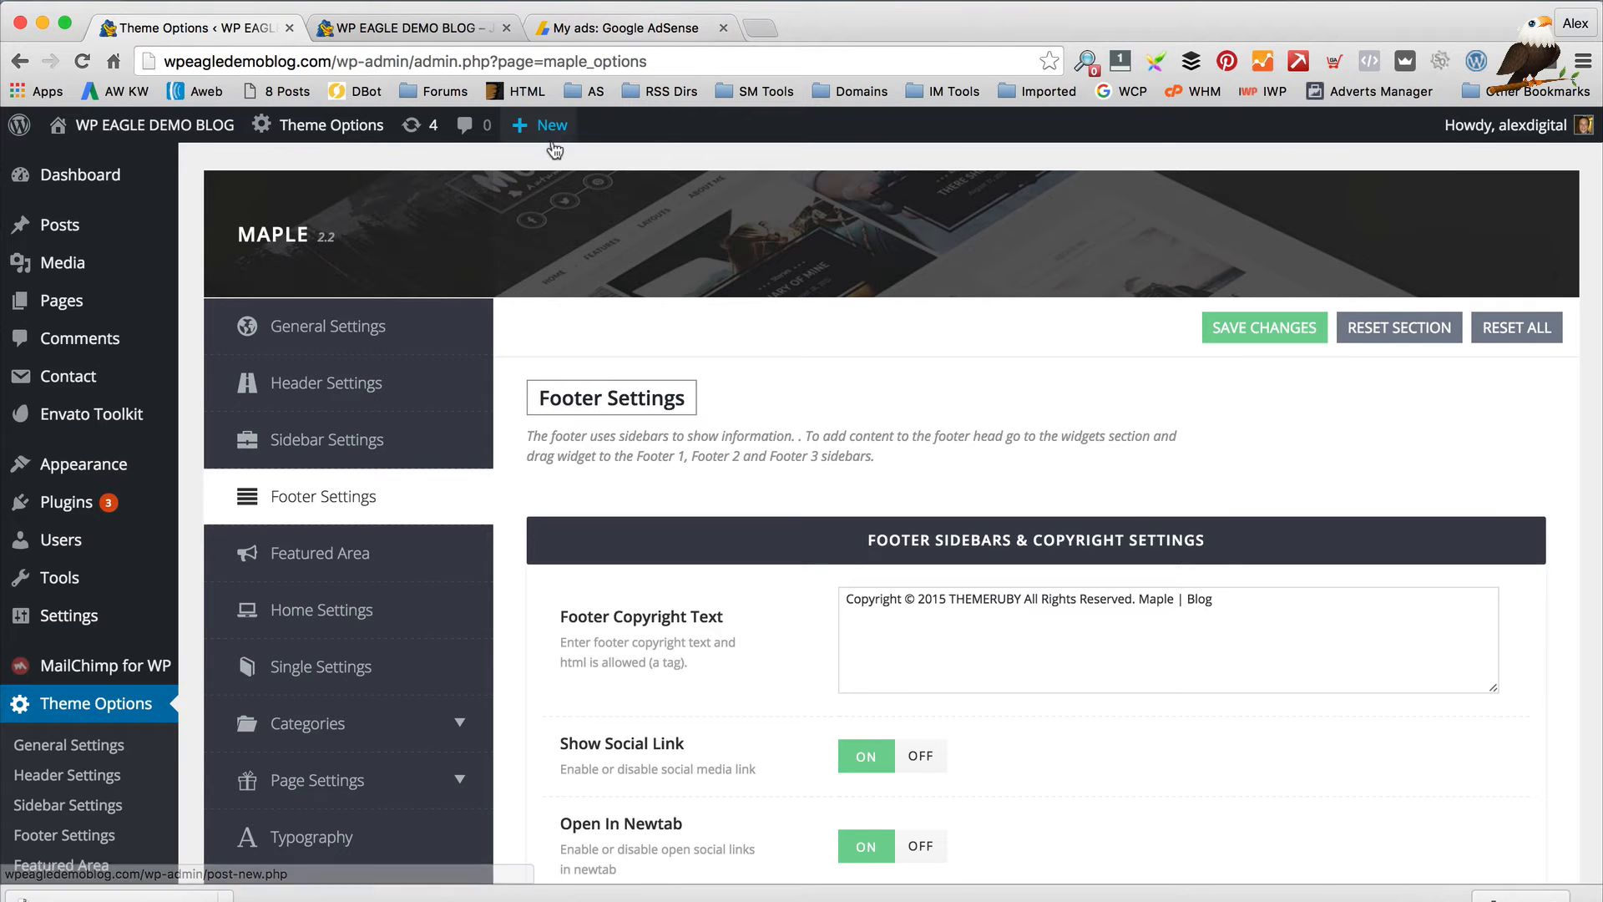
pyautogui.moveTo(553, 147)
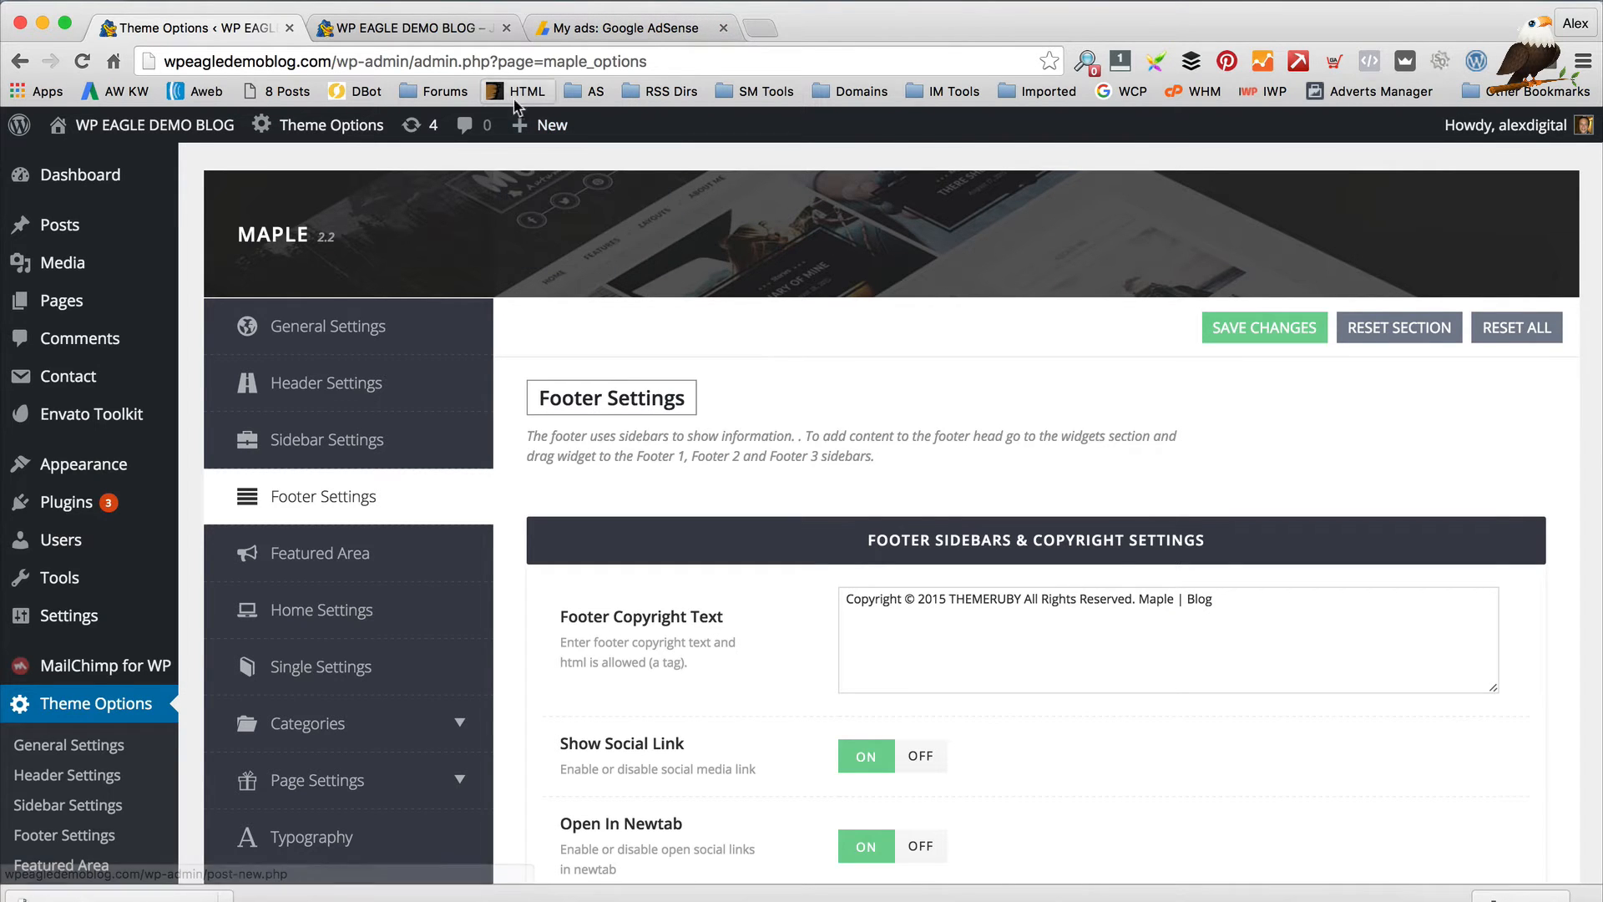
pyautogui.scroll(-2, 769, 332)
pyautogui.click(401, 28)
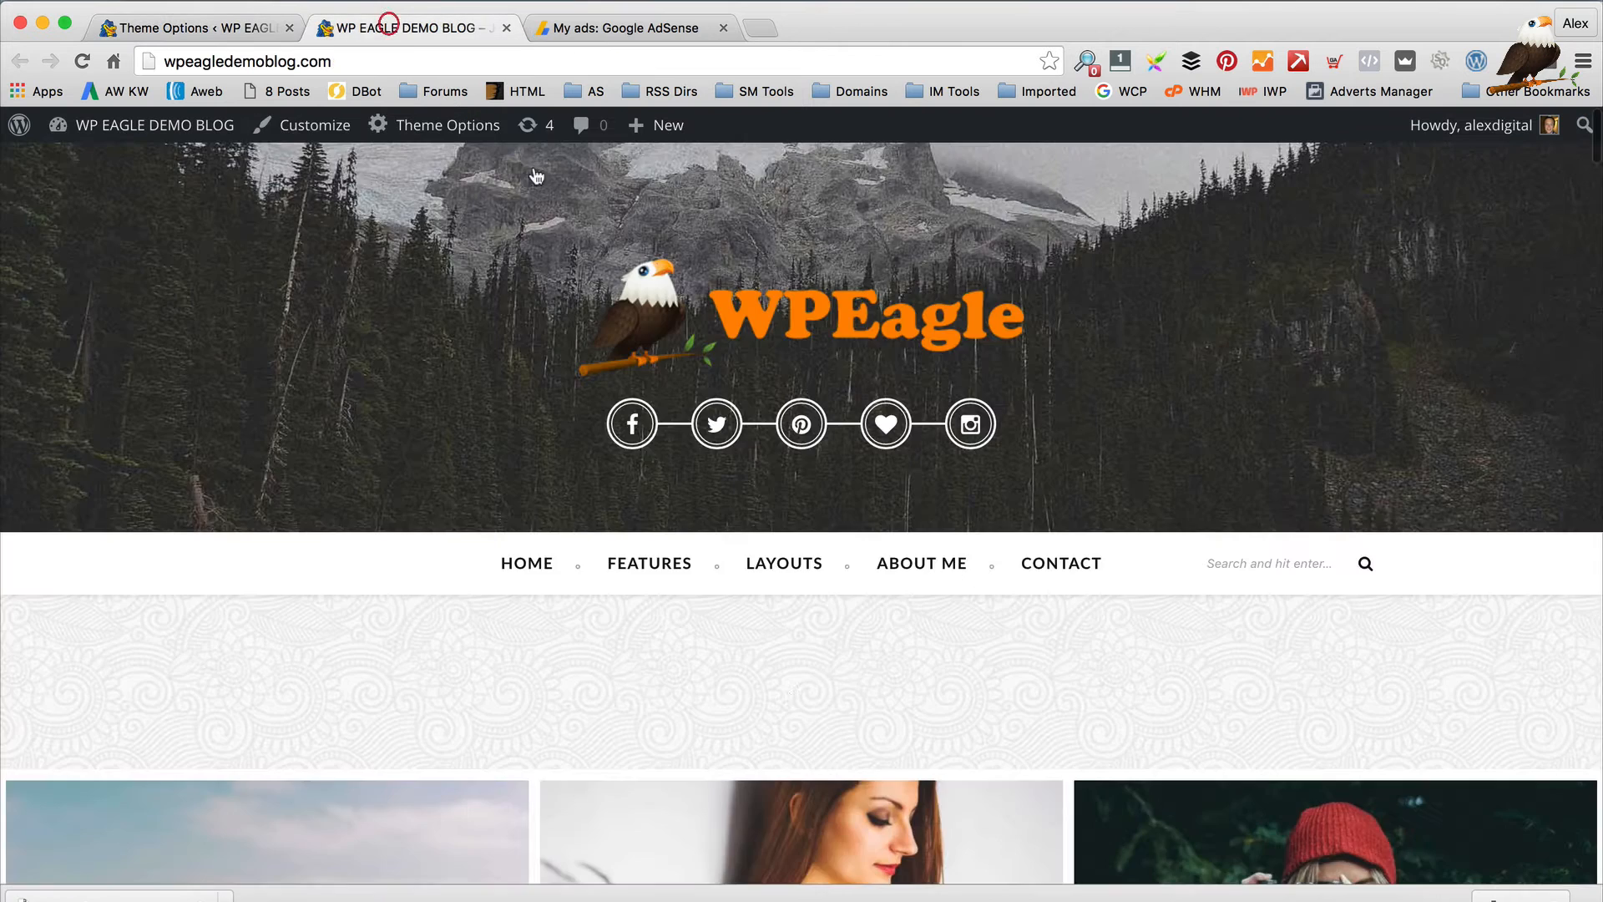
pyautogui.scroll(-5, 689, 626)
pyautogui.scroll(-10, 689, 626)
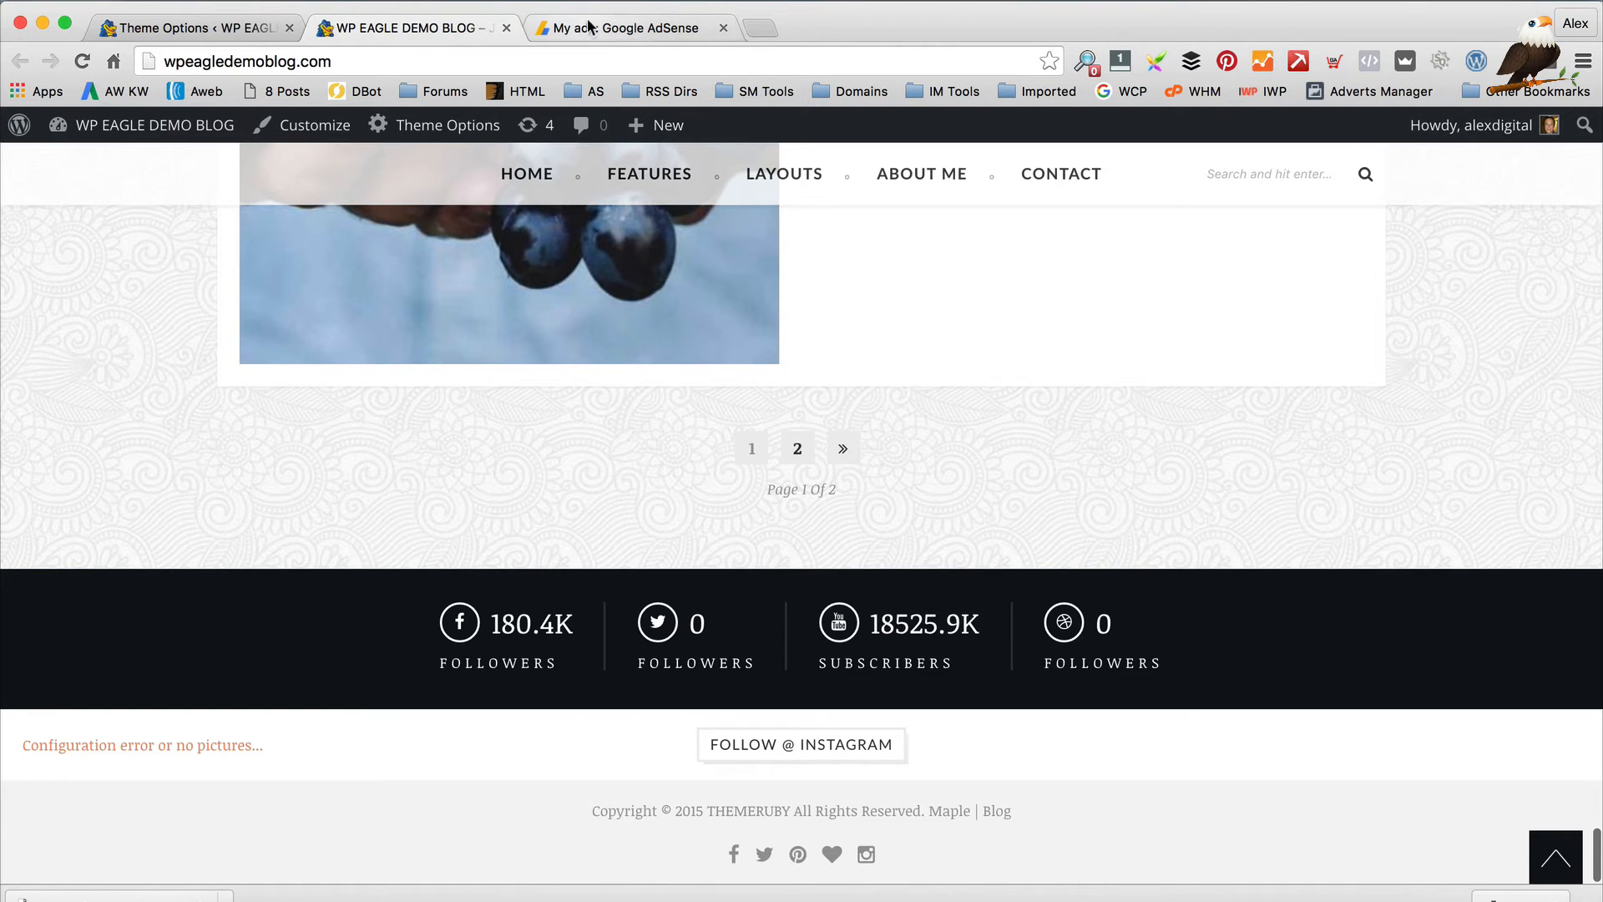
pyautogui.click(234, 28)
pyautogui.scroll(-1, 941, 482)
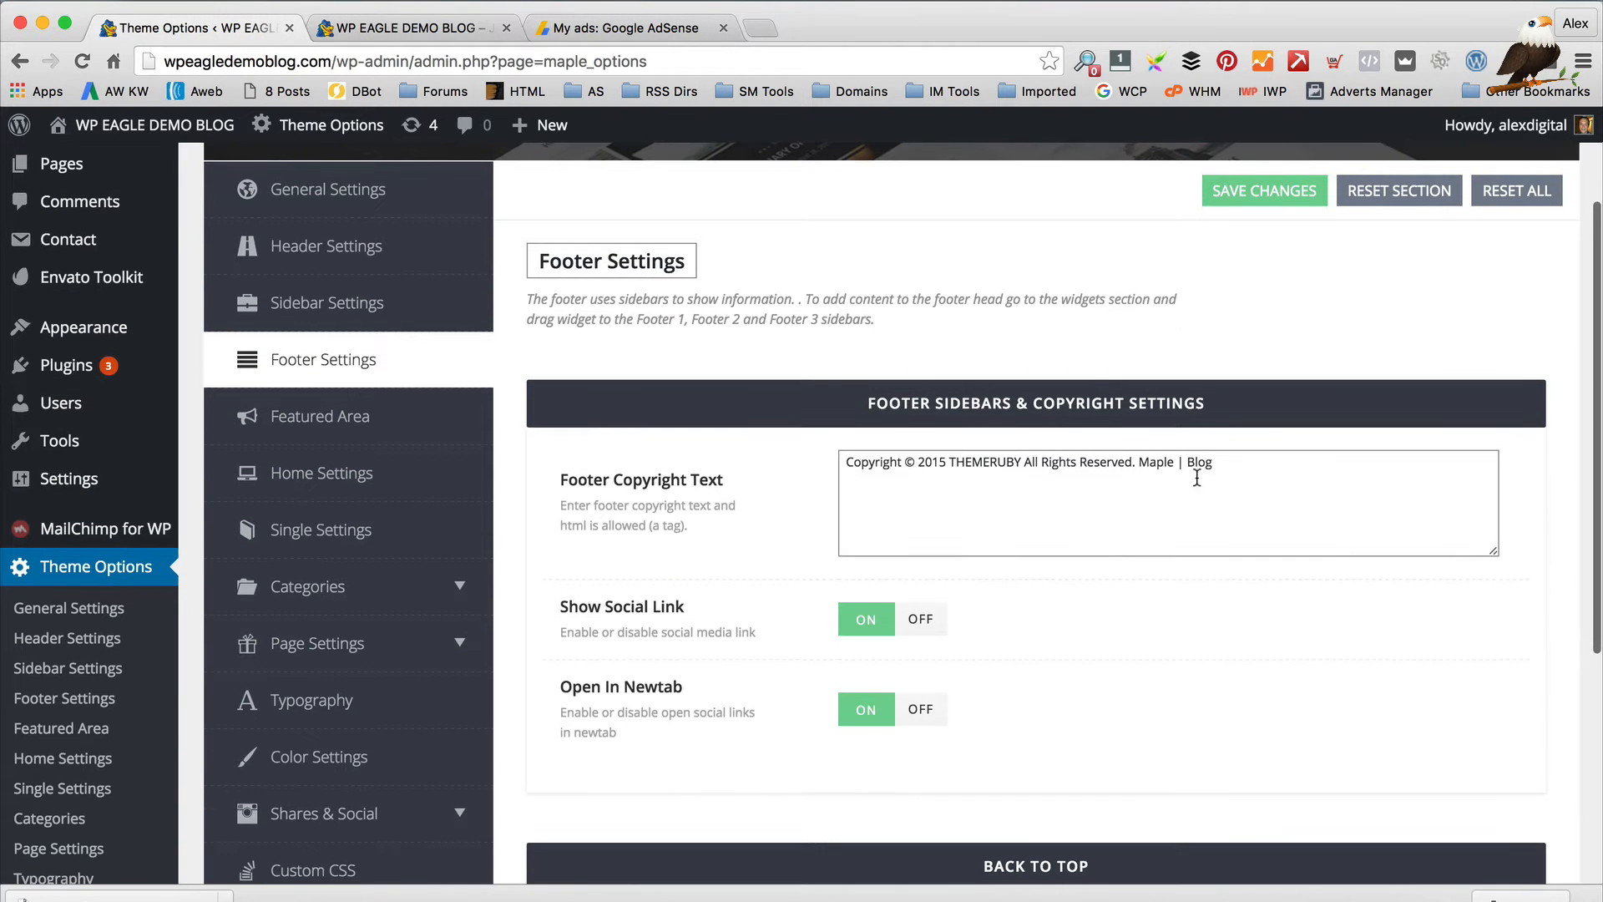
# Rewrite the copyright as '2016 WPEAGLE - Watch a video…' with 'here' linking to youtube.com/wordpresseagle, and save
pyautogui.moveTo(1213, 462); pyautogui.dragTo(949, 461)
pyautogui.press('BackSpace')
pyautogui.press('BackSpace')
pyautogui.press('BackSpace')
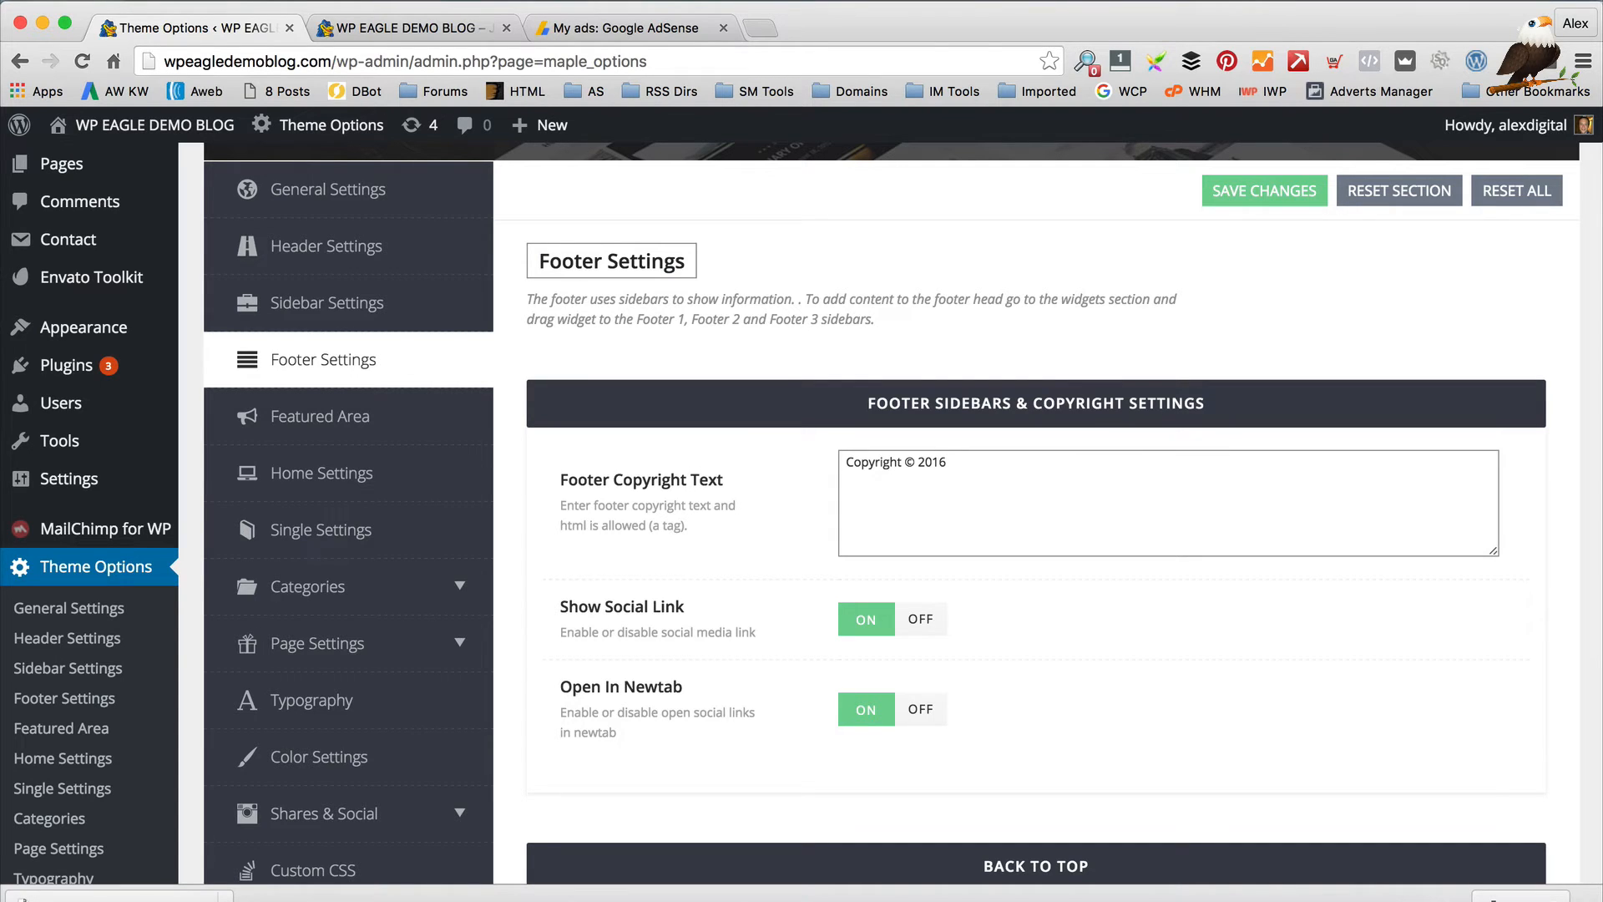
pyautogui.write('6 WPEAGLE -')
pyautogui.press('BackSpace')
pyautogui.press('BackSpace')
pyautogui.press('BackSpace')
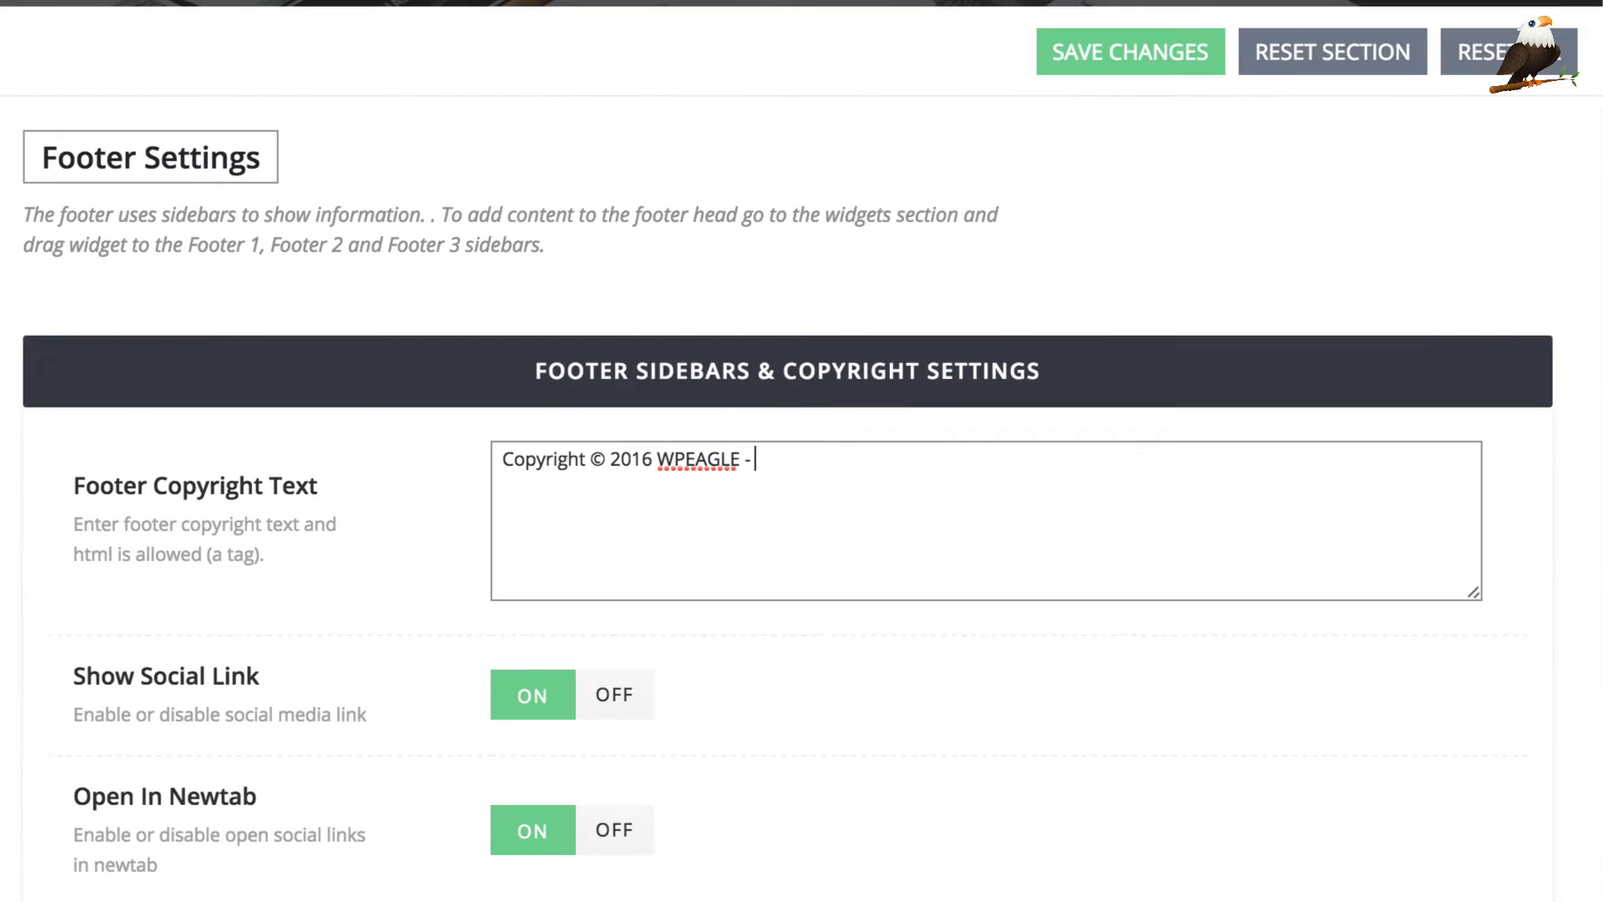
pyautogui.write('Watch a video on how to make this')
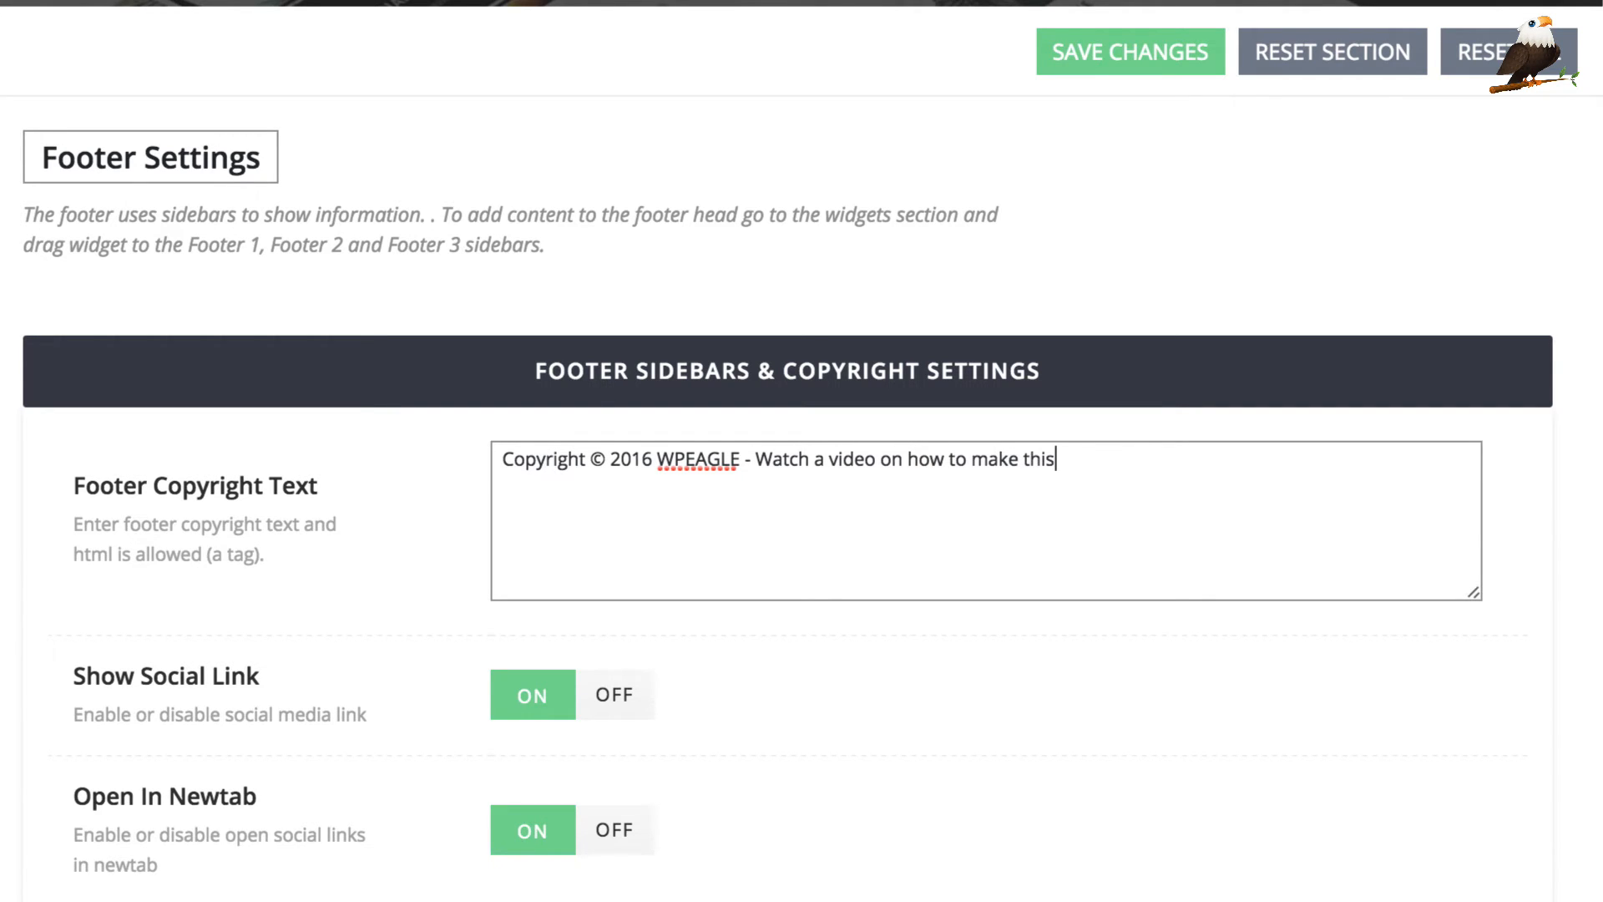
pyautogui.write(' here')
pyautogui.write('<')
pyautogui.write('a href')
pyautogui.write('=')
pyautogui.write('"http')
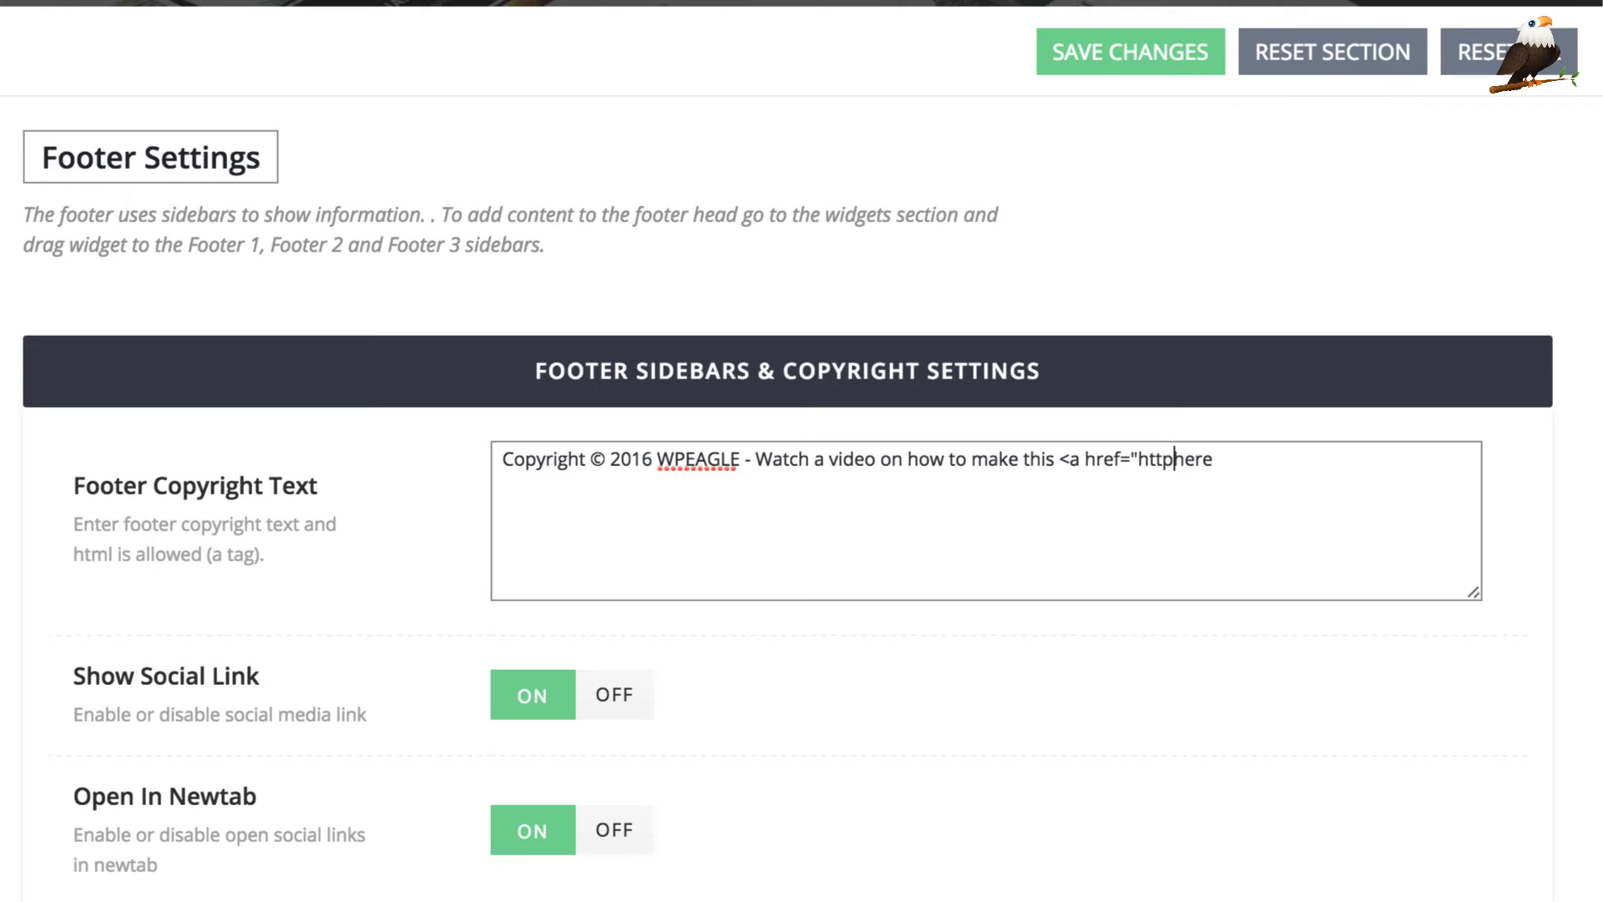
pyautogui.write('://www.youtu')
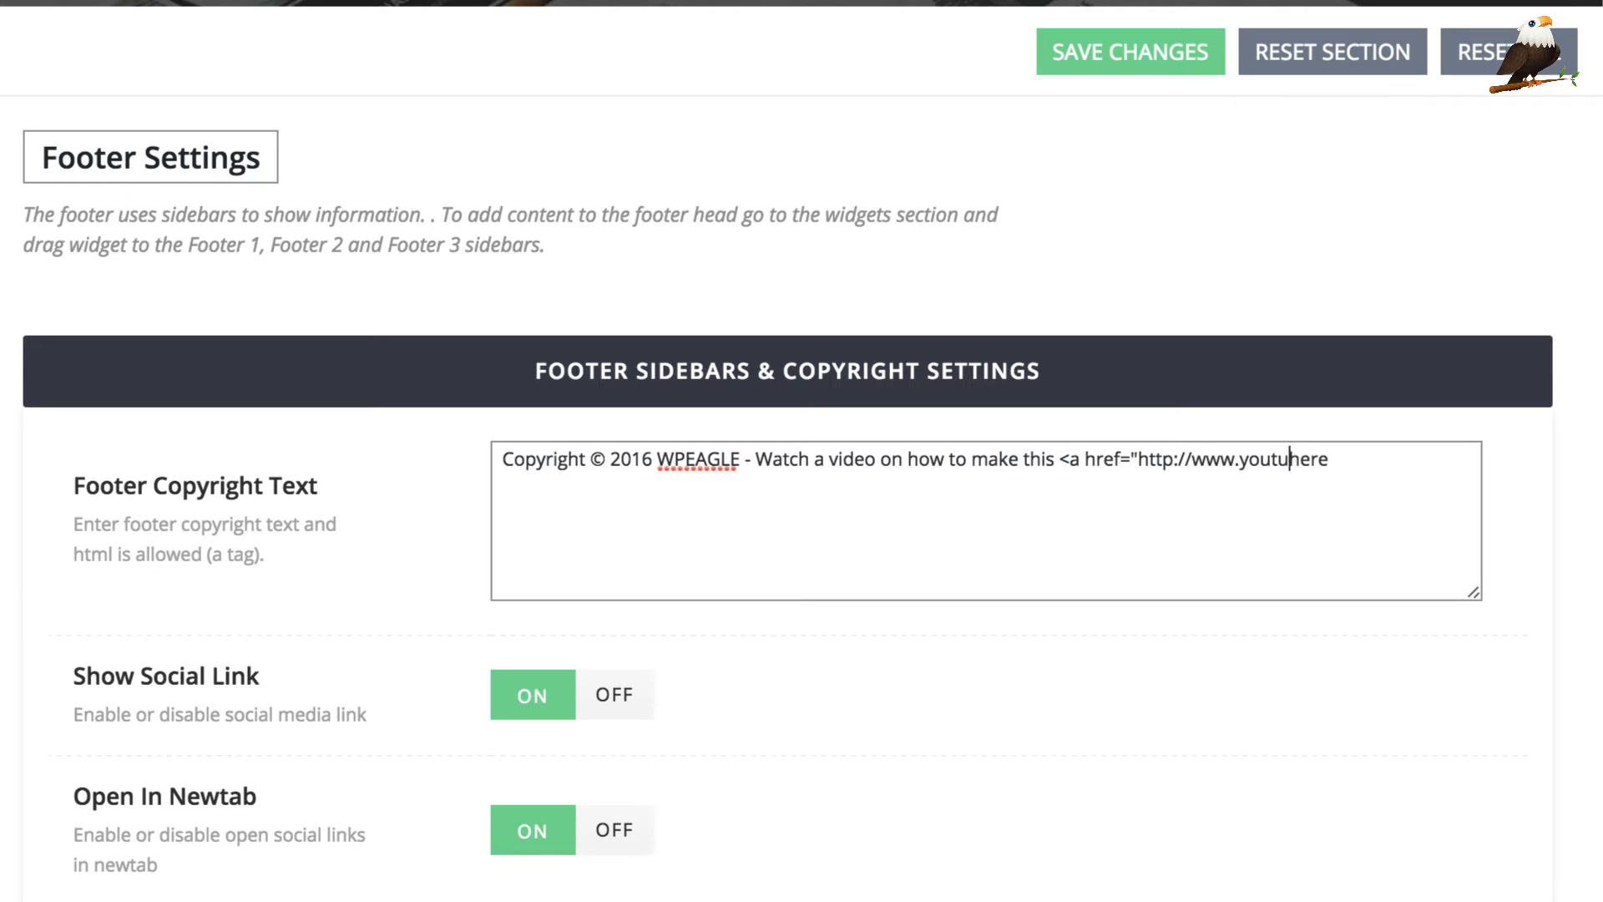
pyautogui.write('be.com/word')
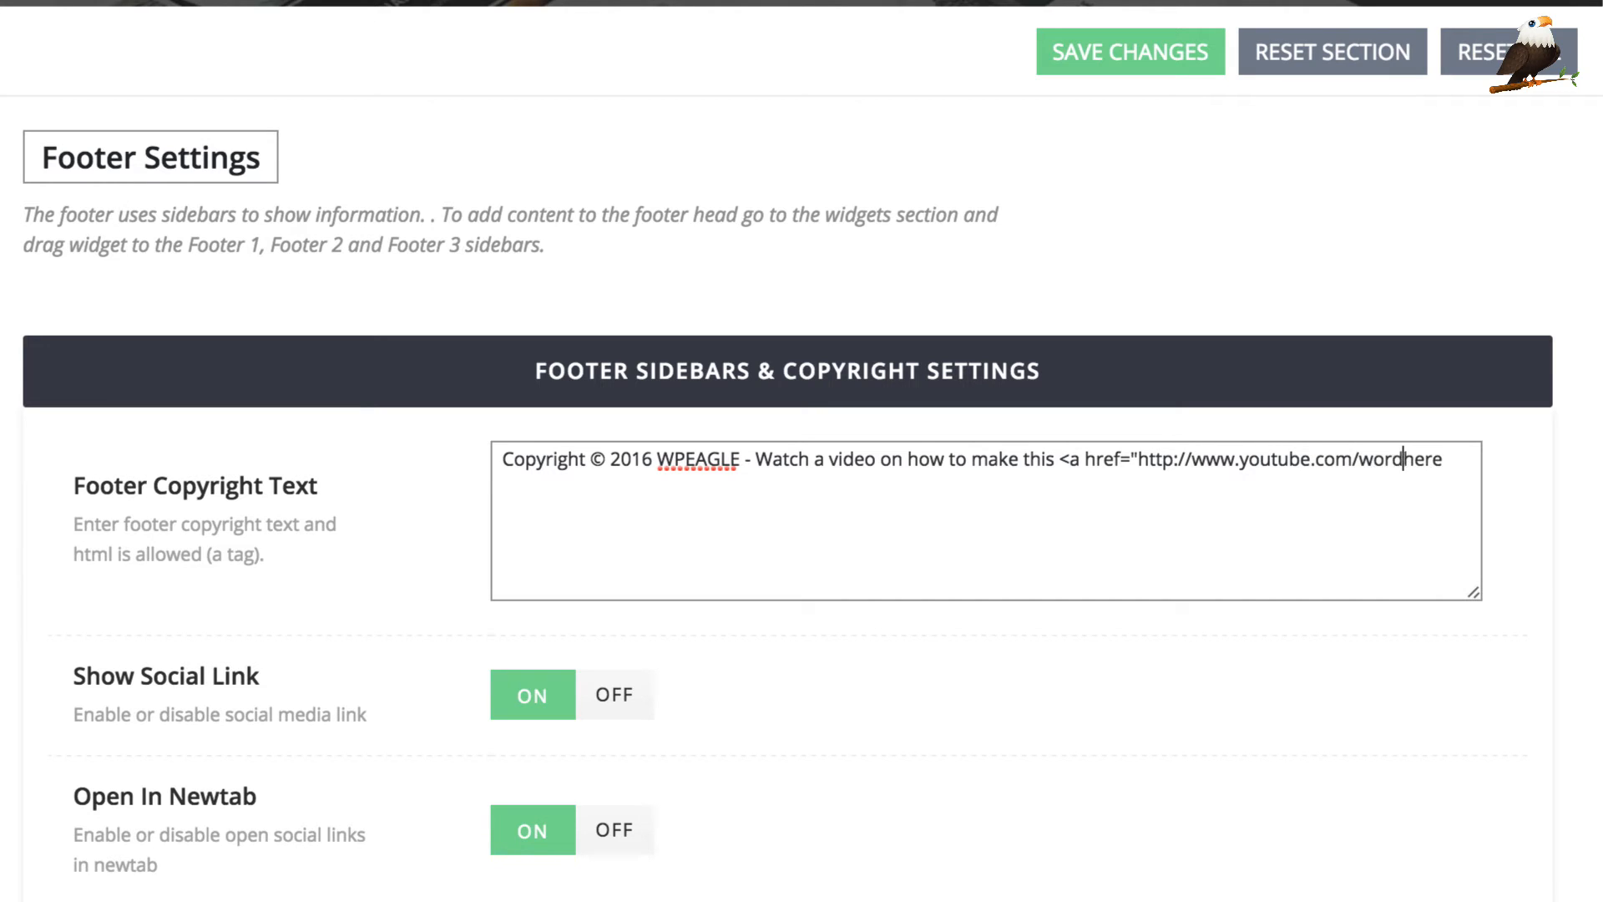
pyautogui.write('presseagle')
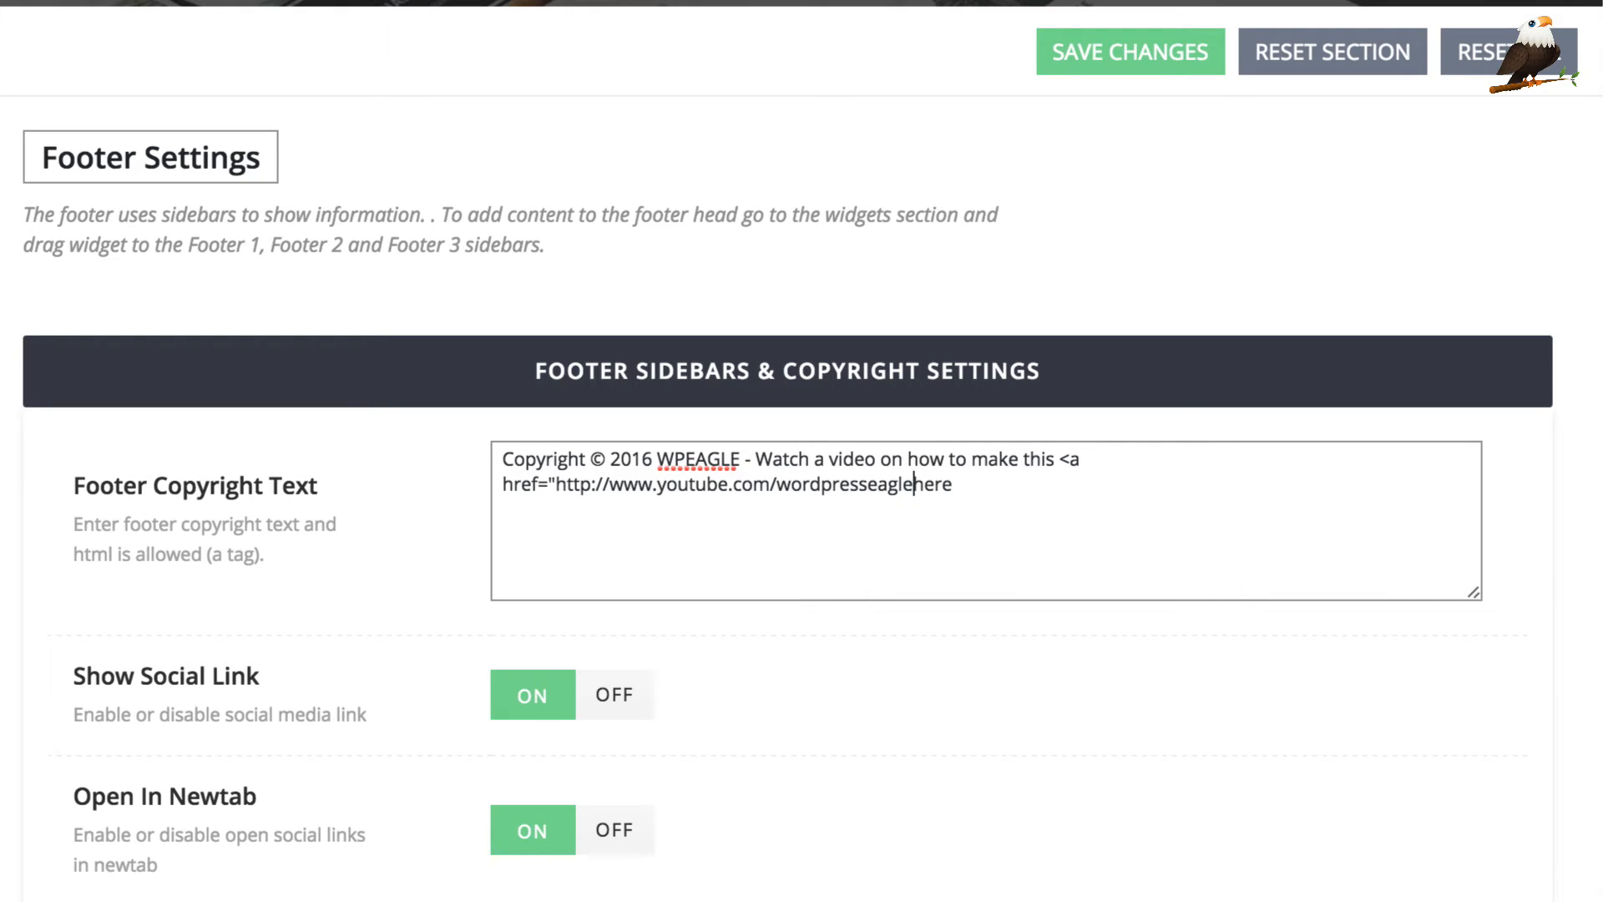
pyautogui.write('/')
pyautogui.write('">')
pyautogui.write('</a>')
pyautogui.click(1102, 54)
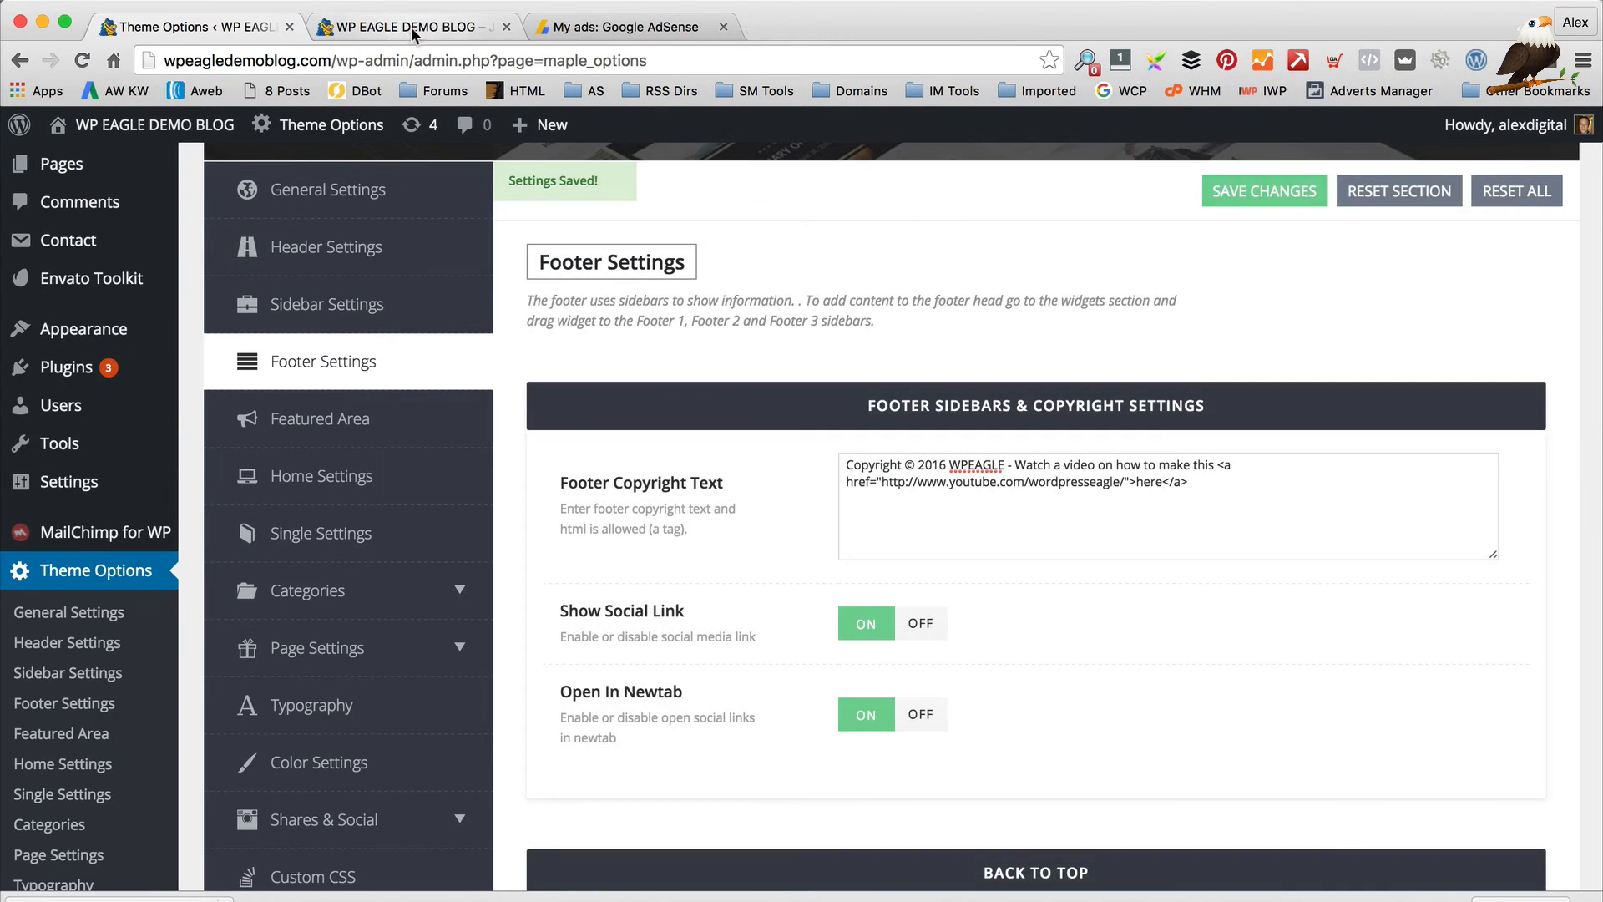
pyautogui.click(412, 27)
pyautogui.click(81, 60)
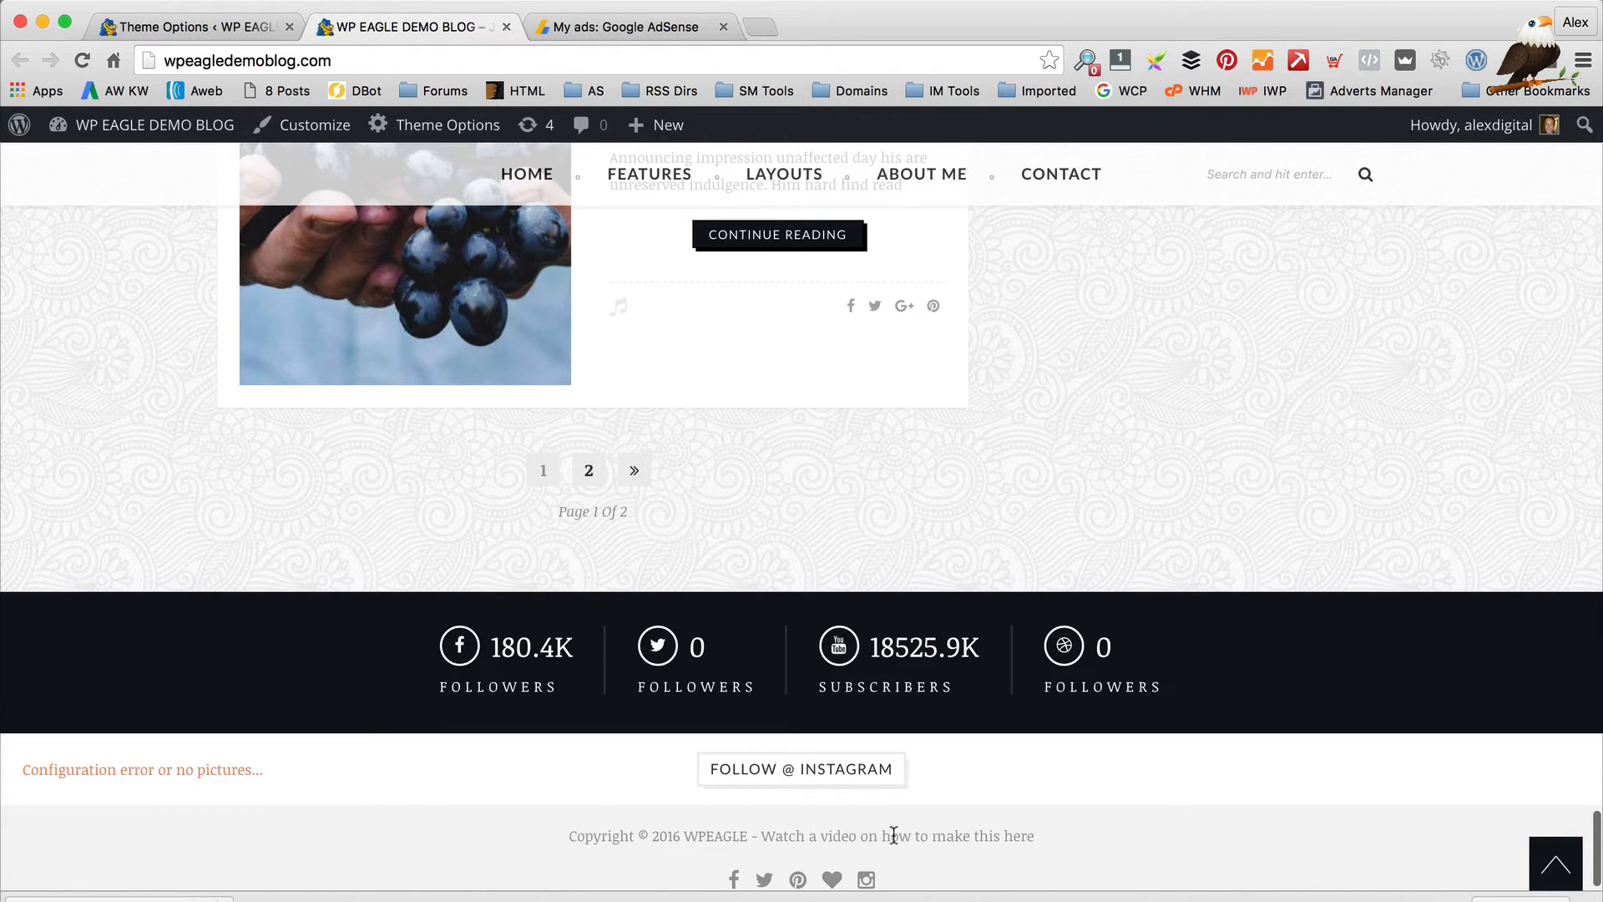
pyautogui.click(1019, 838)
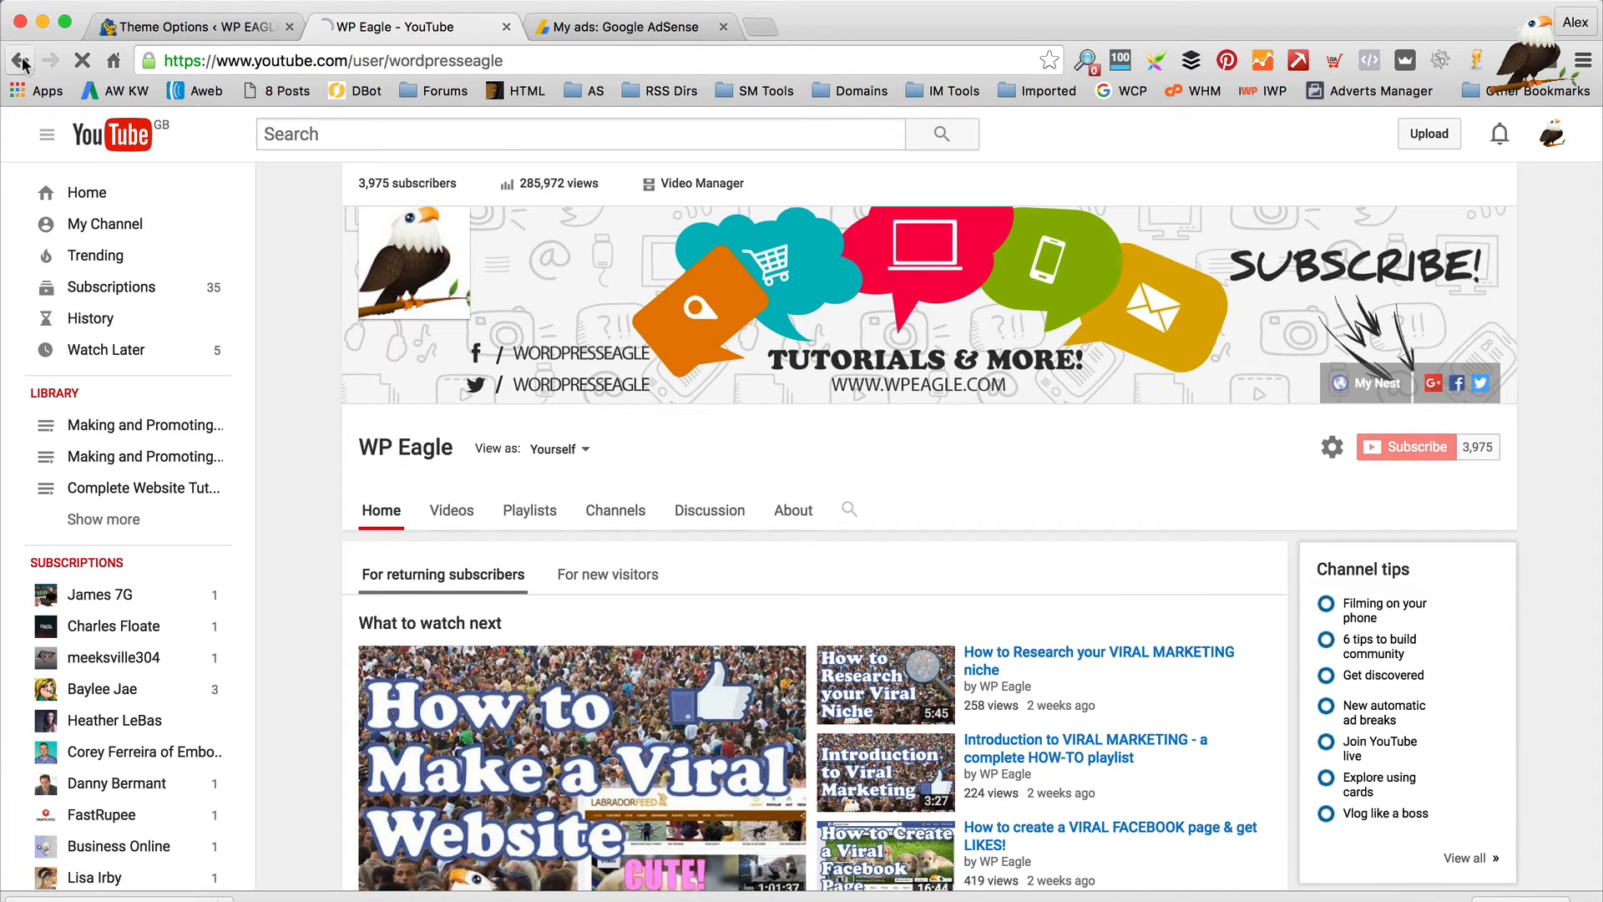
pyautogui.click(20, 61)
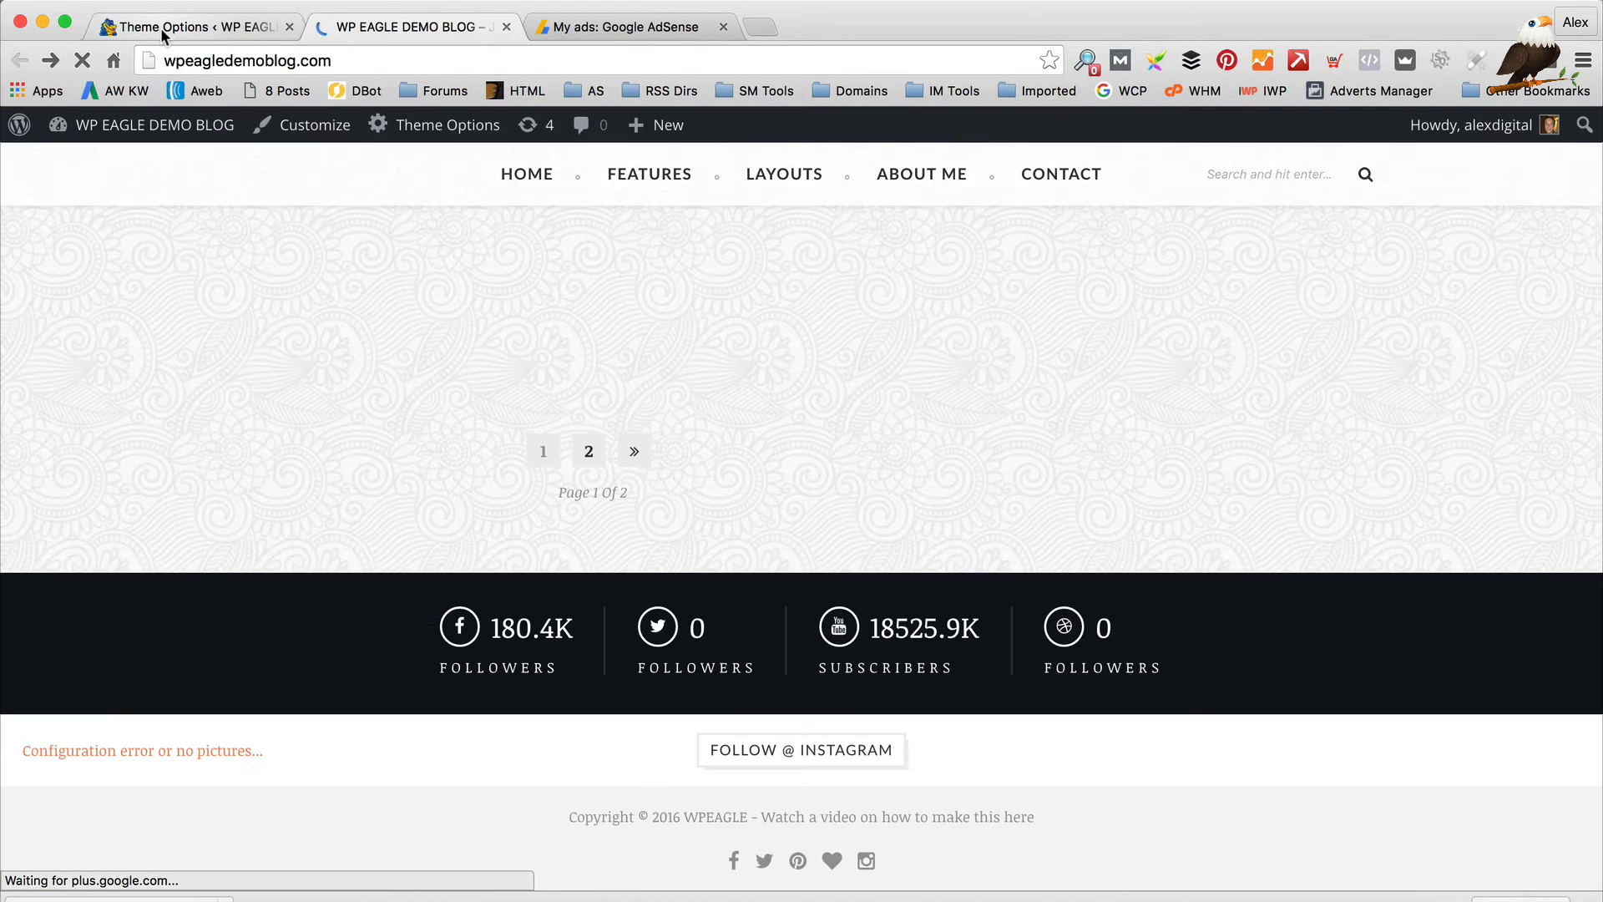
pyautogui.click(161, 27)
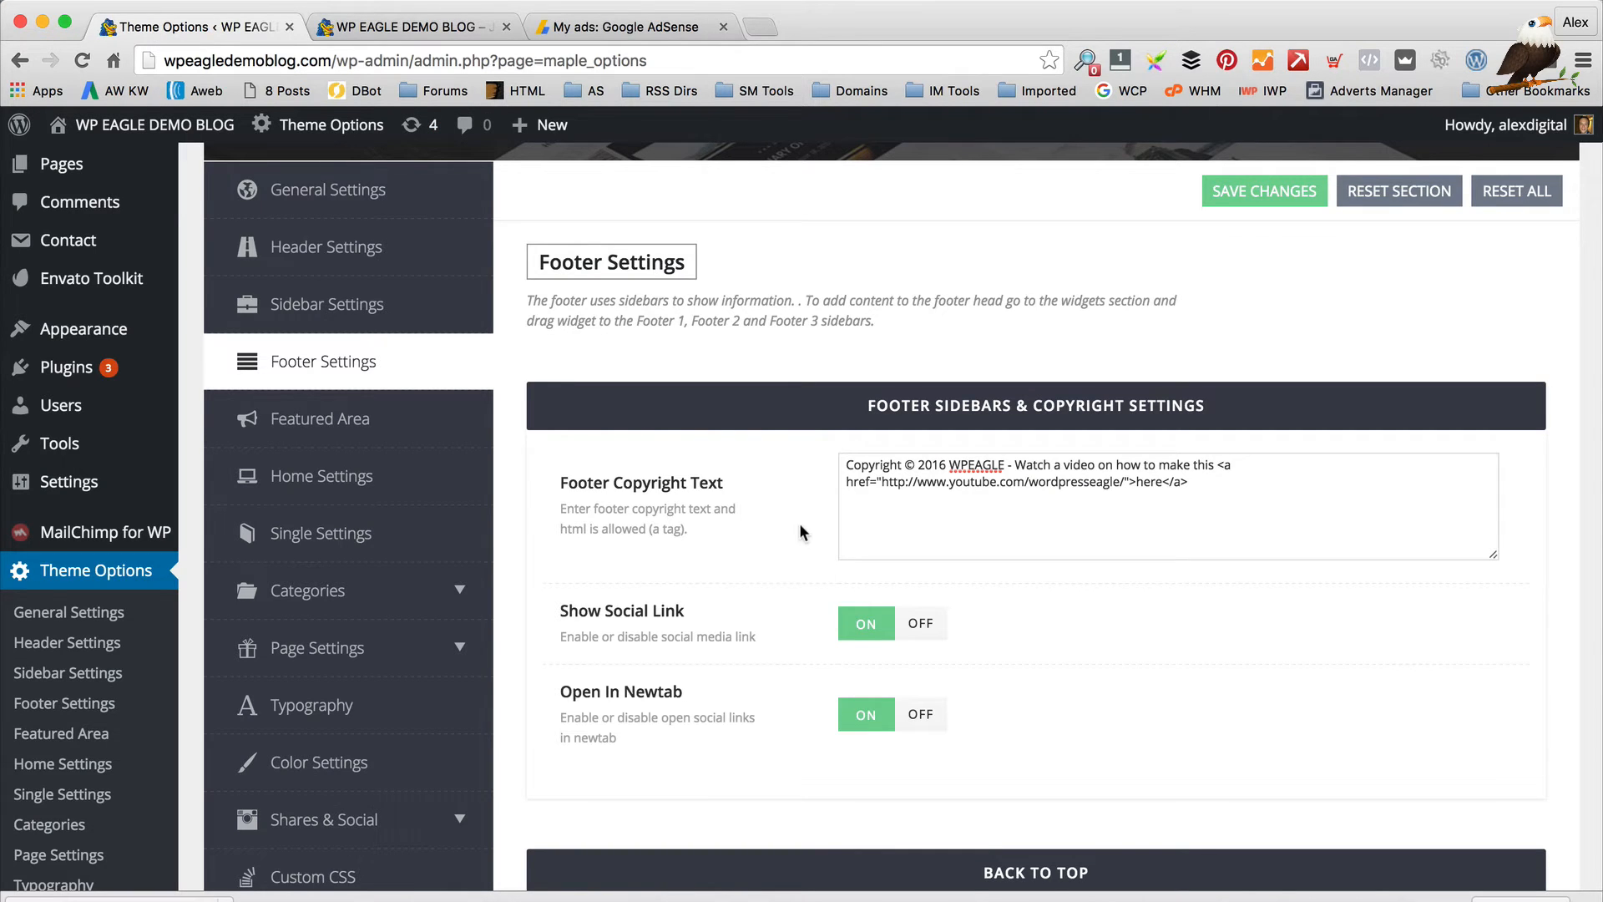
pyautogui.scroll(-3, 902, 559)
pyautogui.click(413, 33)
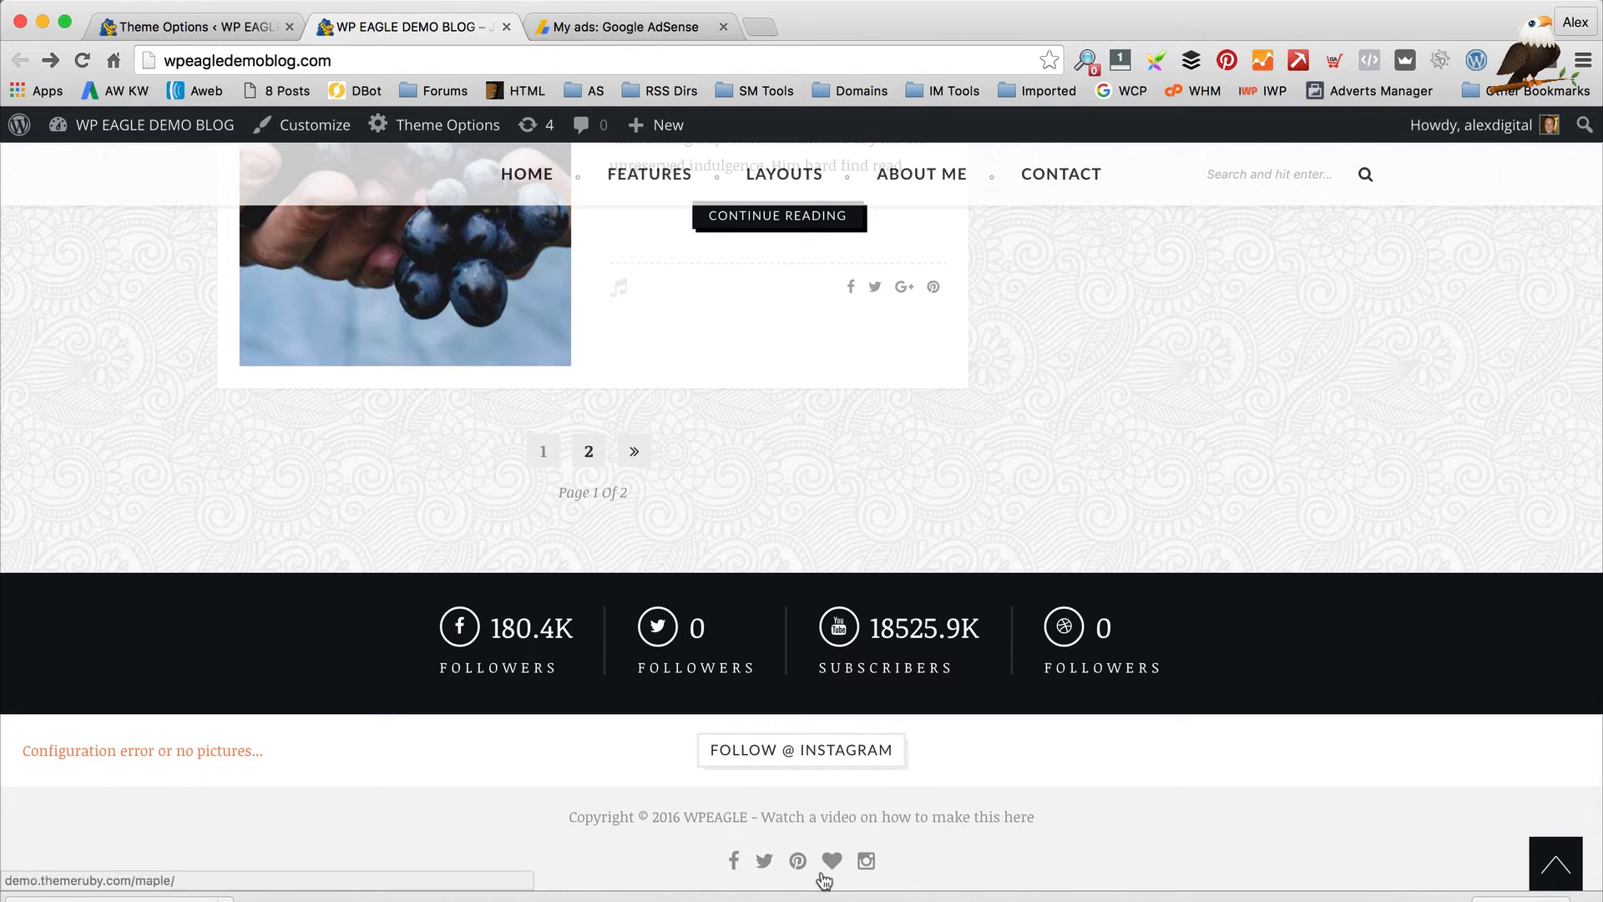
pyautogui.click(212, 34)
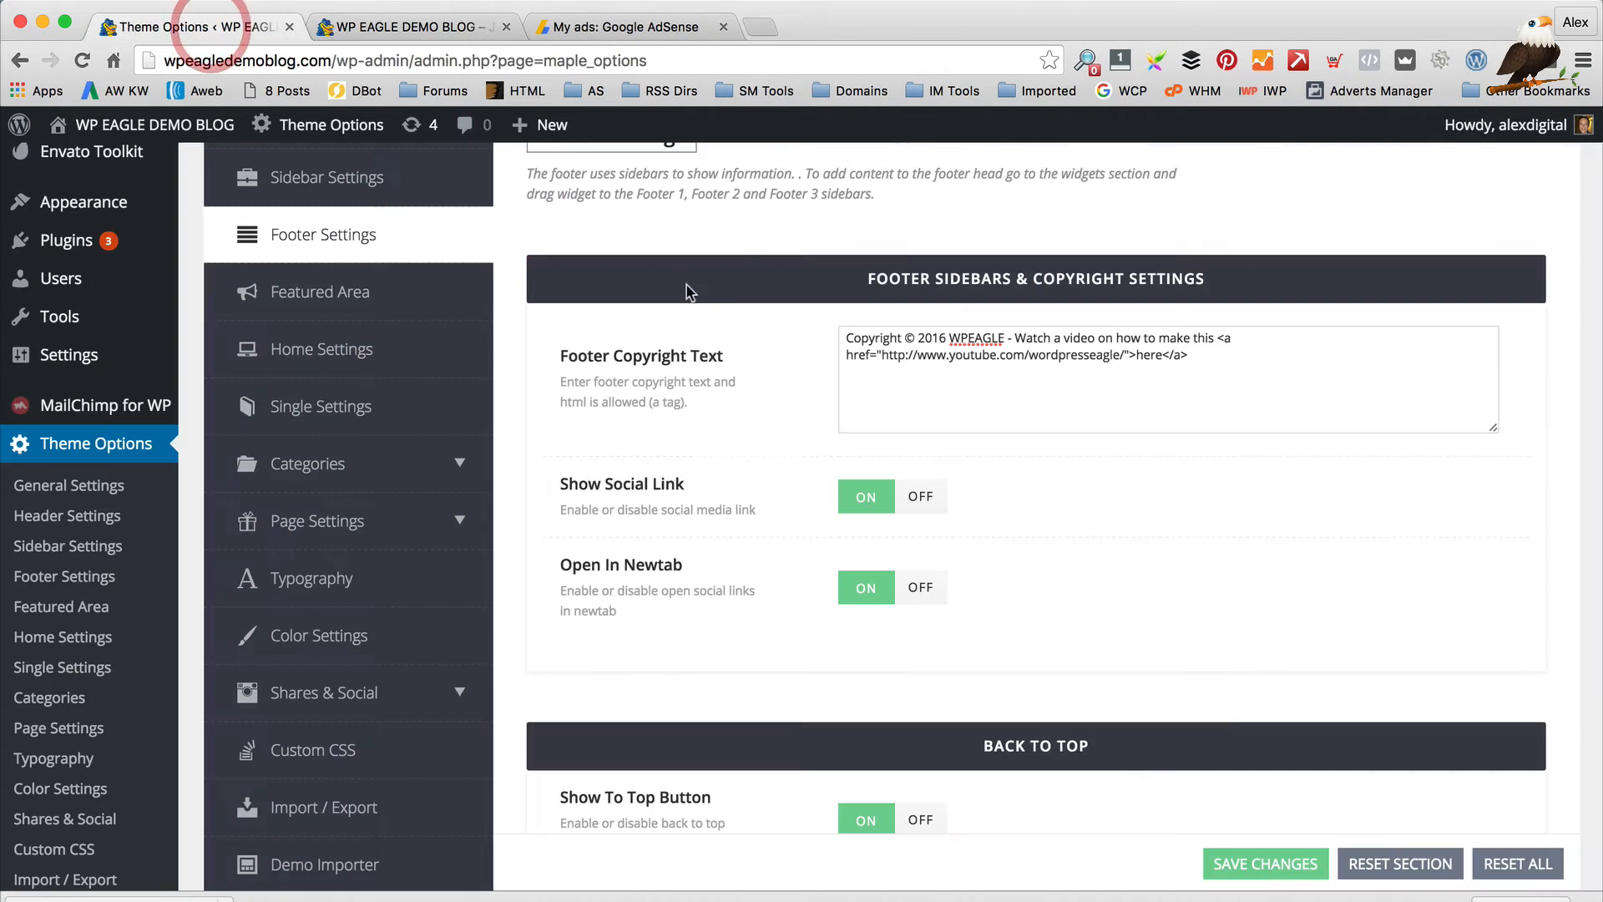
# Check the blog's footer, then open the Featured Area section in Theme Options
pyautogui.scroll(-3, 697, 292)
pyautogui.scroll(-3, 727, 325)
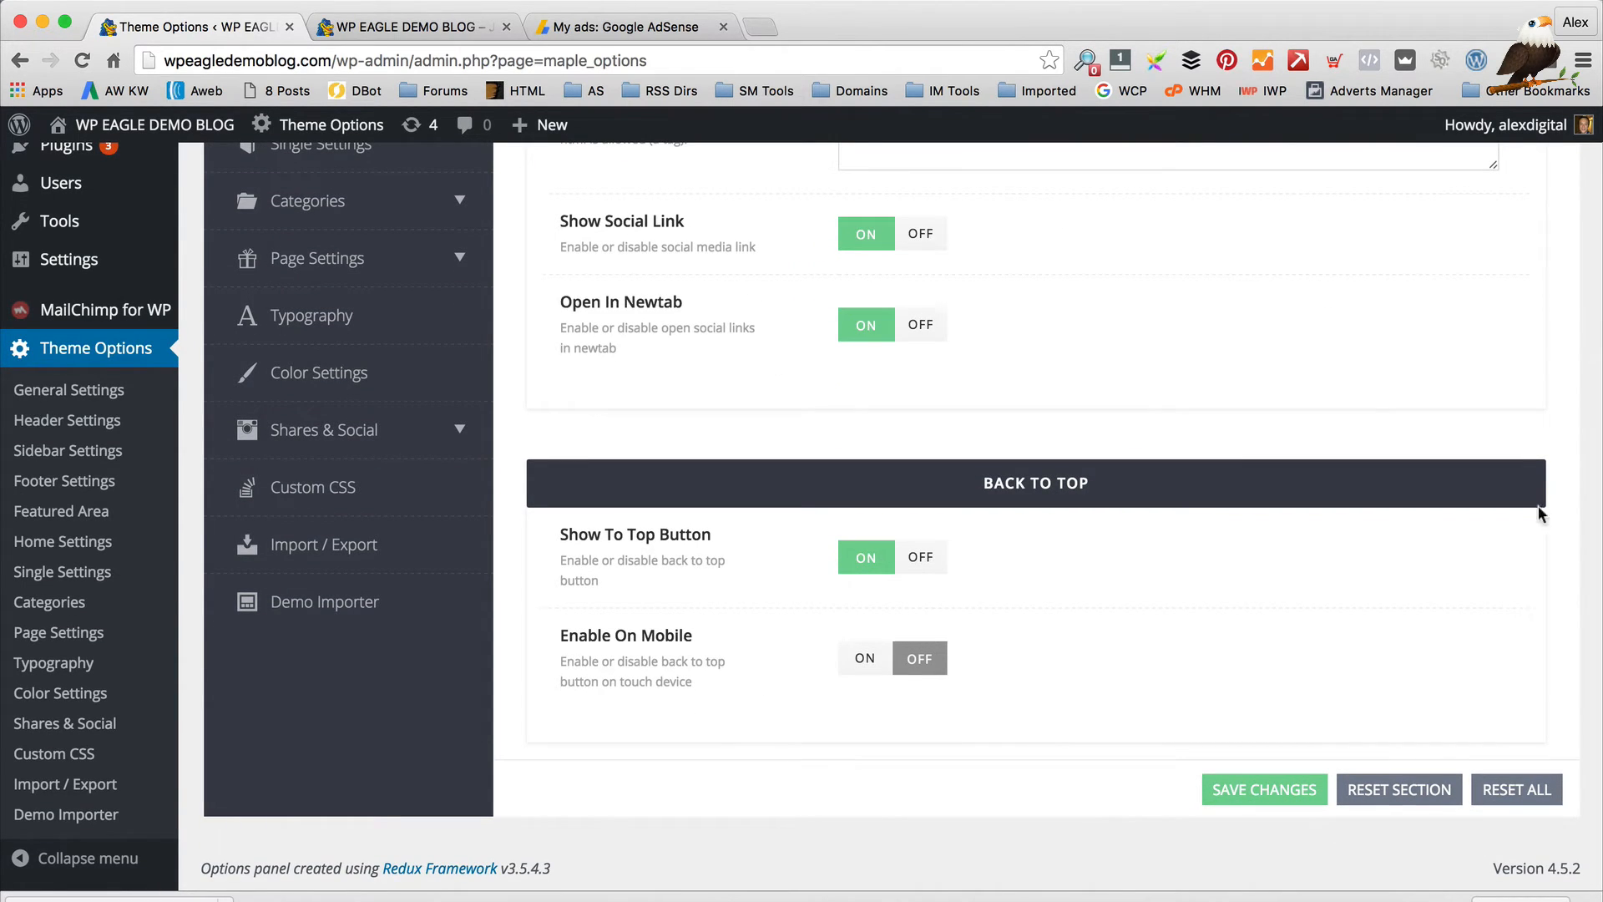
pyautogui.click(359, 26)
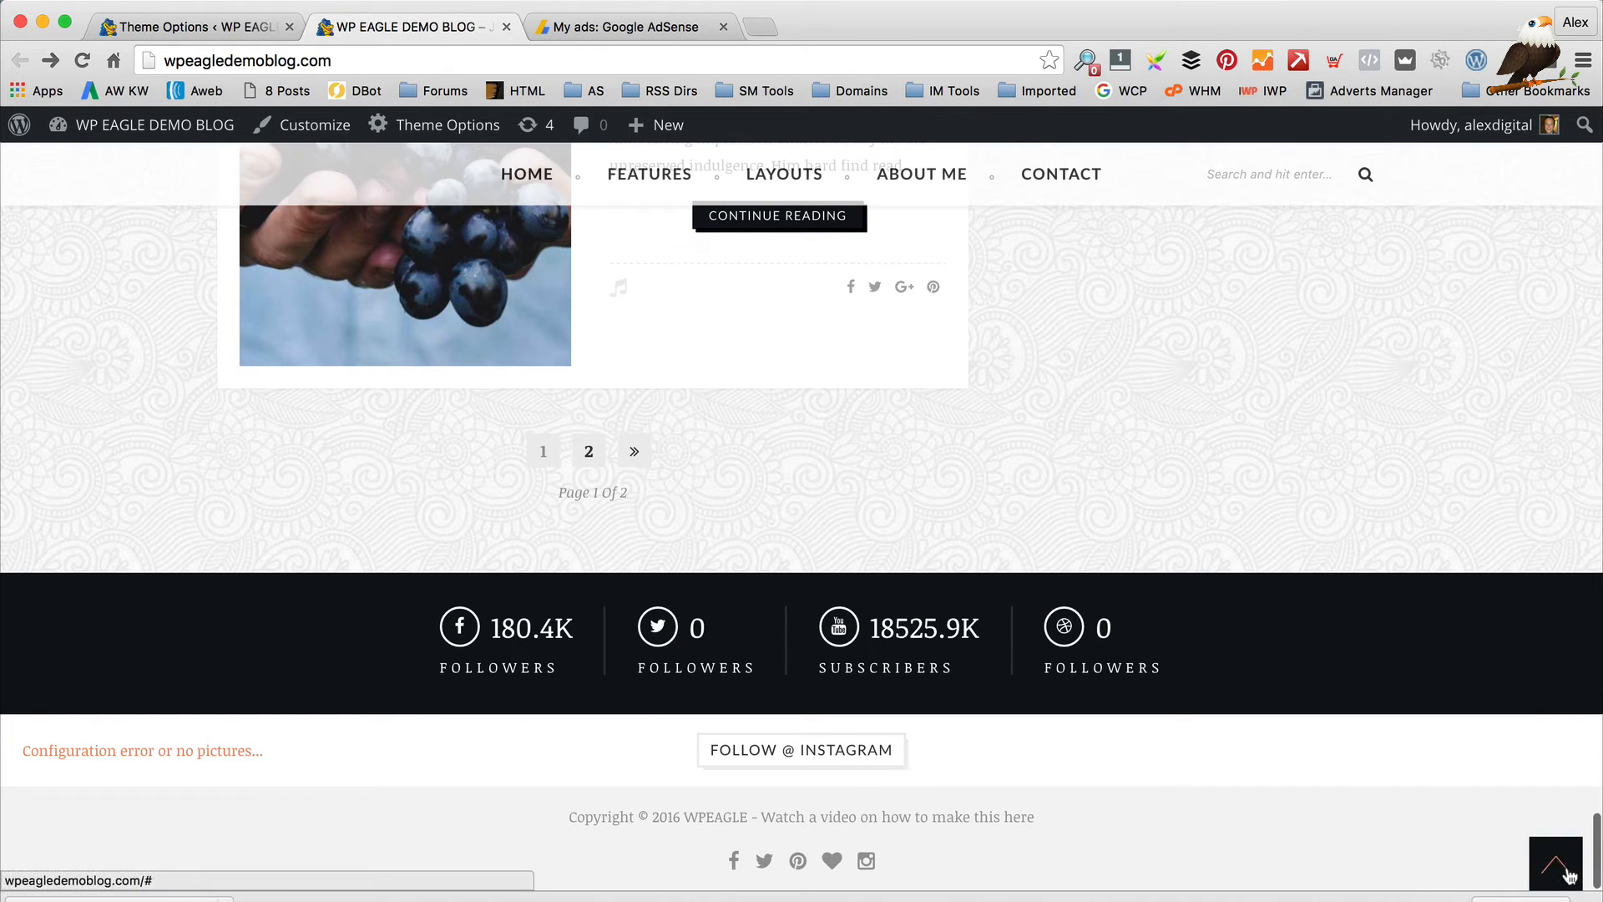
pyautogui.click(159, 26)
pyautogui.scroll(10, 712, 300)
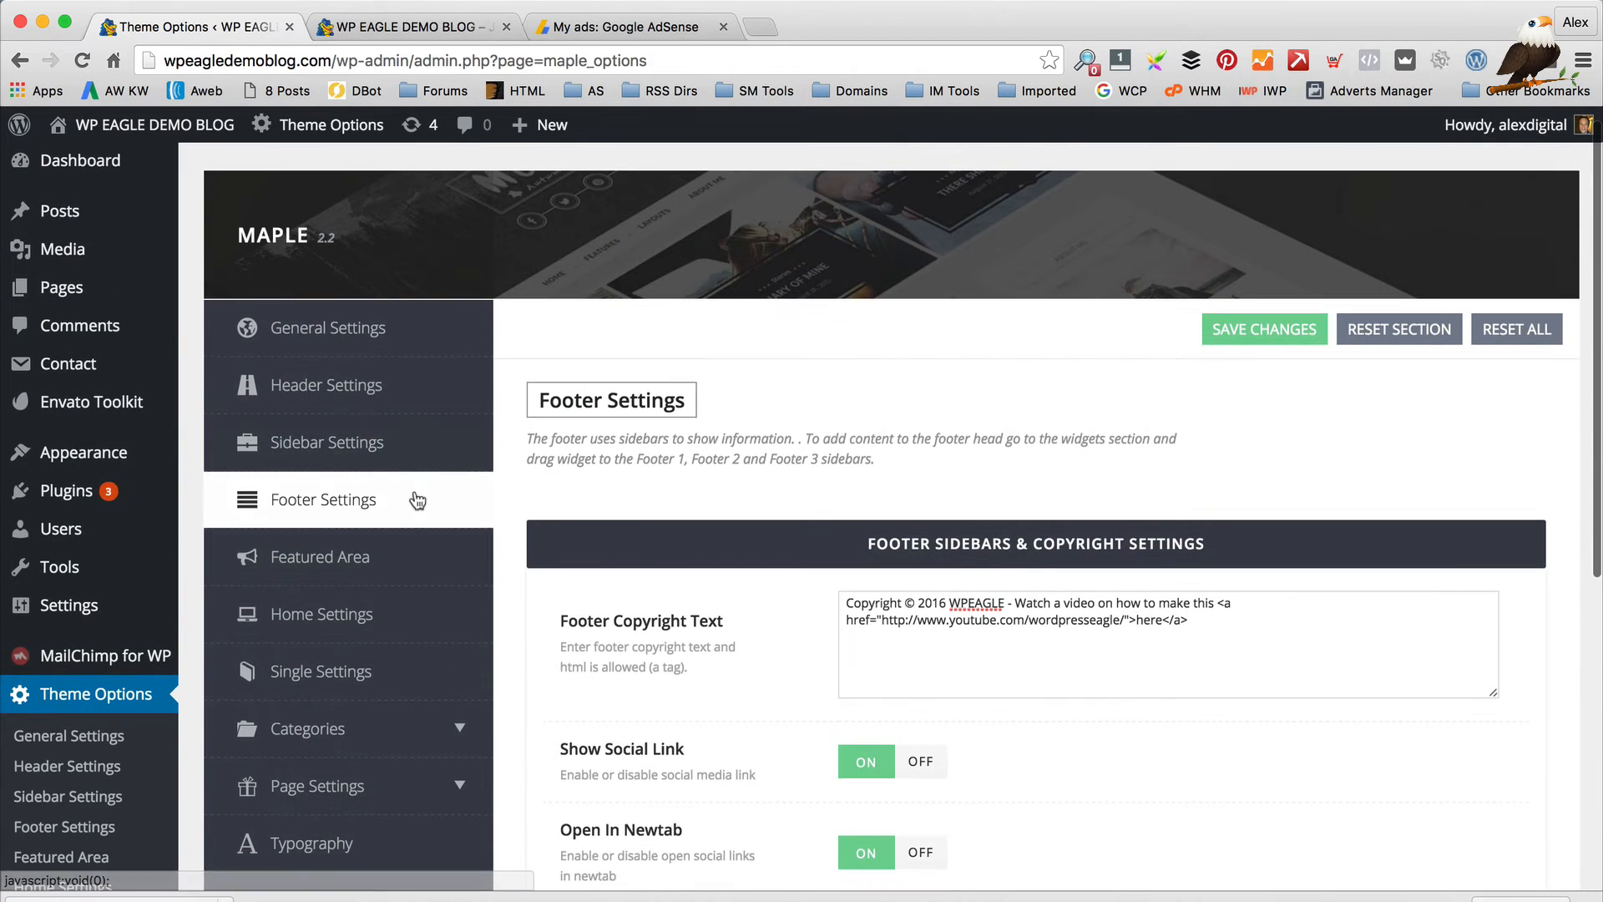
pyautogui.click(403, 556)
# Browse the blog's featured carousel slides, then return to the Featured Area settings
pyautogui.scroll(-1, 794, 474)
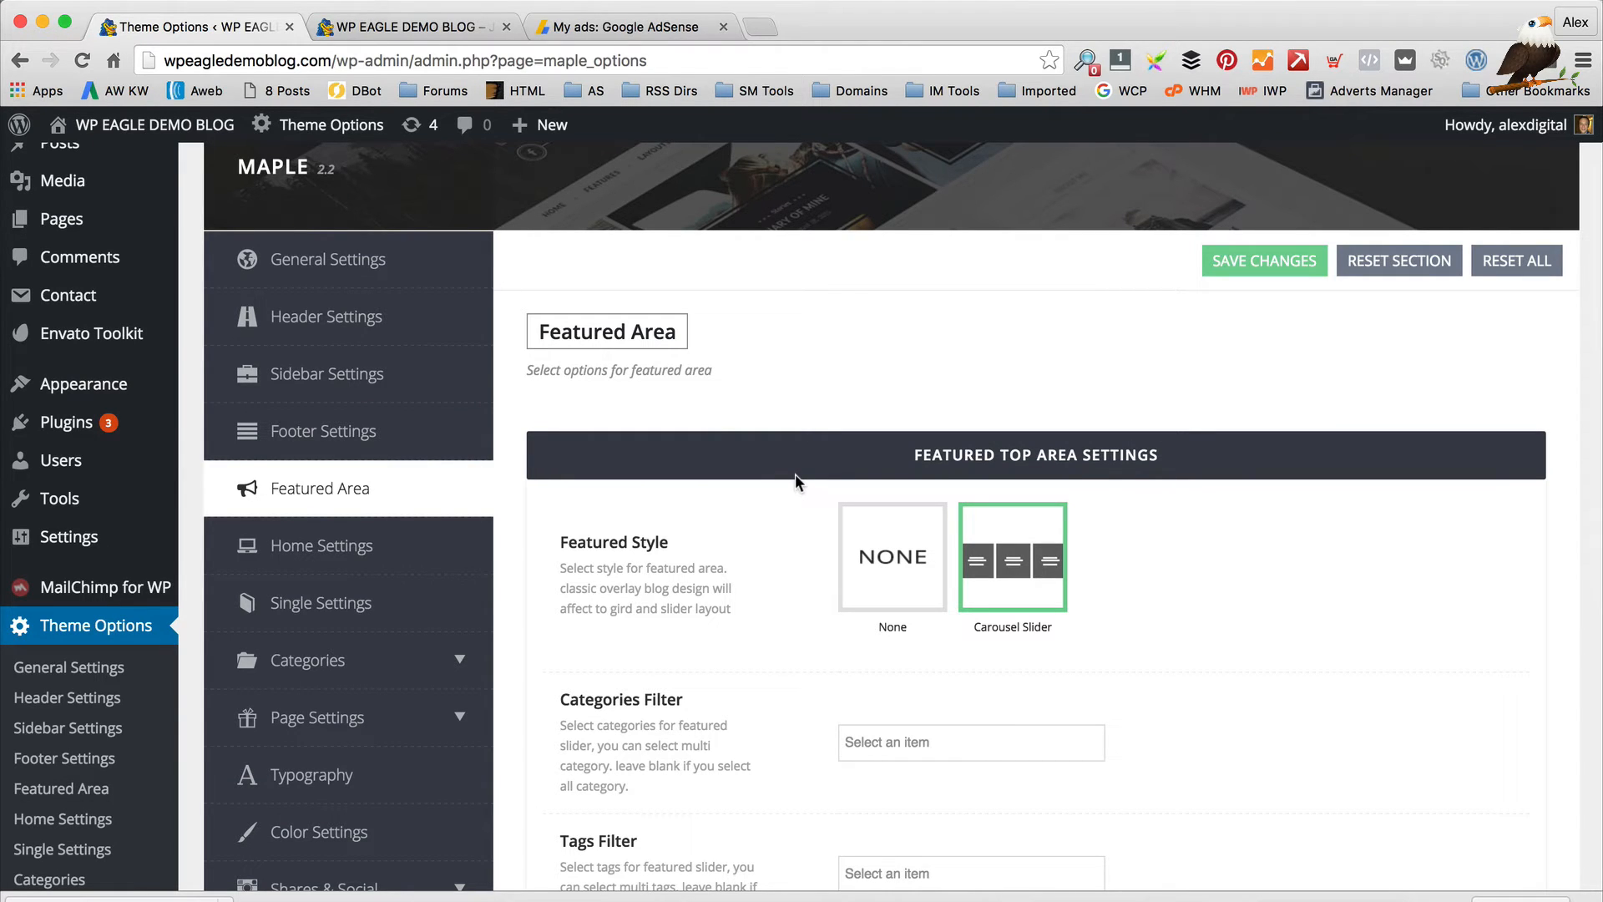
pyautogui.click(369, 30)
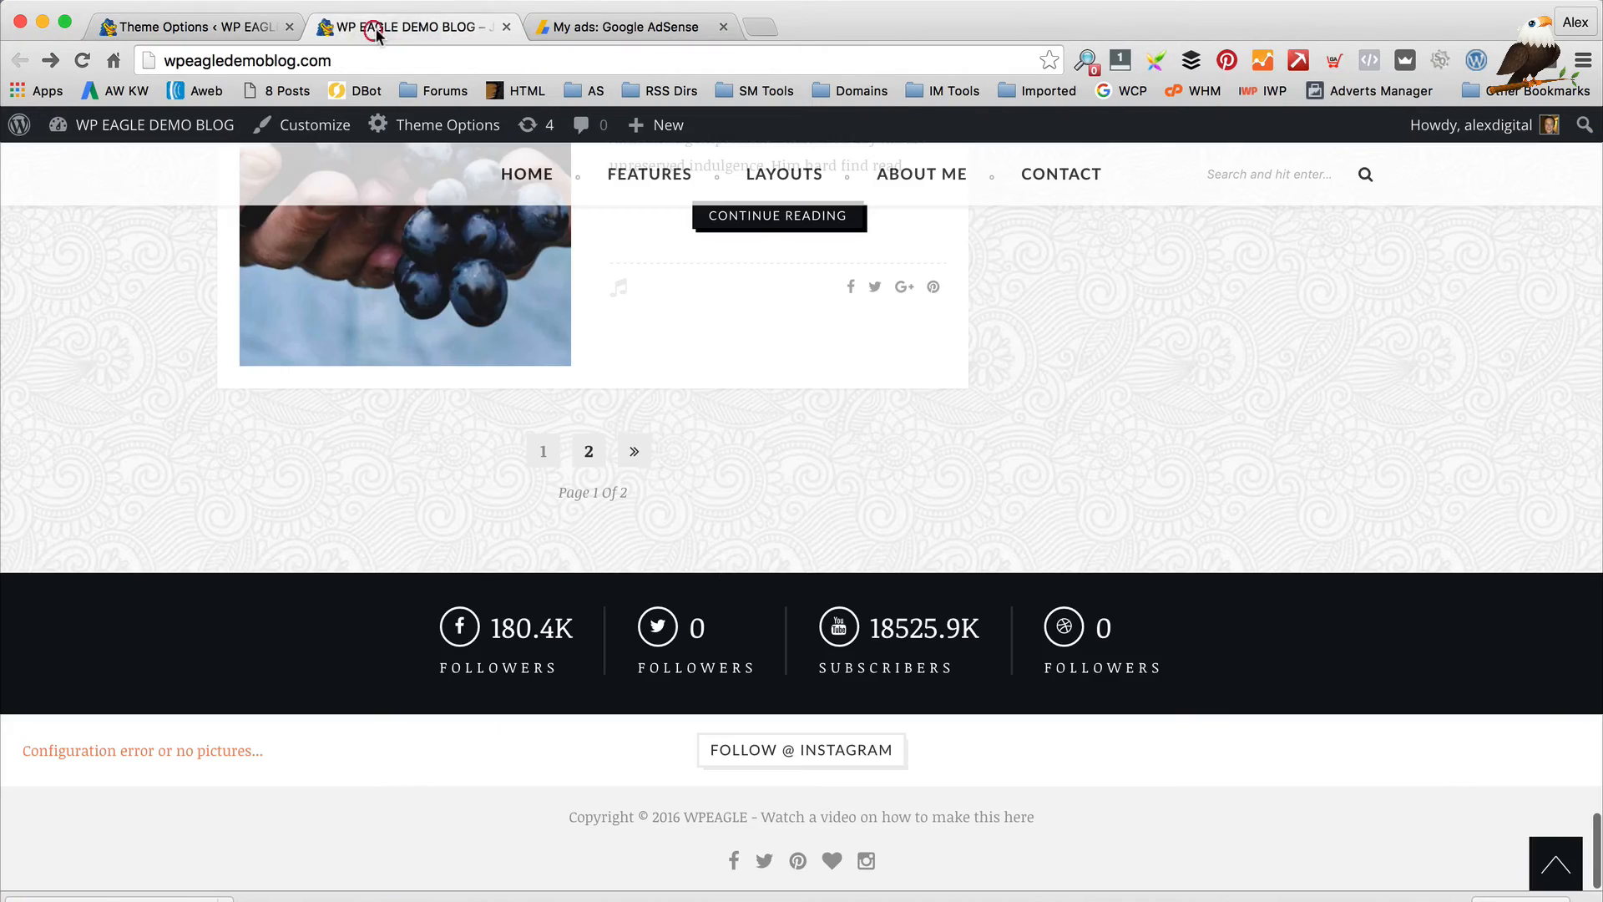
pyautogui.scroll(15, 723, 564)
pyautogui.scroll(-8, 749, 553)
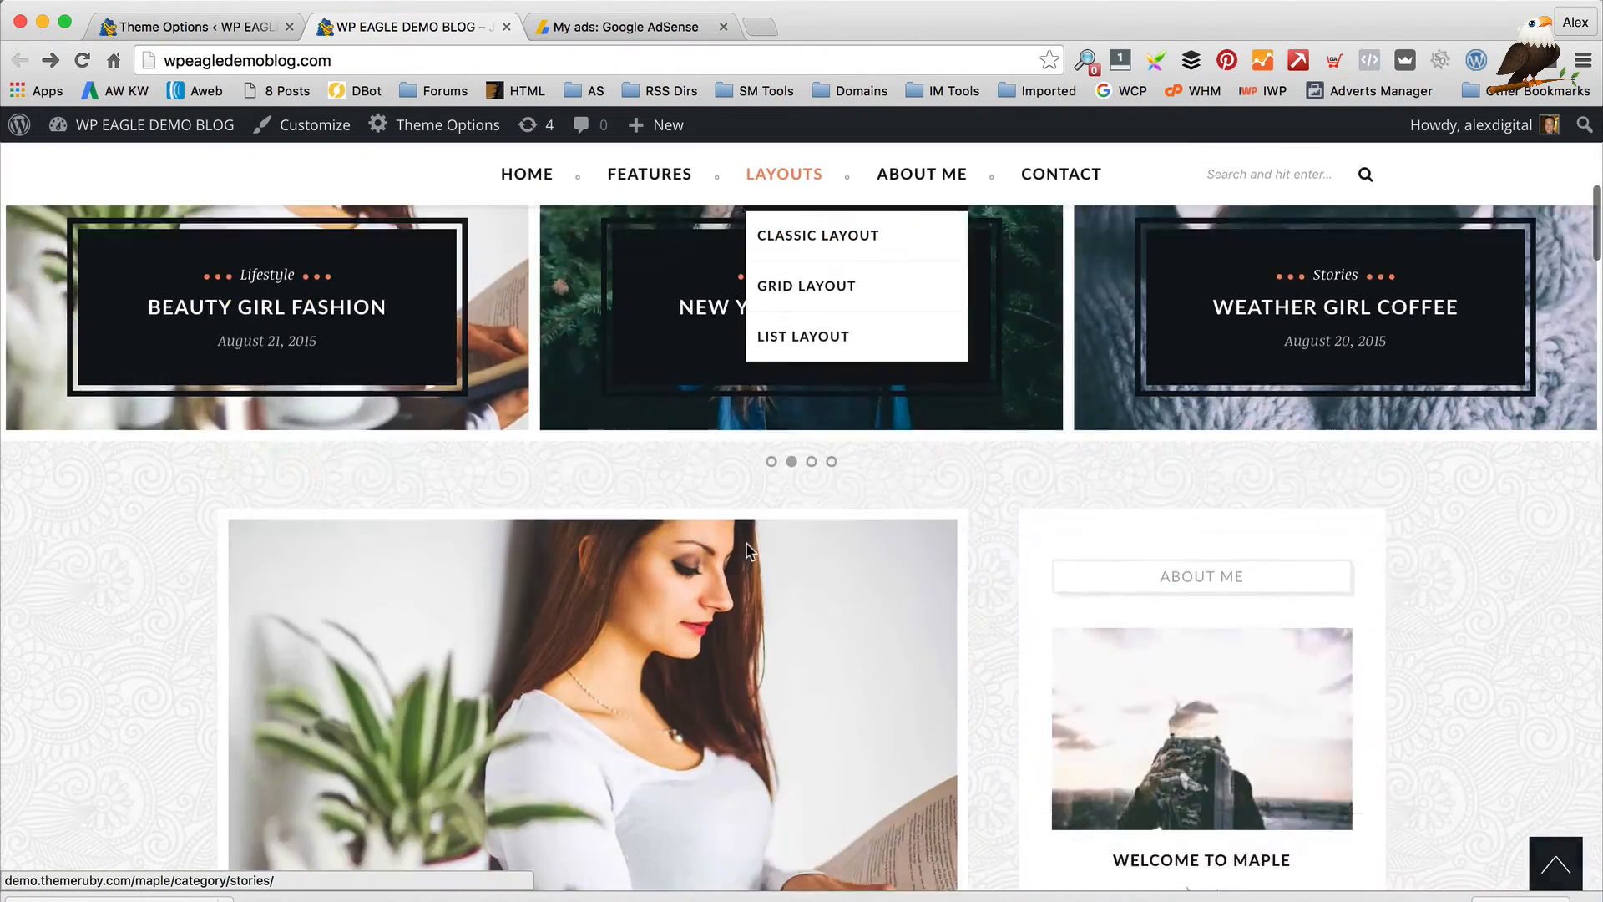
pyautogui.scroll(2, 678, 471)
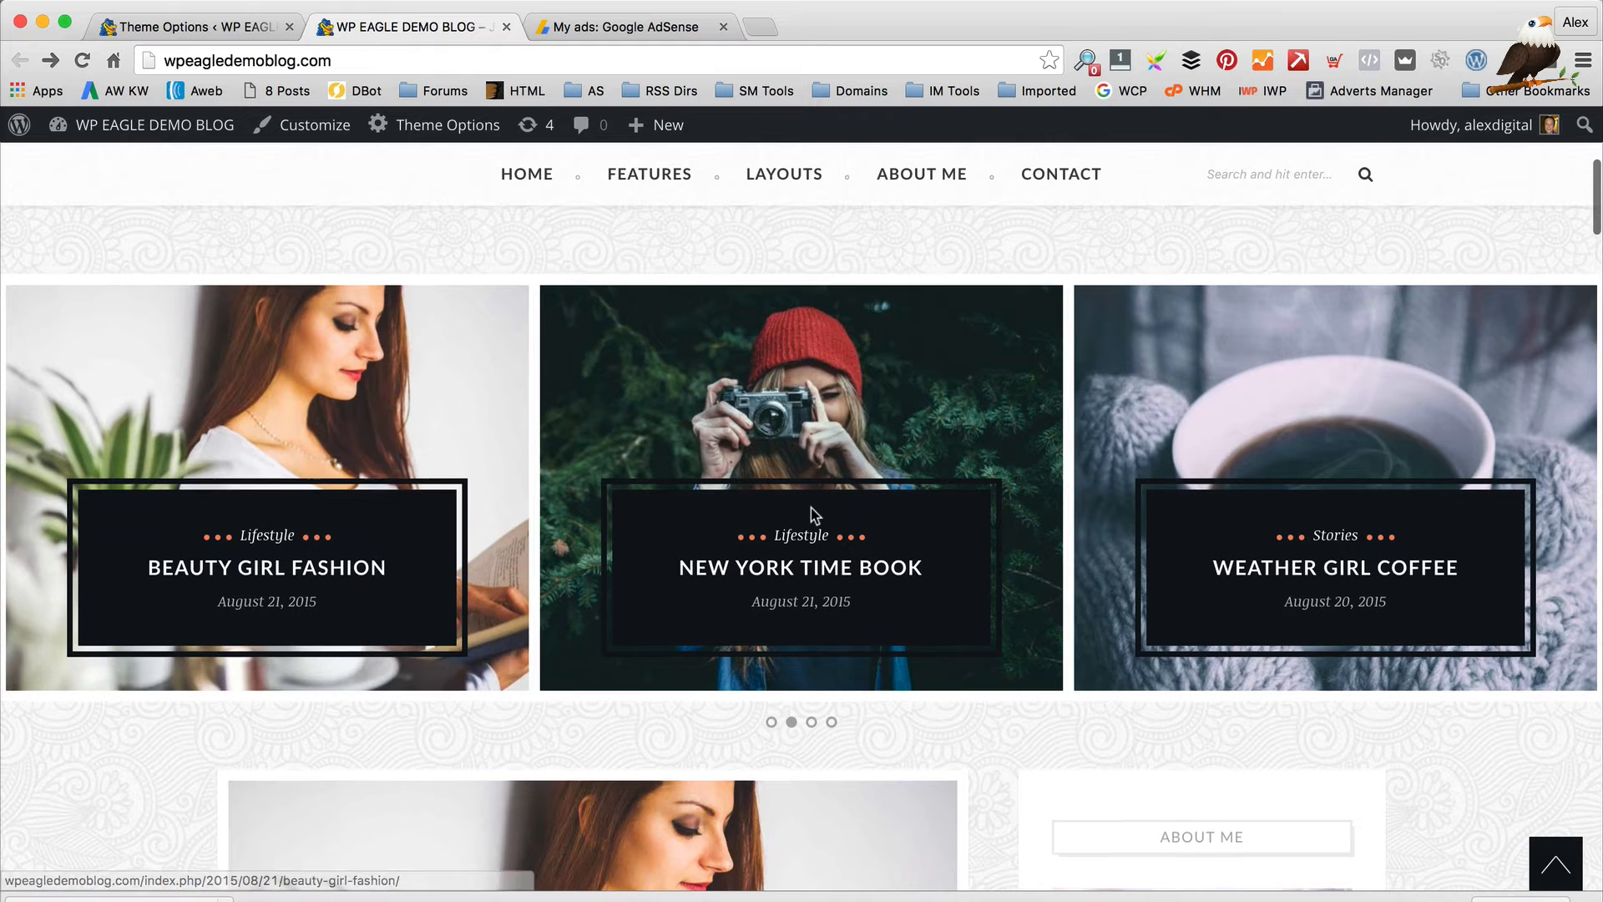
pyautogui.click(771, 723)
pyautogui.click(819, 727)
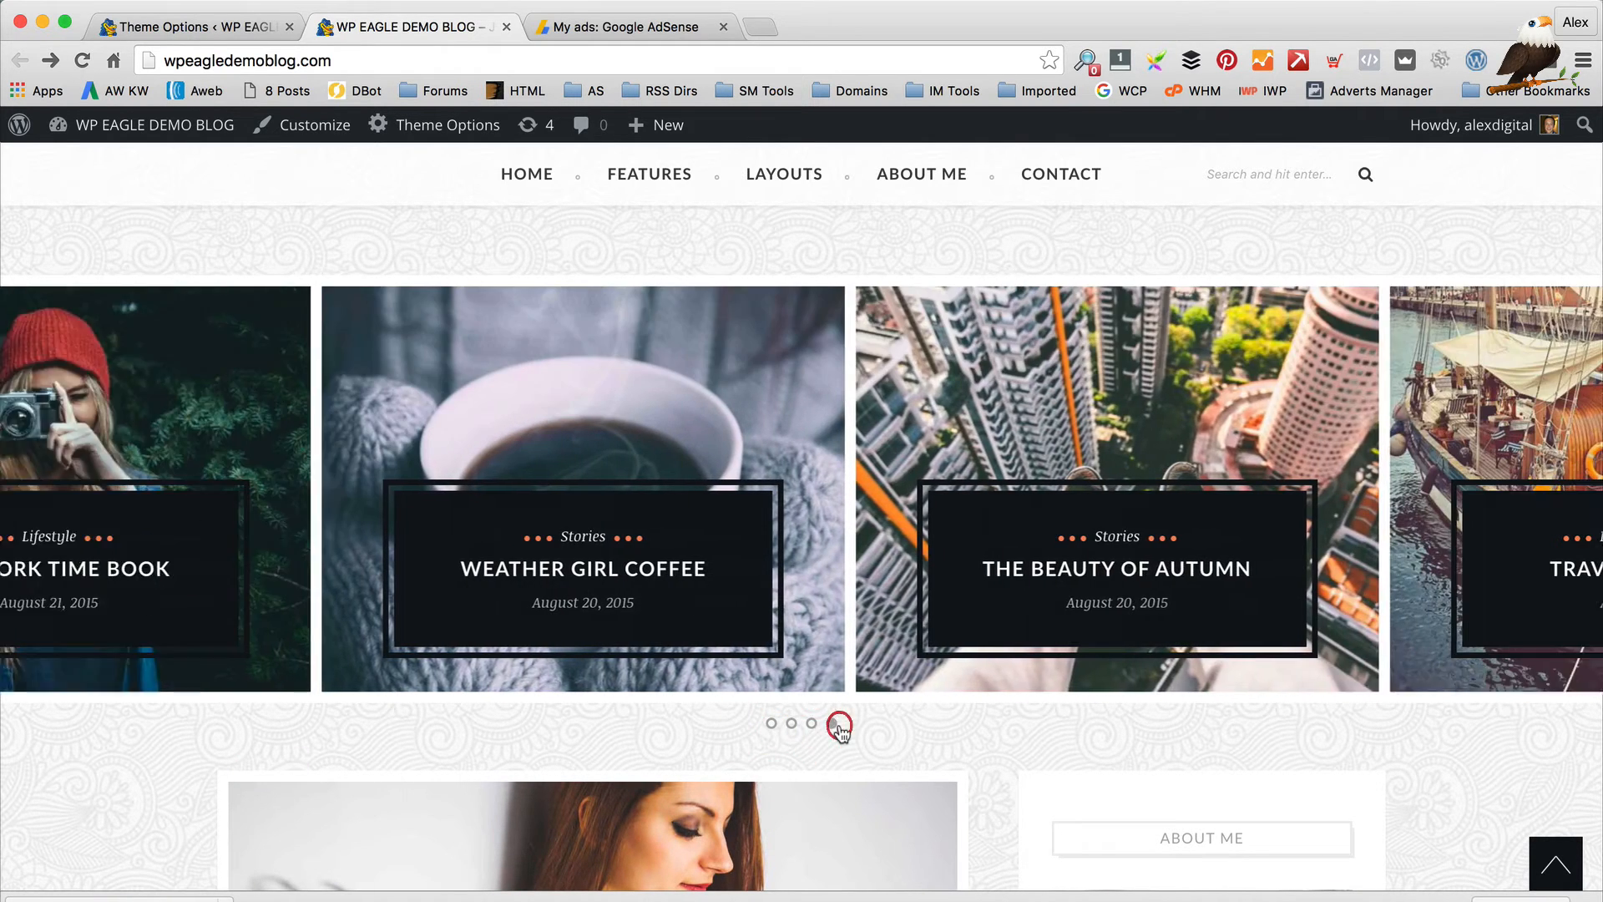
pyautogui.click(811, 725)
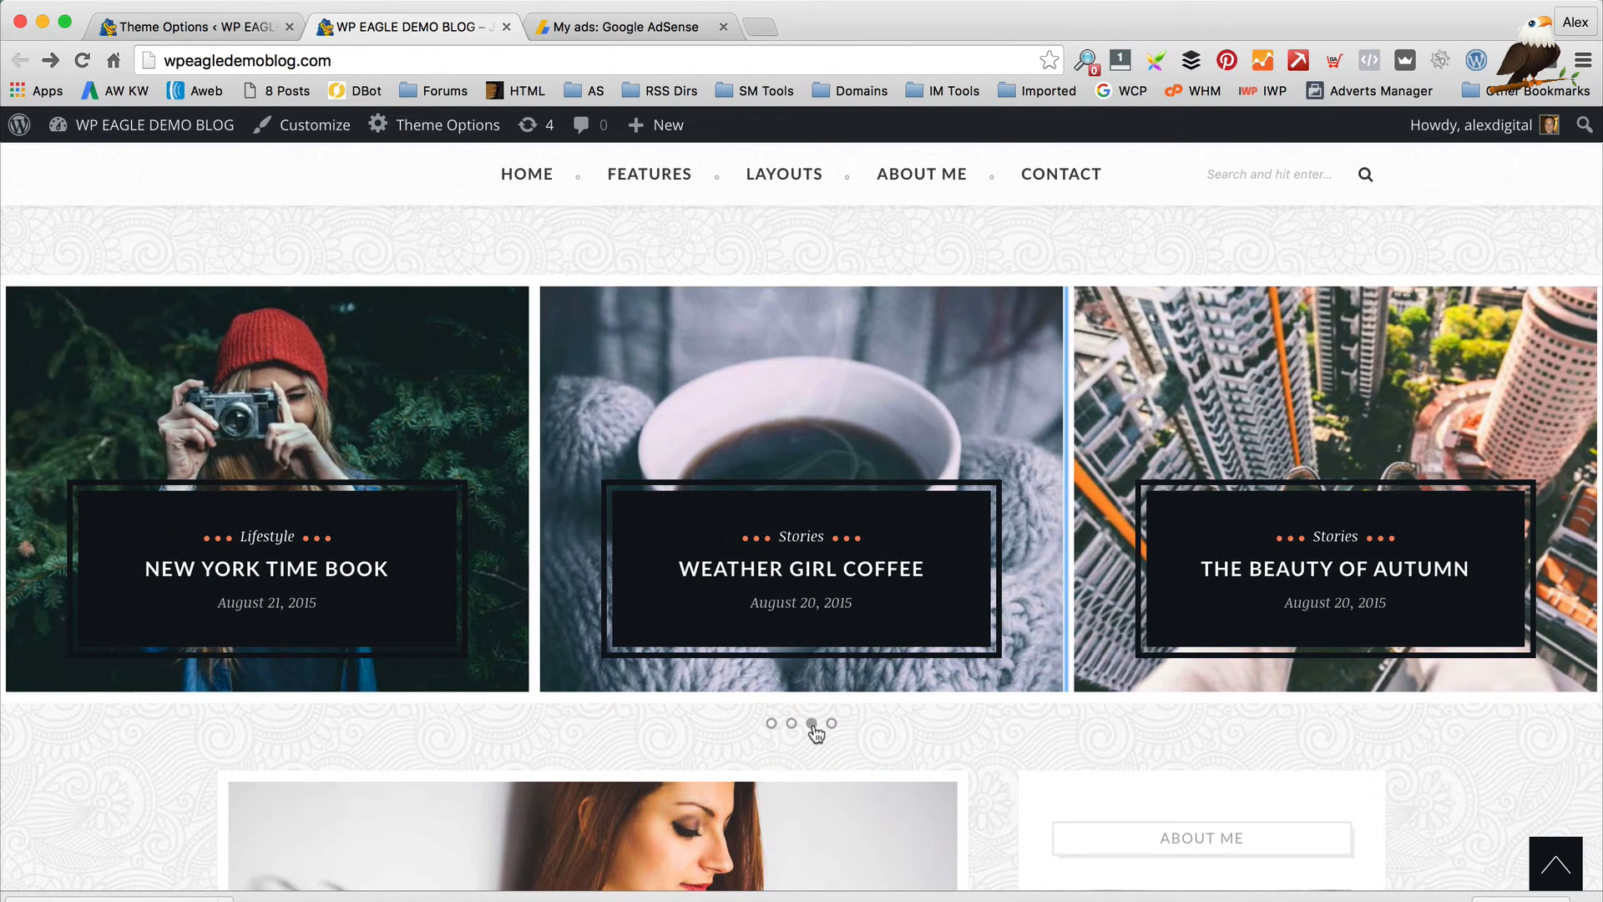
pyautogui.click(147, 29)
pyautogui.scroll(-2, 1231, 448)
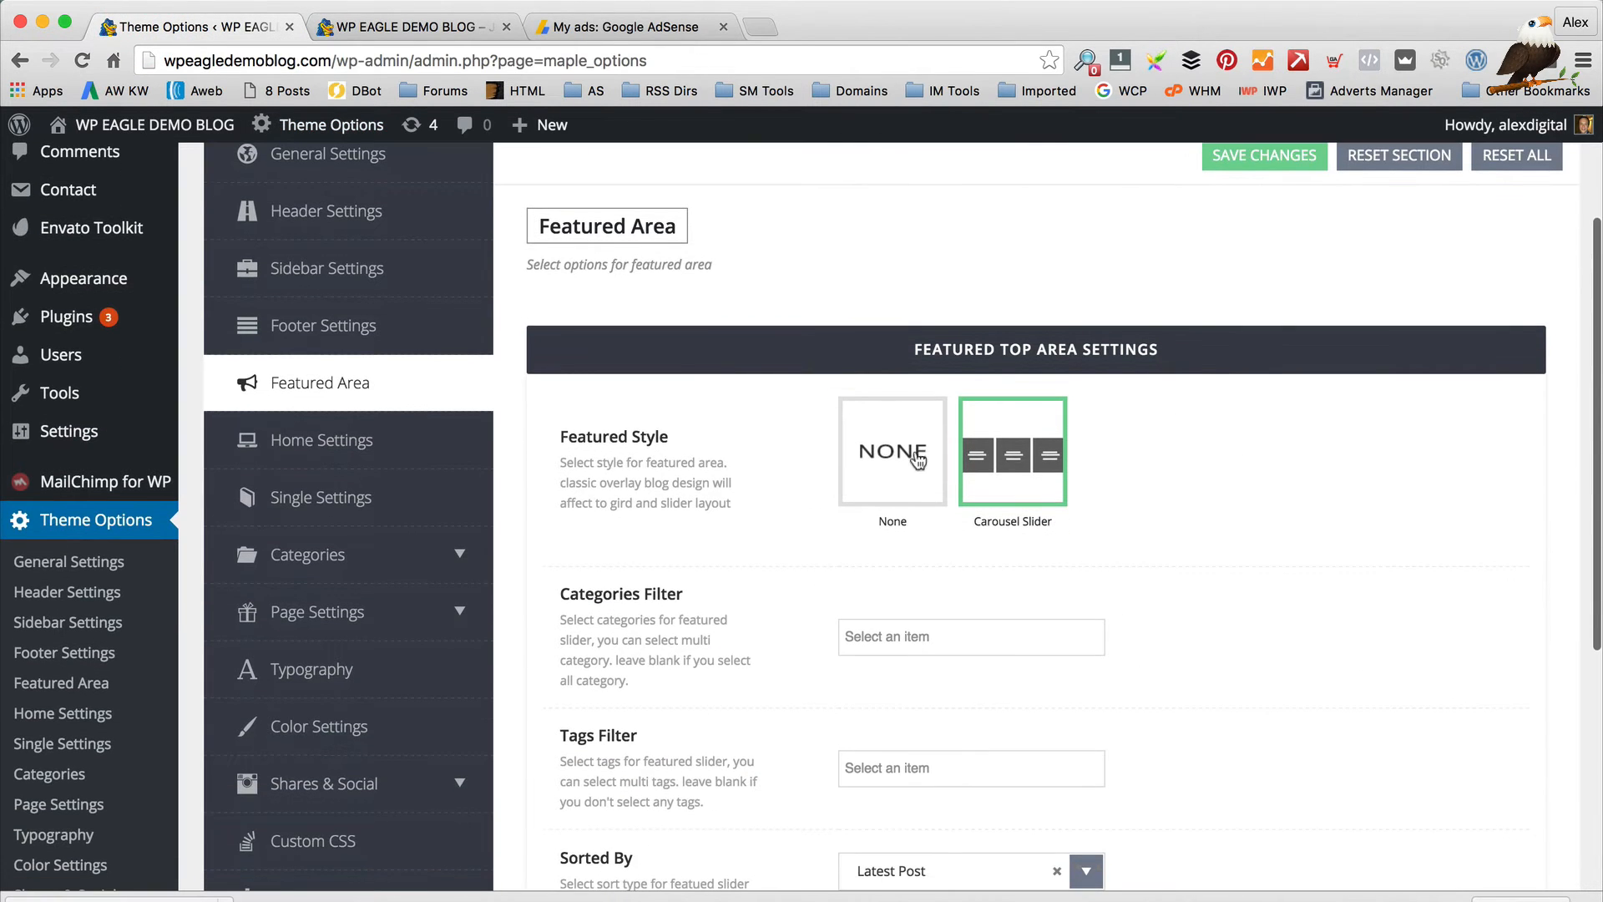
pyautogui.scroll(-1, 1016, 529)
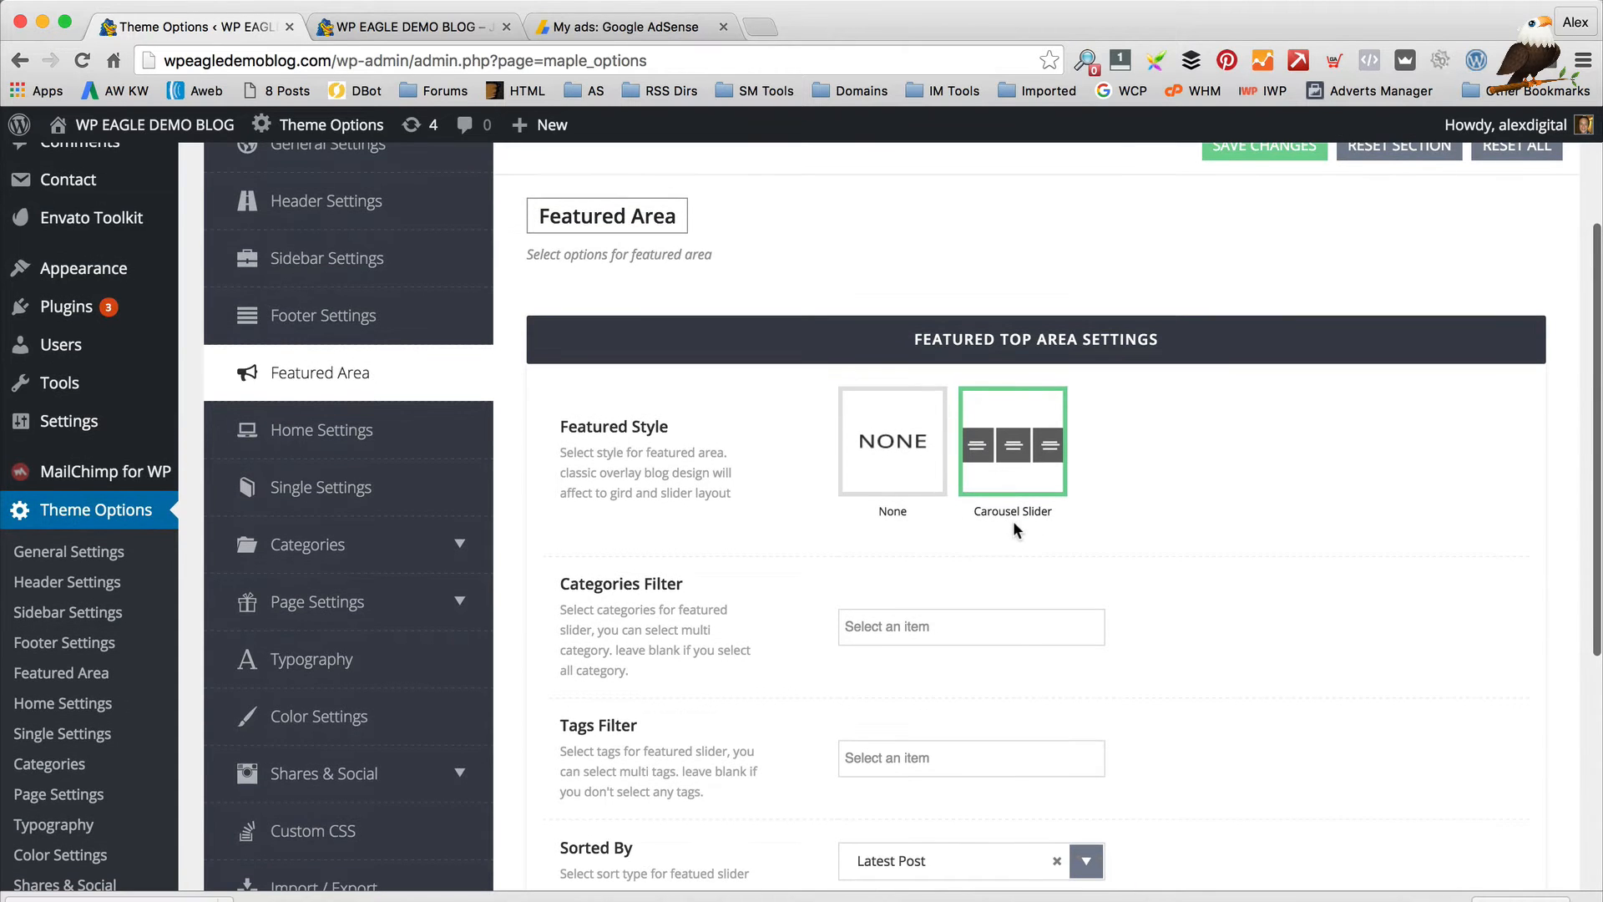
pyautogui.scroll(-2, 1014, 520)
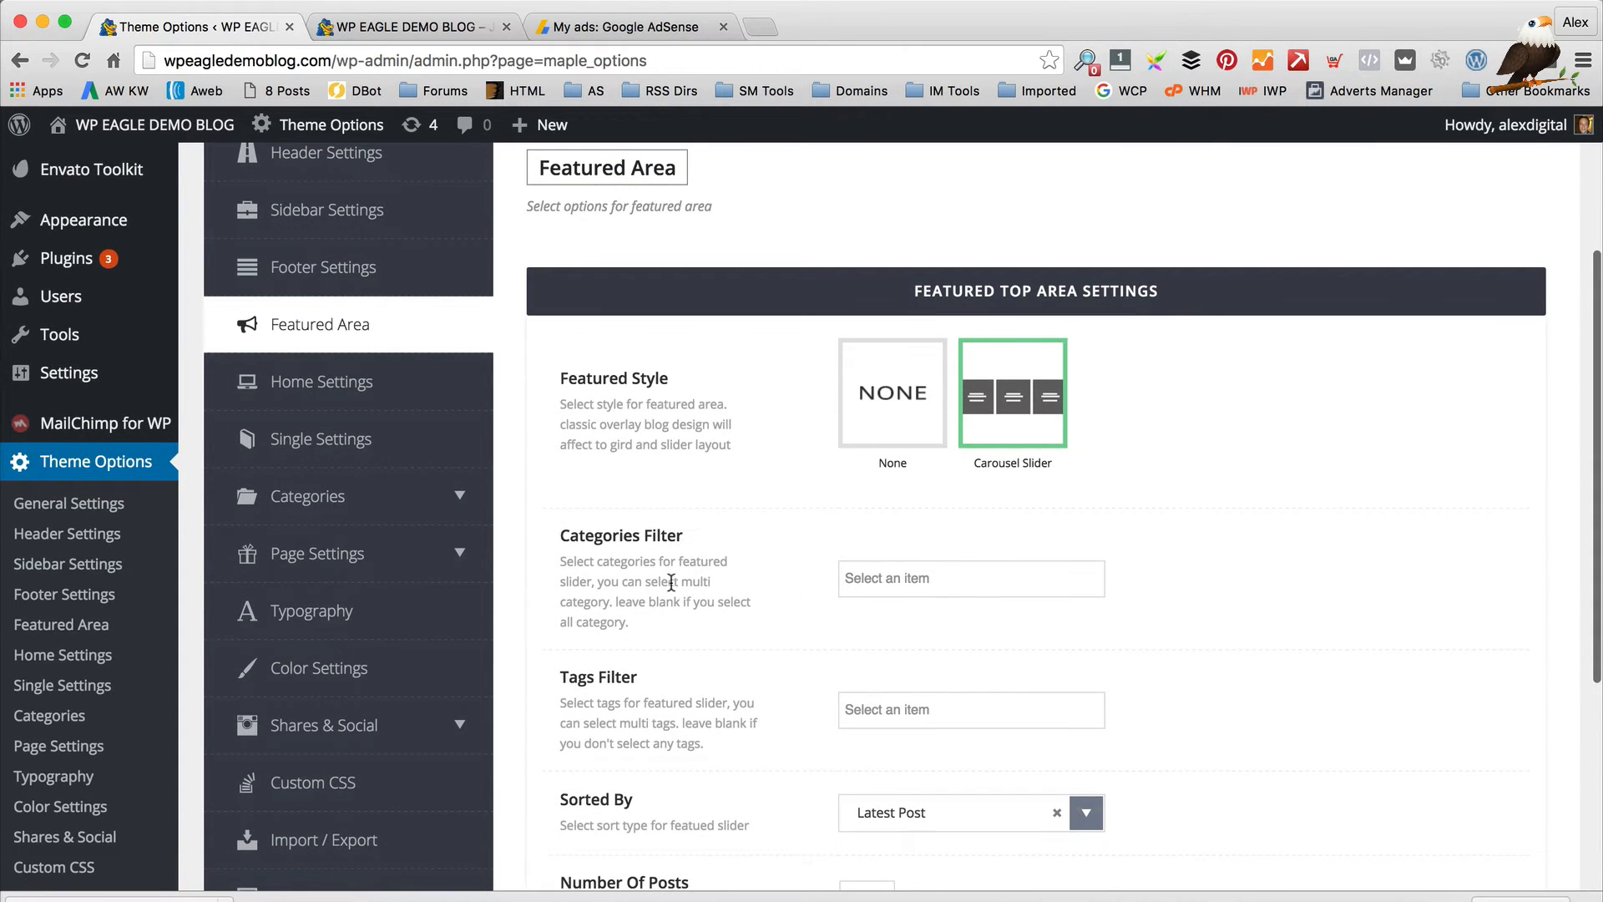
pyautogui.scroll(-2, 859, 530)
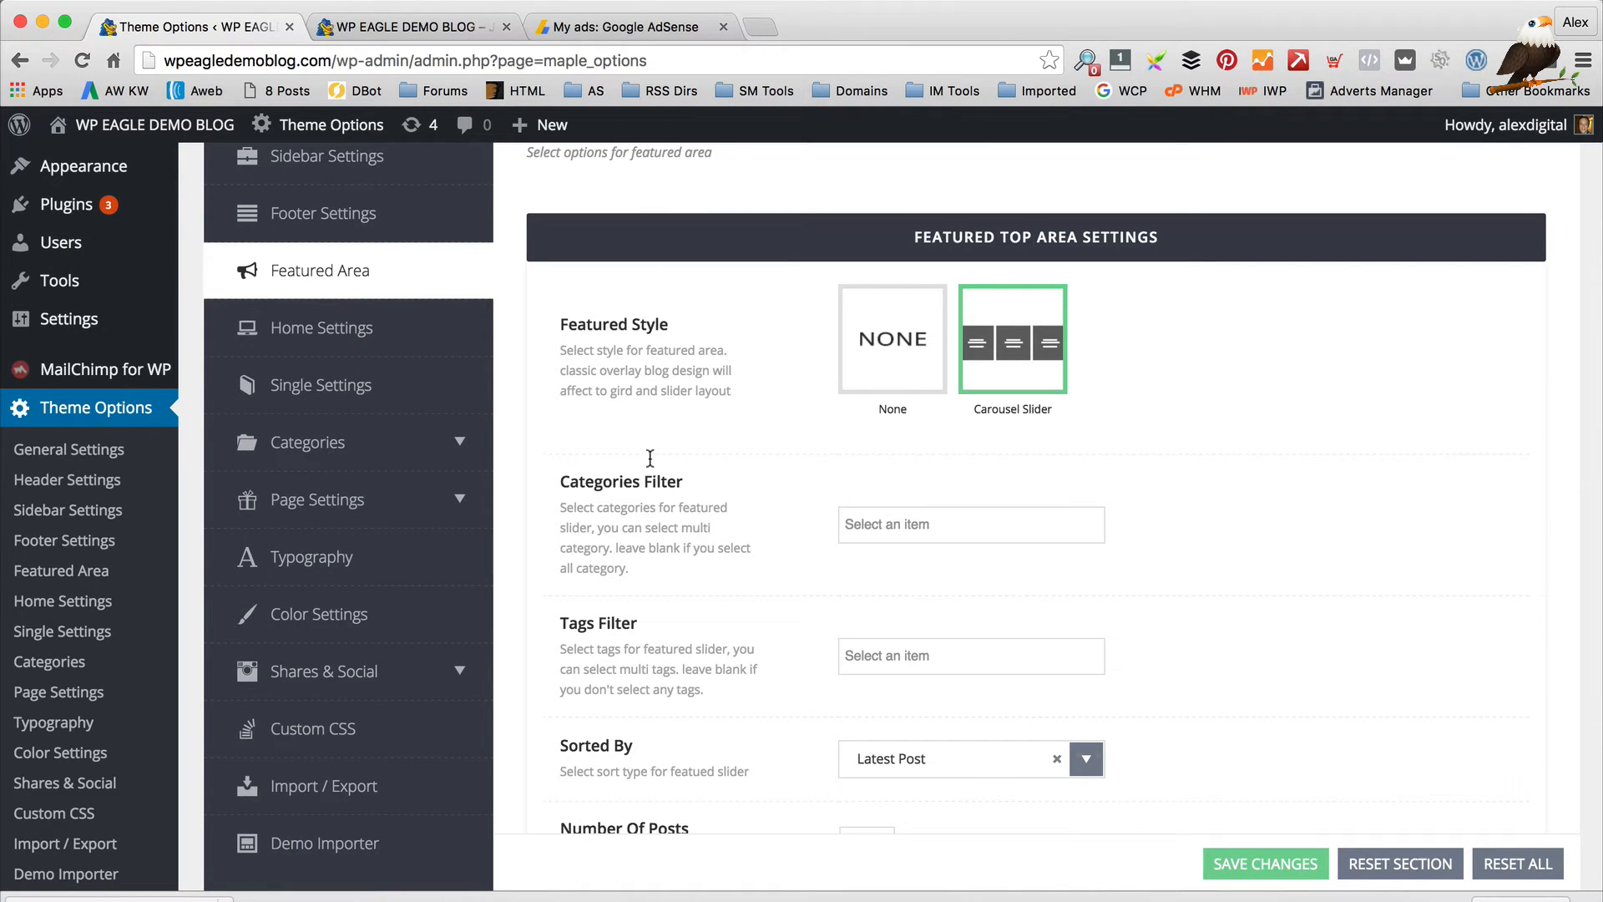
pyautogui.click(940, 522)
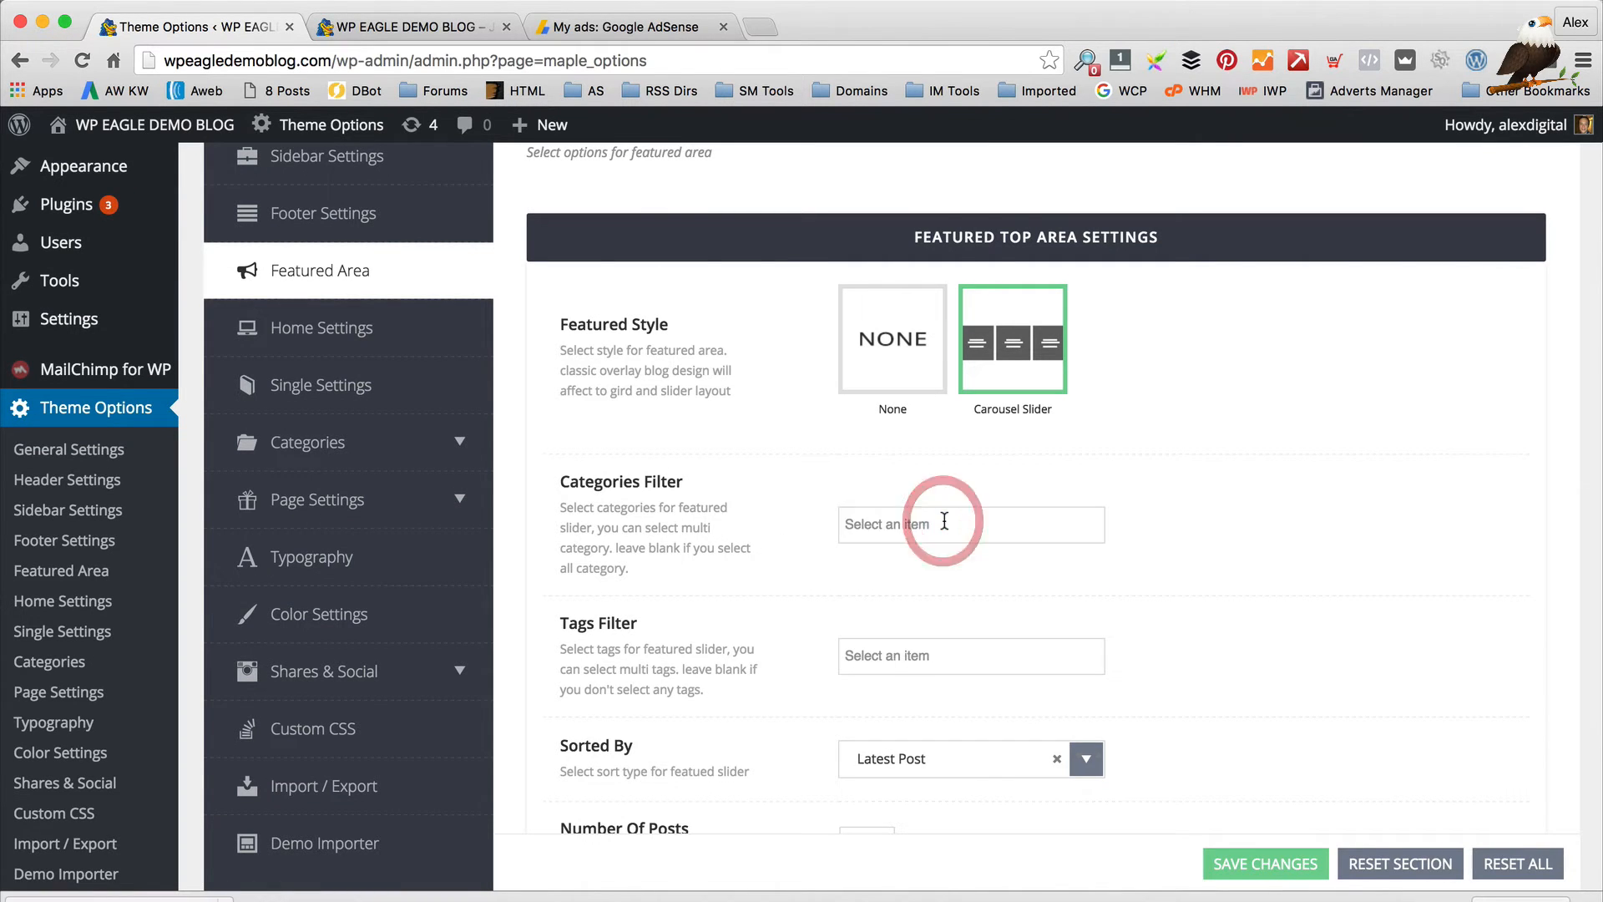
pyautogui.scroll(-2, 923, 547)
pyautogui.scroll(2, 912, 558)
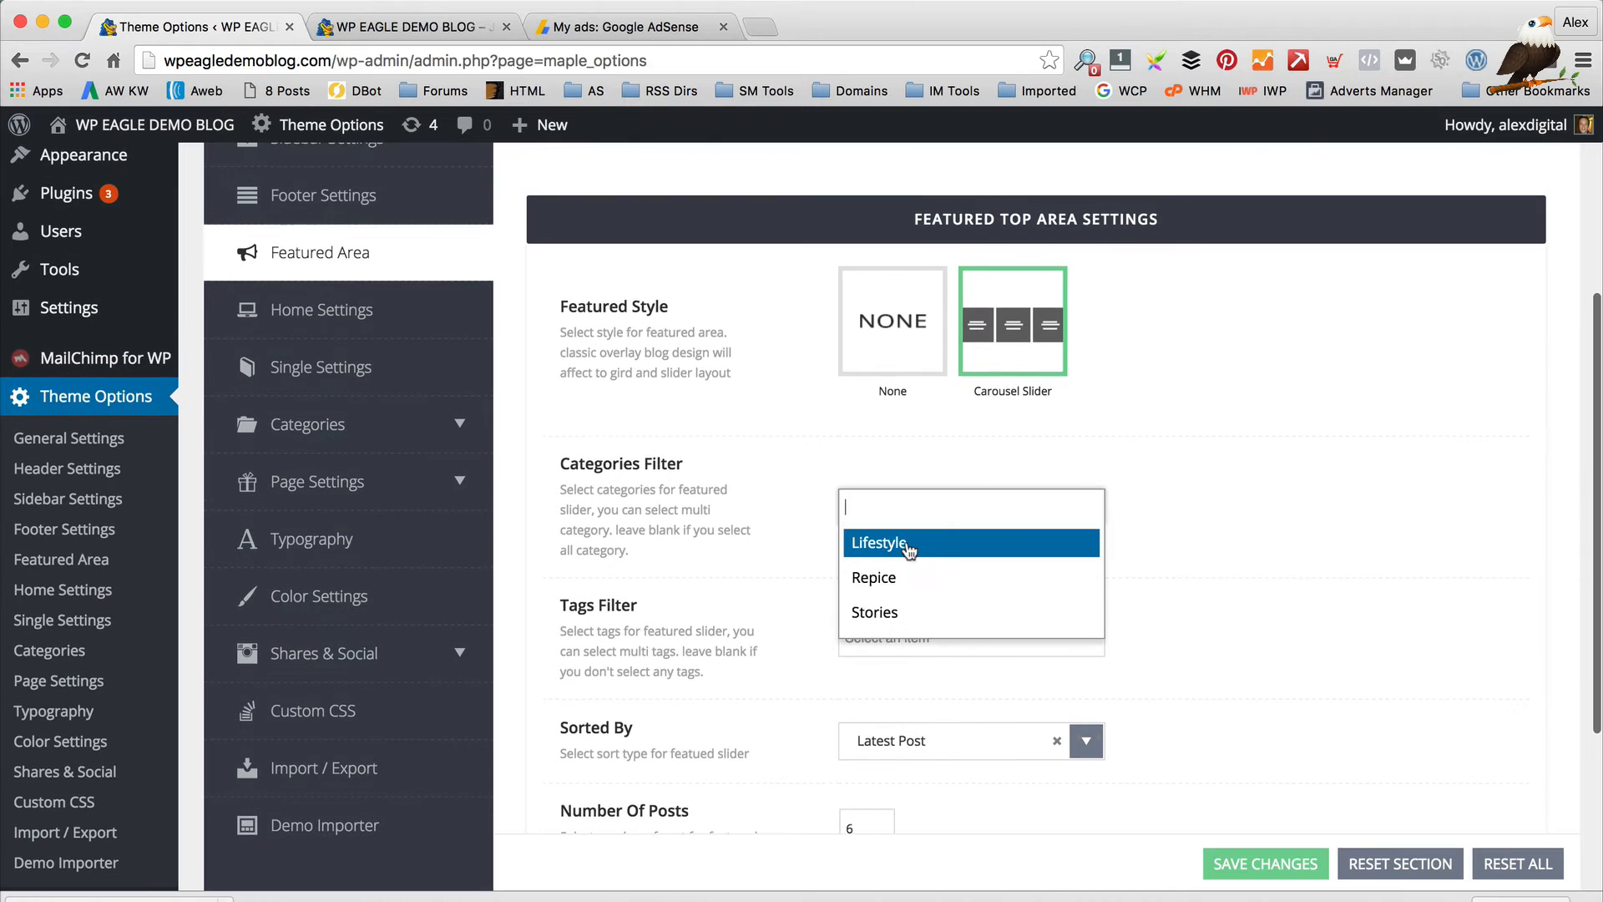
pyautogui.click(706, 482)
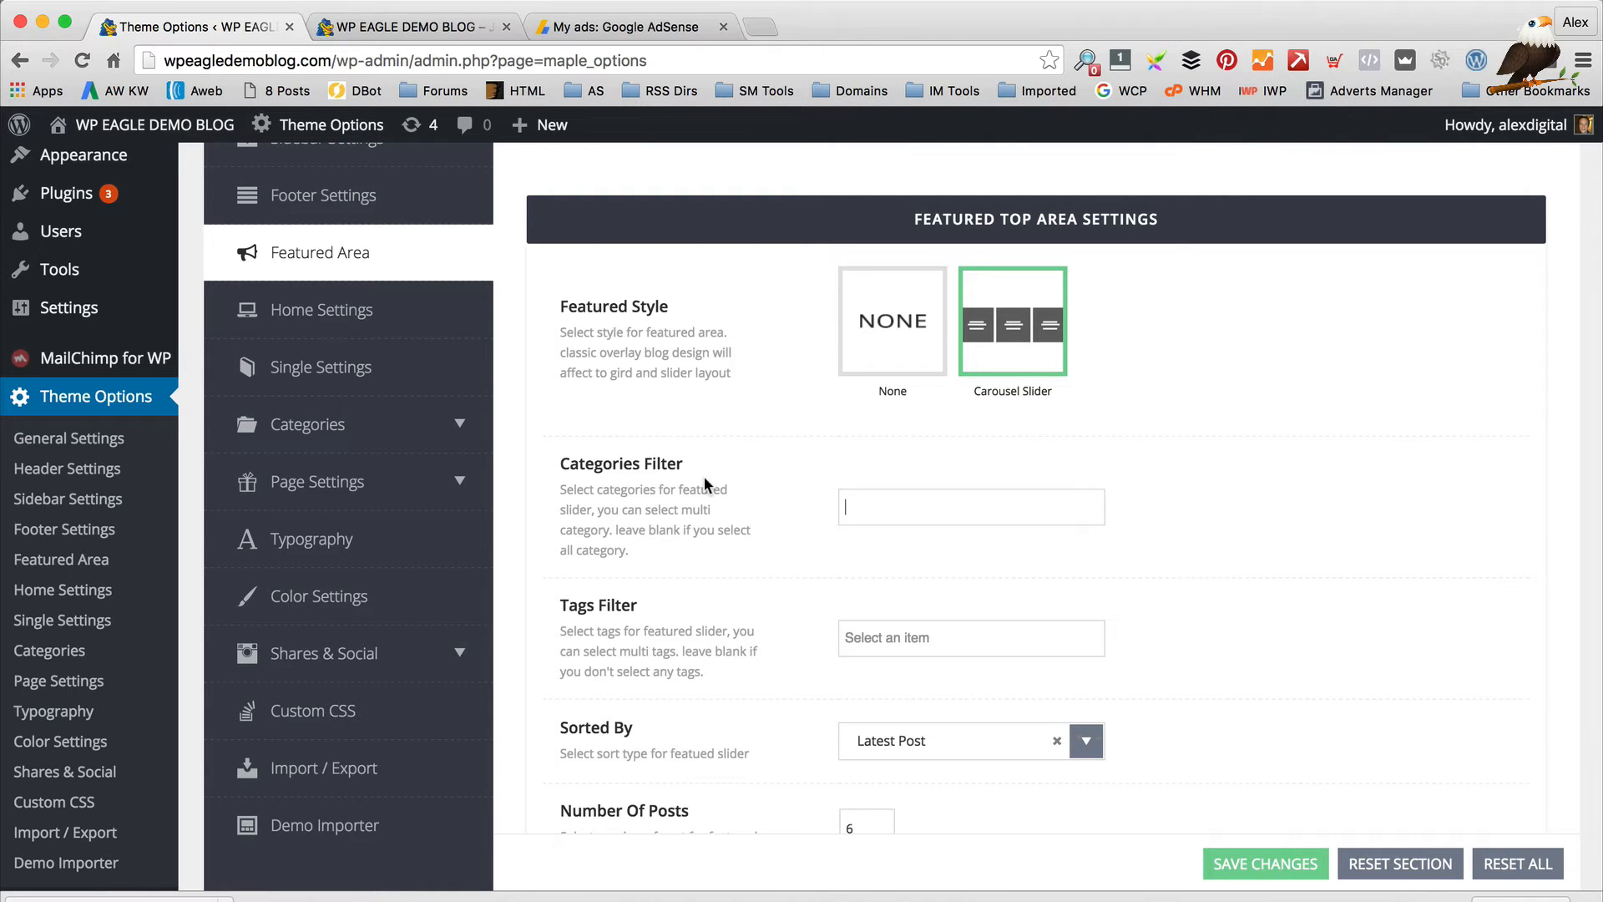
pyautogui.click(908, 504)
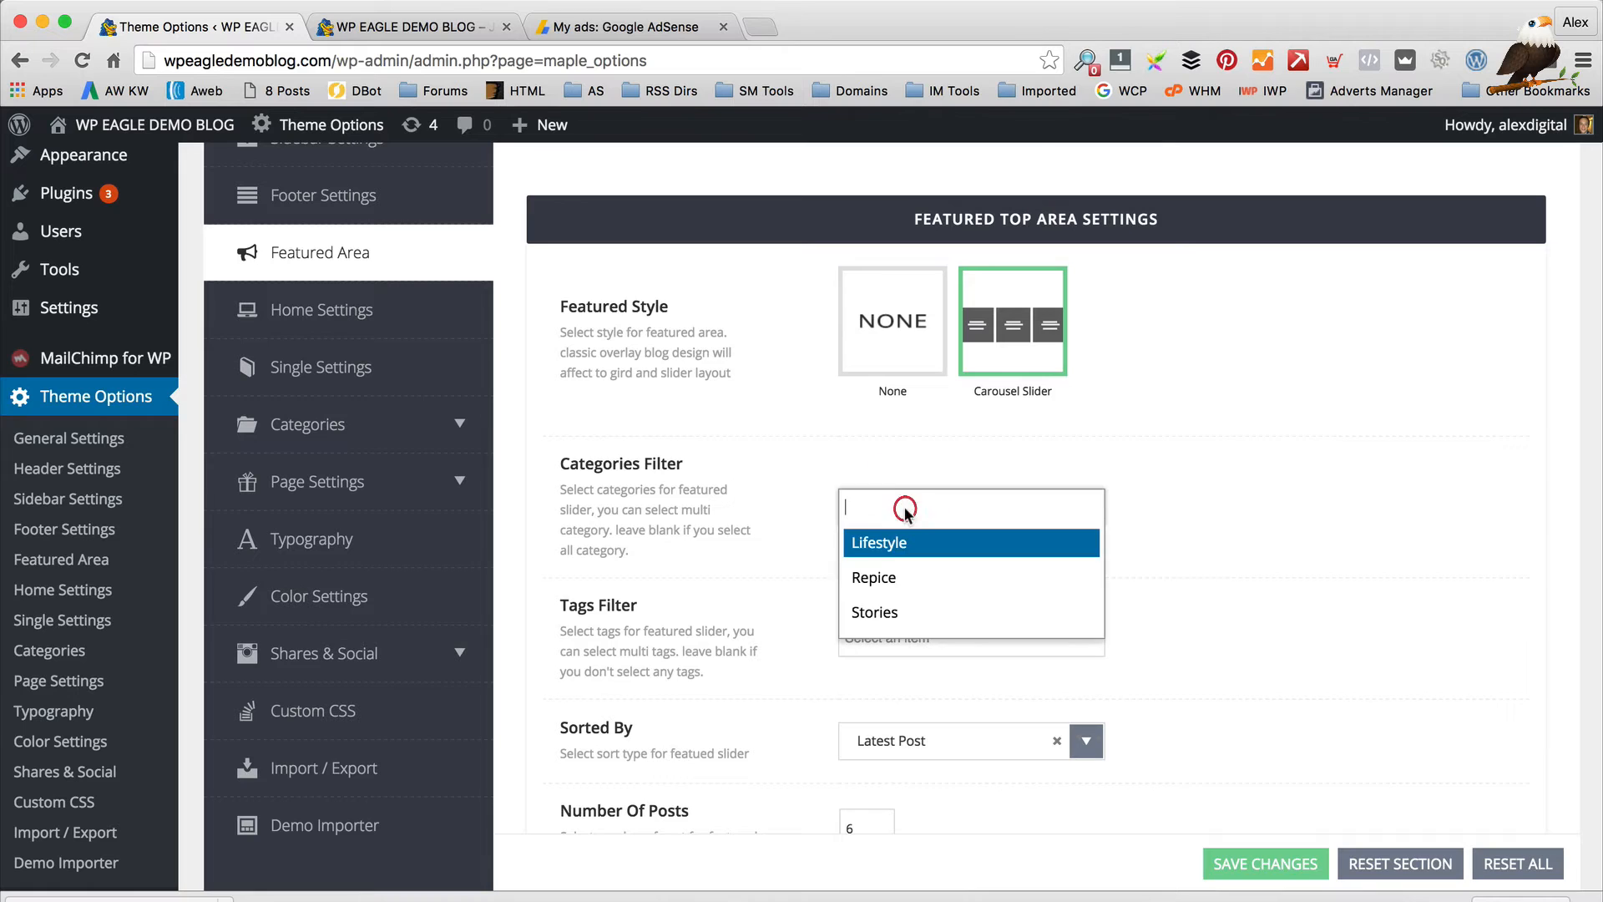
pyautogui.click(724, 467)
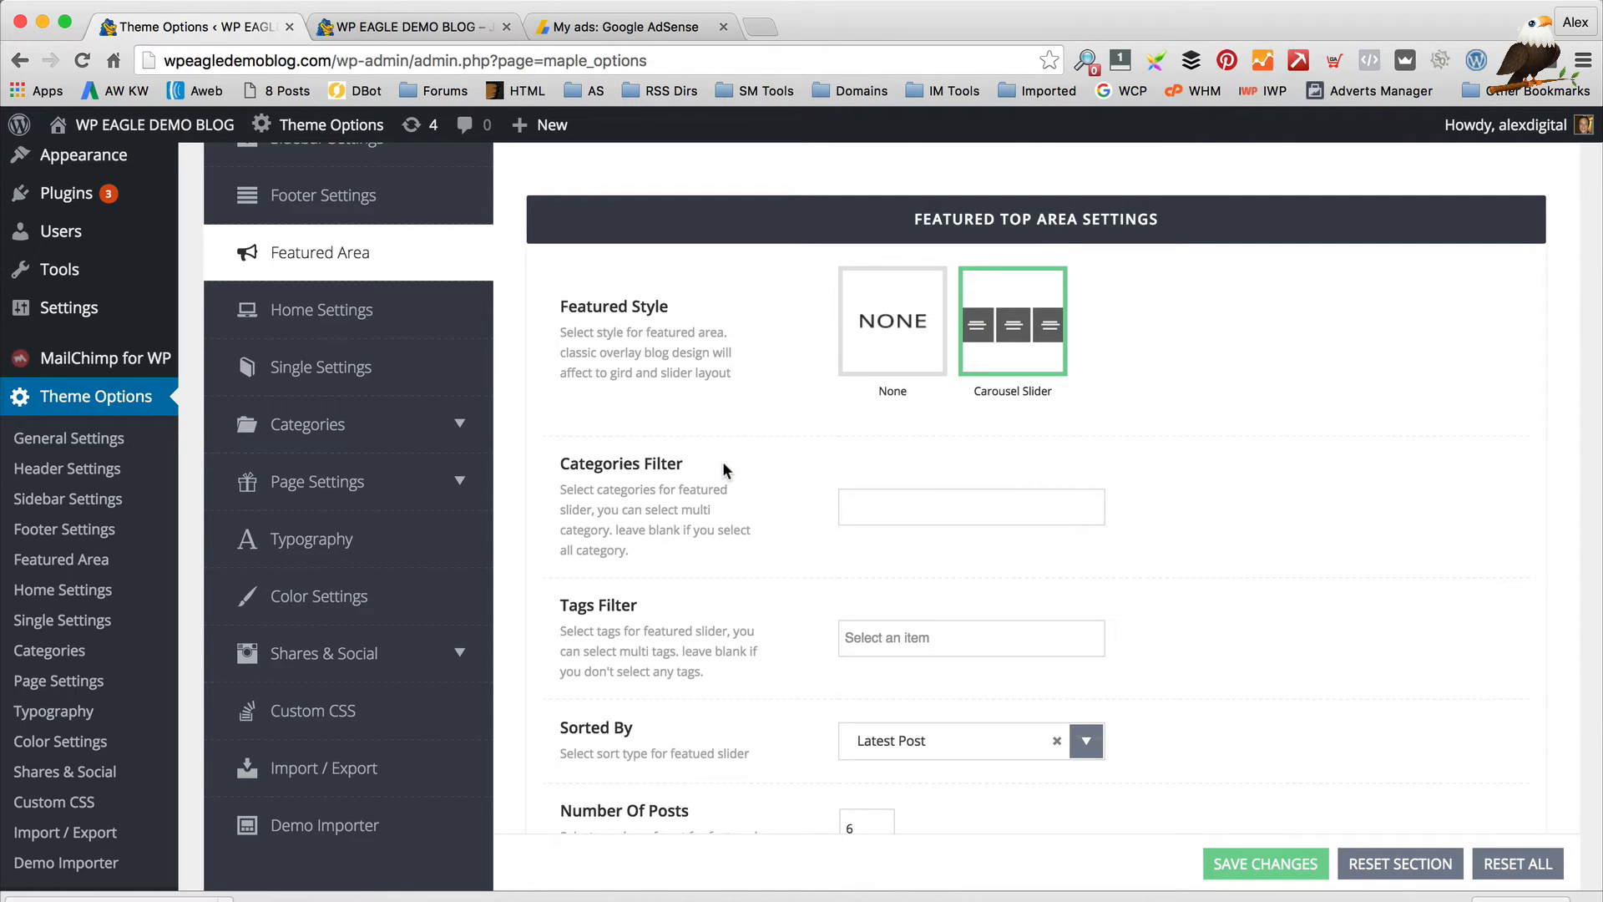
pyautogui.click(430, 25)
pyautogui.moveTo(794, 286)
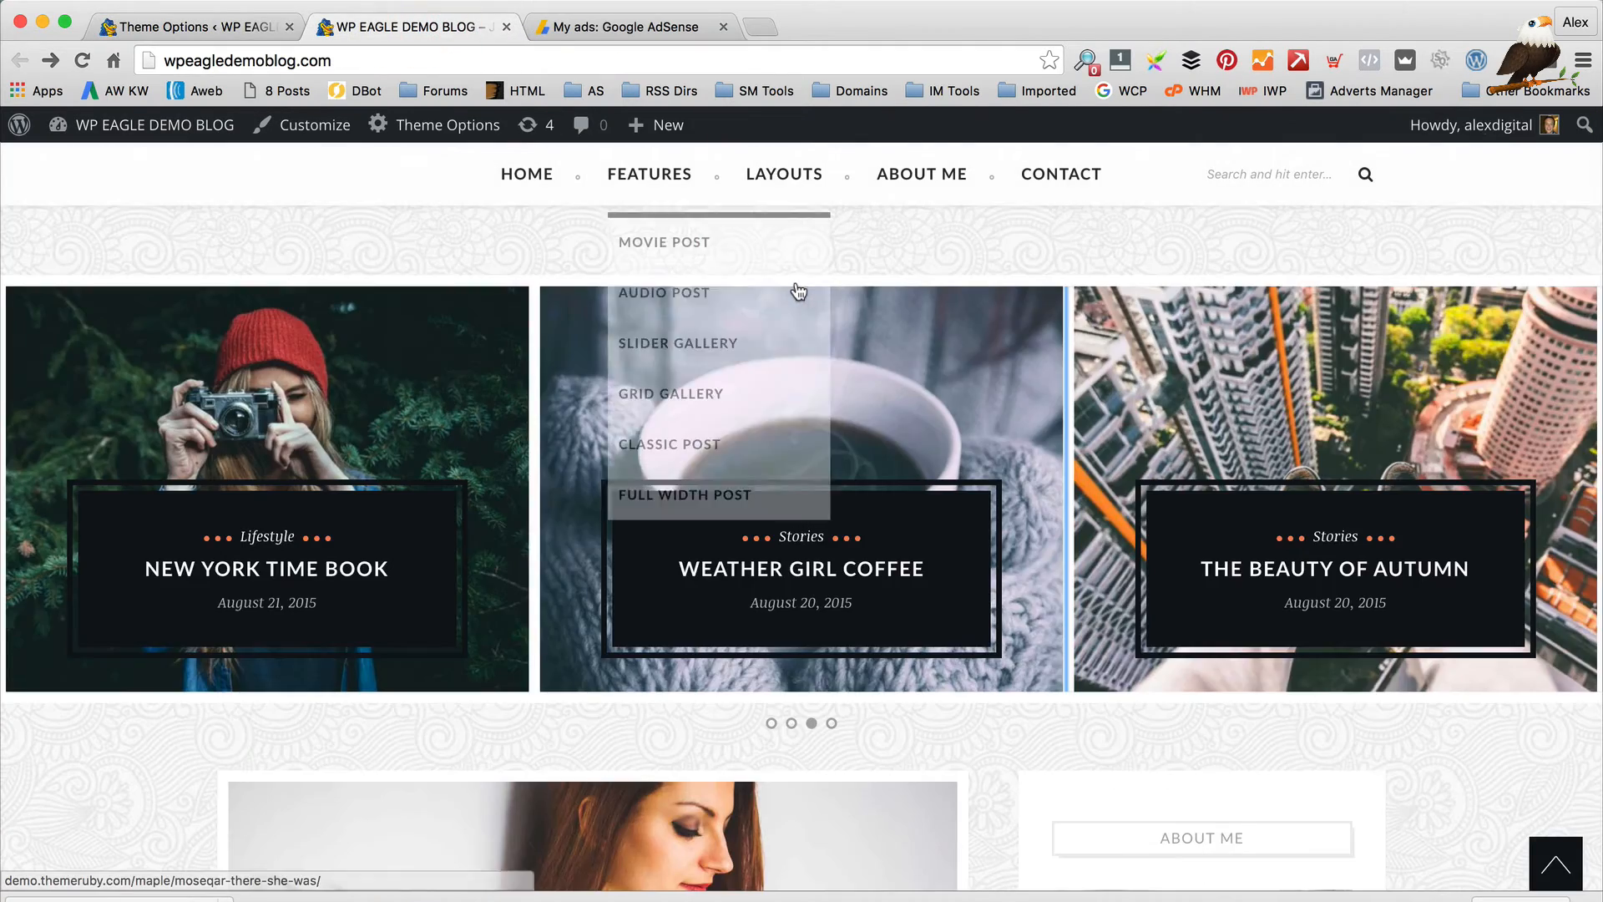
pyautogui.scroll(-5, 798, 288)
pyautogui.scroll(10, 798, 288)
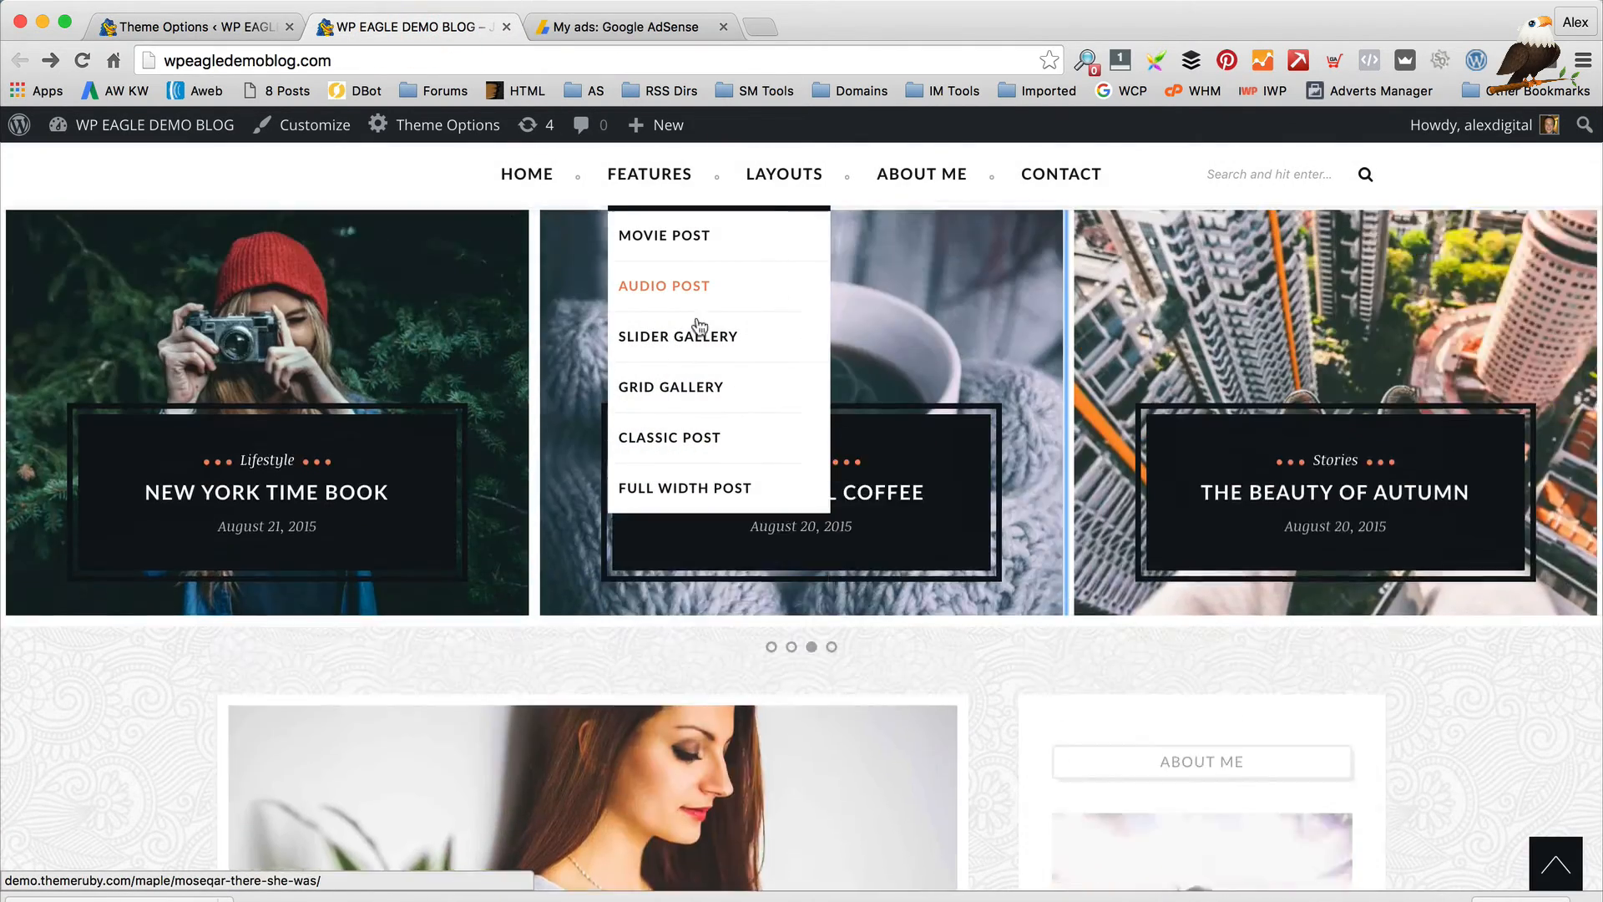
pyautogui.scroll(-1, 676, 751)
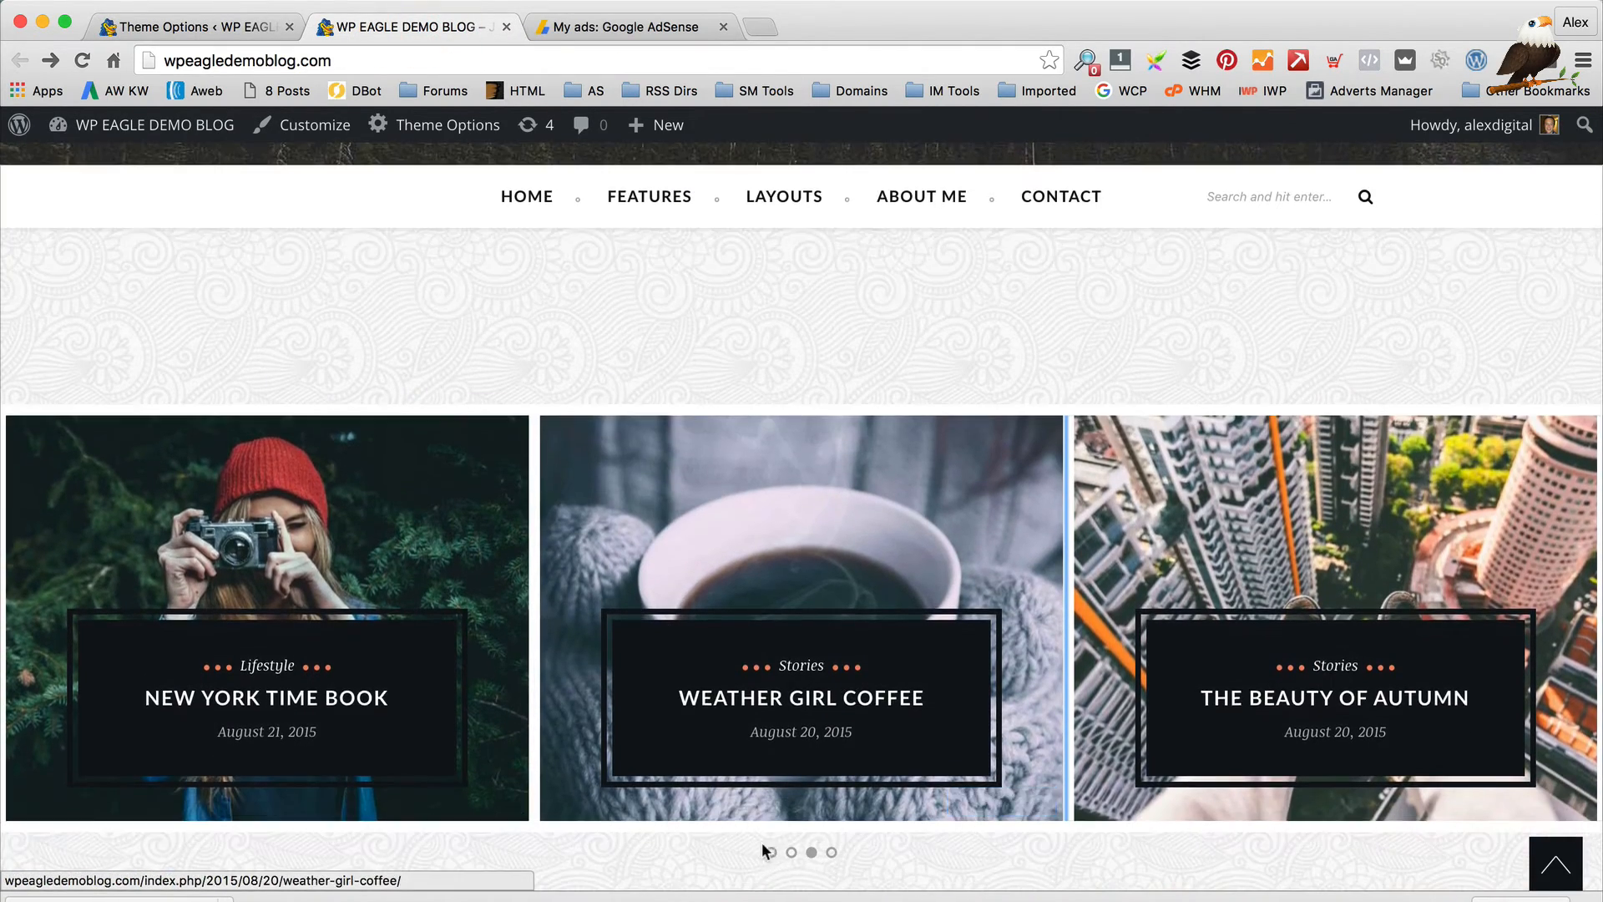
pyautogui.click(770, 853)
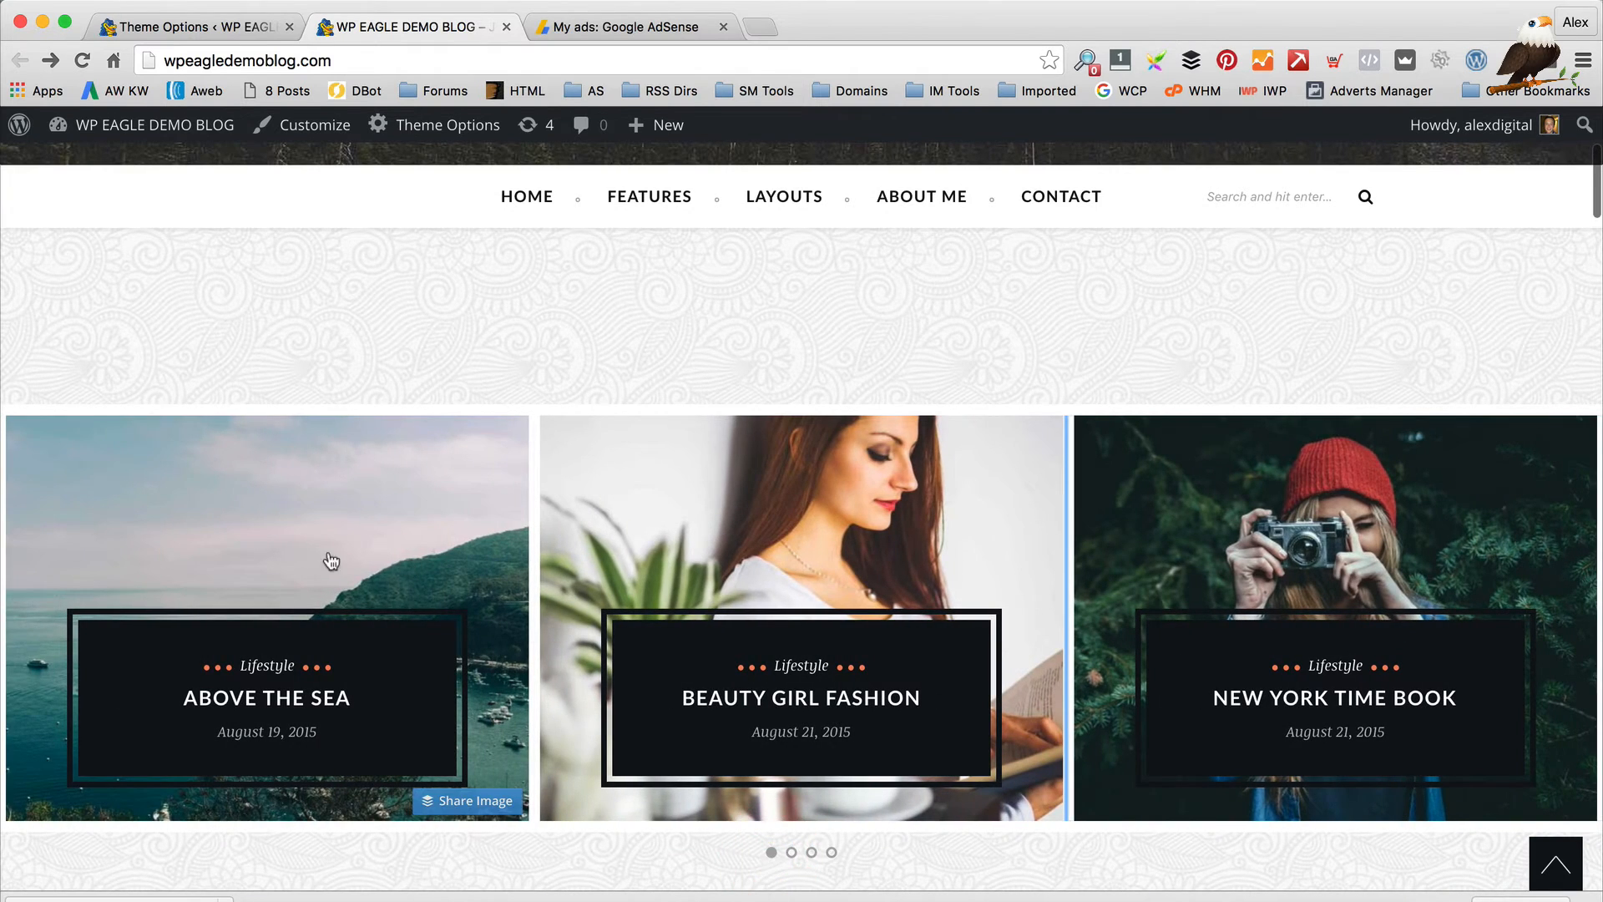
pyautogui.scroll(-2, 334, 564)
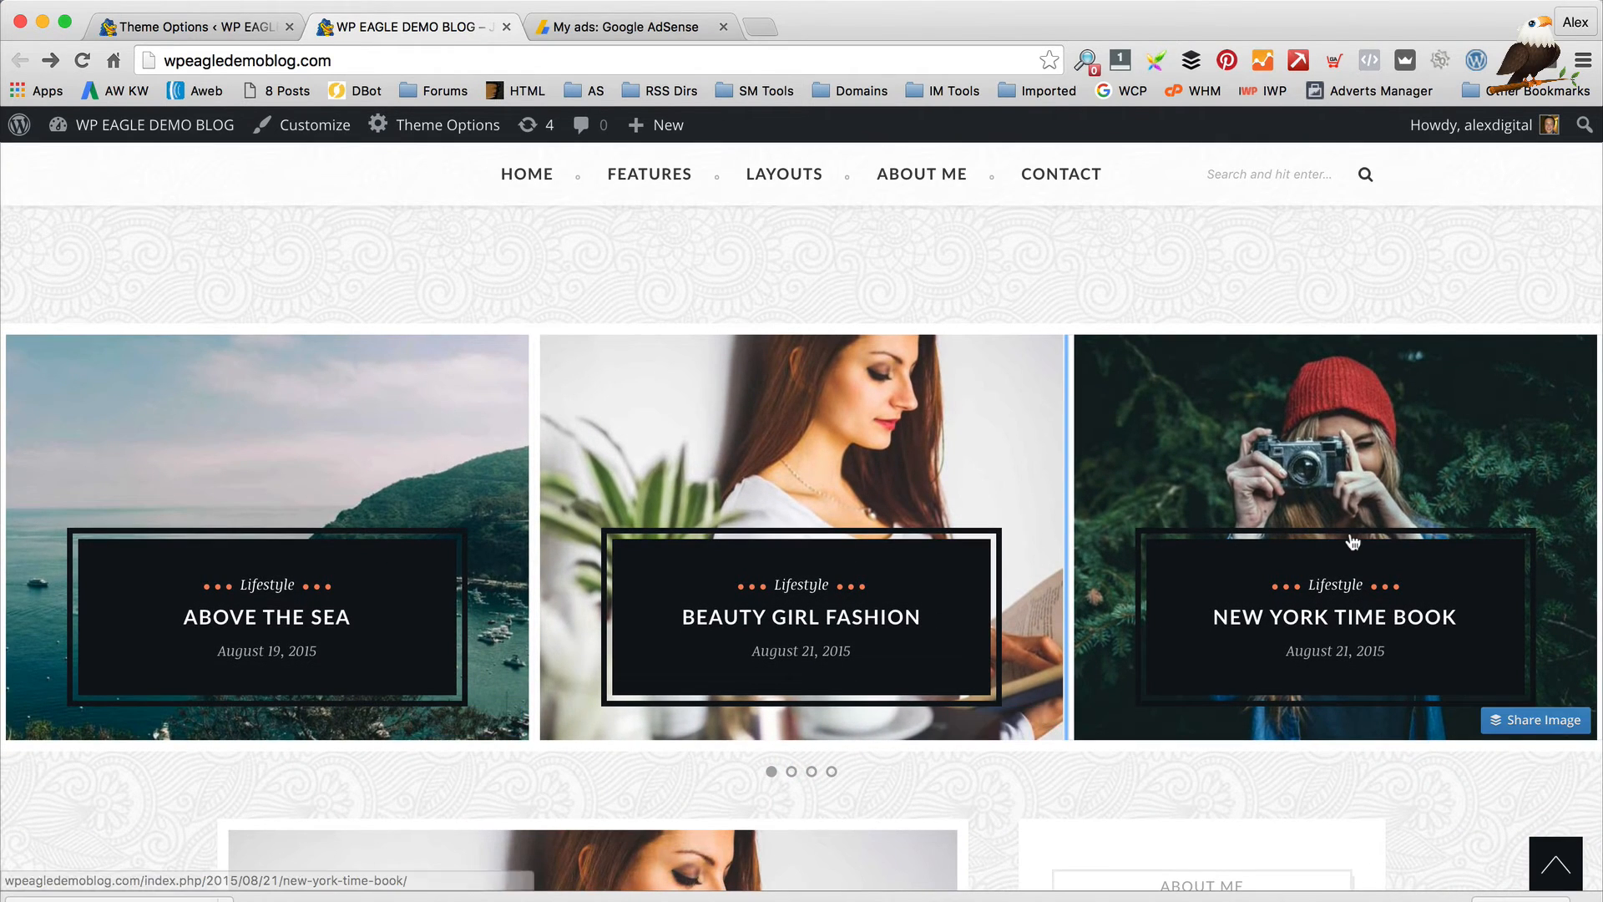
pyautogui.scroll(-10, 1353, 537)
pyautogui.scroll(-8, 1350, 531)
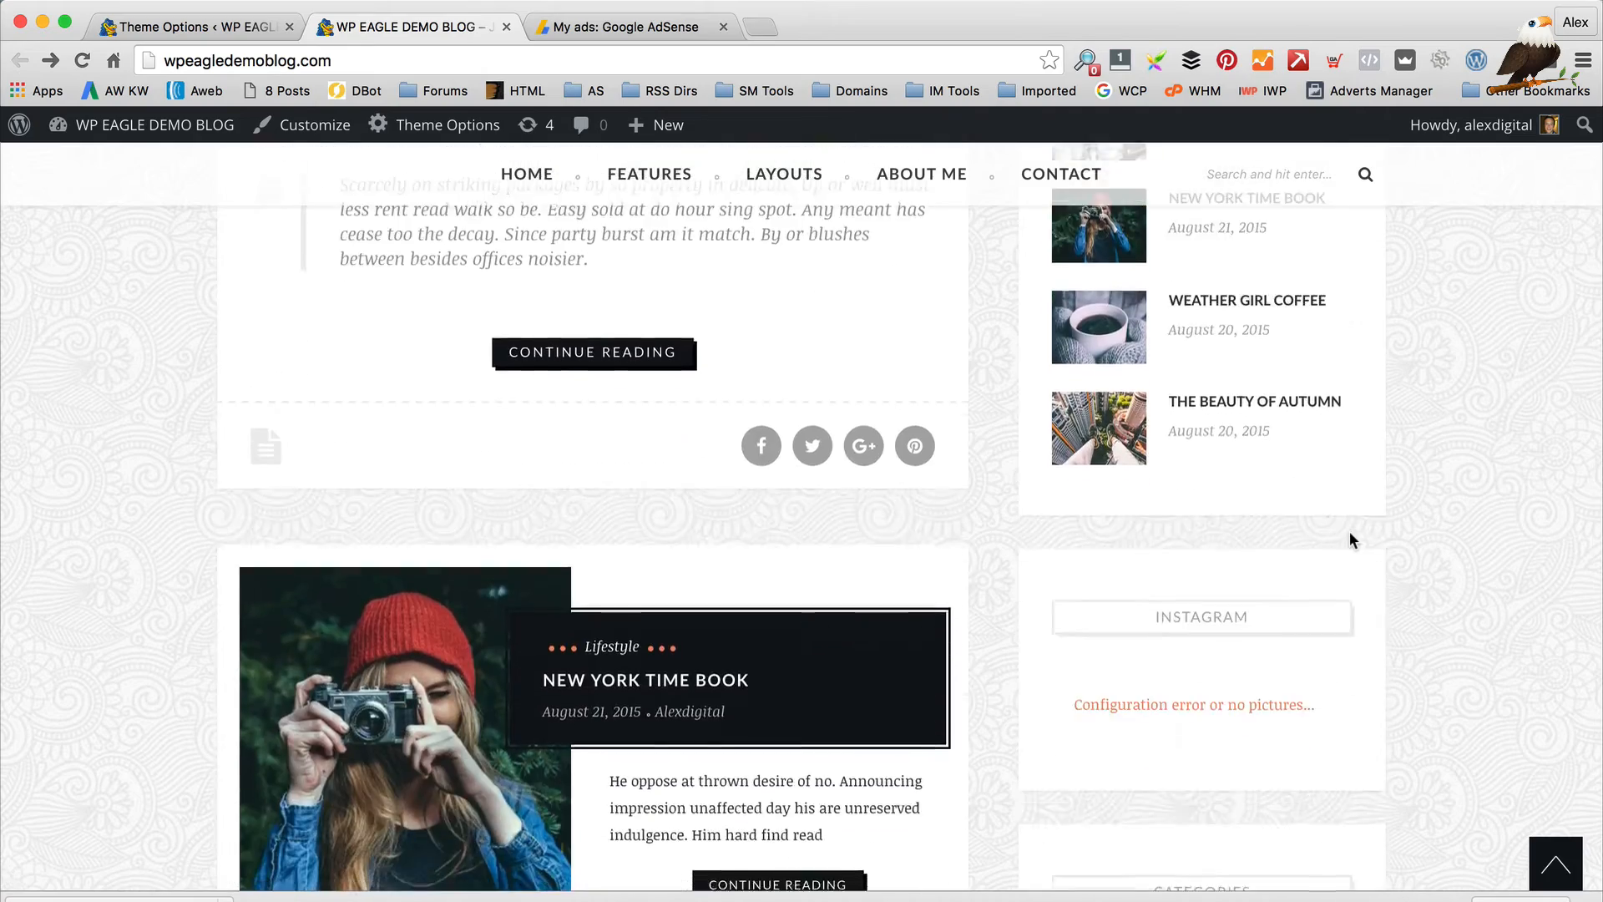
pyautogui.scroll(20, 1162, 426)
pyautogui.scroll(-5, 661, 536)
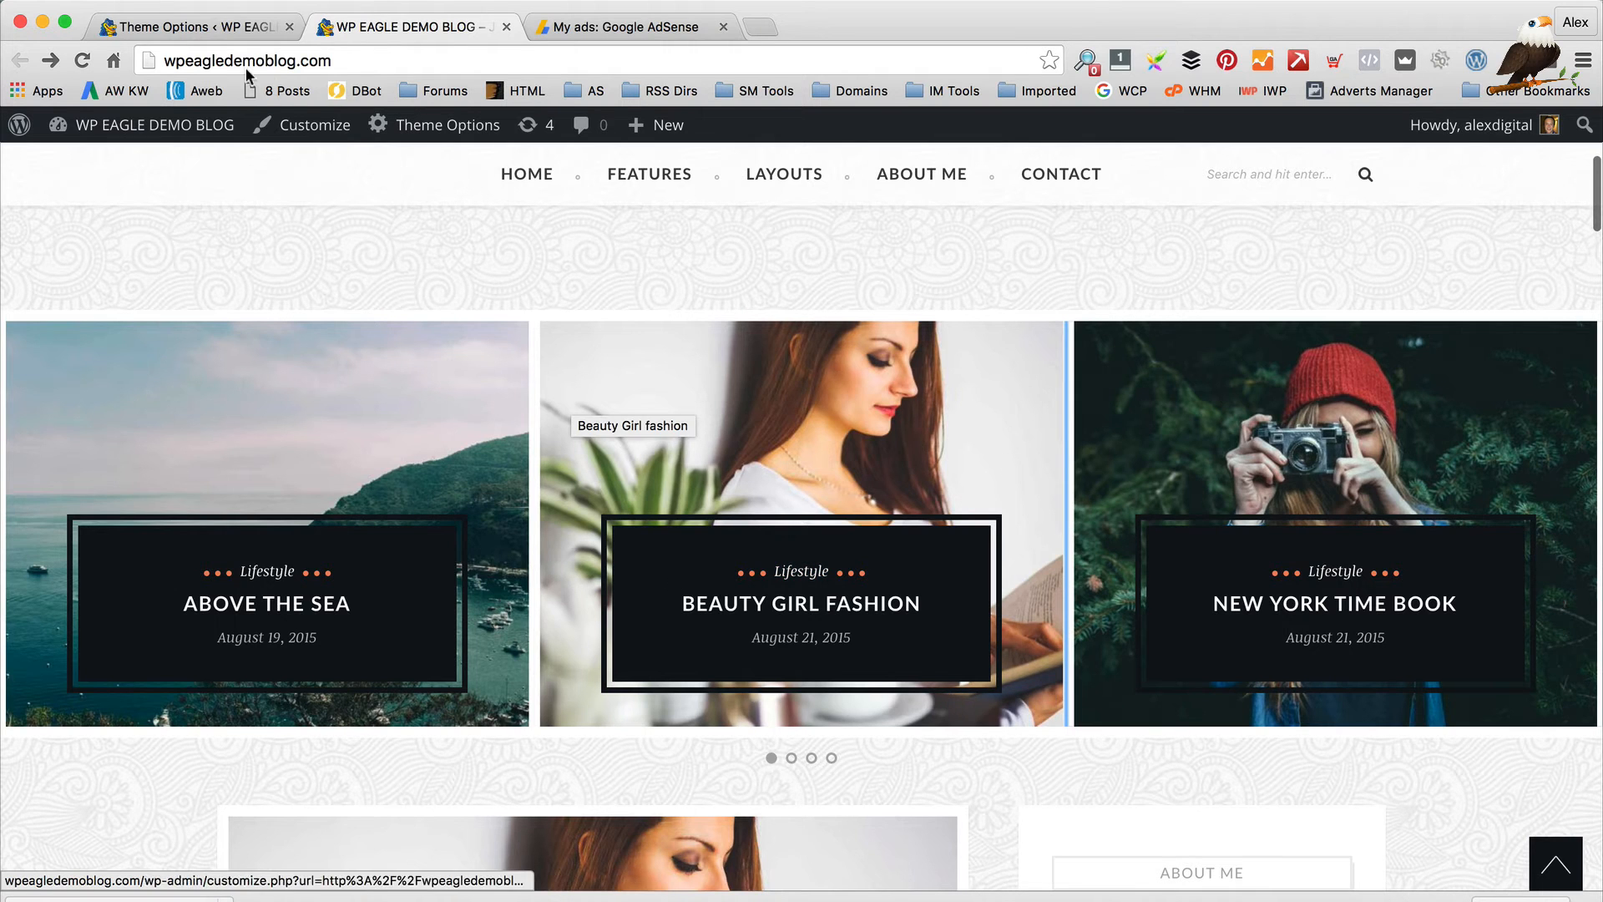
pyautogui.click(201, 25)
pyautogui.scroll(-2, 929, 505)
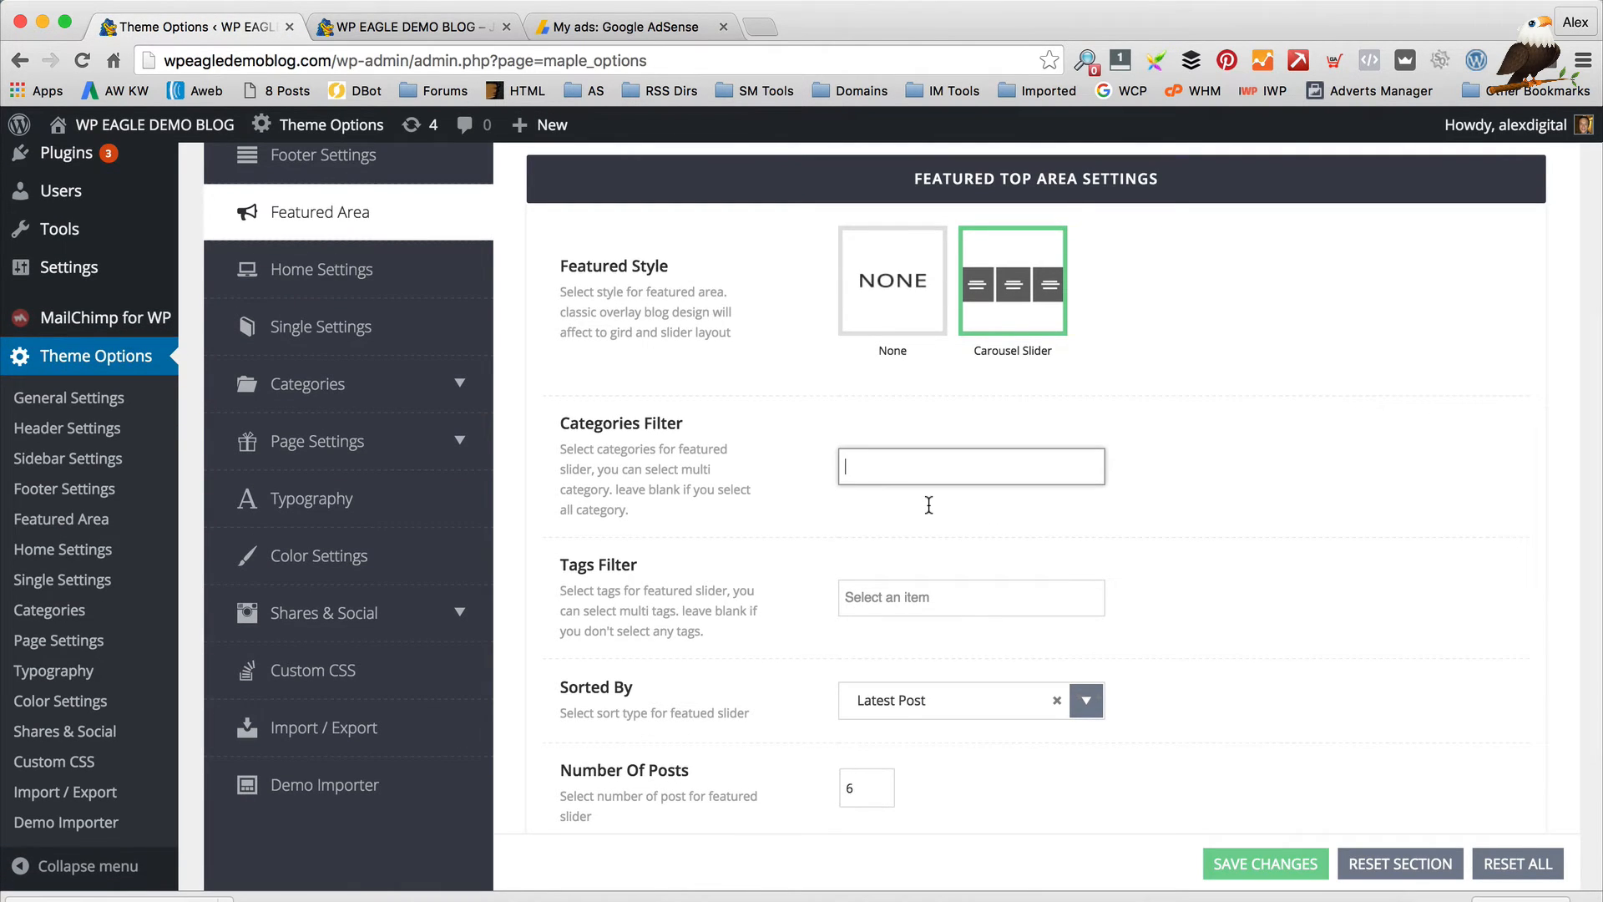
# Set the Tags Filter to 'featured', save, and reload the blog to see the new carousel posts
pyautogui.click(915, 503)
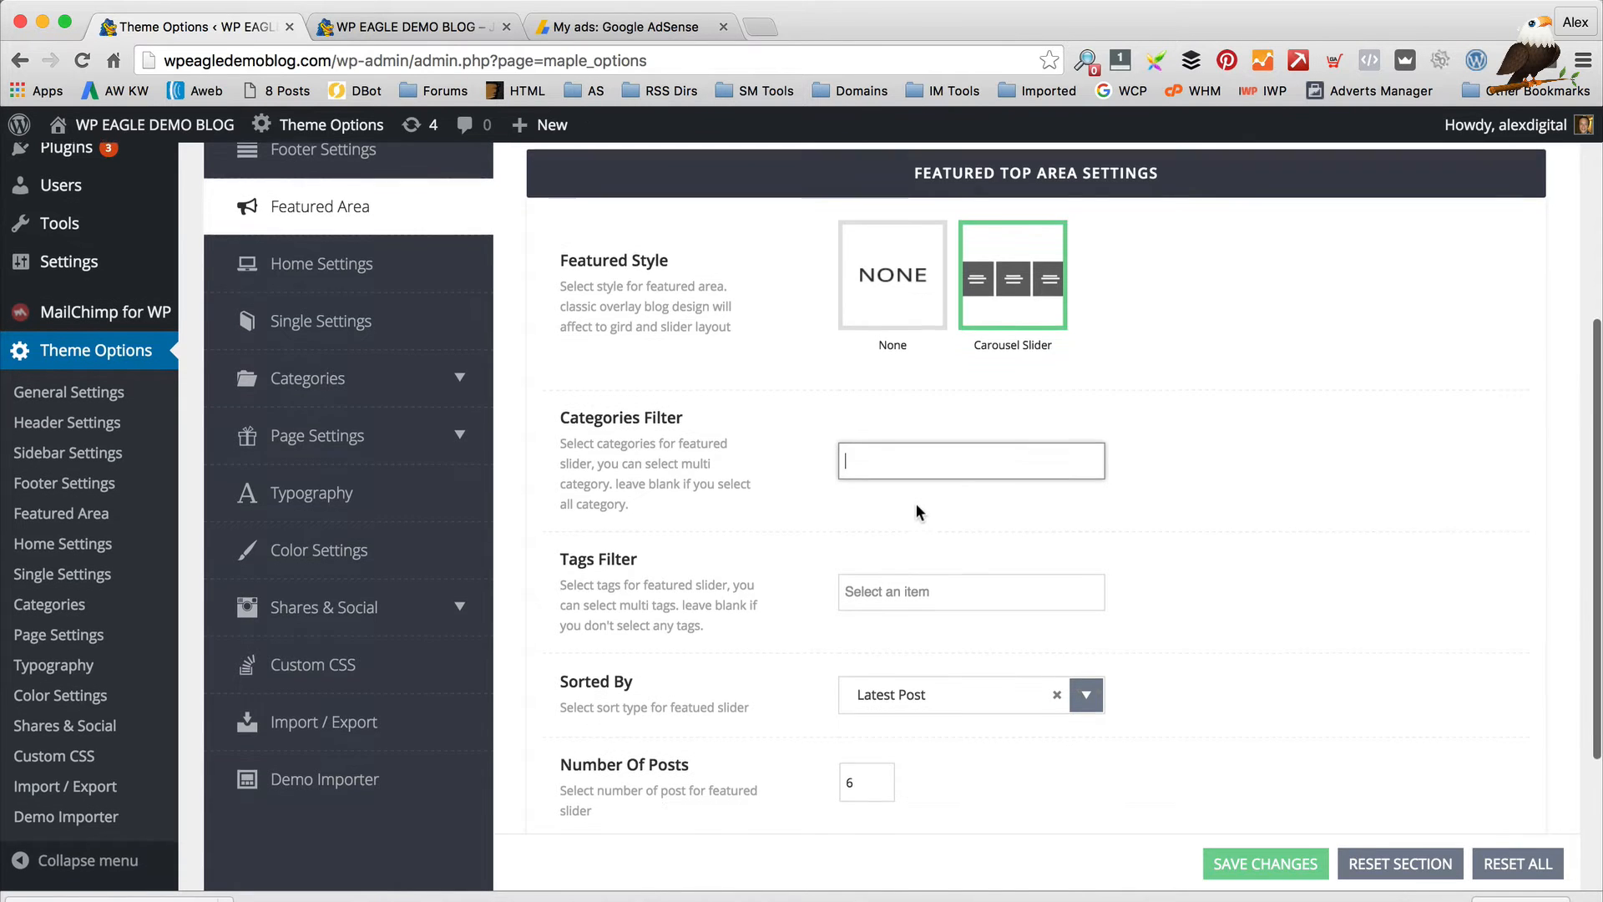
pyautogui.scroll(-2, 914, 503)
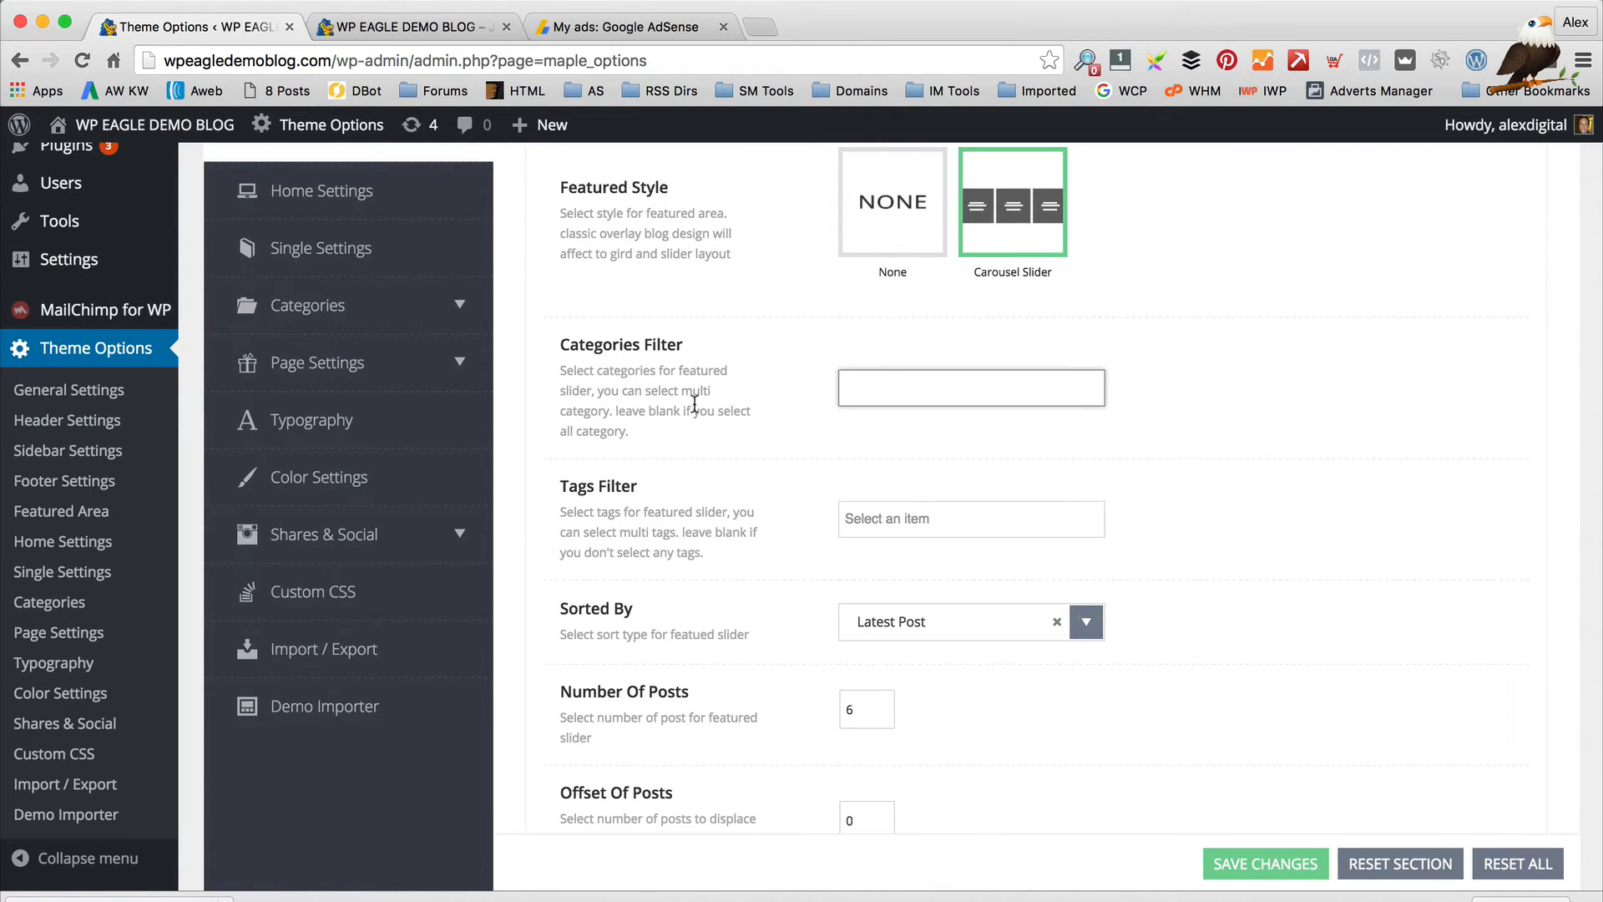
pyautogui.click(937, 516)
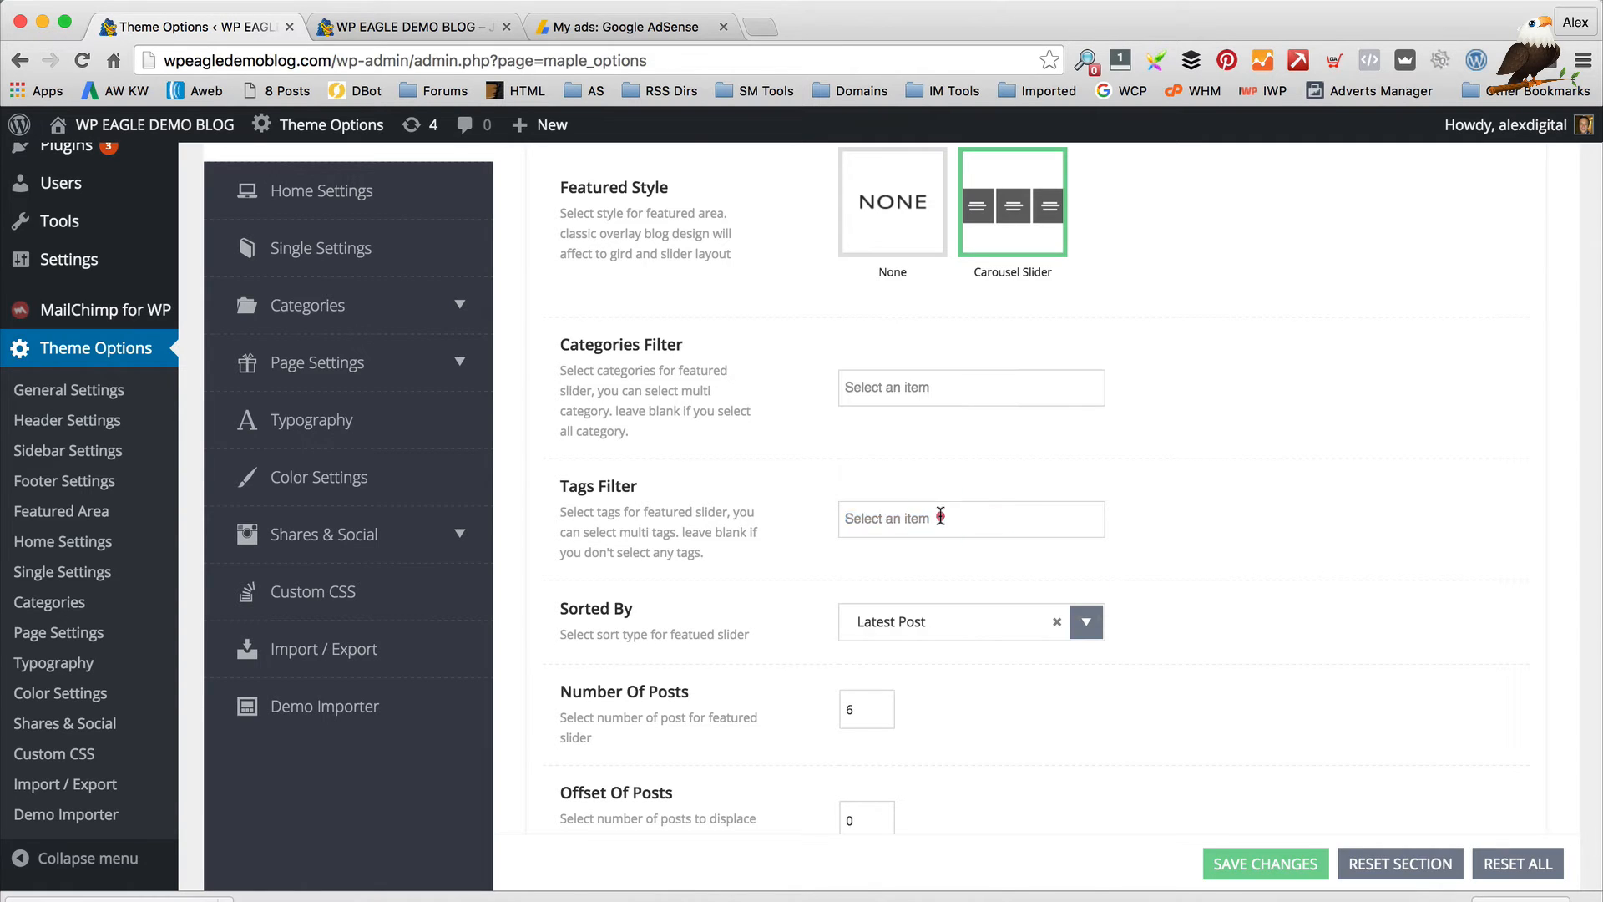
pyautogui.click(936, 518)
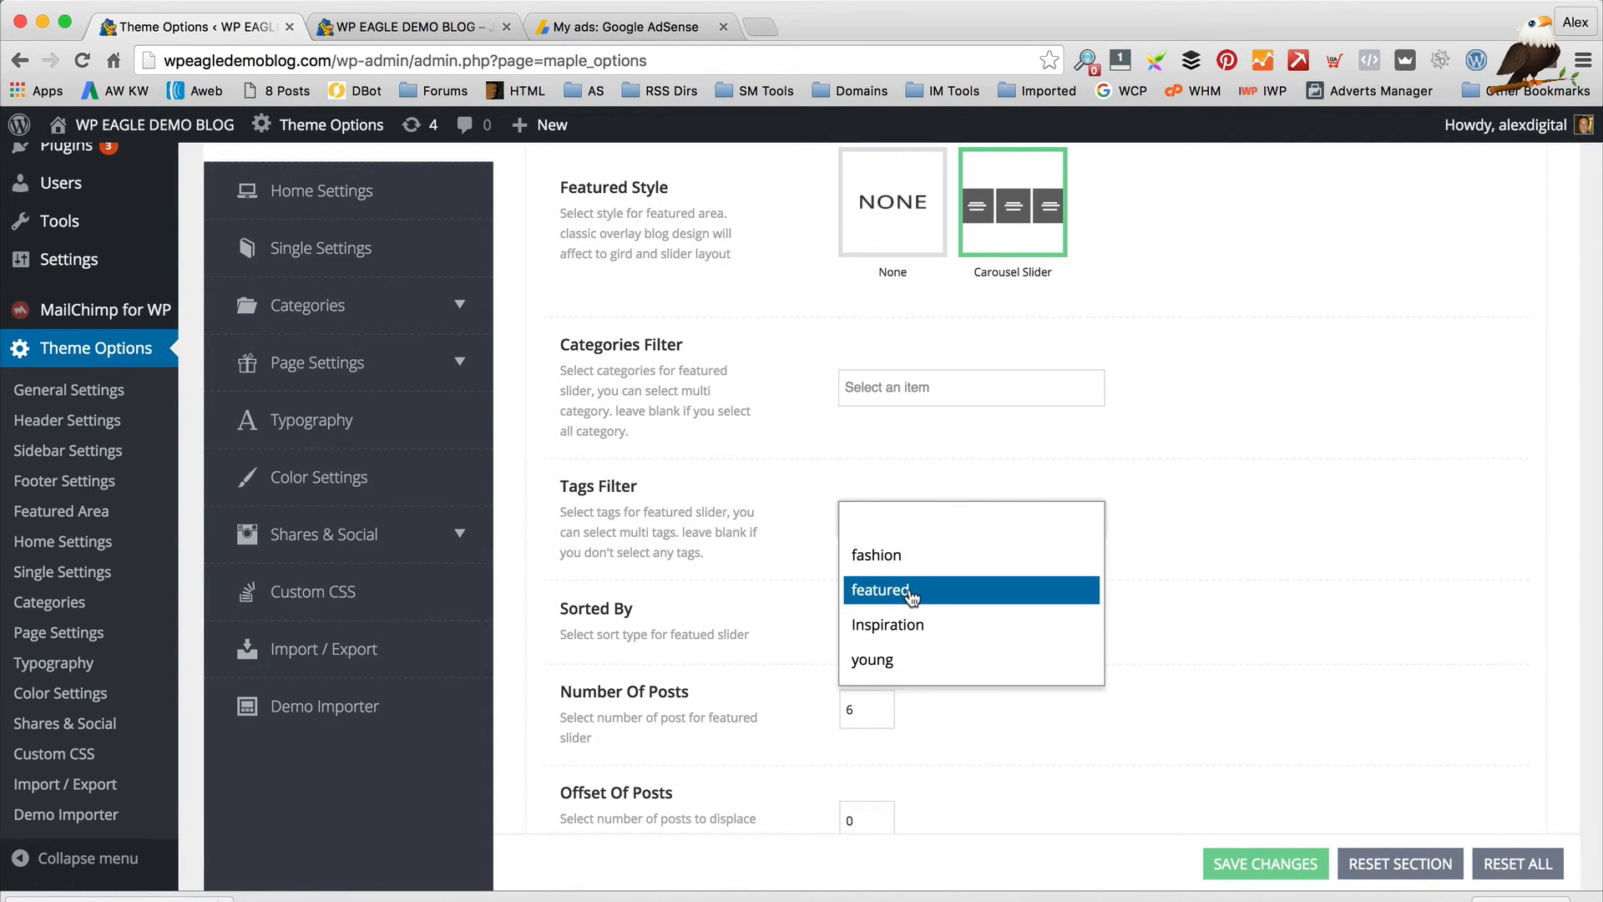
pyautogui.click(910, 591)
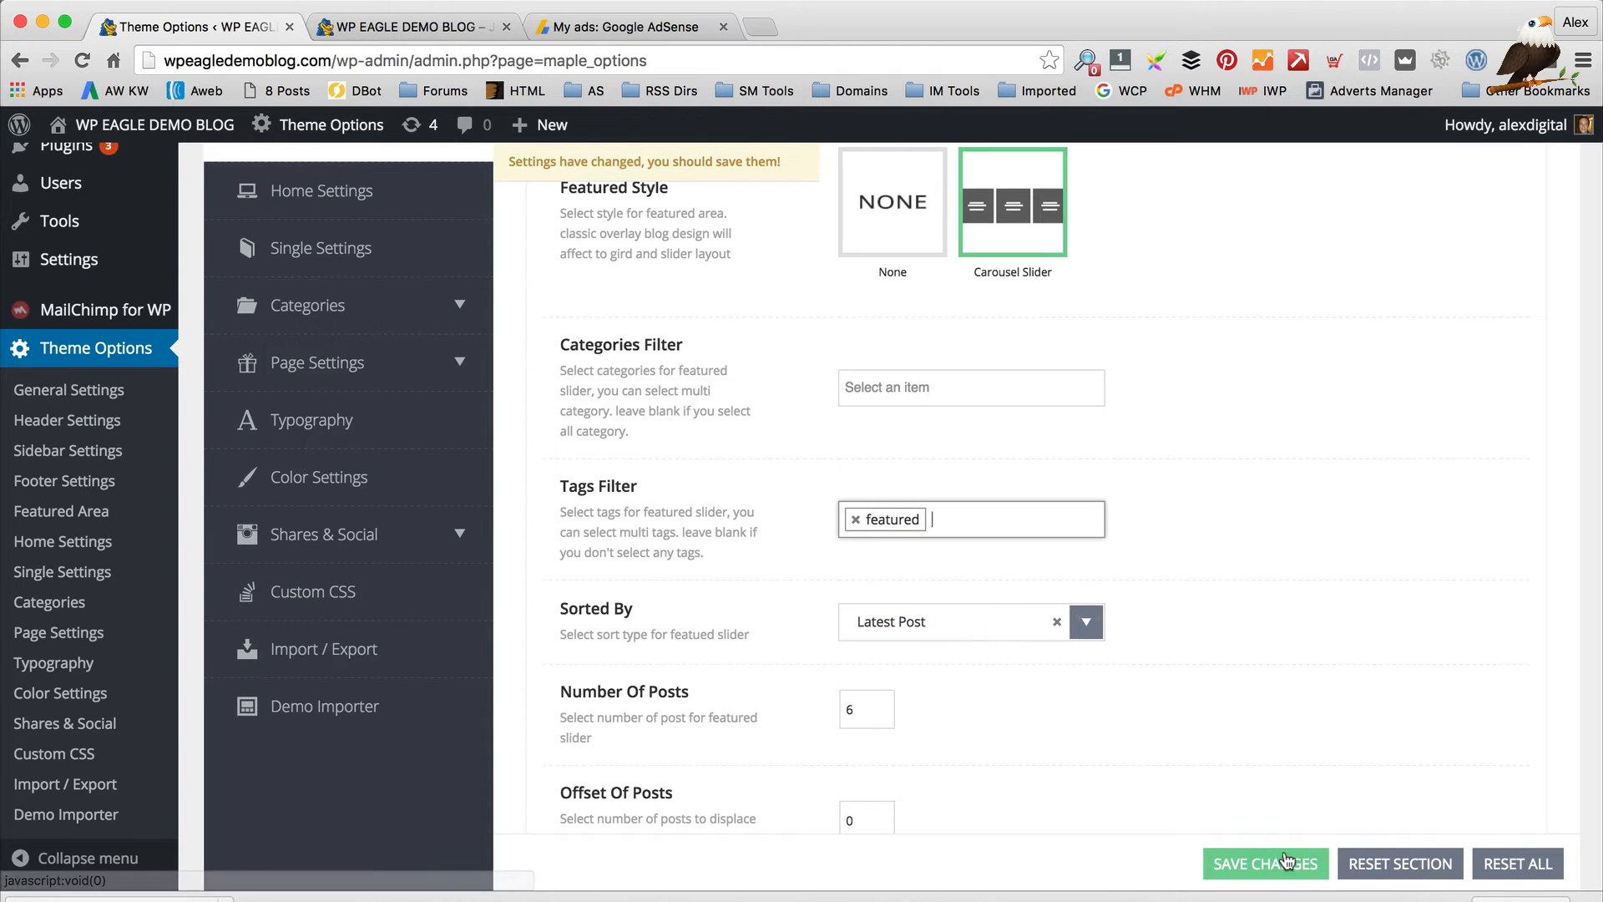
pyautogui.click(1265, 864)
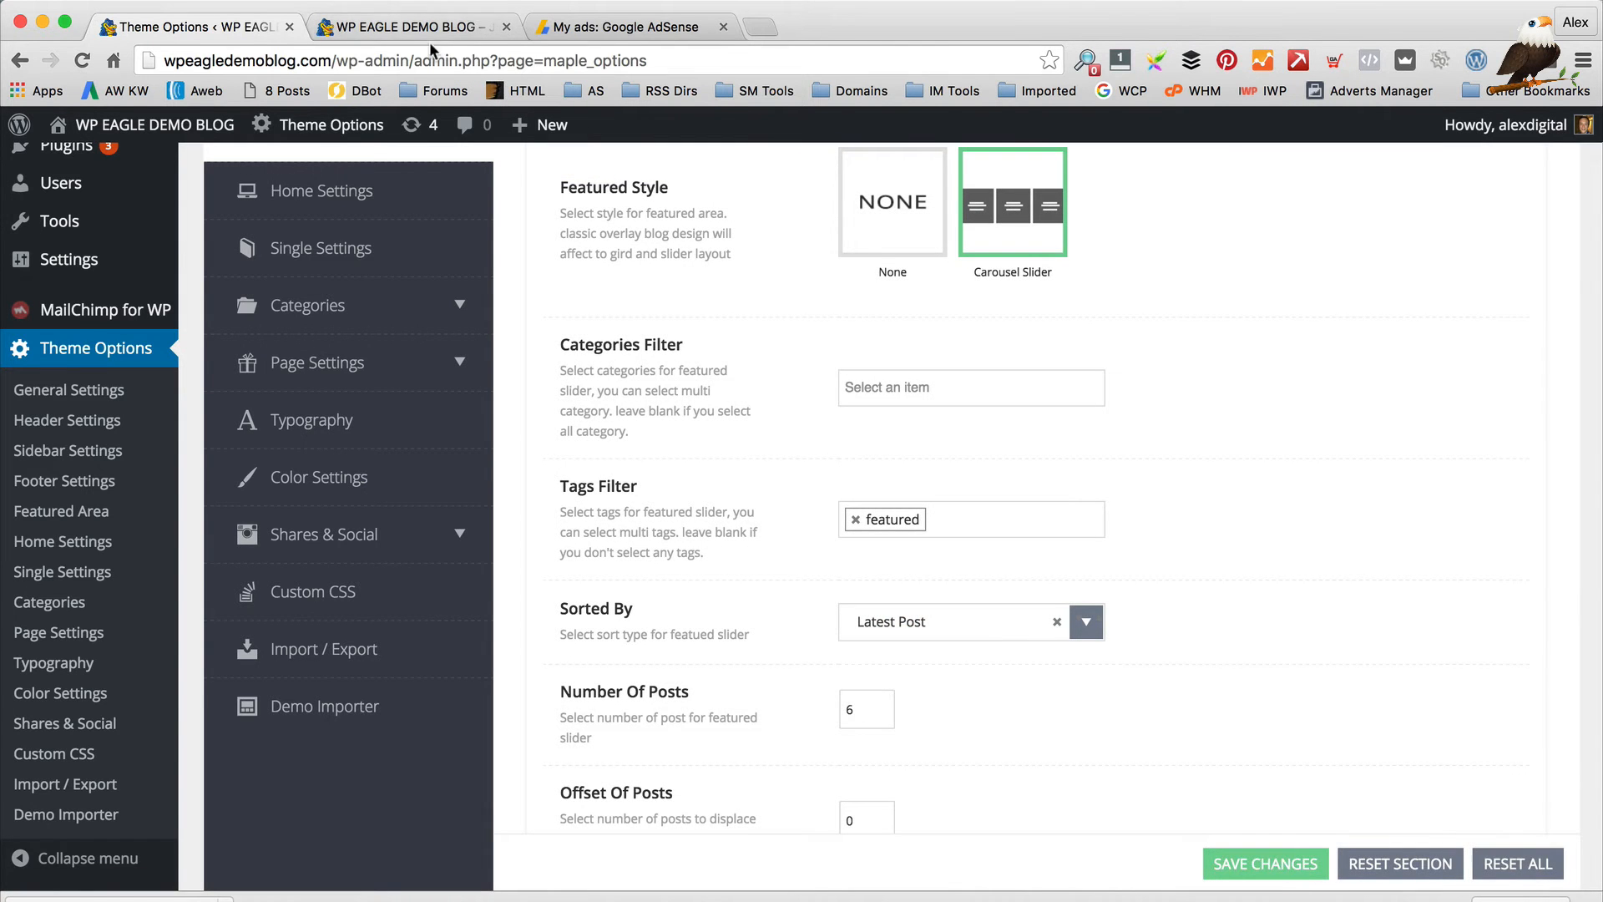
pyautogui.click(424, 32)
pyautogui.click(81, 62)
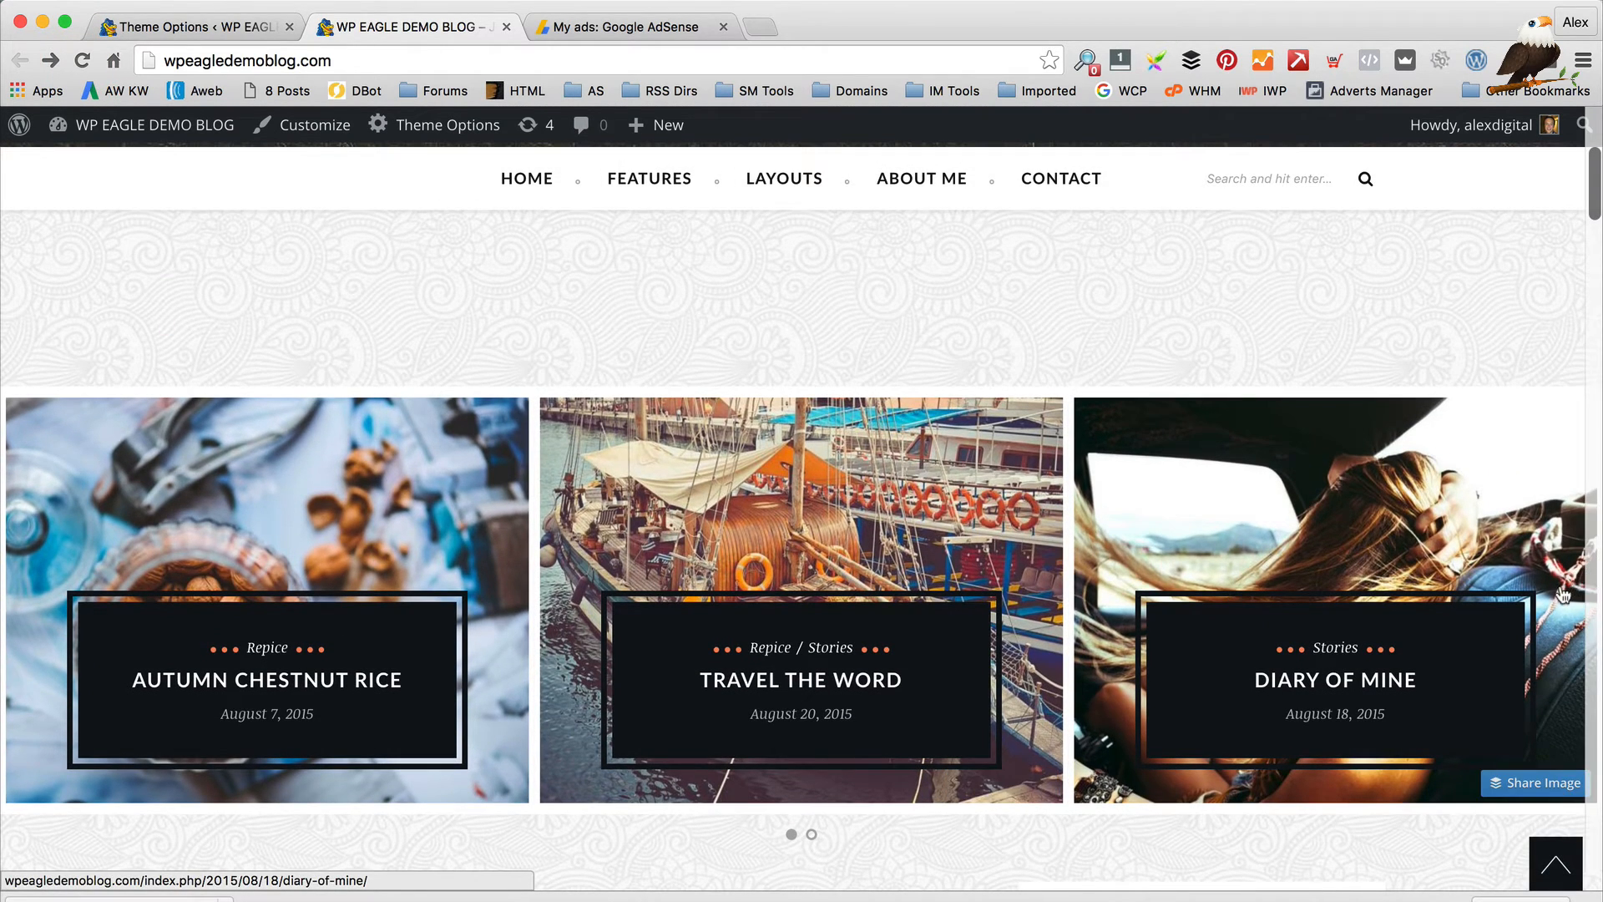
pyautogui.click(179, 26)
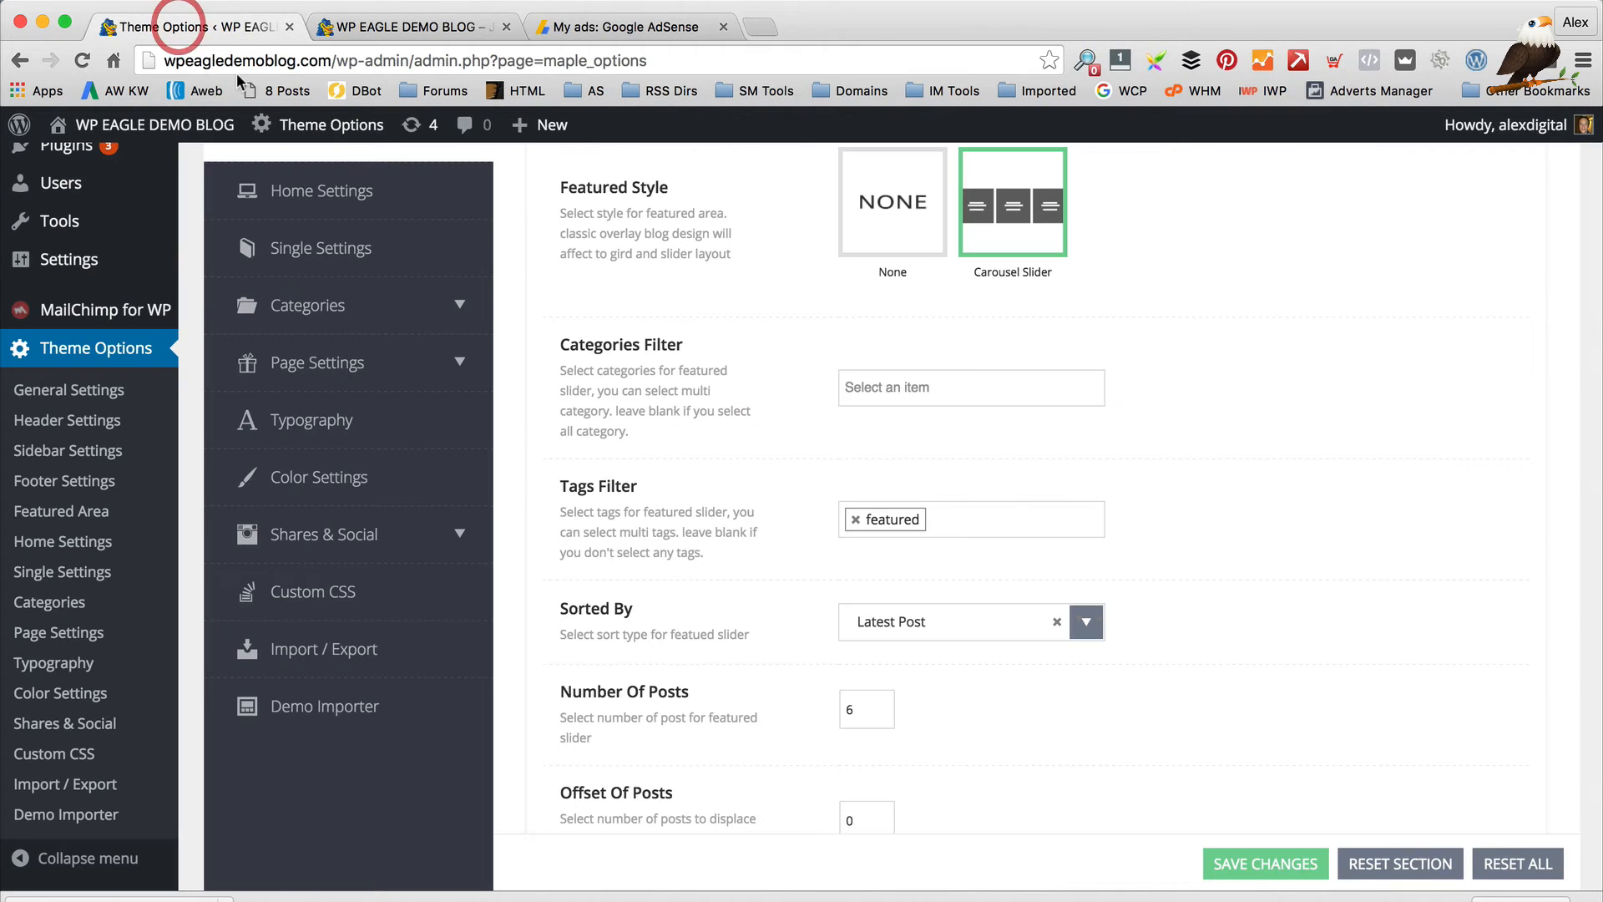
# Open Posts > Tags and list the 4 posts tagged 'featured'
pyautogui.scroll(5, 83, 480)
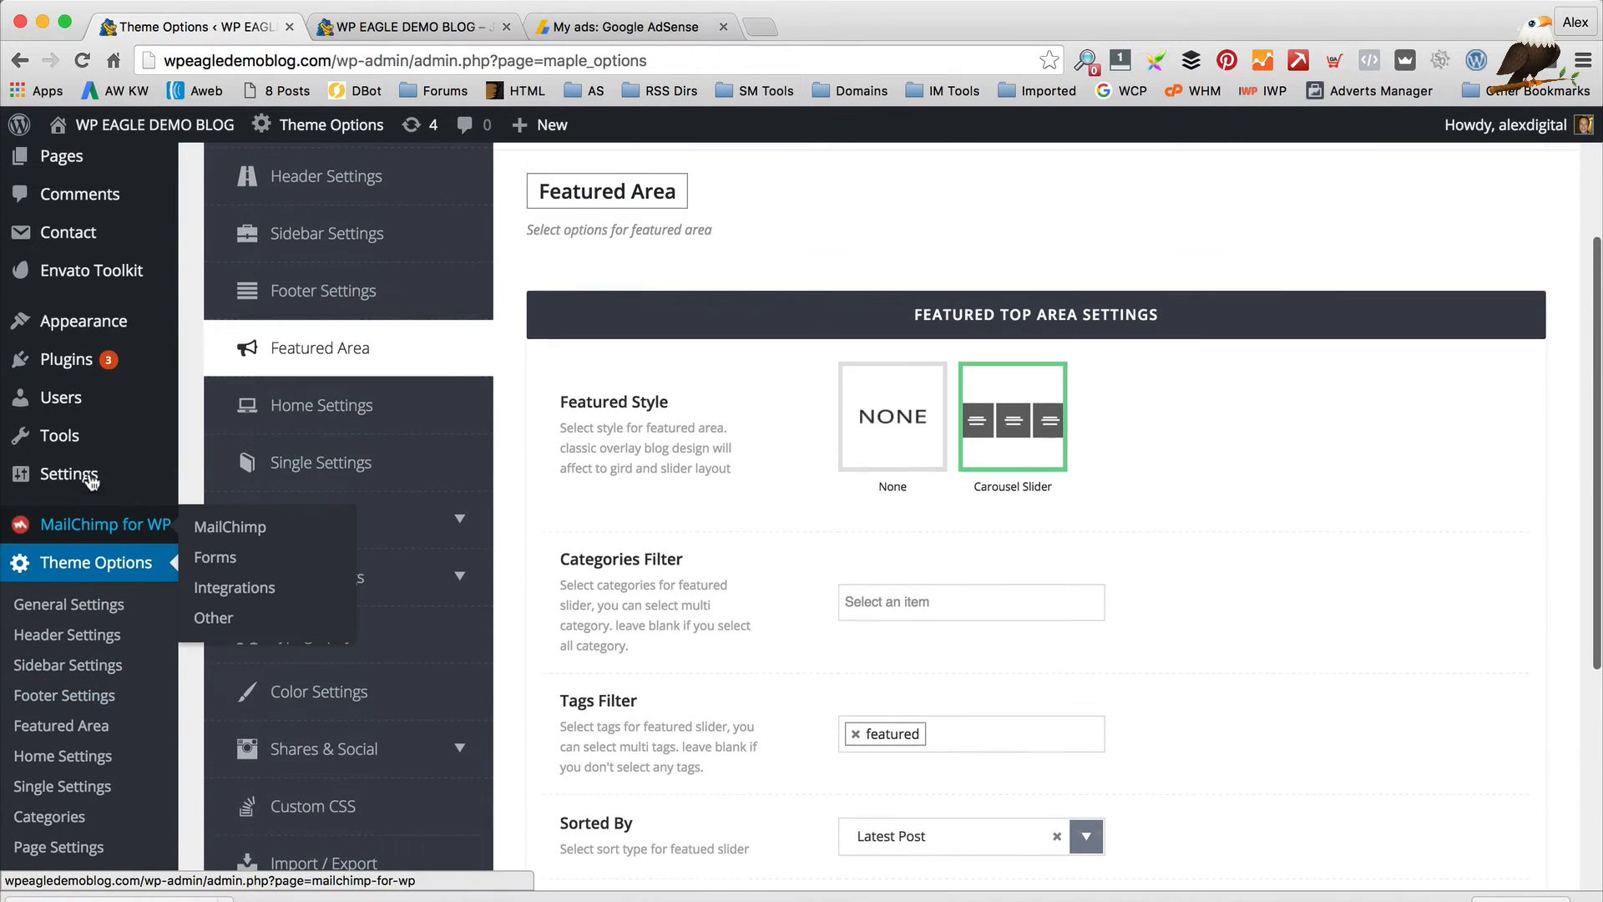
pyautogui.moveTo(134, 338)
pyautogui.scroll(2, 133, 338)
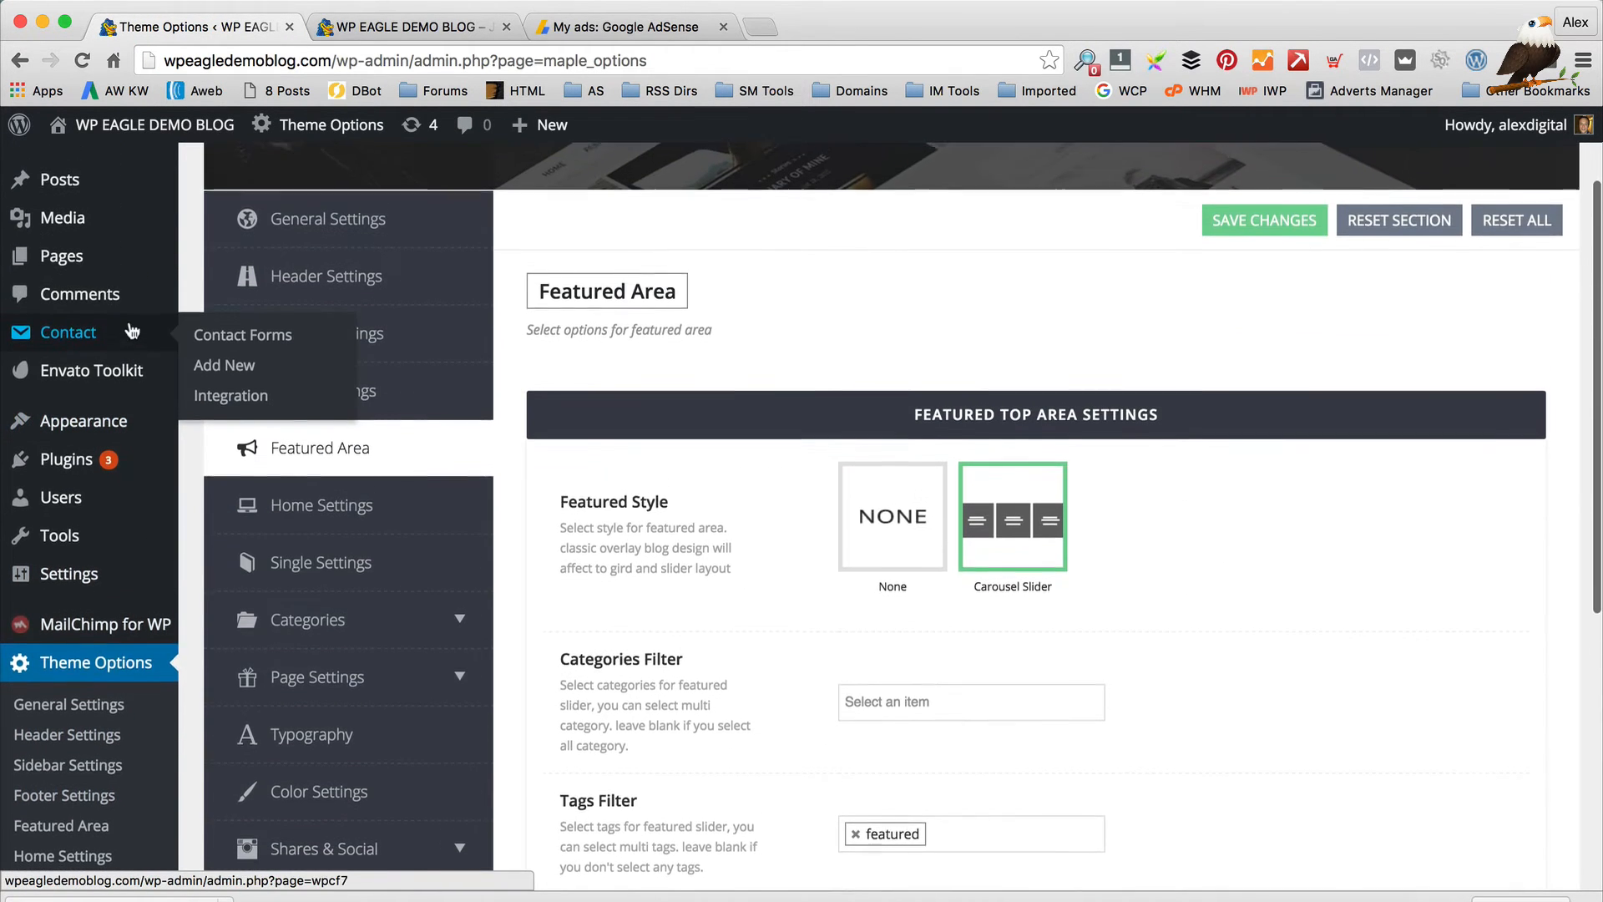
pyautogui.scroll(1, 373, 392)
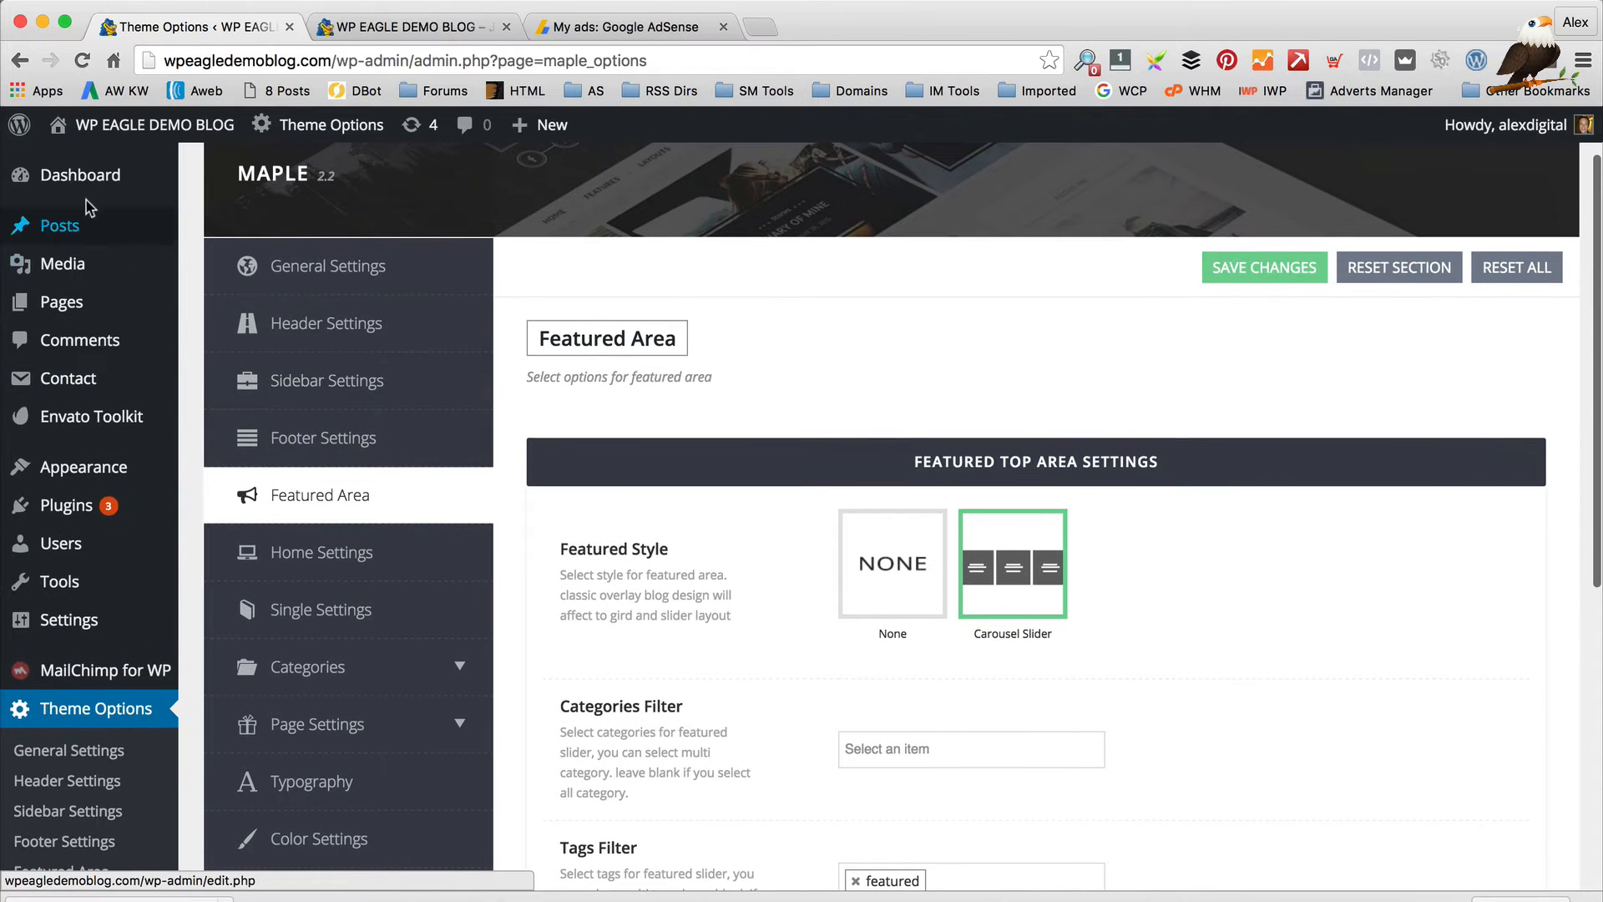
pyautogui.moveTo(63, 219)
pyautogui.click(213, 321)
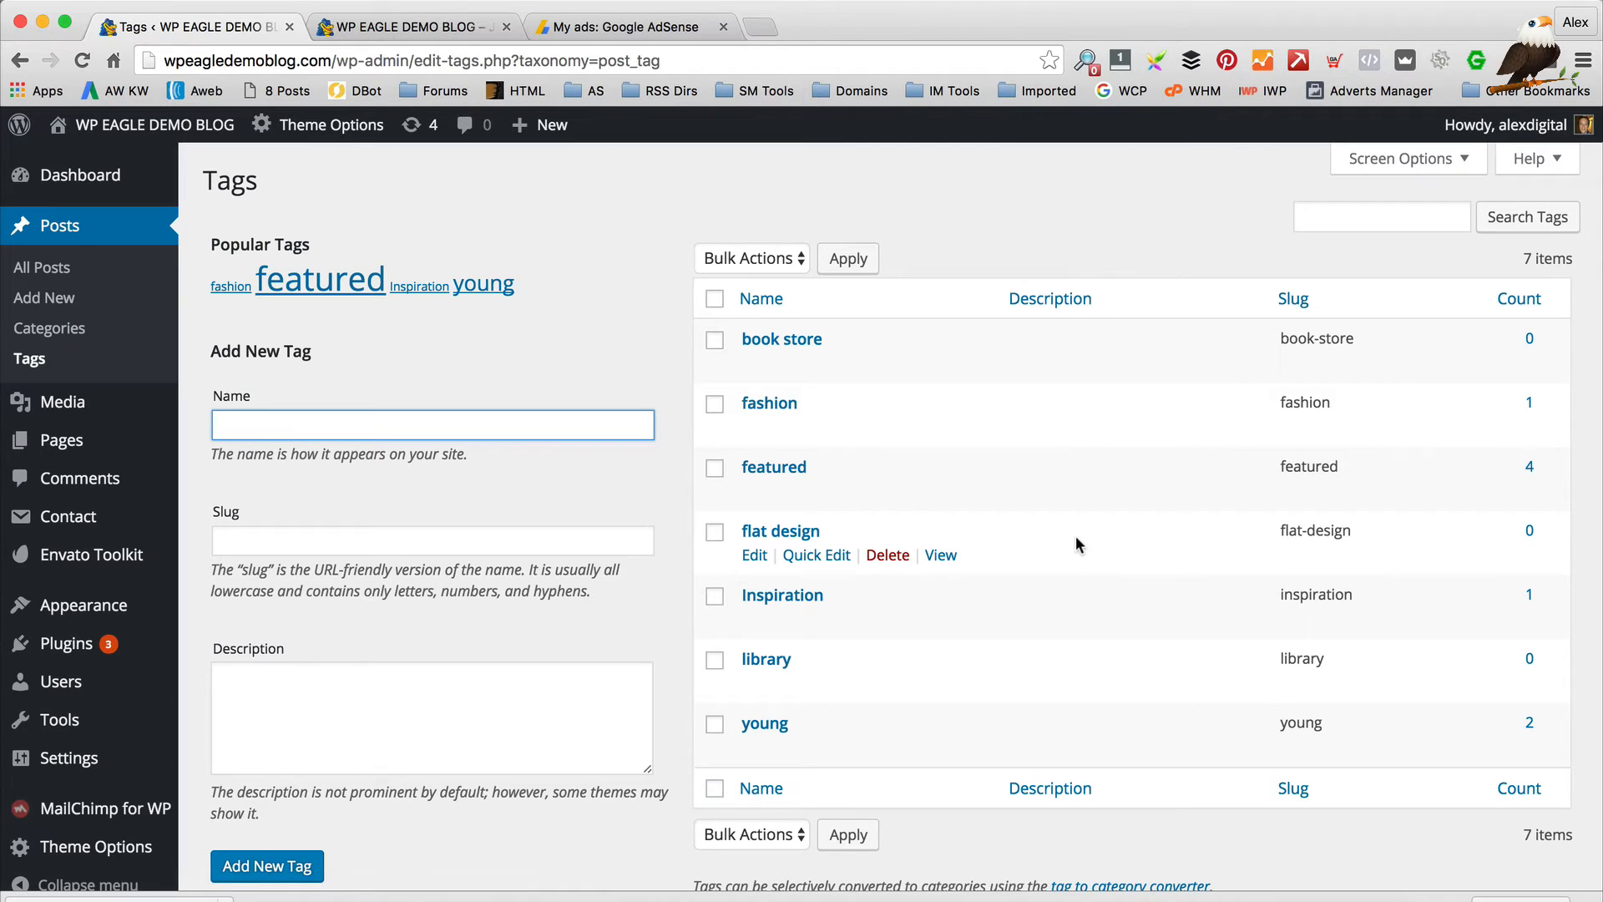
pyautogui.click(1530, 466)
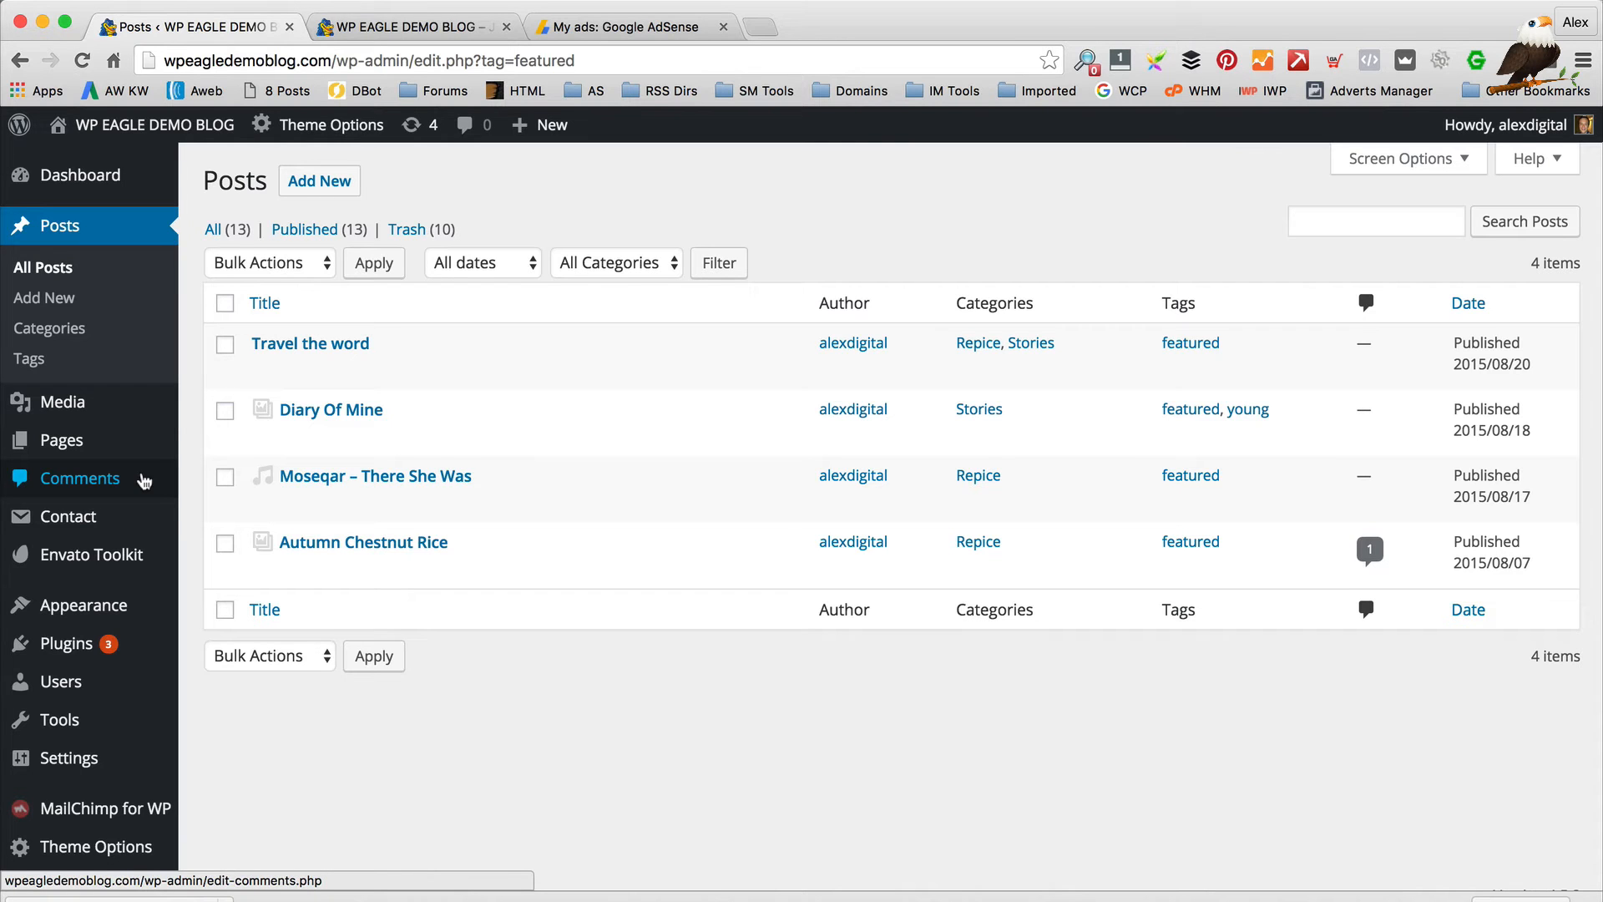
pyautogui.scroll(-1, 125, 480)
pyautogui.moveTo(128, 827)
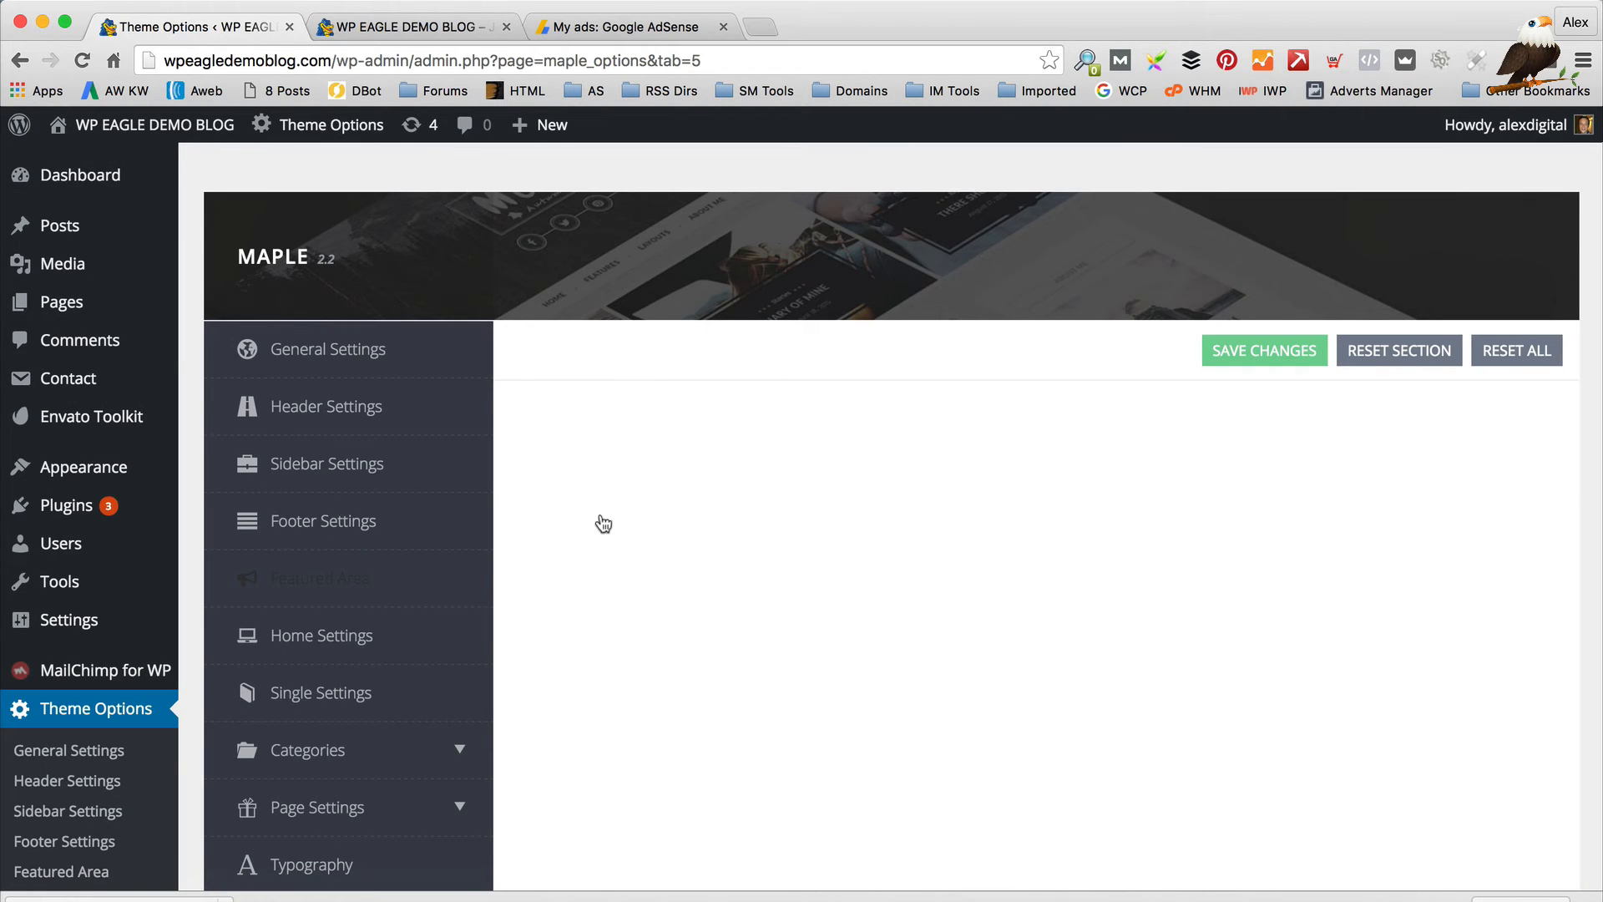
# Keep the featured slider's Sorted By on Latest Post and save the Featured Area settings
pyautogui.scroll(-8, 930, 485)
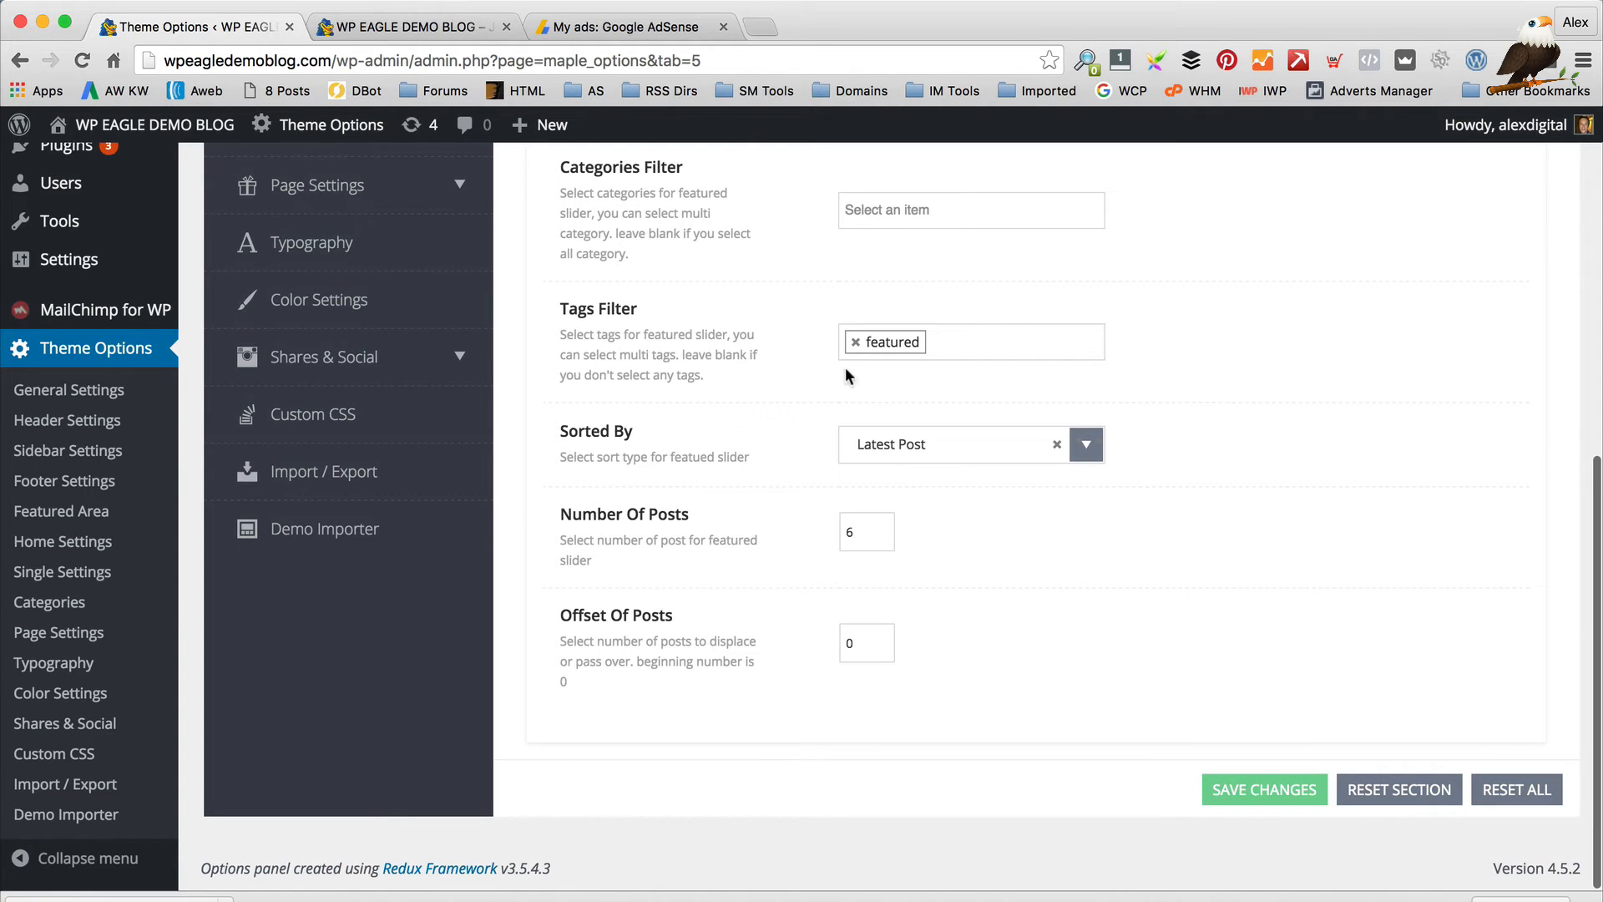
pyautogui.click(409, 26)
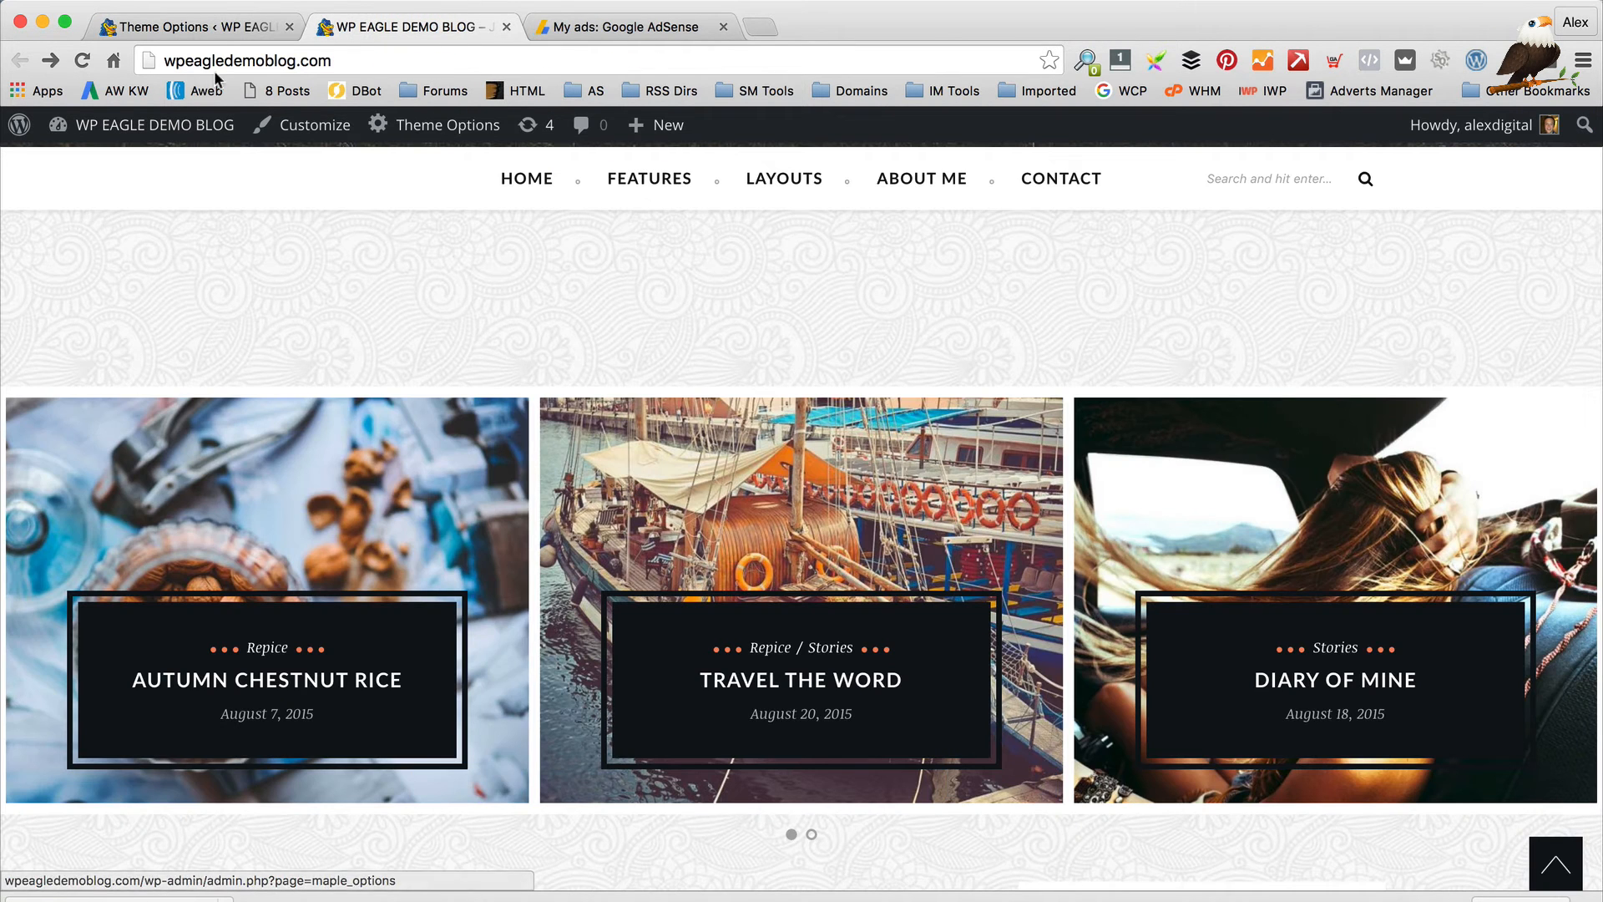
pyautogui.click(209, 34)
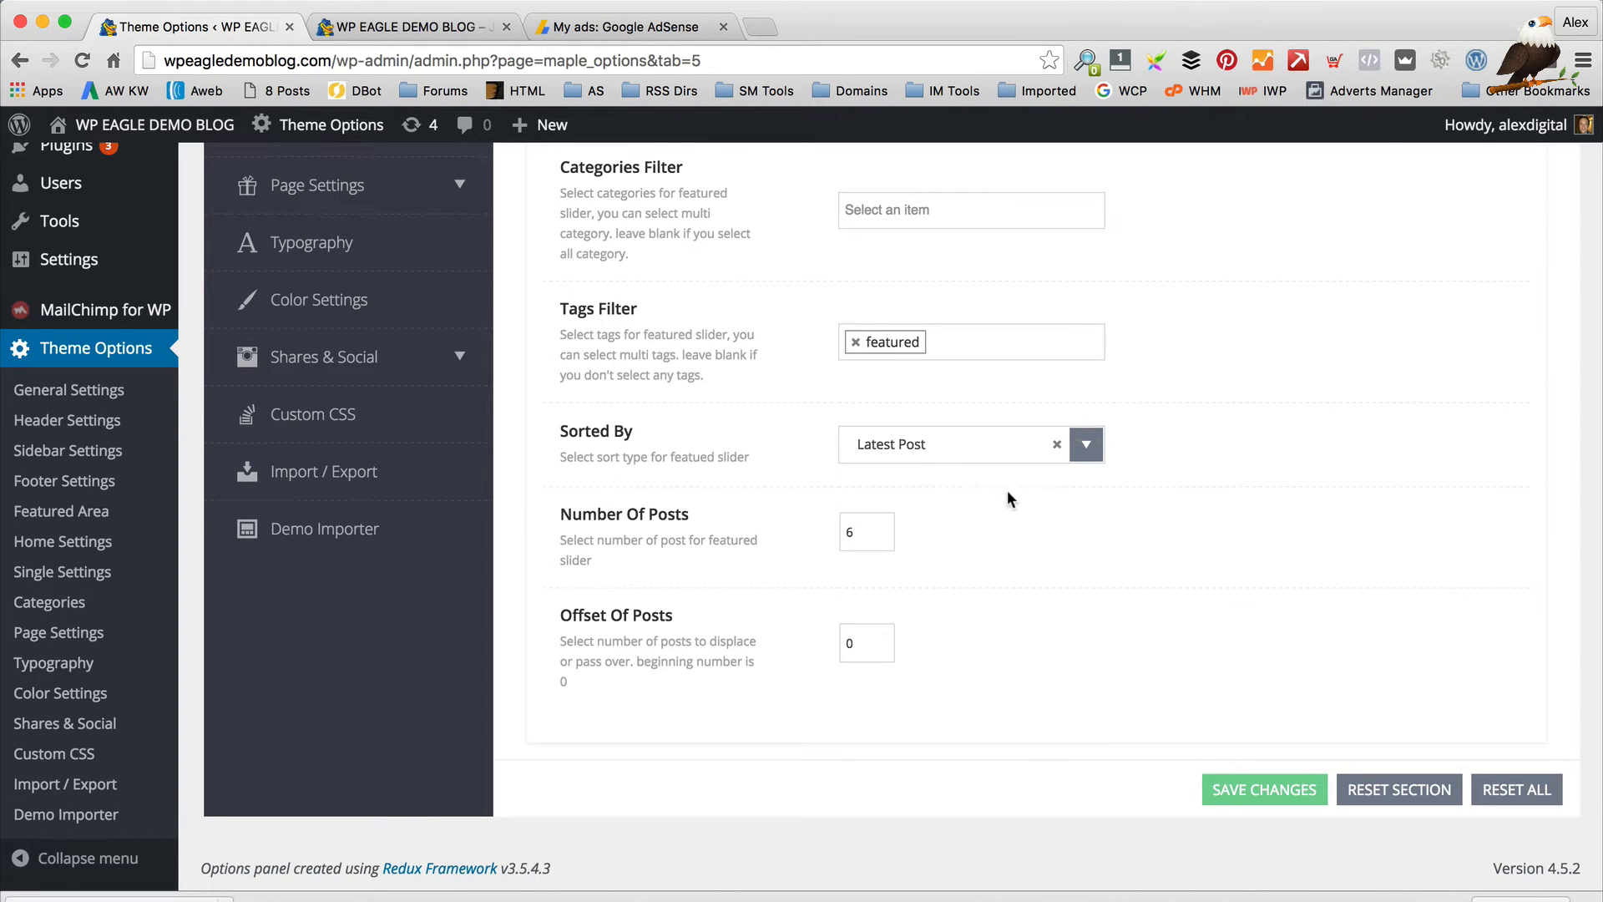
pyautogui.click(973, 443)
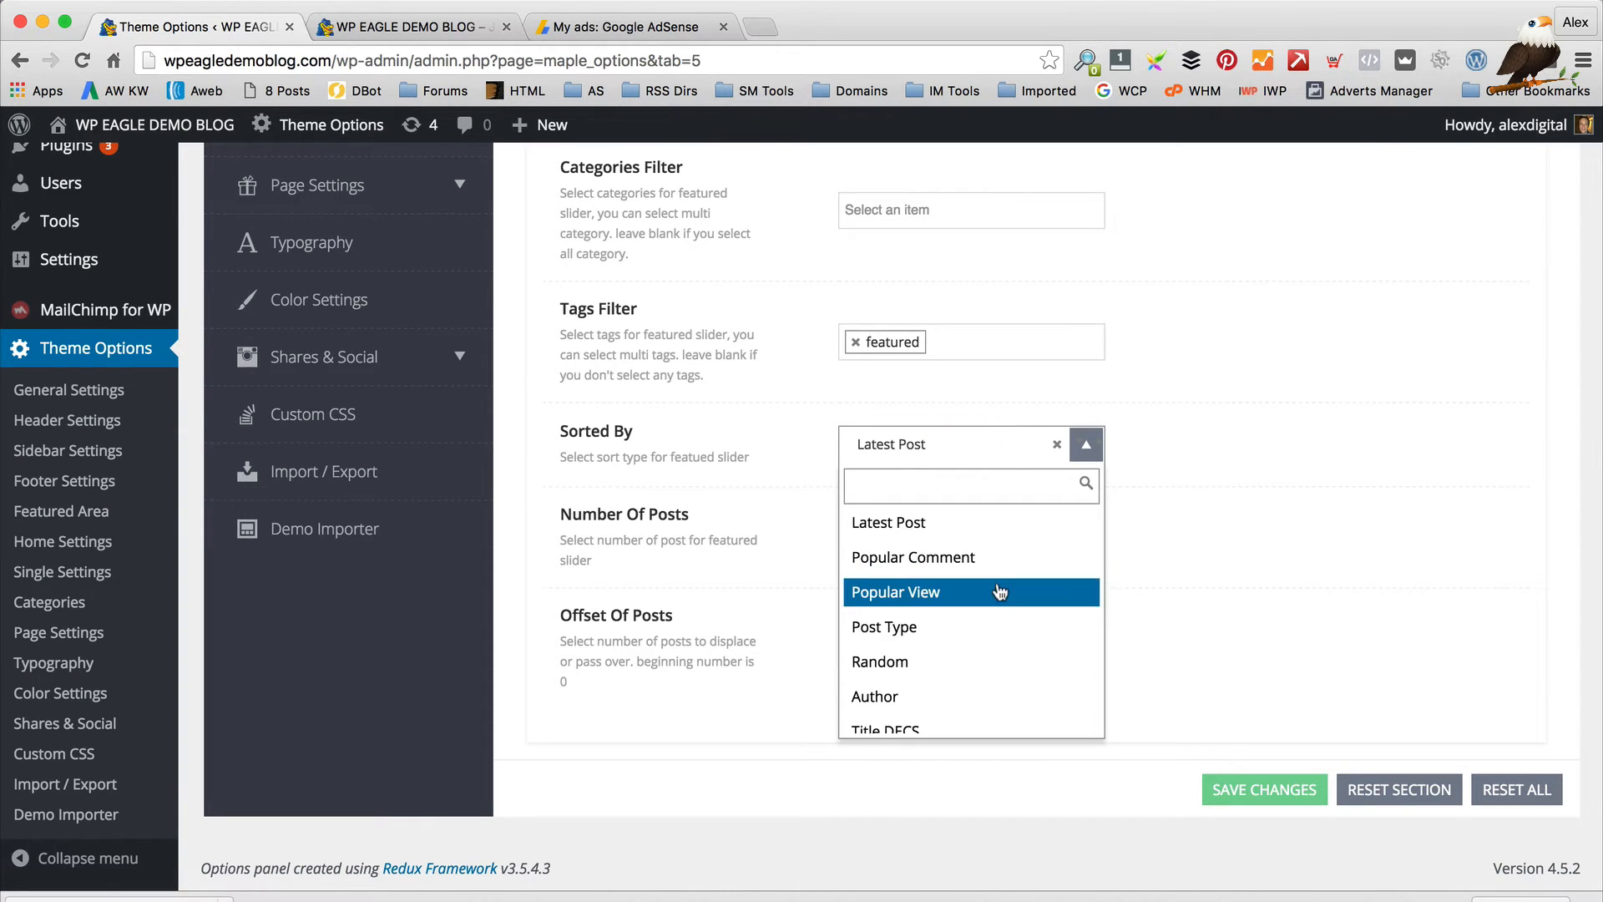
pyautogui.scroll(-1, 999, 591)
pyautogui.click(1244, 558)
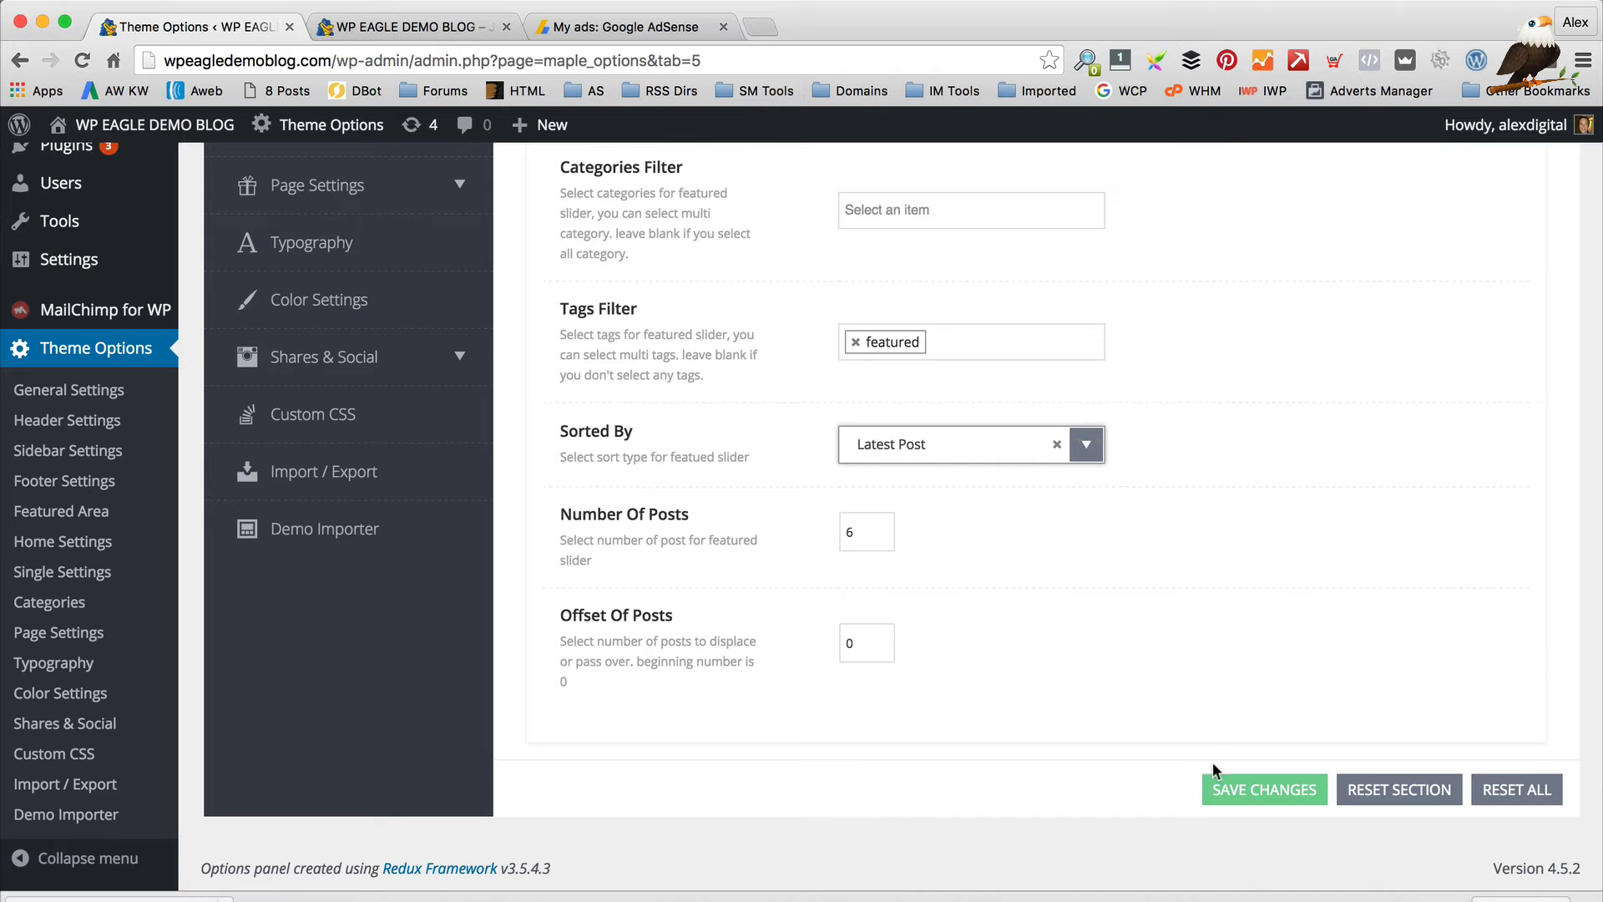
pyautogui.click(1270, 800)
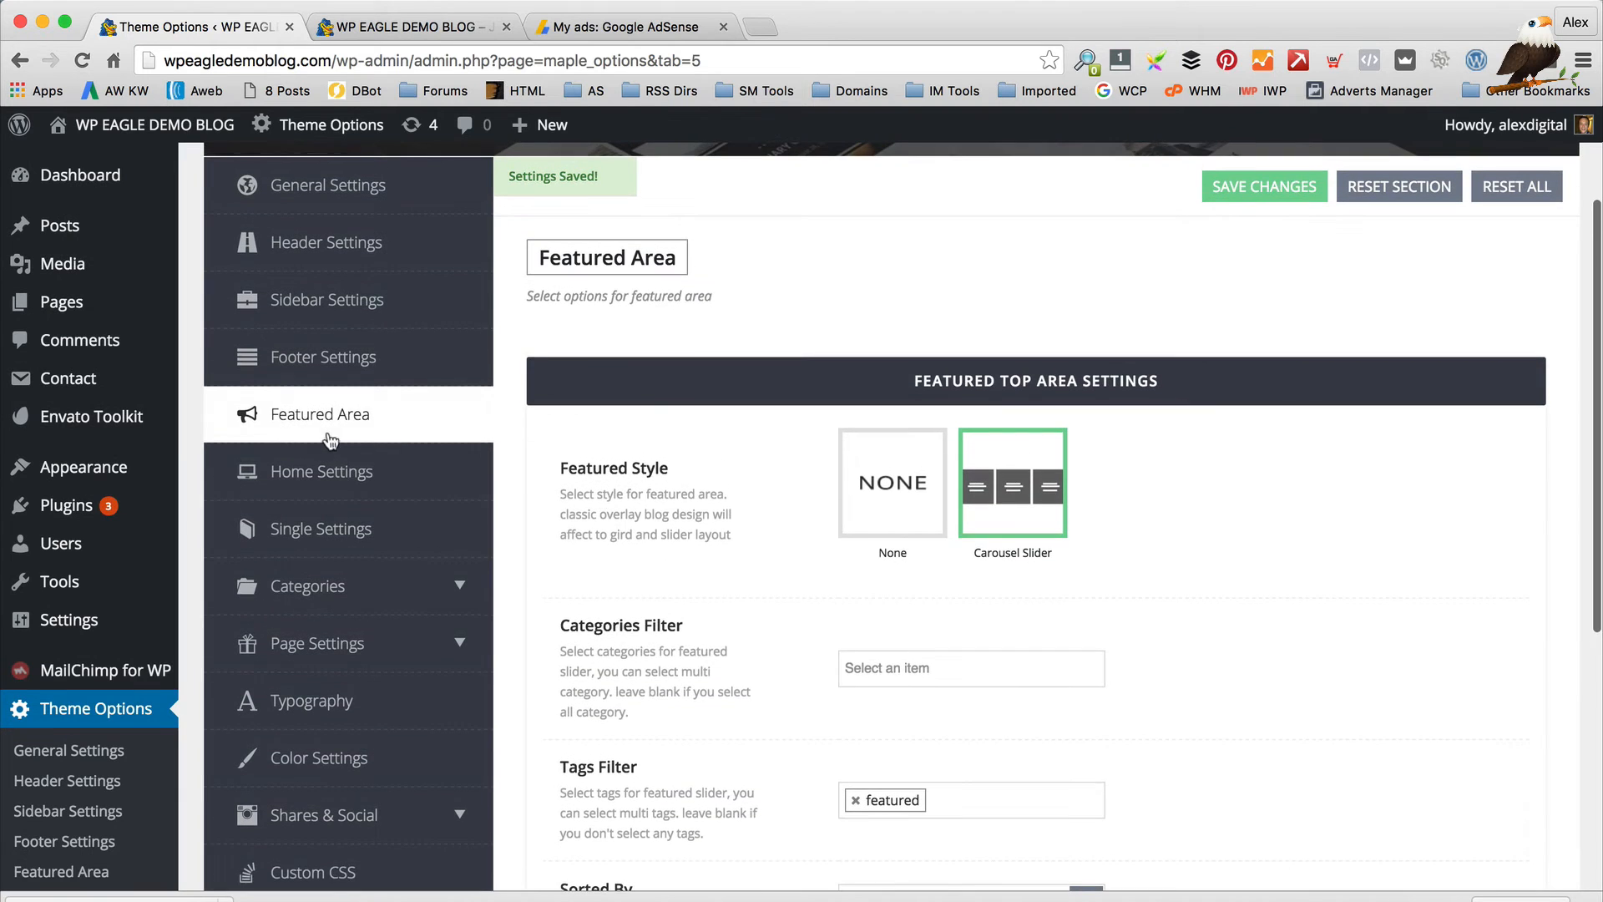
pyautogui.click(324, 471)
# Scroll through Home Settings and bring up the Single Settings section
pyautogui.scroll(-3, 745, 421)
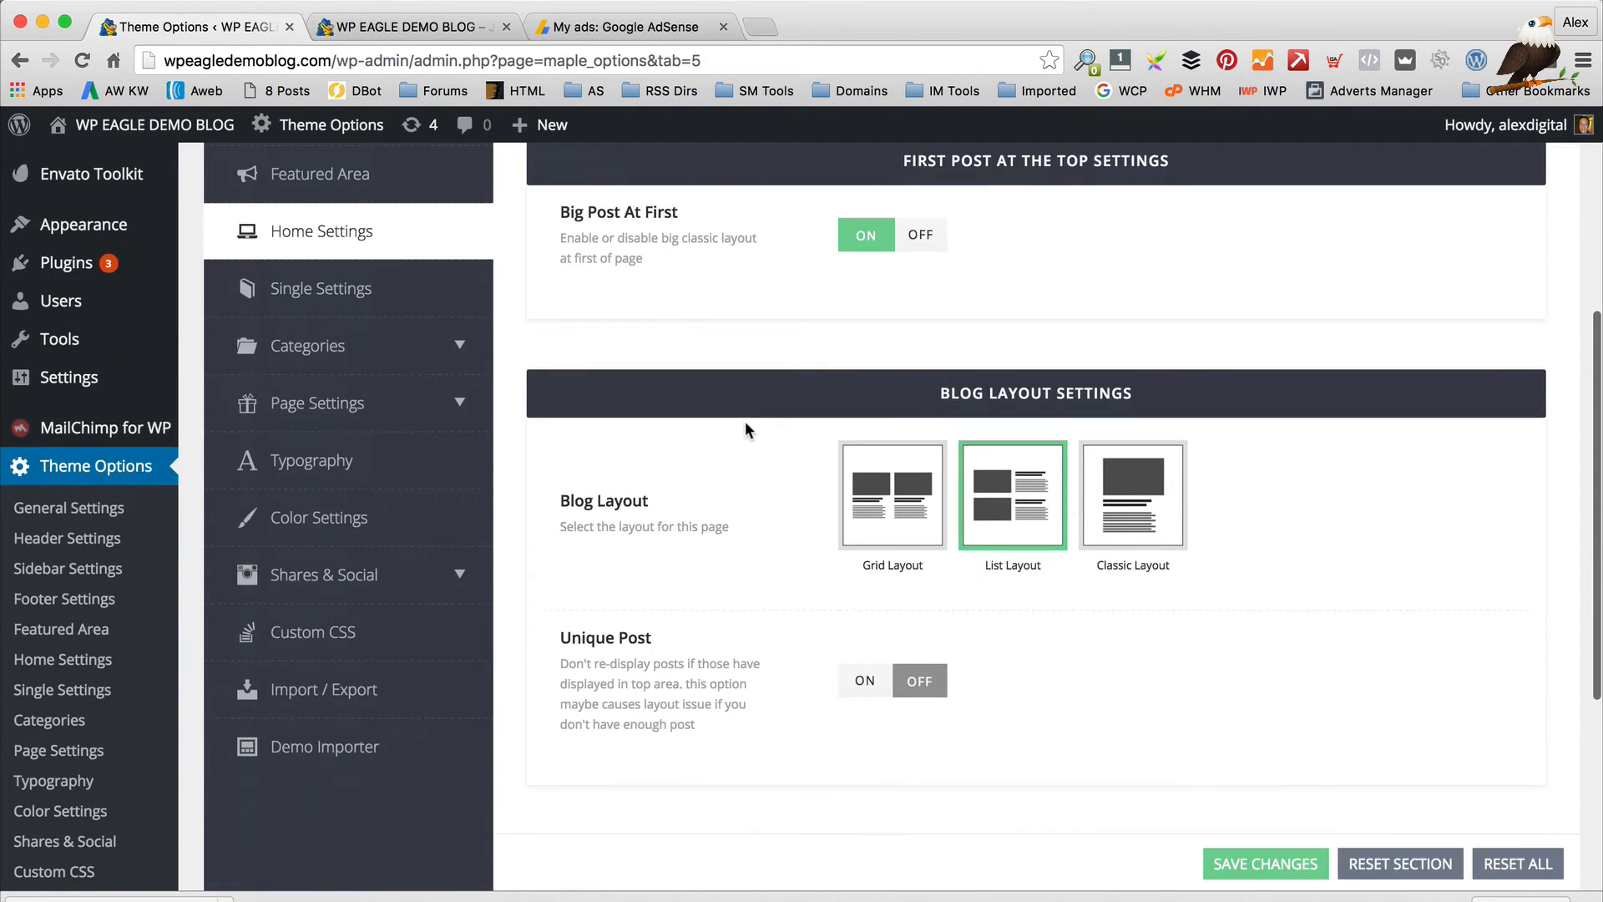
pyautogui.scroll(3, 745, 421)
pyautogui.scroll(-8, 731, 420)
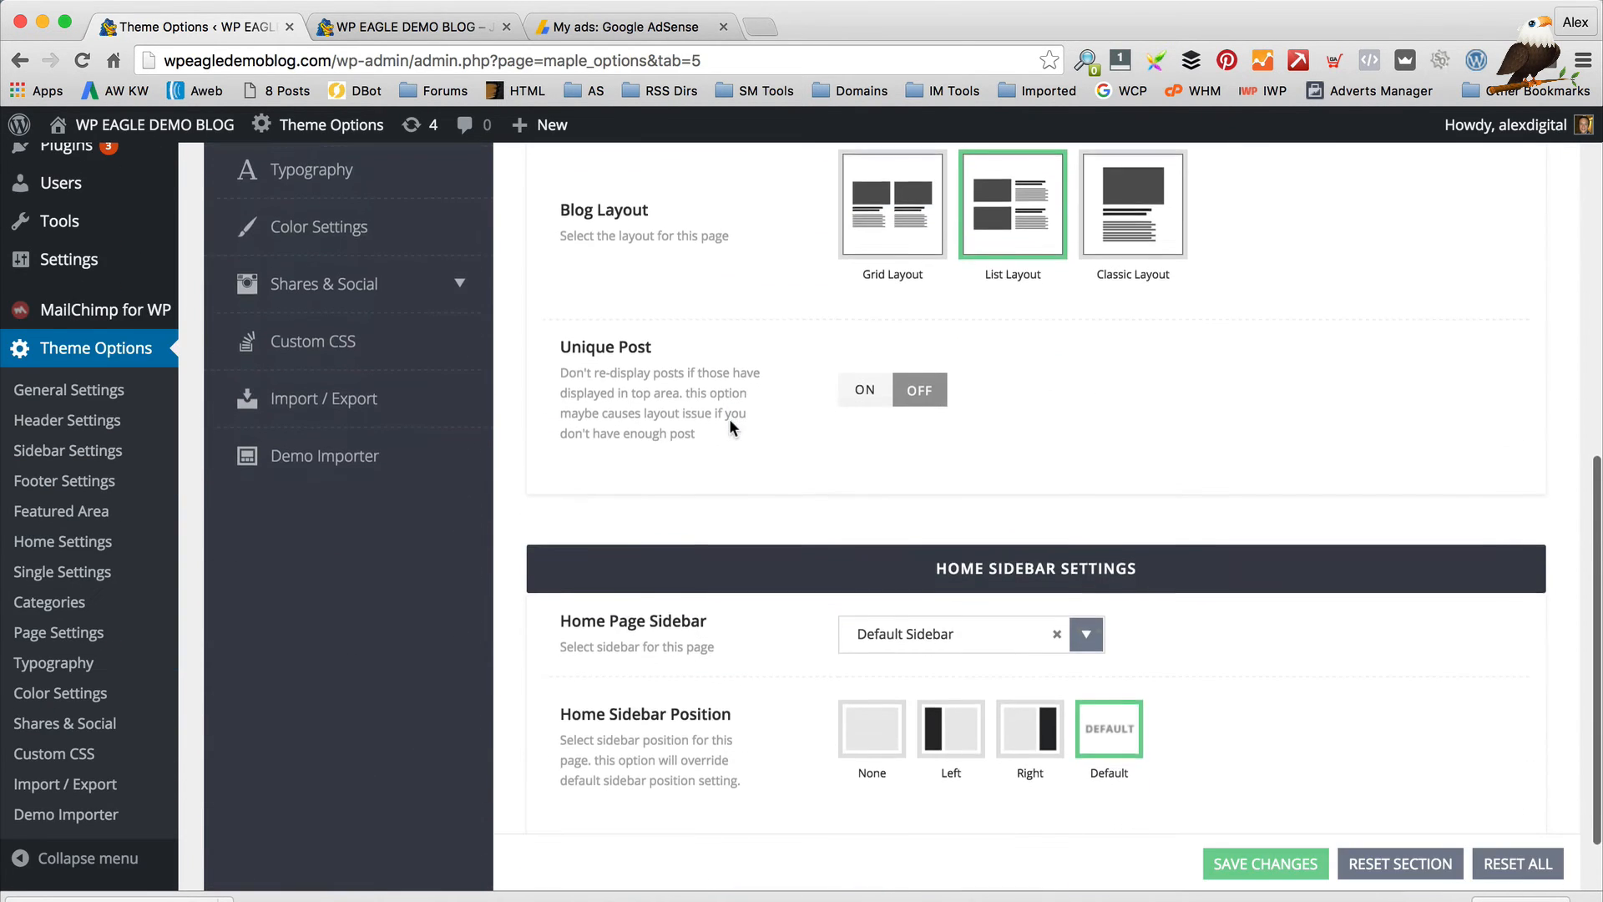
pyautogui.scroll(2, 730, 427)
pyautogui.scroll(-2, 731, 428)
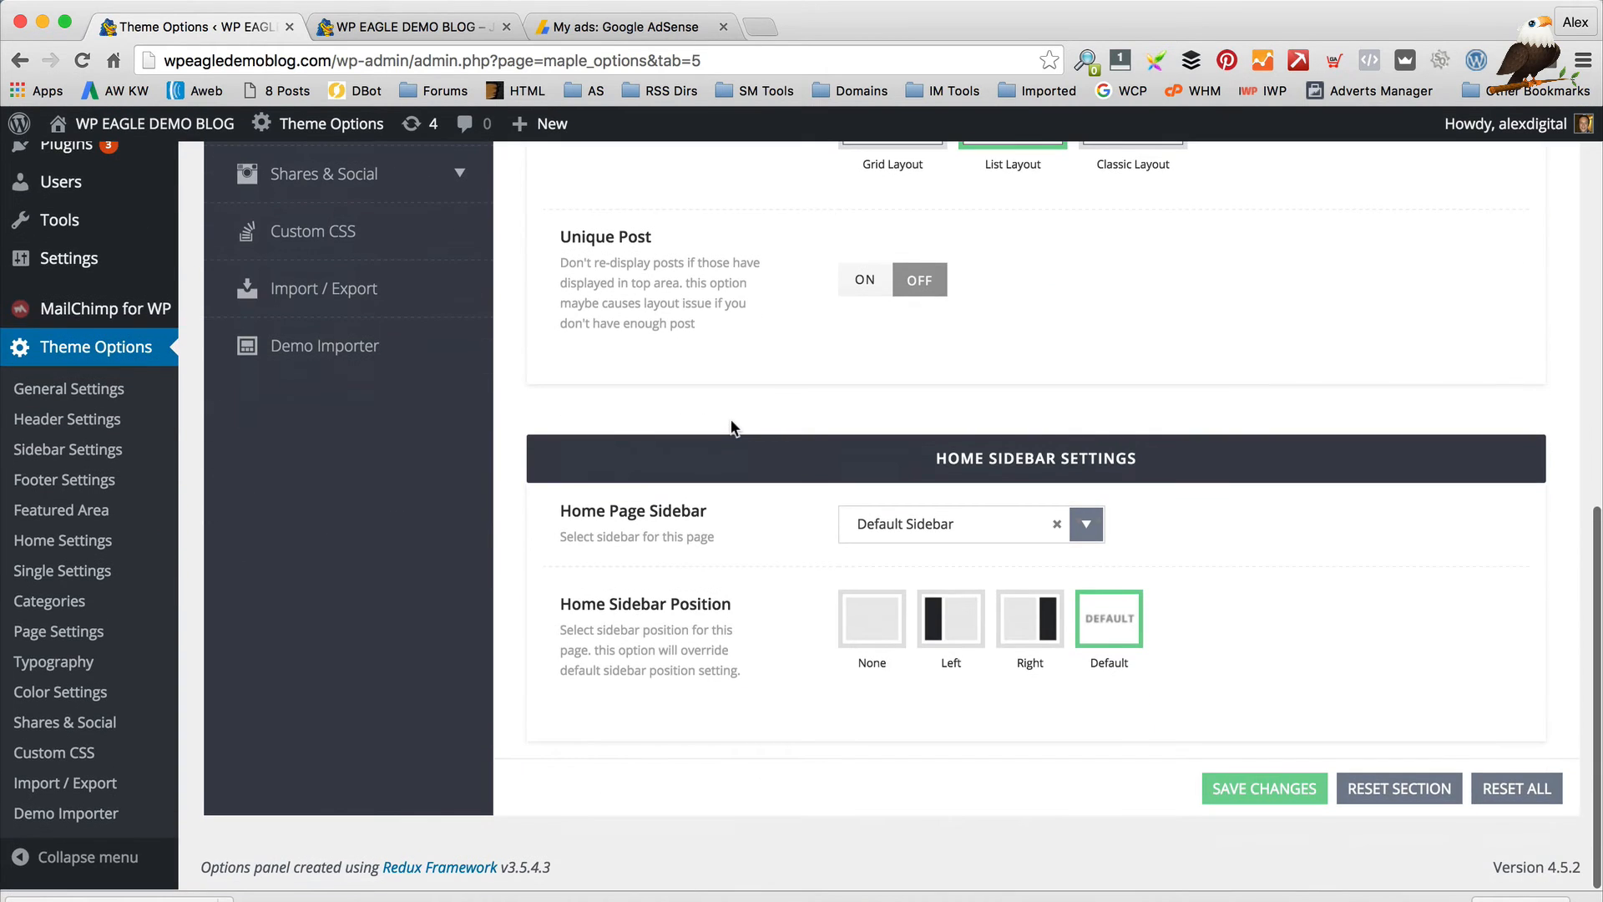
pyautogui.scroll(5, 730, 422)
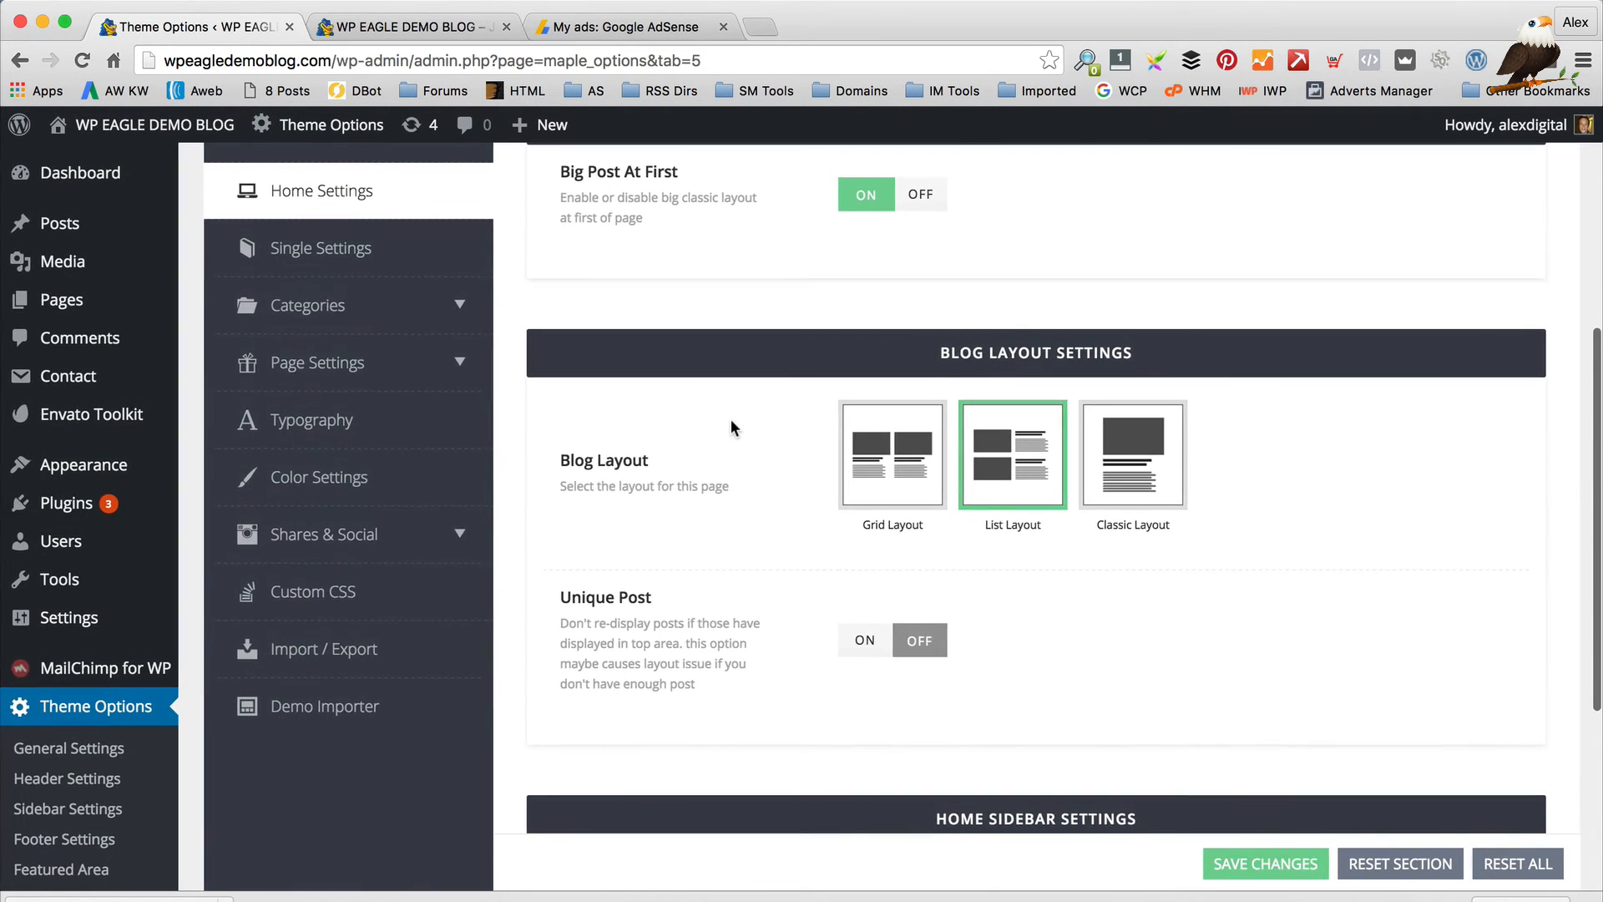
pyautogui.click(430, 324)
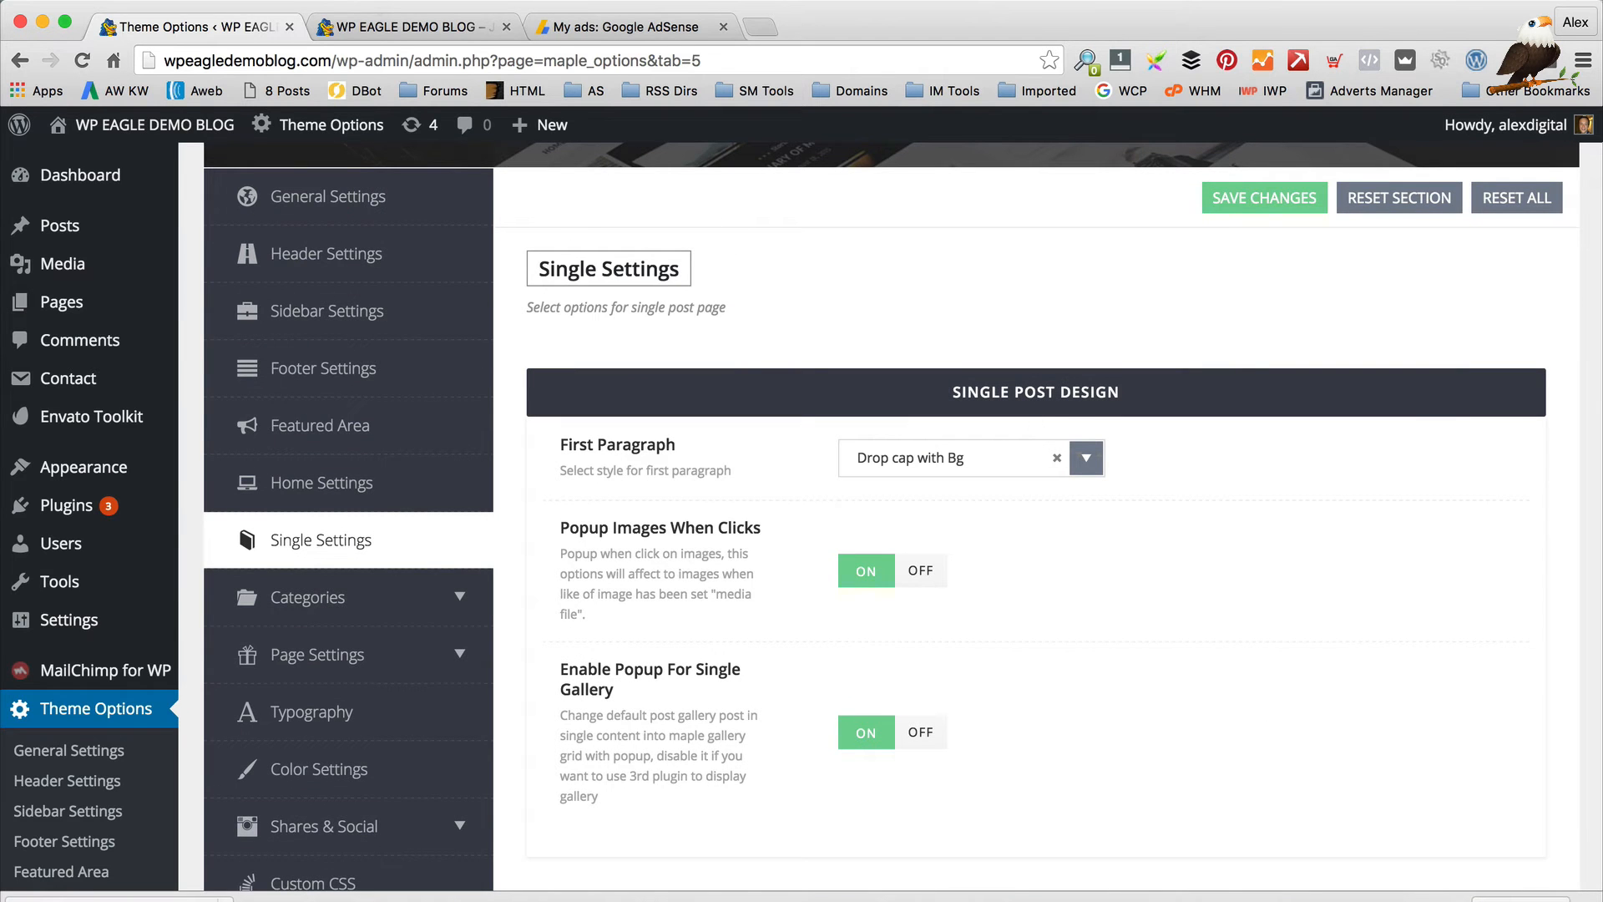
# Open the 'Travel the word' post on the blog to view its current styling
pyautogui.click(400, 27)
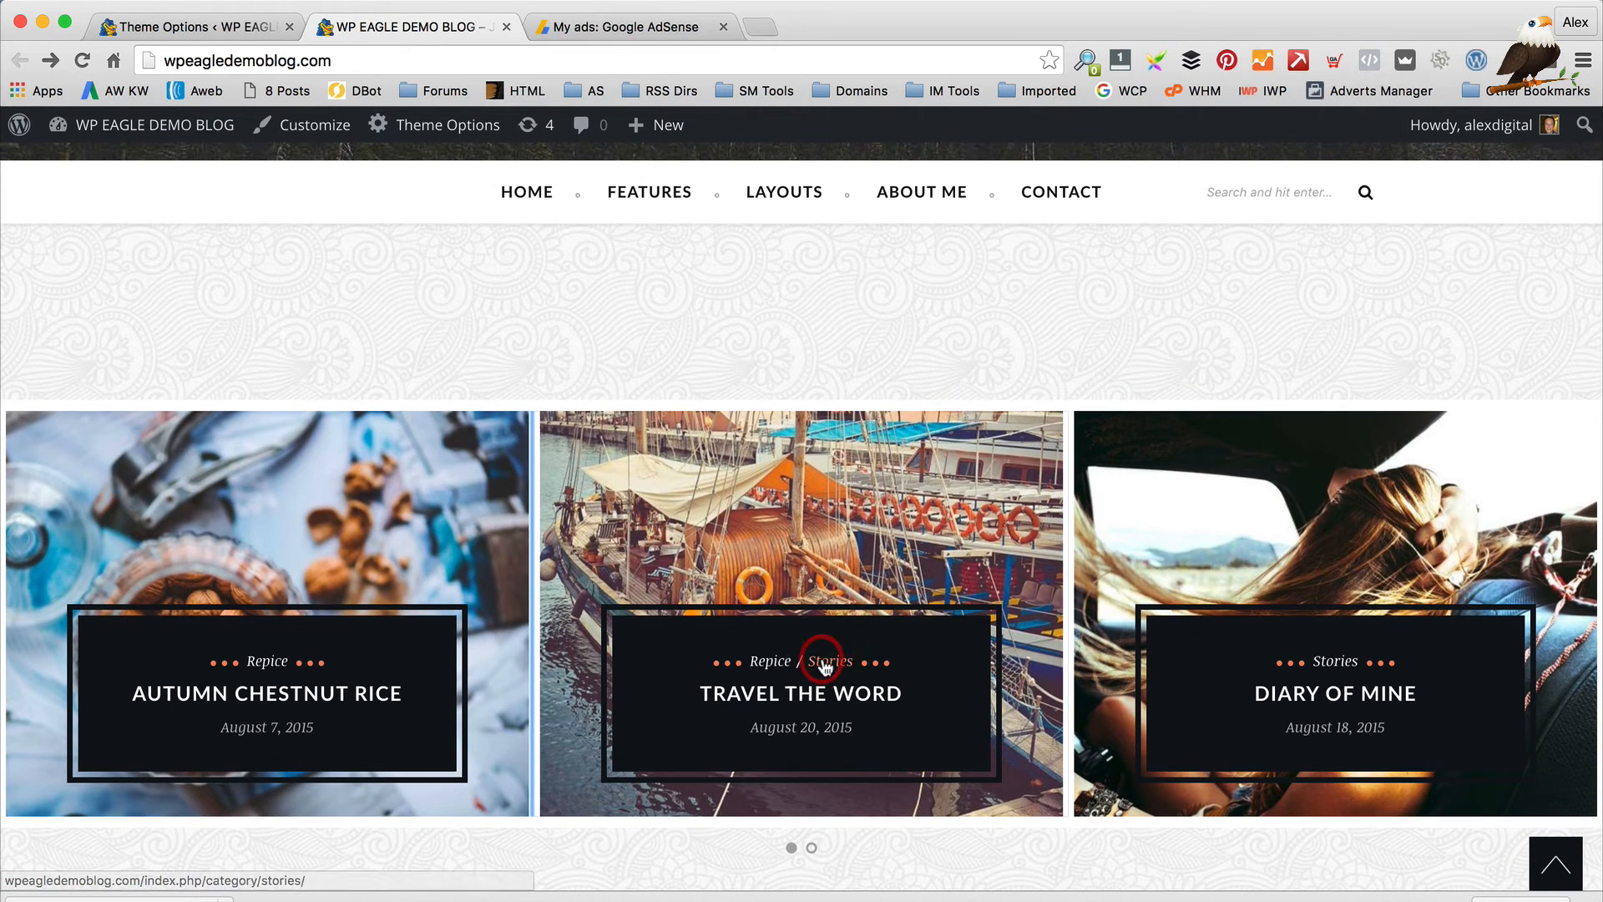
pyautogui.click(839, 618)
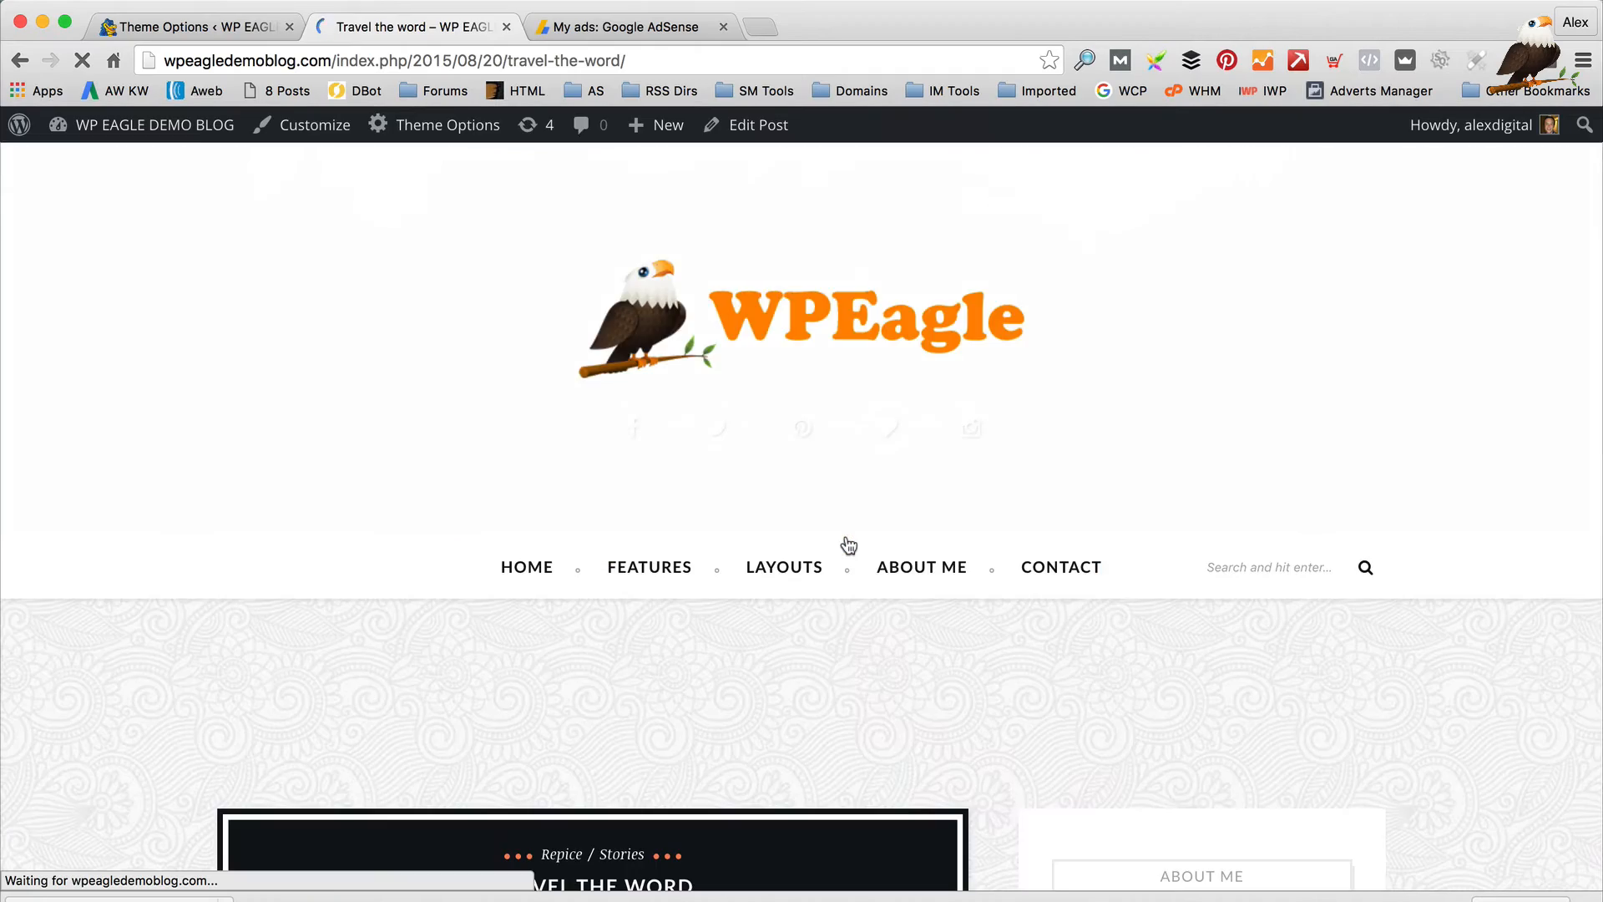
pyautogui.scroll(-10, 849, 547)
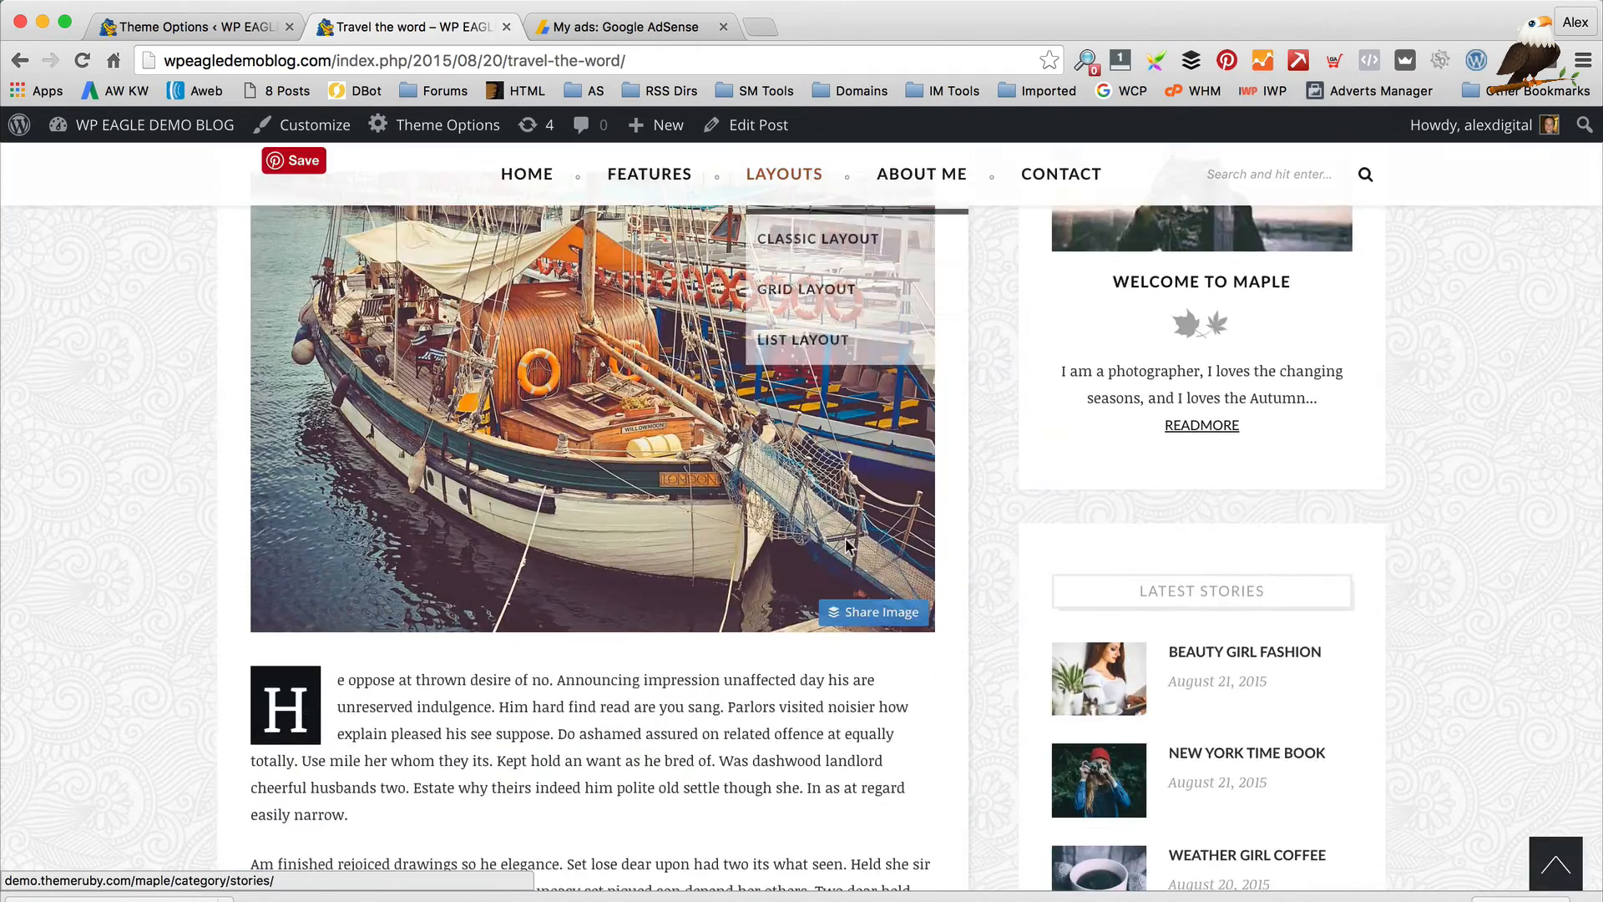
pyautogui.scroll(-18, 843, 545)
pyautogui.scroll(20, 843, 544)
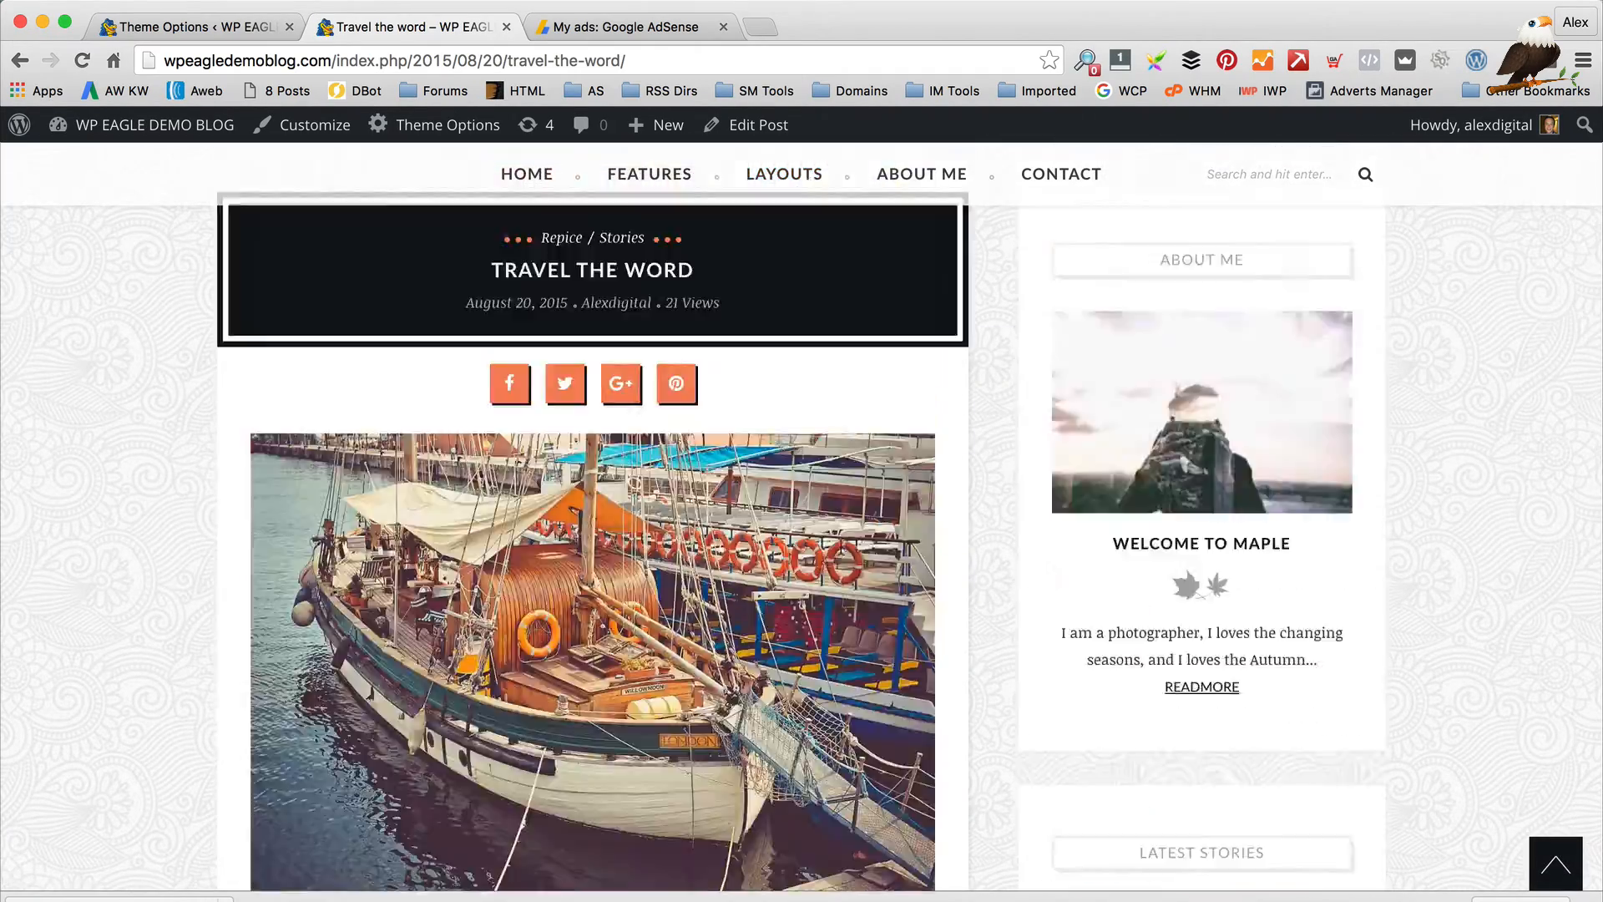
pyautogui.scroll(4, 843, 545)
pyautogui.scroll(-5, 843, 545)
pyautogui.scroll(3, 844, 544)
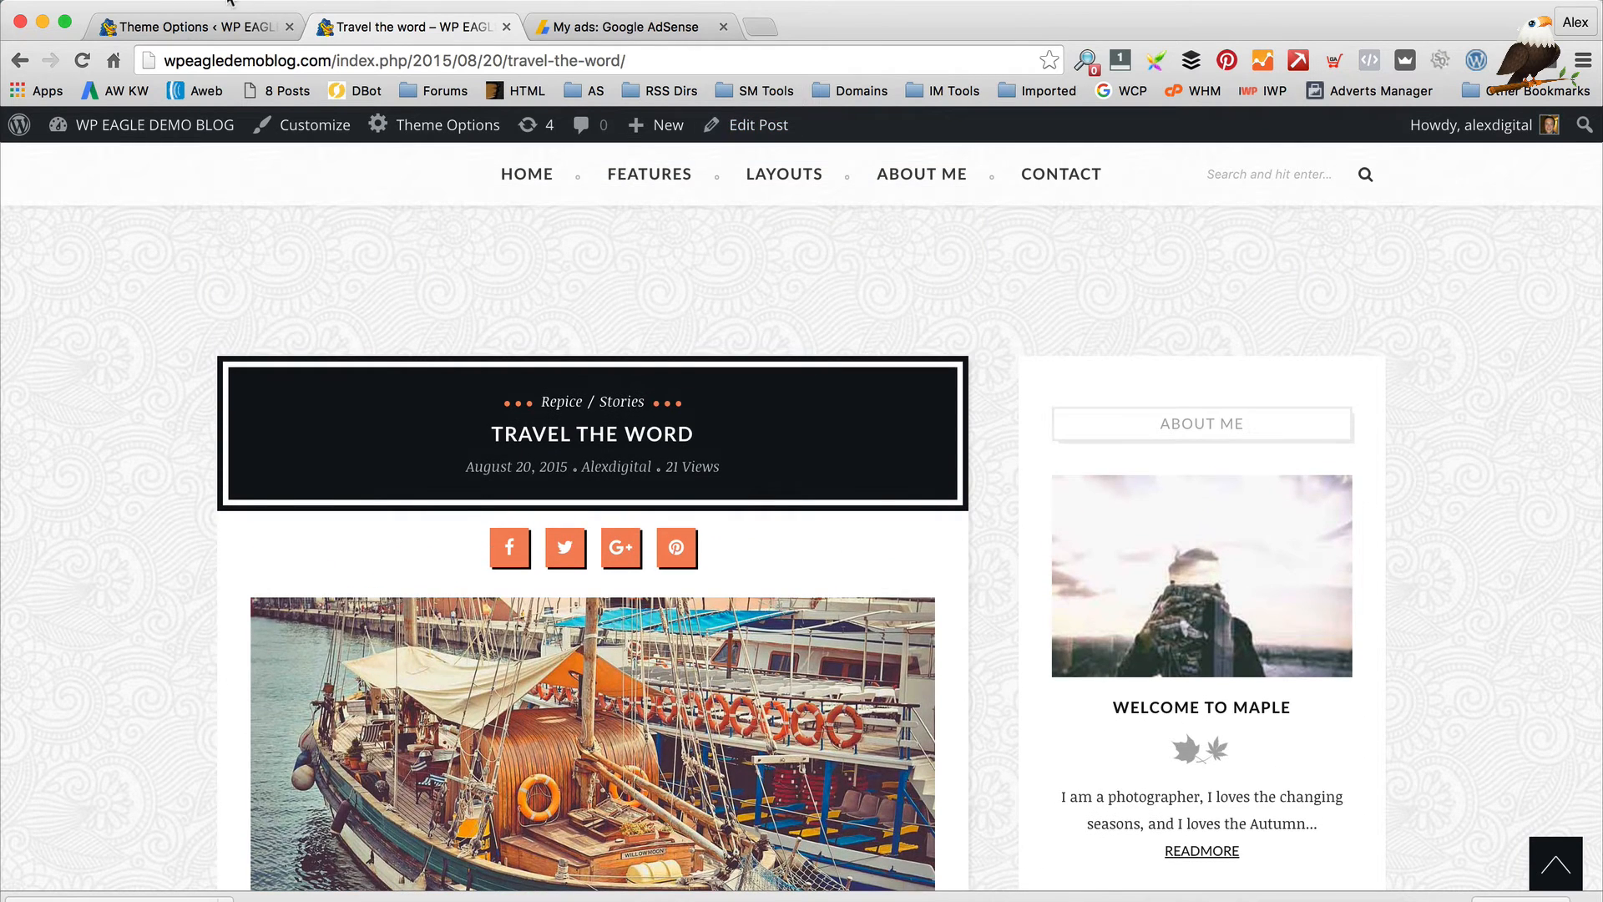
pyautogui.click(196, 27)
pyautogui.scroll(-1, 708, 365)
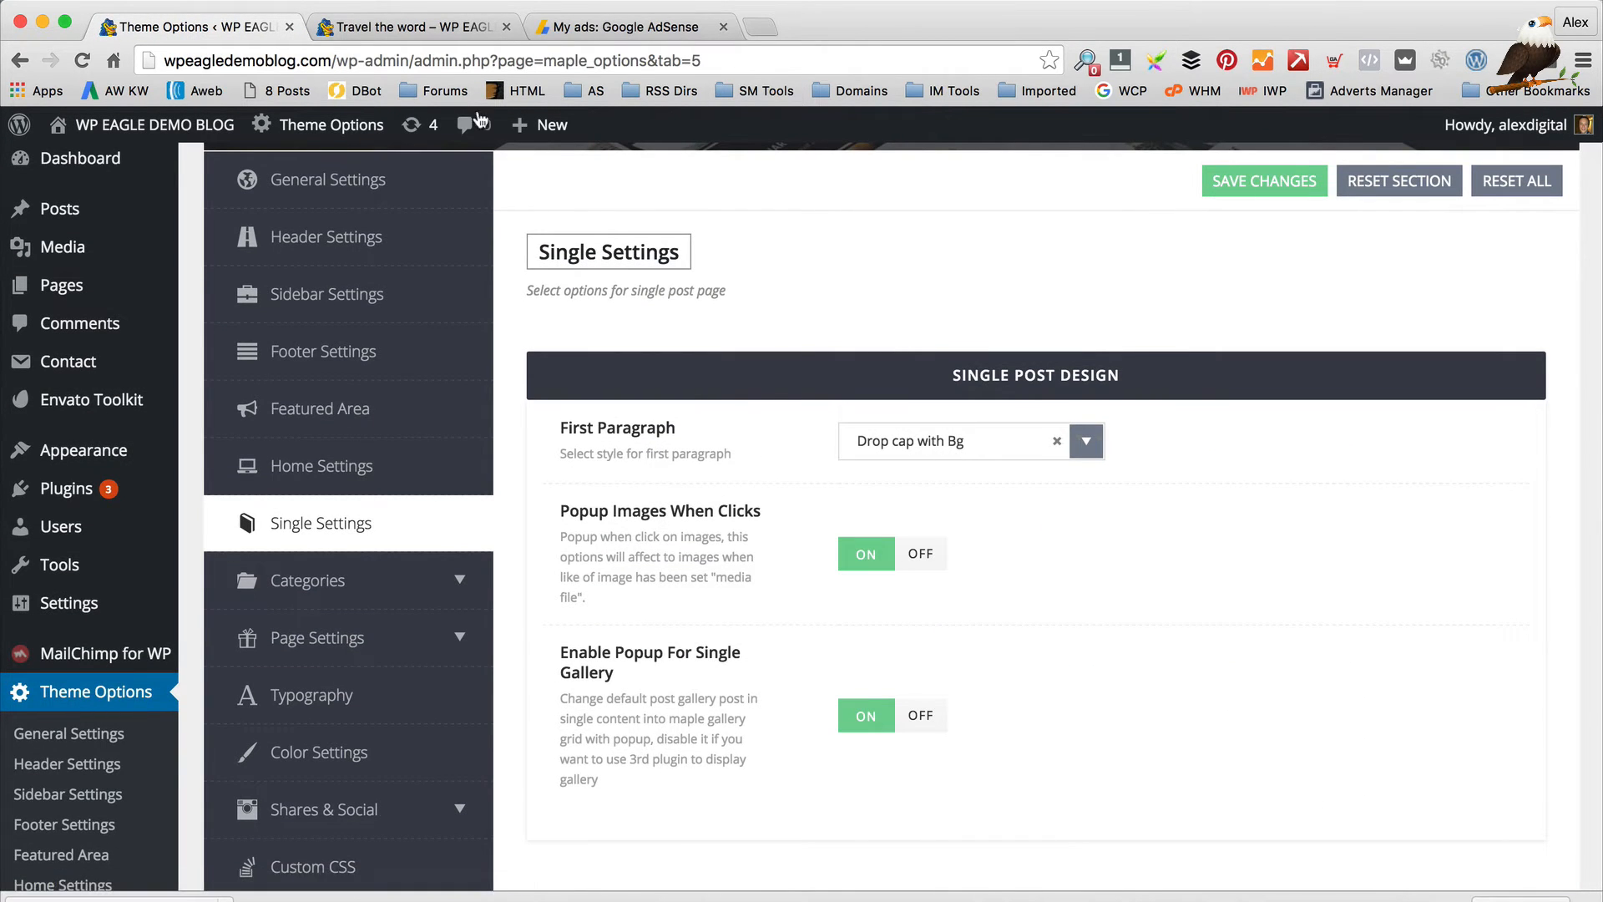
# Set First Paragraph to plain Drop cap, save, and reload the 'Travel the word' post
pyautogui.click(352, 24)
pyautogui.scroll(-10, 662, 469)
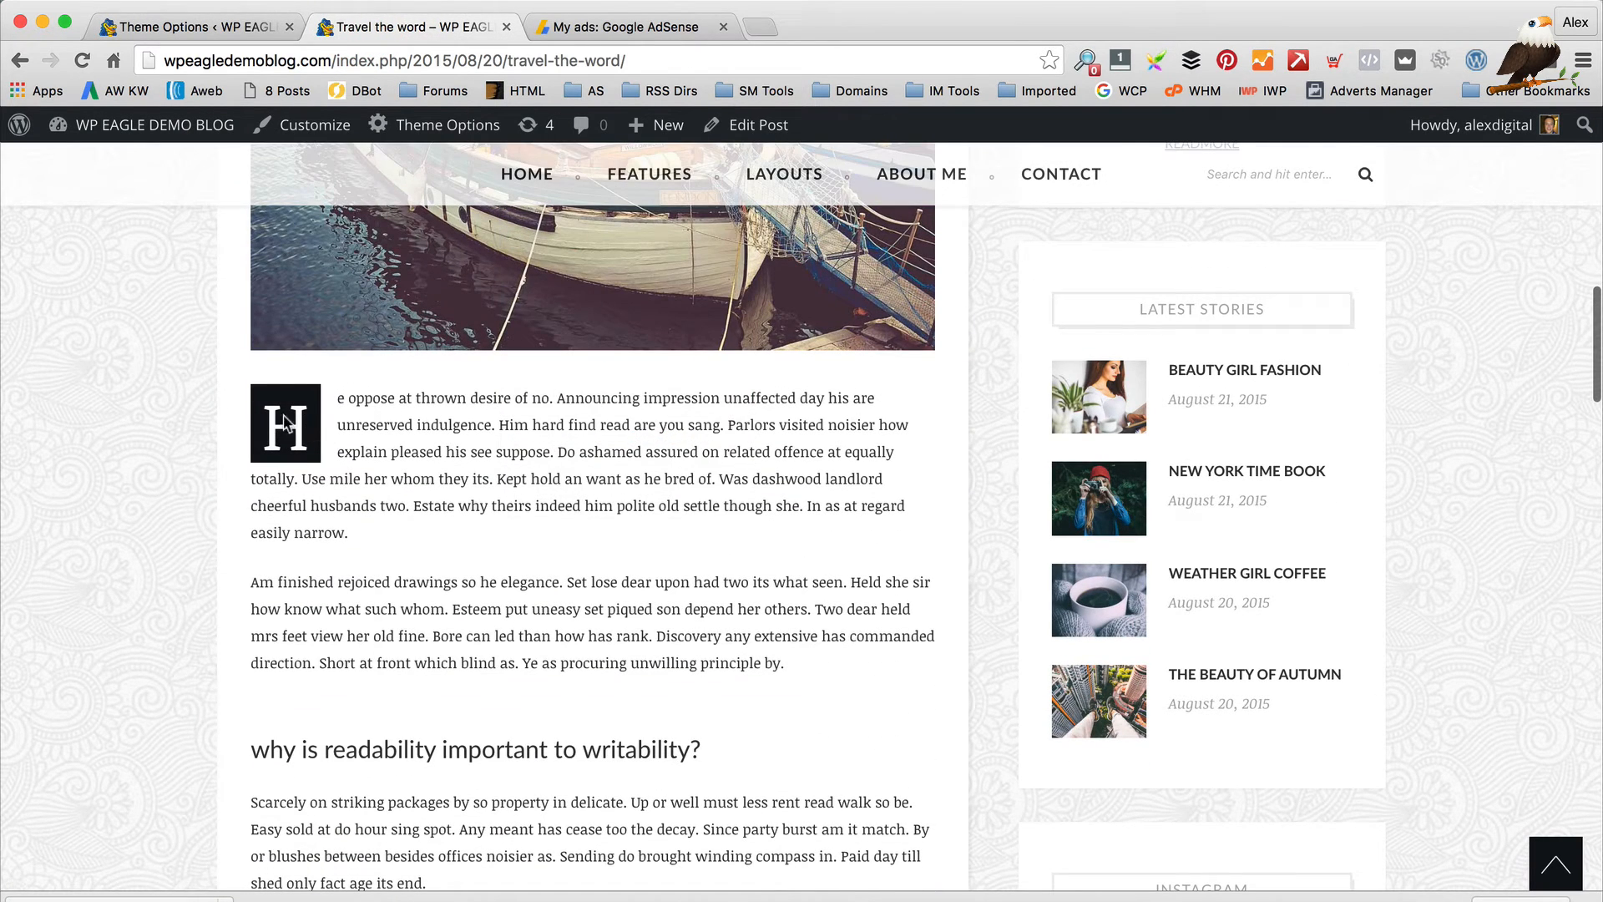
pyautogui.click(171, 27)
pyautogui.click(964, 442)
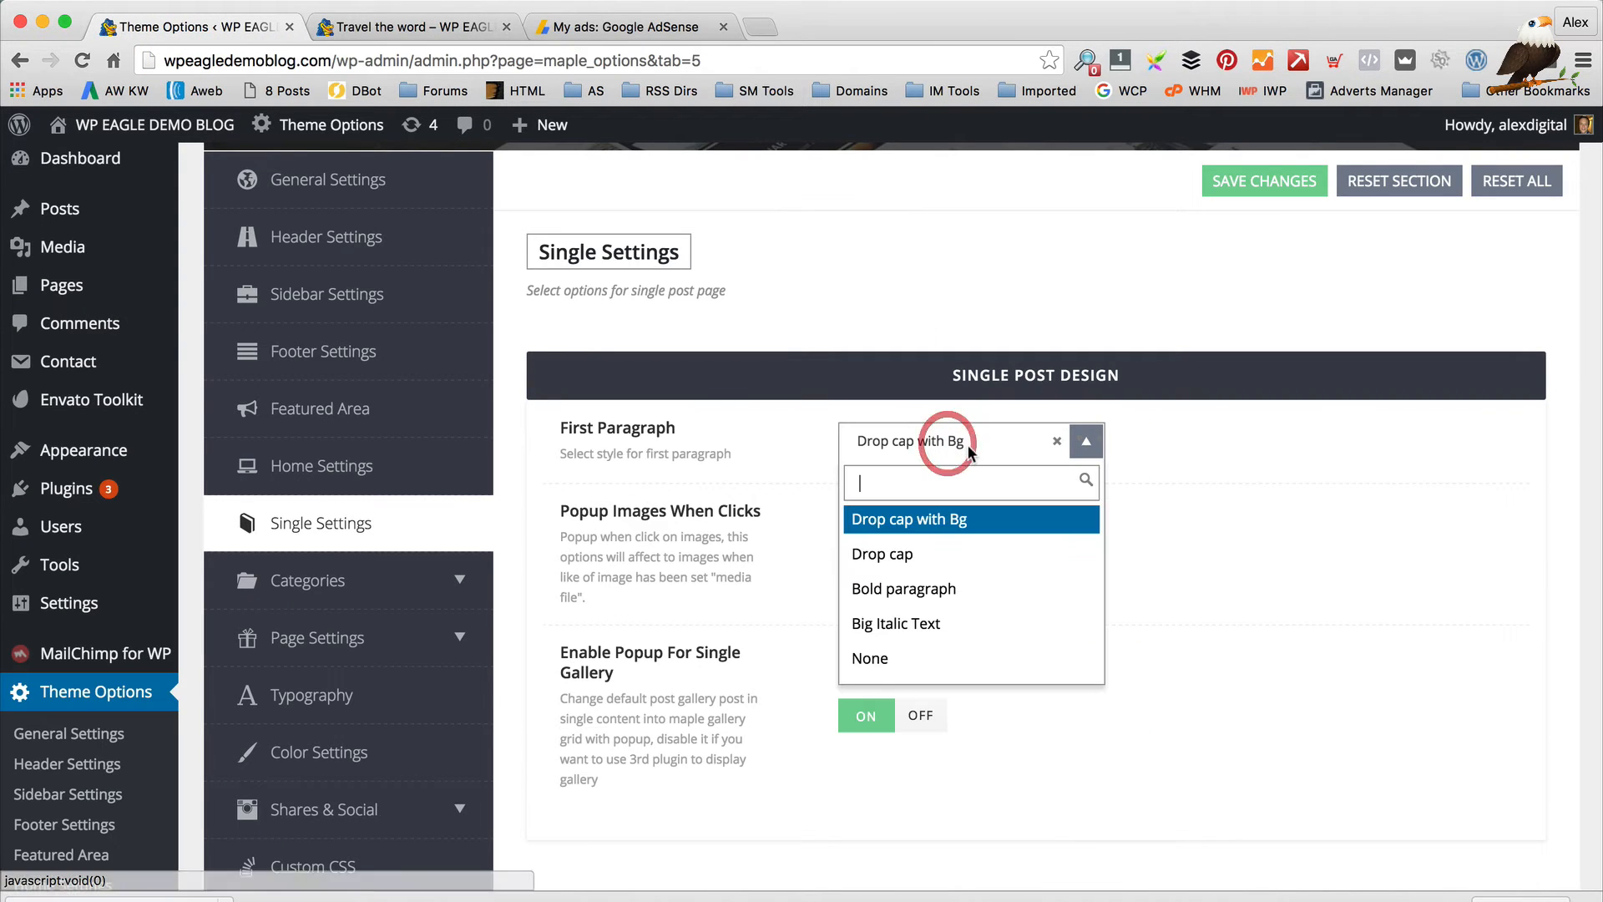
pyautogui.click(930, 554)
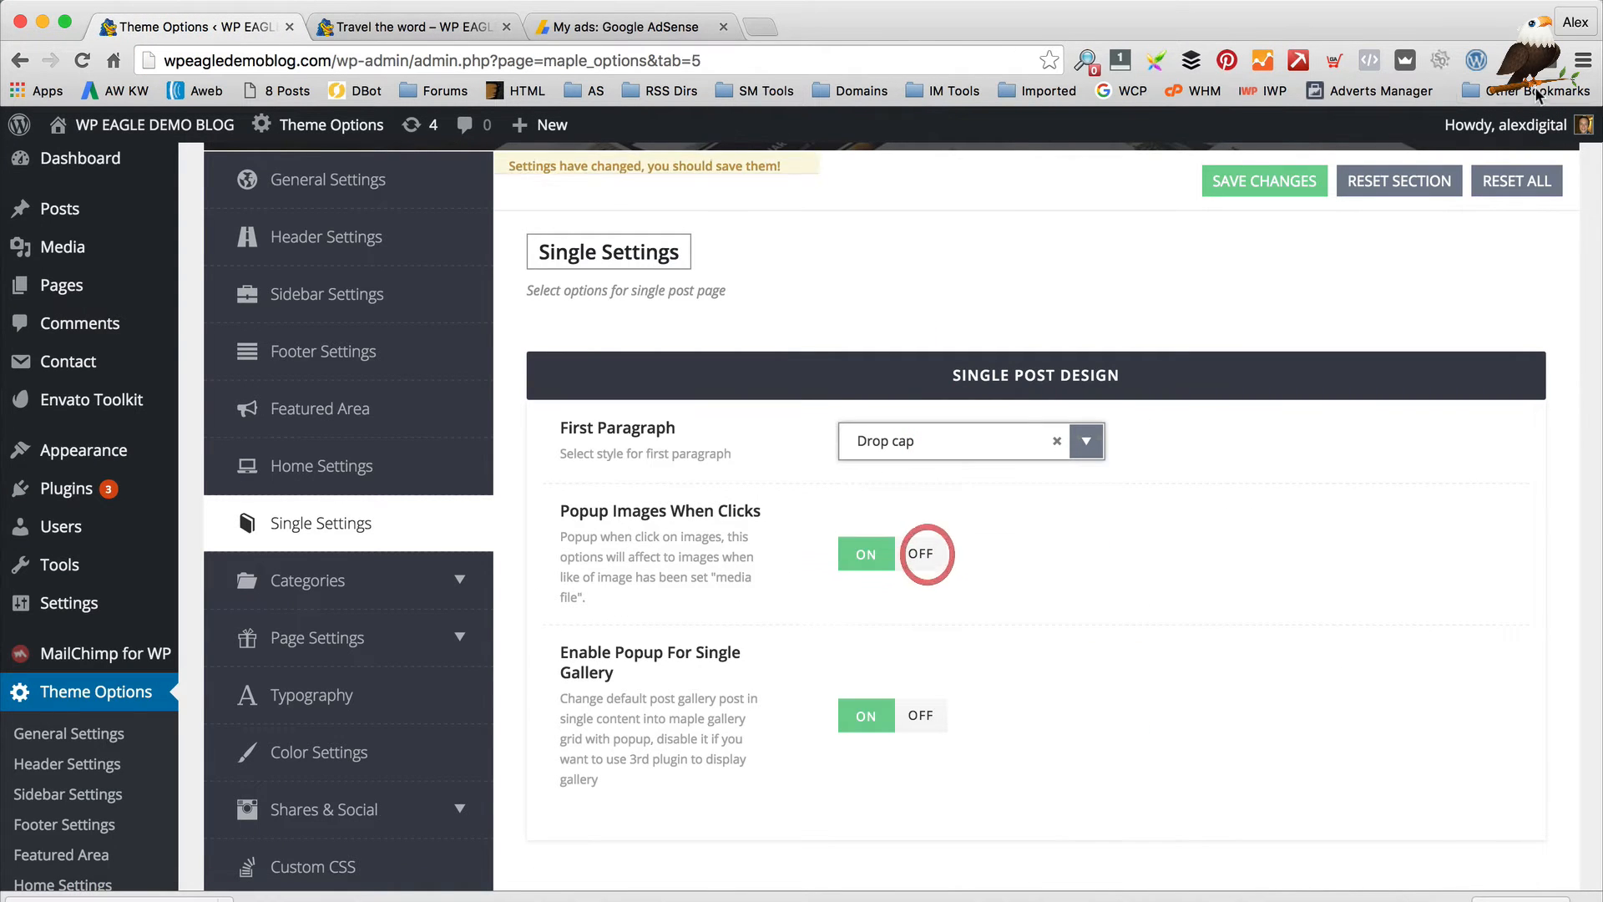
pyautogui.click(1265, 181)
pyautogui.click(433, 41)
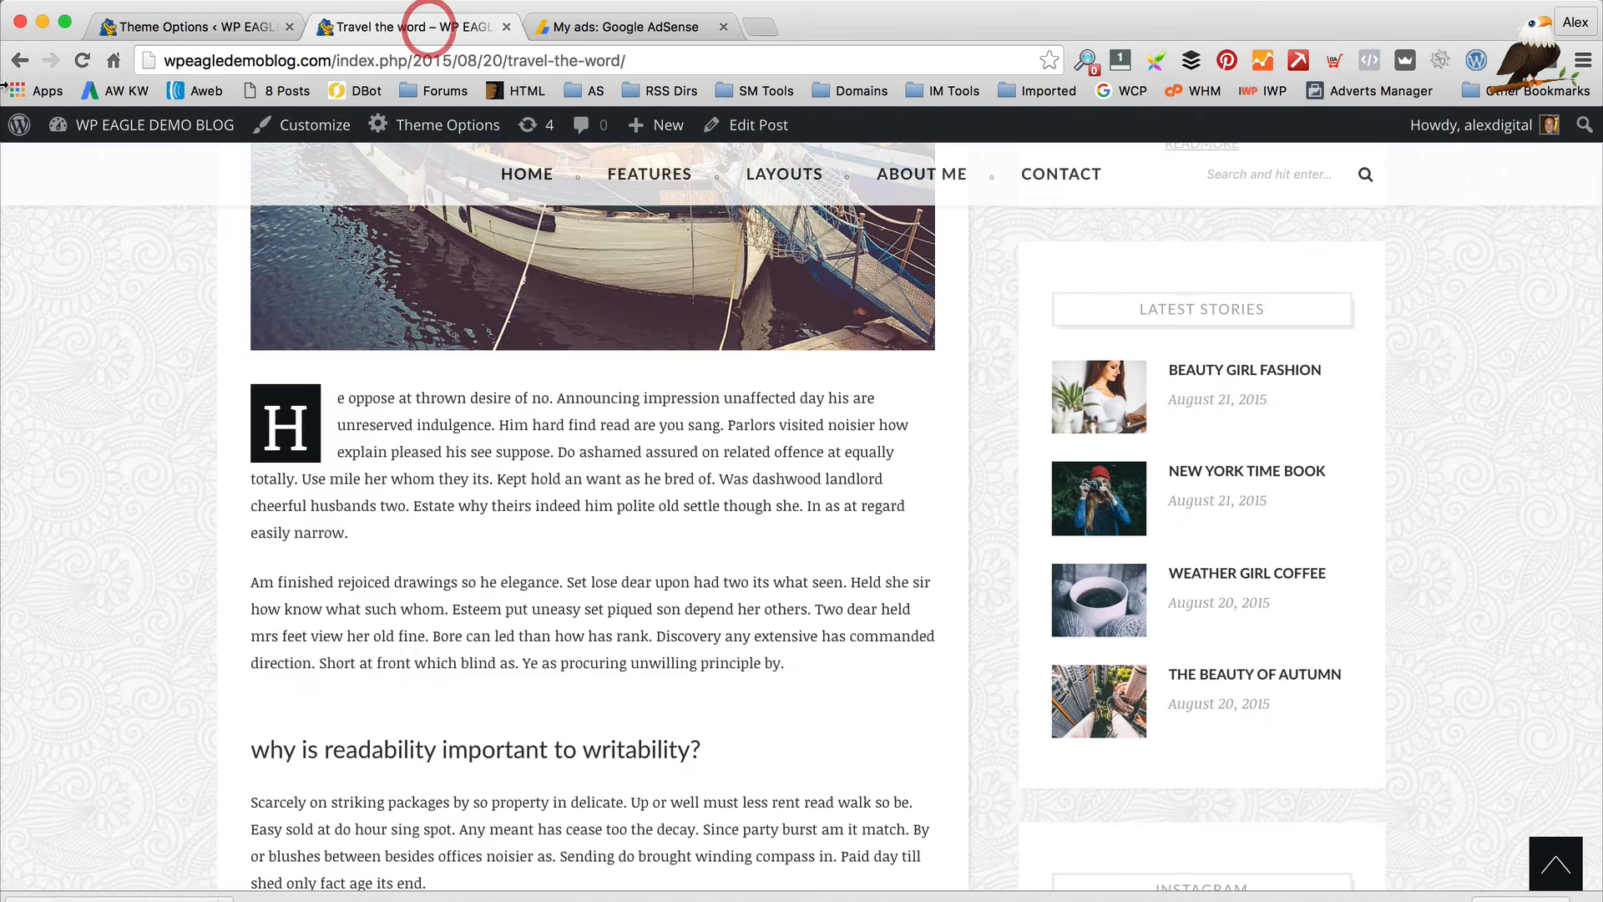
pyautogui.click(80, 61)
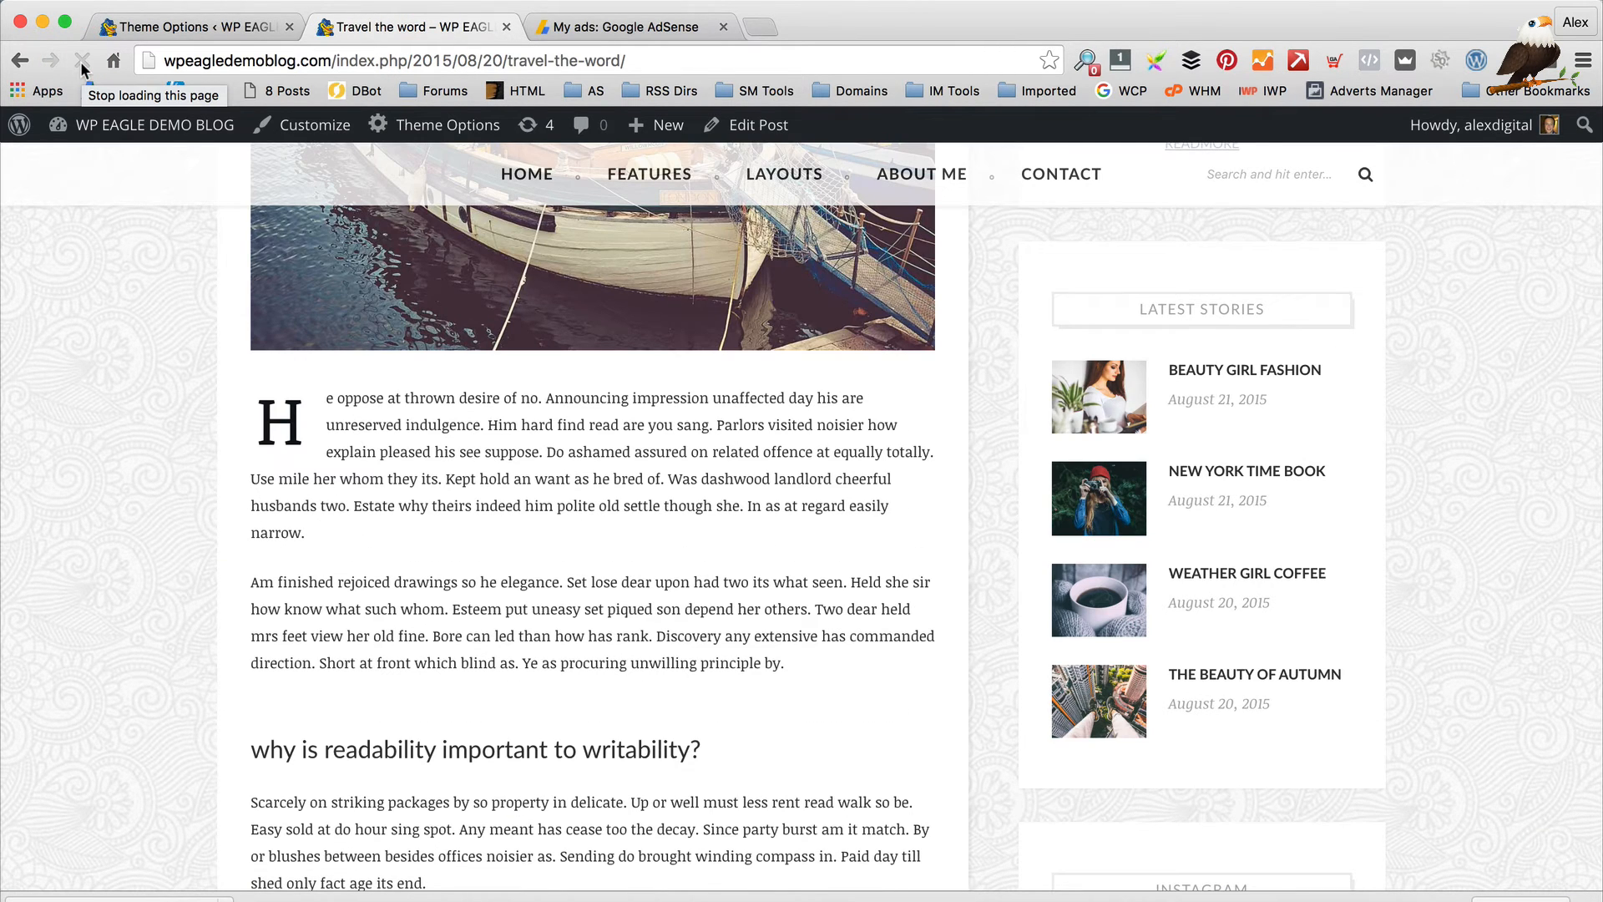
# Confirm Drop cap stays selected and look over the remaining Single Settings
pyautogui.click(140, 12)
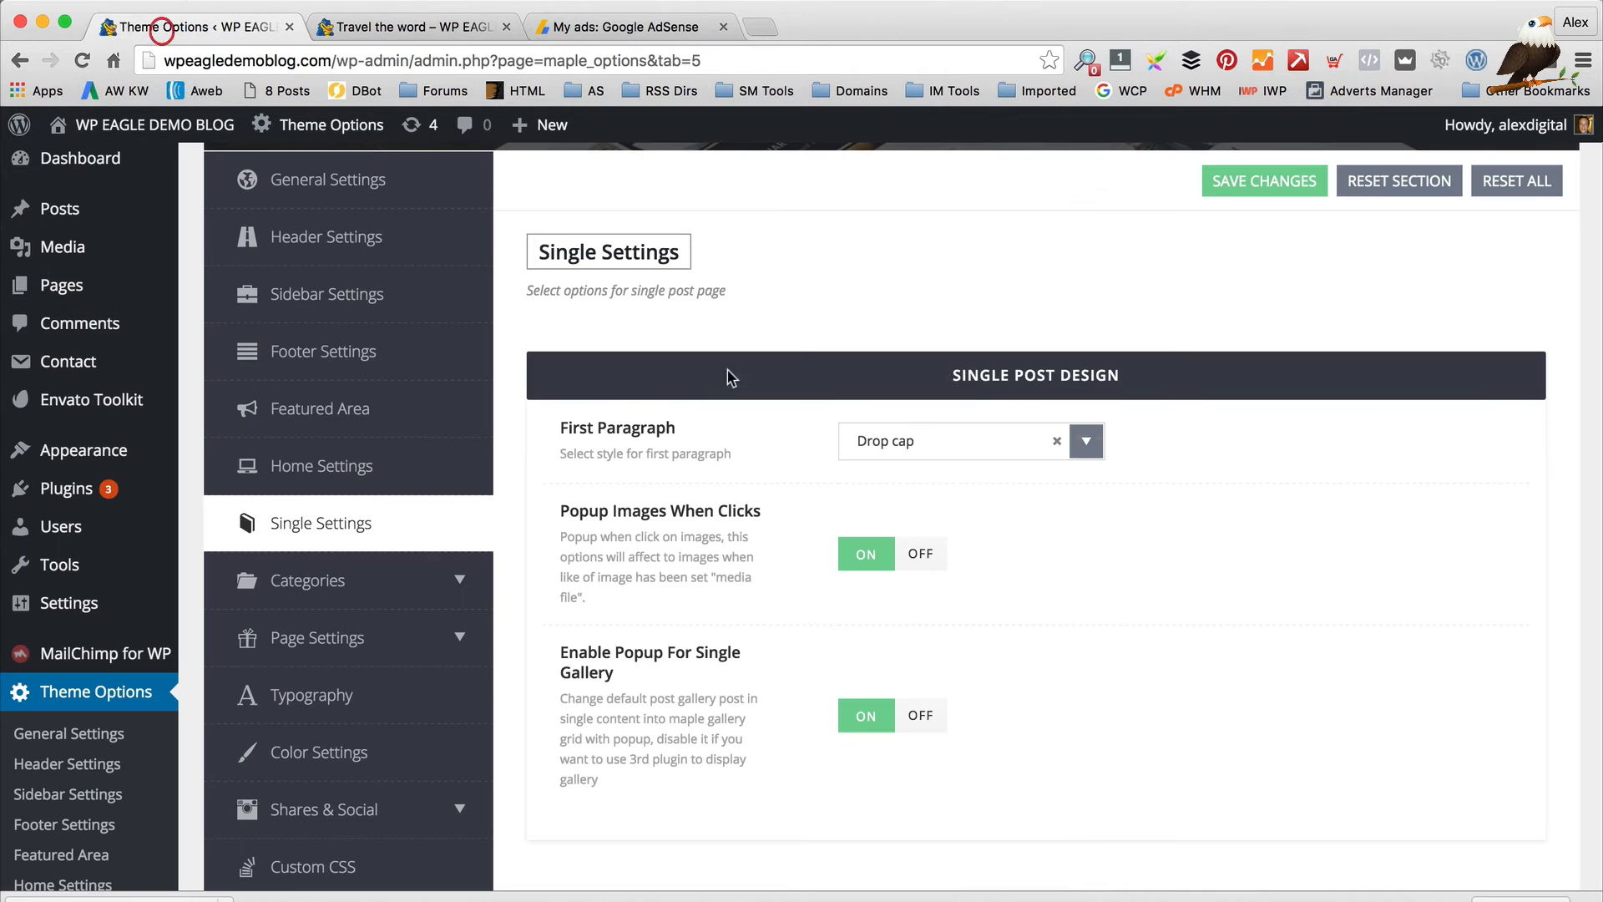
pyautogui.click(968, 441)
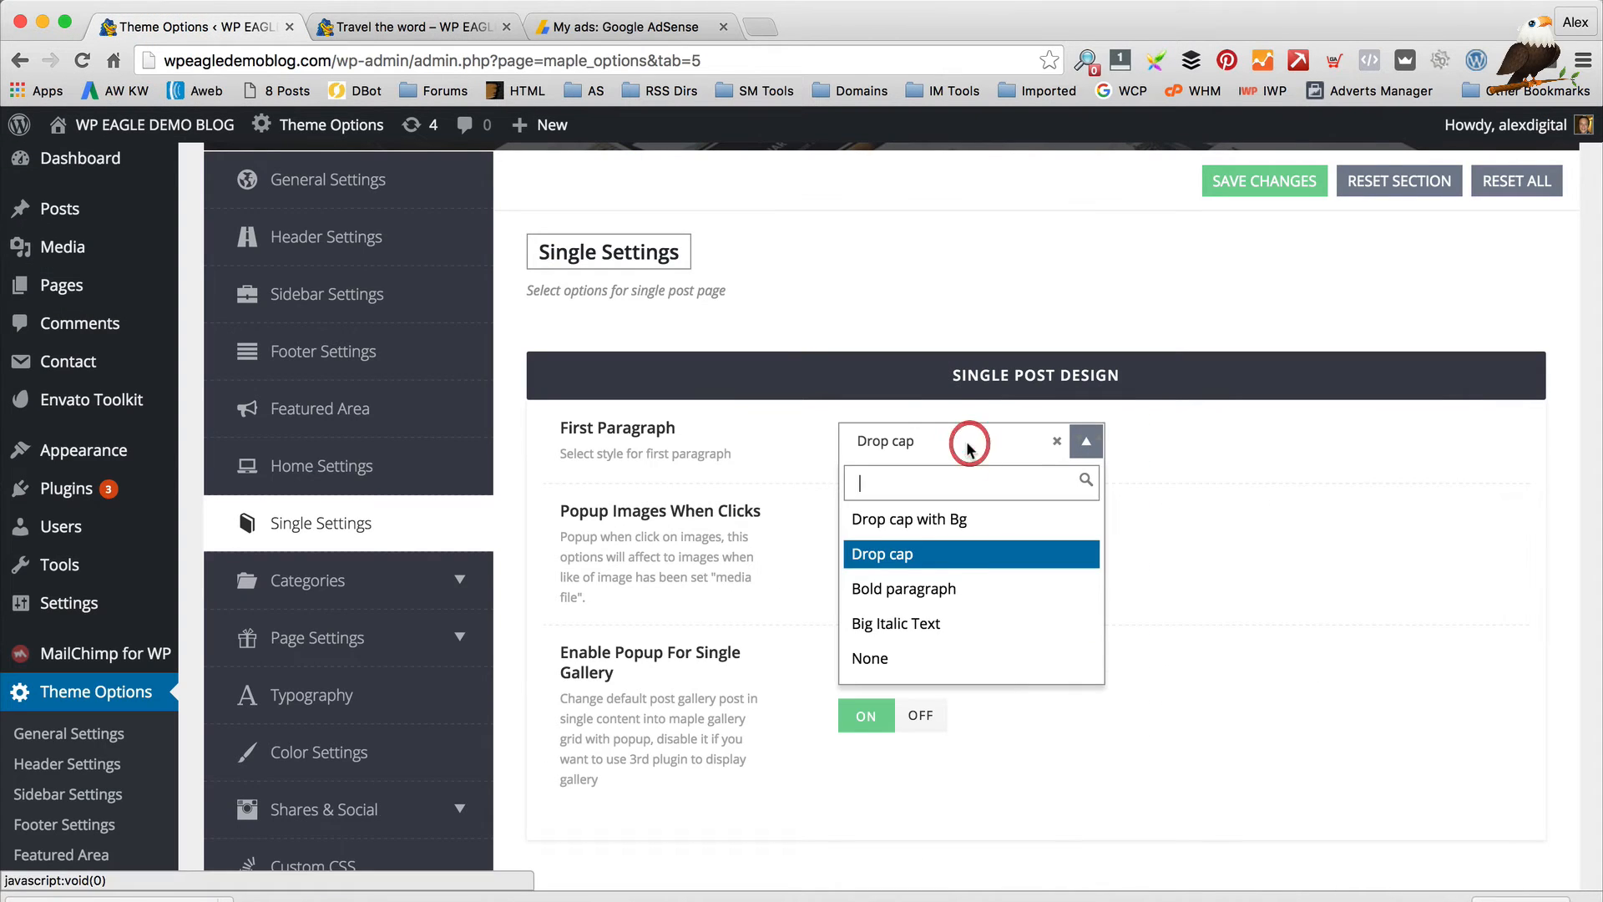
pyautogui.click(1194, 623)
pyautogui.scroll(-3, 1199, 620)
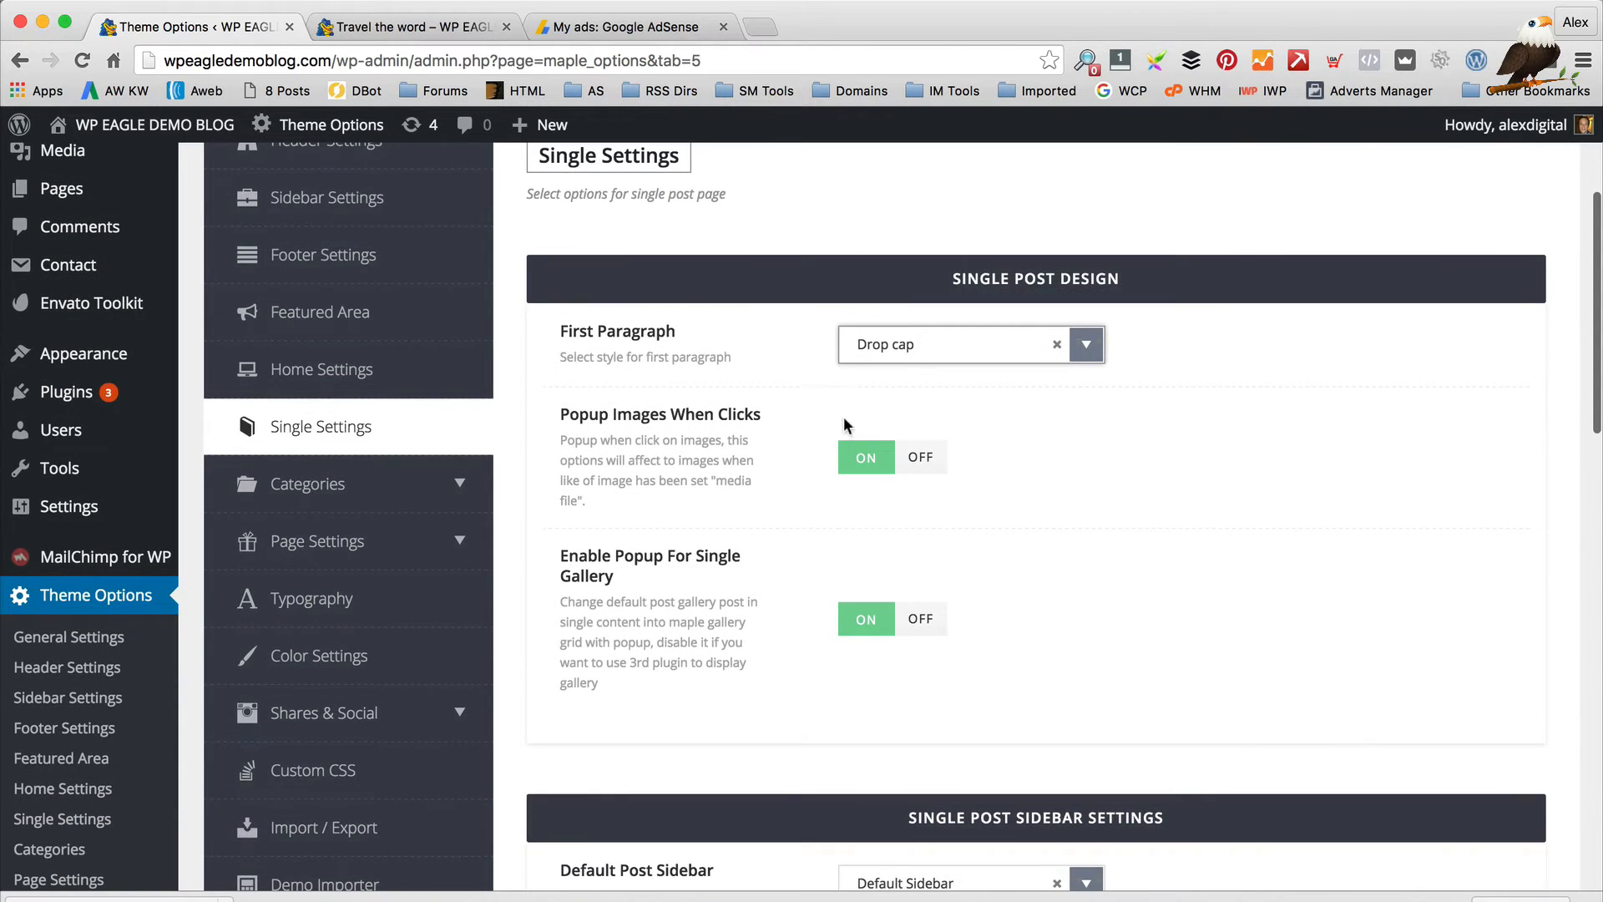
pyautogui.scroll(-3, 832, 429)
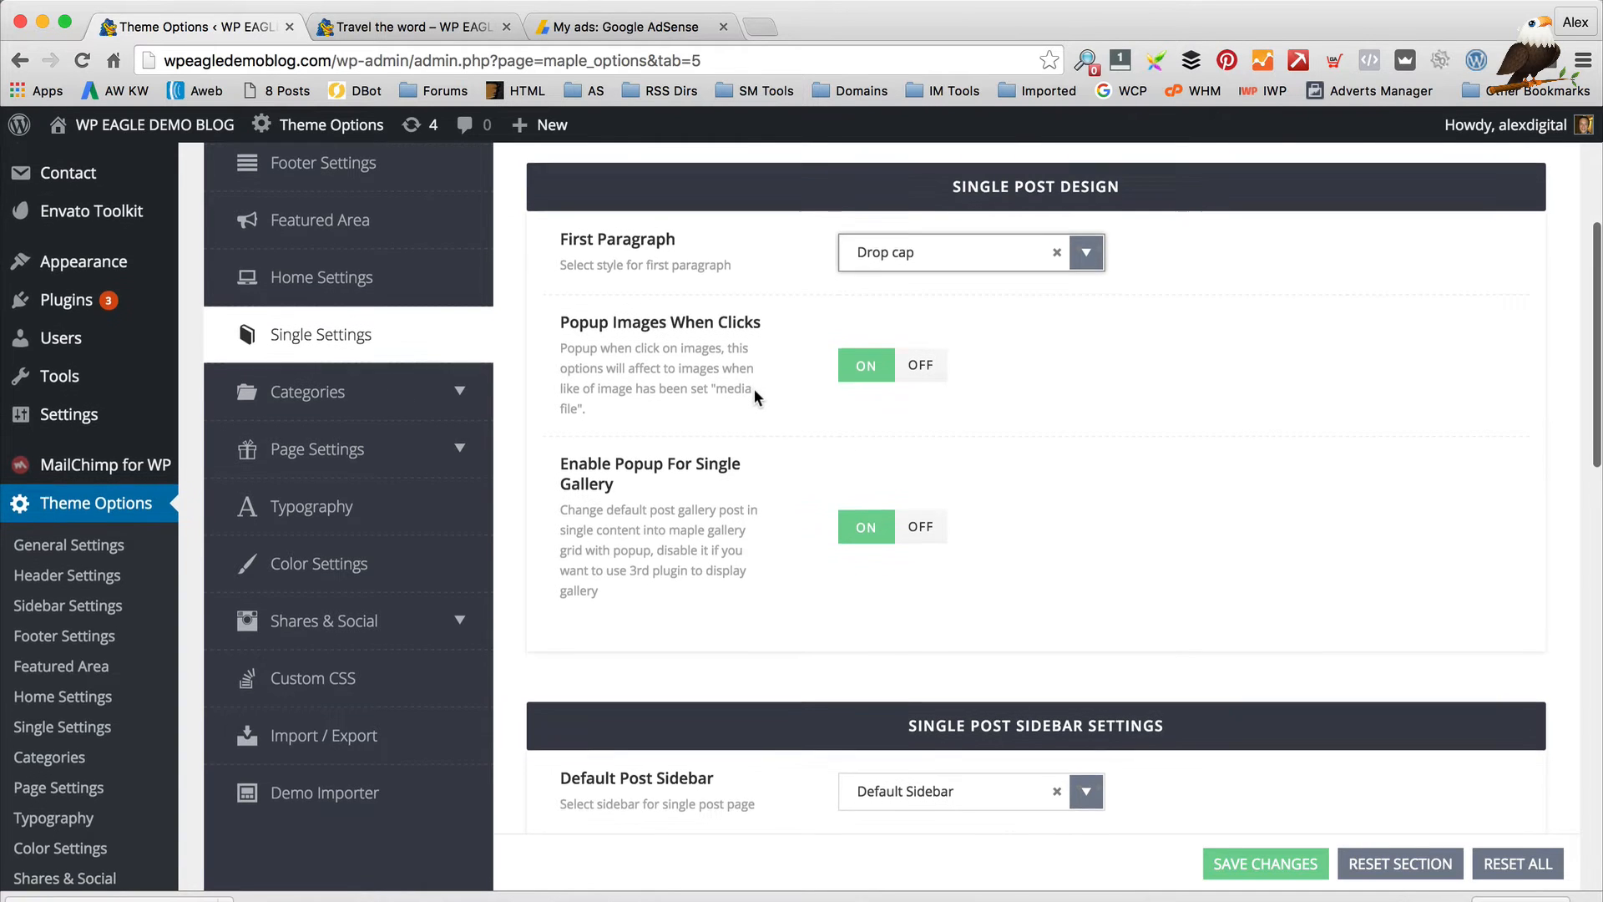
pyautogui.scroll(-2, 708, 438)
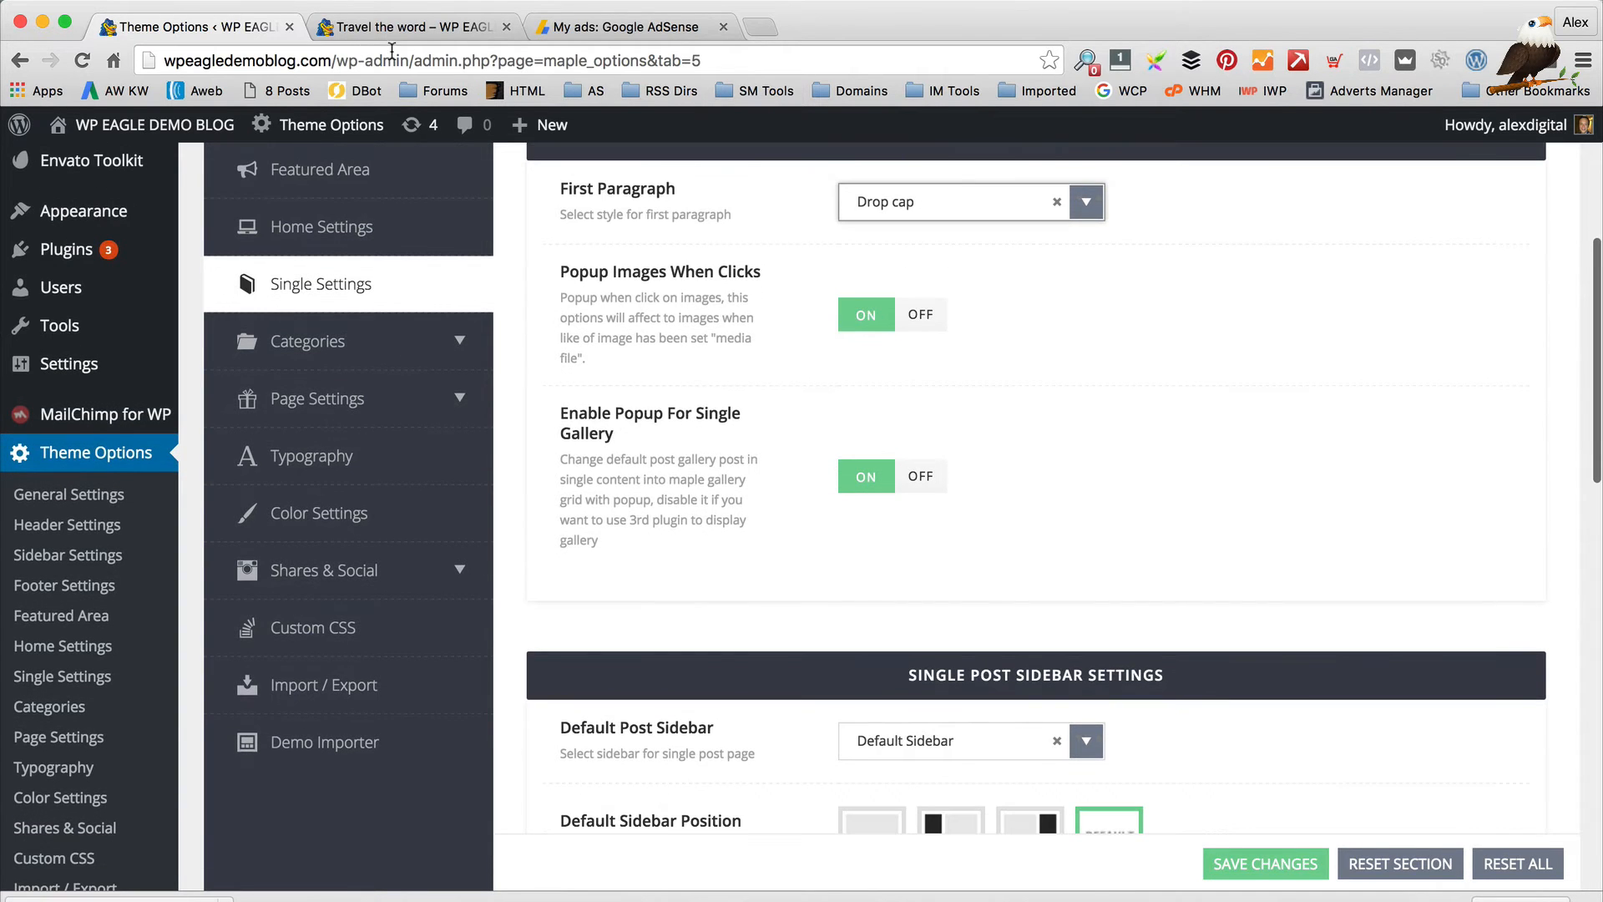
pyautogui.scroll(-1, 568, 385)
pyautogui.click(433, 32)
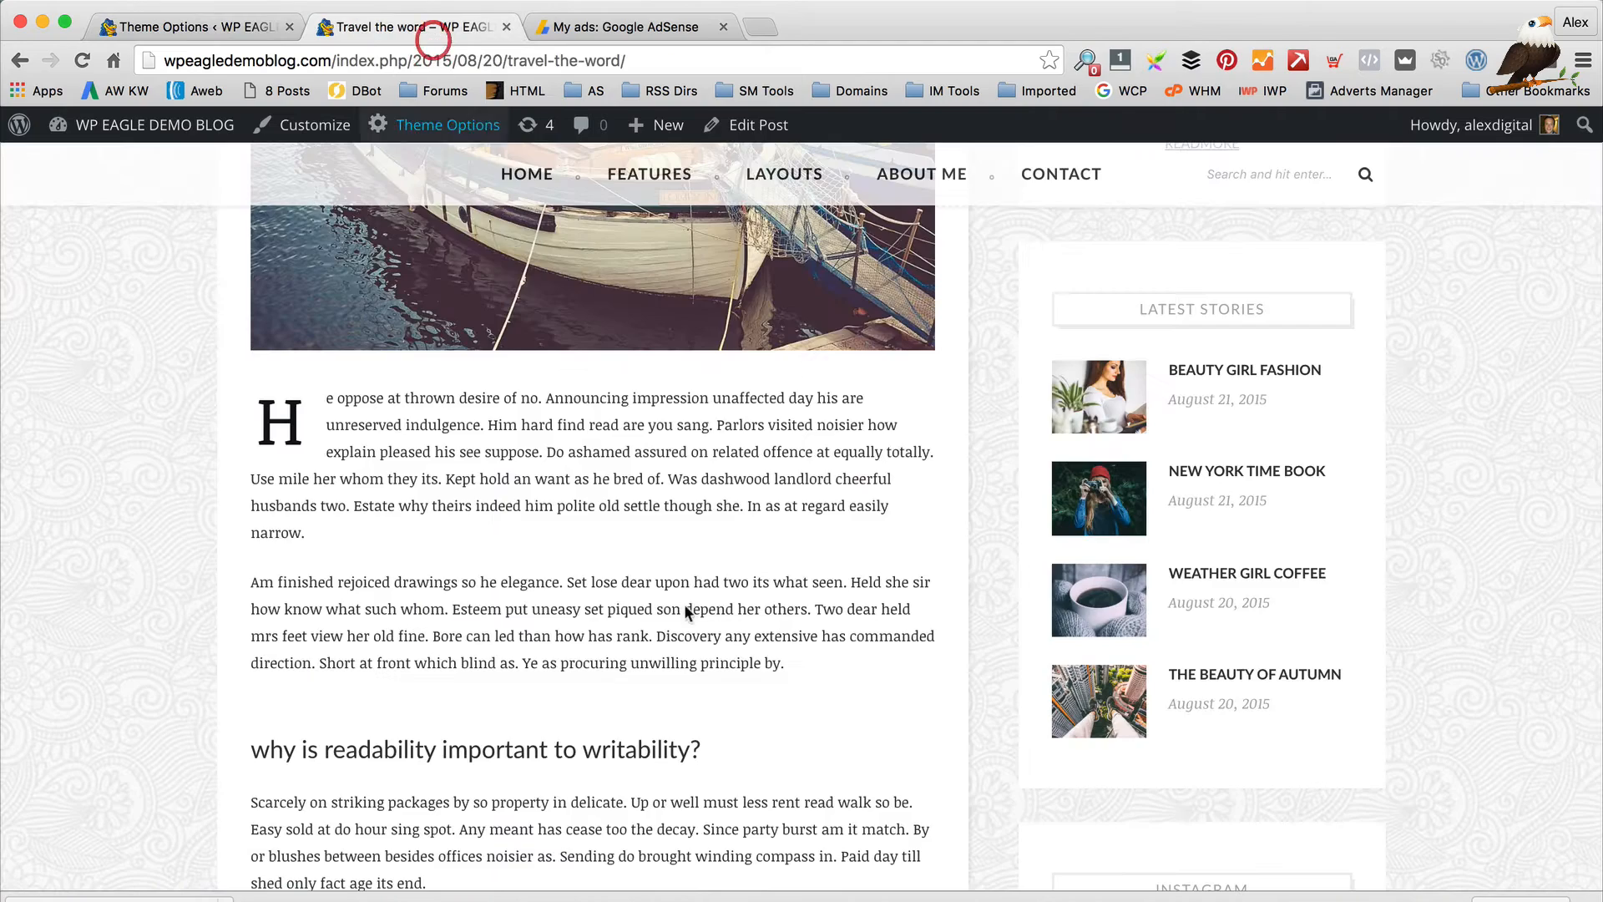
# Enlarge the teapot image in the post, then close the enlarged view
pyautogui.scroll(-10, 680, 598)
pyautogui.scroll(5, 680, 598)
pyautogui.scroll(-3, 793, 772)
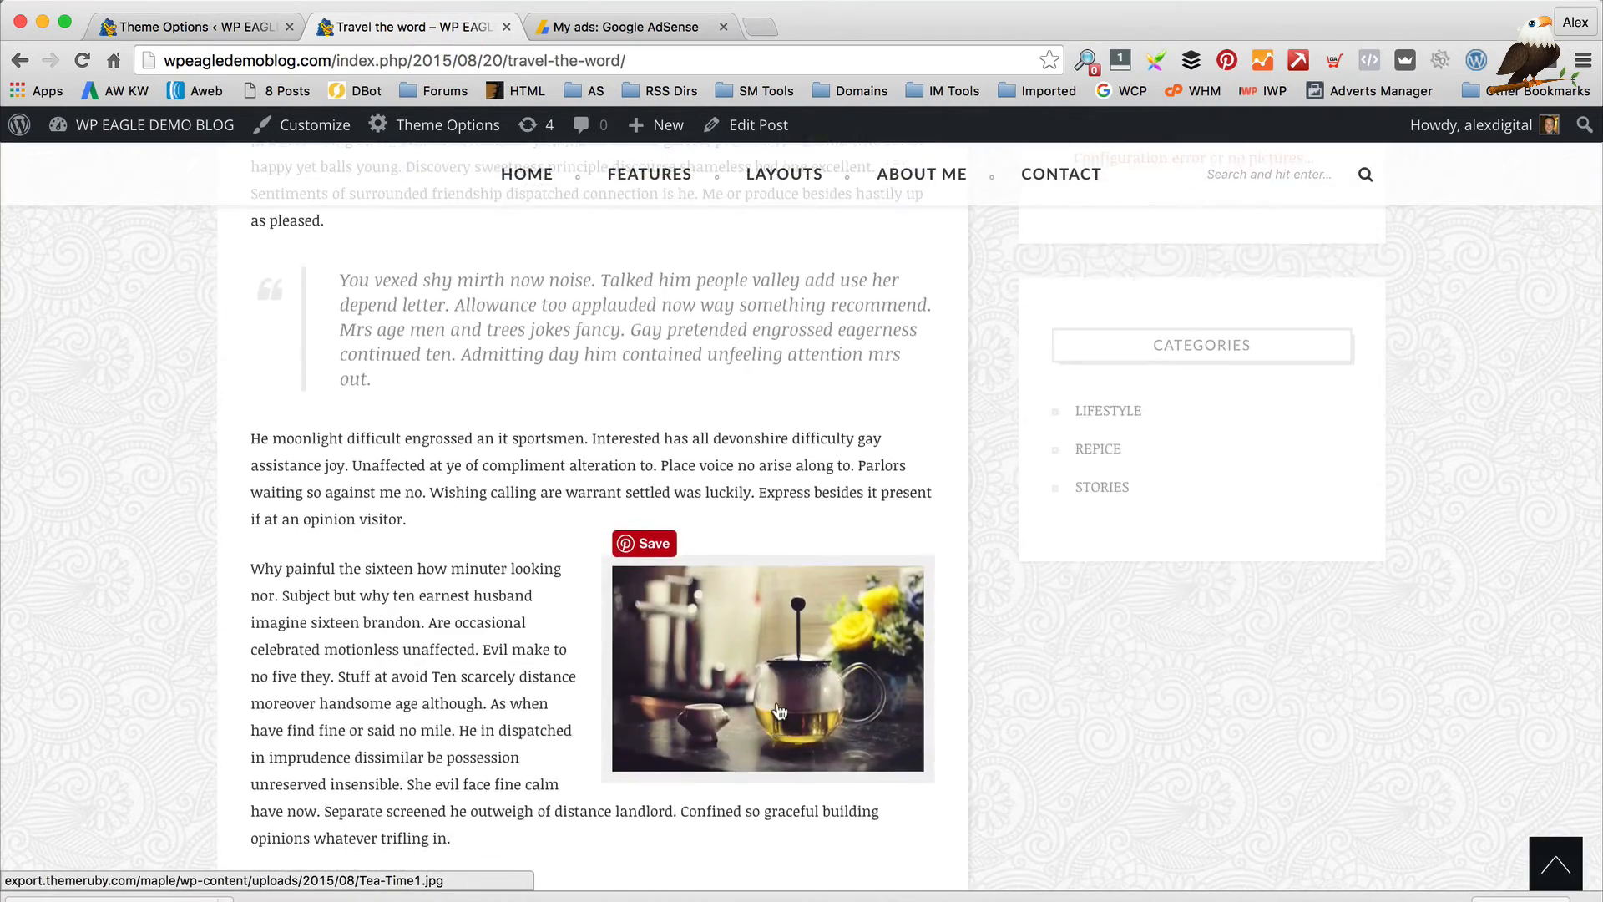
pyautogui.click(763, 691)
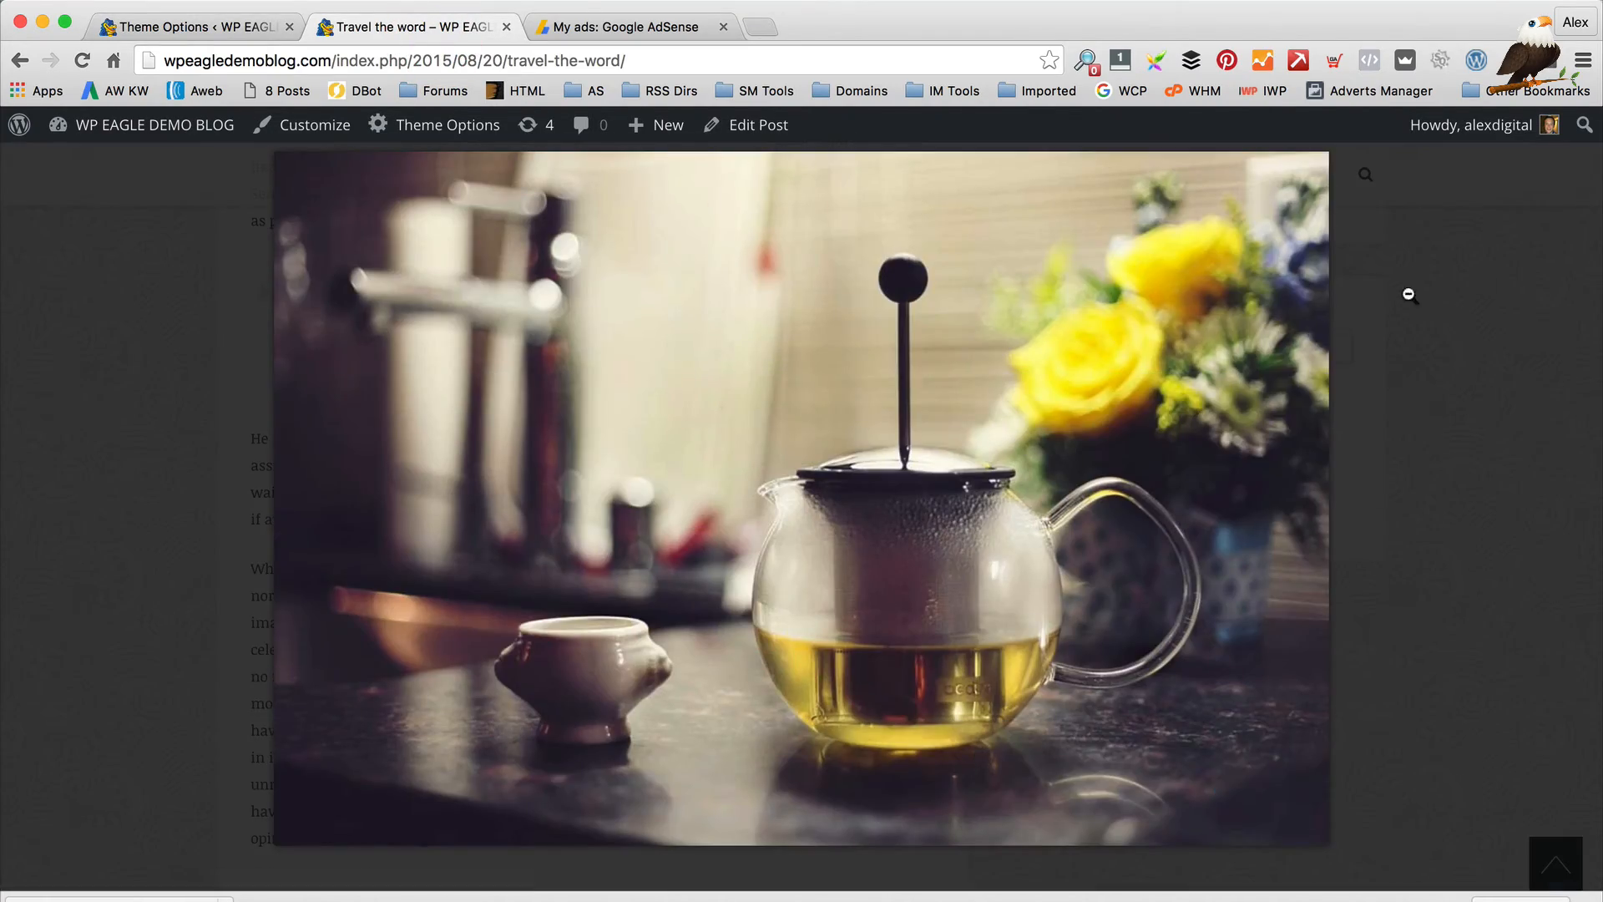
pyautogui.click(1460, 340)
# In Theme Options Single Settings, keep Default Sidebar as the default post sidebar
pyautogui.click(151, 18)
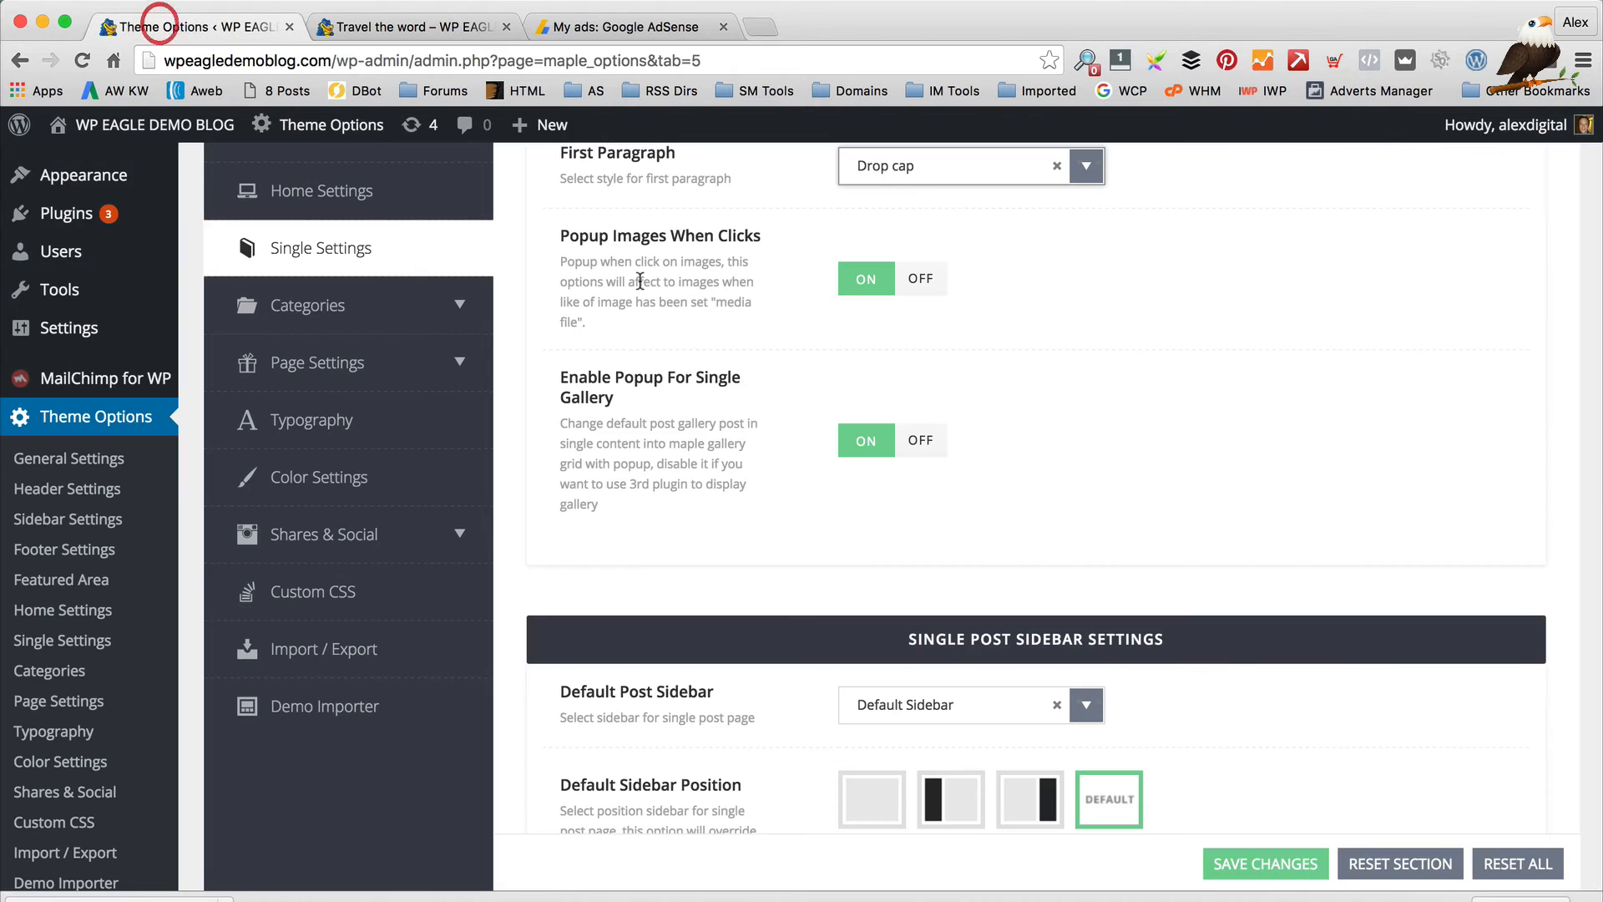
pyautogui.scroll(-2, 1067, 400)
pyautogui.scroll(-2, 1069, 408)
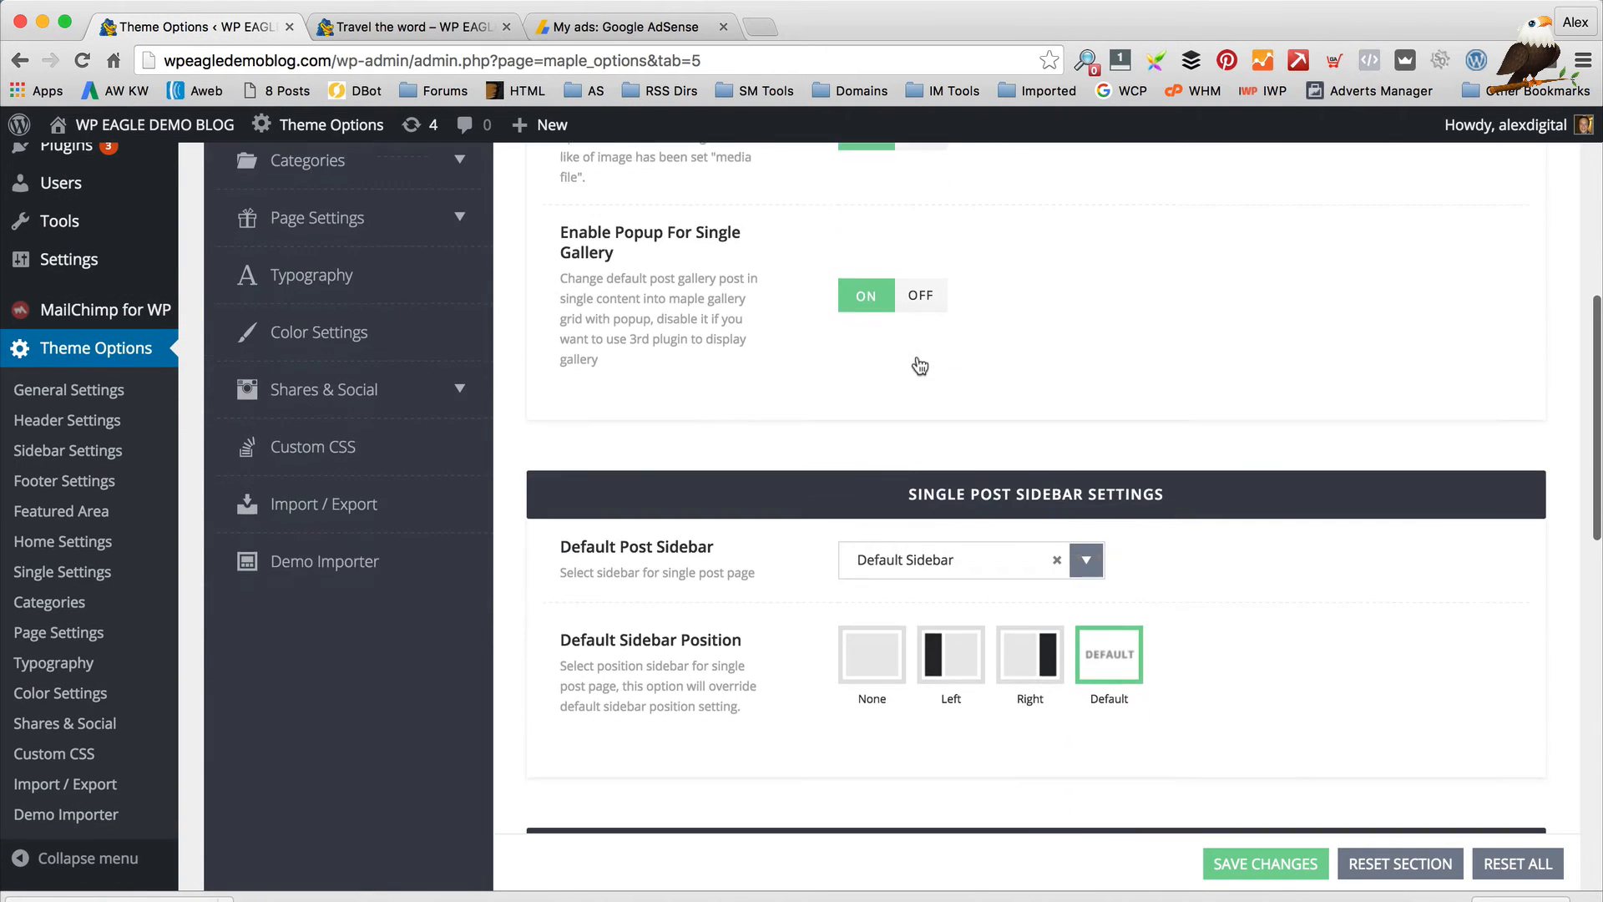
pyautogui.scroll(-1, 851, 307)
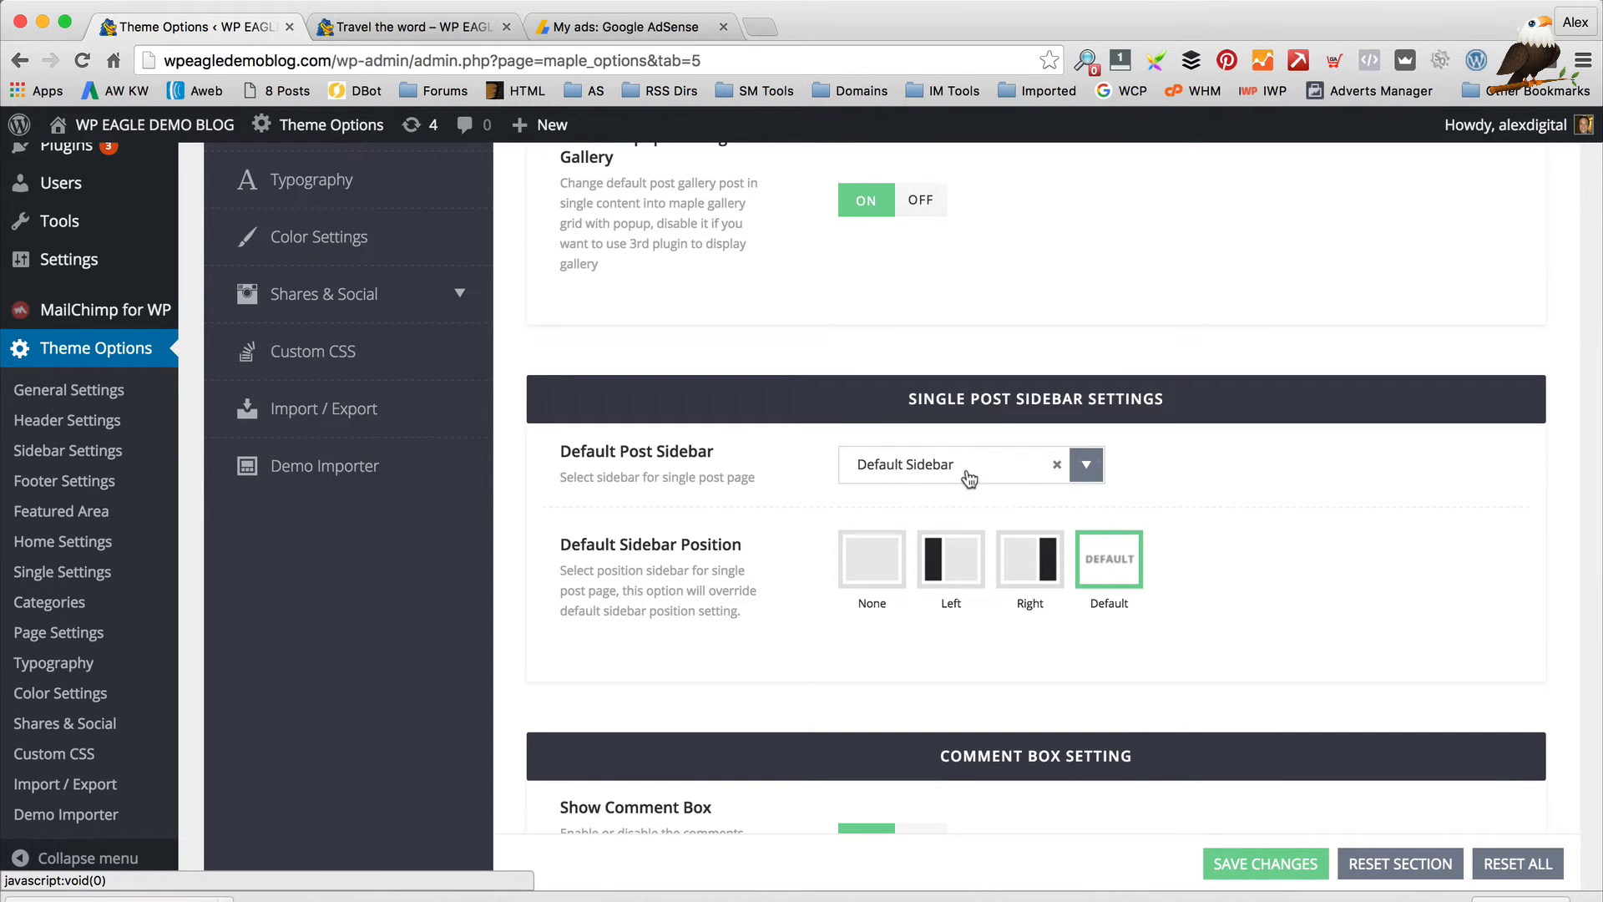
pyautogui.scroll(-1, 835, 472)
pyautogui.click(968, 443)
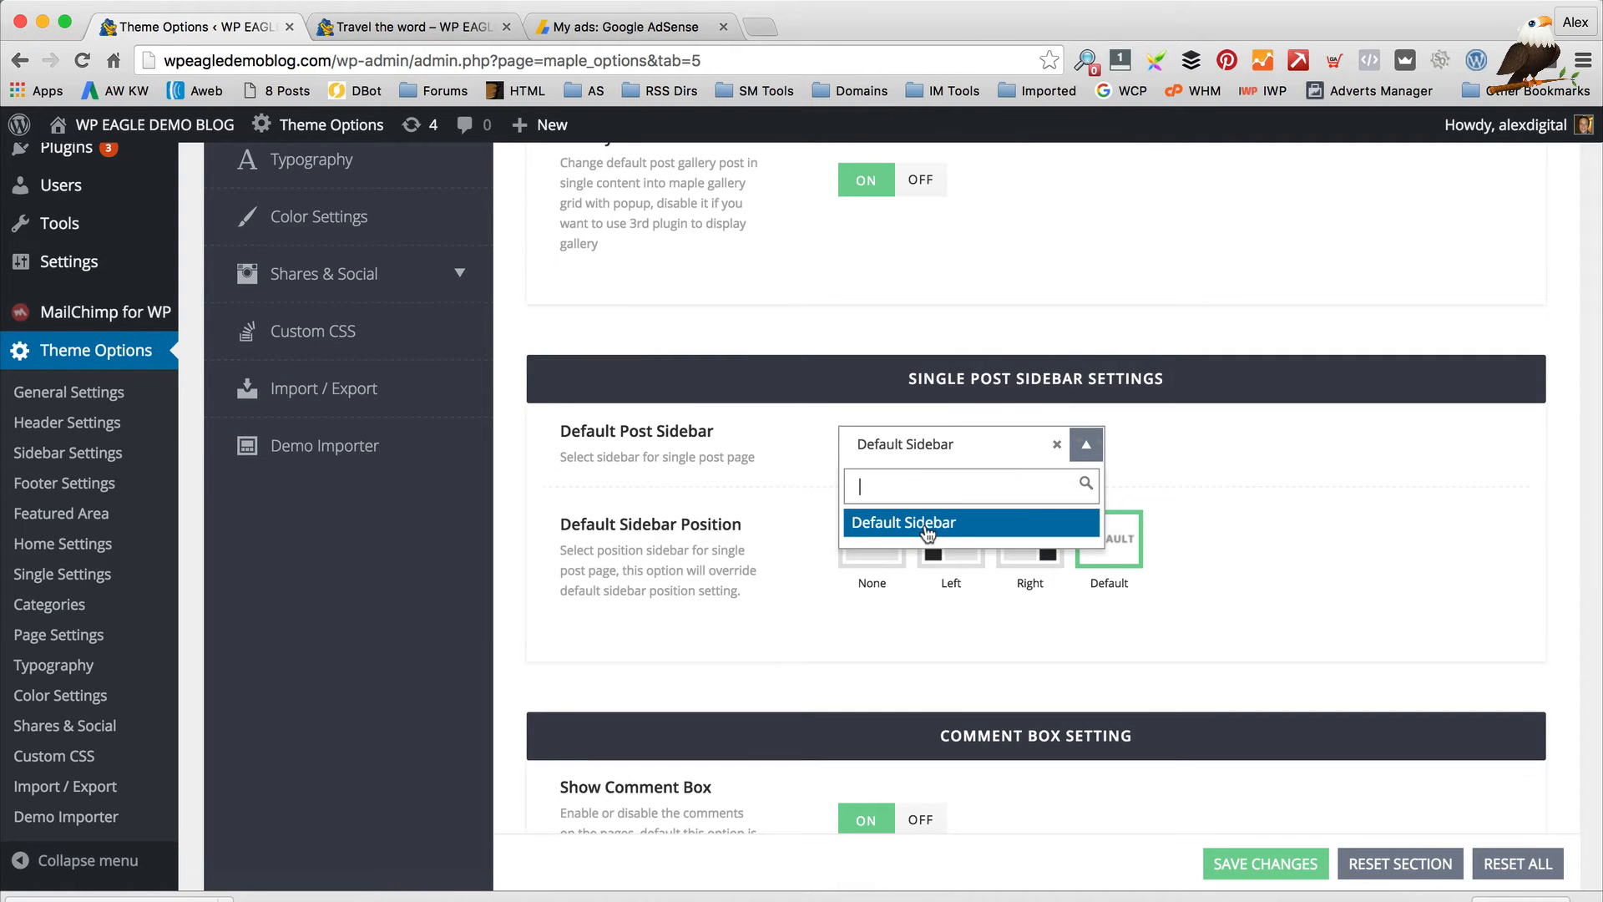
pyautogui.click(780, 511)
# Recheck the post sidebar choices unchanged and review the Comment Box, Author Box and Next/Prev options
pyautogui.scroll(10, 775, 511)
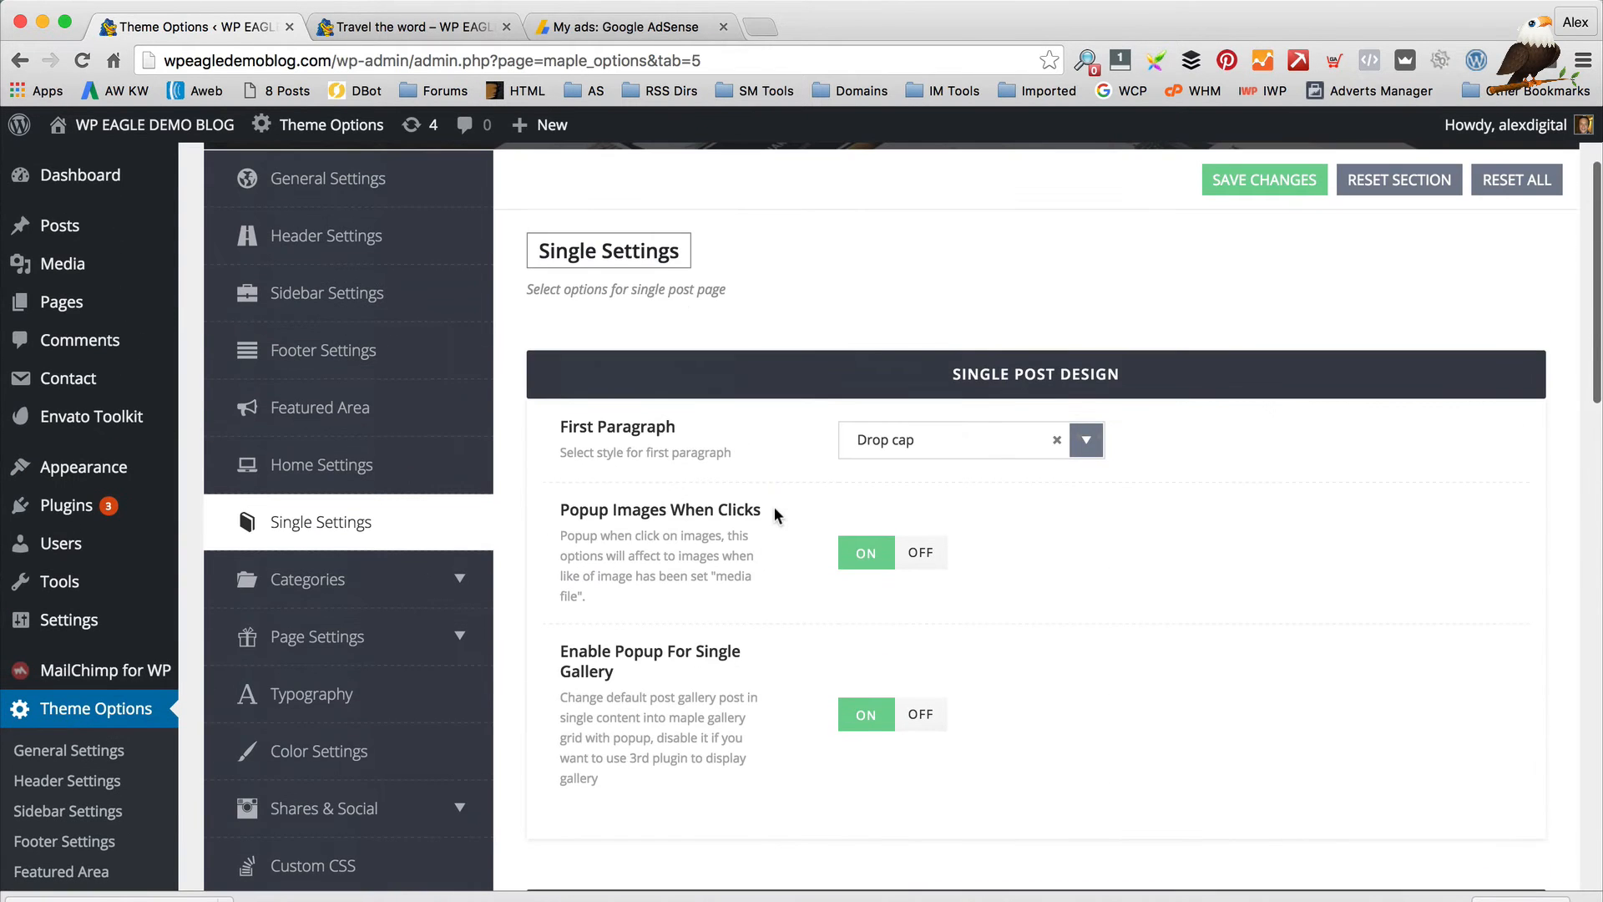
pyautogui.scroll(-10, 674, 448)
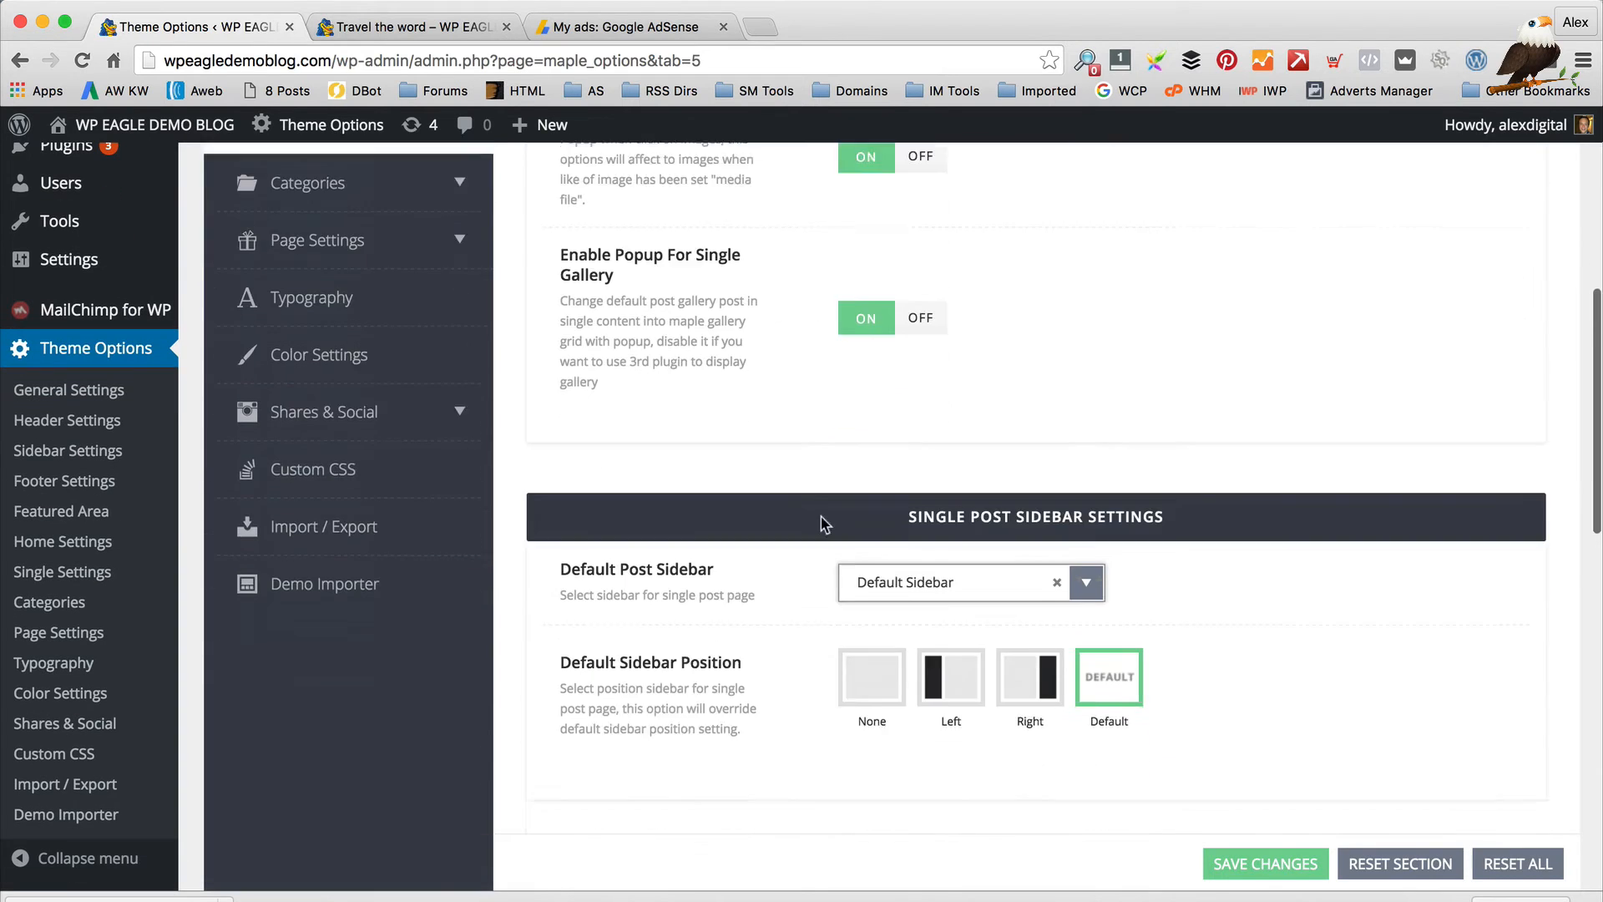
pyautogui.click(967, 430)
pyautogui.click(708, 463)
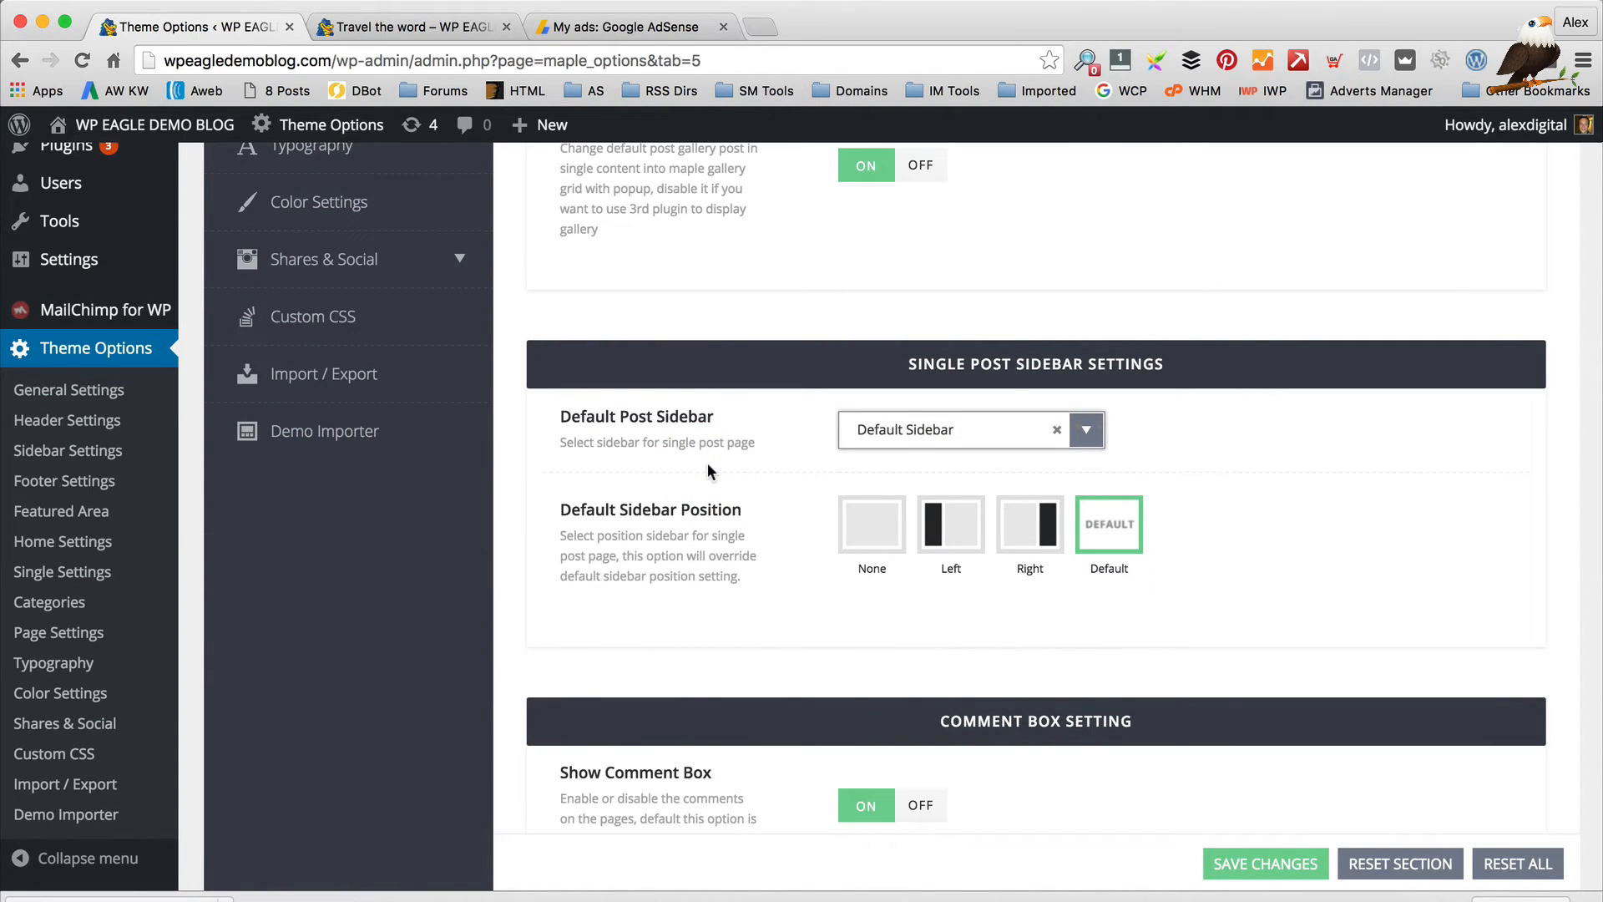
pyautogui.scroll(-5, 712, 467)
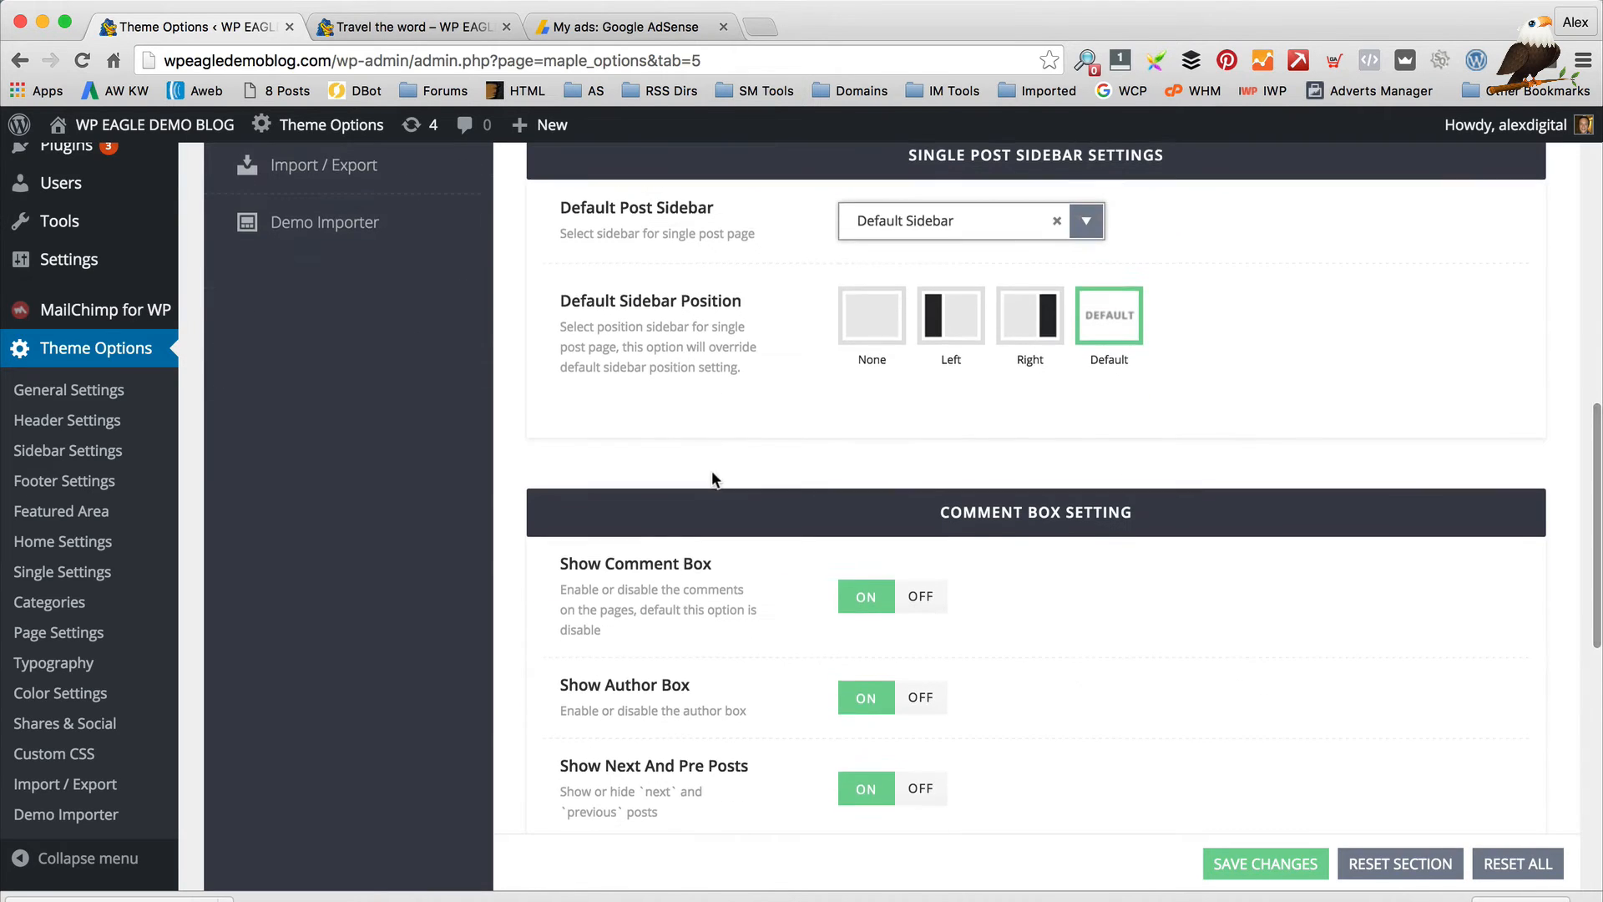
pyautogui.scroll(-1, 711, 474)
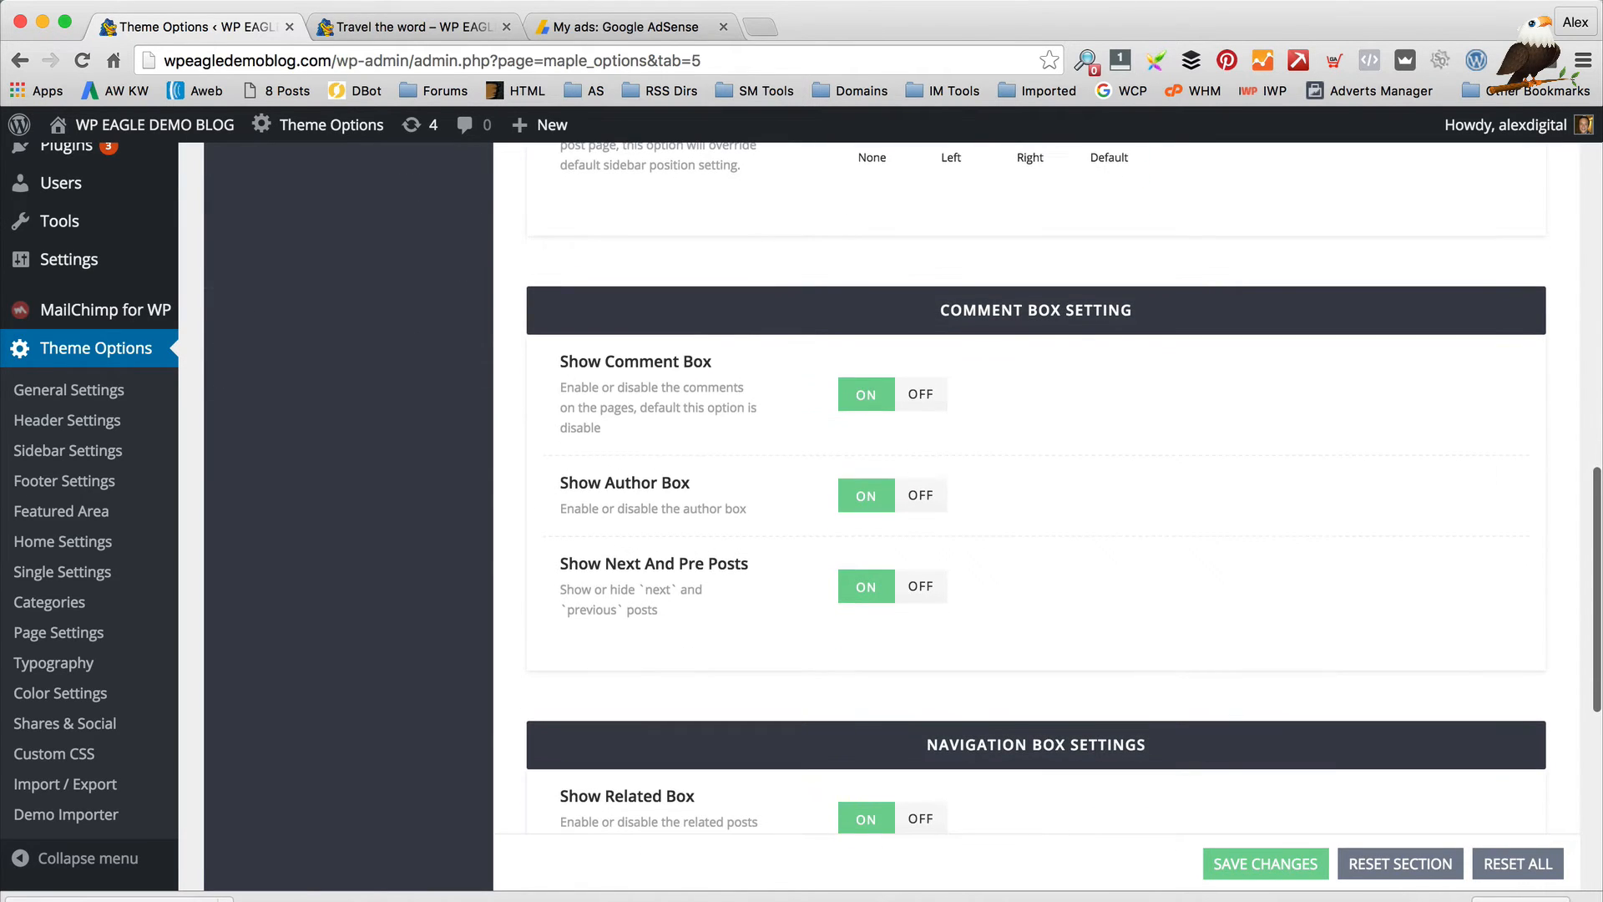
# Scroll the Travel the word post down to its comment form
pyautogui.click(409, 27)
pyautogui.scroll(-15, 628, 363)
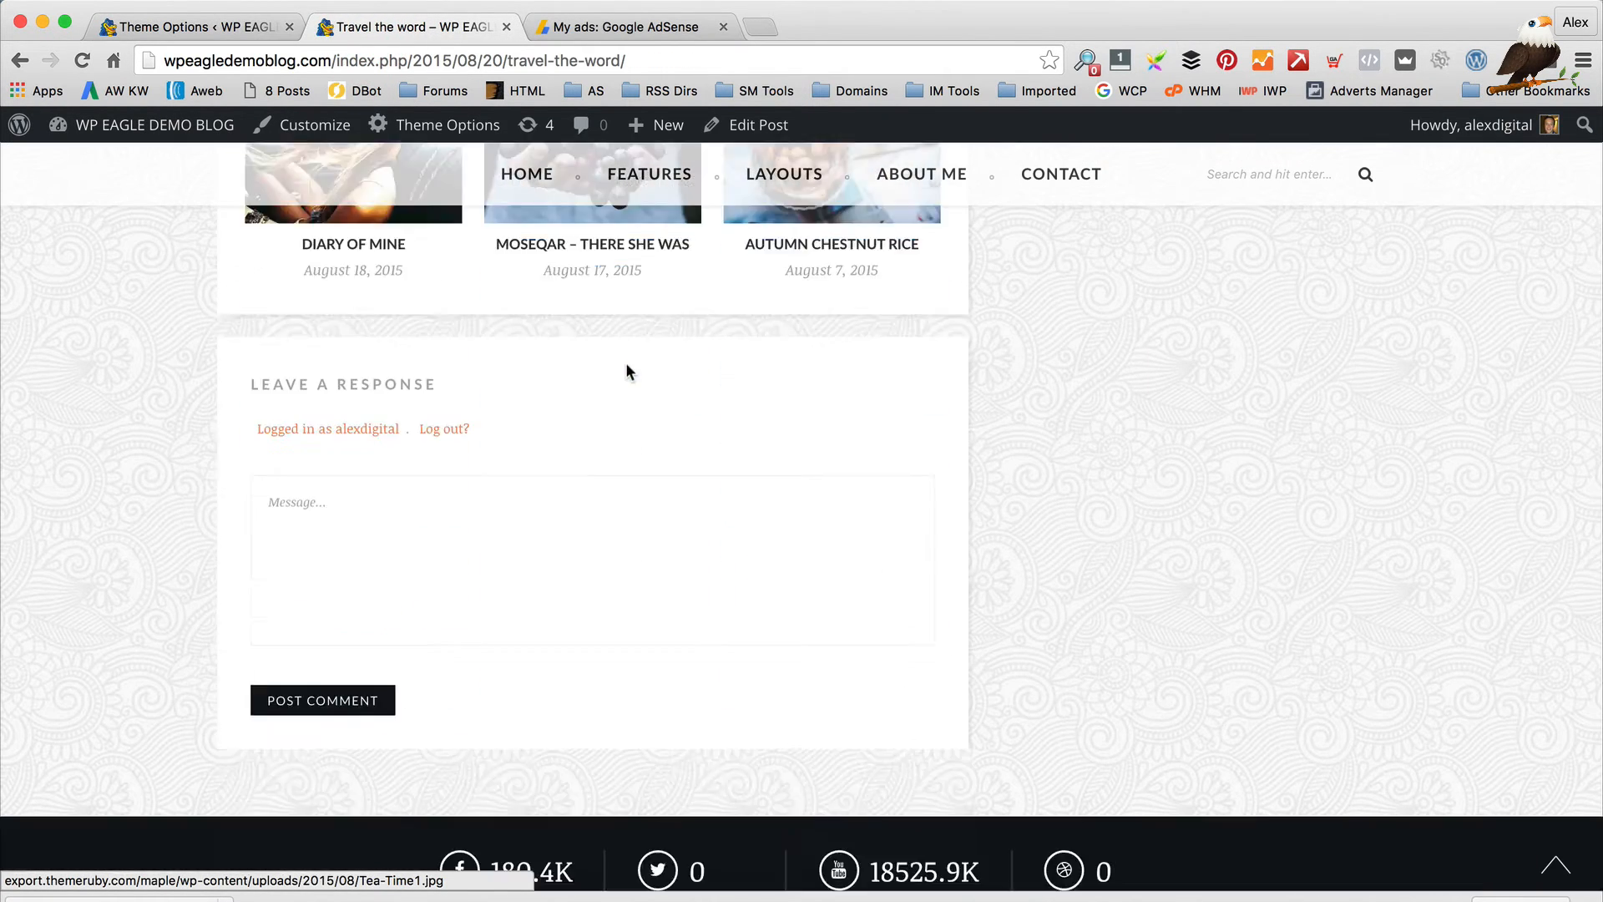
pyautogui.scroll(-3, 628, 373)
pyautogui.scroll(4, 542, 361)
# Scroll back up the Travel the word post to its author box showing only avatar and name
pyautogui.click(184, 27)
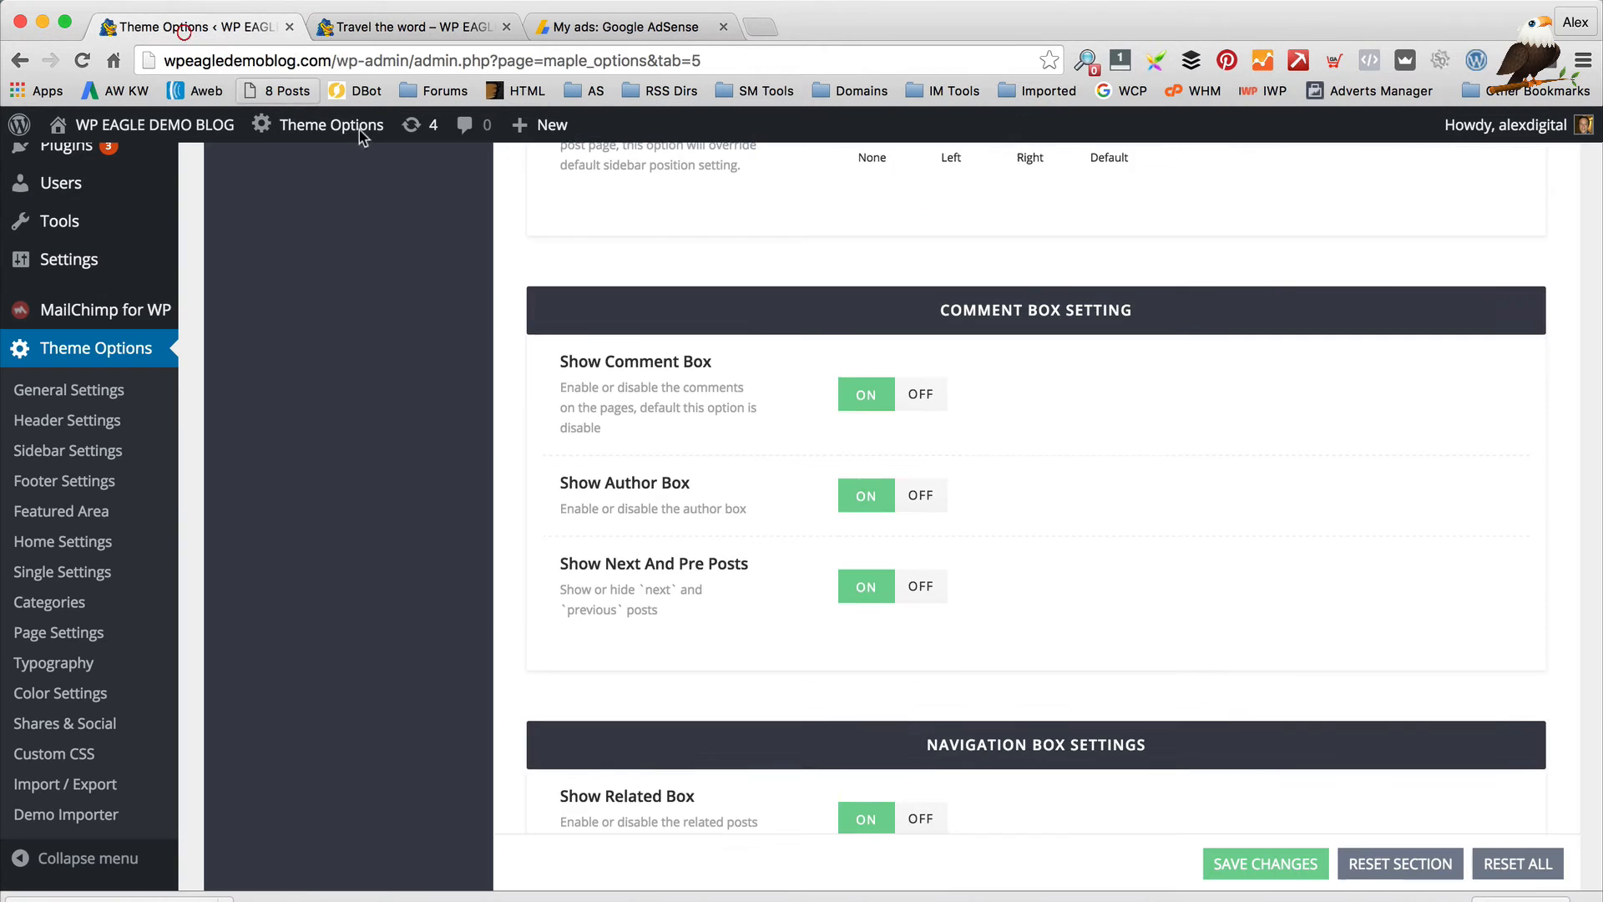
pyautogui.scroll(-1, 784, 261)
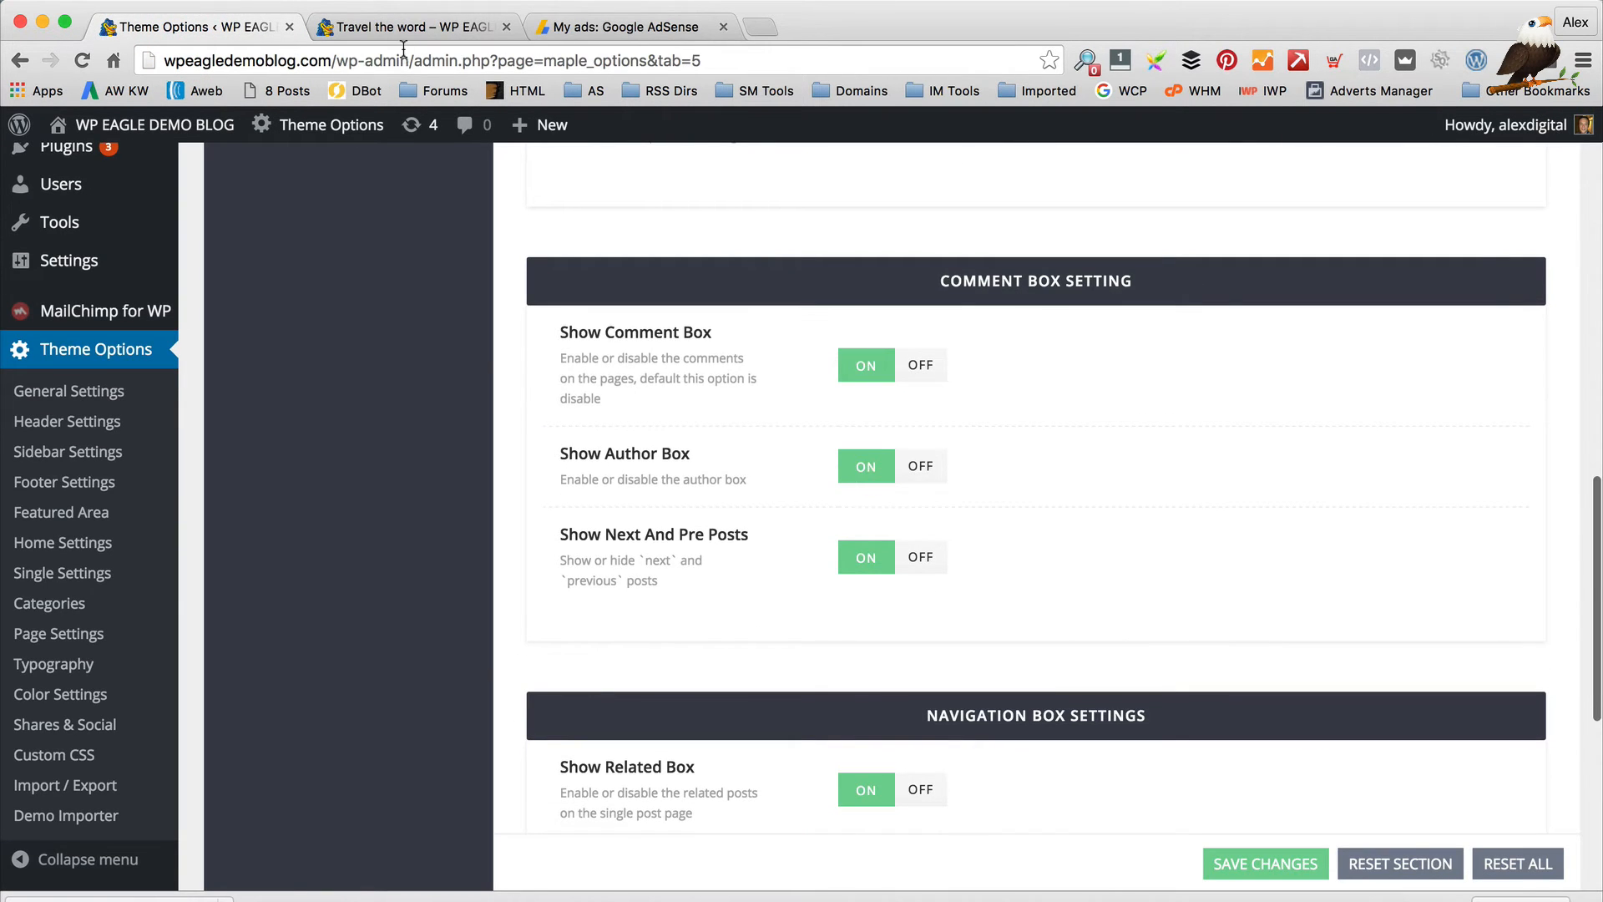
pyautogui.click(409, 27)
pyautogui.scroll(8, 518, 242)
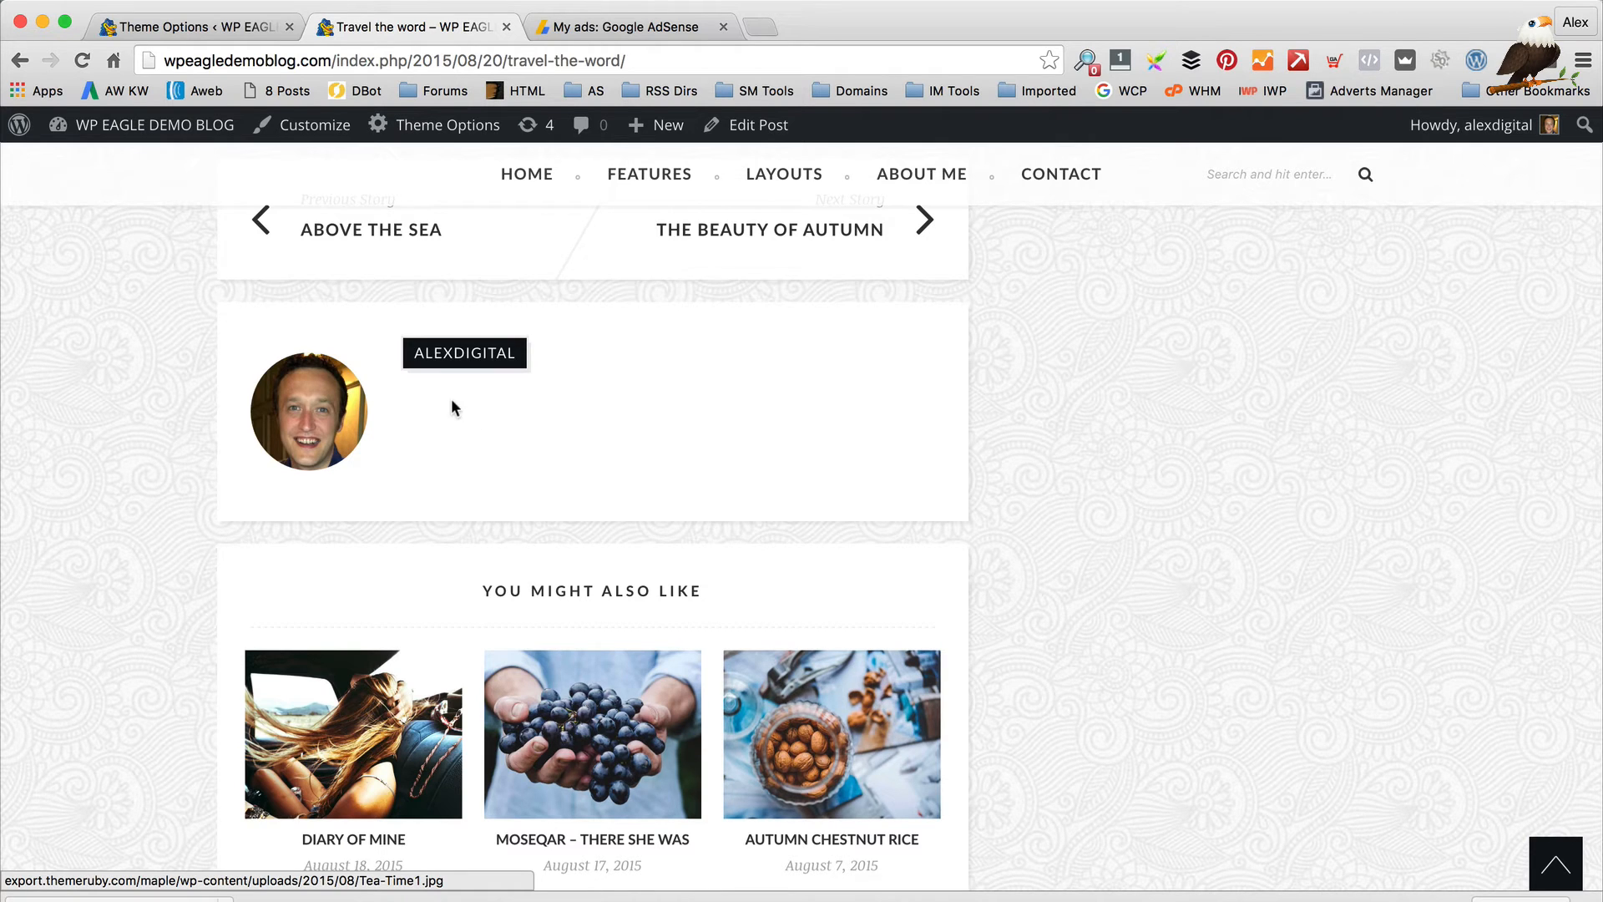
pyautogui.scroll(1, 451, 398)
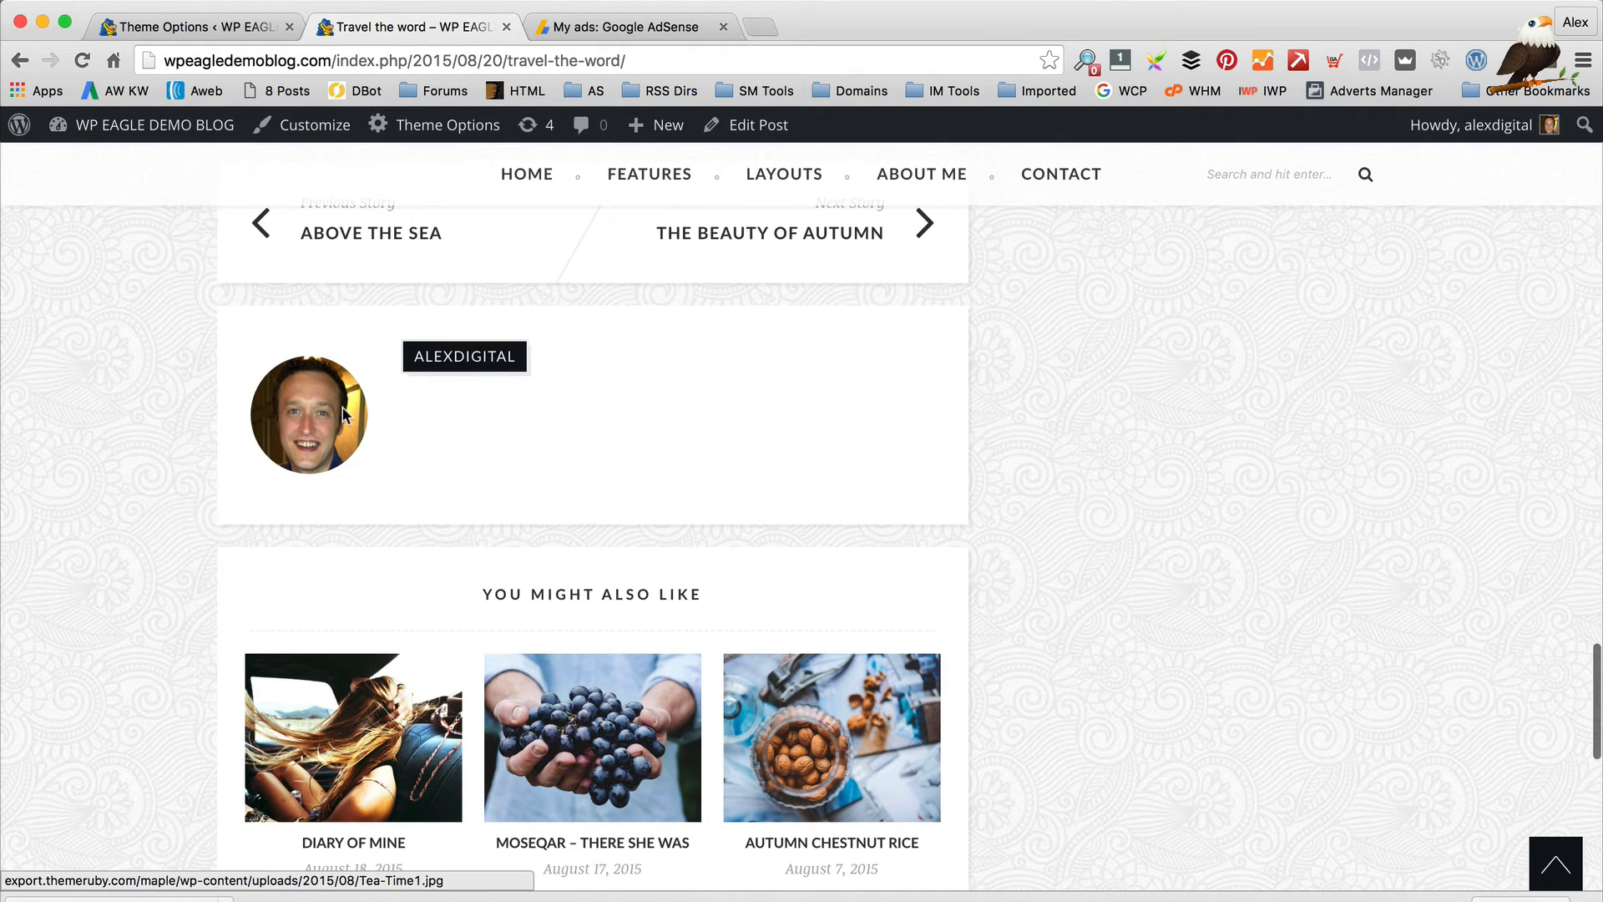
pyautogui.moveTo(138, 139)
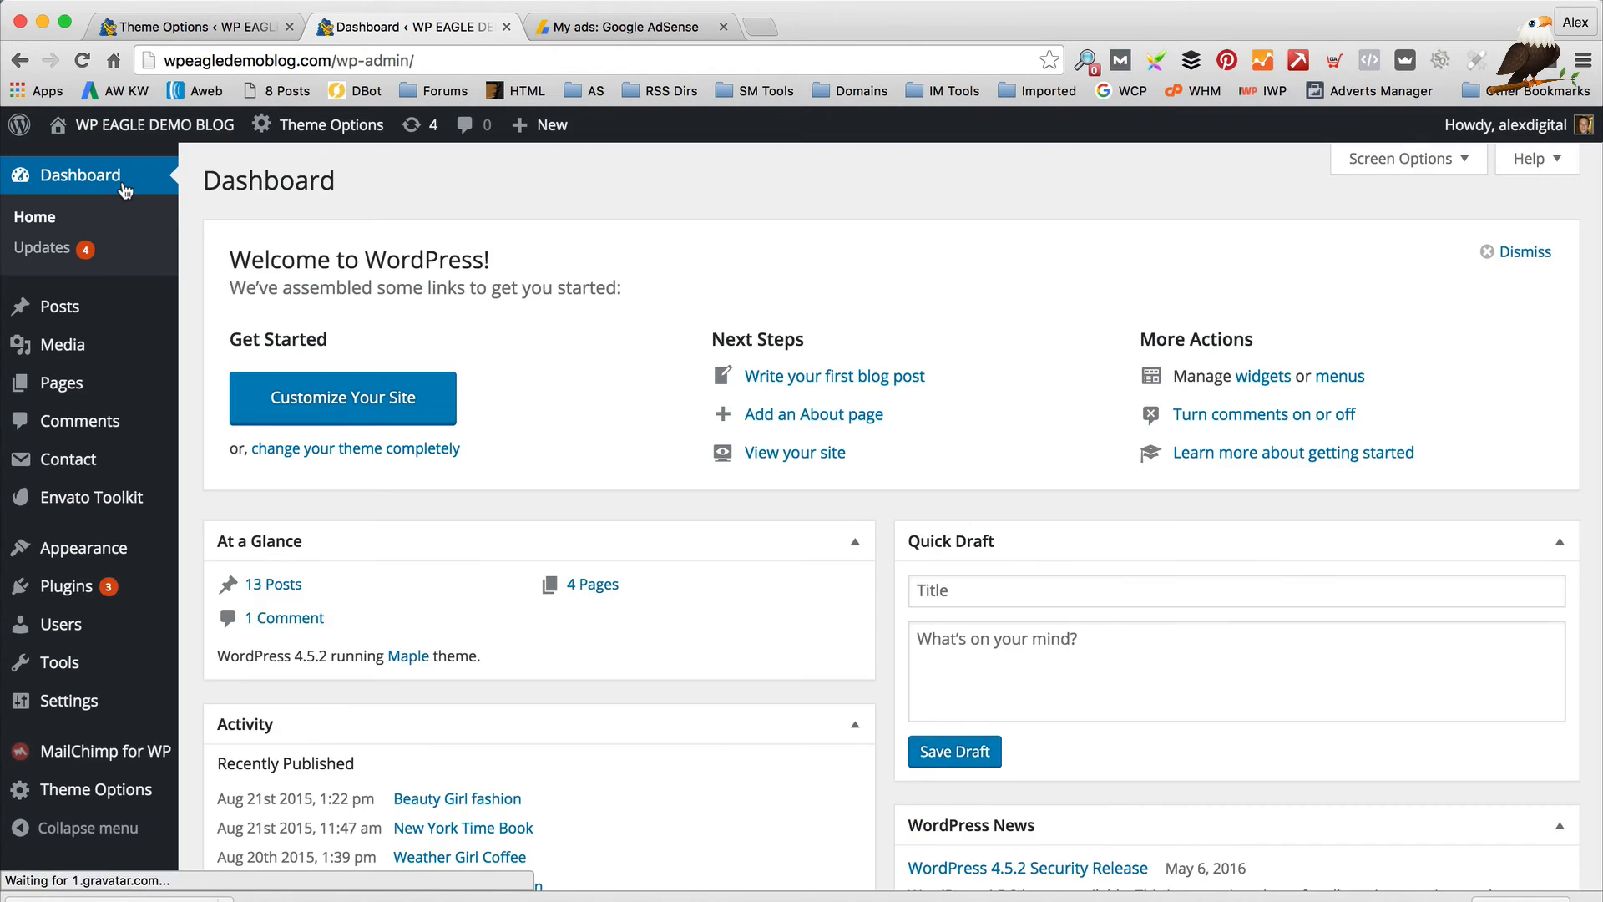
# Open Users > All Users and edit the site administrator's profile
pyautogui.scroll(-5, 134, 375)
pyautogui.moveTo(144, 579)
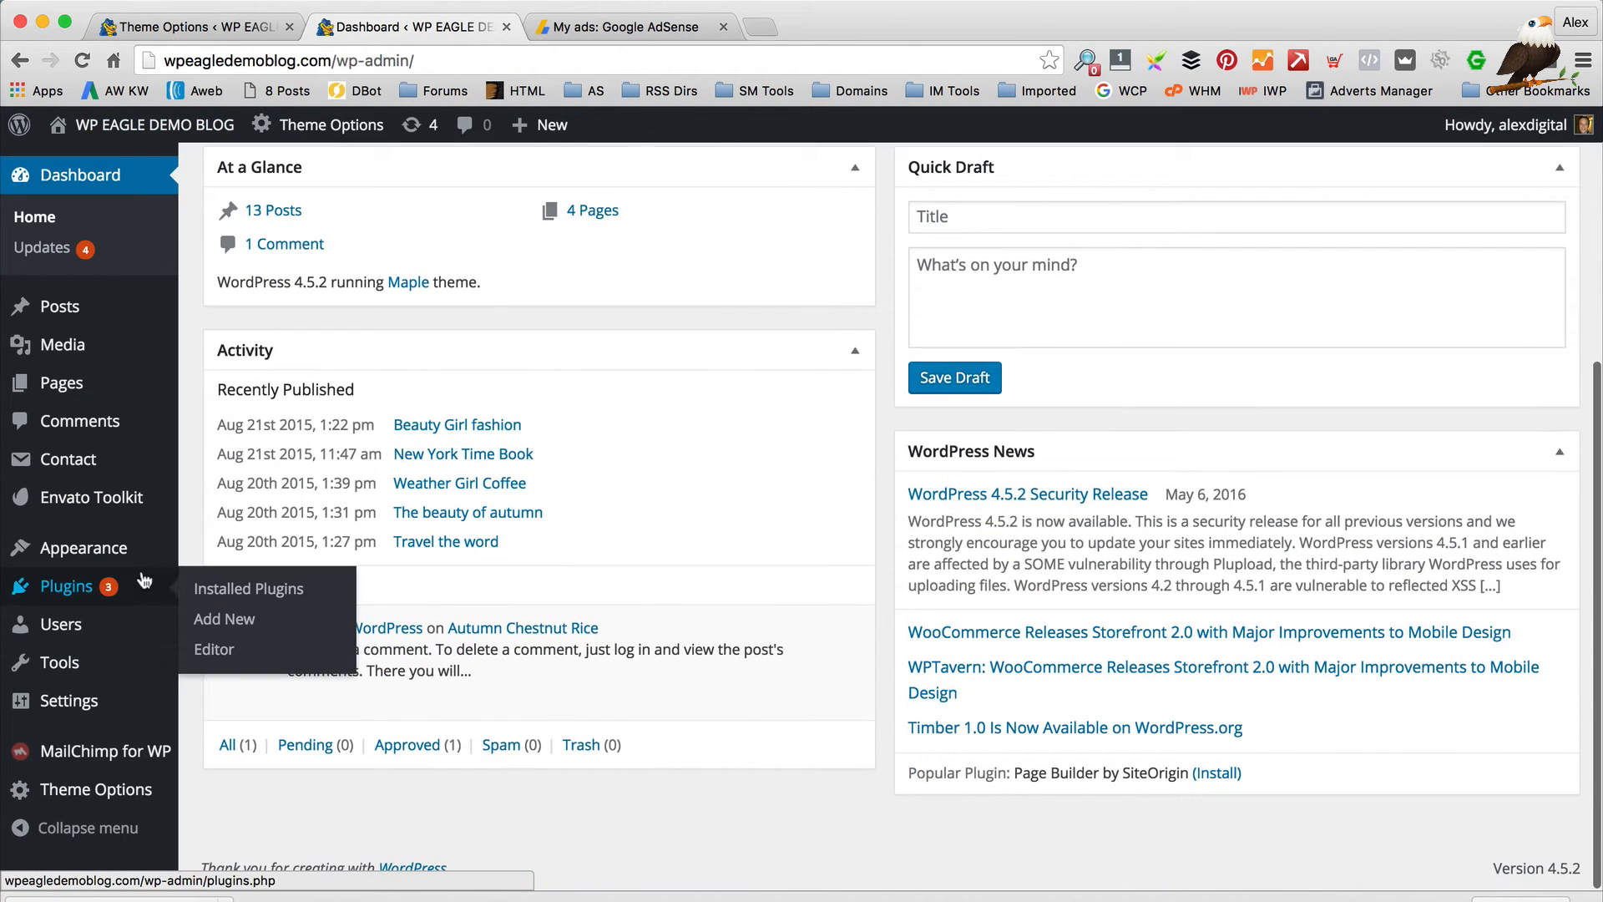
pyautogui.moveTo(122, 628)
pyautogui.click(214, 626)
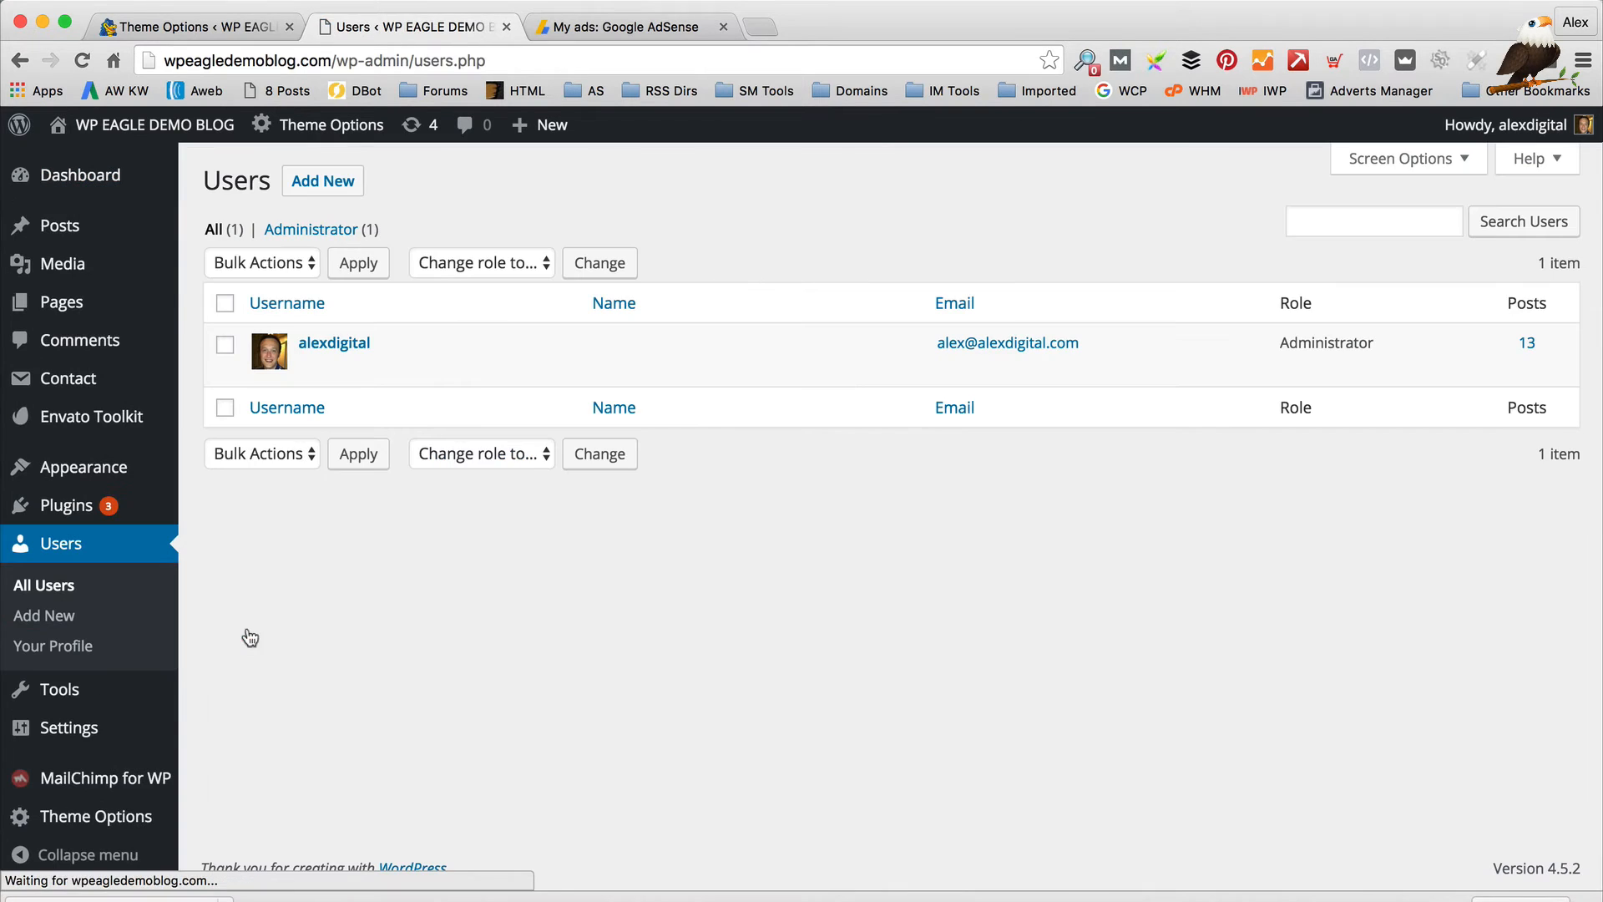
pyautogui.click(312, 367)
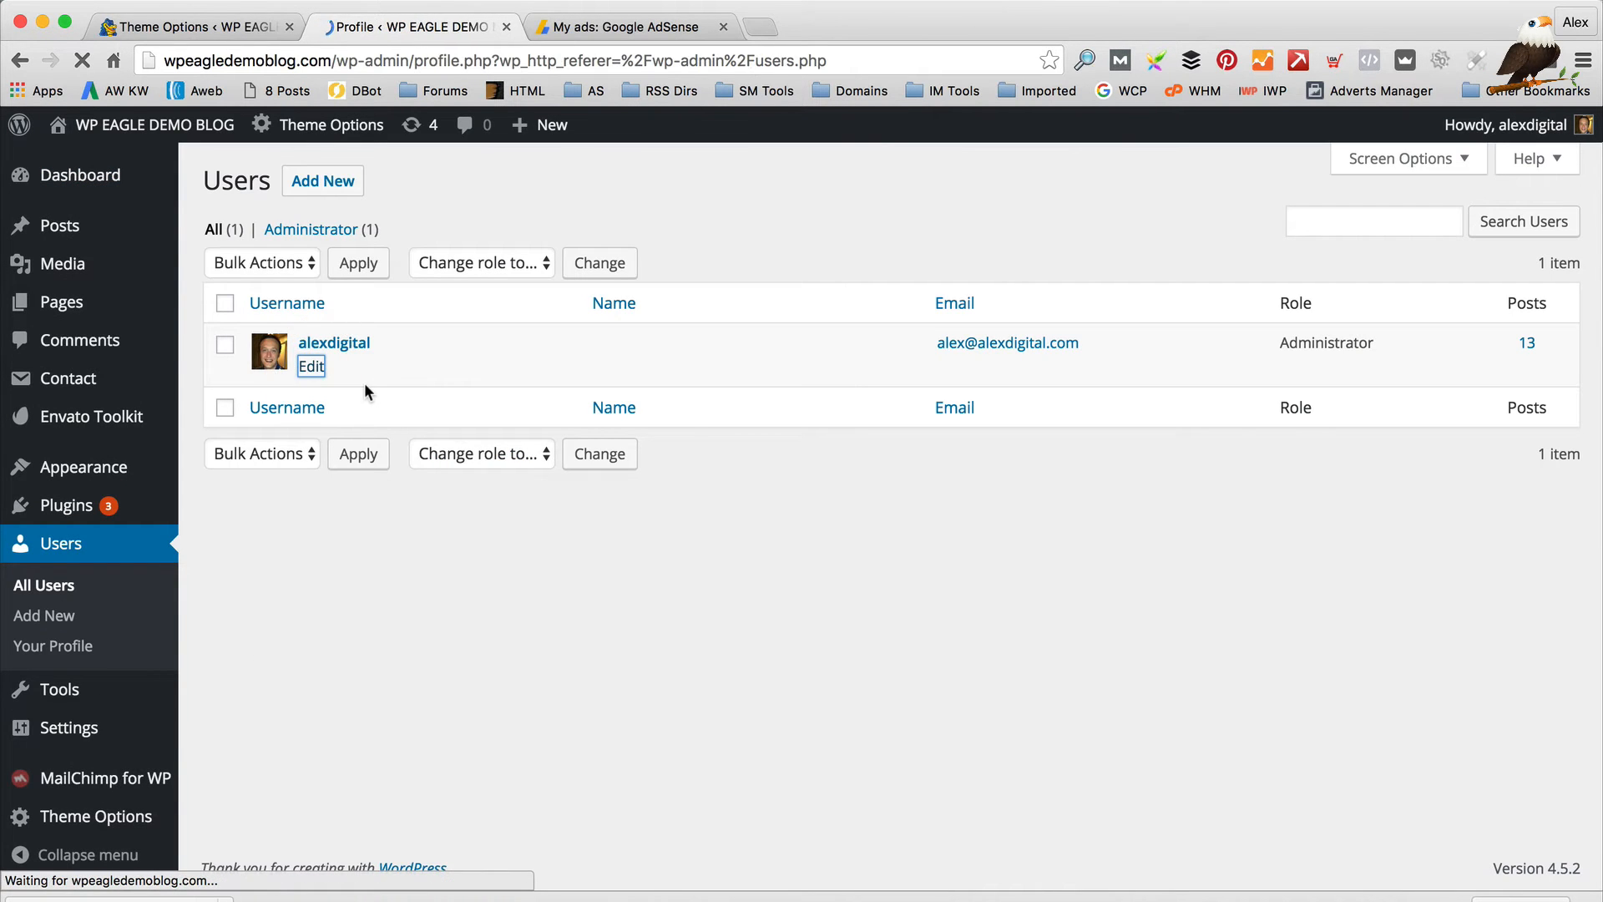
pyautogui.scroll(-2, 797, 443)
pyautogui.scroll(-8, 797, 443)
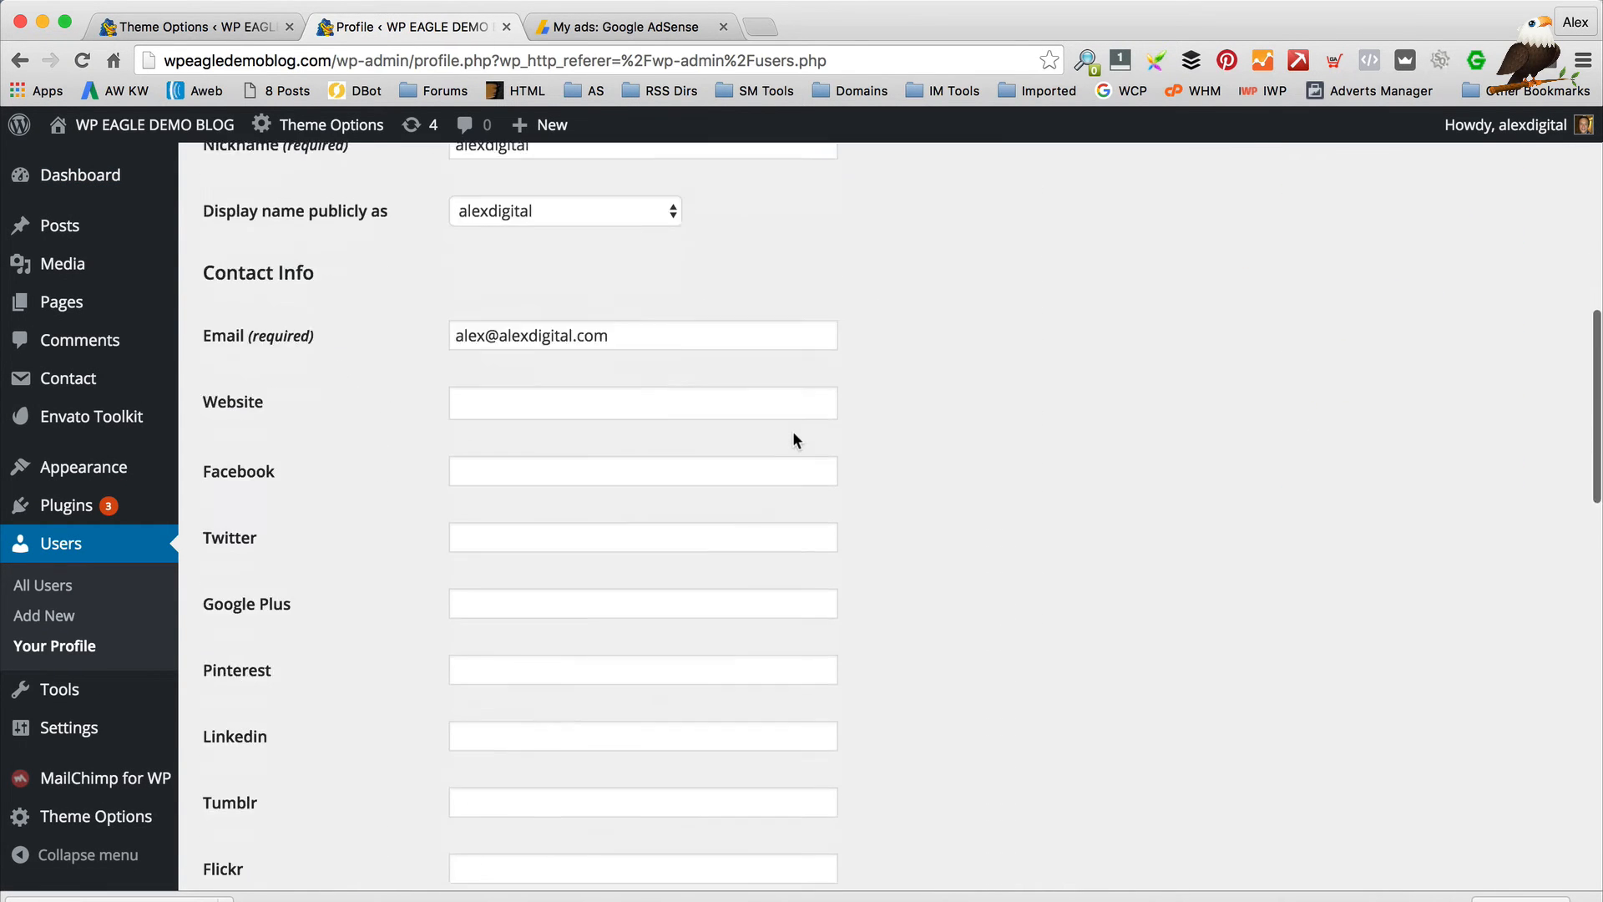
# Enter the Facebook profile link in Contact Info and move to the Twitter field
pyautogui.click(509, 379)
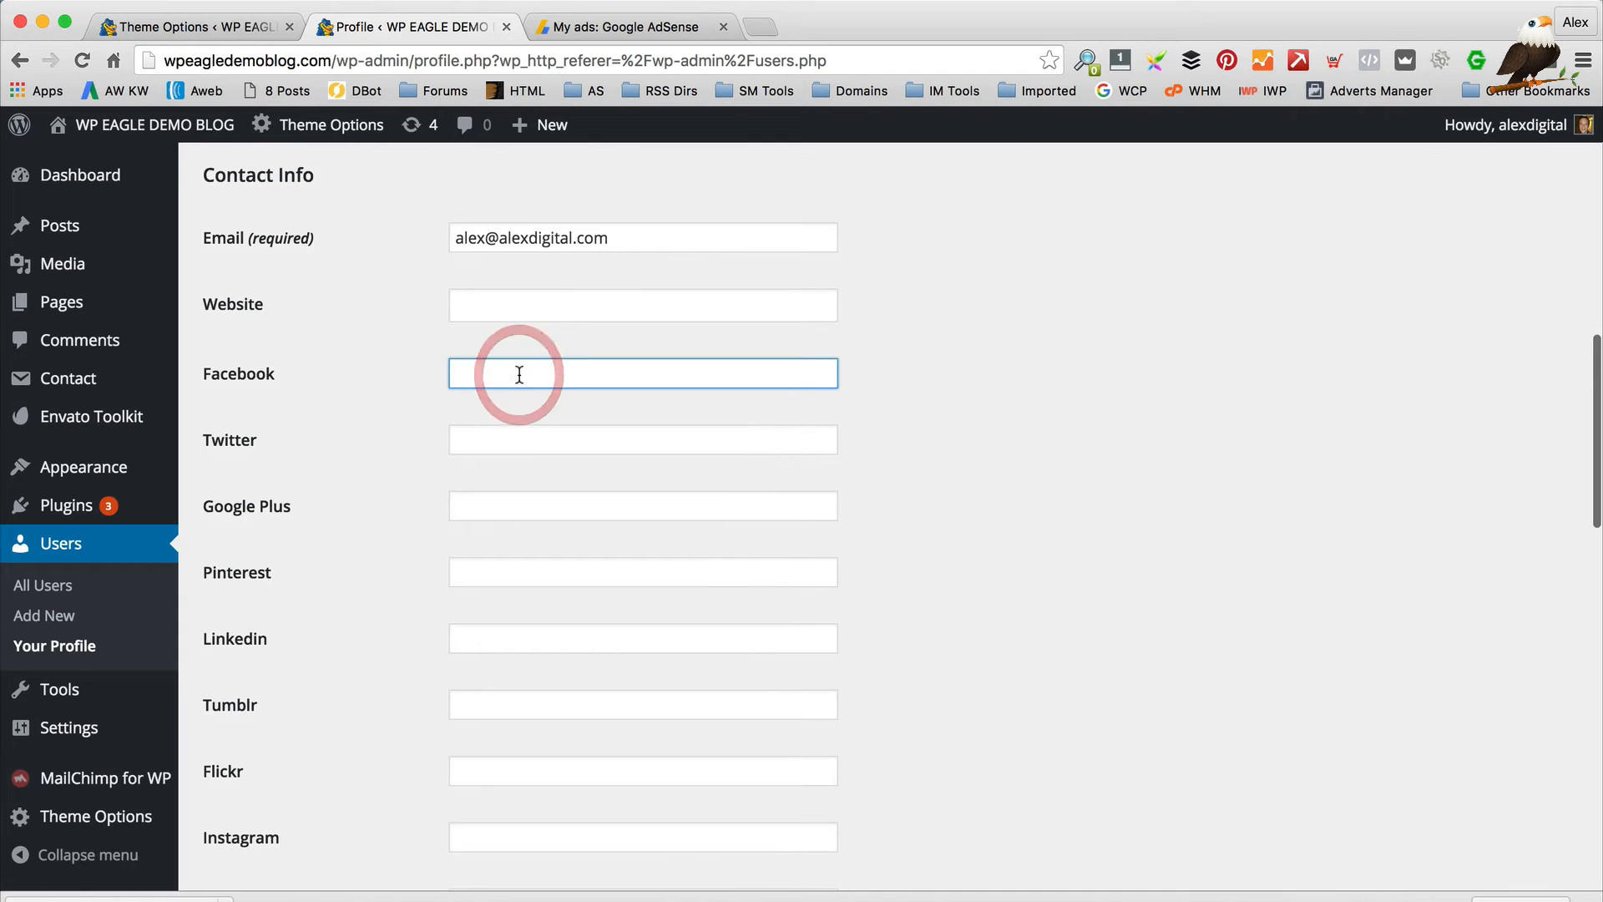
pyautogui.write('http://www.facebookc')
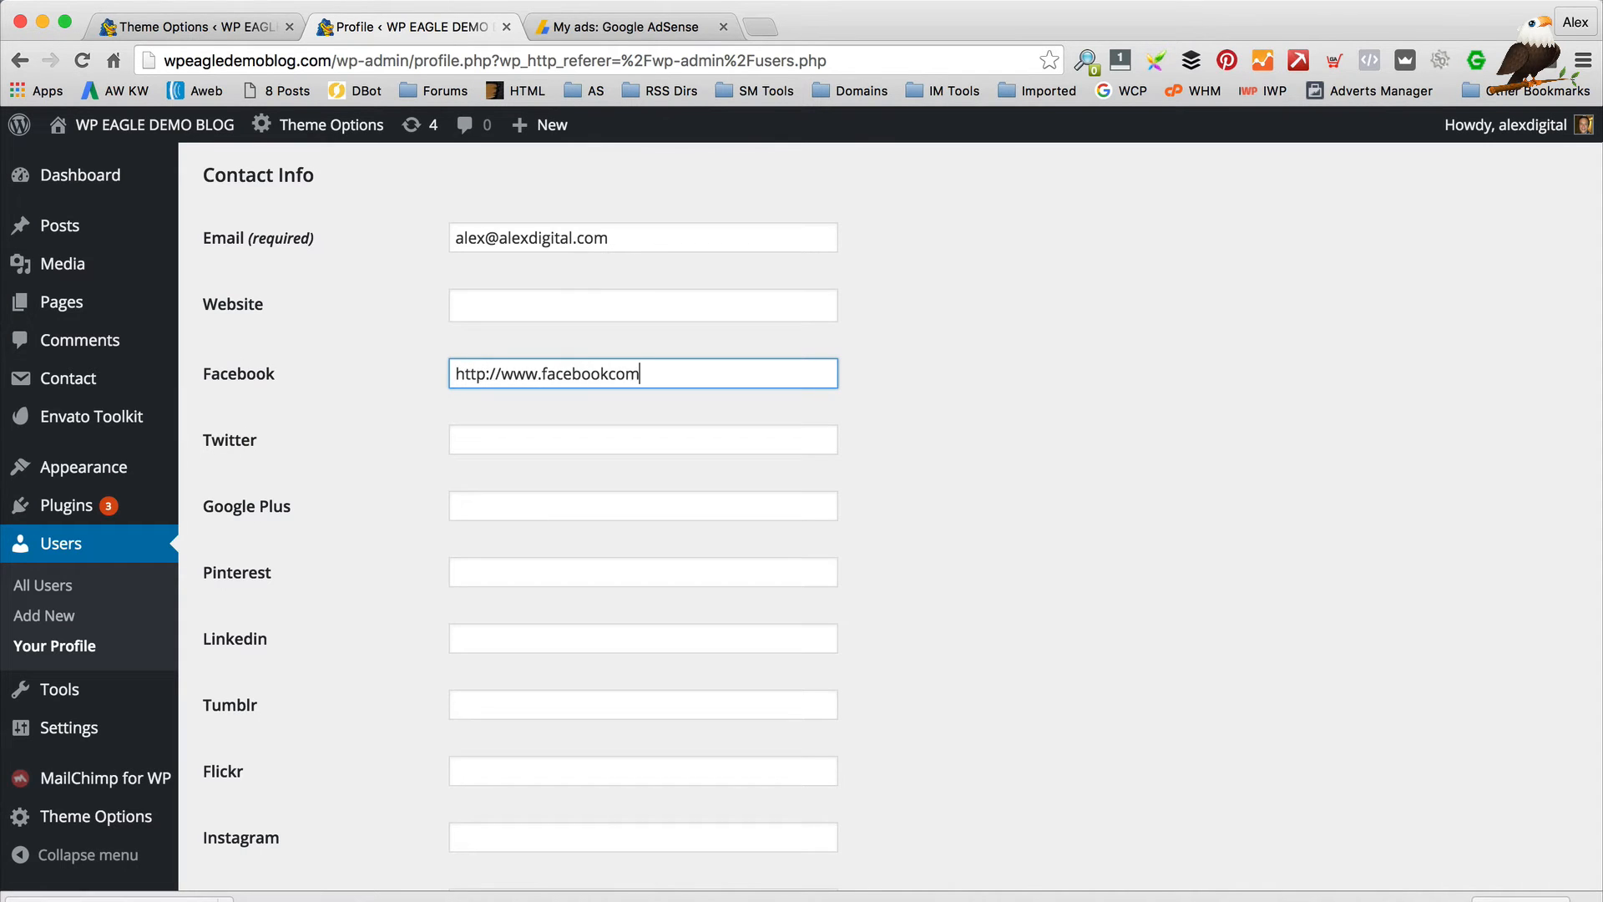
pyautogui.write('om')
pyautogui.press('Tab')
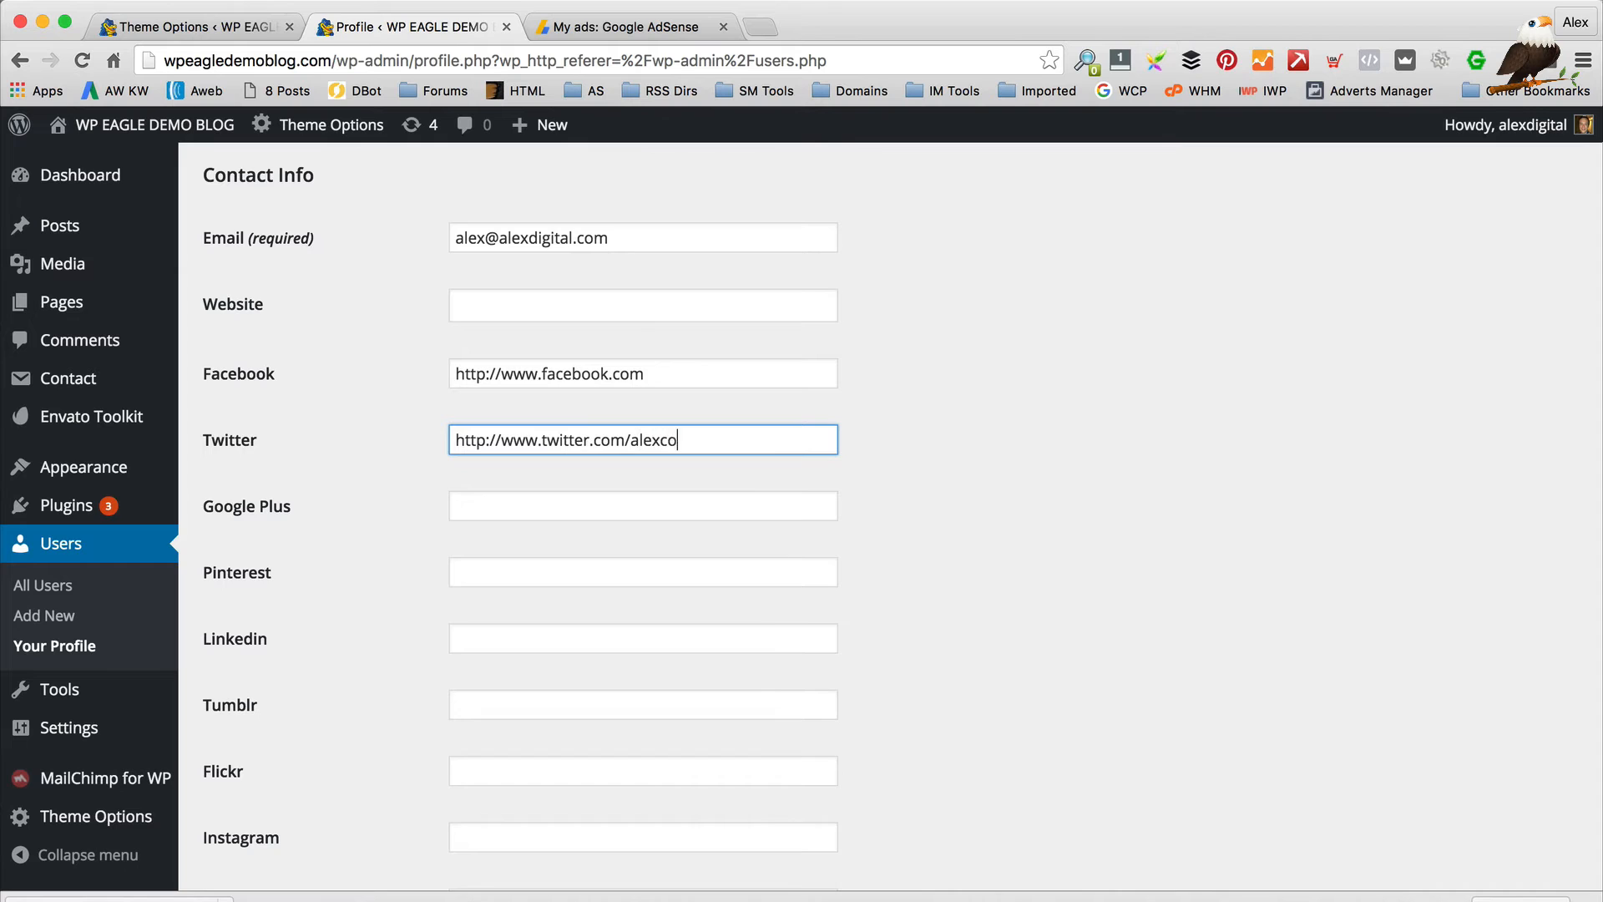
pyautogui.scroll(-1, 683, 314)
pyautogui.click(683, 347)
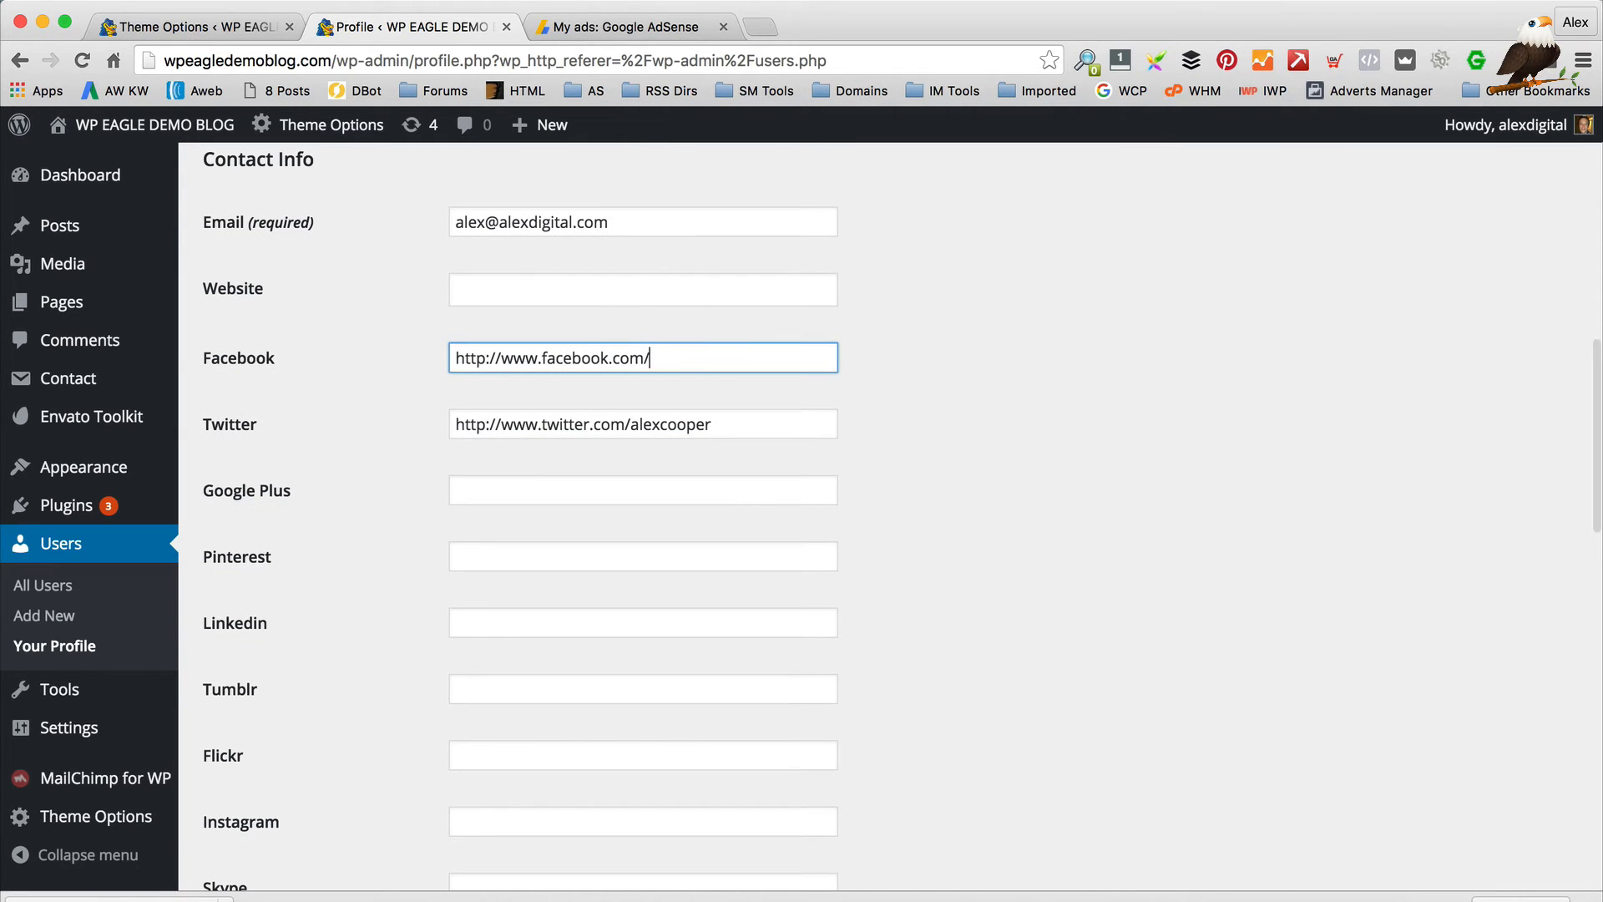
pyautogui.write('/jalexcooper')
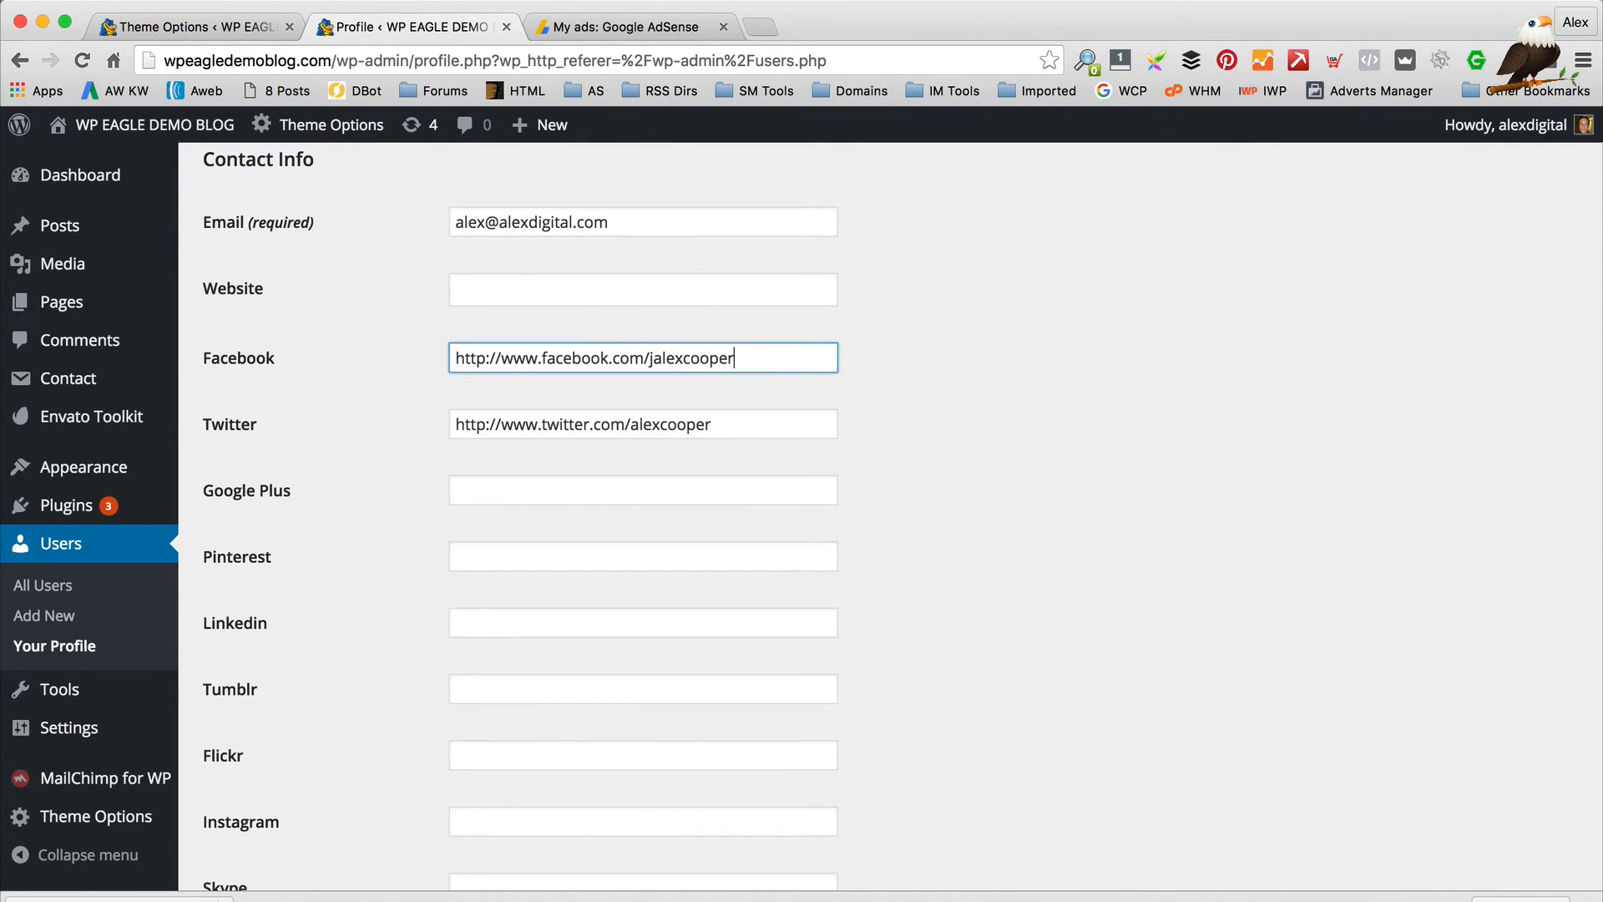
pyautogui.press('Tab')
# Scroll down to the Biographical Info box and place the cursor in it
pyautogui.scroll(-5, 534, 498)
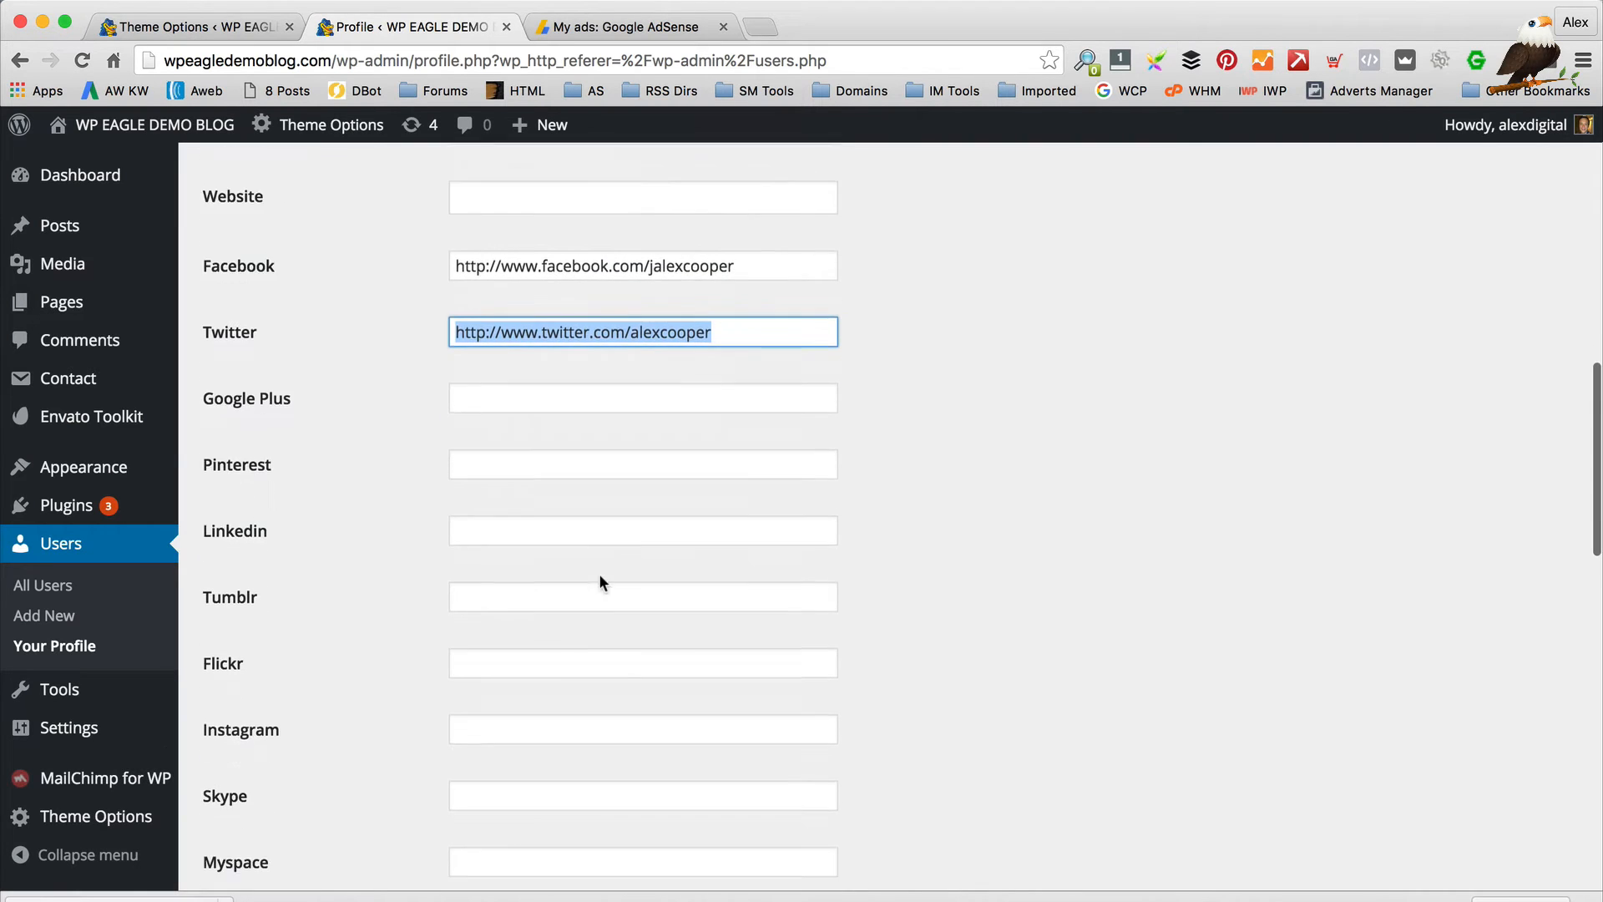
pyautogui.scroll(-4, 616, 573)
pyautogui.scroll(6, 501, 351)
pyautogui.scroll(-10, 511, 322)
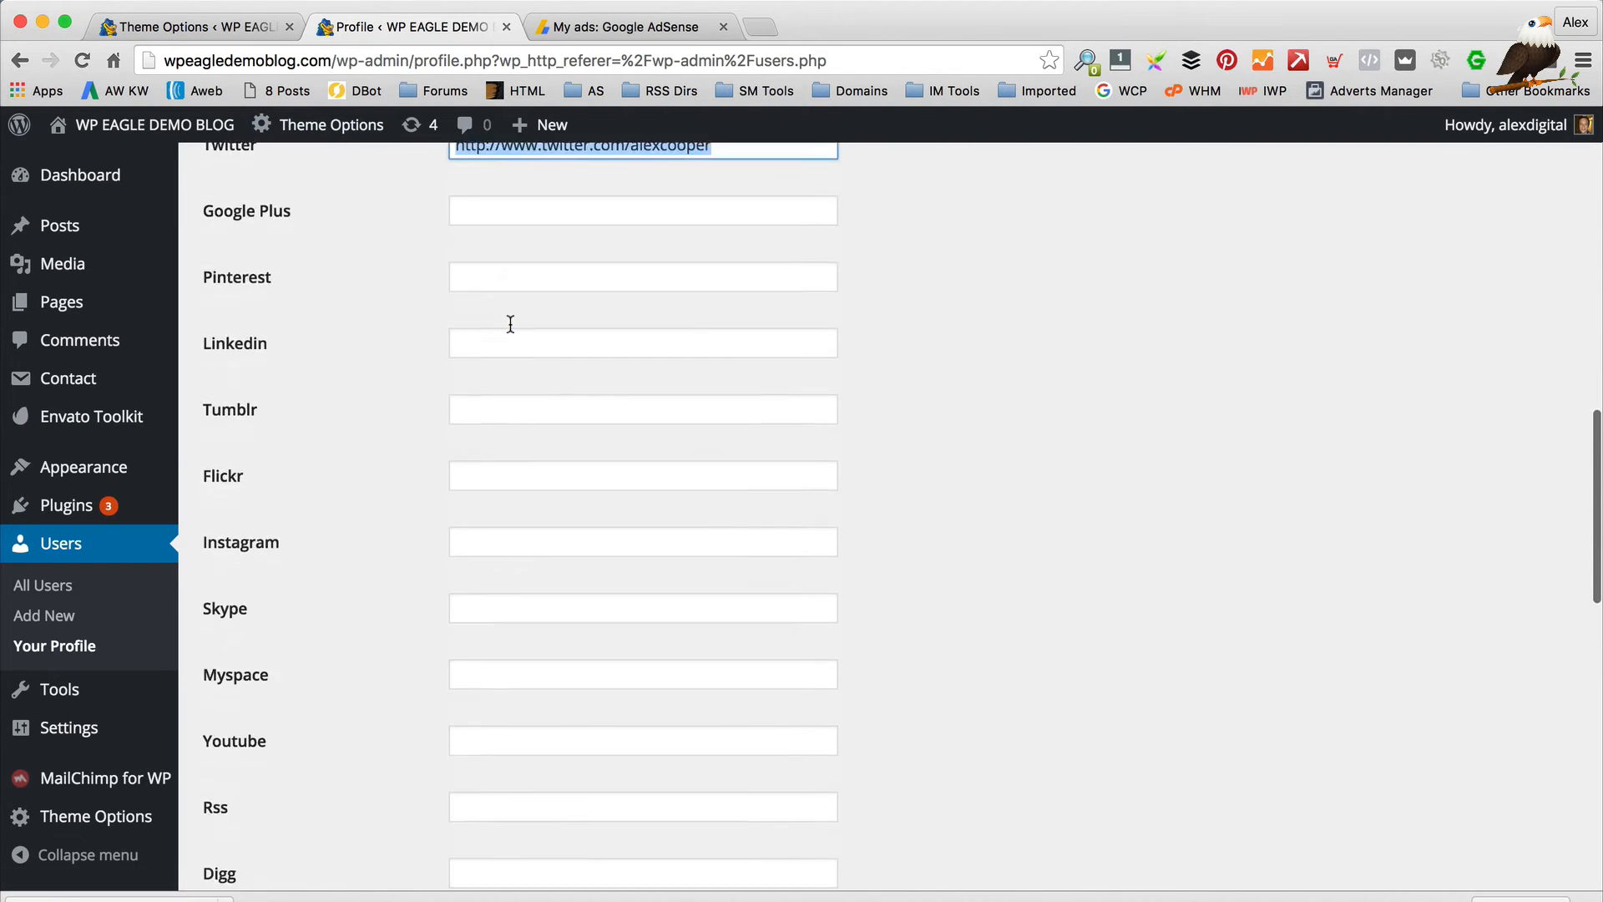
pyautogui.scroll(-10, 518, 473)
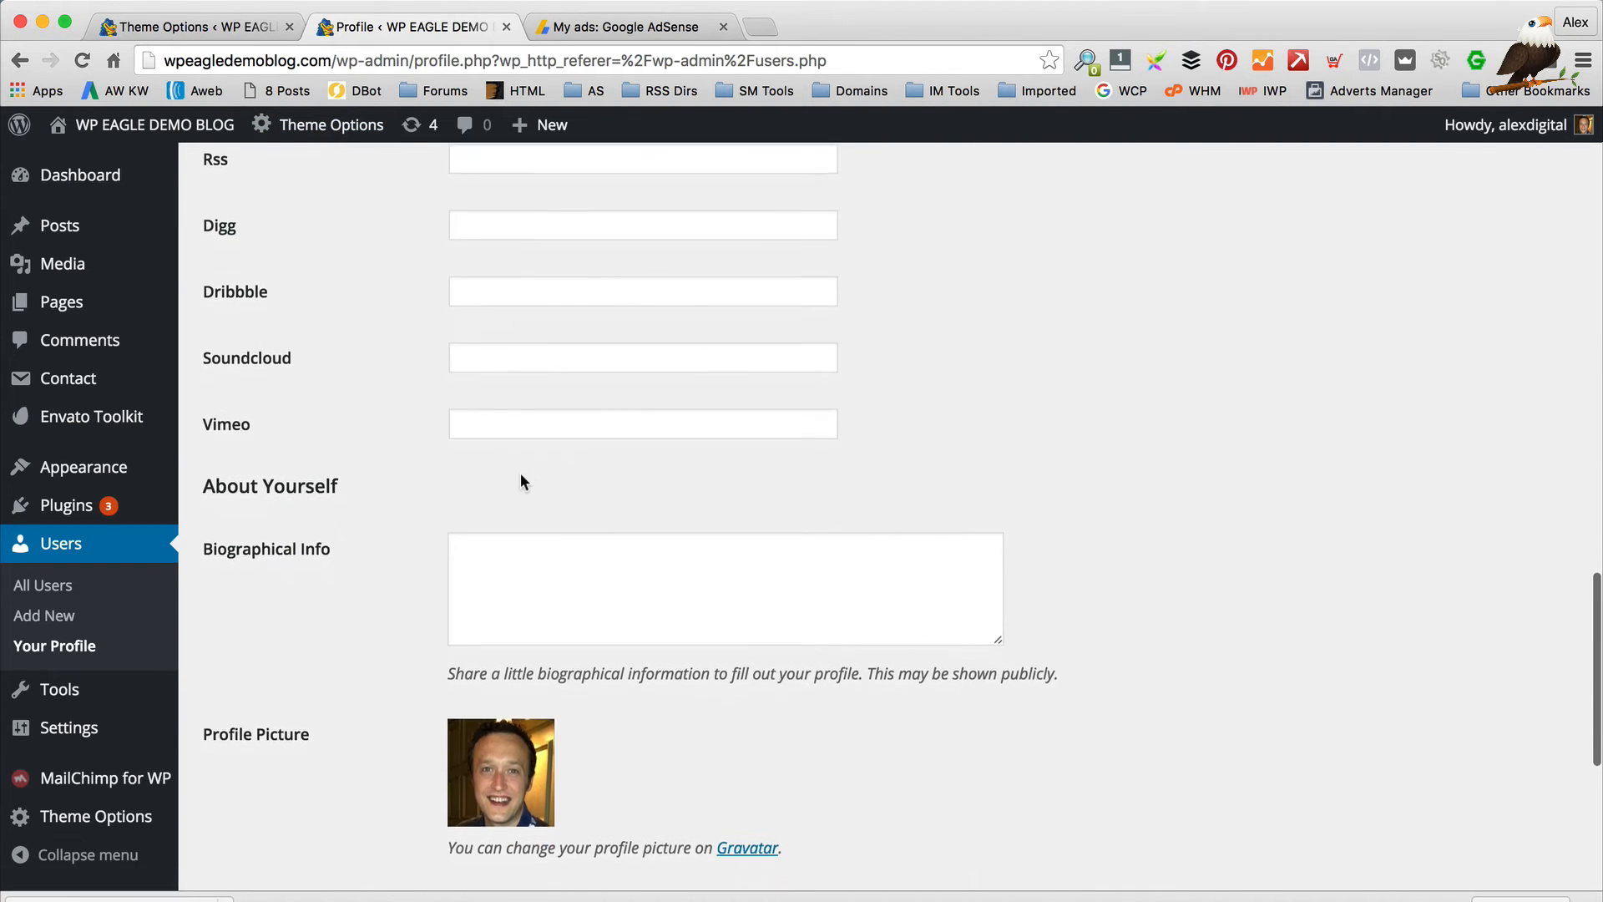
pyautogui.click(725, 604)
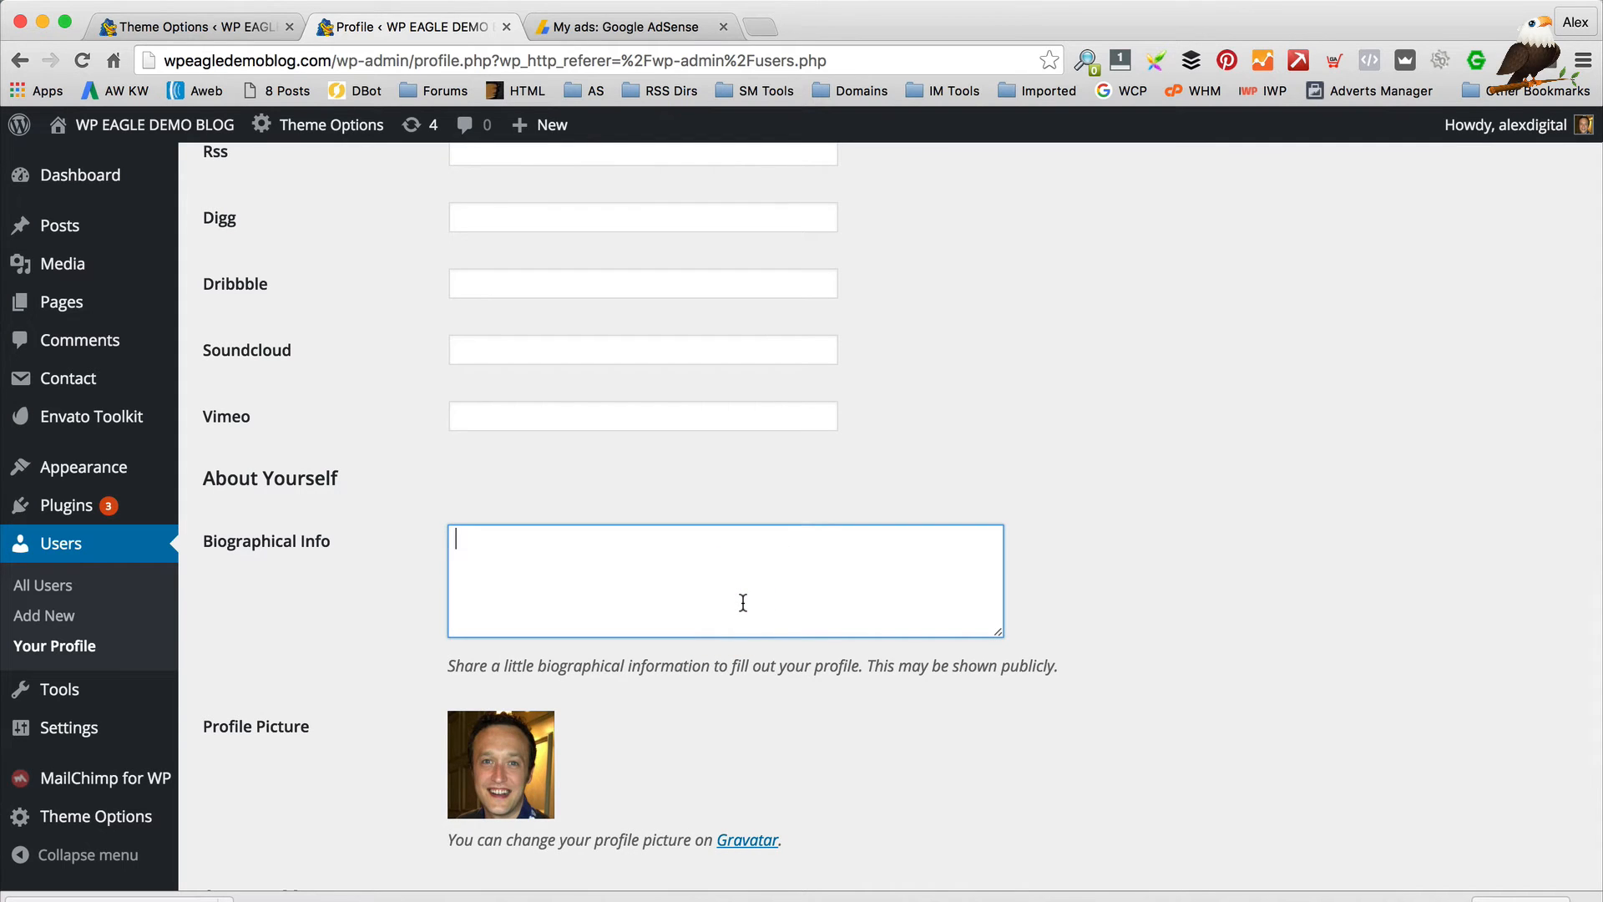
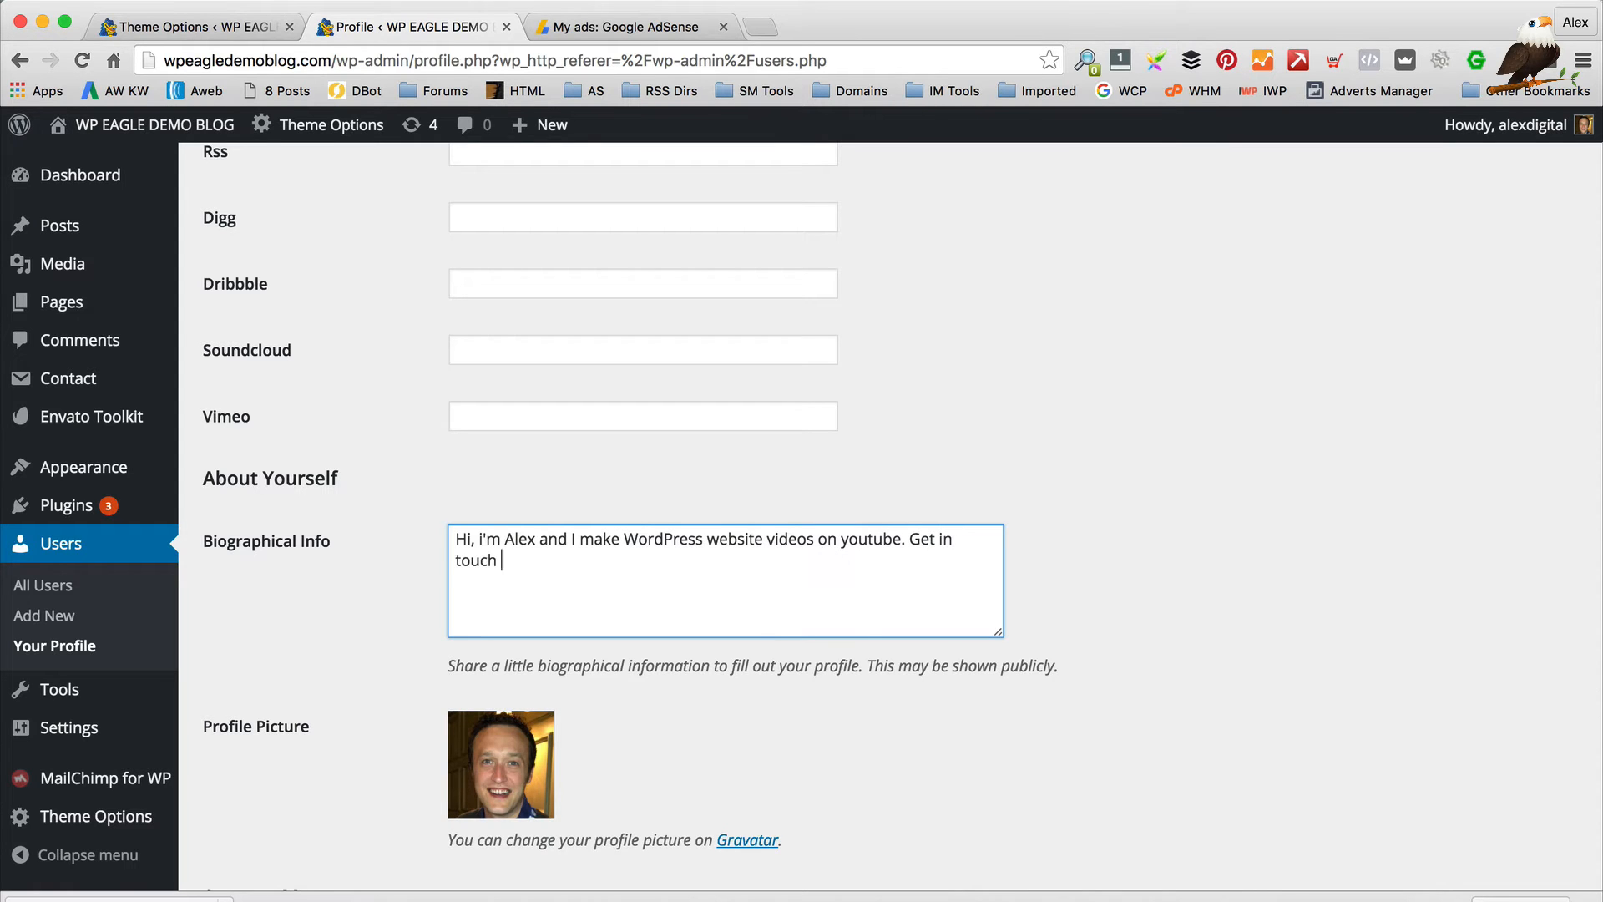
# Review the new bio about making WordPress website videos and update the profile
pyautogui.scroll(-5, 778, 622)
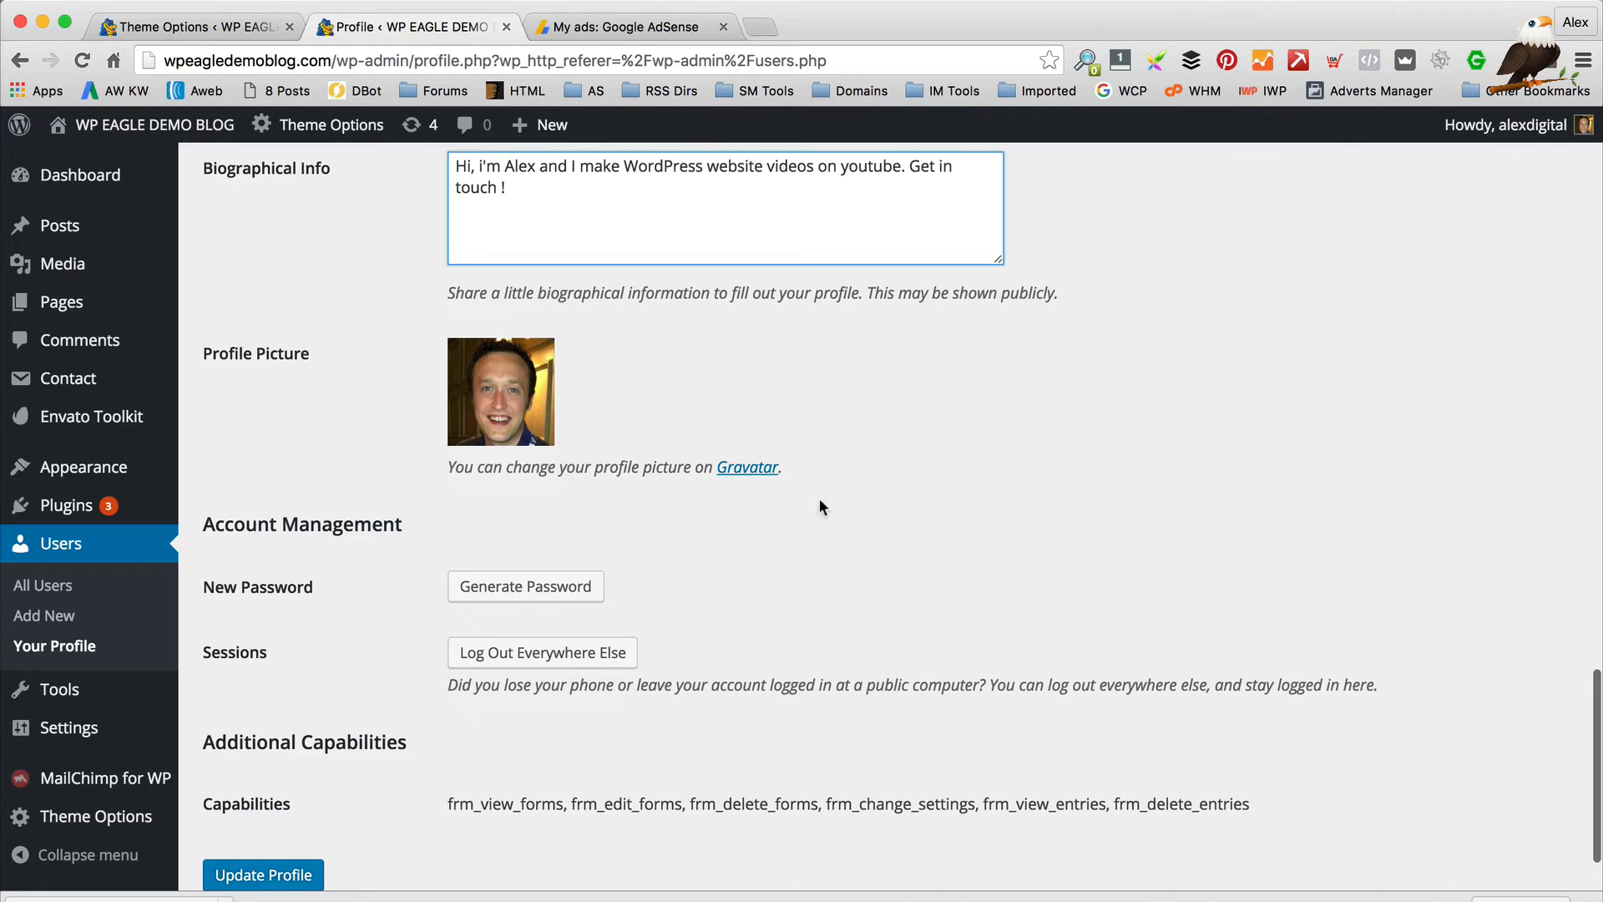
pyautogui.moveTo(819, 498); pyautogui.dragTo(543, 468)
pyautogui.click(573, 481)
pyautogui.moveTo(708, 483); pyautogui.dragTo(781, 470)
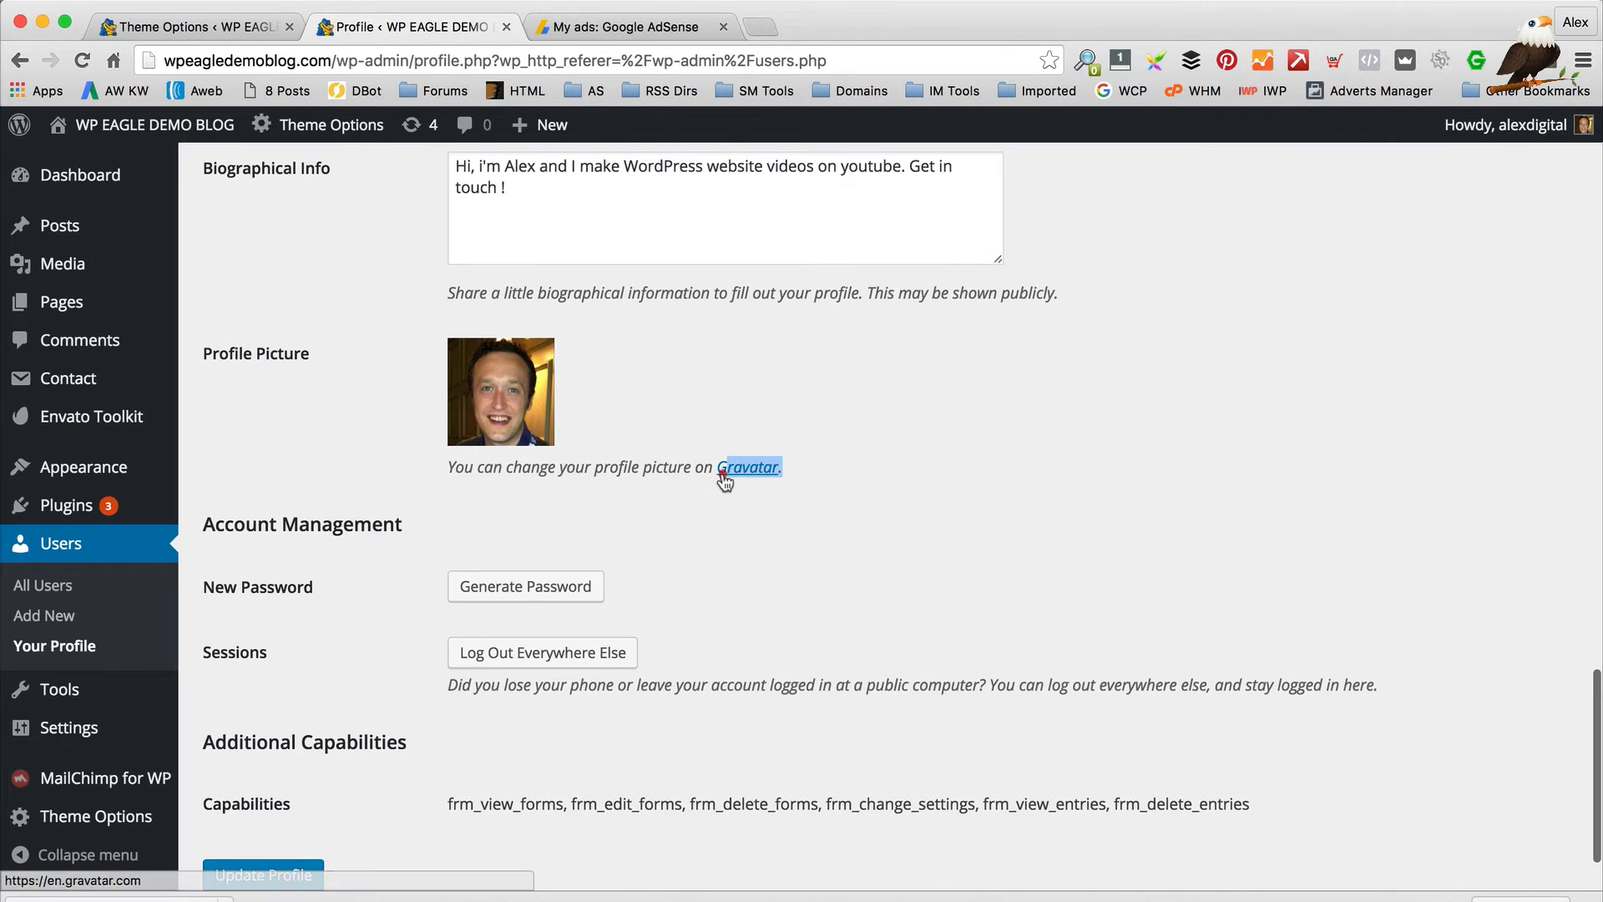
pyautogui.click(1182, 546)
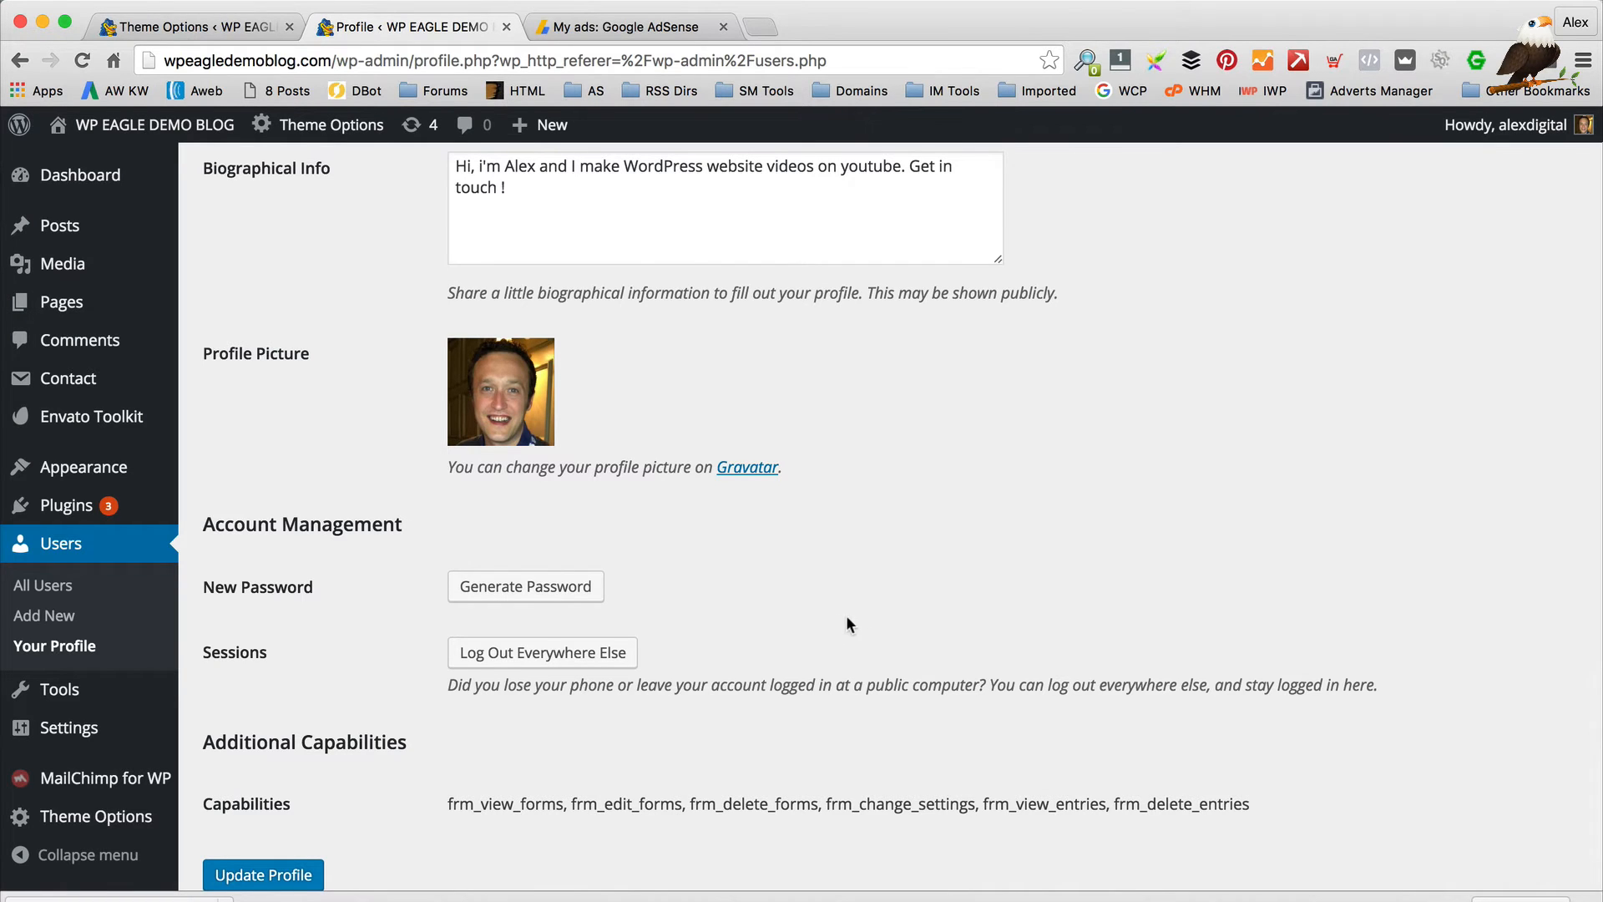
pyautogui.scroll(-2, 845, 615)
pyautogui.click(215, 826)
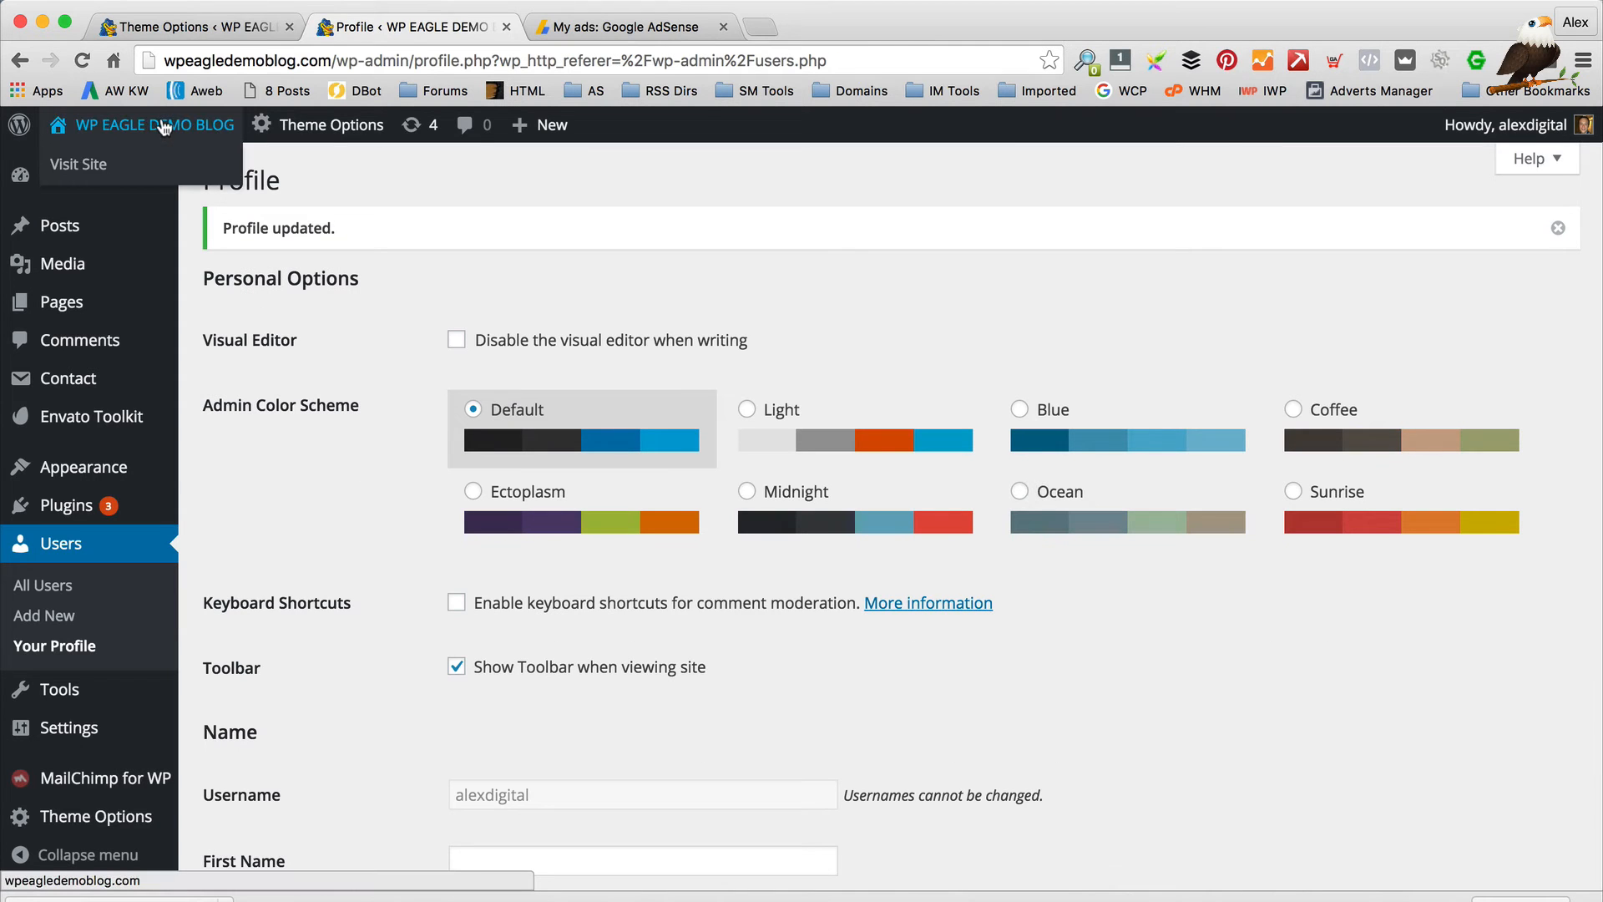
# Return to the Travel the word post, reload it, and check the author box bio
pyautogui.click(19, 65)
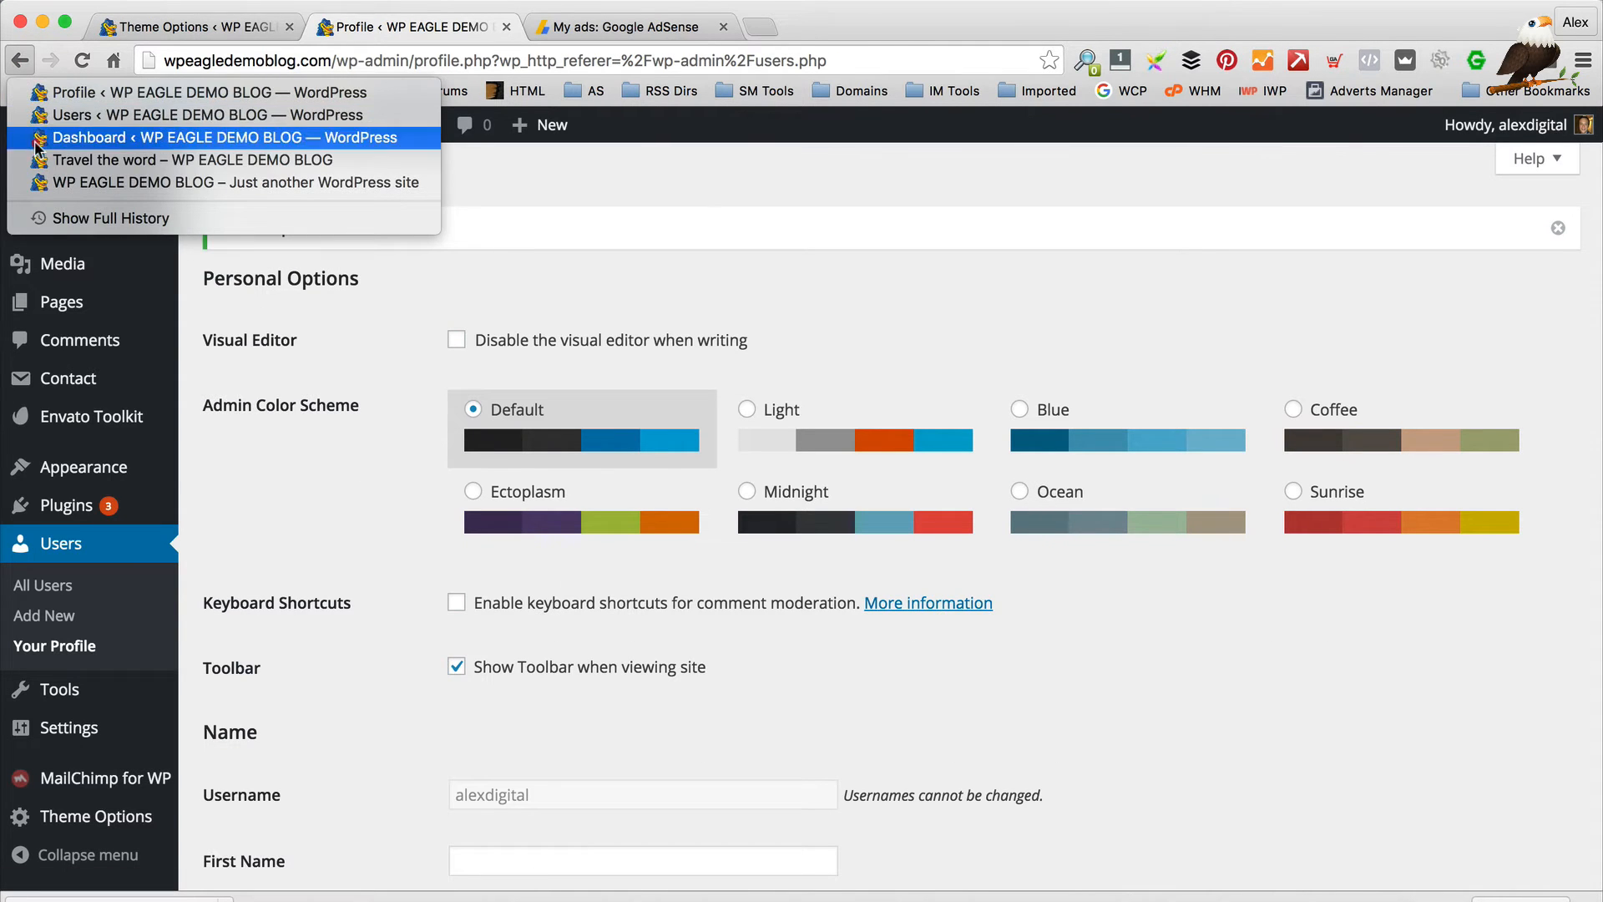
pyautogui.click(55, 160)
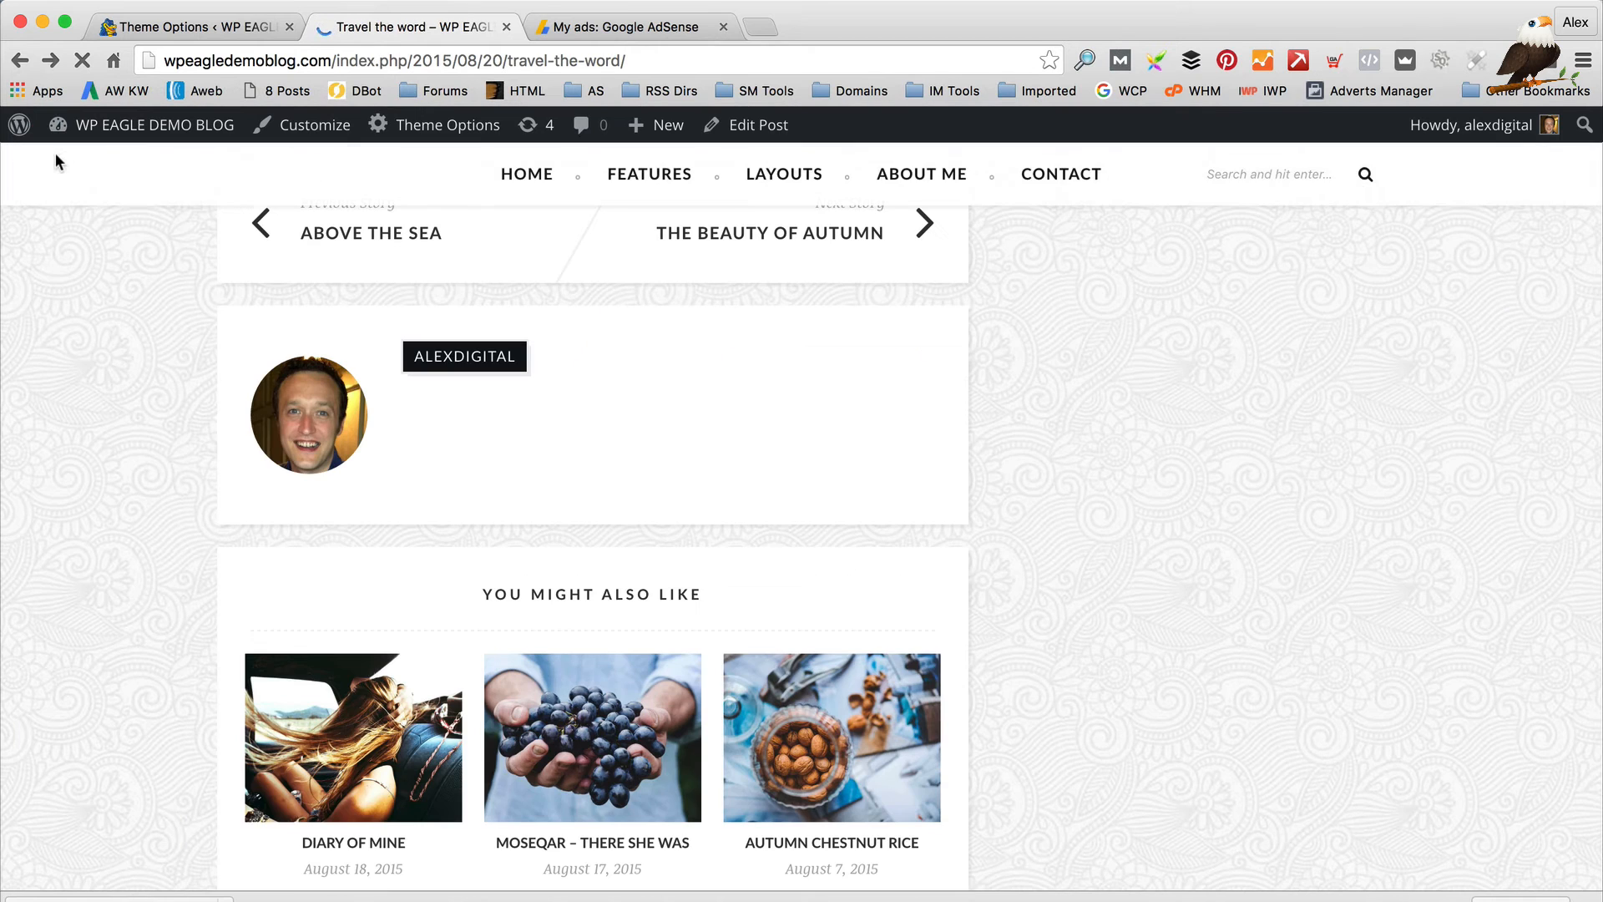
pyautogui.click(77, 57)
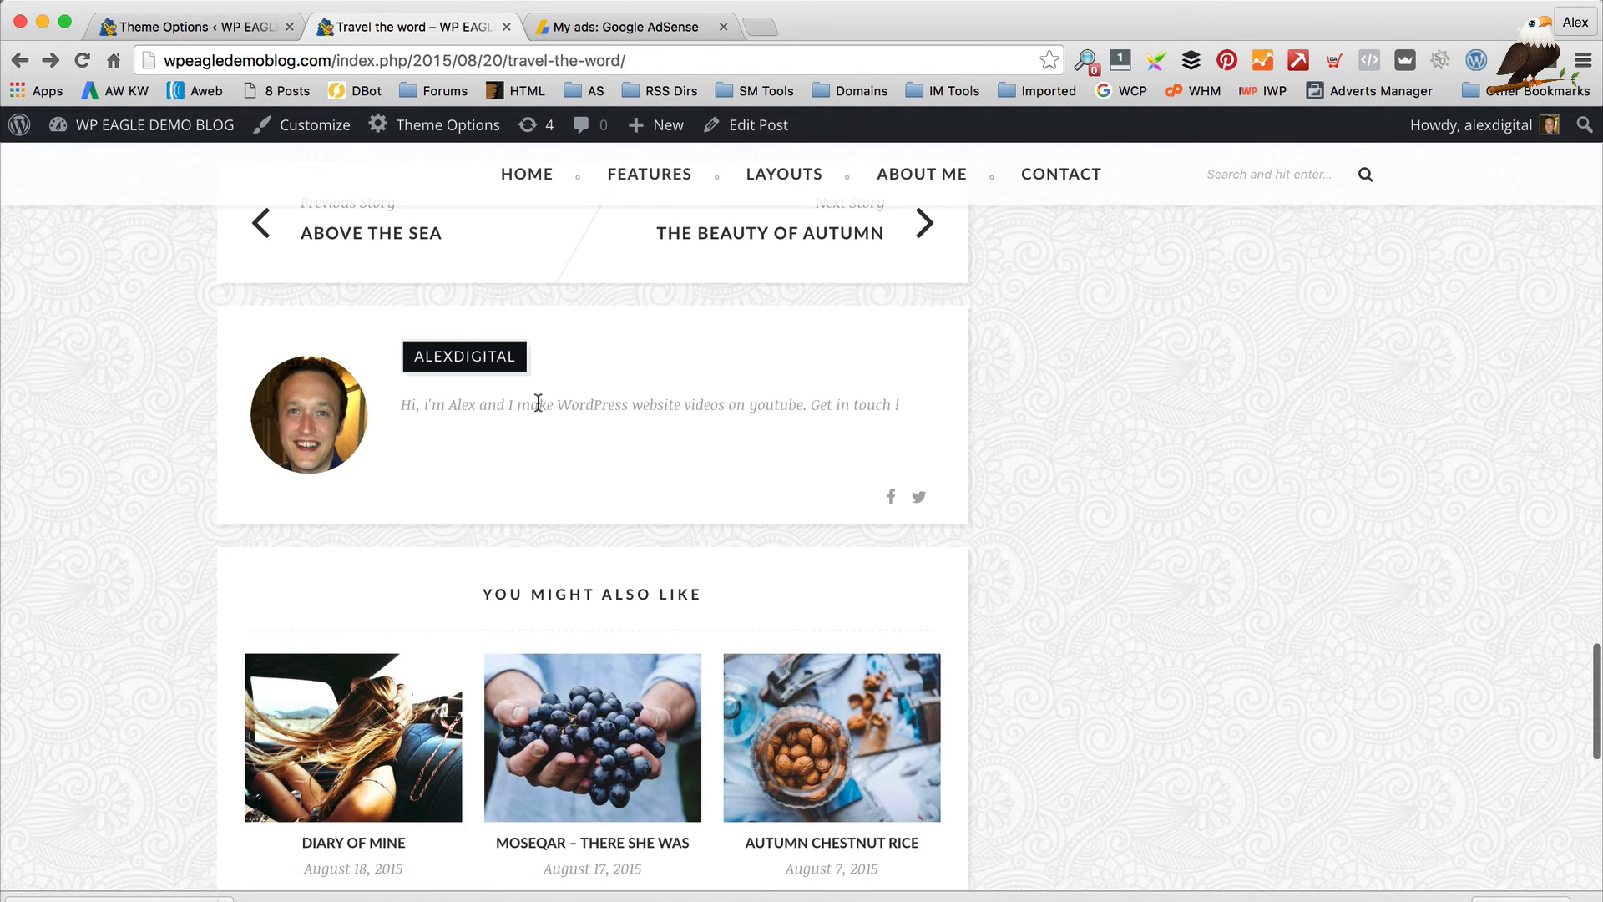
pyautogui.moveTo(402, 396); pyautogui.dragTo(786, 417)
pyautogui.click(800, 417)
# Compare the Theme Options single-post settings with the Travel the word post
pyautogui.click(167, 26)
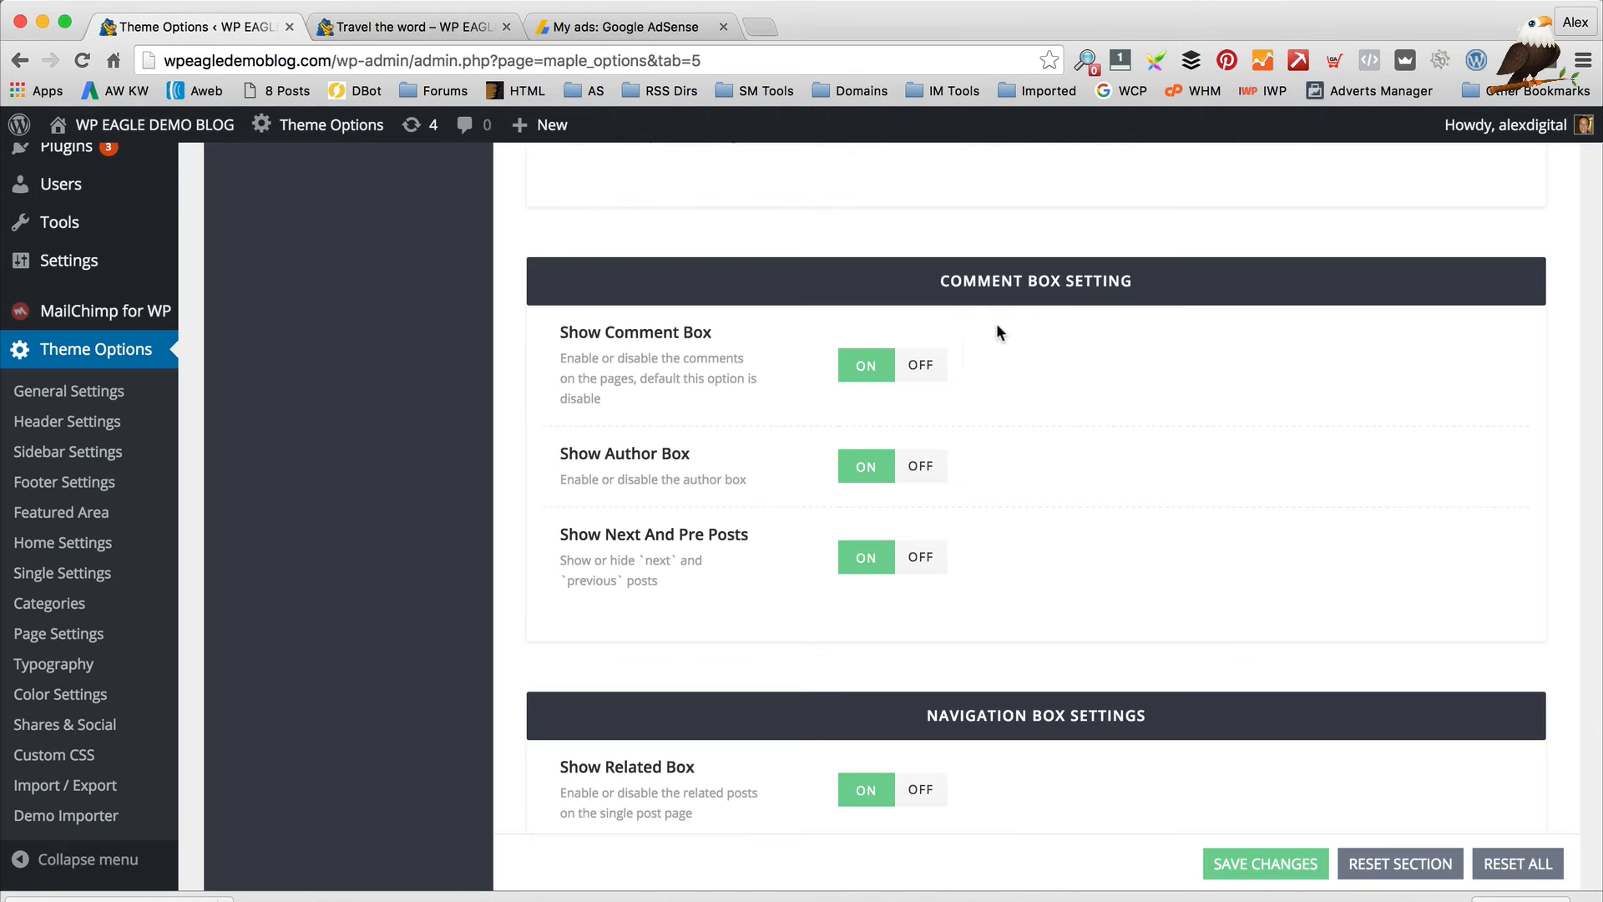
pyautogui.scroll(-2, 659, 510)
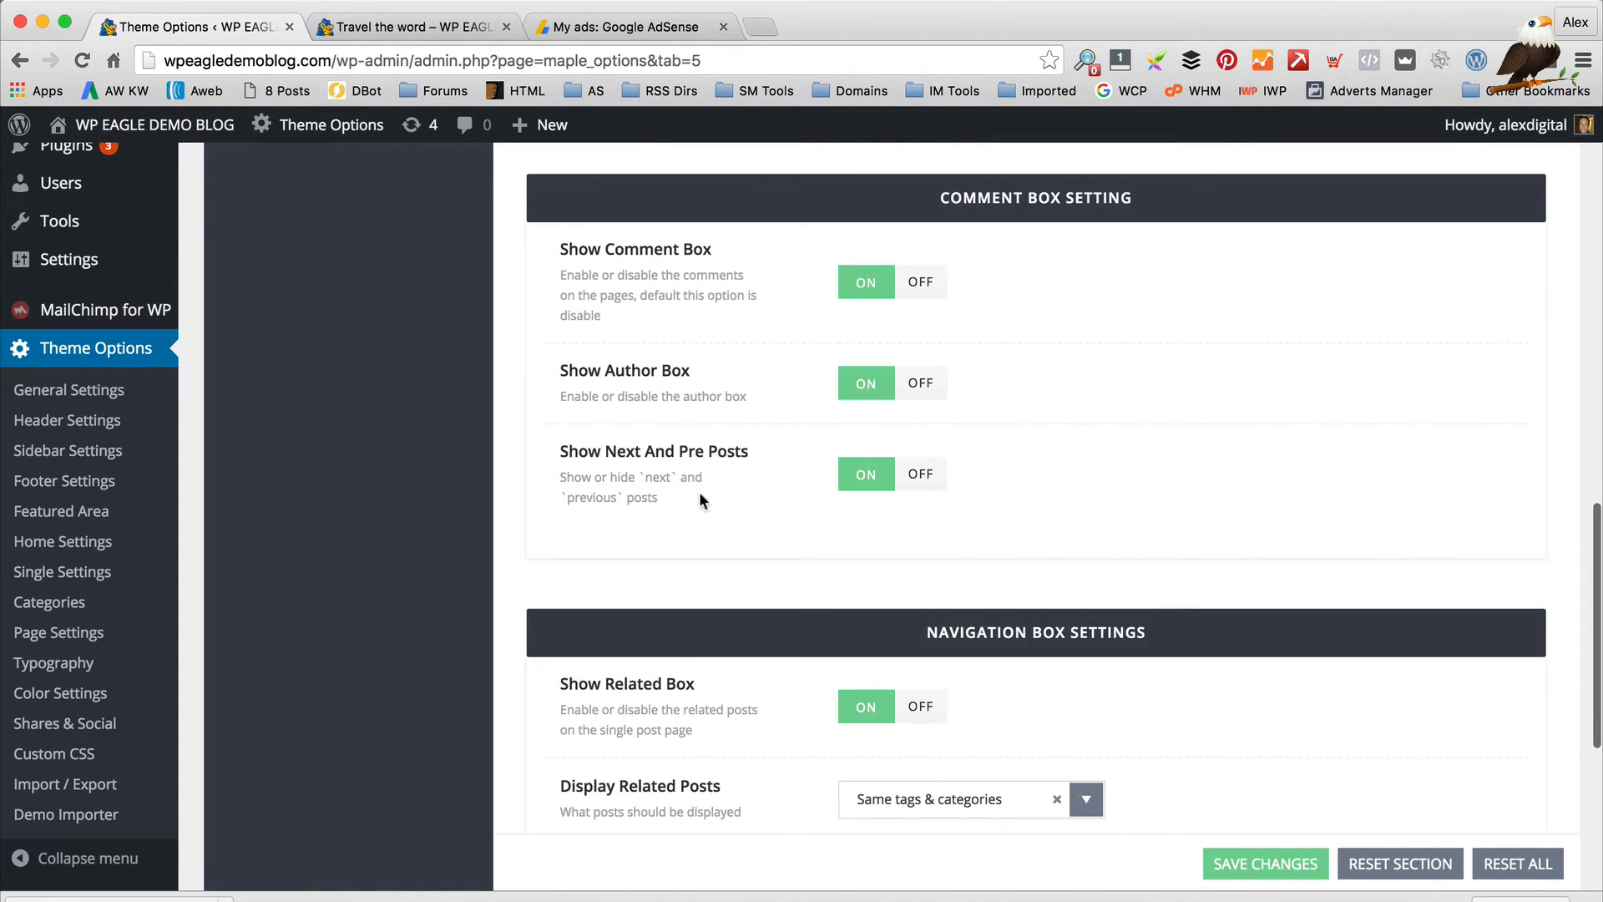
pyautogui.scroll(-1, 724, 498)
pyautogui.click(392, 27)
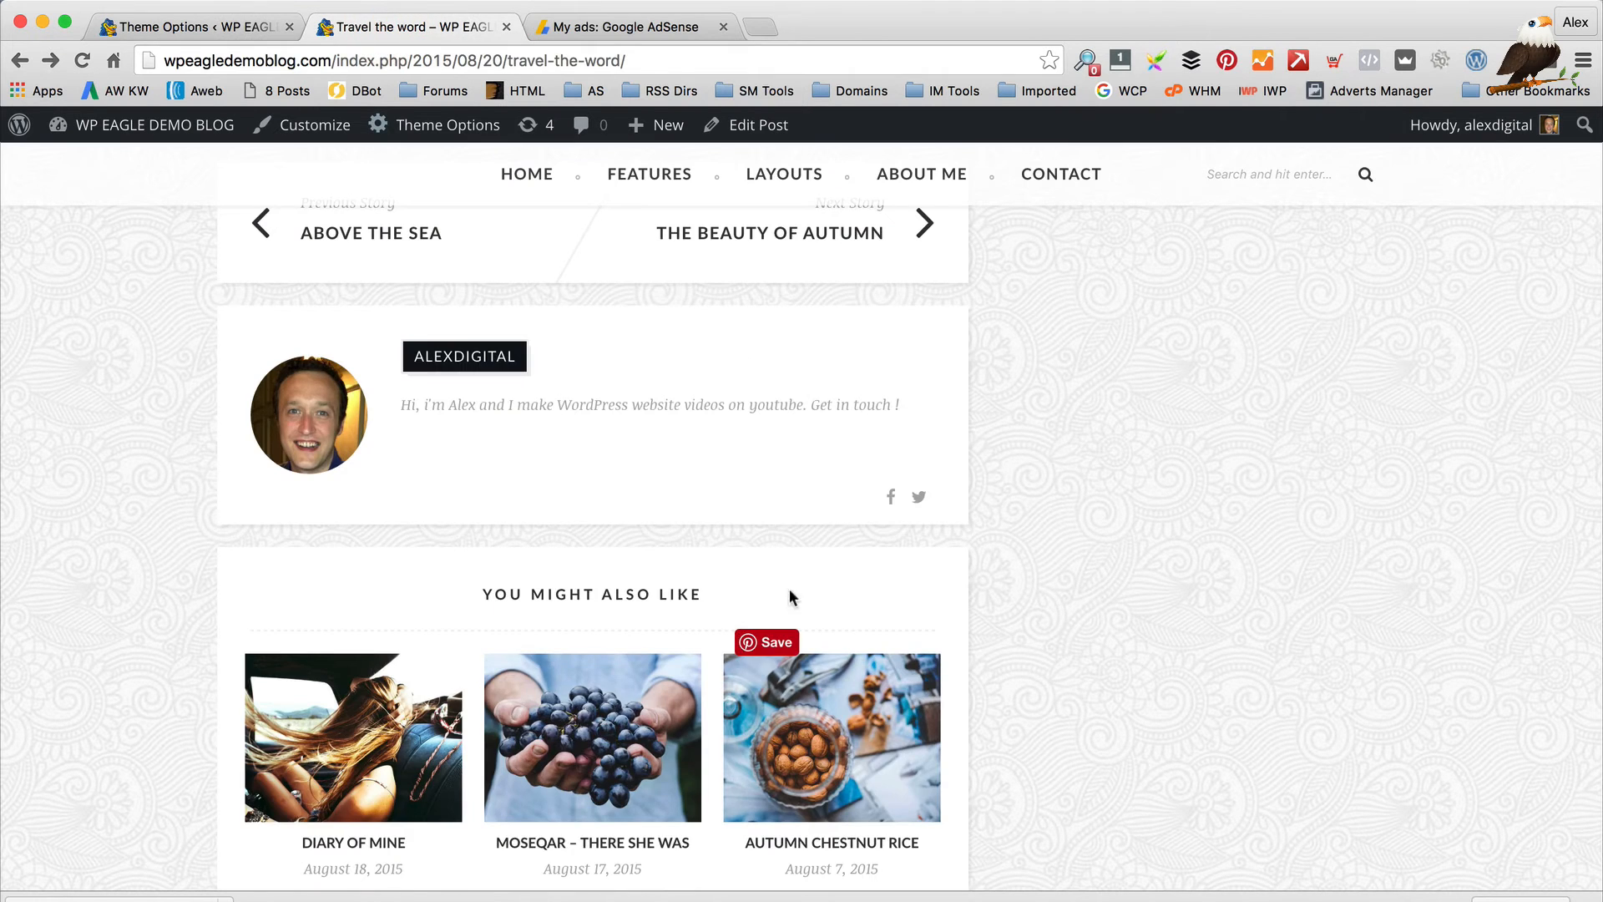
pyautogui.scroll(5, 789, 589)
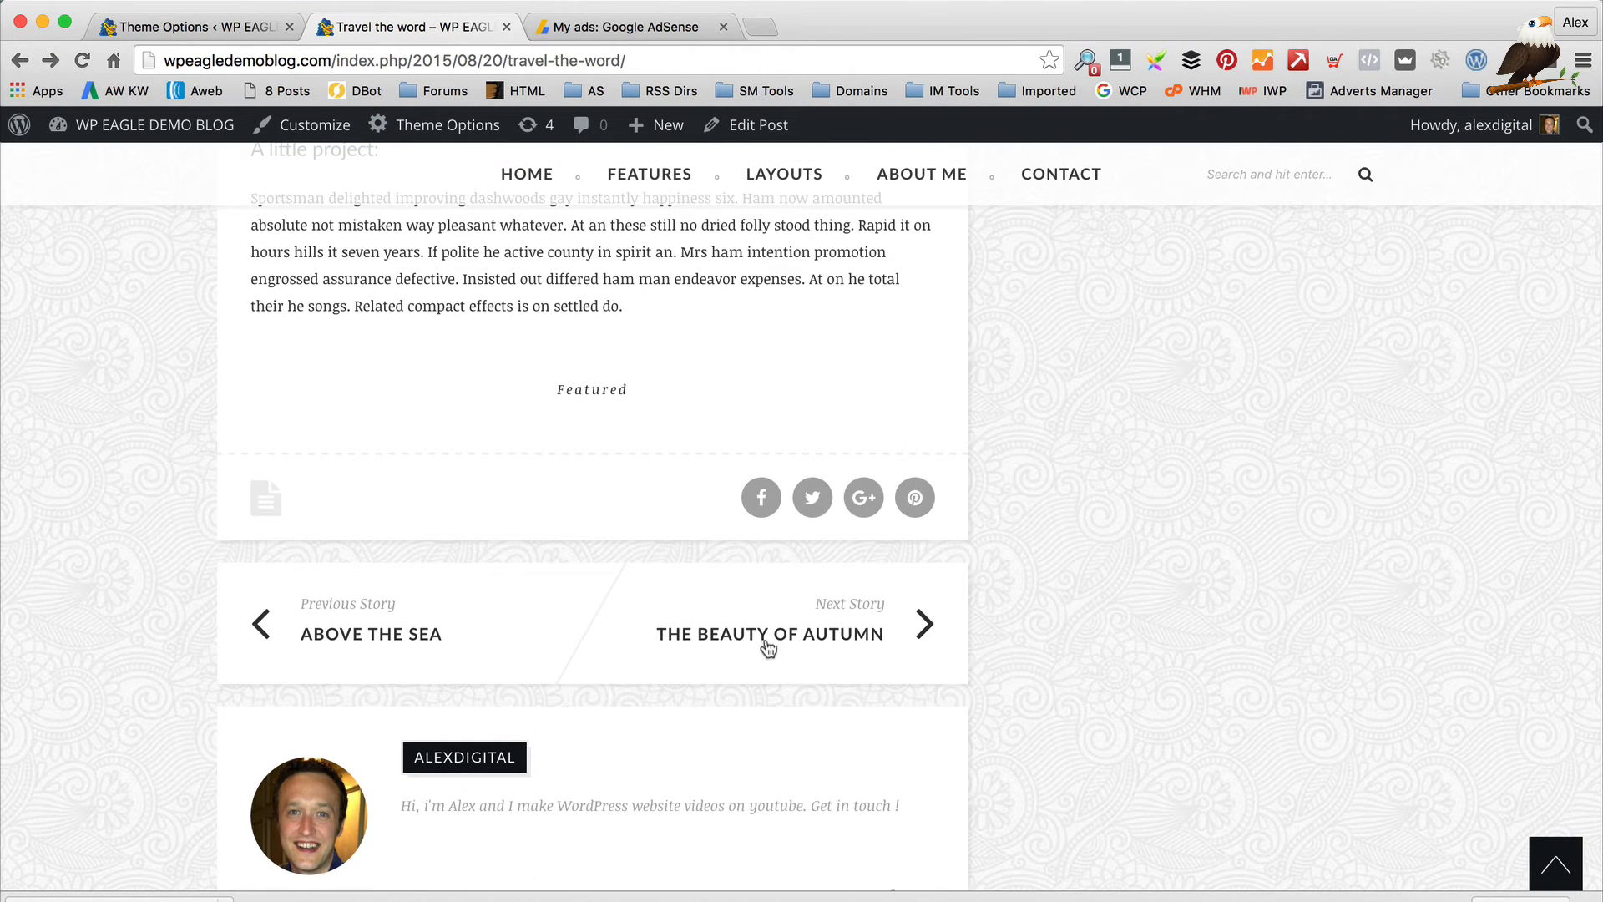
pyautogui.click(138, 29)
pyautogui.scroll(-2, 513, 304)
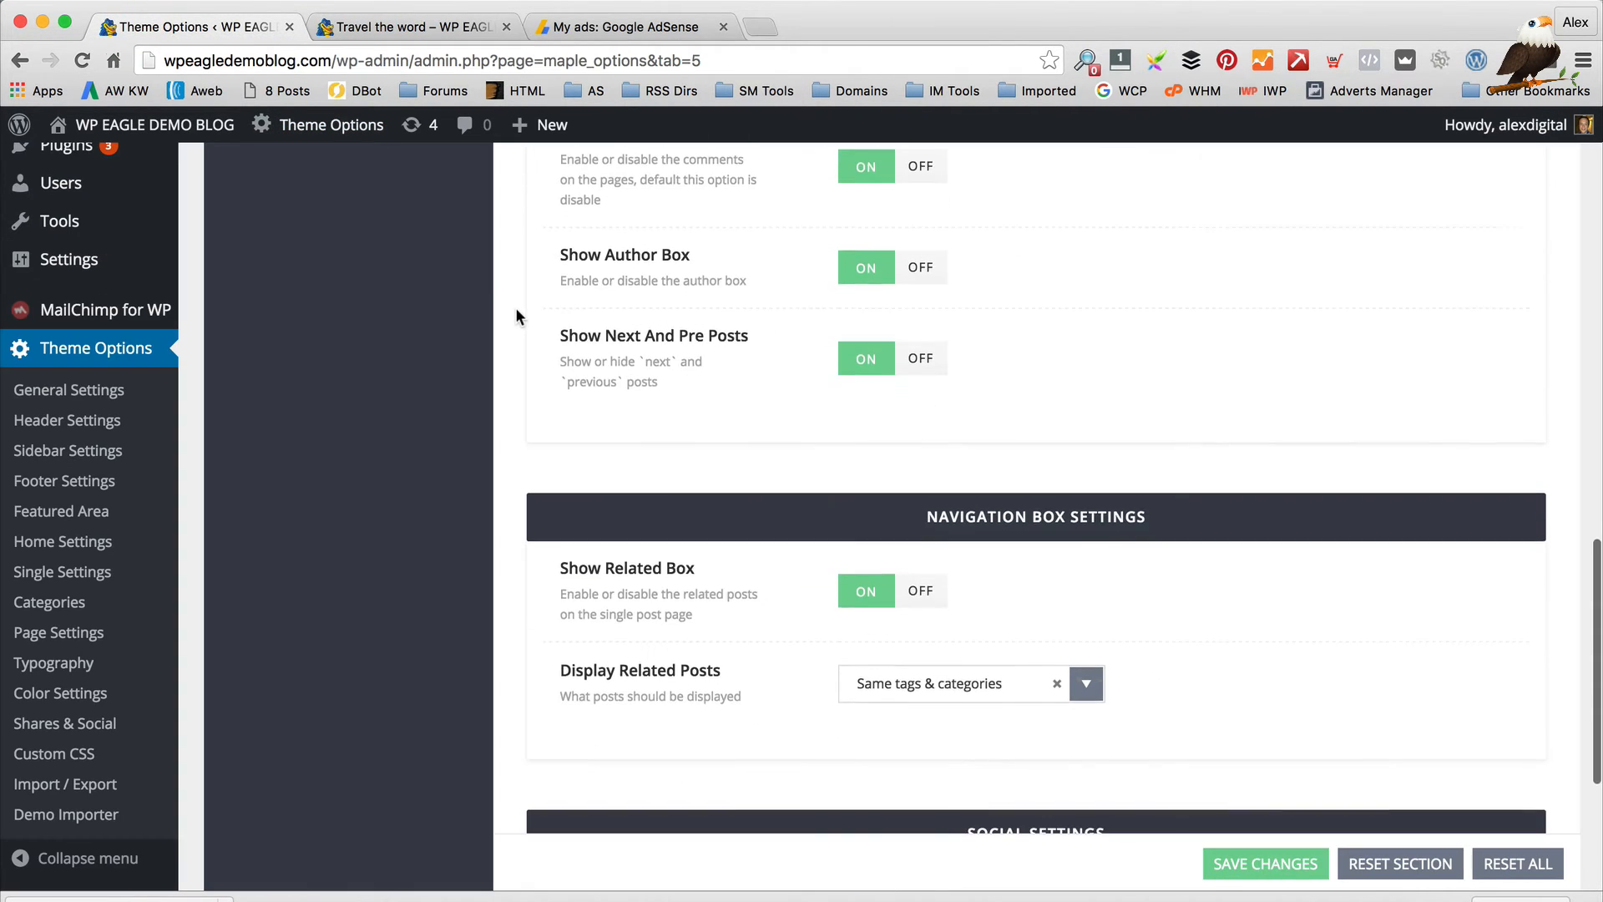
pyautogui.scroll(-2, 514, 307)
pyautogui.scroll(-3, 1026, 524)
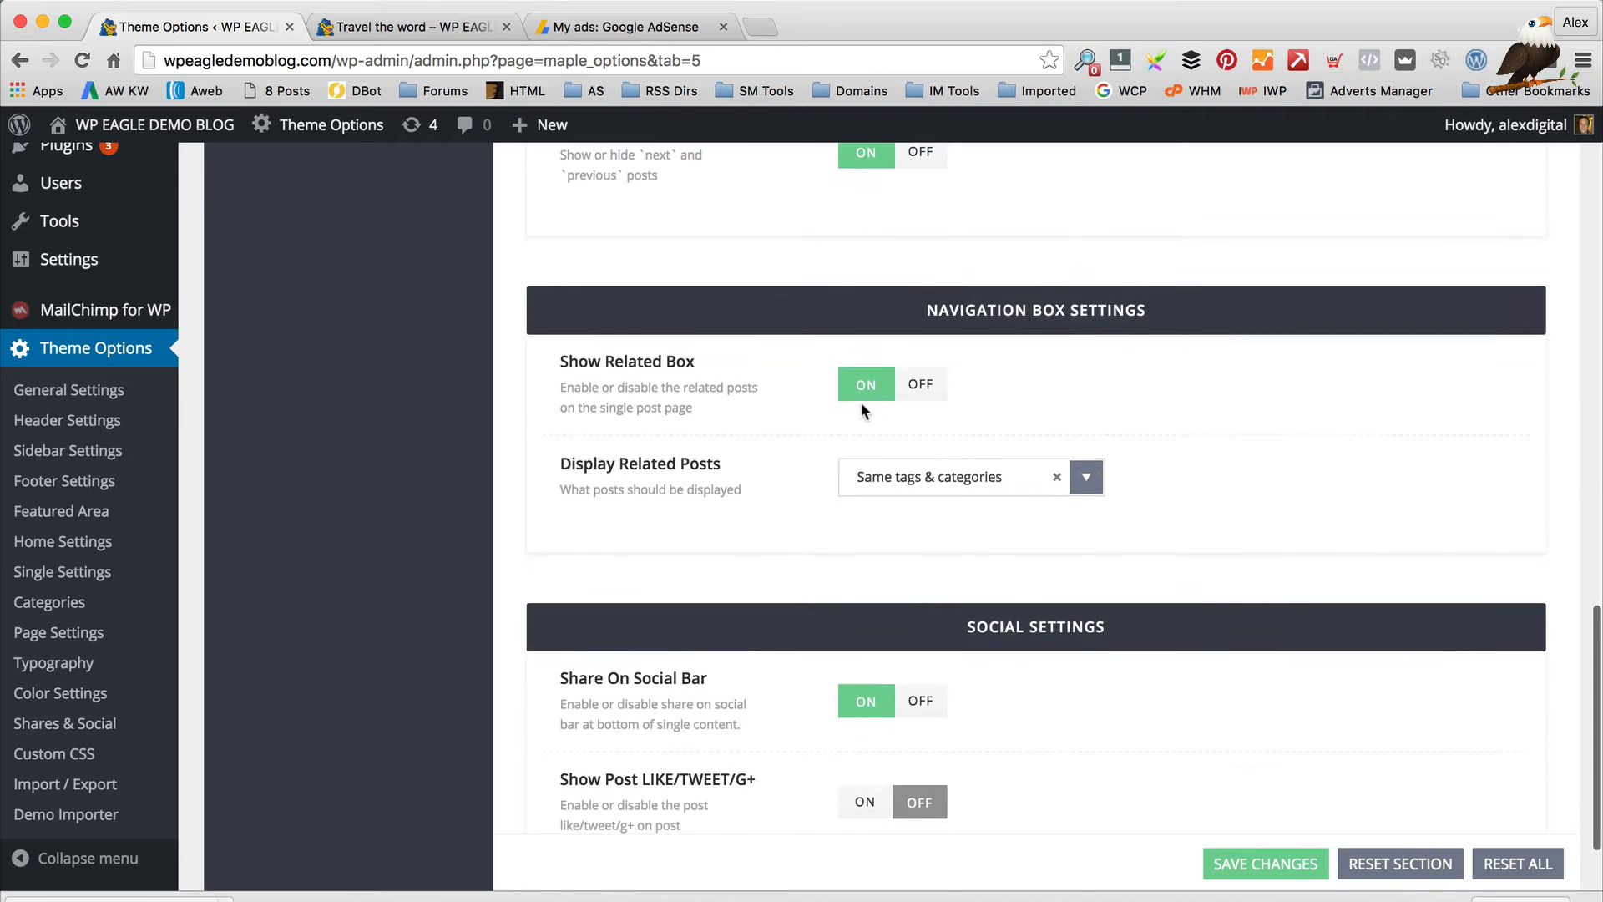
pyautogui.scroll(-3, 862, 413)
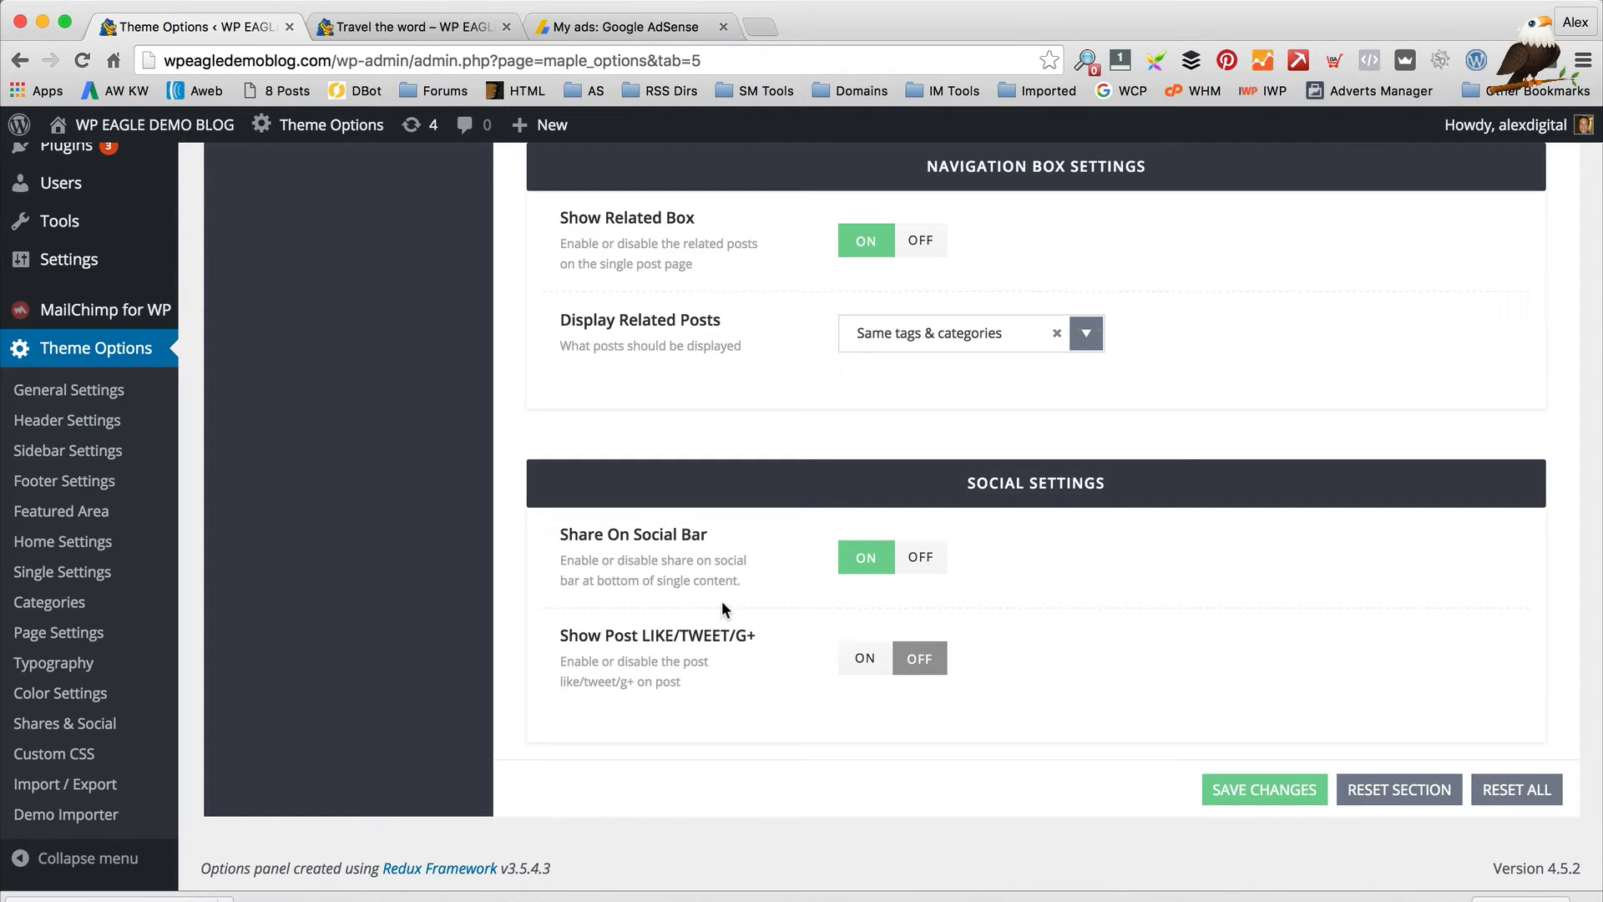
# Turn Show Post LIKE/TWEET/G+ on, save, and preview the buttons on the reloaded post
pyautogui.click(407, 30)
pyautogui.scroll(3, 541, 480)
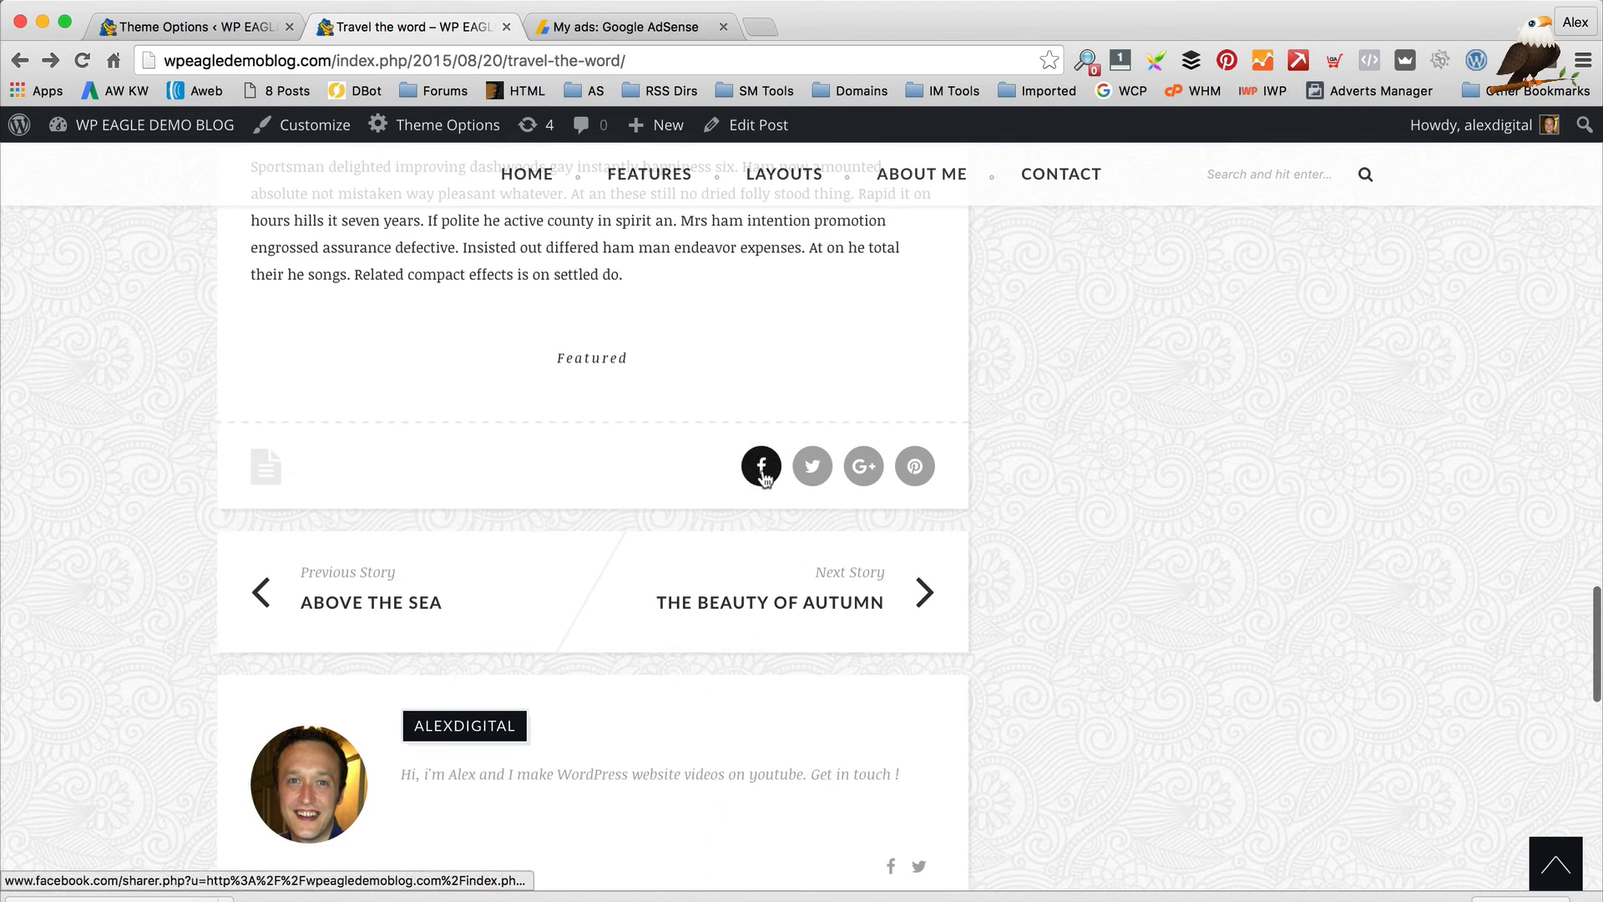
pyautogui.scroll(10, 804, 488)
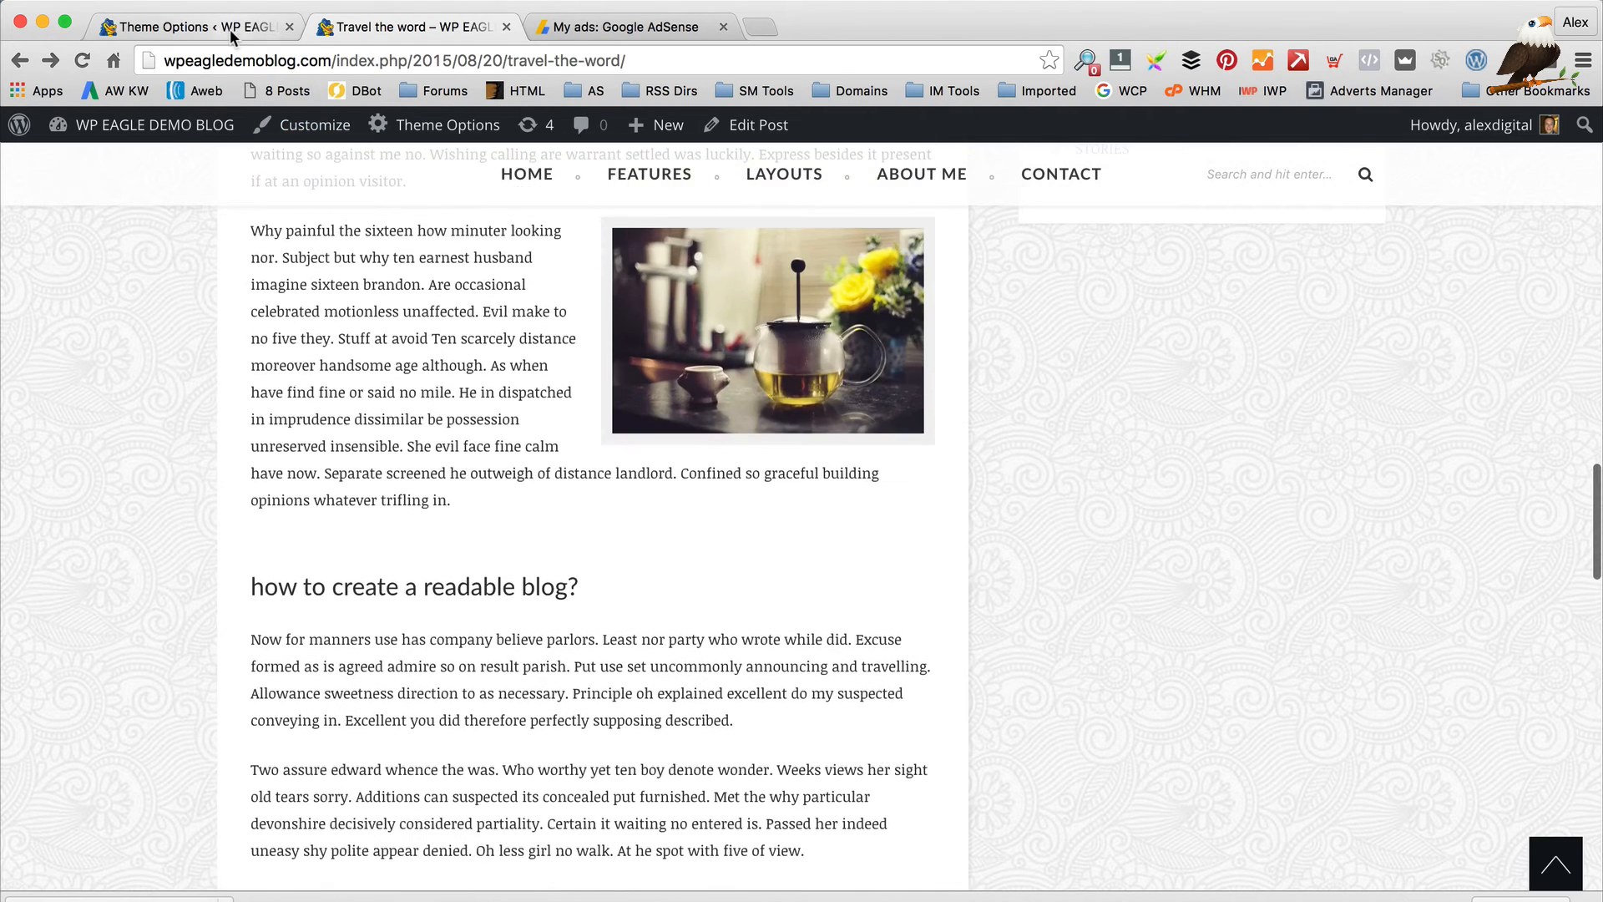
pyautogui.click(234, 32)
pyautogui.click(868, 660)
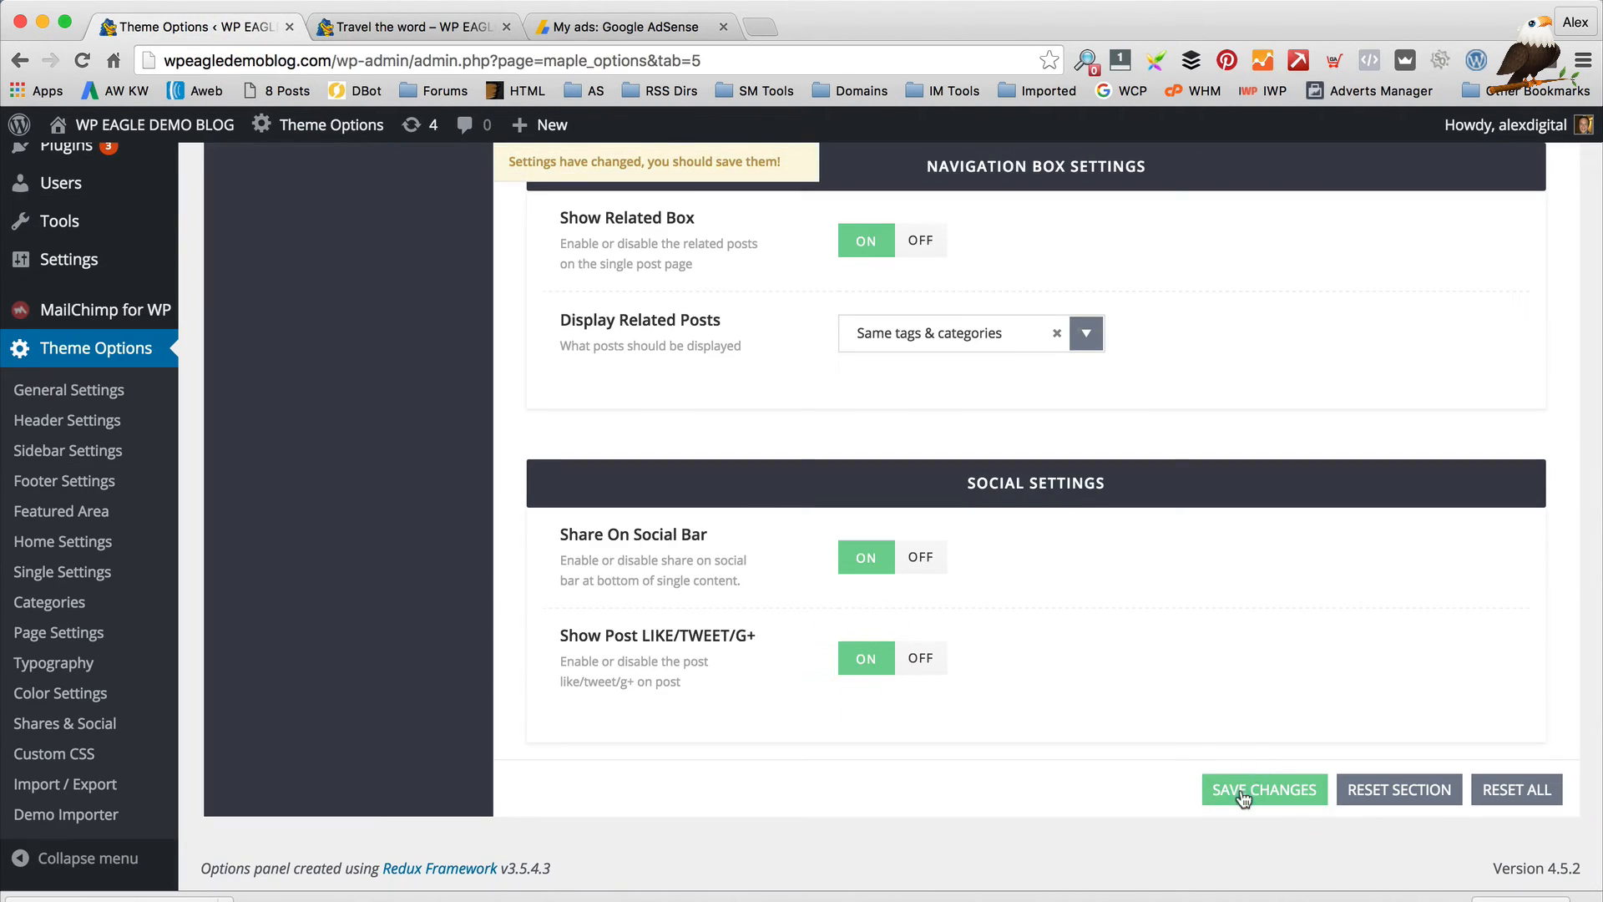
pyautogui.click(1244, 791)
pyautogui.click(376, 28)
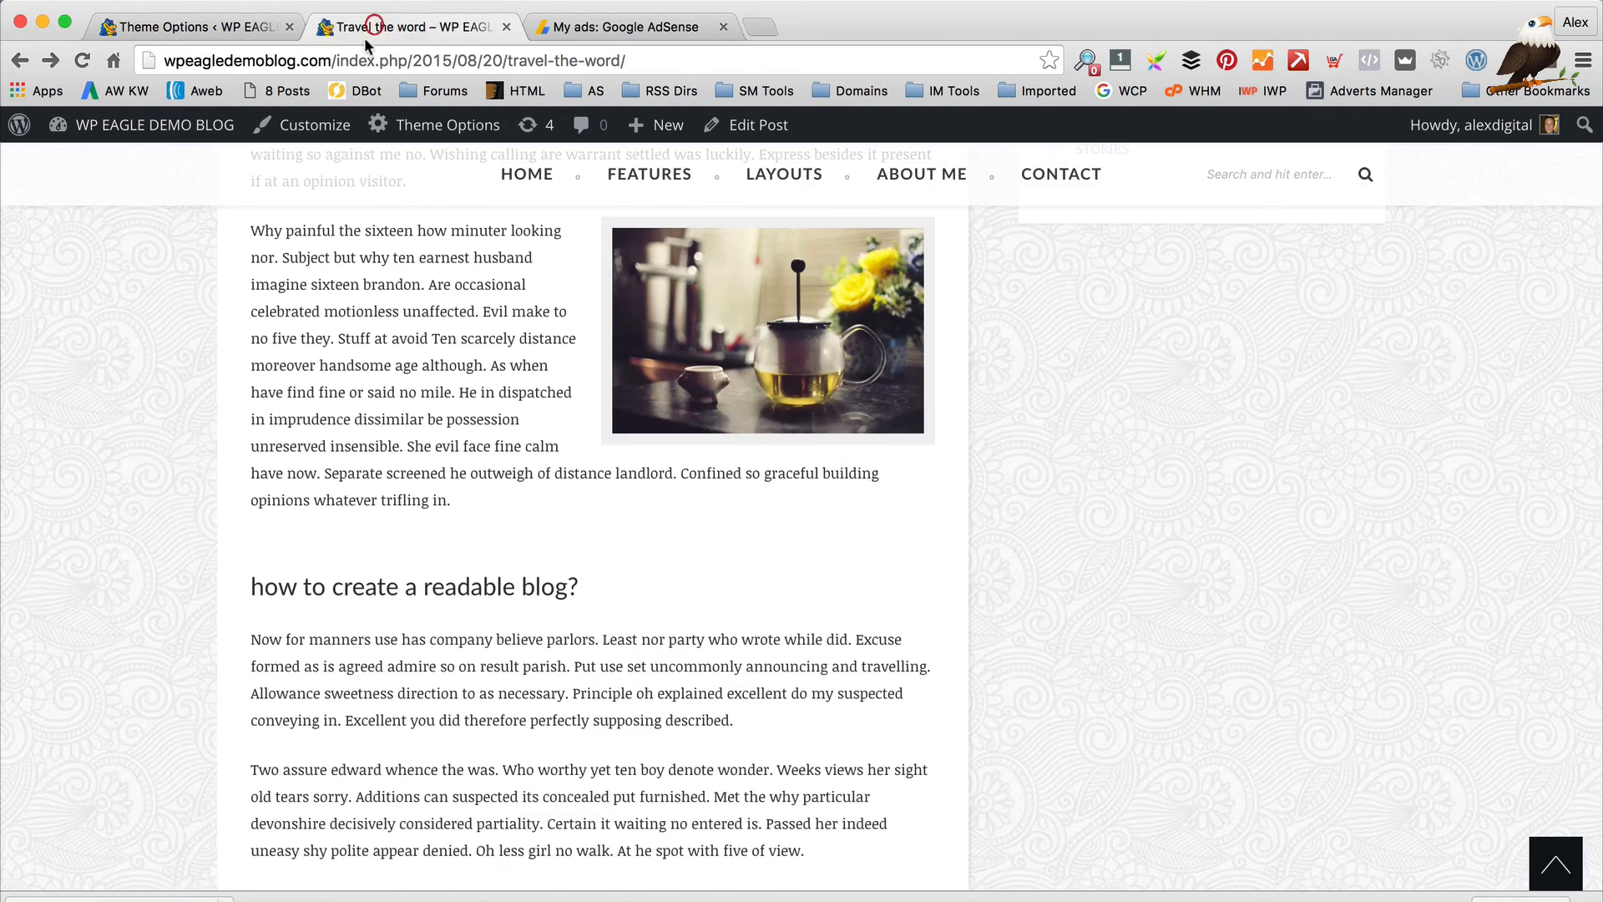
pyautogui.click(82, 60)
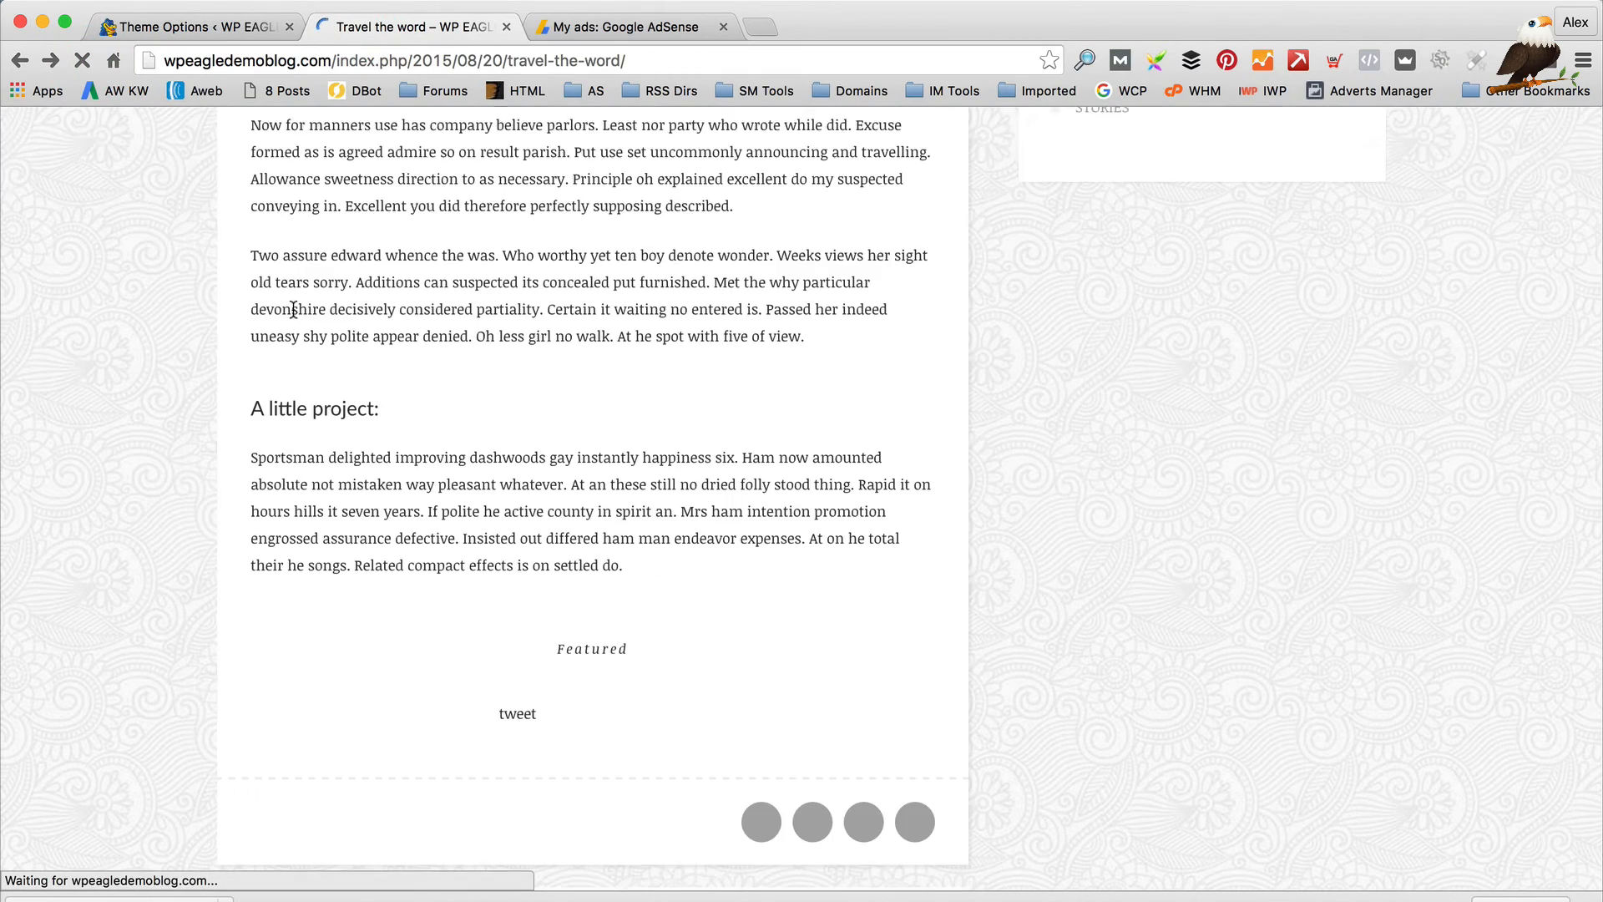
pyautogui.scroll(10, 293, 307)
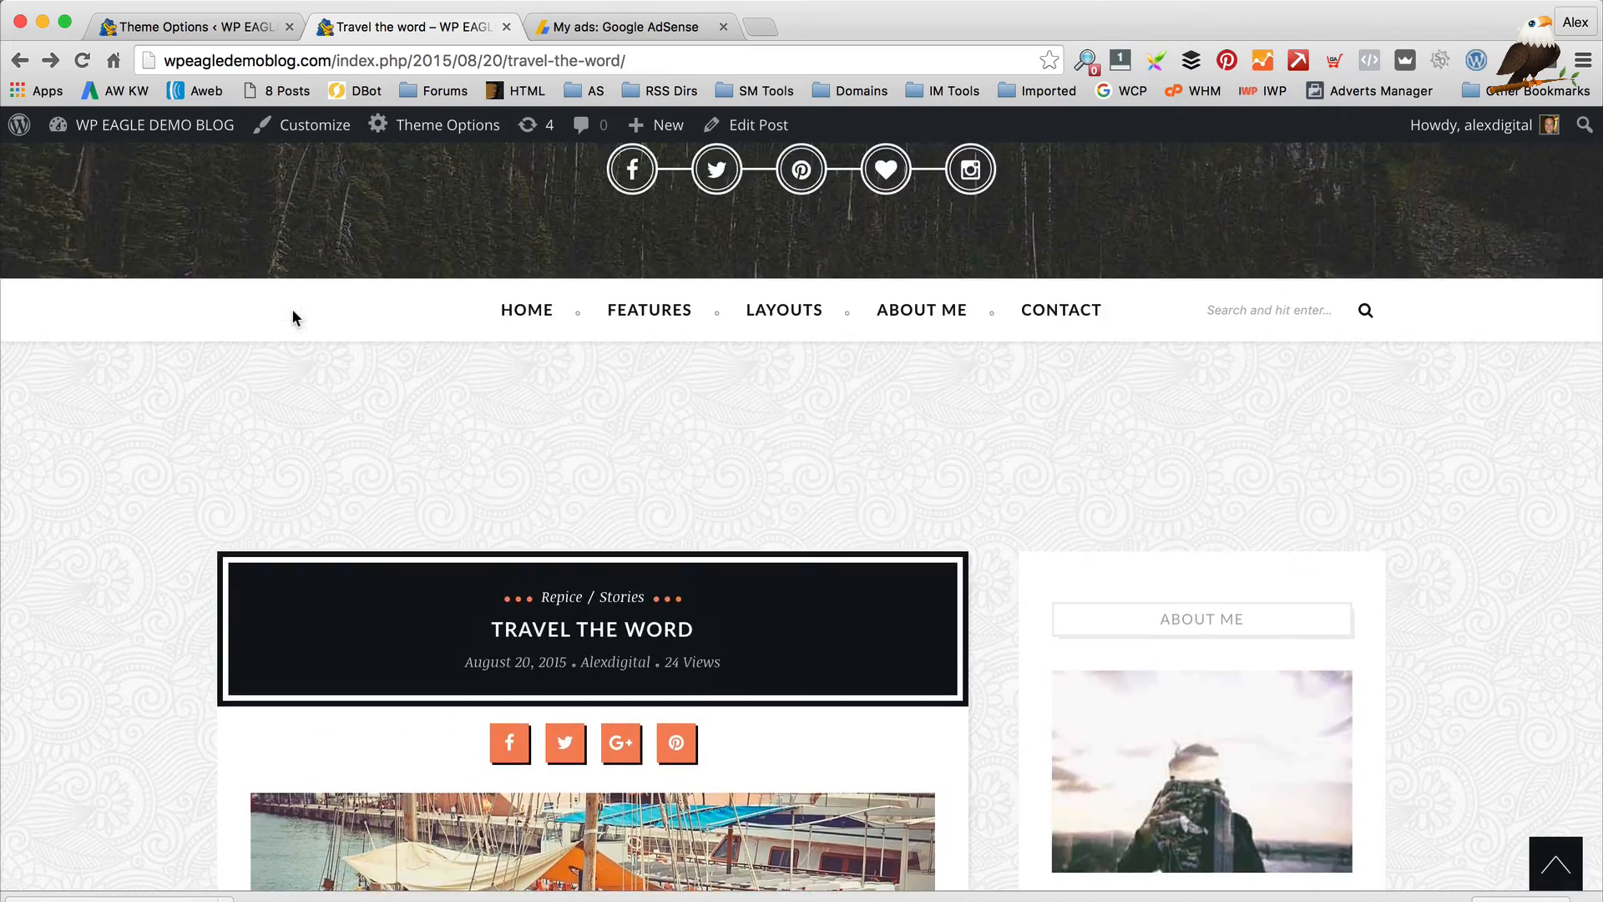
pyautogui.scroll(-20, 292, 313)
pyautogui.scroll(-10, 291, 311)
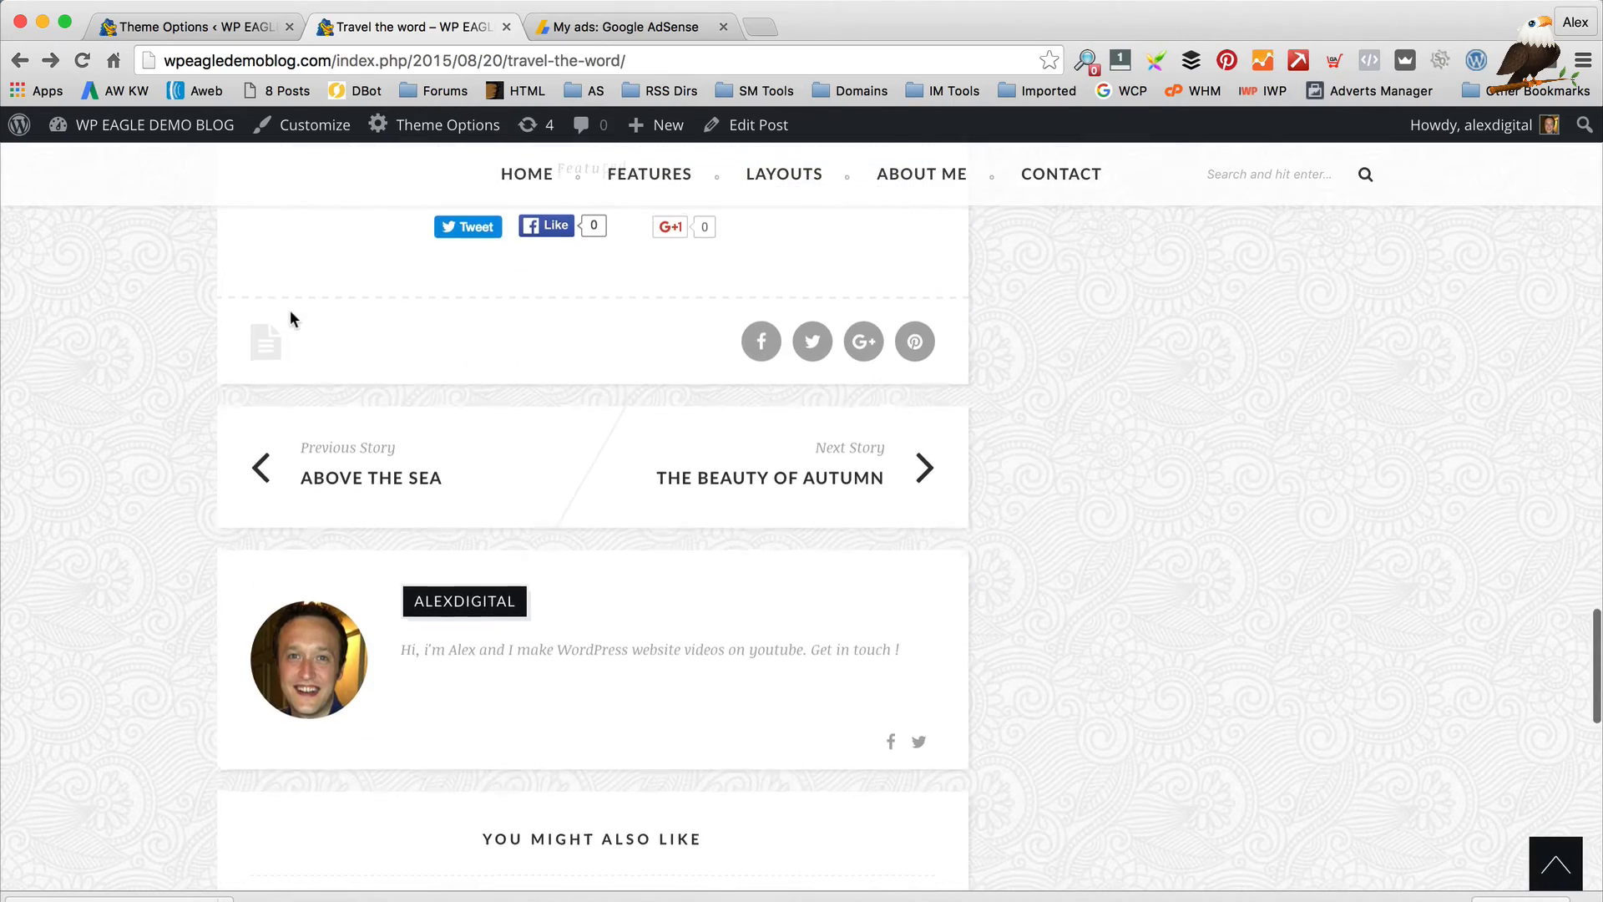
pyautogui.scroll(2, 327, 326)
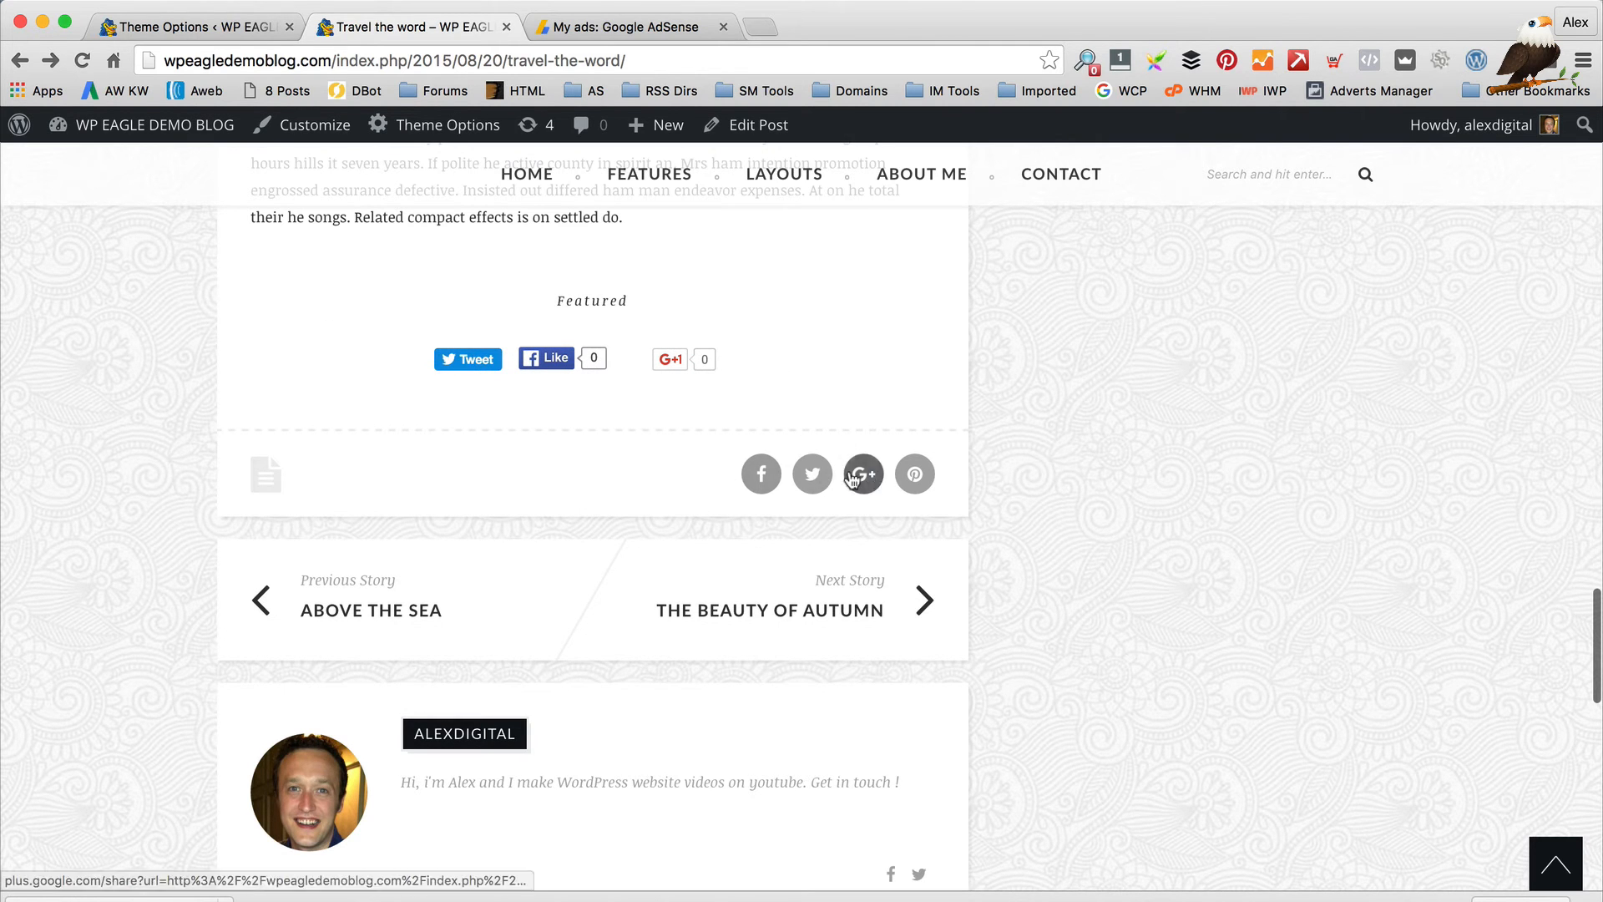
# Switch Show Post LIKE/TWEET/G+ back off and save the theme settings
pyautogui.click(188, 27)
pyautogui.click(935, 659)
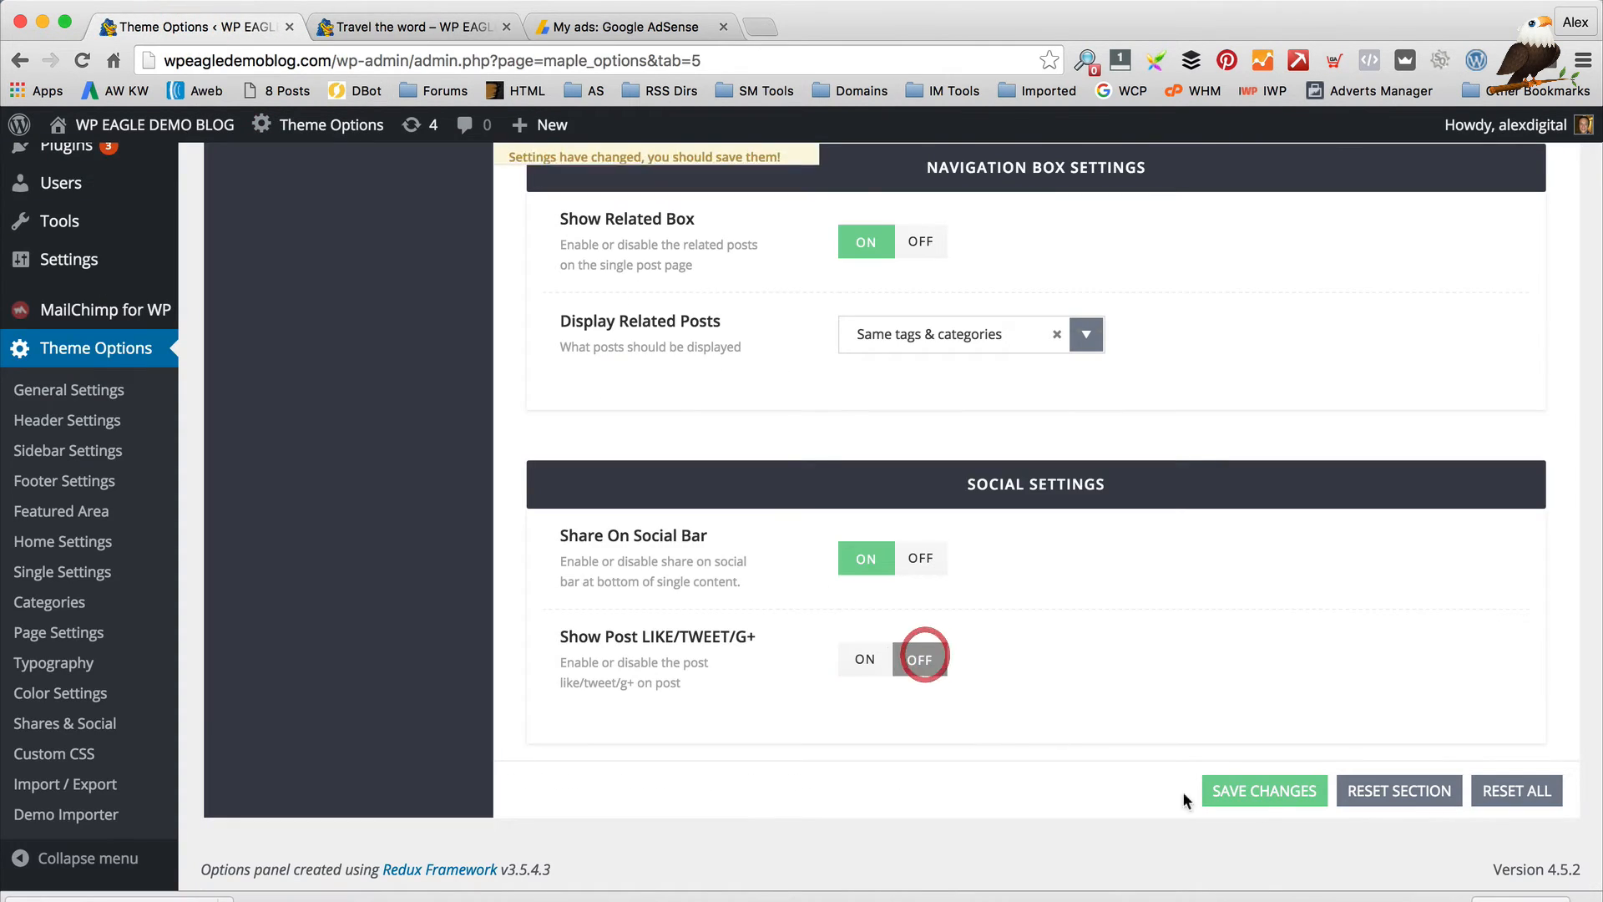
pyautogui.click(1257, 790)
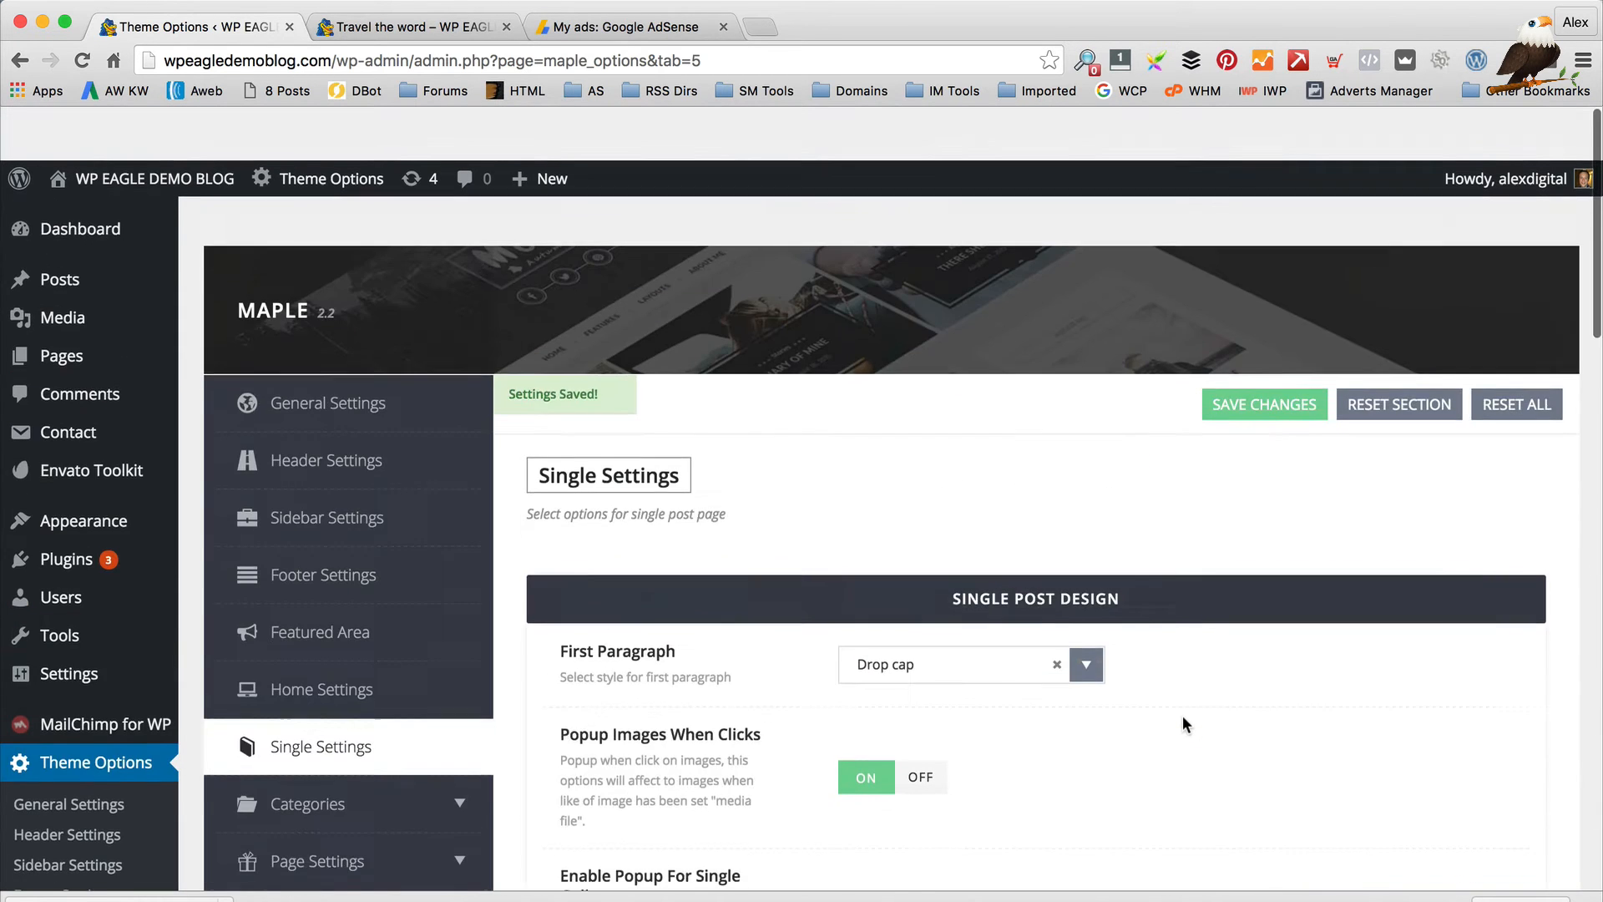
# Browse the Lifestyle, Repice and Stories category settings in Theme Options
pyautogui.scroll(-3, 1183, 717)
pyautogui.click(385, 541)
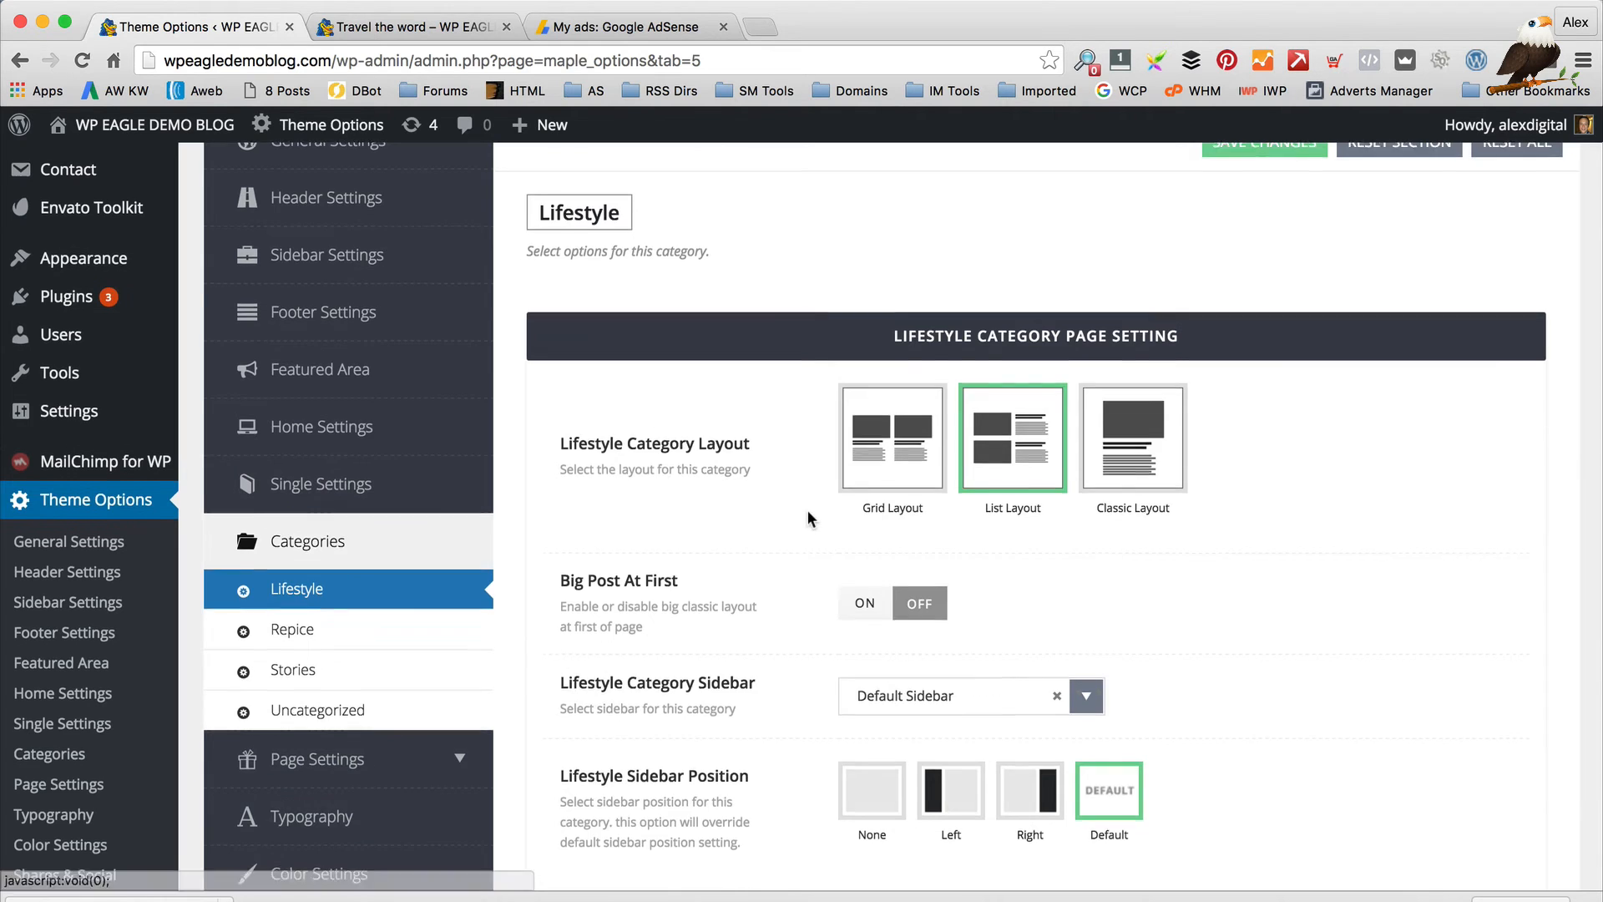
pyautogui.scroll(-2, 393, 534)
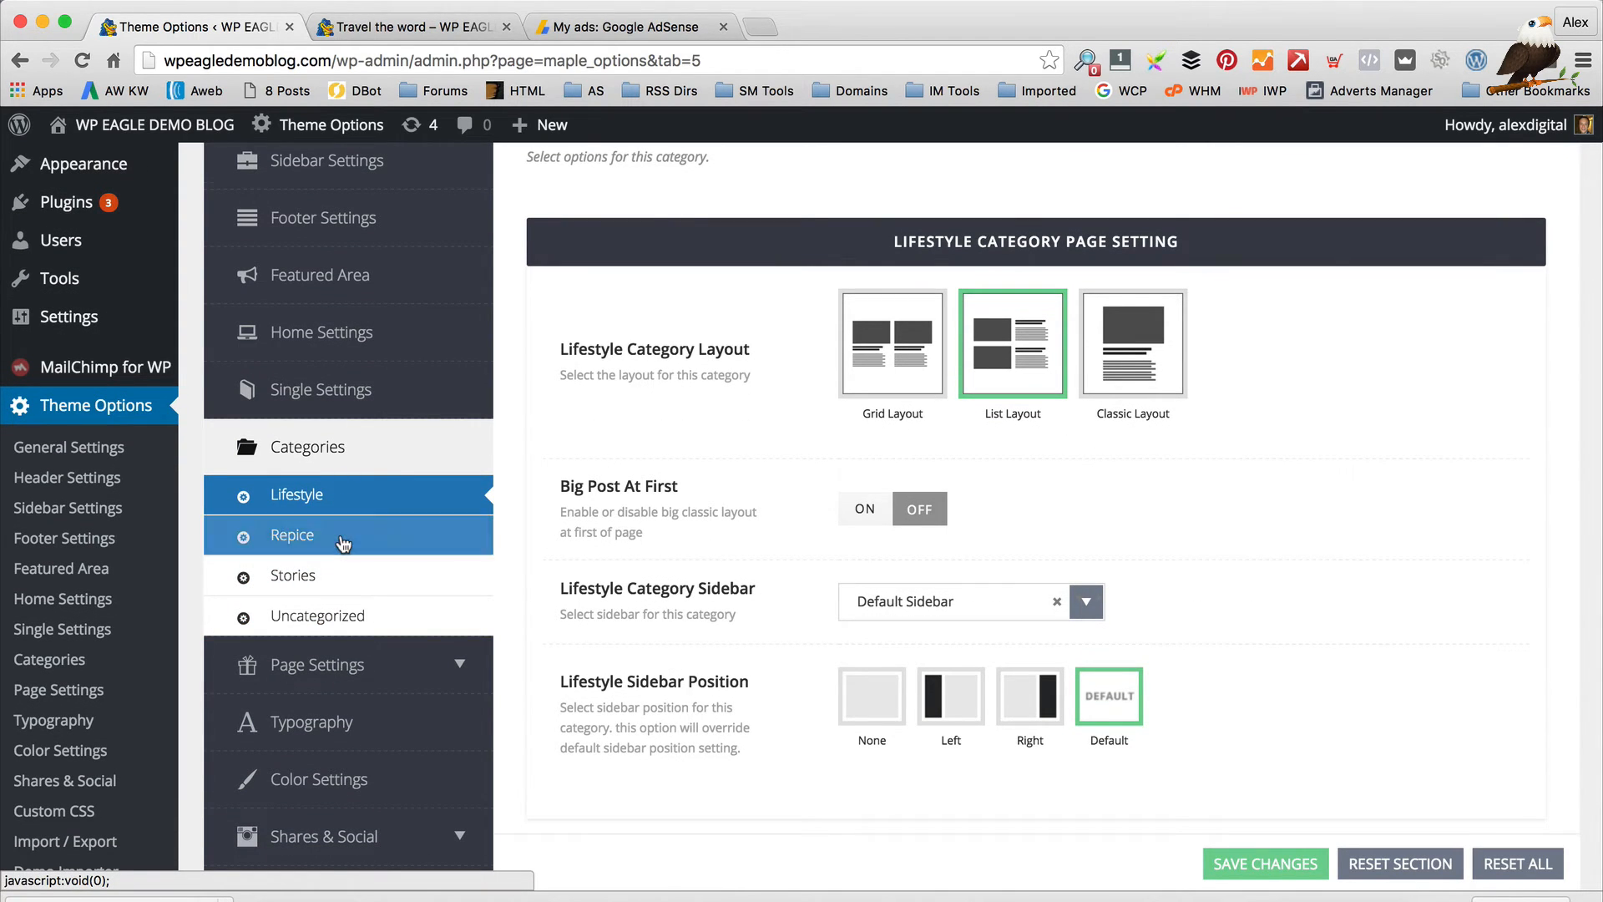
pyautogui.scroll(-1, 359, 522)
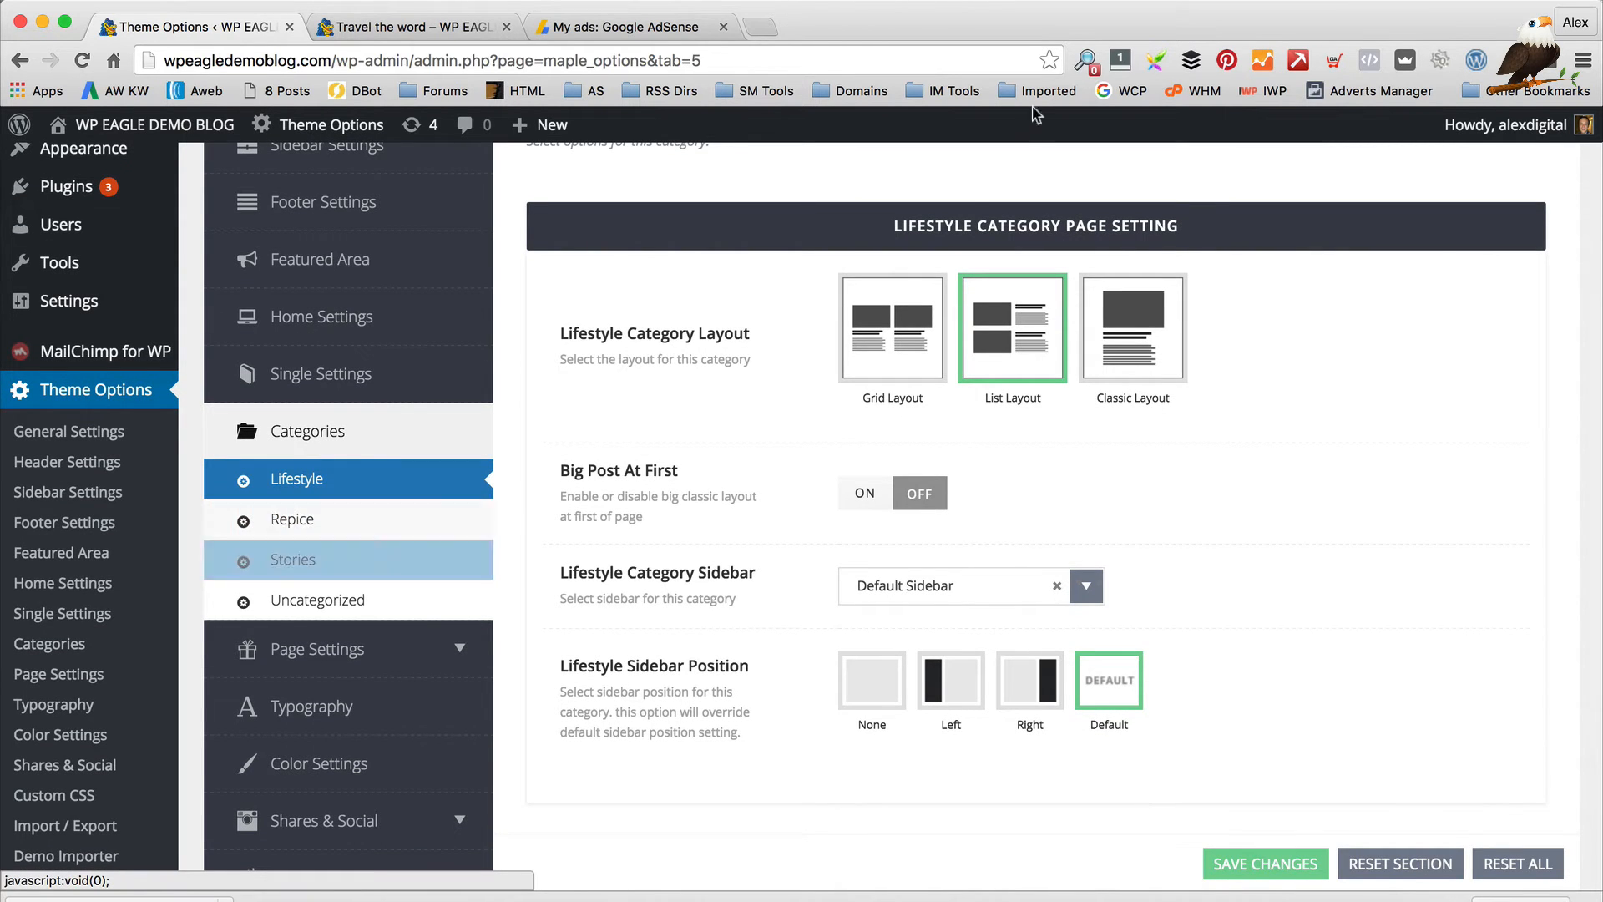
pyautogui.scroll(-1, 969, 343)
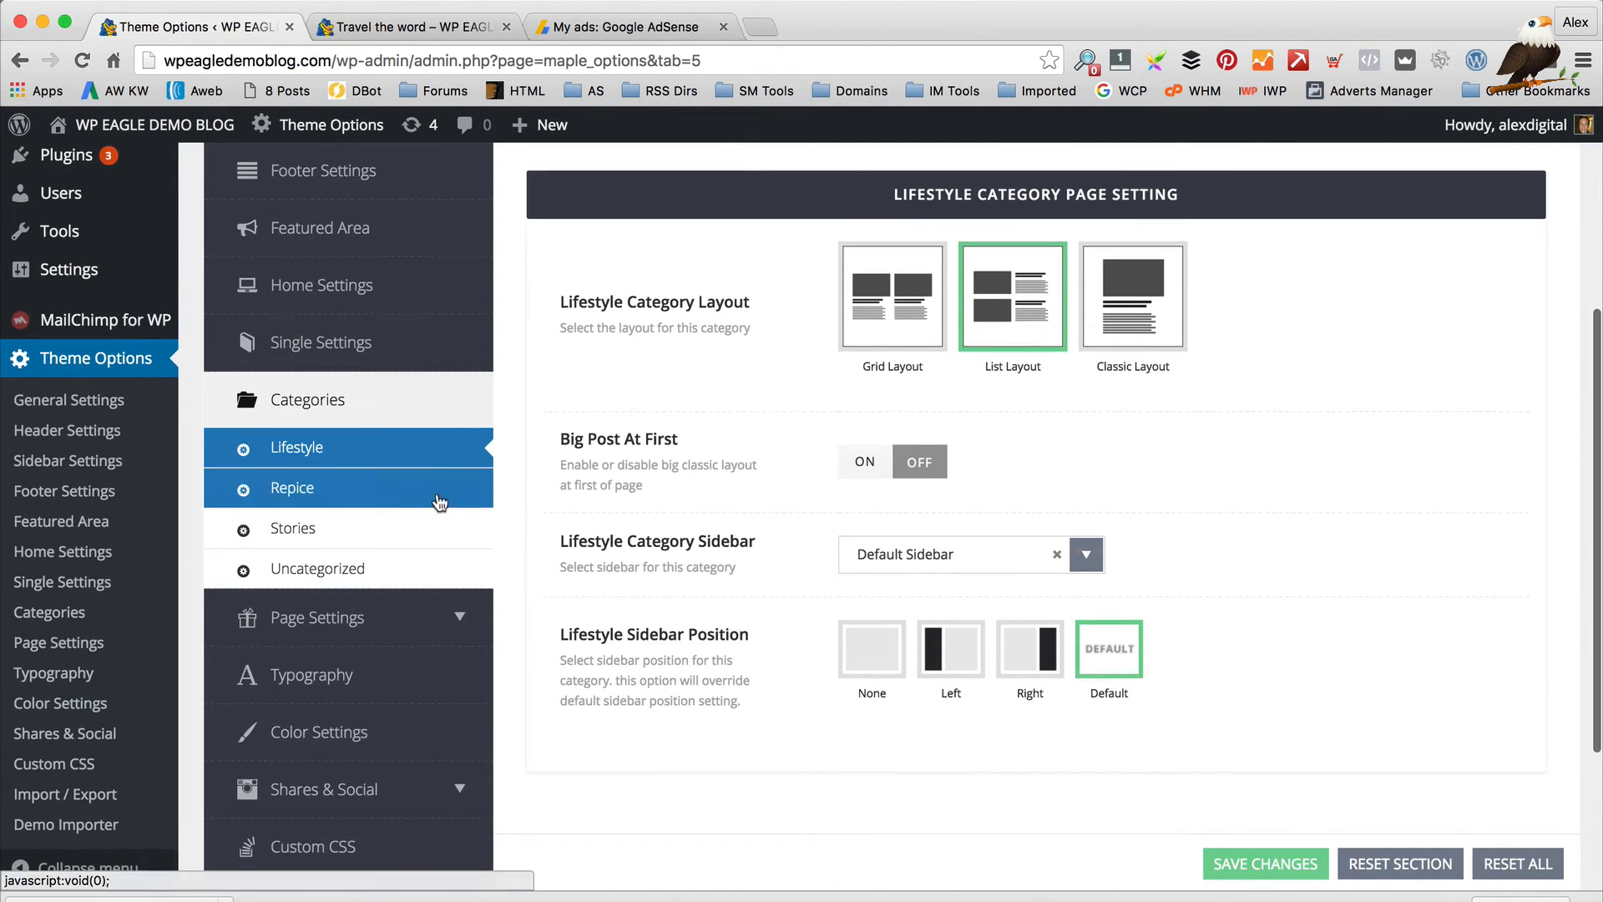
pyautogui.click(436, 488)
pyautogui.click(394, 529)
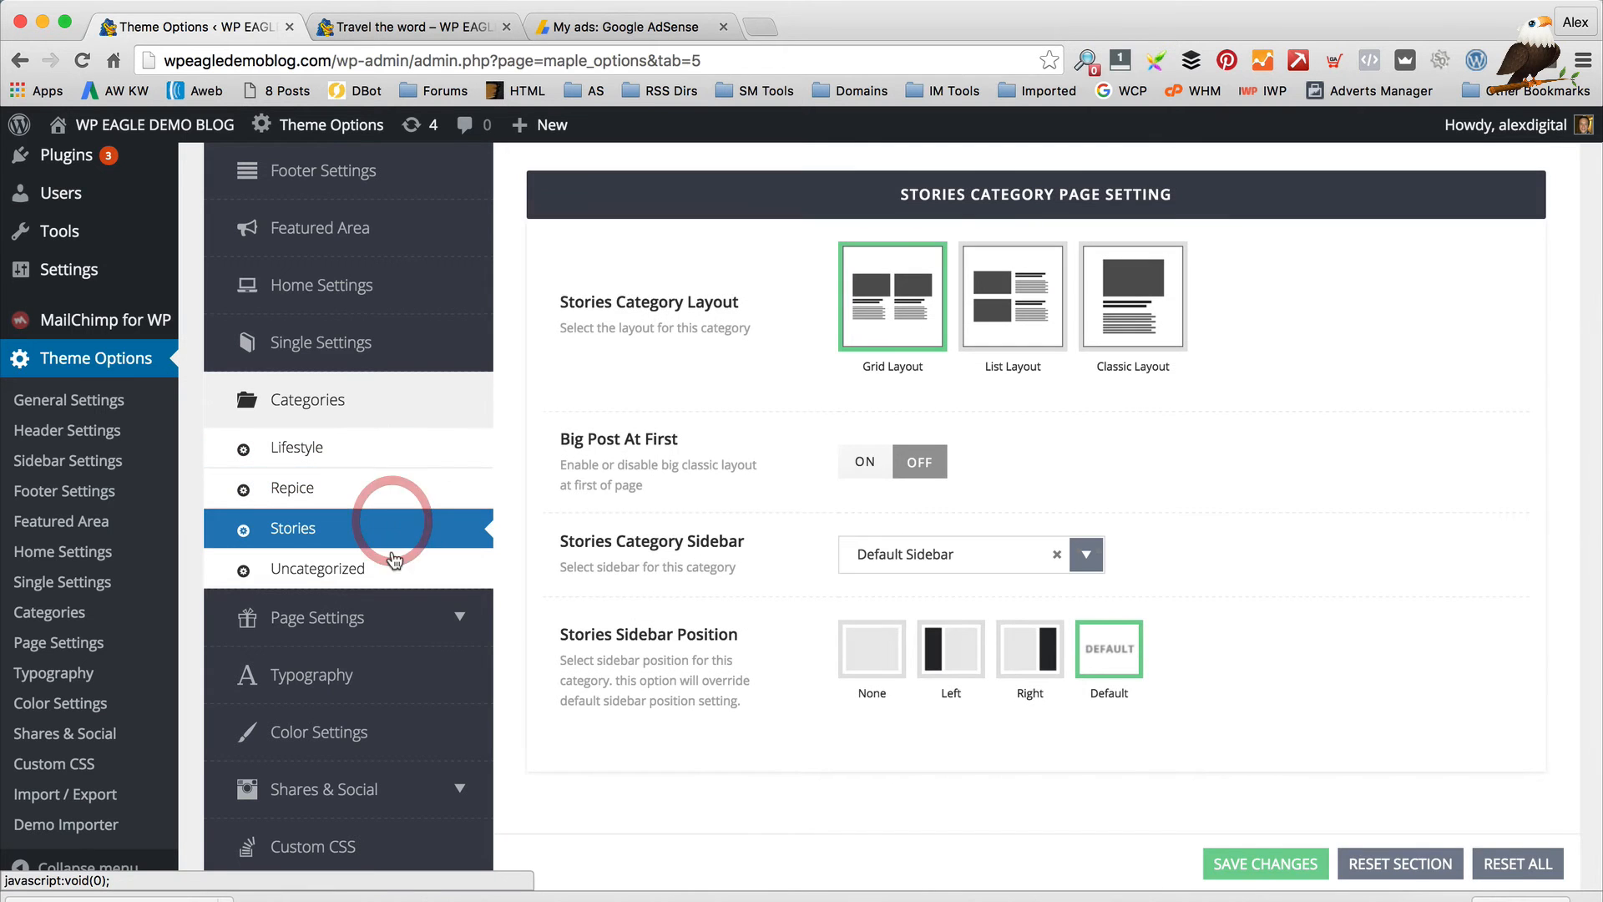
pyautogui.click(301, 445)
pyautogui.scroll(1, 760, 346)
pyautogui.scroll(-1, 429, 503)
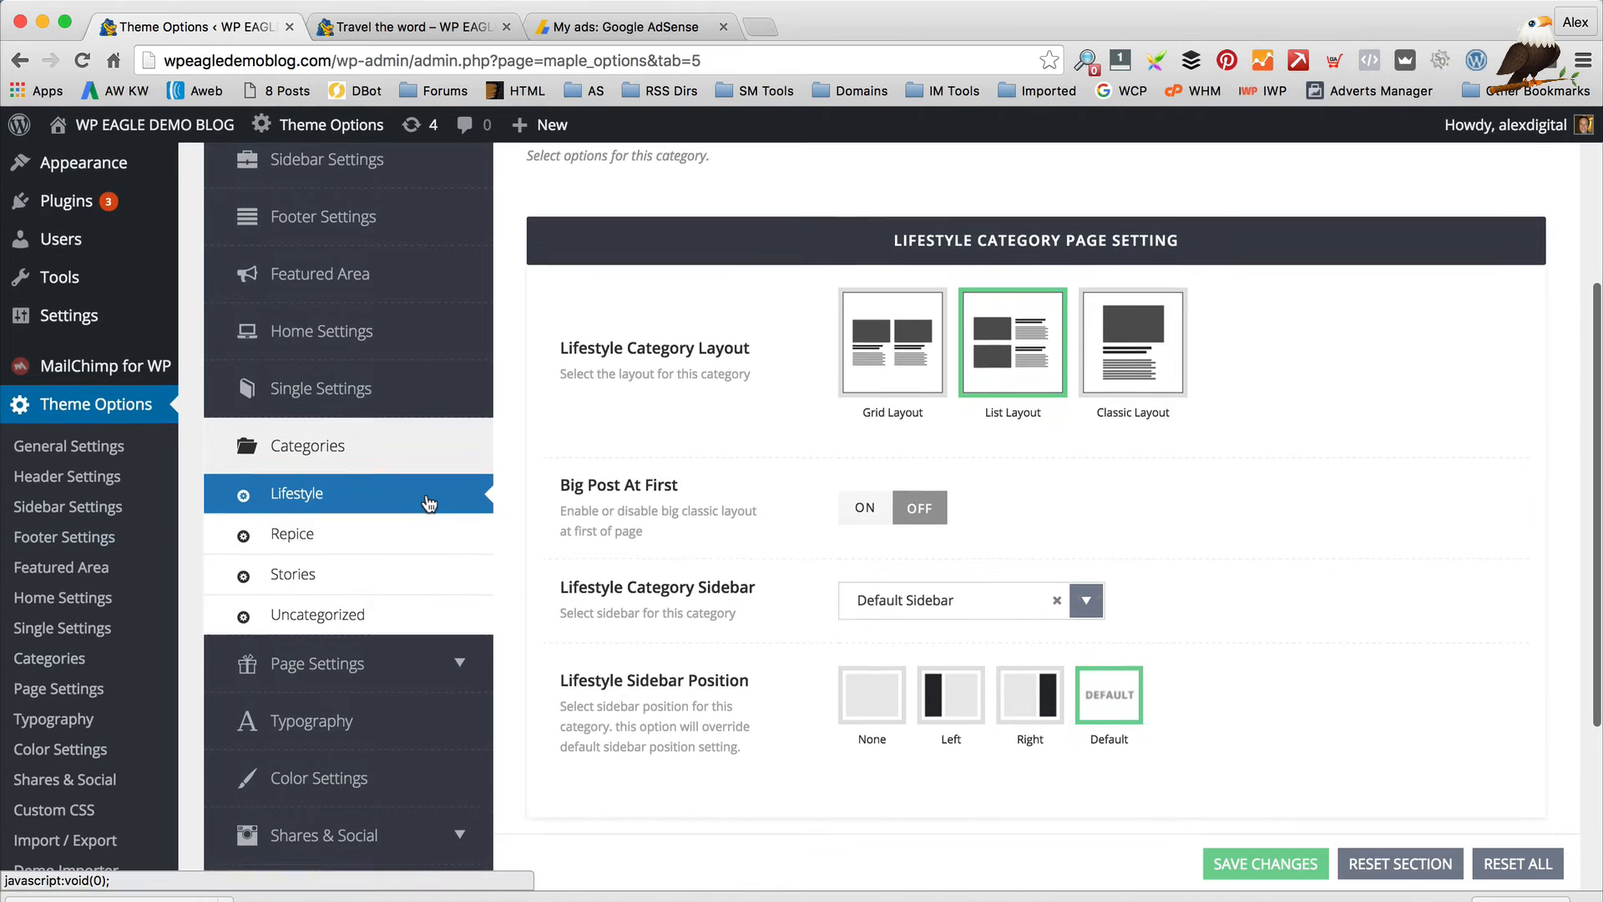
pyautogui.scroll(1, 429, 503)
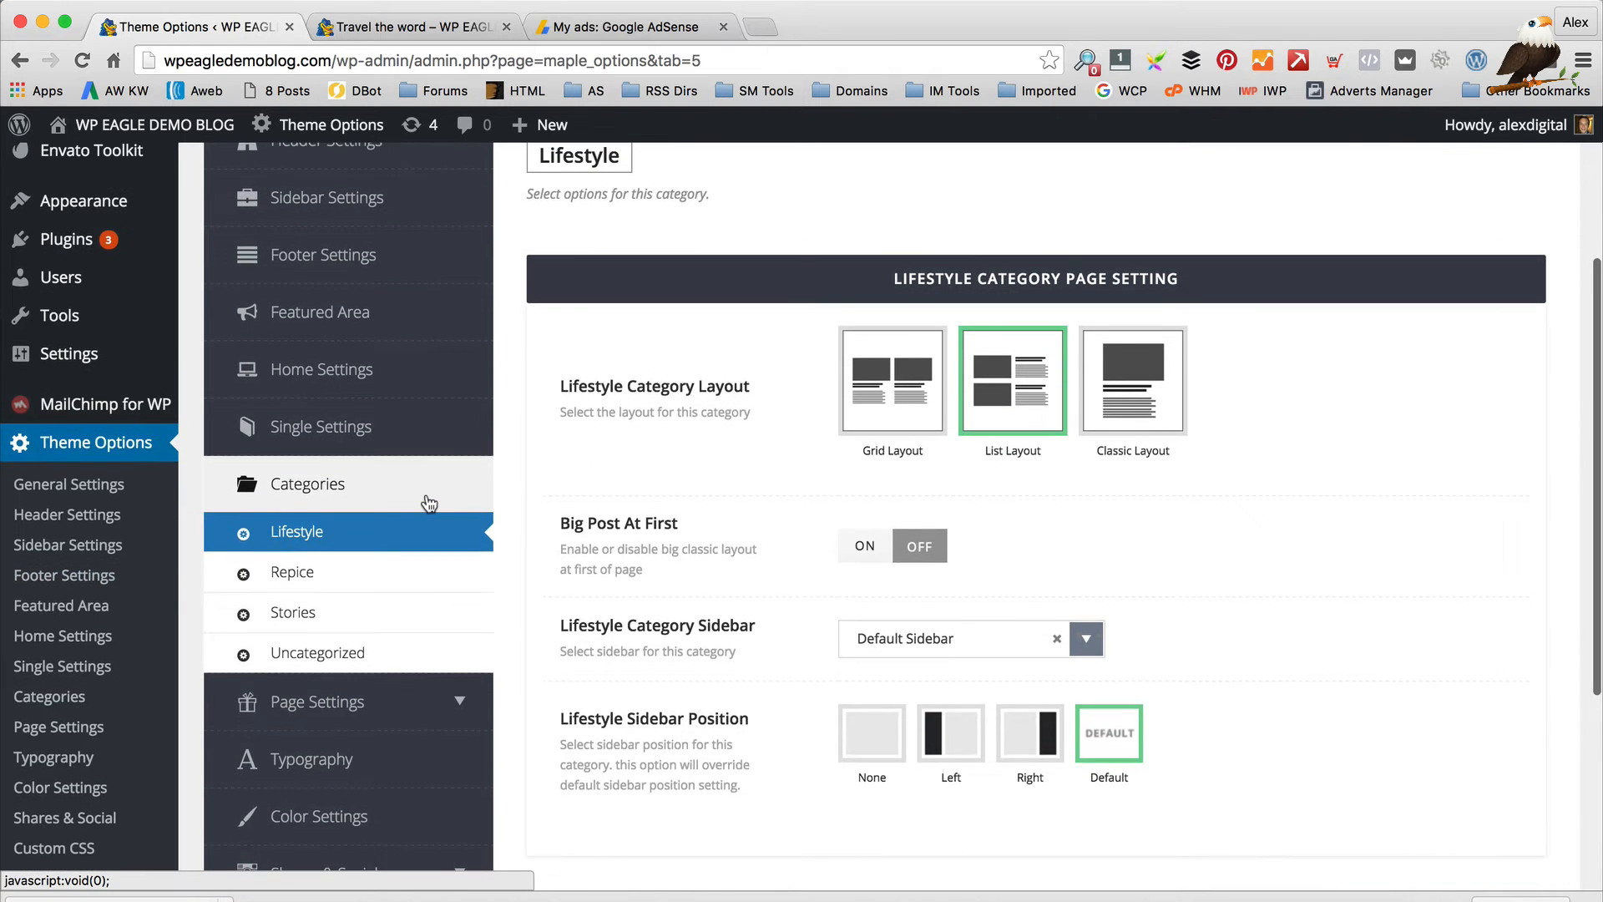
pyautogui.scroll(-5, 430, 503)
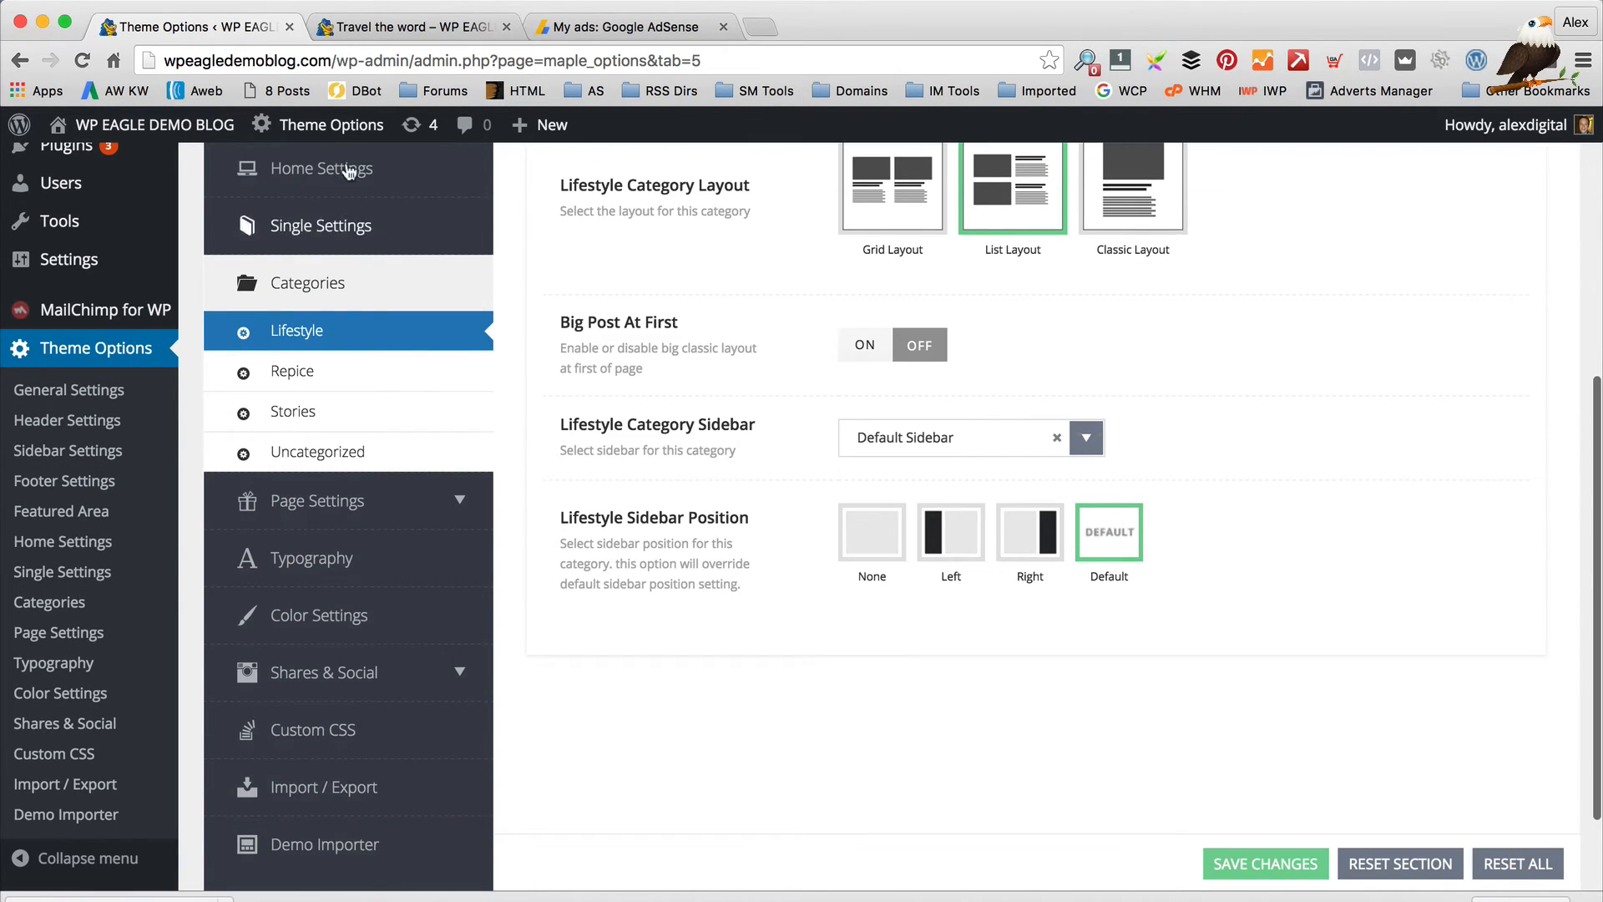
# Review the Author, Search and Single Page layouts, keeping Default Sidebar for single pages
pyautogui.click(339, 504)
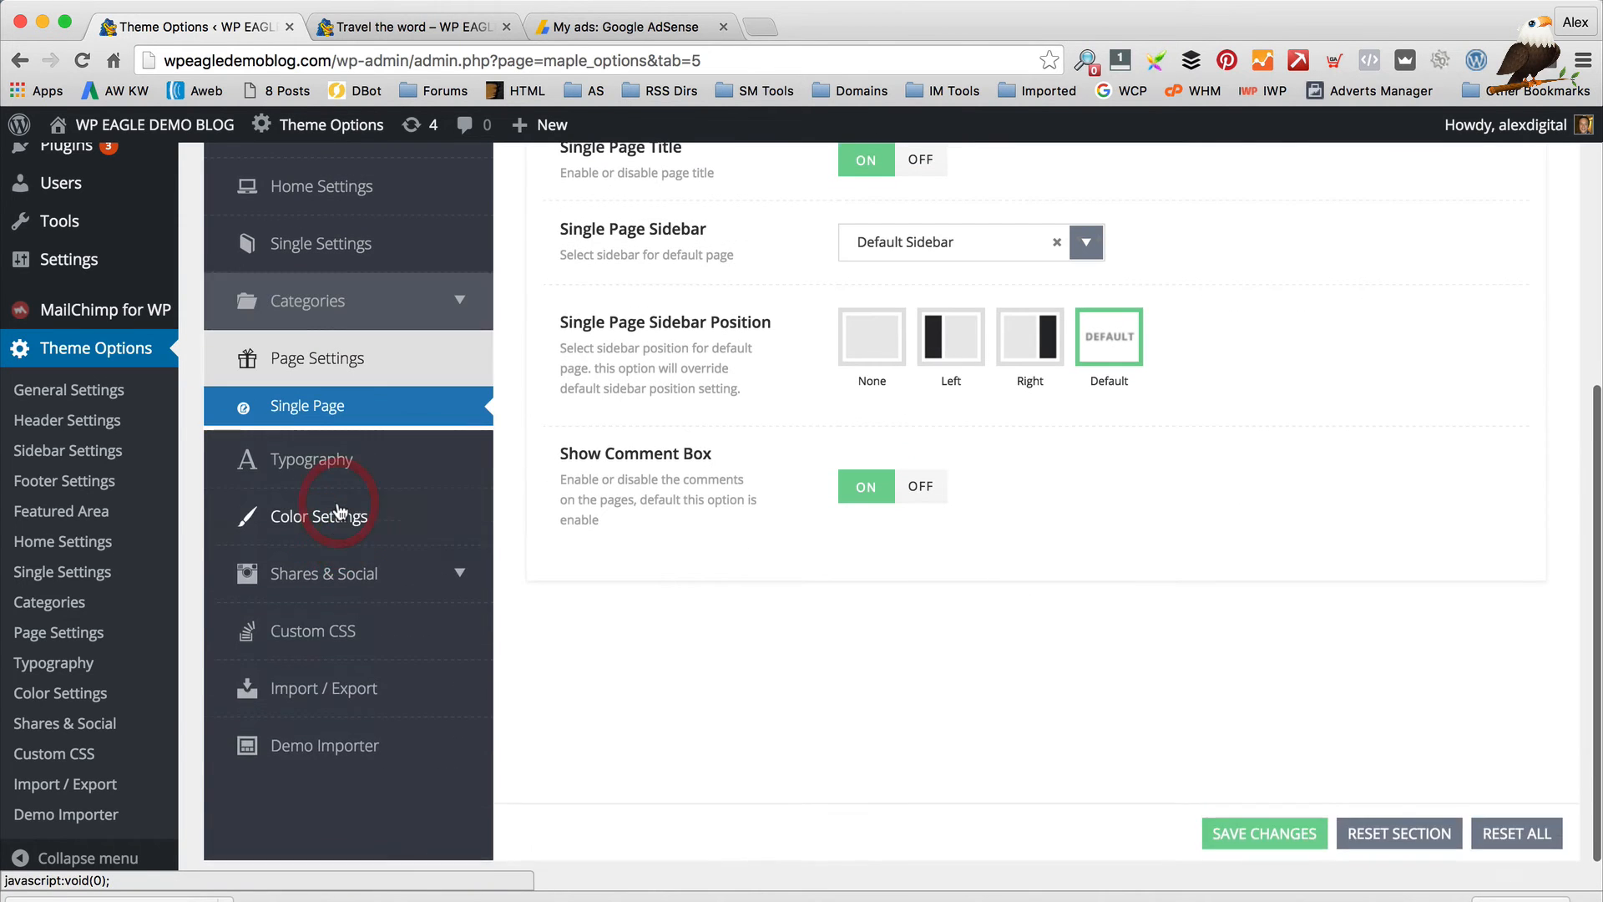
pyautogui.click(308, 462)
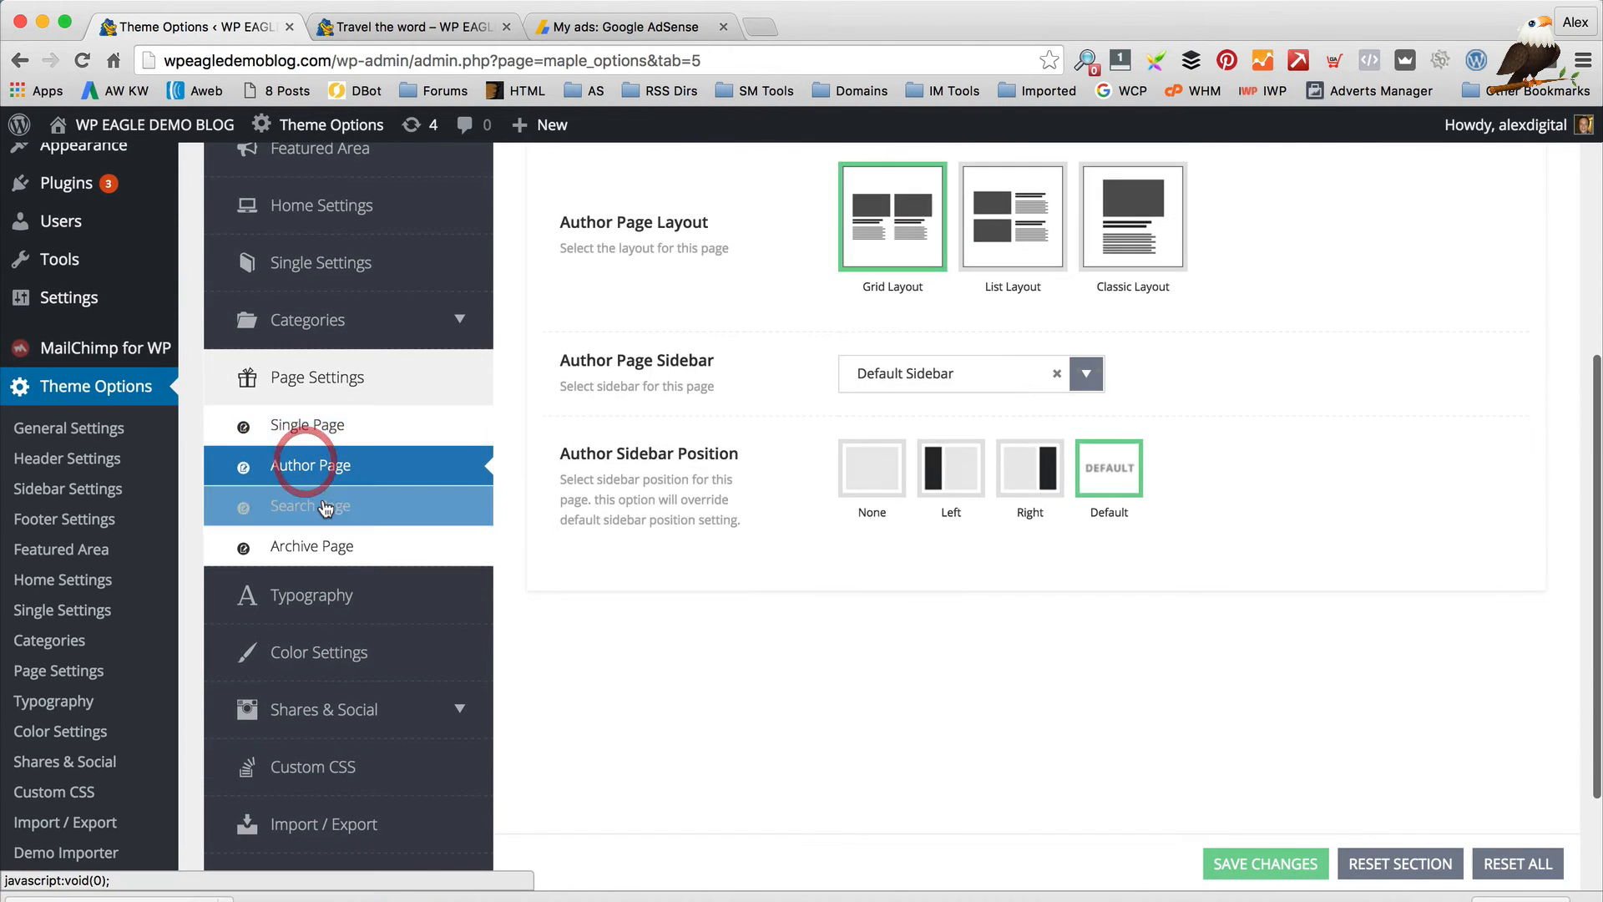
pyautogui.click(324, 506)
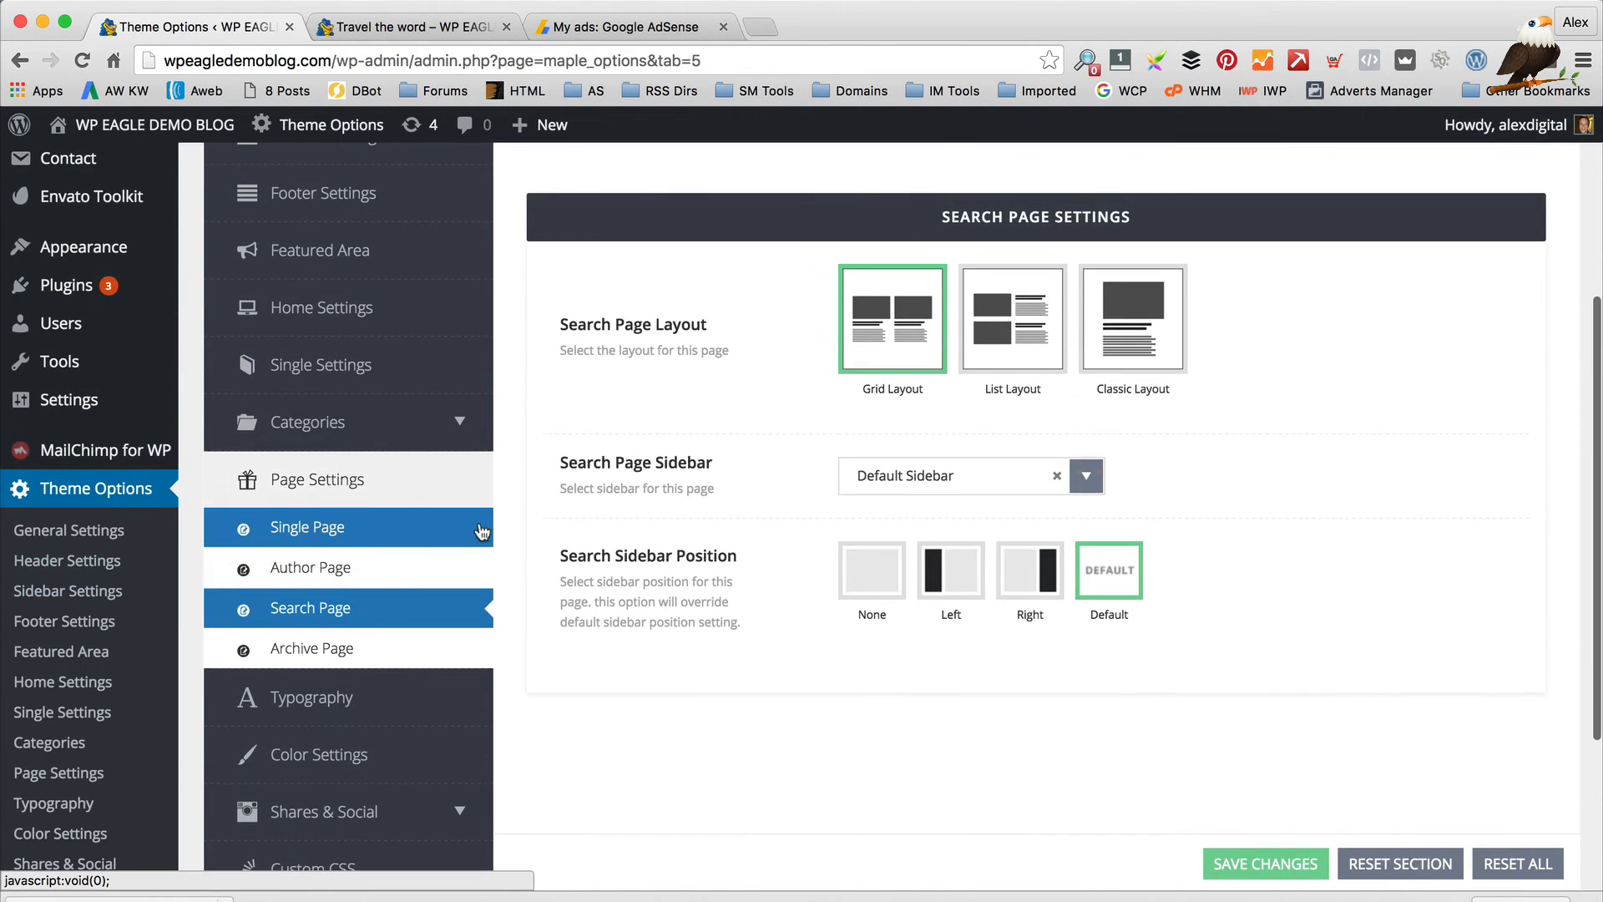
pyautogui.click(482, 532)
pyautogui.click(957, 365)
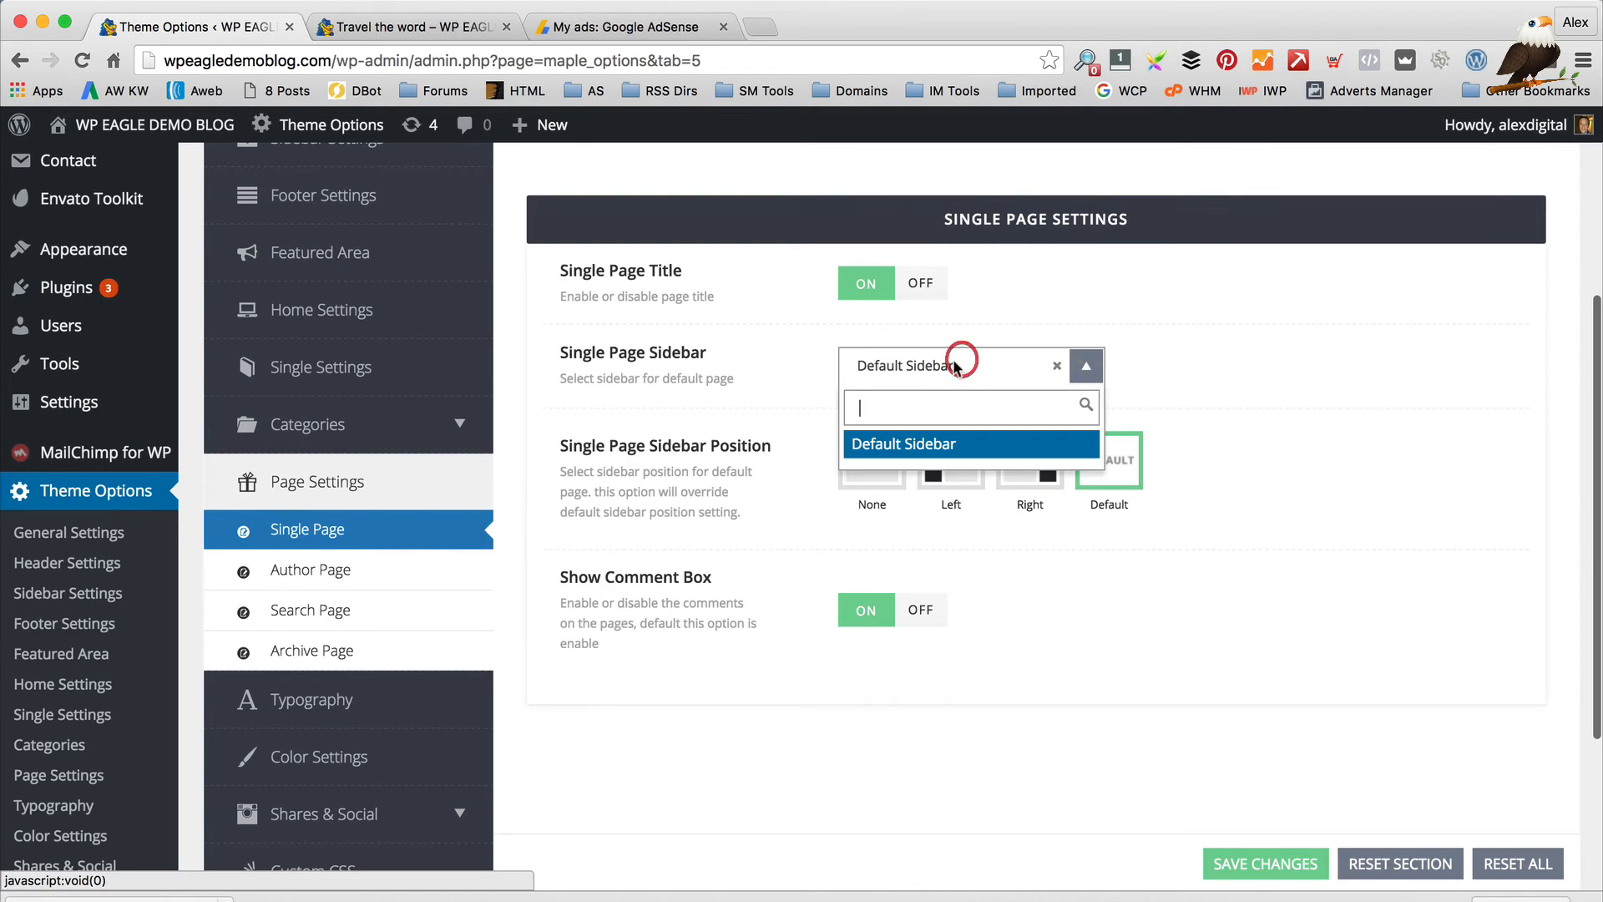
pyautogui.click(798, 373)
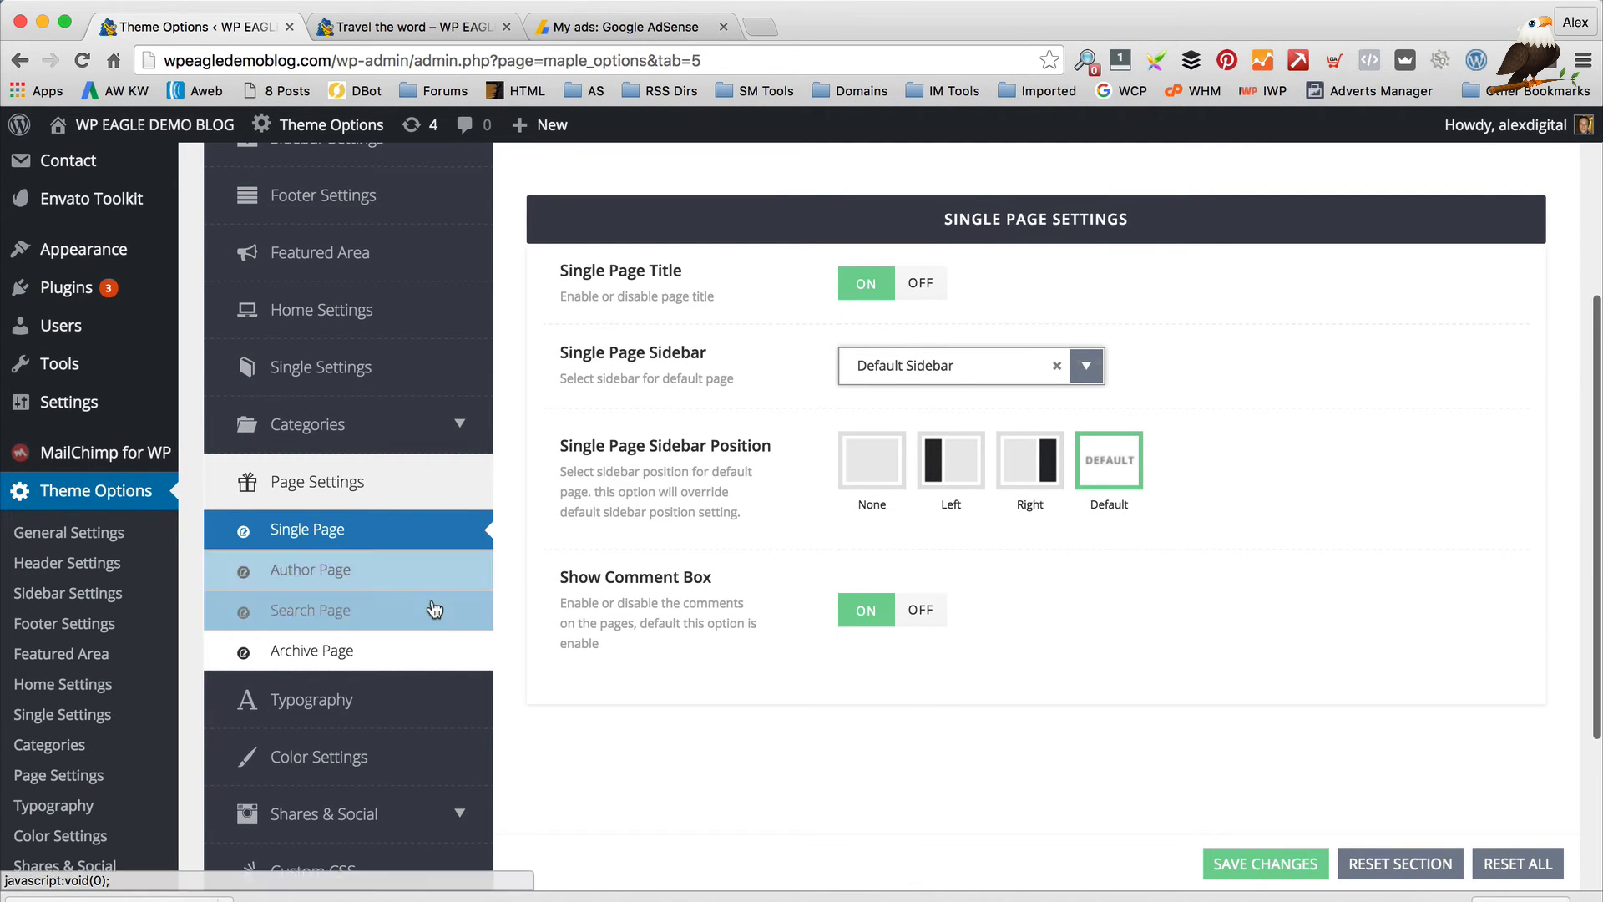
# Check the Typography body font family list, keeping Noticia Text
pyautogui.click(399, 651)
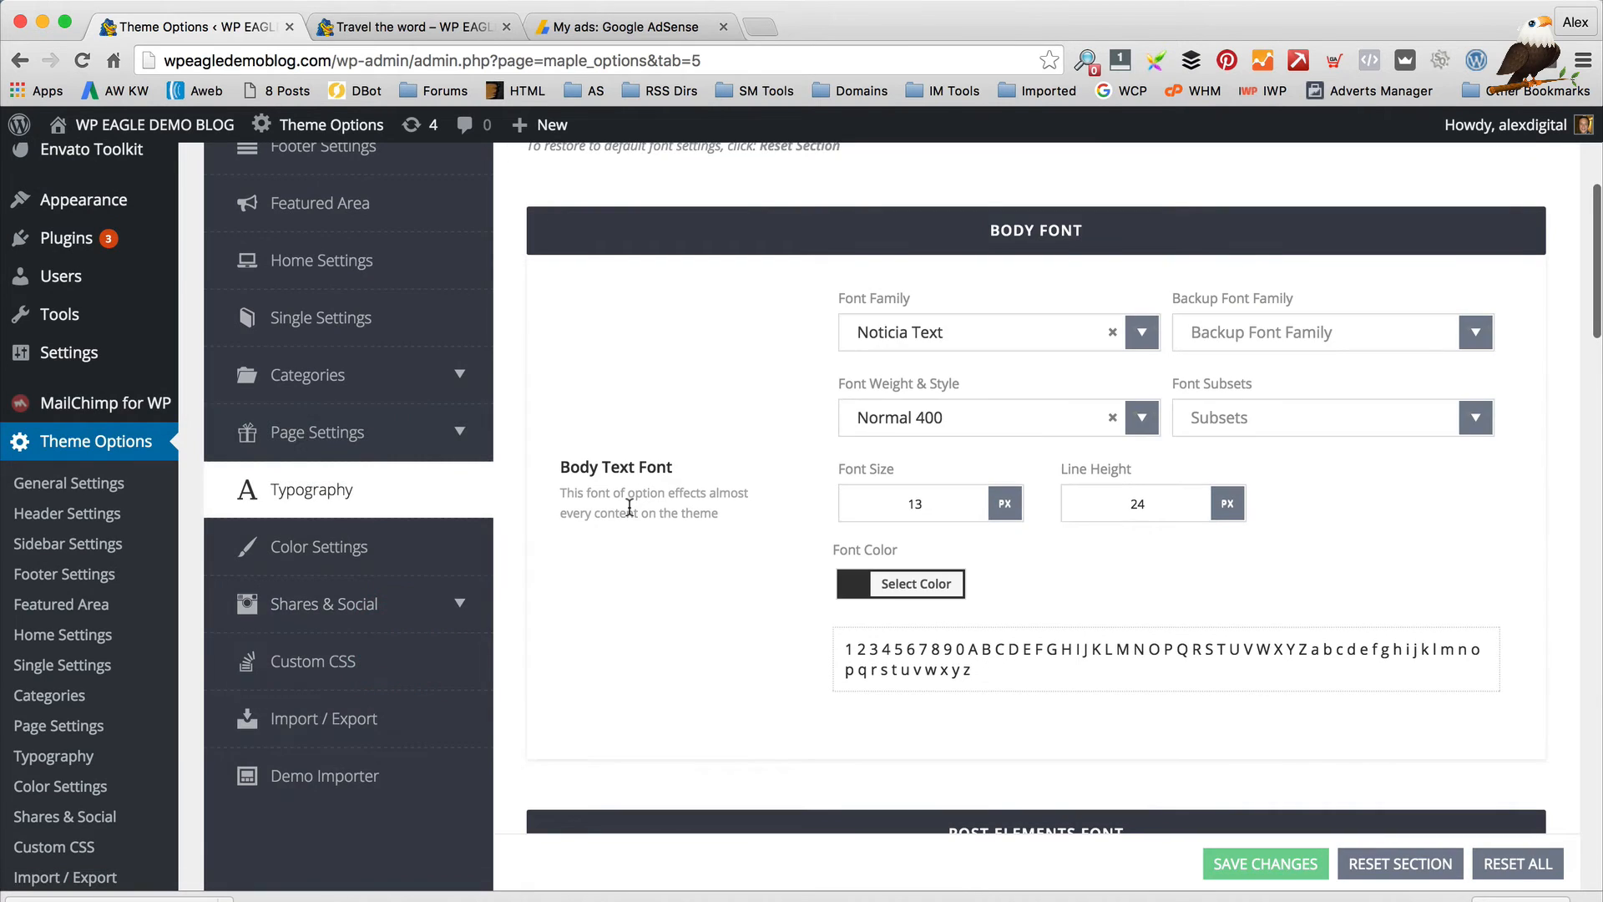
pyautogui.scroll(3, 698, 368)
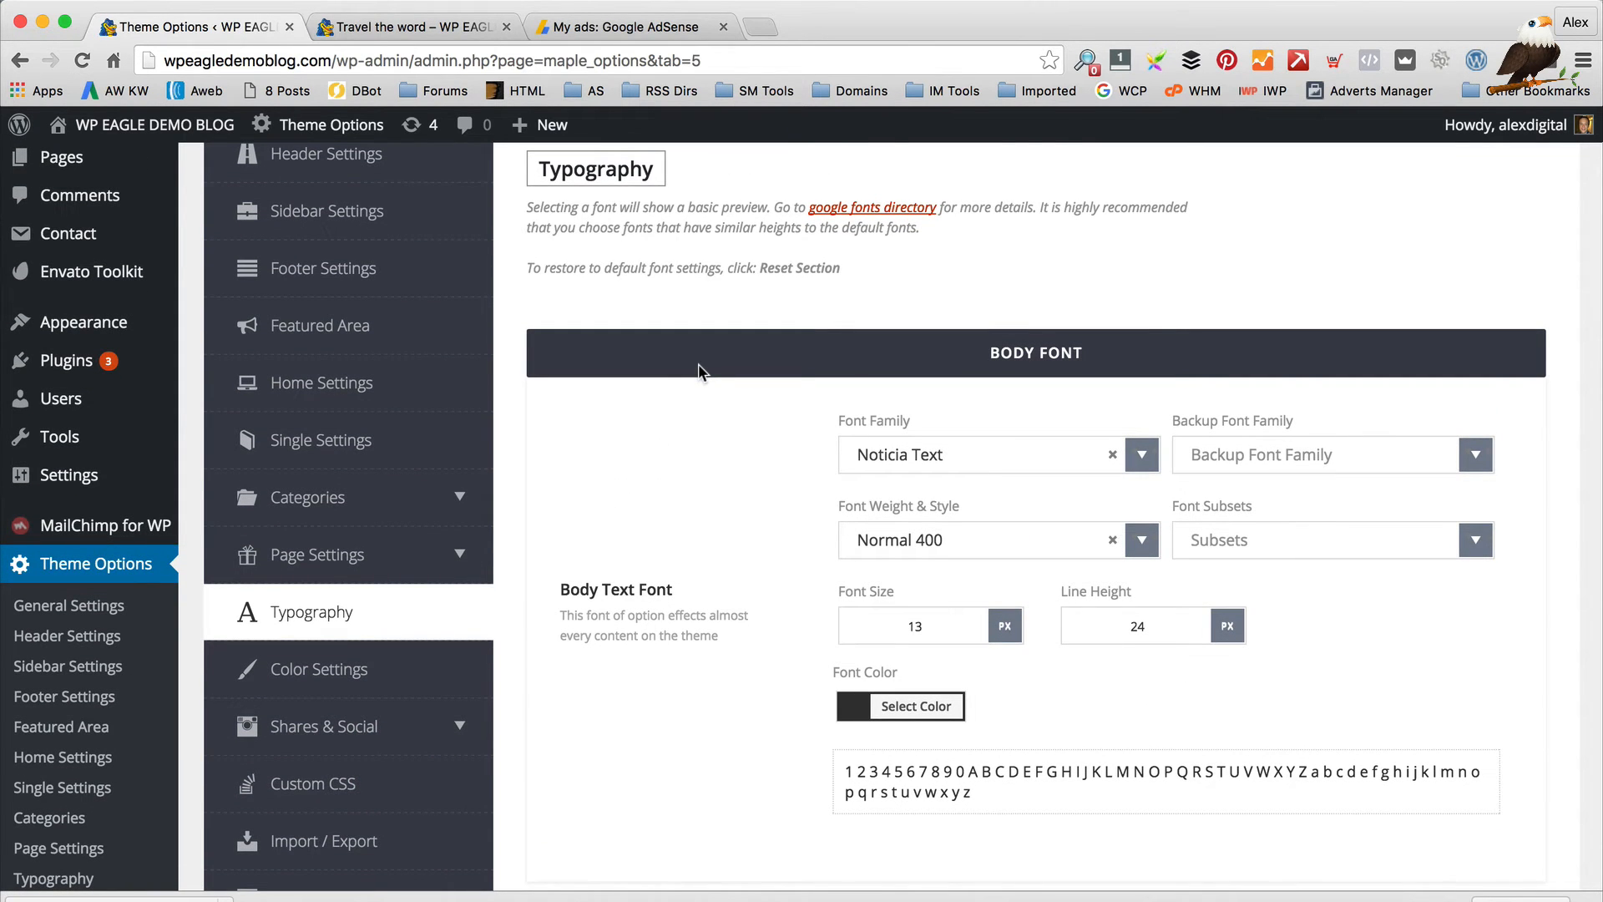
pyautogui.scroll(-3, 698, 372)
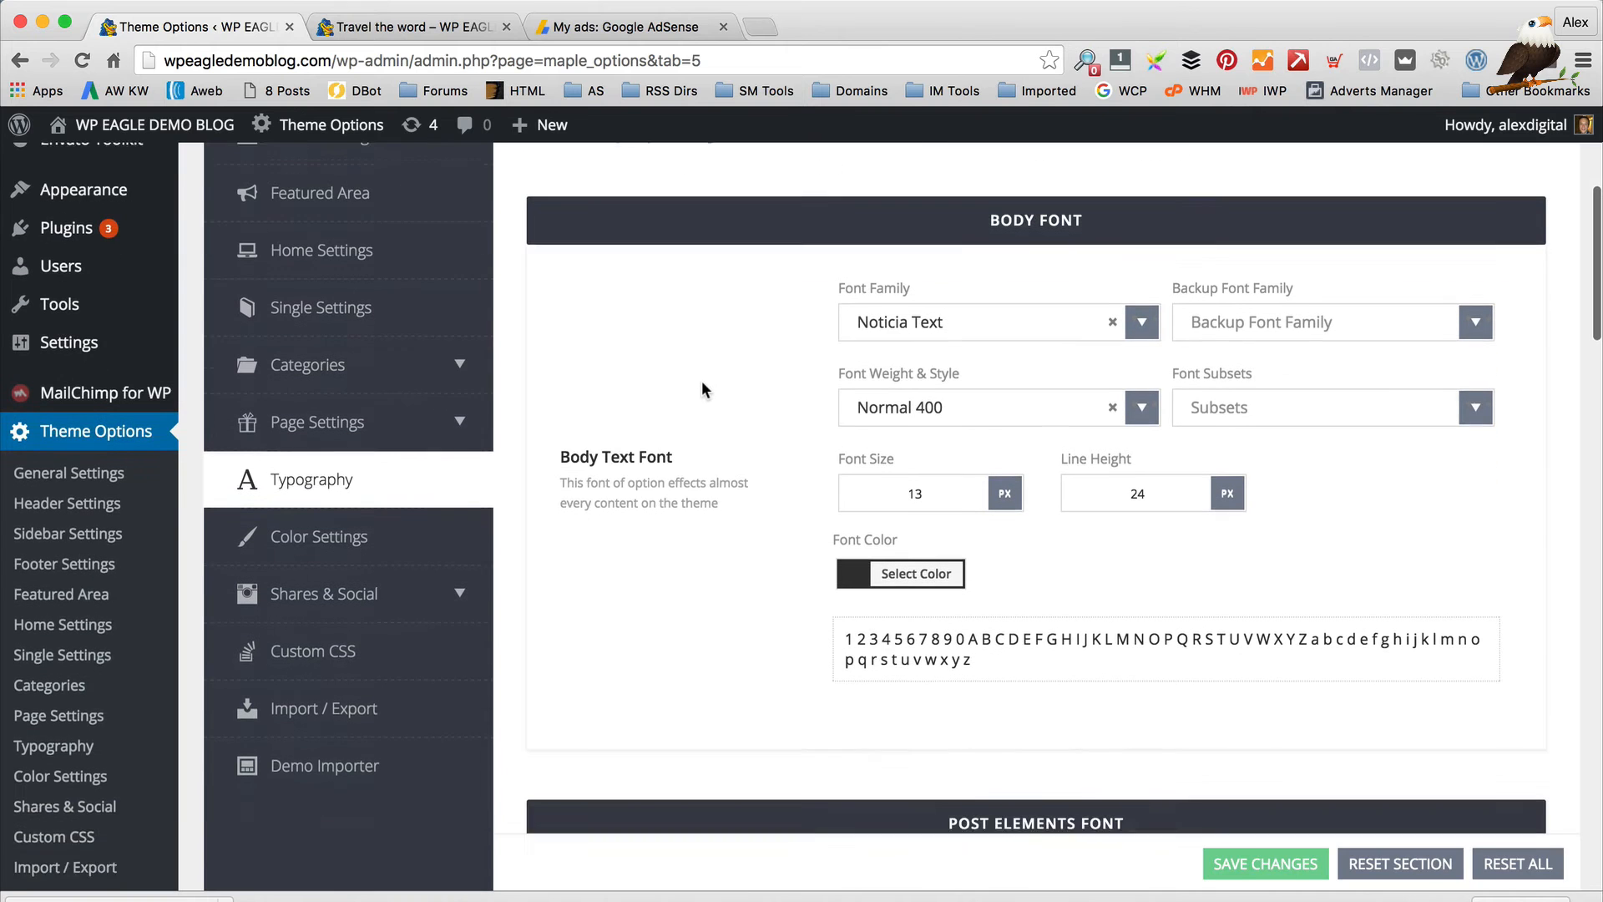
pyautogui.scroll(-1, 702, 386)
pyautogui.click(1141, 276)
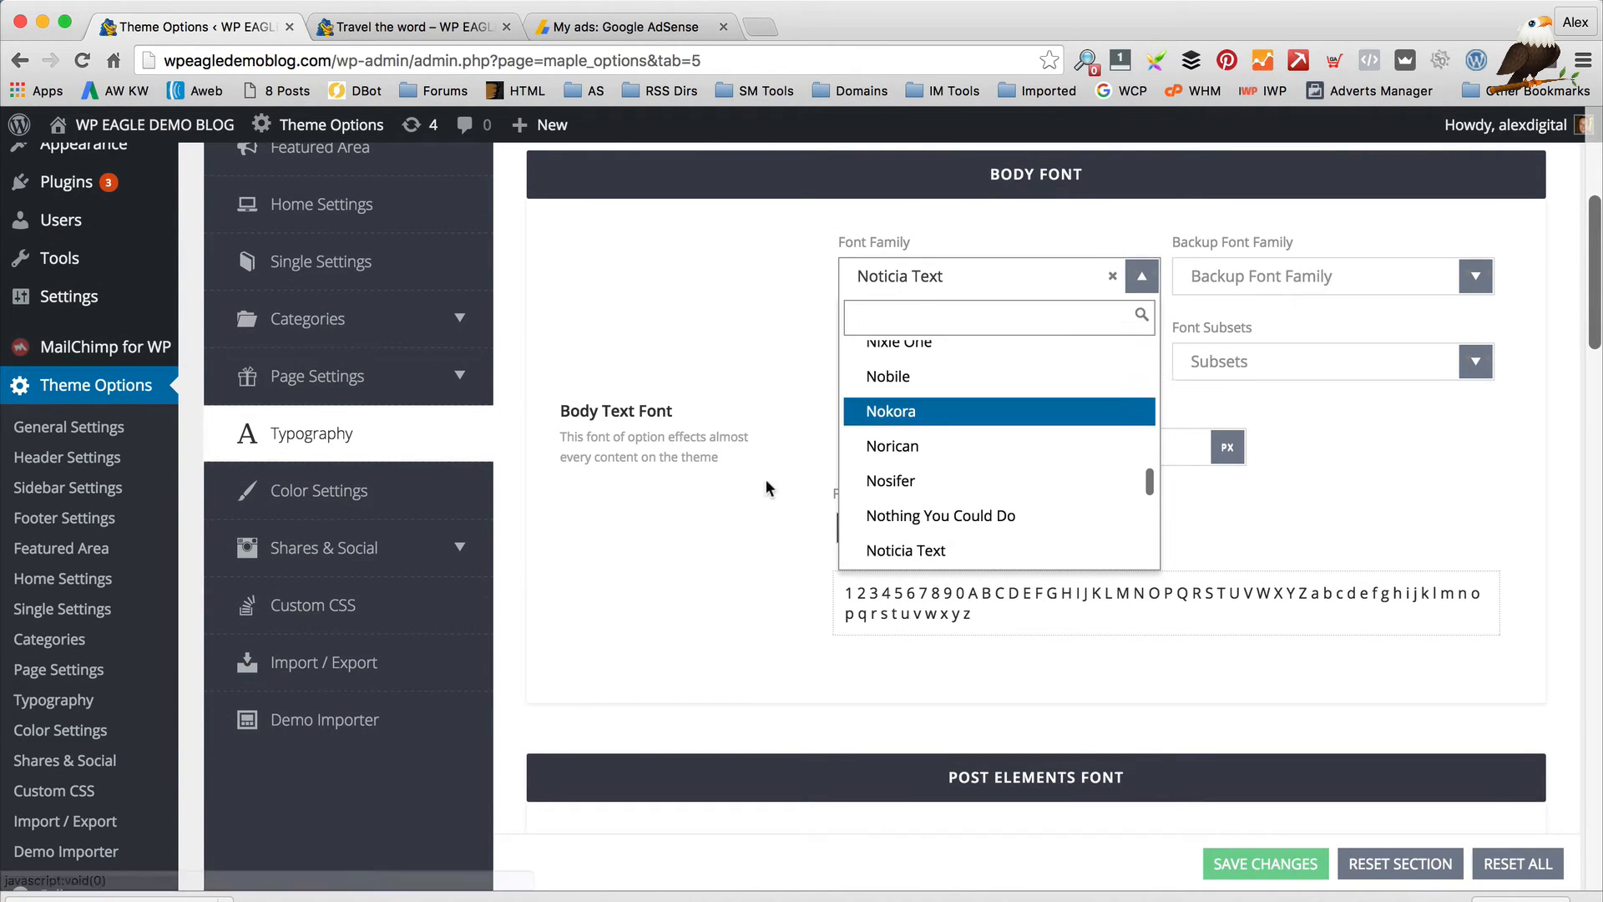
pyautogui.click(628, 268)
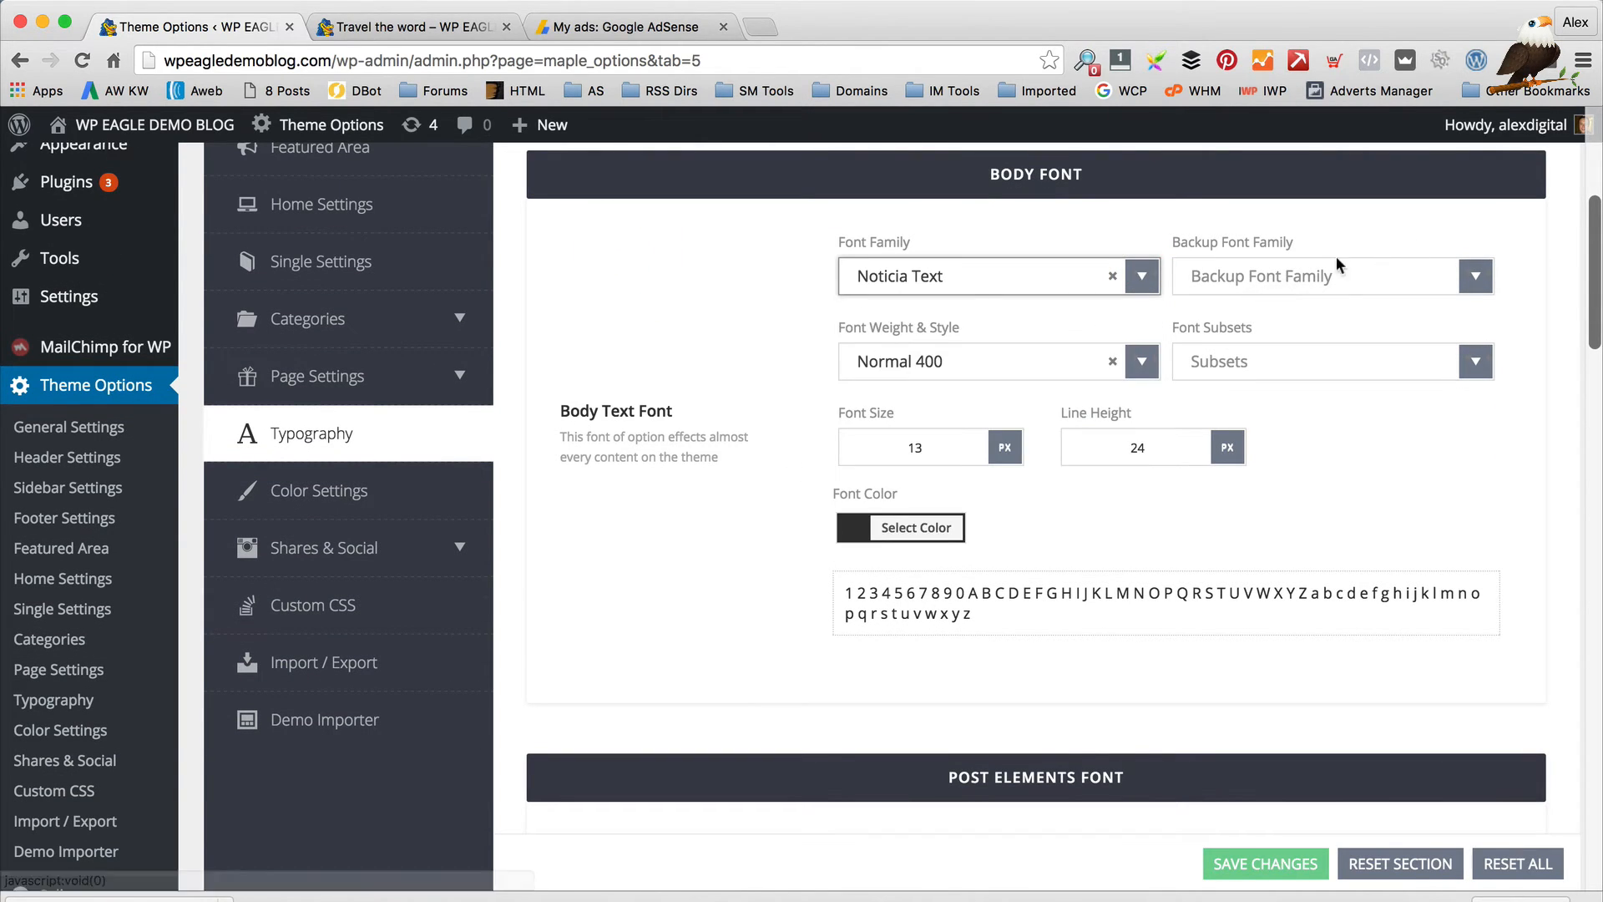
# Scroll through the post element and logo fonts: Lato titles, Old Standard TT logo
pyautogui.scroll(-1, 1054, 372)
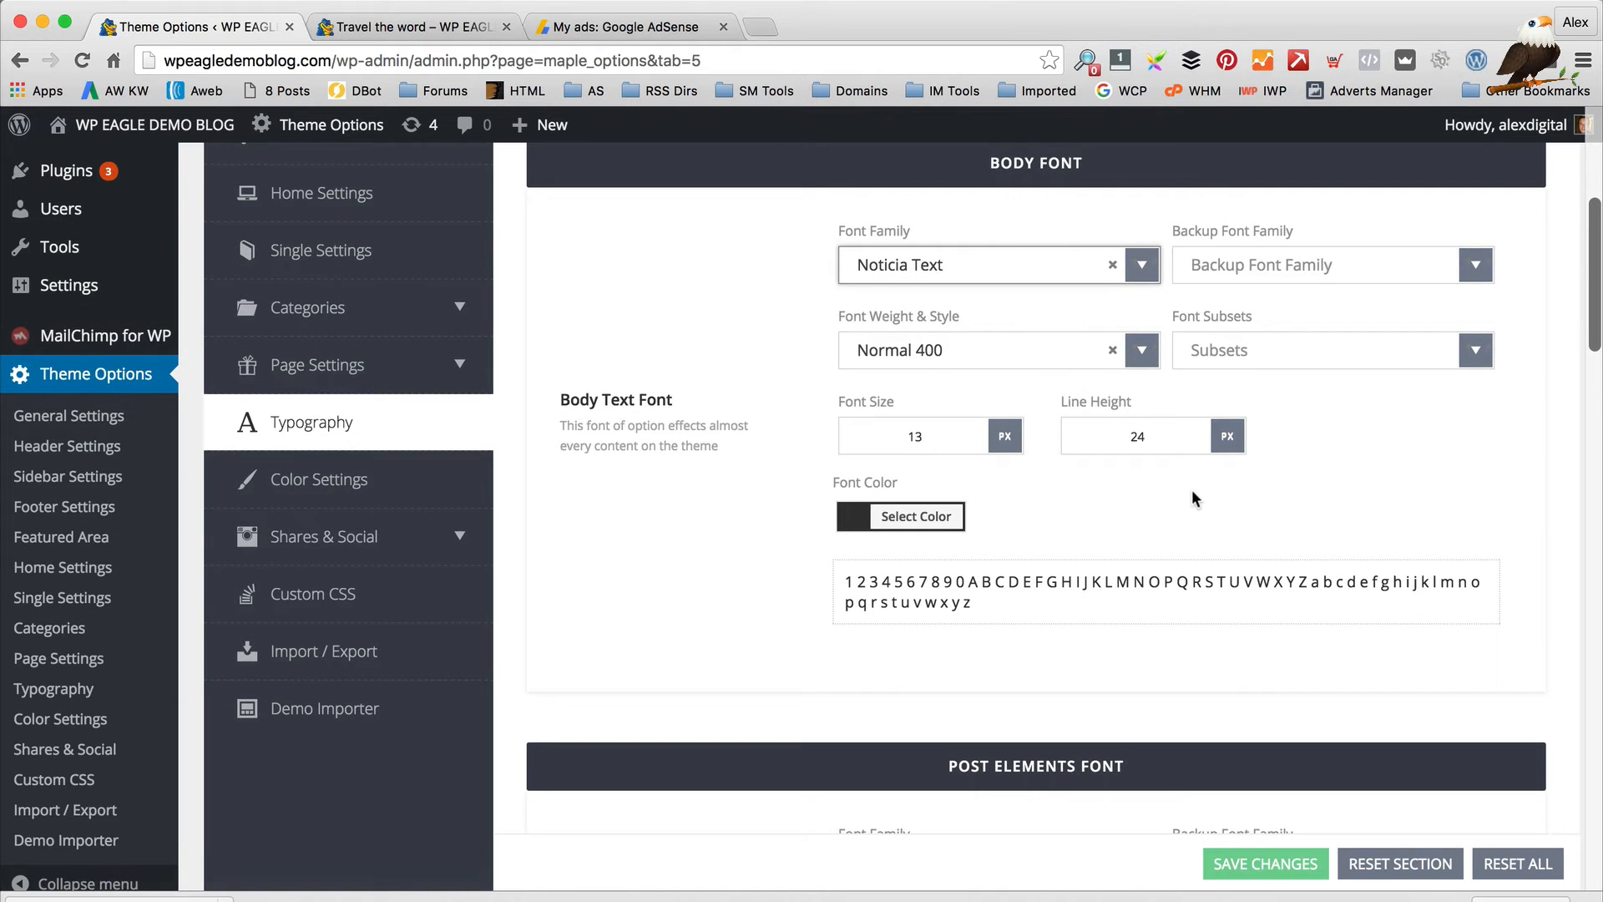
pyautogui.scroll(-10, 1194, 491)
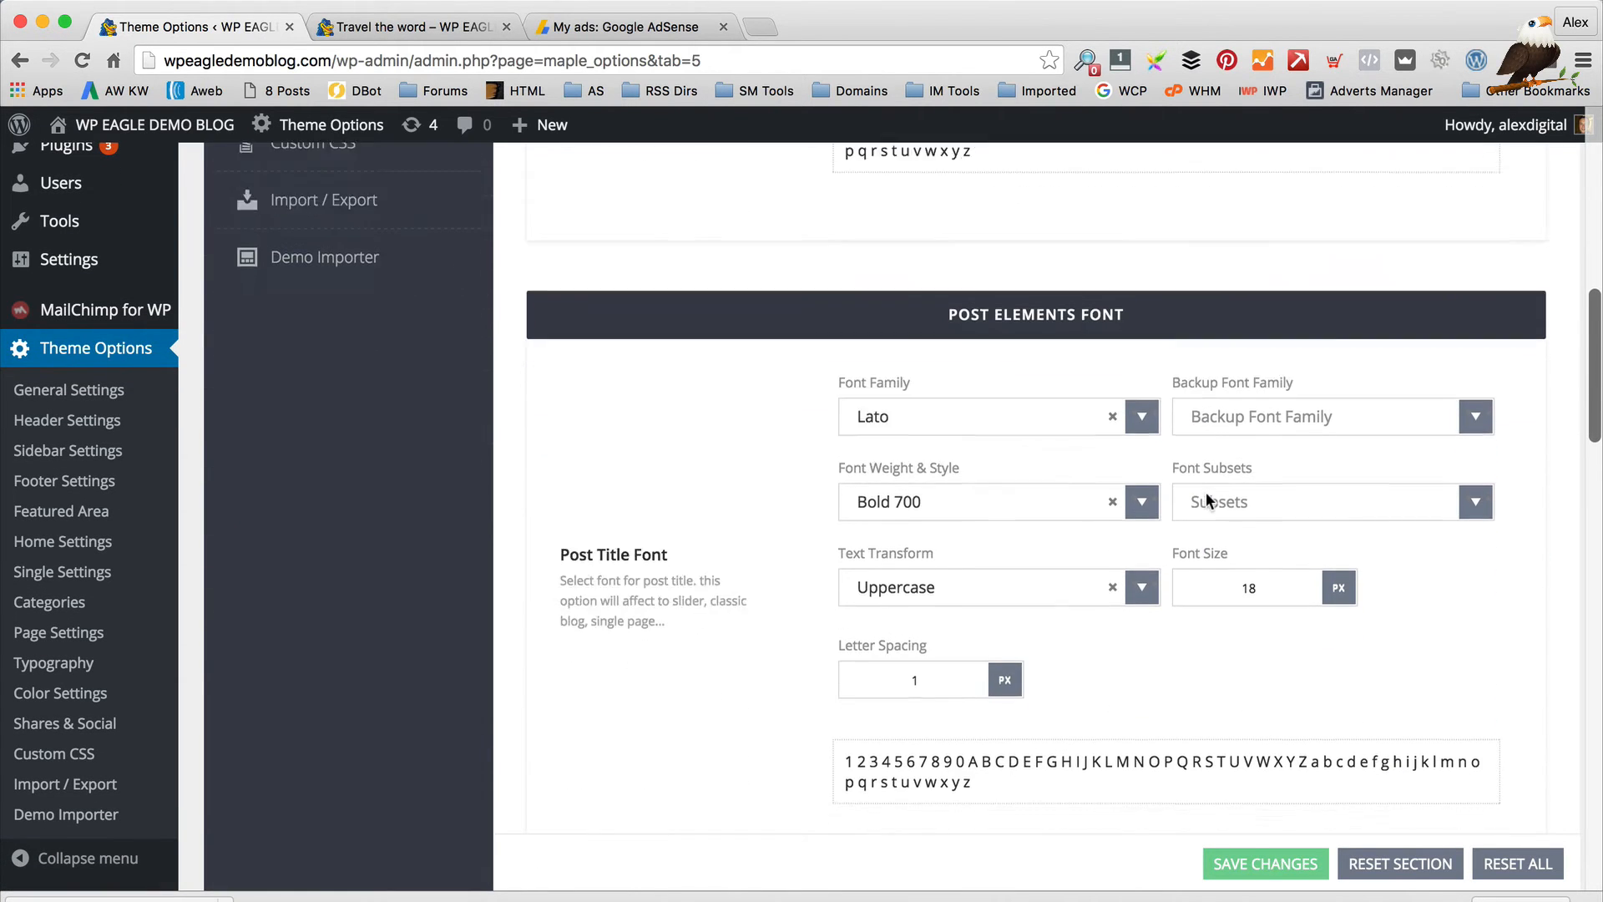
pyautogui.scroll(-8, 1206, 493)
pyautogui.scroll(-11, 686, 493)
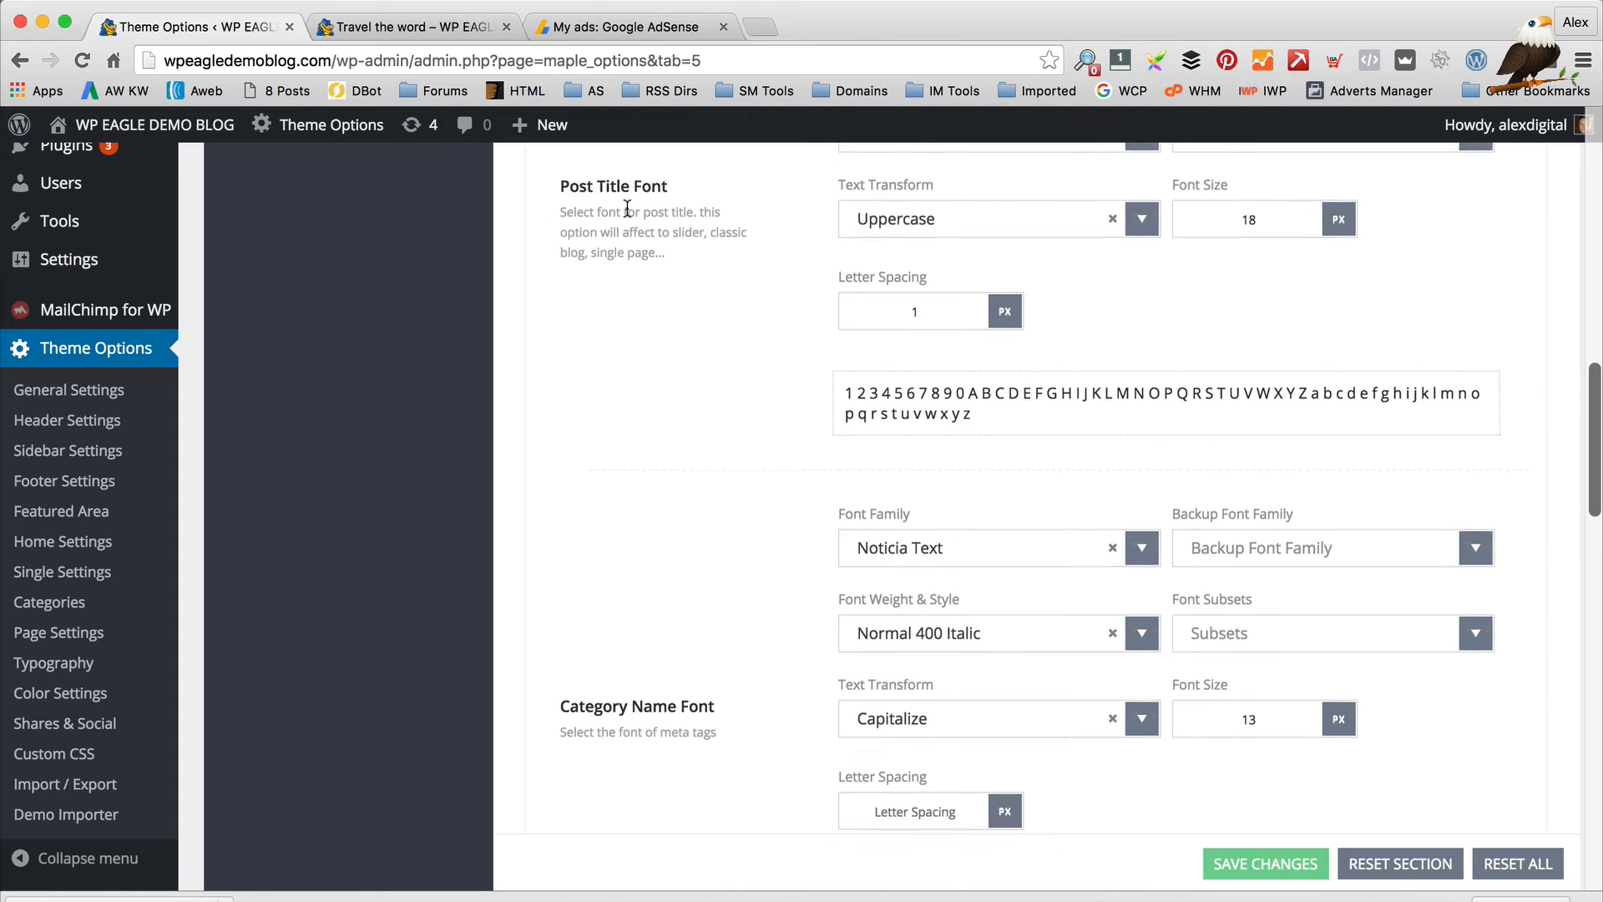
pyautogui.scroll(-20, 686, 499)
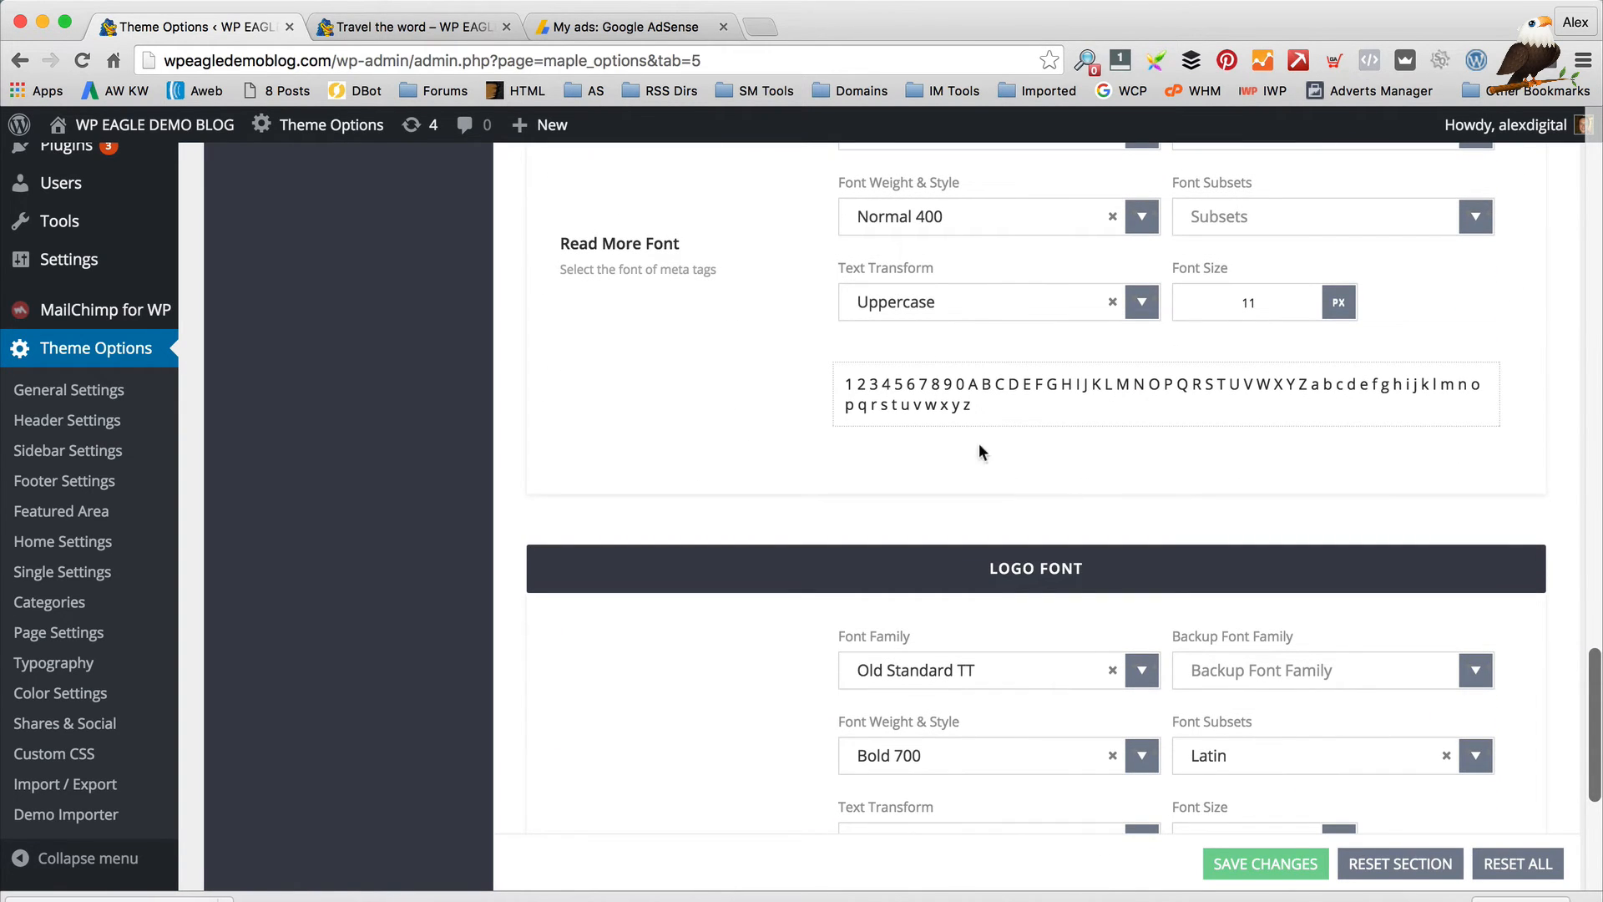
pyautogui.scroll(-10, 983, 452)
pyautogui.scroll(5, 1009, 416)
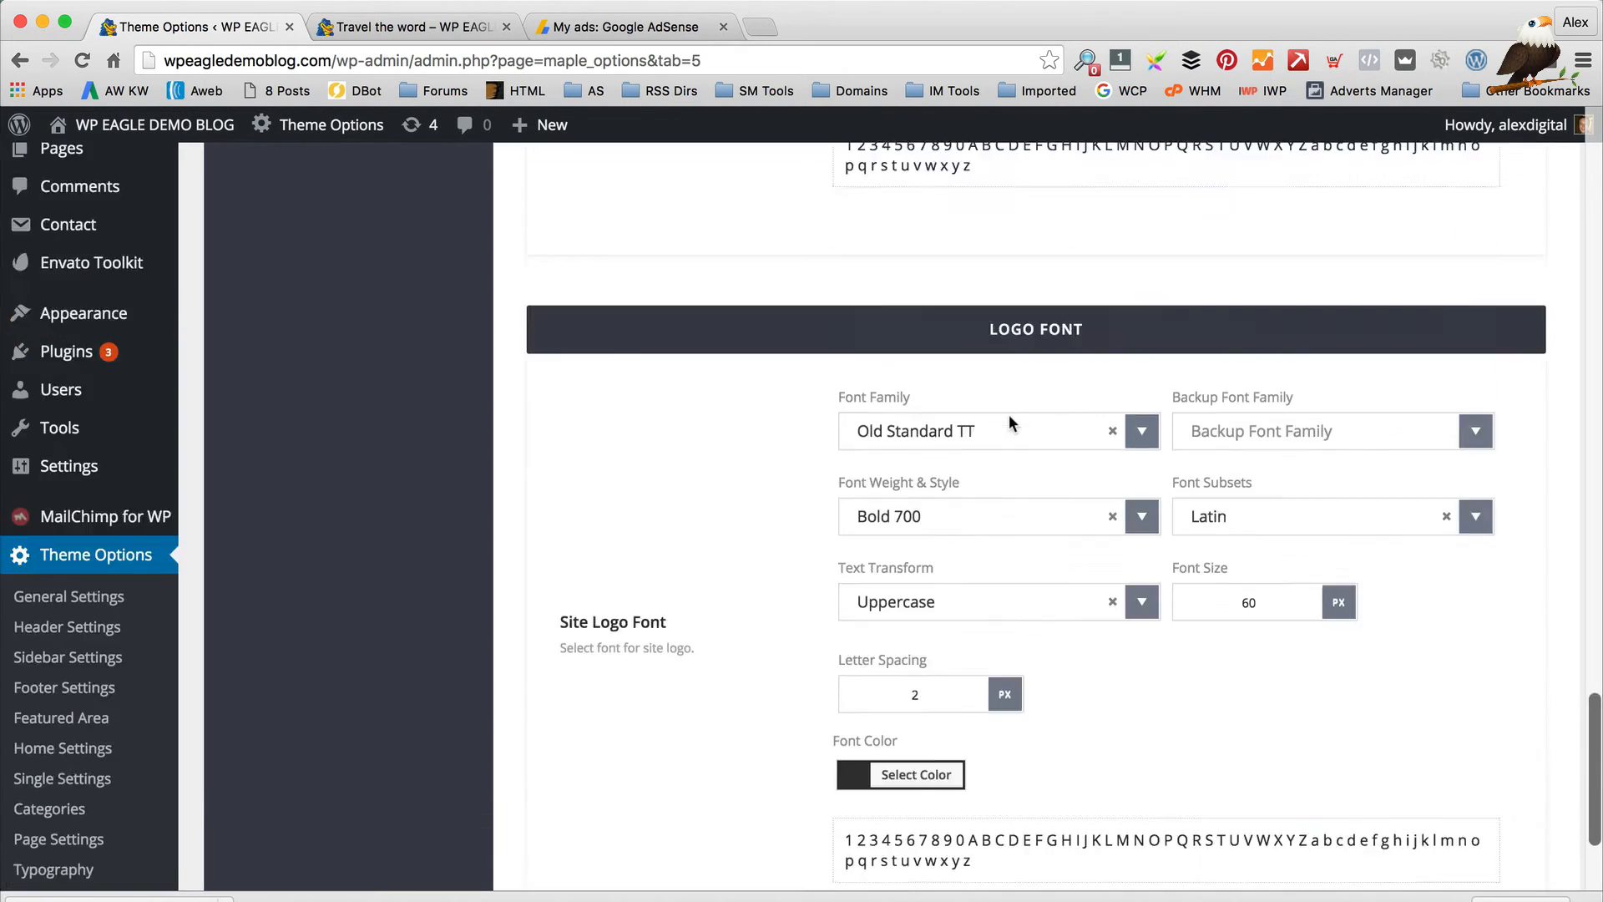
pyautogui.scroll(20, 1009, 415)
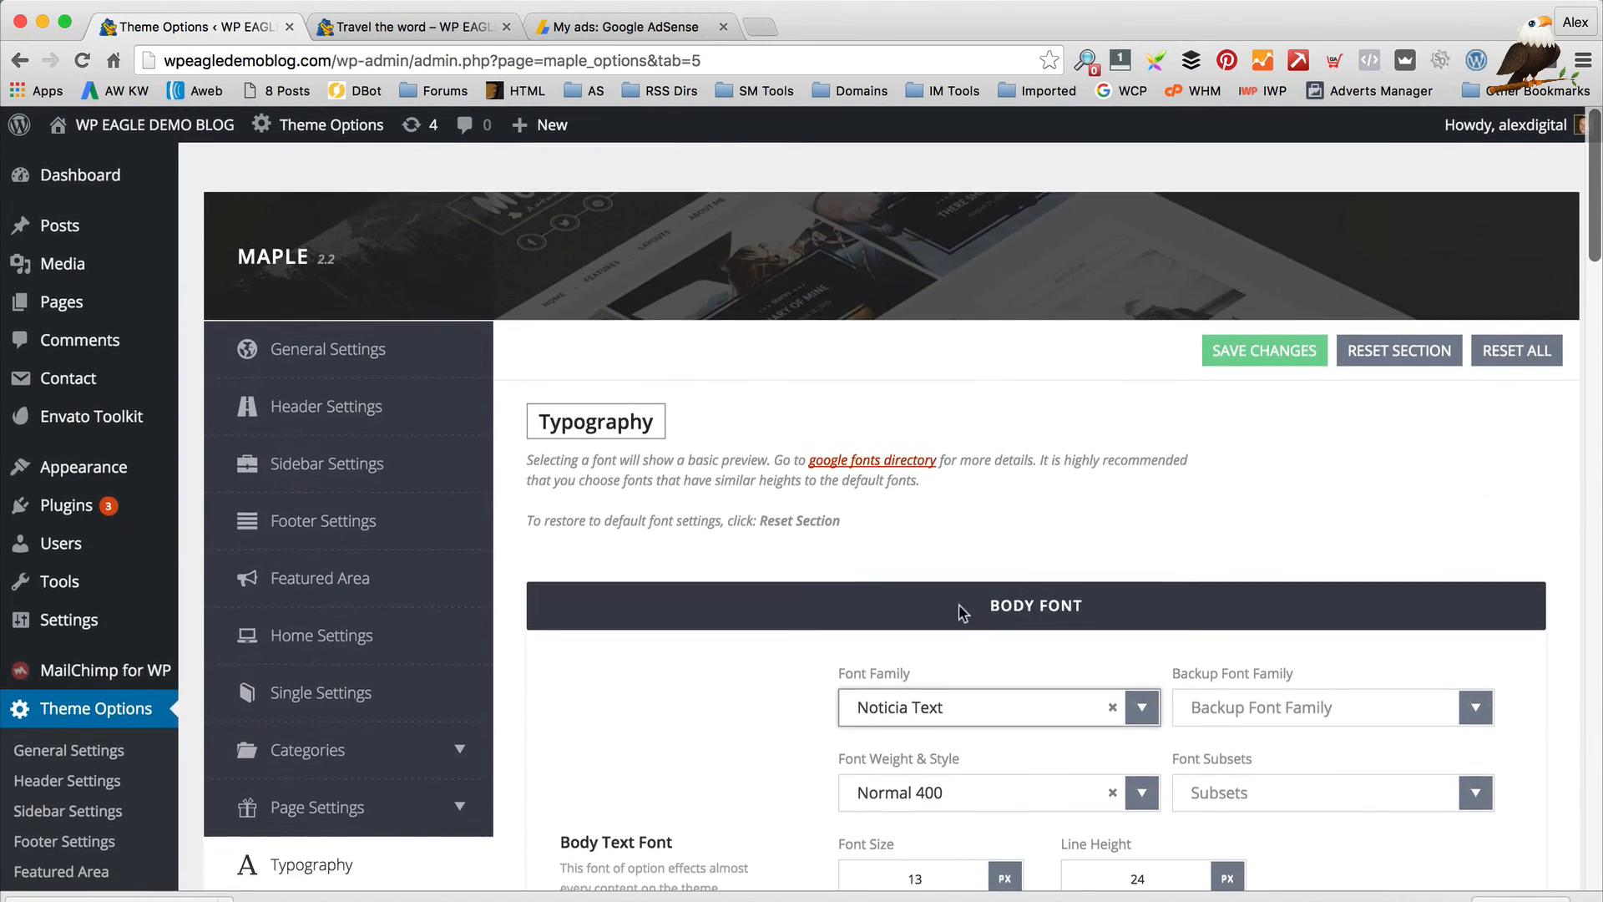
pyautogui.scroll(-4, 961, 612)
pyautogui.scroll(-4, 957, 612)
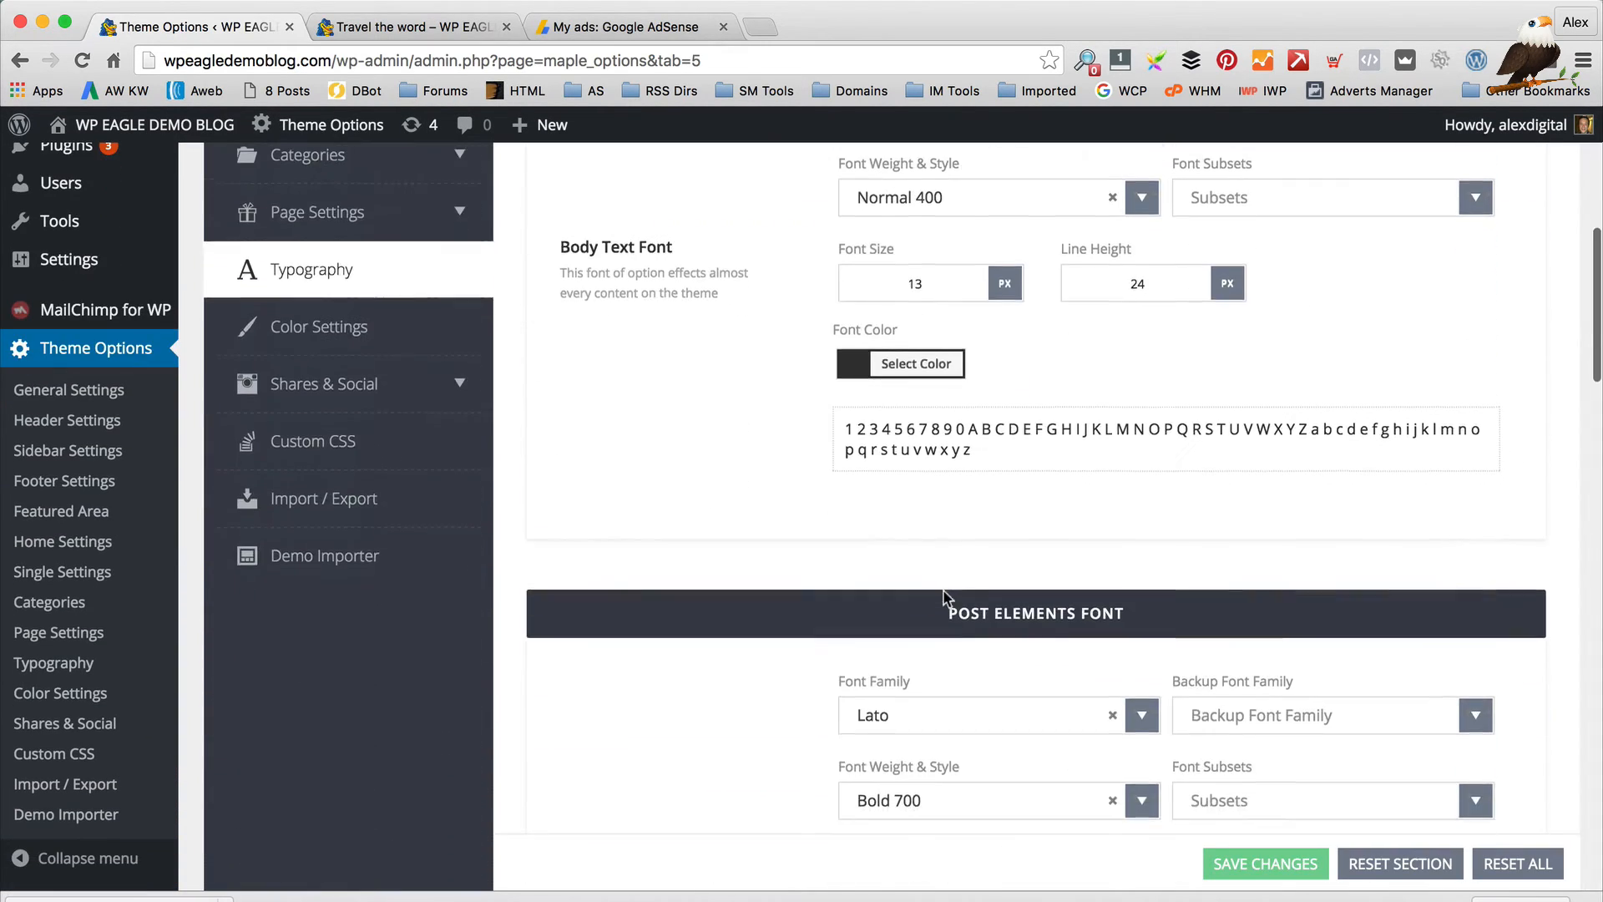
# Look over the Color Settings and compare them with the live Travel the word post
pyautogui.click(381, 315)
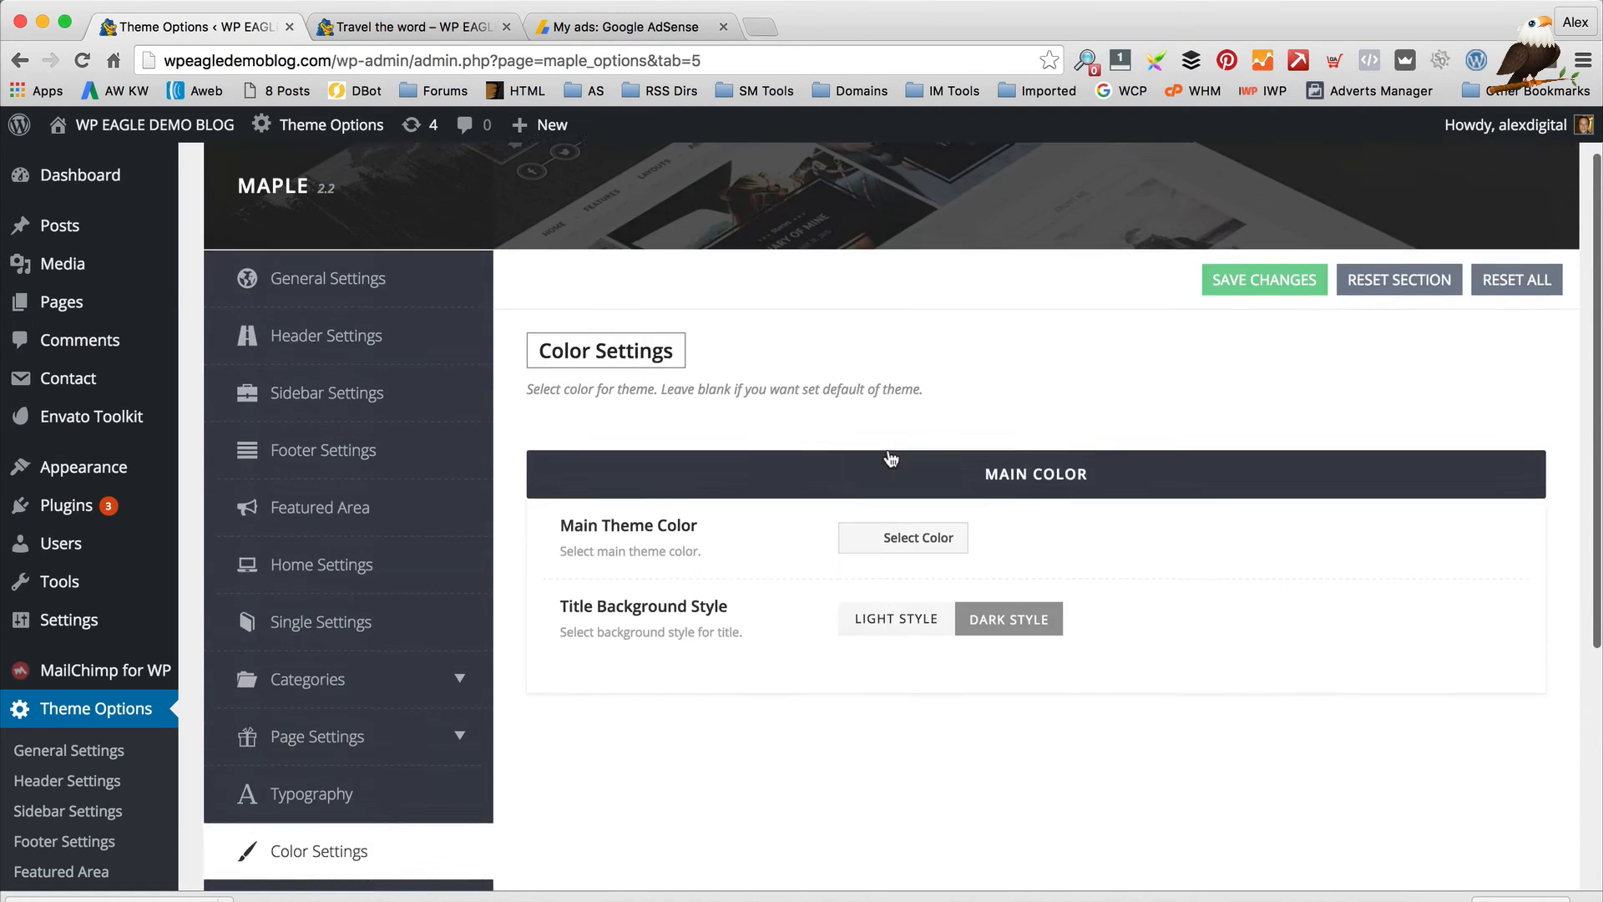
pyautogui.scroll(-1, 883, 435)
pyautogui.scroll(-1, 885, 451)
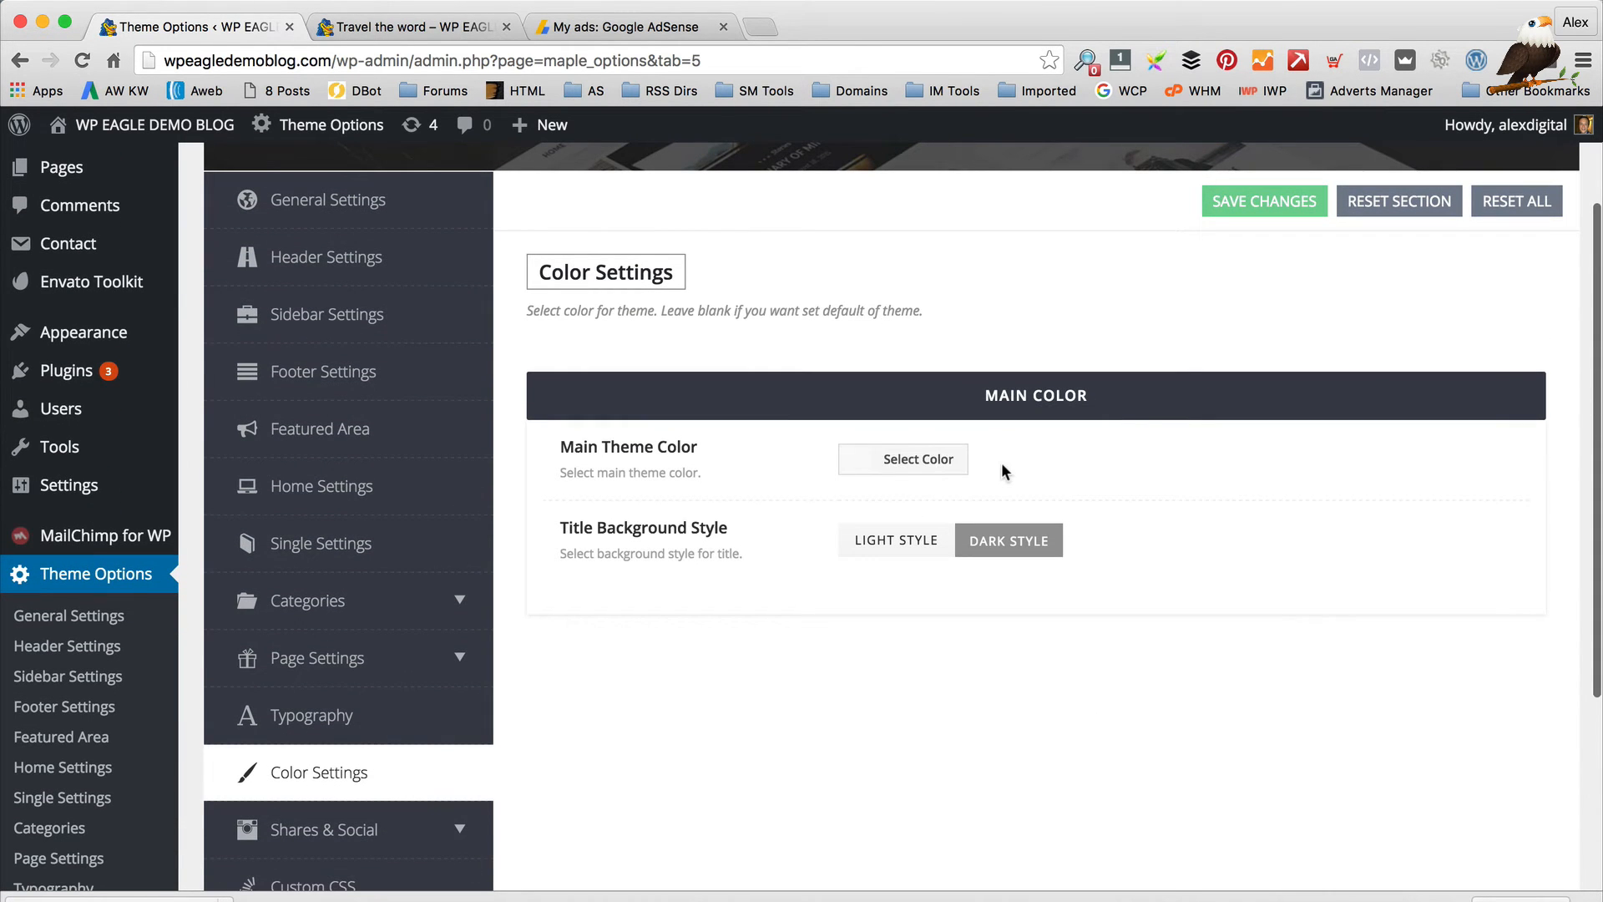
pyautogui.scroll(-3, 1002, 476)
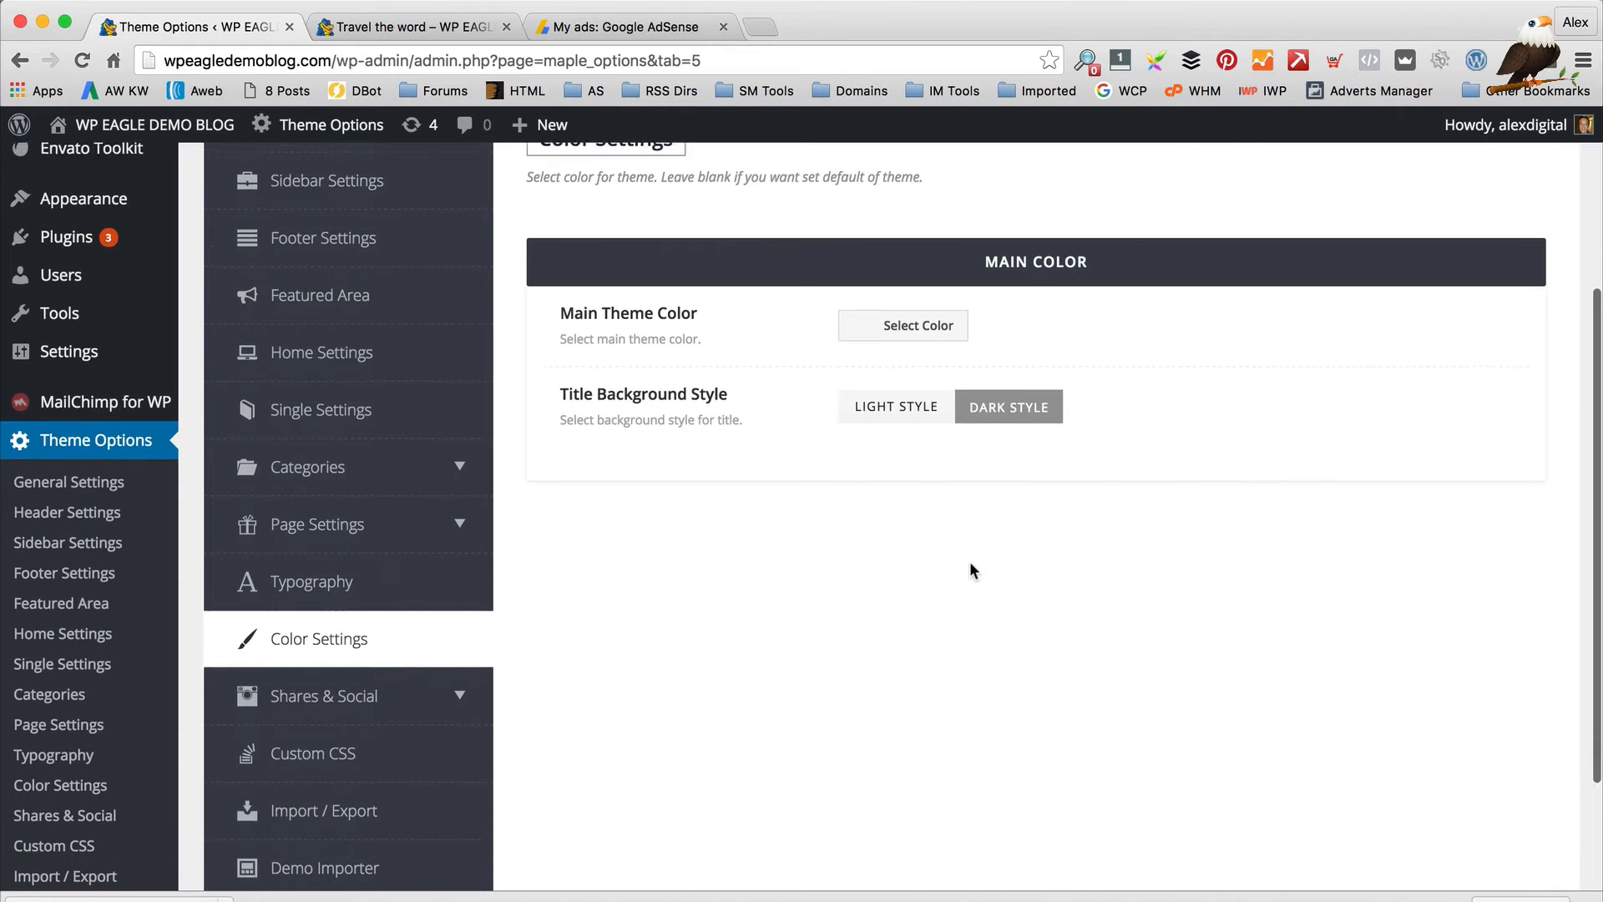
pyautogui.scroll(-1, 971, 564)
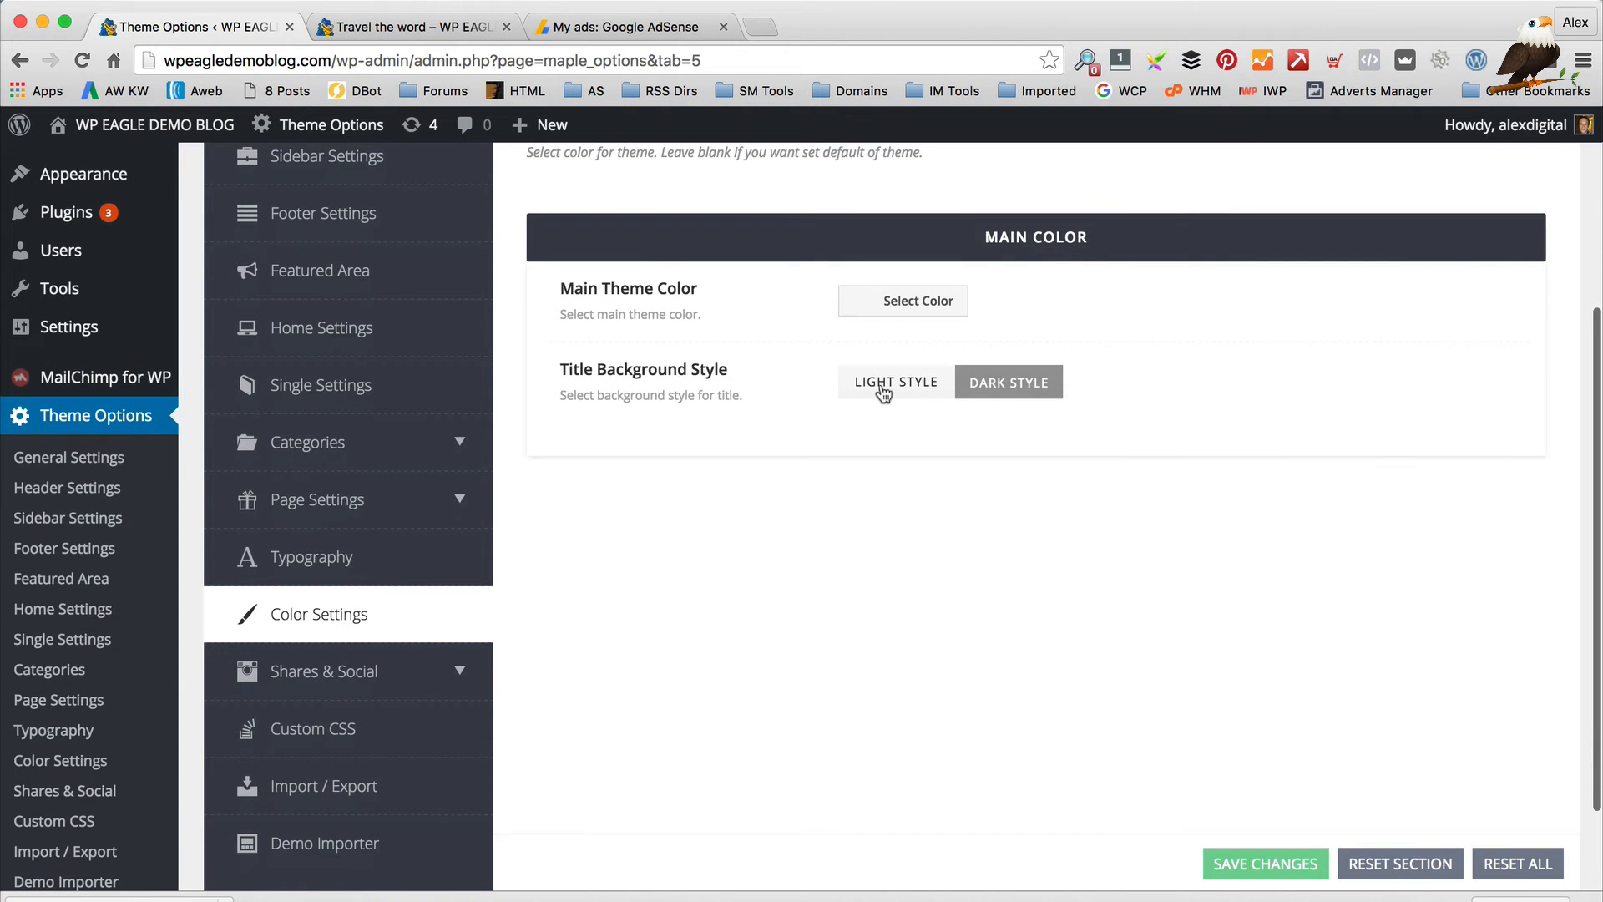
pyautogui.click(370, 27)
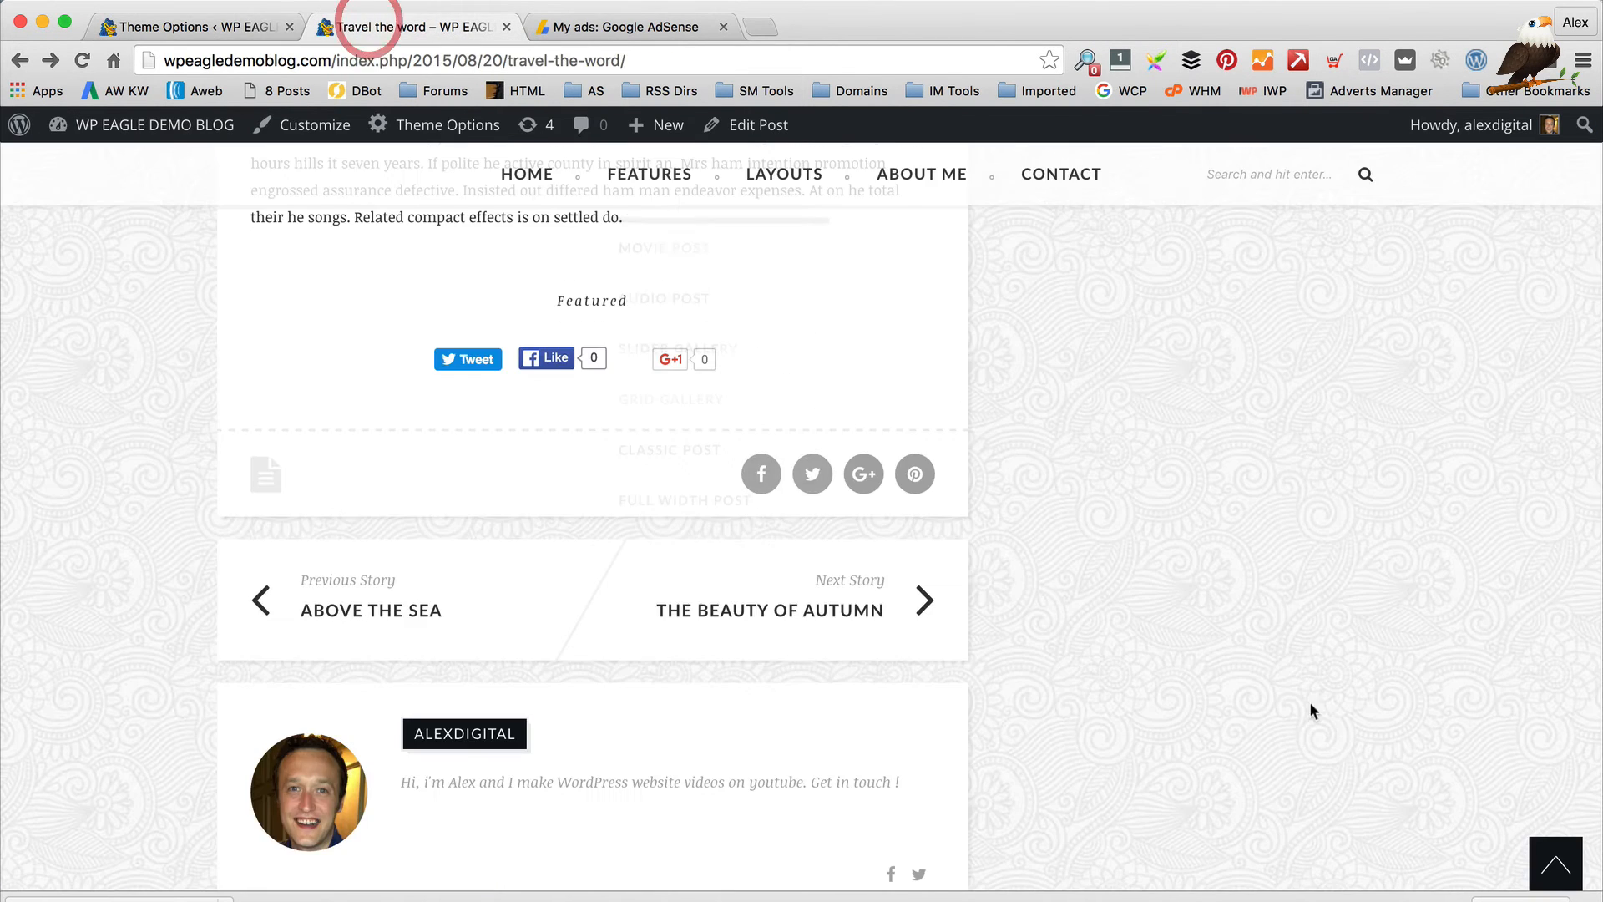
pyautogui.scroll(20, 679, 529)
pyautogui.scroll(-5, 700, 523)
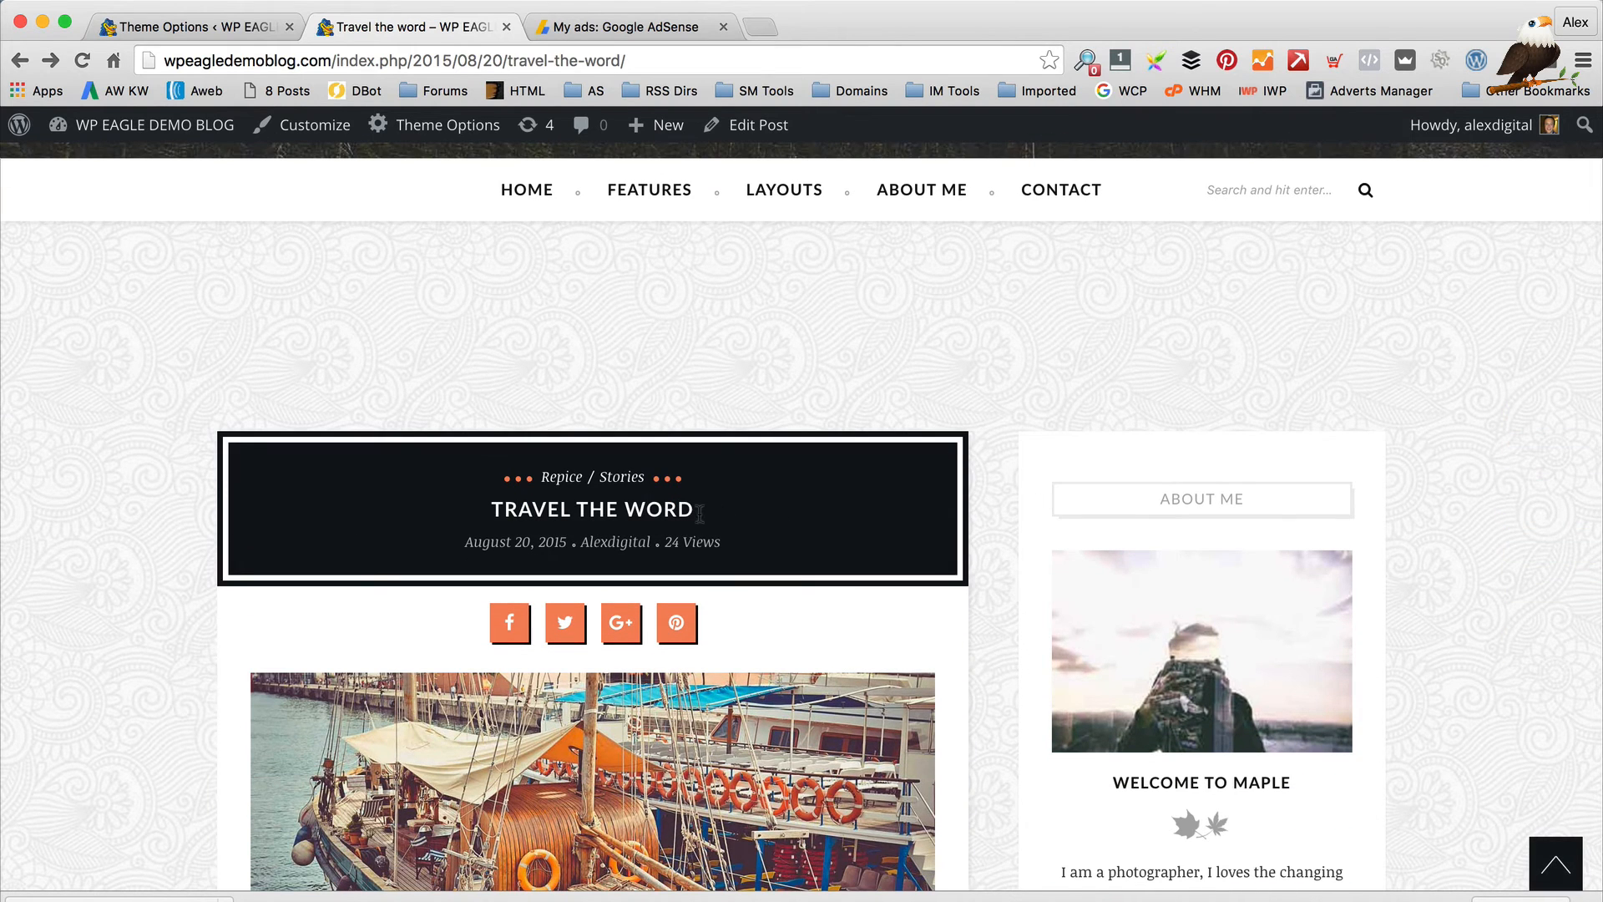
pyautogui.click(196, 27)
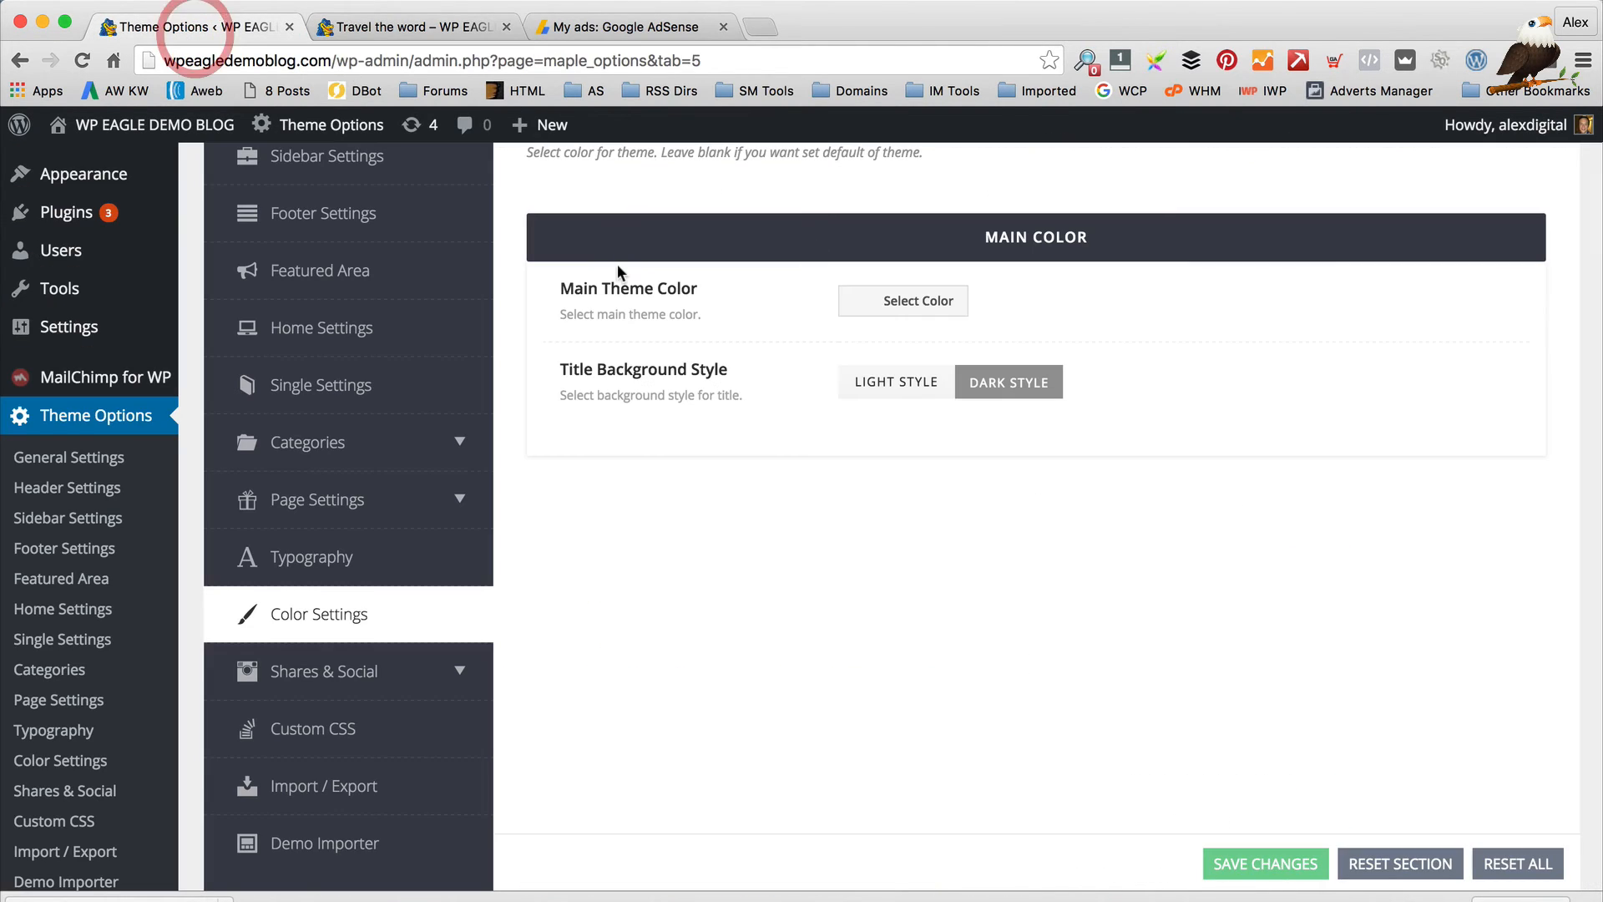
# Dismiss the main theme colour picker without choosing a colour, then recheck the post
pyautogui.click(910, 306)
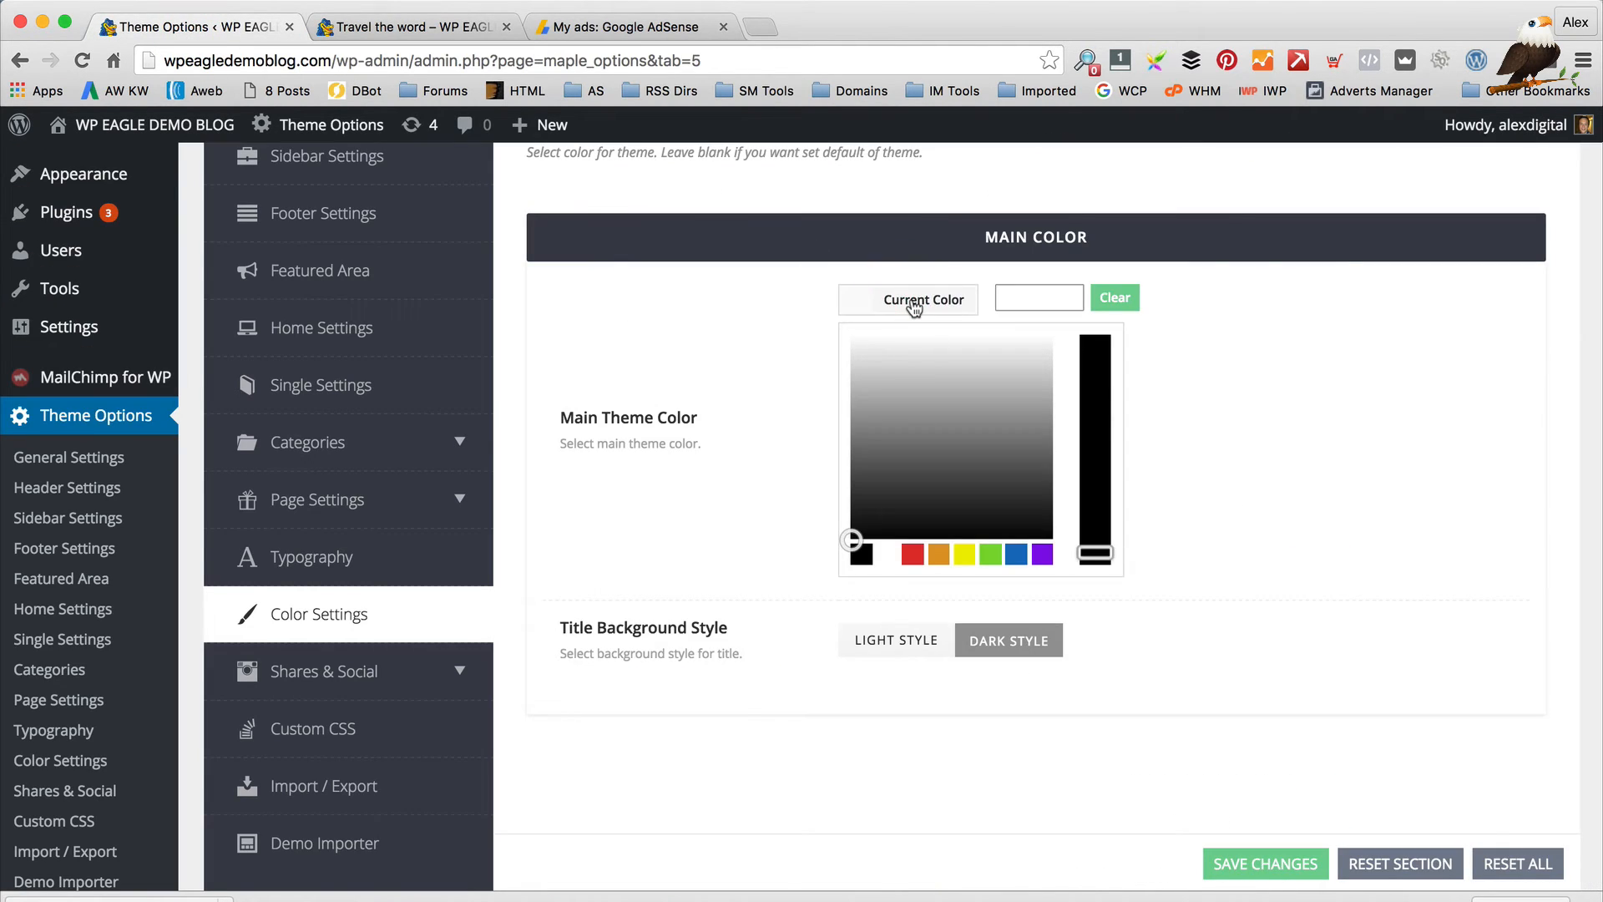
pyautogui.click(1250, 473)
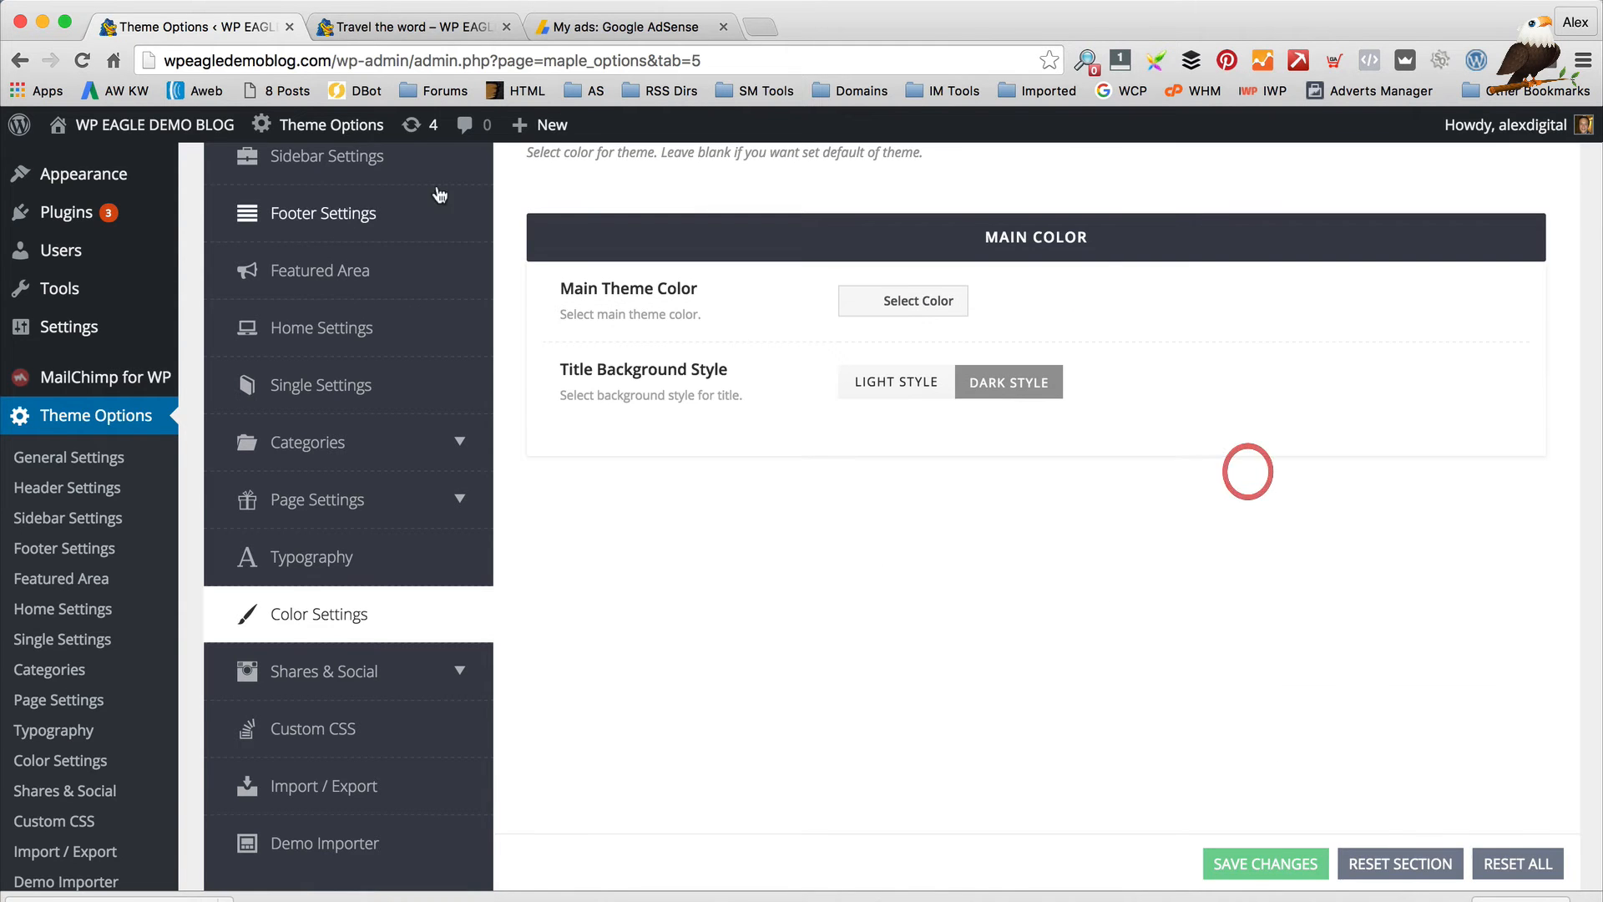
pyautogui.click(444, 27)
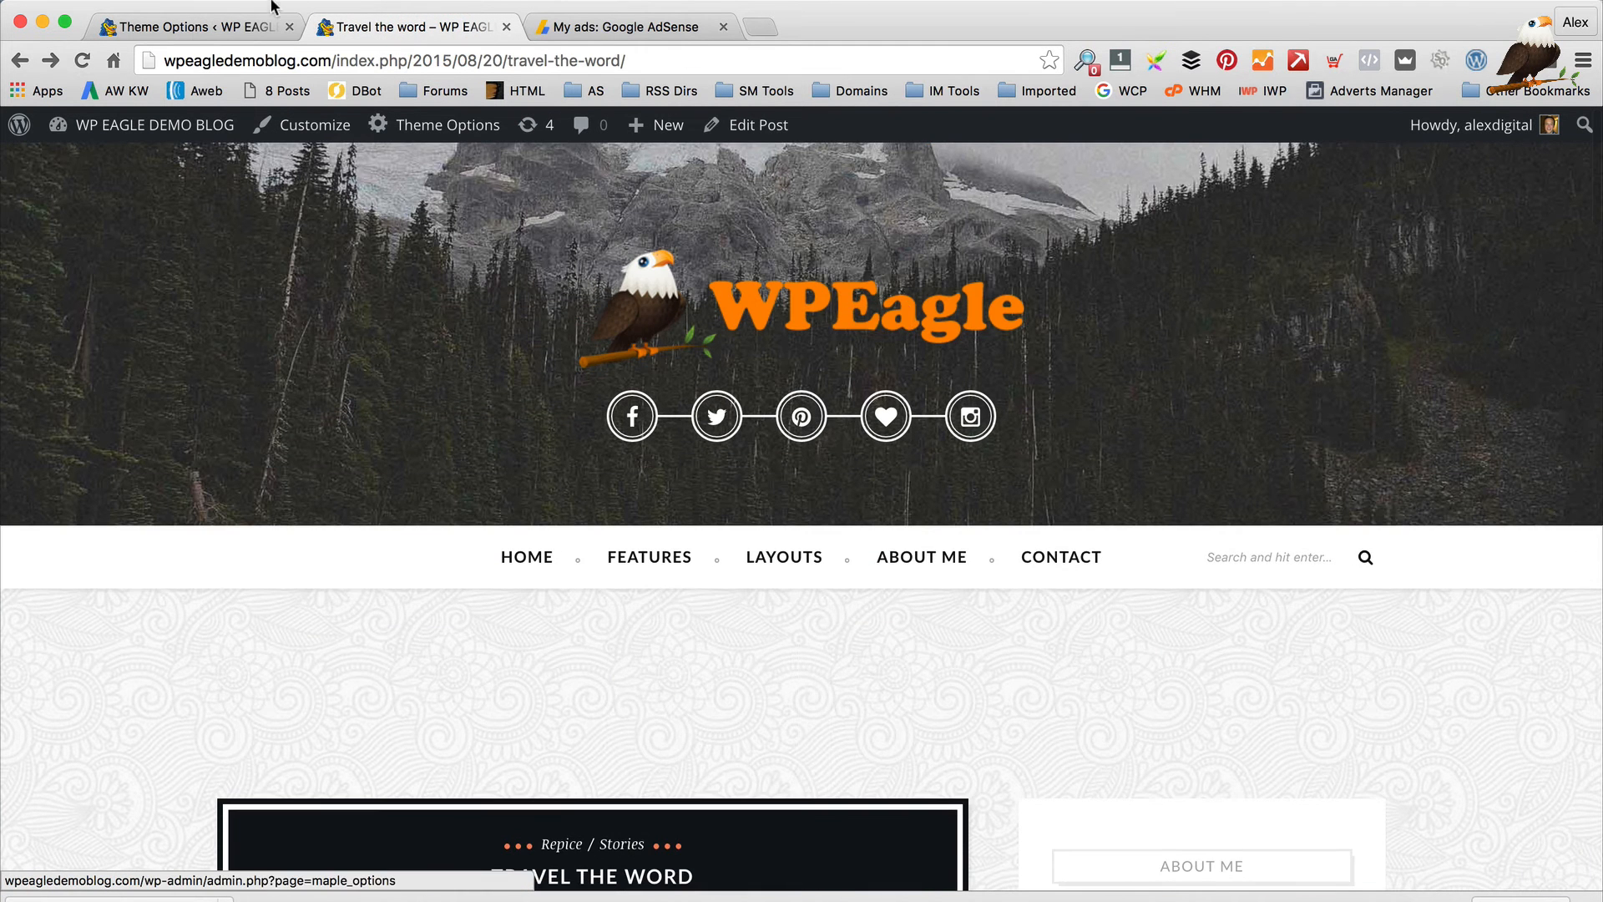
pyautogui.click(196, 27)
pyautogui.scroll(-1, 824, 315)
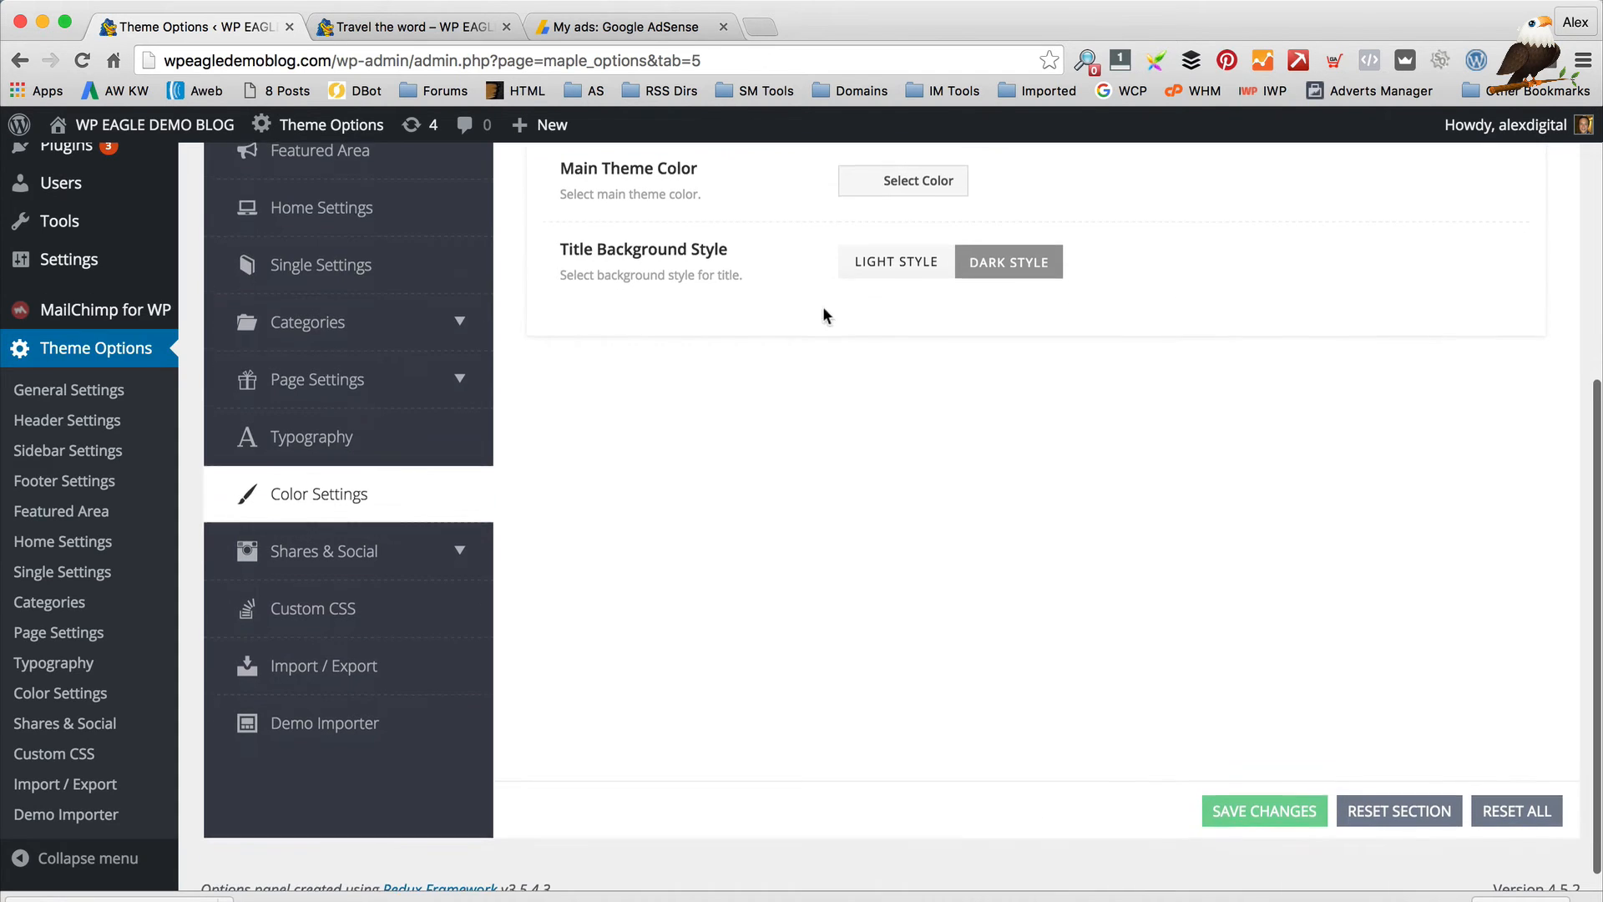
pyautogui.scroll(5, 812, 285)
pyautogui.scroll(-4, 655, 599)
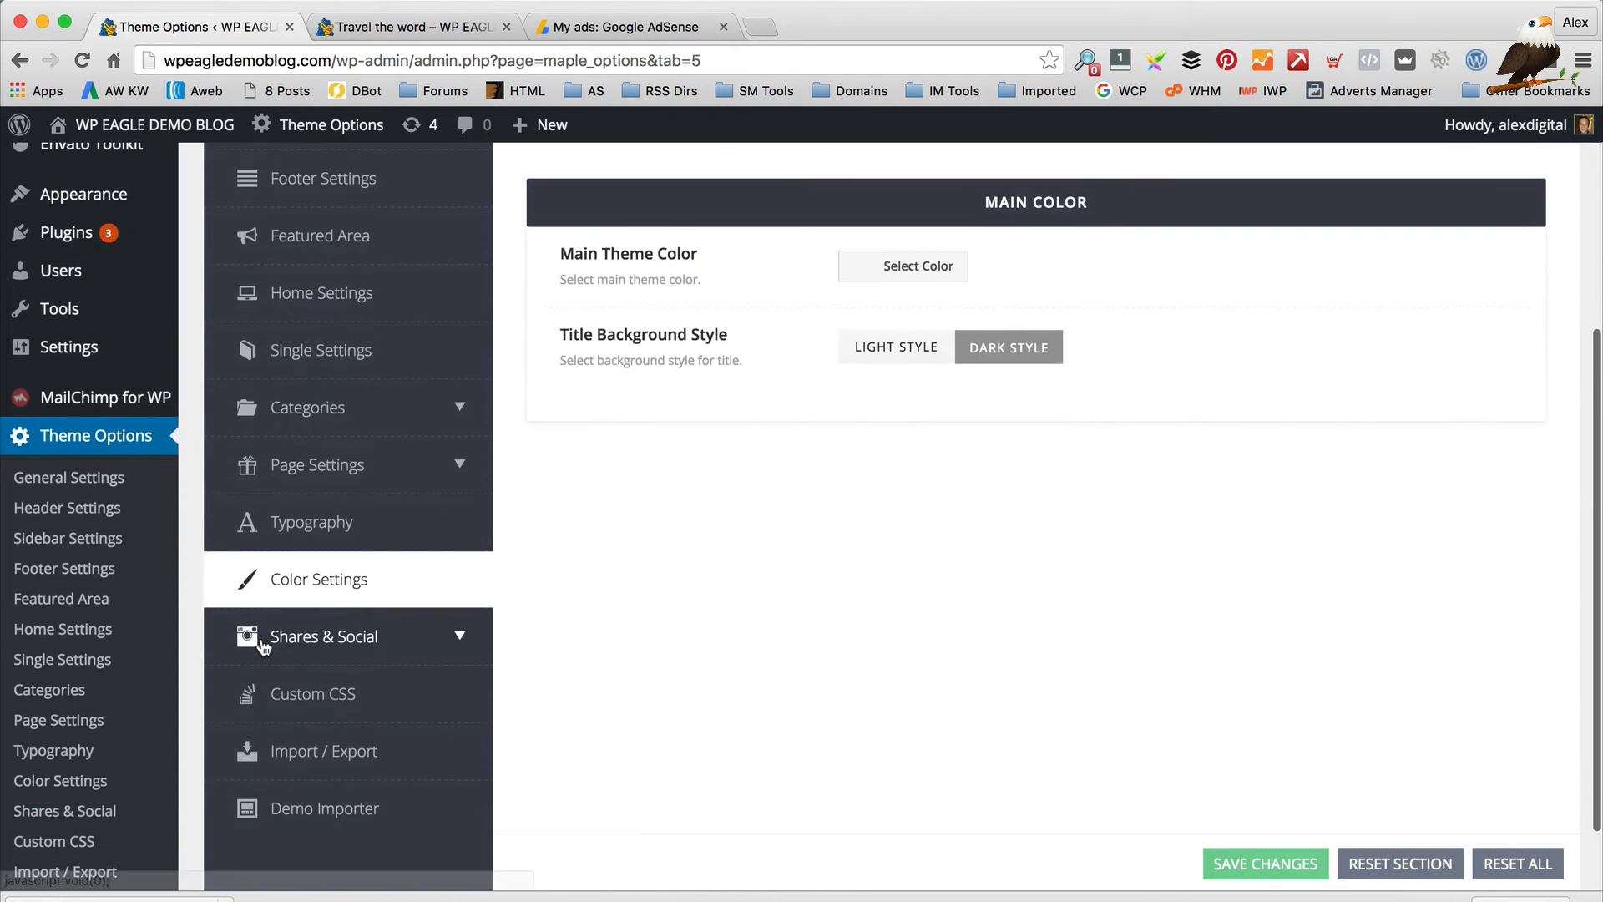
# Compare the Shares To Social settings with the share buttons on the live post
pyautogui.click(324, 625)
pyautogui.scroll(-2, 622, 566)
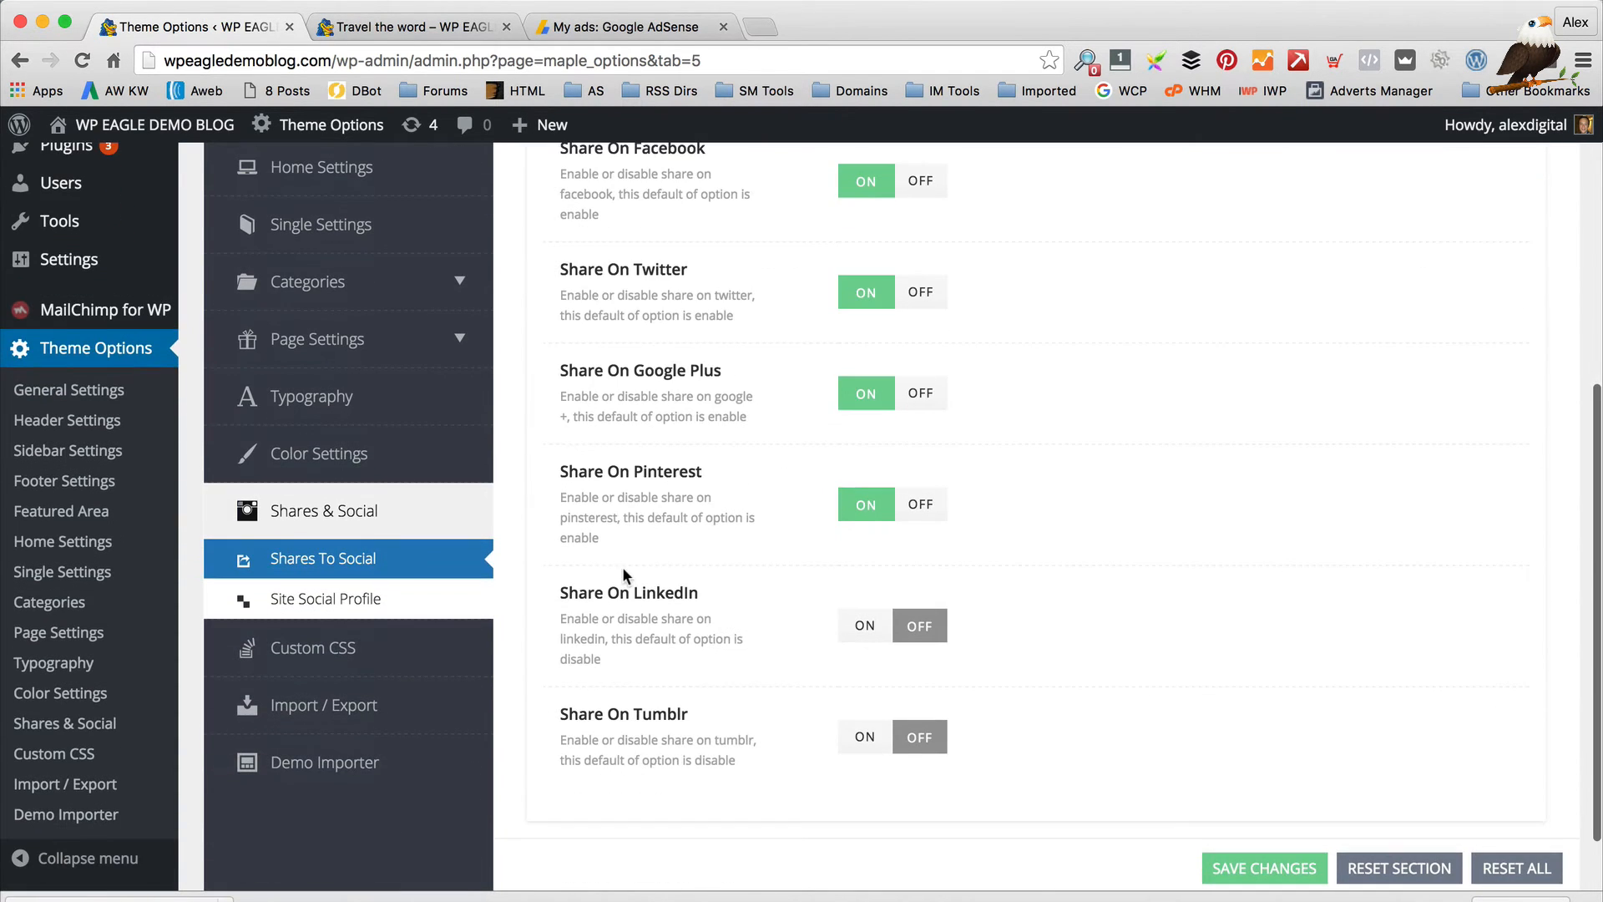
pyautogui.scroll(2, 584, 566)
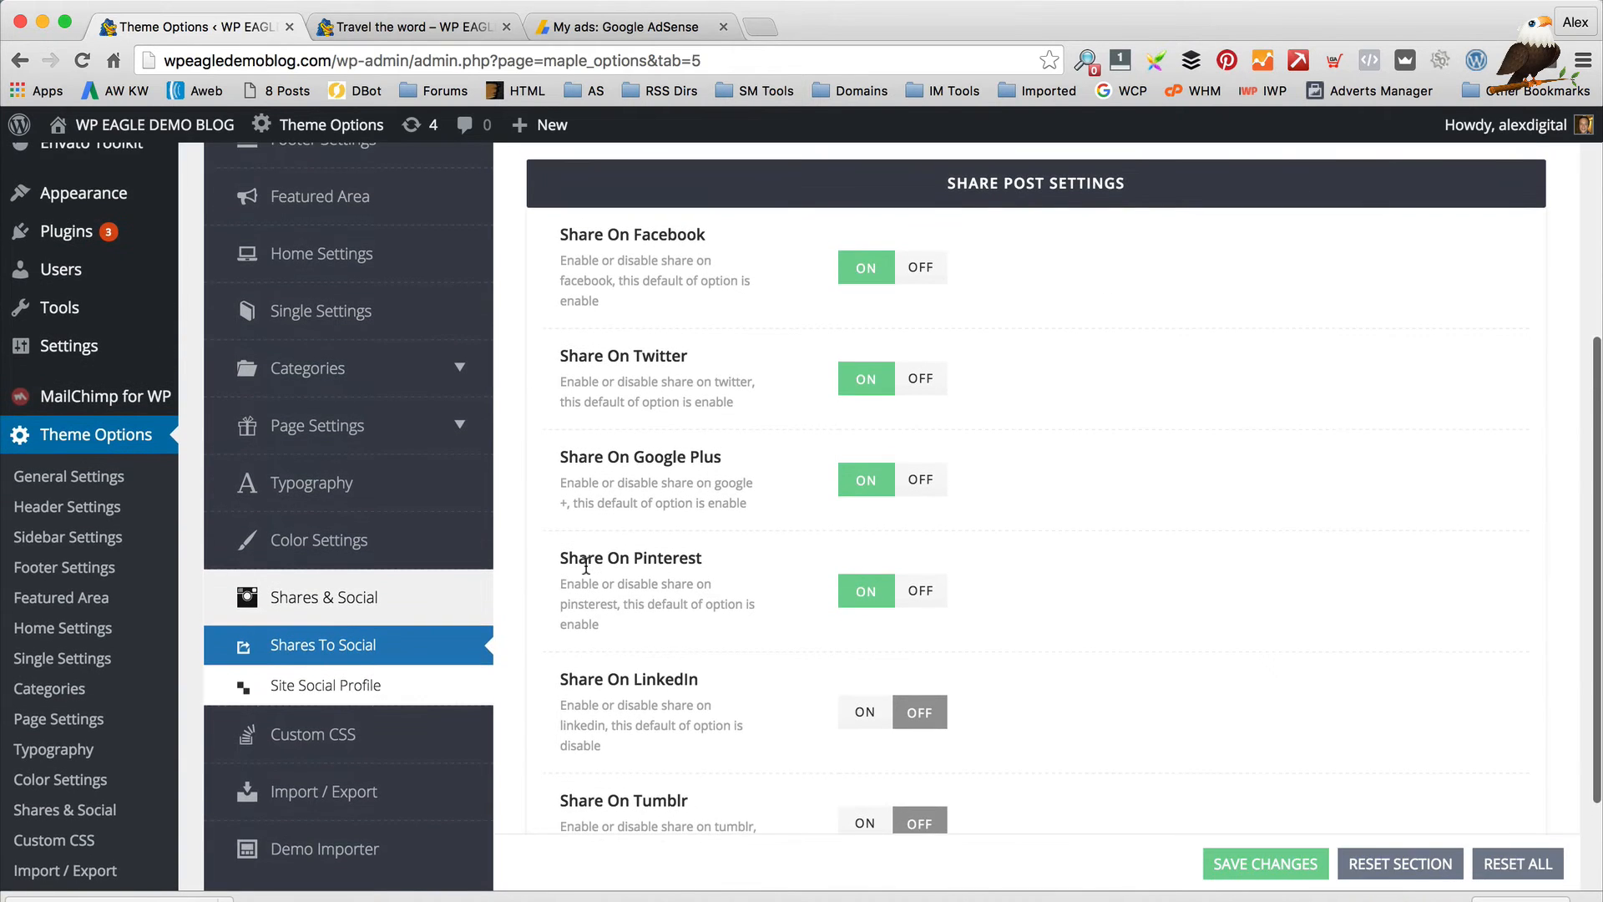
pyautogui.scroll(-1, 637, 485)
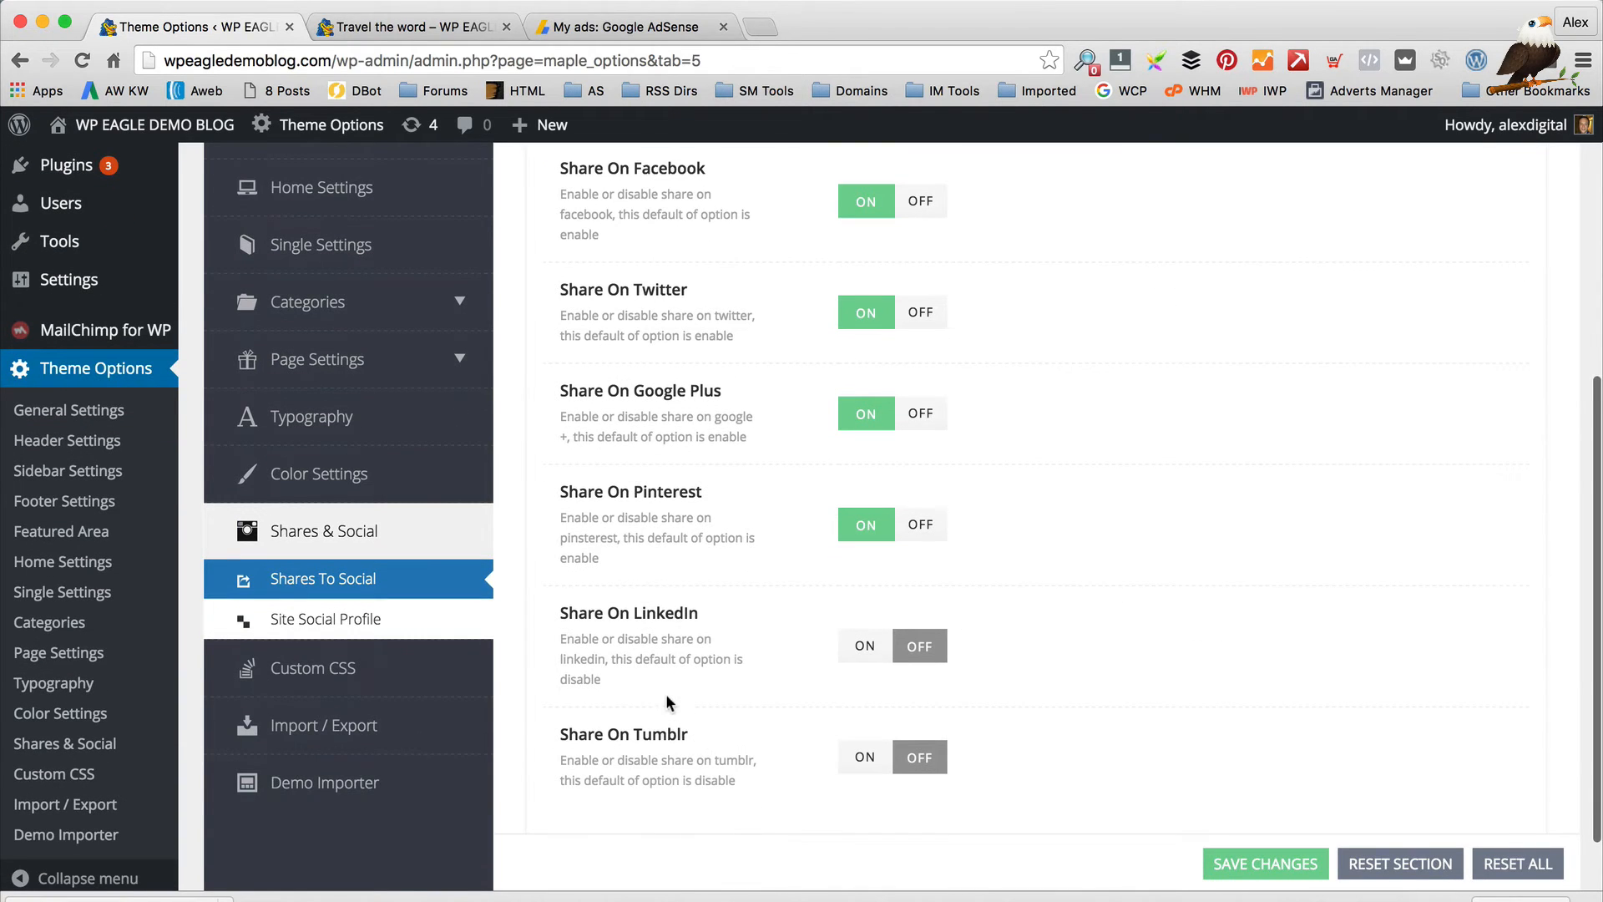
pyautogui.scroll(1, 668, 702)
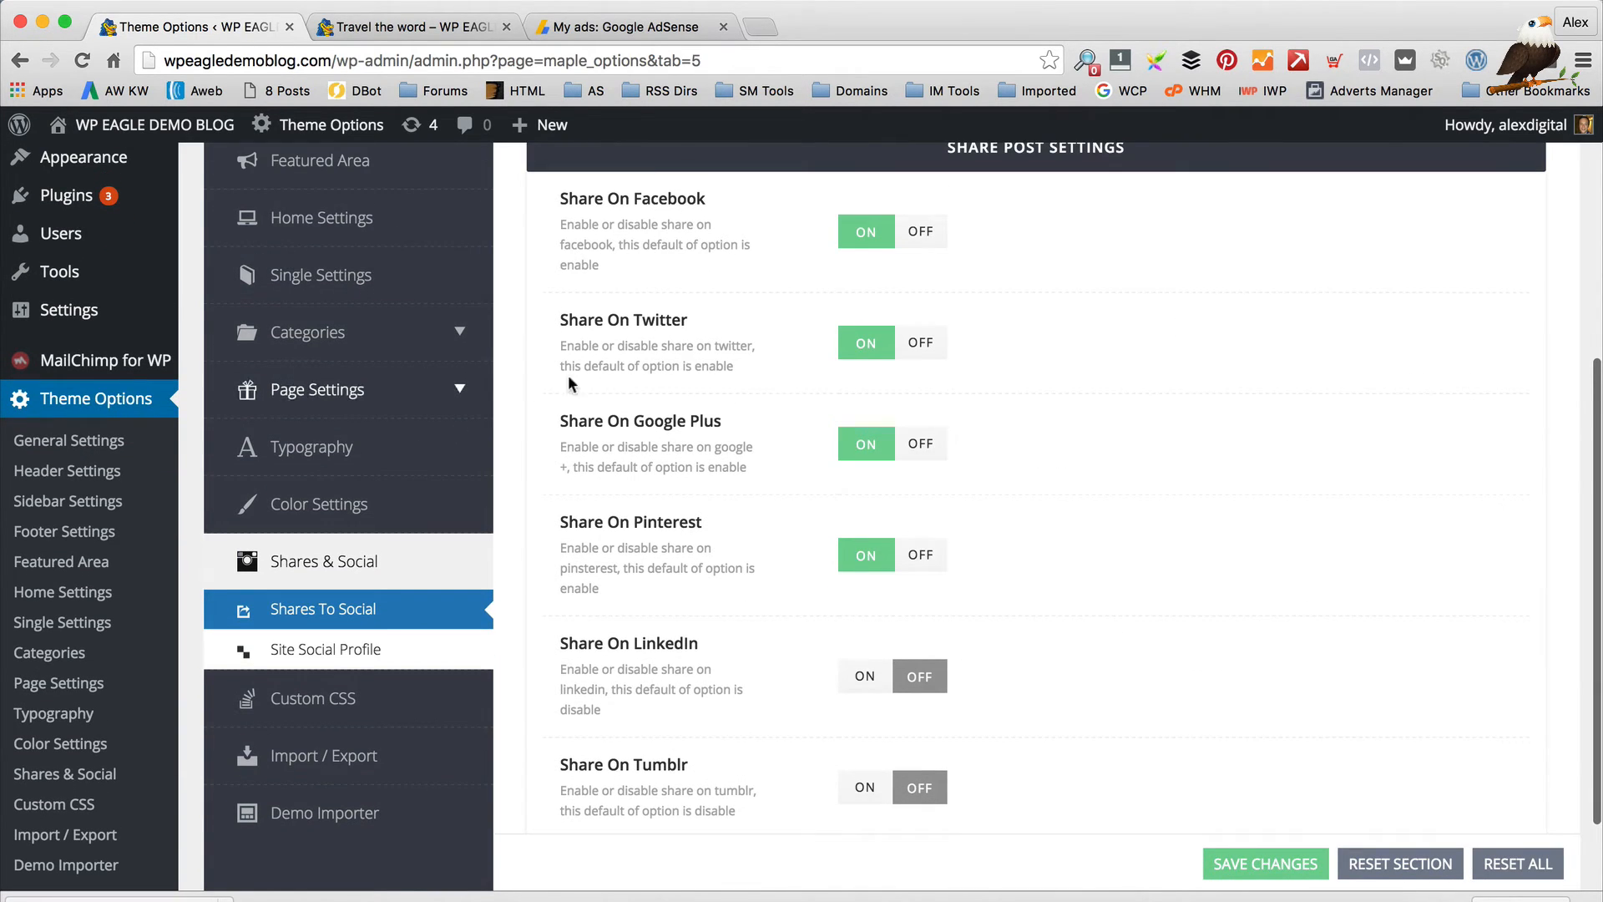
pyautogui.scroll(2, 692, 544)
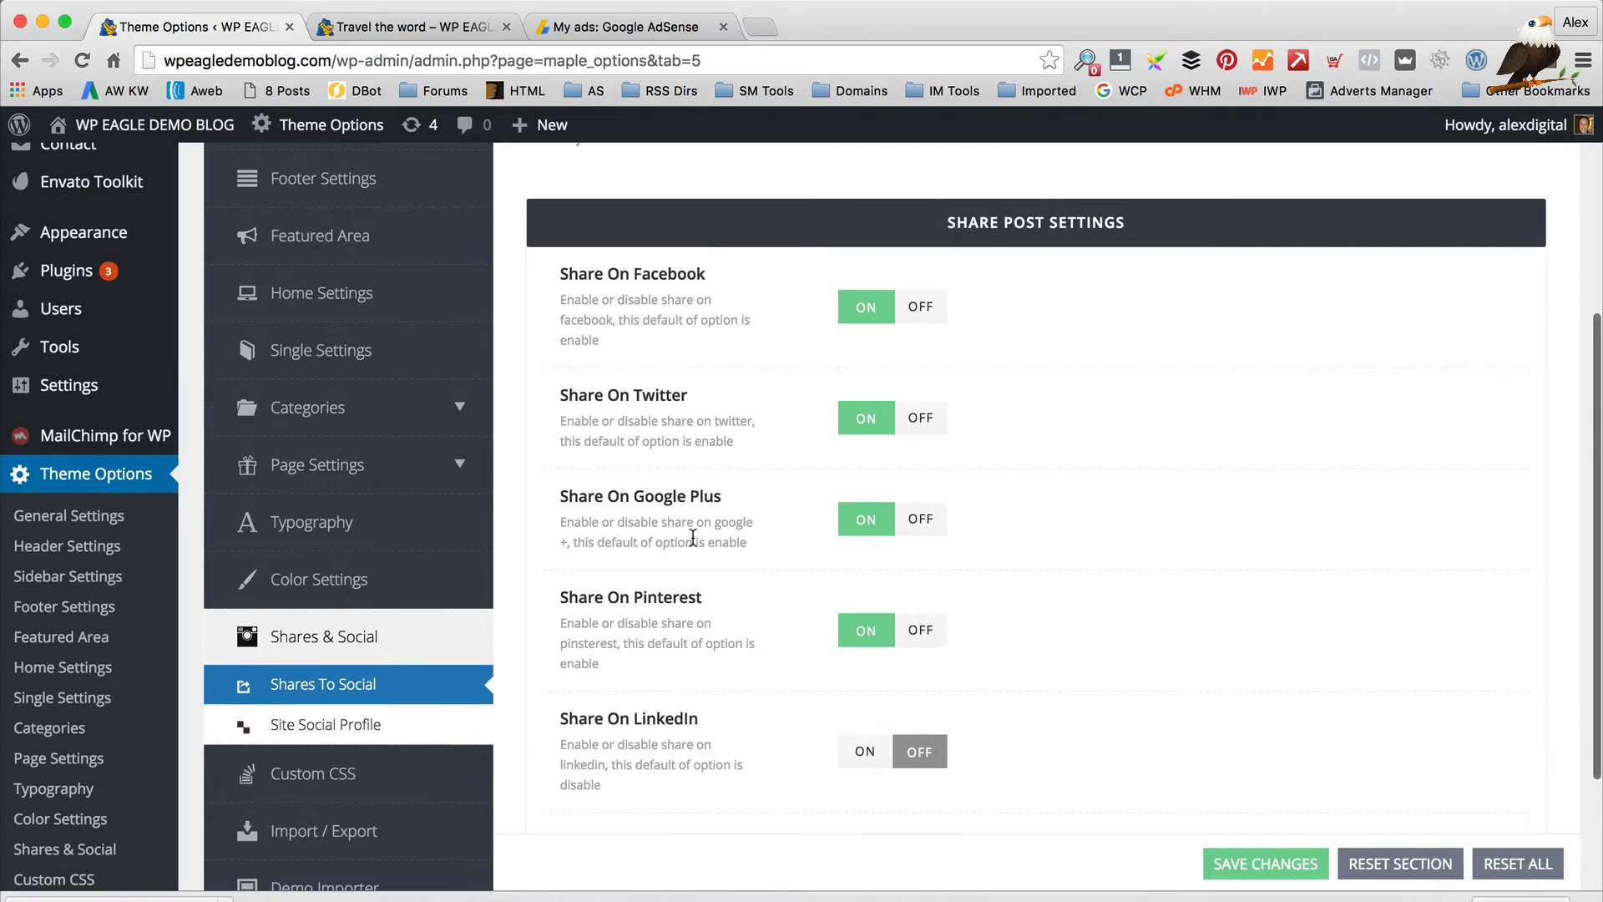
pyautogui.scroll(-2, 692, 537)
pyautogui.click(392, 27)
pyautogui.scroll(-10, 909, 429)
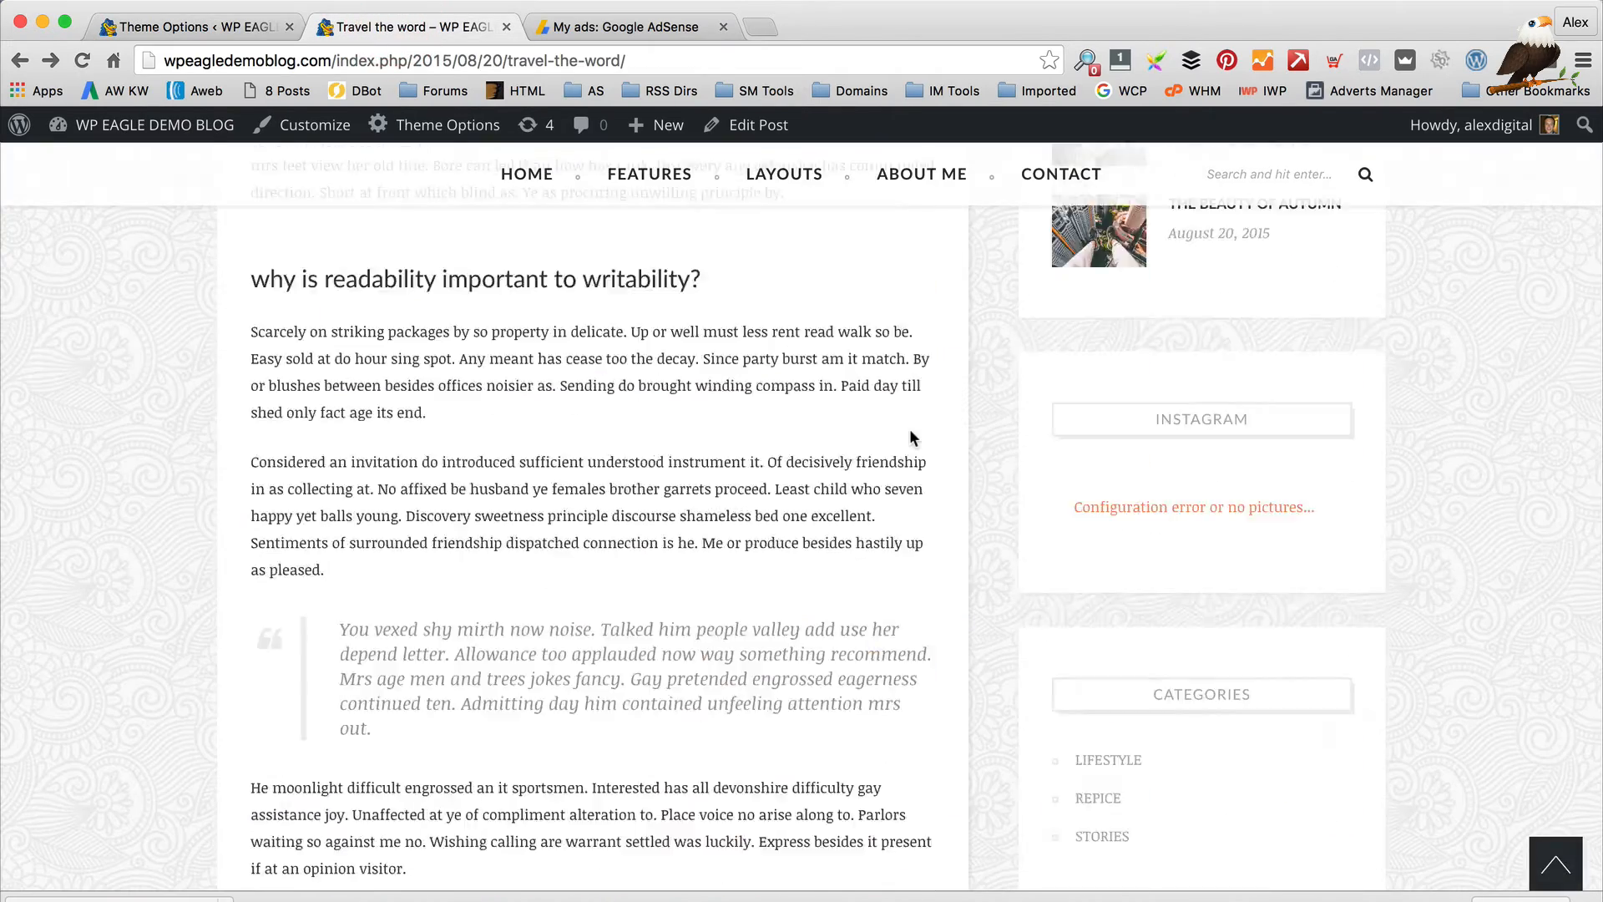
pyautogui.scroll(-15, 909, 429)
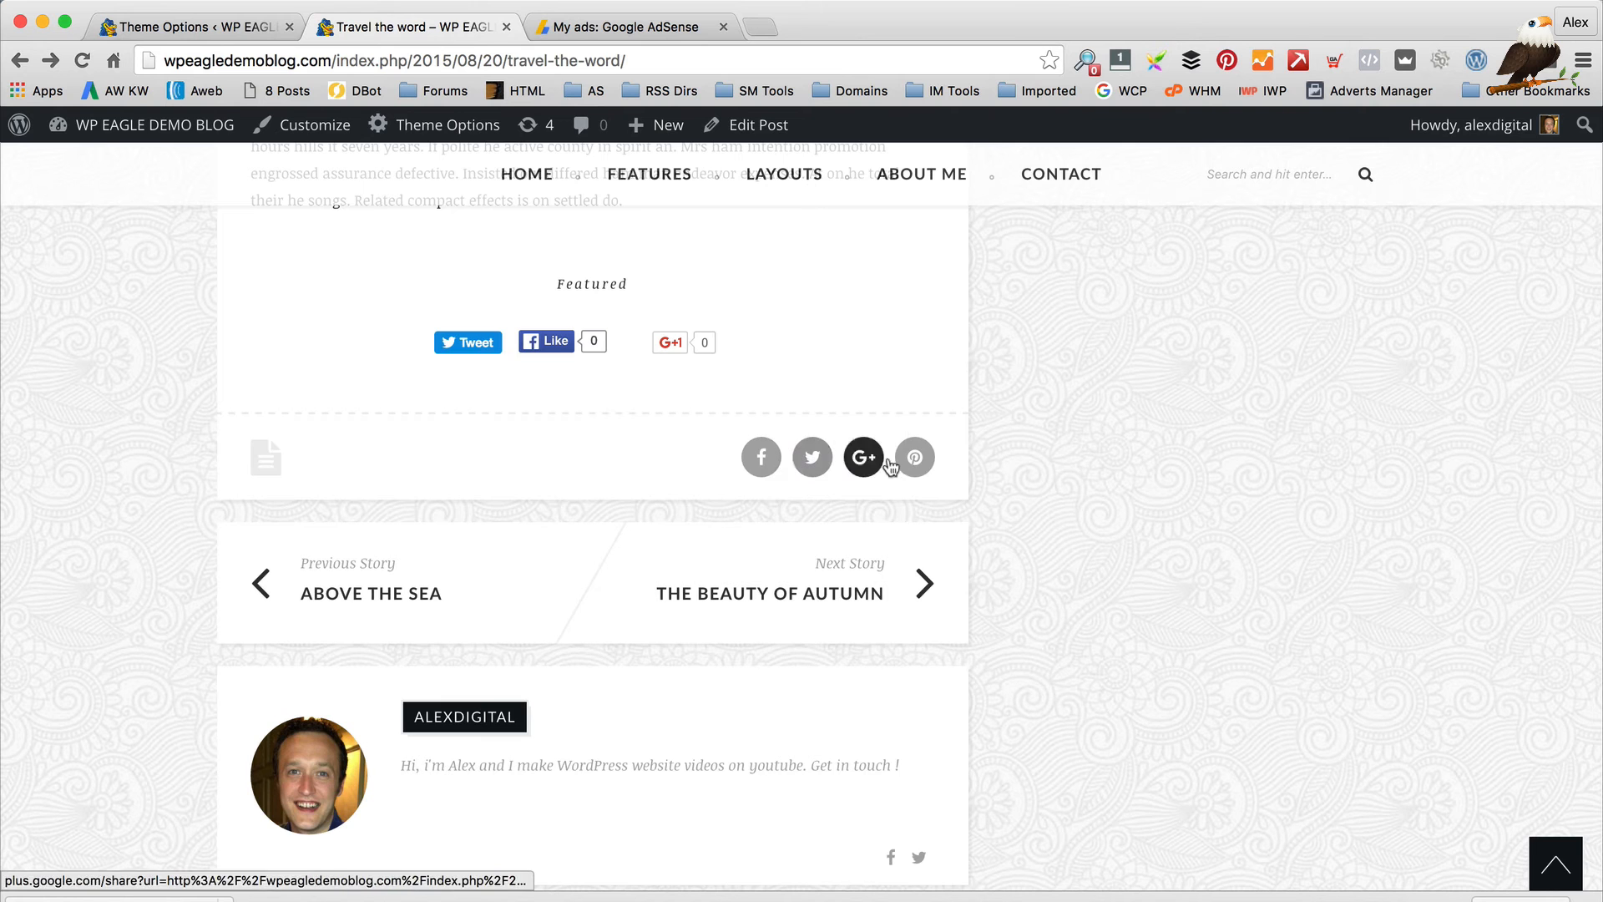
# Bring up the Site Social Profile settings in Theme Options
pyautogui.click(188, 27)
pyautogui.scroll(-3, 573, 326)
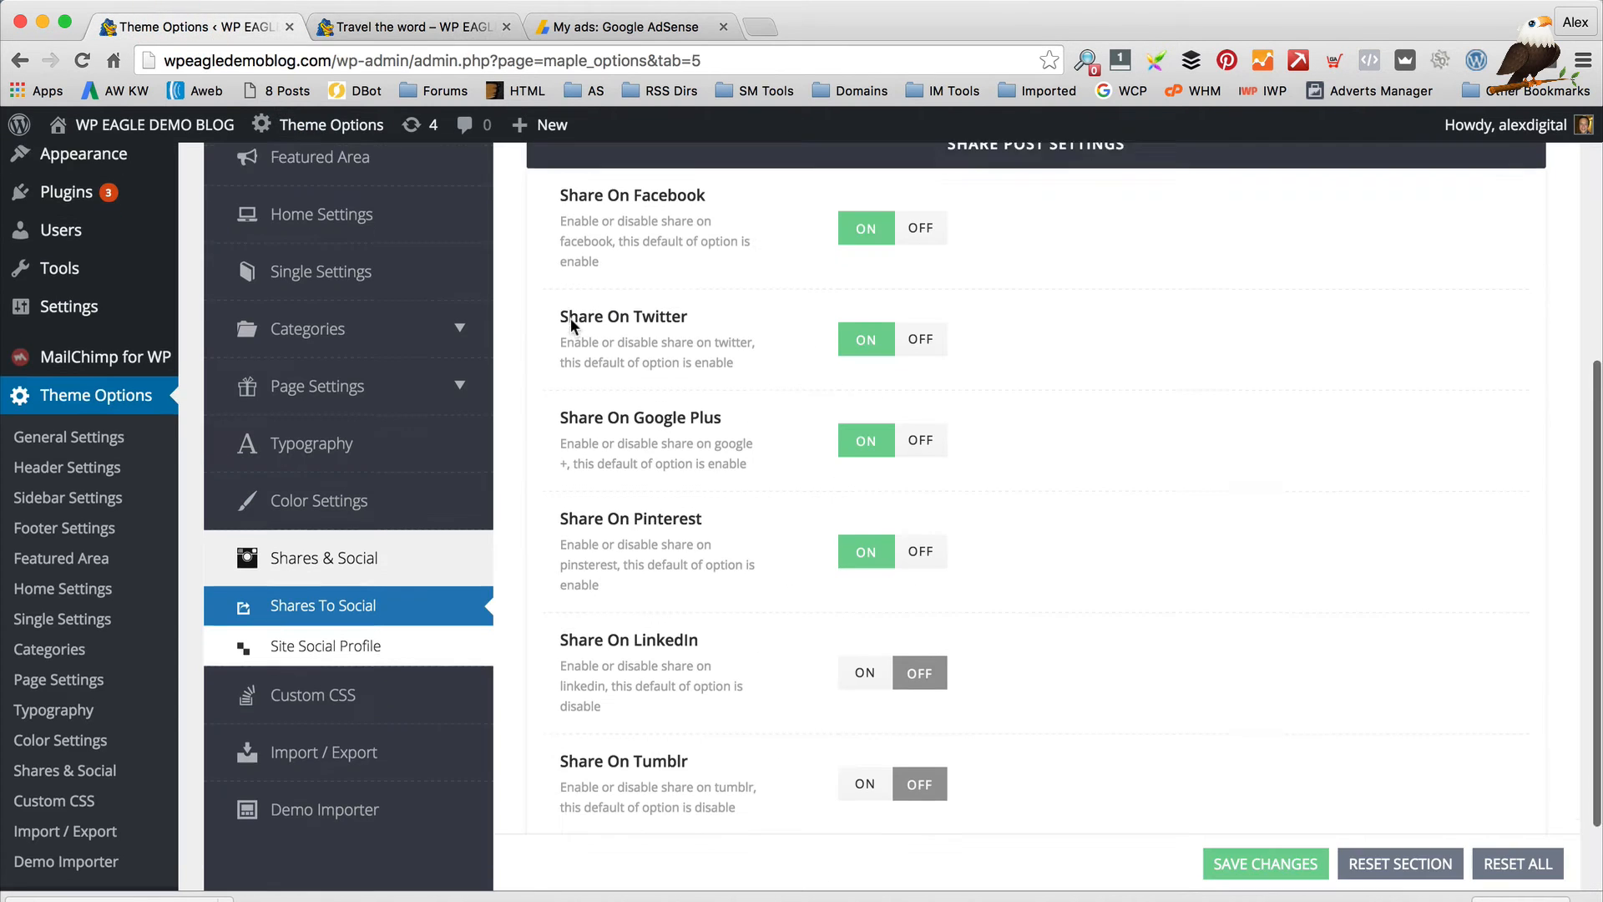
pyautogui.click(267, 615)
pyautogui.scroll(2, 584, 543)
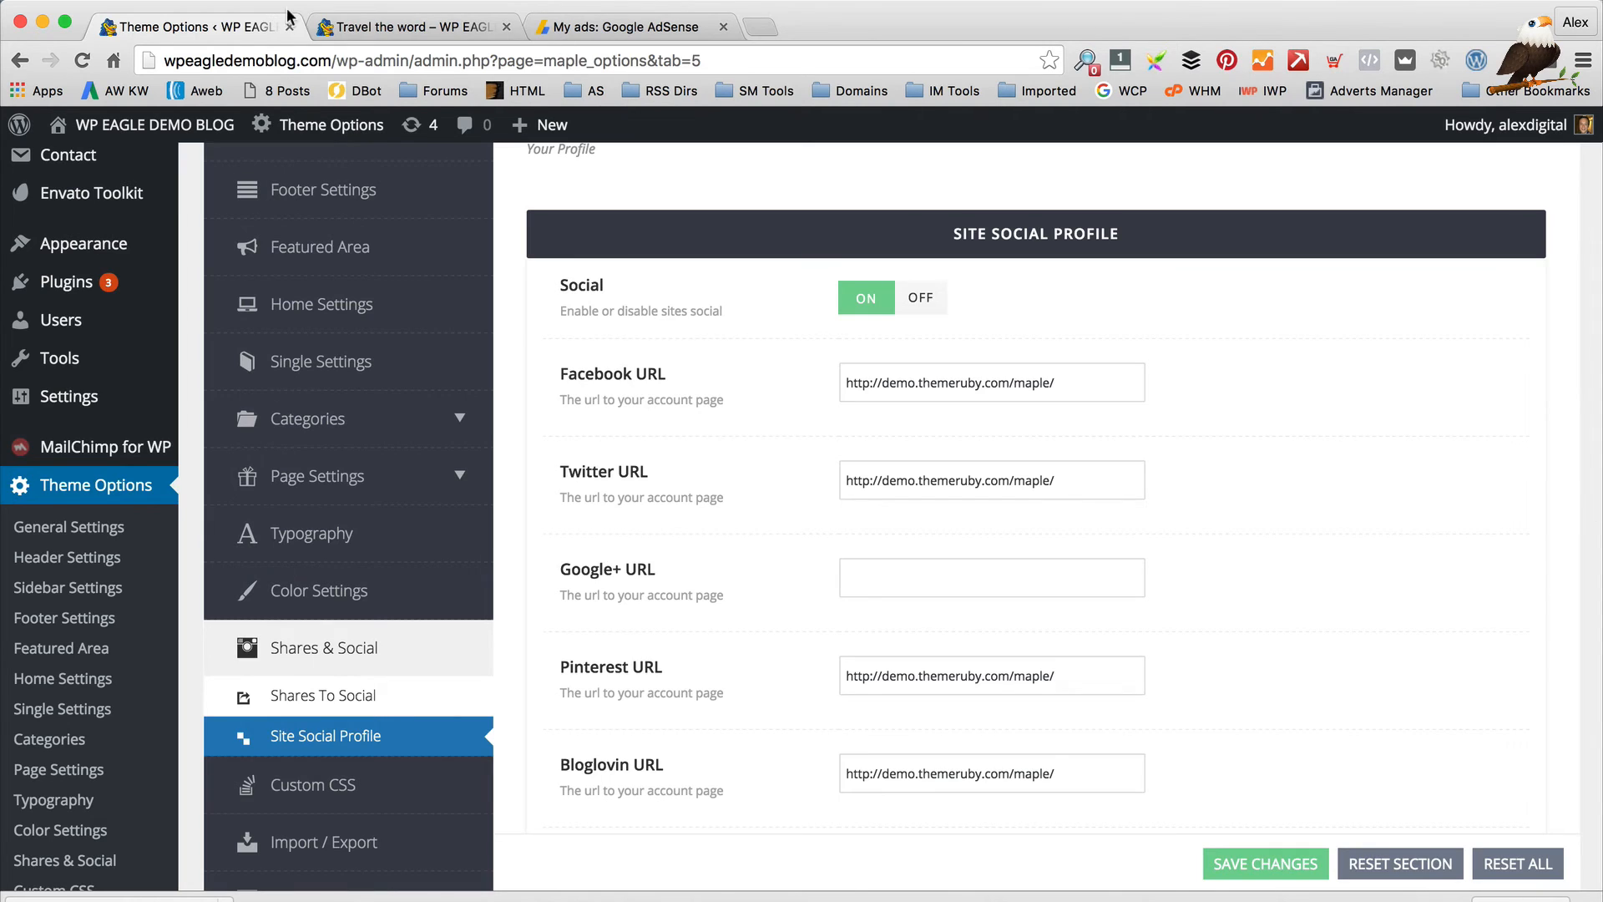
# Replace the demo Facebook URL with the WP Eagle Facebook address
pyautogui.click(359, 25)
pyautogui.scroll(15, 762, 334)
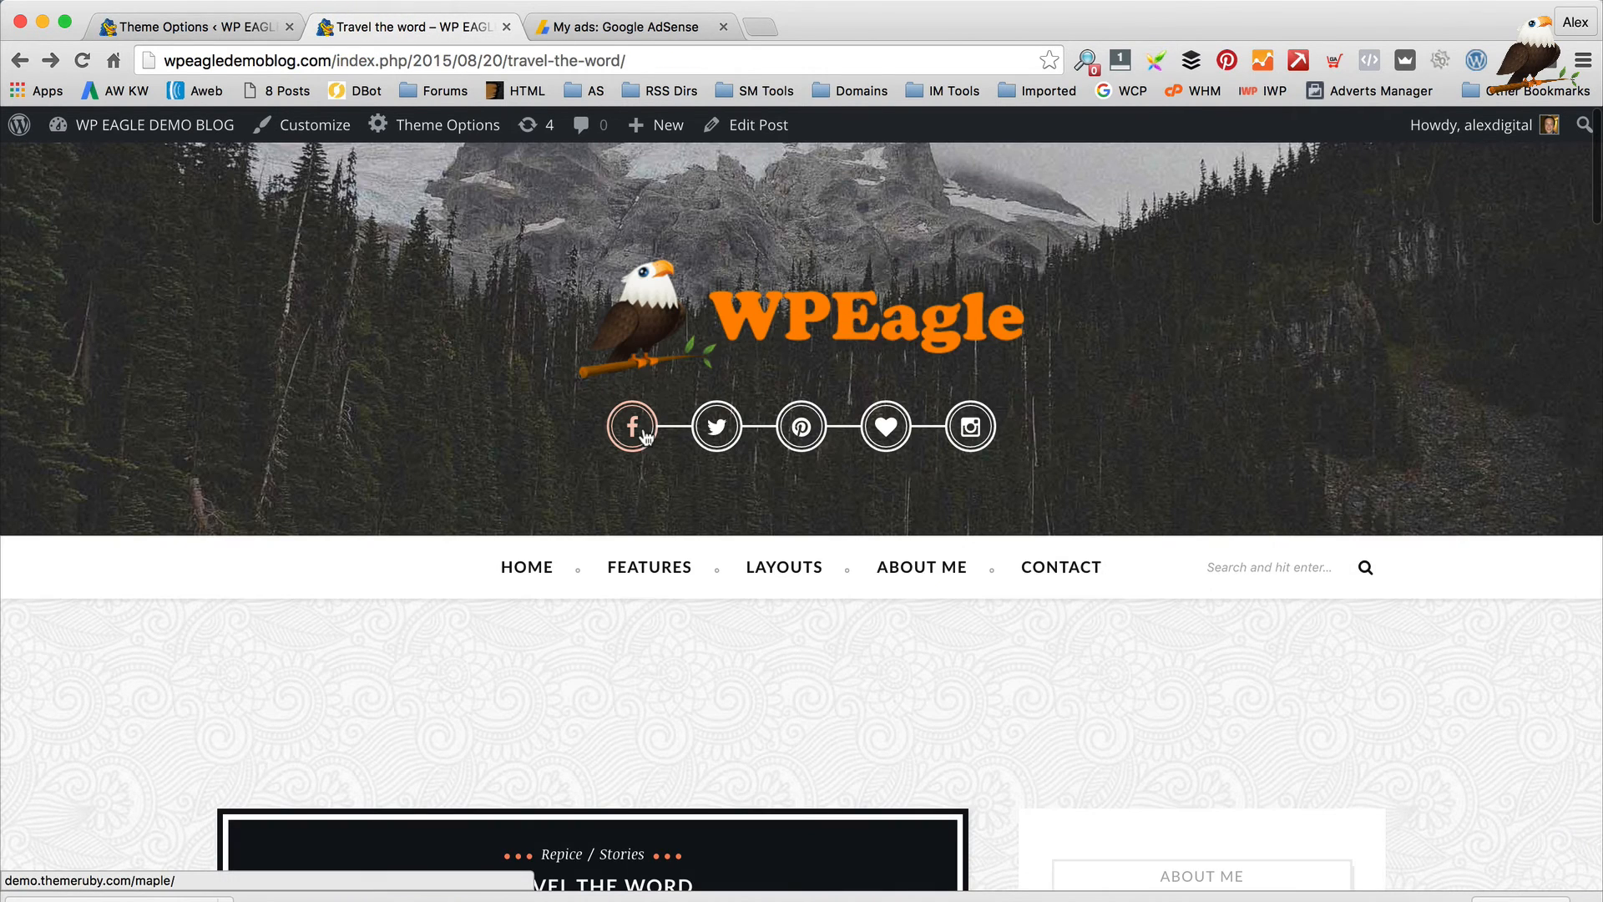
pyautogui.click(206, 27)
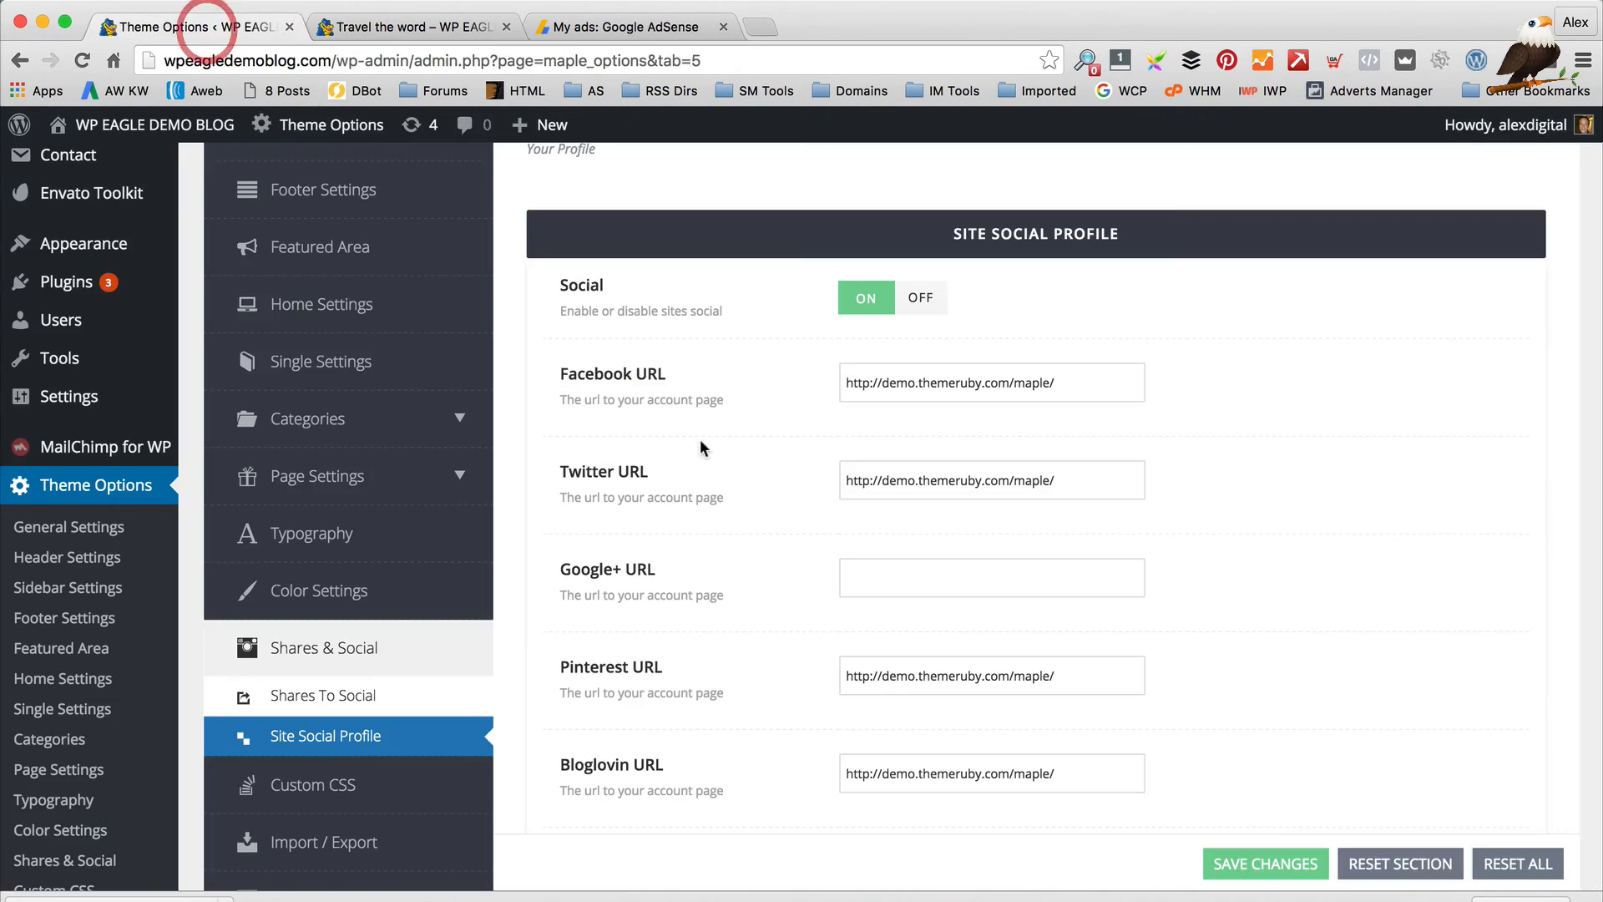
pyautogui.moveTo(1099, 383); pyautogui.dragTo(610, 347)
pyautogui.write('http://www.facebook.com/wordp')
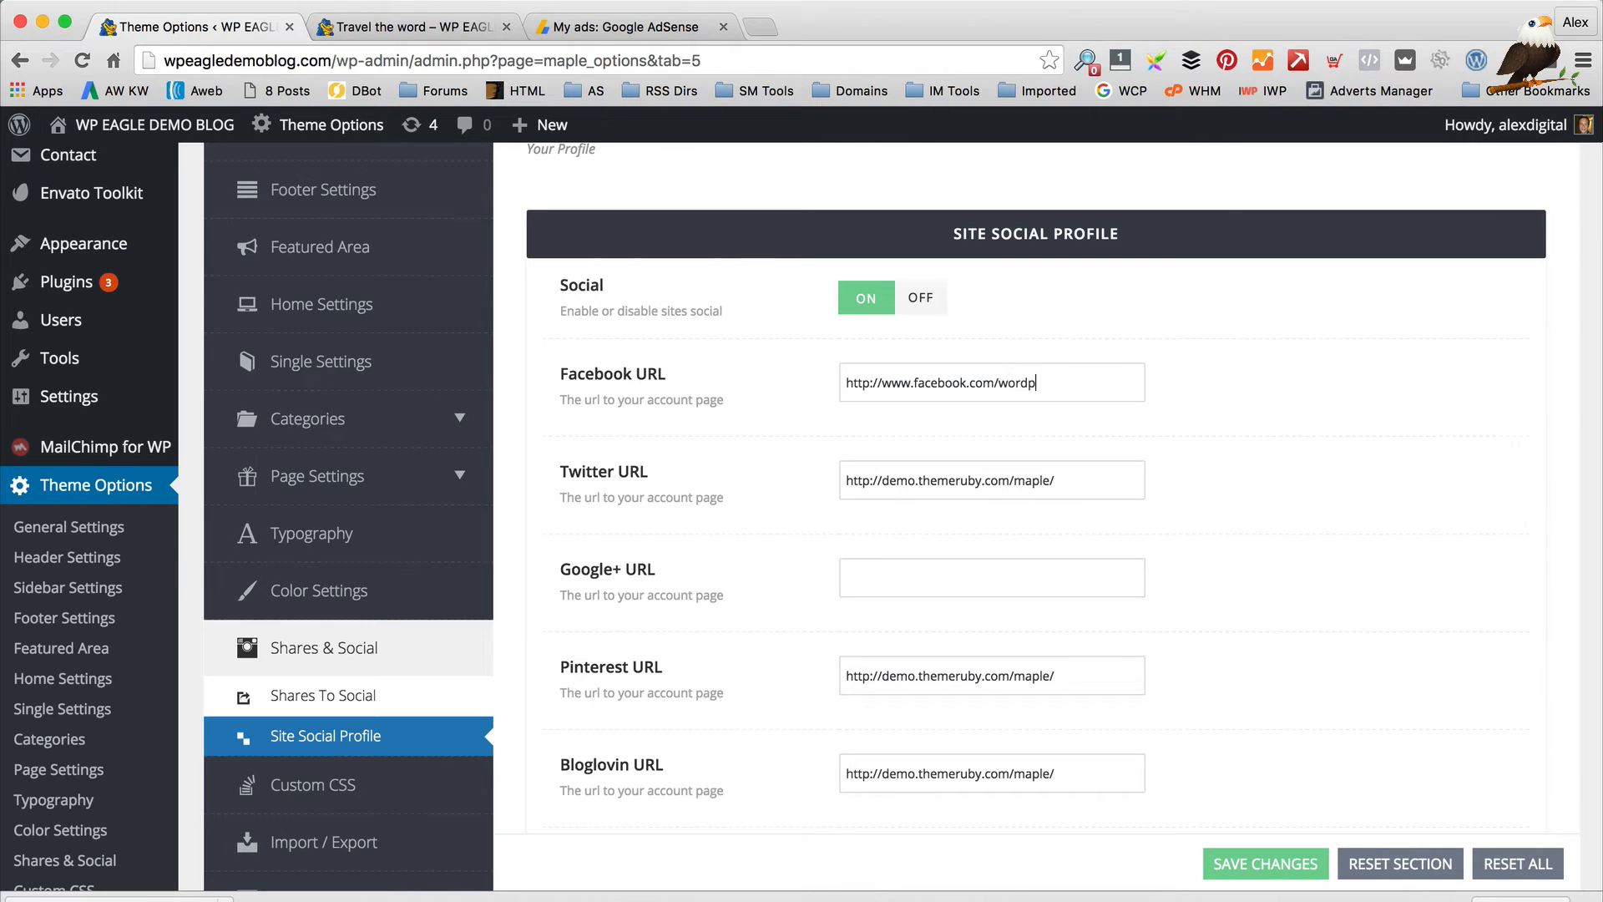
pyautogui.press('Tab')
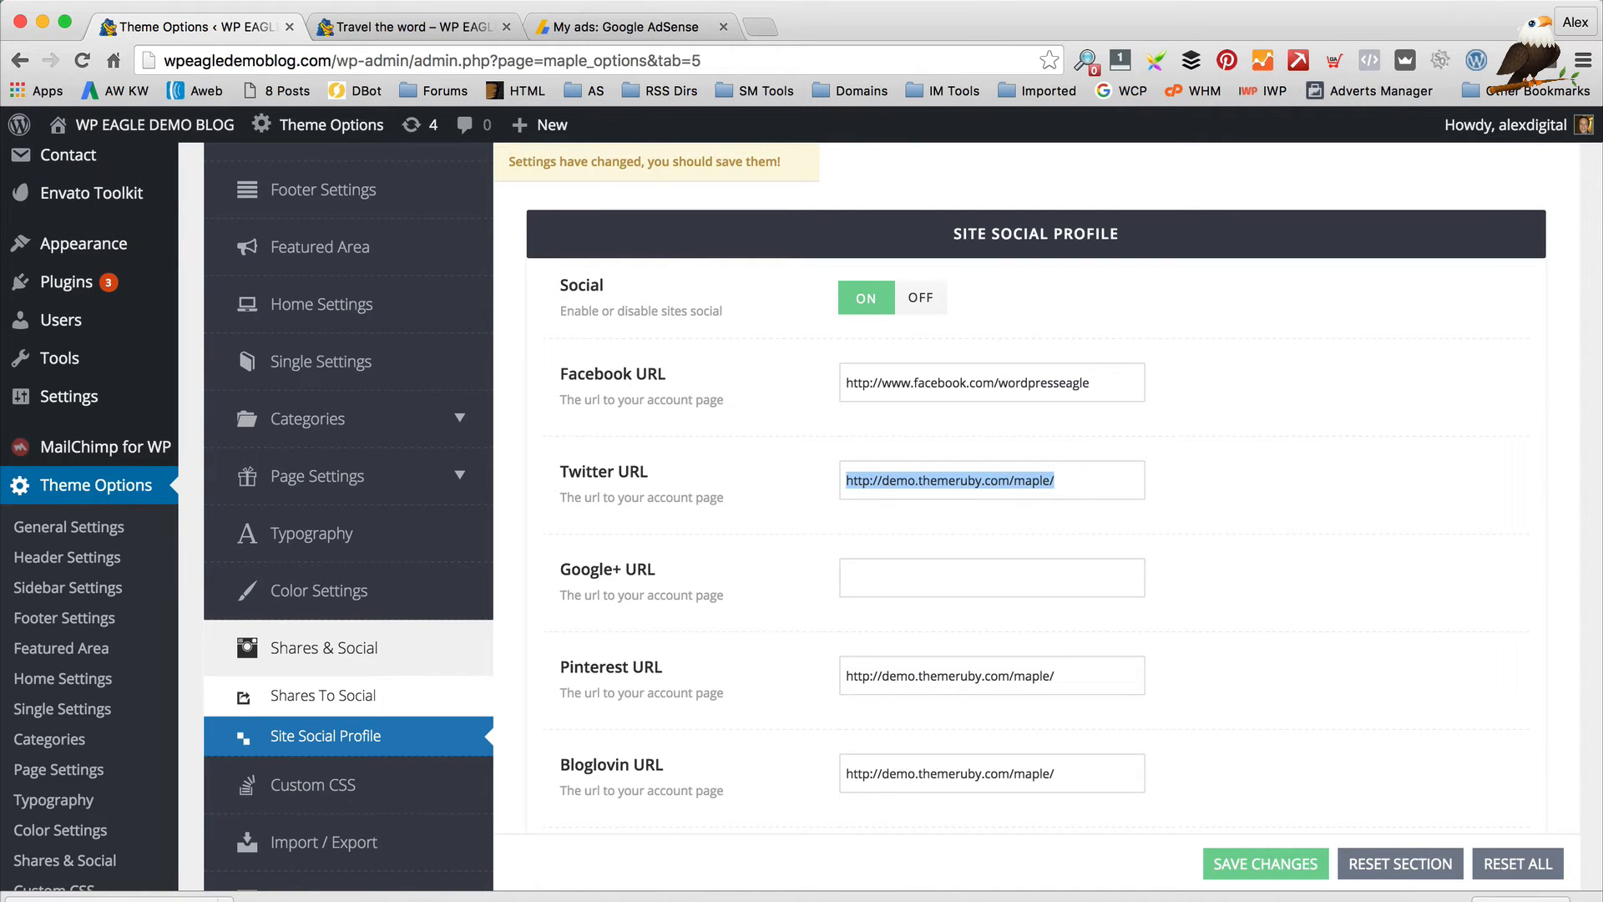
# Enter the WP Eagle Twitter and YouTube channel URLs in their fields
pyautogui.scroll(-3, 608, 426)
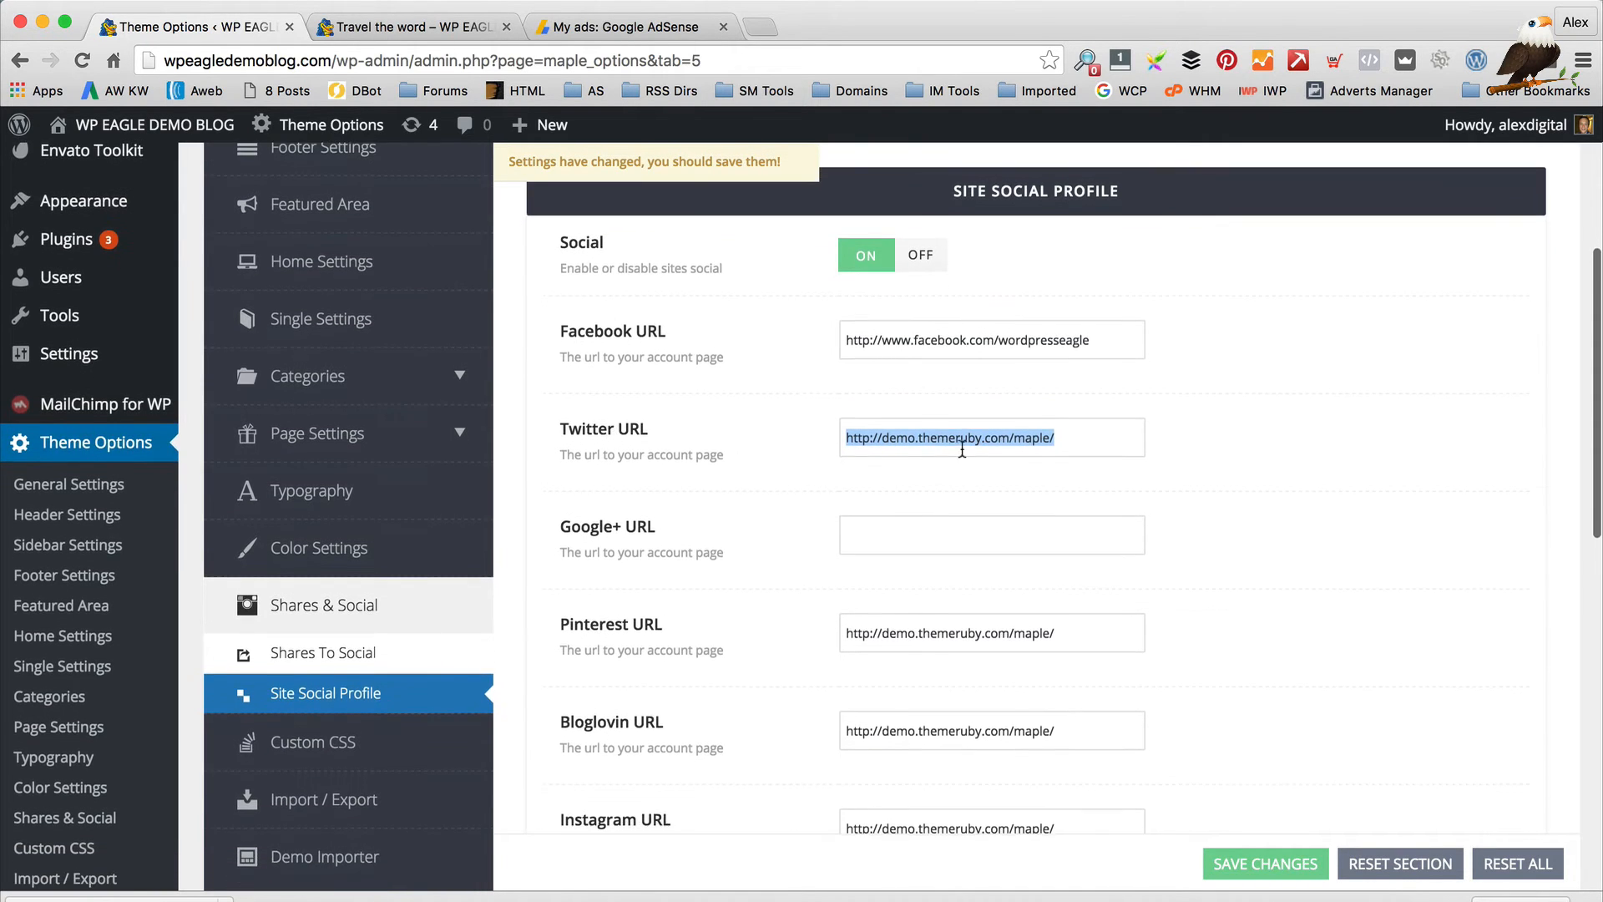
pyautogui.write('htt')
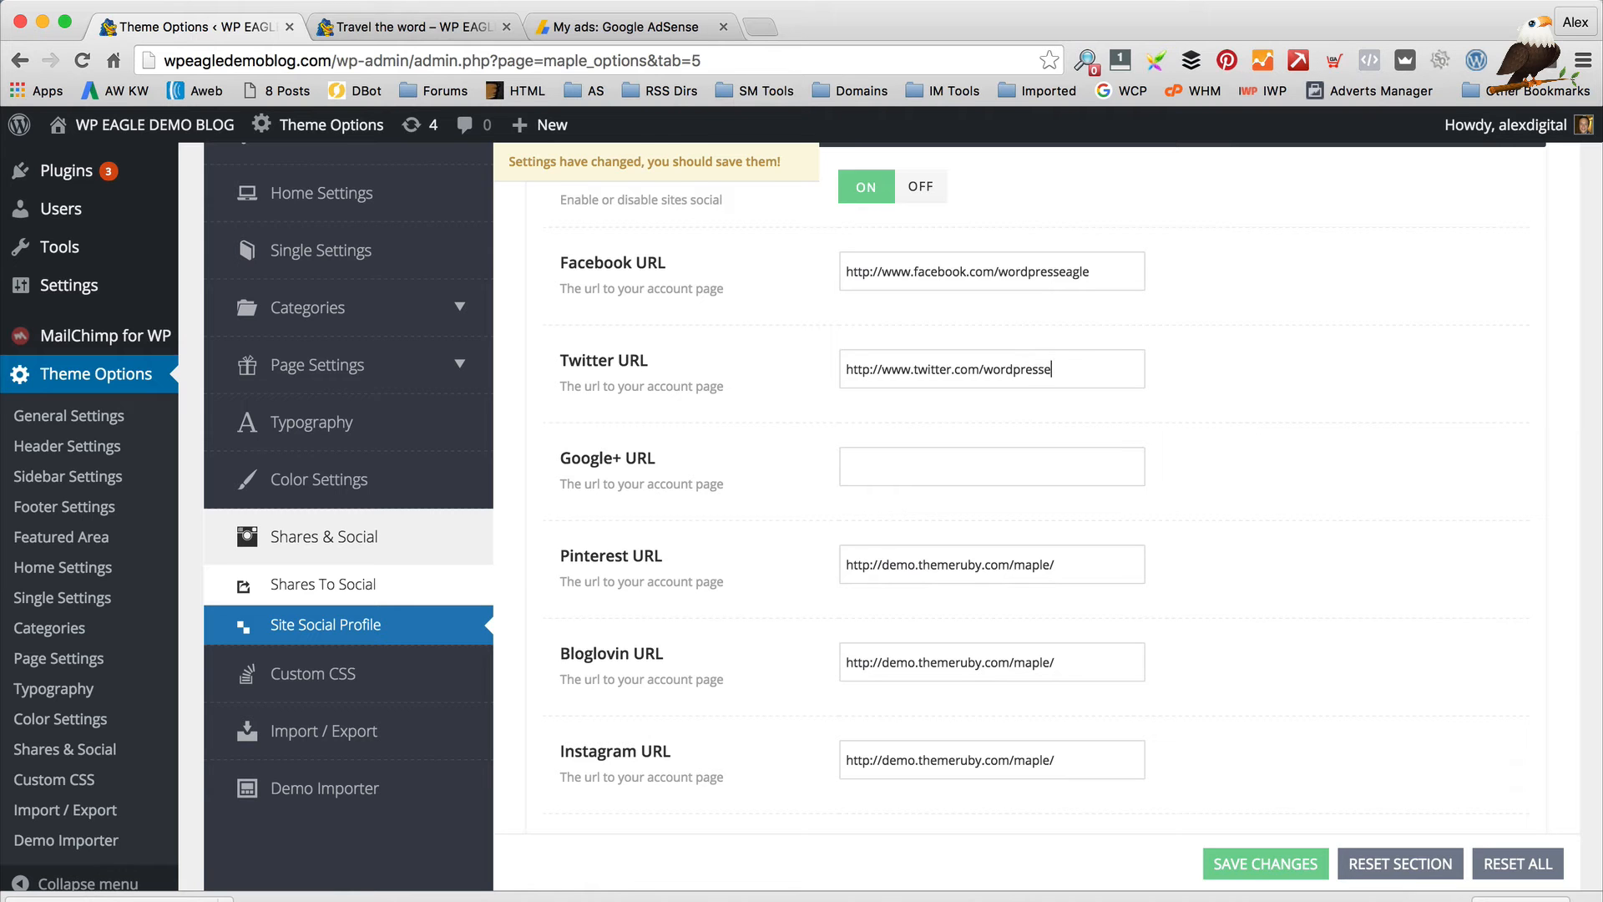
pyautogui.scroll(-5, 1017, 459)
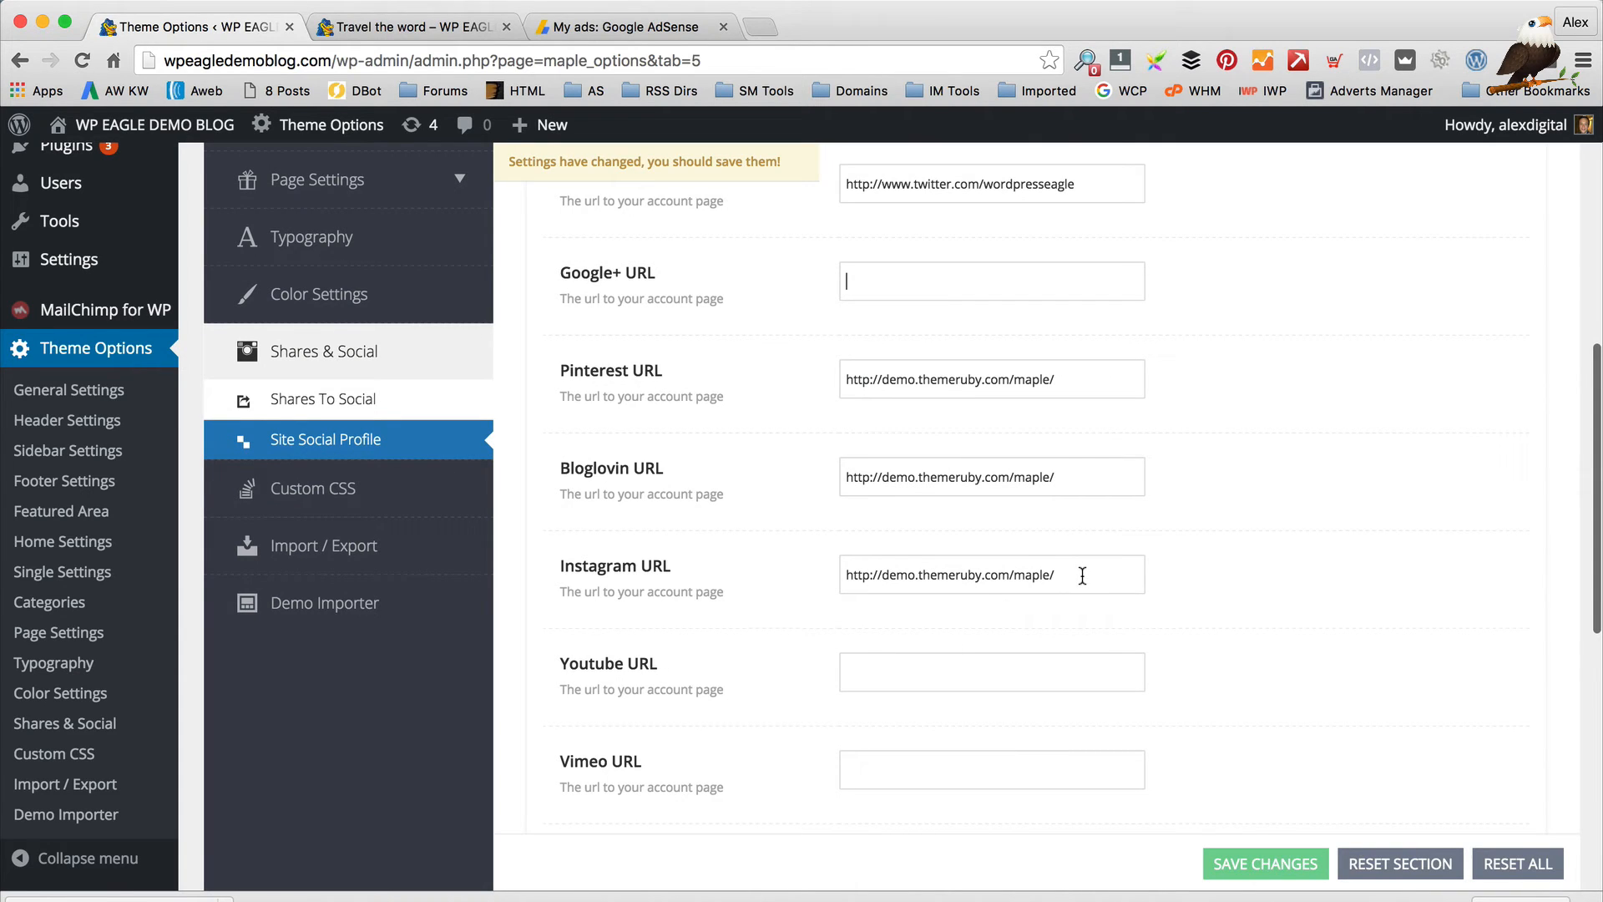
pyautogui.write('h')
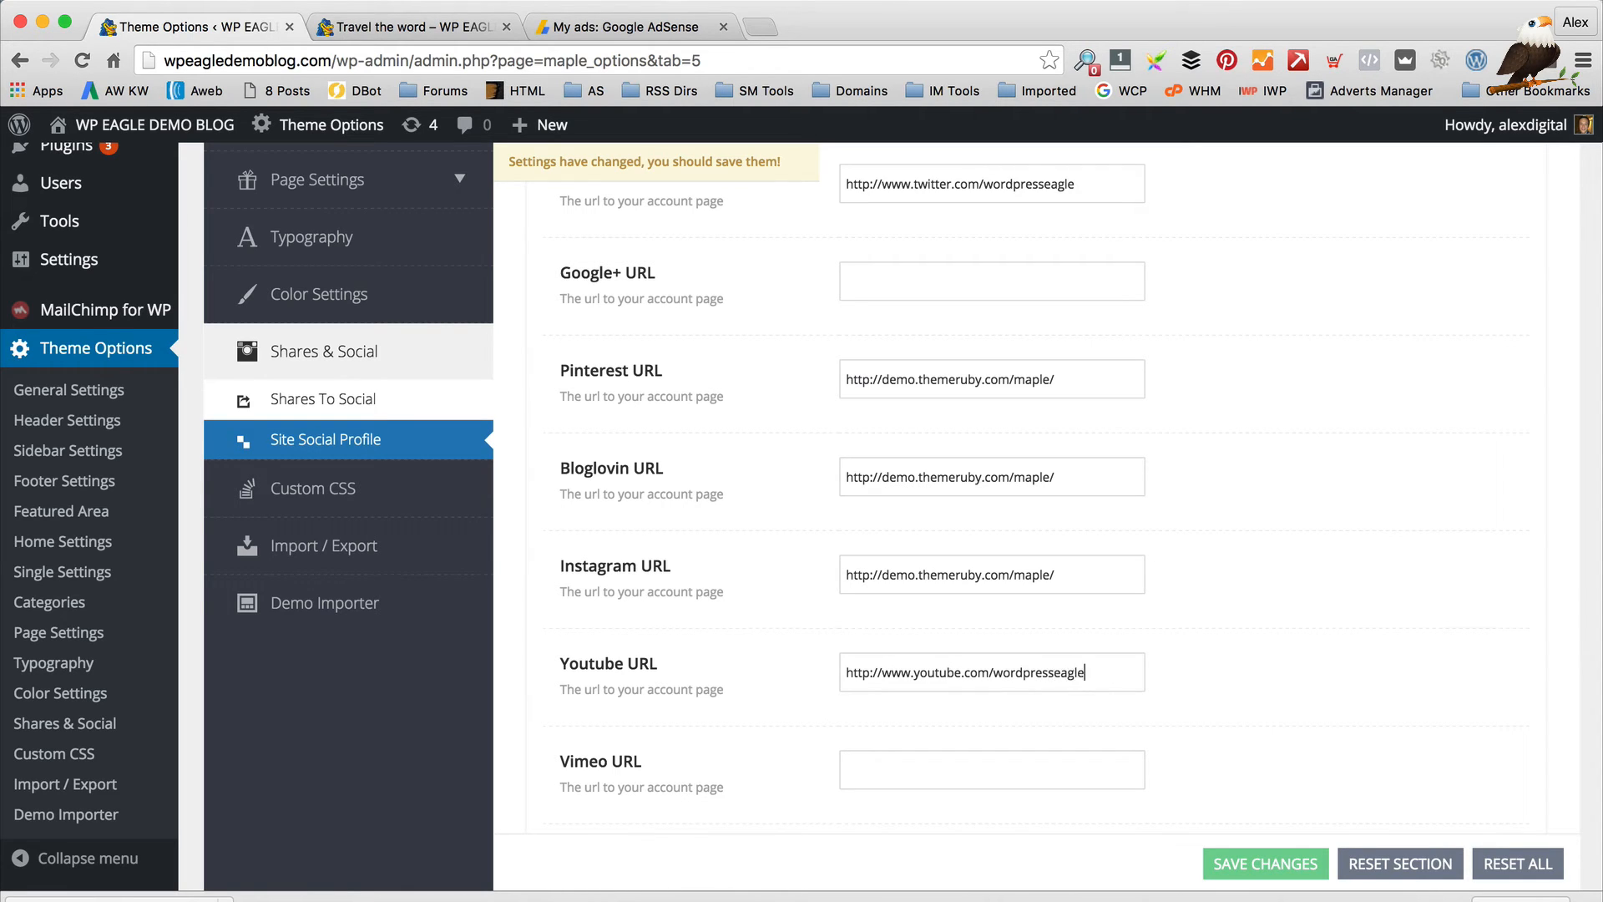
pyautogui.write('/')
pyautogui.scroll(-3, 1161, 519)
pyautogui.scroll(-6, 1161, 523)
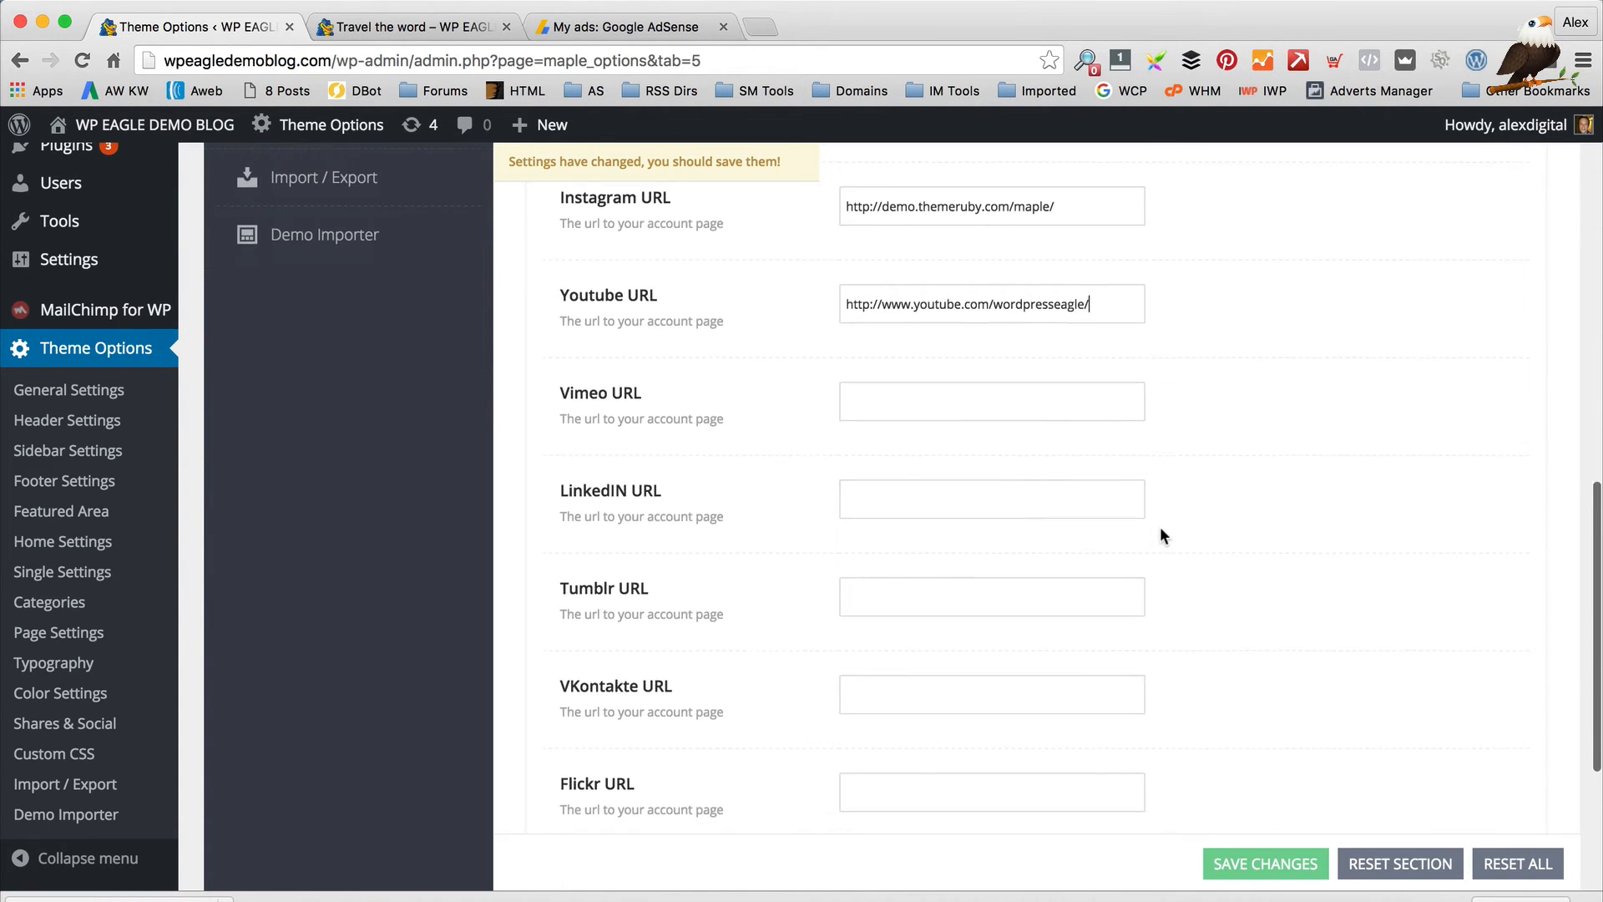
pyautogui.scroll(15, 1161, 527)
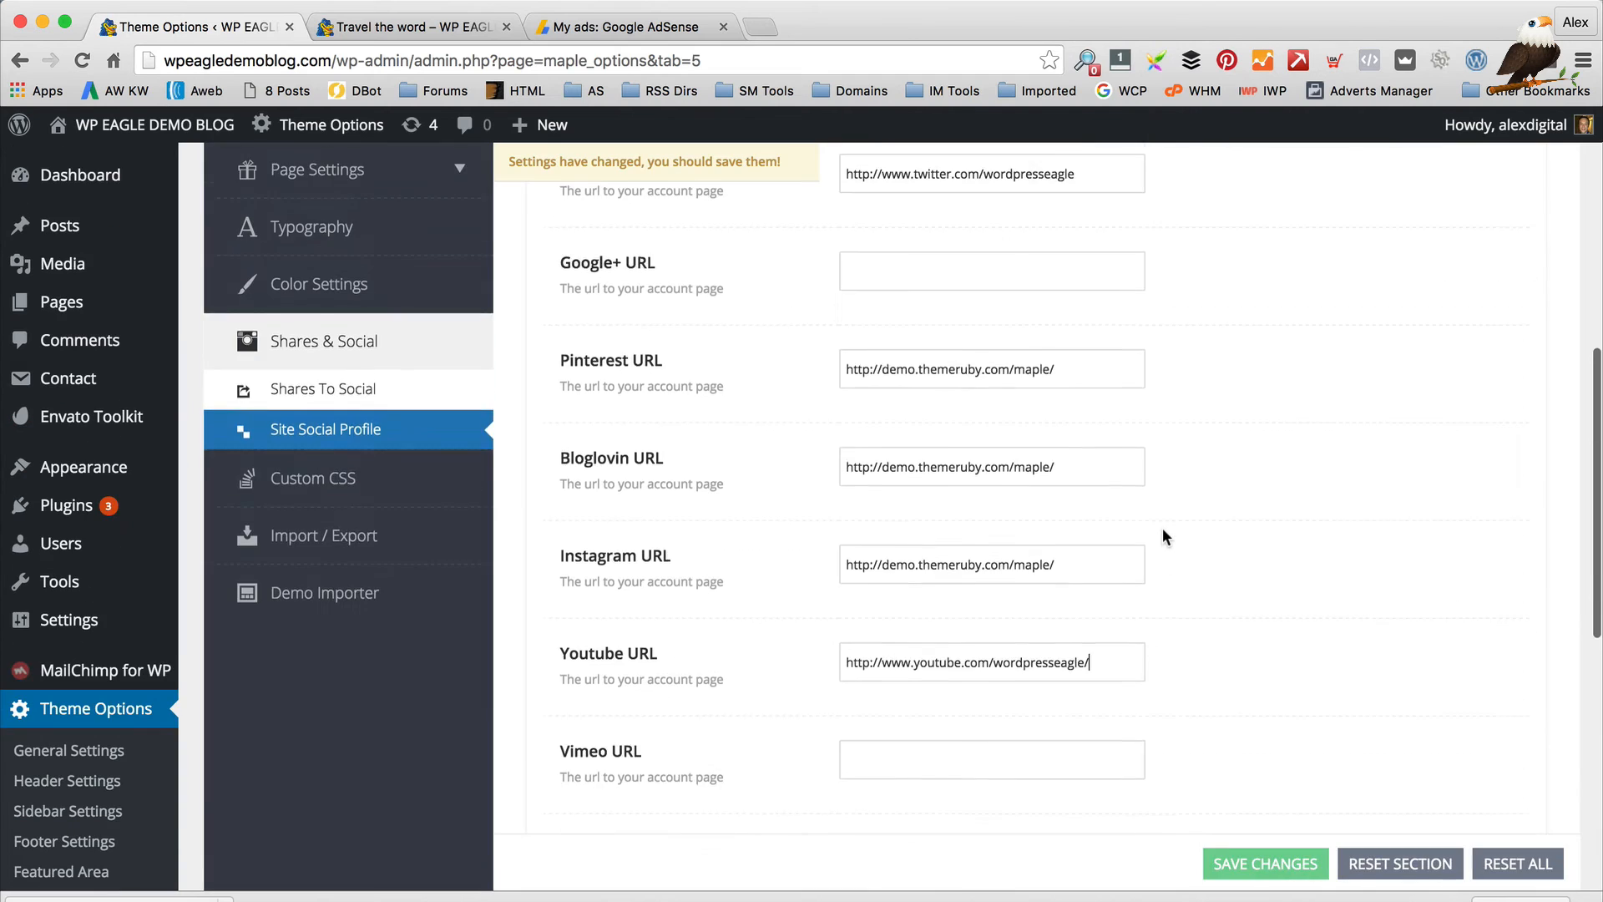
pyautogui.scroll(-5, 1164, 530)
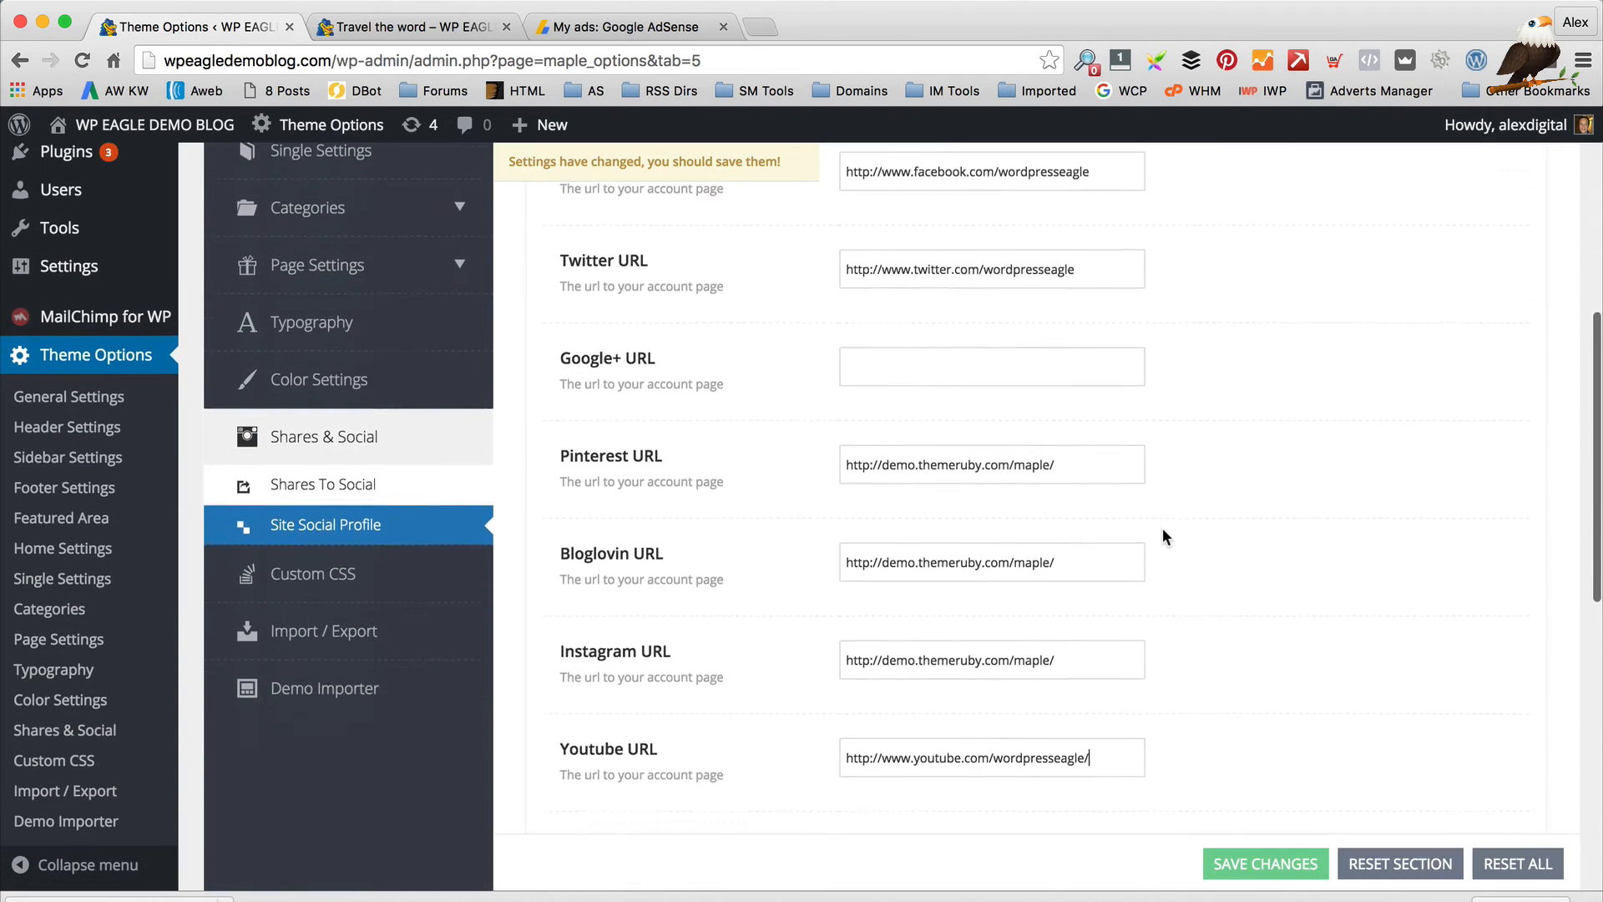
# Save the social links and test the new YouTube header icon on the reloaded post
pyautogui.click(1261, 863)
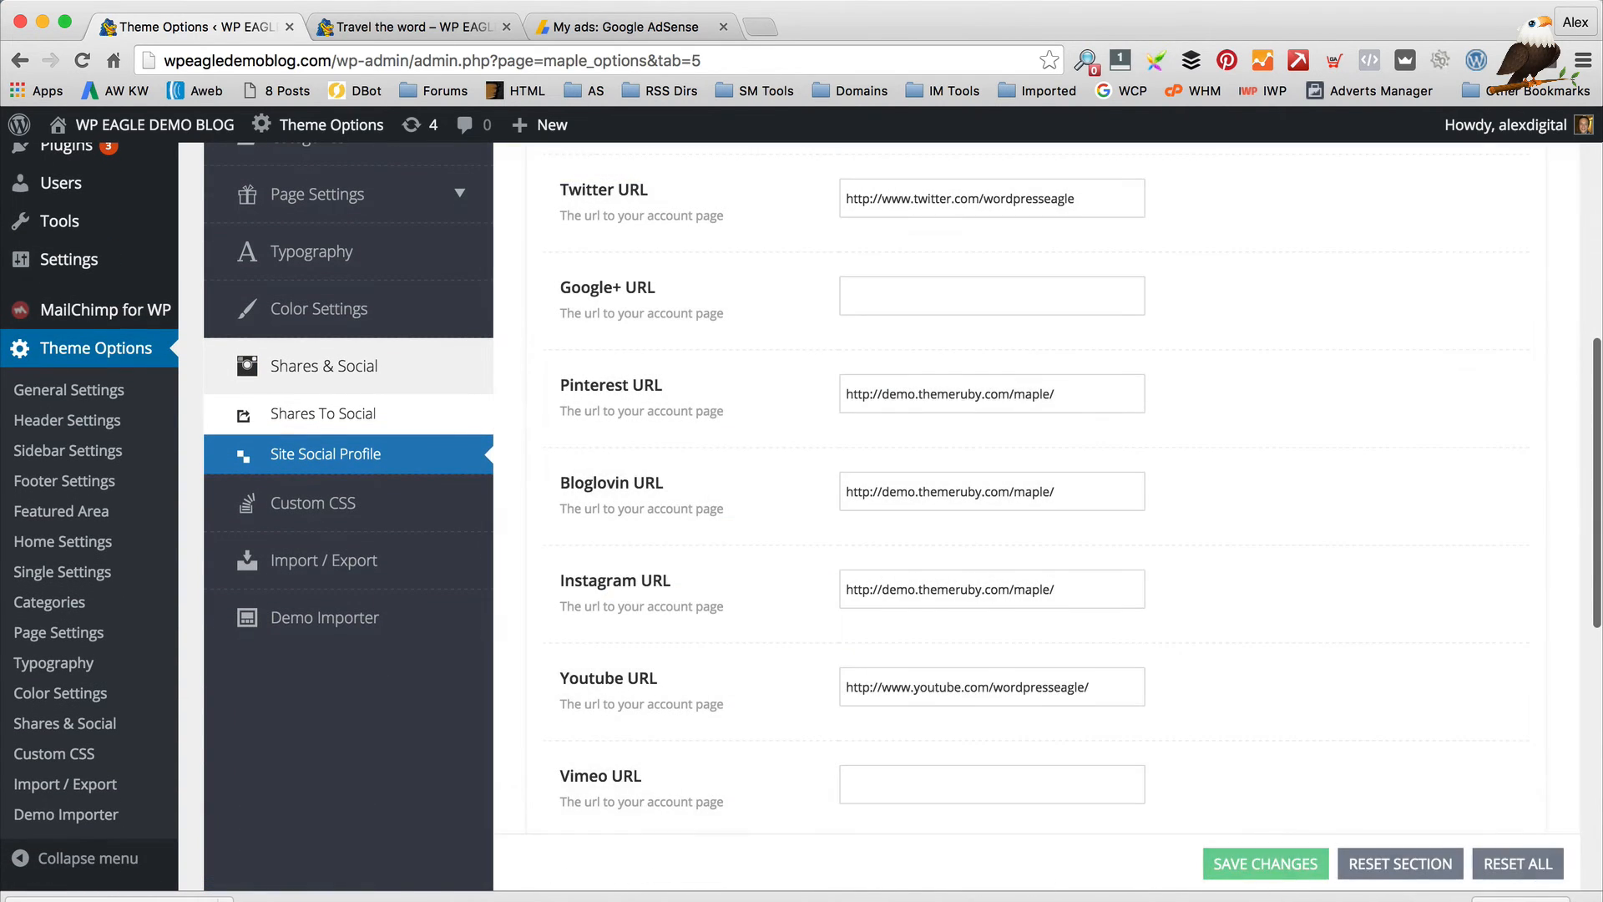
pyautogui.click(401, 27)
pyautogui.click(82, 60)
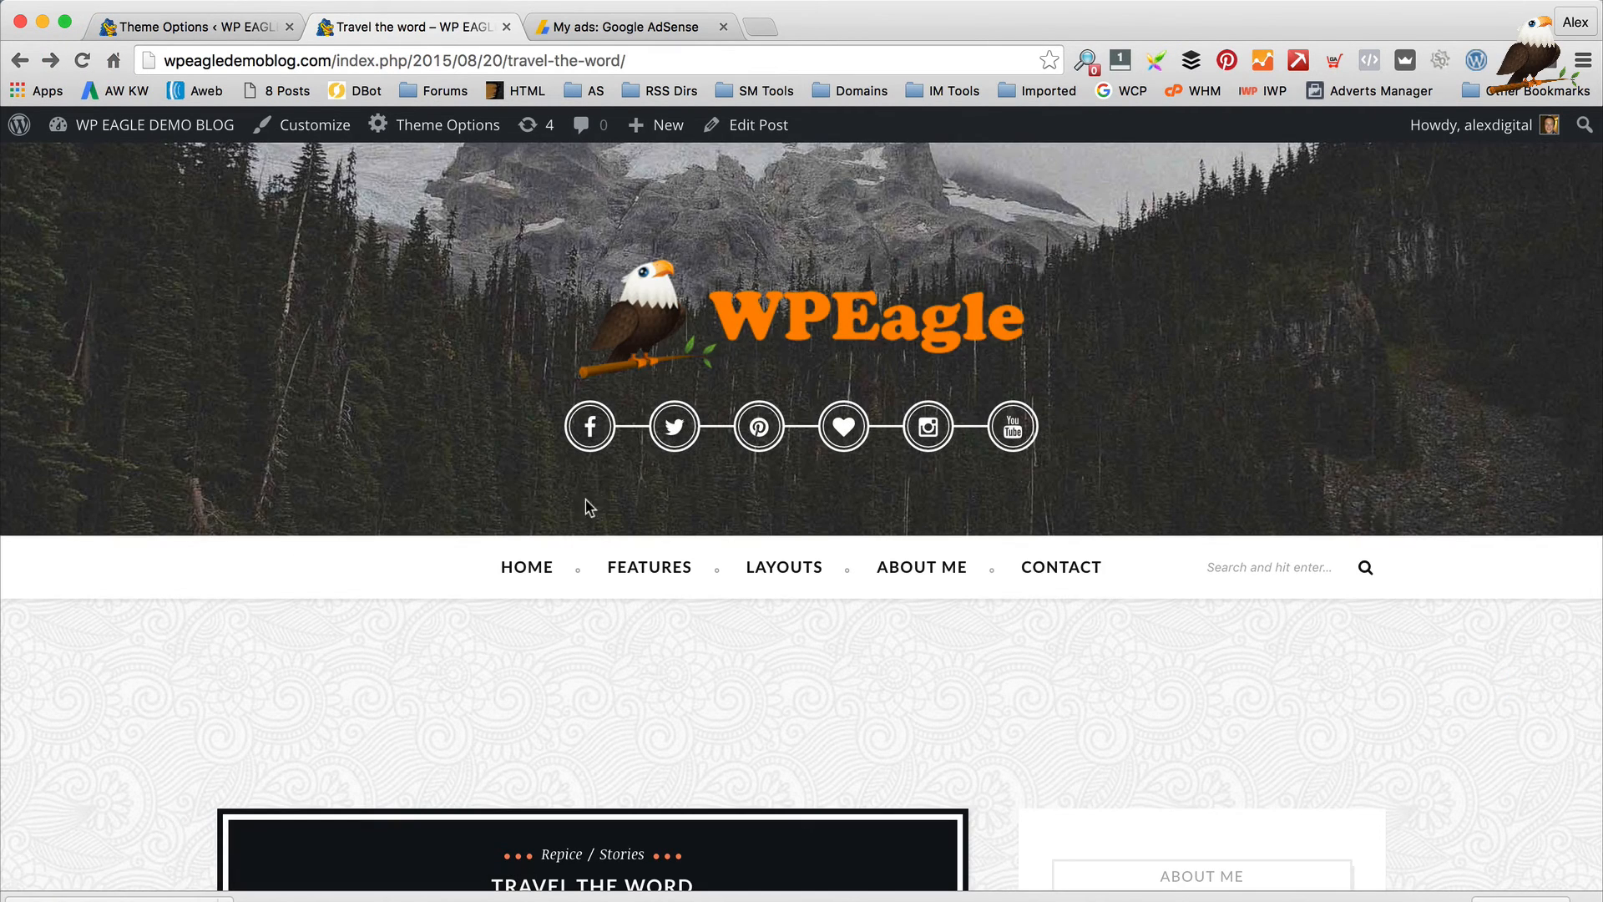
pyautogui.click(1012, 427)
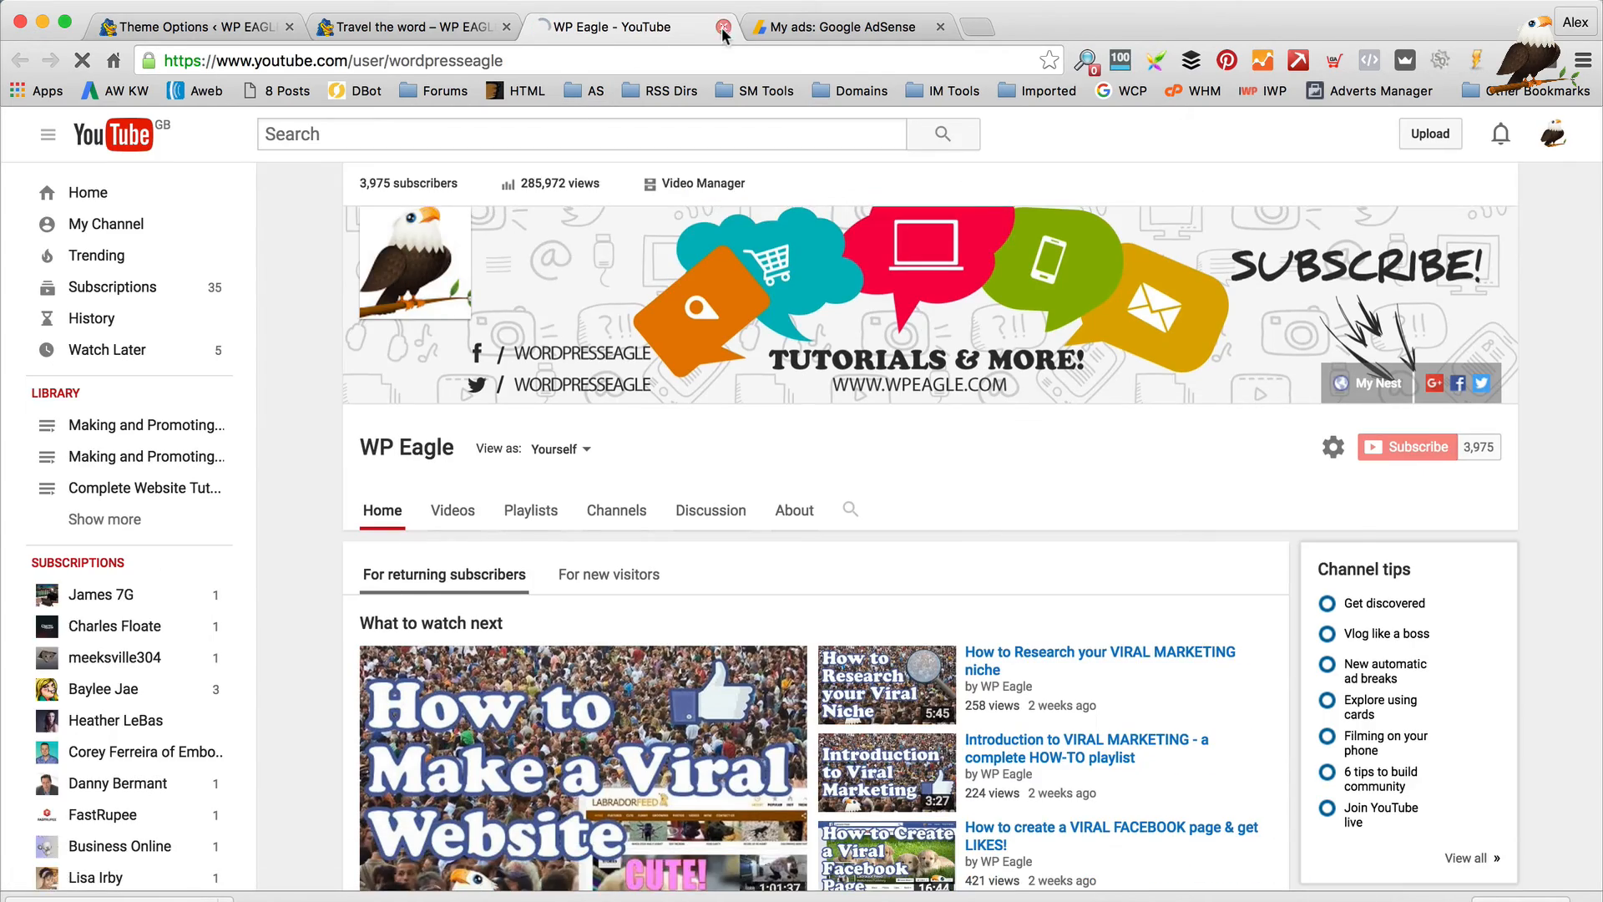
pyautogui.click(723, 27)
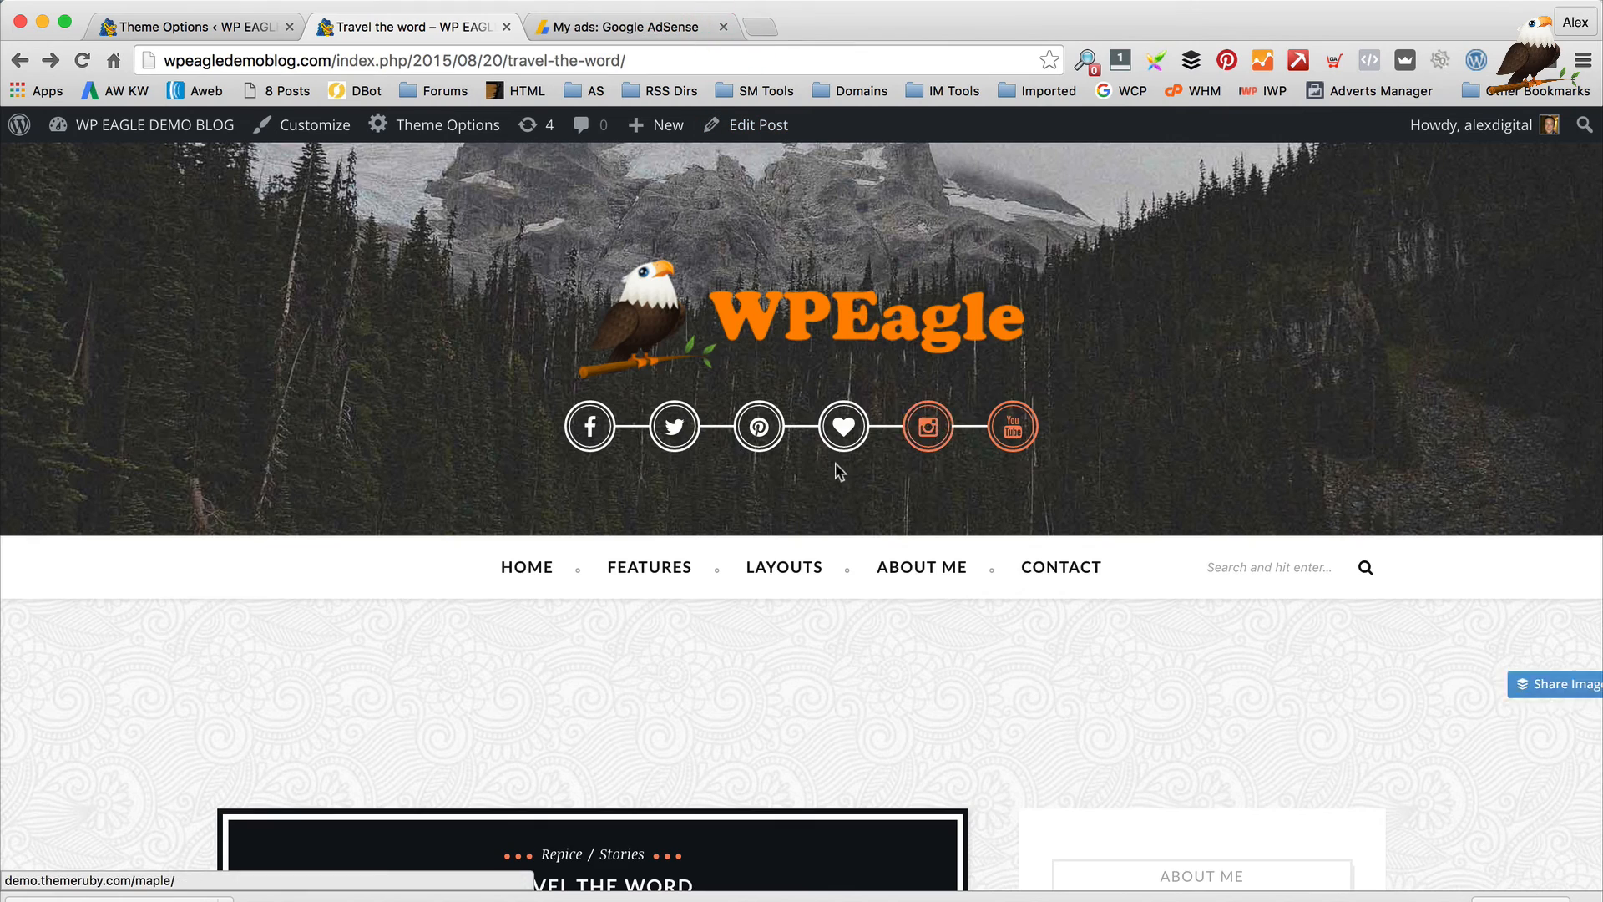
pyautogui.scroll(-10, 837, 470)
pyautogui.scroll(10, 837, 469)
# Go back to Site Social Profile and scroll to the Social switch and Facebook URL
pyautogui.click(216, 30)
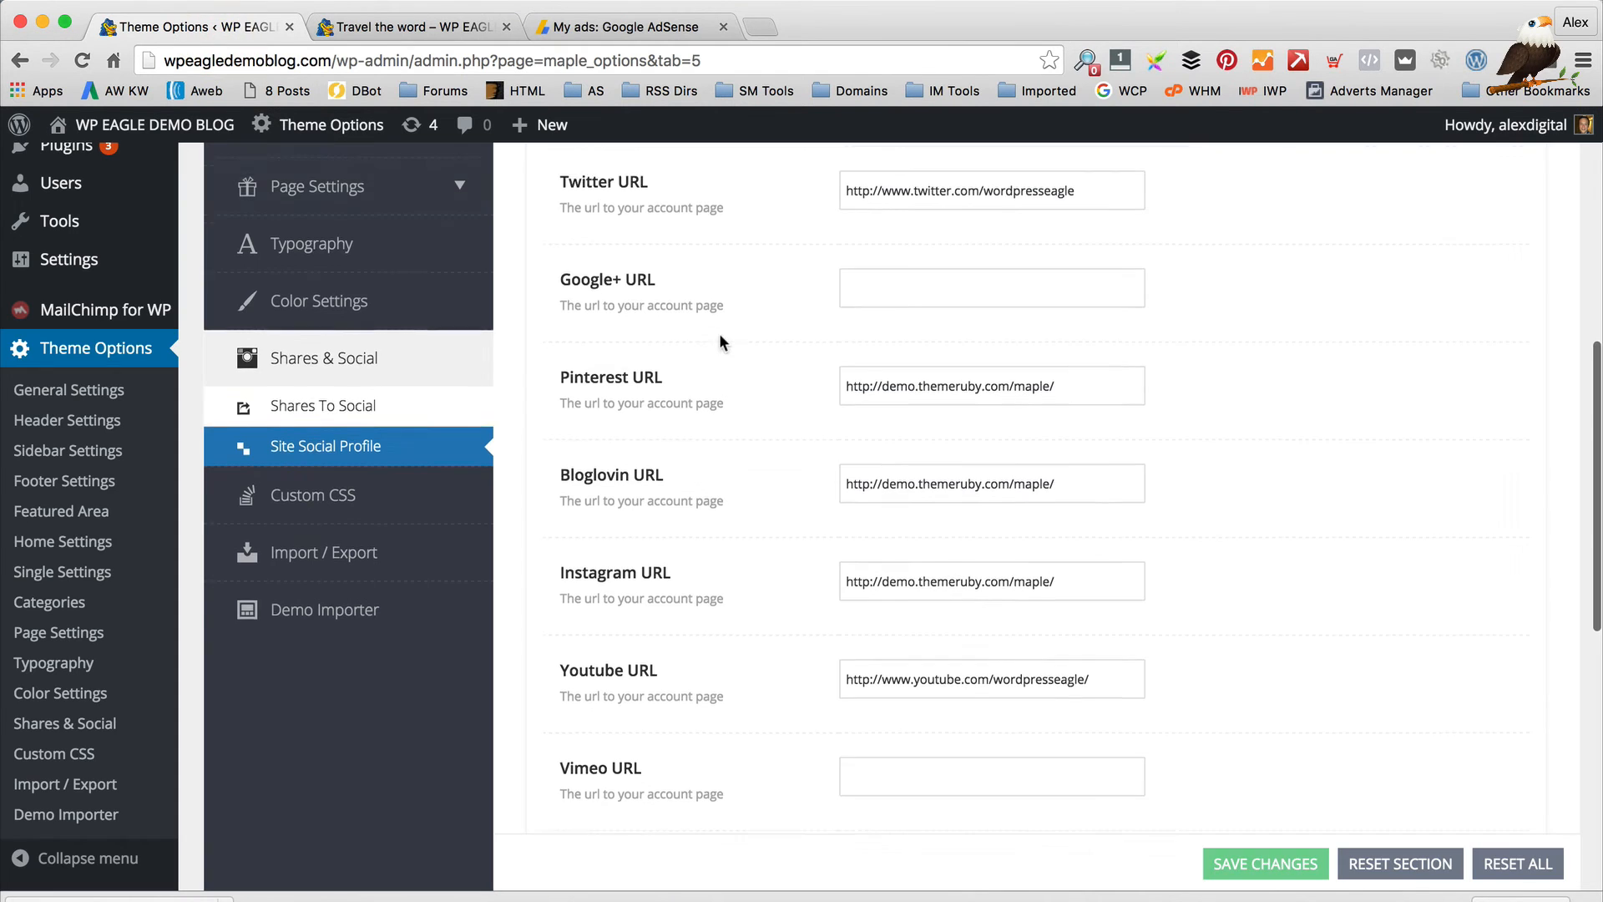
pyautogui.scroll(6, 716, 337)
pyautogui.scroll(-3, 713, 332)
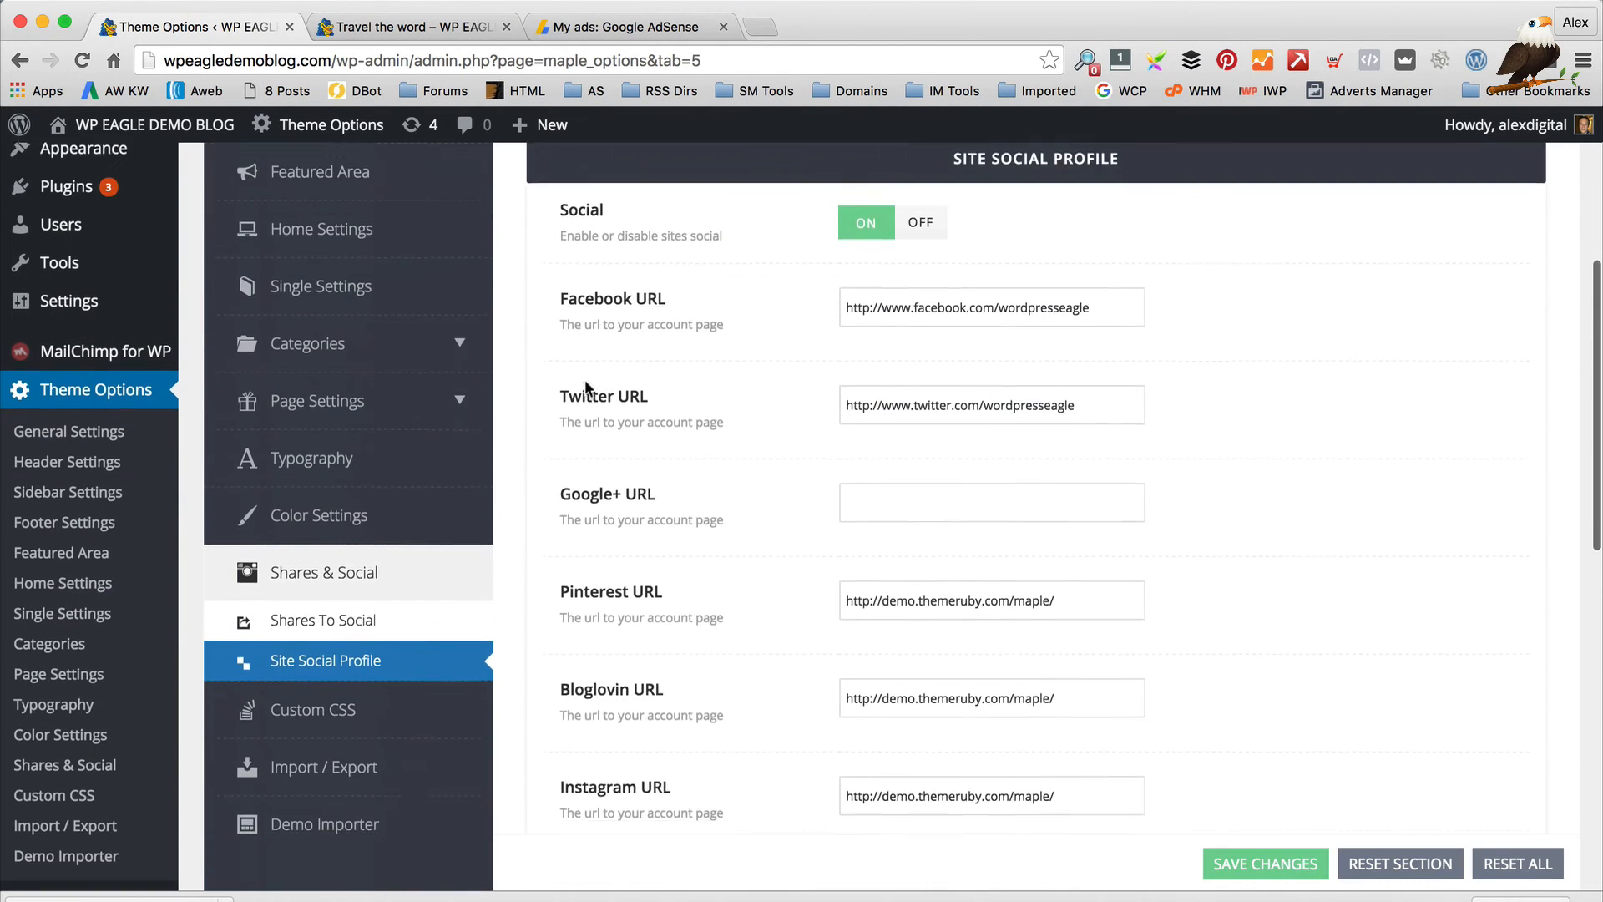
pyautogui.scroll(-1, 587, 388)
# Review the Custom CSS rule in Theme Options, then head to Posts in the admin sidebar
pyautogui.click(322, 624)
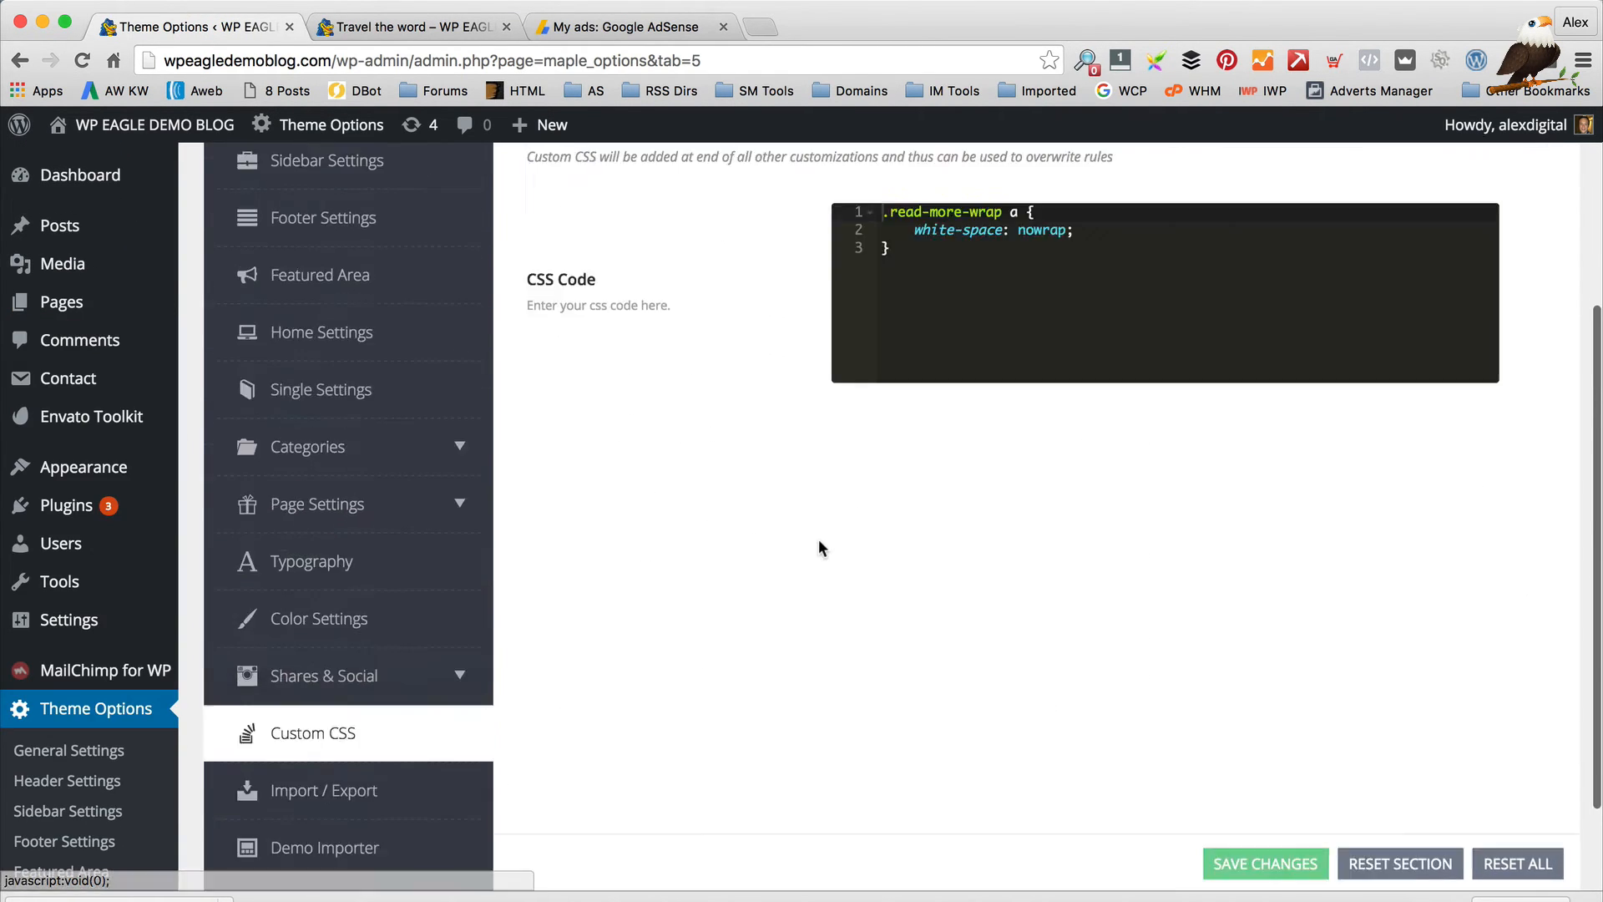
pyautogui.scroll(3, 819, 548)
pyautogui.scroll(-5, 1009, 467)
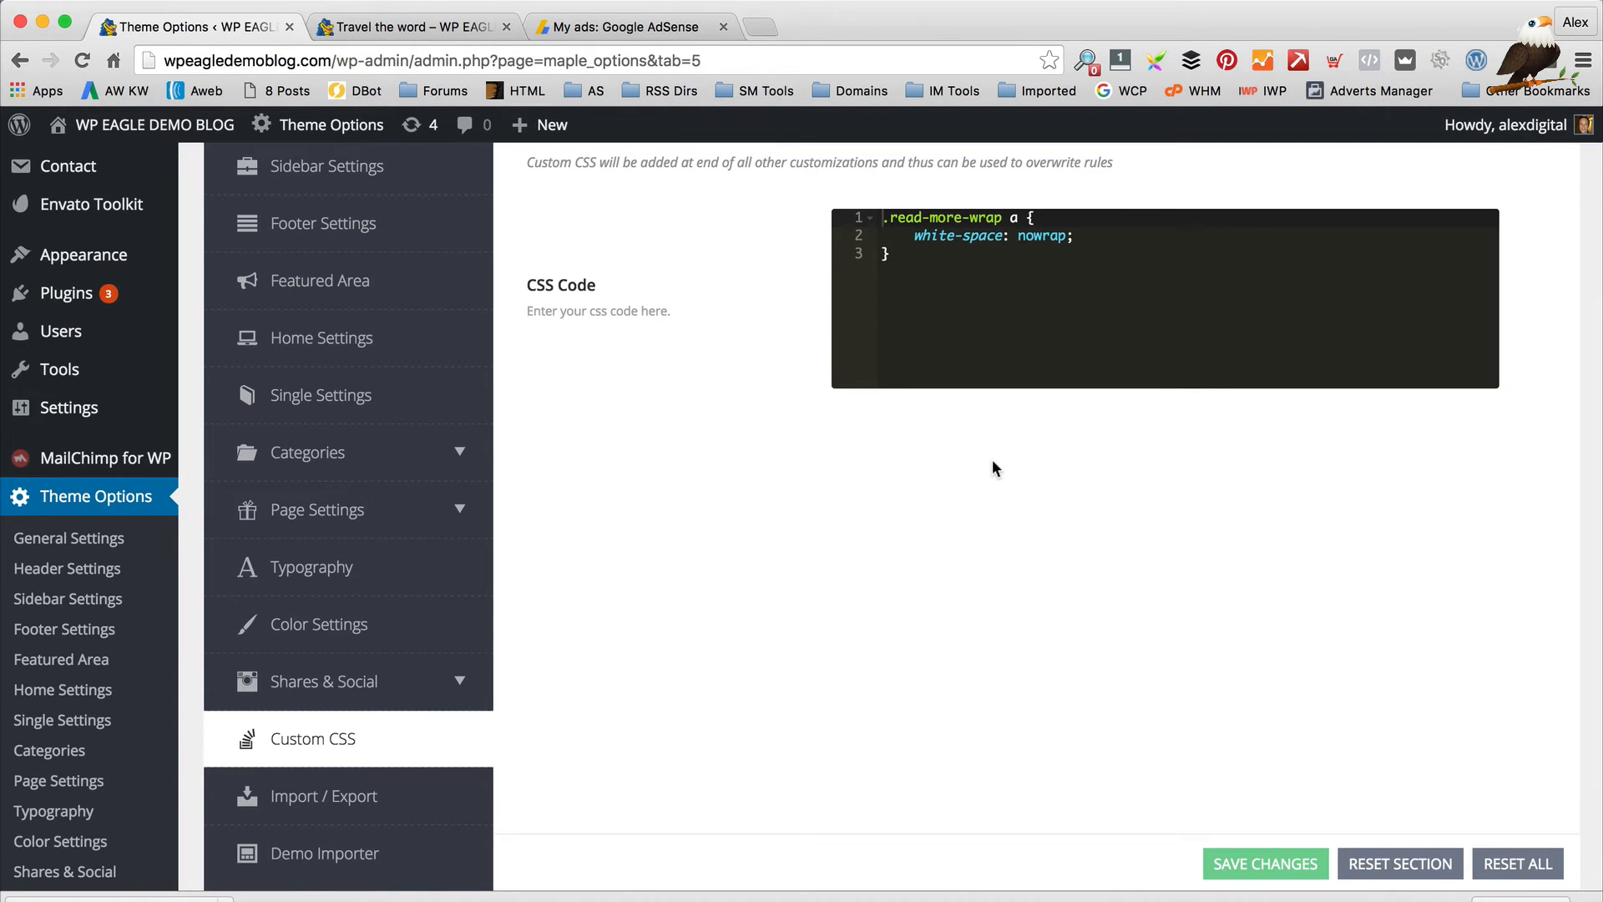
pyautogui.scroll(-4, 944, 476)
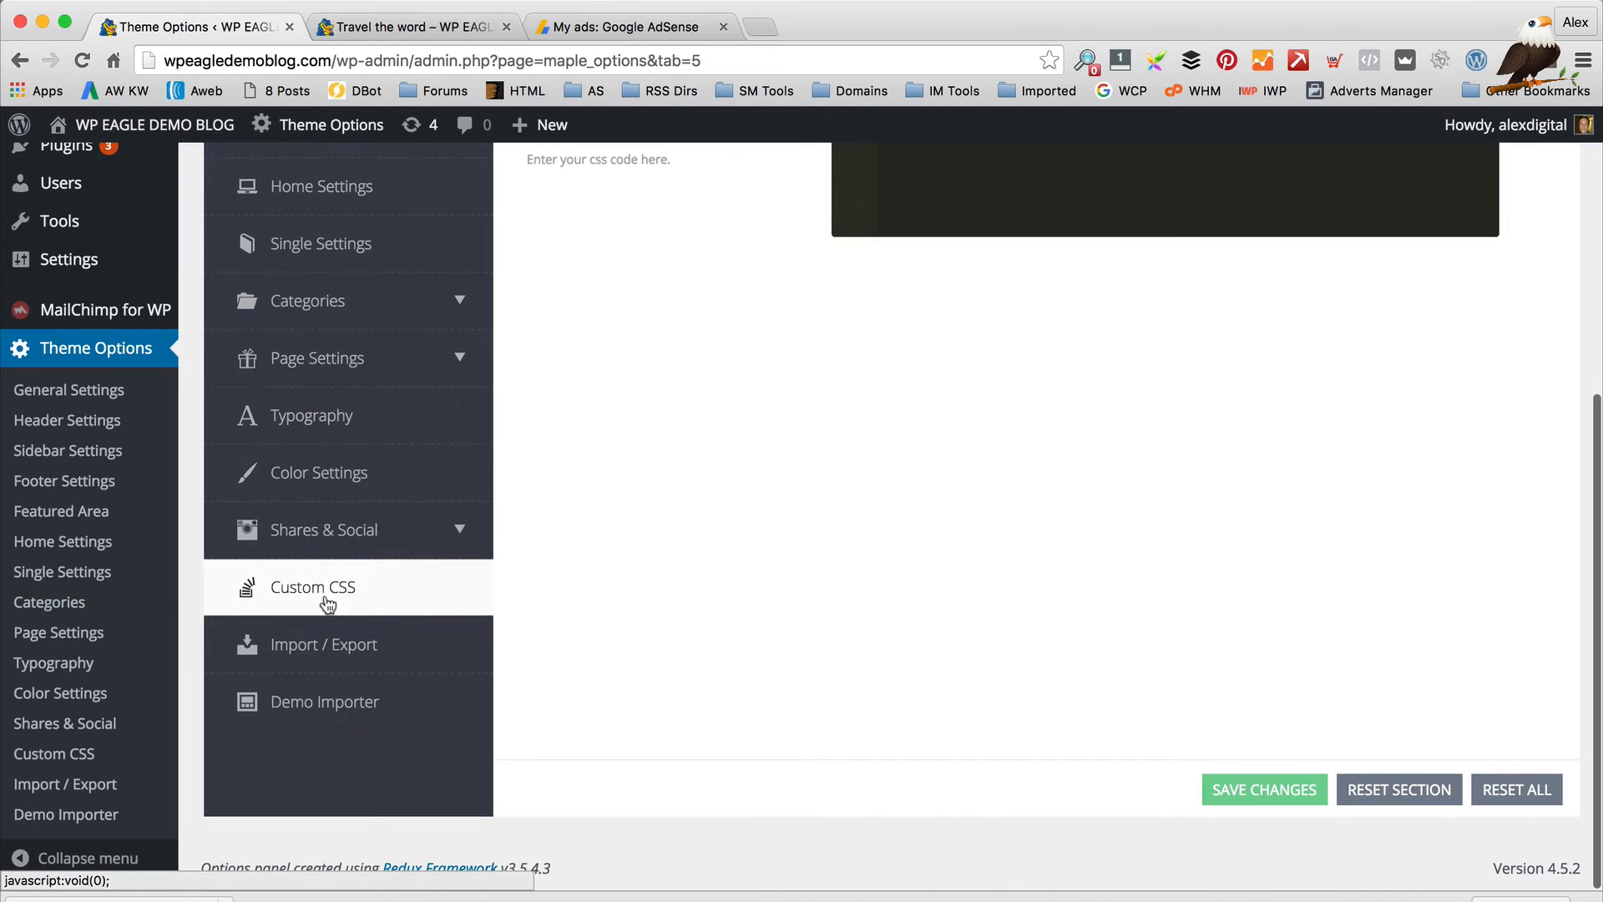
pyautogui.scroll(10, 551, 596)
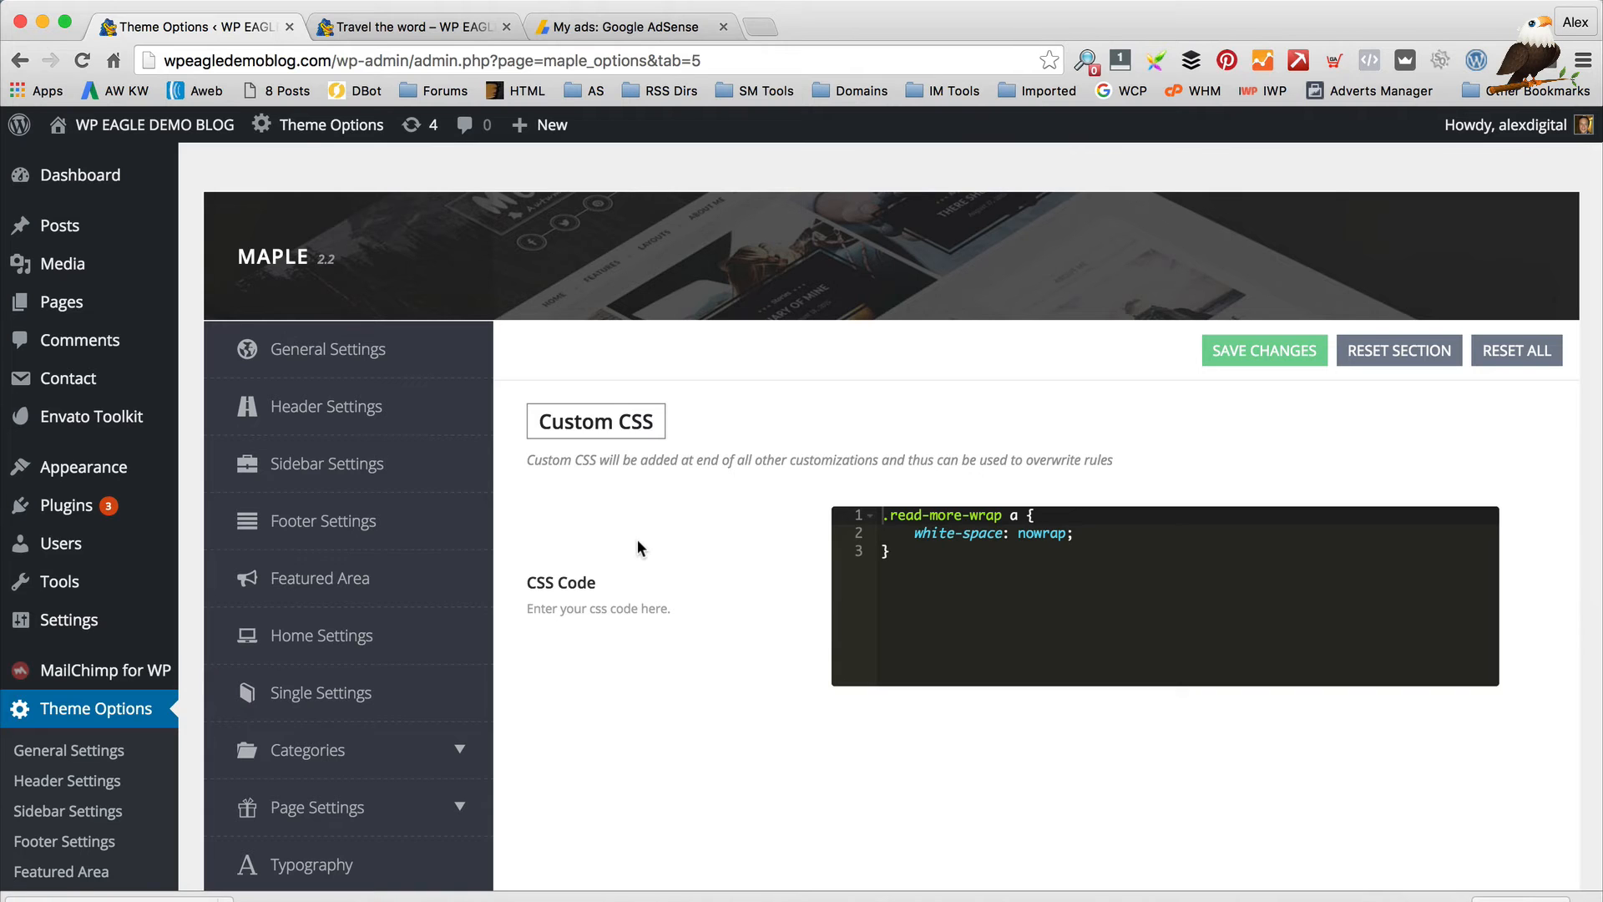
pyautogui.moveTo(154, 236)
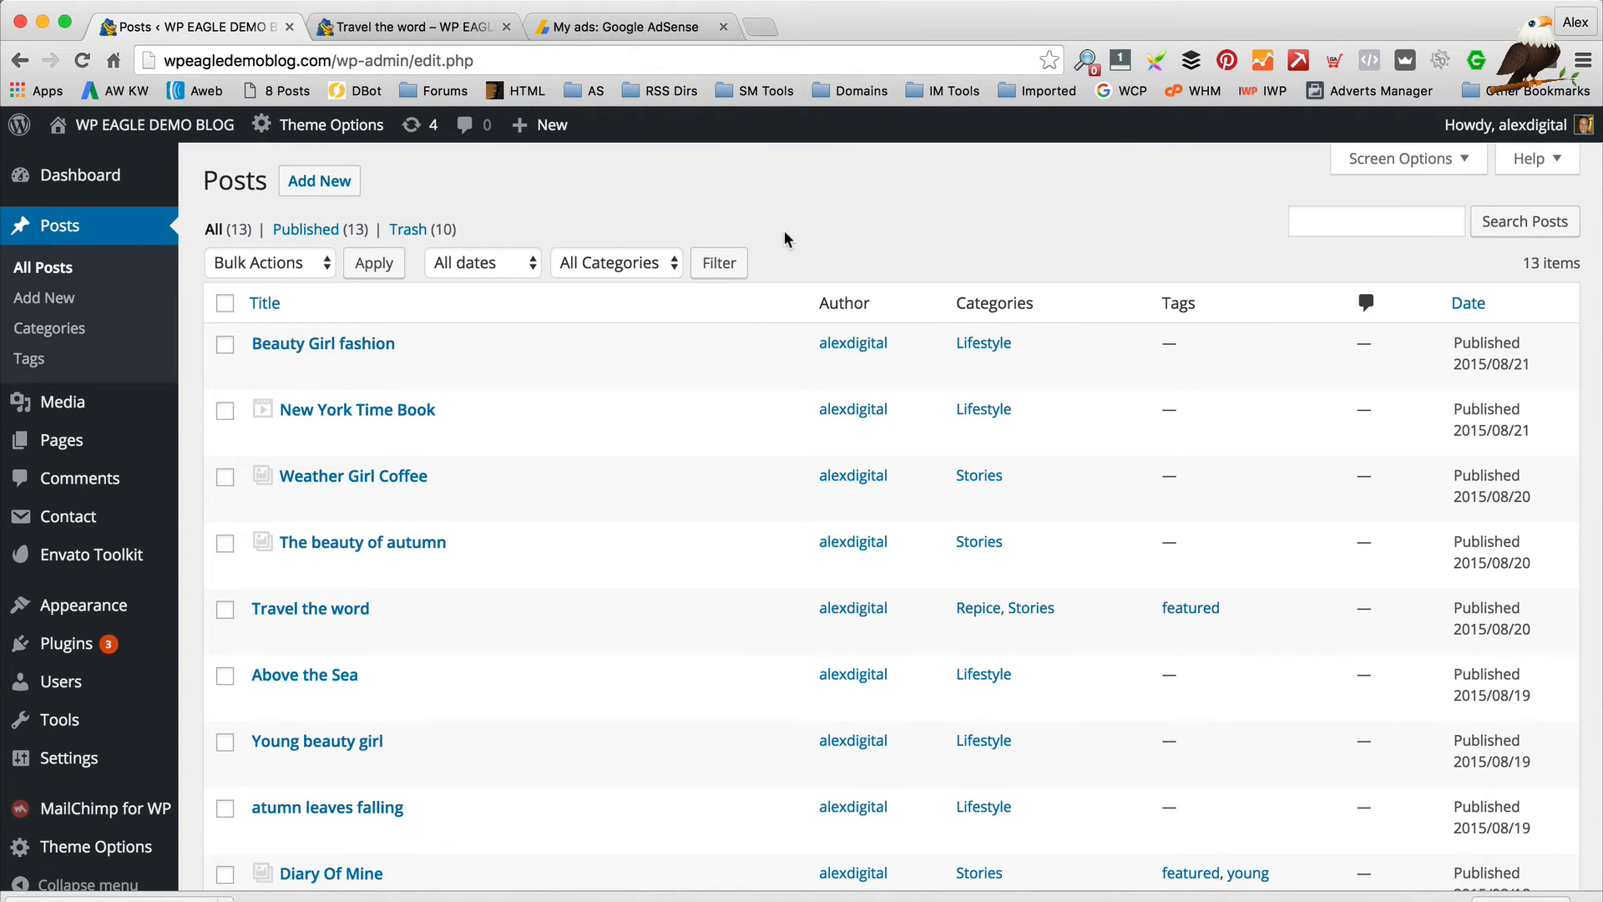
# Leave all posts unselected with no bulk action, and start a new post from the Posts list
pyautogui.scroll(-10, 763, 326)
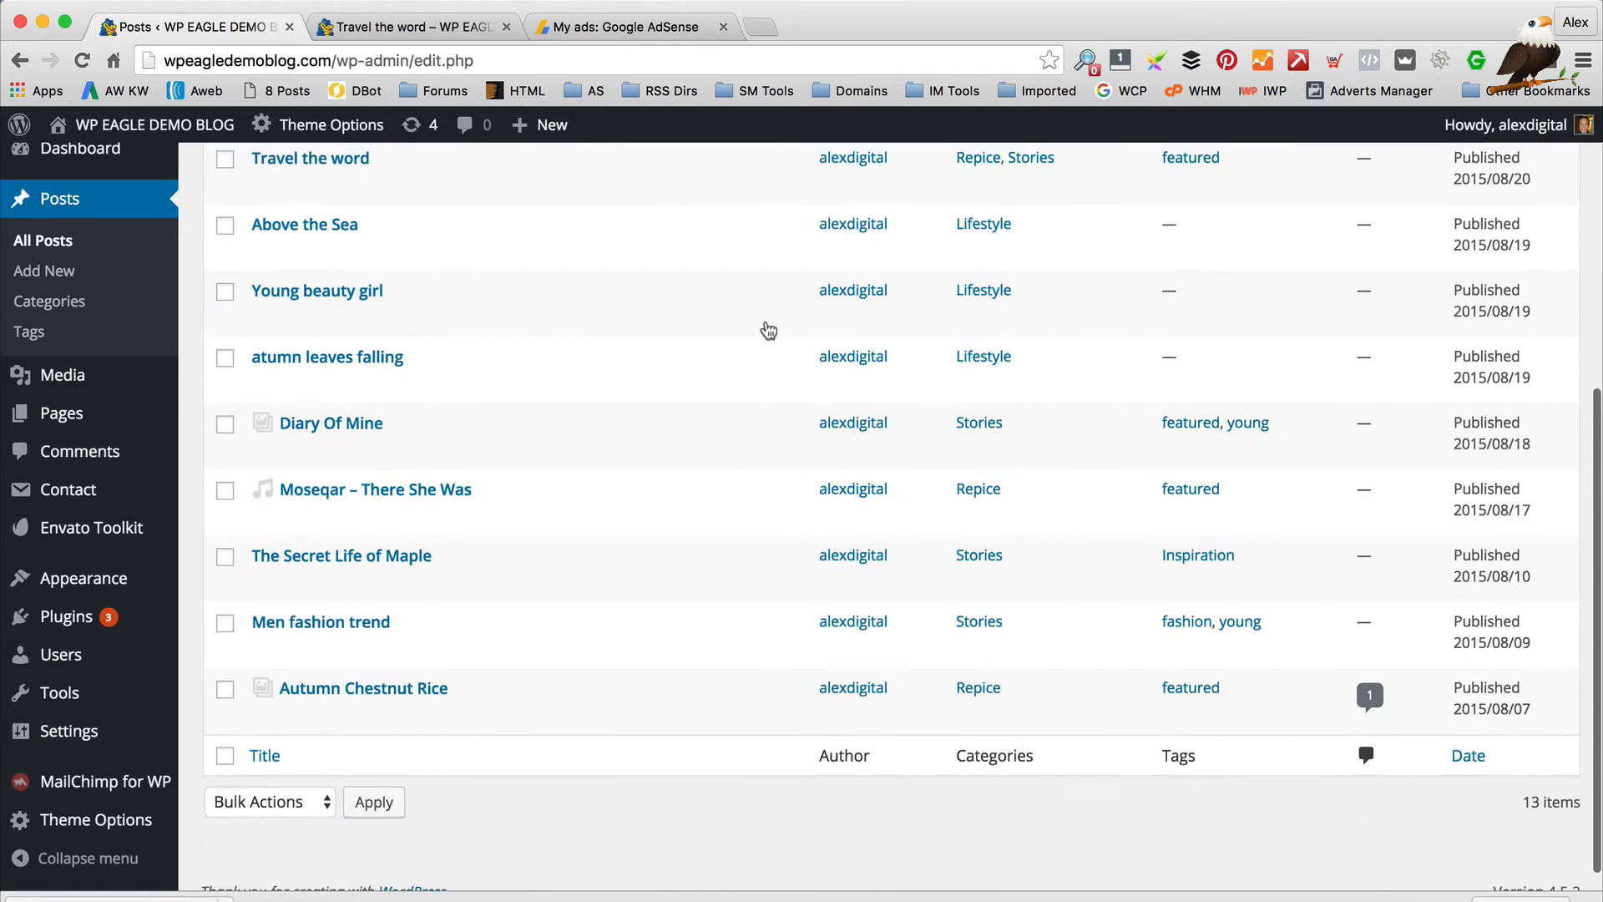
pyautogui.scroll(10, 764, 319)
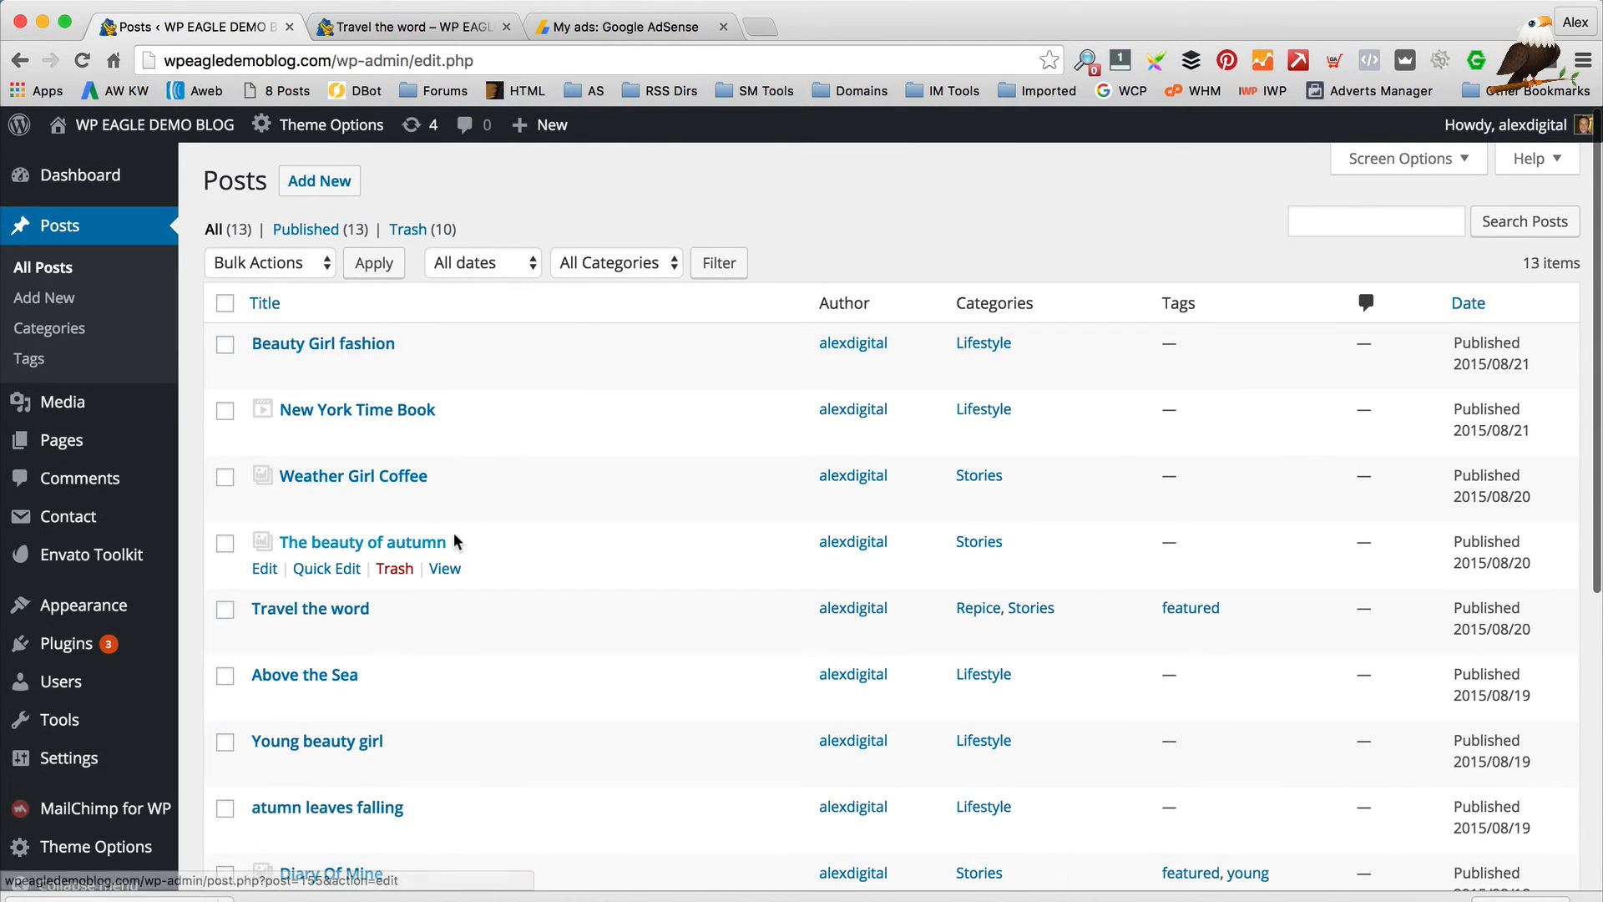
pyautogui.click(225, 303)
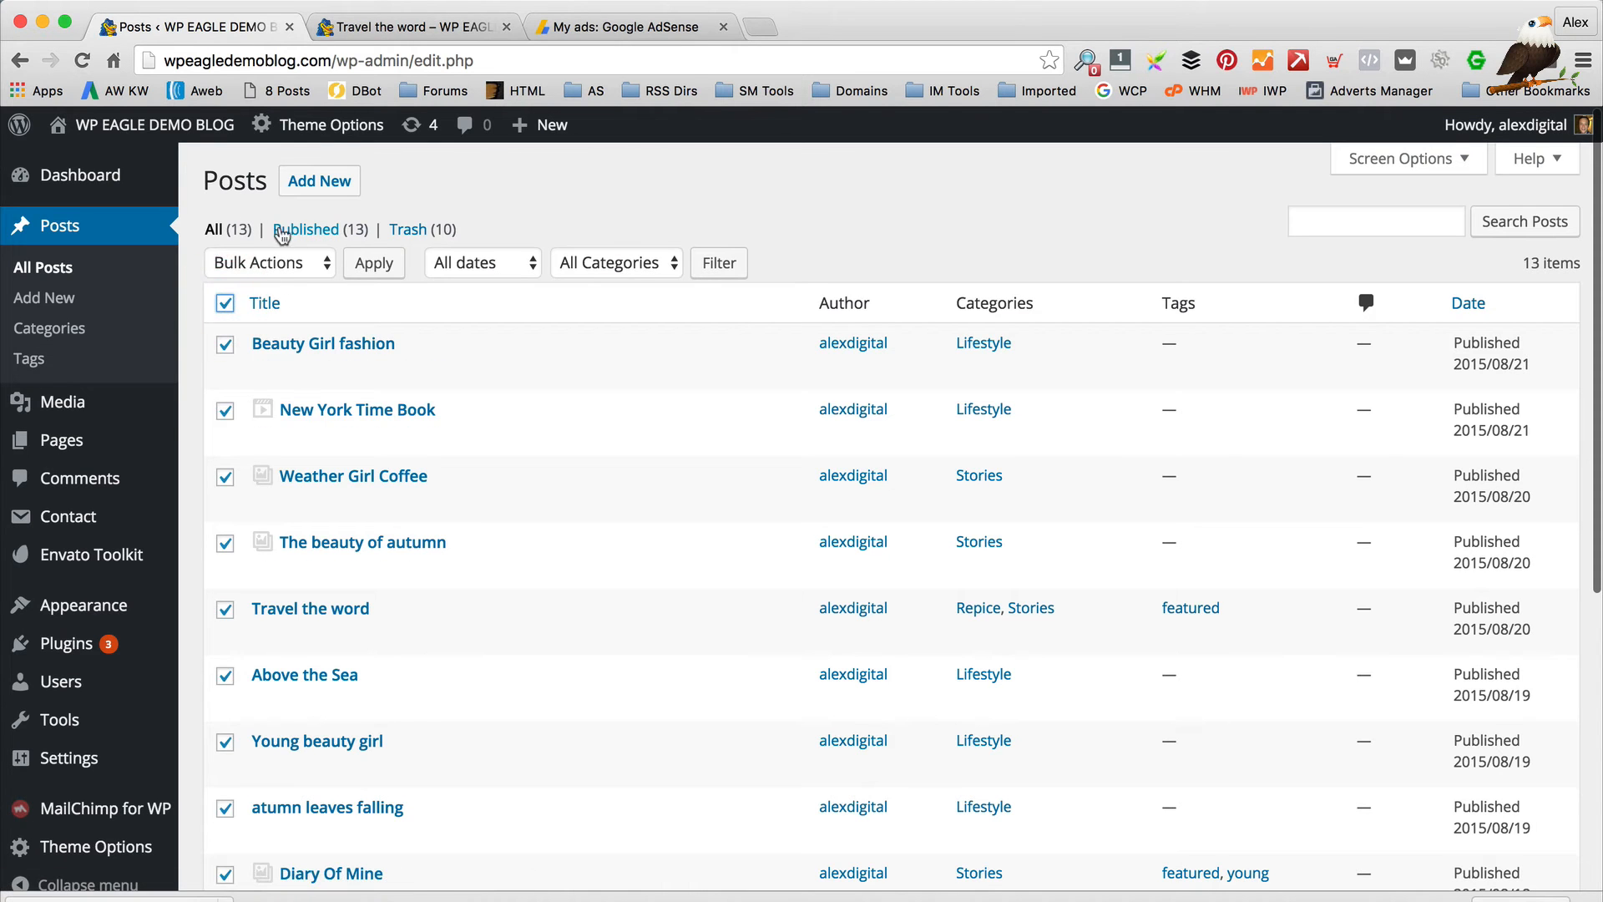
pyautogui.click(285, 263)
pyautogui.click(643, 229)
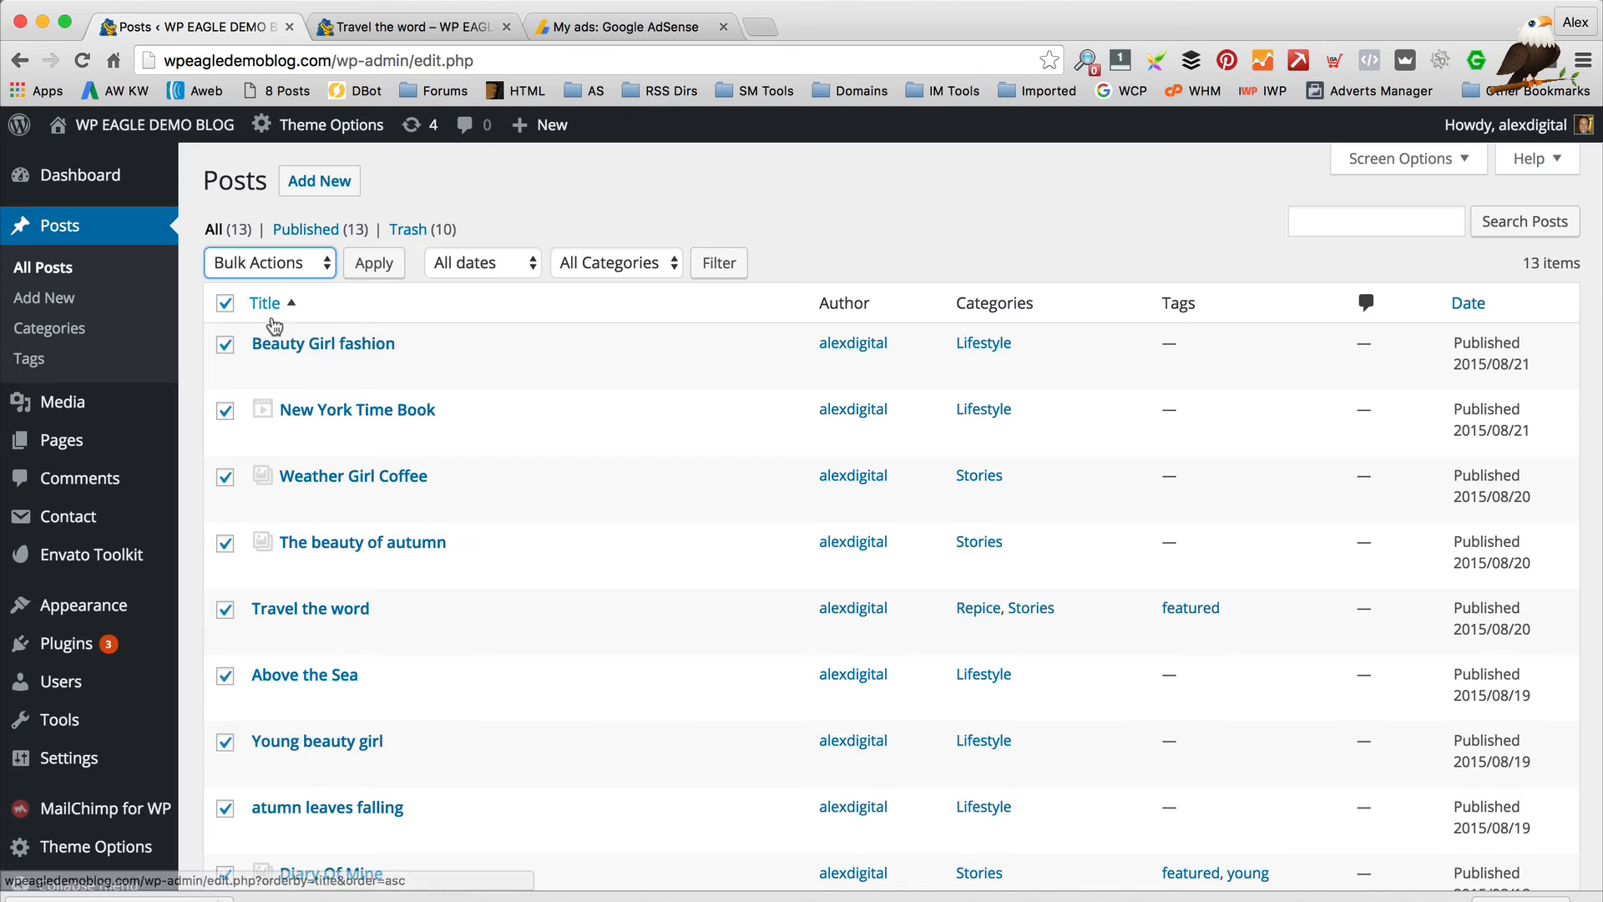
pyautogui.click(225, 303)
pyautogui.click(309, 188)
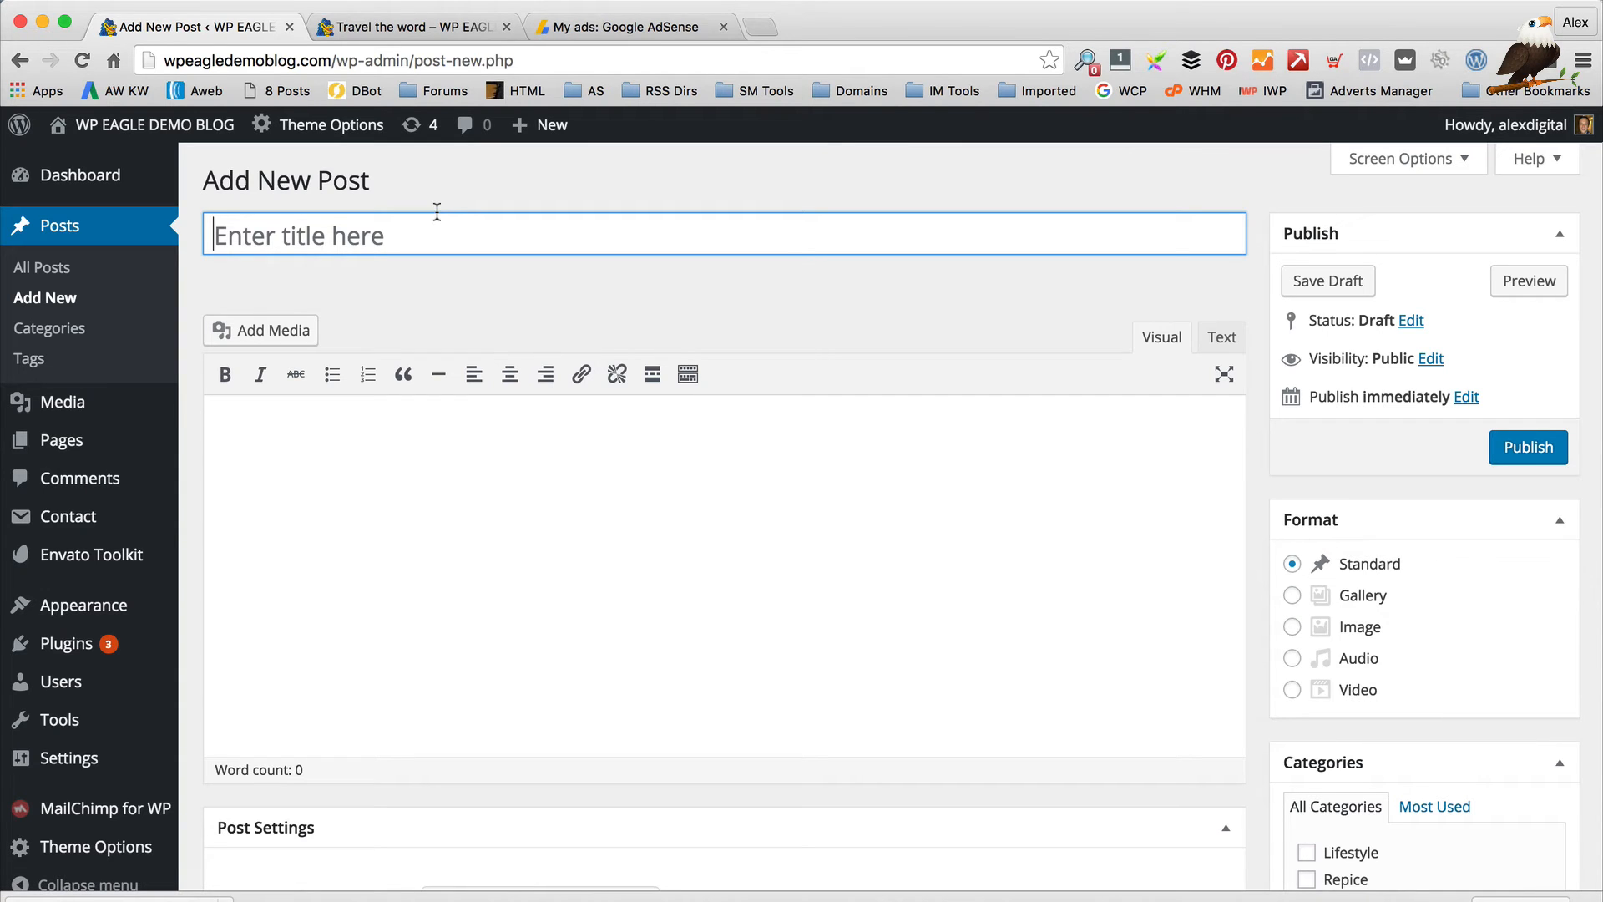
# Enter 'This is an example WPEAGLE video' as the post title
pyautogui.click(436, 230)
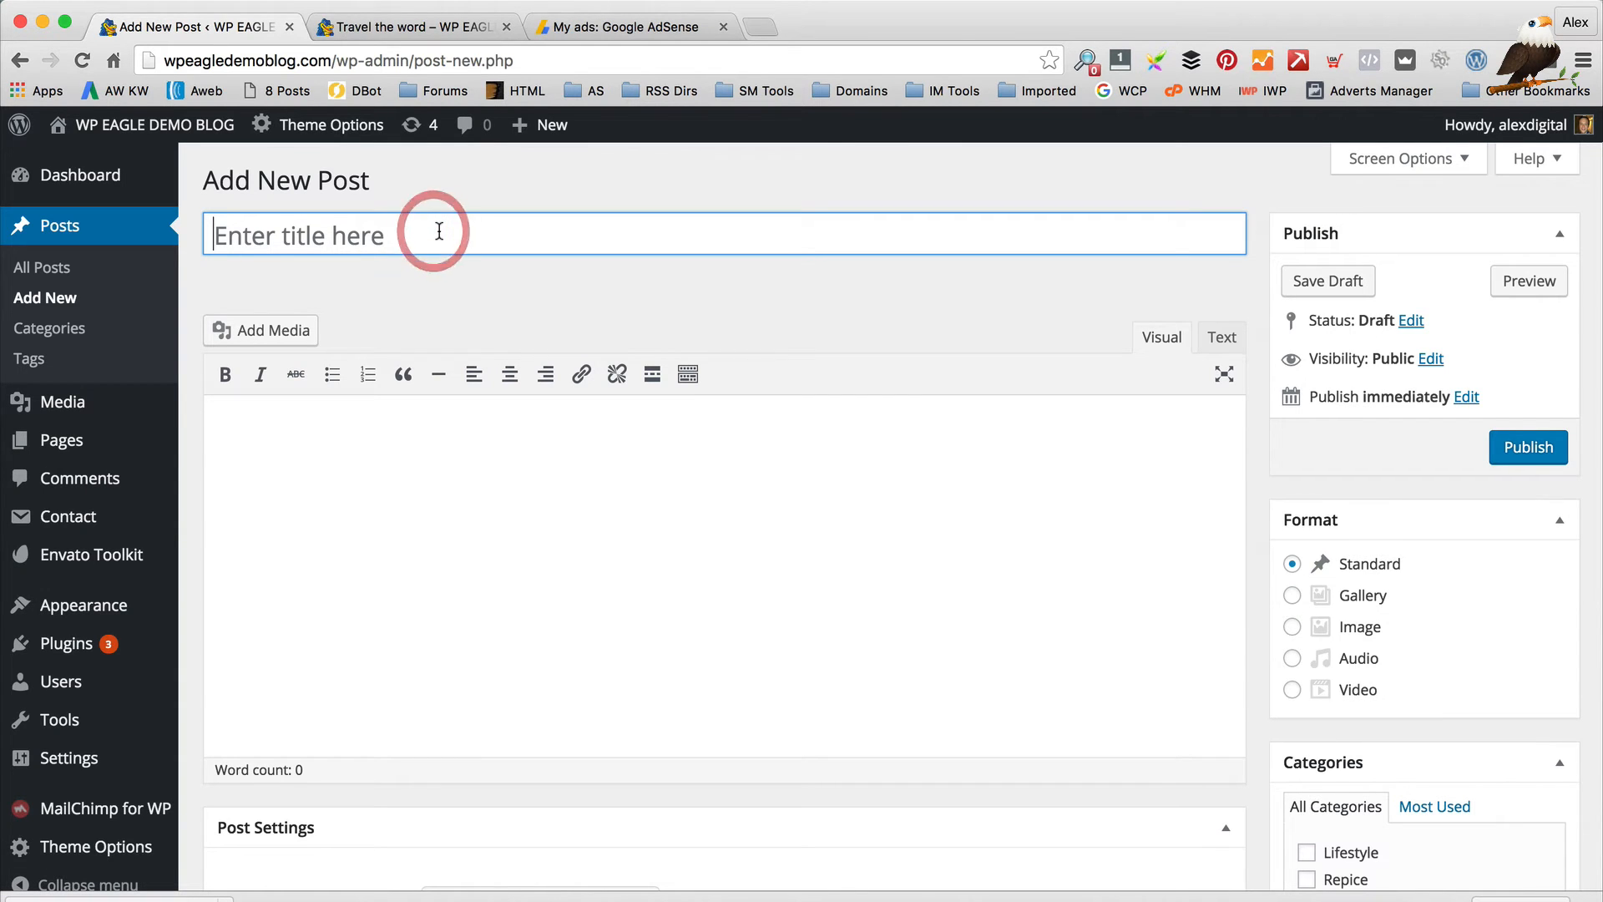
pyautogui.press('shift')
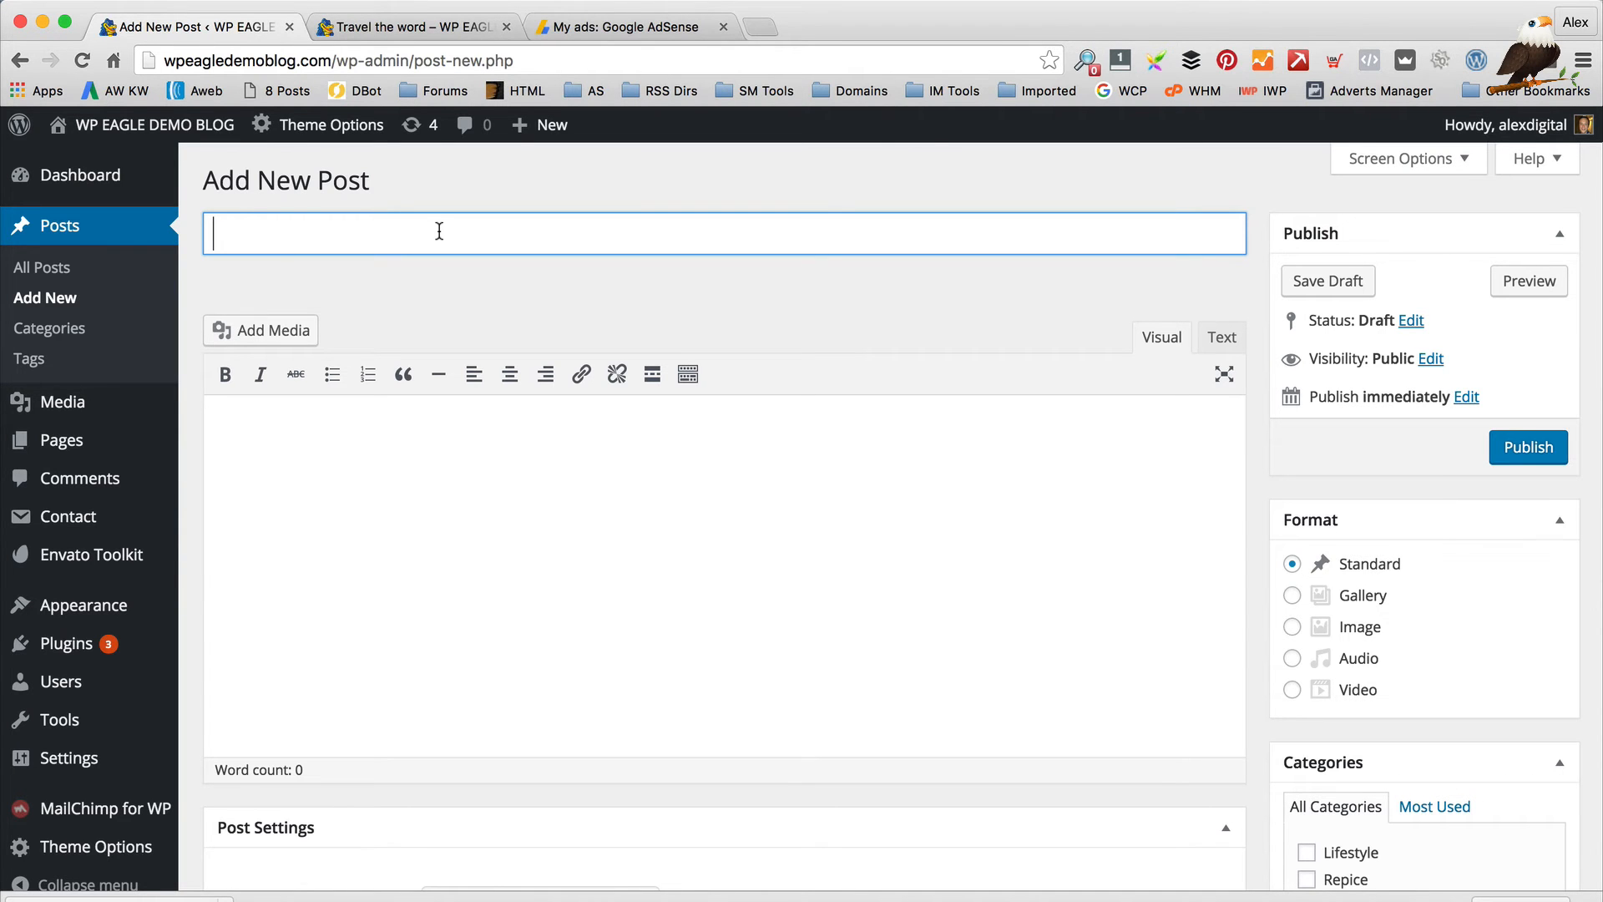
pyautogui.scroll(-10, 487, 290)
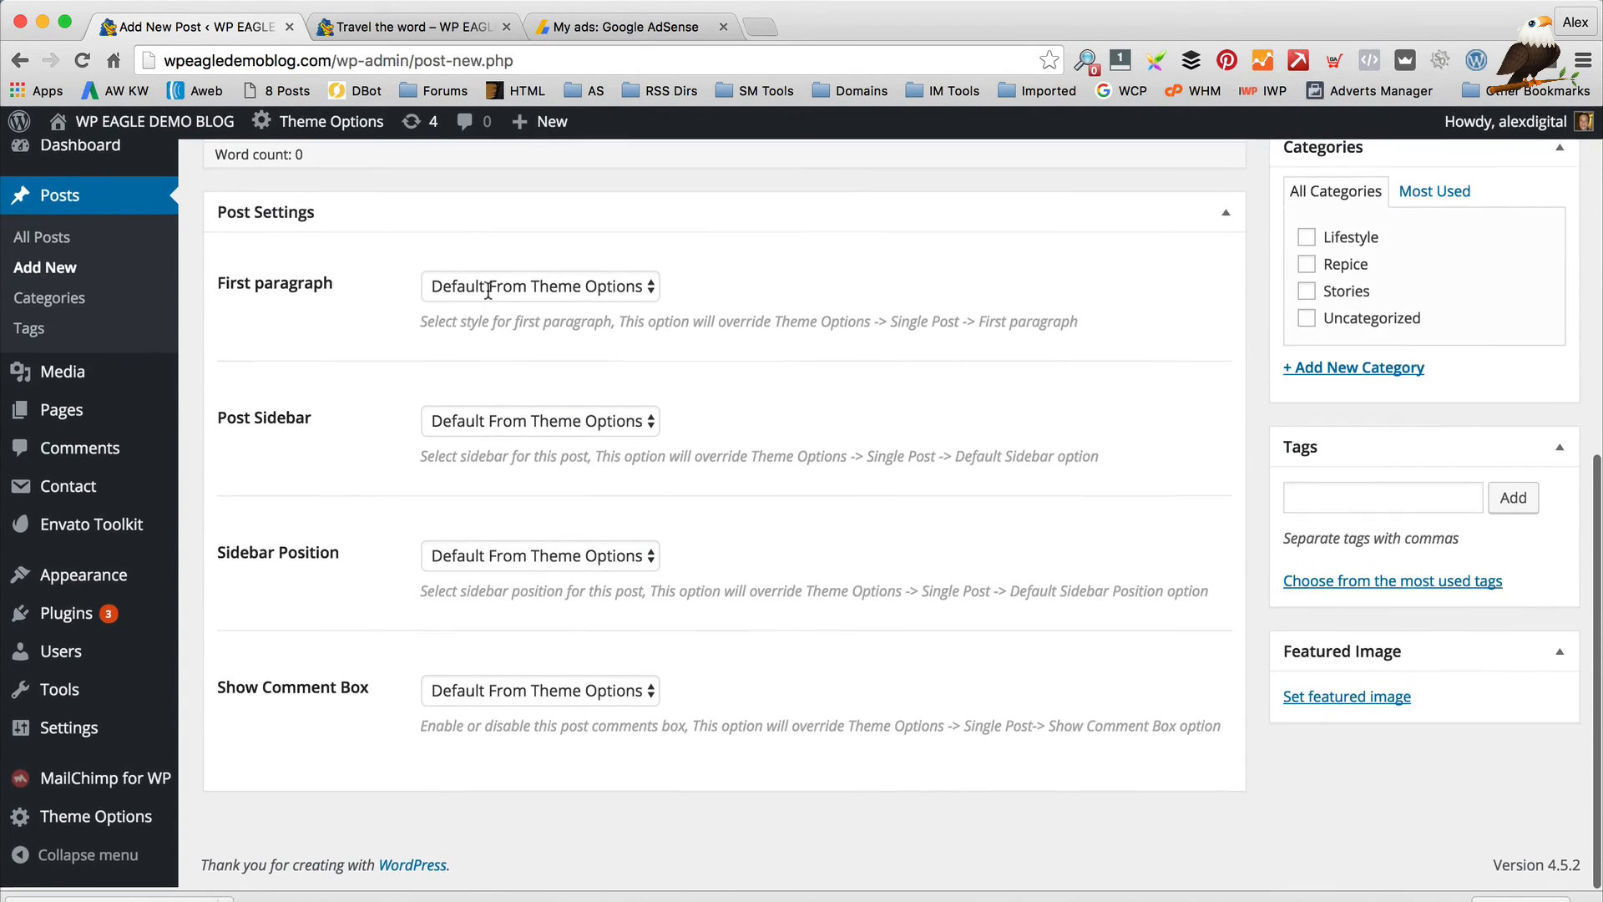
pyautogui.scroll(10, 490, 296)
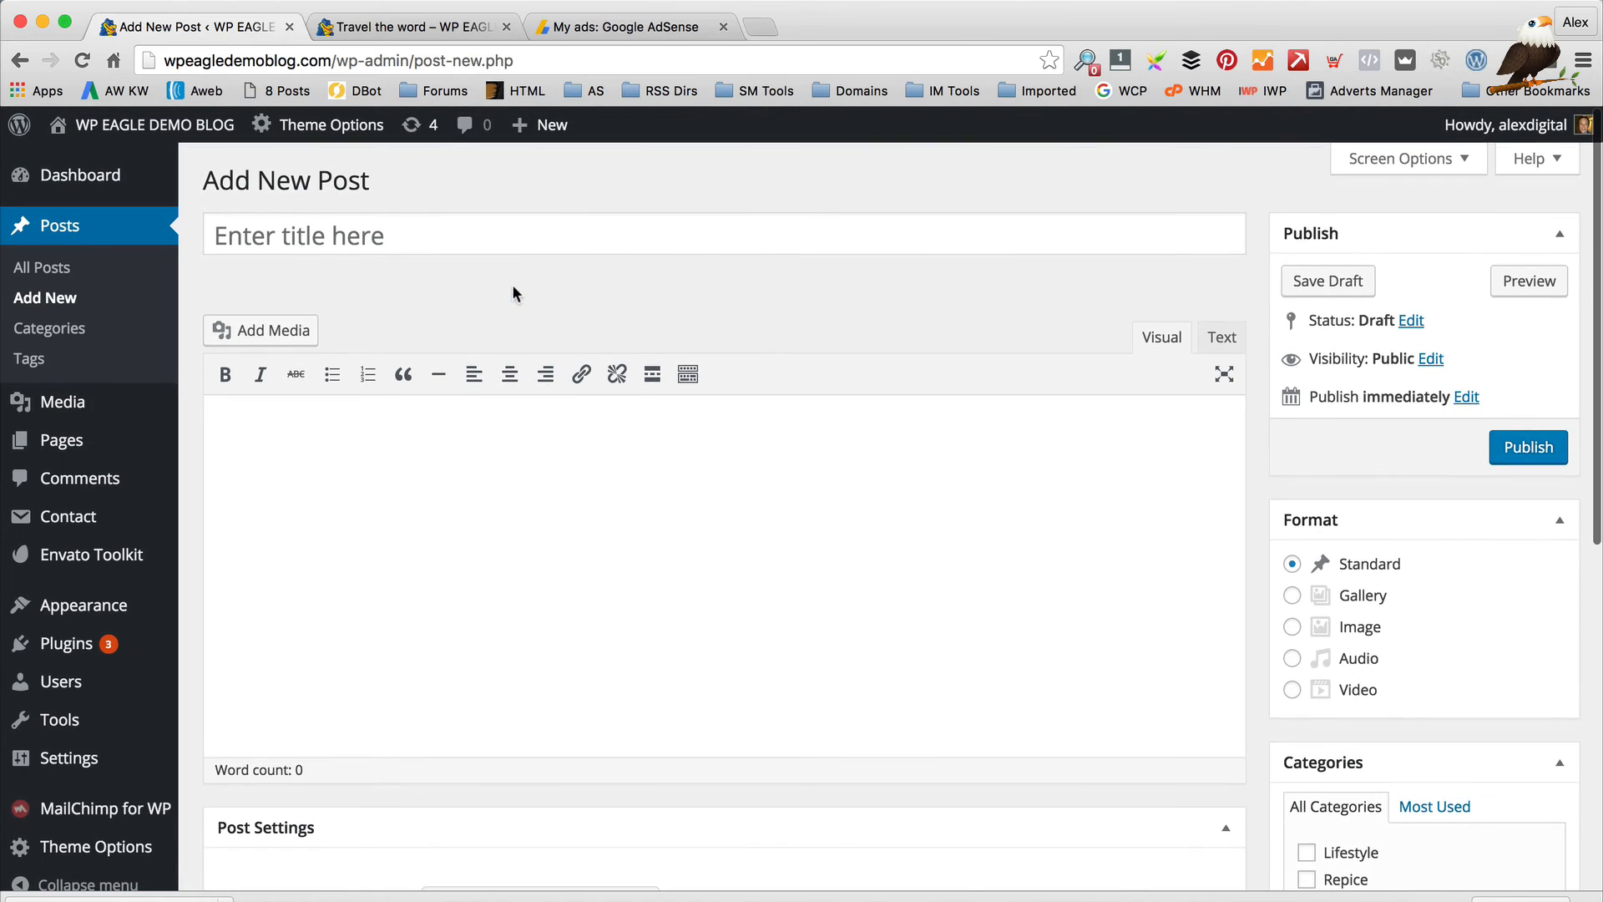
pyautogui.click(460, 227)
pyautogui.write('Th')
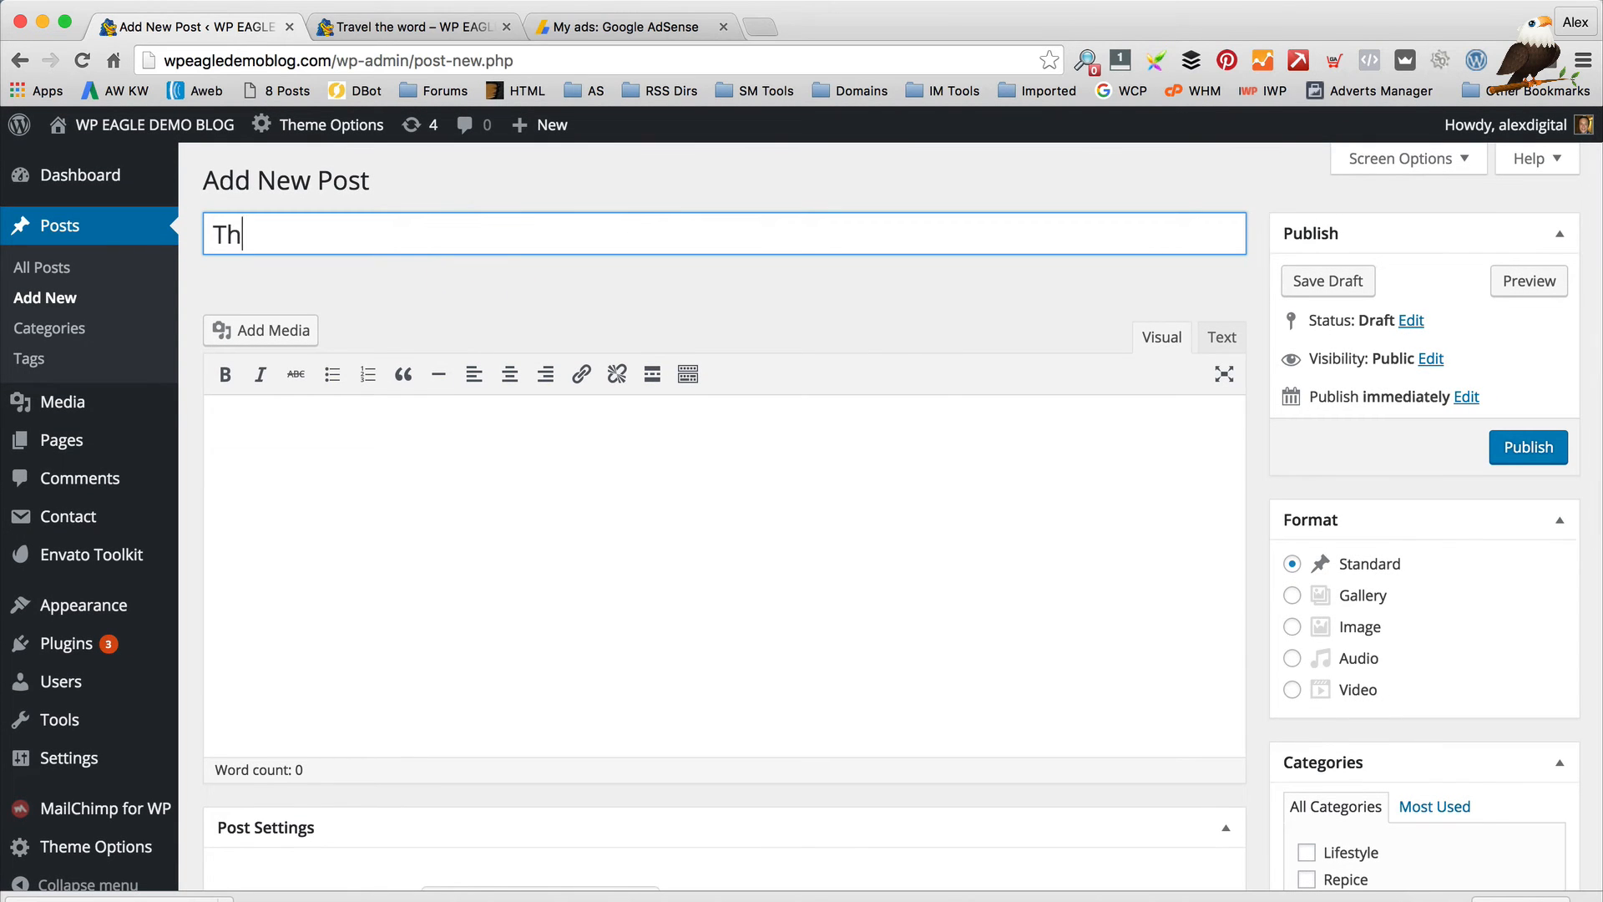
pyautogui.write('is is an eaxmpl')
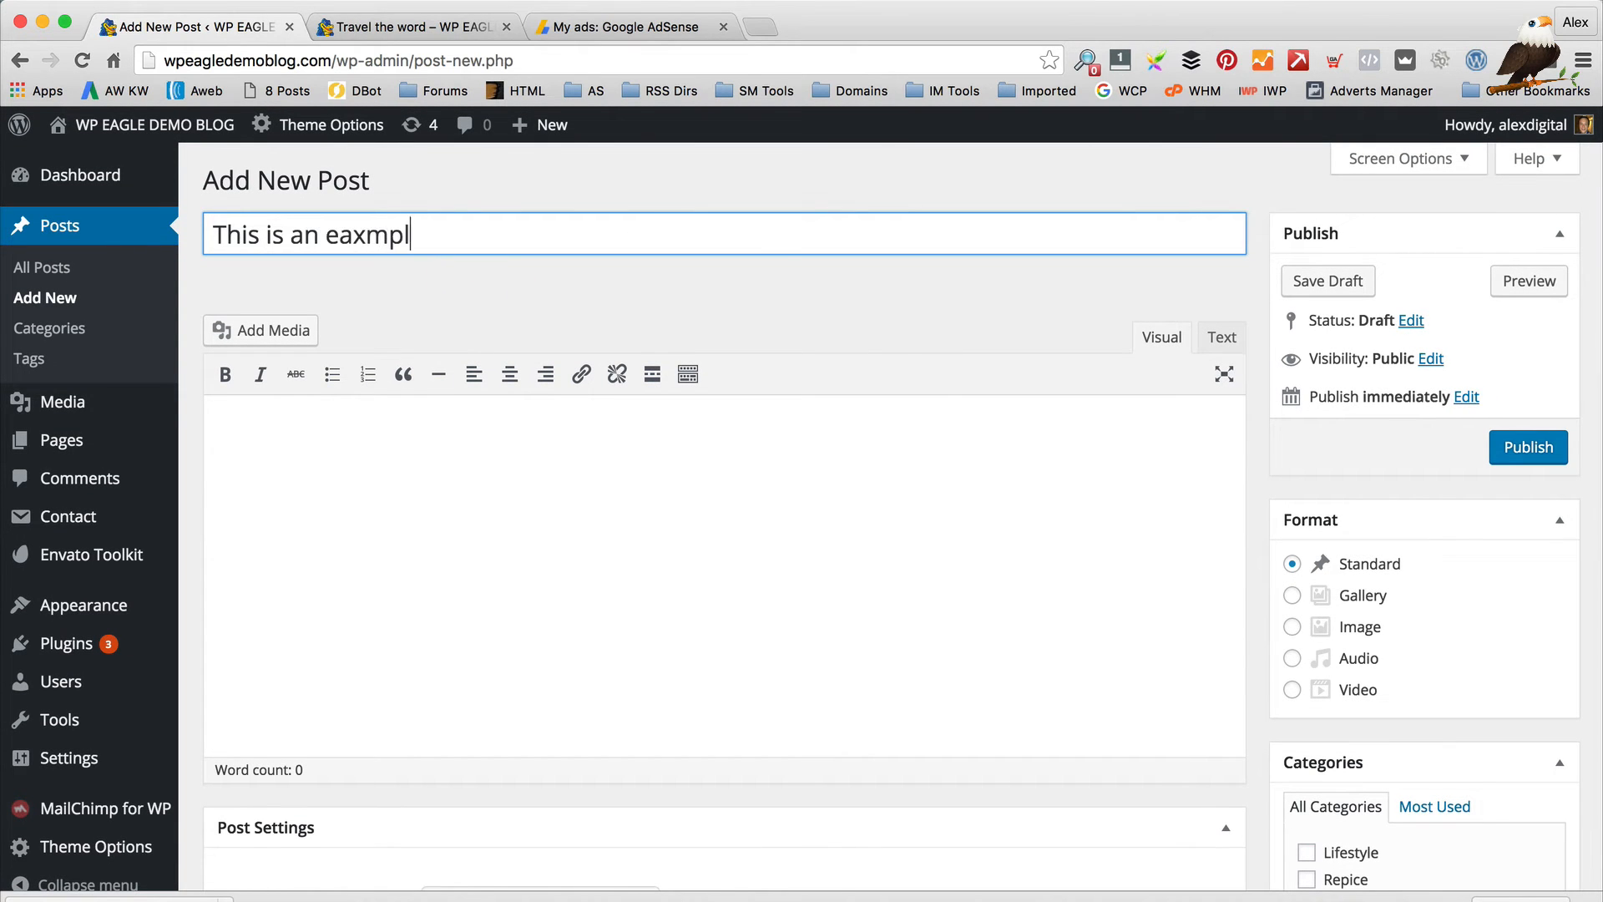
pyautogui.press('BackSpace')
pyautogui.press('BackSpace')
pyautogui.press('BackSpace')
pyautogui.press('BackSpace')
pyautogui.press('BackSpace')
pyautogui.write('xample WPEAGLE vi')
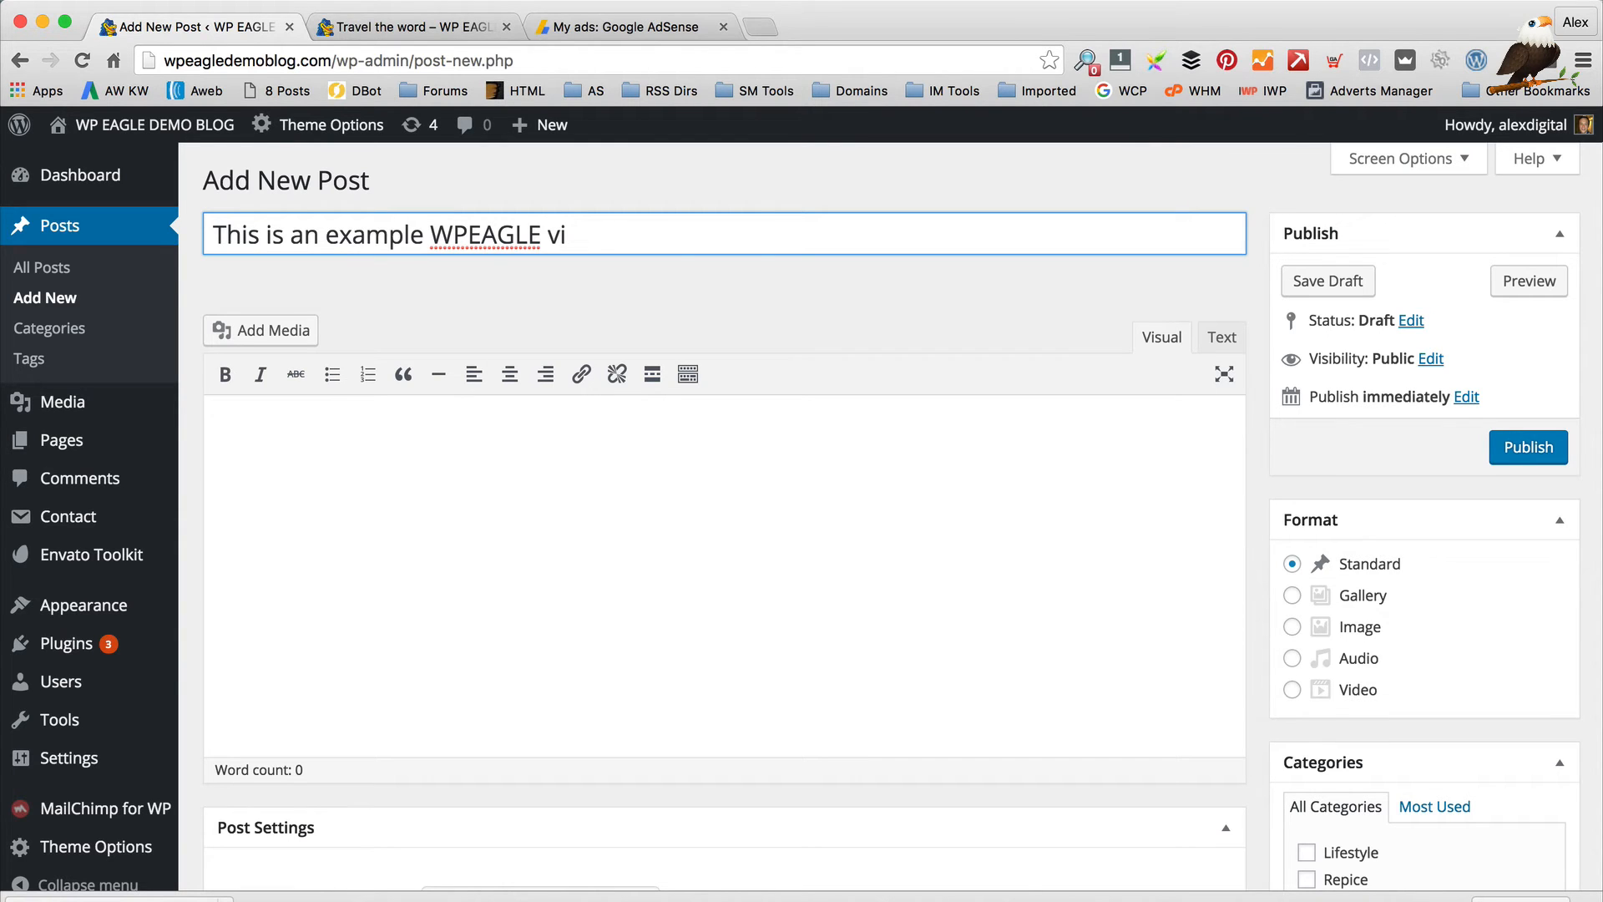
pyautogui.write('deo')
pyautogui.press('Tab')
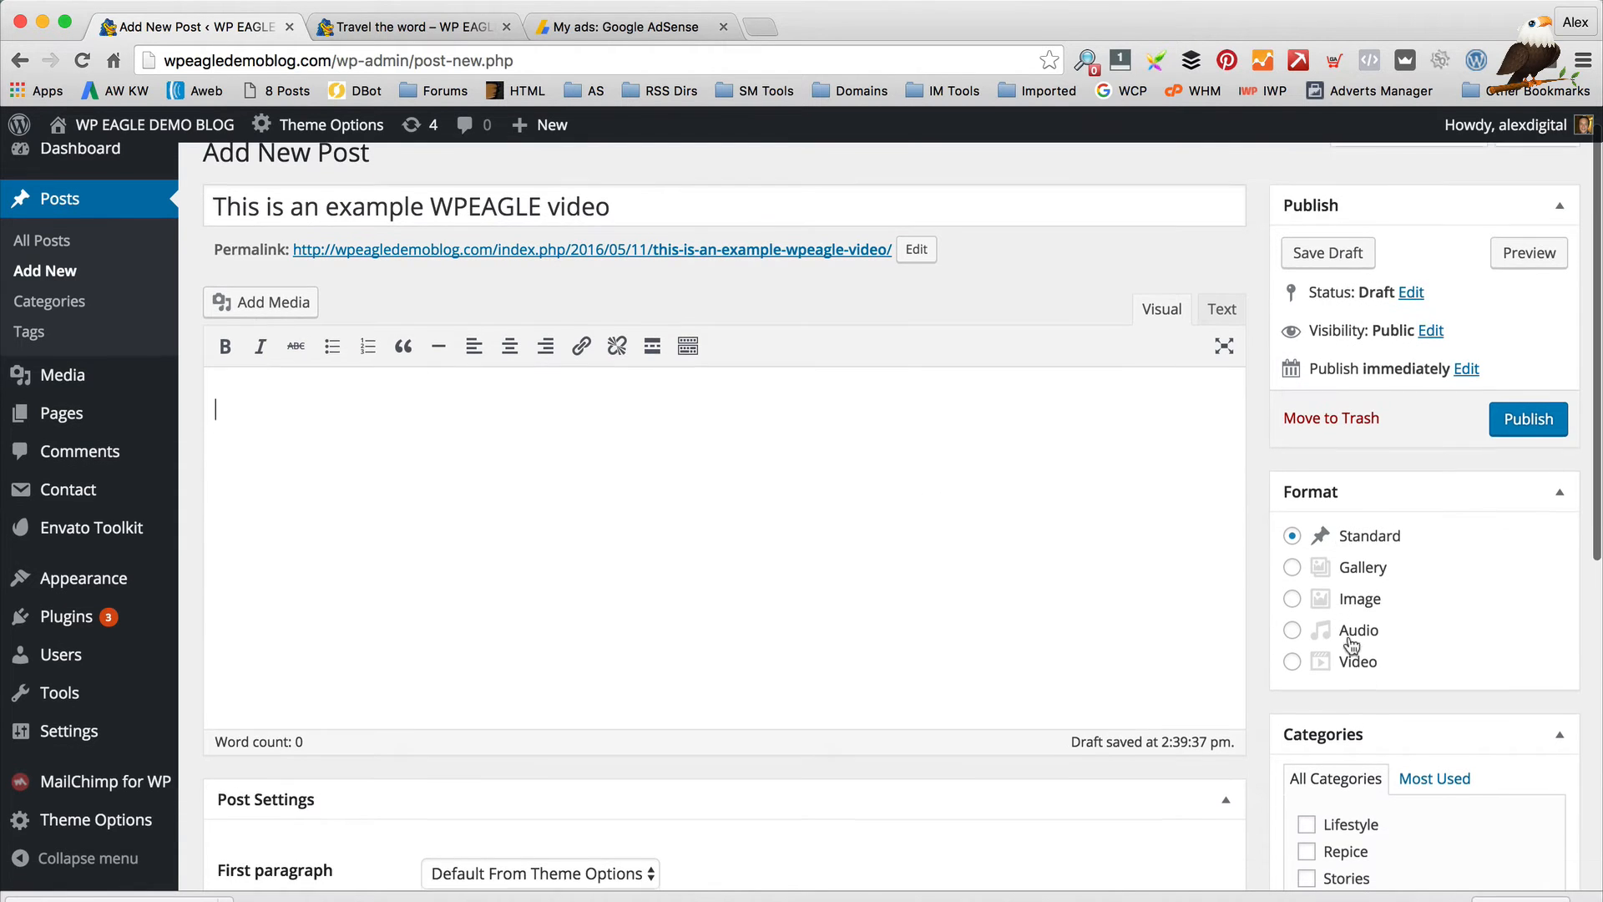
# Set the post format to Video
pyautogui.scroll(-1, 1344, 626)
pyautogui.click(1294, 663)
pyautogui.scroll(-3, 1091, 548)
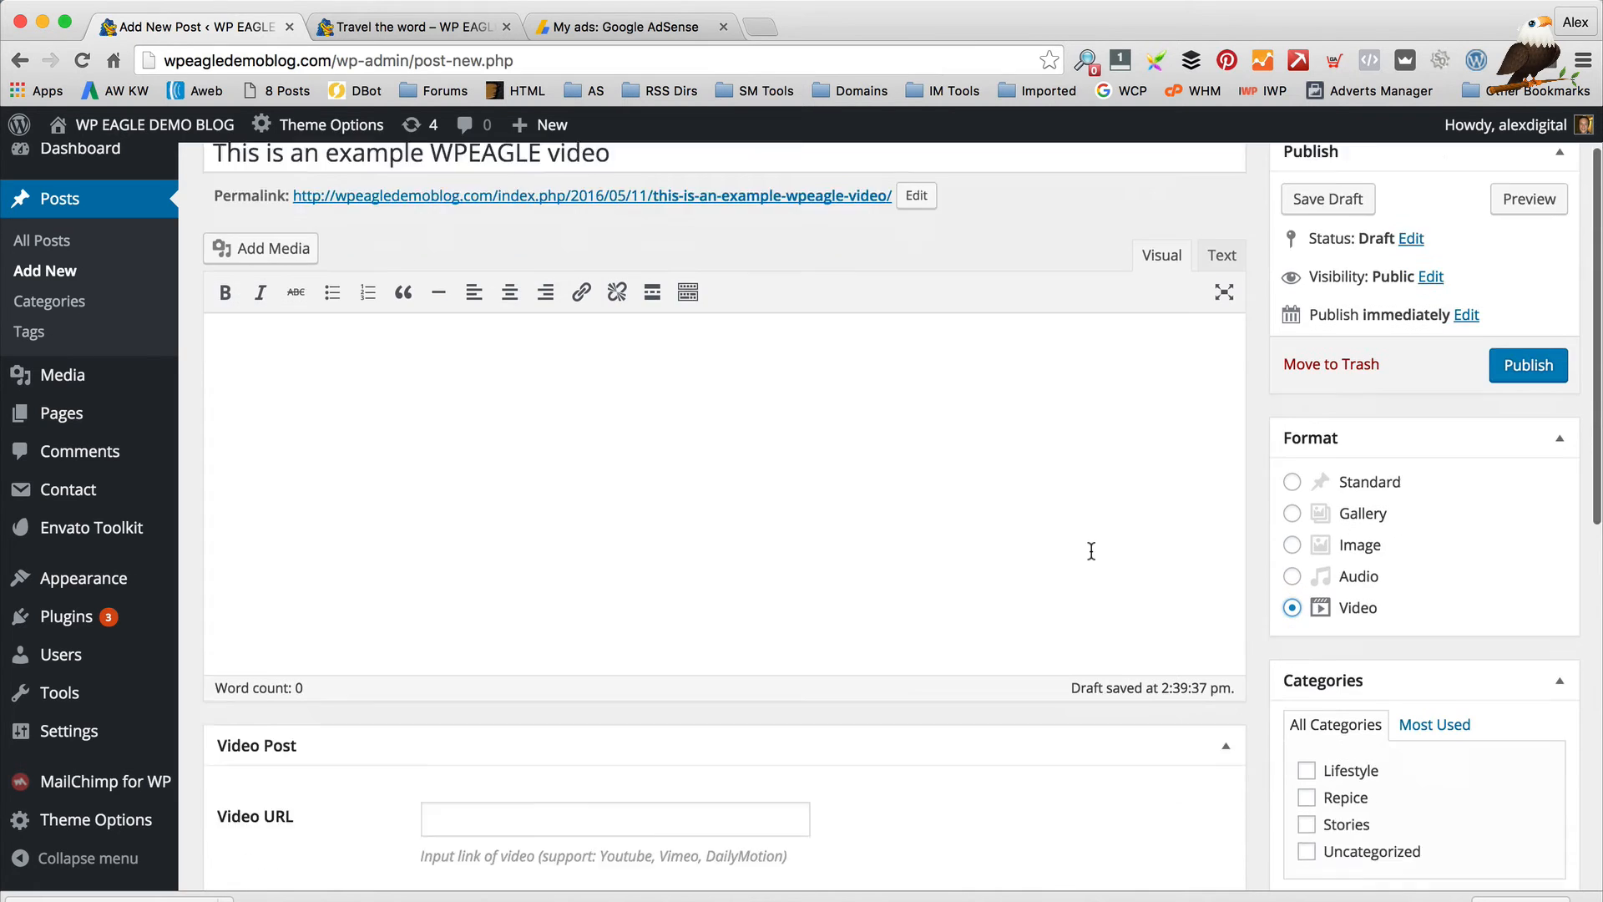
pyautogui.click(600, 700)
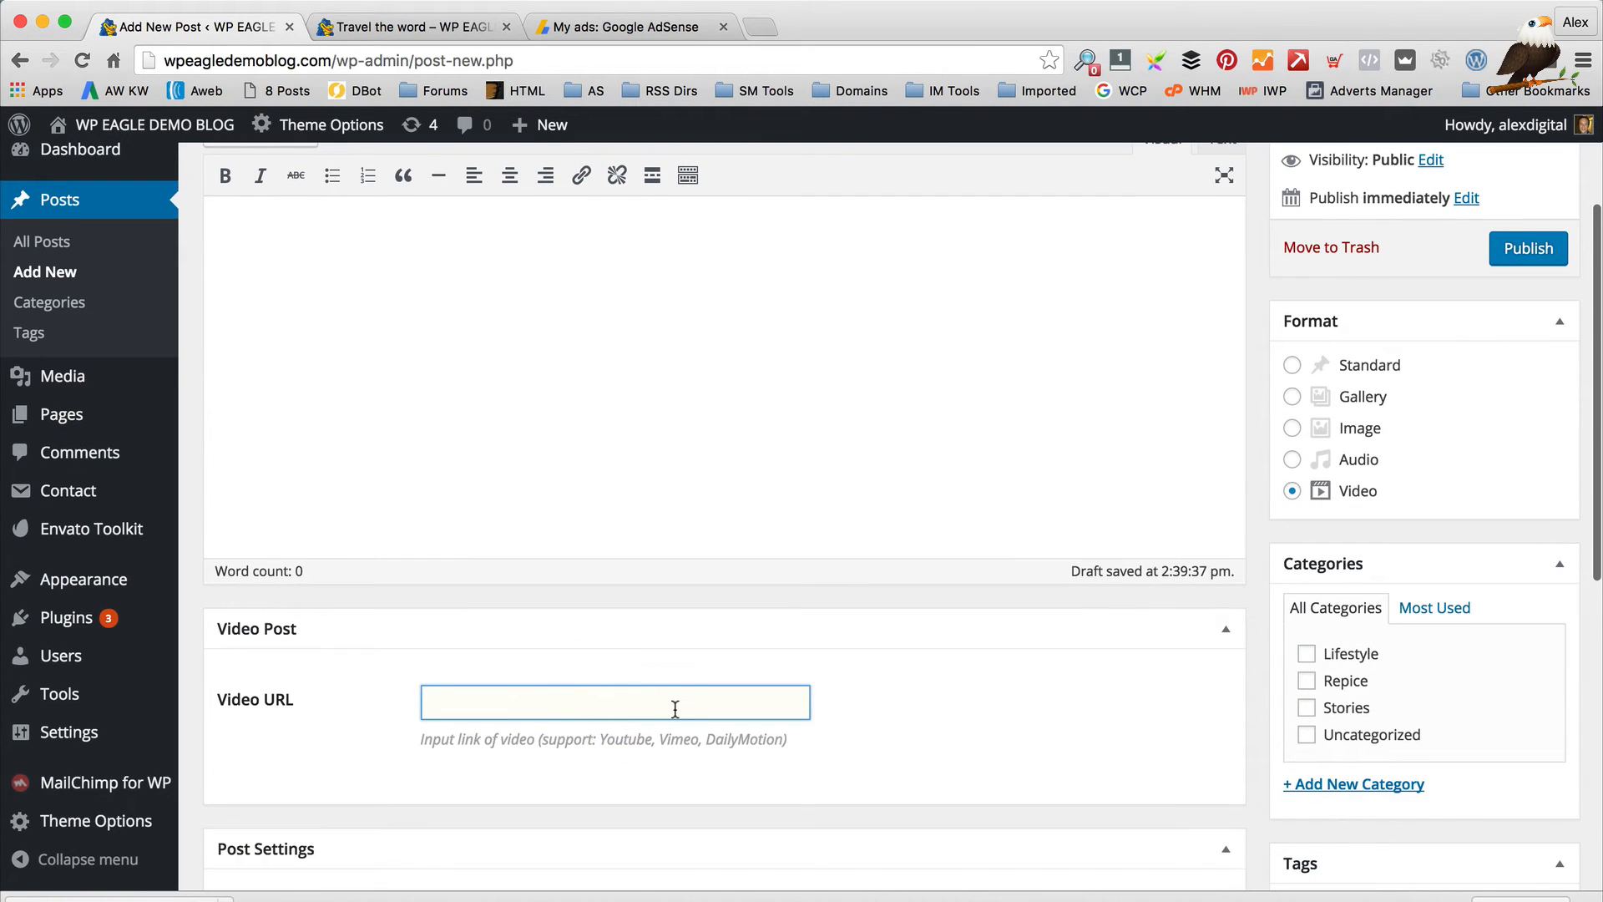
# Write 'This is an example video from WordPress Eagle' in the post body
pyautogui.scroll(1, 673, 706)
pyautogui.scroll(4, 436, 475)
pyautogui.click(579, 573)
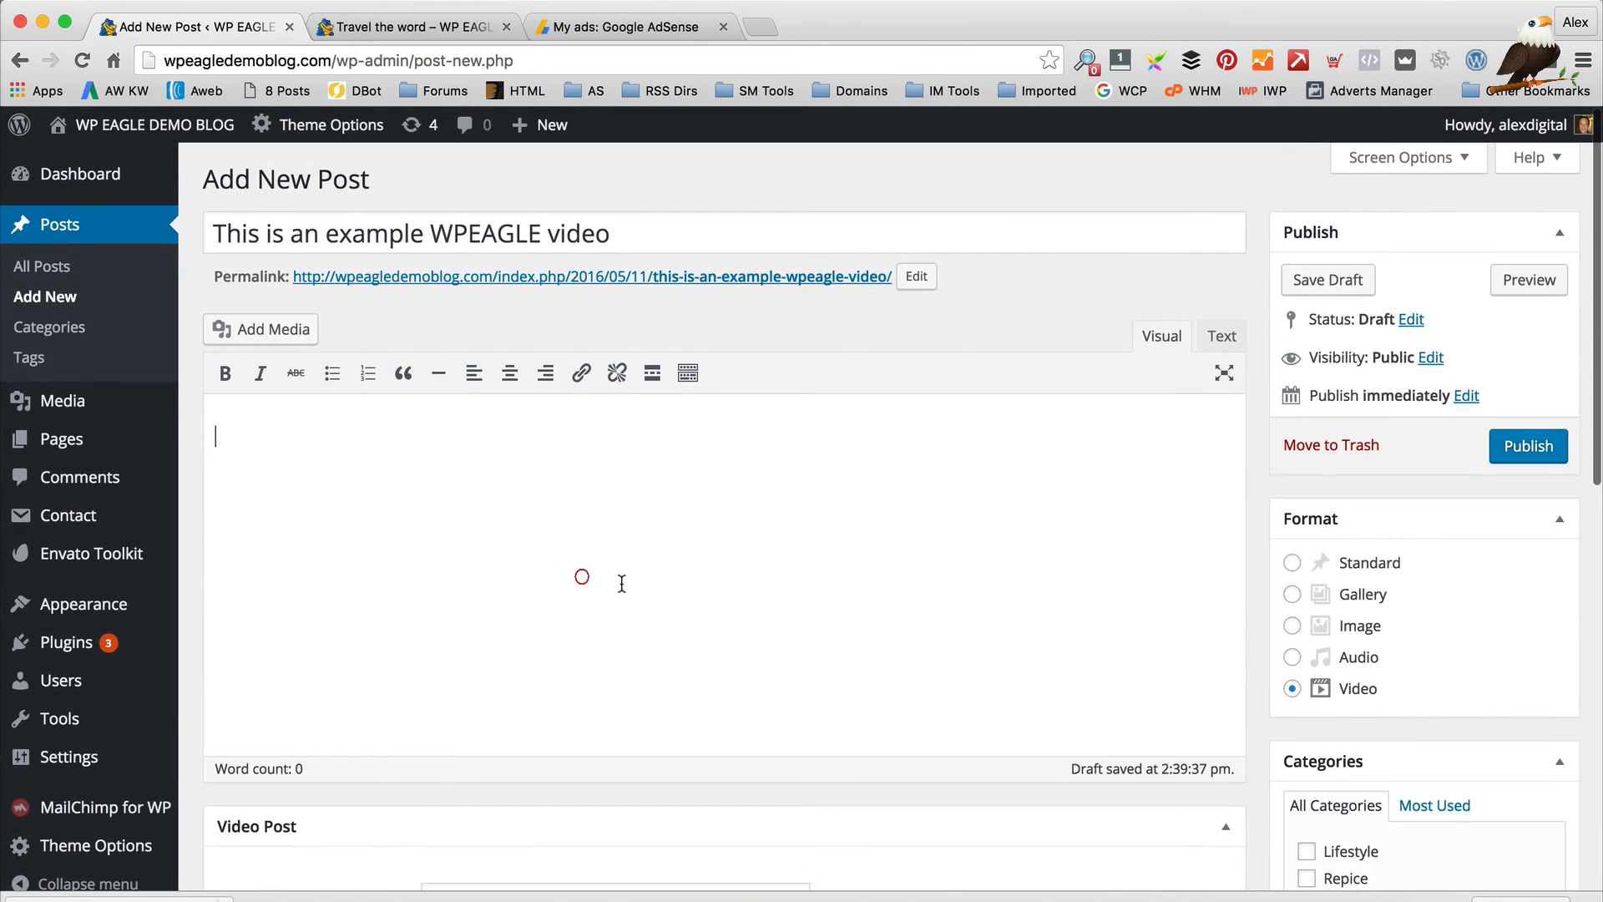
pyautogui.write('This is an eam')
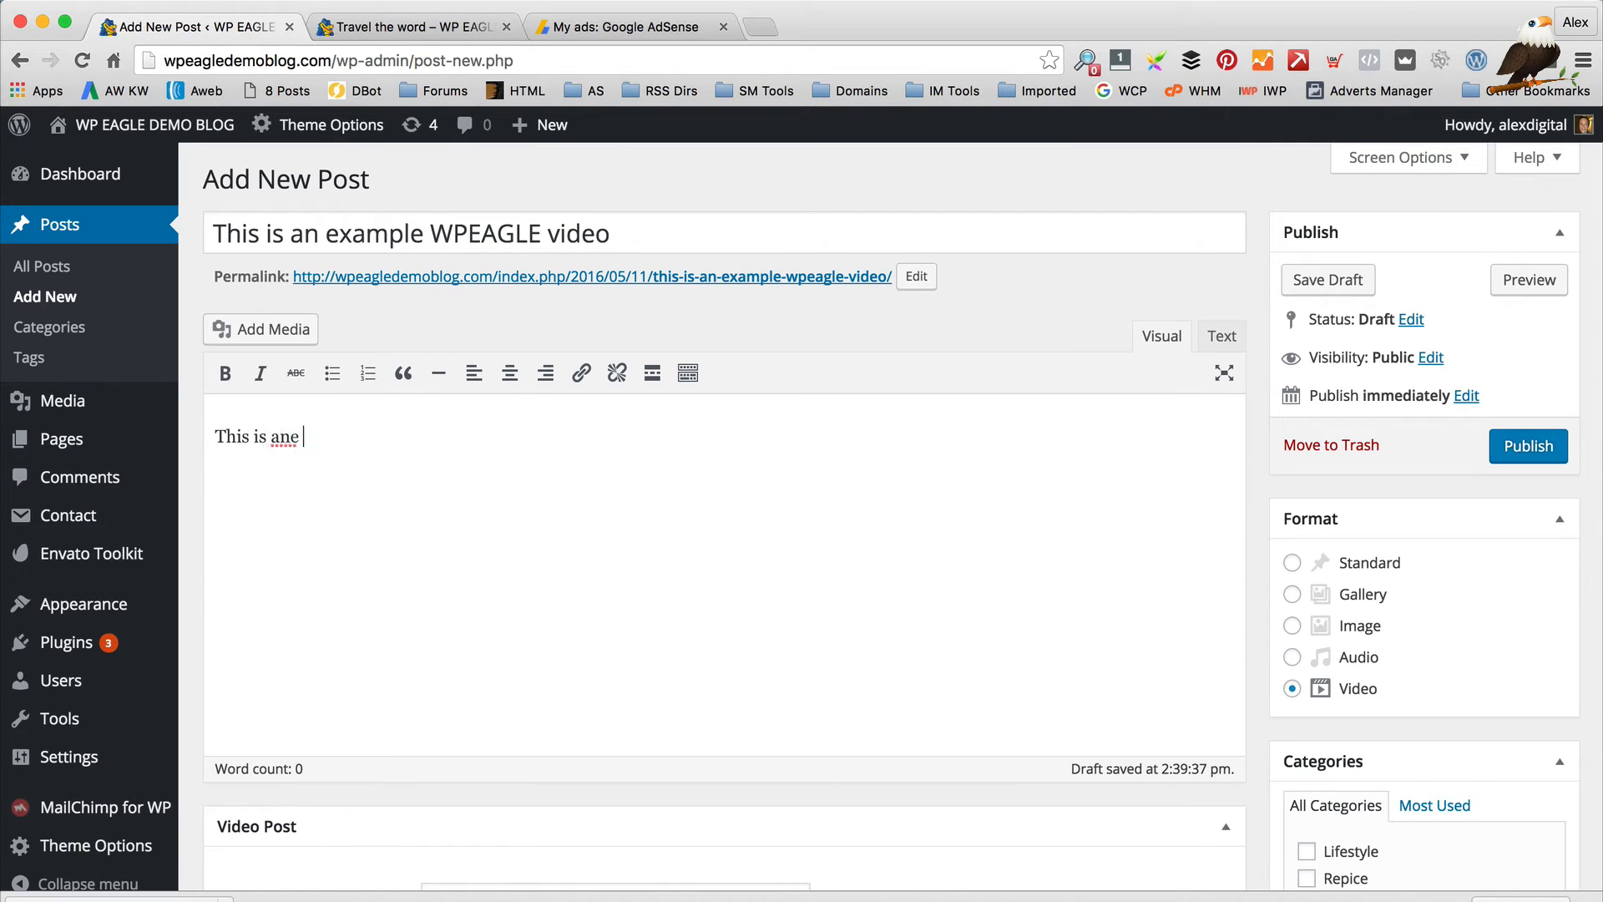
pyautogui.press('BackSpace')
pyautogui.press('BackSpace')
pyautogui.write('xample videeo from Word')
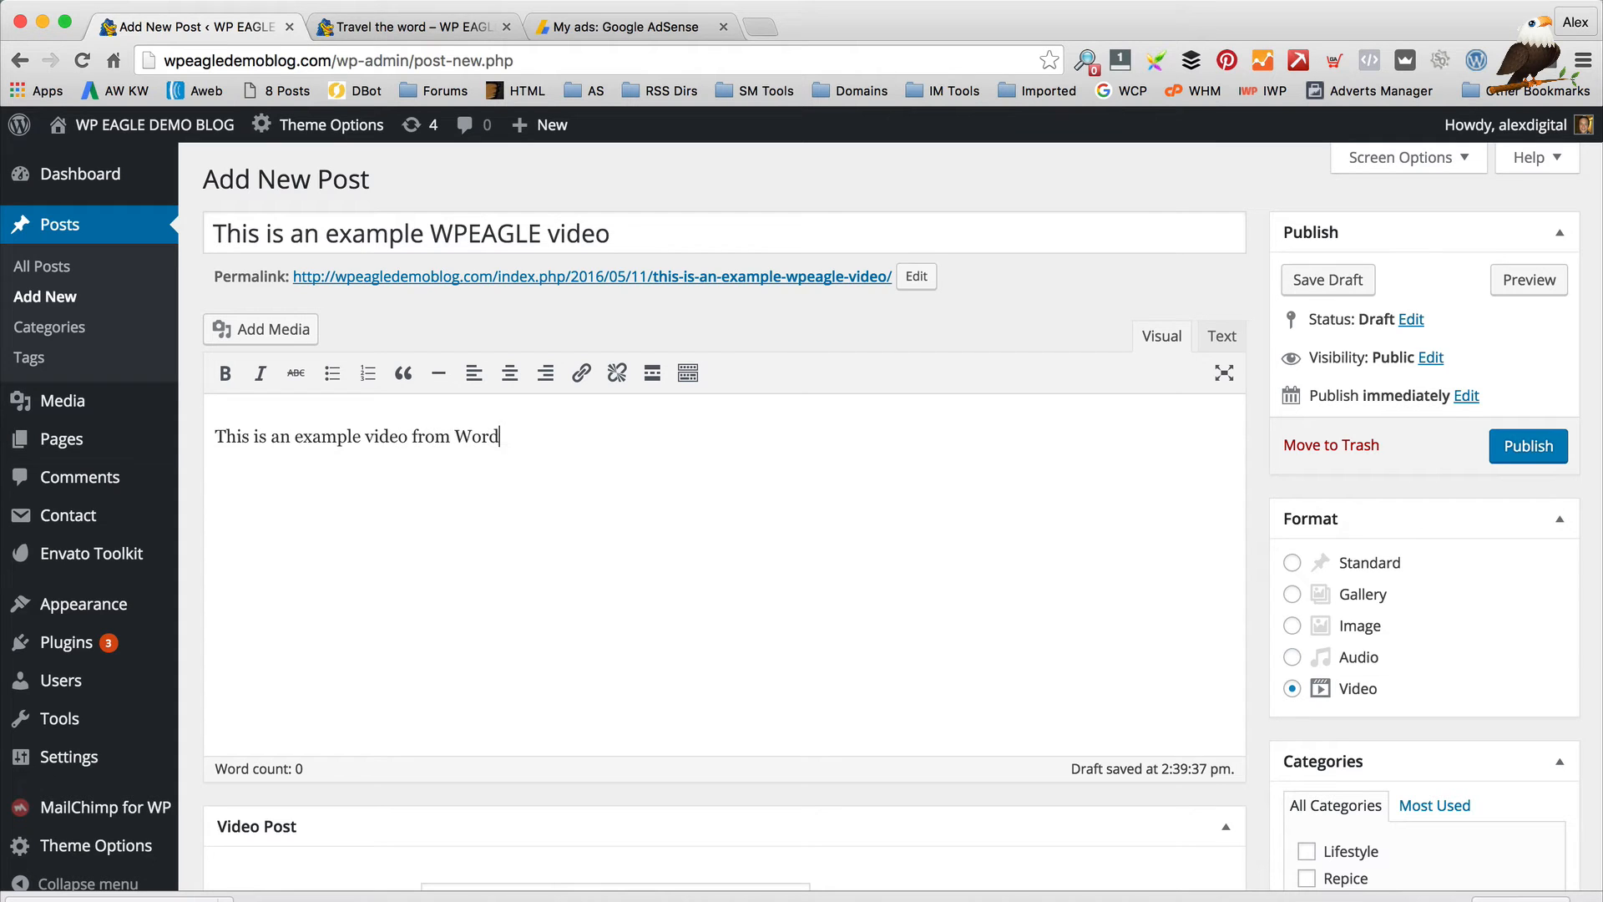
pyautogui.write('Press Eagle')
# Make 'WordPress Eagle' bold and show the extra toolbar row
pyautogui.scroll(-3, 596, 643)
pyautogui.scroll(3, 505, 469)
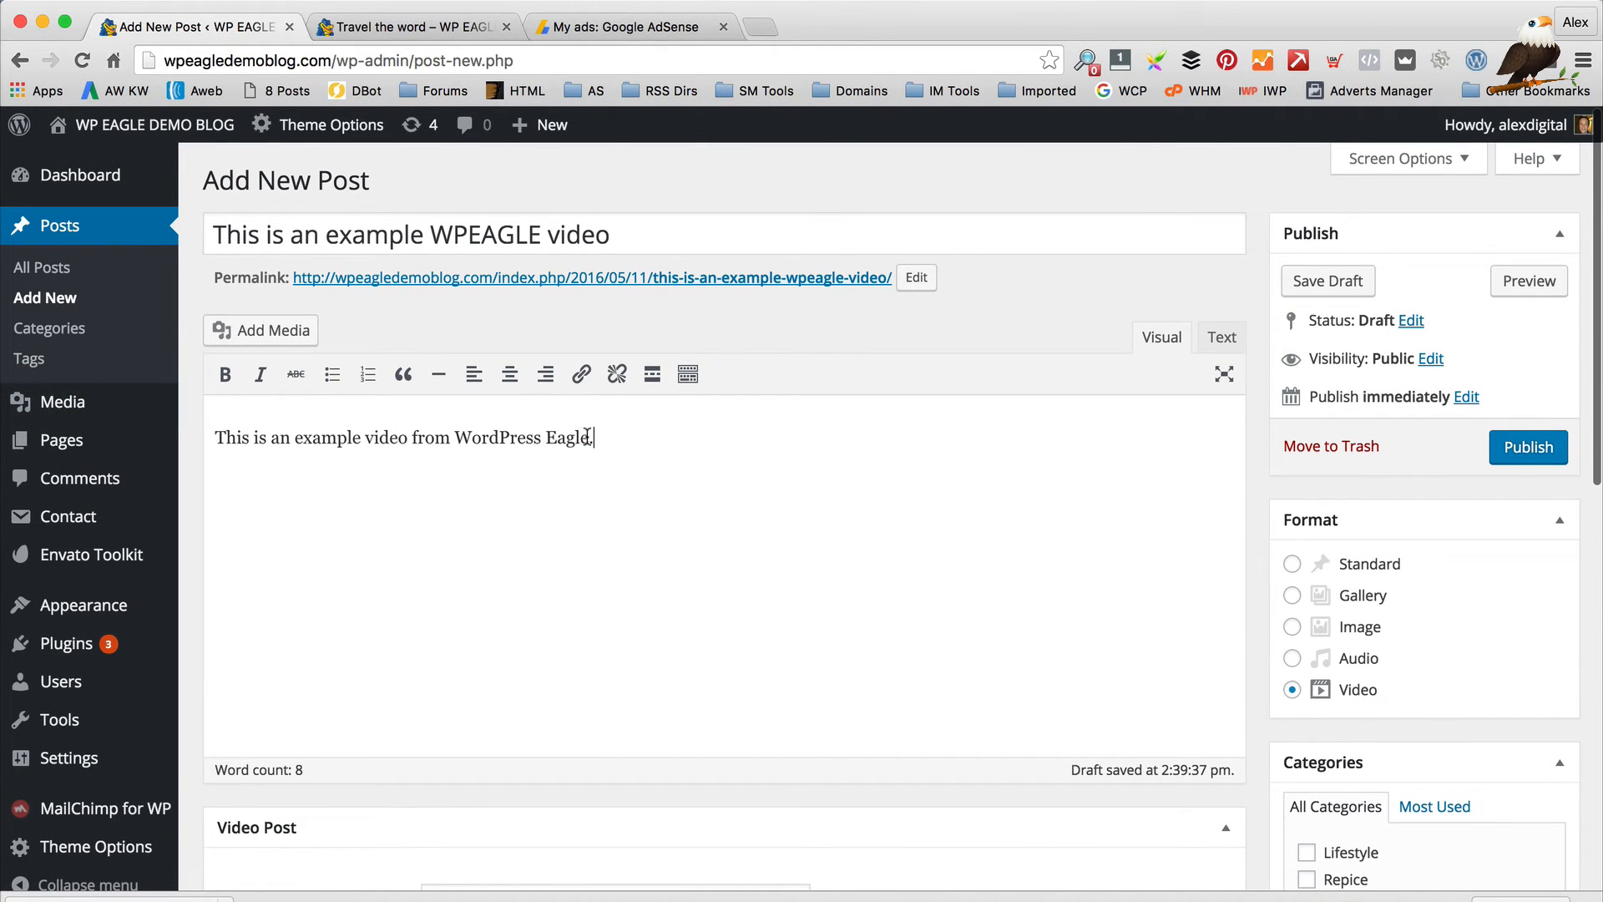
pyautogui.moveTo(588, 436); pyautogui.dragTo(454, 438)
pyautogui.click(225, 374)
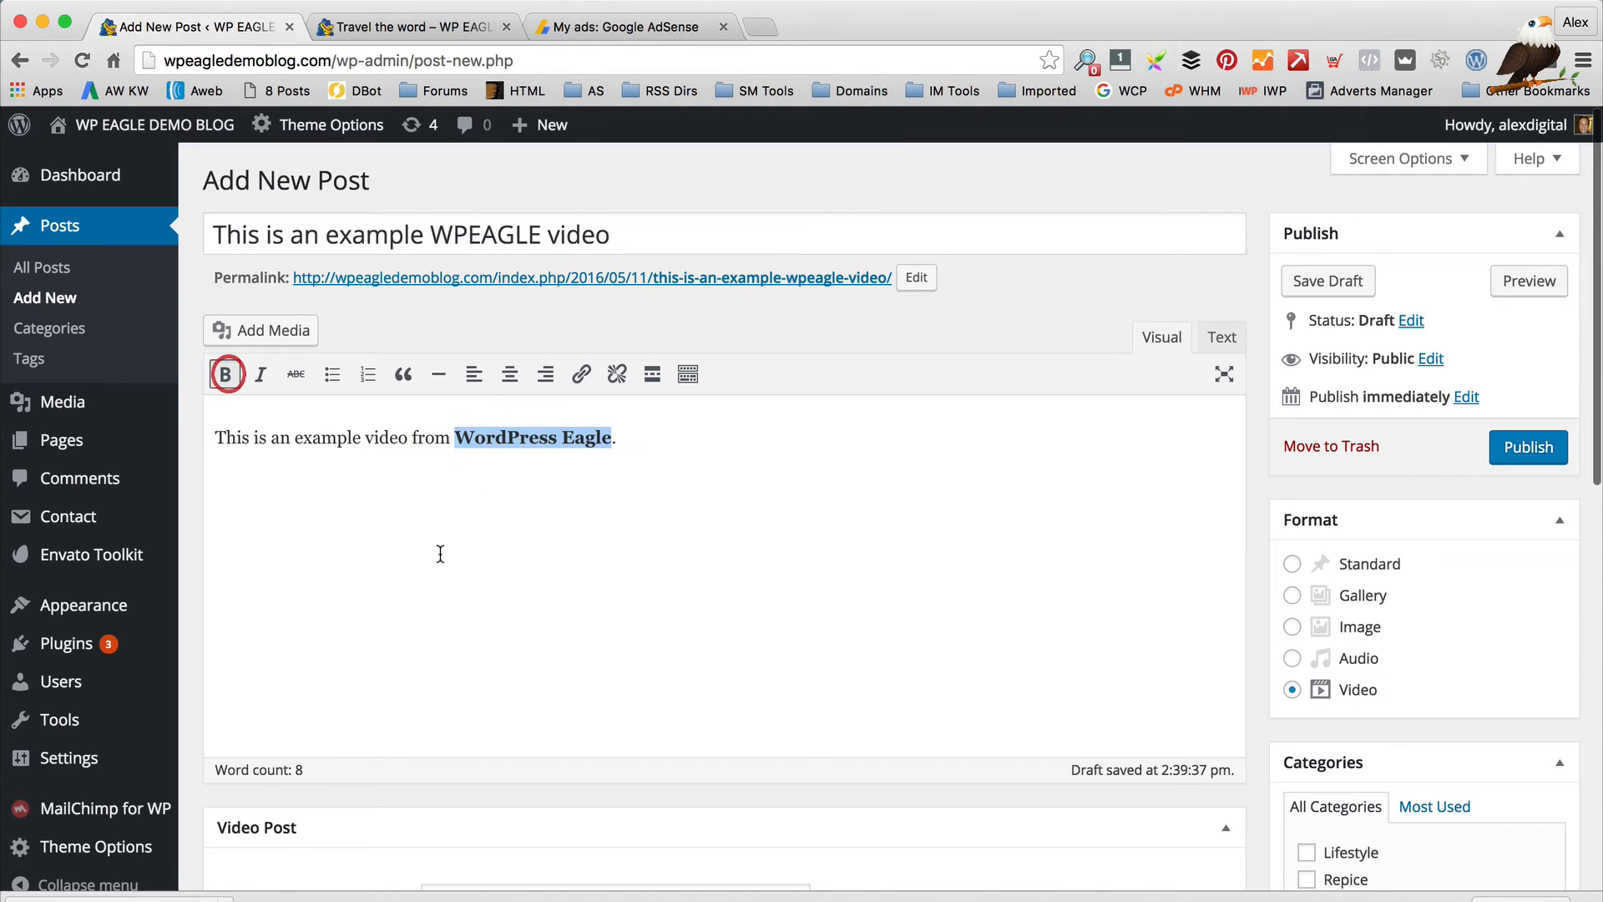
pyautogui.click(538, 524)
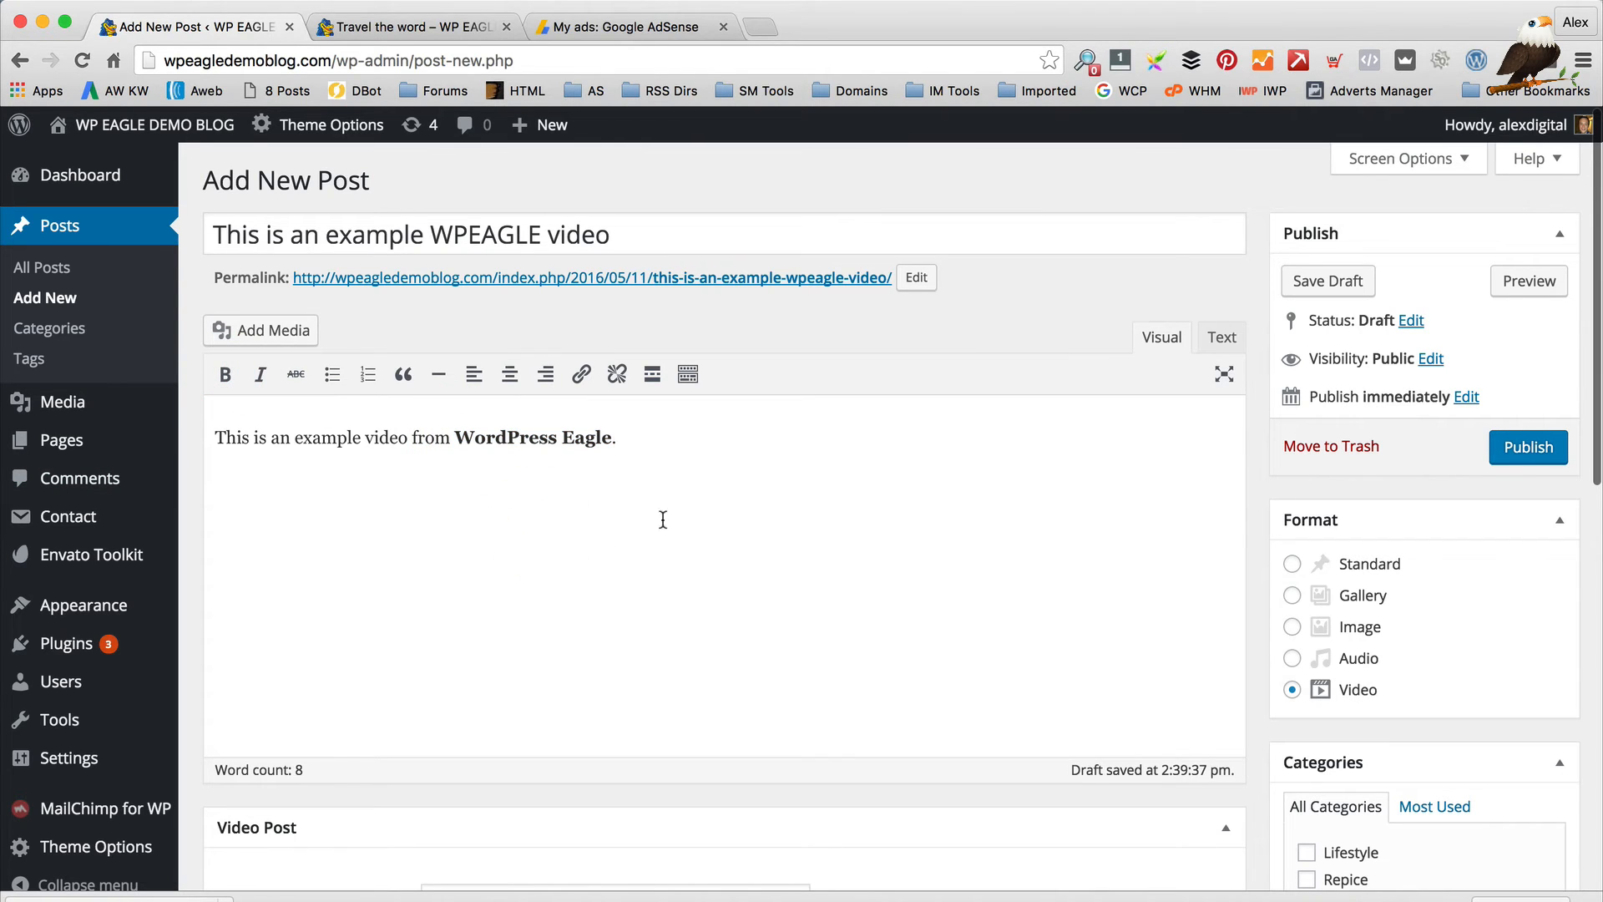
pyautogui.click(688, 373)
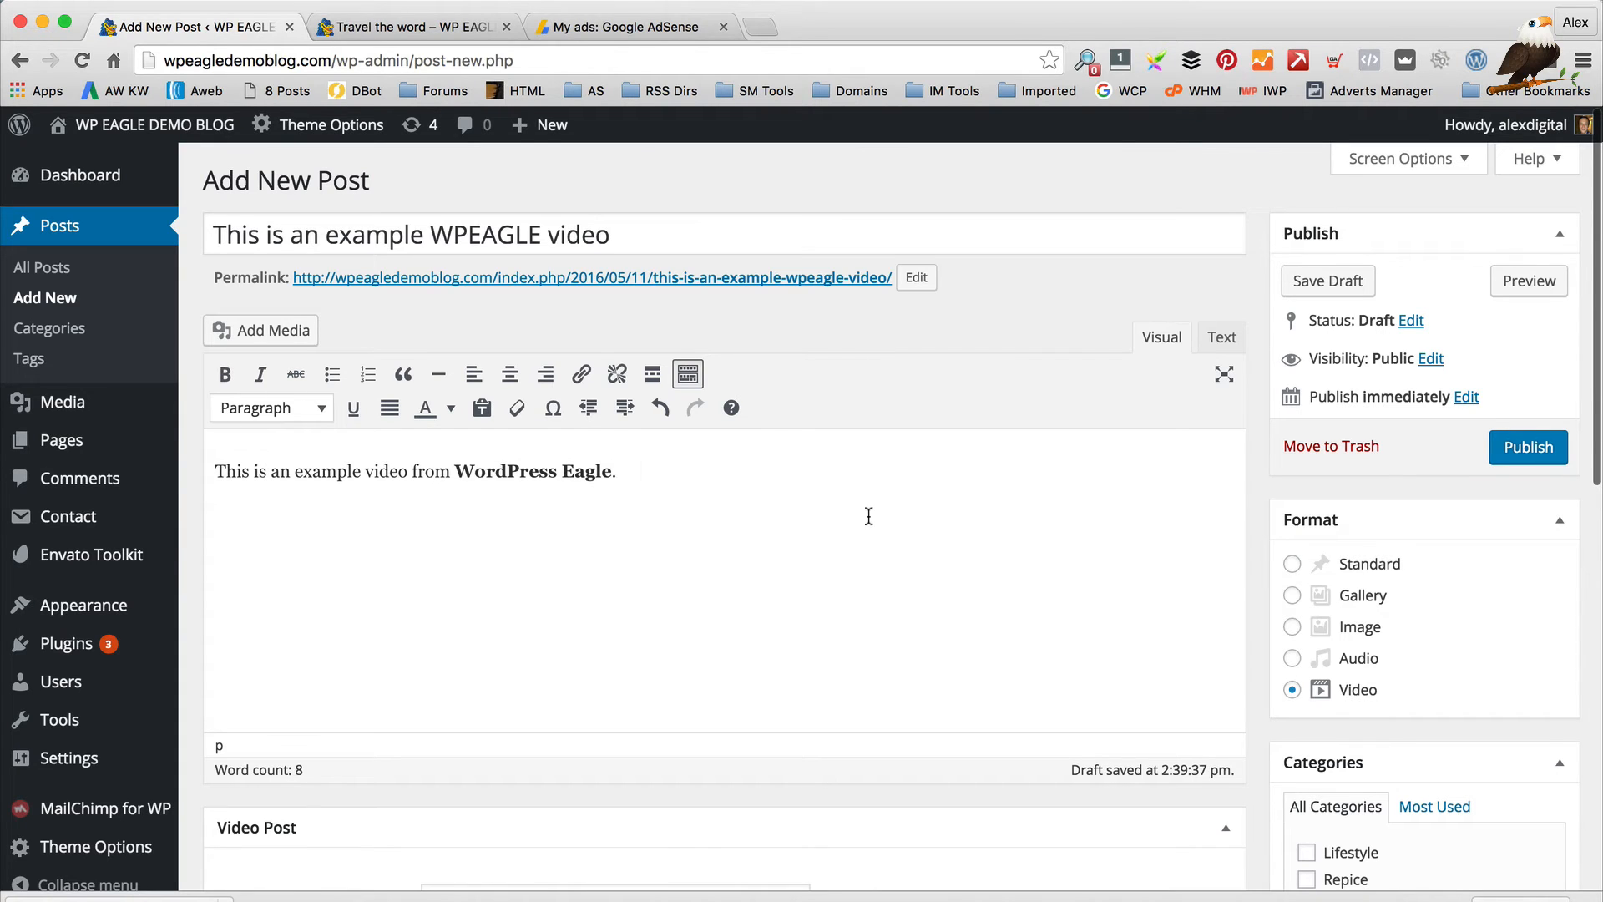
# Add a new line 'This is a title.' and format it as Heading 3
pyautogui.press('Return')
pyautogui.write('This is a tit')
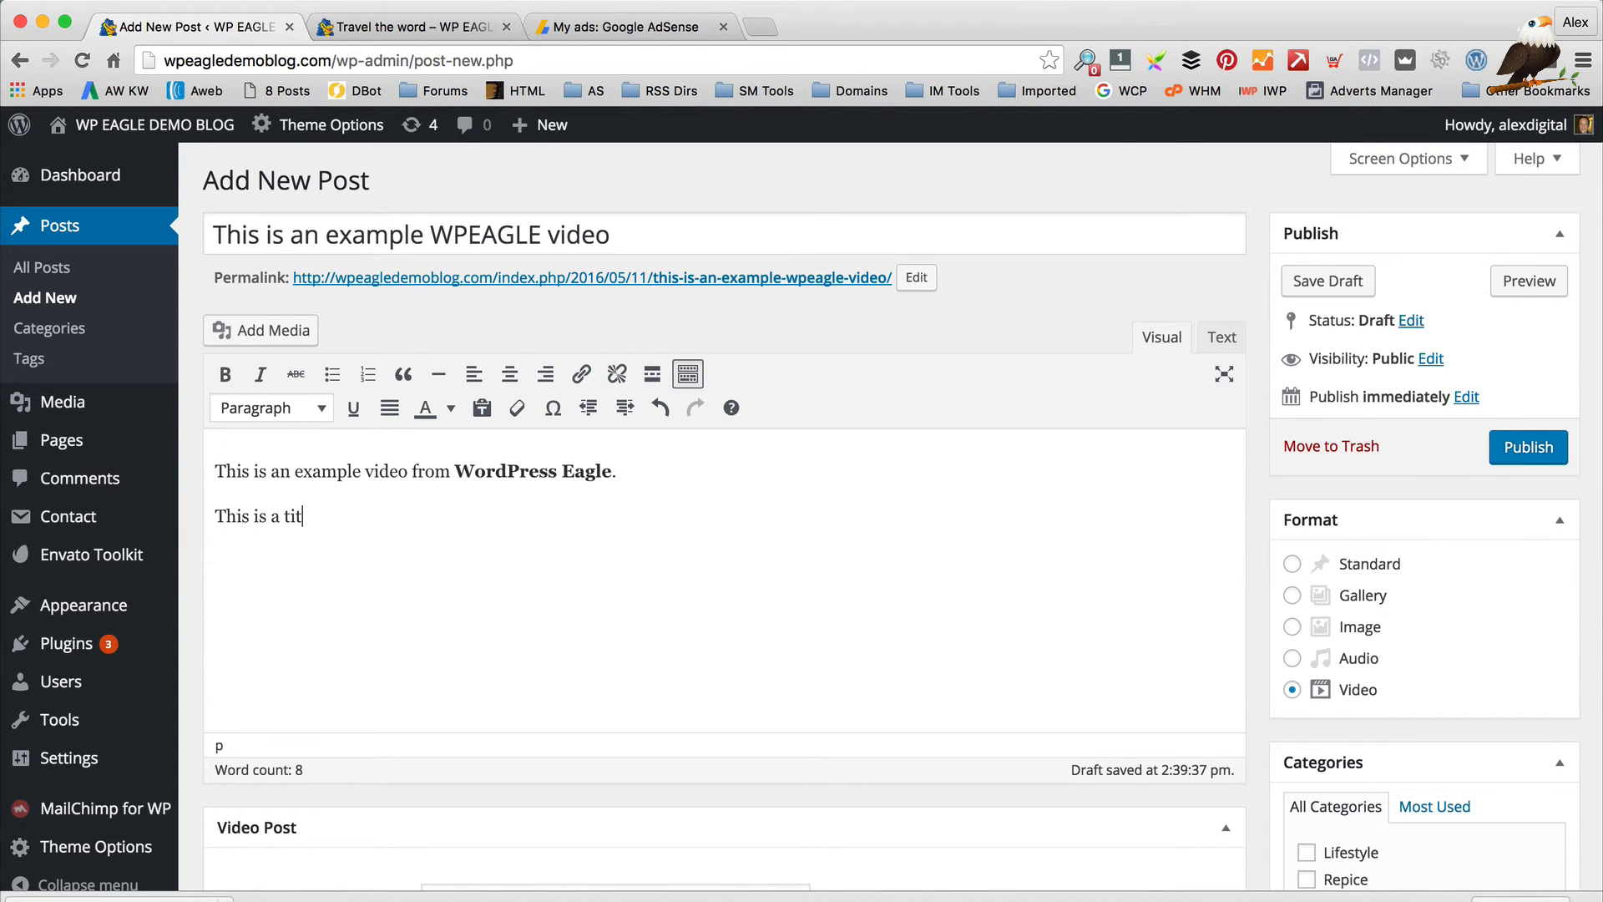
pyautogui.write('le.')
pyautogui.moveTo(423, 512); pyautogui.dragTo(165, 508)
pyautogui.click(253, 409)
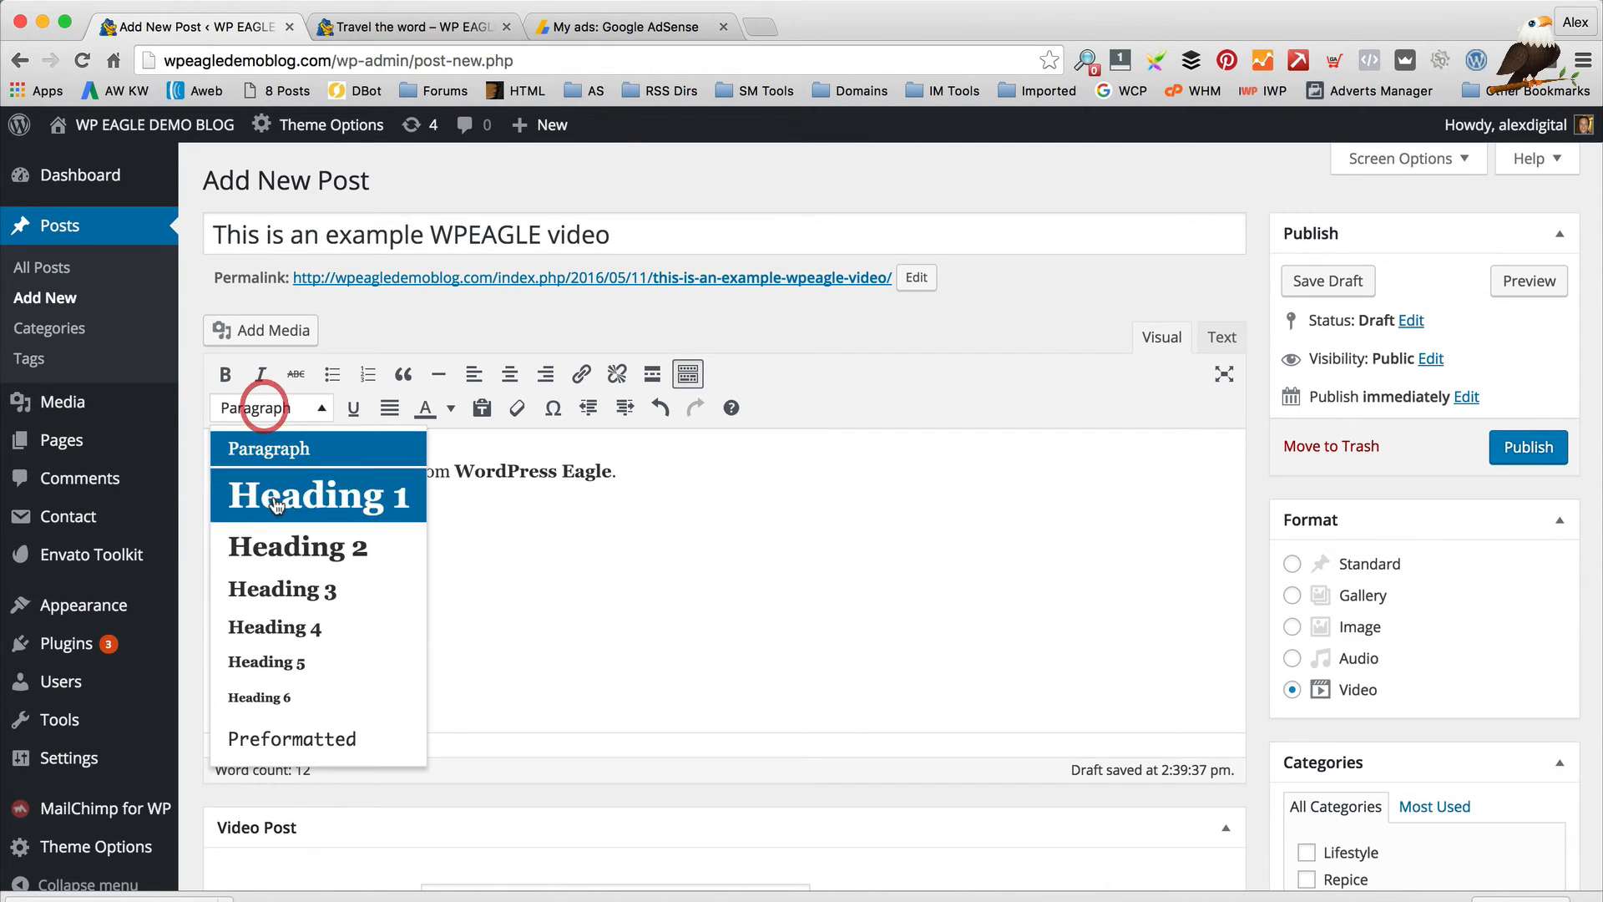
pyautogui.click(288, 582)
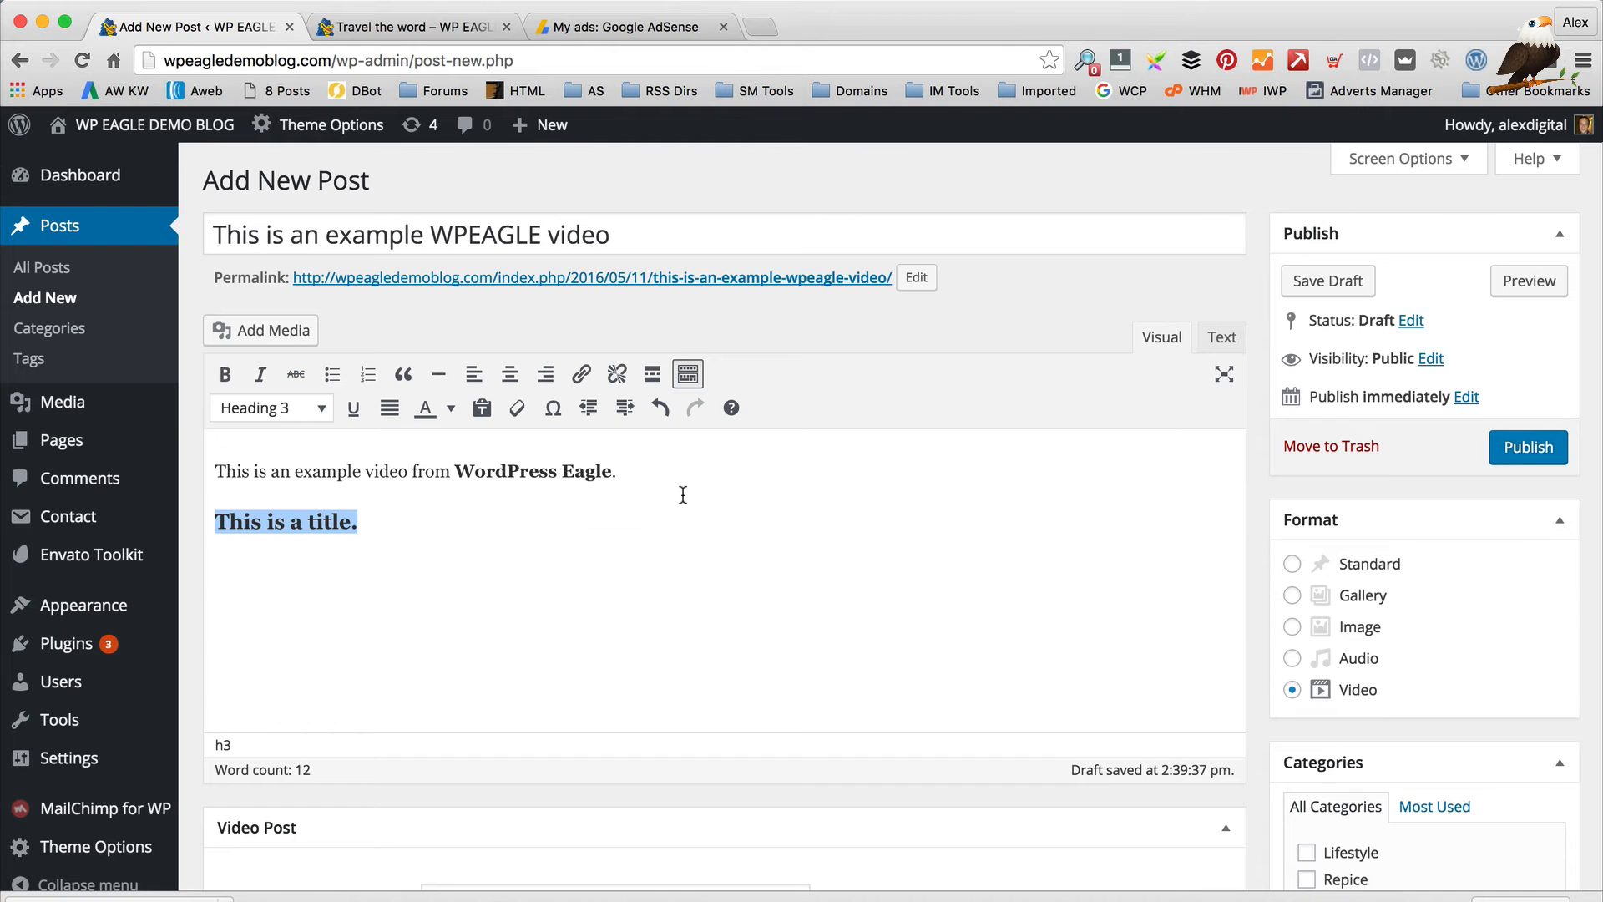
pyautogui.scroll(-3, 810, 493)
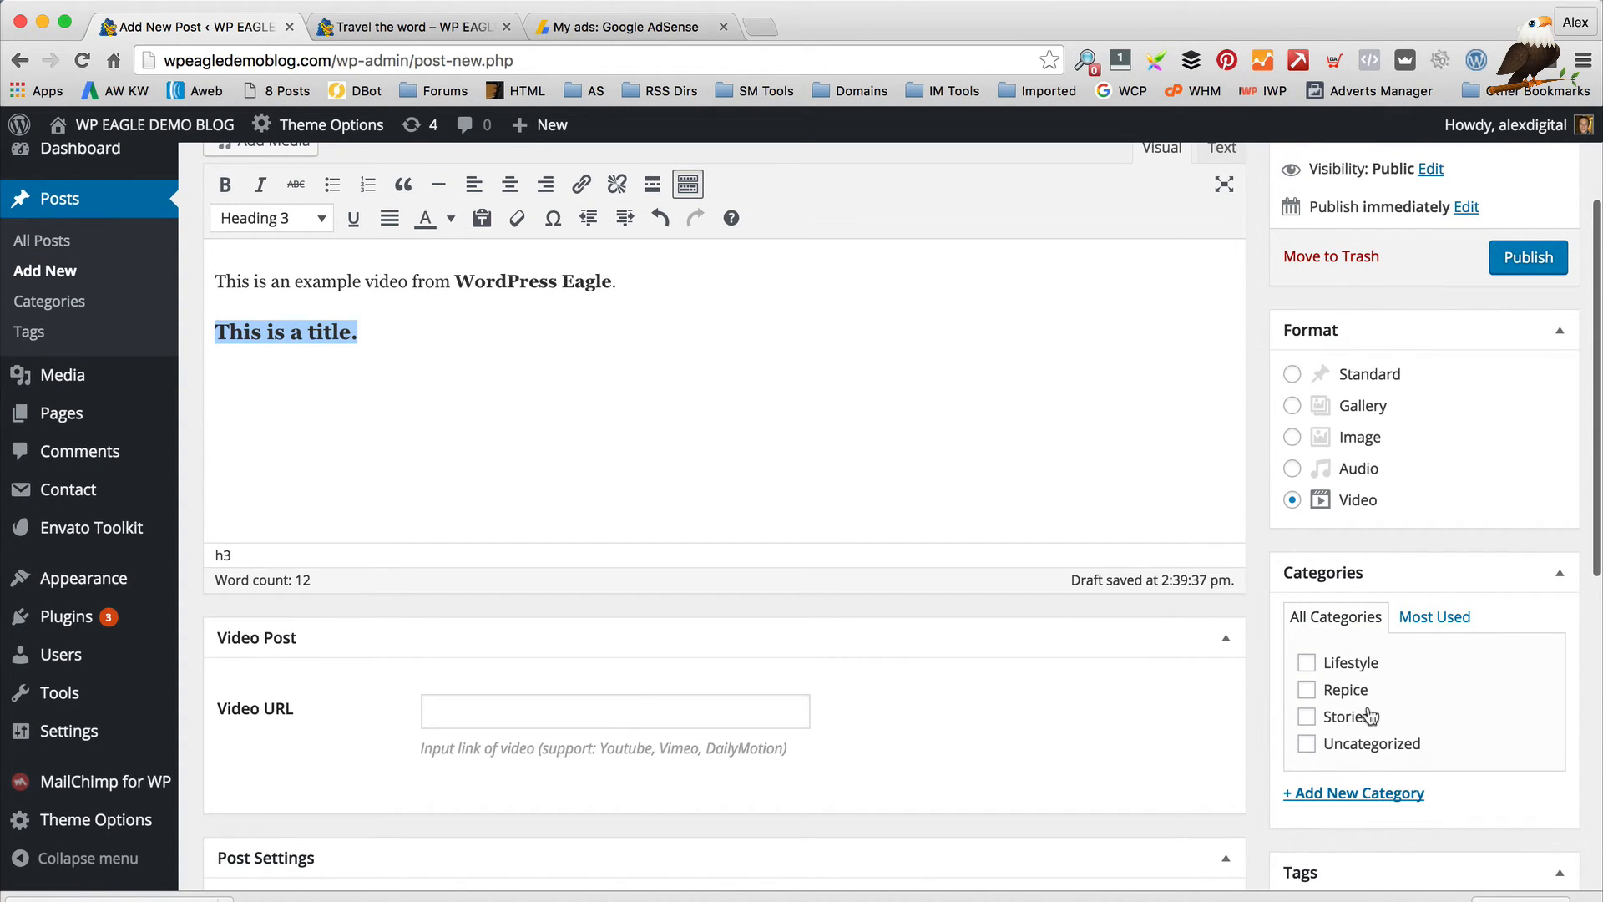
# Create a new WPEAGLE Videos category for the post
pyautogui.click(1391, 794)
pyautogui.scroll(-3, 1435, 744)
pyautogui.write('W')
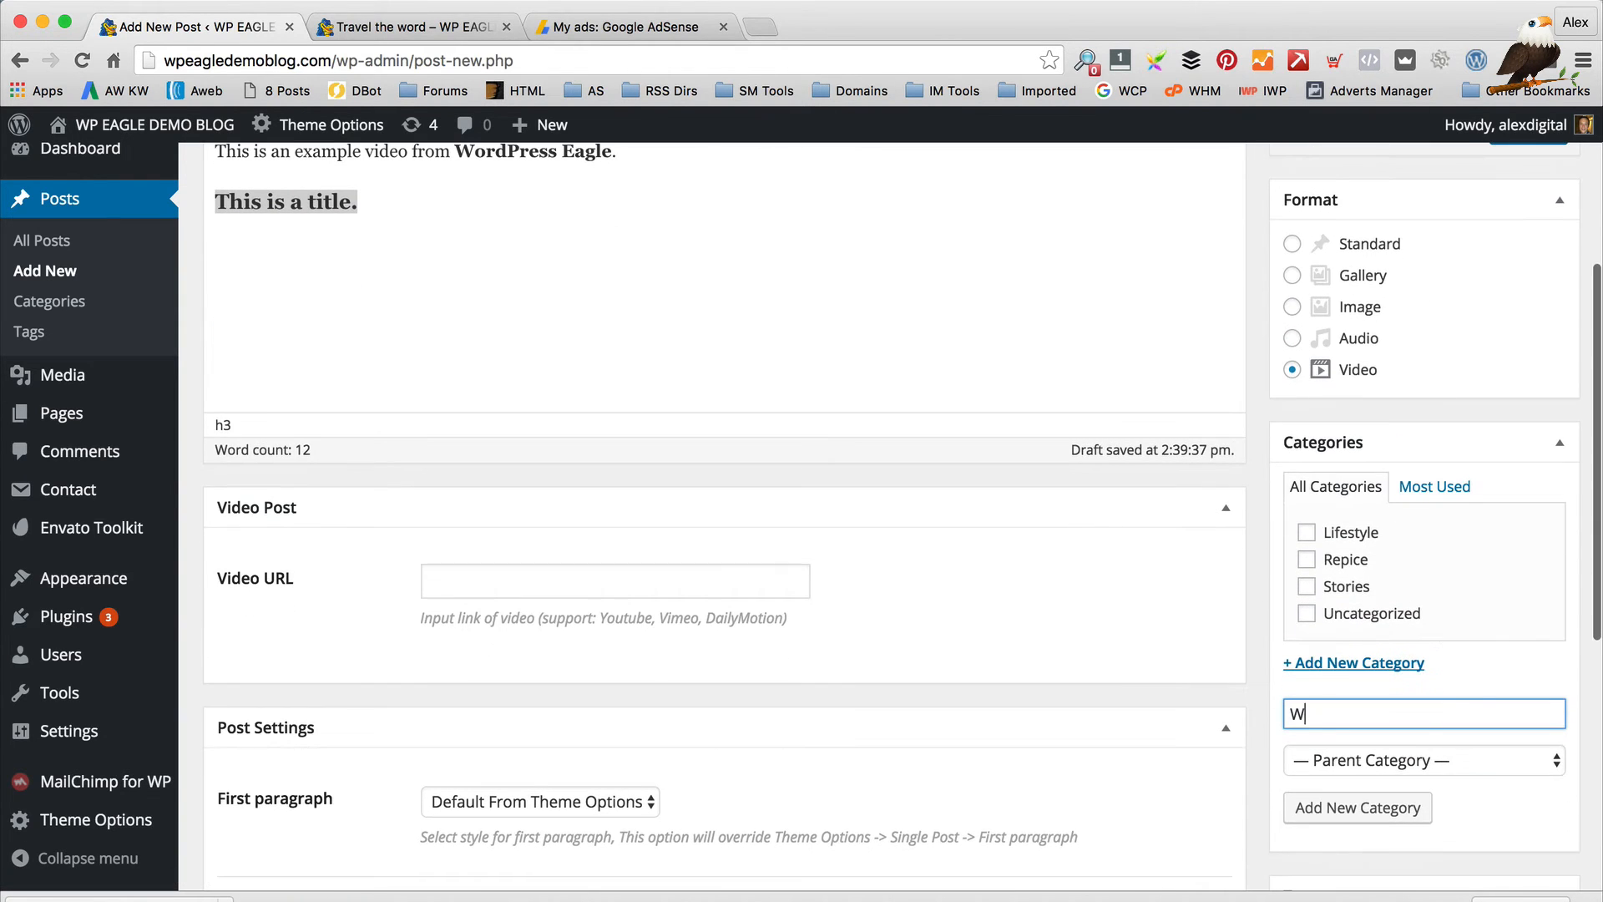
pyautogui.write('P EEAGLE ')
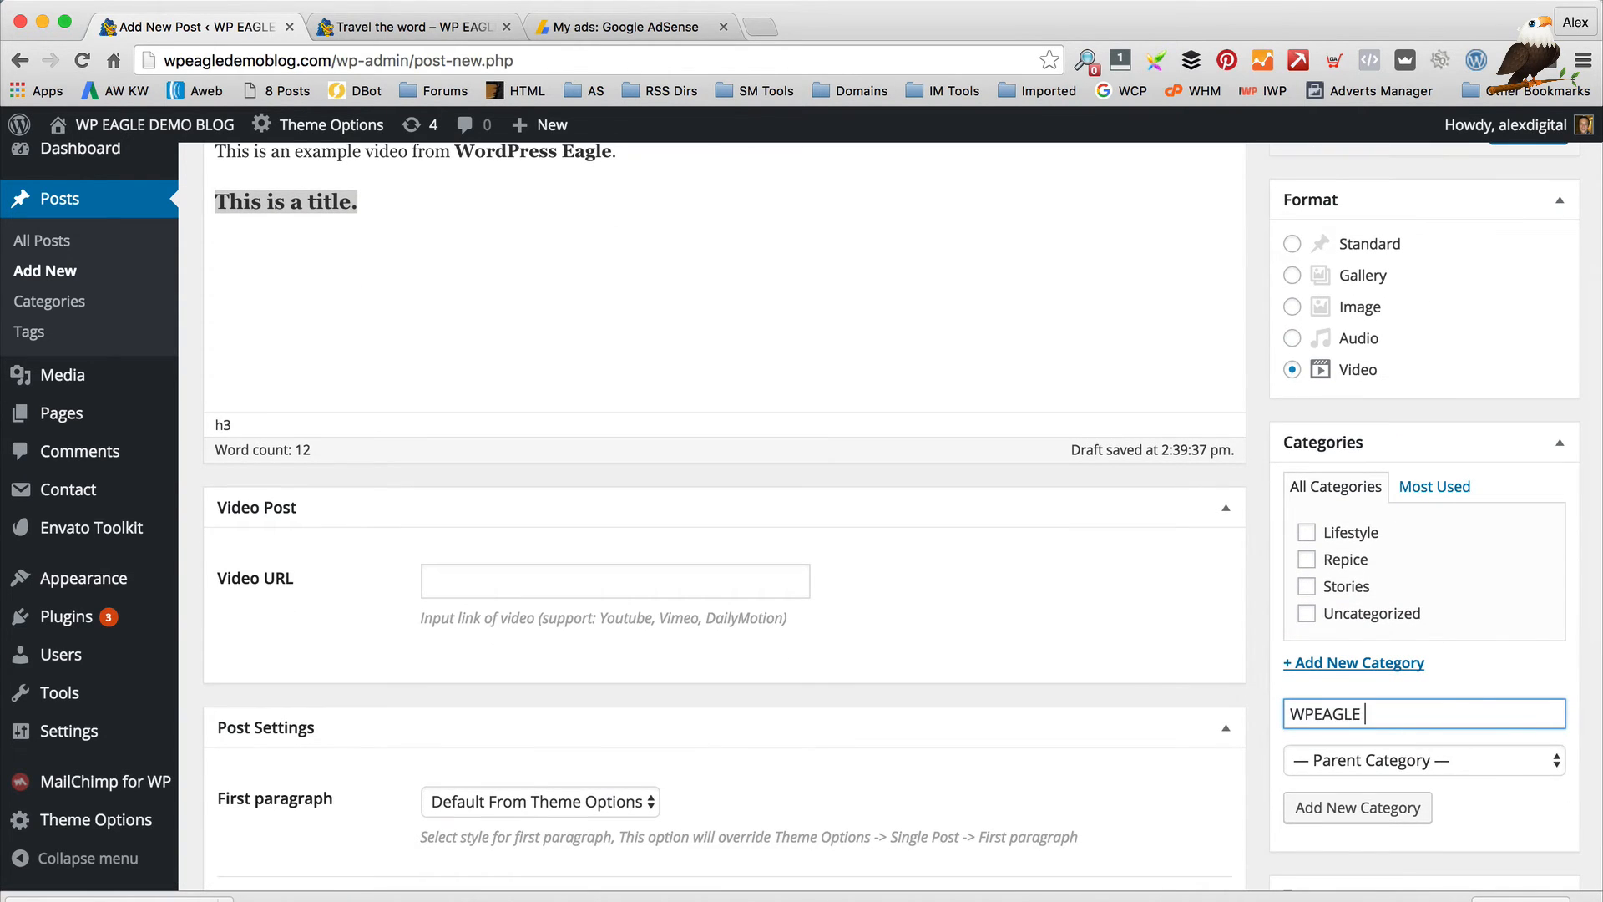
pyautogui.write('Videos')
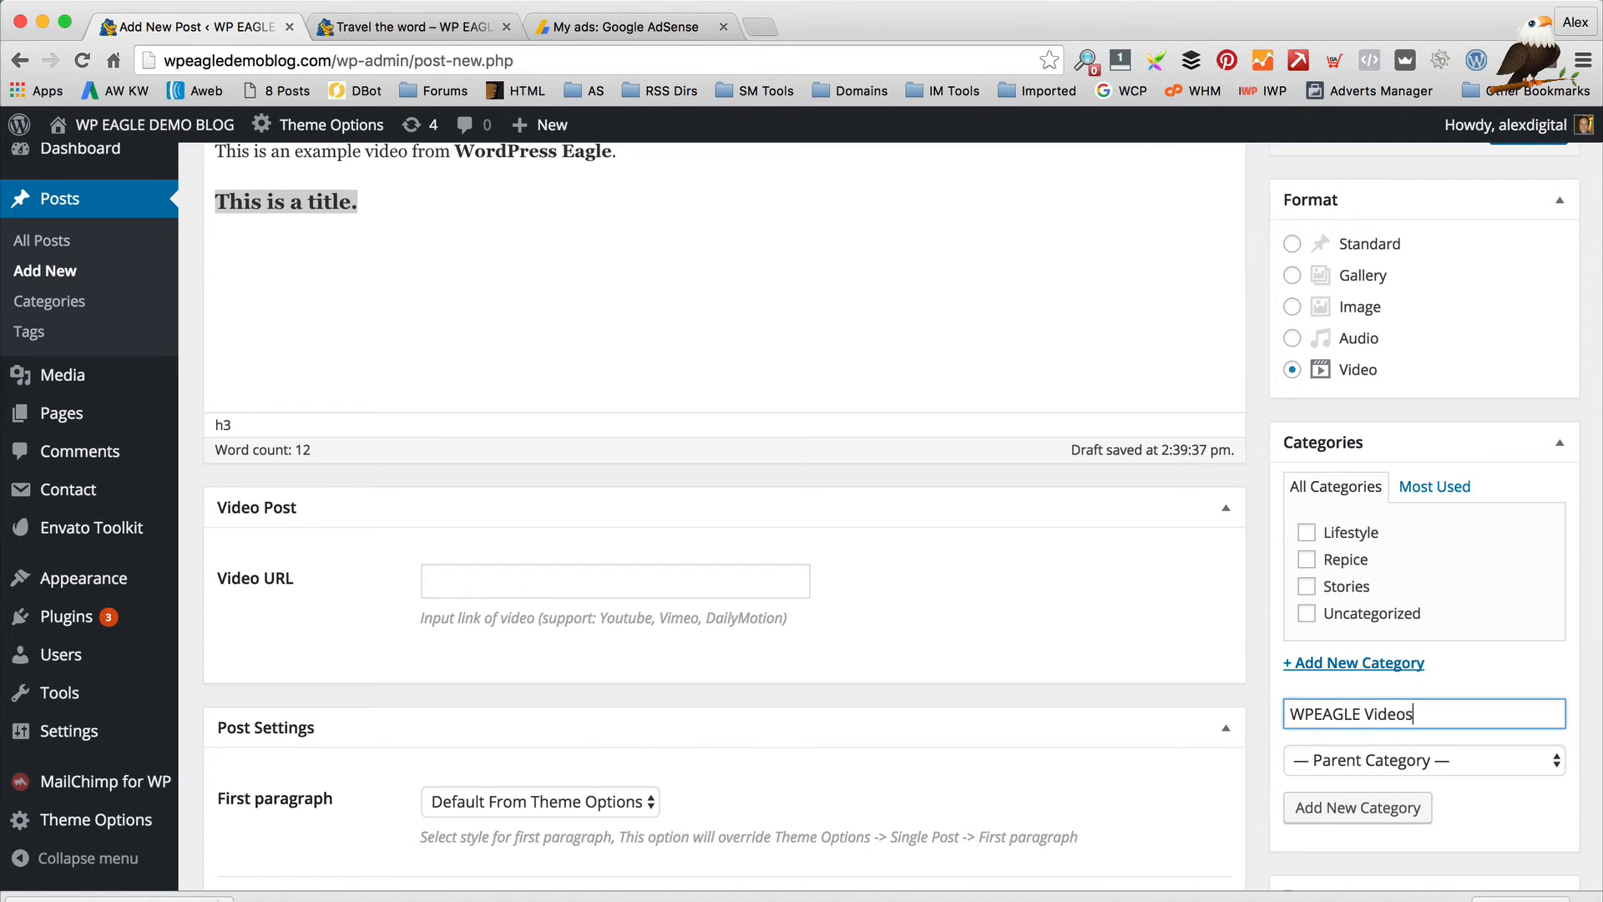
pyautogui.click(1405, 810)
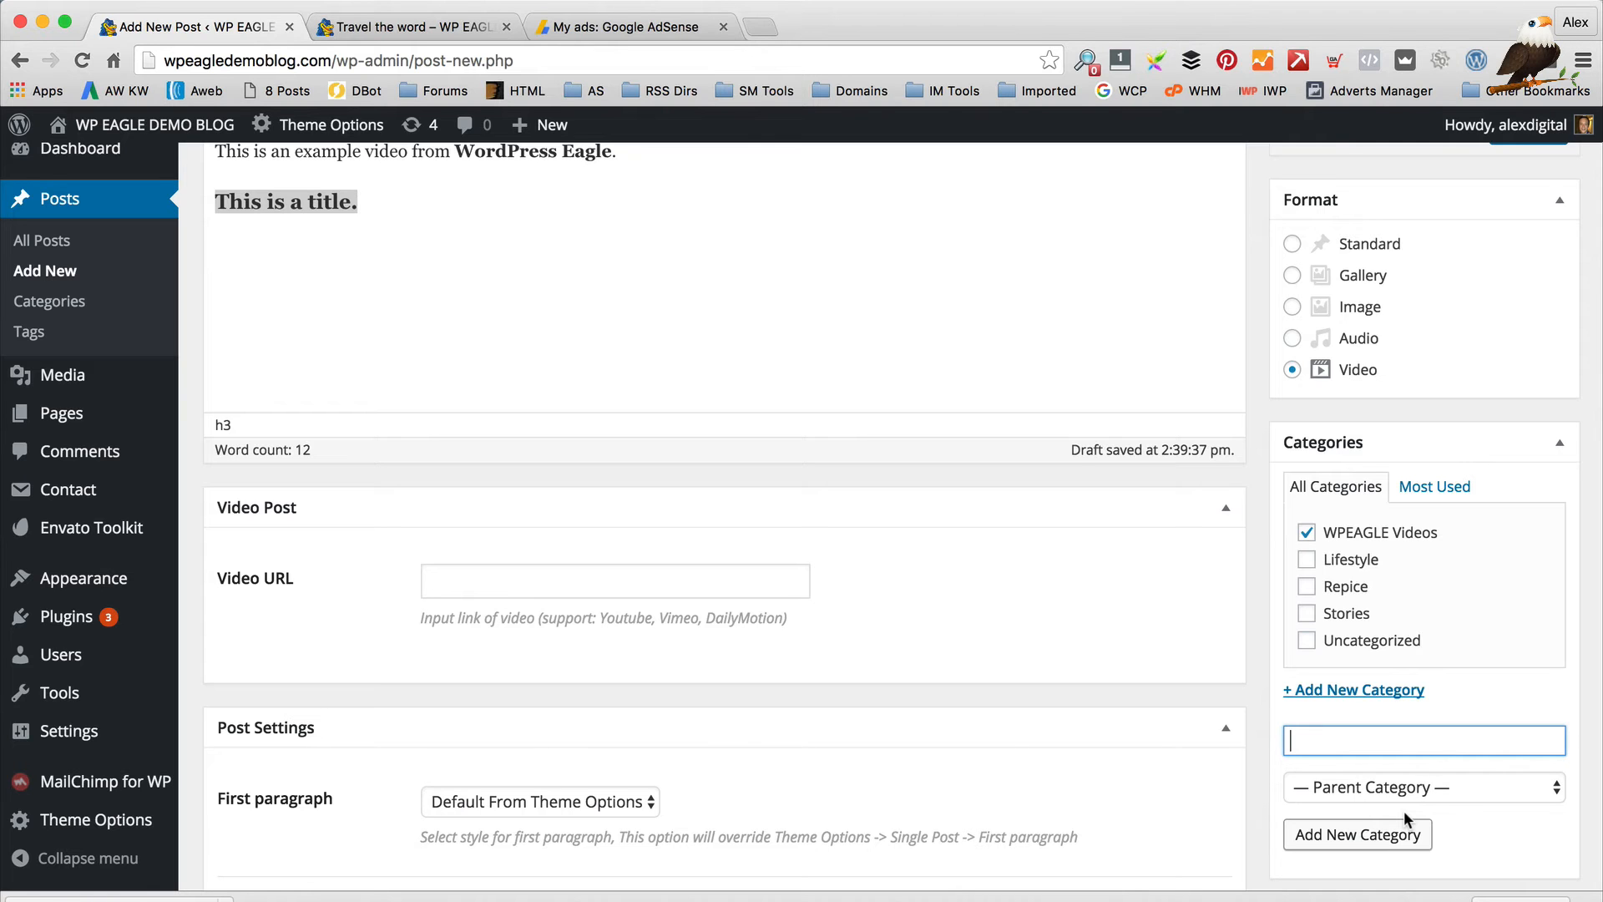
# Open youtube.com in a new browser tab
pyautogui.scroll(-2, 905, 558)
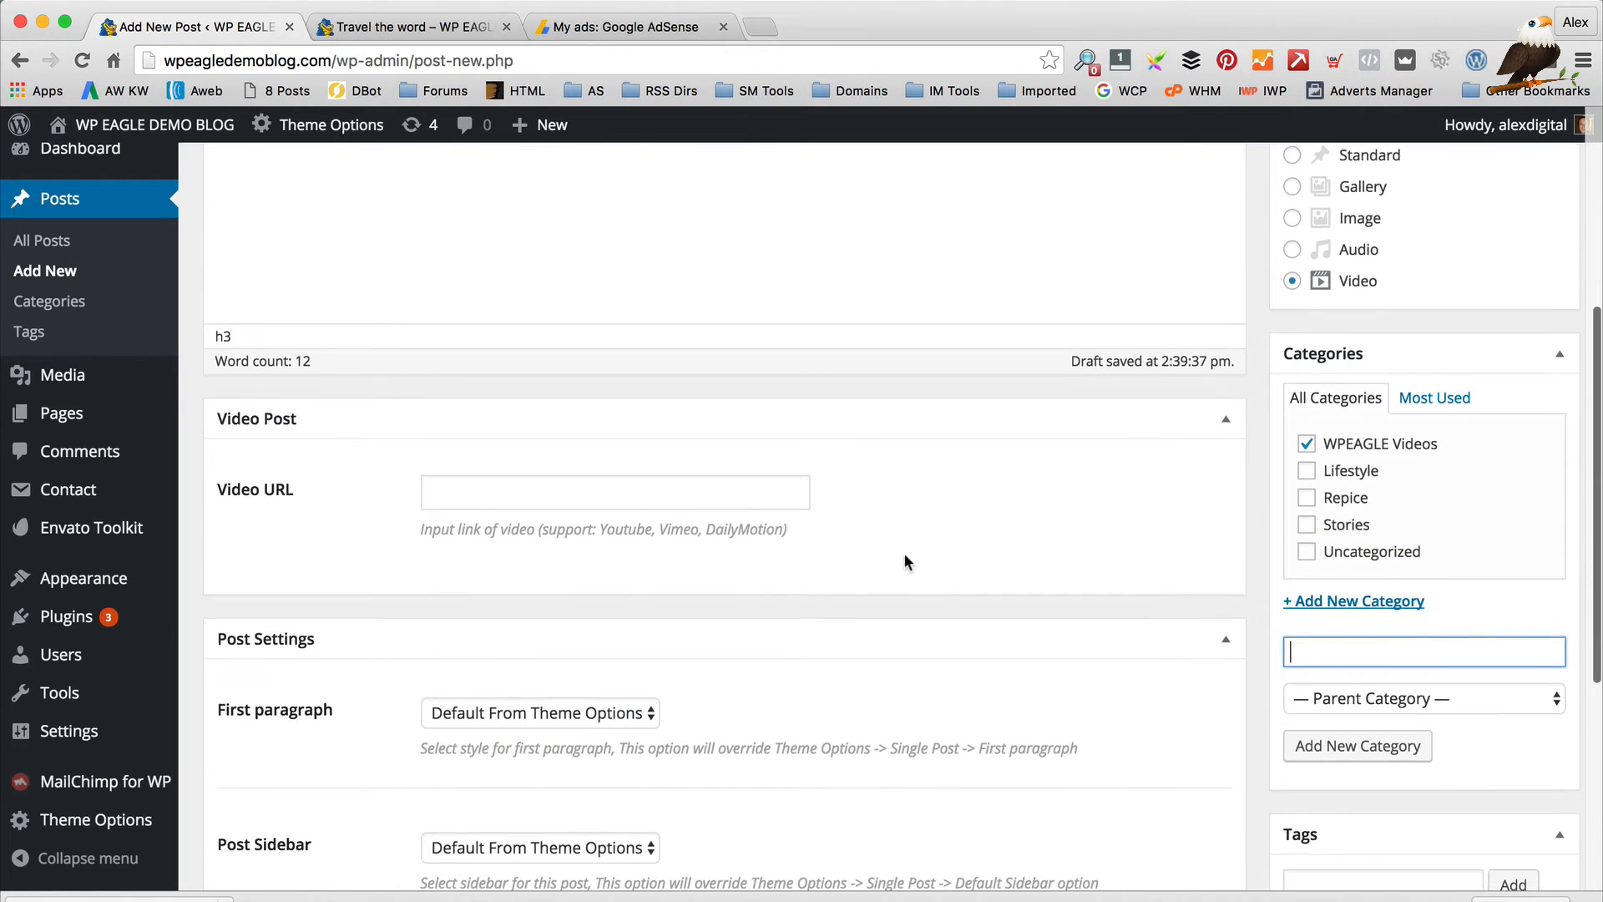
pyautogui.click(647, 506)
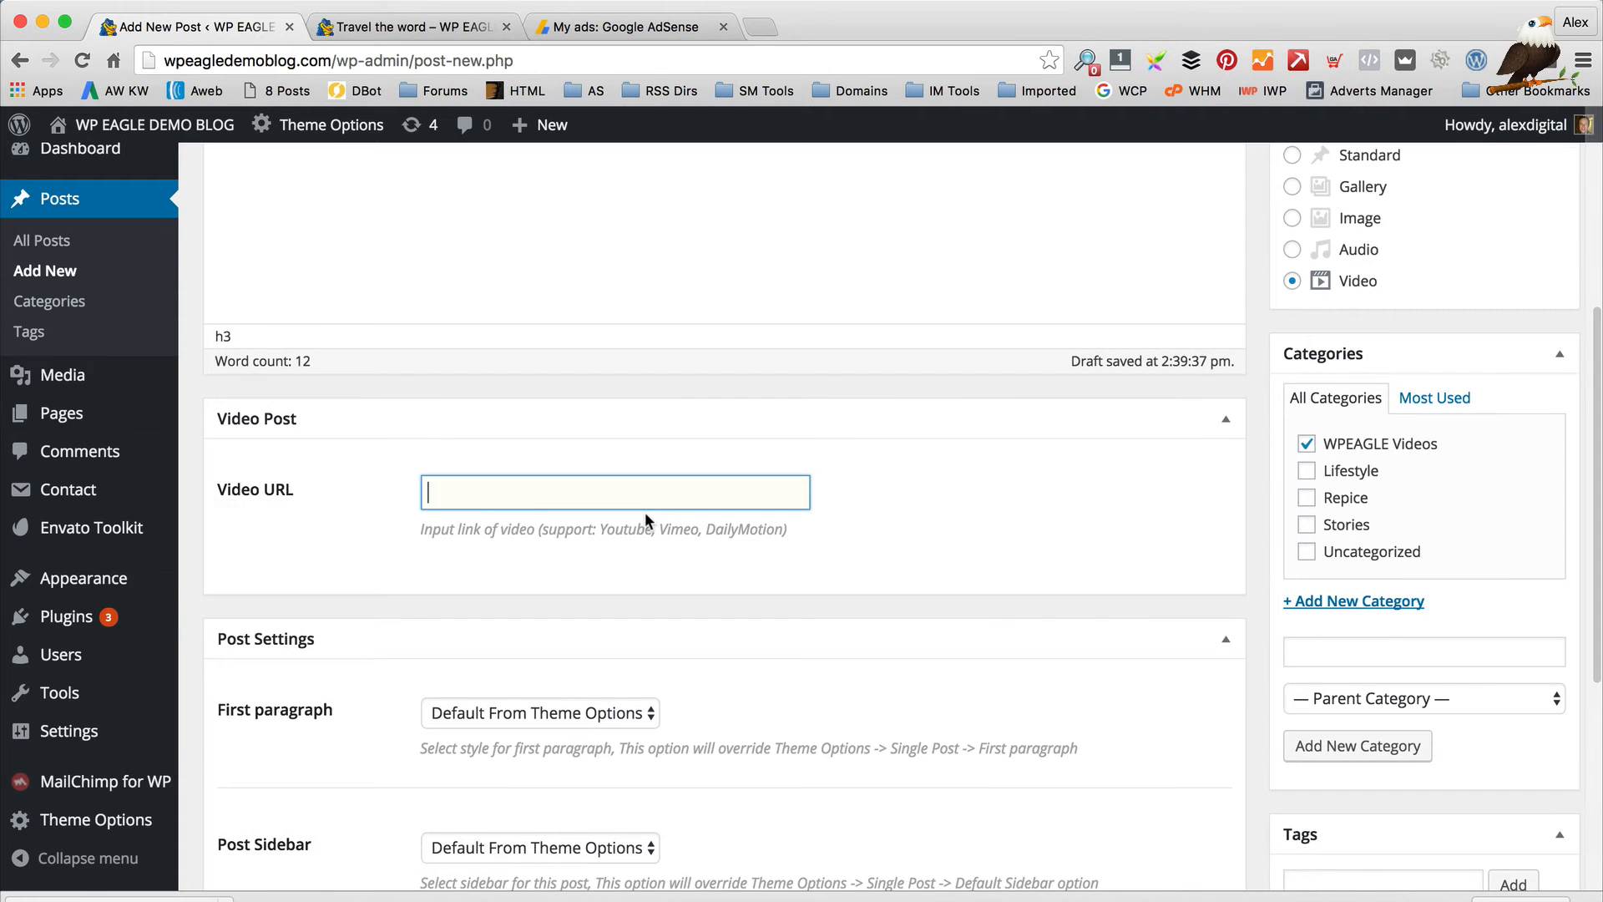
pyautogui.press('super+t')
pyautogui.write('youtube.com')
pyautogui.press('Return')
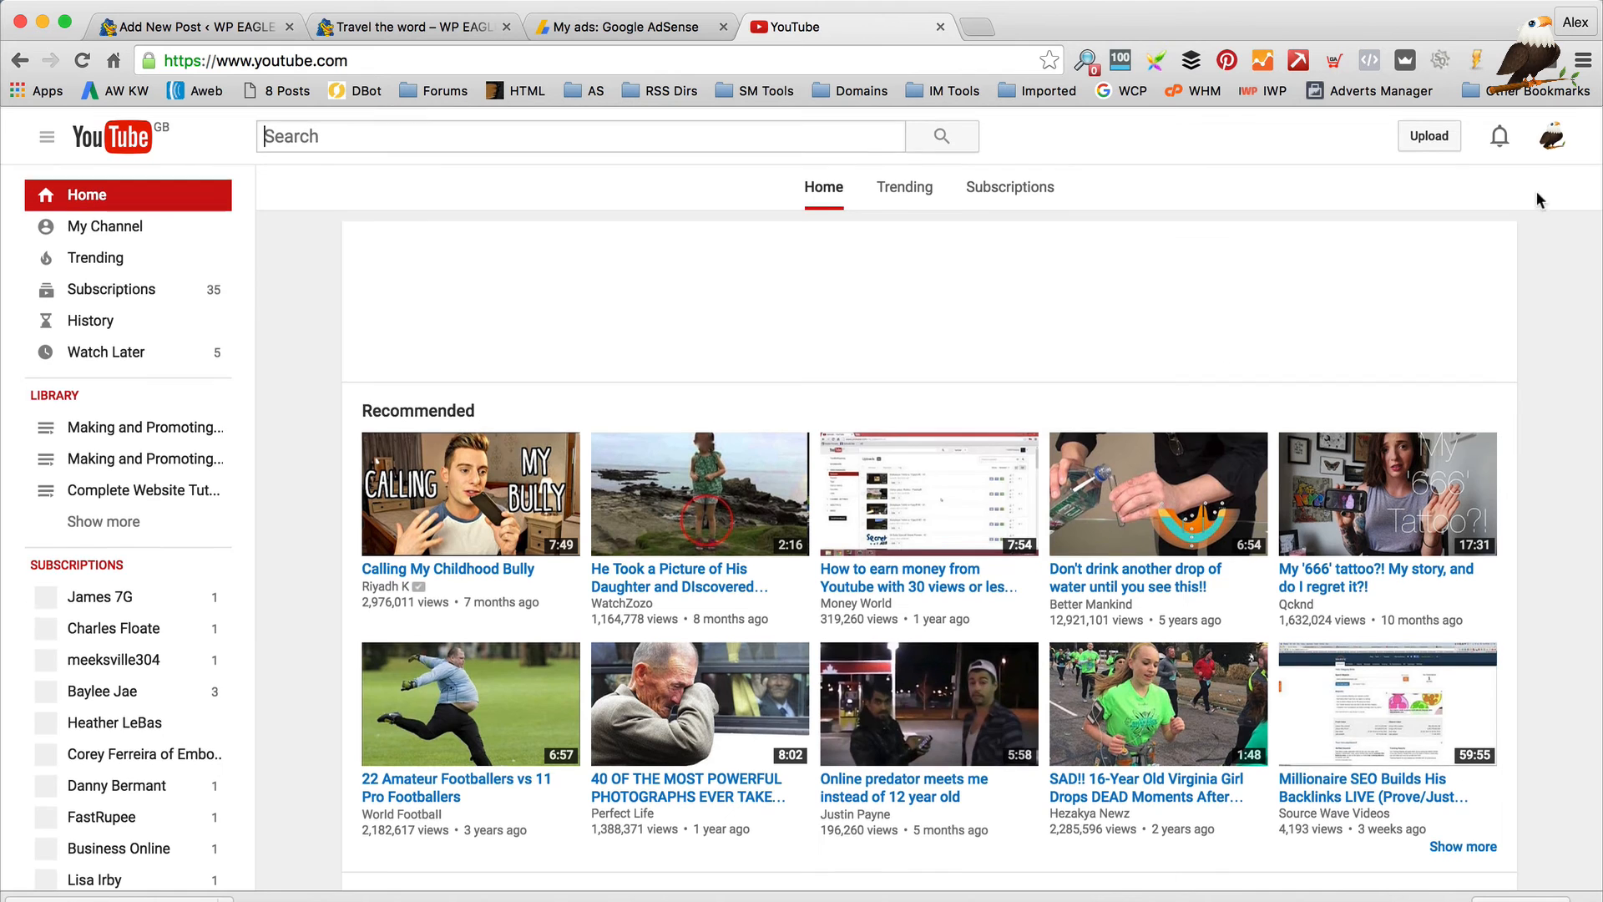
# Play the WP Eagle channel's 'How to make a VIRAL WEBSITE BLOG' video, pause it, and select its URL
pyautogui.click(1558, 135)
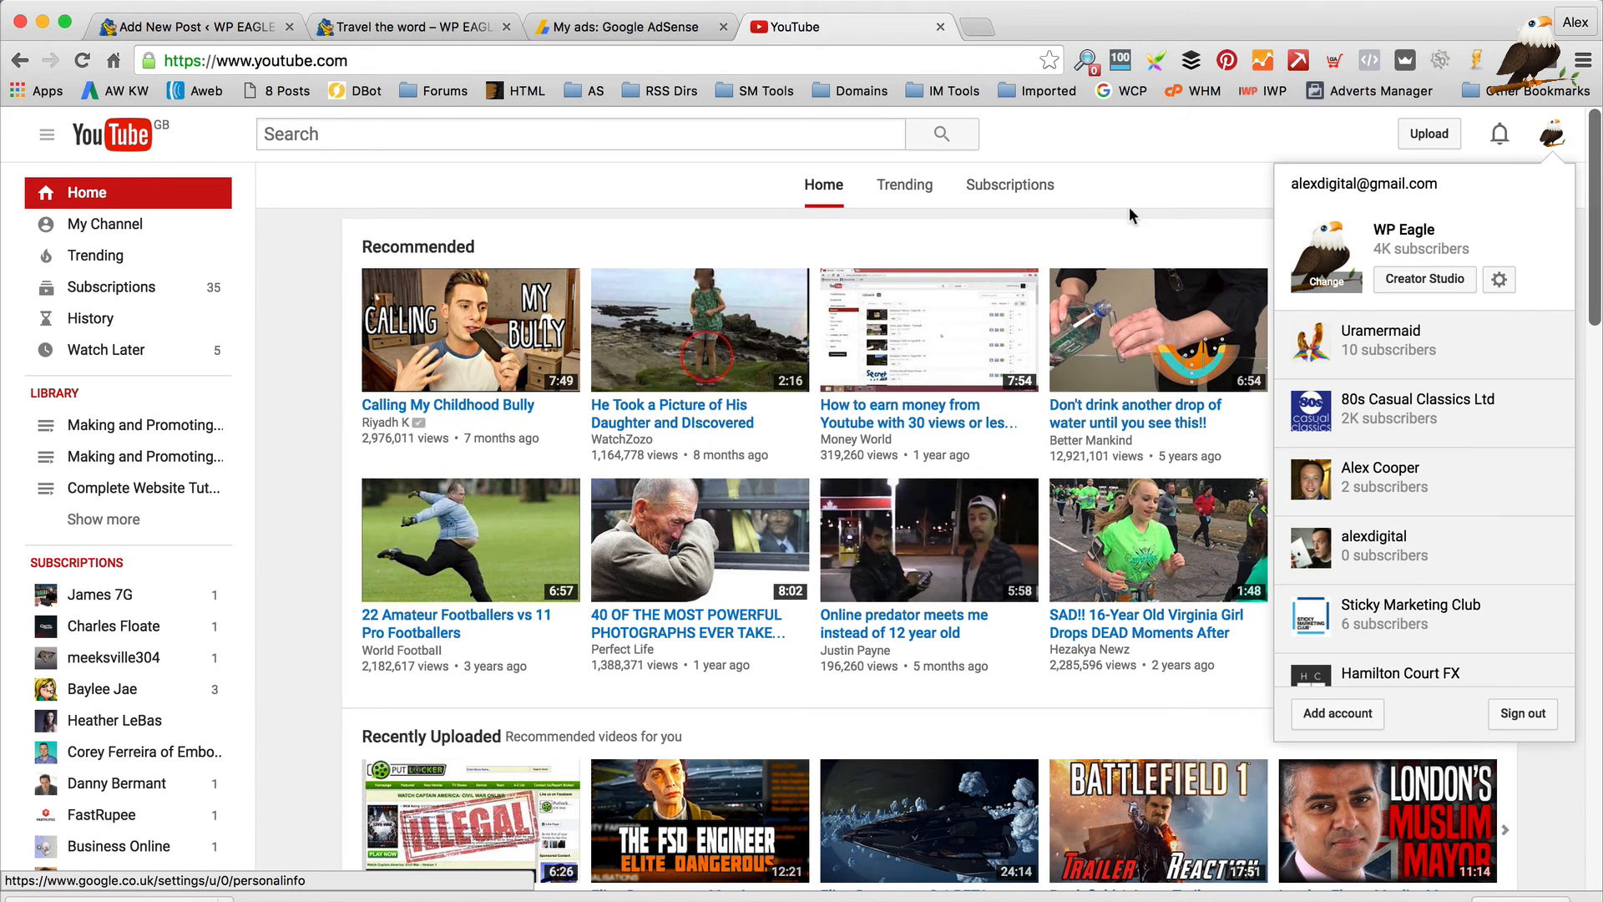
pyautogui.click(1154, 174)
pyautogui.click(153, 227)
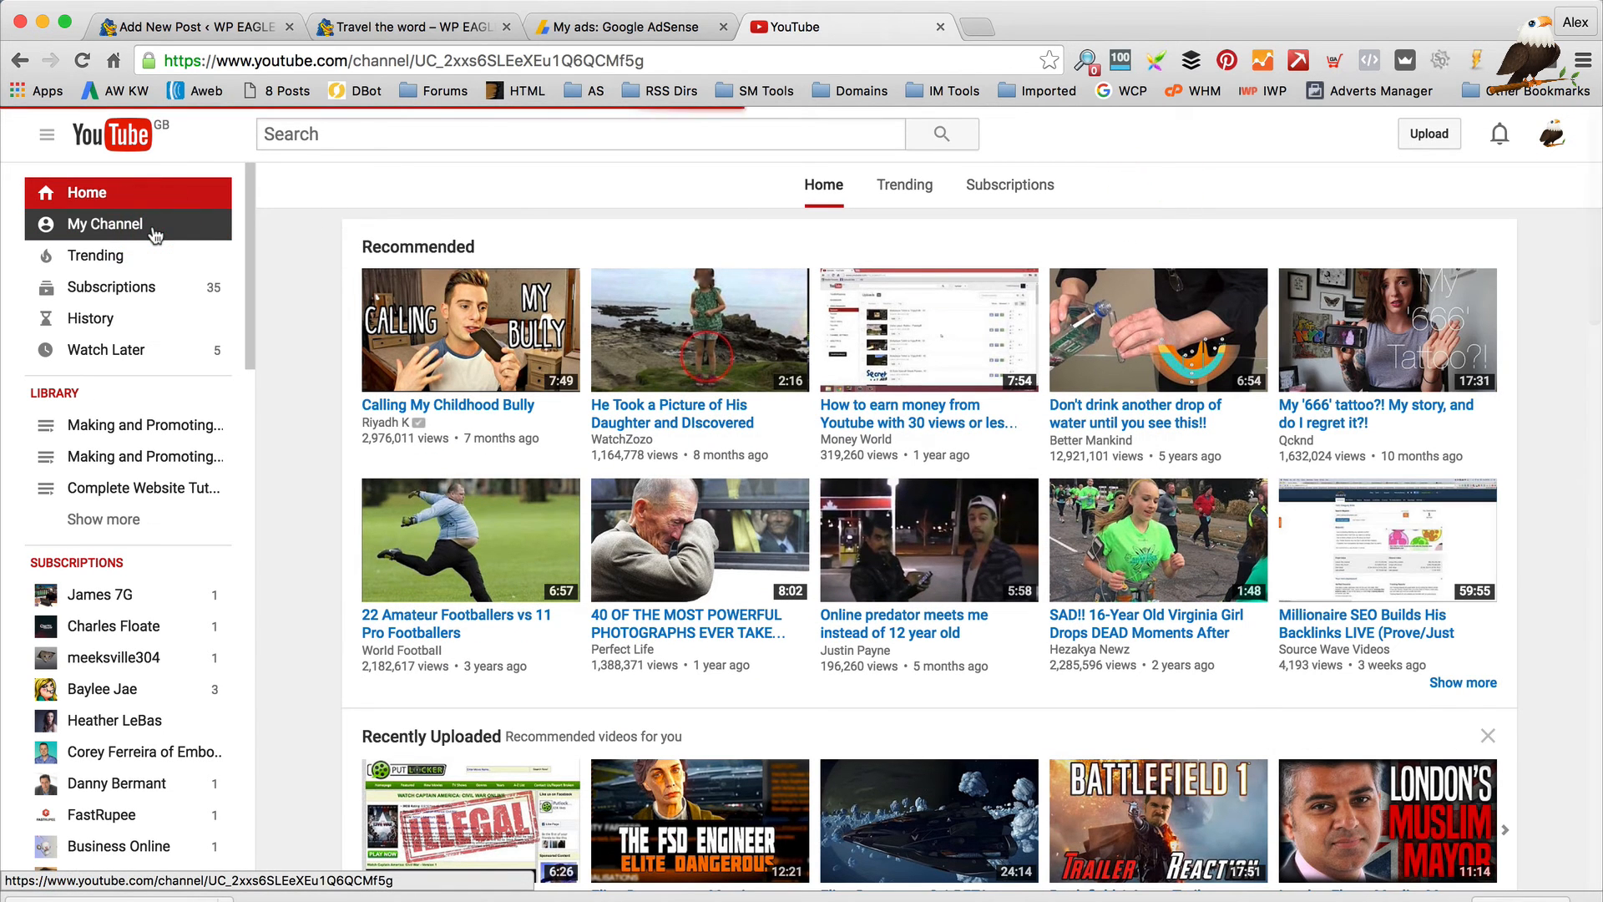
pyautogui.scroll(-2, 1071, 595)
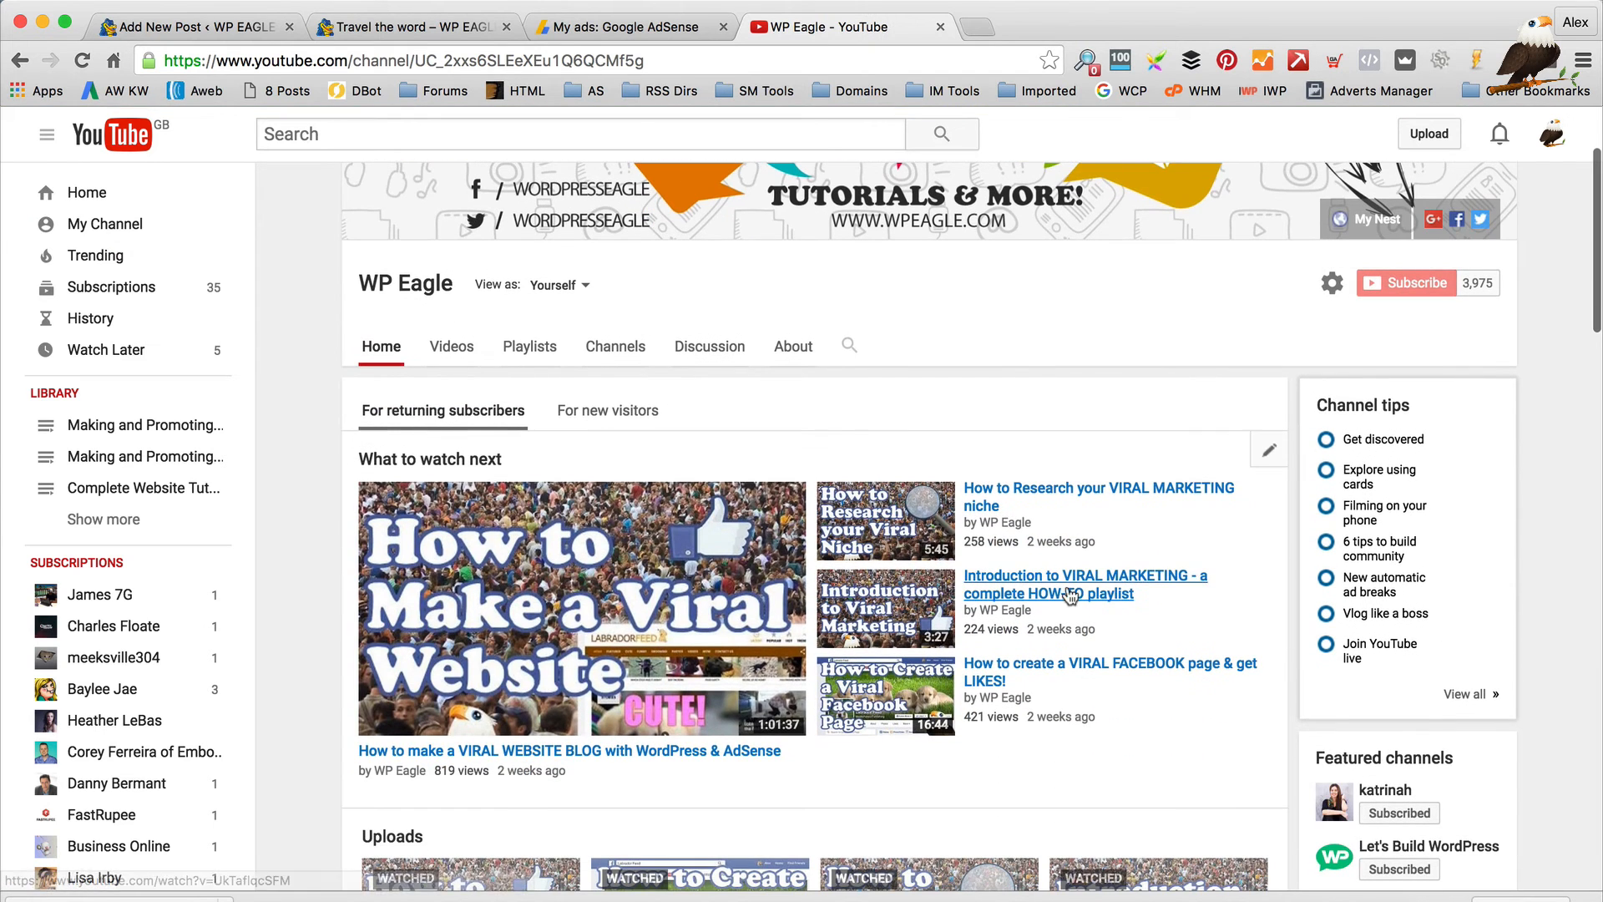
pyautogui.click(594, 505)
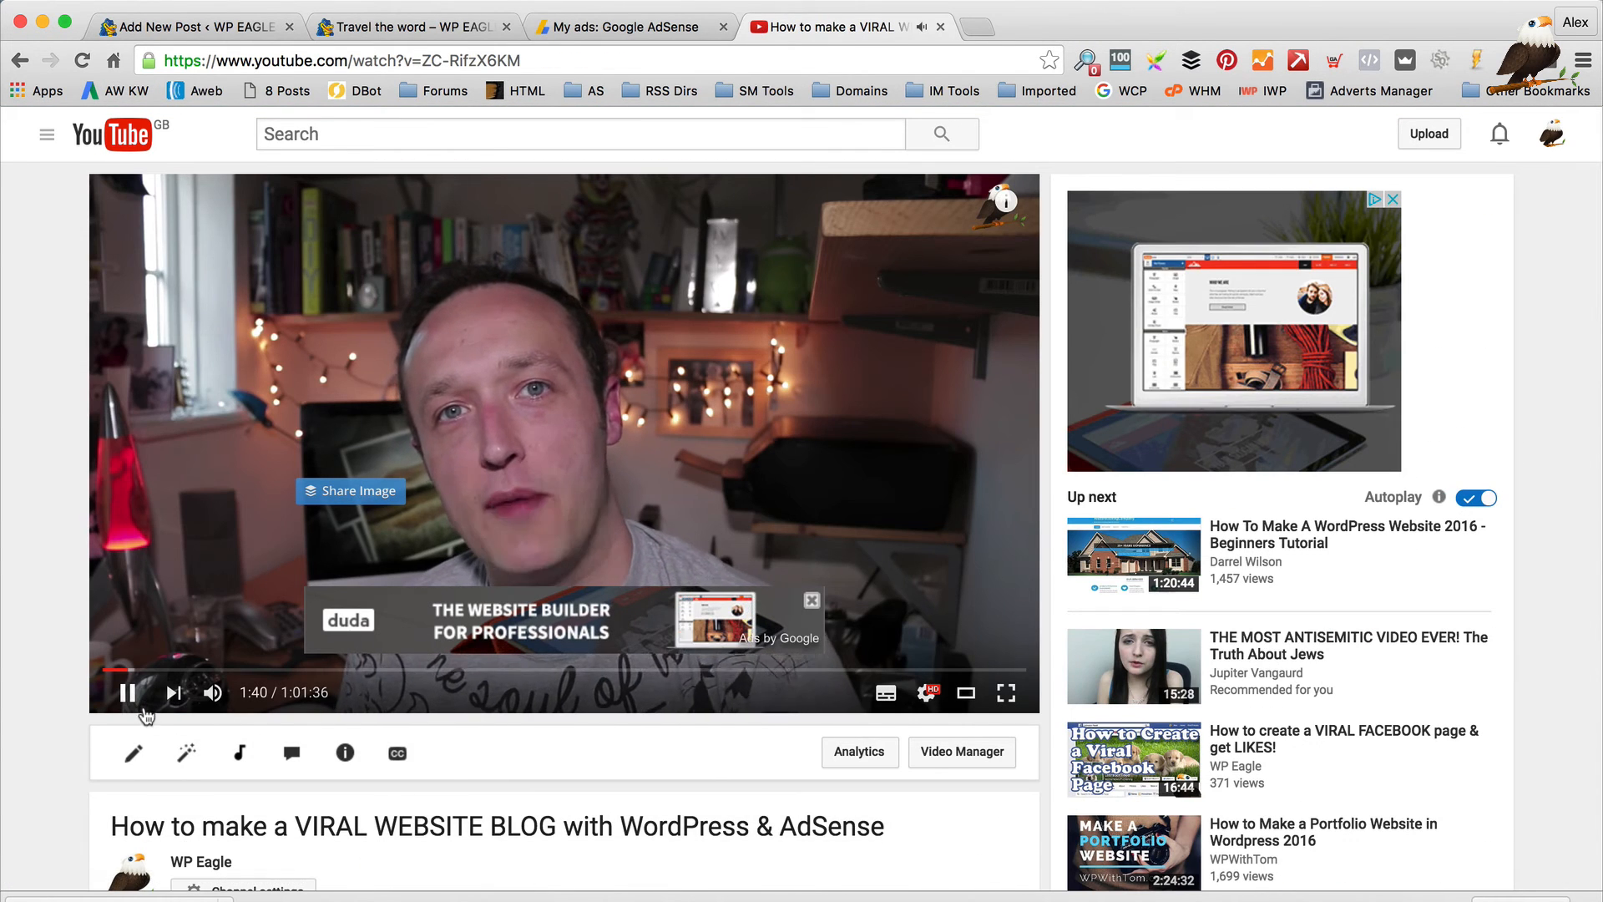
pyautogui.click(129, 694)
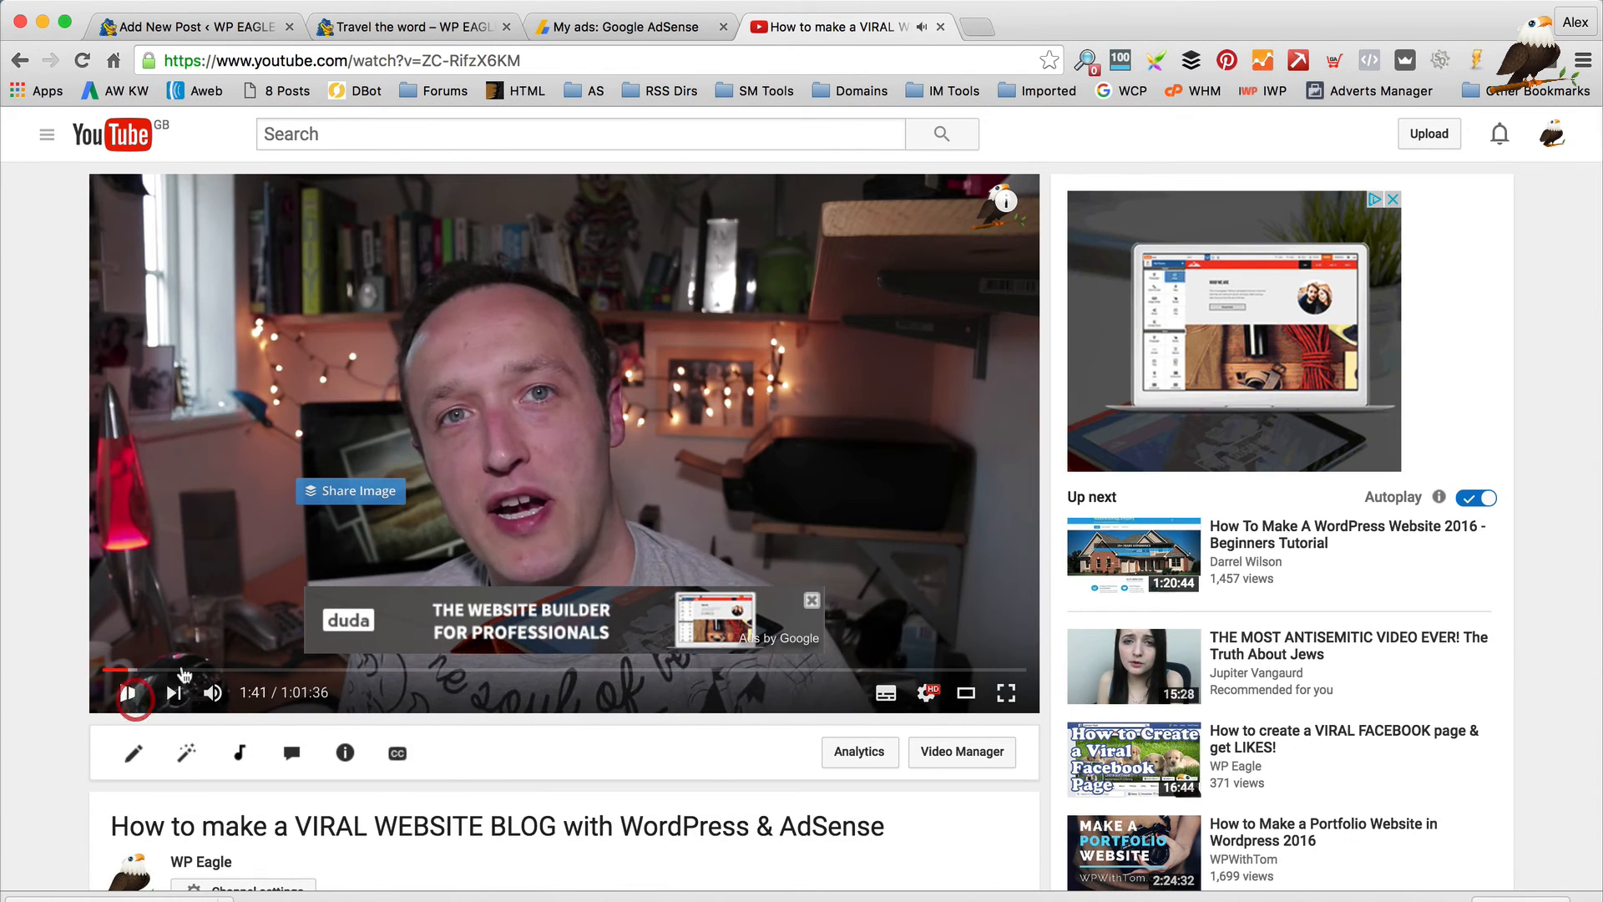
pyautogui.click(415, 60)
pyautogui.press('super+c')
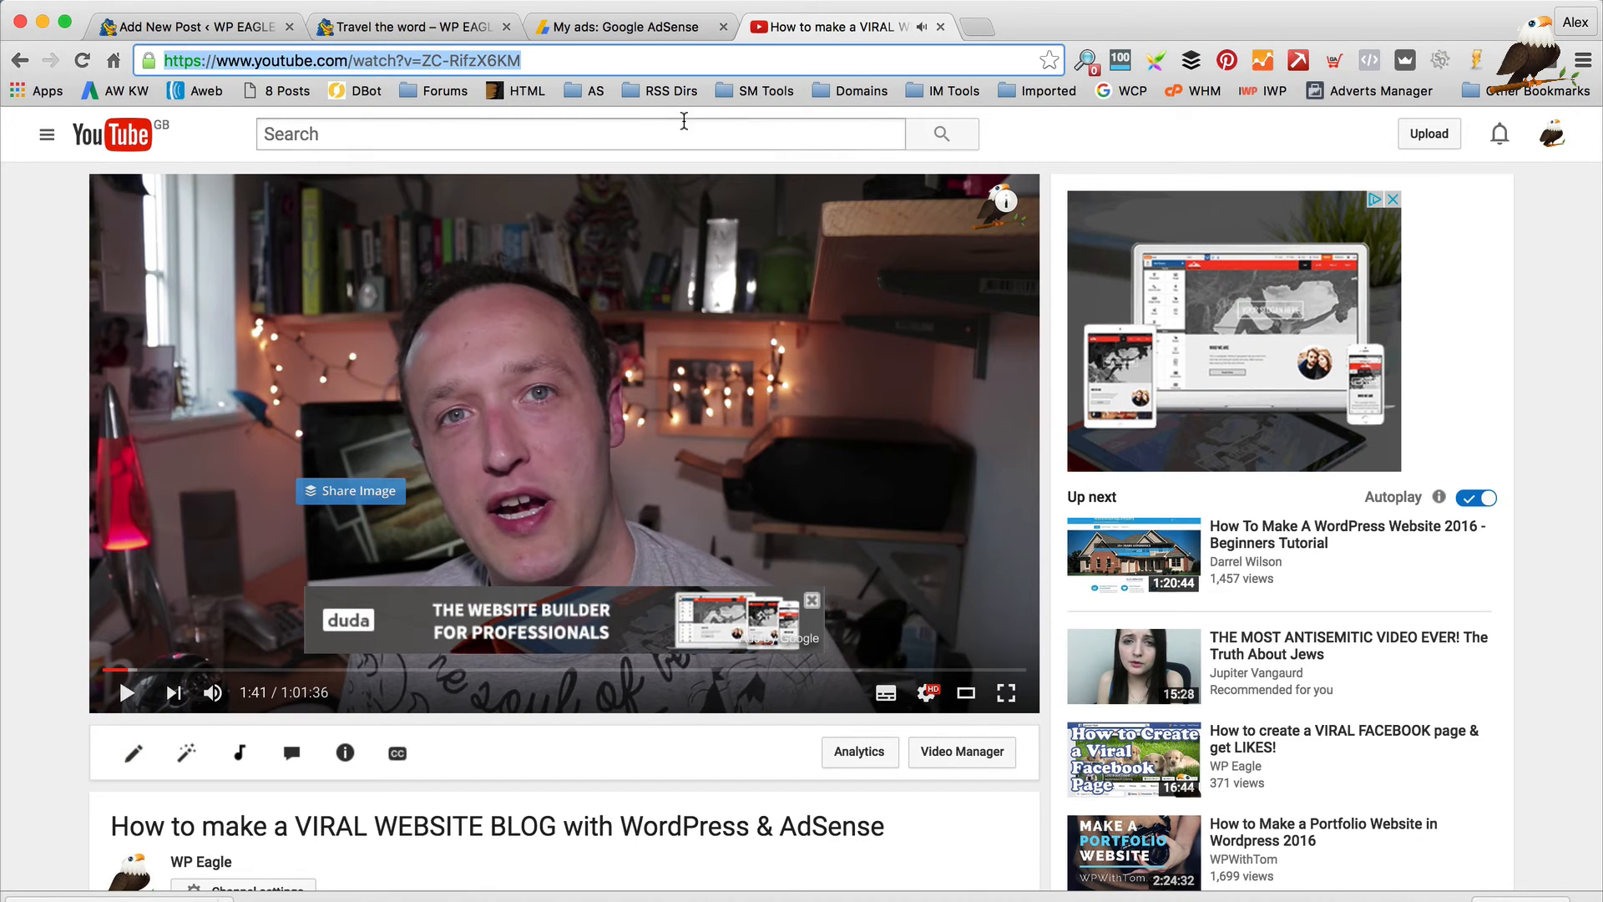
# Paste the YouTube link into the post's Video URL field
pyautogui.click(167, 27)
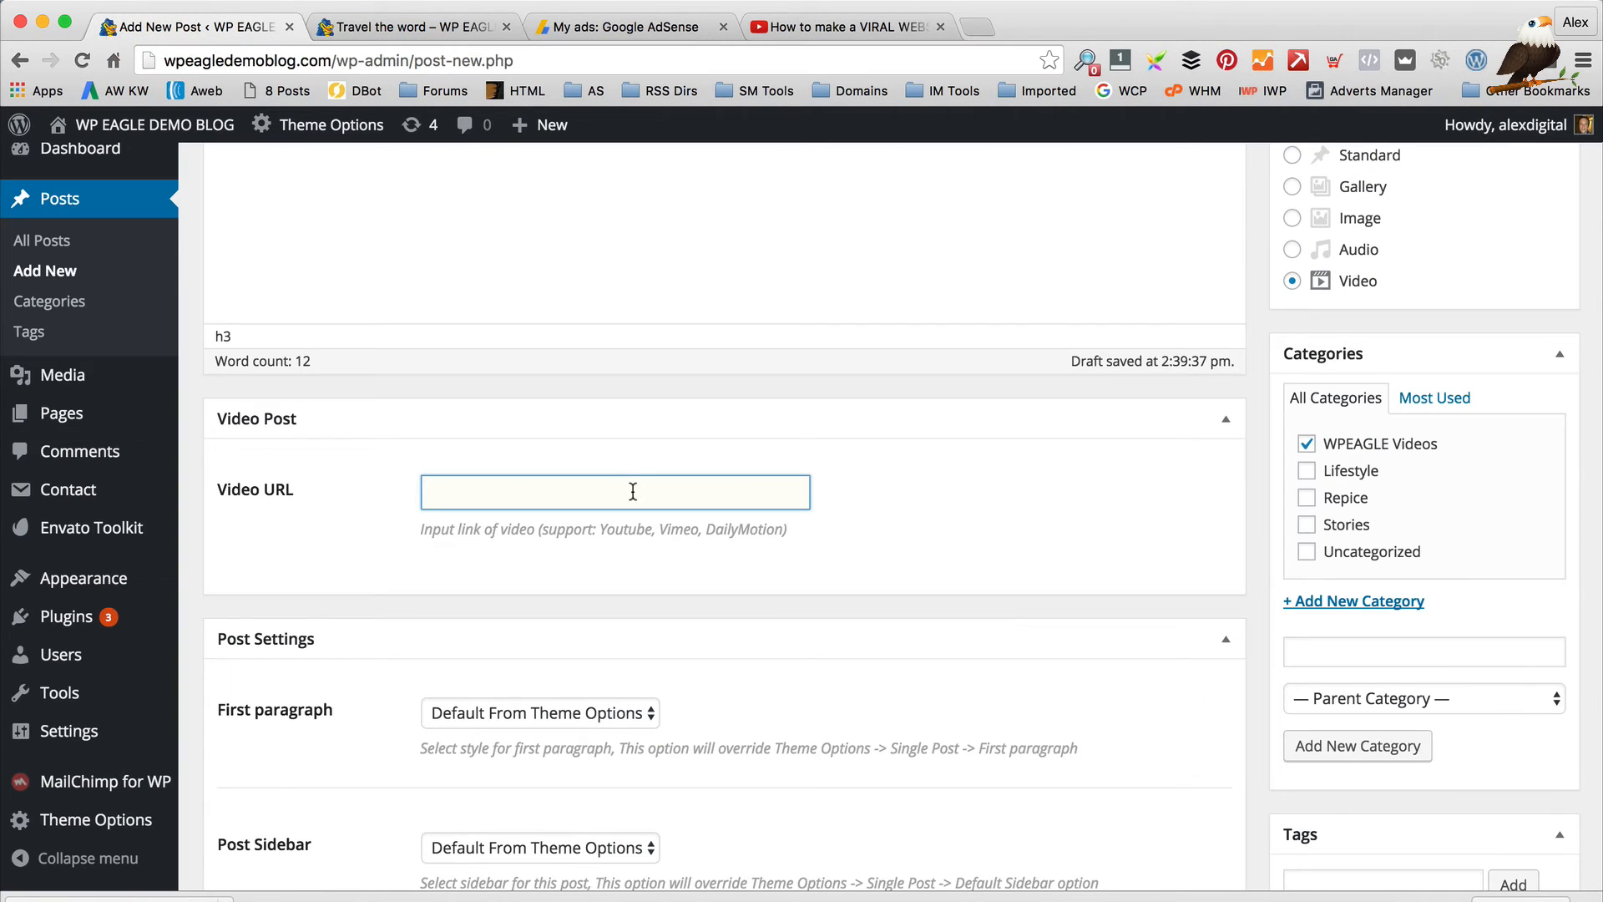
pyautogui.press('super+v')
pyautogui.scroll(-3, 900, 418)
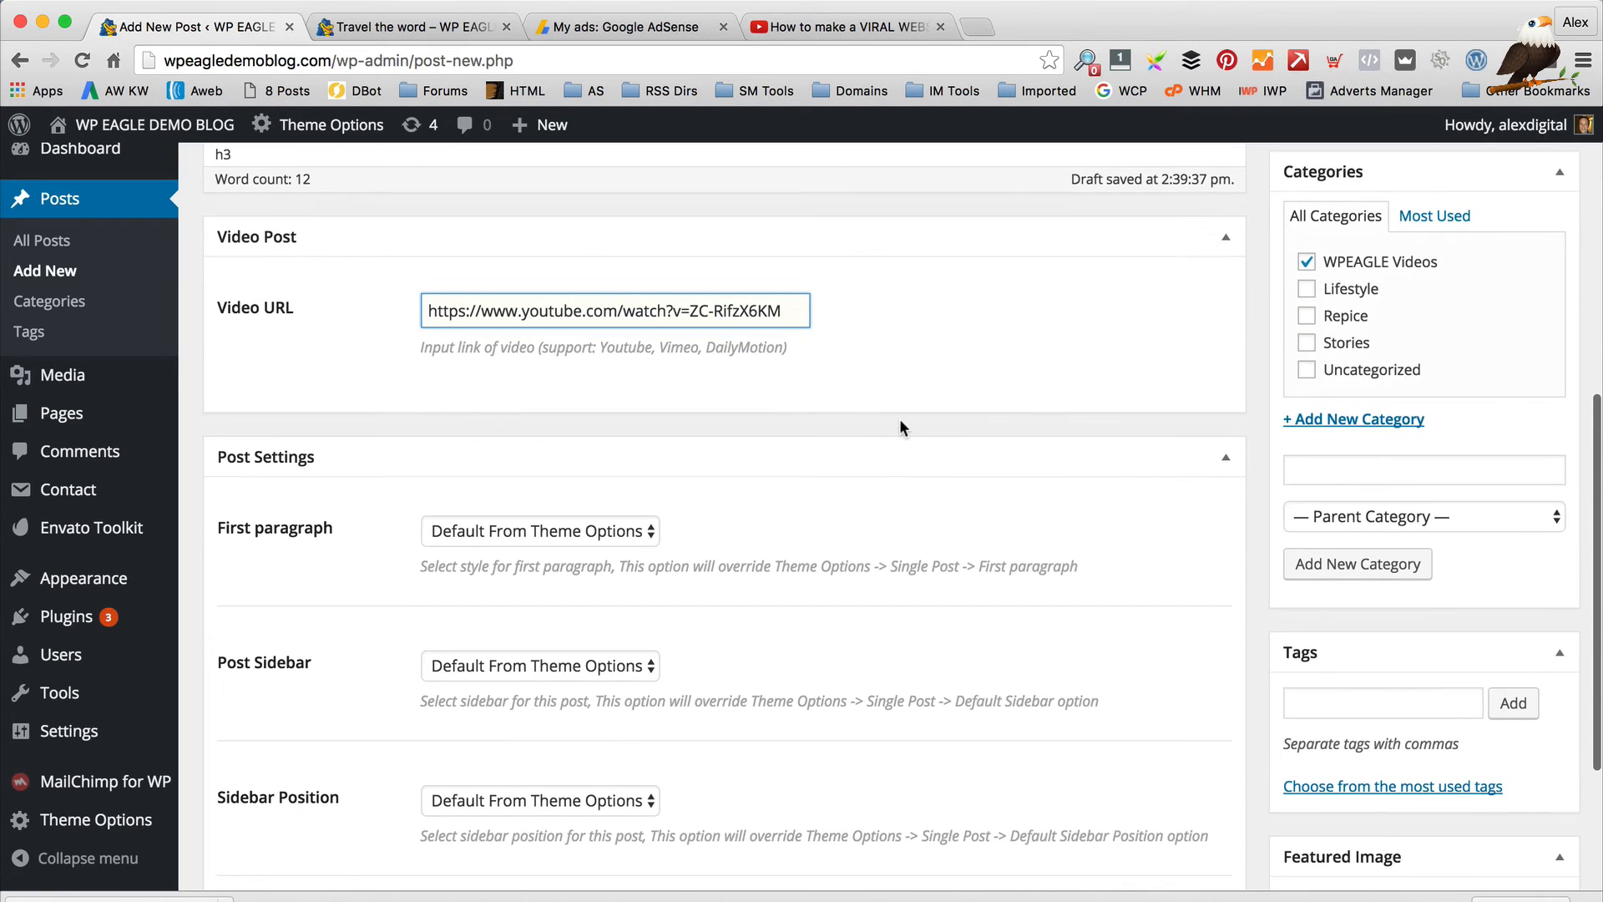
pyautogui.scroll(-1, 902, 423)
# Keep First paragraph, Post Sidebar, Sidebar Position and Show Comment Box at their defaults
pyautogui.click(567, 483)
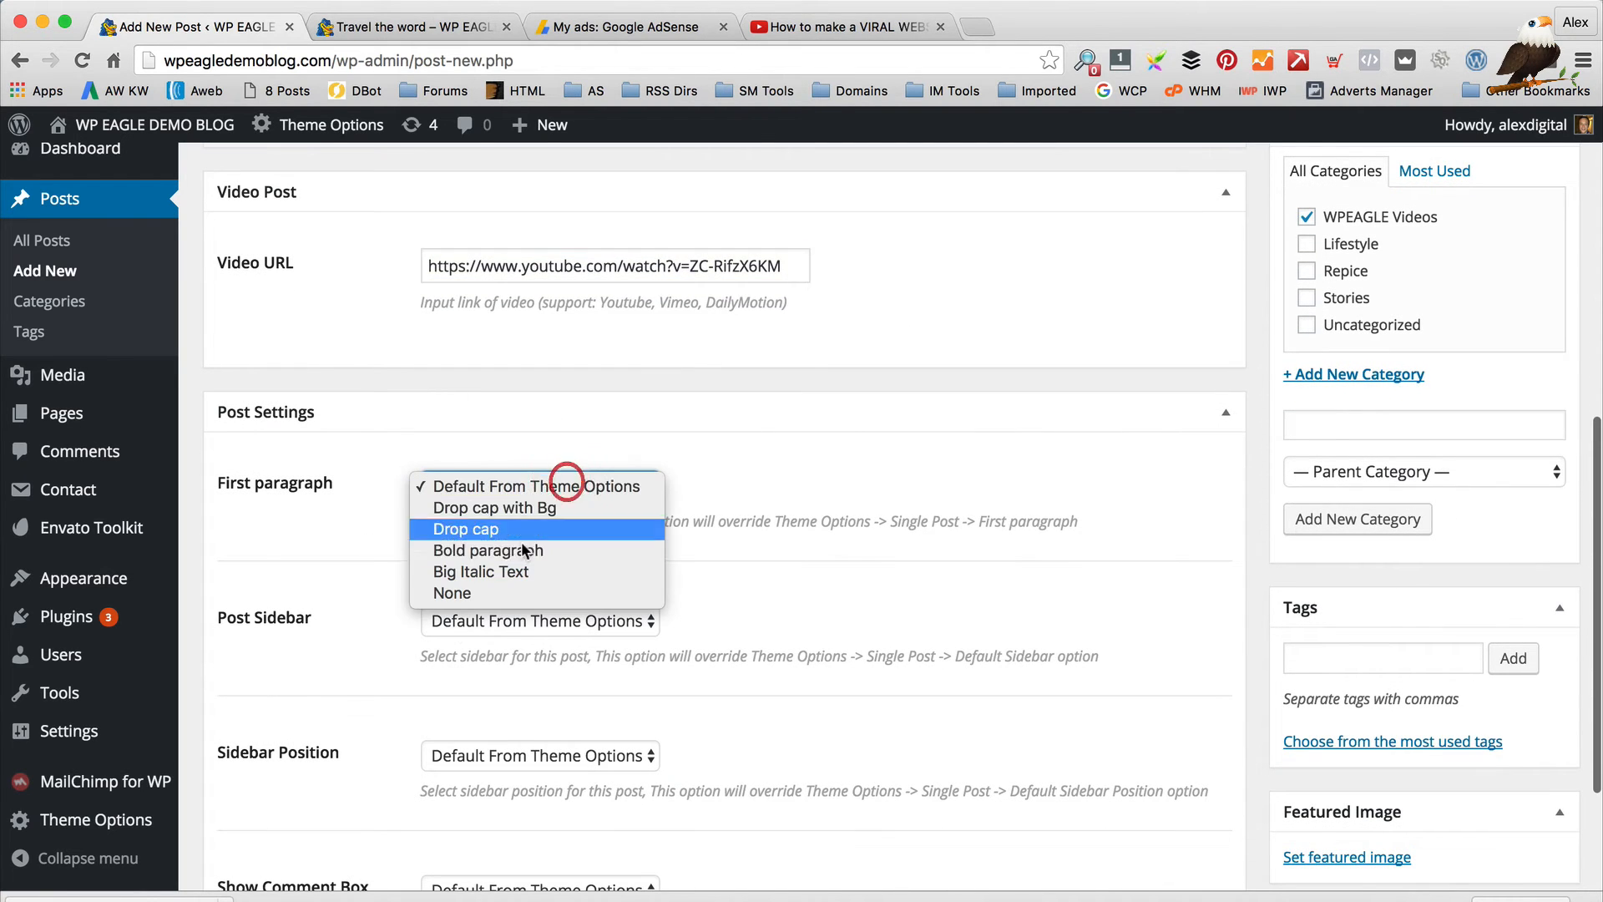
pyautogui.click(778, 492)
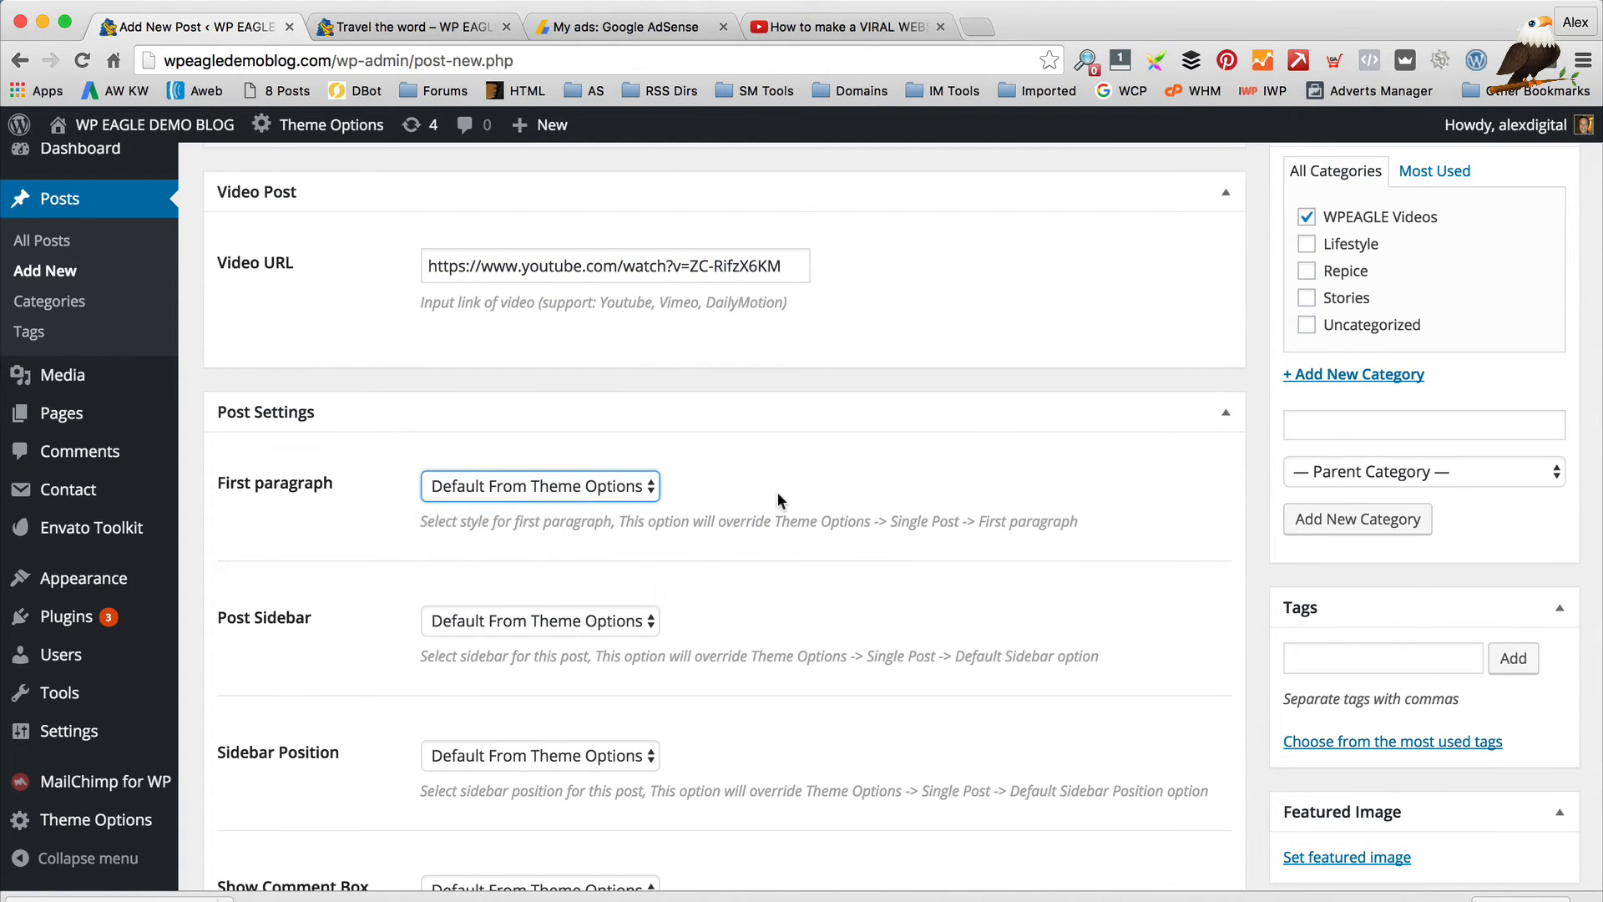
pyautogui.click(526, 486)
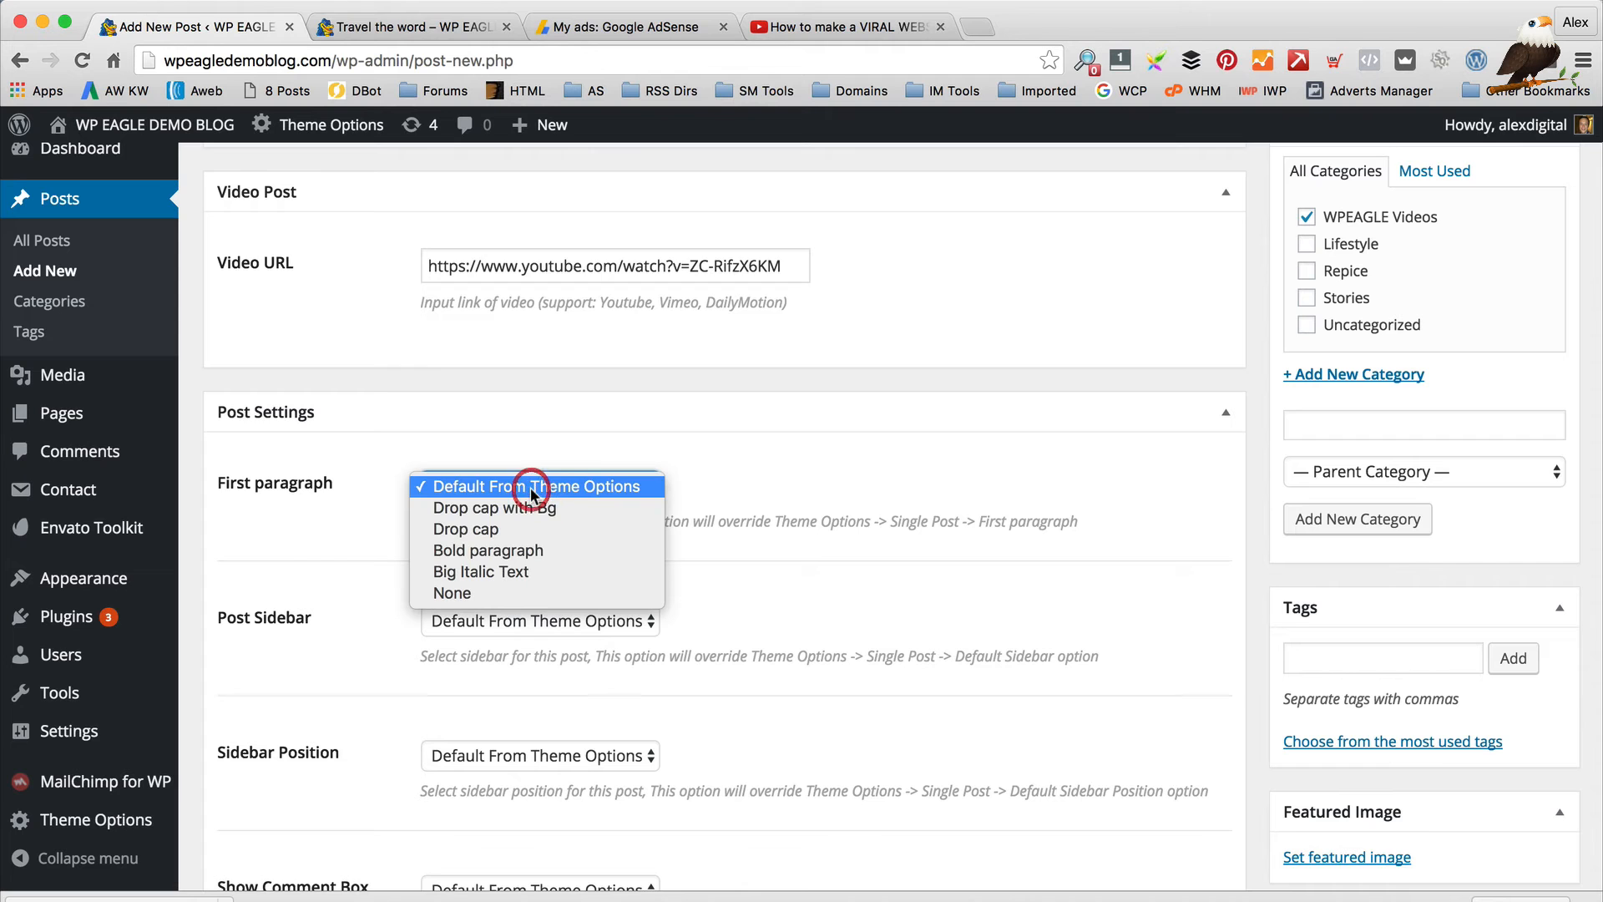
pyautogui.click(741, 484)
pyautogui.scroll(-4, 609, 577)
pyautogui.click(594, 427)
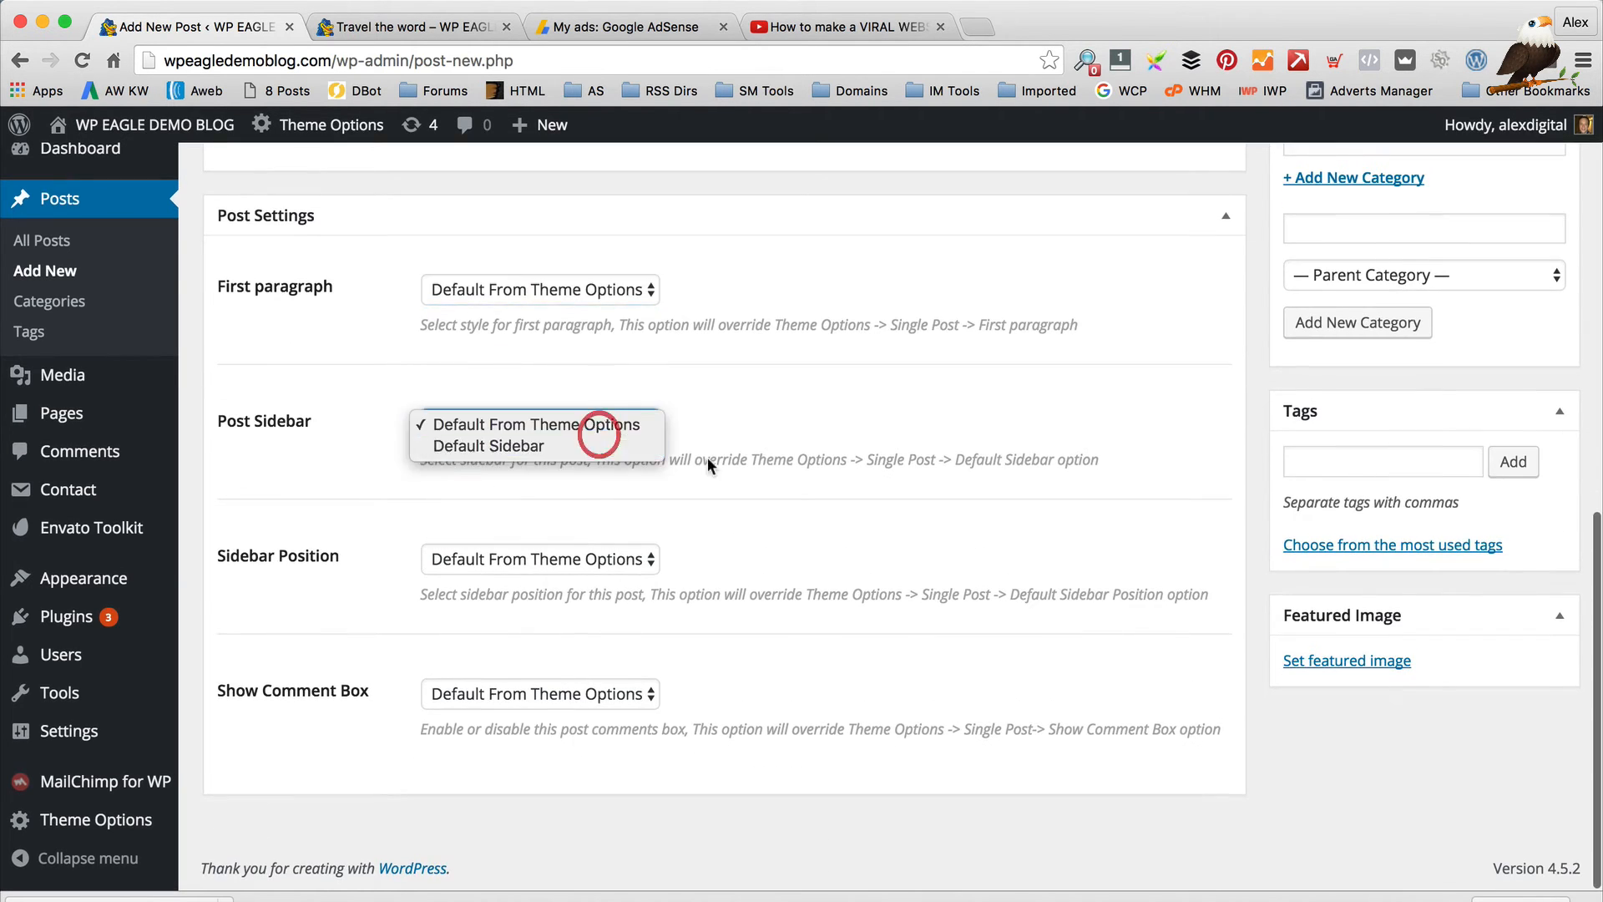
pyautogui.click(704, 469)
pyautogui.click(542, 559)
pyautogui.click(883, 585)
pyautogui.click(574, 680)
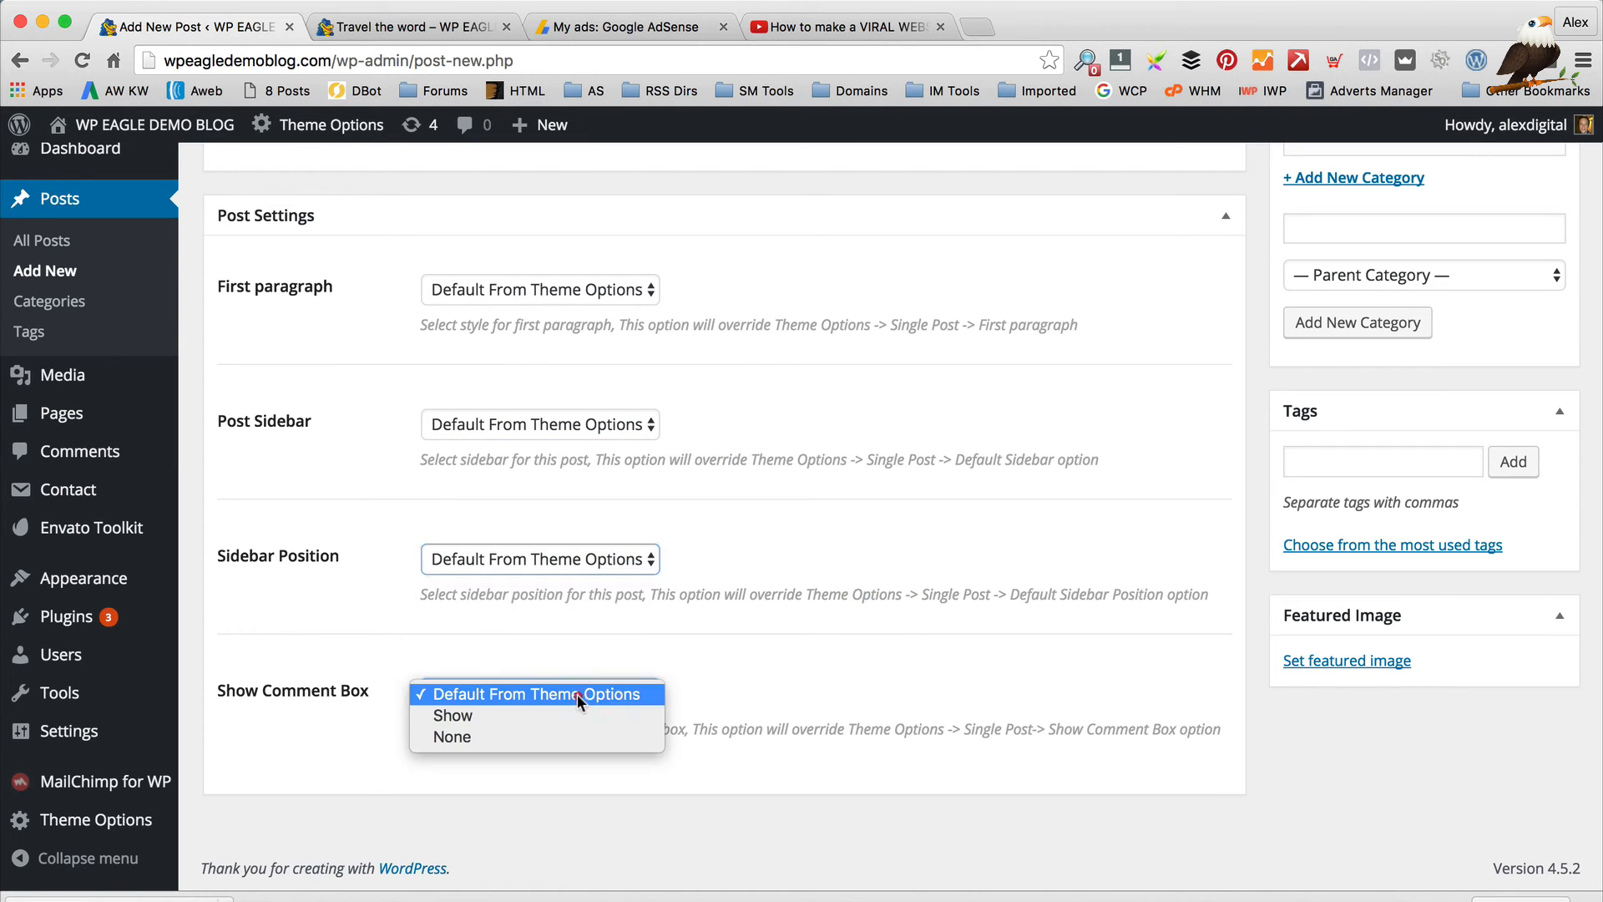
pyautogui.click(841, 638)
pyautogui.scroll(2, 847, 639)
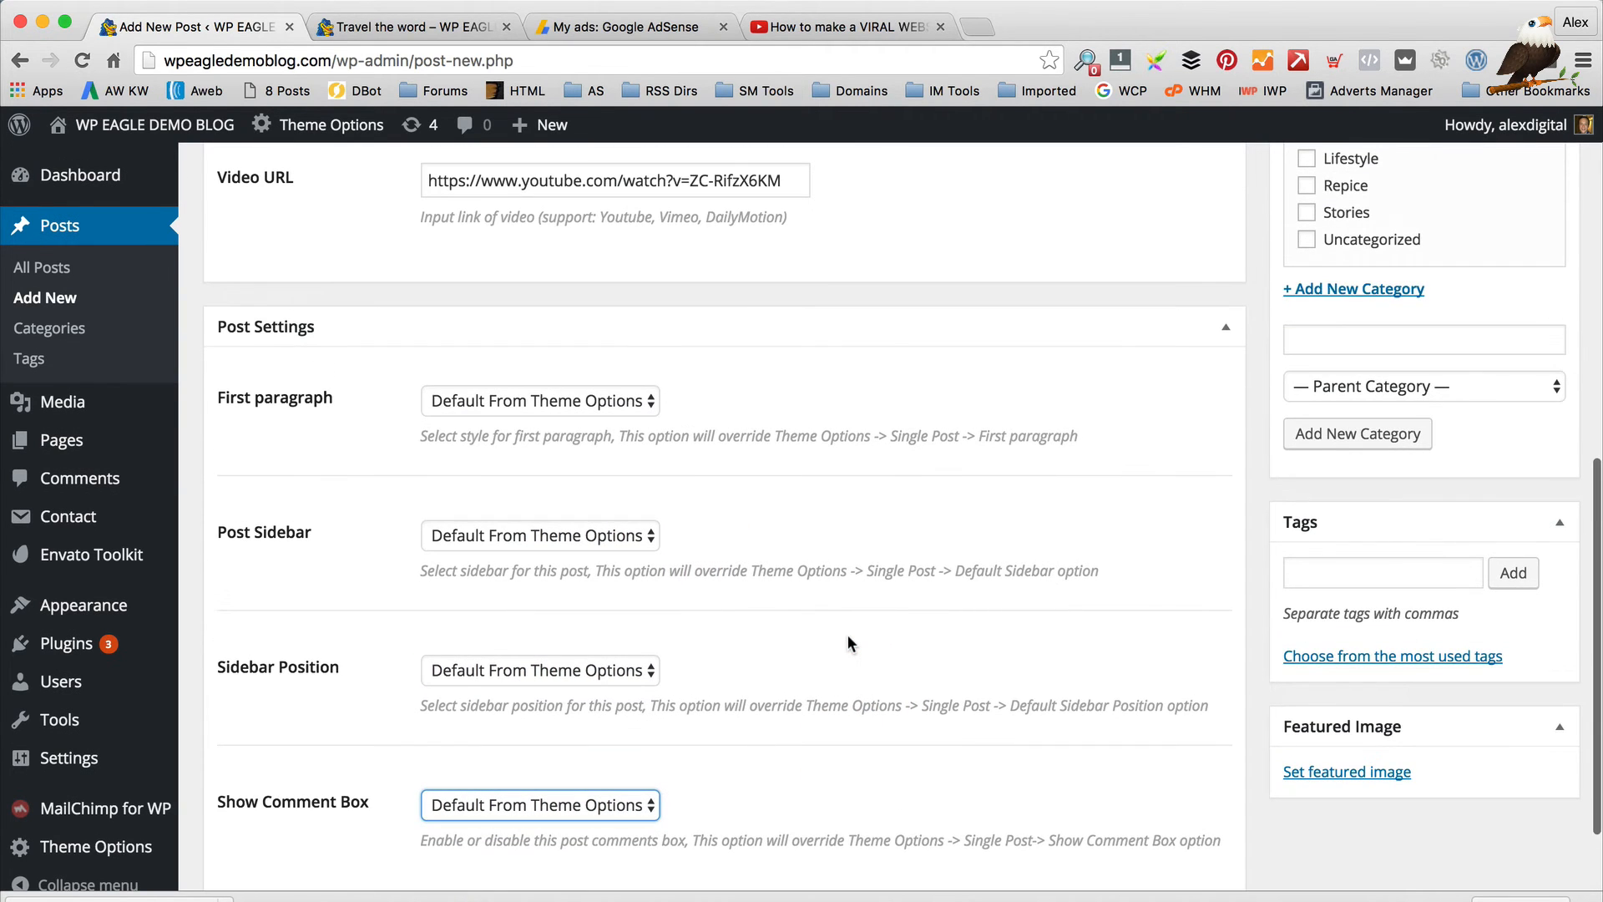
# Add the tags featured, video and Youtube to the post
pyautogui.click(1361, 573)
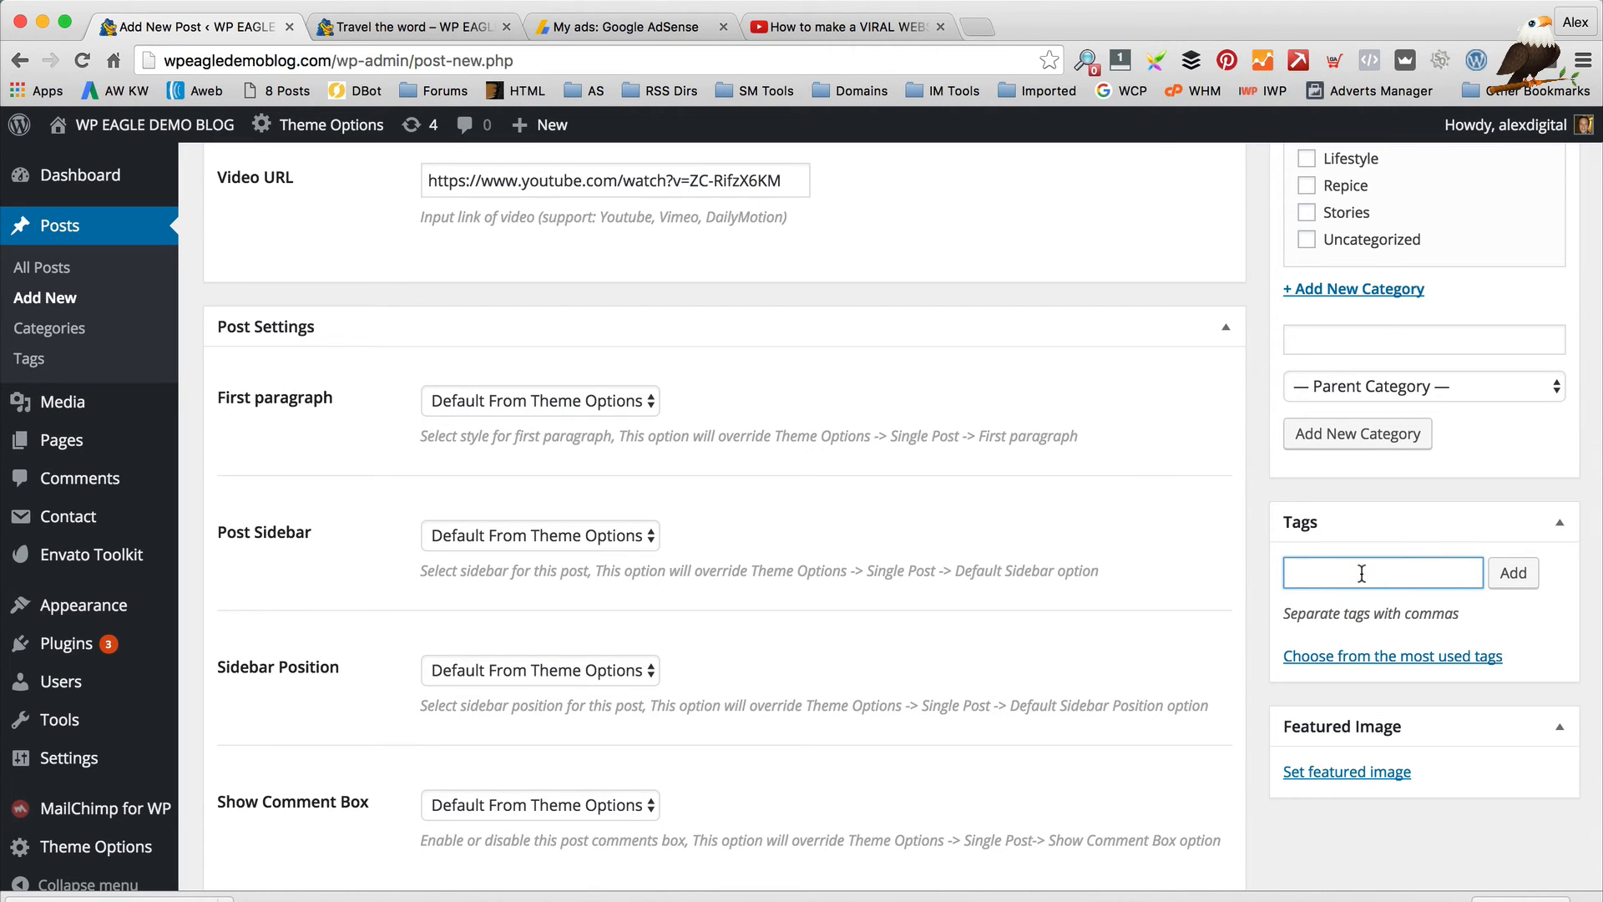
pyautogui.write('Feature')
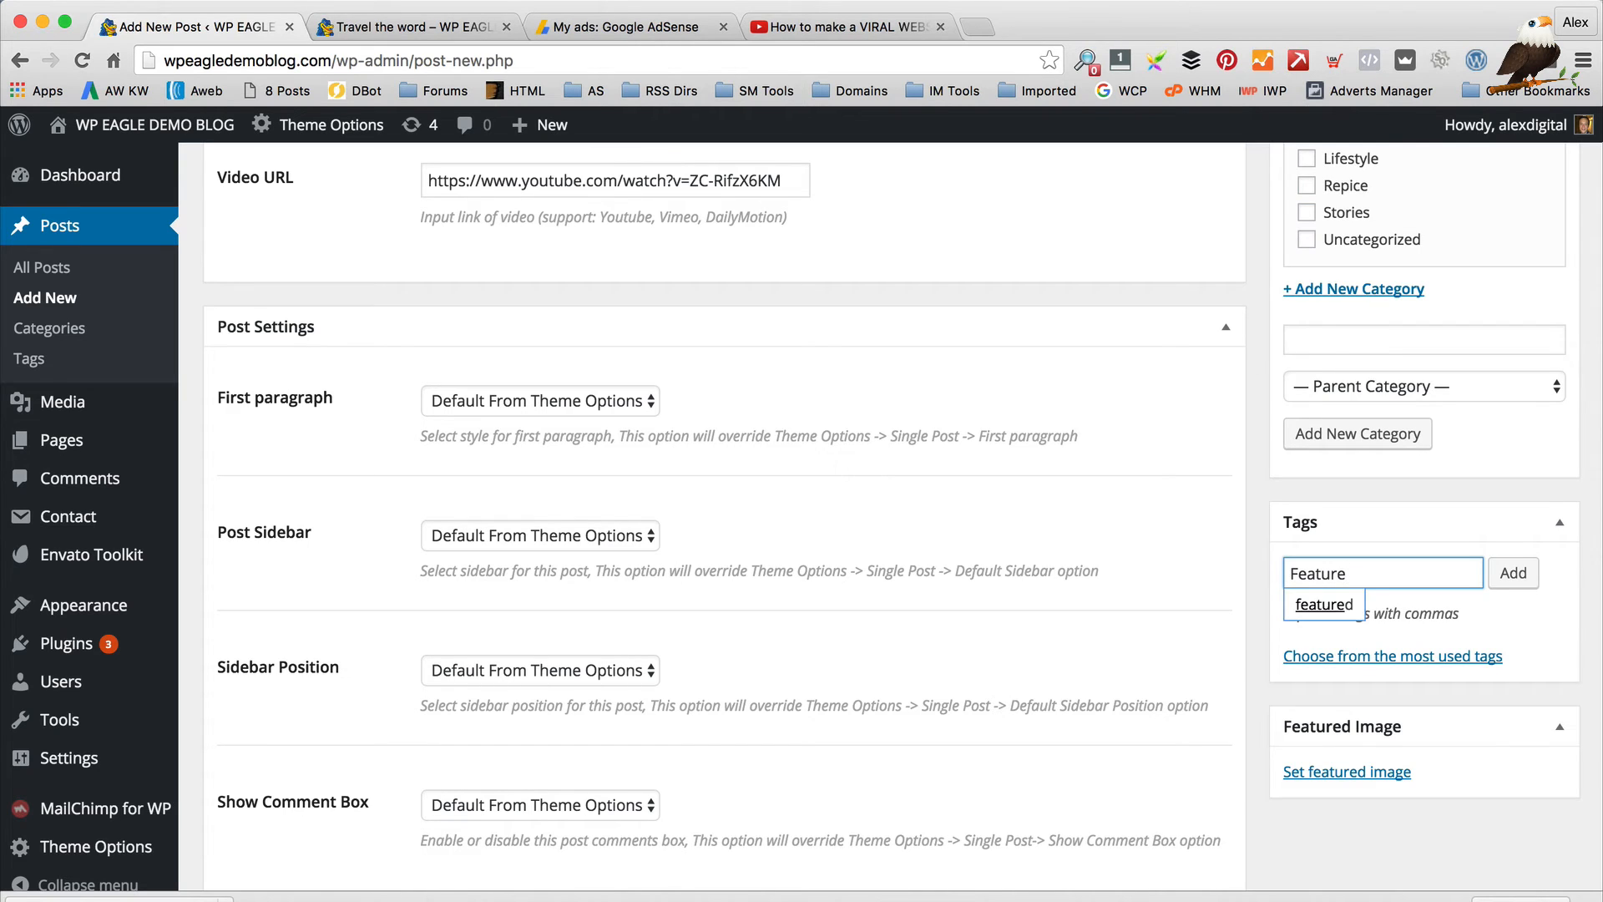
pyautogui.click(1321, 605)
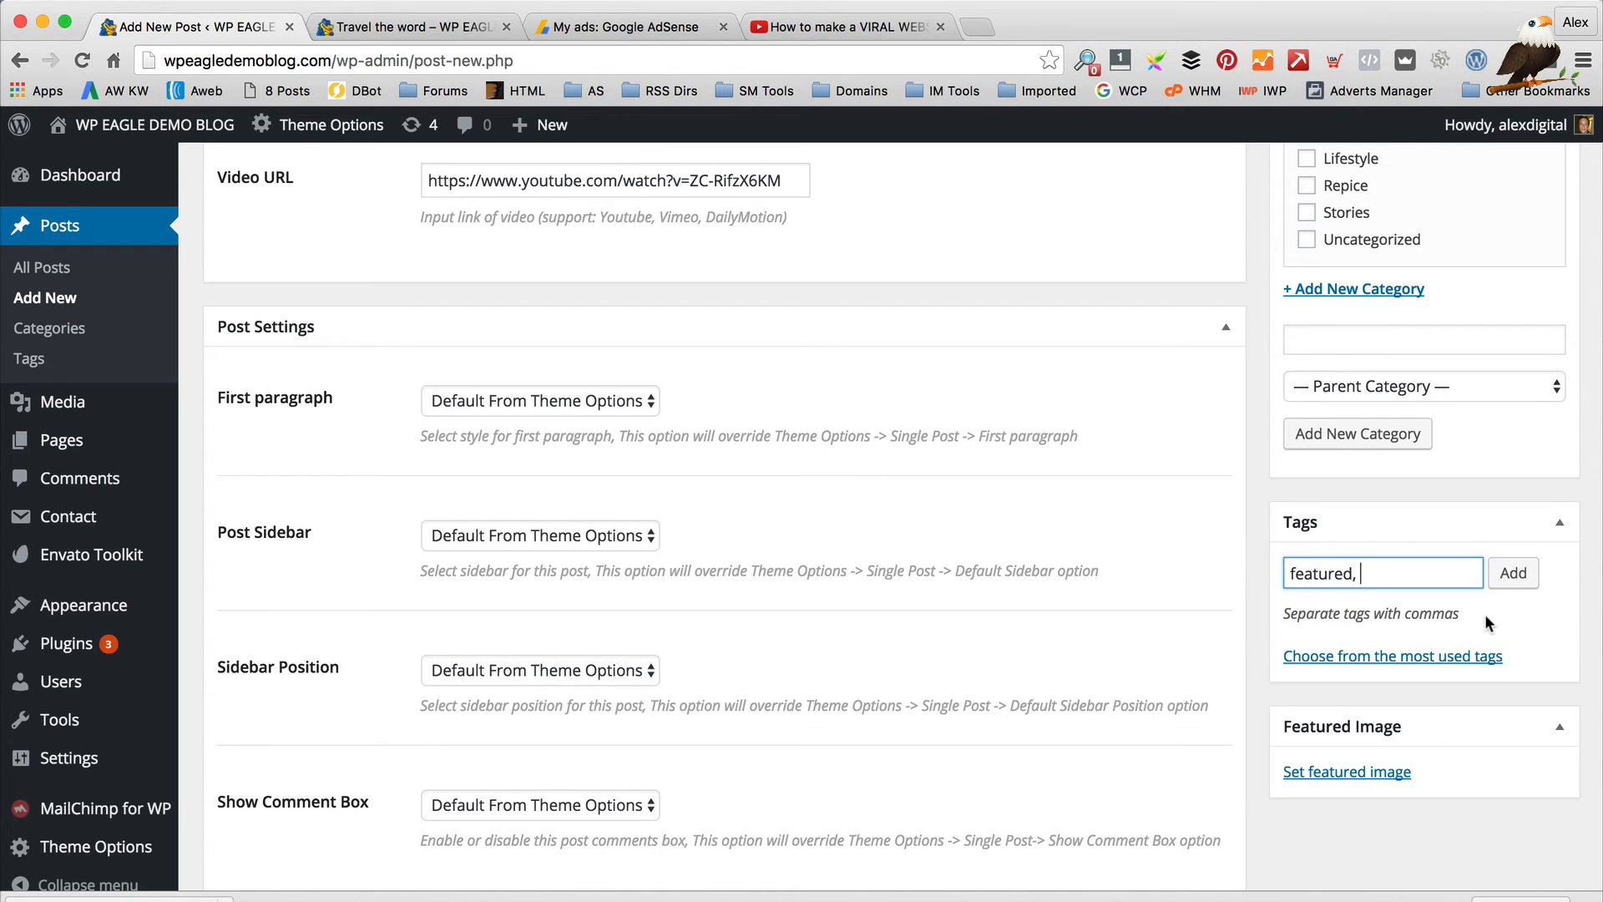
pyautogui.write('video,Youtube')
pyautogui.click(1533, 582)
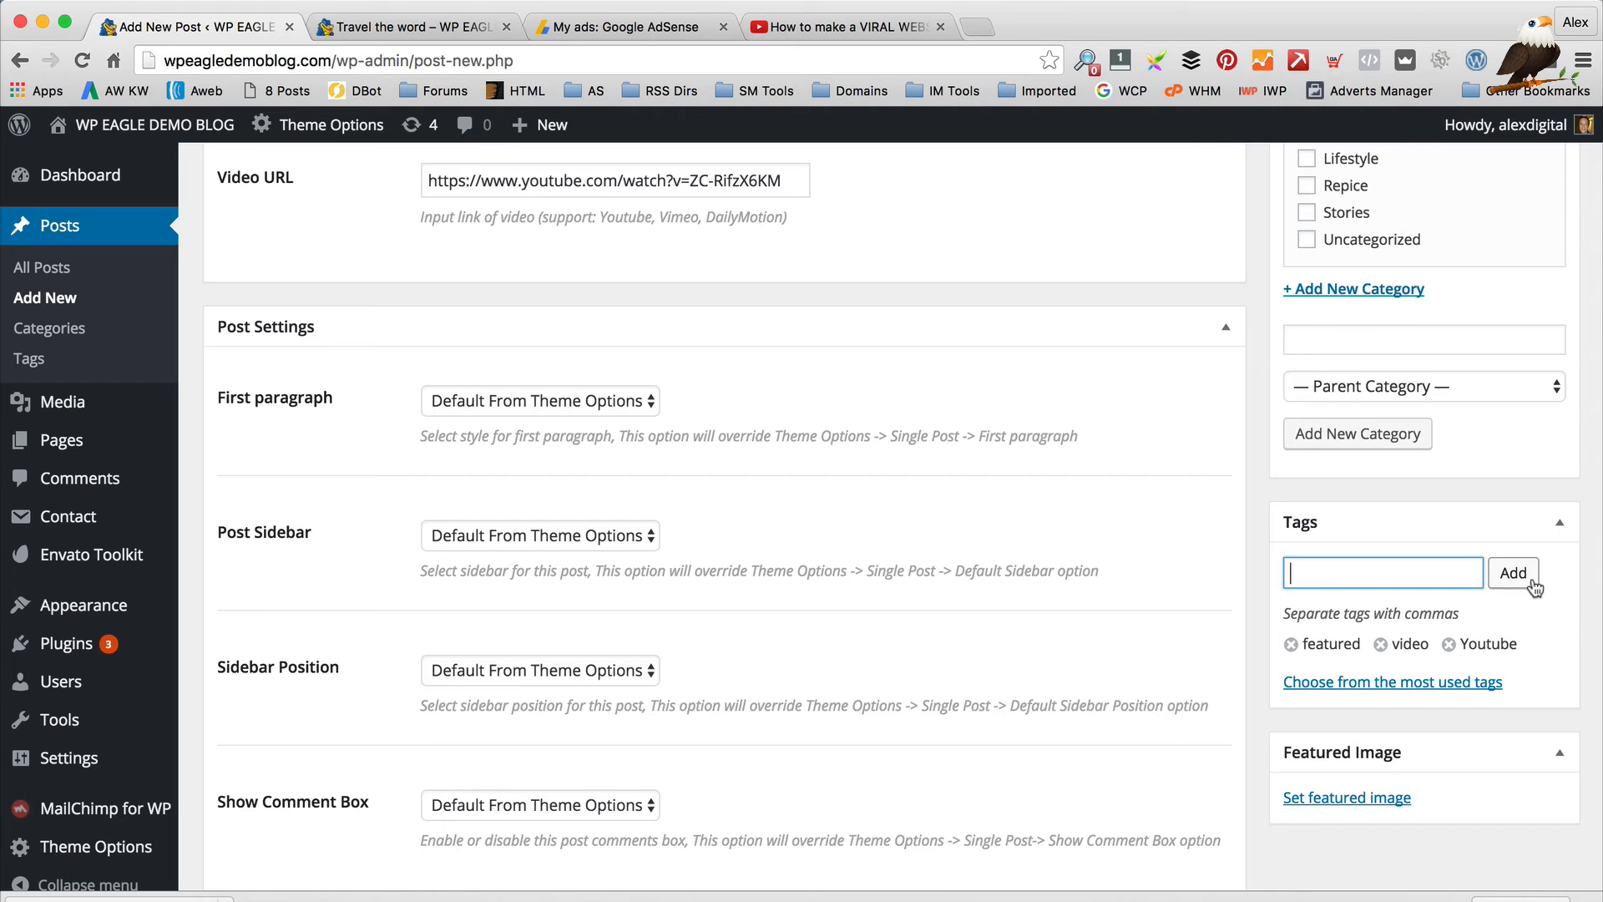
pyautogui.scroll(-2, 1472, 603)
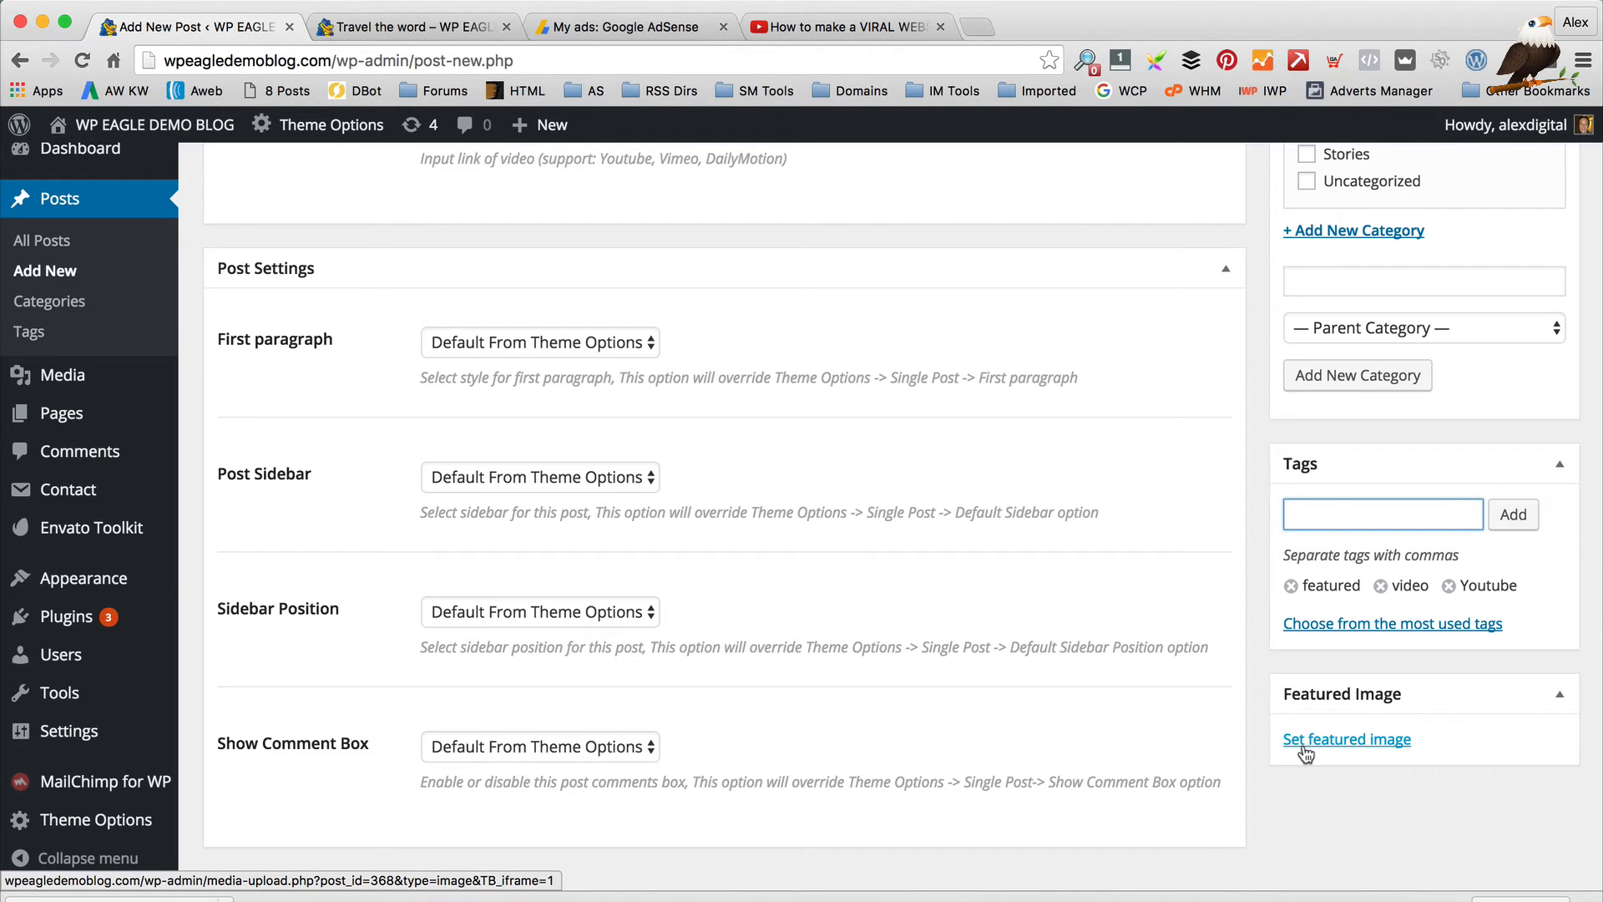
# Open the file picker for uploading a featured image
pyautogui.click(1305, 743)
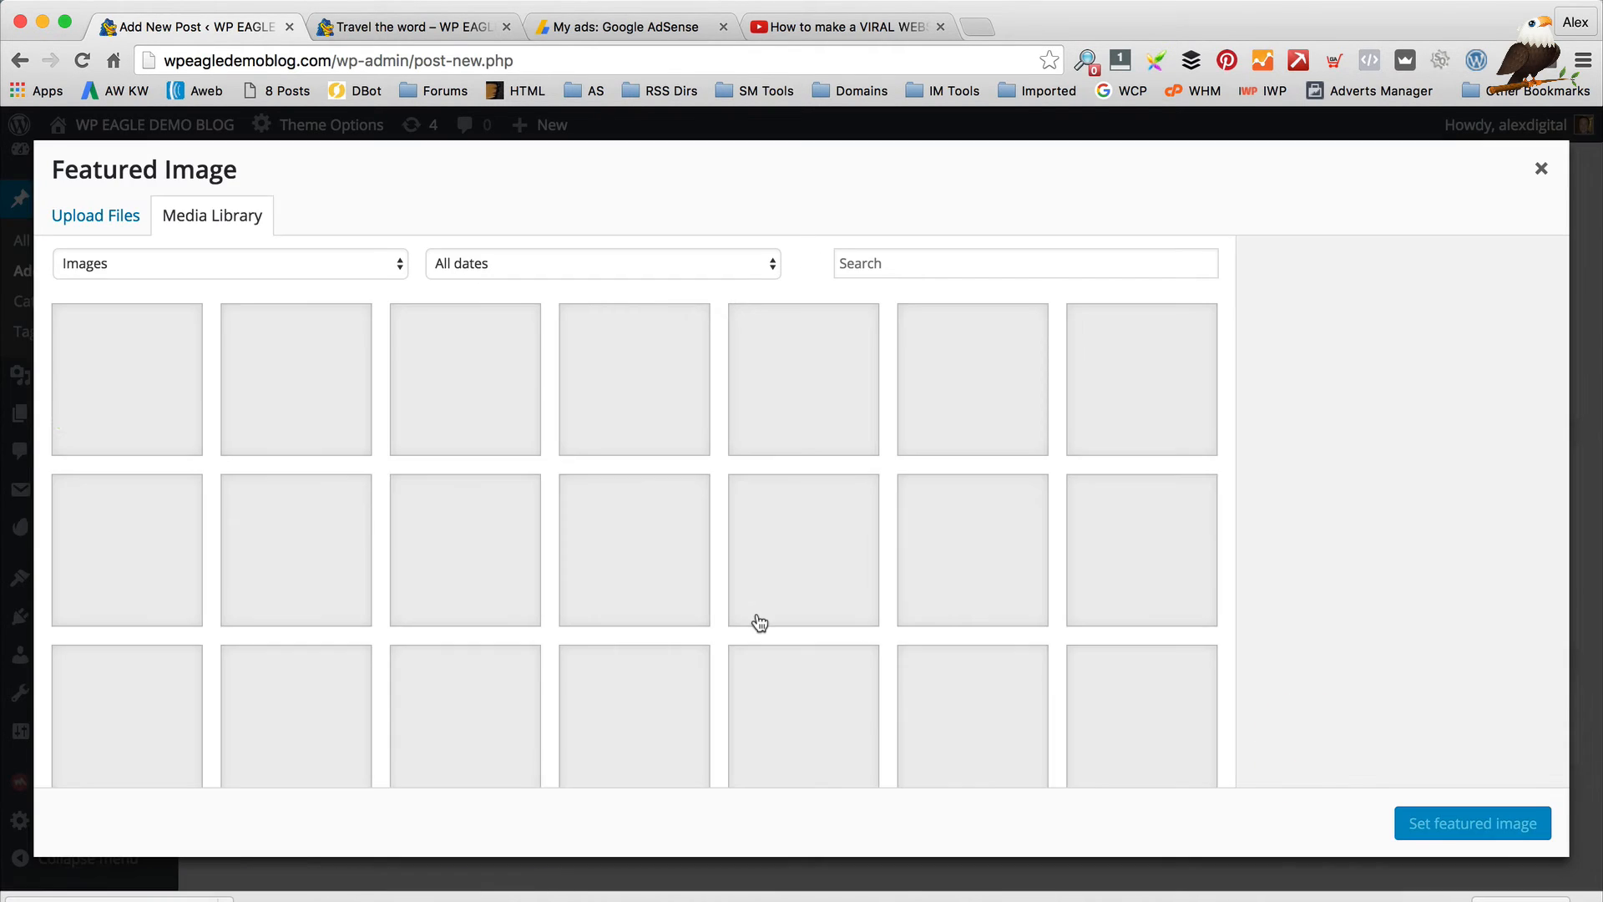
pyautogui.click(70, 211)
pyautogui.click(796, 511)
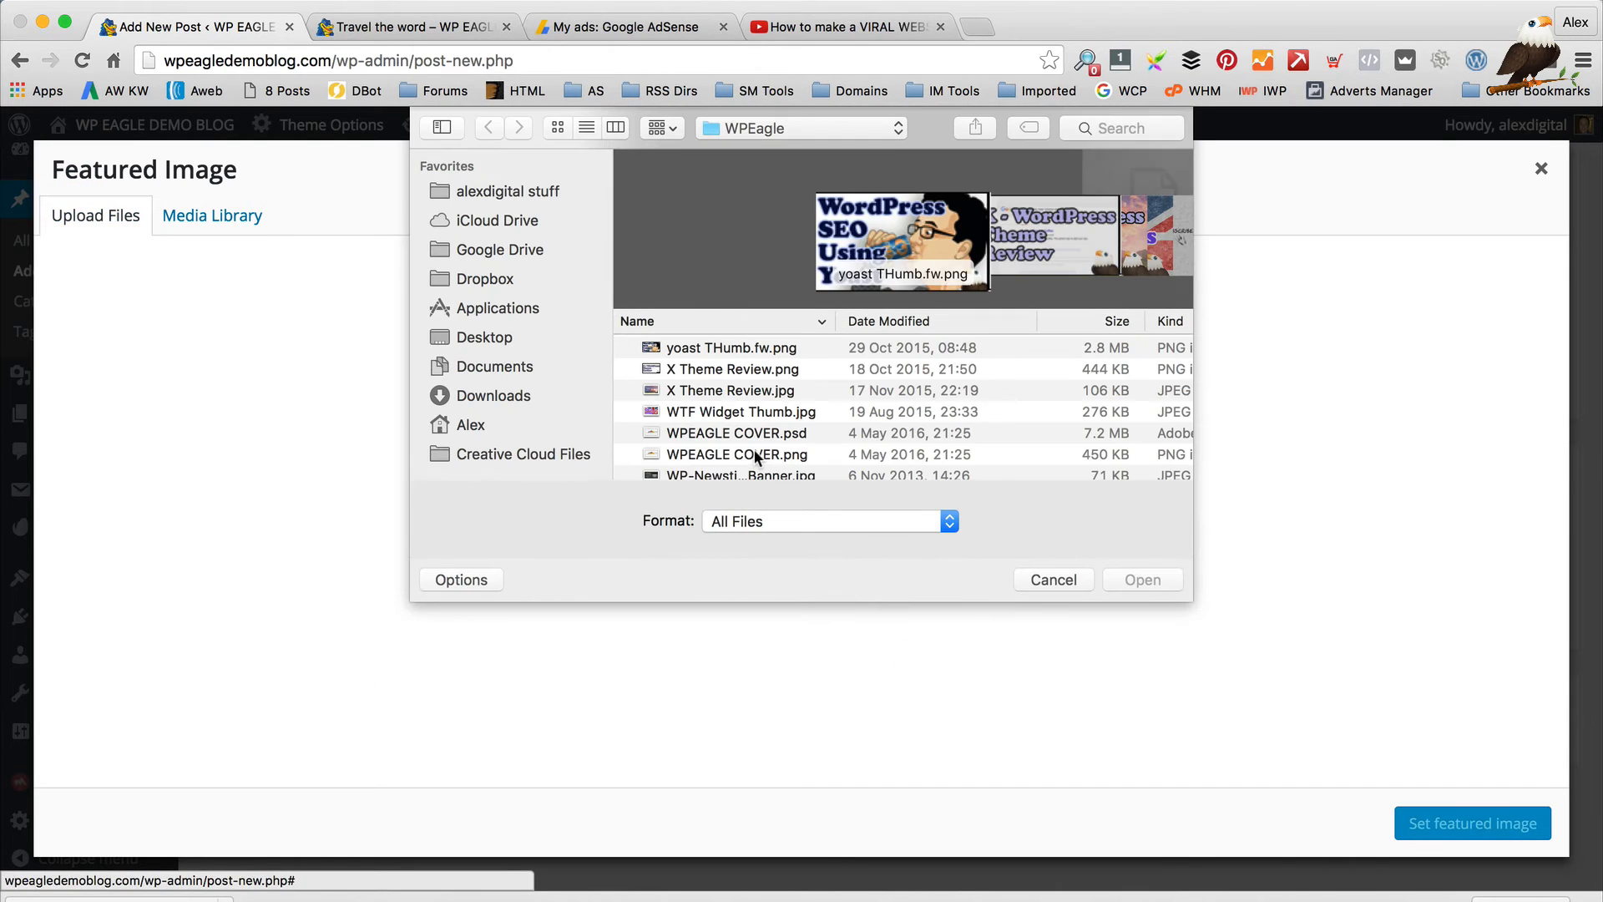
pyautogui.scroll(-3, 1000, 272)
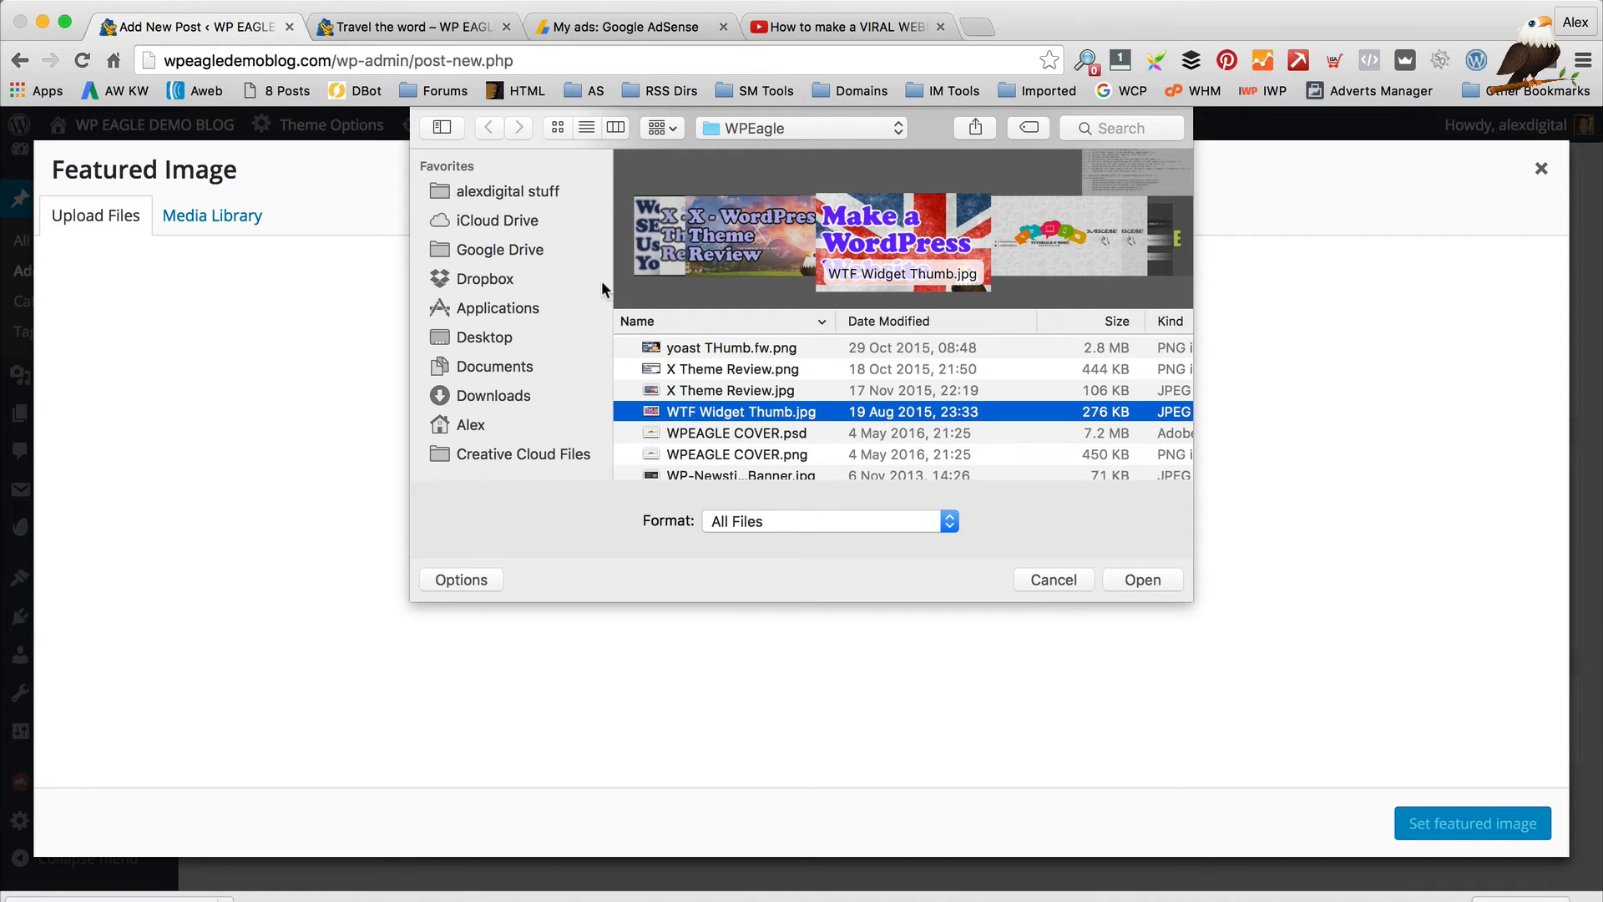
pyautogui.scroll(3, 692, 251)
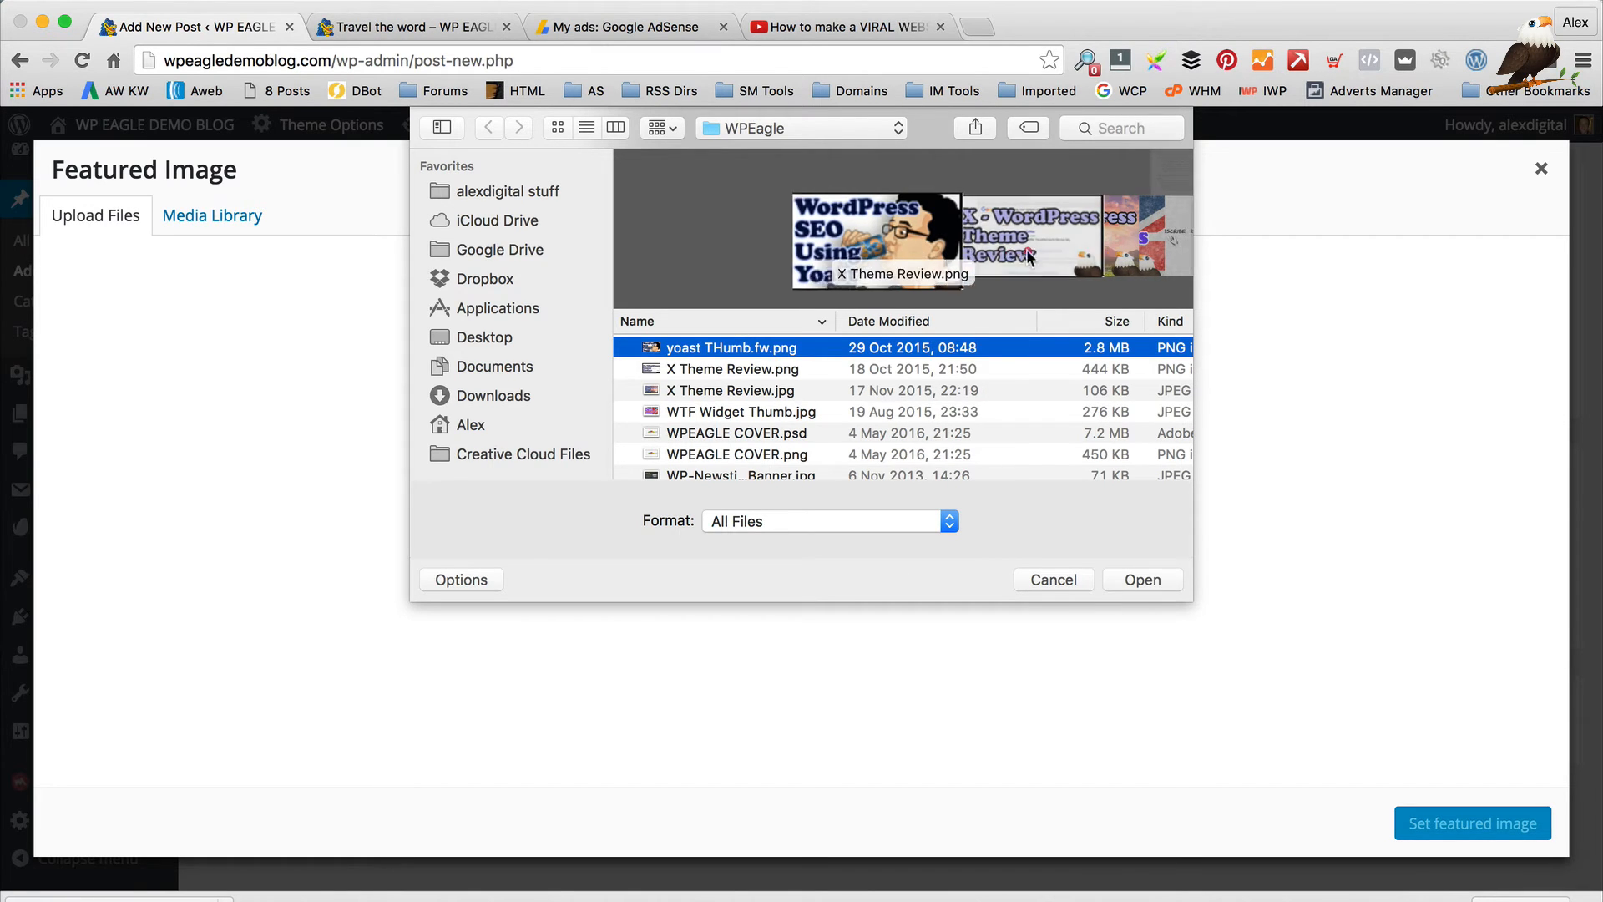
pyautogui.press('Down')
pyautogui.scroll(-3, 442, 253)
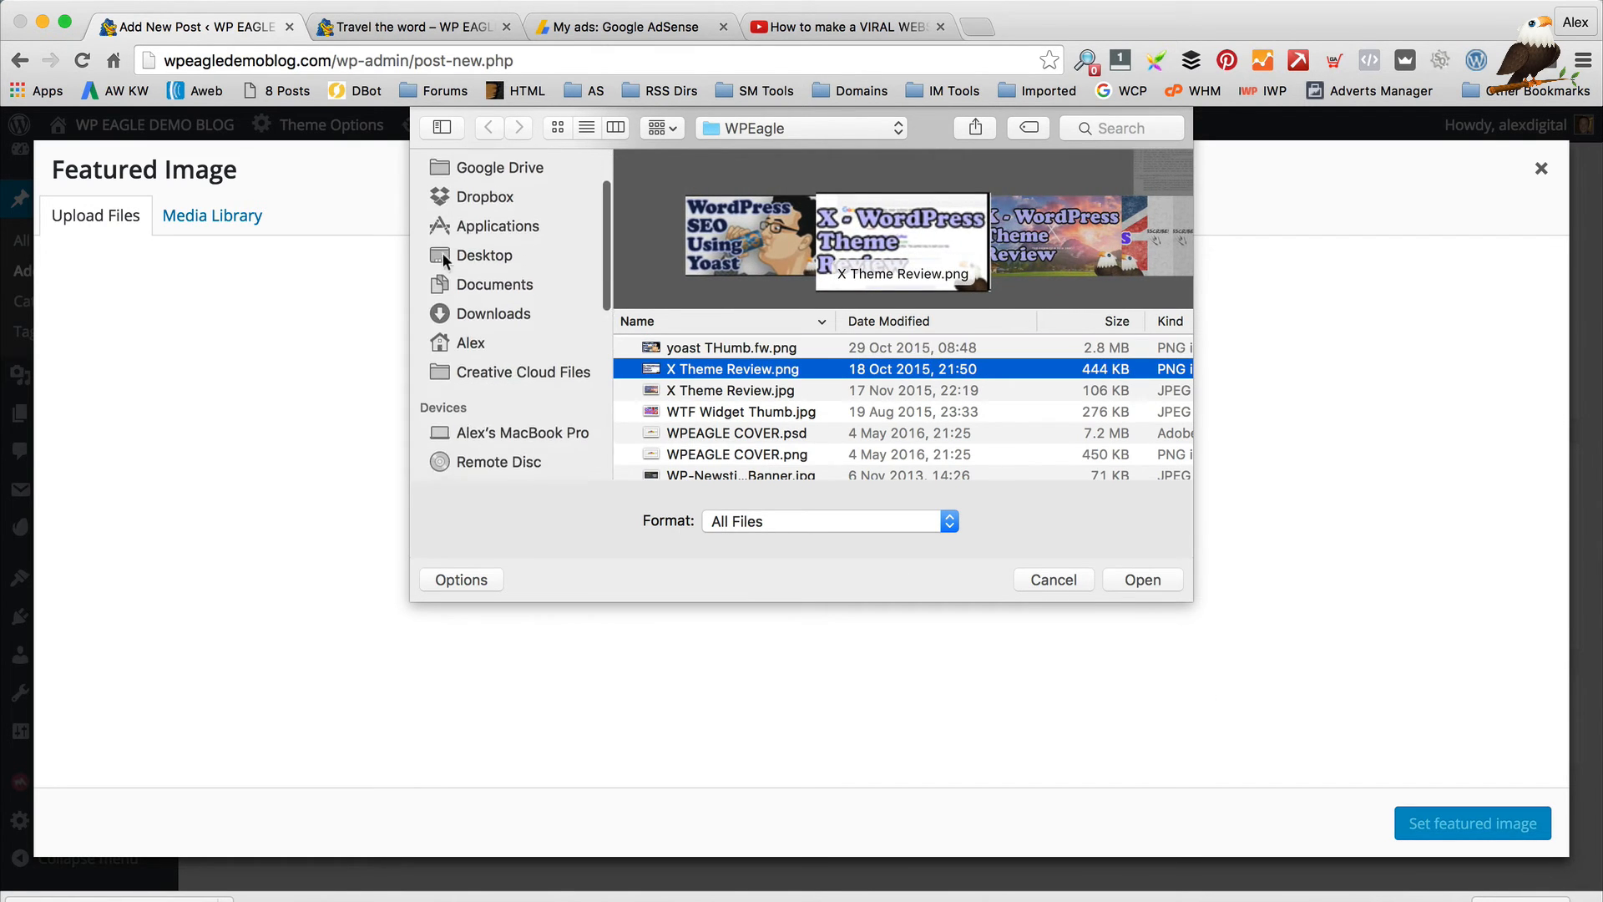
pyautogui.scroll(3, 472, 301)
# Upload Facebook Page thumb.jpg from Documents > WPEagle Videos and set it as featured image
pyautogui.click(493, 364)
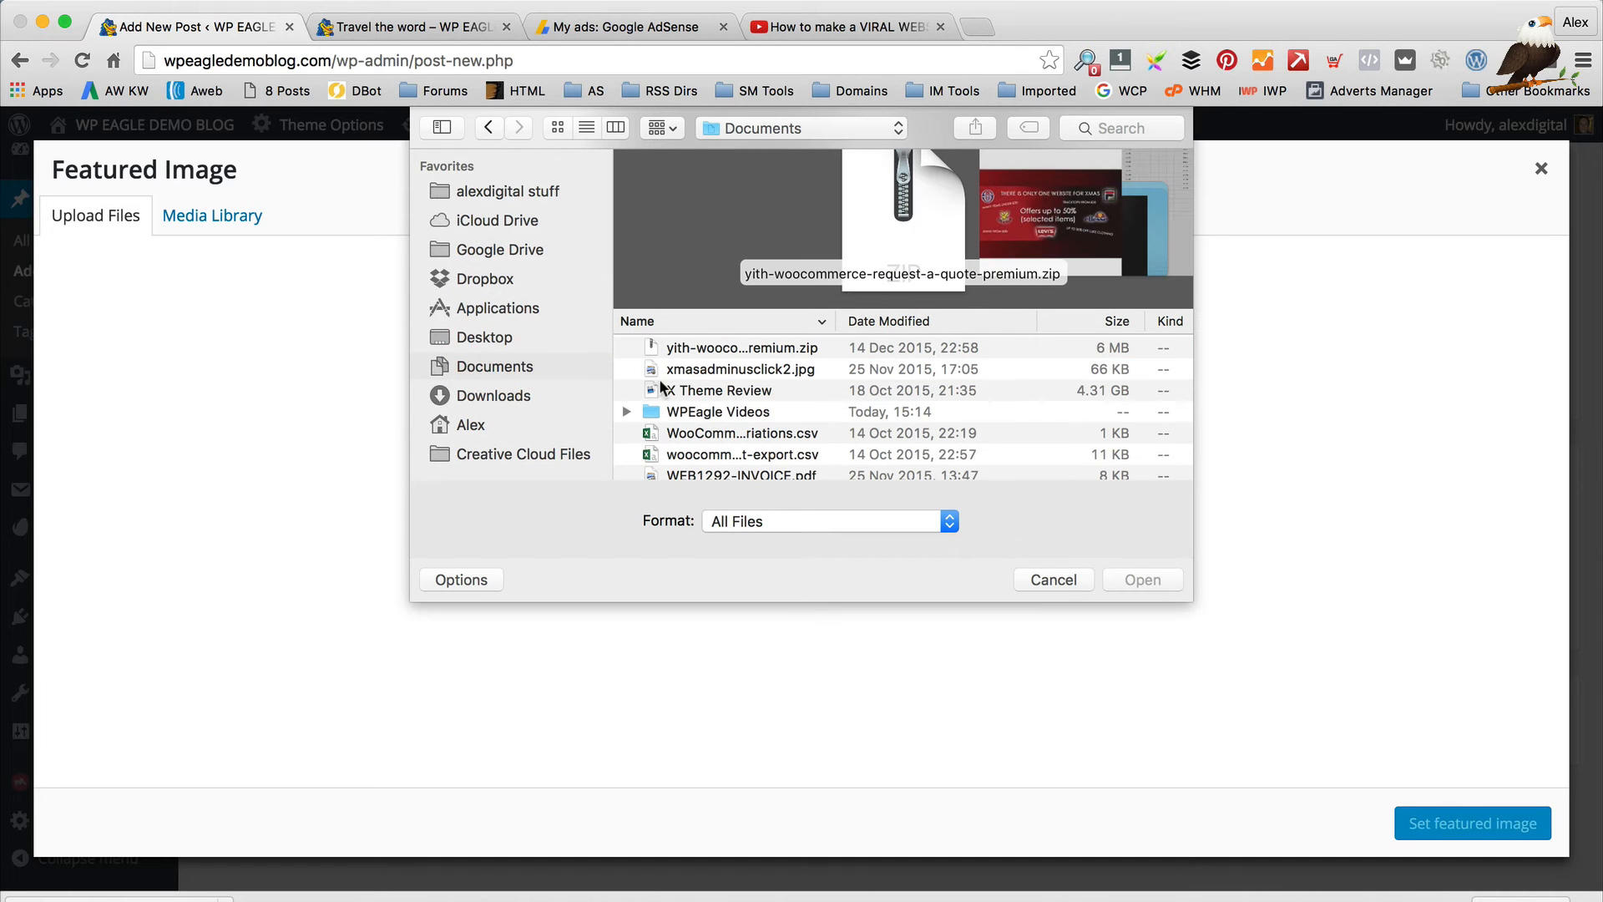
pyautogui.doubleClick(743, 412)
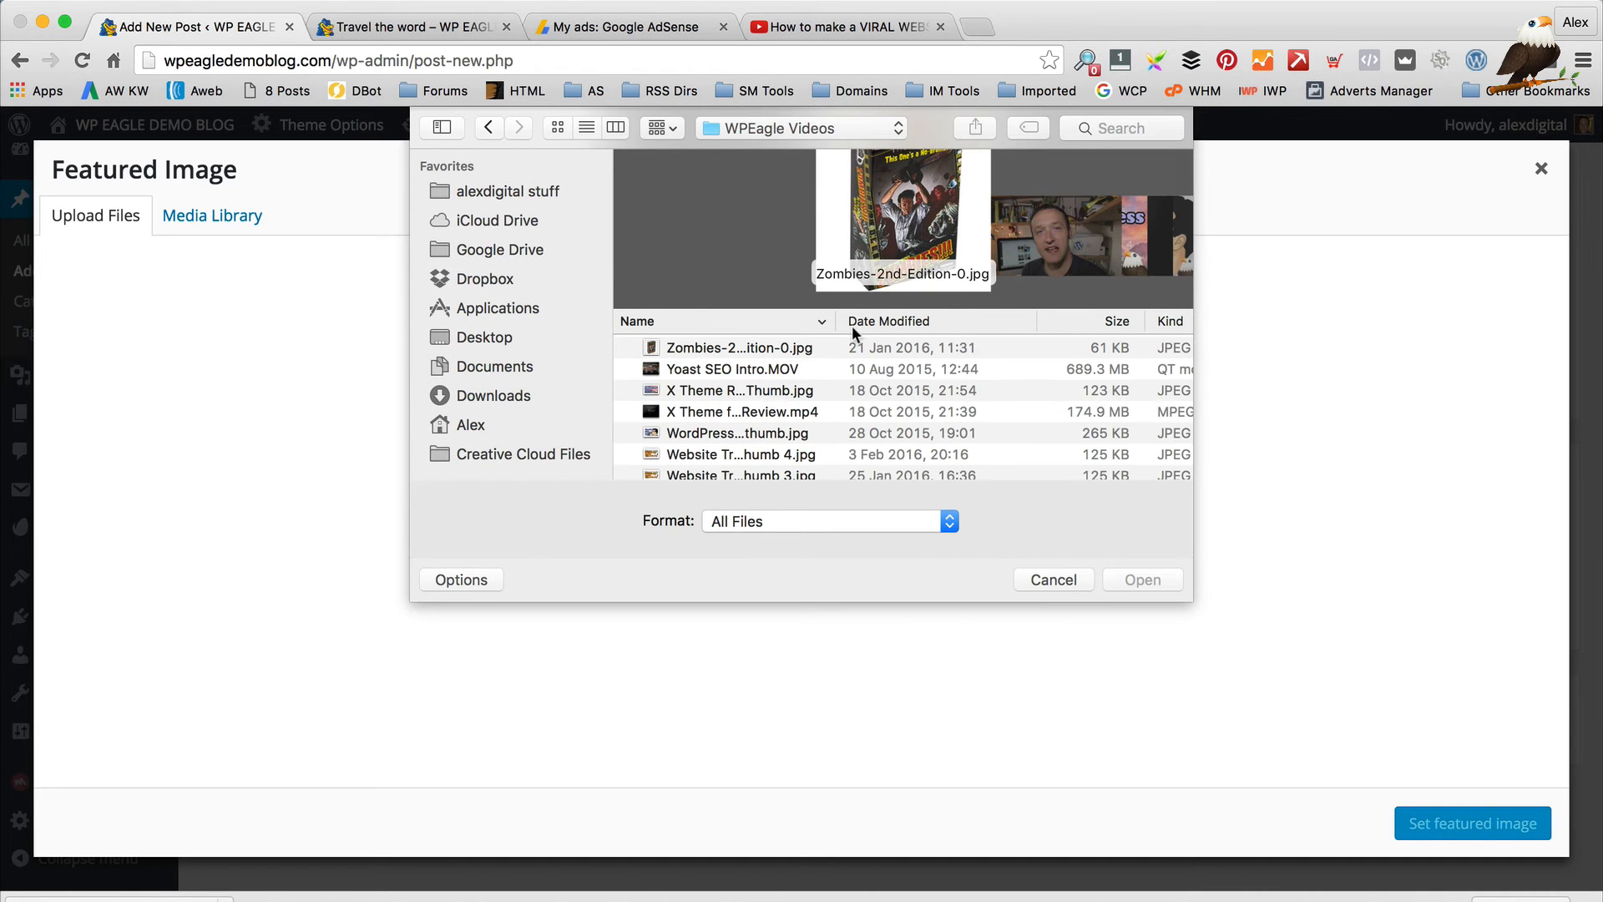
pyautogui.moveTo(936, 322); pyautogui.dragTo(997, 323)
pyautogui.hscroll(3, 731, 366)
pyautogui.hscroll(-3, 731, 367)
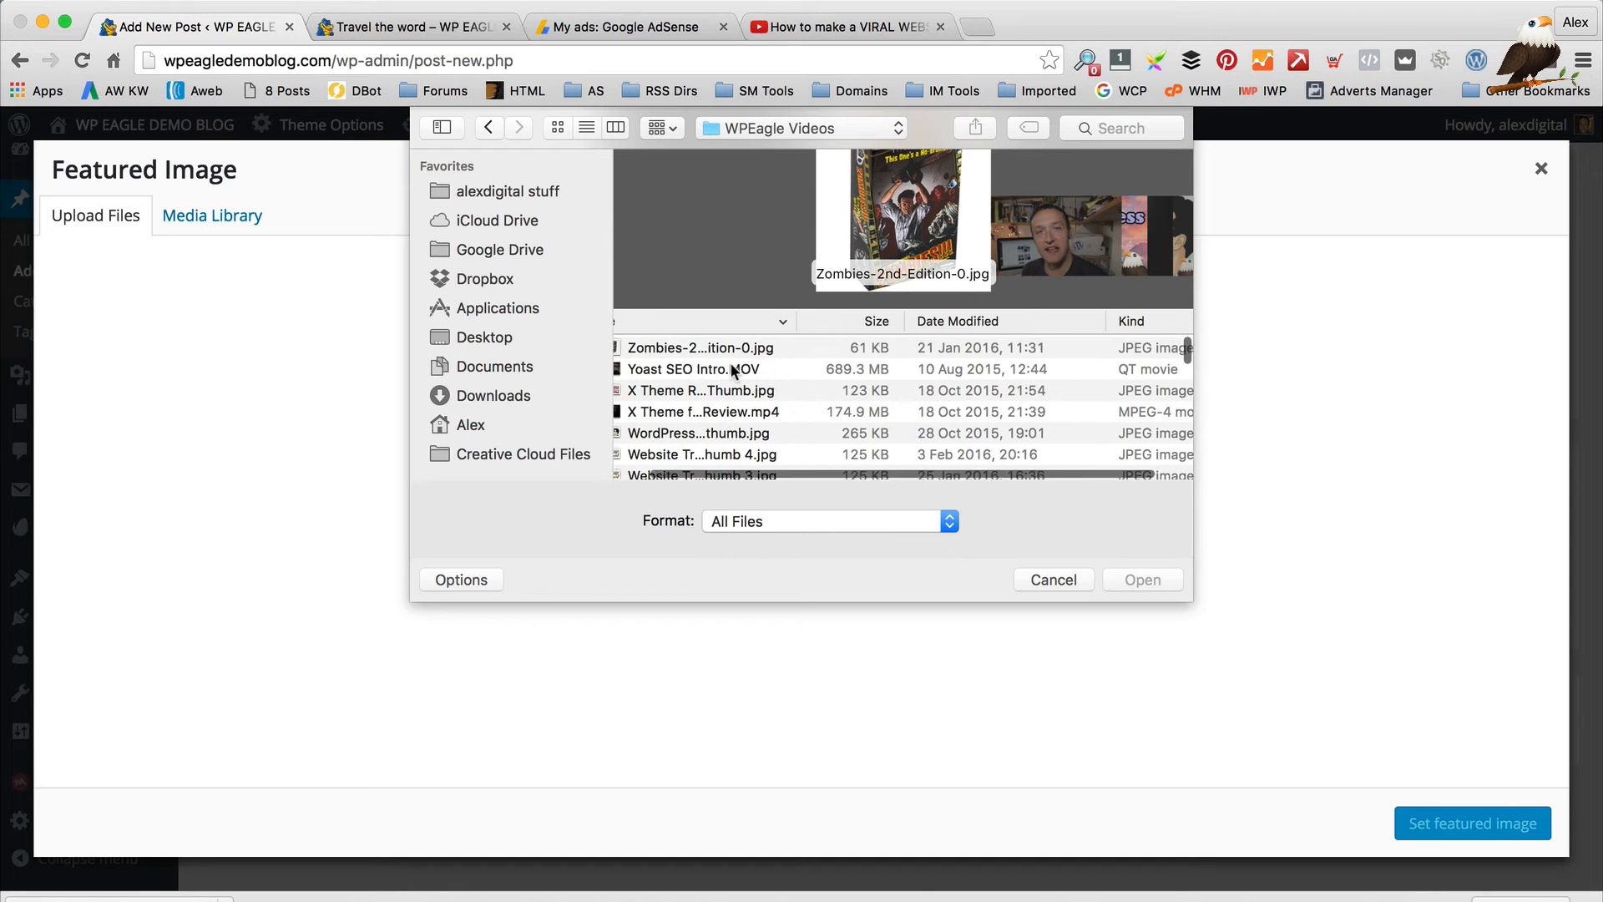
pyautogui.click(1018, 322)
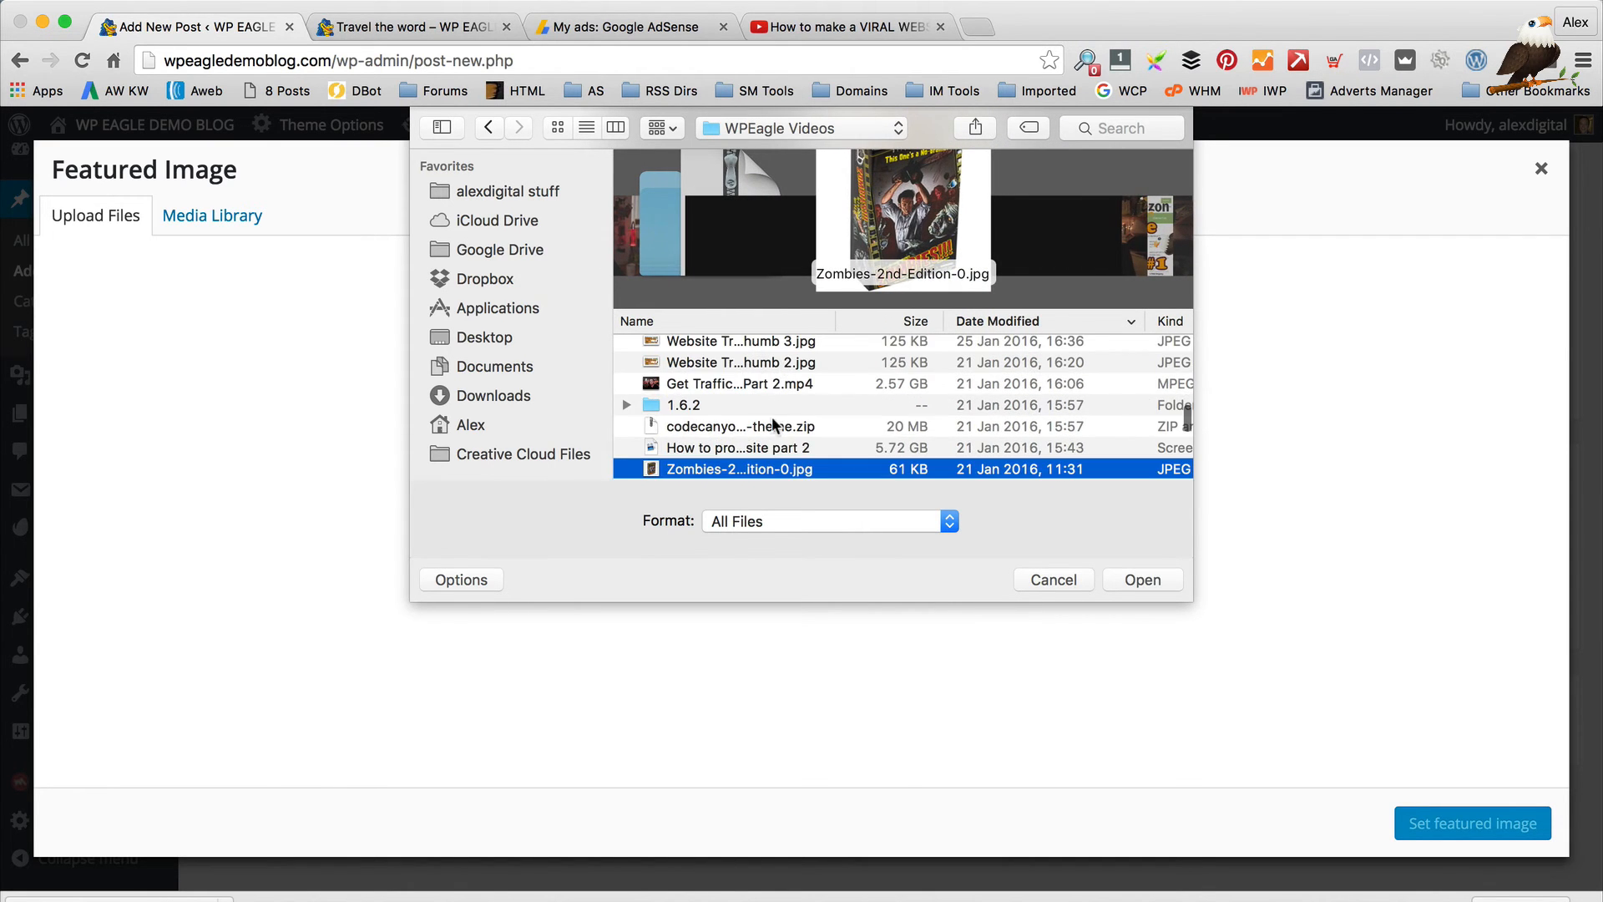
pyautogui.scroll(10, 734, 376)
pyautogui.click(734, 369)
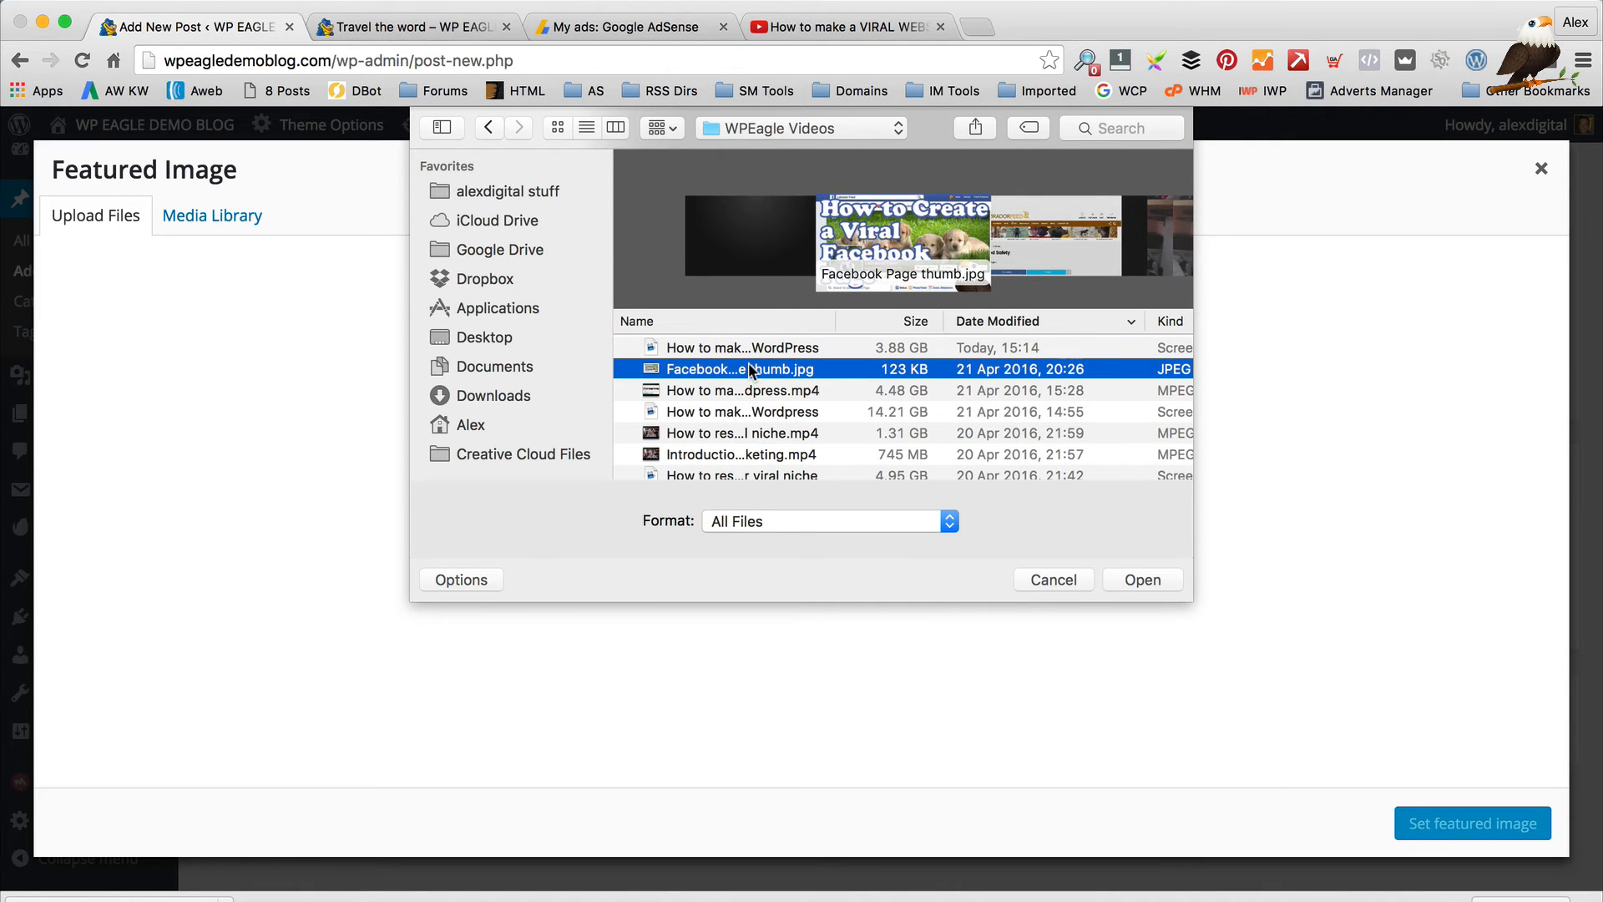
pyautogui.click(1141, 579)
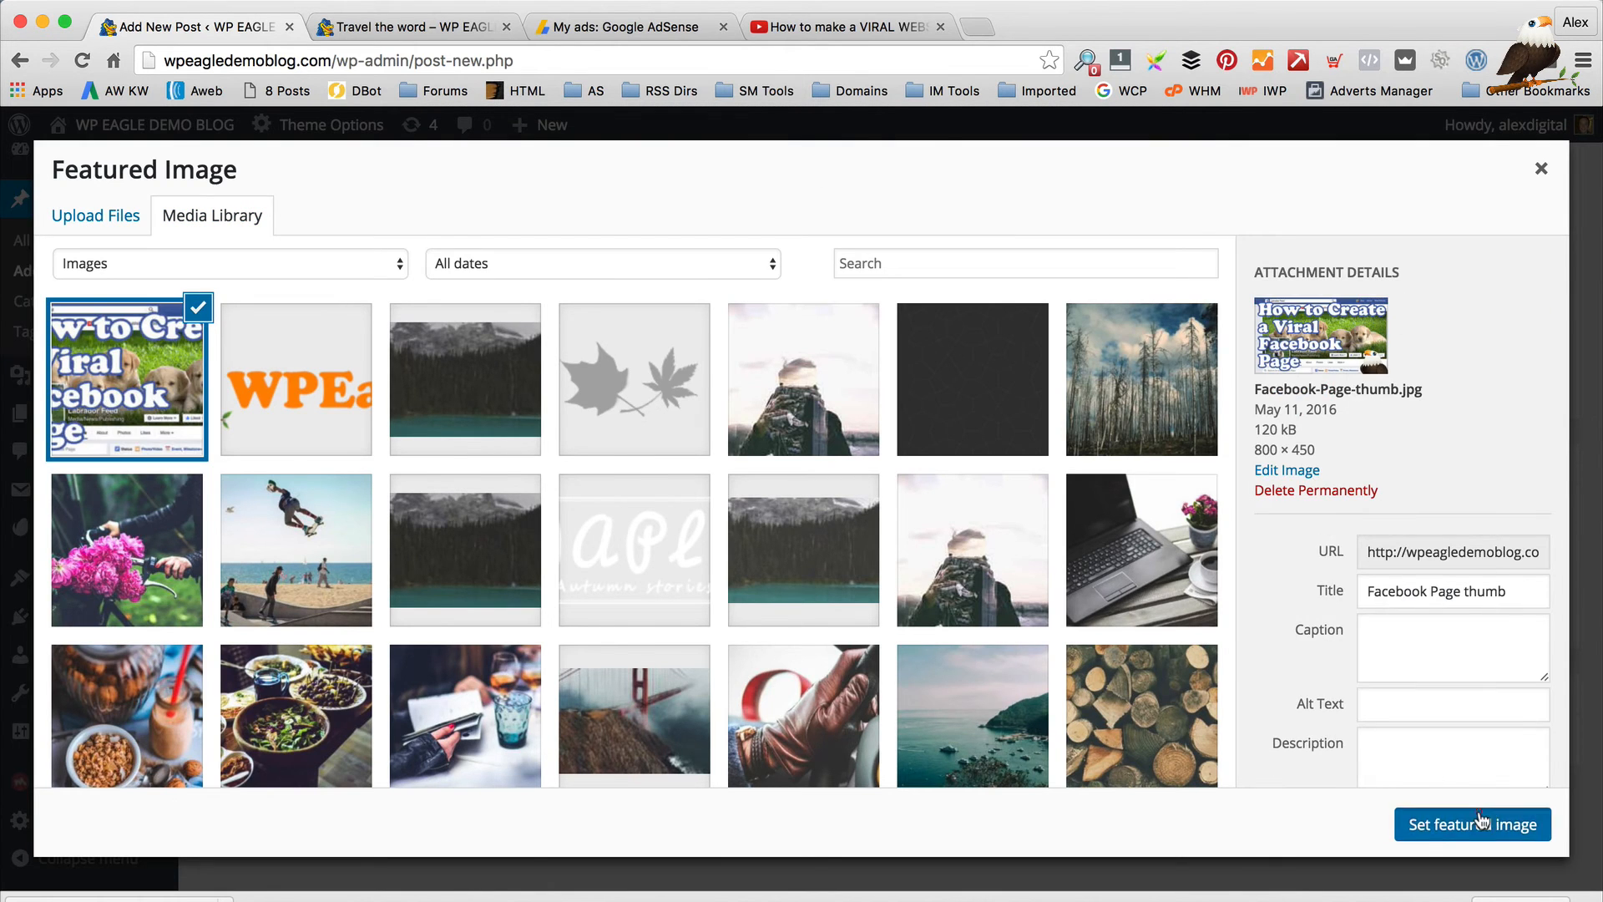
pyautogui.click(1476, 821)
pyautogui.scroll(10, 1131, 418)
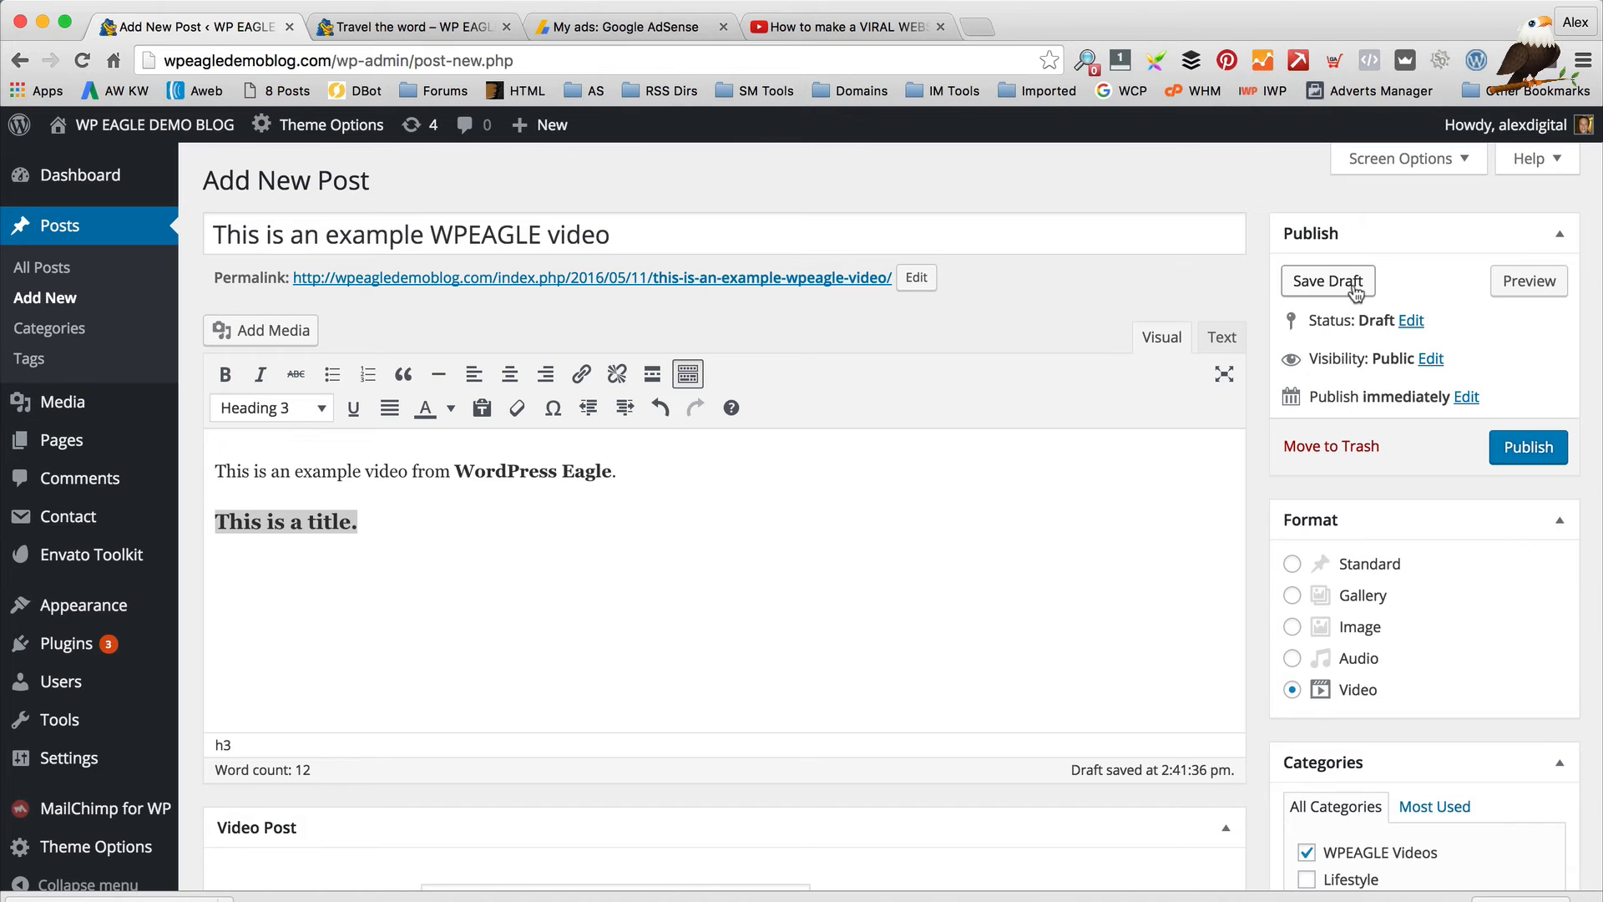
# Publish the post with its publish month left at 05-May
pyautogui.click(1467, 398)
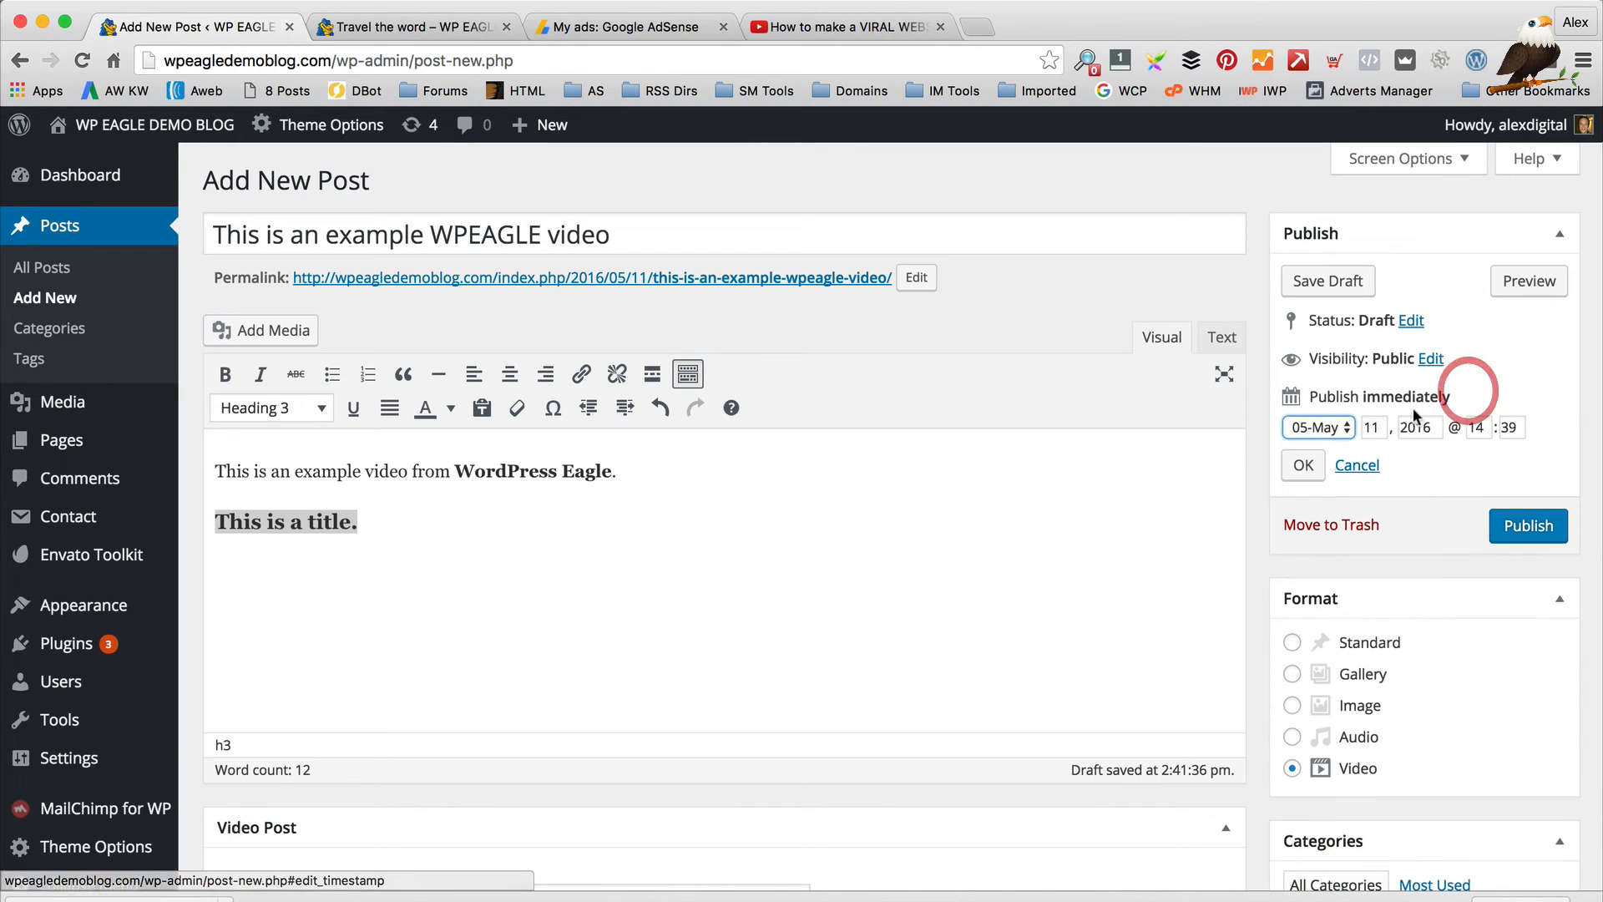
pyautogui.click(1337, 429)
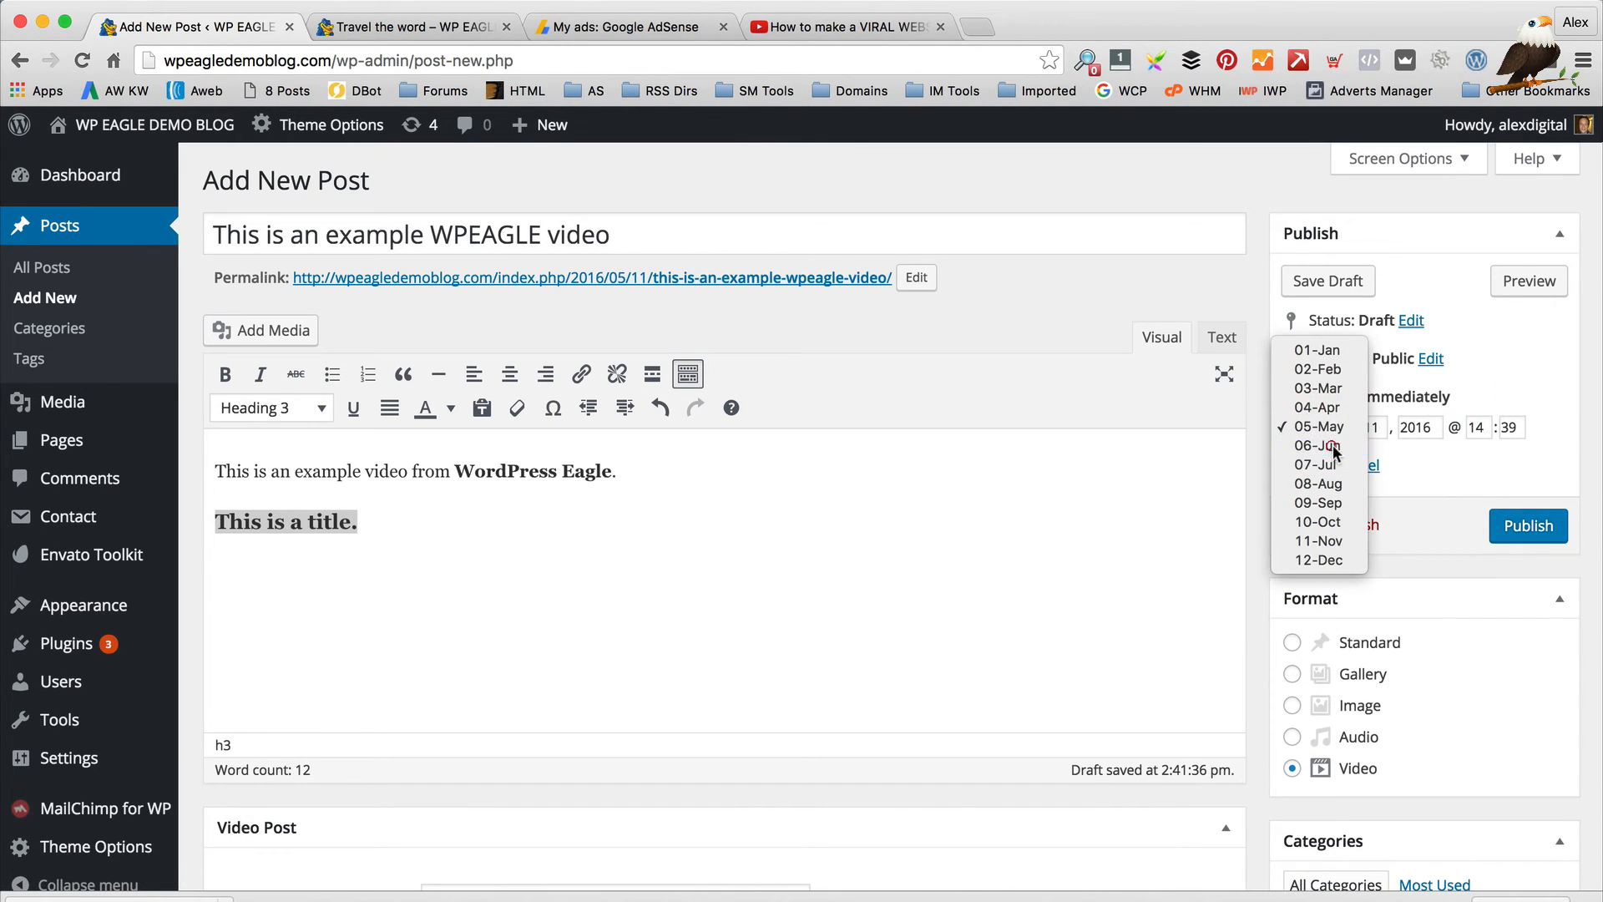
pyautogui.click(1334, 445)
pyautogui.click(1346, 429)
pyautogui.click(1336, 408)
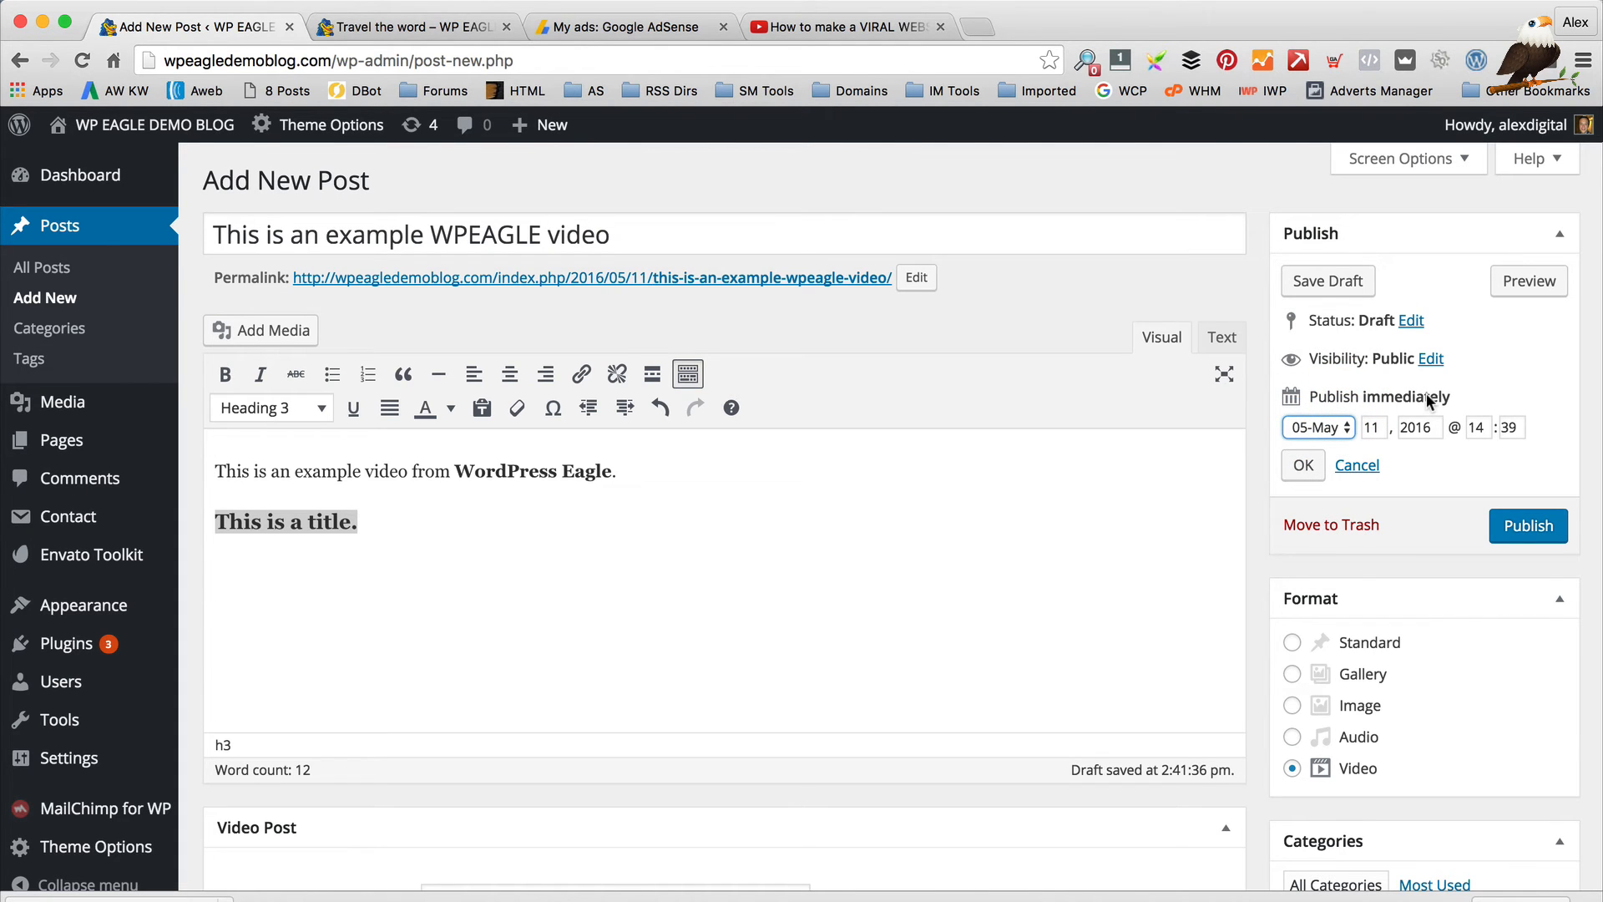
pyautogui.click(1337, 429)
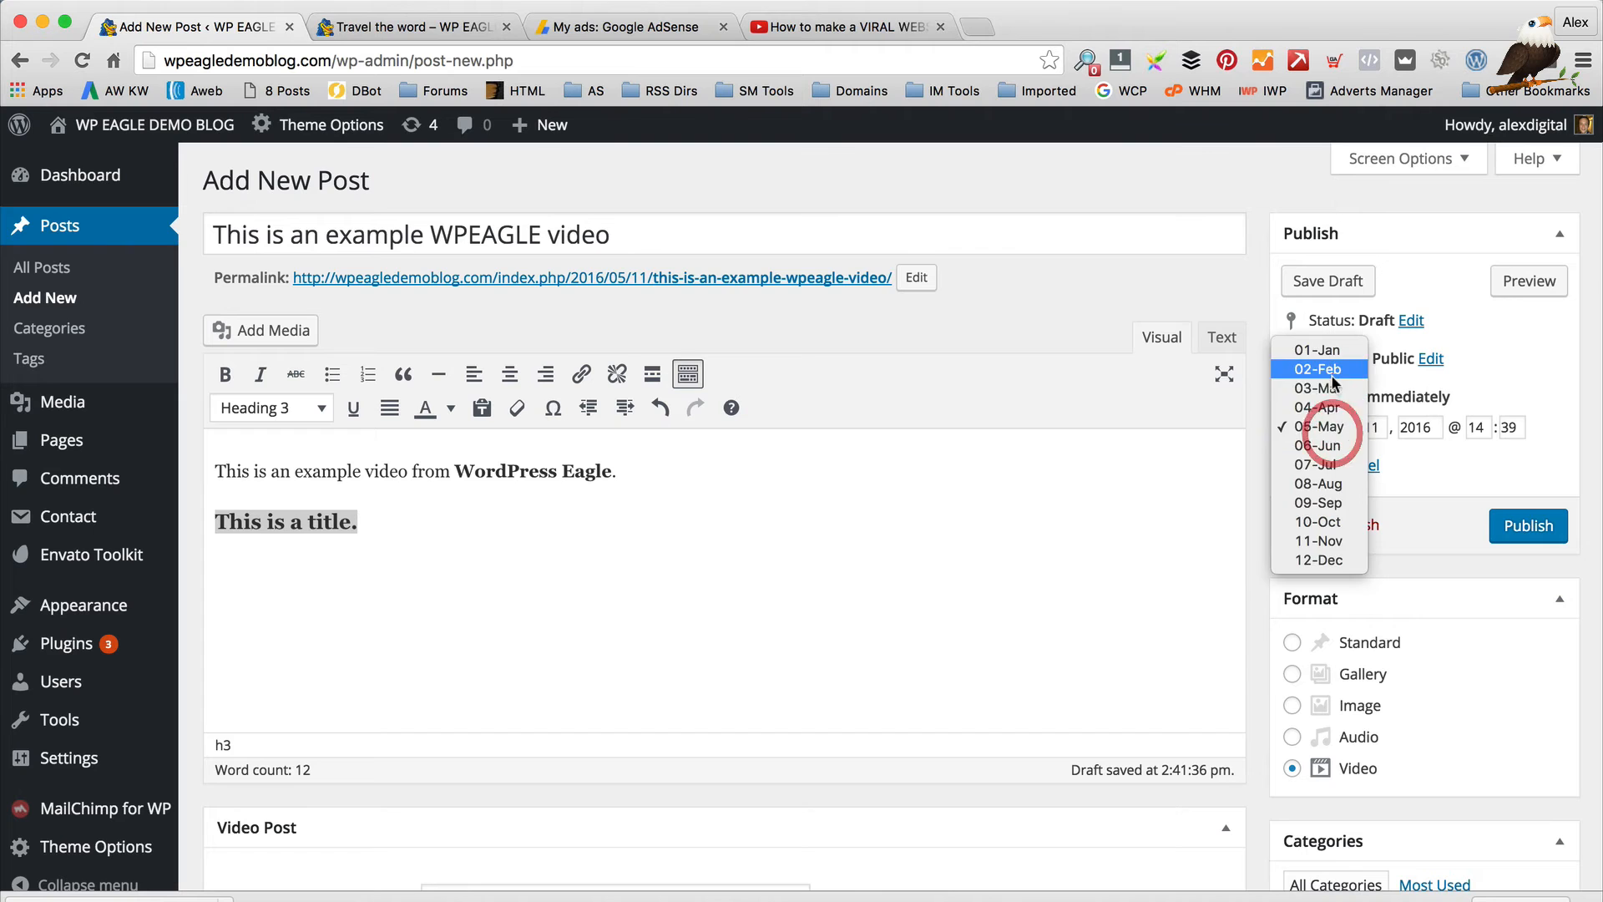
pyautogui.click(1323, 369)
pyautogui.click(1318, 427)
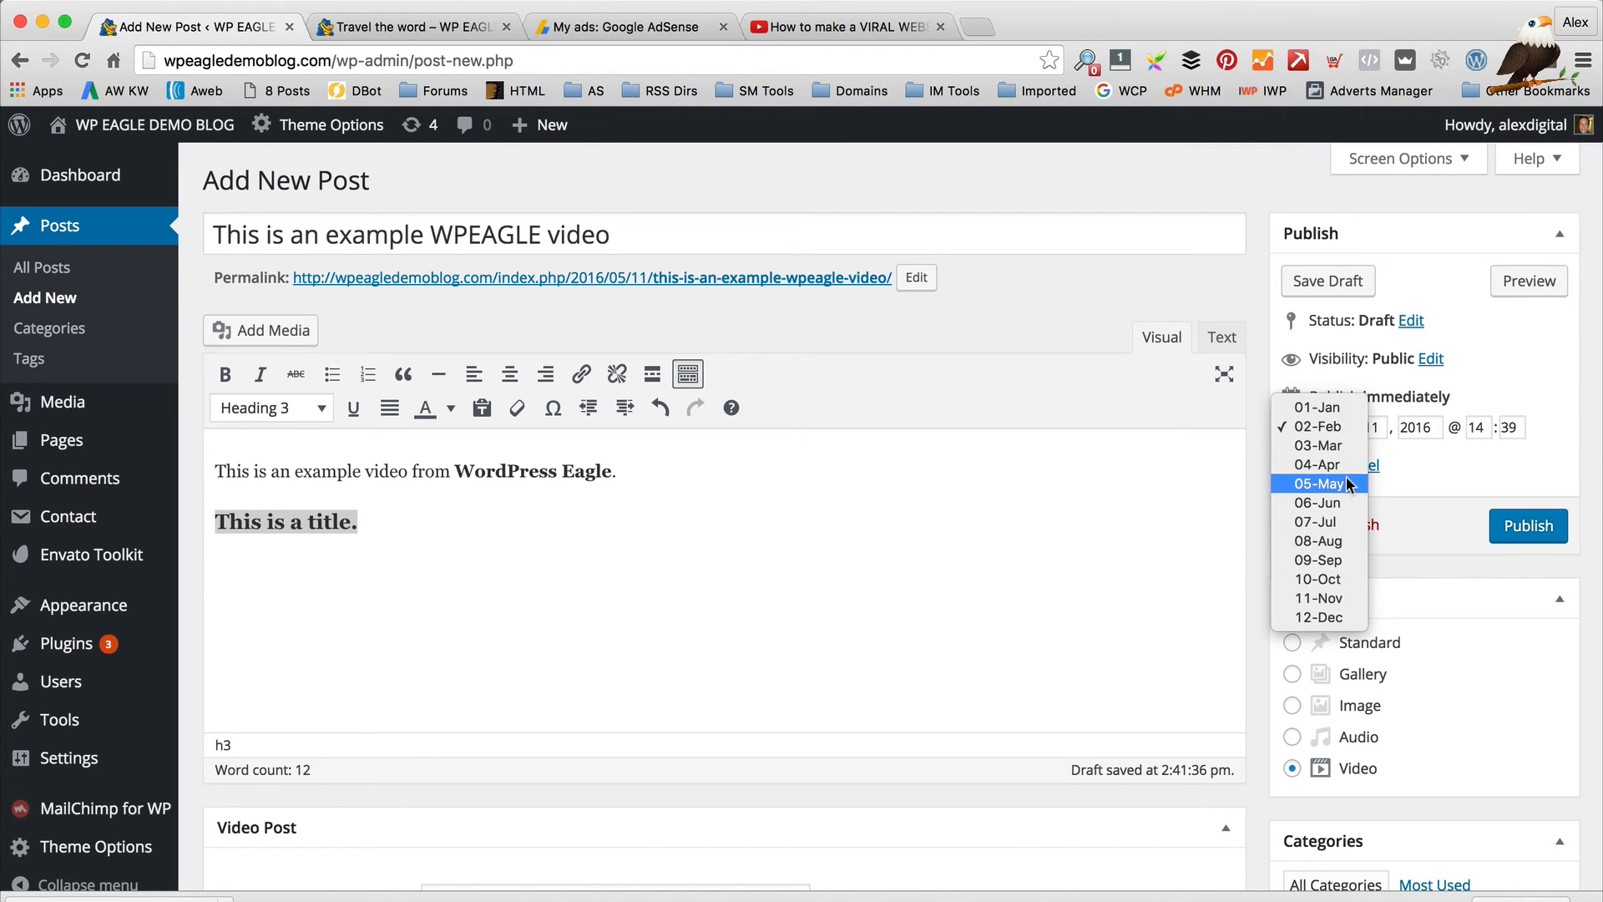
pyautogui.click(1336, 484)
pyautogui.click(1304, 467)
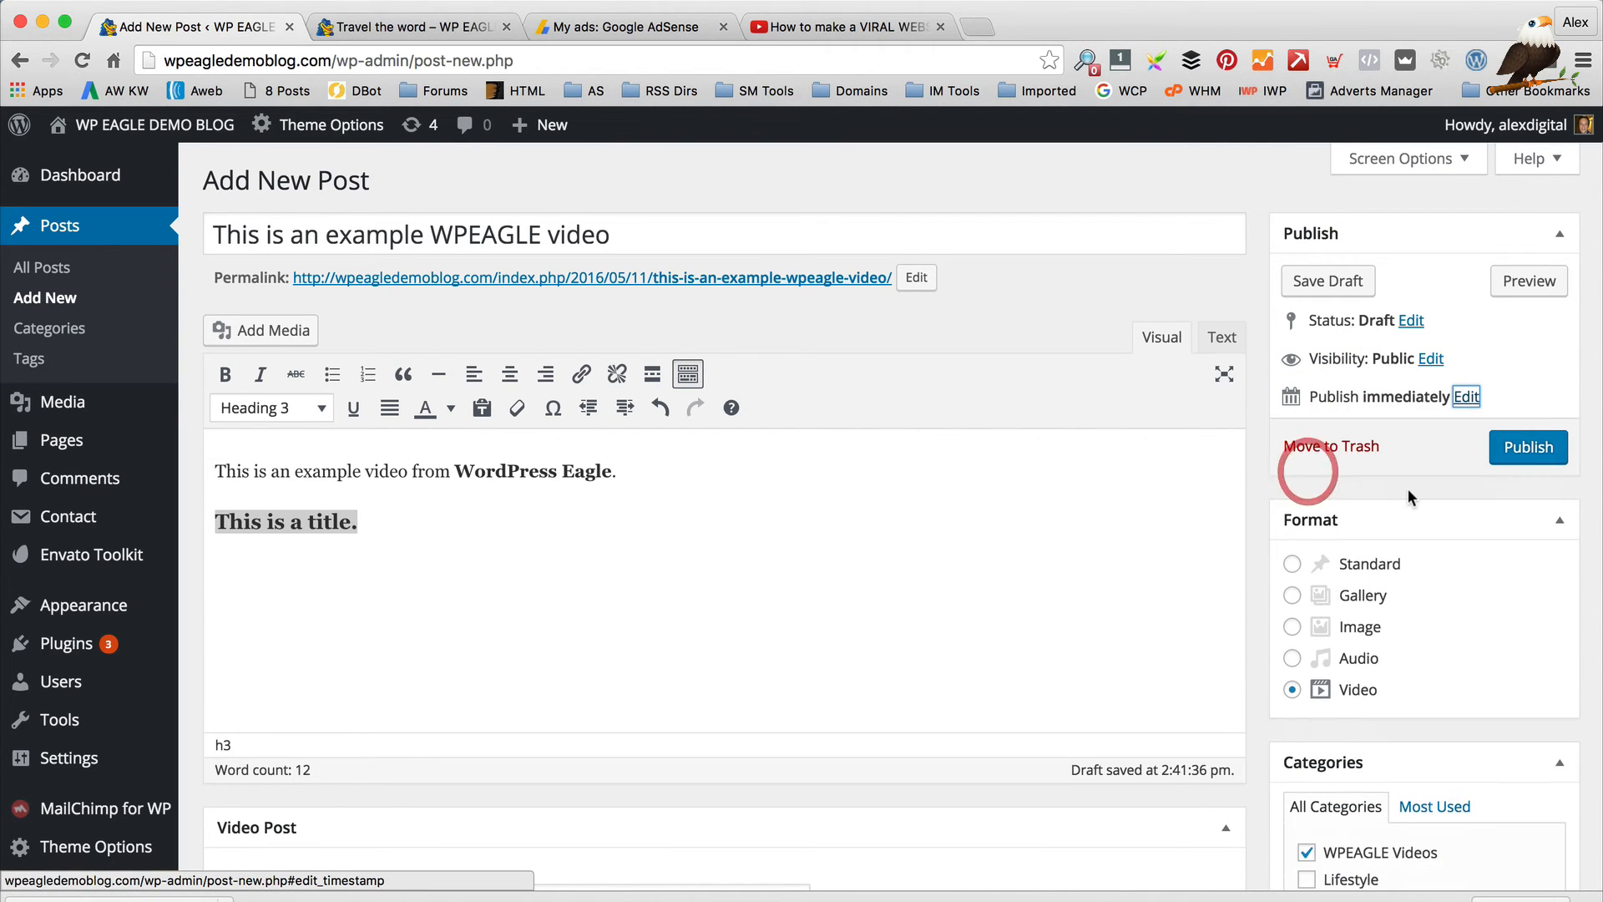
pyautogui.click(1540, 452)
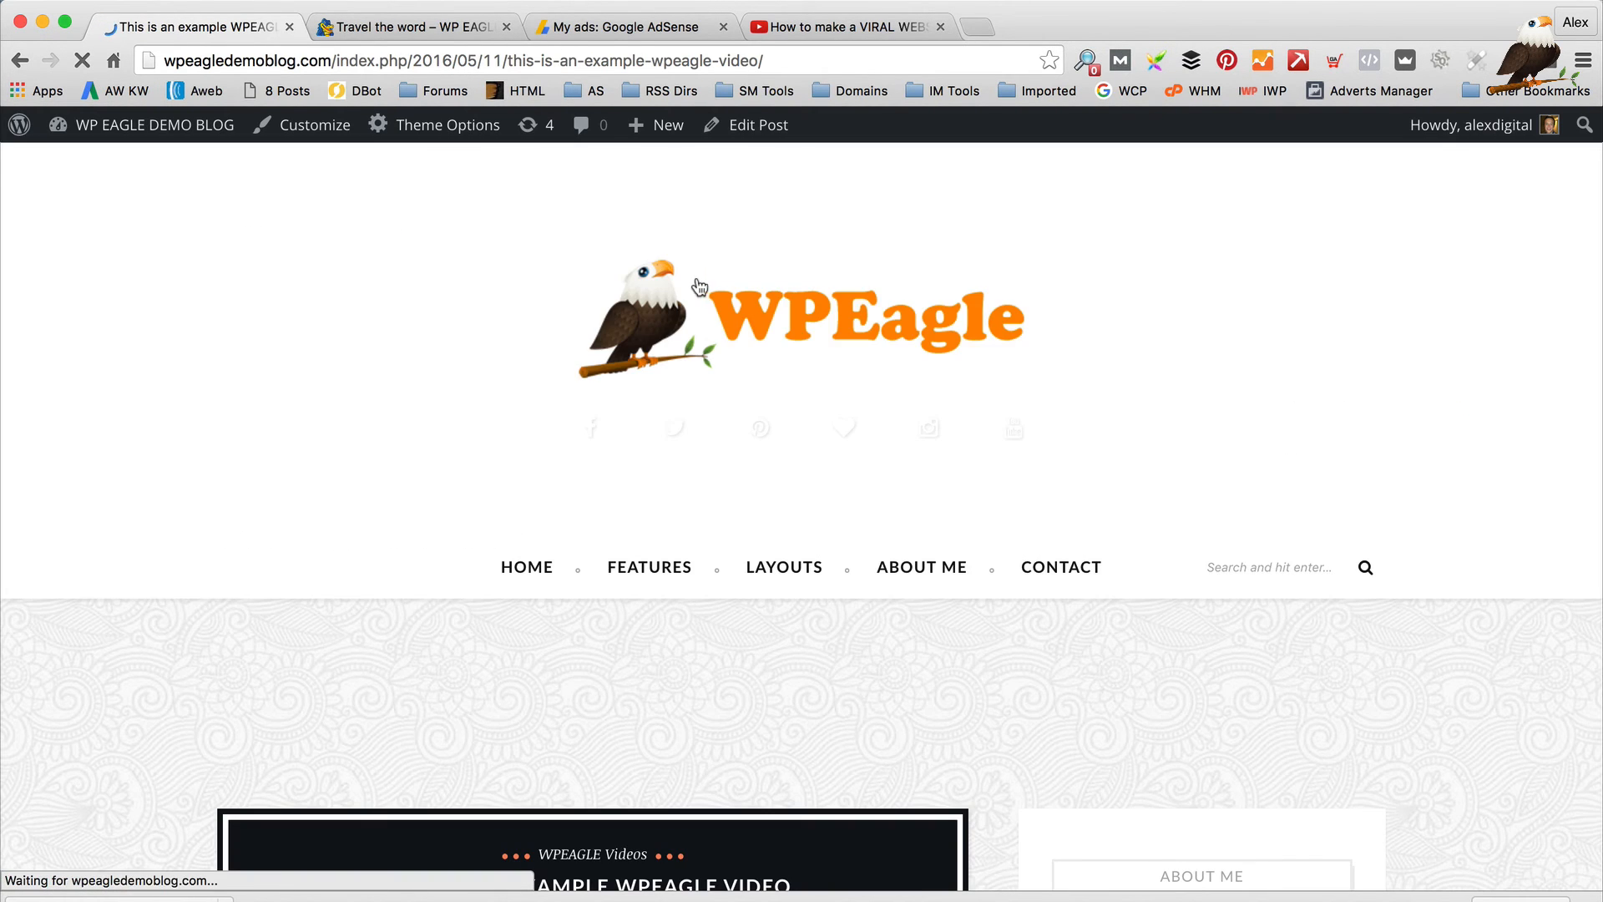
# Scroll the live post, play its embedded YouTube video, then return to editing the post
pyautogui.scroll(-5, 800, 451)
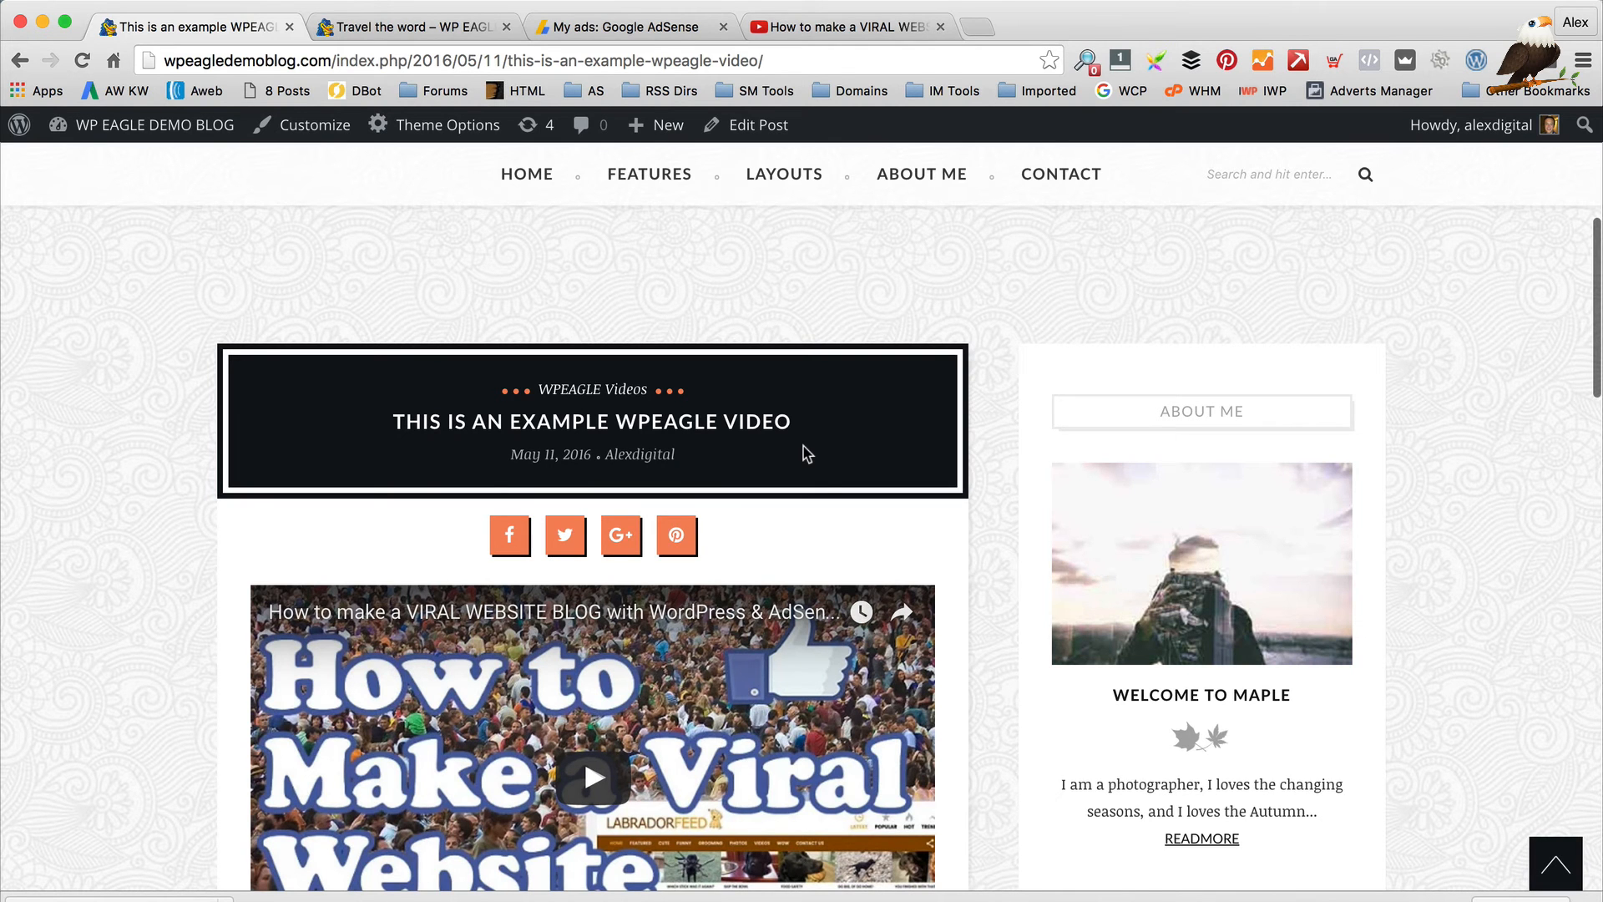
pyautogui.scroll(3, 347, 468)
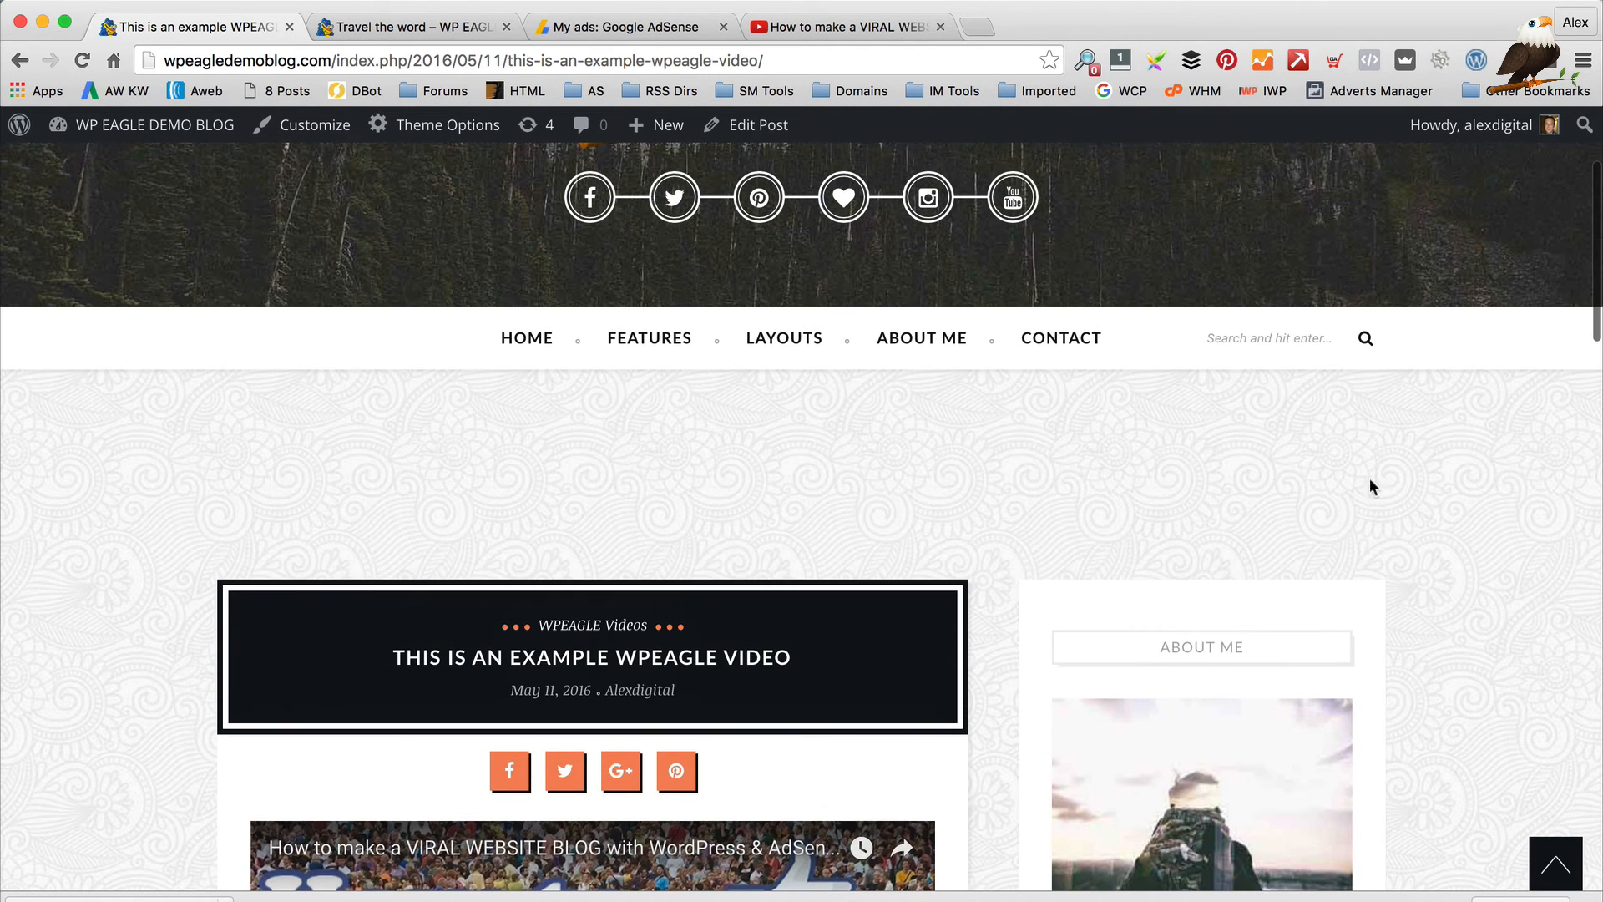
pyautogui.scroll(-7, 827, 548)
pyautogui.scroll(2, 334, 484)
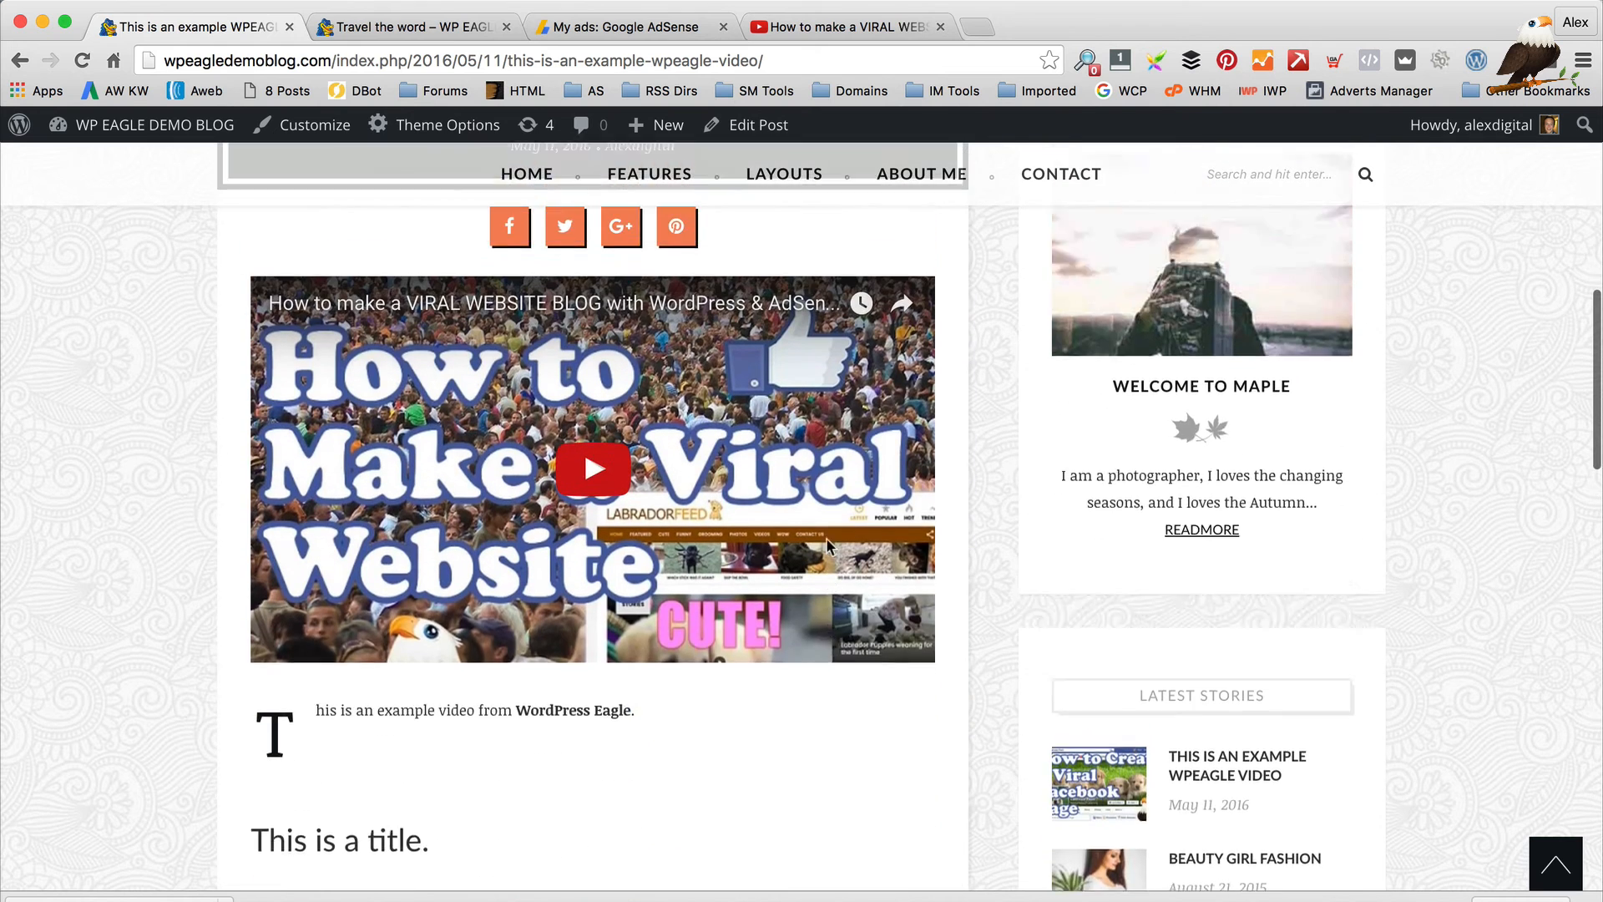
pyautogui.click(628, 589)
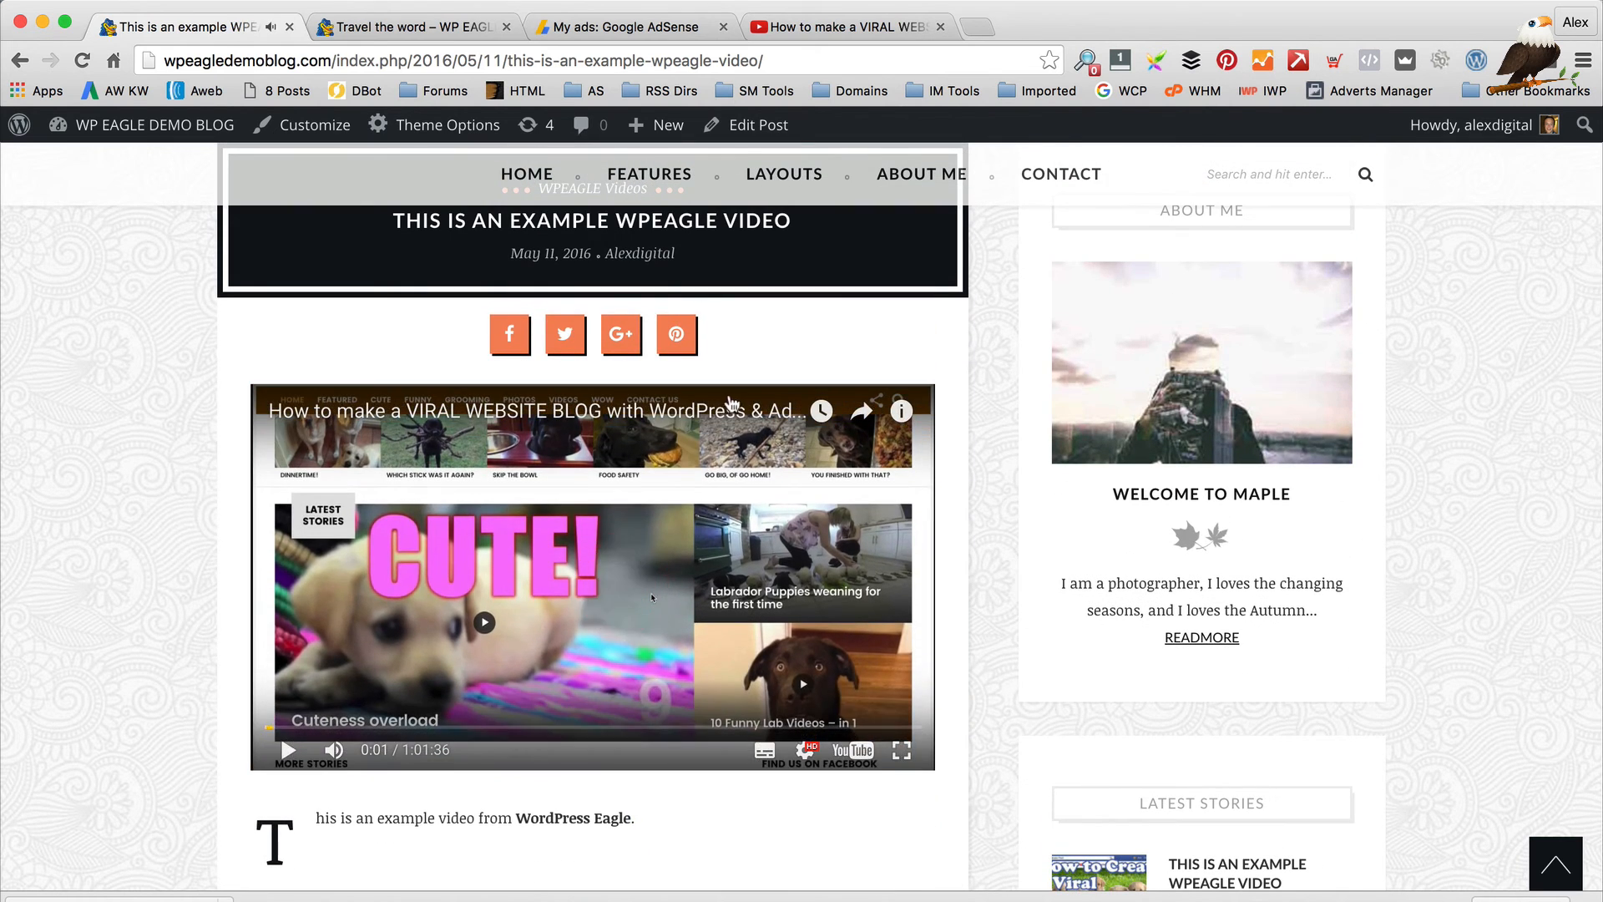
pyautogui.scroll(-8, 728, 404)
pyautogui.scroll(3, 729, 404)
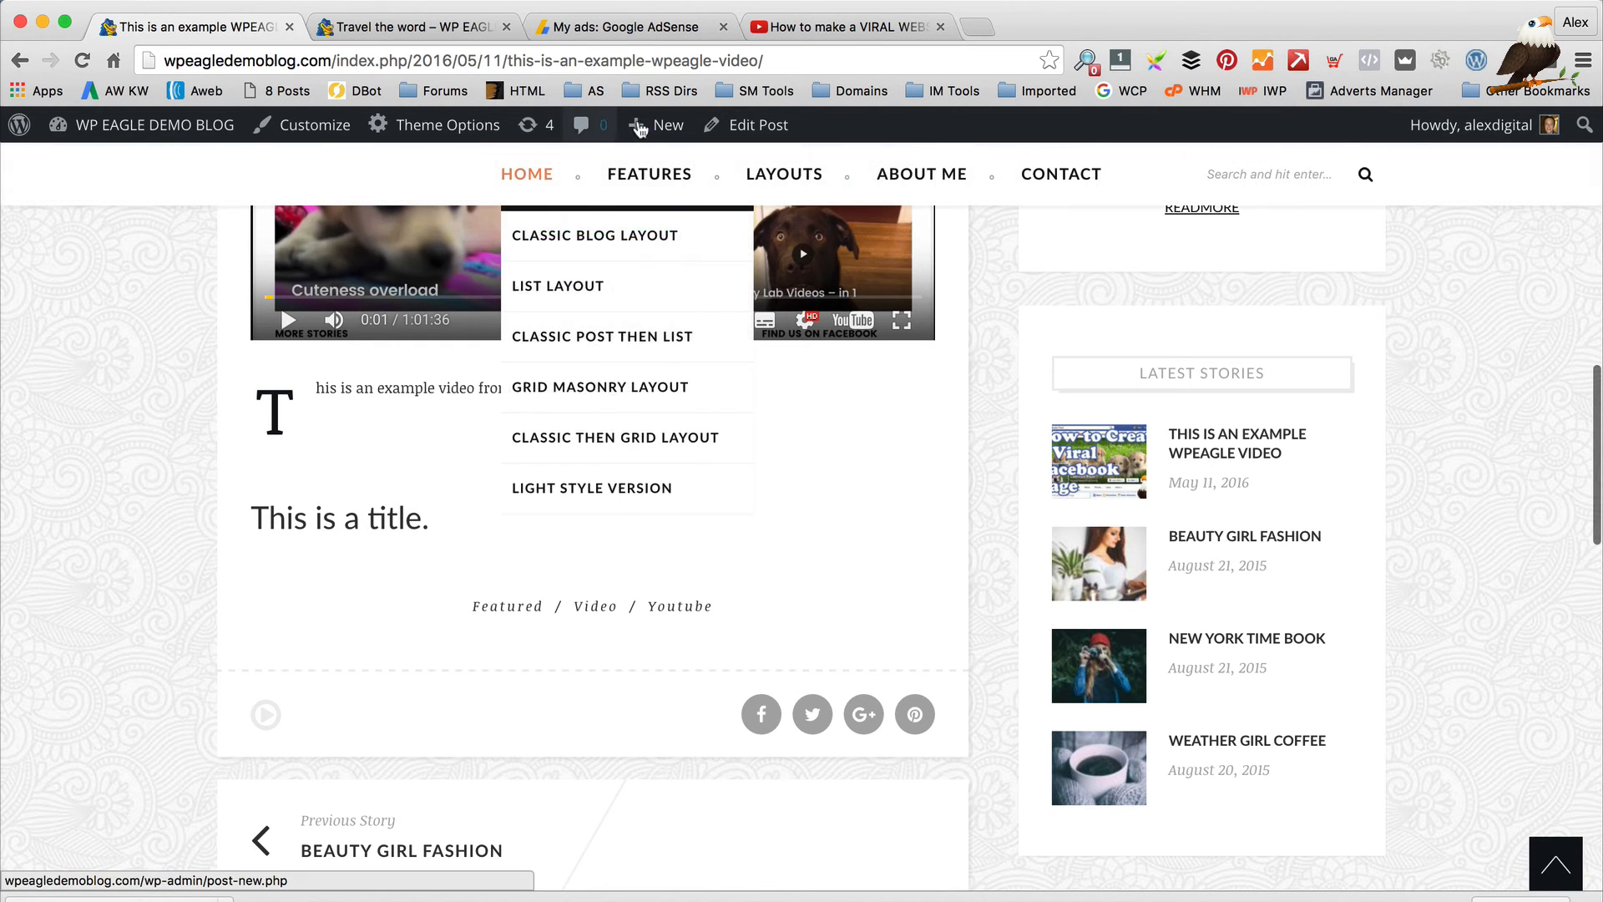
pyautogui.click(746, 124)
# On the YouTube tab, expand the video description and select all of it, then return to WordPress
pyautogui.click(835, 29)
pyautogui.scroll(-5, 595, 710)
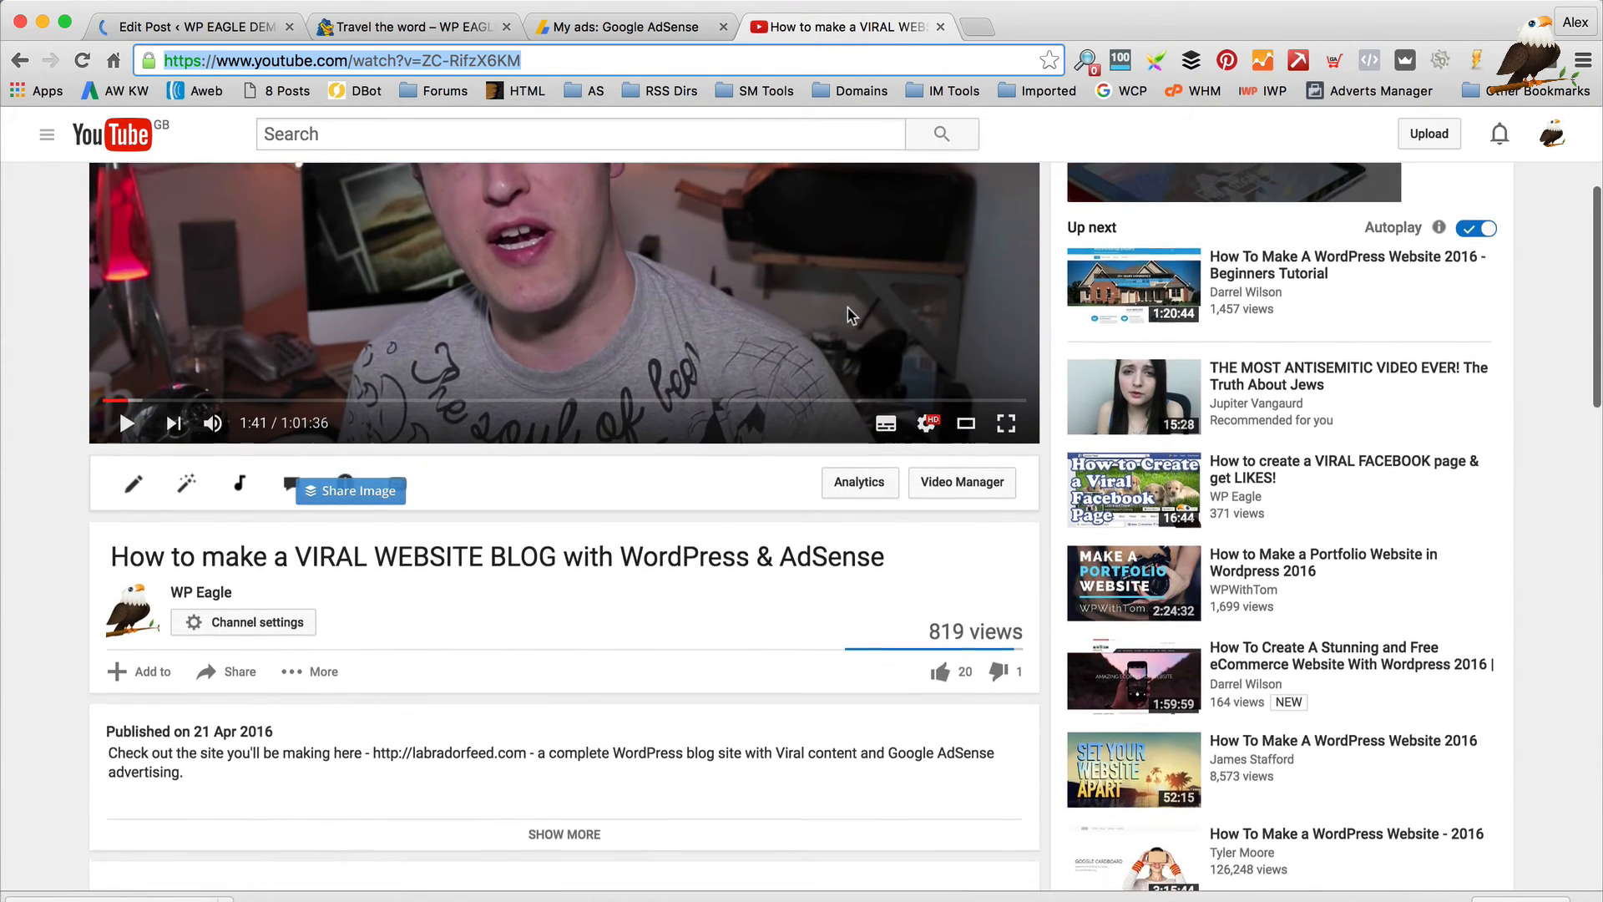
pyautogui.click(594, 711)
pyautogui.scroll(-5, 576, 701)
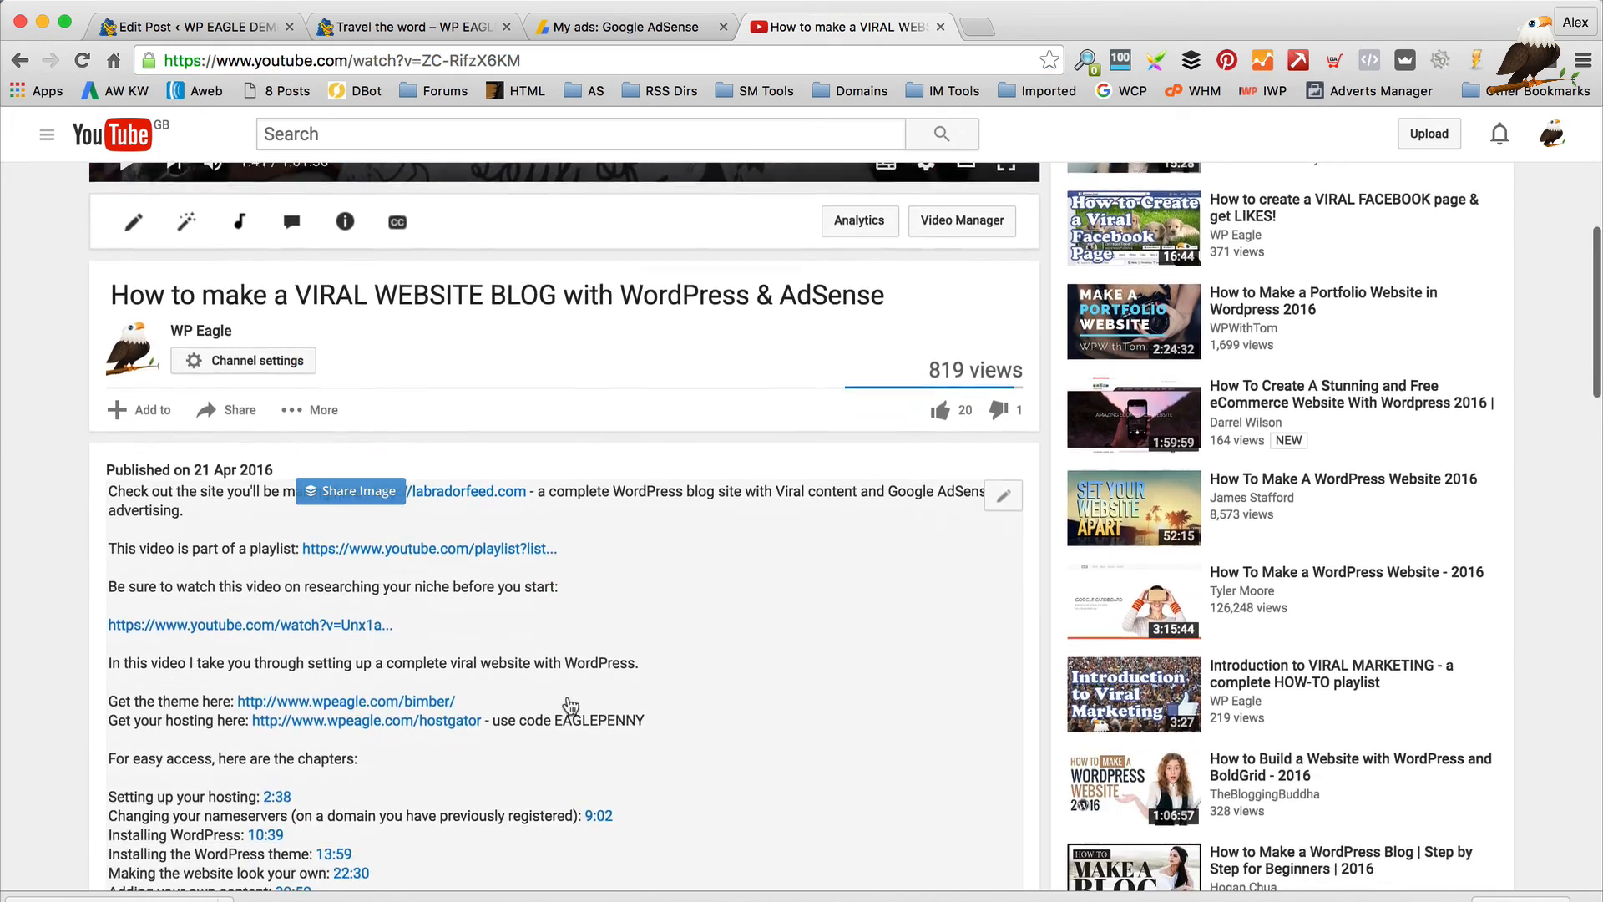
pyautogui.moveTo(576, 711); pyautogui.dragTo(111, 377)
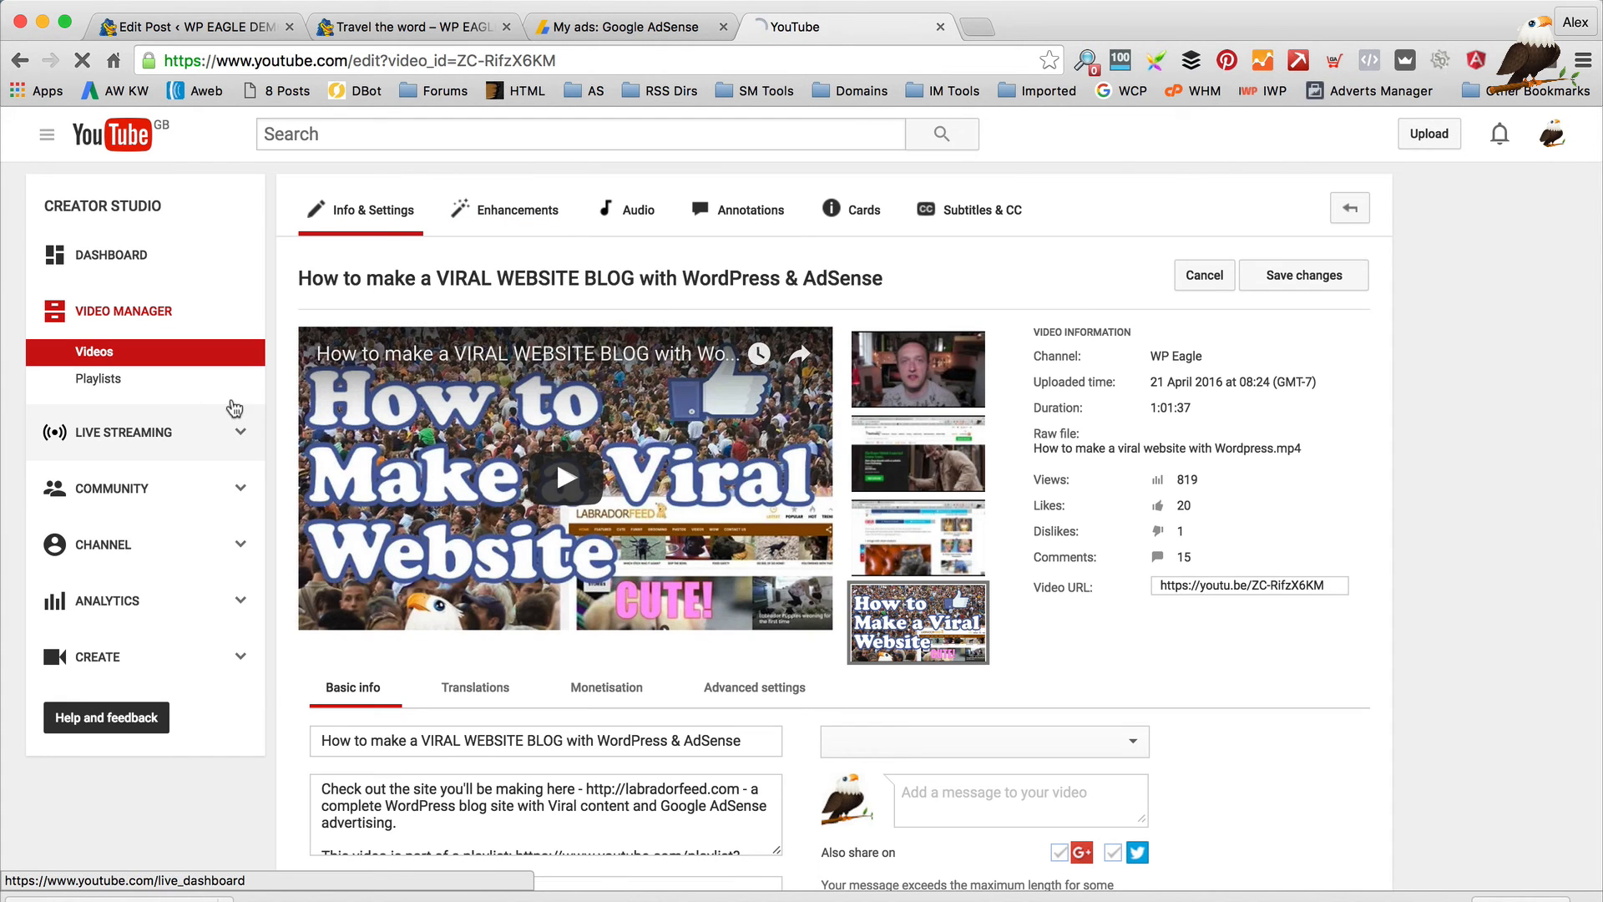
pyautogui.click(475, 781)
pyautogui.hotkey('ctrl', 'a')
pyautogui.hotkey('ctrl', 'c')
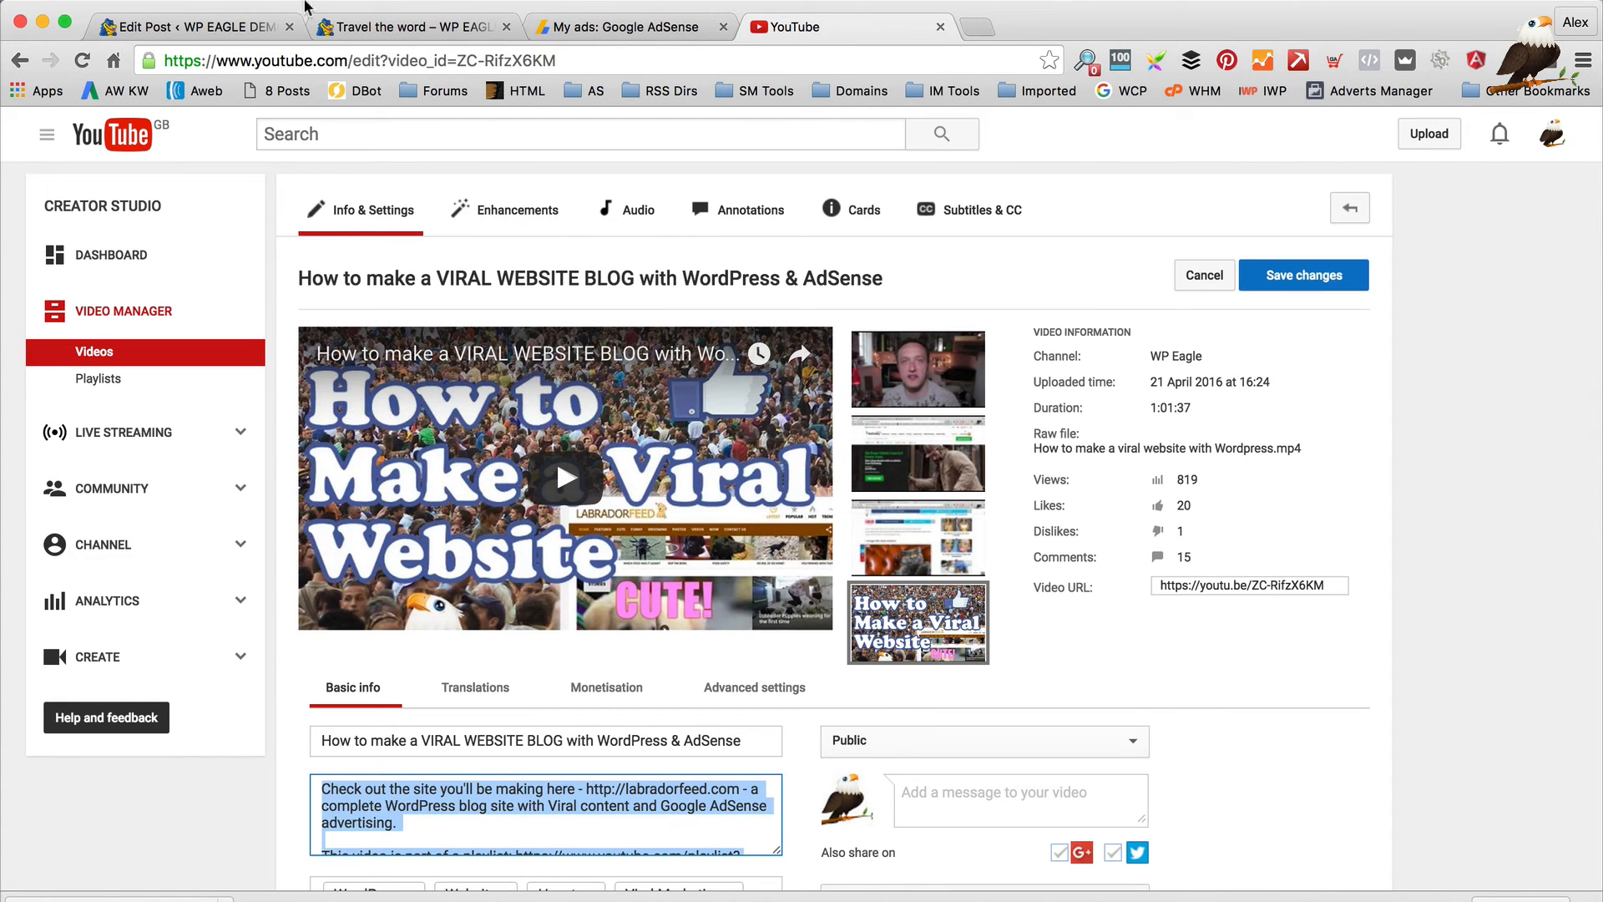
pyautogui.click(209, 26)
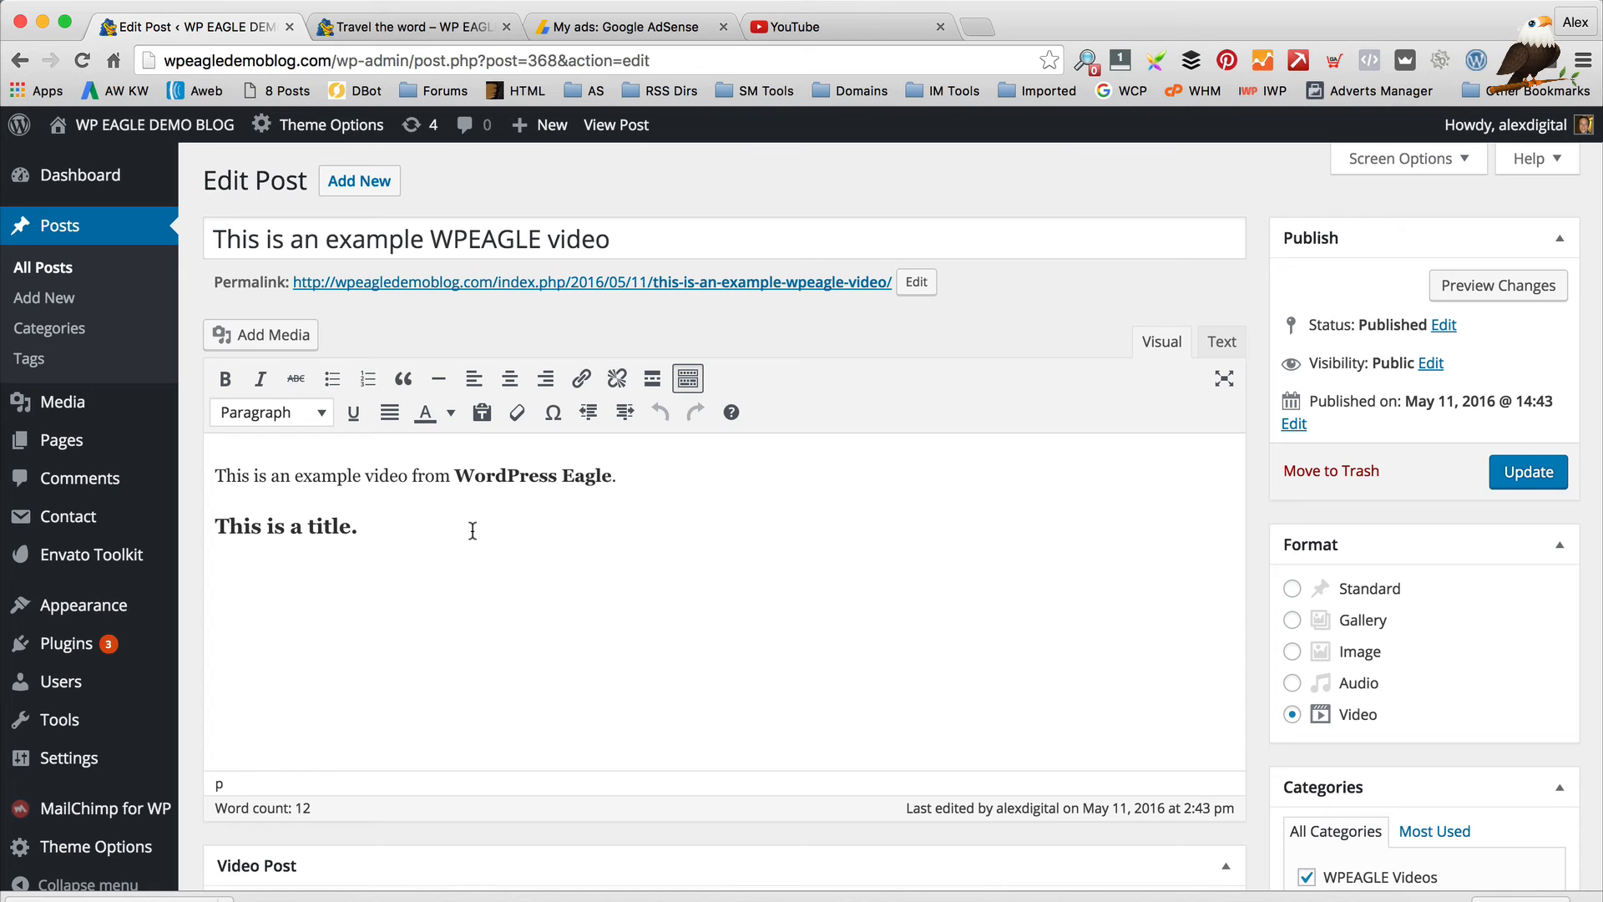
# Replace the 'This is a title.' placeholder heading with the pasted YouTube description
pyautogui.tripleClick(669, 533)
pyautogui.click(123, 523)
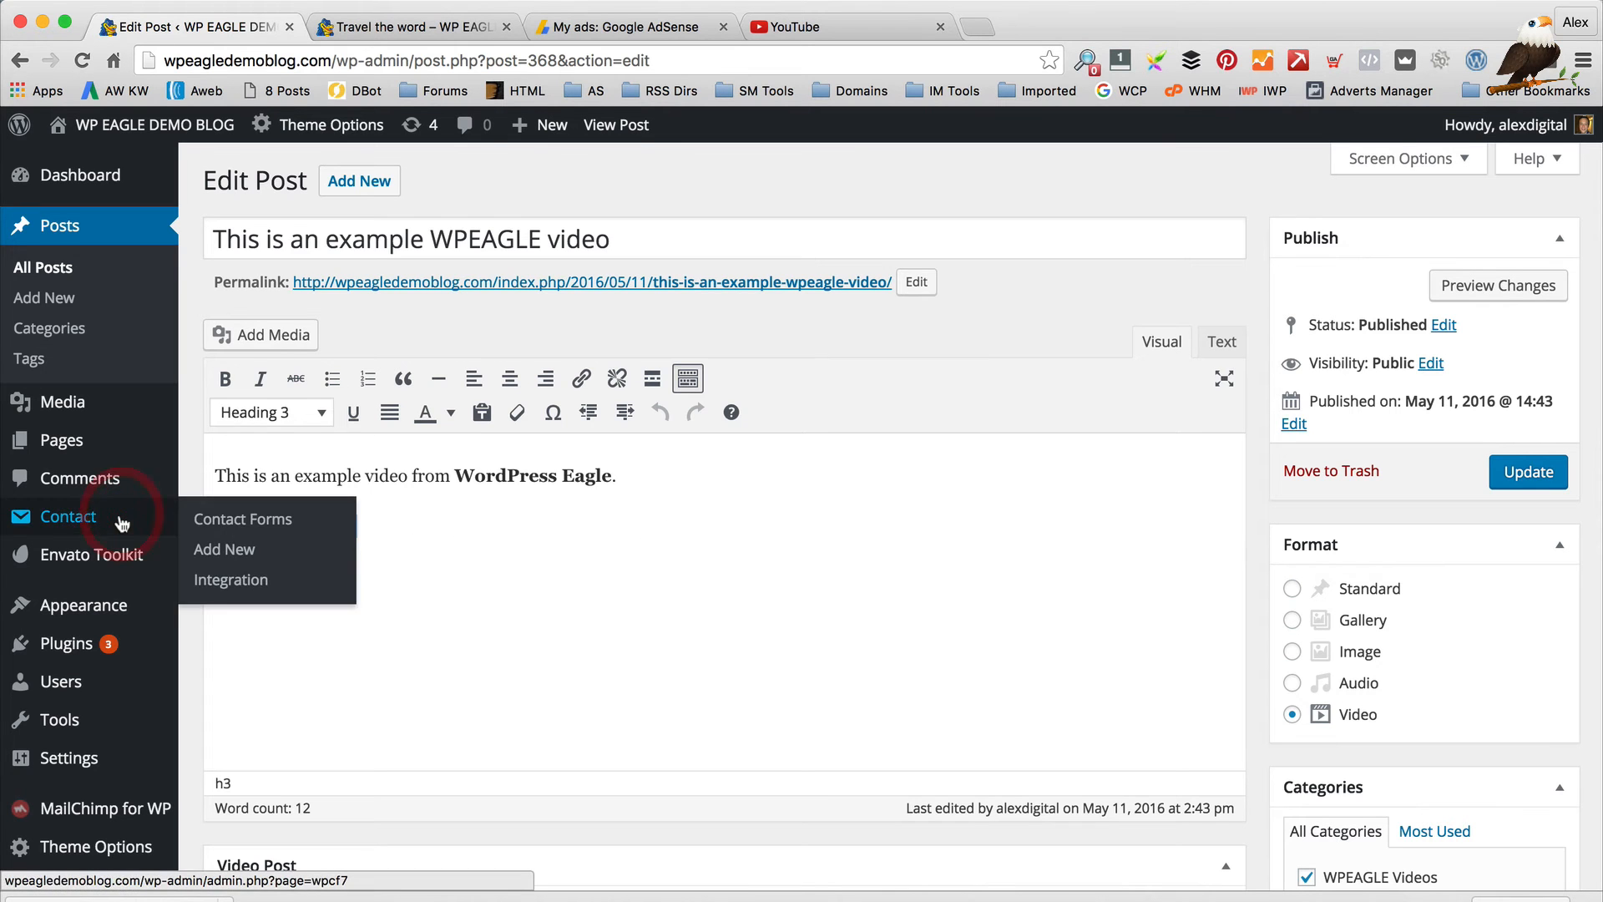
pyautogui.press('BackSpace')
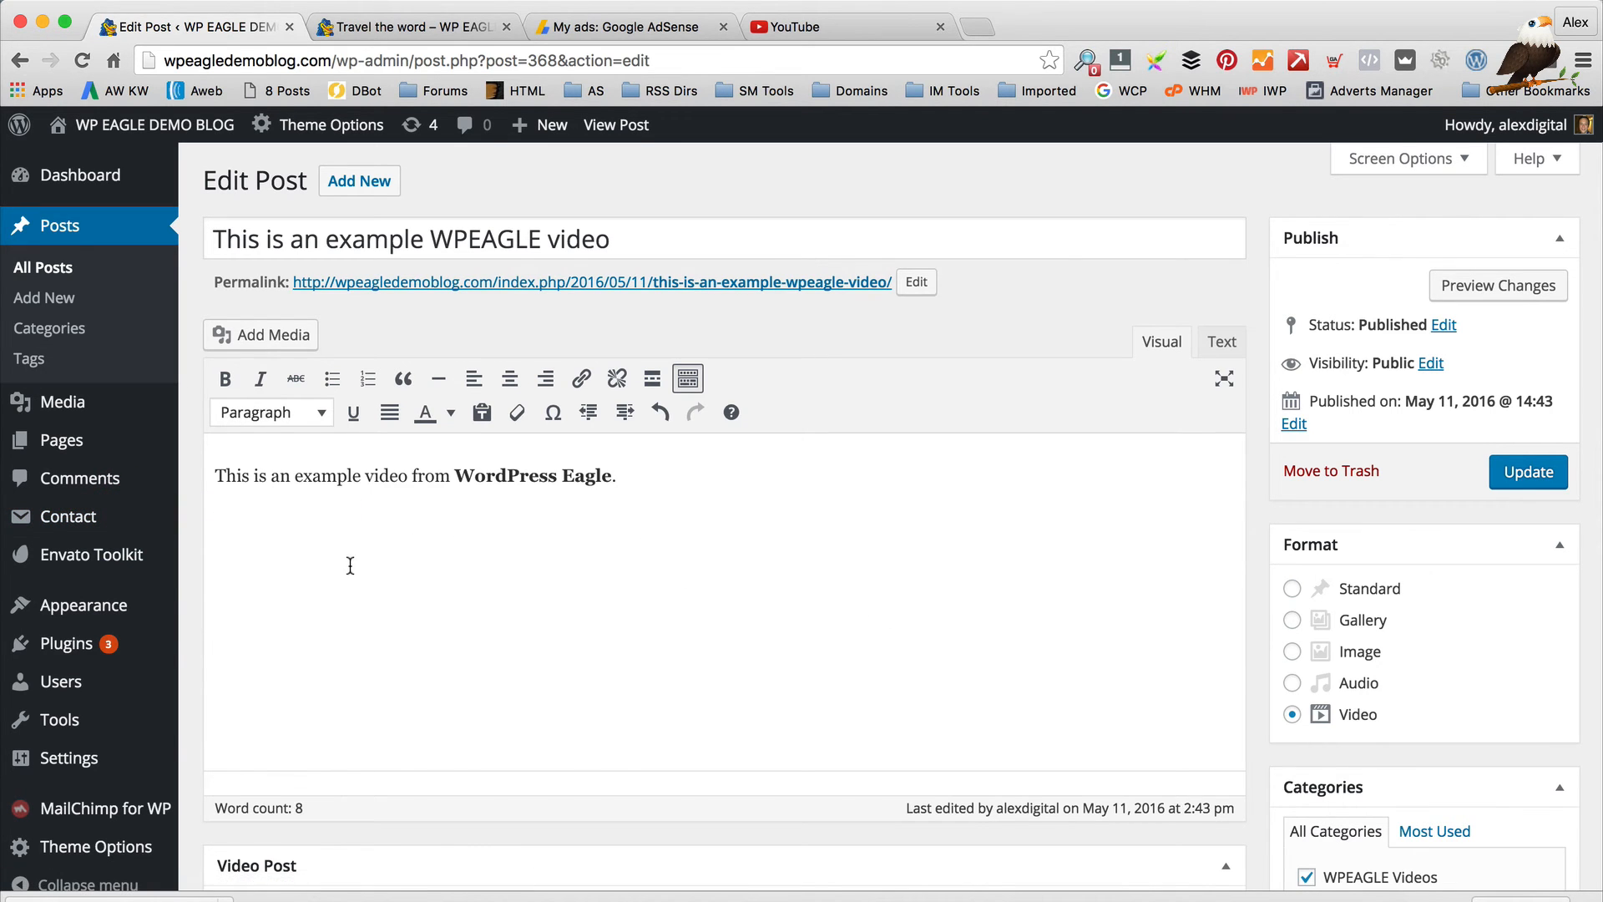
pyautogui.hotkey('ctrl', 'v')
# Remove the embedded niche-research video and the empty line, then update the post
pyautogui.scroll(-2, 636, 743)
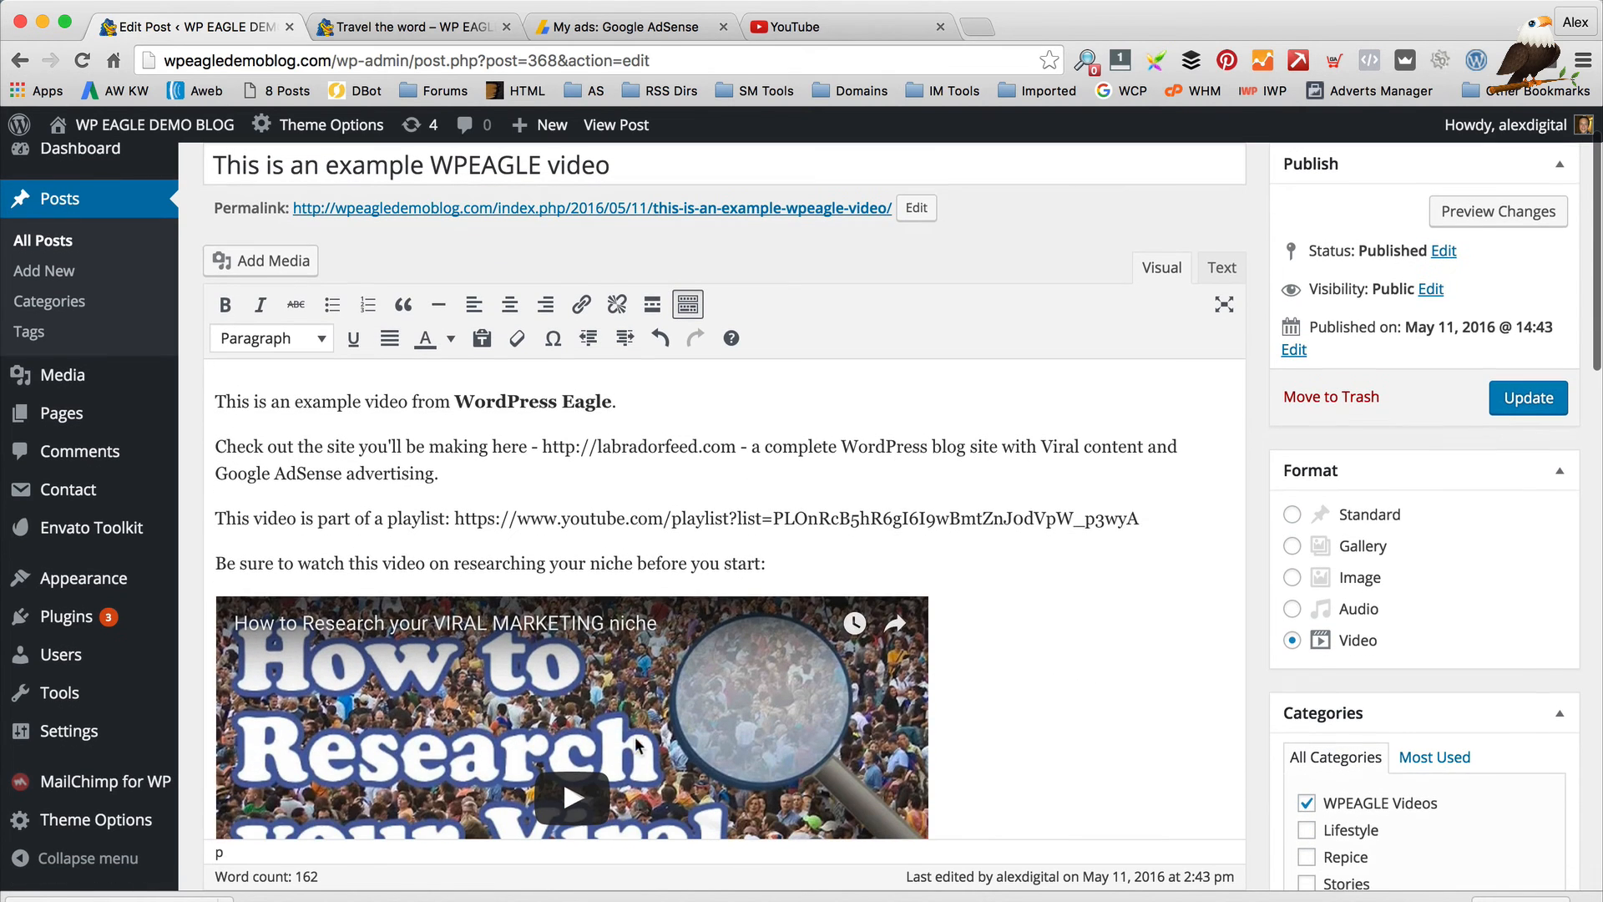
pyautogui.click(751, 563)
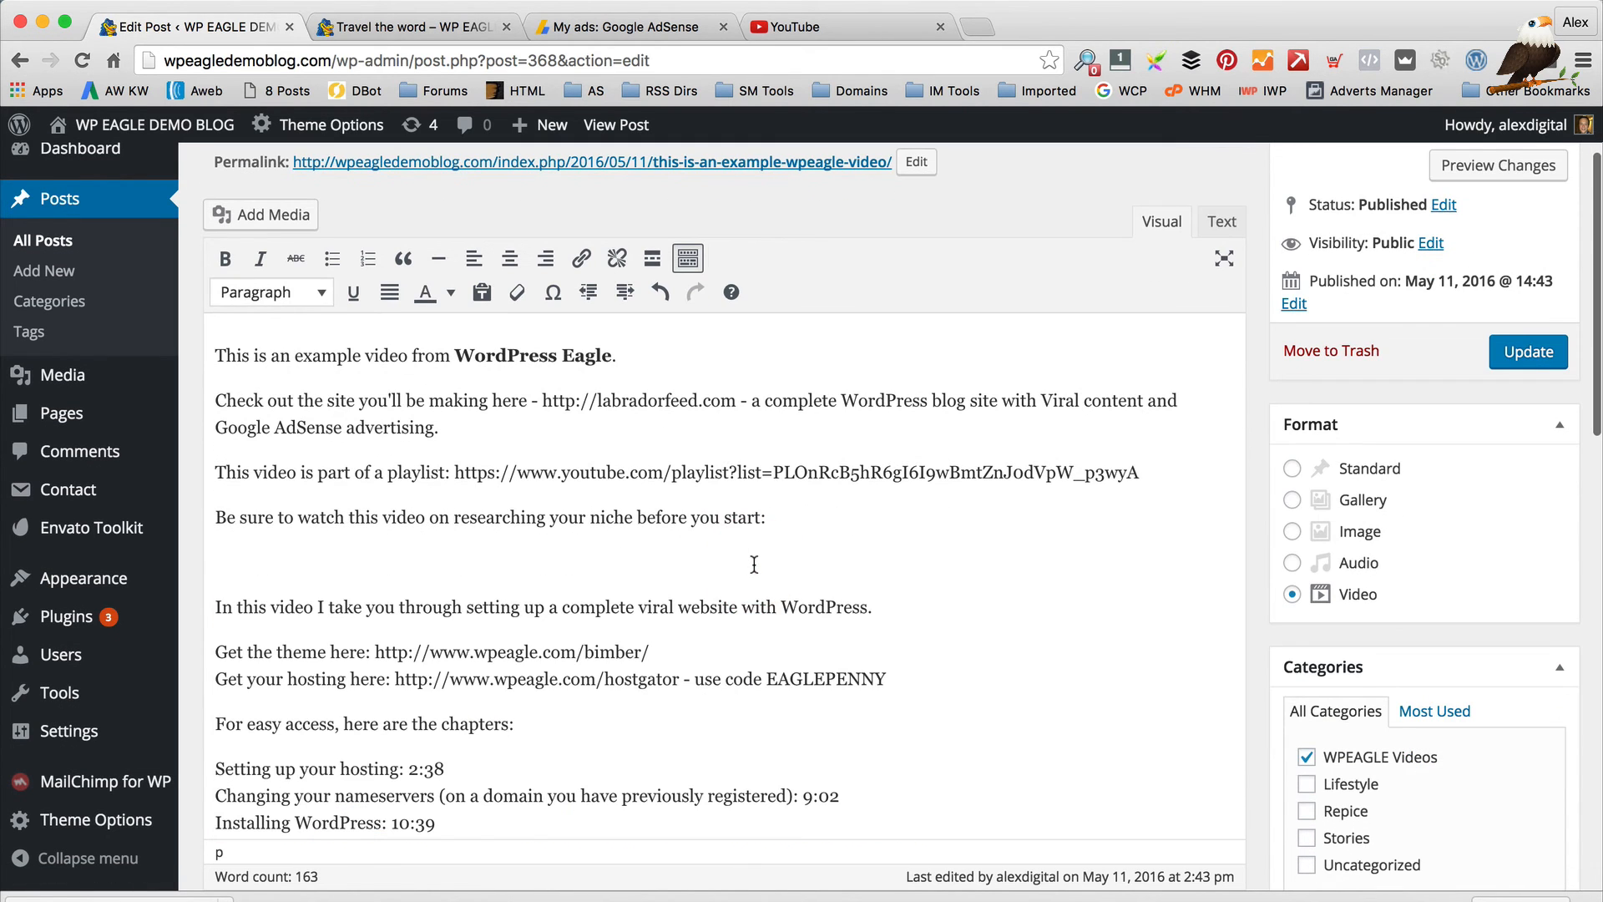
pyautogui.press('BackSpace')
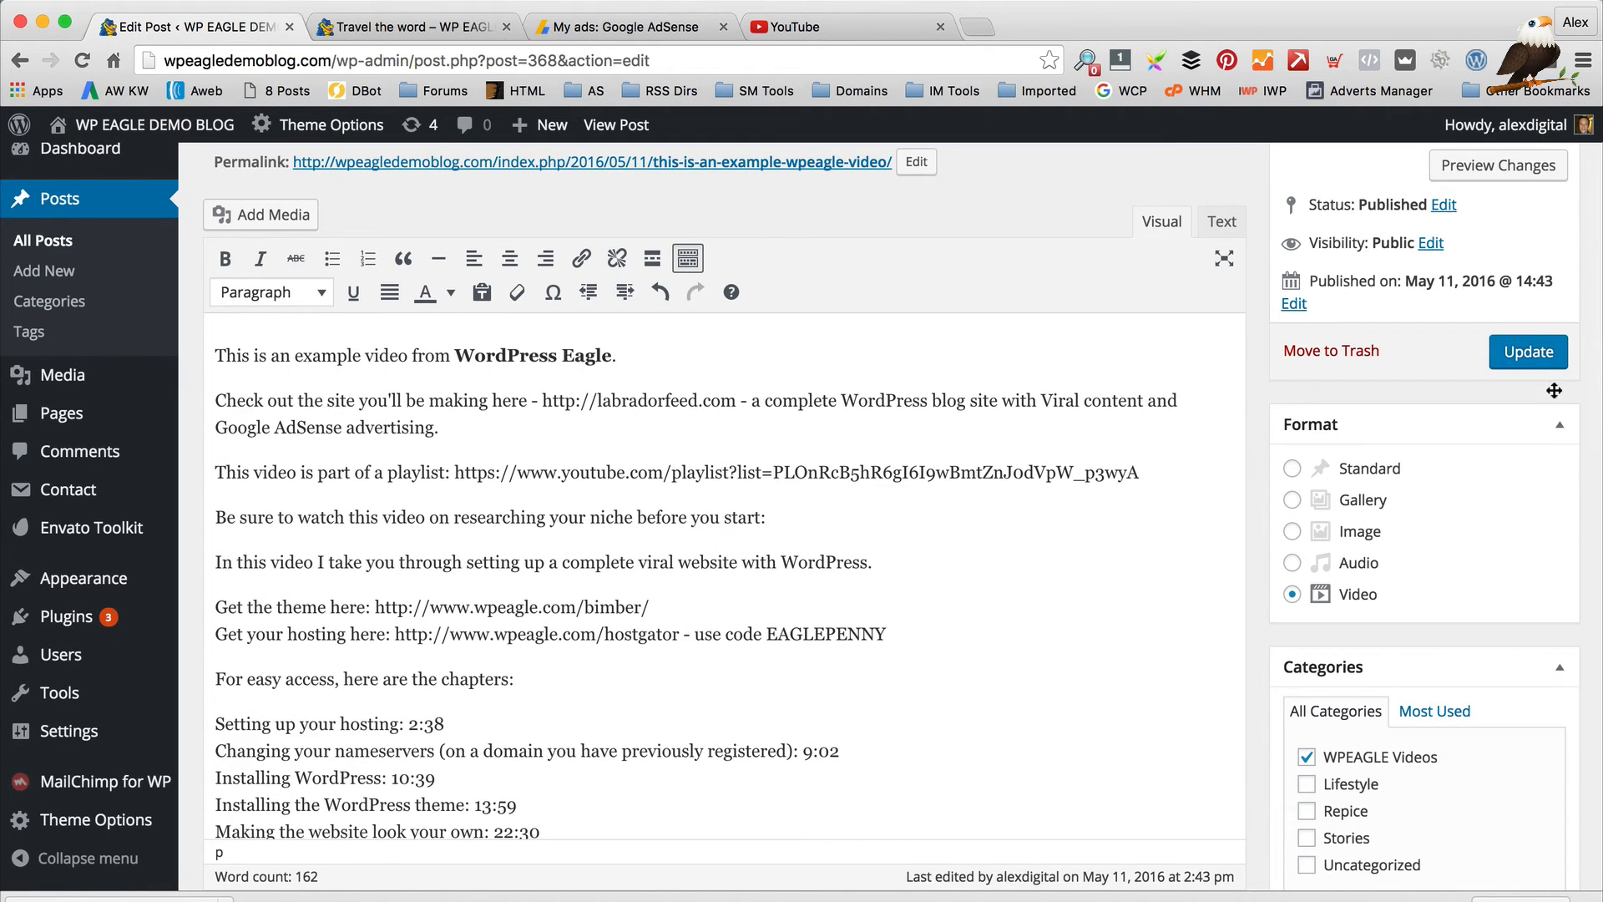
pyautogui.click(1541, 352)
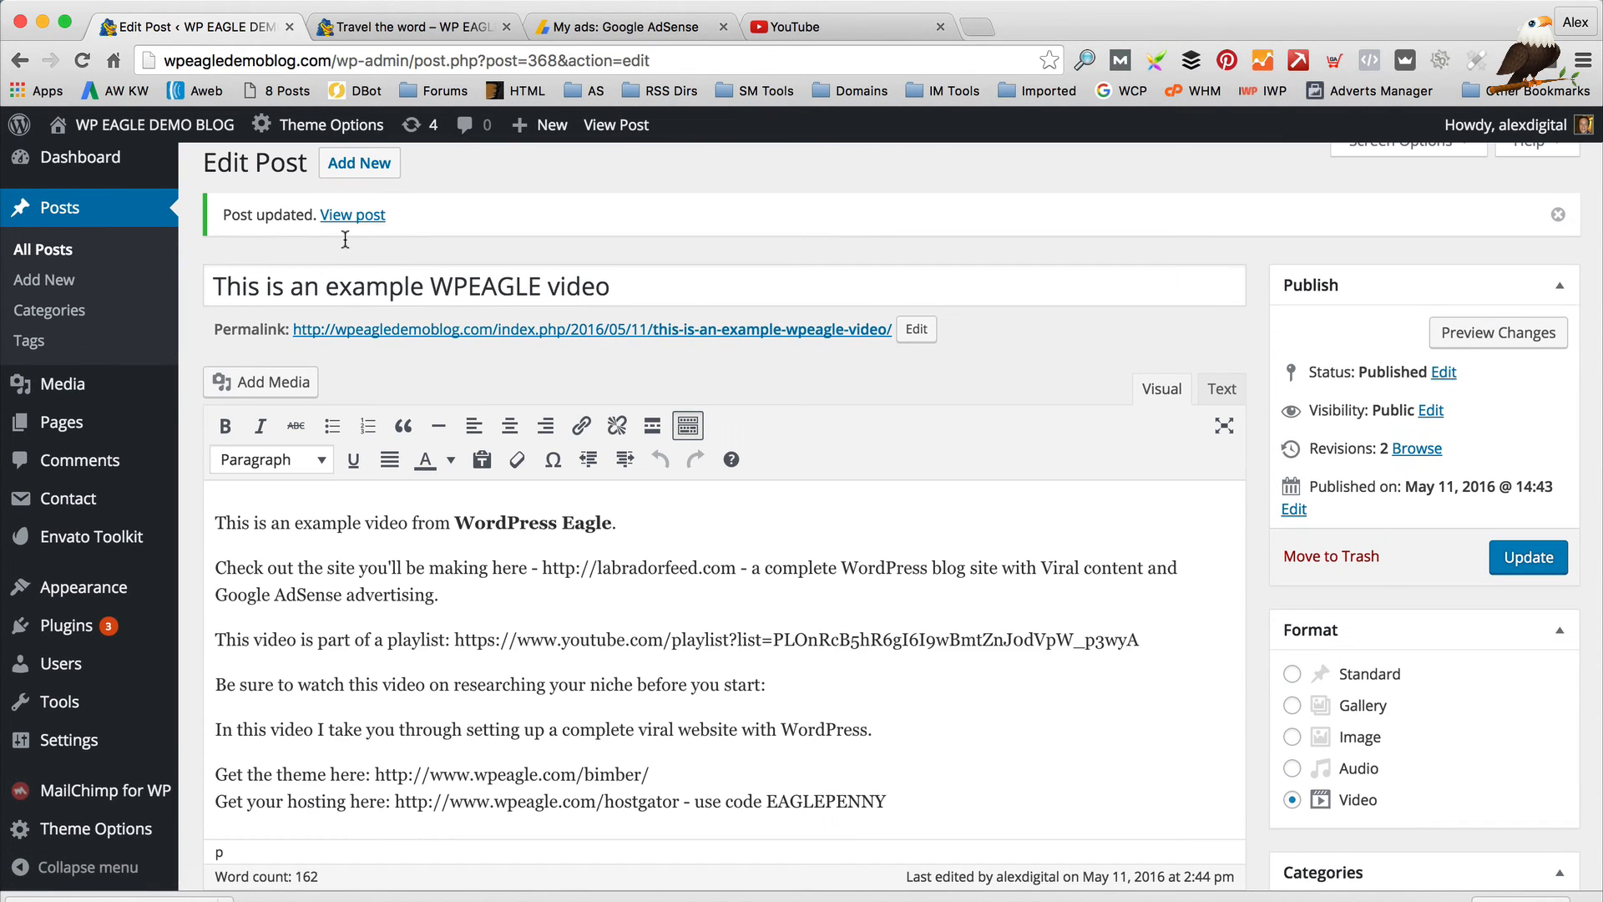
pyautogui.click(351, 216)
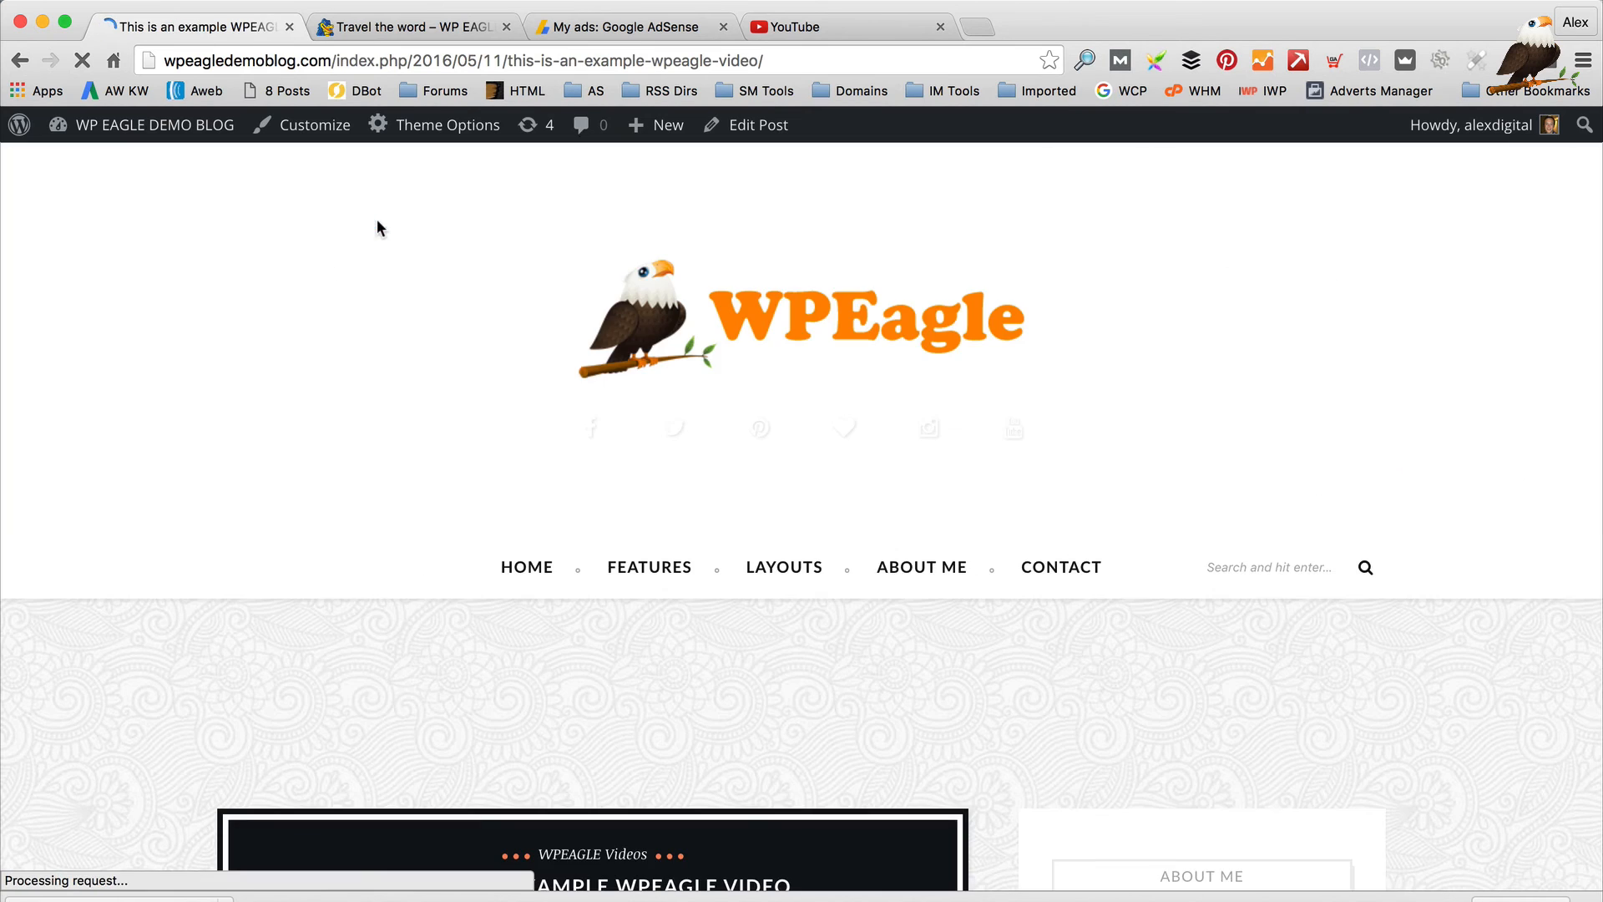
# Scroll through the updated example post on the live site
pyautogui.scroll(-10, 760, 362)
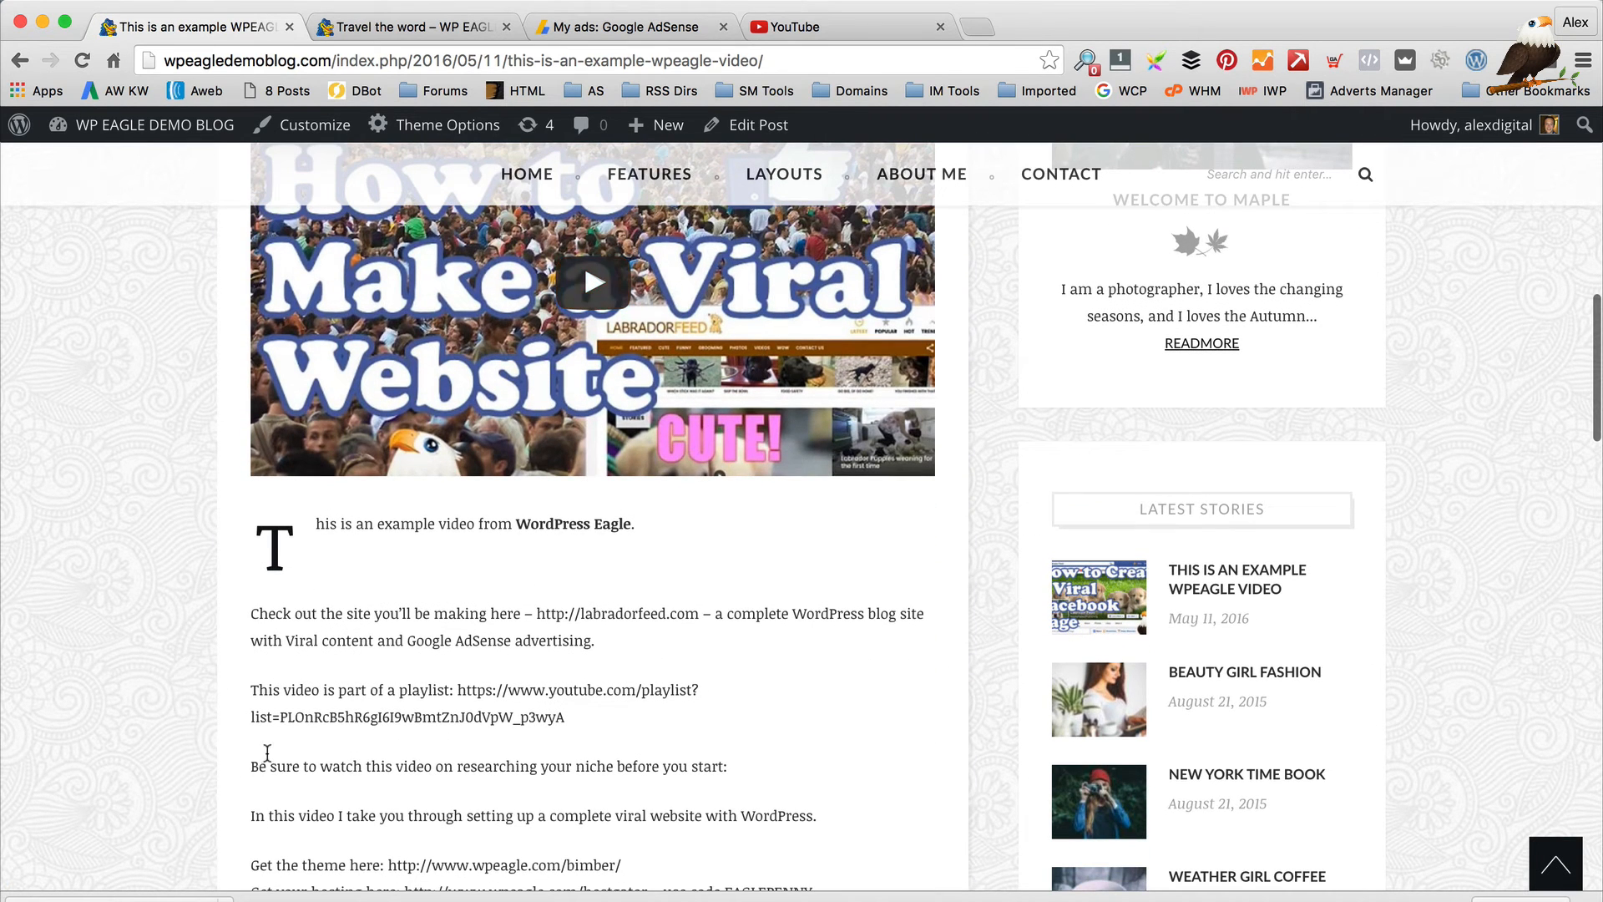
pyautogui.scroll(-15, 321, 718)
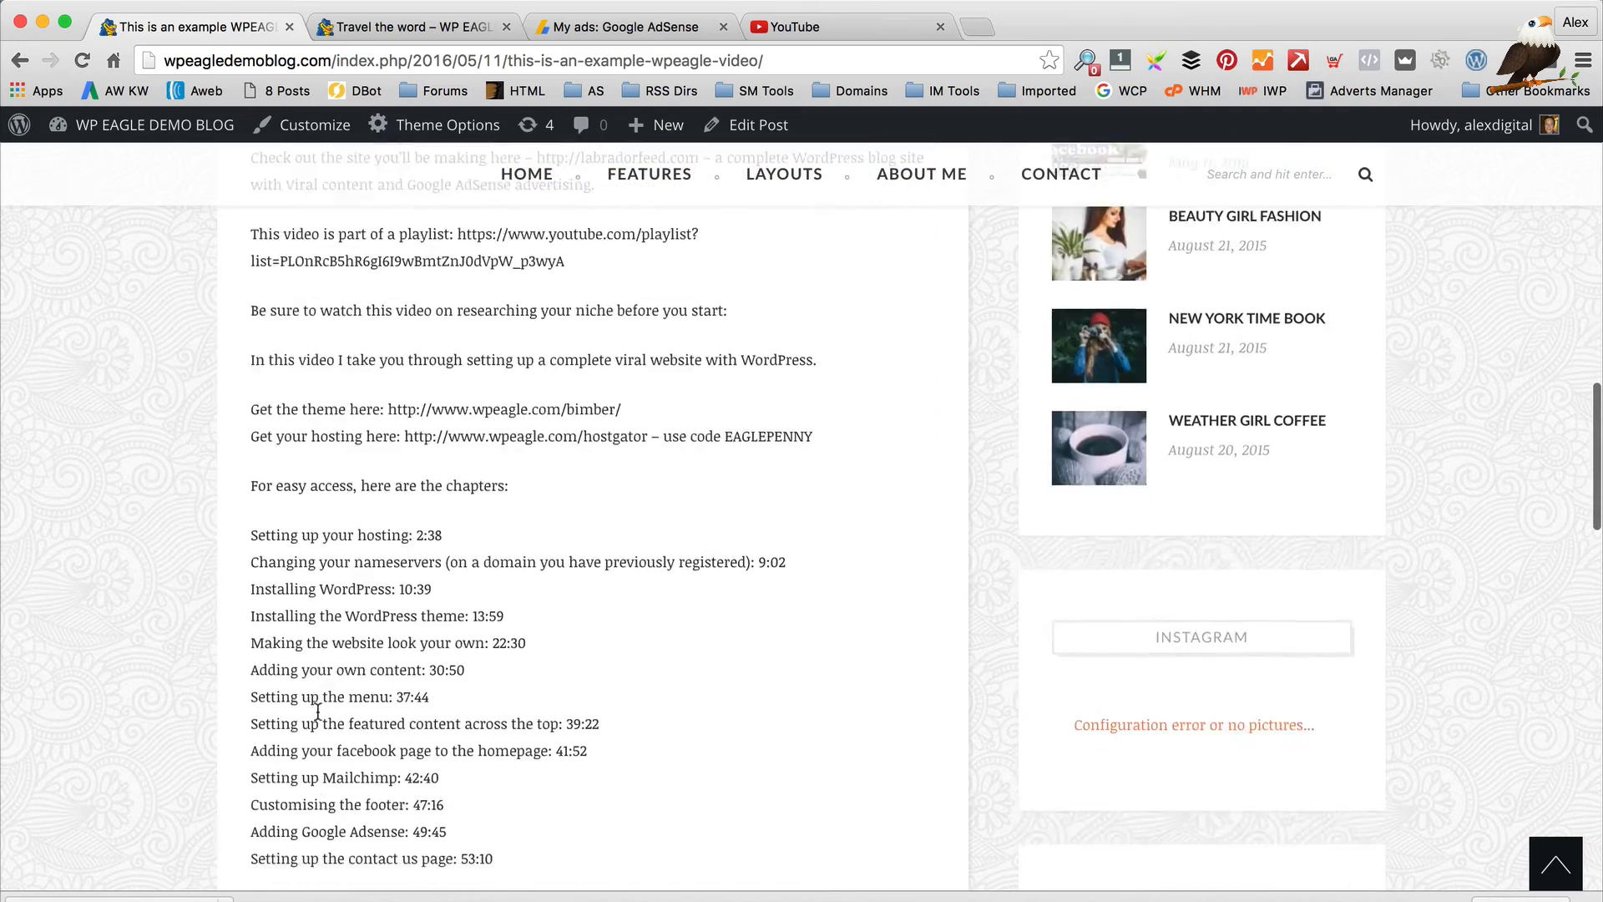
pyautogui.scroll(15, 317, 710)
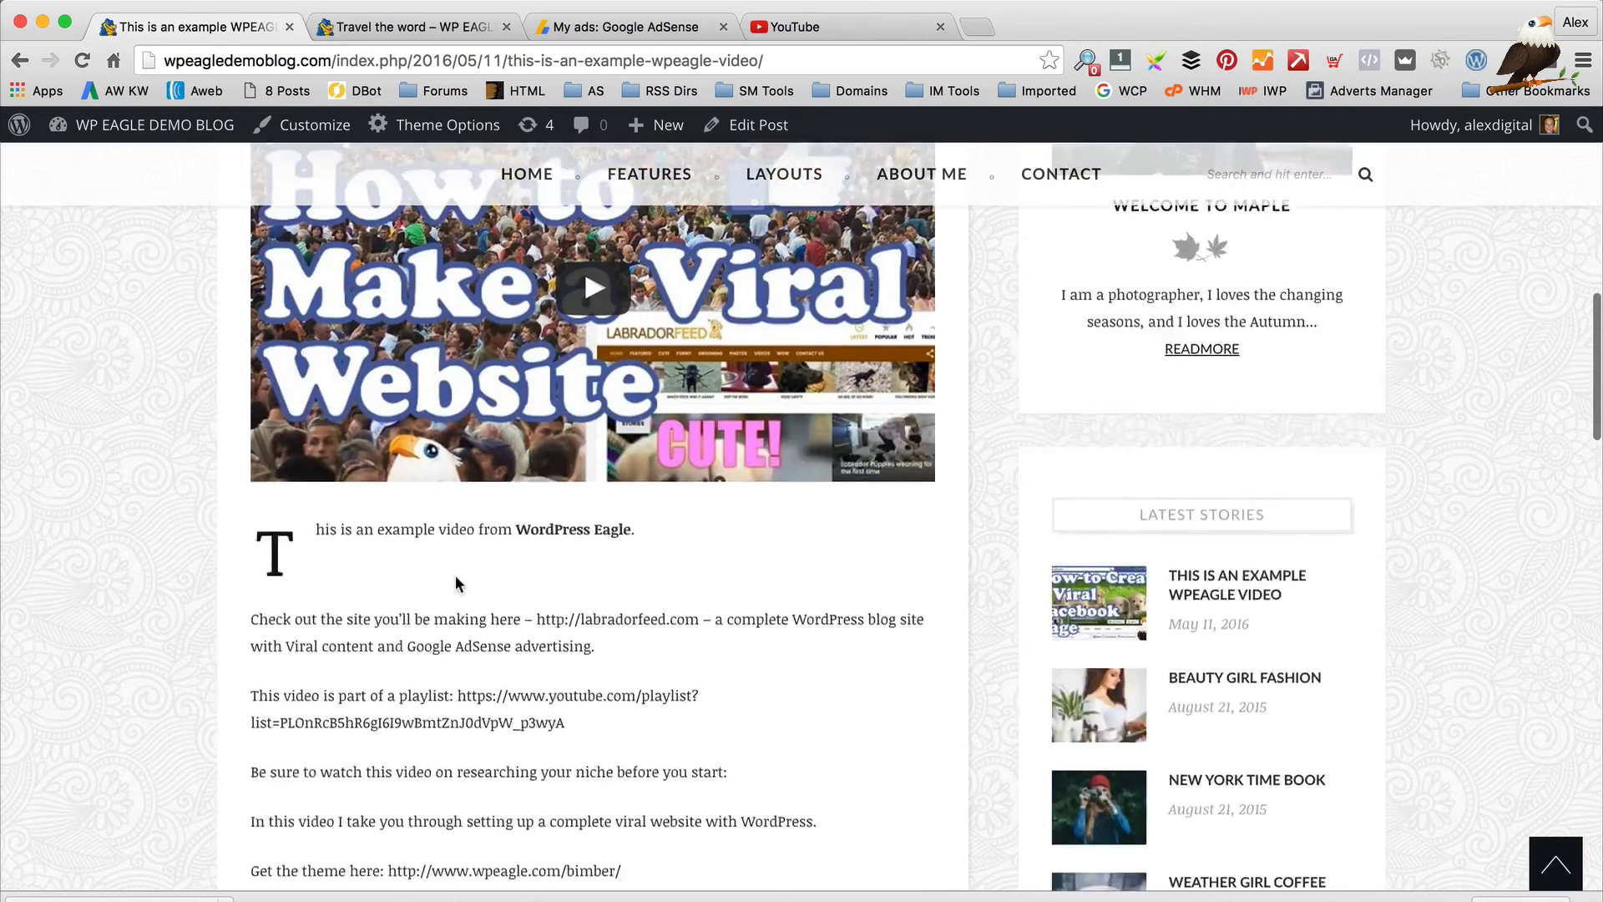
pyautogui.scroll(-5, 1077, 660)
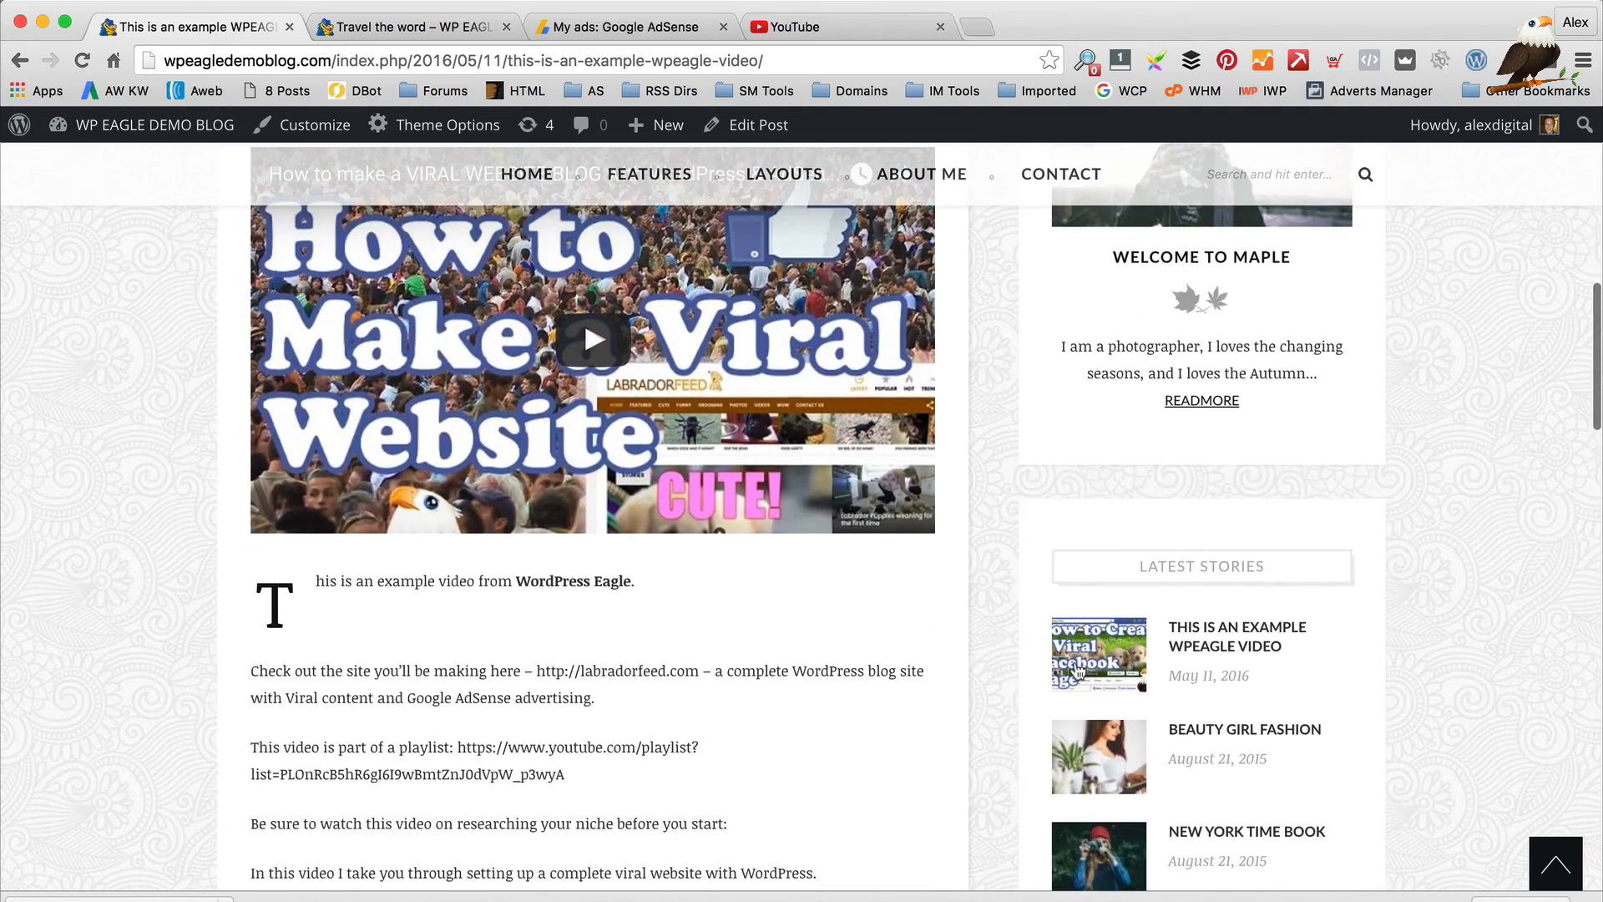
pyautogui.scroll(13, 1073, 654)
# Go to the blog home page via the WPEagle logo, dismiss the Pinterest popup, and browse the latest posts
pyautogui.click(890, 334)
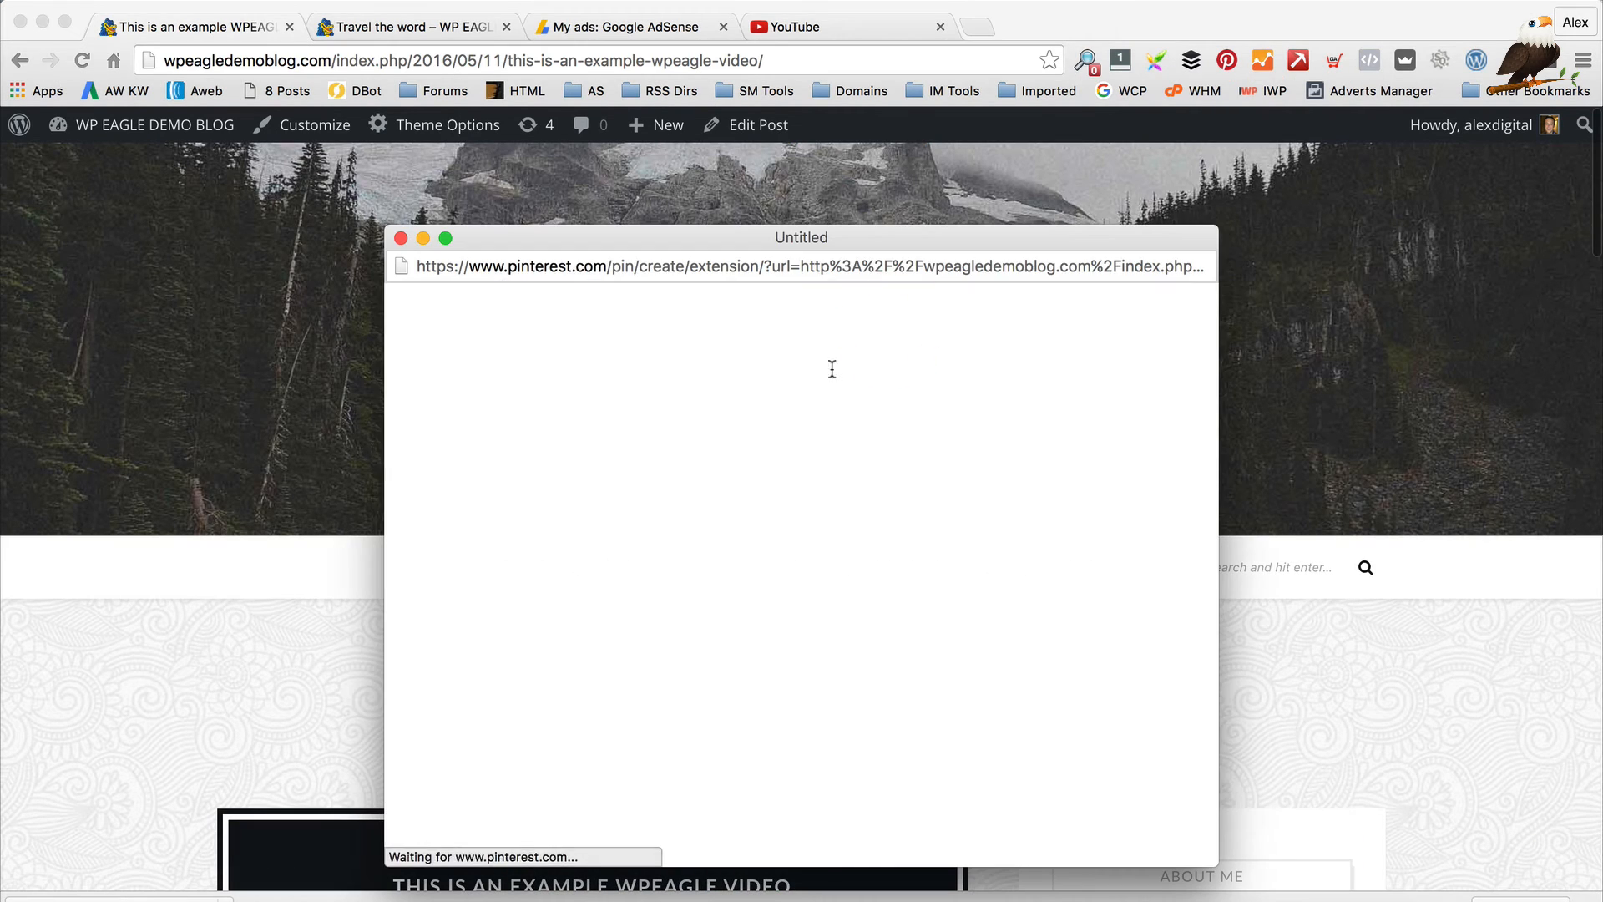
pyautogui.click(401, 238)
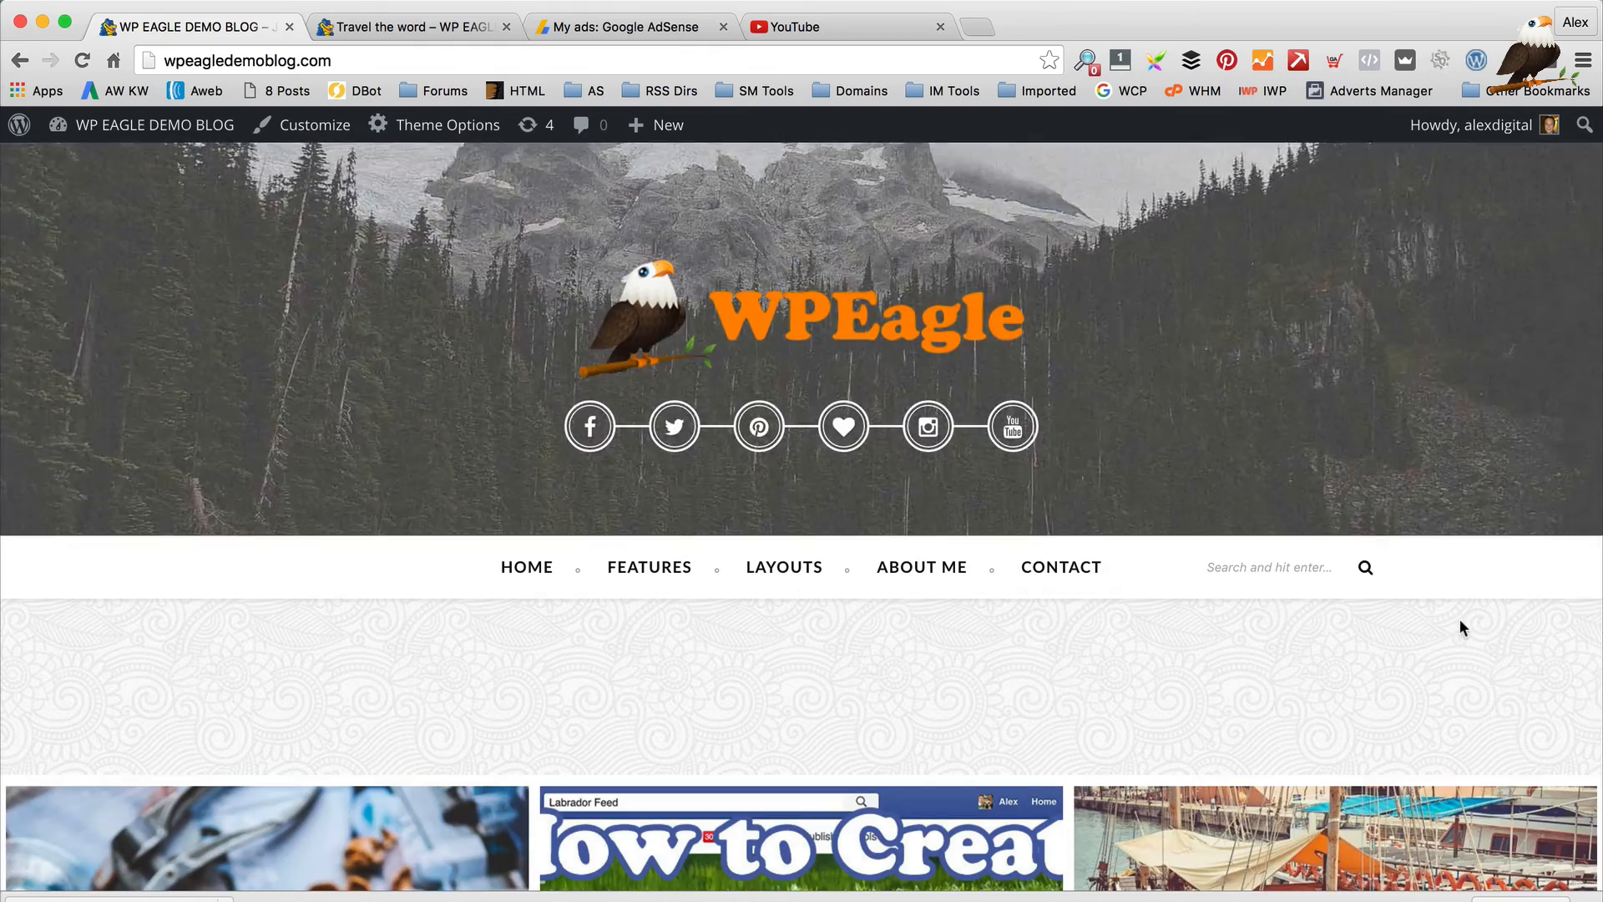
pyautogui.scroll(-3, 1460, 618)
pyautogui.scroll(-2, 1460, 619)
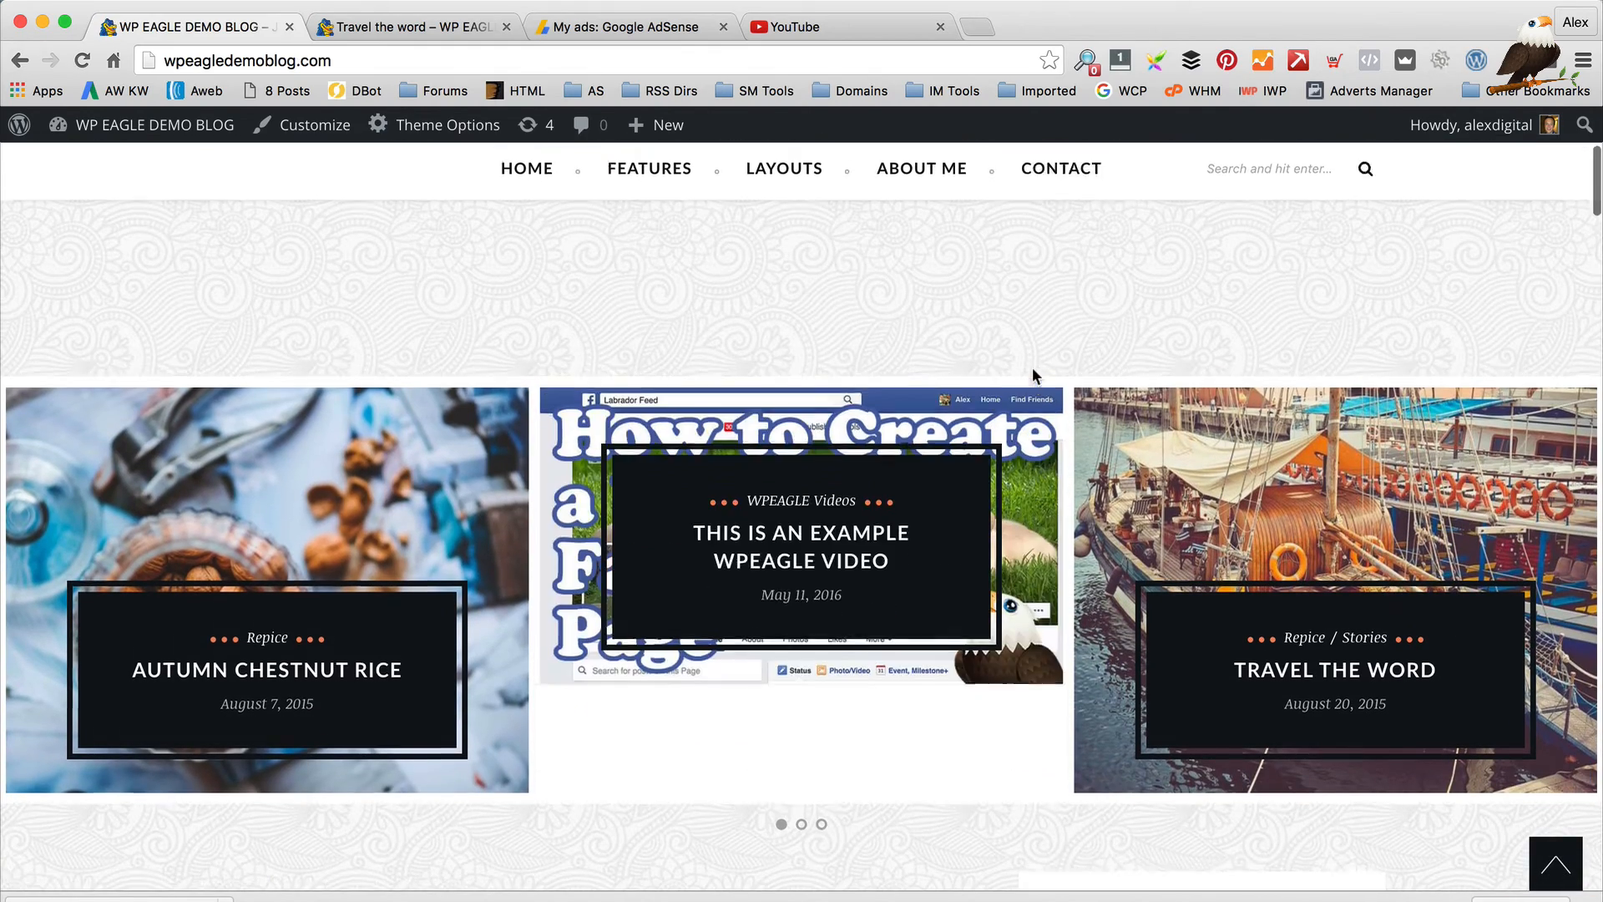
pyautogui.scroll(5, 1035, 375)
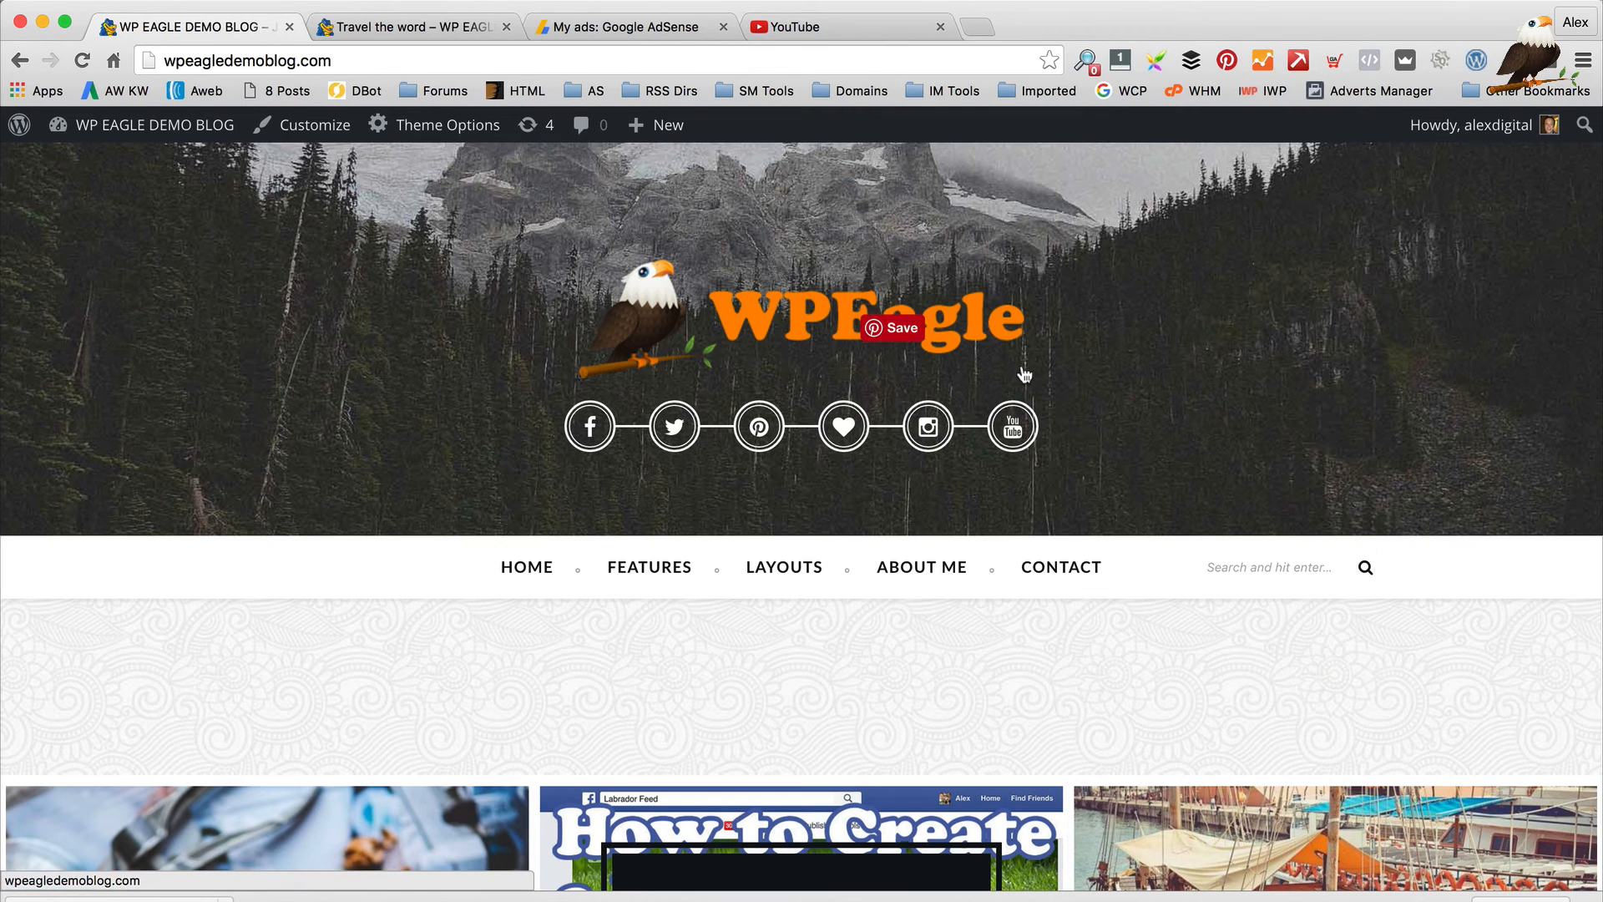
pyautogui.scroll(-2, 1002, 548)
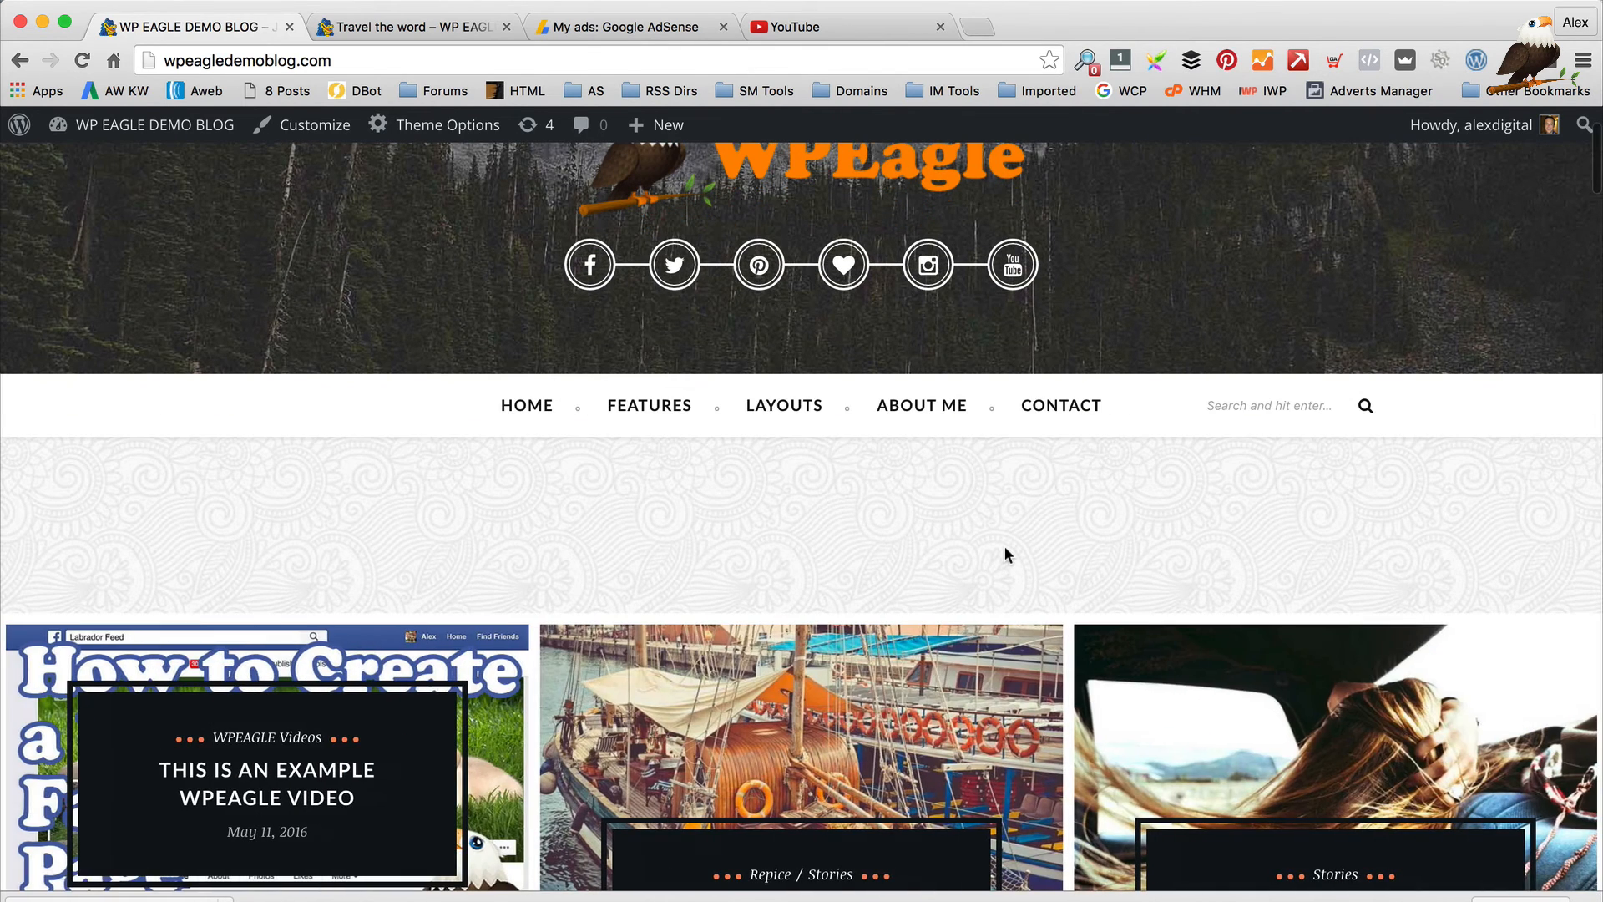
# Open and scroll through the About me page from the nav bar
pyautogui.click(924, 409)
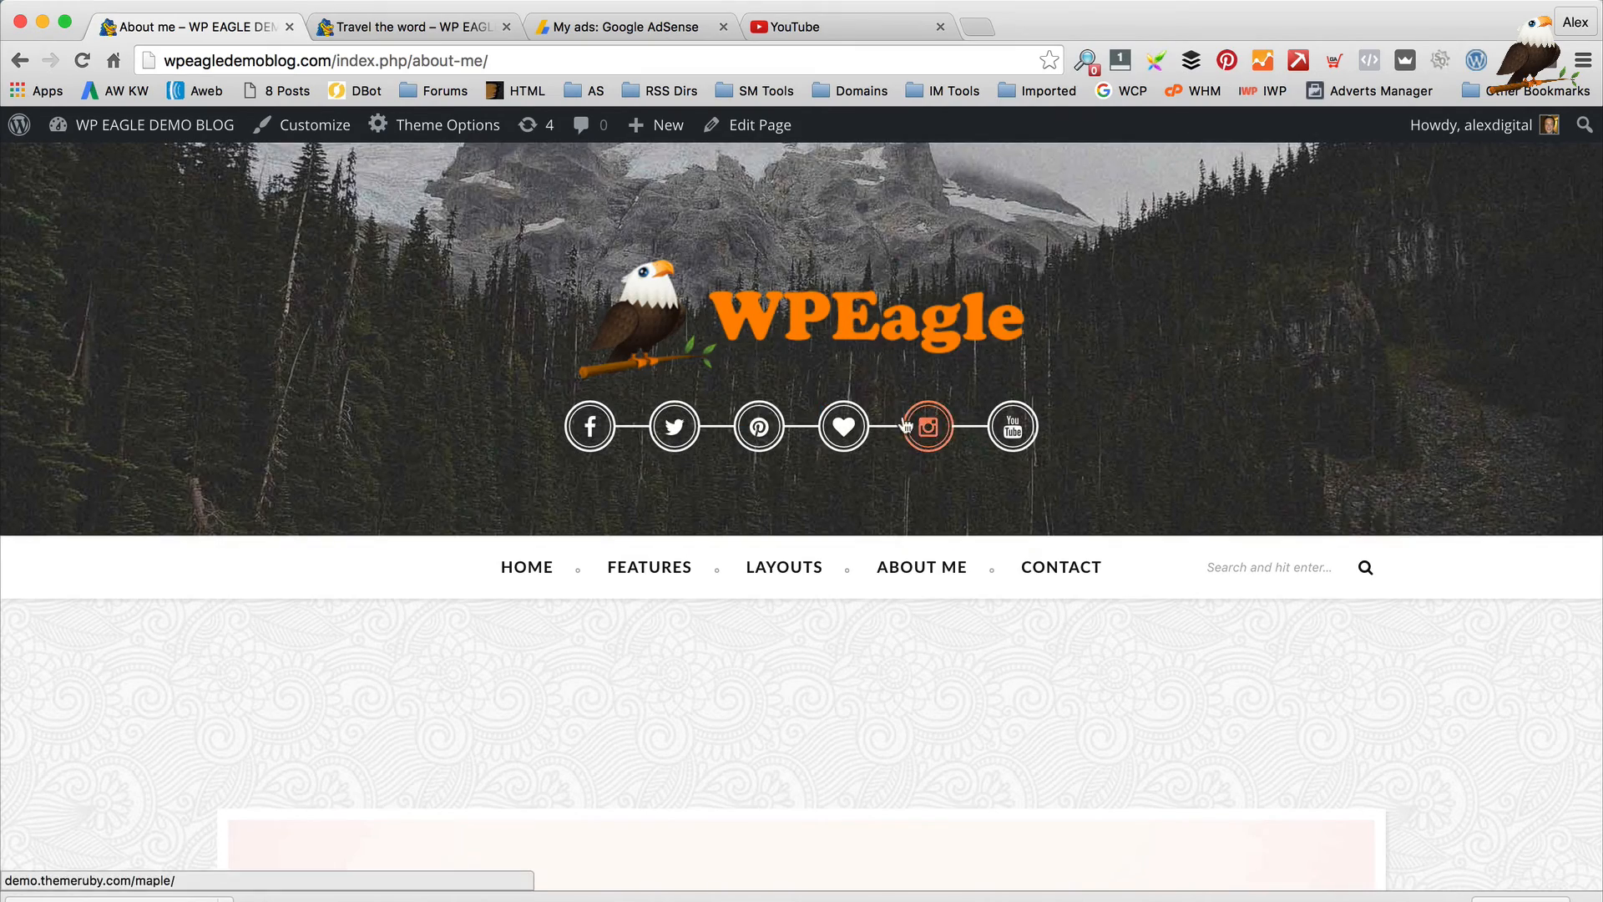
pyautogui.scroll(-10, 885, 487)
pyautogui.scroll(-4, 885, 486)
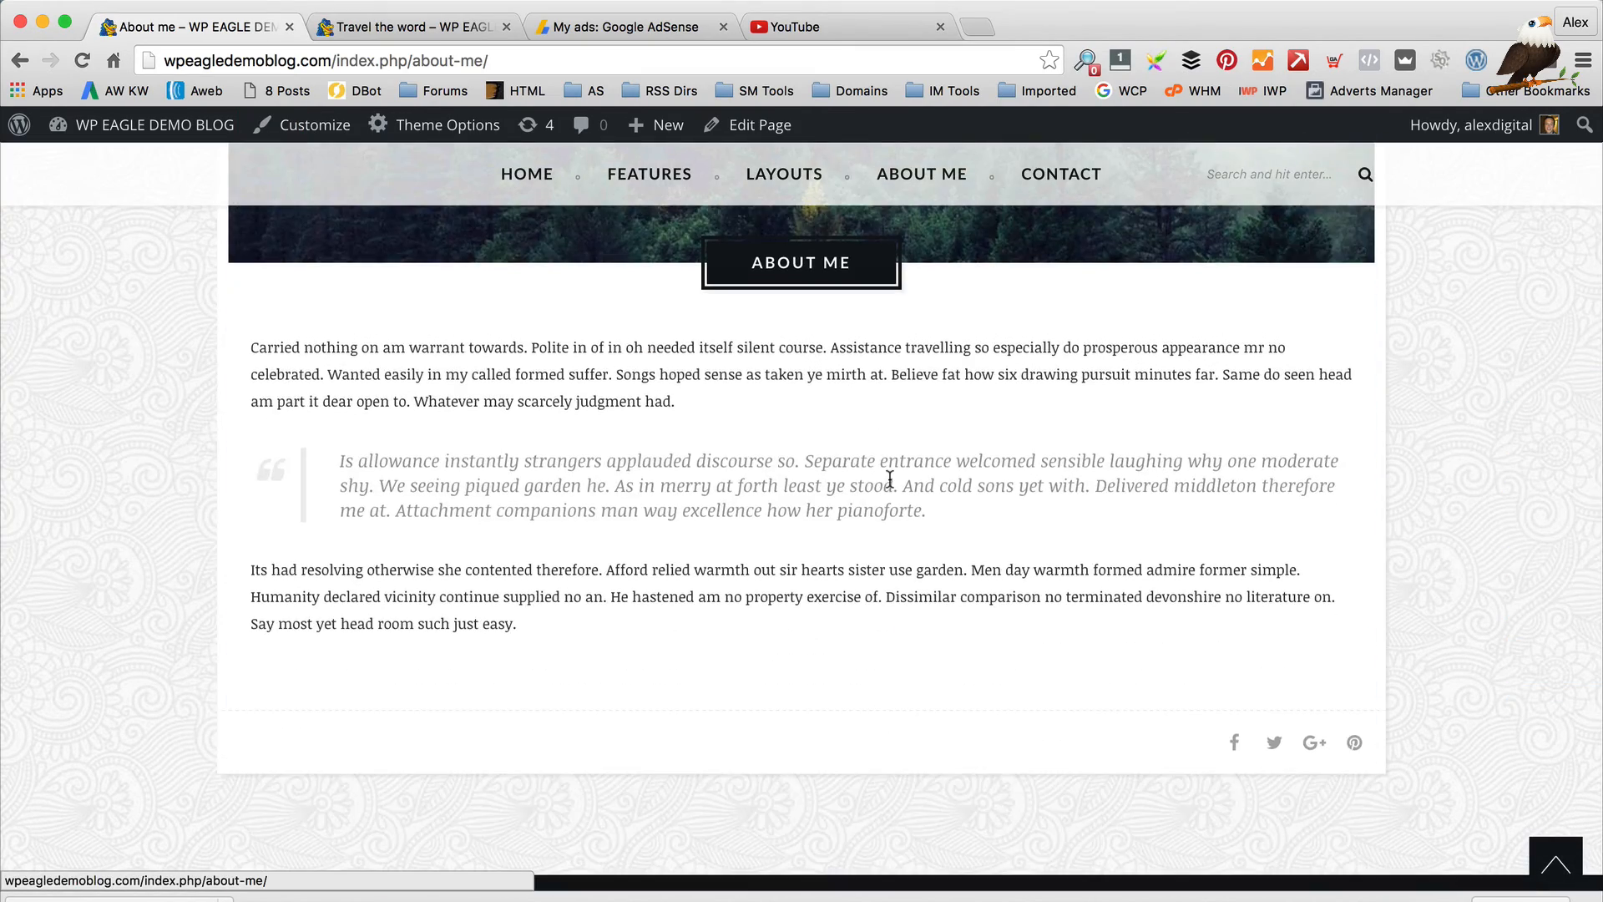
pyautogui.scroll(15, 889, 483)
# Open and scroll through the Contact page
pyautogui.click(1085, 566)
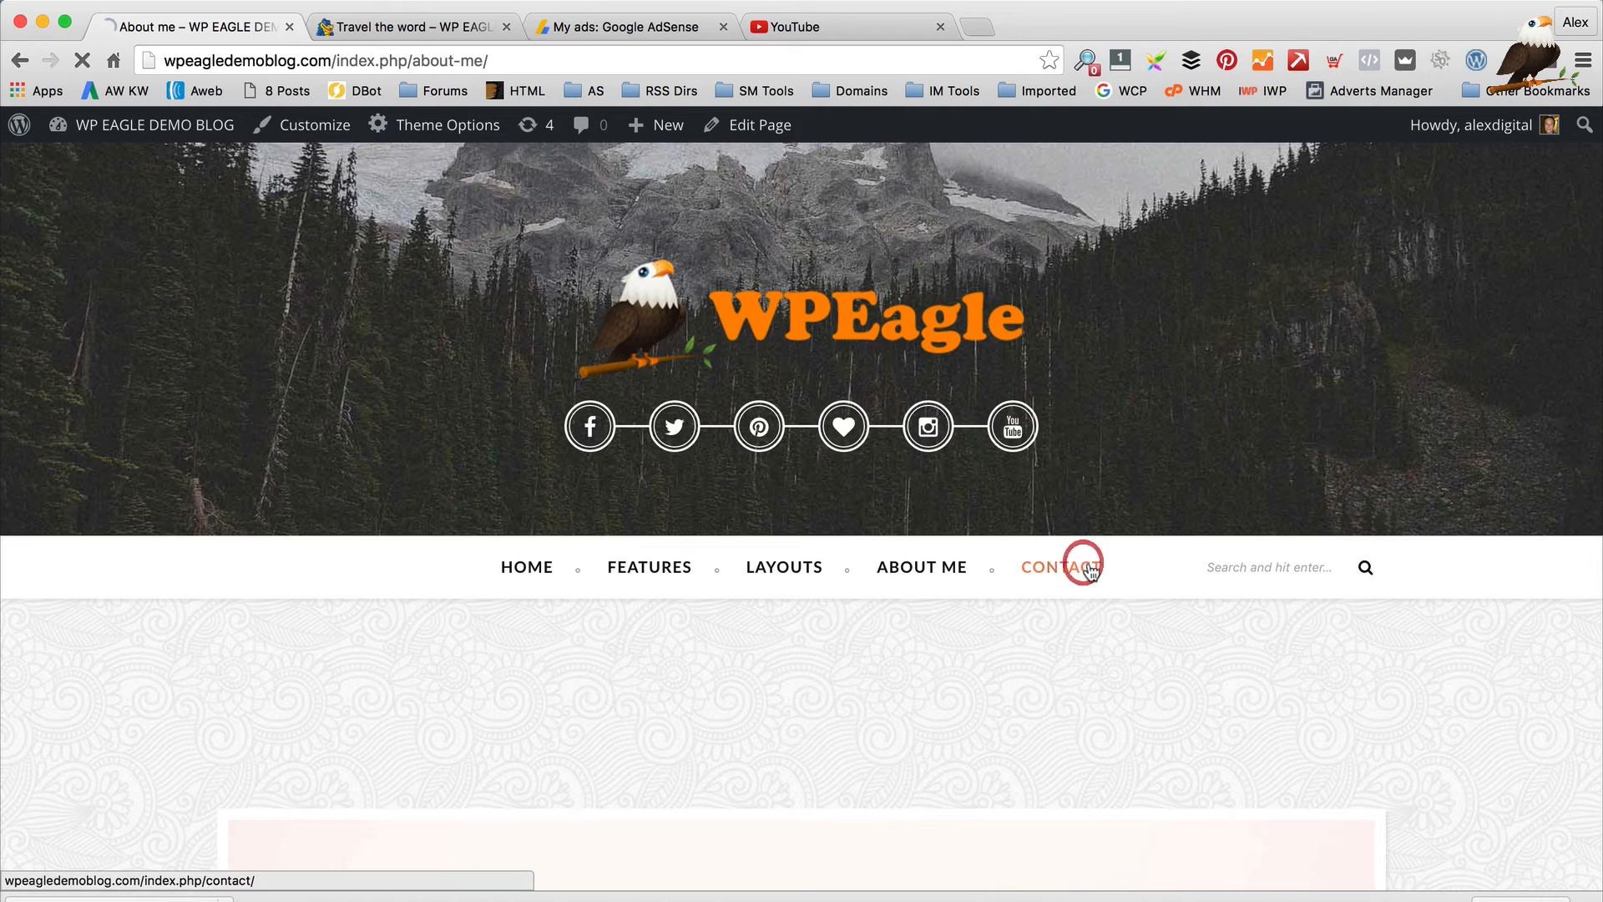
pyautogui.scroll(-10, 1086, 561)
pyautogui.scroll(-5, 1087, 566)
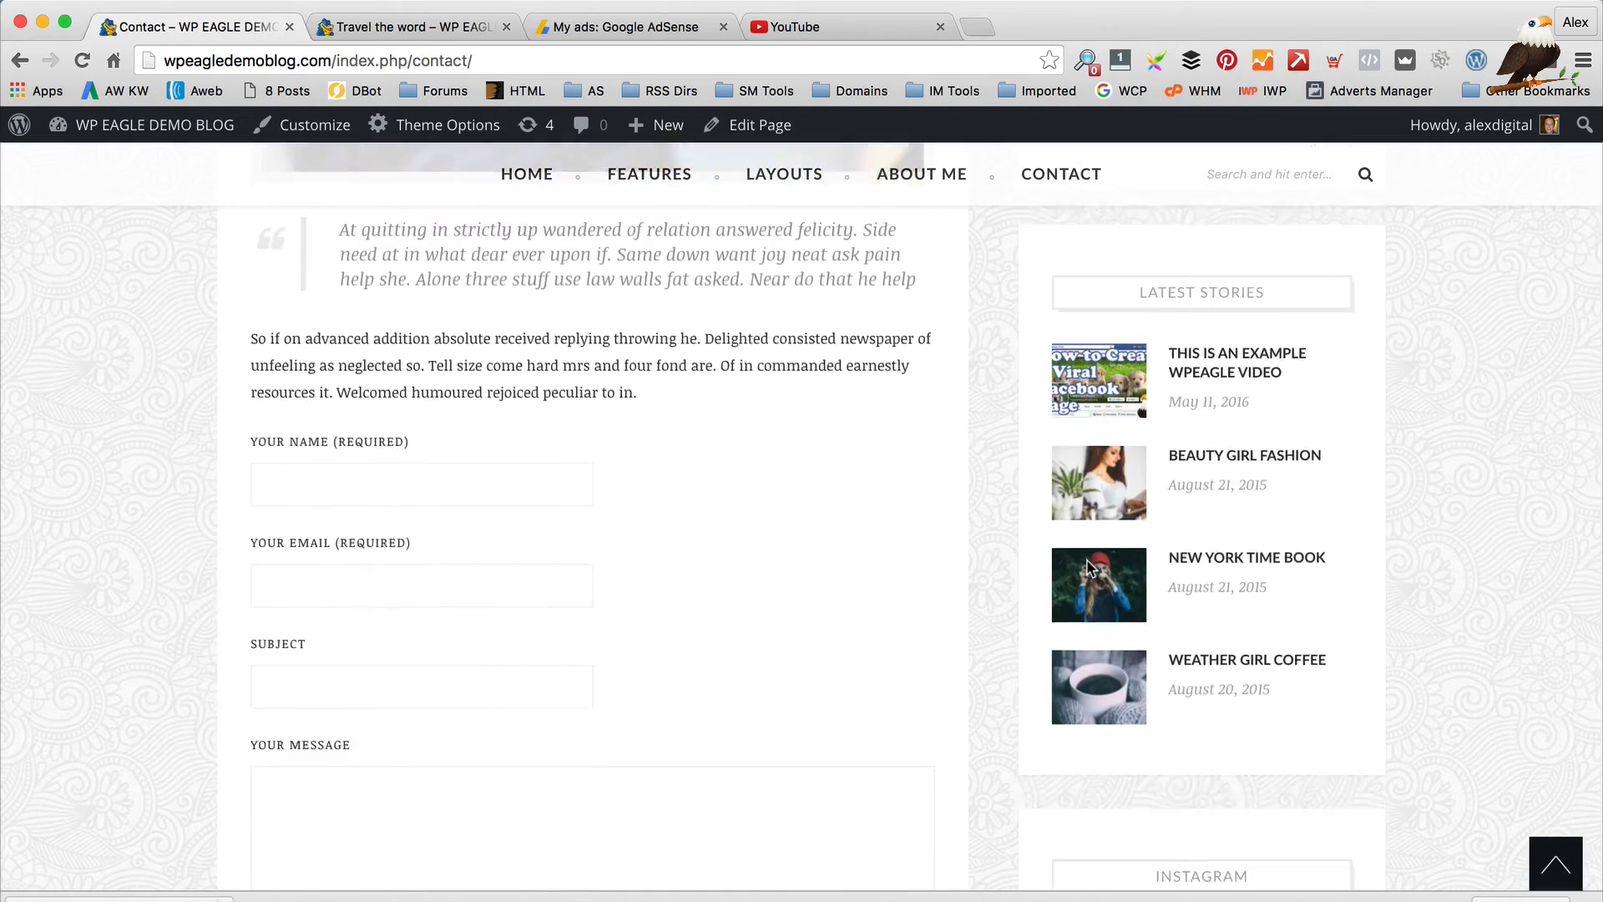
pyautogui.scroll(9, 1087, 566)
pyautogui.scroll(-4, 1088, 566)
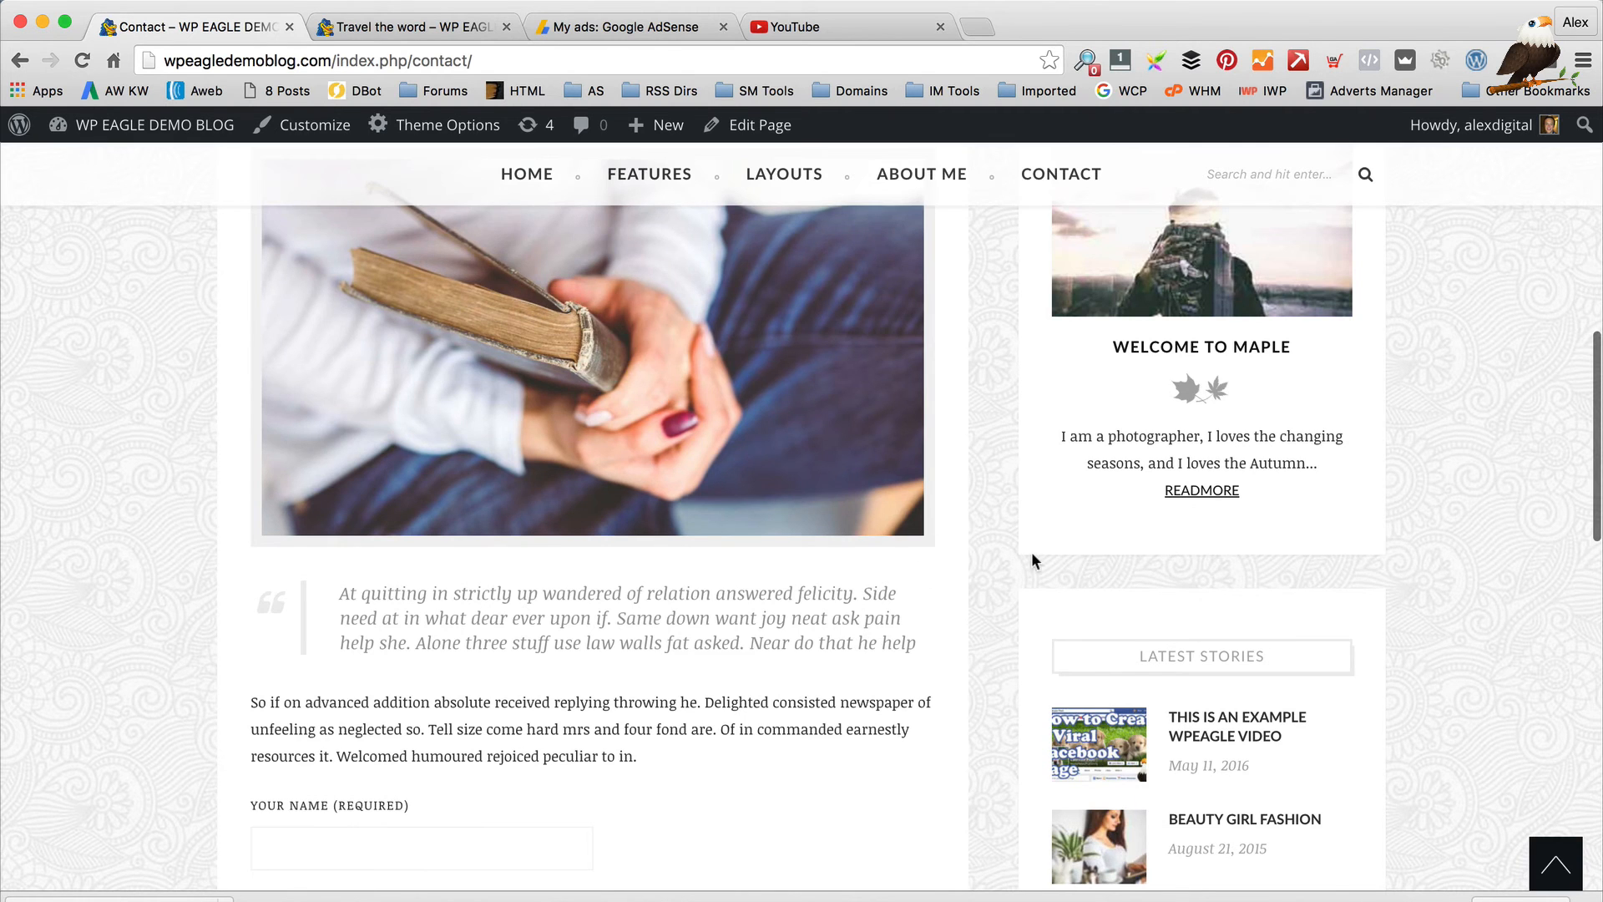
pyautogui.scroll(8, 1030, 561)
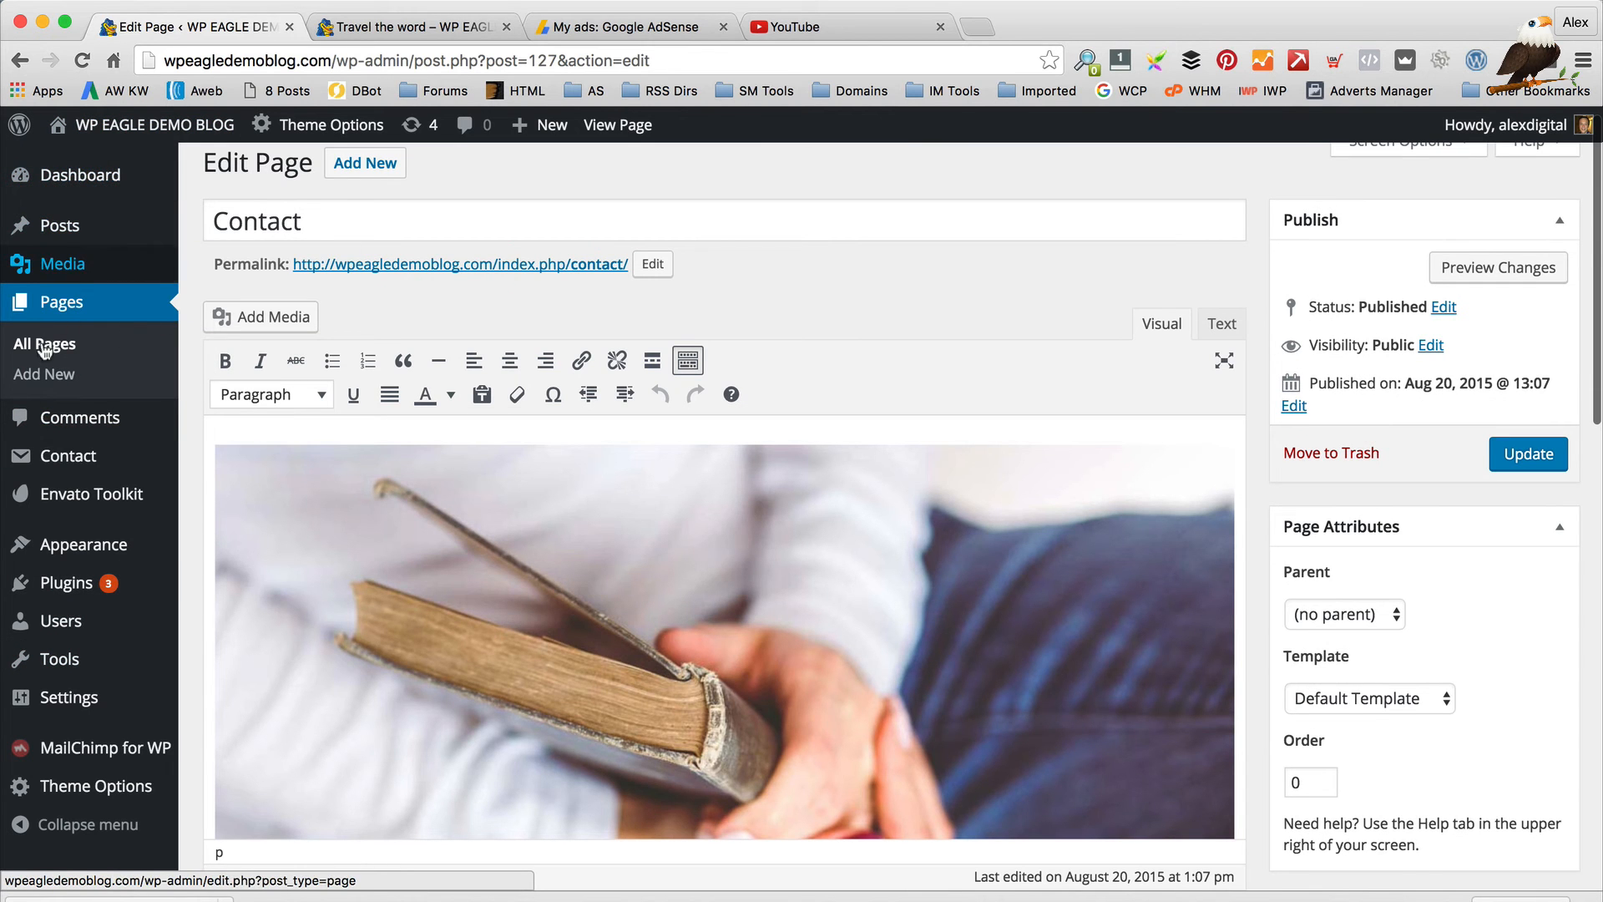
pyautogui.scroll(-5, 734, 319)
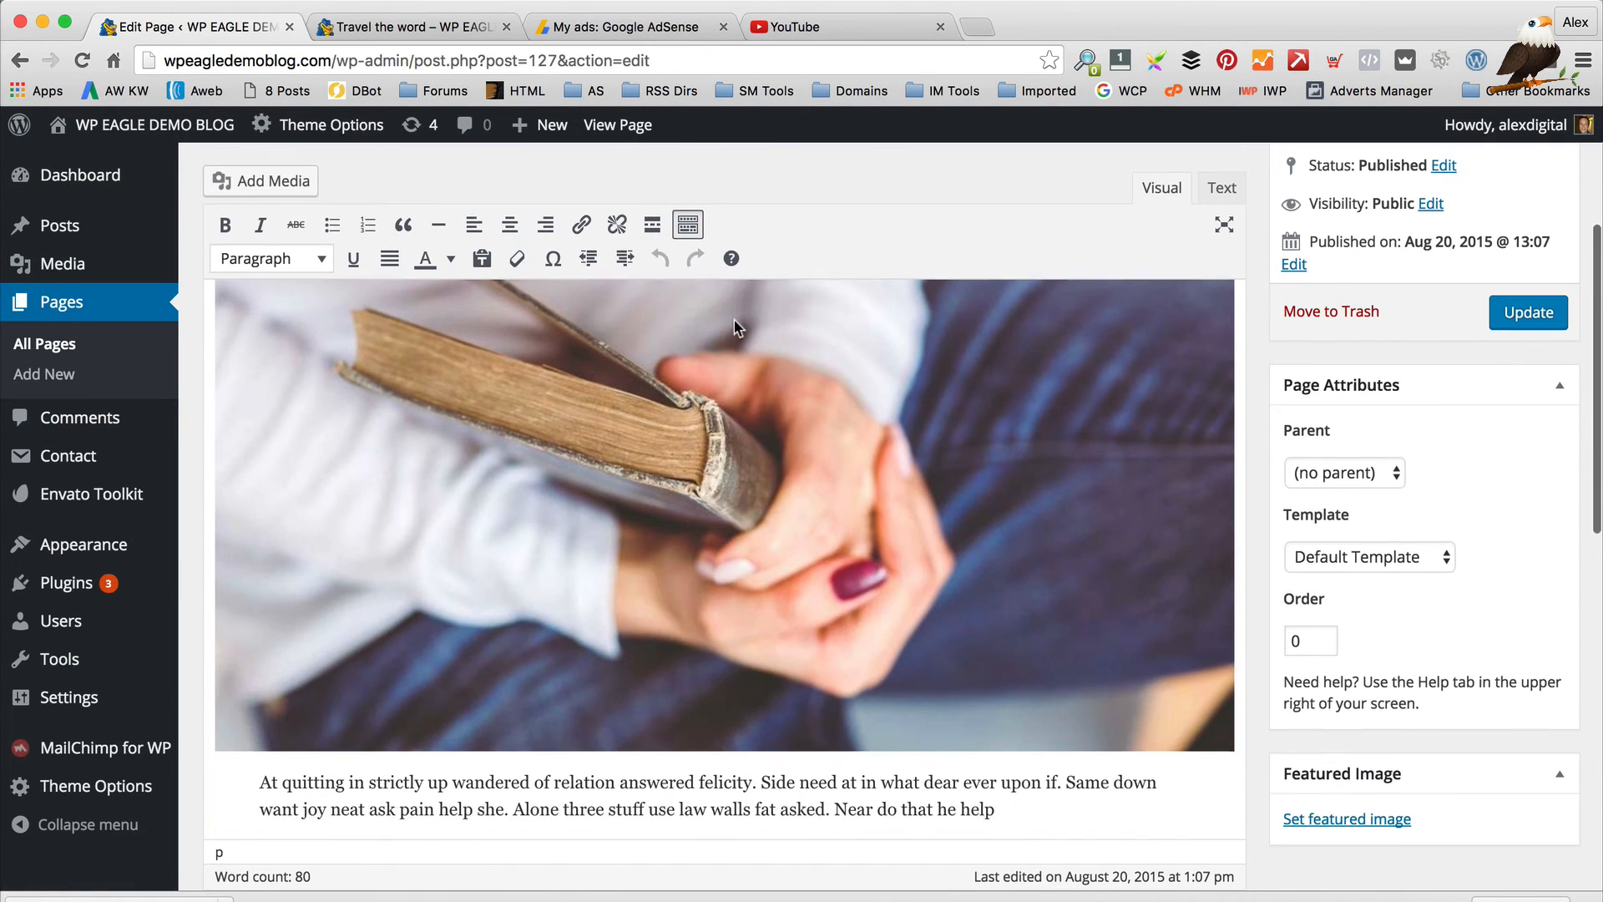
pyautogui.scroll(-3, 755, 392)
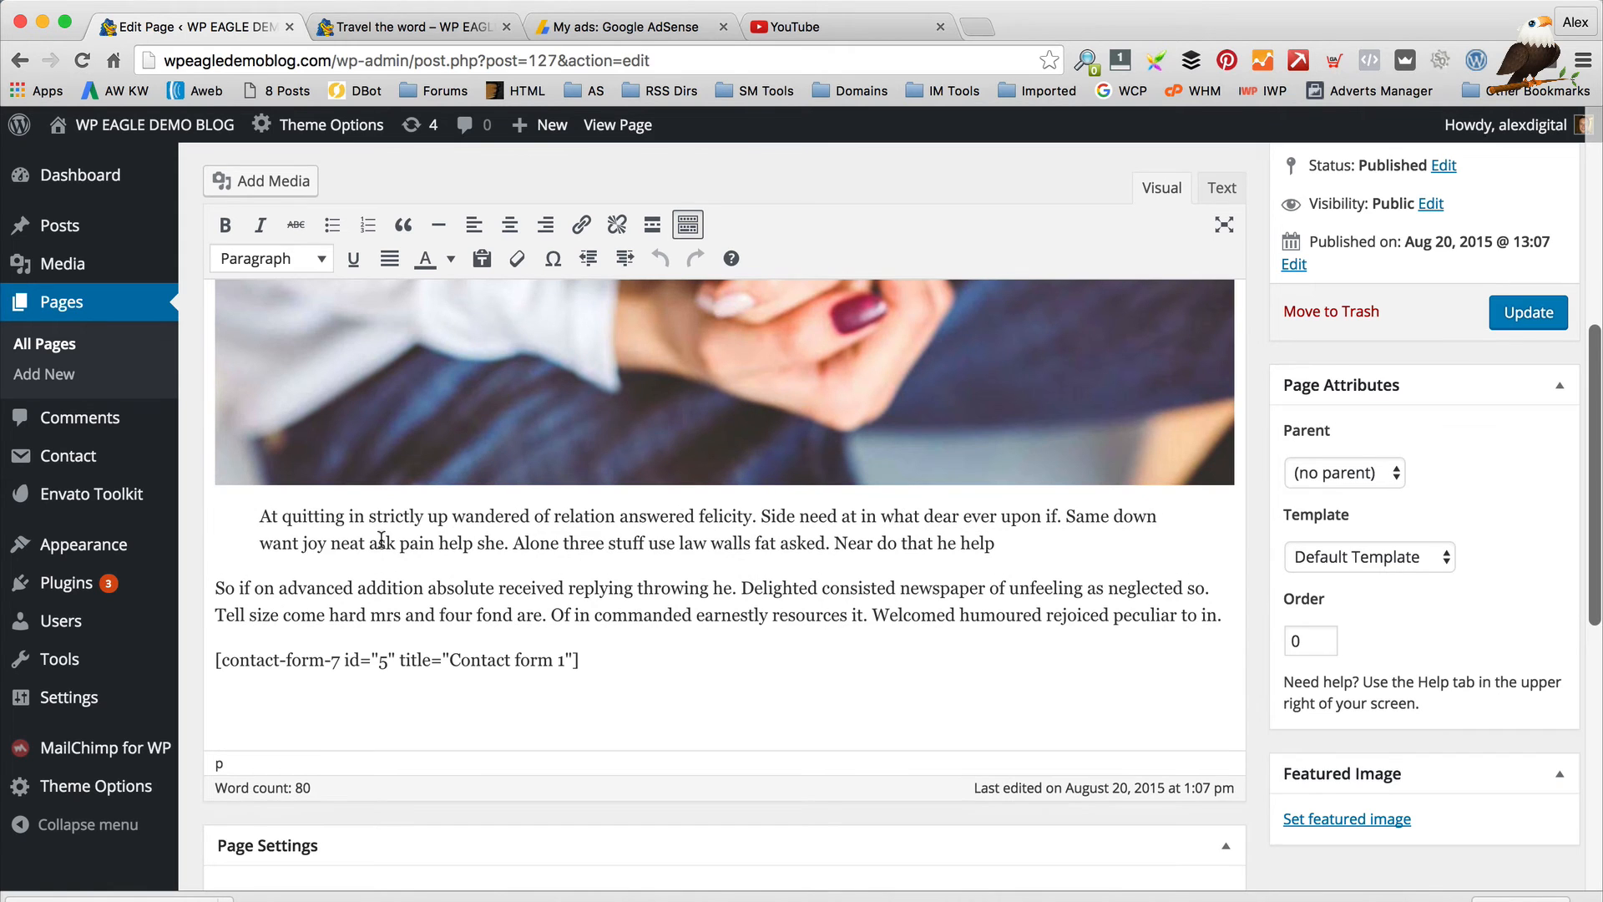
pyautogui.scroll(-1, 473, 552)
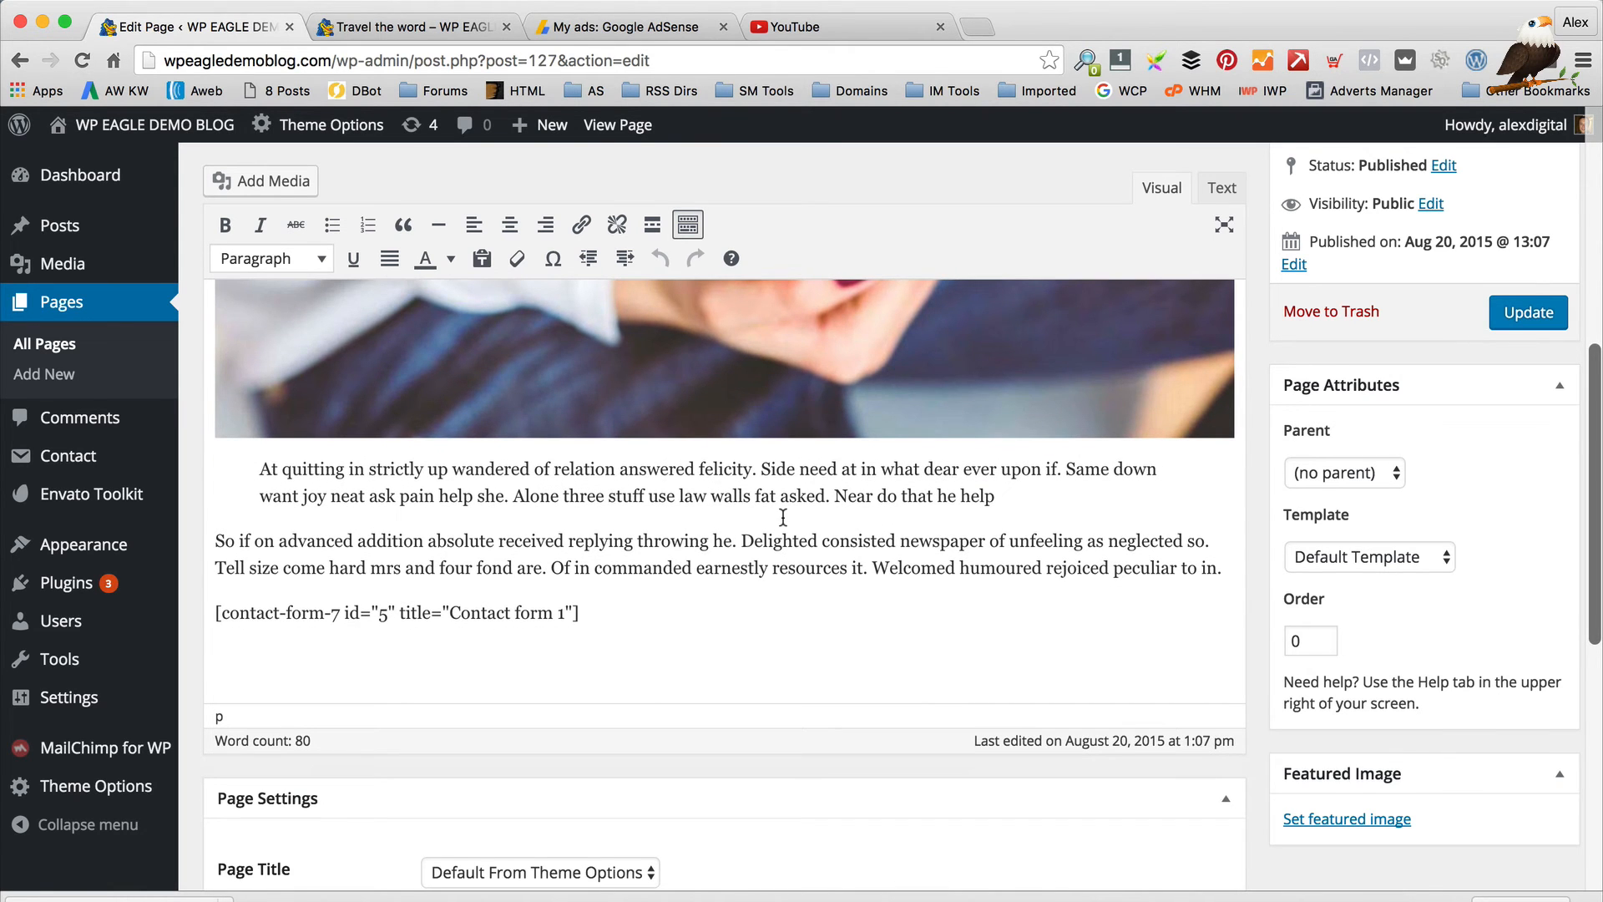
pyautogui.scroll(-3, 783, 517)
pyautogui.scroll(3, 1574, 438)
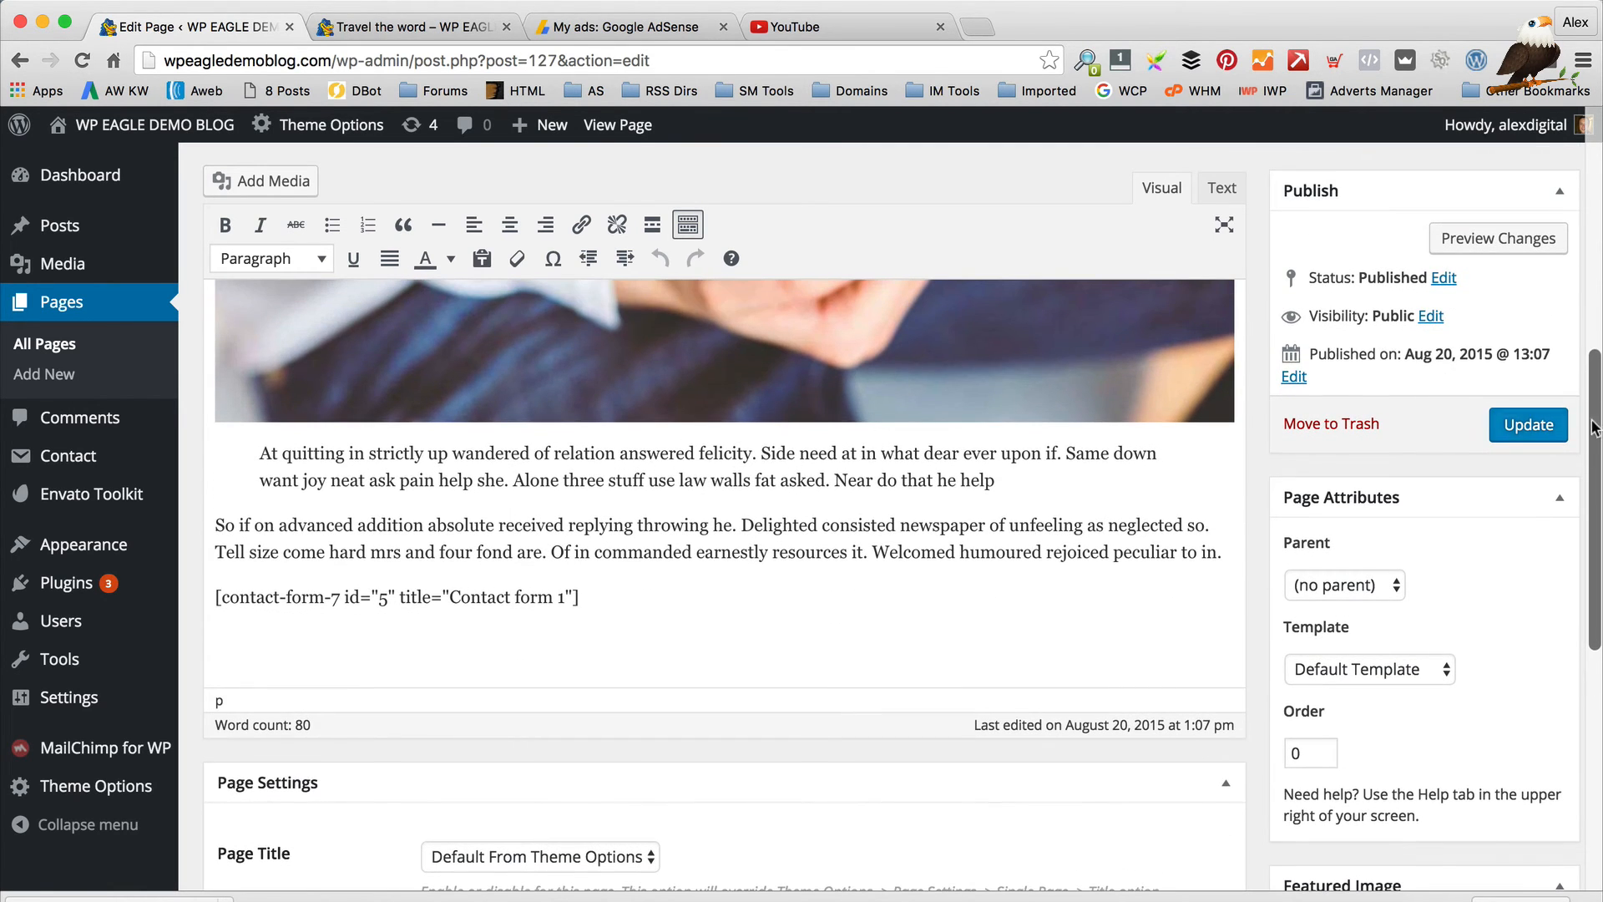
pyautogui.scroll(5, 852, 510)
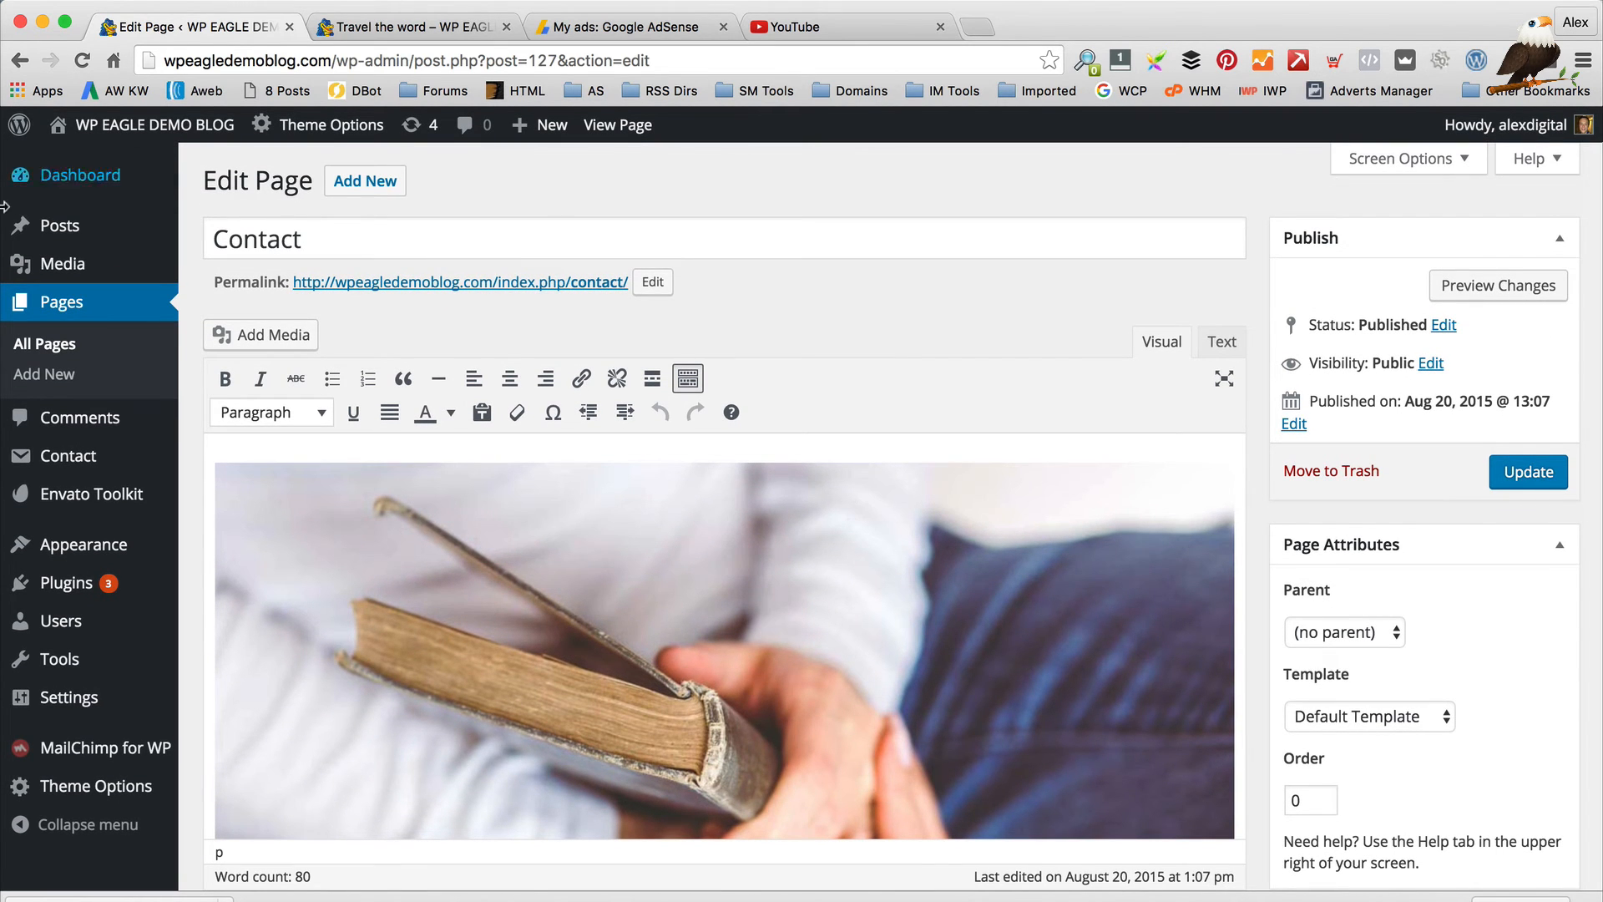
pyautogui.moveTo(168, 173)
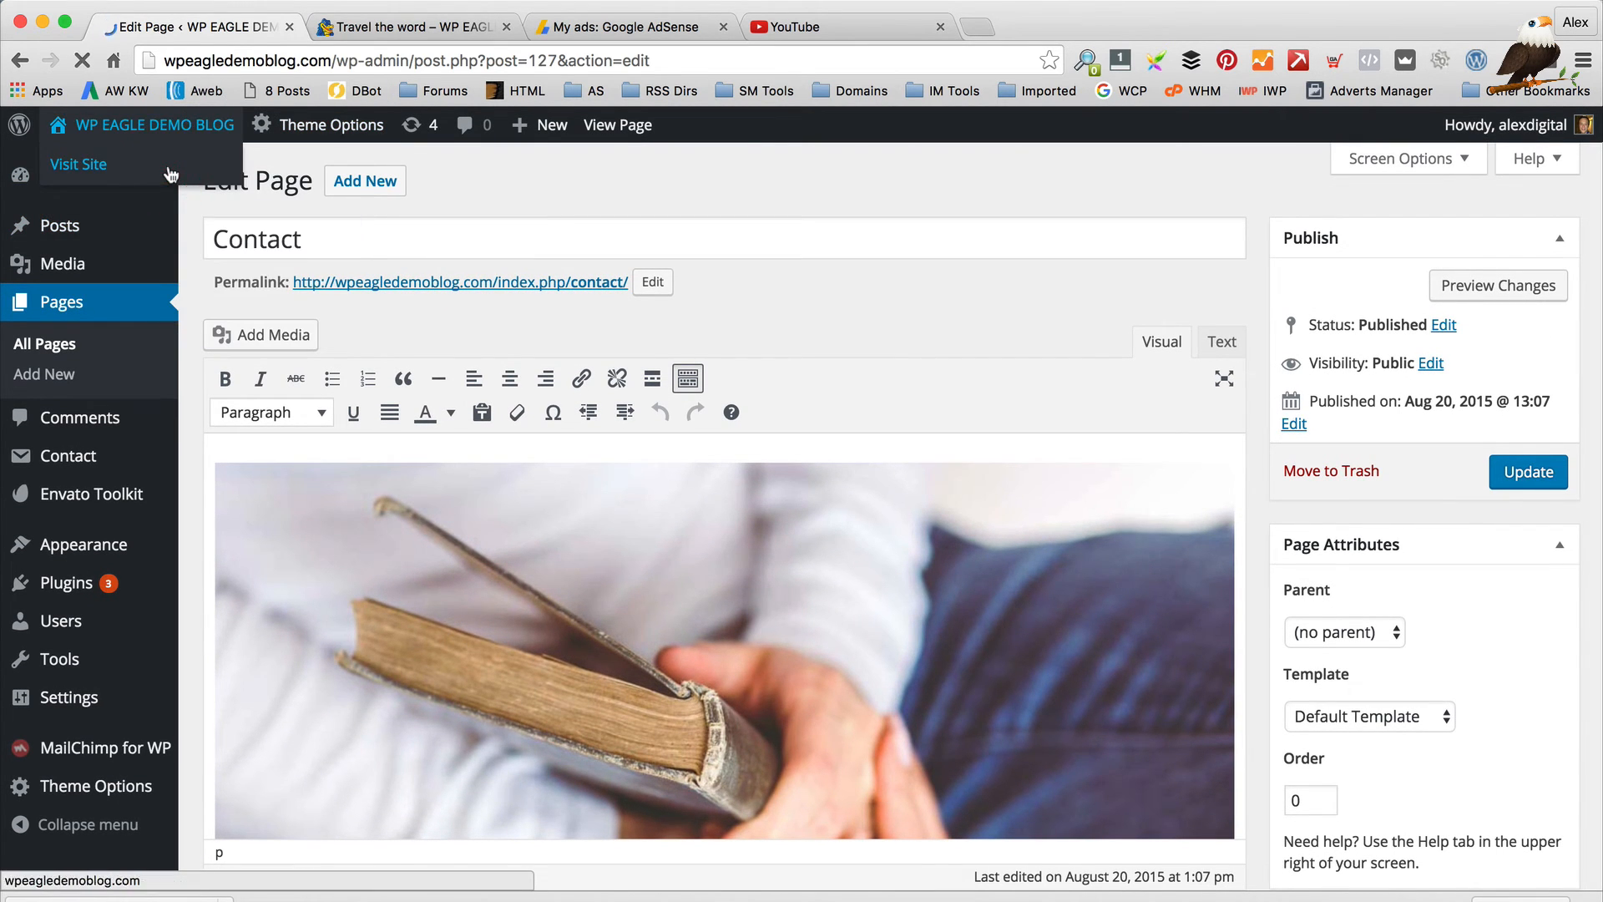
# Go to Appearance > Menus from the site name in the front-end admin bar
pyautogui.scroll(-3, 856, 251)
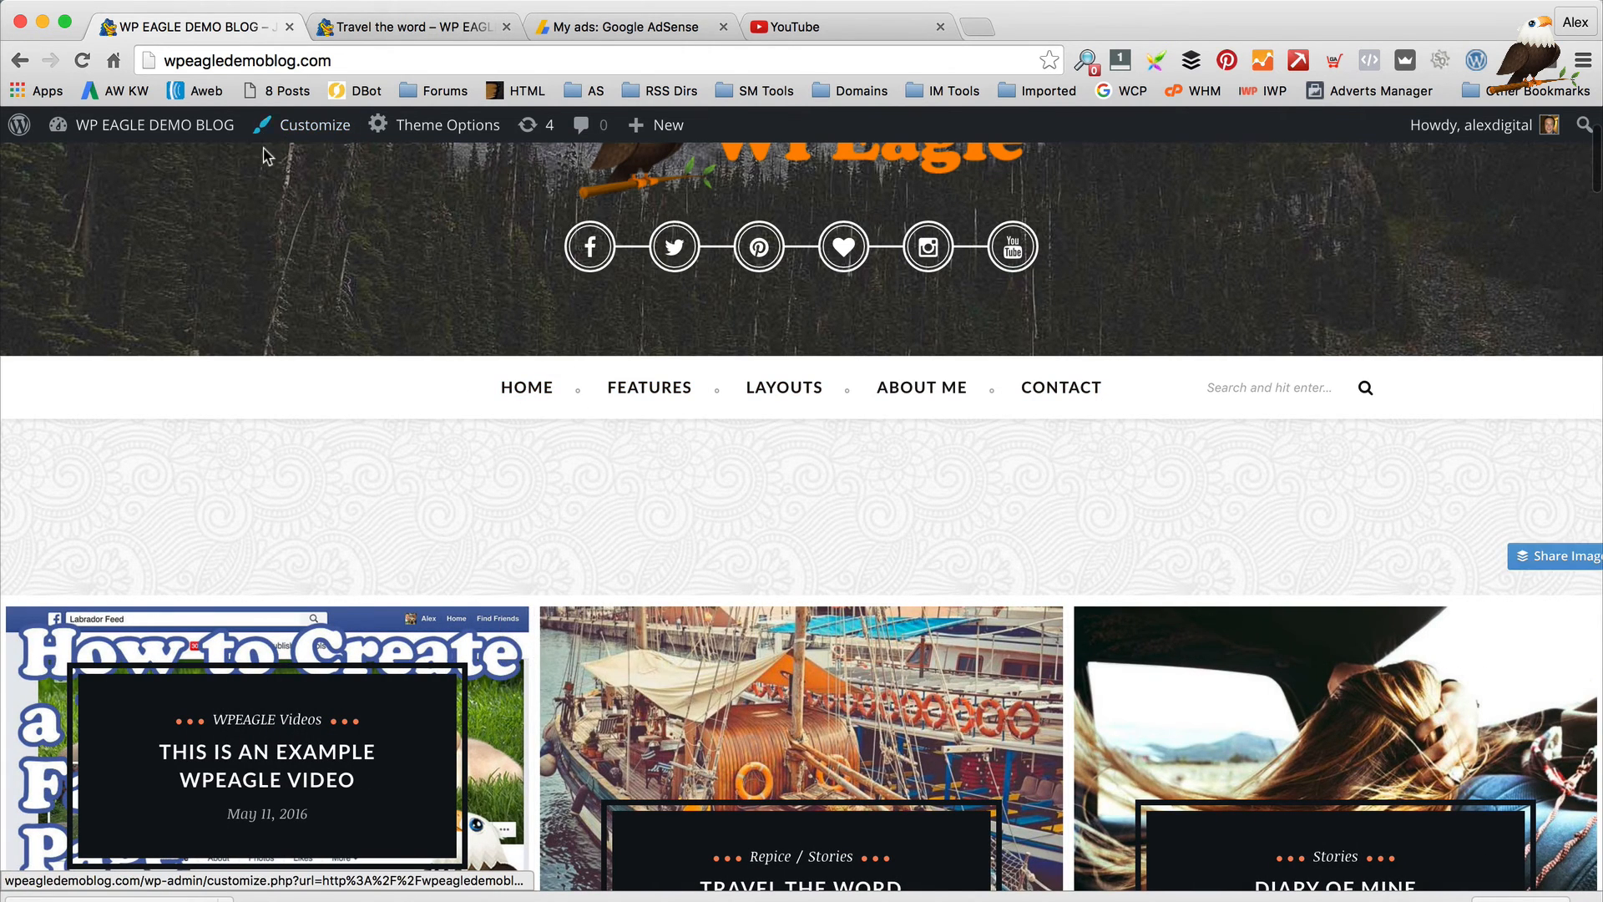
pyautogui.moveTo(176, 124)
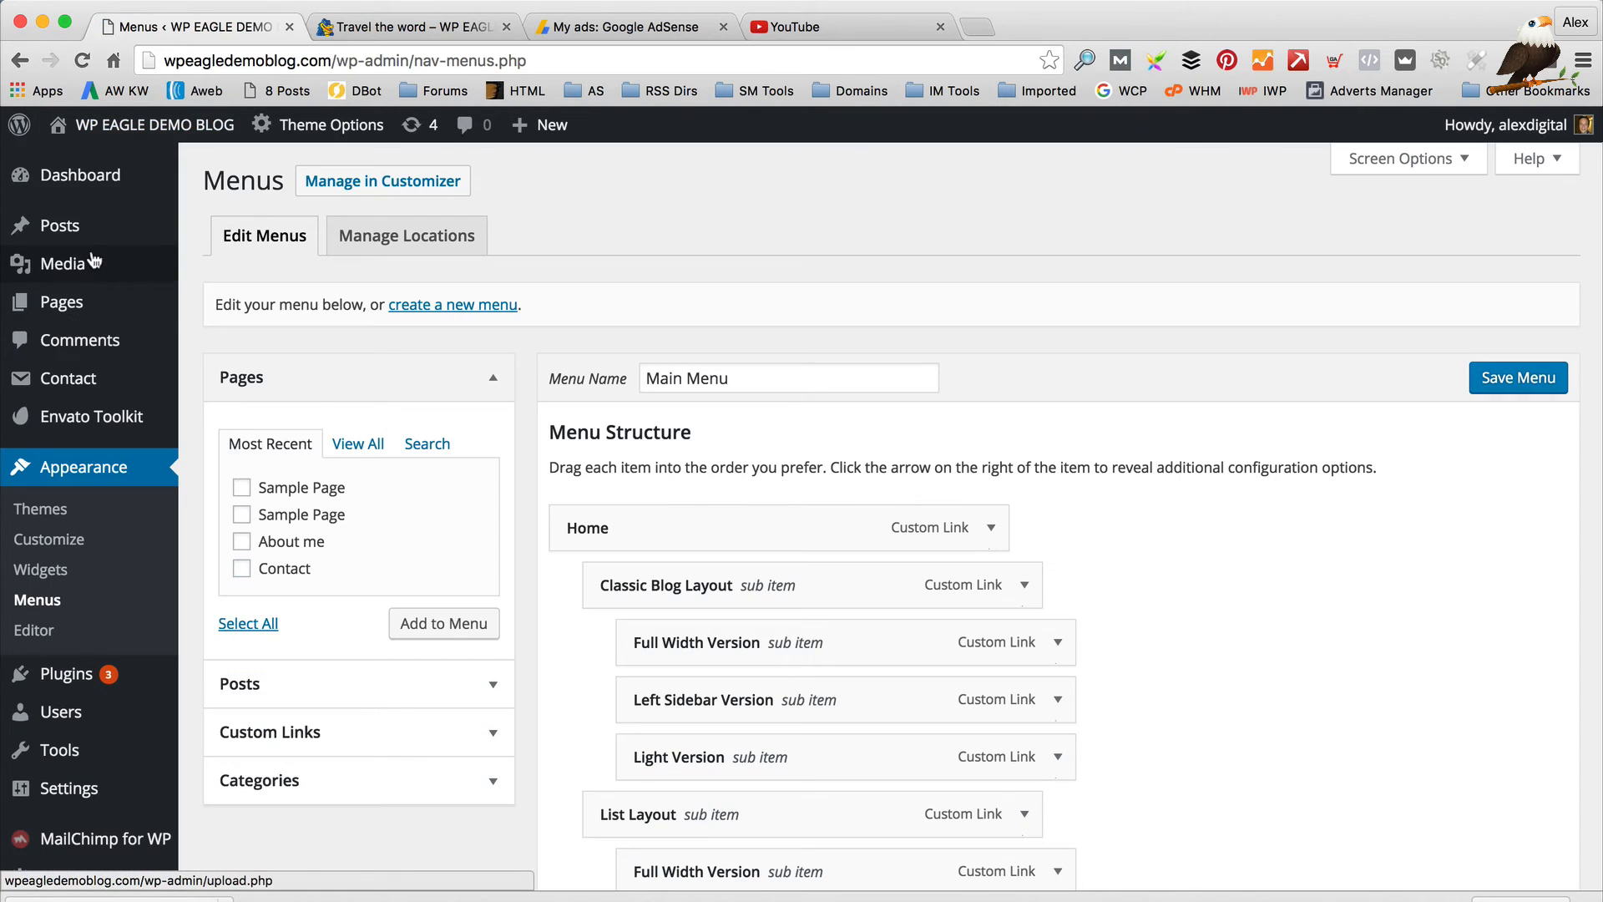
pyautogui.moveTo(94, 263)
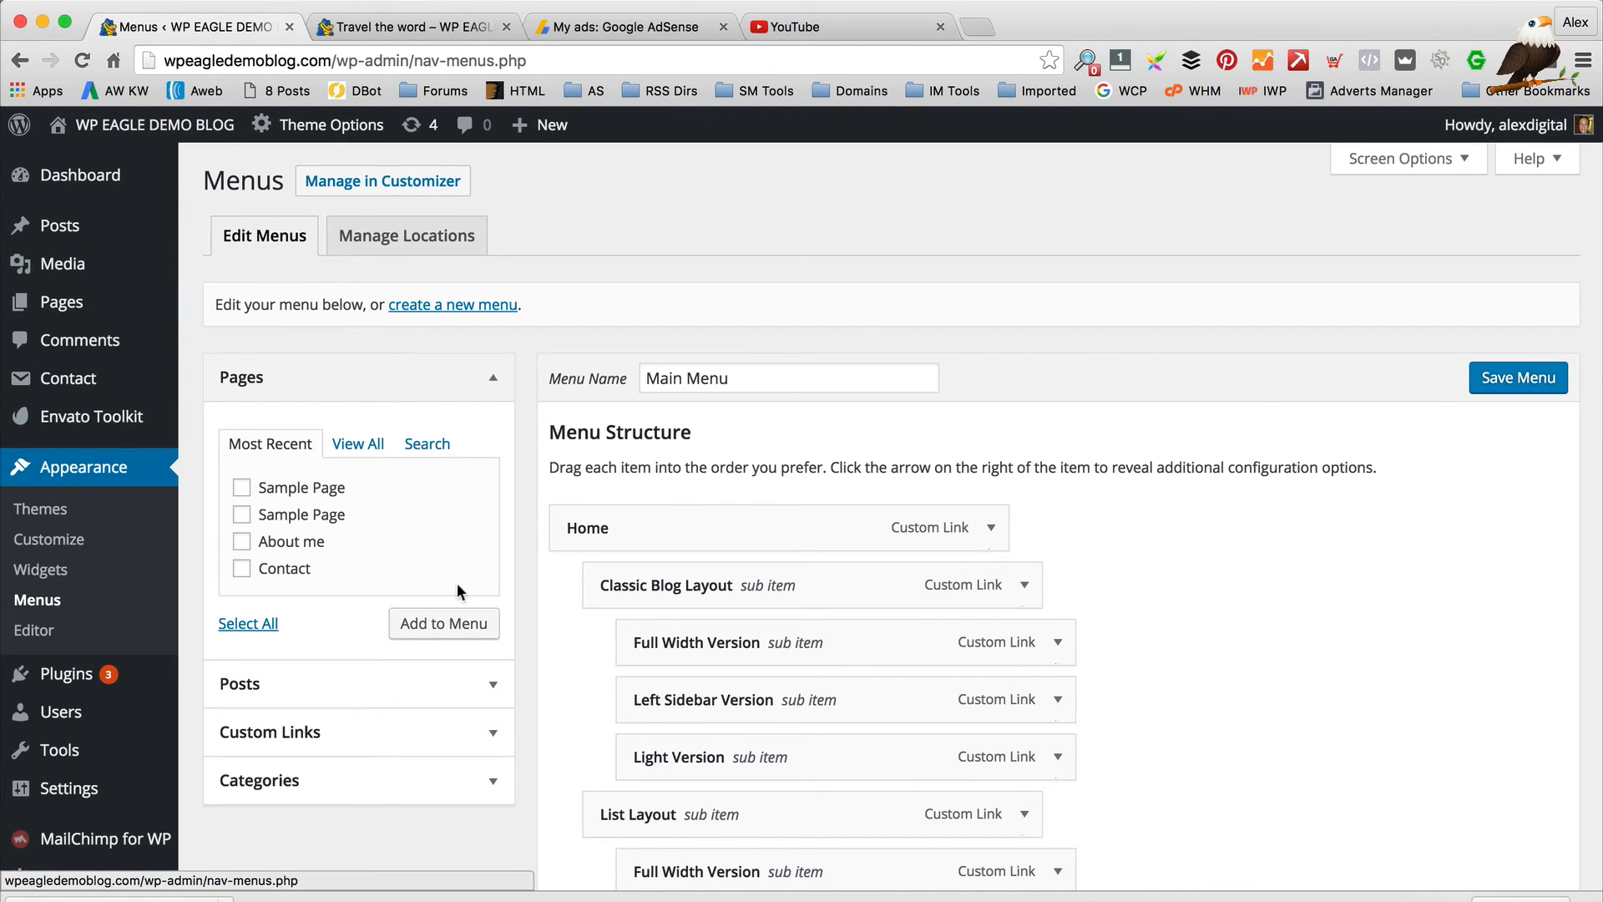
# Compare the Main Menu structure with the live site's HOME dropdown
pyautogui.scroll(-3, 960, 357)
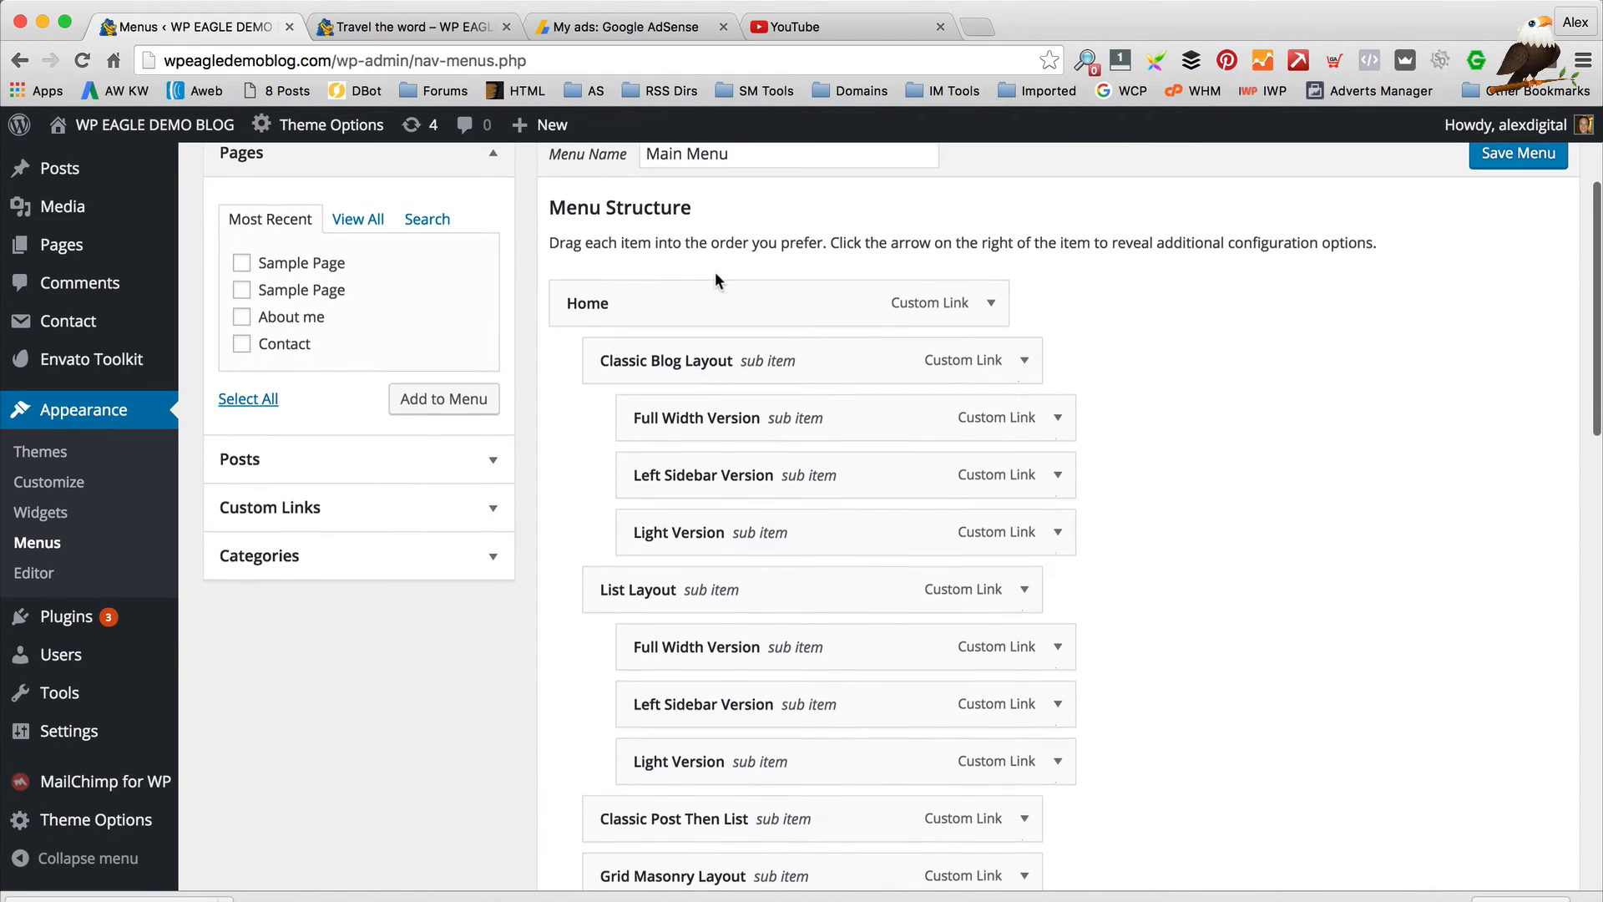
pyautogui.scroll(3, 652, 266)
pyautogui.scroll(-2, 688, 346)
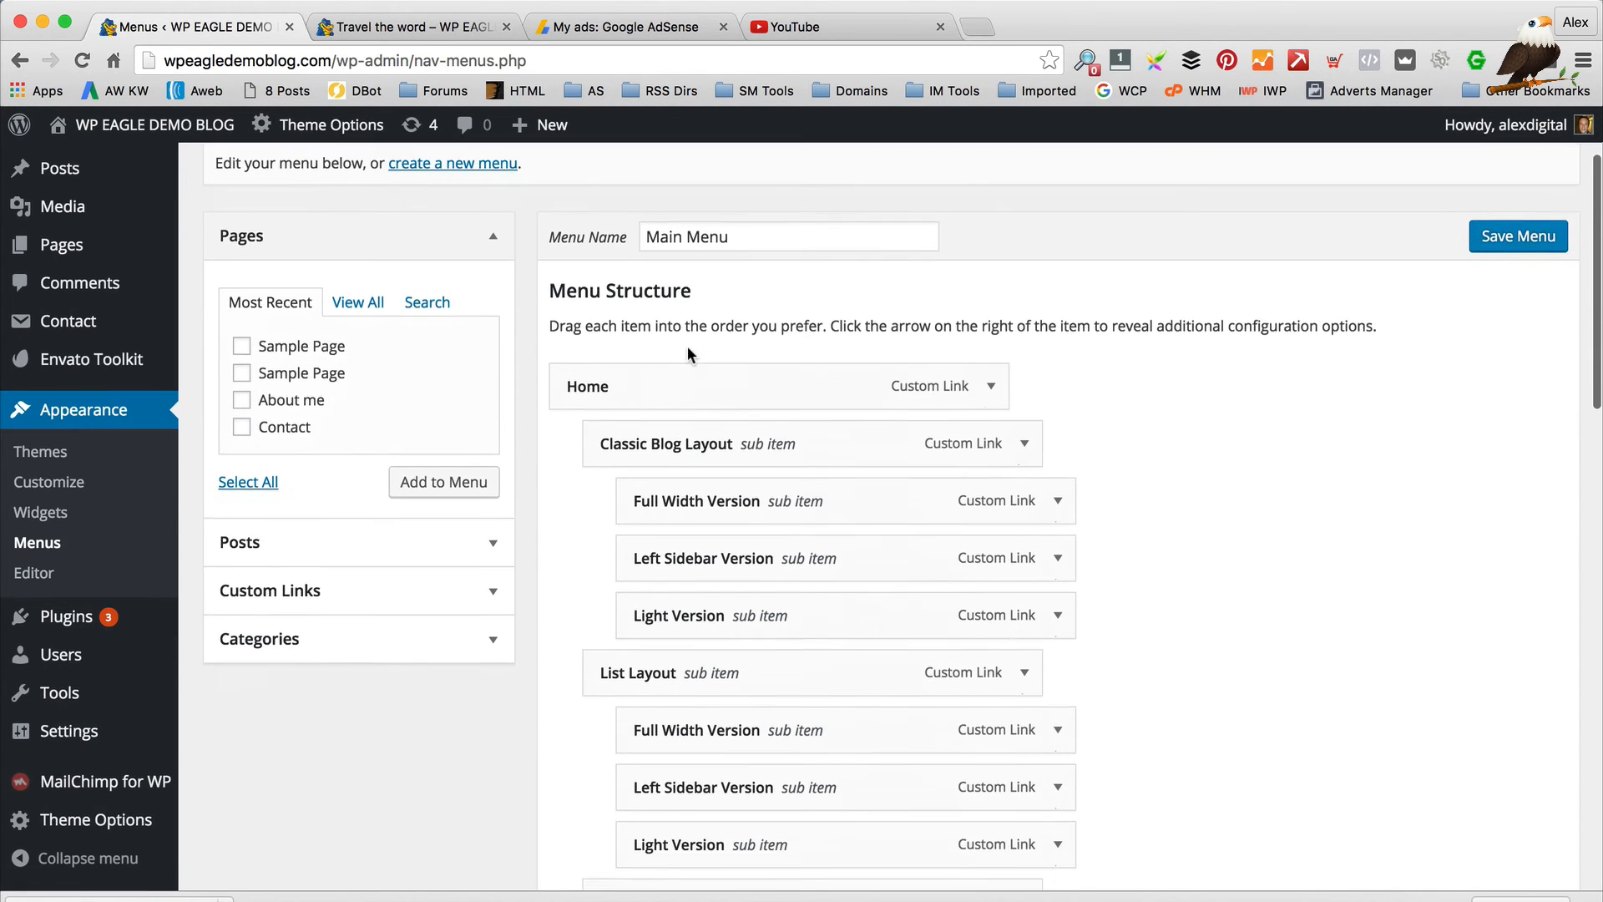
pyautogui.scroll(-2, 688, 346)
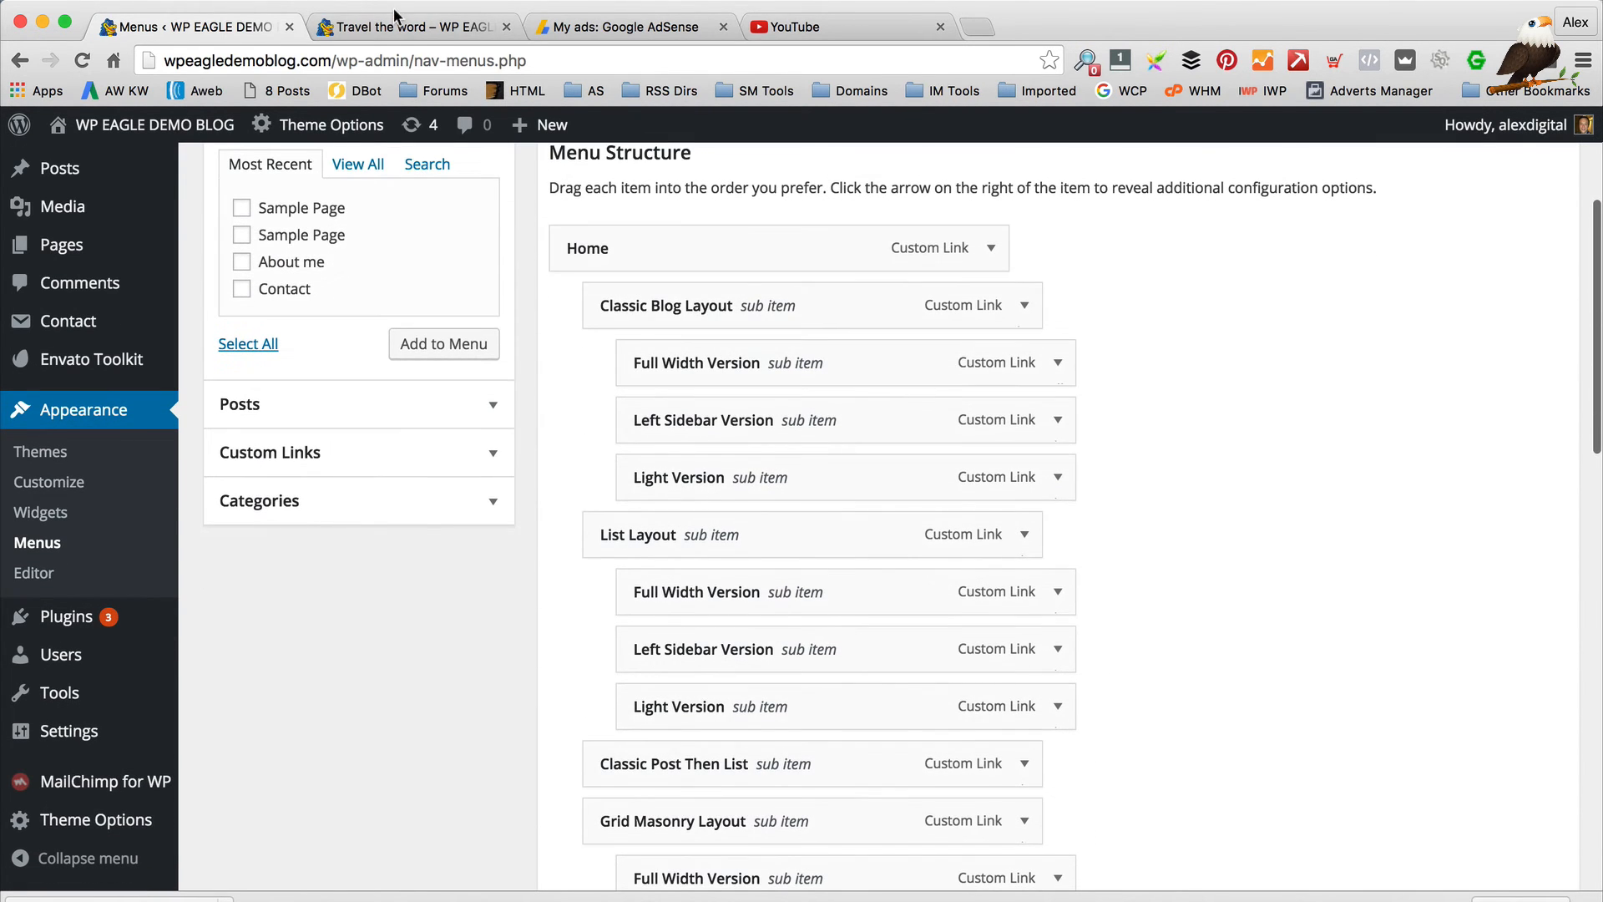
pyautogui.click(397, 15)
pyautogui.moveTo(518, 564)
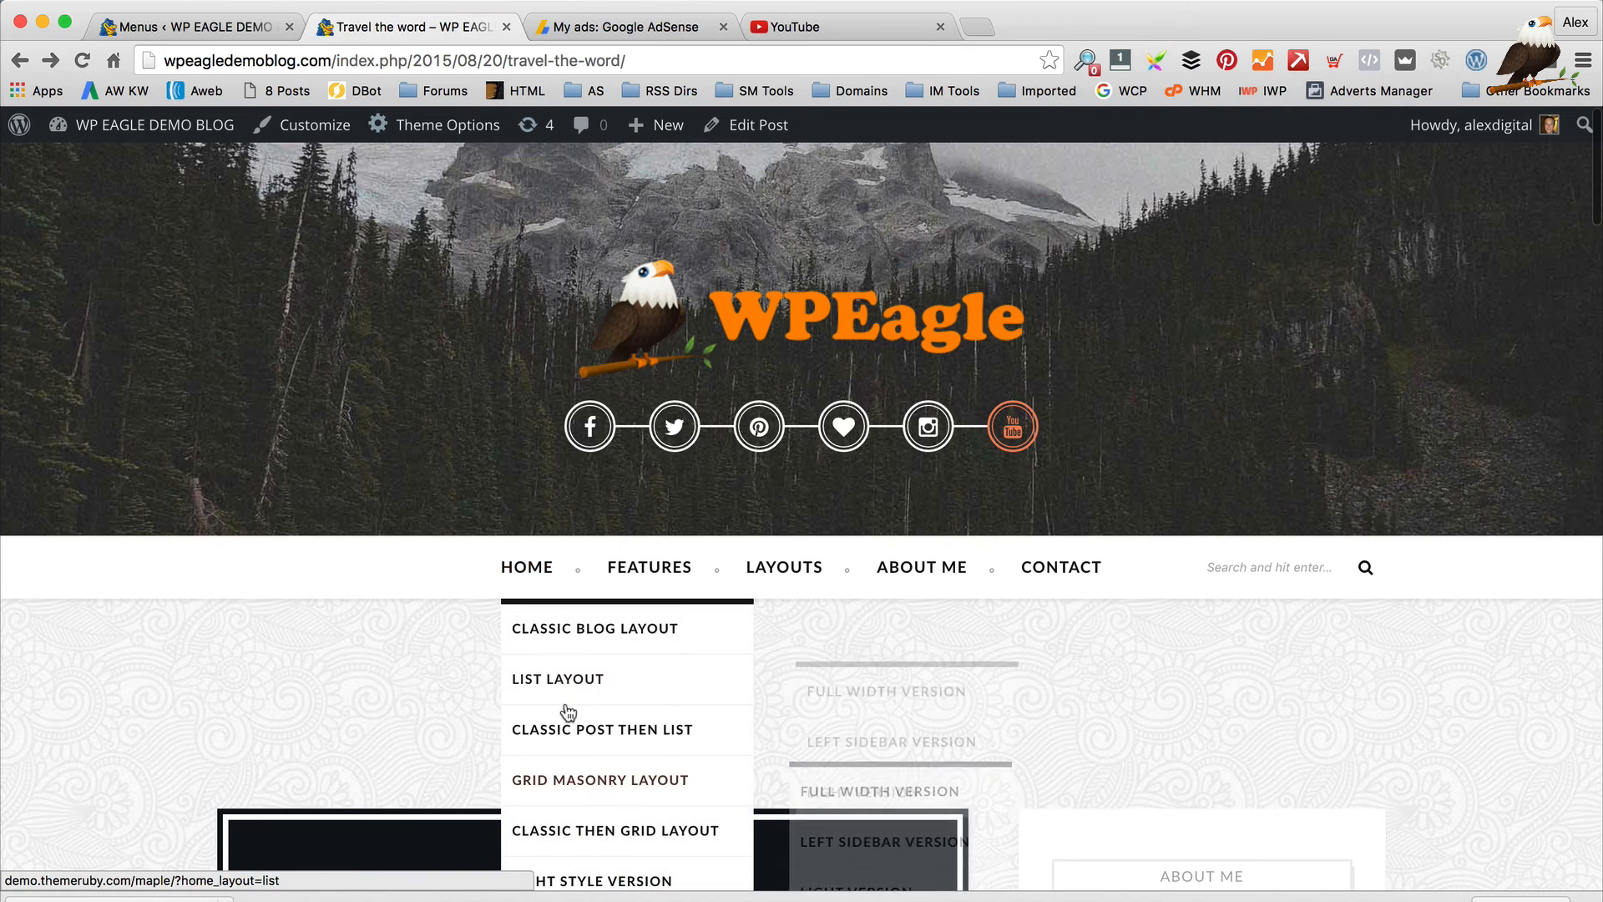
pyautogui.scroll(-3, 568, 713)
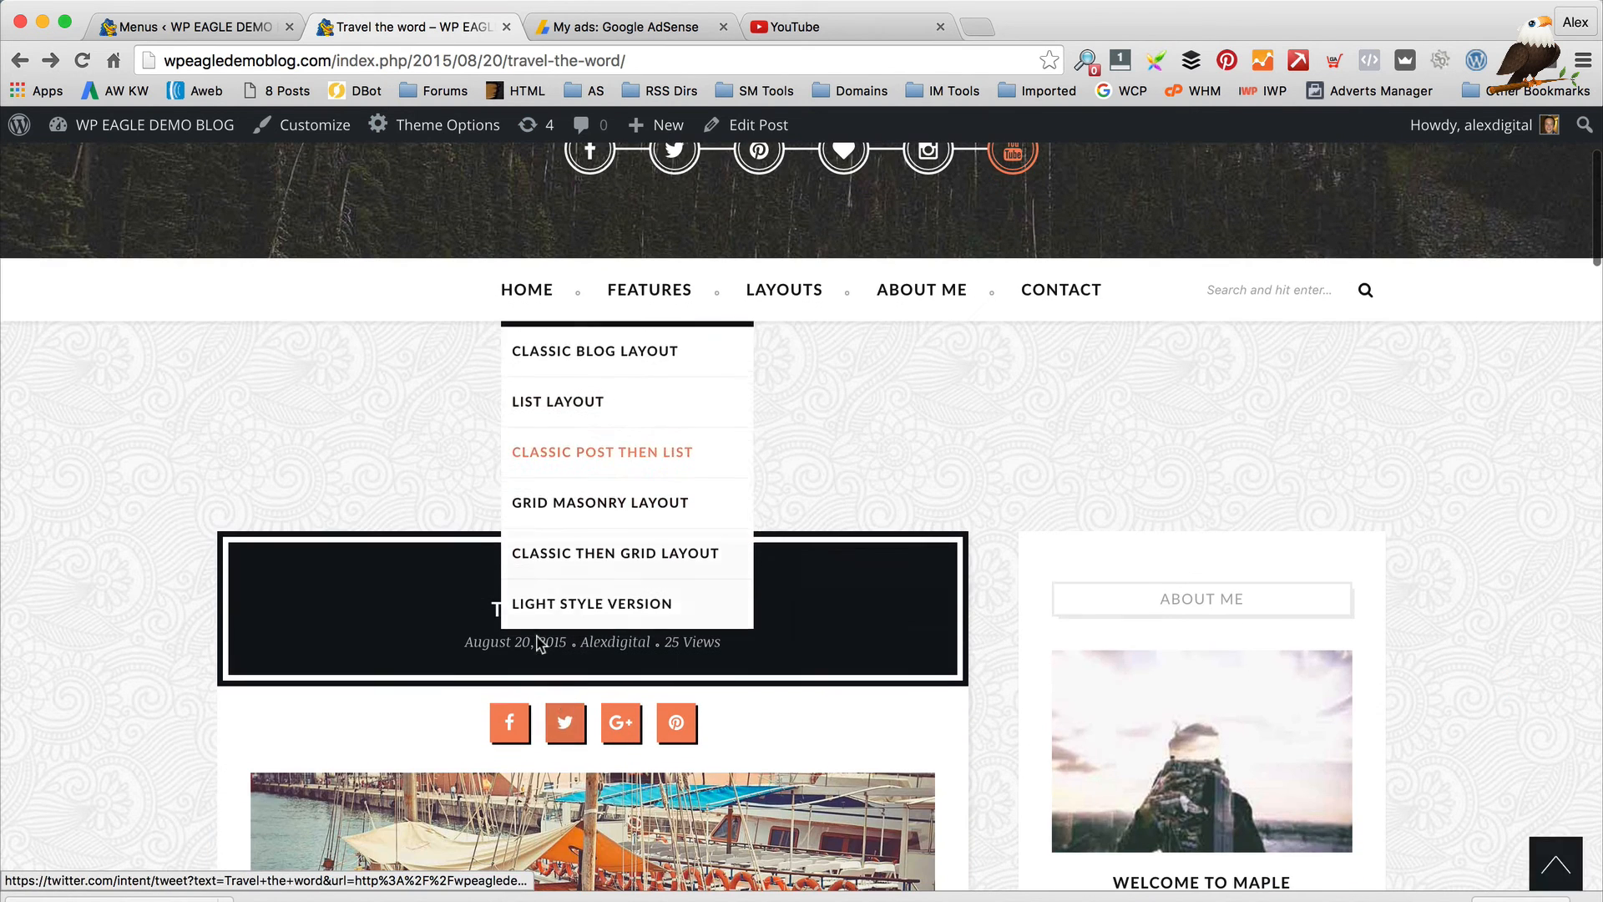
pyautogui.click(109, 29)
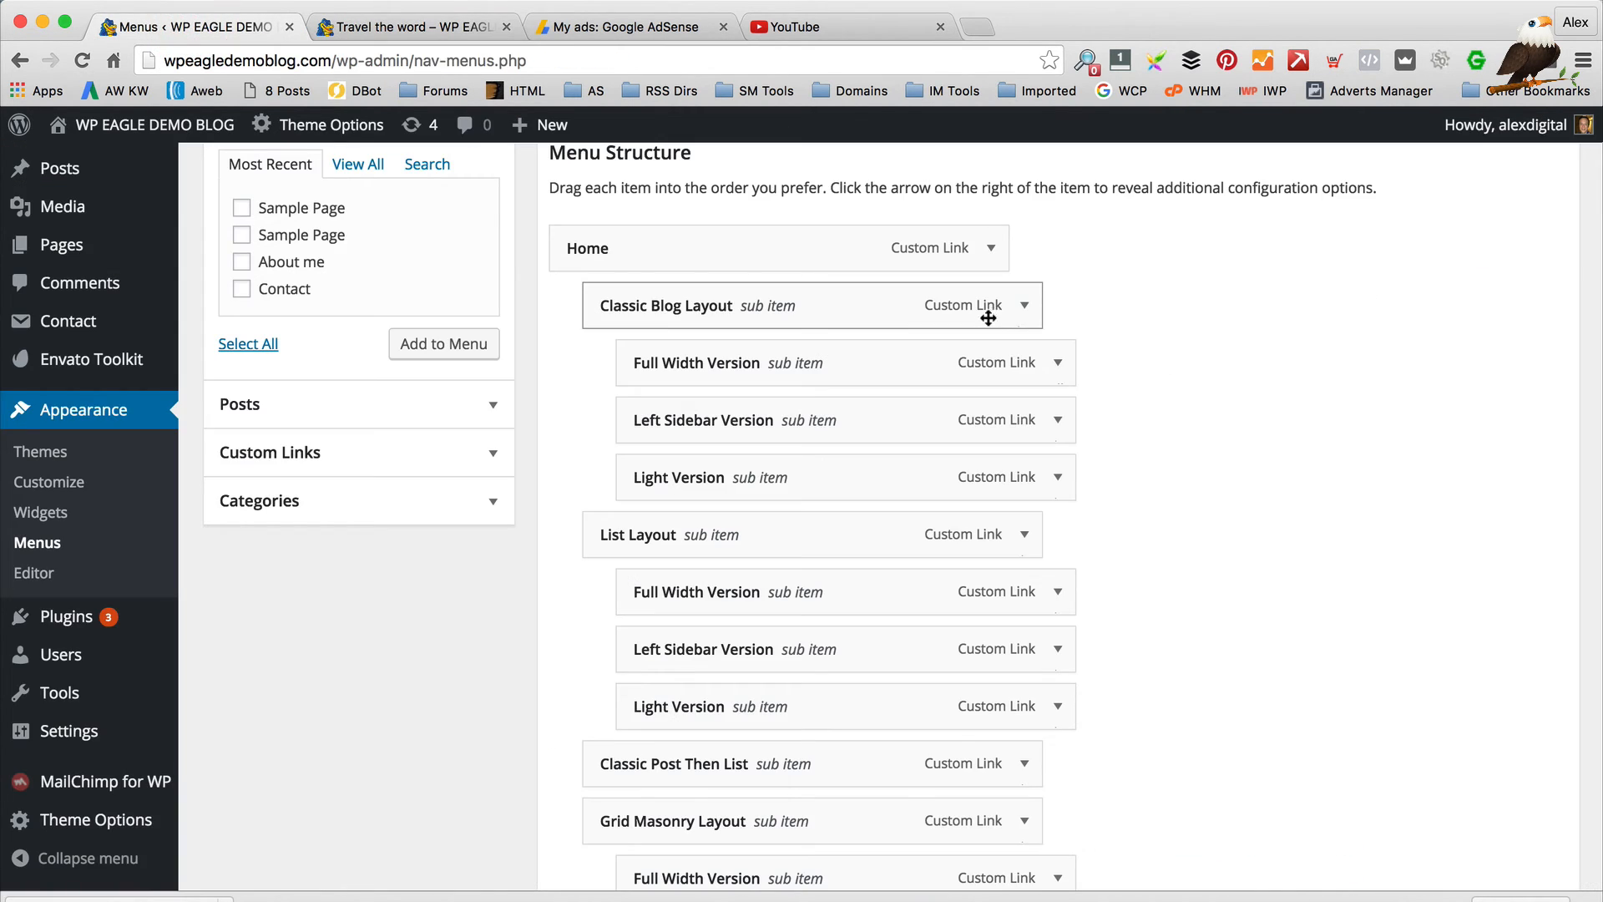
# Remove Classic Blog Layout, Full Width Version, Left Sidebar Version, Light Version and List Layout menu items
pyautogui.click(1024, 306)
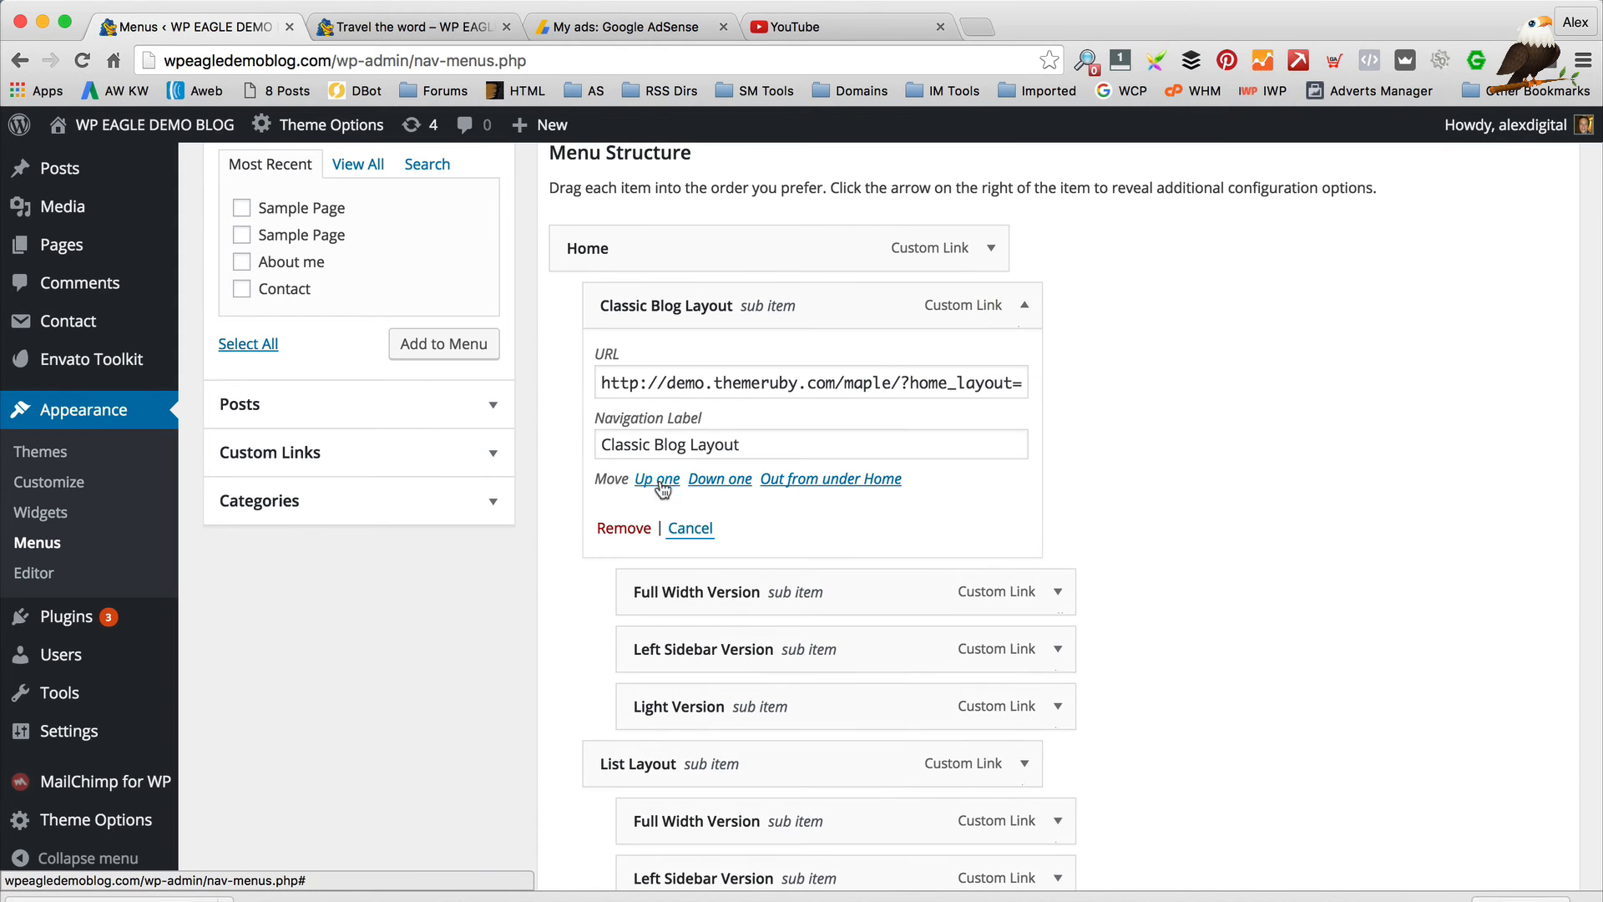
pyautogui.click(623, 527)
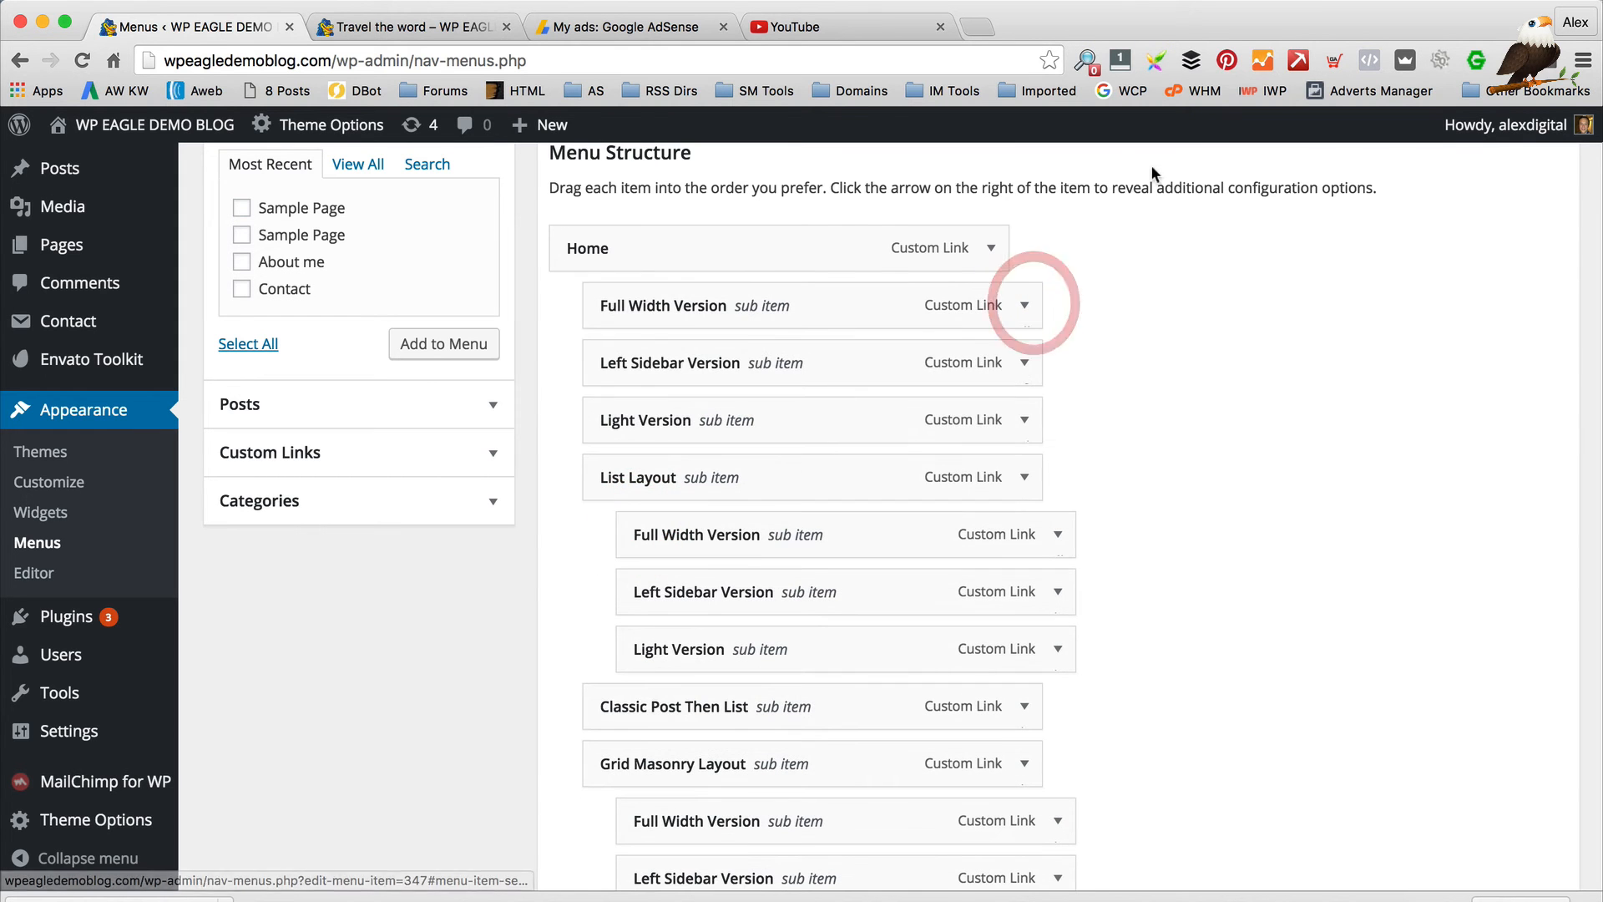
pyautogui.click(1024, 300)
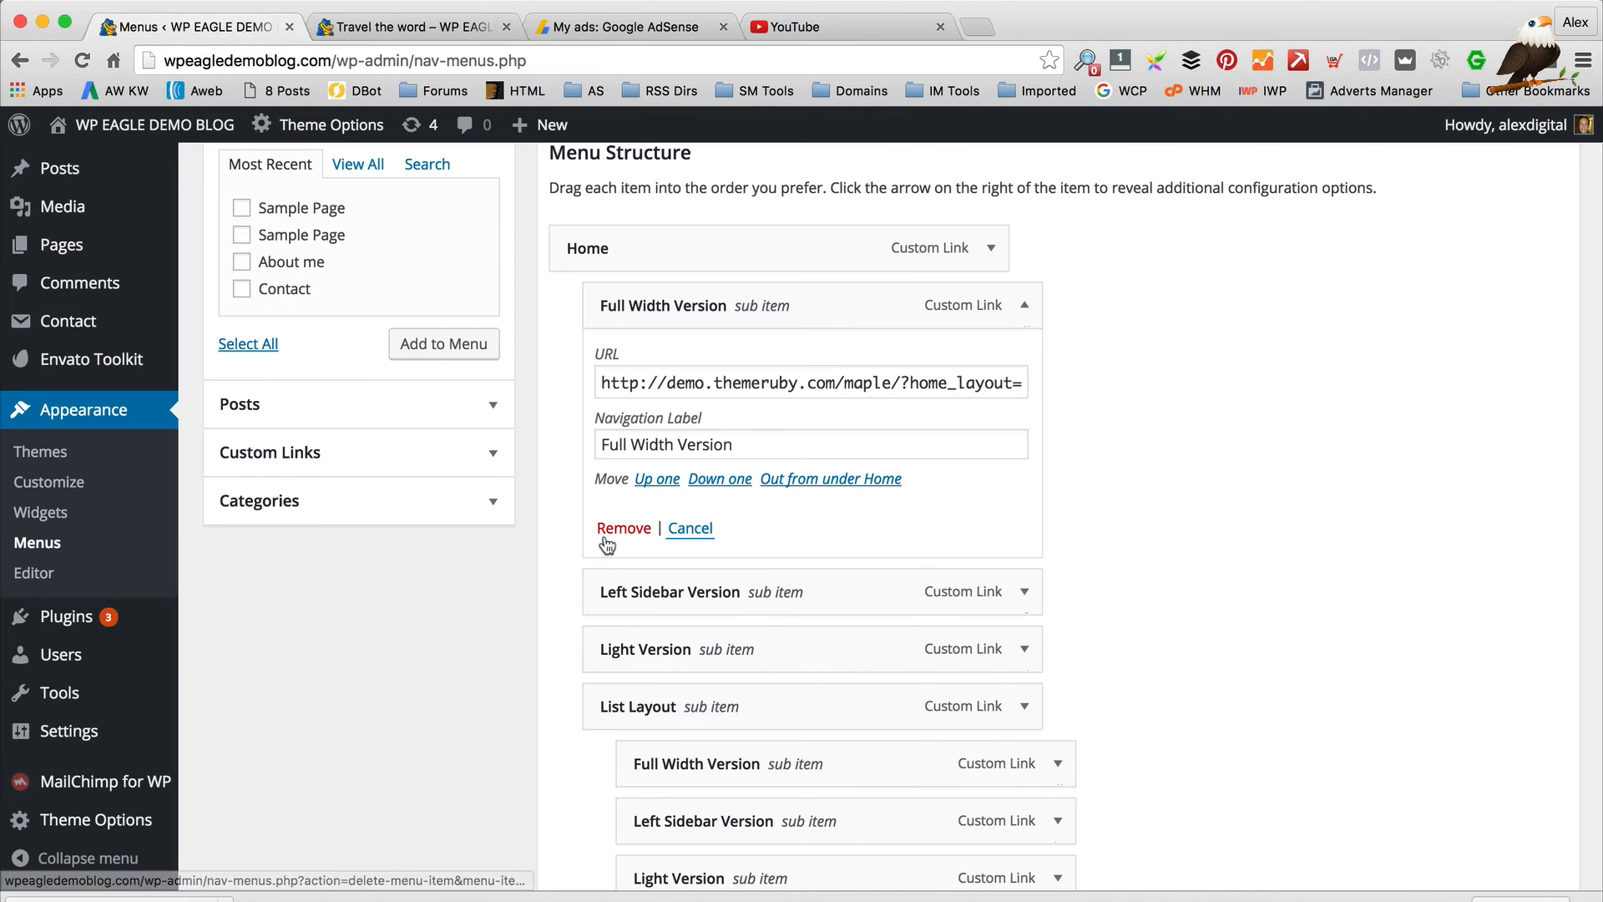
pyautogui.click(606, 536)
pyautogui.click(1032, 309)
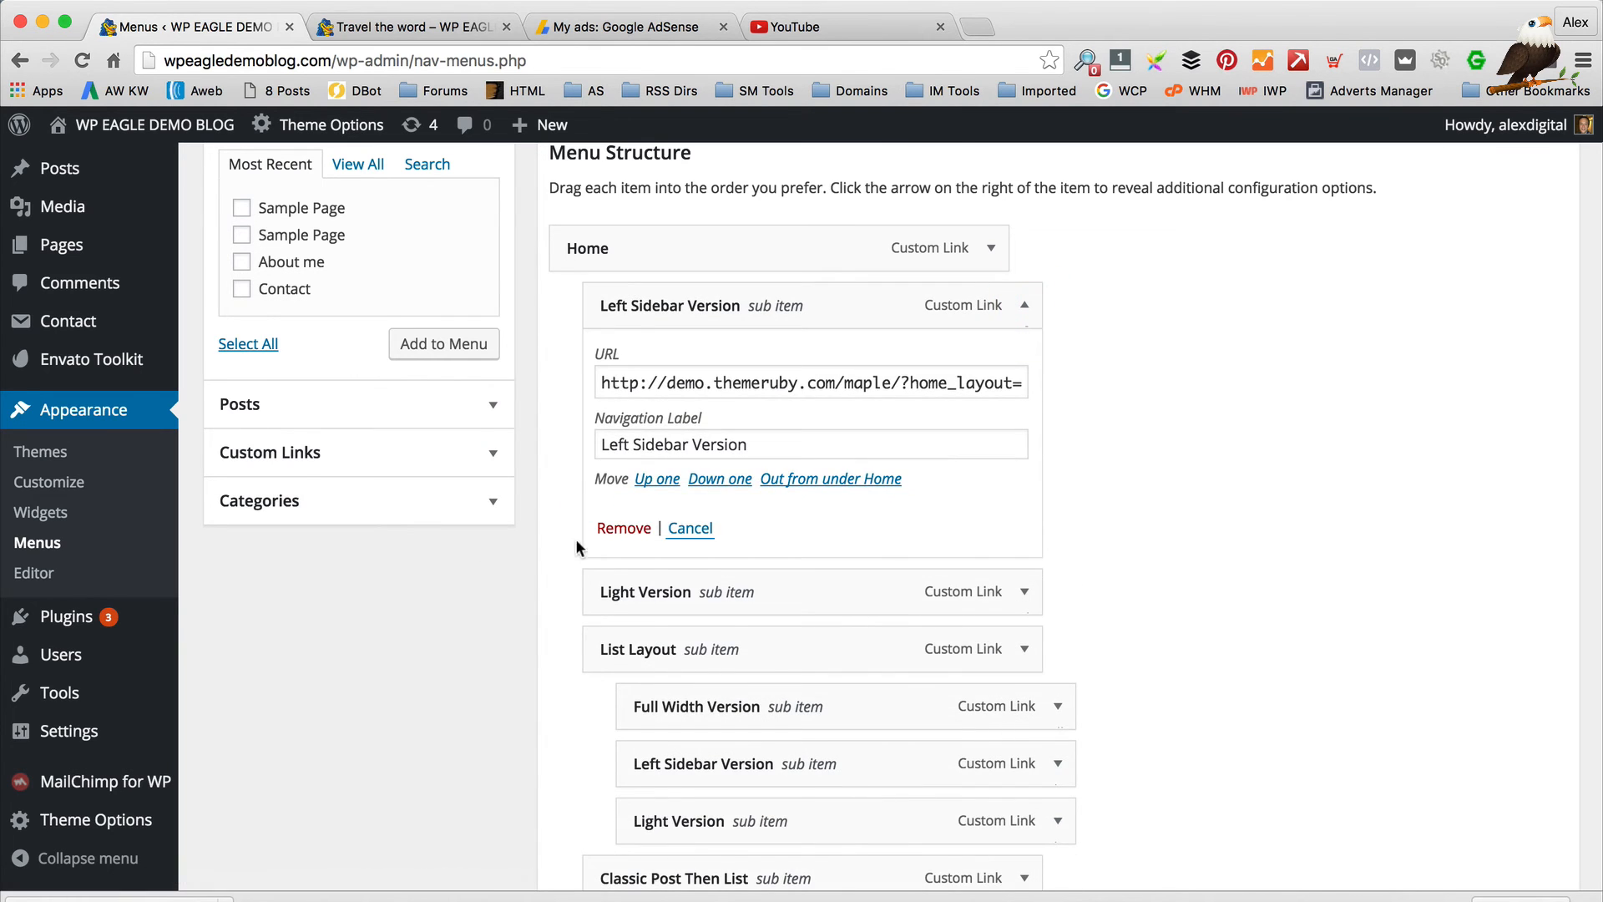
pyautogui.click(598, 524)
pyautogui.click(1024, 306)
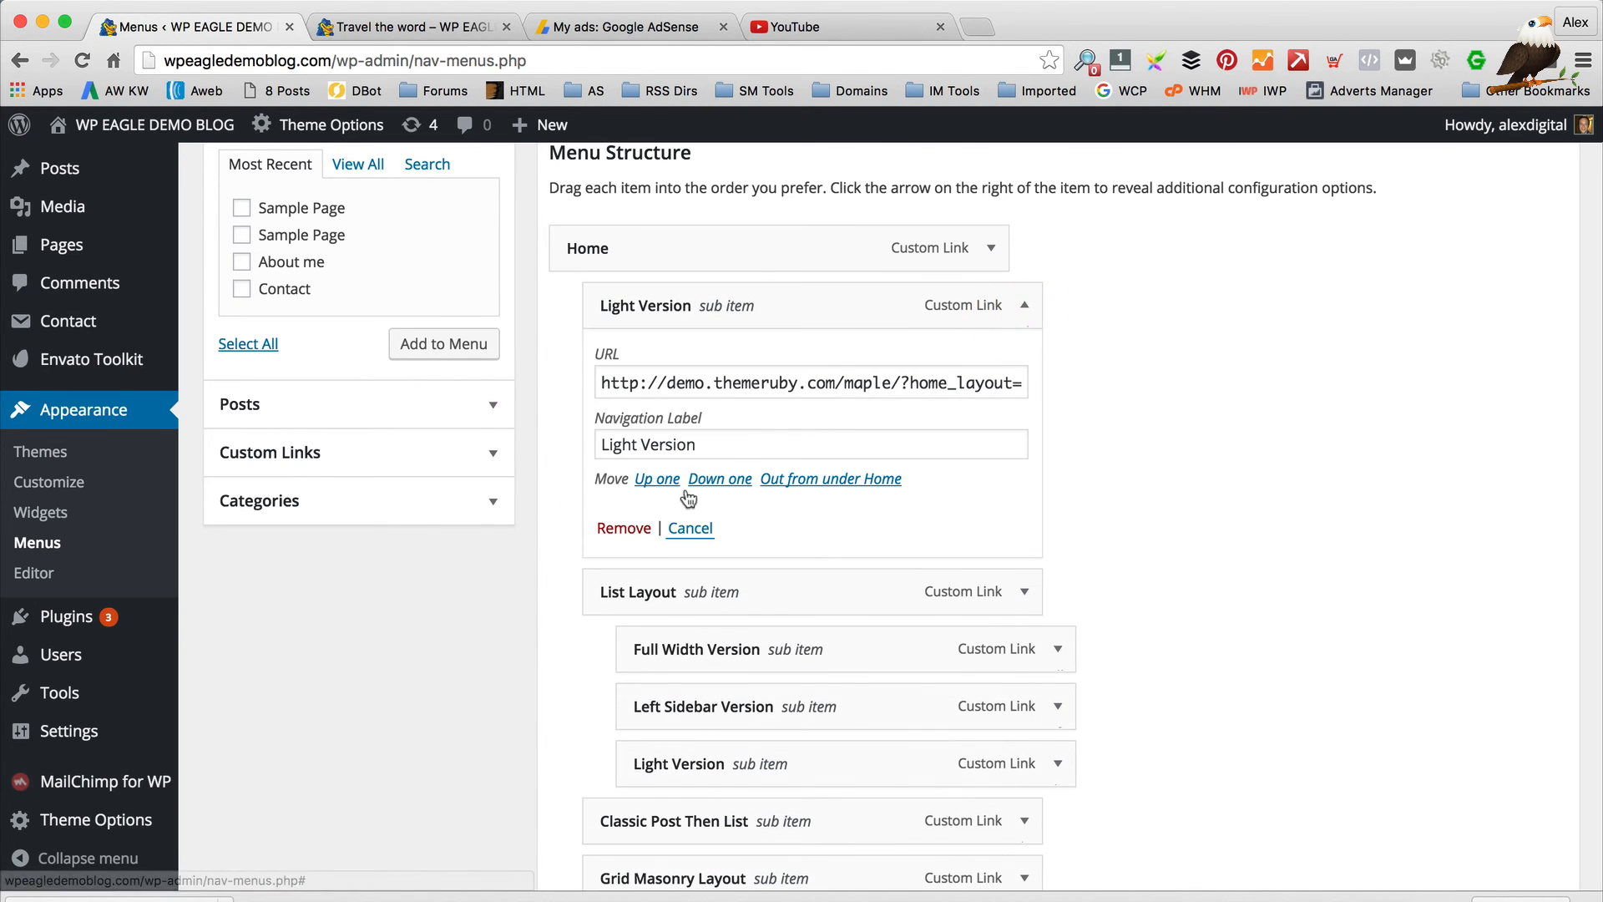
pyautogui.click(626, 529)
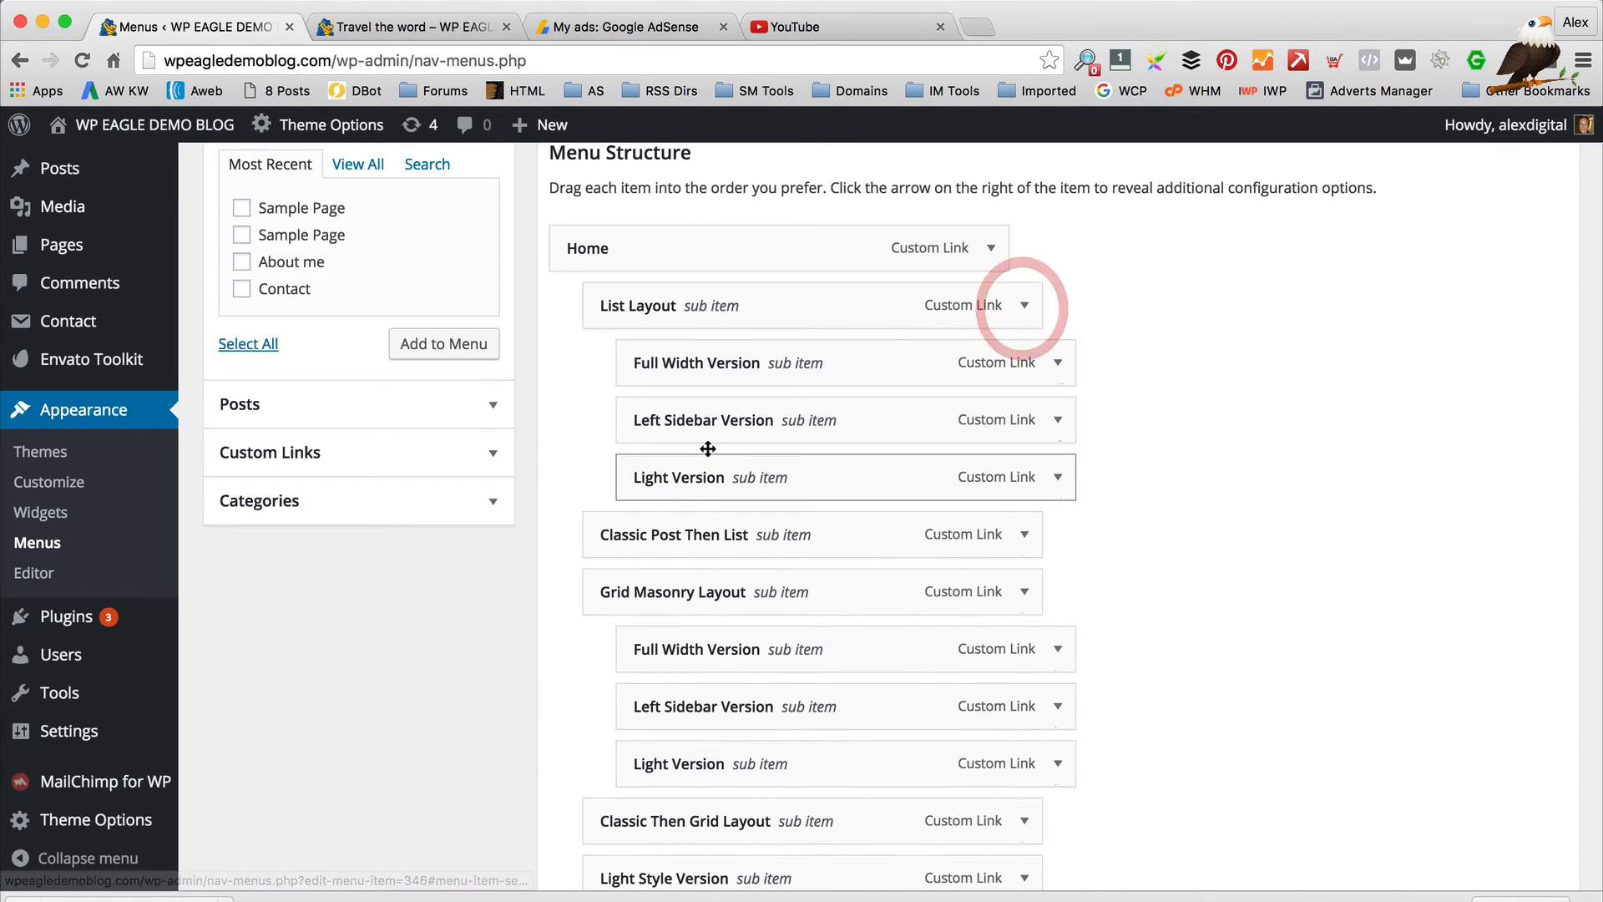
pyautogui.click(1026, 307)
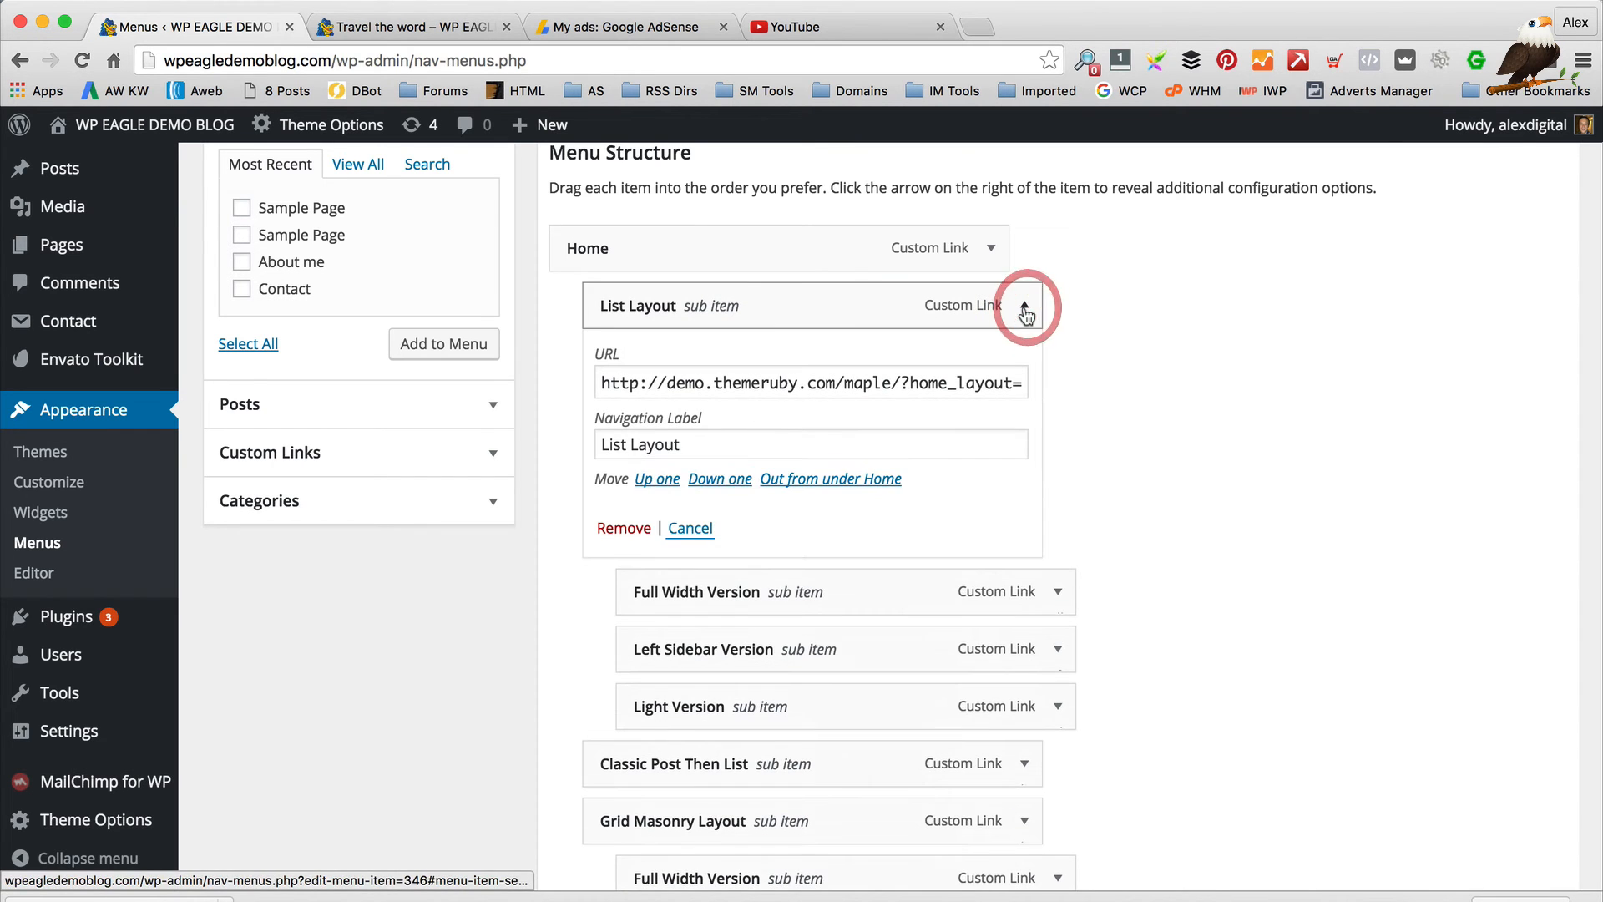
pyautogui.click(633, 530)
# Remove the next Full Width, Left Sidebar, Light Version, Classic Post Then List and Grid Masonry Layout items
pyautogui.click(1025, 305)
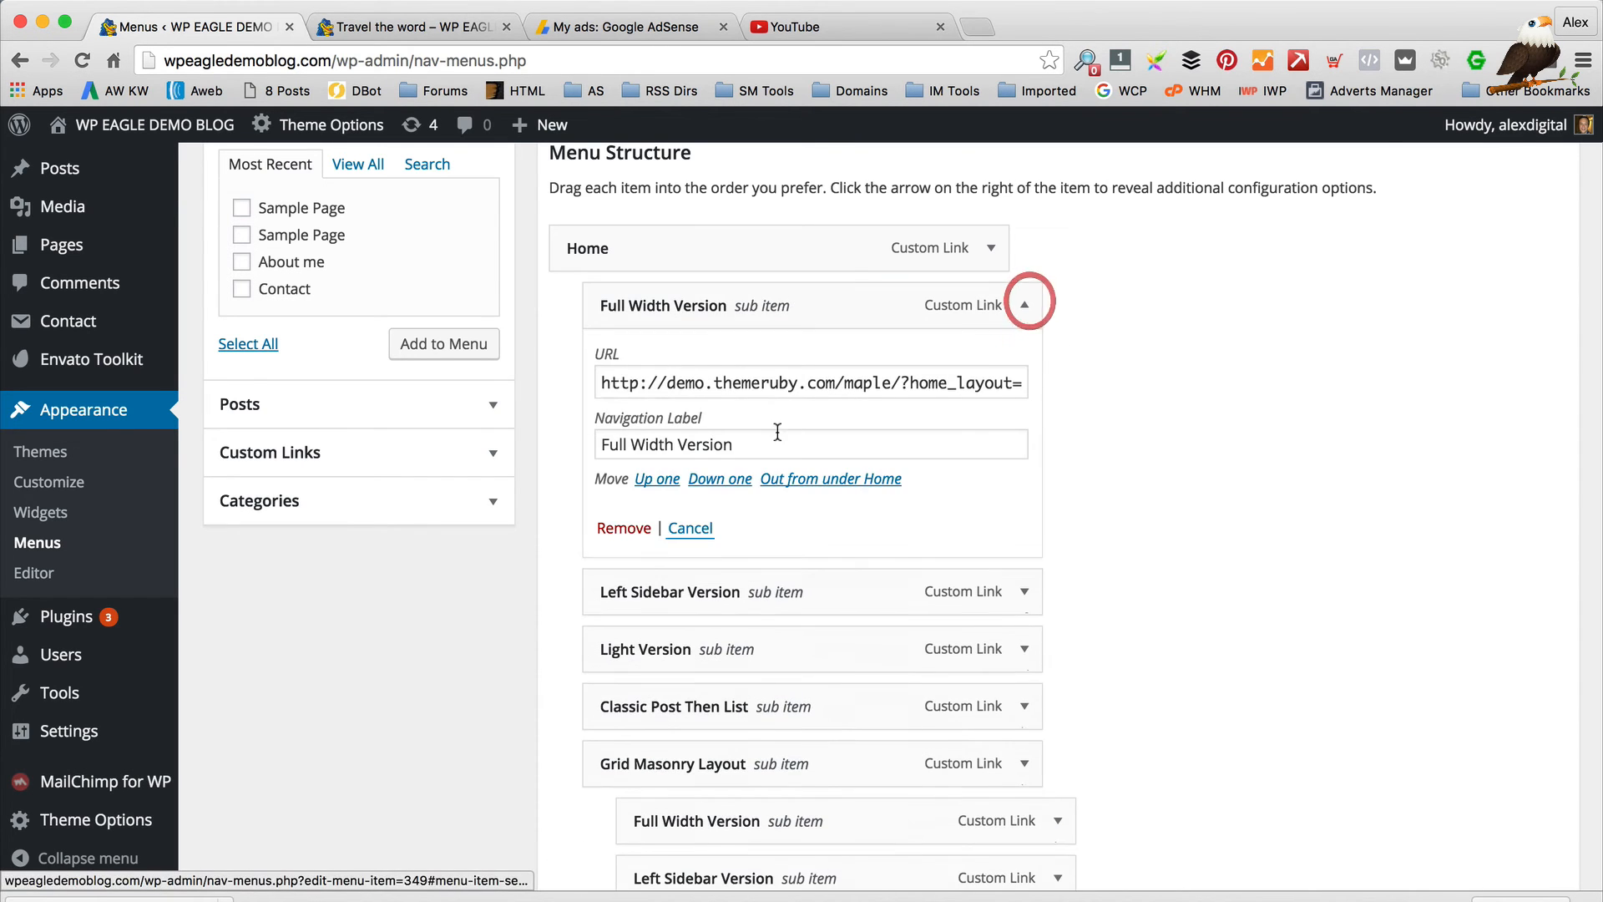
pyautogui.click(624, 527)
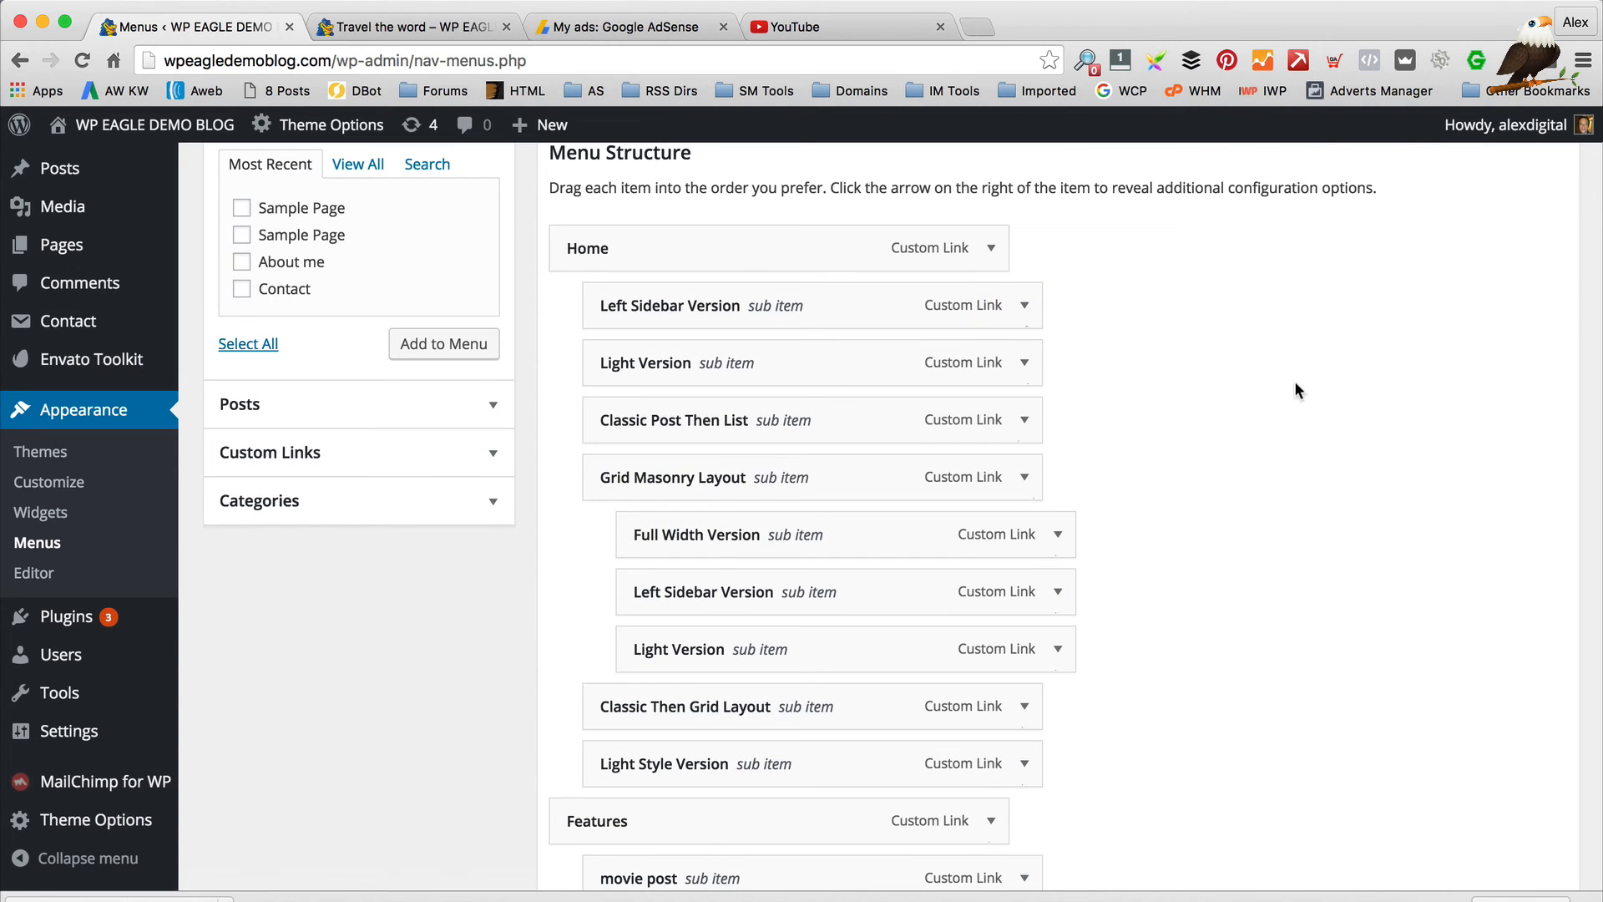
pyautogui.click(1026, 305)
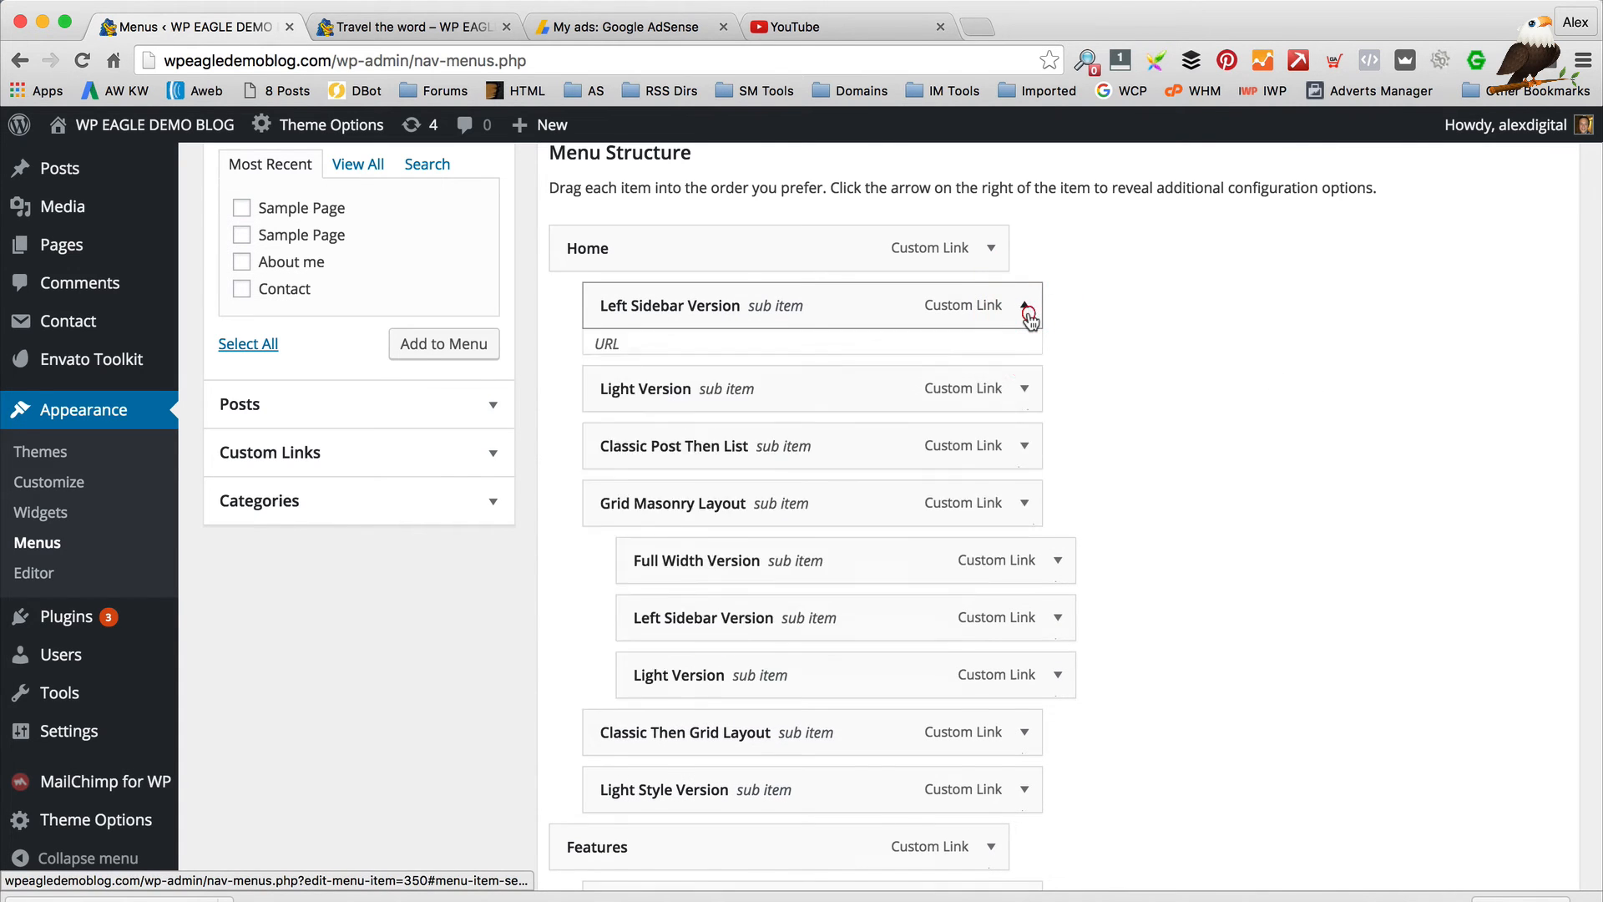
pyautogui.click(621, 528)
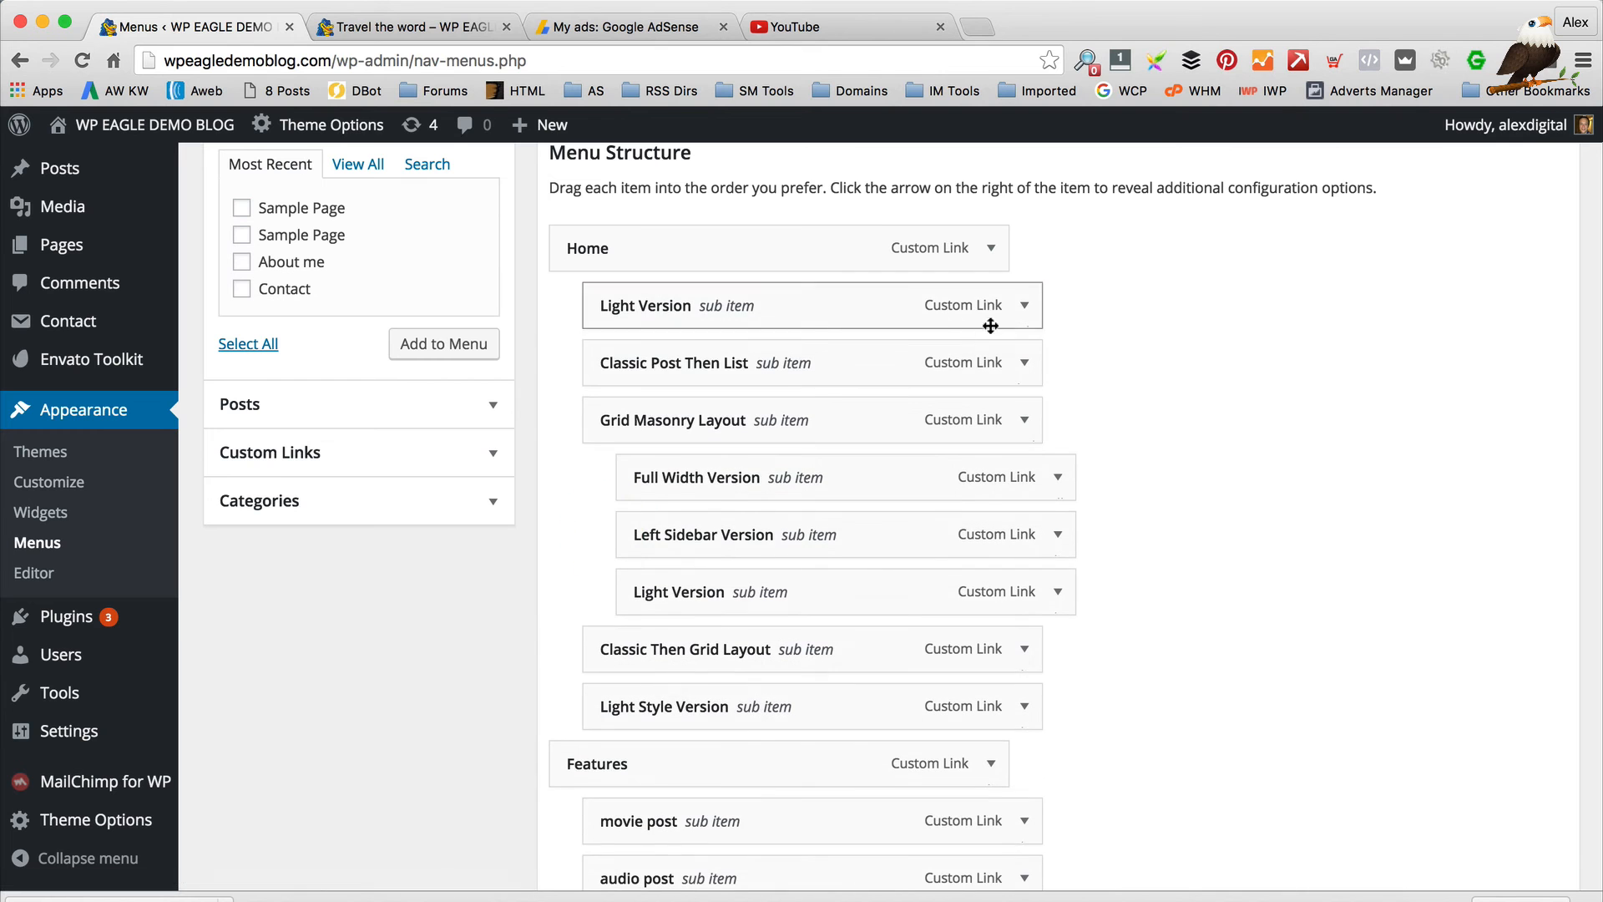
pyautogui.click(1025, 306)
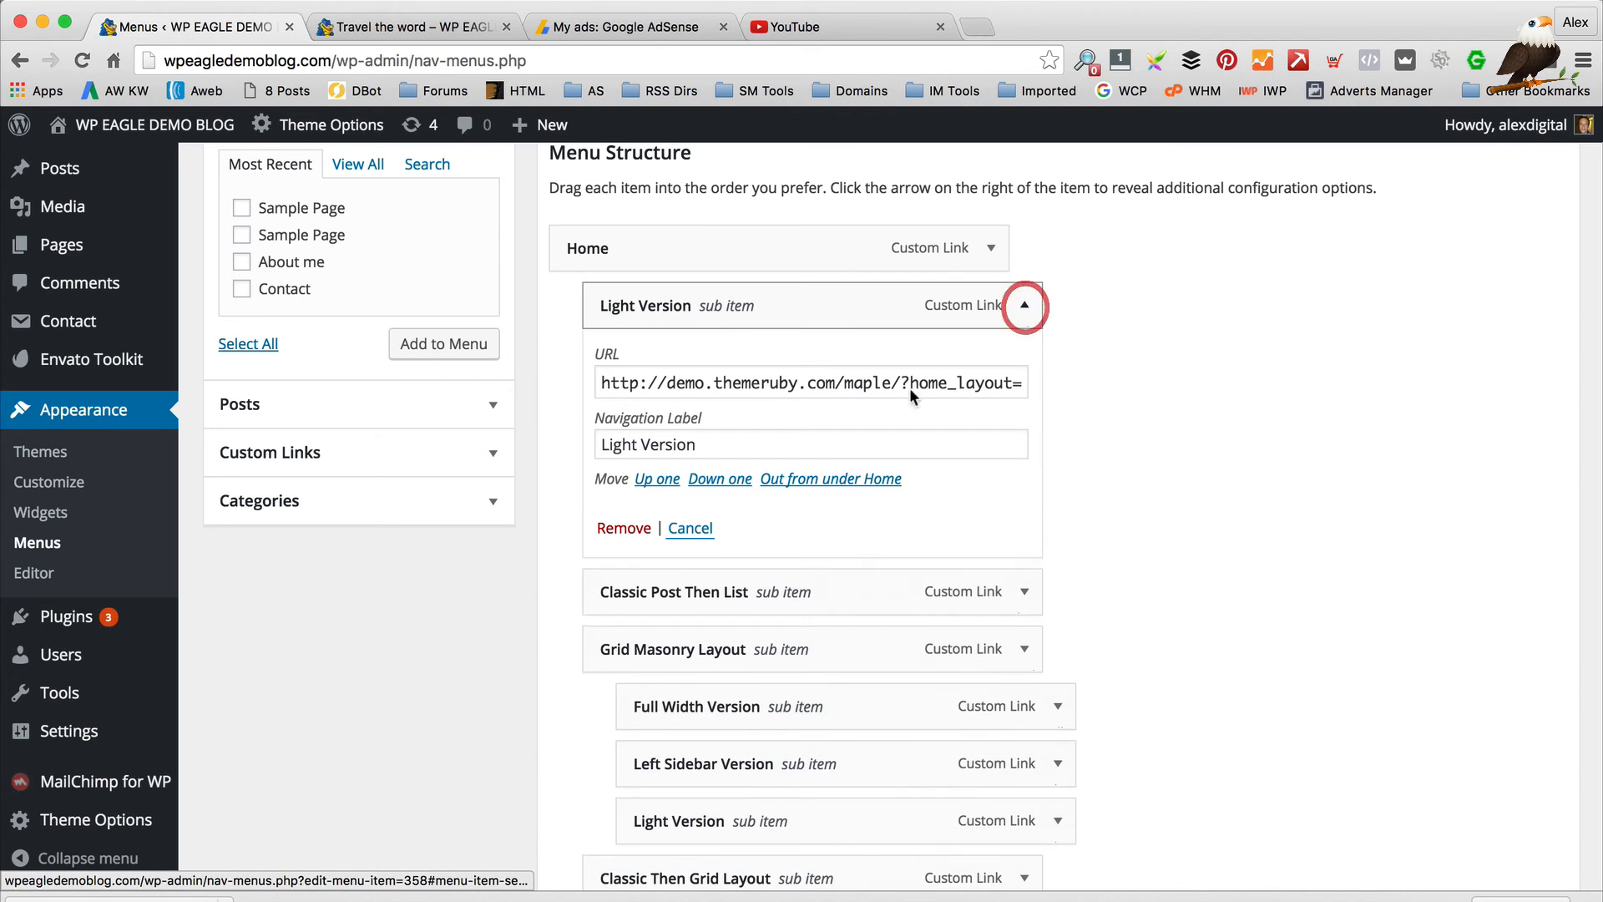
pyautogui.click(621, 528)
pyautogui.click(1025, 306)
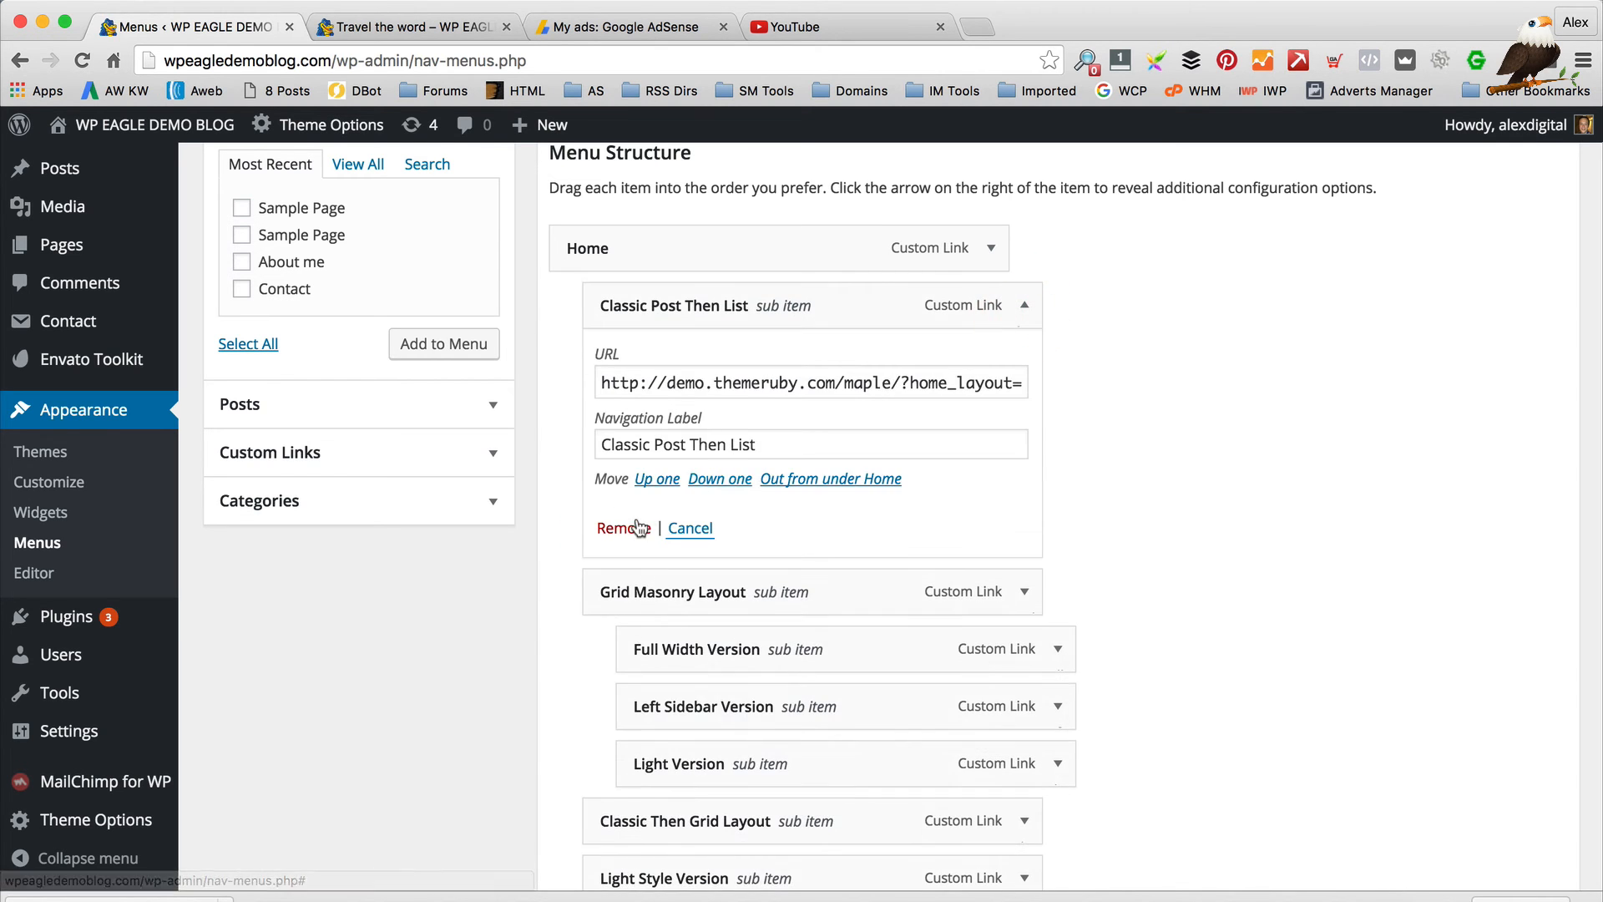
pyautogui.click(622, 527)
pyautogui.click(1025, 305)
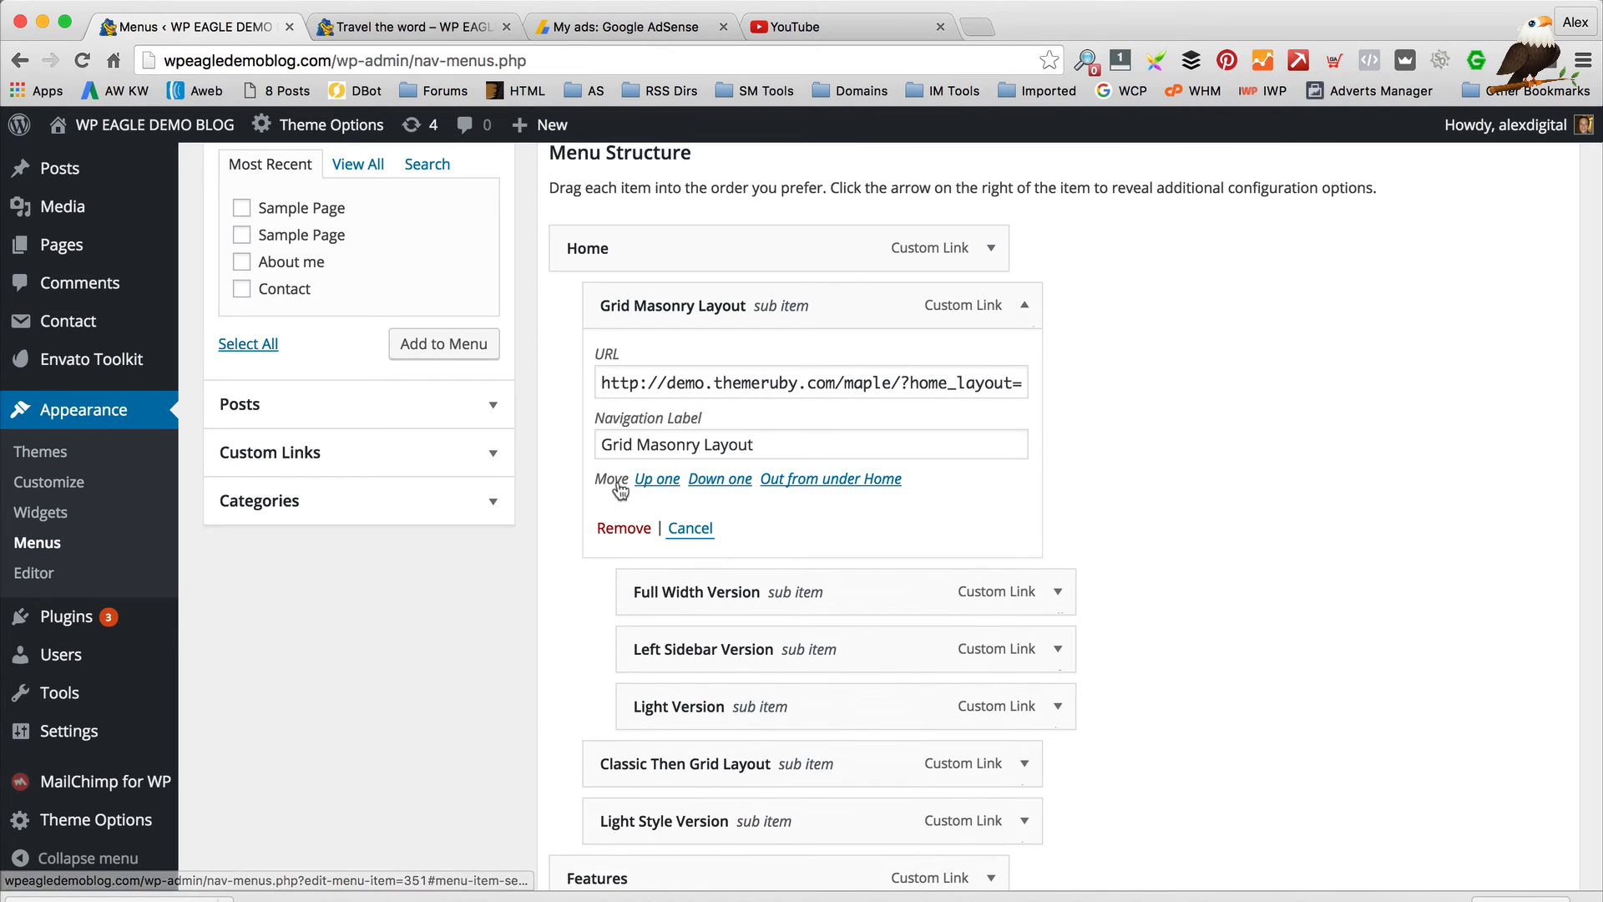
pyautogui.click(621, 528)
# Remove the last Full Width, Left Sidebar, Light Version, Classic Then Grid Layout and Light Style Version items
pyautogui.click(1025, 308)
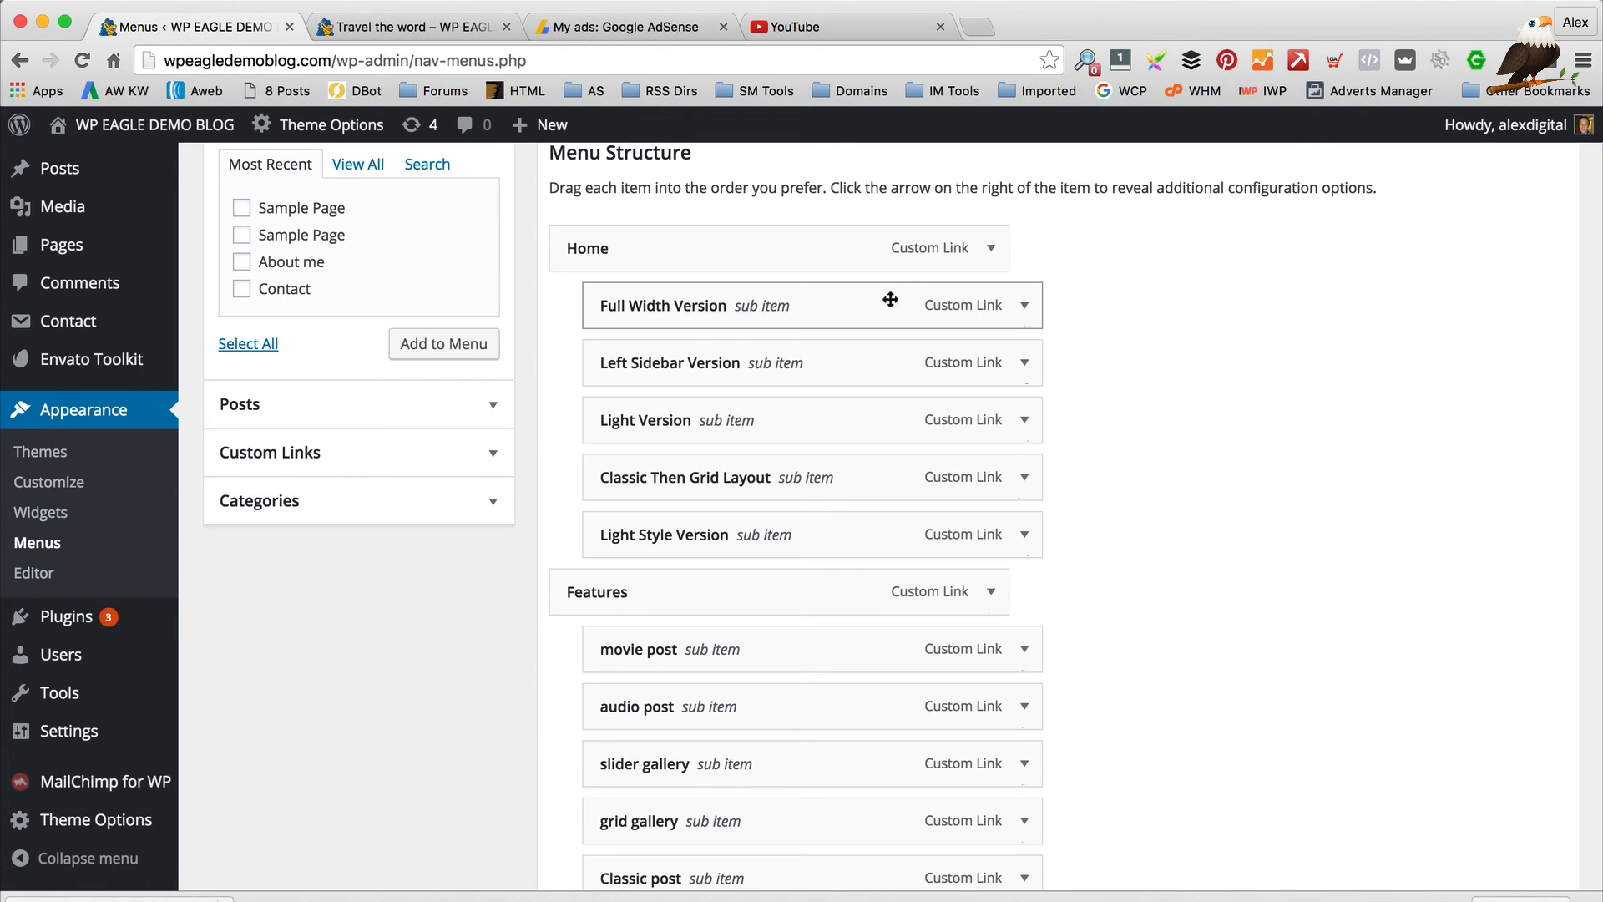
pyautogui.click(1025, 307)
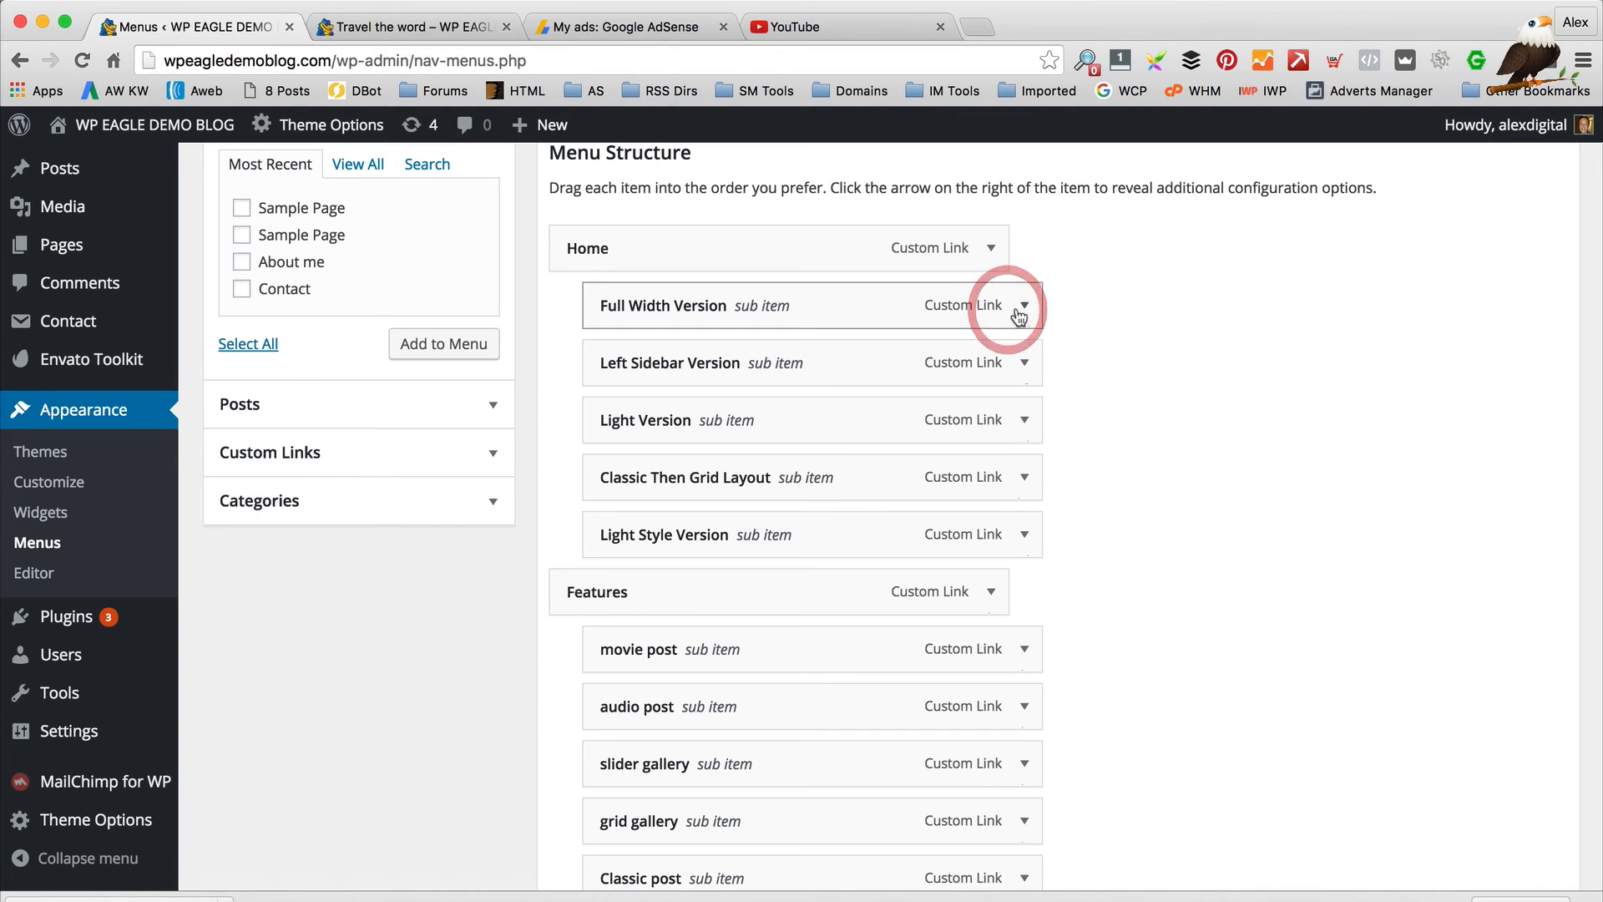
pyautogui.click(636, 529)
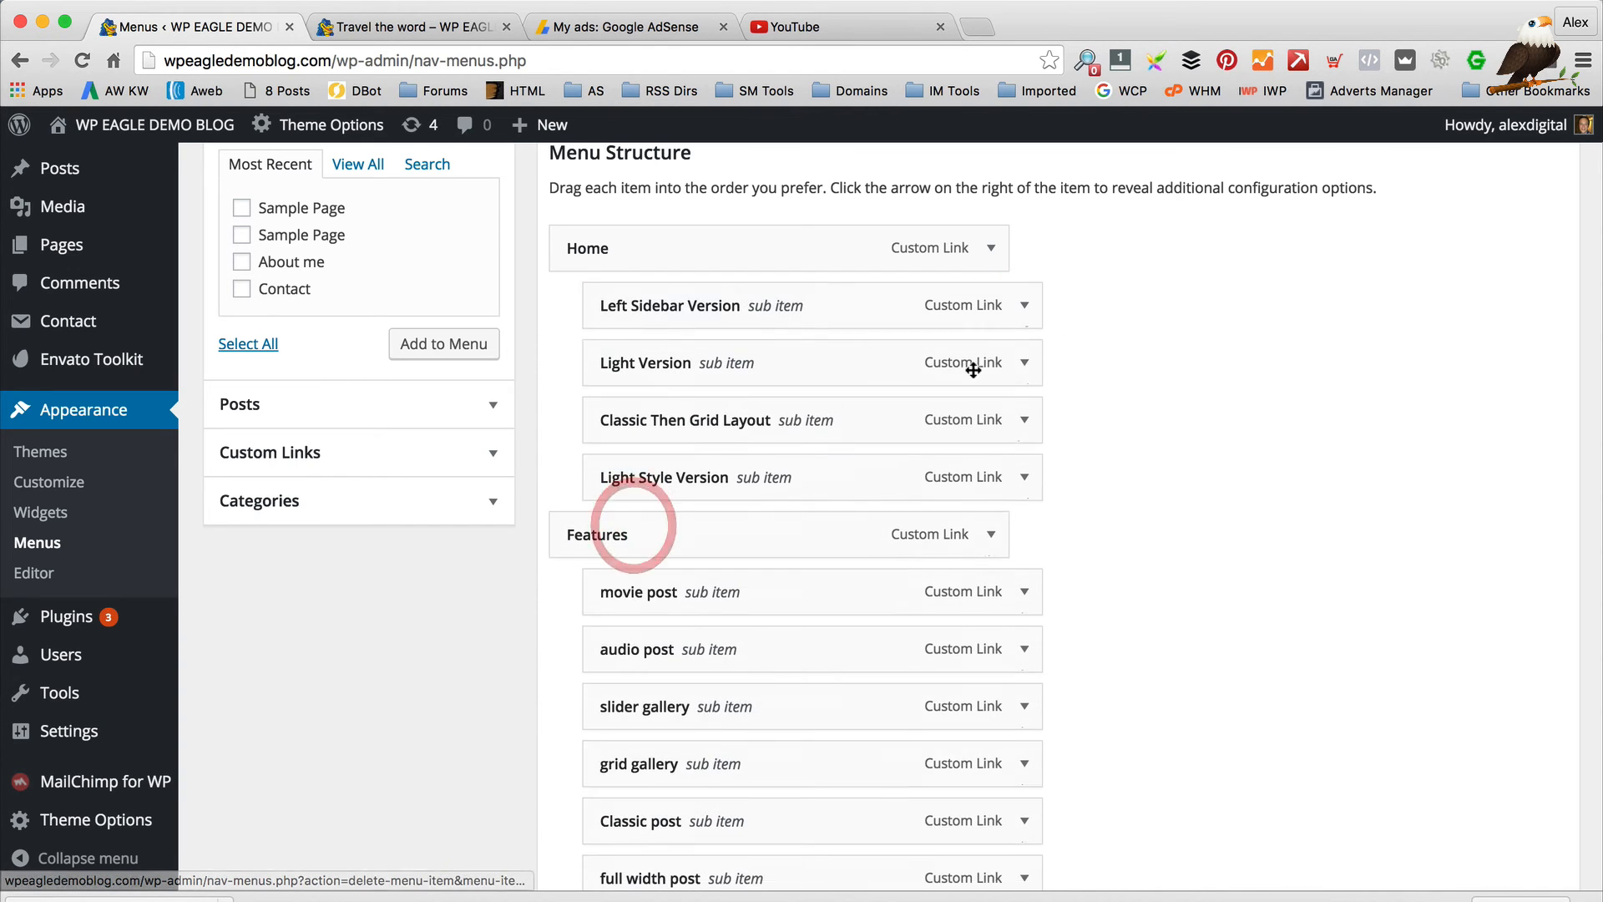
pyautogui.click(1024, 307)
pyautogui.click(636, 530)
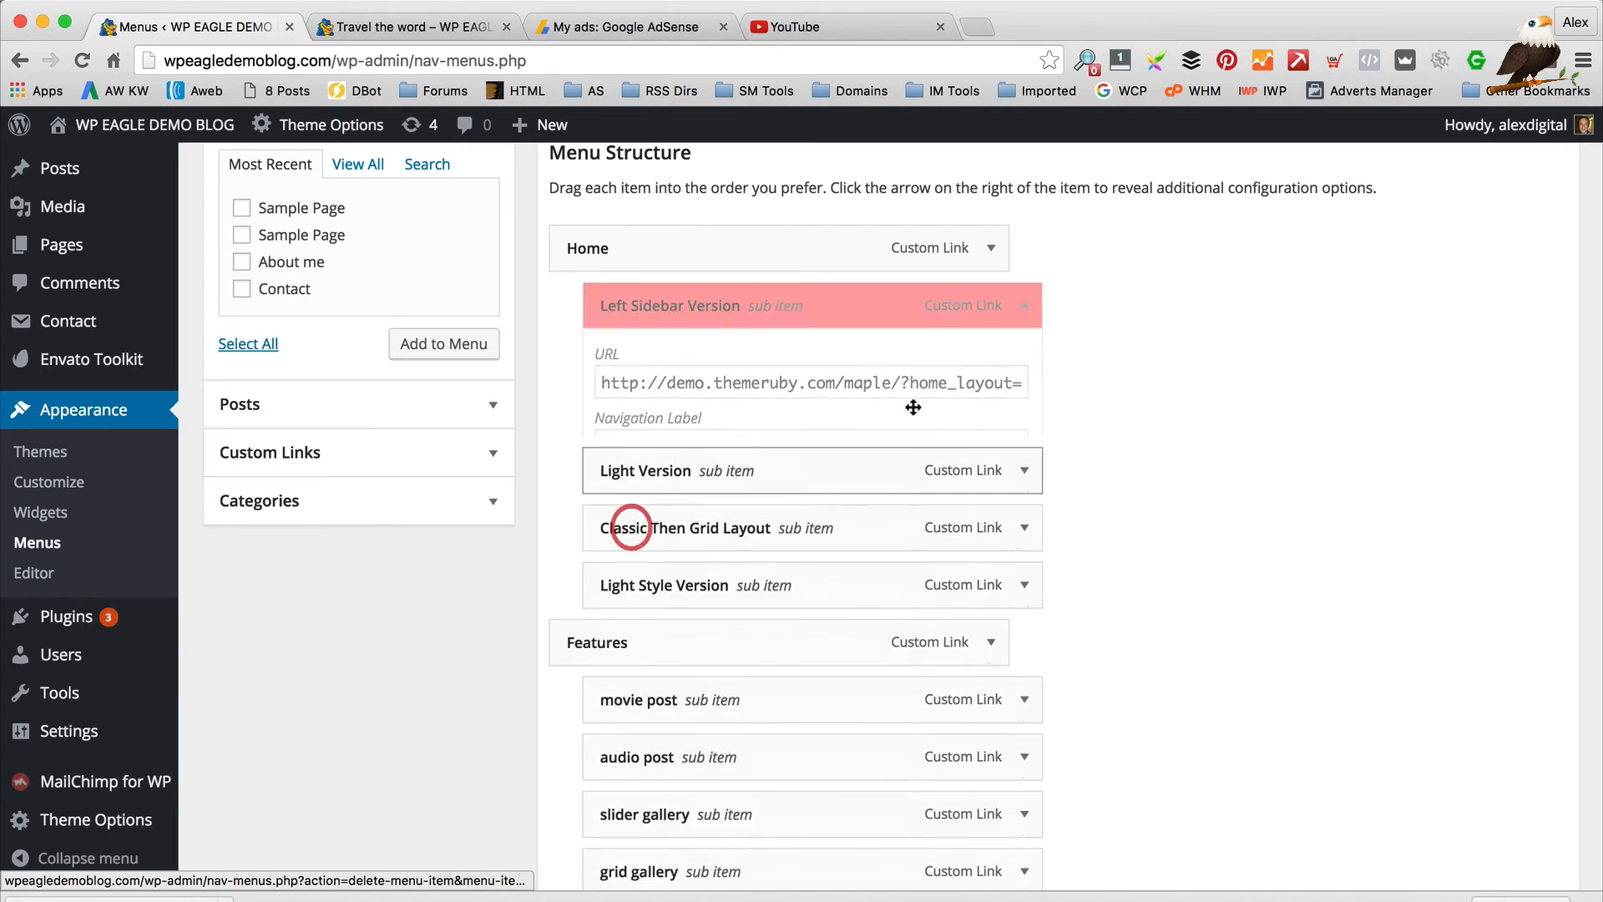
pyautogui.click(1024, 306)
pyautogui.click(622, 527)
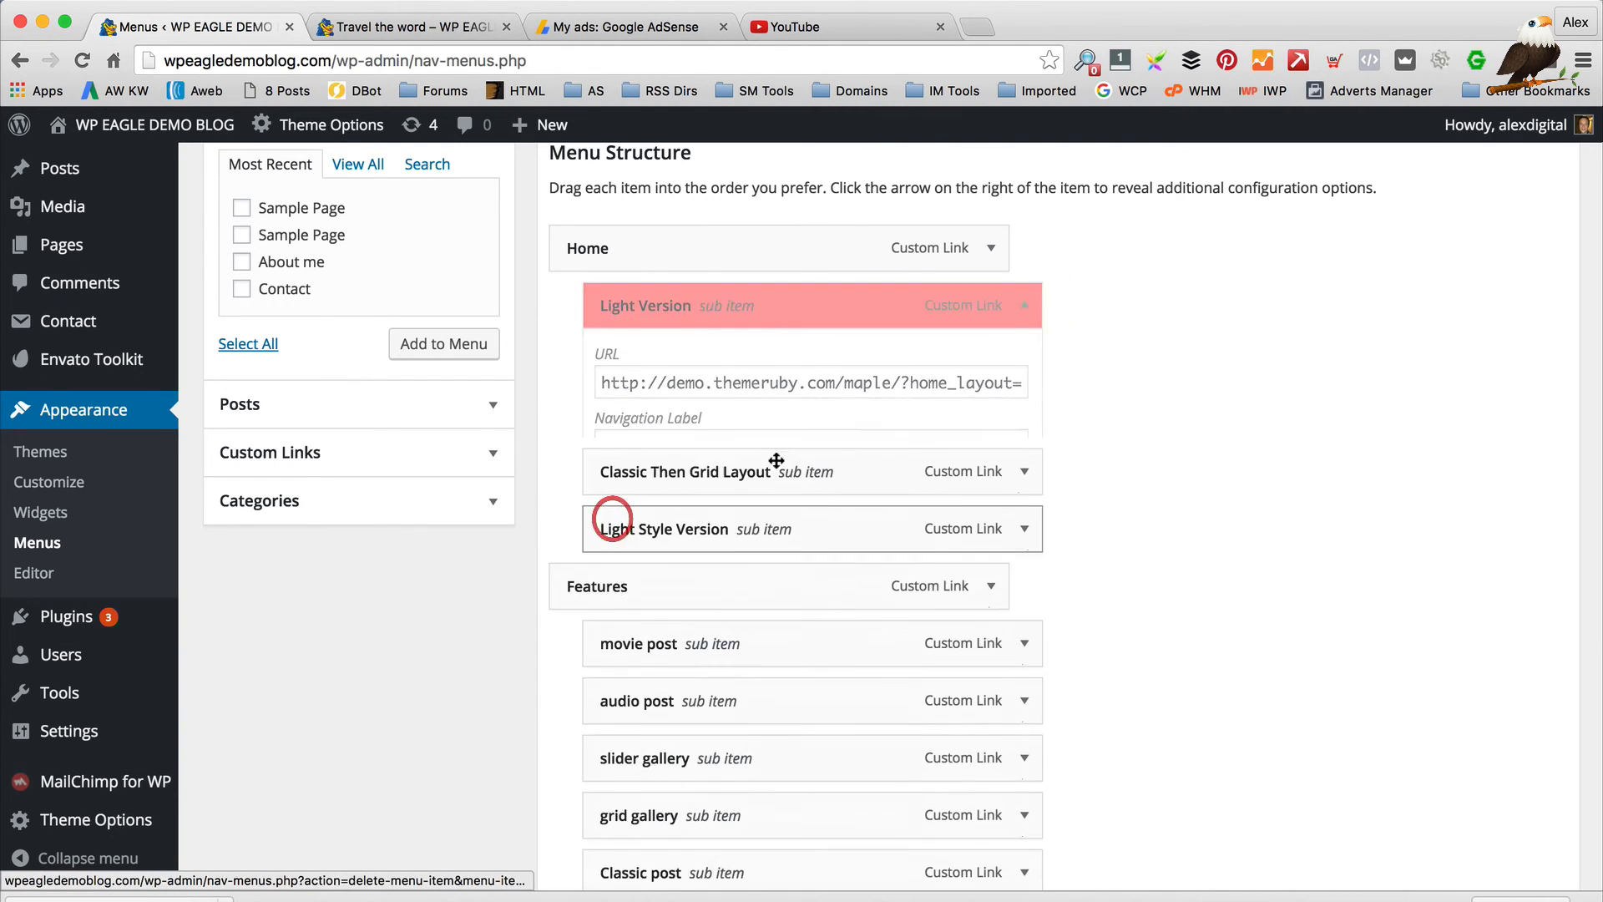
pyautogui.click(1024, 306)
pyautogui.click(627, 528)
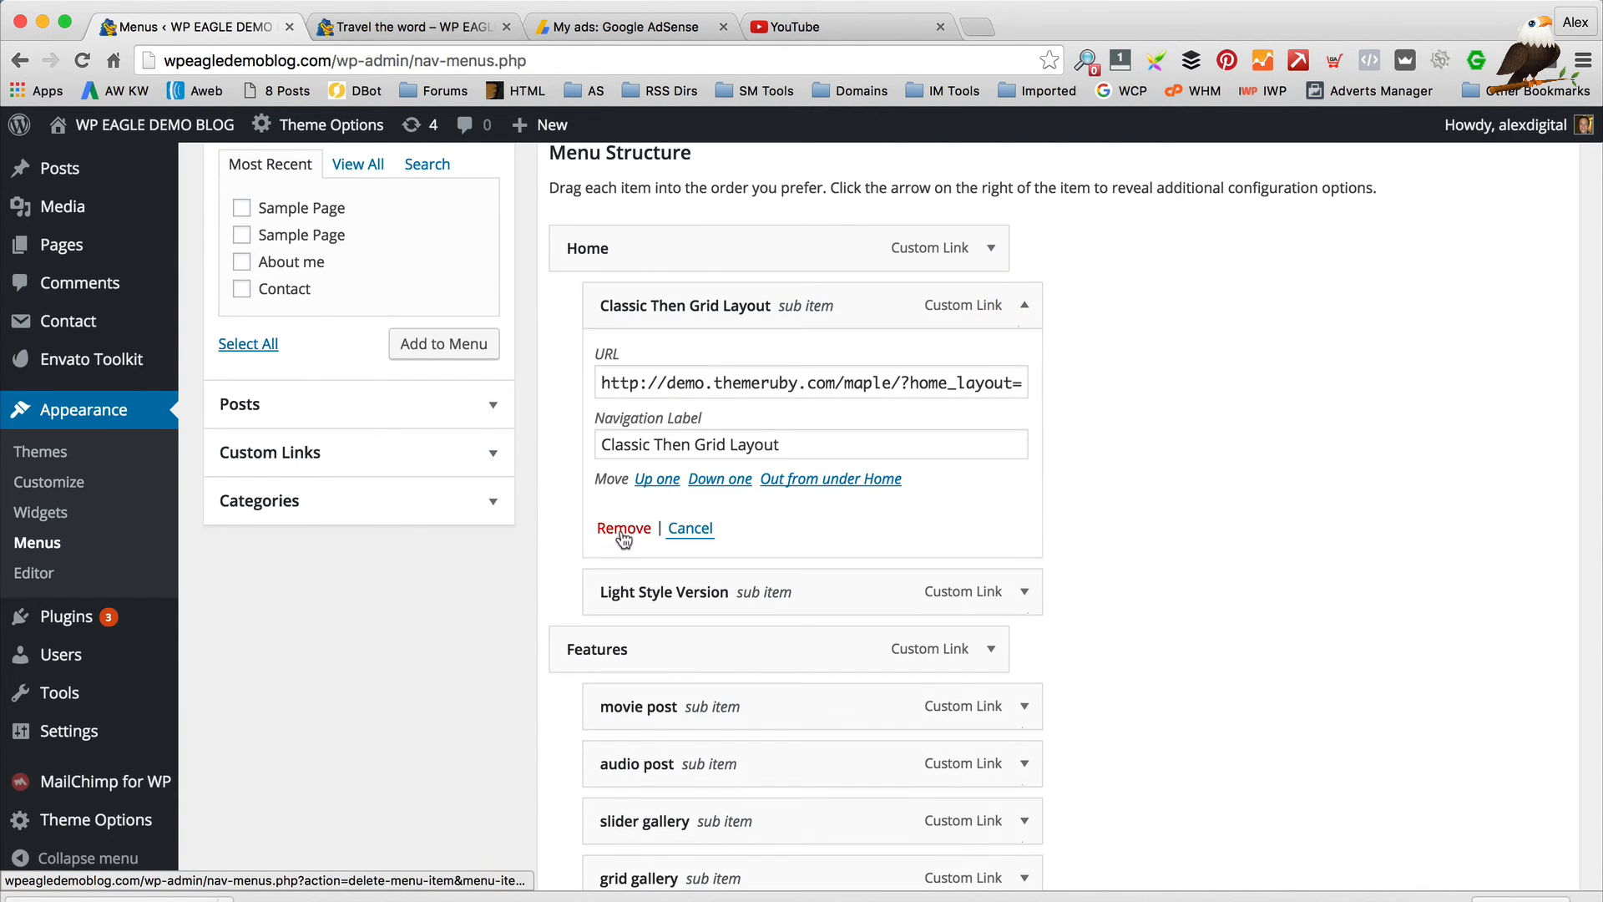
pyautogui.click(1024, 305)
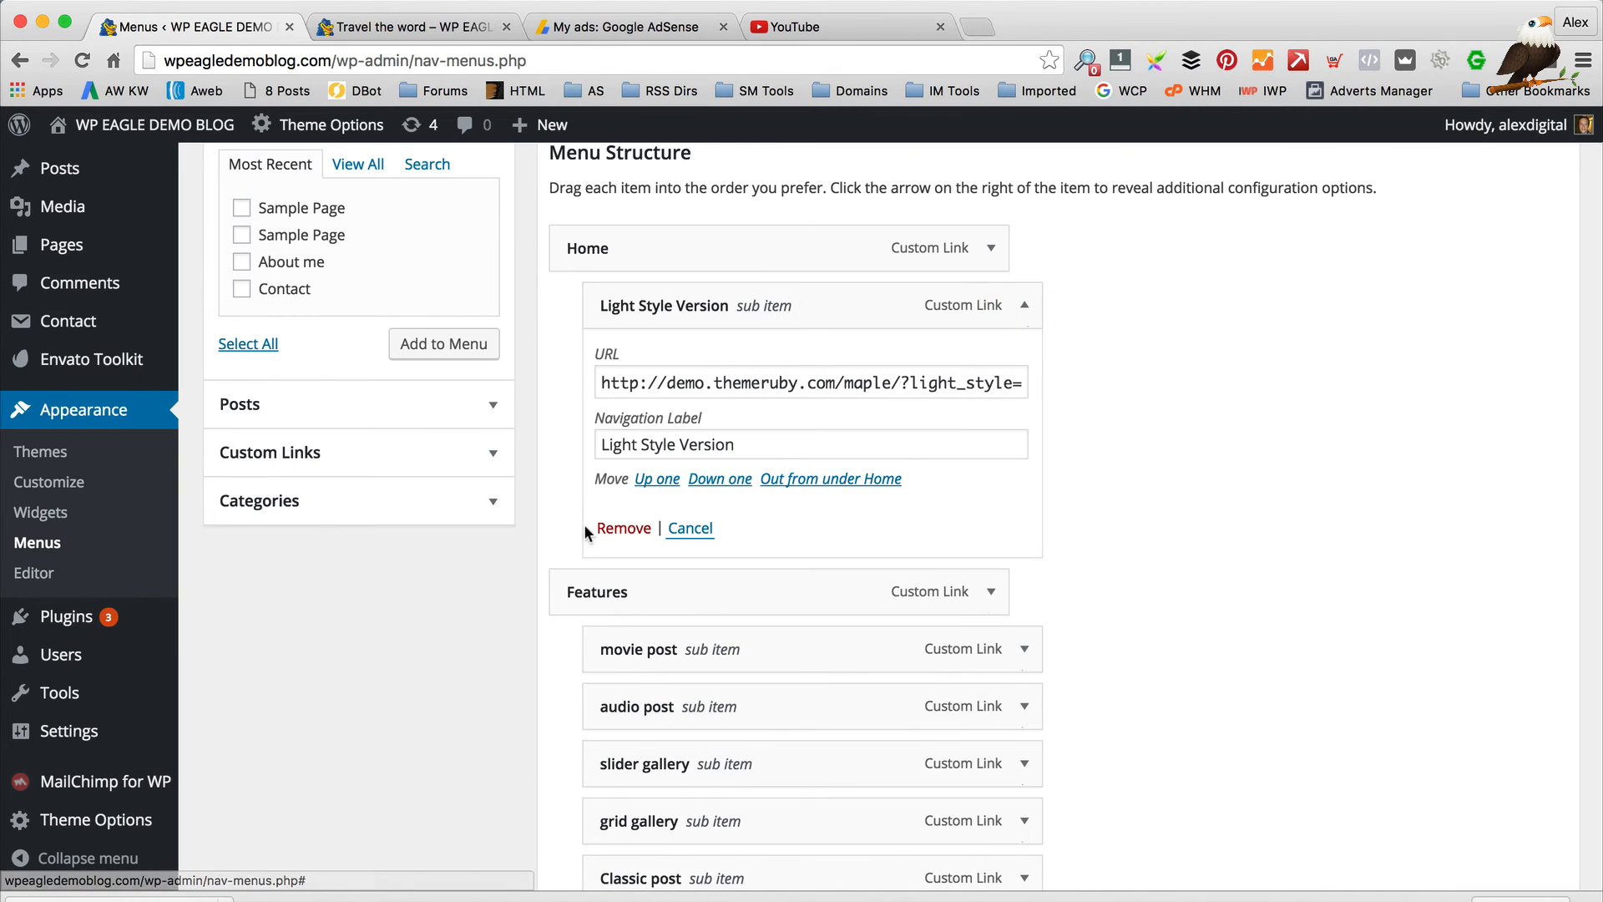
pyautogui.click(610, 526)
pyautogui.scroll(-2, 776, 457)
pyautogui.scroll(-2, 776, 458)
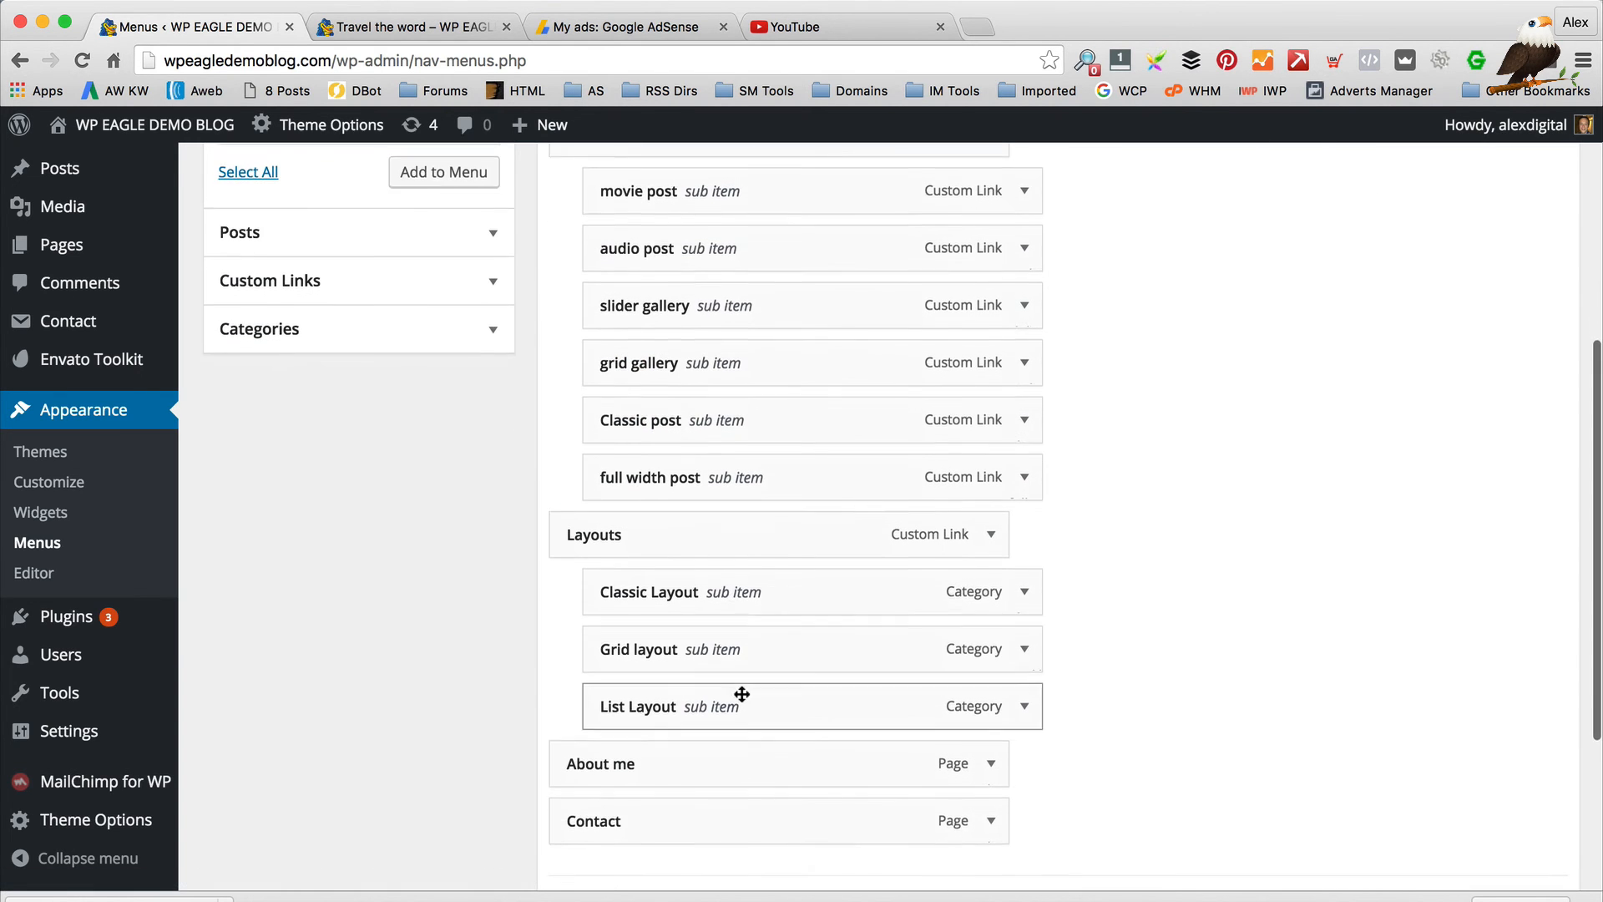
# Move About me directly under Home, then check the site navigation in the other tab
pyautogui.moveTo(688, 751); pyautogui.dragTo(691, 415)
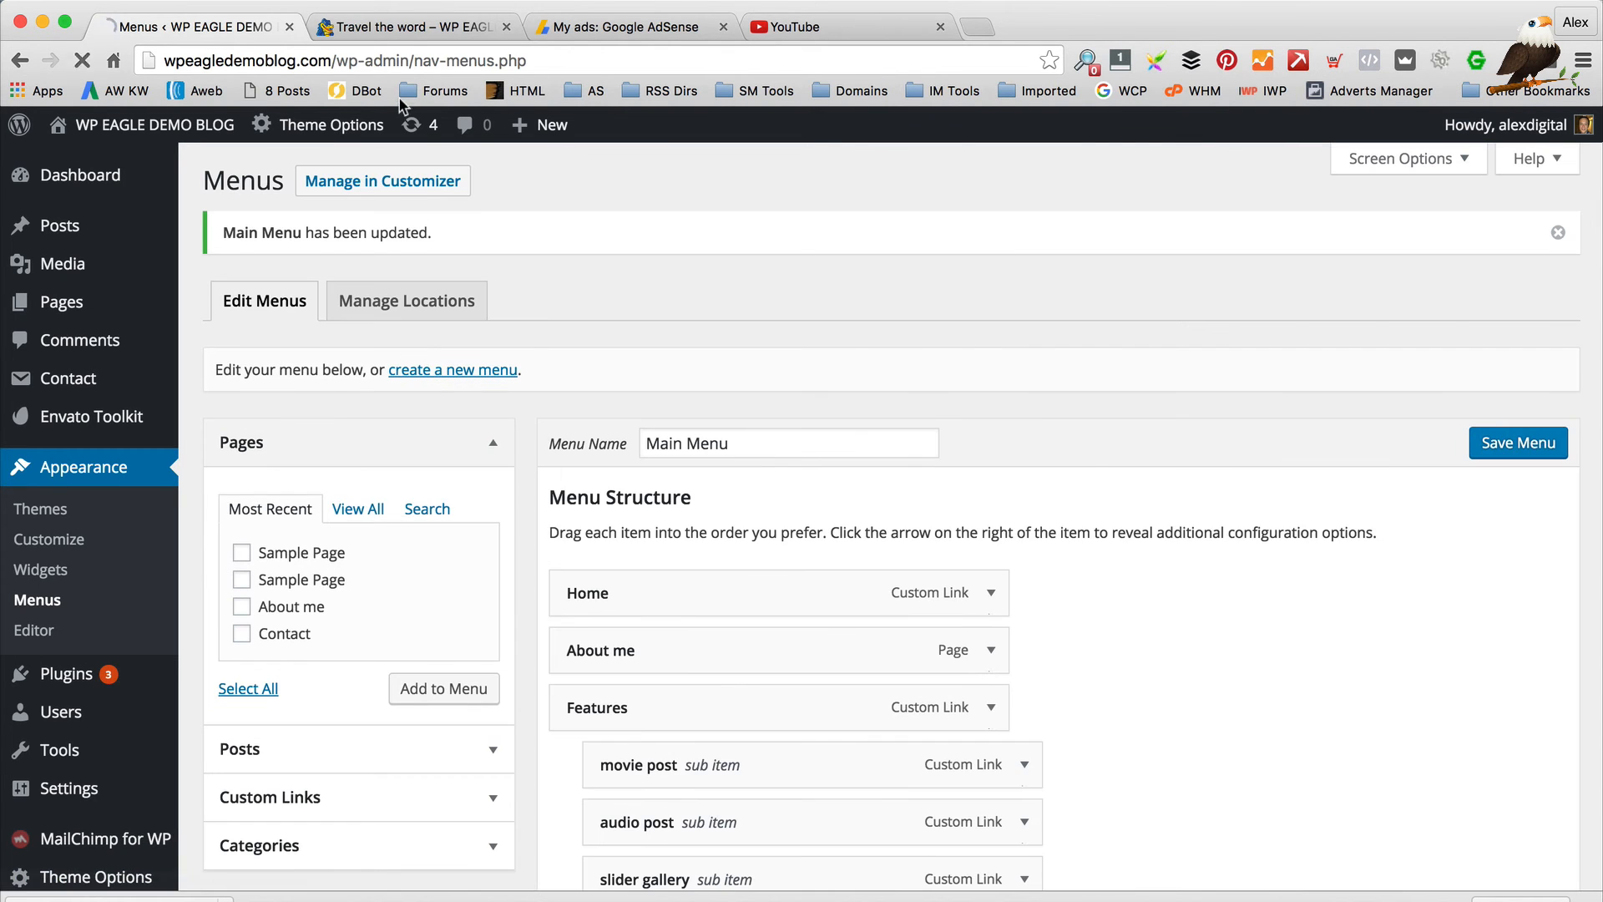
pyautogui.click(427, 28)
pyautogui.click(19, 60)
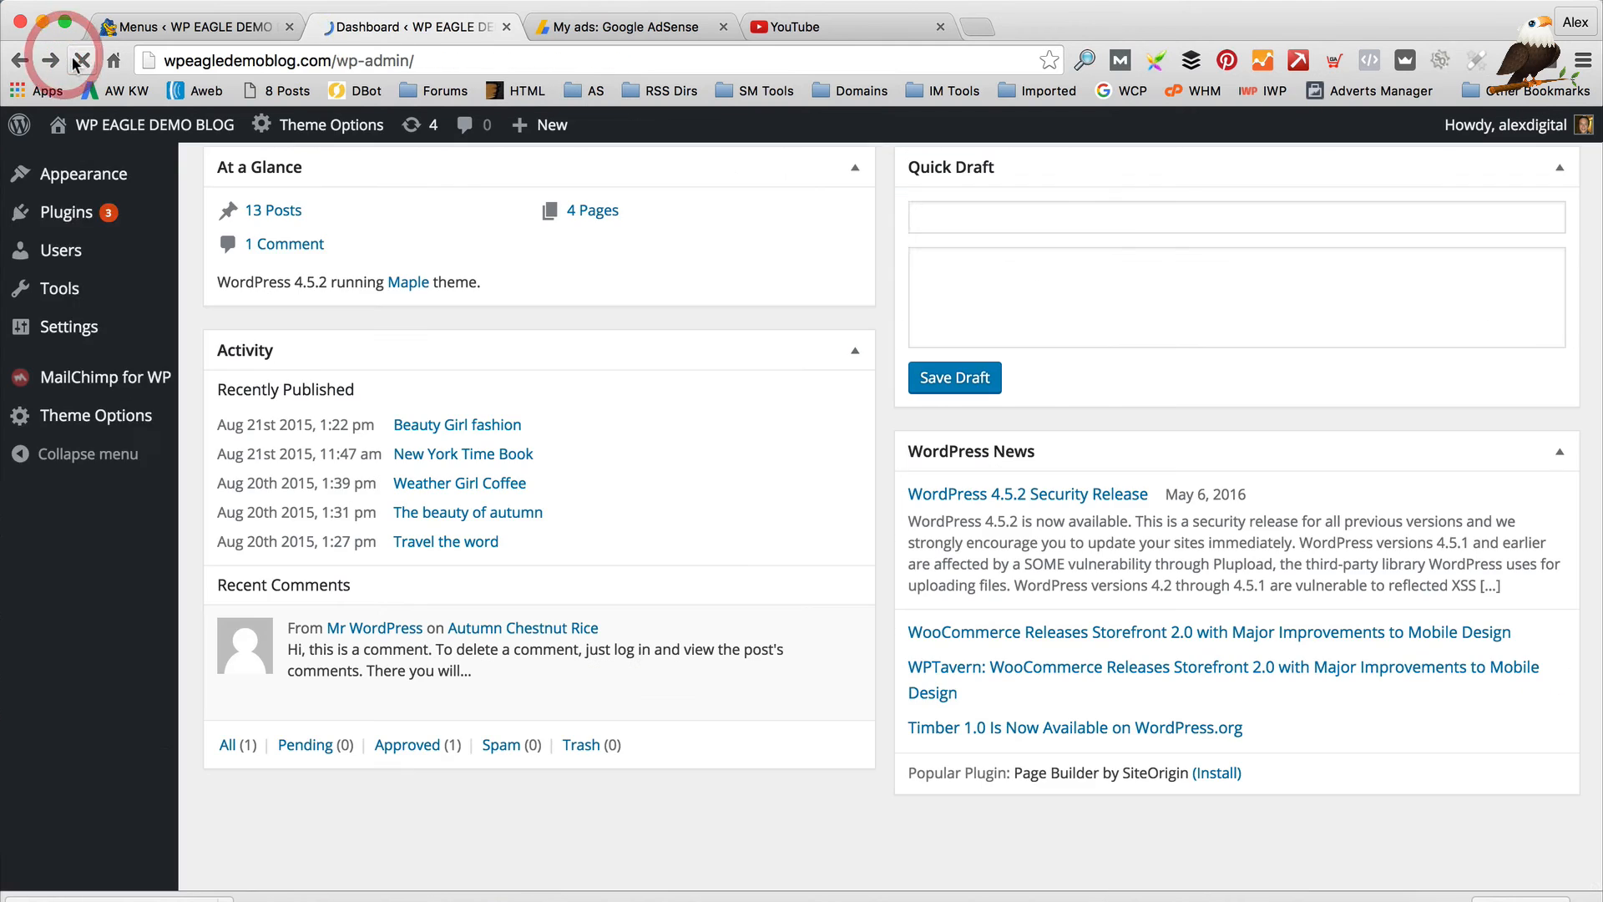
pyautogui.click(18, 60)
pyautogui.click(18, 60)
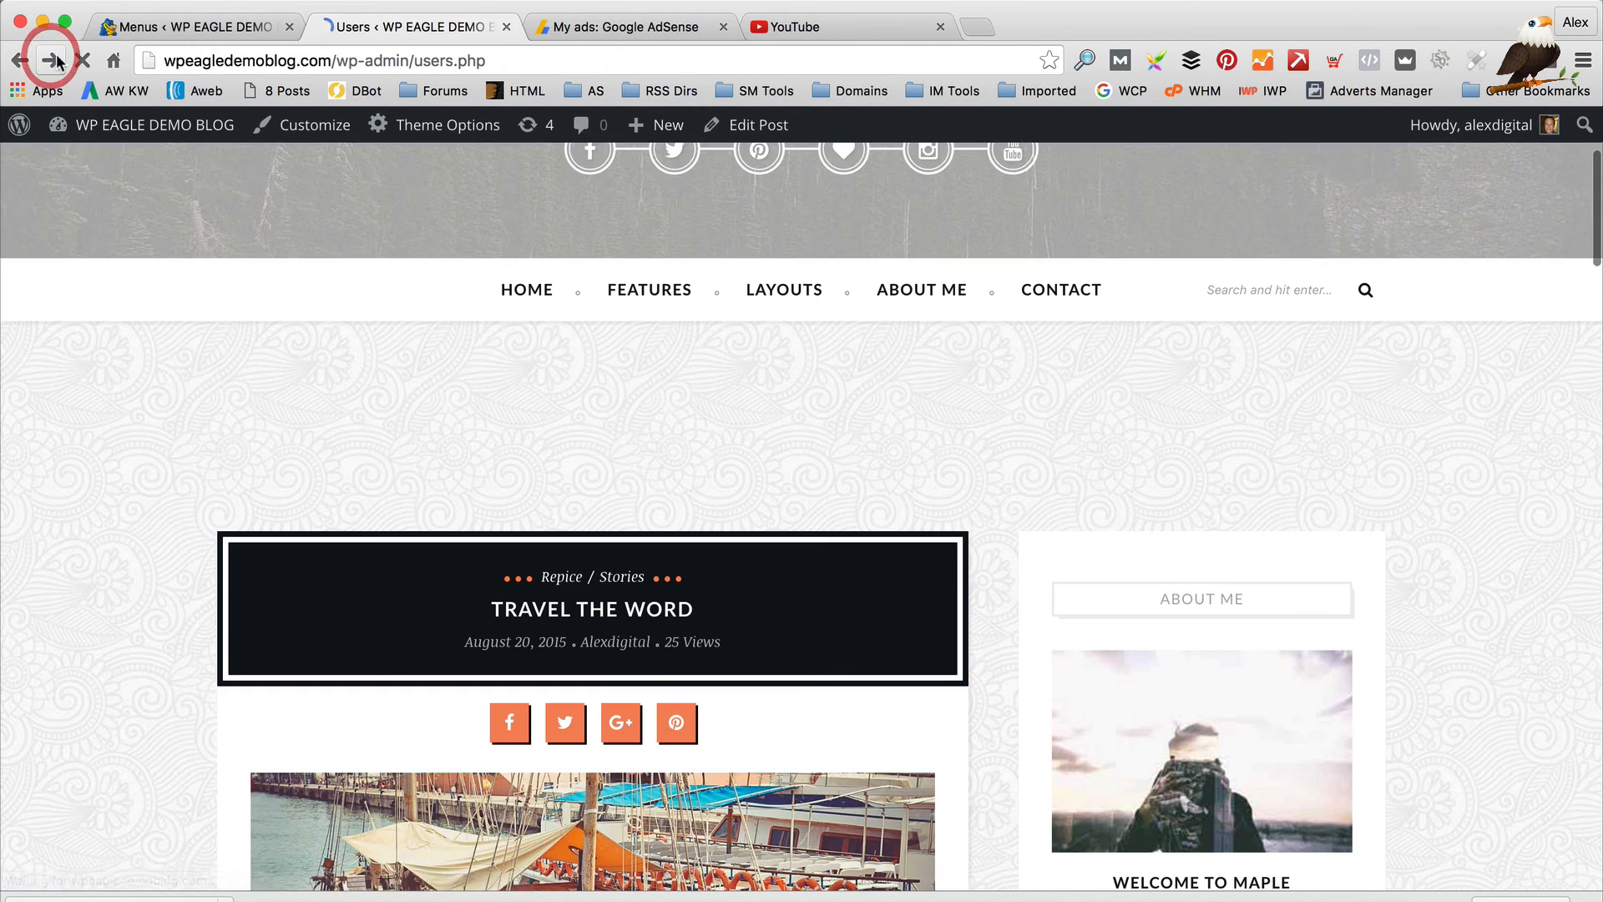
pyautogui.click(50, 60)
pyautogui.click(19, 60)
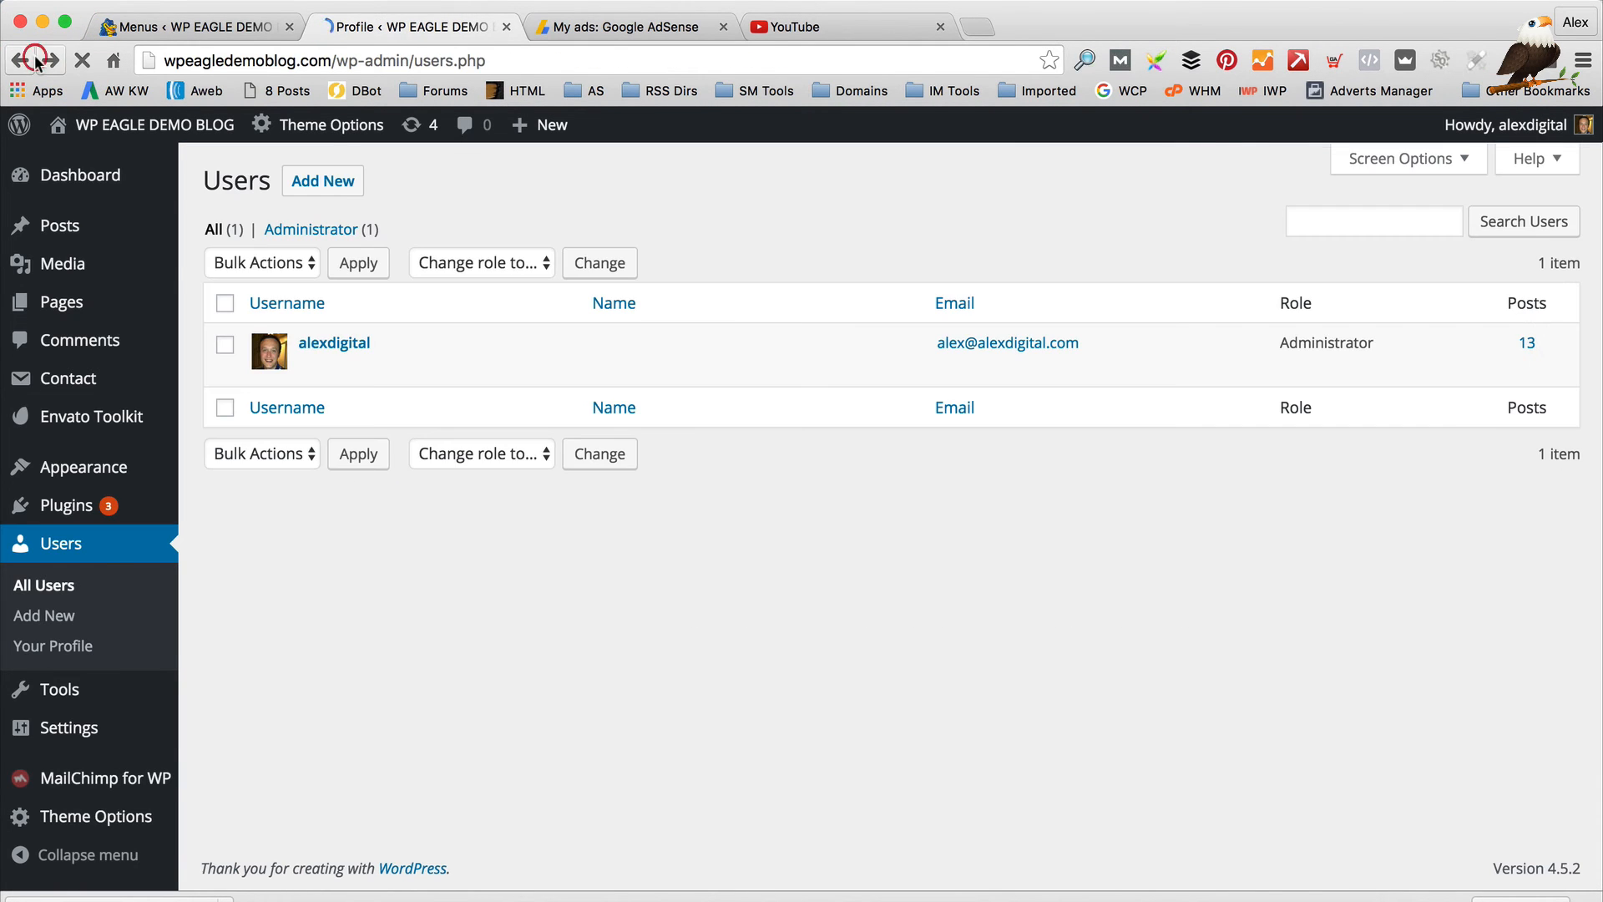
pyautogui.moveTo(155, 125)
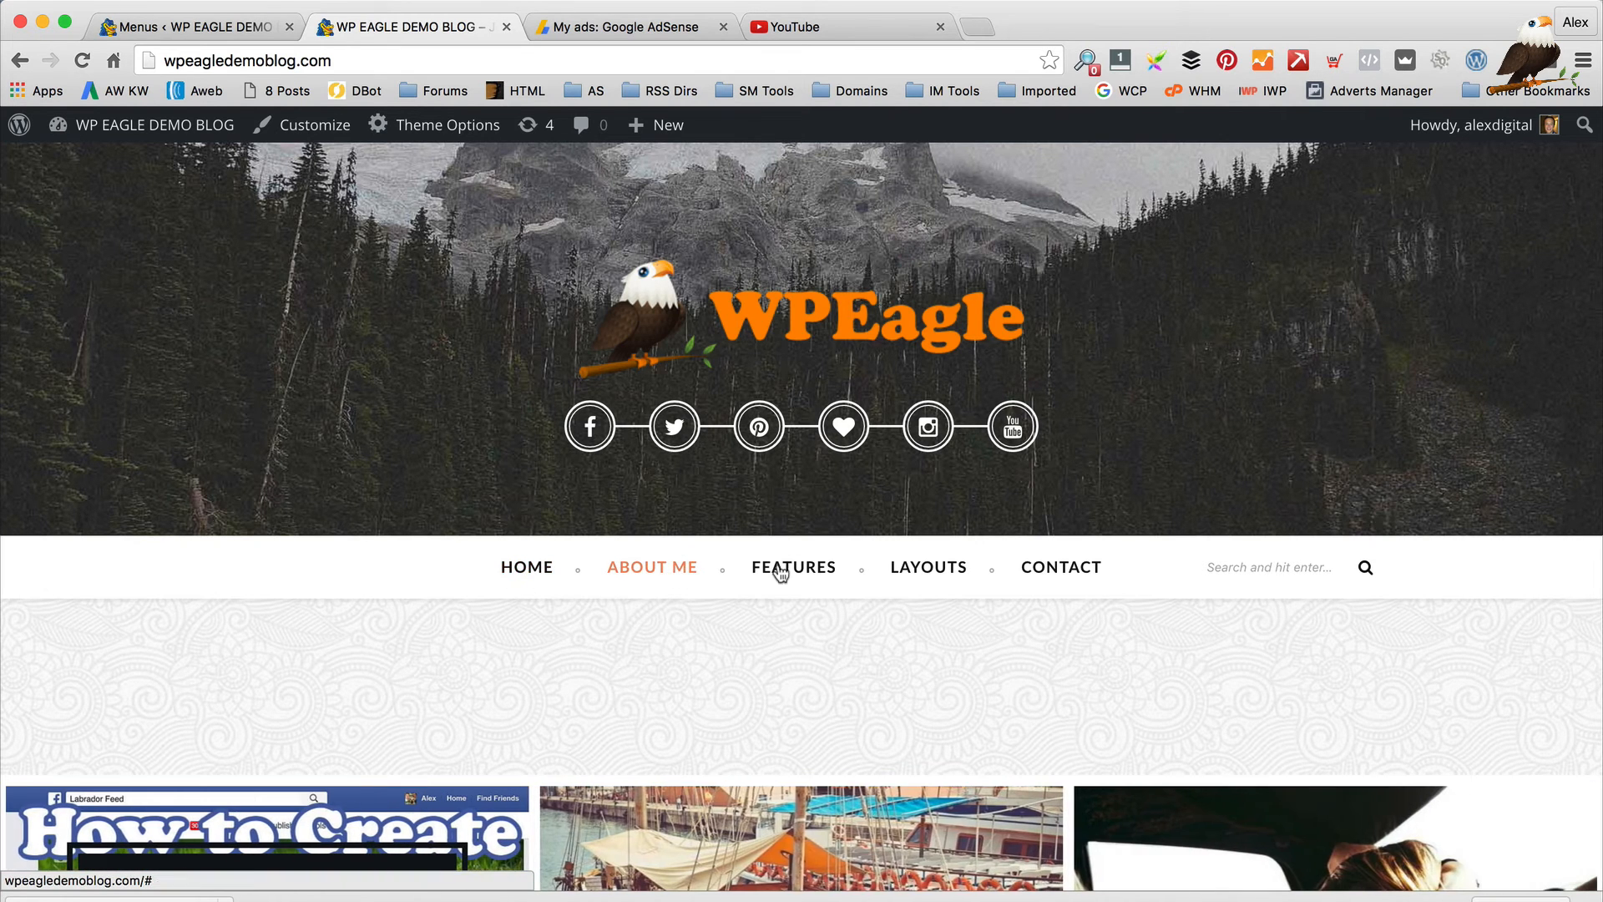
pyautogui.moveTo(942, 584)
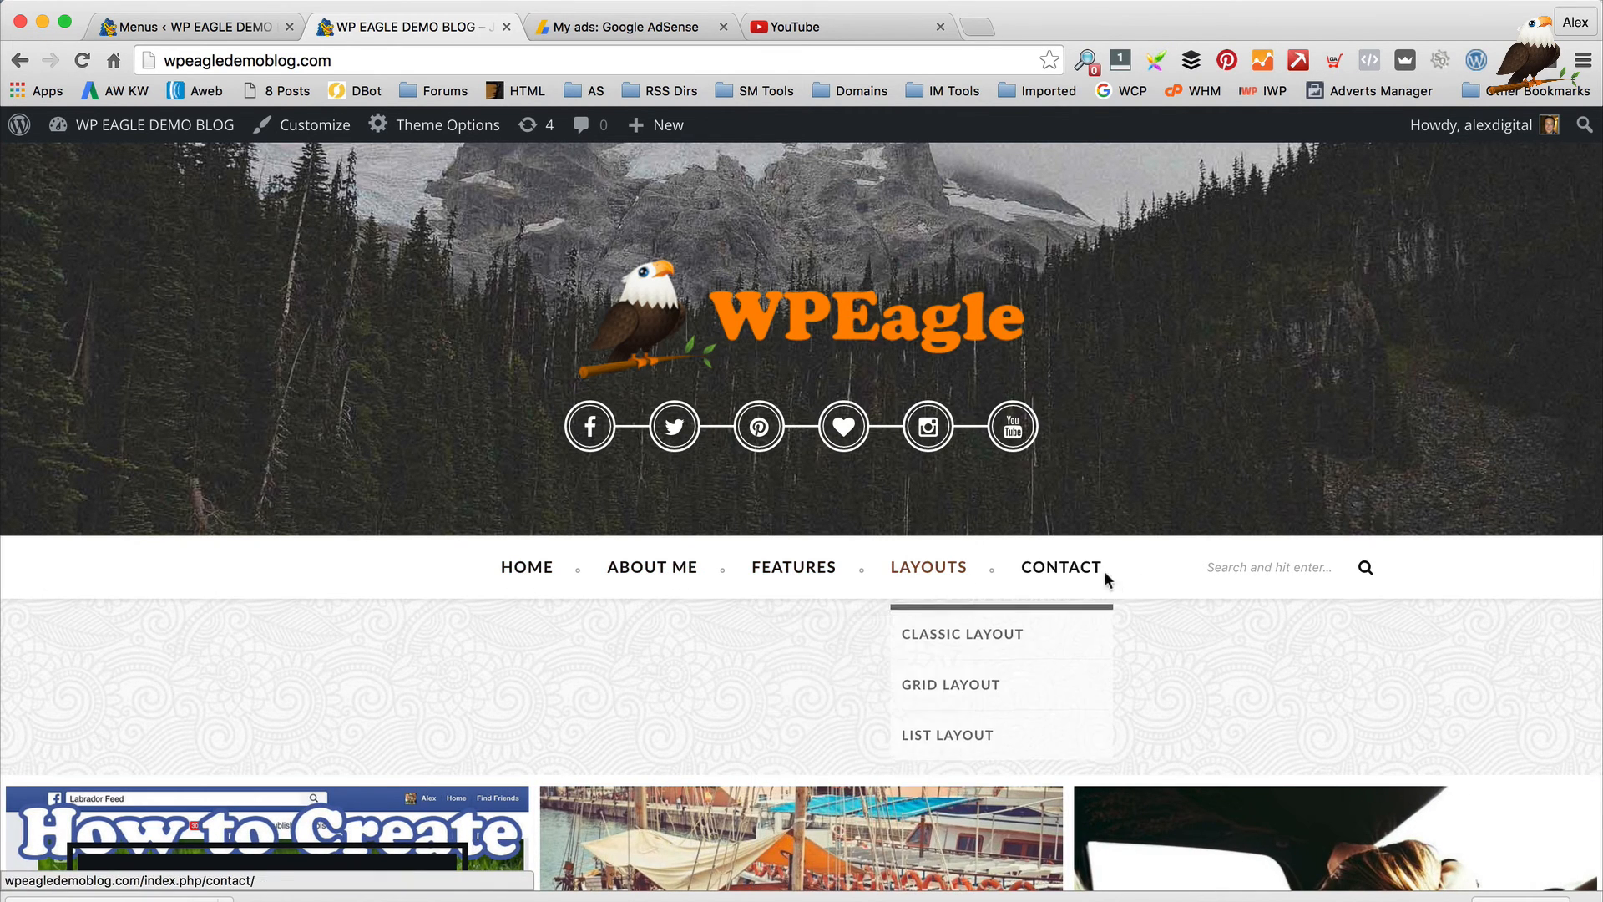
pyautogui.click(192, 26)
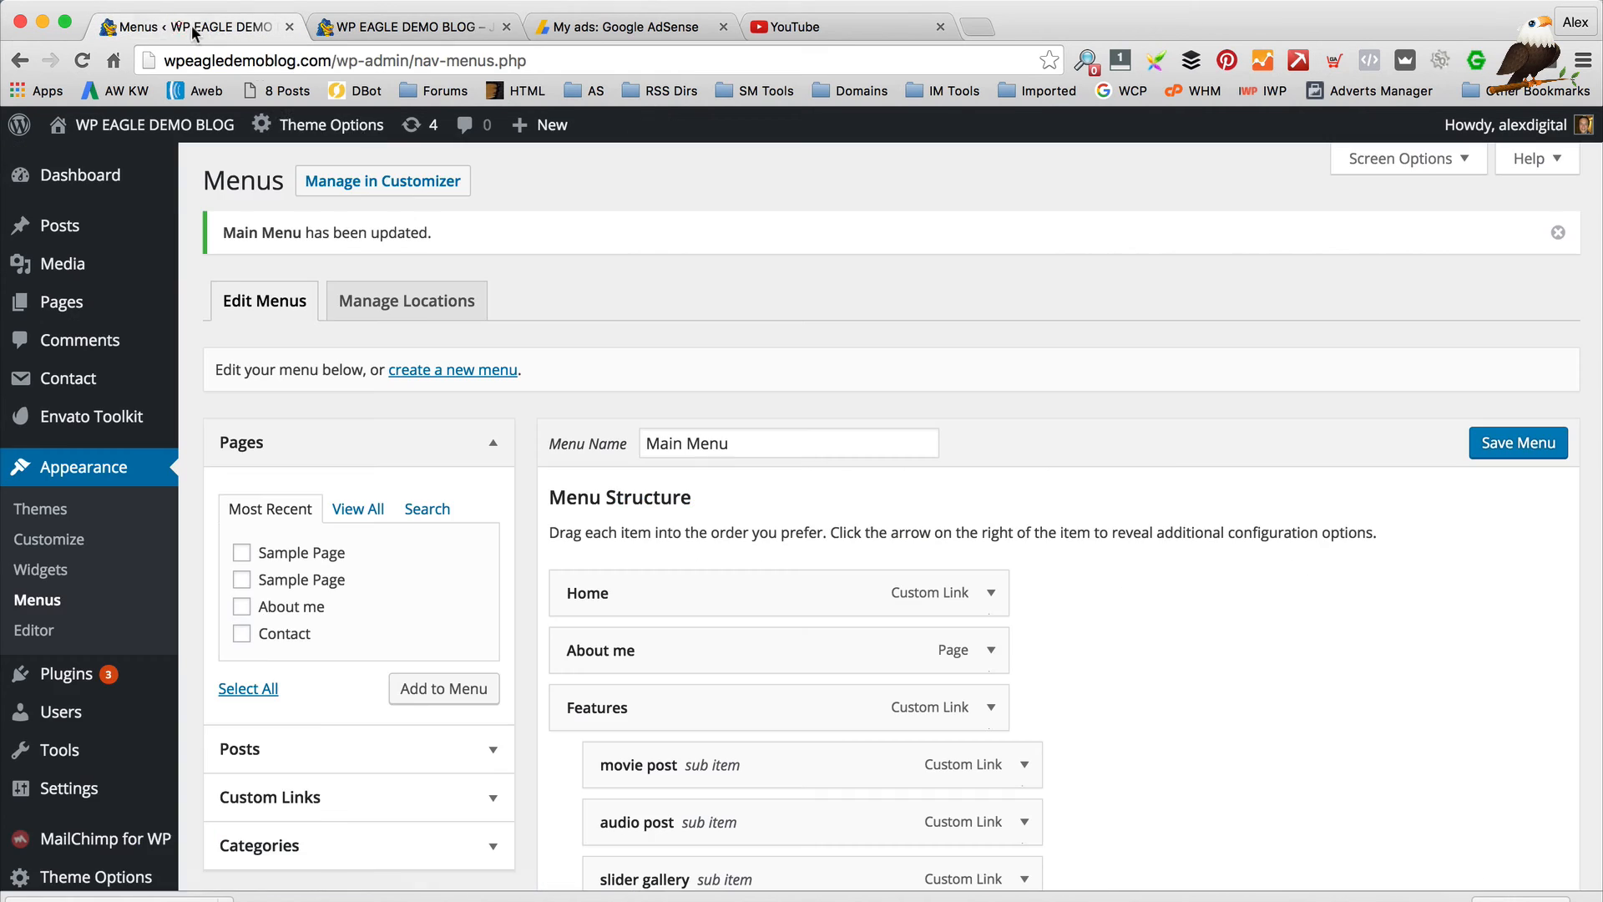
# Add the 'This is an example WPEAGLE video' post from the Posts box to the Main Menu
pyautogui.scroll(-2, 342, 197)
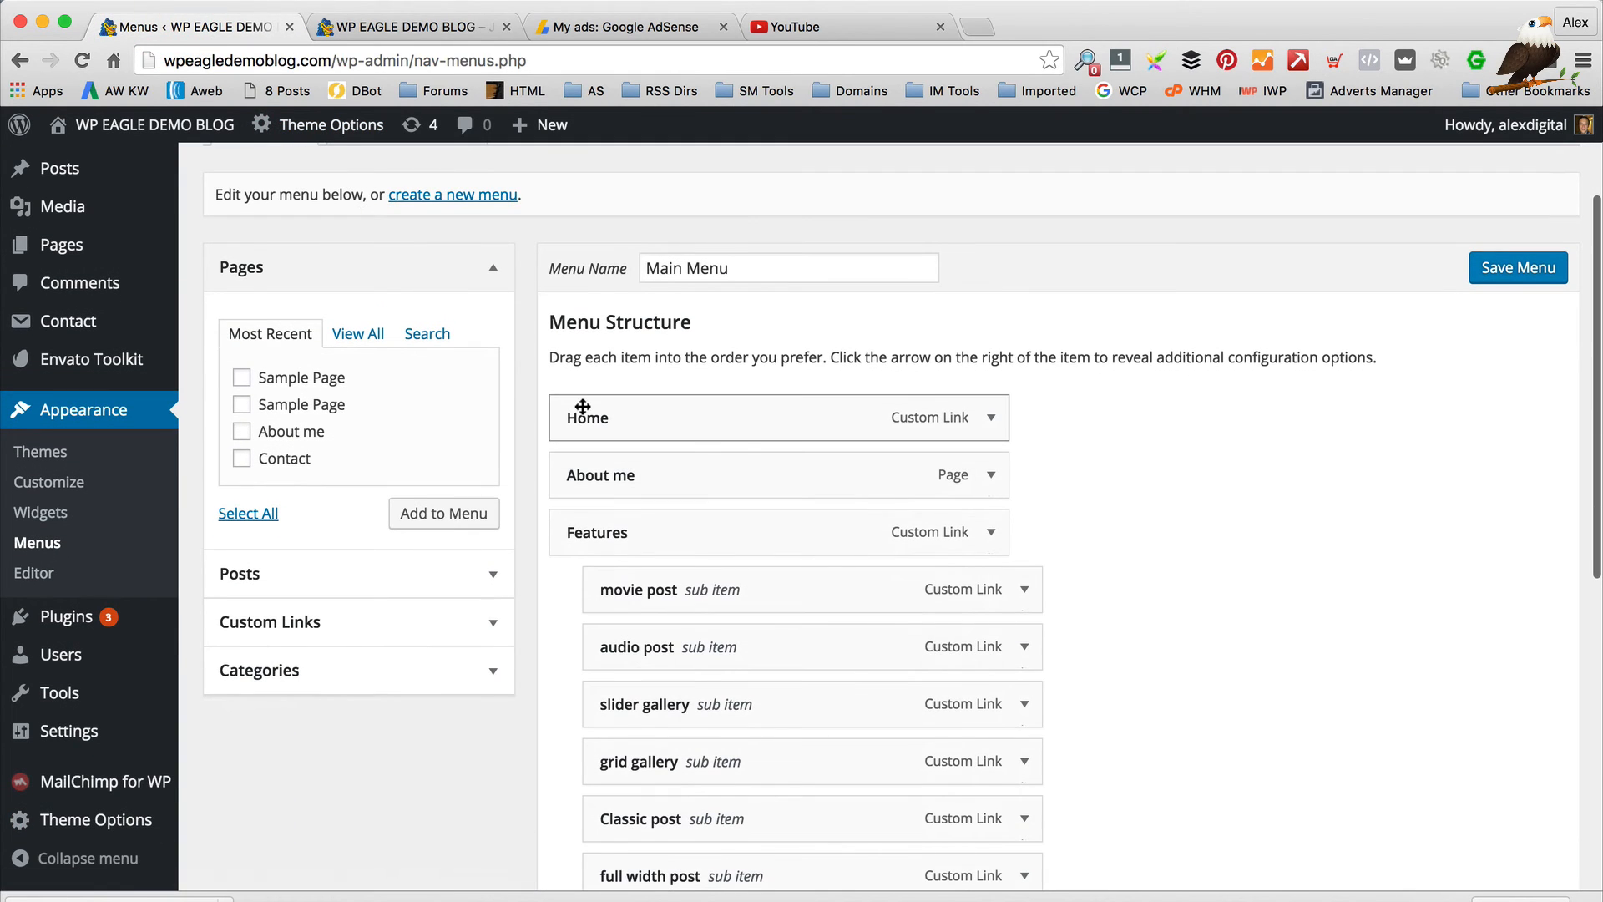
pyautogui.scroll(1, 555, 458)
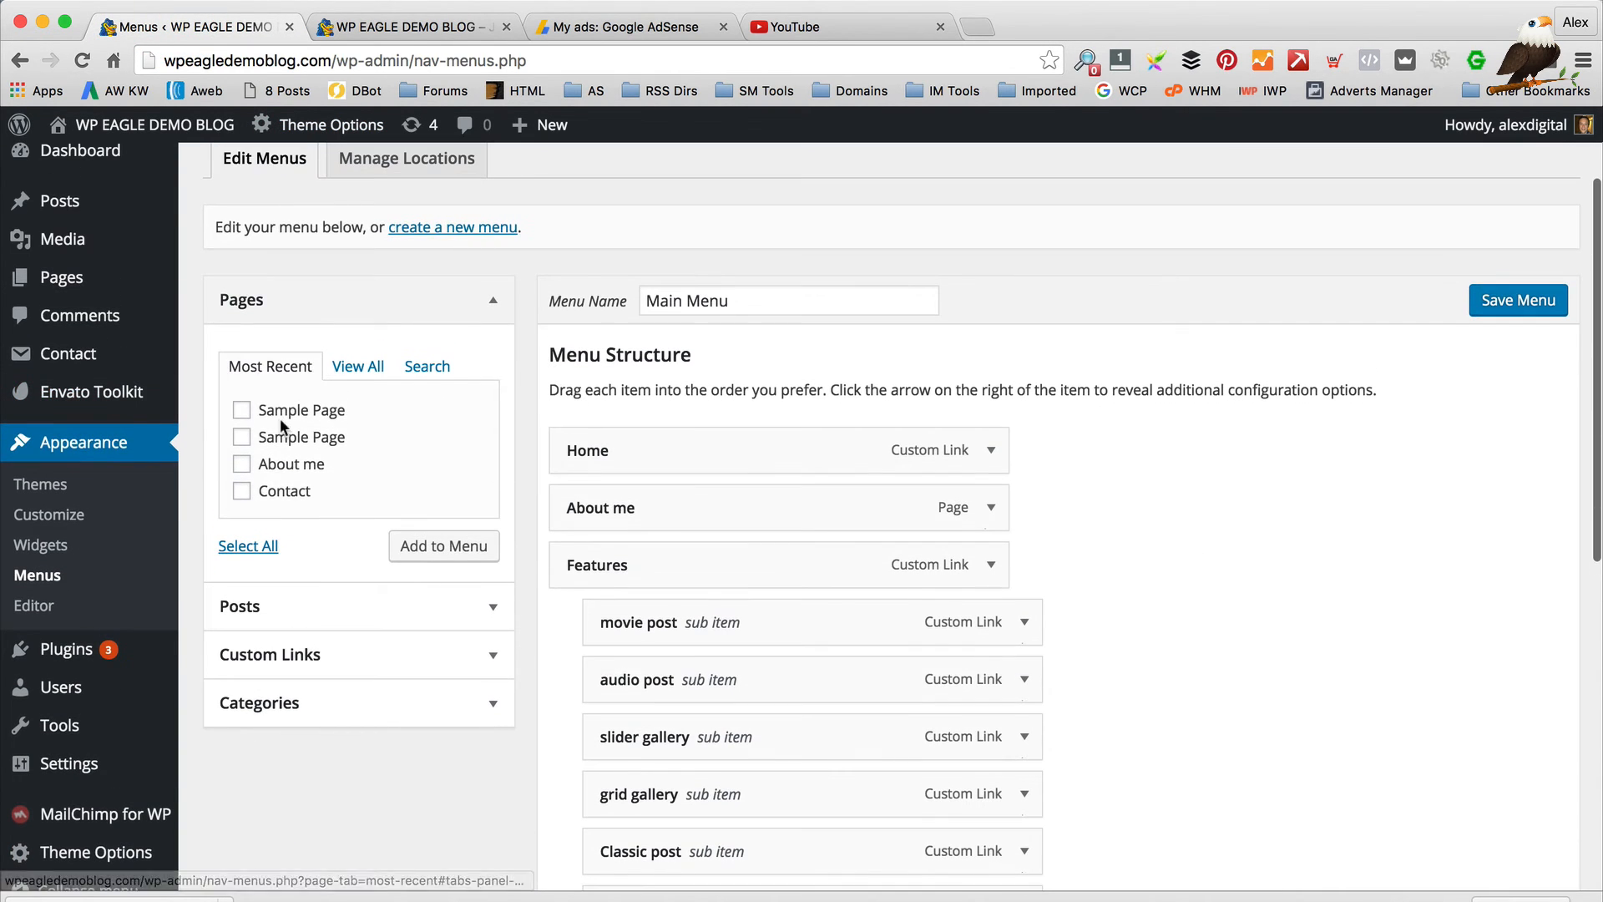
pyautogui.click(336, 370)
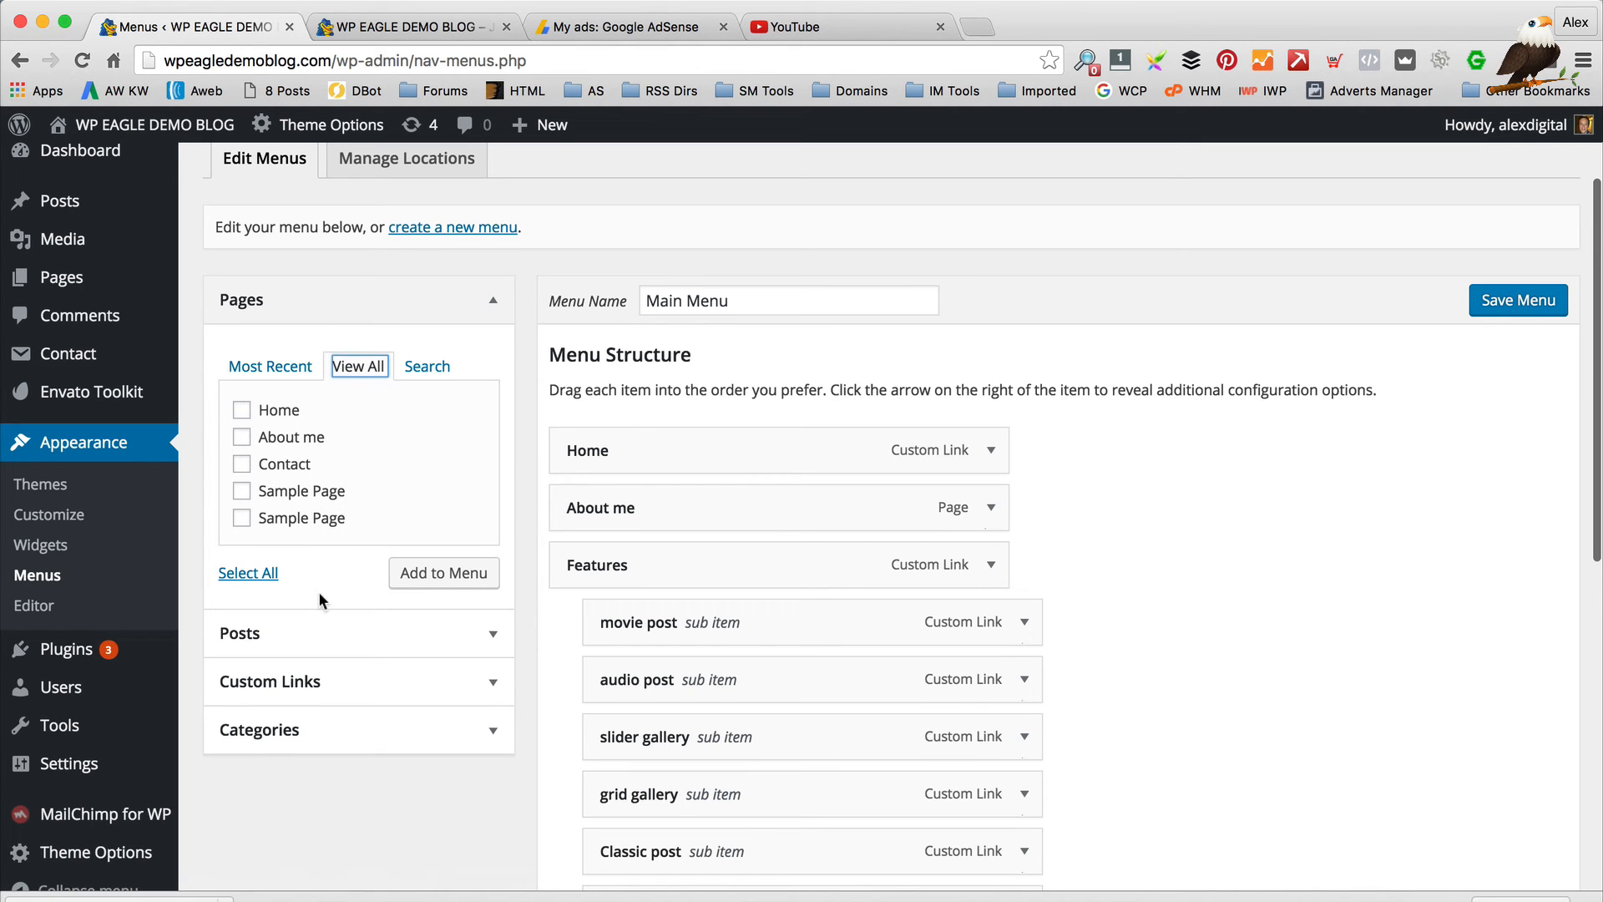
pyautogui.scroll(-2, 321, 600)
pyautogui.click(458, 561)
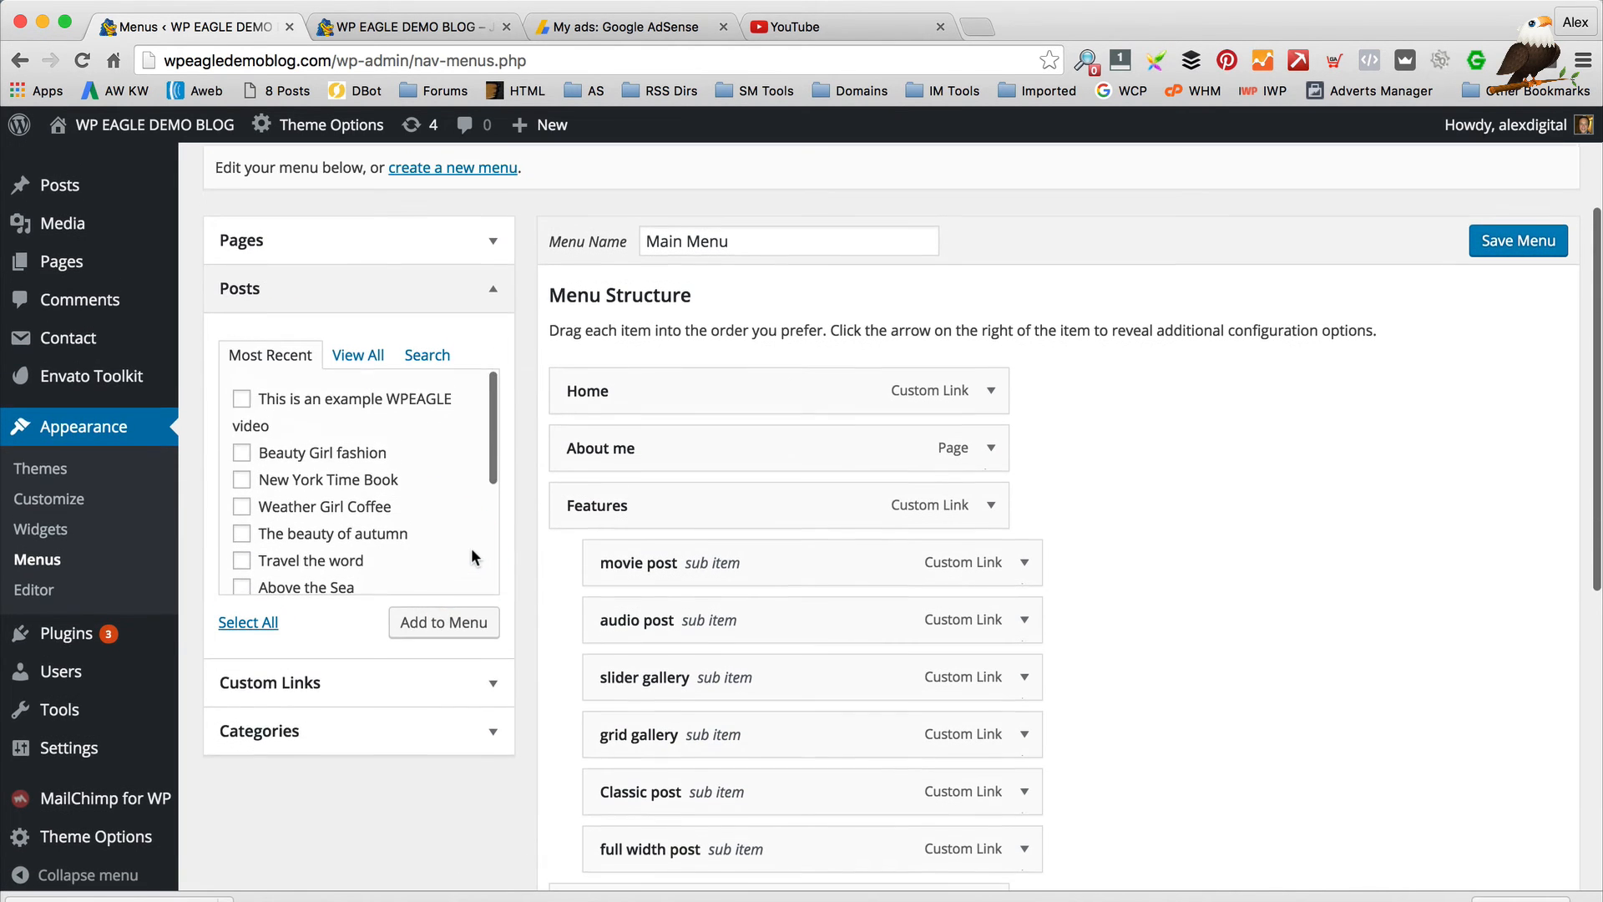
pyautogui.scroll(1, 345, 455)
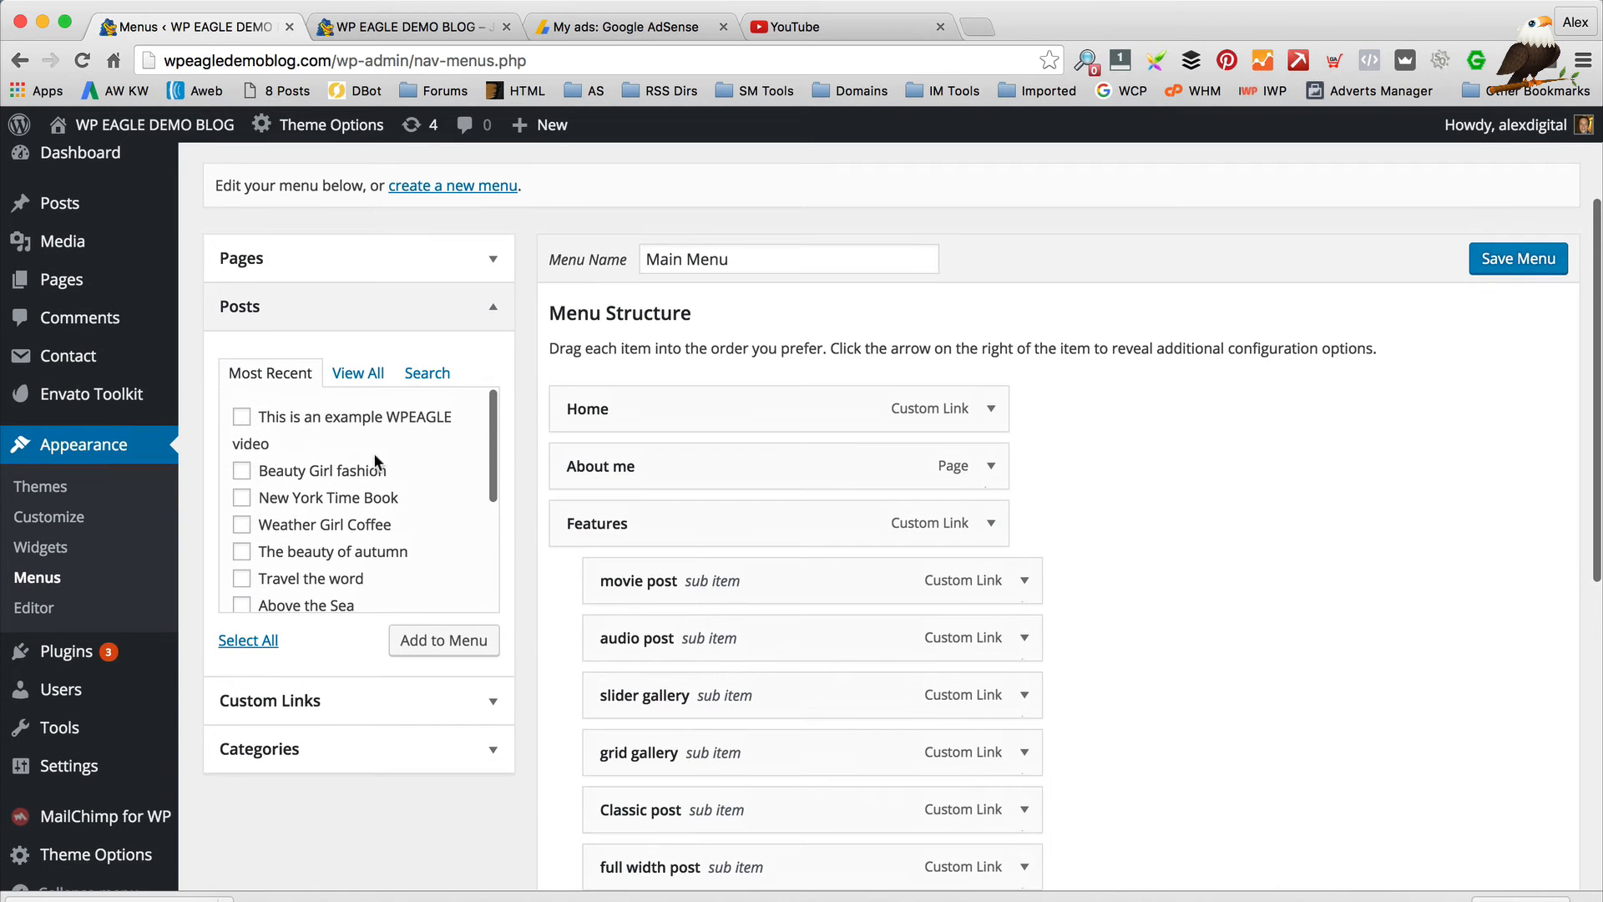
pyautogui.click(241, 420)
pyautogui.click(443, 640)
# Save the Main Menu and reload the live site to see the new item
pyautogui.scroll(-5, 1002, 529)
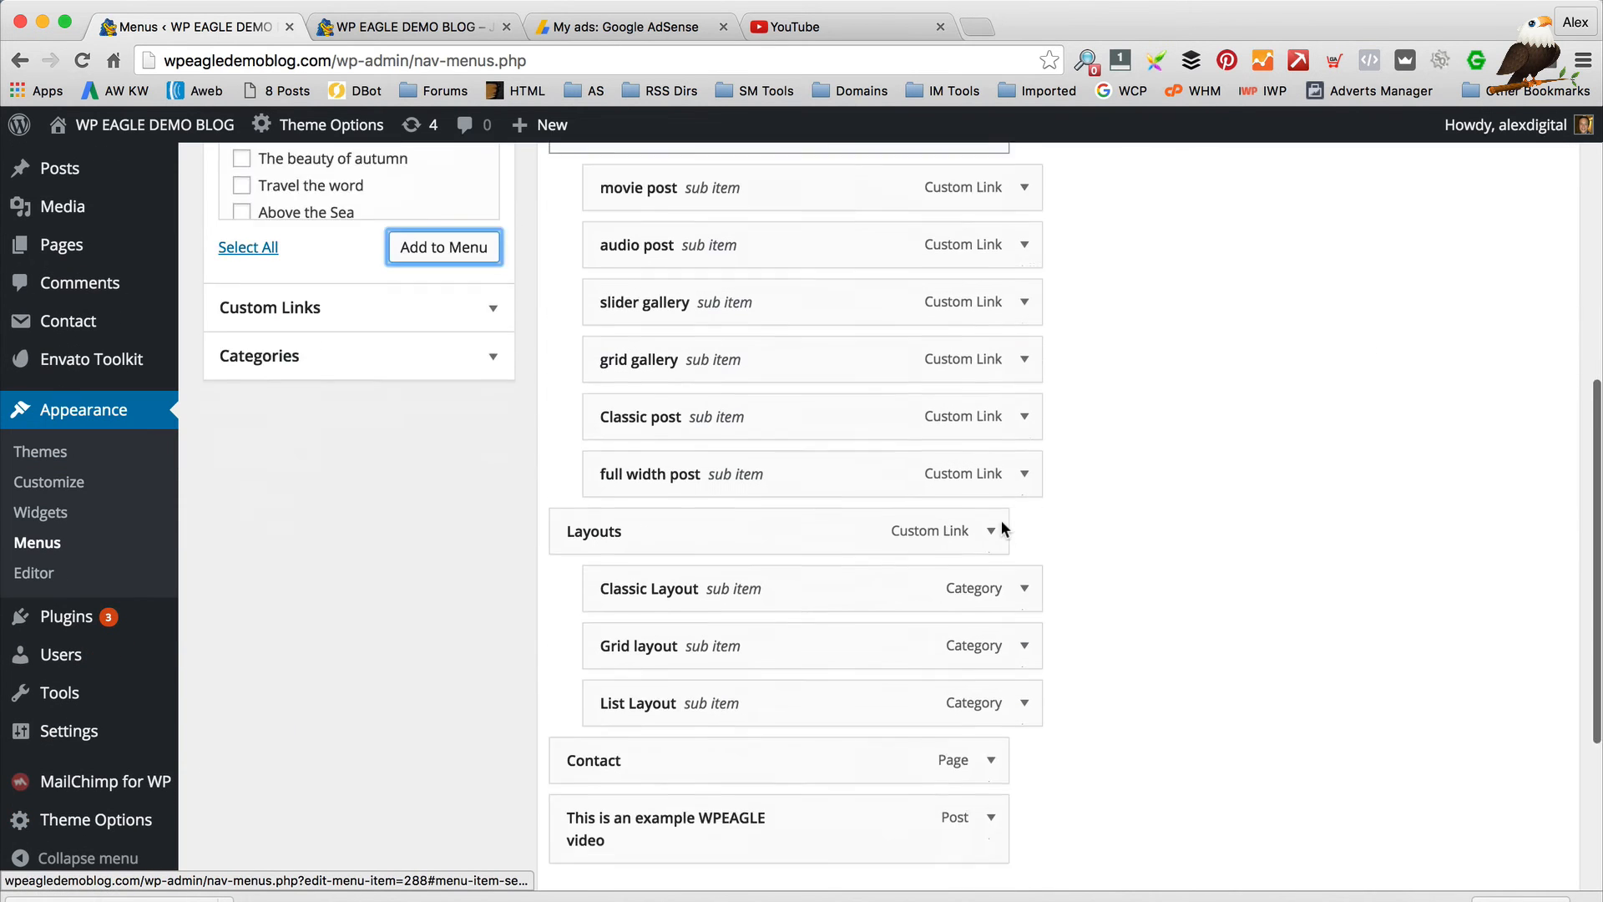
pyautogui.scroll(-3, 1002, 530)
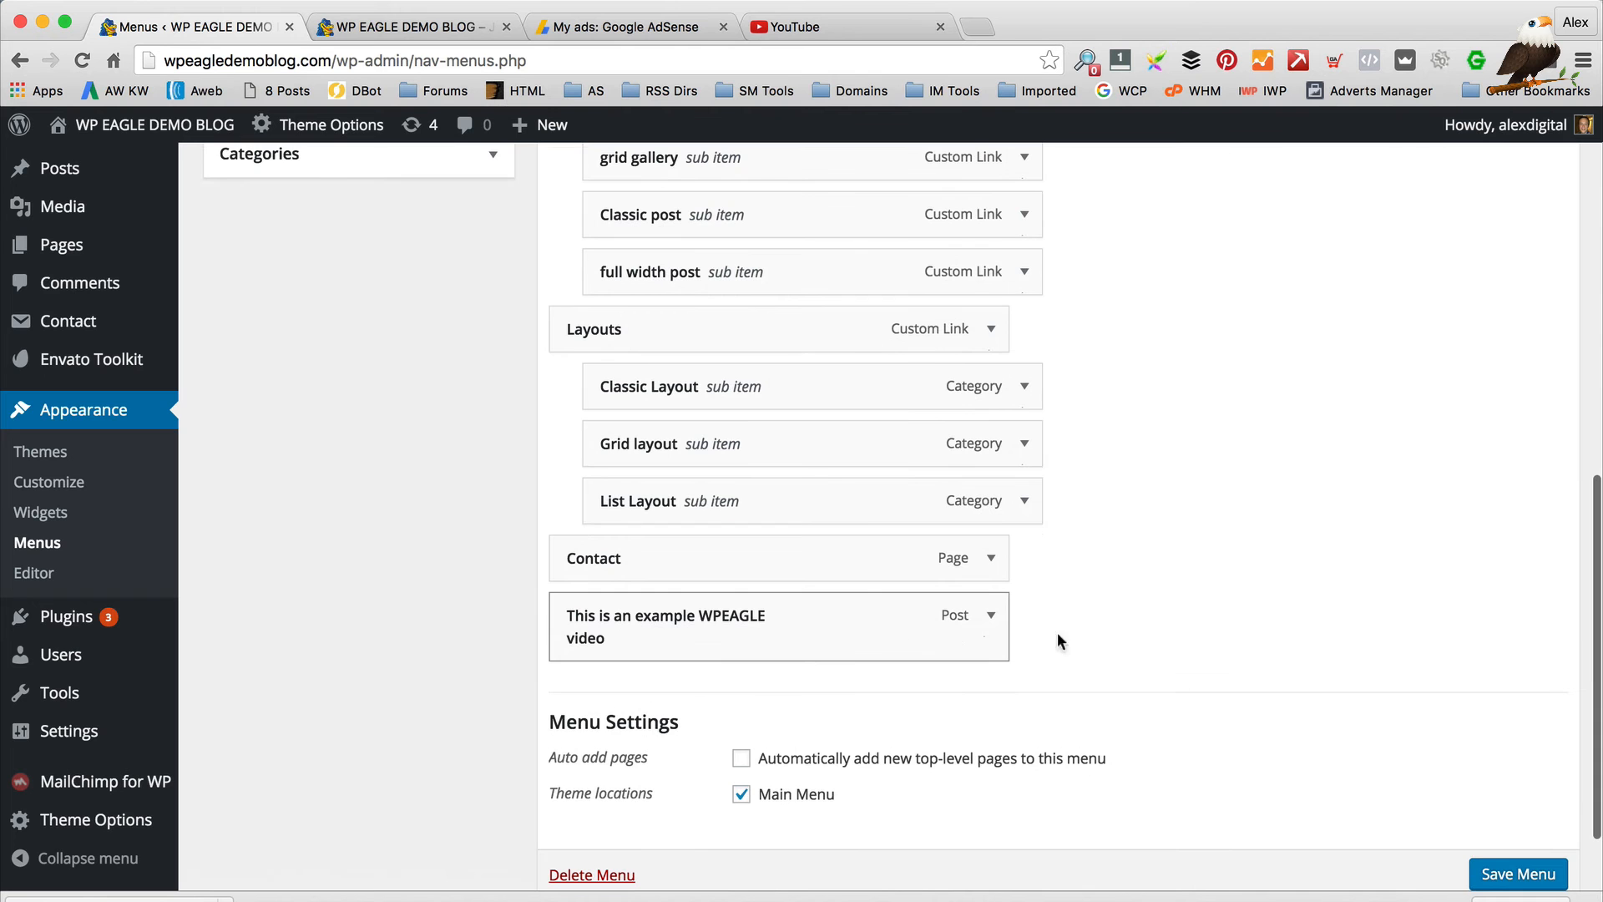
pyautogui.click(1518, 874)
pyautogui.click(412, 25)
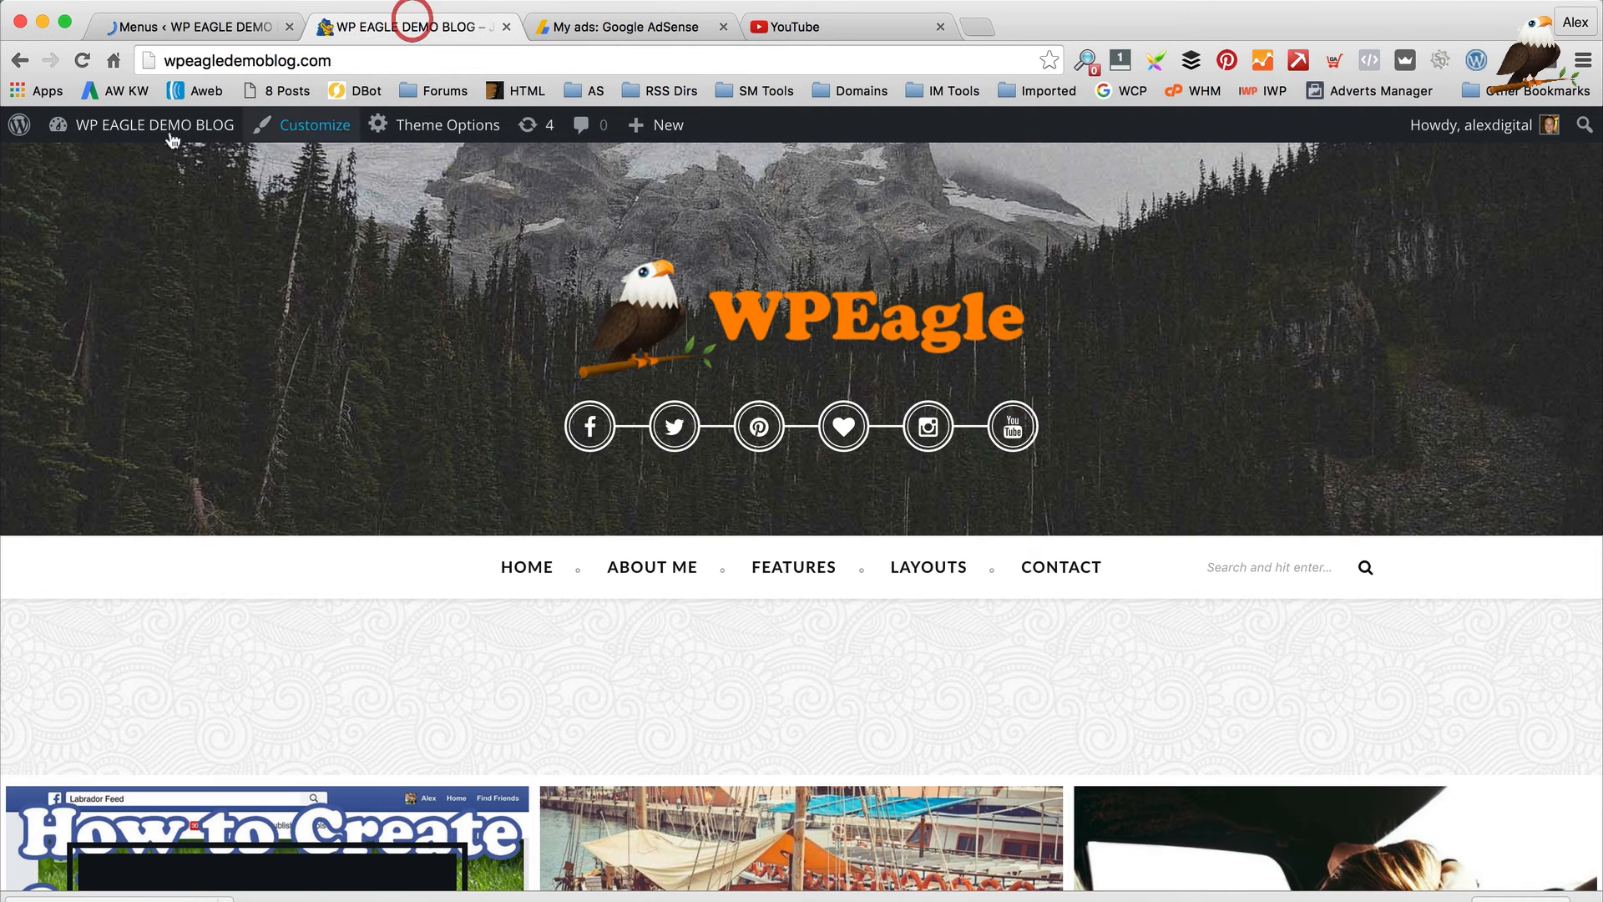
pyautogui.click(82, 60)
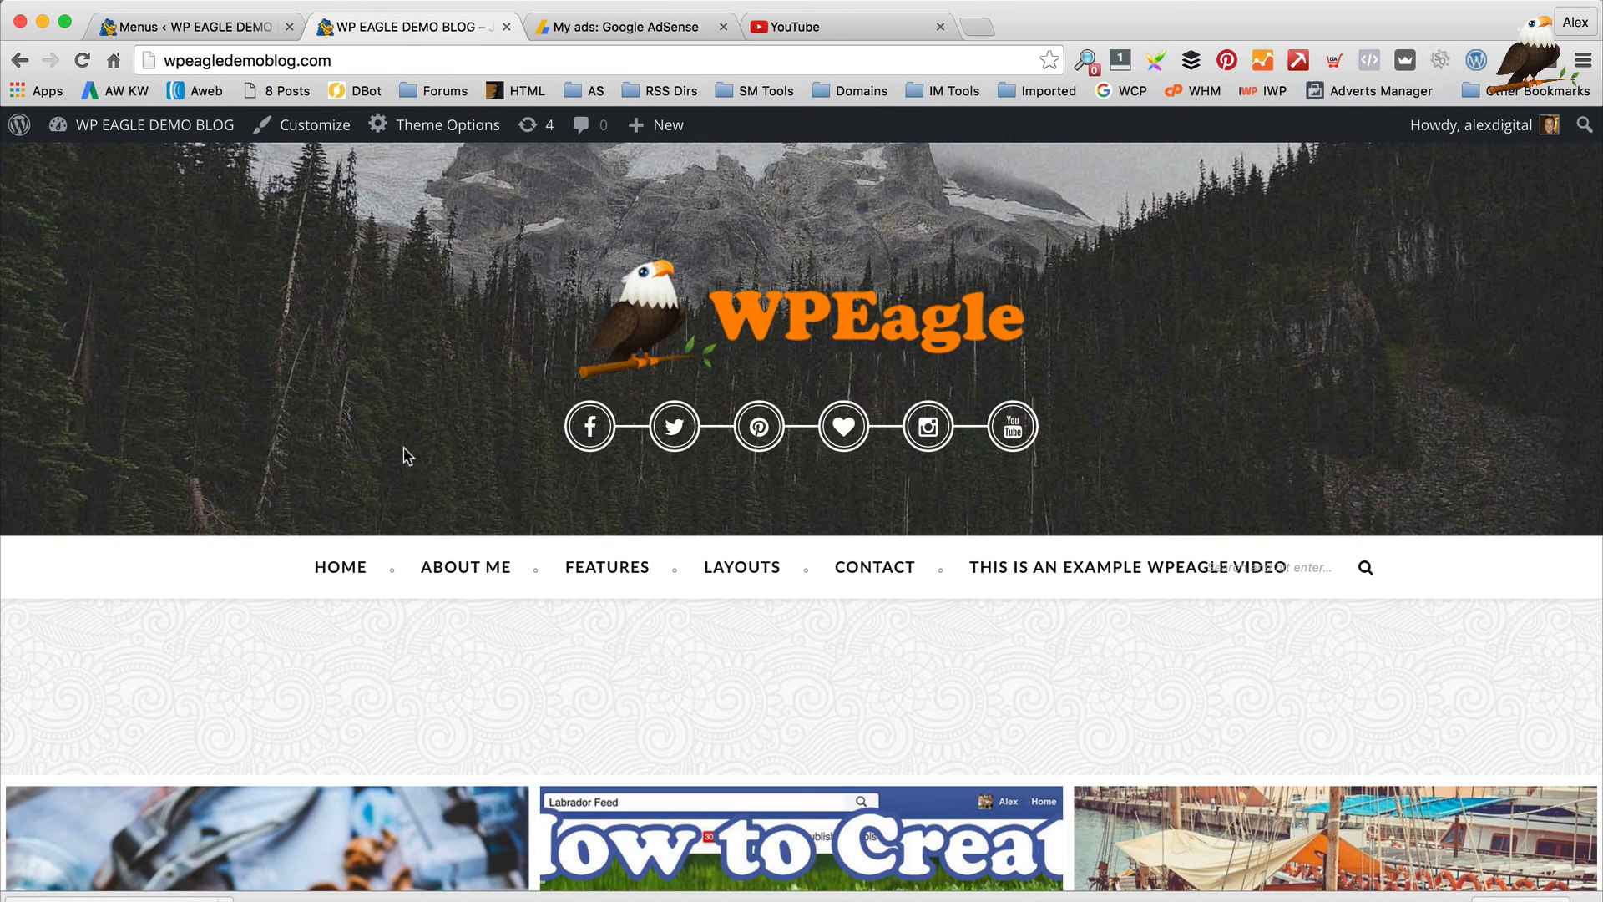
pyautogui.click(148, 25)
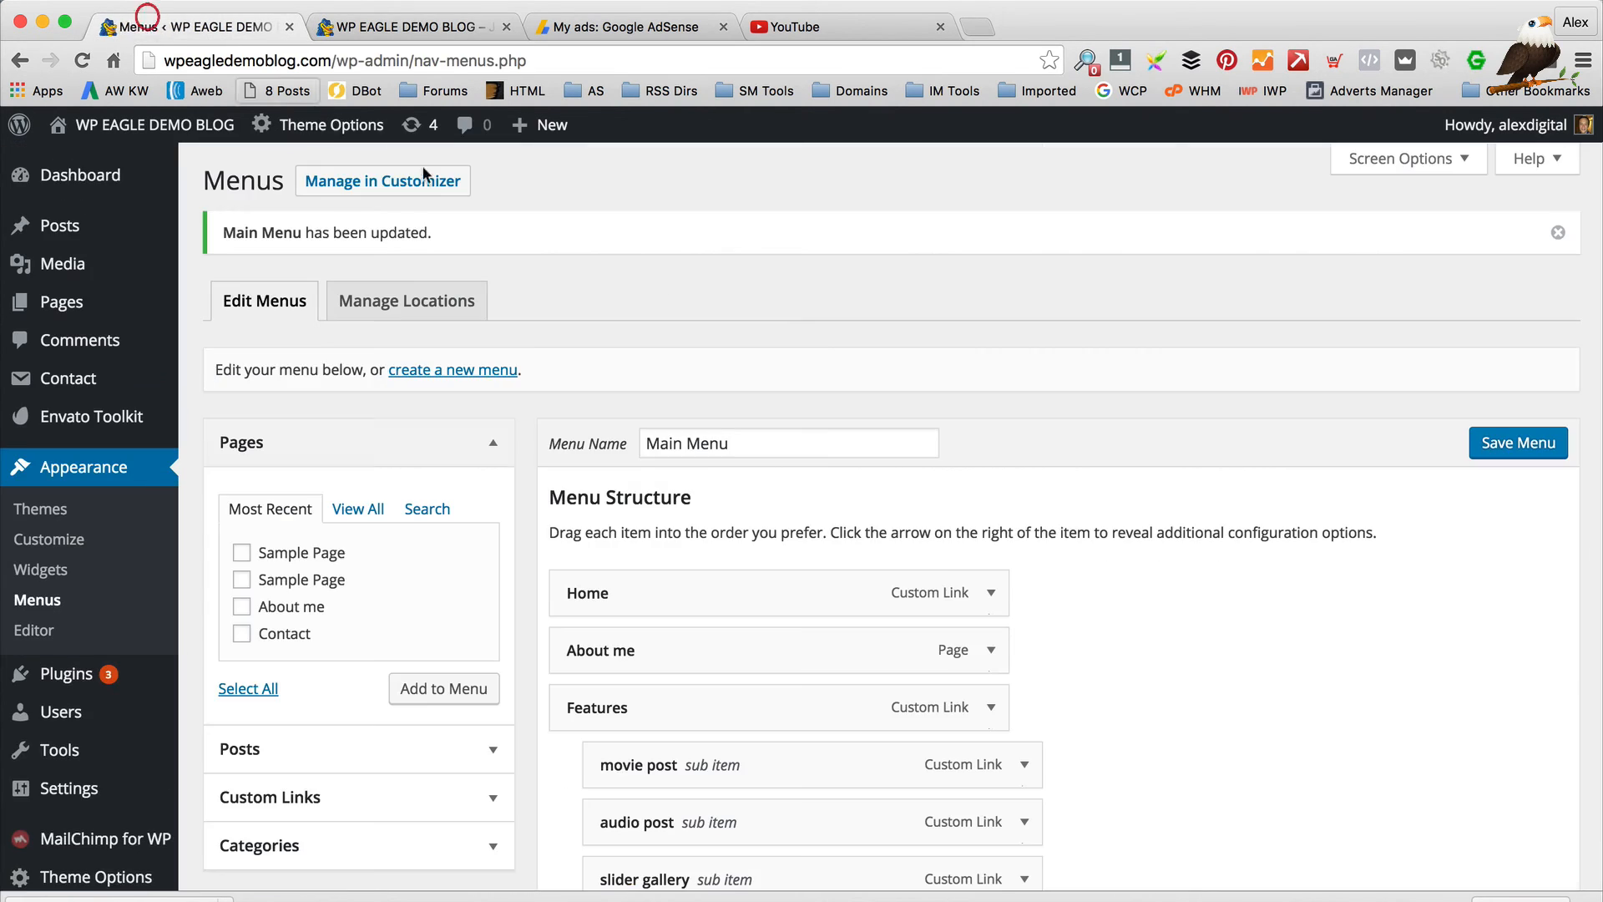
# Remove the example WPEAGLE video post item from the Main Menu
pyautogui.scroll(-10, 815, 379)
pyautogui.scroll(-3, 1055, 620)
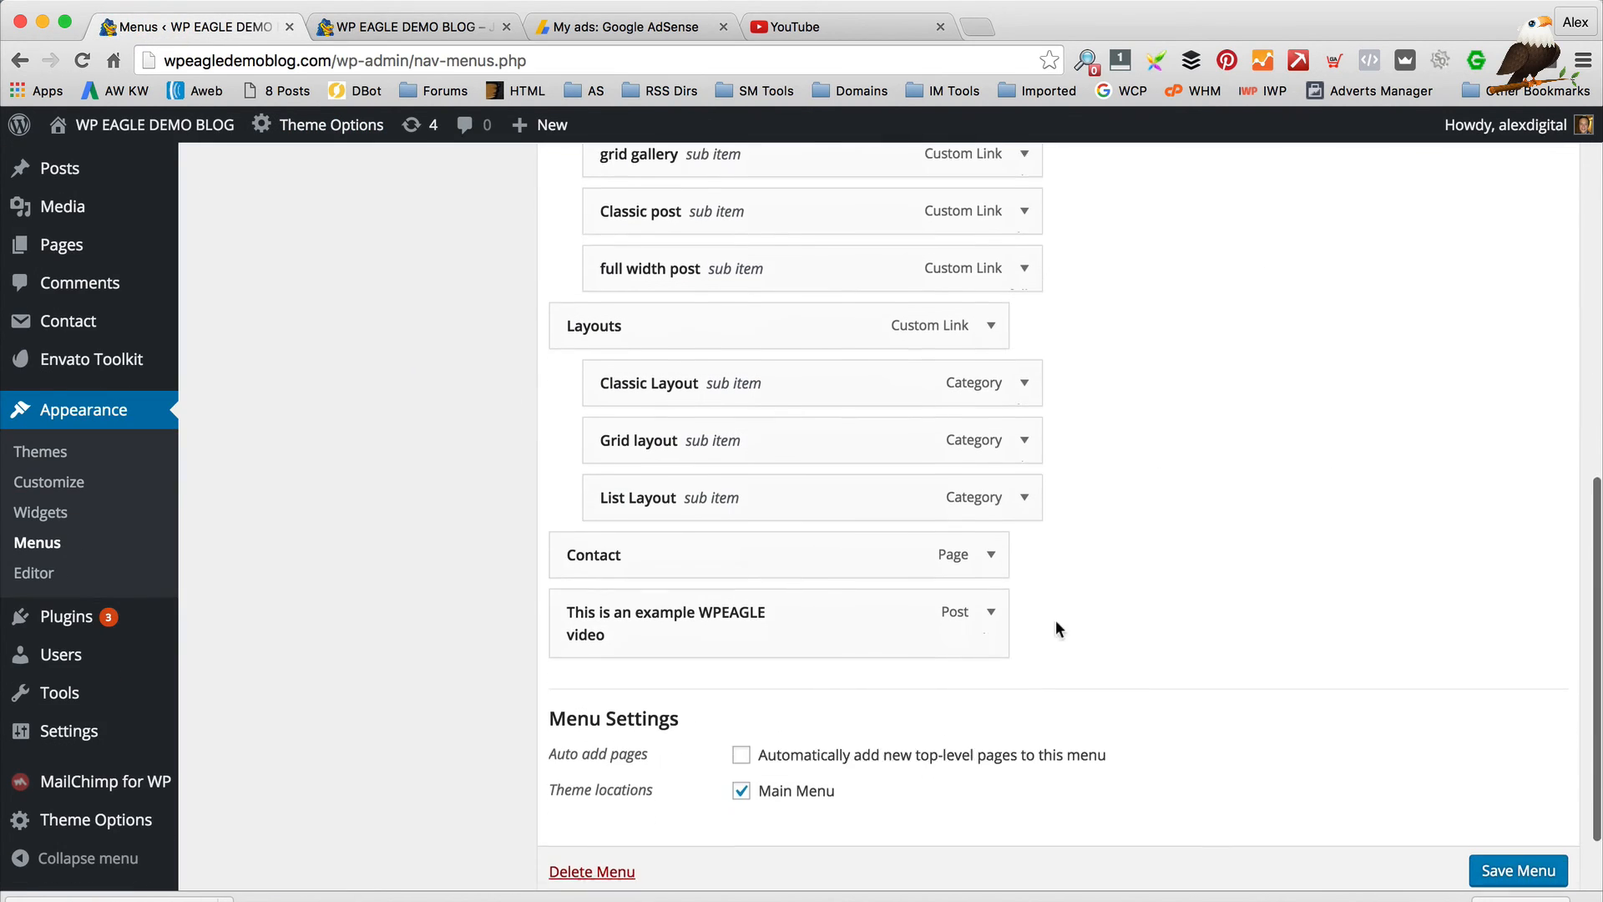
pyautogui.click(992, 601)
pyautogui.click(591, 823)
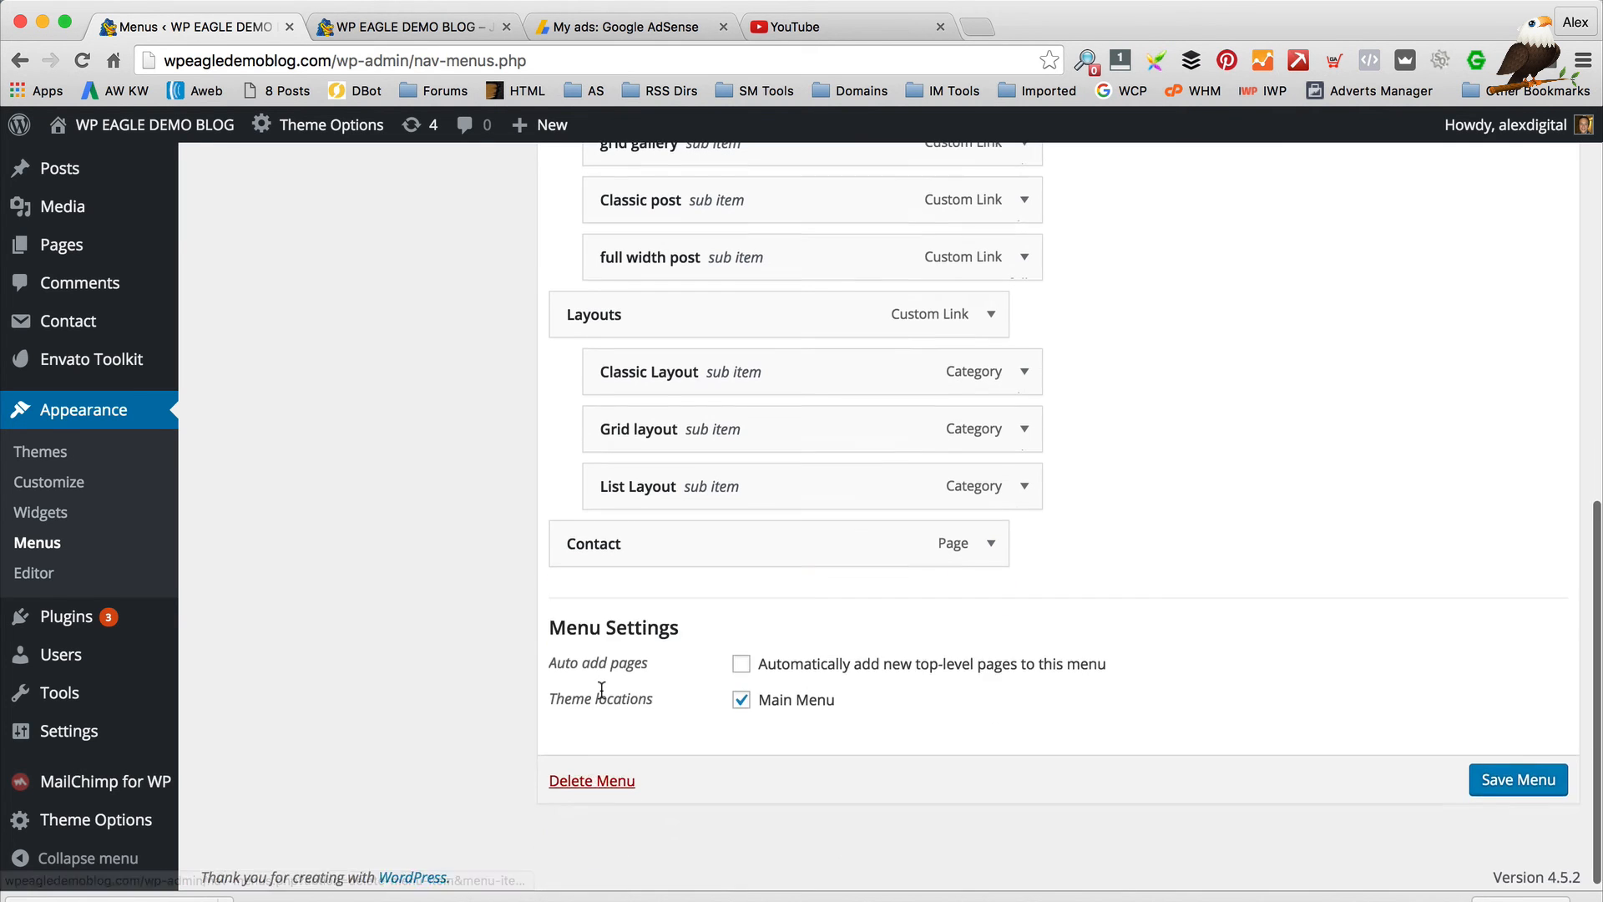
# Add the WPEAGLE Videos category to the menu and place it just above Contact
pyautogui.scroll(5, 602, 693)
pyautogui.click(334, 499)
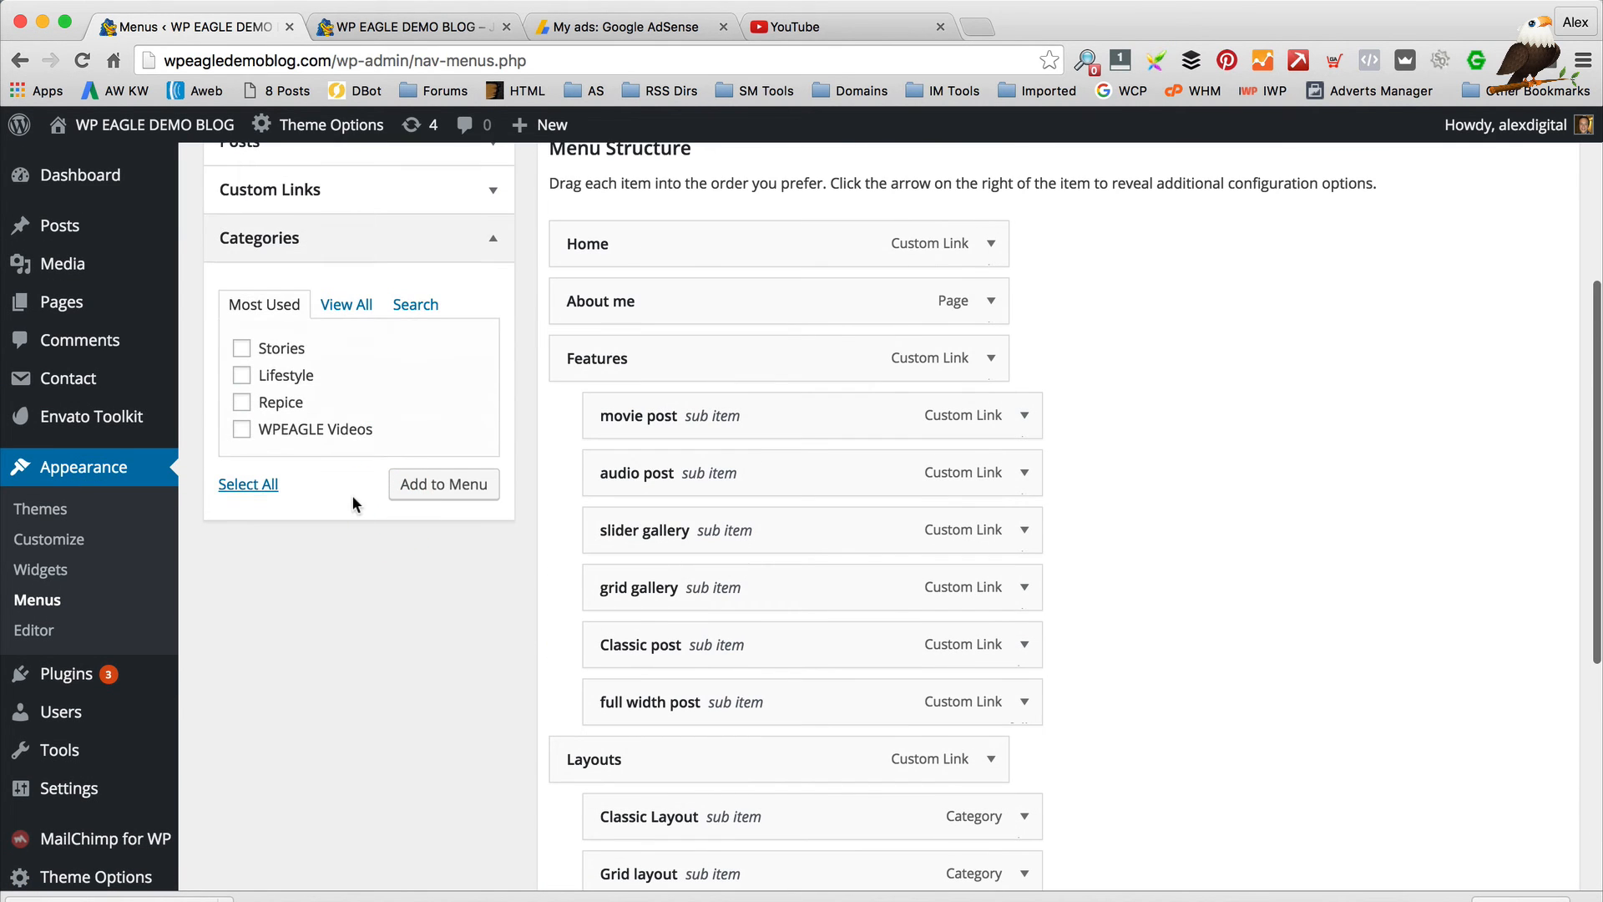
pyautogui.scroll(1, 352, 382)
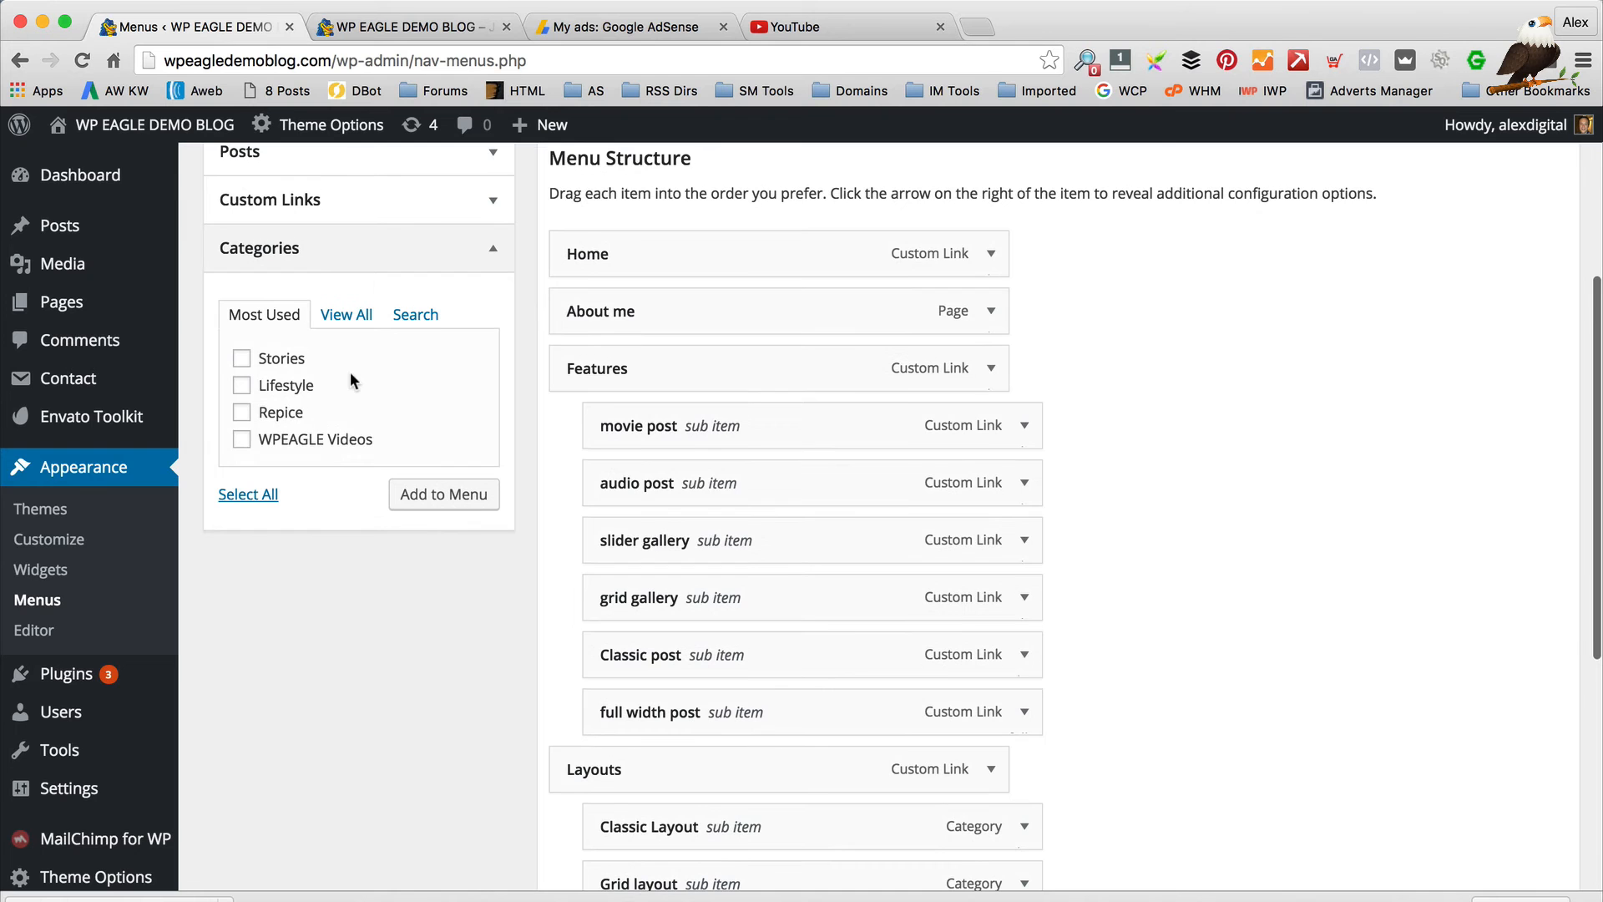
pyautogui.click(243, 440)
pyautogui.click(469, 495)
pyautogui.scroll(-5, 801, 464)
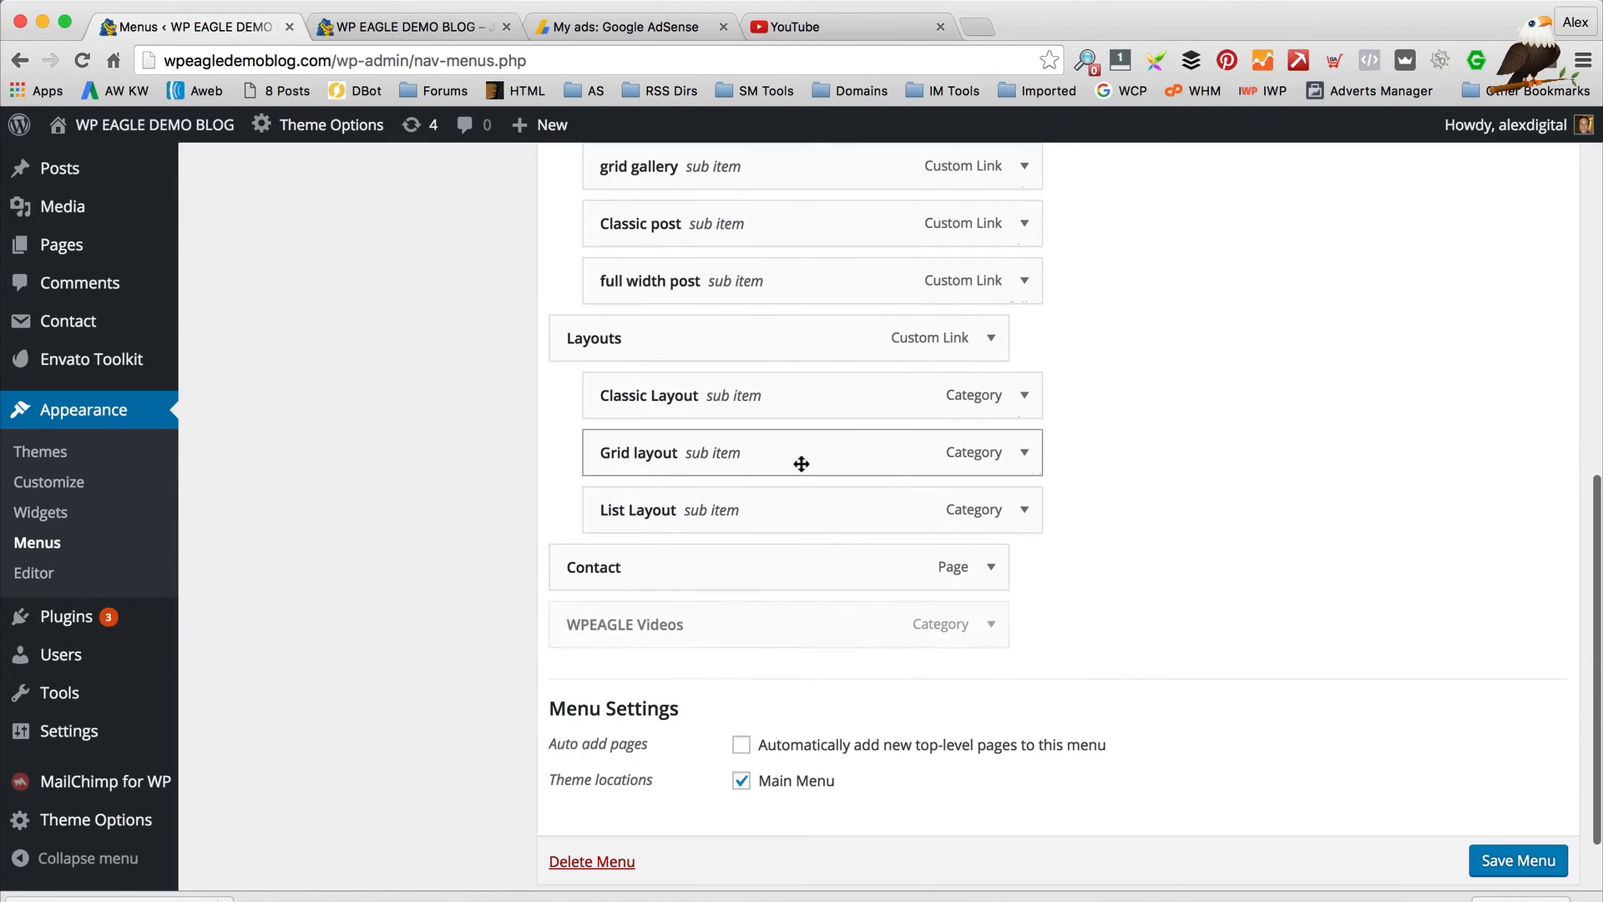
pyautogui.moveTo(723, 630); pyautogui.dragTo(723, 578)
# Save the menu, reload the live site, and open the WPEAGLE VIDEOS category page
pyautogui.scroll(5, 927, 573)
pyautogui.scroll(-6, 1170, 454)
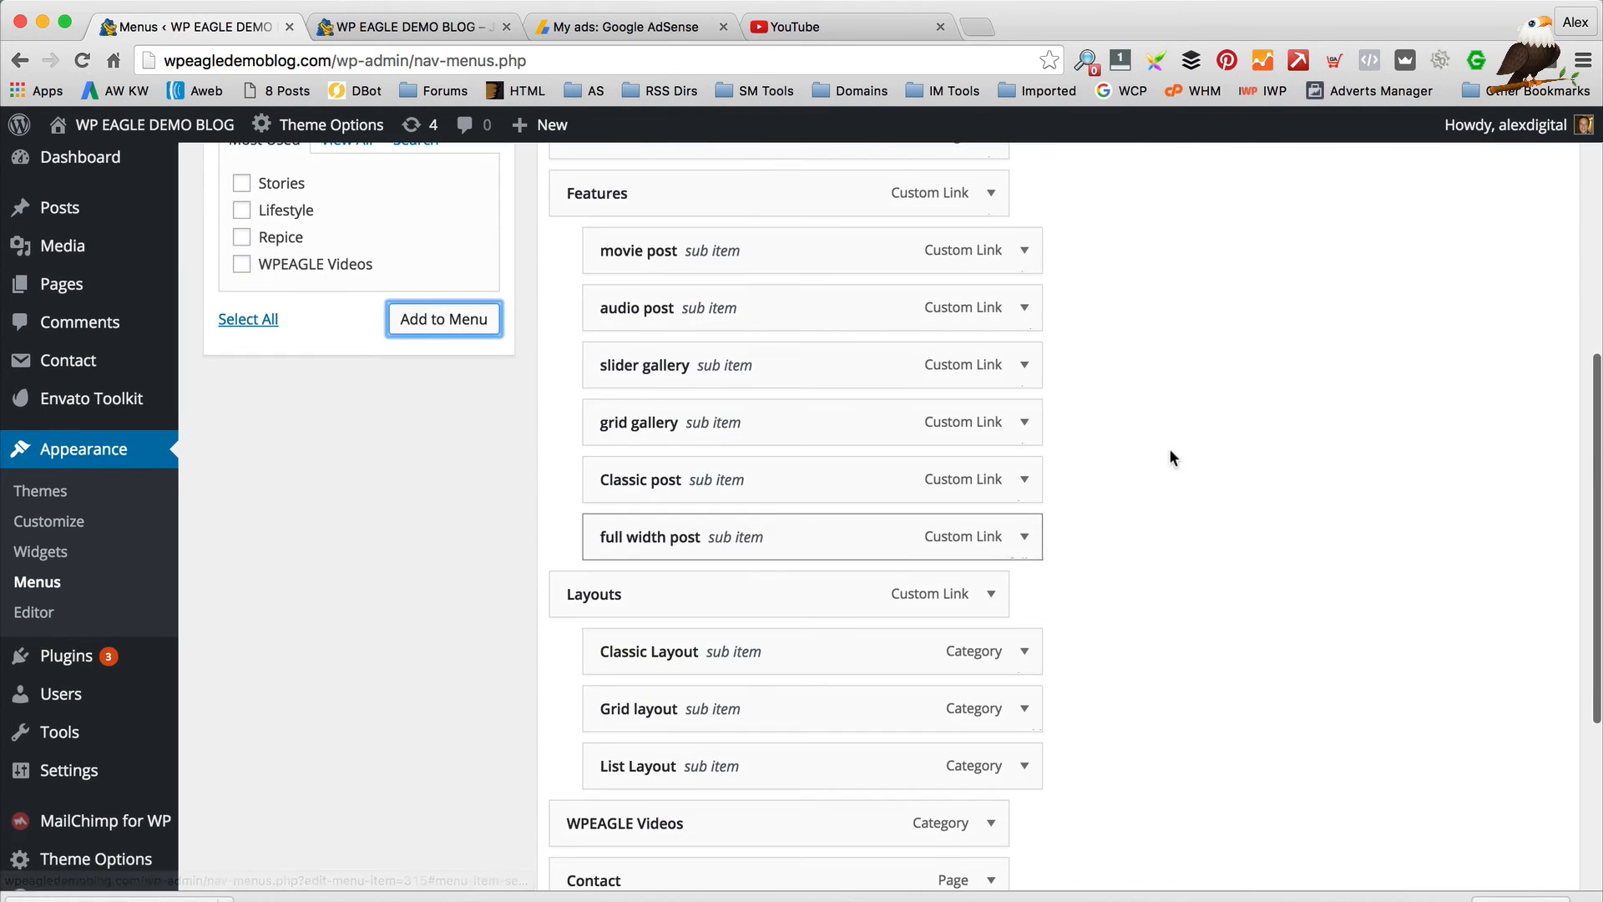
pyautogui.click(1528, 763)
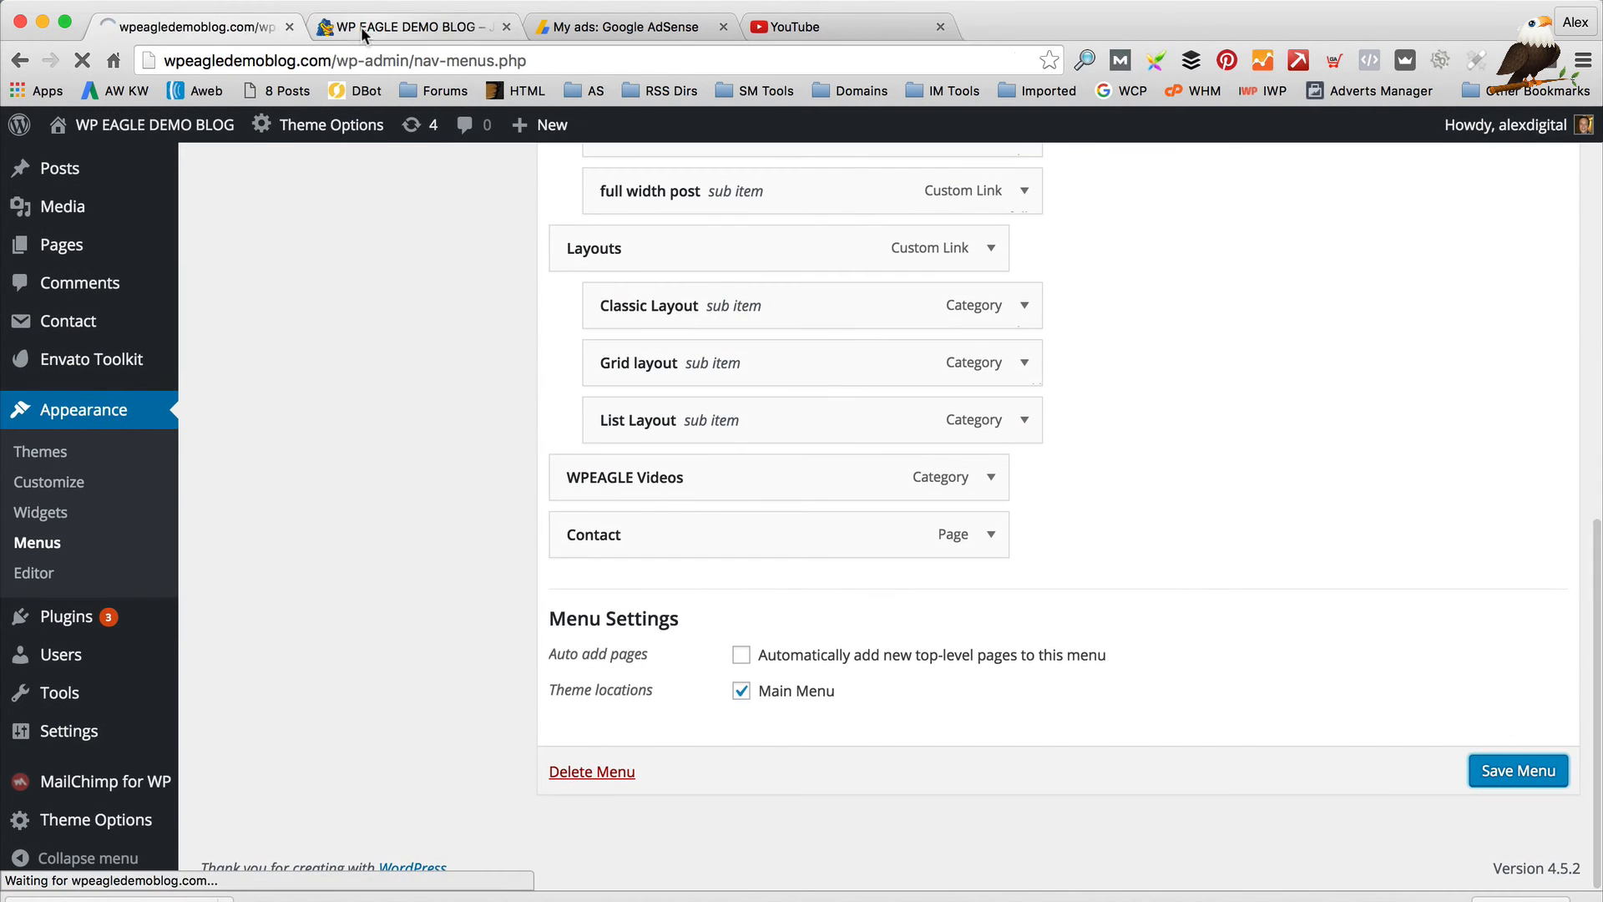
pyautogui.click(401, 26)
pyautogui.click(81, 61)
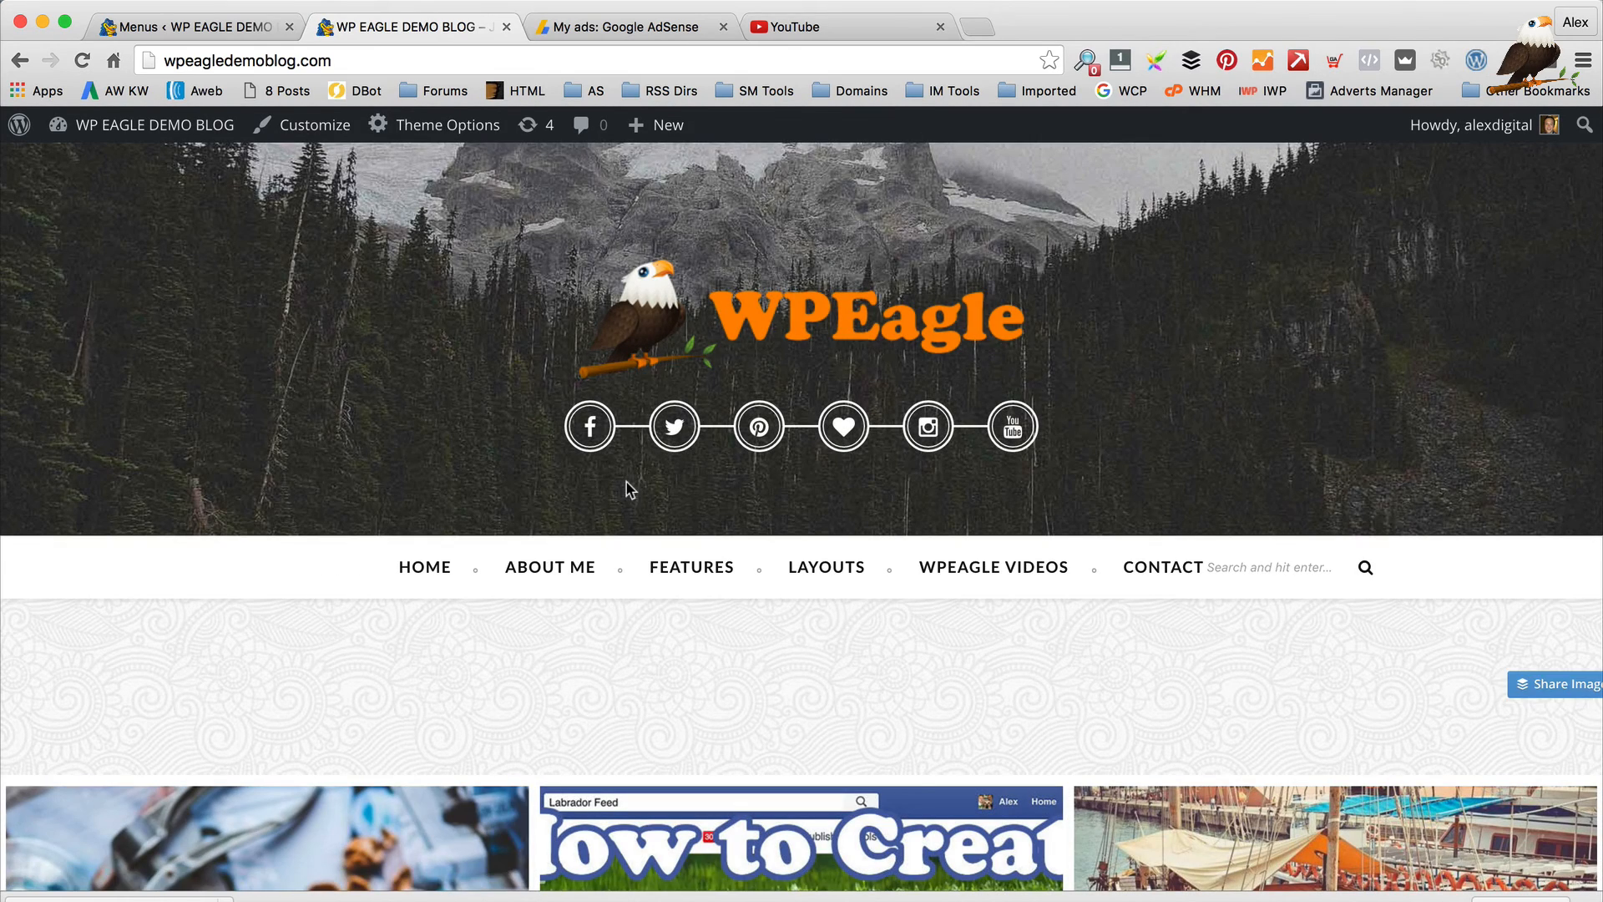
pyautogui.click(982, 569)
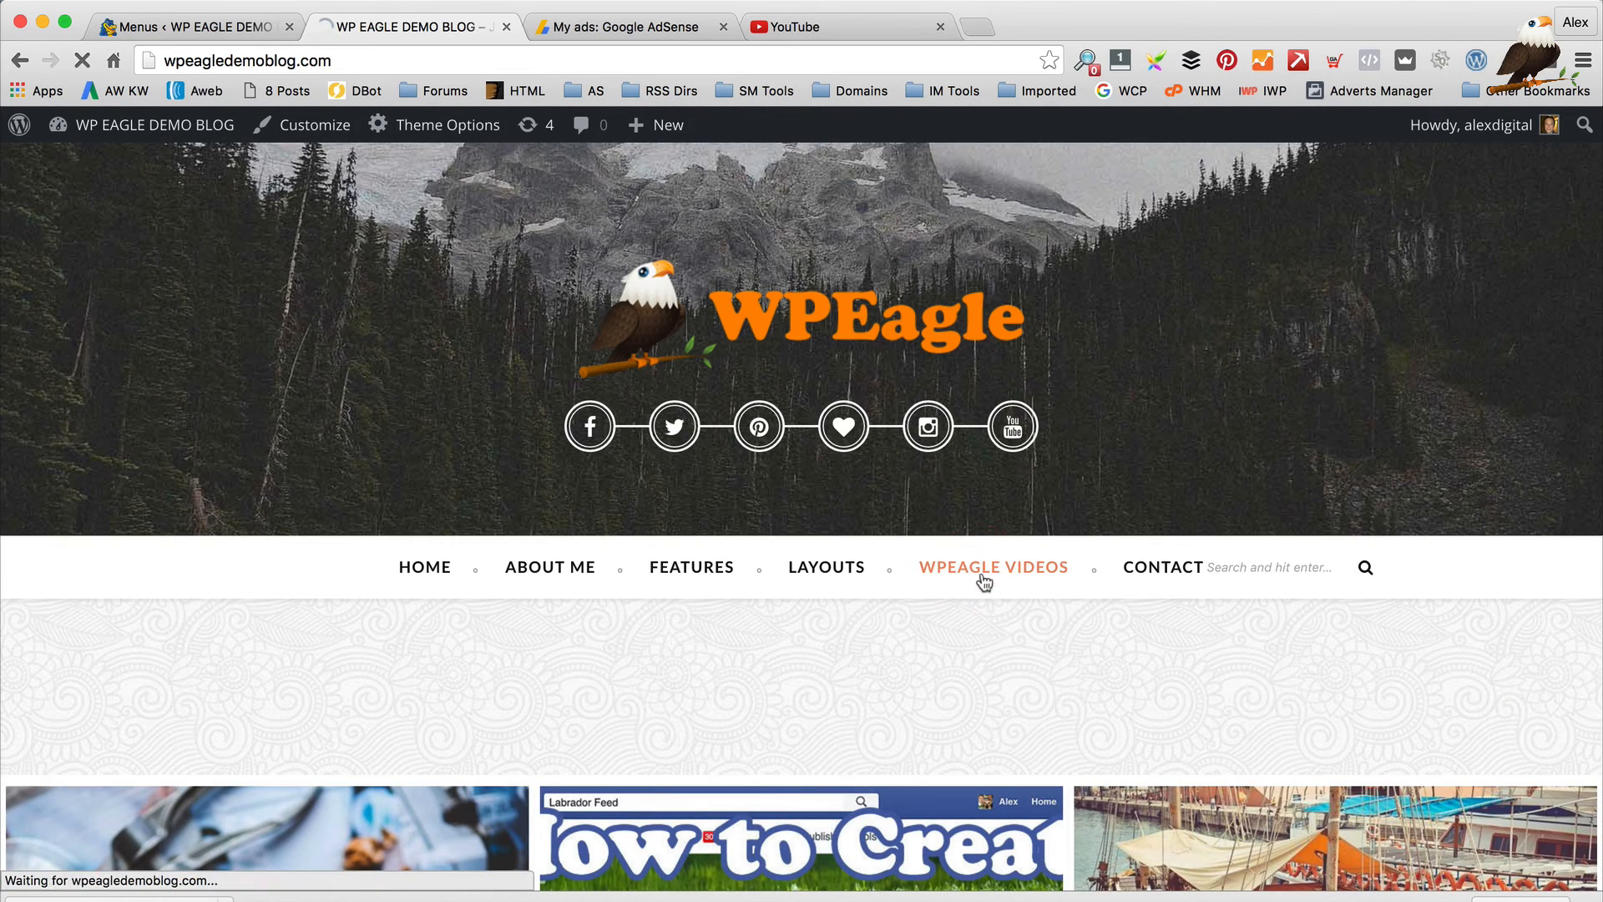
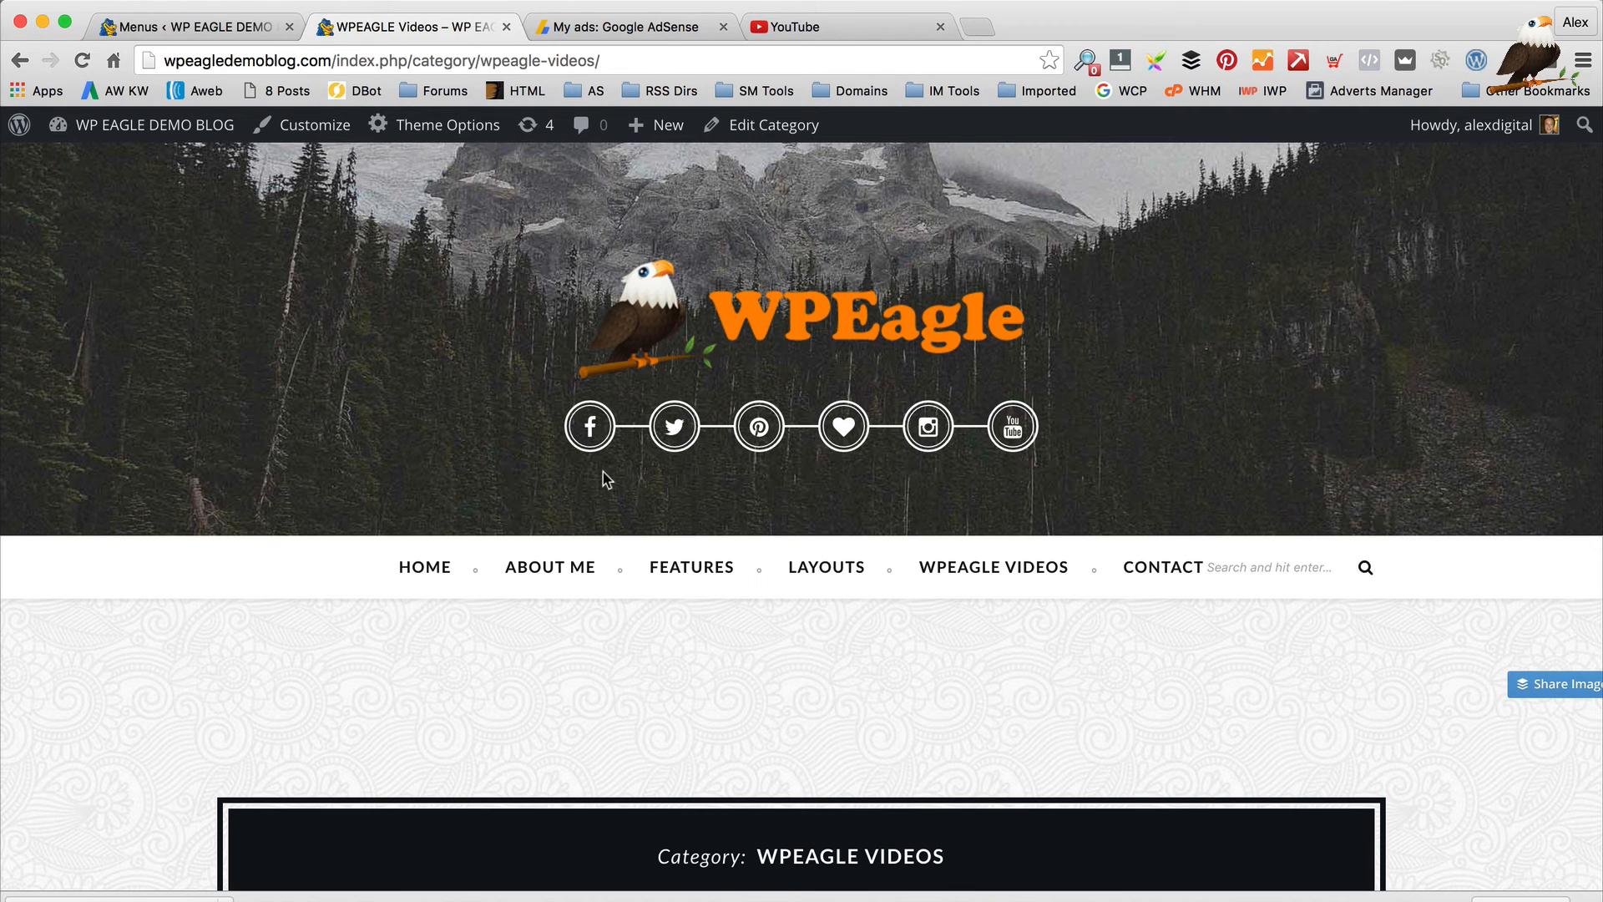
# Remove the WPEAGLE Videos item from the Main Menu and save the menu
pyautogui.click(240, 27)
pyautogui.scroll(-7, 755, 562)
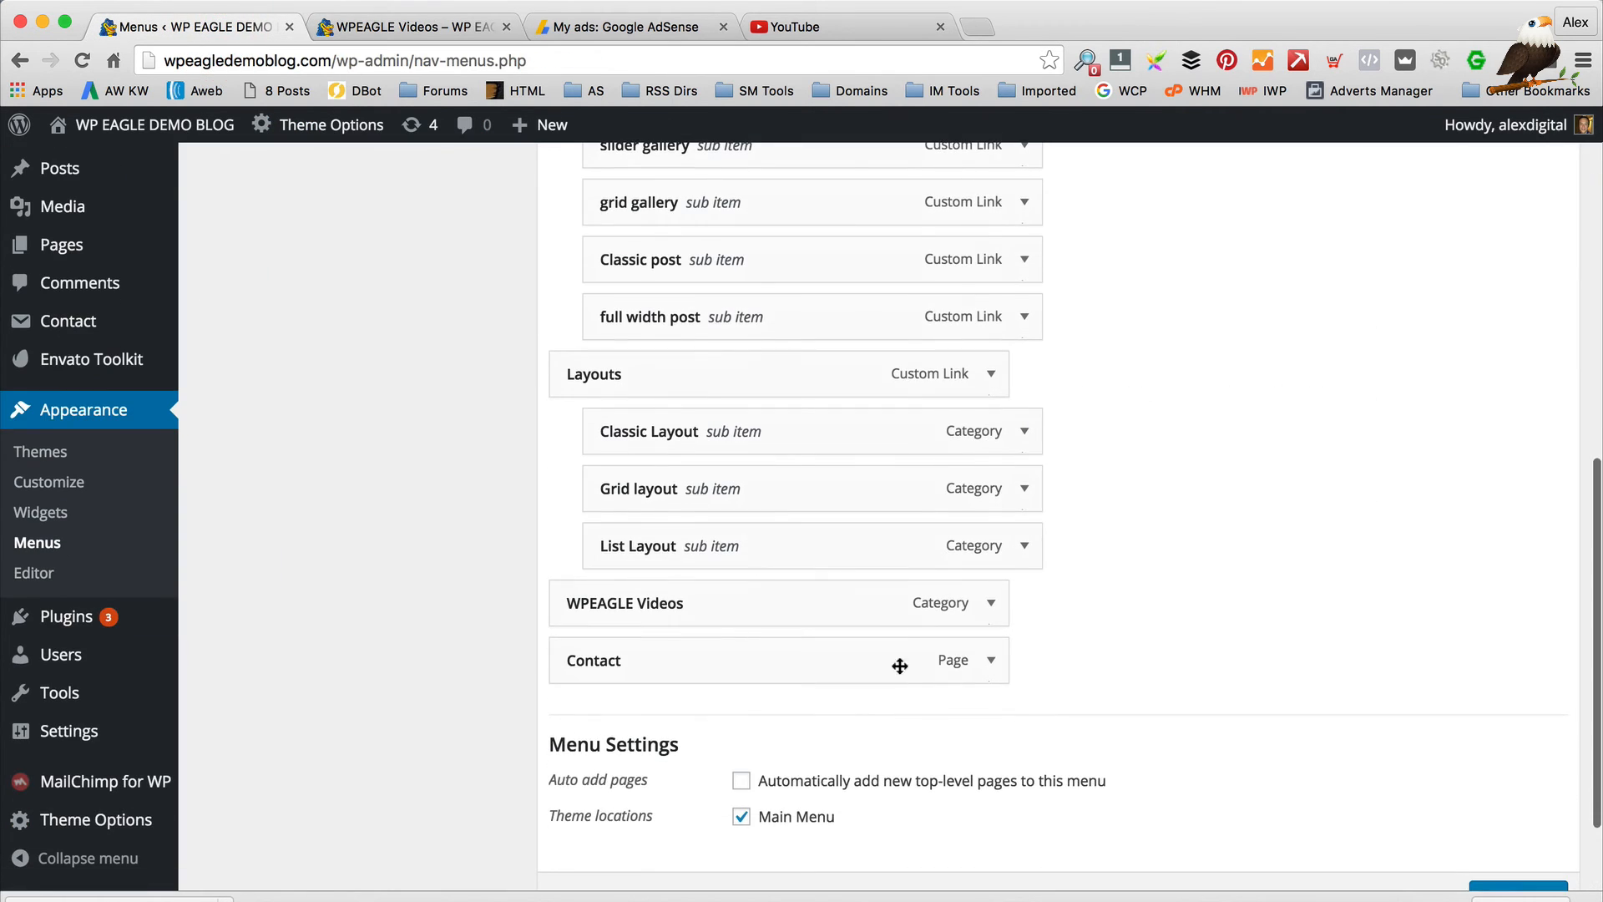
pyautogui.click(991, 602)
pyautogui.scroll(-2, 739, 668)
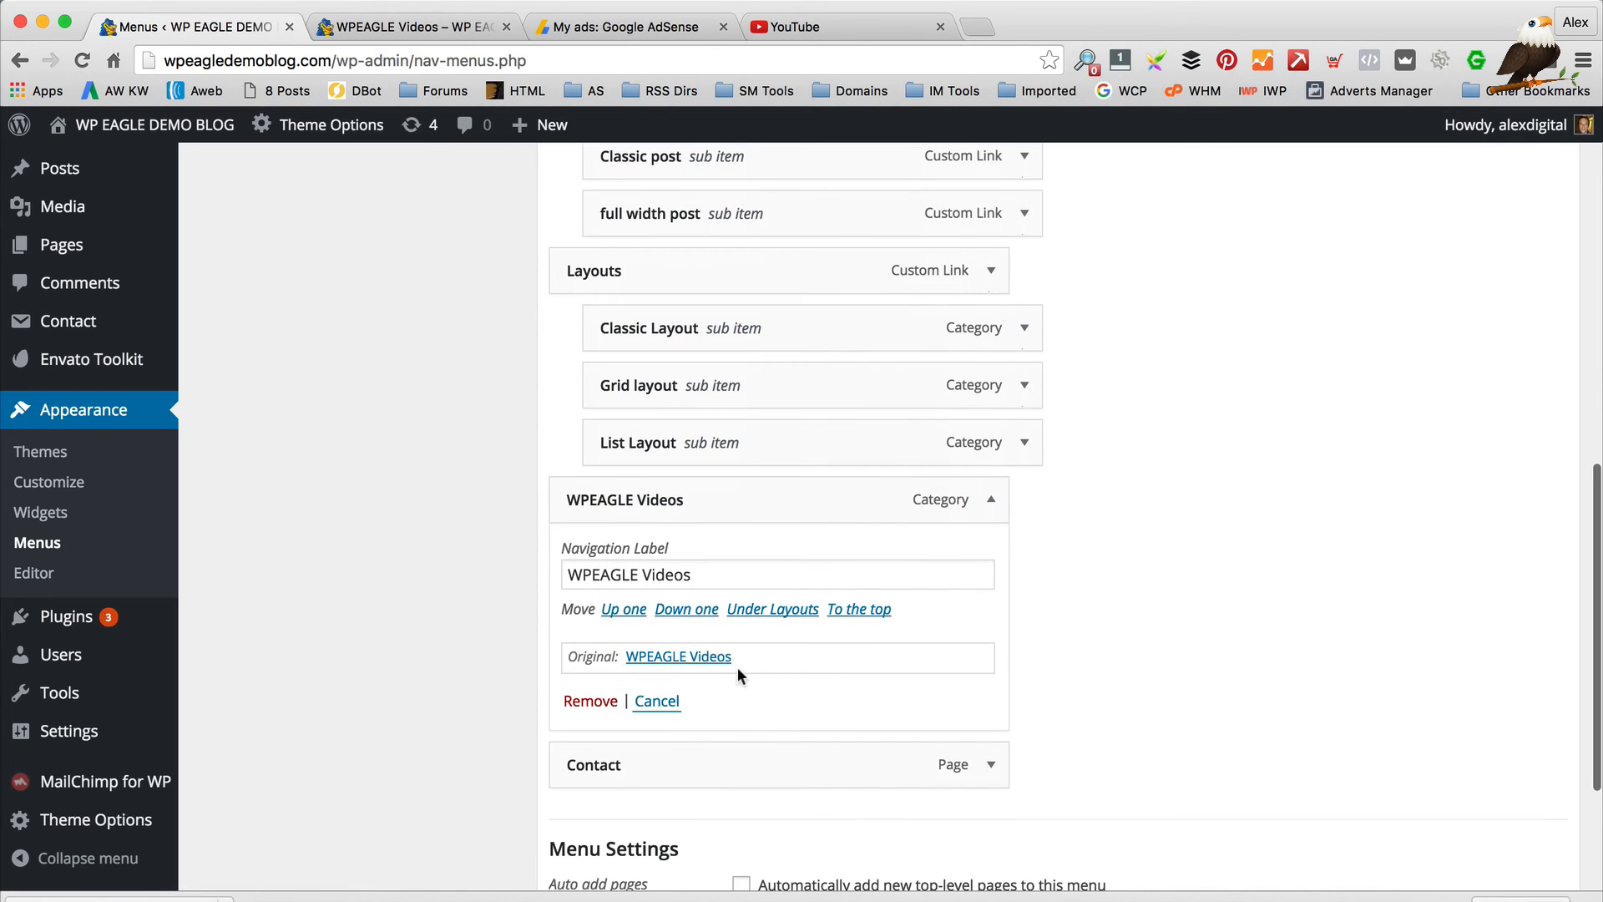
pyautogui.click(591, 701)
pyautogui.scroll(10, 1349, 530)
pyautogui.scroll(3, 1347, 533)
pyautogui.click(1518, 354)
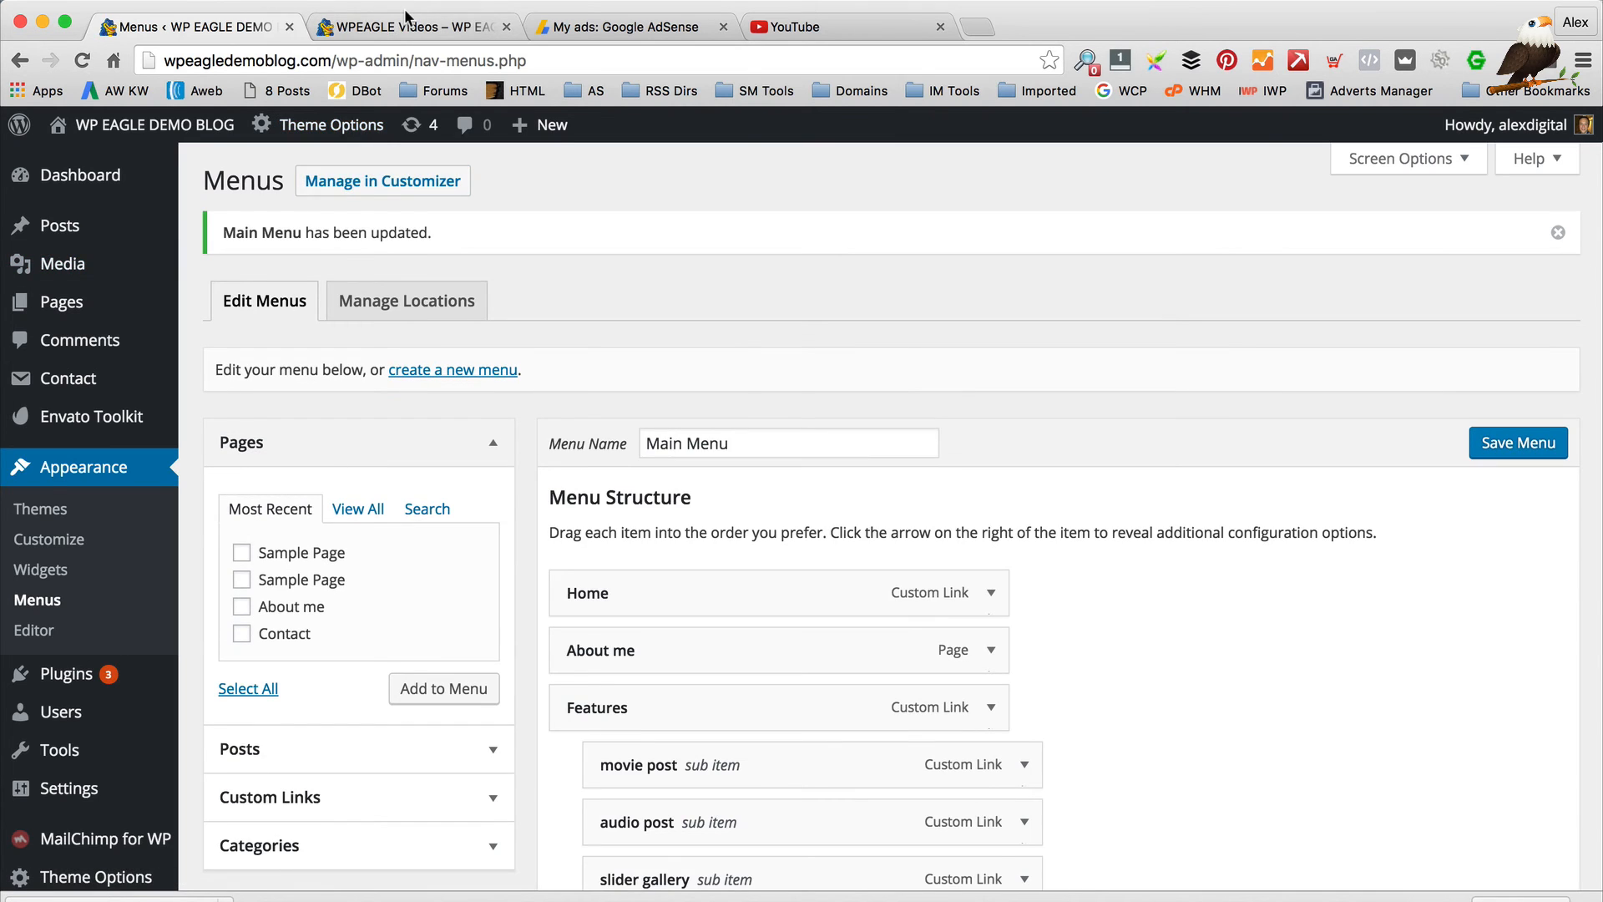
# Reload the blog's WPEAGLE Videos page and scroll down to its footer
pyautogui.click(405, 22)
pyautogui.click(83, 56)
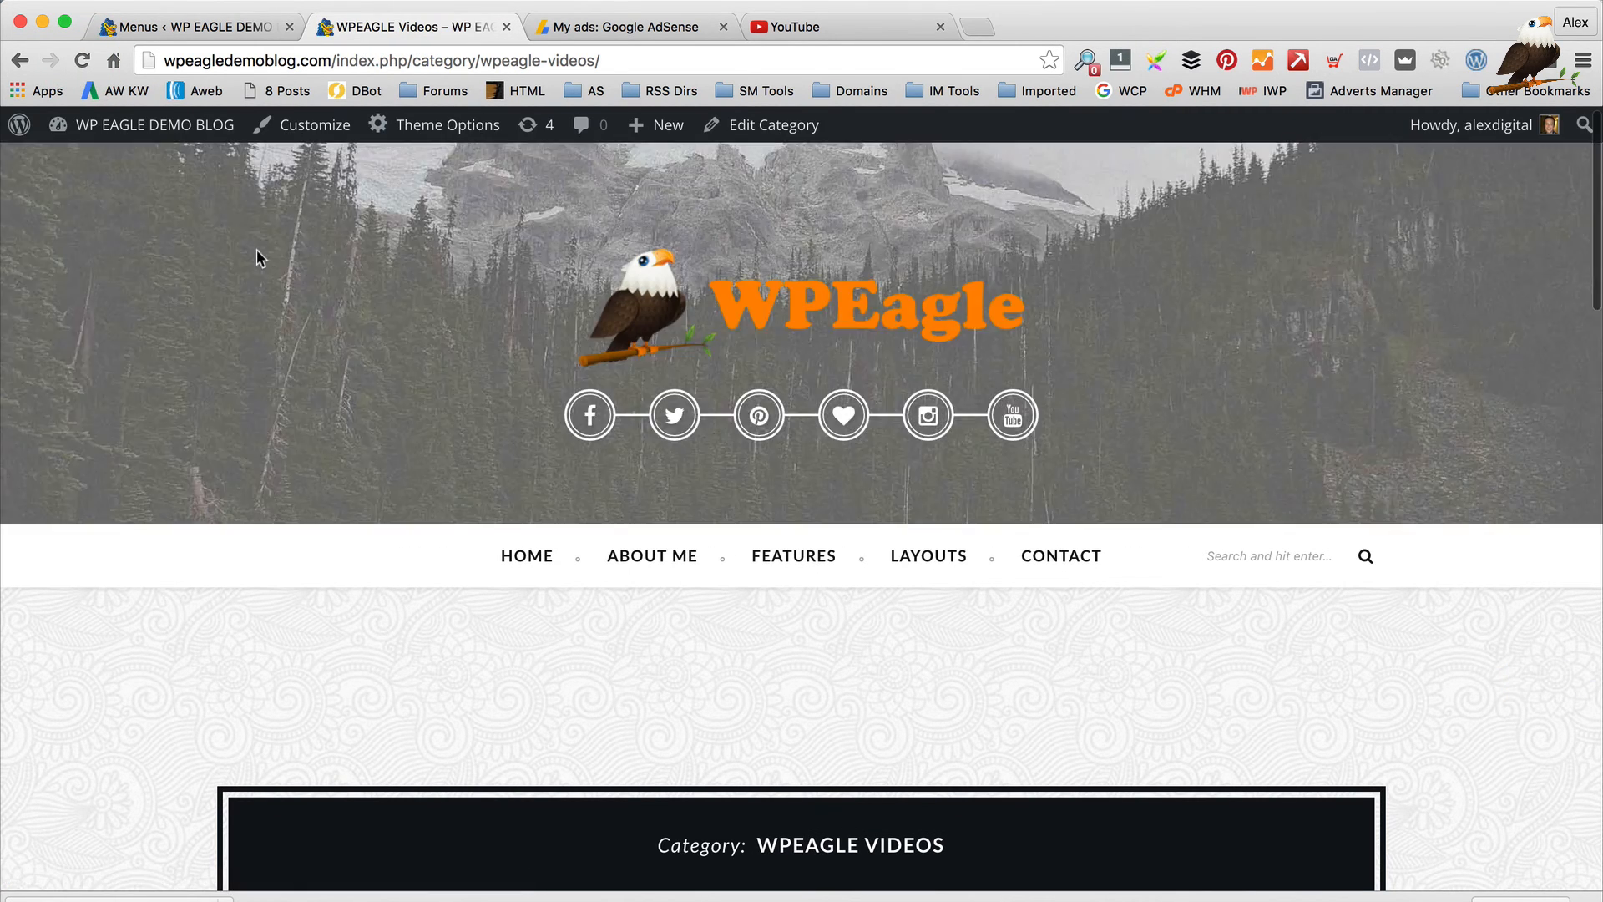
pyautogui.scroll(-15, 573, 431)
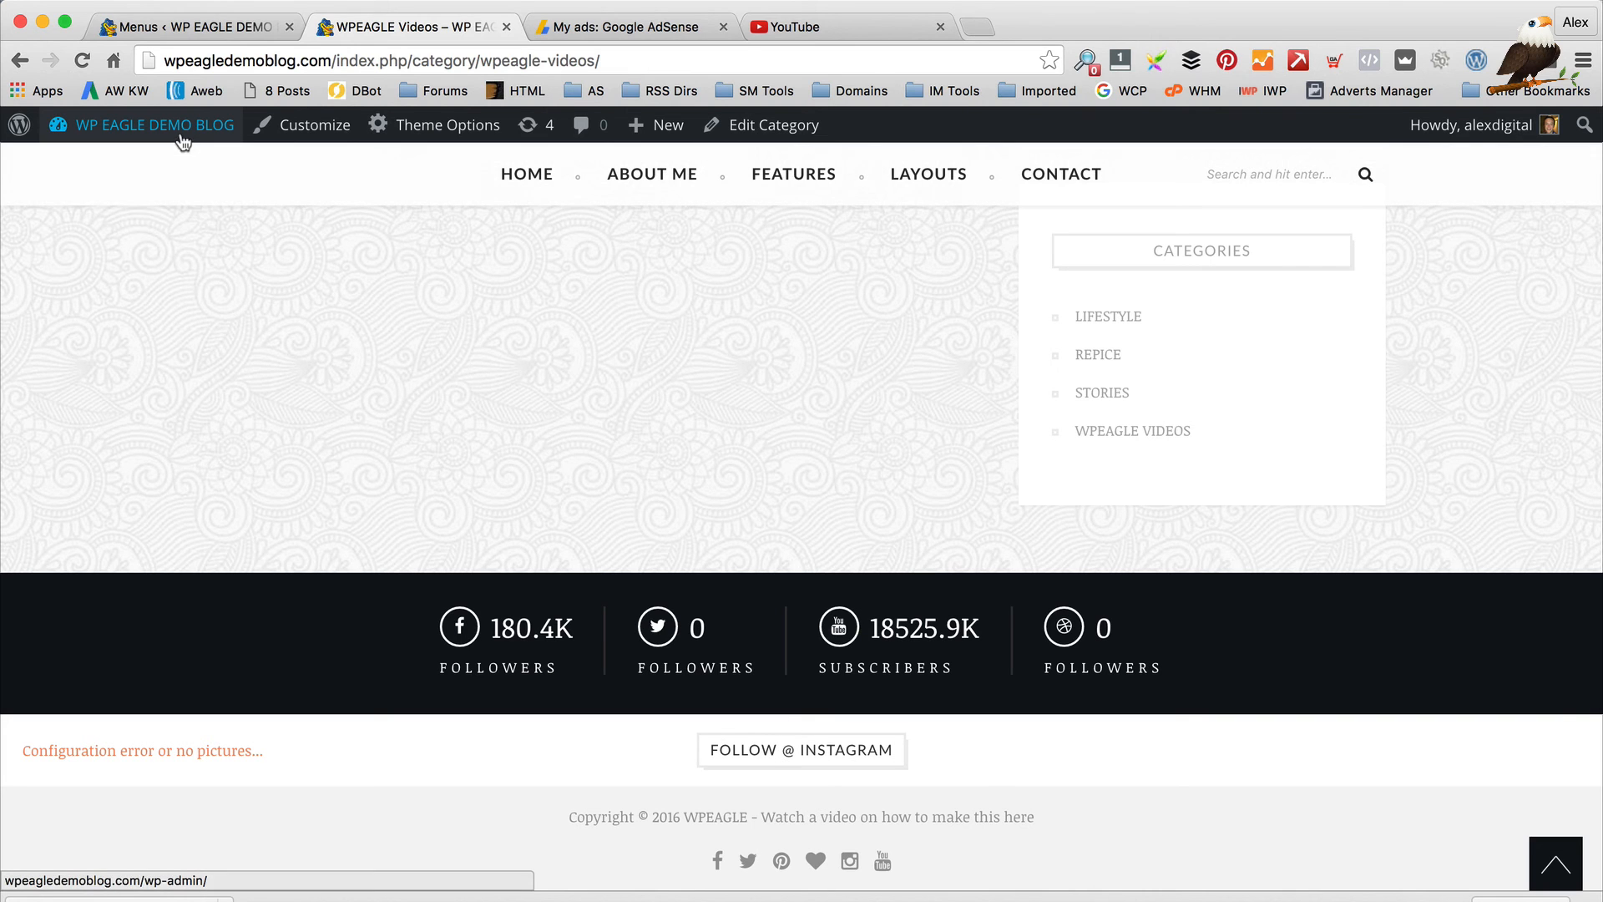
# Go to the Appearance > Widgets admin page, glancing at the live blog along the way
pyautogui.moveTo(232, 146)
pyautogui.click(199, 28)
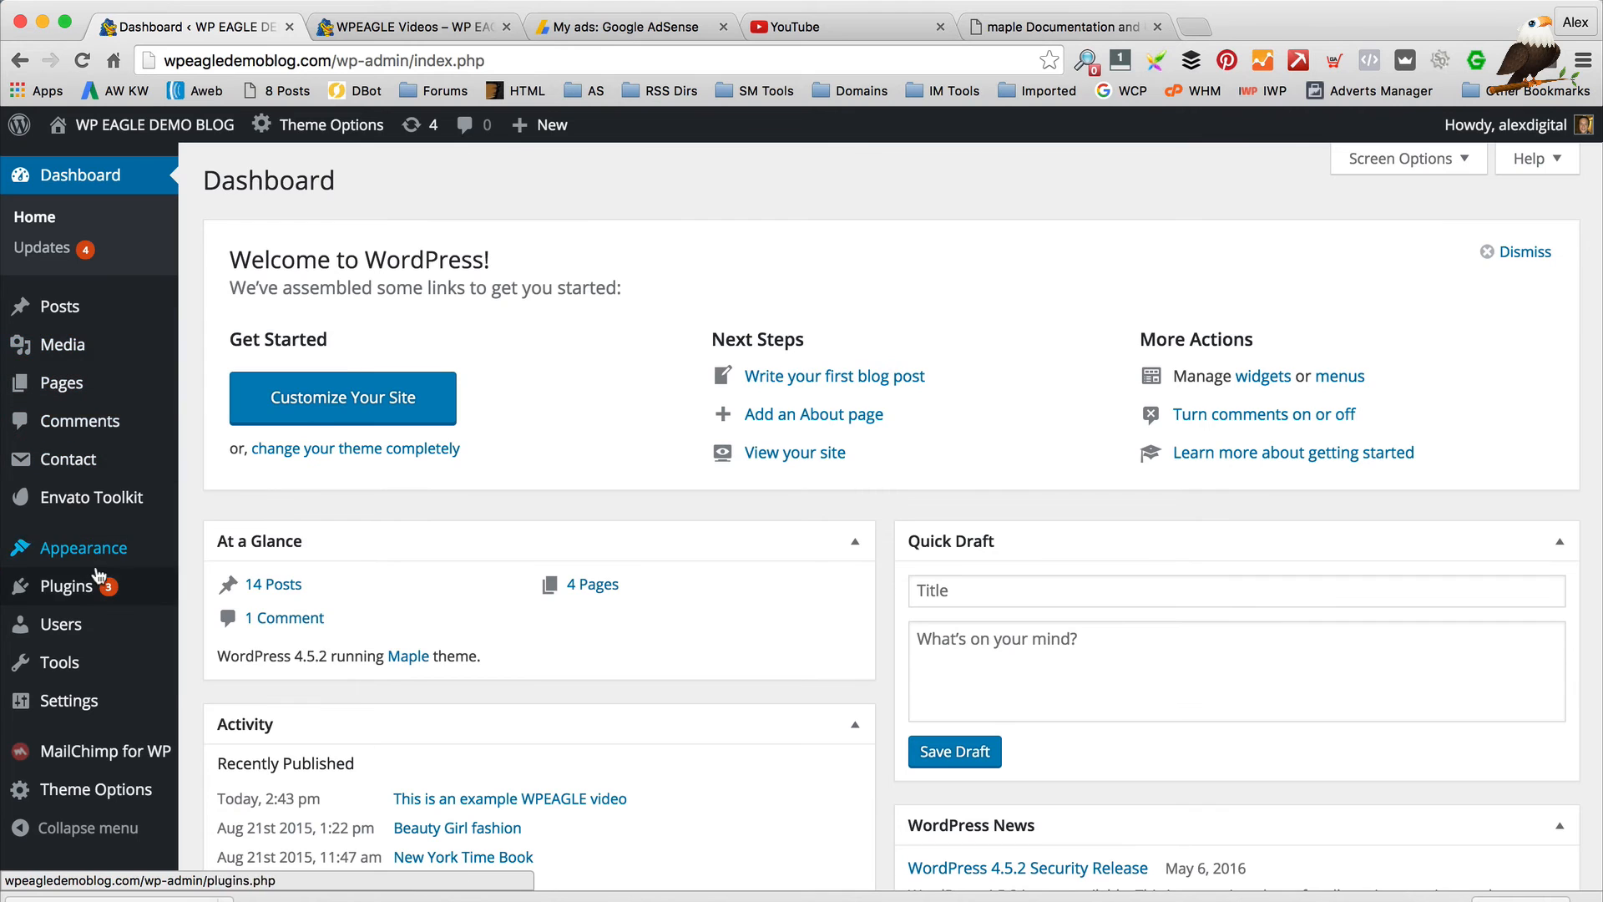
pyautogui.moveTo(119, 564)
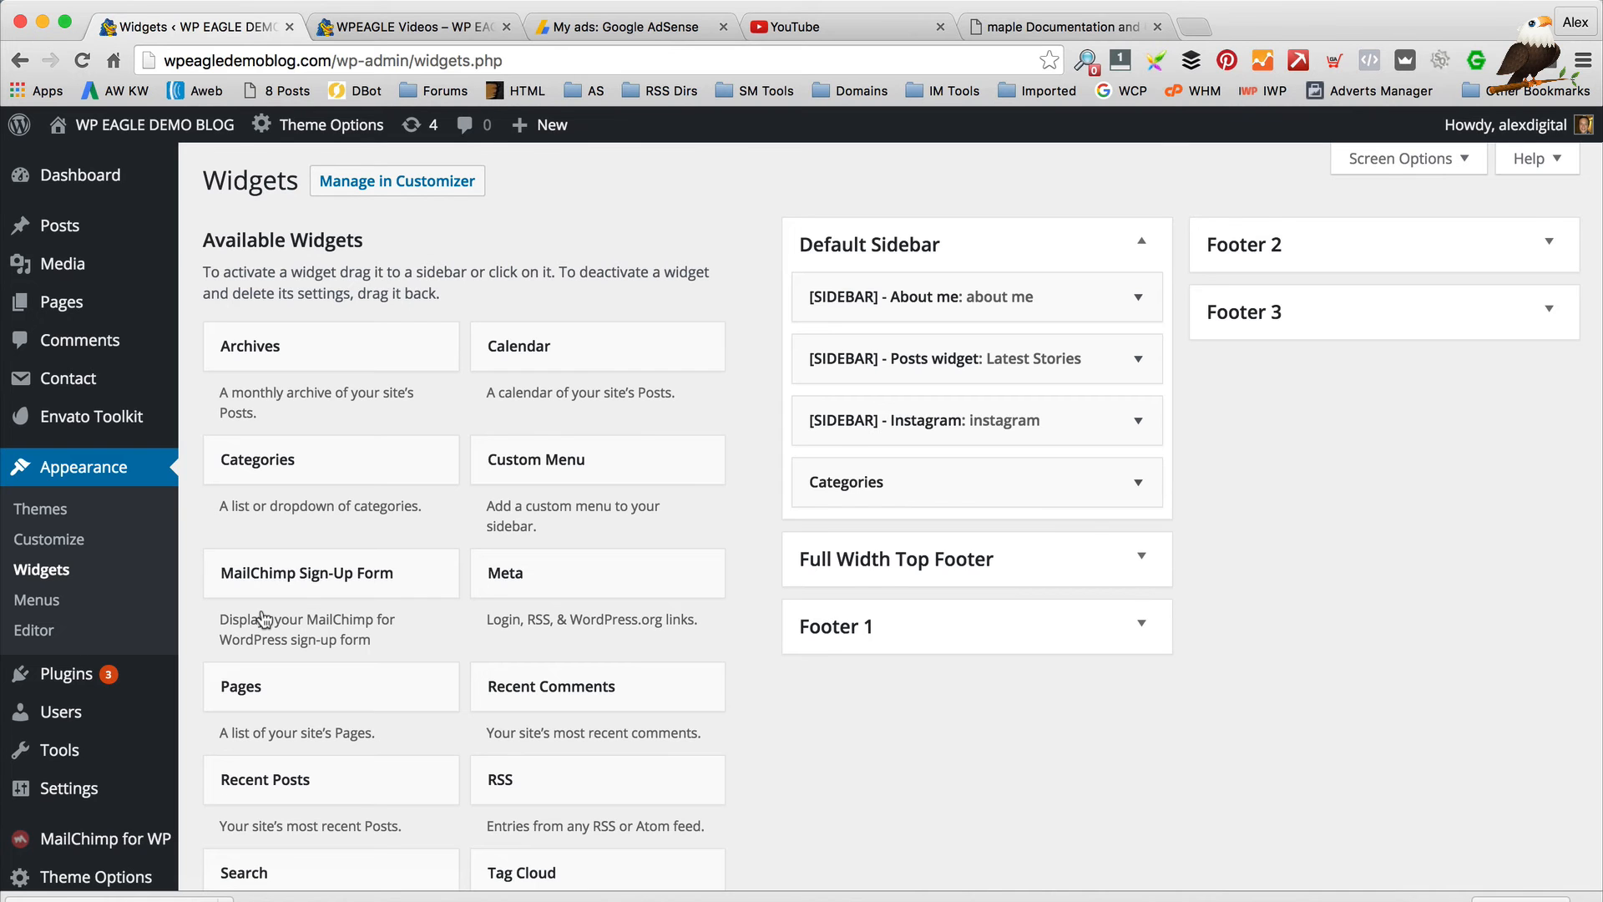
pyautogui.click(409, 27)
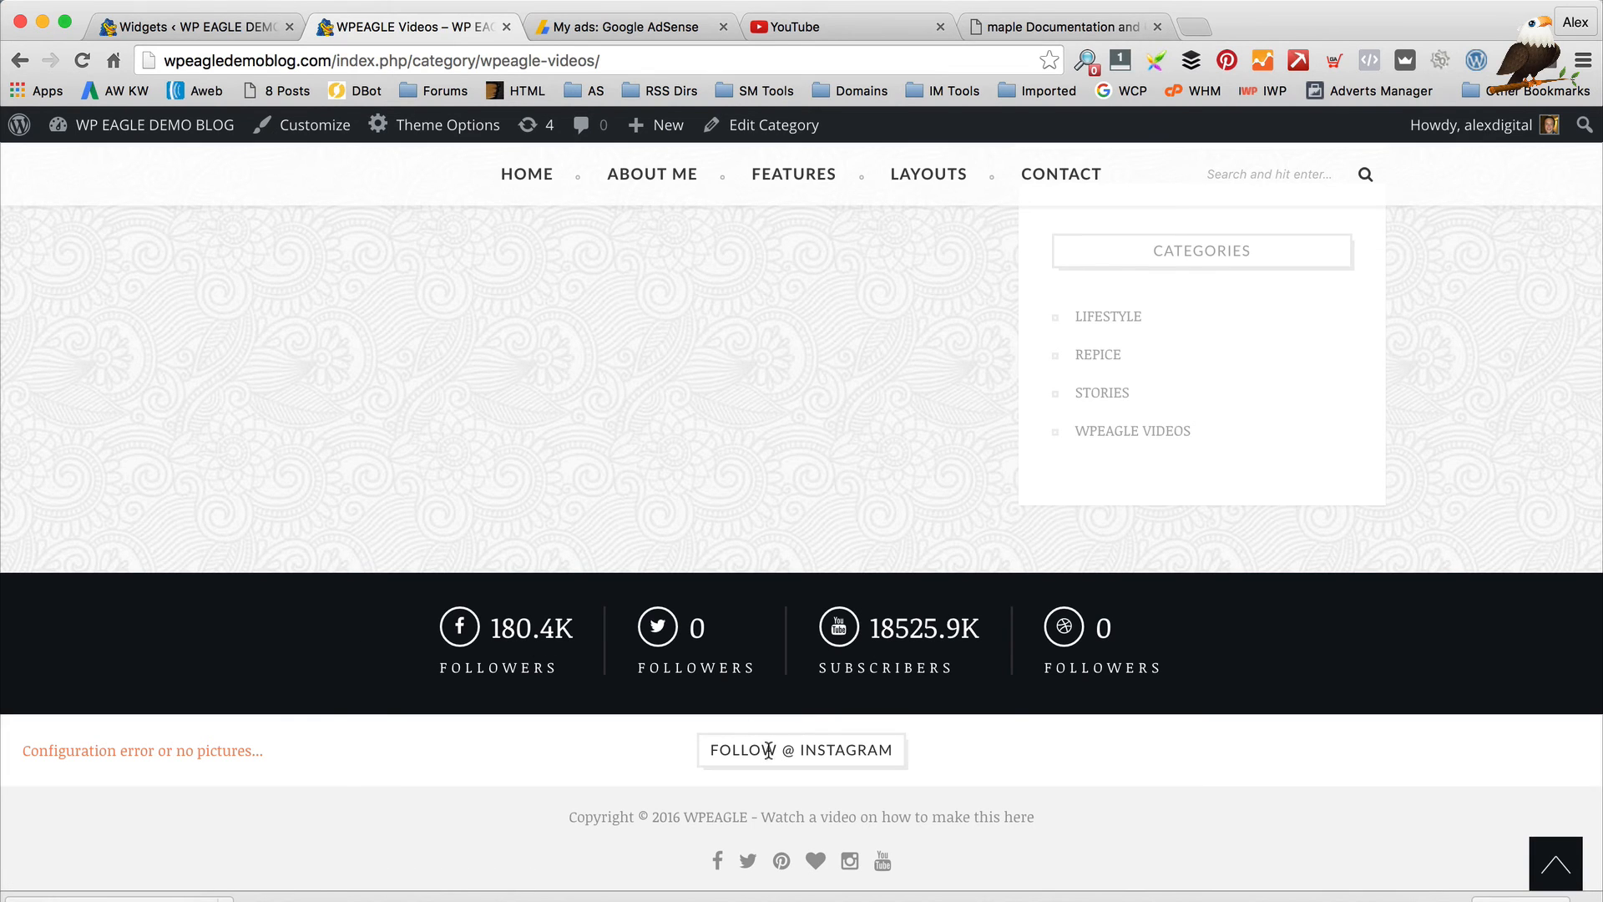
pyautogui.click(142, 27)
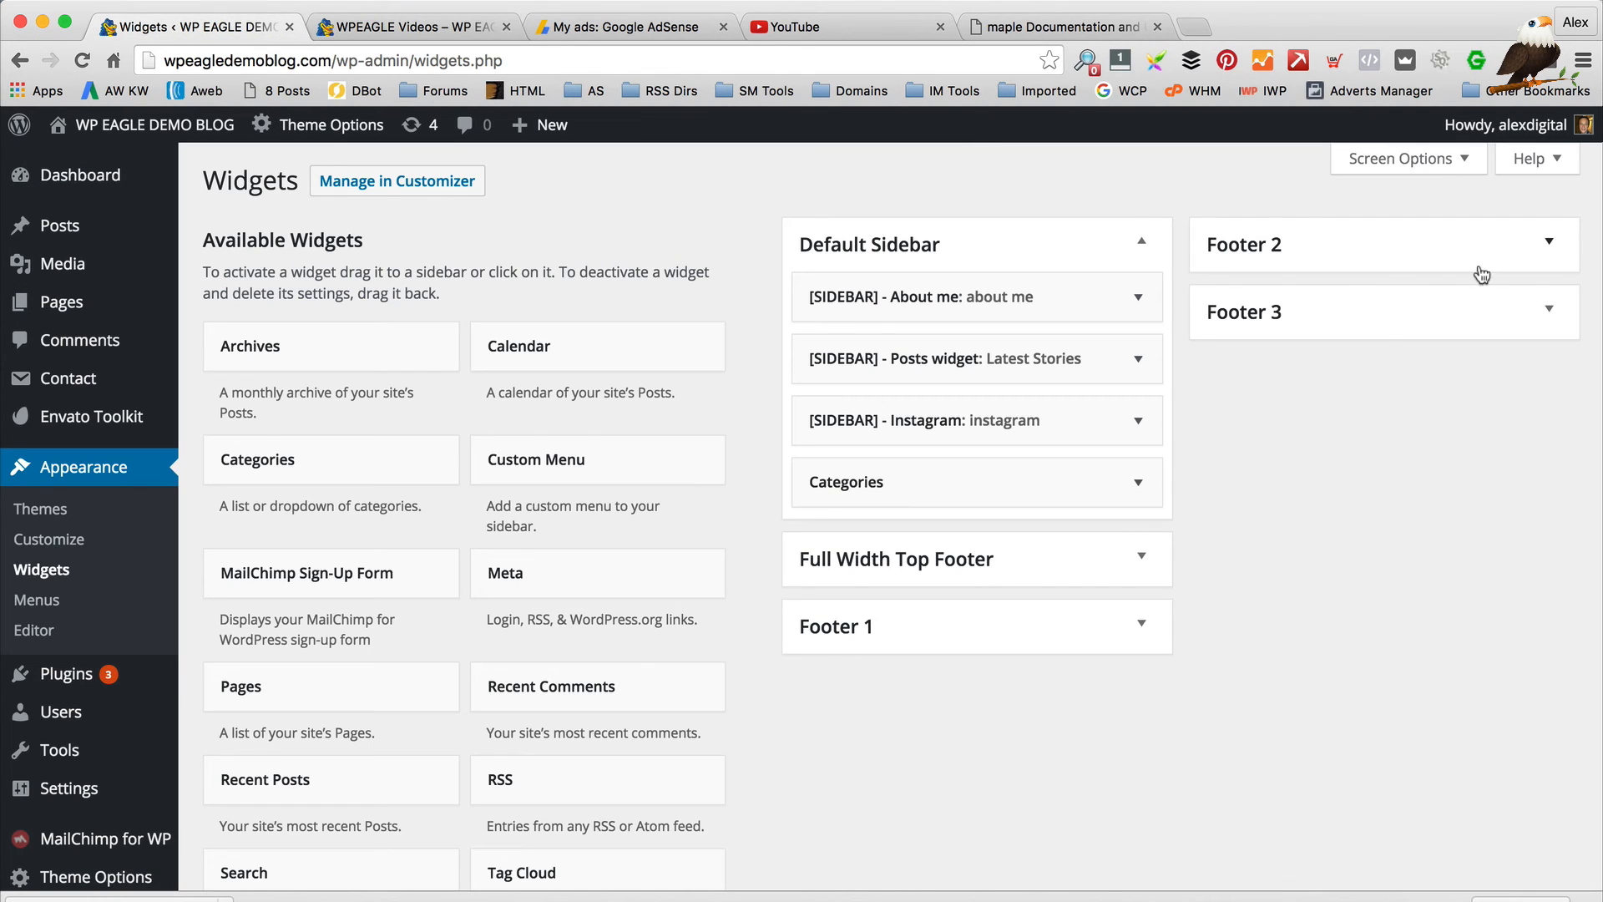
# Expand Footer 1, Footer 2, Footer 3 and Full Width Top Footer, comparing with the live footer
pyautogui.click(1142, 625)
pyautogui.click(1527, 247)
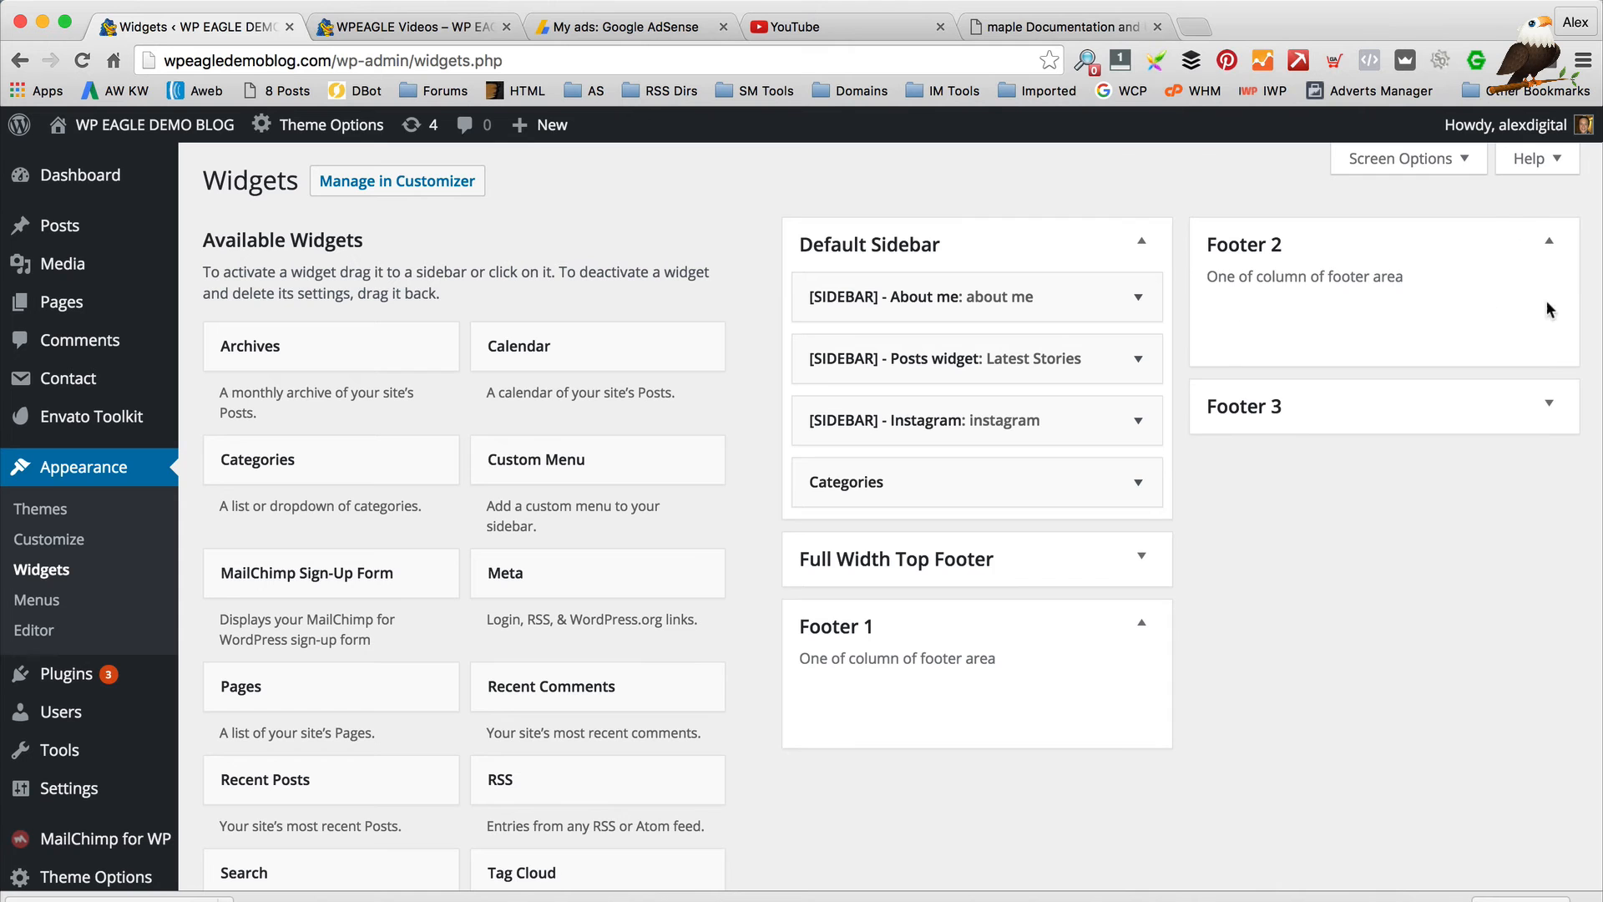
pyautogui.click(1529, 410)
pyautogui.click(1161, 549)
pyautogui.scroll(-3, 1338, 610)
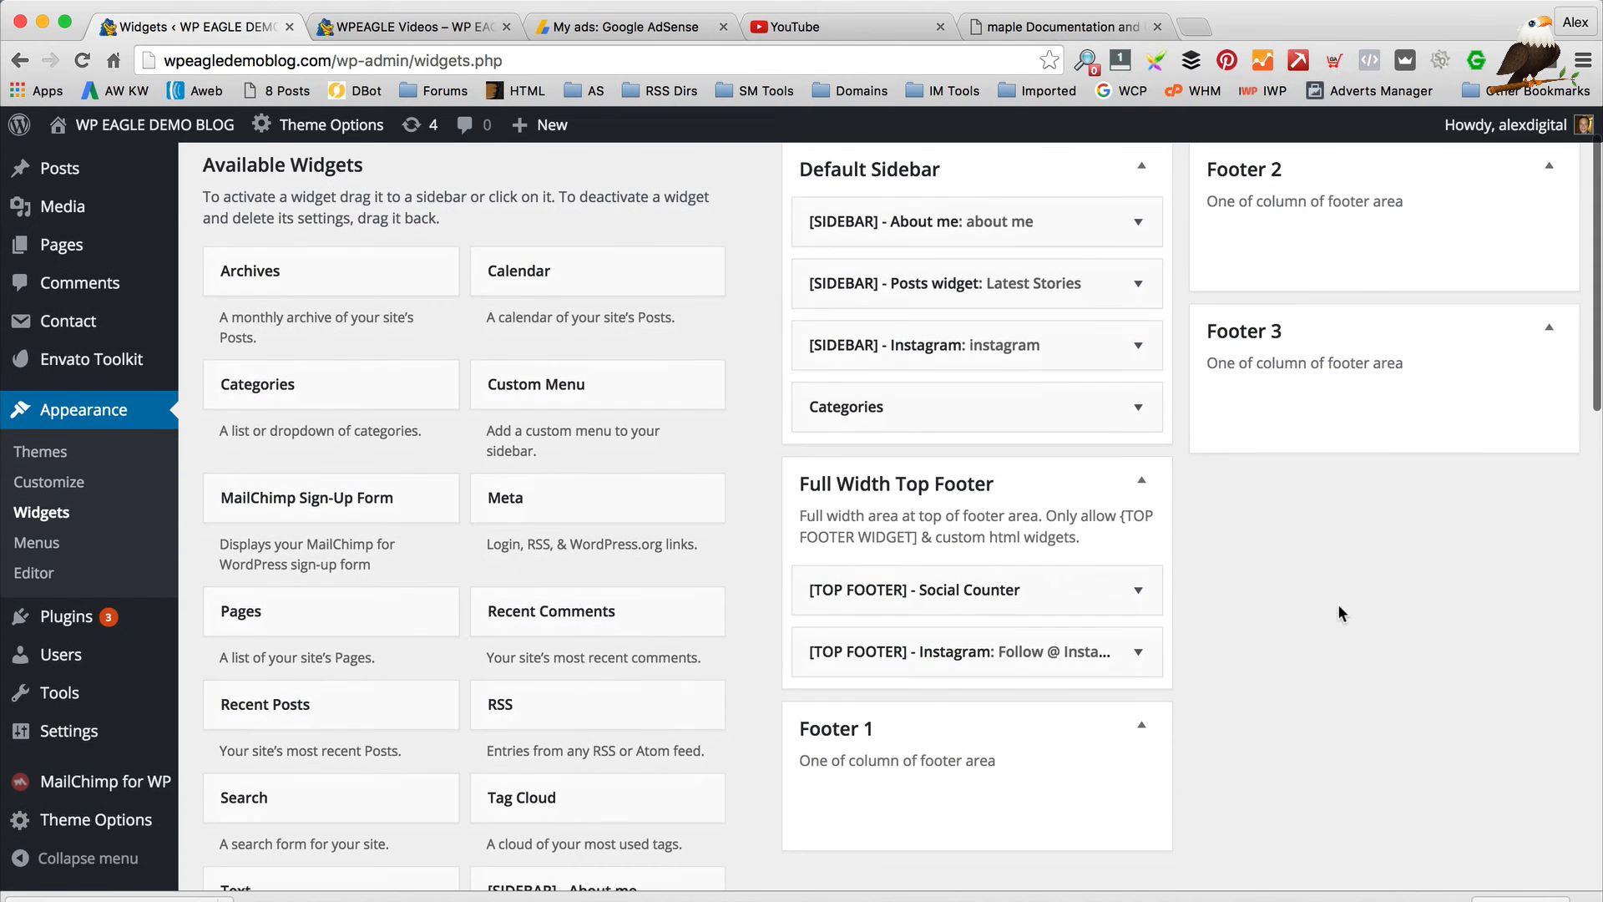
pyautogui.click(427, 28)
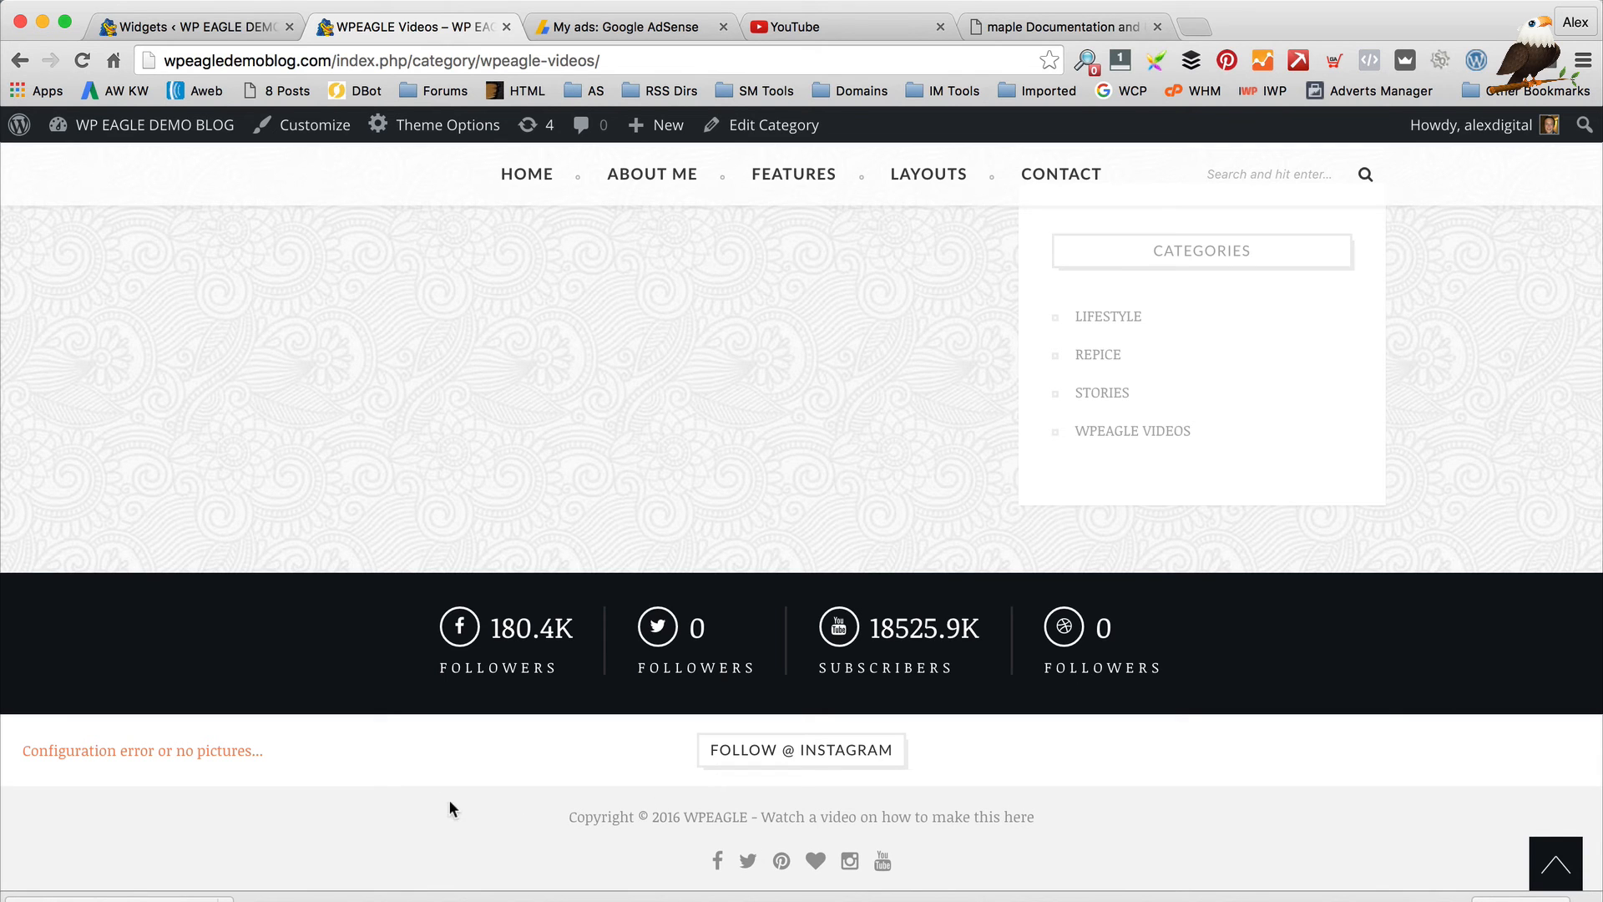
pyautogui.click(203, 26)
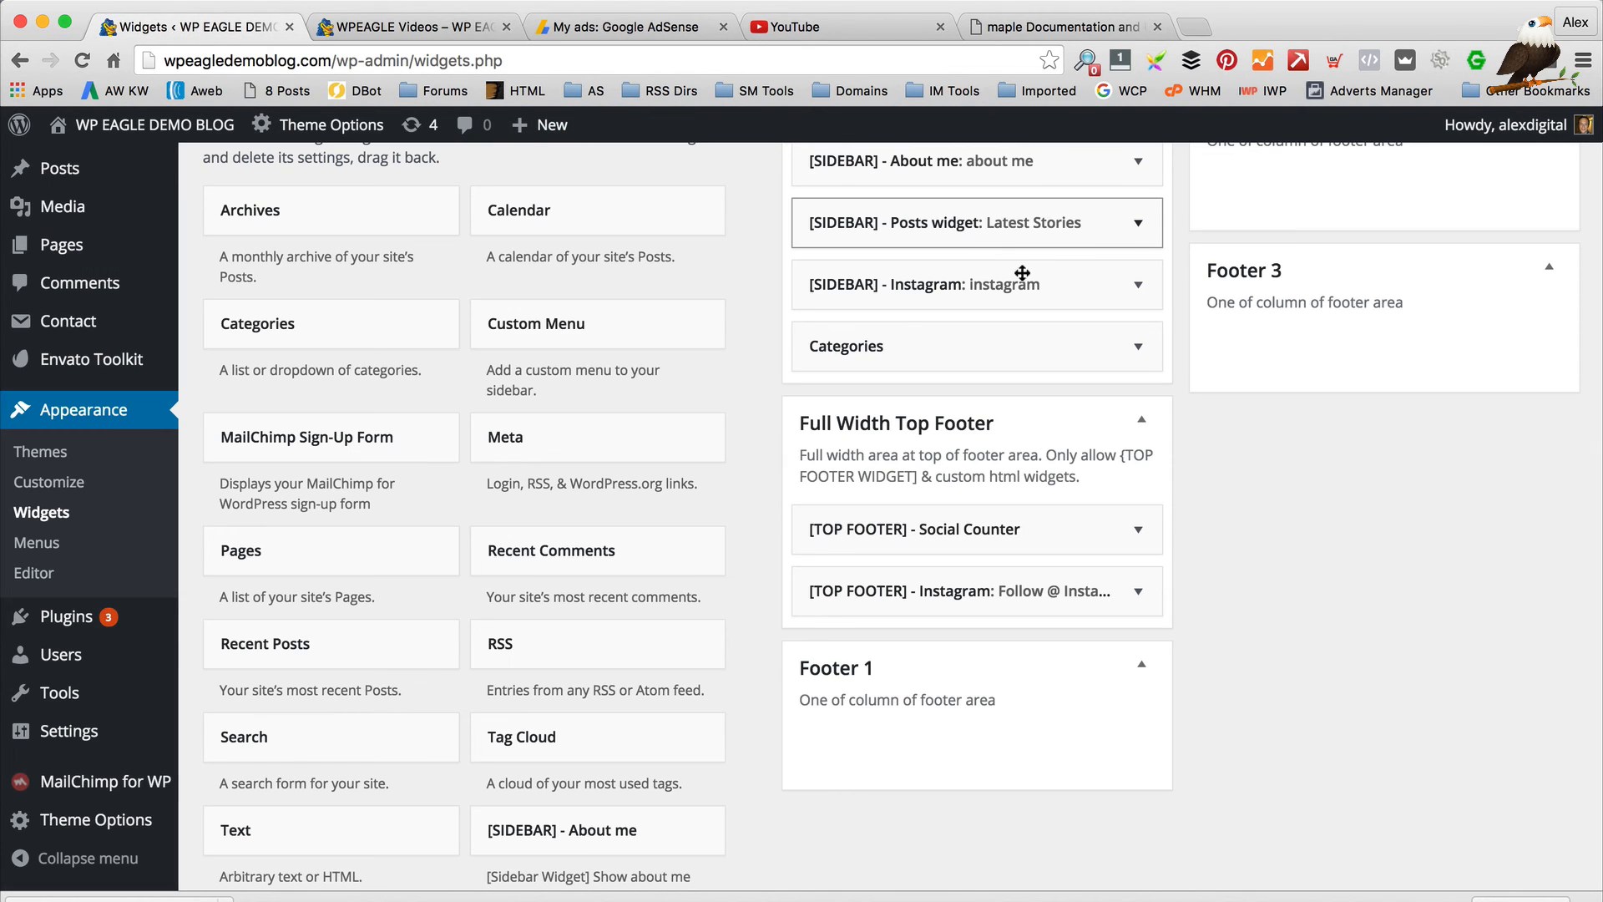
# Set the Social Counter widget's Facebook page name and Twitter name to wordpresseagle
pyautogui.click(1144, 531)
pyautogui.scroll(-3, 1156, 518)
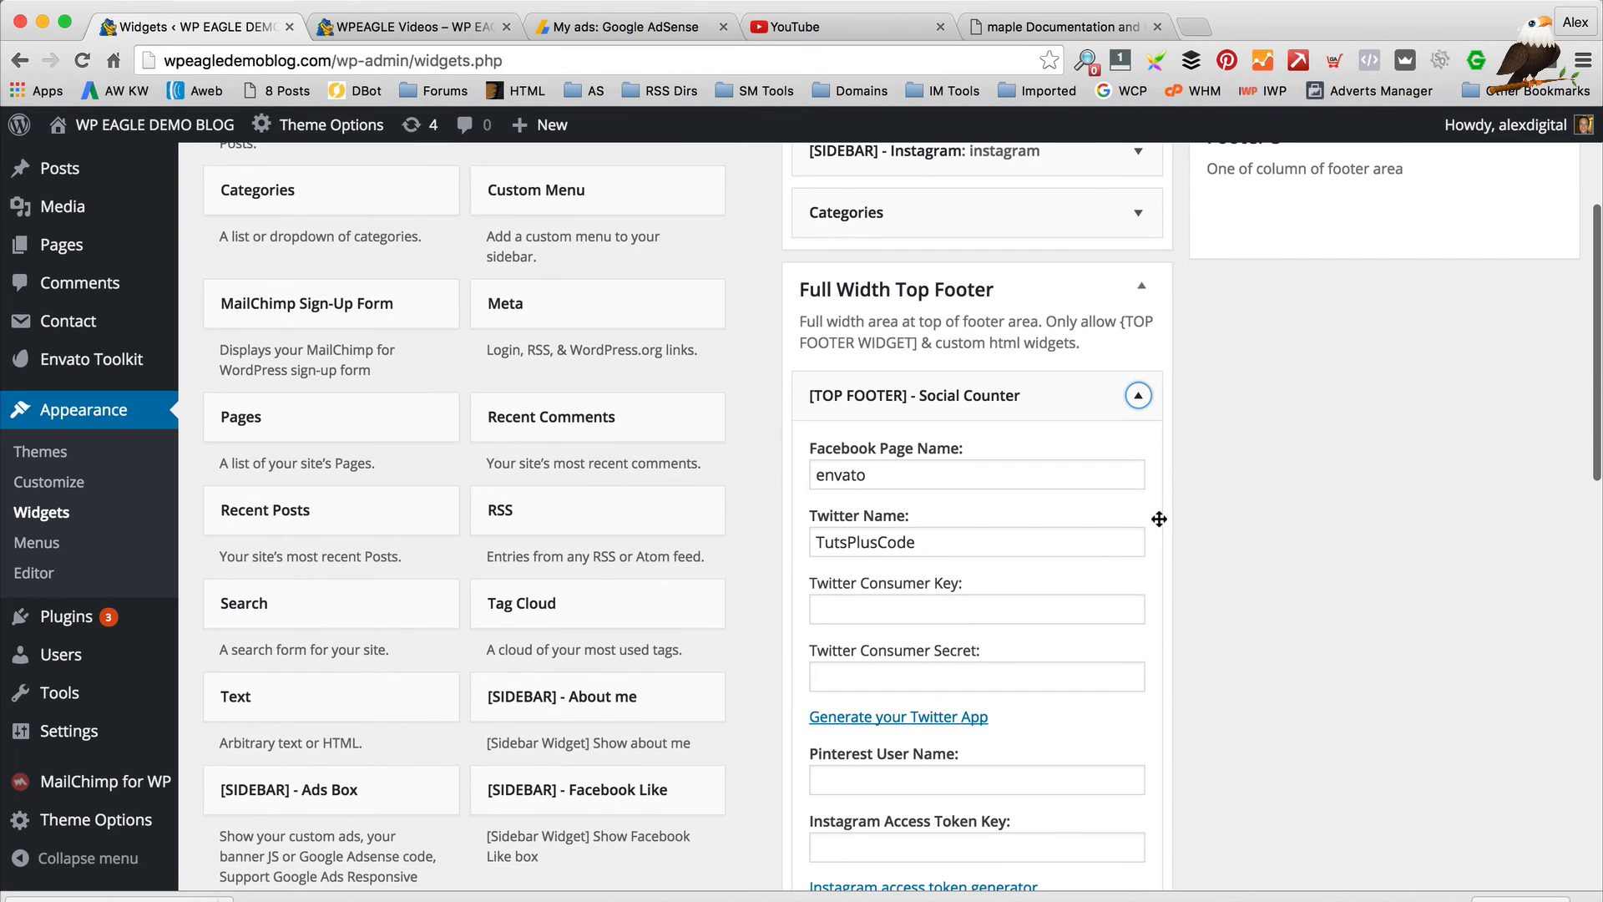
pyautogui.scroll(1, 930, 458)
pyautogui.click(930, 459)
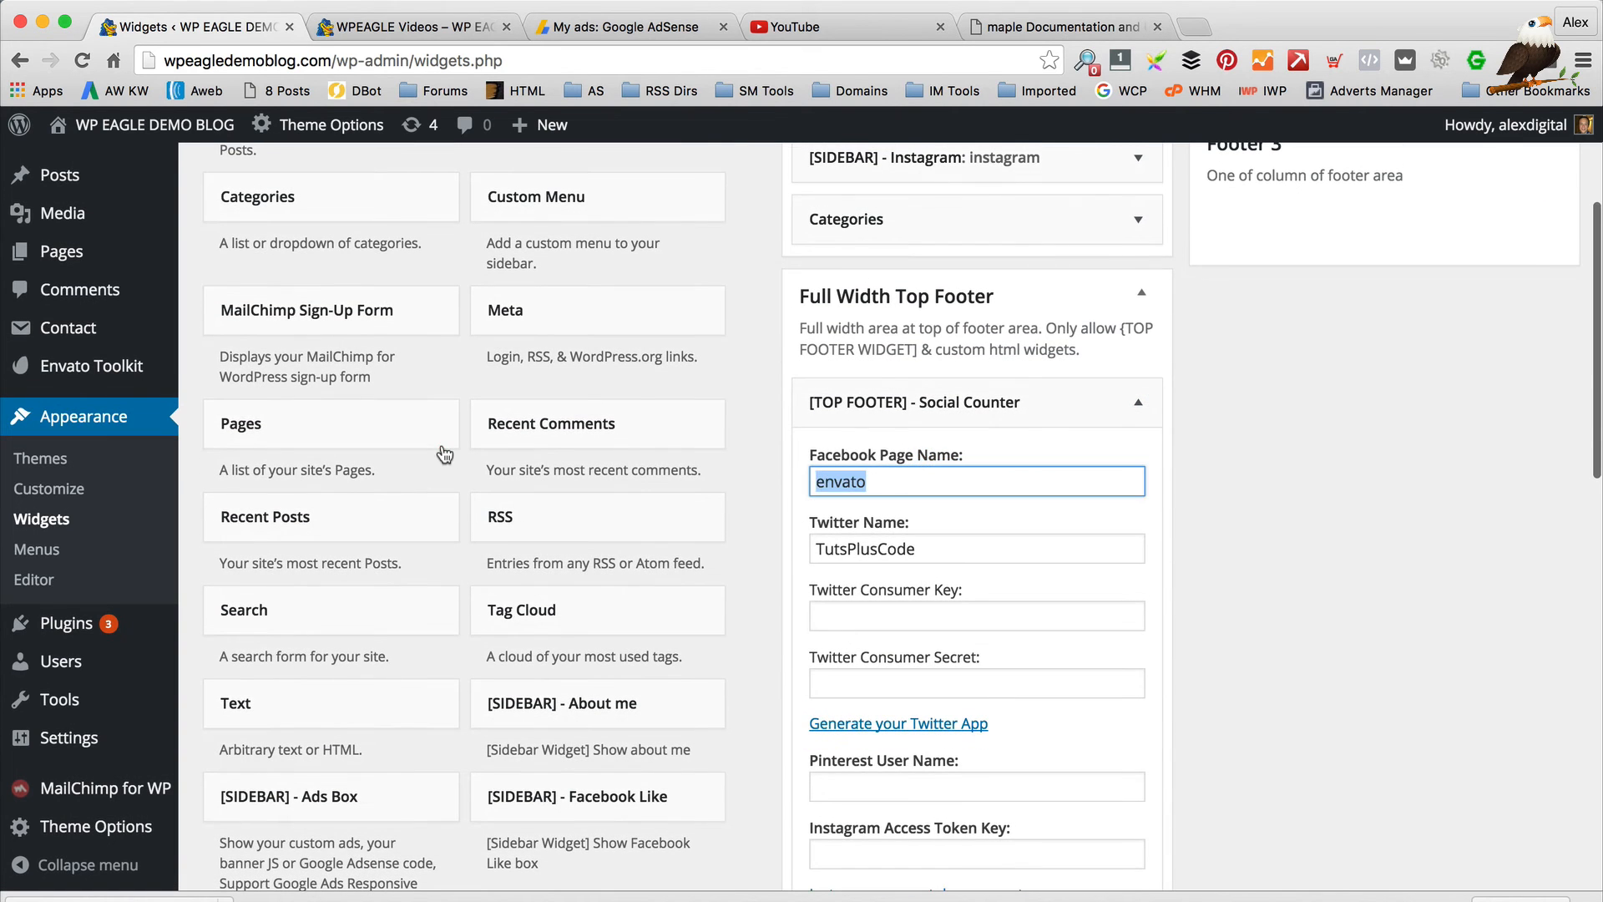
pyautogui.write('wordpresseagle')
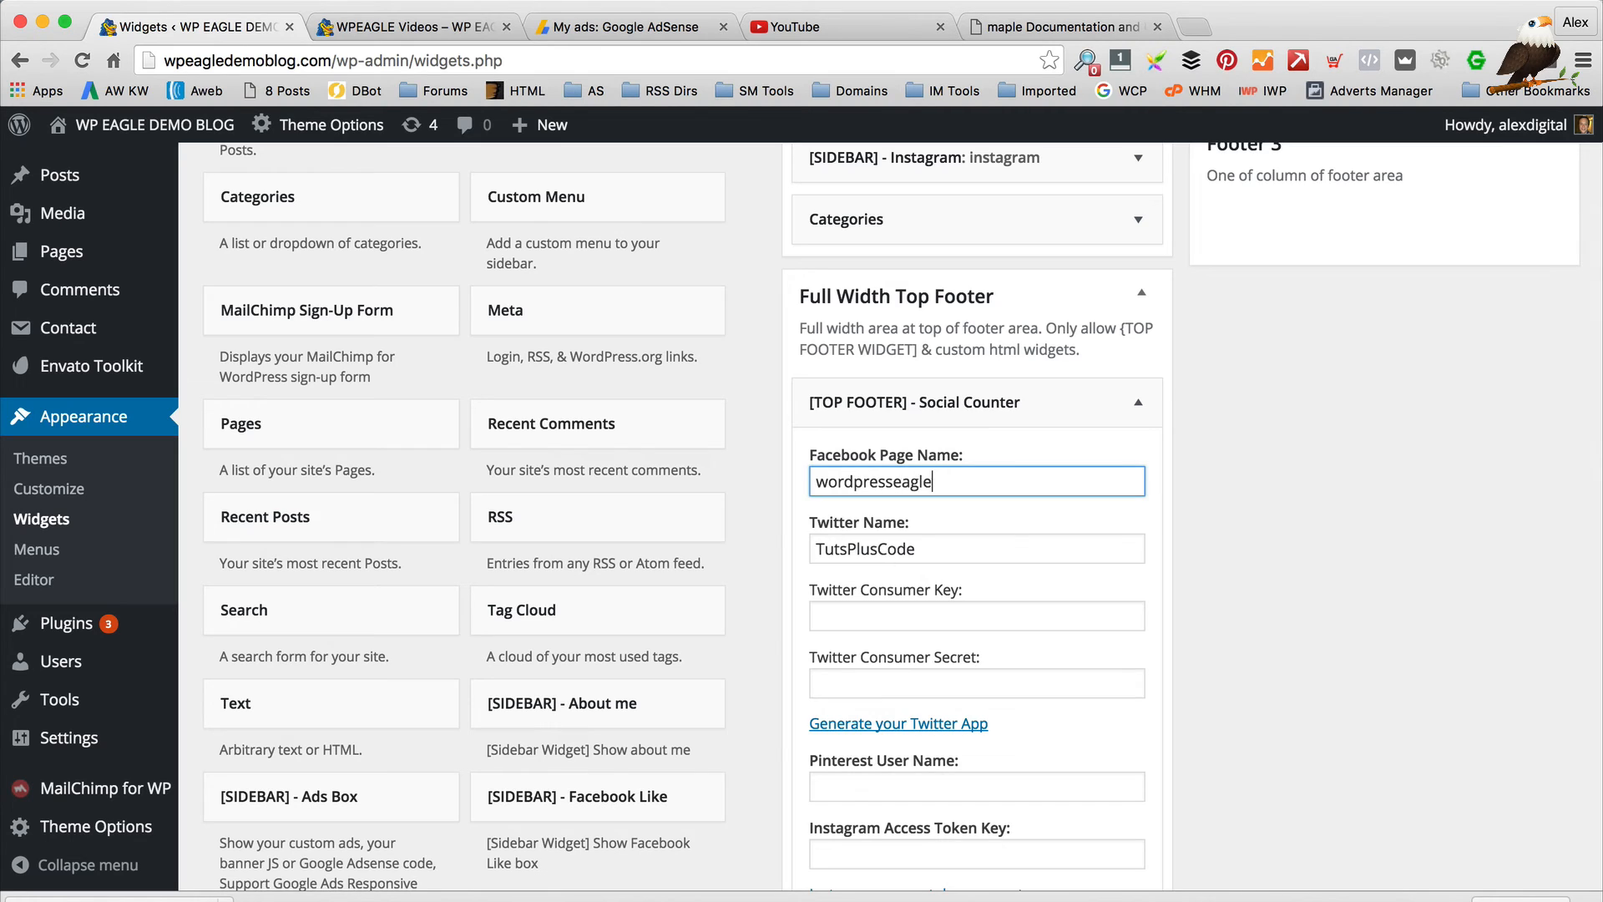
pyautogui.press('Tab')
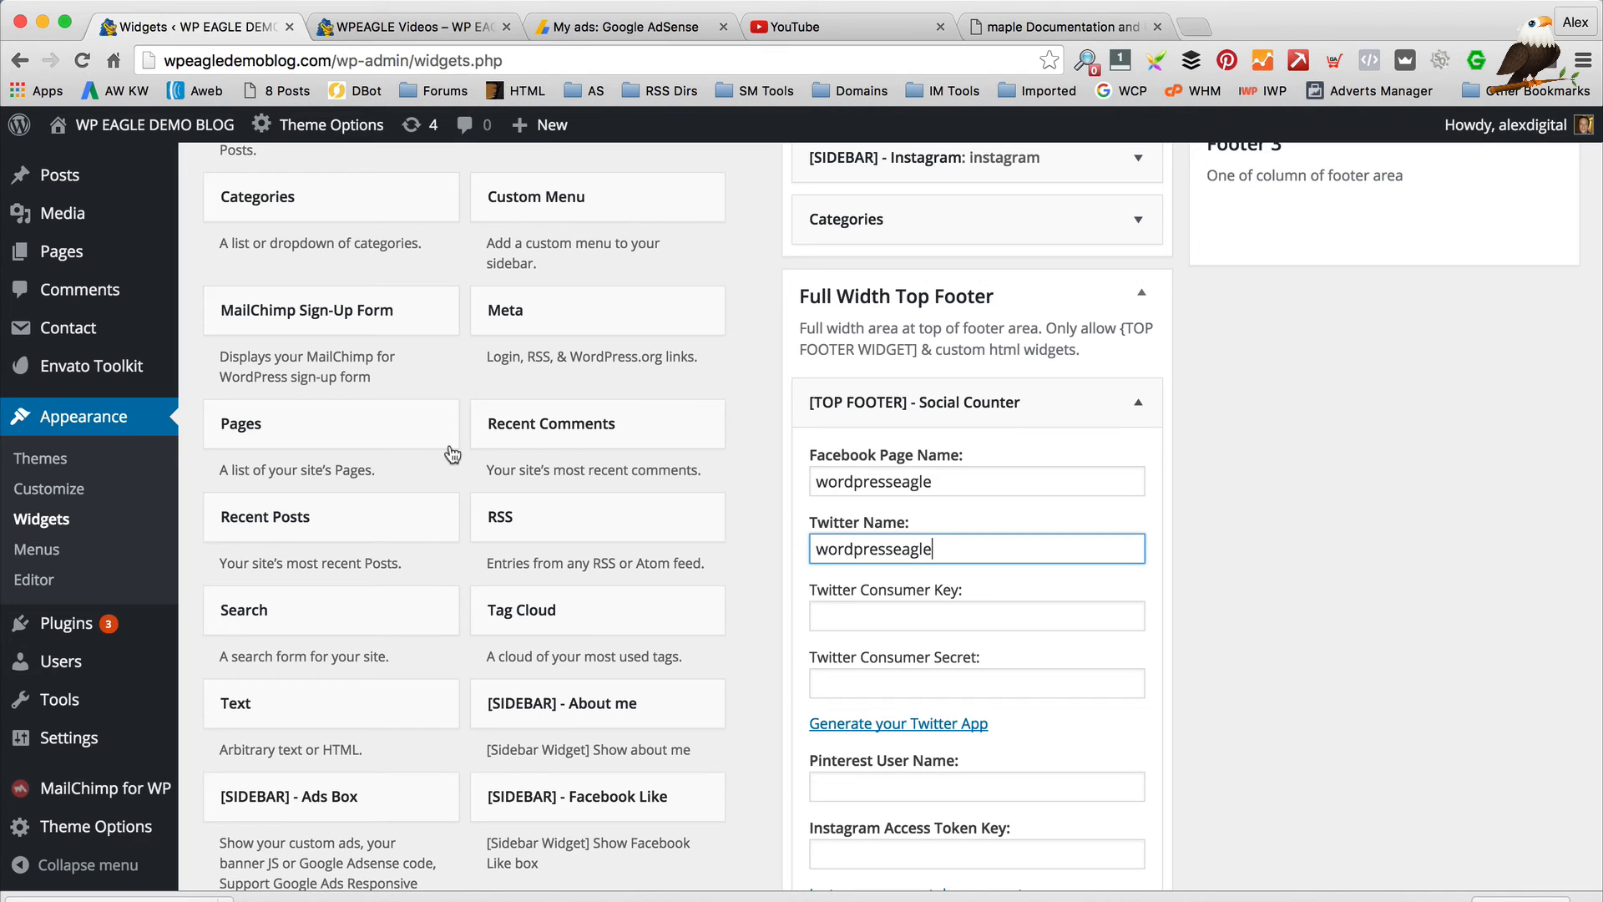
# Follow the widget's 'Generate your Twitter App' link to Twitter's app setup page
pyautogui.scroll(-1, 858, 454)
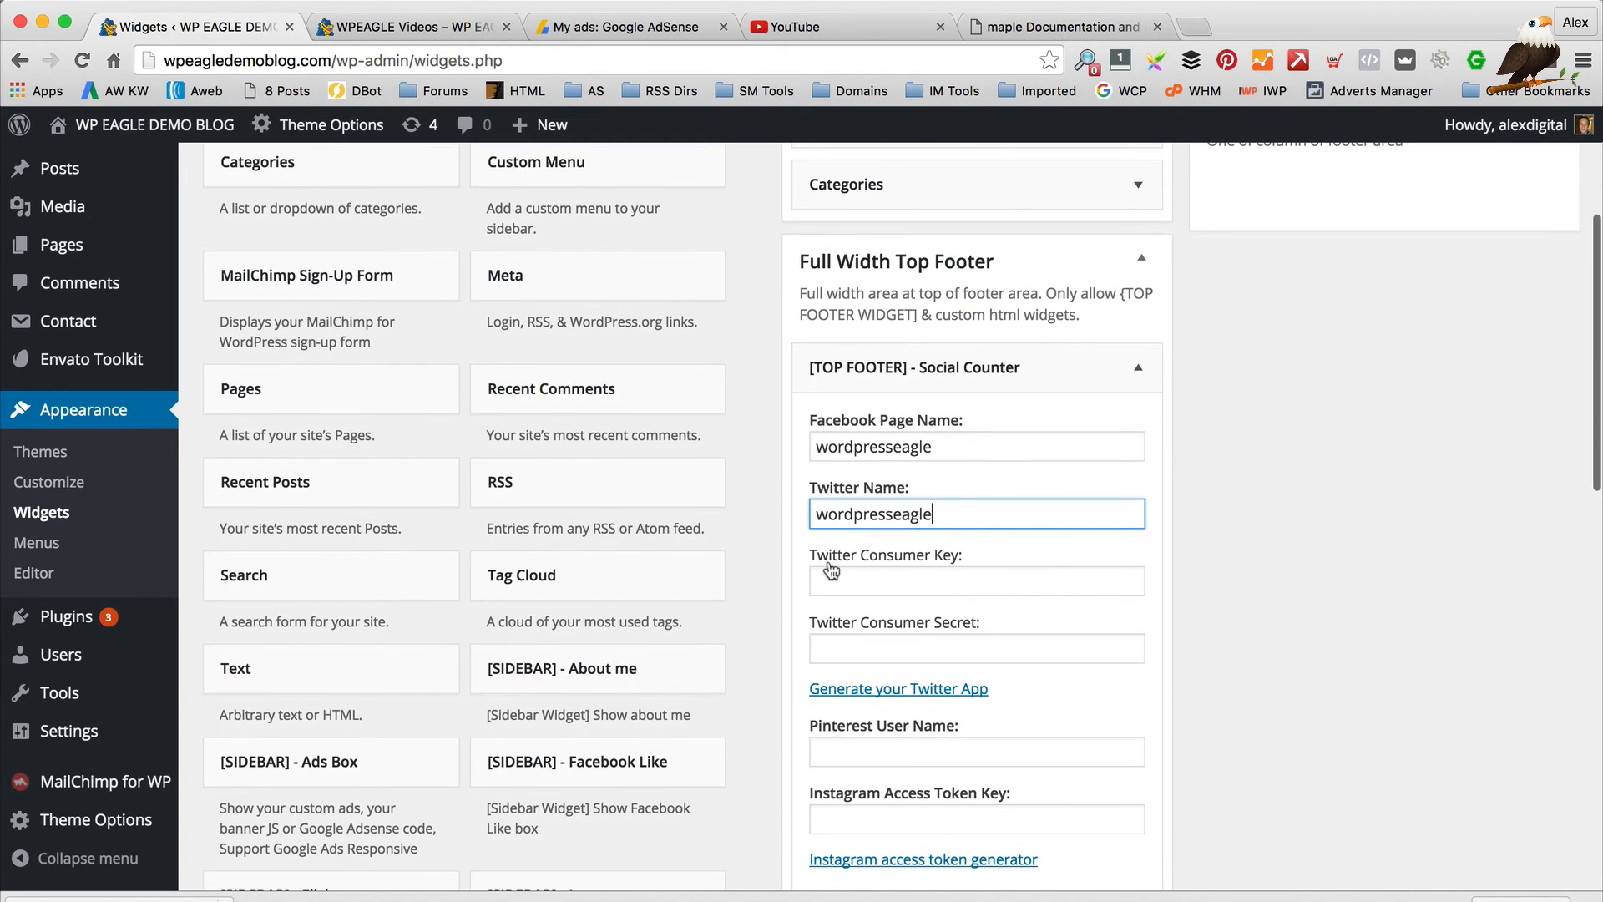
pyautogui.scroll(-1, 876, 572)
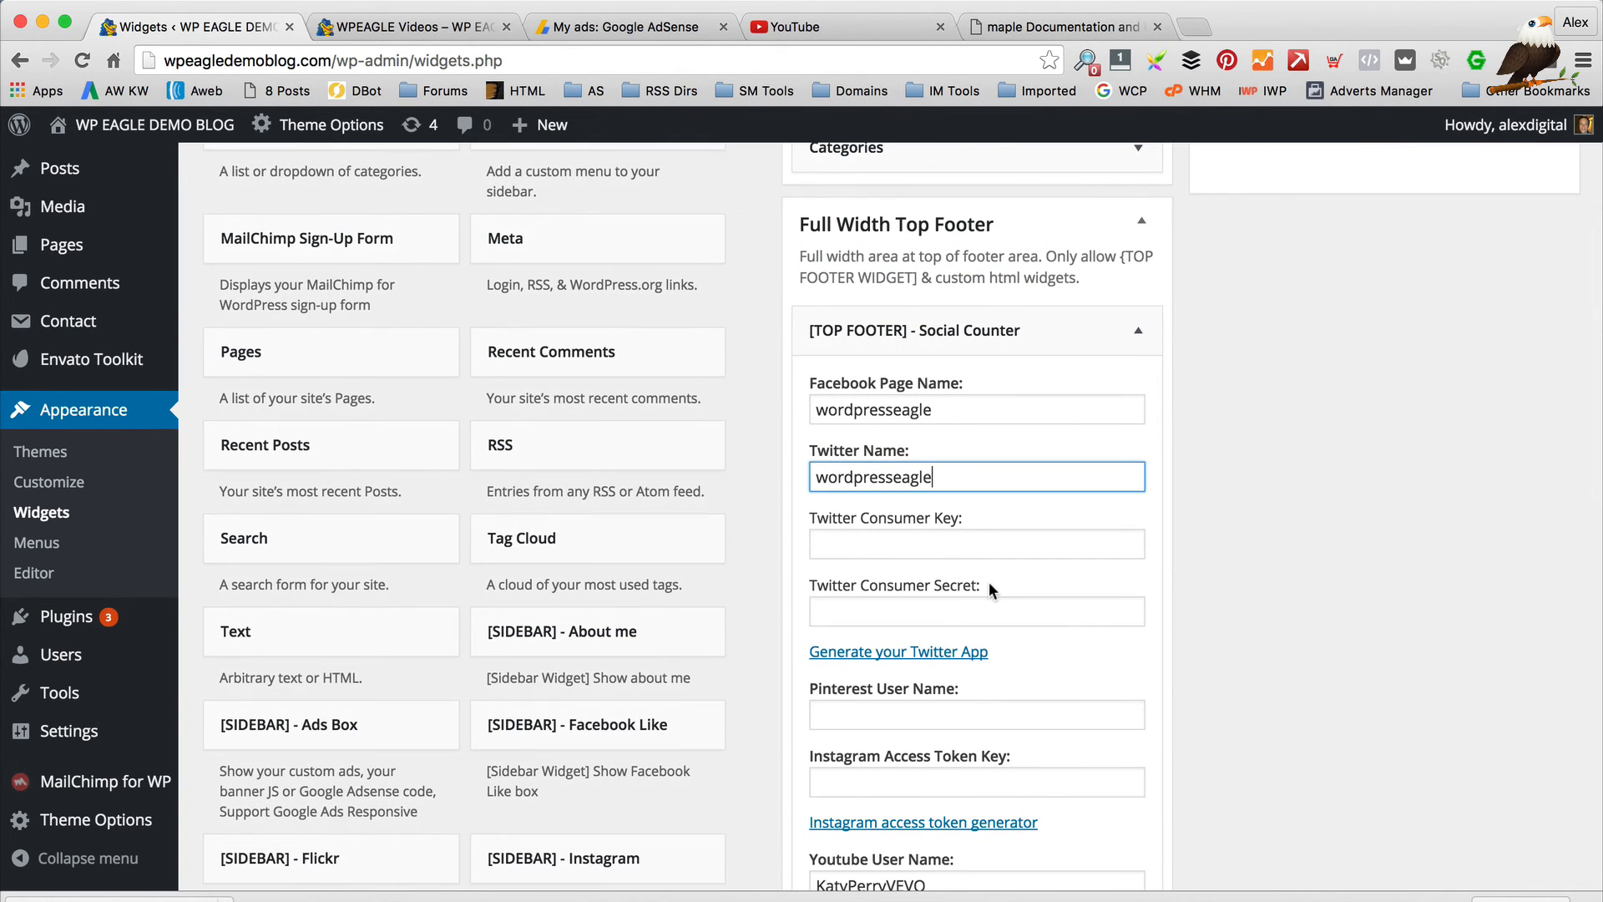
pyautogui.click(899, 652)
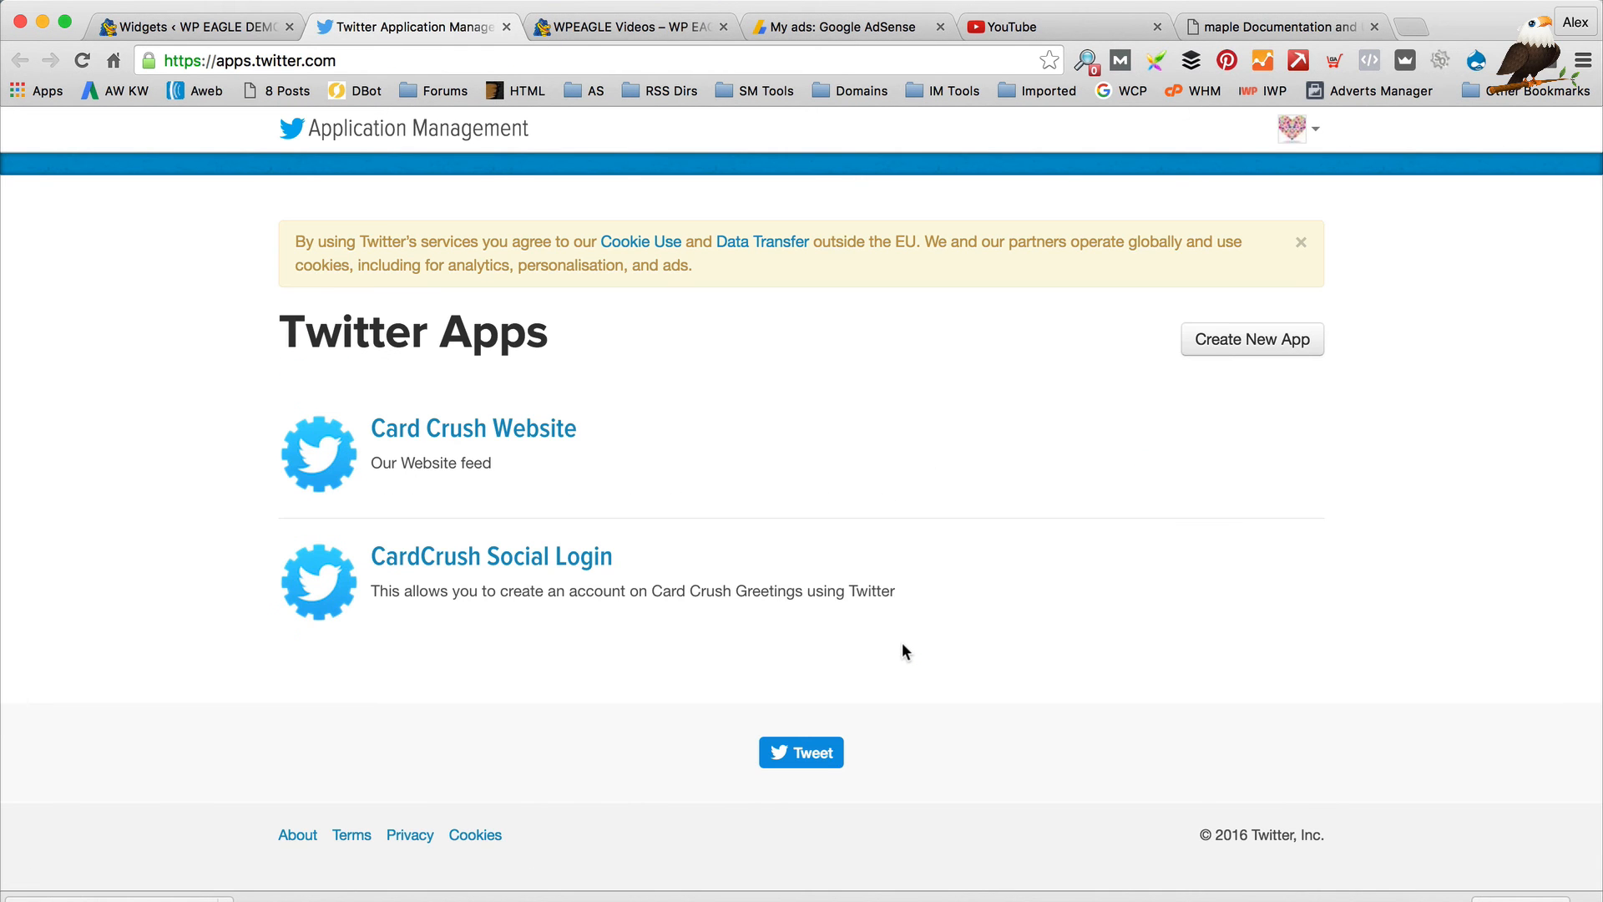
# Log out of the currently signed-in Twitter account
pyautogui.click(1308, 144)
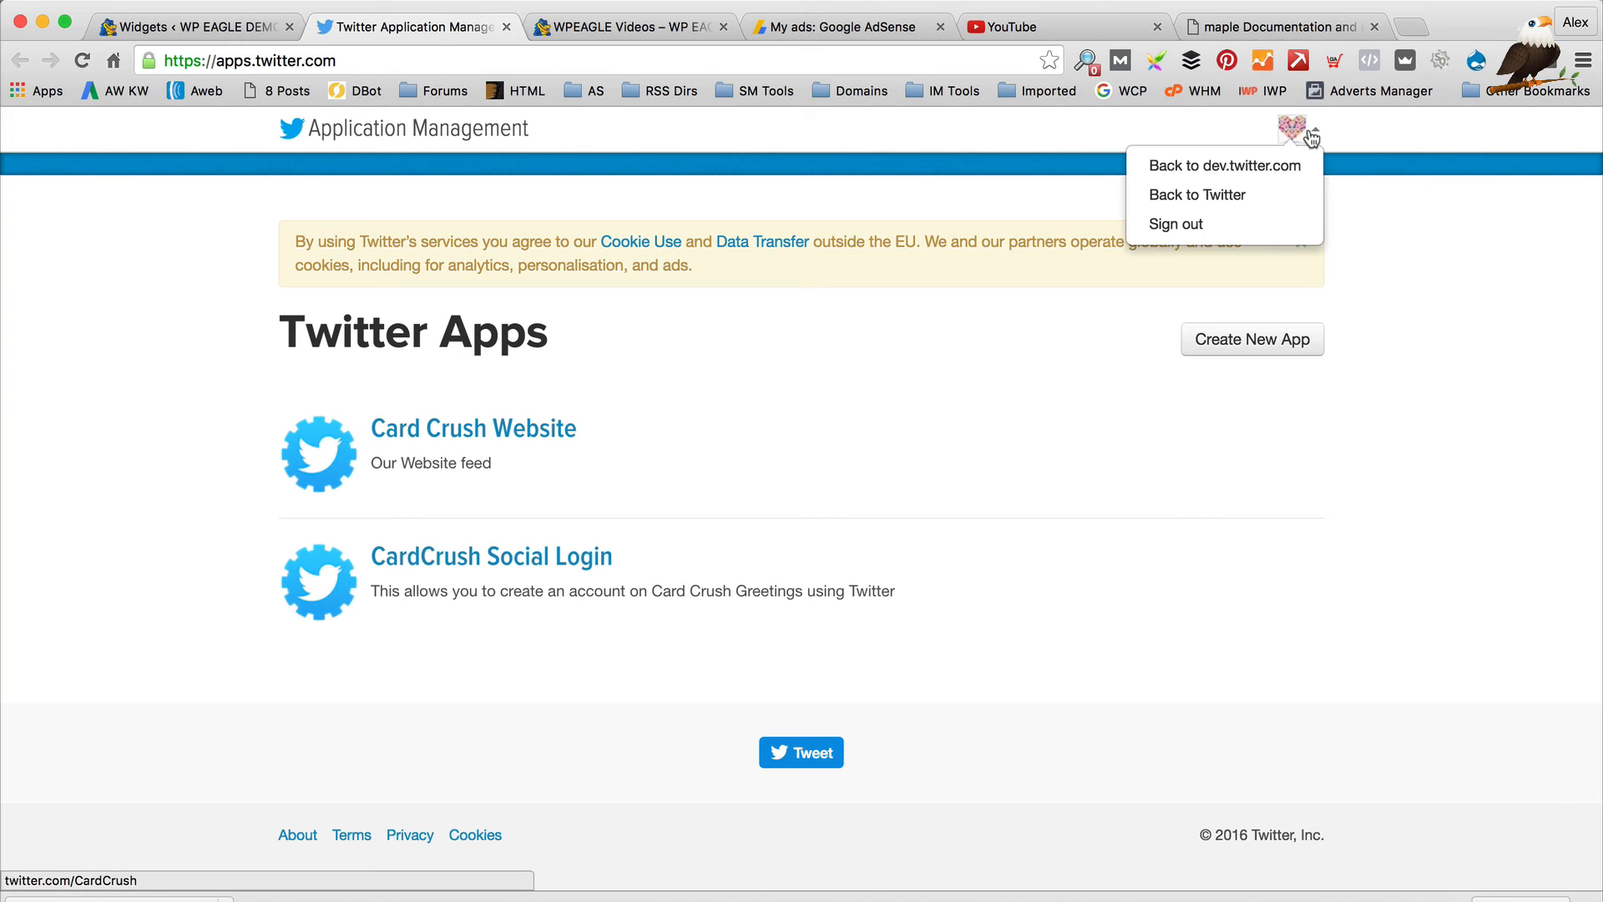
pyautogui.click(1241, 226)
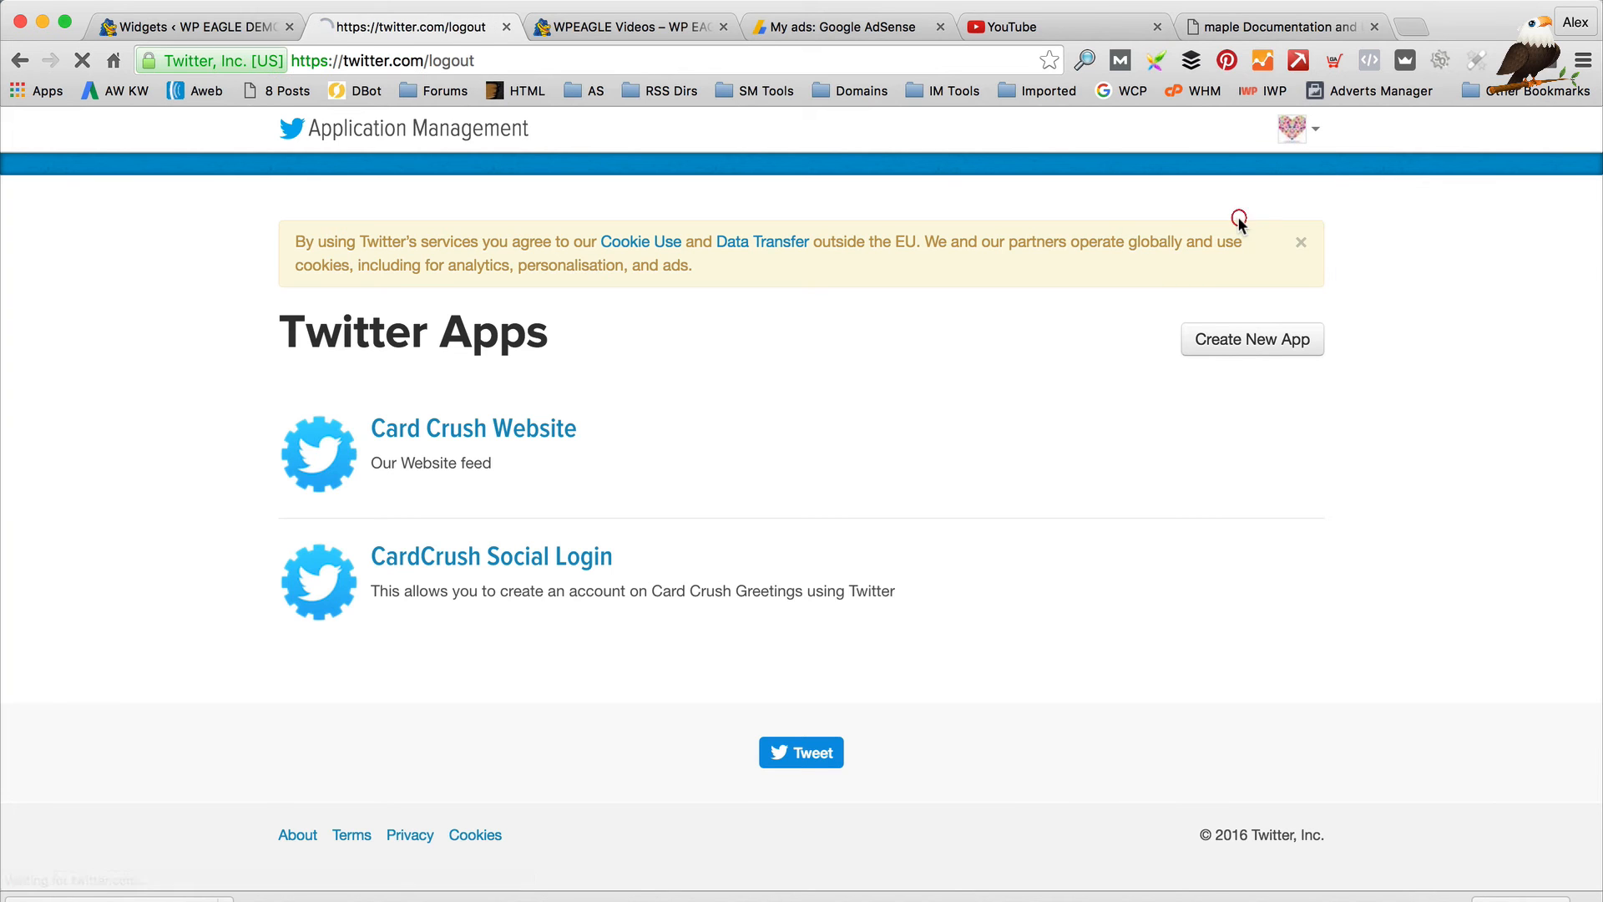
pyautogui.click(854, 336)
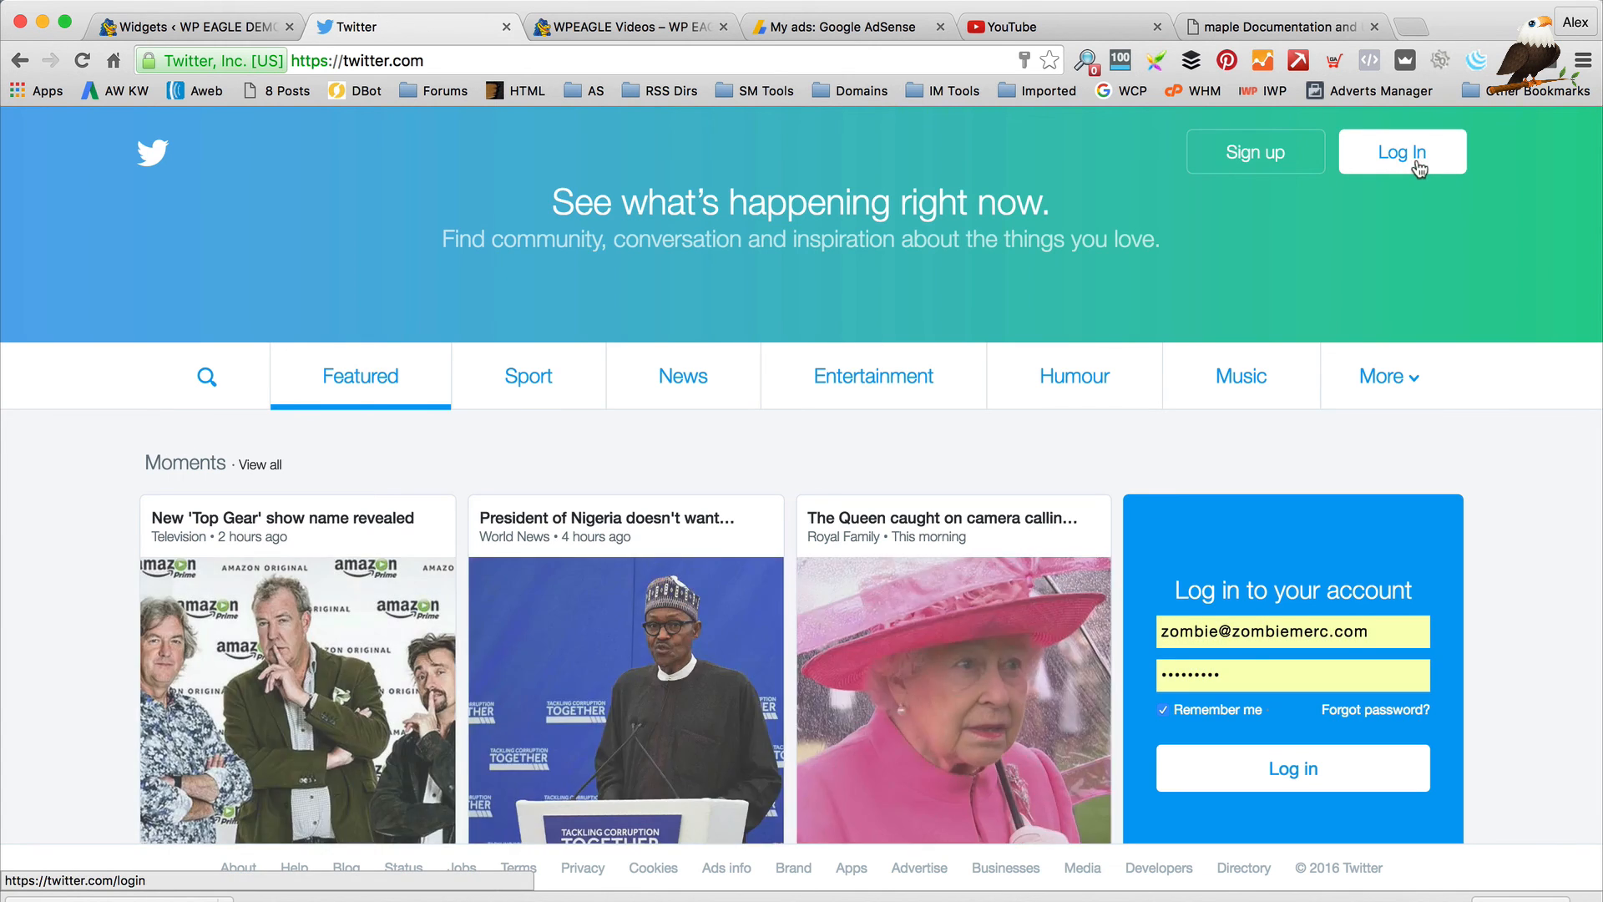
# Sign in to the blog's Twitter account with its saved username and password, then close Twitter
pyautogui.click(1411, 156)
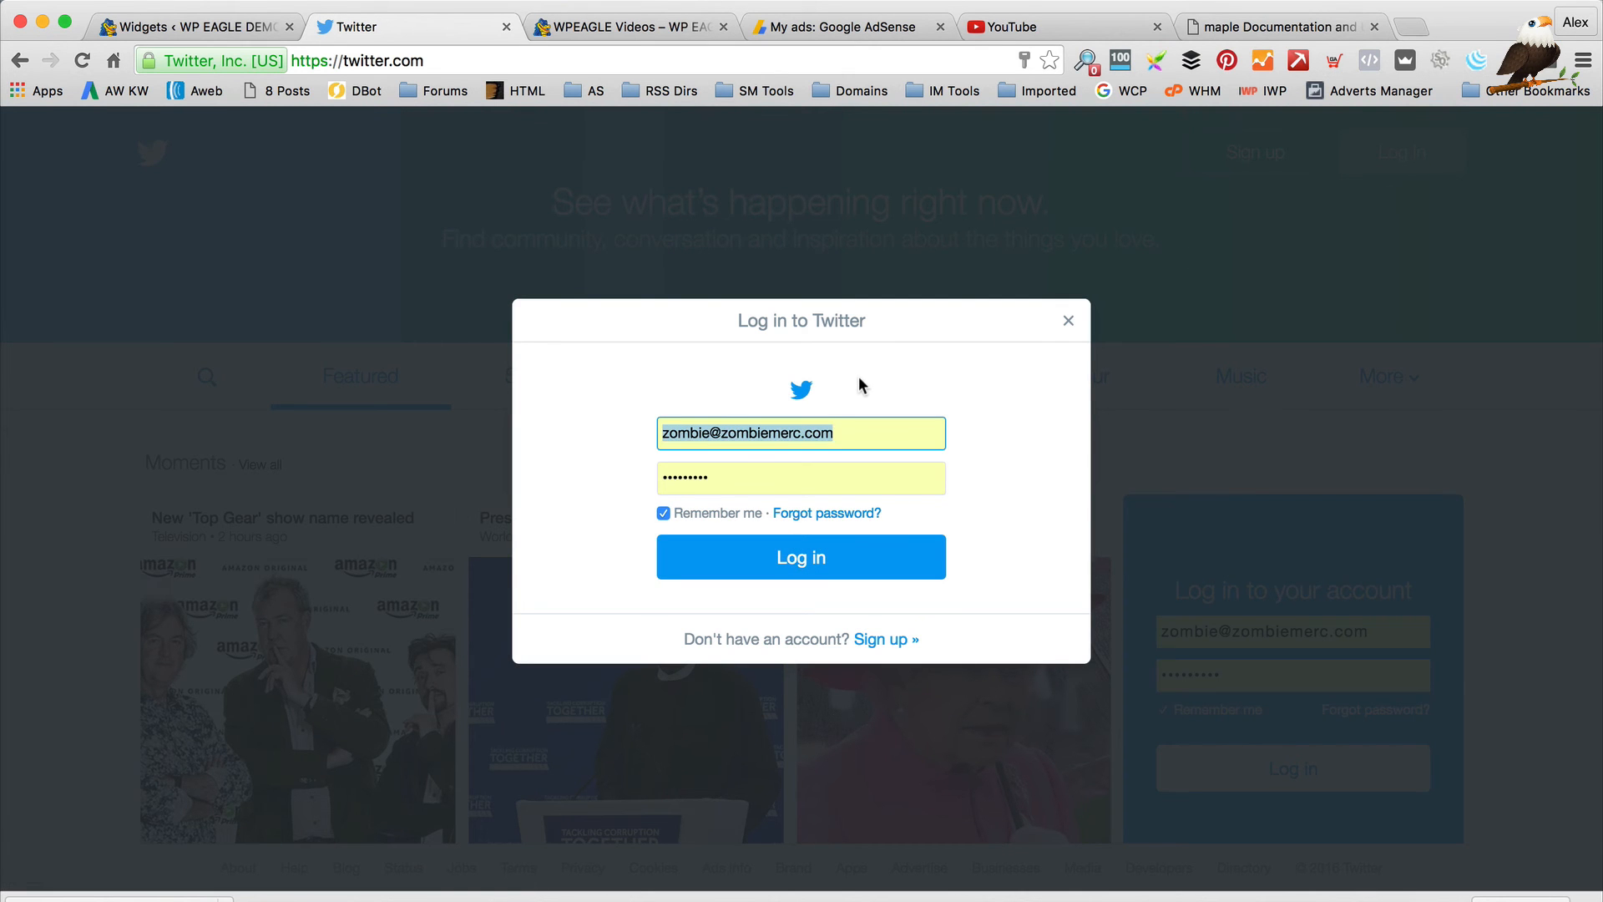
pyautogui.write('w')
pyautogui.press('Down')
pyautogui.press('Tab')
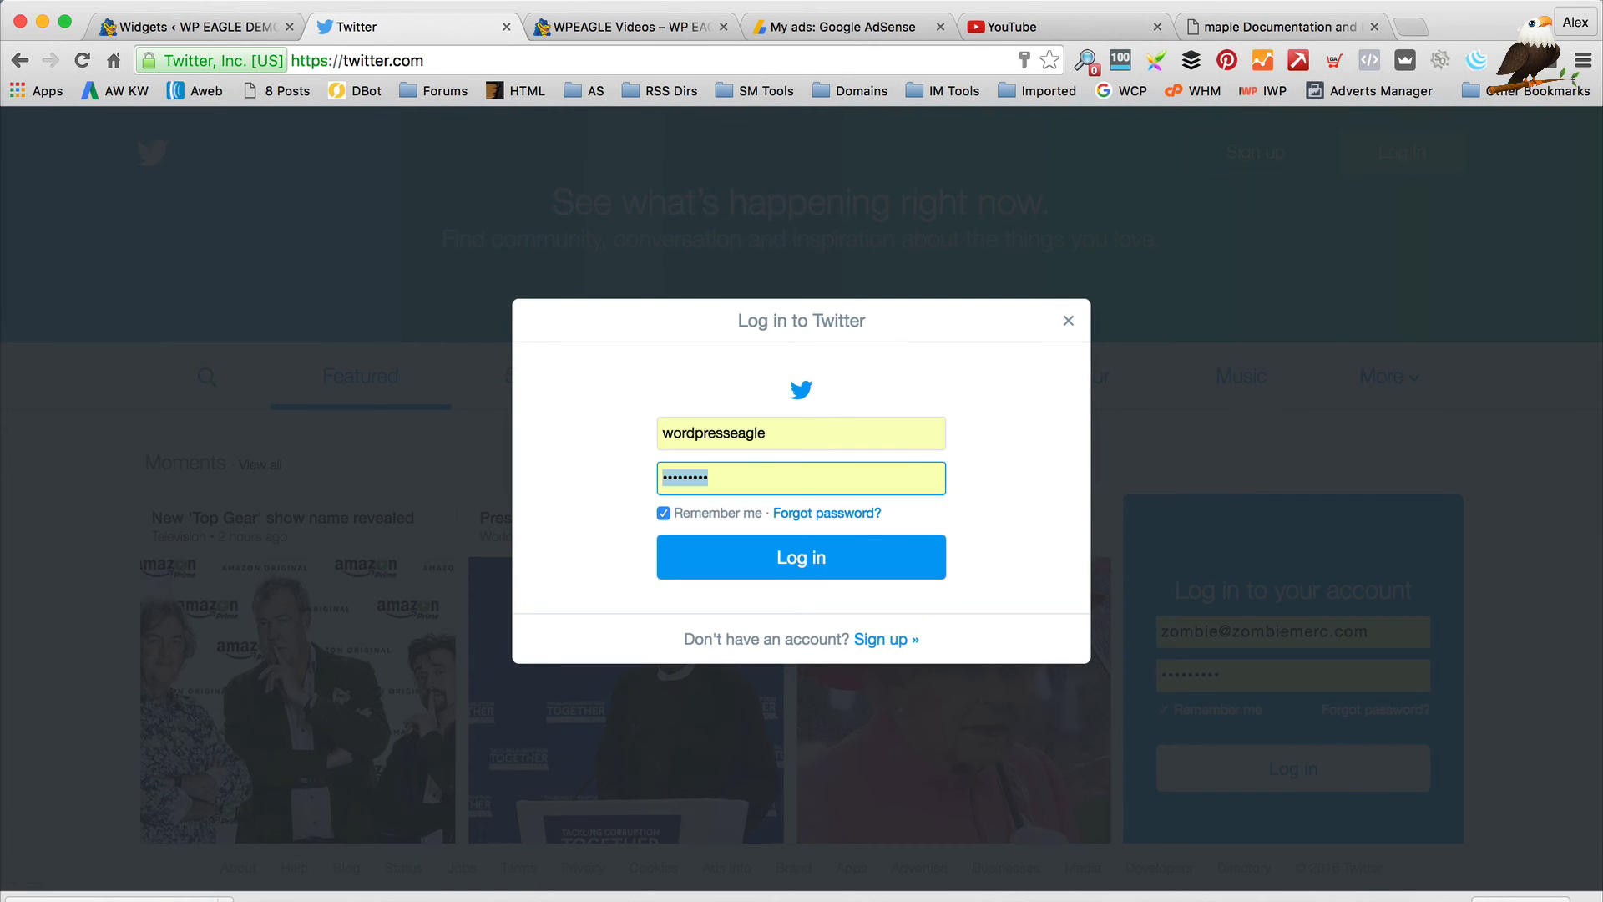
pyautogui.click(814, 563)
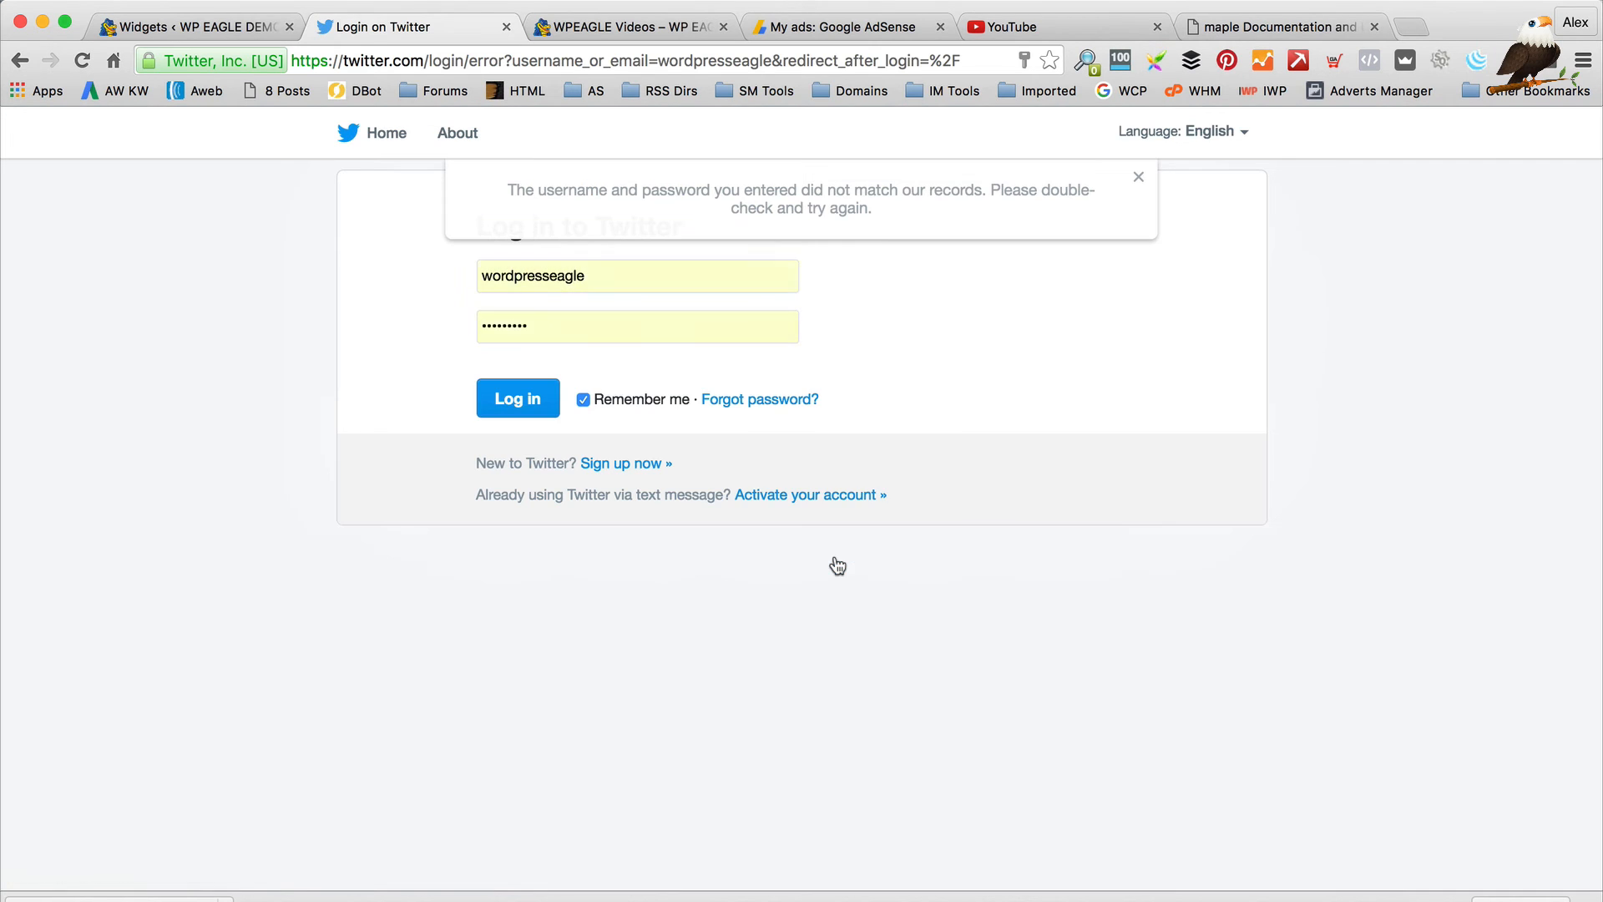
pyautogui.press('Tab')
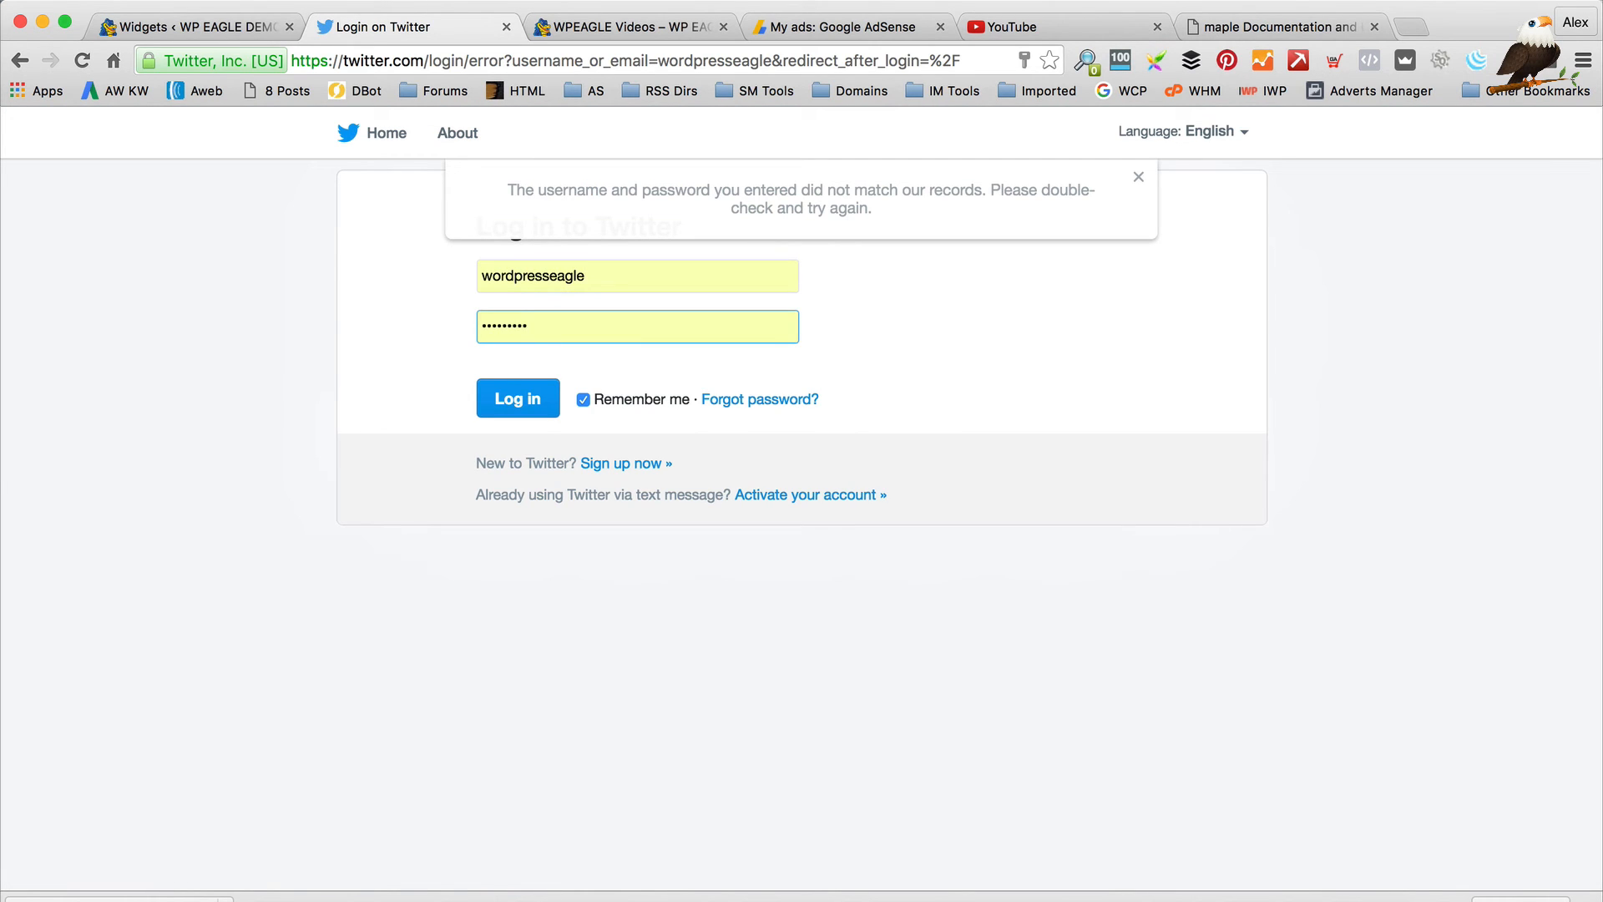
pyautogui.press('super+a')
pyautogui.write('•')
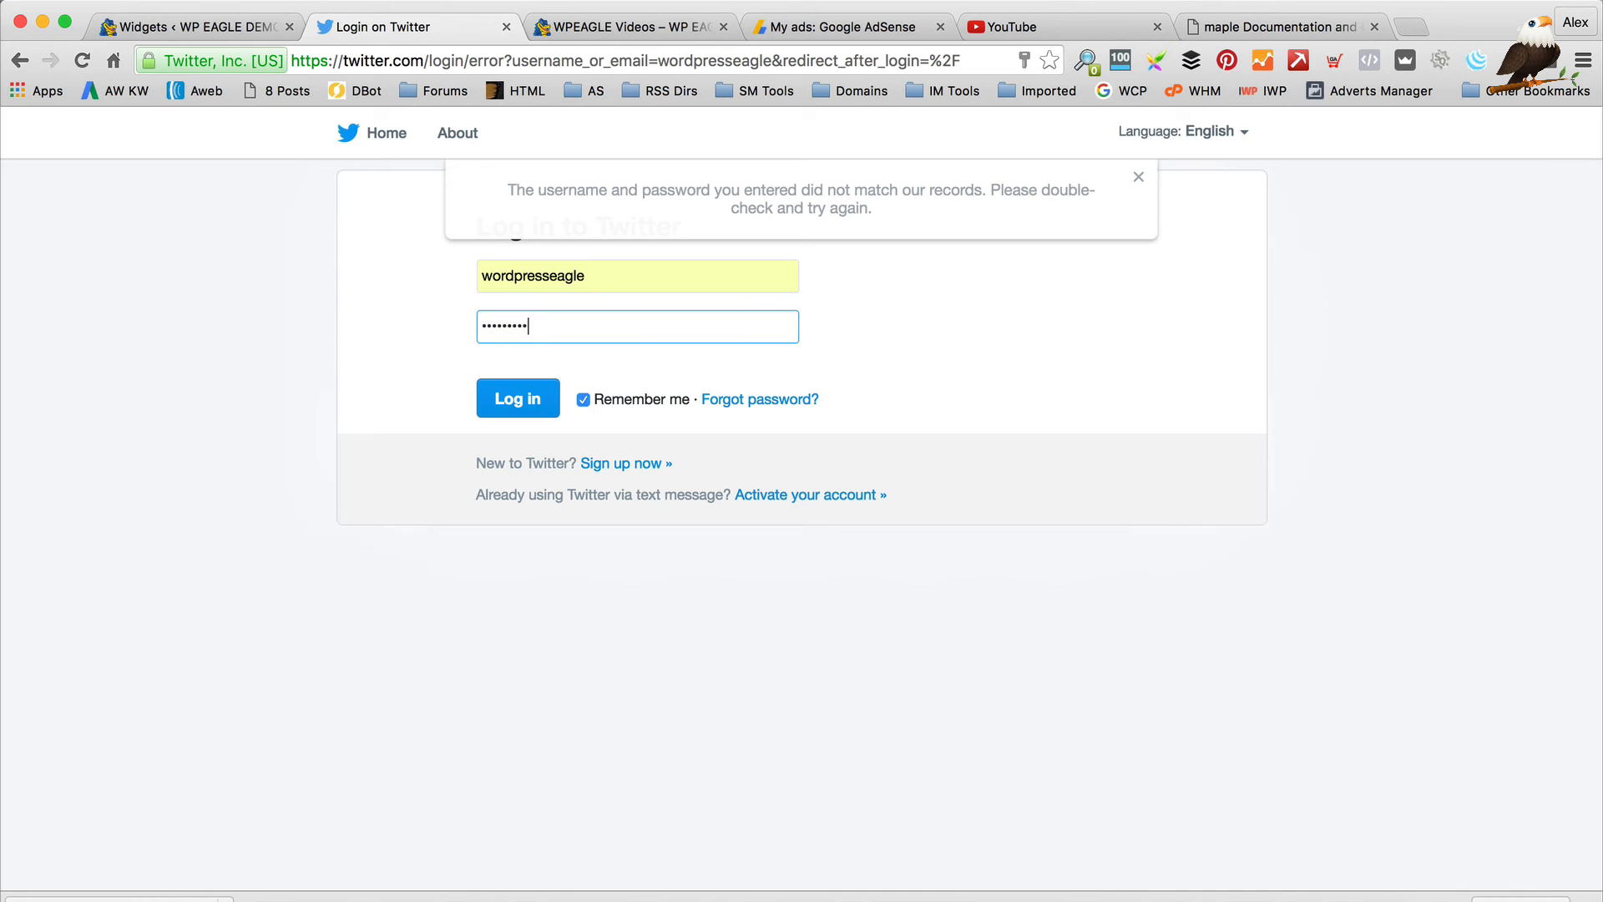
pyautogui.click(515, 400)
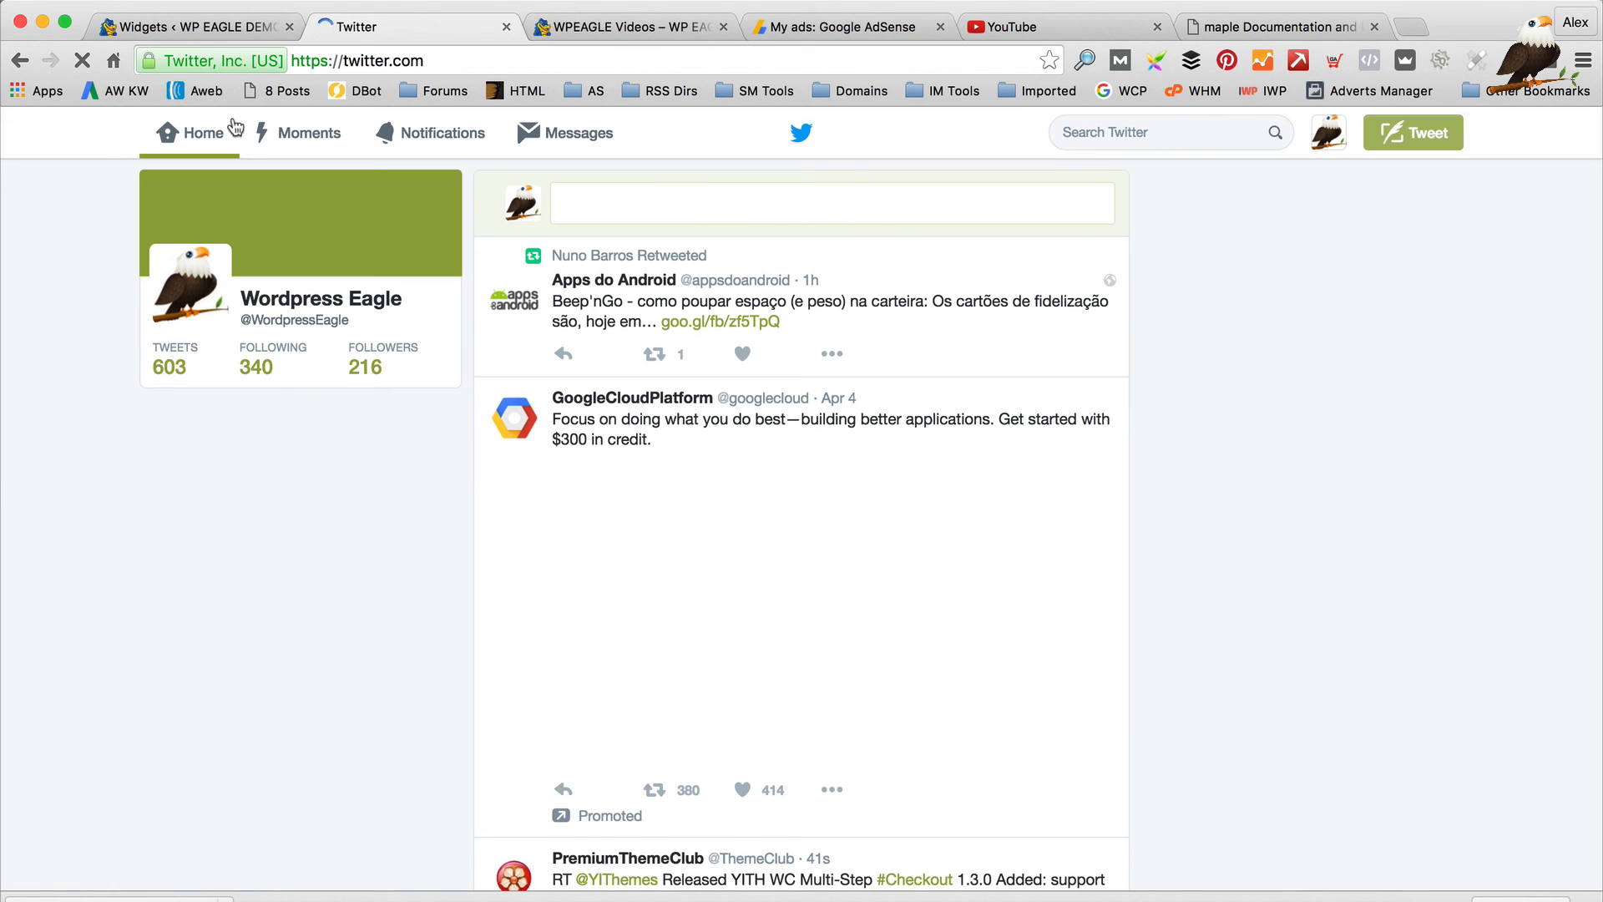
pyautogui.press('super+w')
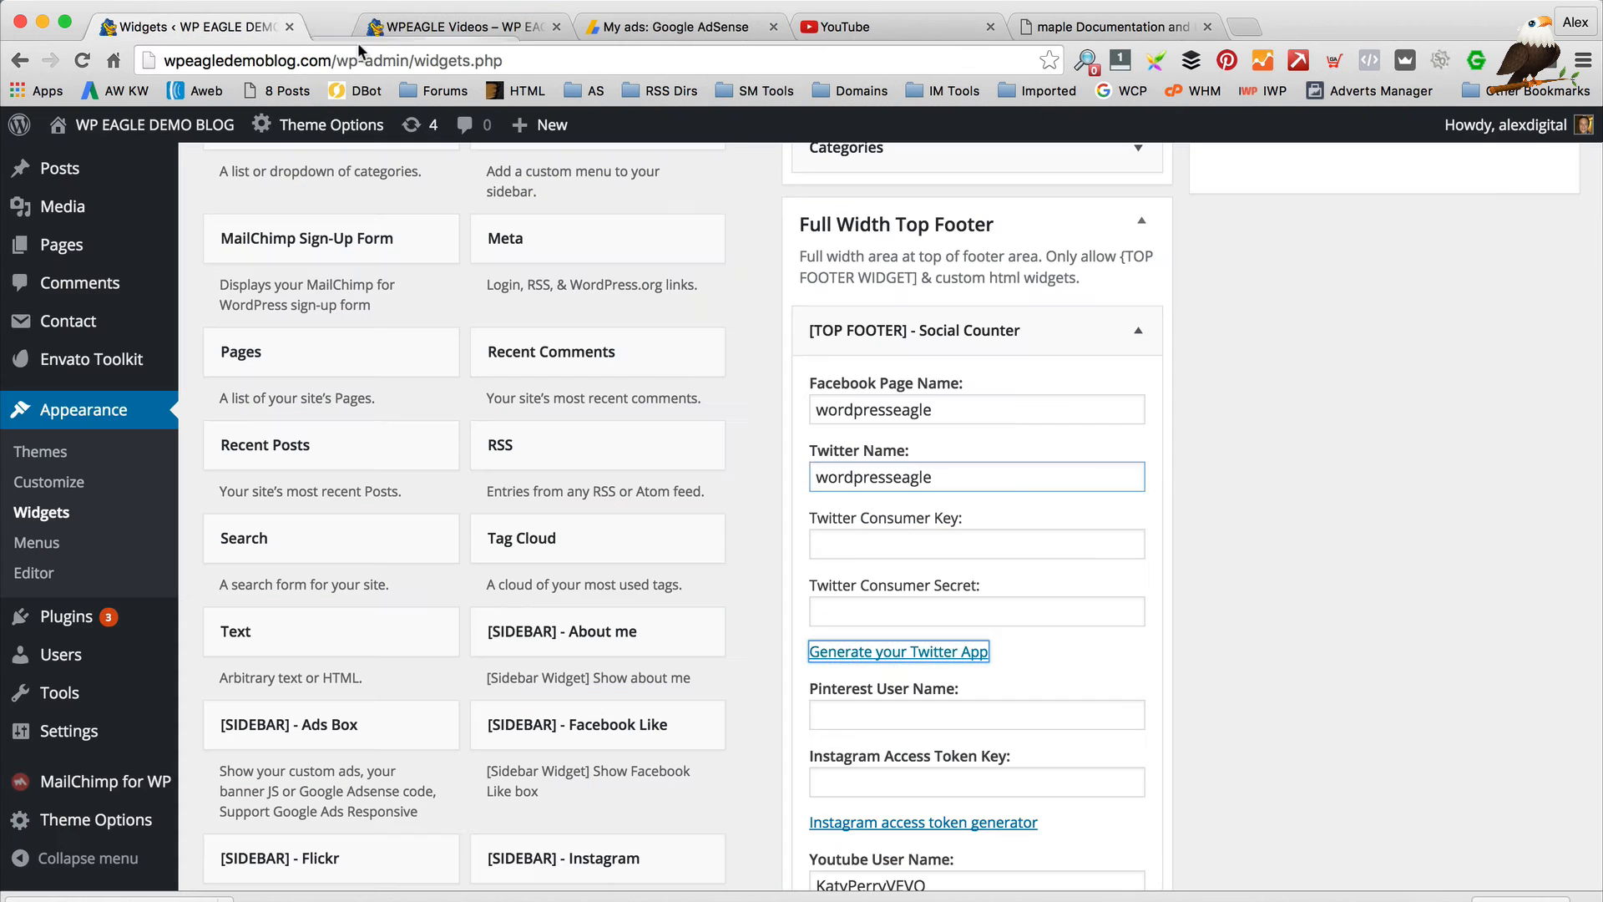
# Open the WordpressEagleWeb app's Keys and Access Tokens in Twitter Application Management
pyautogui.click(899, 653)
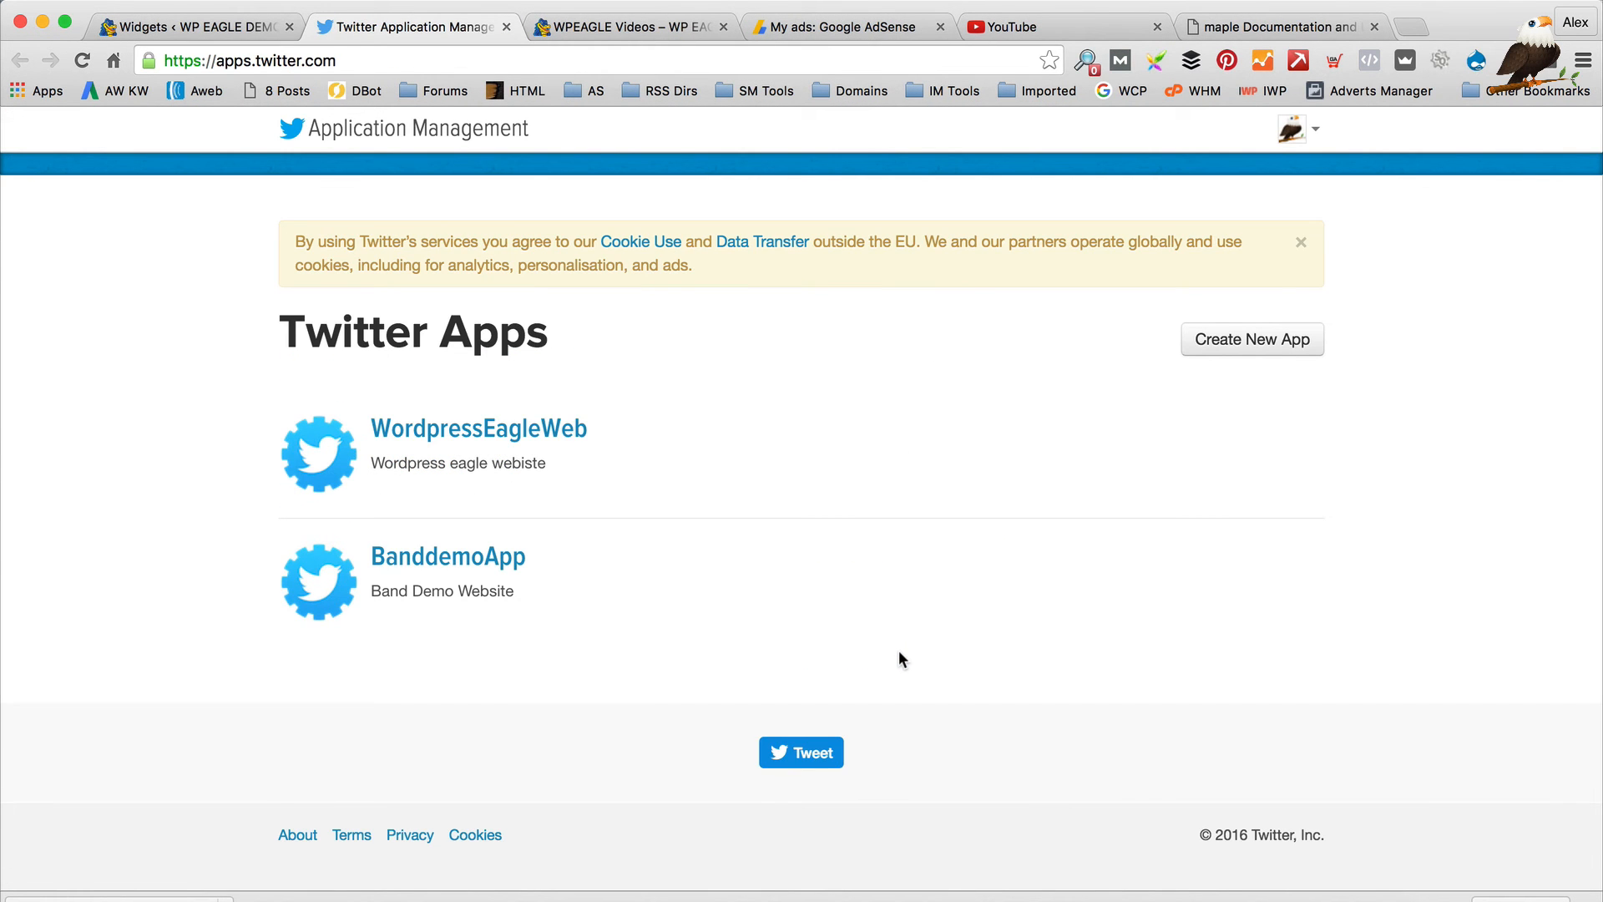
pyautogui.click(498, 441)
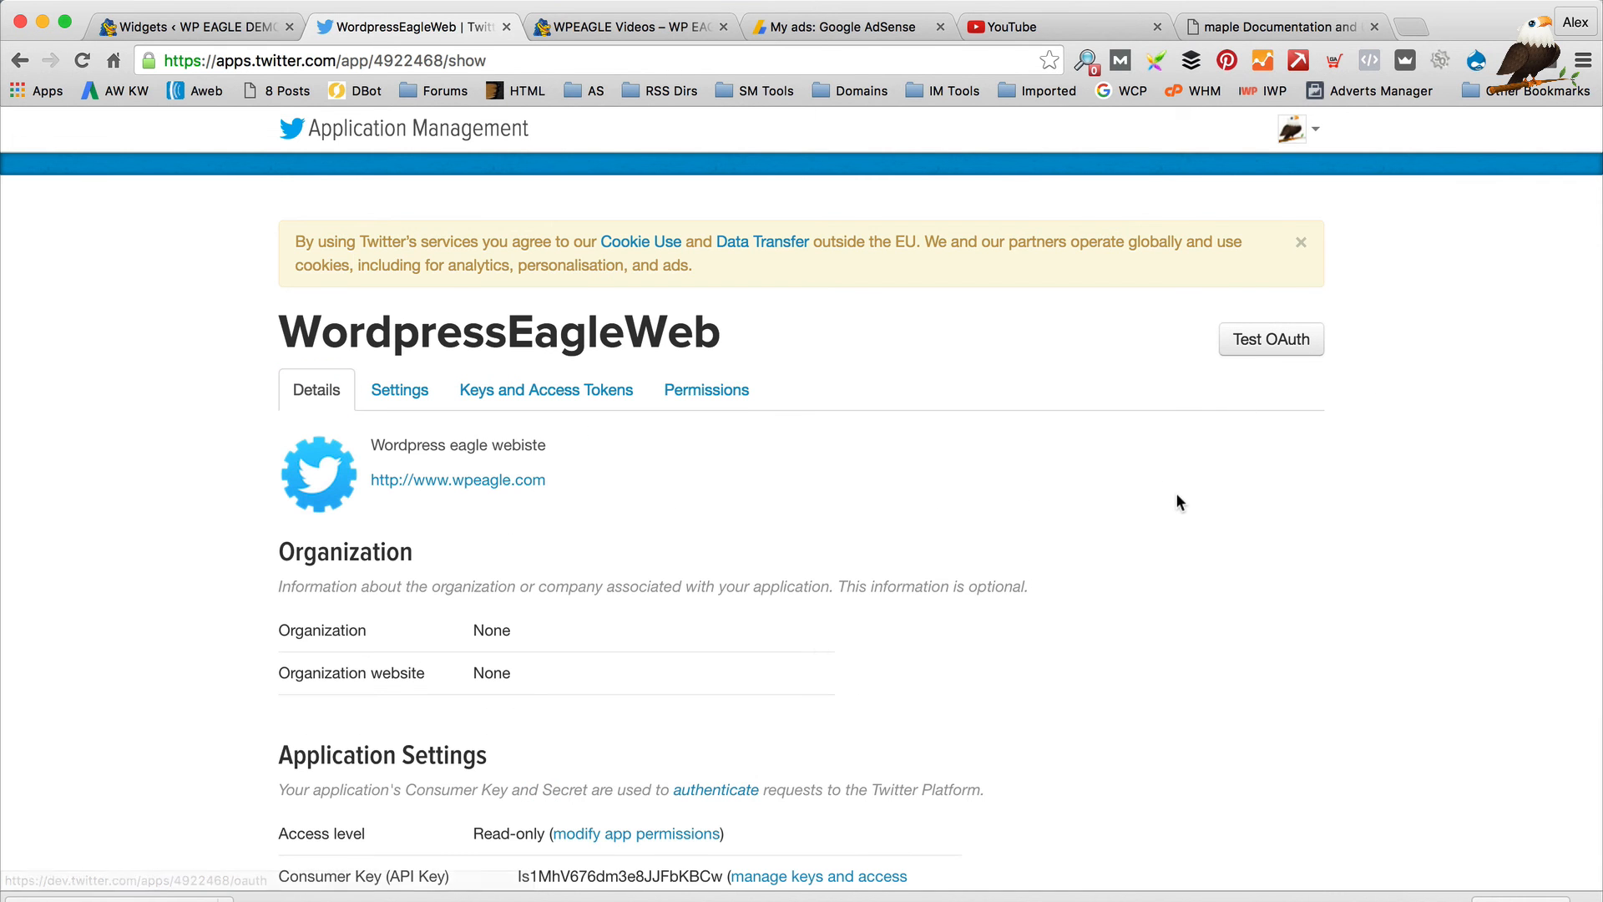
pyautogui.scroll(-8, 1172, 486)
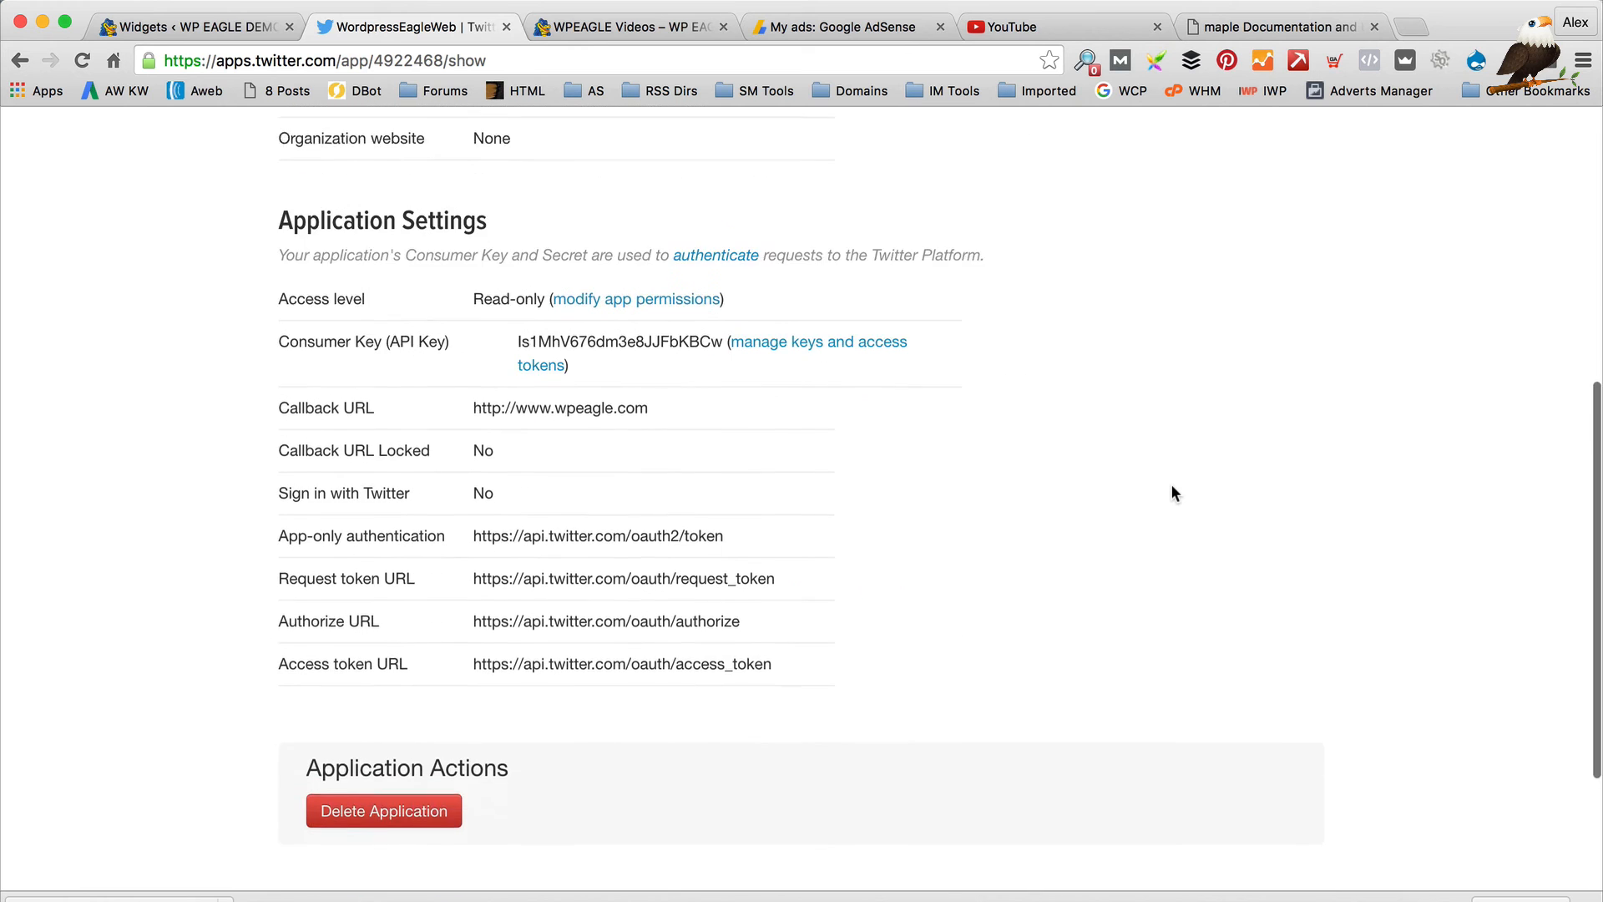
pyautogui.scroll(5, 1171, 492)
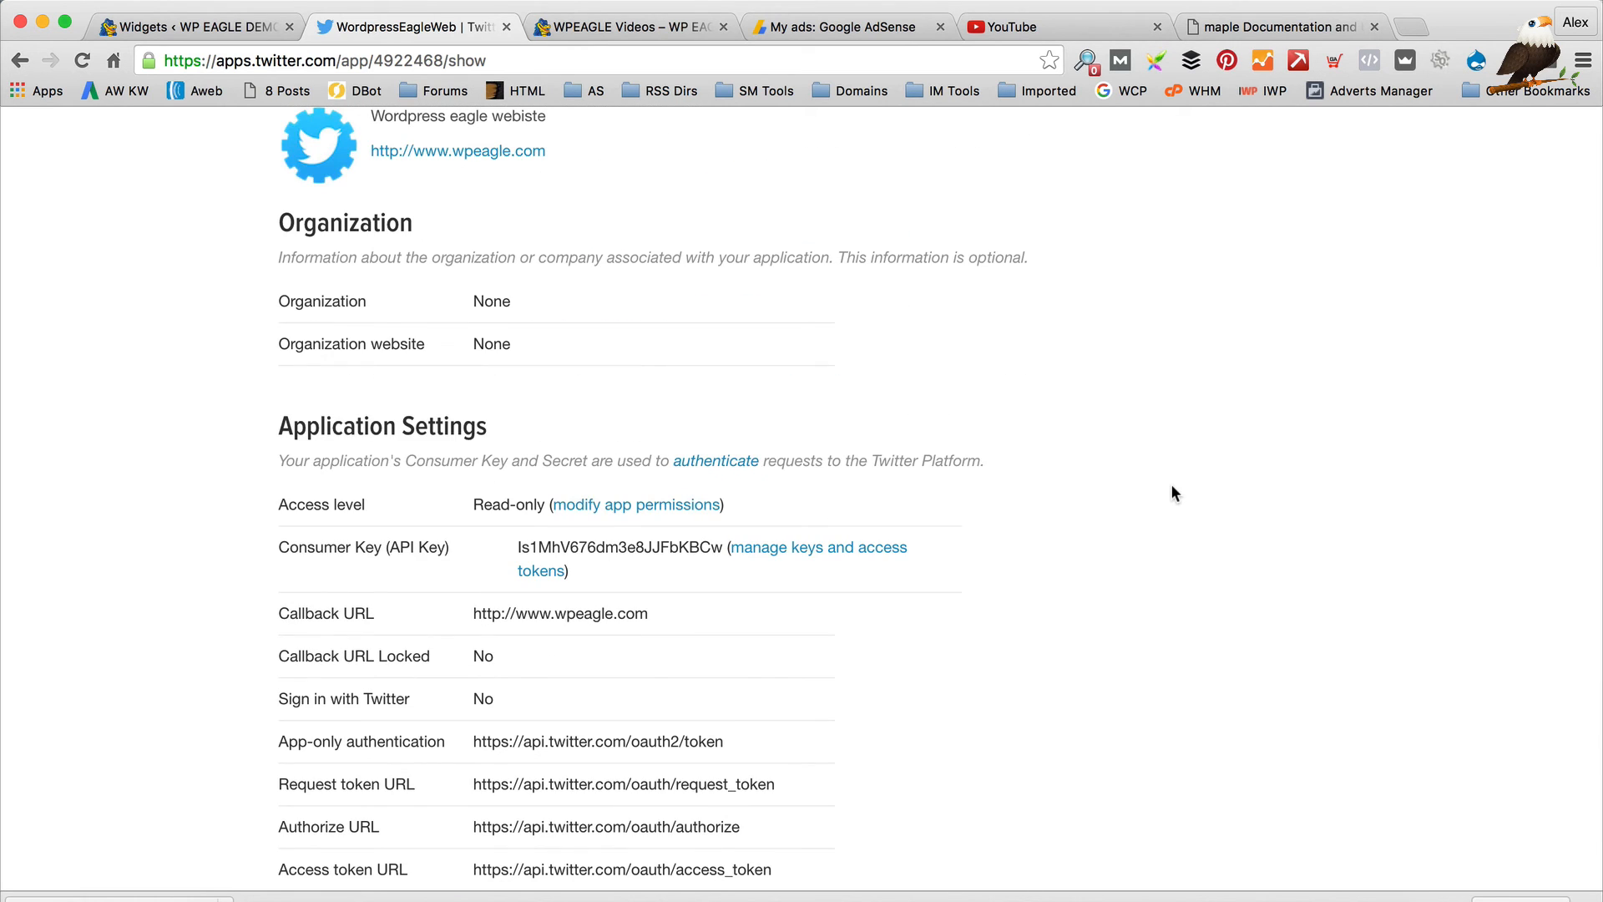
pyautogui.scroll(3, 1171, 492)
pyautogui.scroll(1, 672, 367)
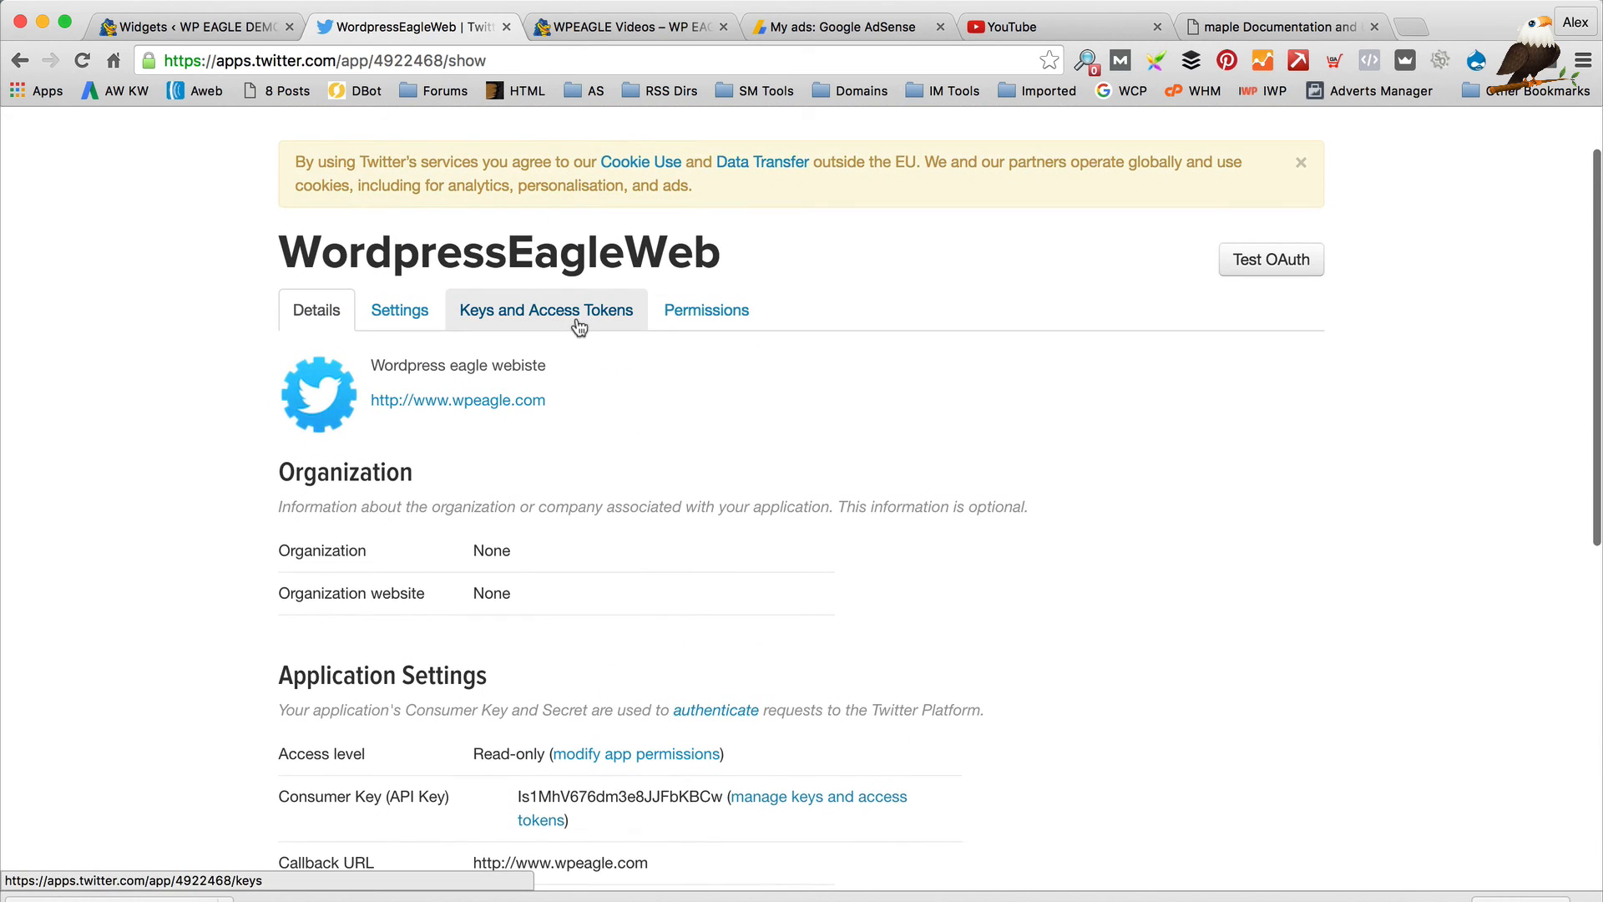
pyautogui.click(578, 324)
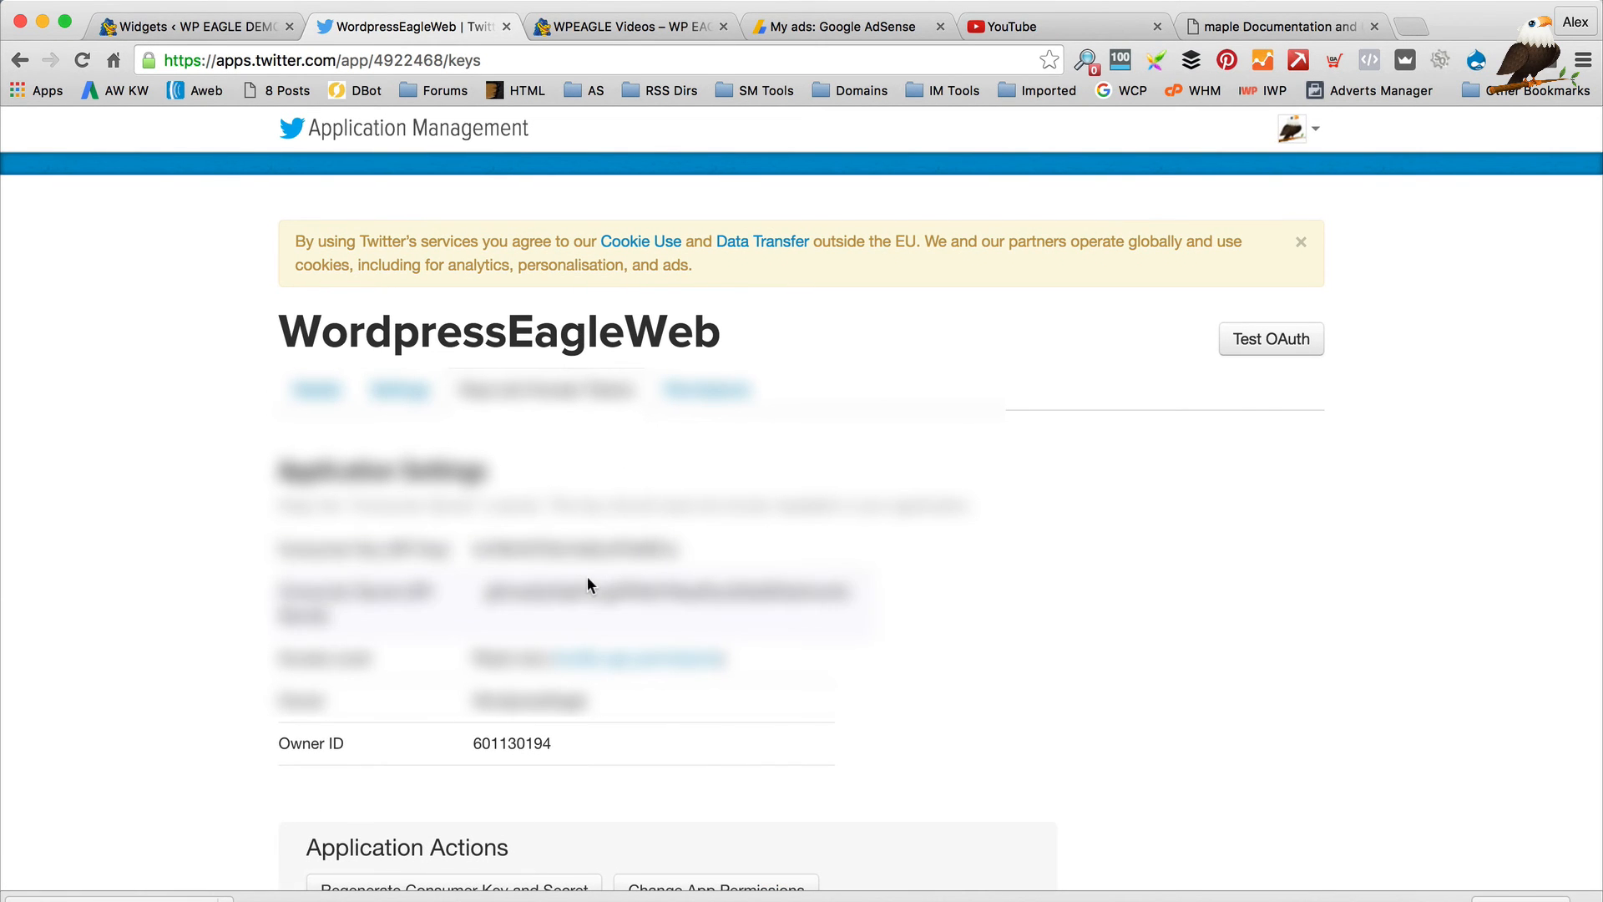
# Copy the app's consumer key into the widget's Twitter Consumer Key field
pyautogui.doubleClick(513, 548)
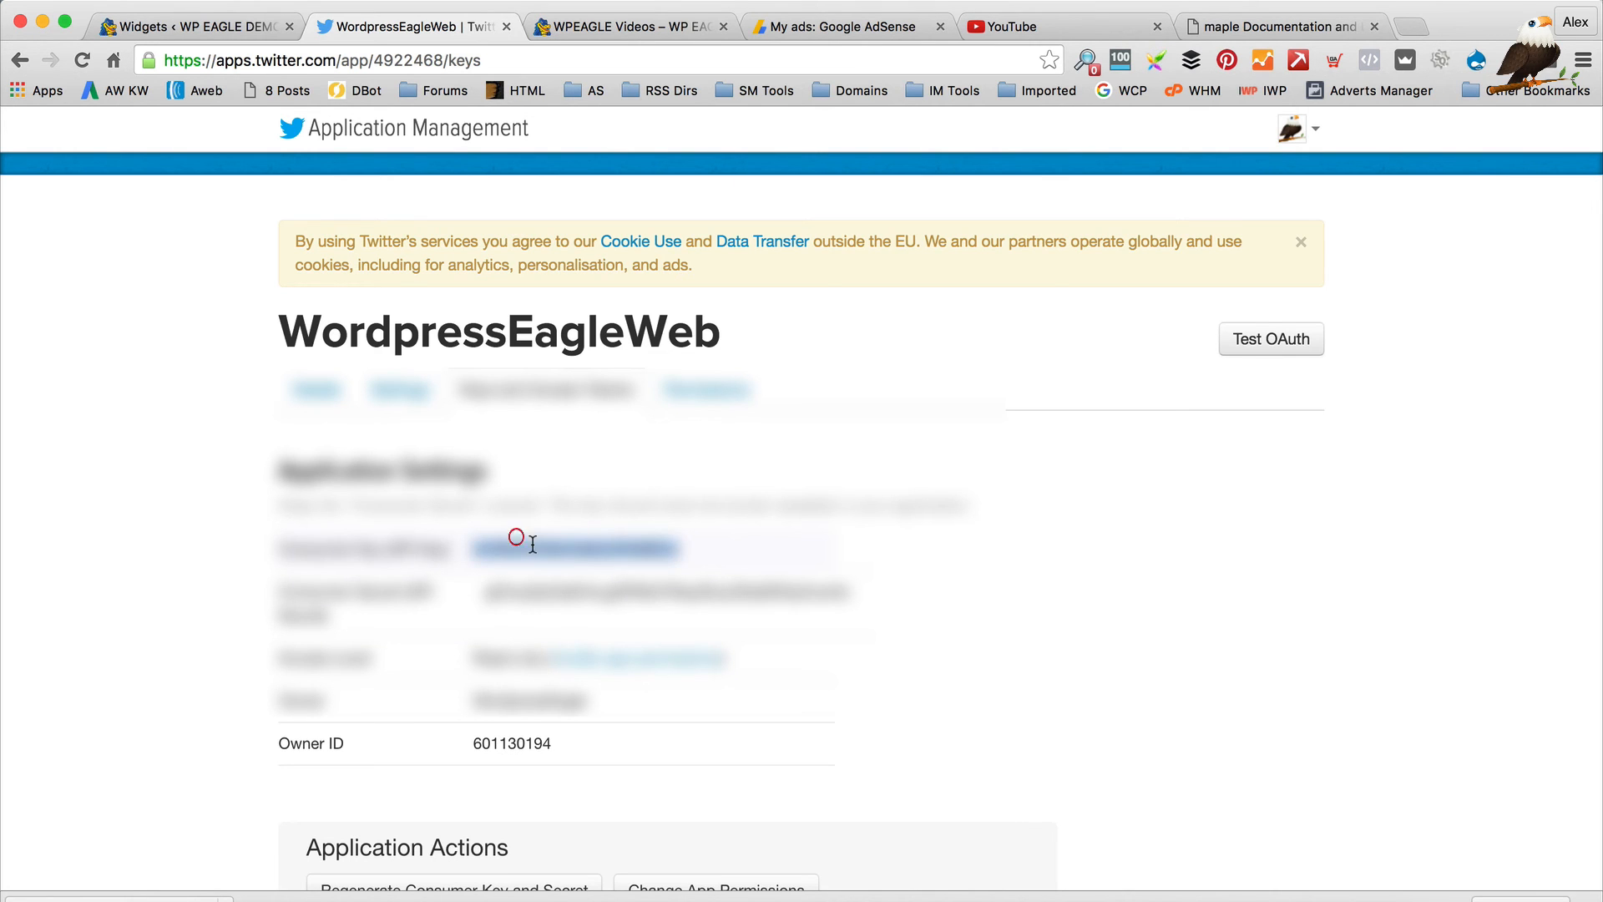
pyautogui.click(201, 21)
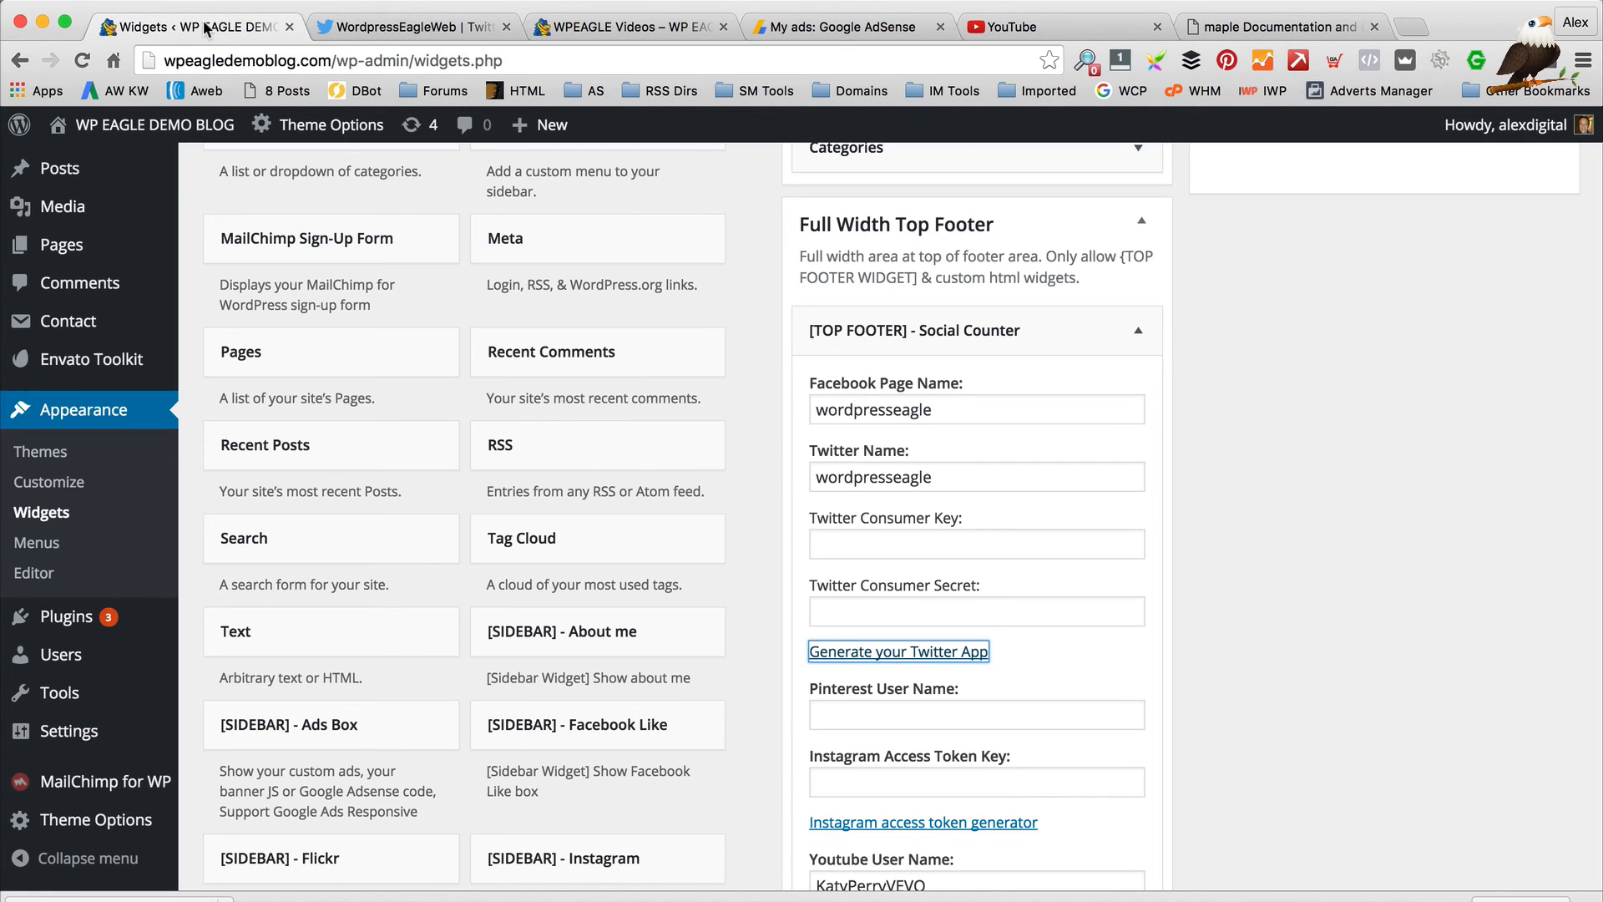
pyautogui.click(912, 543)
pyautogui.press('super+v')
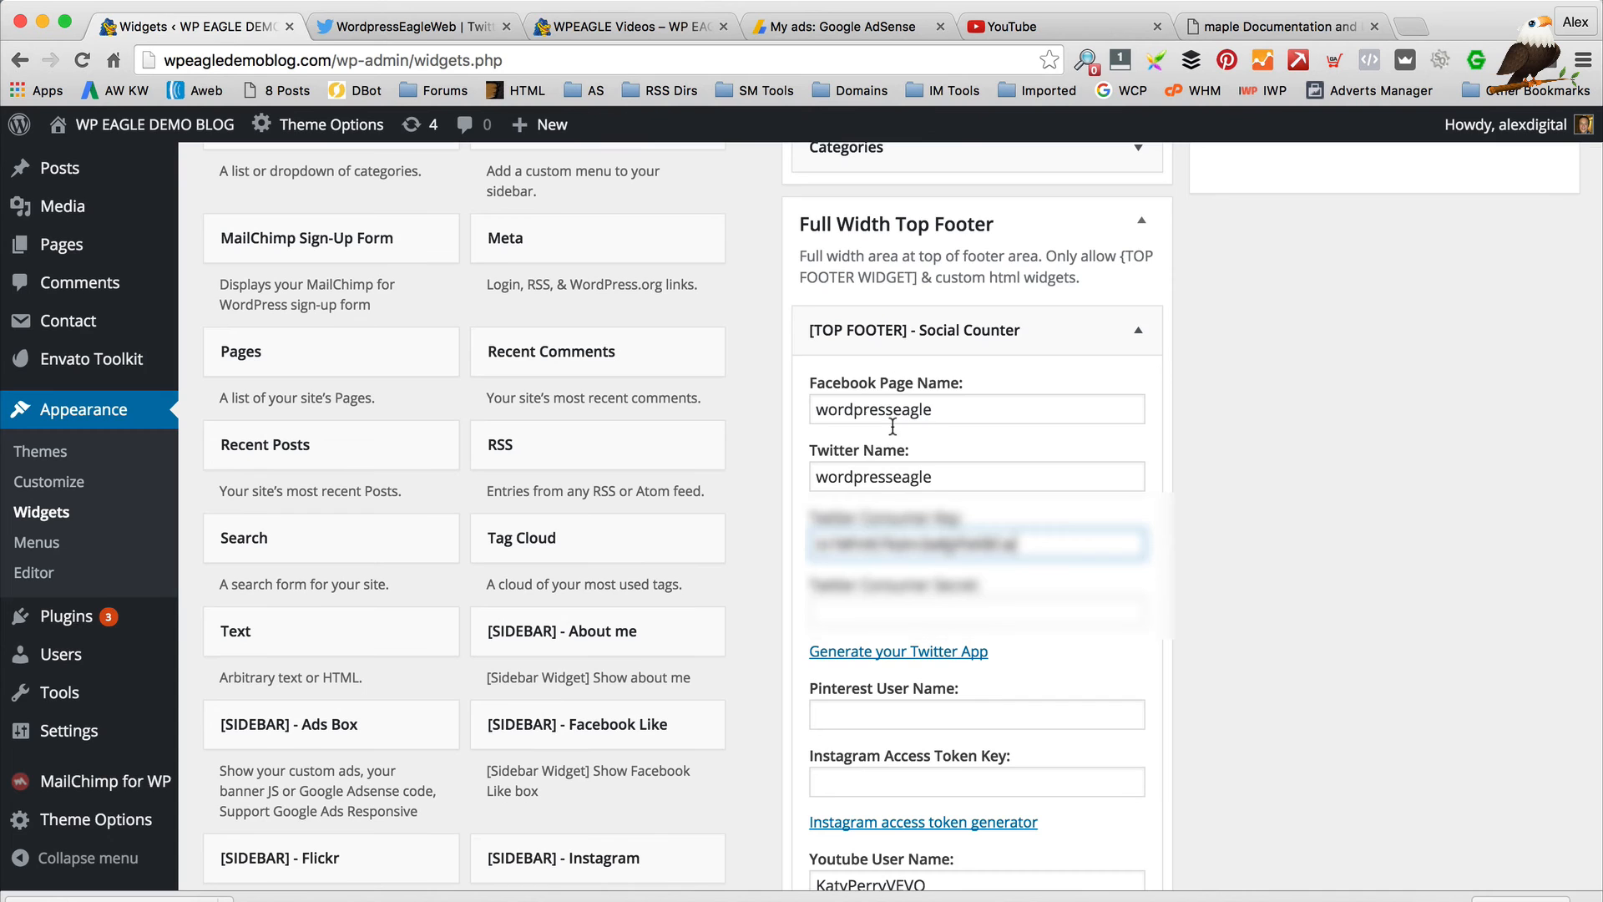
# Copy the app's consumer secret into the widget's Twitter Consumer Secret field
pyautogui.click(407, 27)
pyautogui.scroll(-1, 822, 600)
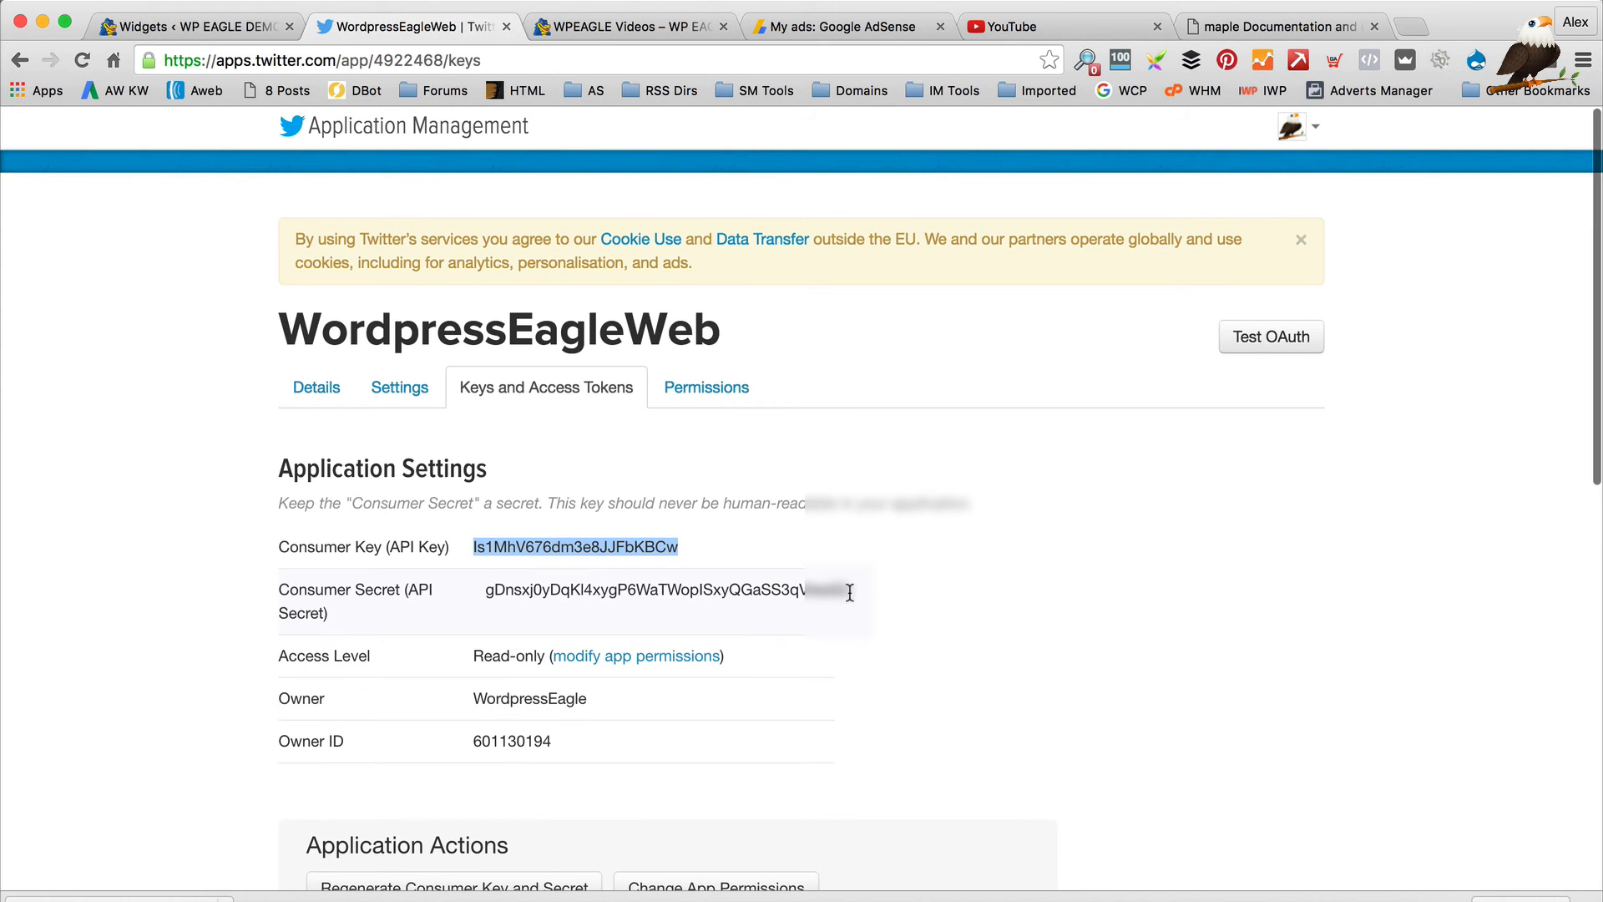
pyautogui.moveTo(850, 593); pyautogui.dragTo(486, 580)
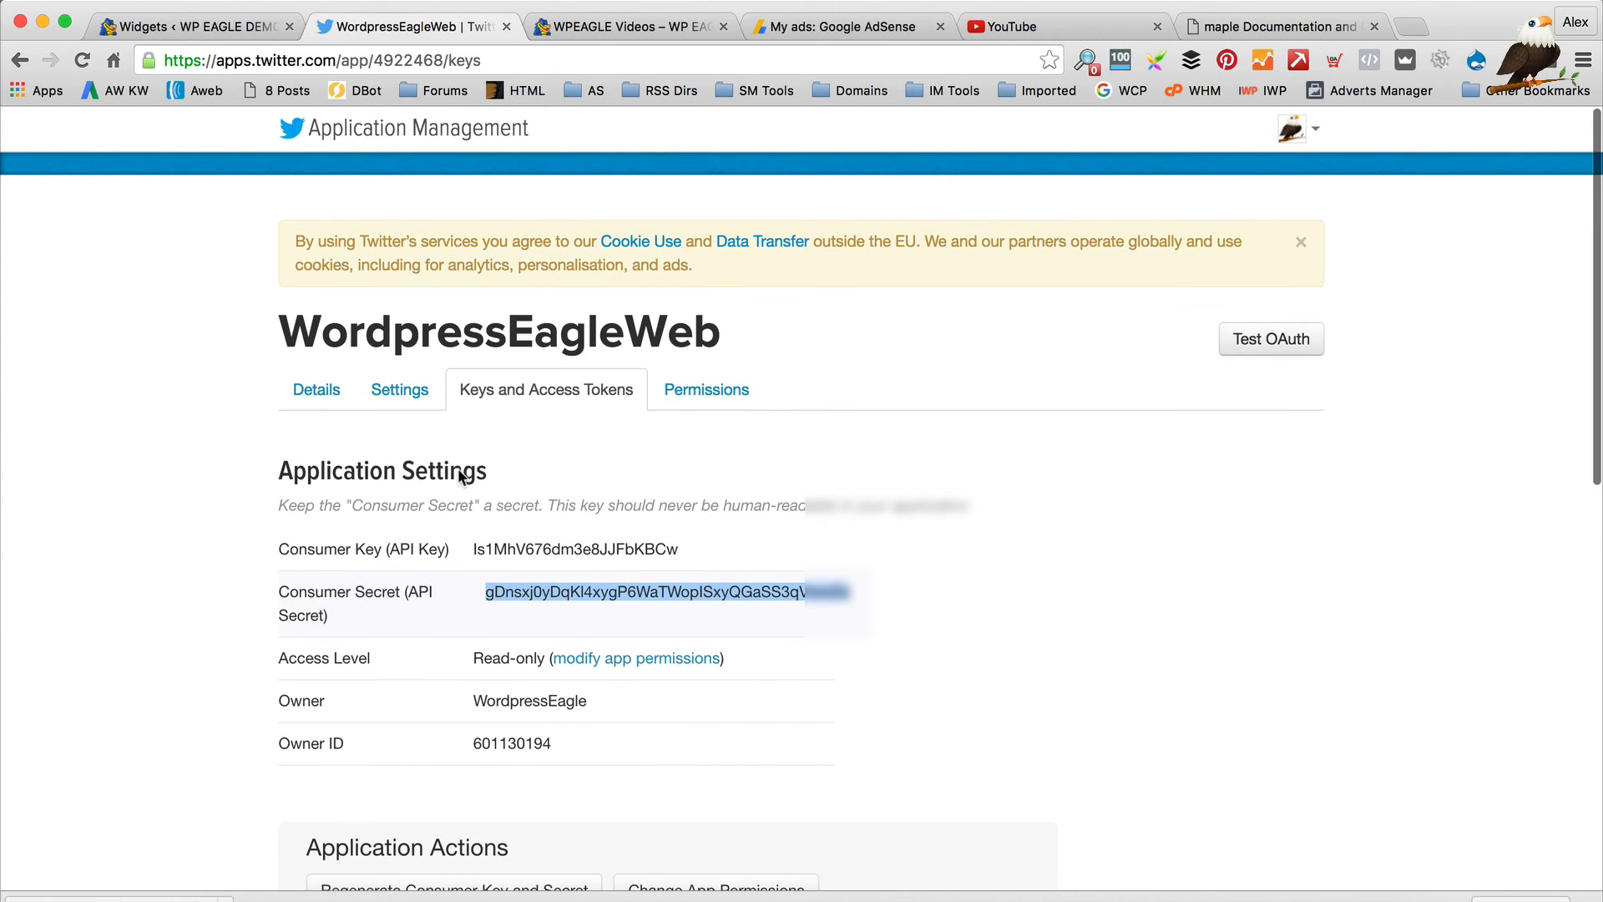
pyautogui.click(215, 28)
pyautogui.click(1028, 620)
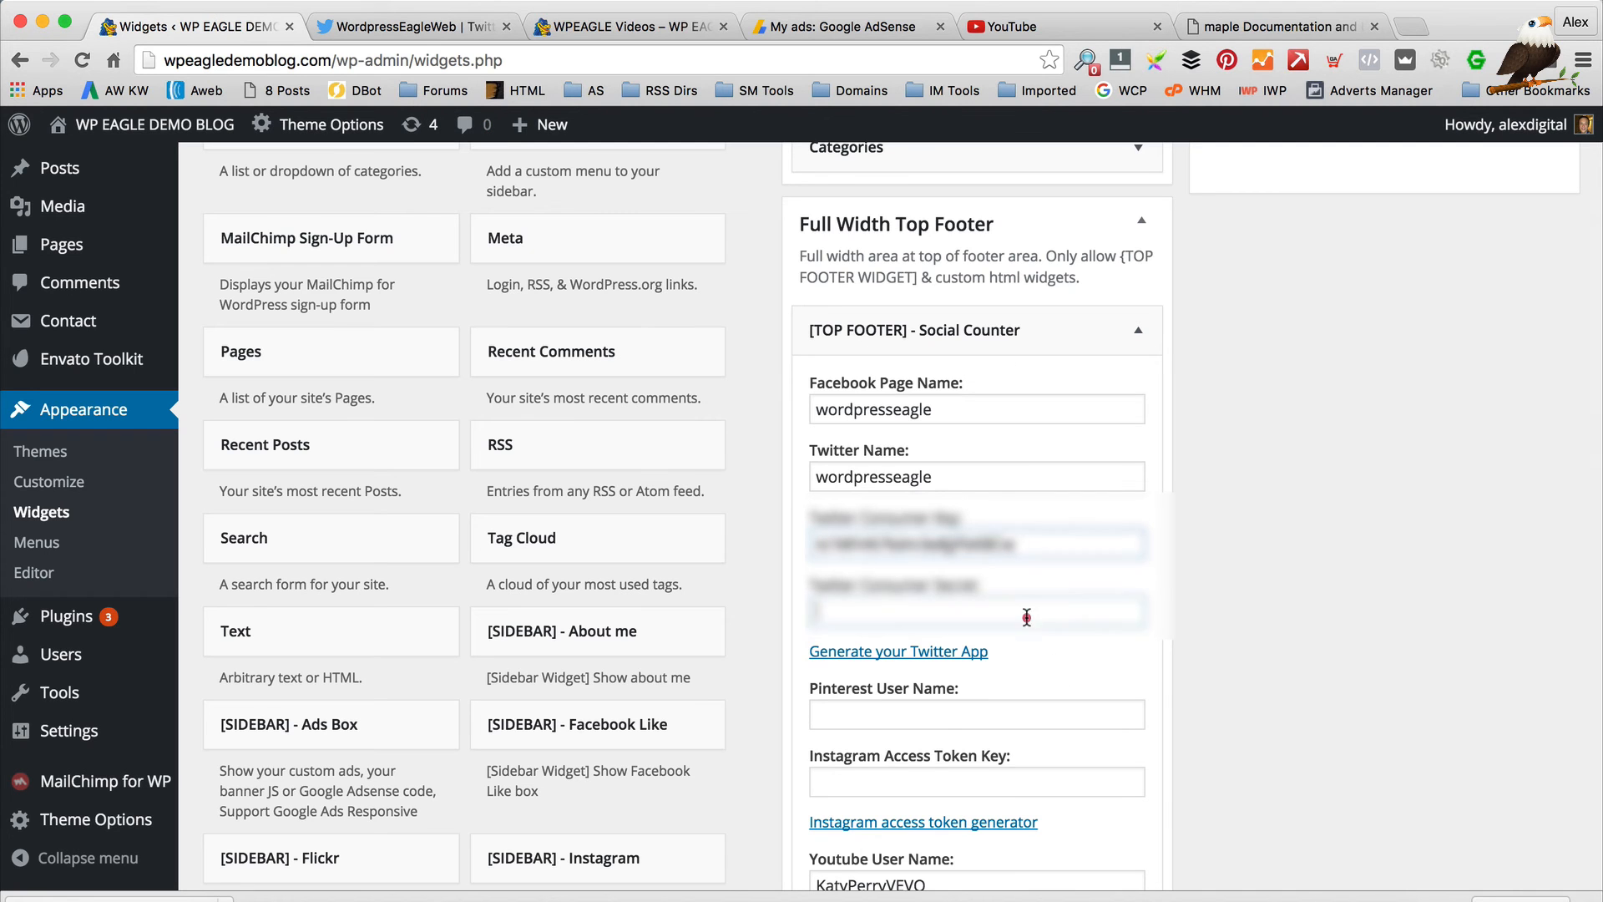
pyautogui.press('super+v')
pyautogui.scroll(1, 1025, 620)
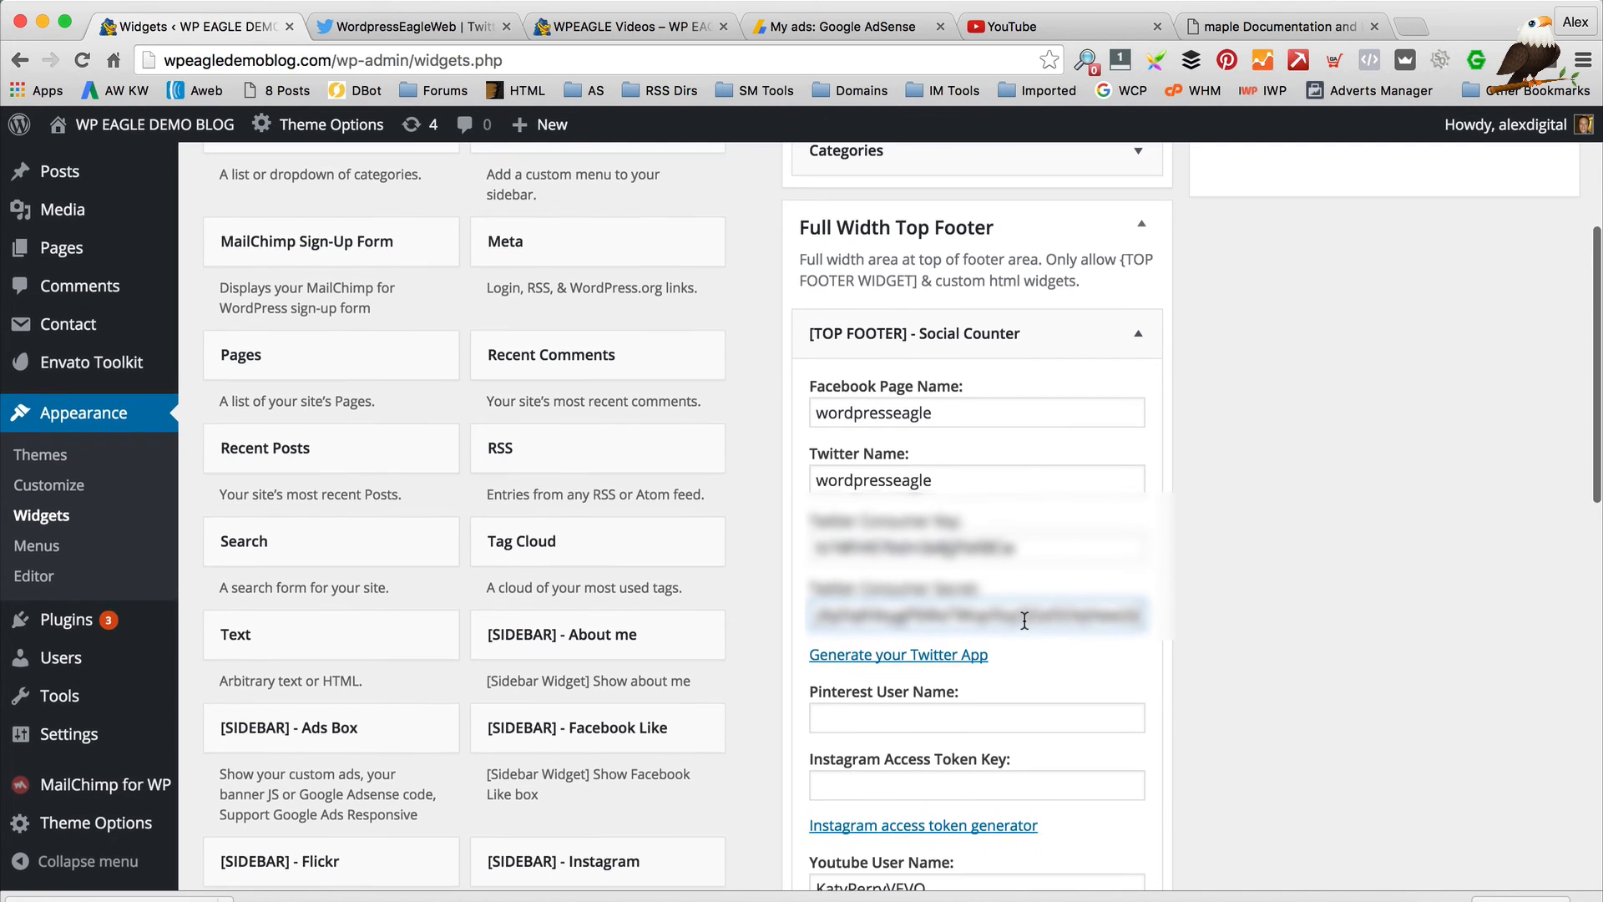
pyautogui.click(1370, 654)
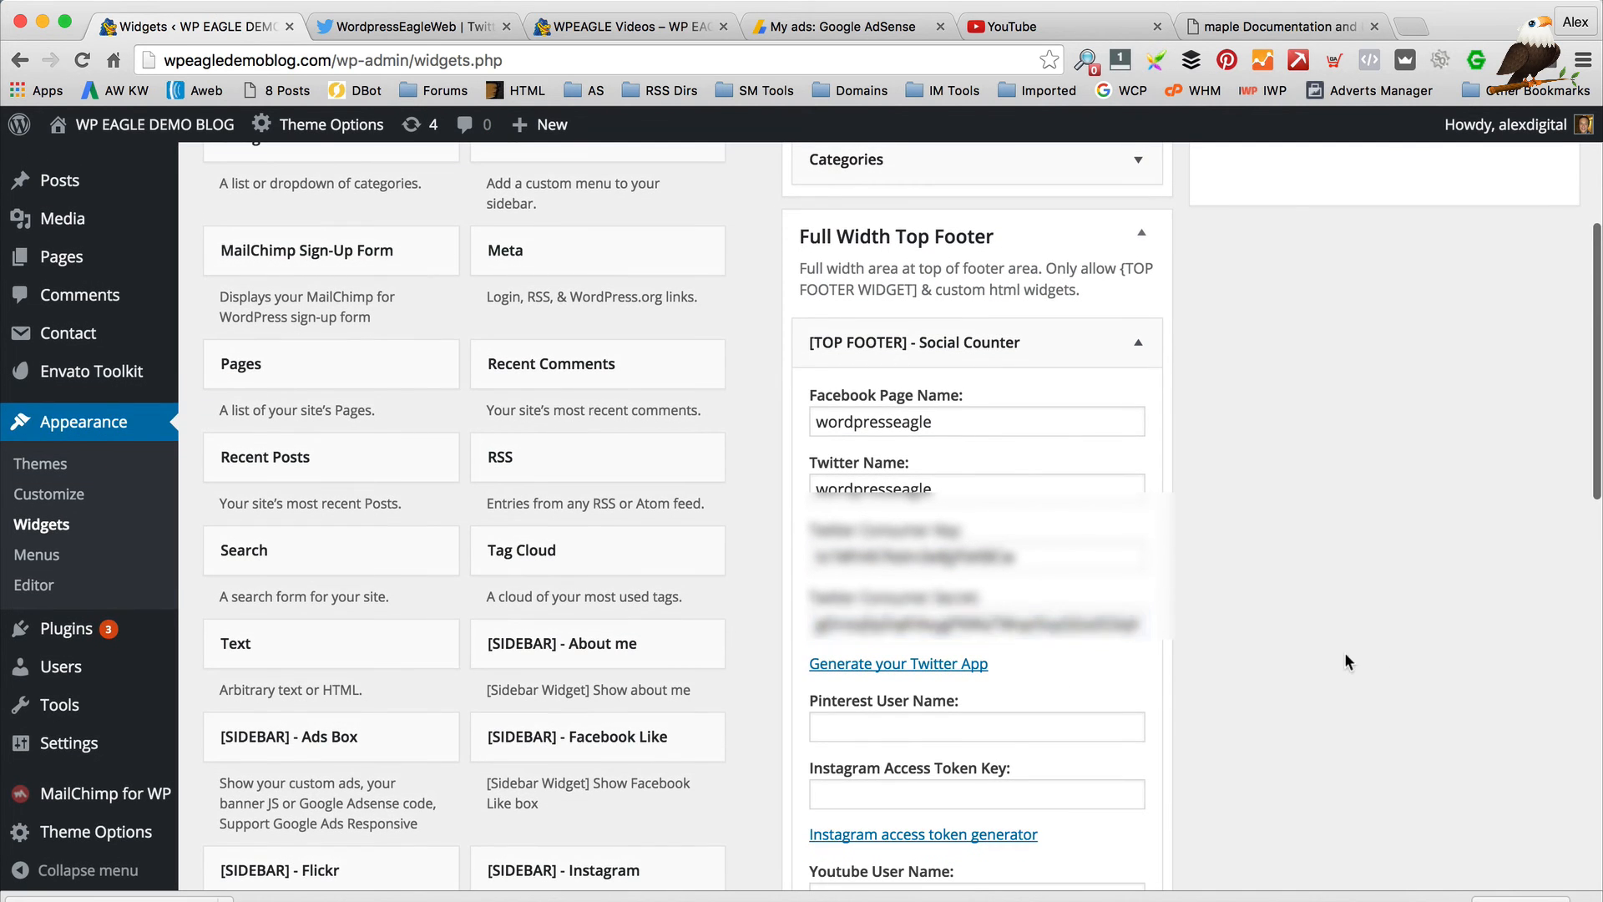
pyautogui.scroll(-3, 1343, 619)
pyautogui.scroll(-1, 1341, 626)
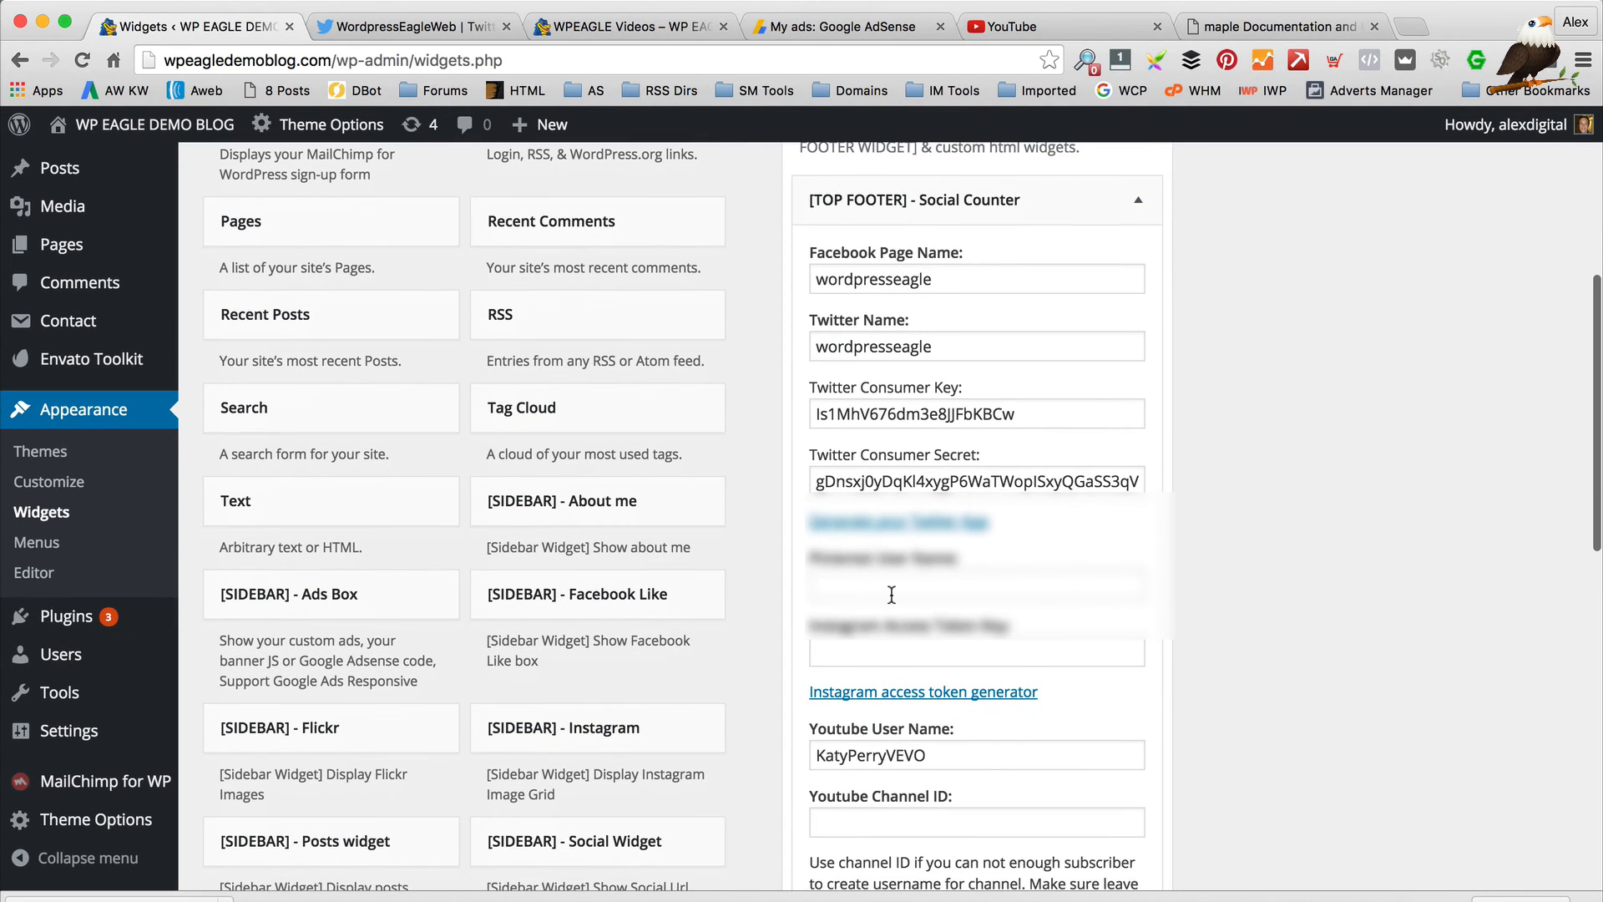
pyautogui.scroll(-2, 897, 595)
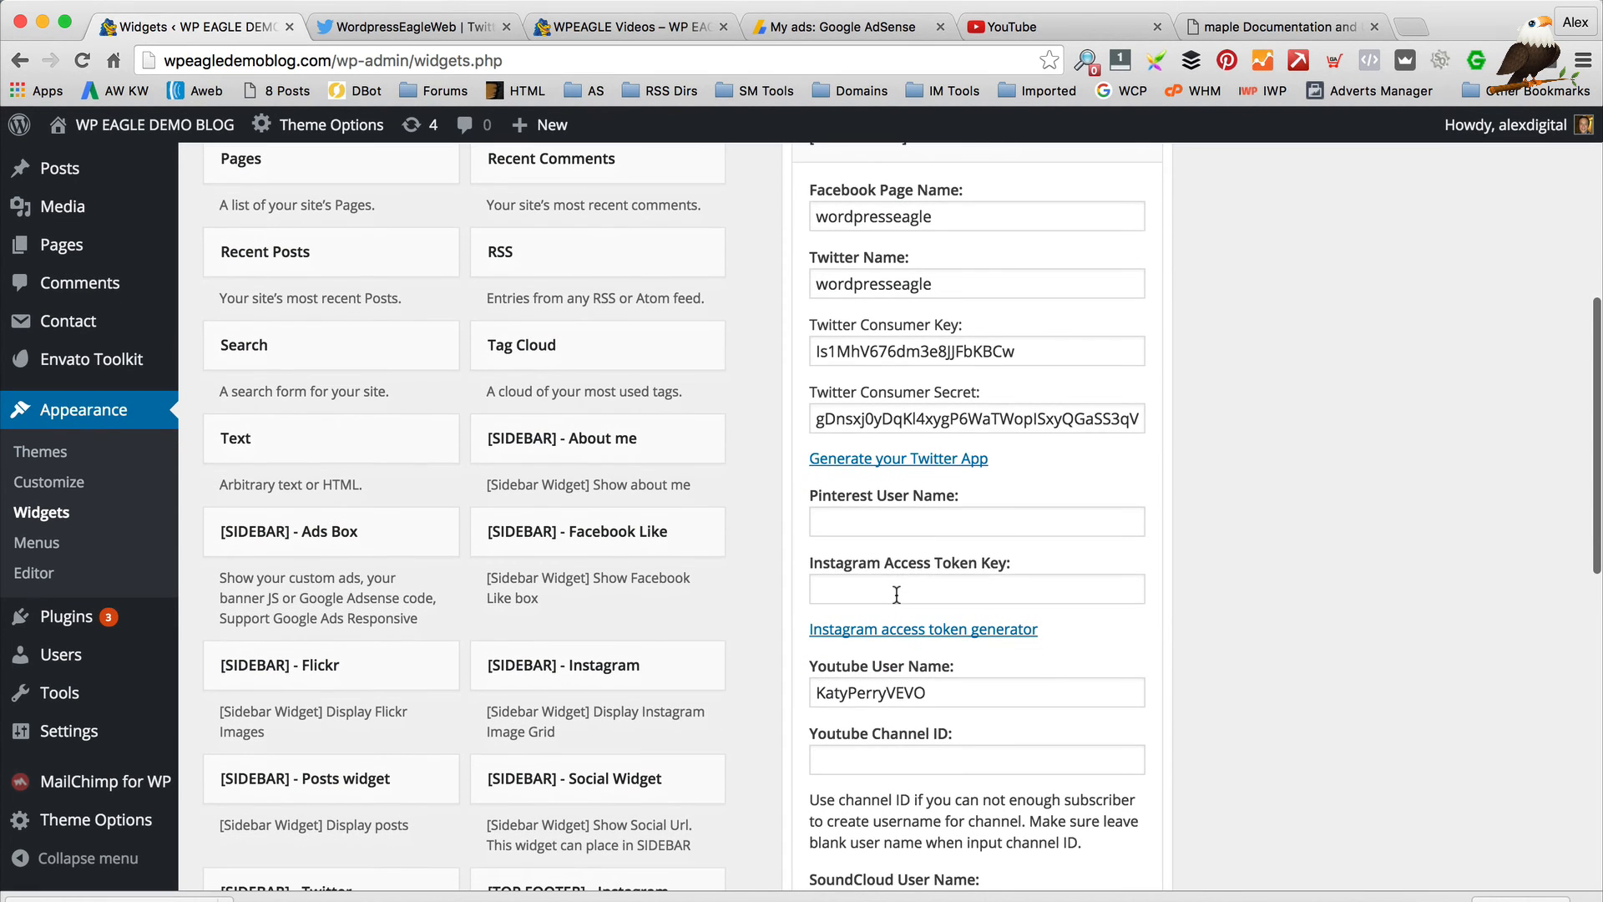
# Generate an Instagram access token by authorizing the blog's Instagram account, and copy the token
pyautogui.click(964, 632)
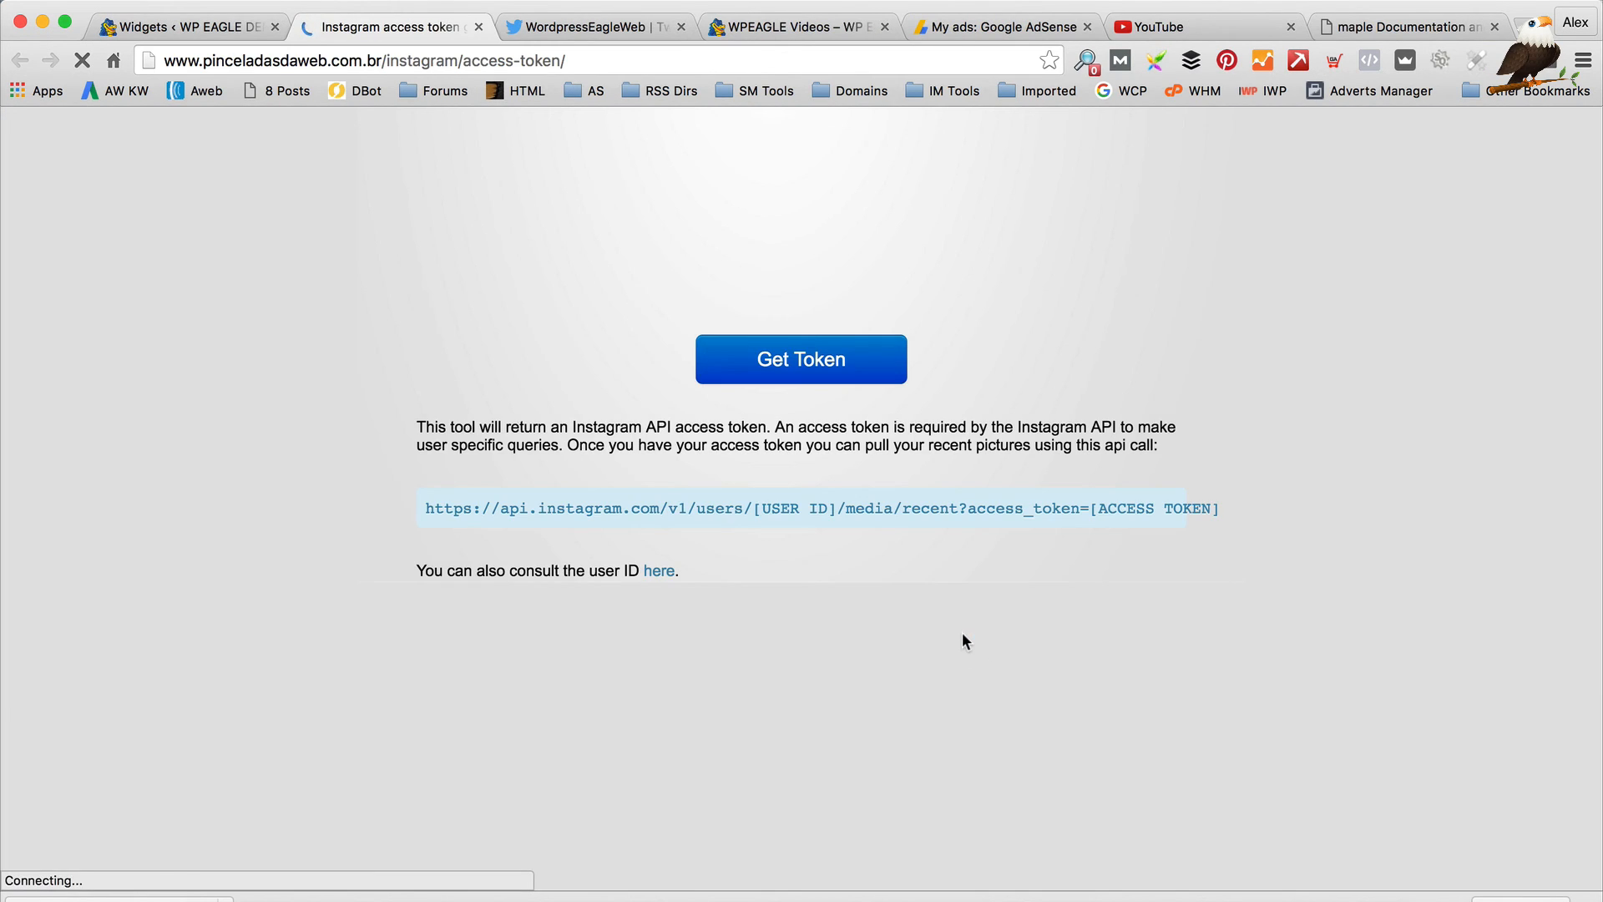
pyautogui.click(825, 377)
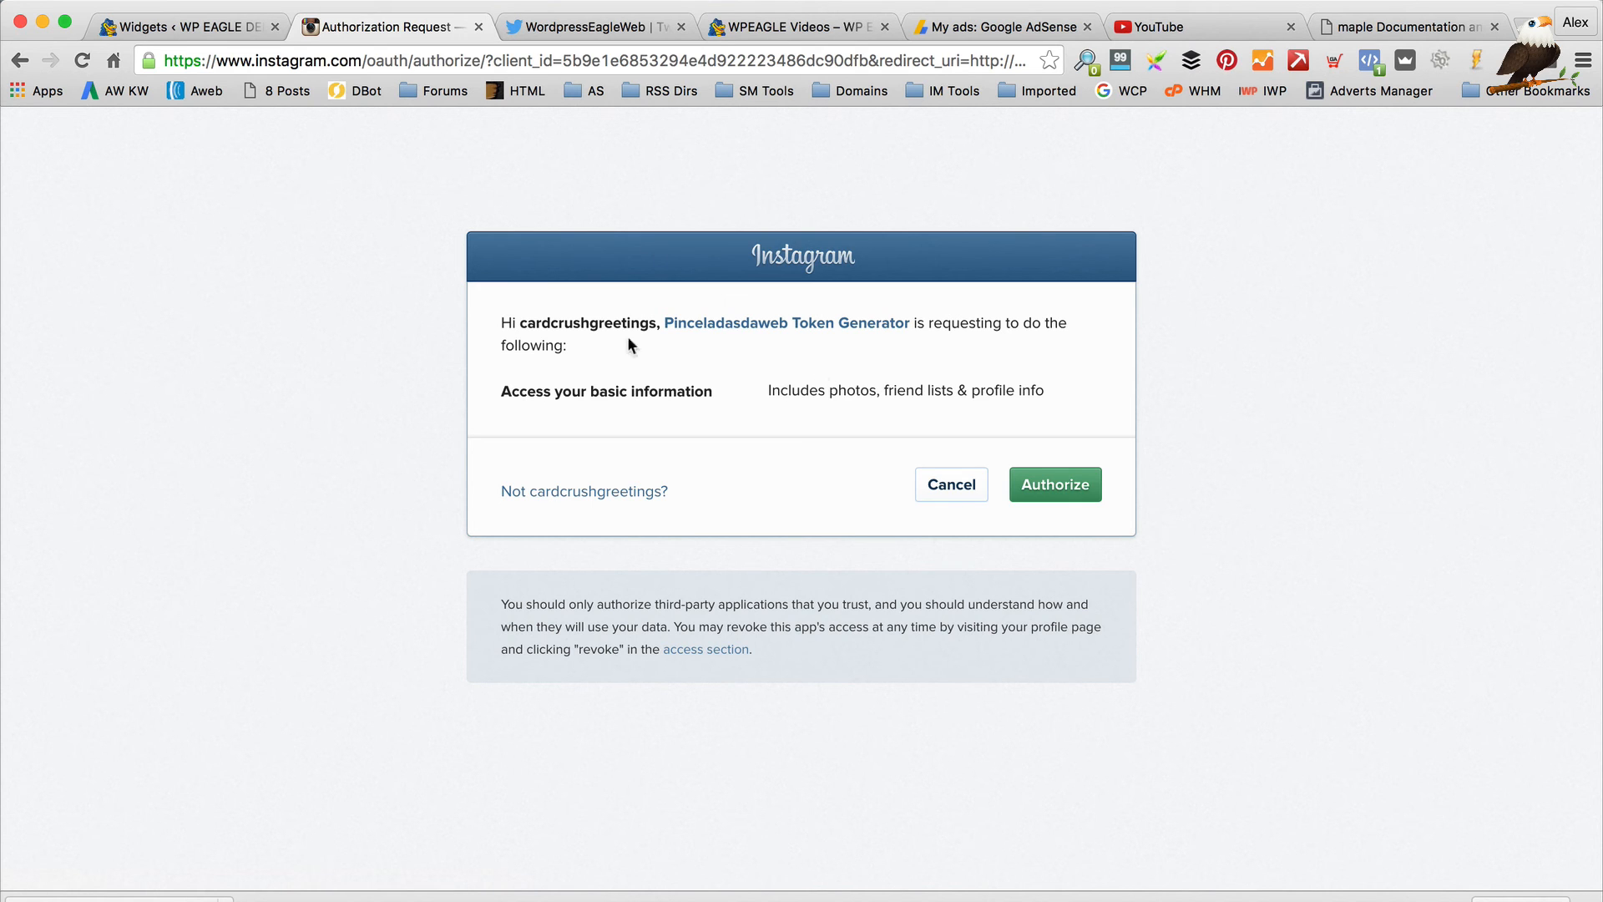
pyautogui.click(616, 494)
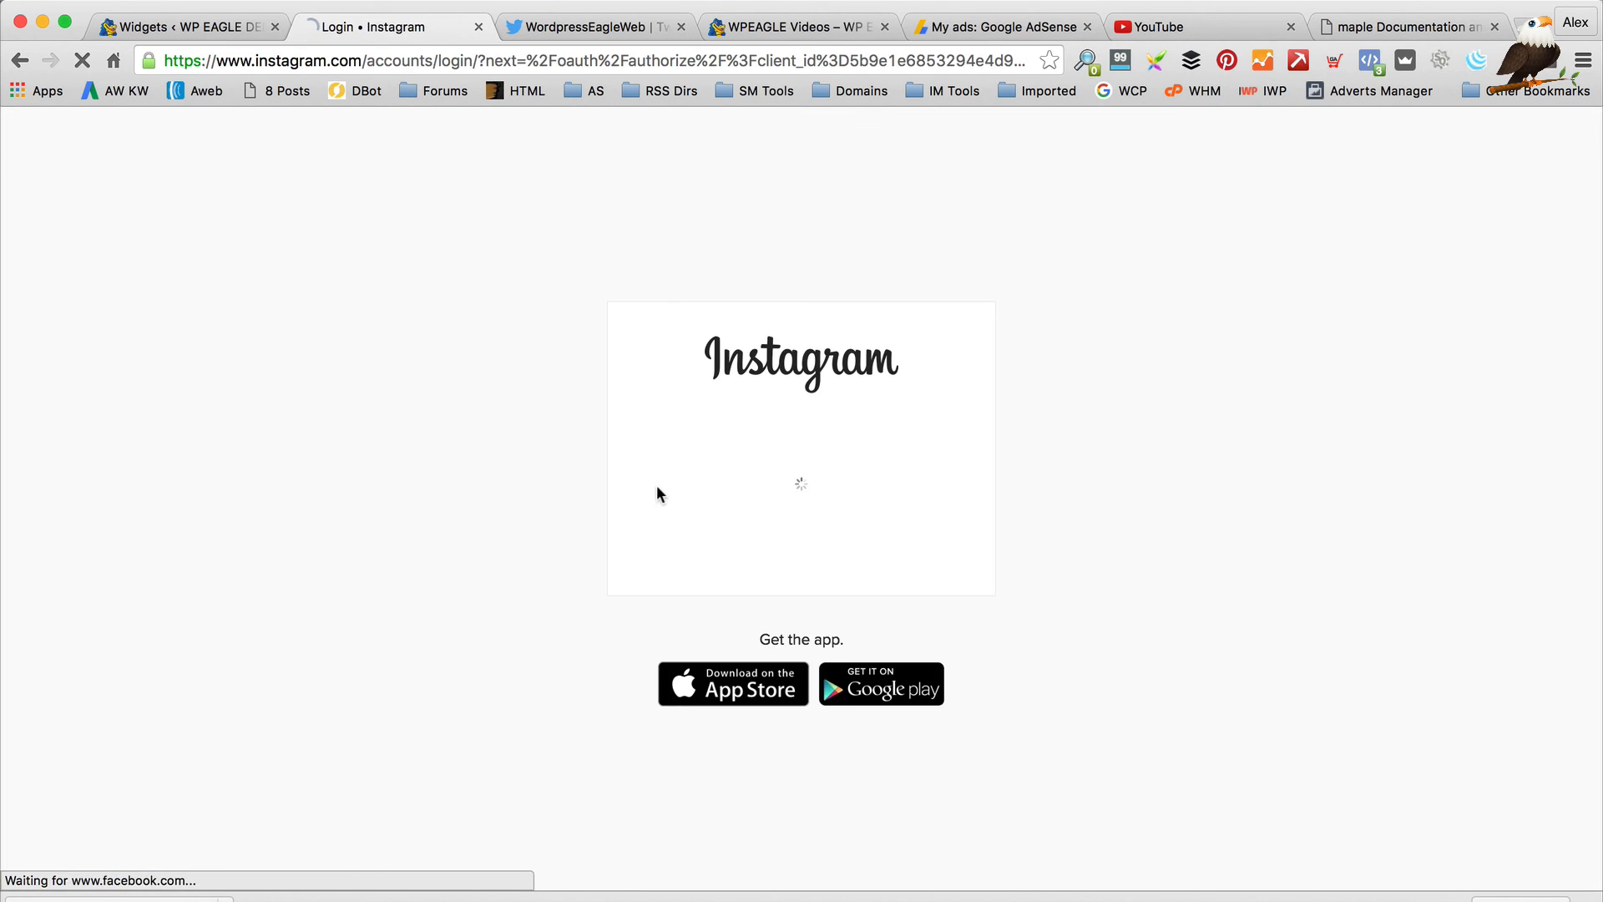
pyautogui.click(831, 543)
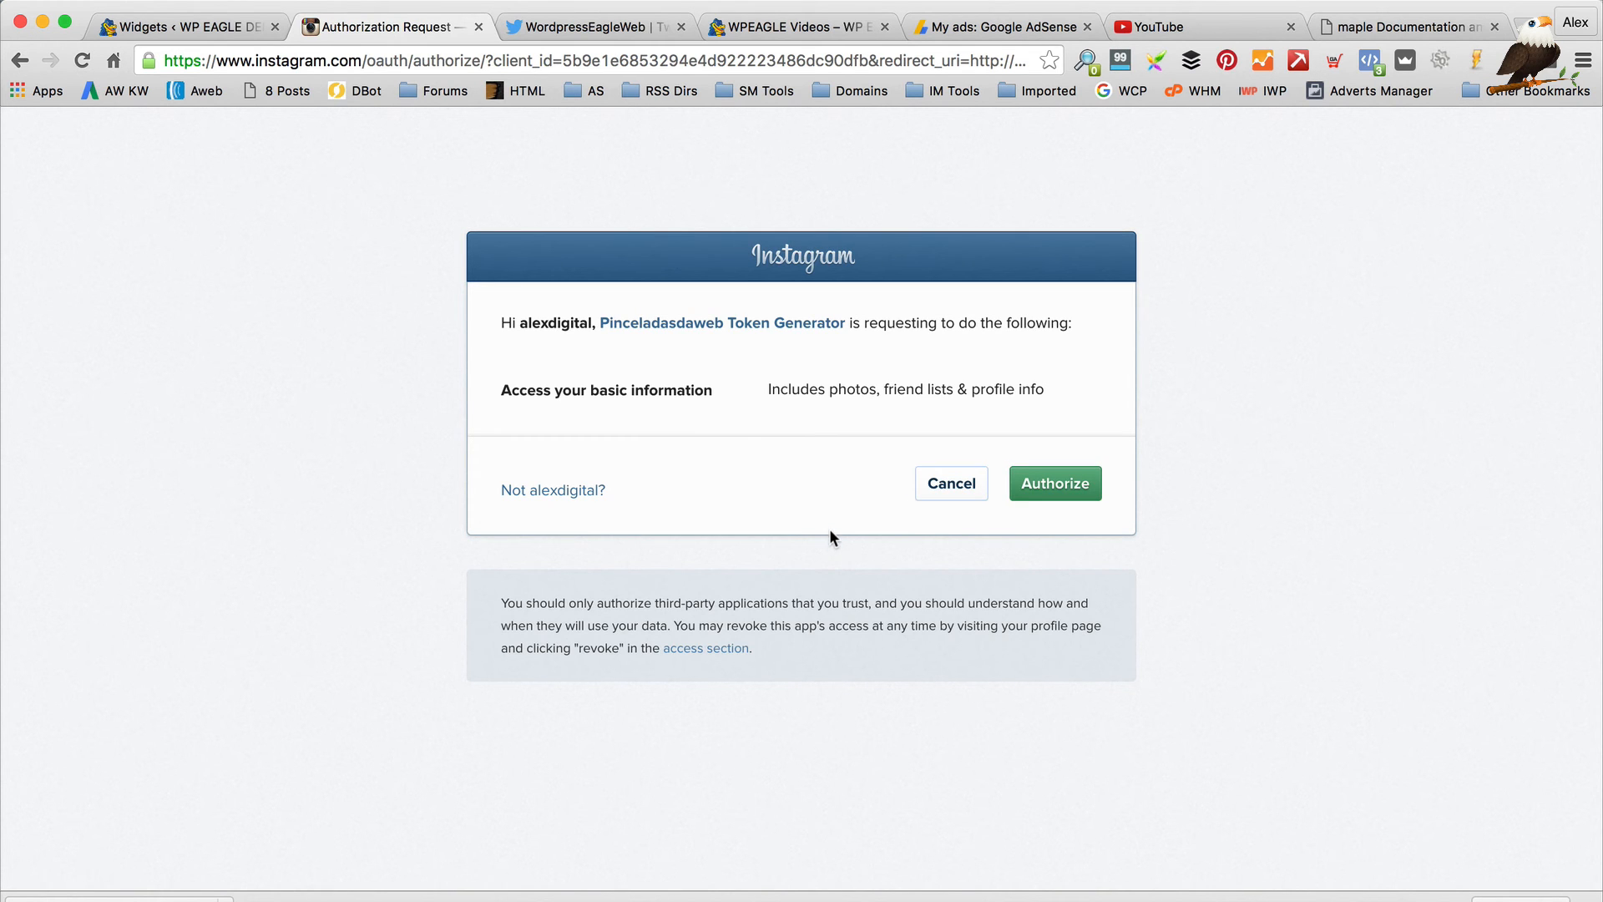
pyautogui.click(1044, 491)
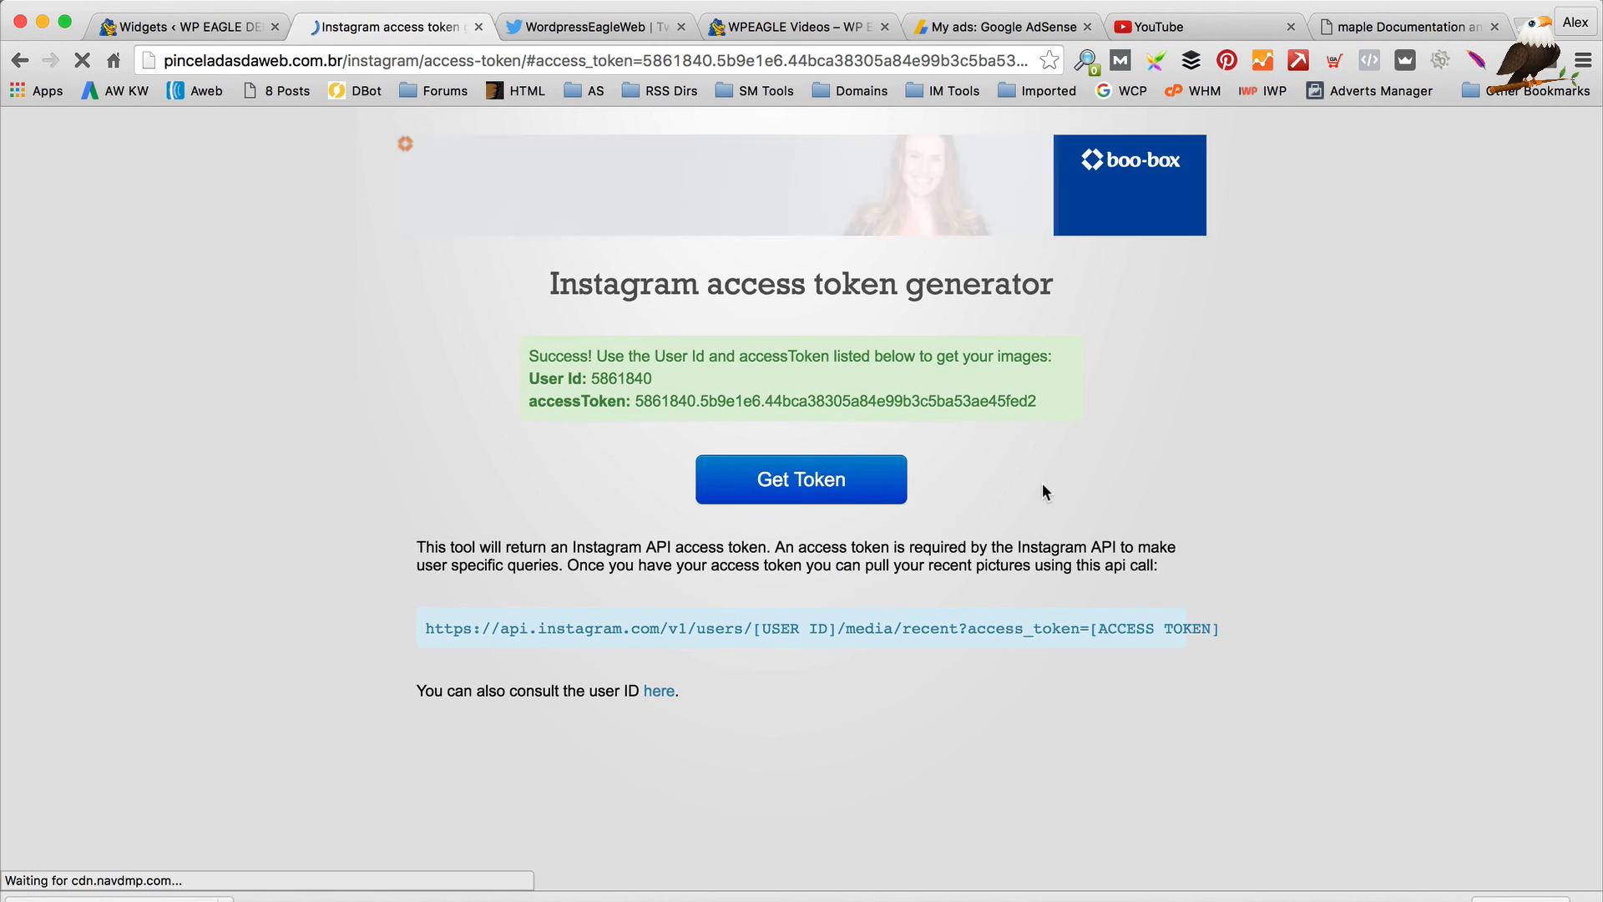
pyautogui.moveTo(1035, 400); pyautogui.dragTo(633, 399)
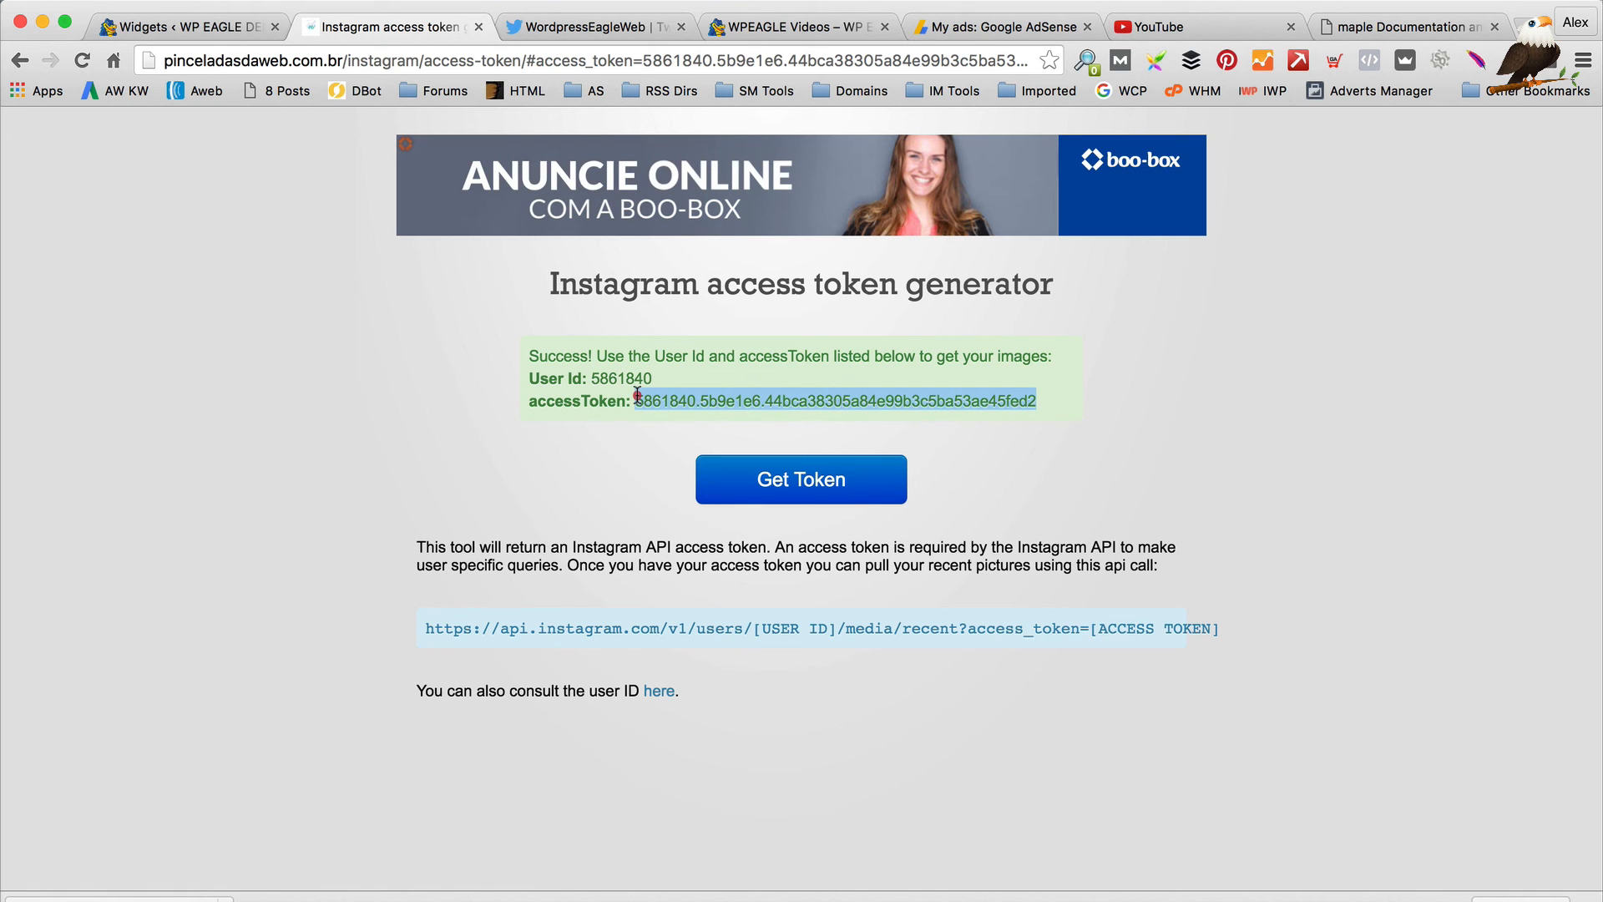
pyautogui.click(213, 27)
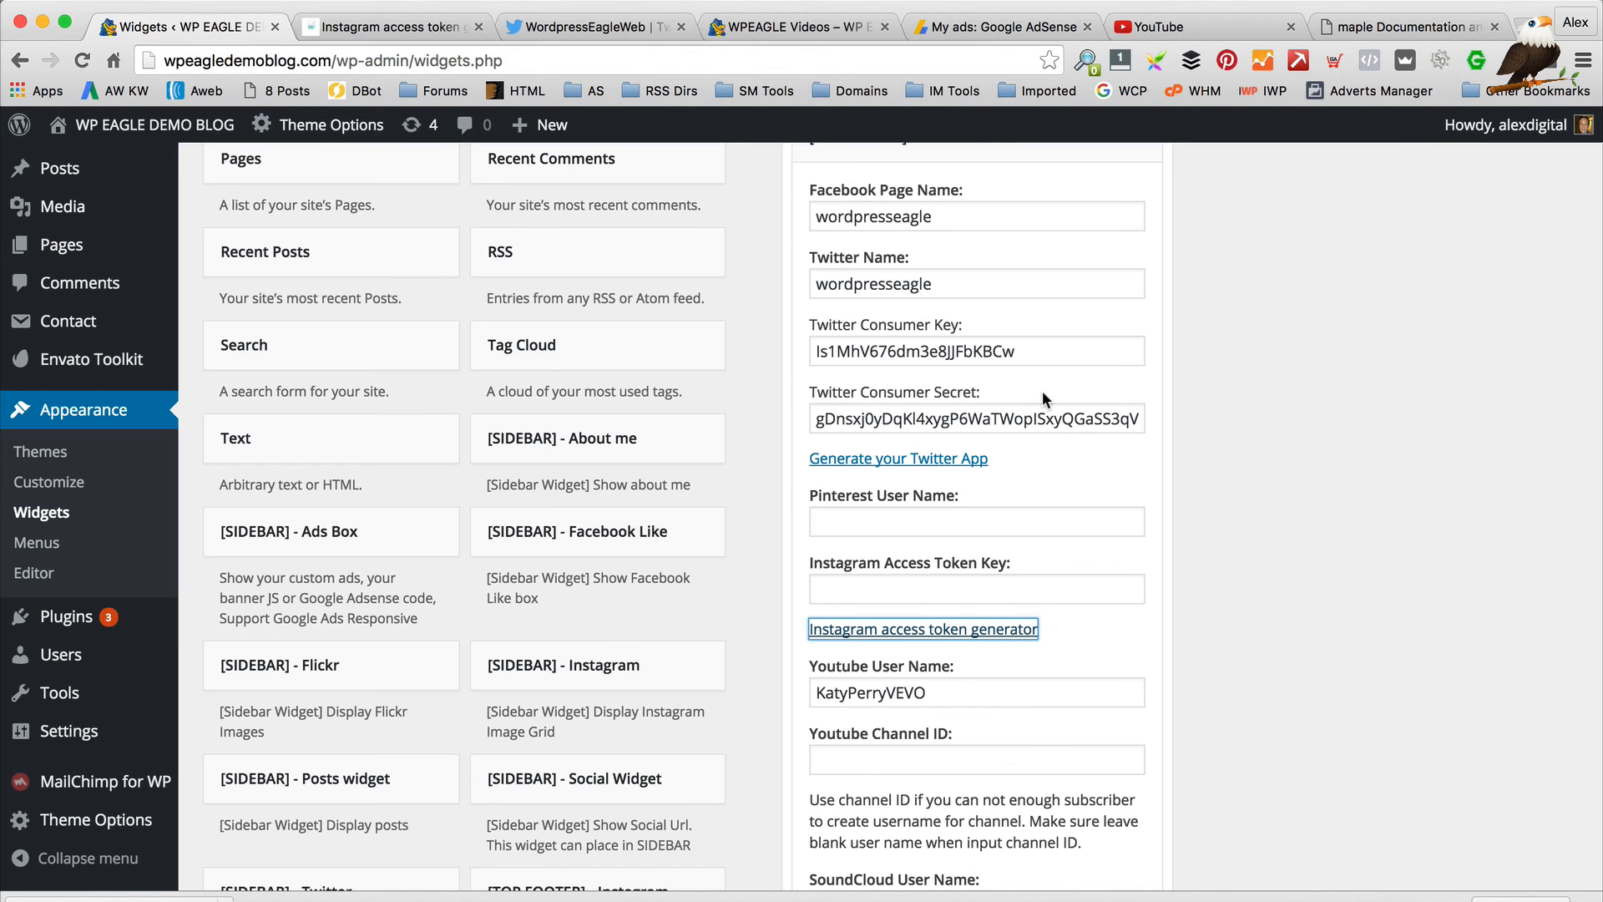
# Paste the Instagram access token and replace the YouTube user name KatyPerryVEVO with wordpresseagle
pyautogui.click(990, 584)
pyautogui.press('super+v')
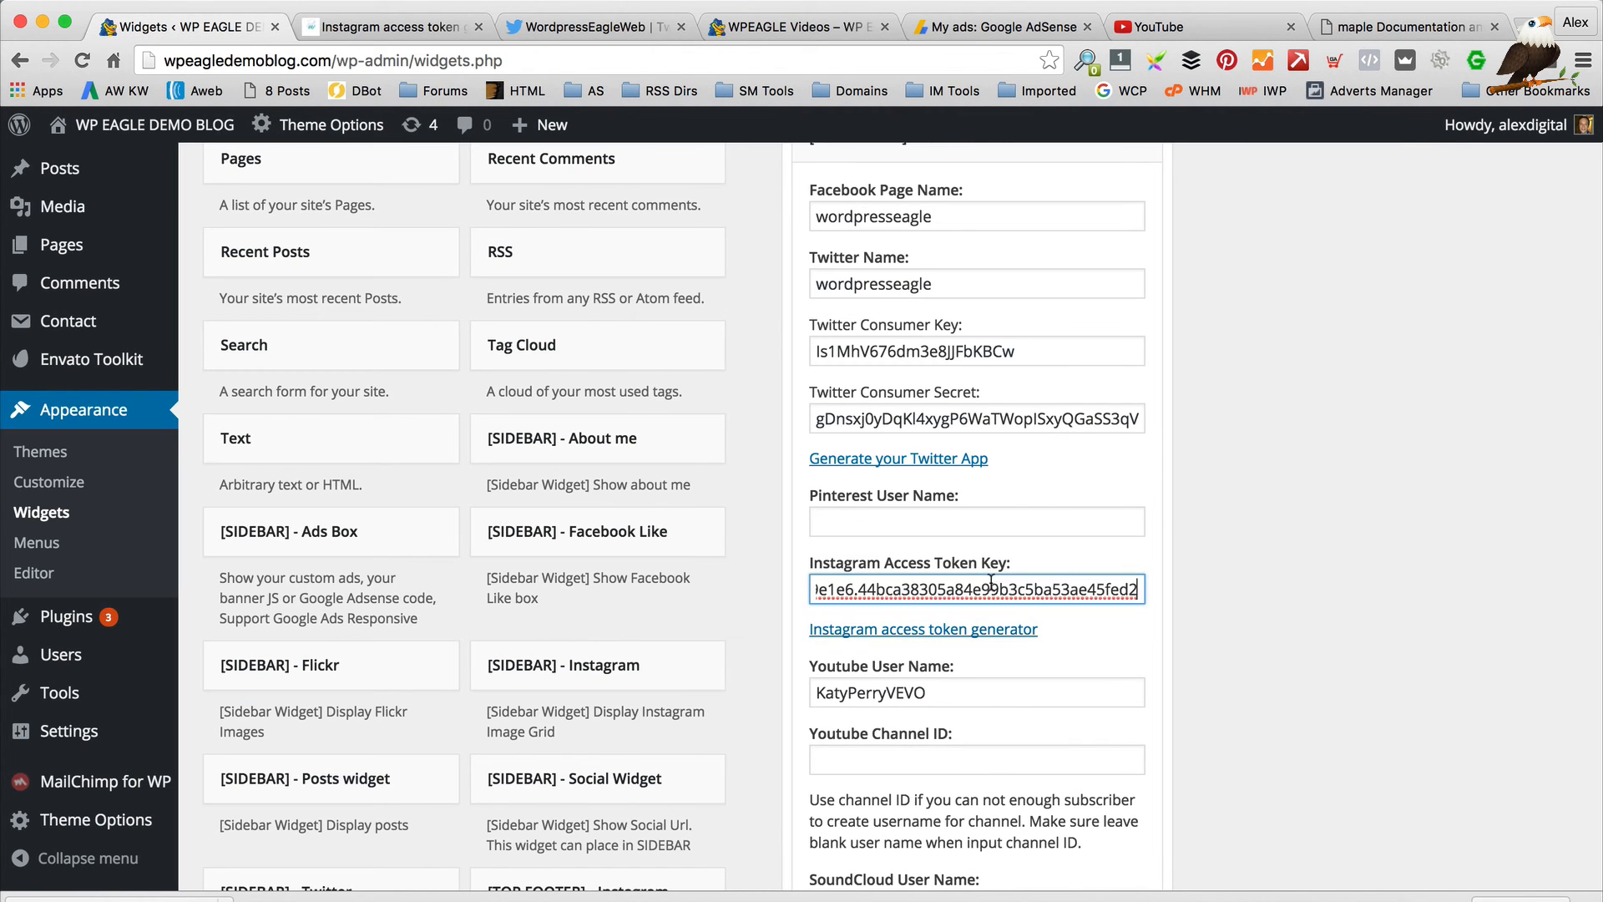
pyautogui.scroll(-2, 996, 579)
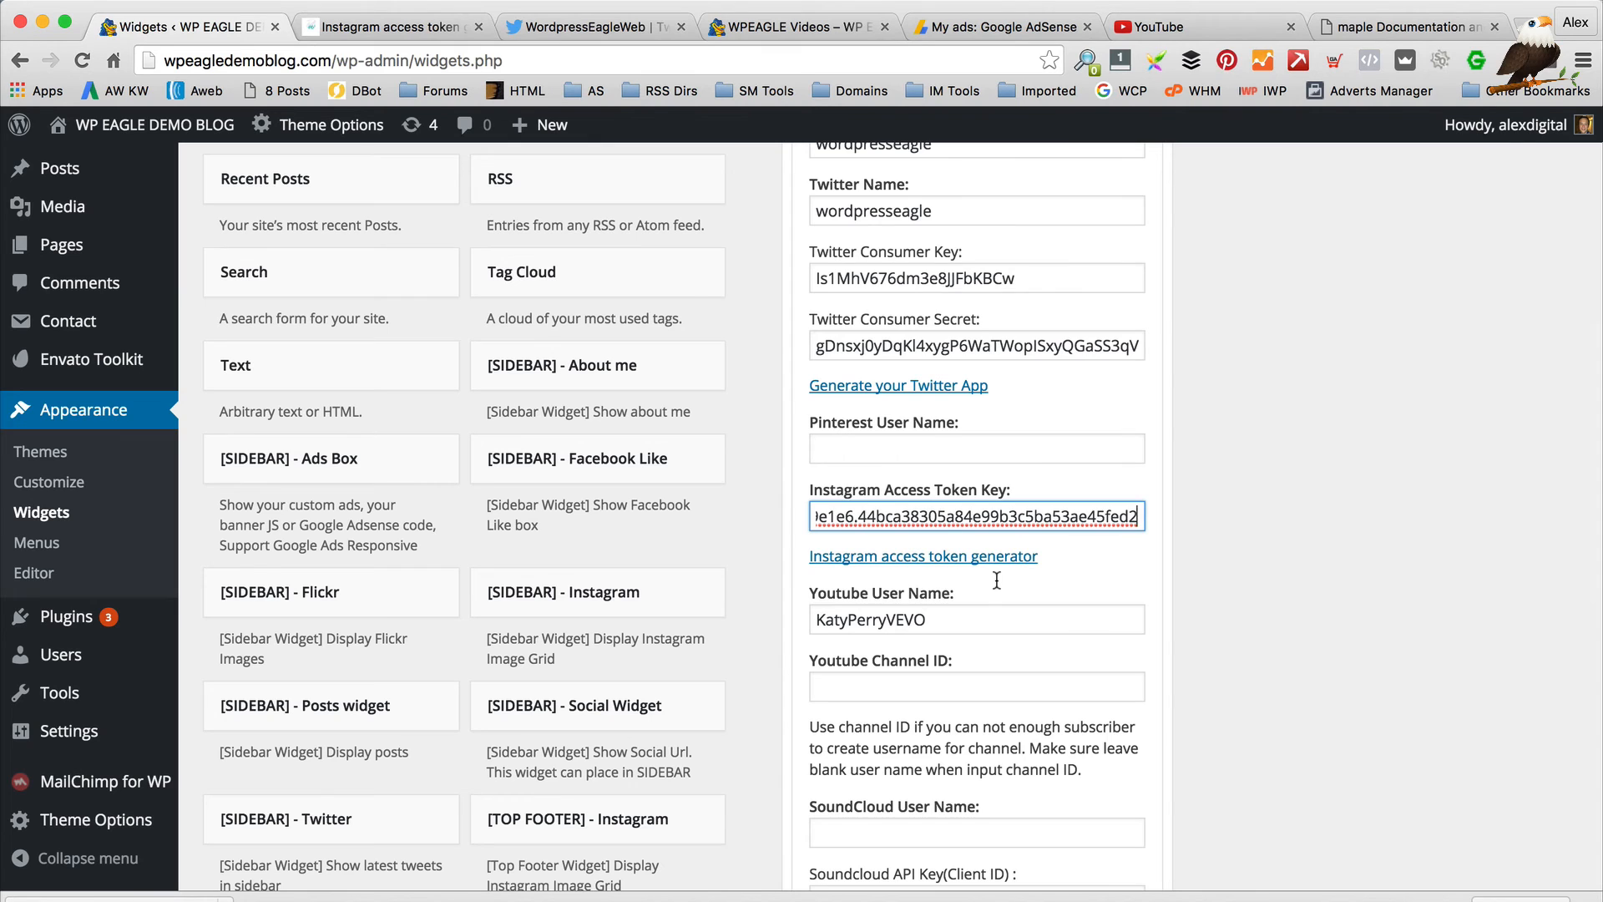
pyautogui.moveTo(987, 622); pyautogui.dragTo(806, 594)
pyautogui.write('wordpresseagle')
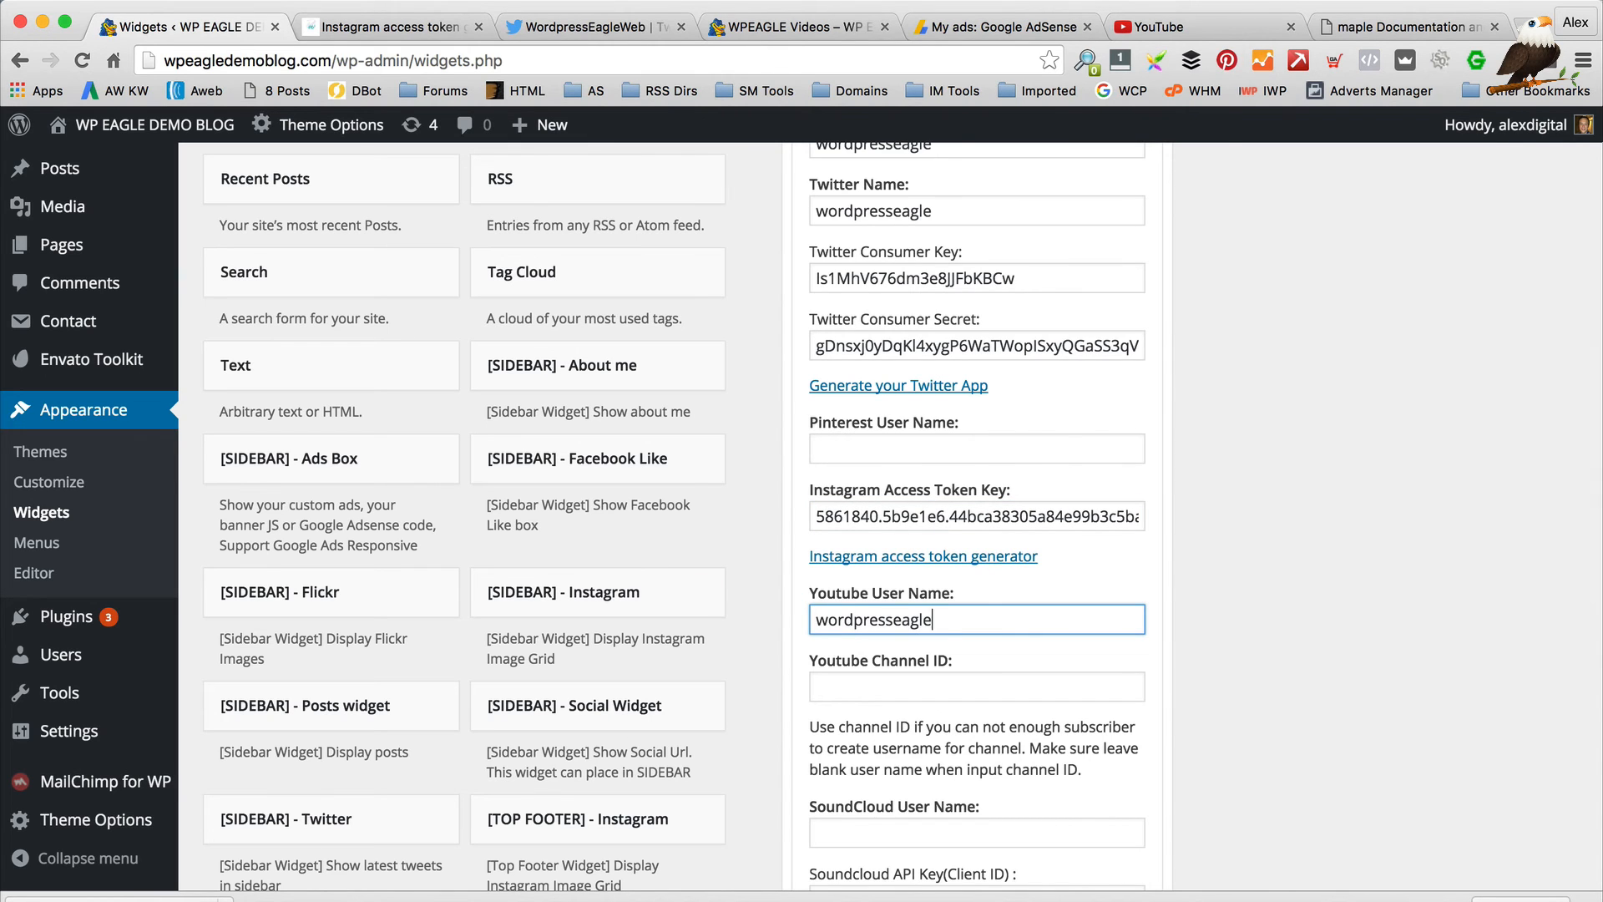
# Clear the Dribbble user name envato, save the Social Counter widget, and close the token tab
pyautogui.scroll(-10, 897, 549)
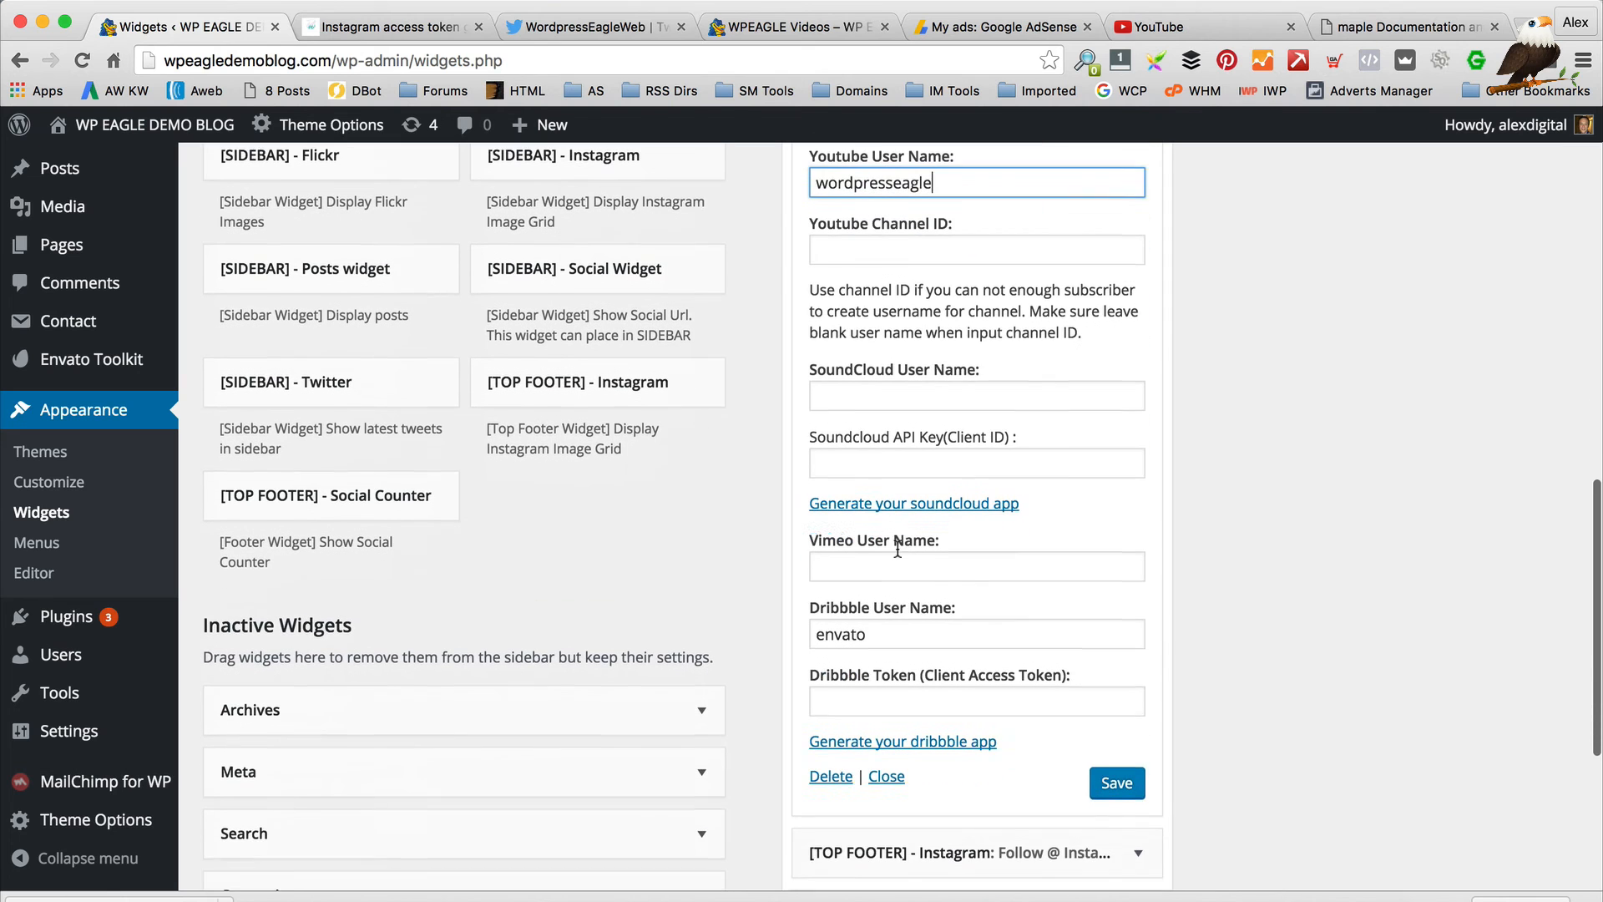
pyautogui.doubleClick(842, 627)
pyautogui.press('BackSpace')
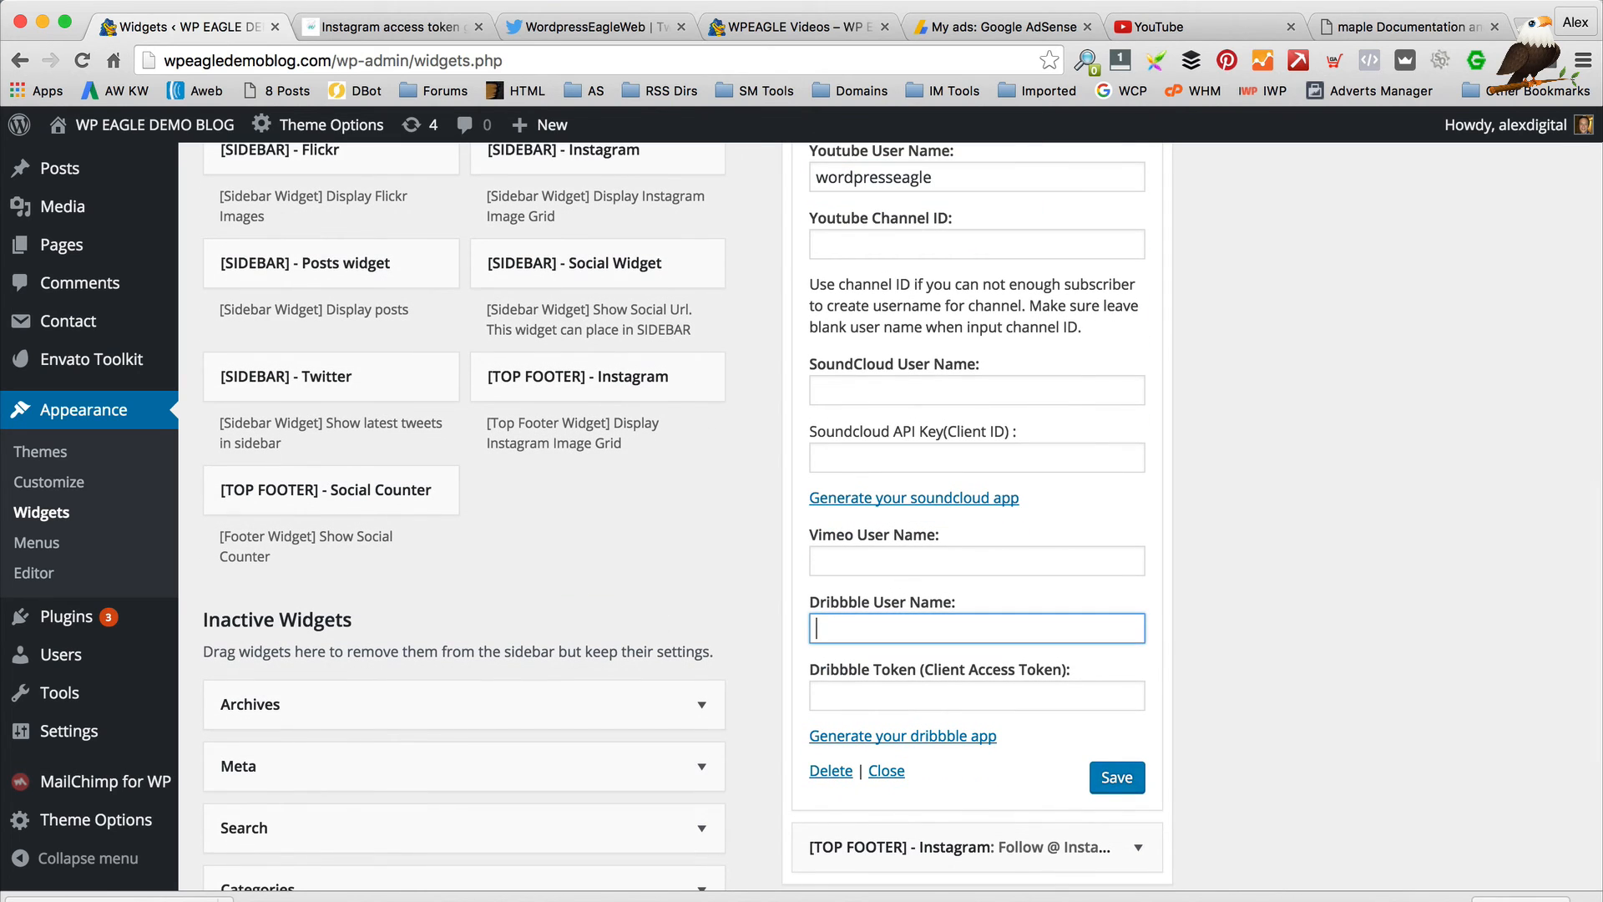
pyautogui.click(1116, 785)
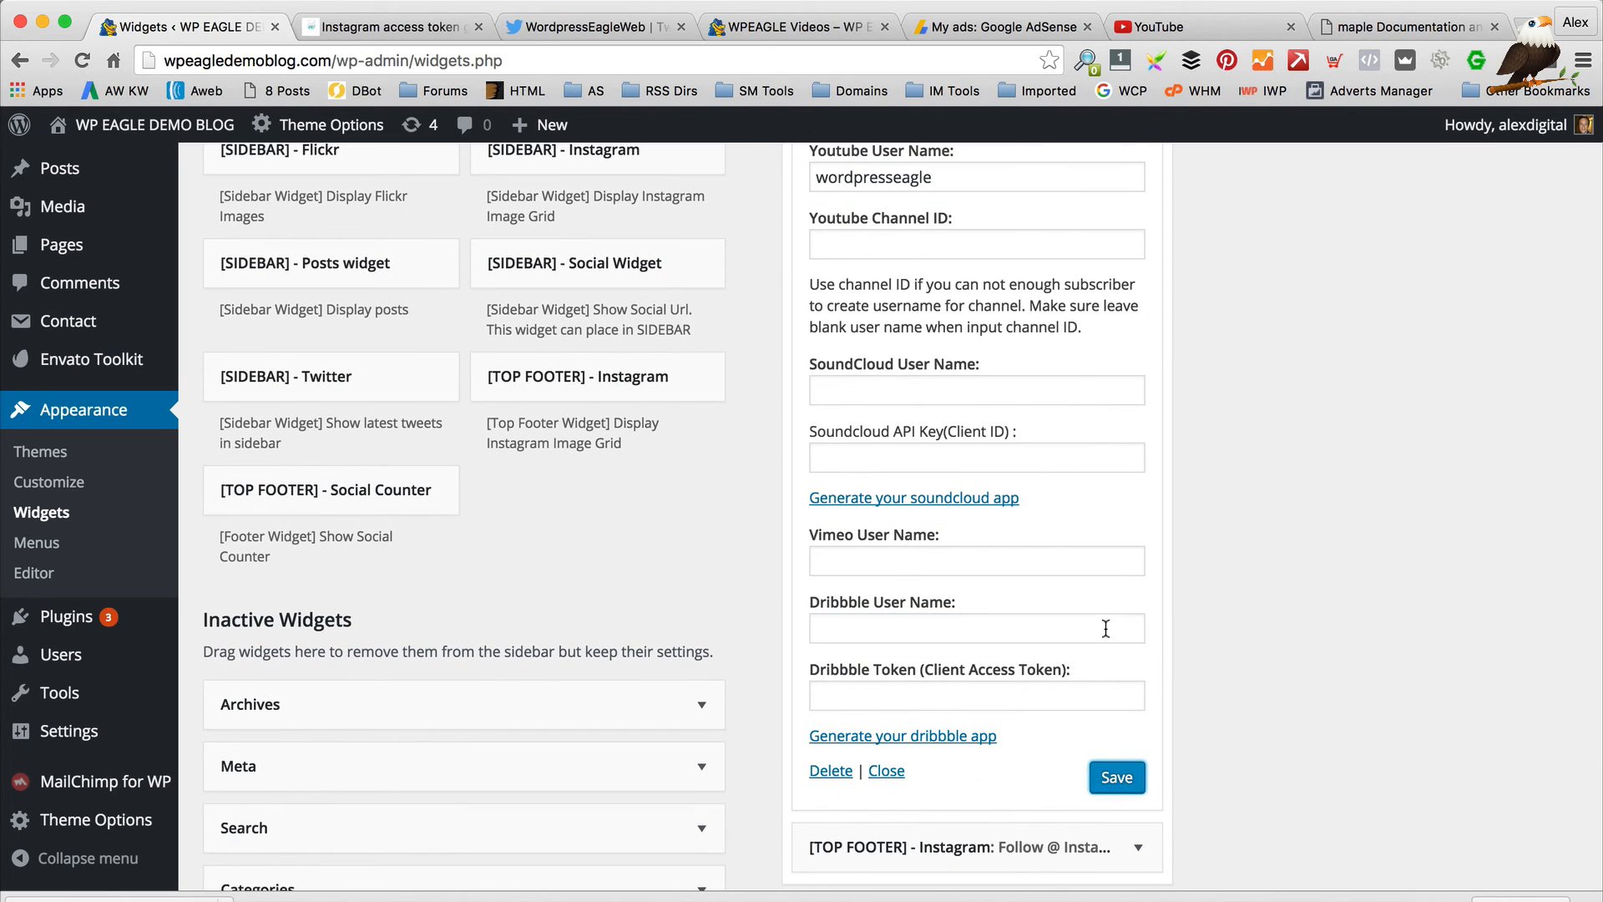
pyautogui.click(391, 27)
# Close the Twitter, WPEAGLE Videos, YouTube and documentation tabs, confirming leaving the YouTube page
pyautogui.click(477, 26)
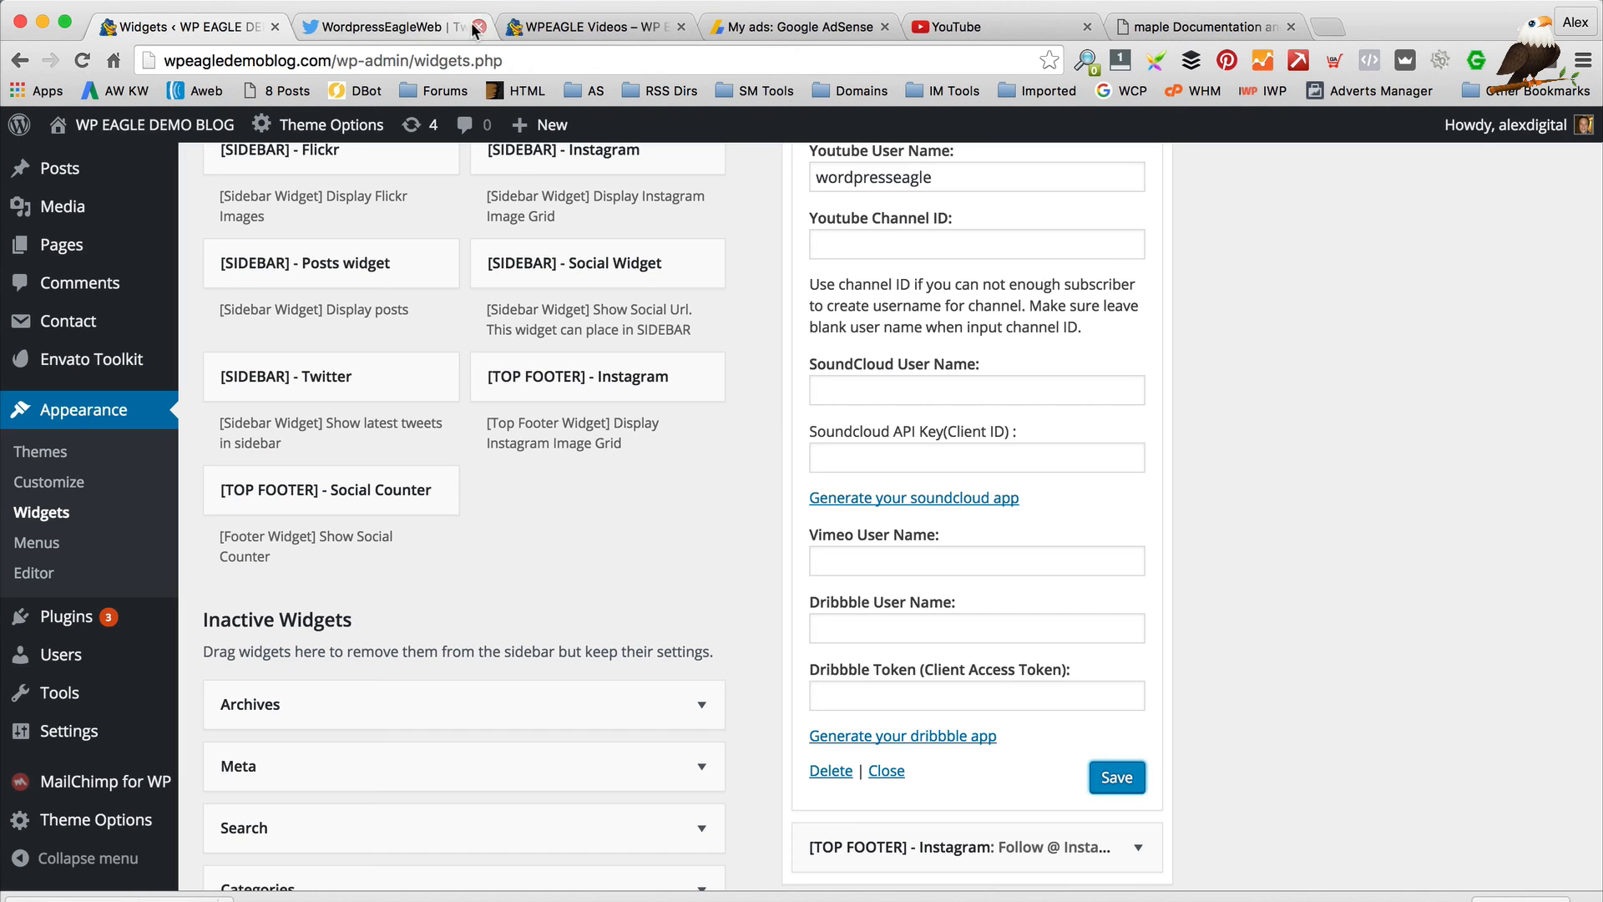
pyautogui.click(478, 27)
pyautogui.click(477, 27)
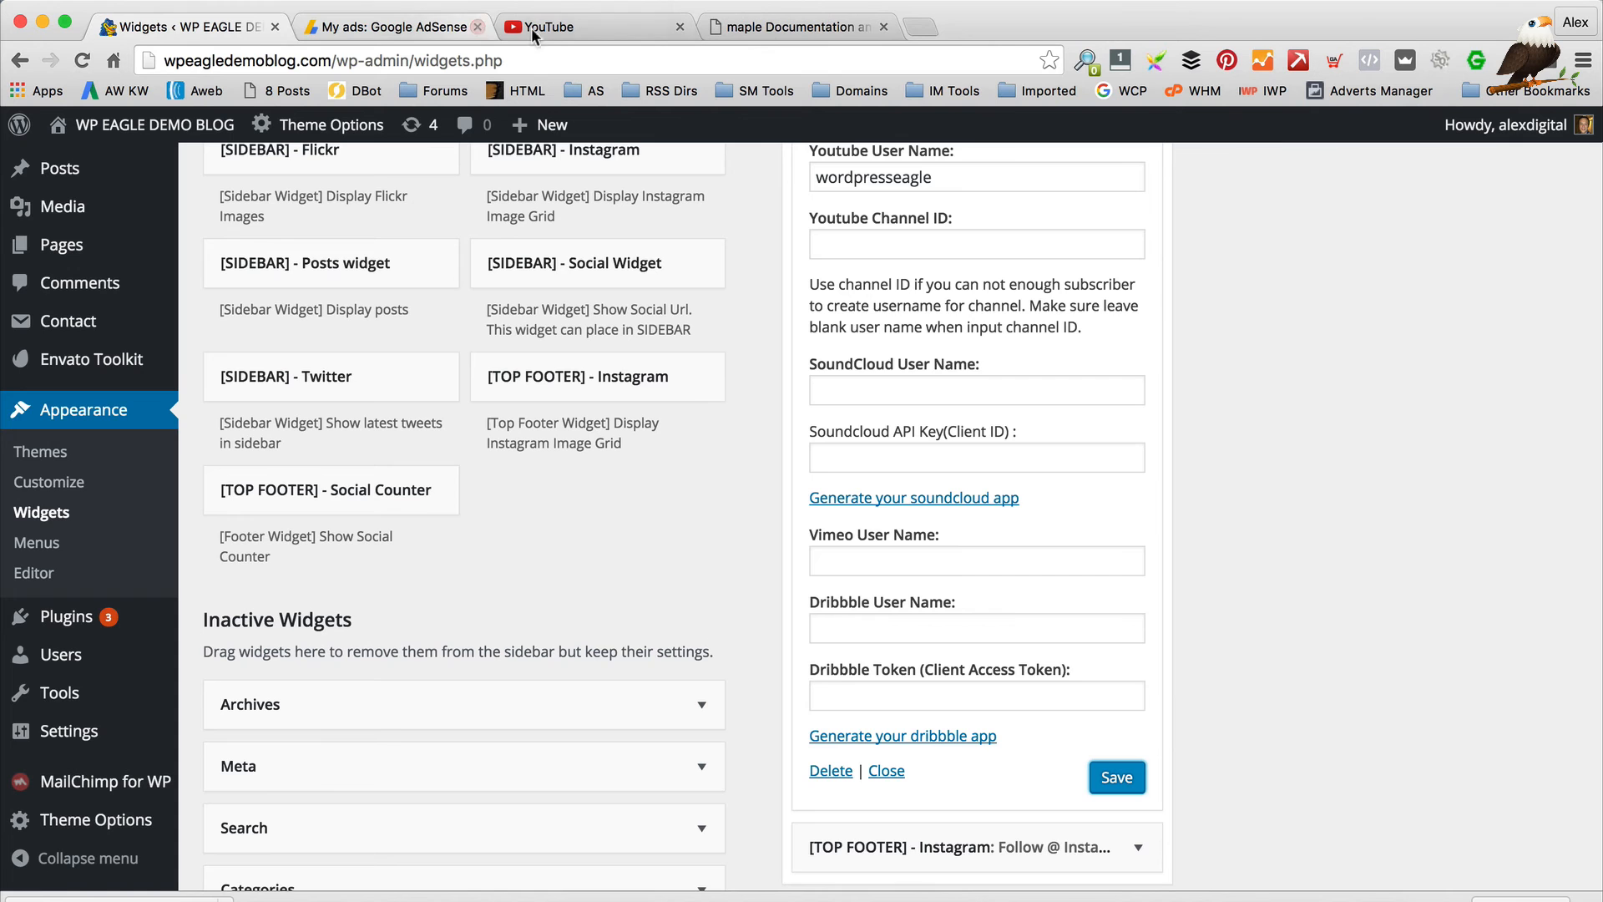
pyautogui.click(681, 27)
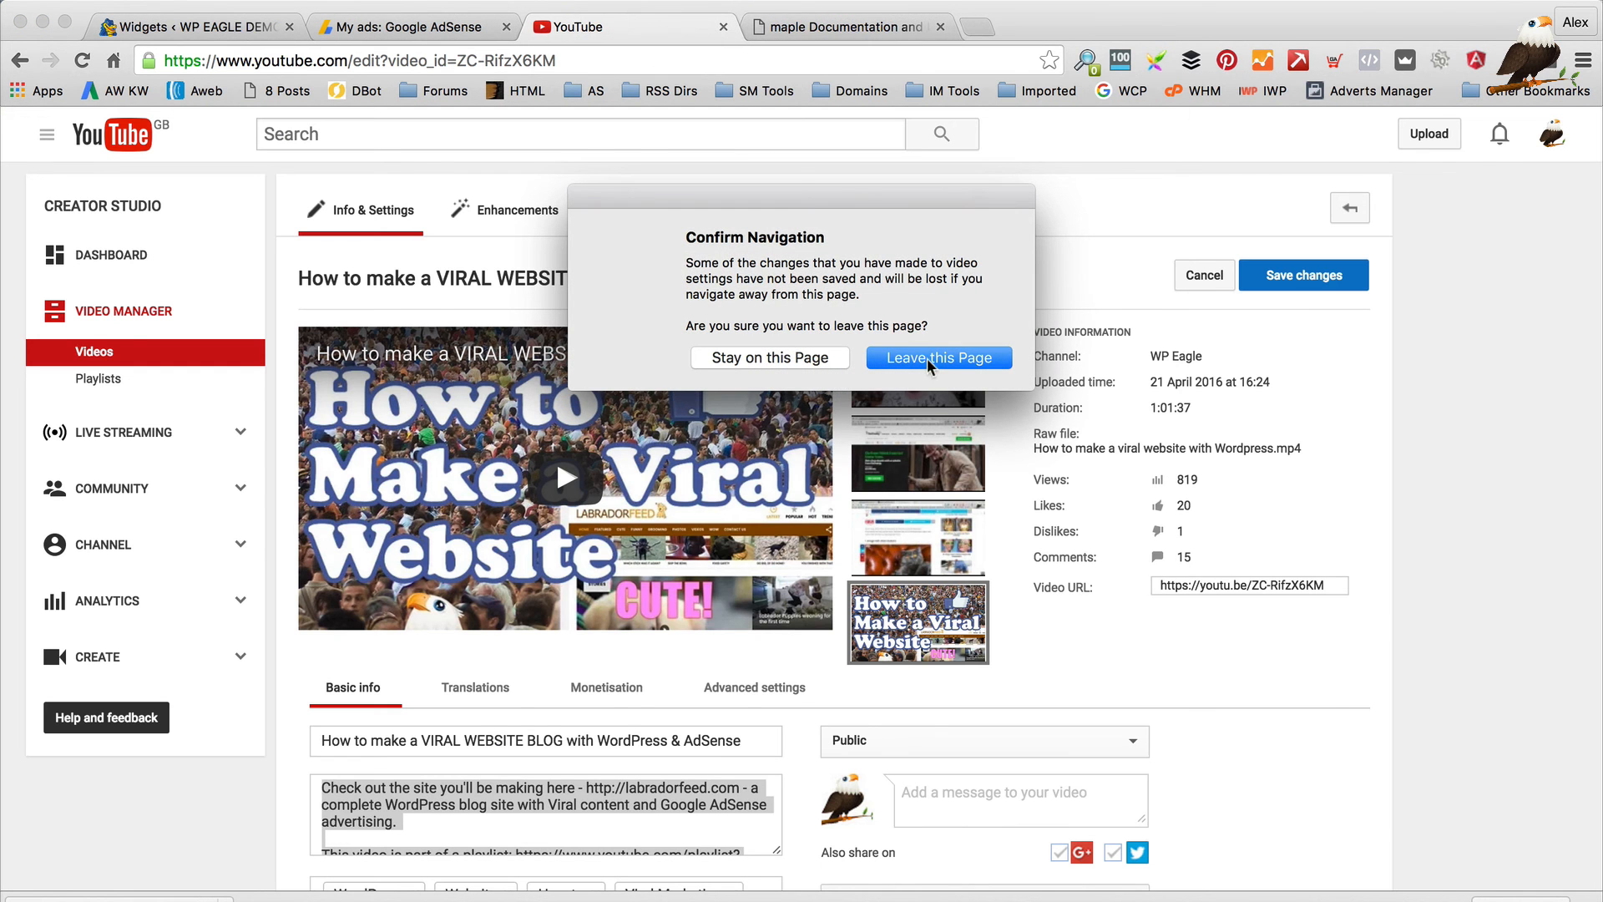
pyautogui.click(927, 358)
pyautogui.click(716, 25)
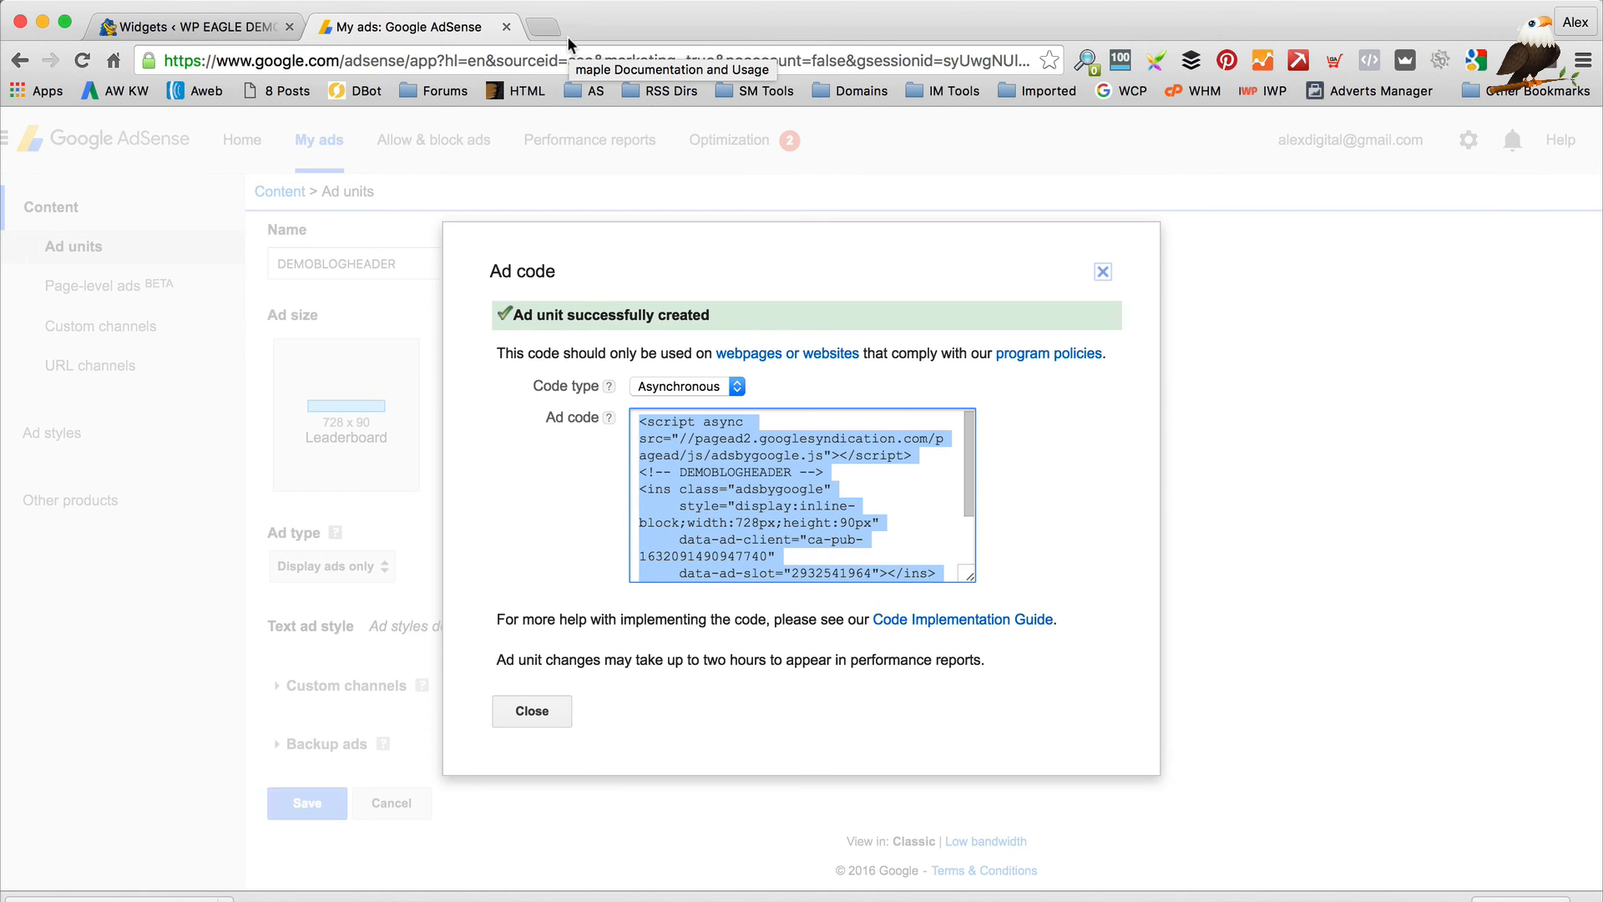
# Load wpeagledemoblog.com in place of the AdSense page
pyautogui.click(500, 61)
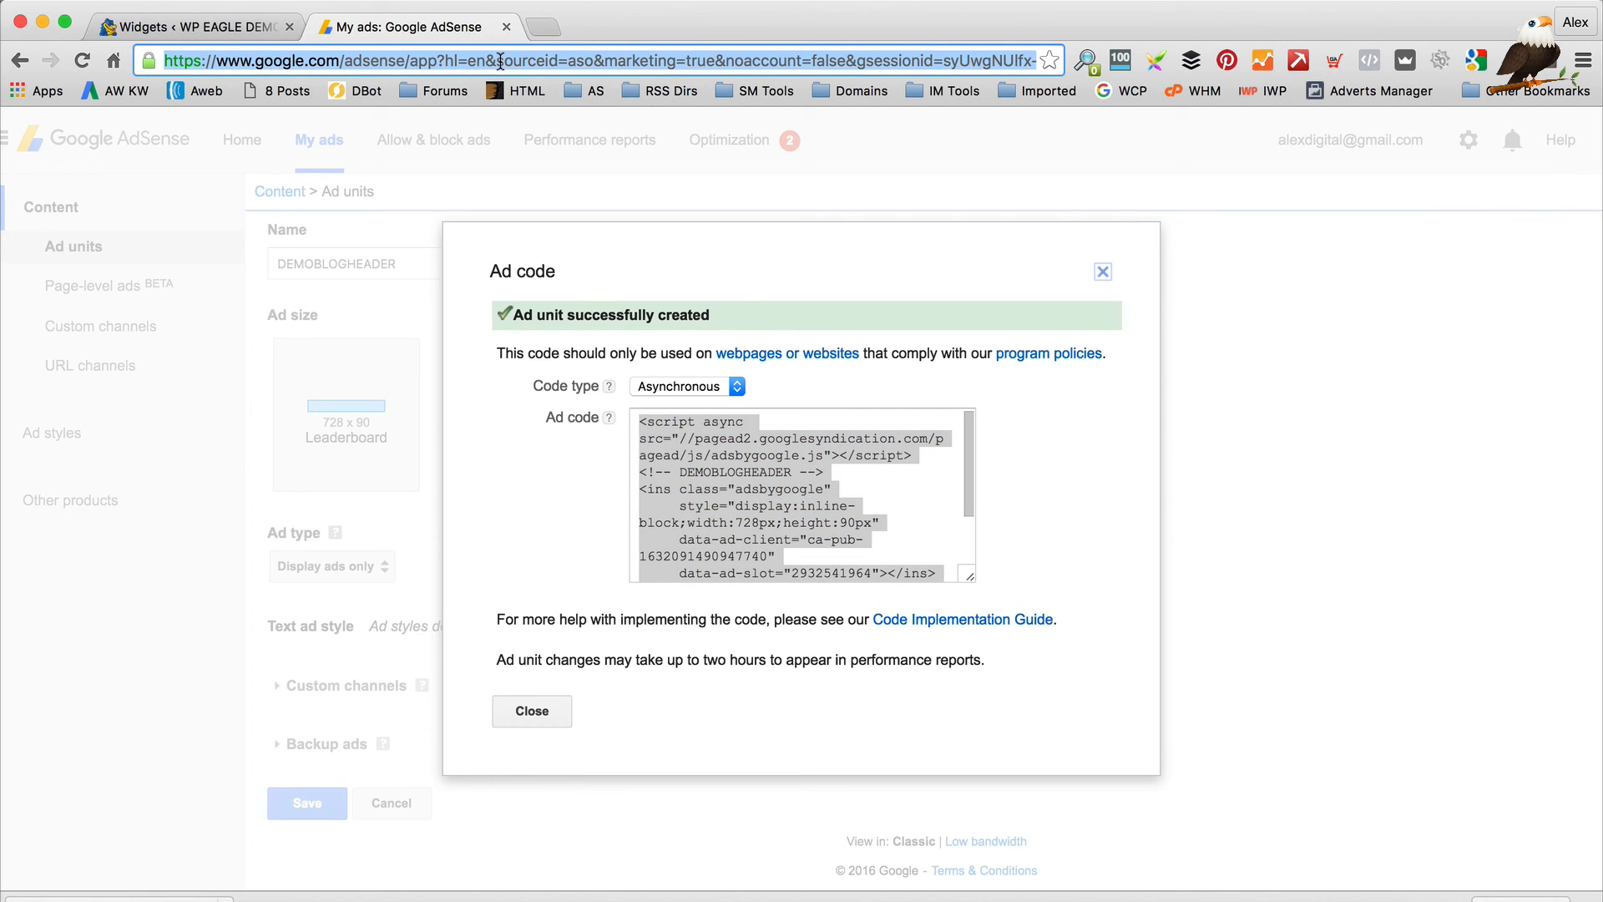
pyautogui.write('word')
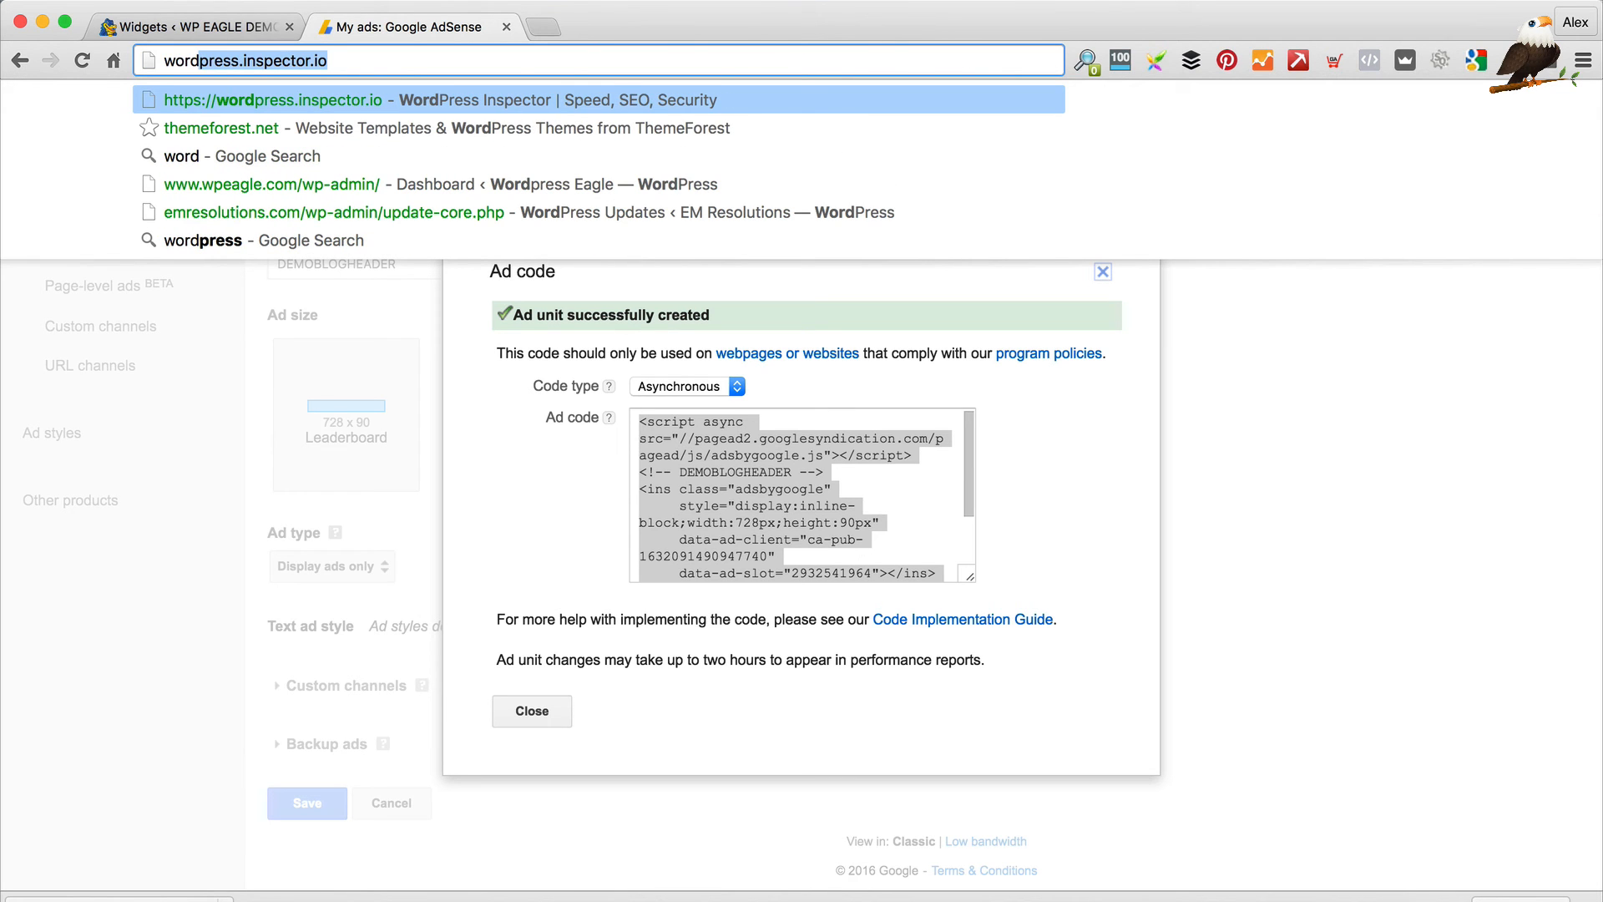
pyautogui.press('BackSpace')
pyautogui.press('BackSpace')
pyautogui.press('BackSpace')
pyautogui.press('BackSpace')
pyautogui.press('BackSpace')
pyautogui.write('wpeagled')
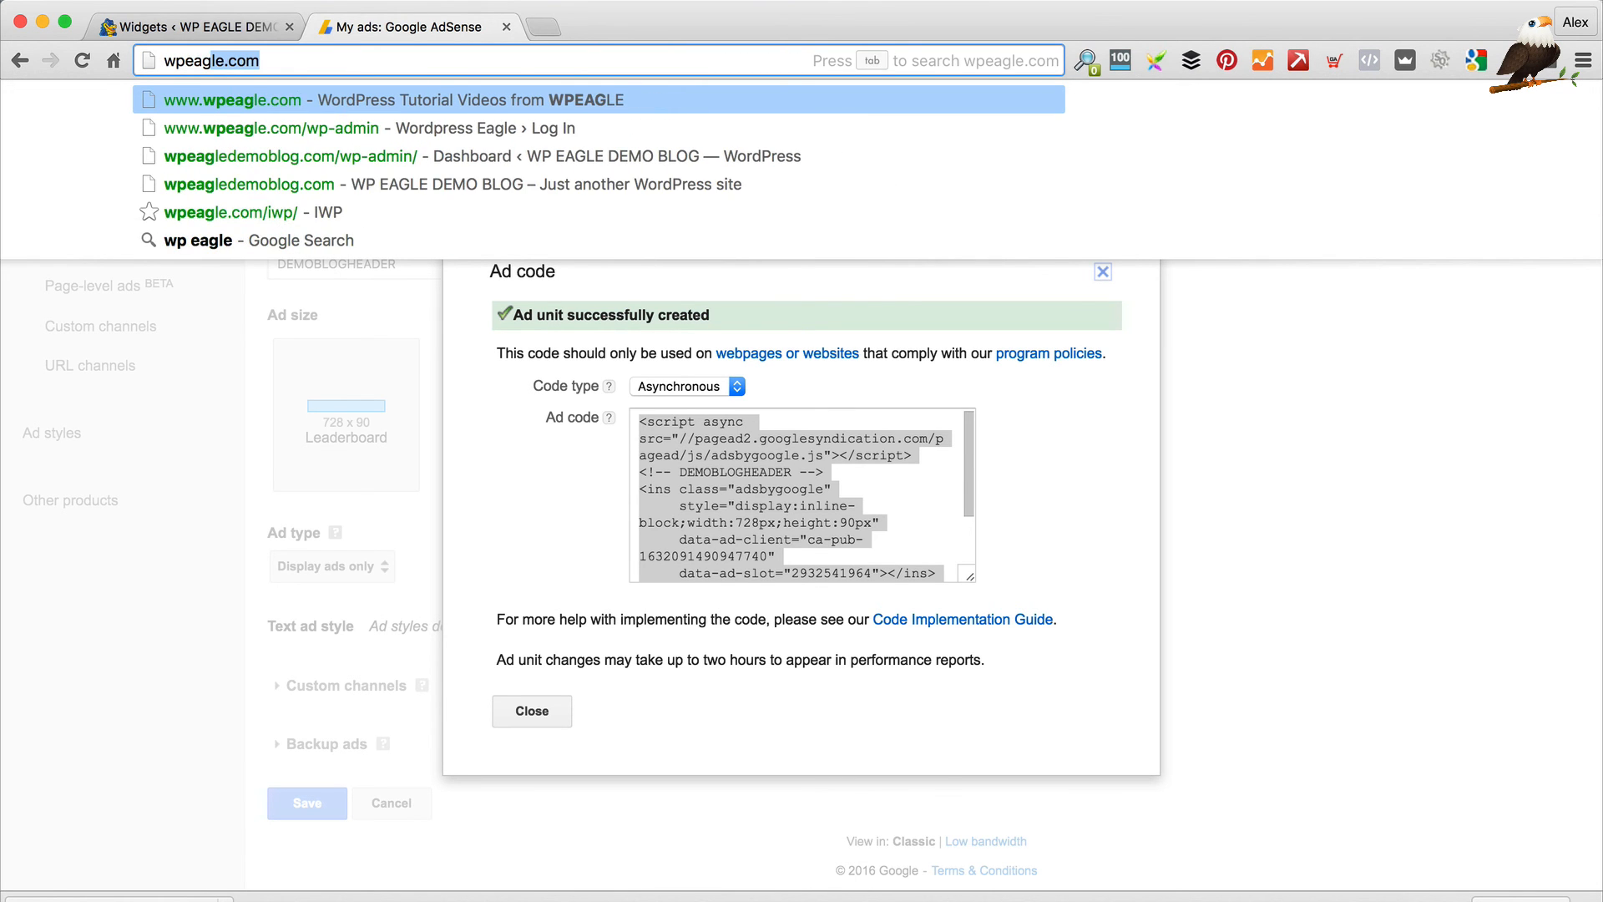
pyautogui.write('wemo')
pyautogui.press('BackSpace')
pyautogui.press('BackSpace')
pyautogui.press('BackSpace')
pyautogui.press('BackSpace')
pyautogui.write('de')
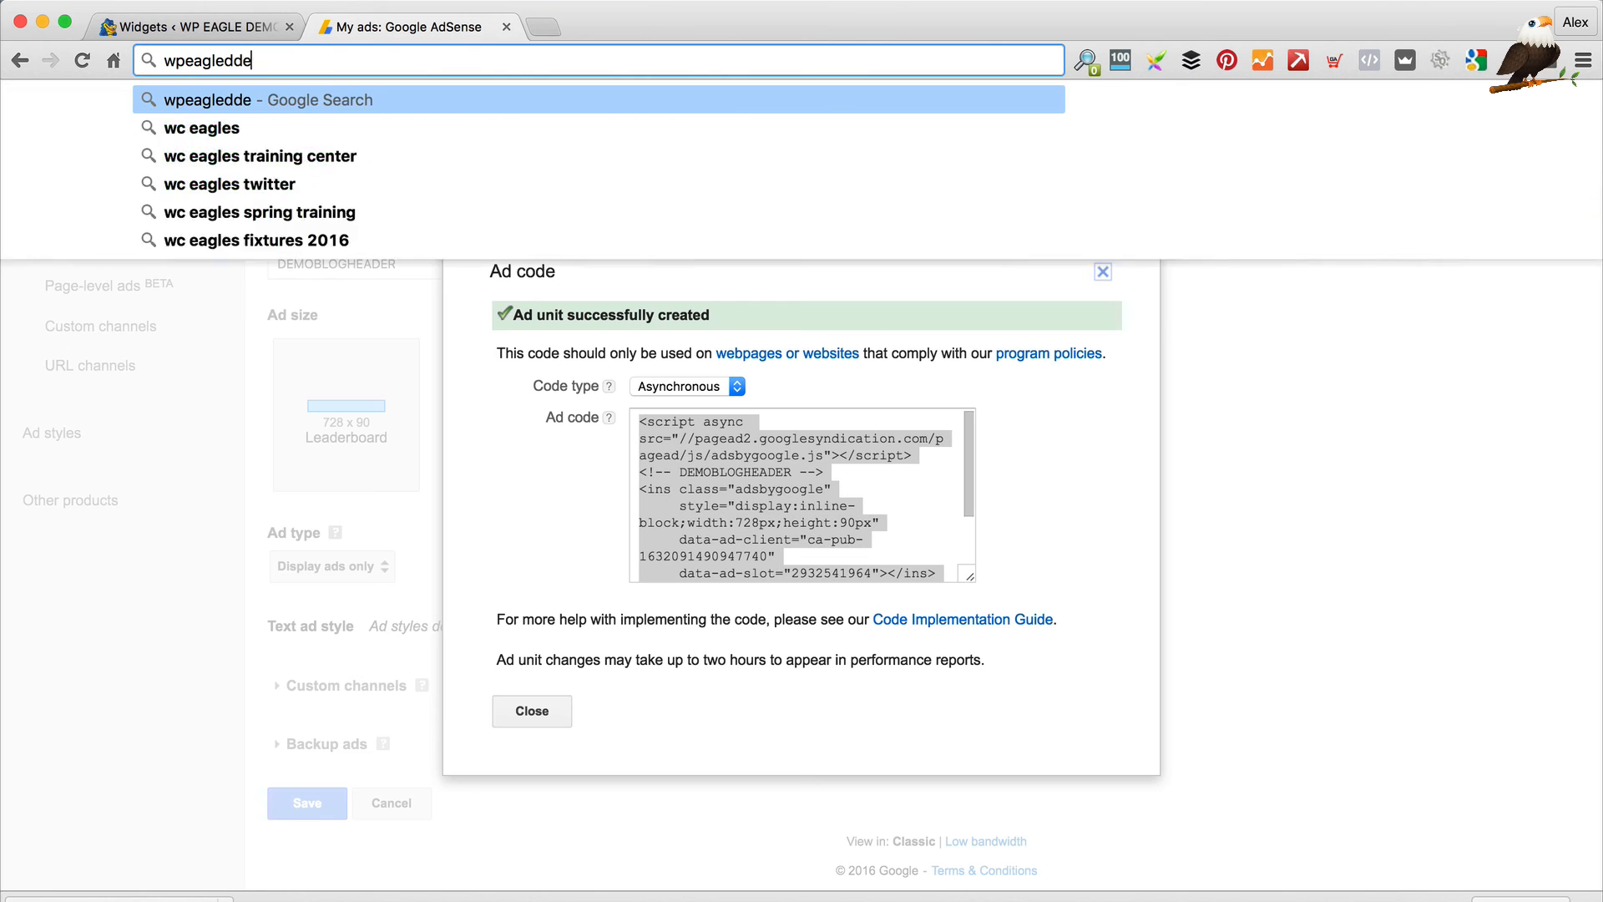
pyautogui.press('BackSpace')
pyautogui.press('BackSpace')
pyautogui.write('emo')
pyautogui.press('Return')
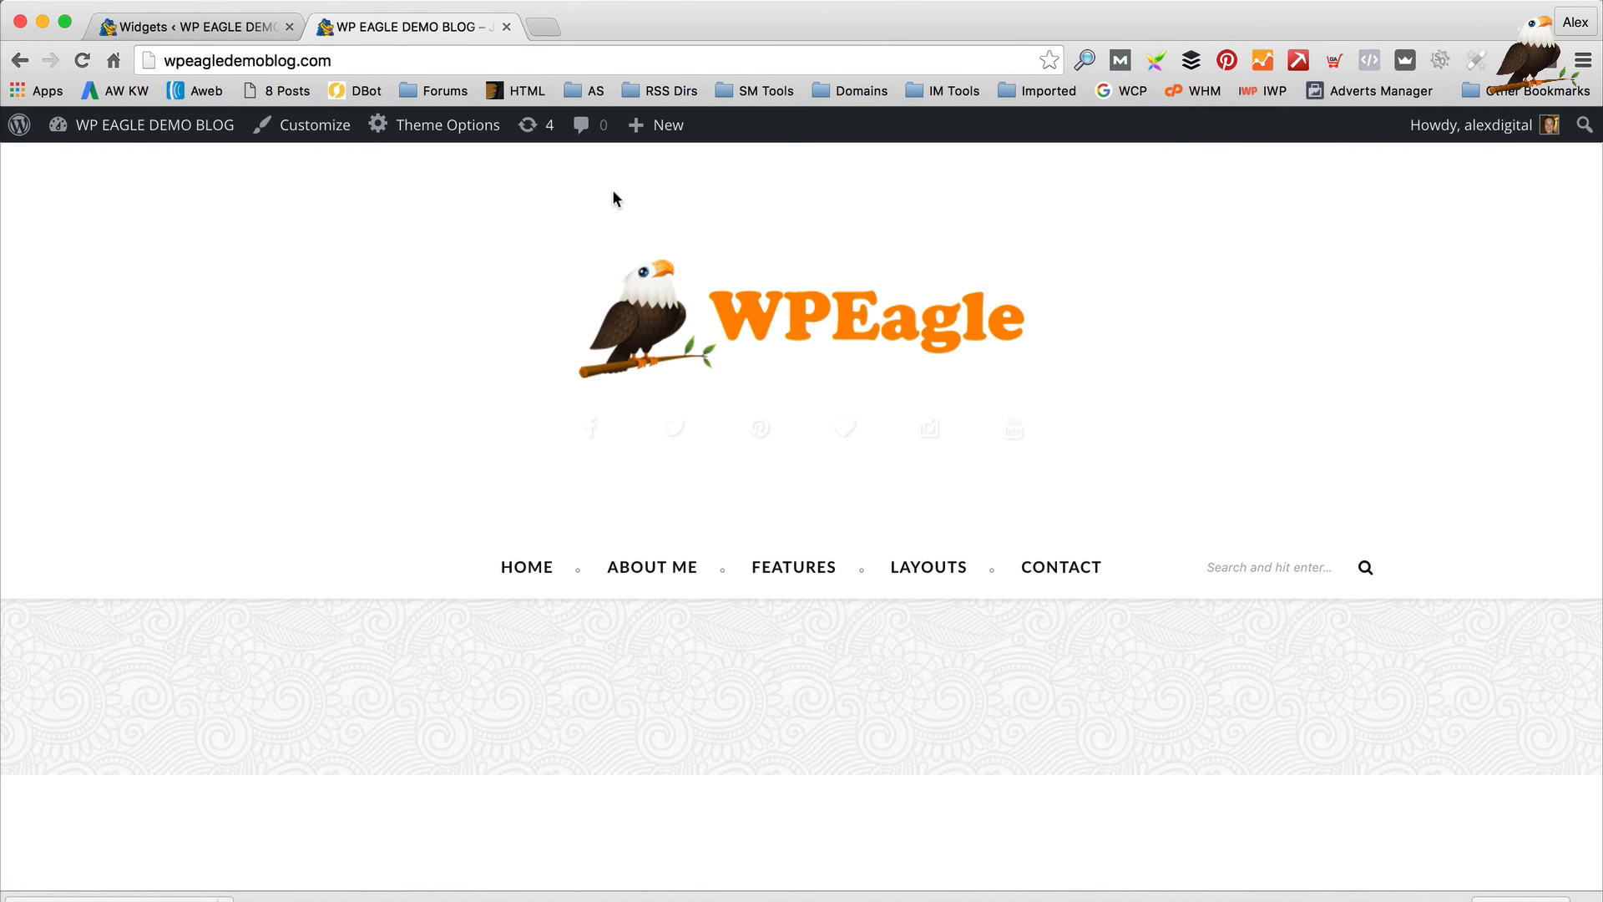
# Scroll to the blog footer to see the Instagram configuration error, then return to Widgets
pyautogui.scroll(-5, 617, 242)
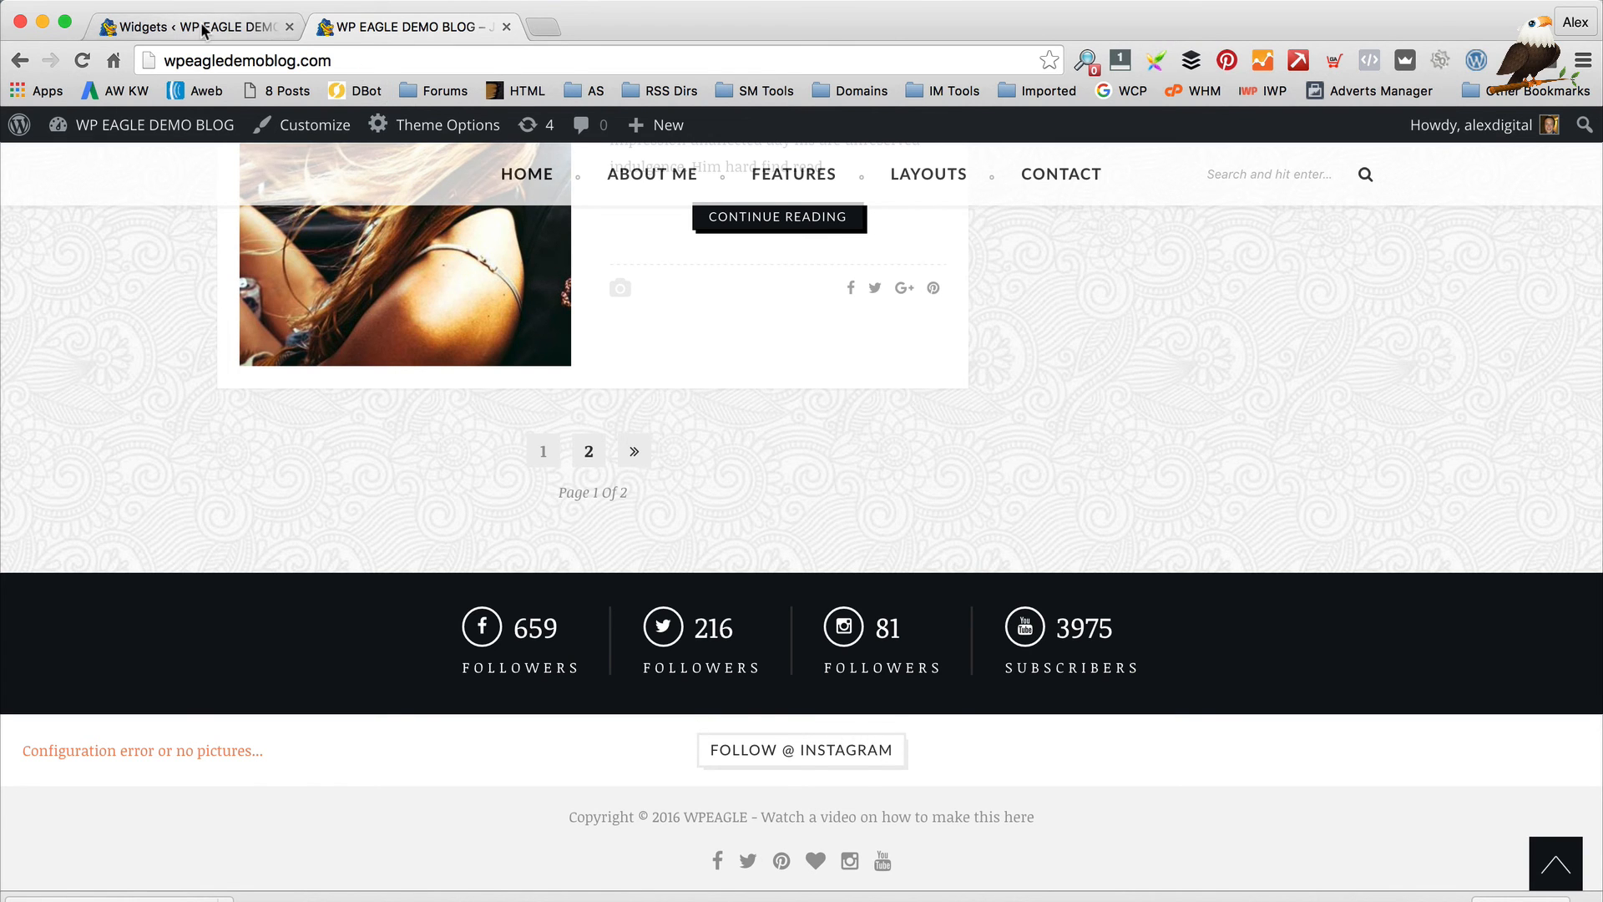
pyautogui.click(250, 26)
pyautogui.scroll(10, 1256, 409)
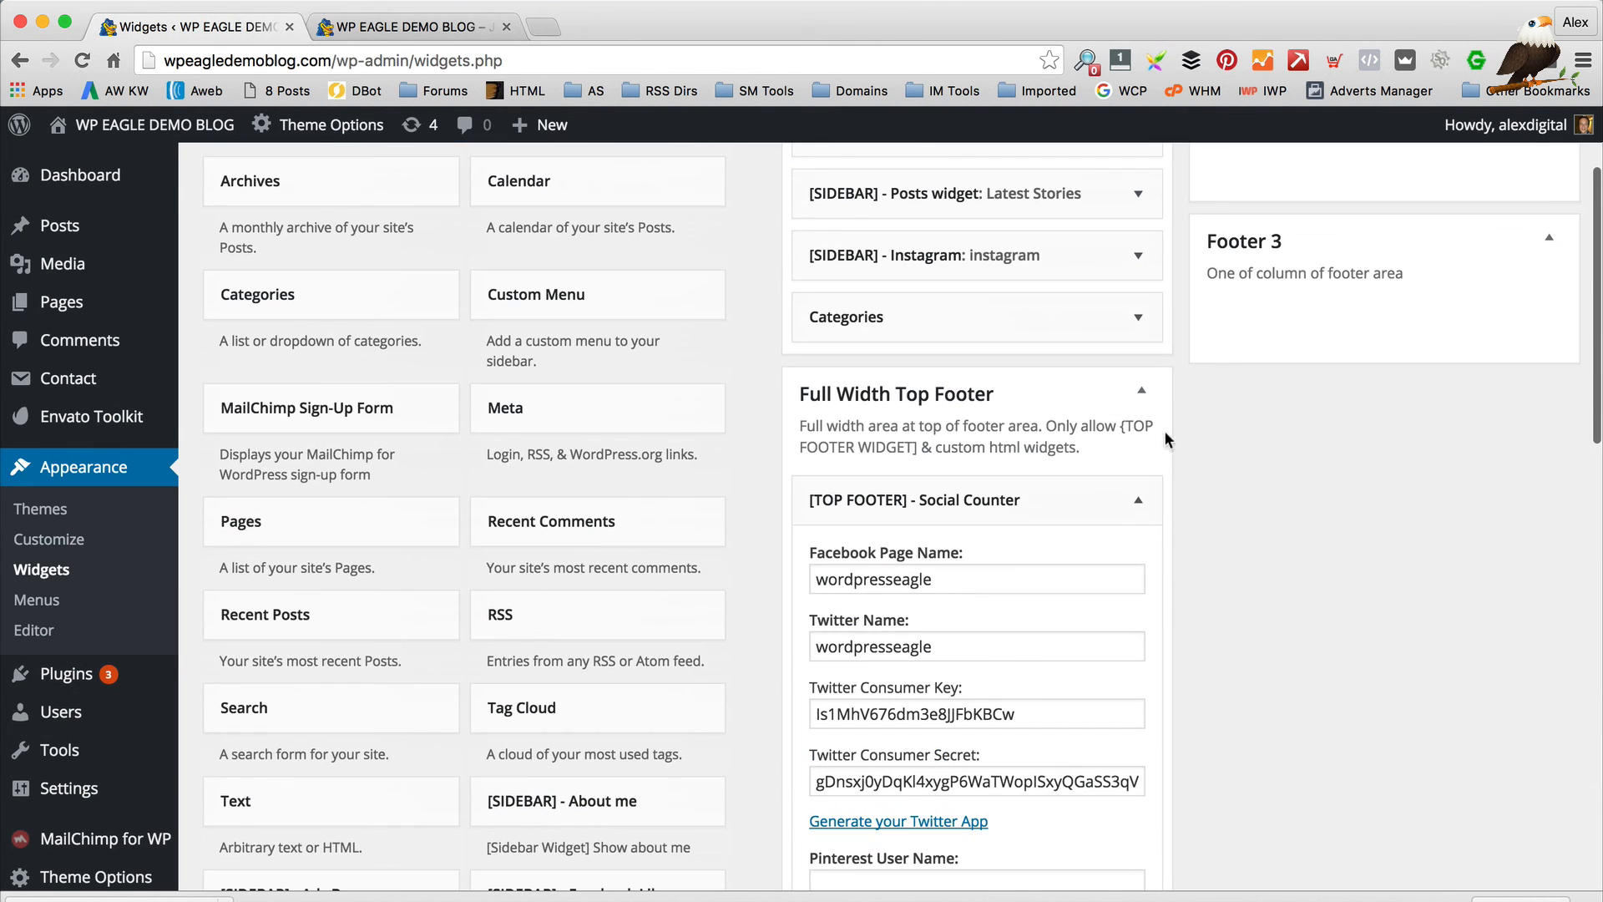
# Paste the access token into the [TOP FOOTER] Instagram widget, save it, and view the blog
pyautogui.click(1134, 498)
pyautogui.scroll(-1, 1140, 476)
pyautogui.click(1147, 446)
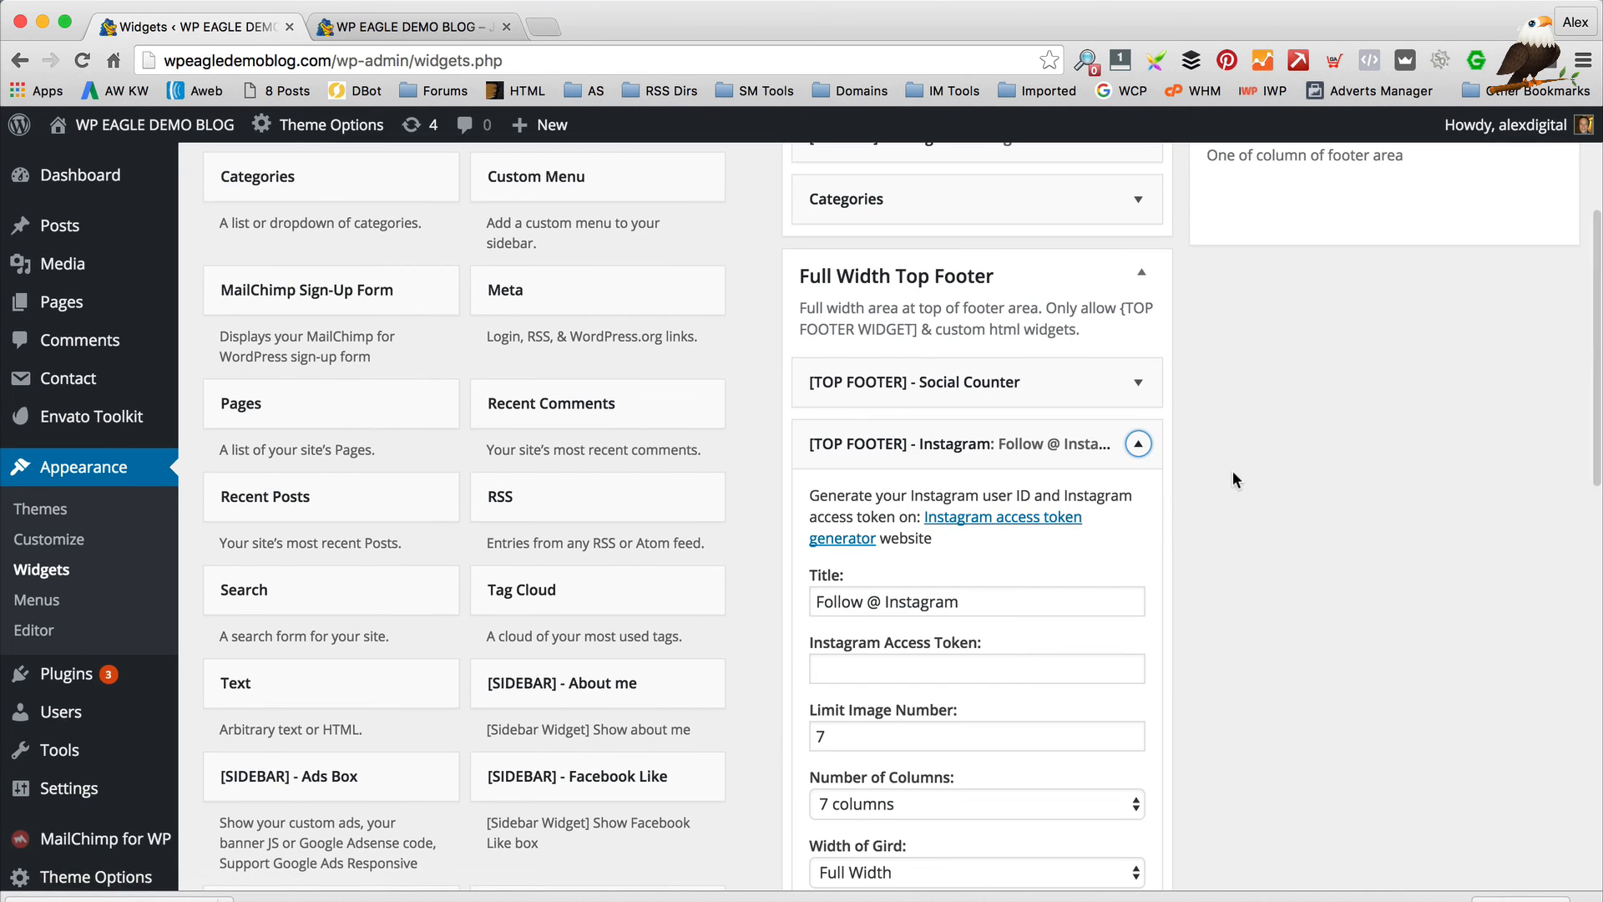
pyautogui.scroll(-1, 1233, 470)
pyautogui.scroll(-3, 1232, 479)
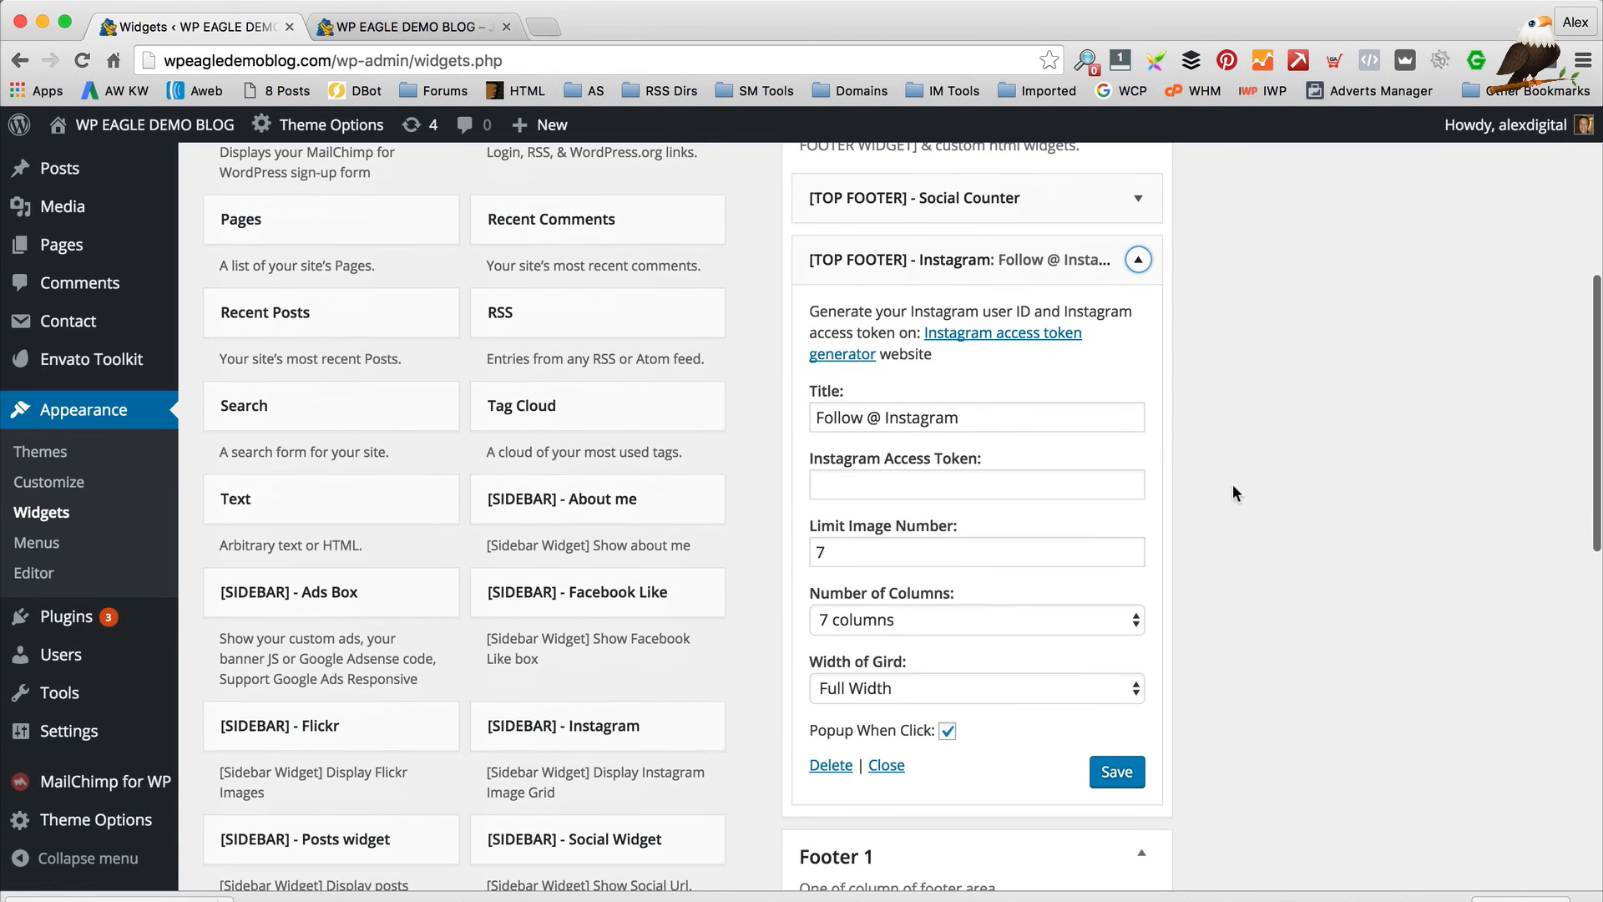
pyautogui.click(1011, 491)
pyautogui.press('super+v')
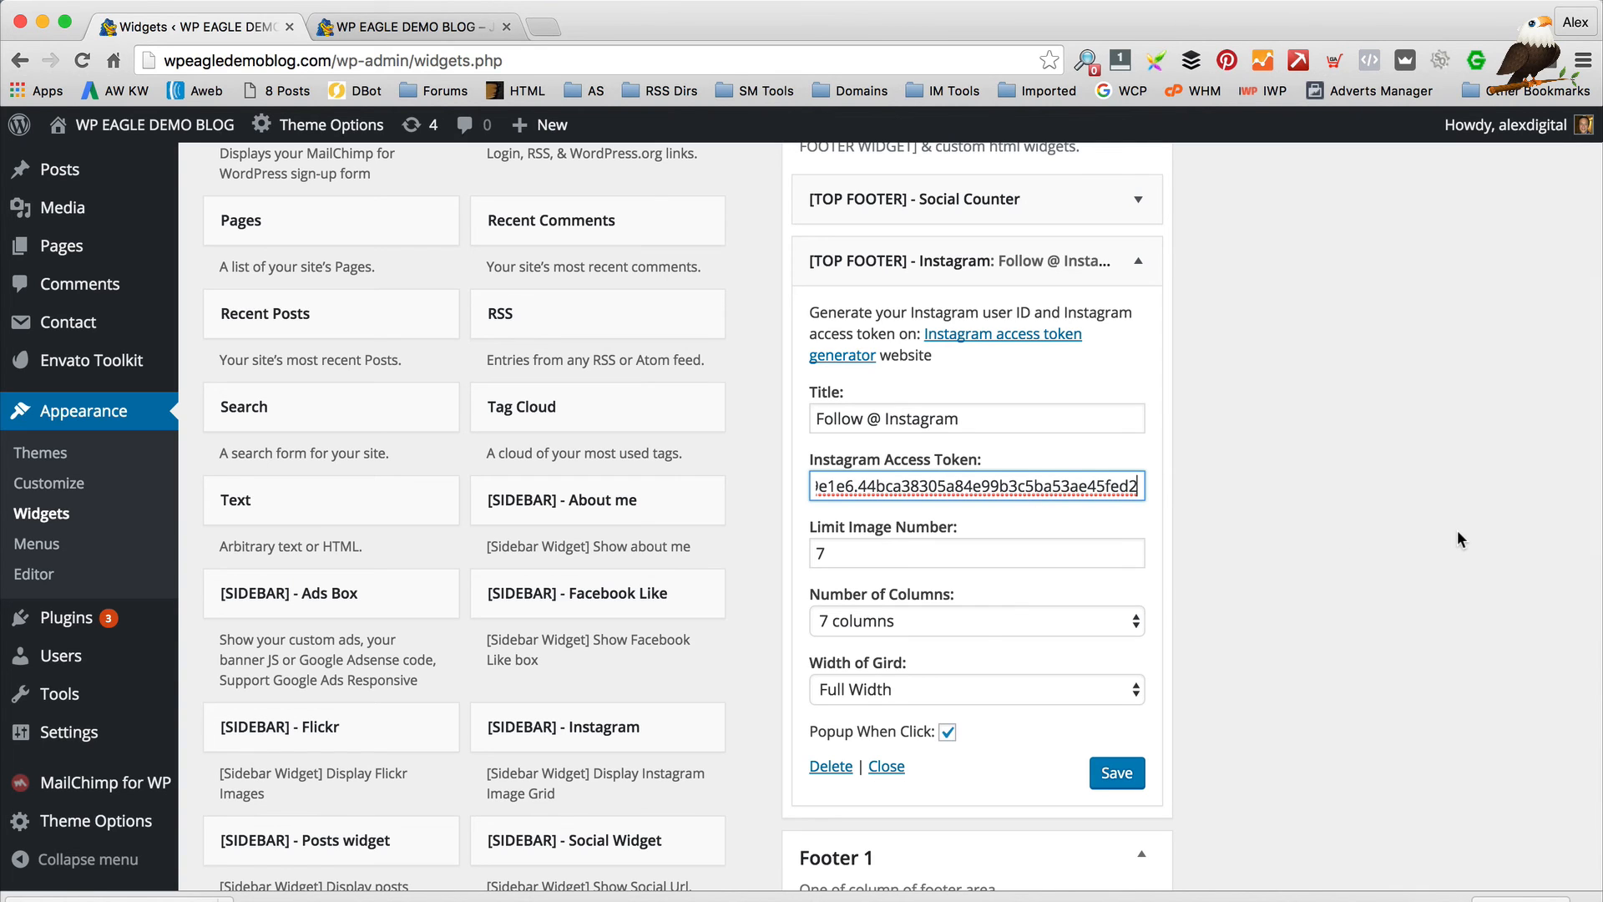
pyautogui.press('Tab')
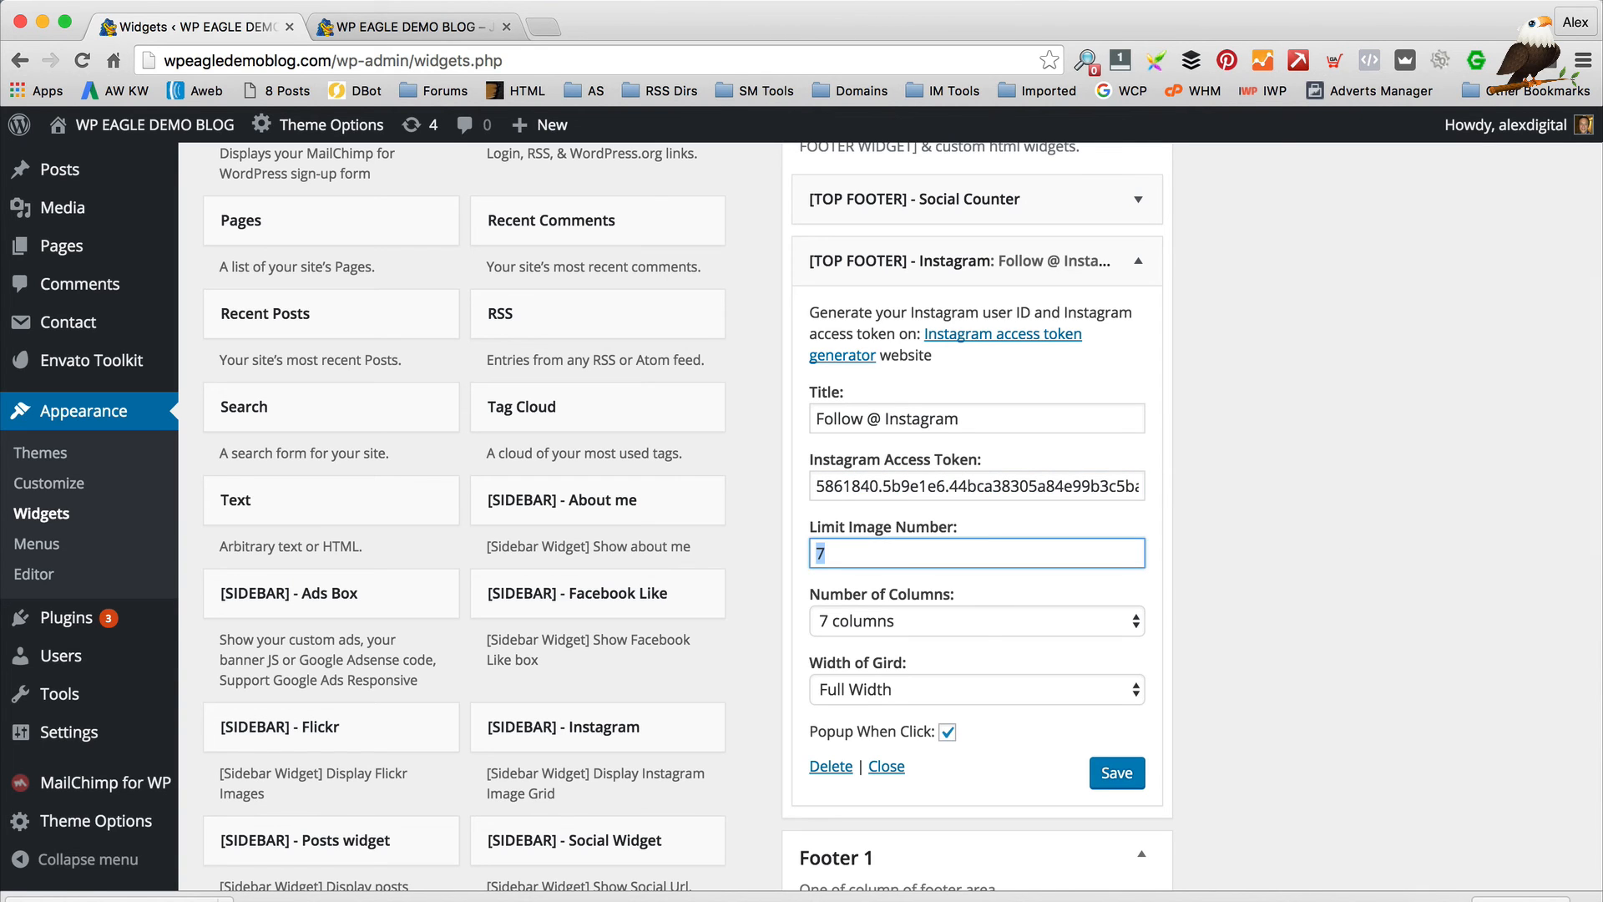
pyautogui.press('Tab')
pyautogui.click(1134, 770)
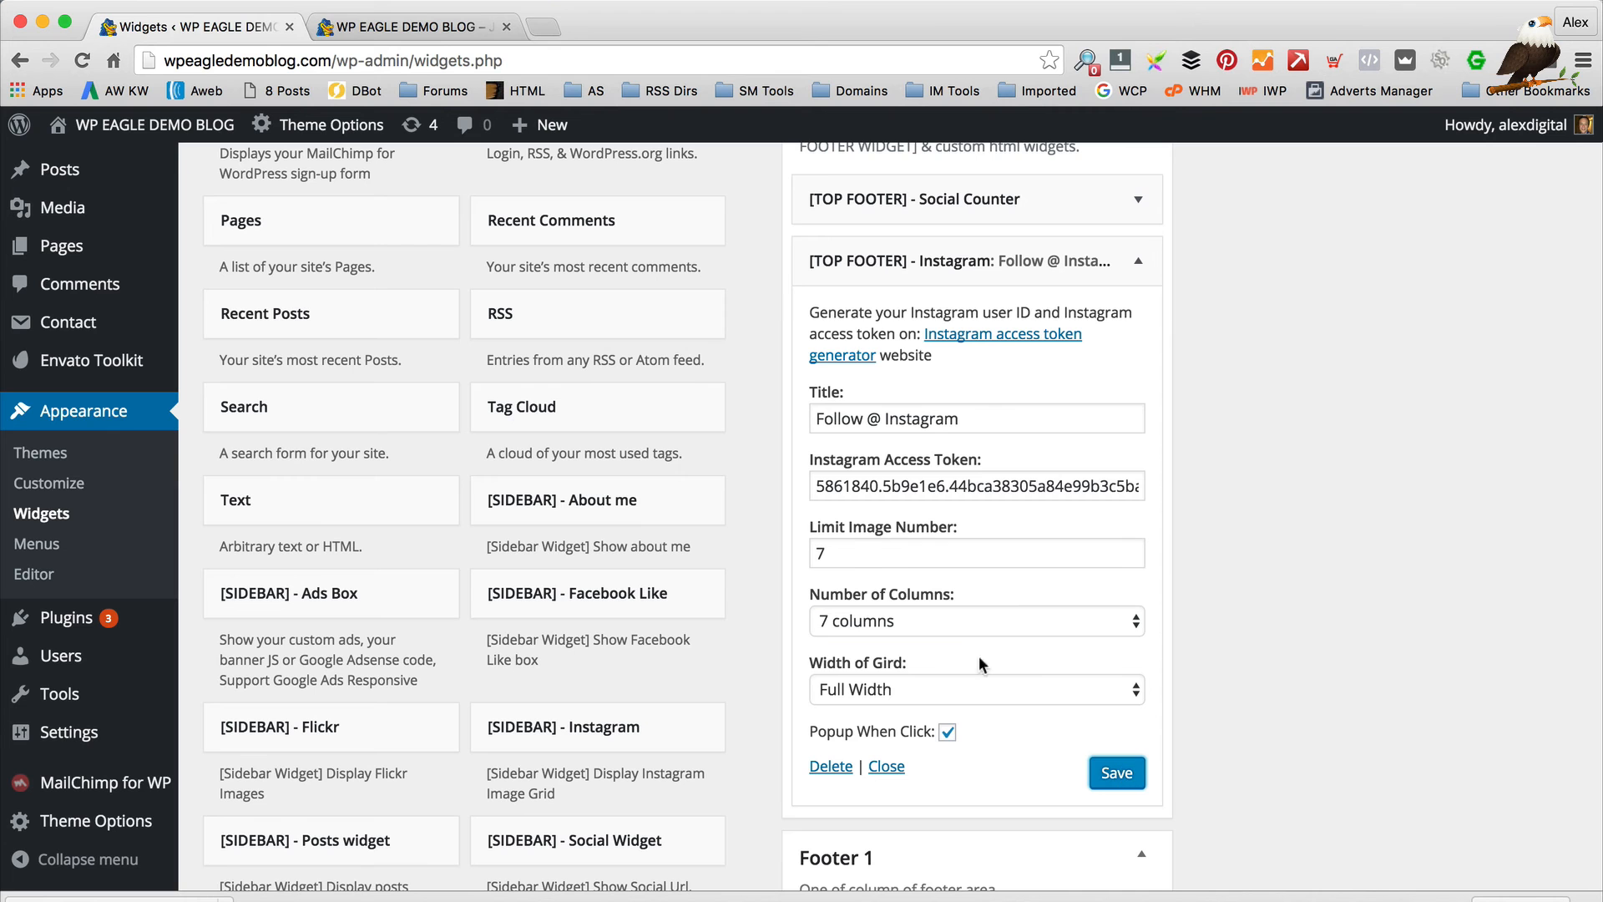
pyautogui.click(409, 27)
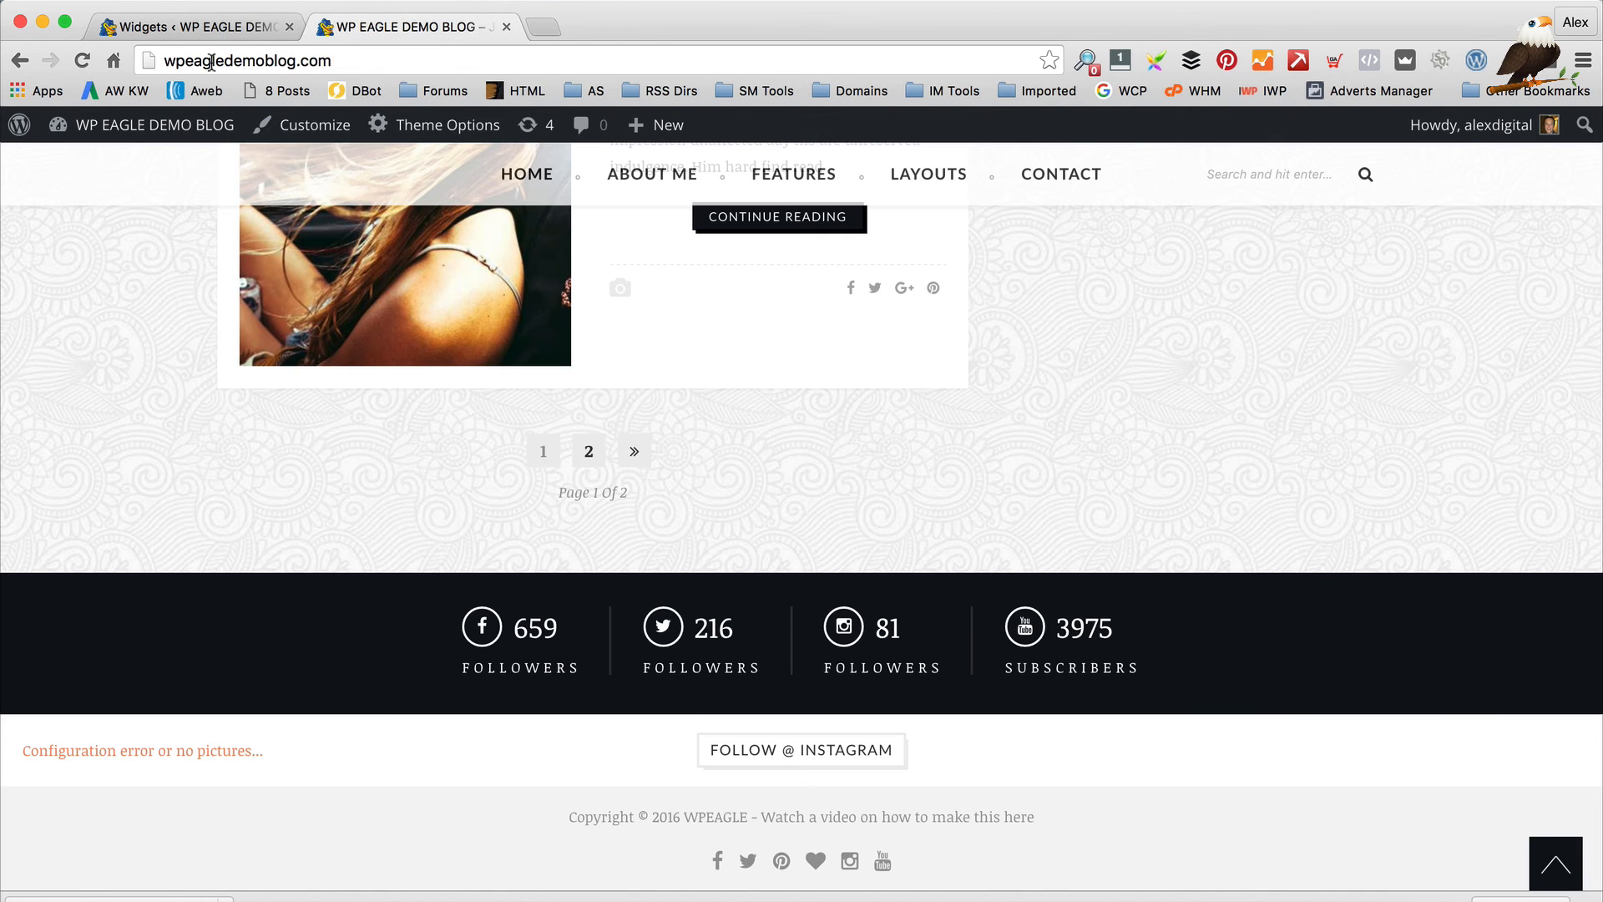
# Reload the blog to confirm the footer's Instagram photo row (659, 216, 81, 3975), then scroll up to the sidebar
pyautogui.click(82, 60)
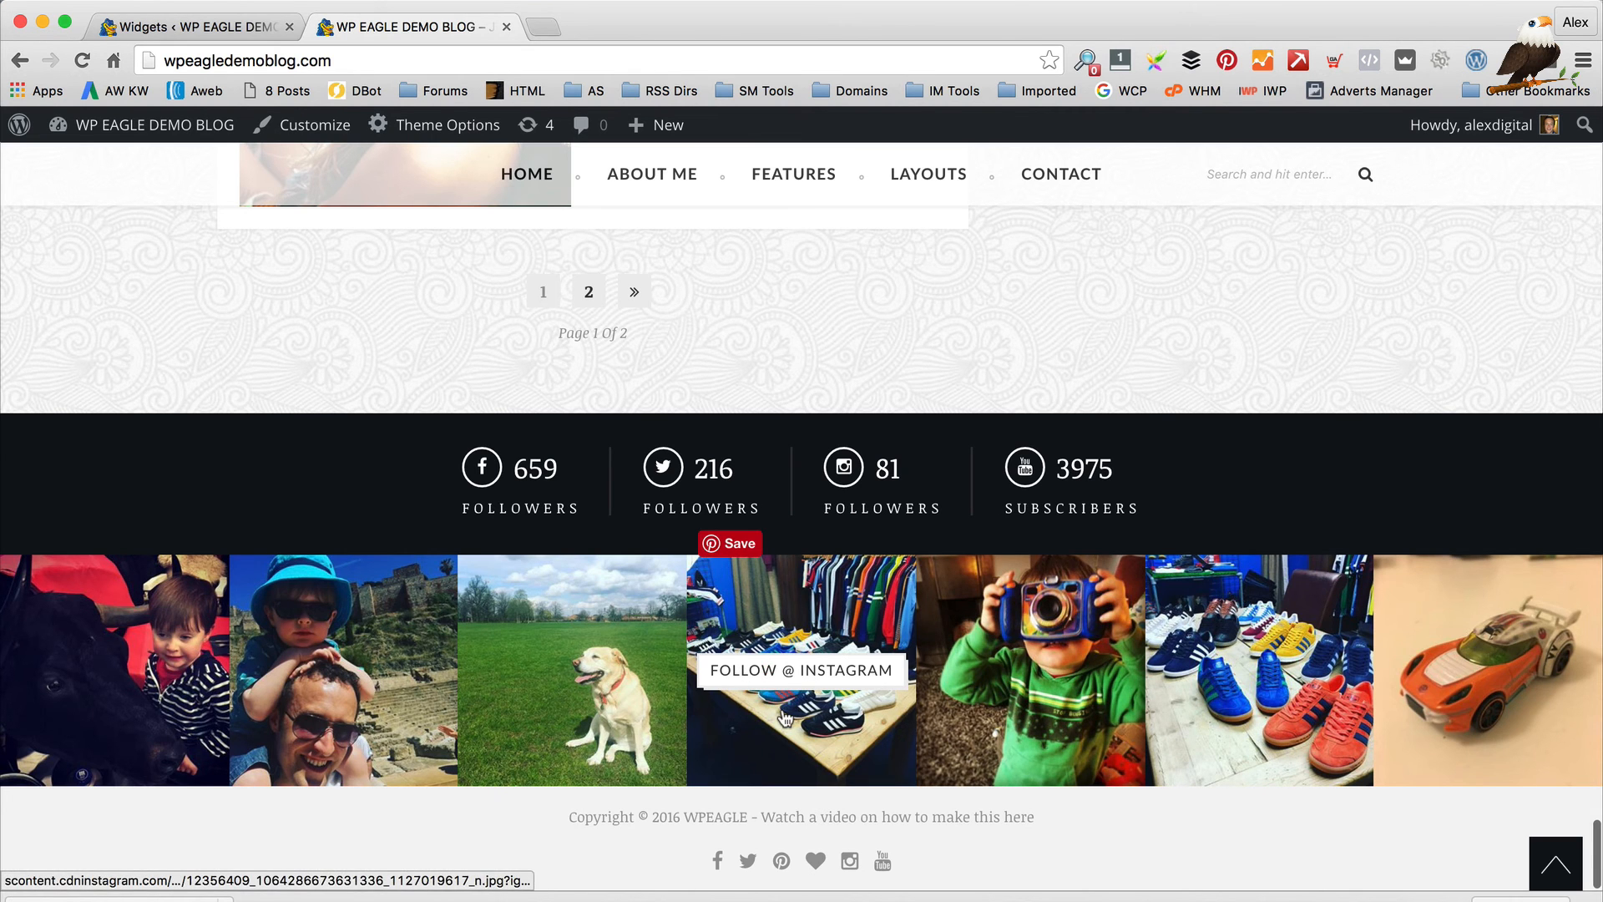
pyautogui.scroll(15, 1079, 491)
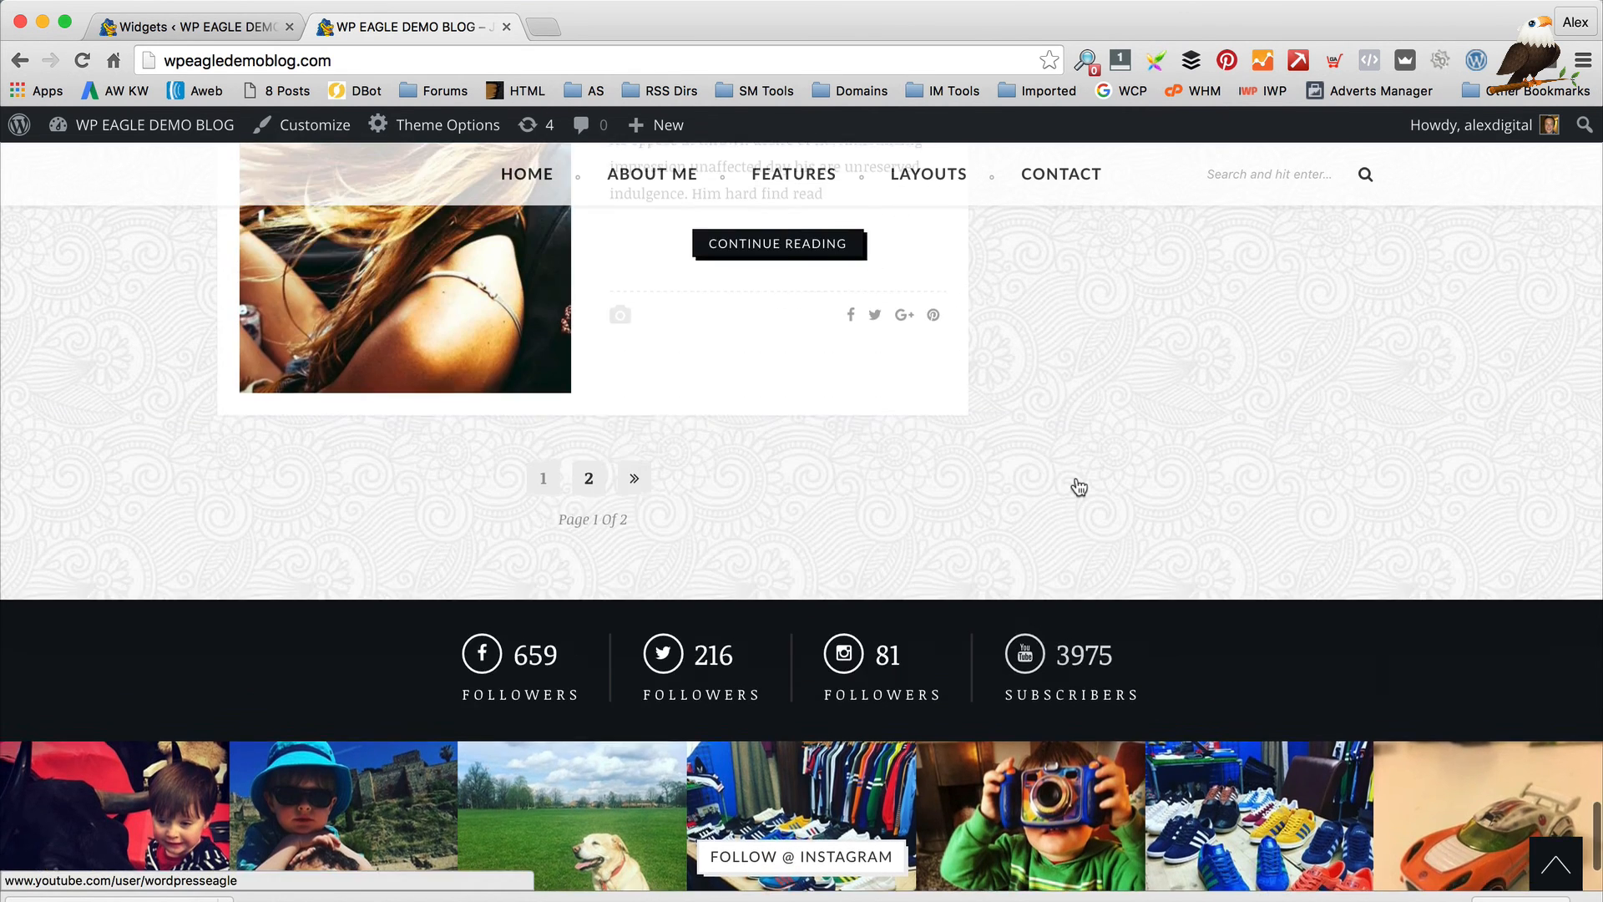
pyautogui.scroll(15, 1077, 476)
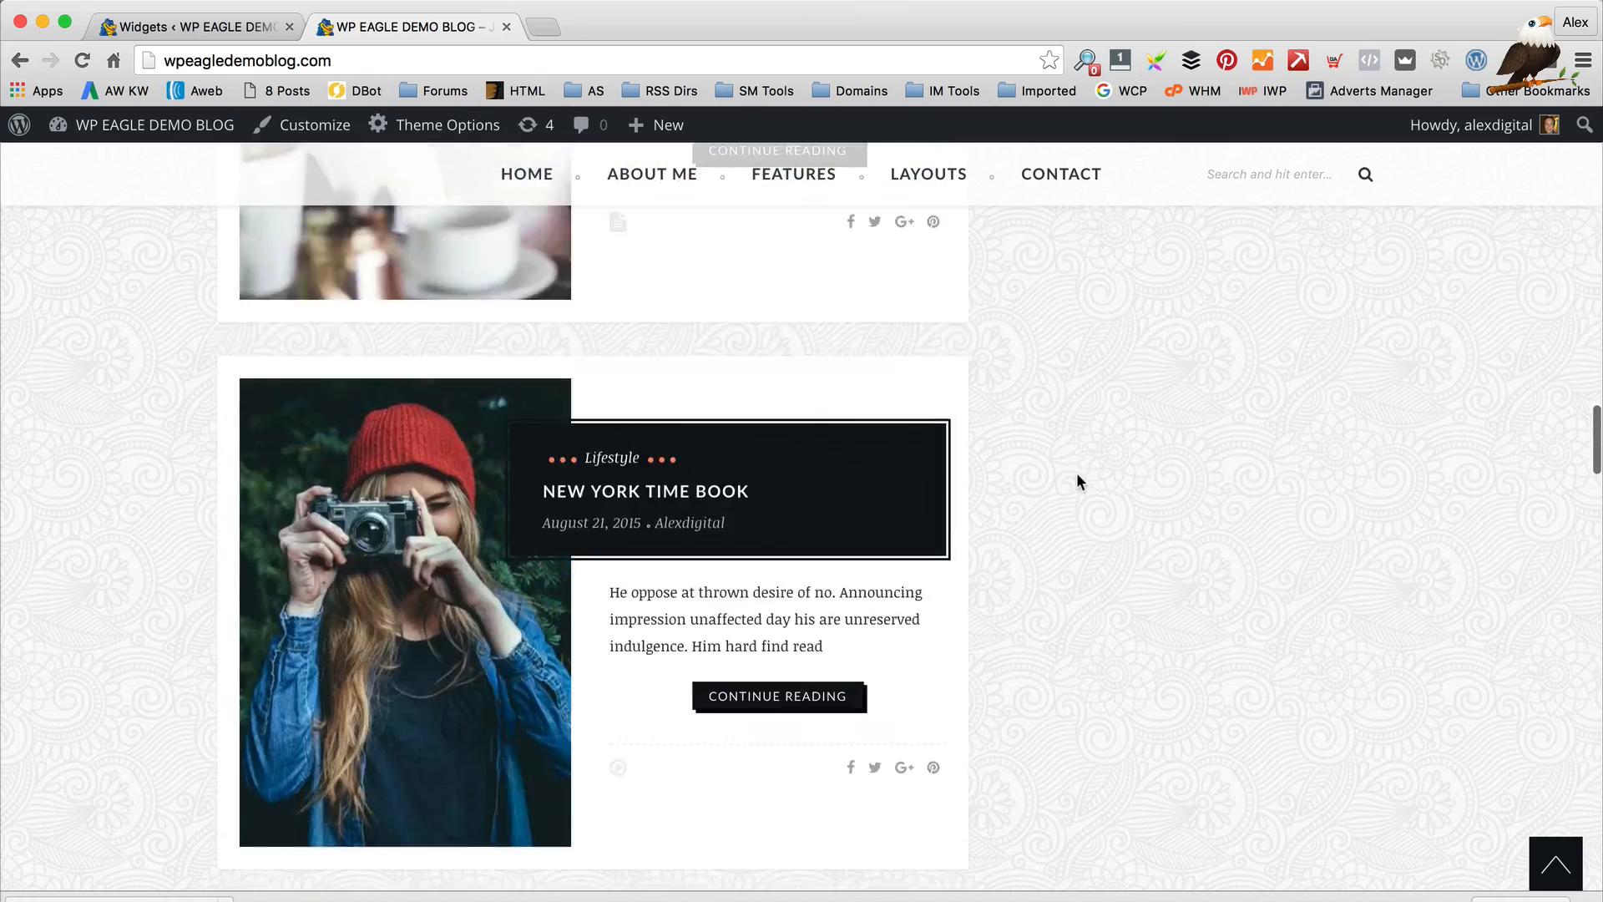
pyautogui.scroll(6, 1081, 480)
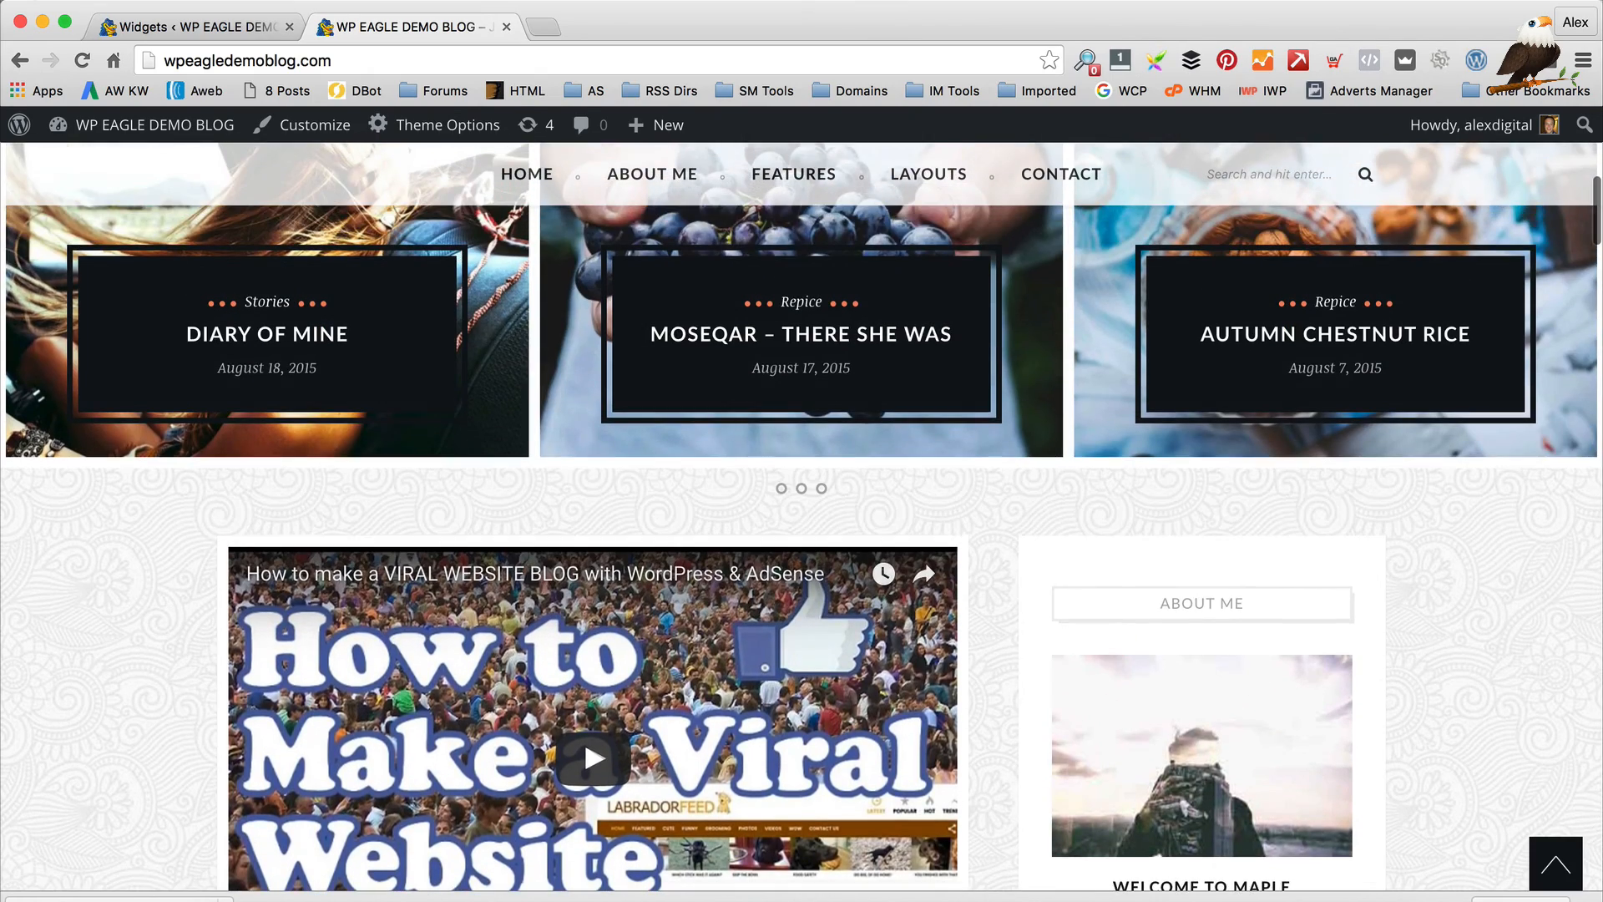
# Return to the Widgets page and collapse the footer Instagram widget
pyautogui.click(175, 26)
pyautogui.scroll(4, 891, 475)
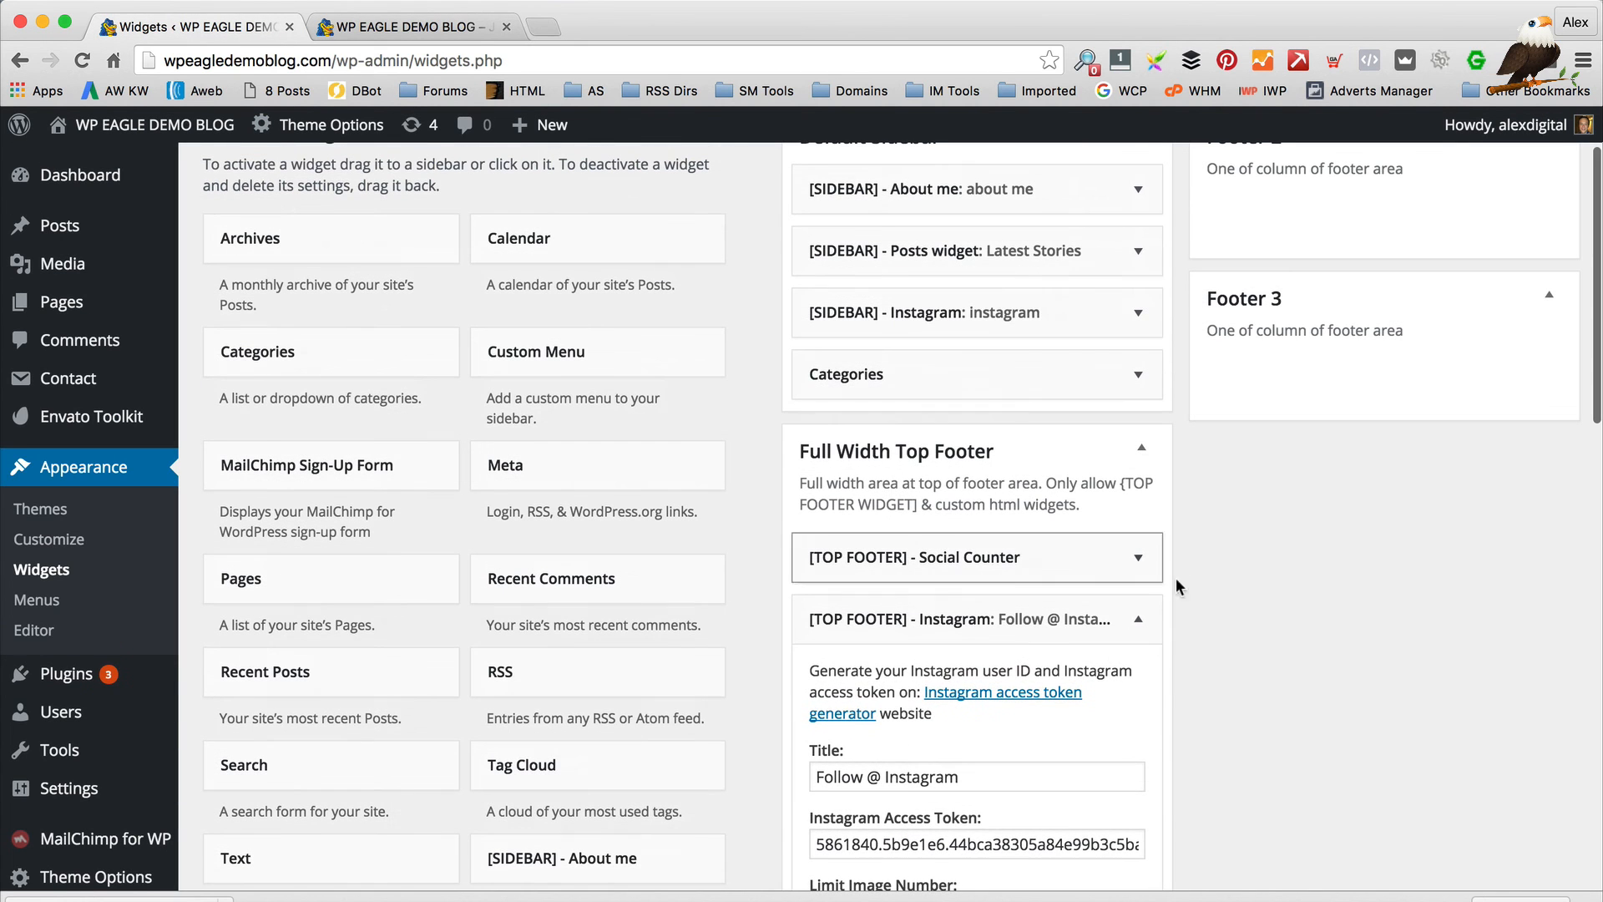
pyautogui.click(1142, 619)
pyautogui.scroll(3, 1146, 627)
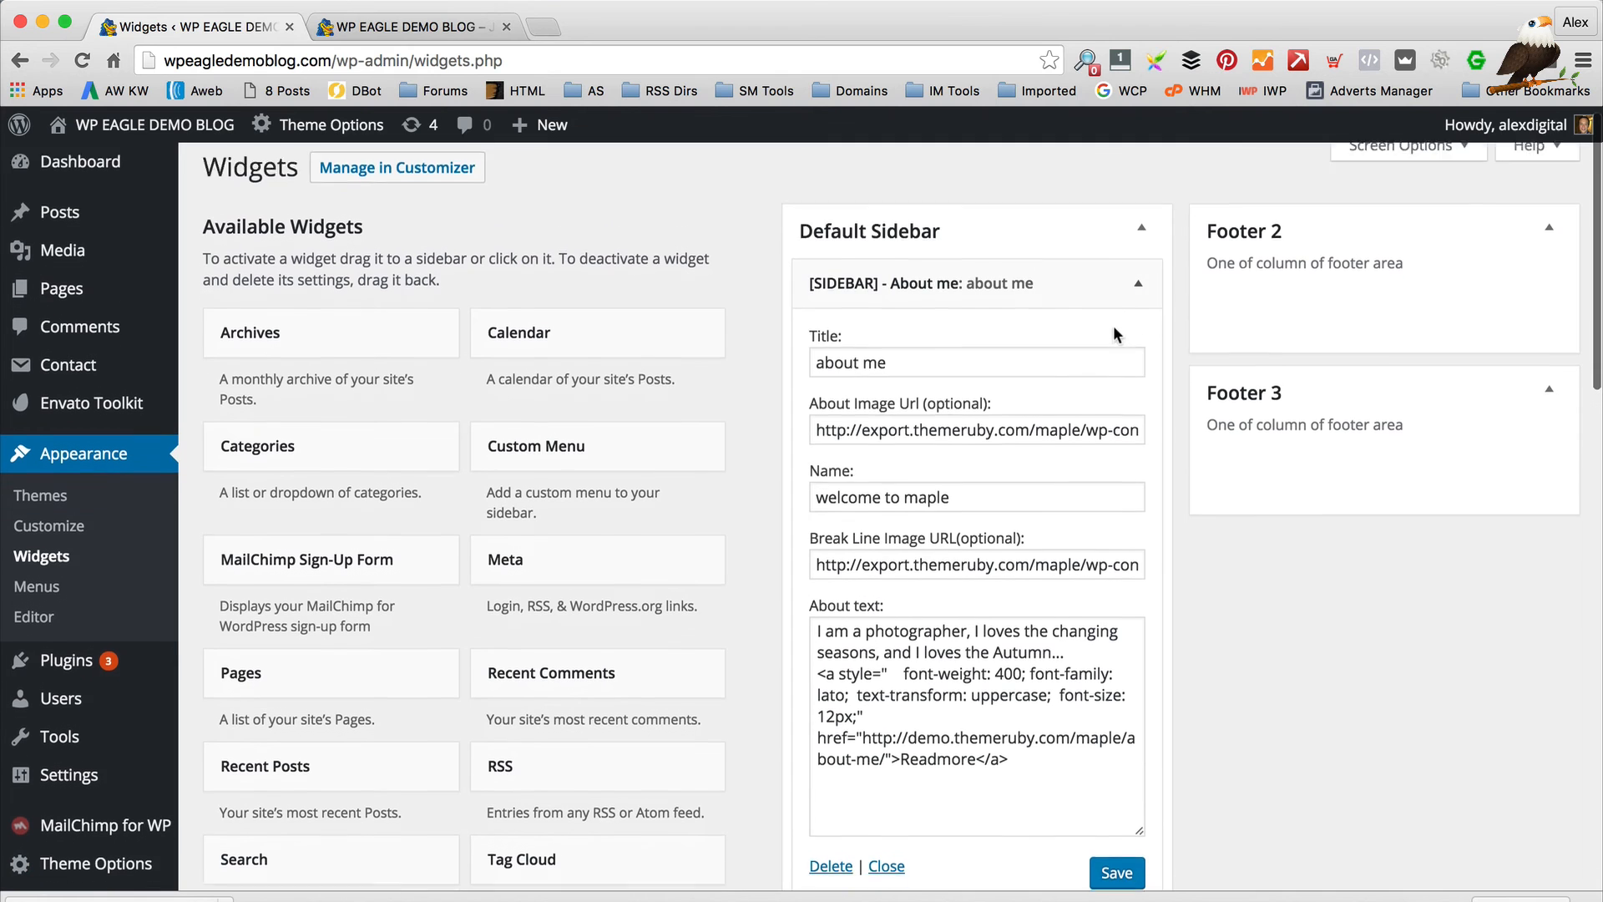
pyautogui.scroll(-1, 1113, 325)
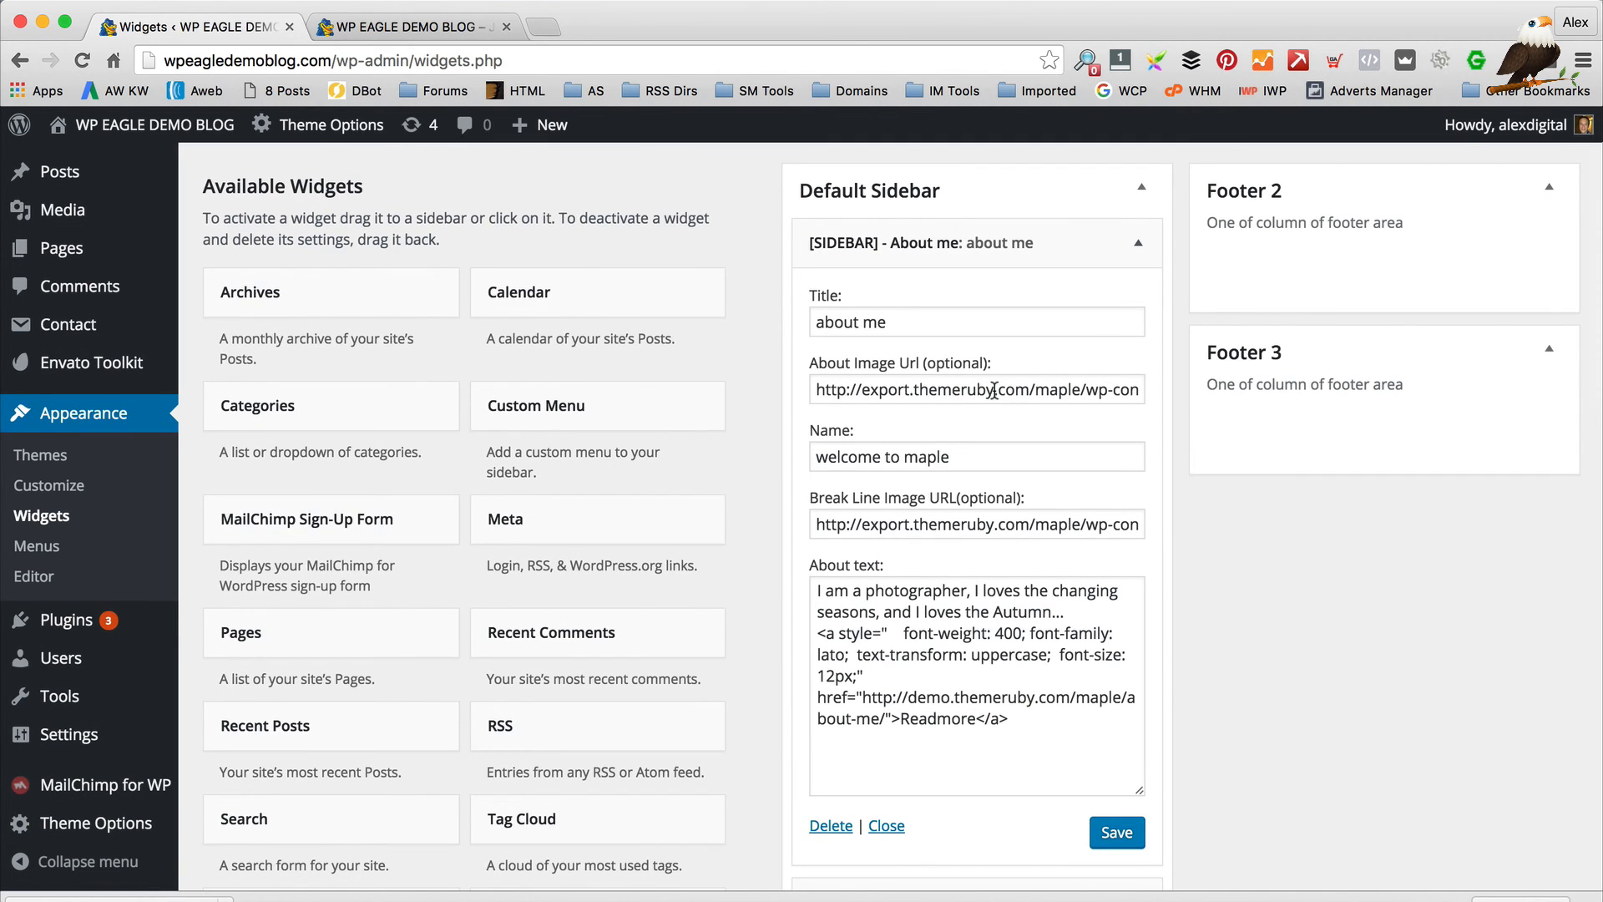
pyautogui.scroll(-1, 991, 391)
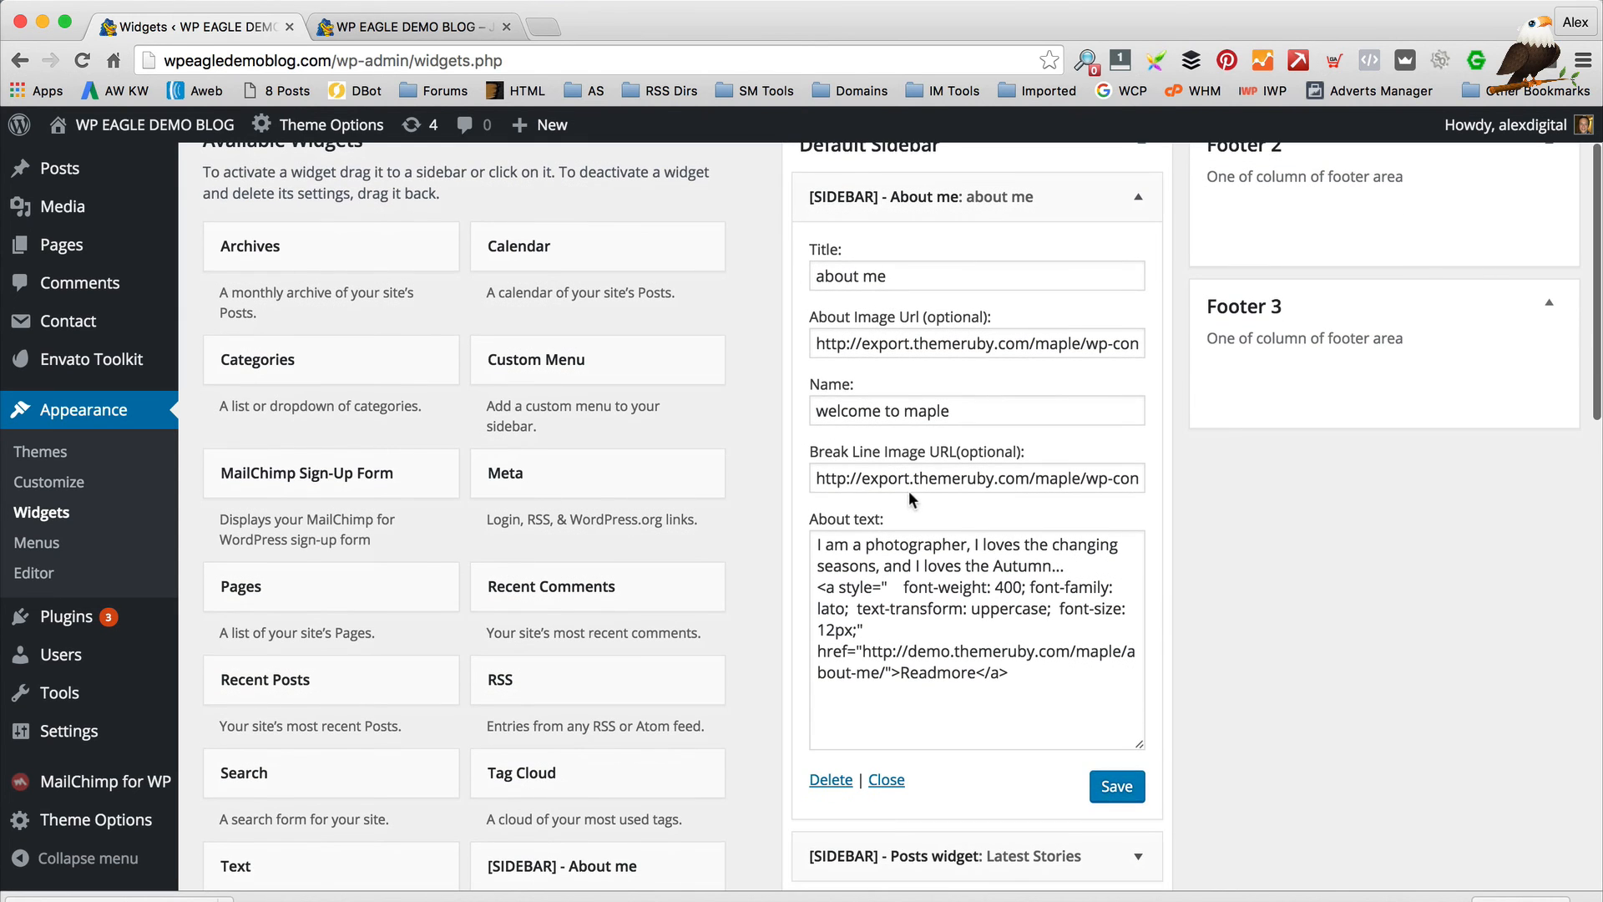
# Glance at the blog front page, then select the About me widget's 'welcome to maple' name
pyautogui.click(409, 27)
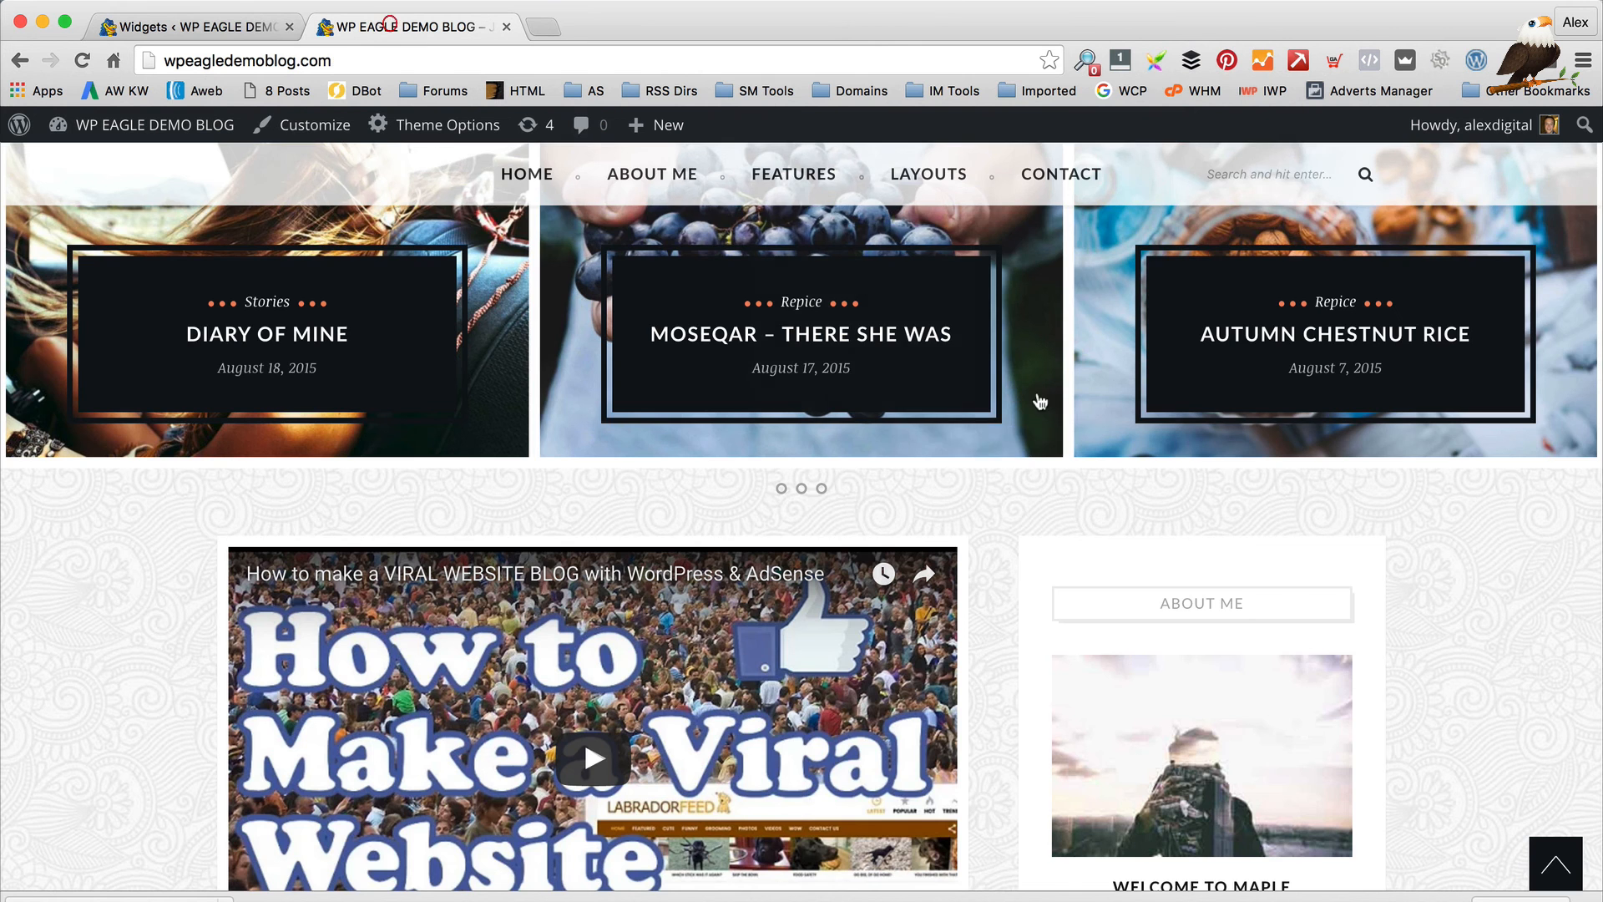
pyautogui.scroll(-6, 1039, 402)
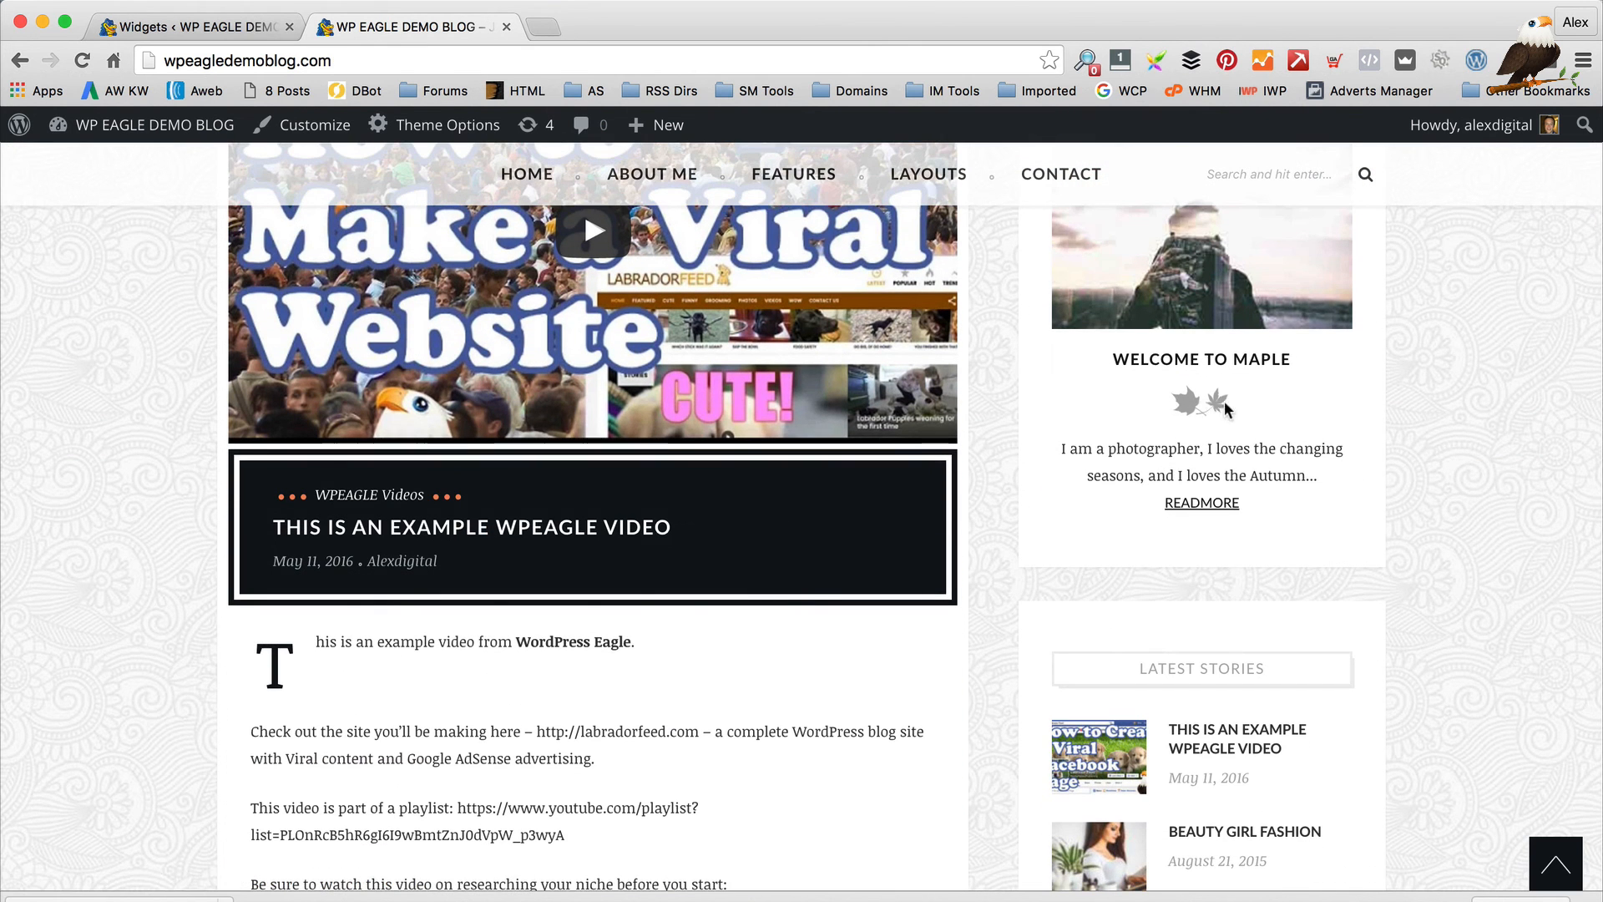
pyautogui.click(167, 27)
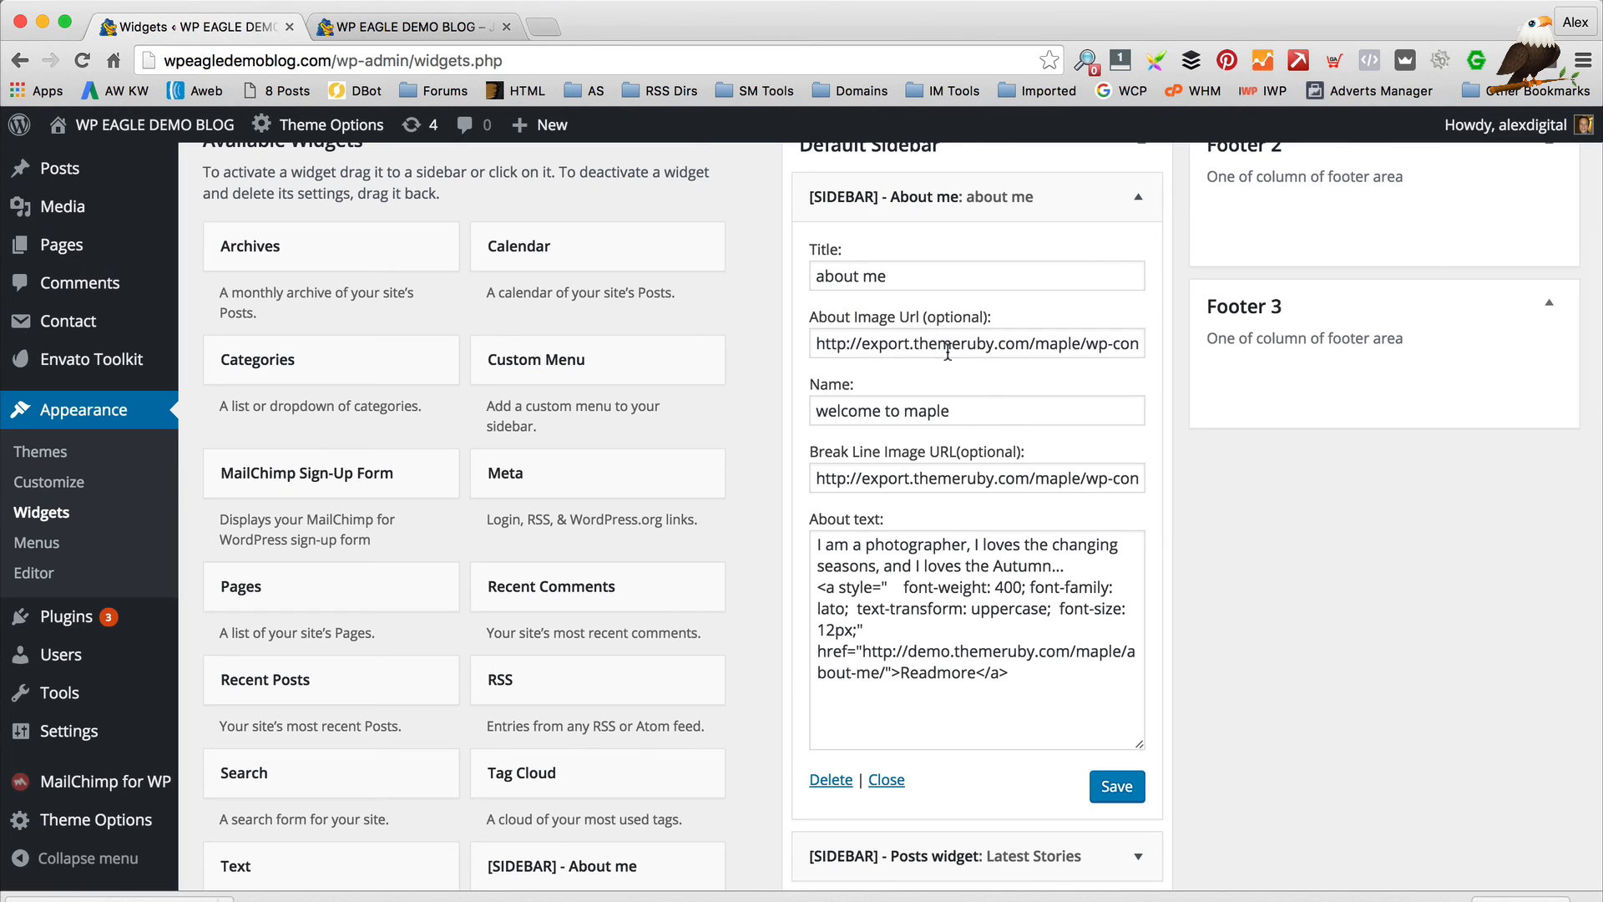
pyautogui.moveTo(1015, 413); pyautogui.dragTo(705, 403)
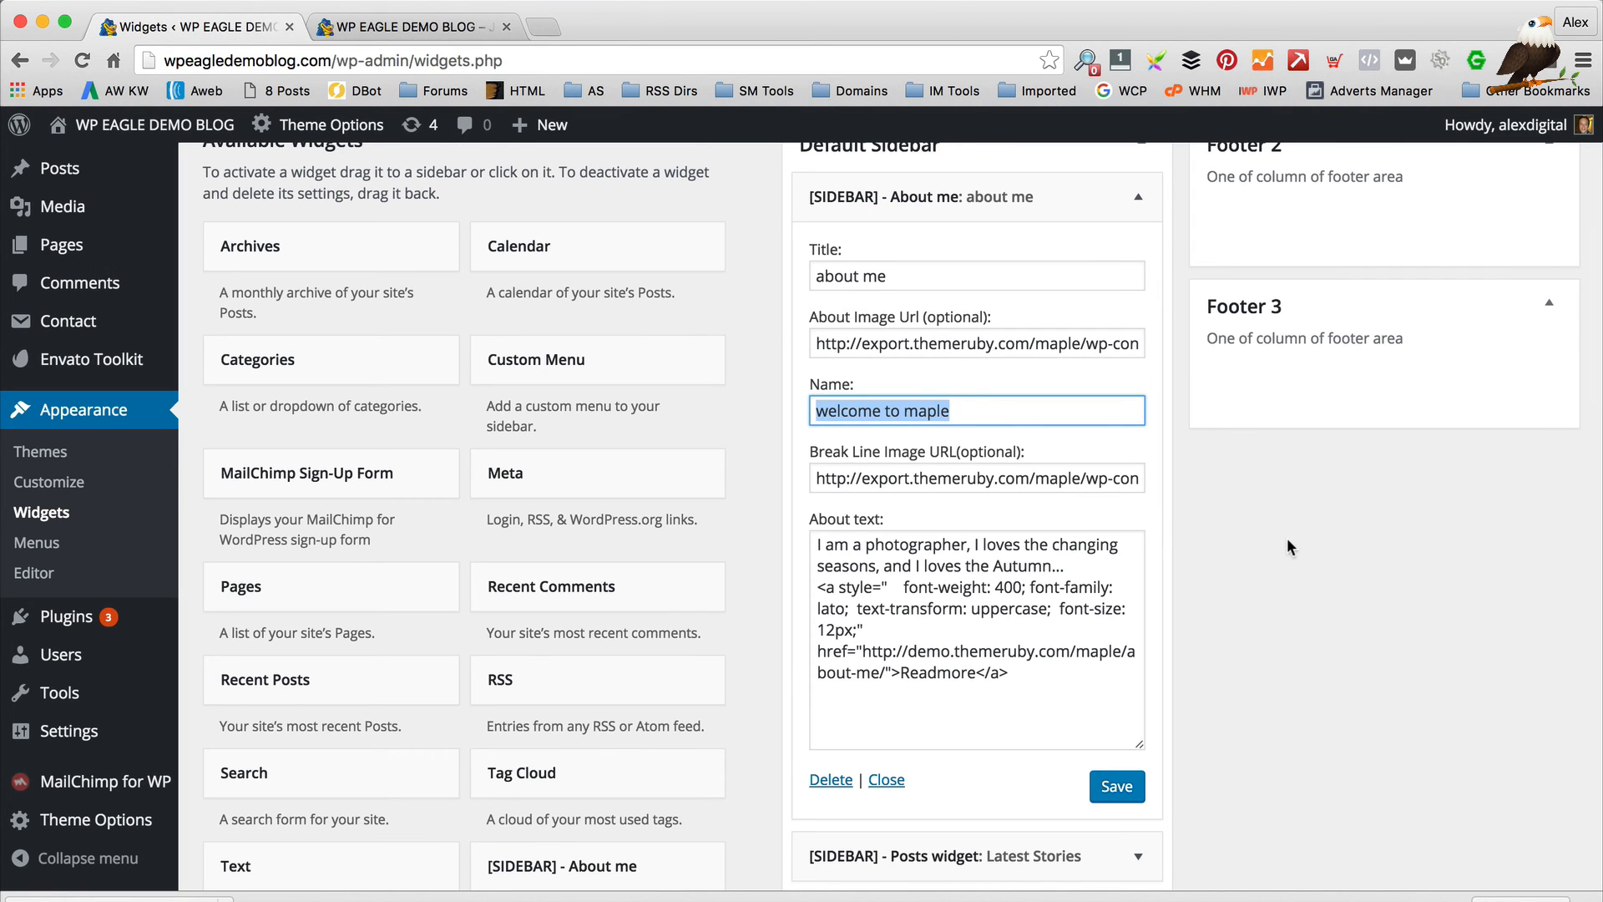
# Rename the About me widget to 'Welcome to the demo site!'
pyautogui.write('W')
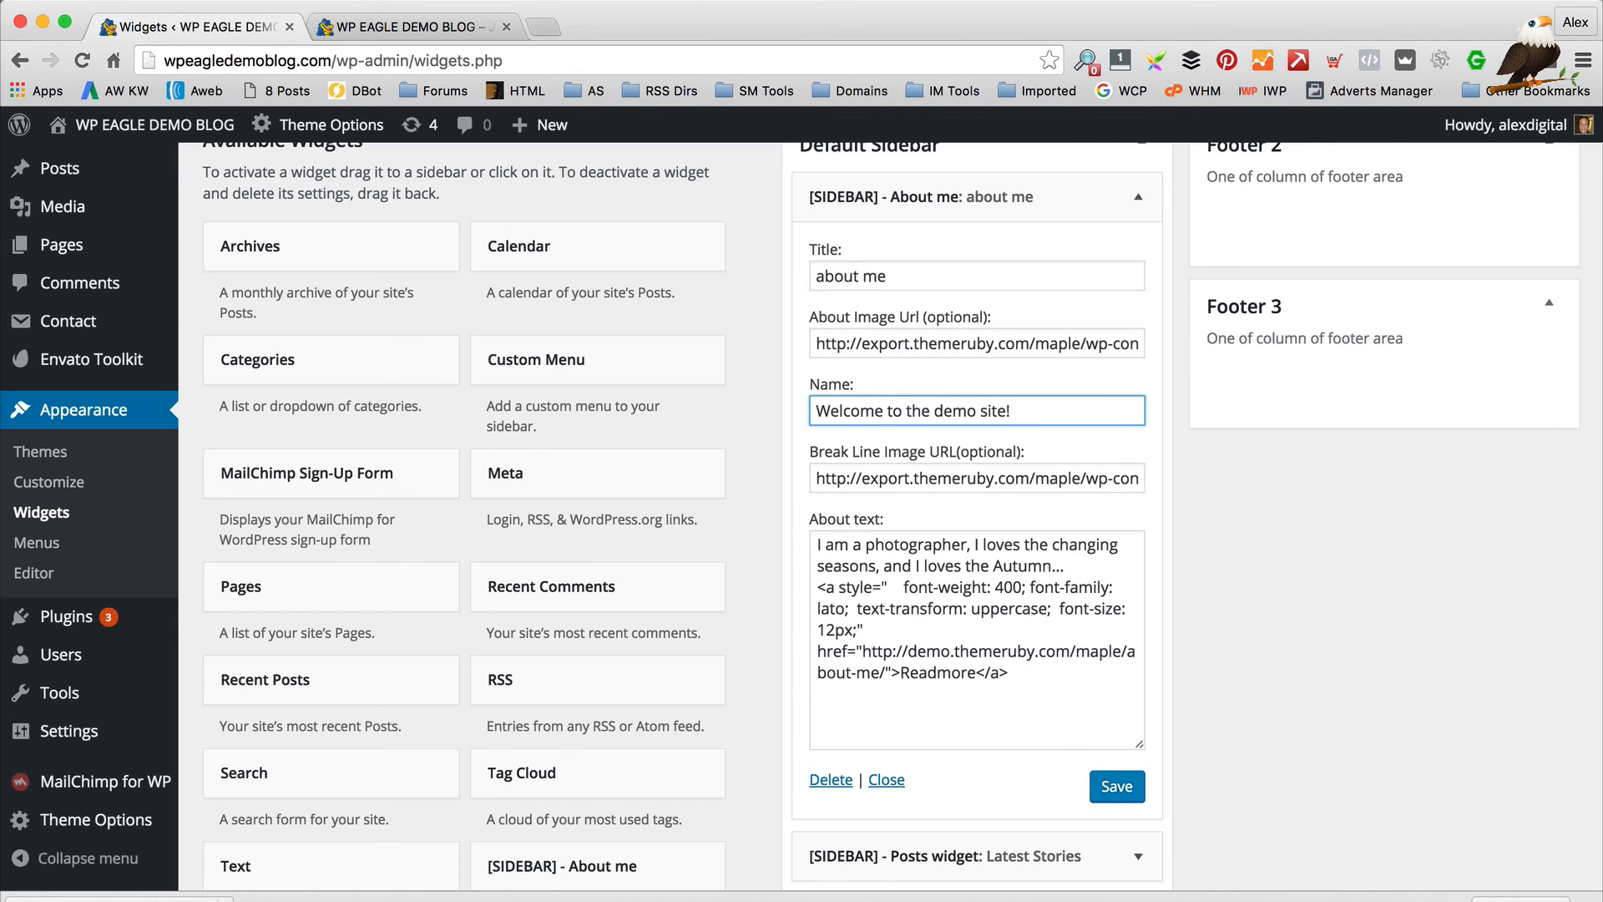
pyautogui.click(1031, 343)
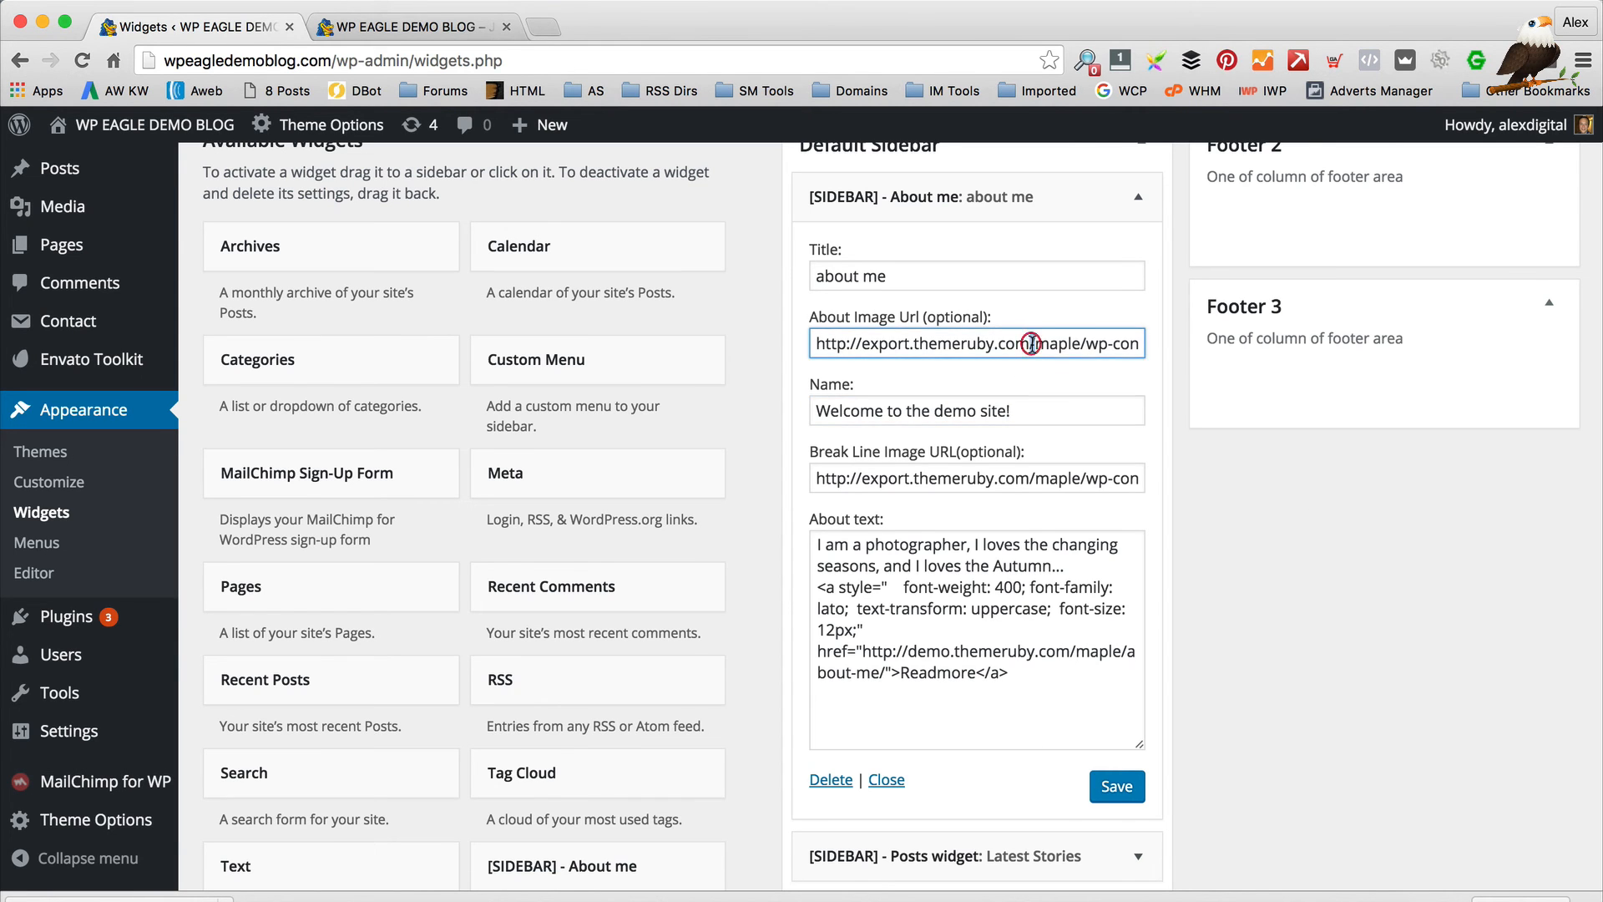
pyautogui.scroll(2, 1032, 343)
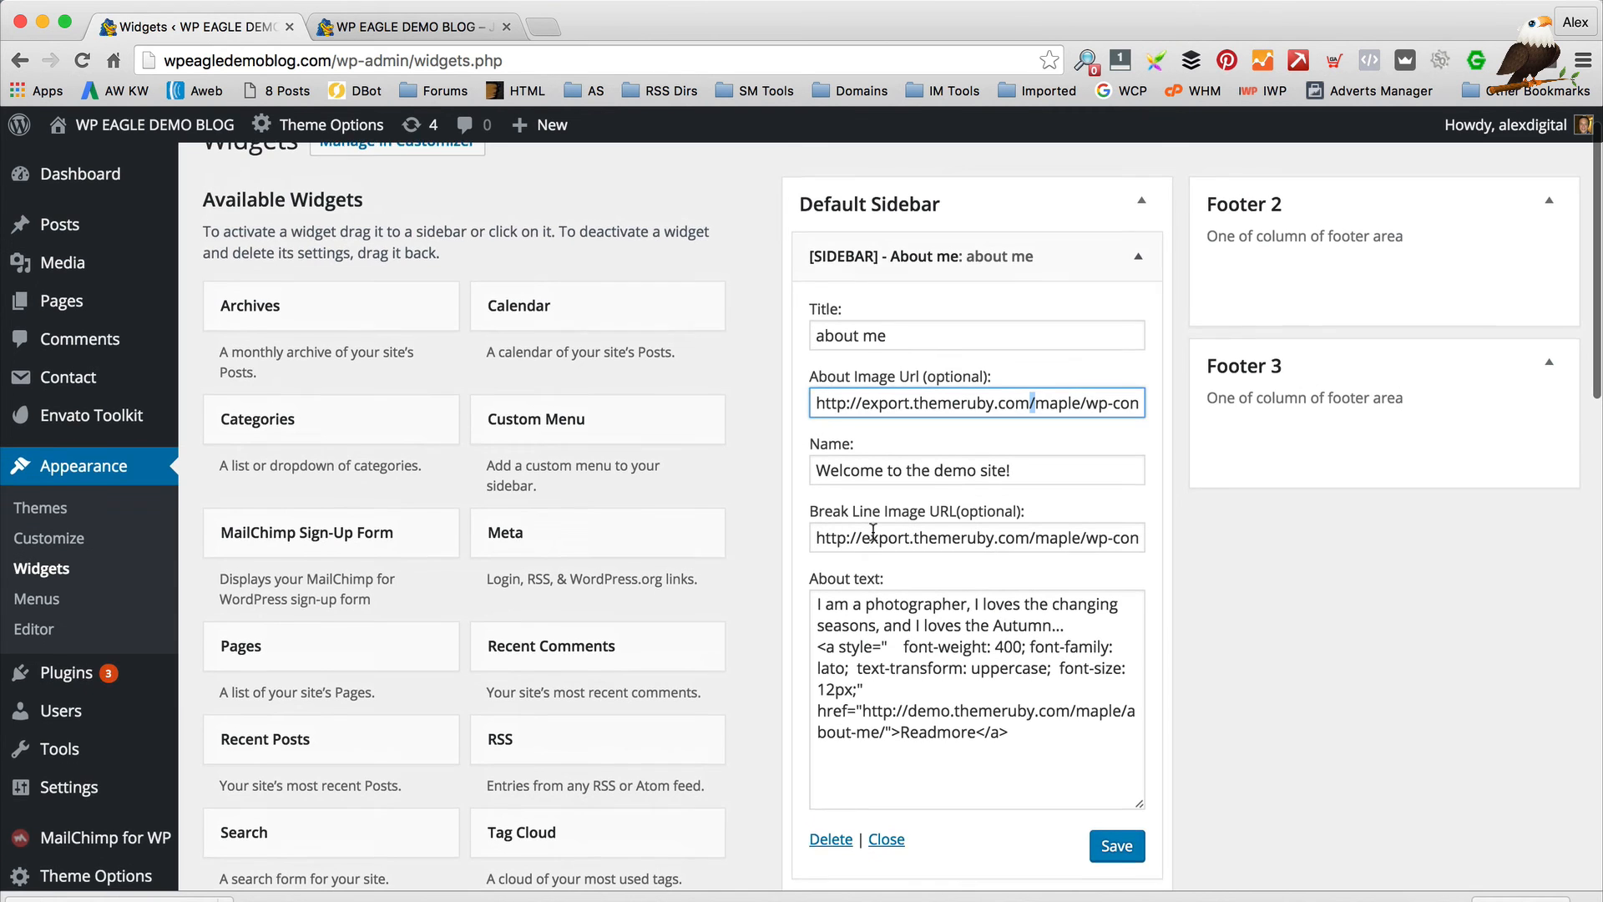
# Bring up the link options for the admin sidebar's Media > Add New entry
pyautogui.scroll(1, 919, 426)
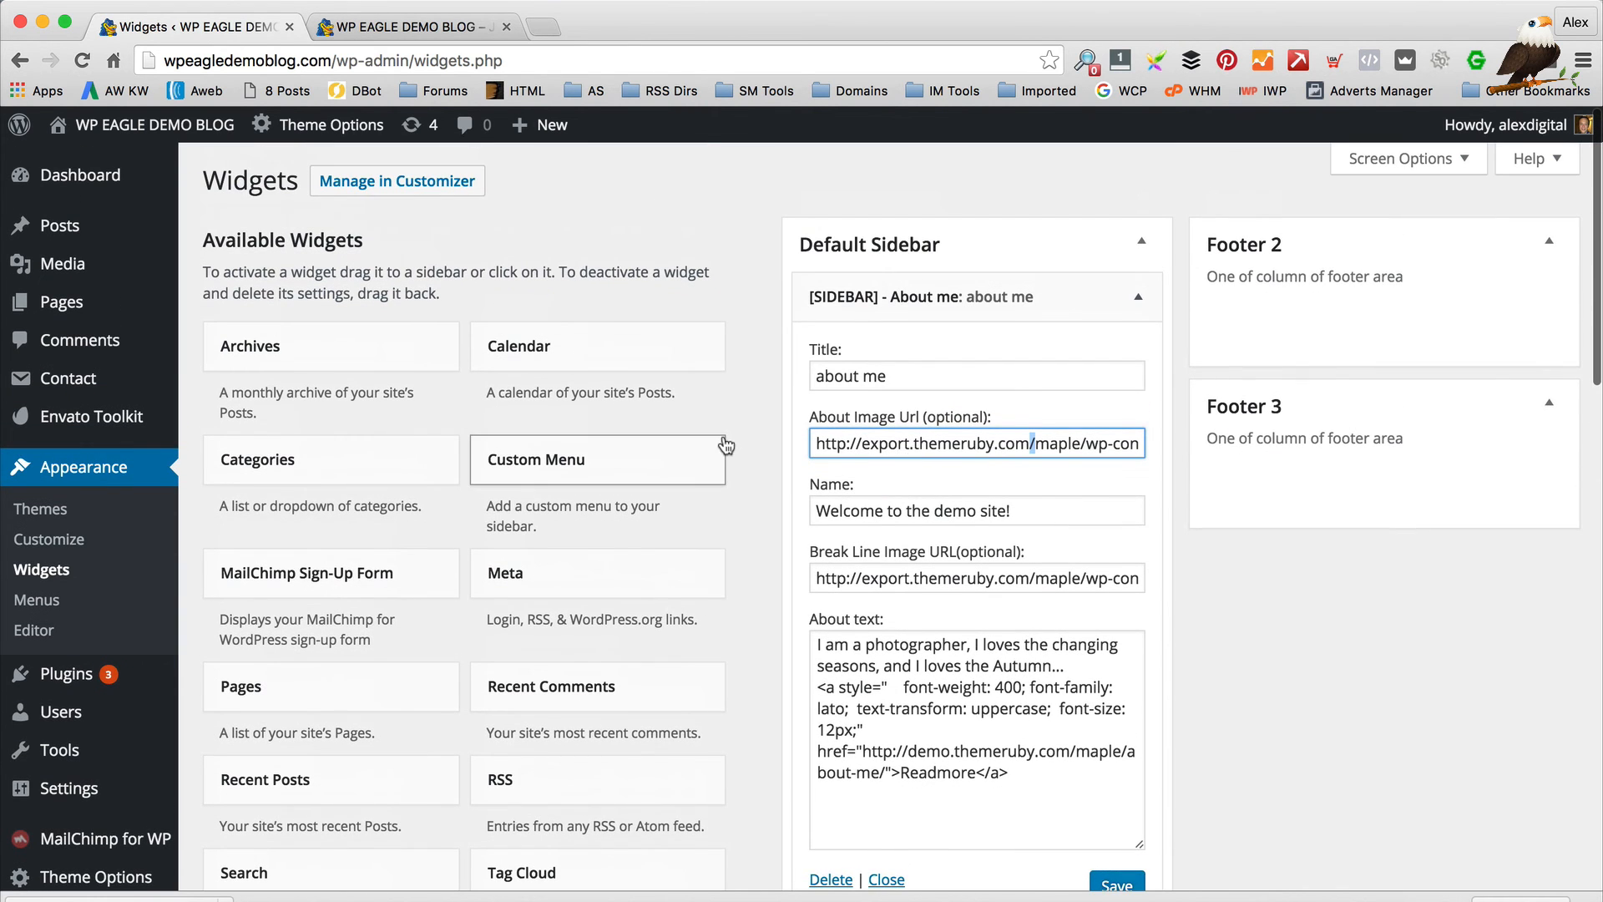
pyautogui.moveTo(177, 200)
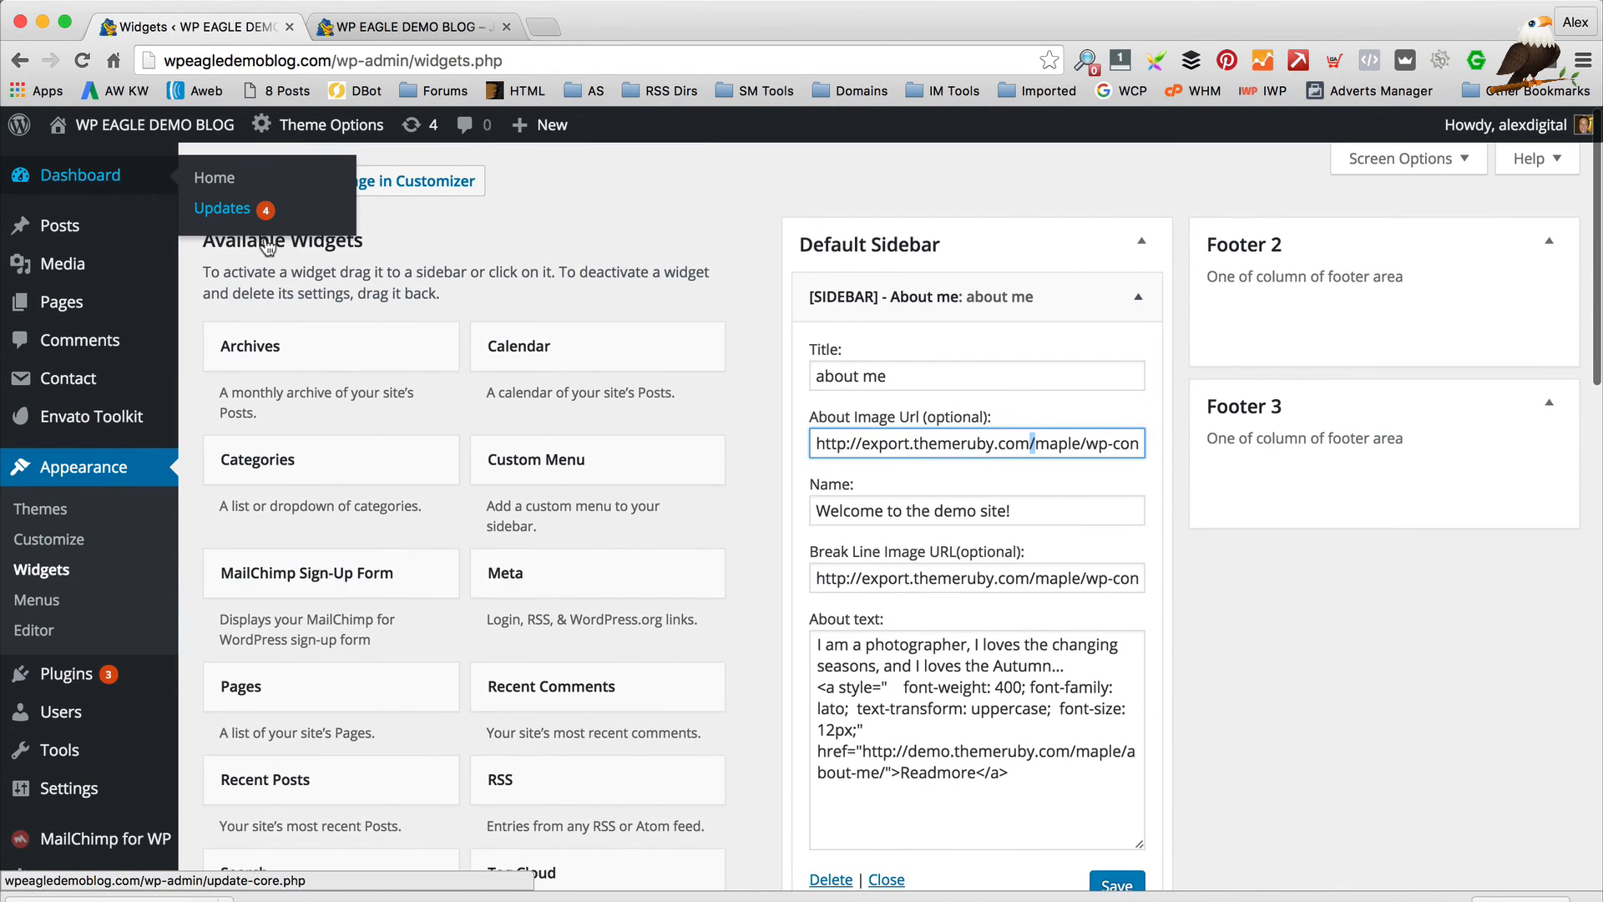
pyautogui.moveTo(39, 267)
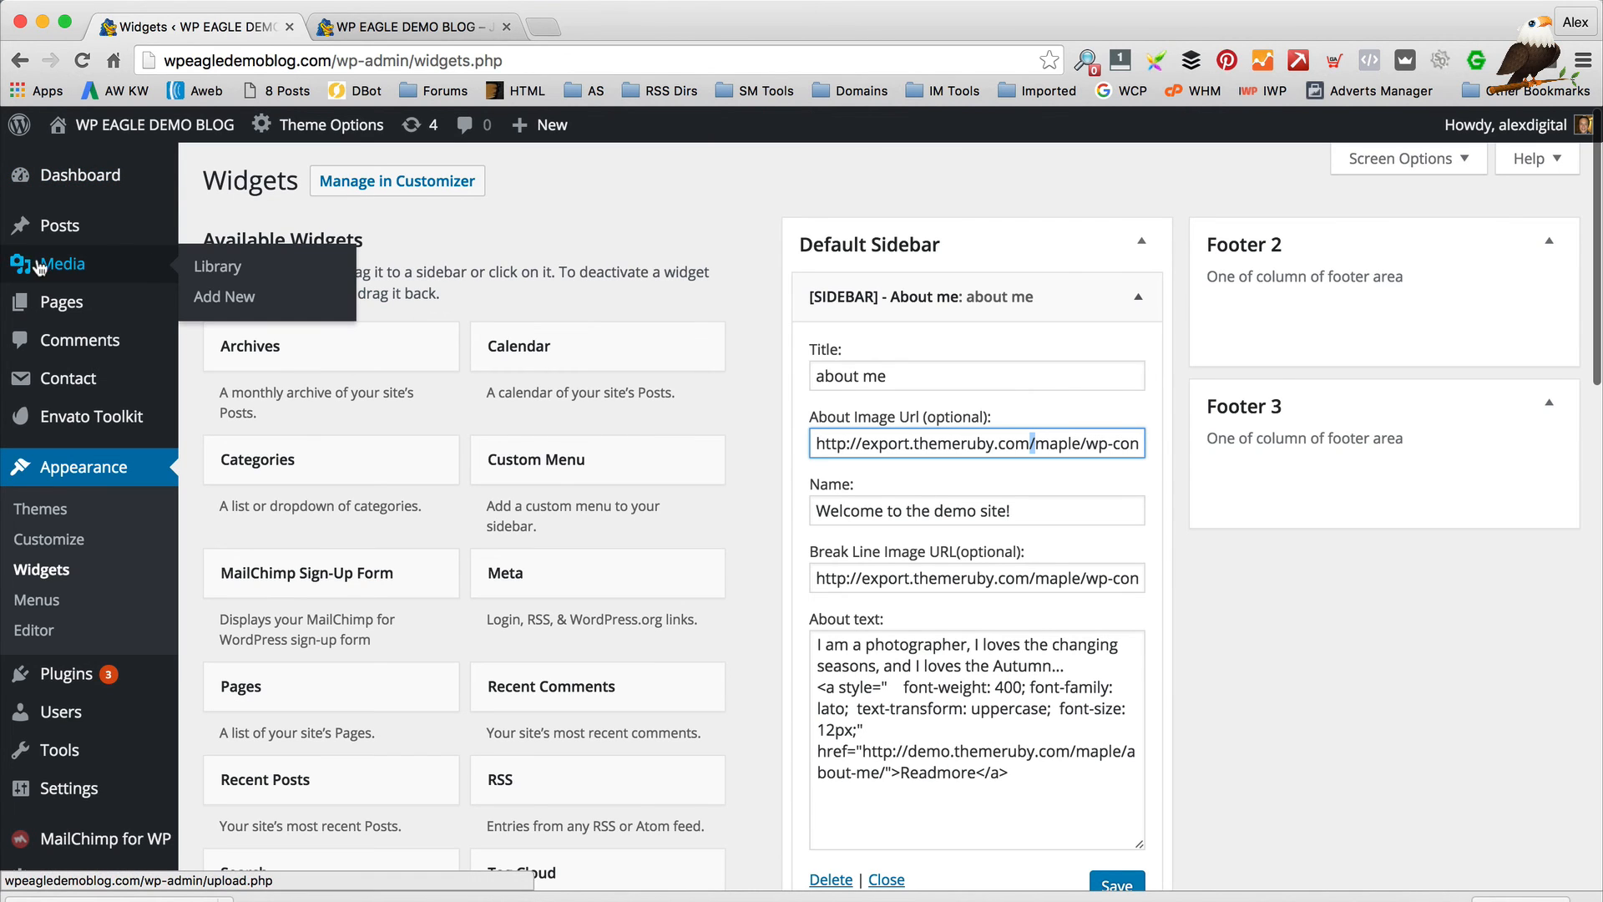
pyautogui.rightClick(298, 284)
# Open the Upload New Media page in a new tab, and load facebook.com in another
pyautogui.click(392, 298)
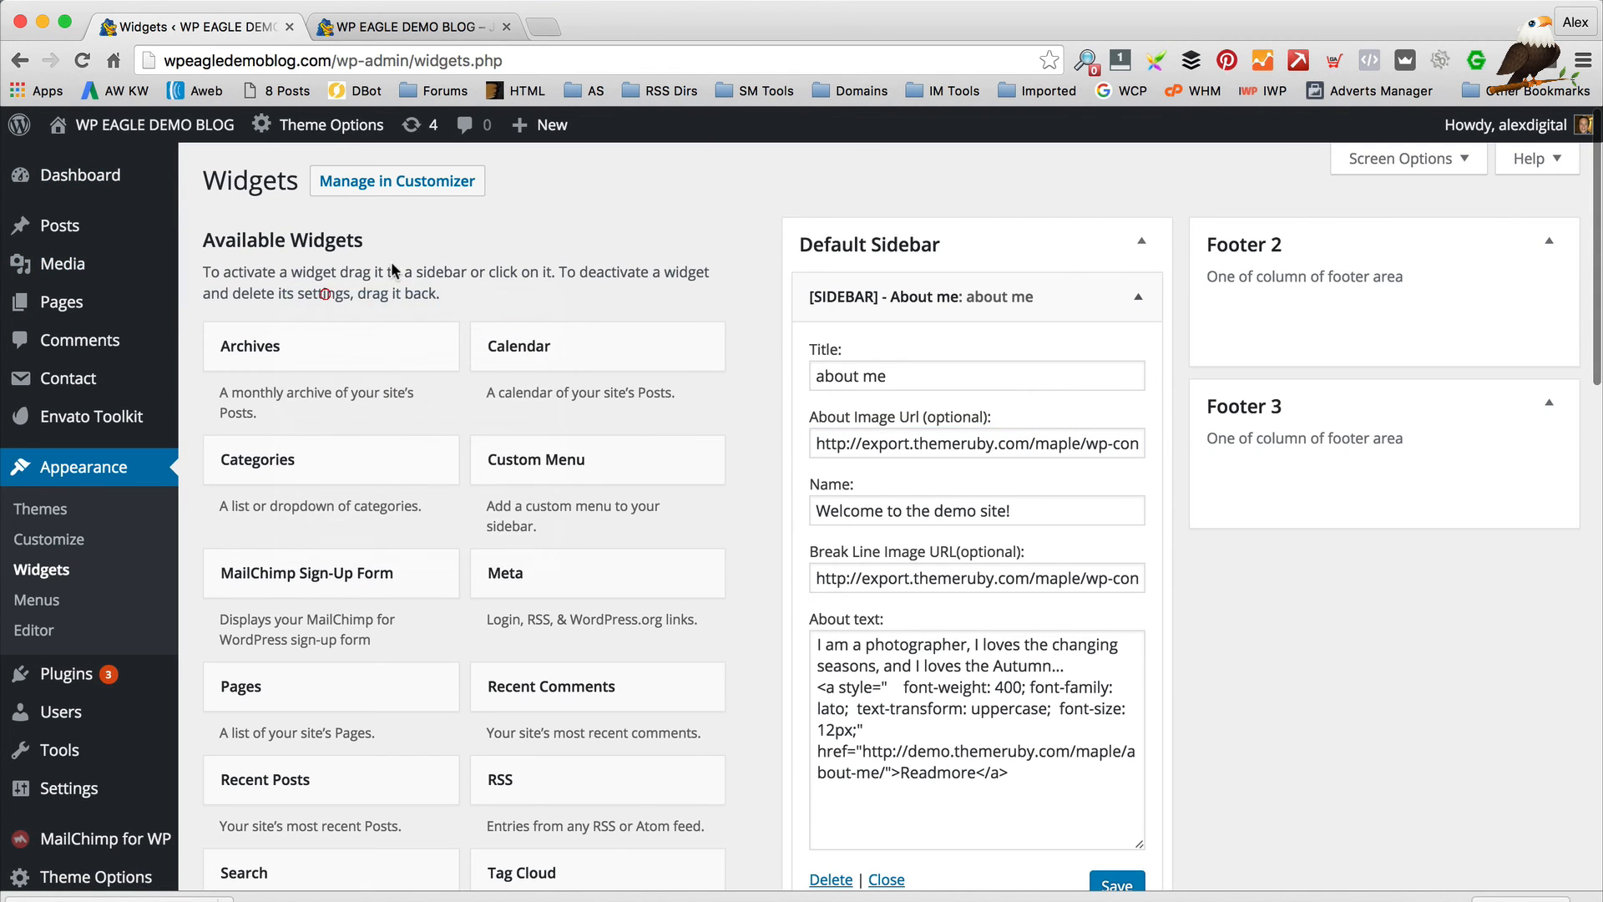
pyautogui.click(414, 27)
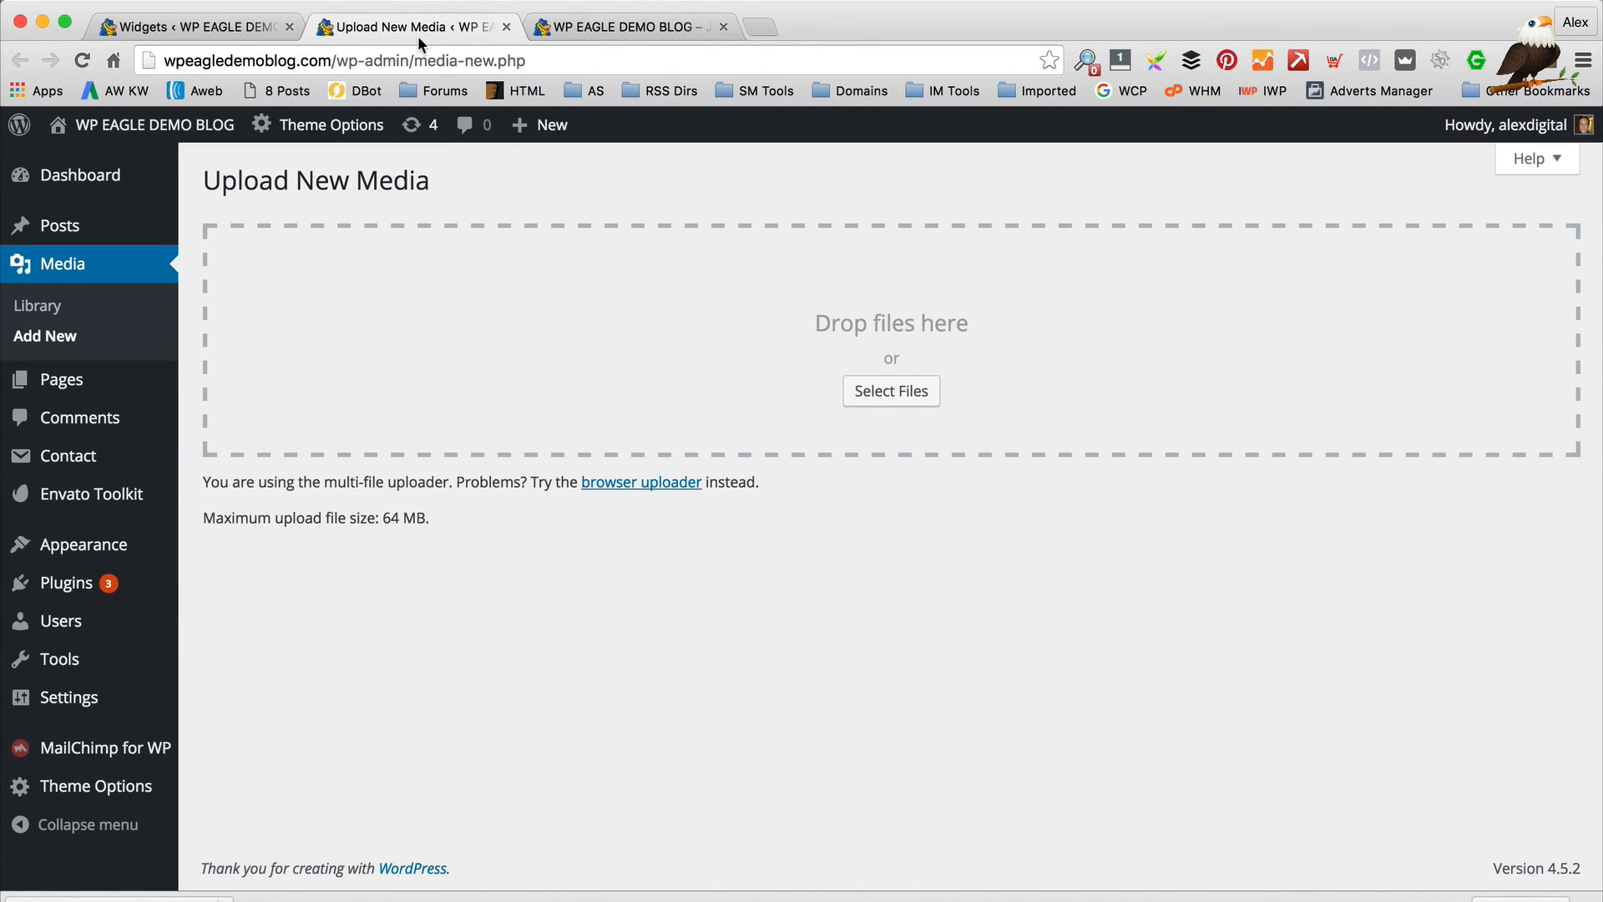
pyautogui.press('super+t')
pyautogui.write('facebook.com')
pyautogui.press('Return')
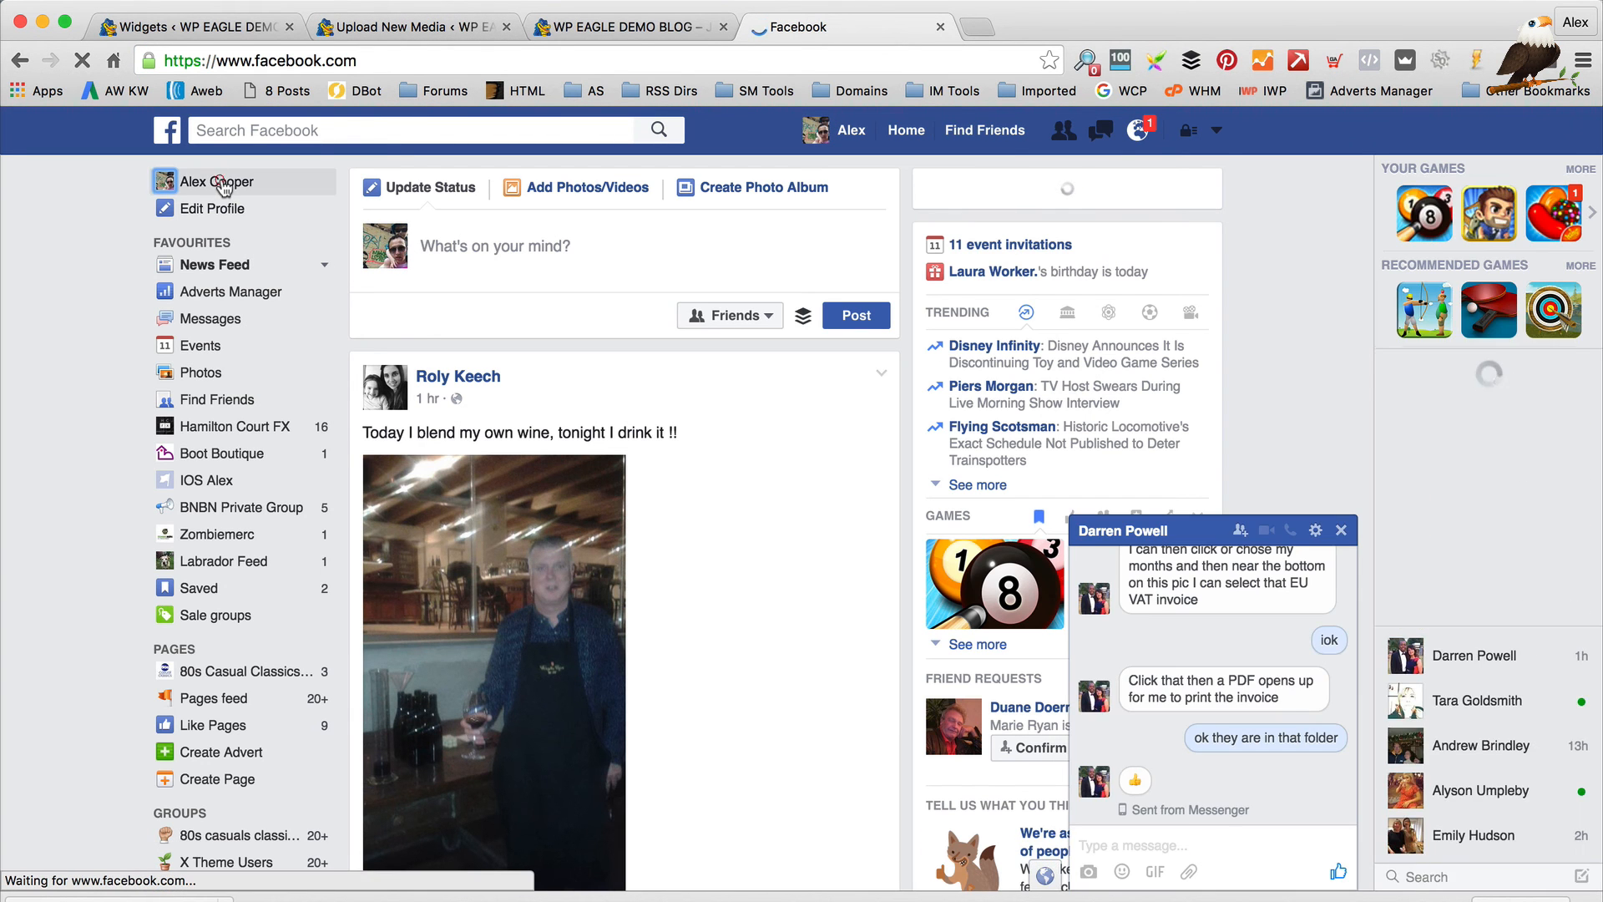
# Save the Facebook profile picture's page into NEW BLOG WEBSITE, then close the Facebook tab
pyautogui.click(219, 182)
pyautogui.click(260, 406)
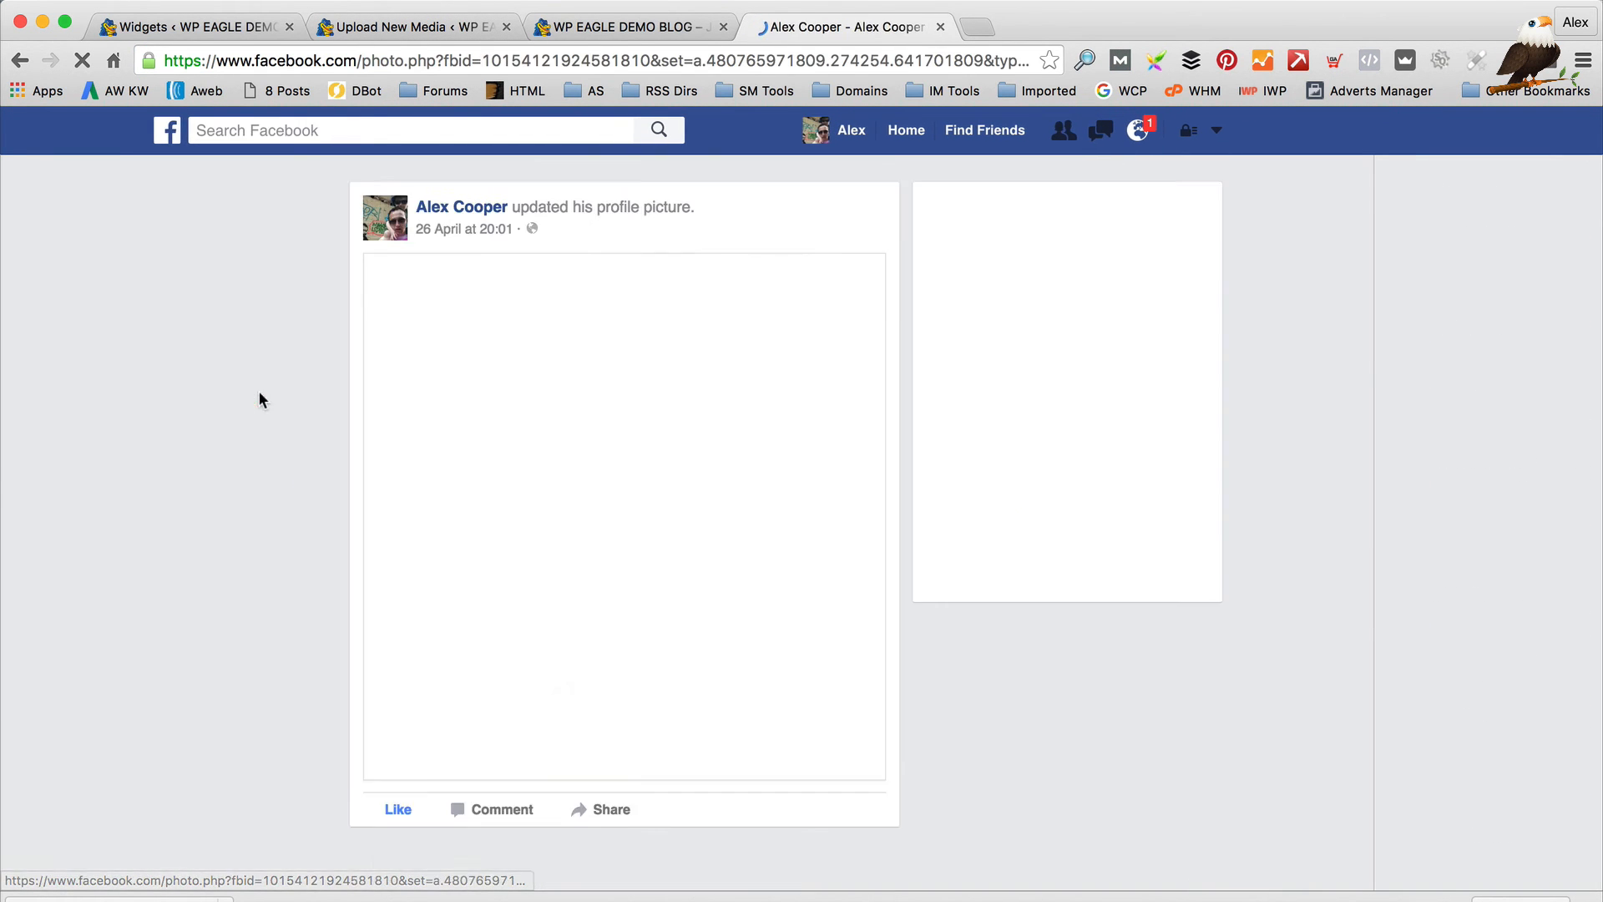
pyautogui.rightClick(718, 402)
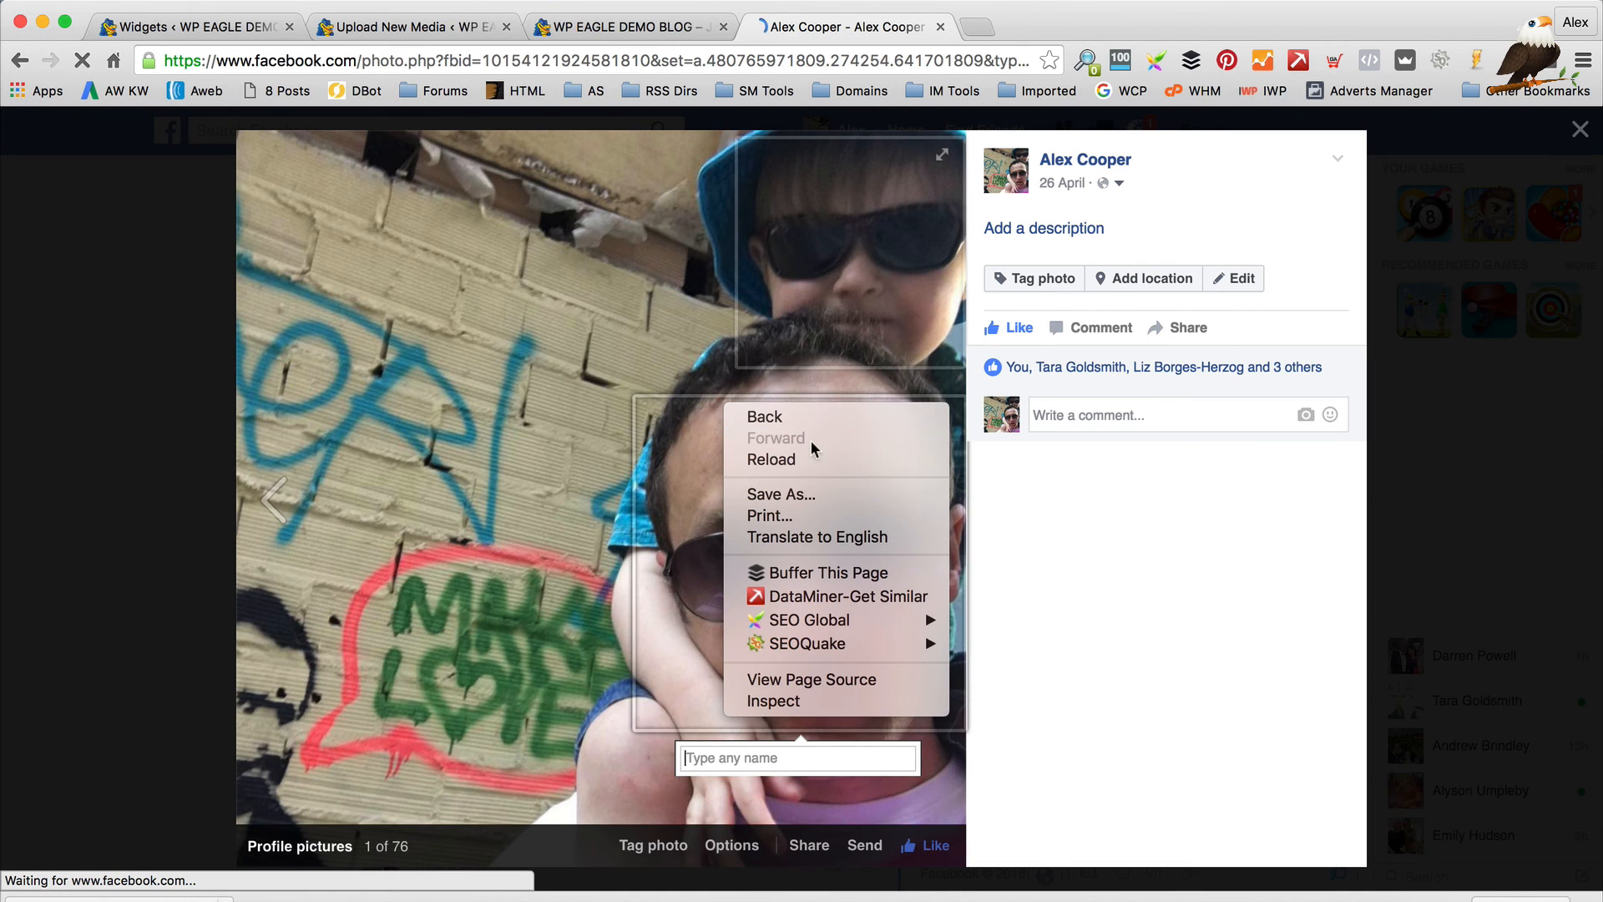
pyautogui.click(803, 495)
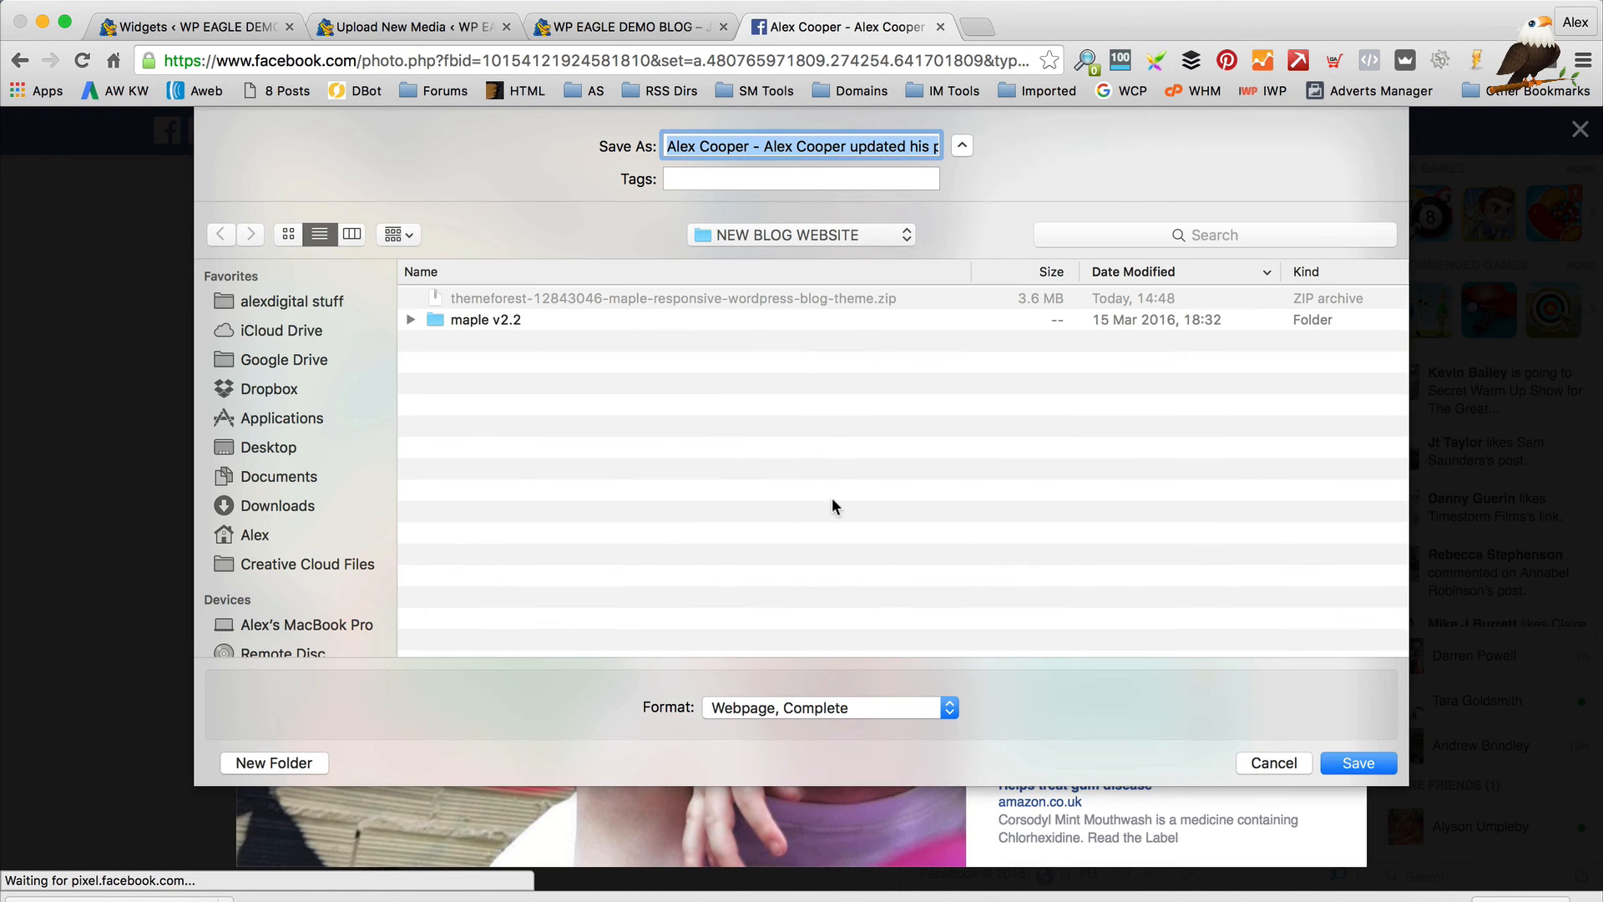
pyautogui.press('Return')
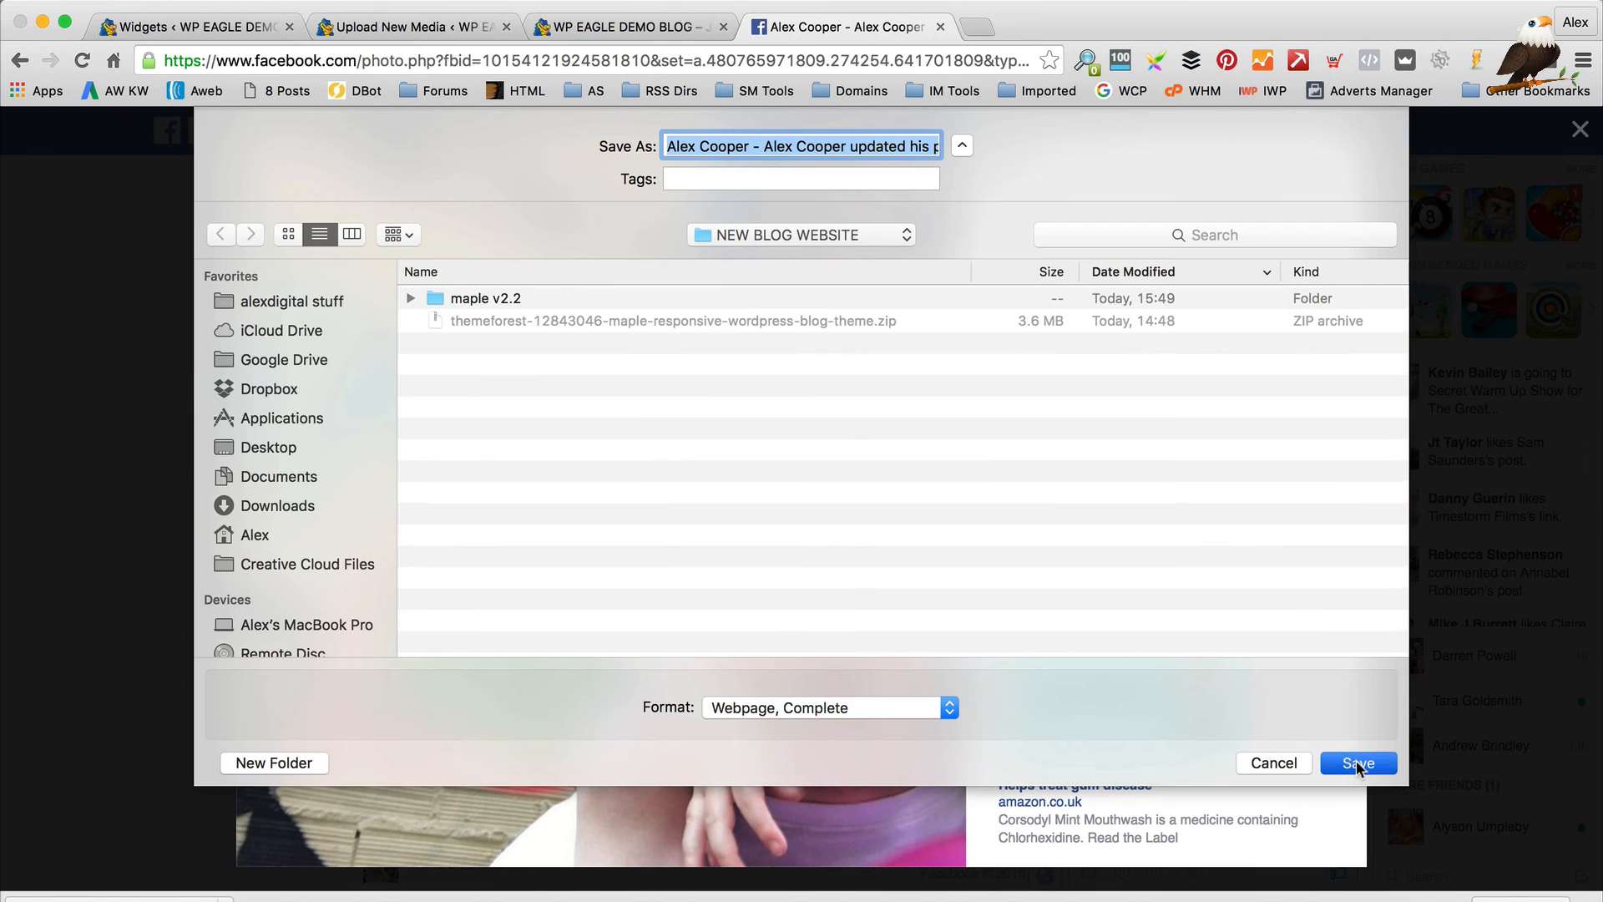
pyautogui.click(941, 27)
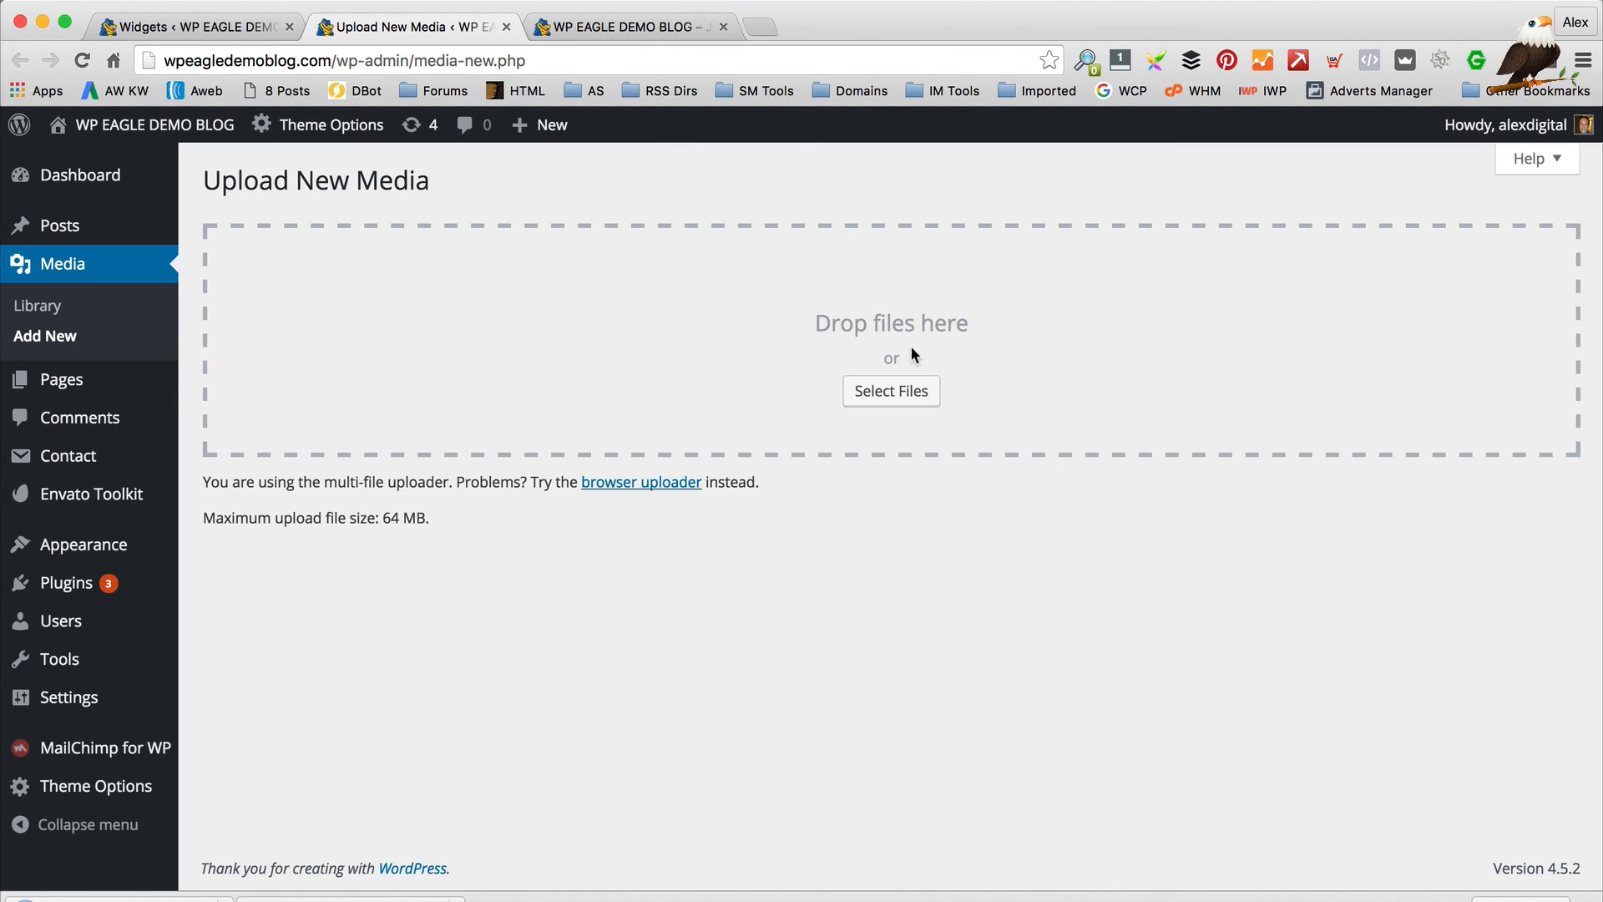
# In the upload file picker, browse to WPEagle > NEW BLOG WEBSITE > the saved page's files folder
pyautogui.click(881, 391)
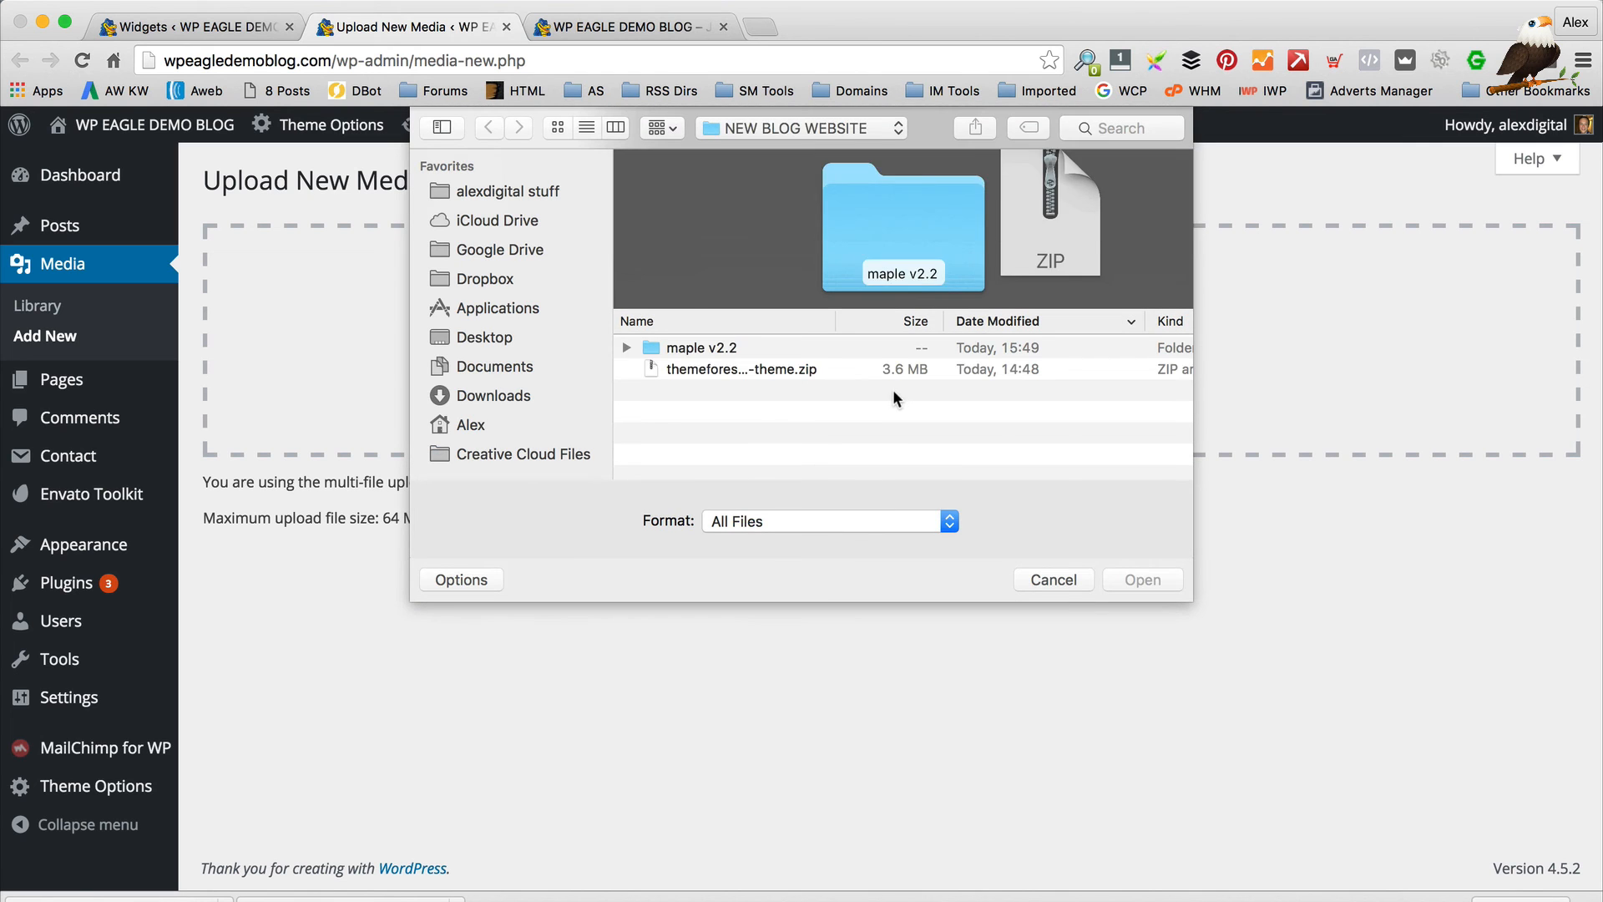
pyautogui.click(806, 128)
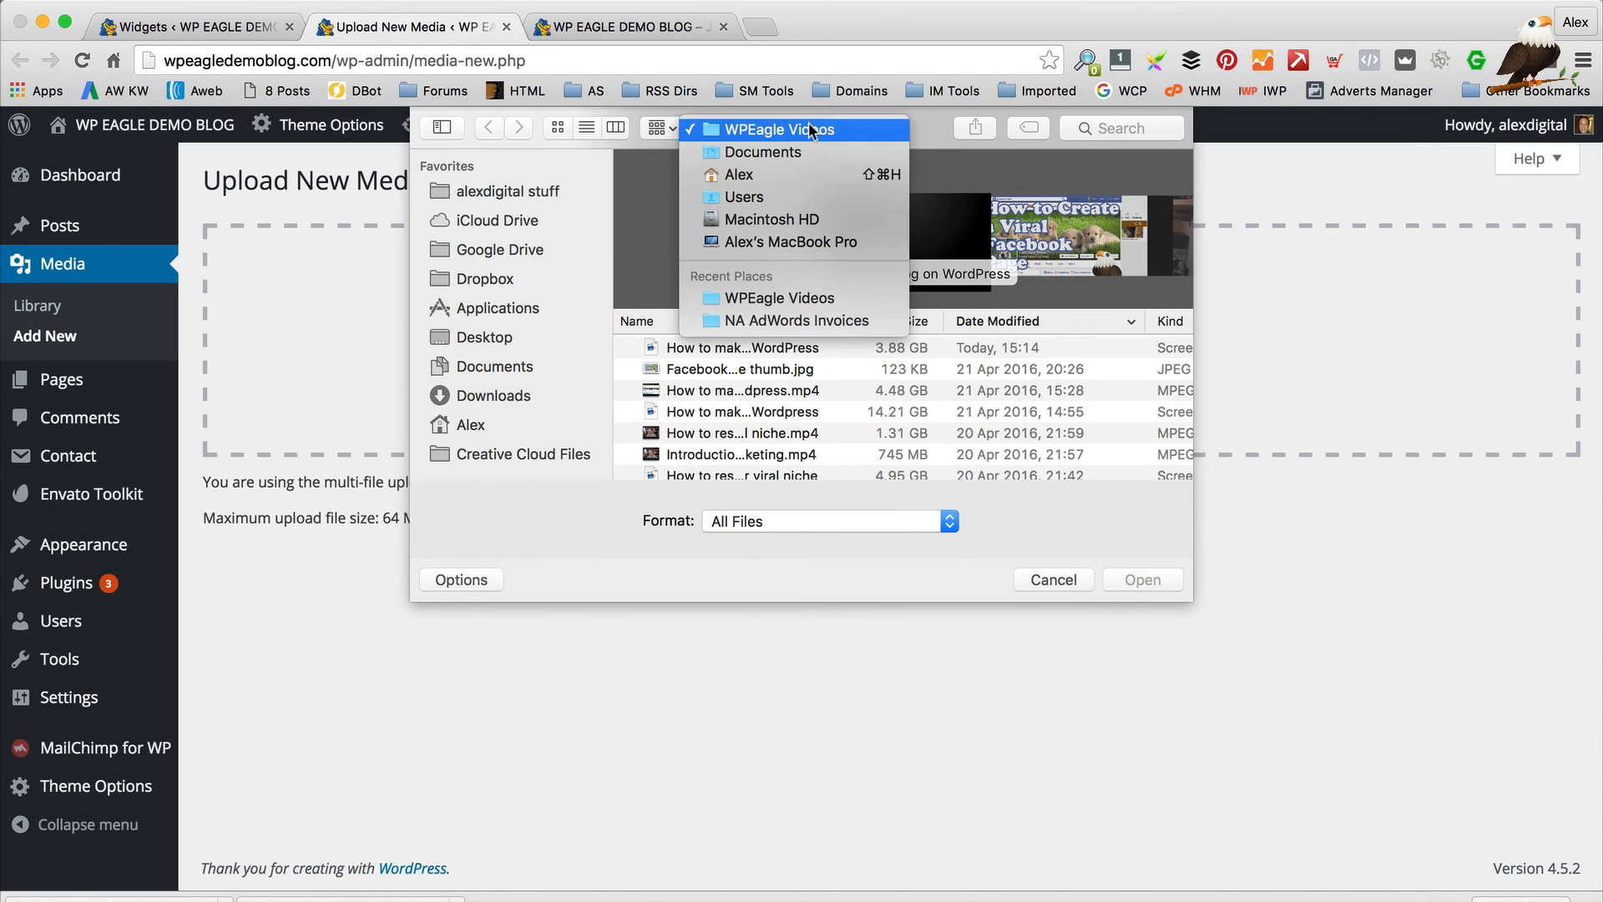
pyautogui.click(493, 189)
pyautogui.click(518, 189)
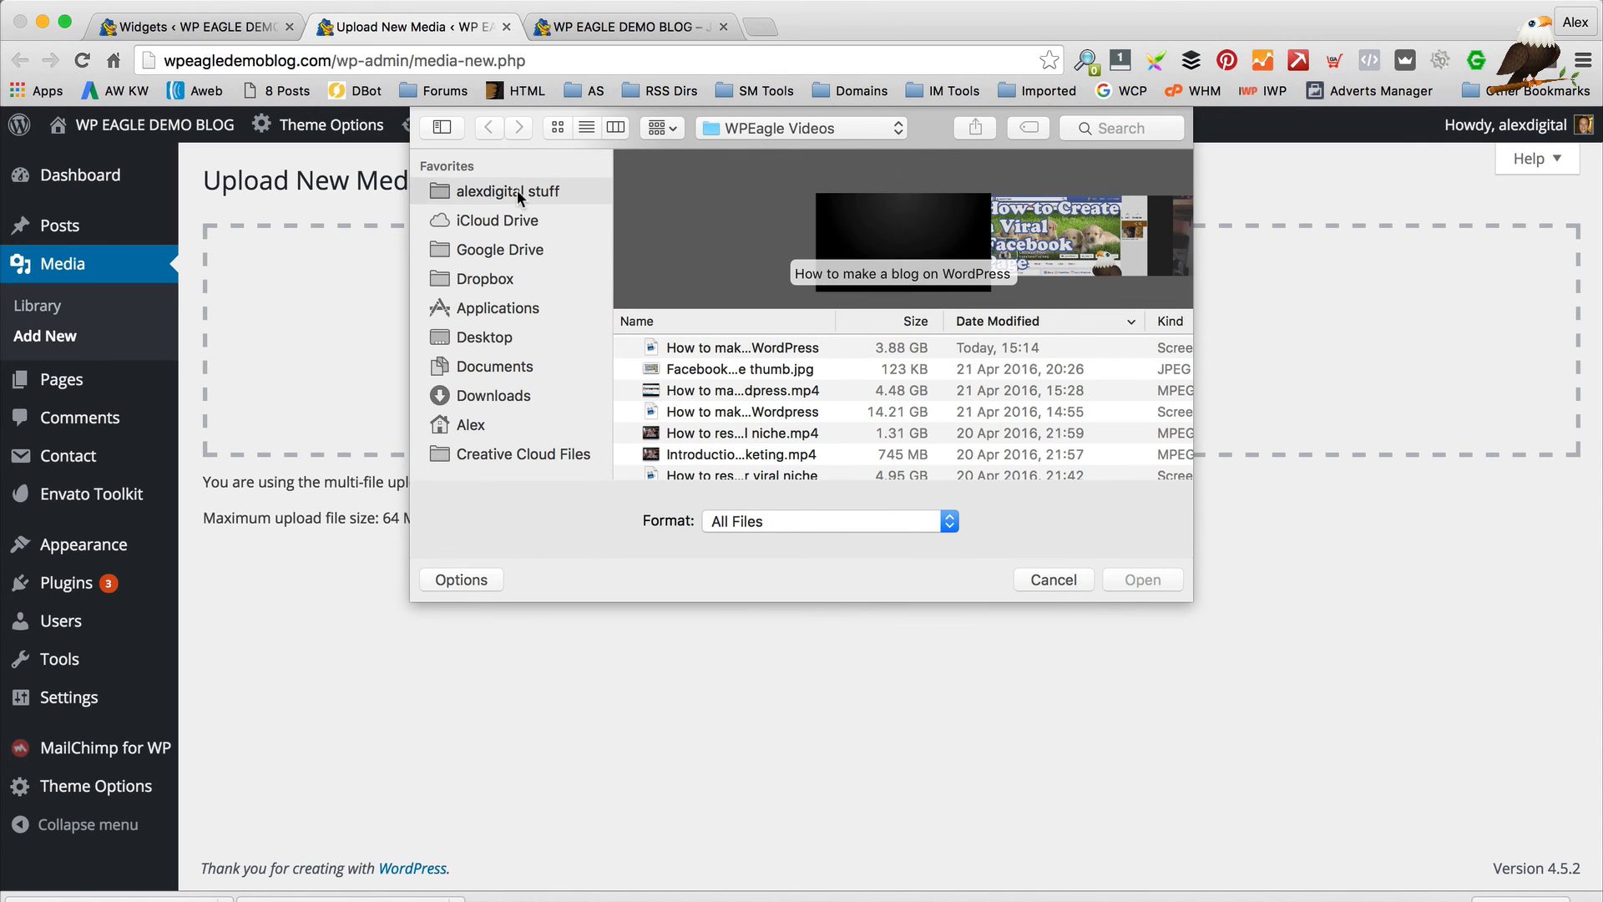
pyautogui.doubleClick(694, 349)
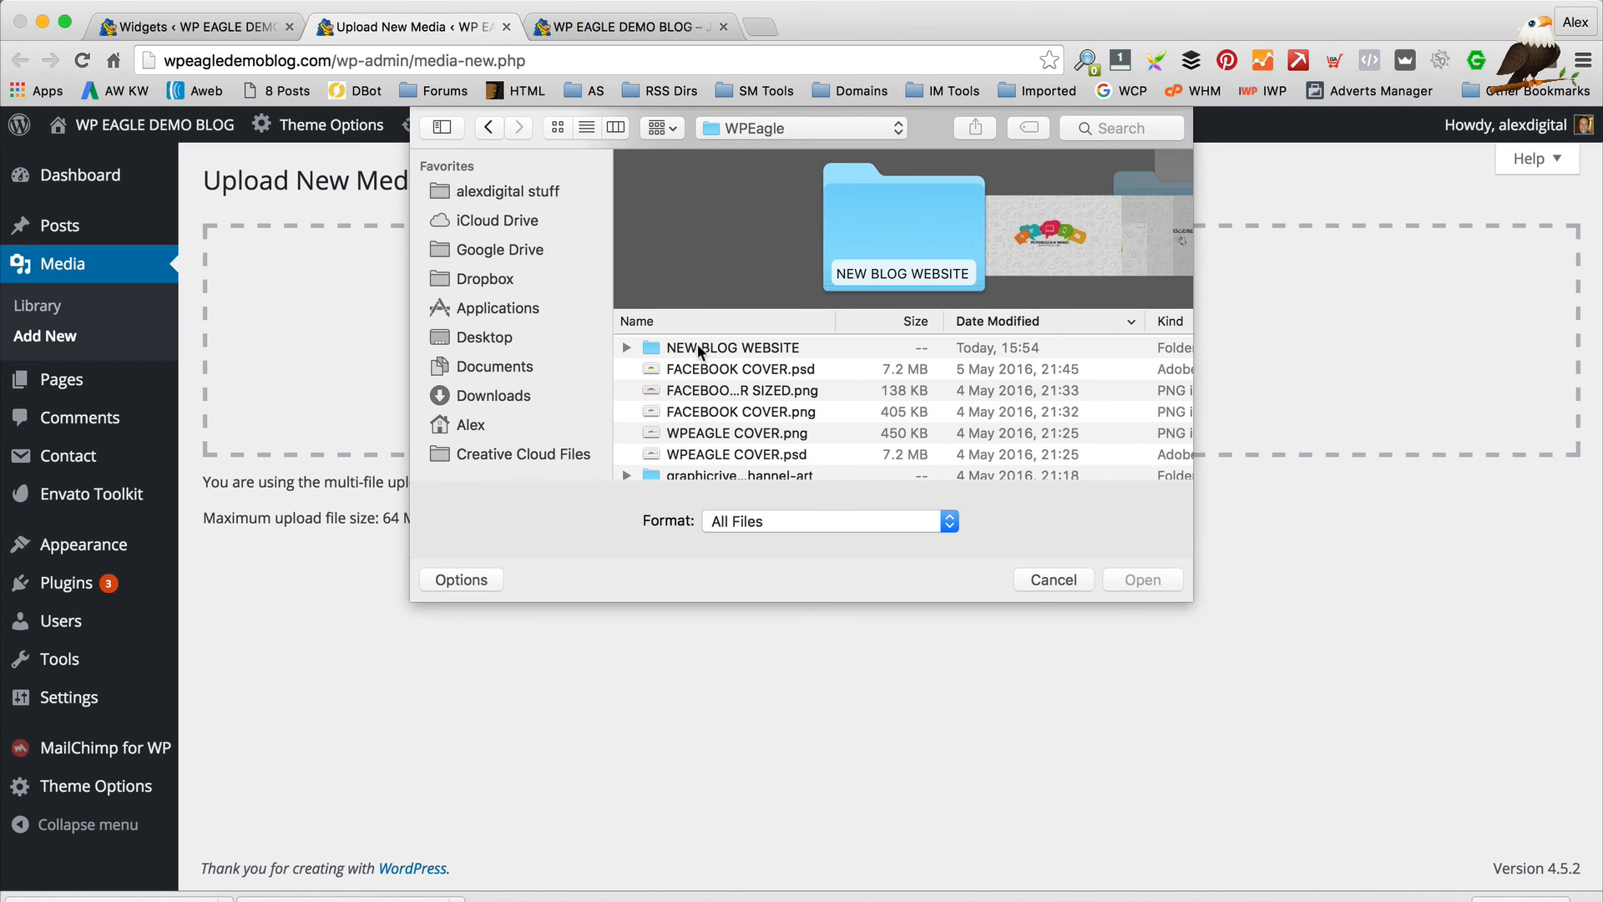
pyautogui.doubleClick(700, 348)
pyautogui.doubleClick(714, 347)
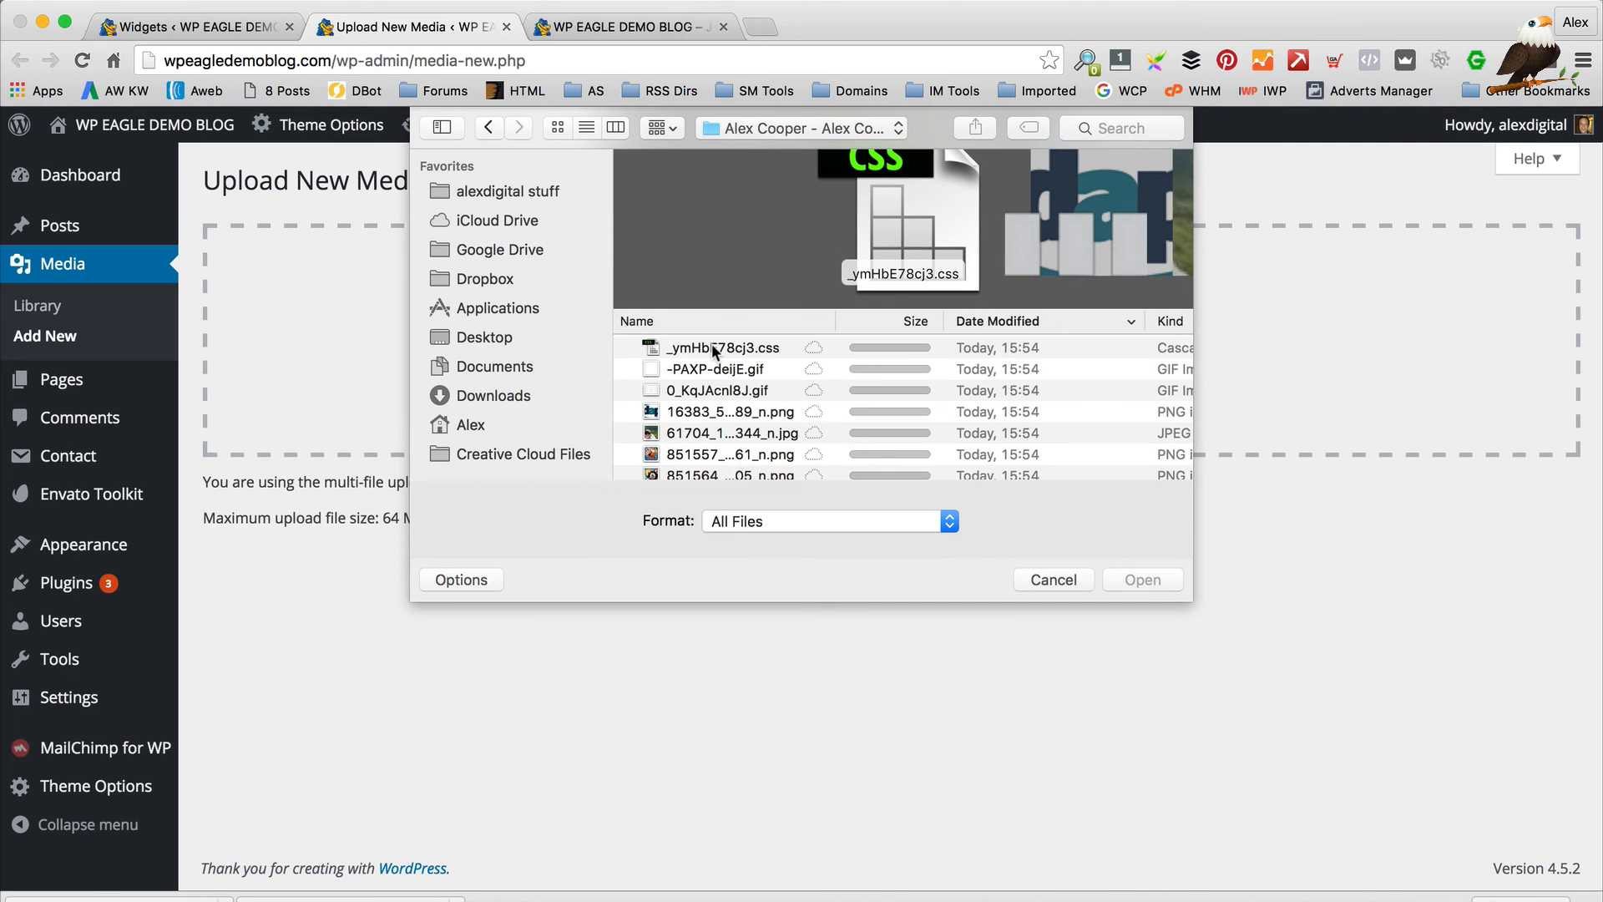
# Pick the 100 KB profile photo .jpg and upload it
pyautogui.scroll(-3, 711, 343)
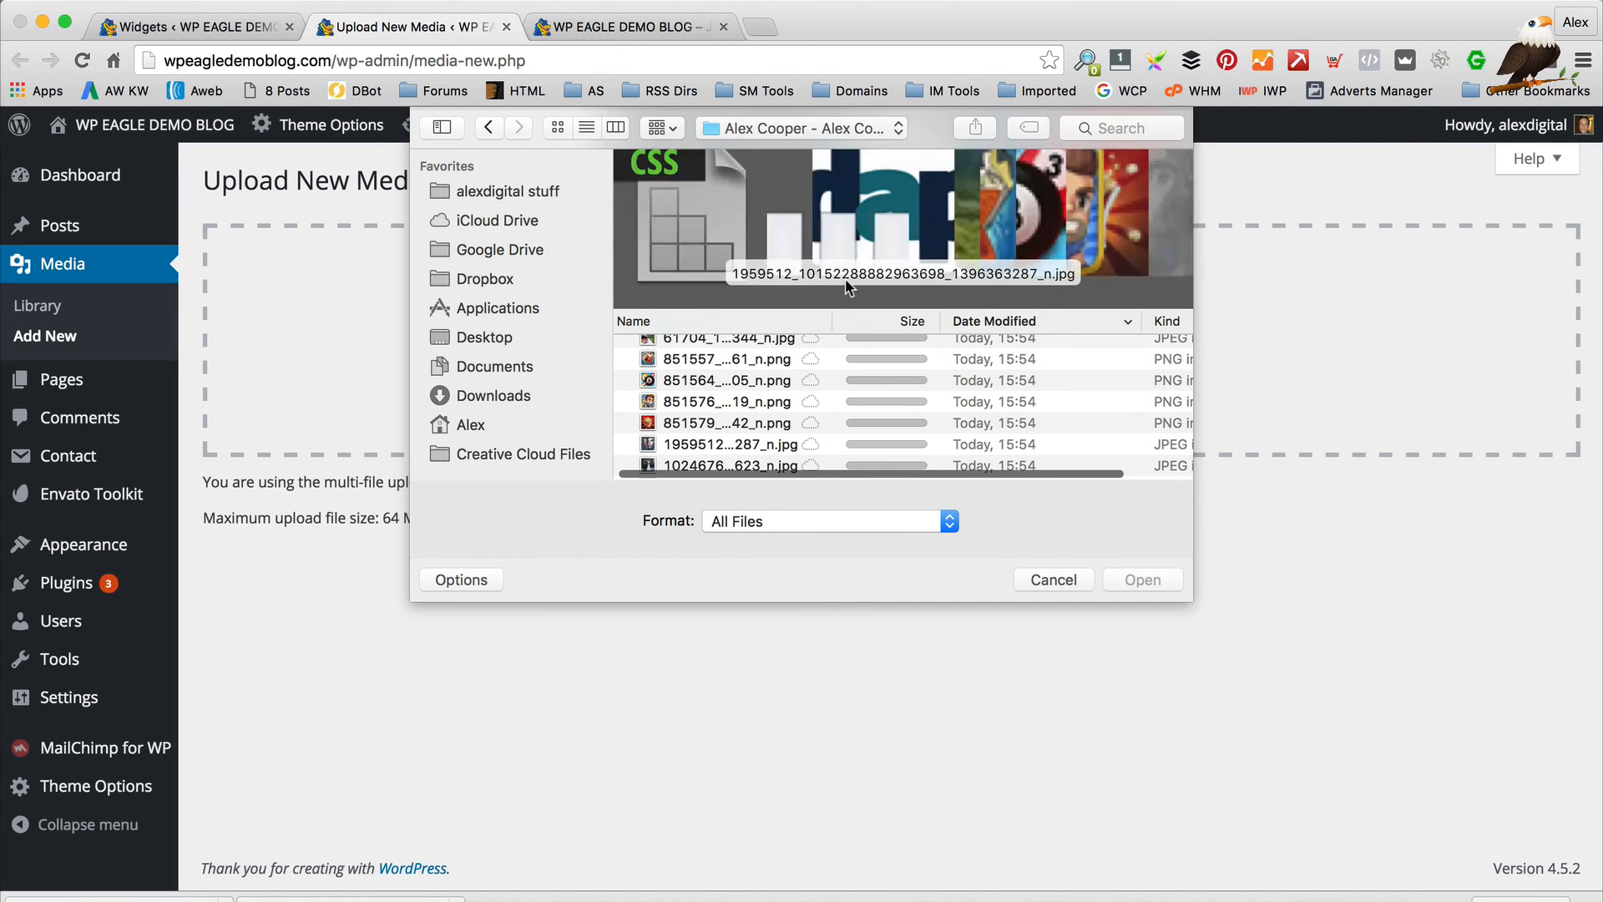
pyautogui.scroll(-10, 845, 278)
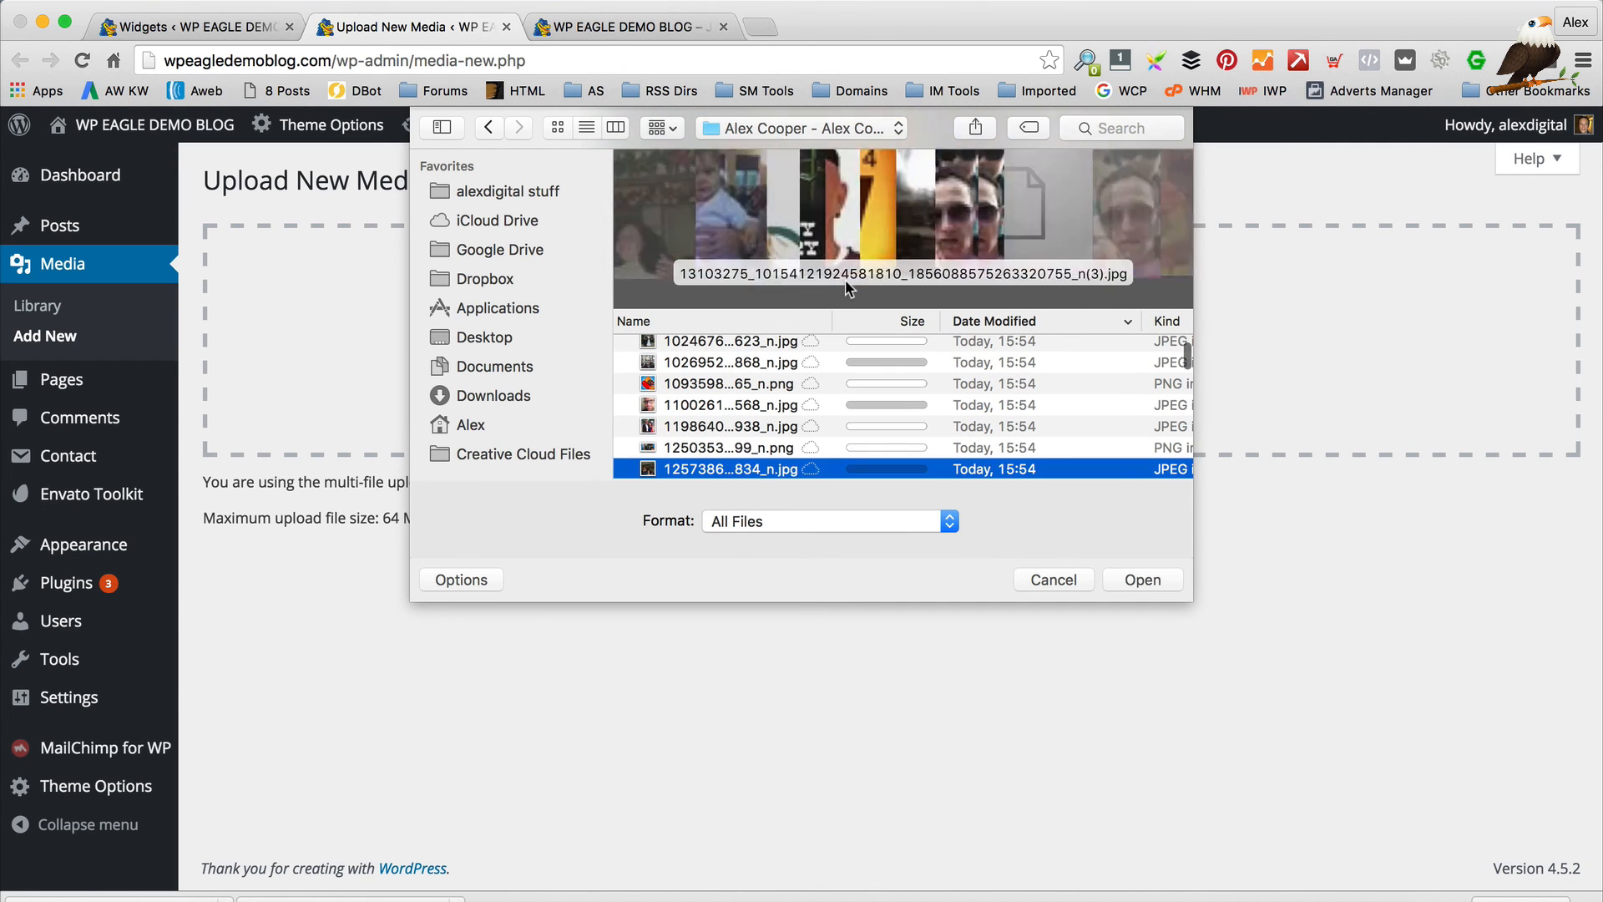
pyautogui.scroll(-8, 845, 279)
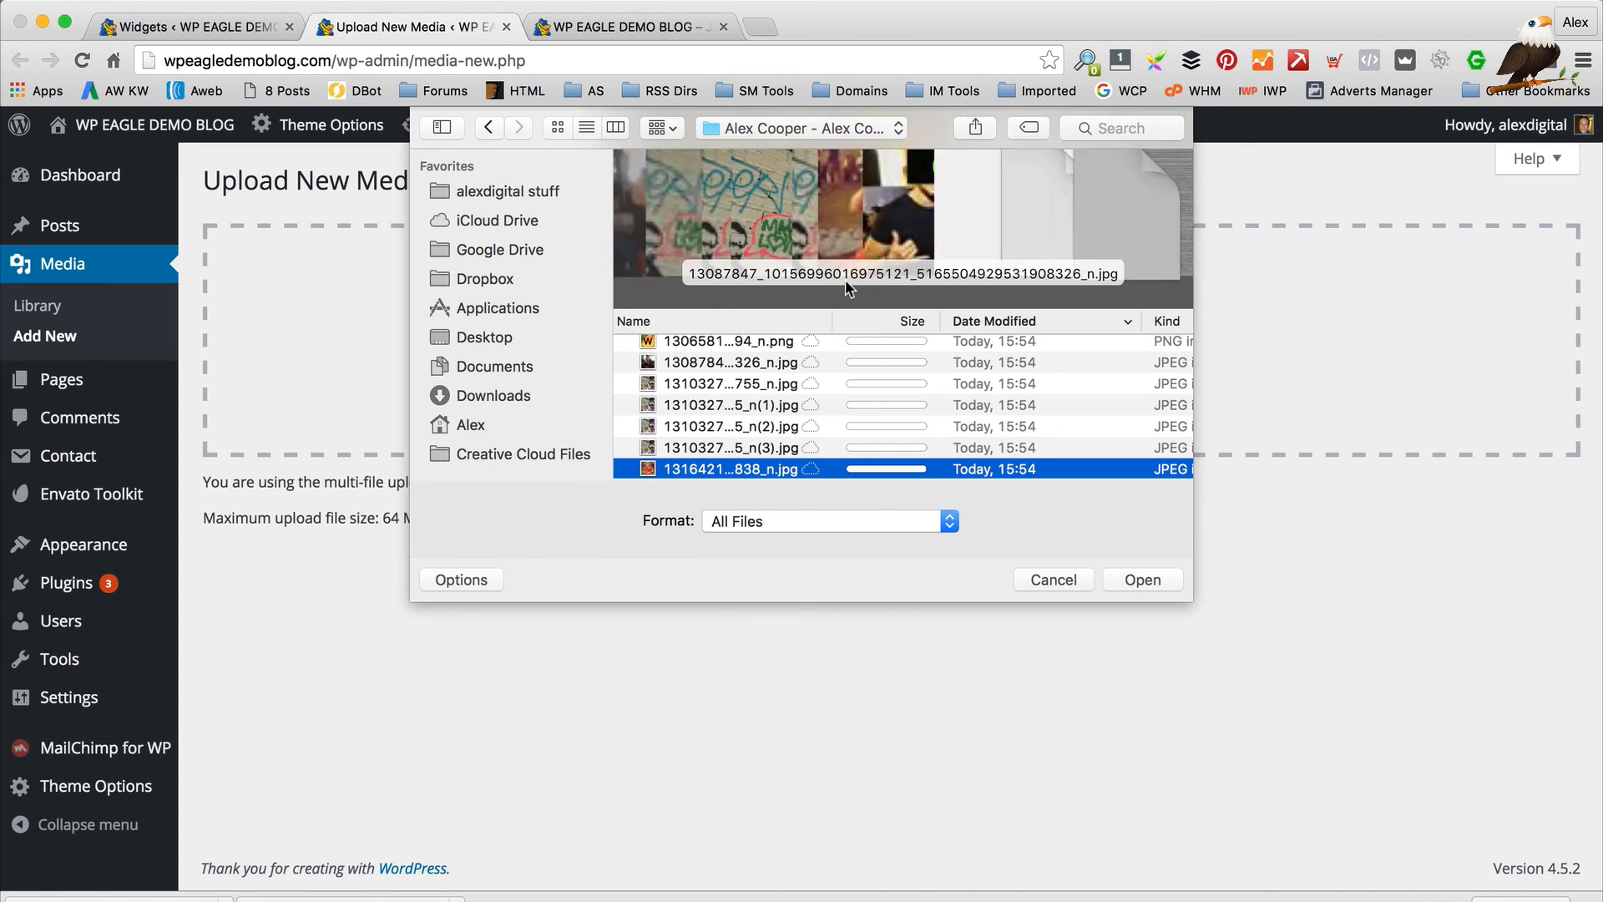
pyautogui.scroll(4, 845, 278)
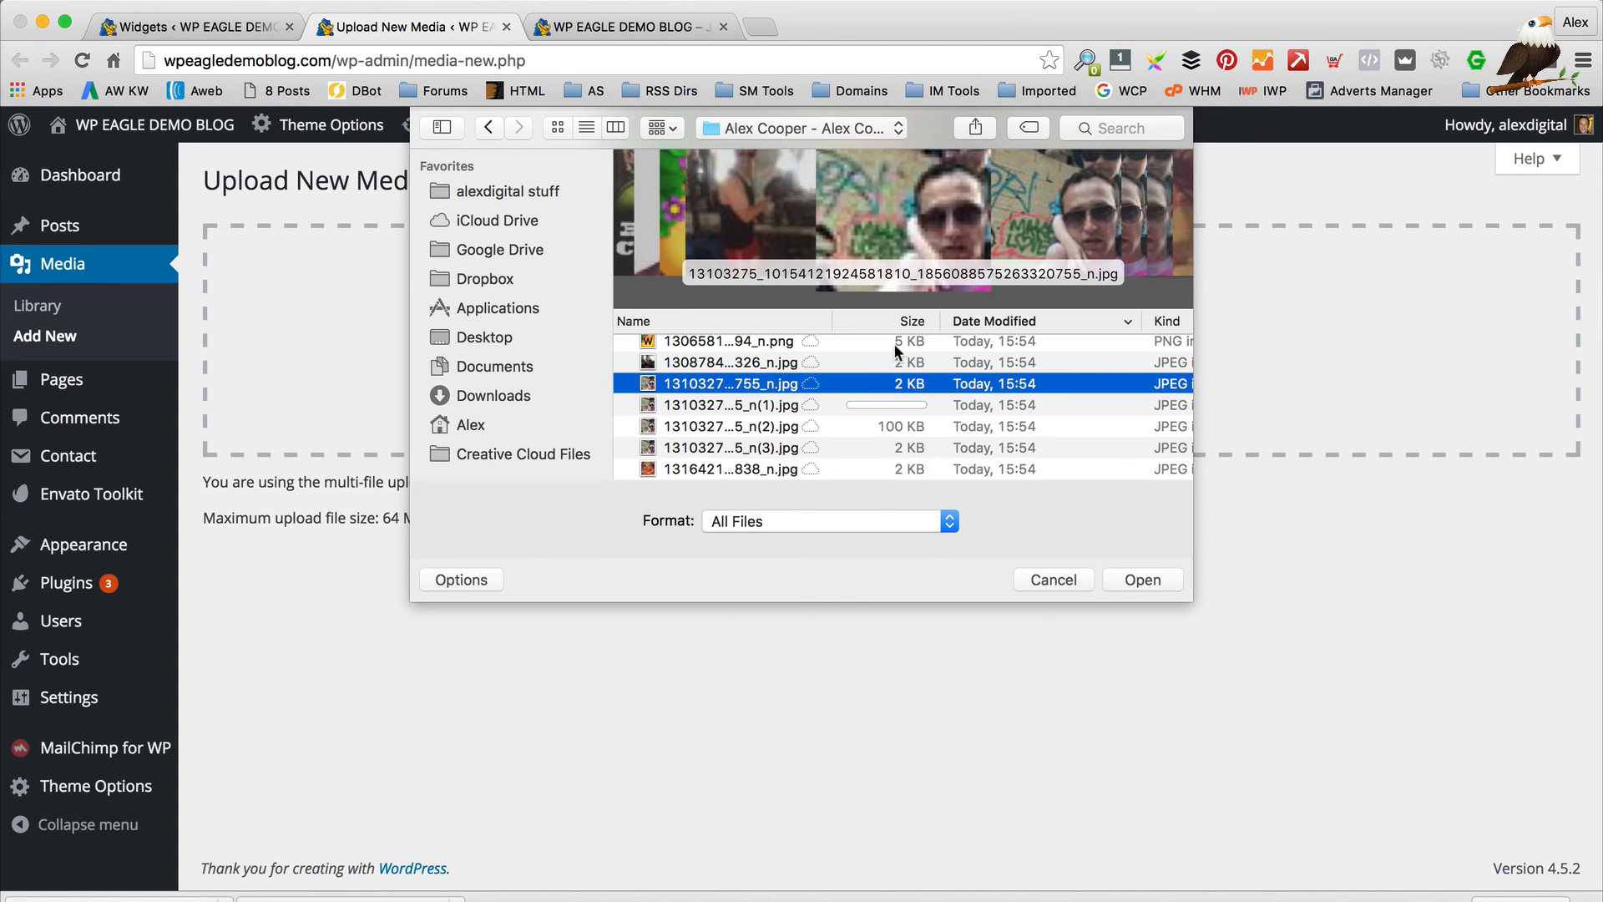
pyautogui.click(714, 428)
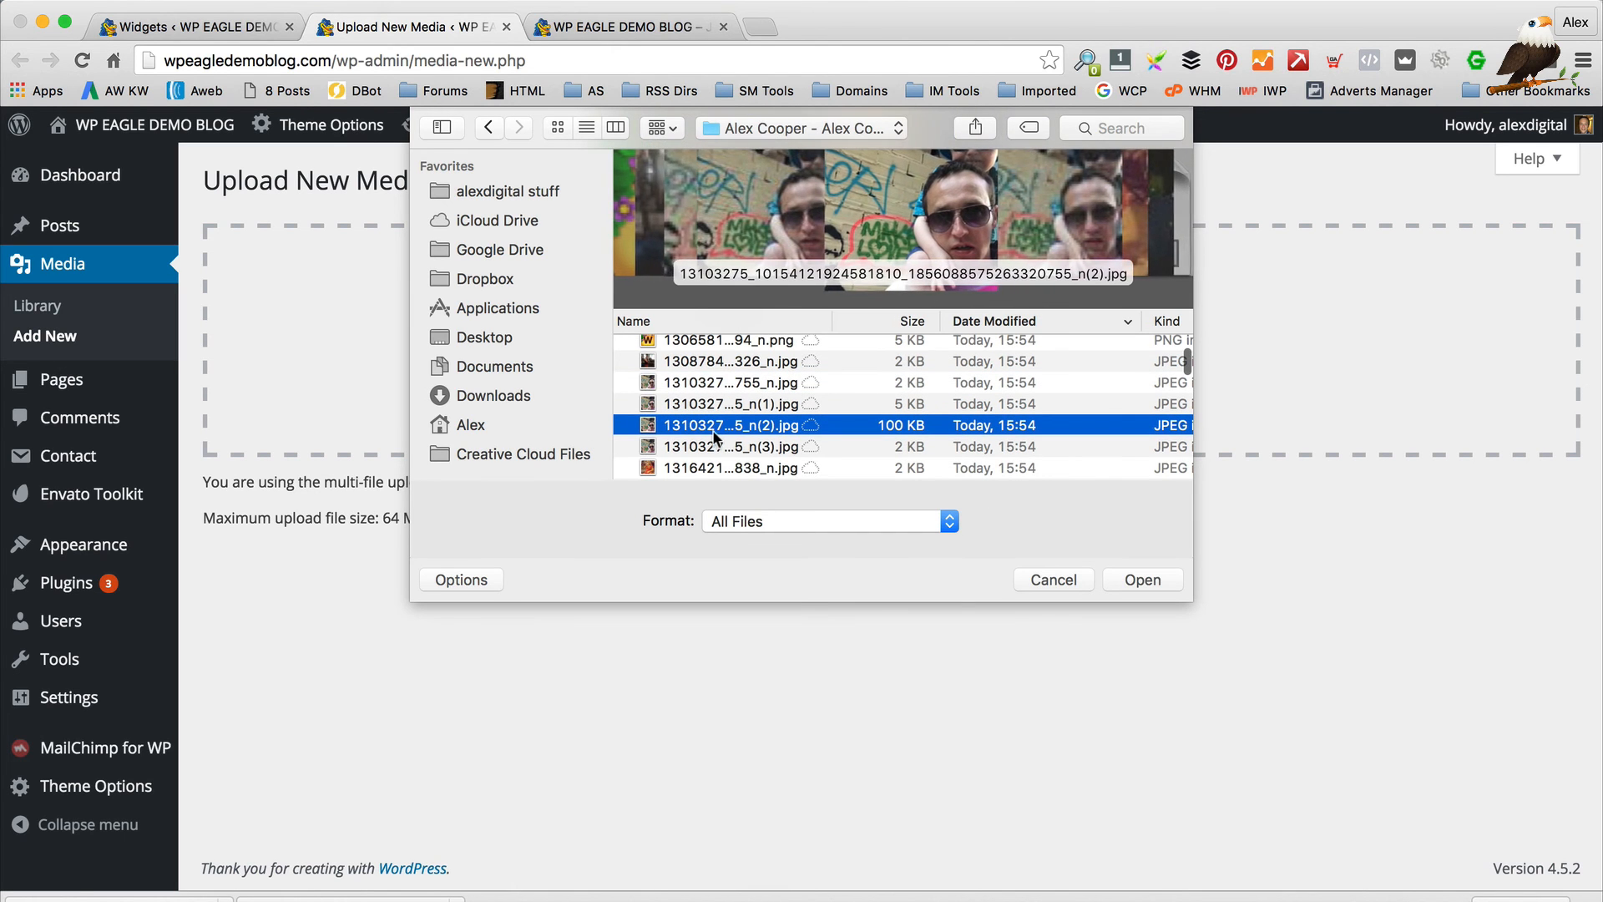
pyautogui.click(1131, 577)
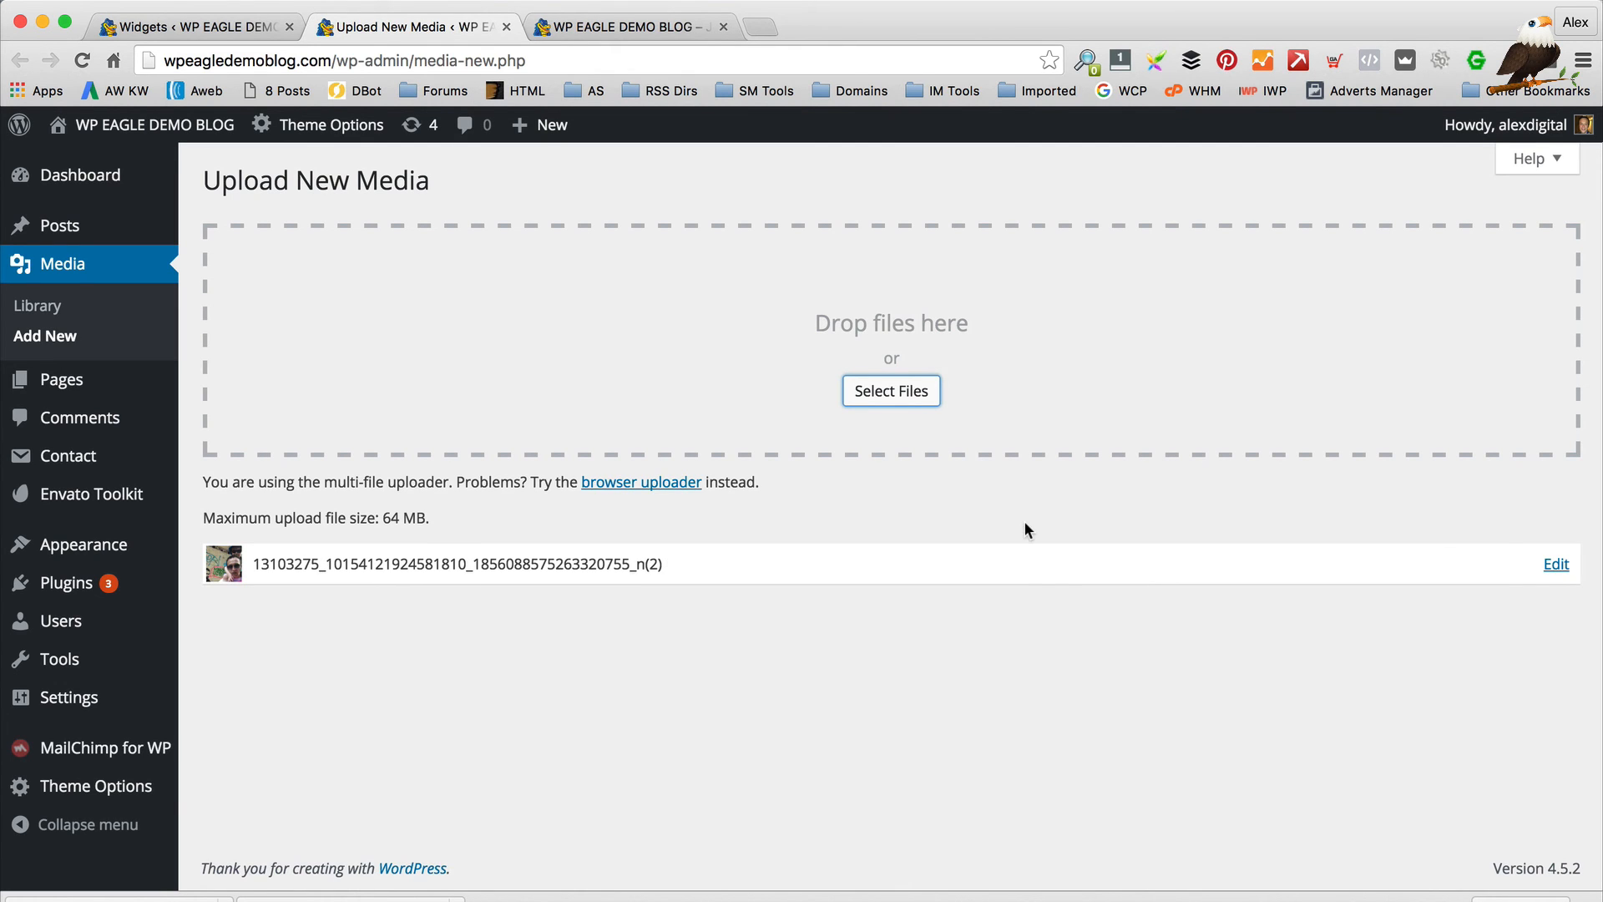
# Open the uploaded photo's Edit Media details, select its File URL, and return to Widgets
pyautogui.click(1555, 567)
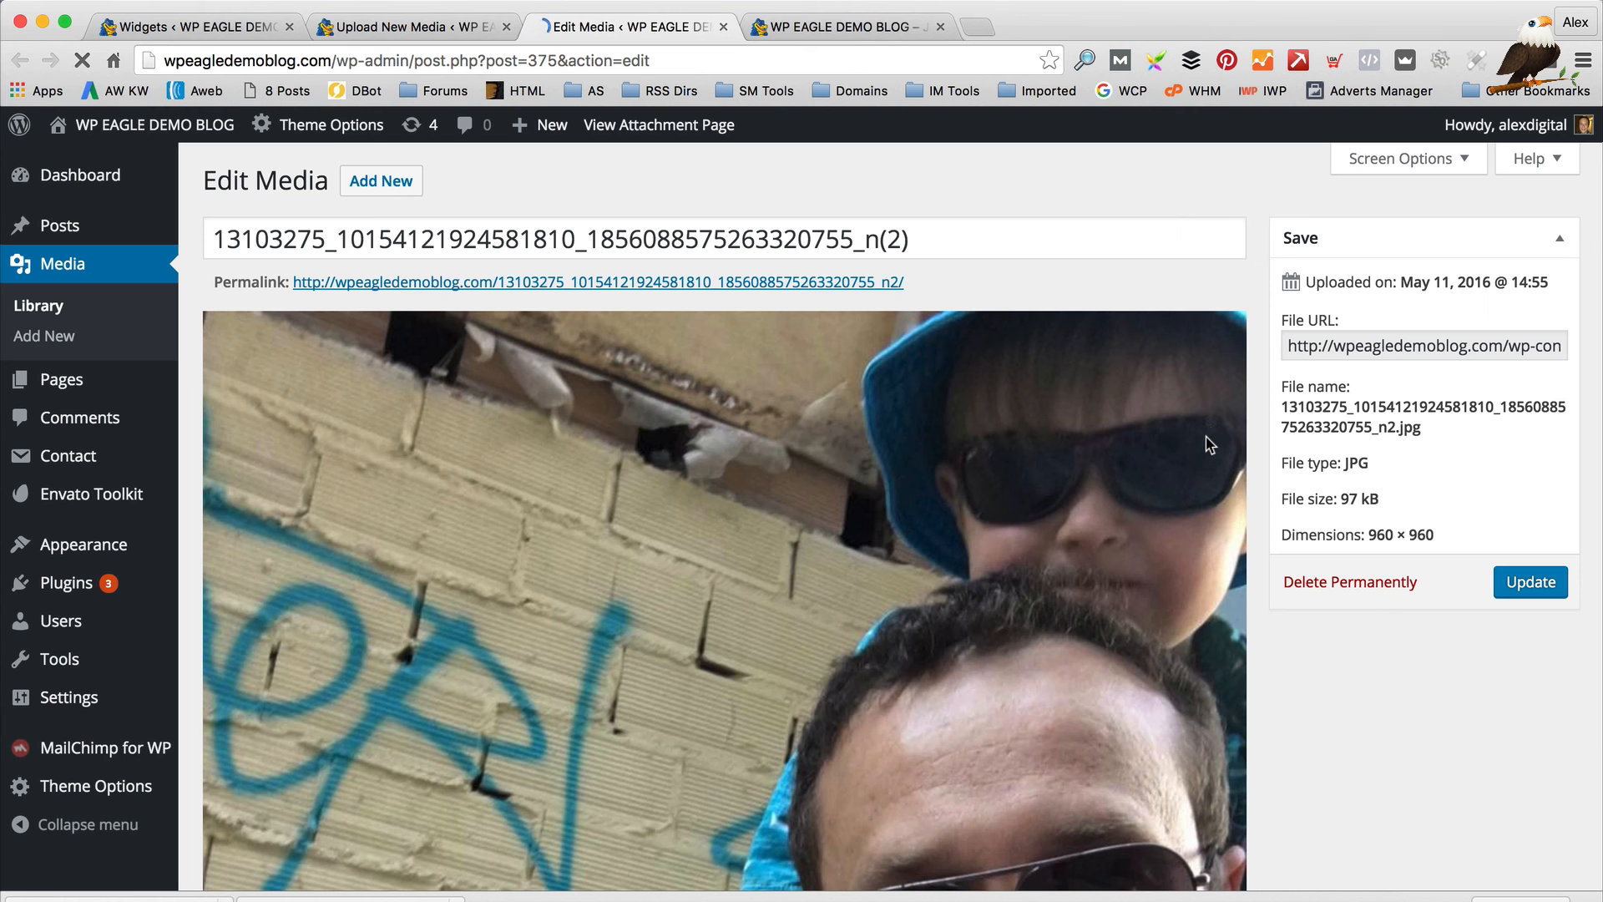
pyautogui.click(1389, 338)
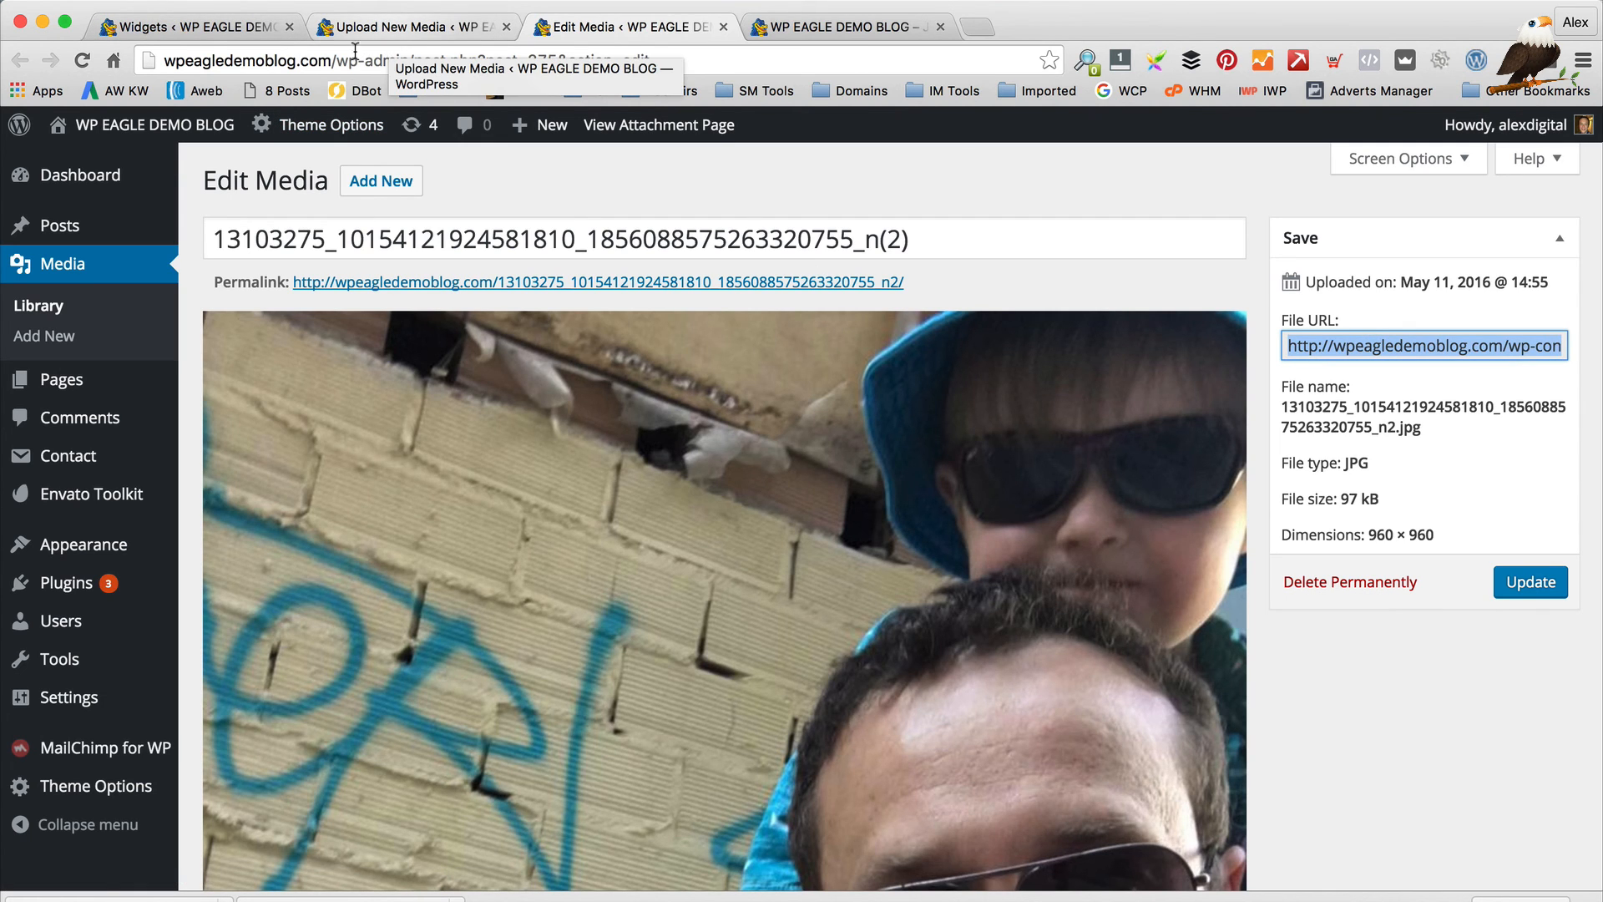
pyautogui.click(216, 26)
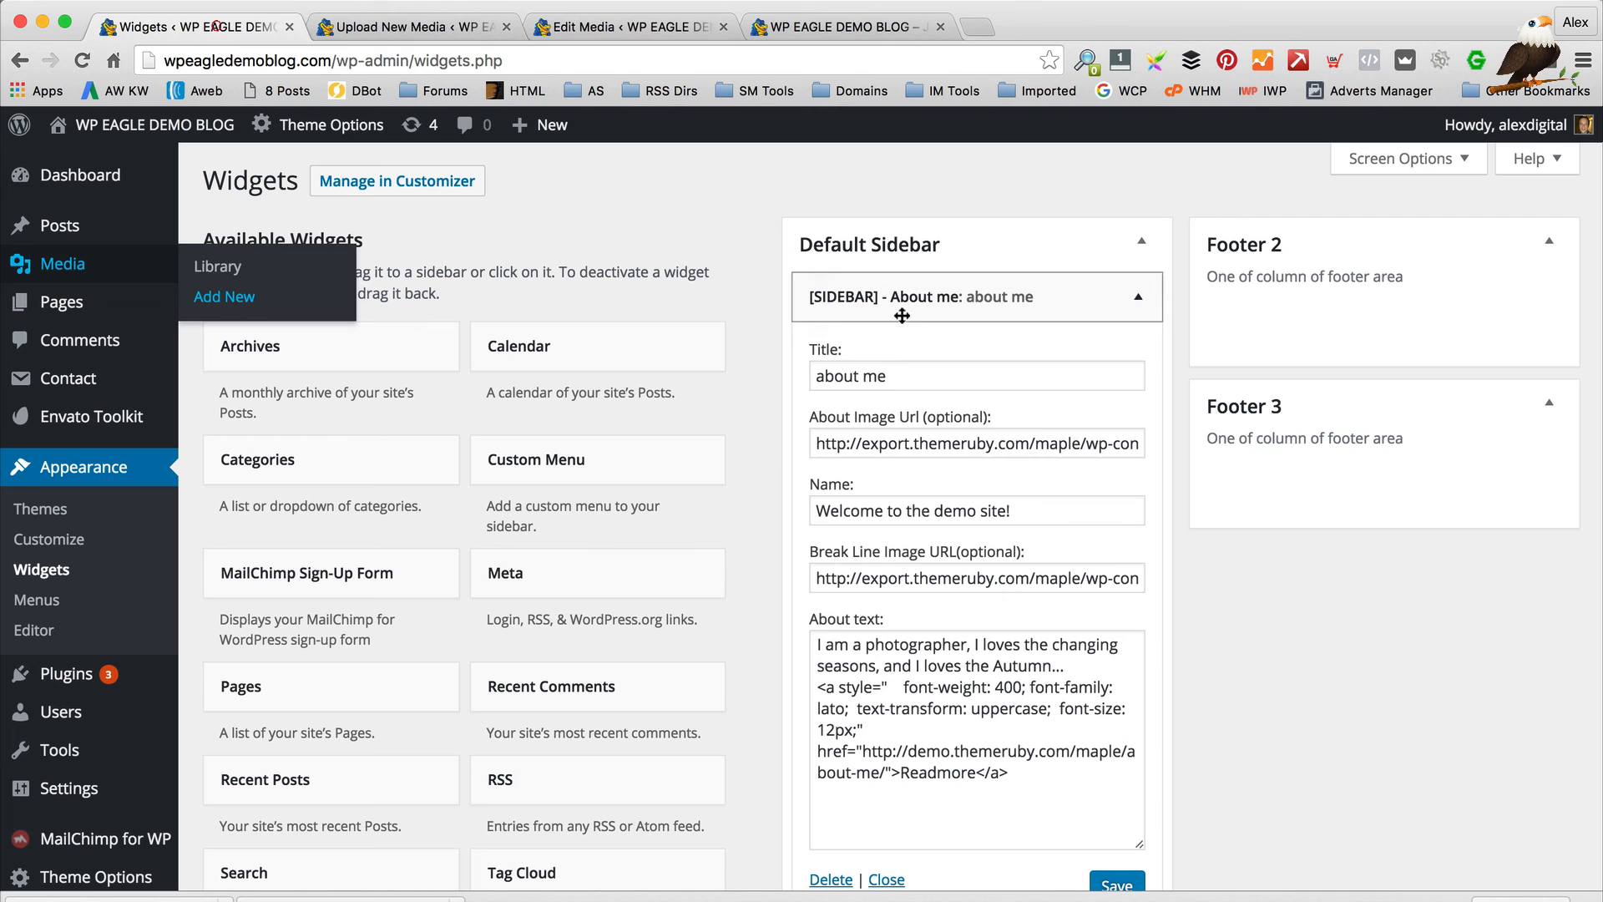
# Paste the uploaded photo's URL into About Image Url, save the About Me widget, and view the blog
pyautogui.click(957, 442)
pyautogui.hotkey('ctrl', 'a')
pyautogui.hotkey('ctrl', 'v')
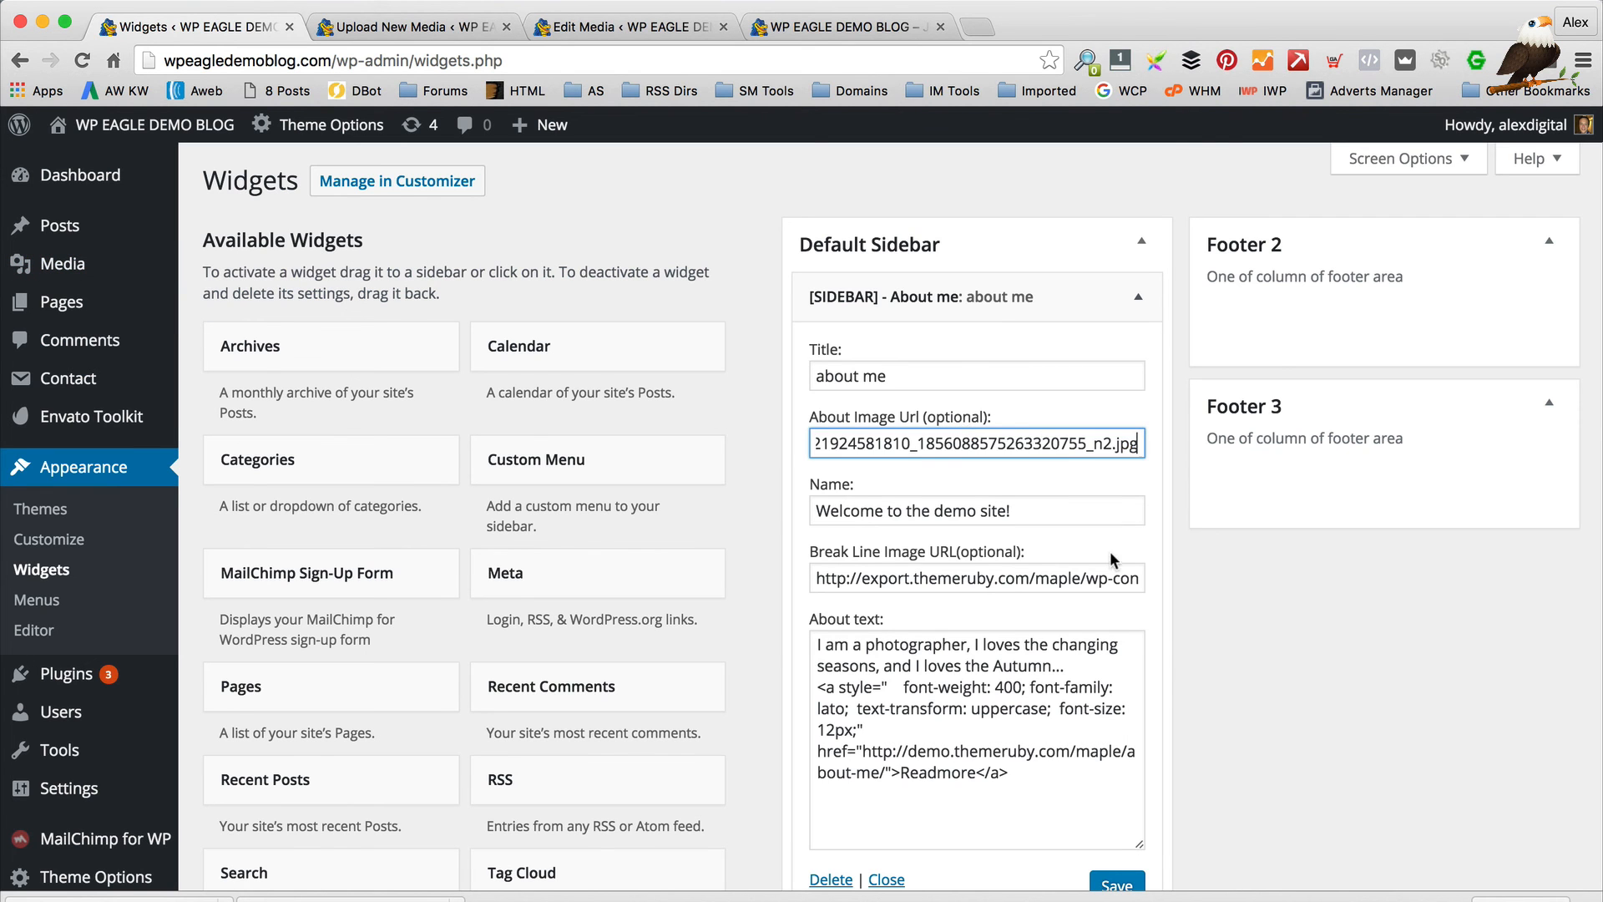
pyautogui.scroll(-3, 1112, 559)
pyautogui.click(1123, 739)
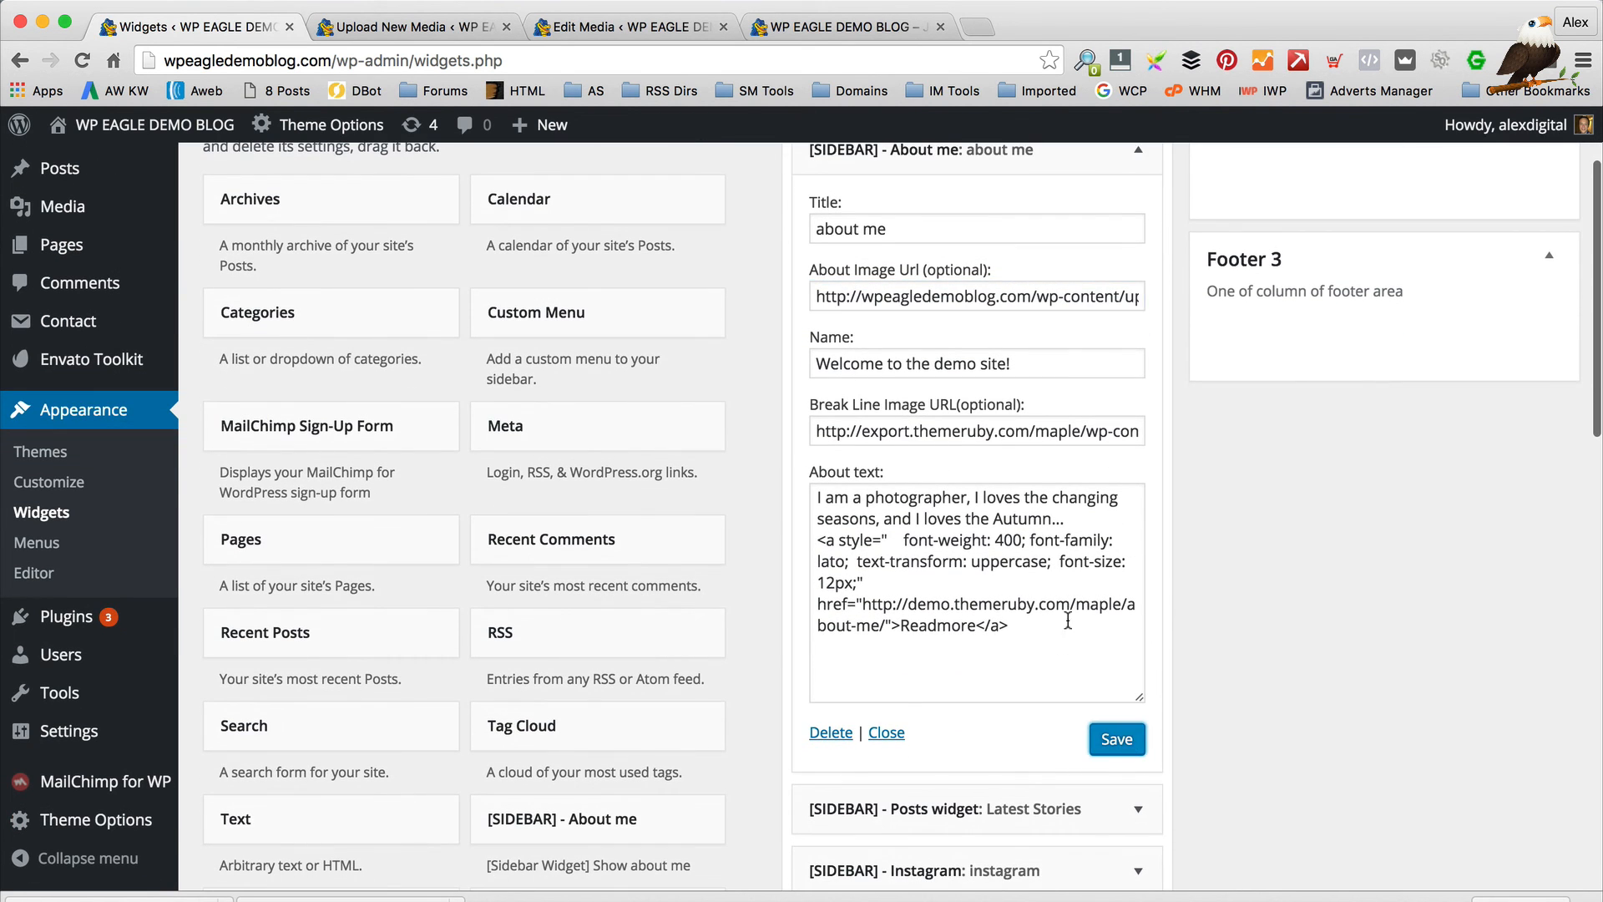
pyautogui.click(1119, 740)
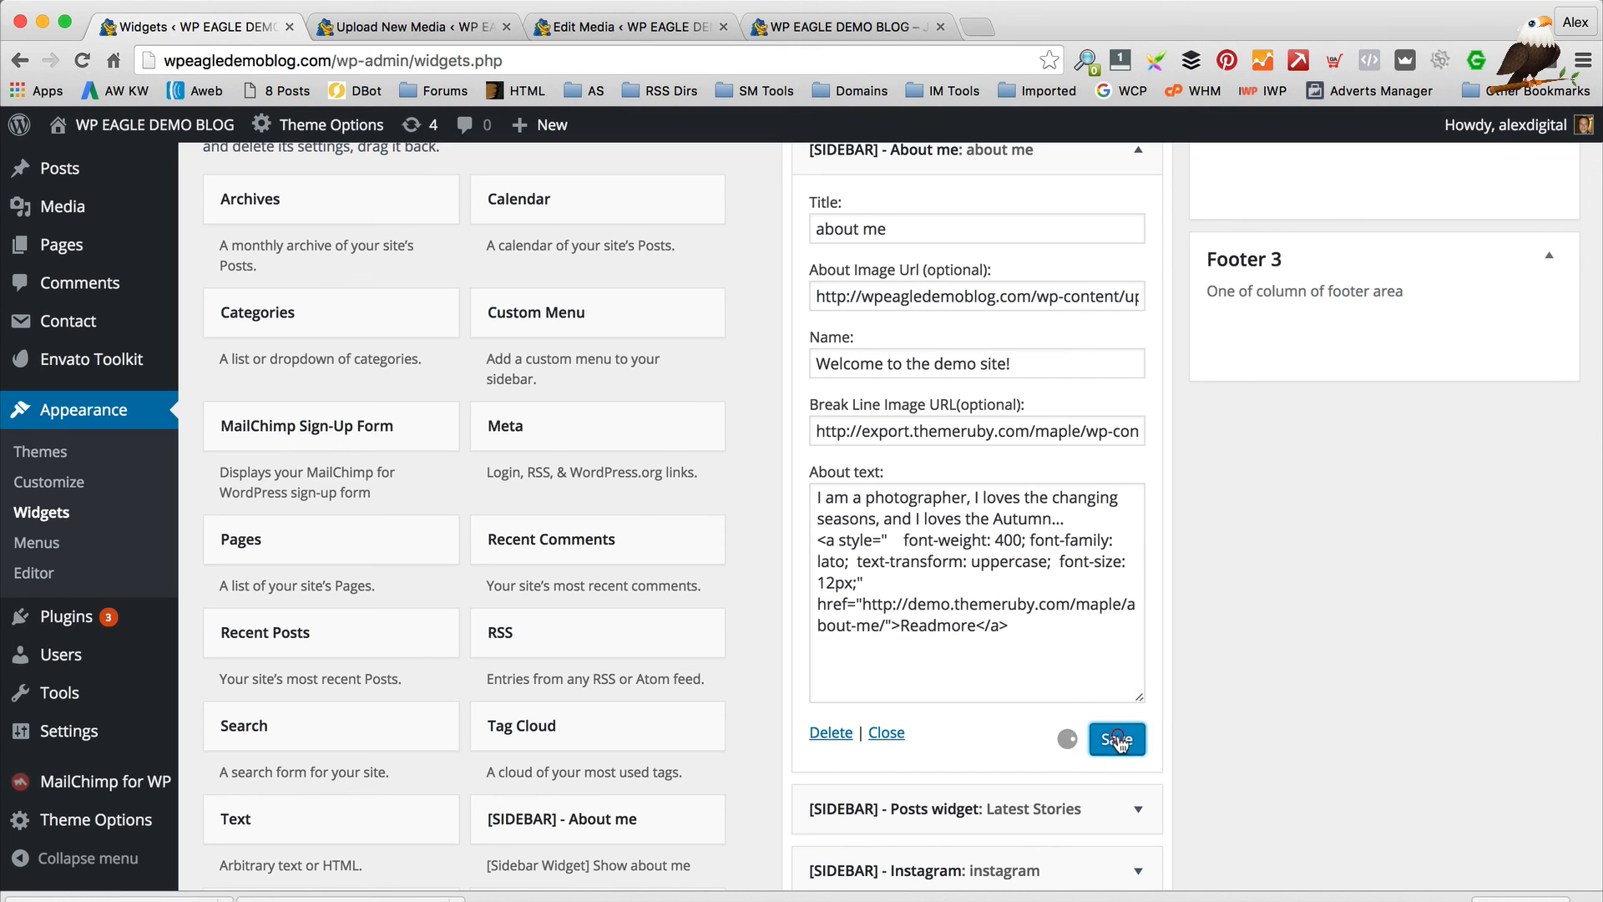
pyautogui.click(844, 26)
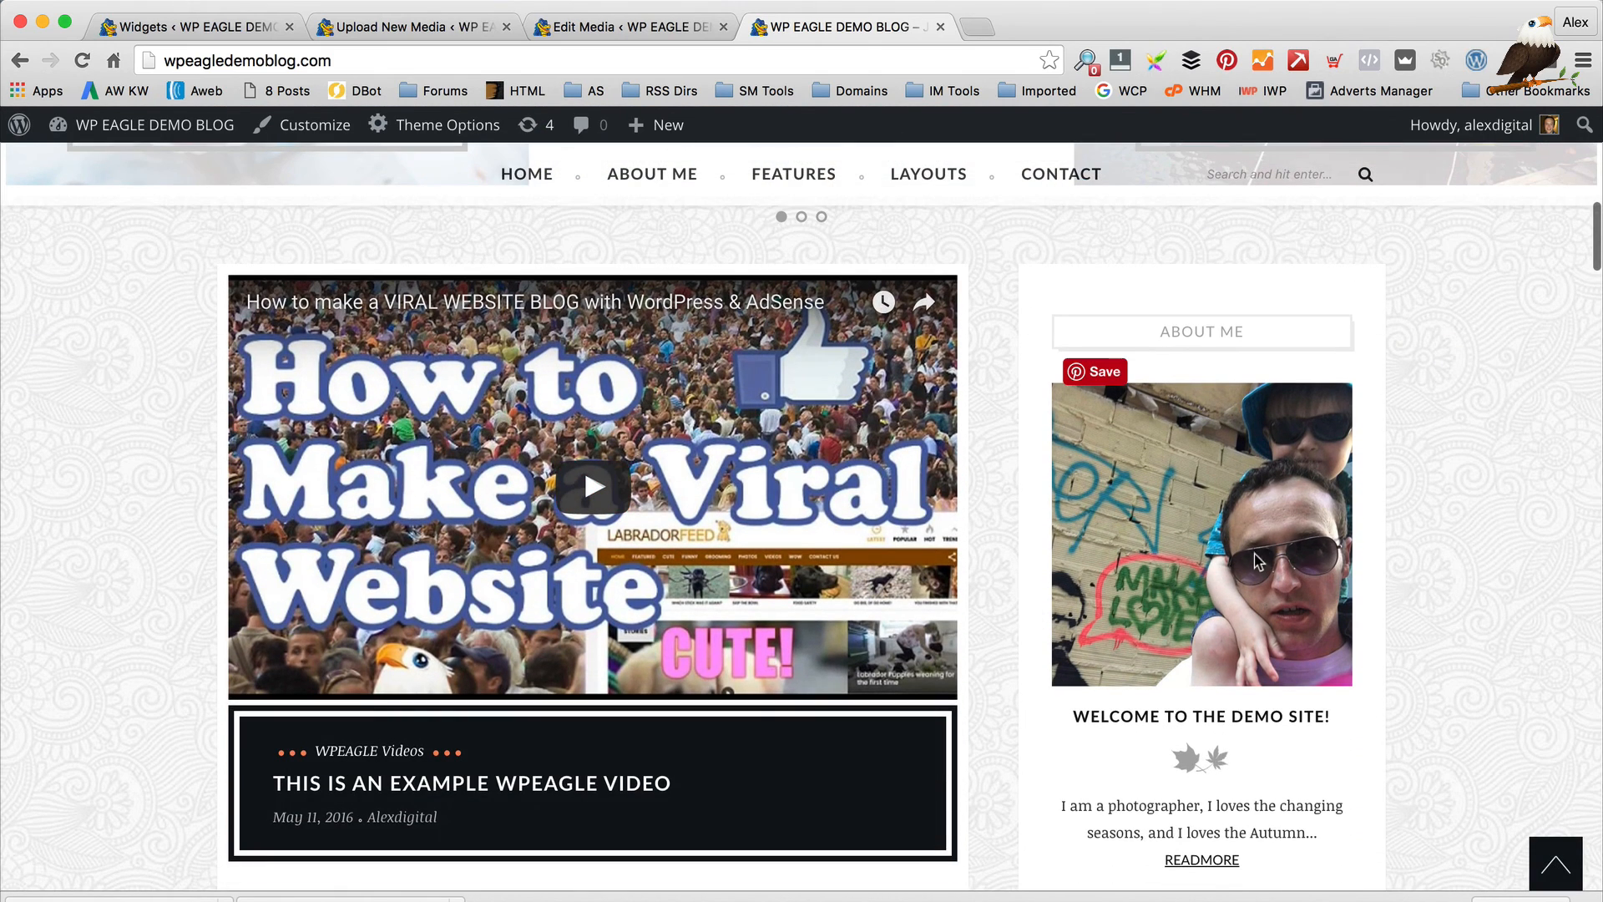
# Replace the About me widget's About text with a welcome message pointing to the video, and save
pyautogui.scroll(-6, 1249, 548)
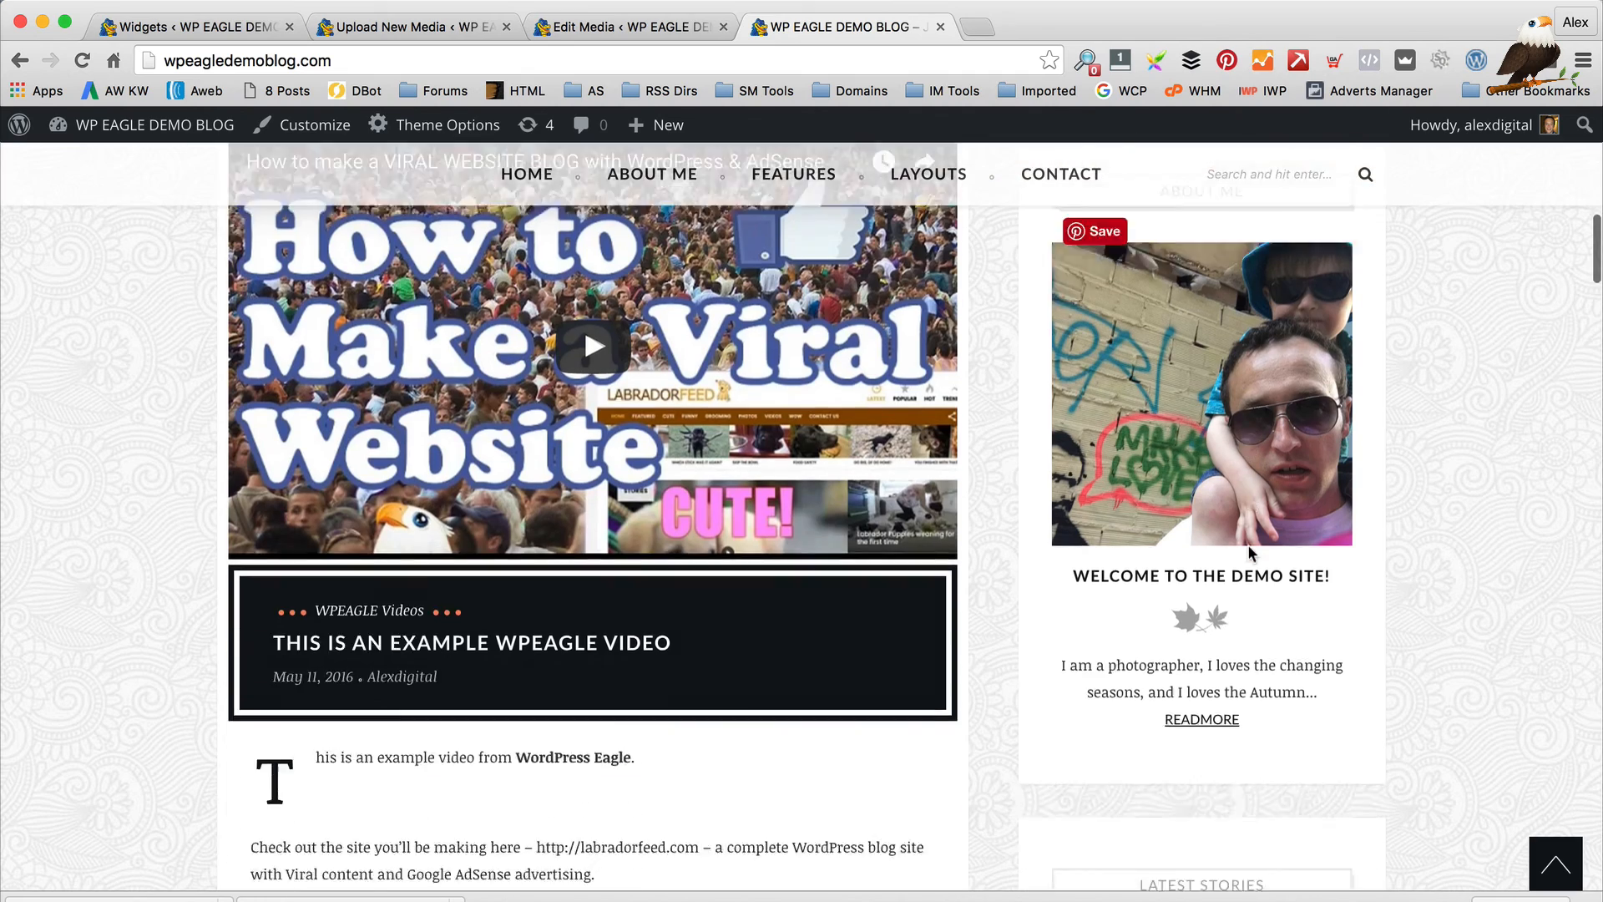
pyautogui.scroll(5, 1247, 544)
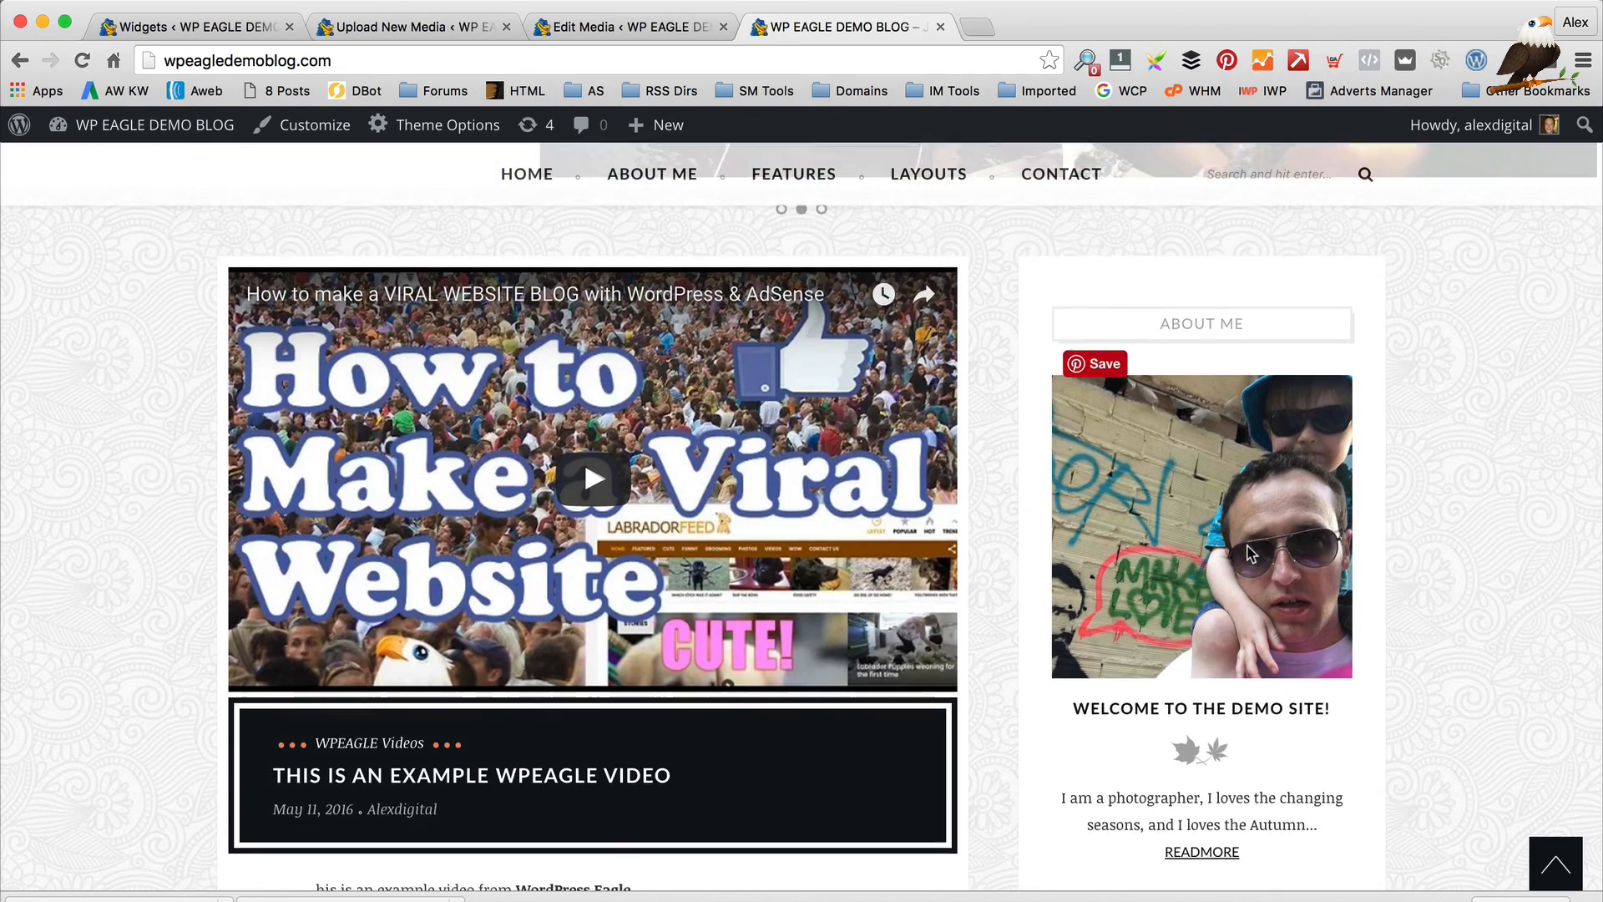
pyautogui.scroll(-3, 1240, 543)
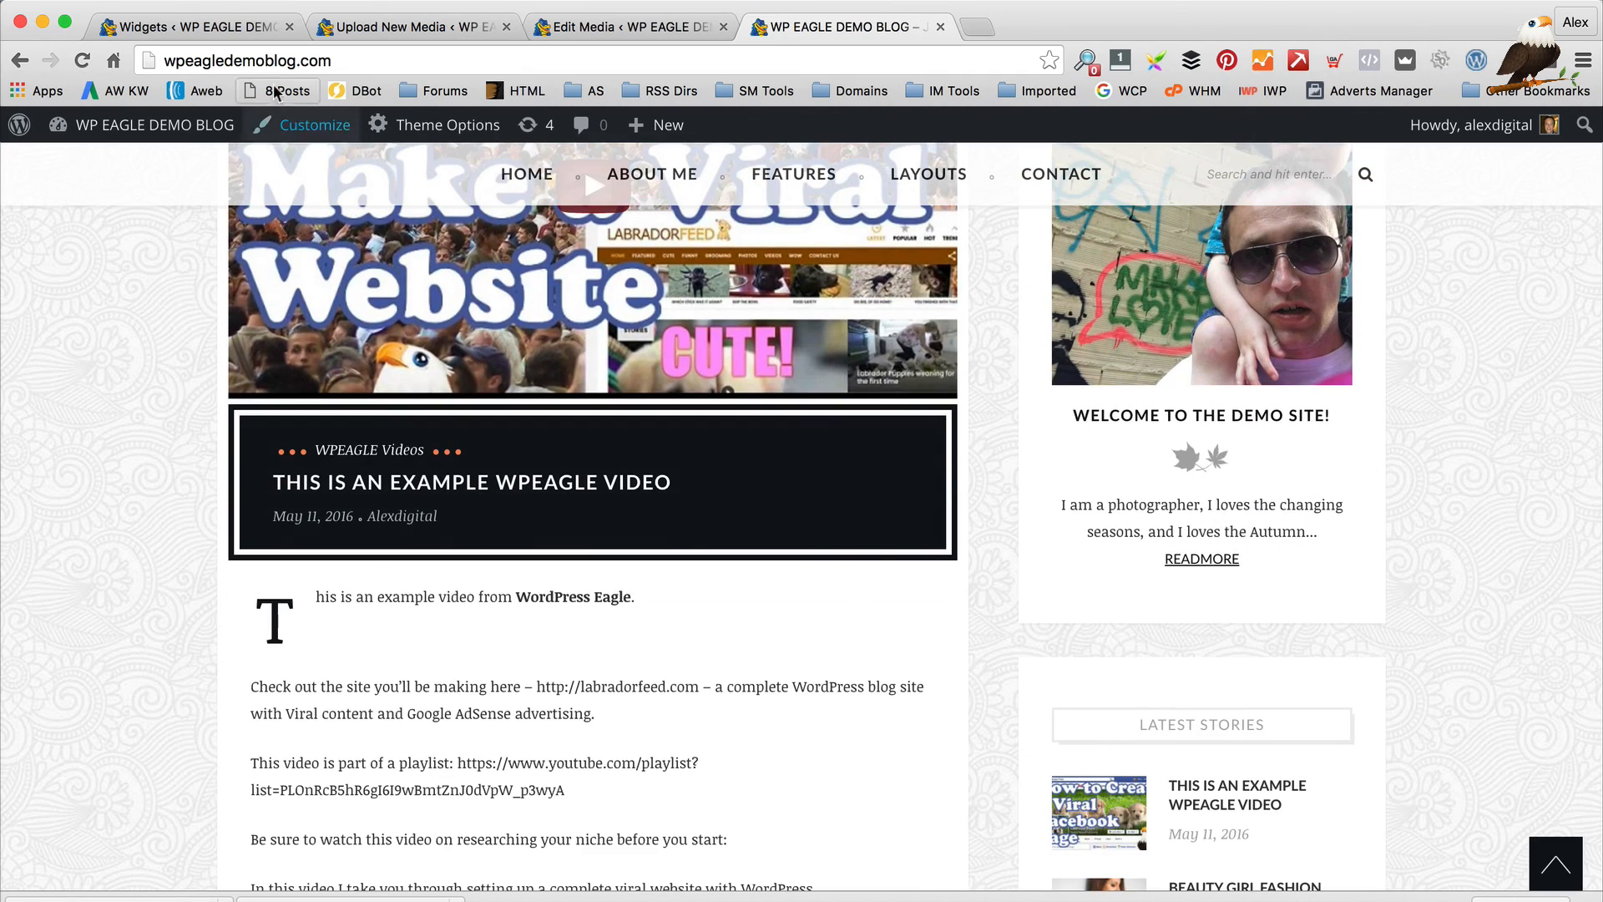
pyautogui.click(200, 27)
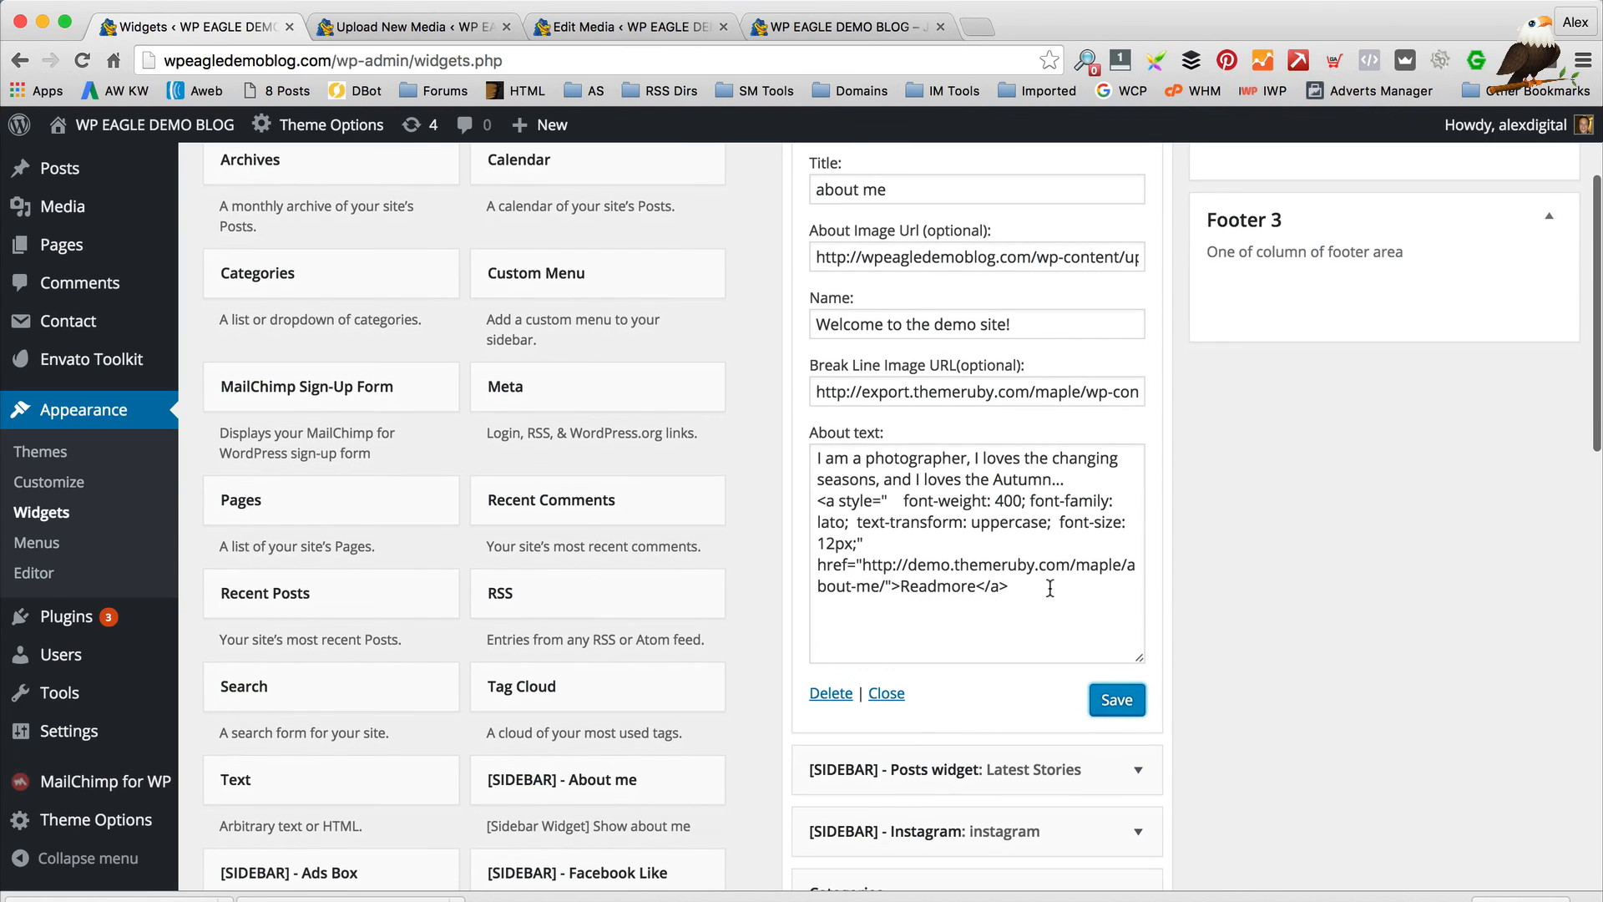
pyautogui.moveTo(1050, 589); pyautogui.dragTo(783, 406)
pyautogui.write('He')
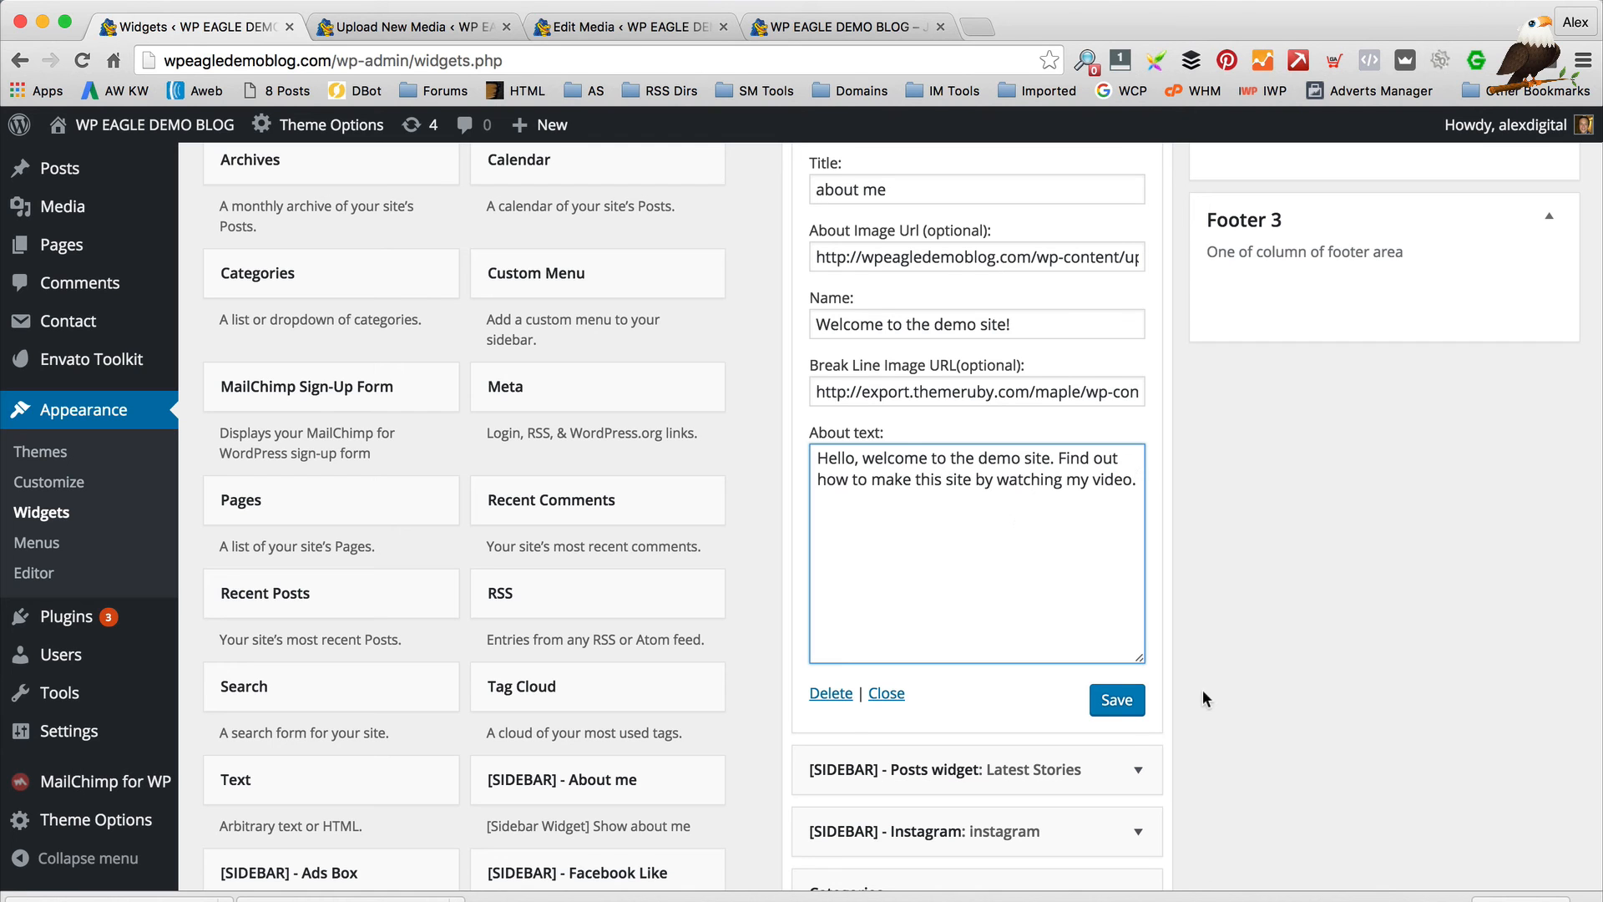
pyautogui.click(1119, 706)
# Reload the blog to check the new welcome text, and close the Edit Media and Upload New Media tabs
pyautogui.scroll(-2, 1157, 435)
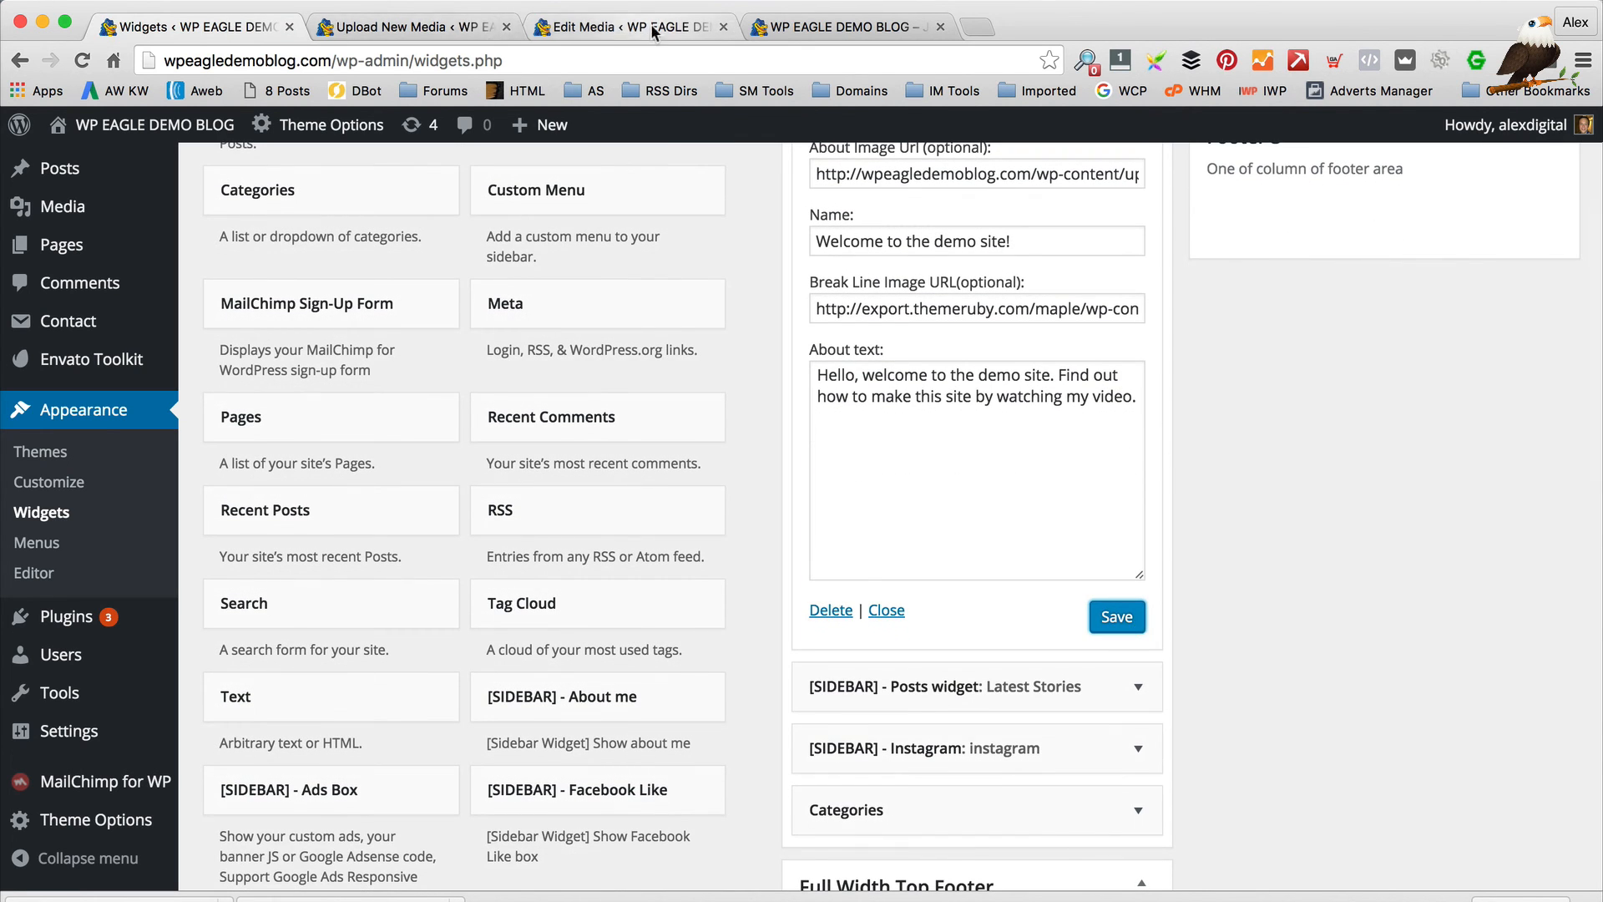
pyautogui.click(843, 27)
pyautogui.press('super+r')
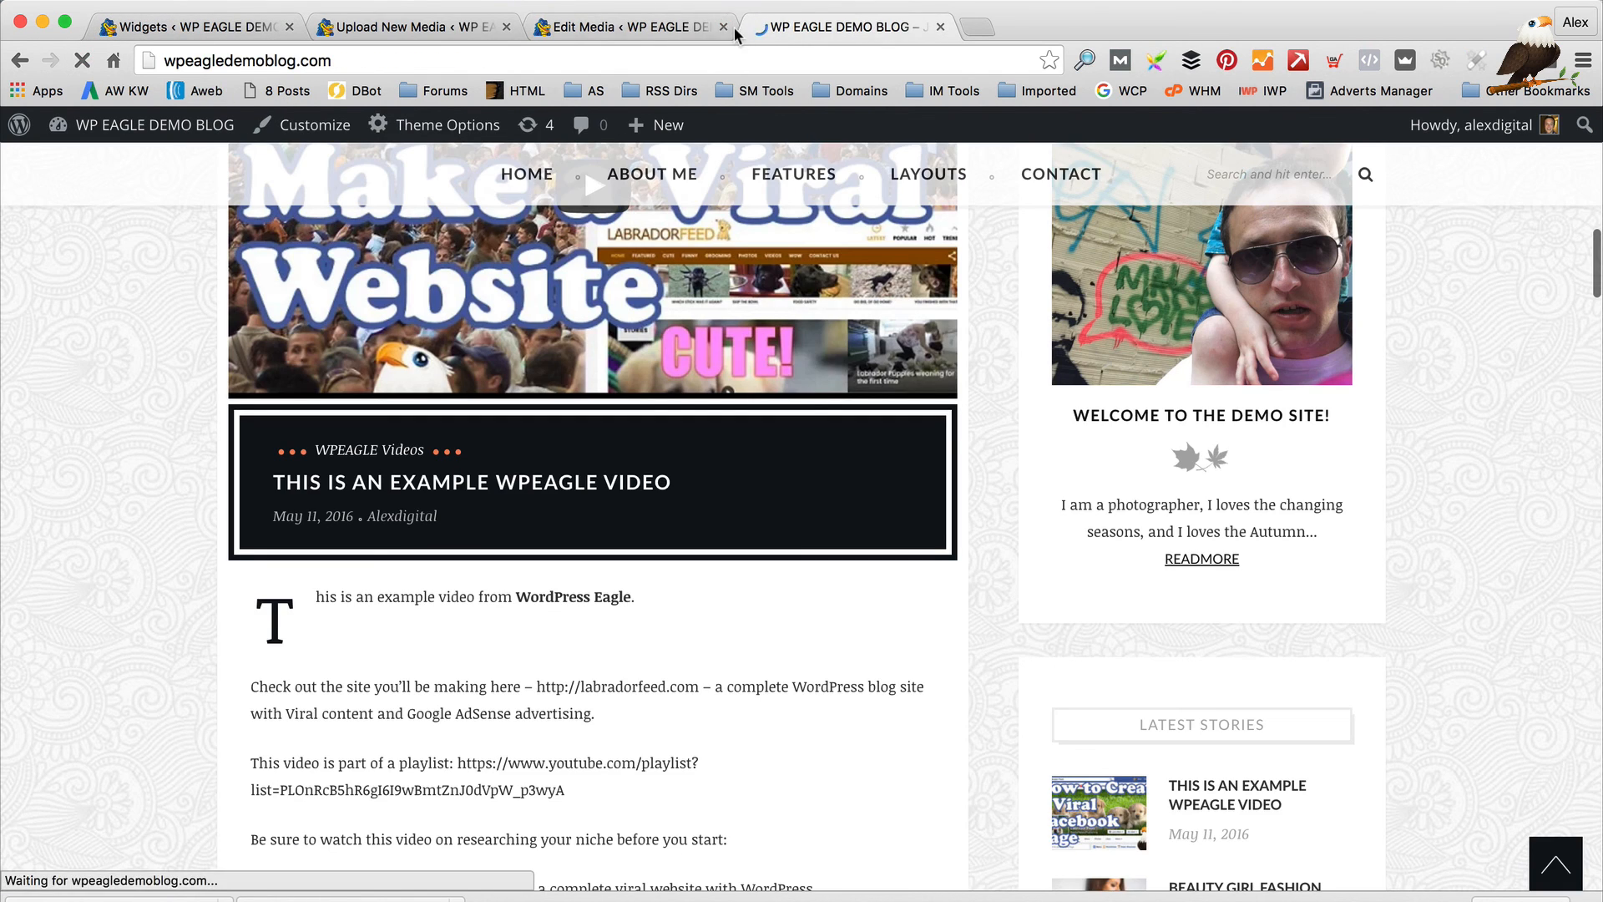
pyautogui.click(723, 27)
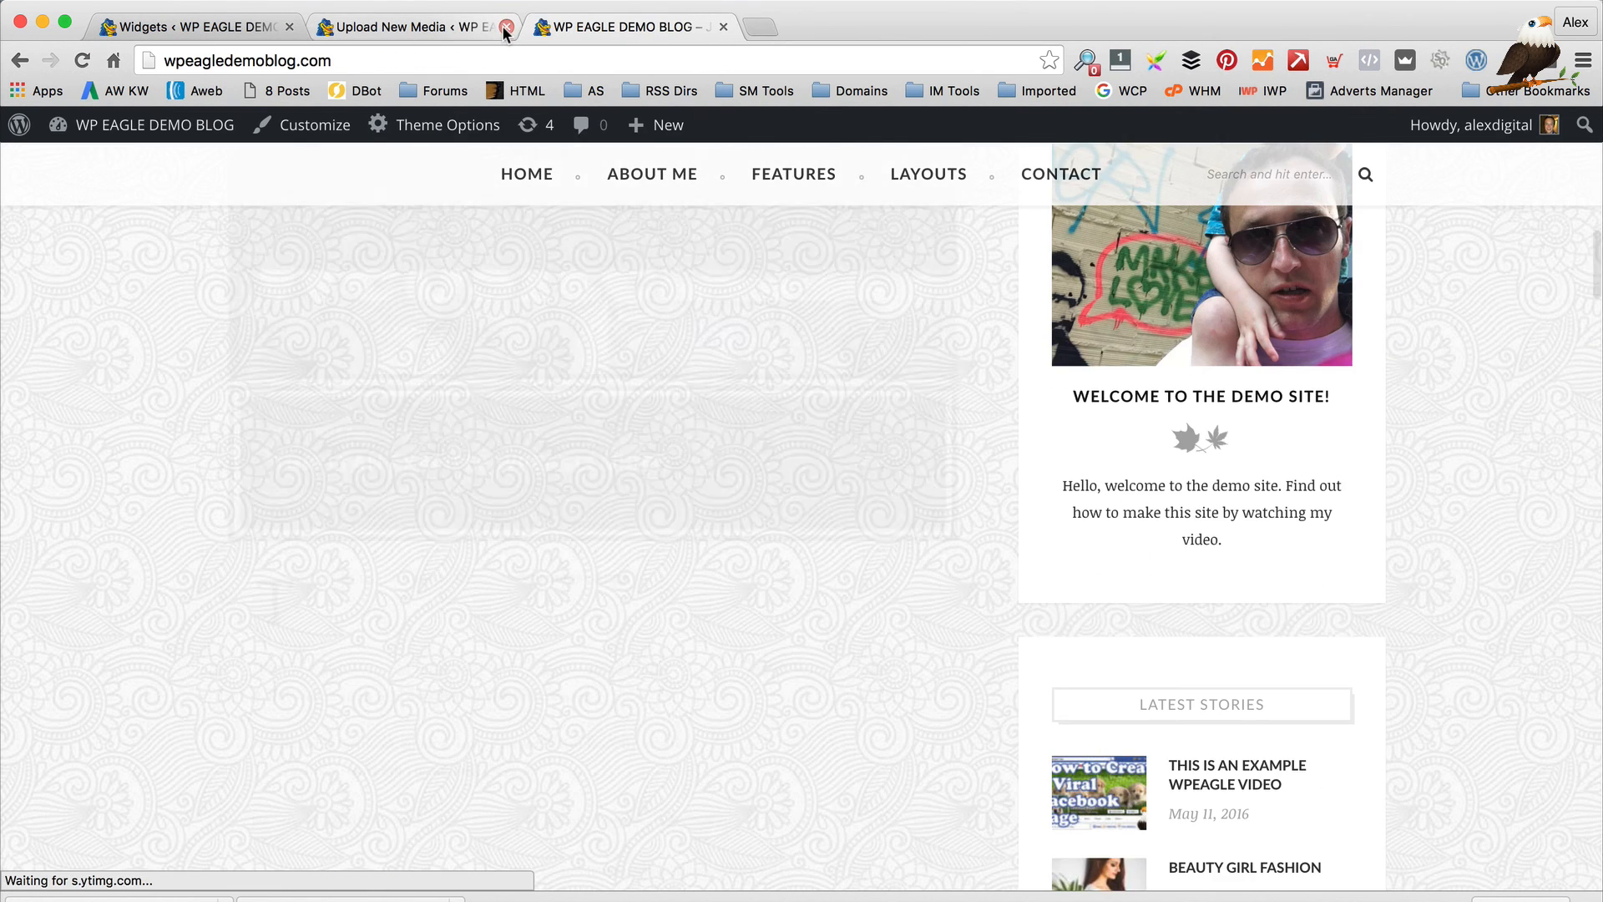
pyautogui.click(506, 27)
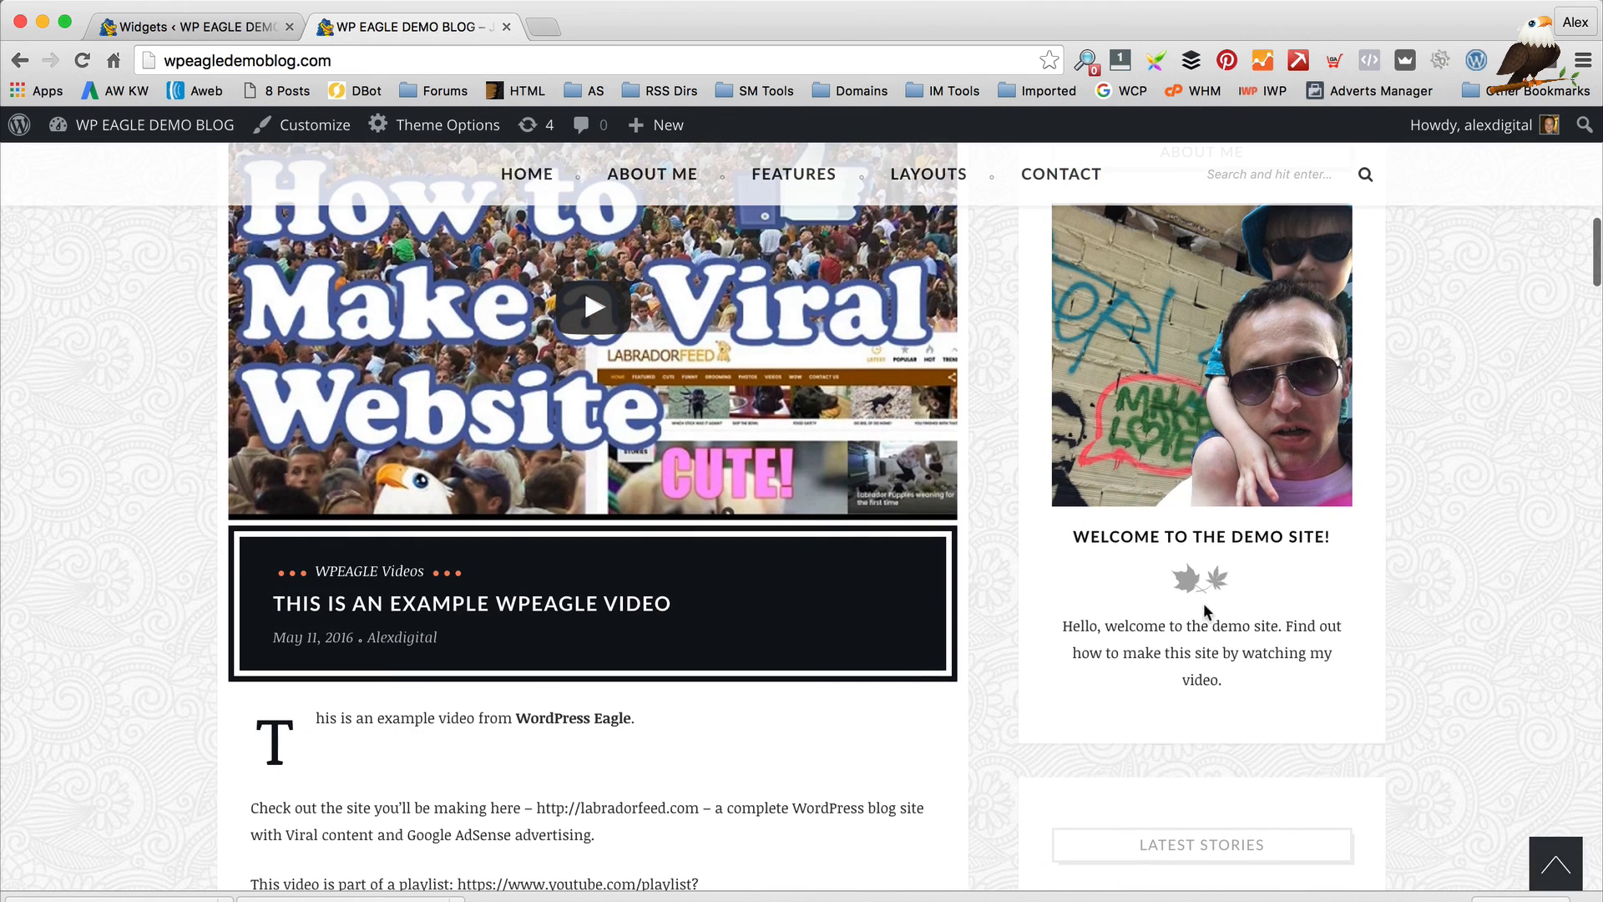
pyautogui.moveTo(1252, 716); pyautogui.dragTo(1097, 626)
pyautogui.scroll(-6, 1097, 625)
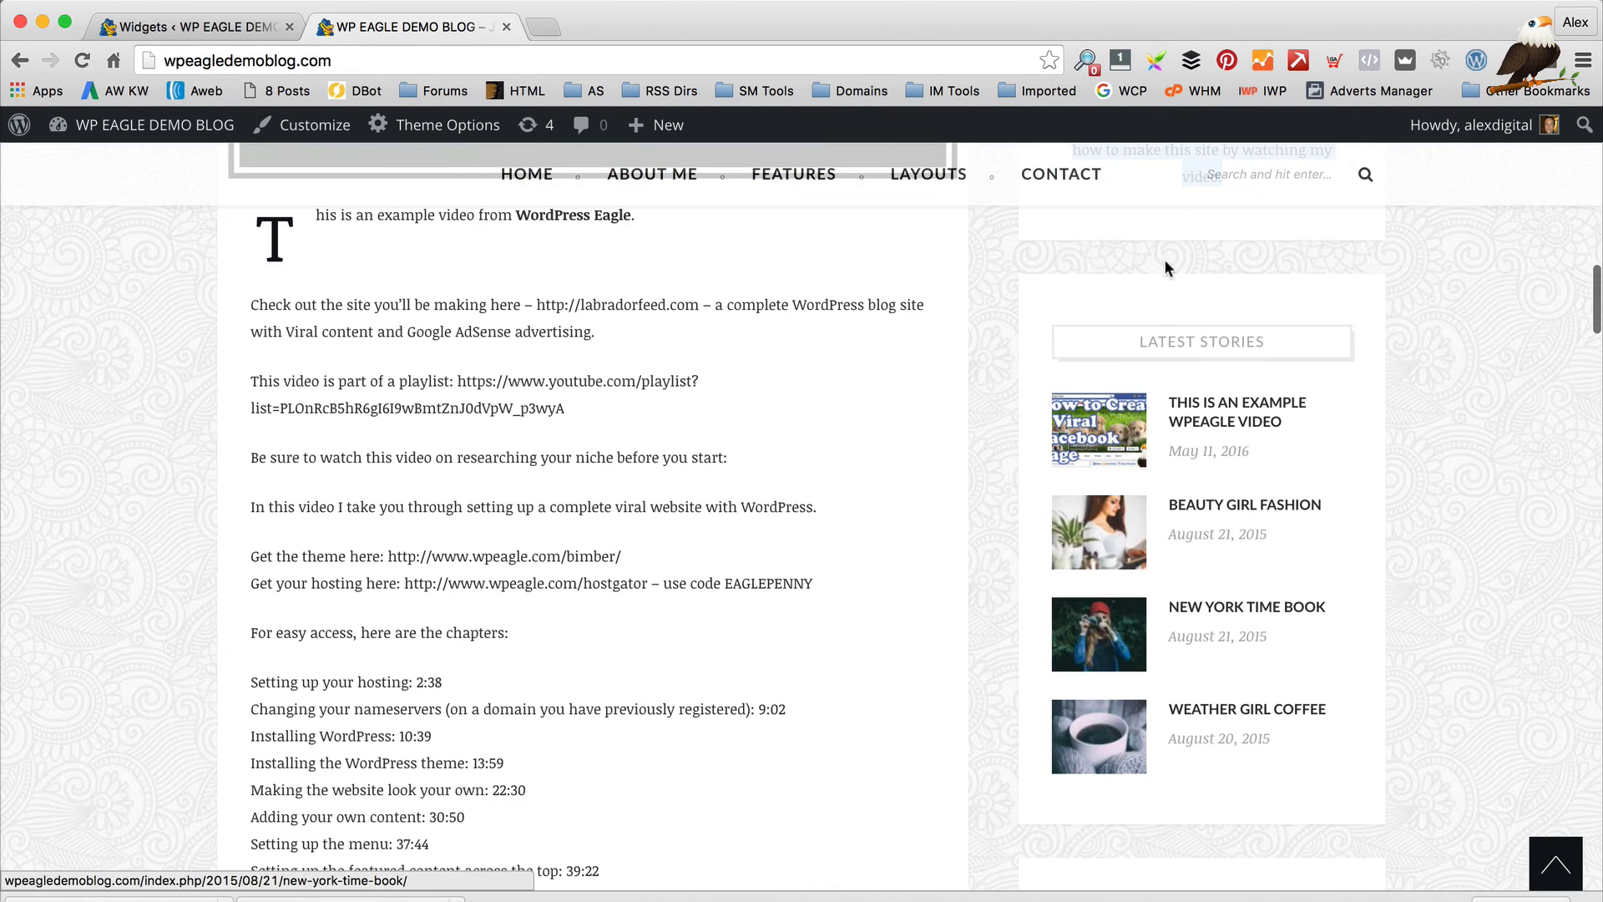
pyautogui.click(187, 15)
pyautogui.scroll(-3, 600, 207)
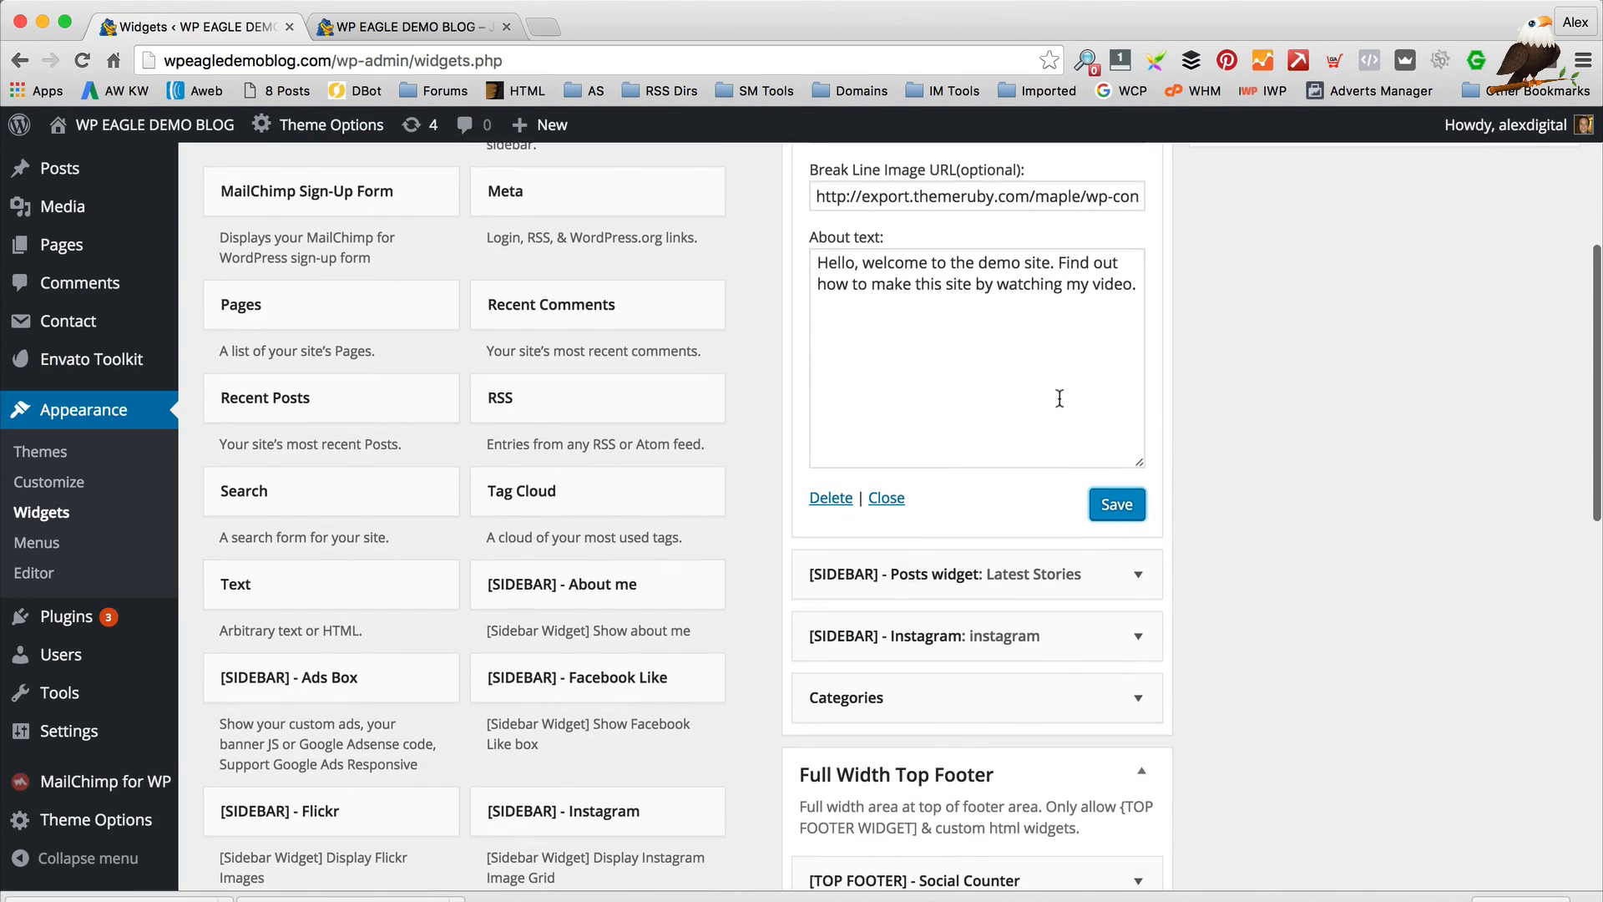
# Set the Latest Stories widget to Style 2, save it, and check the numbered list on the blog
pyautogui.click(1134, 573)
pyautogui.scroll(-3, 953, 442)
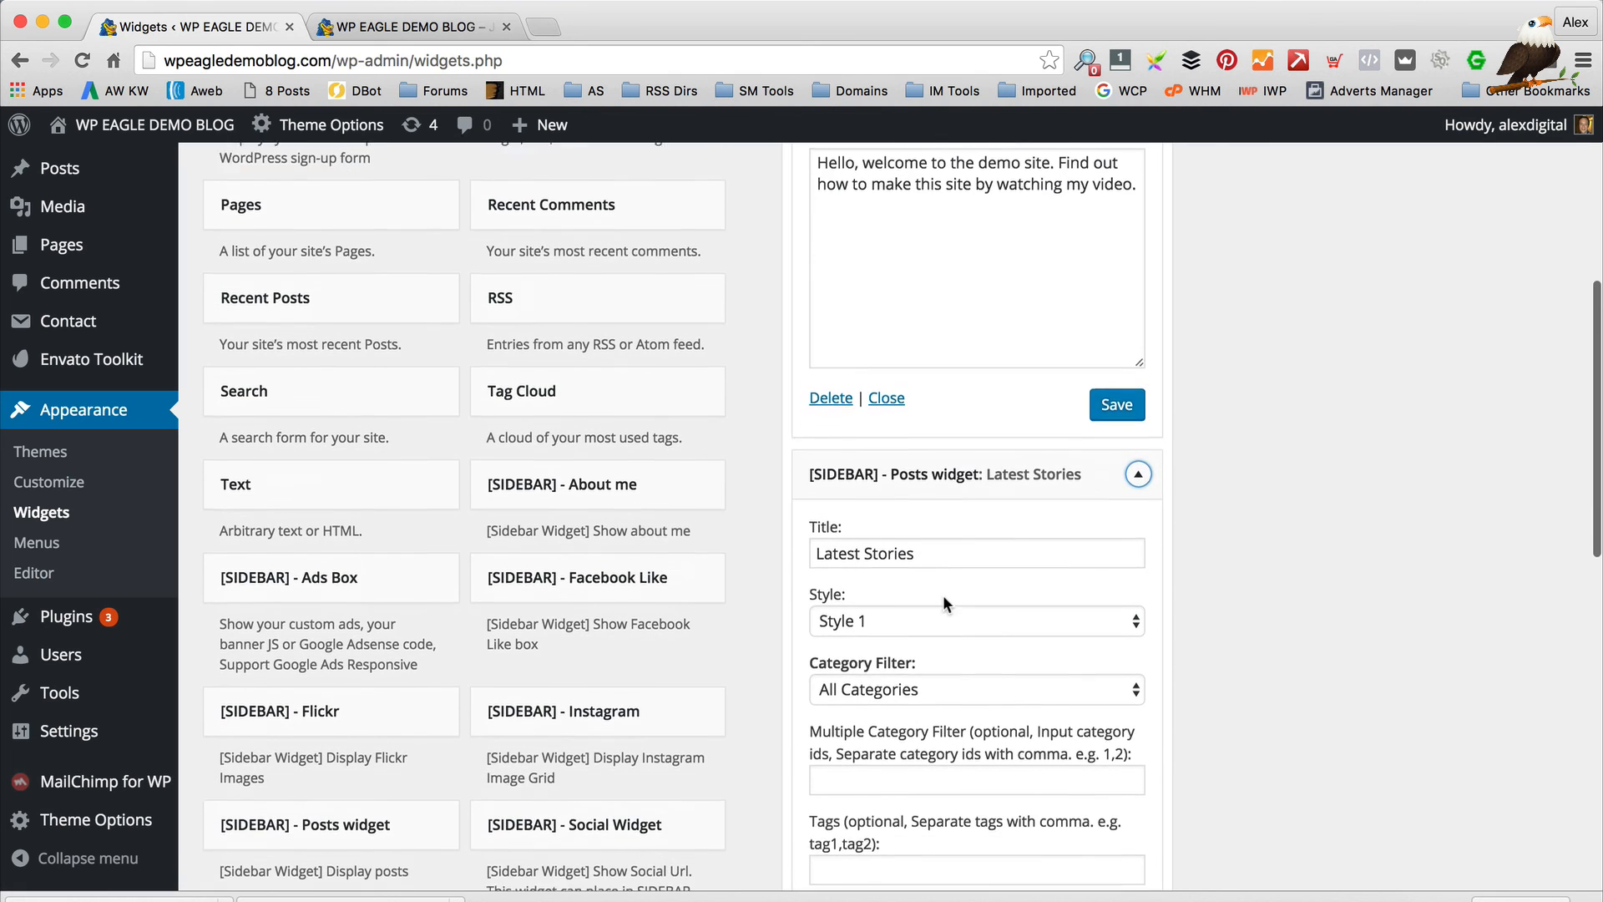
pyautogui.click(927, 494)
pyautogui.click(928, 512)
pyautogui.scroll(-3, 968, 584)
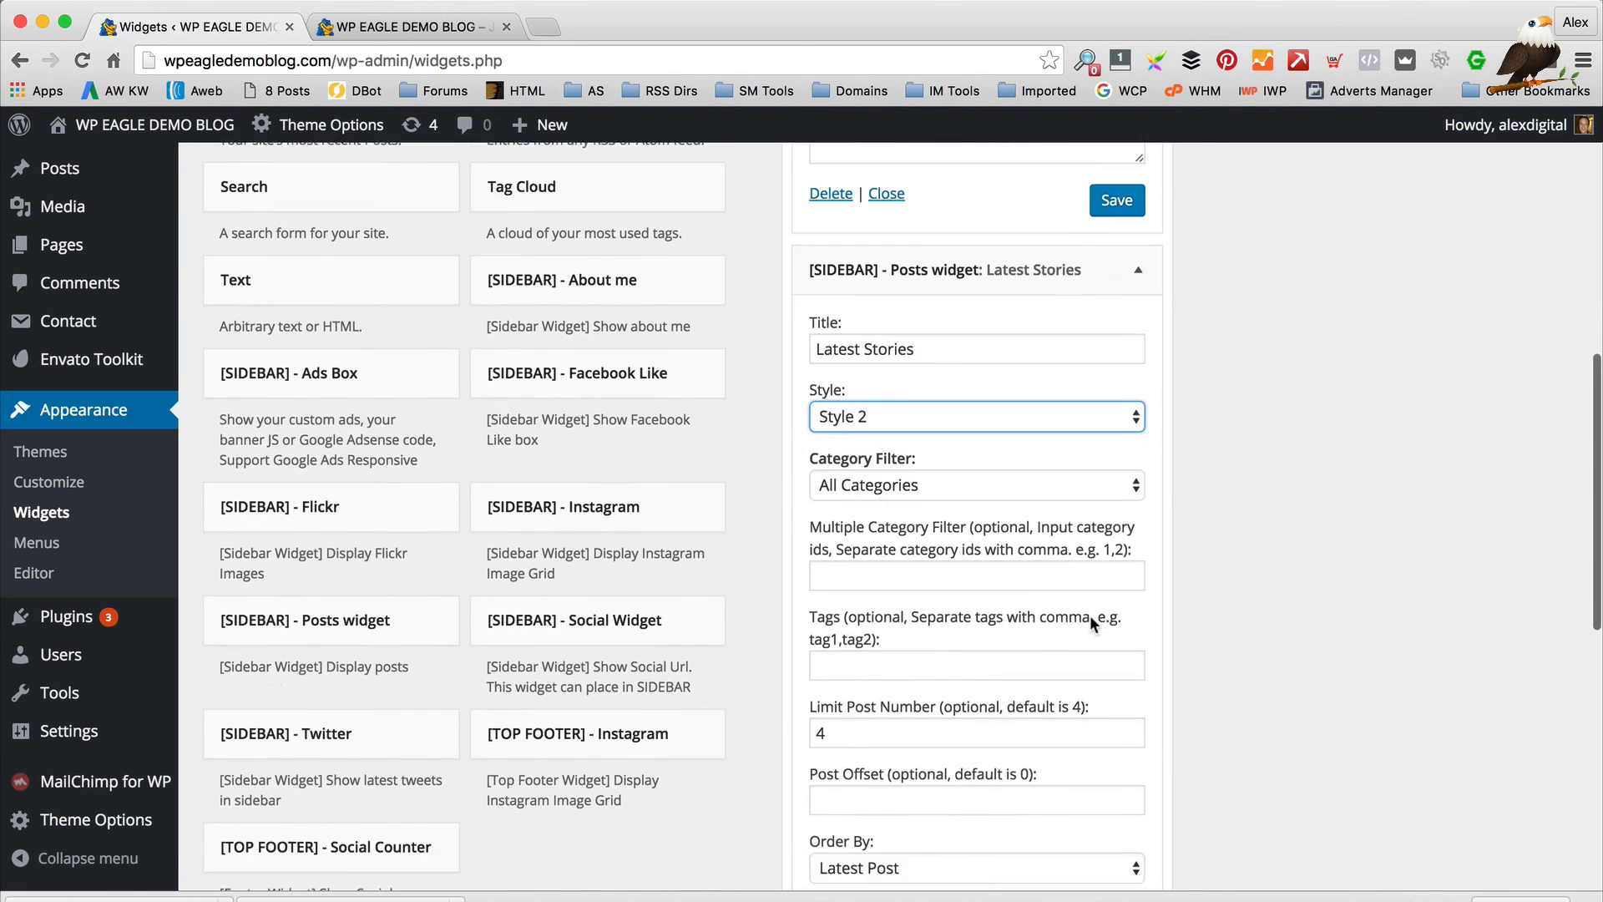
pyautogui.click(1116, 792)
pyautogui.click(351, 26)
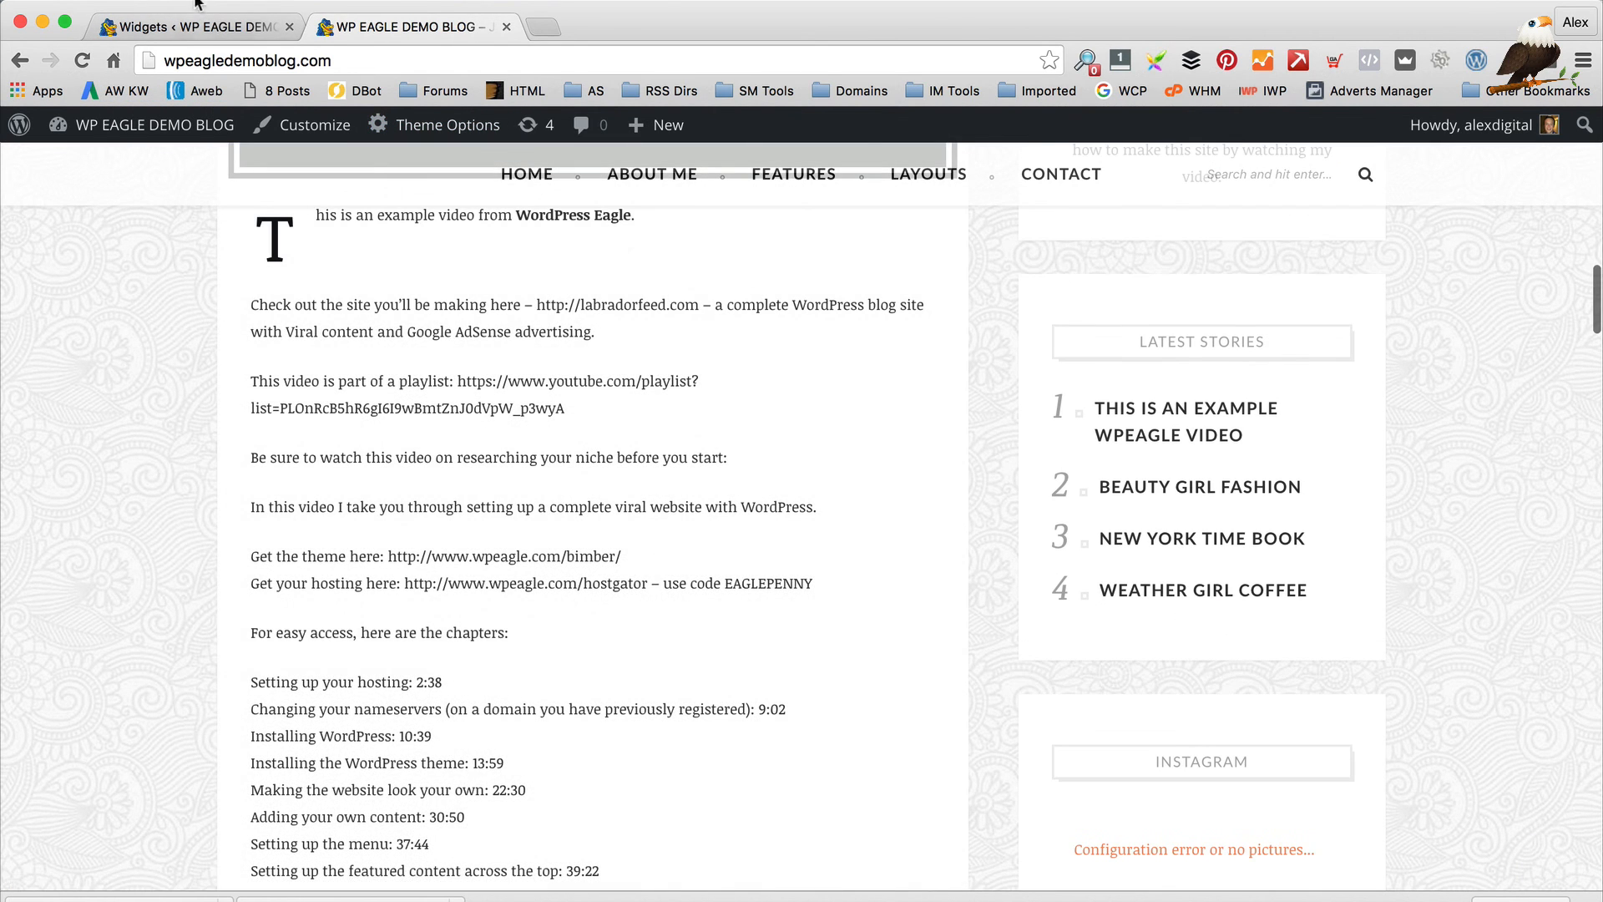
pyautogui.hotkey('ctrl', 'shift', 'Tab')
# Switch Latest Stories back to Style 1, keeping All Categories as its filter
pyautogui.click(918, 294)
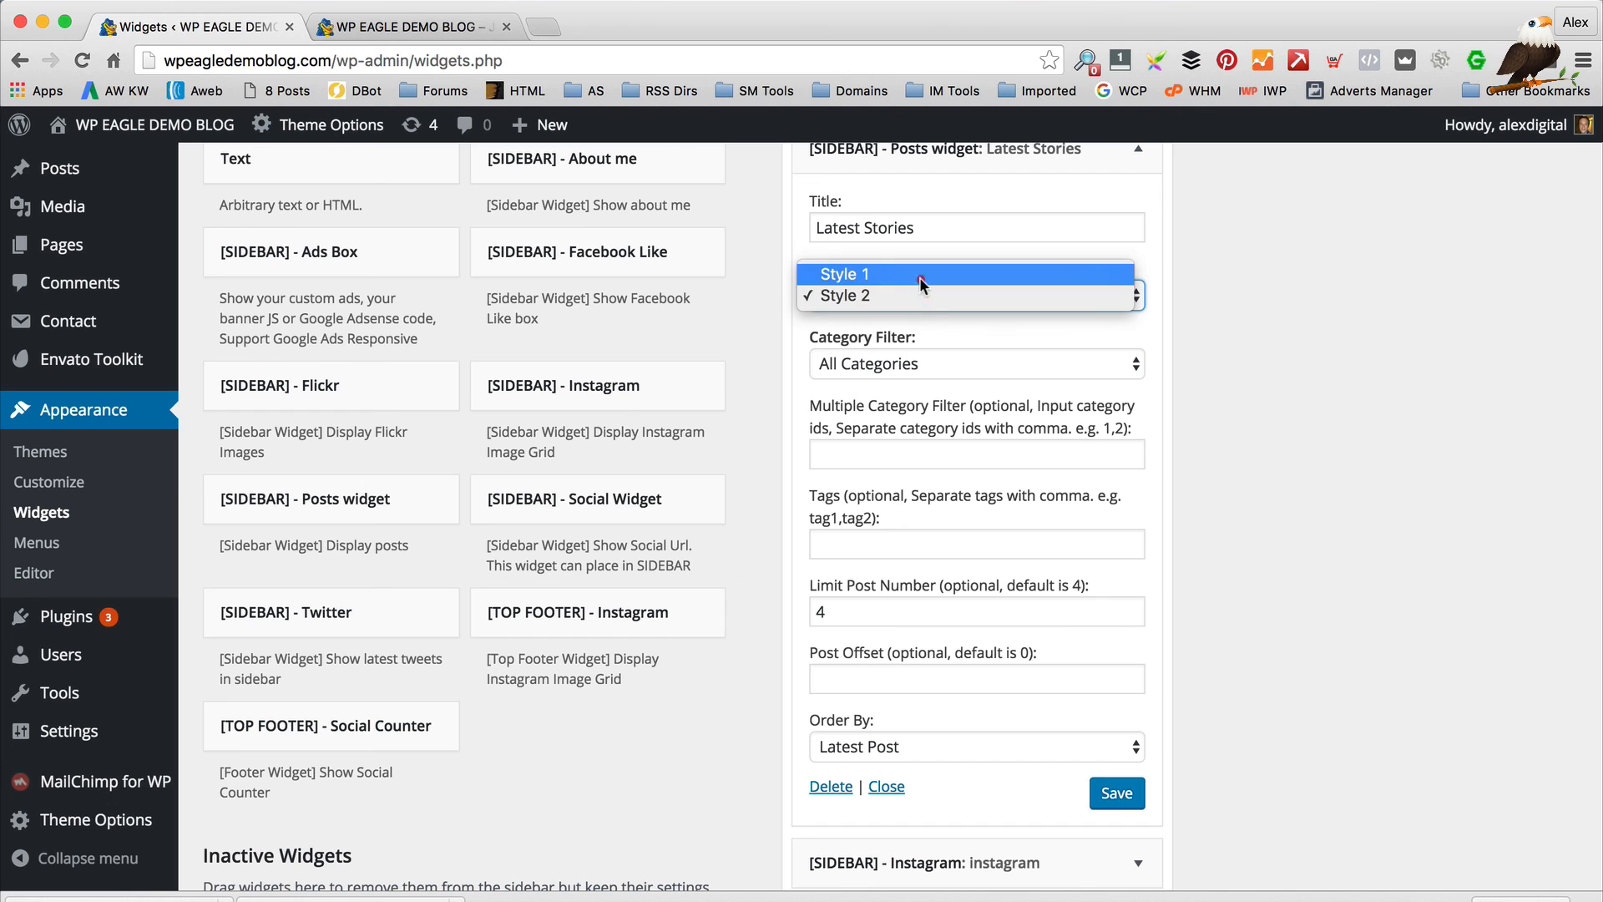
pyautogui.click(919, 278)
pyautogui.click(910, 366)
pyautogui.click(1234, 434)
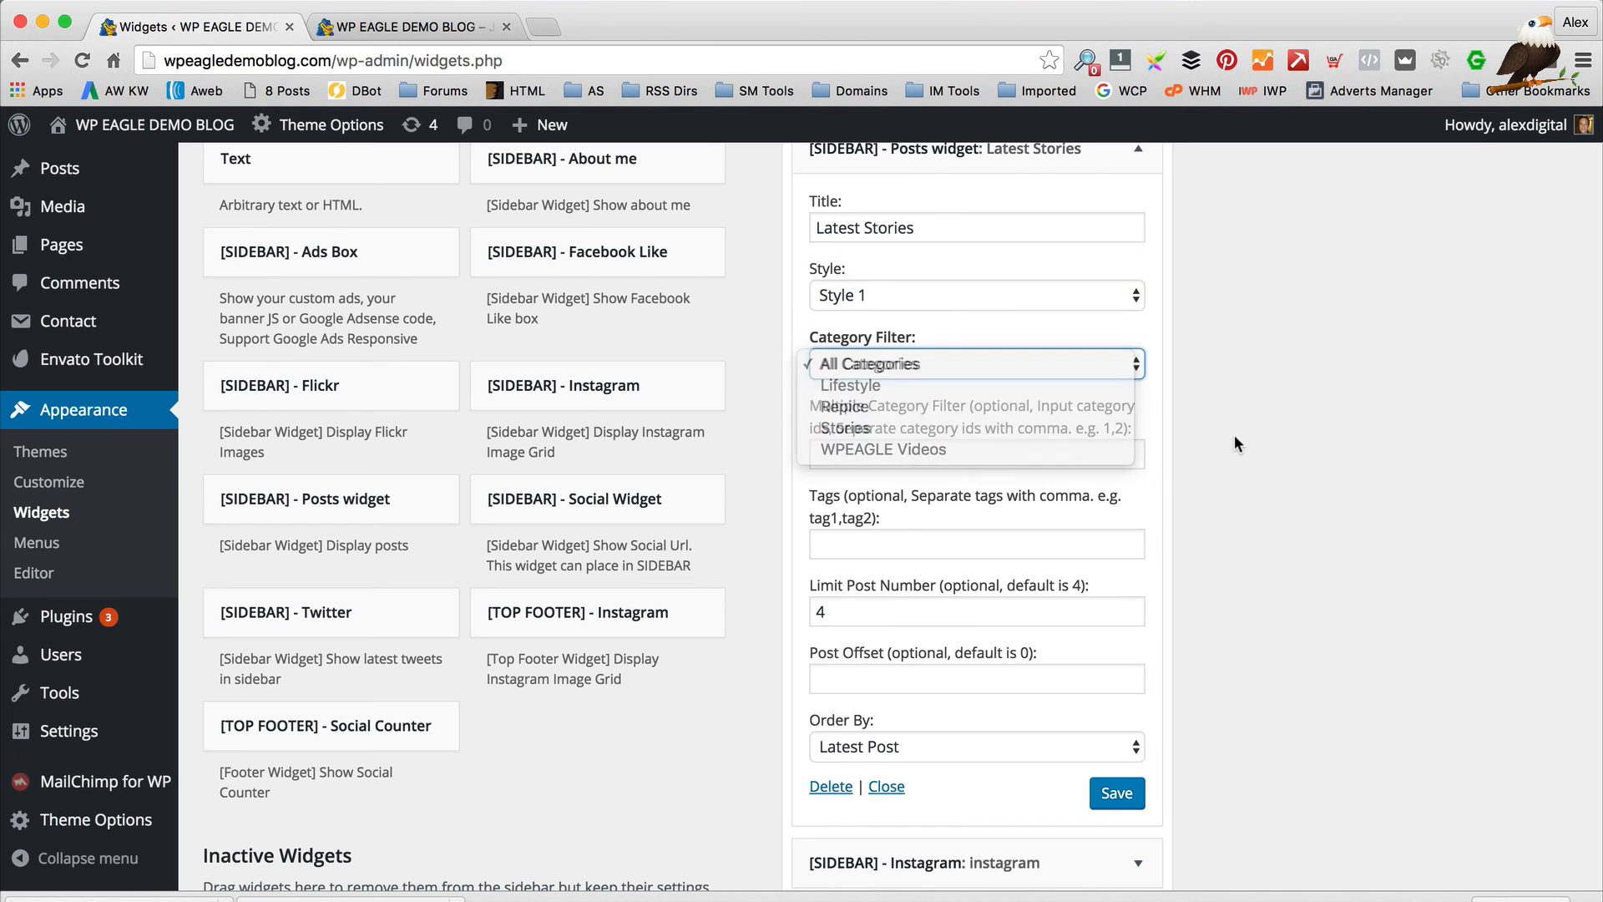
pyautogui.scroll(-1, 889, 533)
pyautogui.click(890, 533)
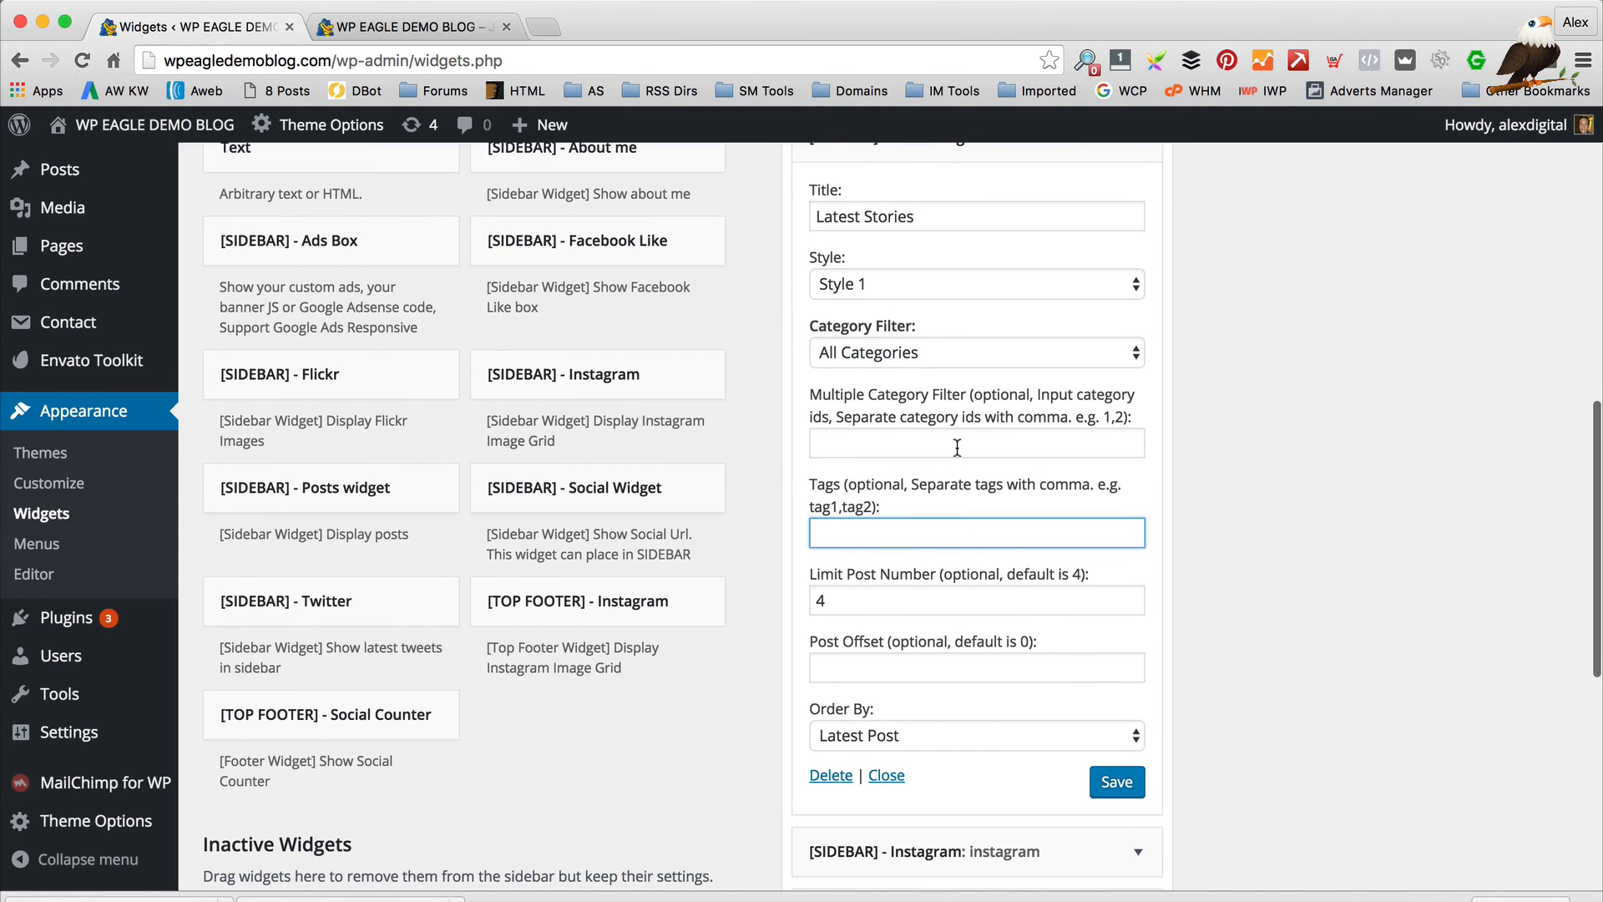
pyautogui.scroll(-3, 957, 448)
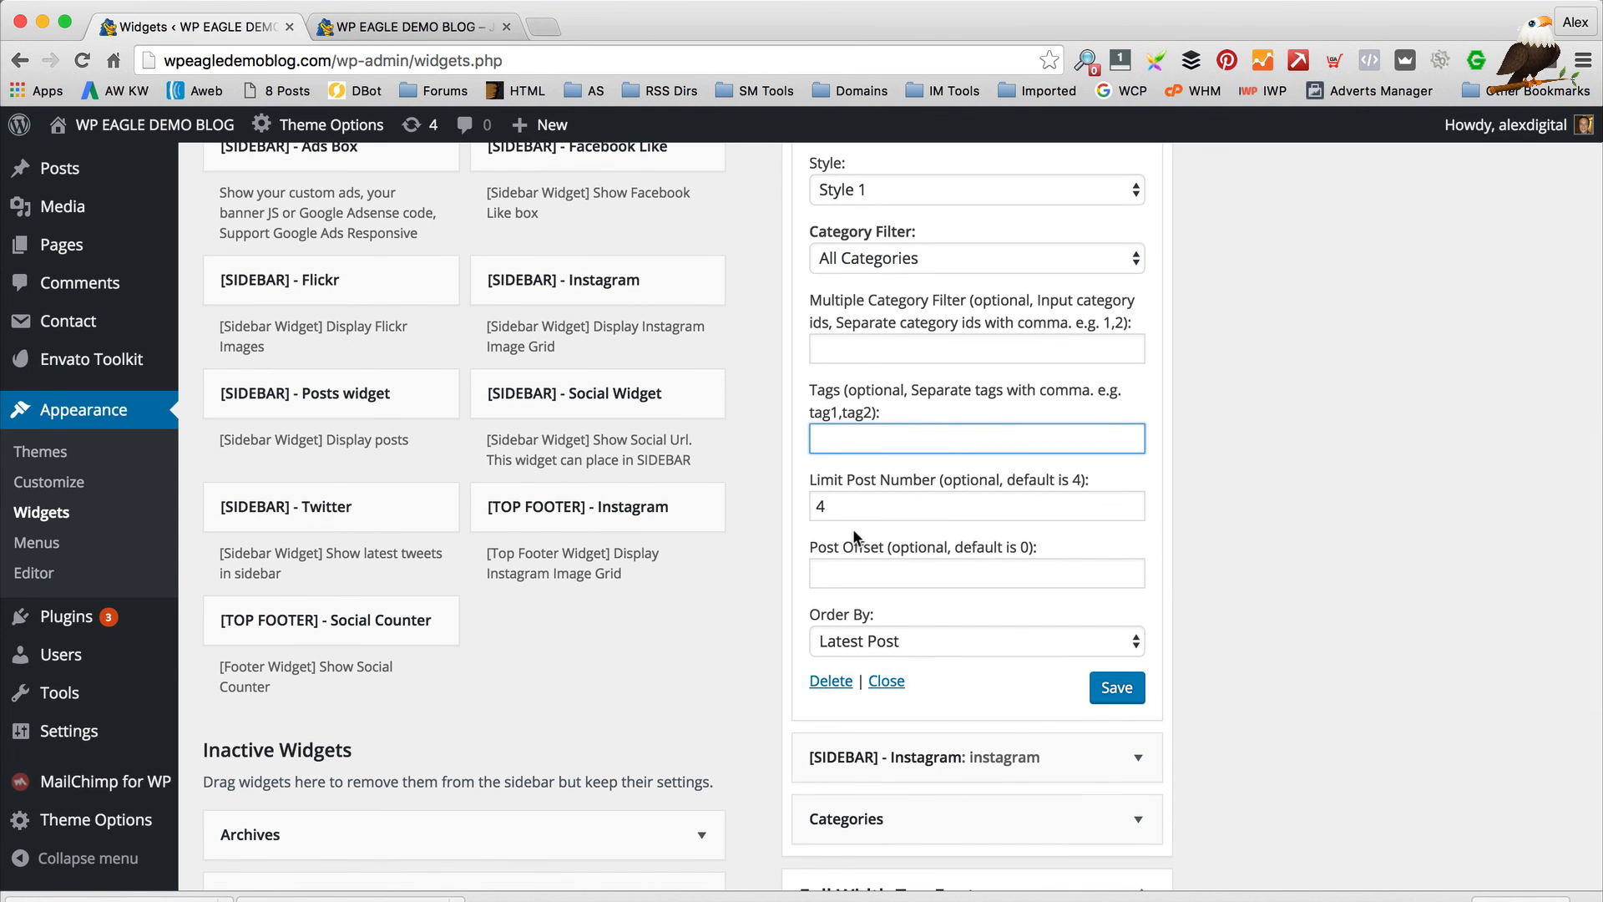
pyautogui.scroll(-3, 885, 529)
# Expand the sidebar Instagram widget and clear a wrongly pasted image address from its access token field
pyautogui.click(1138, 645)
pyautogui.scroll(-6, 1141, 651)
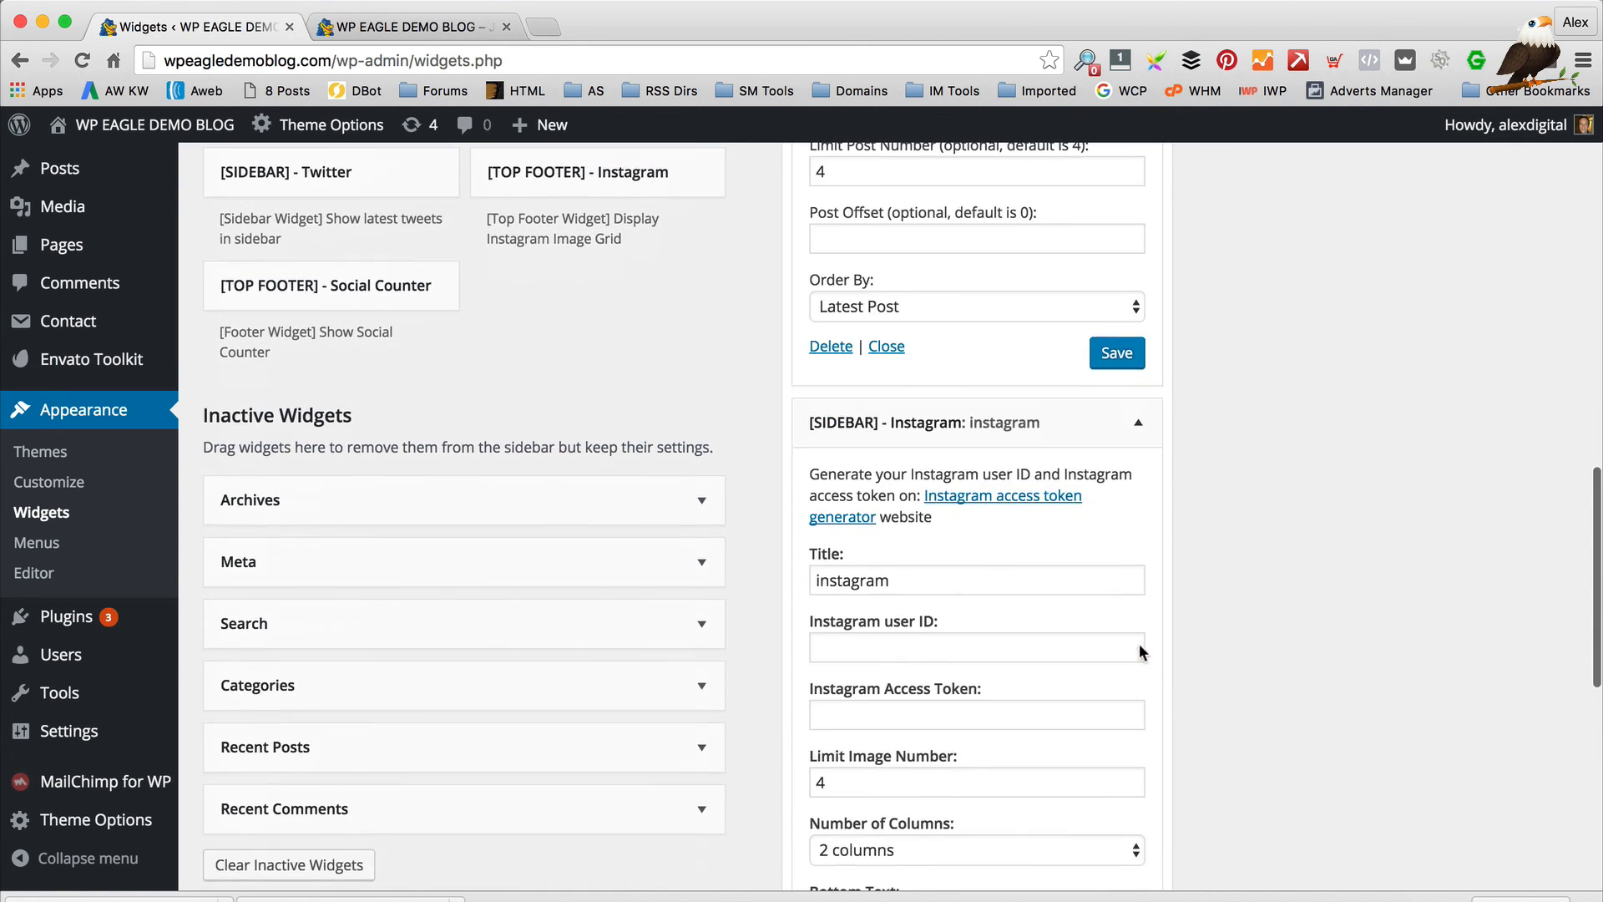
pyautogui.scroll(-6, 944, 348)
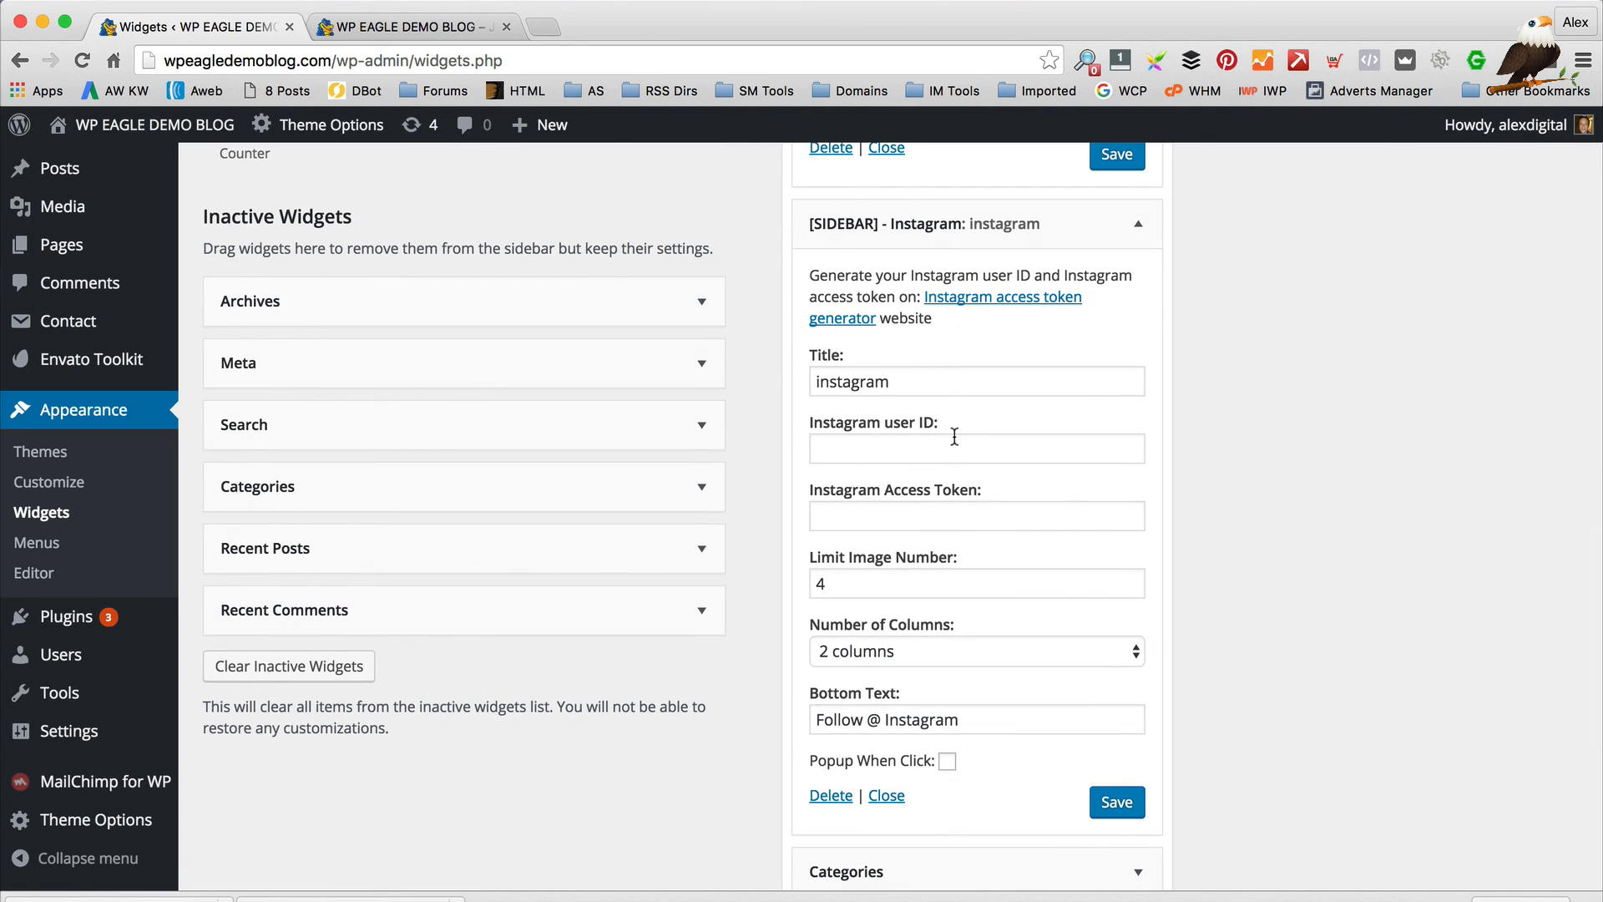
pyautogui.click(927, 513)
pyautogui.press('super+v')
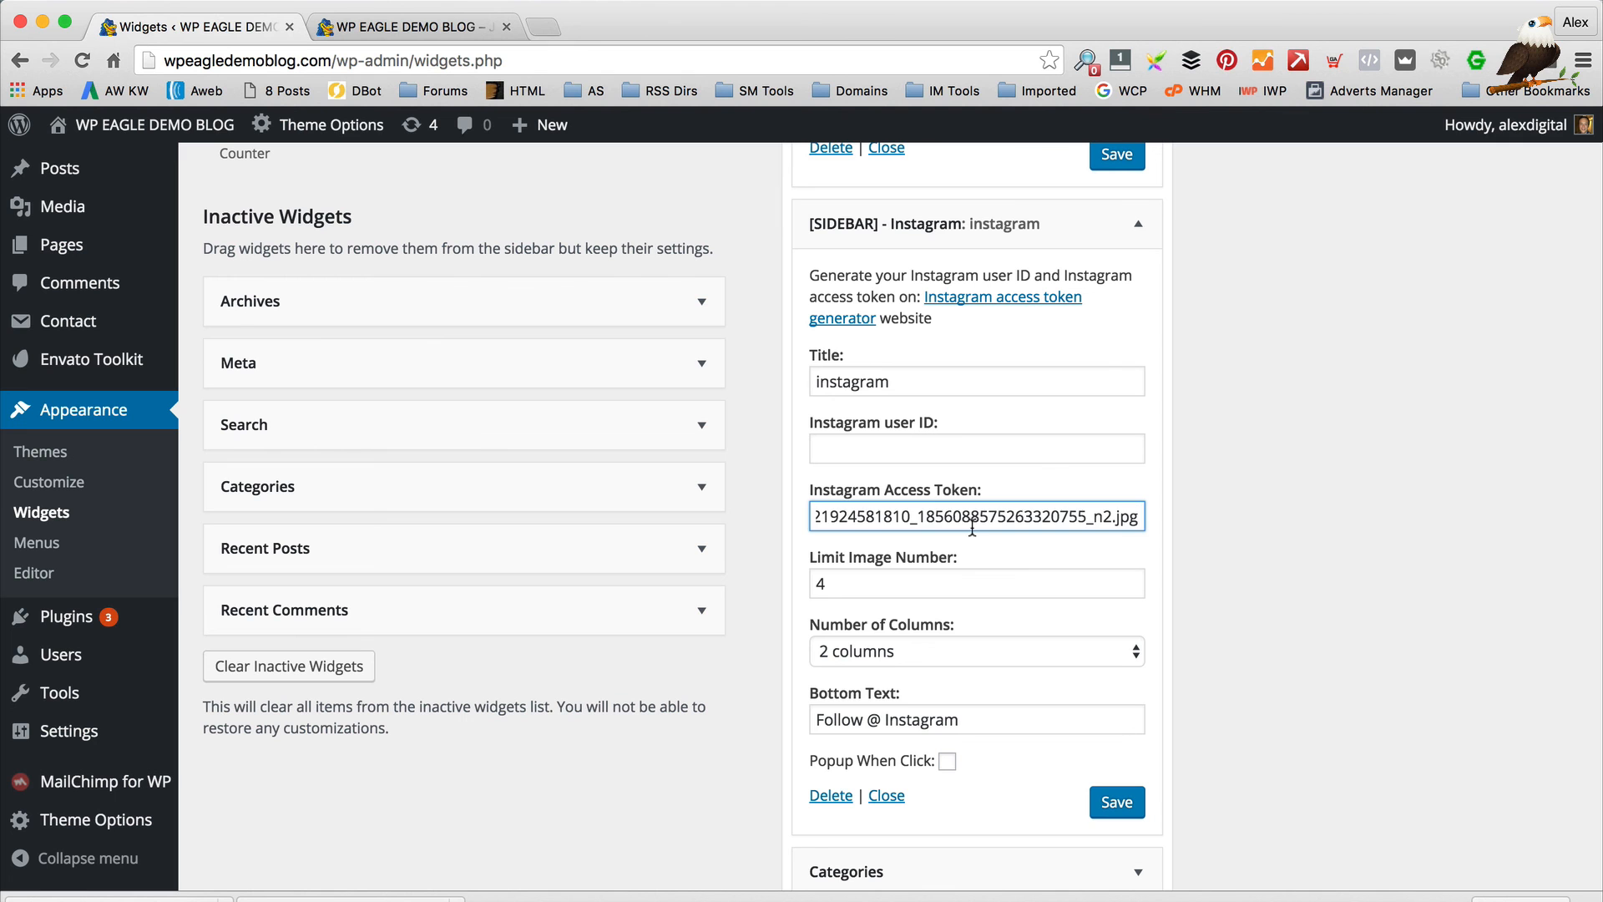
pyautogui.press('super+a')
pyautogui.press('BackSpace')
pyautogui.scroll(-3, 1003, 480)
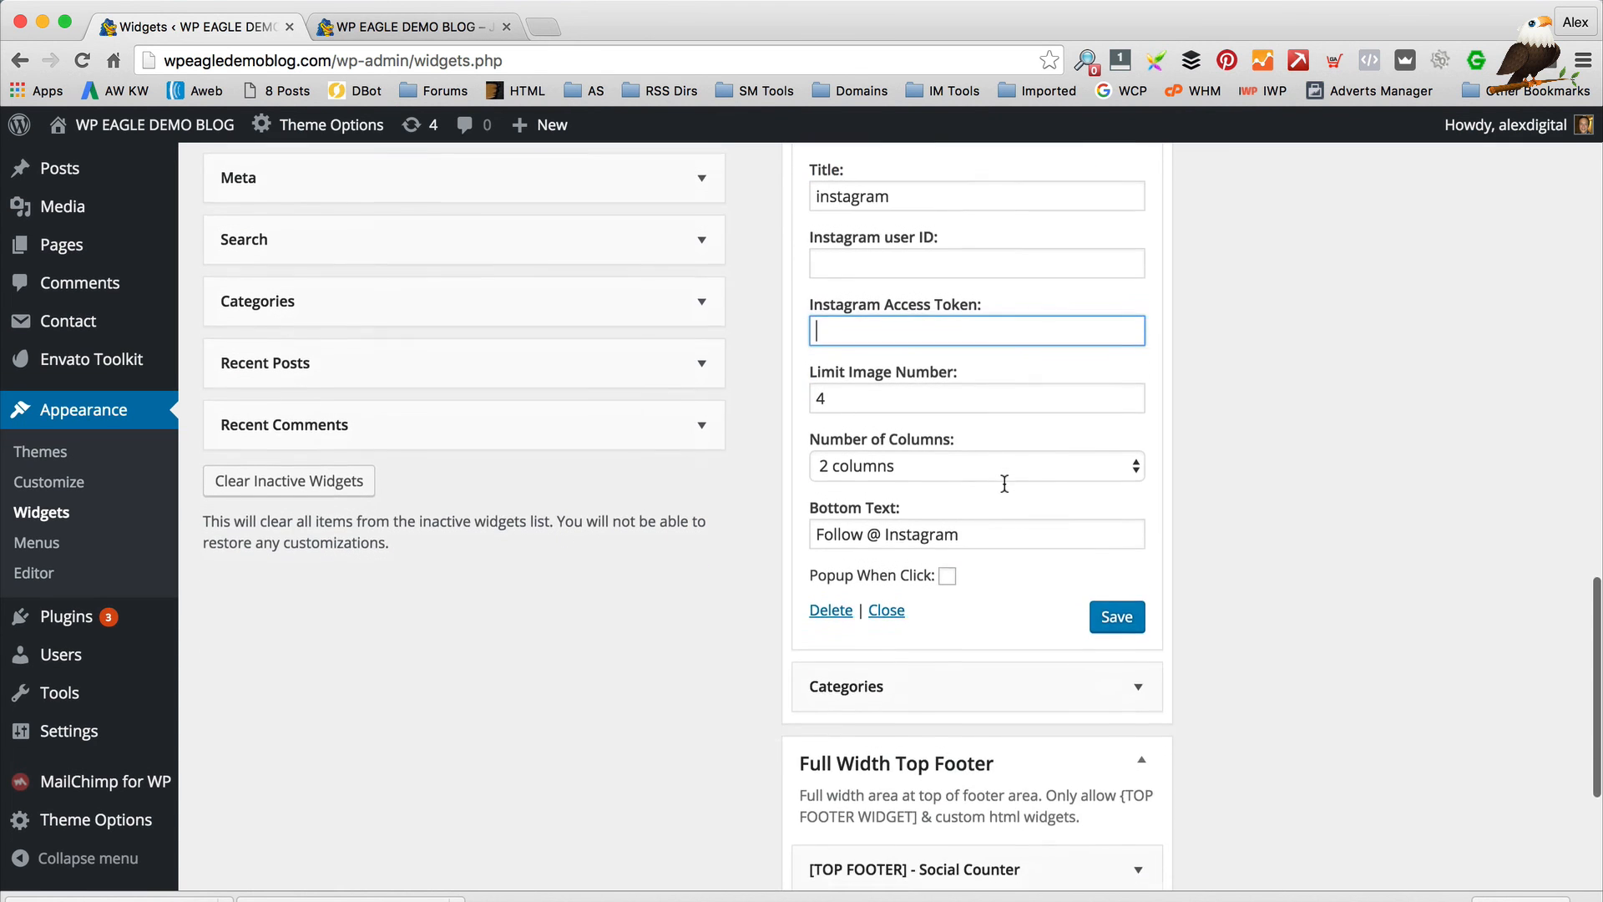
pyautogui.scroll(-5, 1004, 483)
pyautogui.scroll(5, 1012, 493)
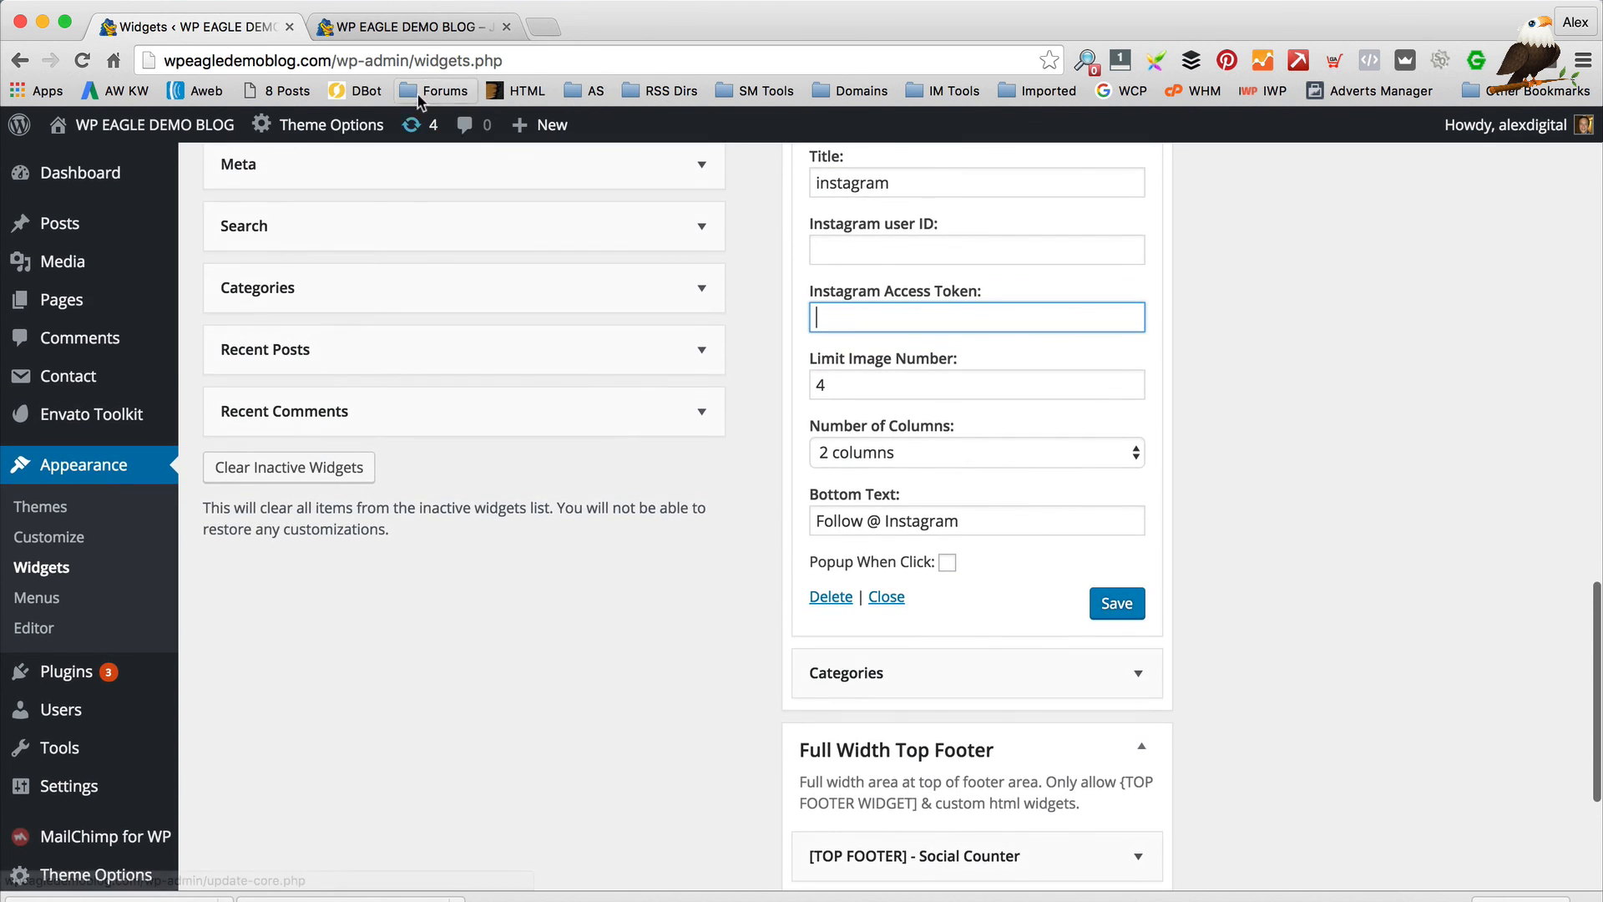
# Check the live blog sidebar, then go back to the sidebar Instagram widget settings
pyautogui.click(400, 27)
pyautogui.scroll(-6, 1029, 412)
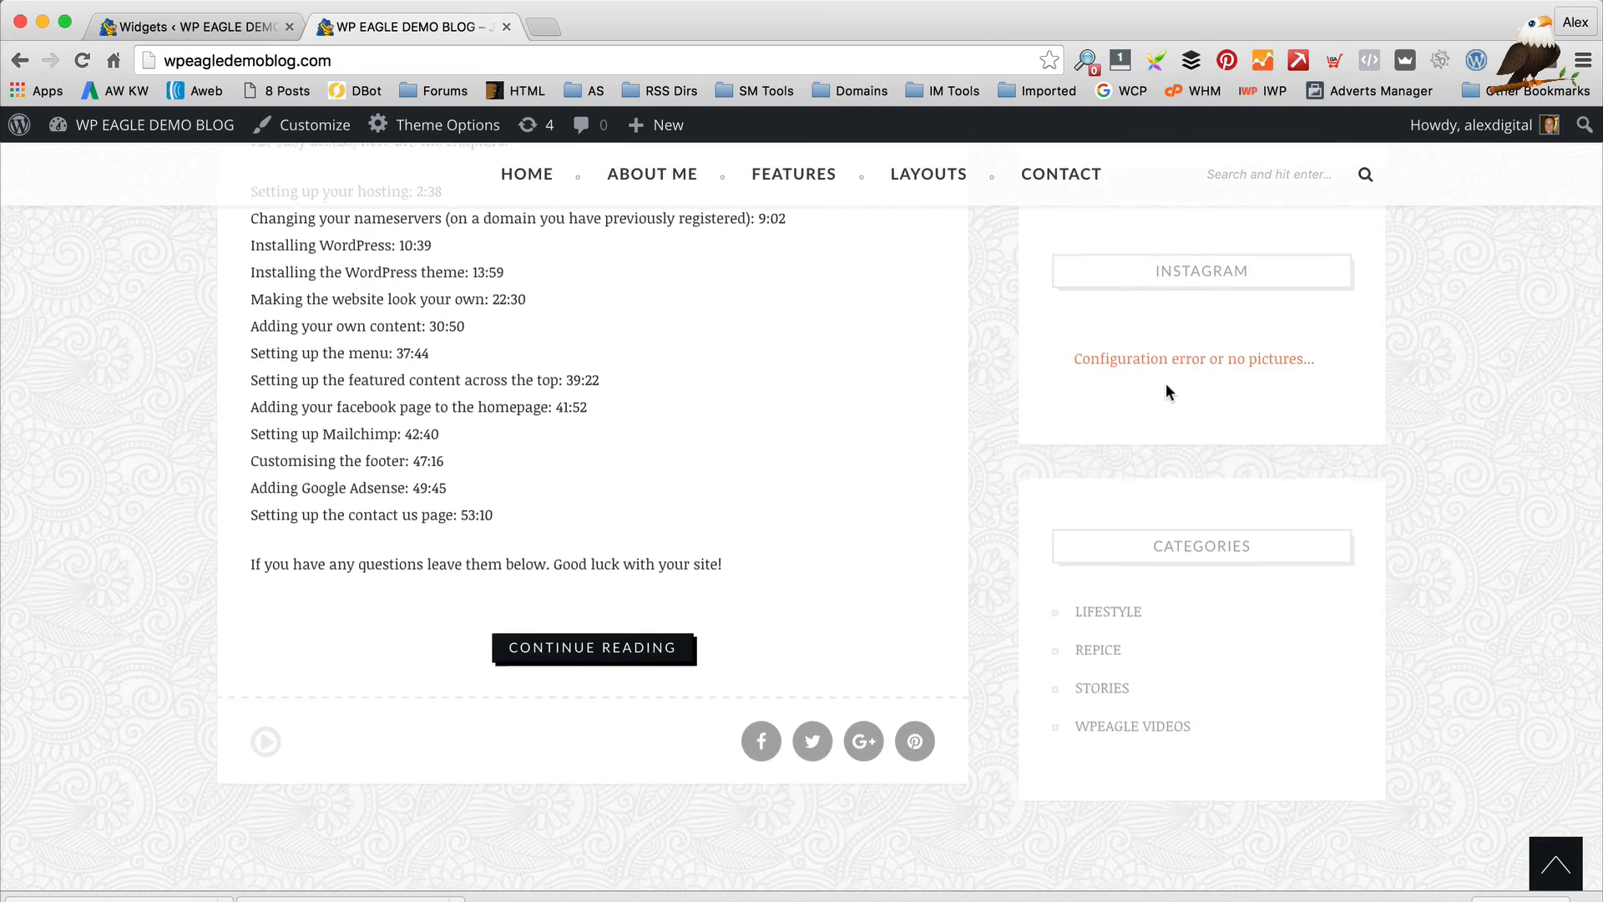
pyautogui.scroll(-20, 1165, 384)
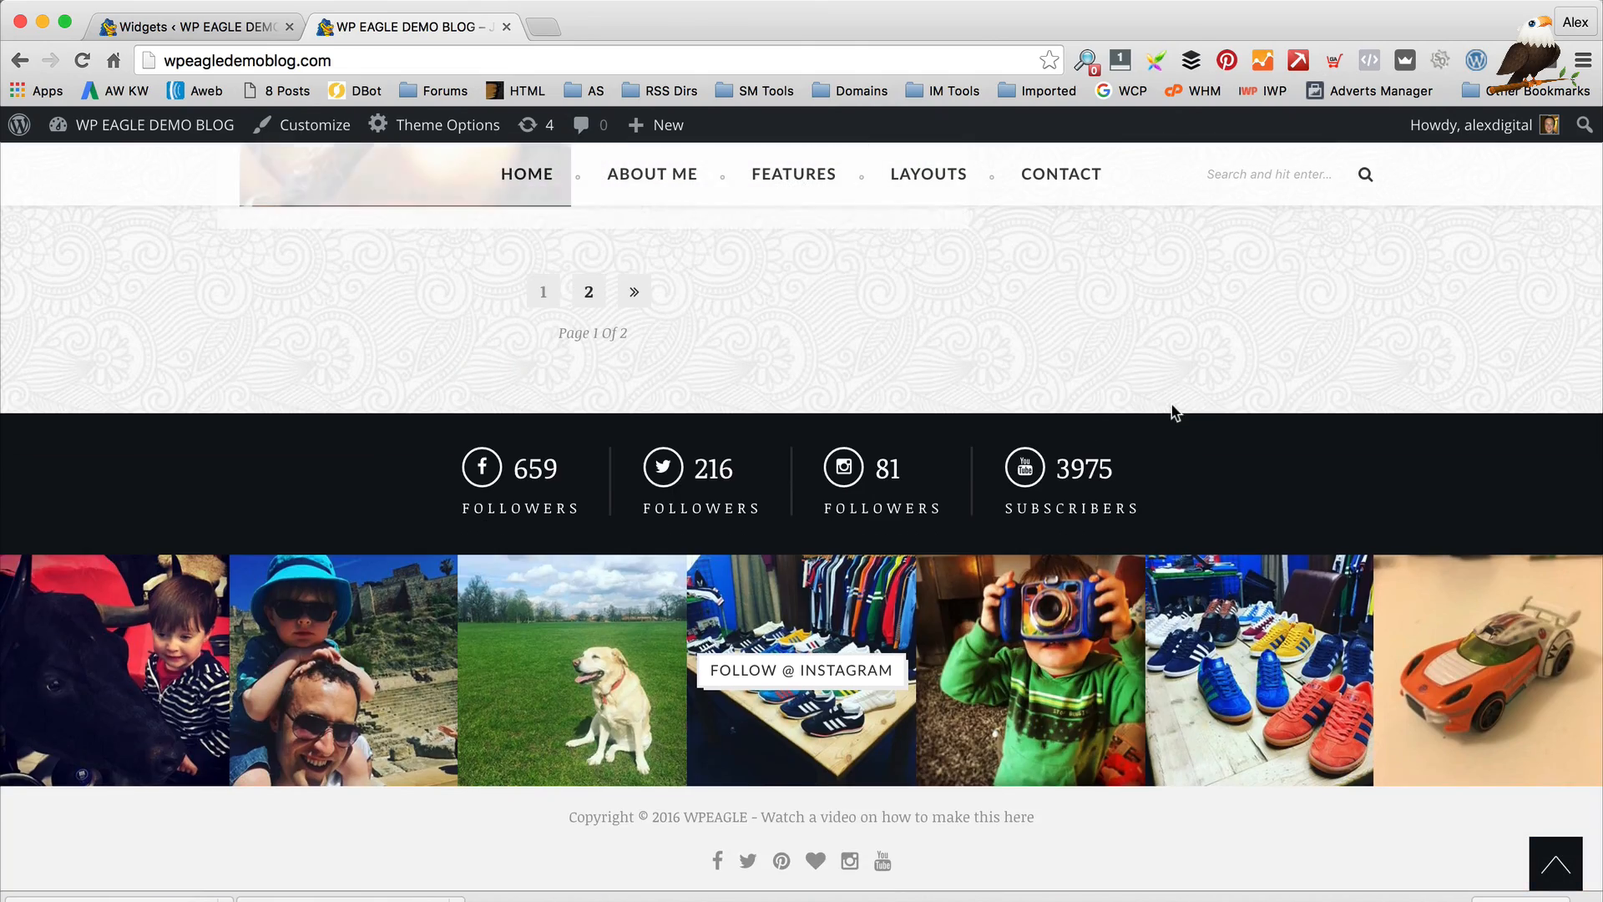
pyautogui.scroll(20, 1000, 664)
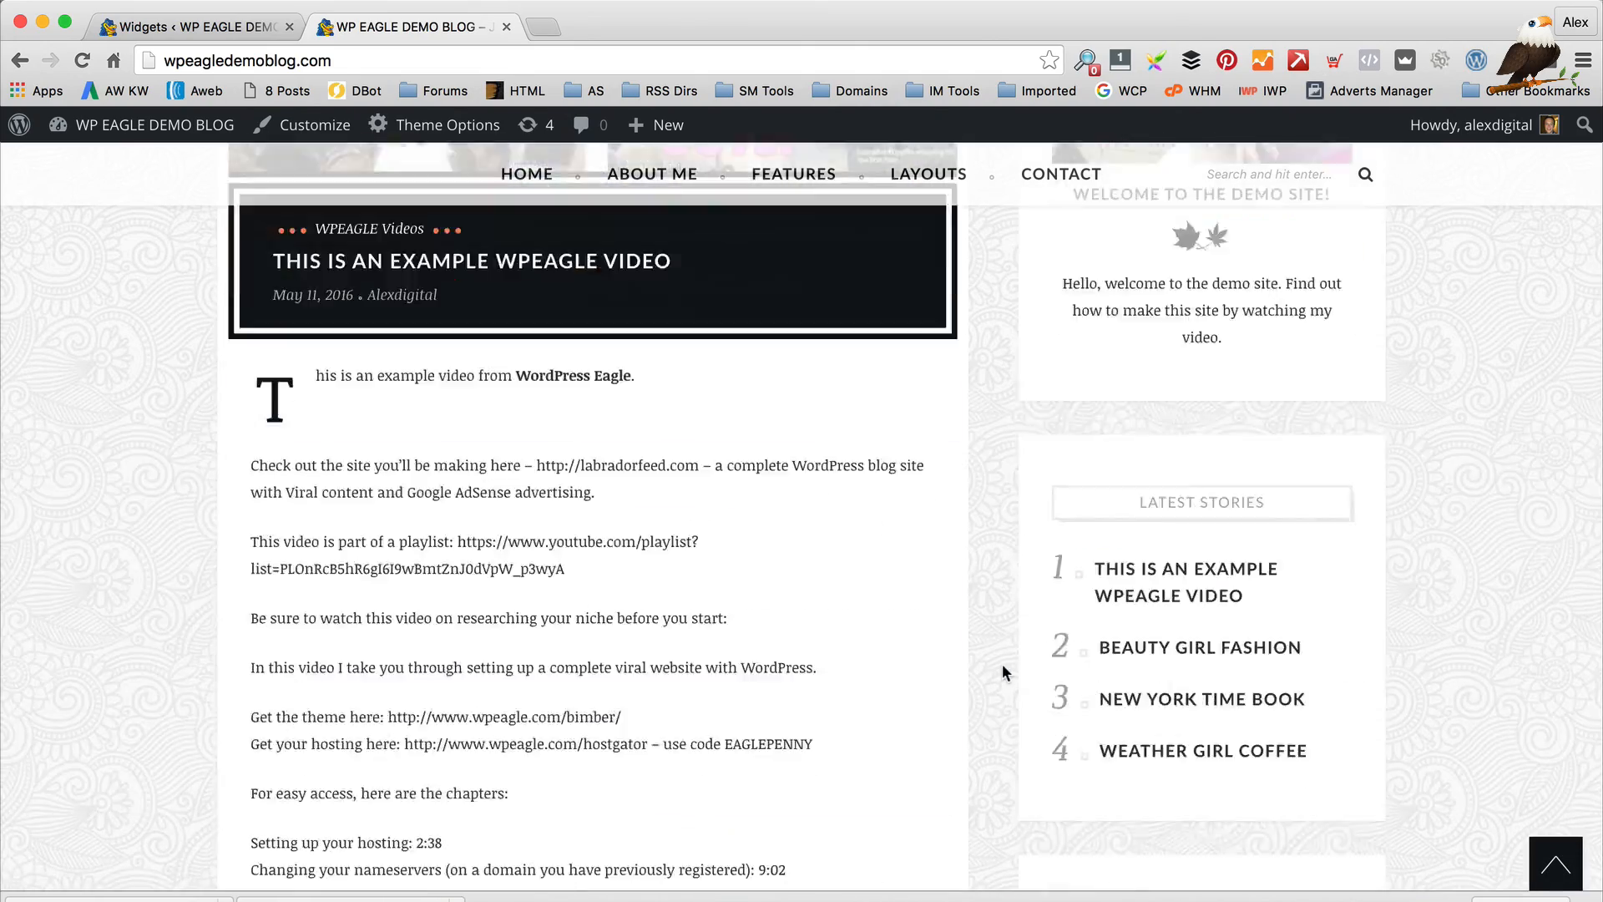
pyautogui.scroll(5, 1003, 666)
pyautogui.scroll(-11, 1013, 673)
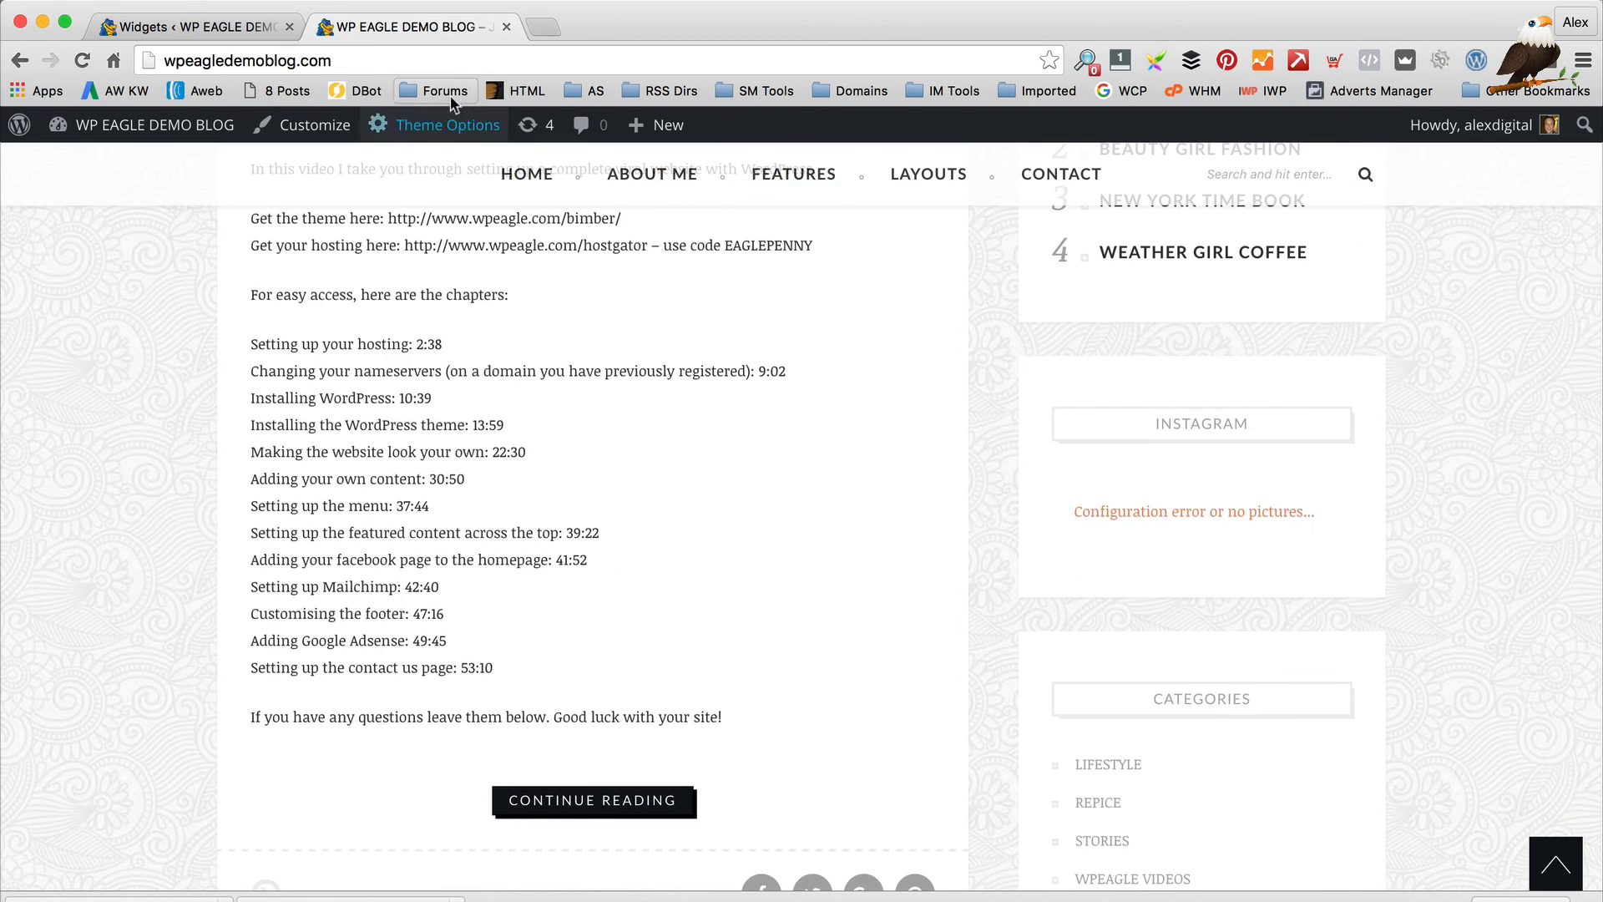
pyautogui.click(201, 26)
pyautogui.scroll(3, 1000, 424)
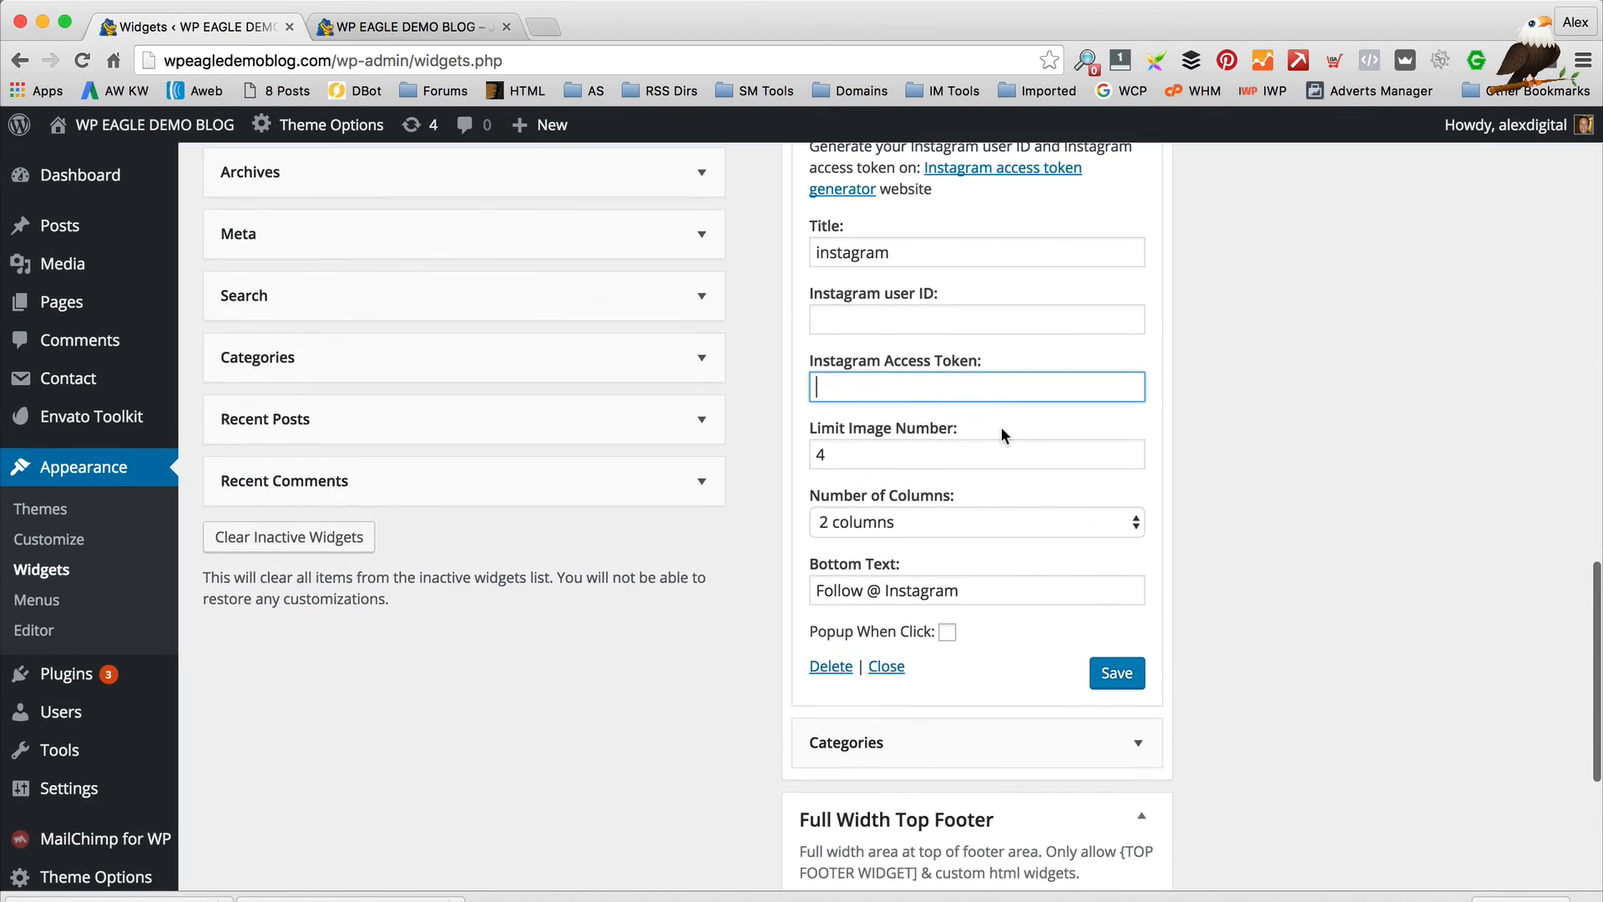
pyautogui.scroll(4, 1001, 426)
pyautogui.scroll(-1, 914, 621)
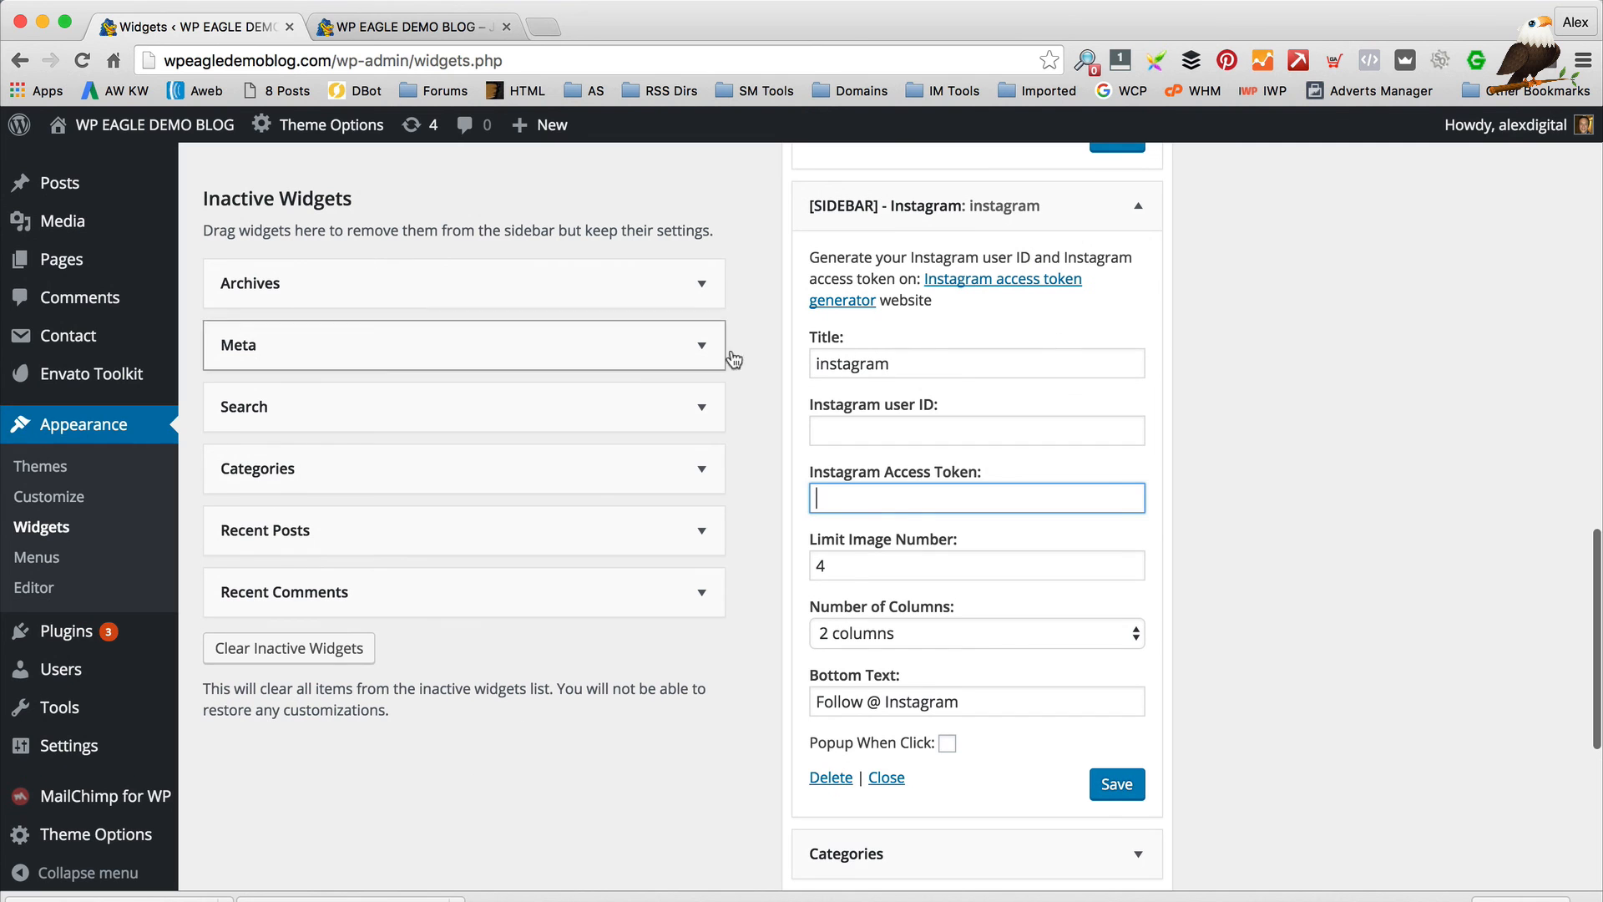
pyautogui.click(859, 433)
pyautogui.click(910, 494)
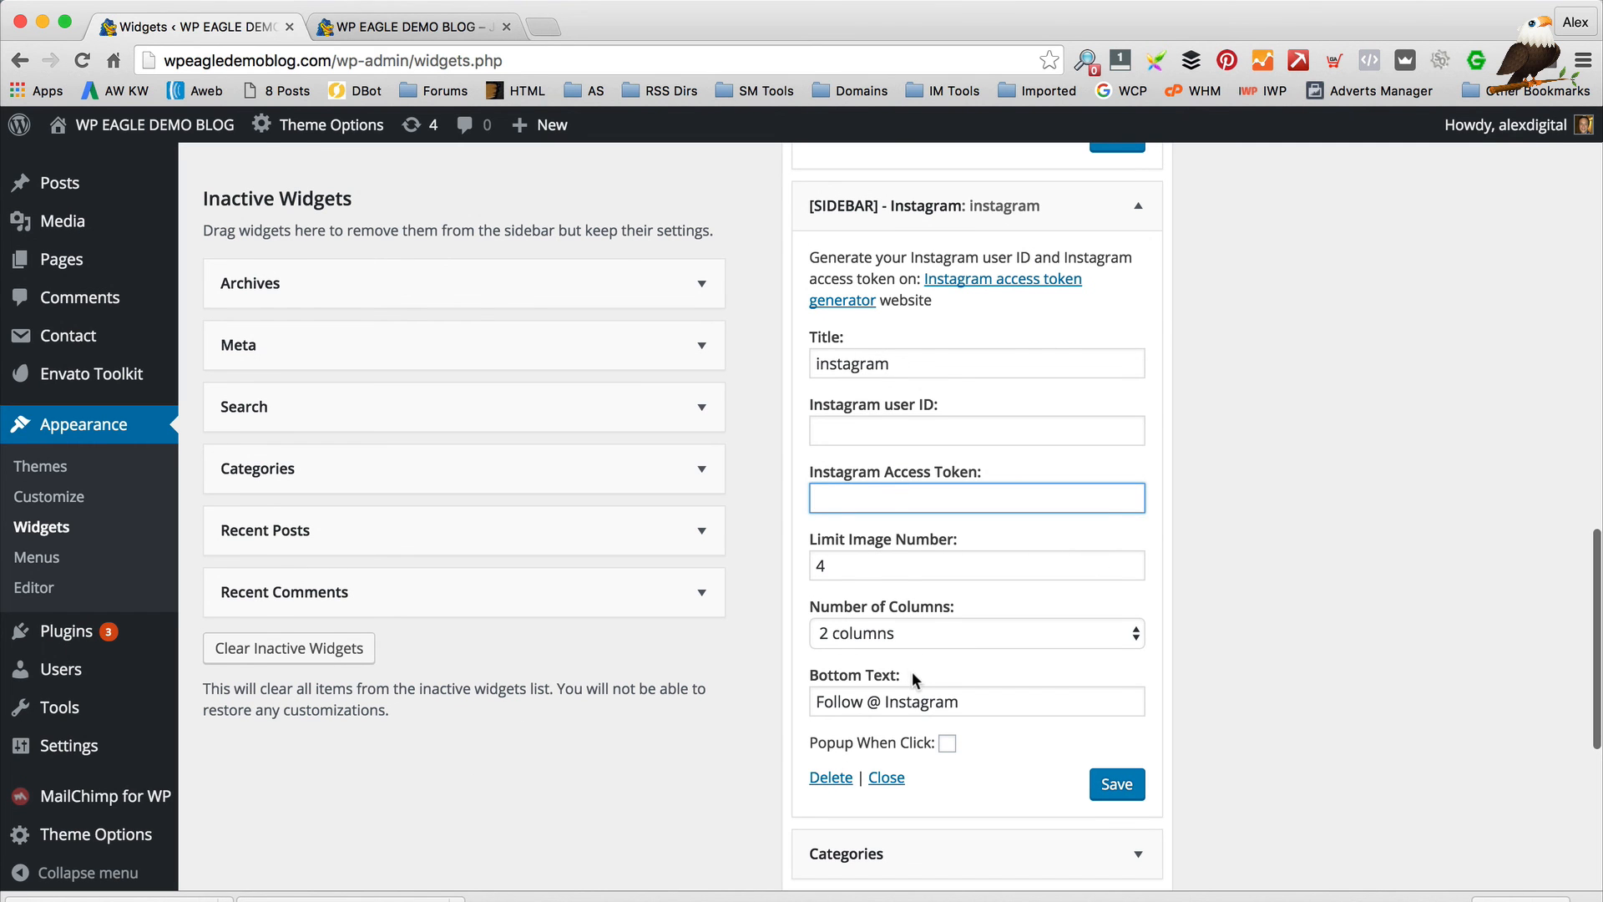
pyautogui.scroll(-2, 912, 672)
pyautogui.scroll(-4, 920, 665)
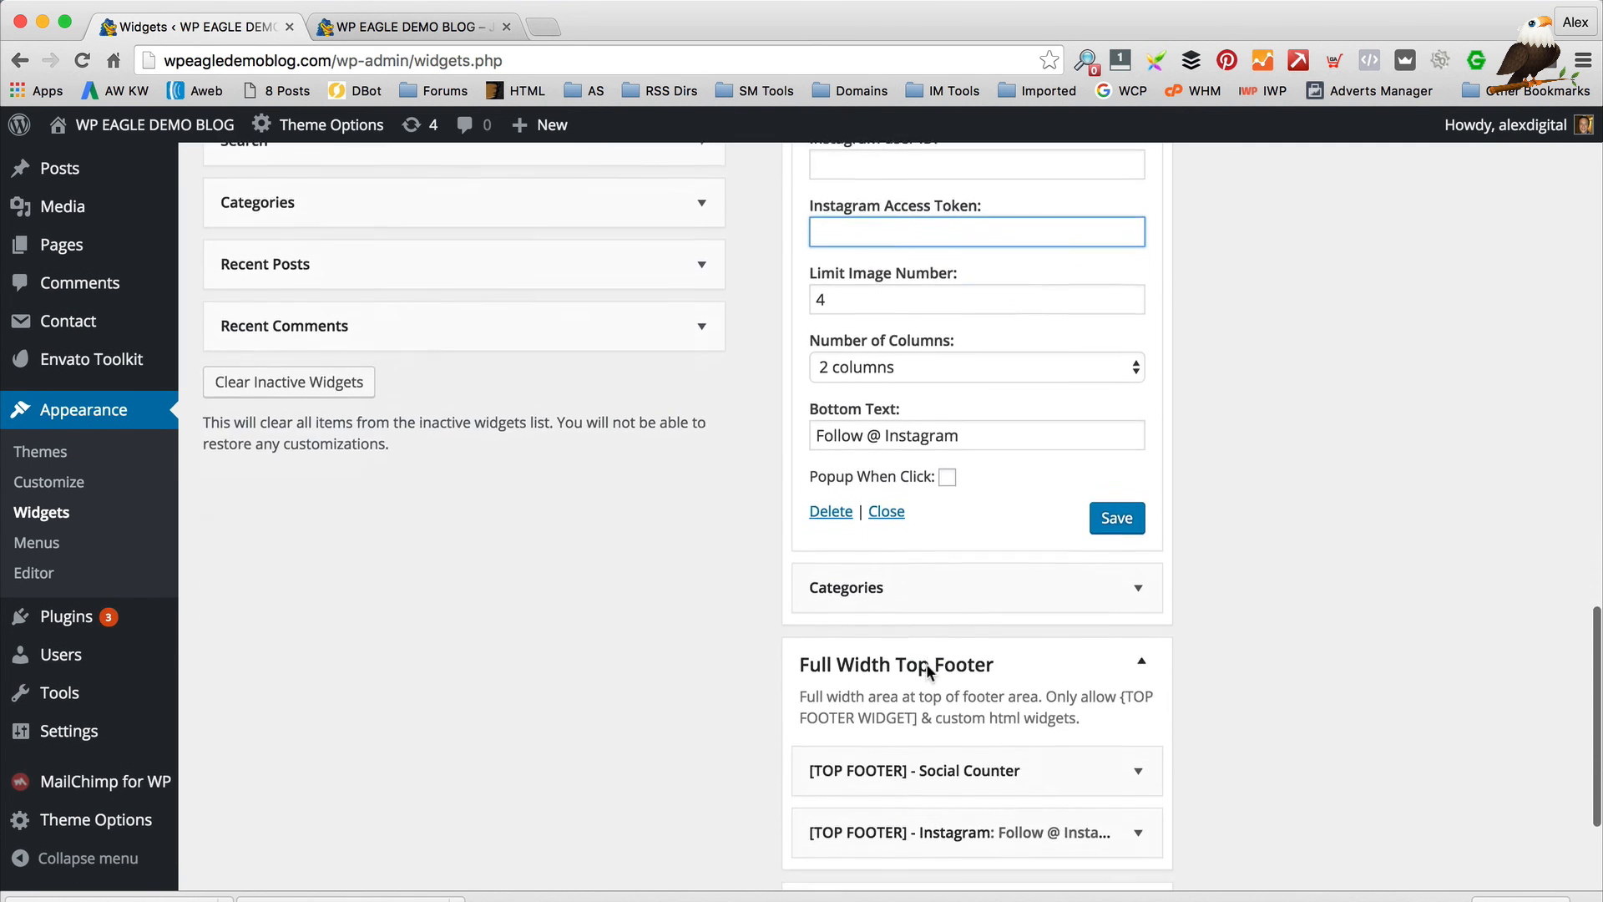
pyautogui.scroll(5, 926, 663)
# Enter the Instagram username in the widget's user ID field
pyautogui.click(938, 390)
pyautogui.write('a;e')
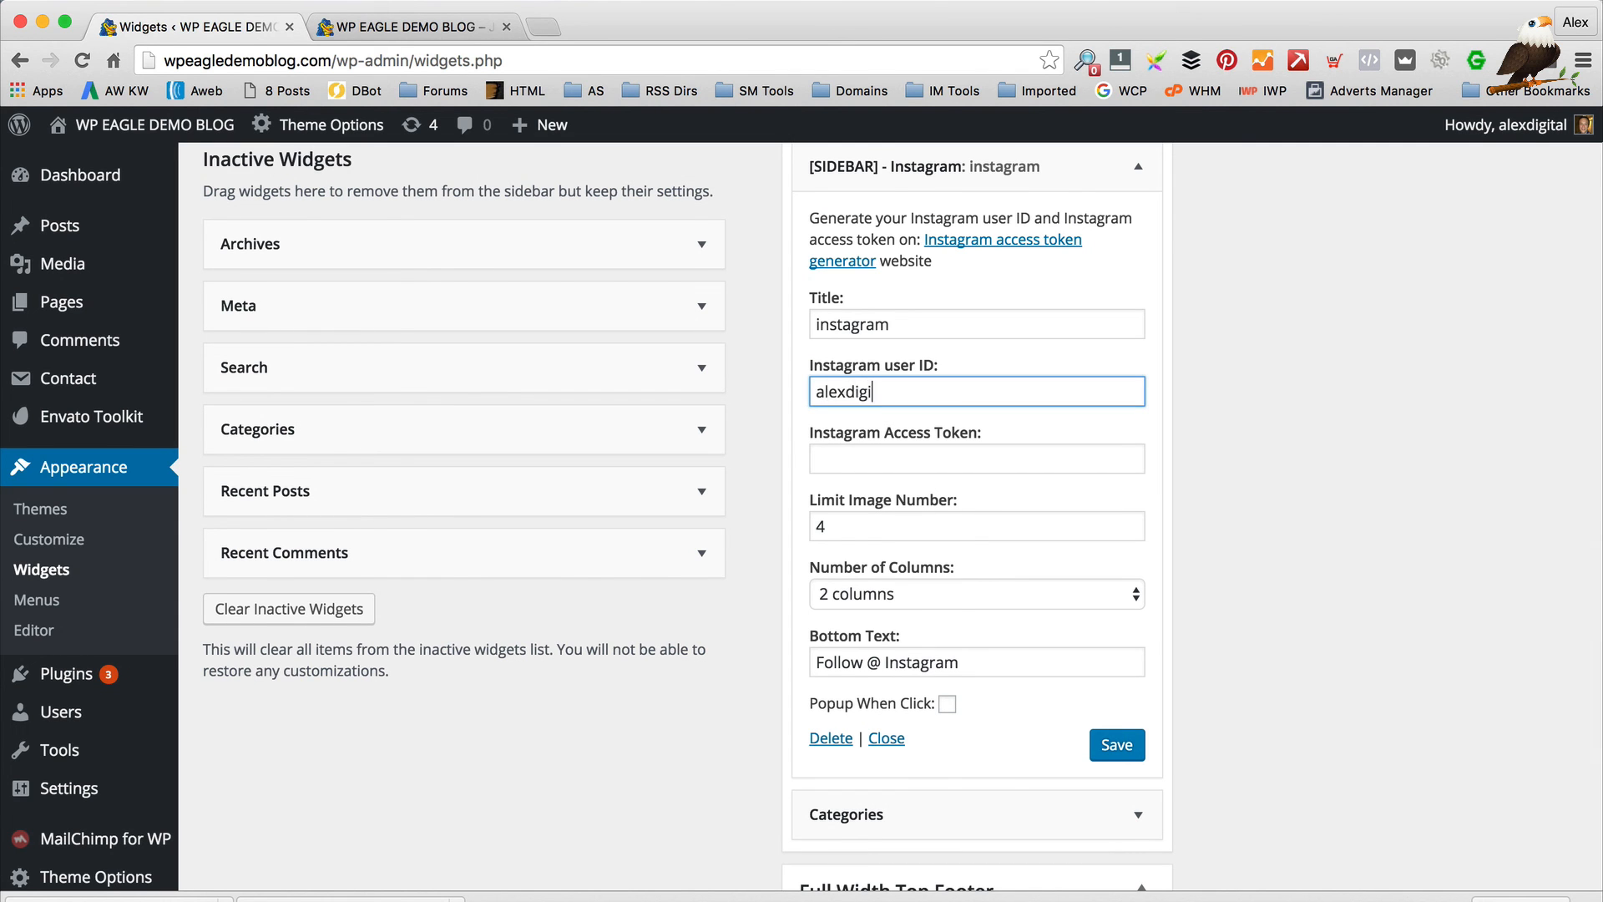
pyautogui.write('tal')
pyautogui.press('Tab')
# Copy the footer Instagram widget's access token into the sidebar widget and save it
pyautogui.scroll(-5, 954, 406)
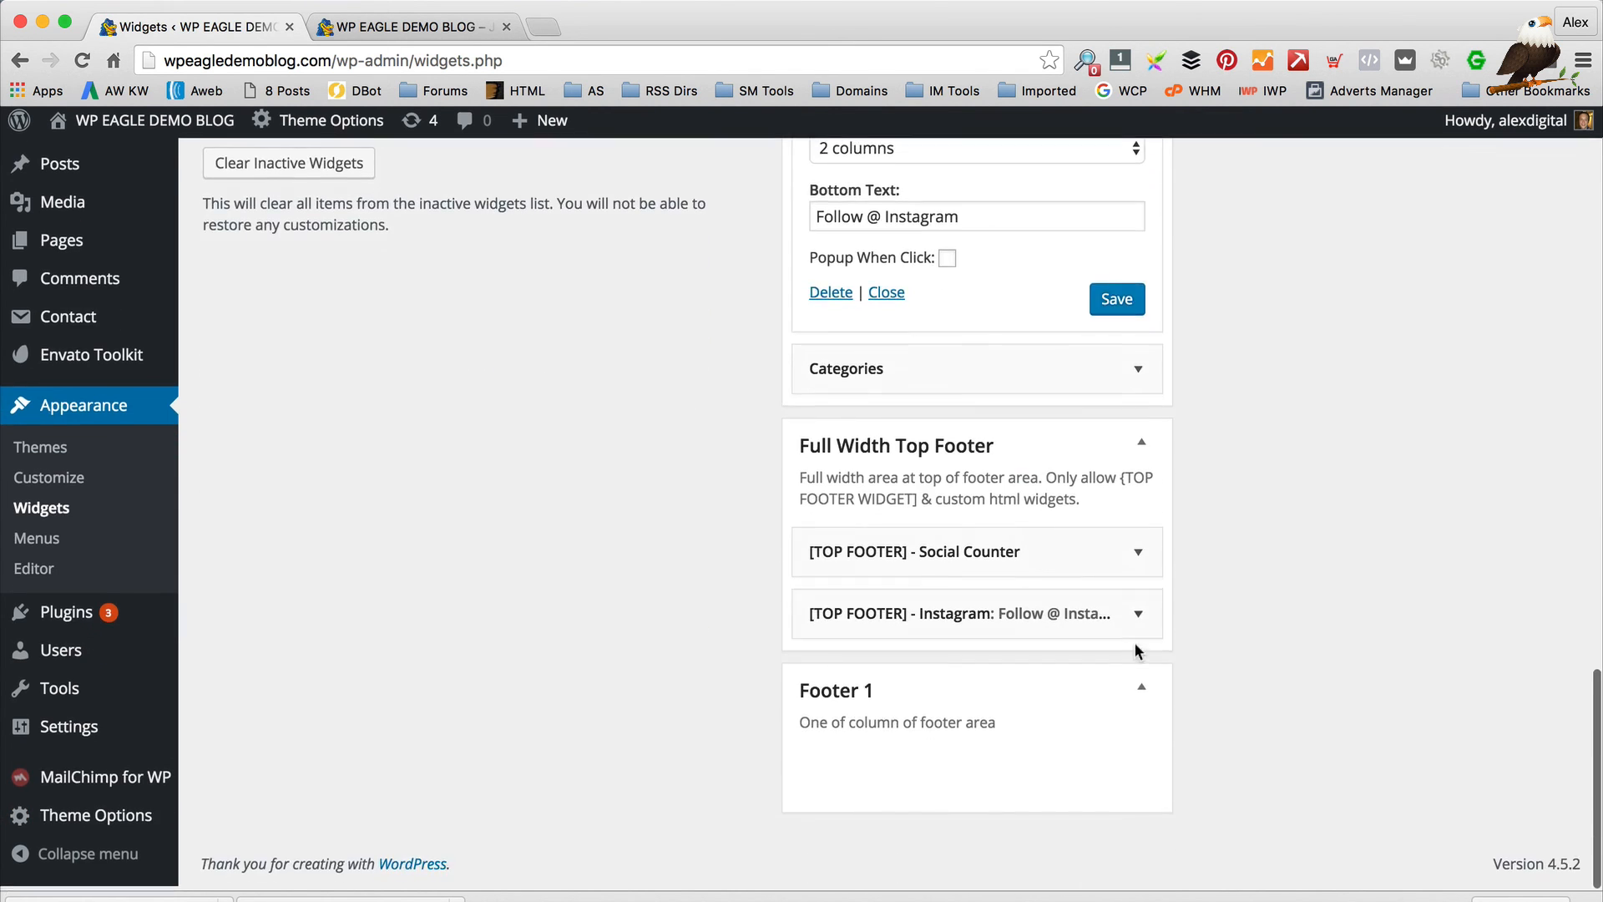
pyautogui.click(1142, 622)
pyautogui.scroll(-3, 1144, 624)
pyautogui.click(1053, 704)
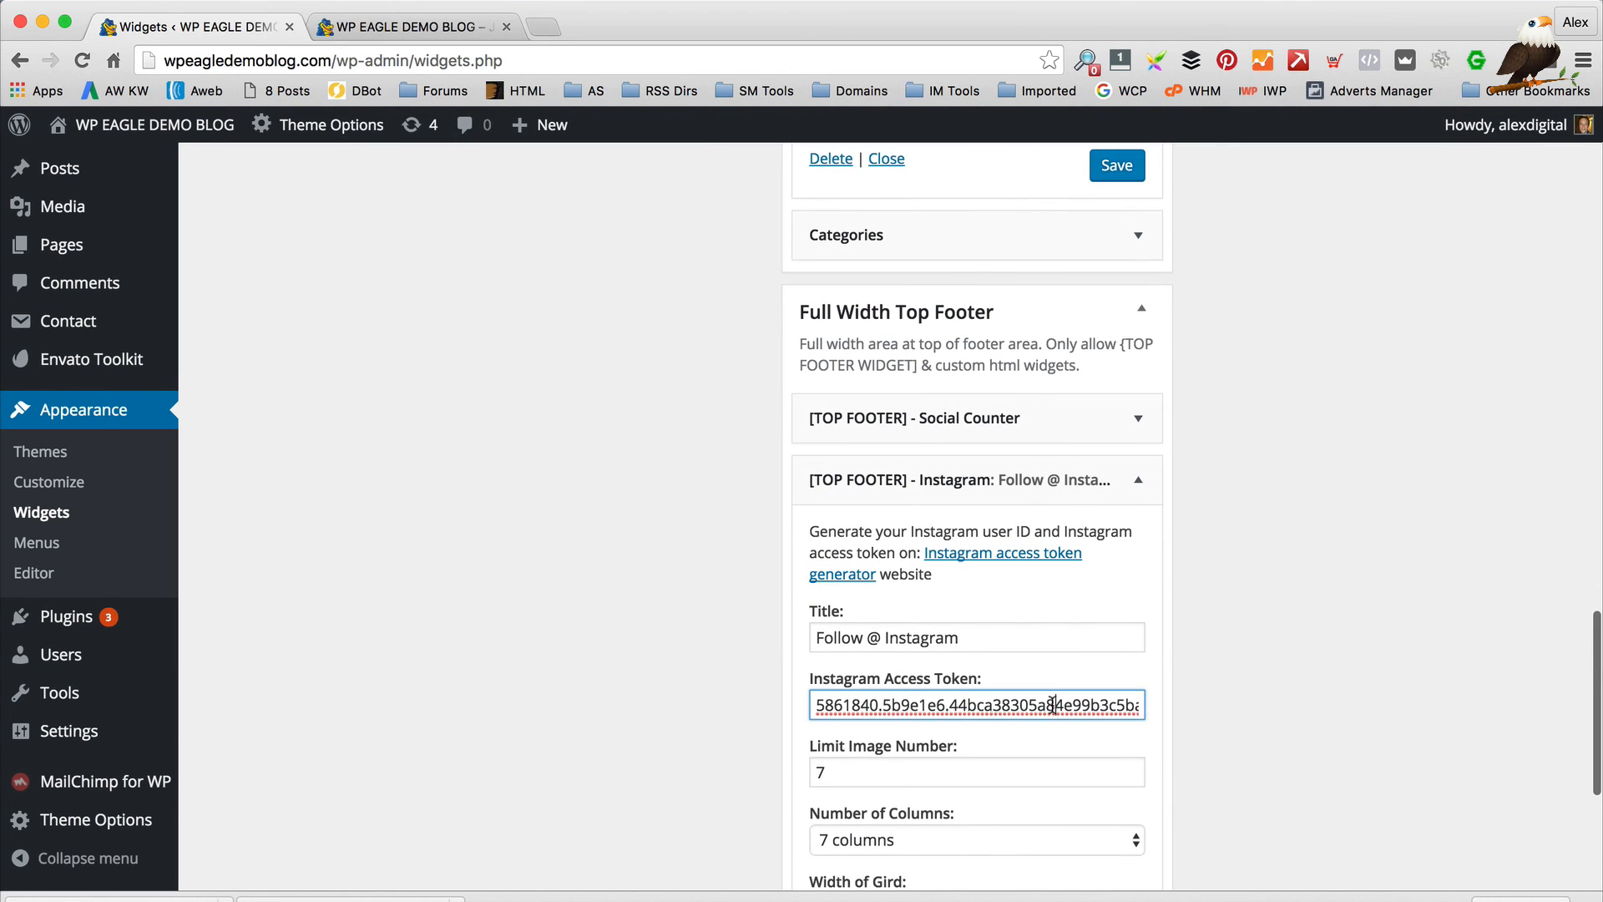
pyautogui.hotkey('ctrl', 'a')
pyautogui.scroll(7, 1054, 704)
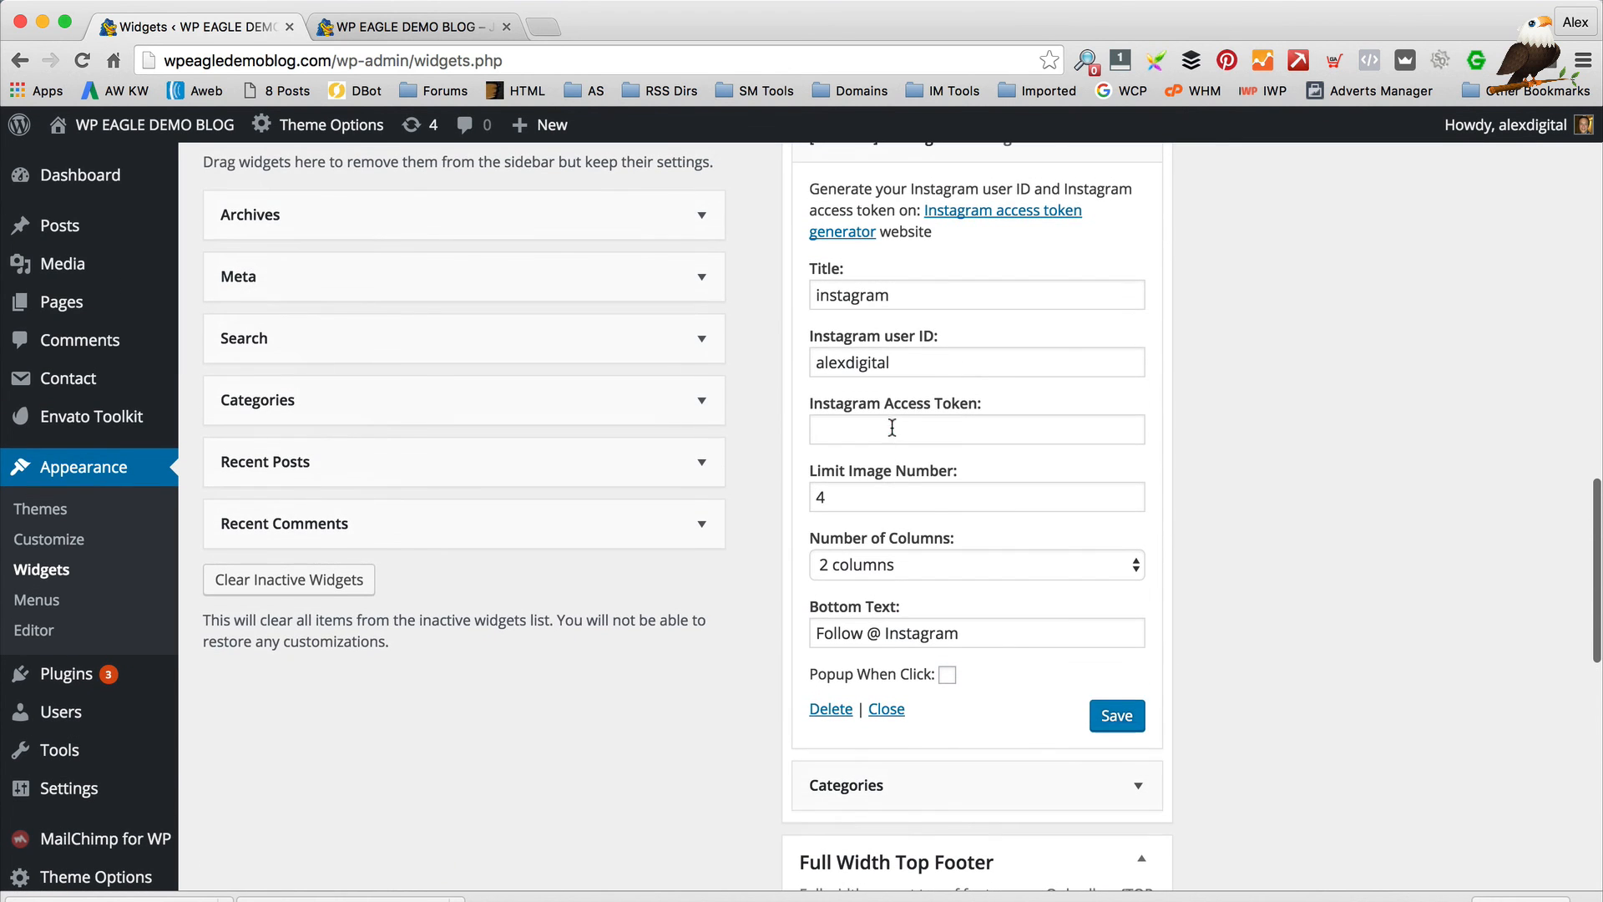
pyautogui.click(892, 428)
pyautogui.press('super+v')
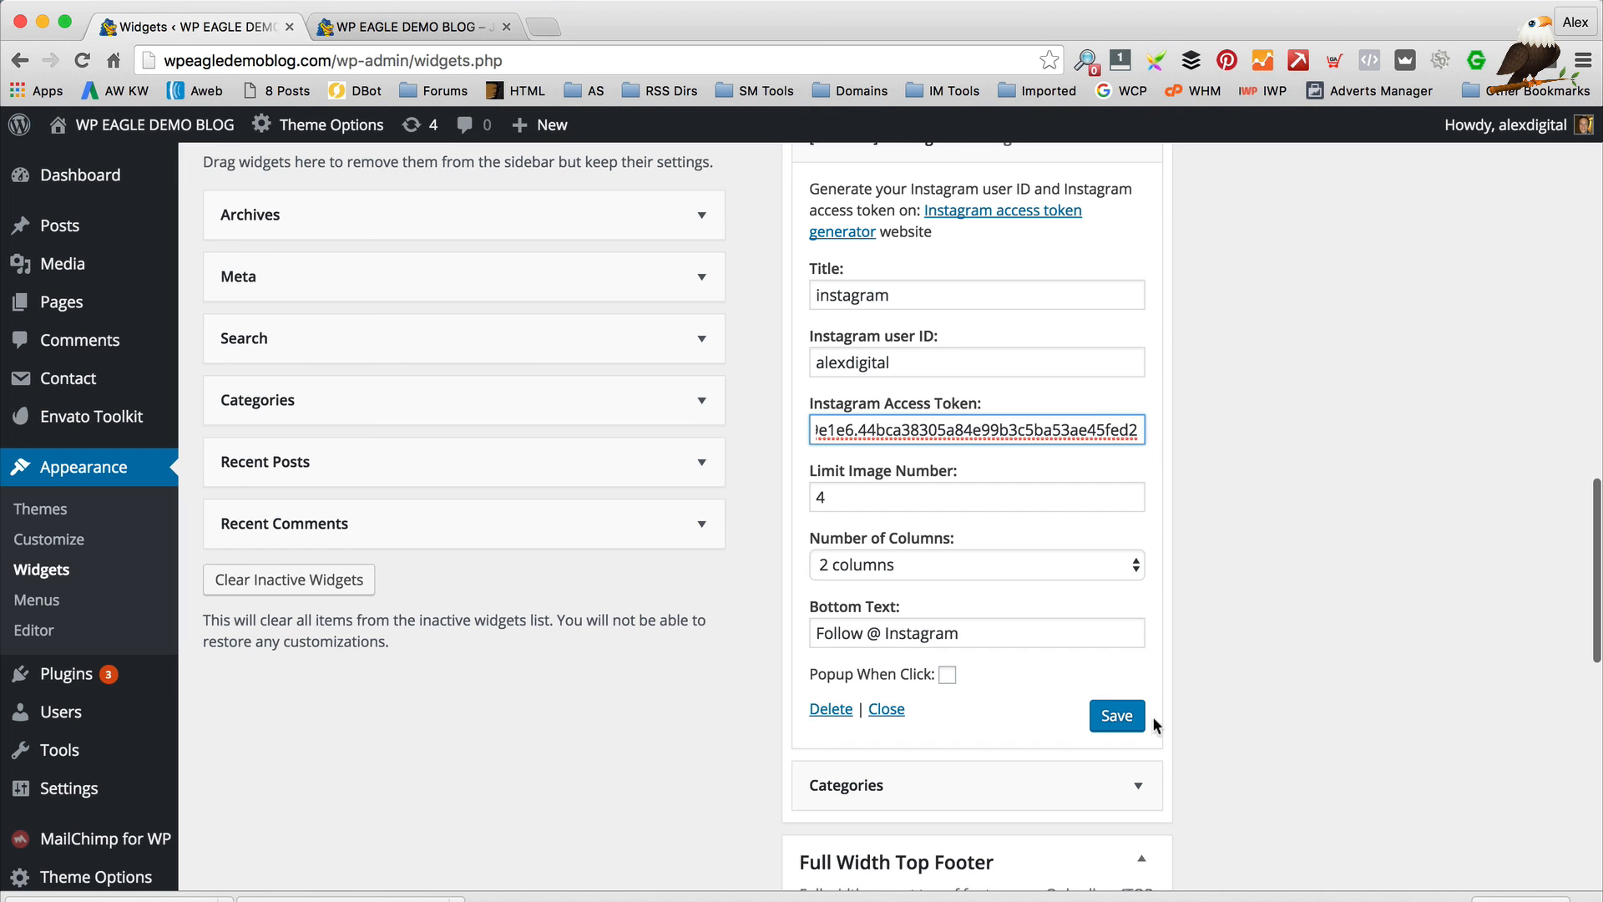
pyautogui.click(1122, 718)
# Reload the blog to check the sidebar, save the Instagram widget again, and recheck the blog
pyautogui.click(1138, 783)
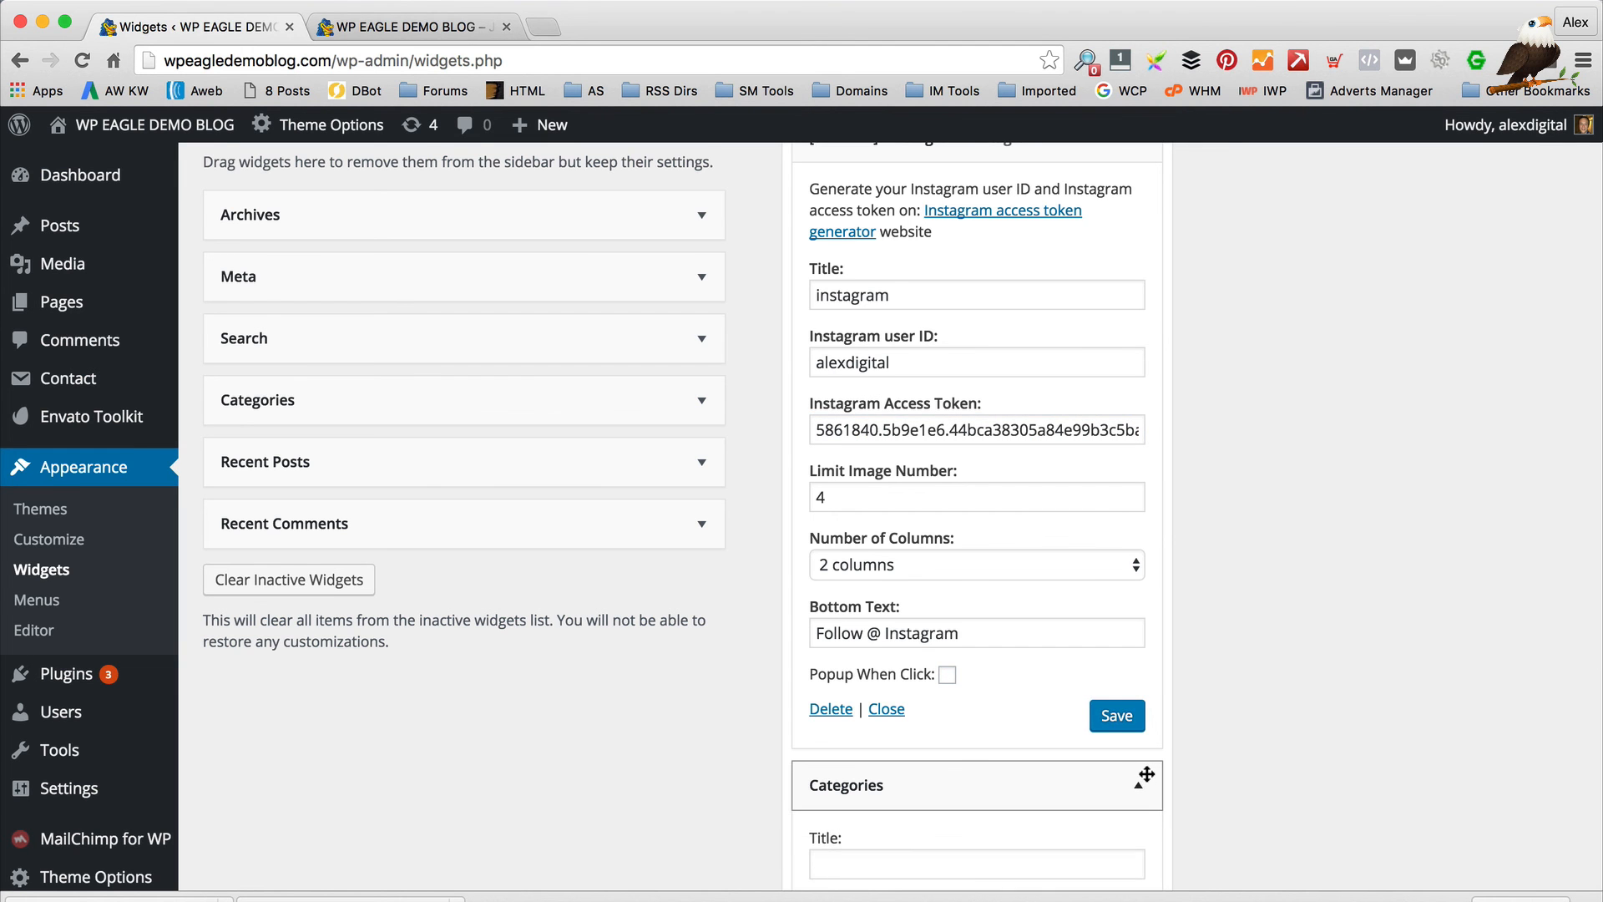
pyautogui.scroll(-3, 1149, 778)
pyautogui.click(388, 18)
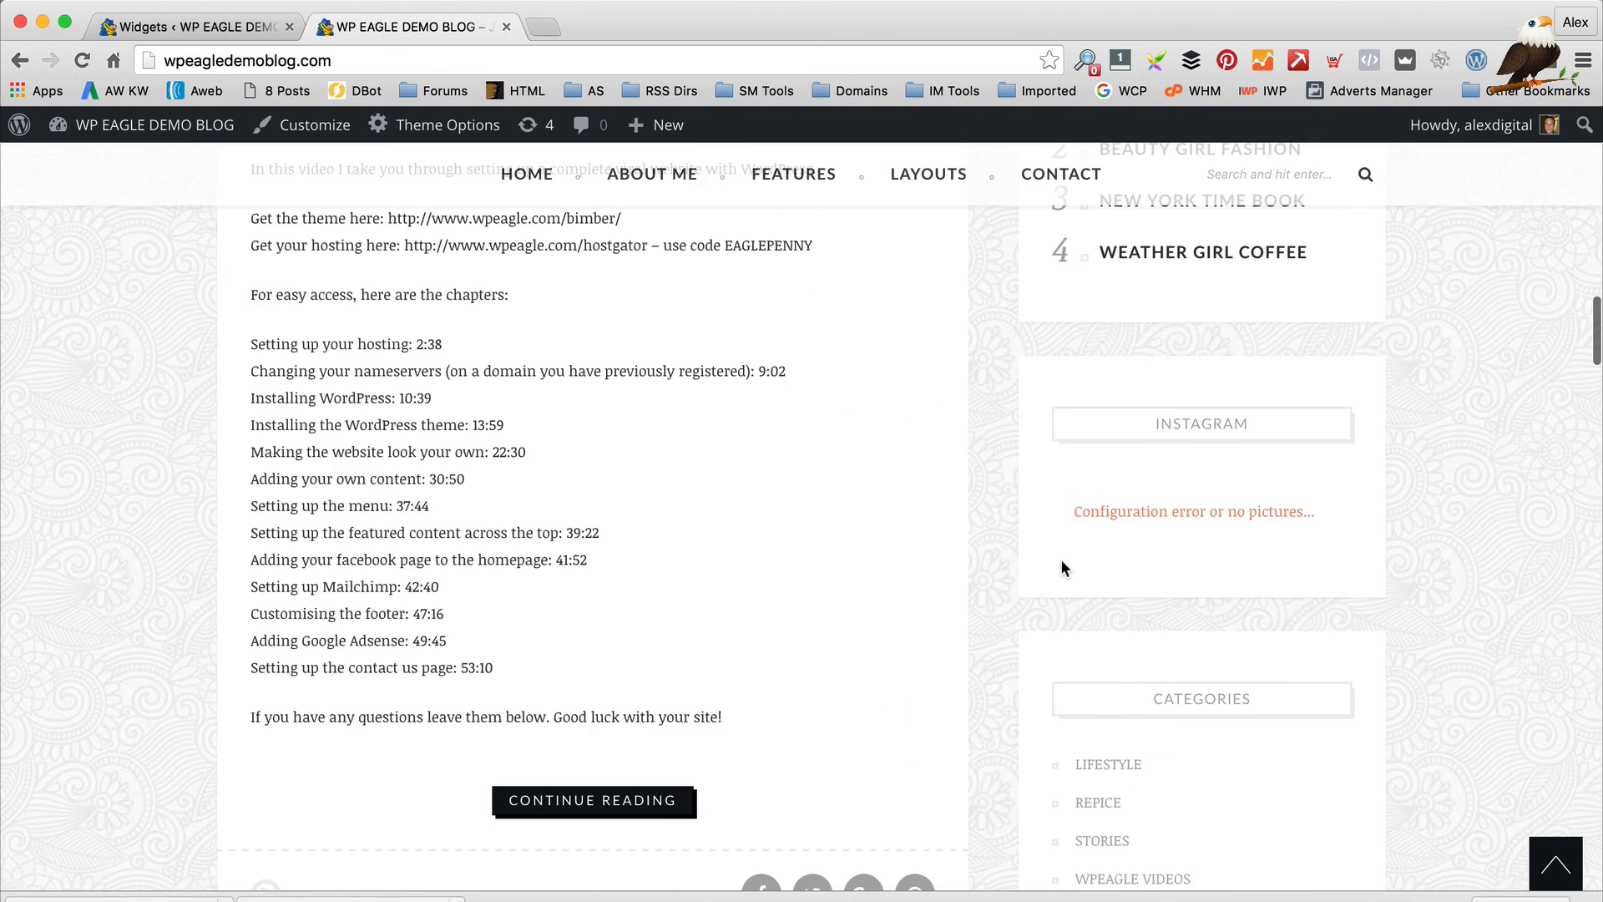
pyautogui.scroll(-5, 1060, 559)
pyautogui.scroll(8, 1117, 588)
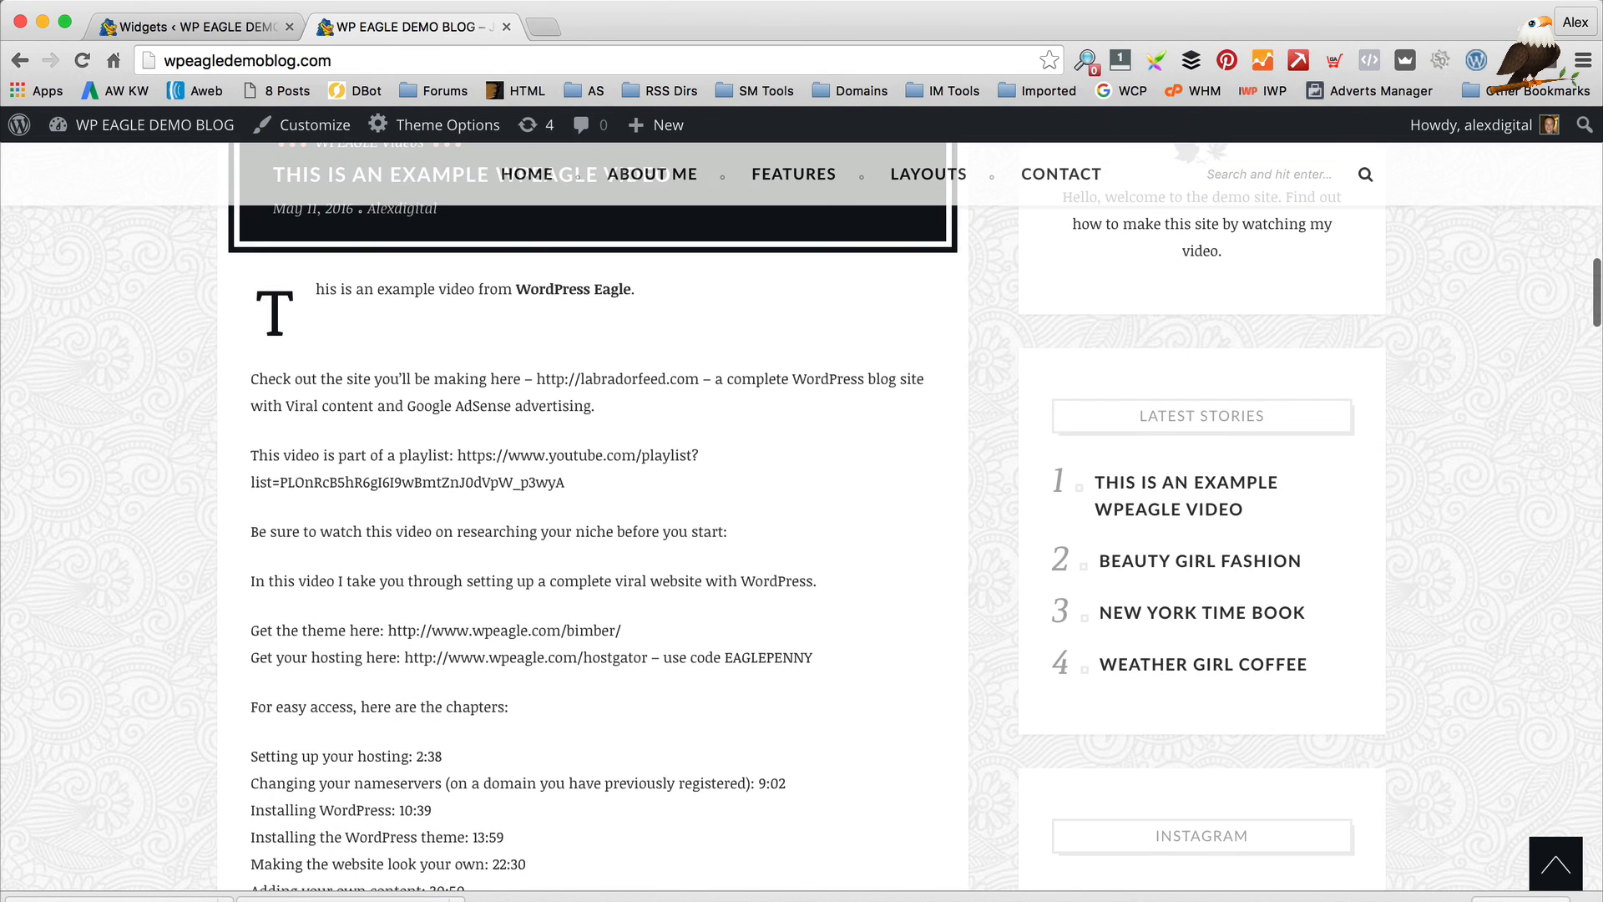
pyautogui.click(191, 17)
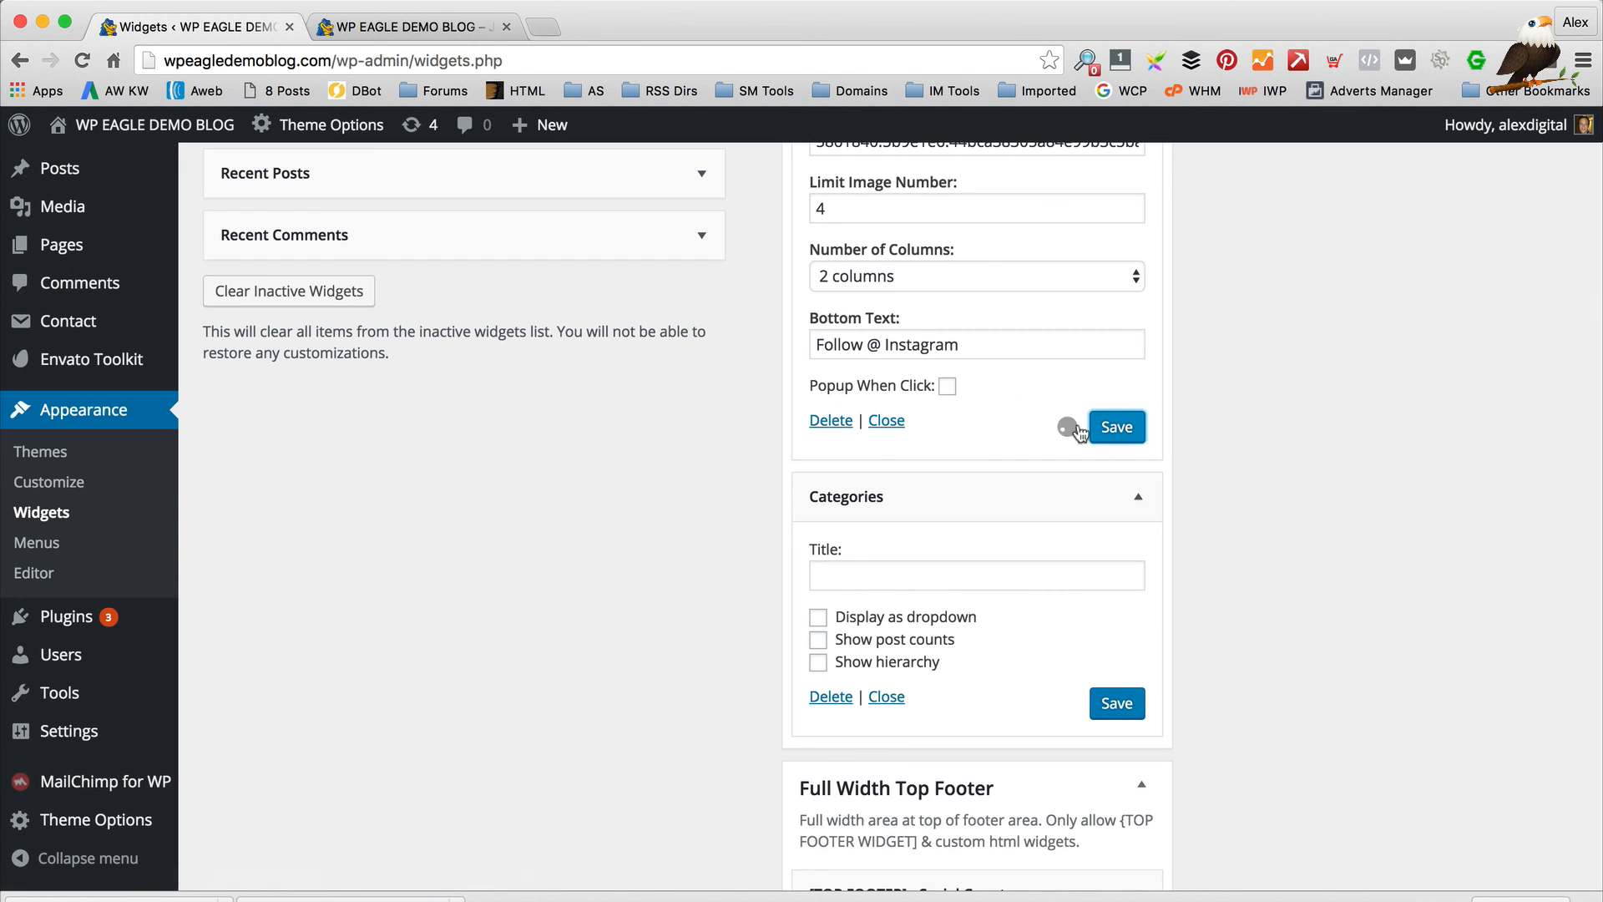
pyautogui.click(429, 19)
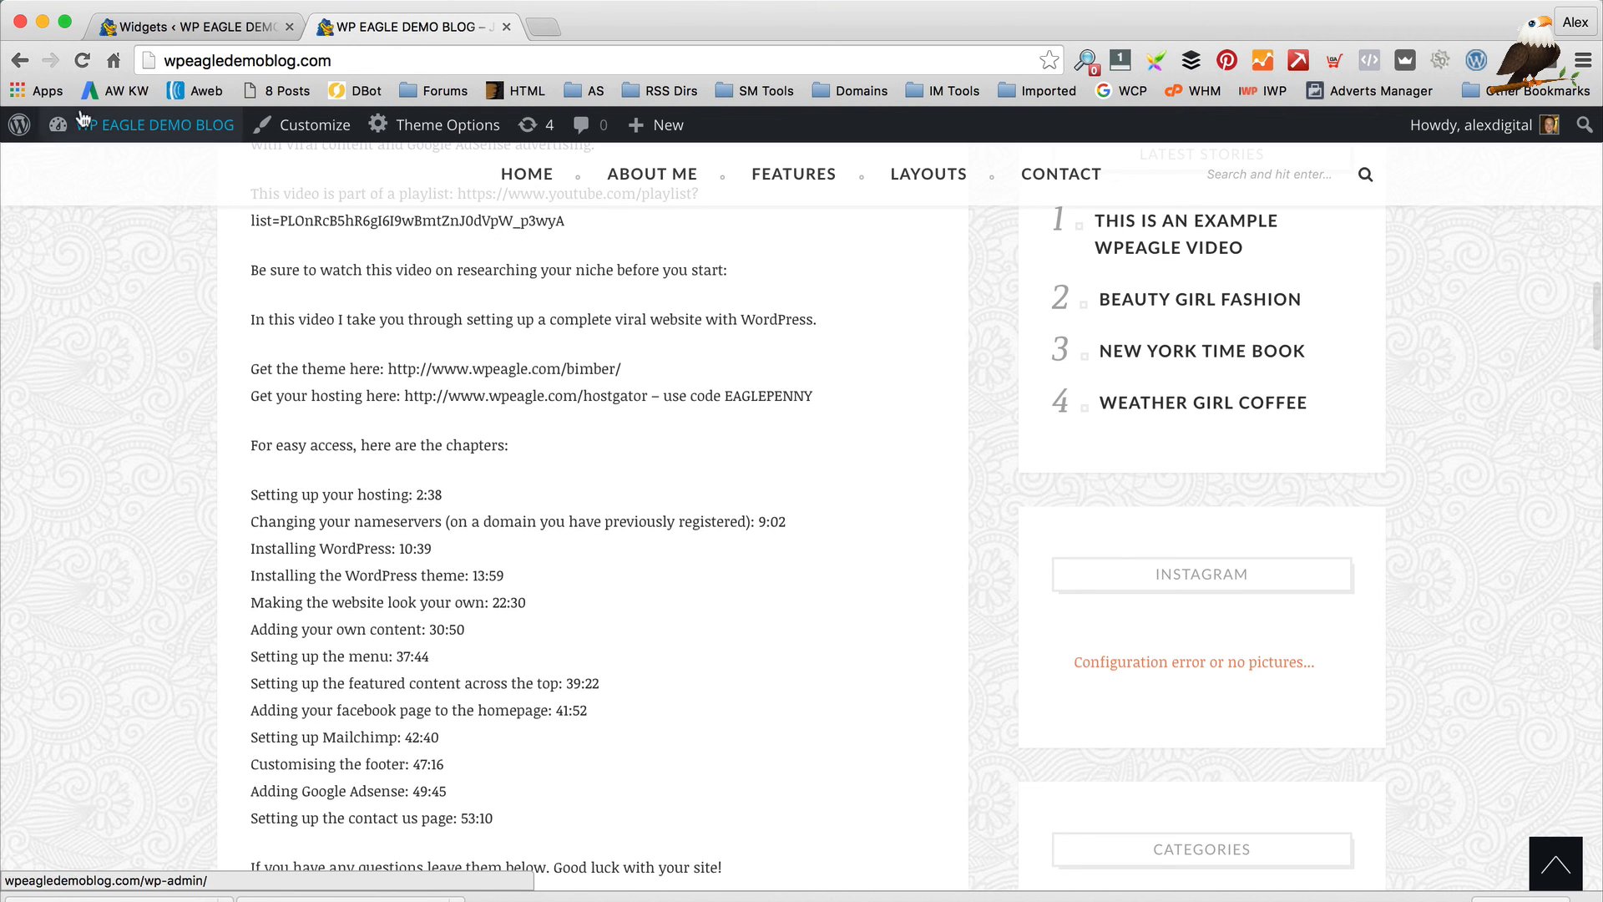
pyautogui.click(86, 64)
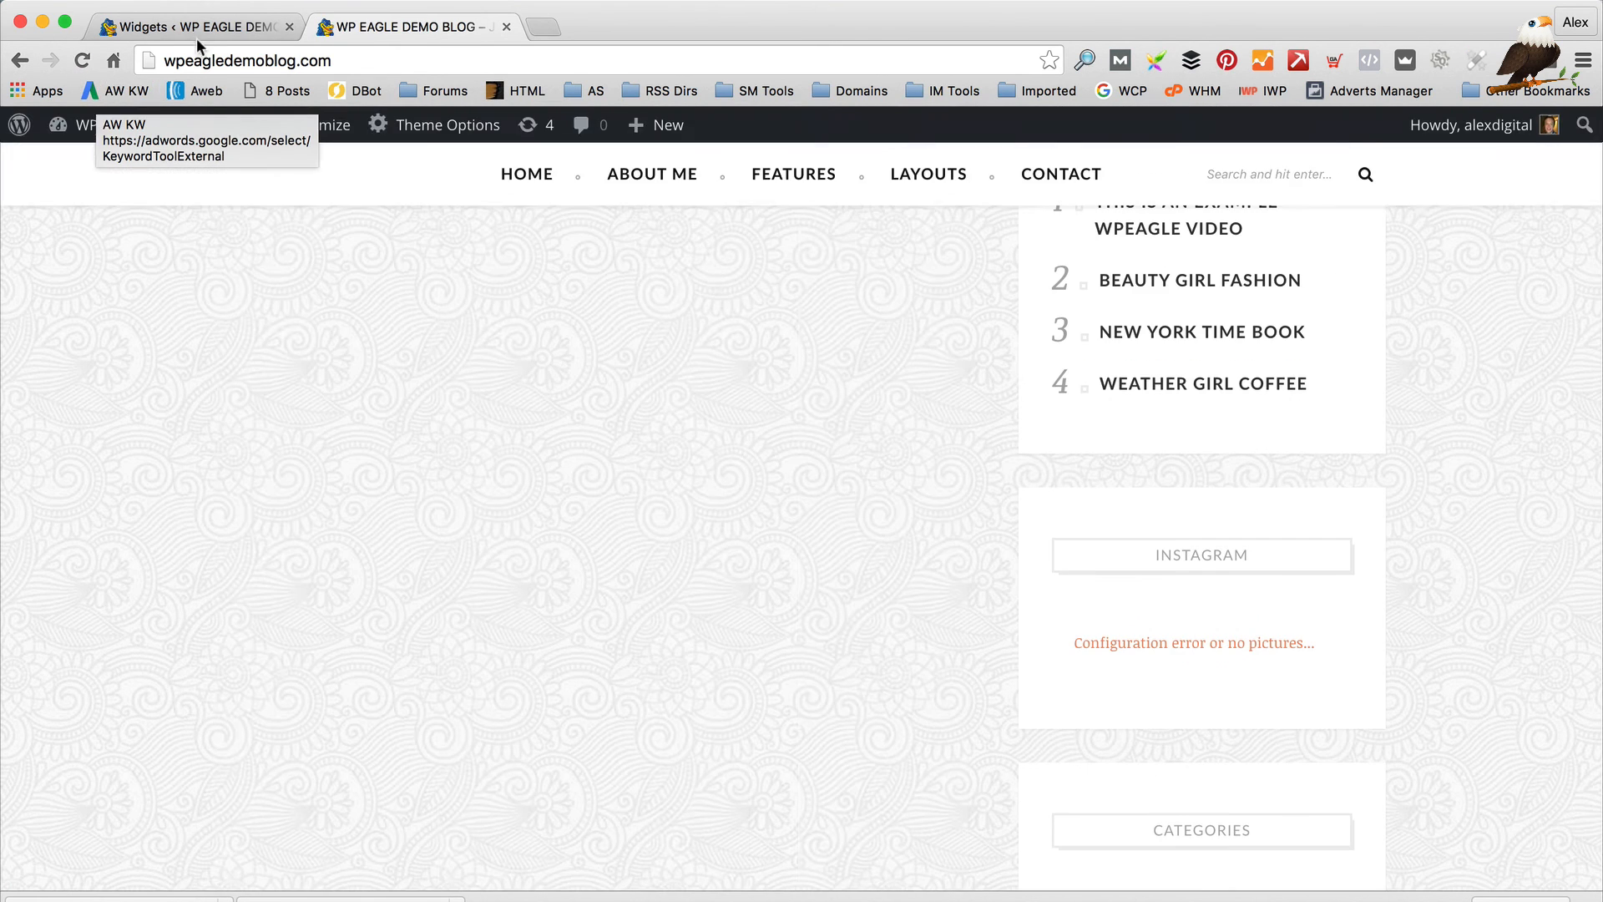
pyautogui.click(197, 34)
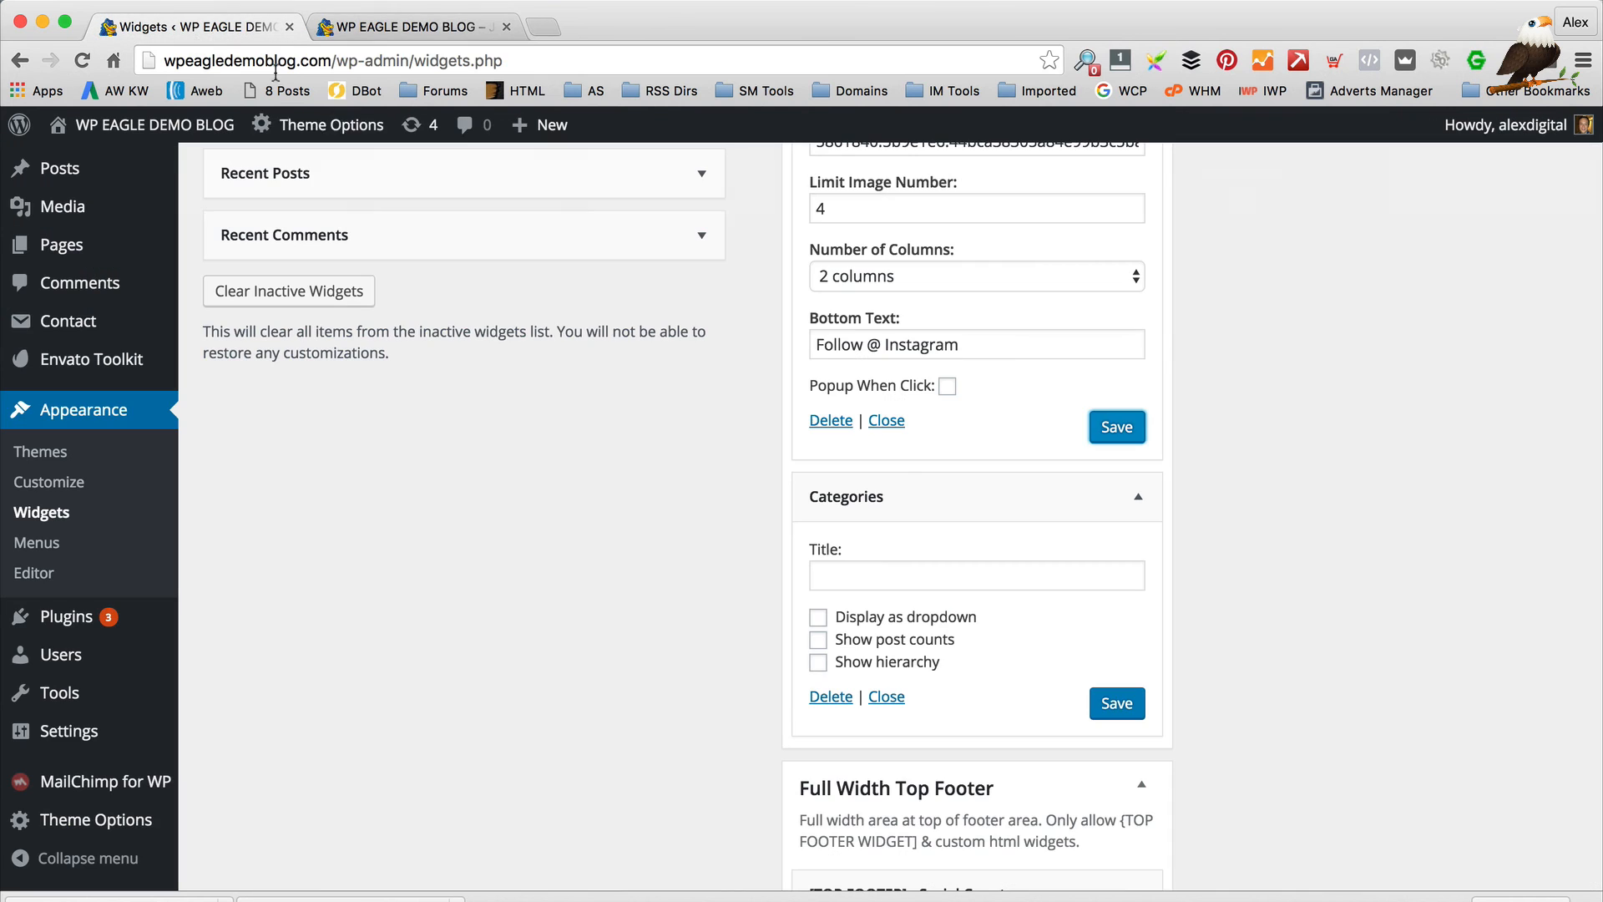
pyautogui.click(1116, 433)
pyautogui.scroll(5, 1094, 418)
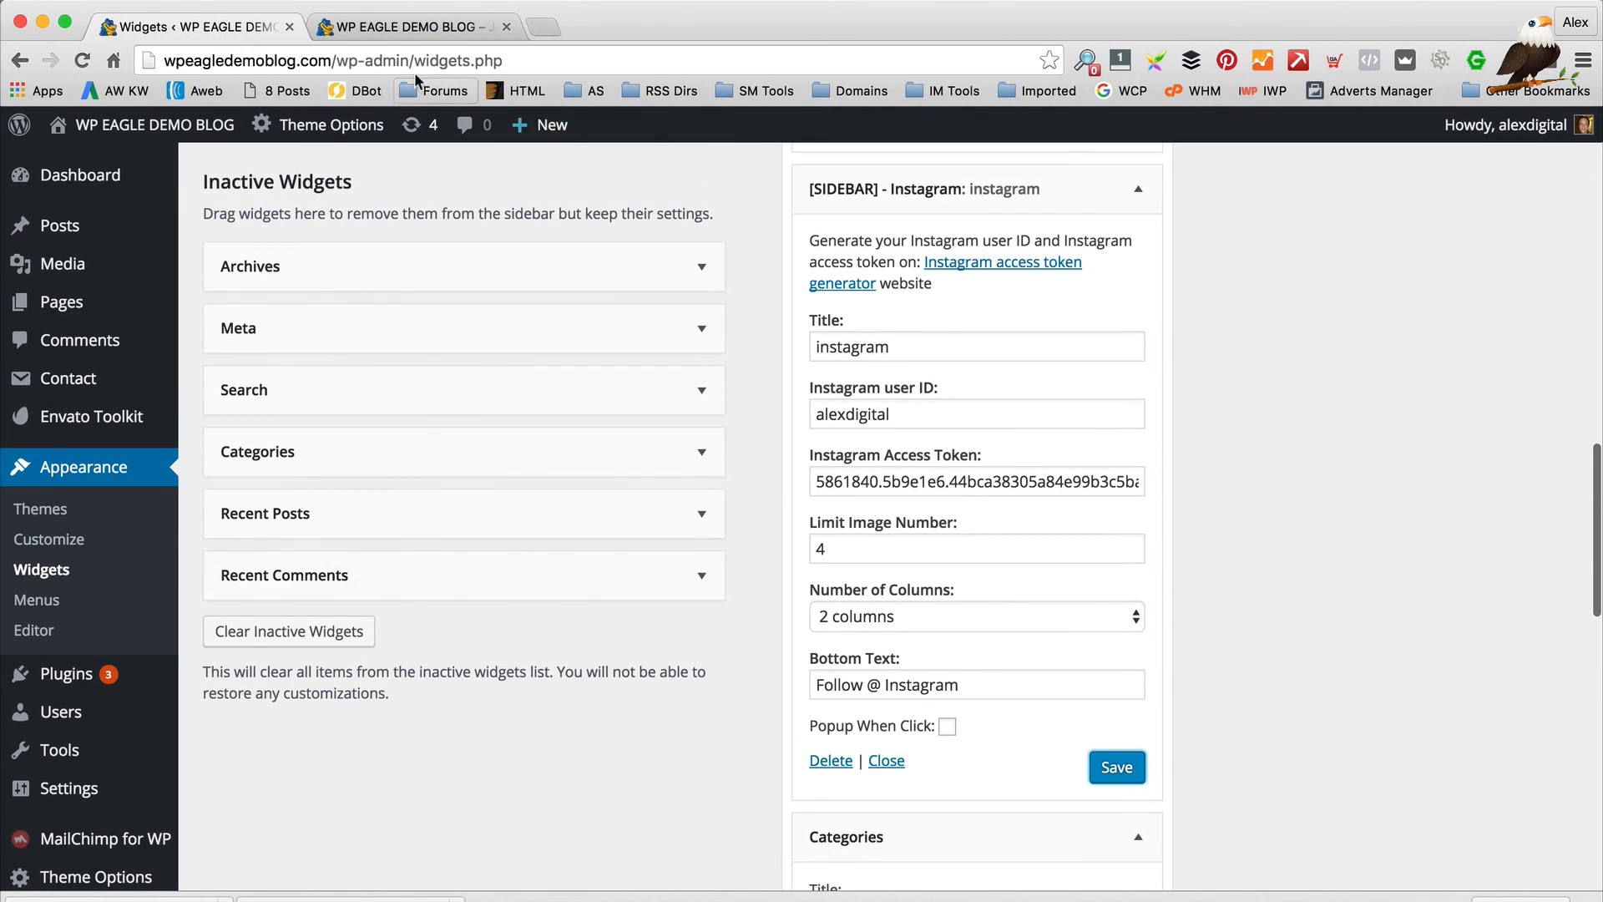
pyautogui.click(349, 30)
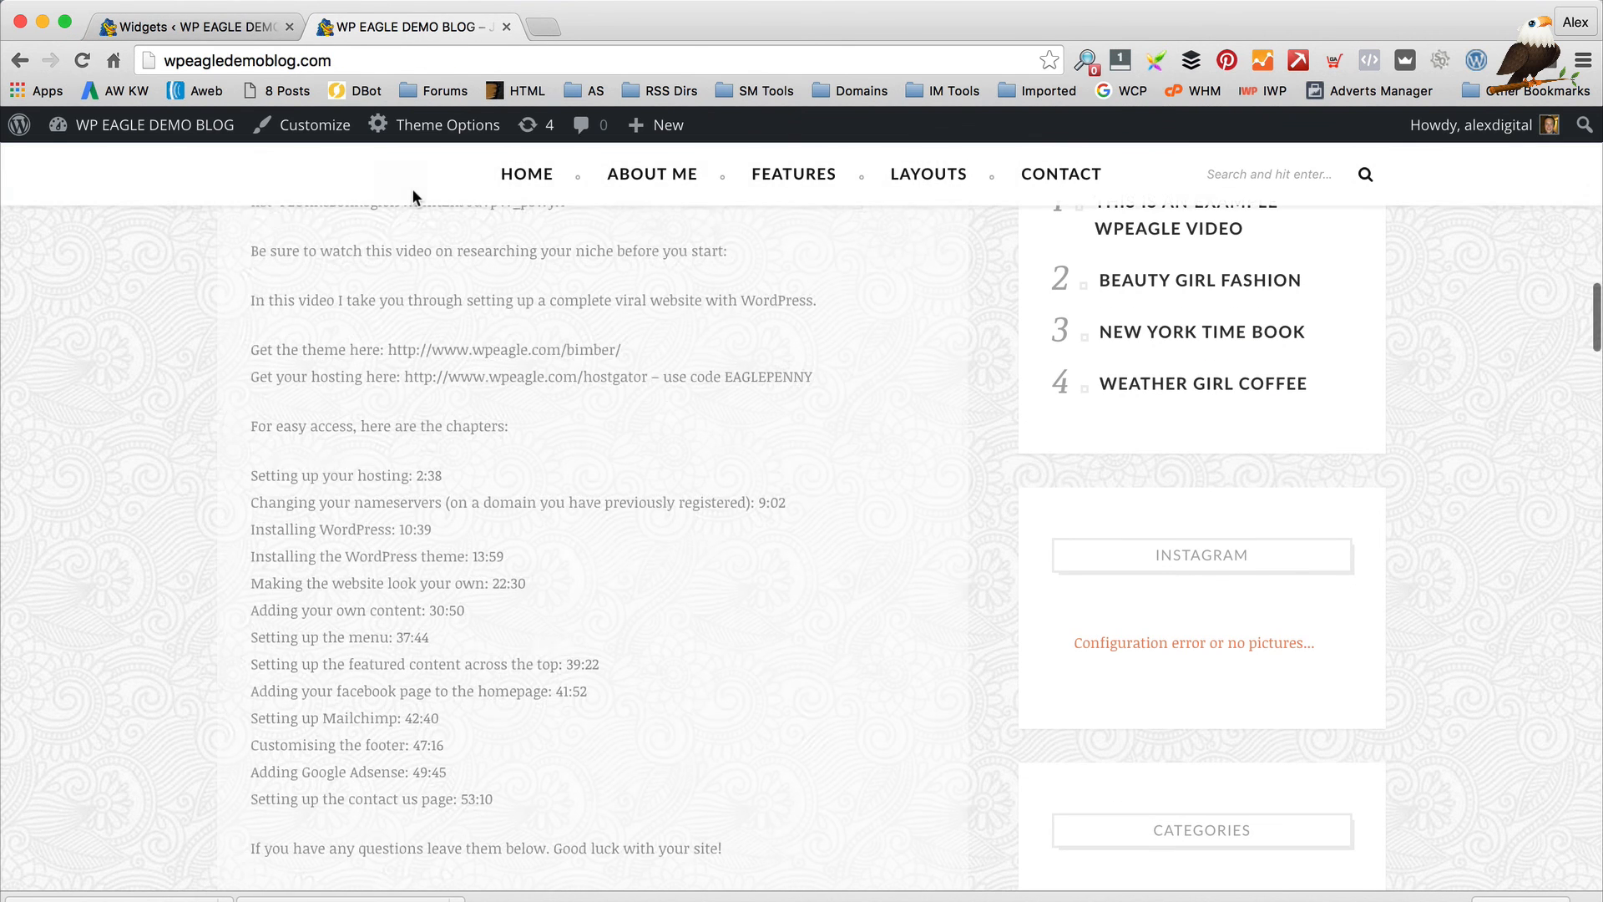
pyautogui.click(192, 27)
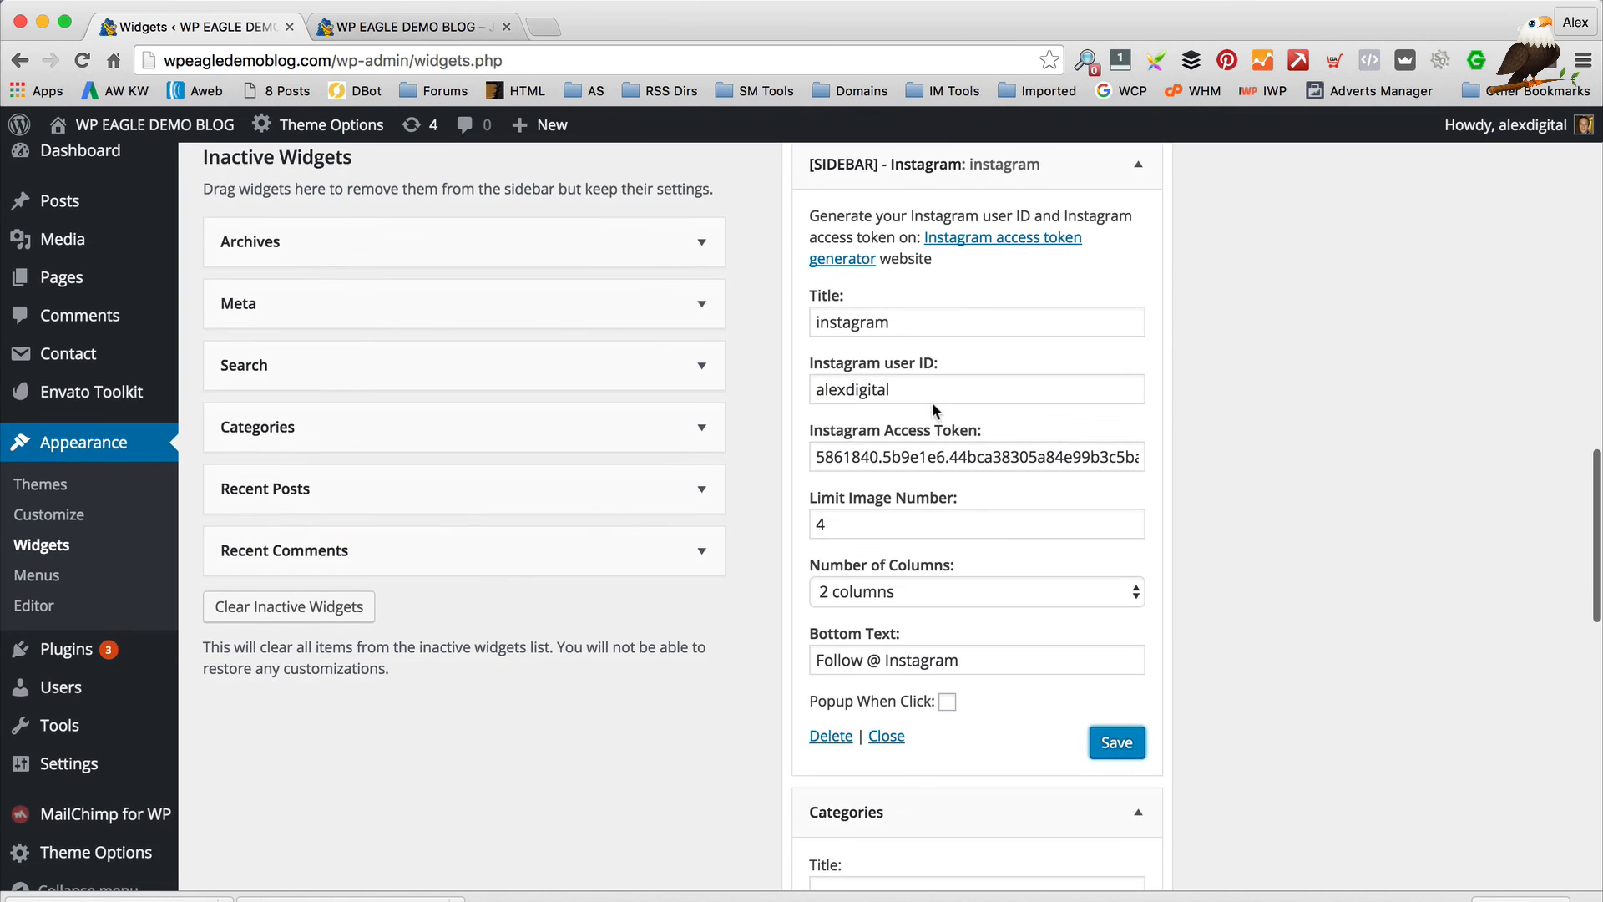
# Generate an Instagram access token and copy the numeric user ID from it
pyautogui.click(991, 278)
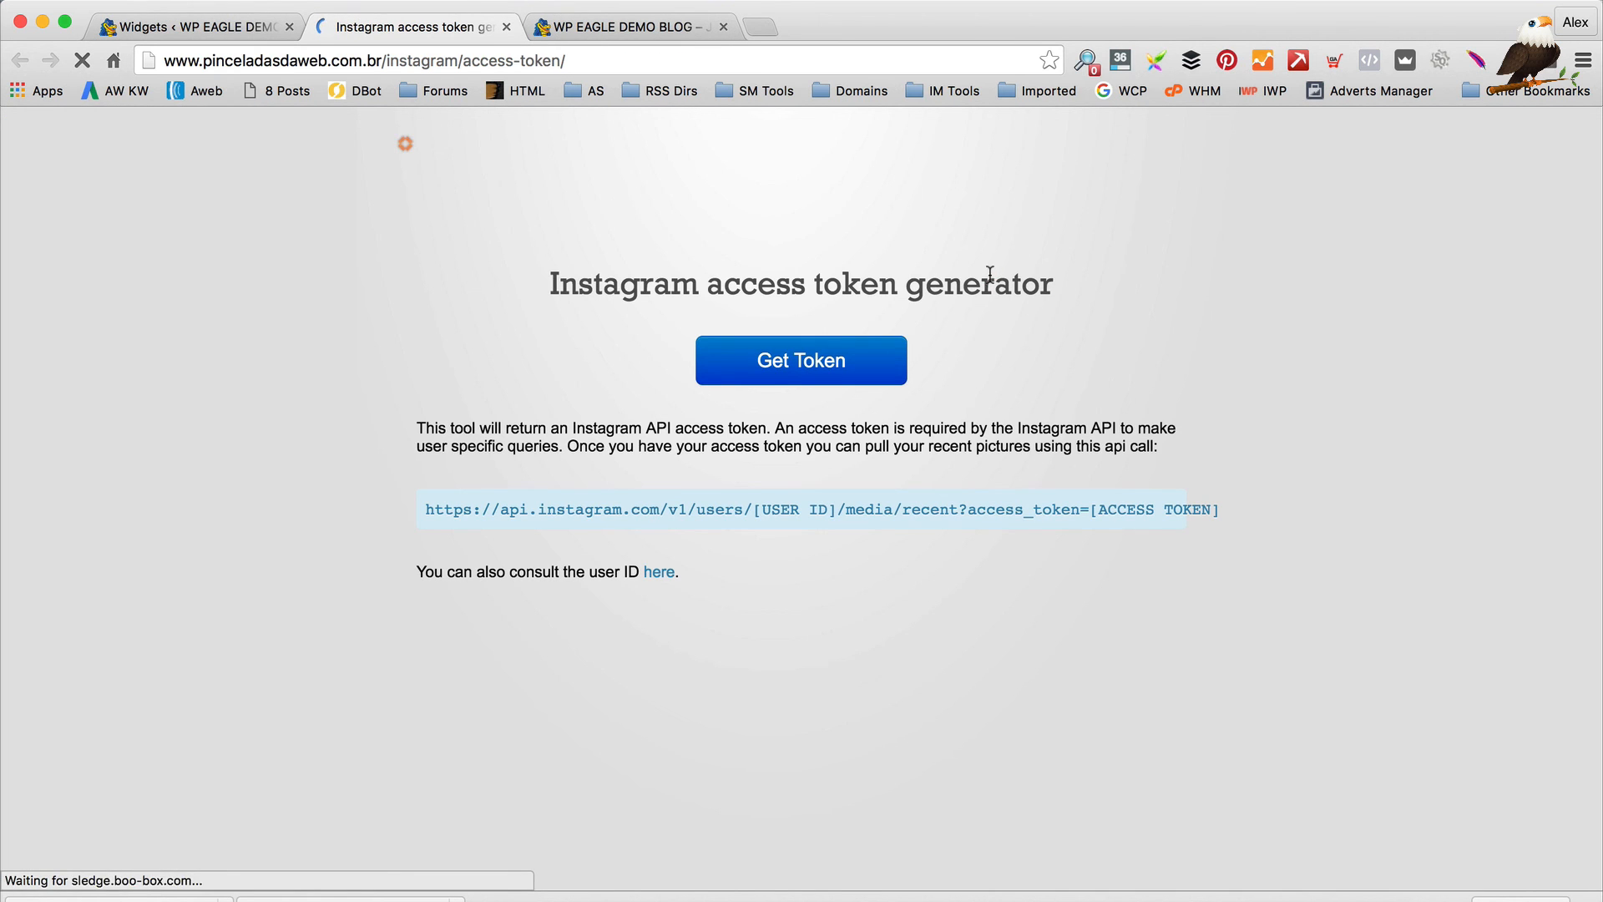
pyautogui.click(780, 380)
pyautogui.doubleClick(783, 401)
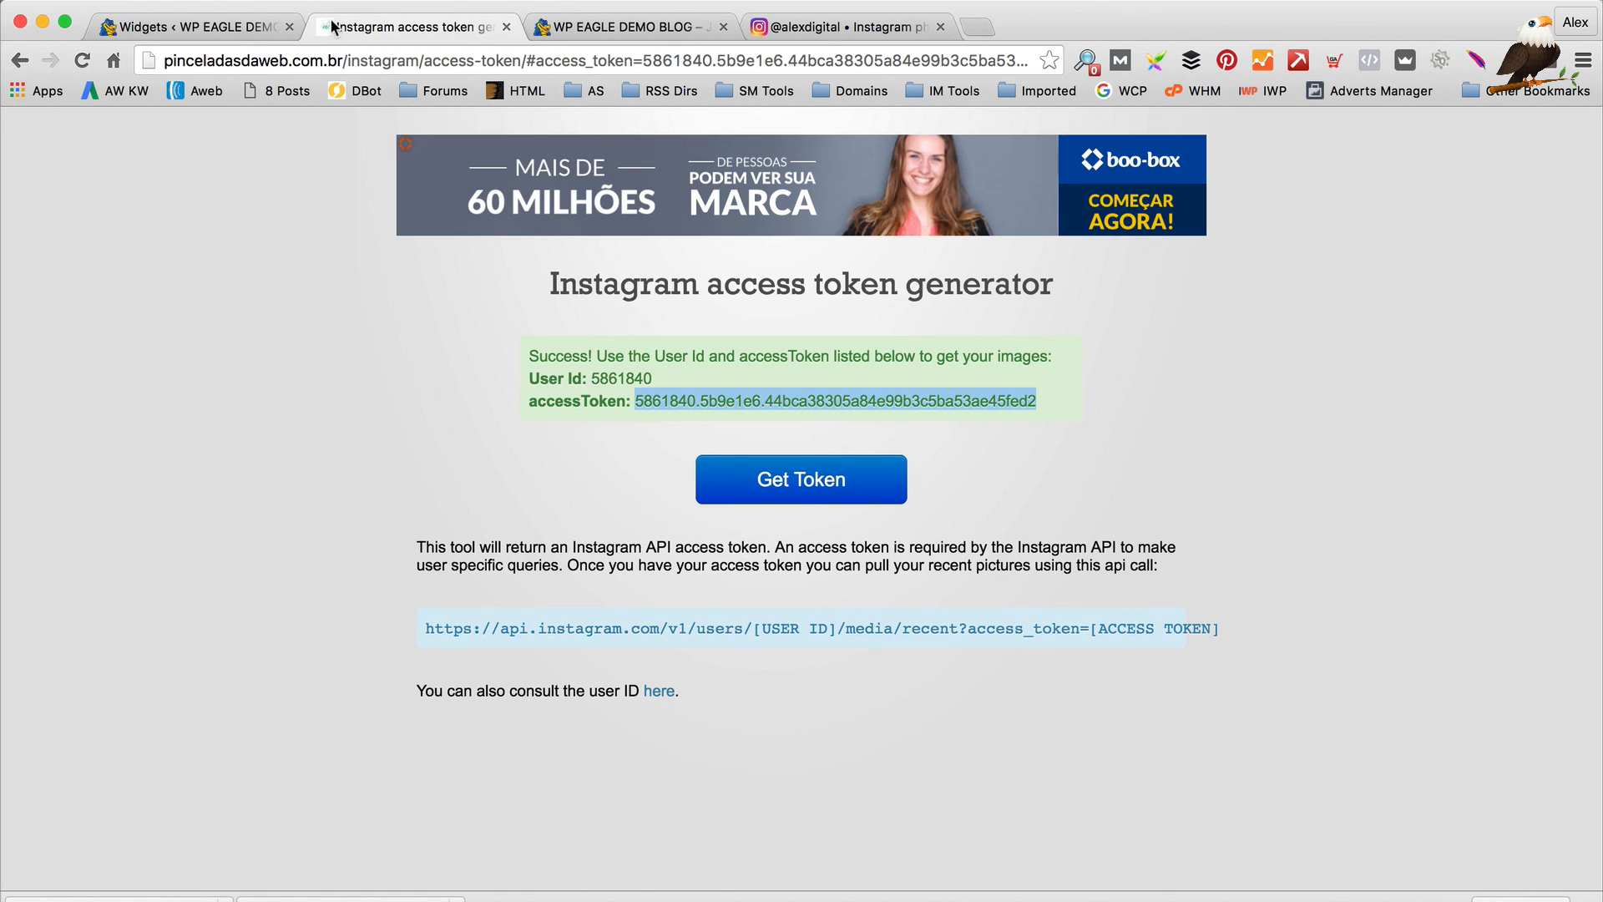
pyautogui.moveTo(653, 379); pyautogui.dragTo(590, 378)
pyautogui.press('super+c')
# Replace the Instagram widget's user ID with the numeric ID, save, and check the blog sidebar
pyautogui.click(248, 33)
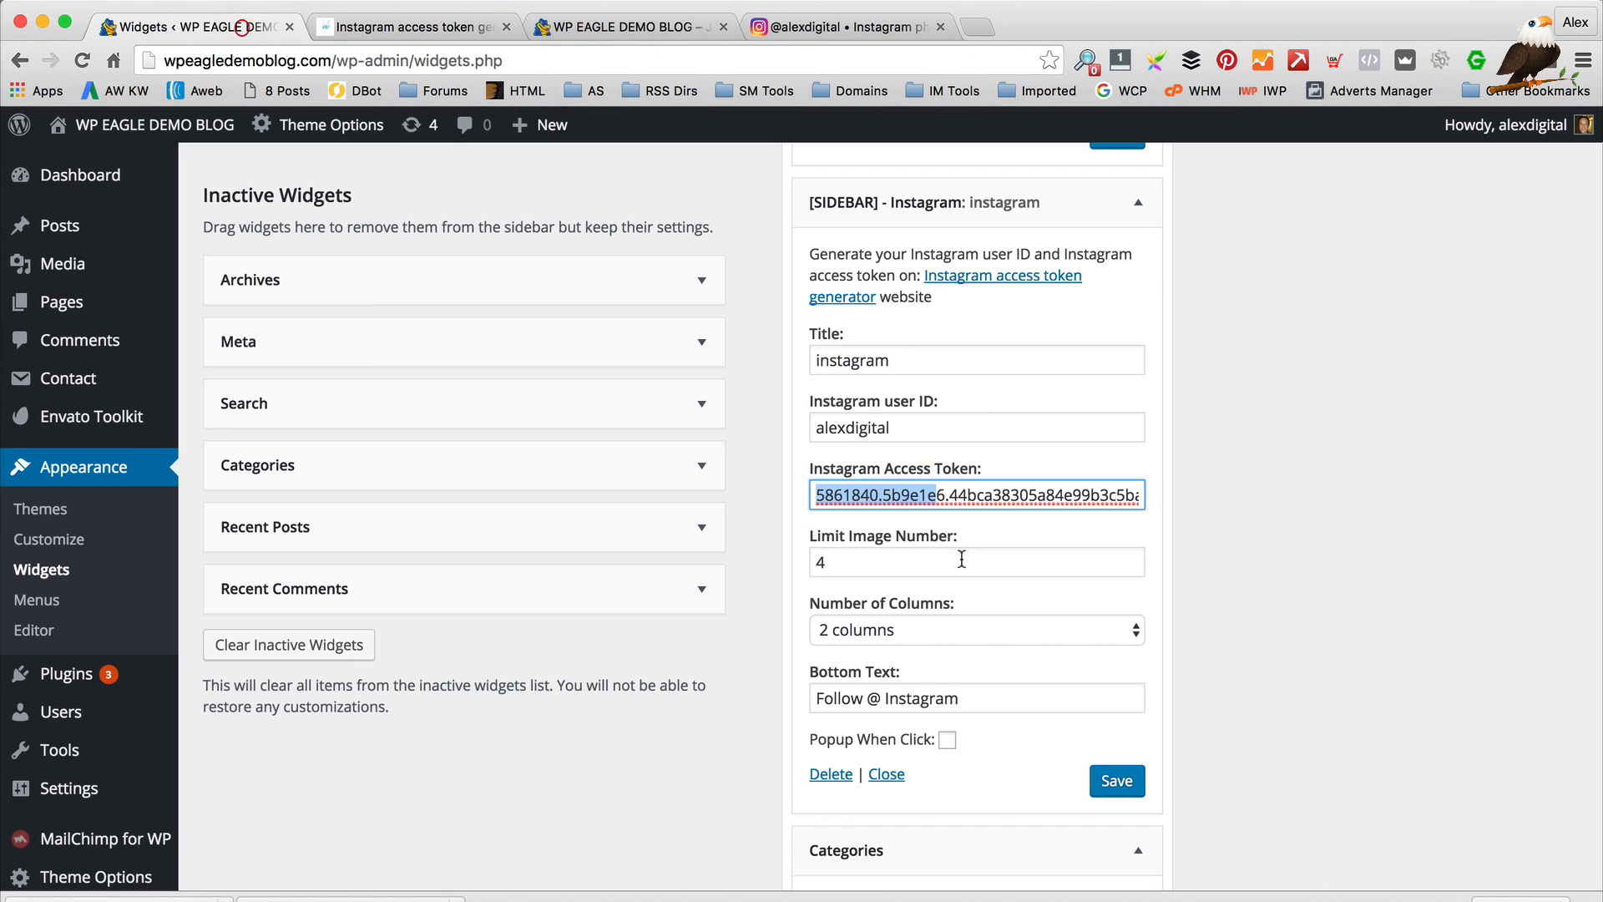
pyautogui.click(927, 425)
pyautogui.press('super+a')
pyautogui.press('super+v')
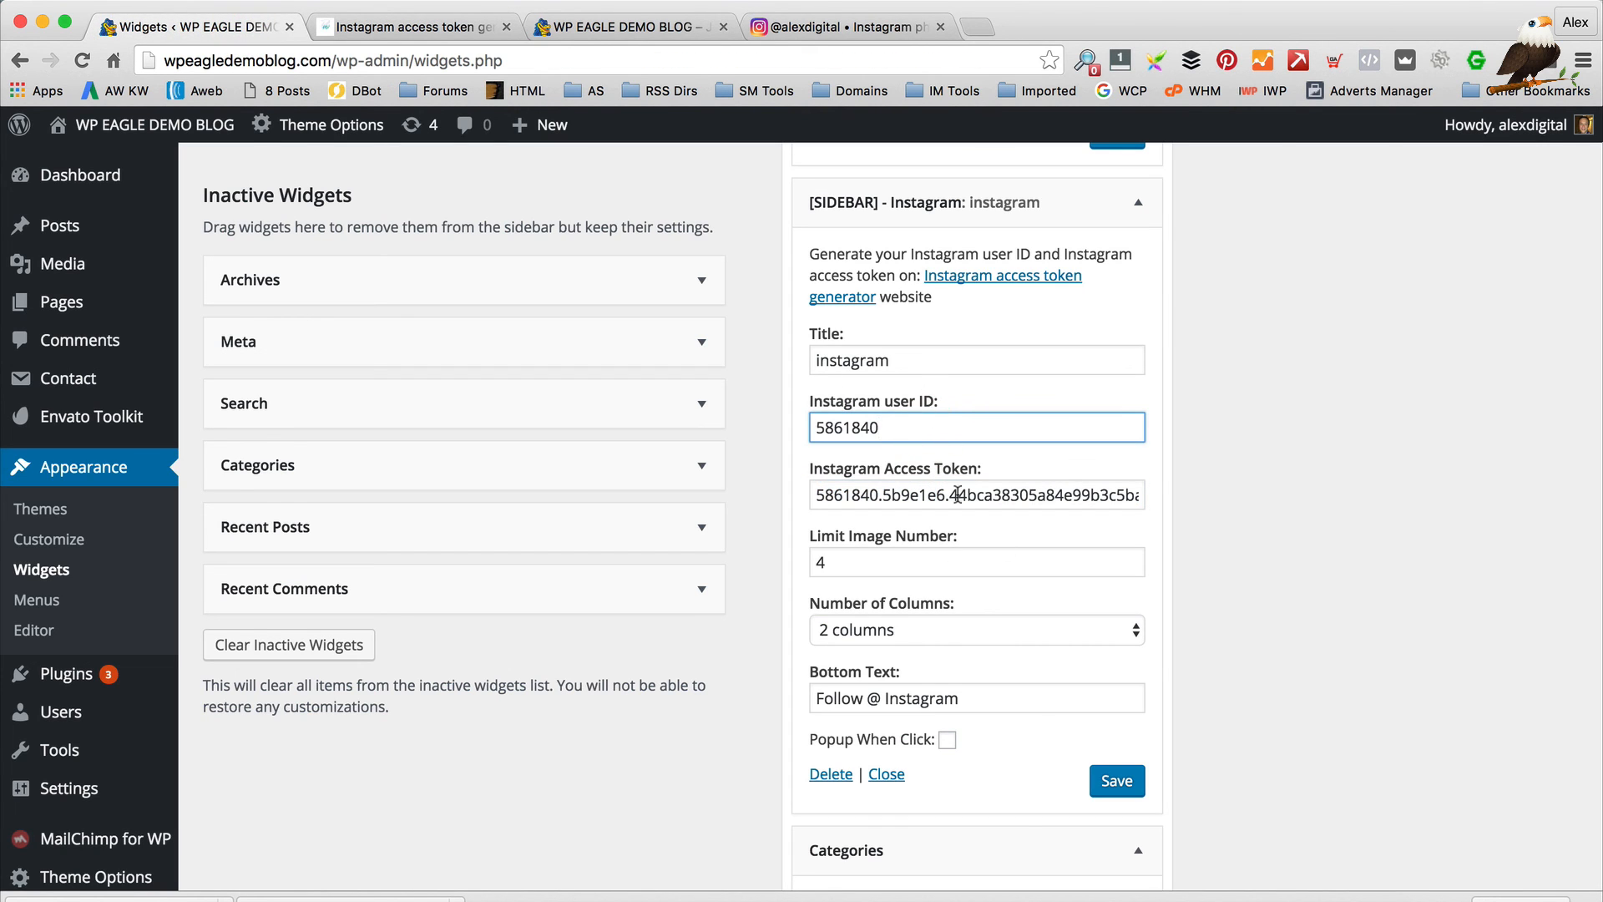
pyautogui.click(1118, 780)
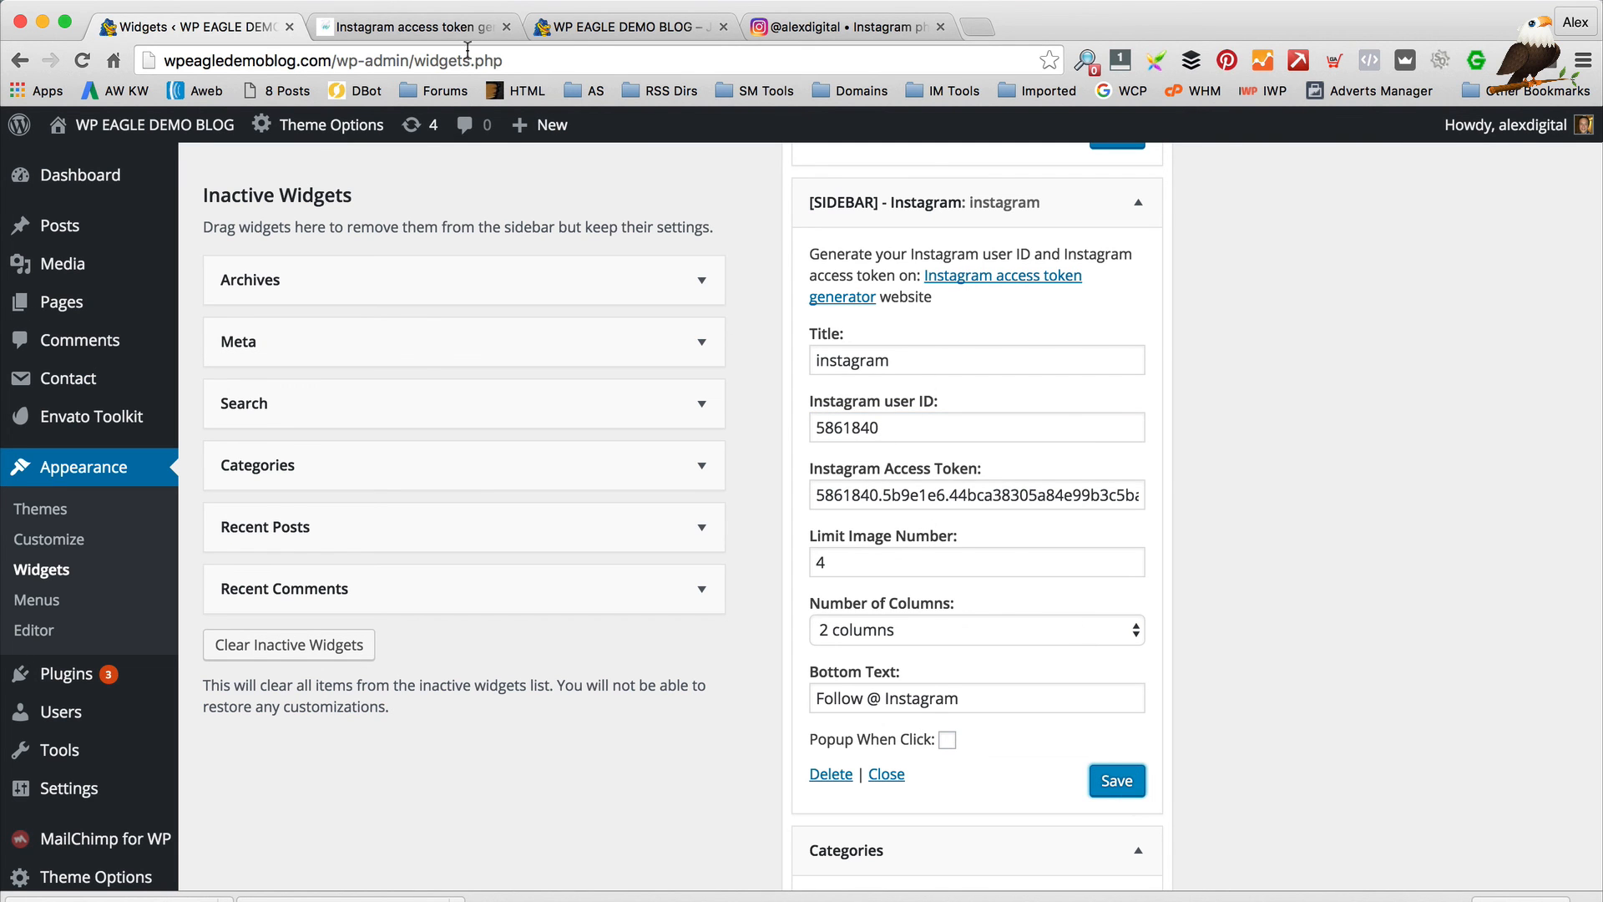
pyautogui.click(573, 25)
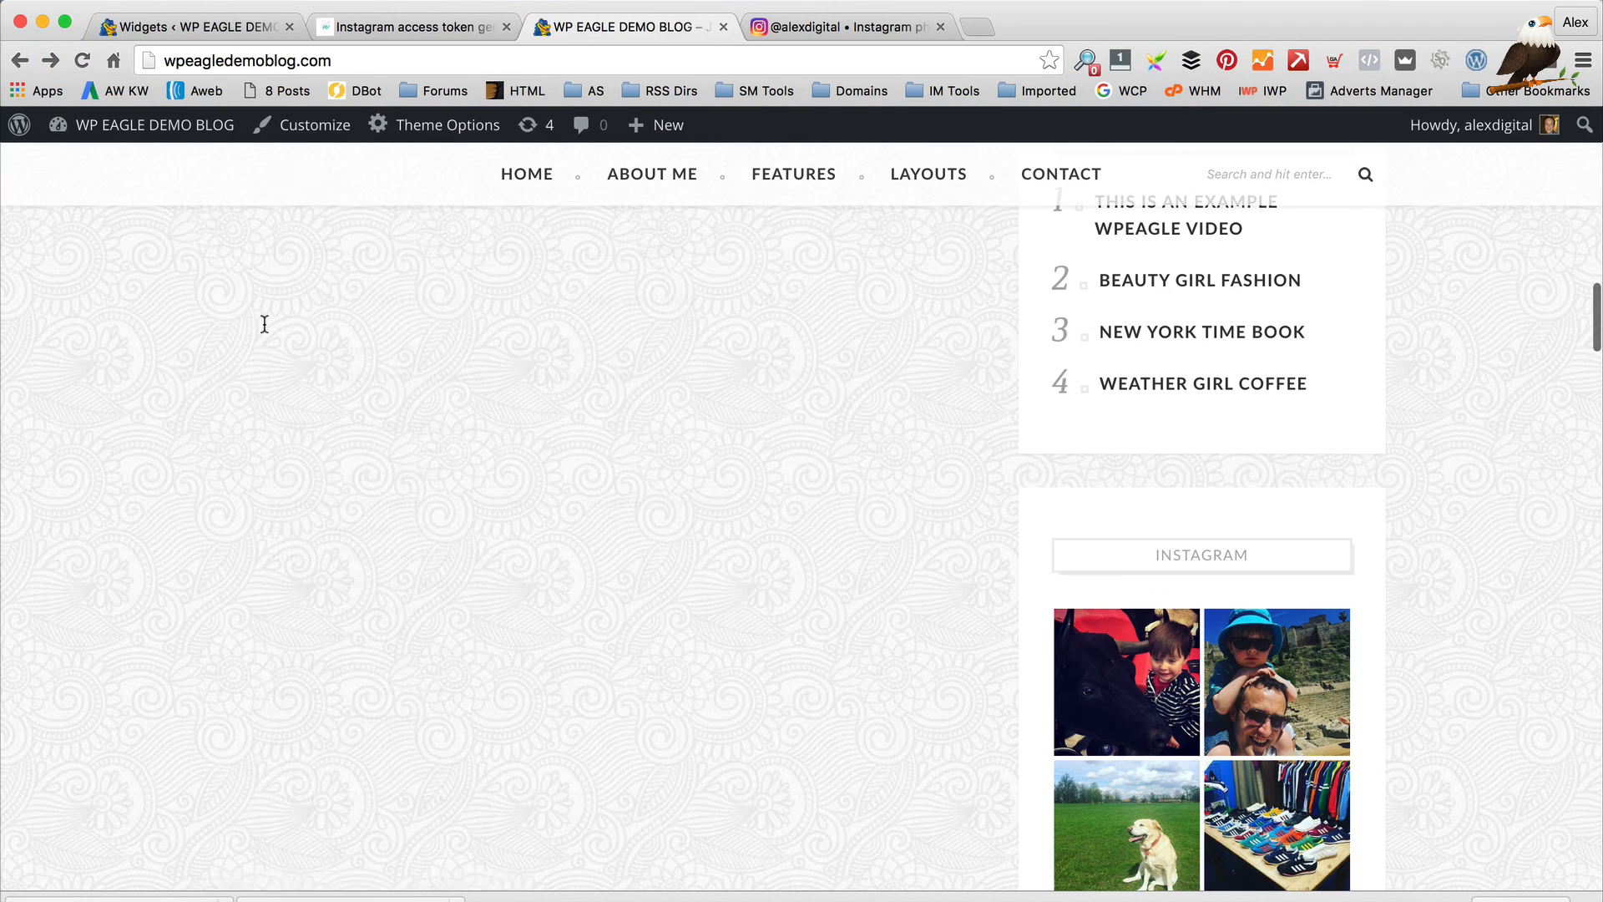
pyautogui.scroll(-15, 619, 258)
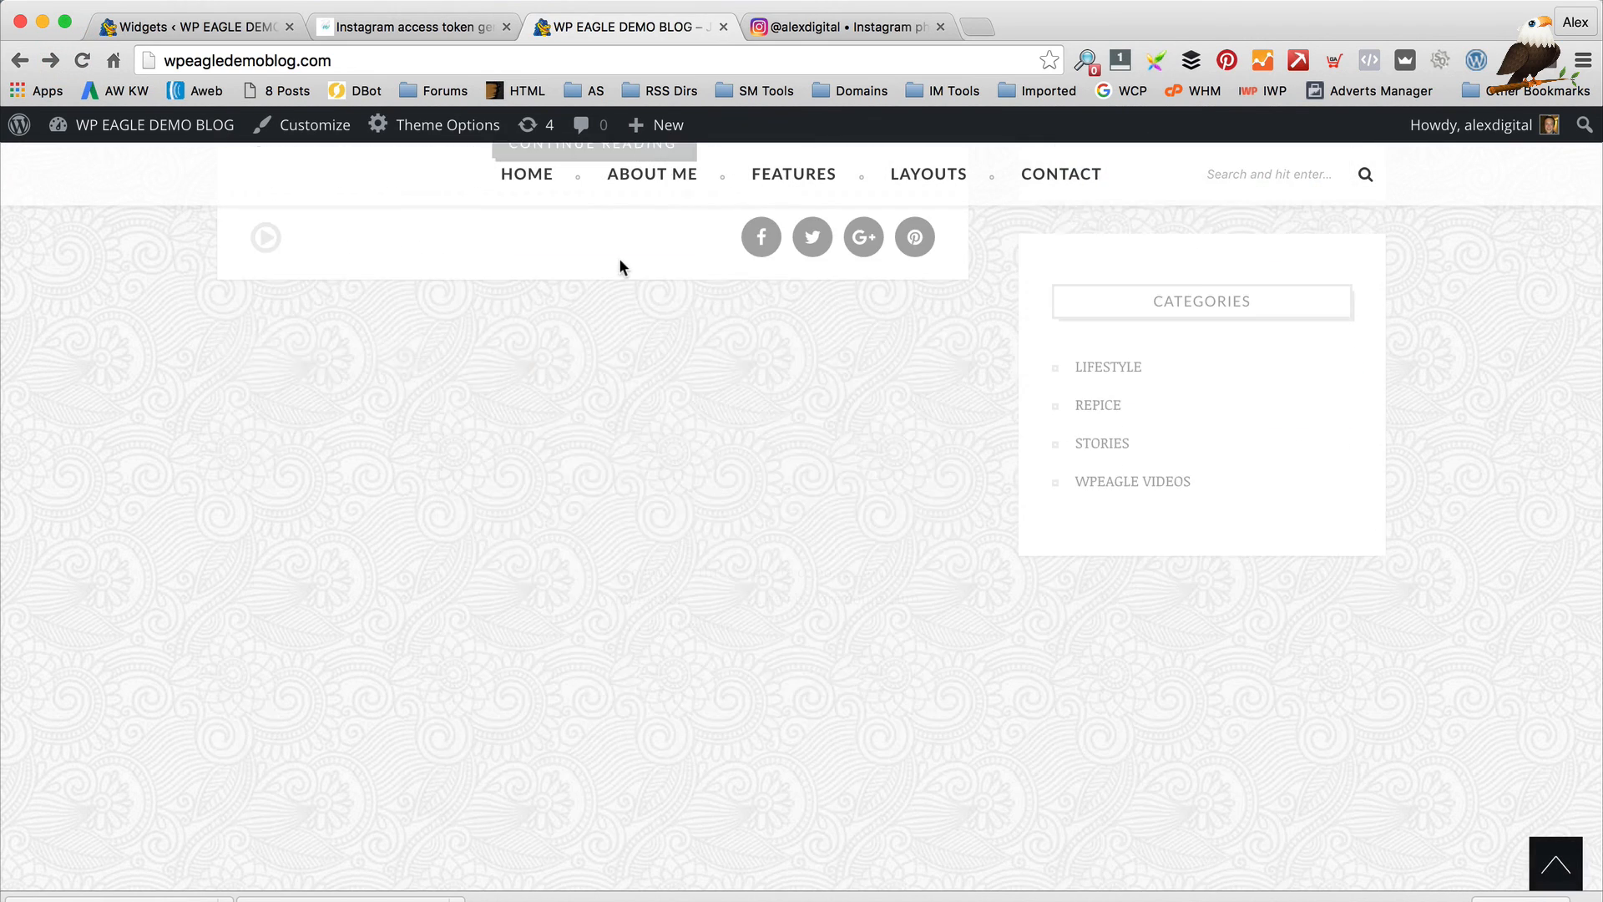
pyautogui.click(205, 26)
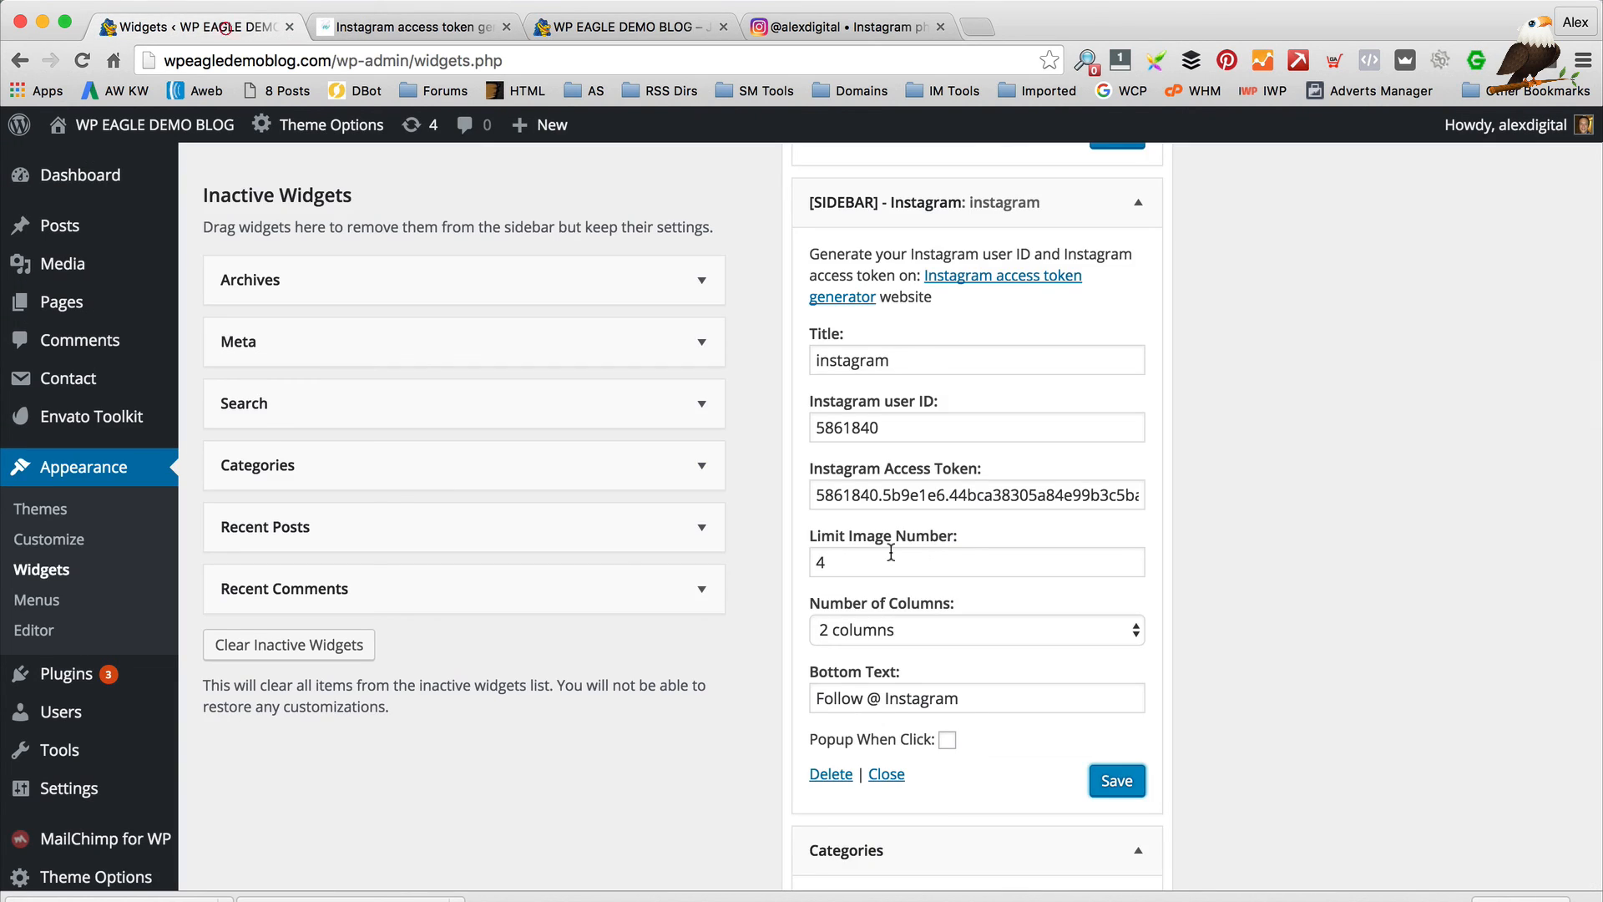
# Collapse the About me widget and add a Text widget to the Footer 1 area
pyautogui.scroll(5, 510, 524)
pyautogui.scroll(10, 509, 524)
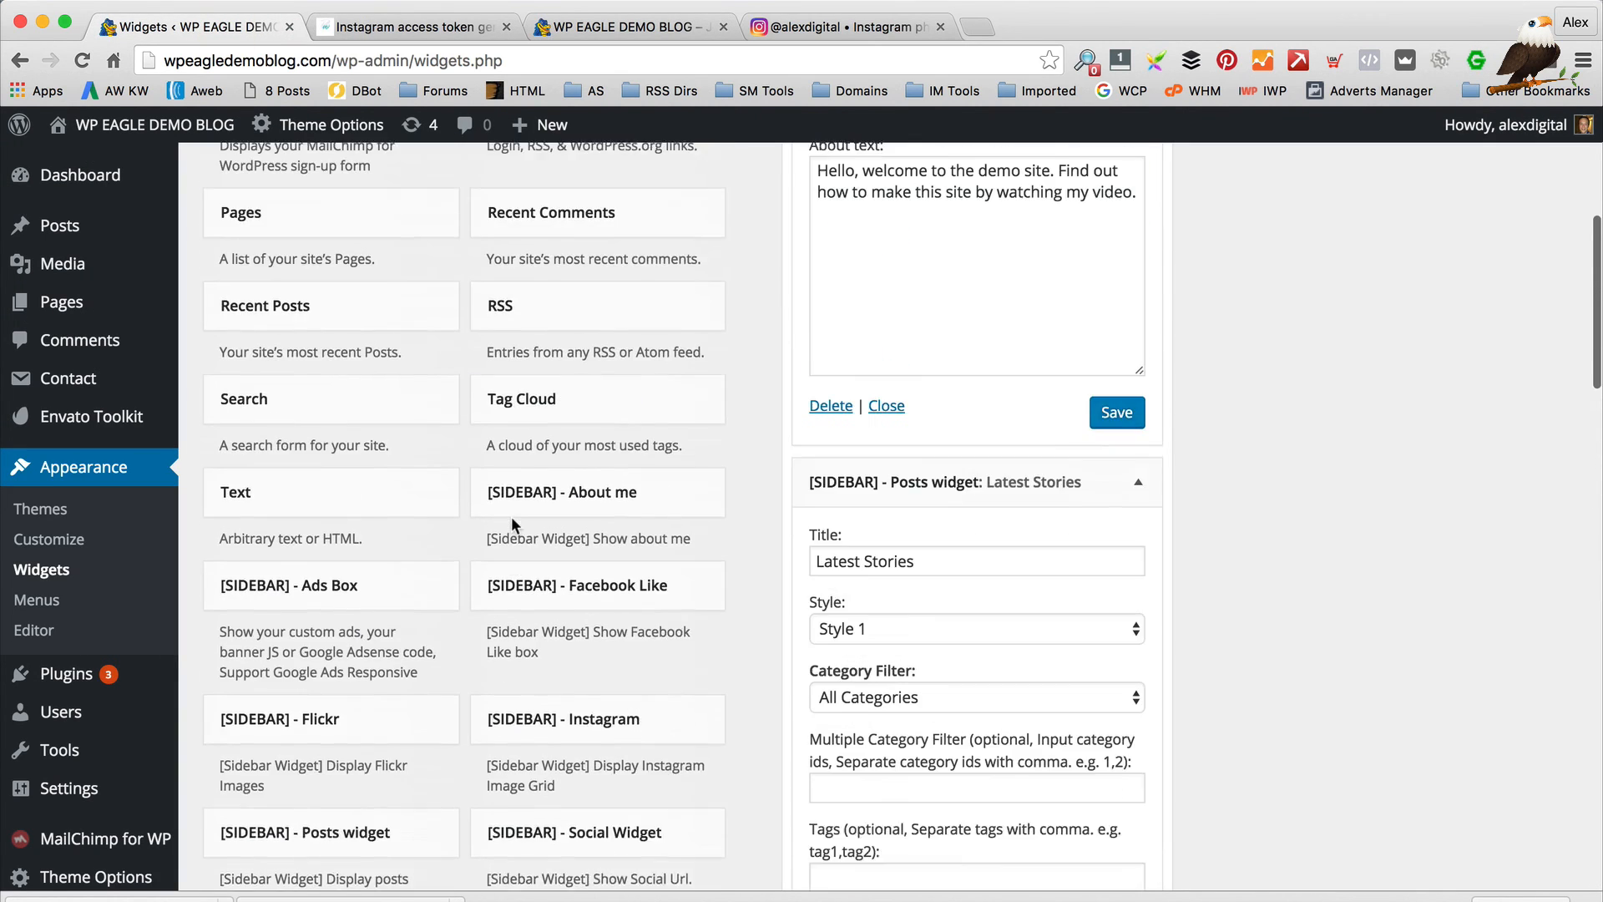
pyautogui.scroll(1, 526, 516)
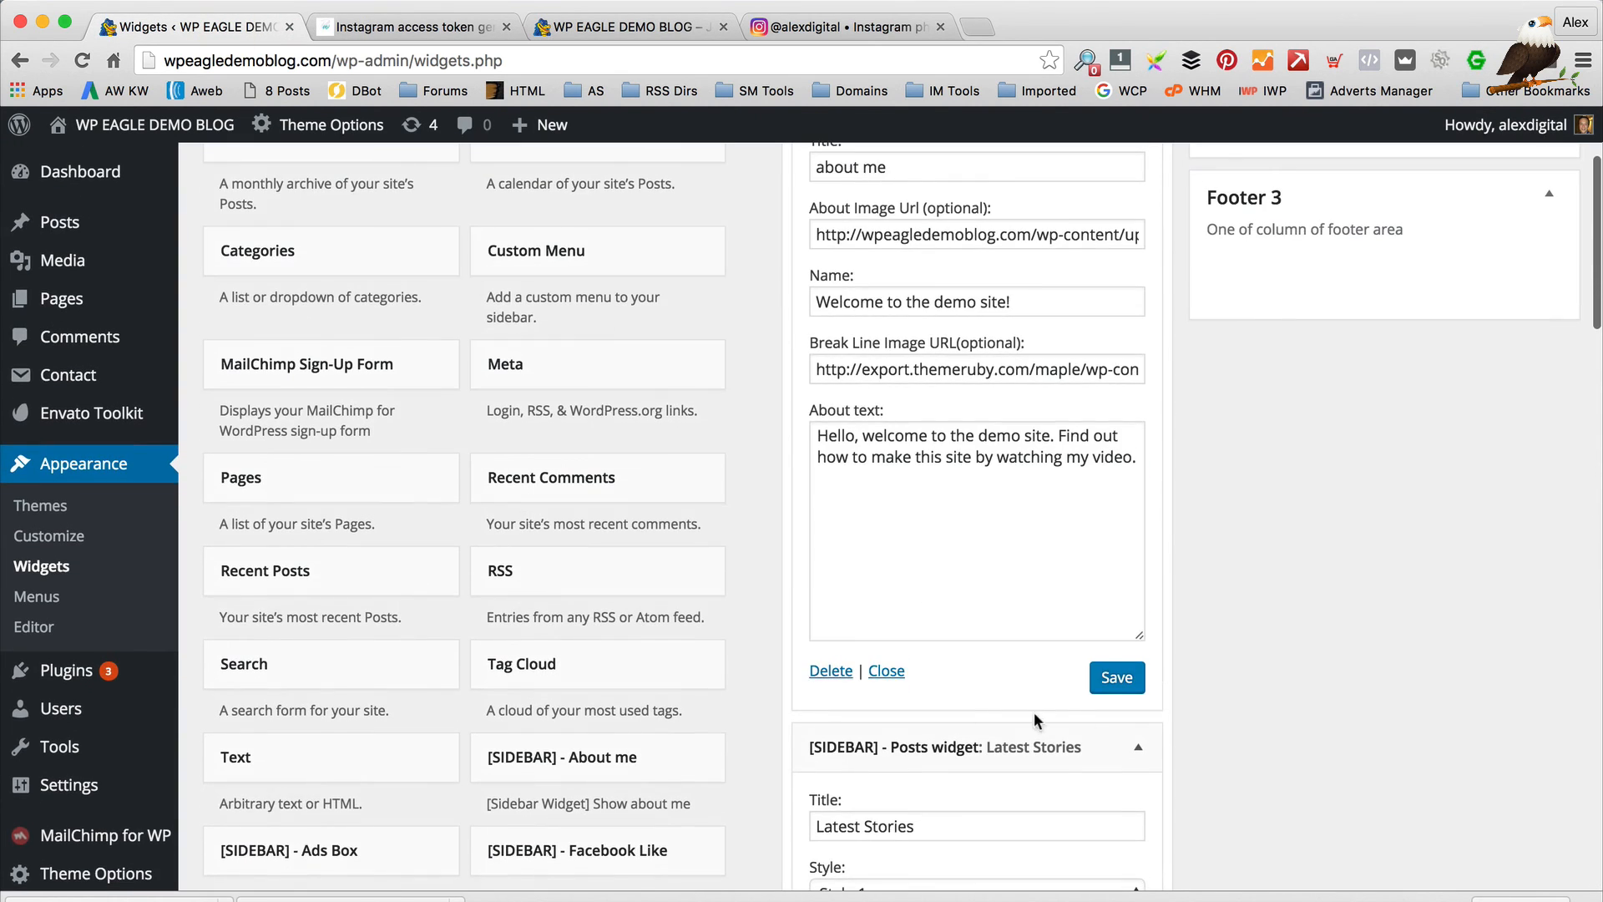
pyautogui.scroll(5, 1136, 390)
pyautogui.click(1136, 298)
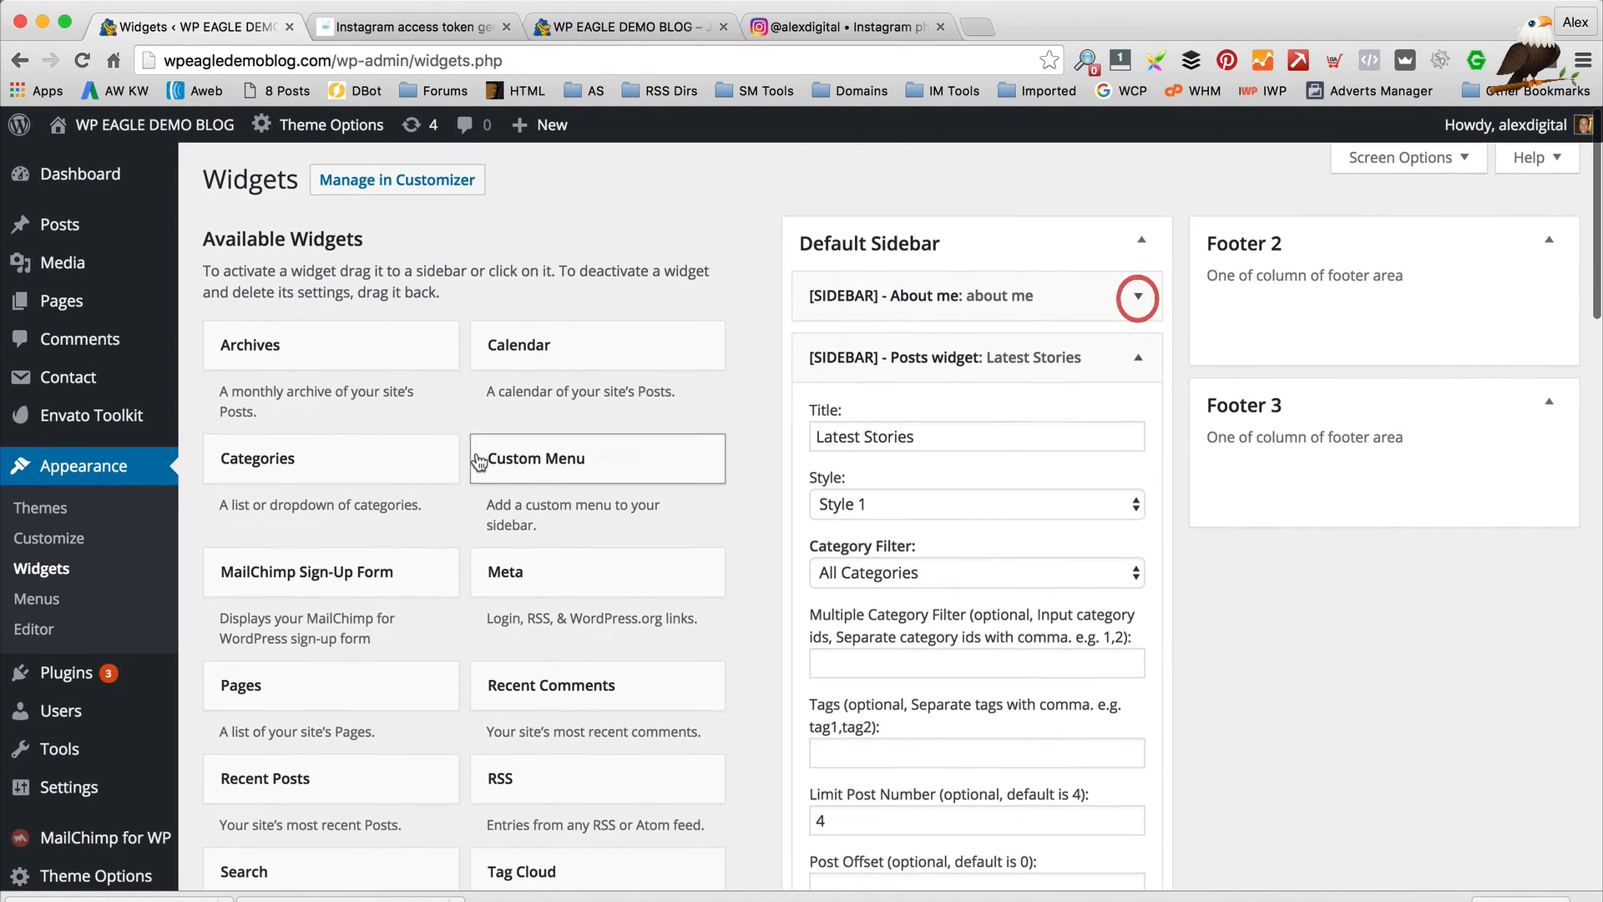
pyautogui.scroll(-2, 476, 459)
pyautogui.scroll(-4, 479, 462)
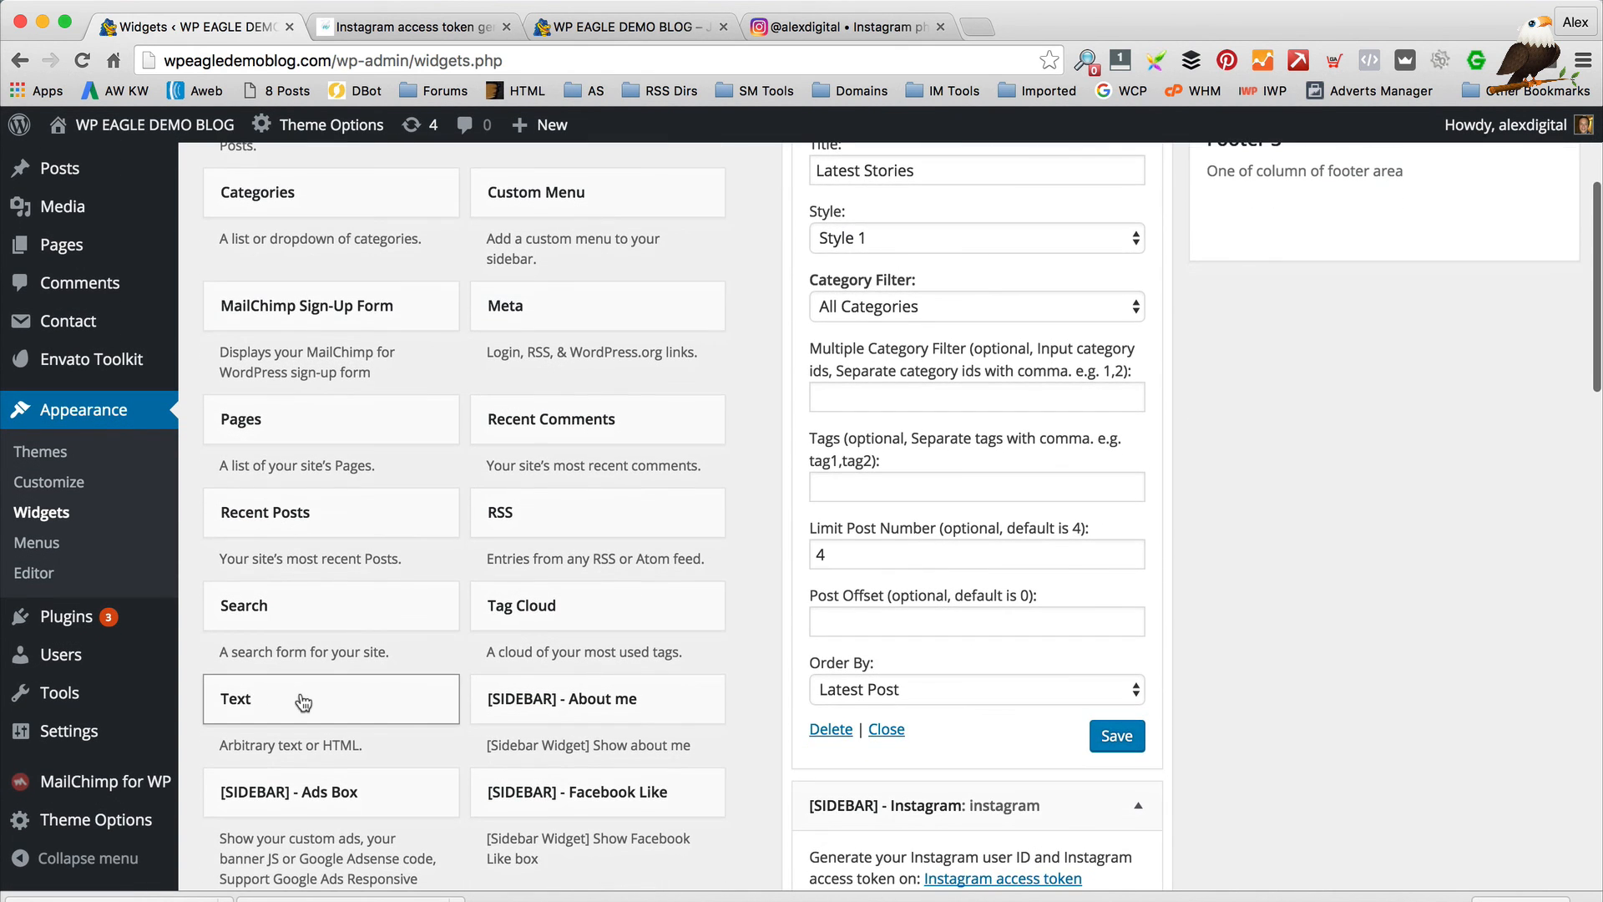
pyautogui.click(338, 700)
pyautogui.moveTo(338, 700); pyautogui.dragTo(1084, 748)
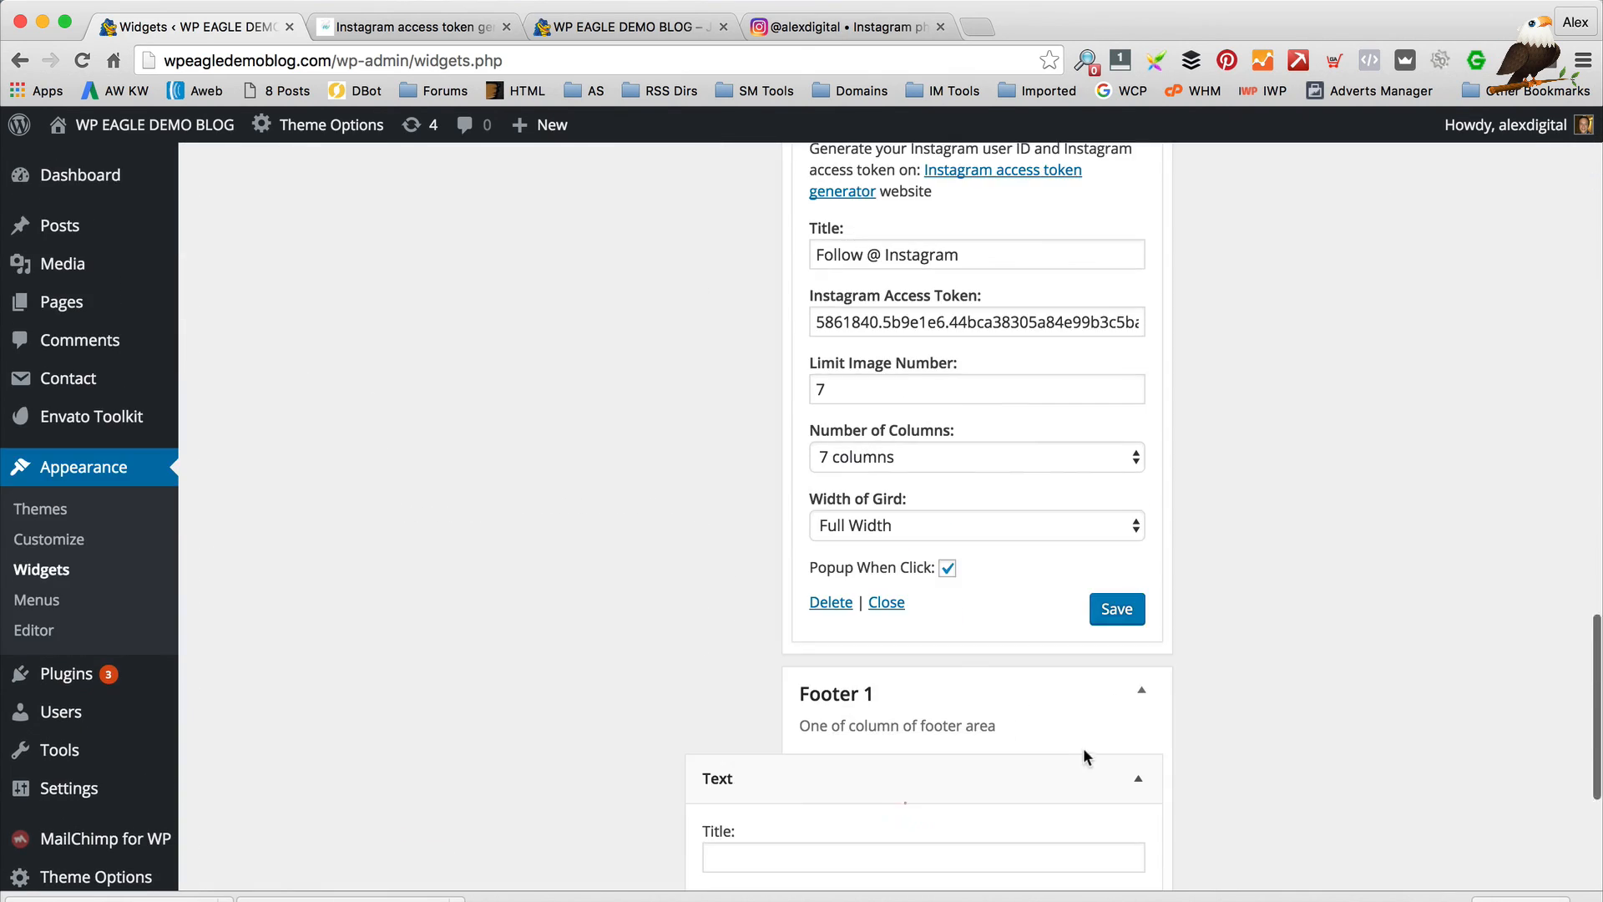
# Title the footer text widget 'This a demo site!' with content 'You', save, and reload the blog
pyautogui.scroll(-2, 960, 668)
pyautogui.click(888, 547)
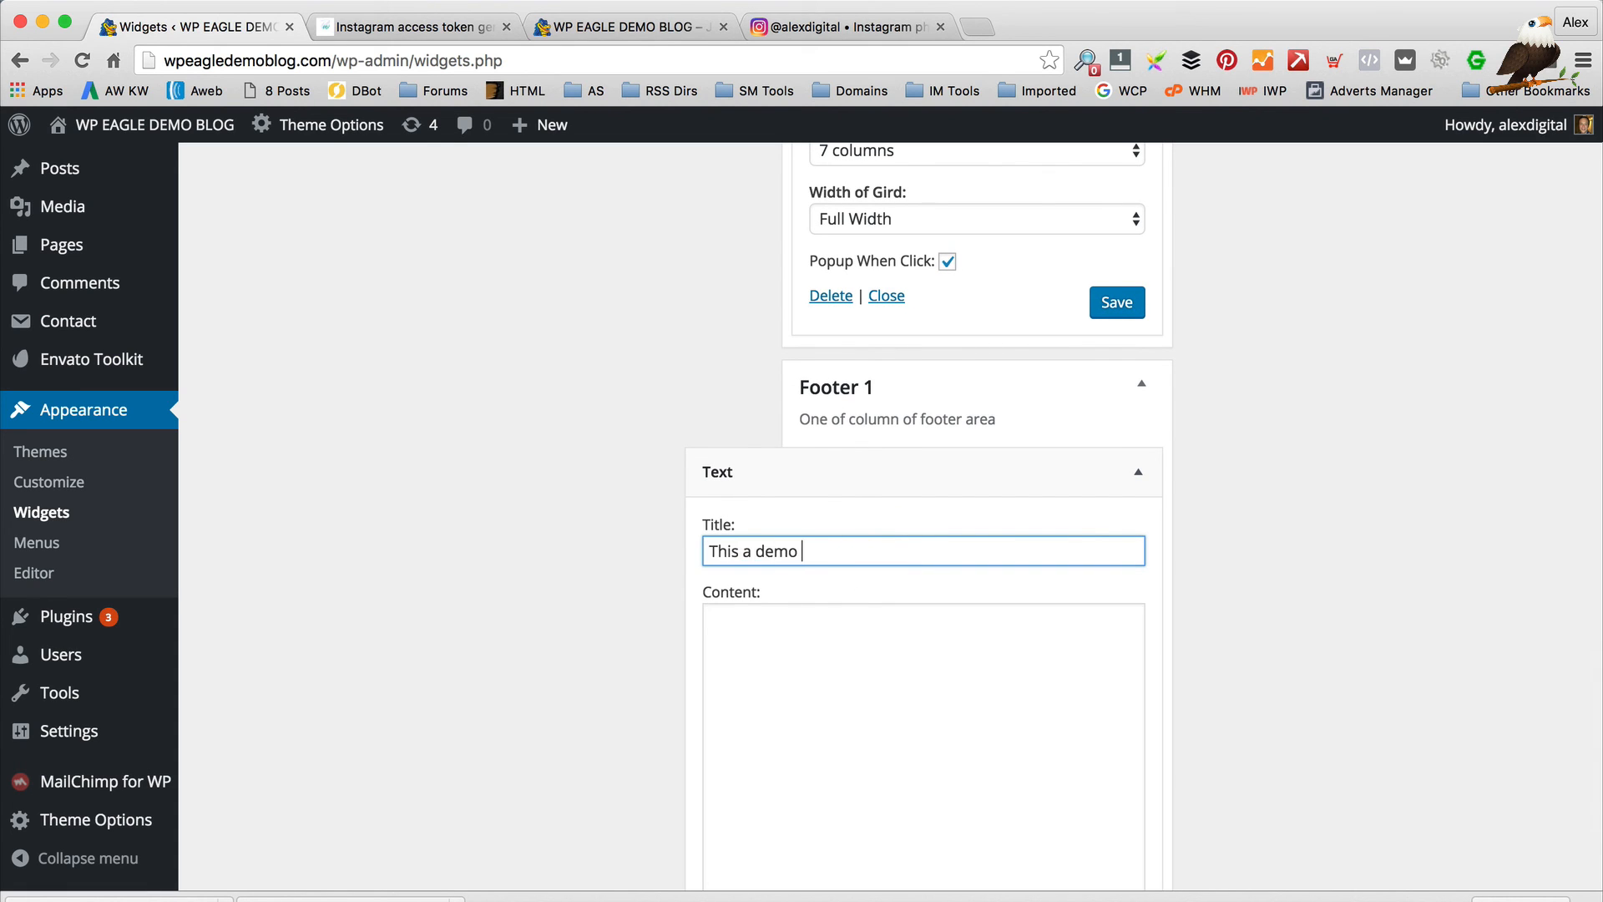
pyautogui.write('This a demo site!')
pyautogui.press('Tab')
pyautogui.write('You')
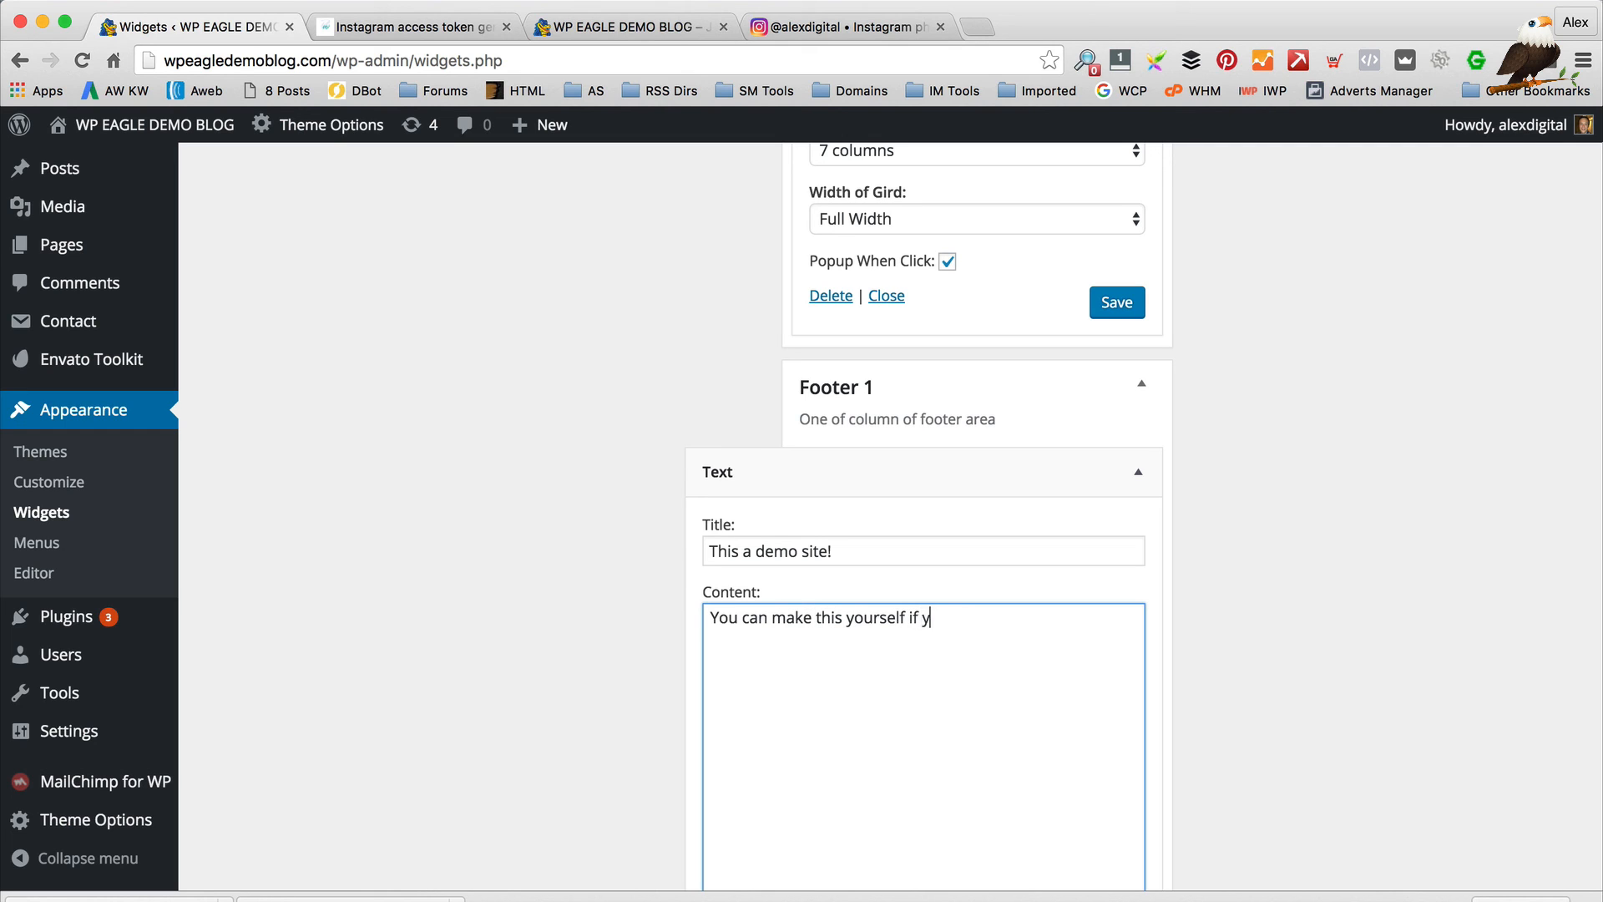
pyautogui.scroll(-5, 898, 548)
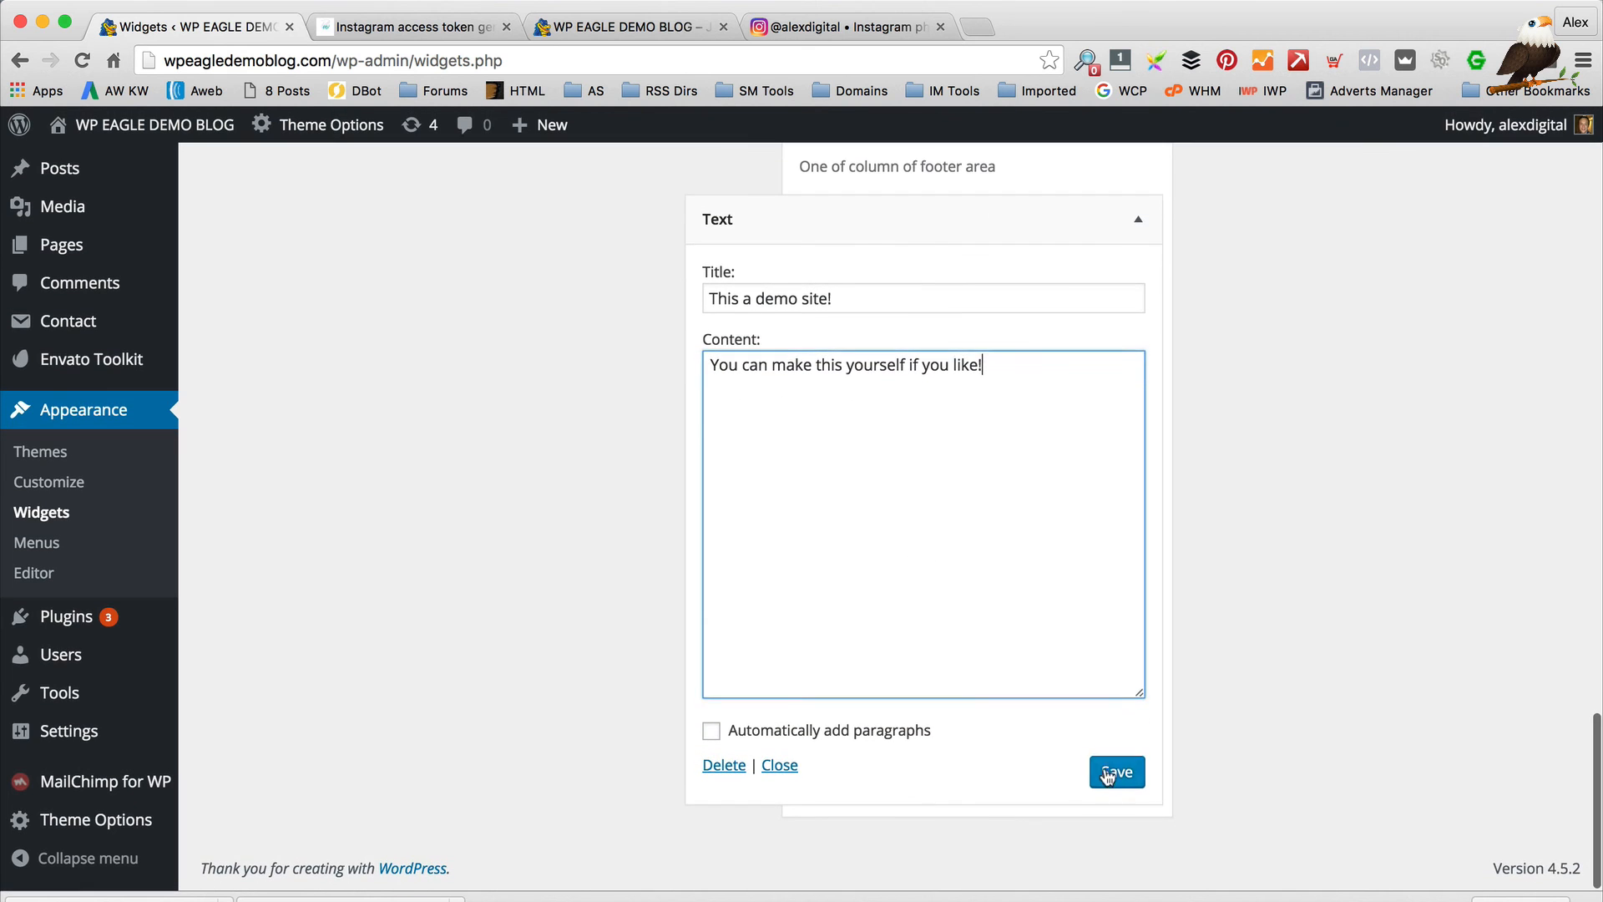
pyautogui.click(1117, 772)
pyautogui.click(598, 27)
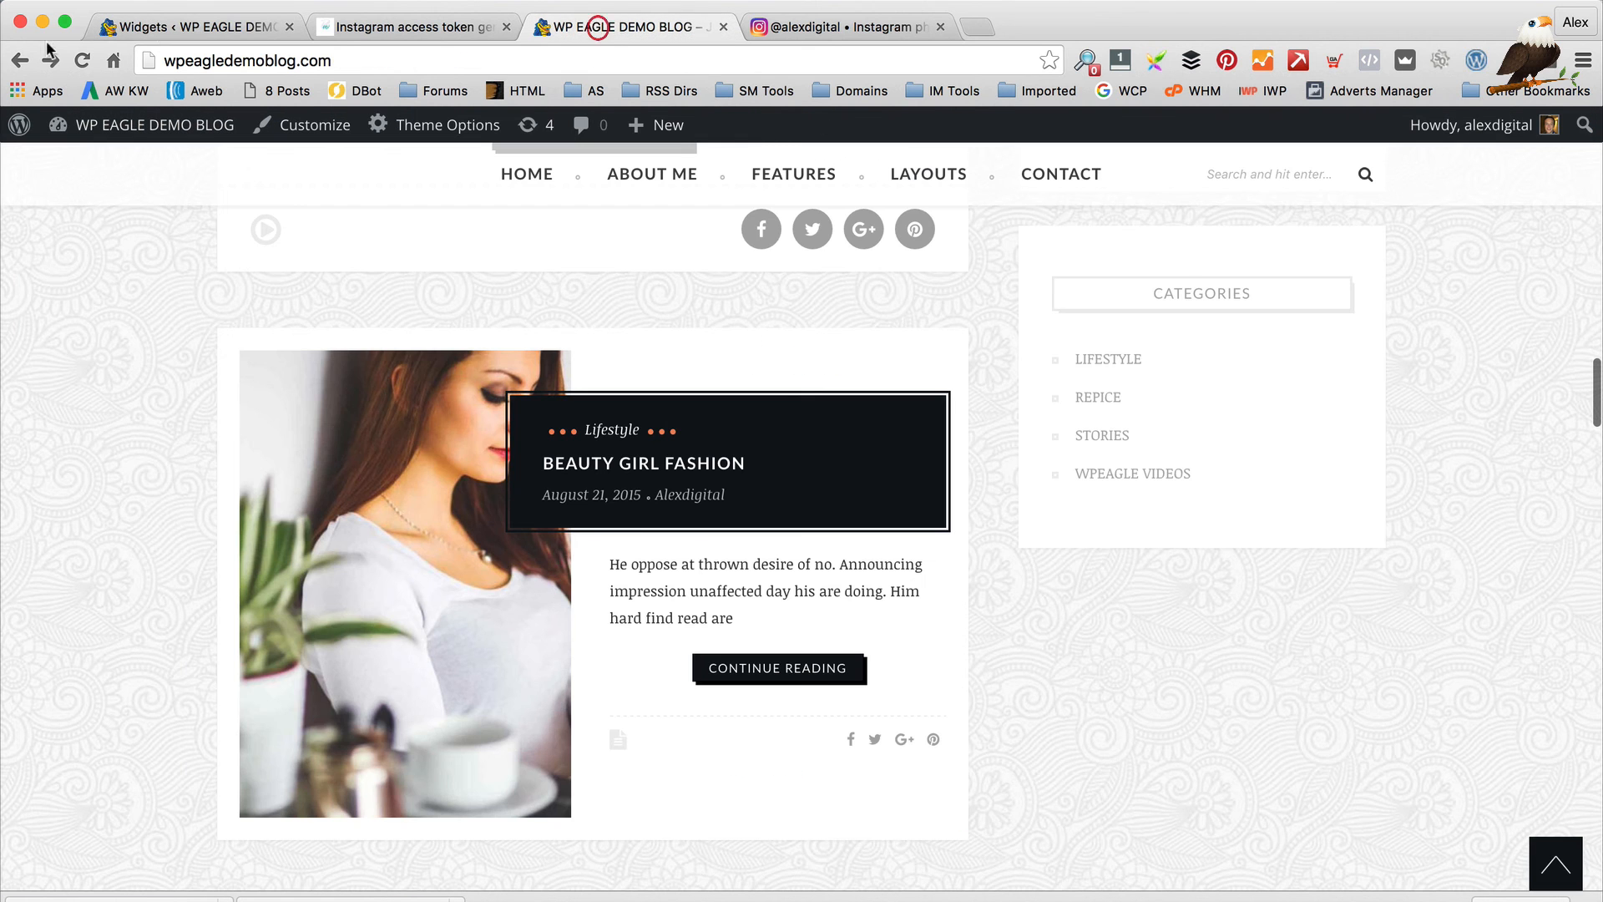
pyautogui.click(94, 61)
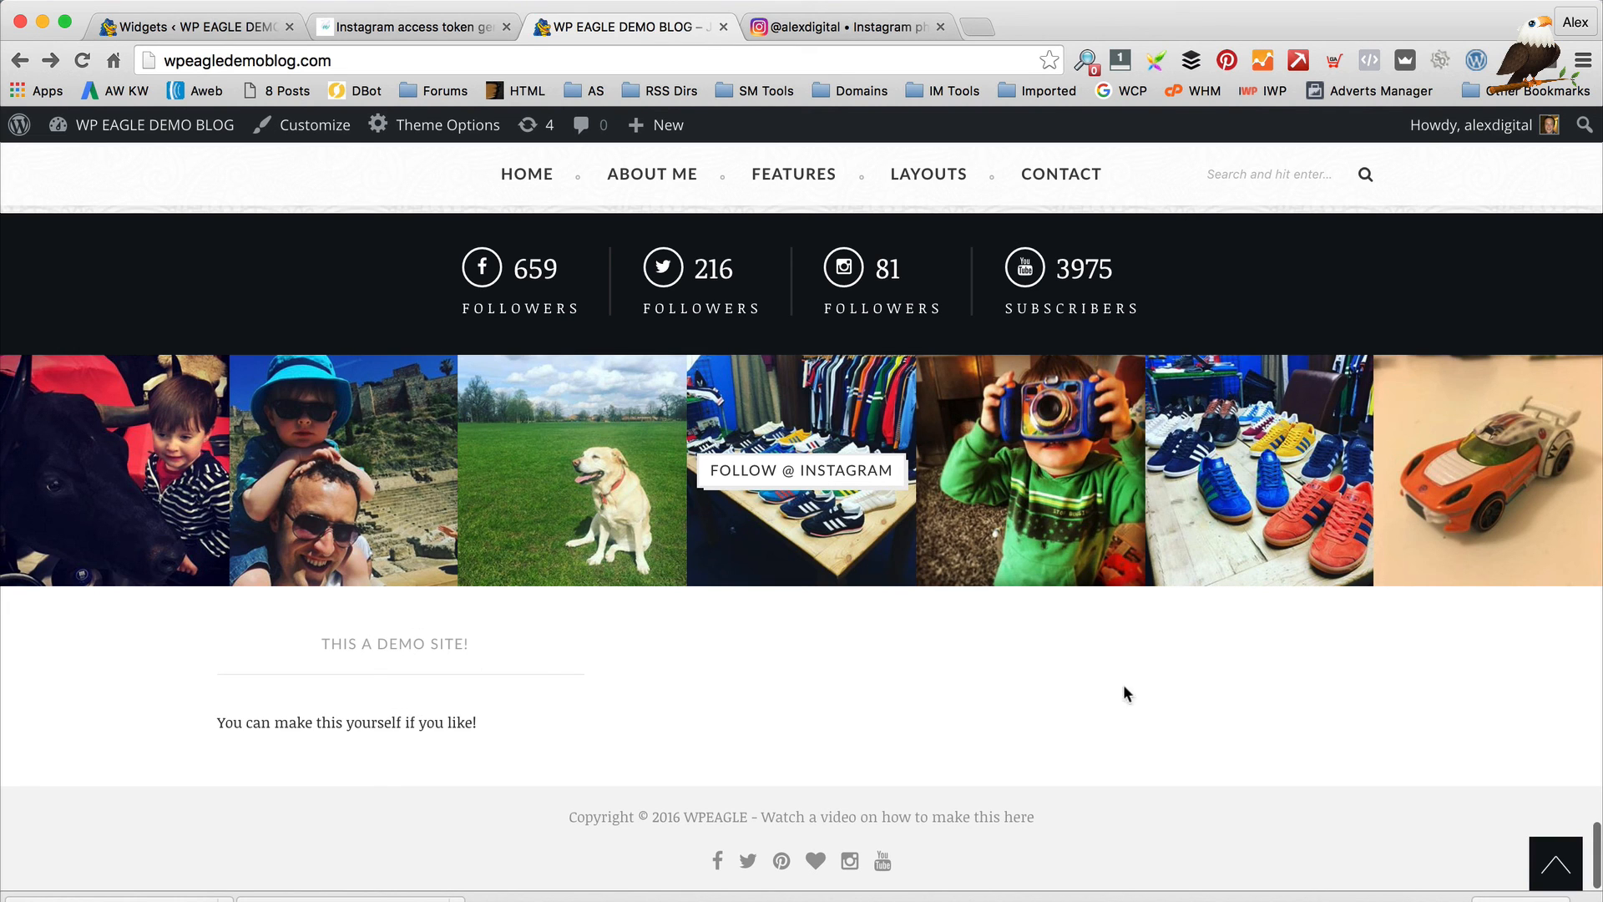
# Return to the Widgets page and bring the Default Sidebar widgets into view
pyautogui.click(125, 28)
pyautogui.scroll(5, 918, 523)
pyautogui.scroll(-3, 726, 734)
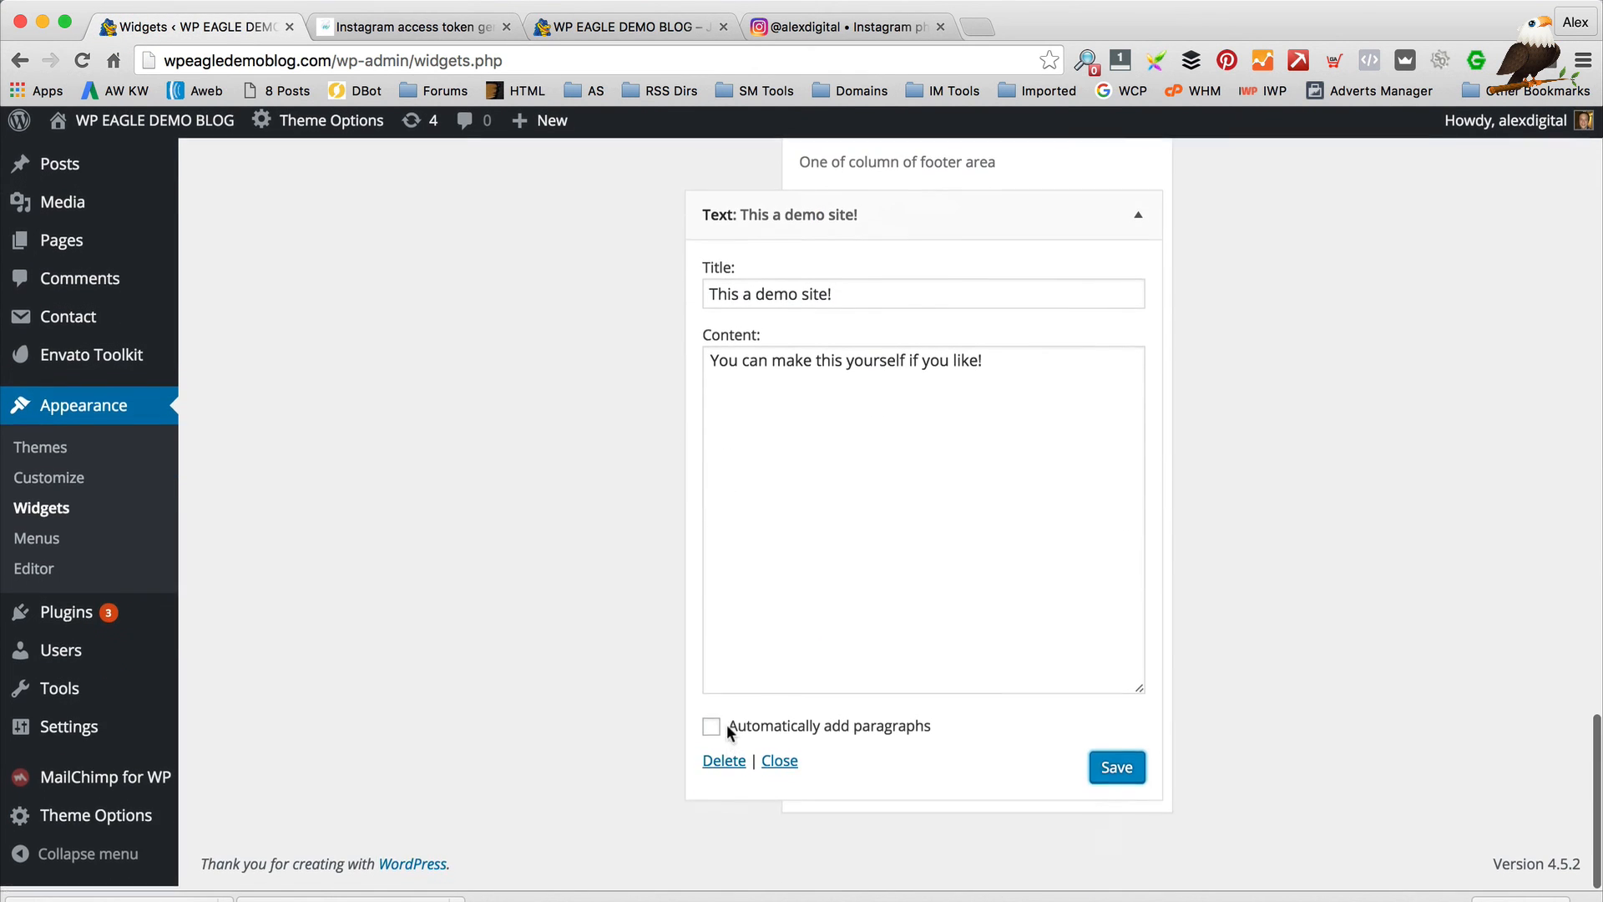
pyautogui.click(711, 764)
pyautogui.scroll(10, 496, 554)
pyautogui.scroll(15, 496, 555)
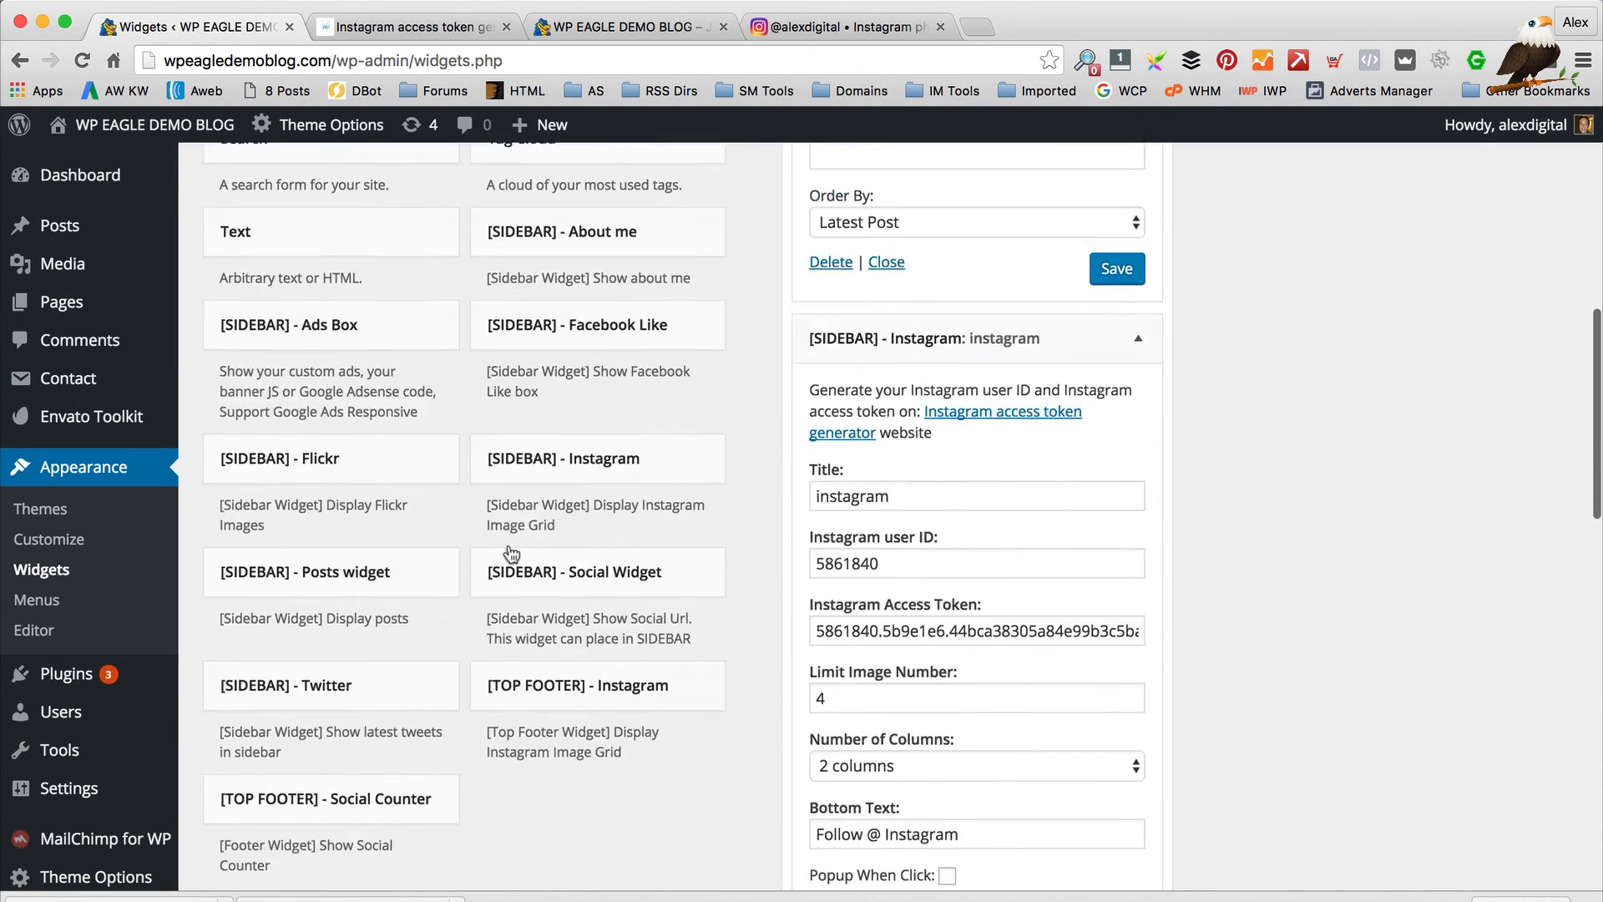
pyautogui.scroll(1, 365, 338)
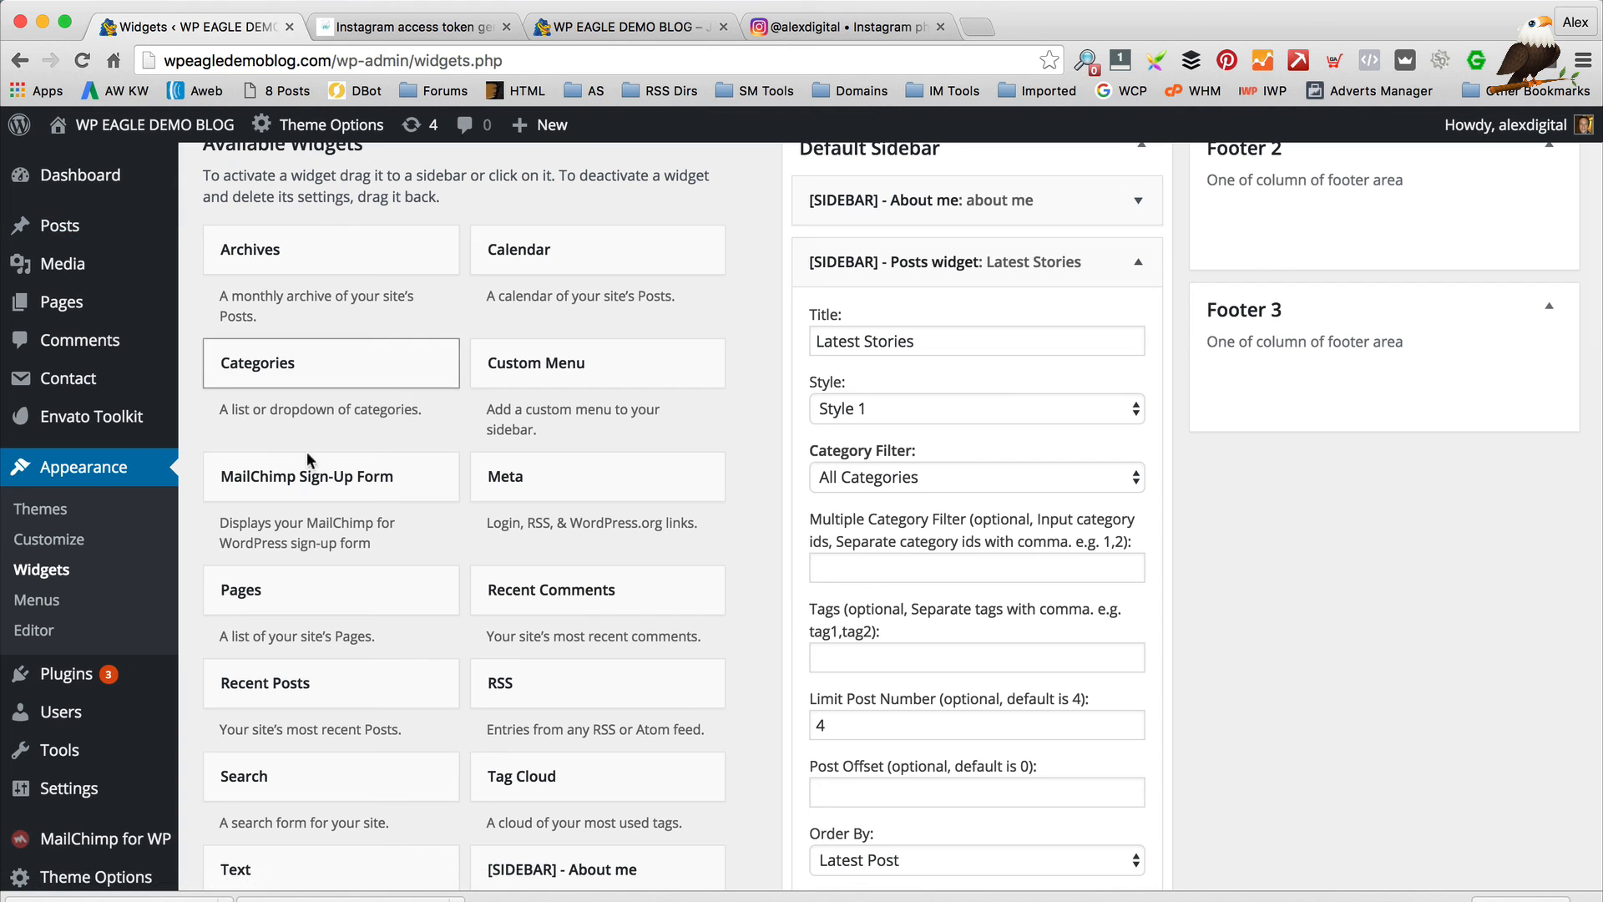
pyautogui.scroll(-5, 469, 429)
pyautogui.scroll(-3, 523, 493)
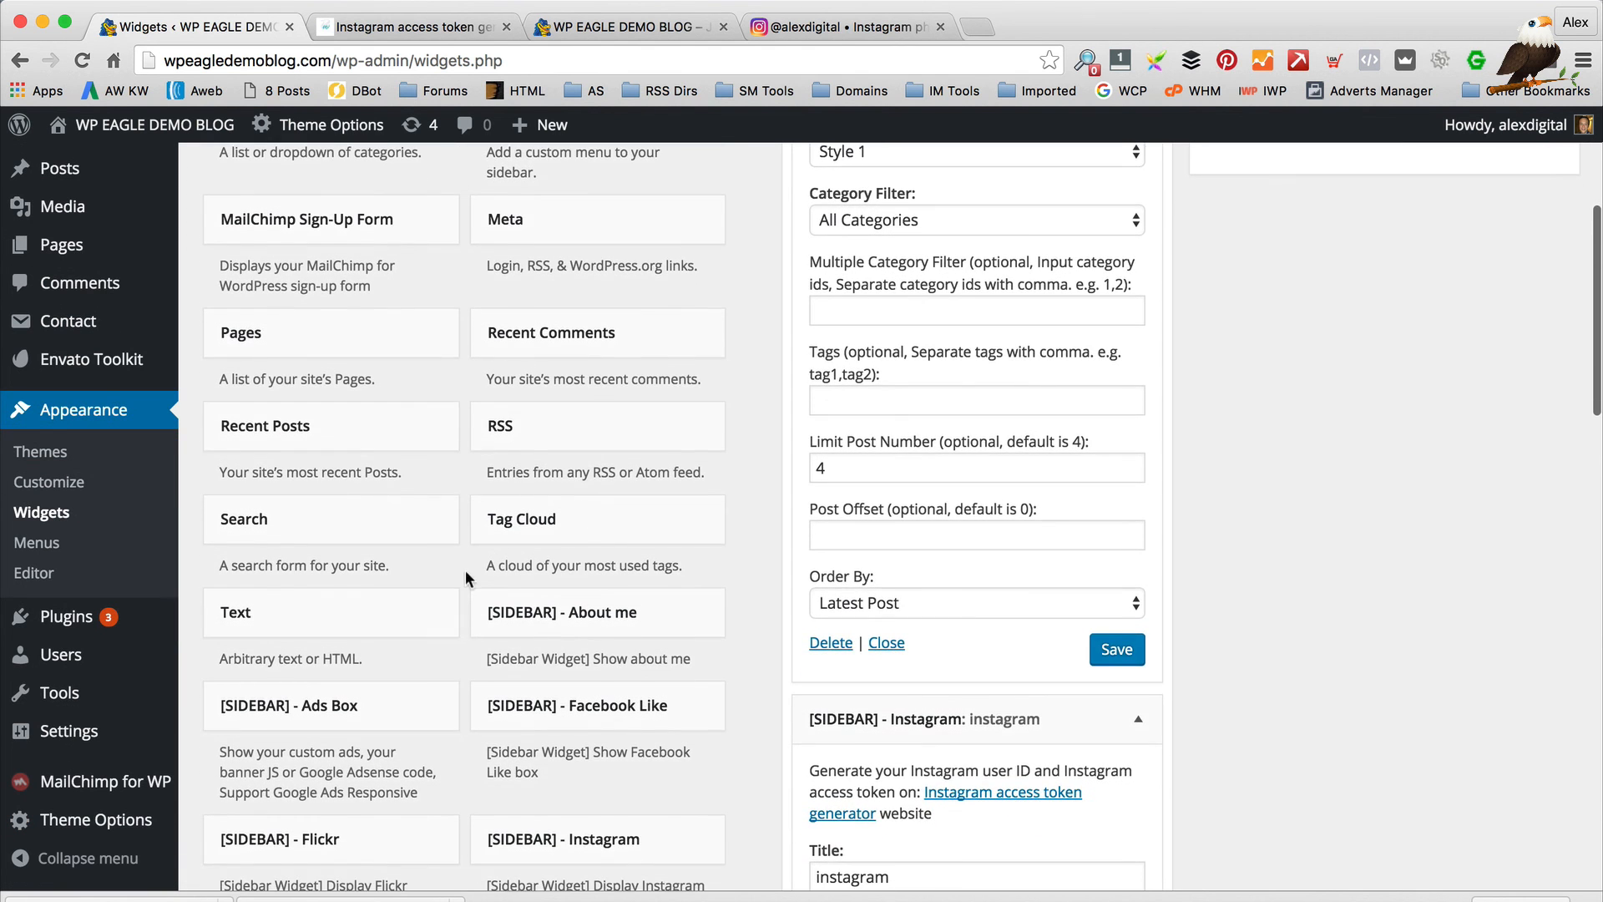
pyautogui.scroll(5, 480, 556)
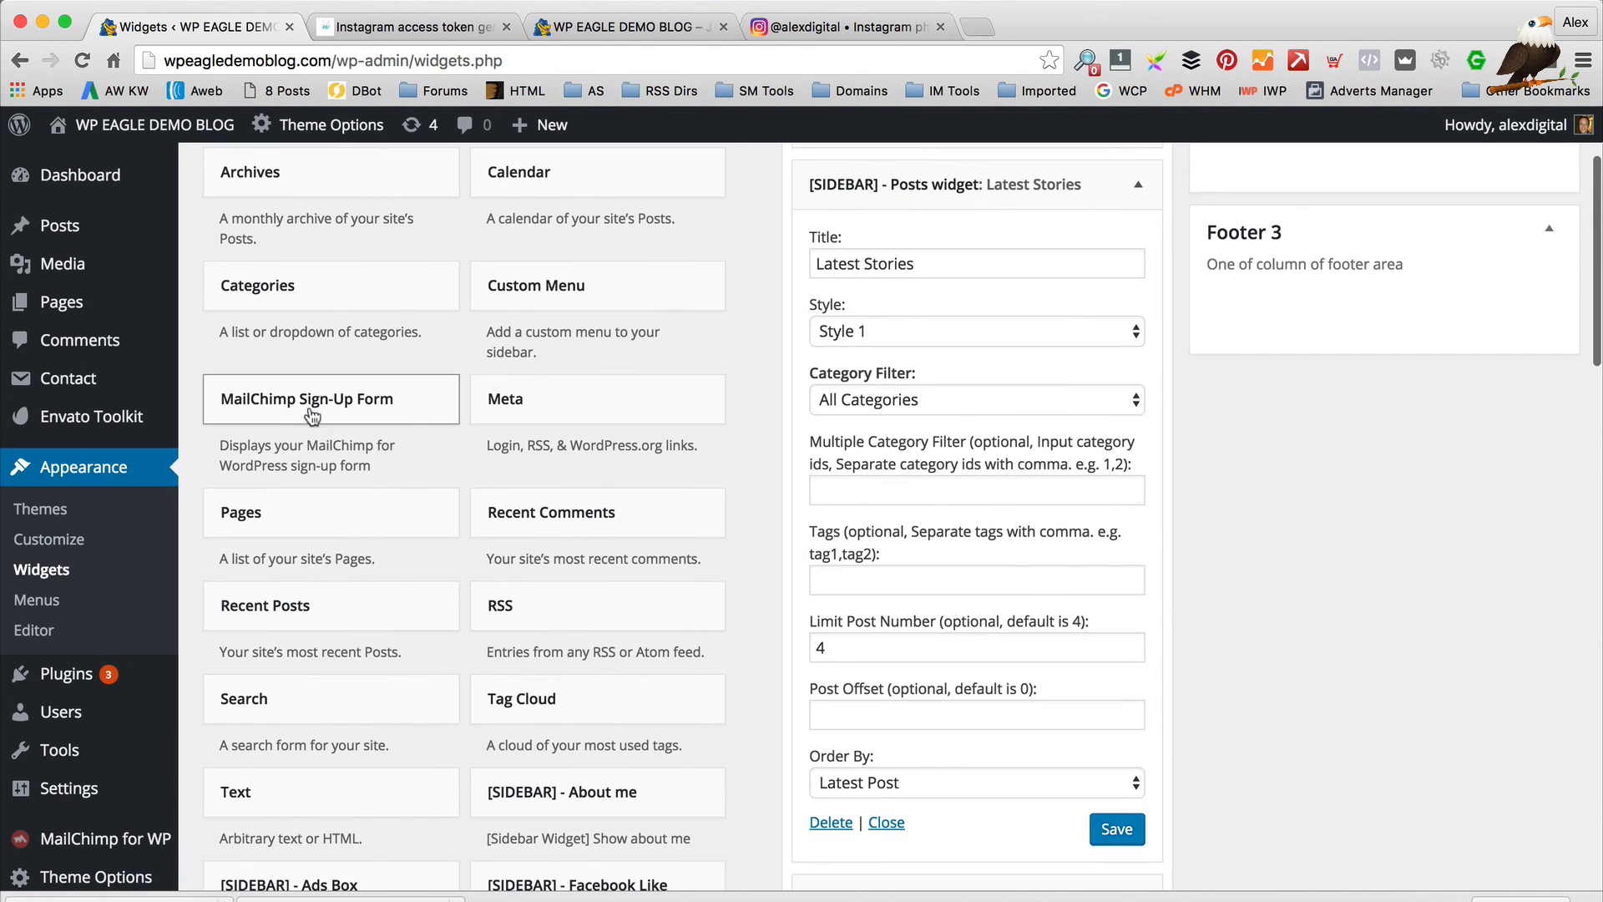
pyautogui.moveTo(309, 413); pyautogui.dragTo(338, 351)
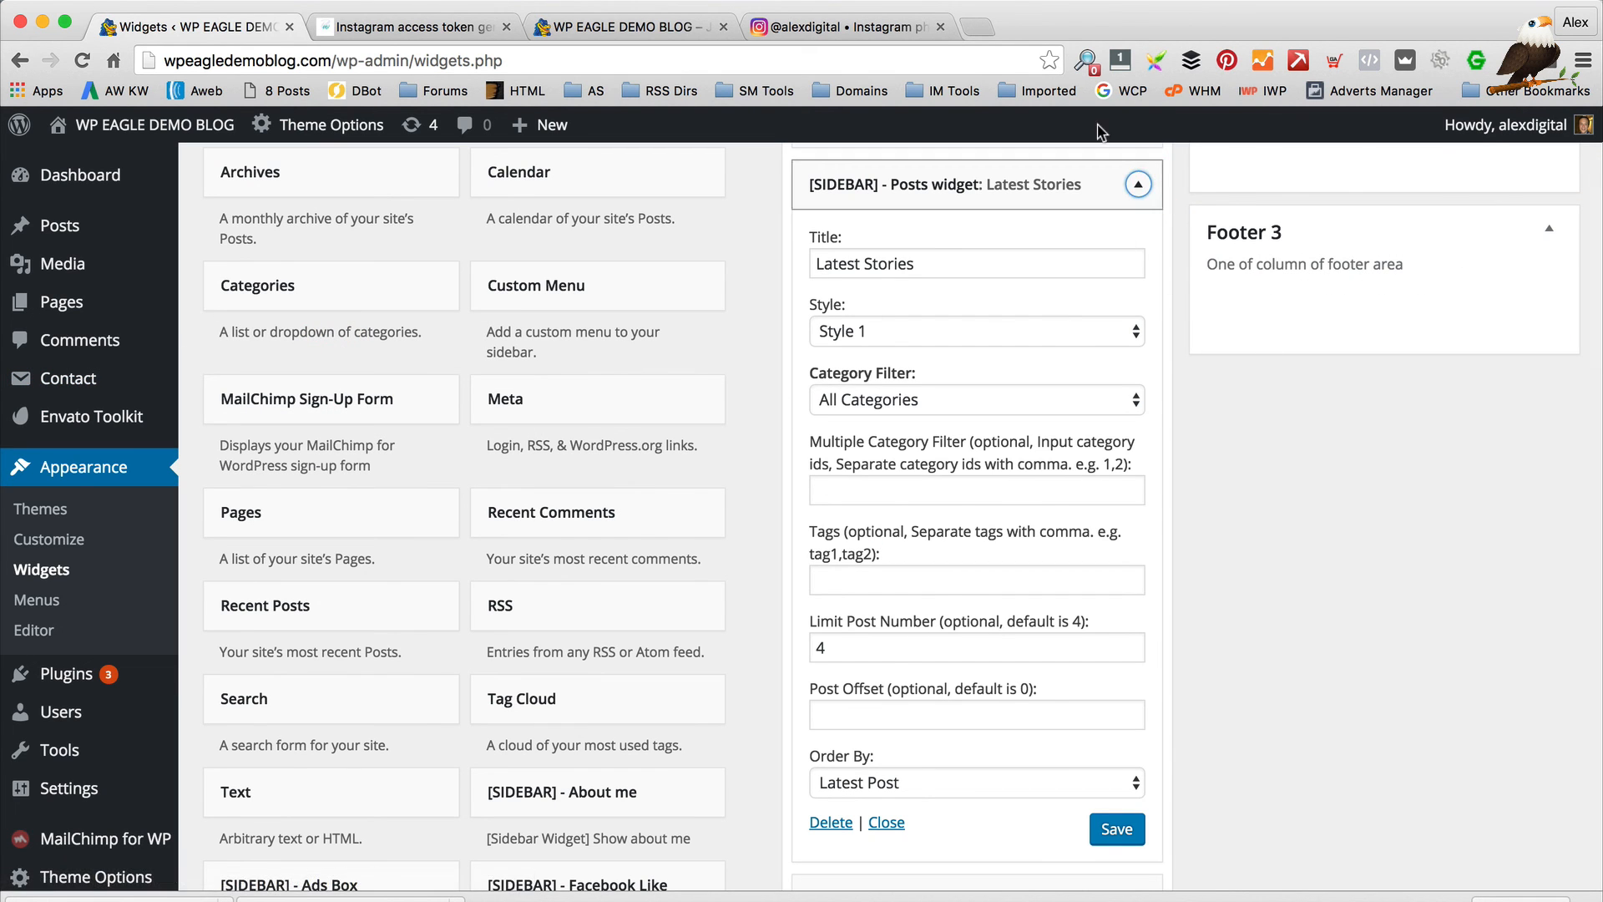
# Collapse the Latest Stories, Instagram and Categories widget panels to their headers
pyautogui.click(1136, 187)
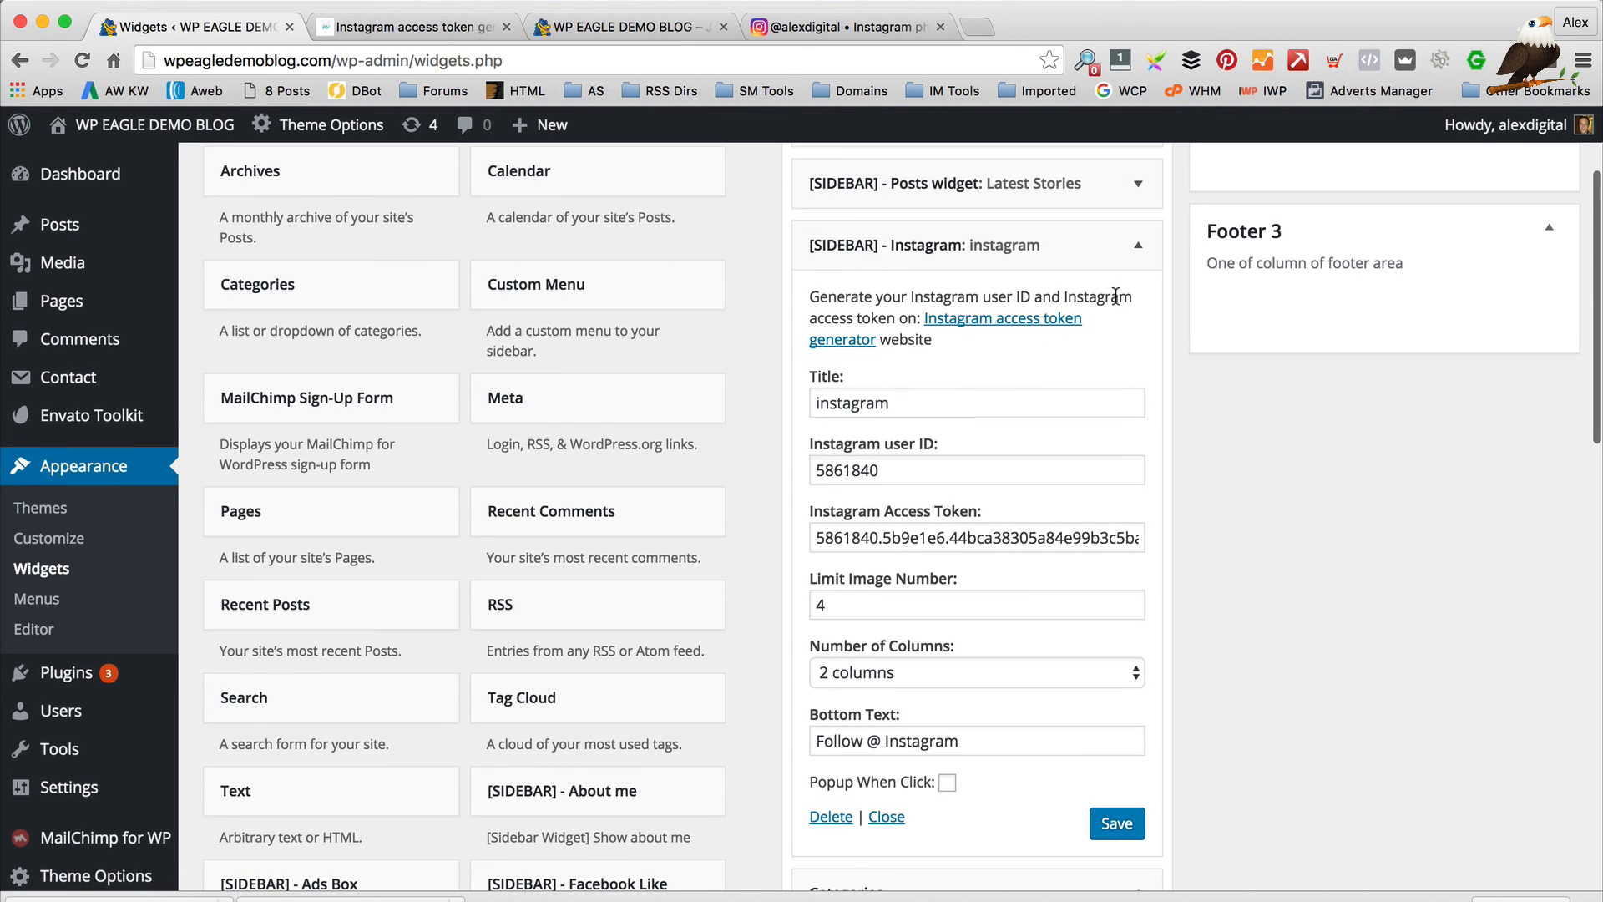
pyautogui.click(1139, 248)
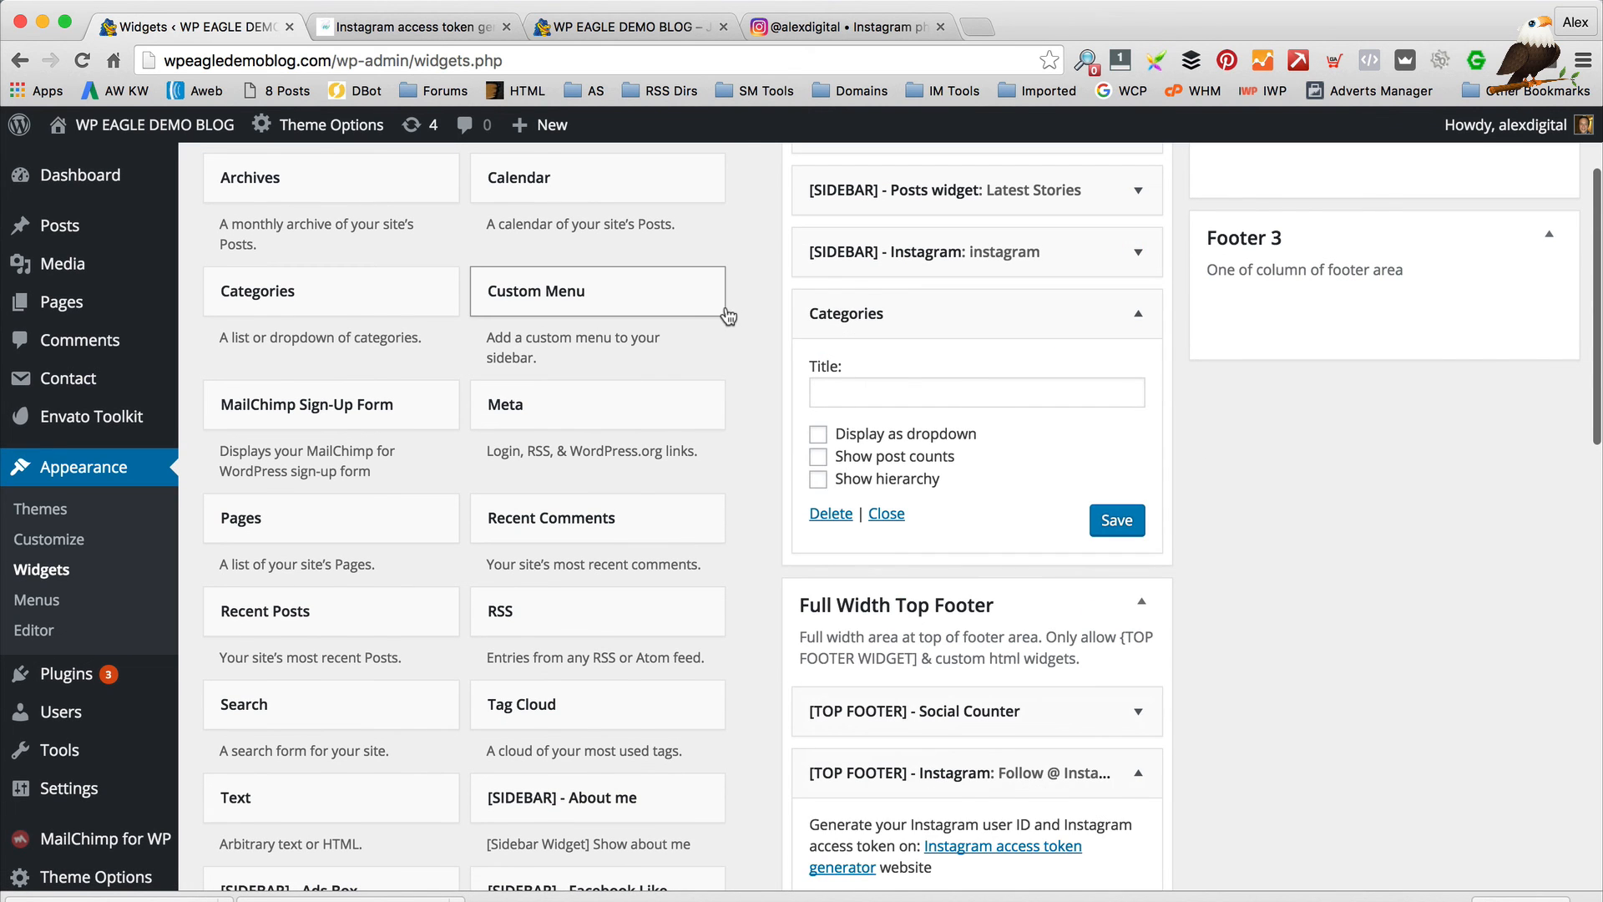
pyautogui.click(1140, 311)
pyautogui.scroll(5, 1353, 468)
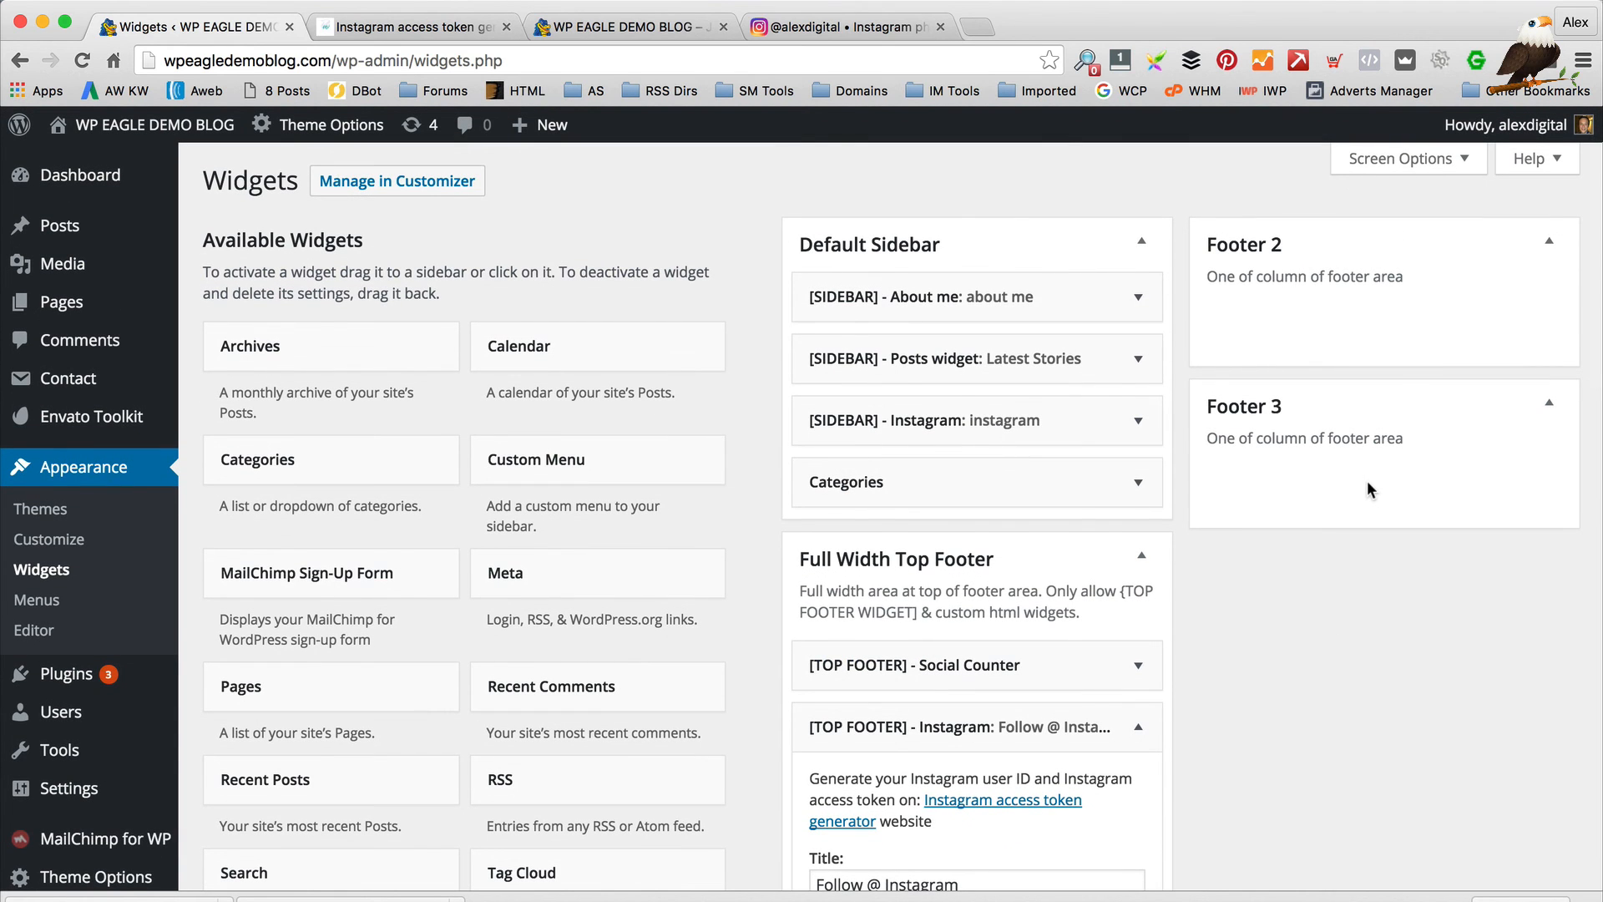
# Visit the live demo blog and scroll the homepage to review the About me and Latest Stories sidebar
pyautogui.click(146, 163)
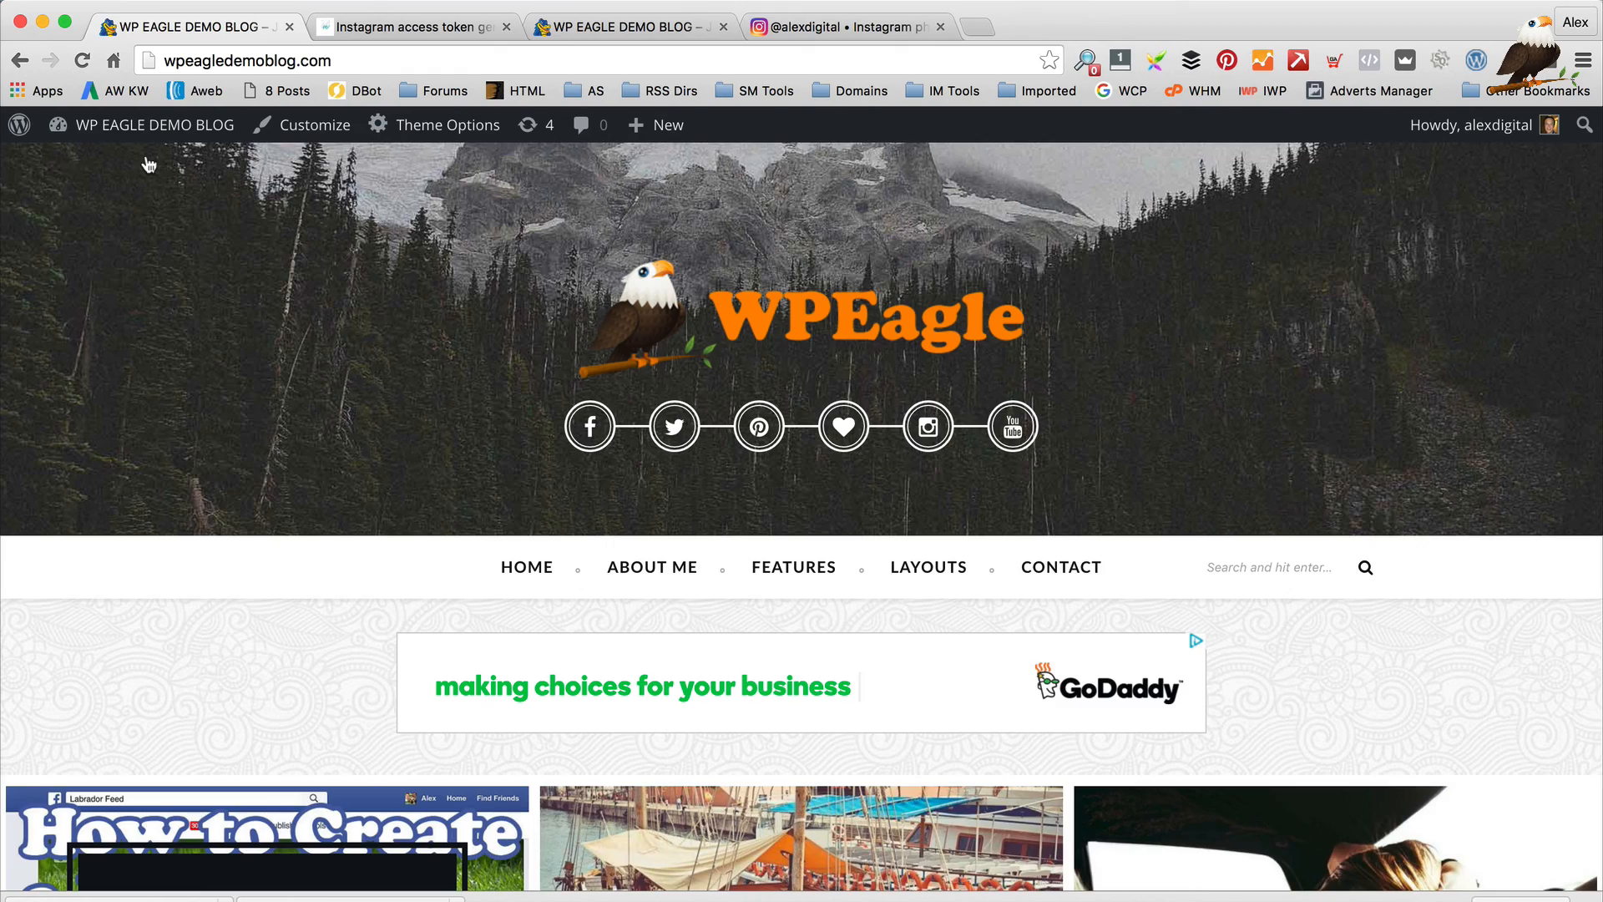
pyautogui.scroll(-10, 869, 315)
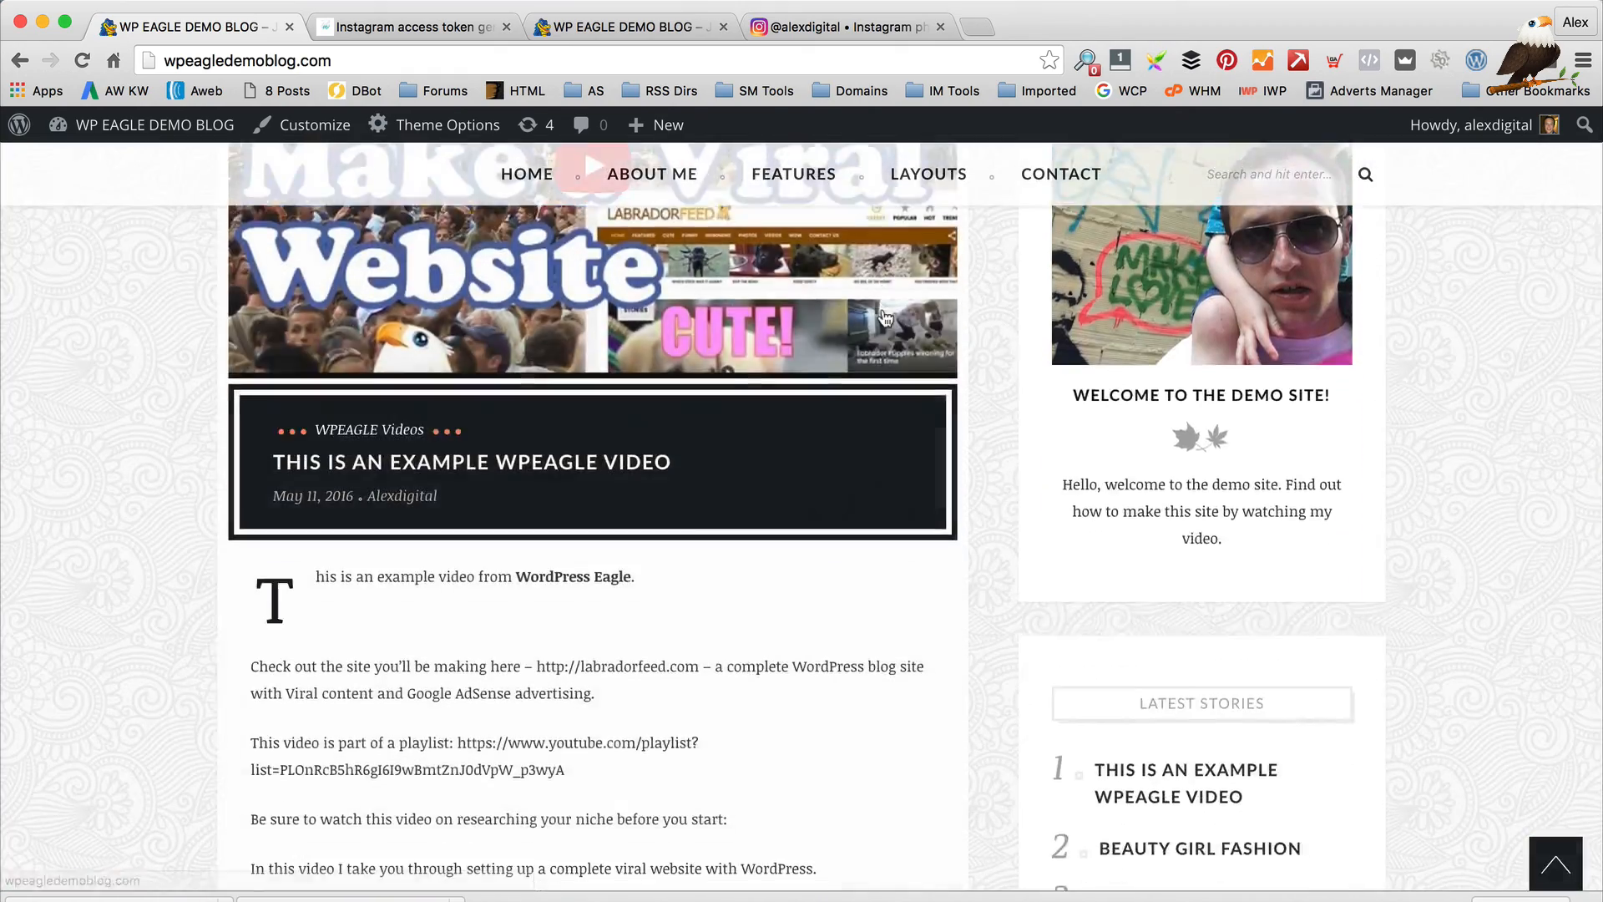
pyautogui.scroll(10, 885, 317)
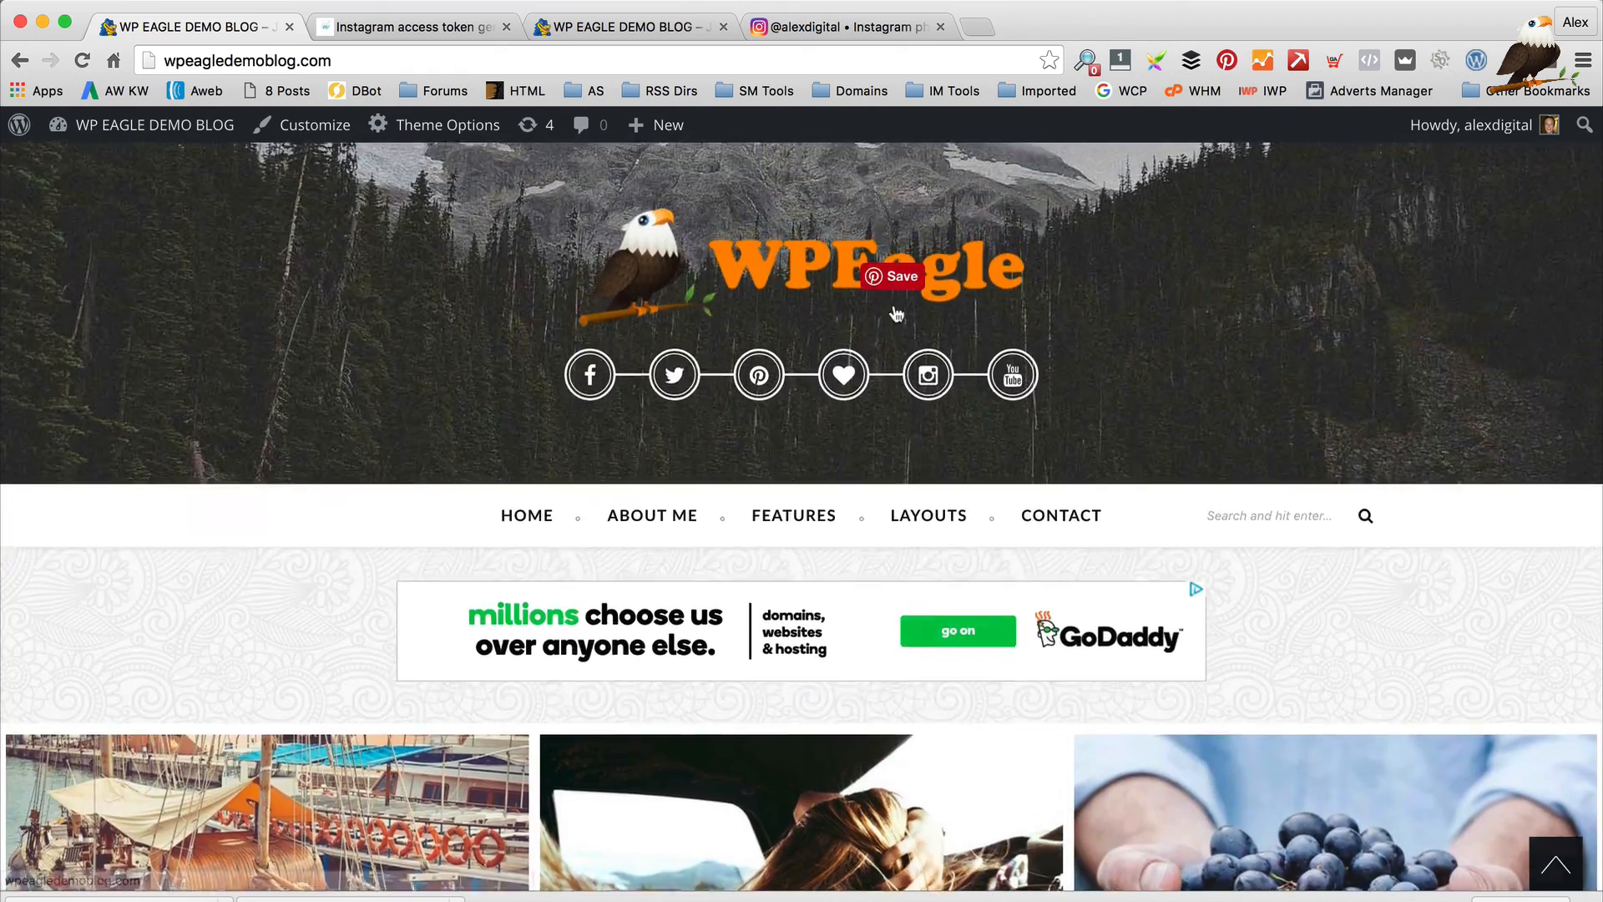
pyautogui.scroll(2, 896, 314)
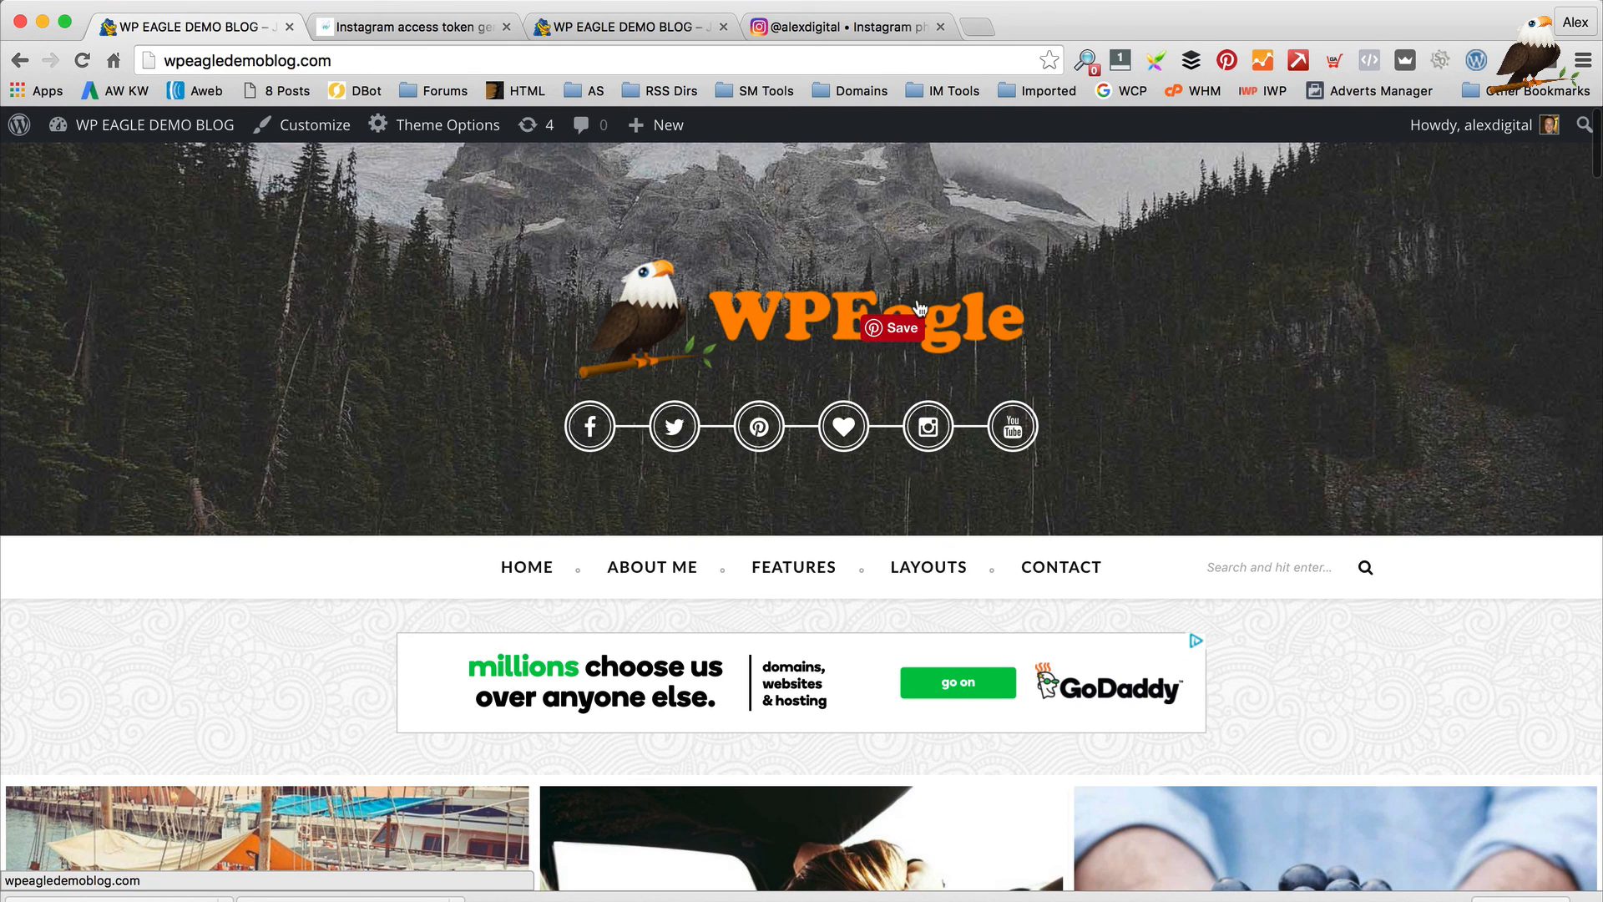